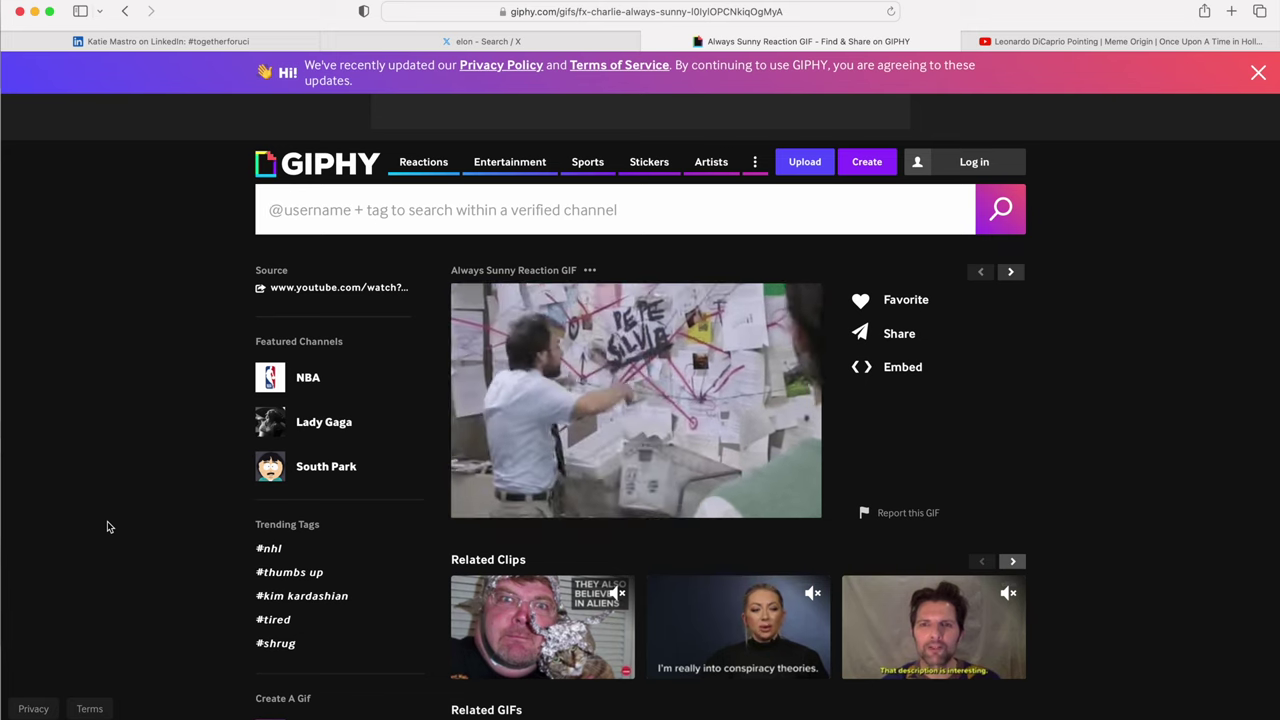
Step: Return to the Kick Fire store tab and try out its search field
left_click(125, 11)
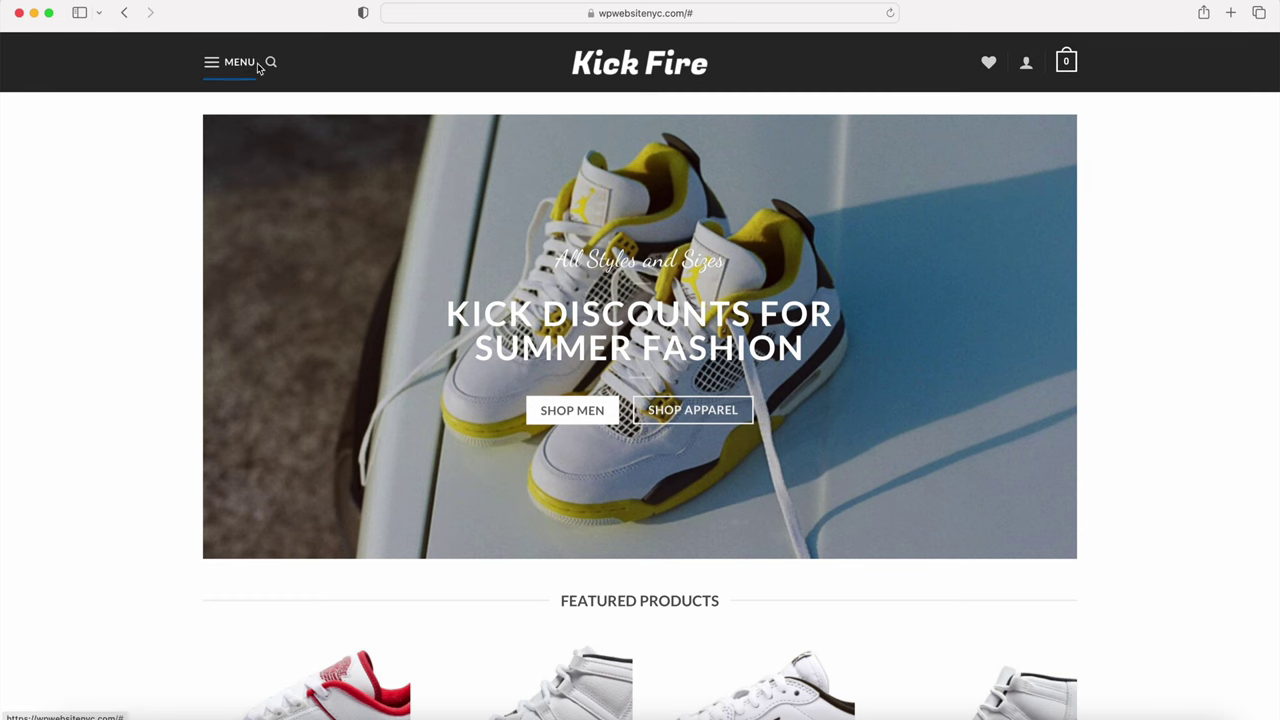
mouse_move(270, 62)
left_click(277, 102)
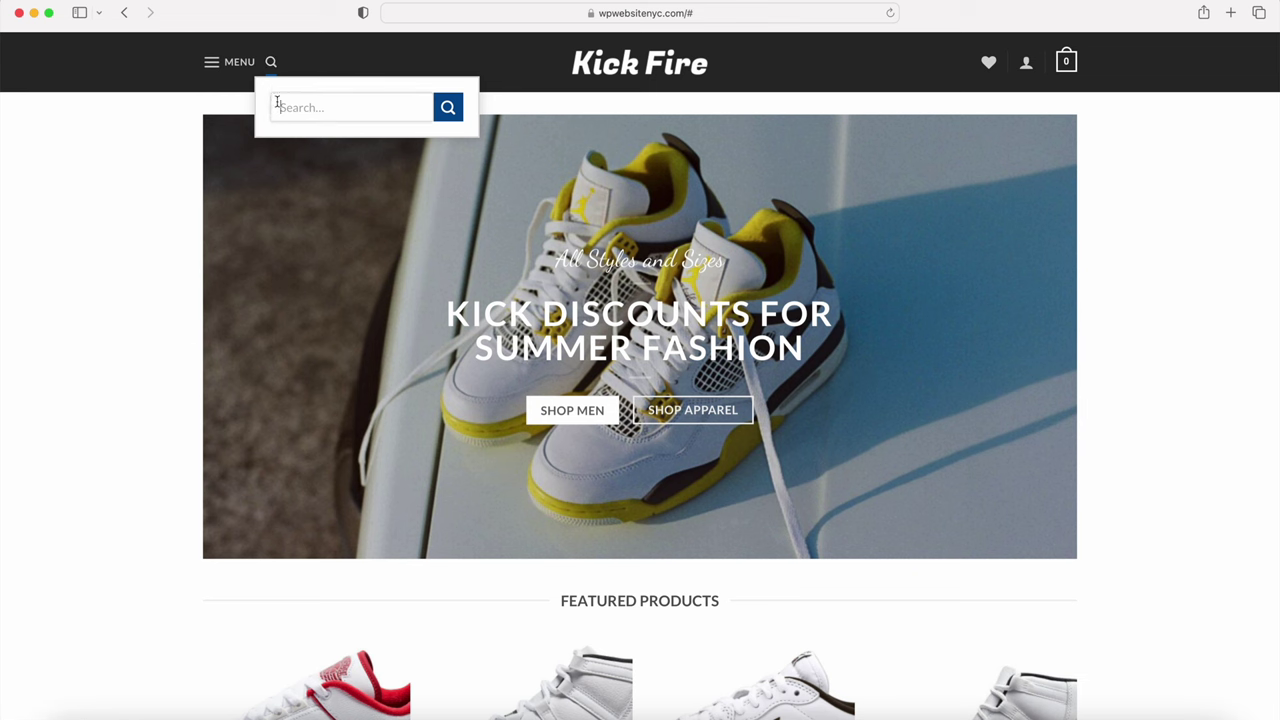
left_click(186, 226)
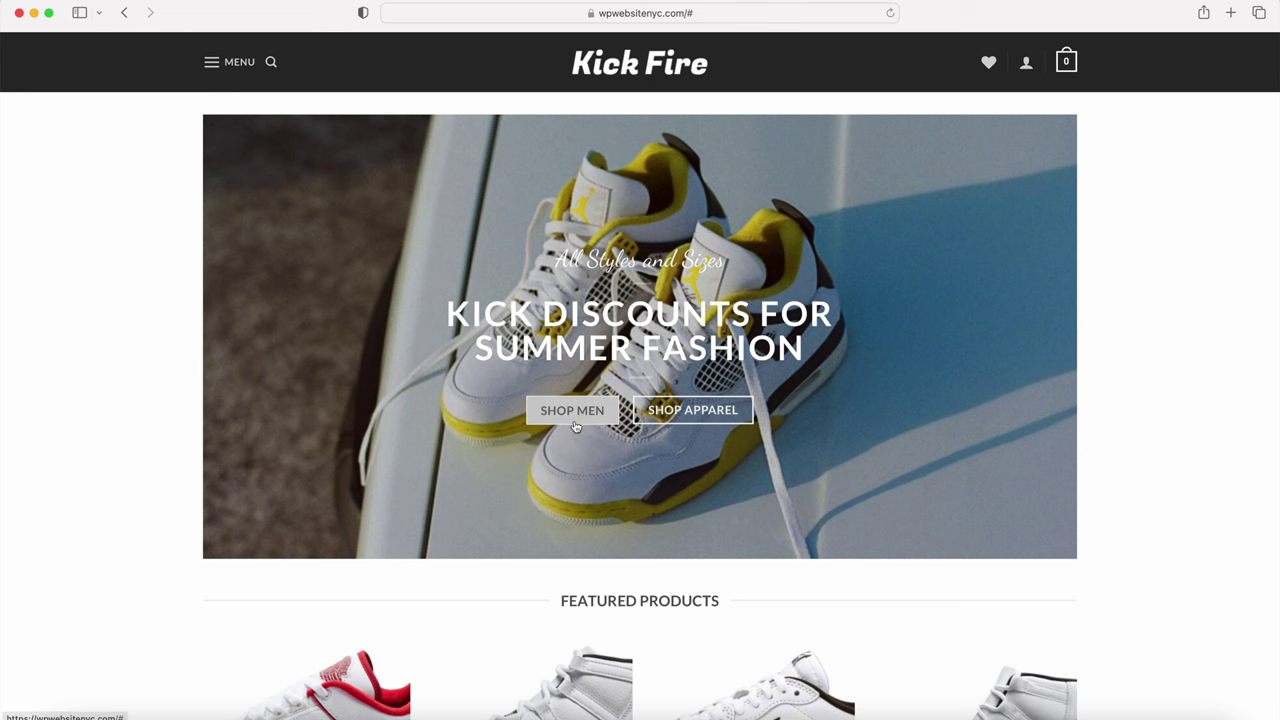
Step: Scroll through the homepage products, categories and blog posts, then jump back to the top
scroll(675, 419, "down", 5)
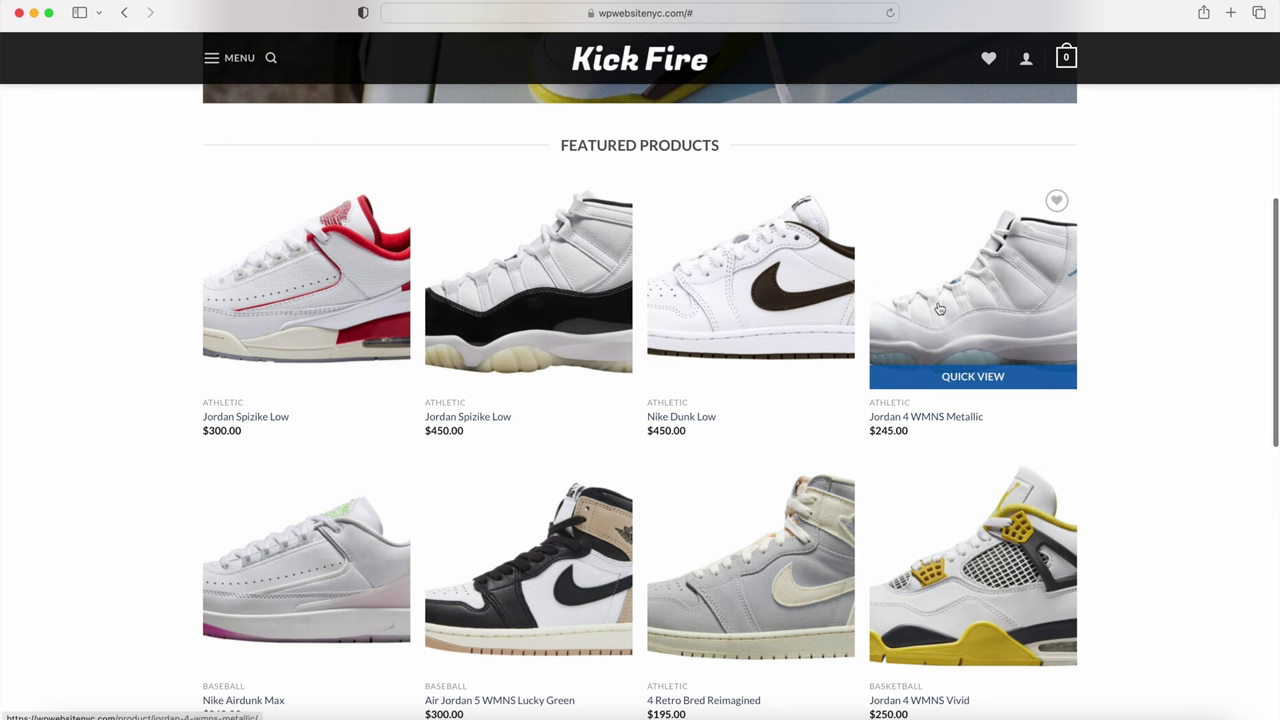
scroll(940, 309, "down", 6)
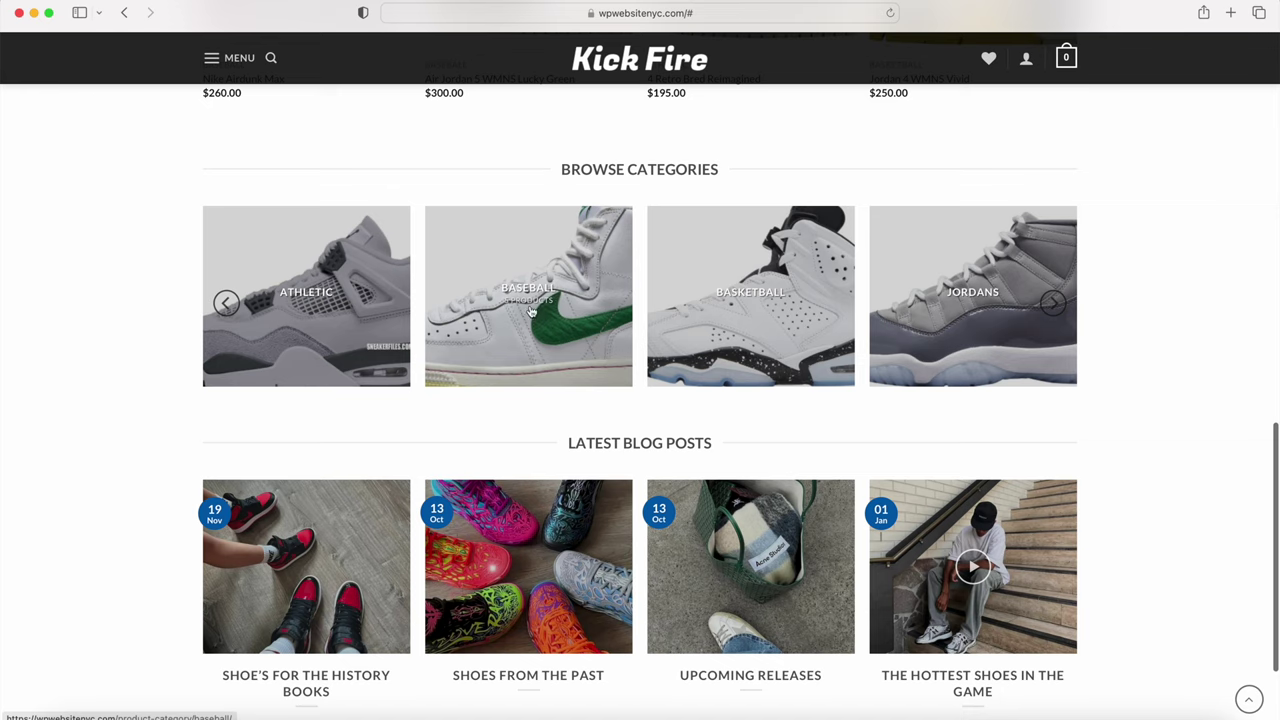
scroll(320, 303, "down", 3)
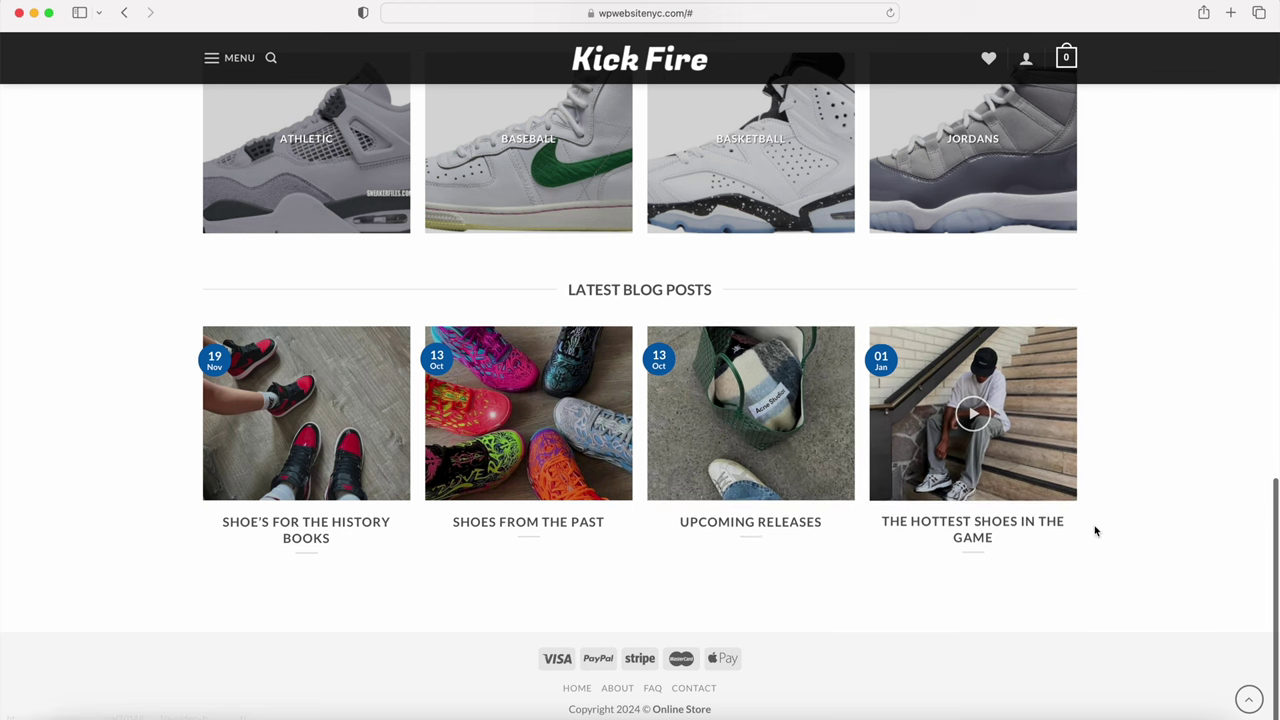
left_click(1249, 703)
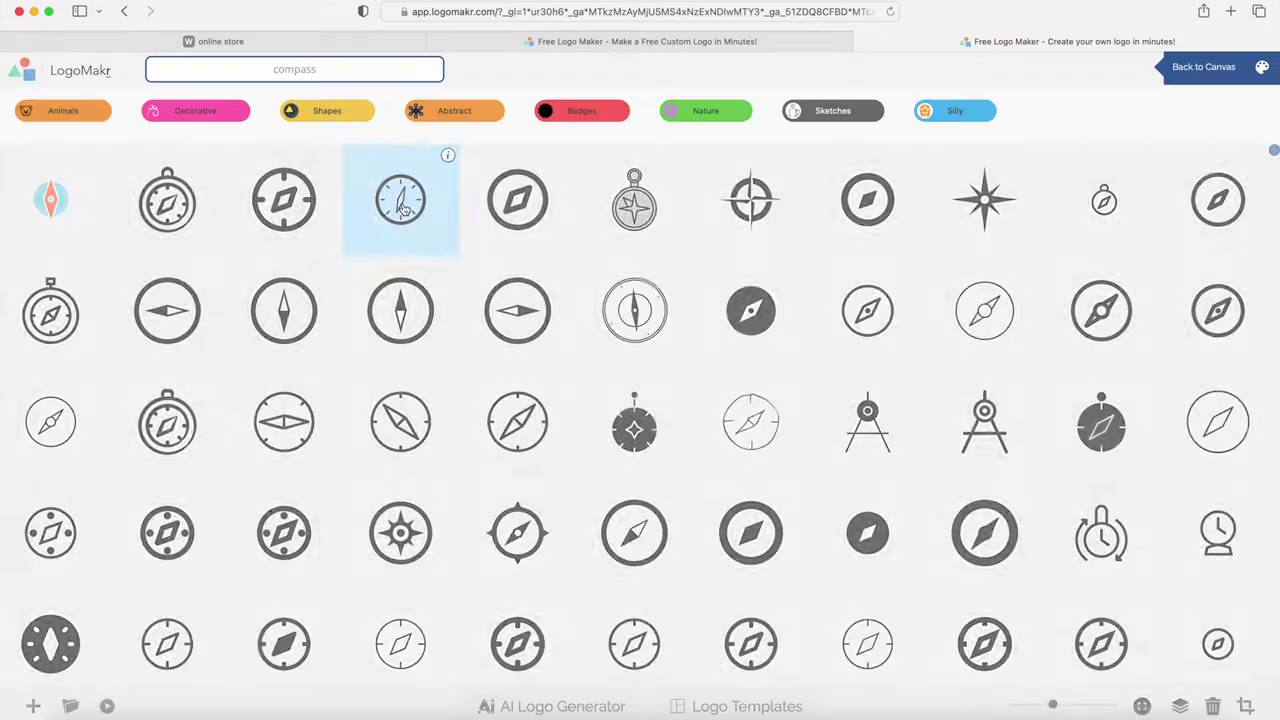
Step: Add a compass clipart in LogoMakr, shrink it and place it beside Kick Fire
left_click(397, 203)
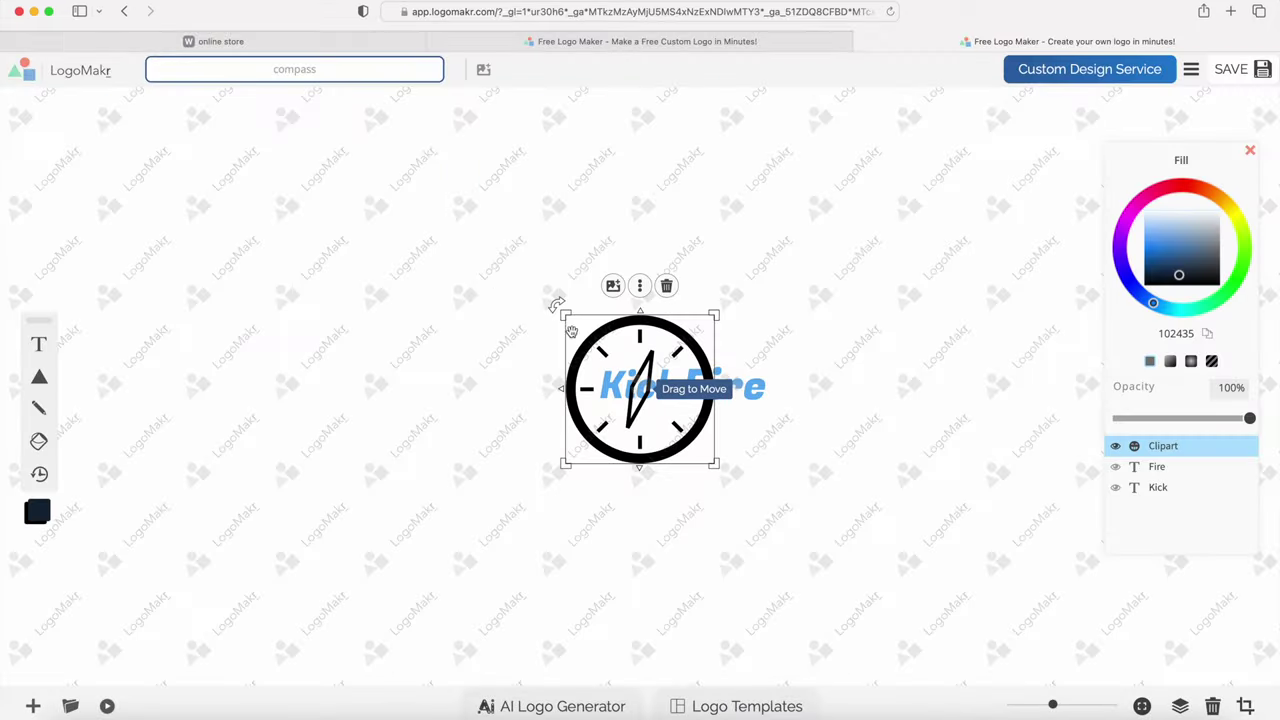
left_click_drag(573, 327, 417, 312)
left_click_drag(563, 449, 480, 380)
left_click_drag(416, 306, 537, 367)
left_click(677, 293)
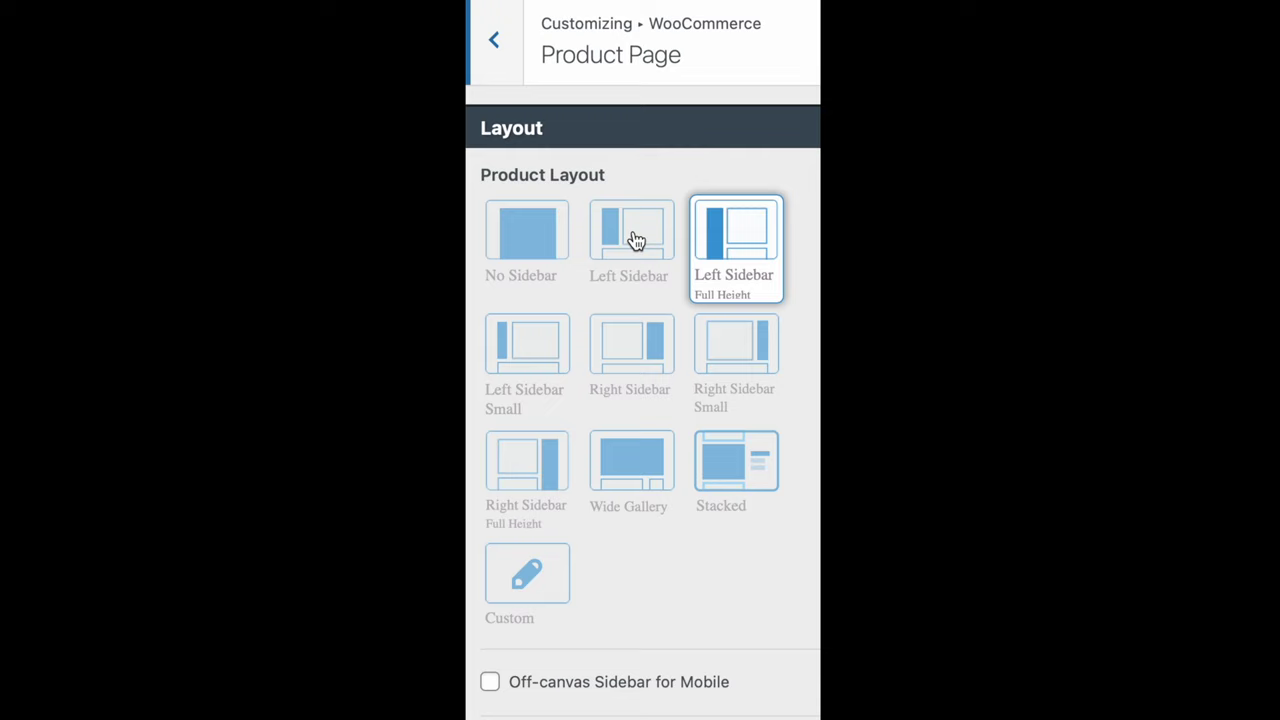
Step: Give product pages the Wide Gallery layout and apply a black-header preset with a second menu row
left_click(629, 336)
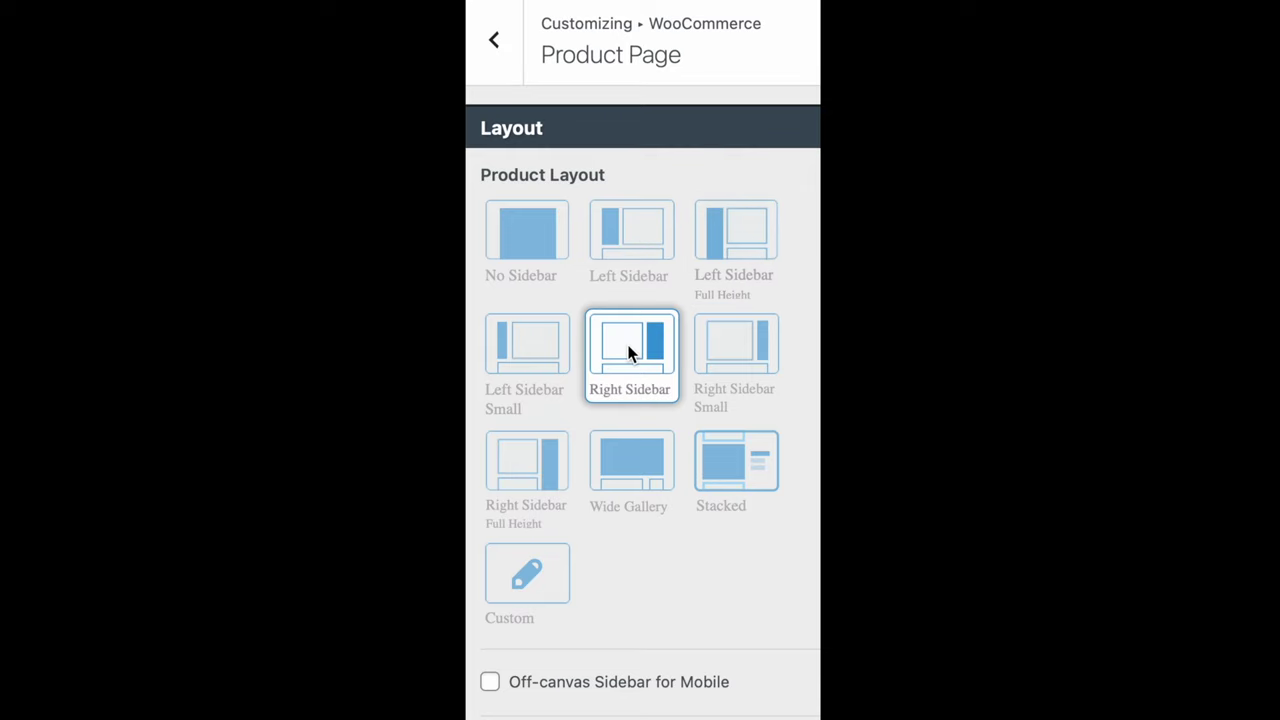
left_click(626, 470)
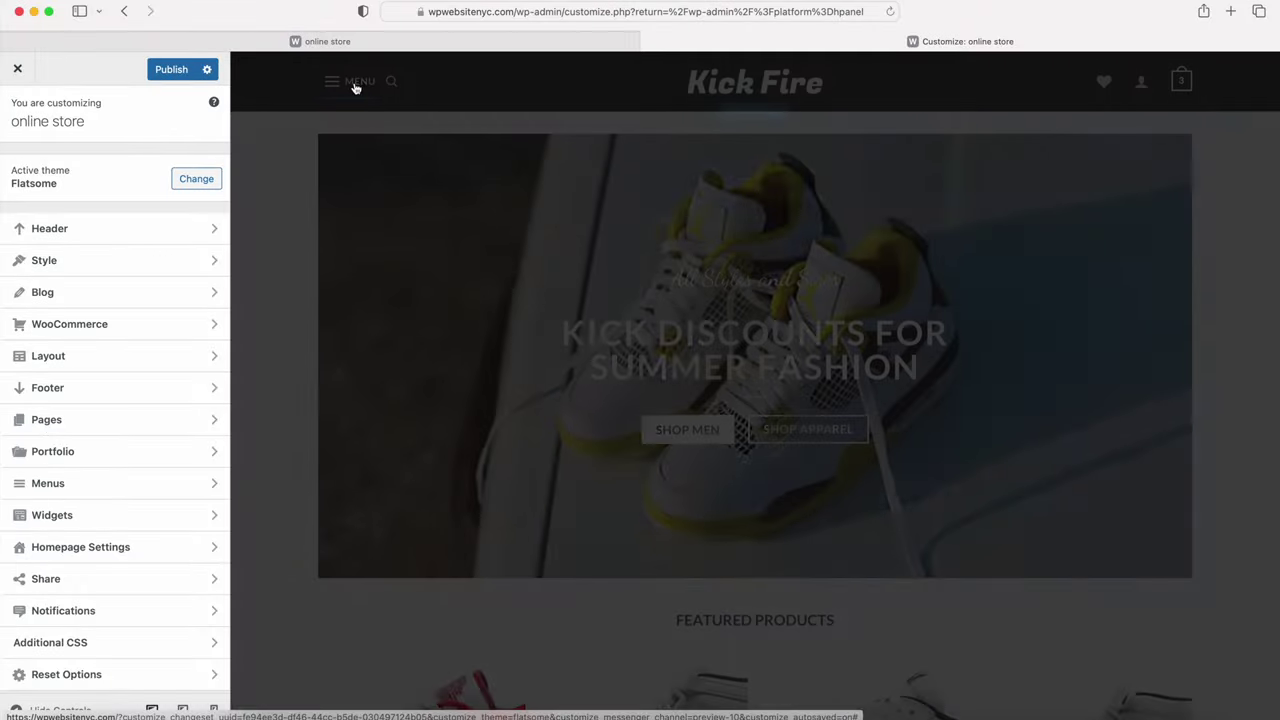
left_click(356, 84)
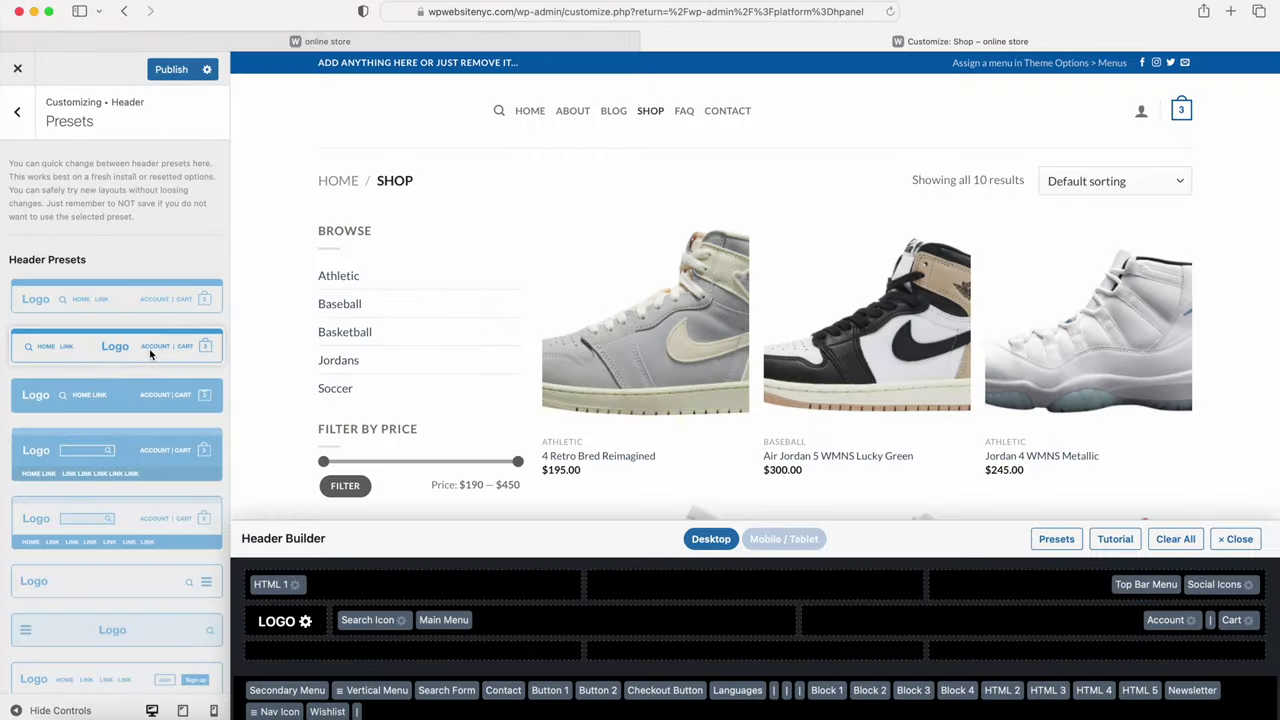
left_click(147, 400)
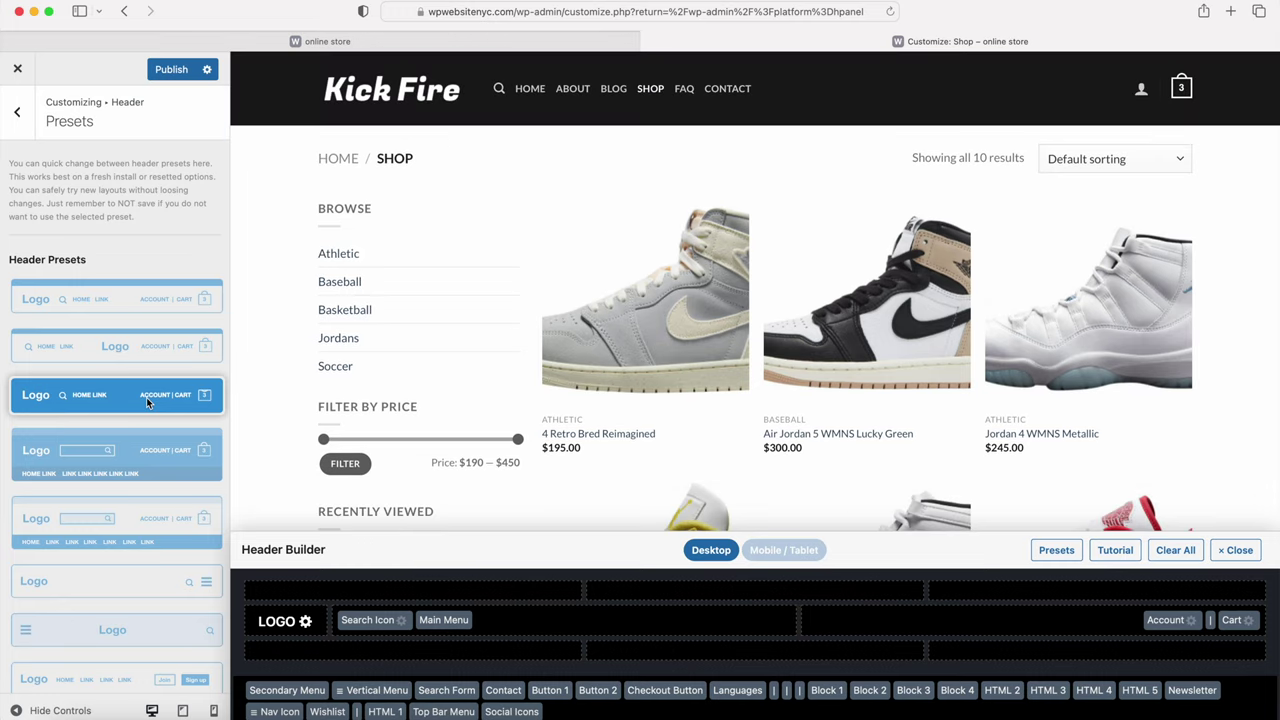
left_click(142, 458)
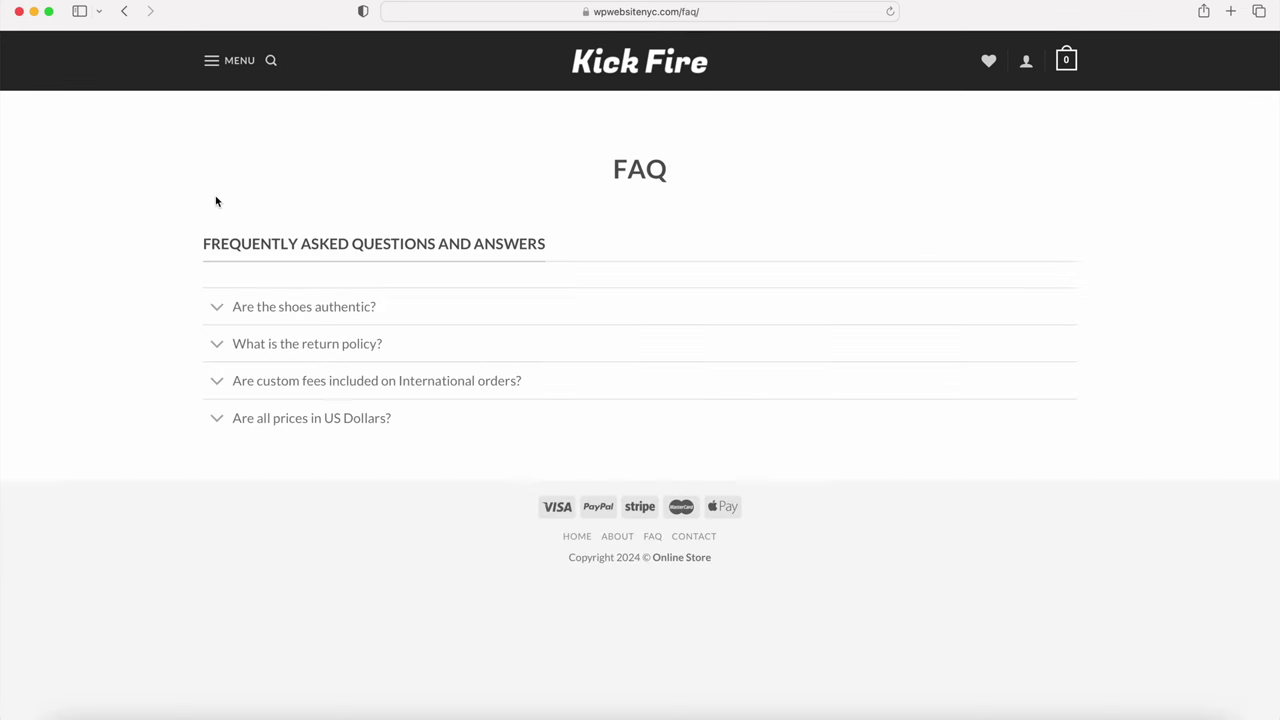
Step: Expand the authenticity and return-policy FAQ answers, then submit the contact form with subject 'hello'
left_click(216, 311)
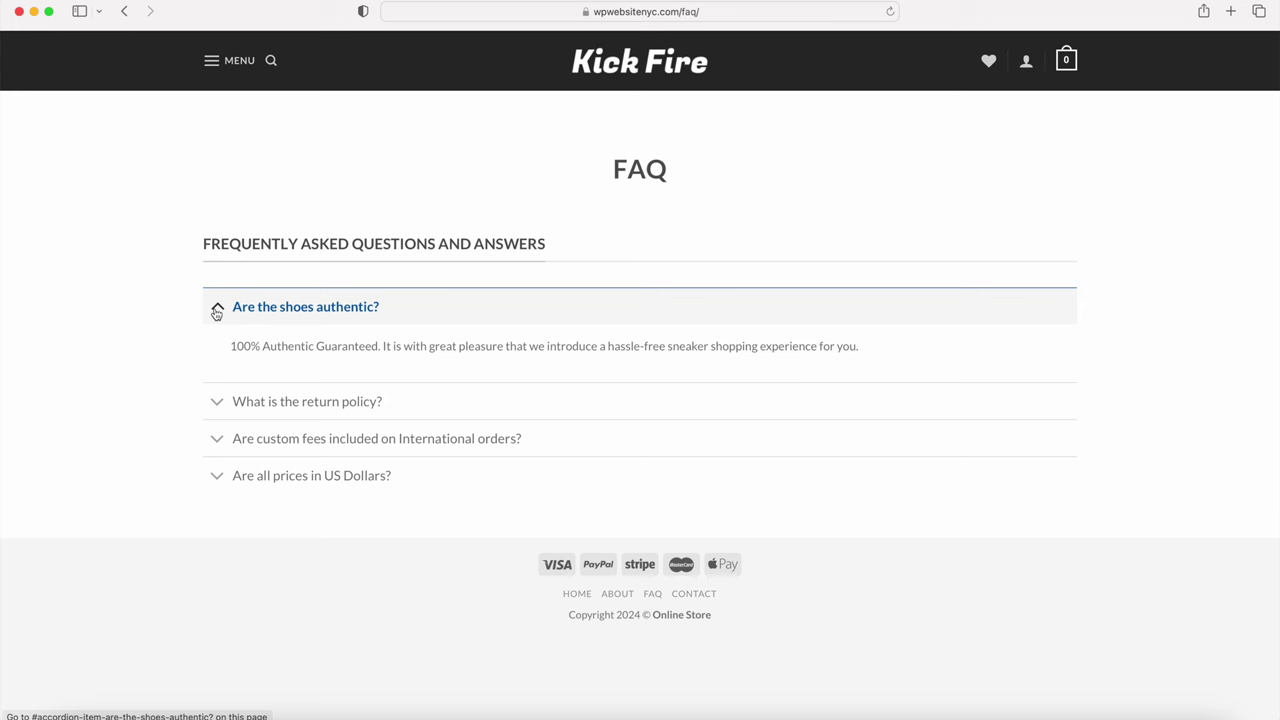
left_click(217, 401)
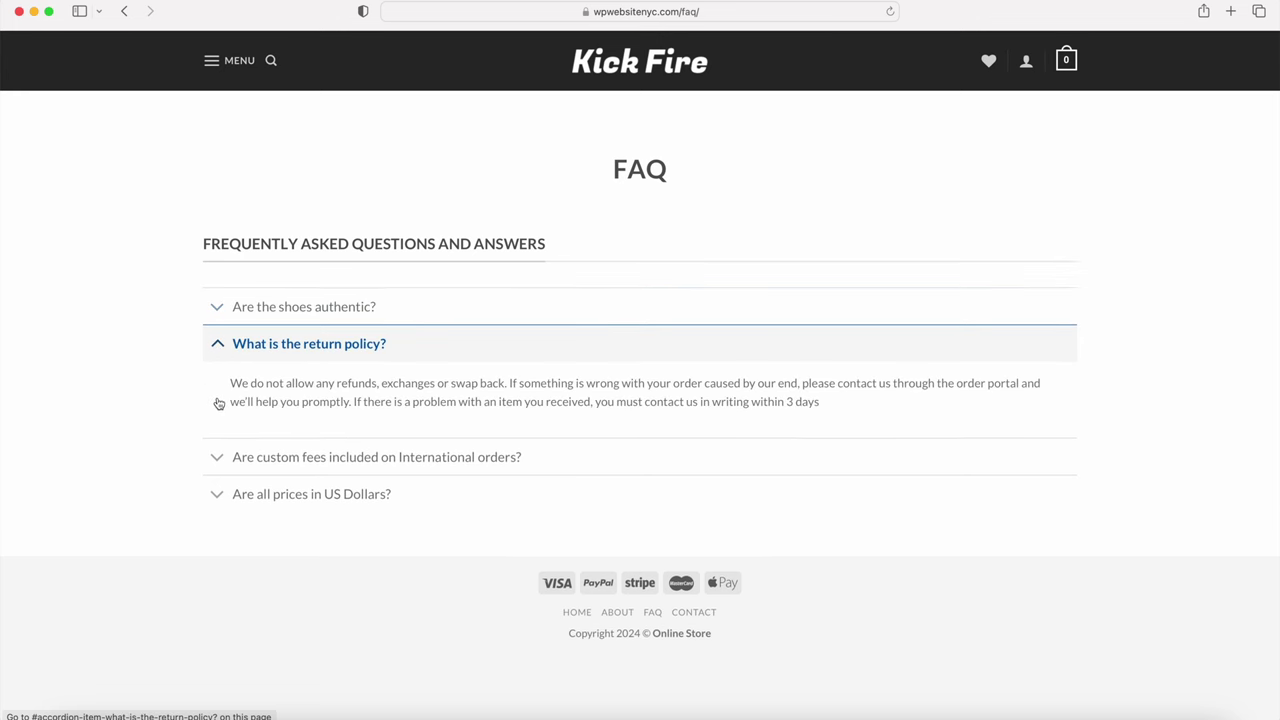
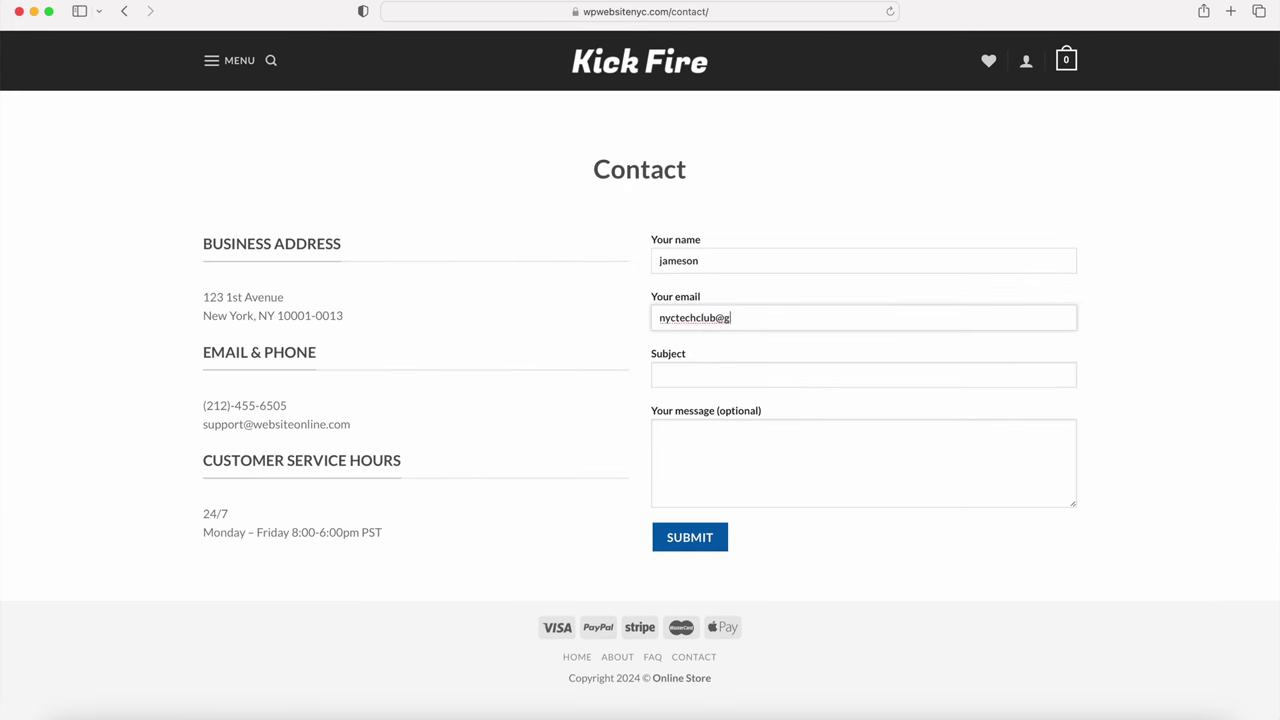
key("Tab")
type("hello")
key("Tab")
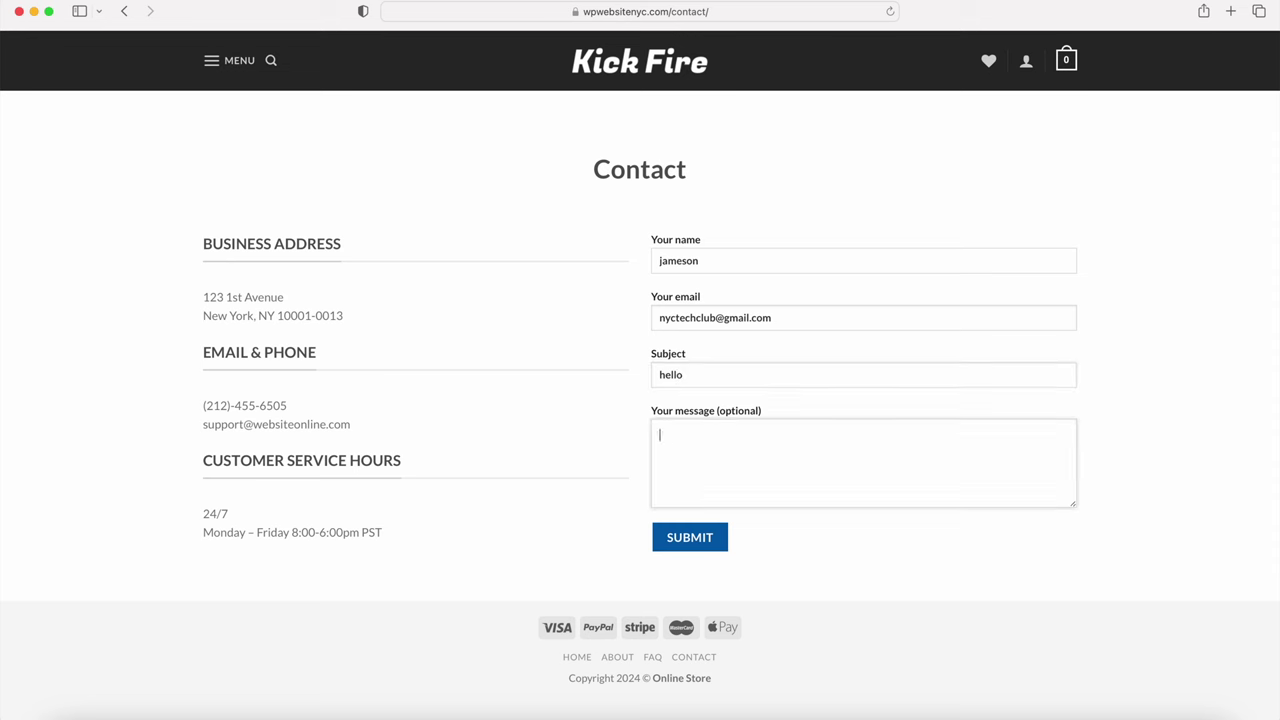
left_click(698, 537)
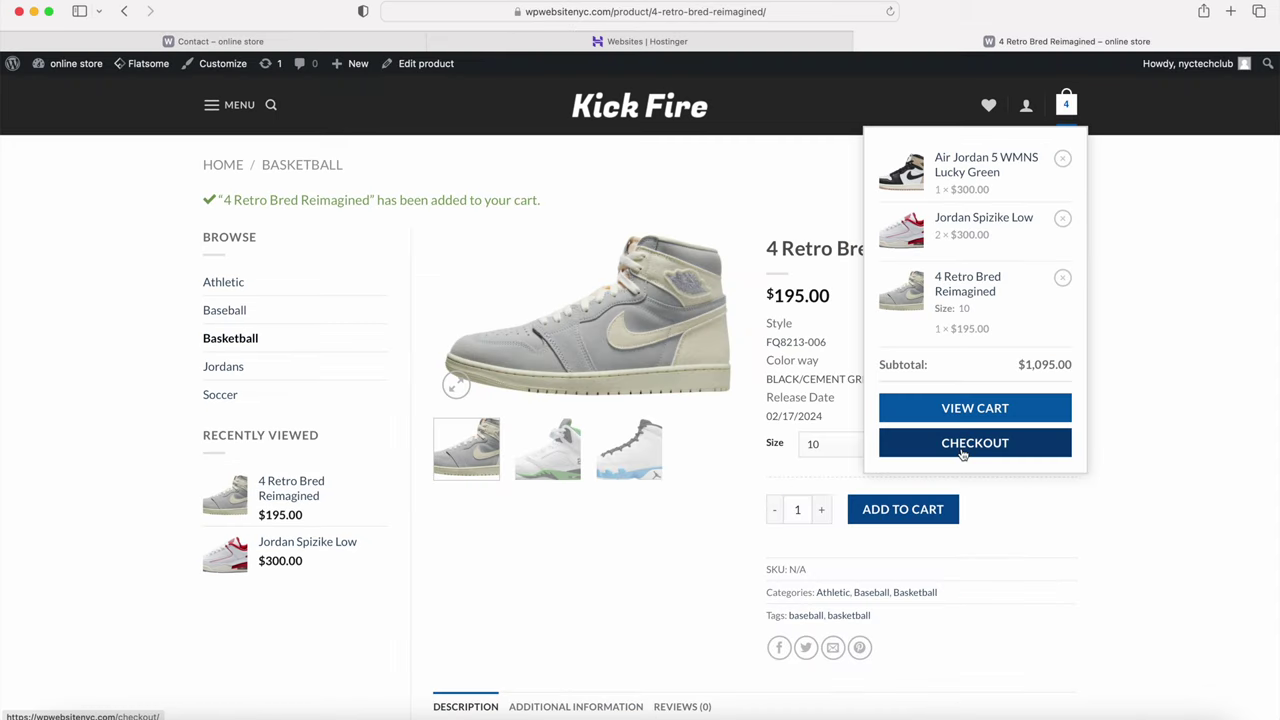
Step: Proceed to checkout, then pick size 10 on the 4 Retro Bred Reimagined product page
left_click(963, 453)
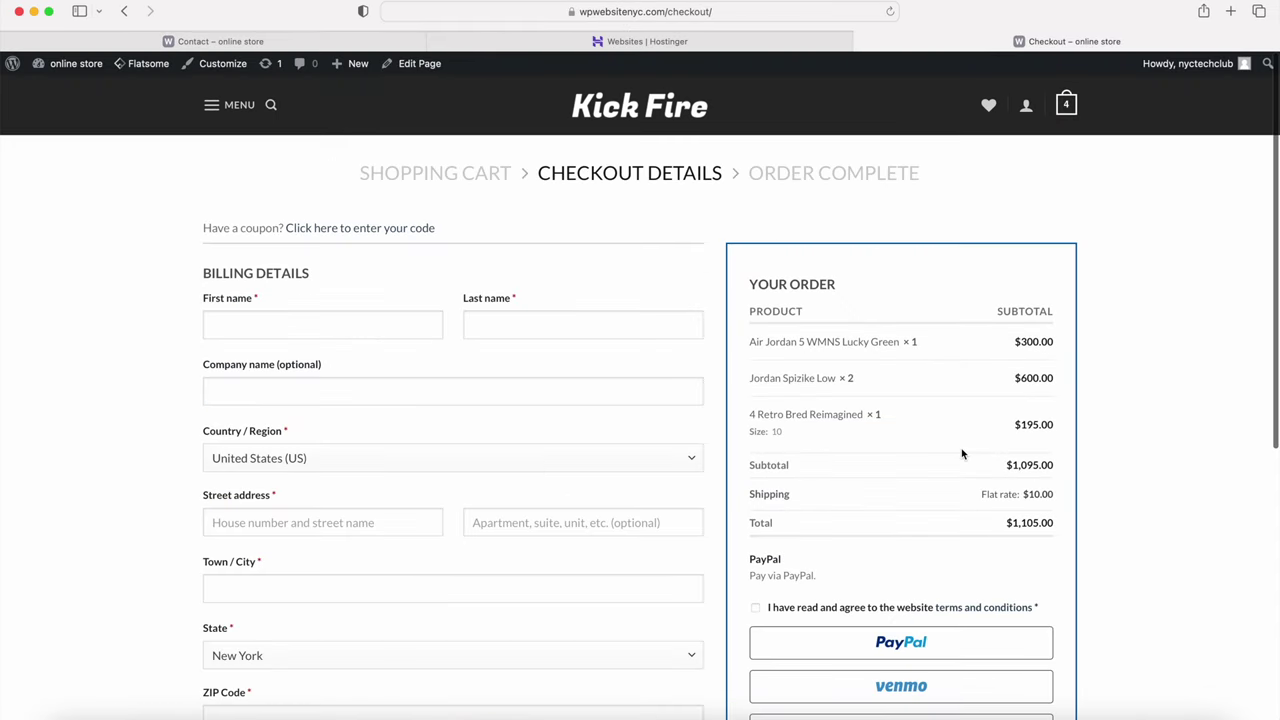
scroll(962, 454, "down", 5)
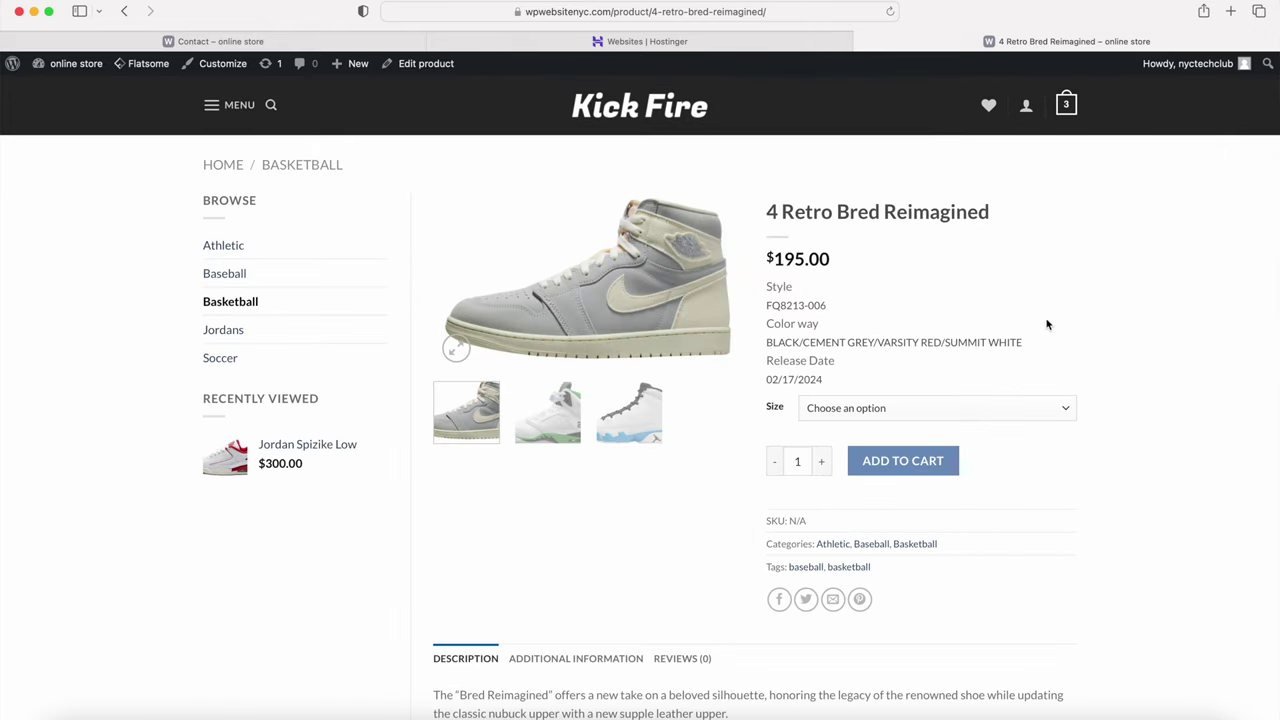
left_click(1005, 410)
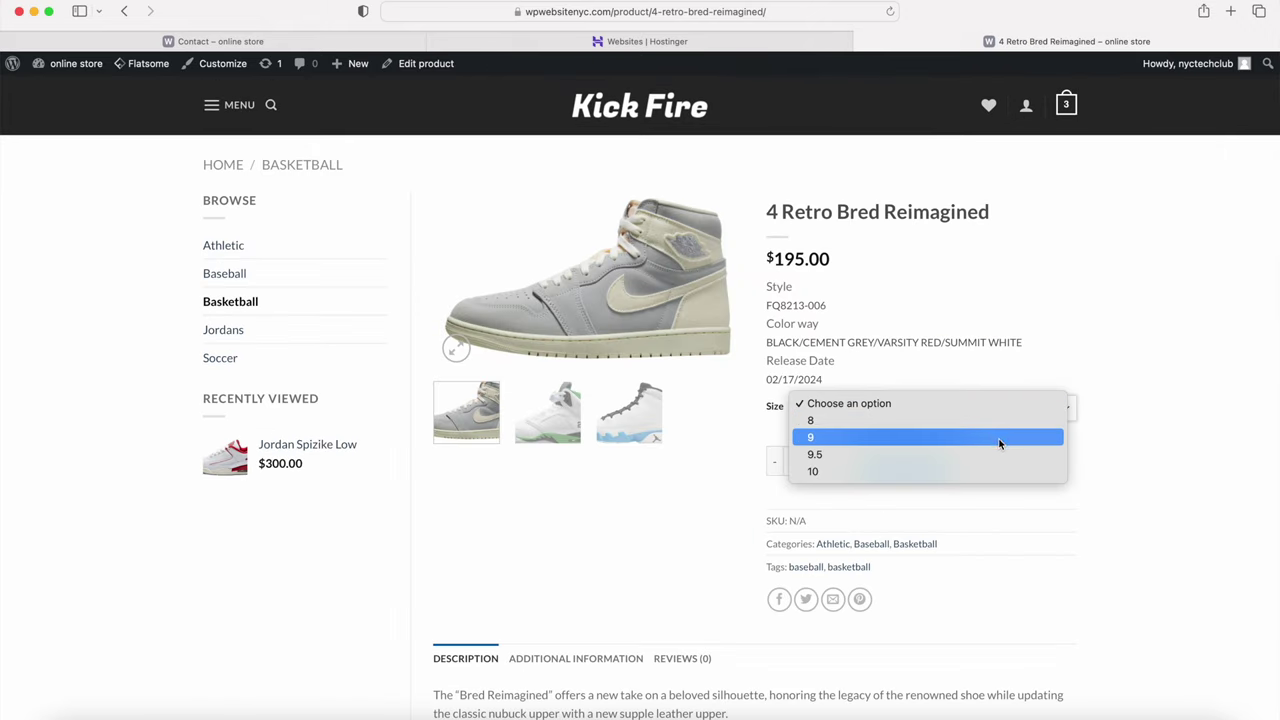
left_click(996, 472)
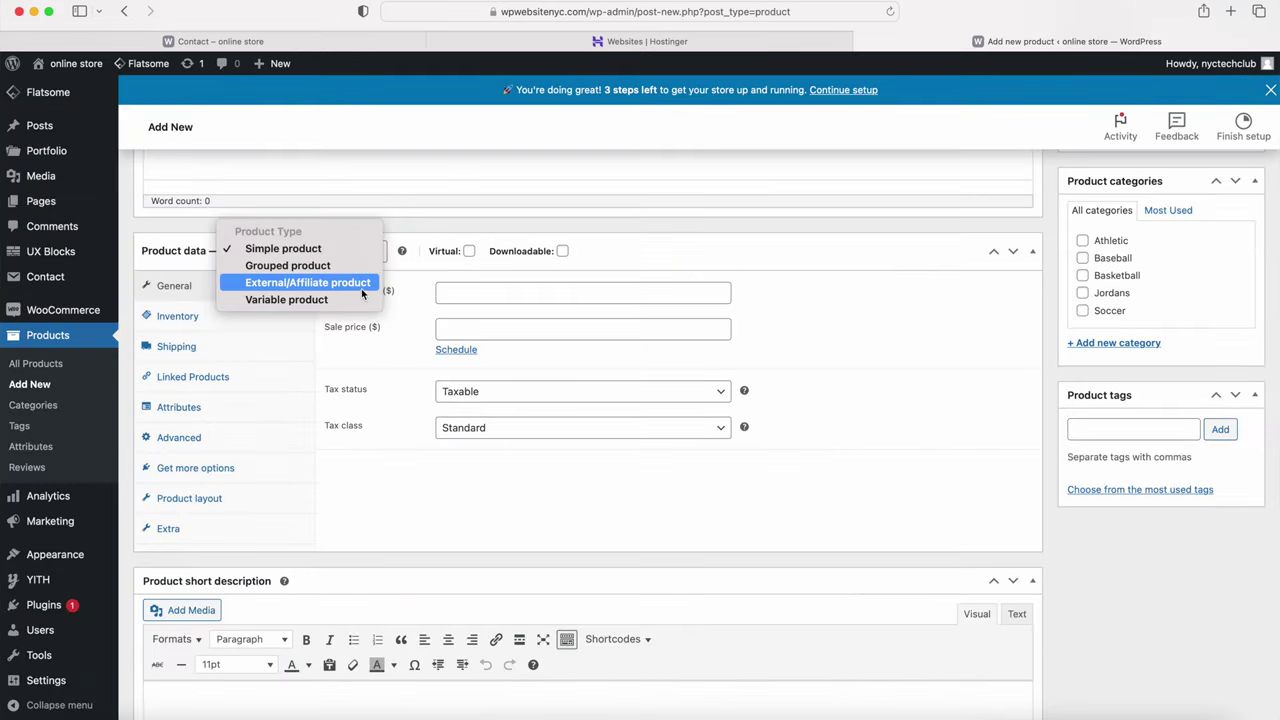
Step: Set the new product to Simple product, marked Virtual and Downloadable
left_click(361, 299)
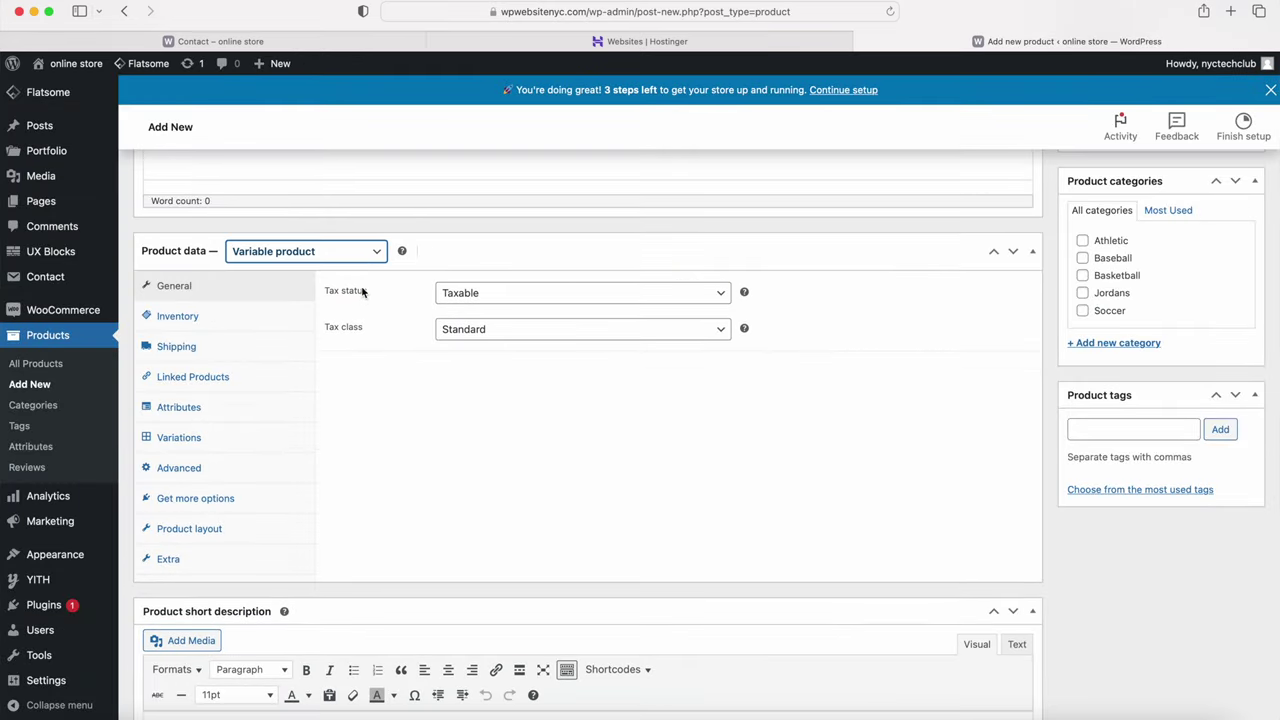
left_click(362, 252)
left_click(290, 194)
left_click(469, 251)
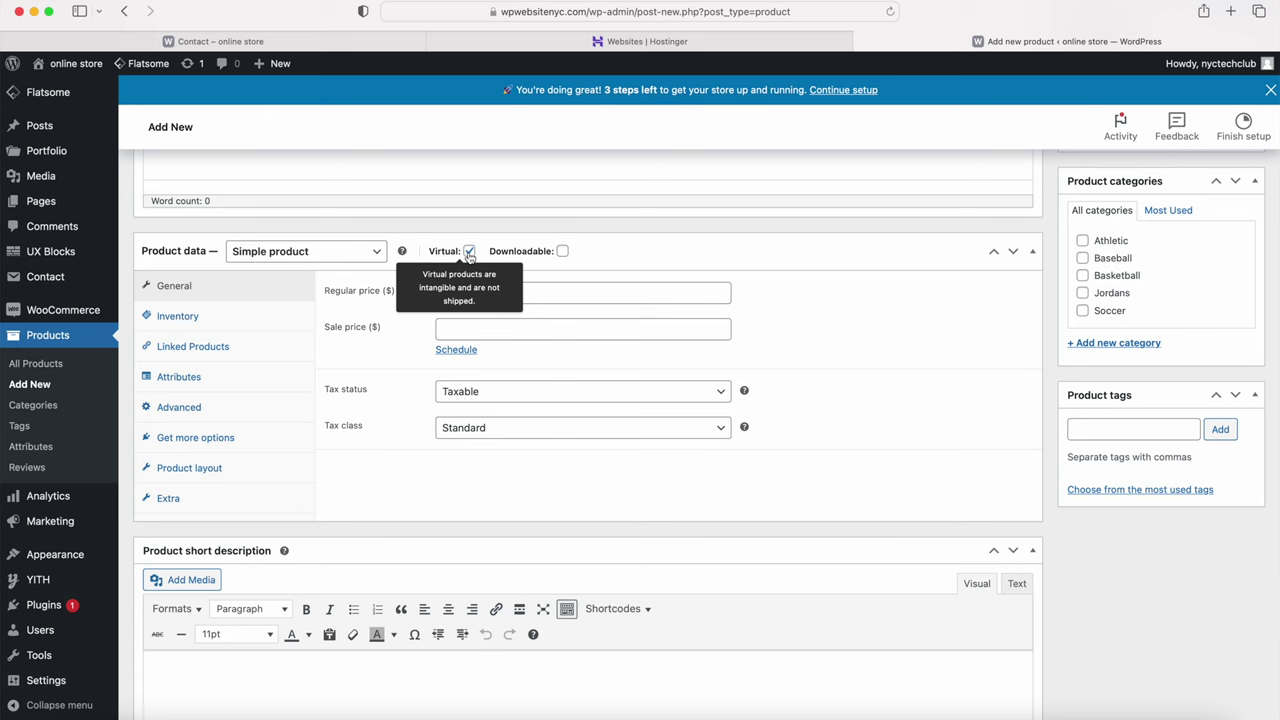
left_click(563, 252)
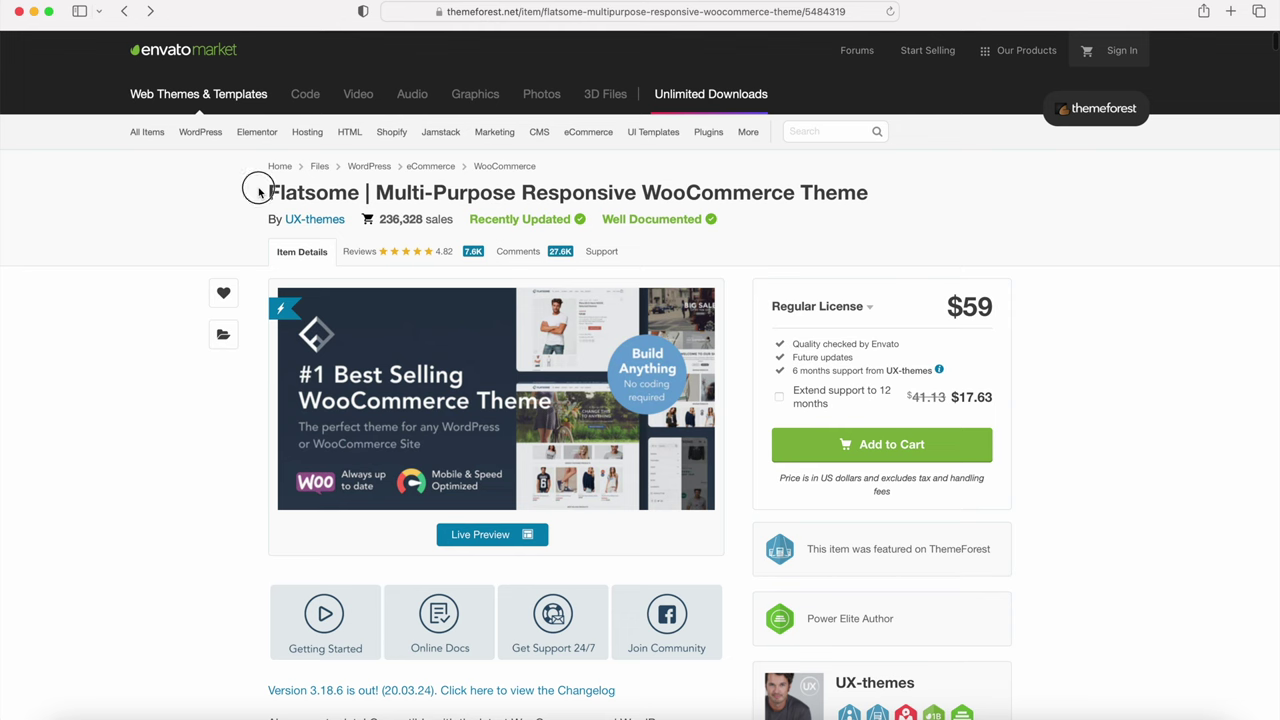
Step: Preview the Kick Fire homepage in UX Builder at mobile, then tablet width
left_click_drag(266, 192, 362, 197)
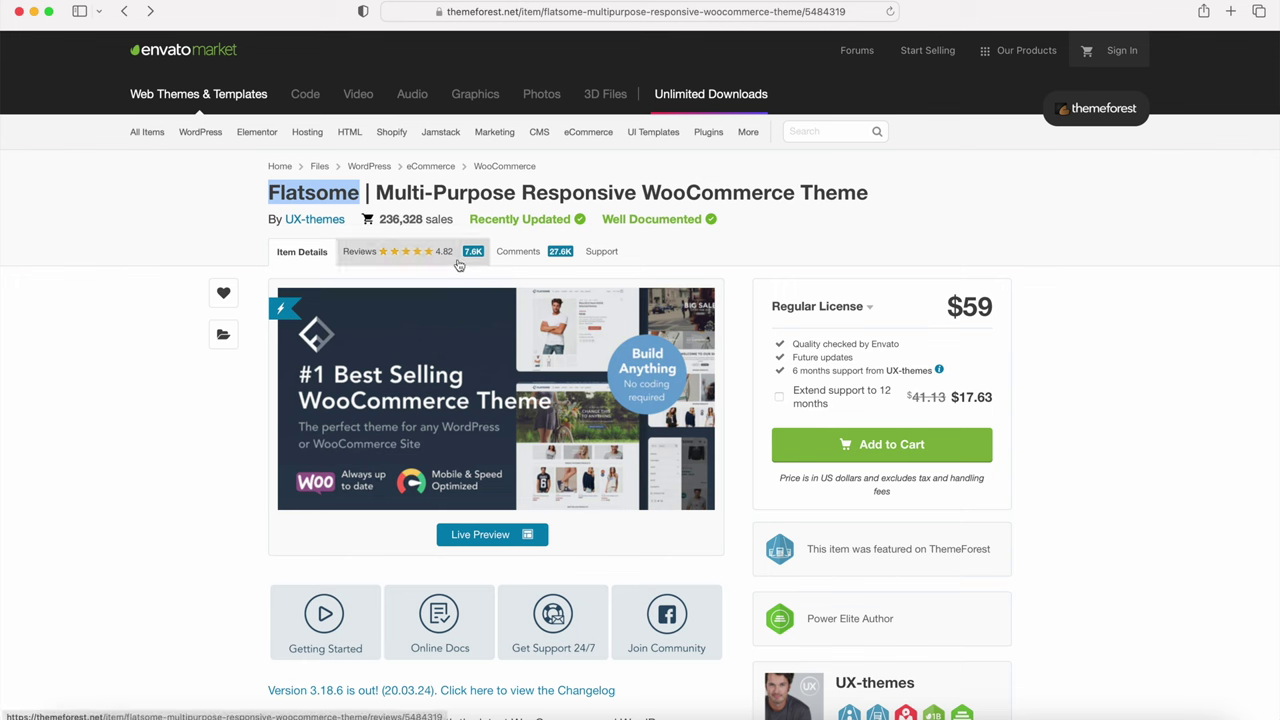
left_click(1012, 320)
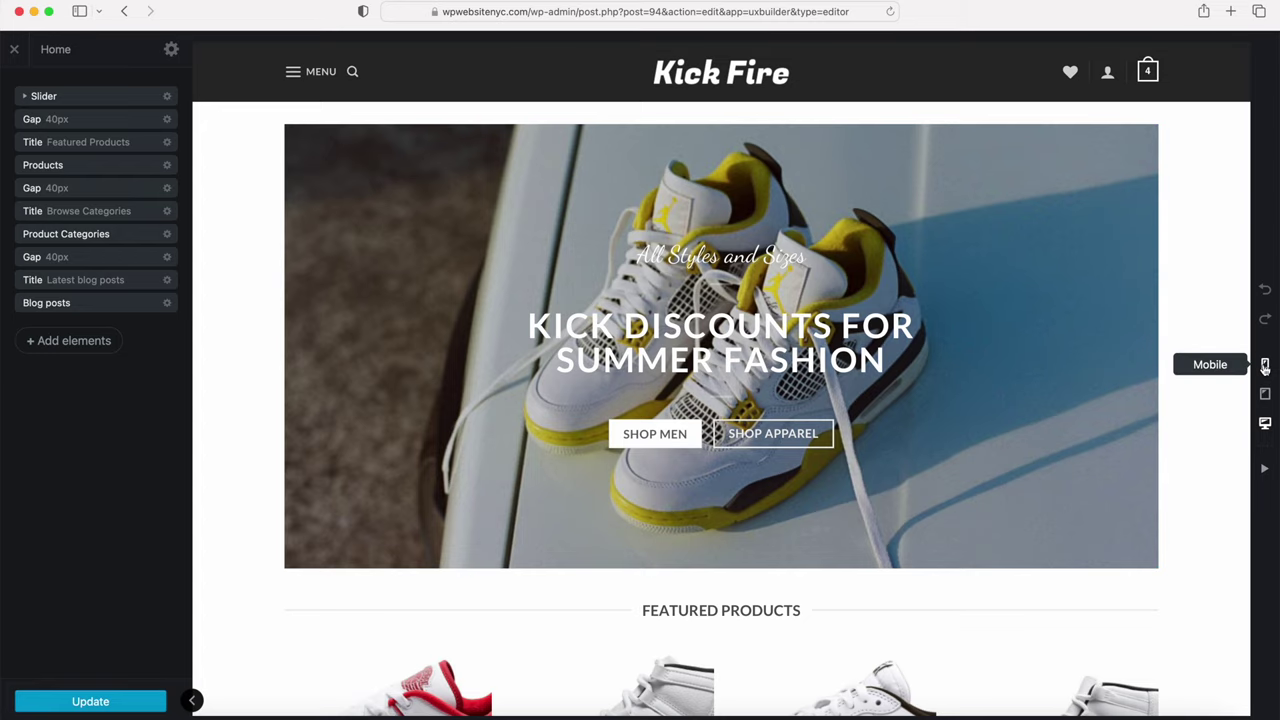
left_click(1265, 366)
left_click(1265, 394)
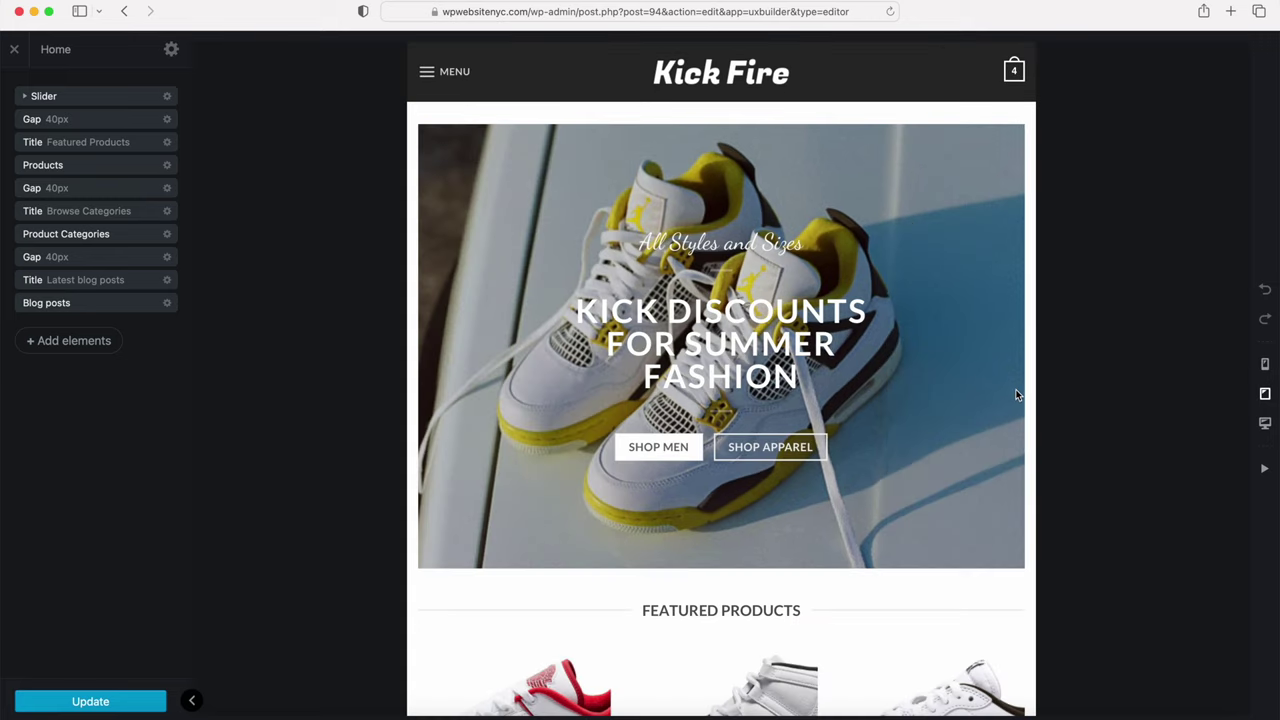
scroll(995, 398, "down", 10)
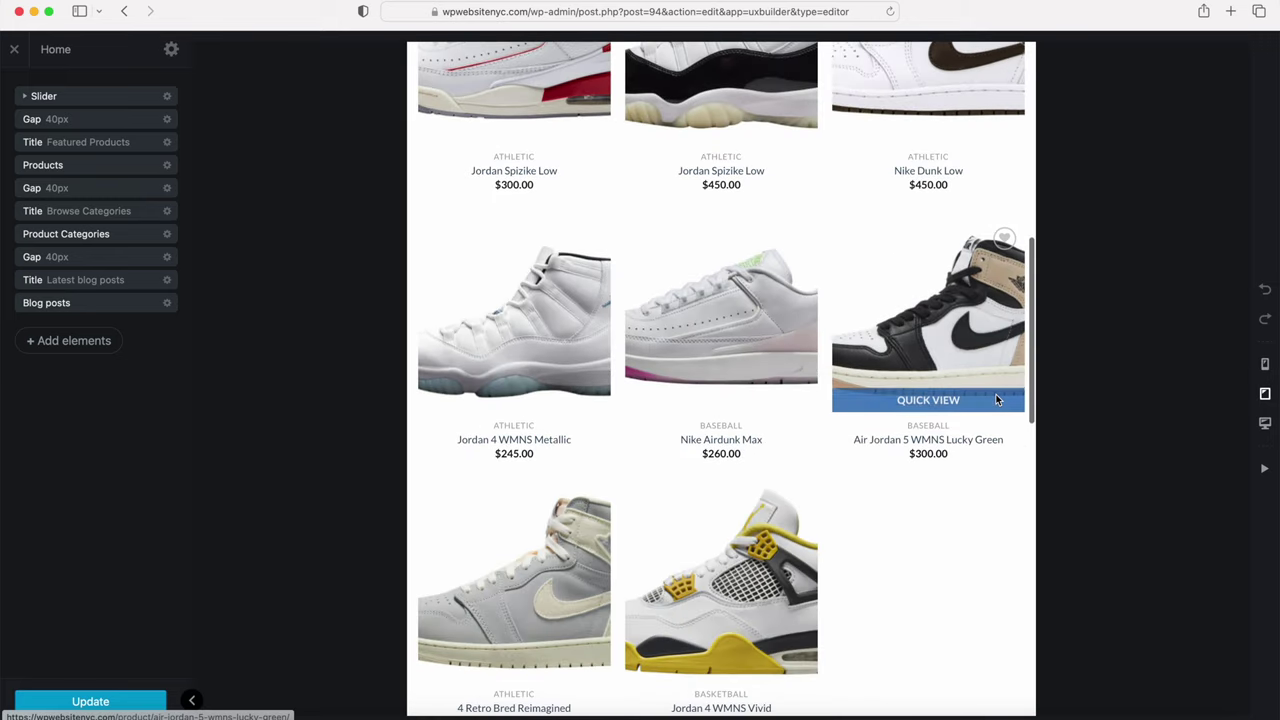
scroll(996, 400, "down", 7)
scroll(996, 400, "up", 1)
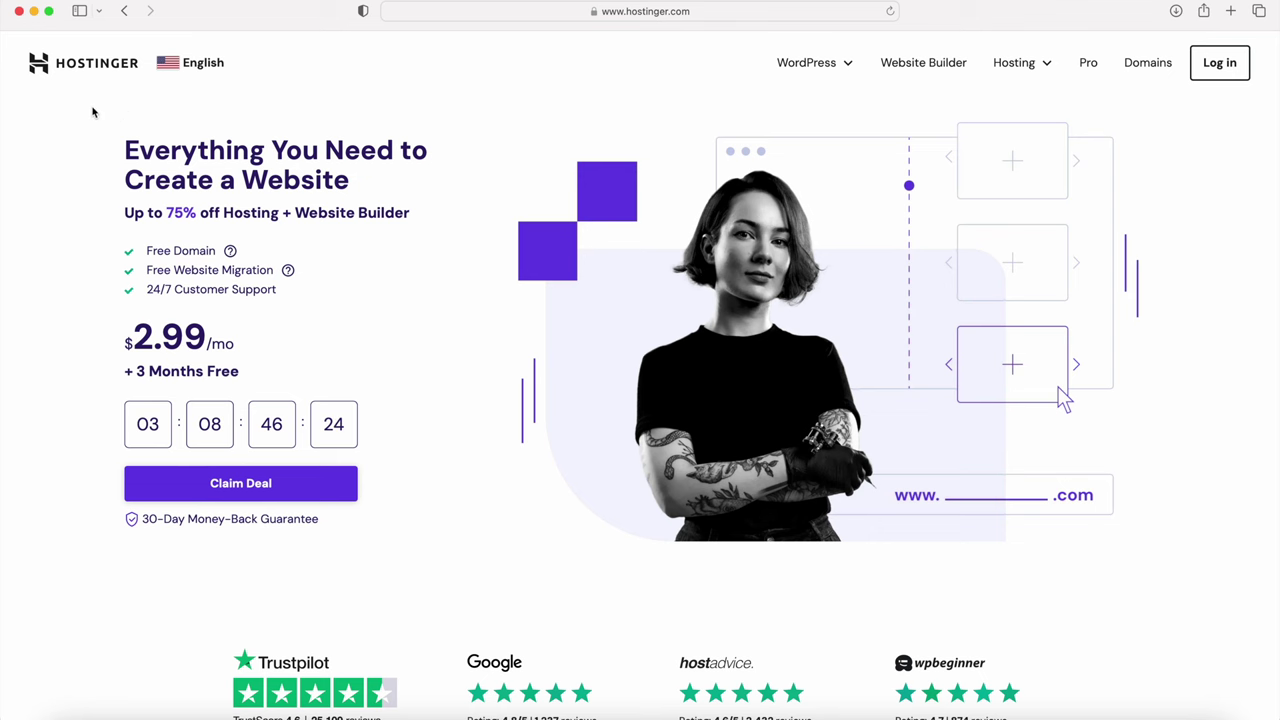
Step: Browse the Flatsome shop demos such as Grid Style and Slider Cover, then go to Add New Plugin
left_click_drag(119, 146, 363, 174)
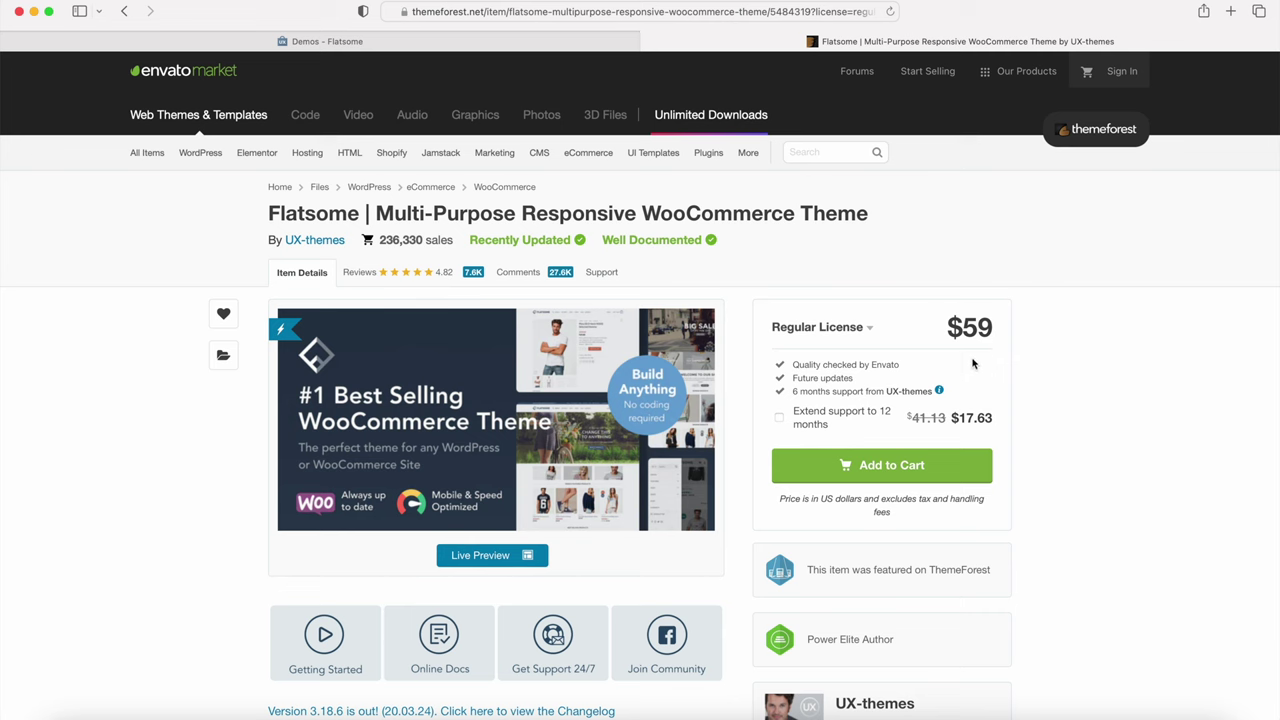
key("ctrl+shift+Tab")
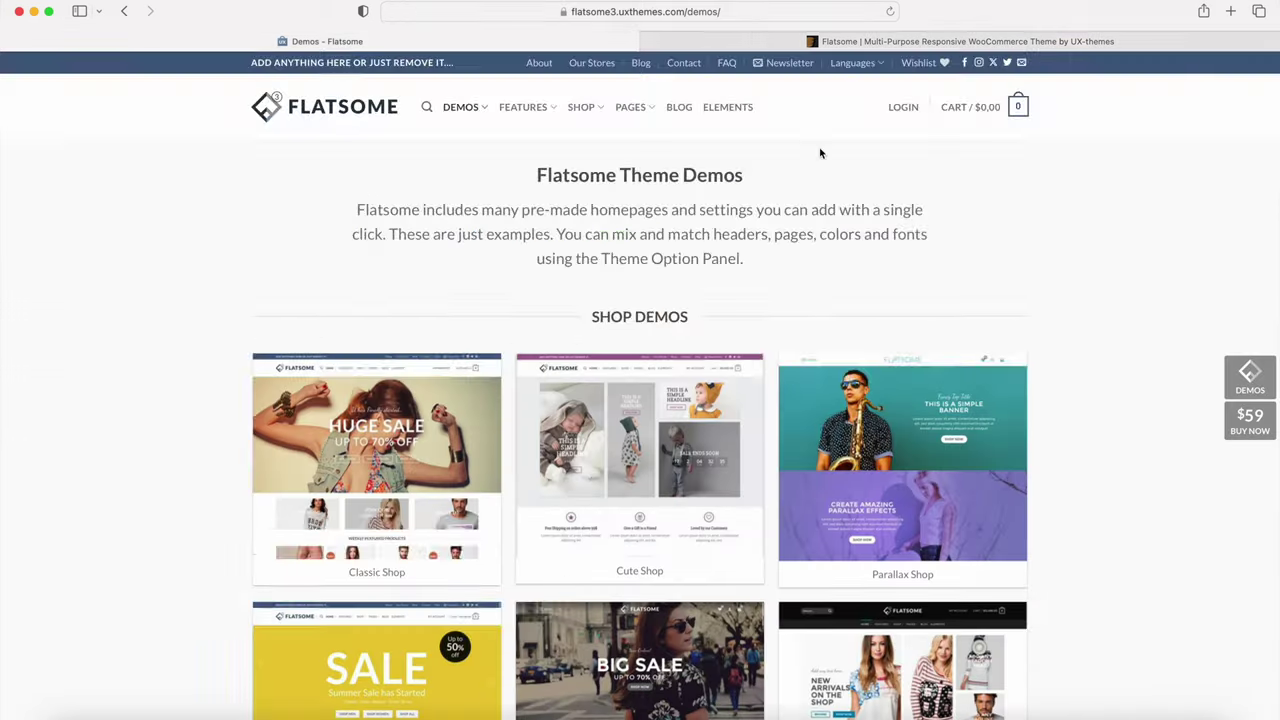
scroll(820, 153, "down", 10)
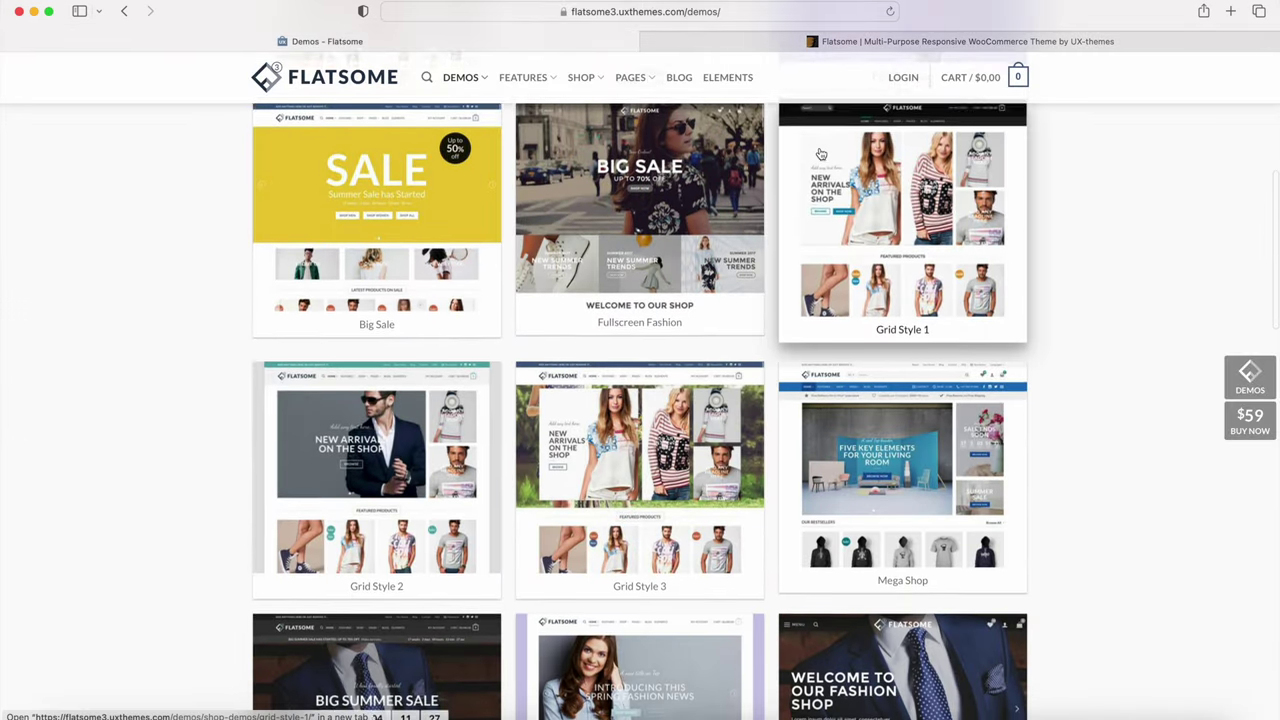
scroll(820, 153, "down", 10)
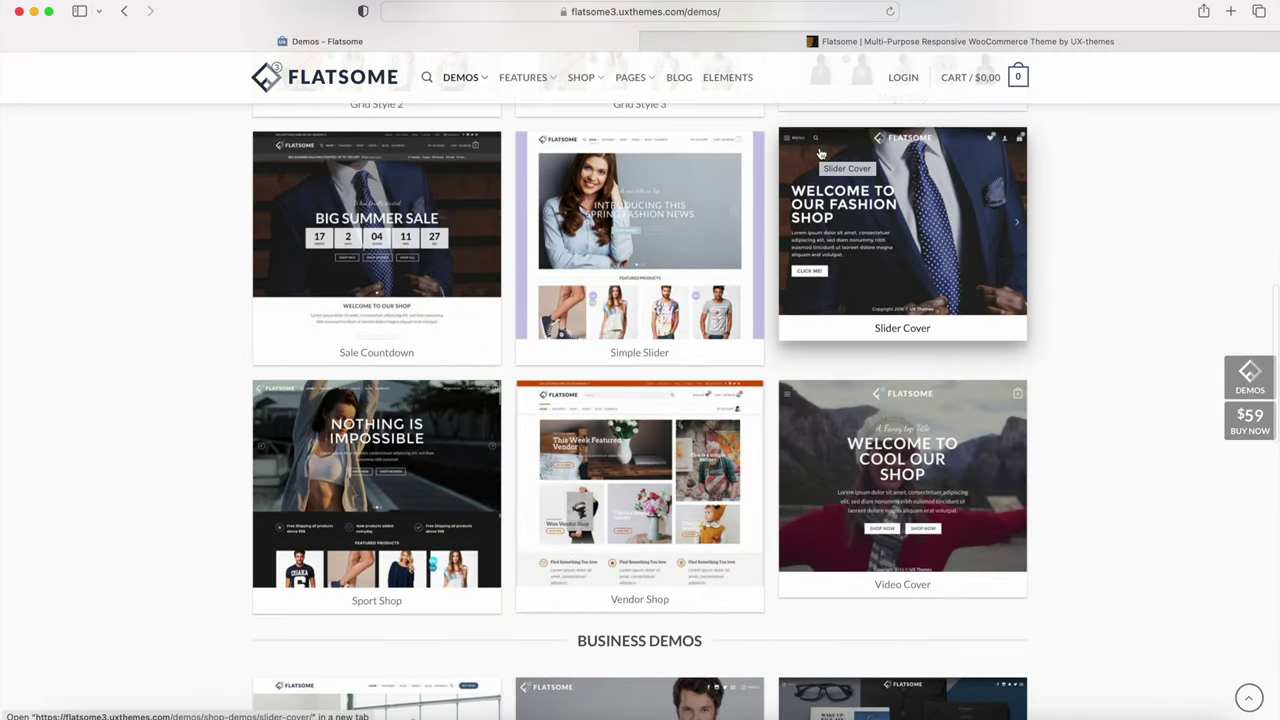
scroll(820, 153, "down", 10)
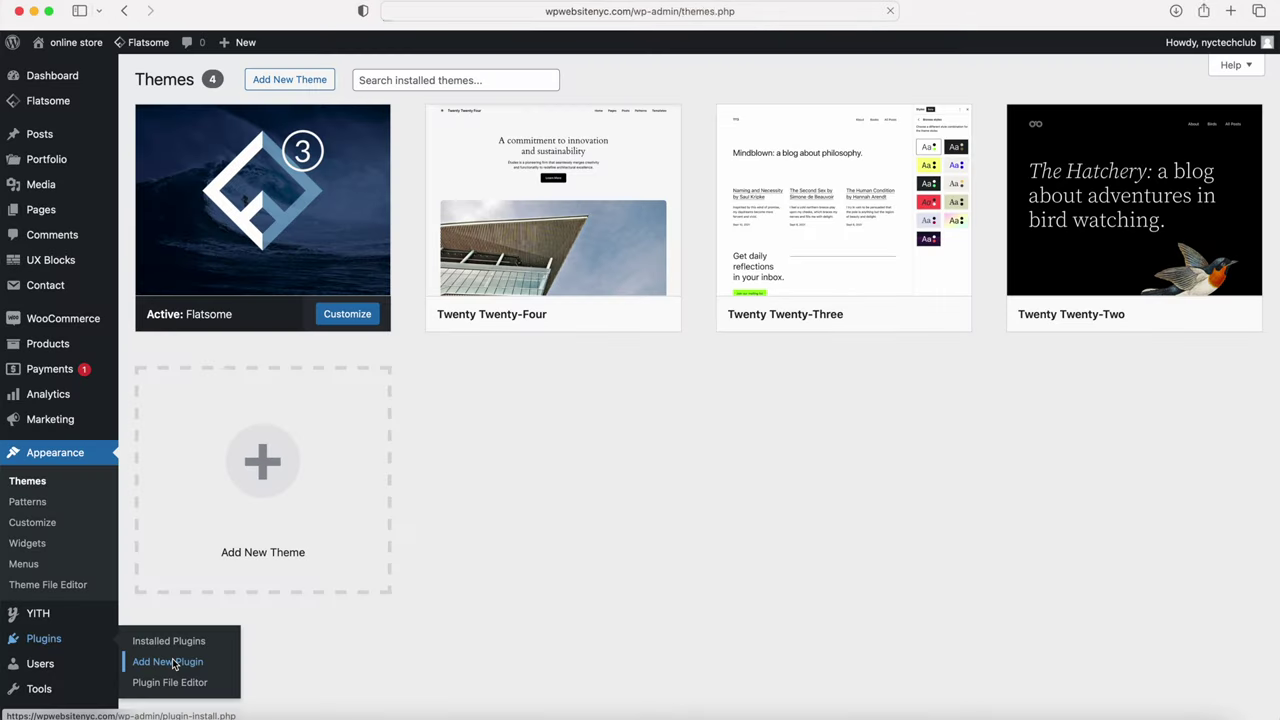
left_click(172, 658)
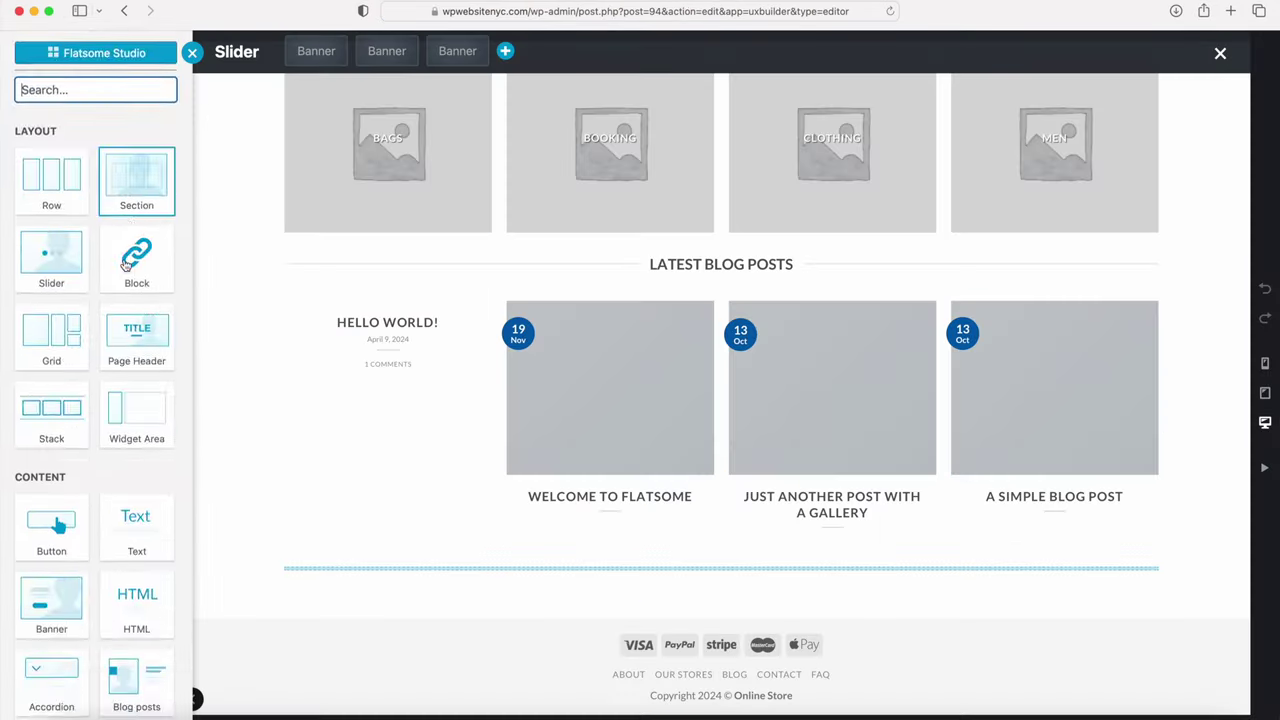
Step: Scroll through the Kick Fire homepage, then switch to the Shop page
scroll(125, 265, "down", 5)
scroll(125, 265, "down", 15)
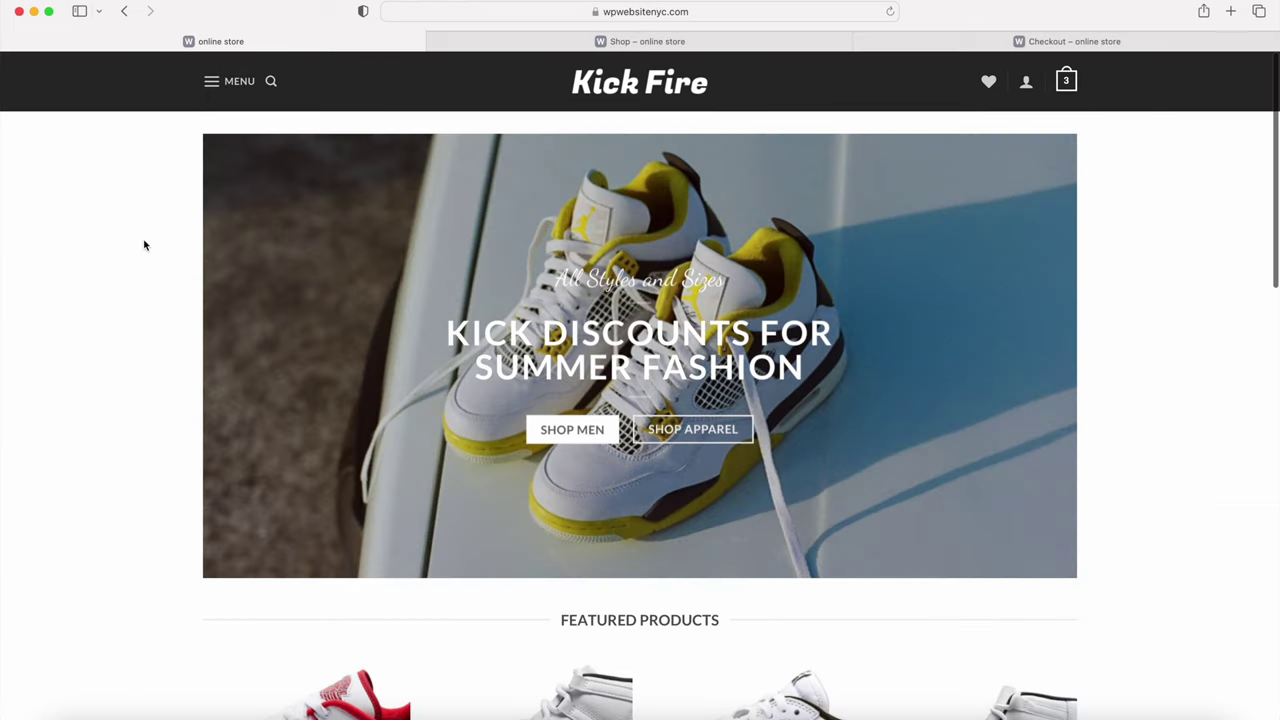
scroll(144, 245, "down", 10)
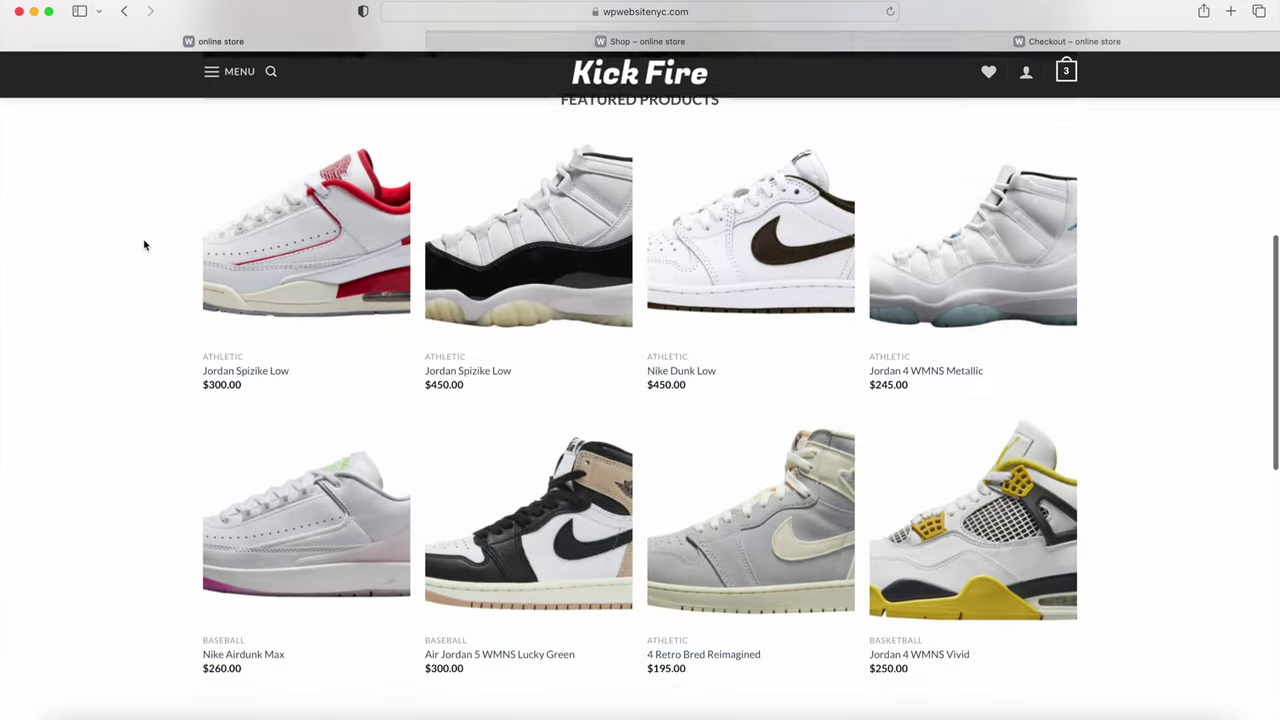
scroll(143, 243, "down", 5)
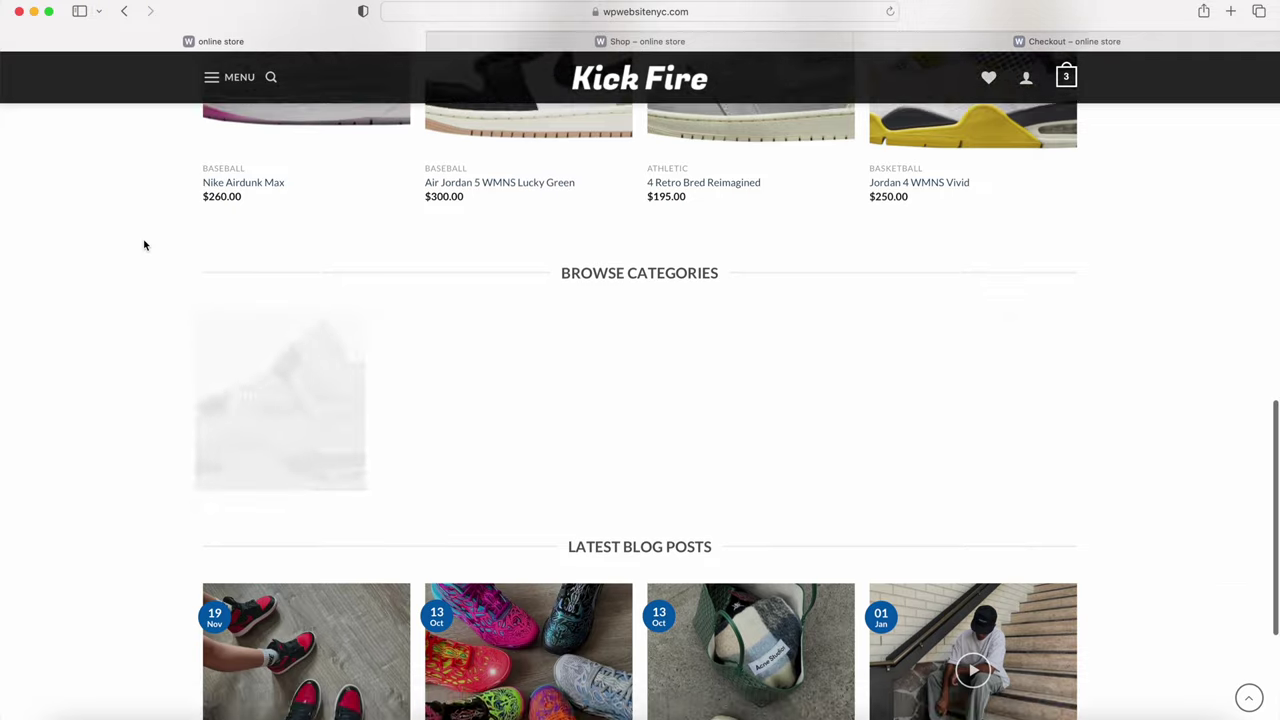
left_click(647, 41)
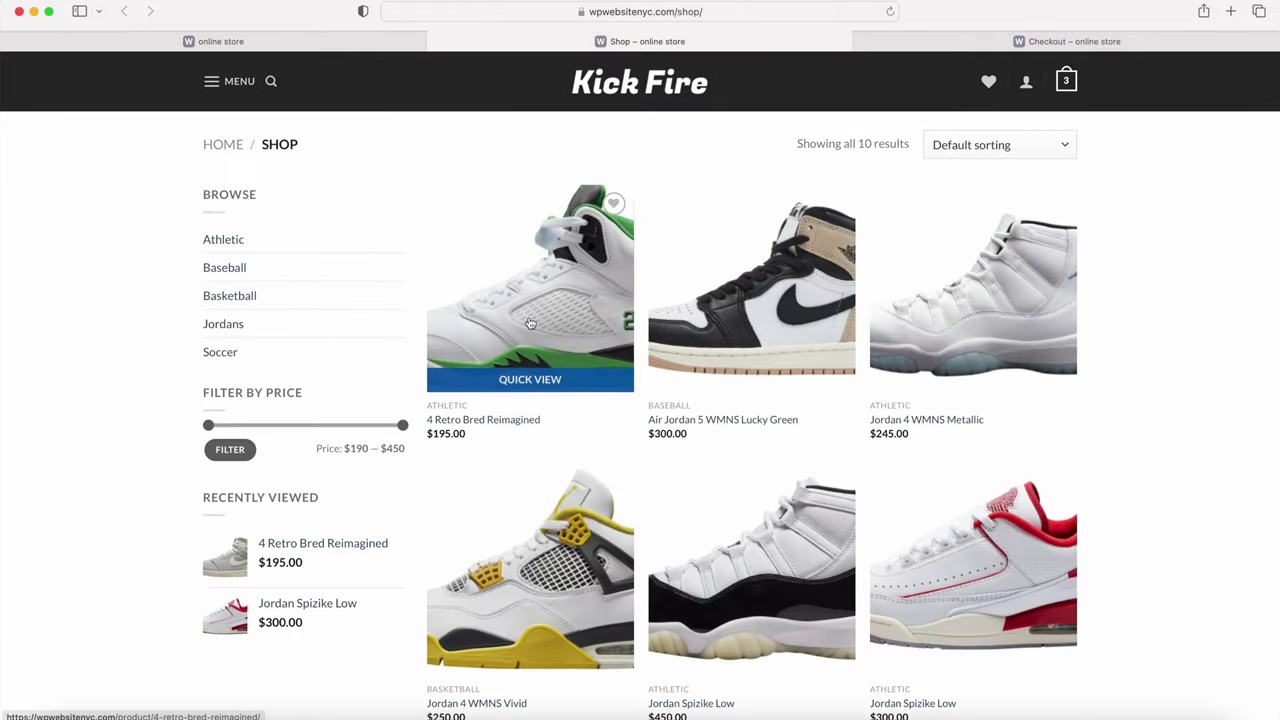
Step: Review the checkout page, then return home and open the full-screen MENU overlay
key("ctrl+Tab")
scroll(786, 211, "down", 5)
scroll(786, 211, "down", 1)
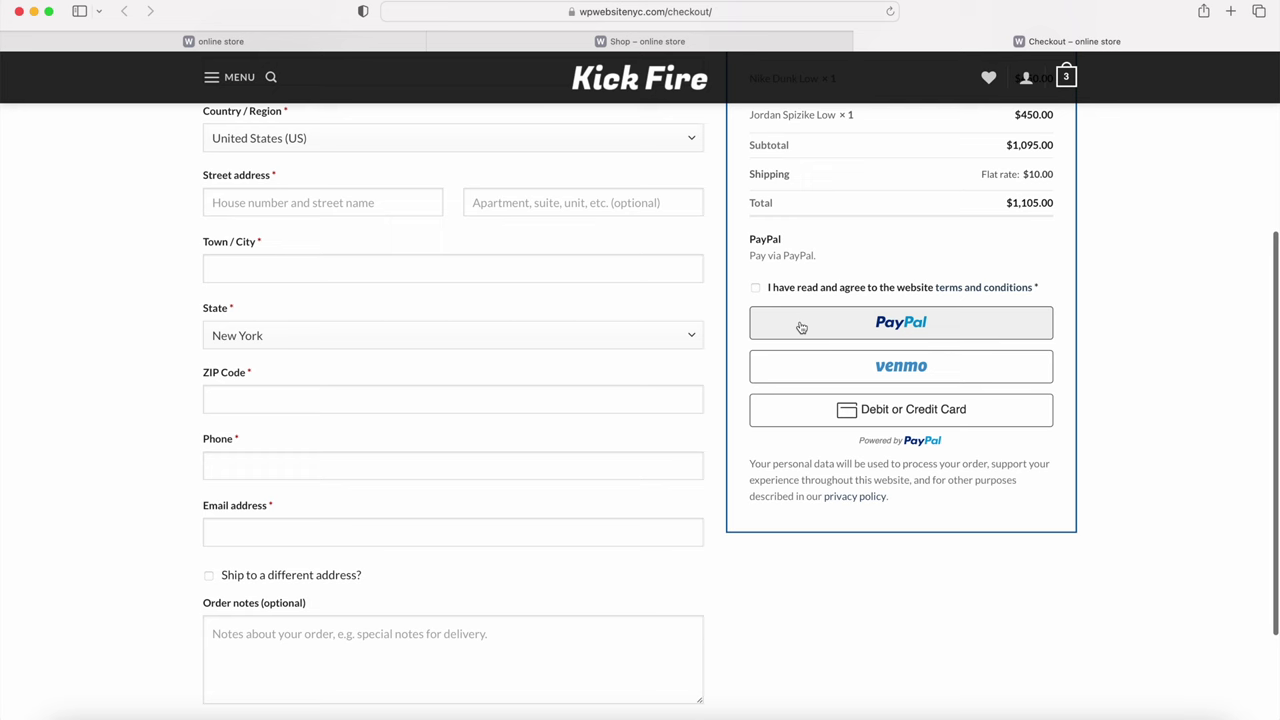
key("ctrl+Tab")
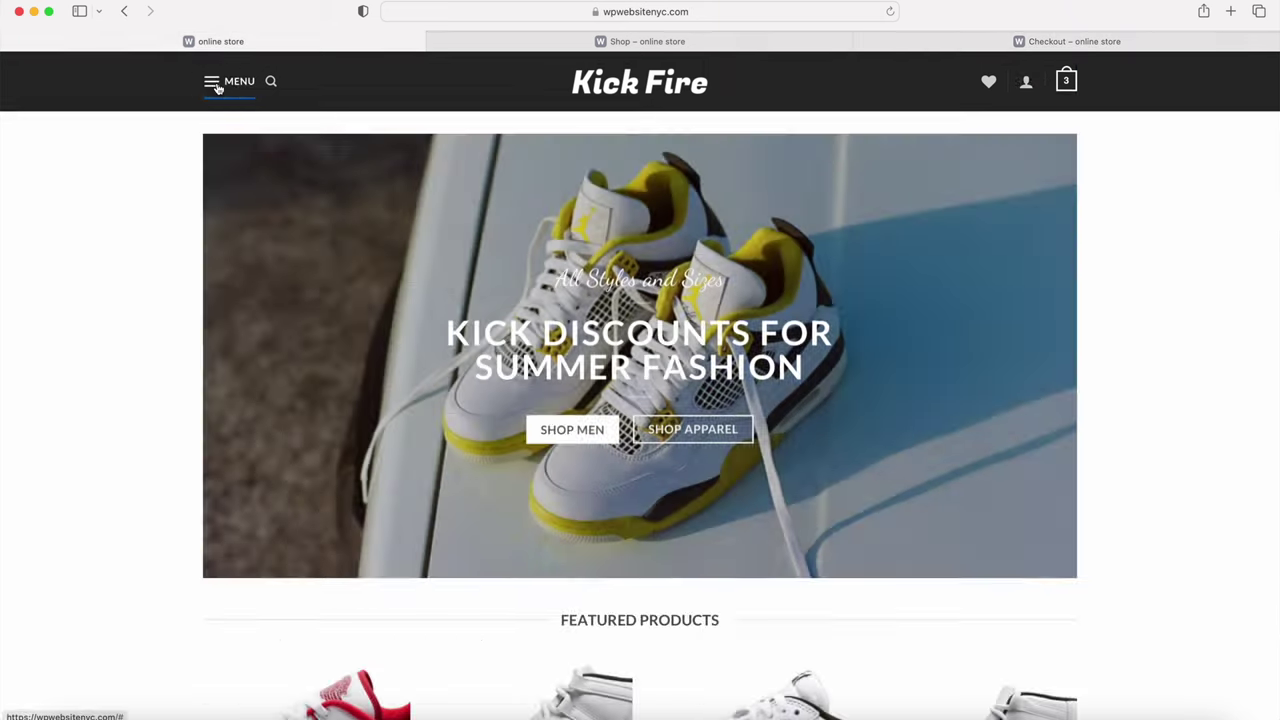
left_click(214, 80)
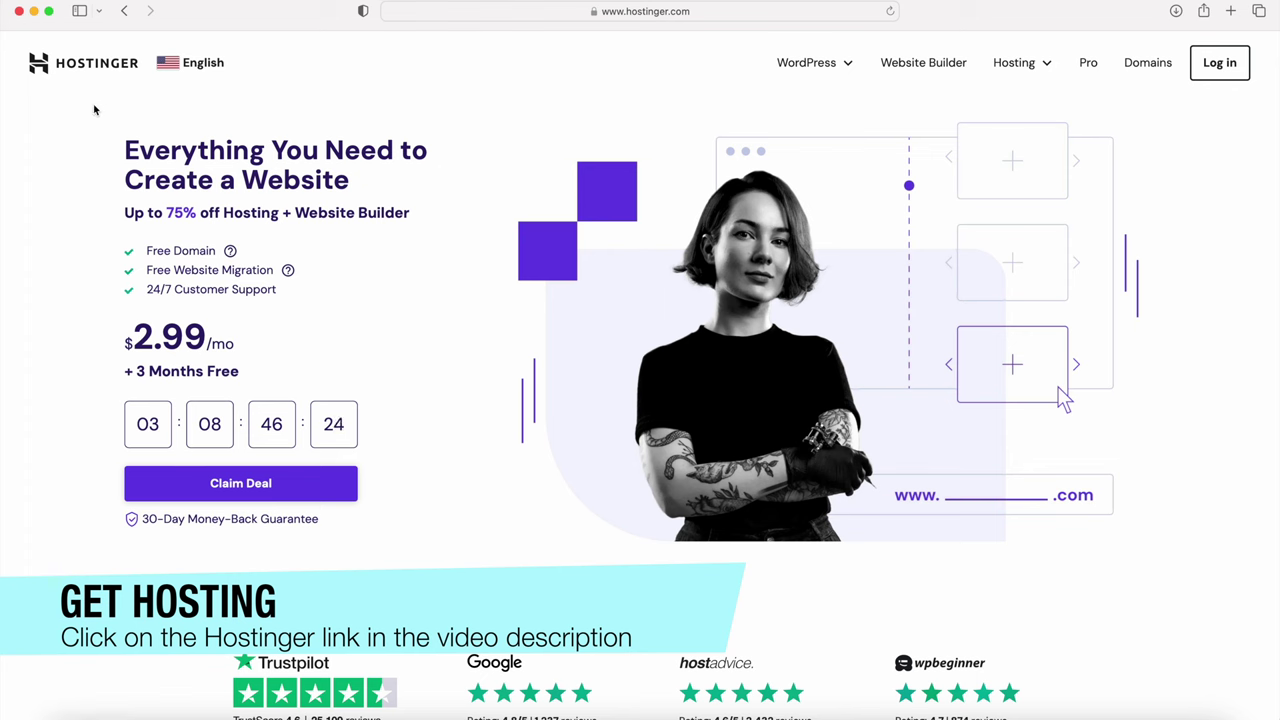
Step: Highlight the Hostinger headline and the Free Domain perk of the $2.99/mo deal
left_click_drag(119, 146, 363, 174)
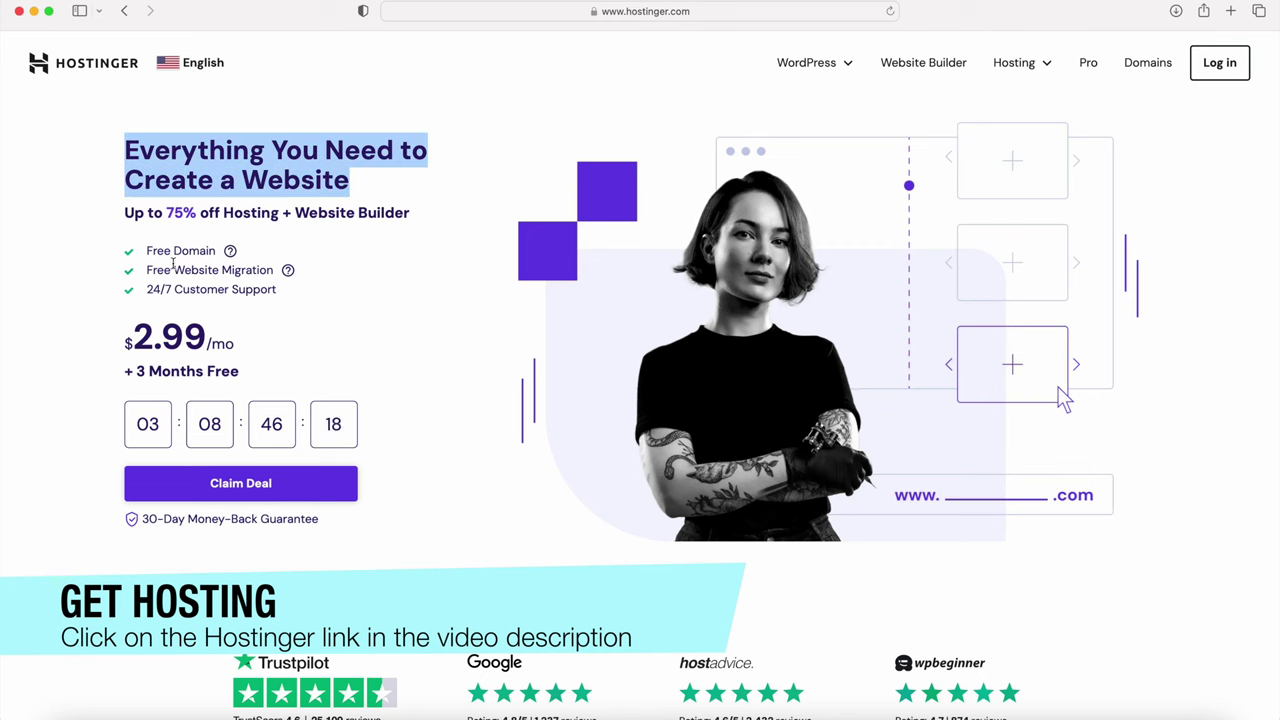
left_click_drag(147, 255, 215, 254)
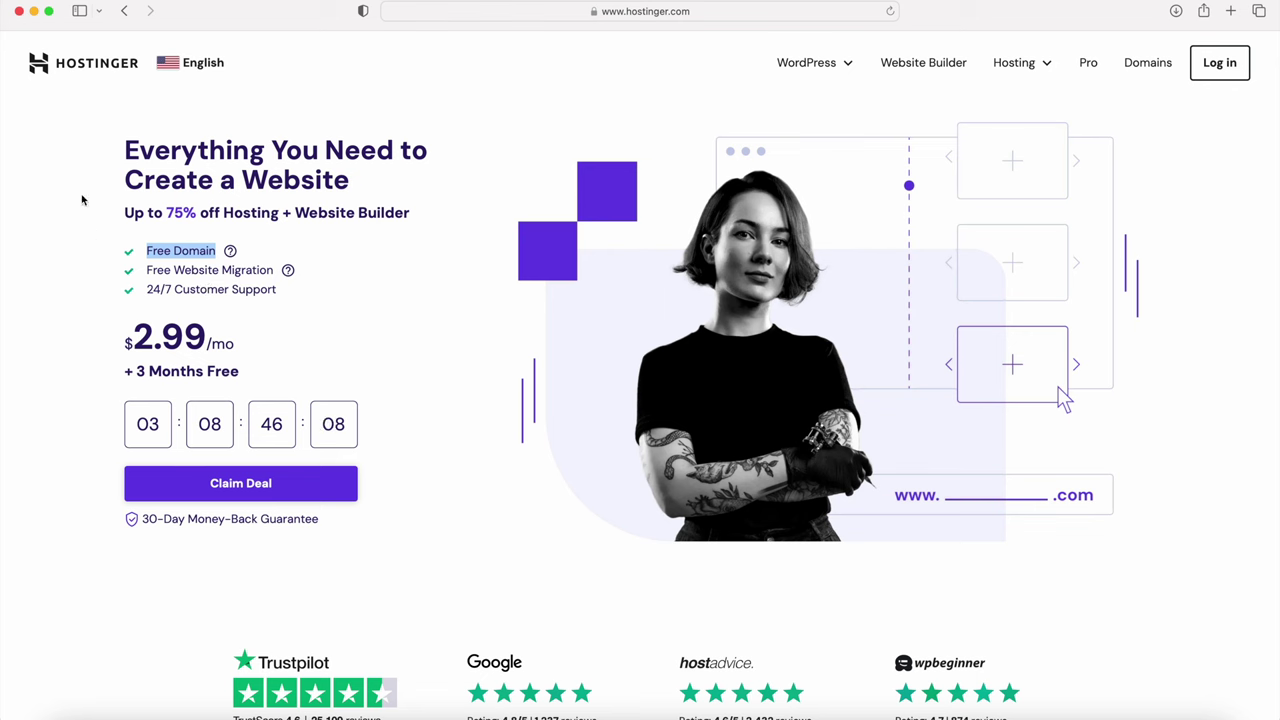
left_click(82, 147)
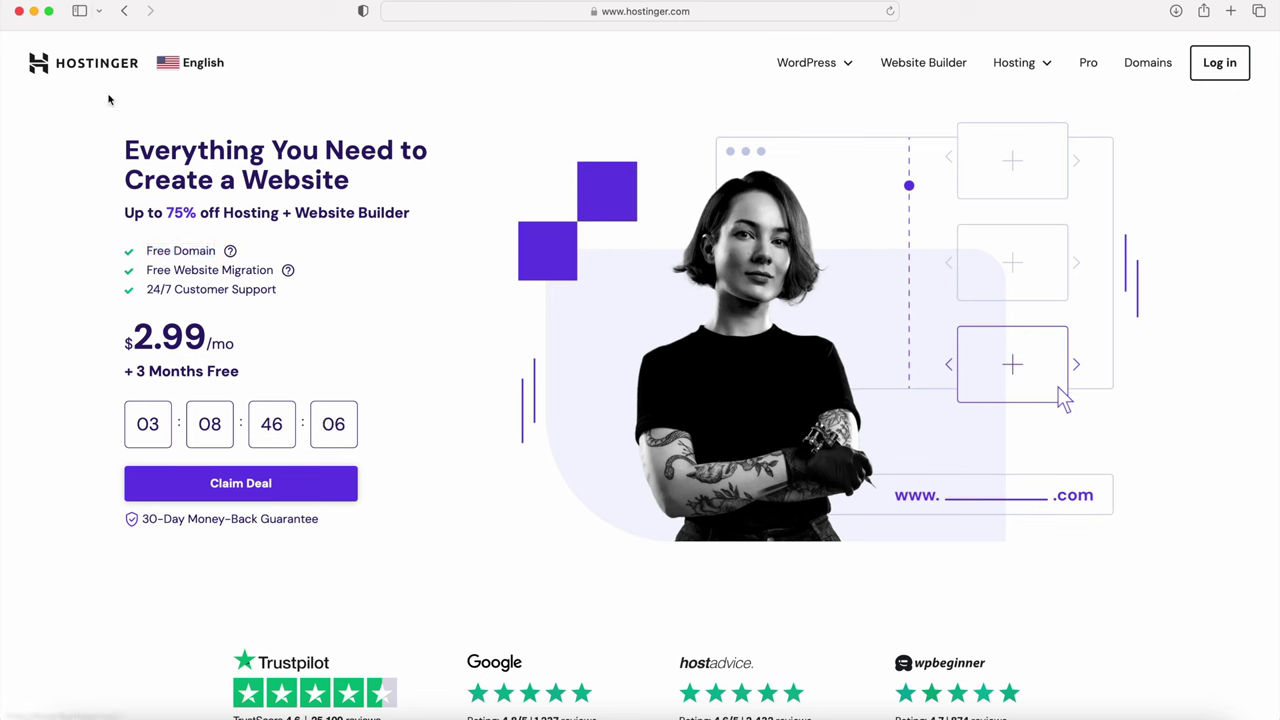
Step: Scroll to the plans and highlight Premium's 100 websites and 100 GB storage
scroll(101, 127, "down", 5)
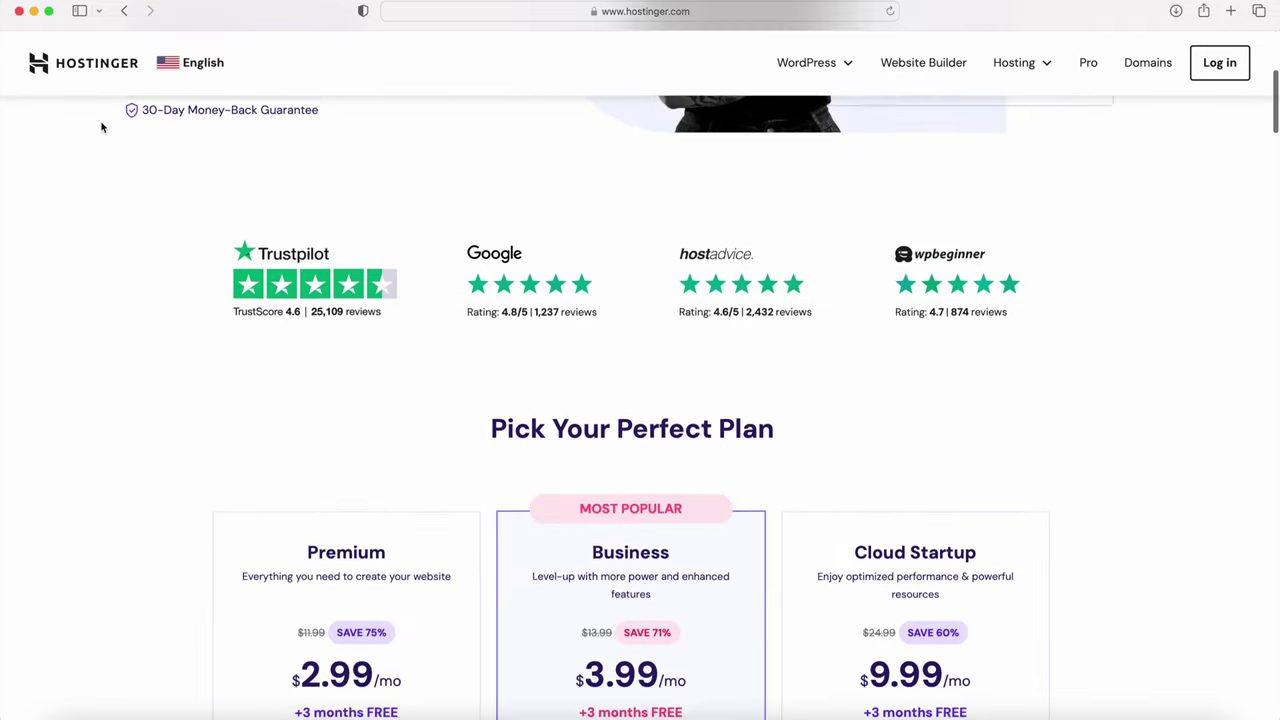
scroll(101, 127, "down", 4)
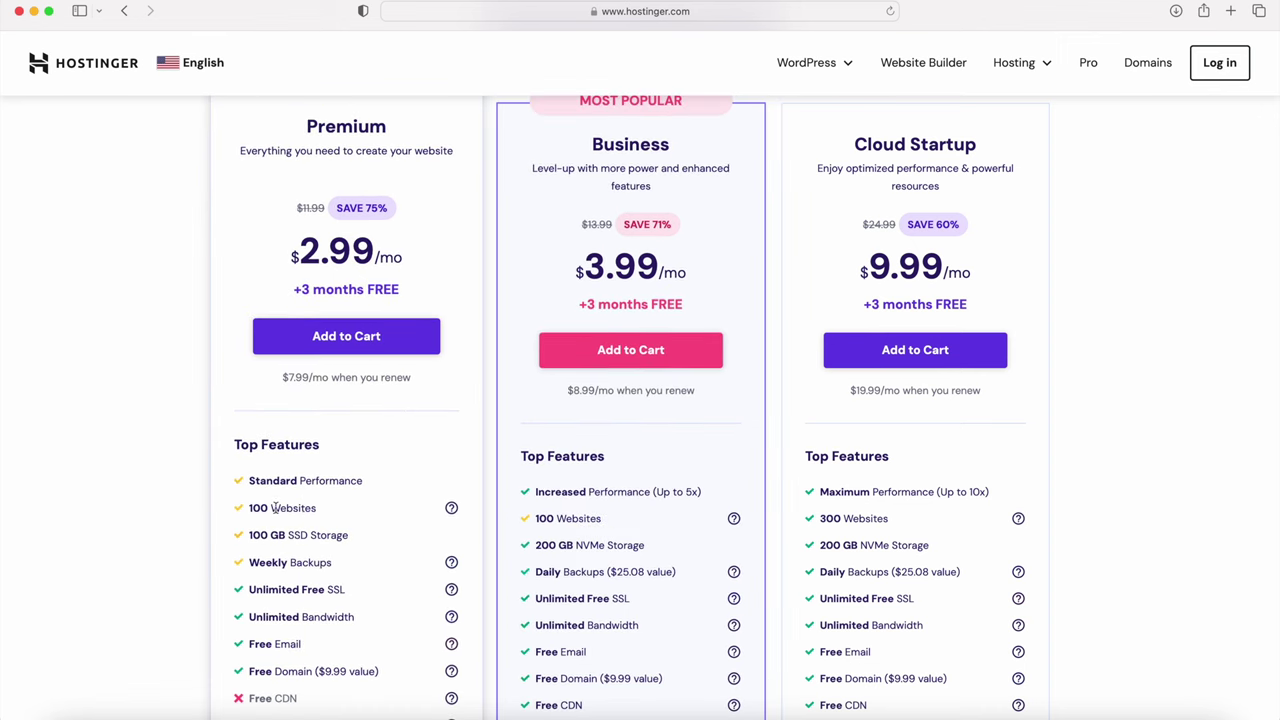
left_click_drag(249, 510, 318, 514)
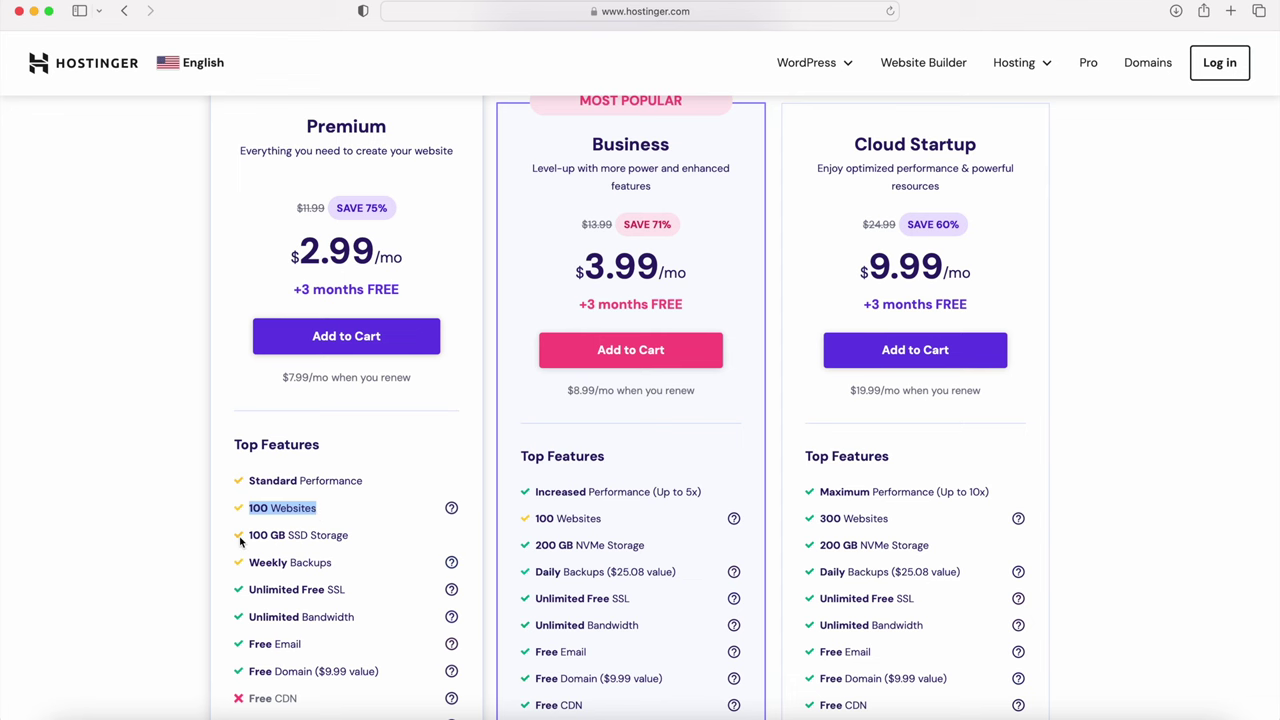
left_click_drag(249, 536, 325, 535)
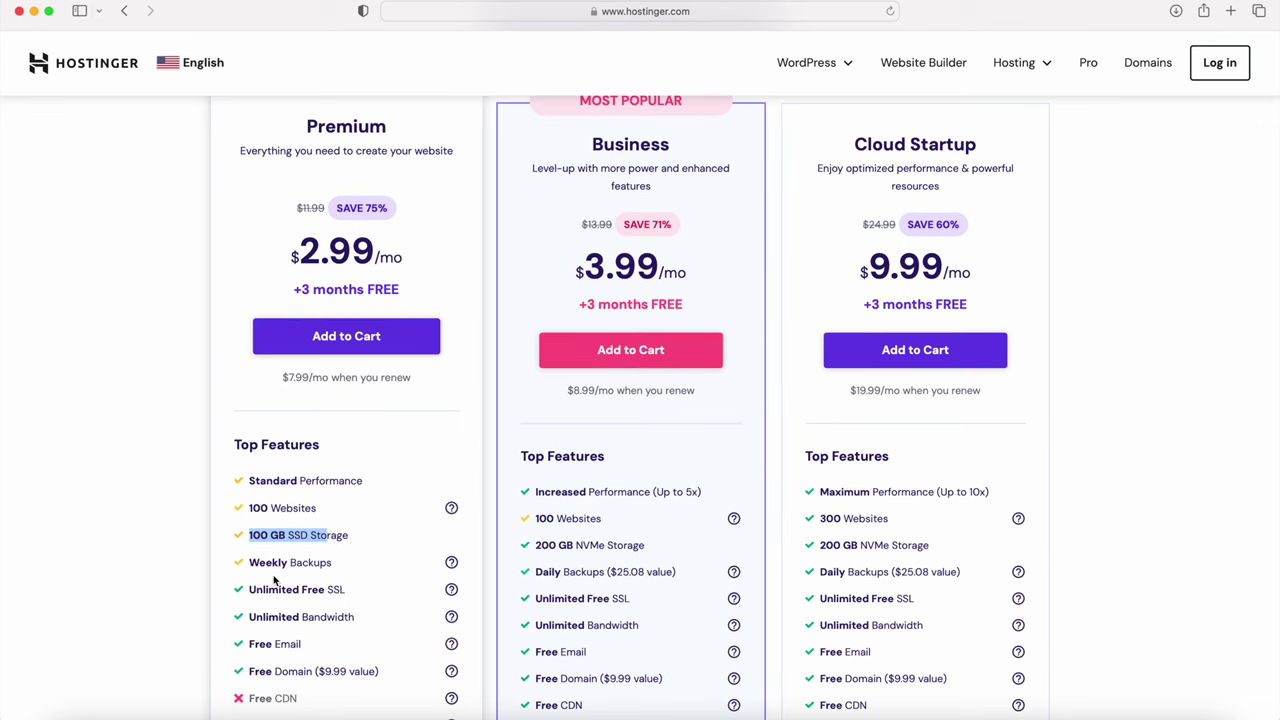
Step: Compare the Business and Cloud Startup features, then add the Premium plan to the cart
scroll(275, 580, "down", 5)
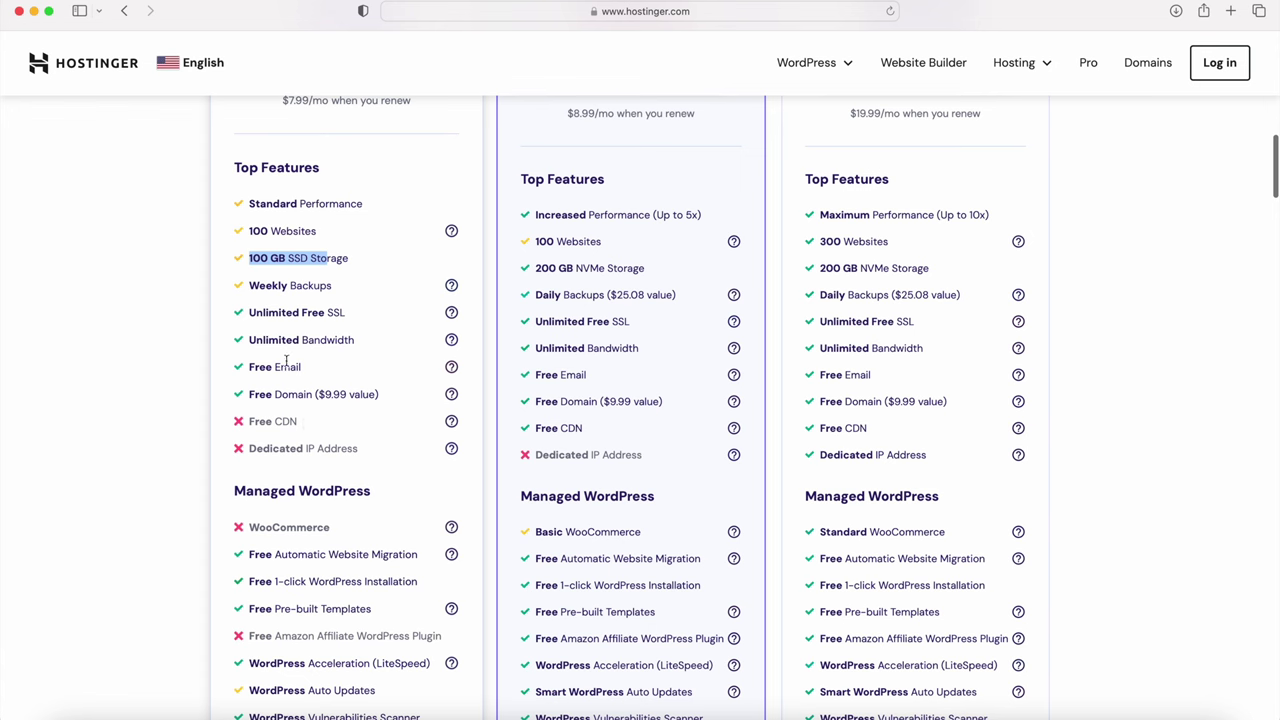
scroll(310, 413, "down", 5)
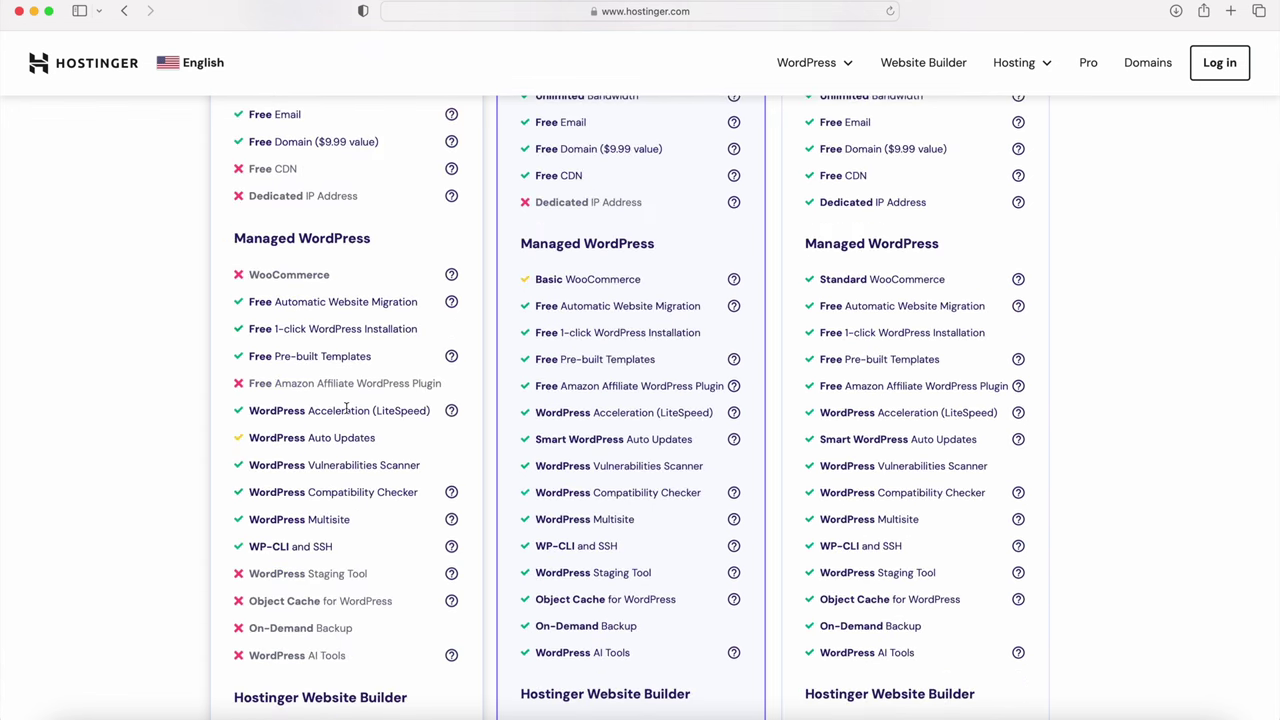
scroll(345, 408, "down", 10)
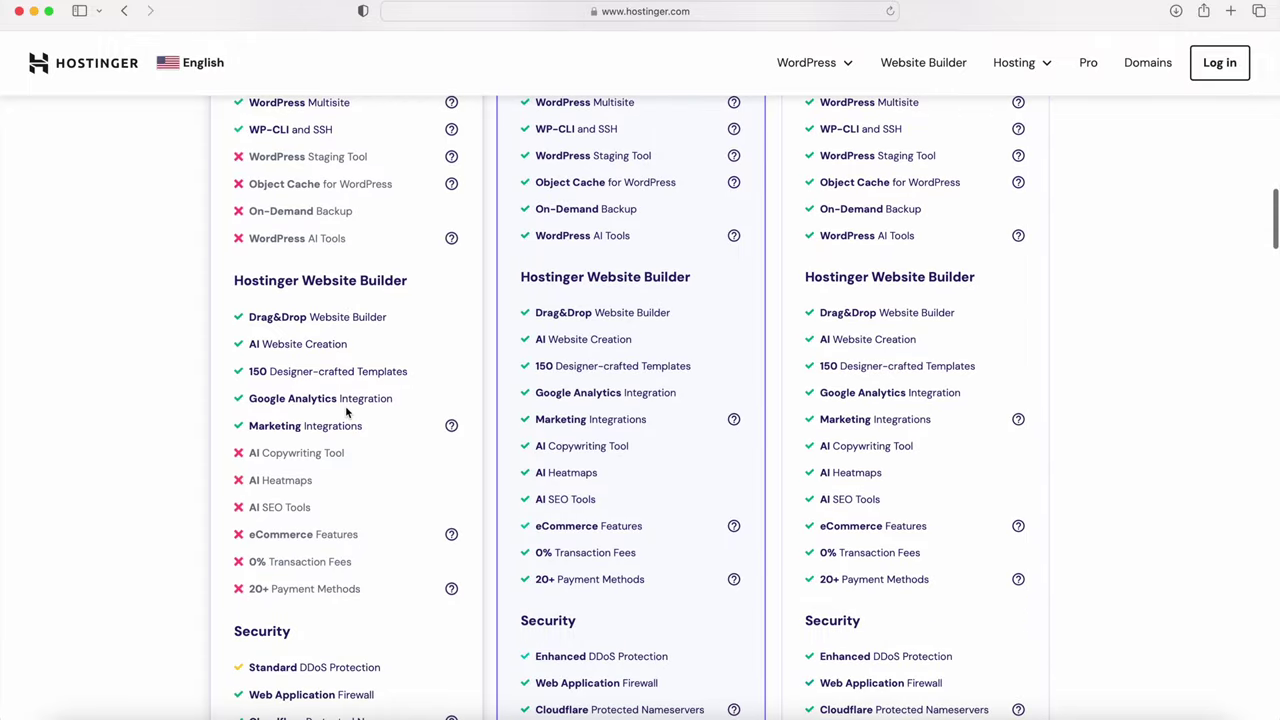
scroll(345, 411, "down", 7)
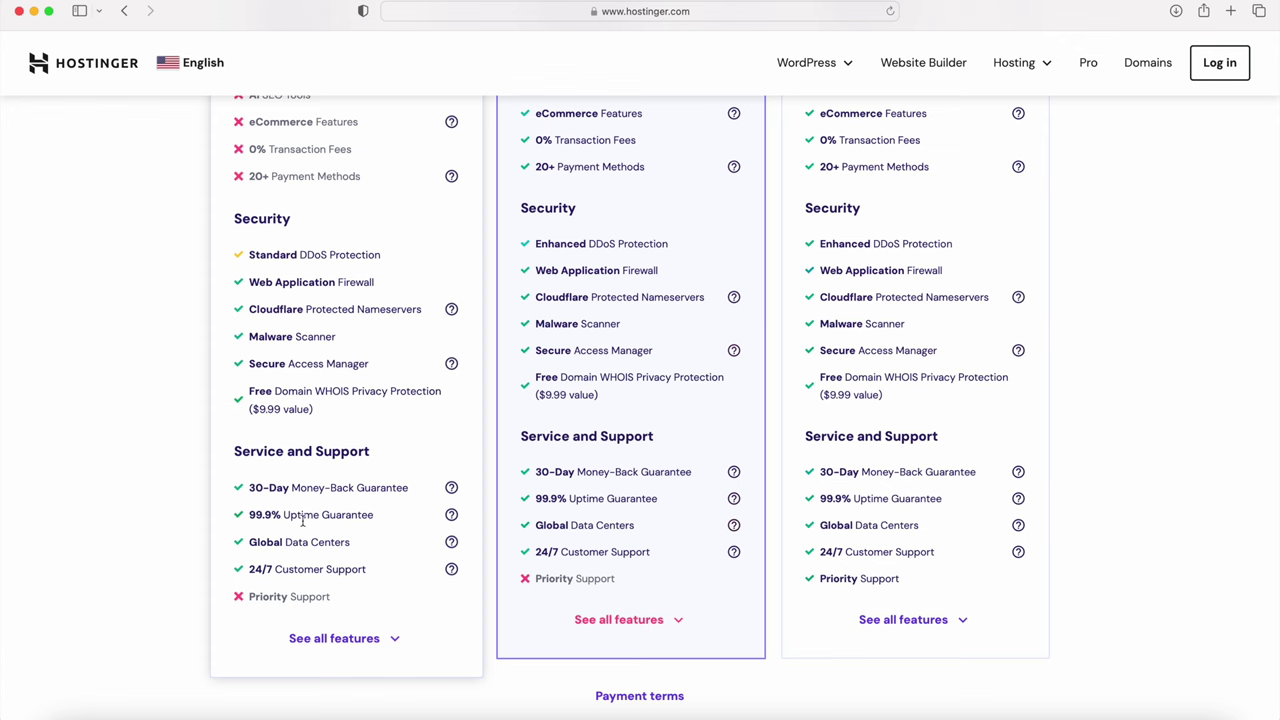
scroll(310, 588, "up", 10)
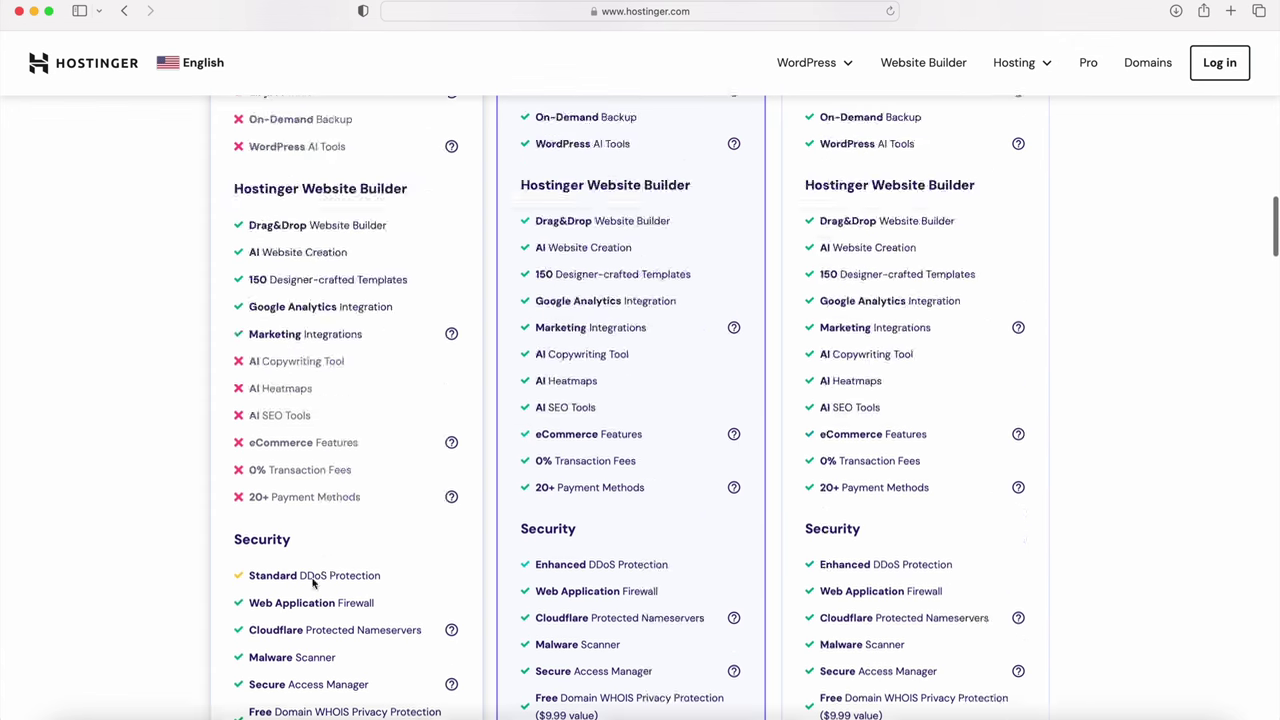
scroll(311, 577, "up", 10)
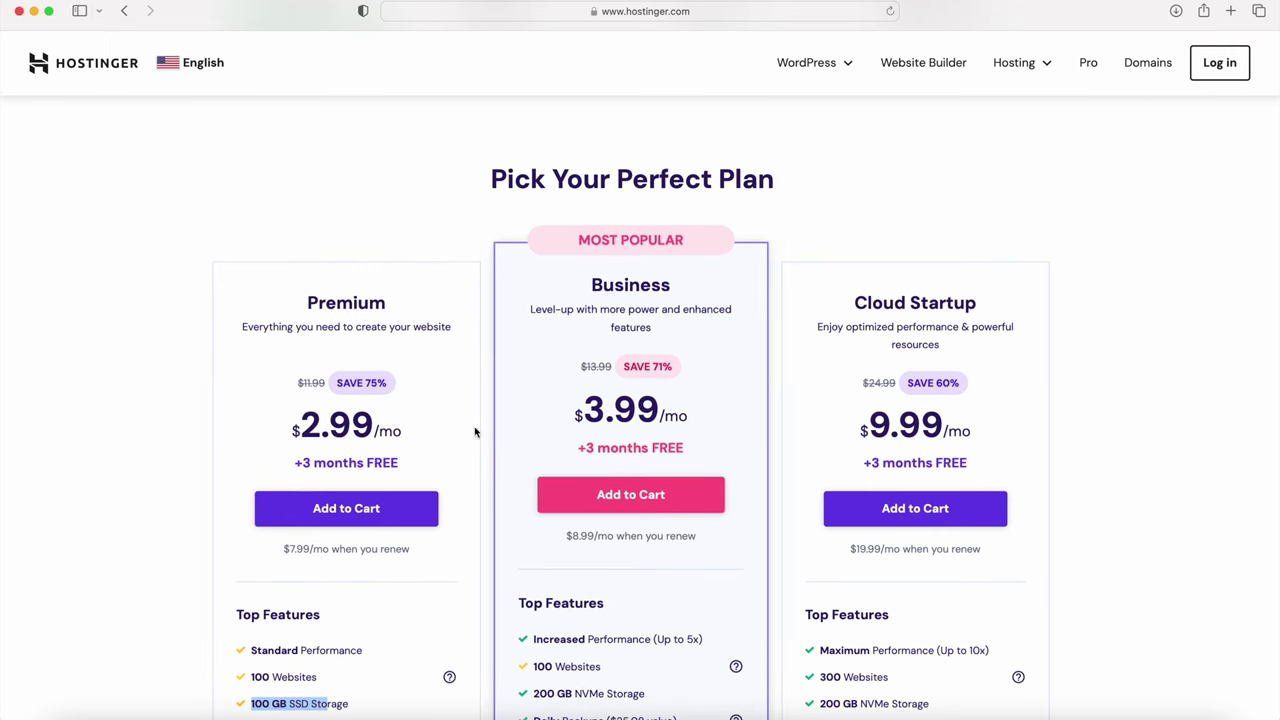
left_click(346, 500)
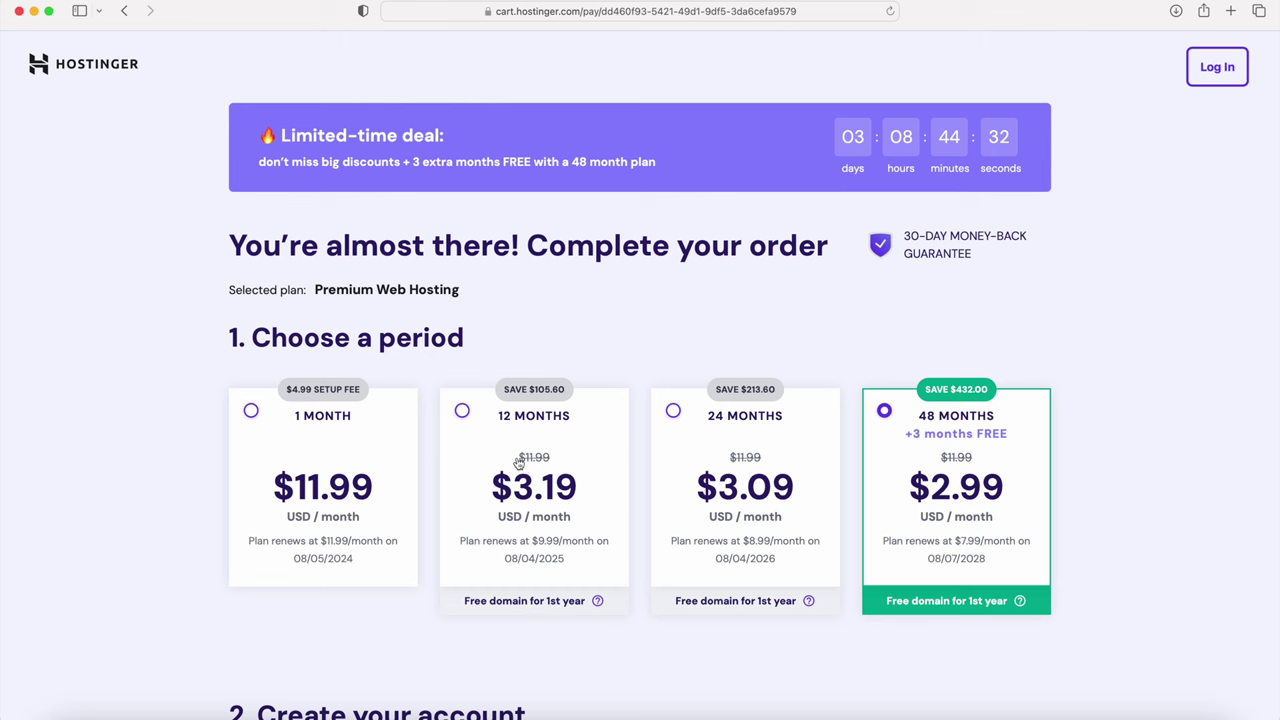
Step: Choose the 12-month billing period for Premium Web Hosting and scroll to payment
left_click(462, 412)
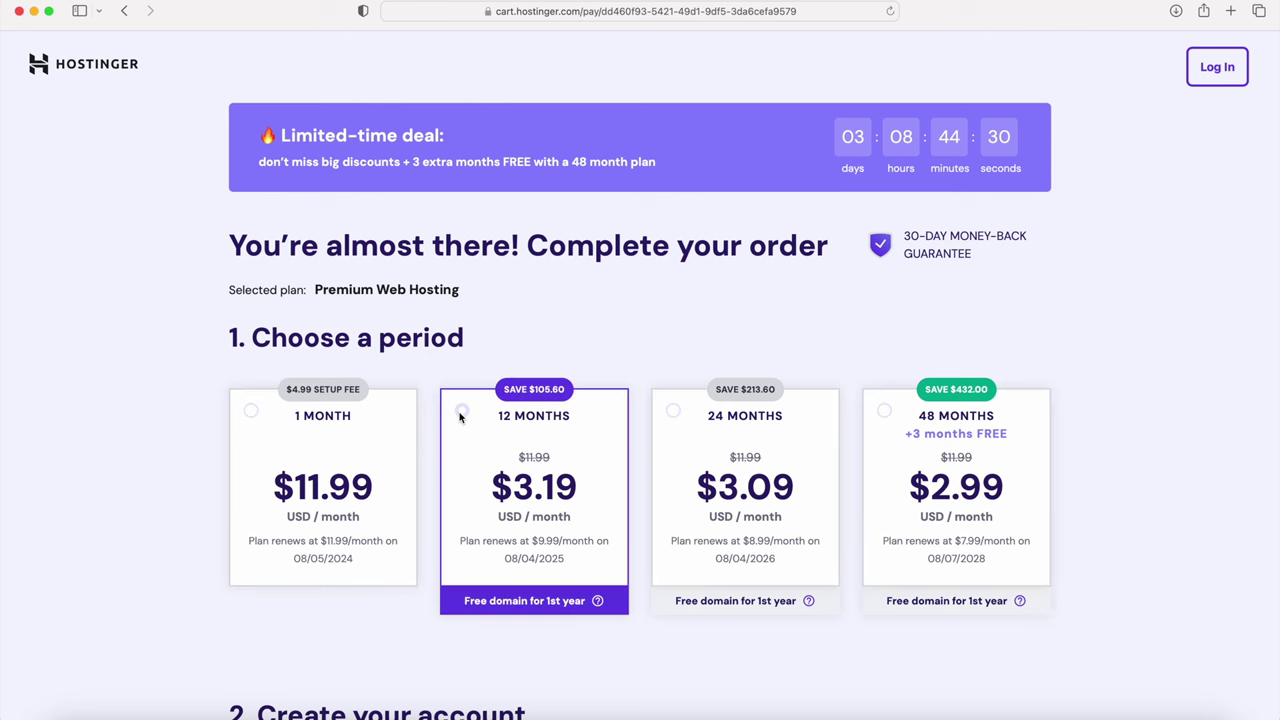
scroll(545, 341, "up", 5)
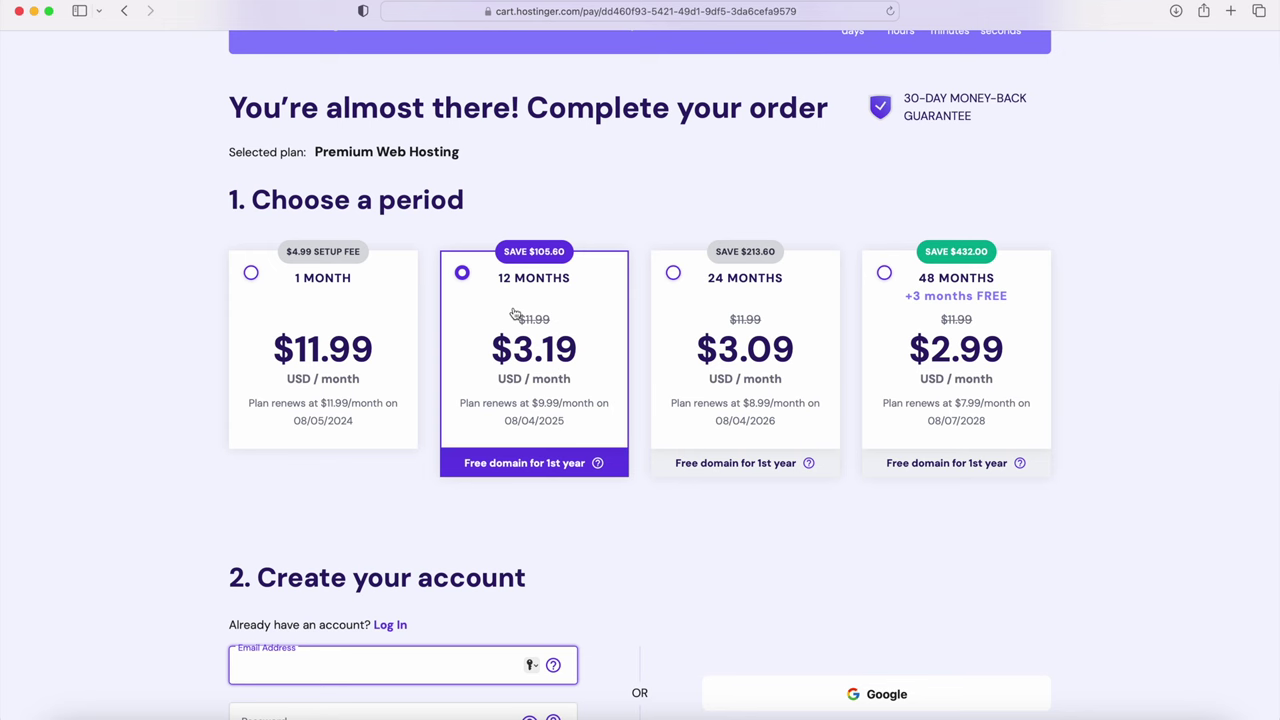
scroll(514, 314, "down", 5)
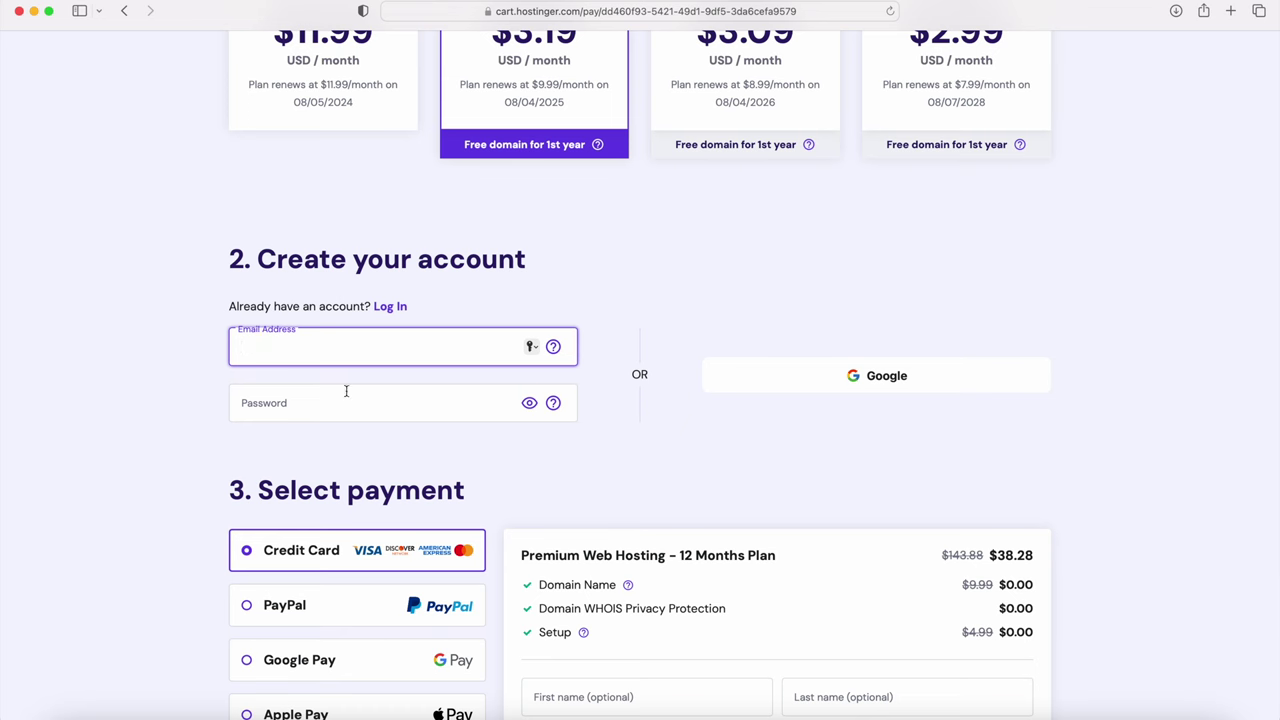
scroll(397, 377, "down", 6)
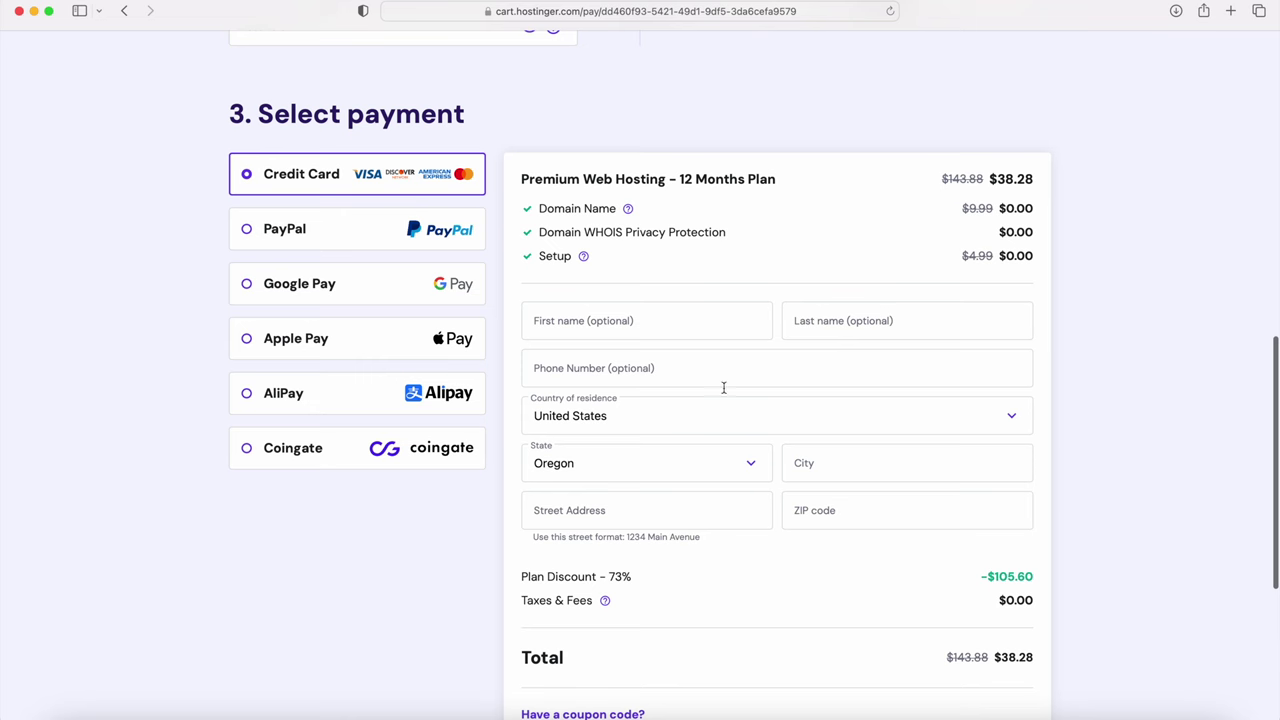
scroll(680, 450, "down", 5)
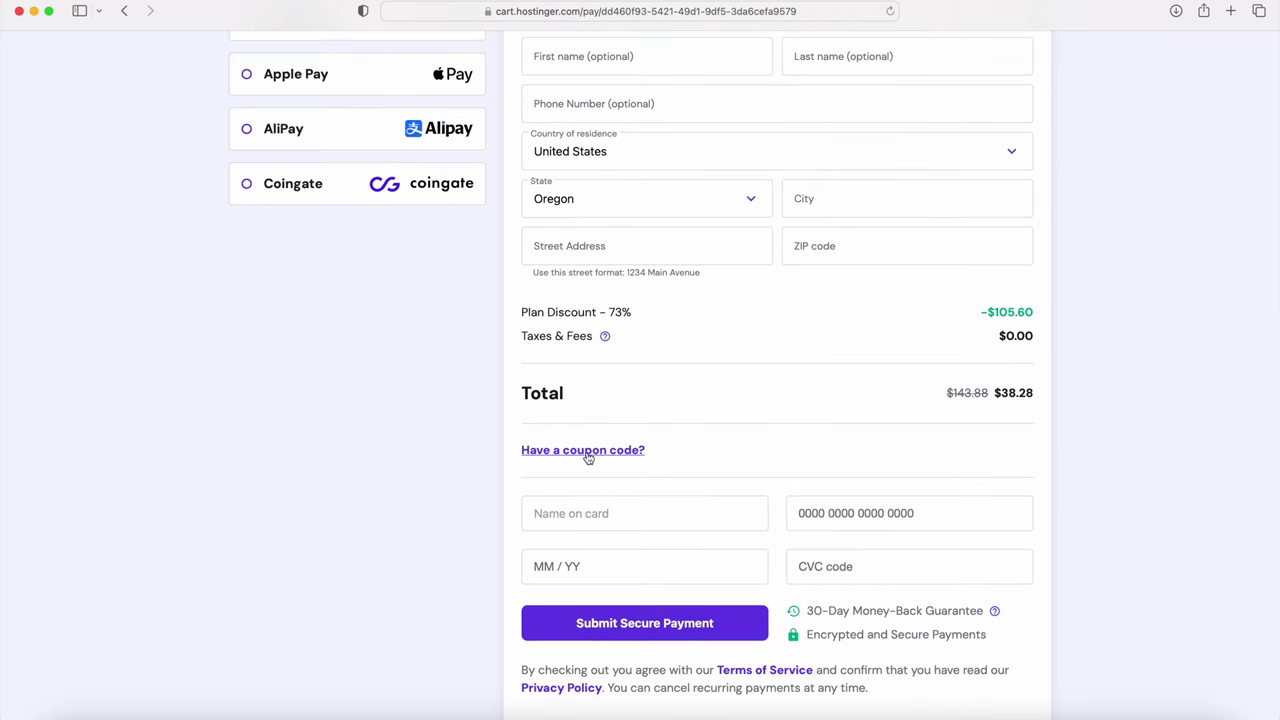
Step: Enter coupon code SUPER10 and apply it to the order
left_click(588, 452)
left_click(565, 505)
type("SUPER10")
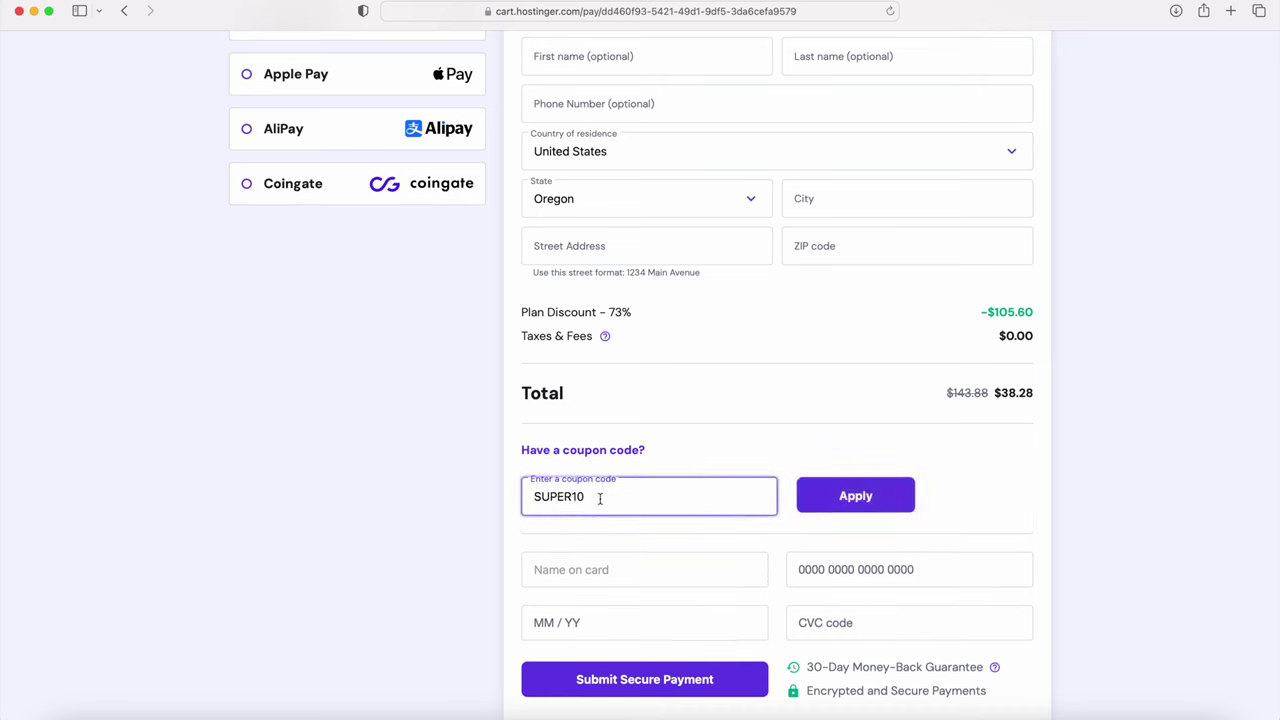
left_click(840, 502)
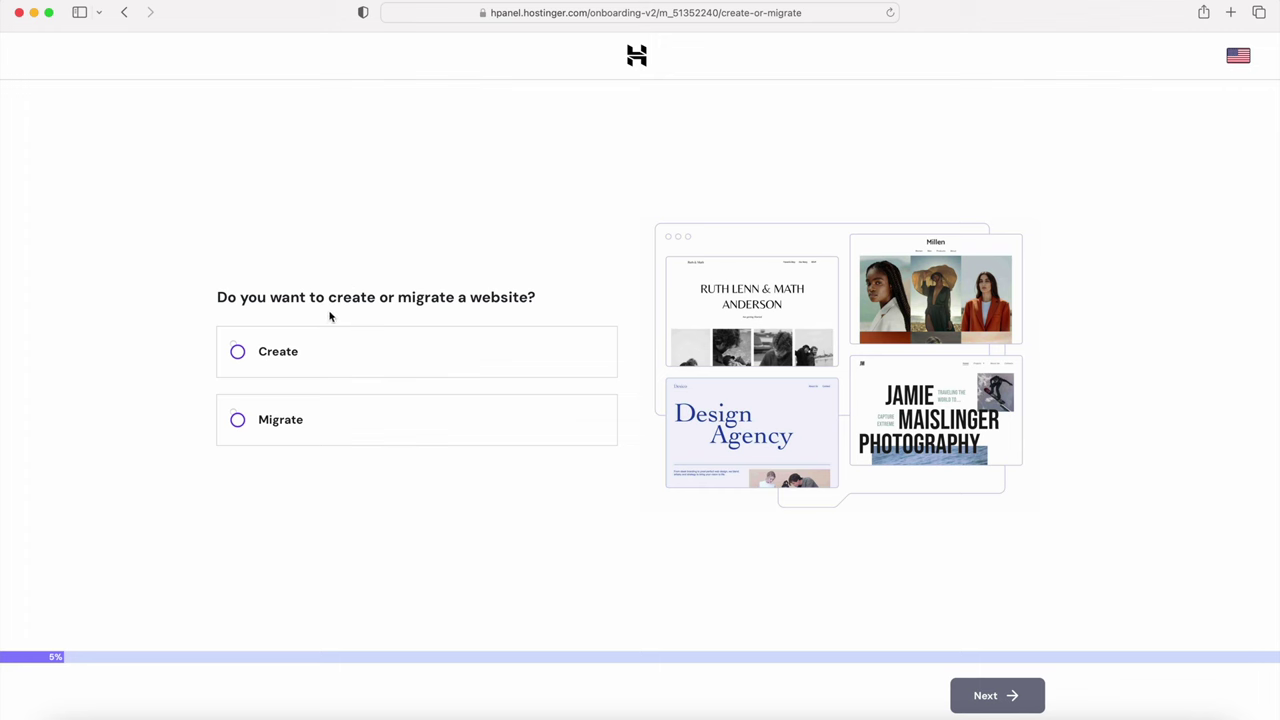
Step: Create a new WordPress website, filling the admin login with a suggested strong password
left_click(264, 353)
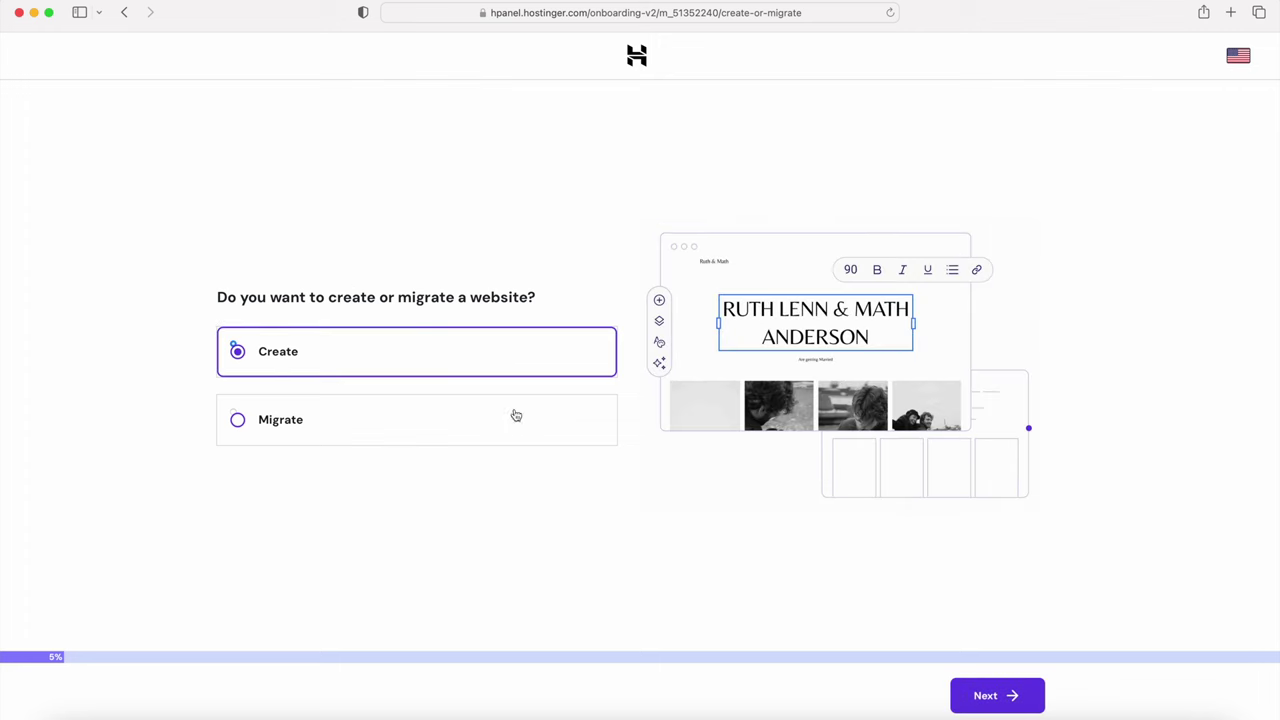
left_click(998, 694)
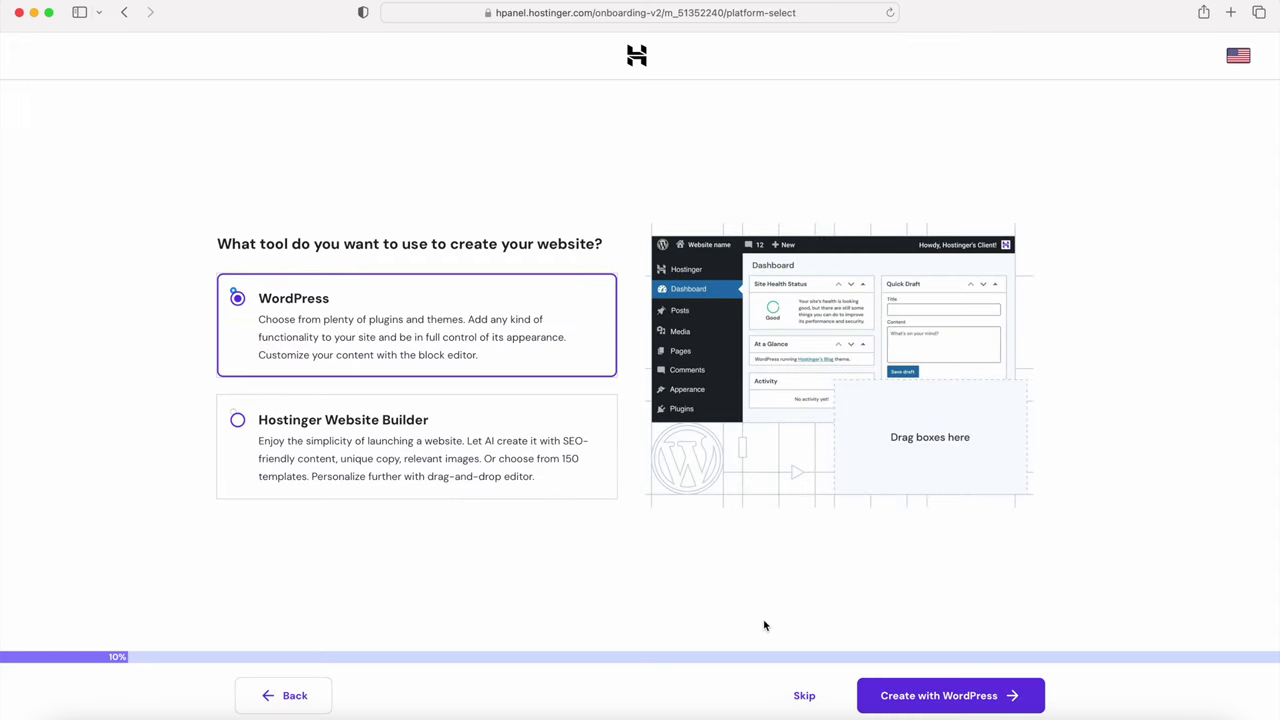
left_click(912, 699)
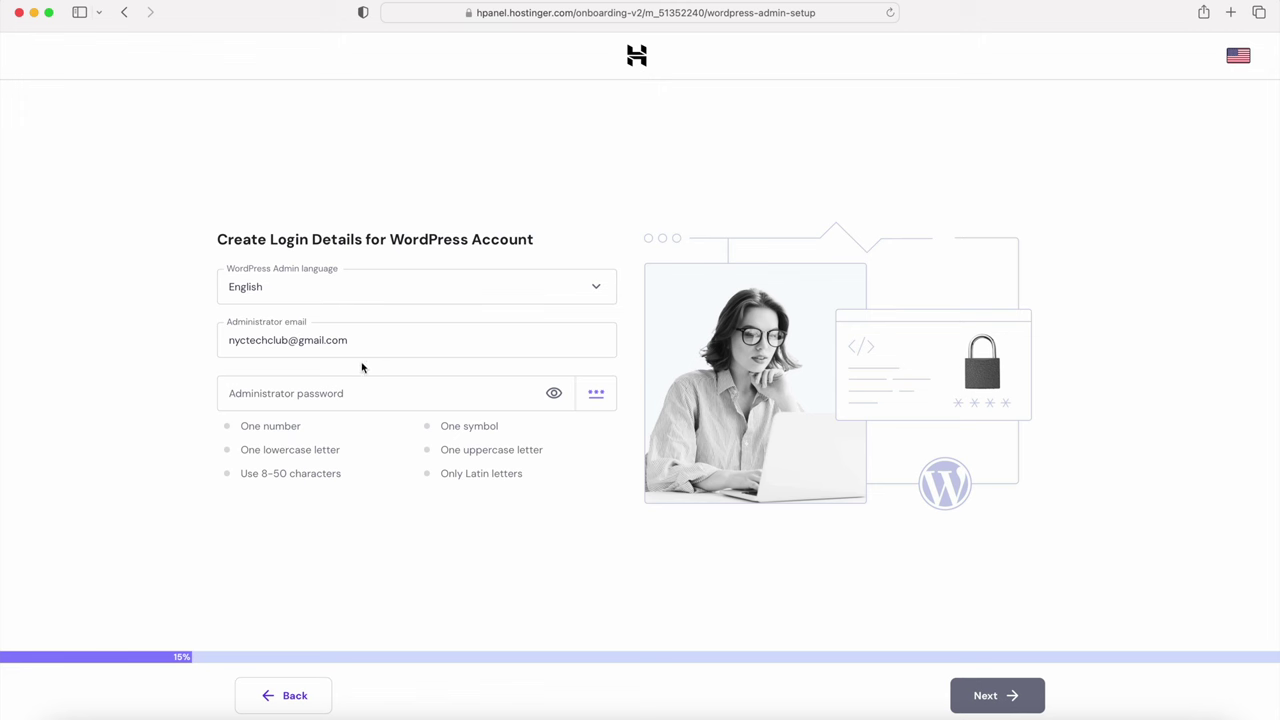
left_click(340, 394)
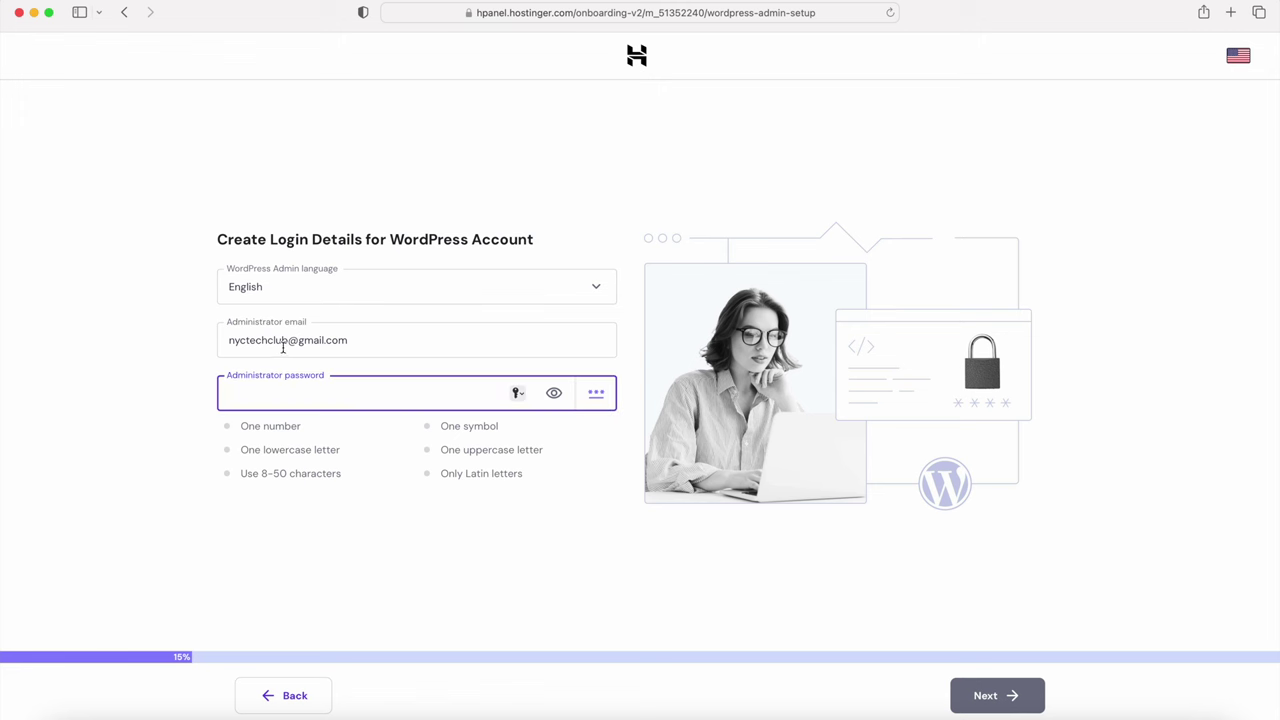
left_click(517, 393)
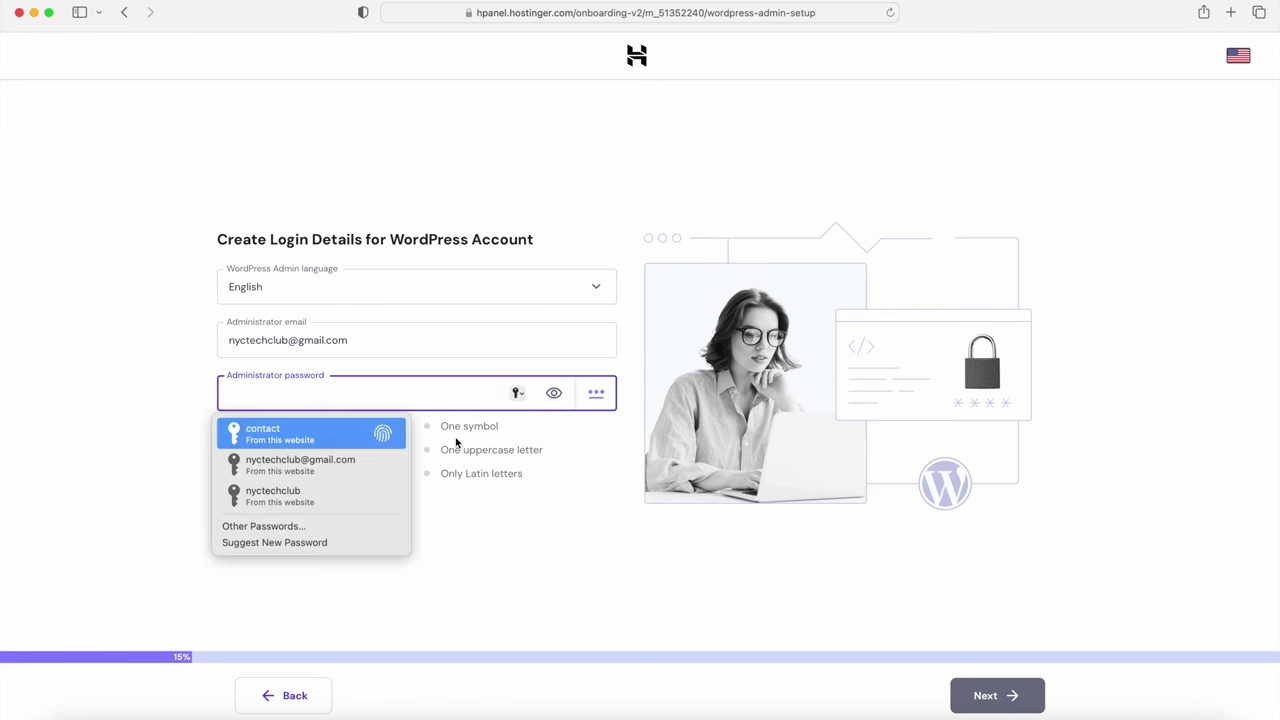
left_click(338, 540)
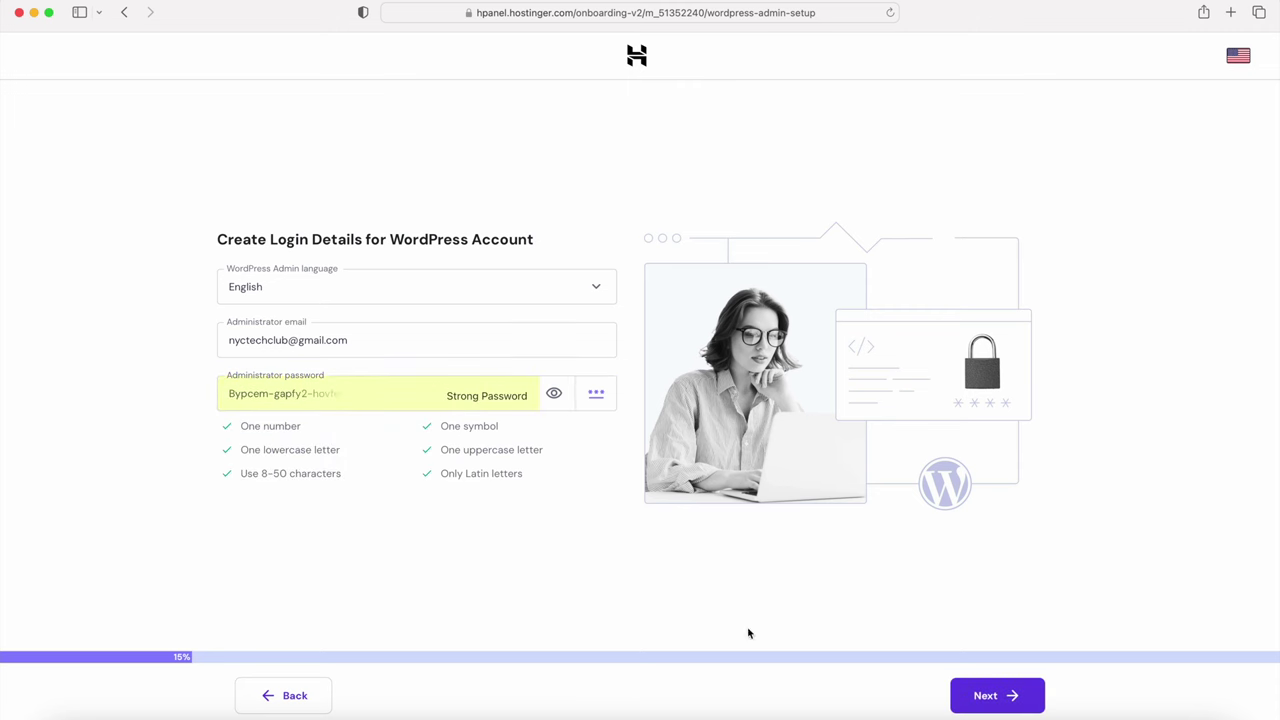
left_click(982, 697)
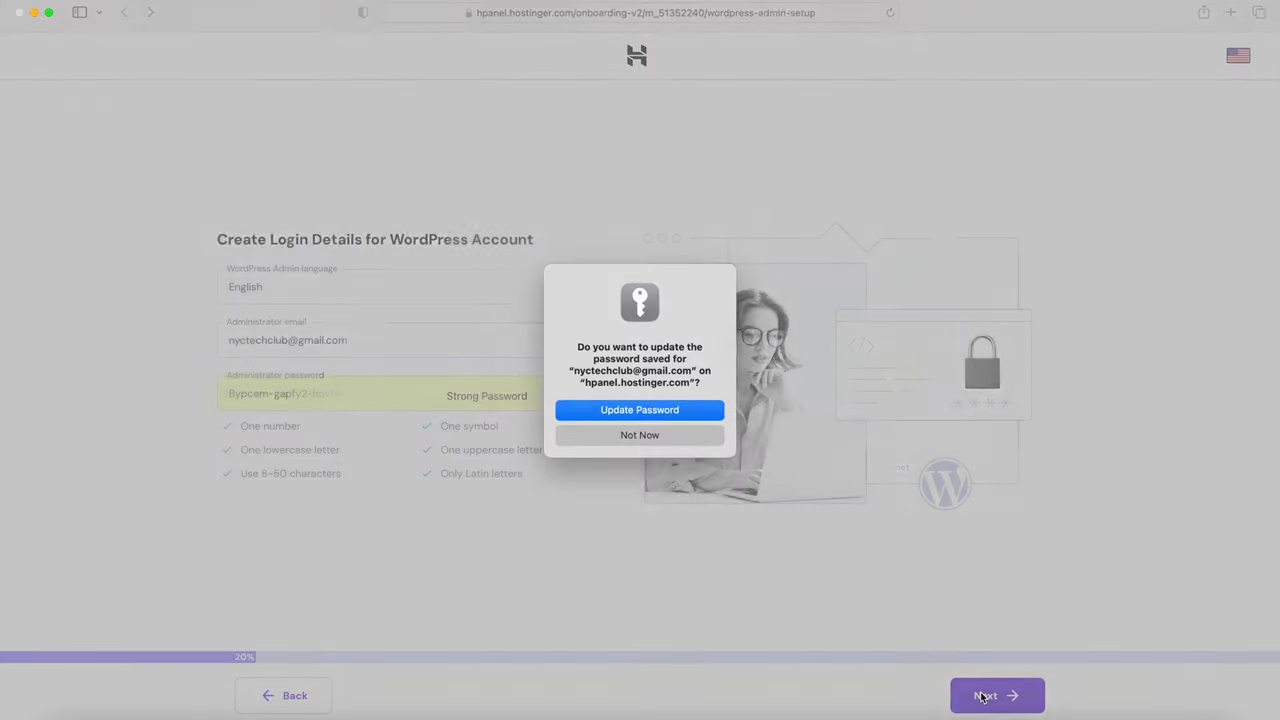
left_click(560, 410)
Step: Set the website type to Other and skip the template choice
left_click(530, 376)
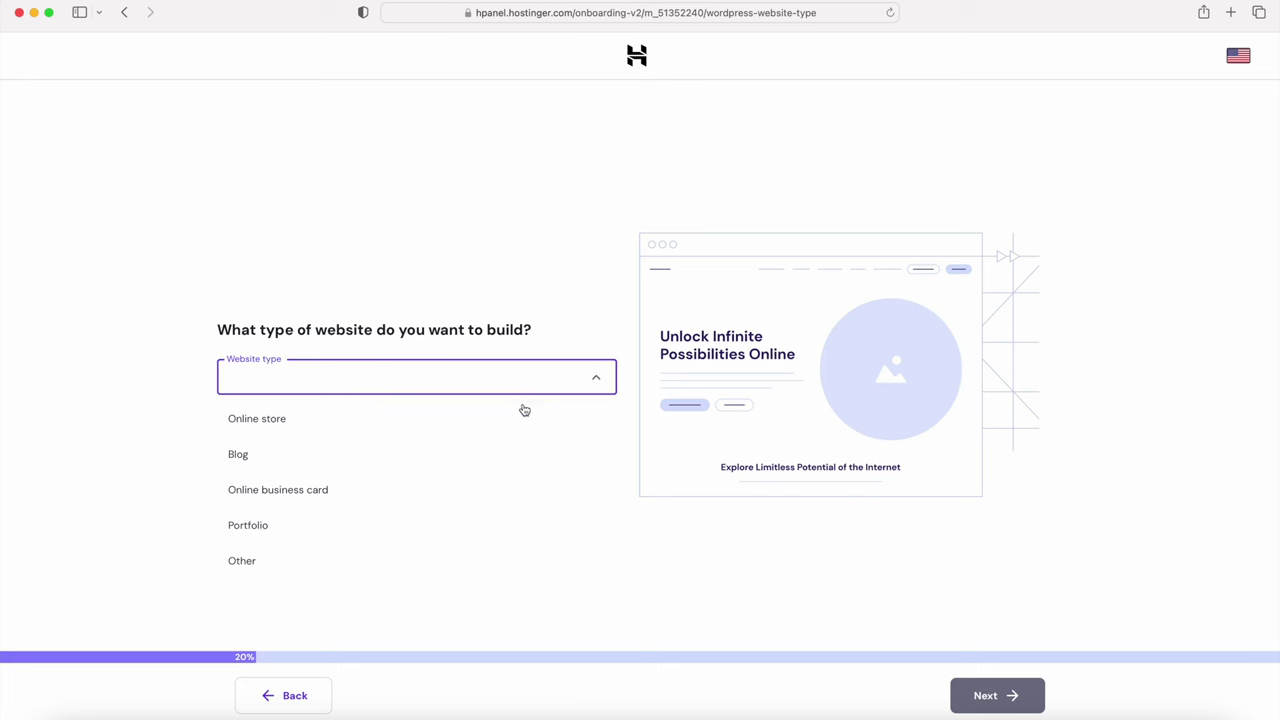
left_click(527, 553)
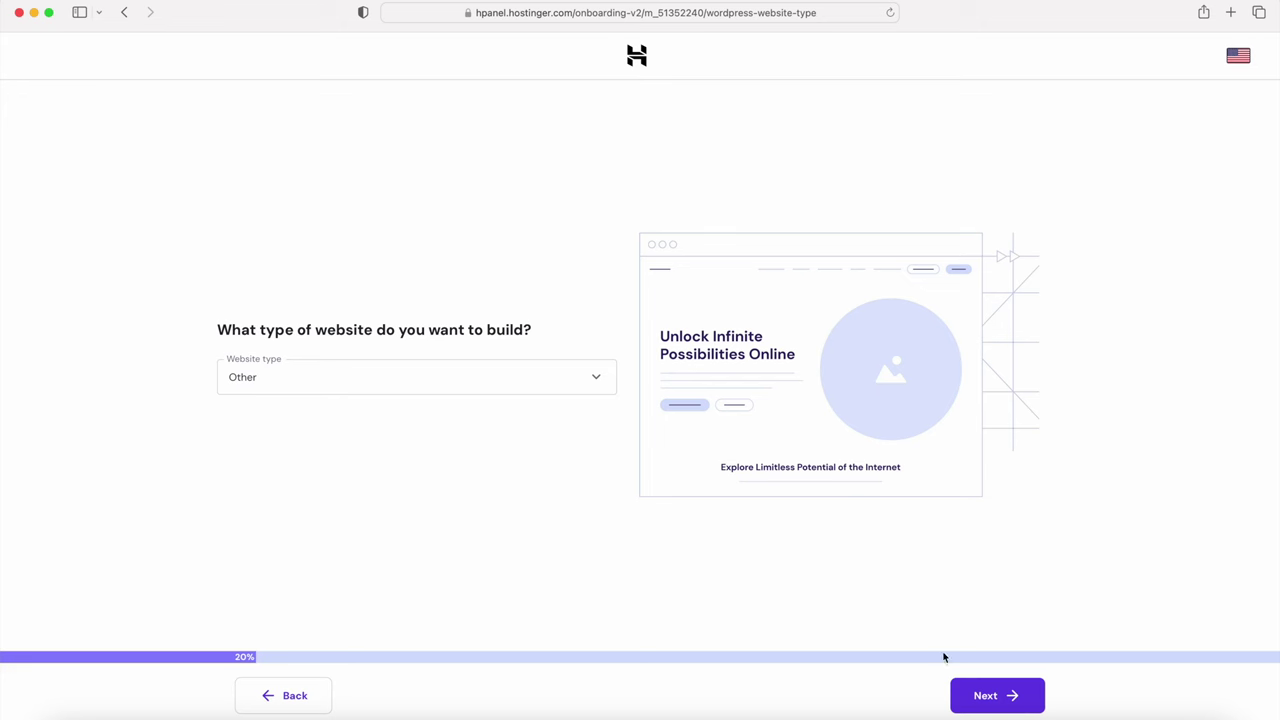
left_click(990, 695)
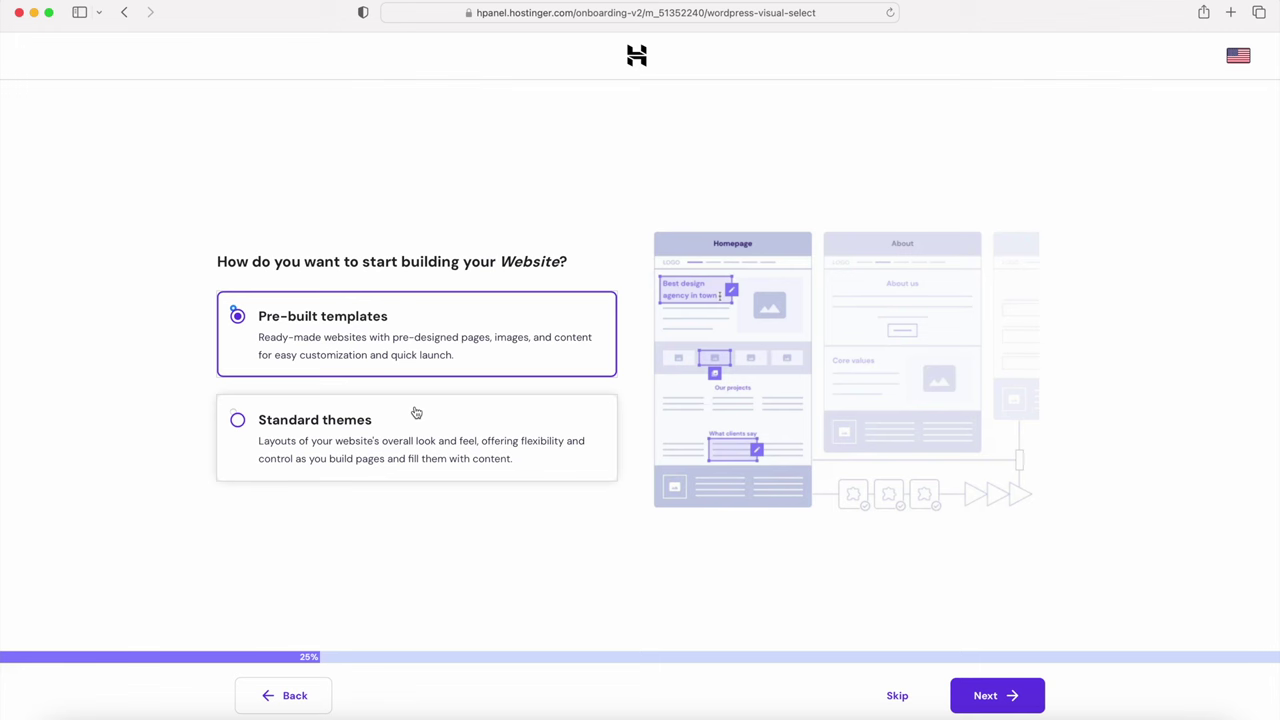
left_click(899, 697)
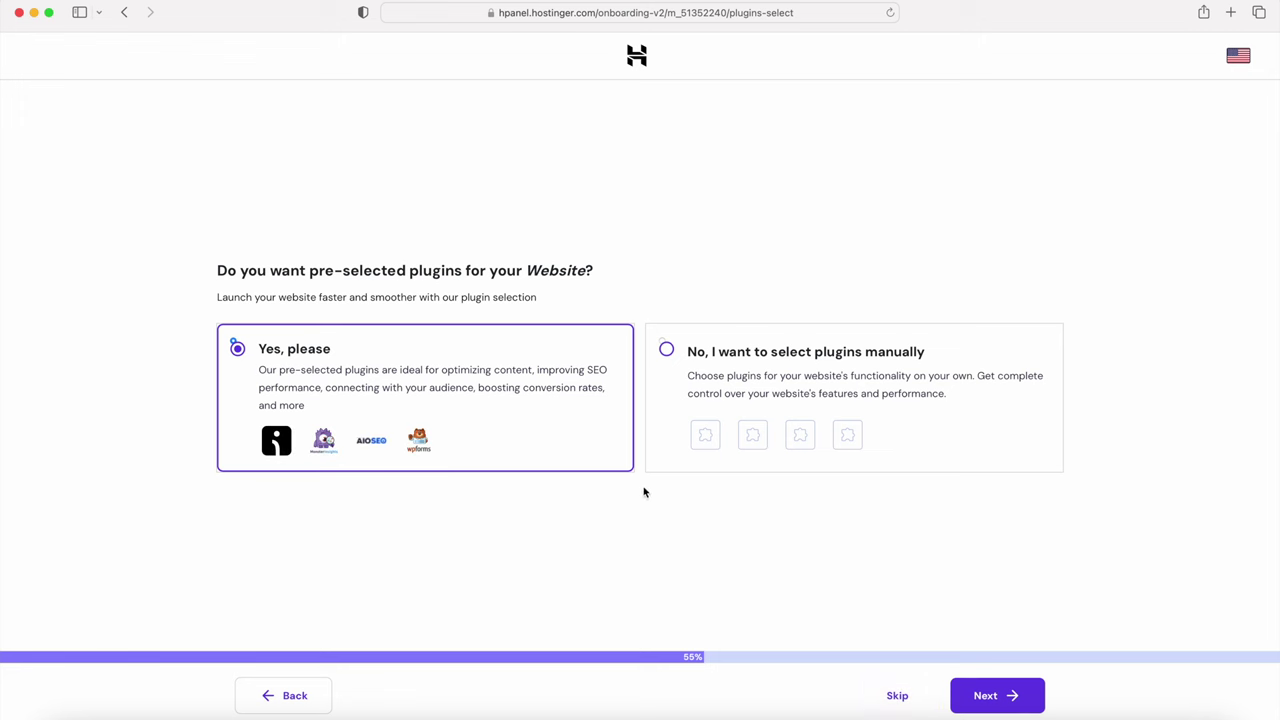
Step: Skip the plugin suggestions and choose technychosting.com as the site's domain
left_click(897, 698)
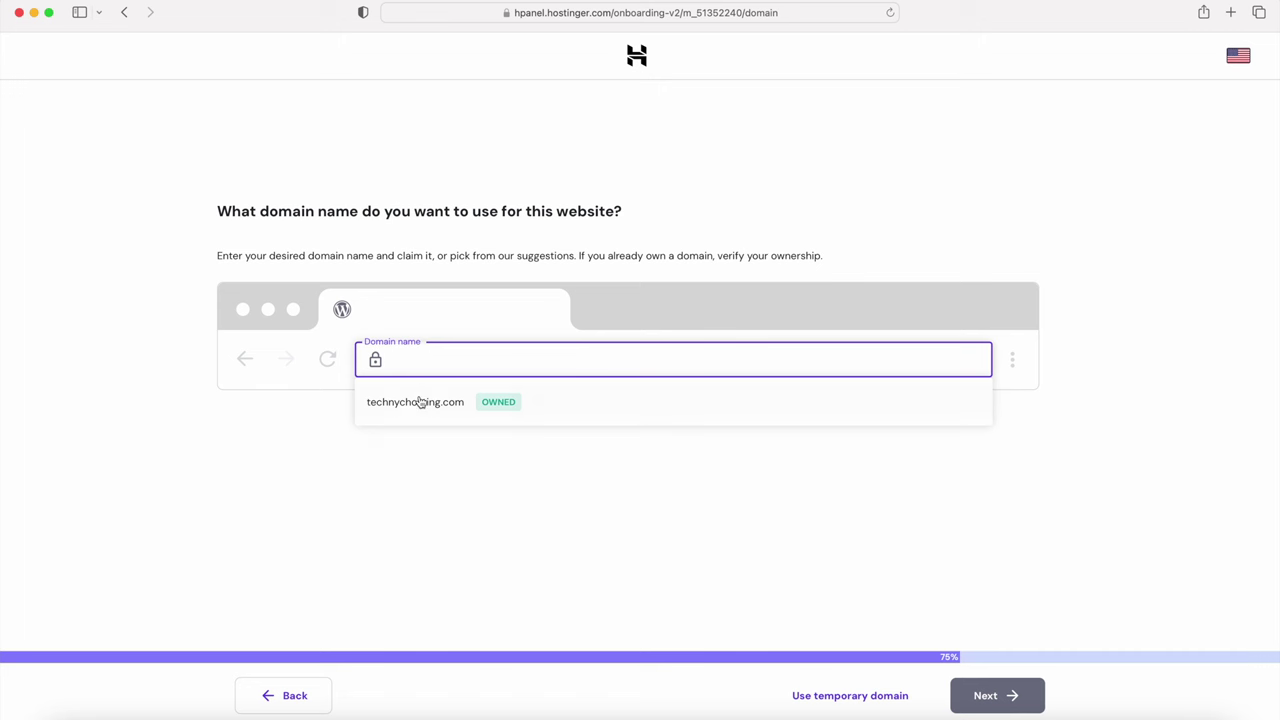
left_click(415, 403)
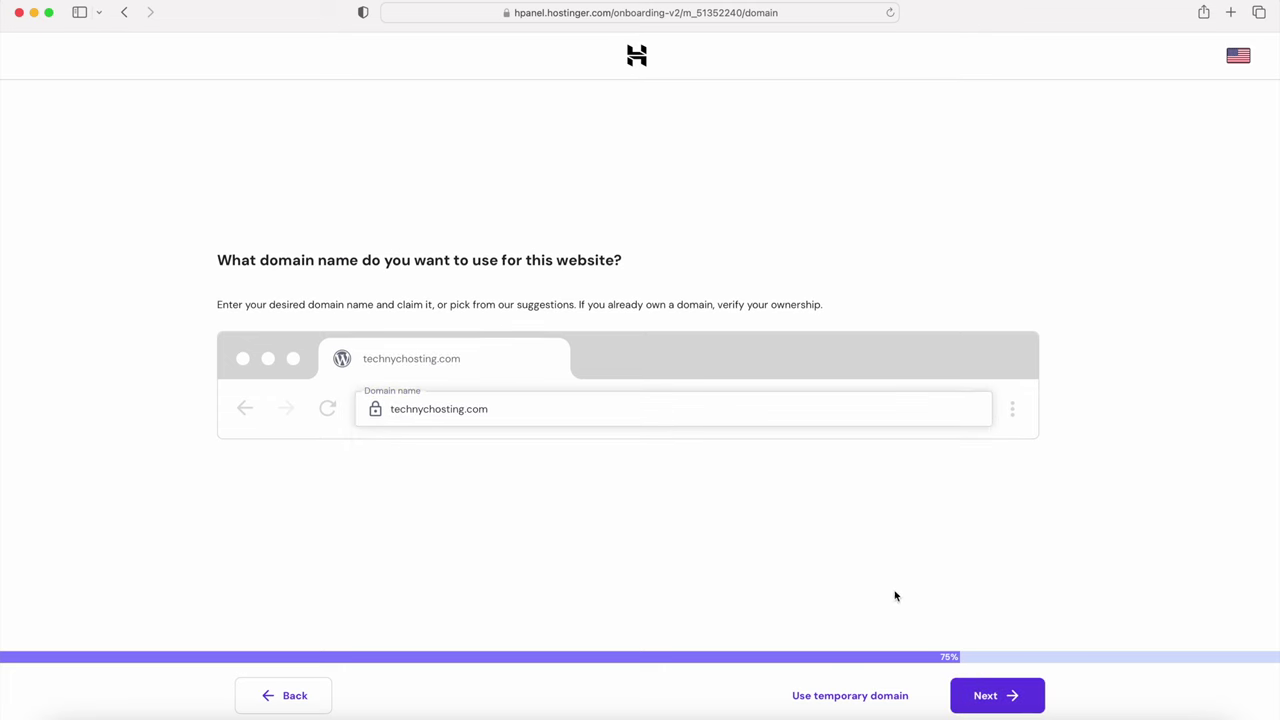
left_click(995, 702)
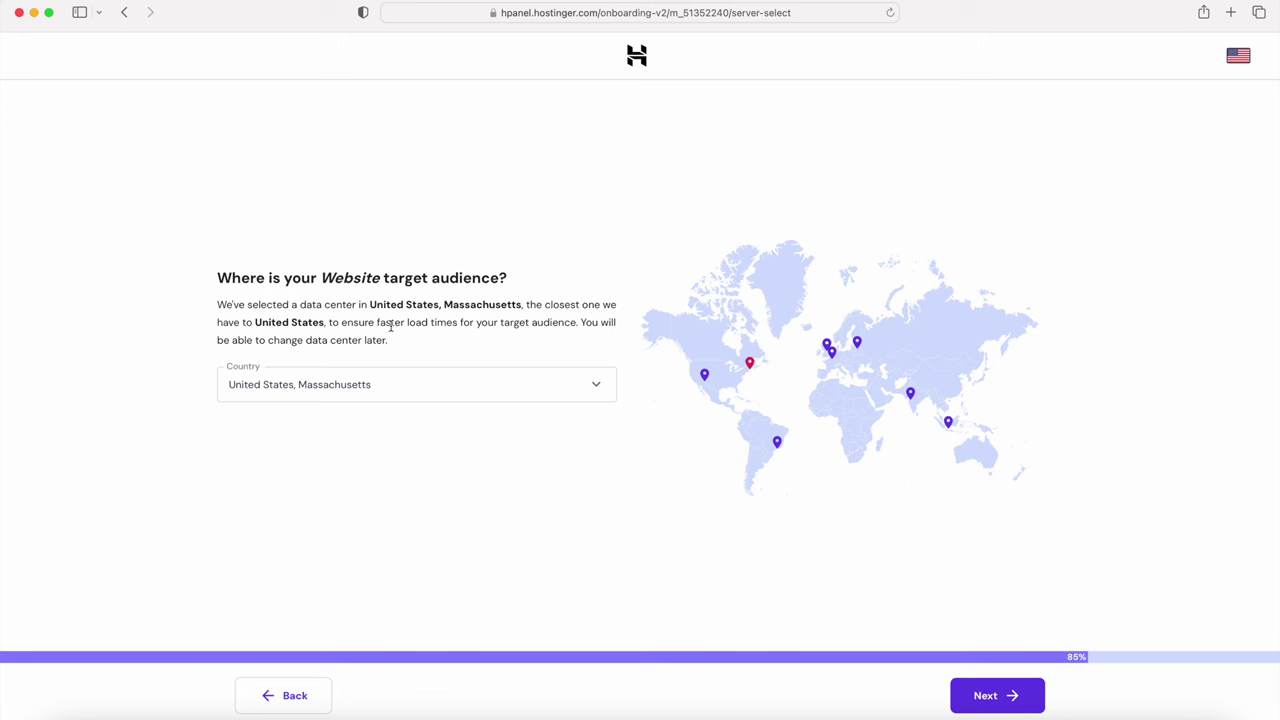
Step: Keep United States, Massachusetts as the data centre location and finish setup
left_click(406, 390)
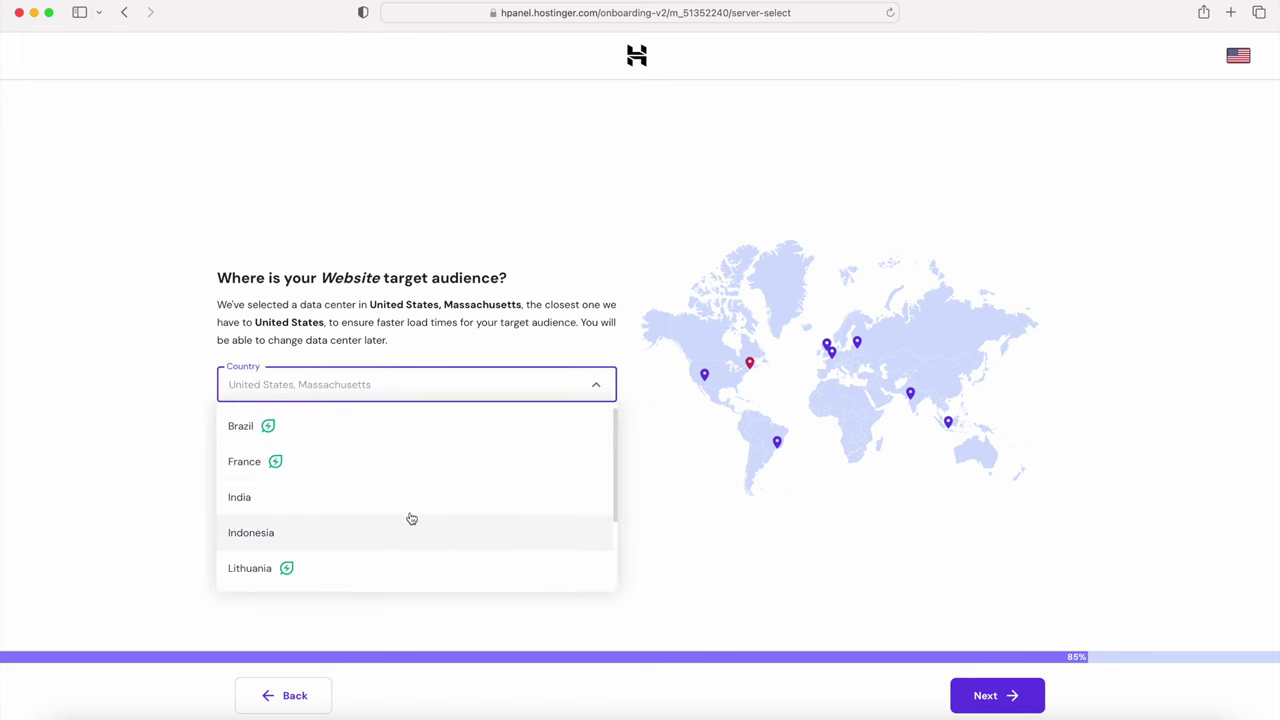
left_click(651, 500)
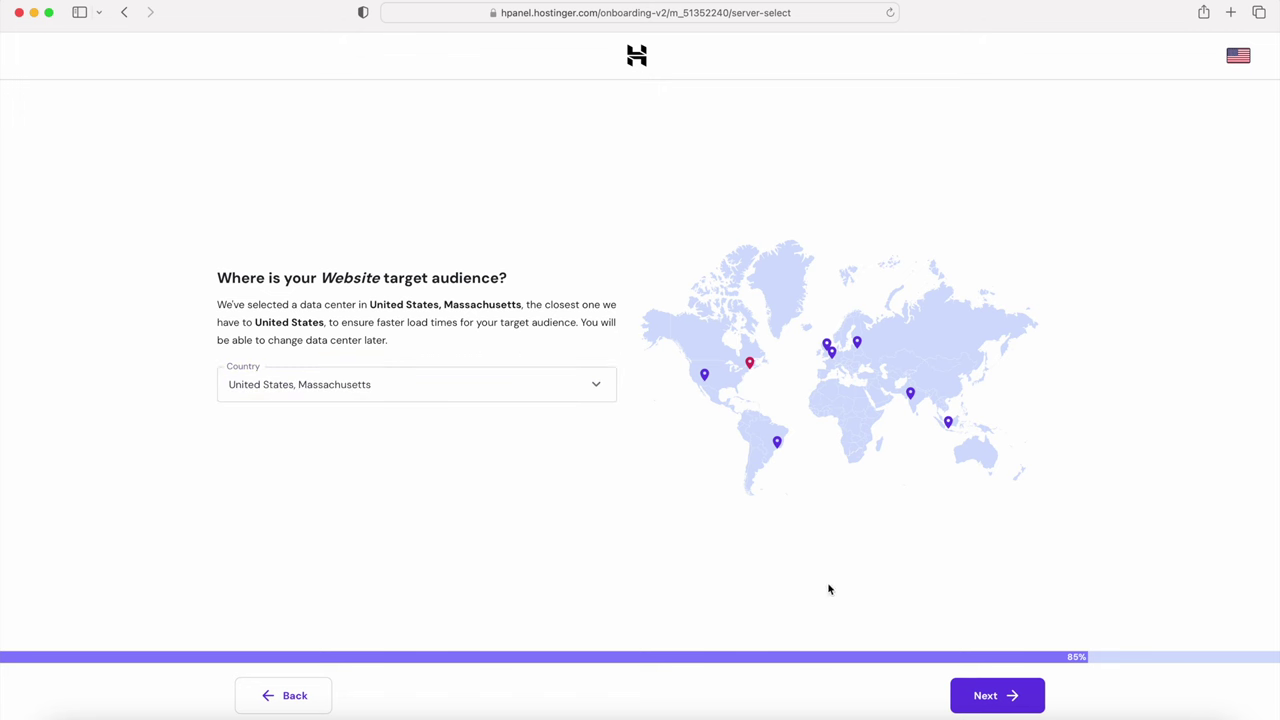
left_click(982, 698)
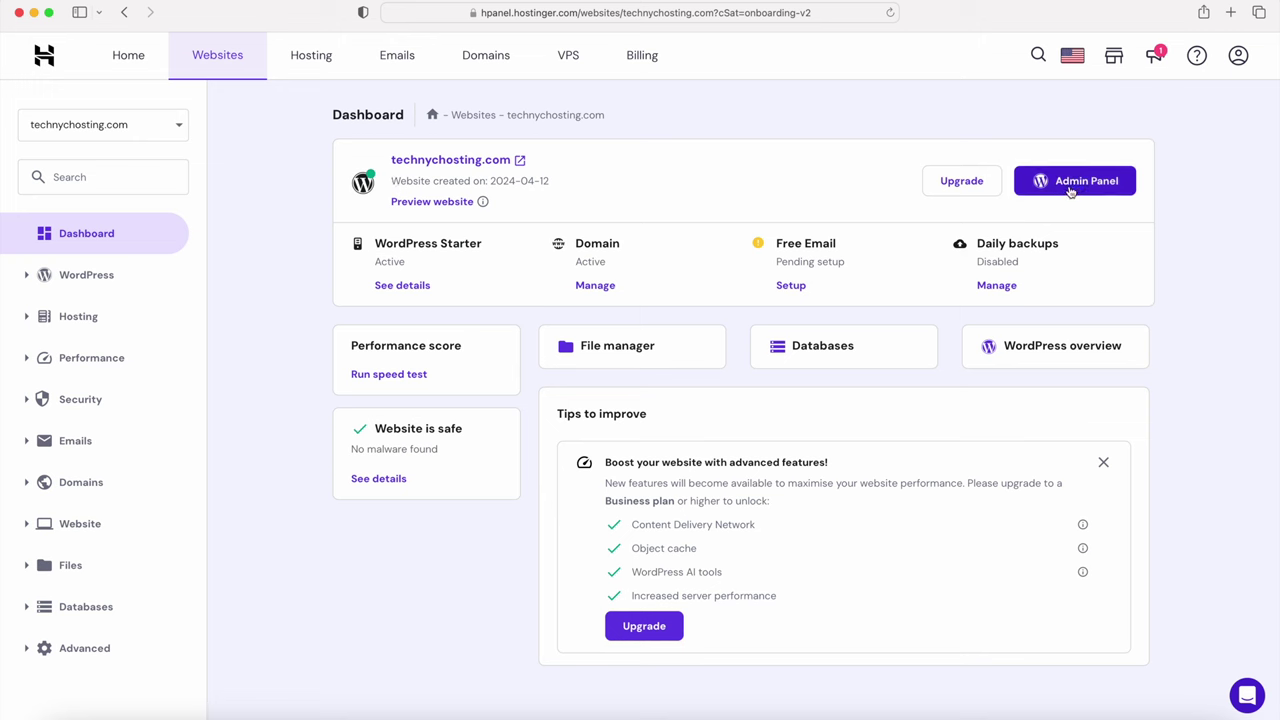
Step: Open the new site's WordPress admin, then visit the public homepage
left_click(1070, 184)
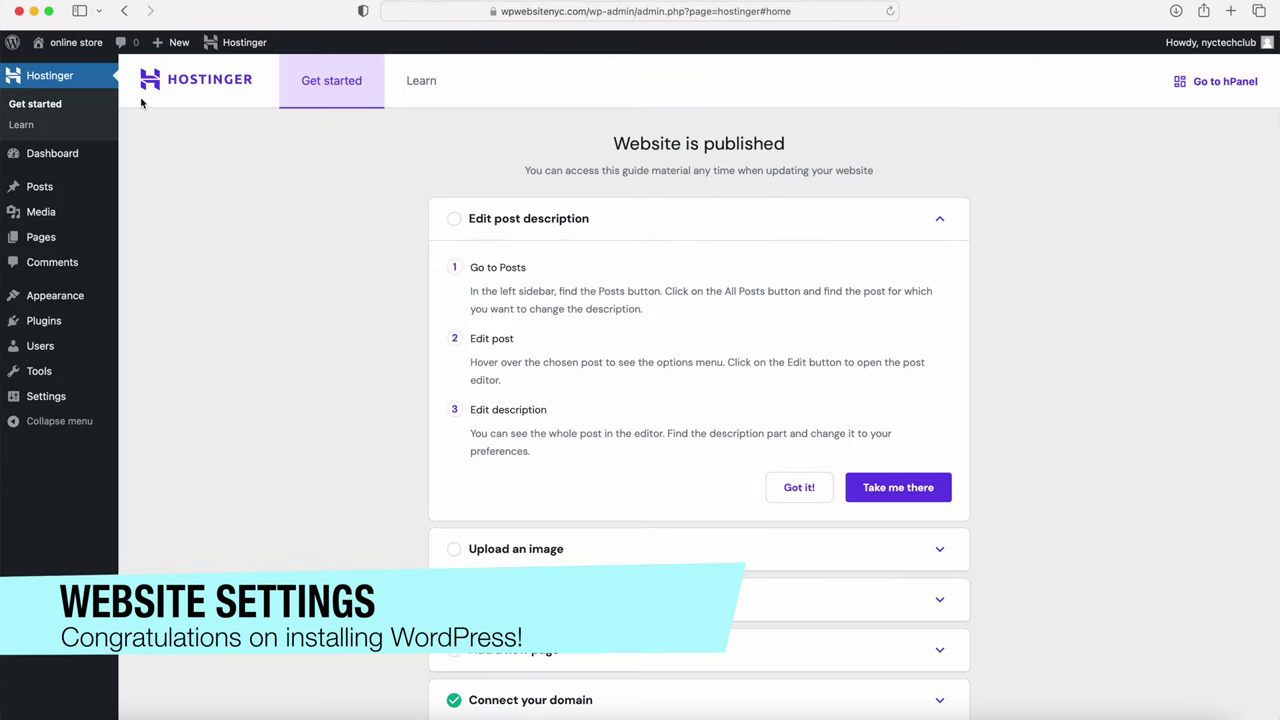
mouse_move(72, 48)
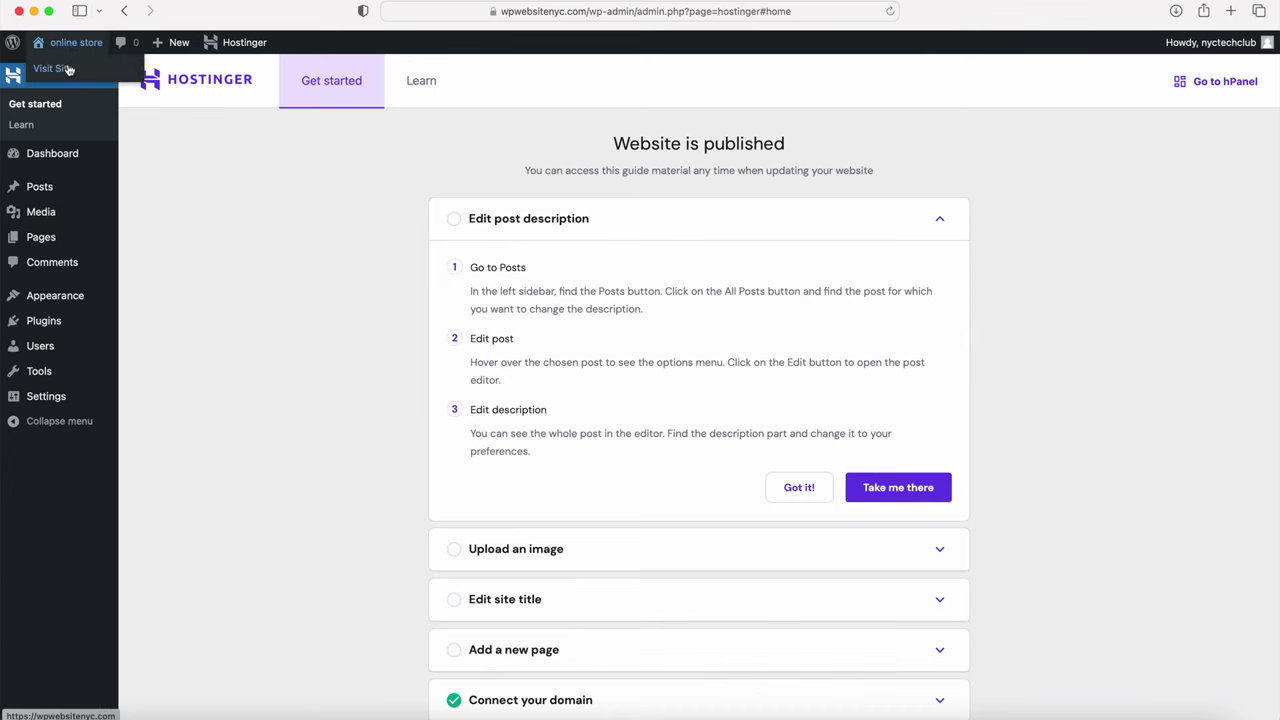
left_click(68, 68)
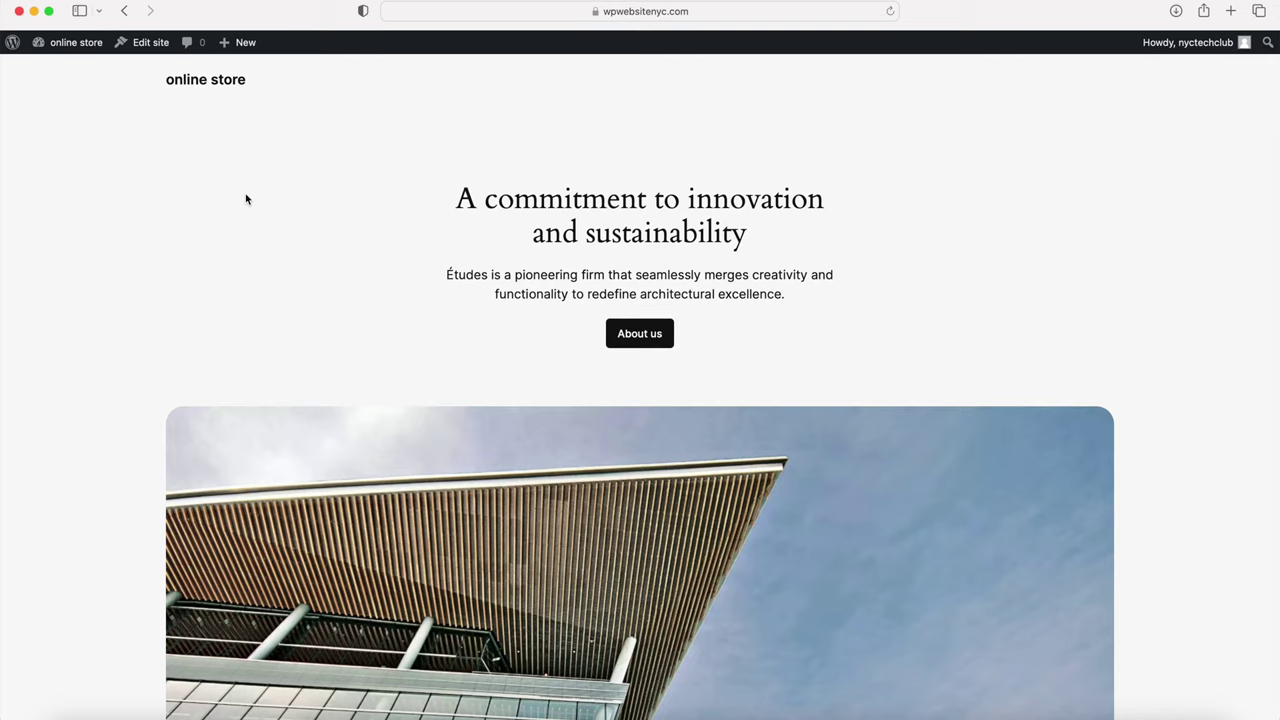
Step: Browse the online store homepage, then return to the admin Dashboard
scroll(246, 199, "down", 10)
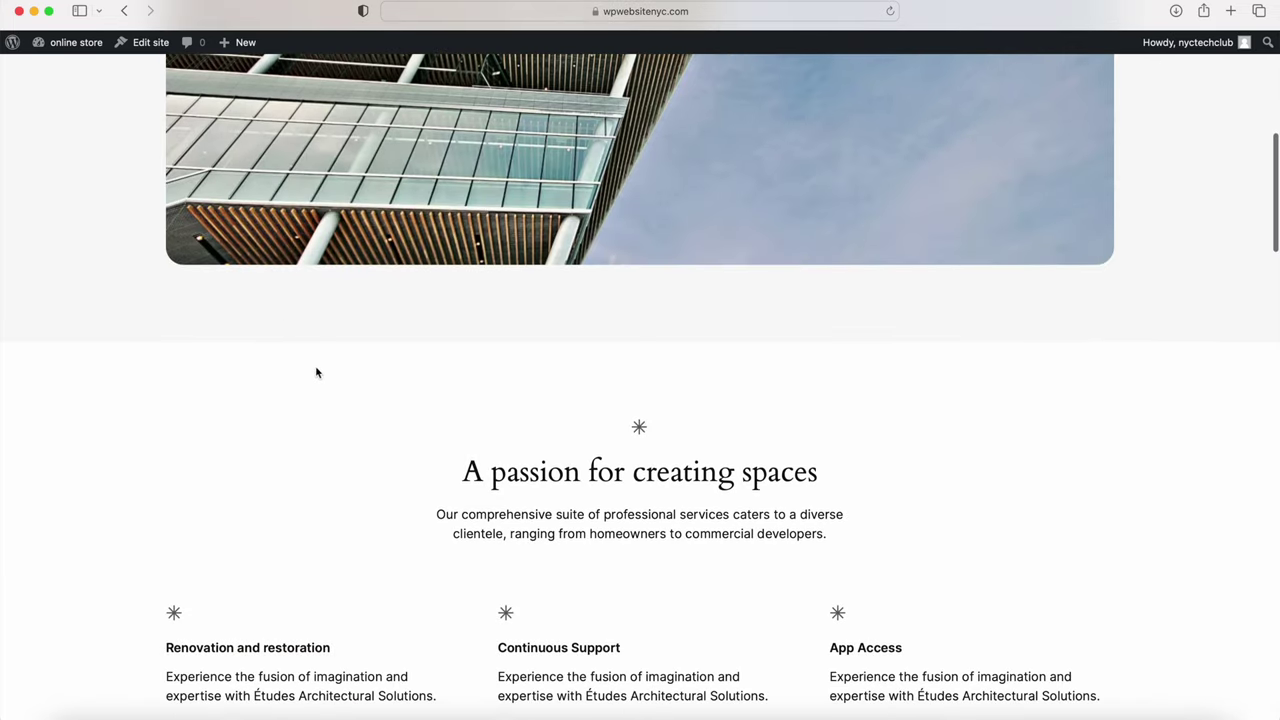
scroll(316, 373, "down", 12)
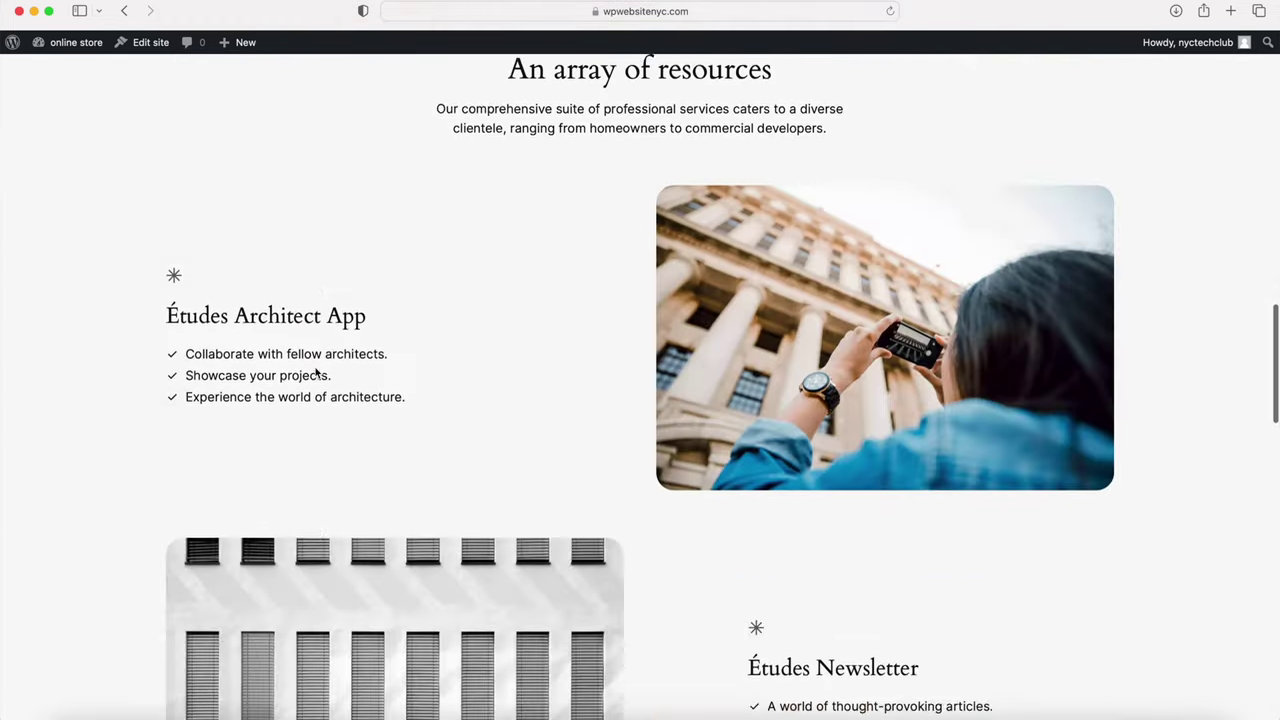
scroll(316, 373, "up", 20)
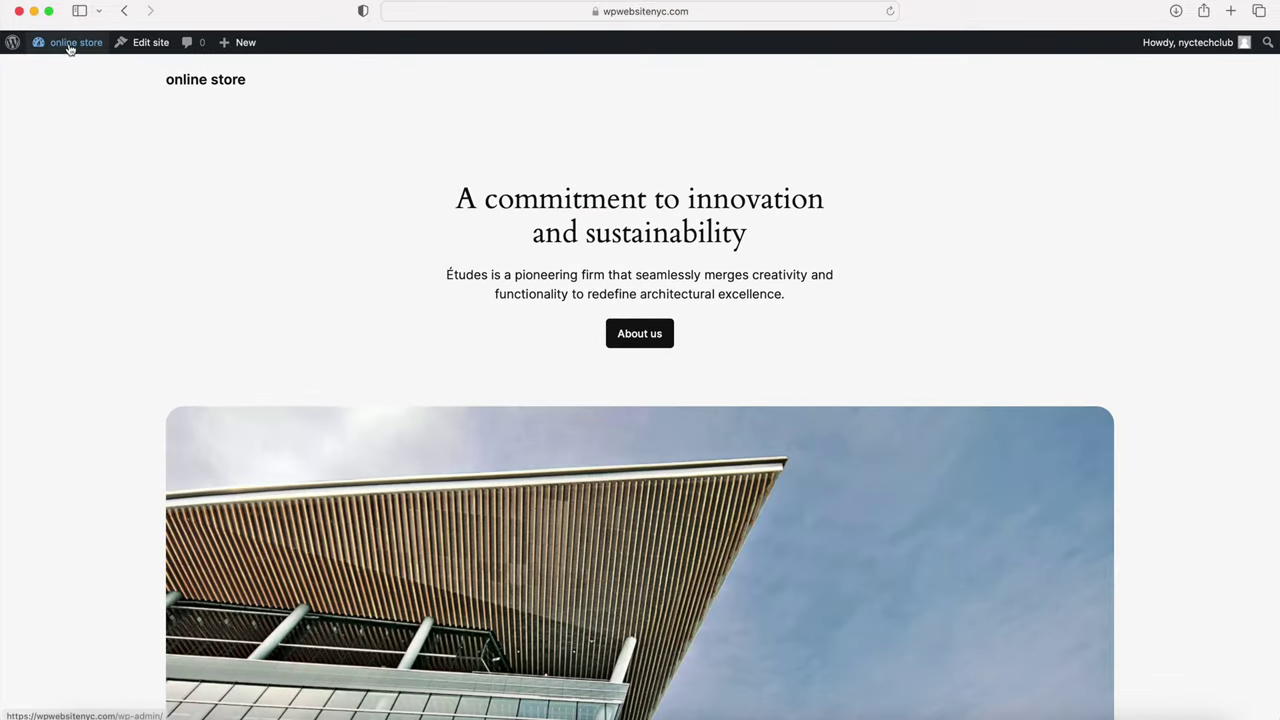
mouse_move(71, 47)
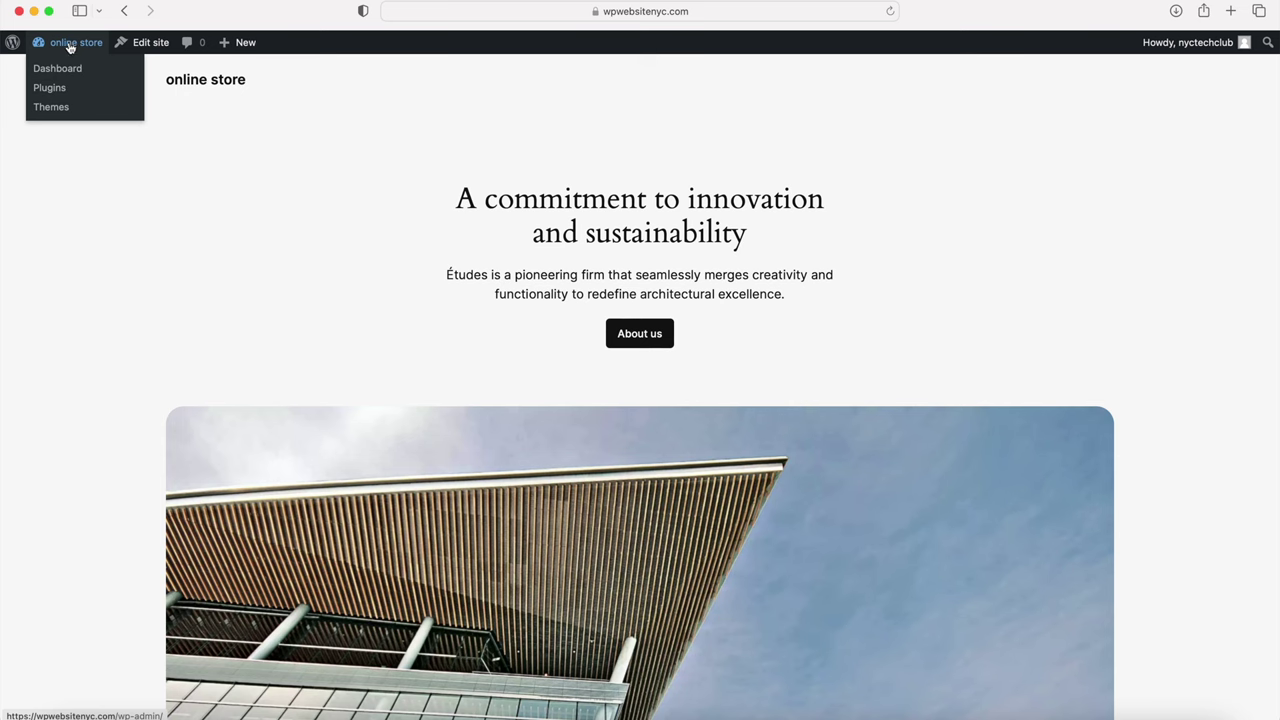
left_click(67, 70)
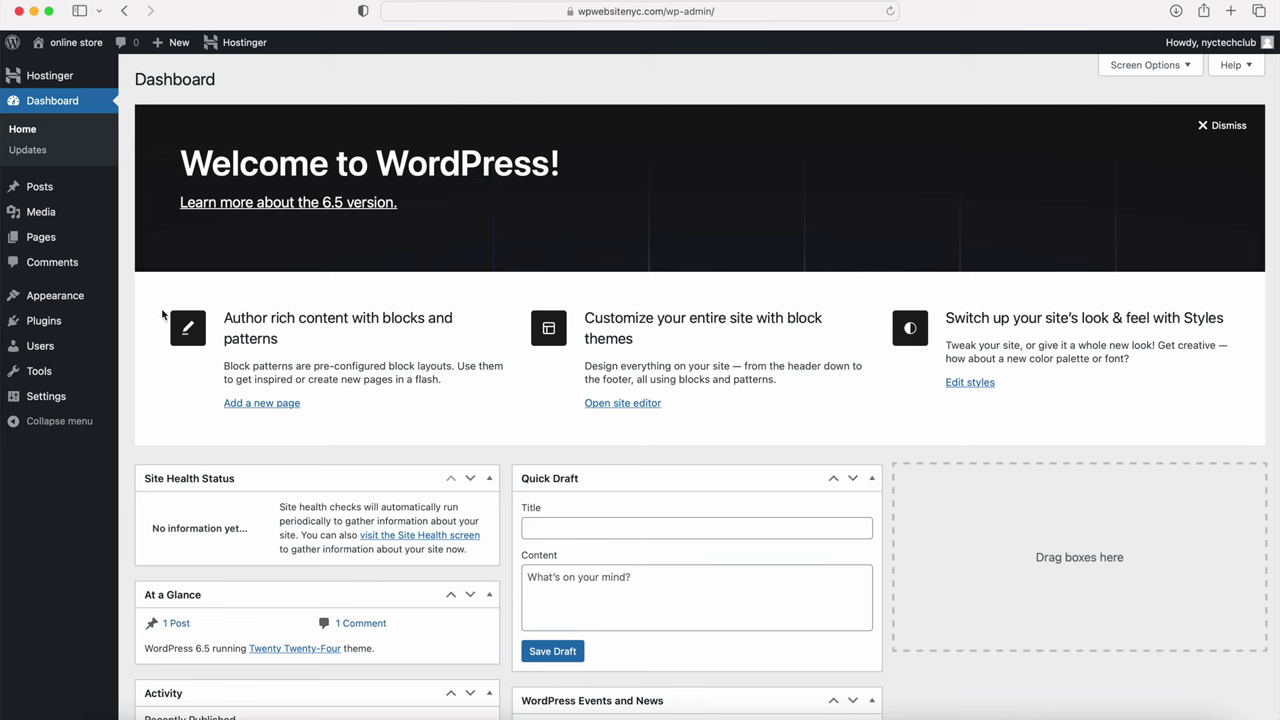
Step: Deactivate and delete the Hostinger plugin so the Installed Plugins list is empty
mouse_move(43, 325)
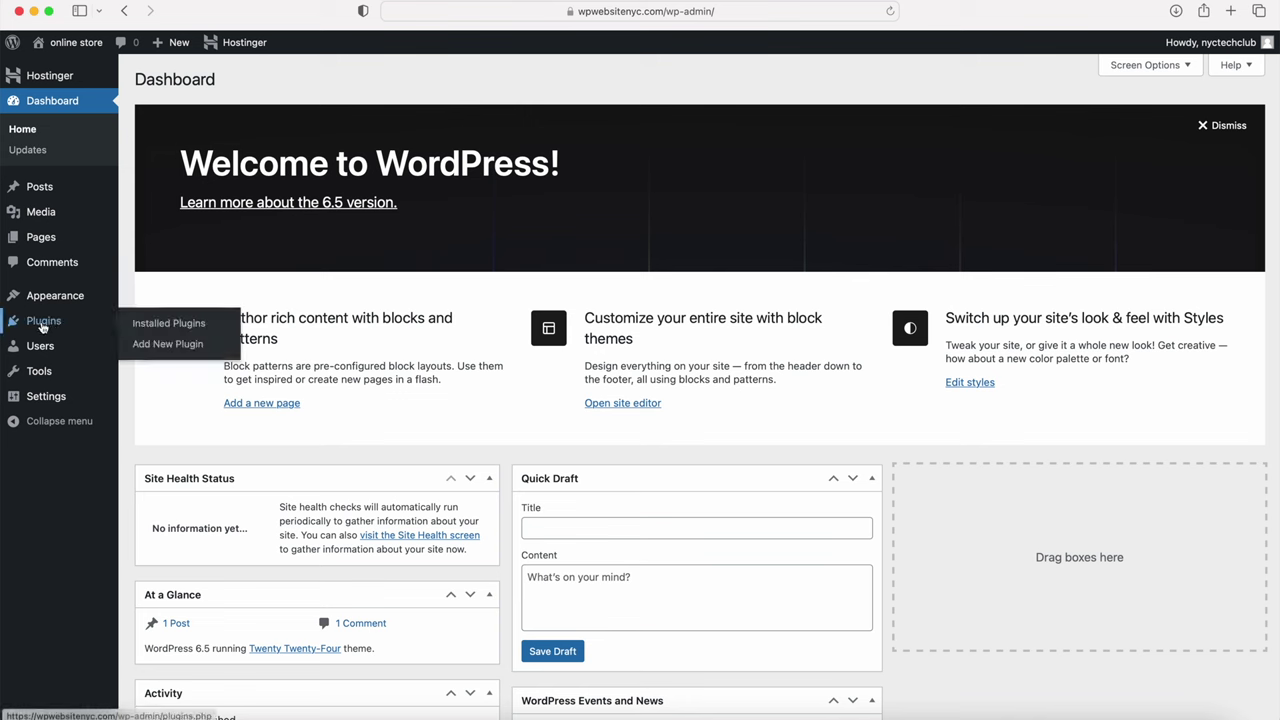
left_click(175, 324)
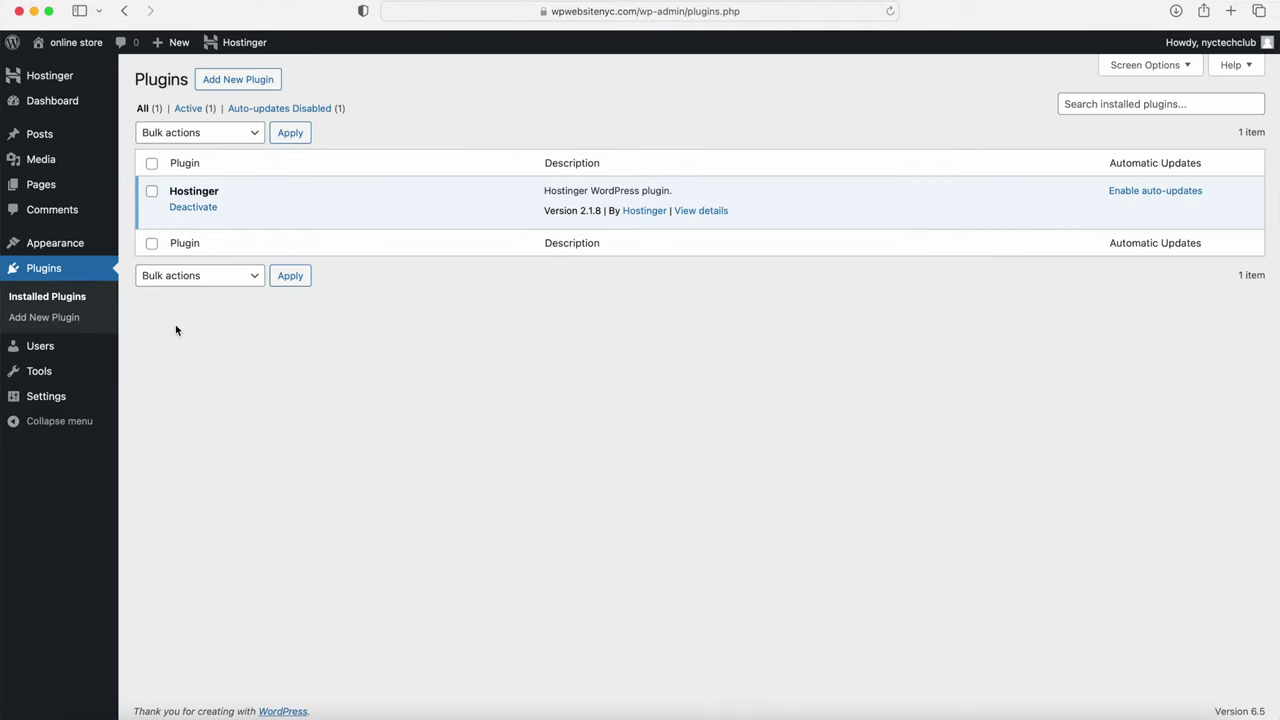
left_click(193, 209)
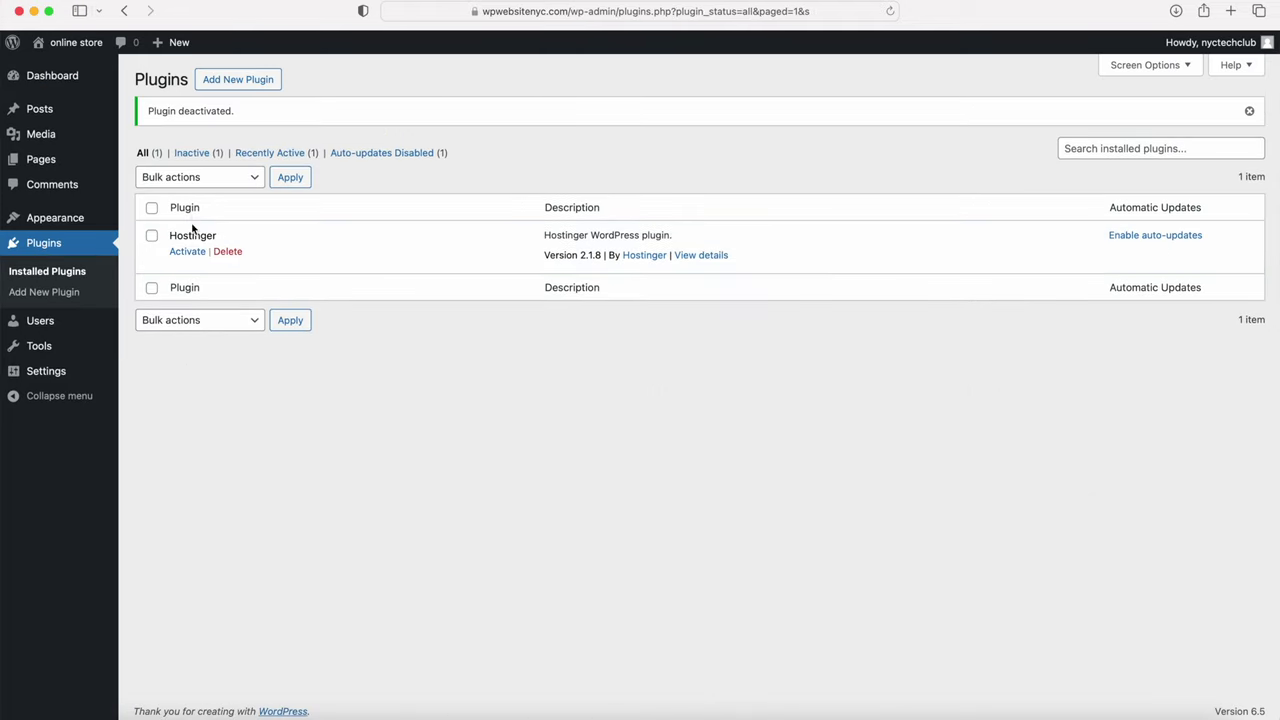
left_click(227, 252)
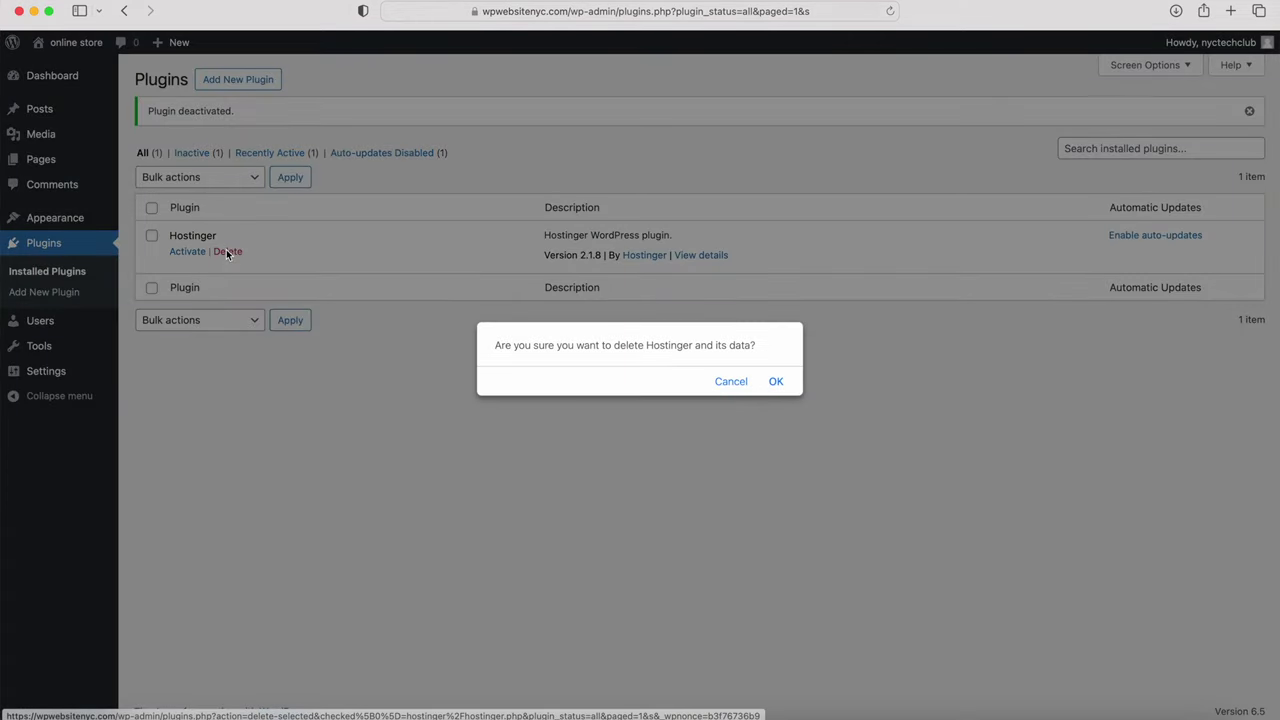
left_click(780, 388)
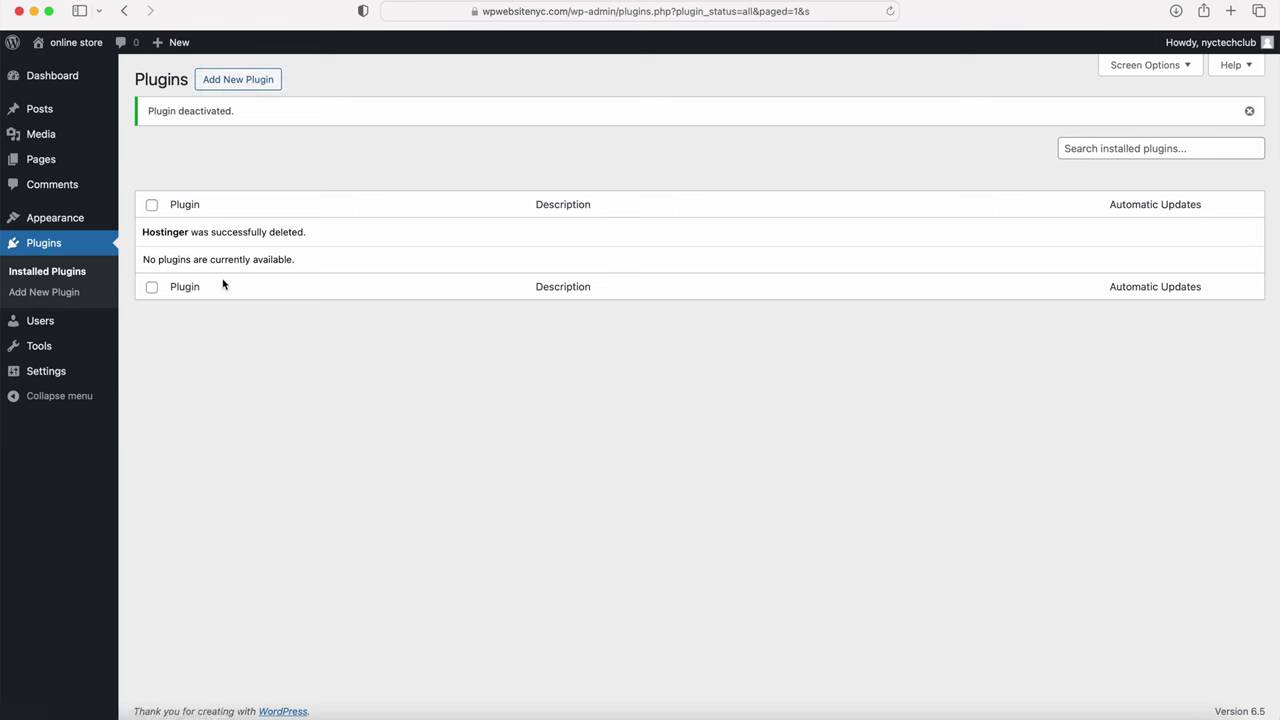
mouse_move(60, 373)
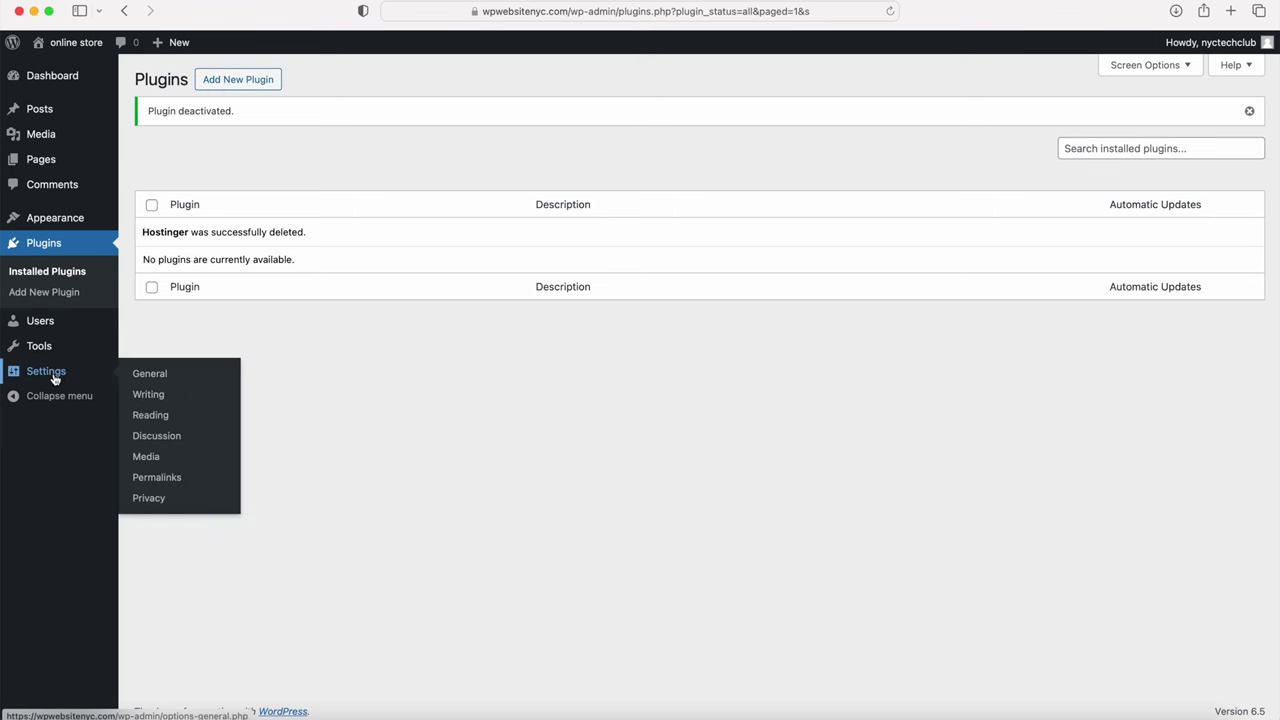
Step: Review the 'online store' title, WordPress address and admin email, then save General Settings
left_click(158, 376)
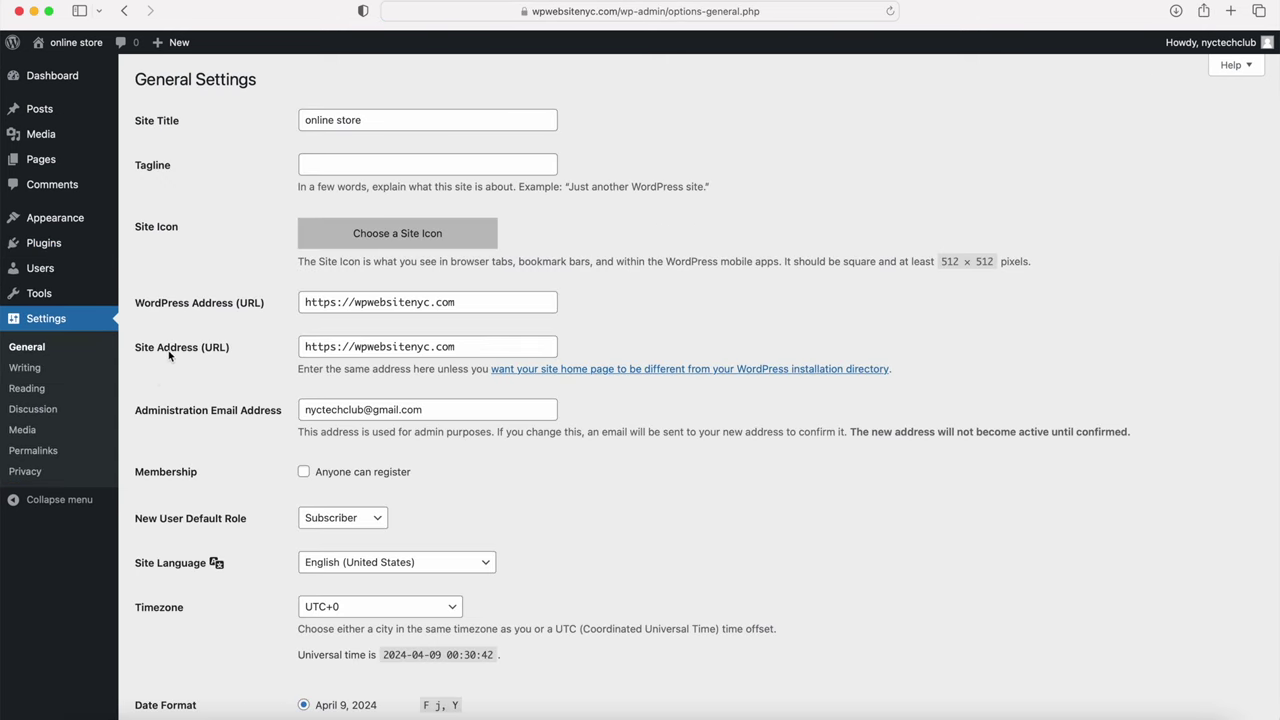
left_click(388, 121)
left_click_drag(365, 120, 287, 118)
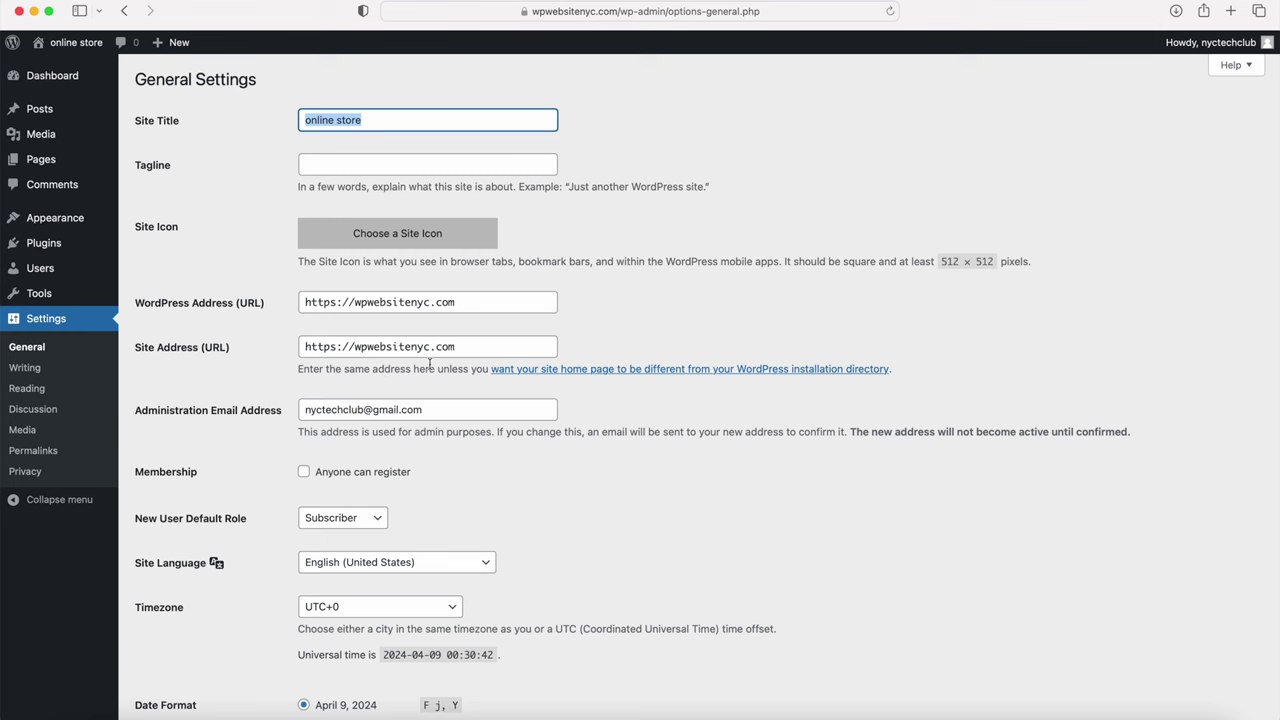
left_click(352, 304)
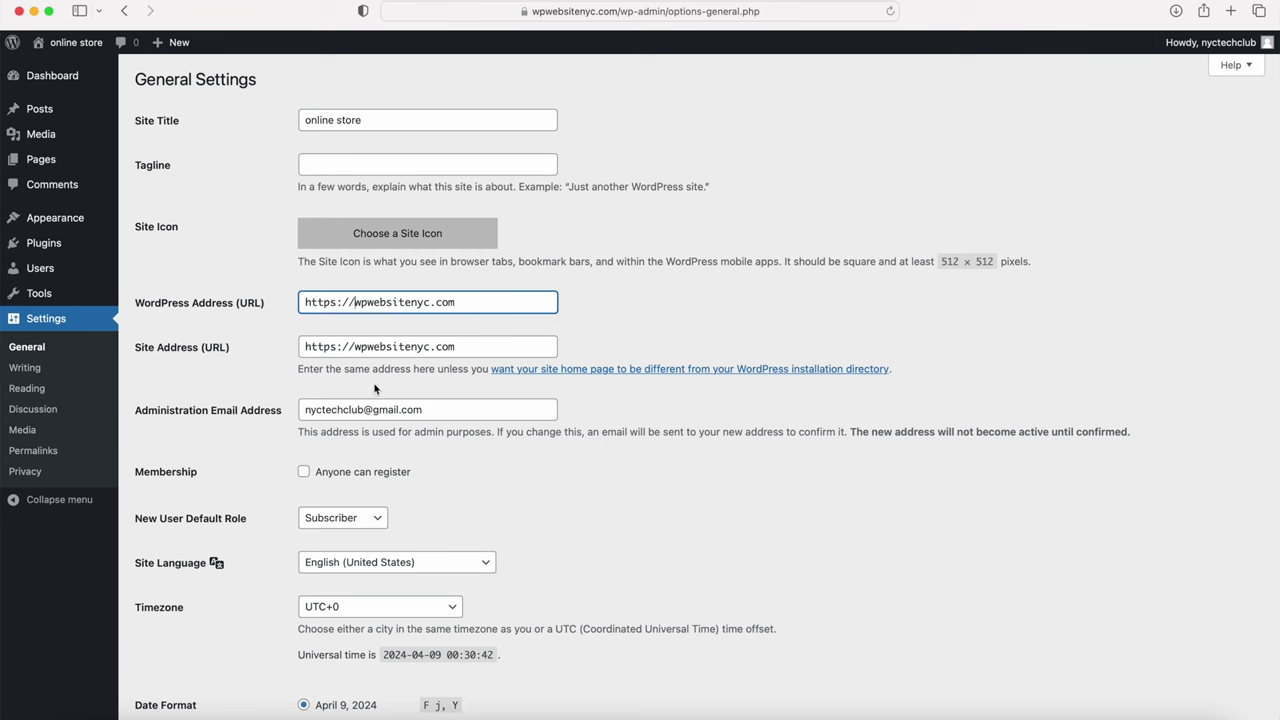
left_click(449, 409)
left_click_drag(449, 409, 296, 404)
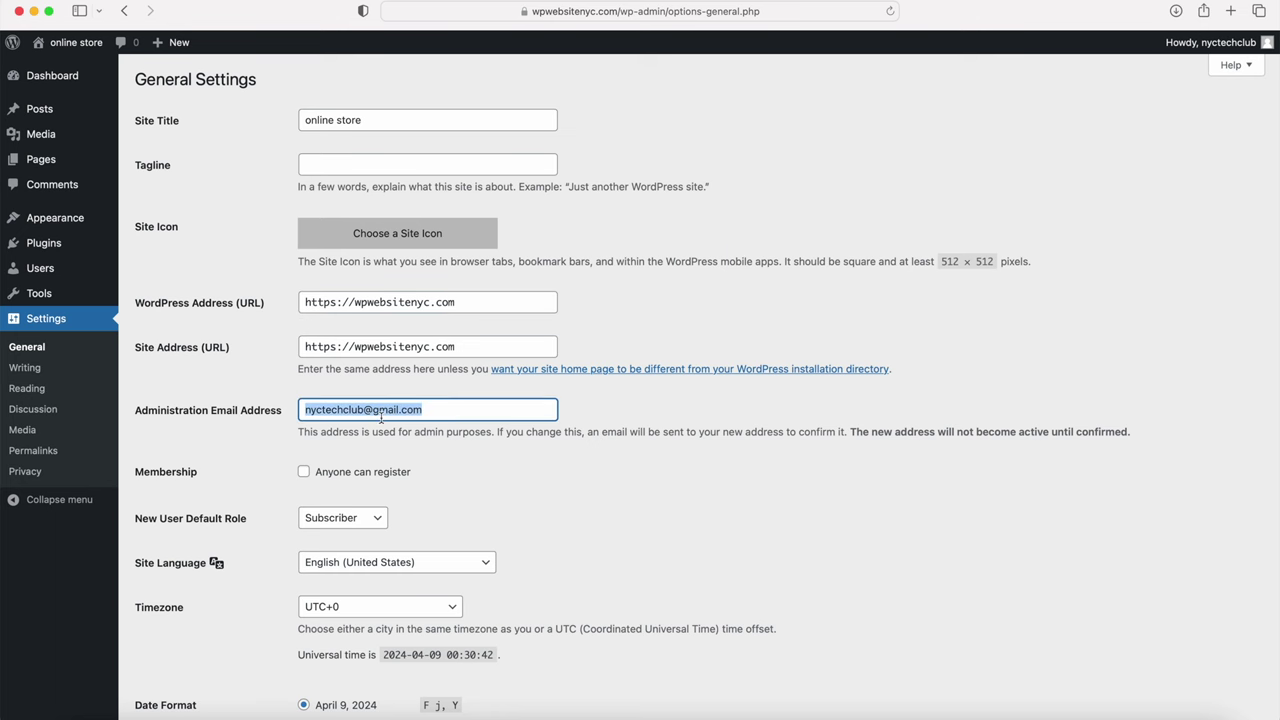
scroll(381, 419, "down", 8)
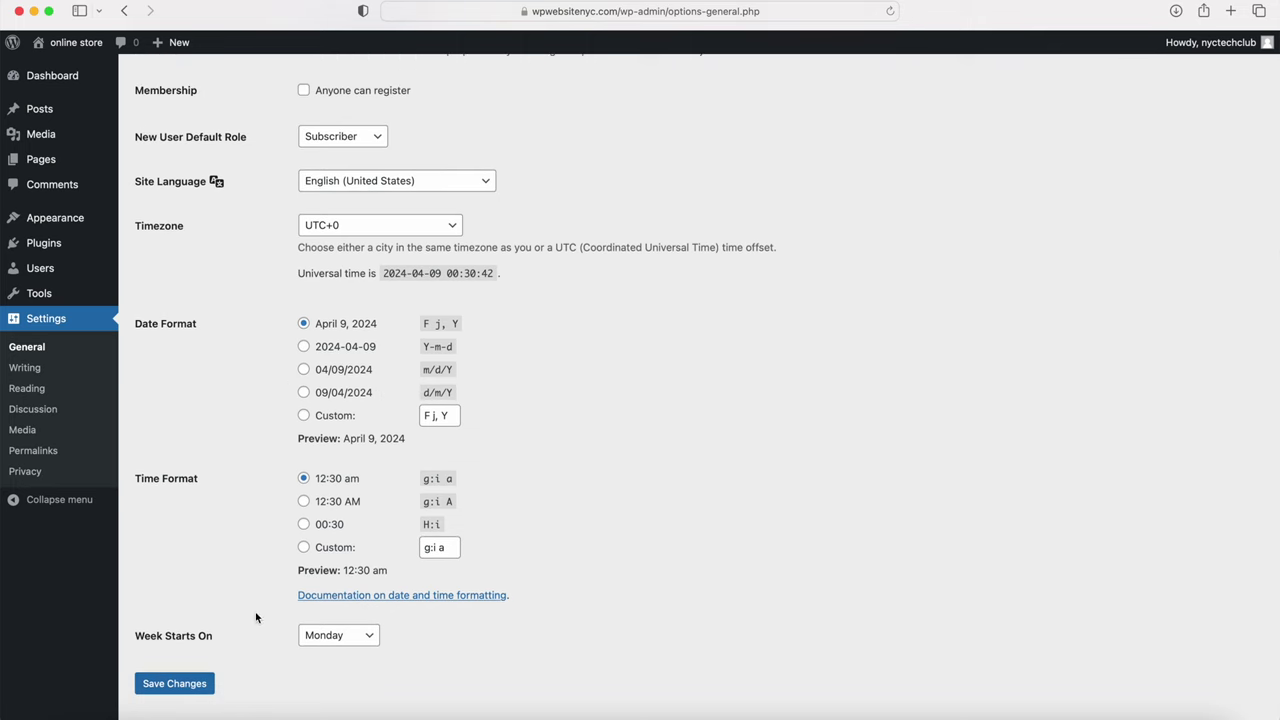
left_click(169, 692)
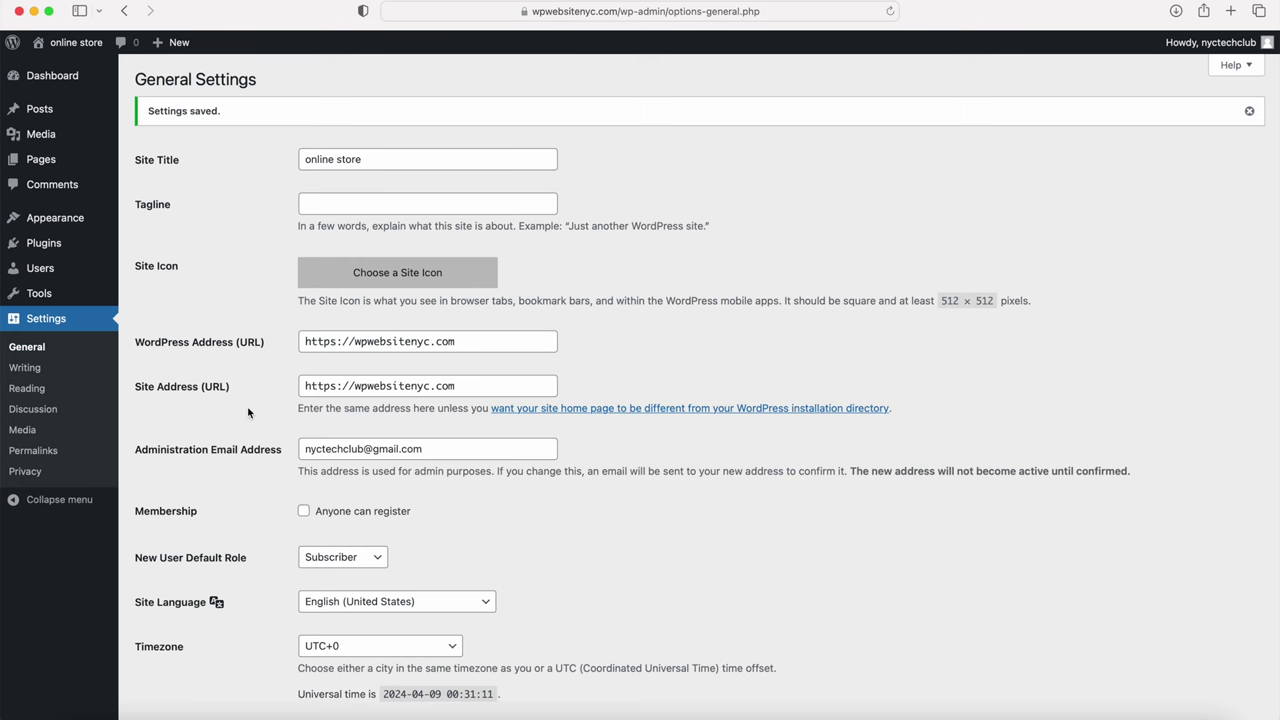
Step: Save Post name as the permalink structure
left_click(30, 452)
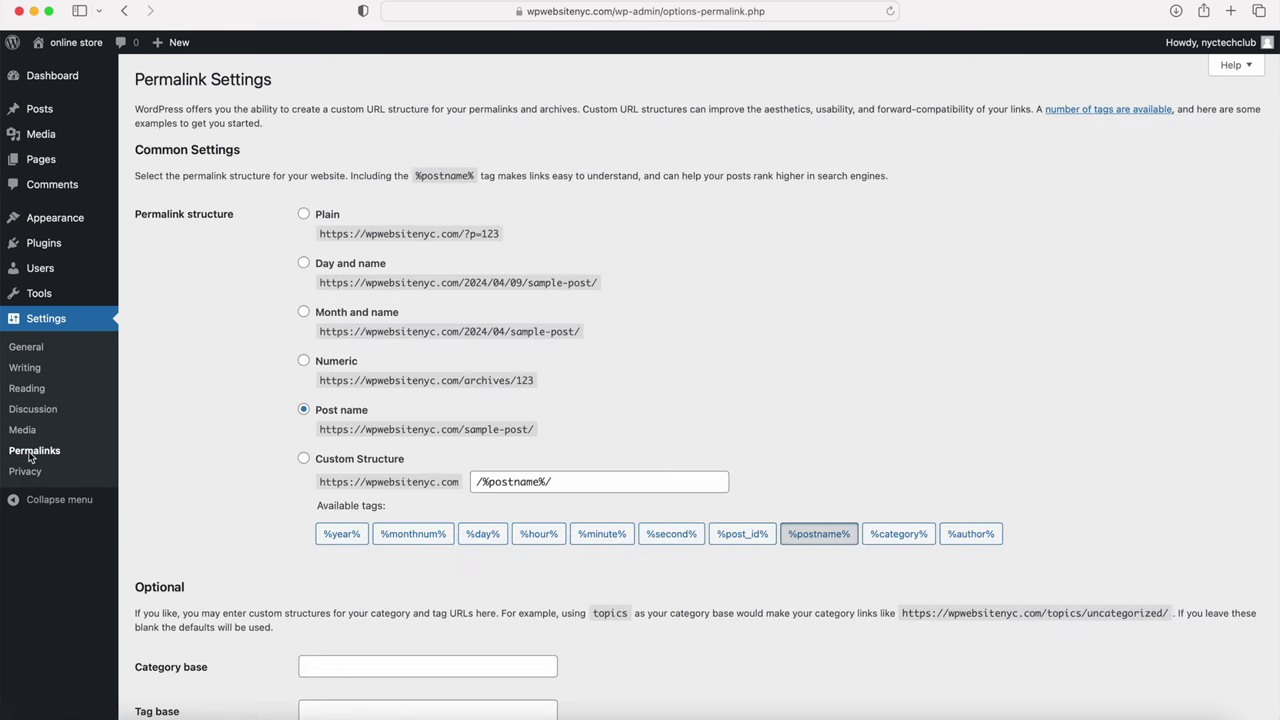
left_click(303, 410)
scroll(220, 560, "down", 2)
left_click(157, 656)
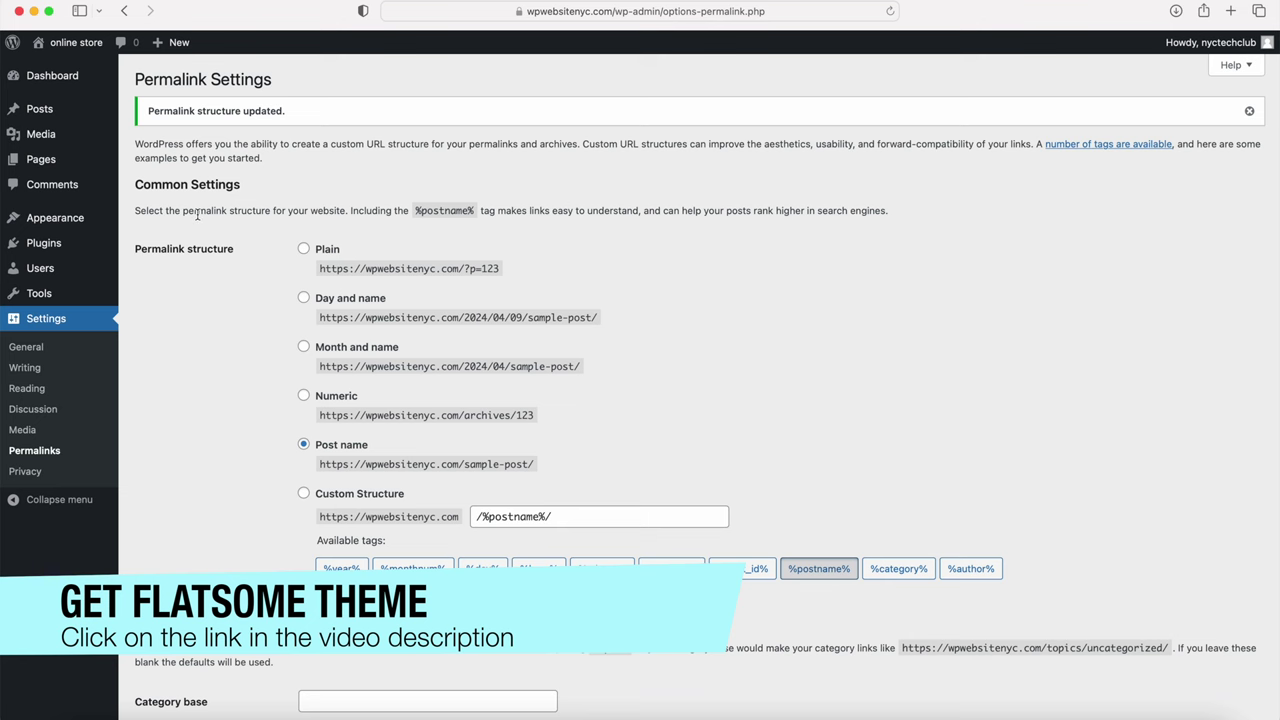
Step: Go to Appearance > Themes and start adding a new theme
mouse_move(51, 221)
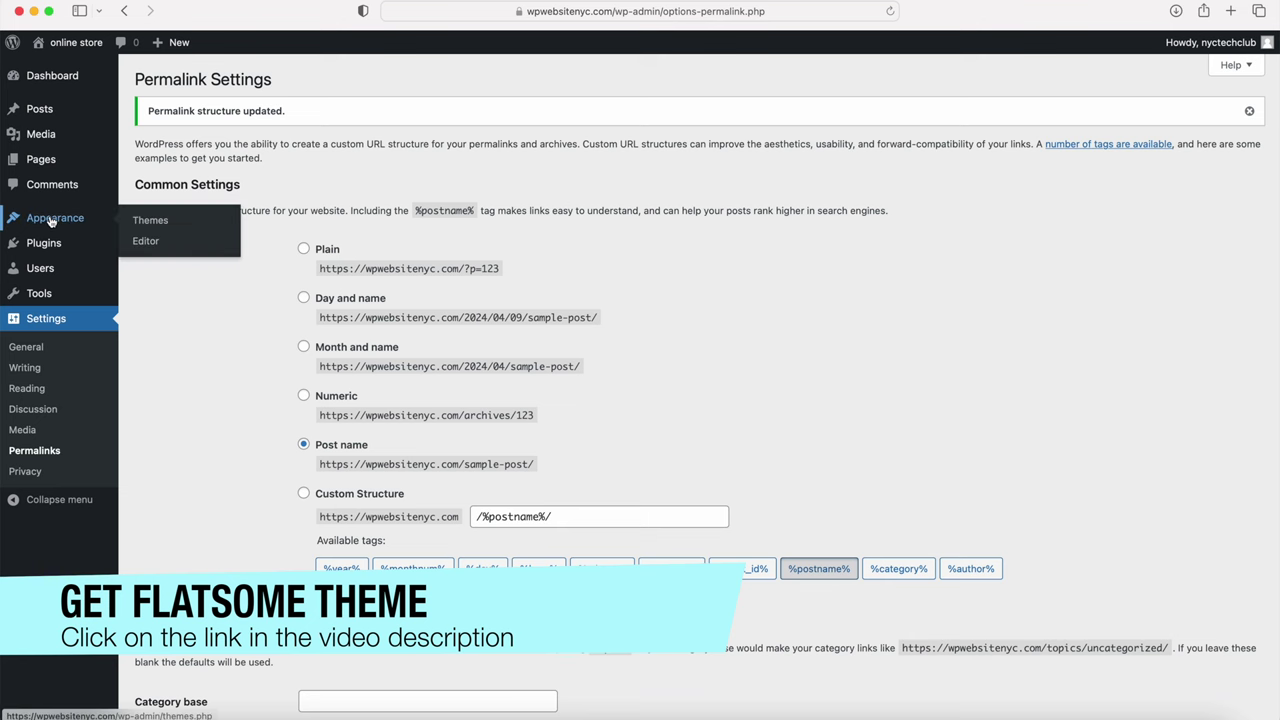
left_click(150, 221)
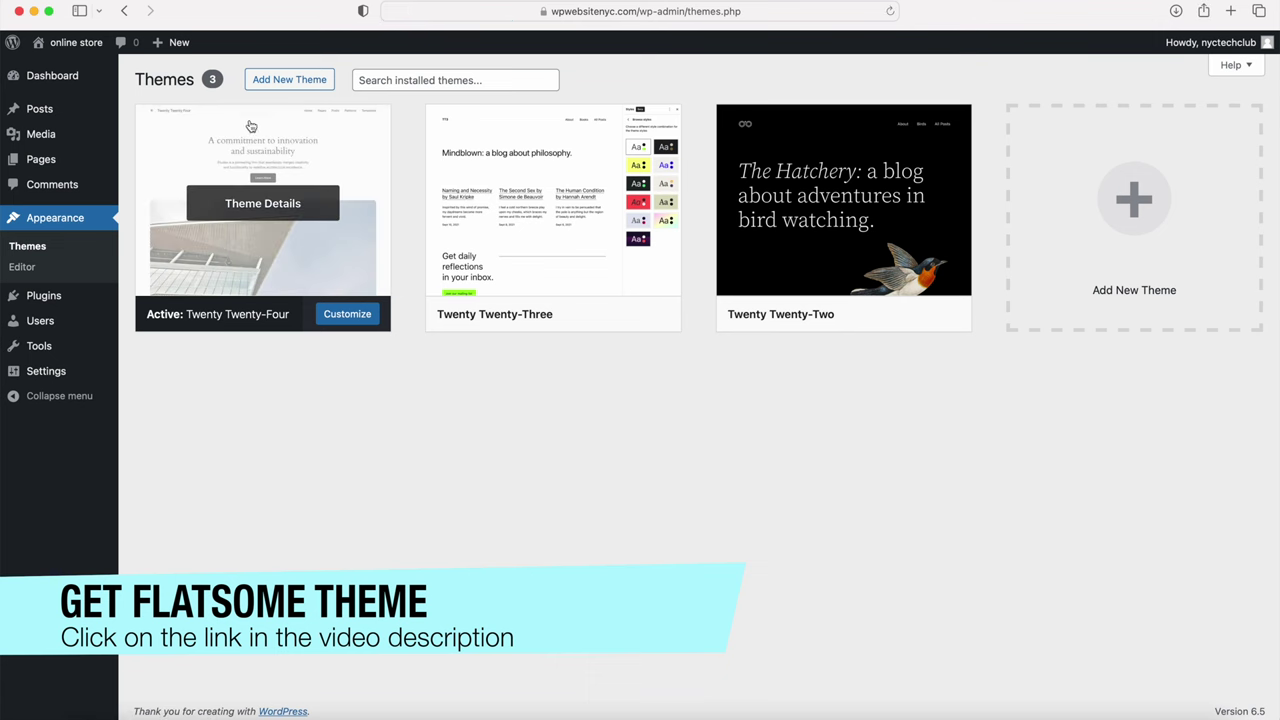
left_click(289, 80)
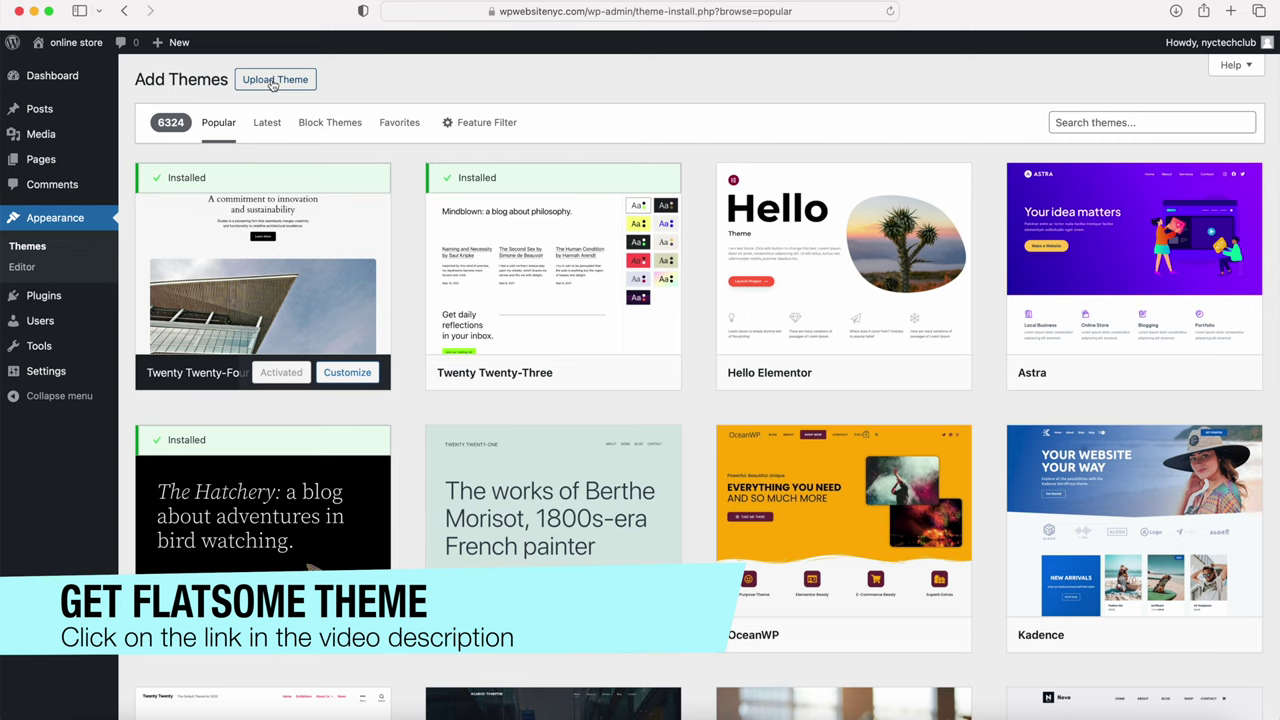
Step: Open the theme zip upload form and purchase Flatsome on ThemeForest through checkout
left_click(272, 82)
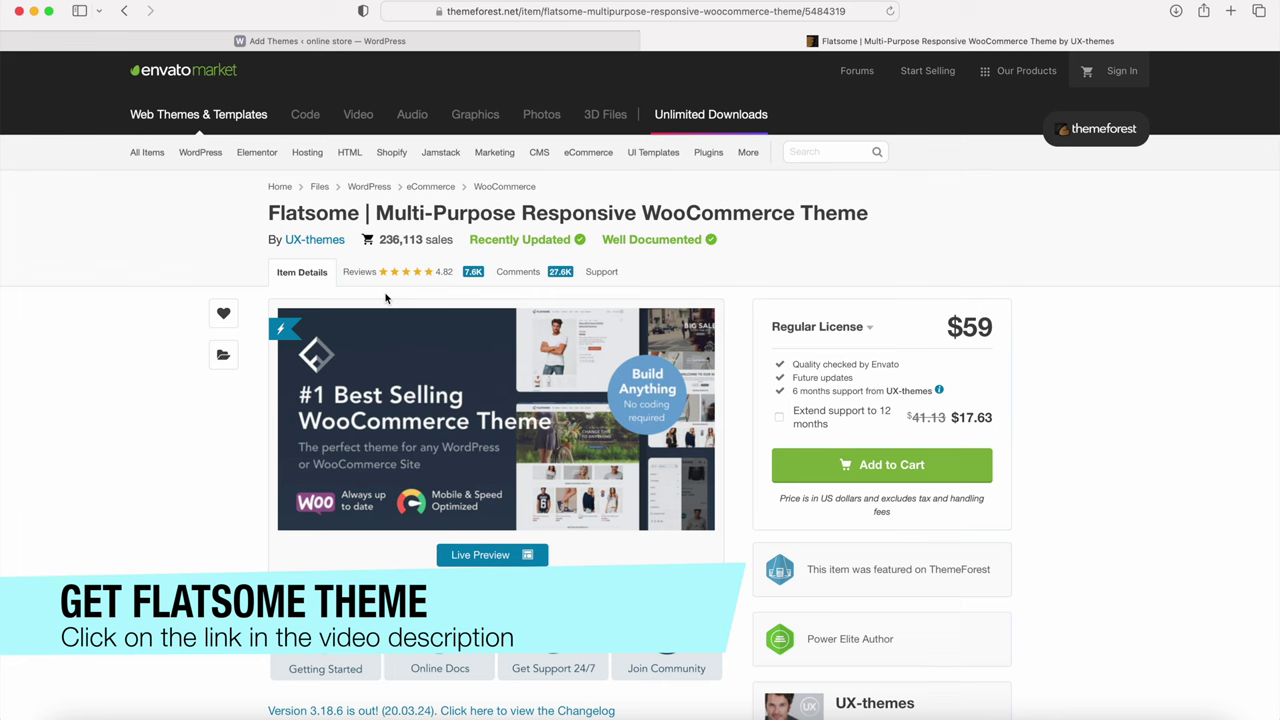
left_click_drag(267, 212, 362, 212)
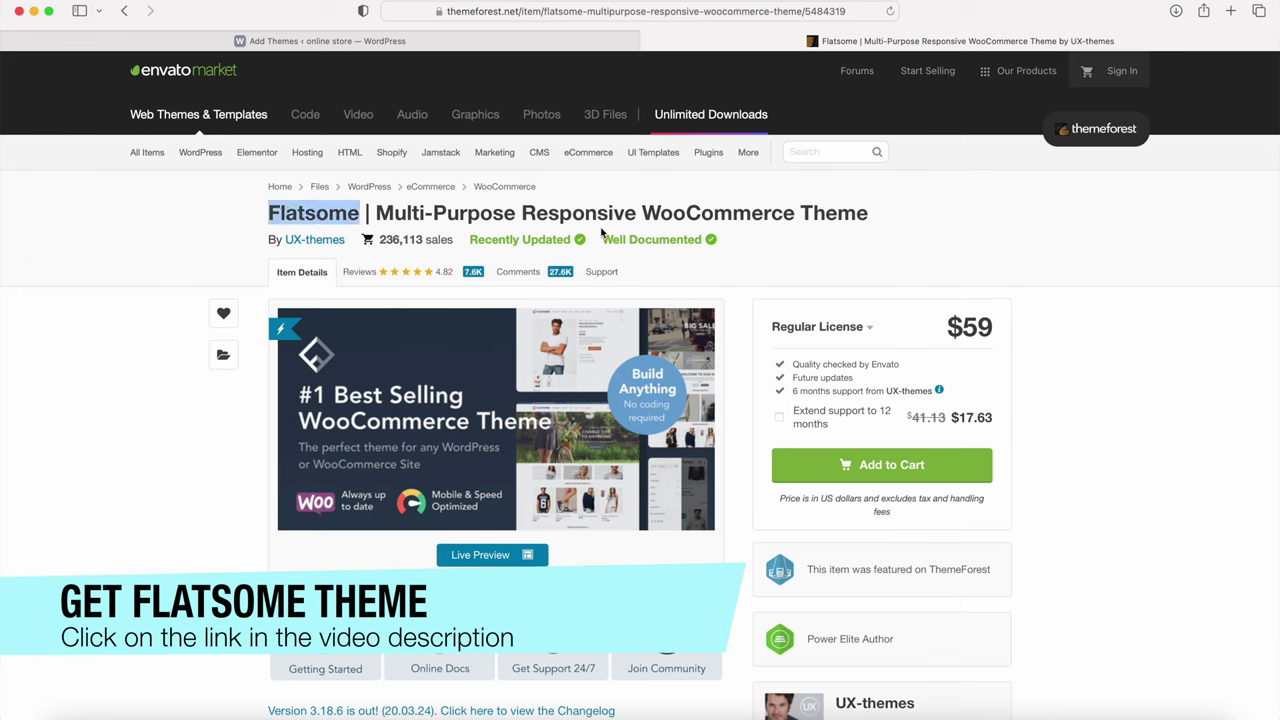
left_click(888, 465)
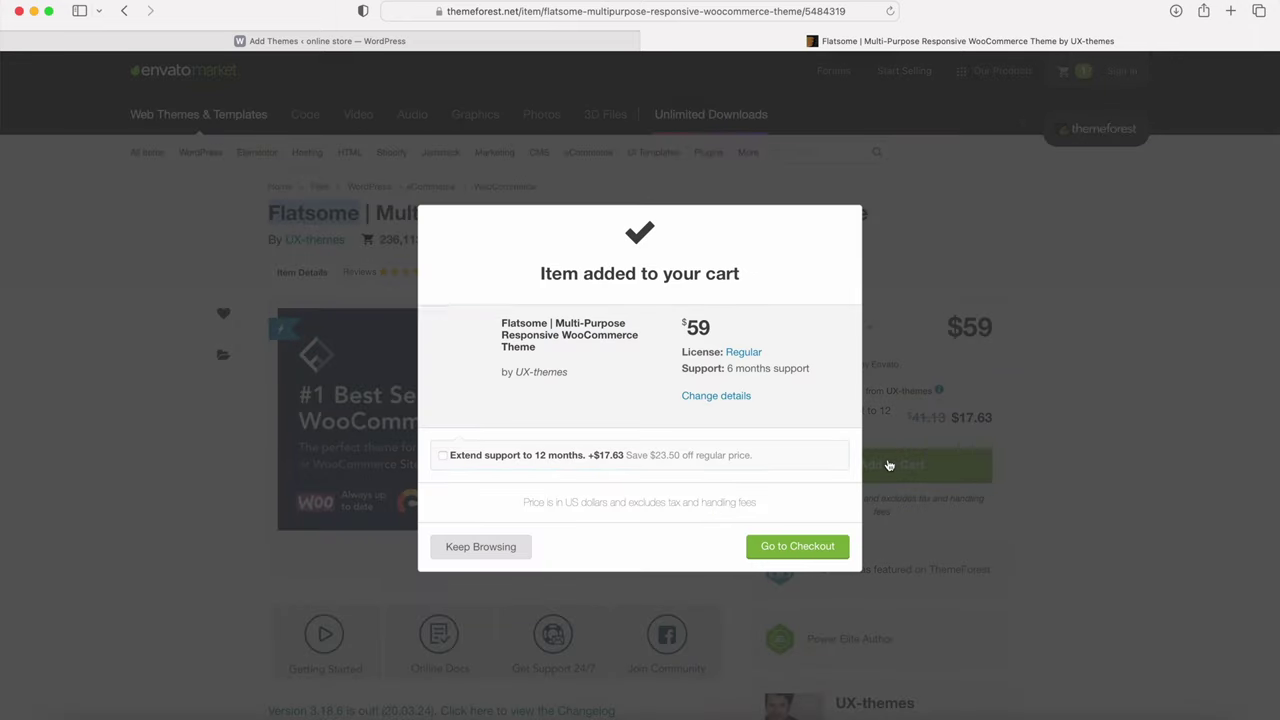
left_click(785, 553)
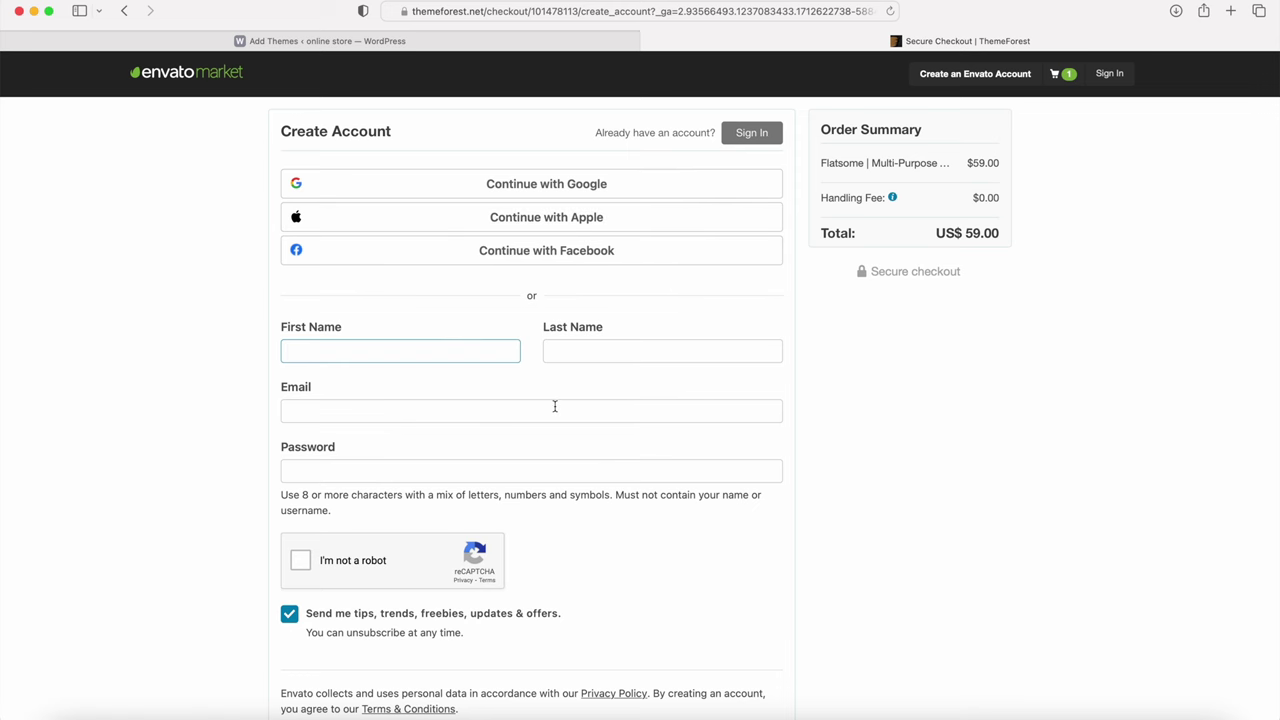
scroll(555, 406, "down", 5)
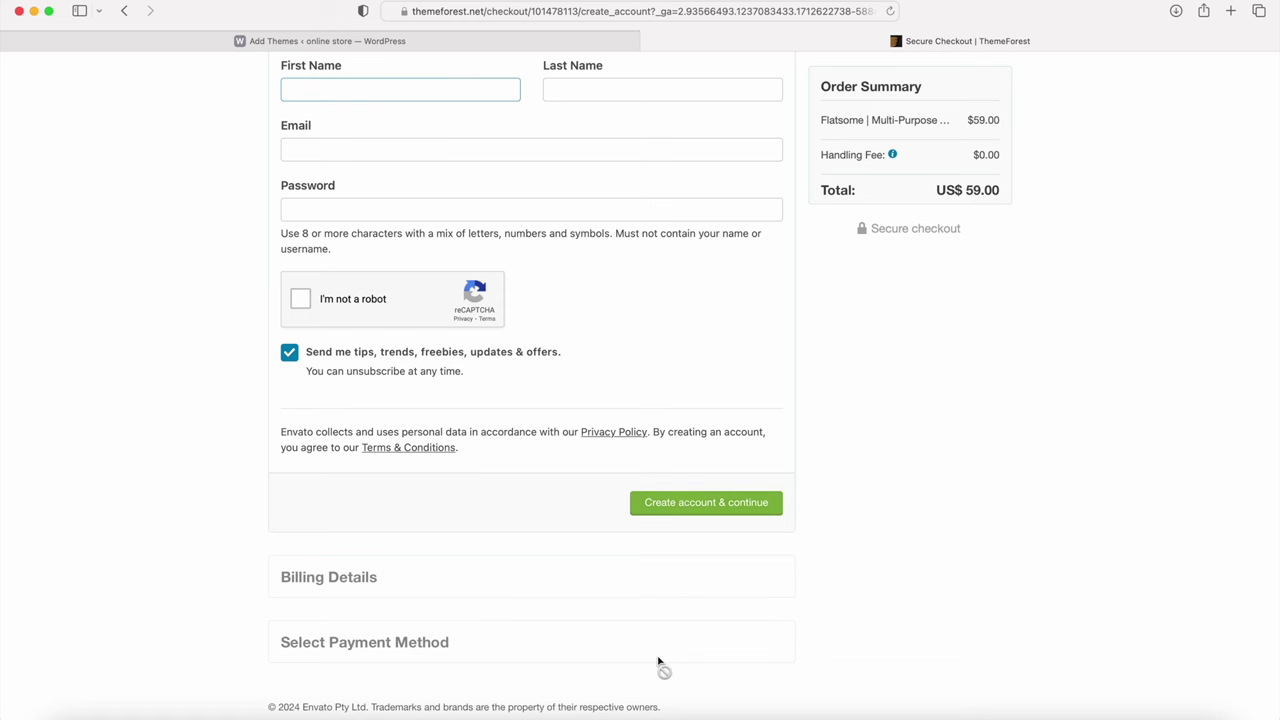
scroll(604, 517, "up", 5)
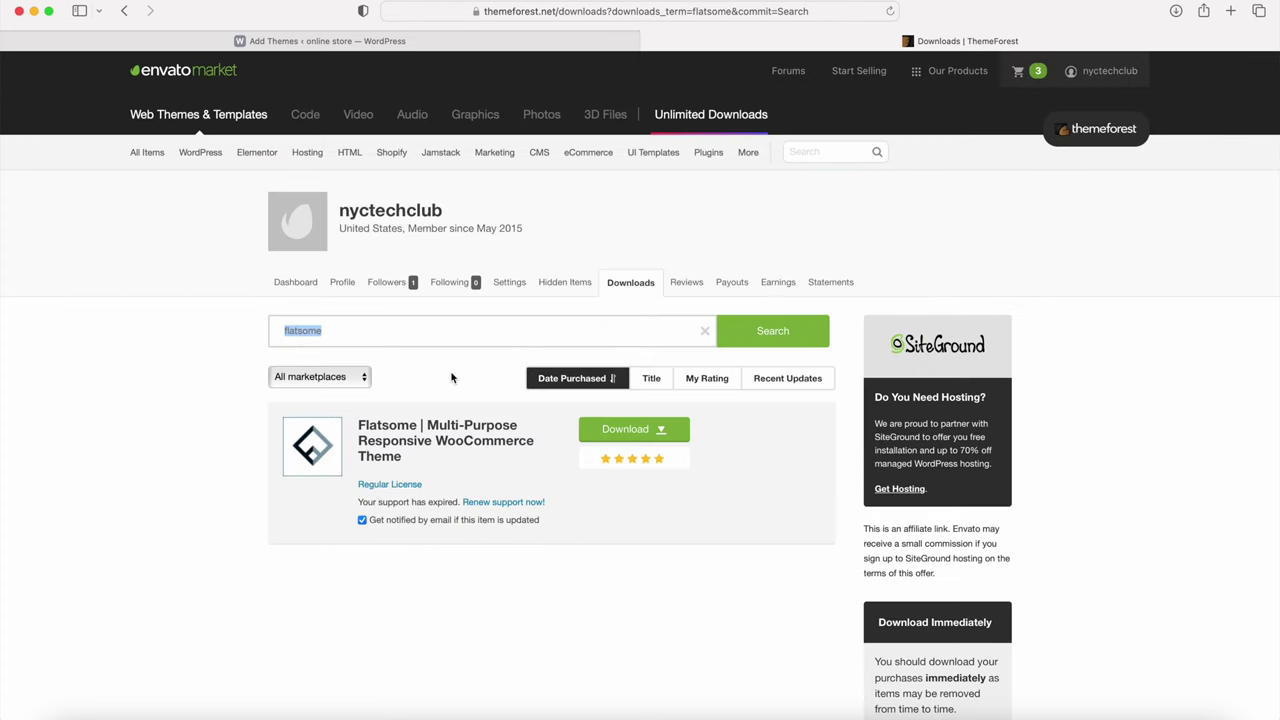
Step: Download Flatsome's full files and documentation plus the PDF license certificate
left_click(615, 430)
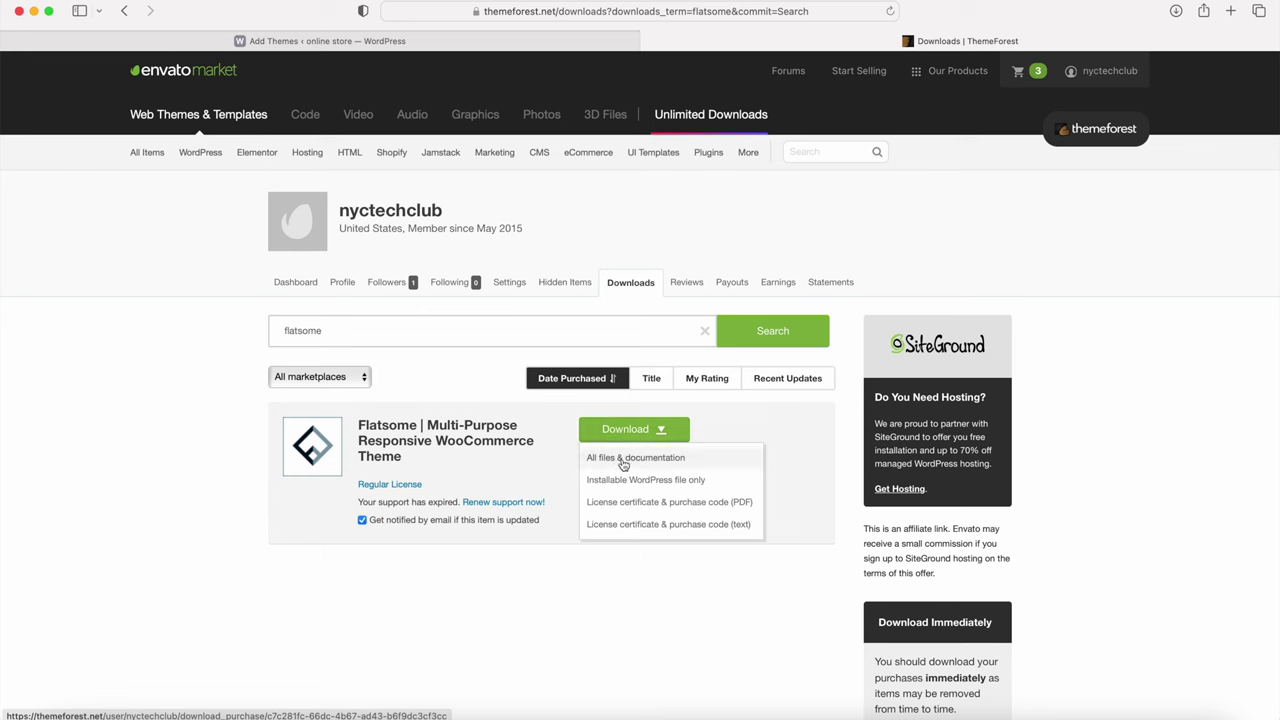
left_click(620, 461)
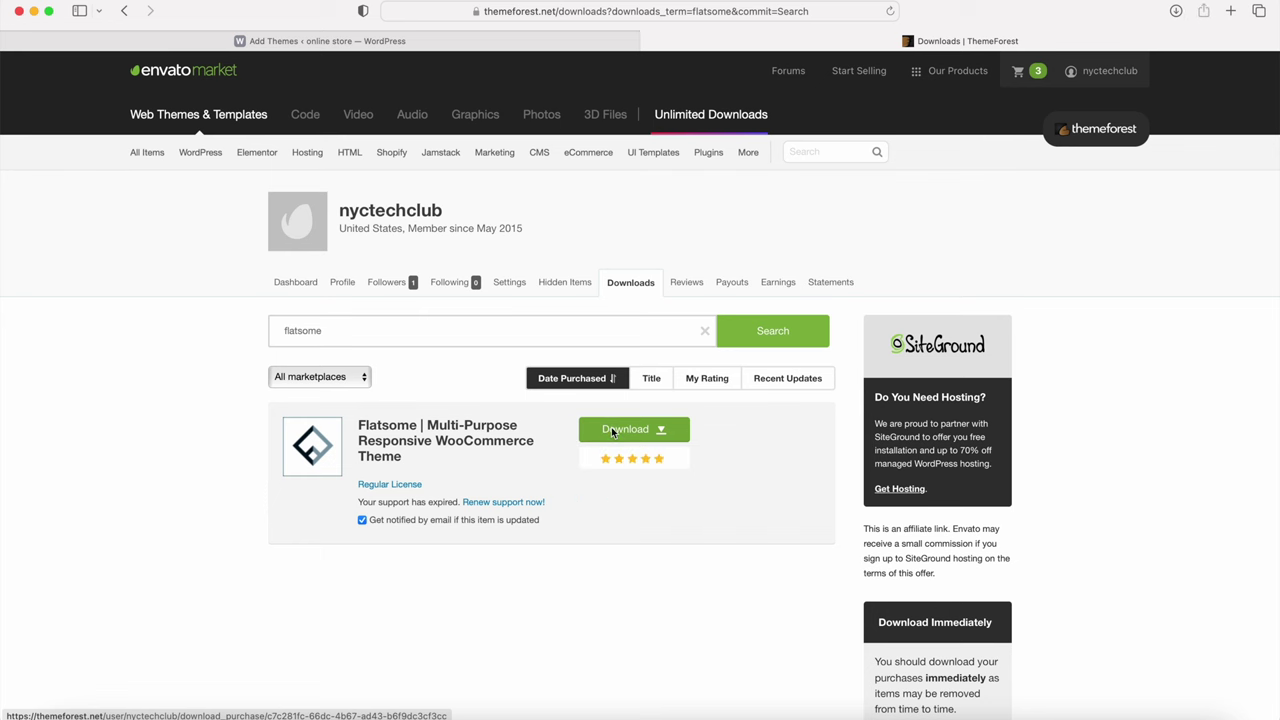
left_click(628, 430)
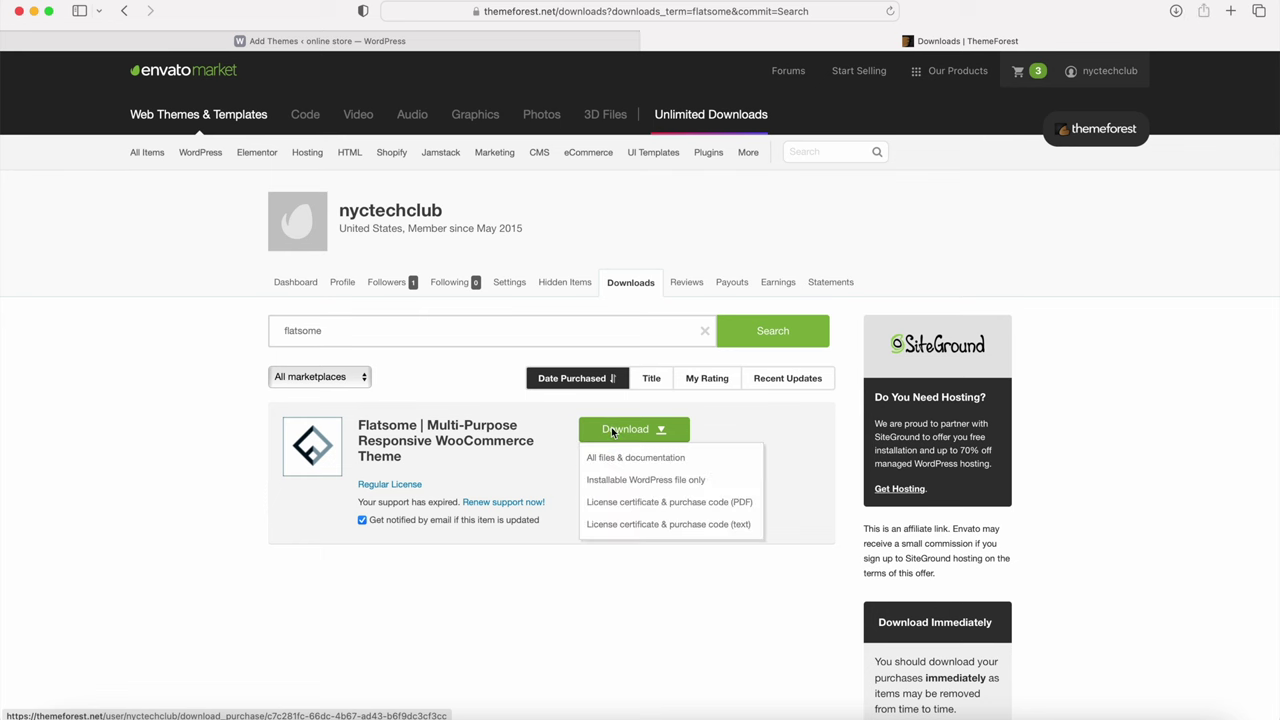
left_click(654, 502)
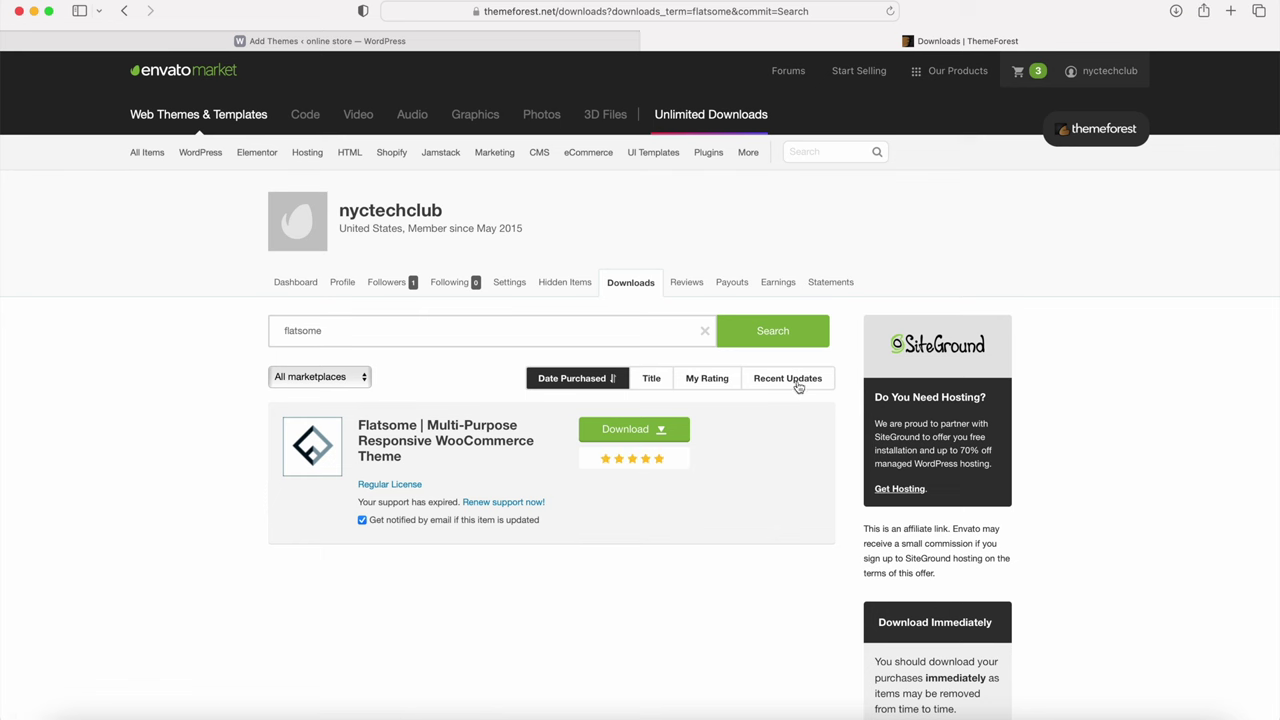
left_click(640, 41)
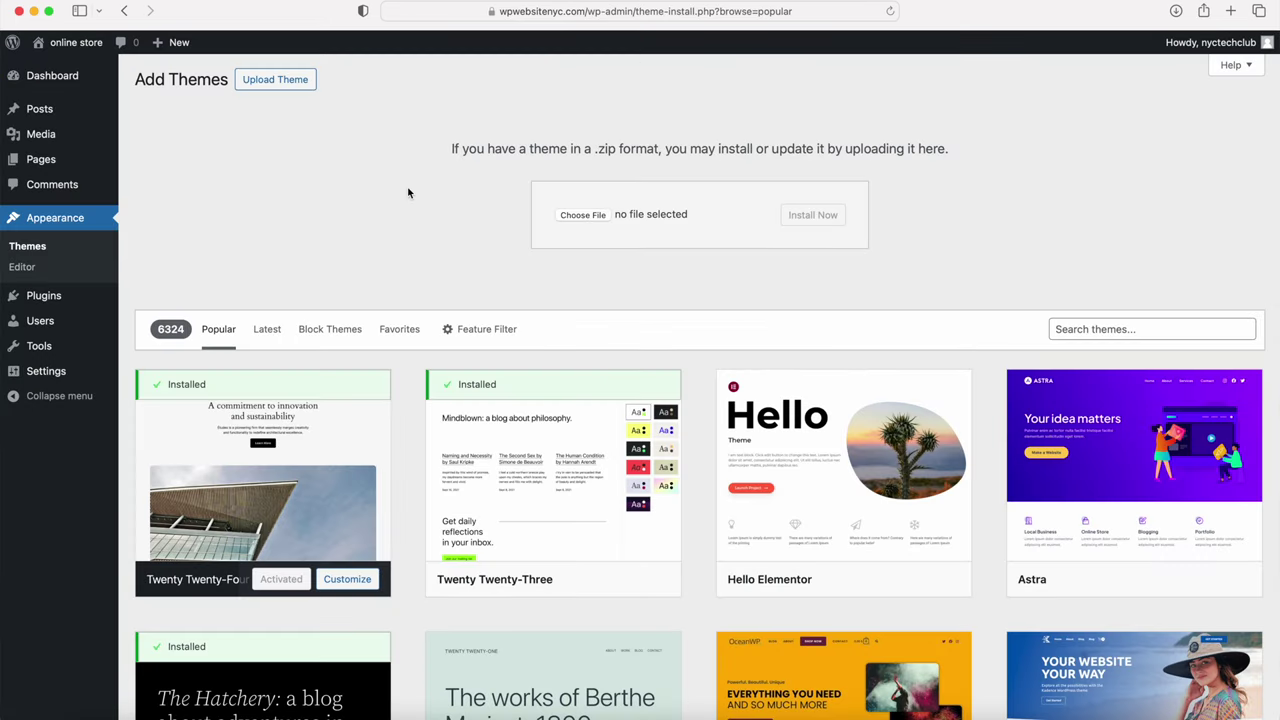
Step: Upload flatsome-3.18.6.zip from the Theme Files folder, install it and activate Flatsome
left_click(580, 216)
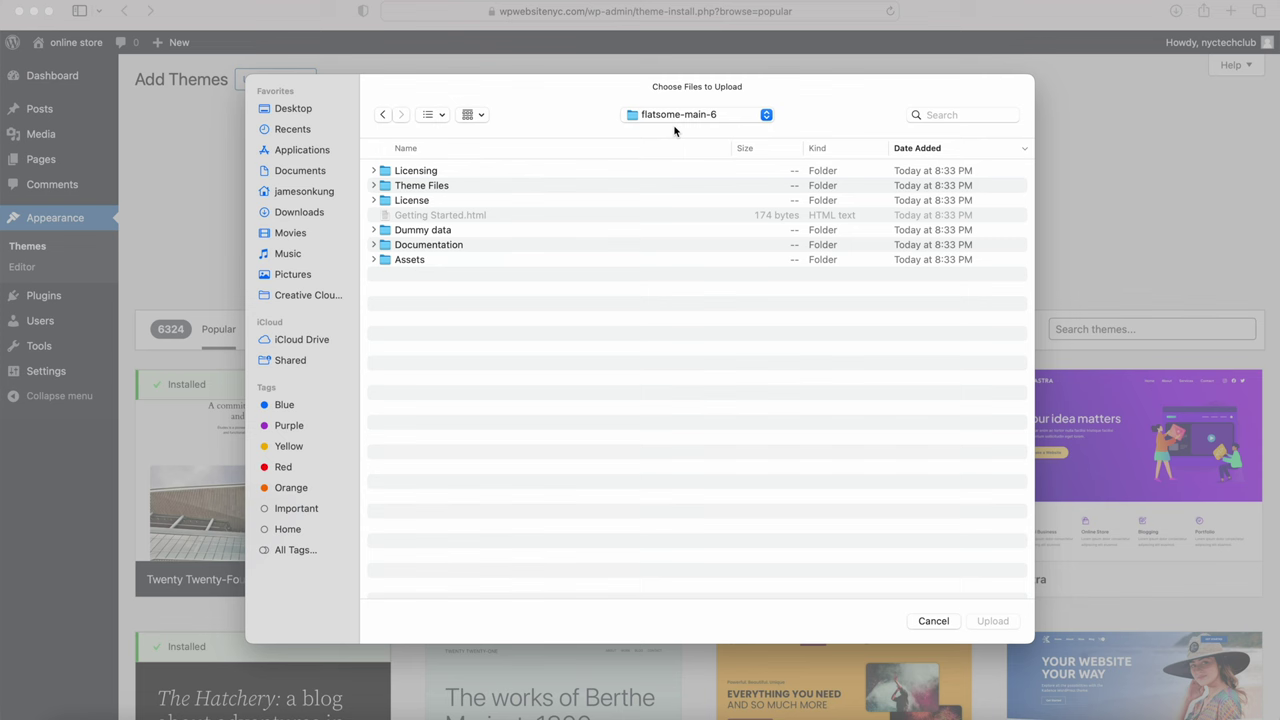
double_click(407, 186)
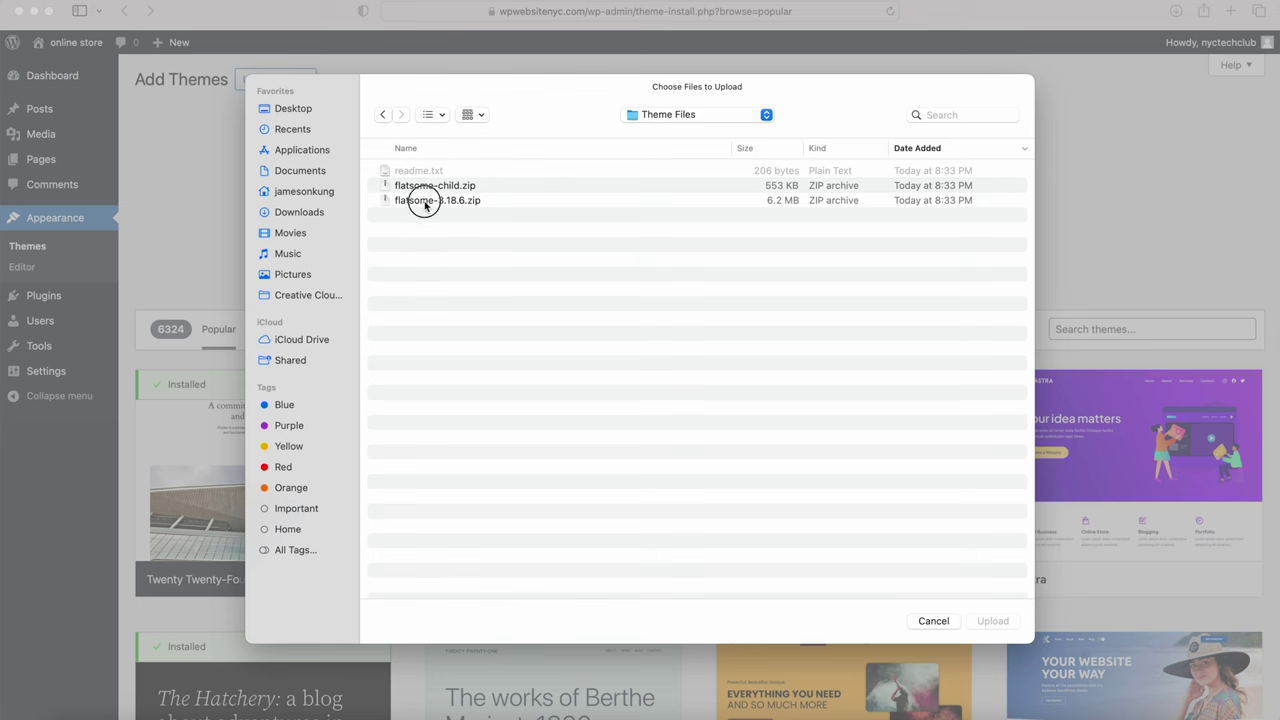
left_click(428, 204)
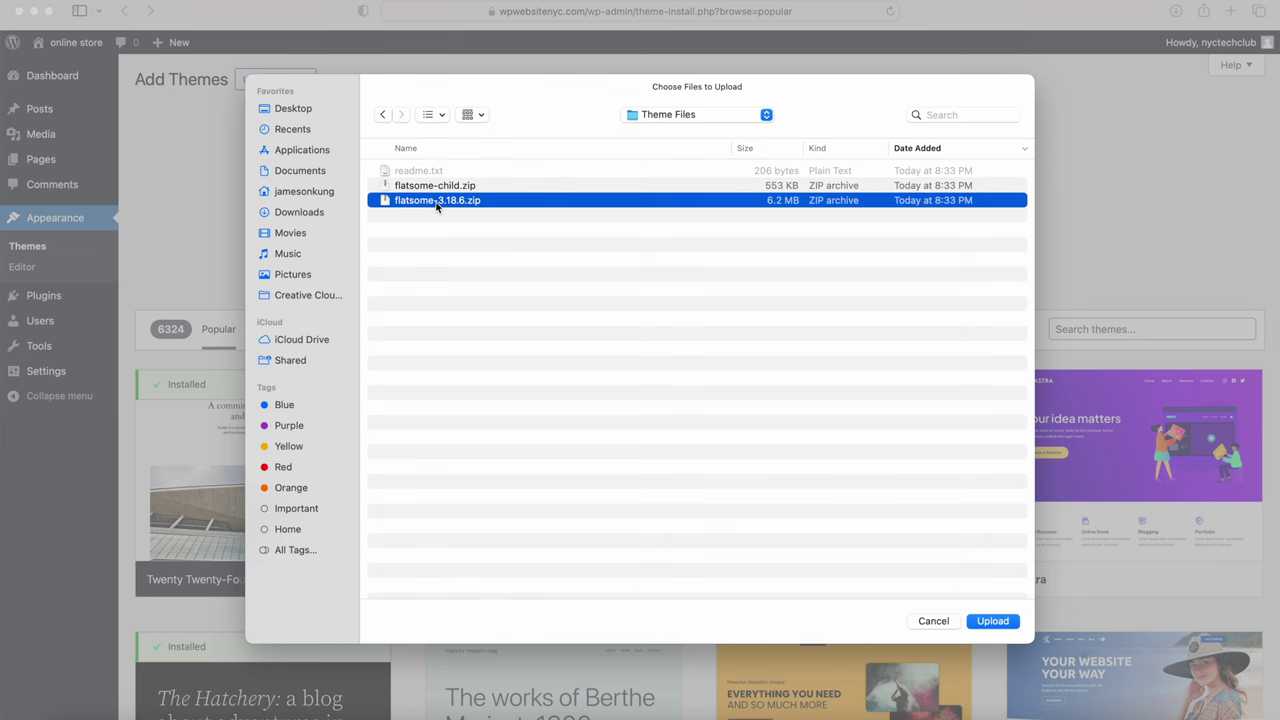
left_click(992, 621)
left_click(810, 219)
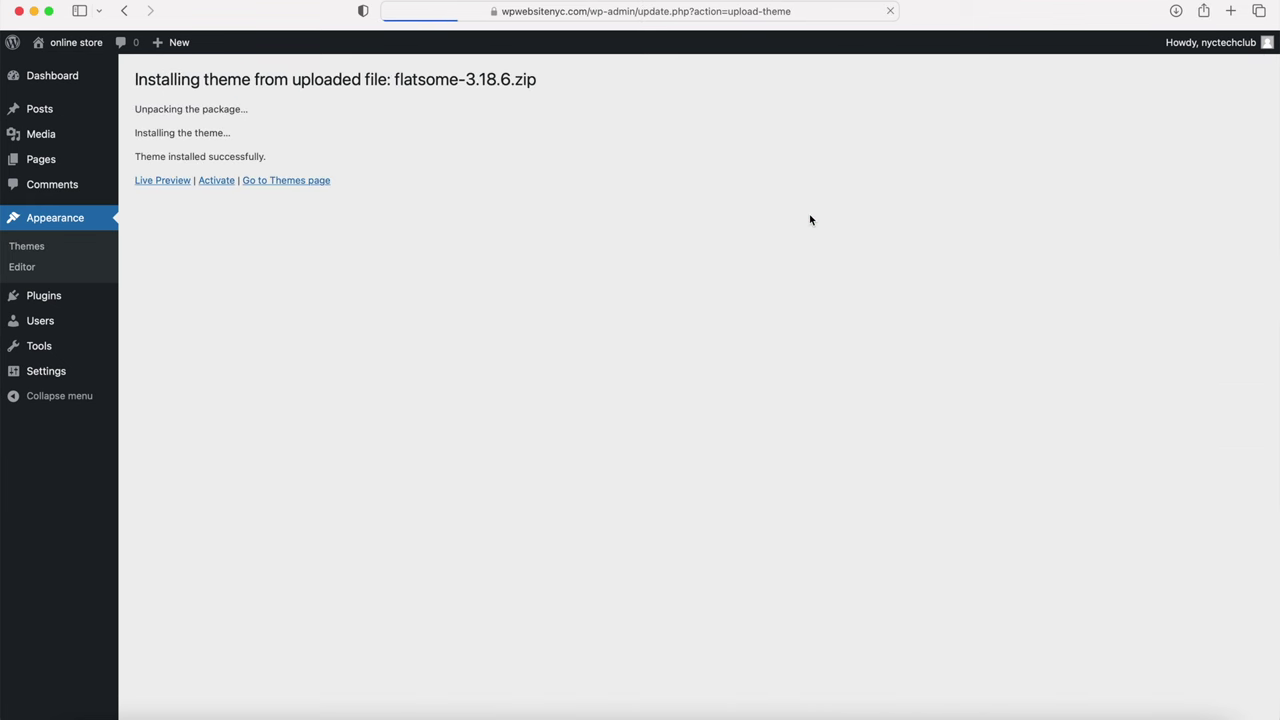
left_click(220, 182)
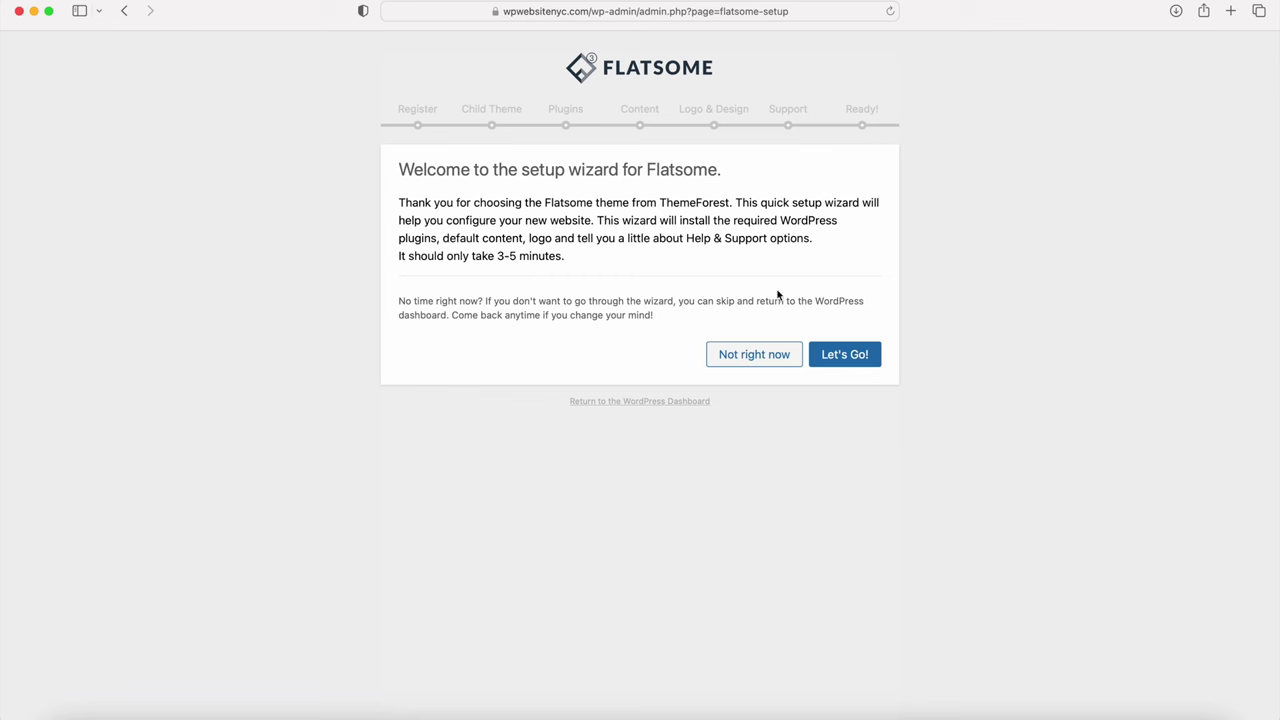
Step: Register Flatsome by accepting the Envato license terms and entering the purchase code
left_click(840, 356)
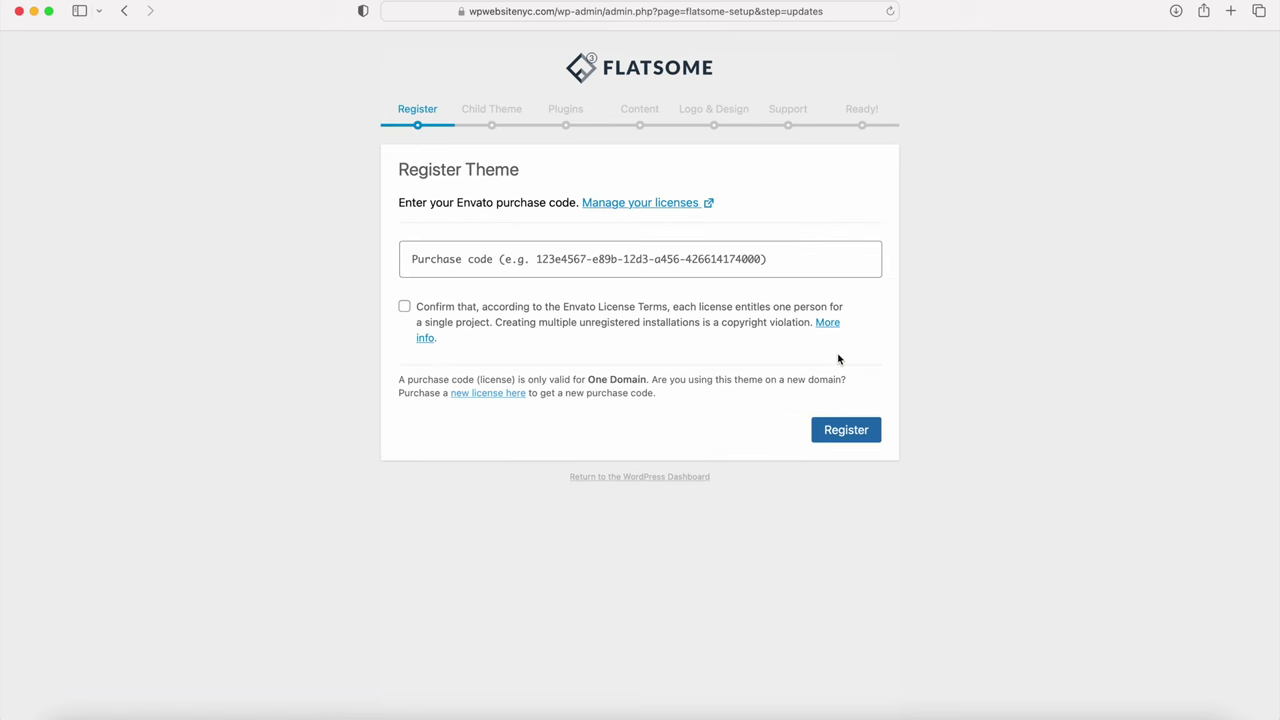
left_click(405, 307)
left_click(477, 266)
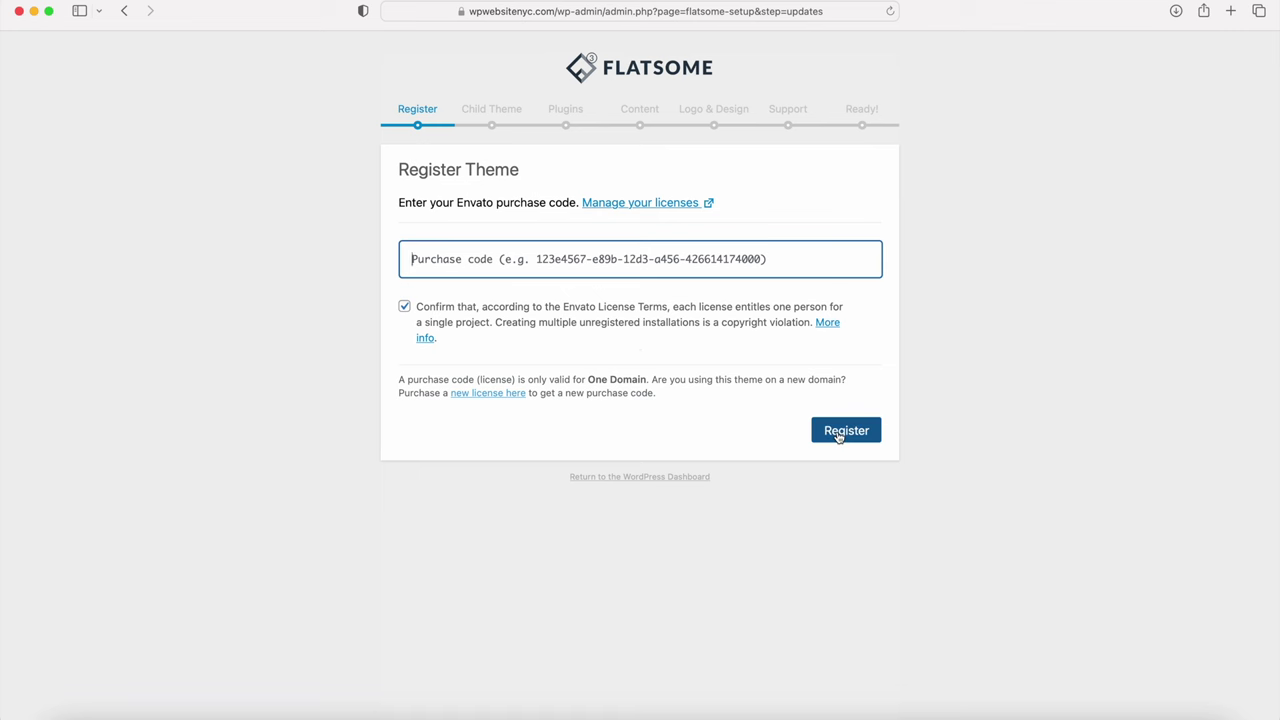
left_click(840, 432)
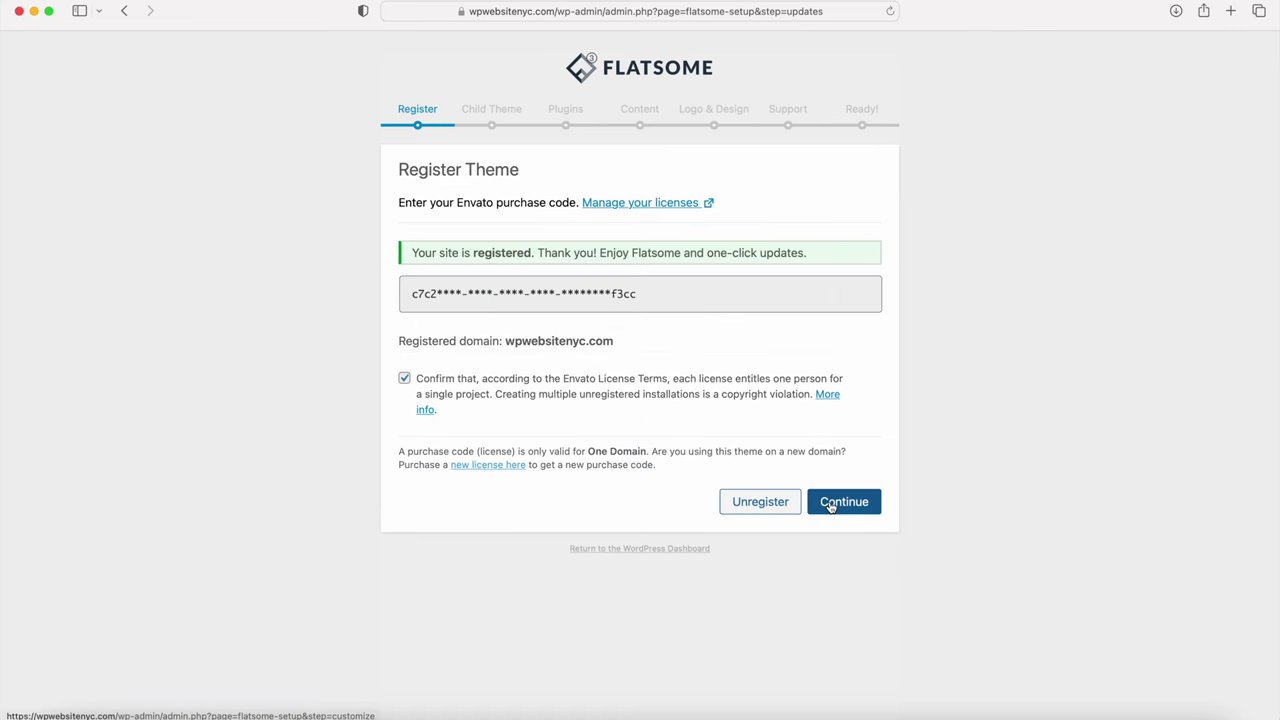
left_click(829, 506)
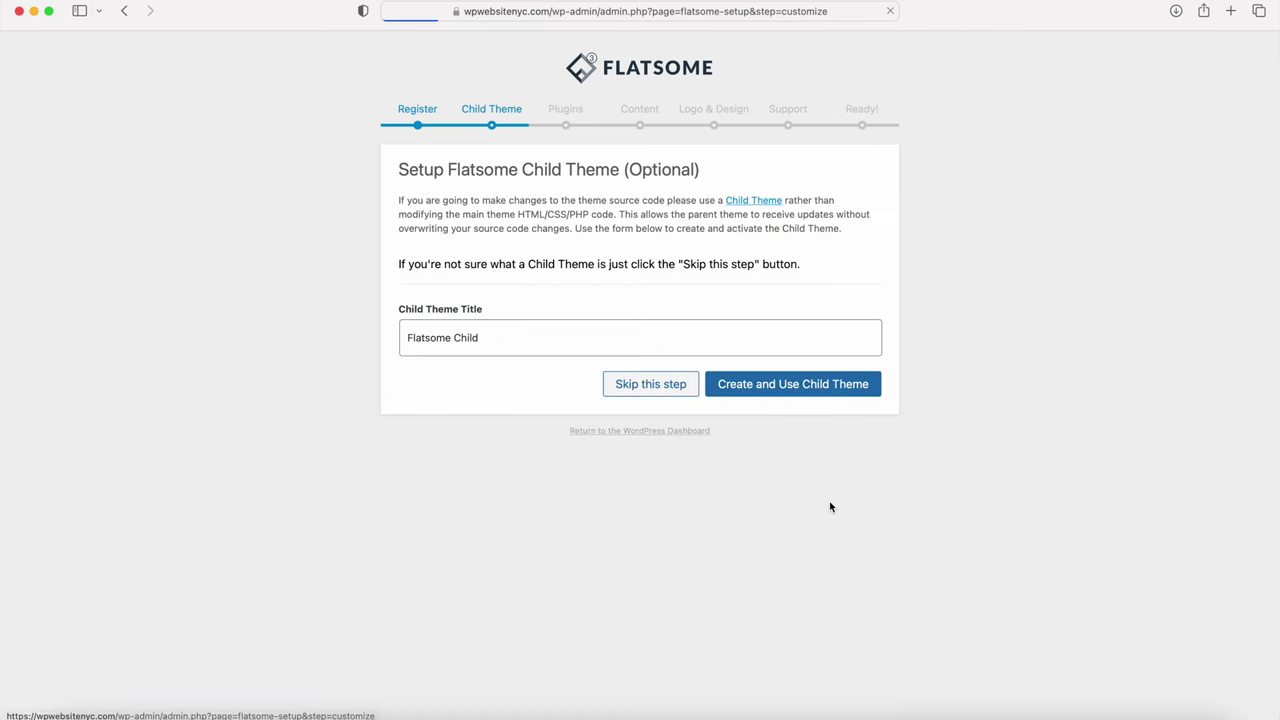
Step: Skip the child theme, then install the default plugins and all demo content
left_click(647, 390)
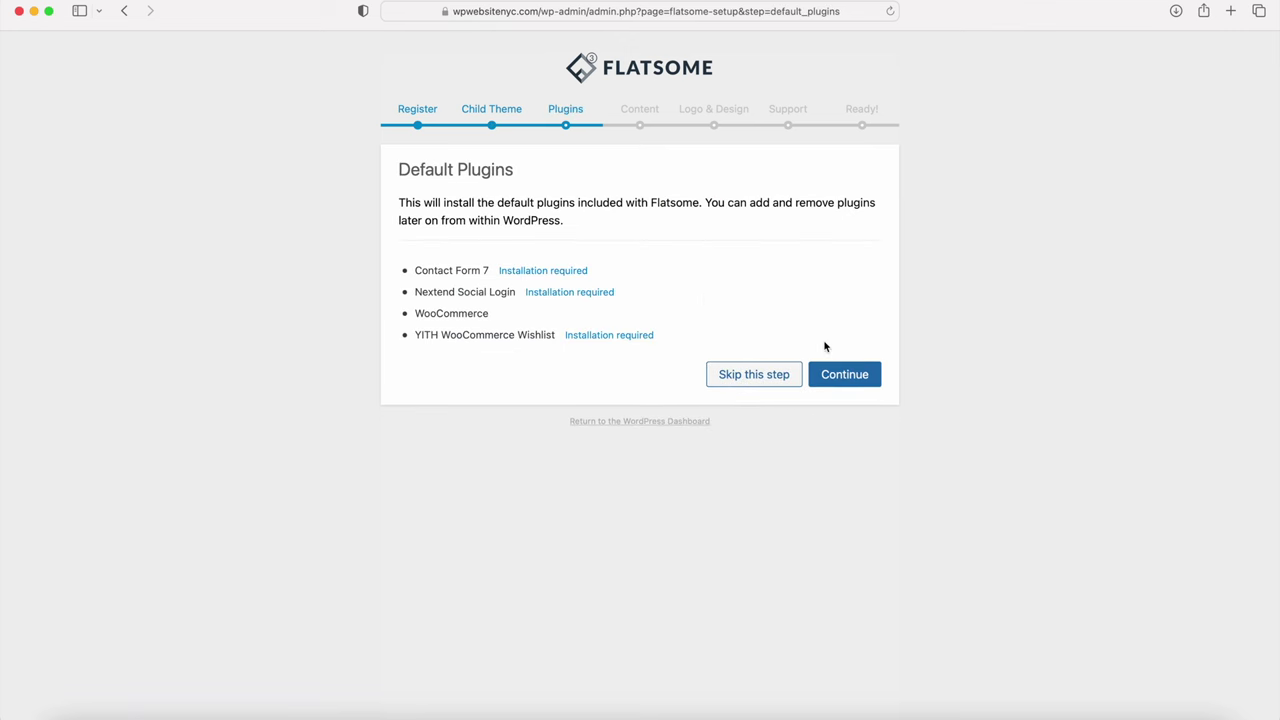
left_click(845, 377)
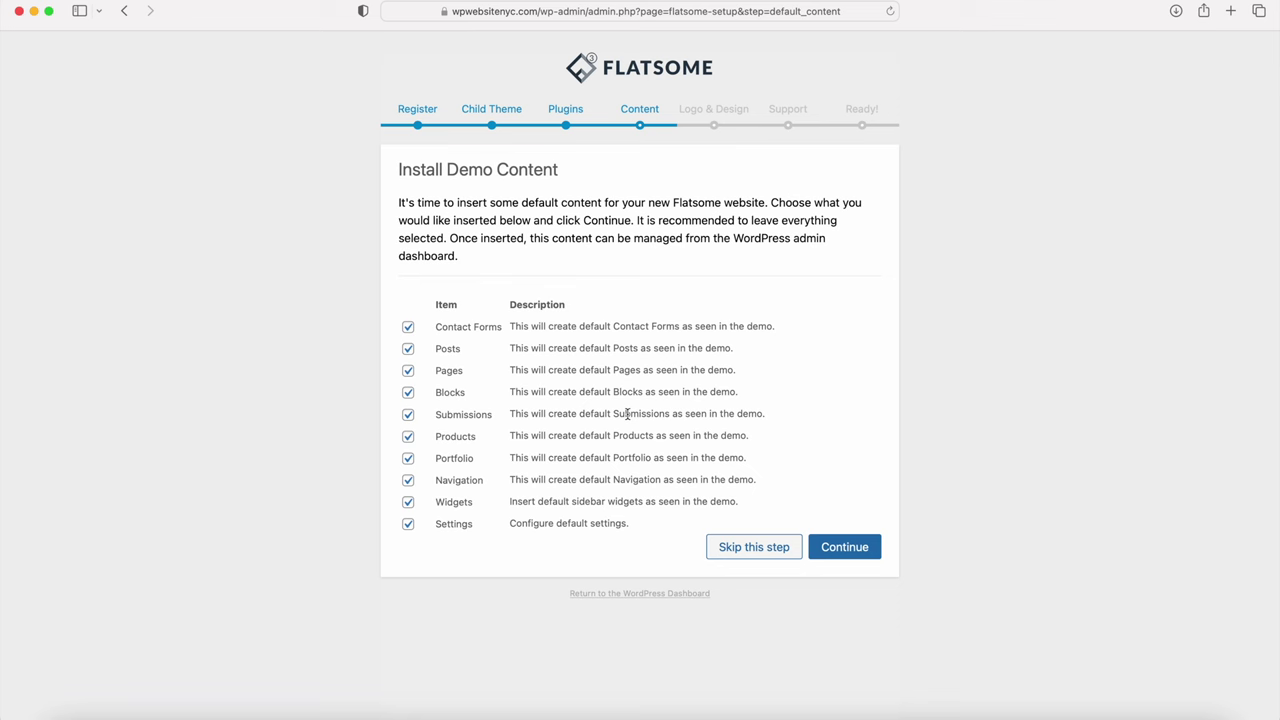
left_click(847, 553)
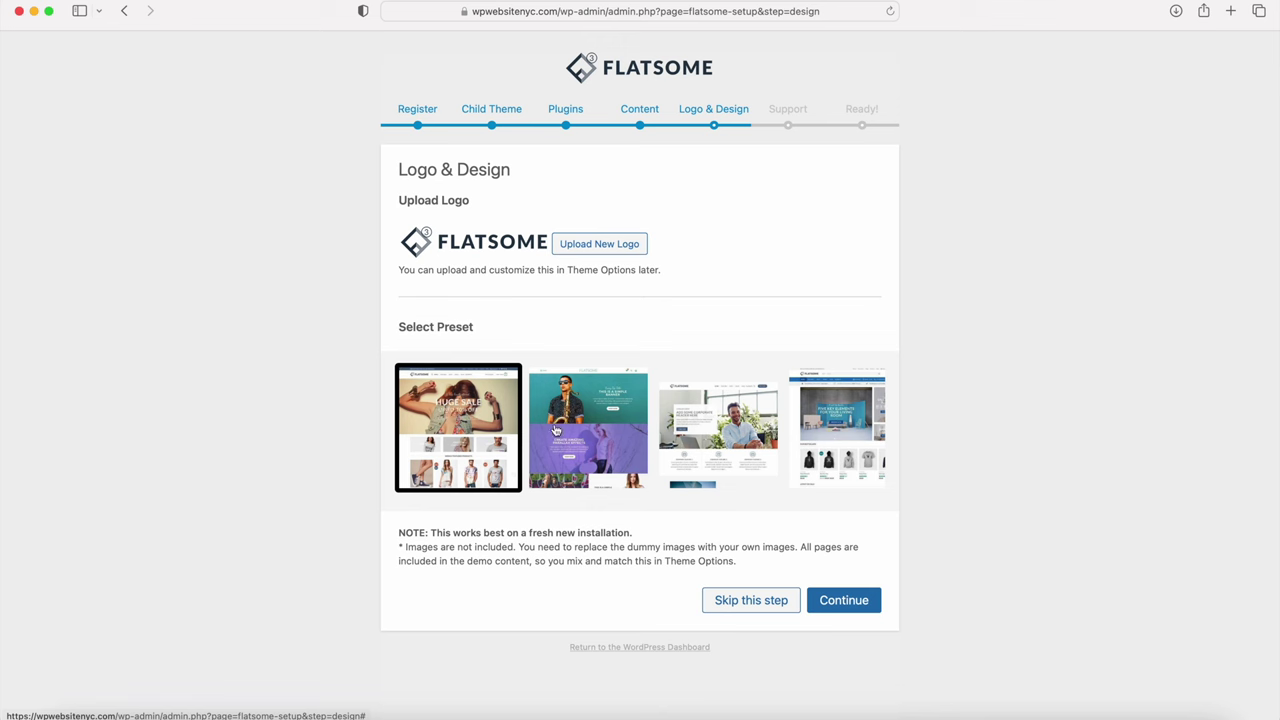
Step: Apply the smiling-woman shop preset, accept the support terms and view the new homepage
scroll(556, 430, "right", 5)
scroll(556, 430, "right", 5)
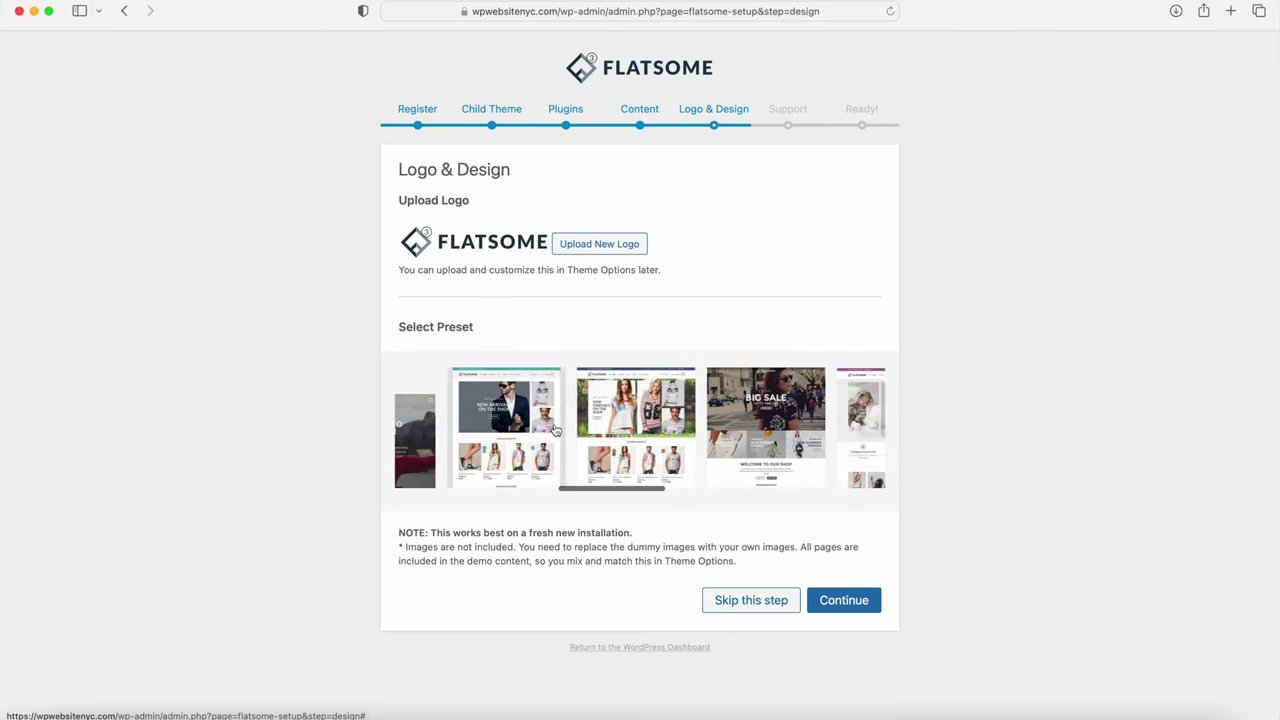
scroll(556, 430, "right", 3)
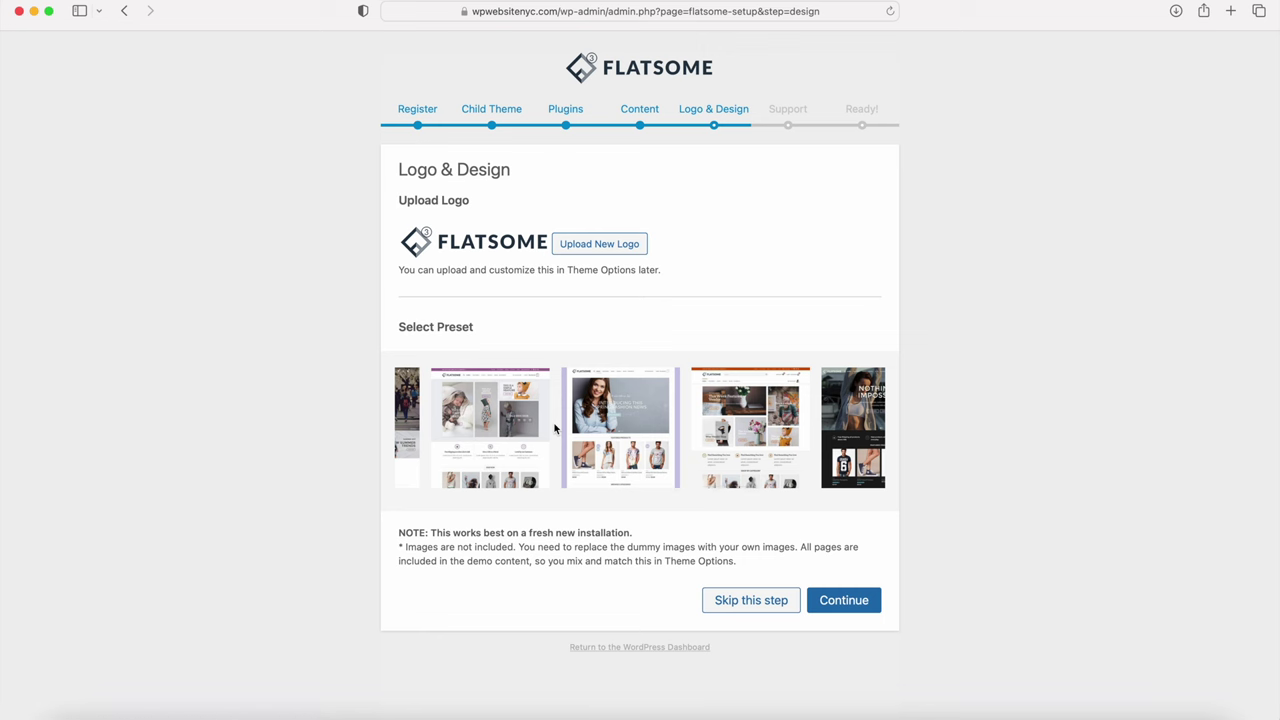
left_click(634, 441)
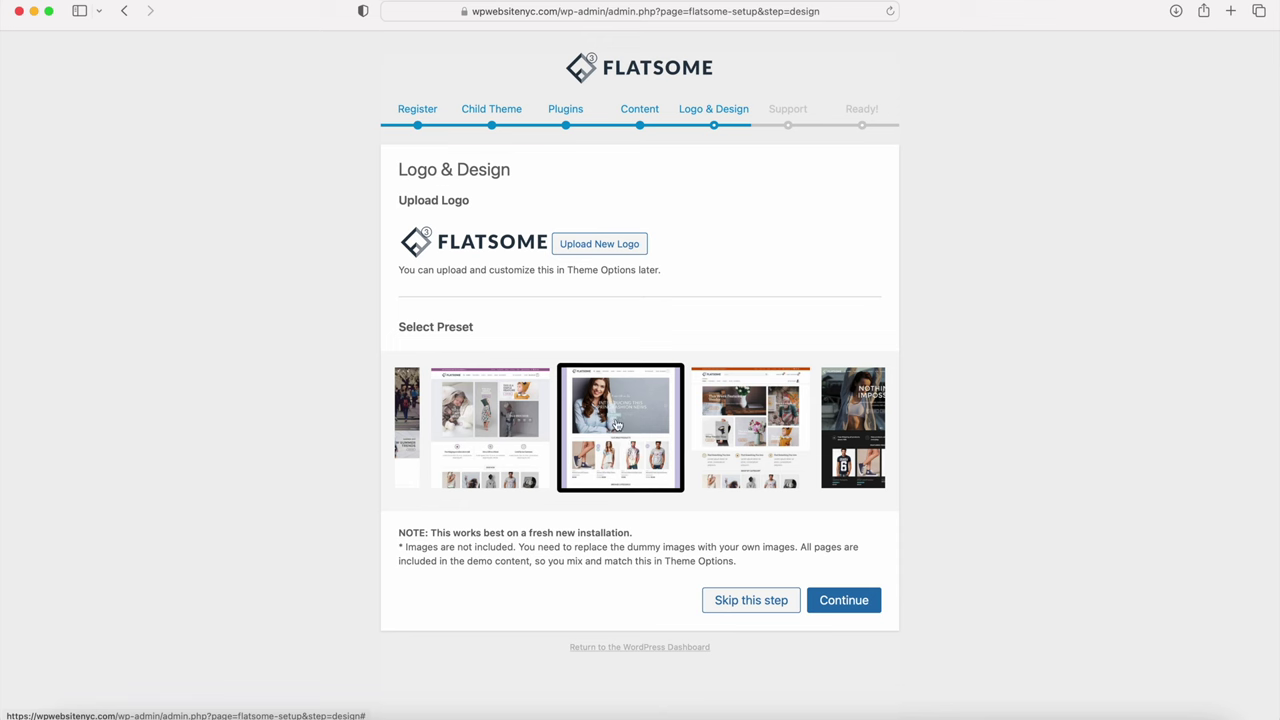
left_click(858, 606)
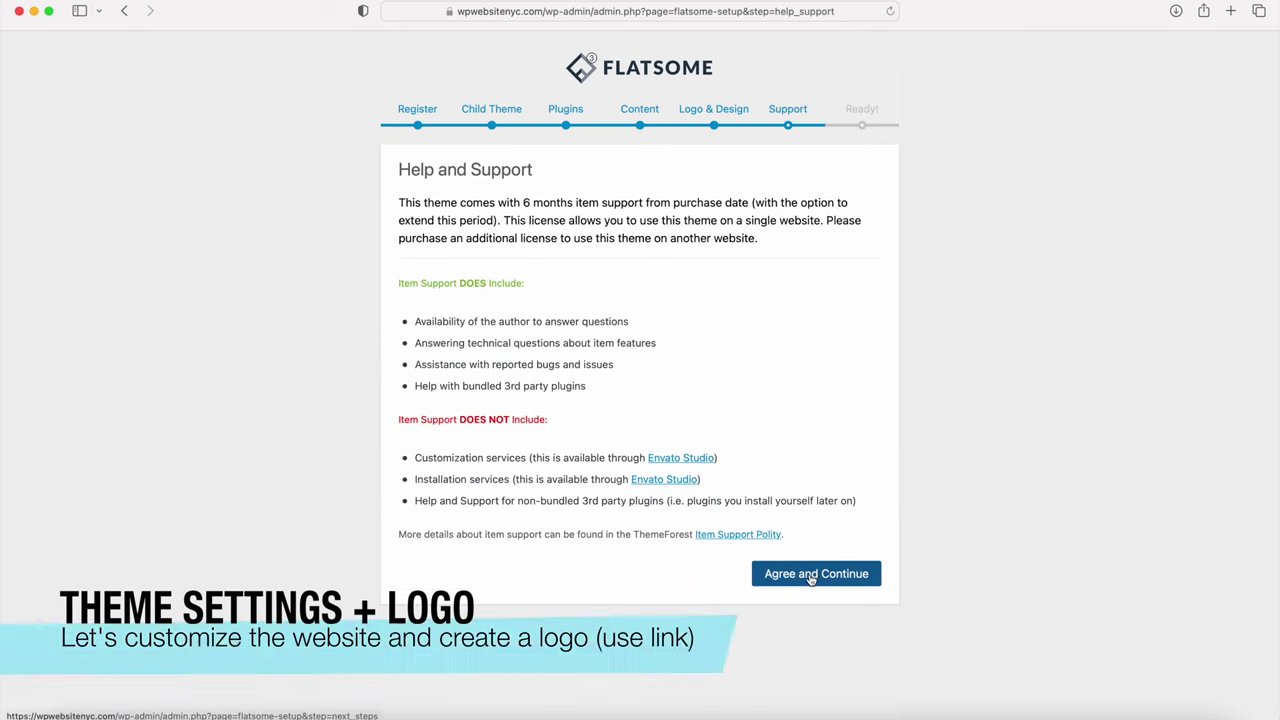
left_click(799, 576)
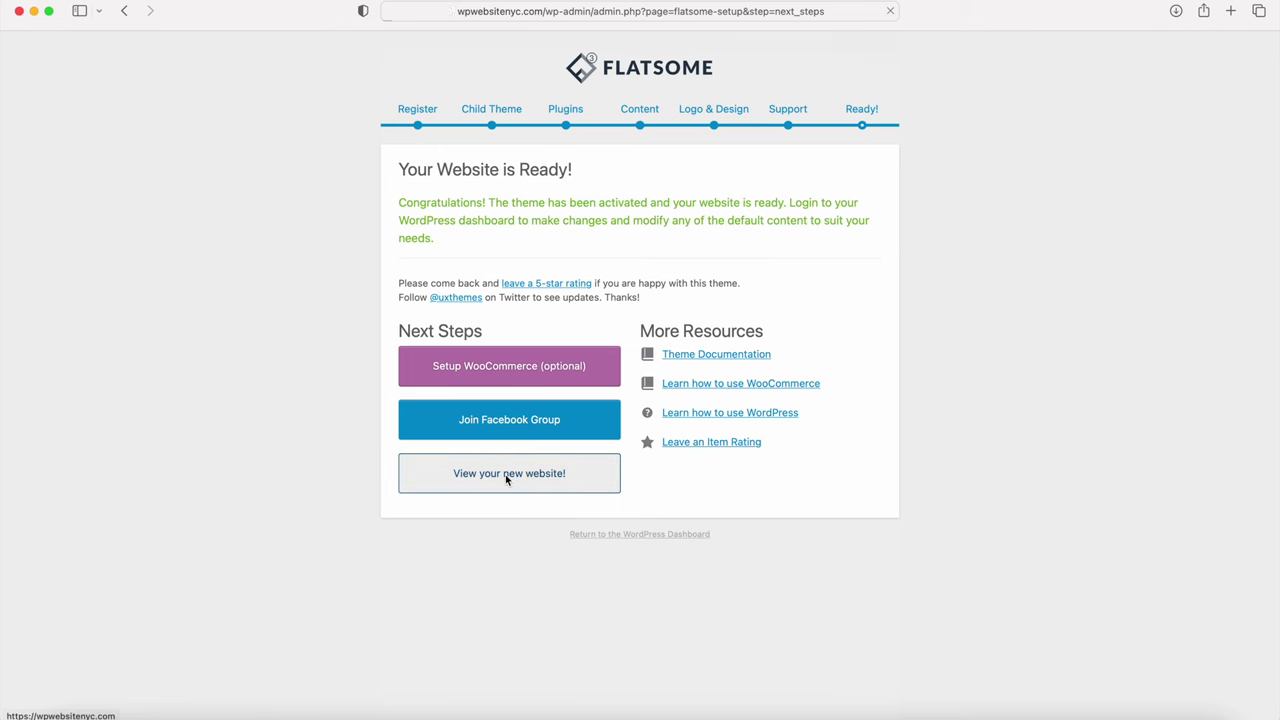
left_click(506, 477)
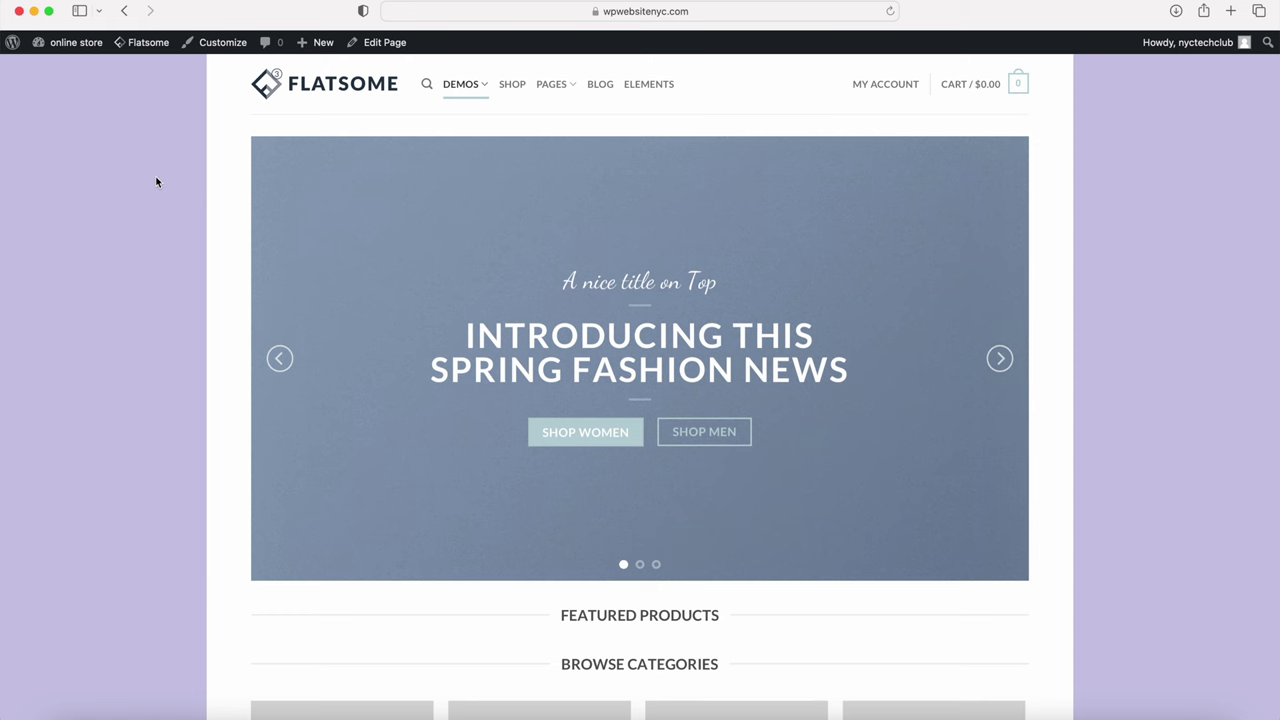
scroll(181, 175, "down", 10)
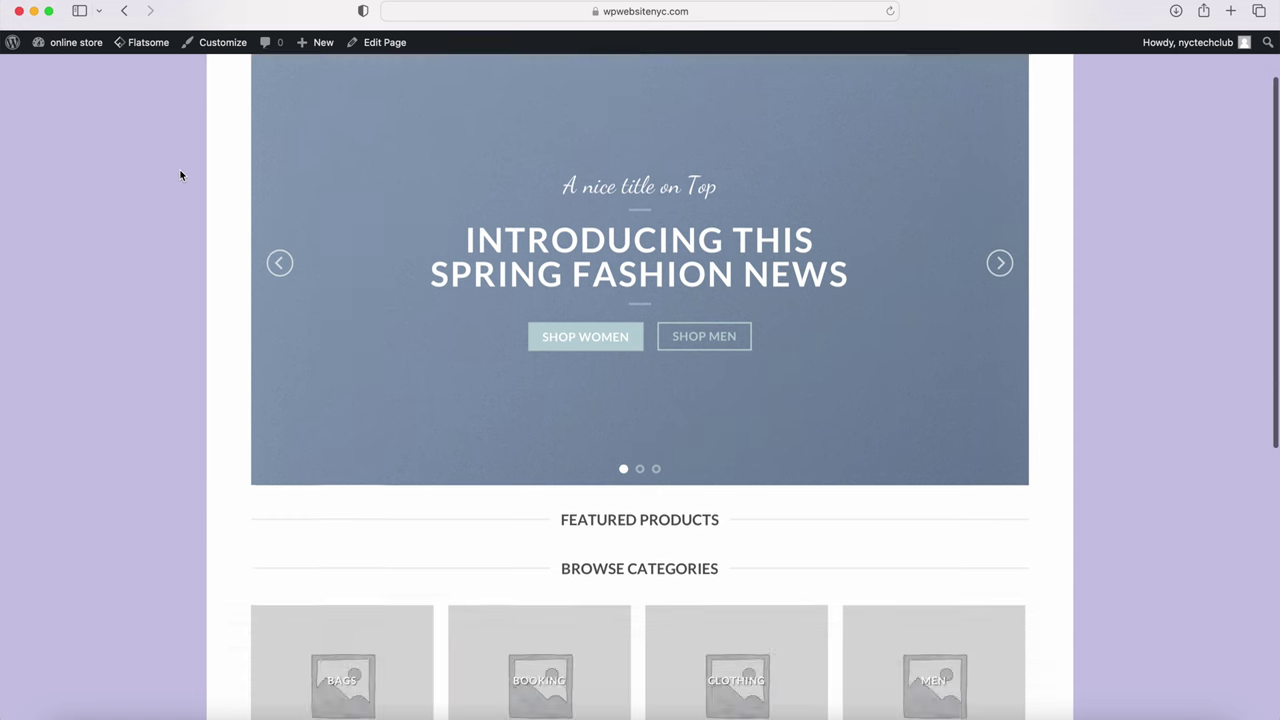
scroll(181, 175, "up", 10)
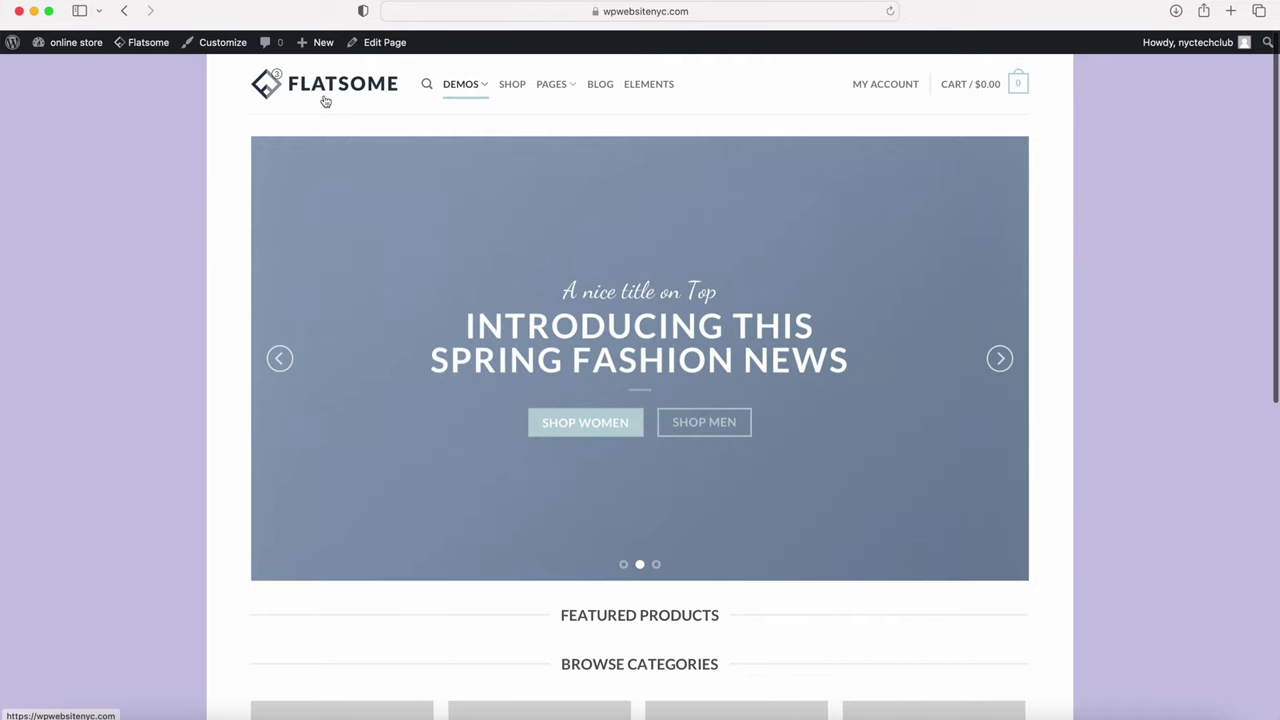
mouse_move(545, 86)
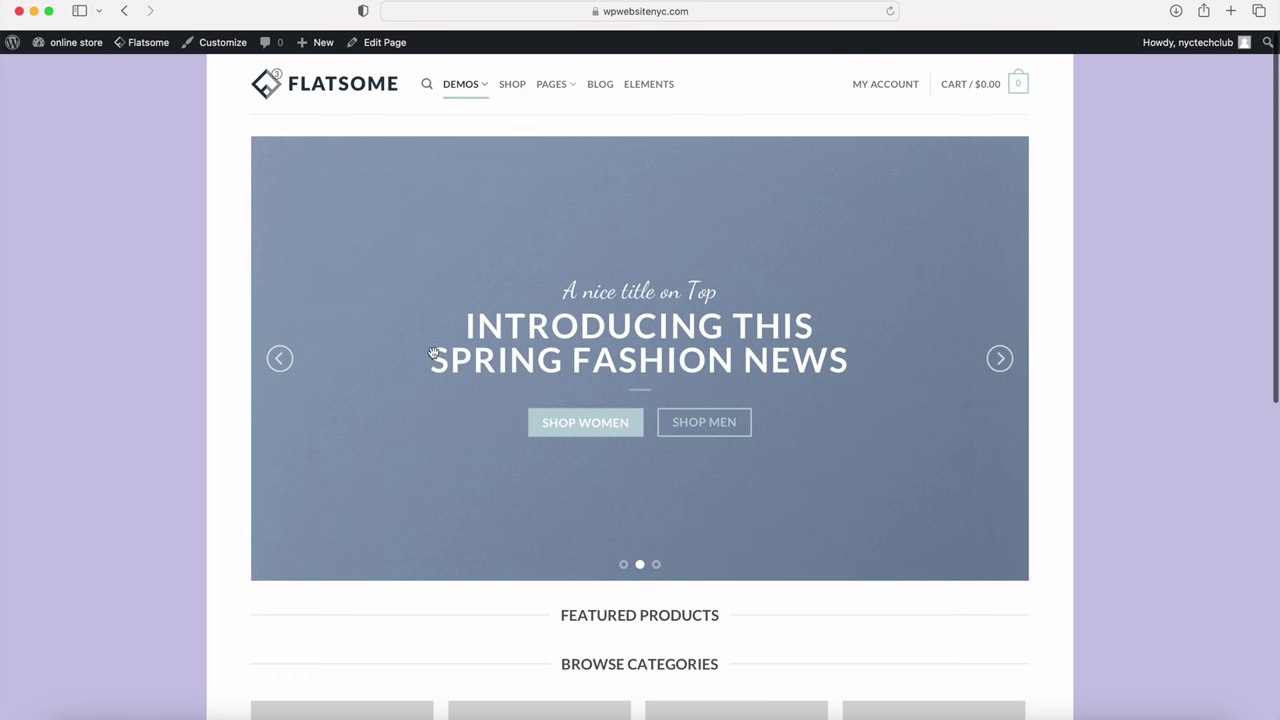
scroll(447, 293, "down", 5)
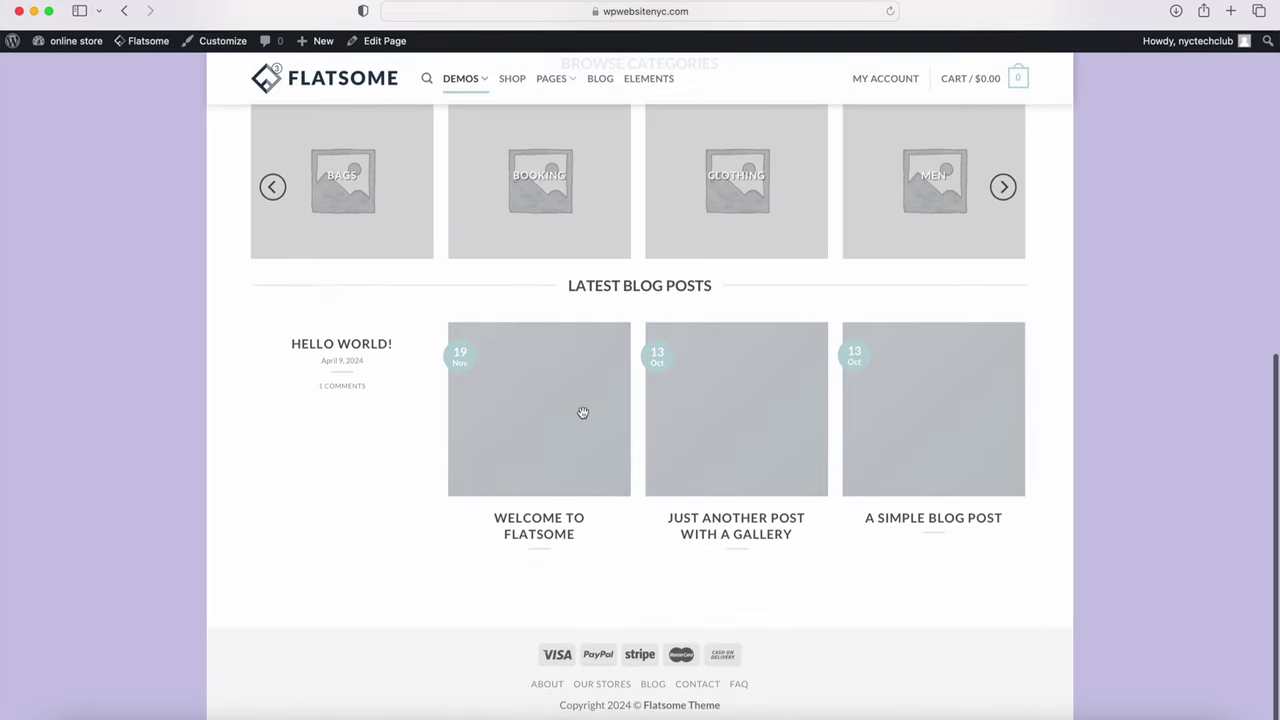
scroll(583, 411, "up", 6)
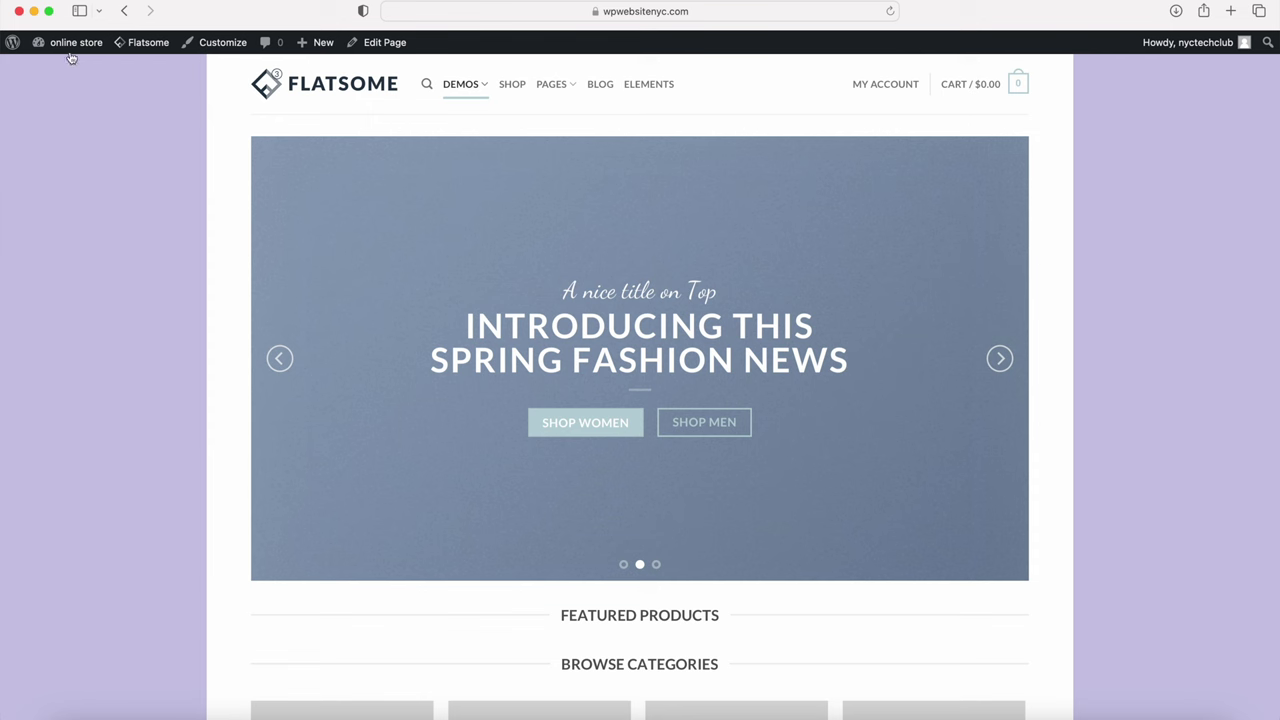
mouse_move(66, 42)
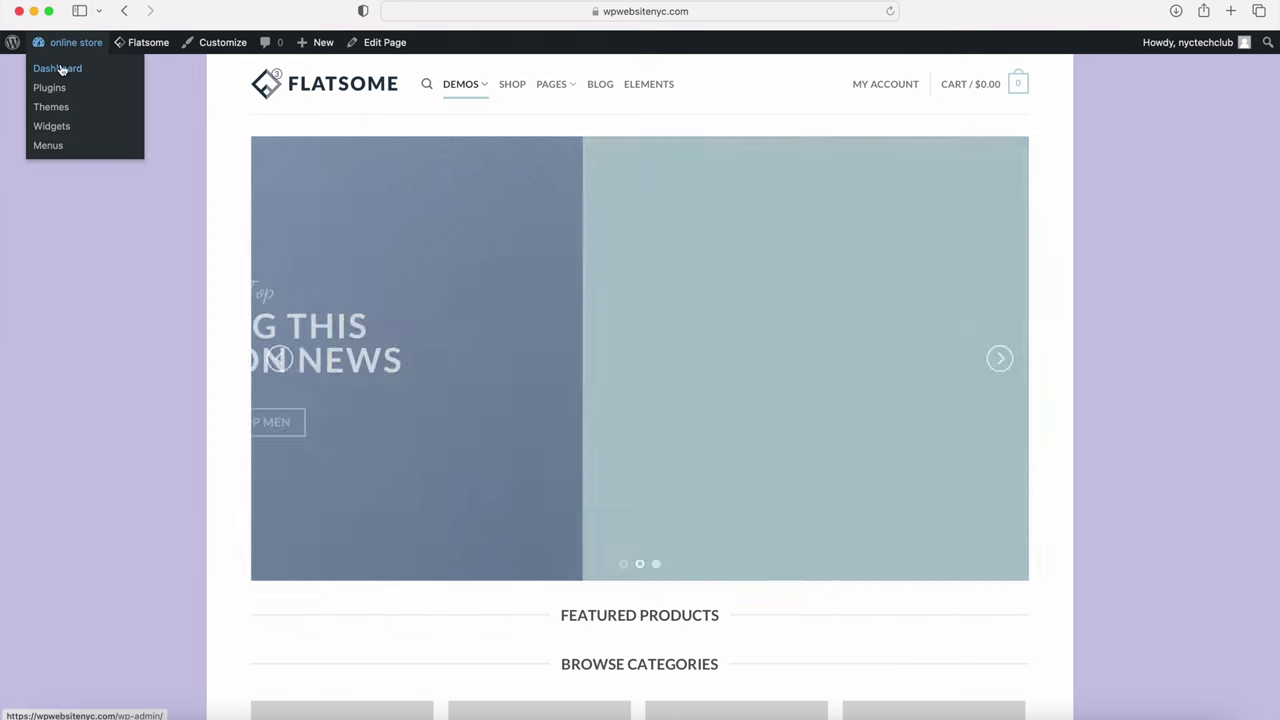
left_click(60, 68)
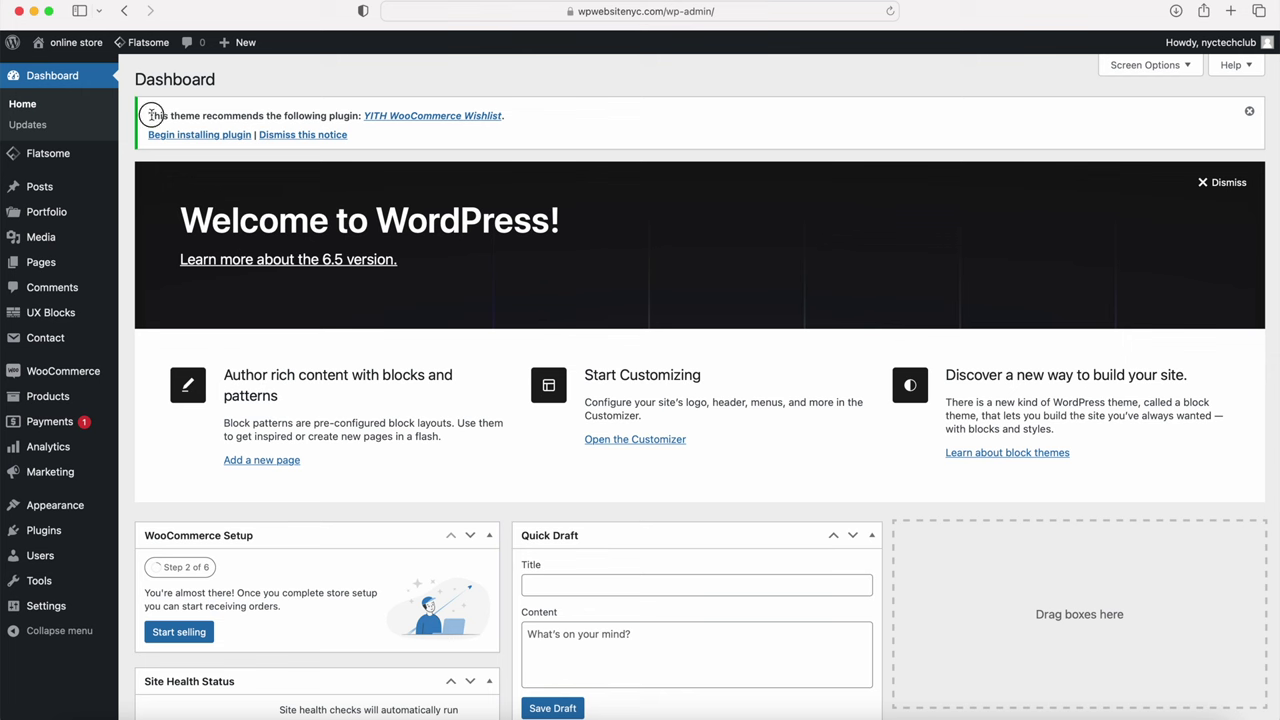
Step: Install and activate YITH WooCommerce Wishlist from the recommended plugins installer
left_click_drag(142, 115, 327, 127)
left_click(200, 134)
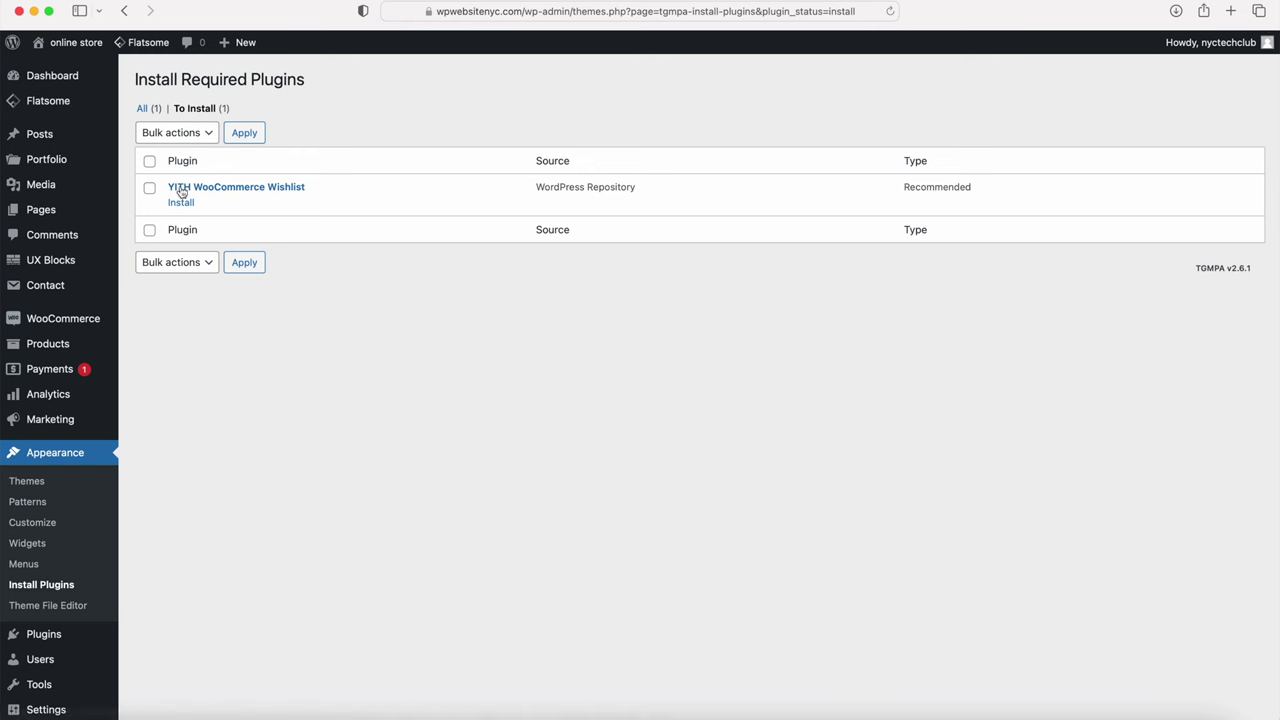
left_click(176, 204)
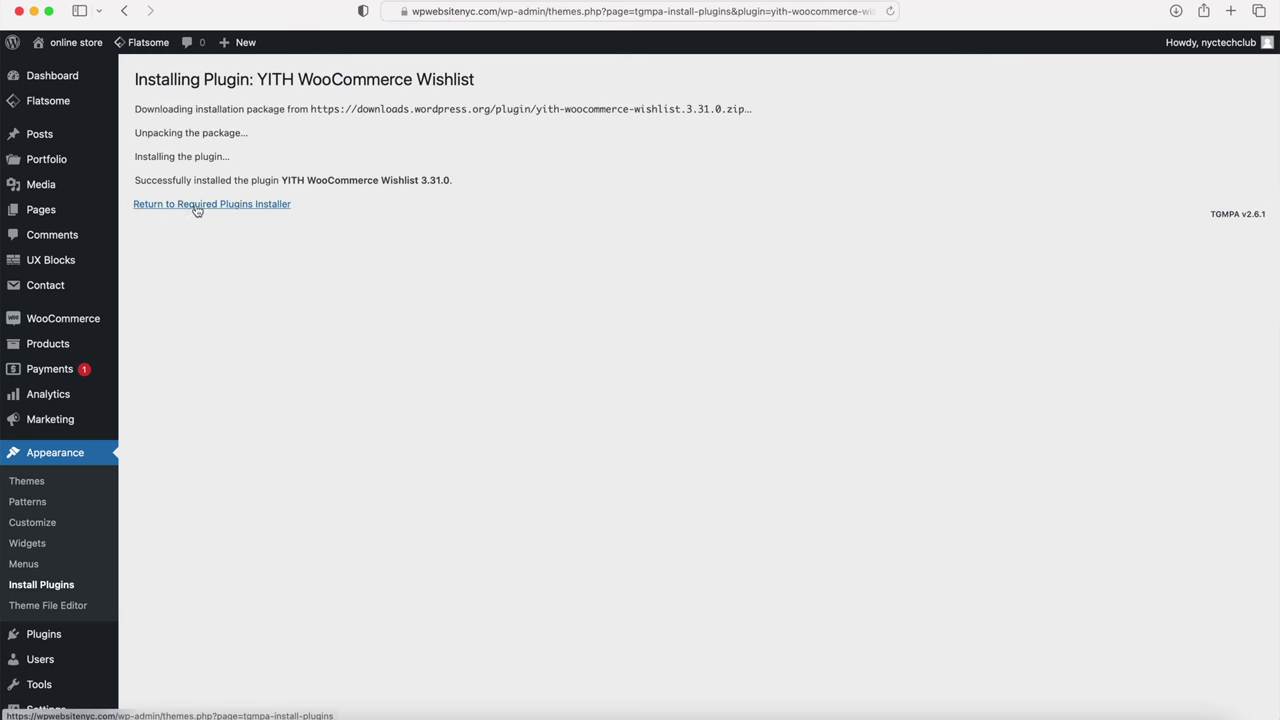
left_click(199, 207)
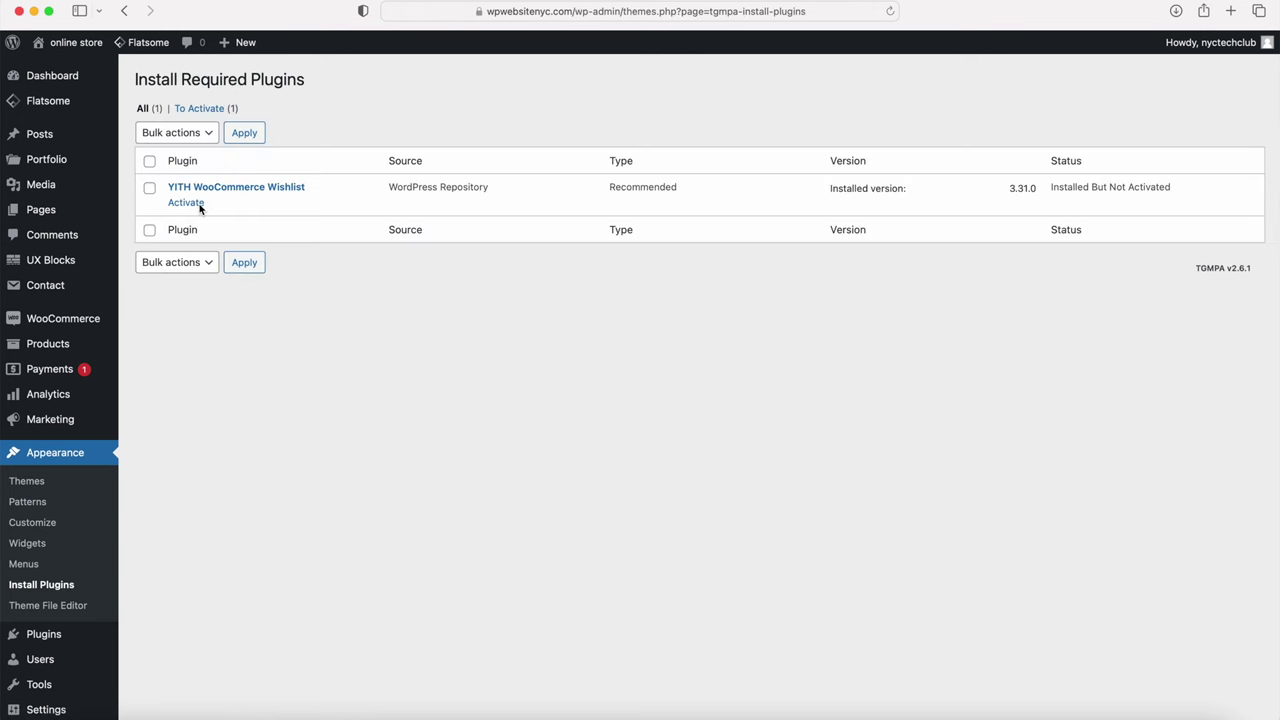
left_click(184, 206)
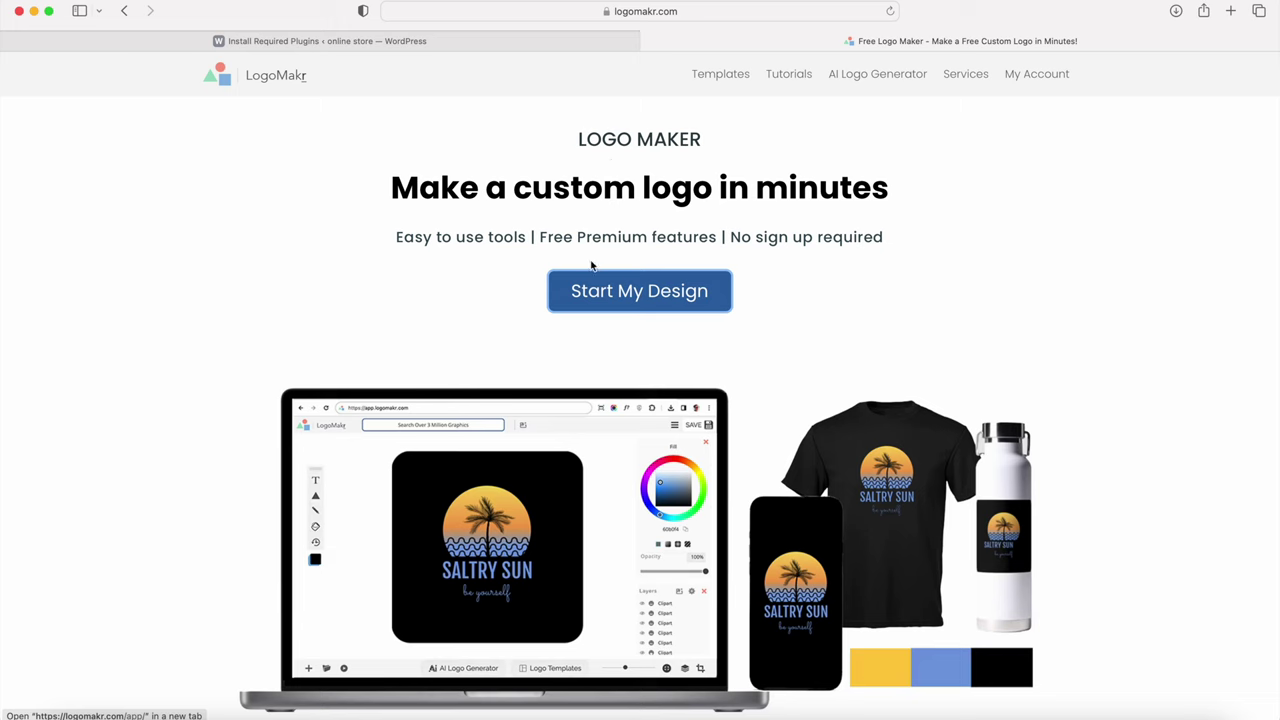
Step: Start a new blank logo design in LogoMakr
left_click(646, 290)
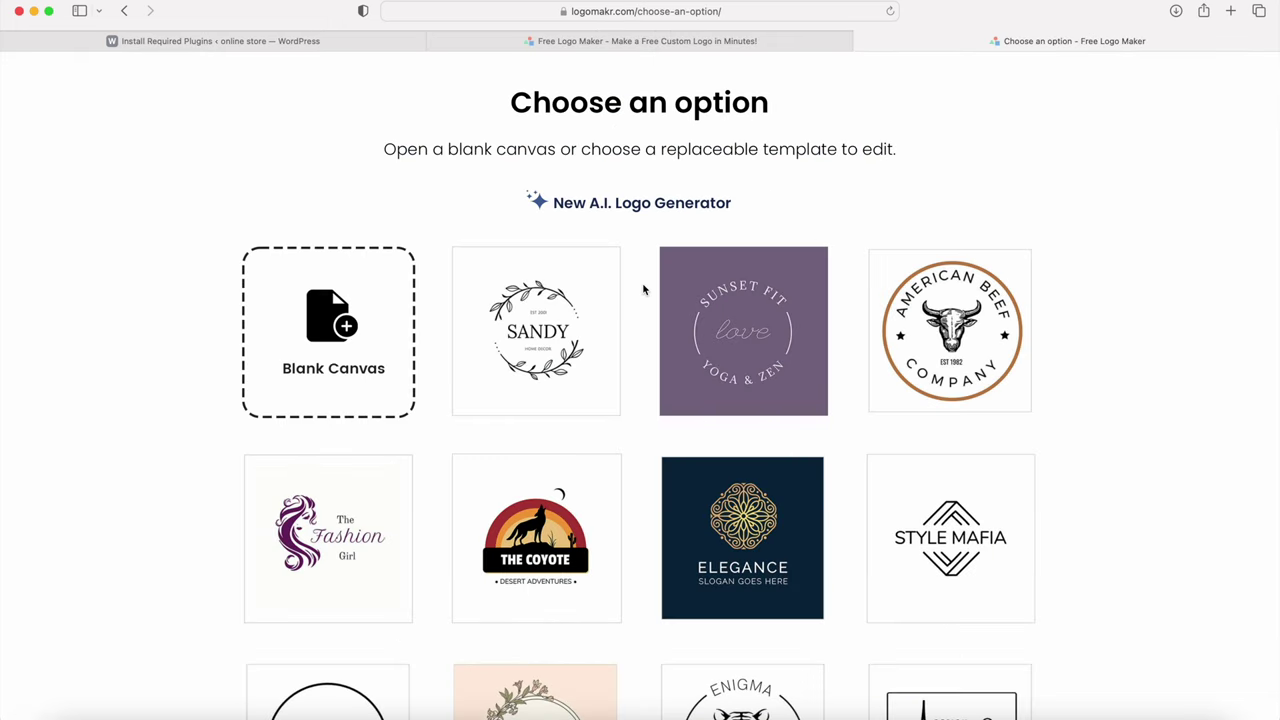
left_click(346, 324)
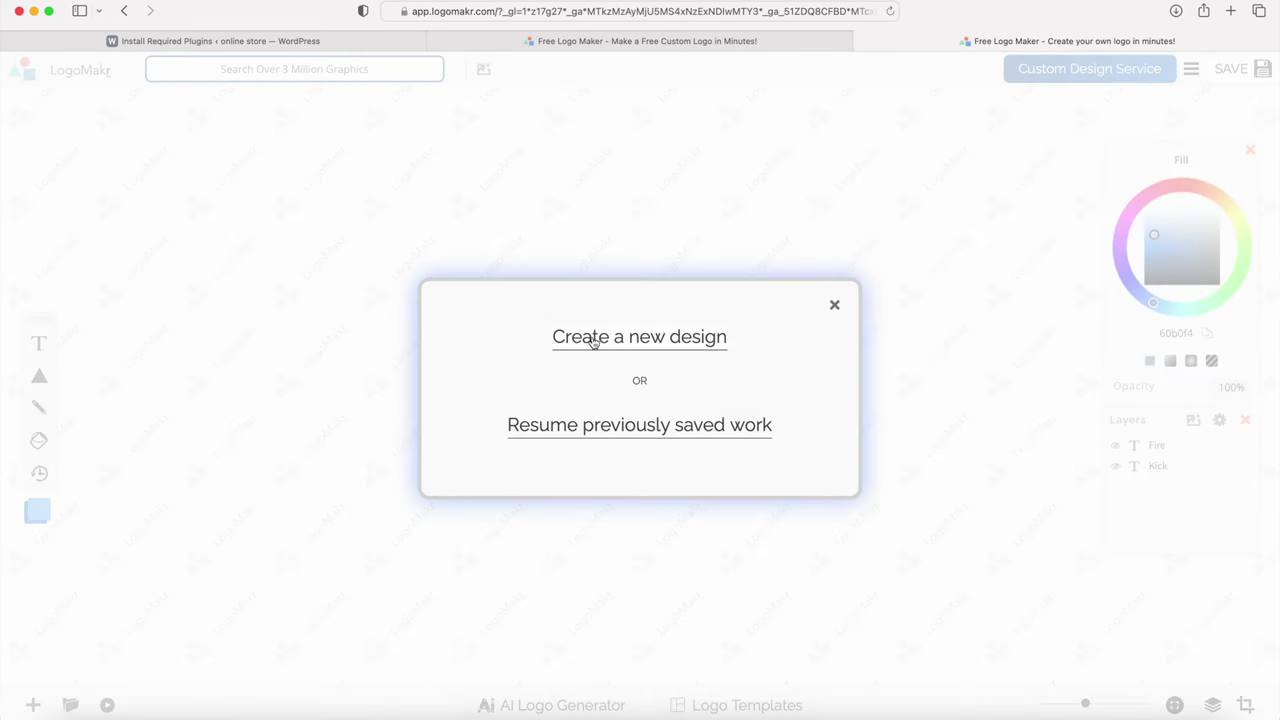
left_click(593, 339)
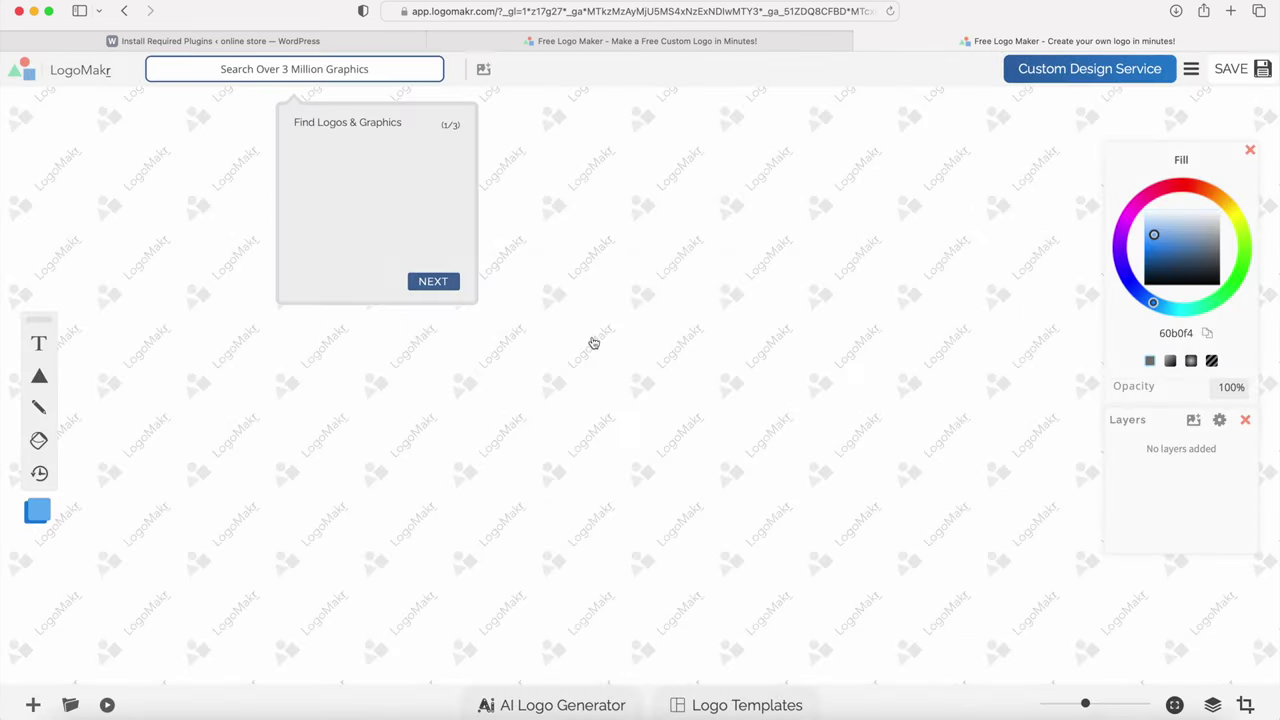
Step: Finish the intro tour and bring up the graphics search browser
left_click(432, 283)
left_click(336, 398)
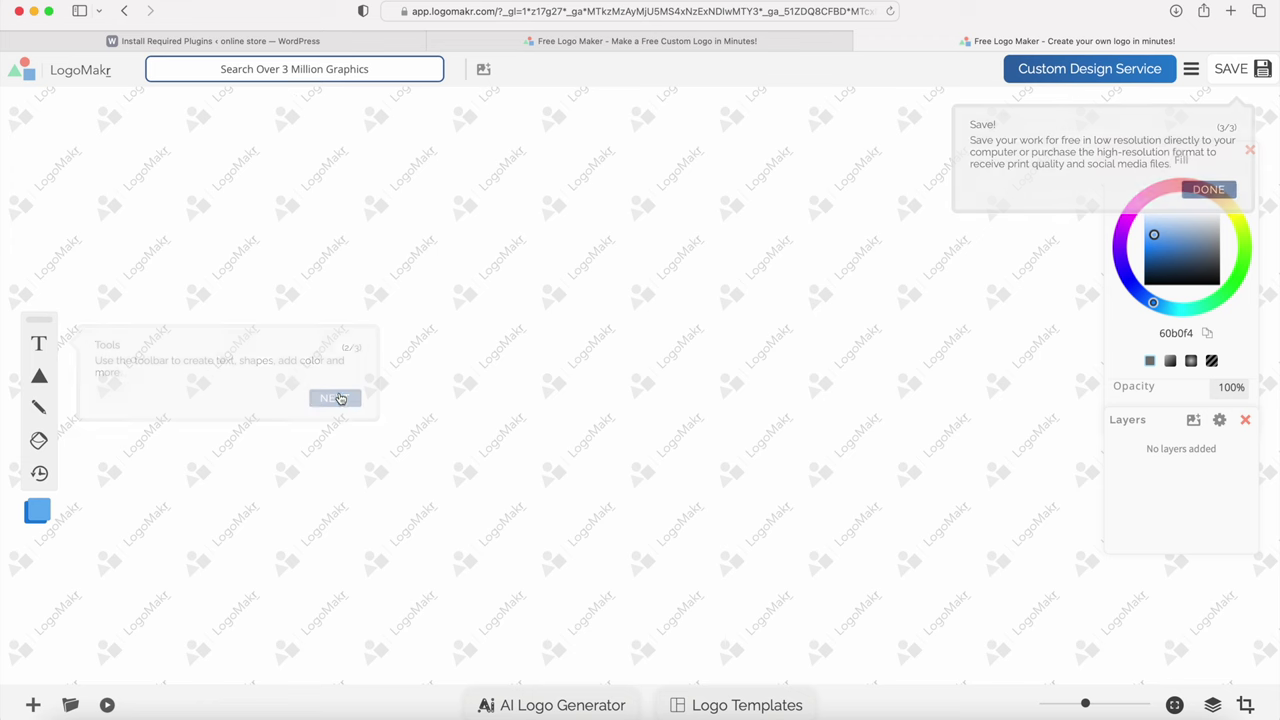
left_click(1206, 190)
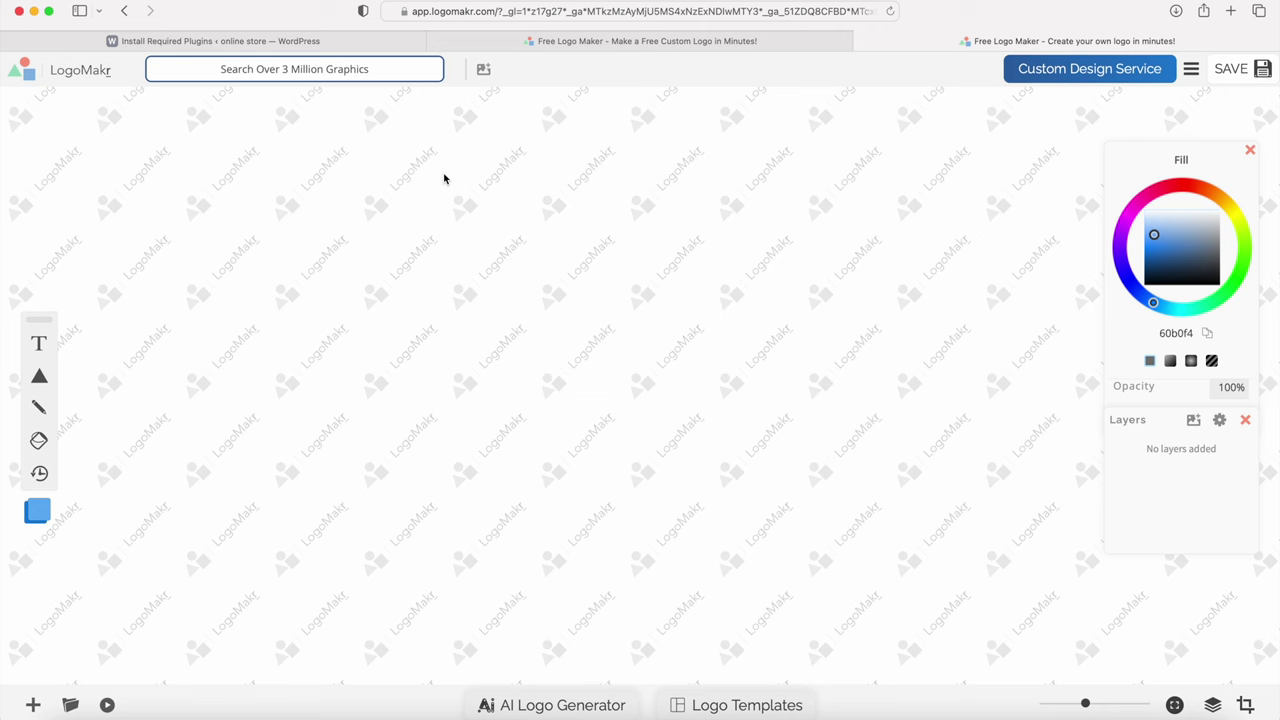
left_click(262, 69)
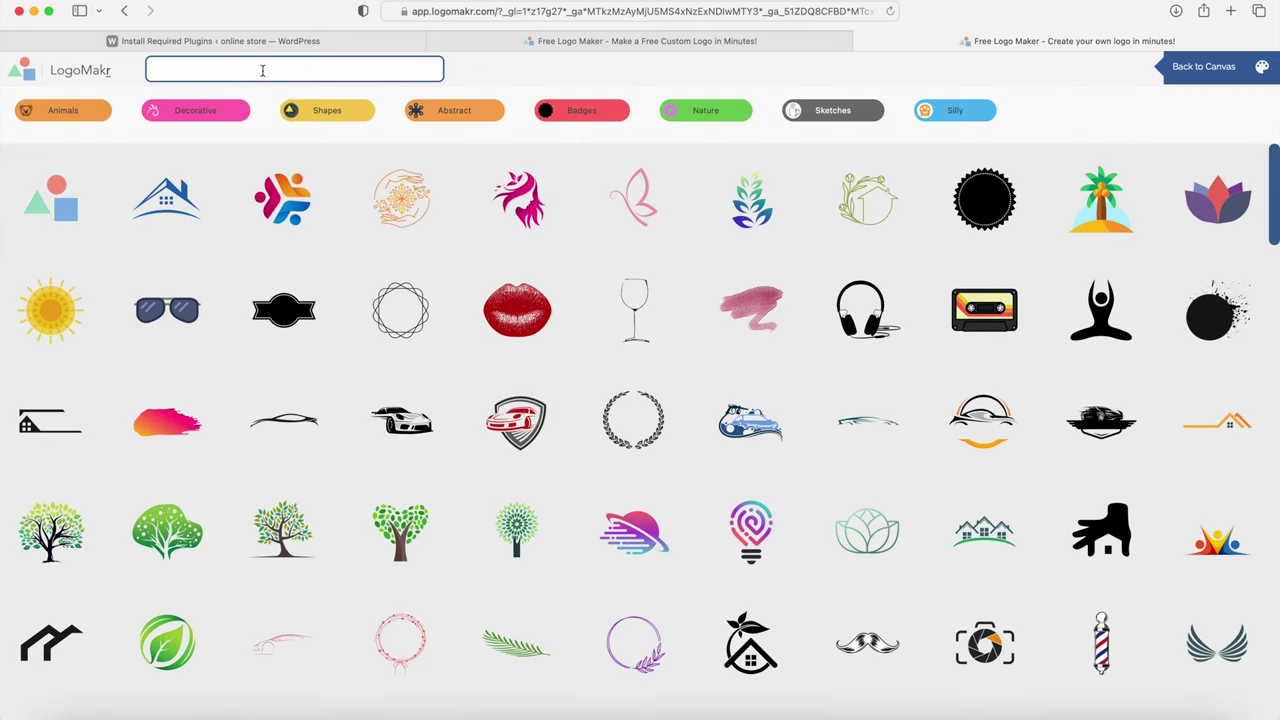
Step: Search for 'compass' and add a compass graphic to the canvas
type("compass")
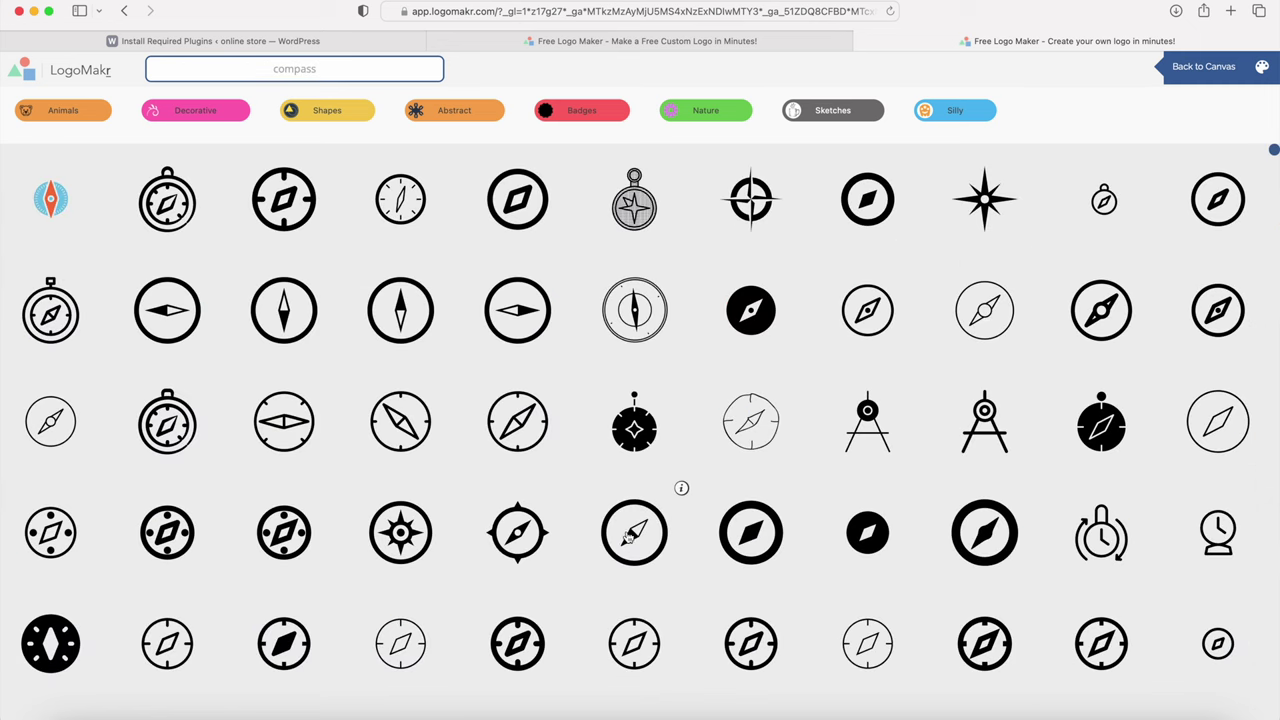
scroll(600, 480, "down", 5)
scroll(600, 480, "up", 5)
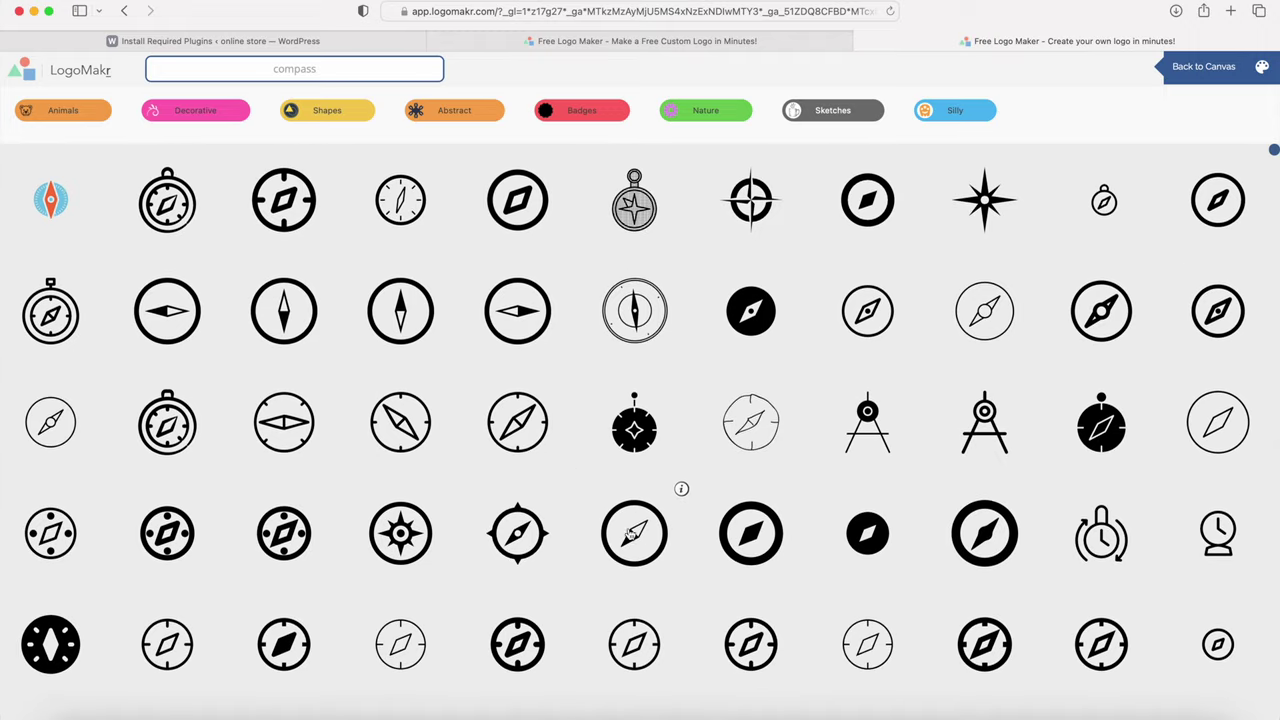
left_click(638, 536)
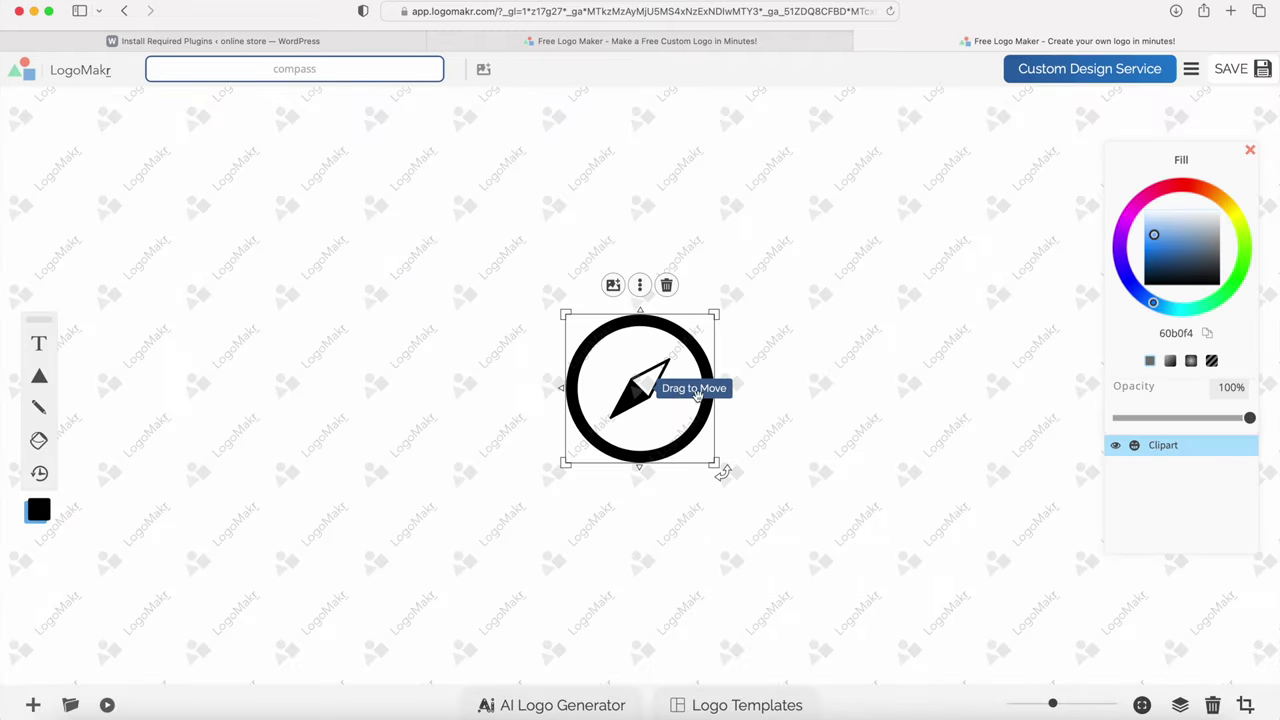
Step: Shrink the compass, move it up and left, try fill colours, then add a text layer
left_click_drag(716, 316, 675, 353)
left_click_drag(637, 393, 482, 350)
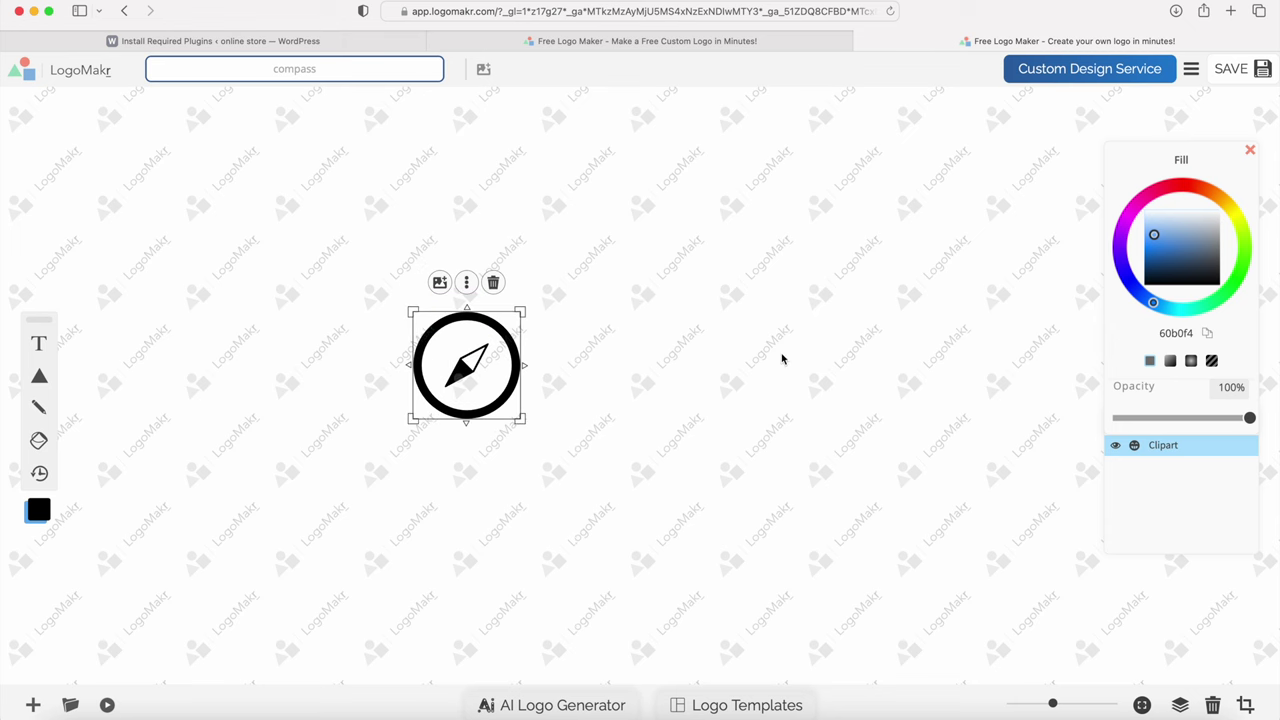
left_click_drag(1150, 252, 1141, 293)
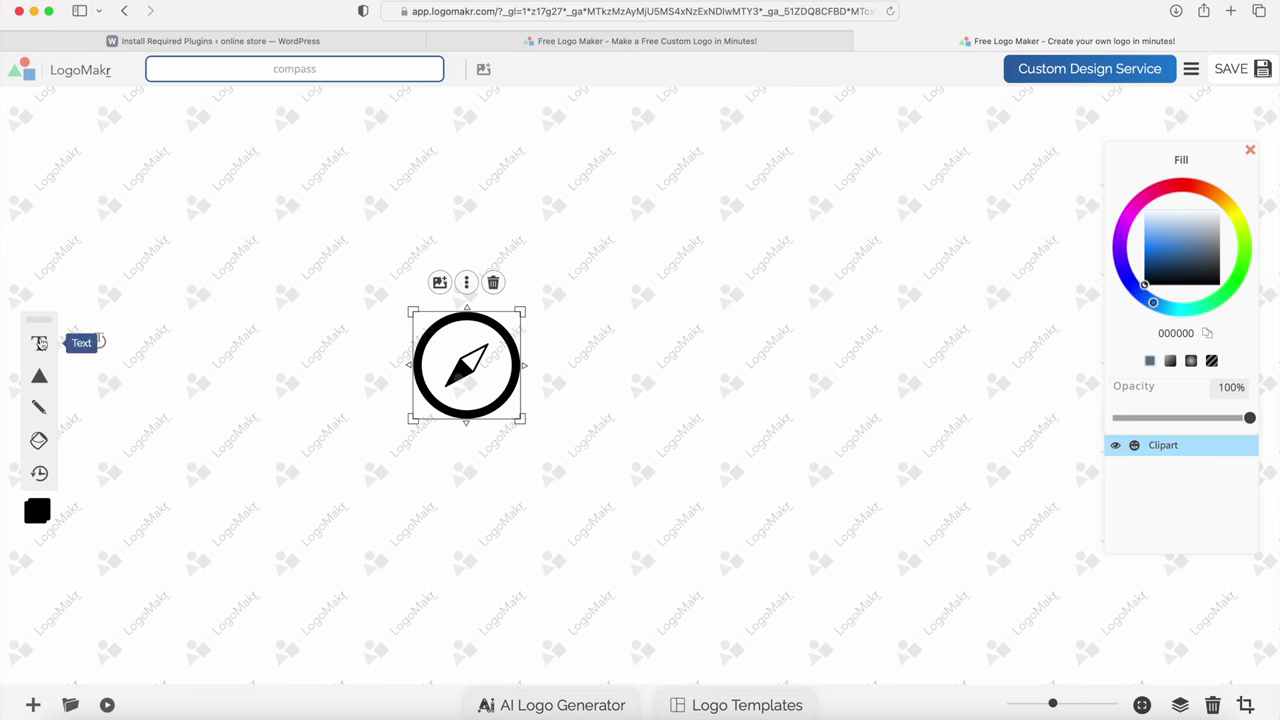
left_click(40, 377)
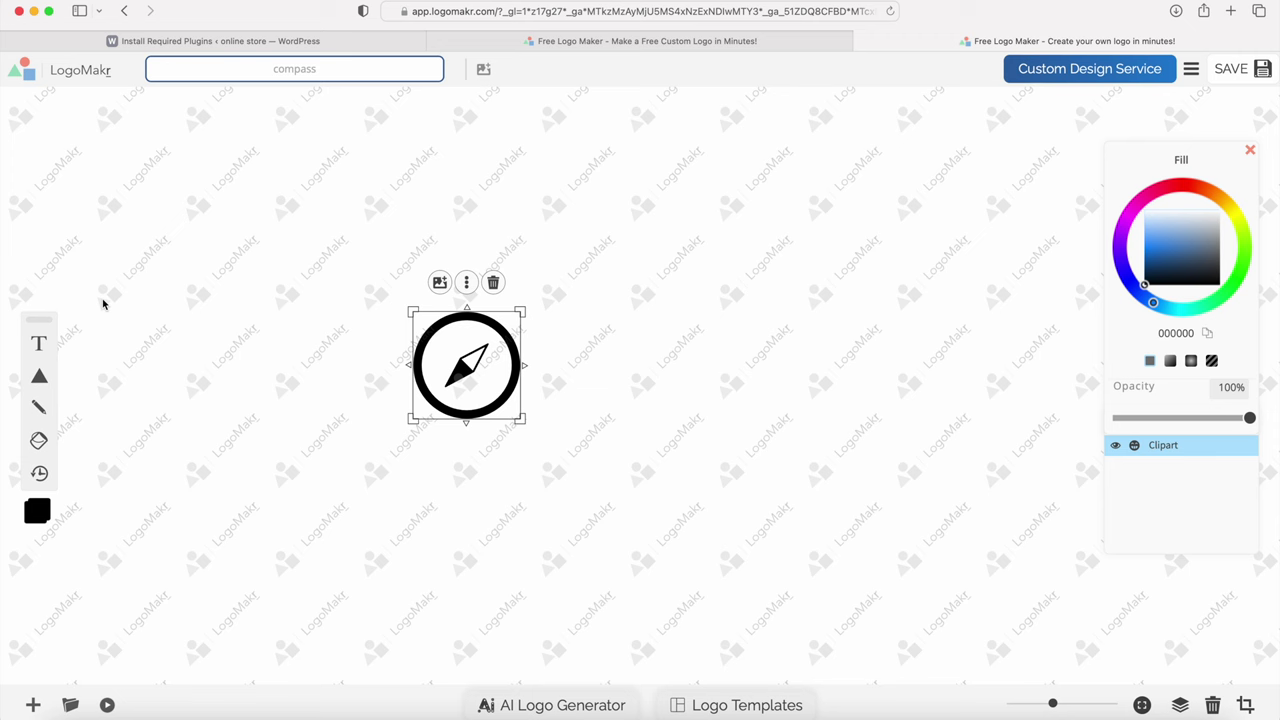
left_click(41, 343)
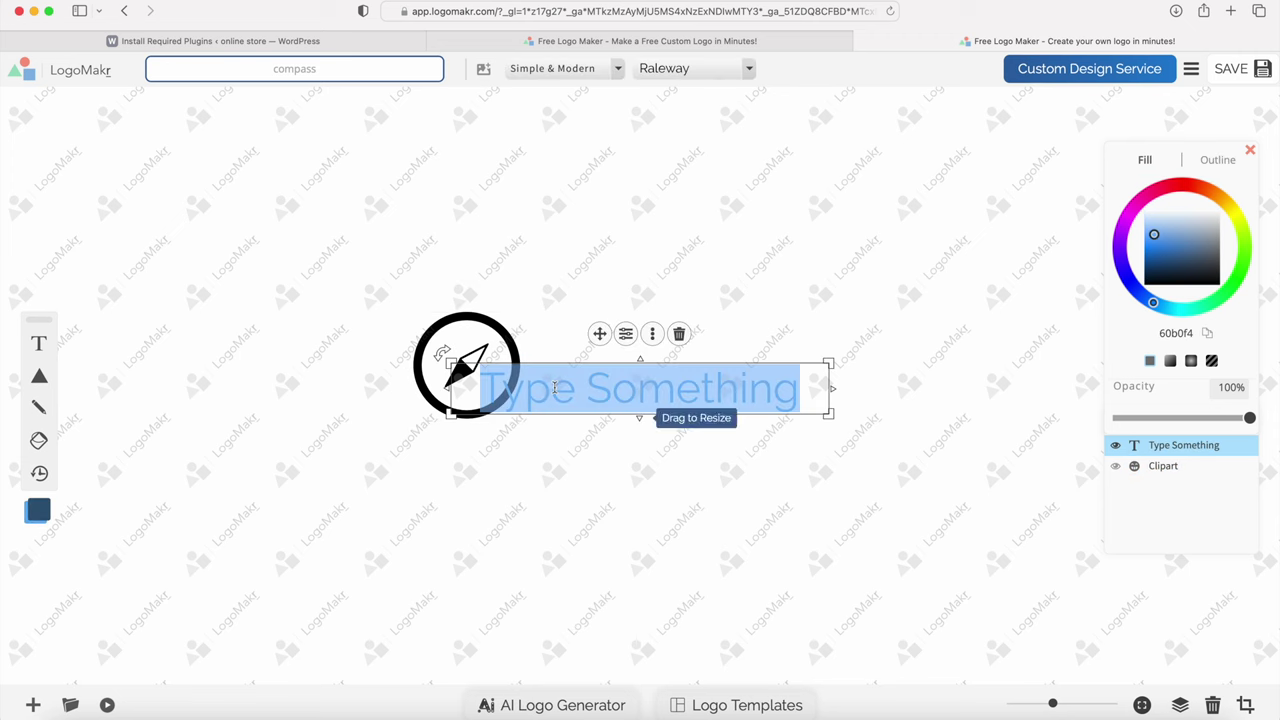
Step: Type 'Kick' and set it in the Bold category font Fugaz One
type("Kick")
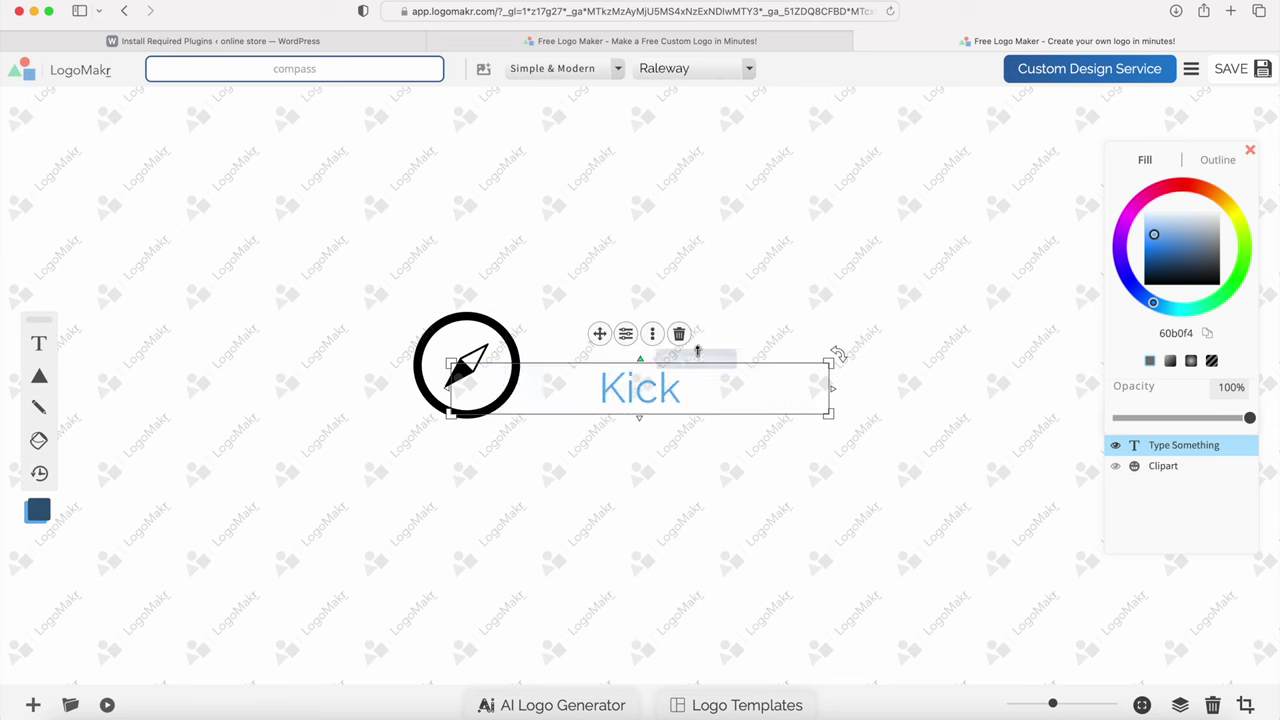
left_click(736, 276)
left_click(646, 389)
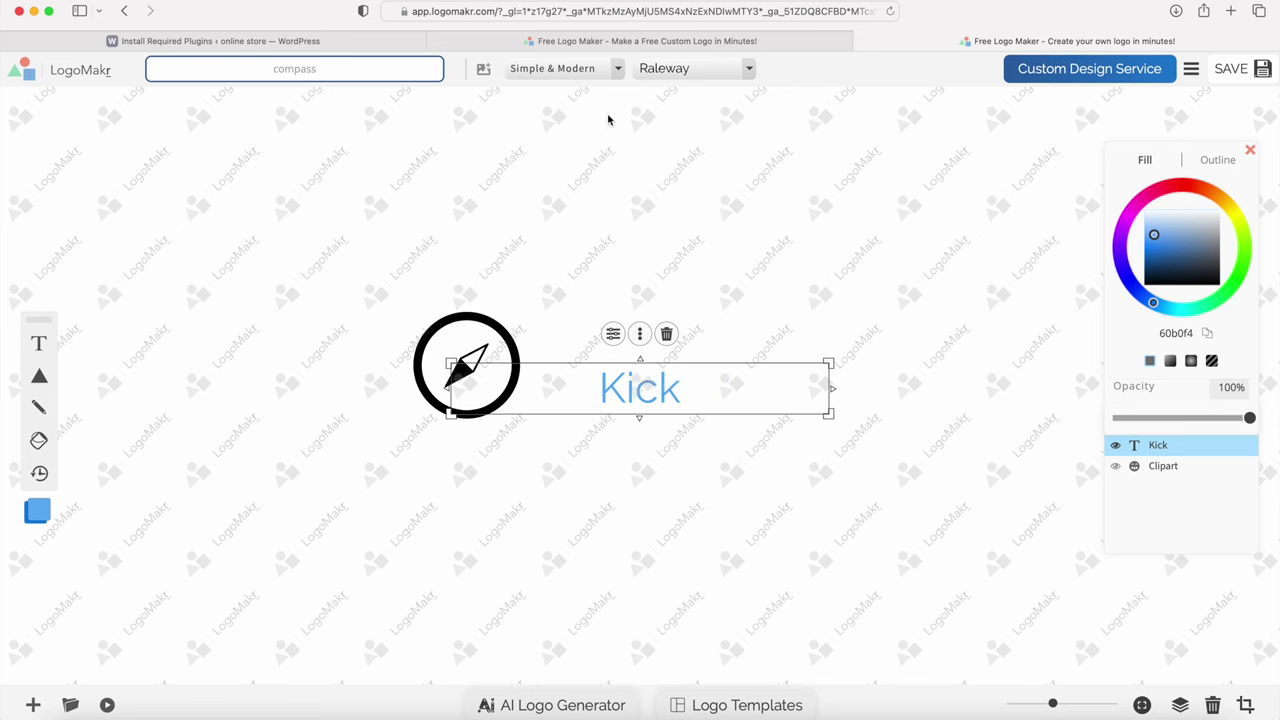
left_click(612, 69)
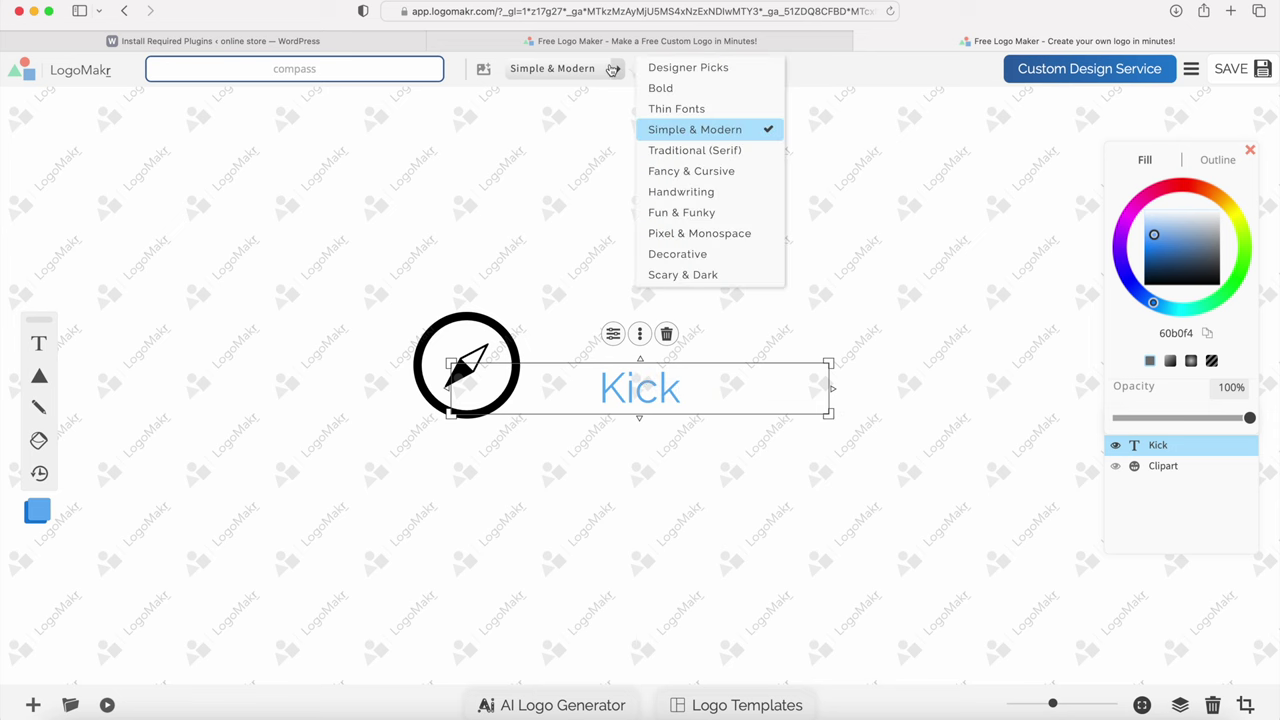
left_click(666, 90)
left_click(657, 67)
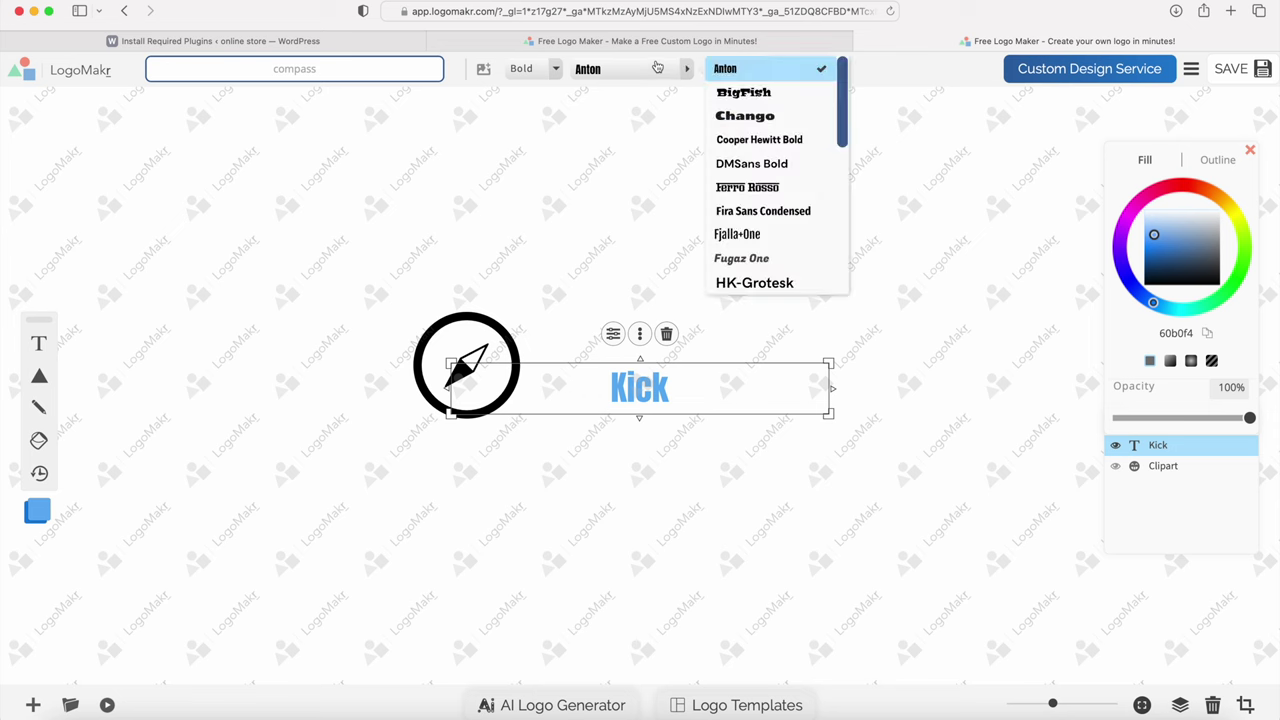
left_click(740, 260)
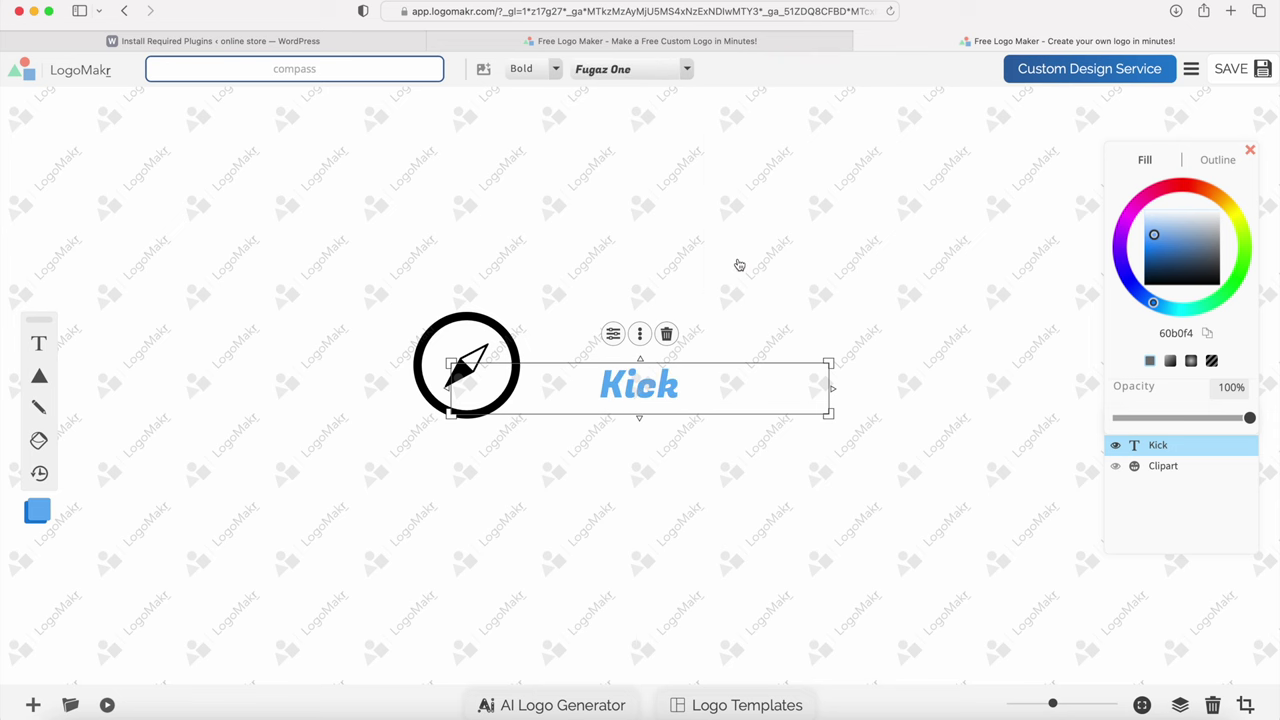
left_click(191, 317)
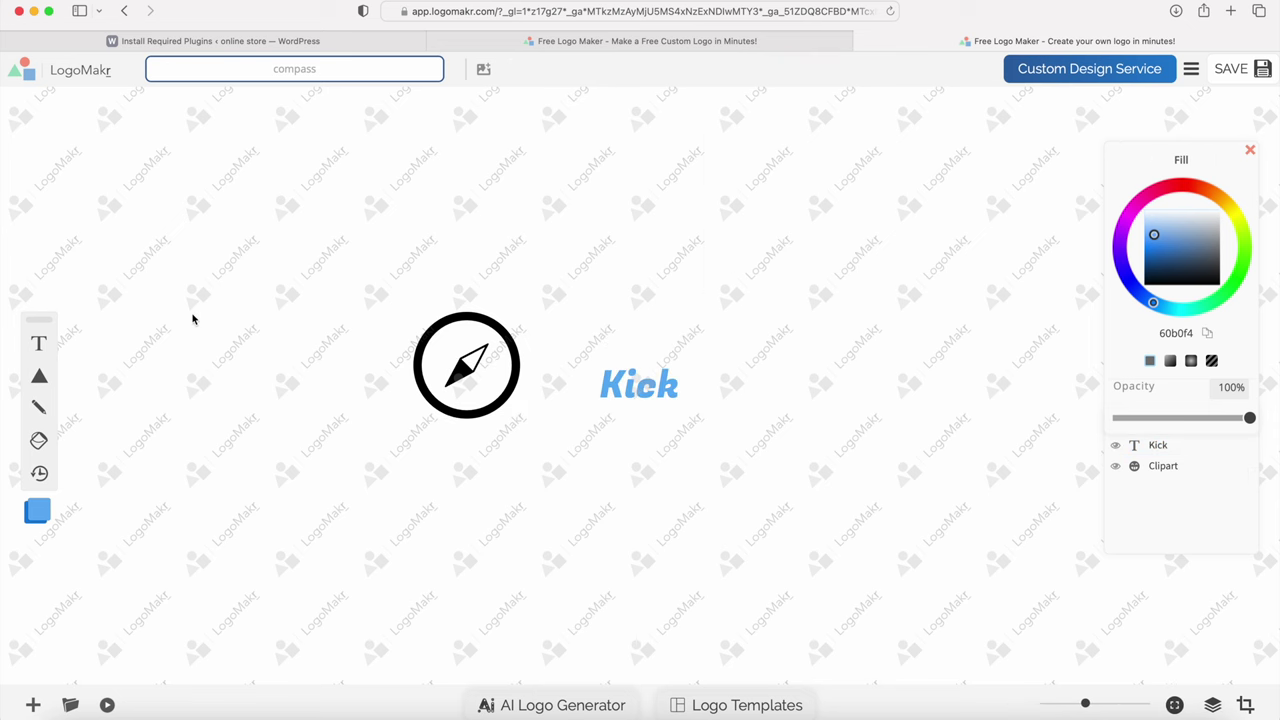
Step: Add a second text layer reading 'Fire', placed next to Kick and shrunk to match
left_click(39, 343)
left_click(760, 256)
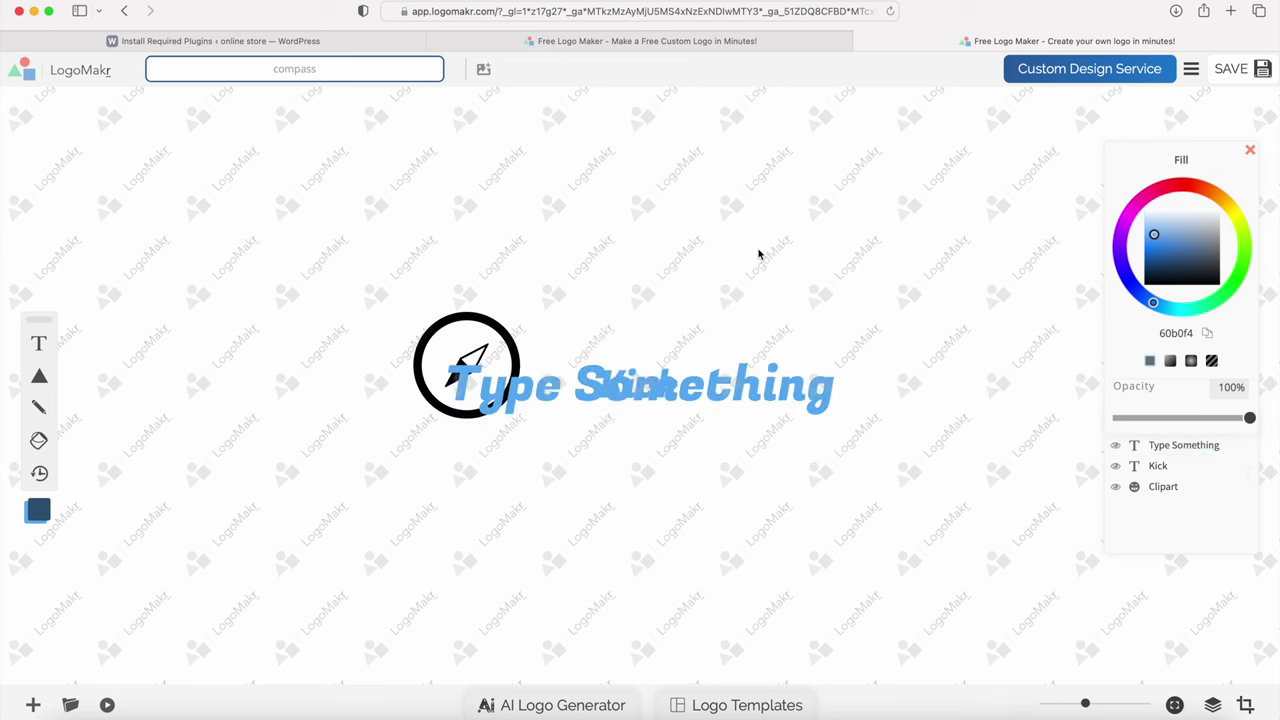
left_click_drag(678, 390, 915, 392)
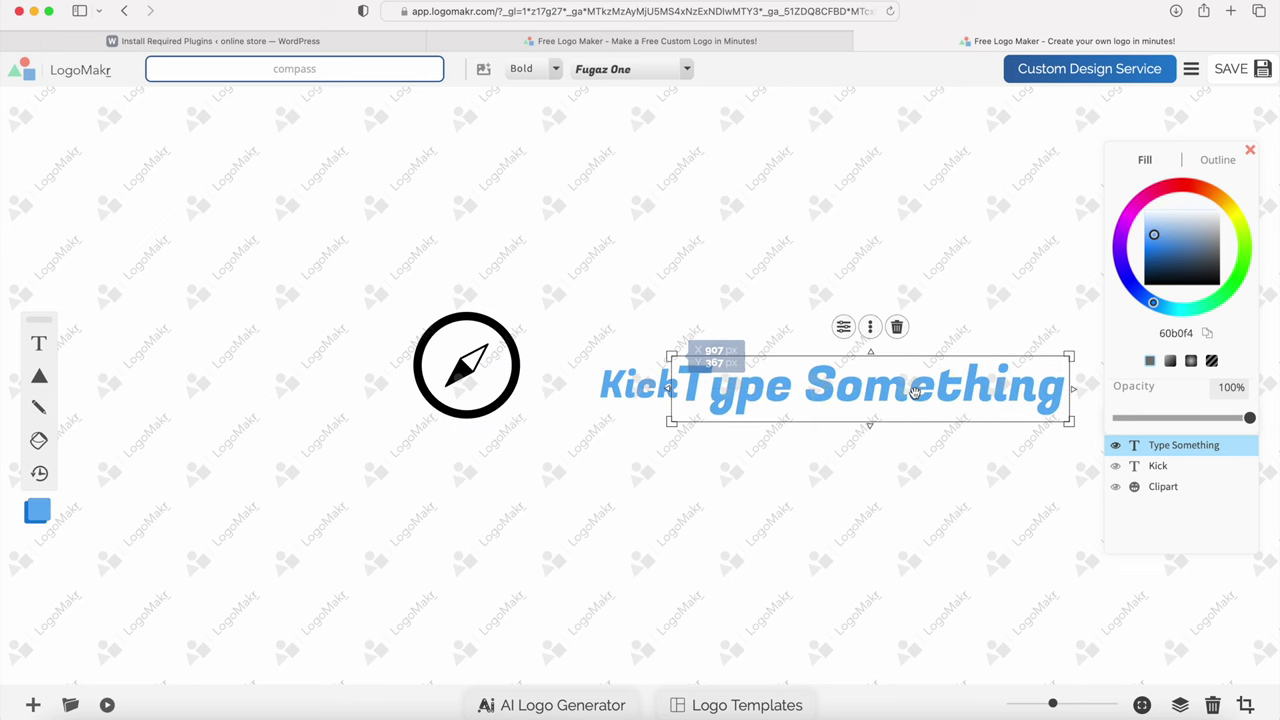
double_click(708, 372)
type("Fire")
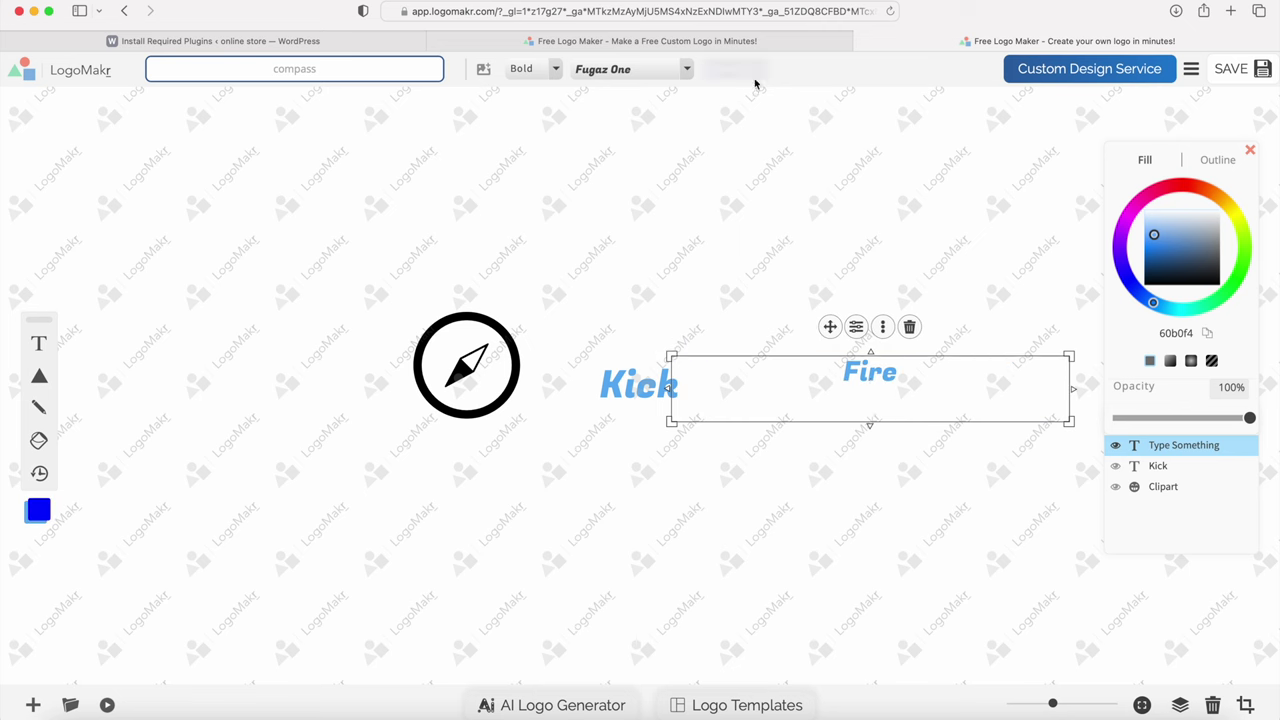
left_click(745, 187)
left_click_drag(848, 391, 707, 388)
left_click_drag(930, 354, 914, 363)
Step: Delete the compass graphic and nudge the Fire text into final position
left_click(457, 362)
key("Delete")
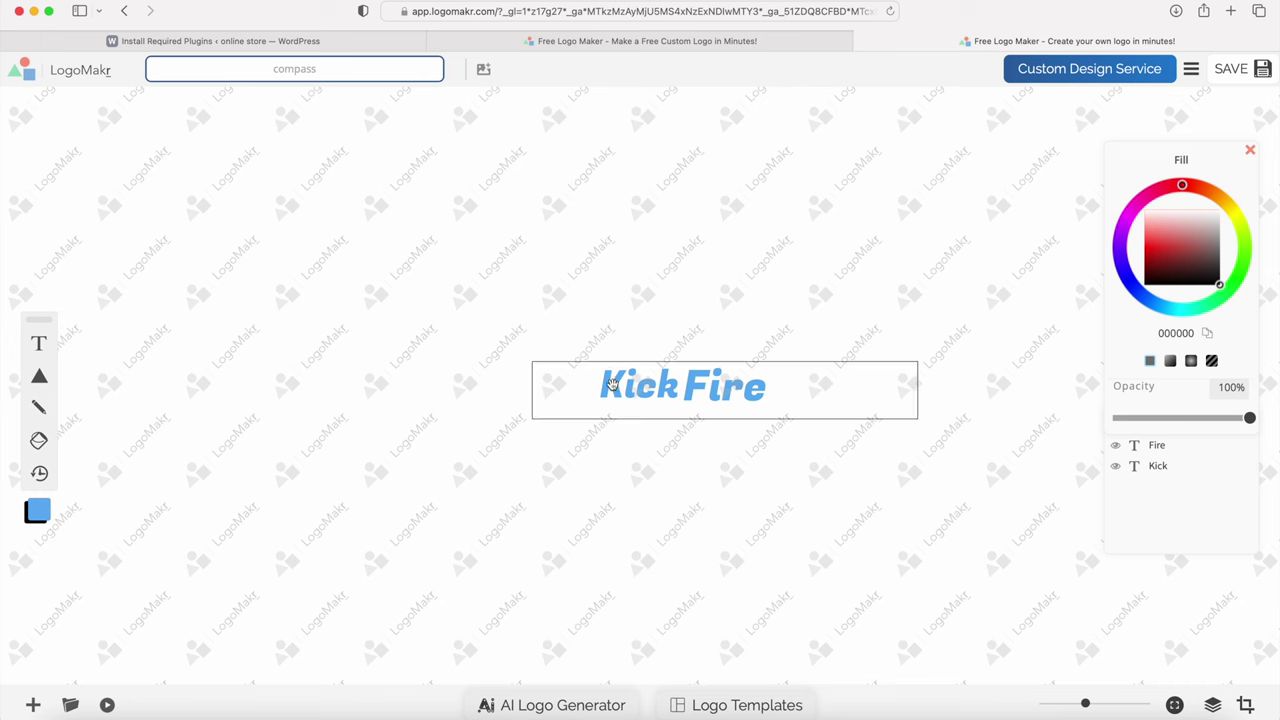
left_click_drag(727, 398, 726, 390)
left_click(930, 272)
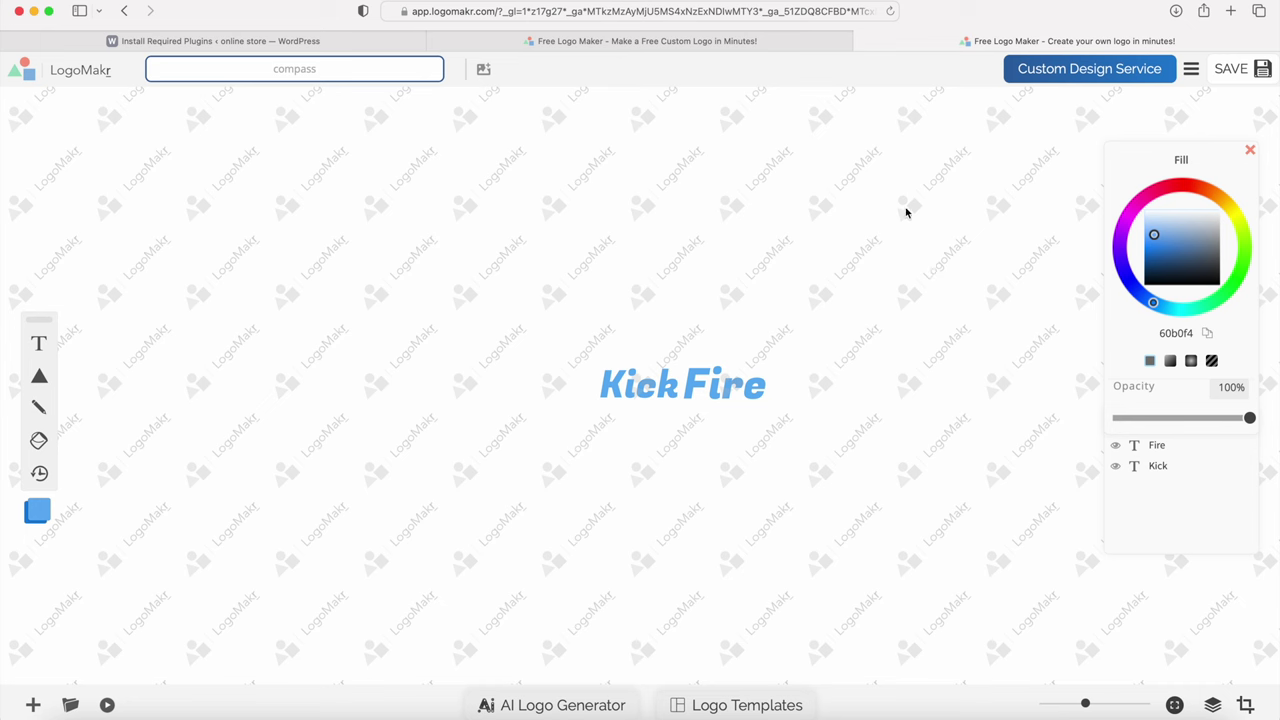
Step: Save the design and email its free low-resolution PNG to your email address, accepting the terms
left_click(1241, 70)
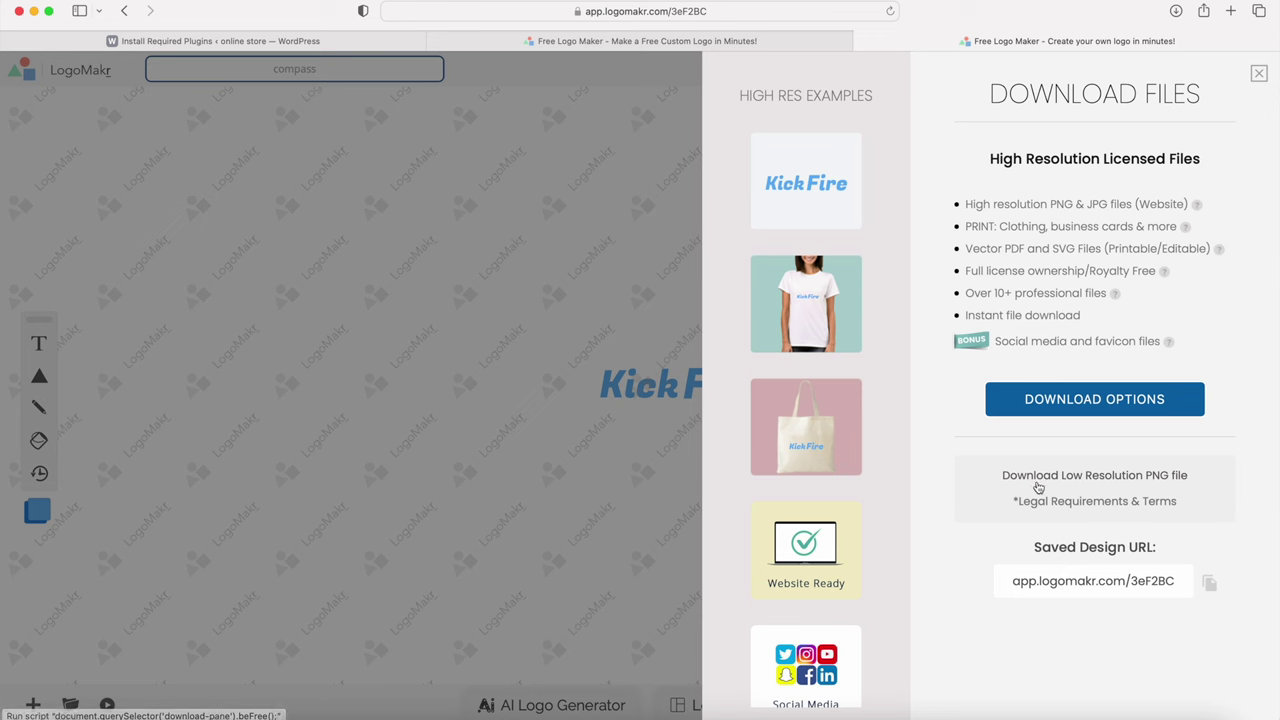
left_click(1068, 479)
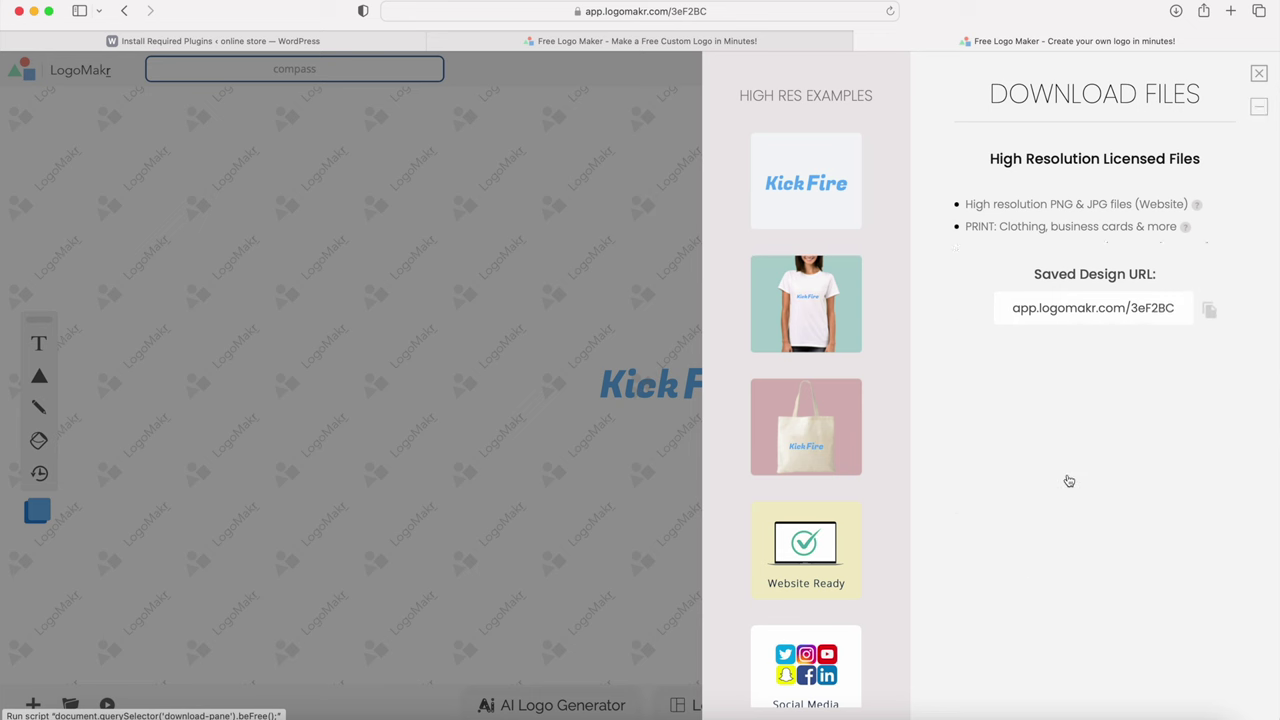
left_click(1056, 255)
left_click(982, 311)
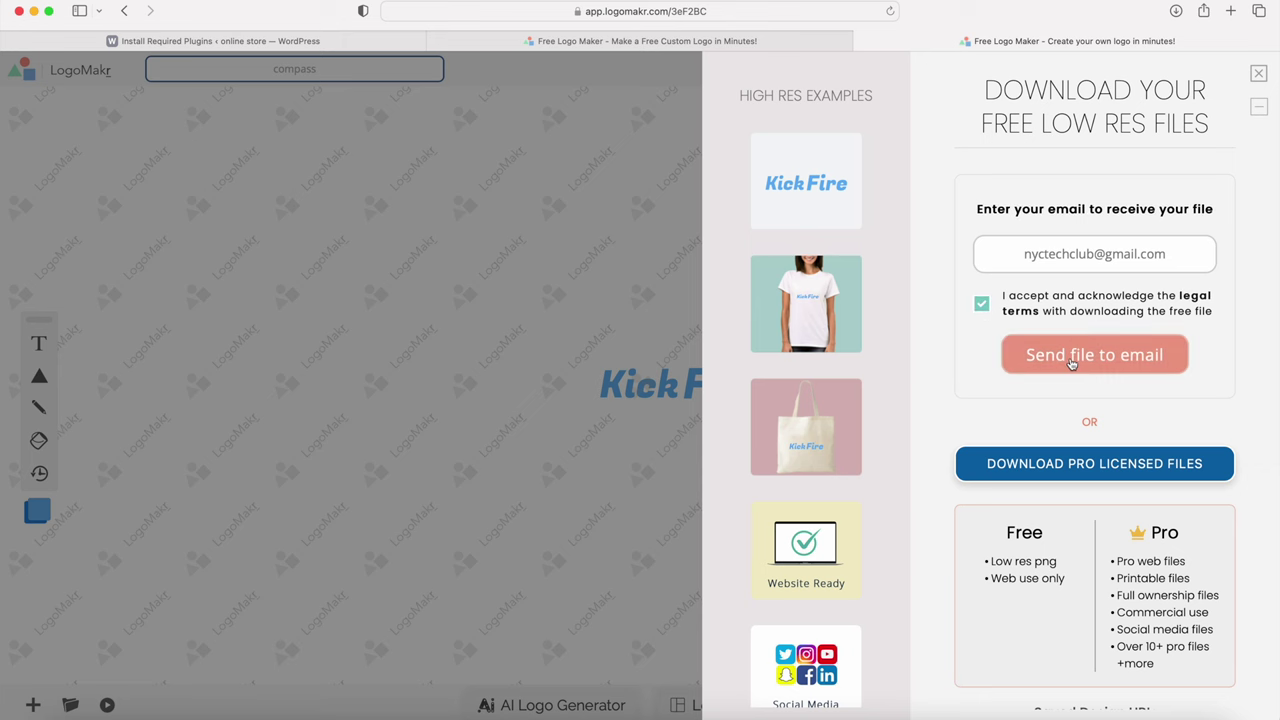
left_click(1071, 362)
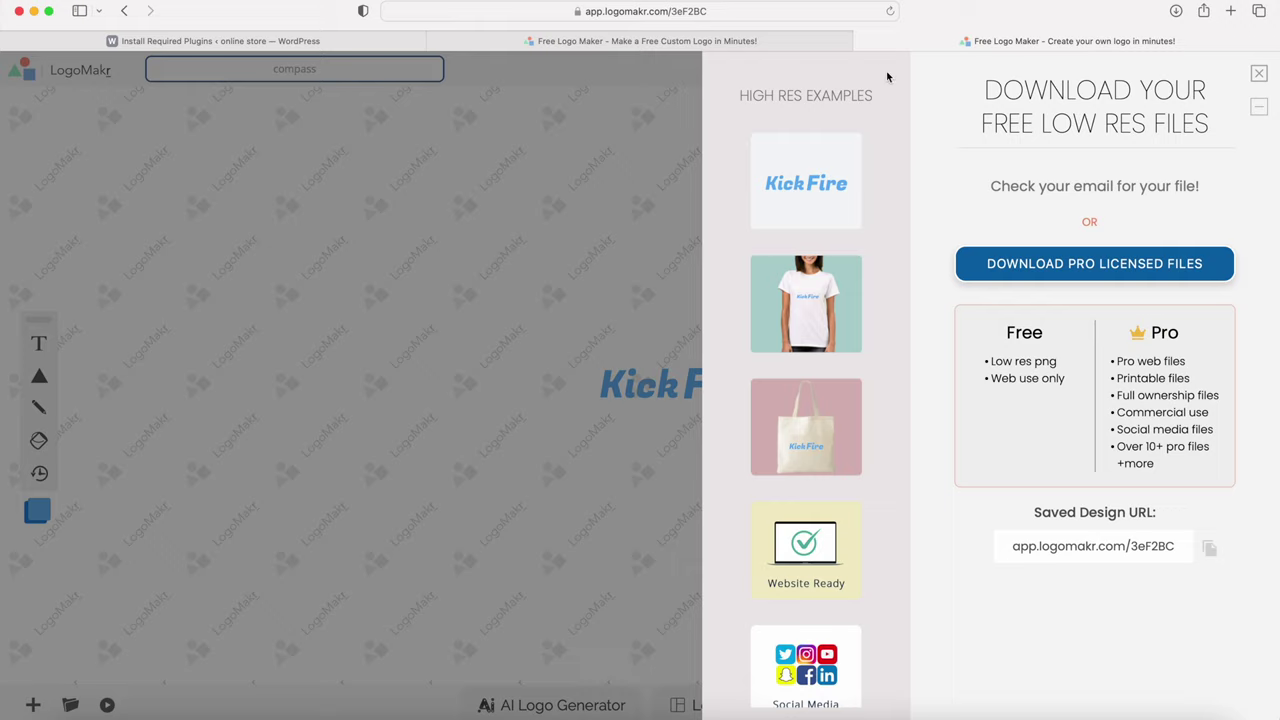
left_click(860, 41)
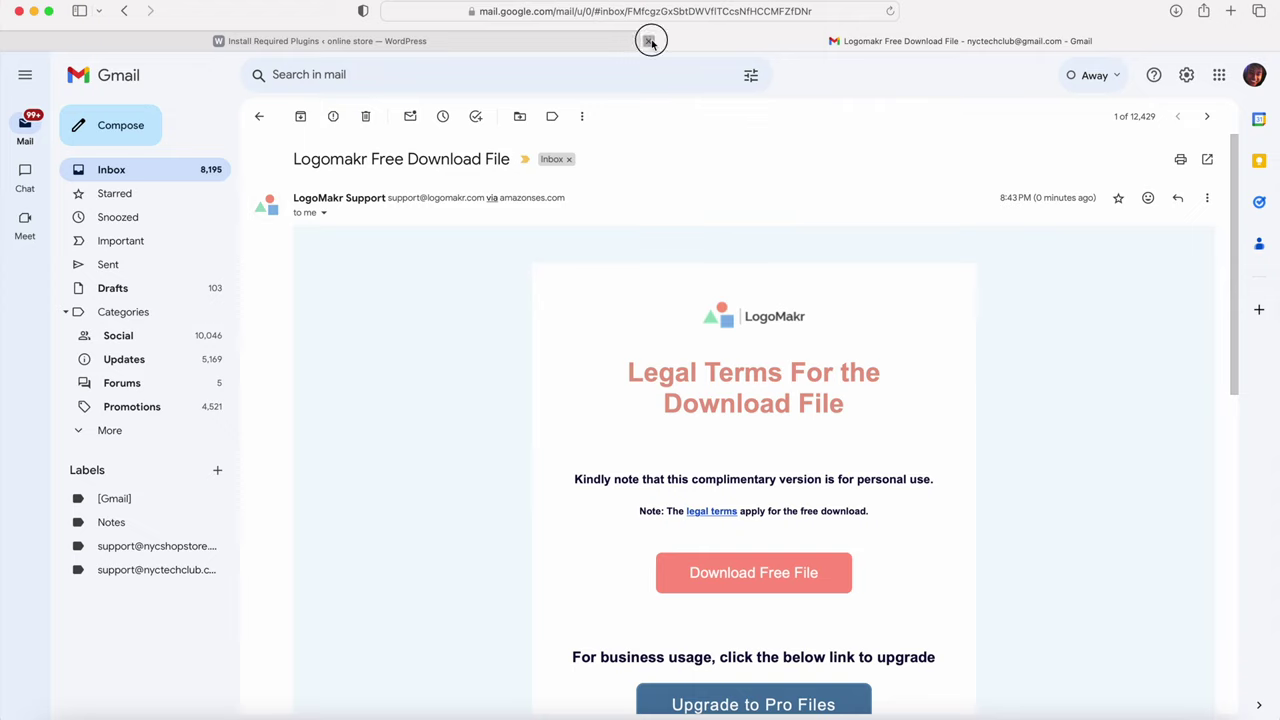
Step: Close the Gmail tab to return to the WordPress plugin page
left_click(651, 40)
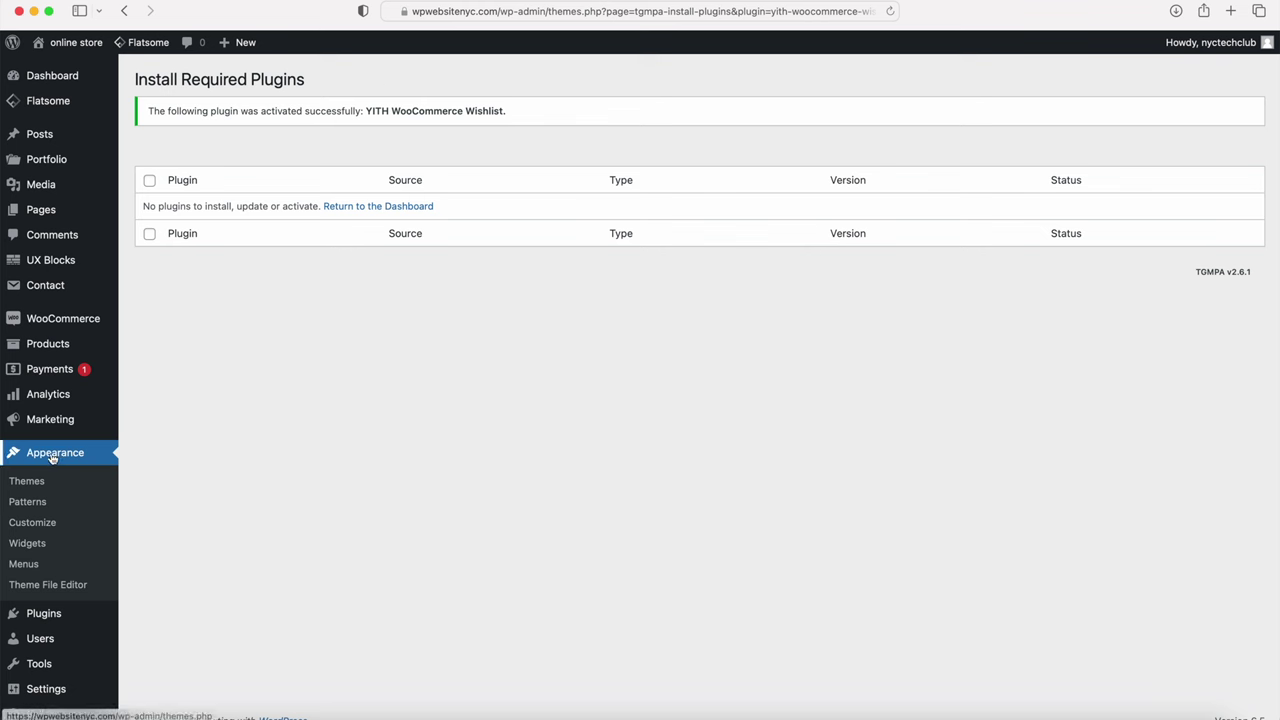
Step: Go to Appearance > Customize for the Flatsome-themed online store
left_click(39, 528)
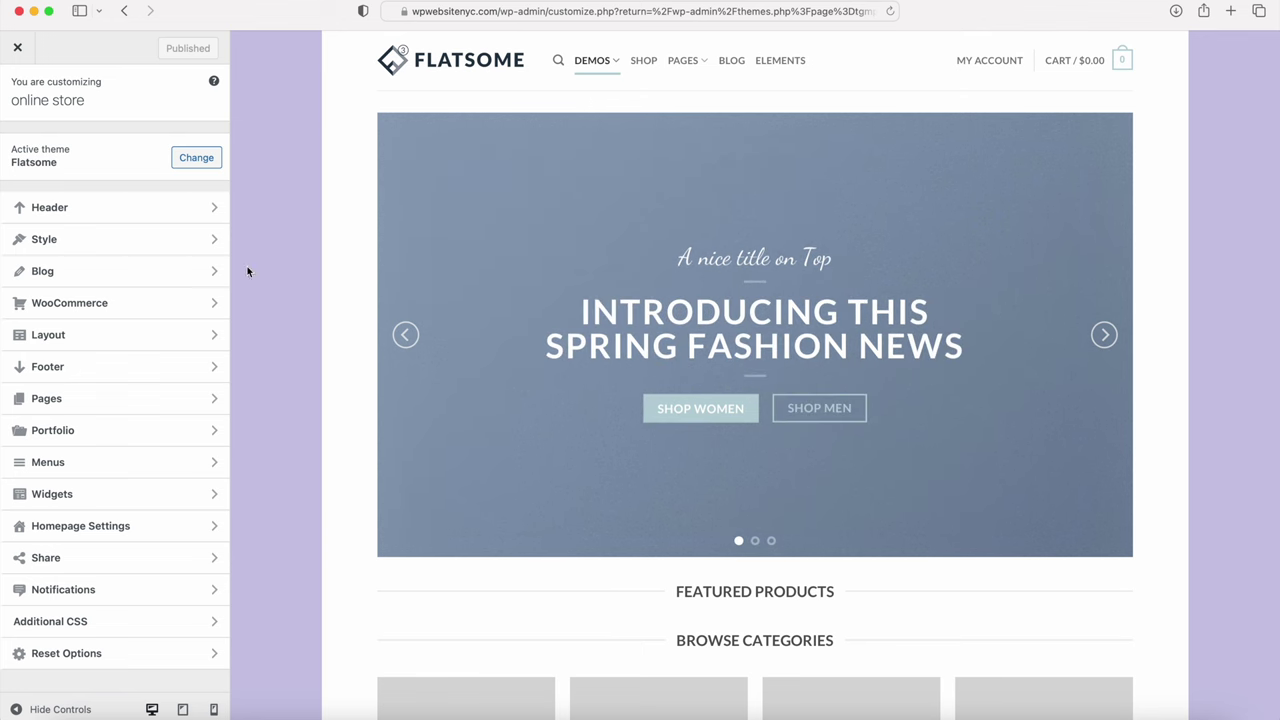
Step: In Layout, set Site width to 1740 px and clear the Background Color
left_click(62, 340)
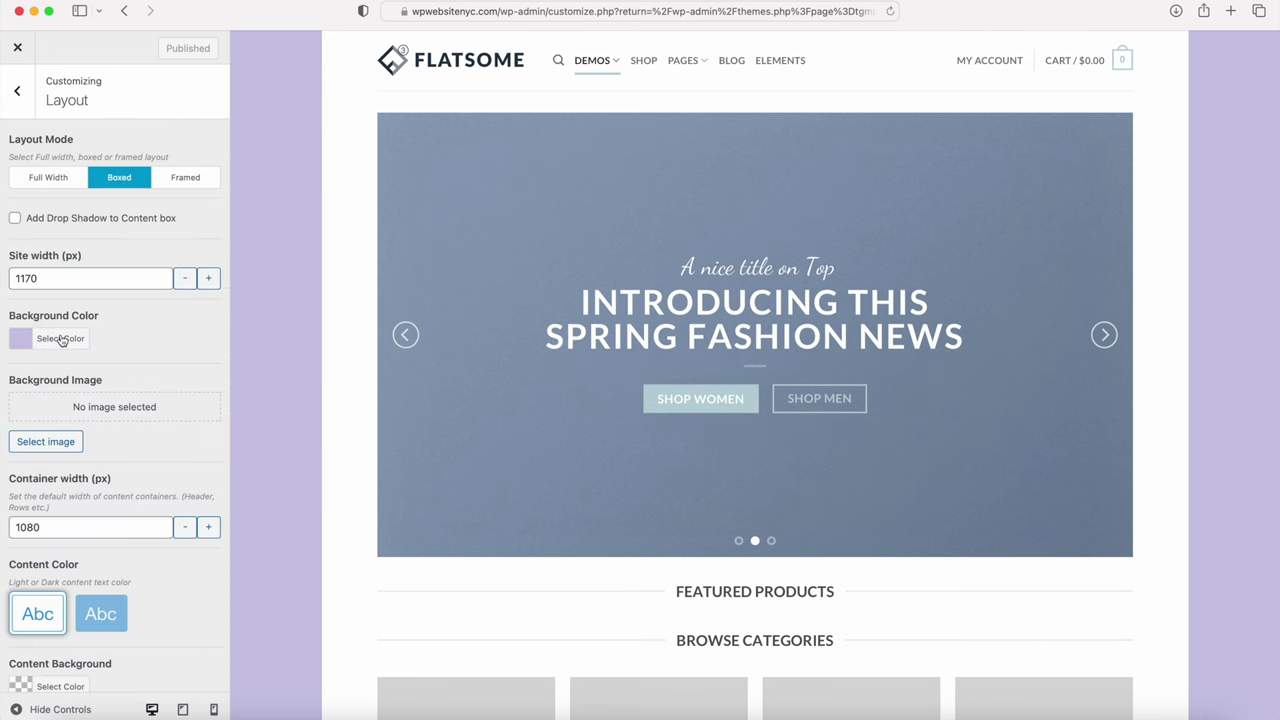
double_click(40, 278)
type("1")
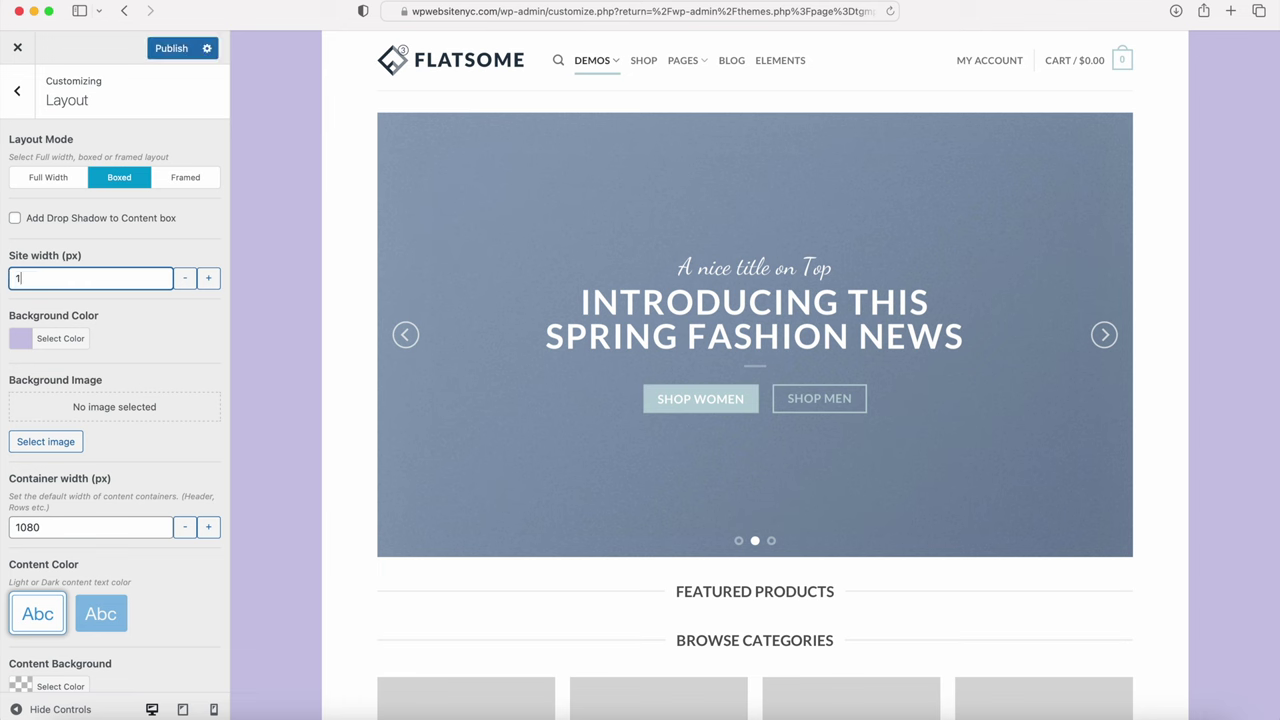
type("740")
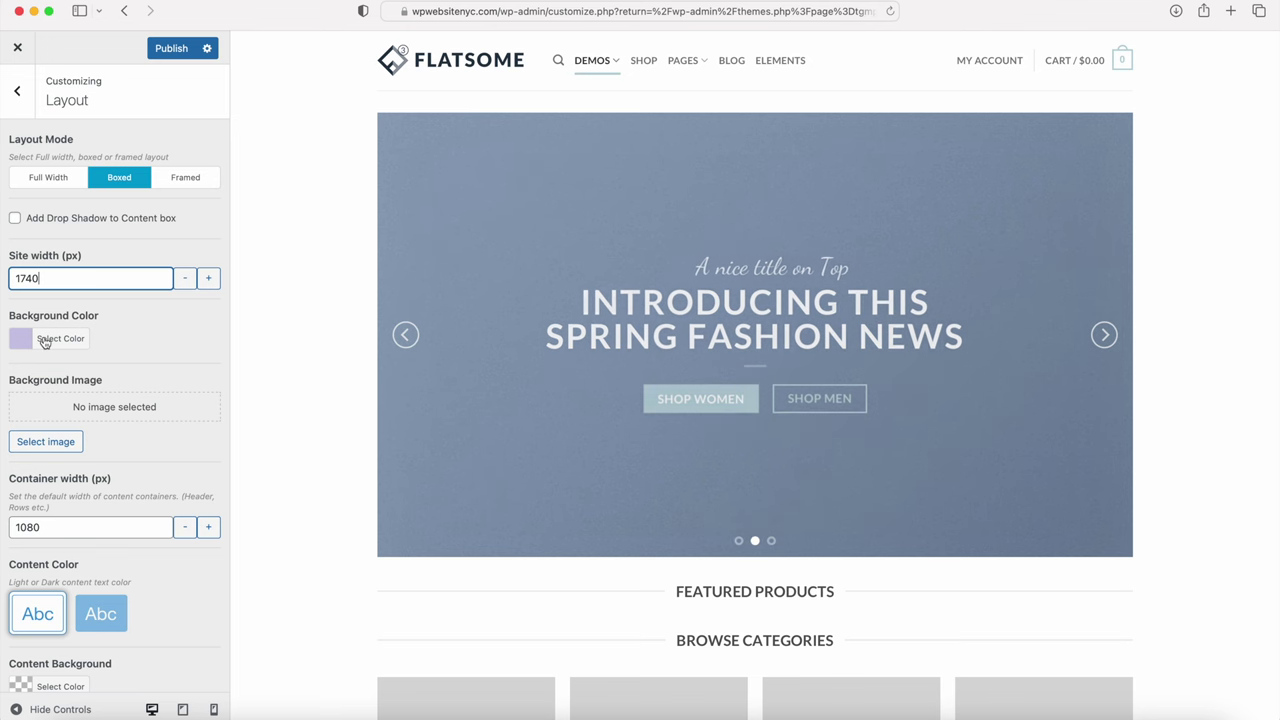
left_click(44, 342)
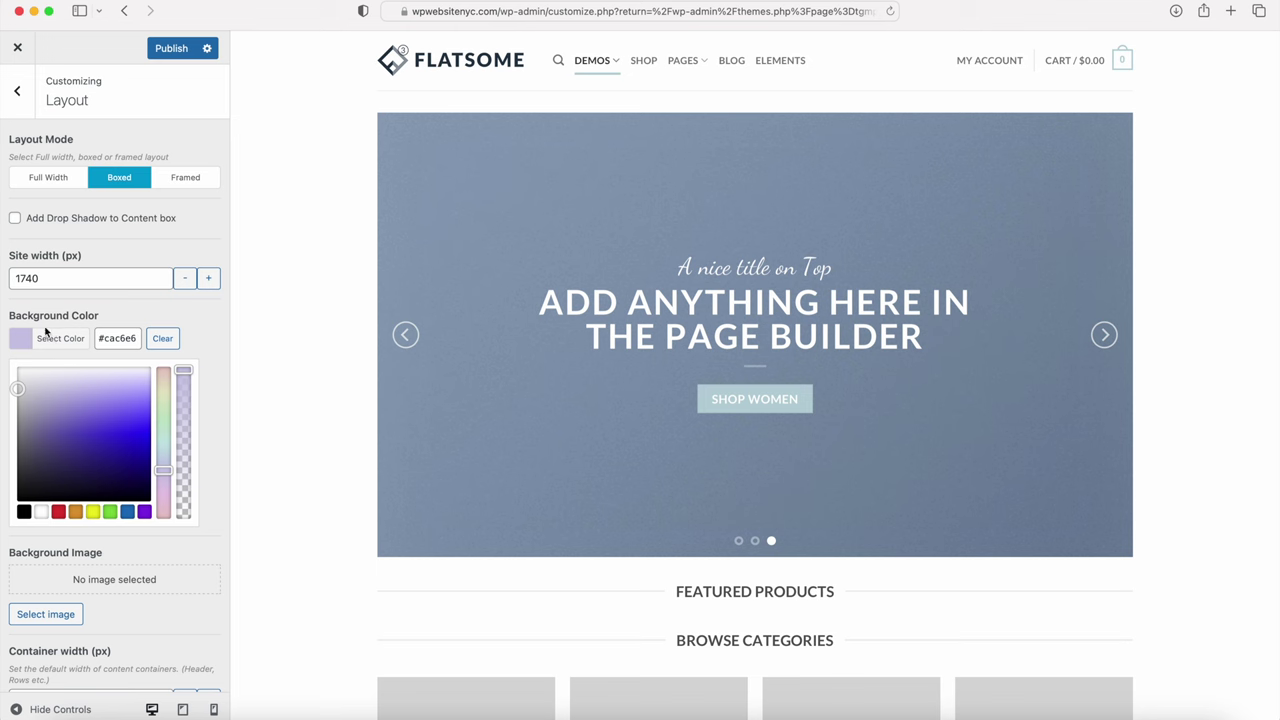
left_click(162, 338)
left_click(198, 322)
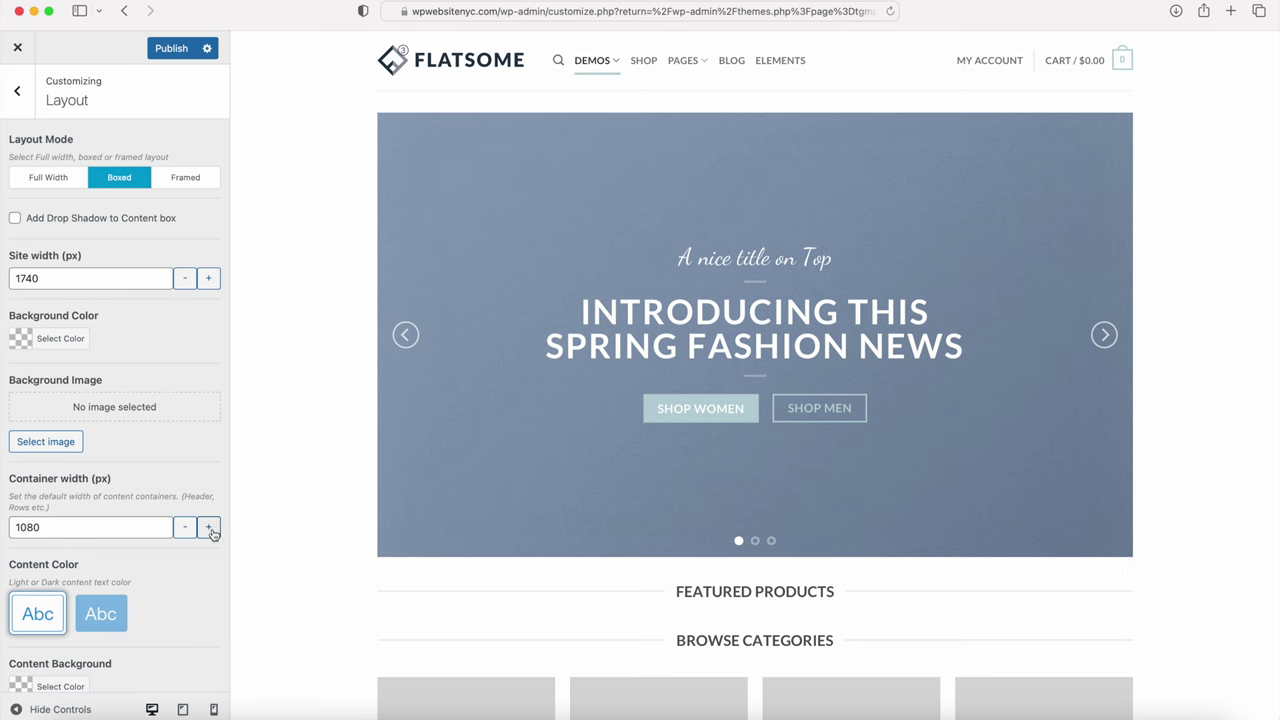
Step: Set Container width to 1240 px, previewing the wider layout full-screen
left_click(34, 708)
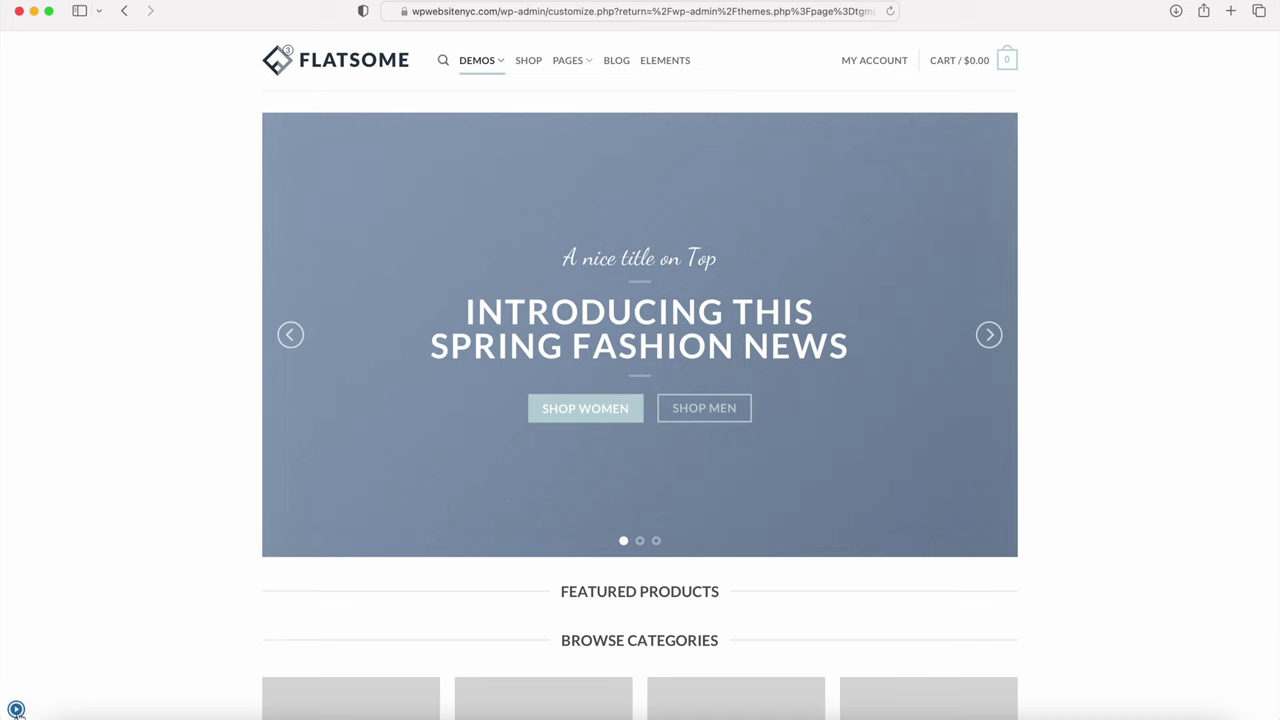
left_click(16, 708)
left_click(58, 528)
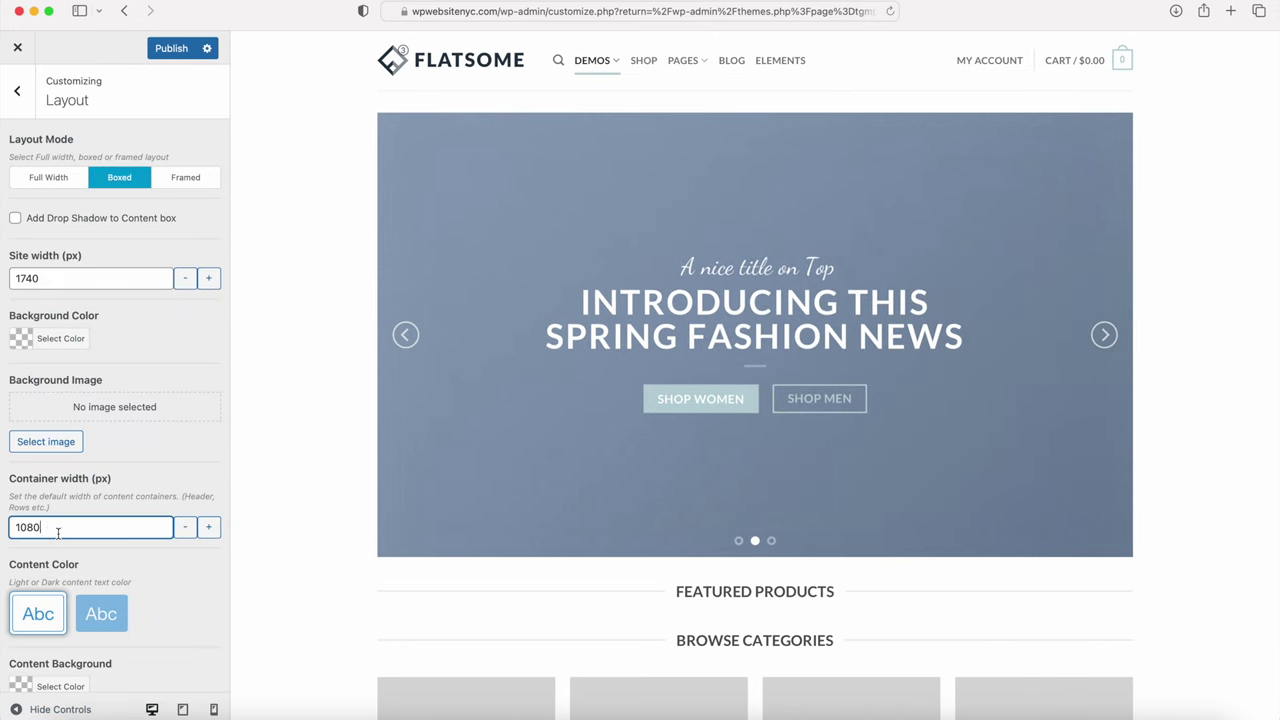
left_click_drag(64, 535, 5, 530)
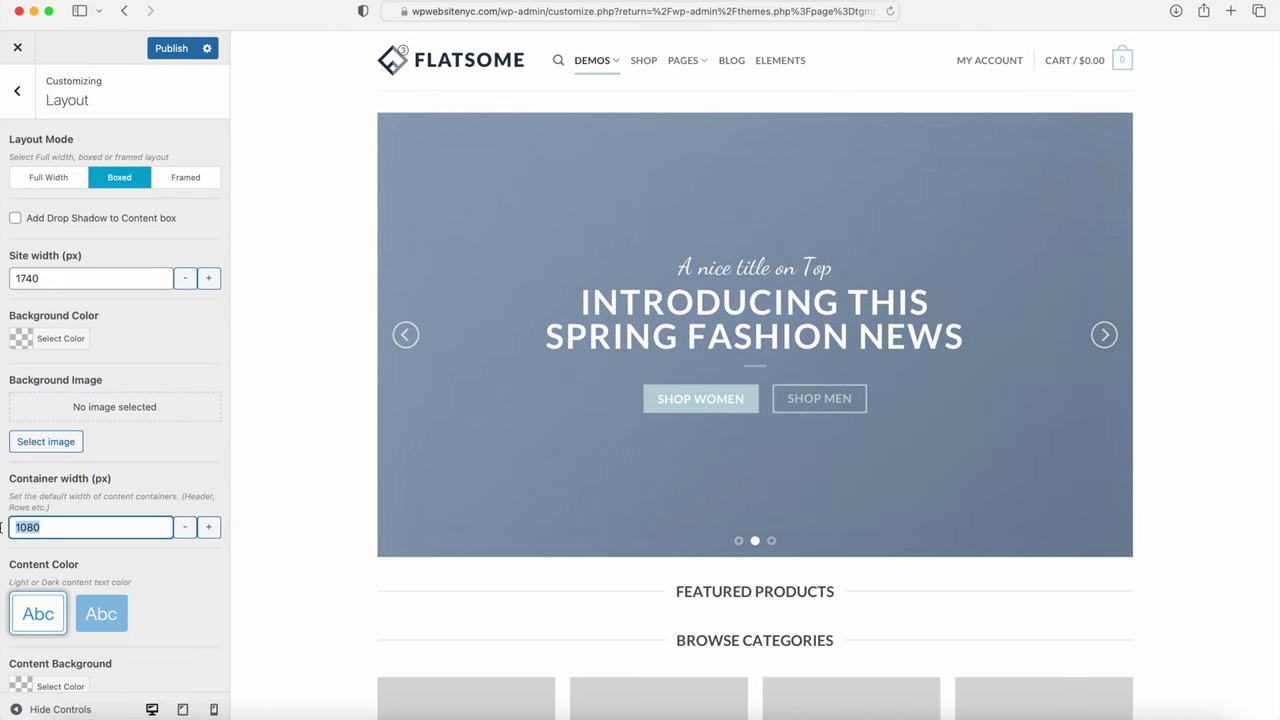
type("1240")
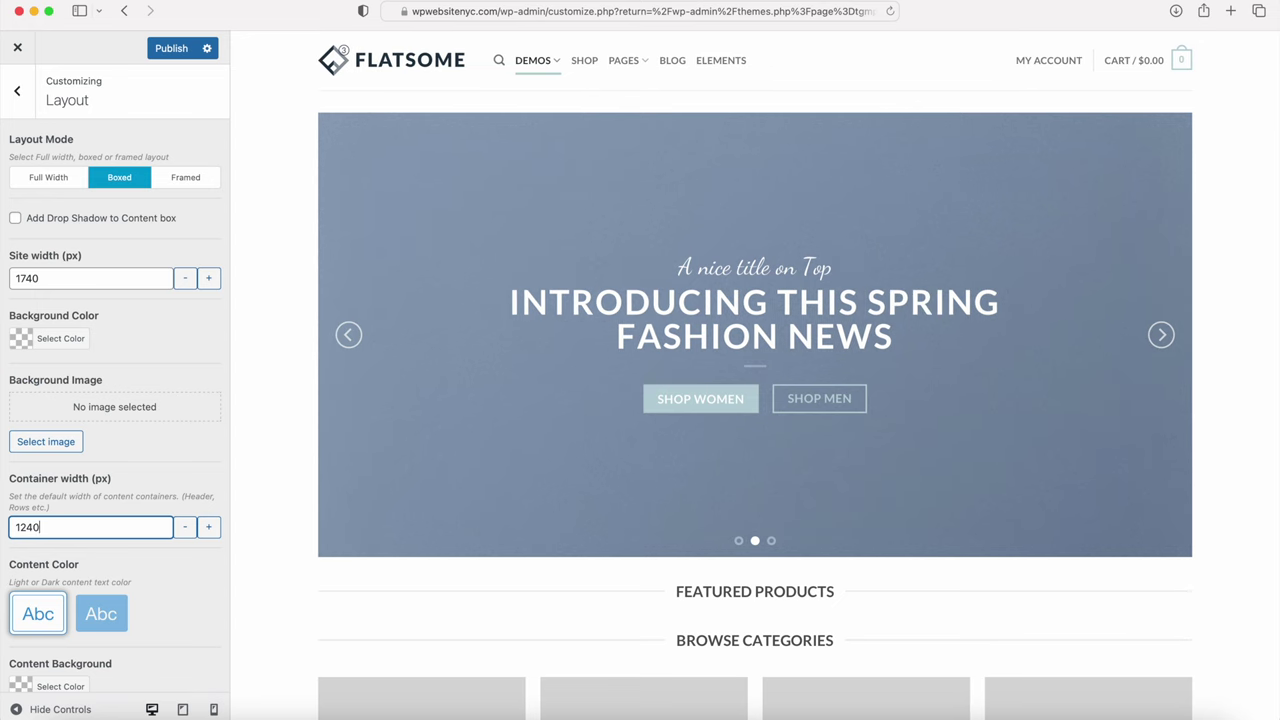
left_click(65, 708)
scroll(148, 412, "down", 5)
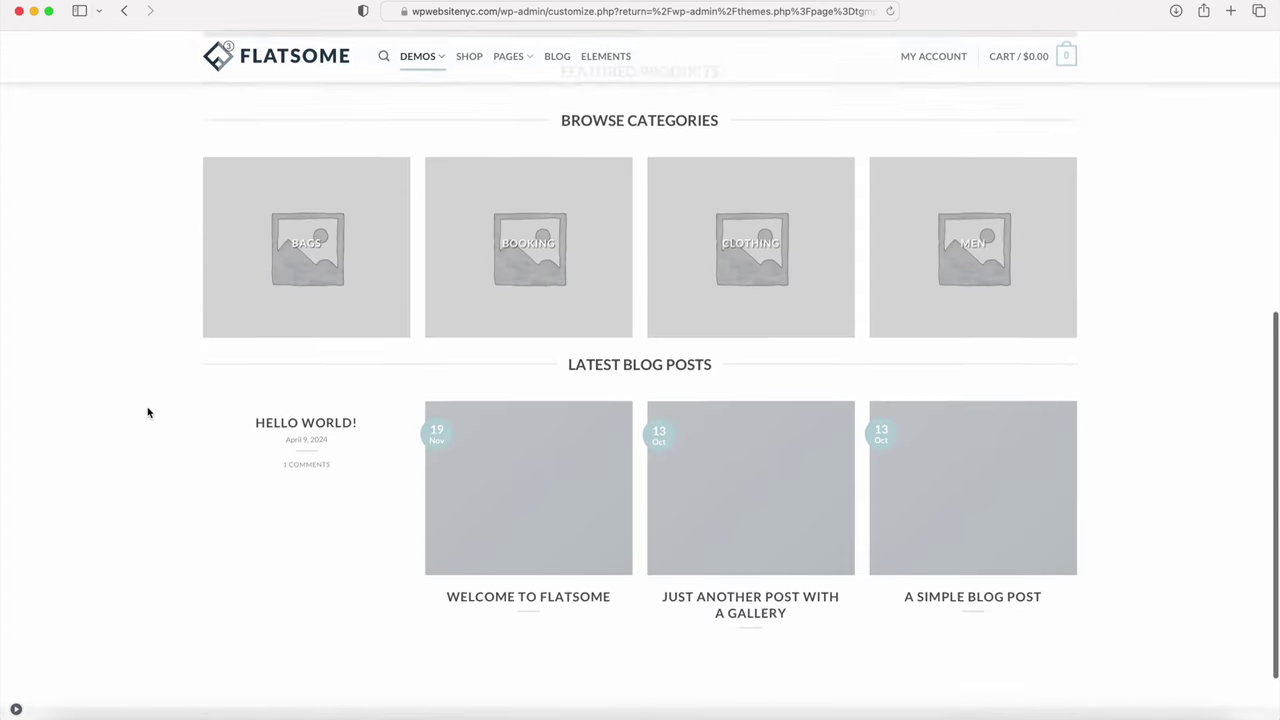
scroll(149, 411, "up", 6)
left_click(16, 709)
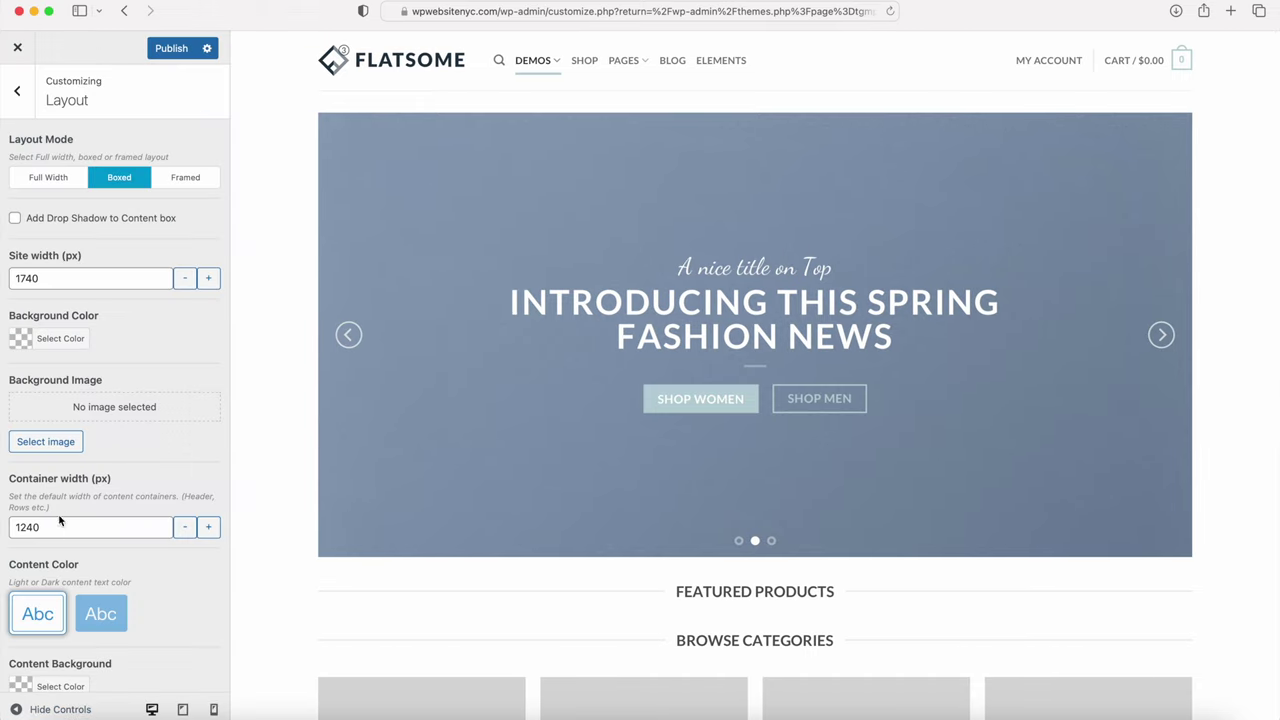
left_click_drag(46, 523, 14, 518)
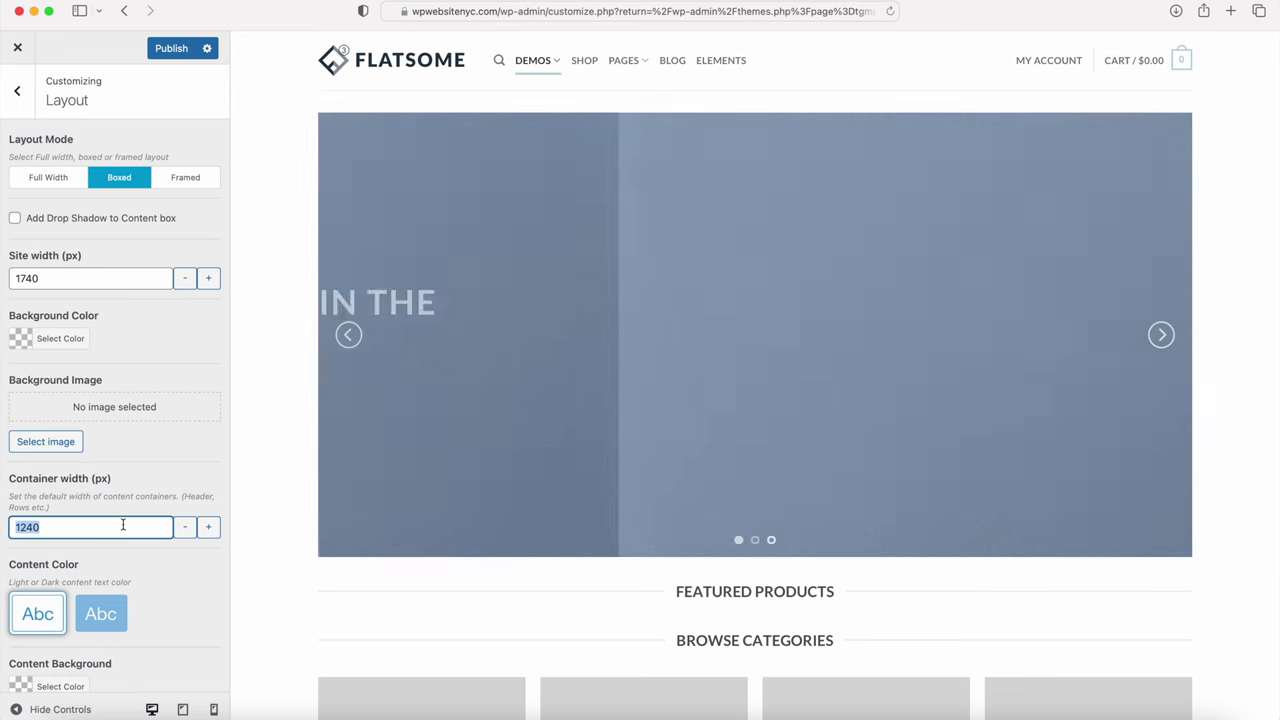
scroll(120, 580, "down", 1)
scroll(124, 598, "up", 1)
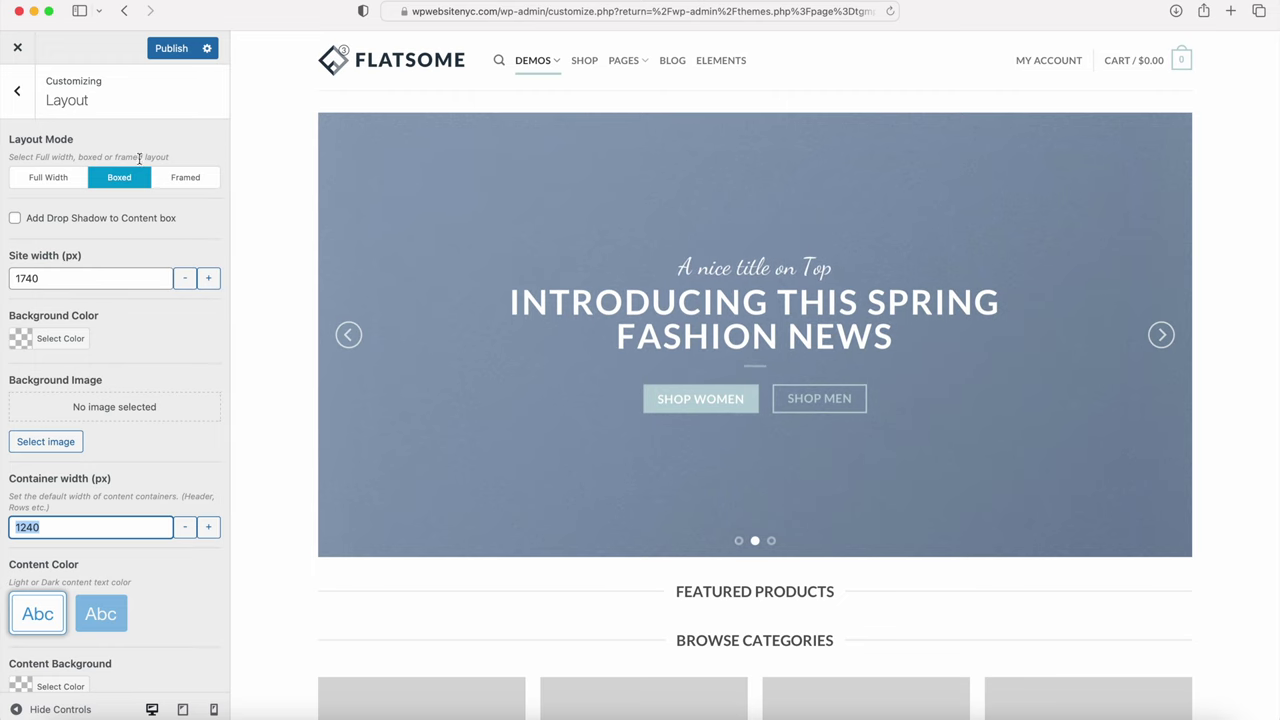
Step: Publish the changes, check tablet, mobile and desktop previews, then return to the main sections
left_click(172, 48)
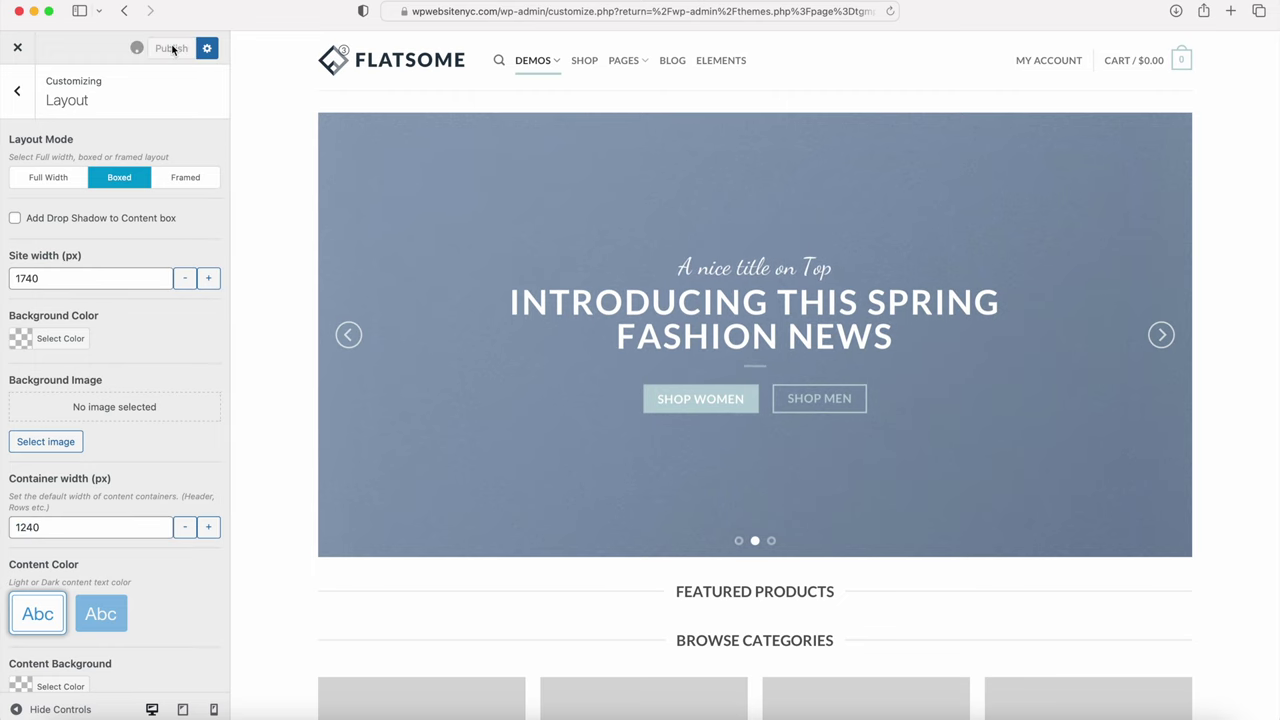
left_click(183, 710)
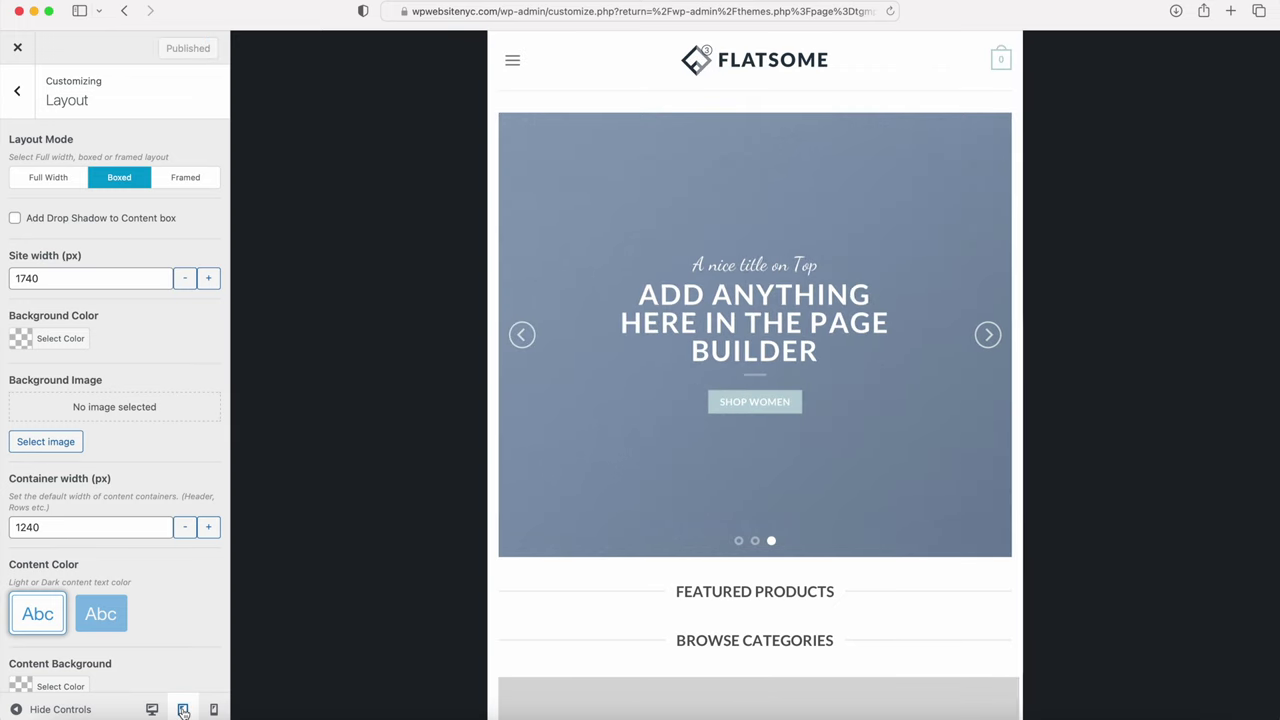
left_click(214, 710)
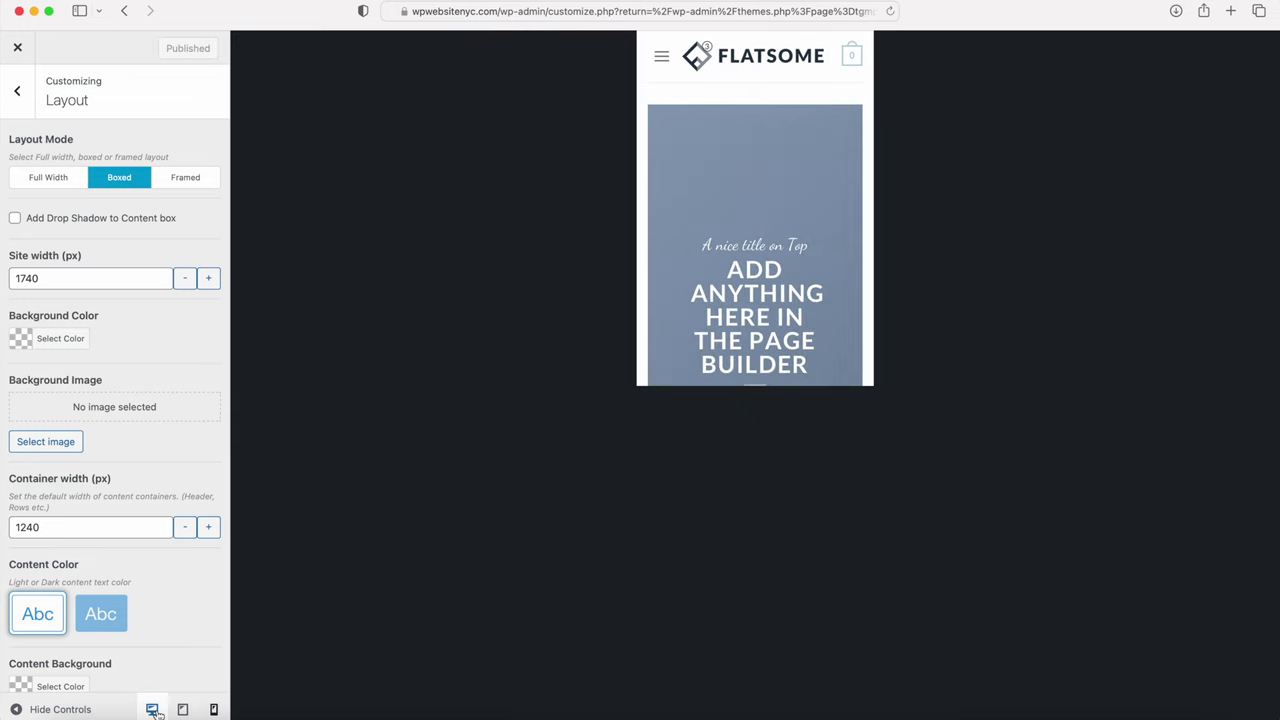
left_click(152, 709)
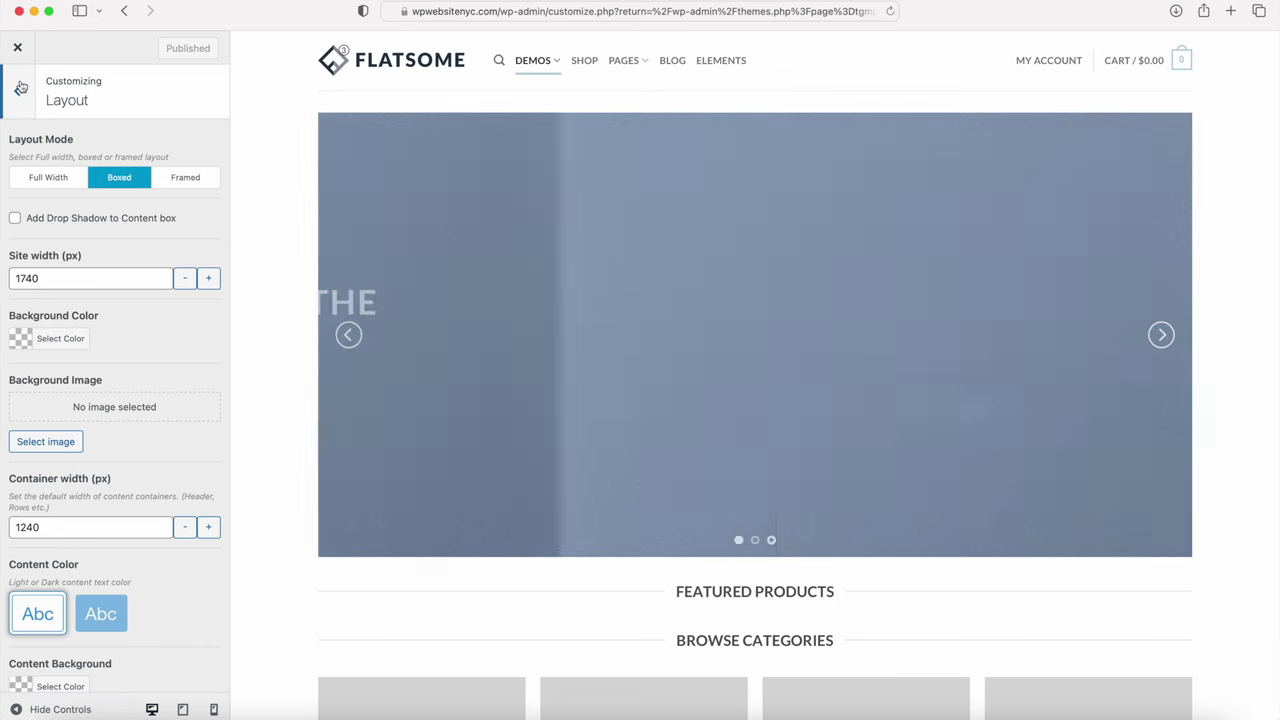
left_click(22, 100)
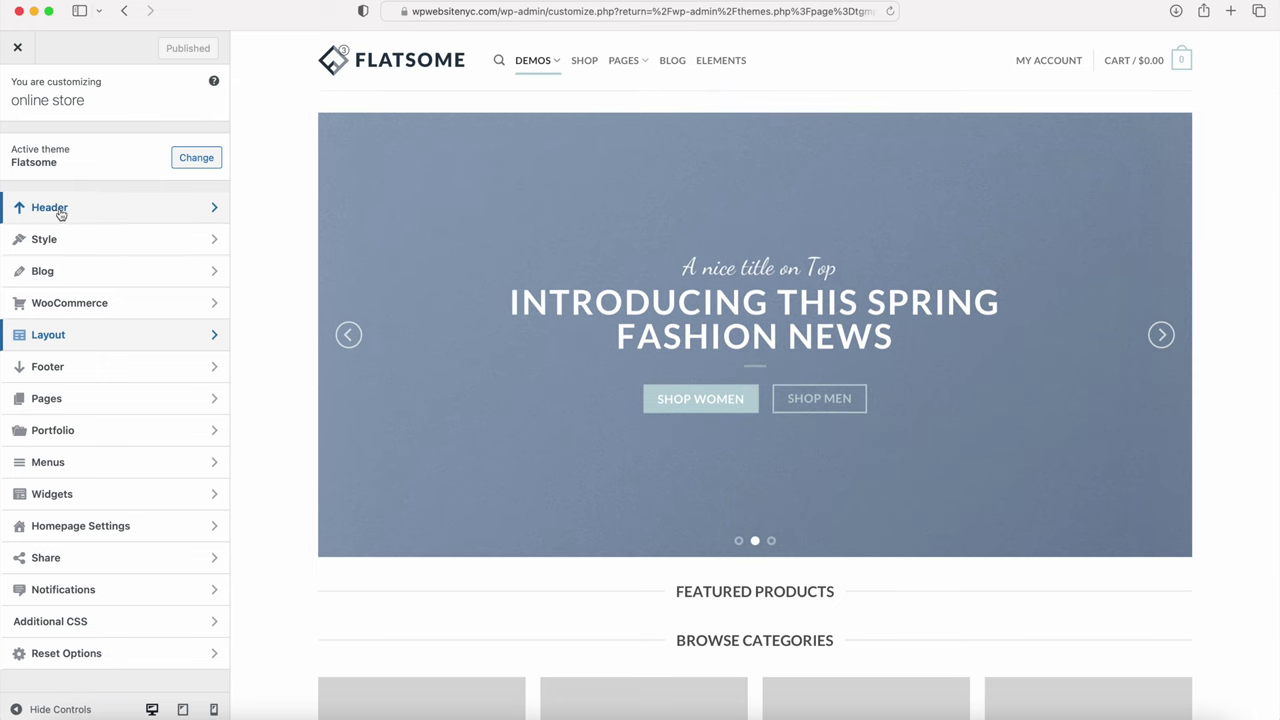
Step: Under Header > Logo & Site Identity, center the logo and remove the old Flatsome logo image
left_click(71, 212)
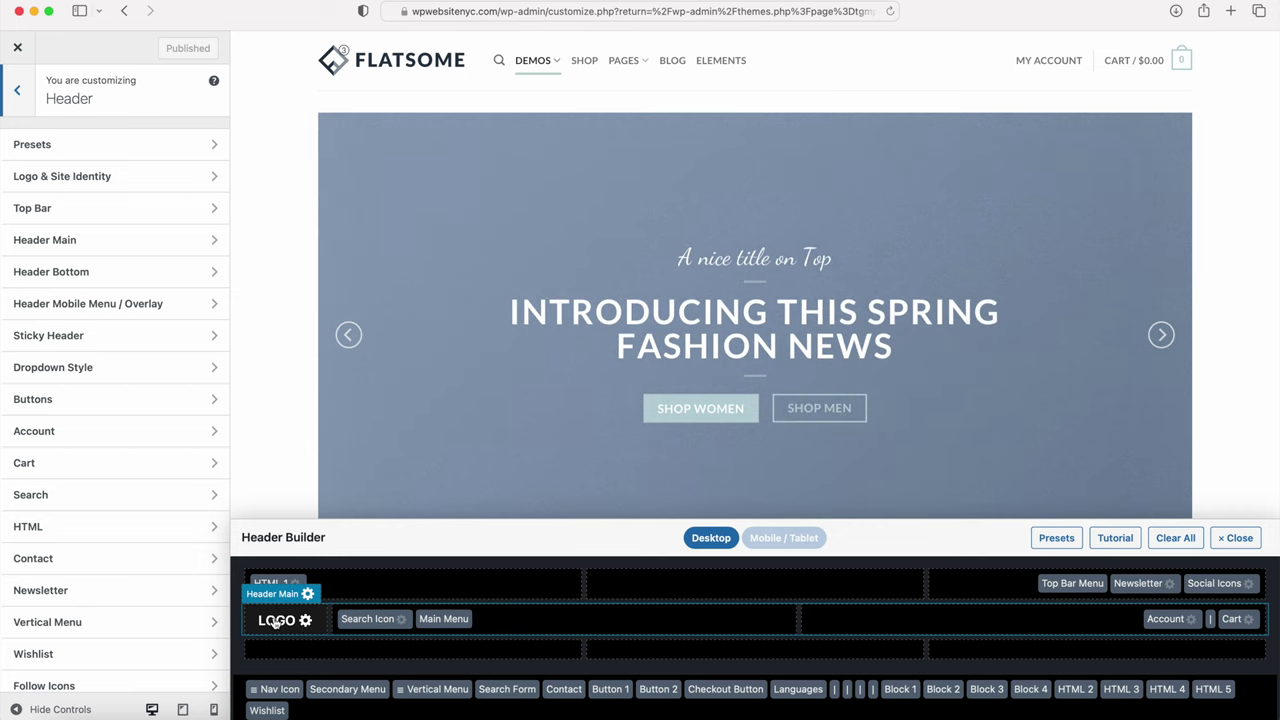
left_click(276, 621)
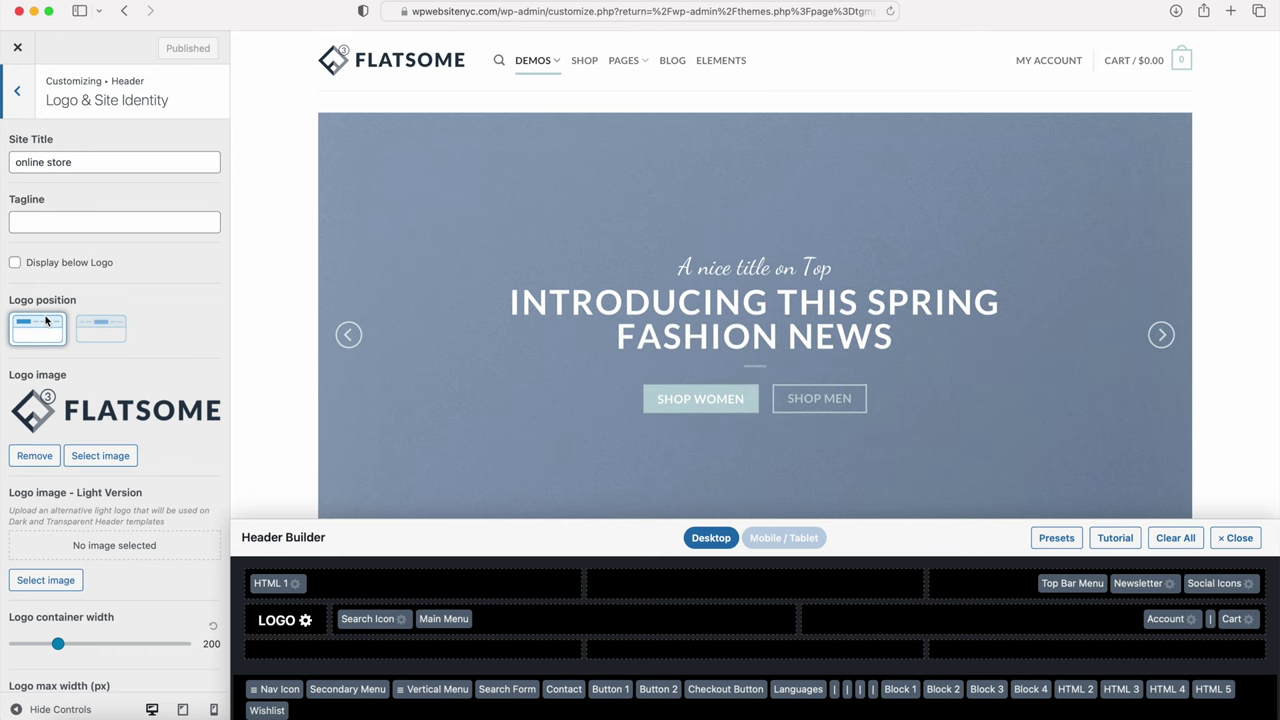
left_click(104, 333)
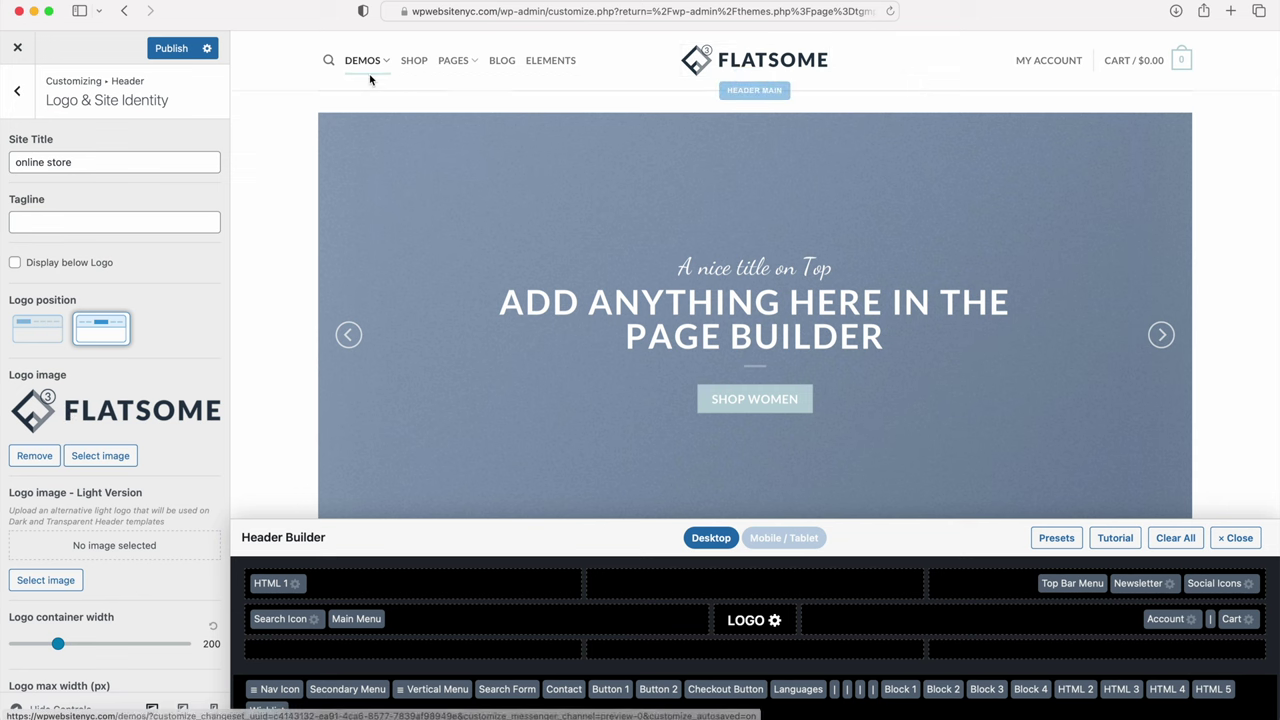
left_click(34, 456)
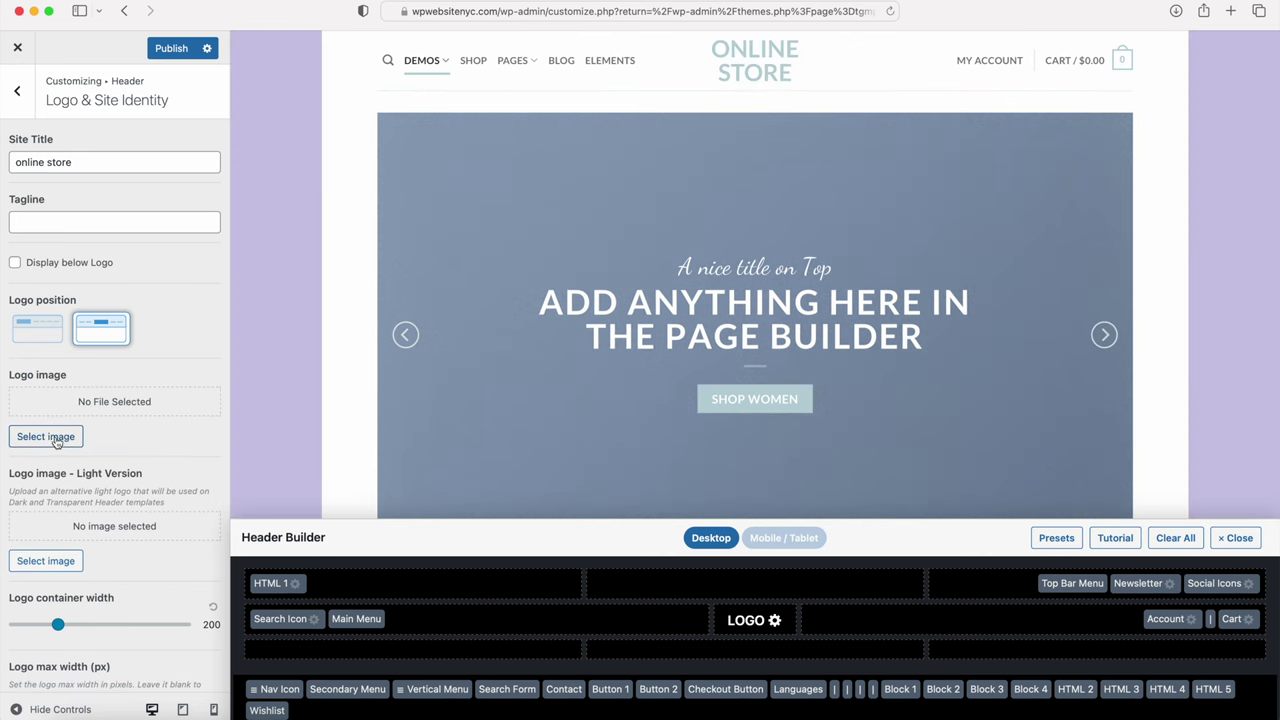
Step: Pick the Kick Fire logo from the Media Library as the logo image and return to Header
left_click(46, 437)
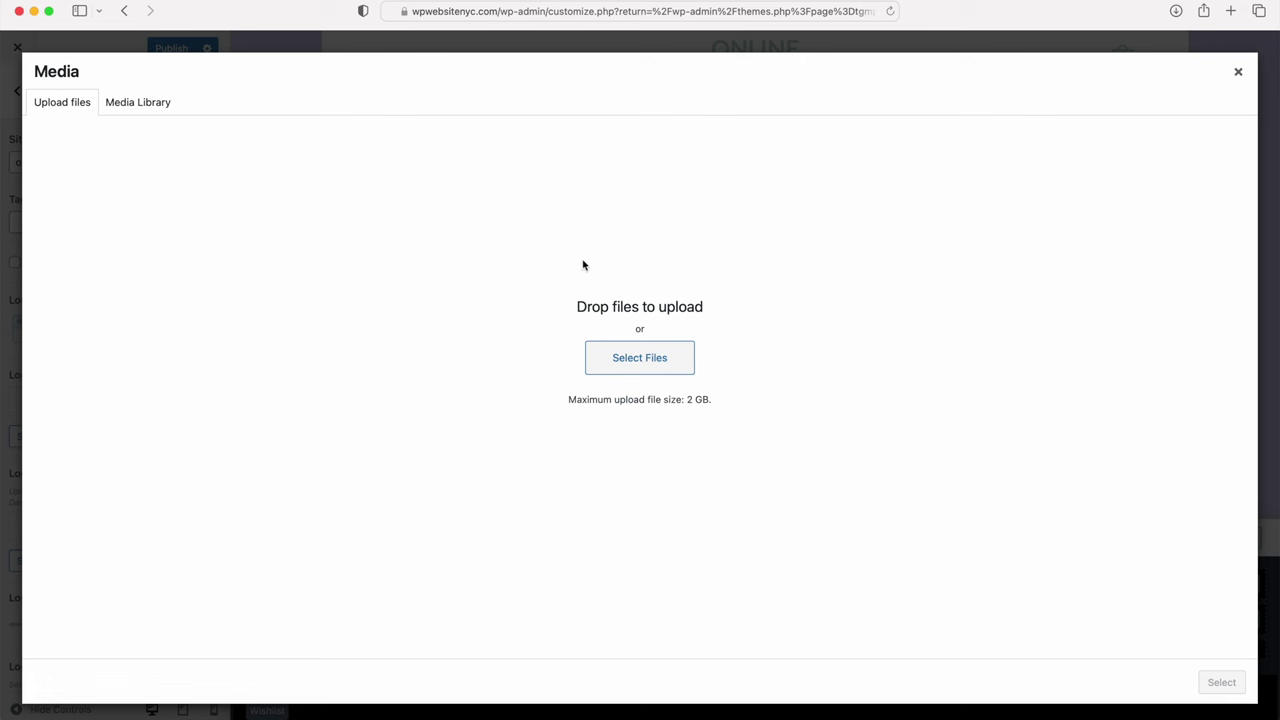
left_click(646, 369)
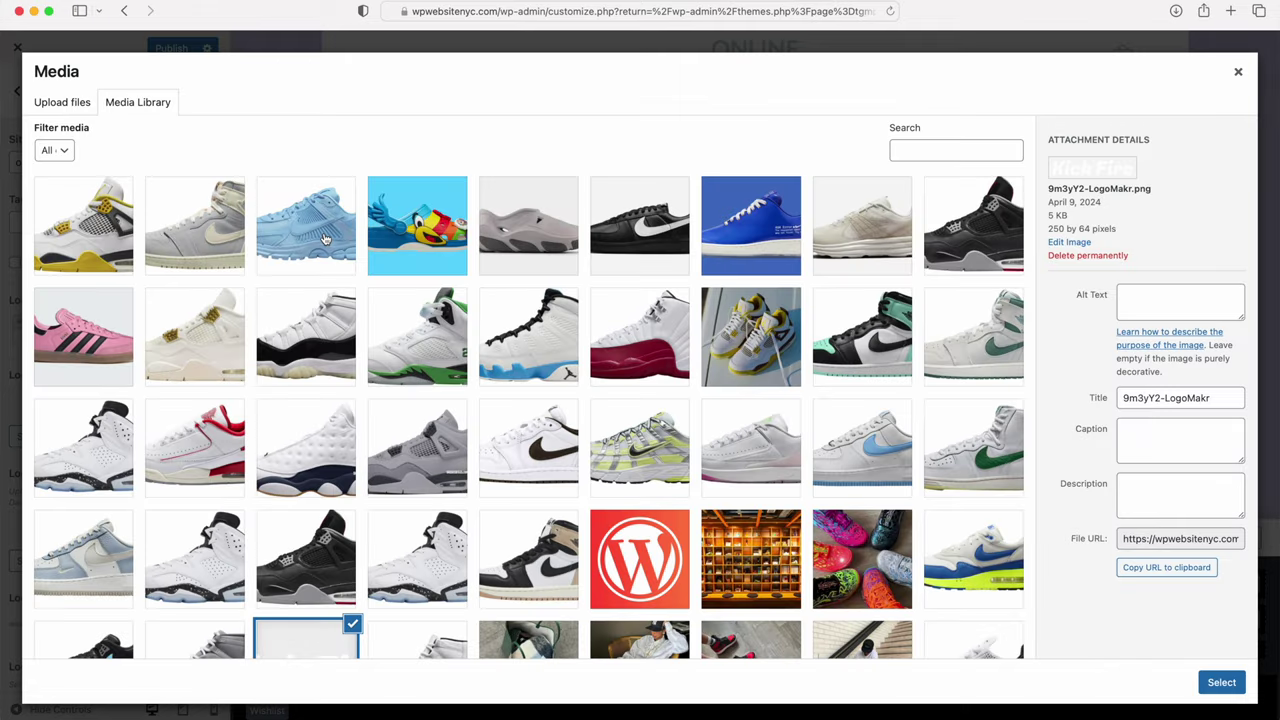
scroll(325, 238, "down", 5)
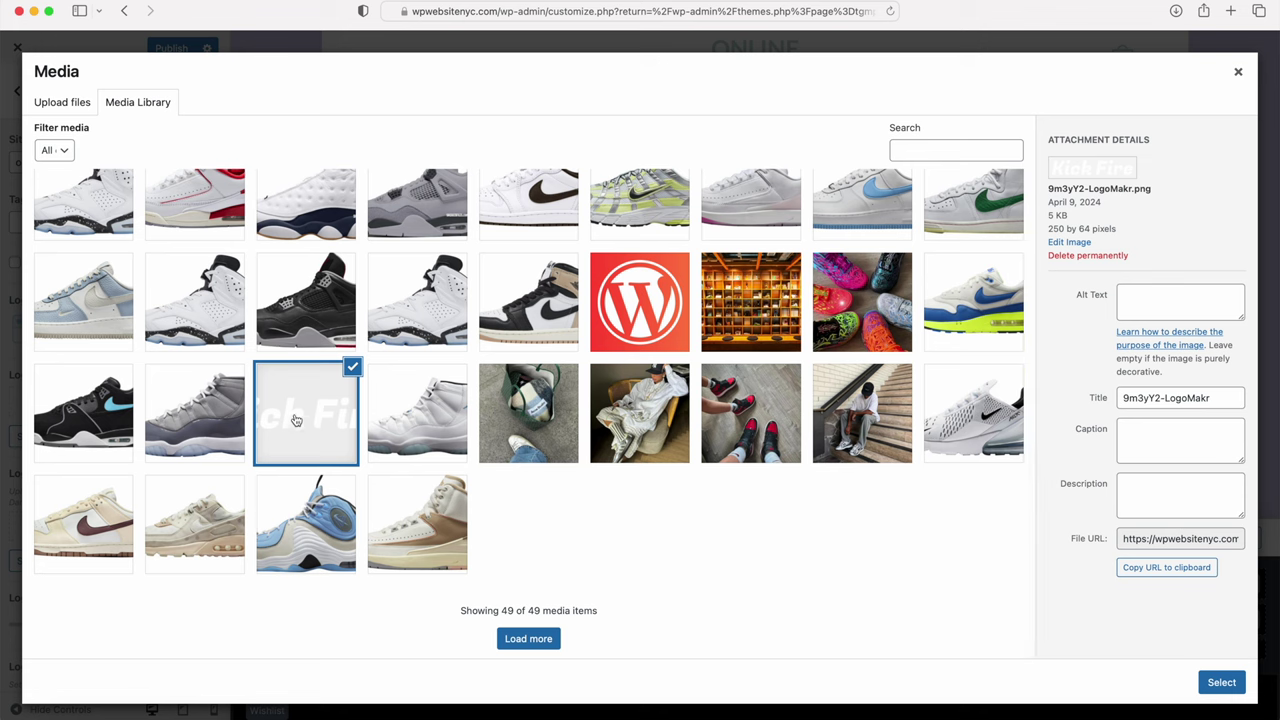
left_click(1222, 683)
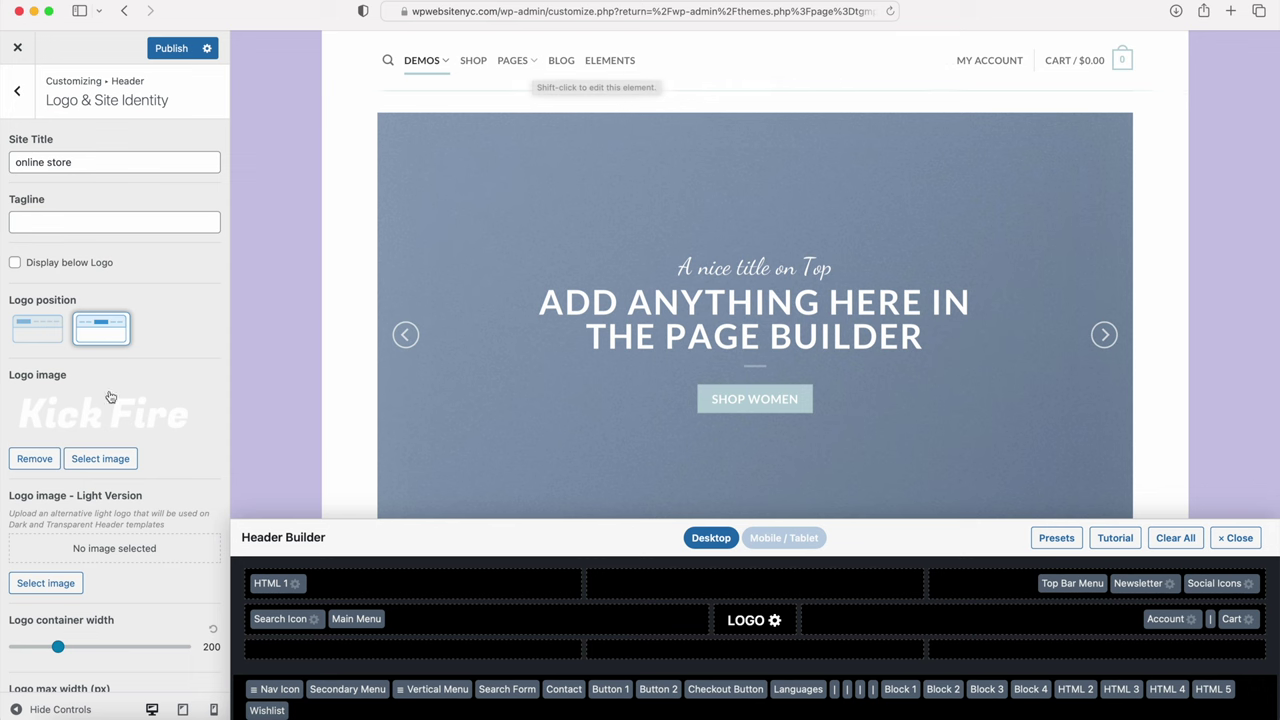
scroll(101, 414, "down", 5)
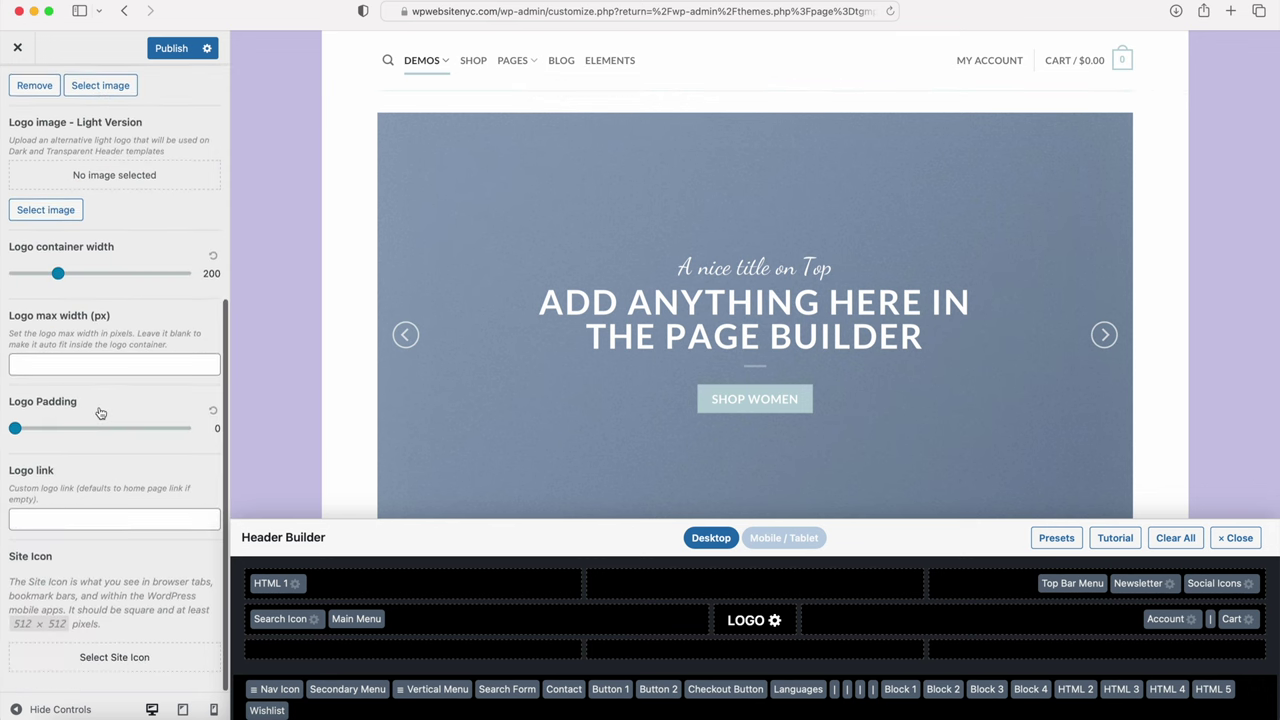
scroll(60, 350, "up", 10)
left_click(17, 110)
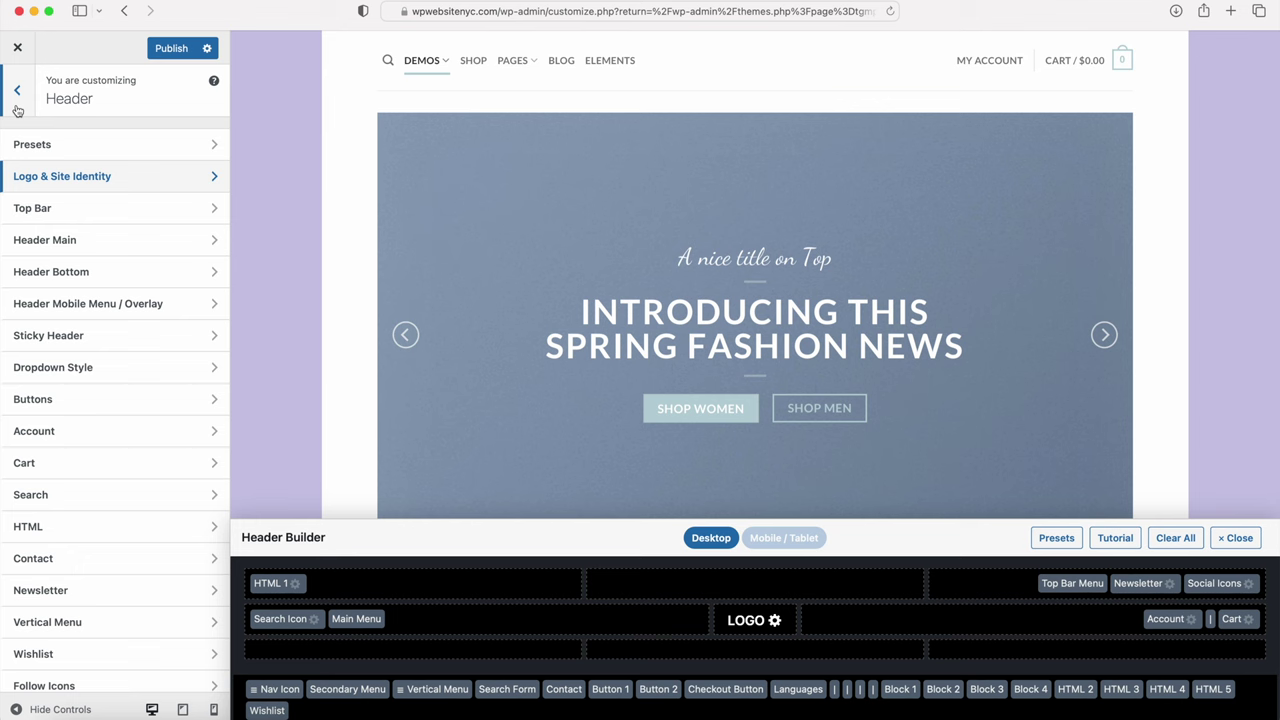
Step: Publish the logo, then give Header Main light text and a black rgba(0,0,0,0.84) background
left_click(172, 49)
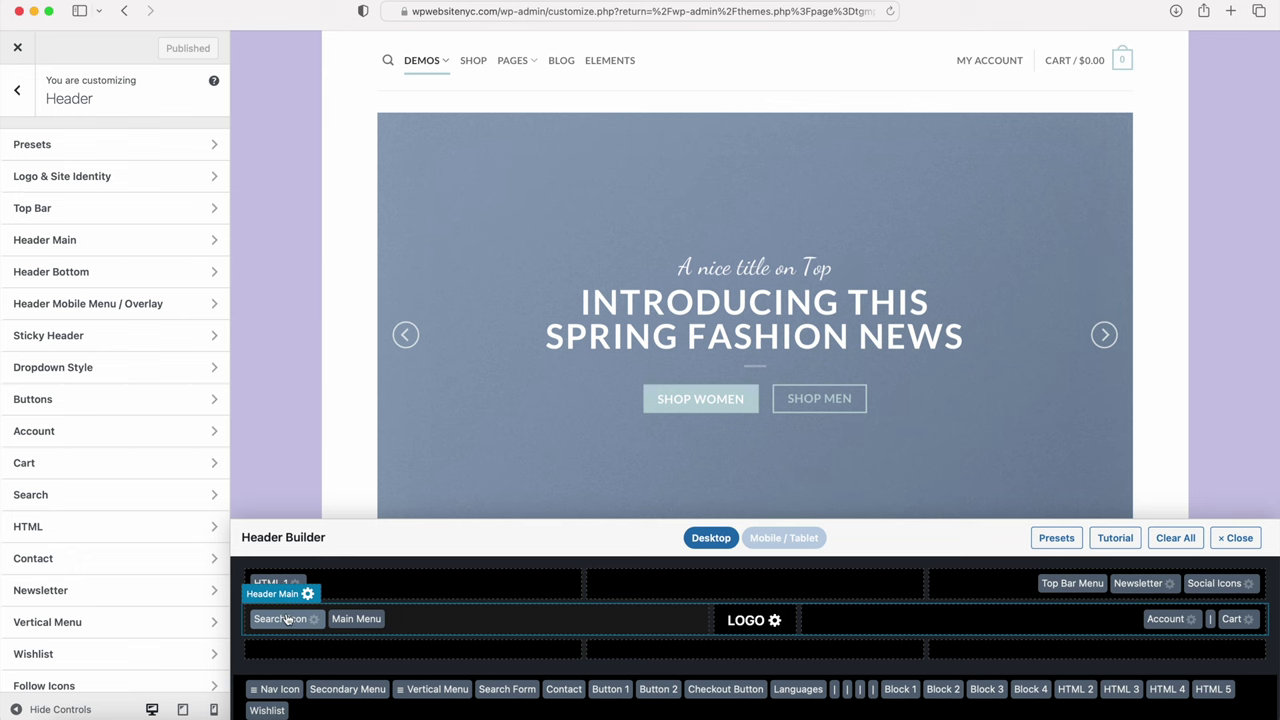
left_click(280, 595)
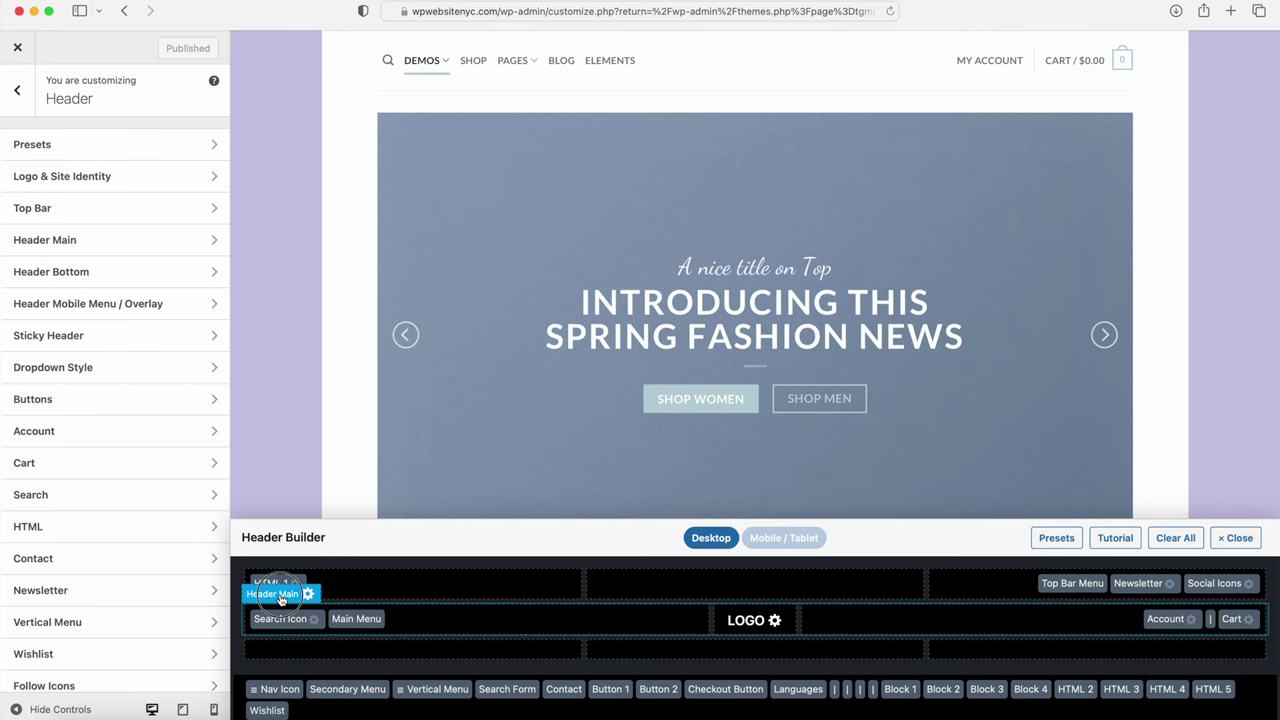
left_click(34, 364)
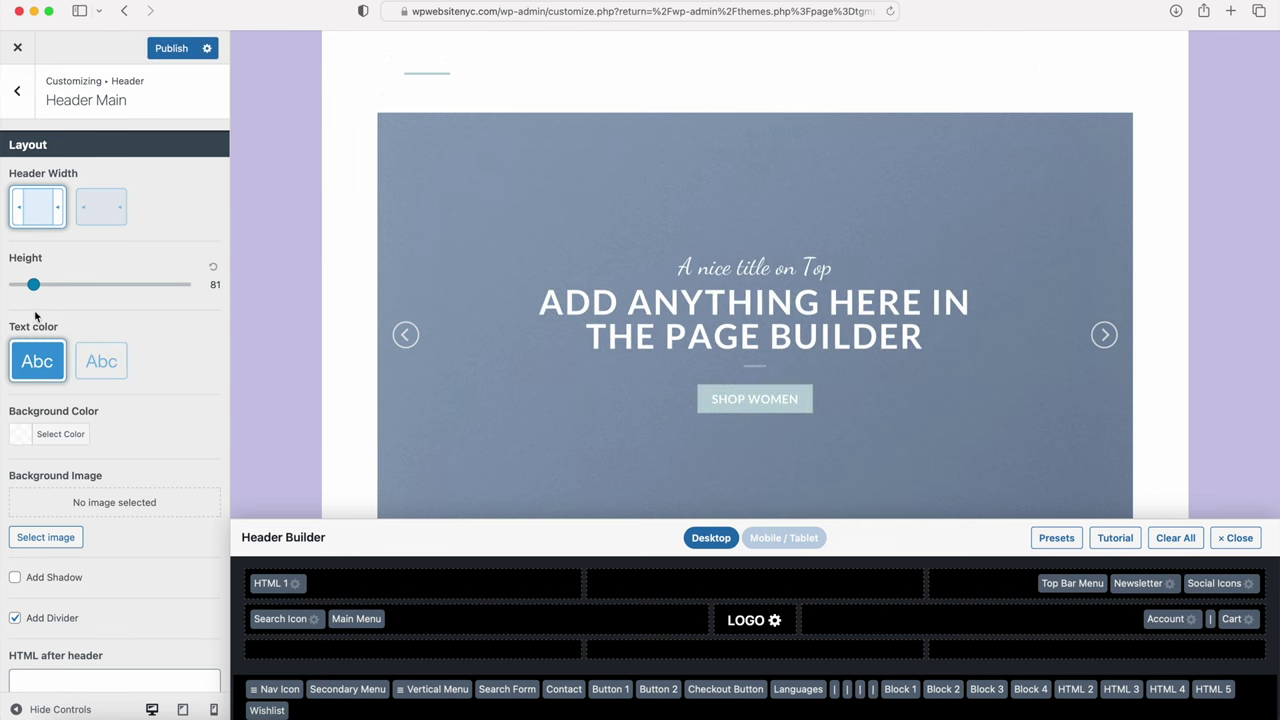
left_click(31, 442)
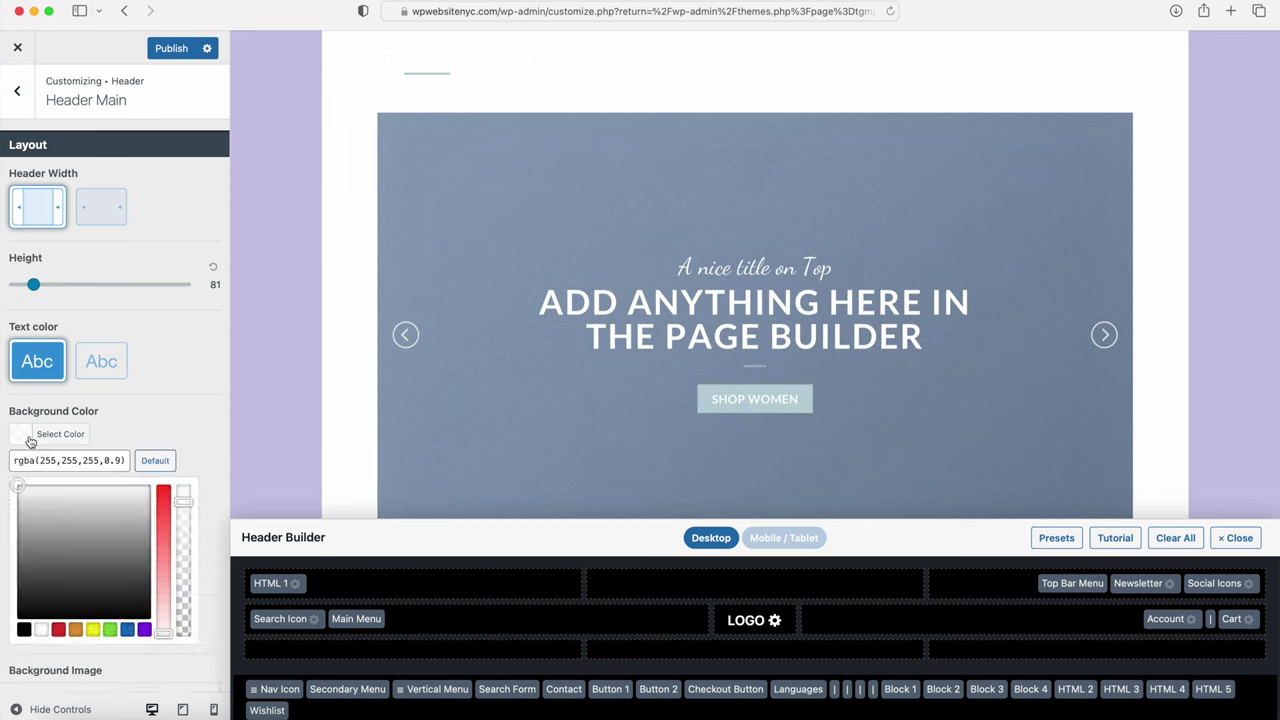
left_click(23, 631)
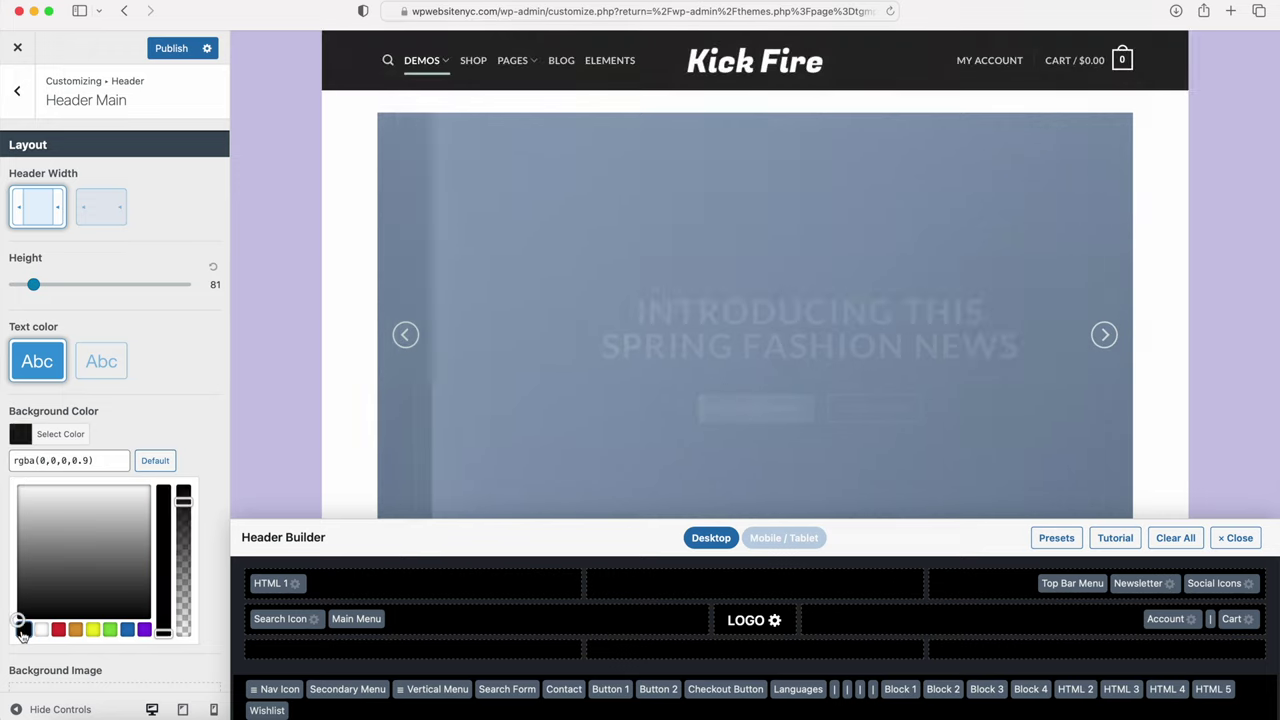
left_click_drag(183, 503, 183, 512)
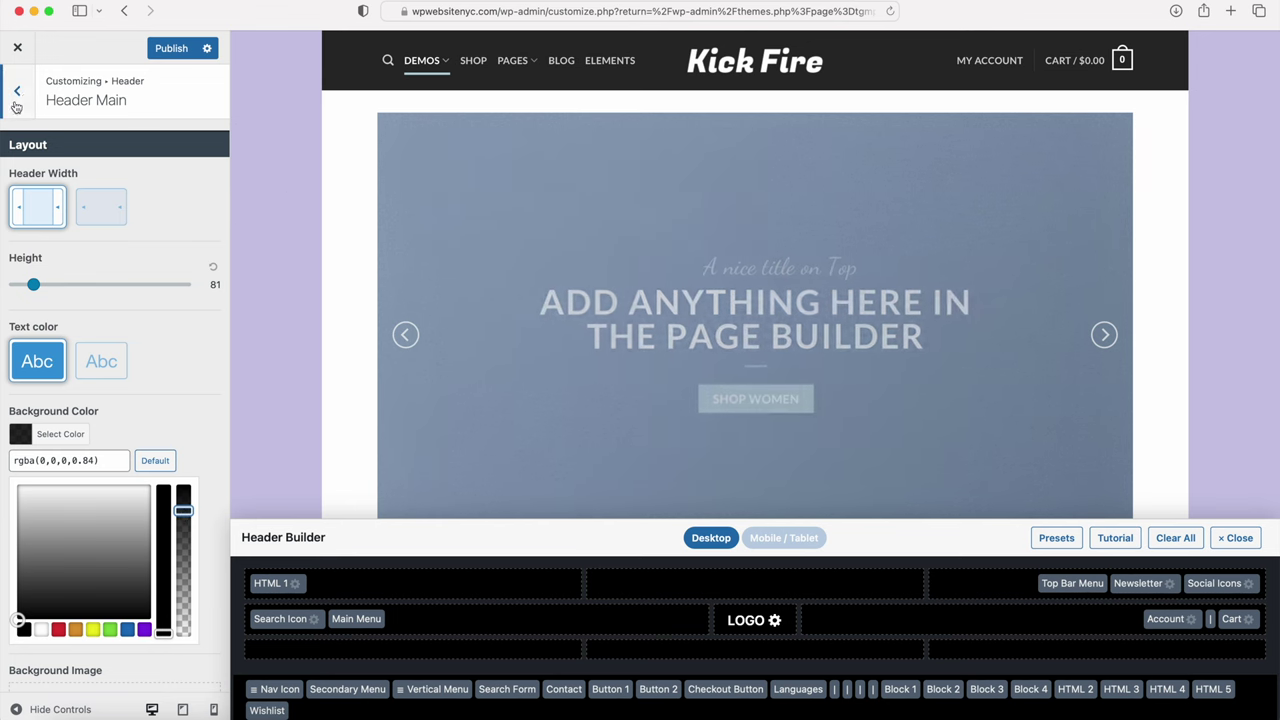
Step: Publish the header changes and reload the Customizer back into the Header settings
left_click(172, 48)
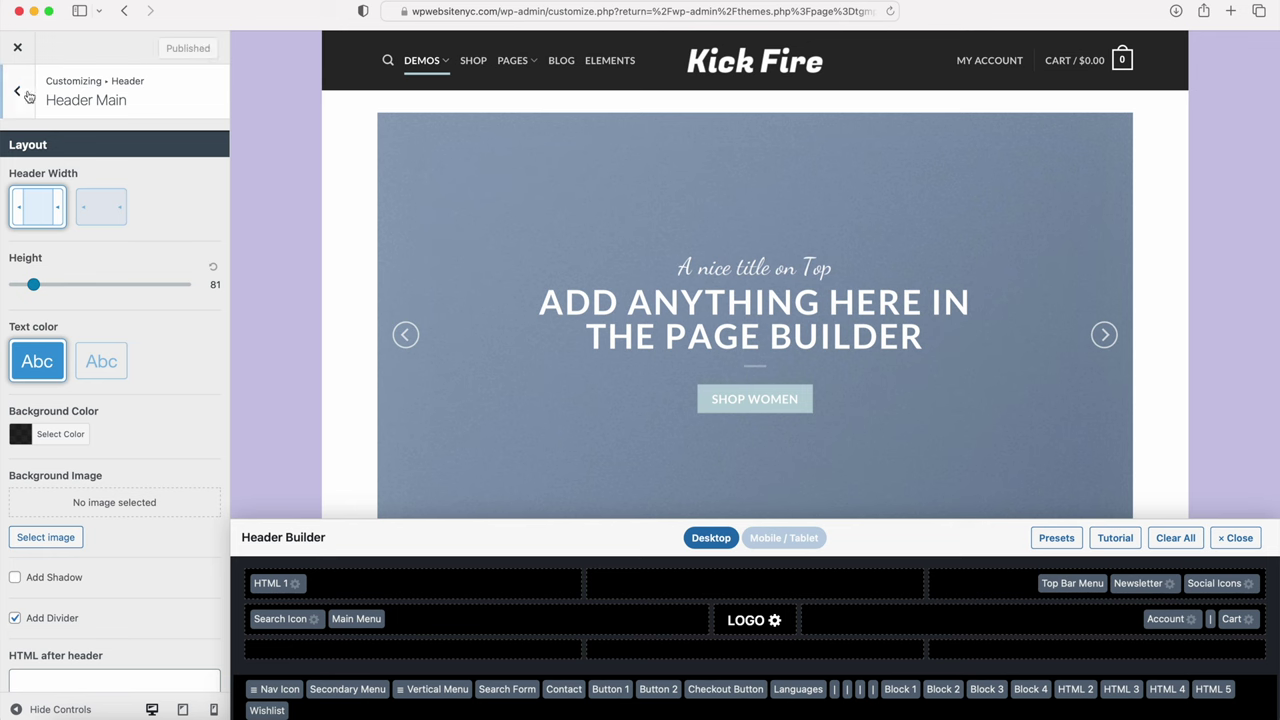
left_click(22, 92)
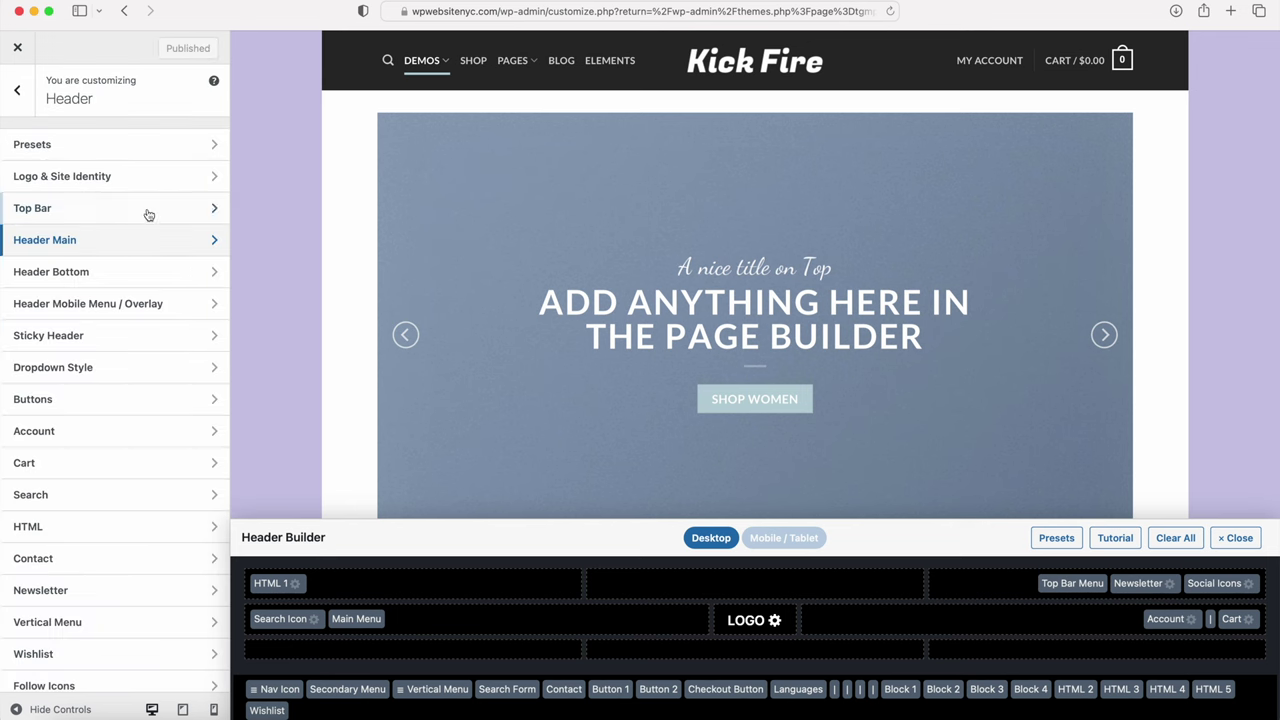
left_click(18, 90)
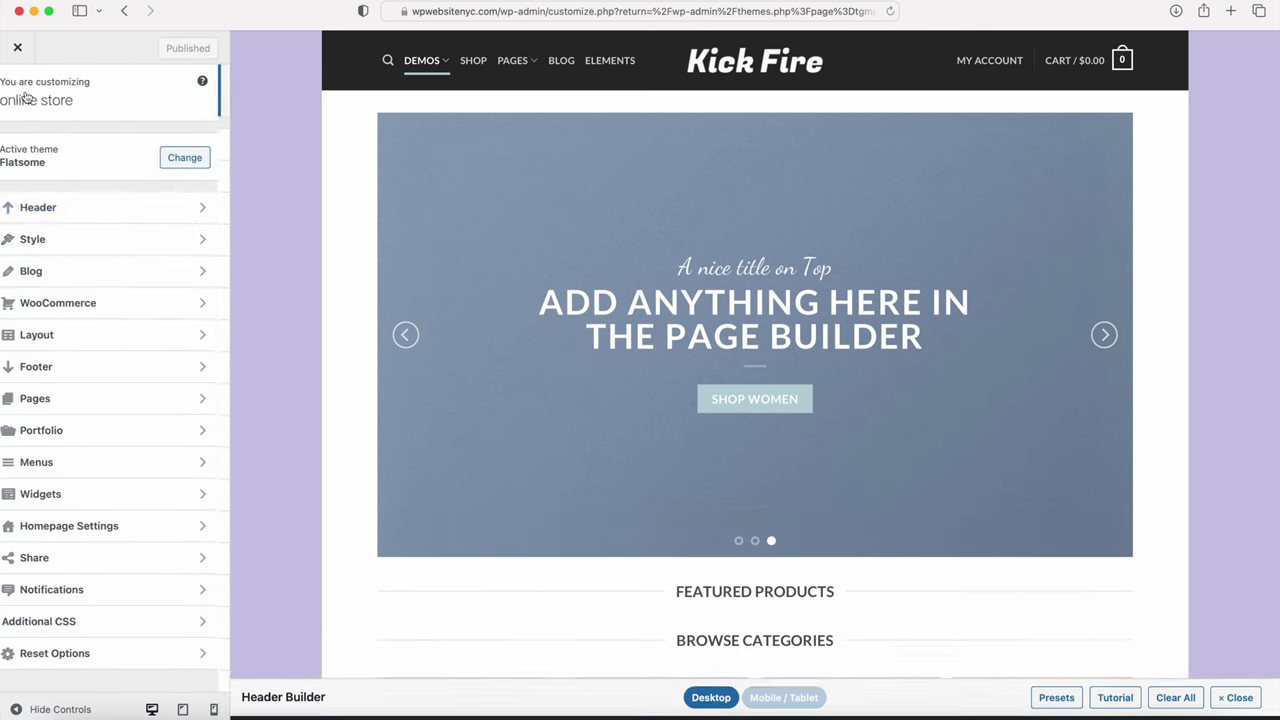
left_click(50, 340)
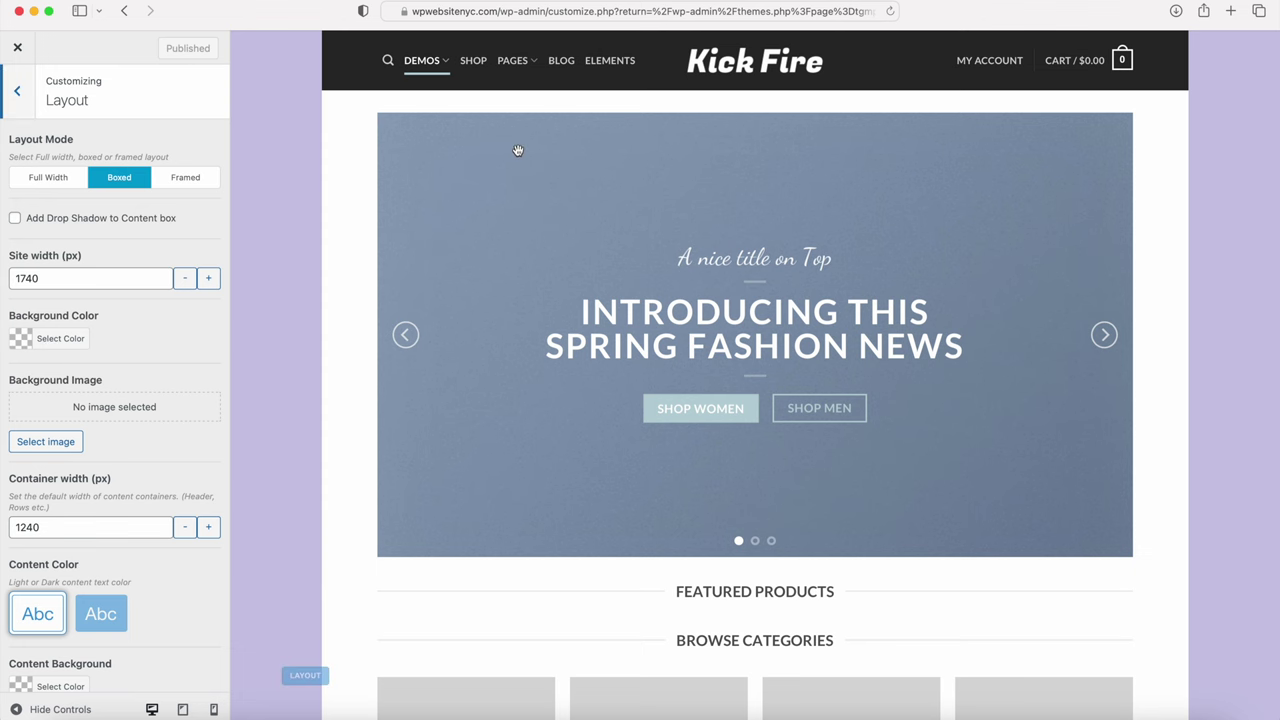
left_click(890, 13)
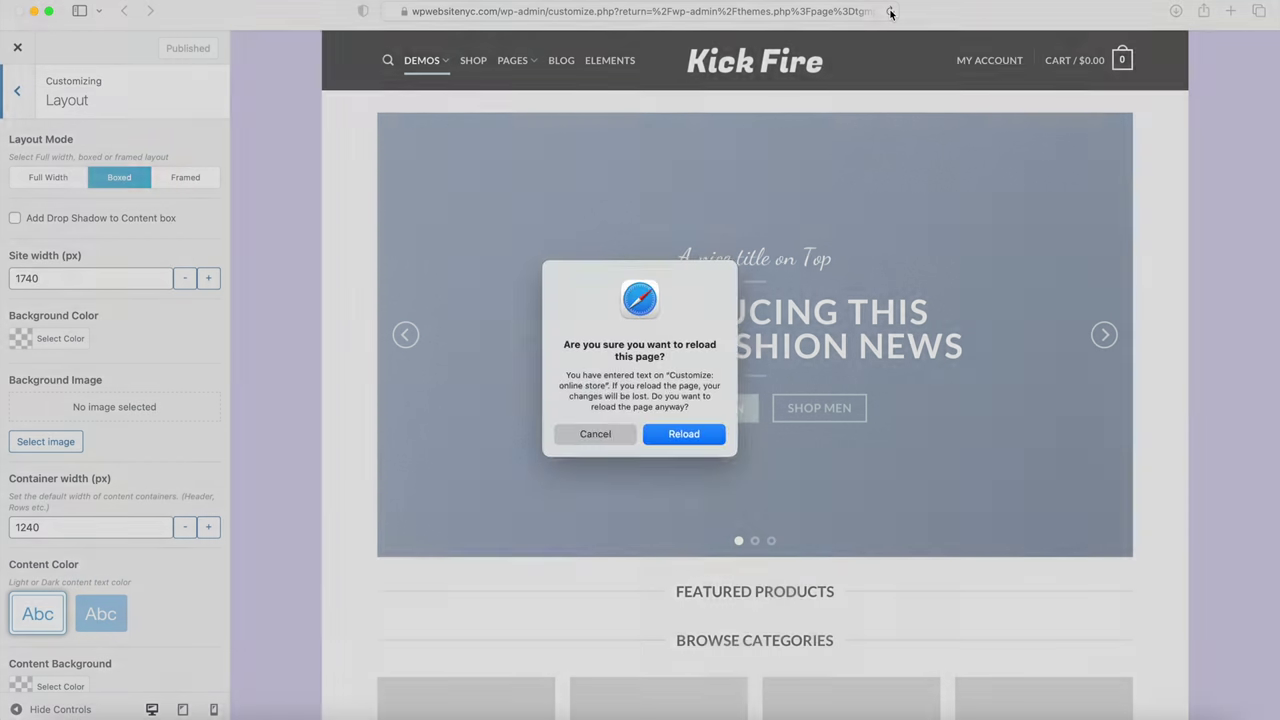
key("Return")
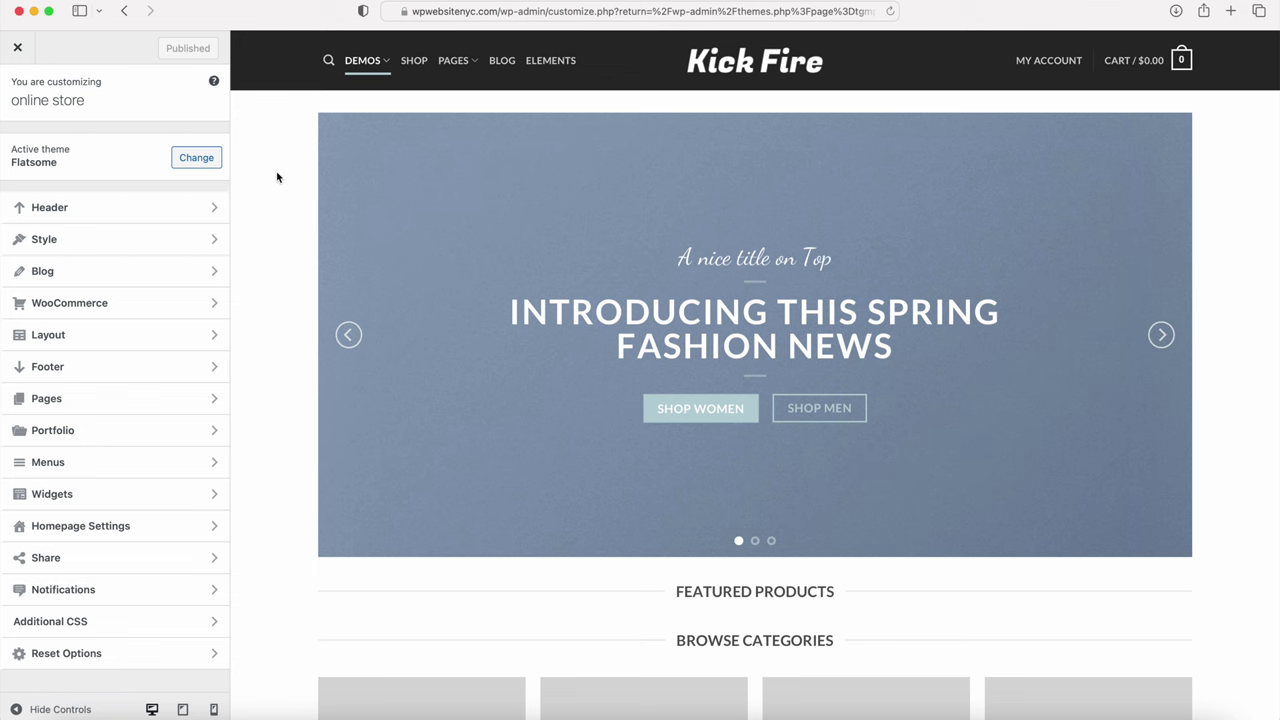
left_click(137, 206)
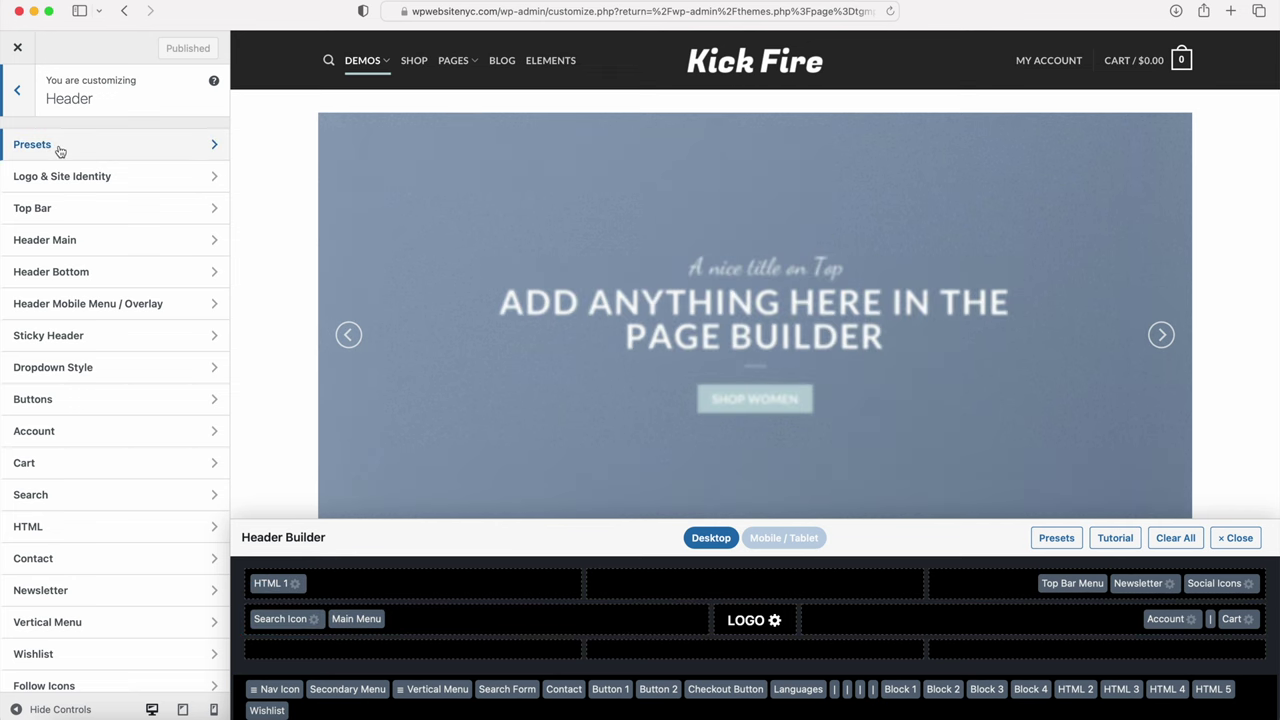
Step: Look through the header presets, then move Main Menu to Not in use
left_click(60, 150)
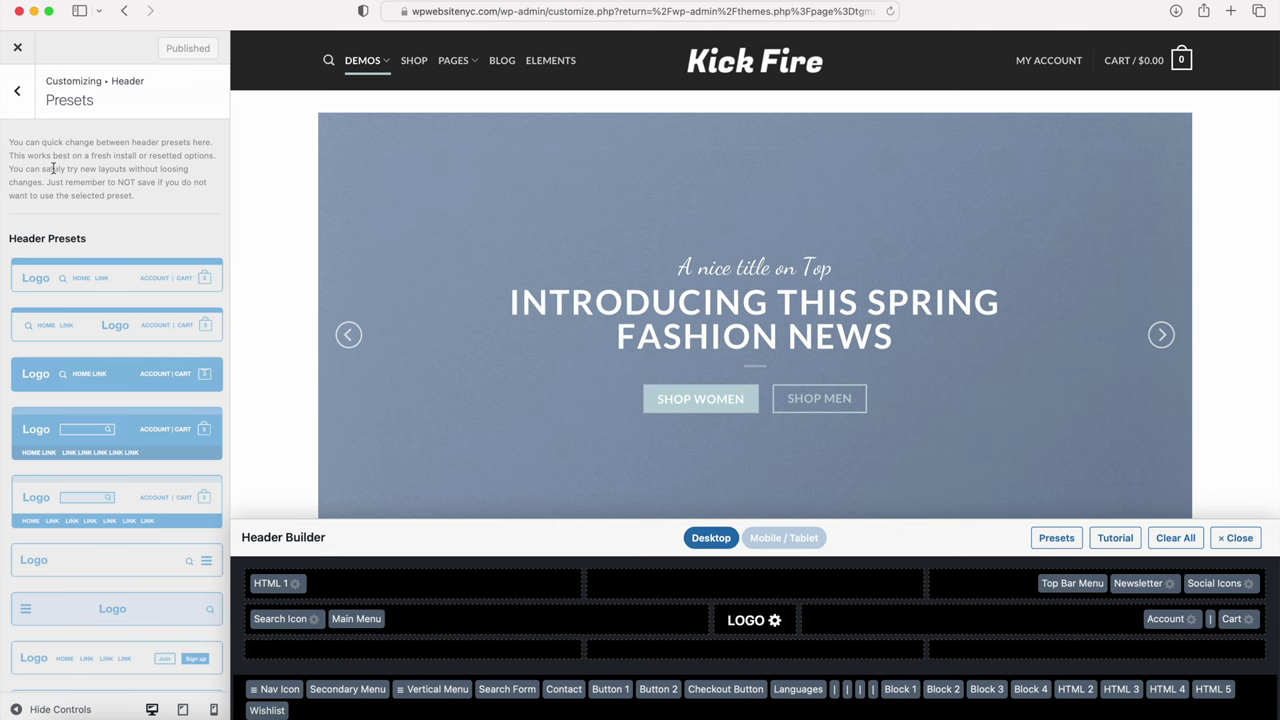
left_click(22, 94)
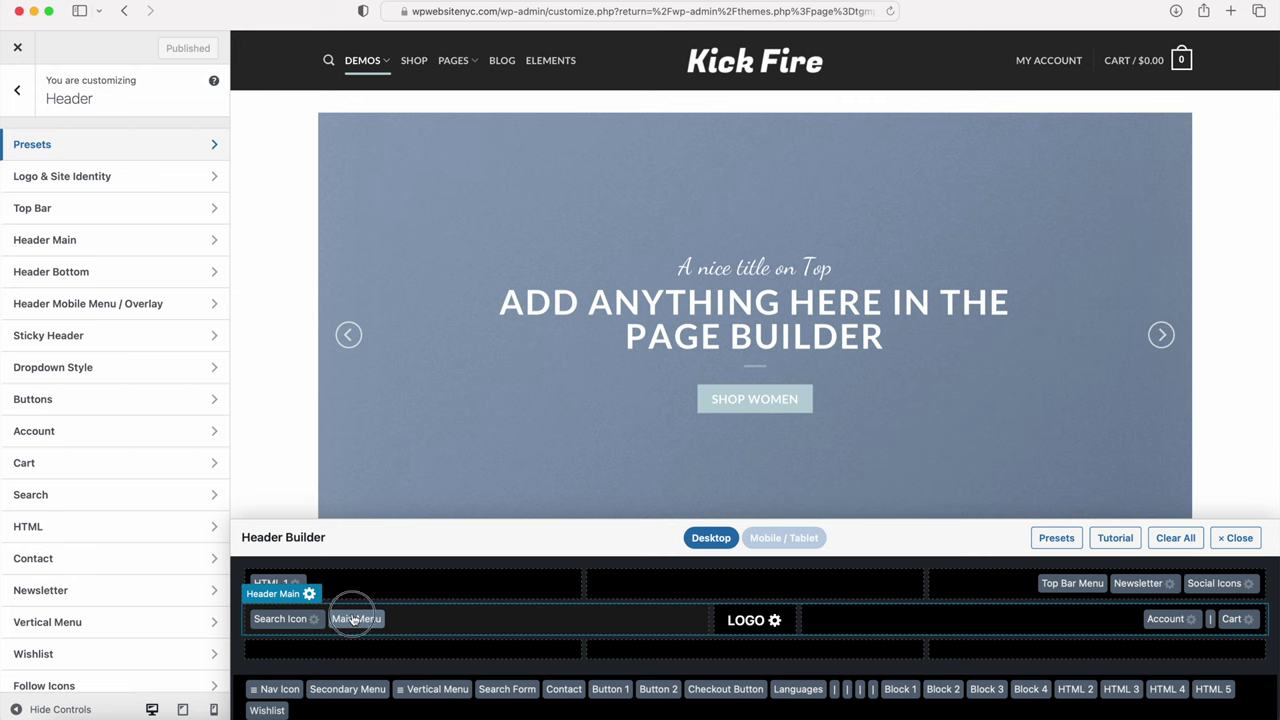
left_click_drag(352, 620, 270, 617)
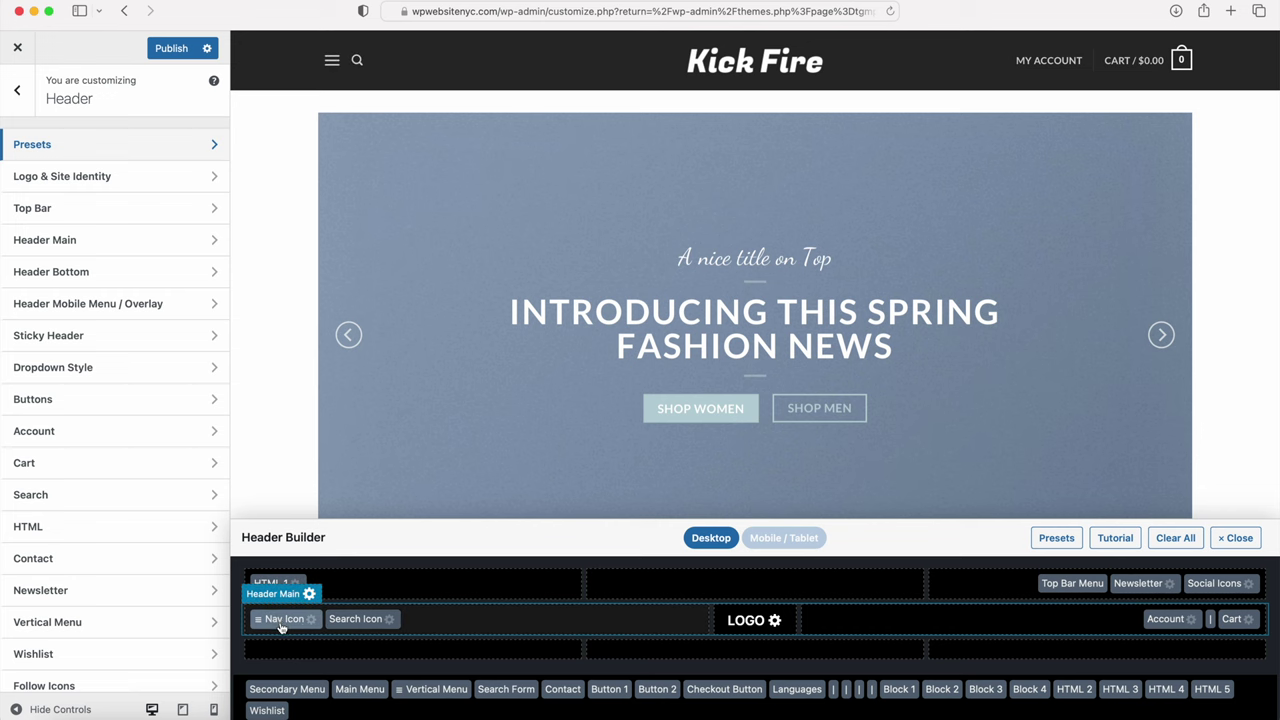
Step: Show the MENU title beside the hamburger icon and make the overlay full-screen centered
left_click(281, 622)
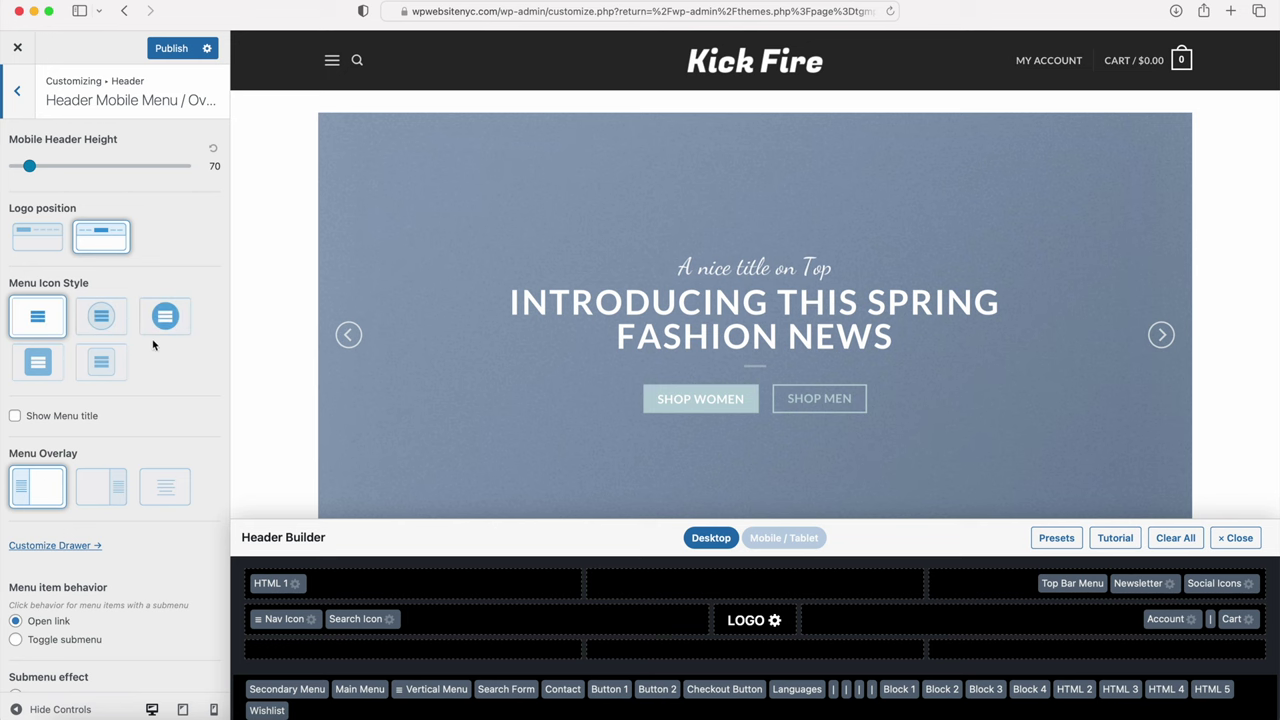
left_click(15, 416)
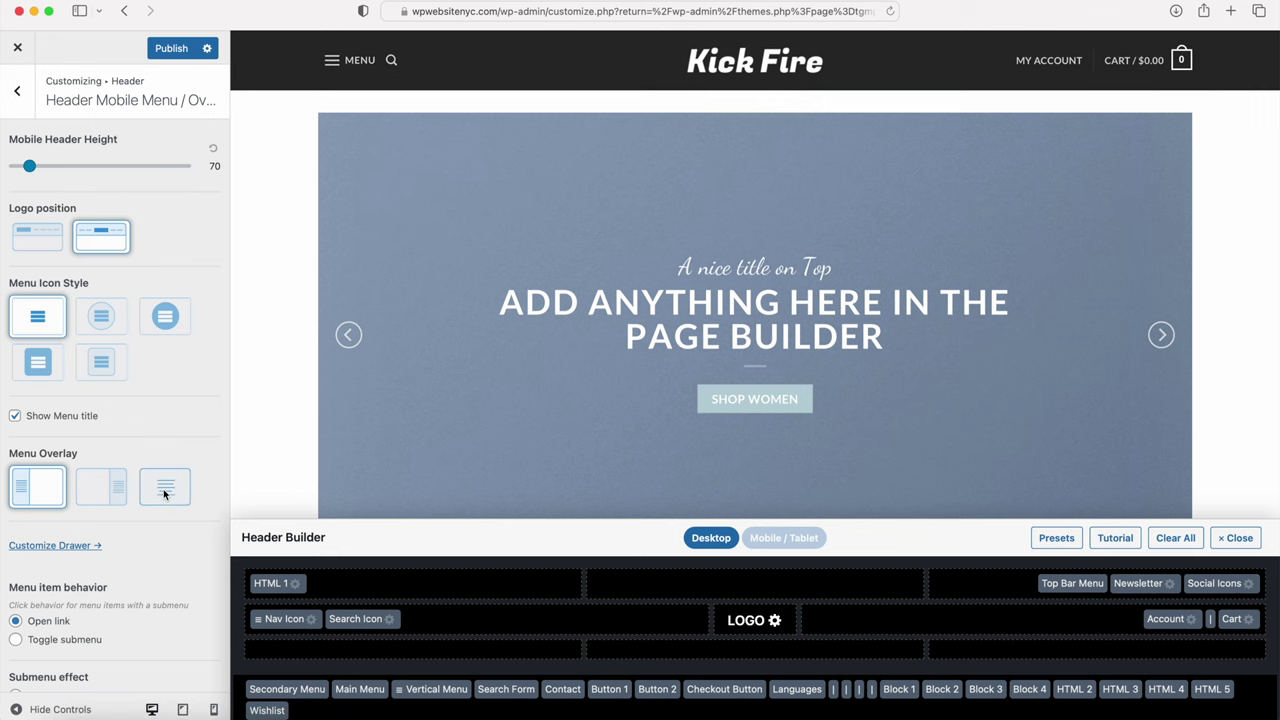
left_click(360, 60)
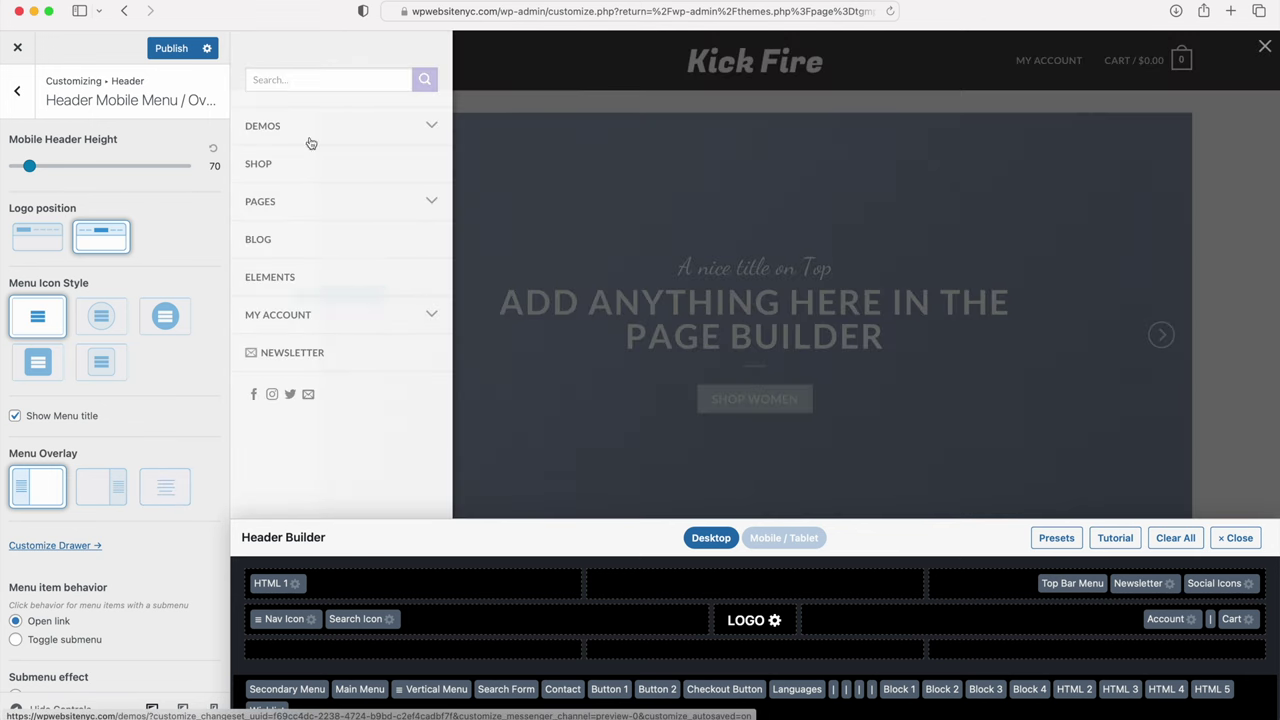
left_click(166, 487)
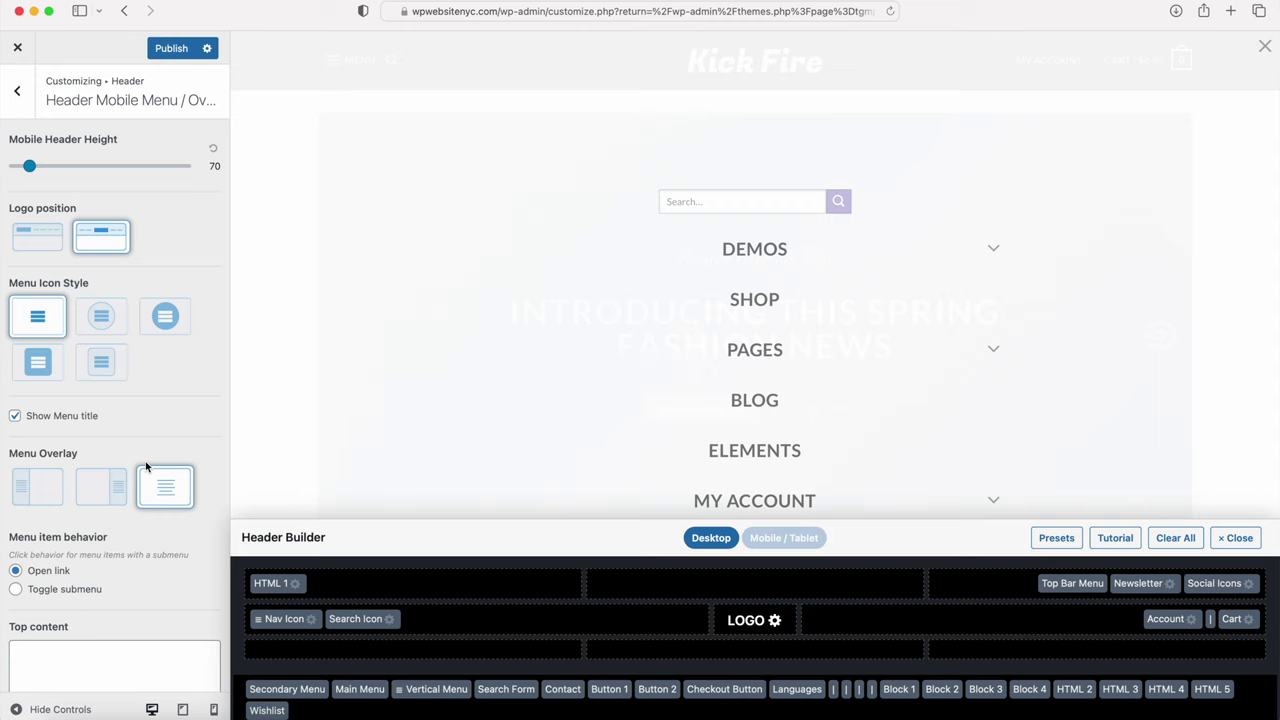
Step: Switch the menu overlay to the dark Overlay Color and close the preview
scroll(143, 466, "down", 5)
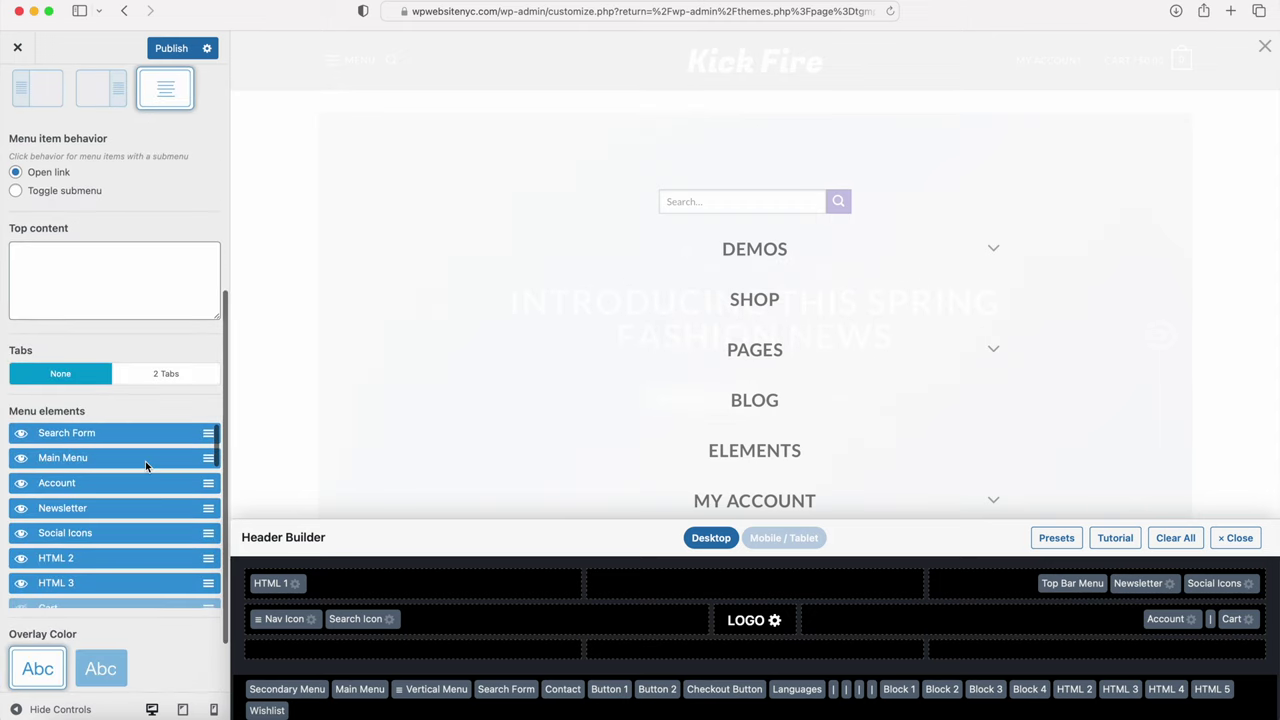
scroll(145, 461, "down", 3)
scroll(95, 465, "up", 1)
scroll(95, 465, "up", 3)
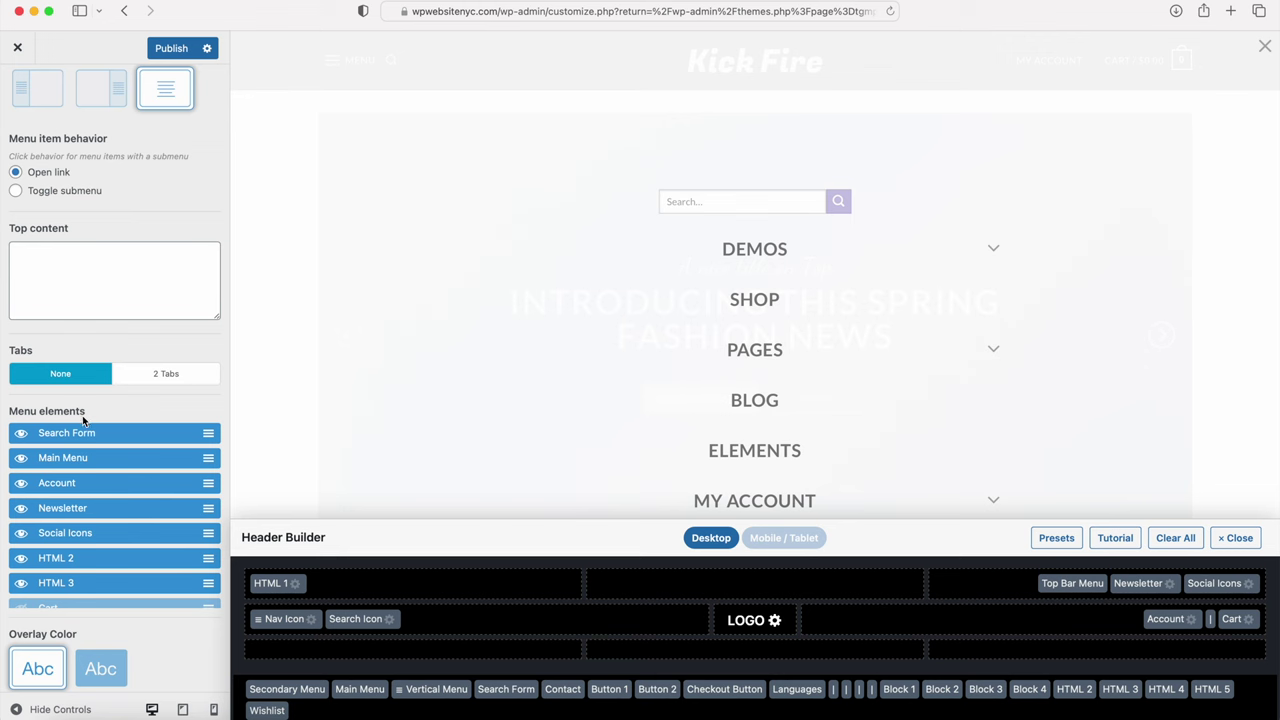
scroll(105, 410, "down", 2)
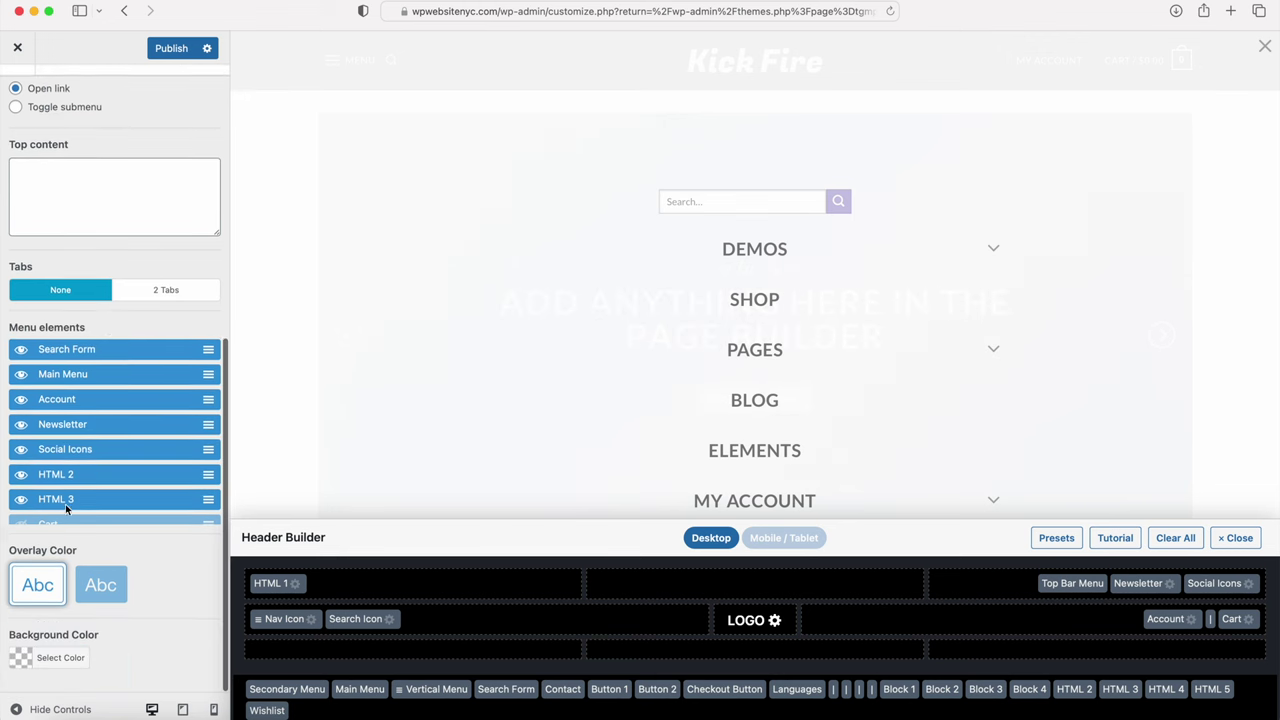
left_click(98, 590)
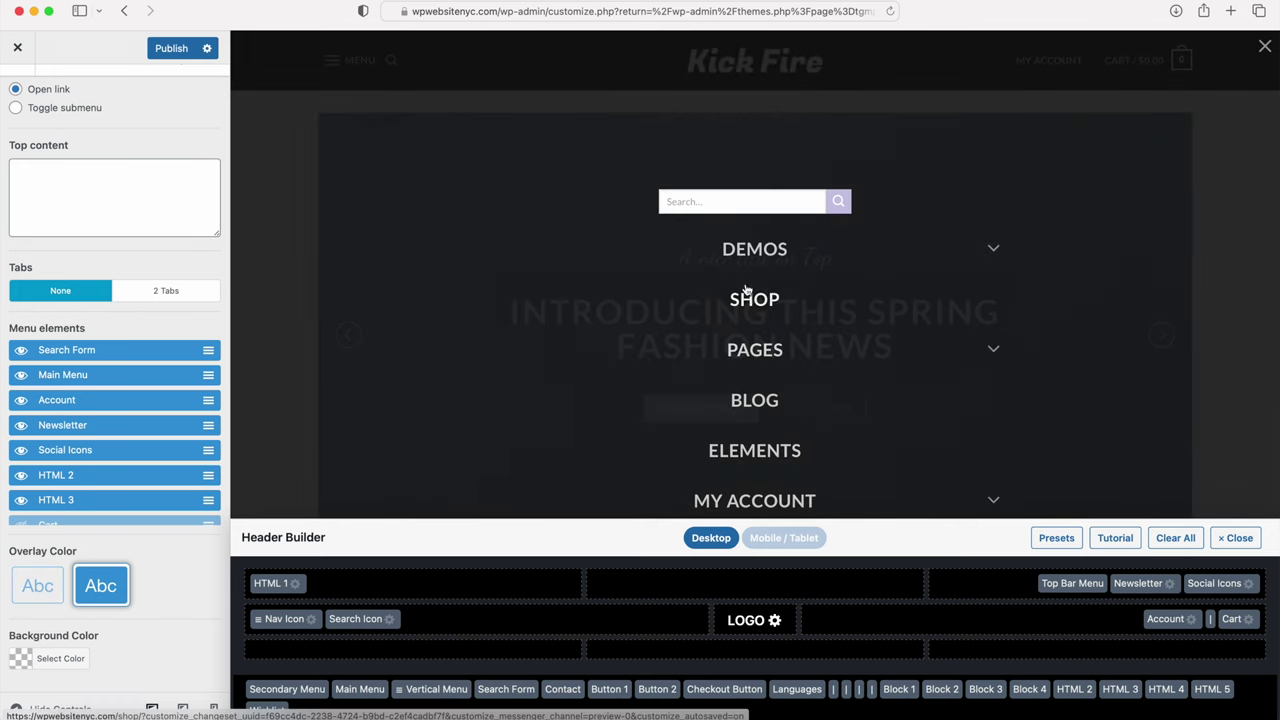
left_click(278, 231)
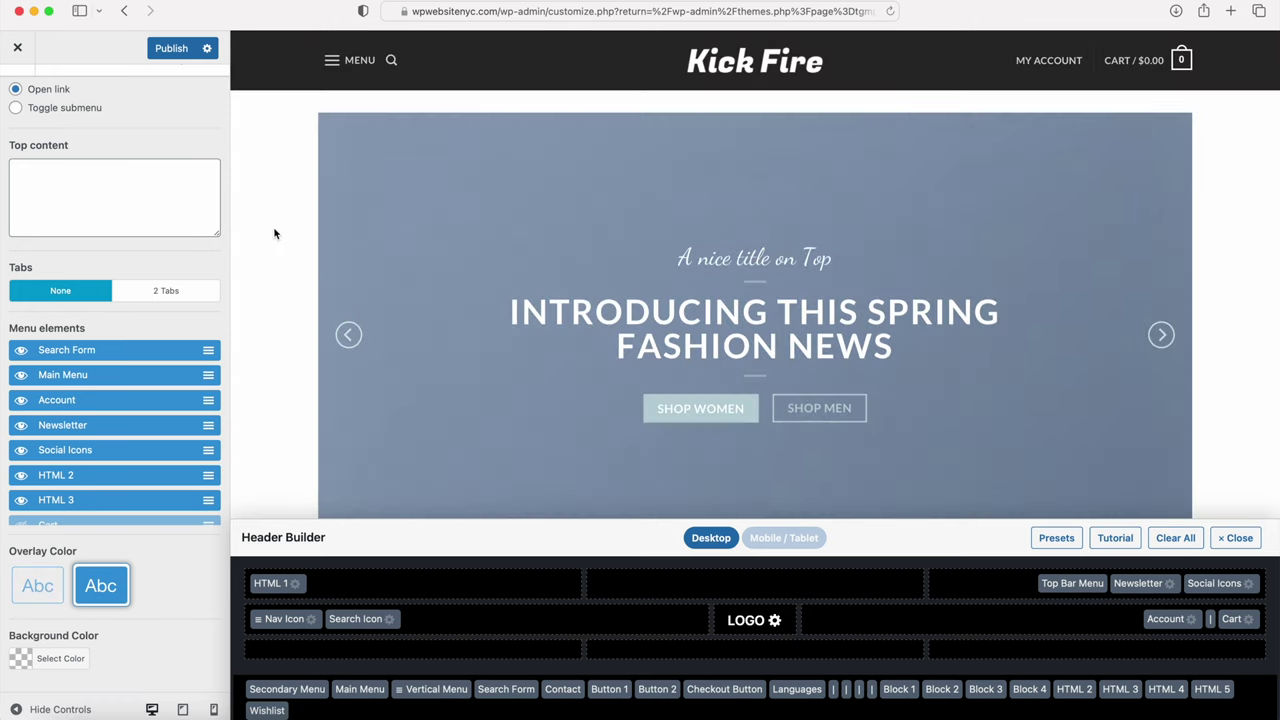
scroll(100, 320, "up", 5)
left_click(22, 73)
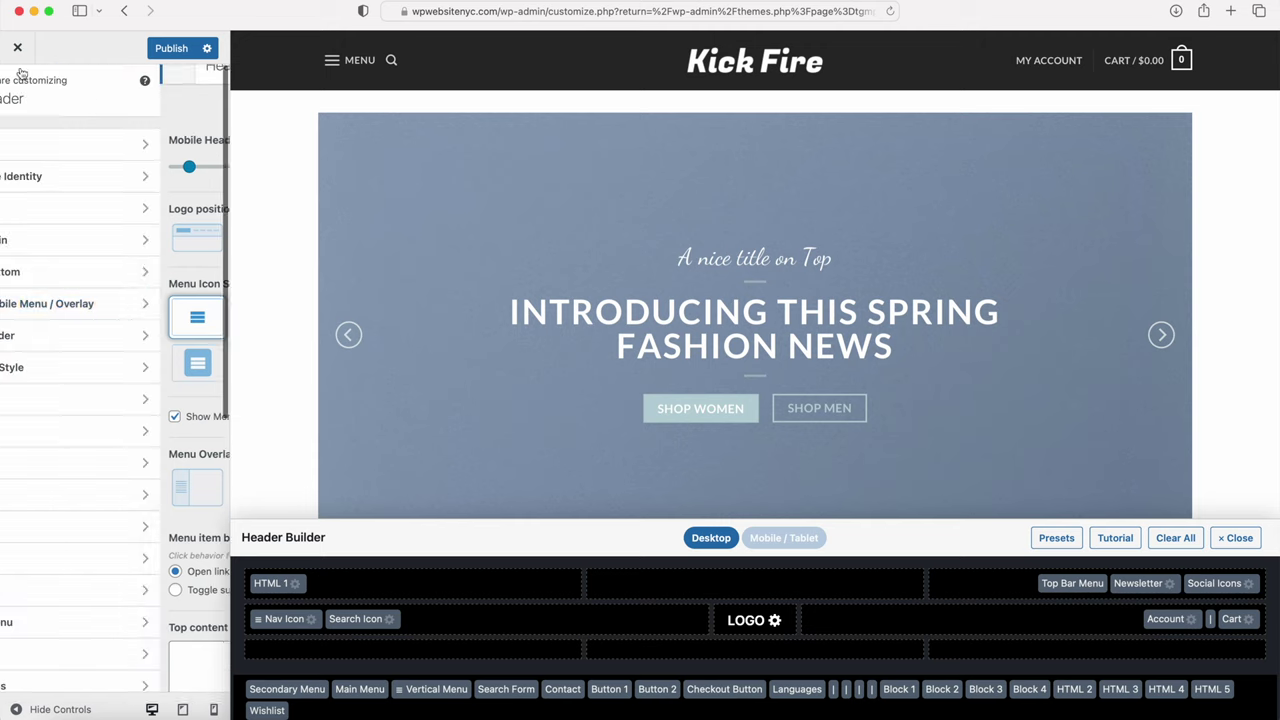
Step: Publish the menu changes, then add Wishlist and a | divider before Account in Header Main
left_click(172, 48)
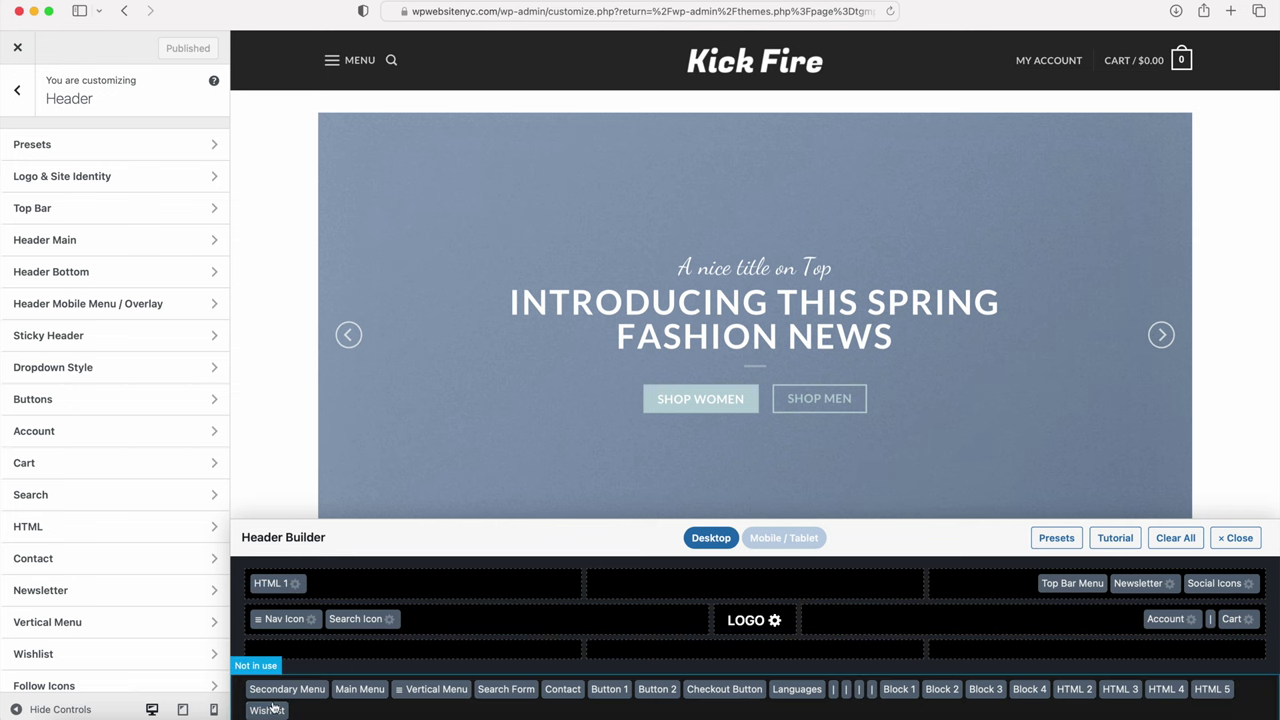
left_click_drag(262, 714, 917, 644)
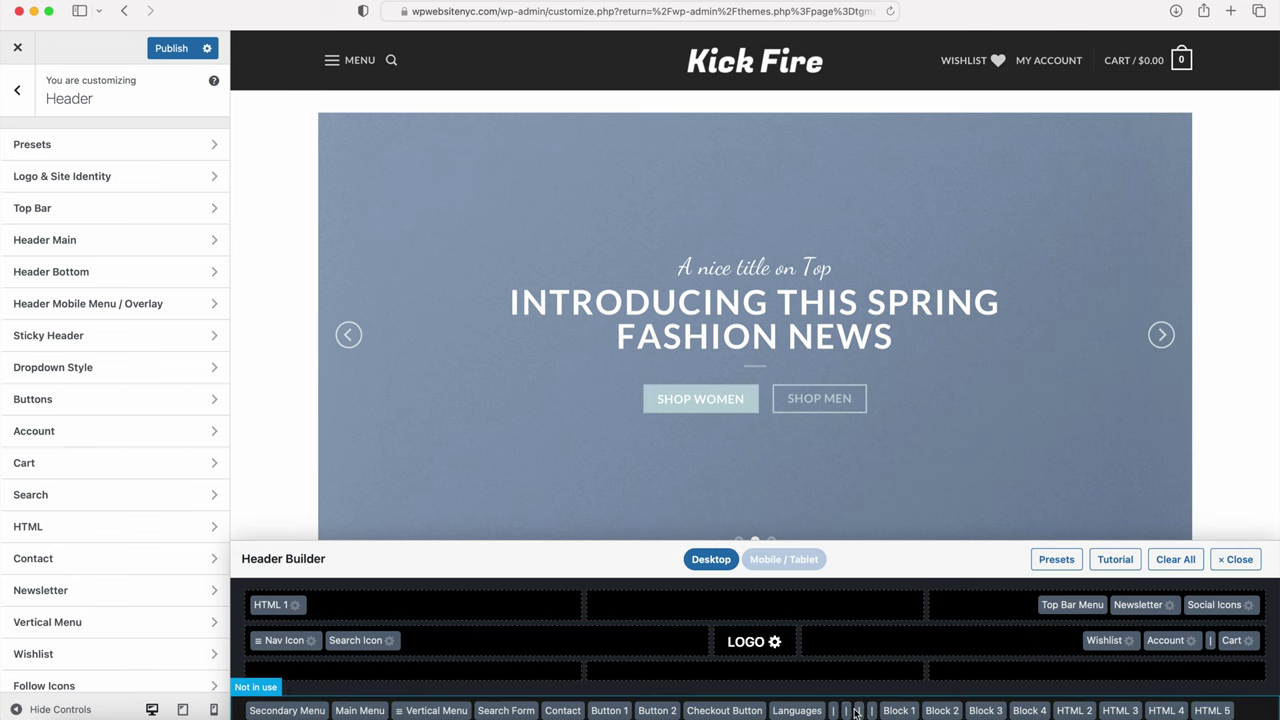
left_click_drag(848, 713, 1138, 640)
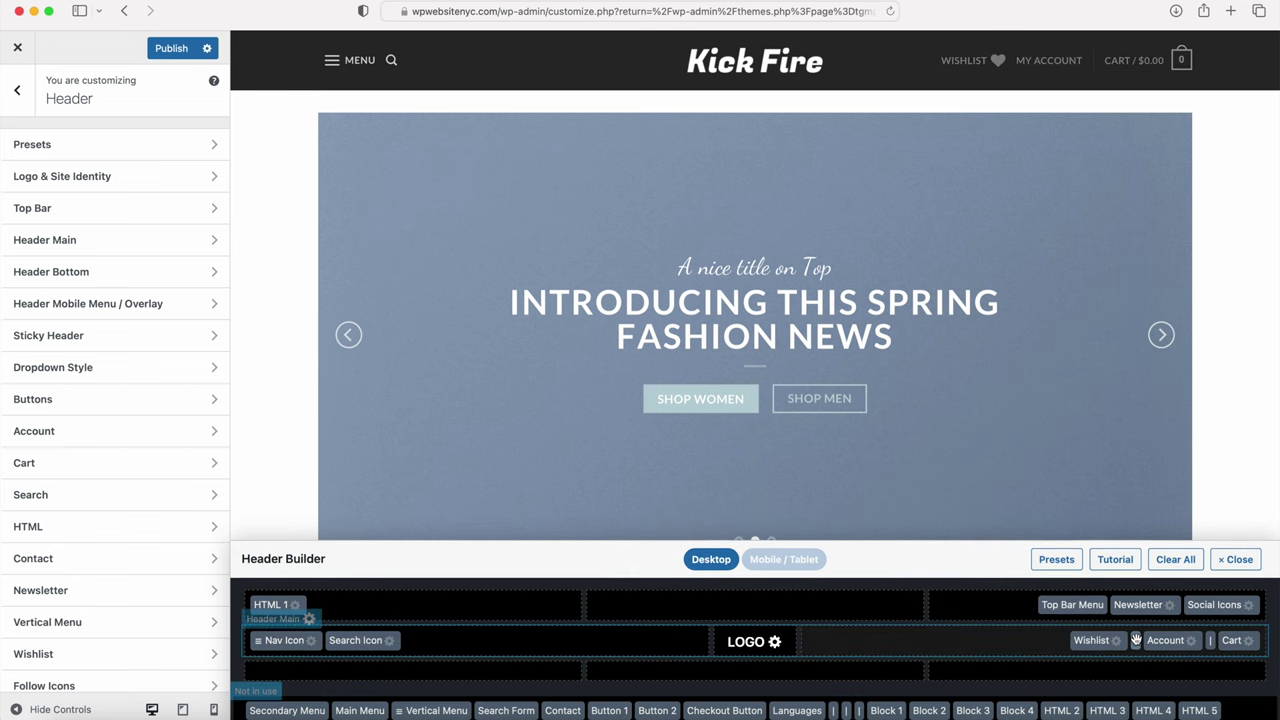
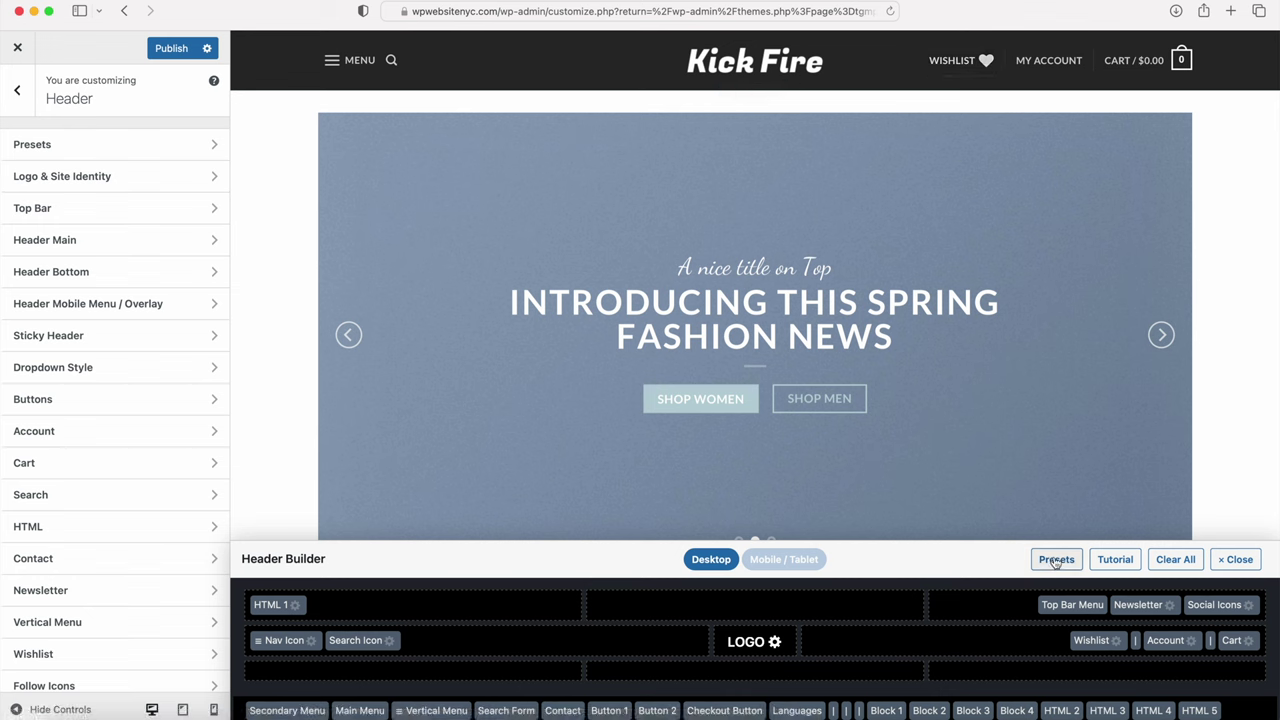
Step: Hide the wishlist title in the Flatsome header
left_click(1087, 642)
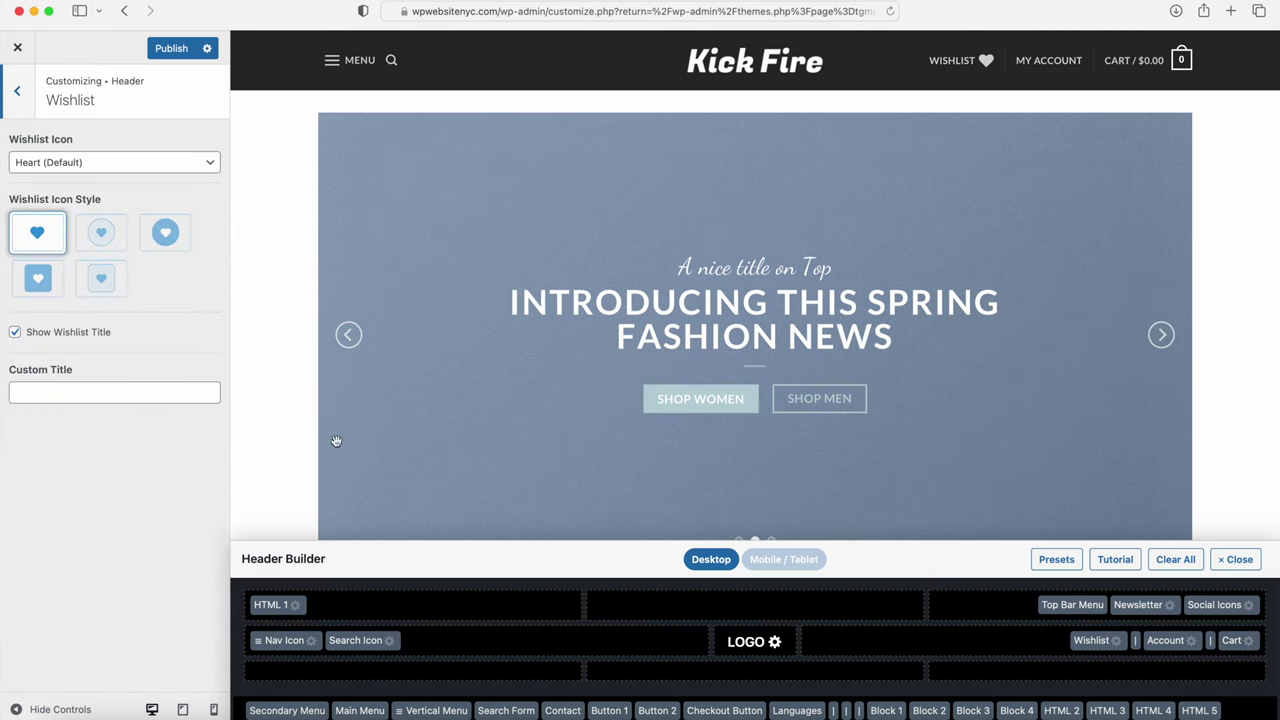
left_click(16, 333)
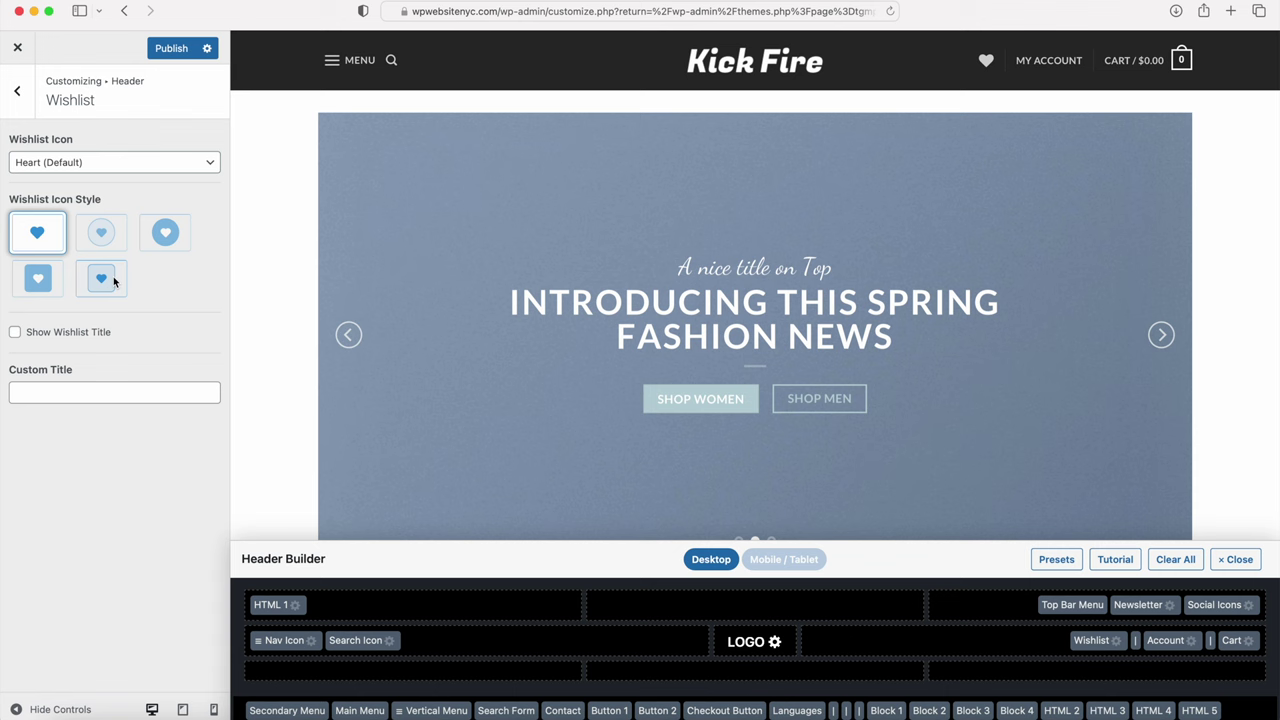
left_click(14, 100)
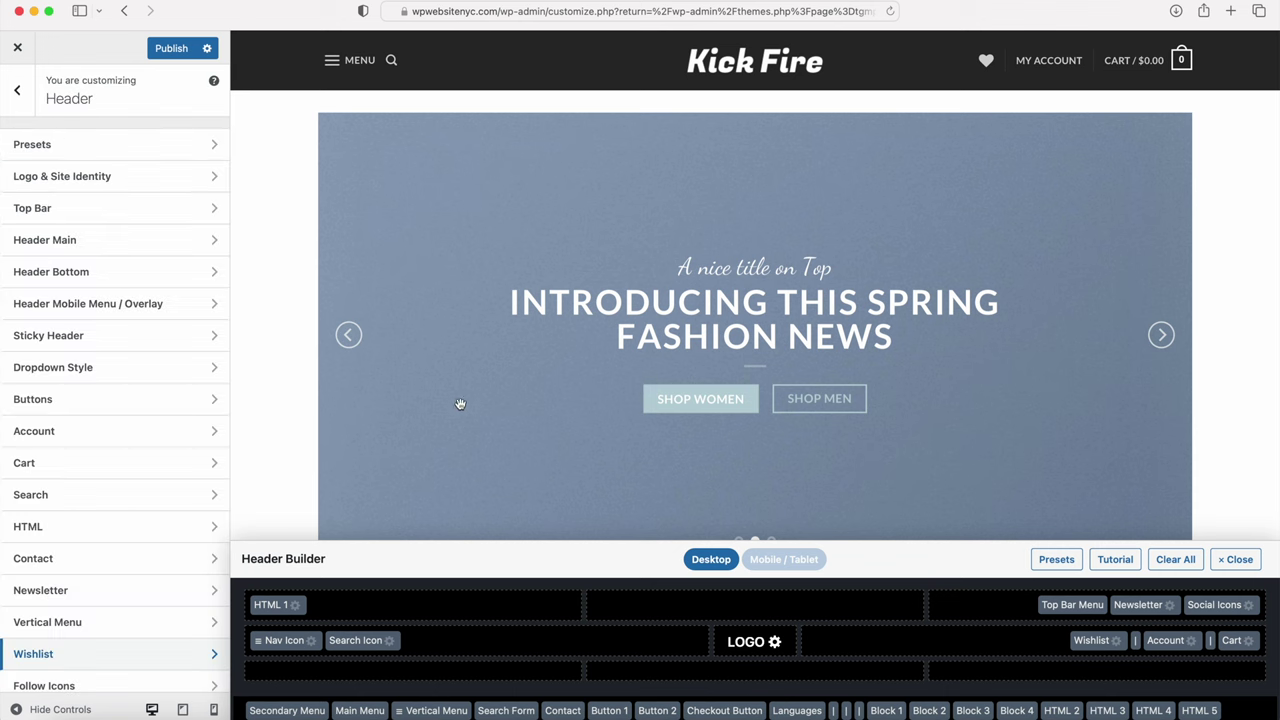
Step: Hide the header account label and show the account as a person icon
left_click(1166, 642)
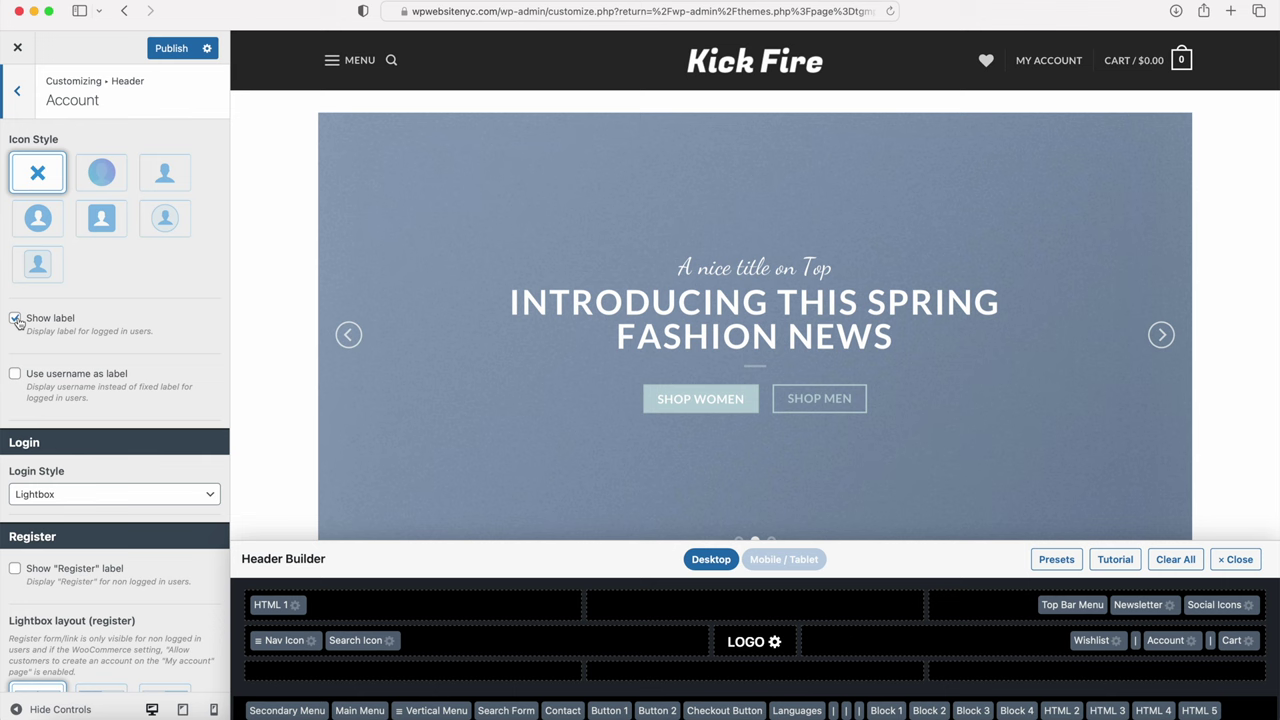
left_click(15, 318)
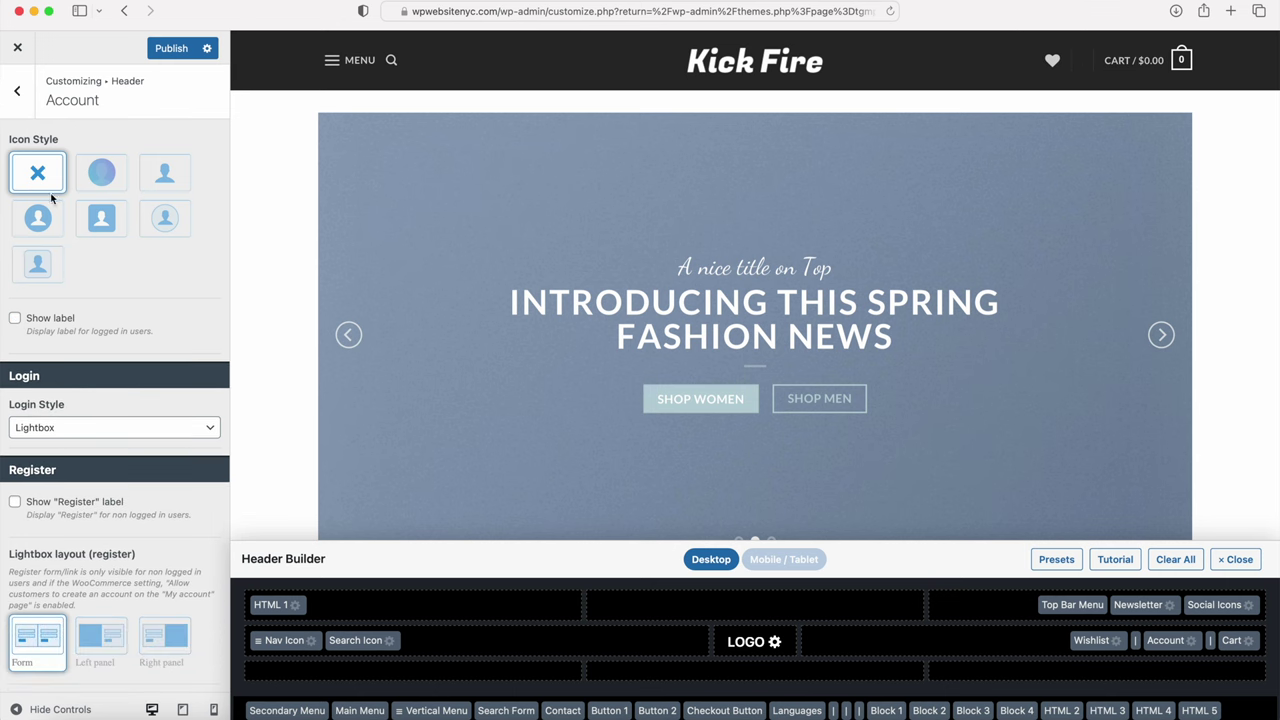
left_click(172, 180)
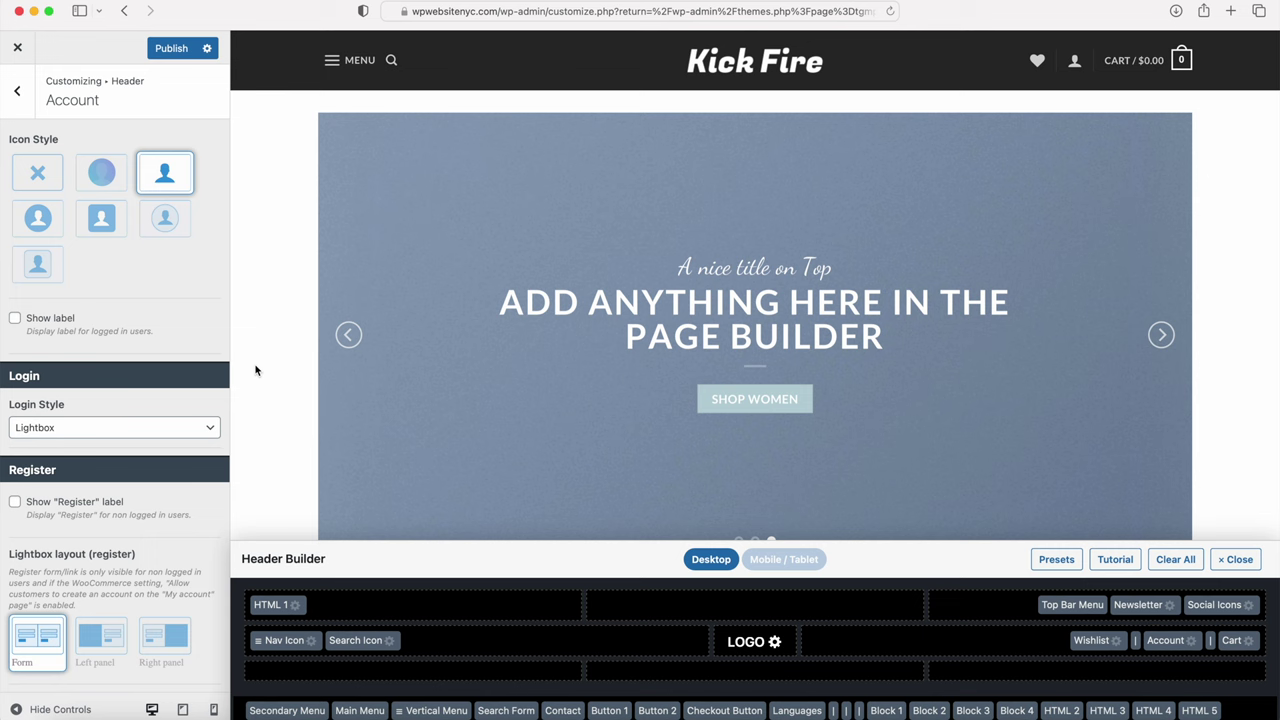
Step: Hide the header cart title and cart totals, then publish the change
left_click(1233, 642)
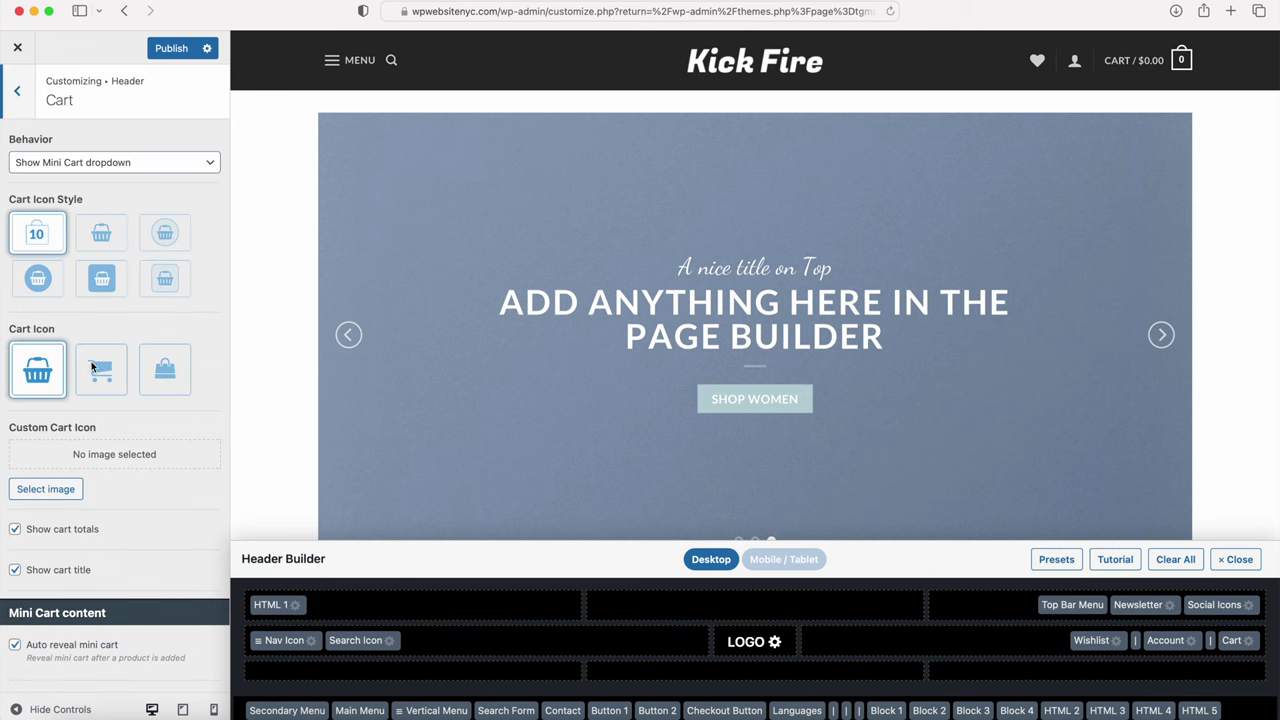
left_click(15, 571)
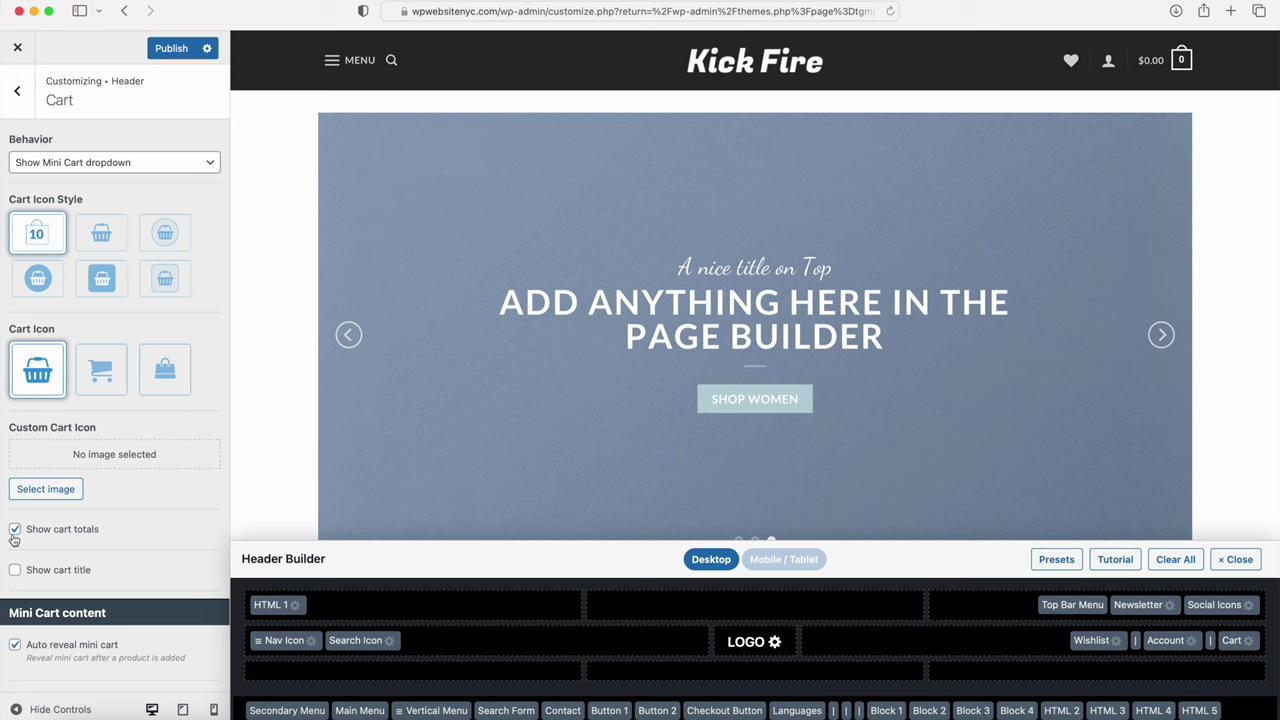
left_click(15, 530)
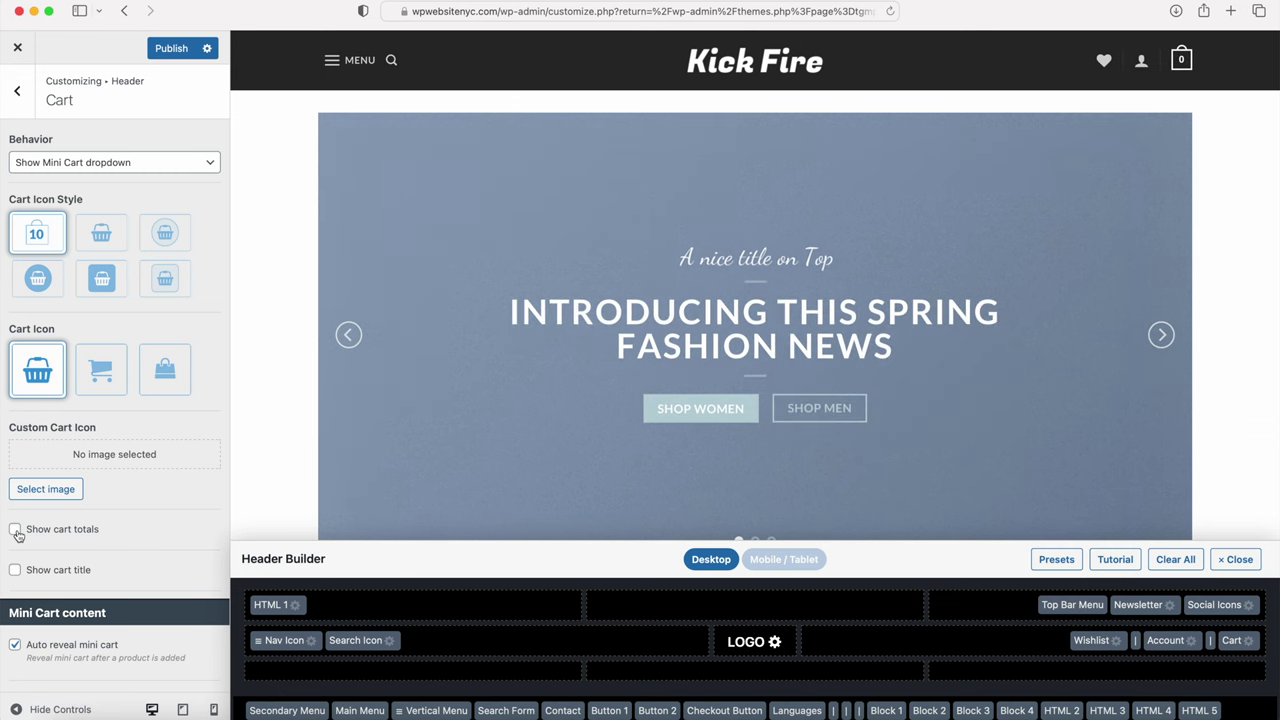
left_click(178, 50)
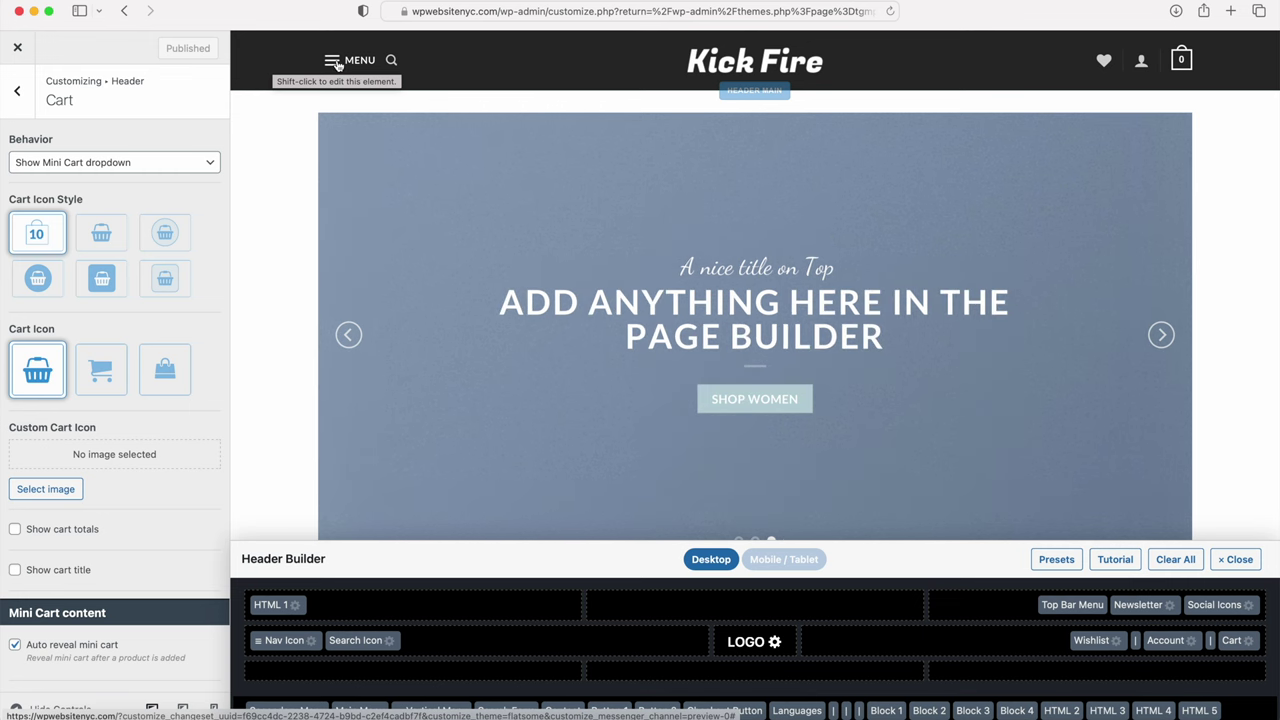
left_click(18, 92)
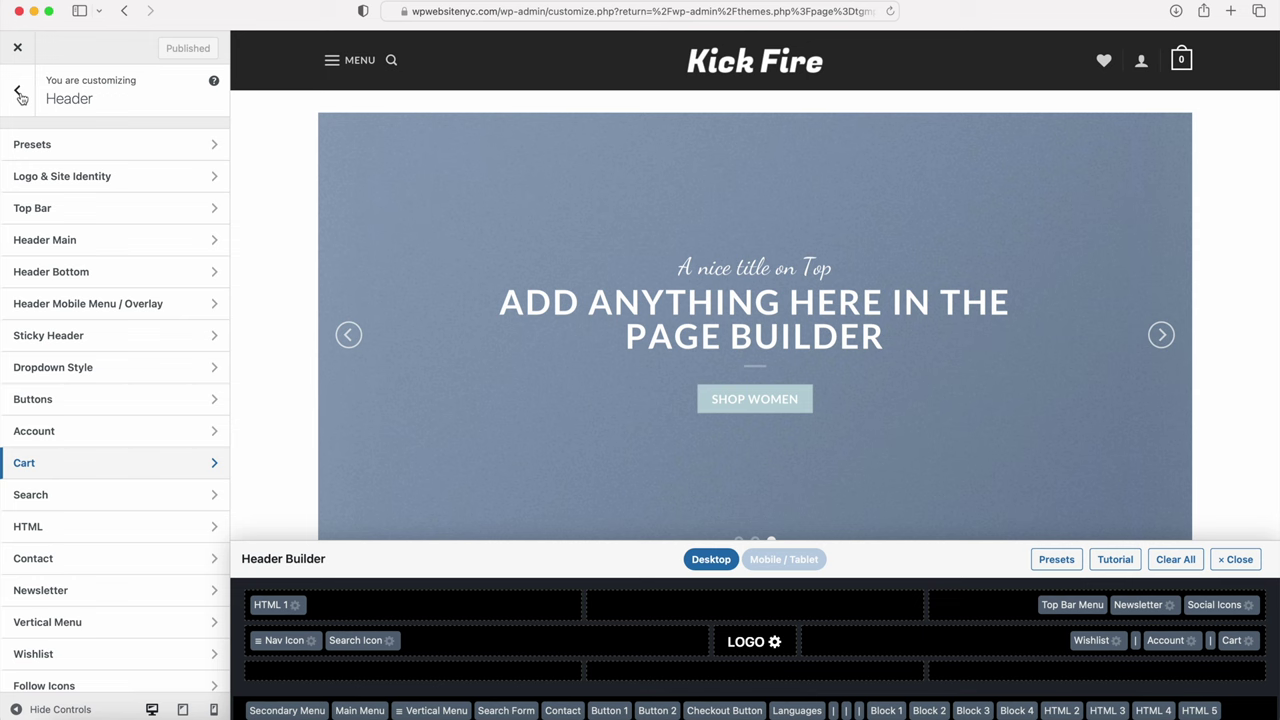
Step: Disable the header's top bar
left_click(26, 207)
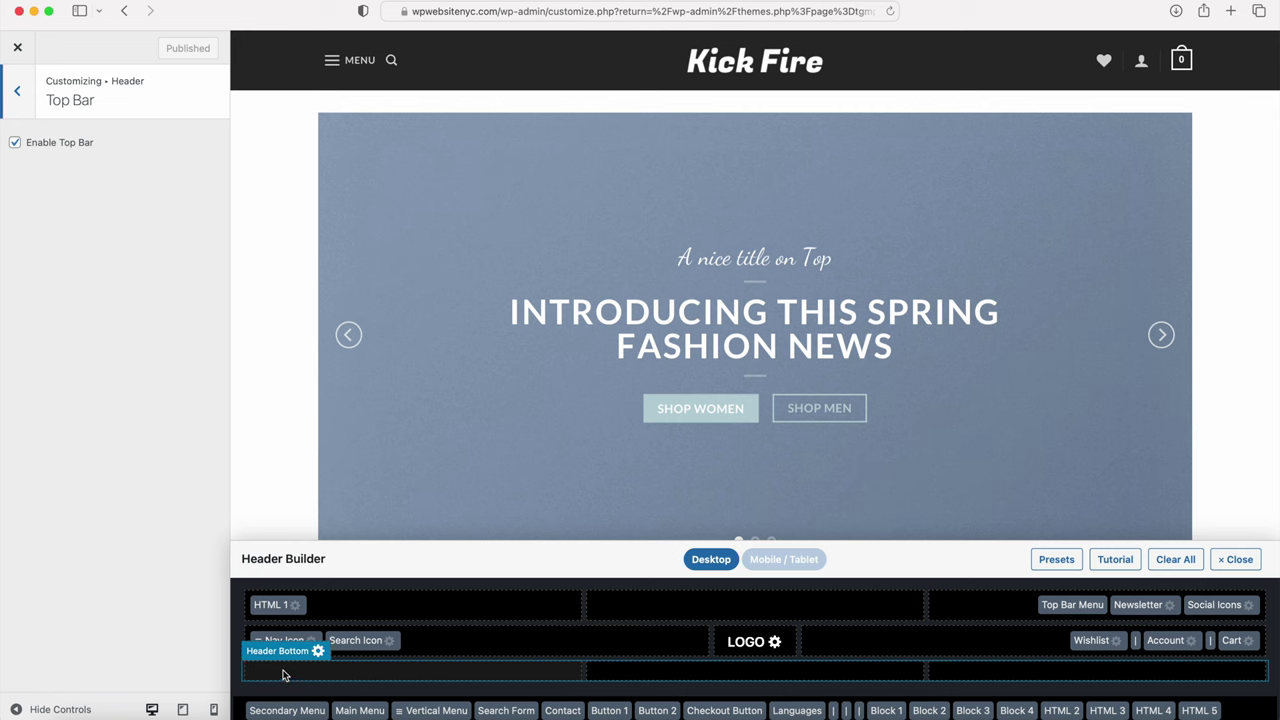
left_click(16, 142)
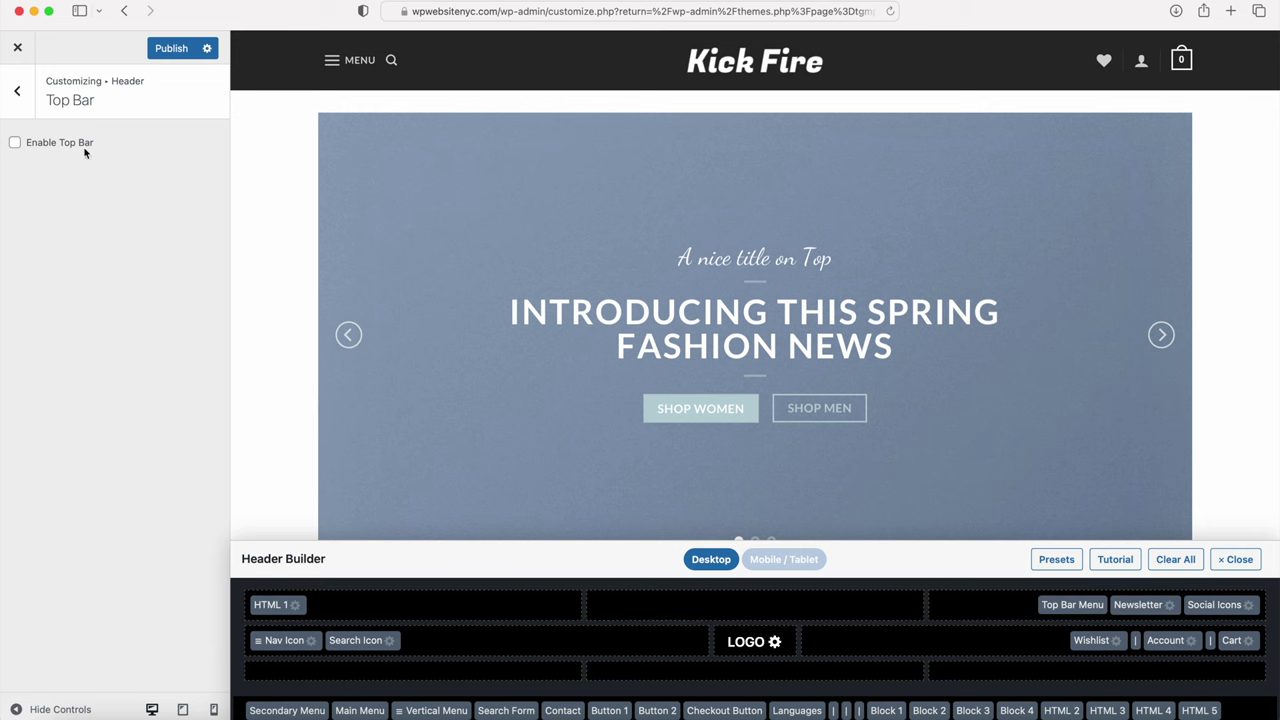
left_click(19, 93)
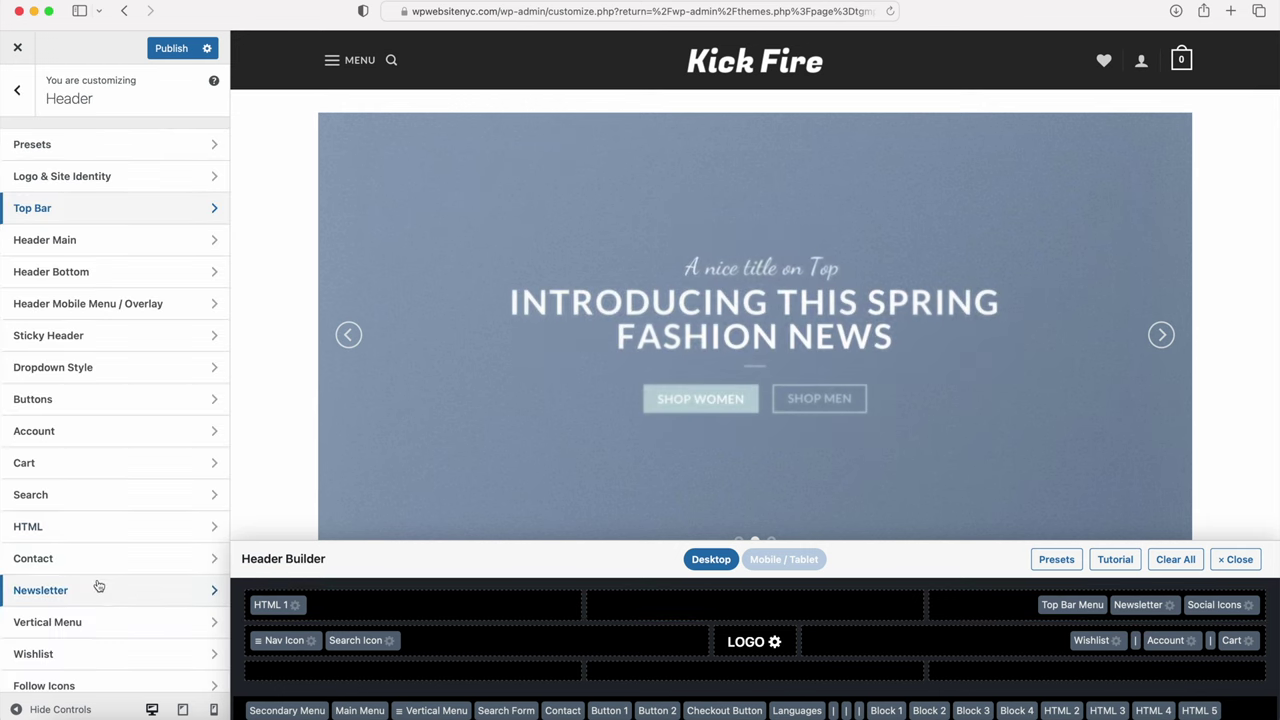
Step: Review the Follow Icons settings, then publish the top bar change
scroll(97, 586, "down", 1)
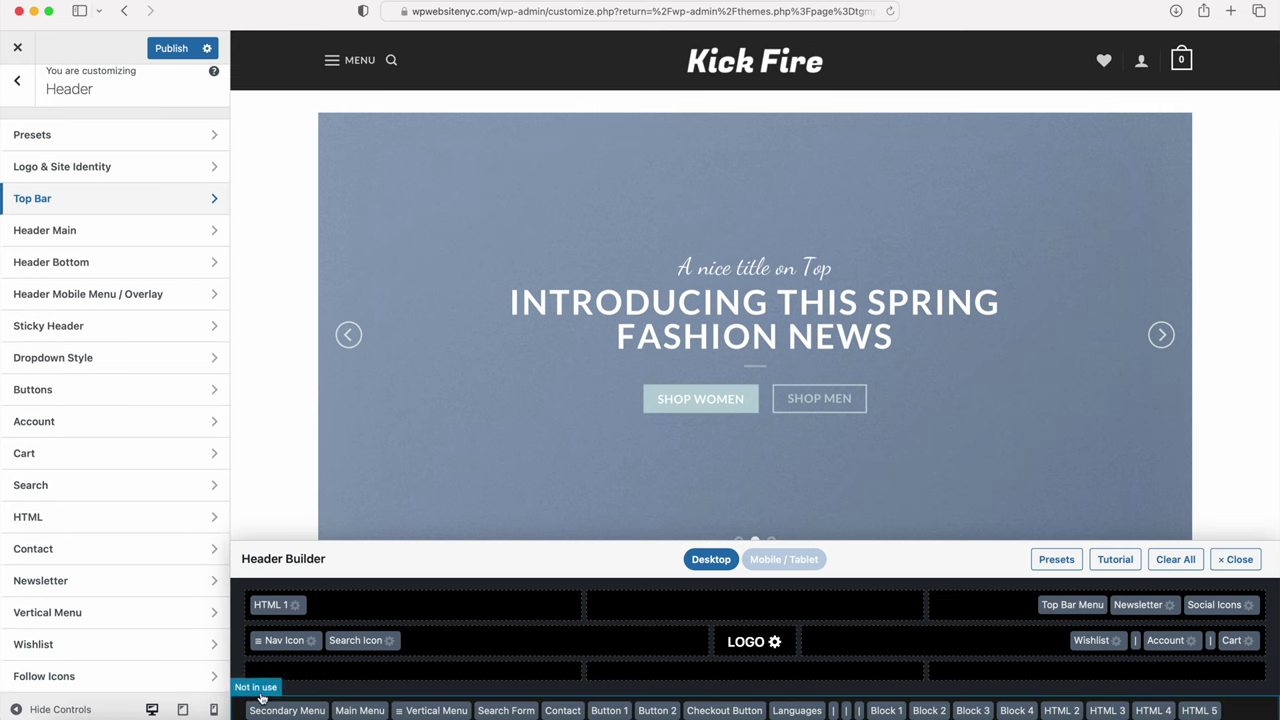
left_click(89, 680)
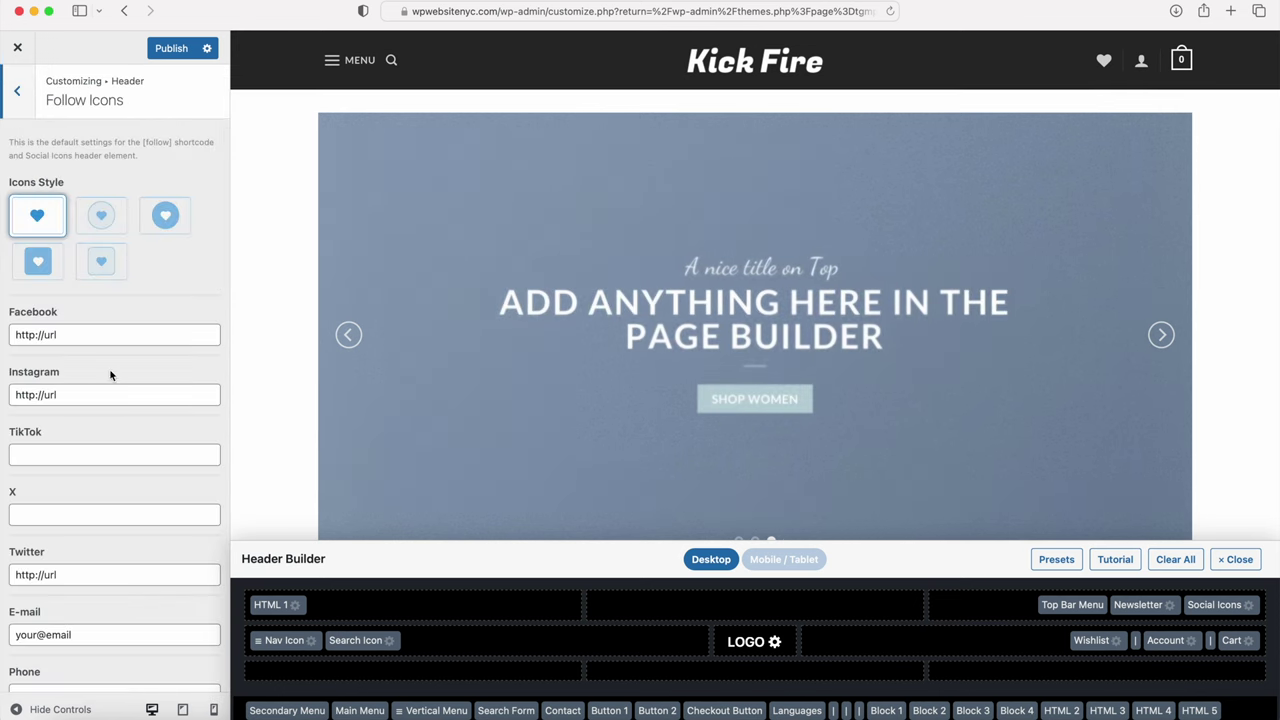
scroll(67, 334, "down", 5)
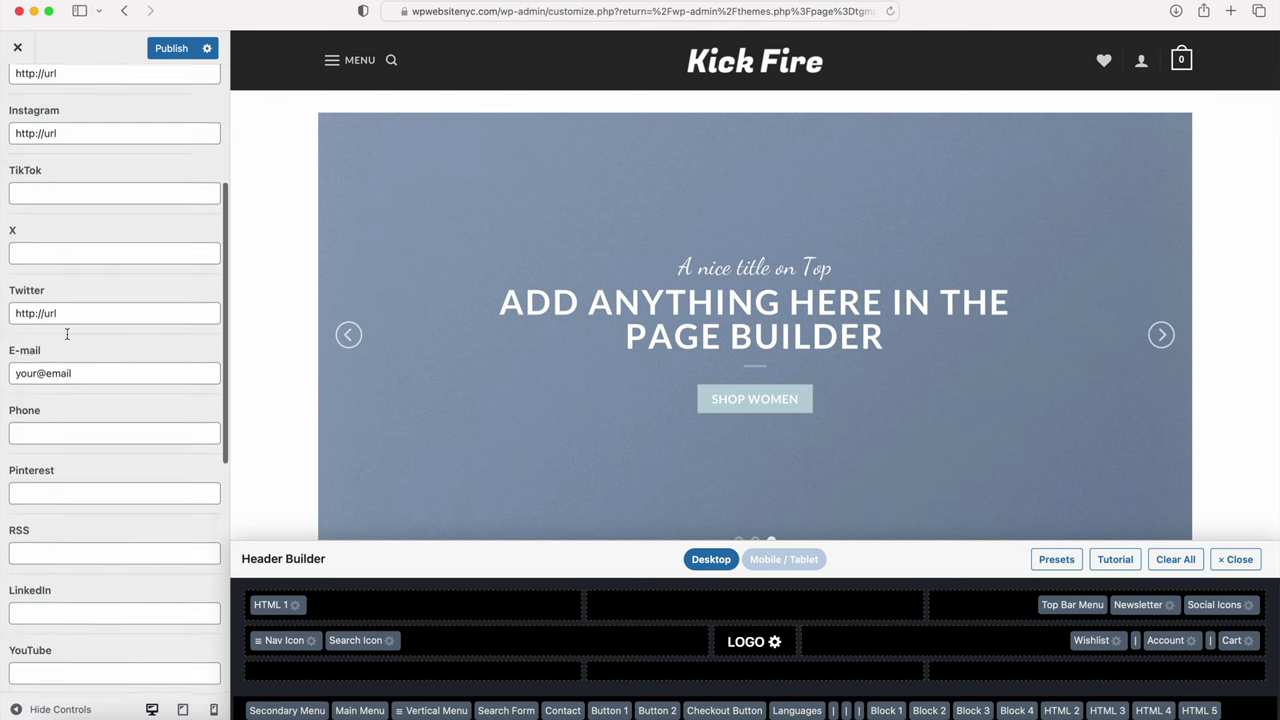
scroll(67, 334, "up", 5)
left_click(23, 88)
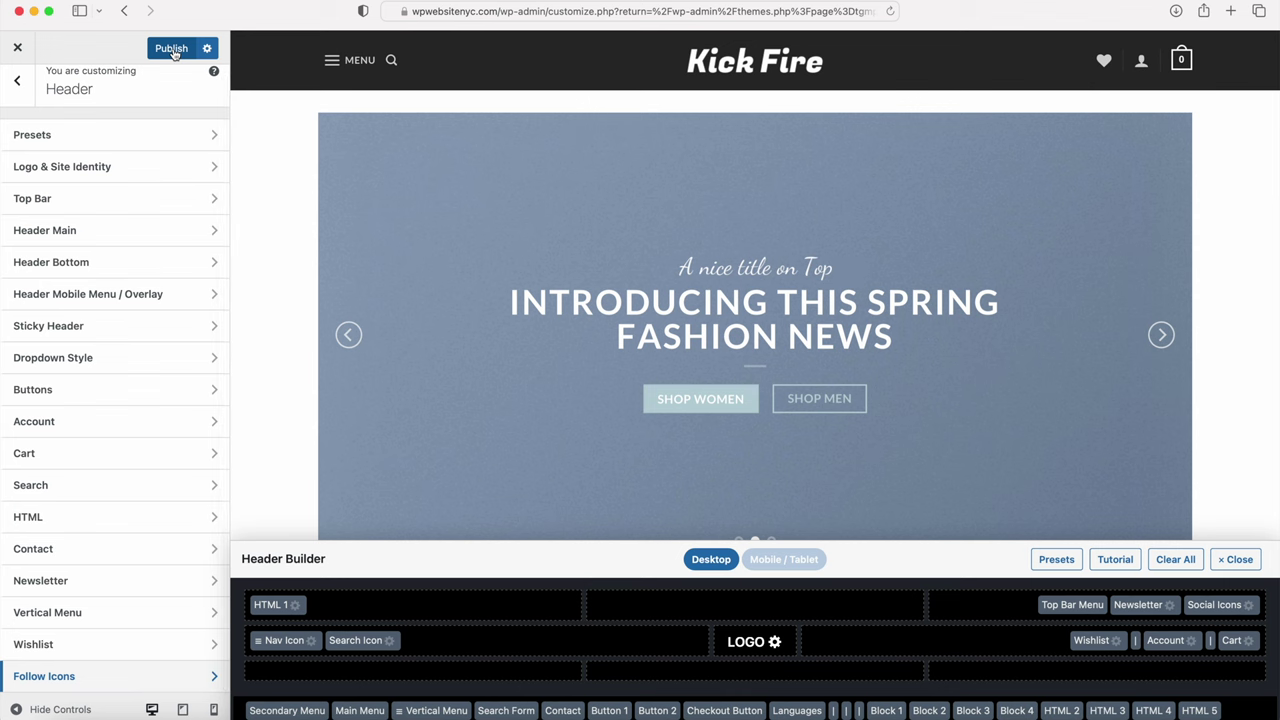
left_click(172, 49)
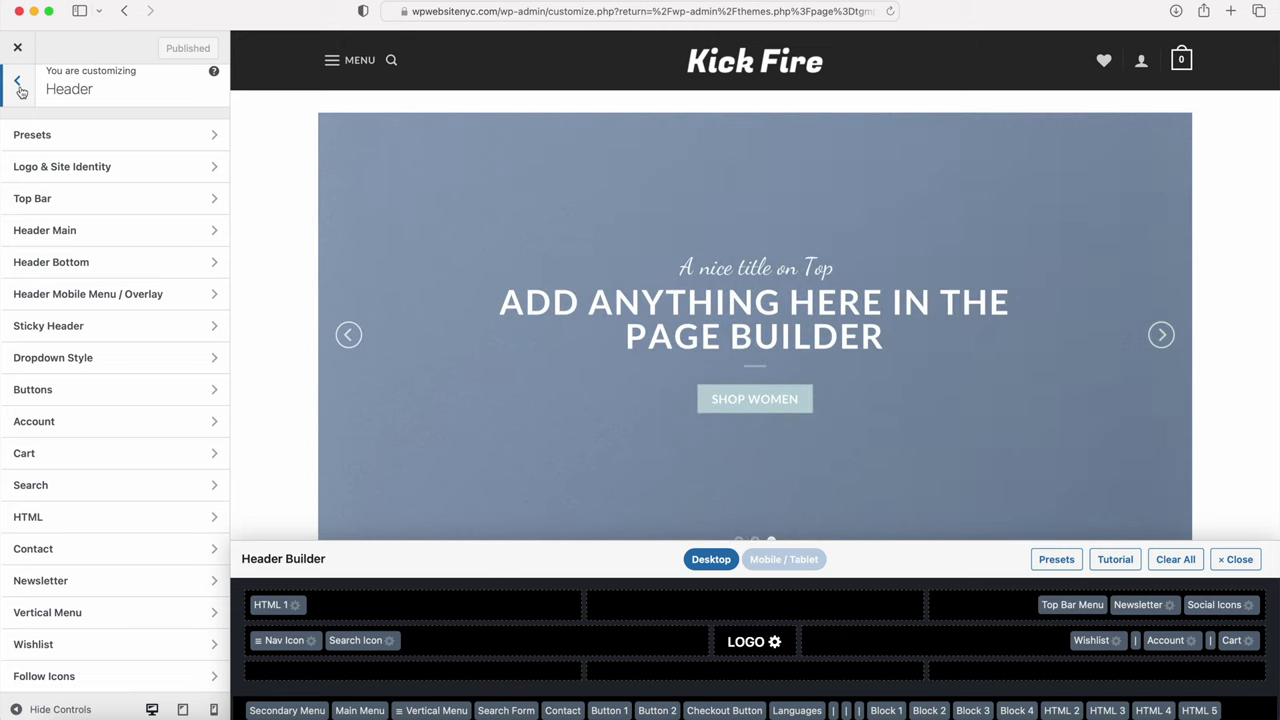
left_click(20, 90)
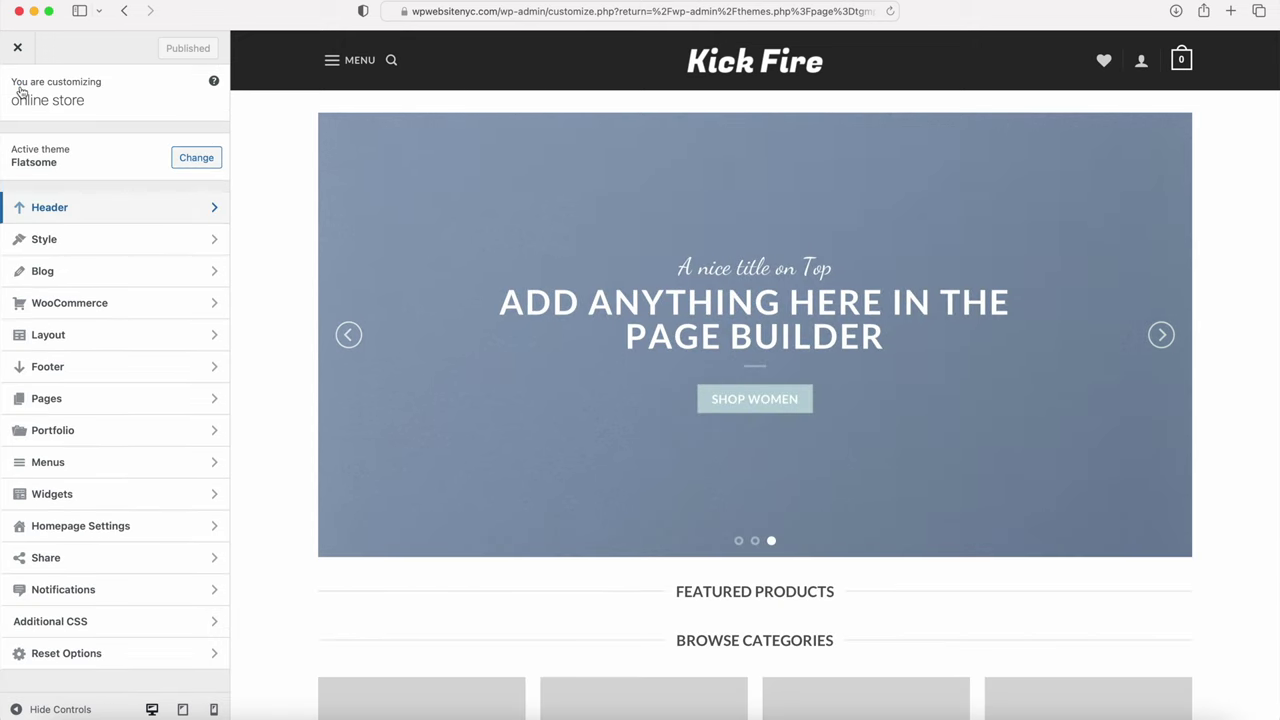
Step: Review the Style > Typography font settings and move on to the Style colour settings
left_click(45, 240)
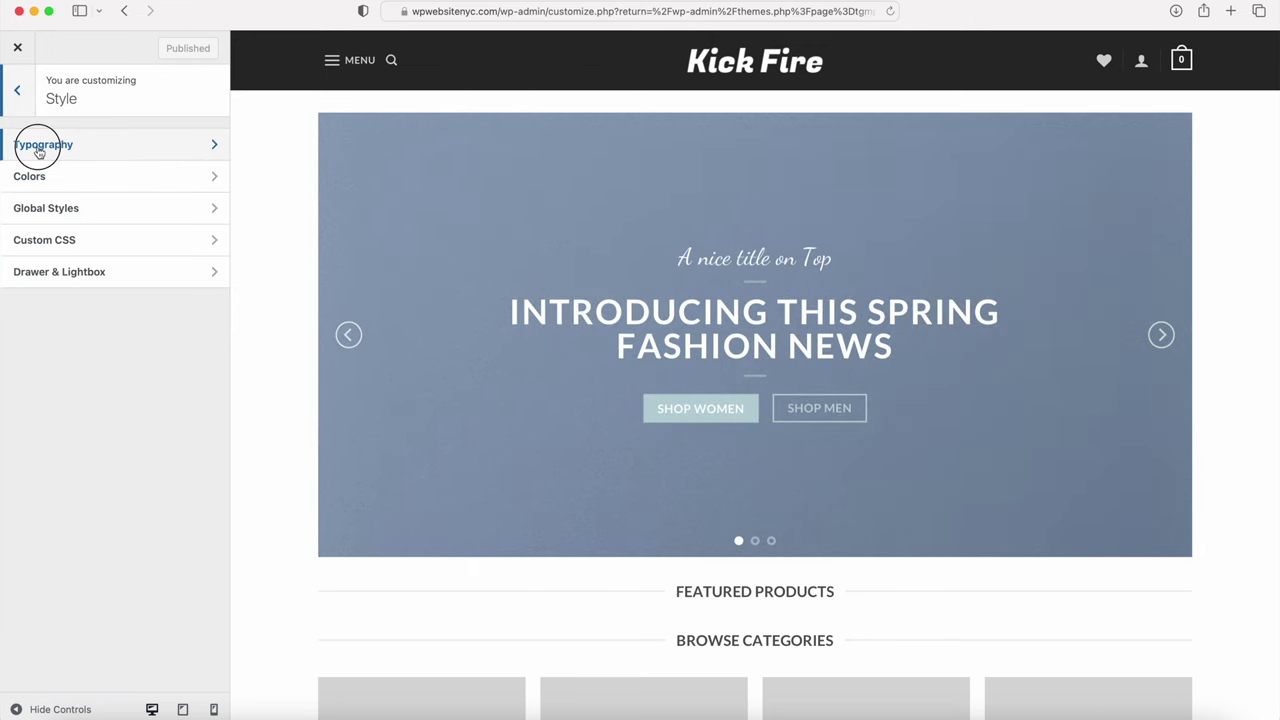
left_click(38, 147)
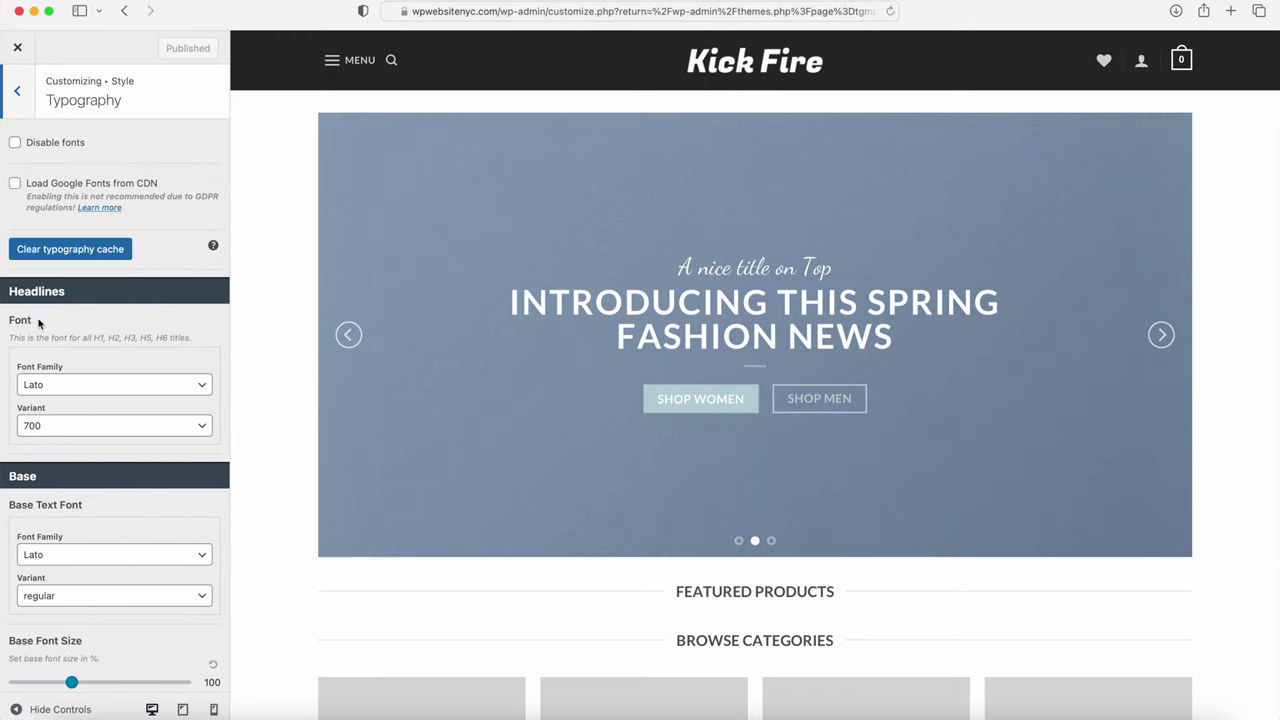
scroll(62, 384, "down", 5)
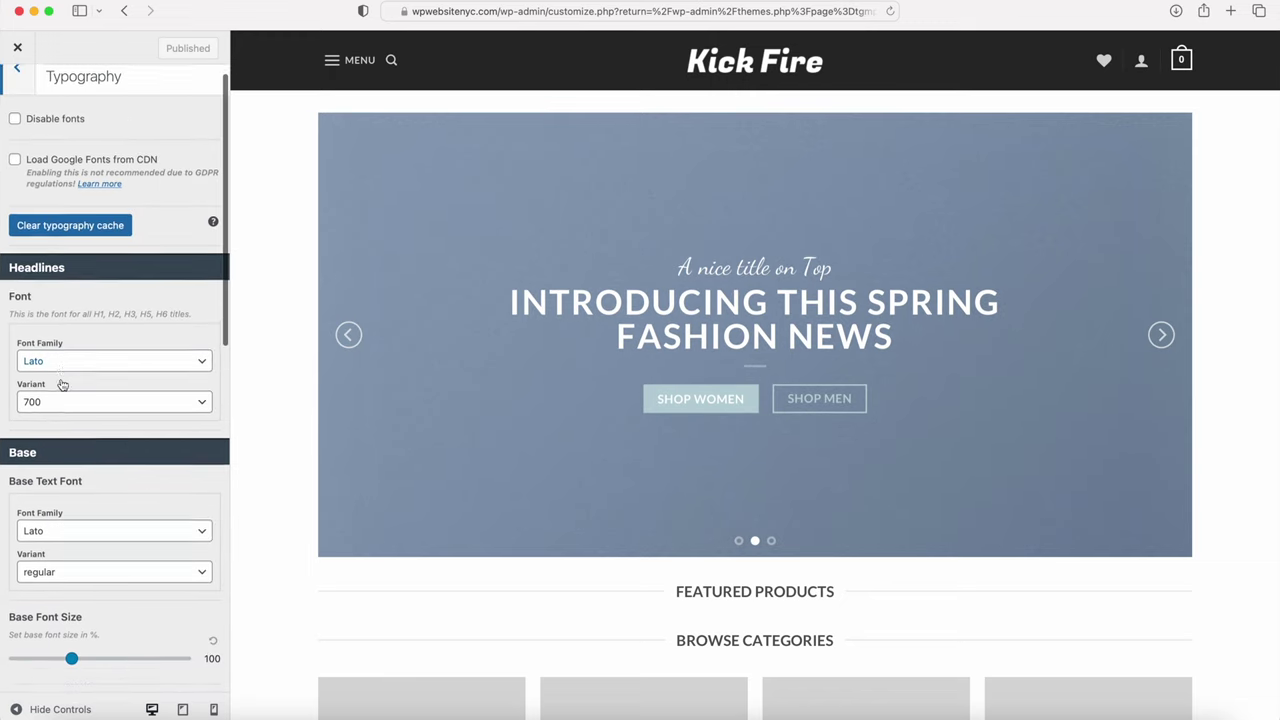
scroll(85, 240, "down", 5)
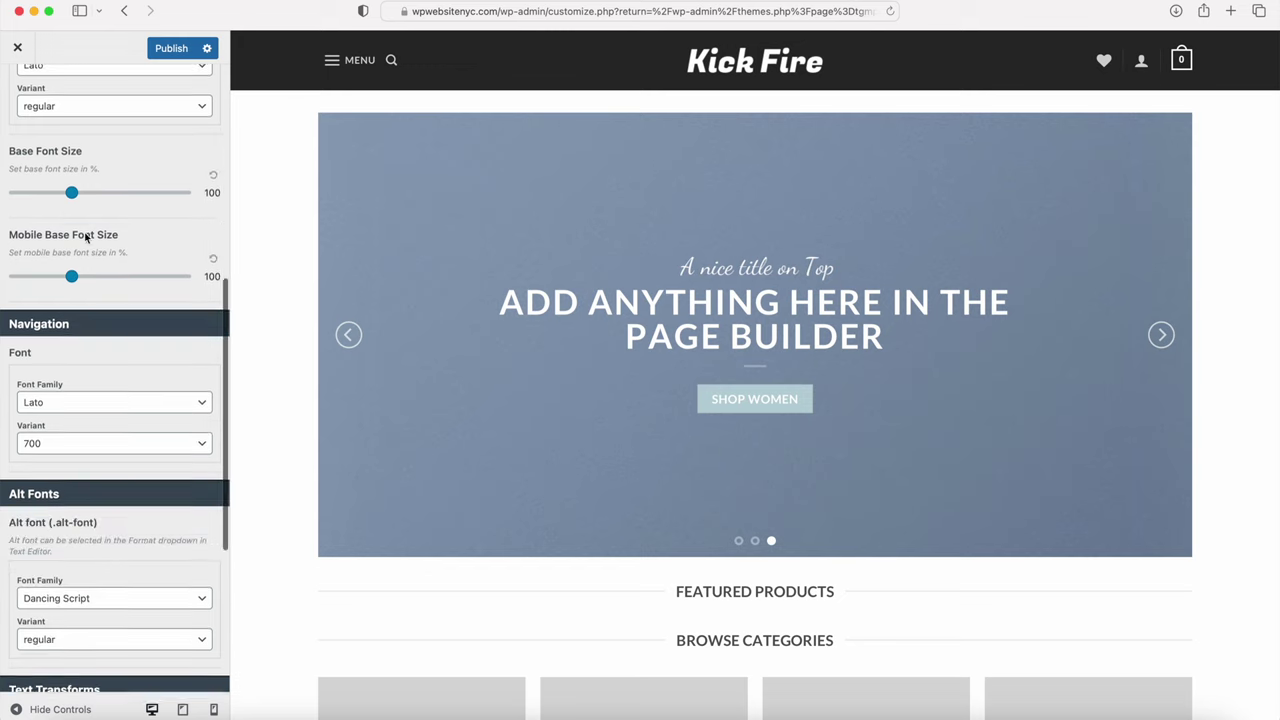
scroll(94, 487, "up", 10)
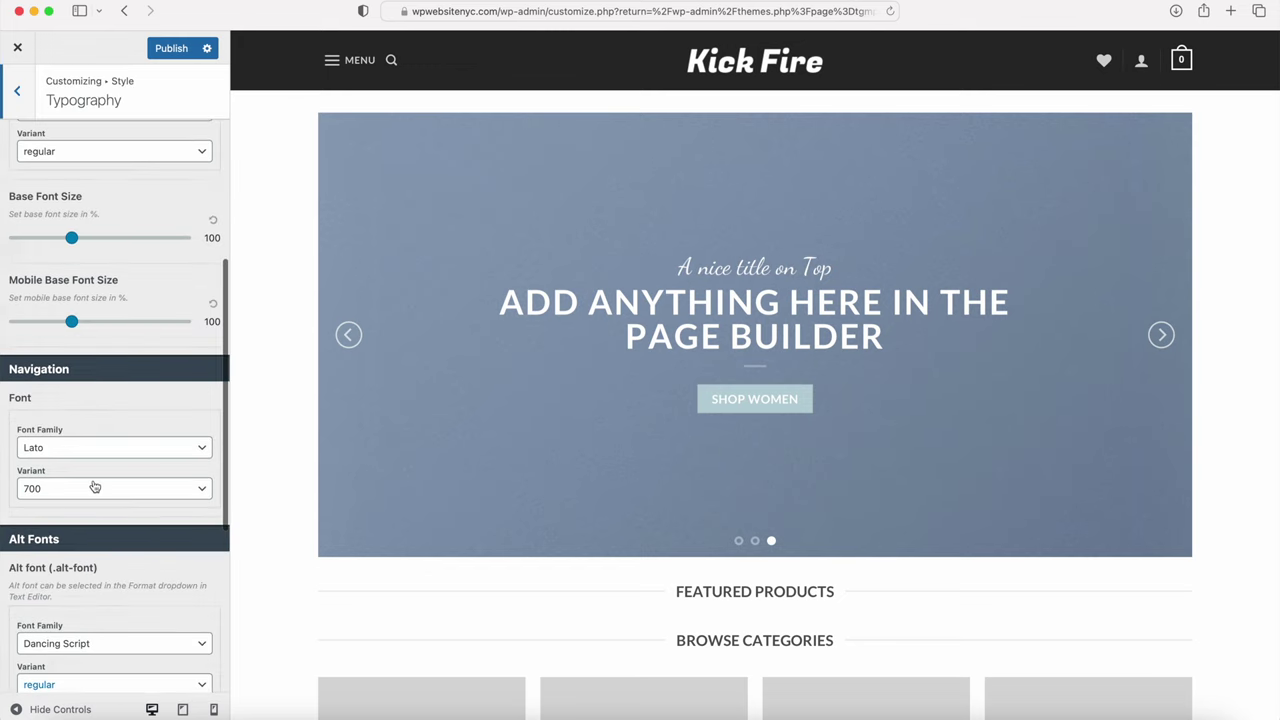
left_click(19, 93)
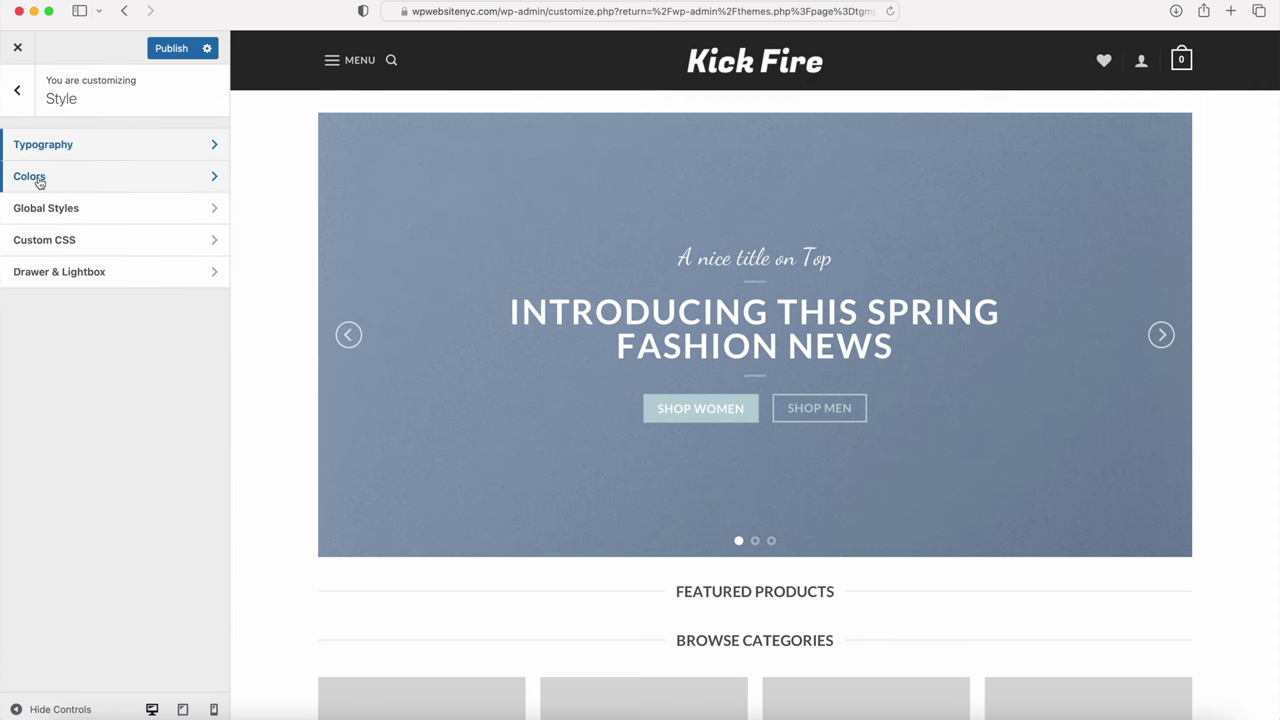
left_click(39, 180)
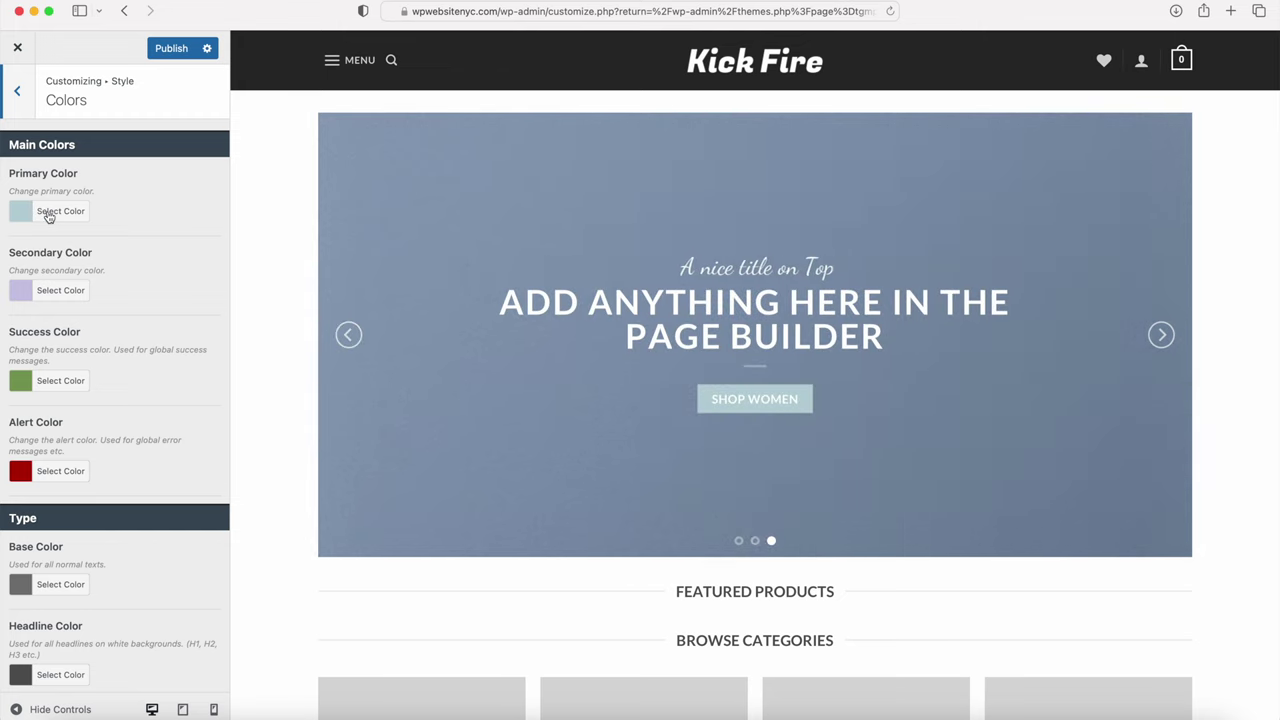
Step: Set the primary colour to a slightly brighter blue, #025faf
left_click(46, 214)
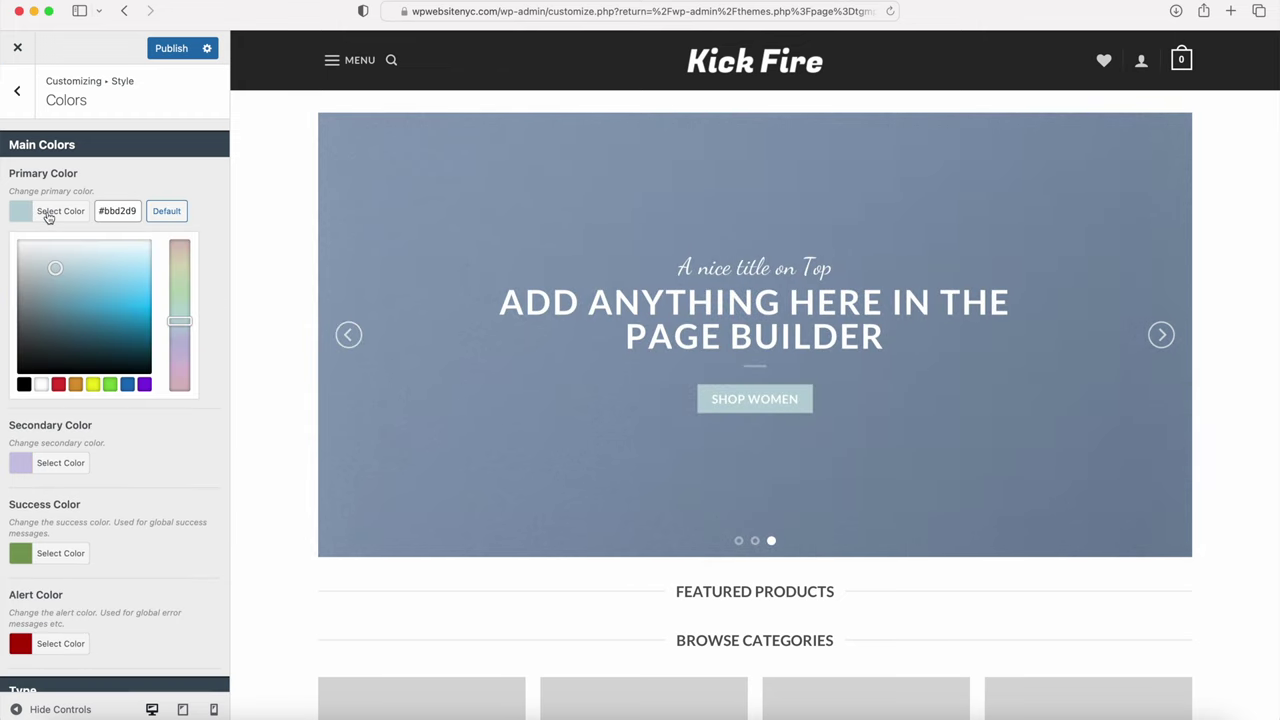
left_click(127, 385)
left_click_drag(117, 318, 149, 335)
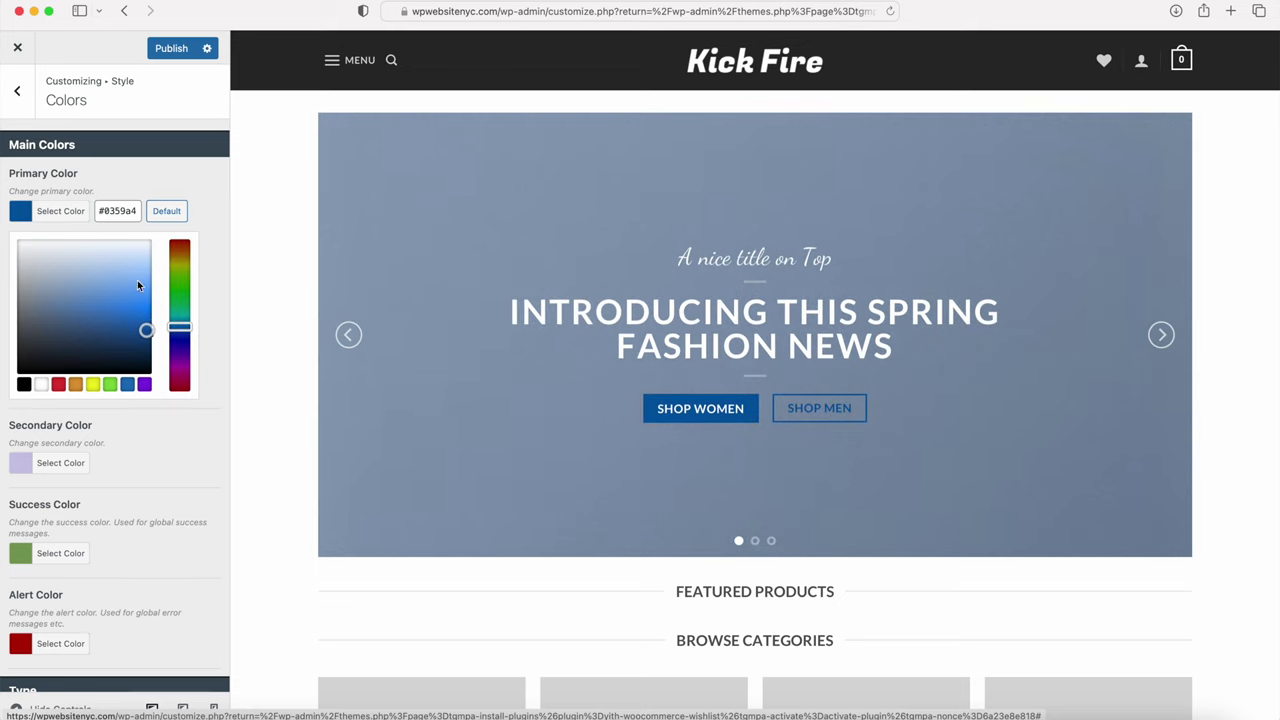
left_click_drag(146, 330, 156, 331)
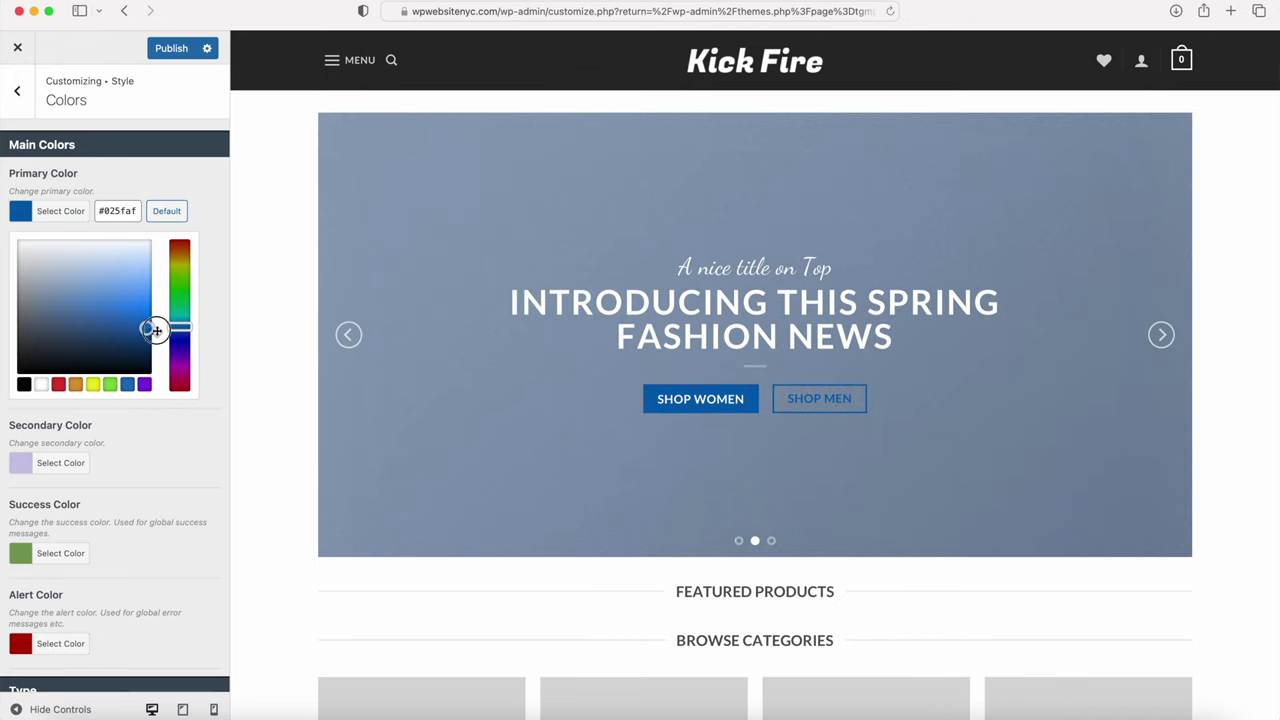
left_click(52, 212)
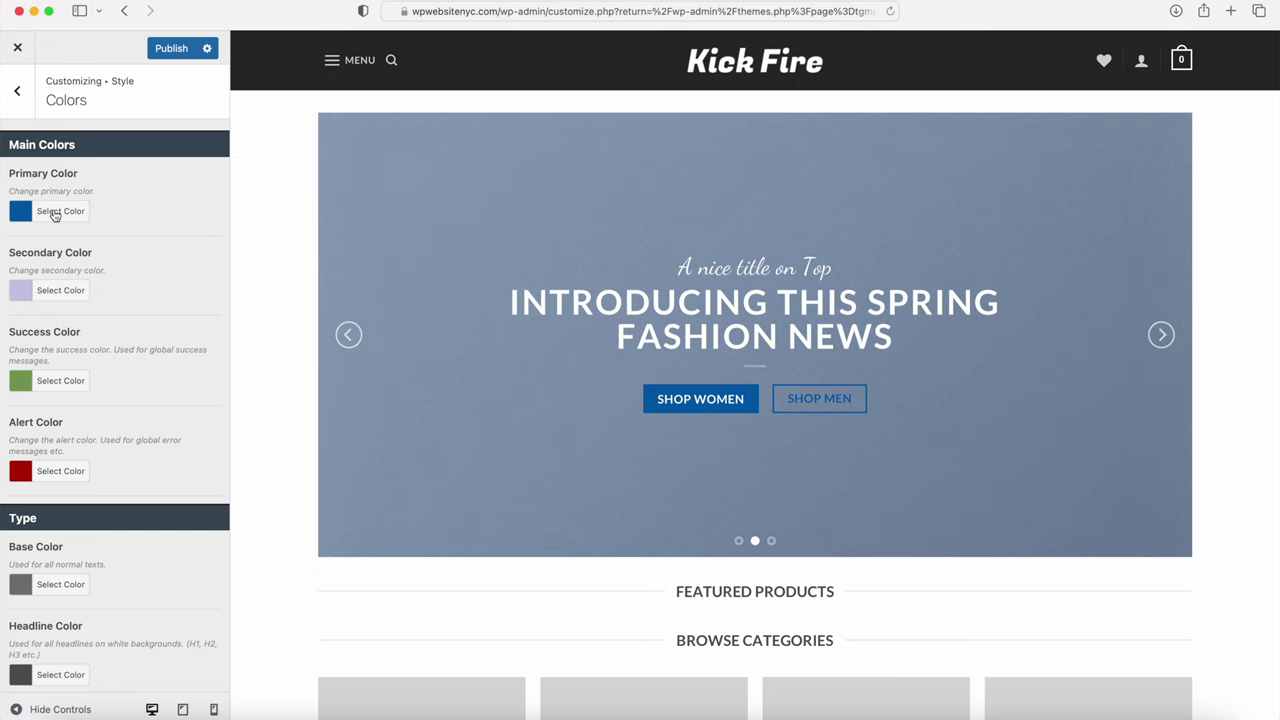
Step: Set the secondary colour to dark blue #0354a4 and review the remaining colours
left_click(44, 288)
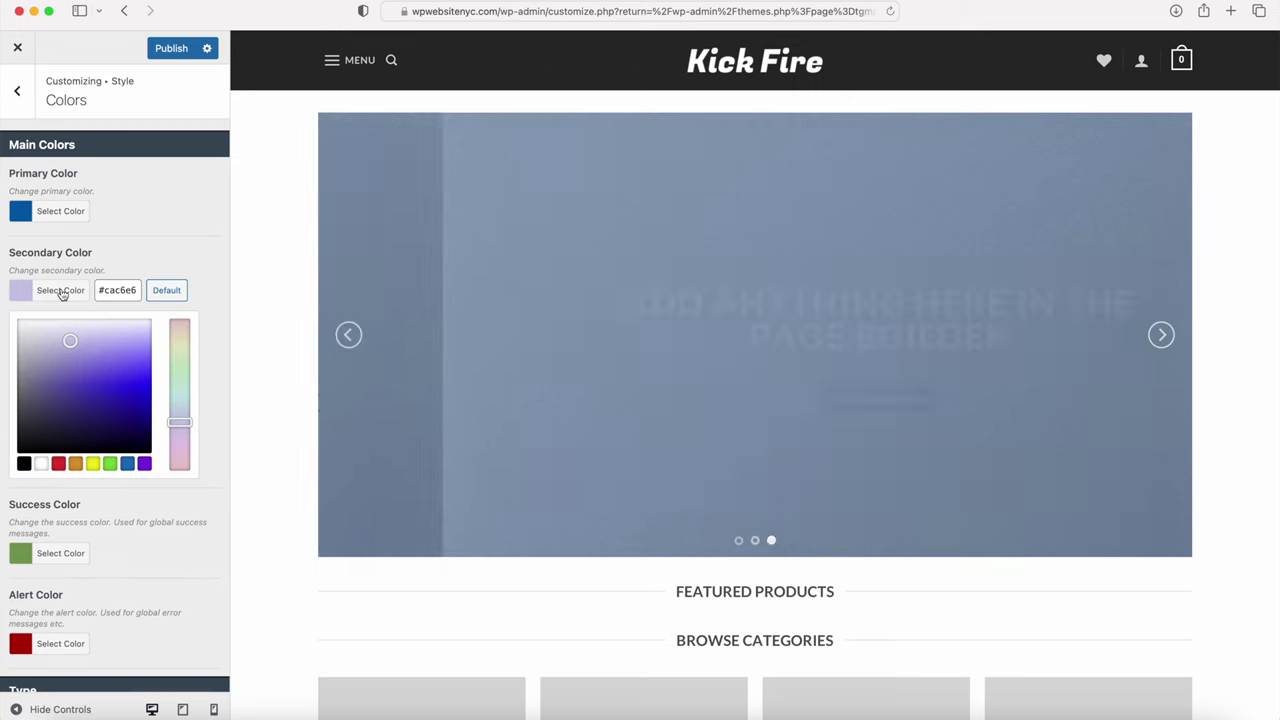
left_click(127, 463)
mouse_move(145, 403)
left_mouse_down()
mouse_move(159, 420)
mouse_move(149, 398)
mouse_move(146, 413)
mouse_move(186, 411)
left_mouse_up()
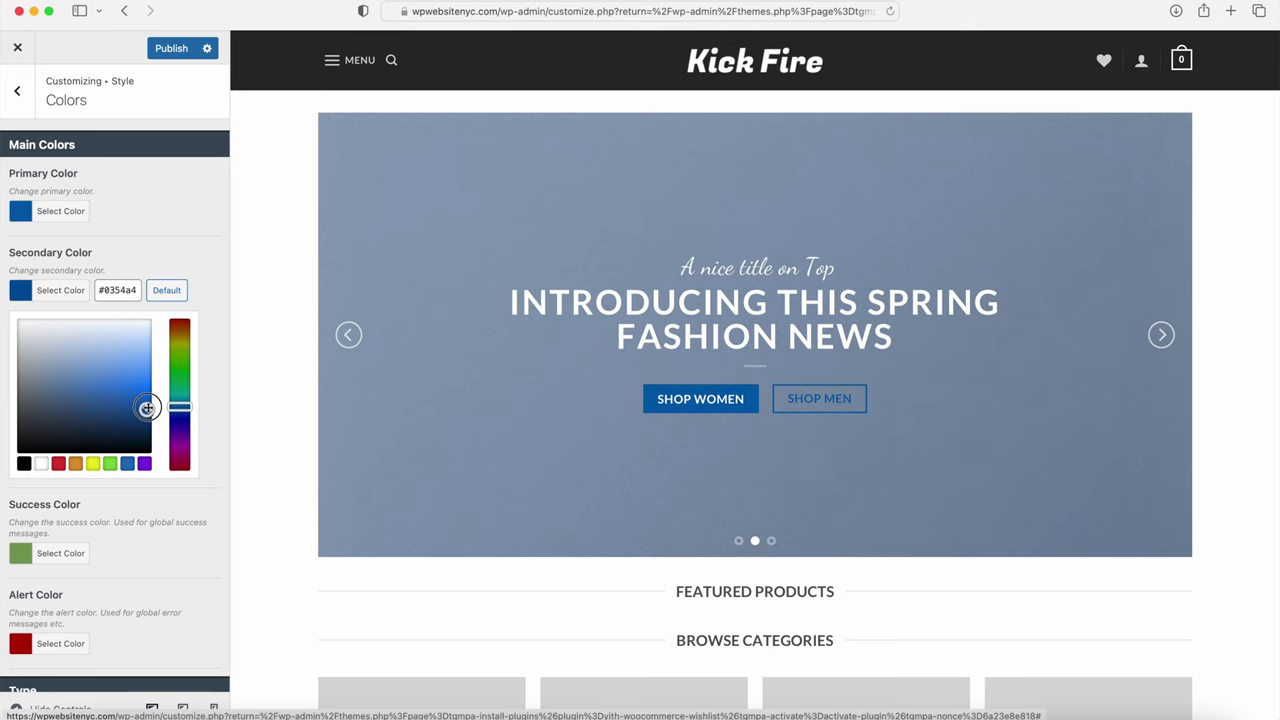
left_click(146, 231)
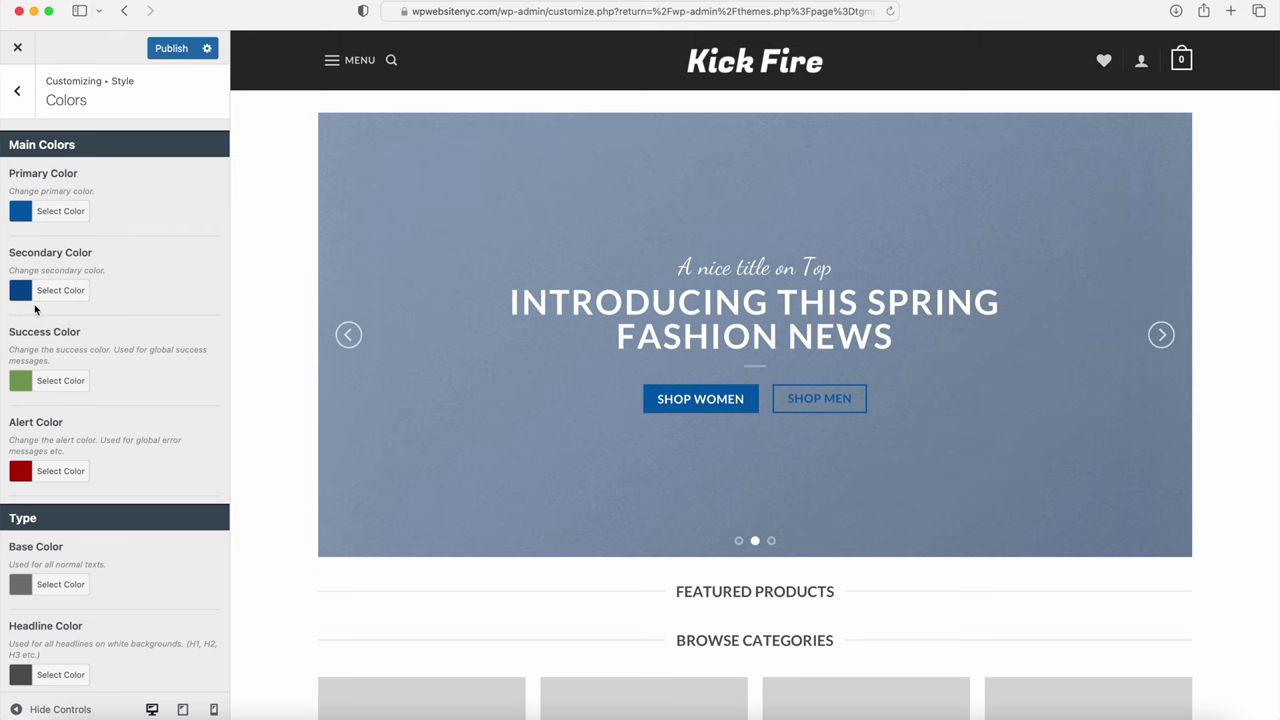
scroll(35, 310, "down", 5)
scroll(35, 310, "down", 1)
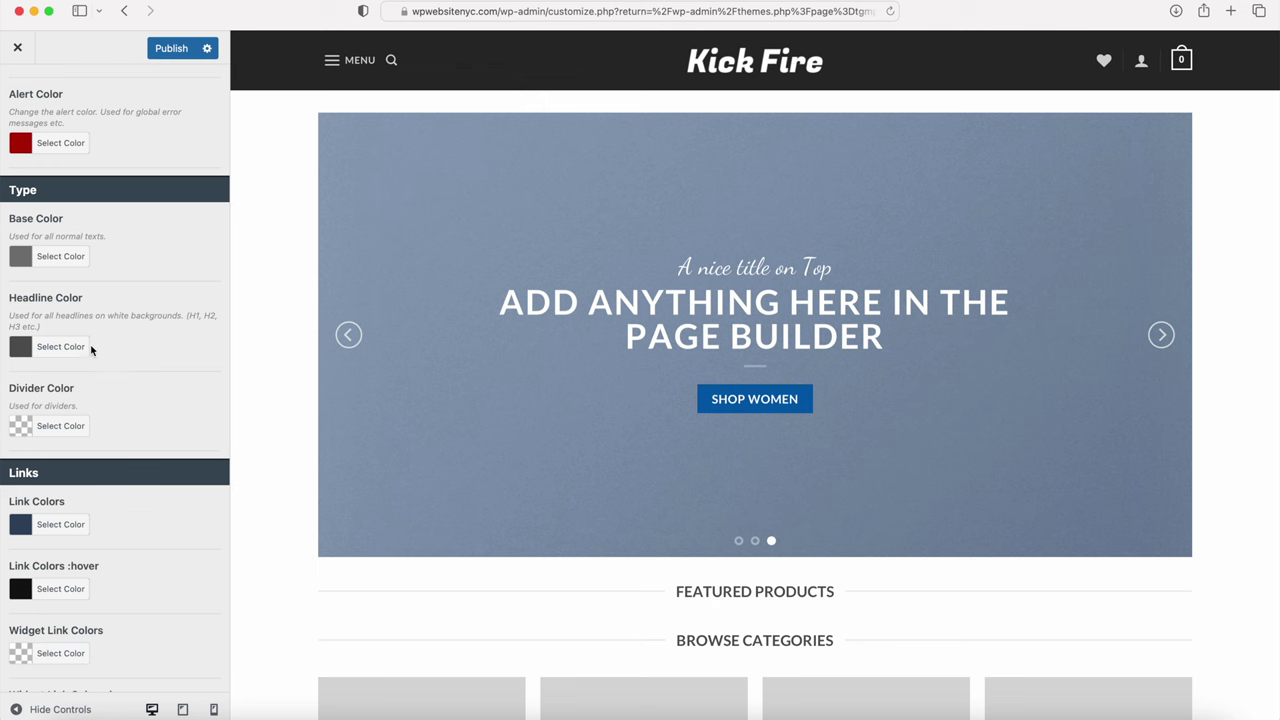
scroll(91, 349, "down", 6)
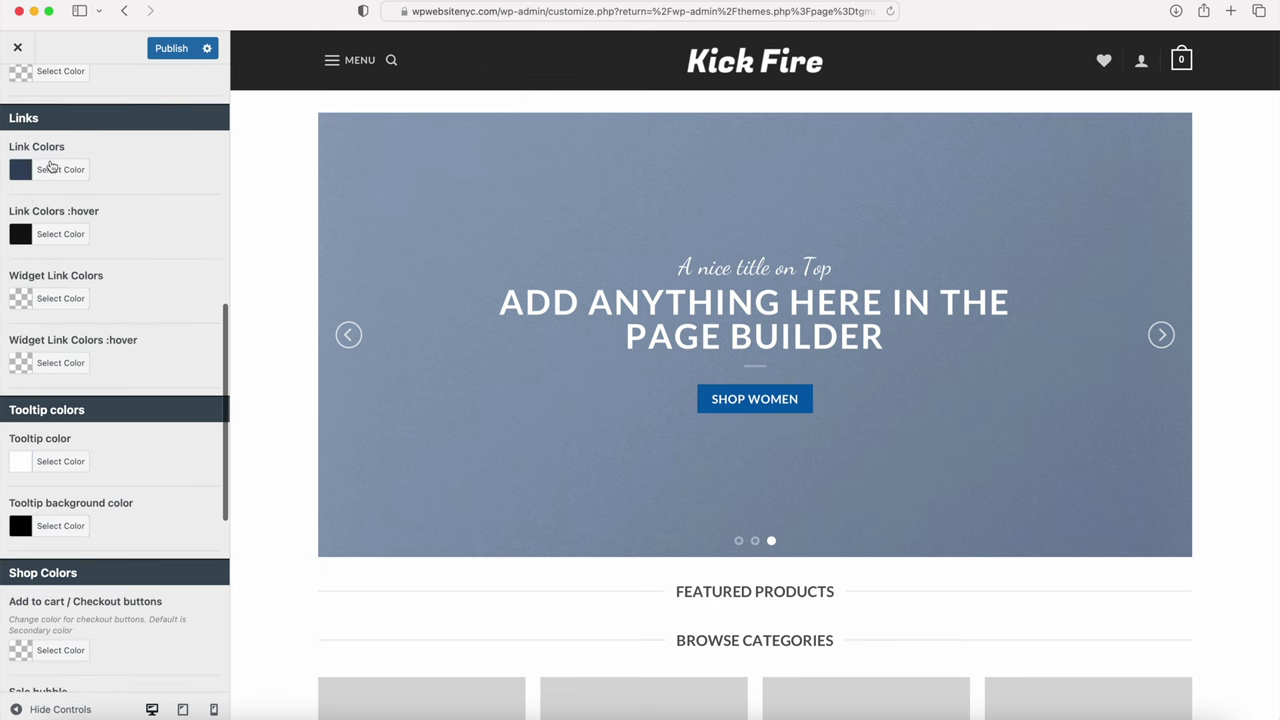
scroll(60, 270, "up", 9)
scroll(94, 229, "down", 8)
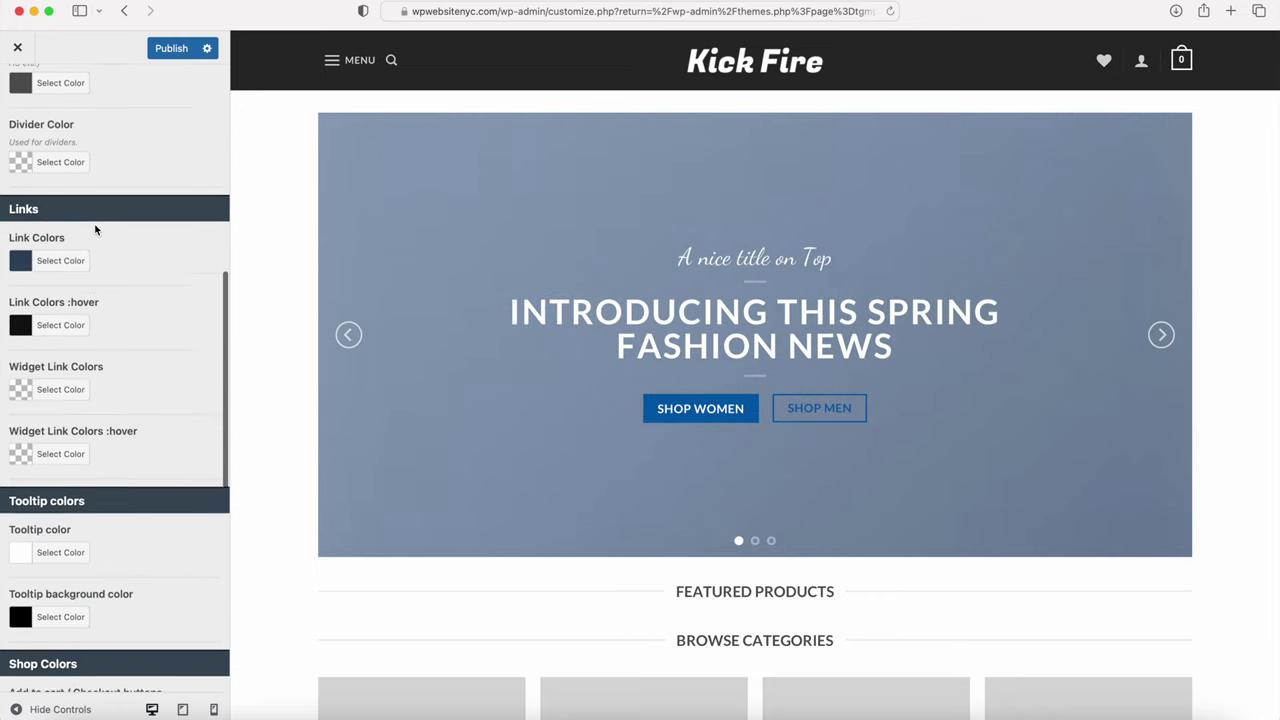
scroll(60, 215, "down", 2)
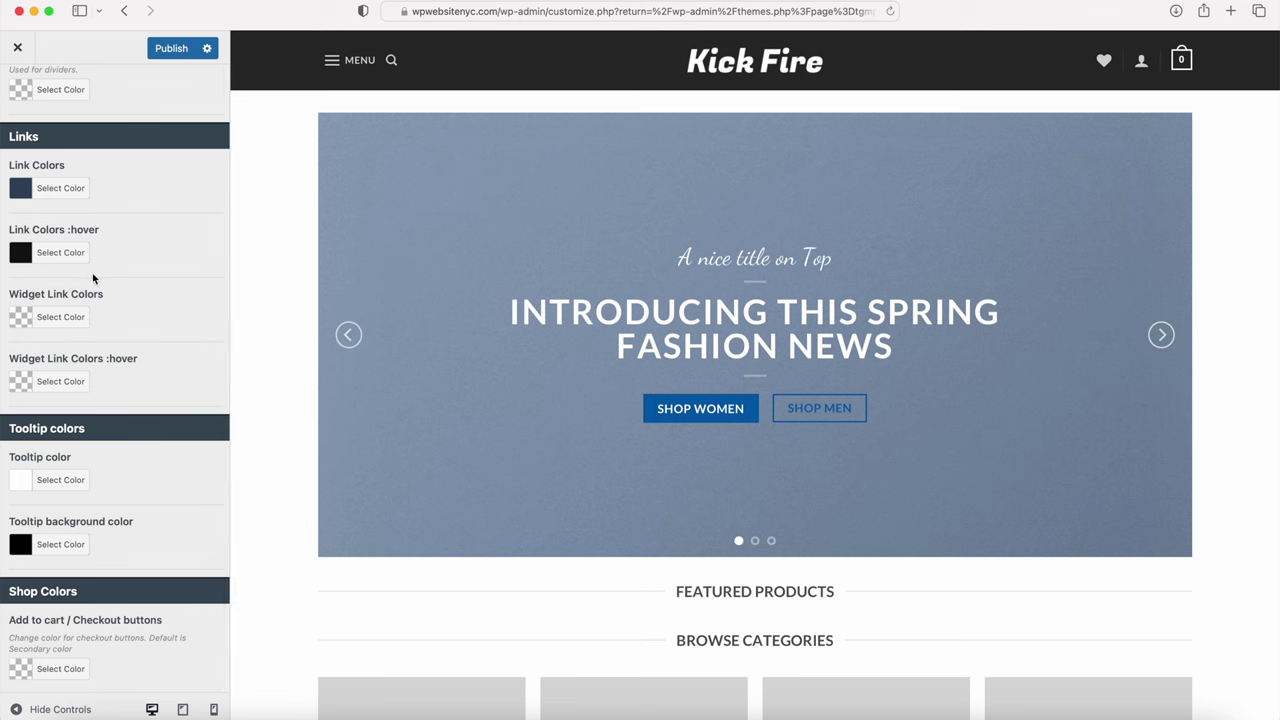
scroll(80, 257, "down", 10)
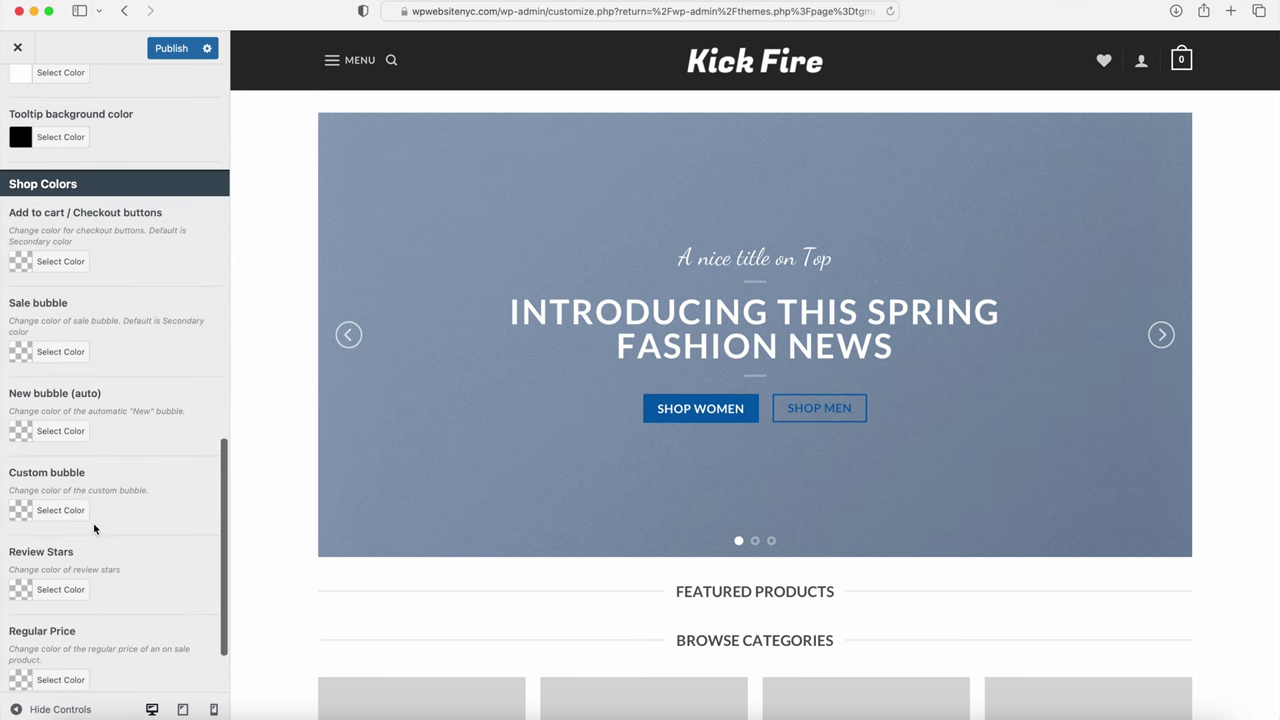
scroll(93, 522, "down", 2)
scroll(93, 522, "up", 3)
scroll(94, 528, "up", 20)
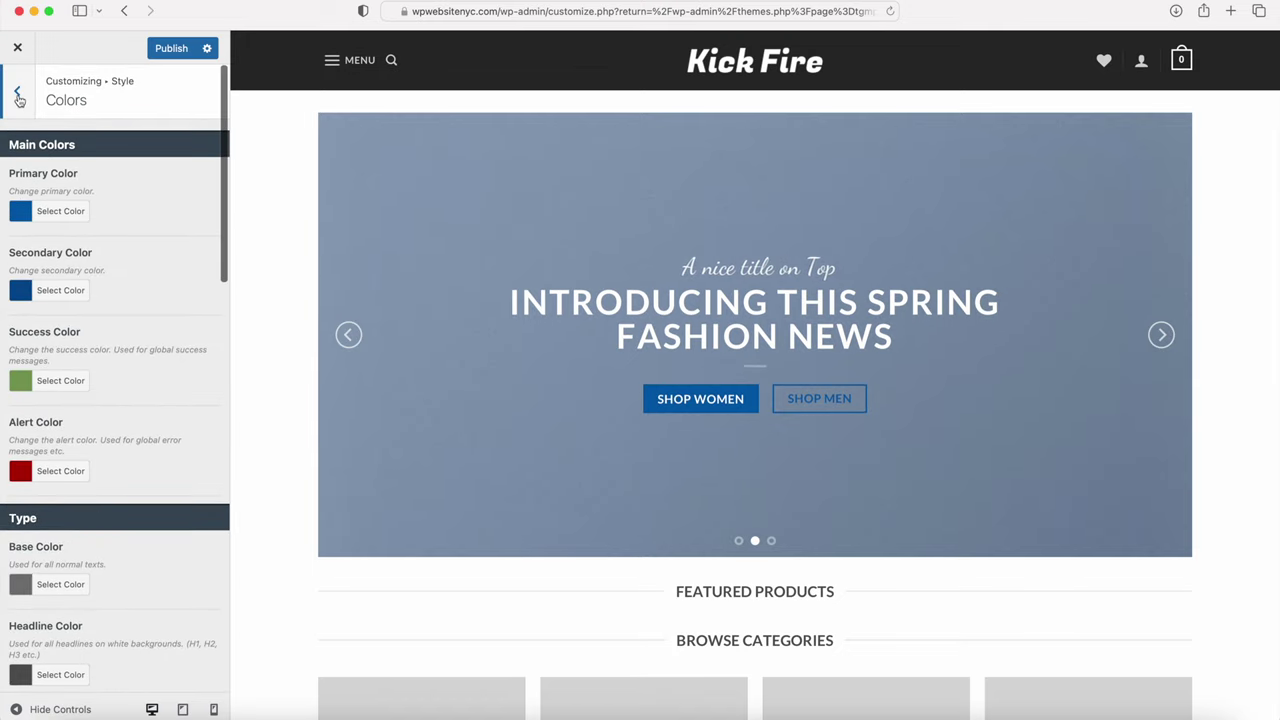
Step: Publish the new colours, then briefly look at the WooCommerce customizer sections
left_click(17, 94)
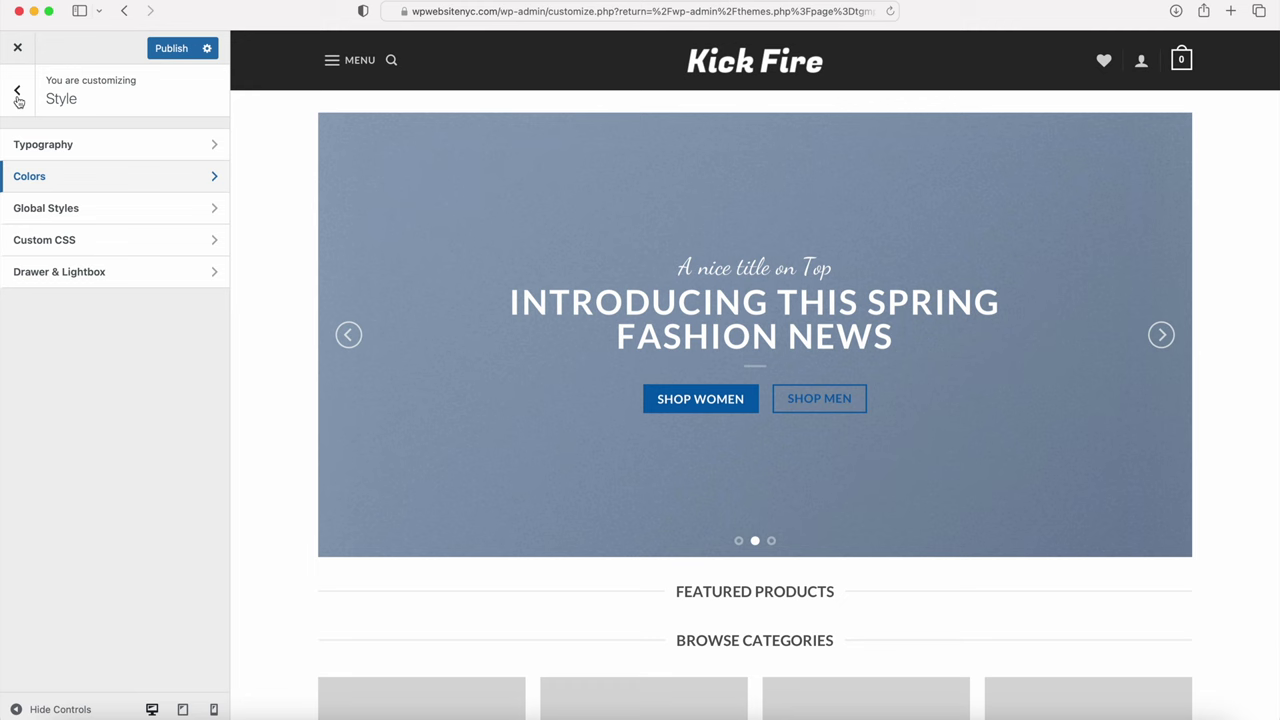
left_click(17, 94)
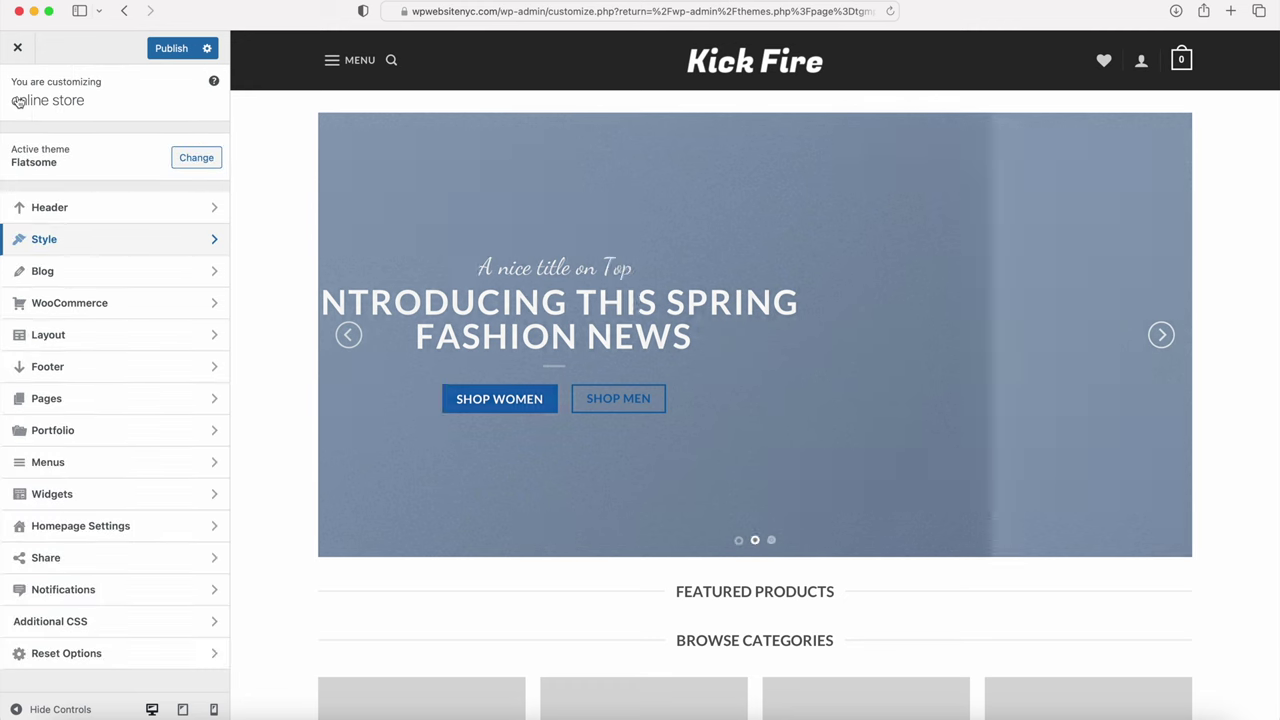
left_click(171, 49)
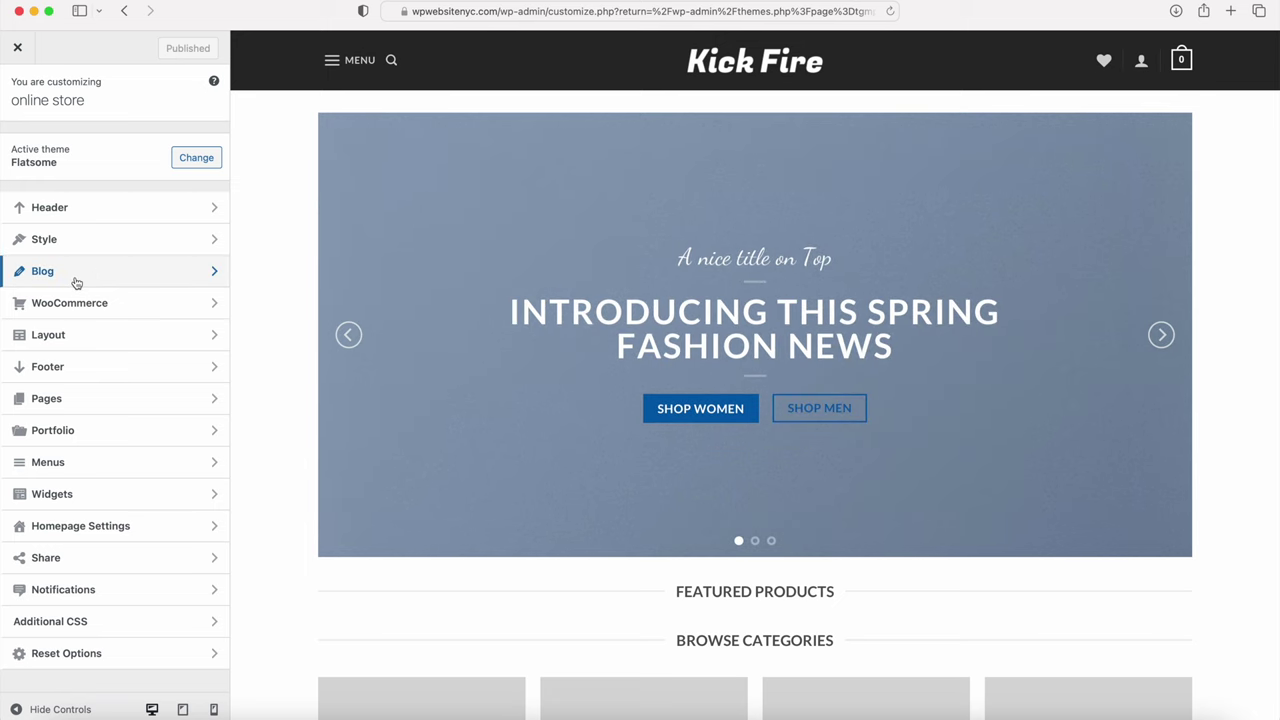
scroll(271, 277, "down", 10)
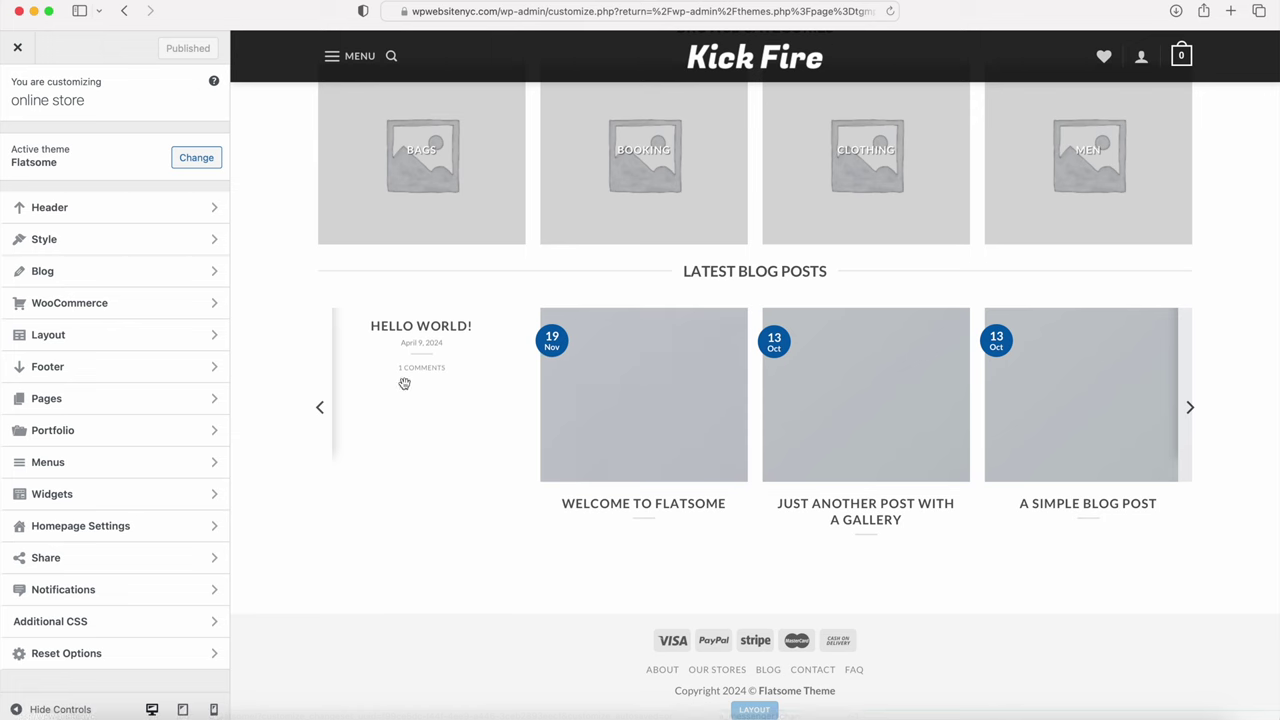
left_click(70, 305)
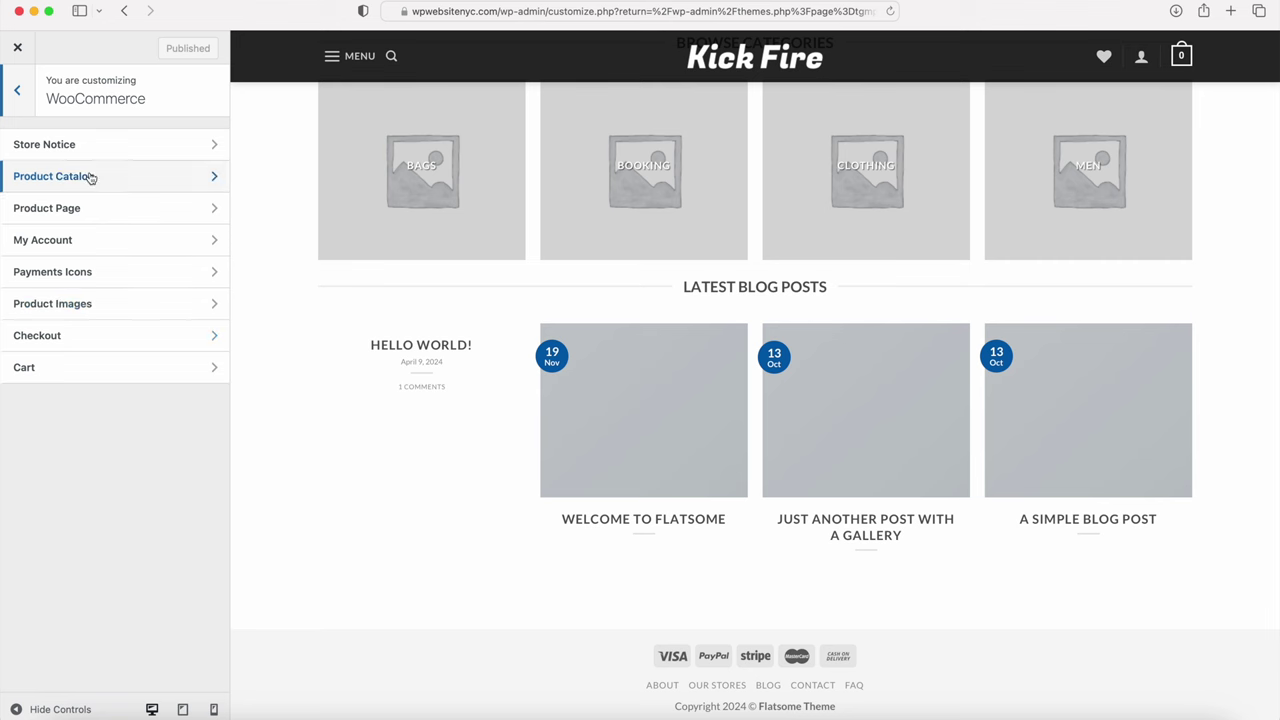
left_click(20, 93)
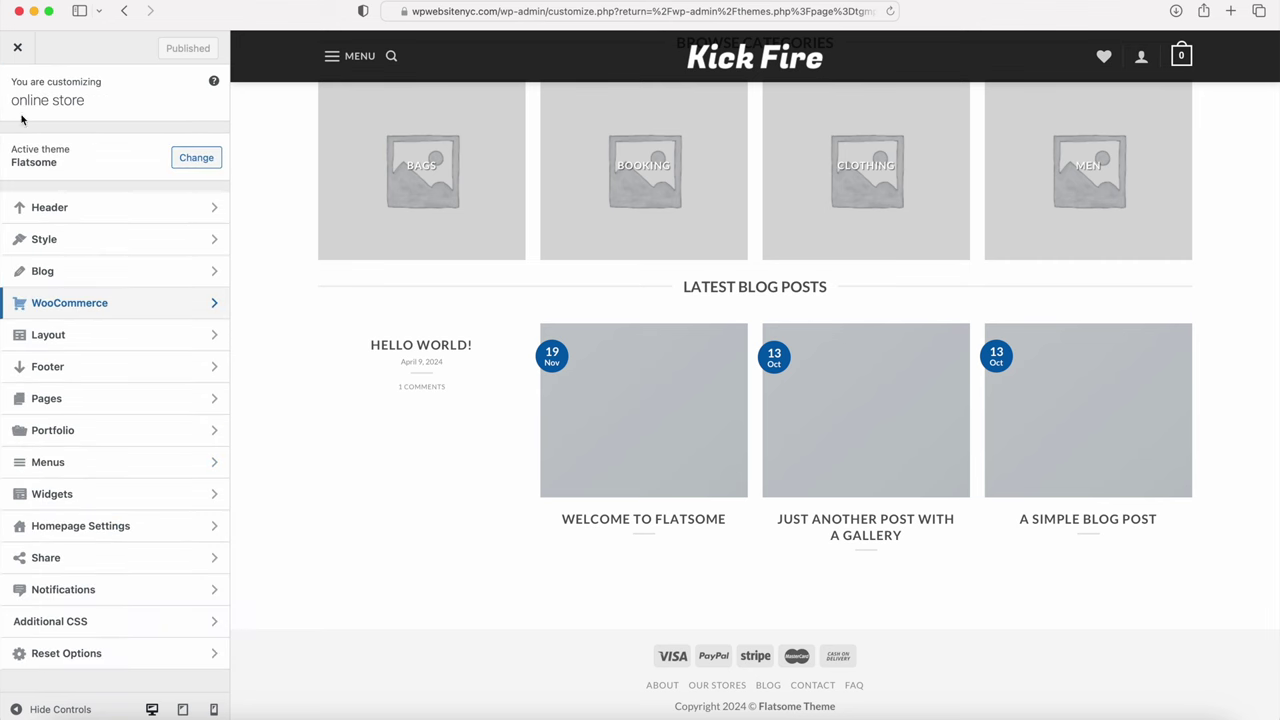
Step: Replace 'Flatsome Theme' with 'Online Store' in the footer's Bottom Text - Primary
left_click(48, 375)
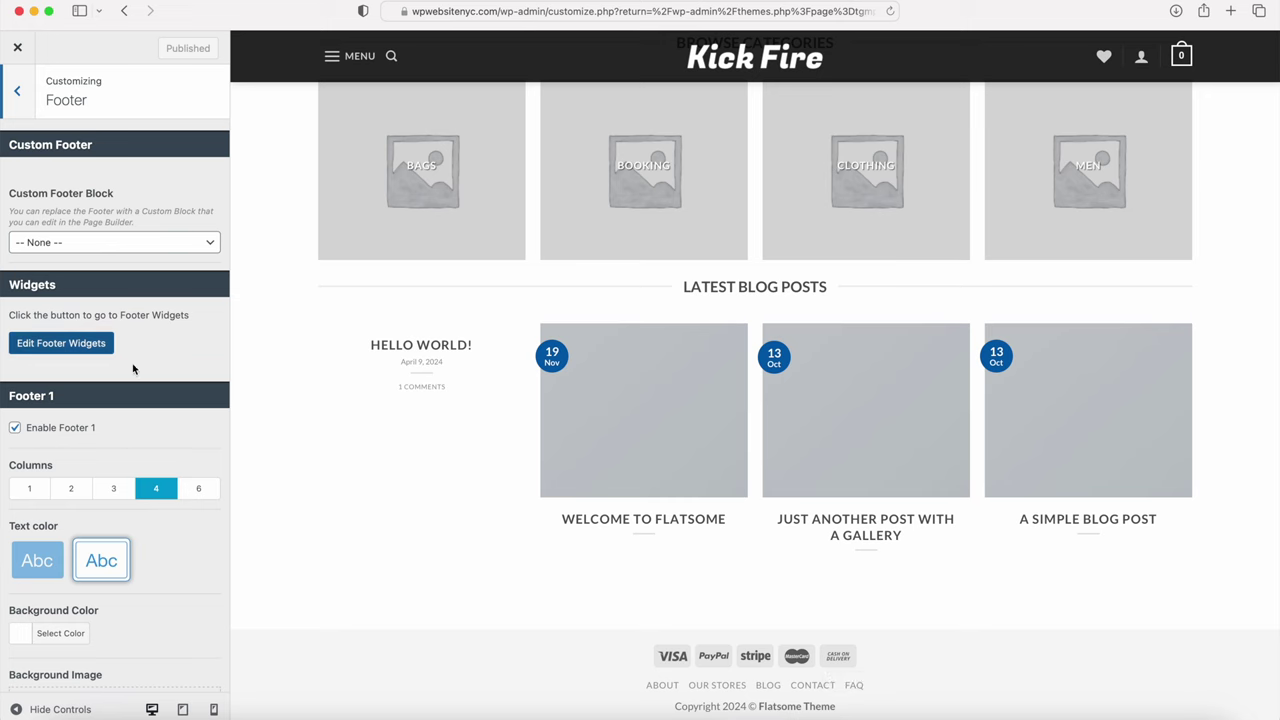
scroll(134, 400, "down", 6)
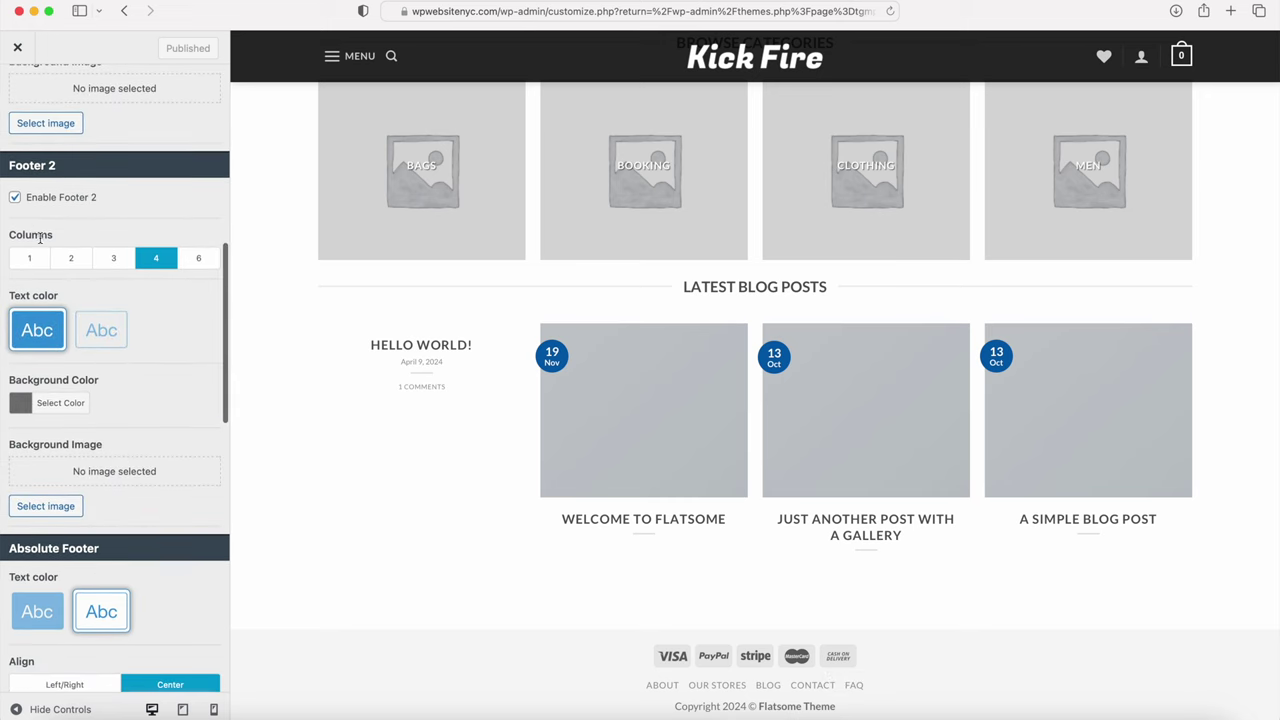
scroll(75, 263, "down", 5)
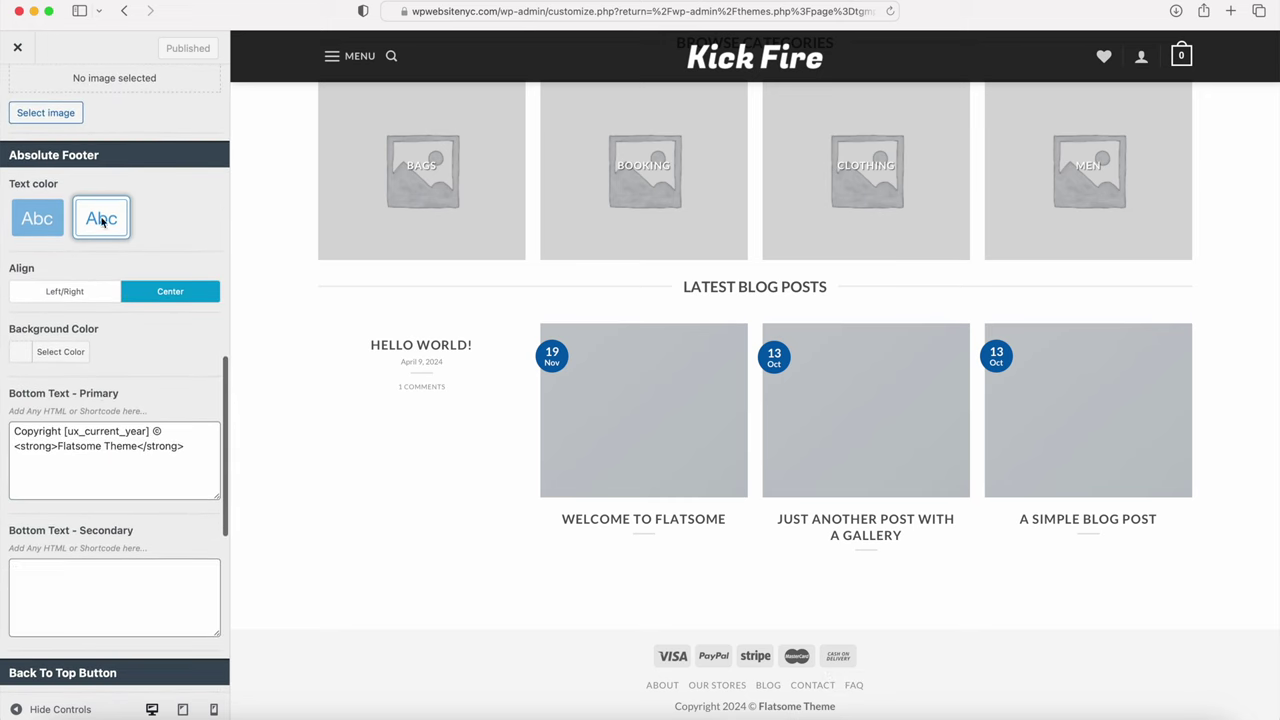
left_click_drag(58, 447, 139, 452)
type("Online Stor")
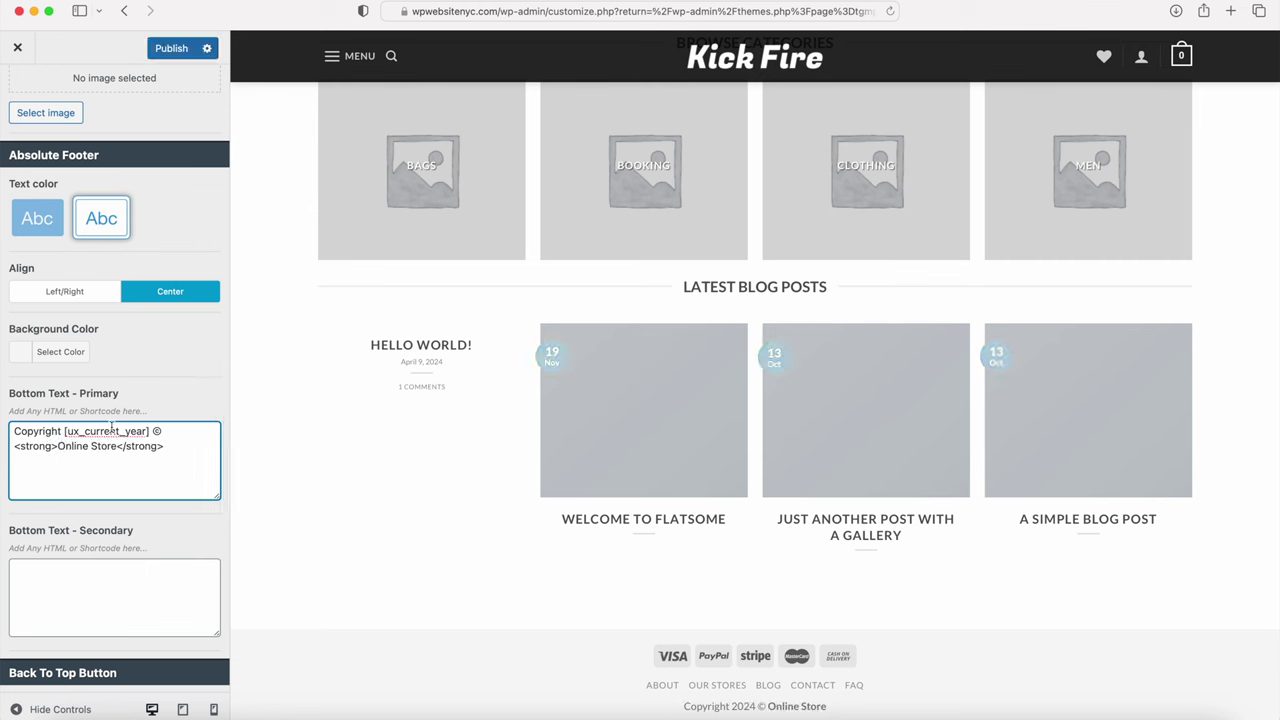
scroll(117, 356, "up", 5)
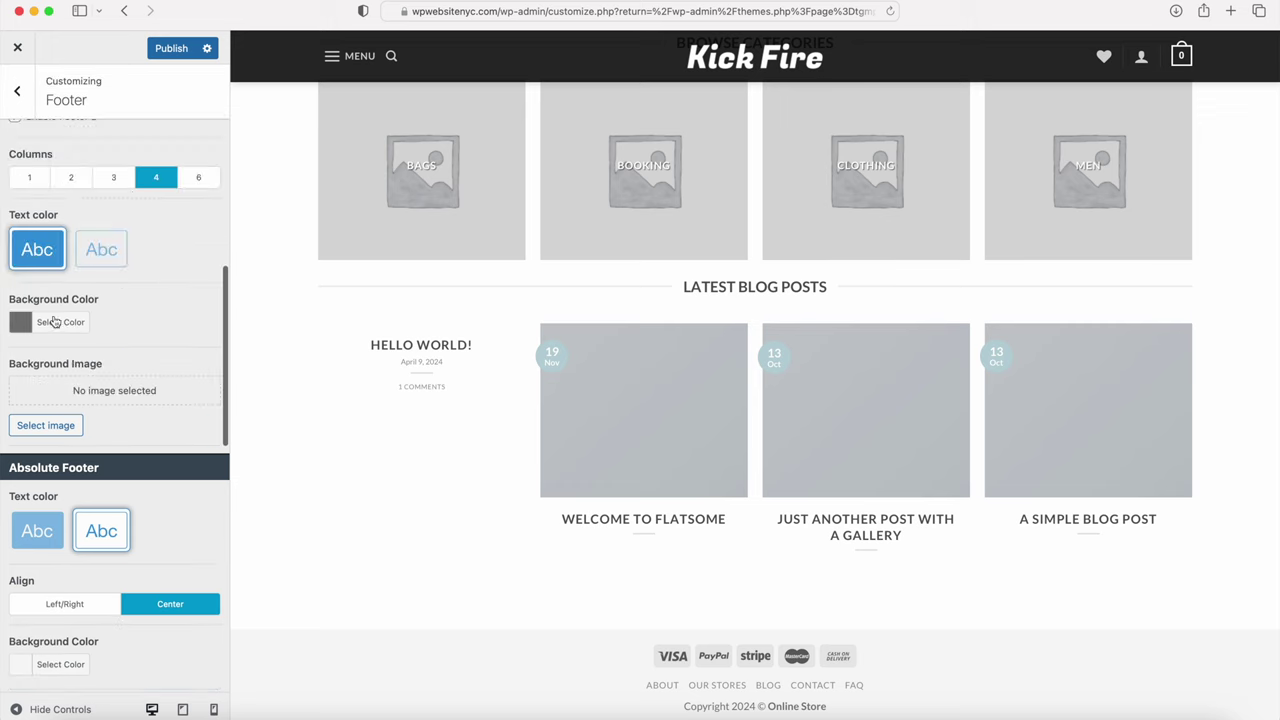
scroll(40, 340, "up", 5)
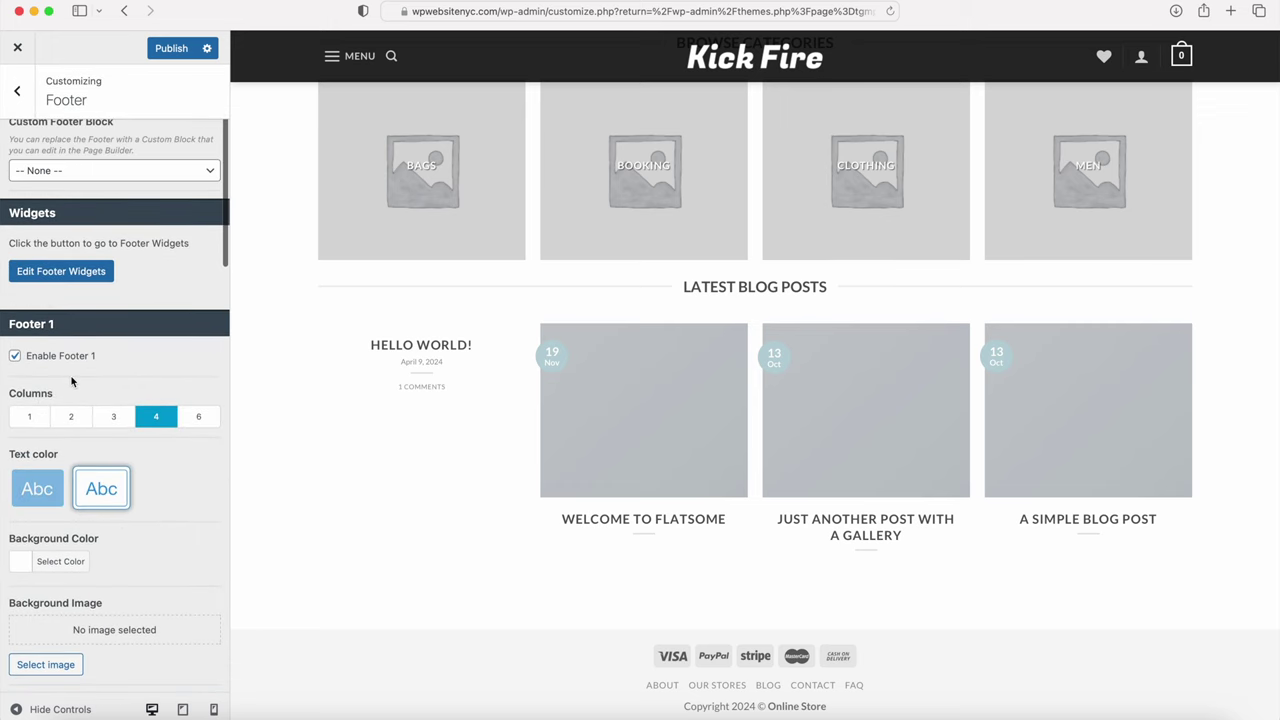
scroll(71, 380, "down", 10)
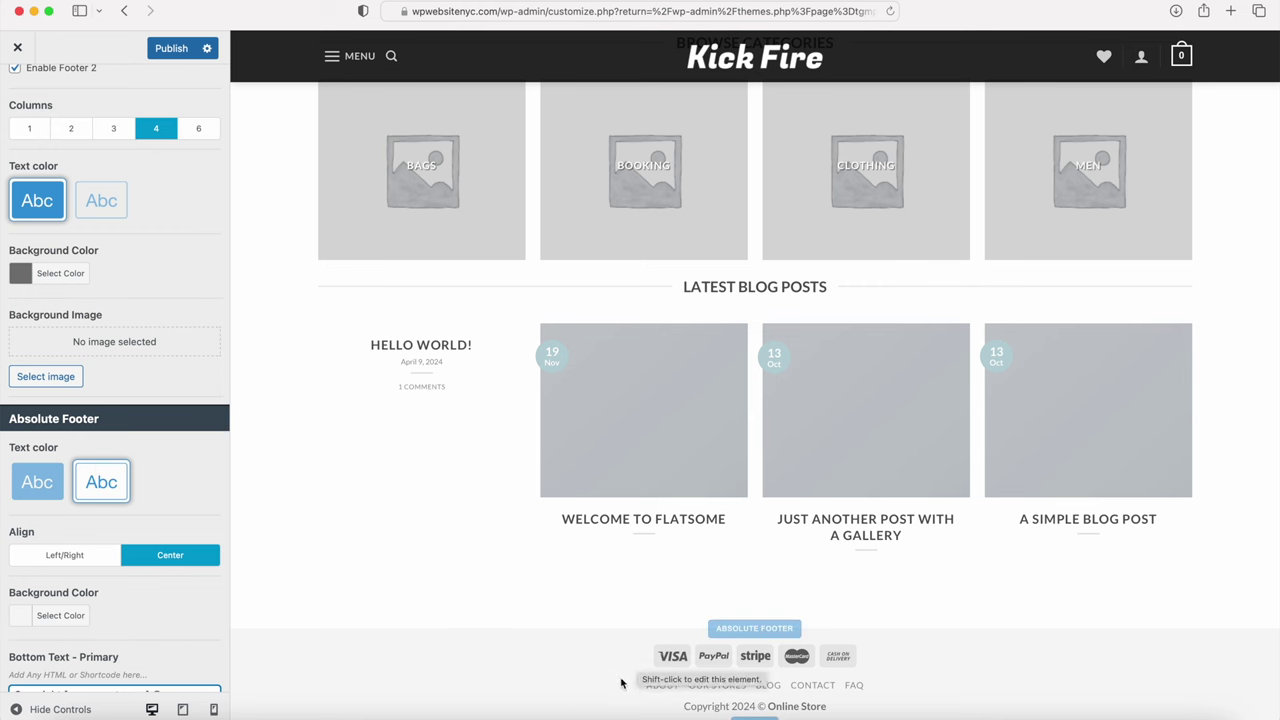
scroll(185, 466, "down", 6)
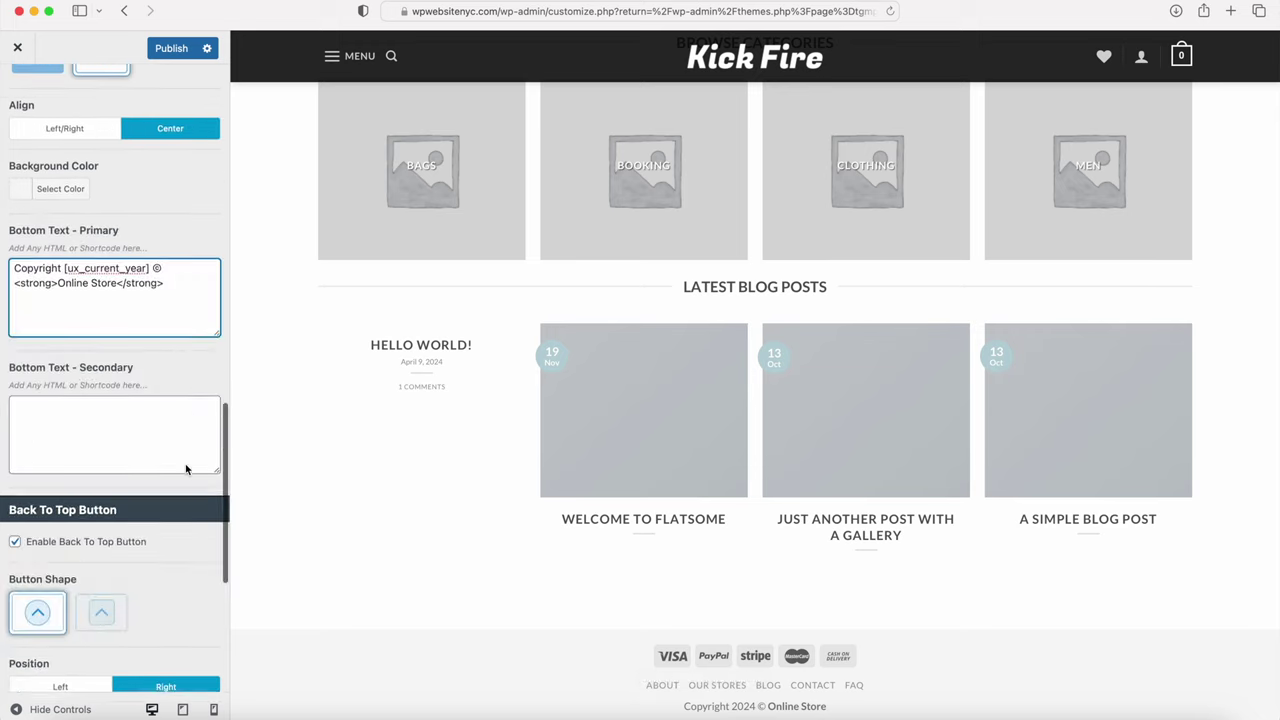
scroll(185, 469, "down", 2)
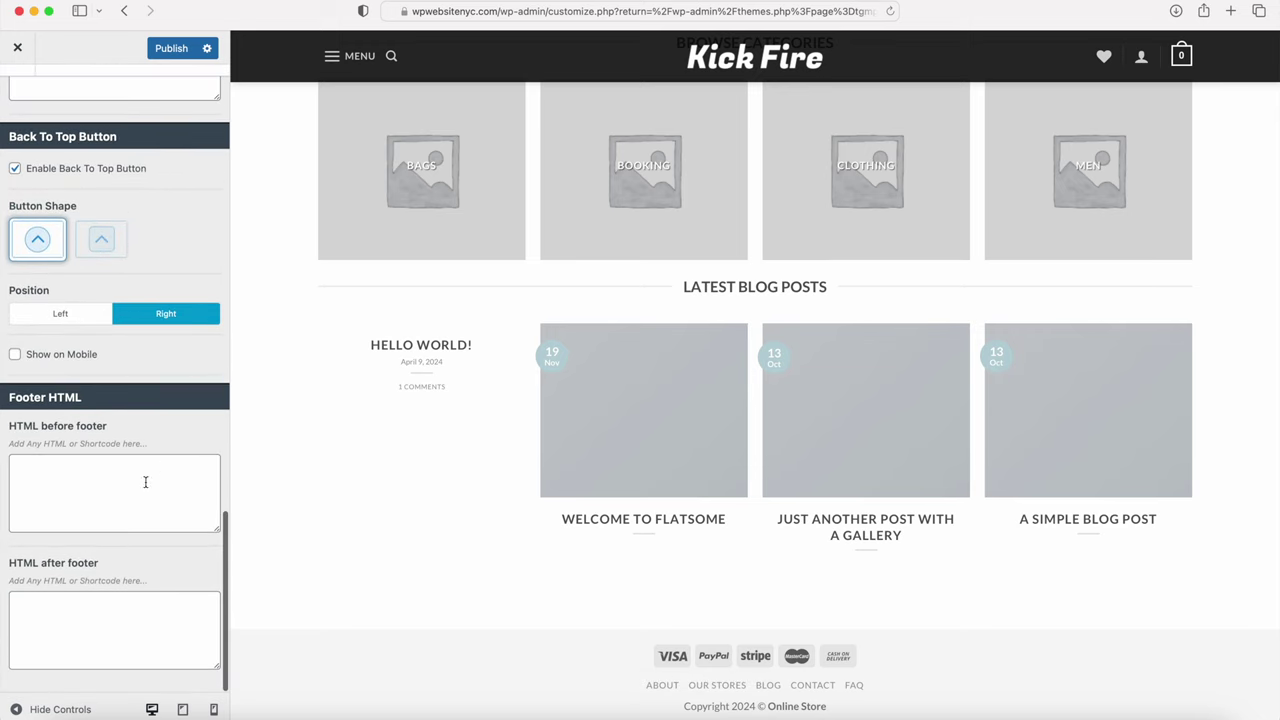
scroll(134, 540, "up", 6)
scroll(110, 320, "up", 5)
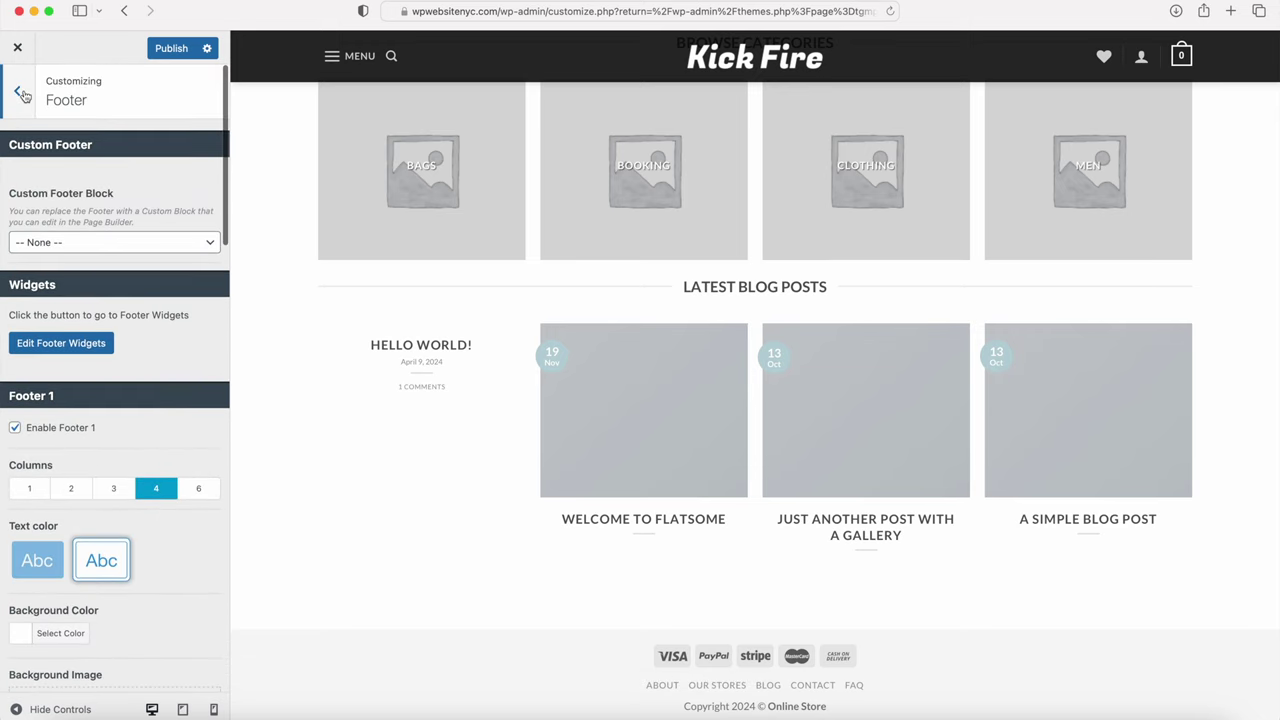
left_click(20, 92)
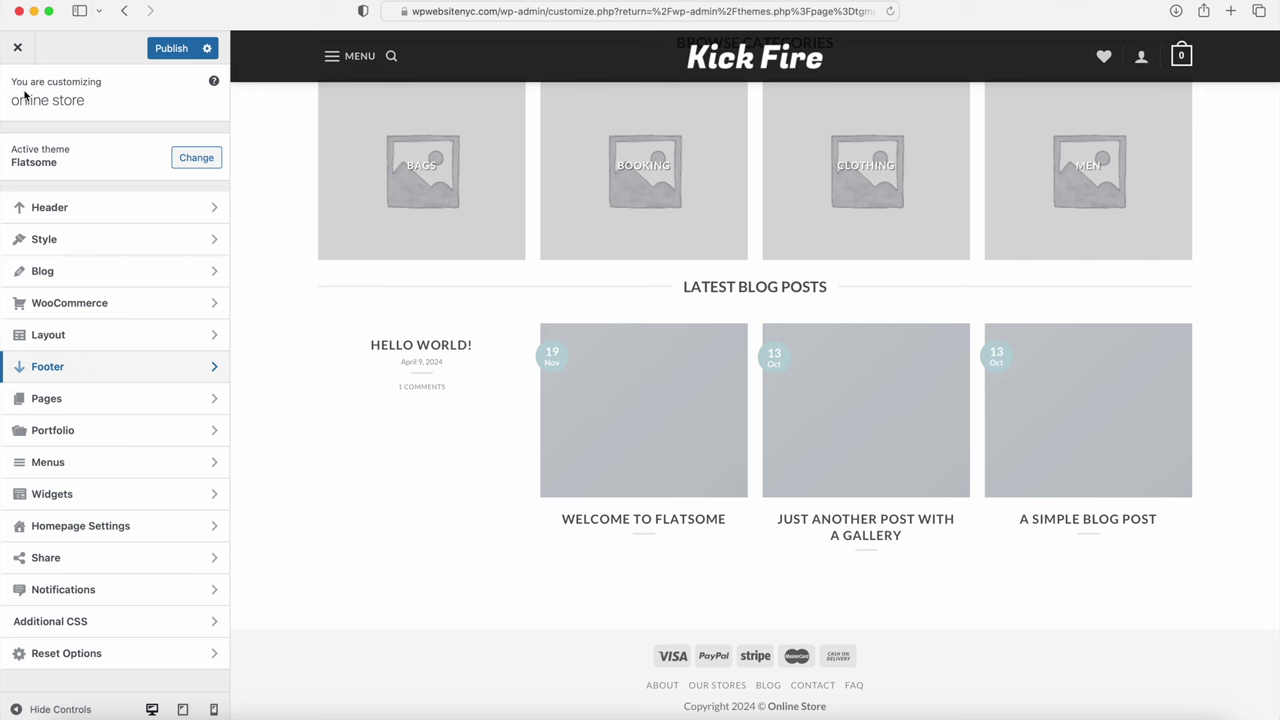
Step: Swap the Cash On Delivery payment icon for Apple Pay and publish
left_click(85, 310)
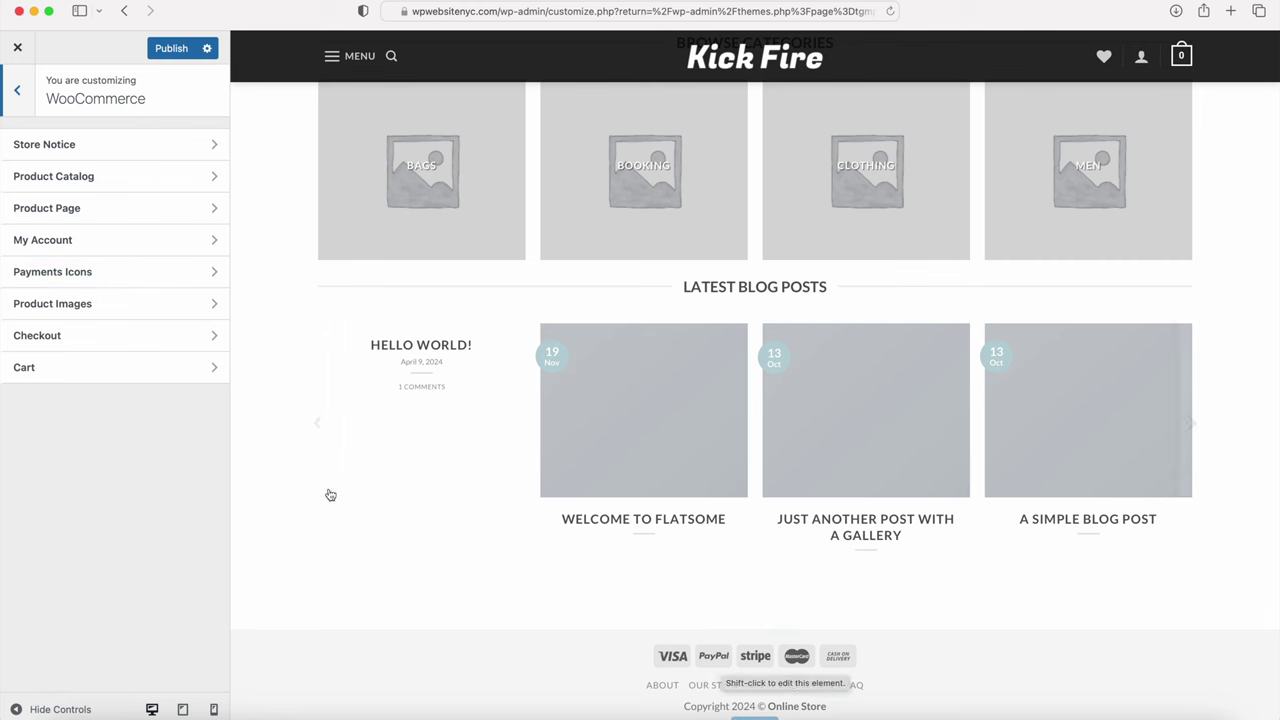
left_click(75, 274)
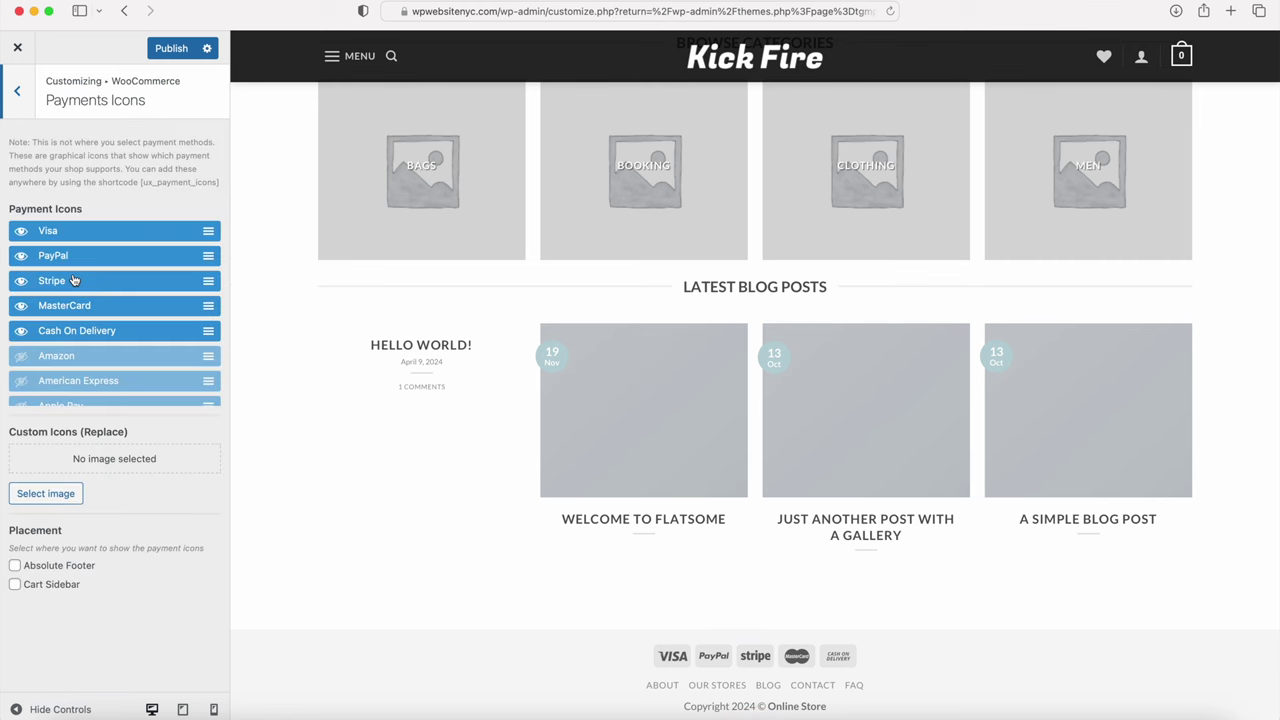
left_click(20, 331)
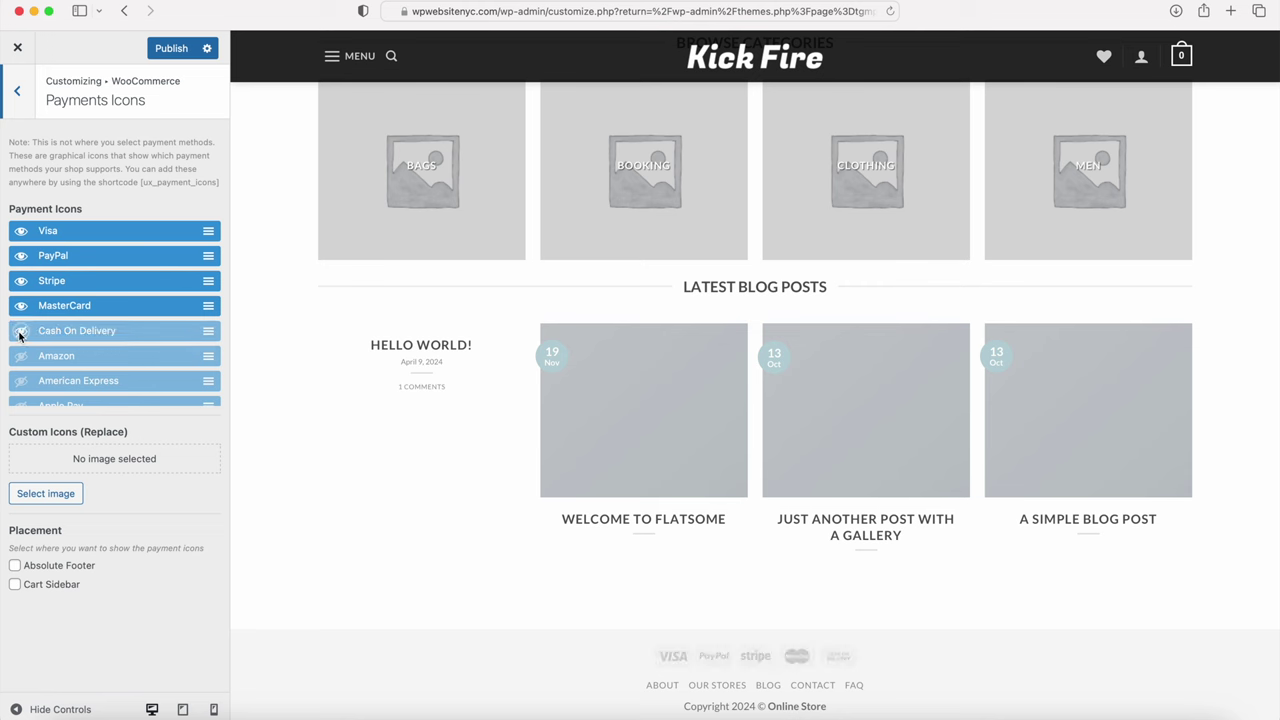
scroll(84, 373, "down", 5)
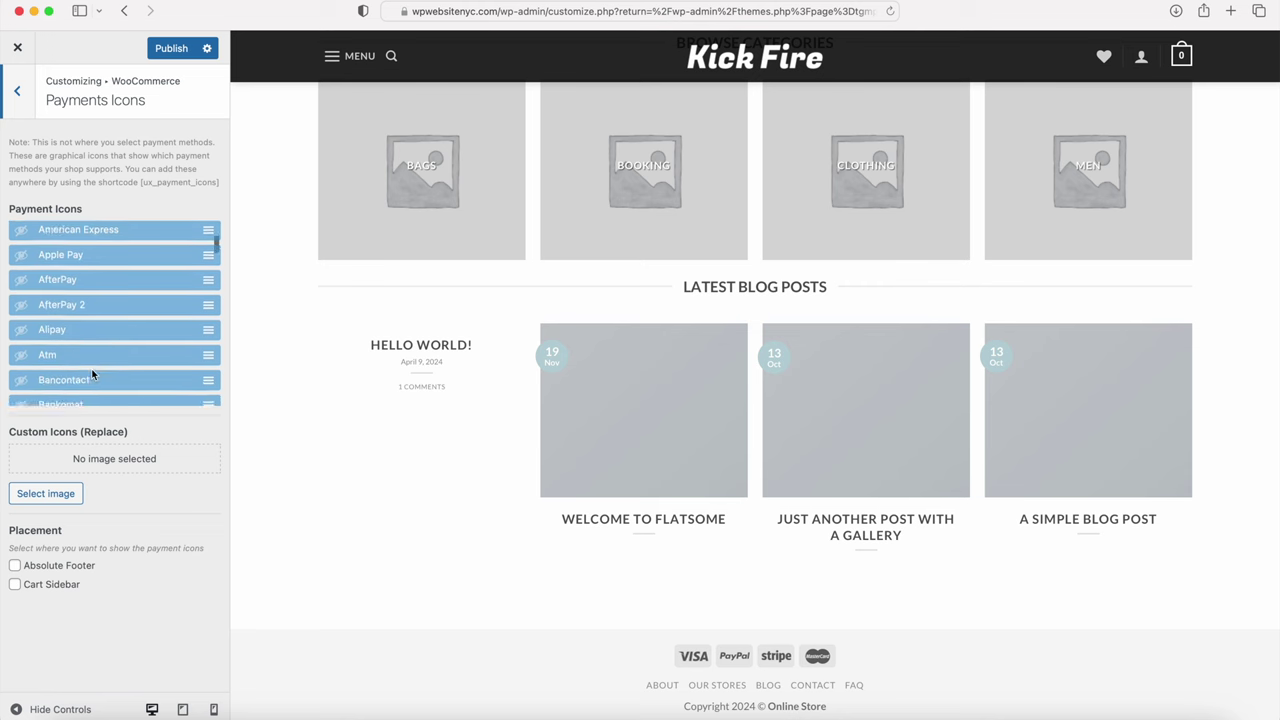
left_click(21, 245)
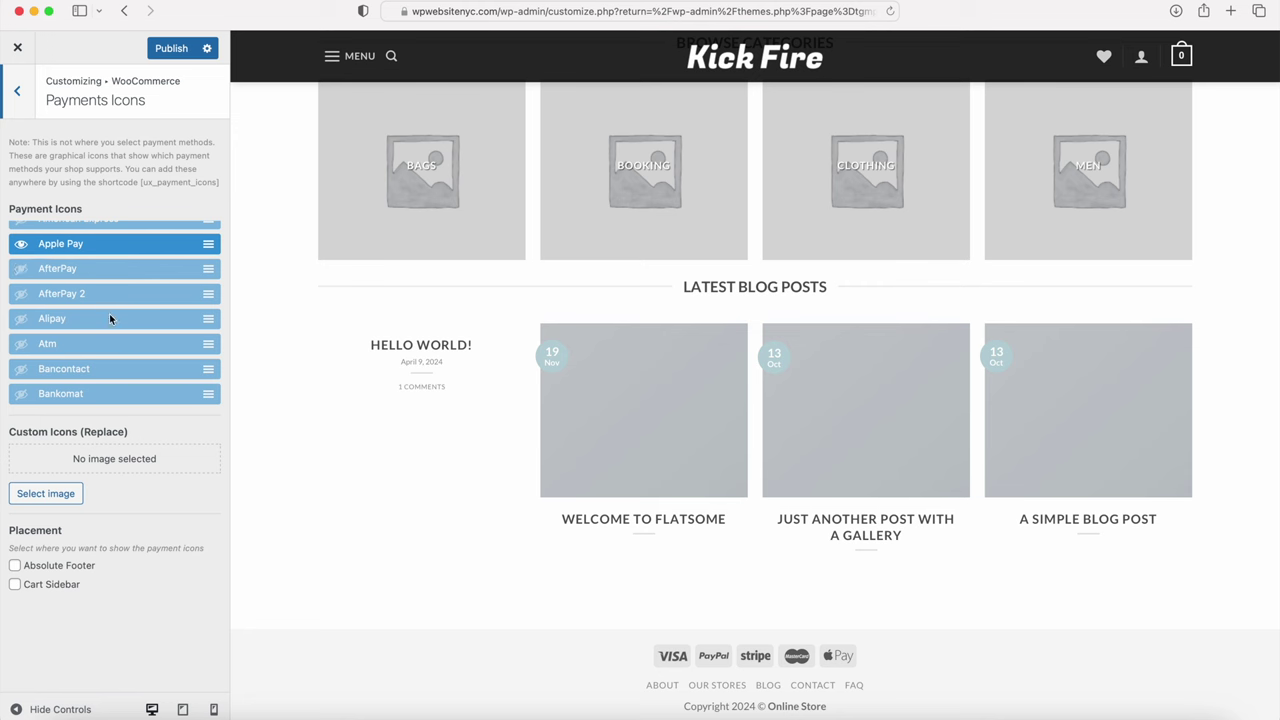
scroll(108, 373, "up", 5)
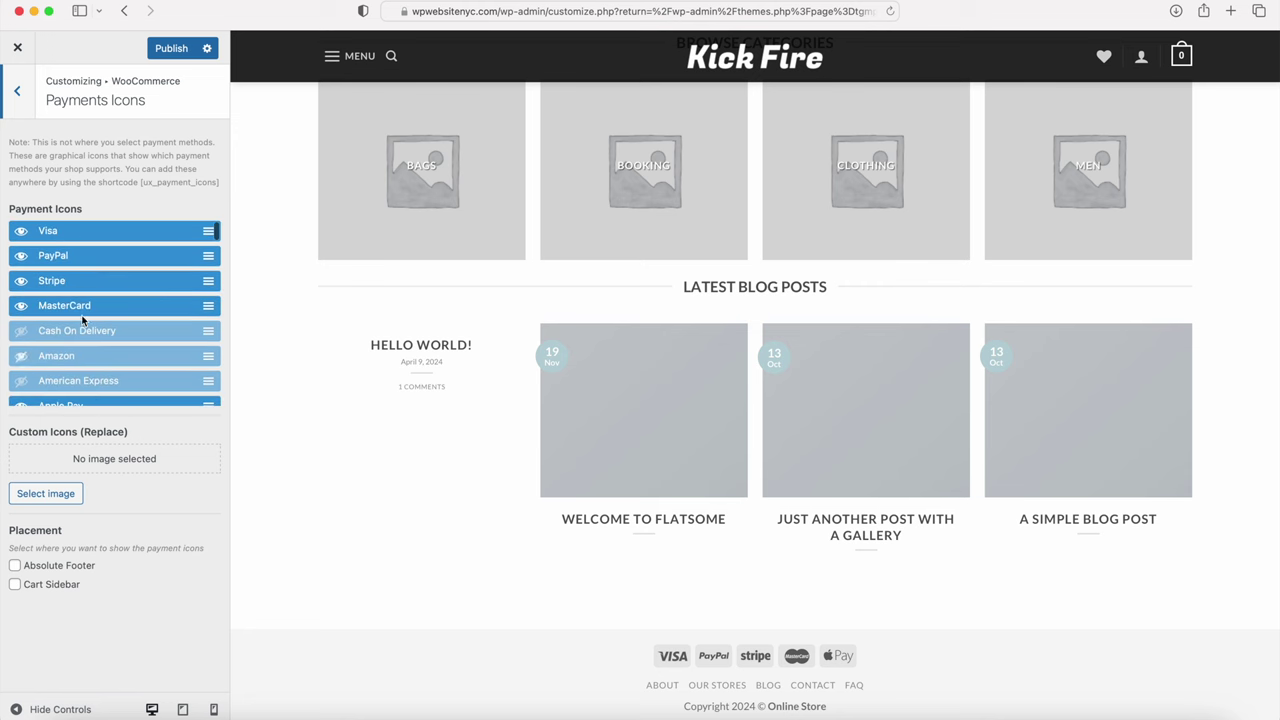
left_click(171, 49)
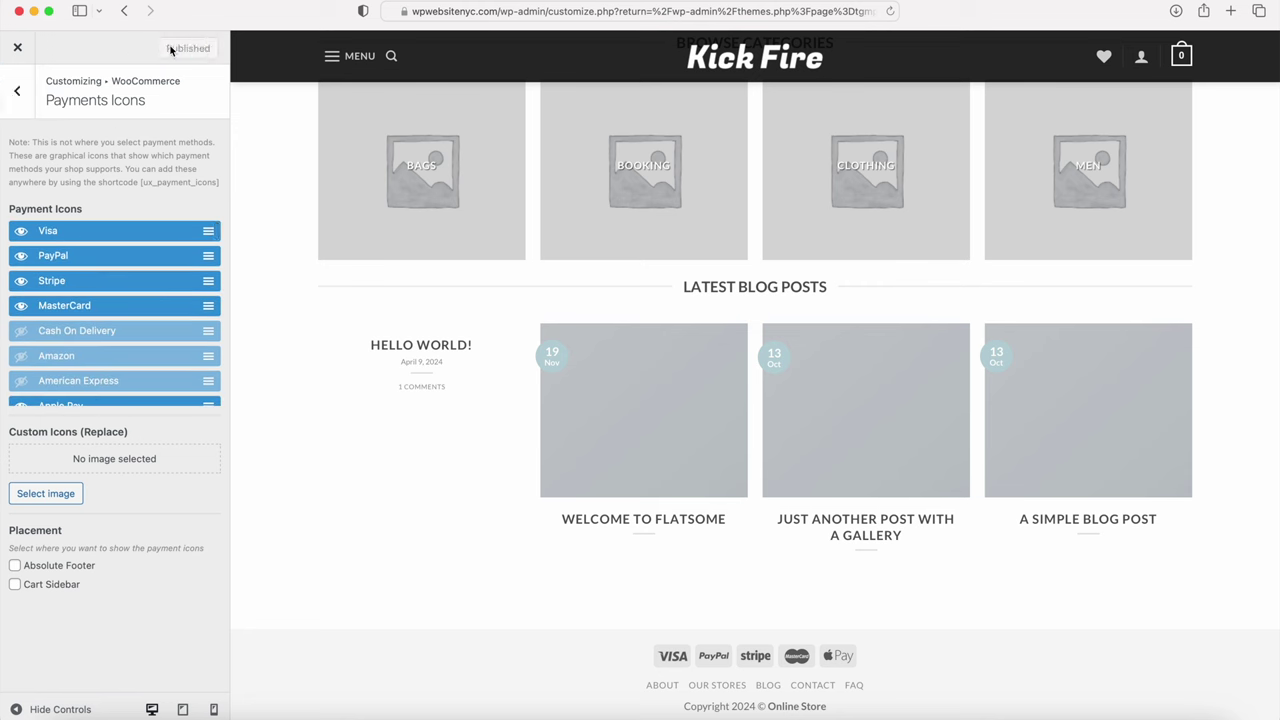
left_click(18, 94)
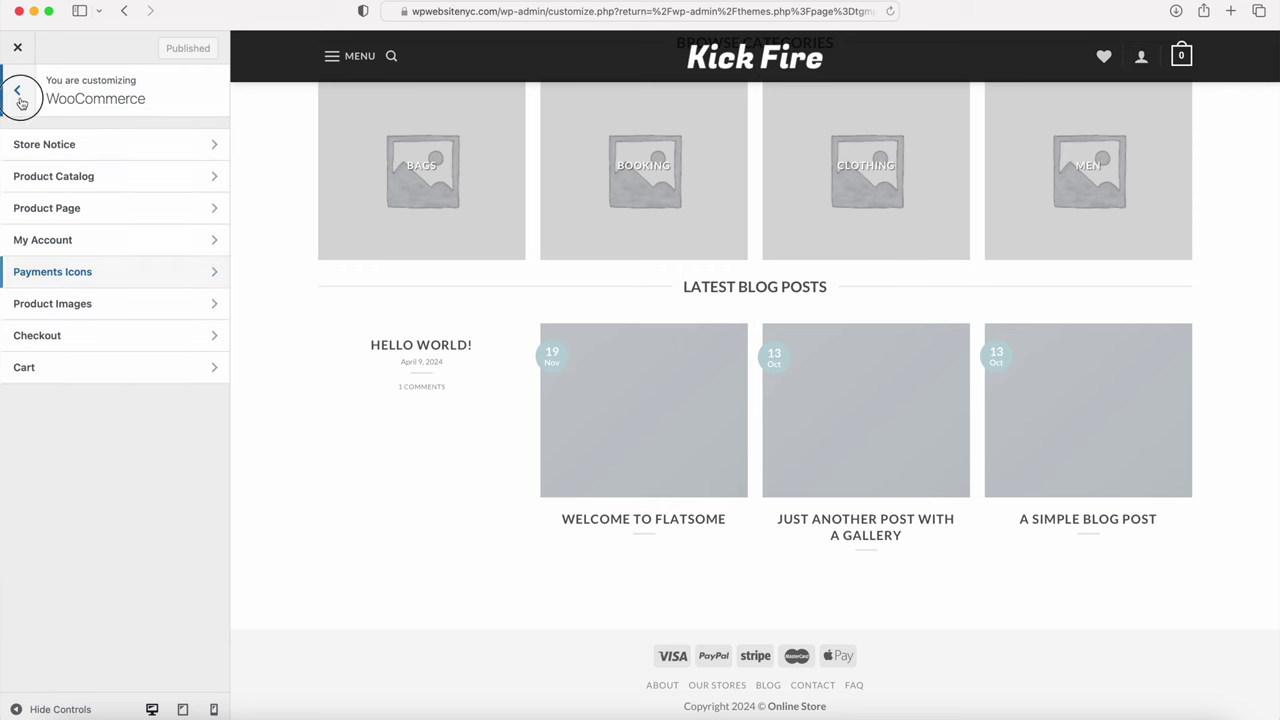
left_click(19, 96)
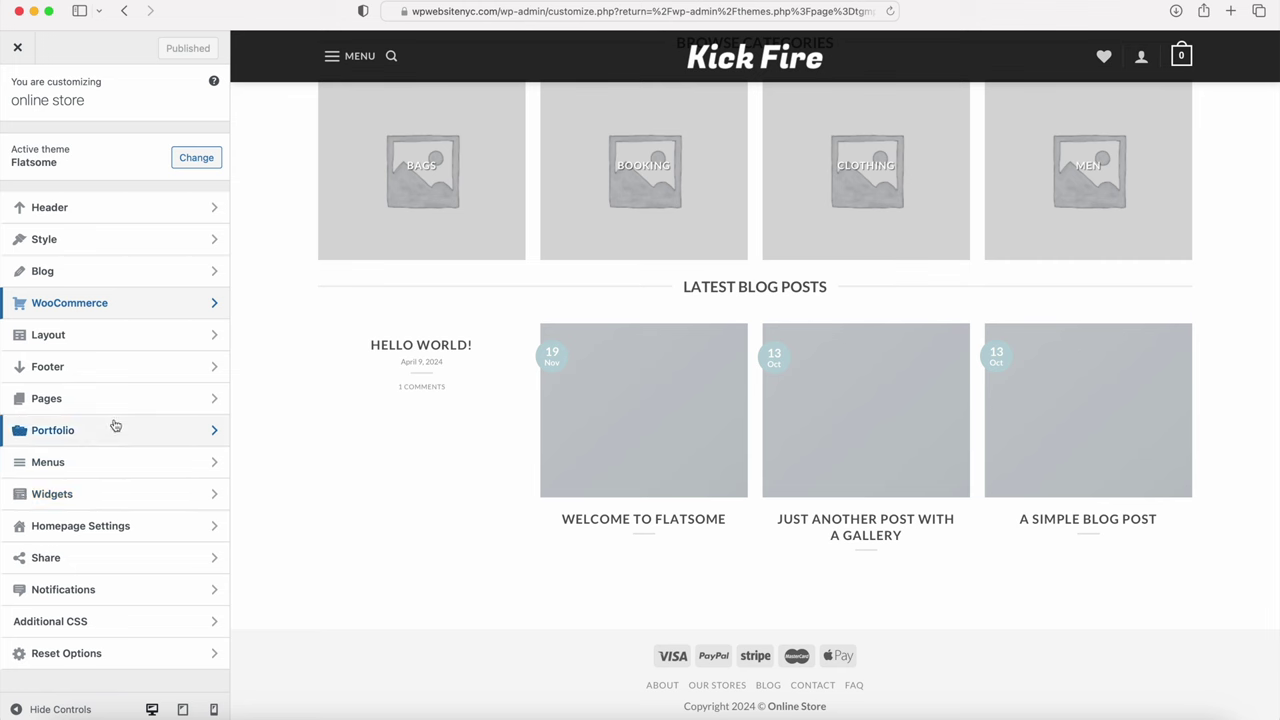
Step: Exit the Customizer back to WordPress Admin and go to the Add Plugins page
left_click(85, 242)
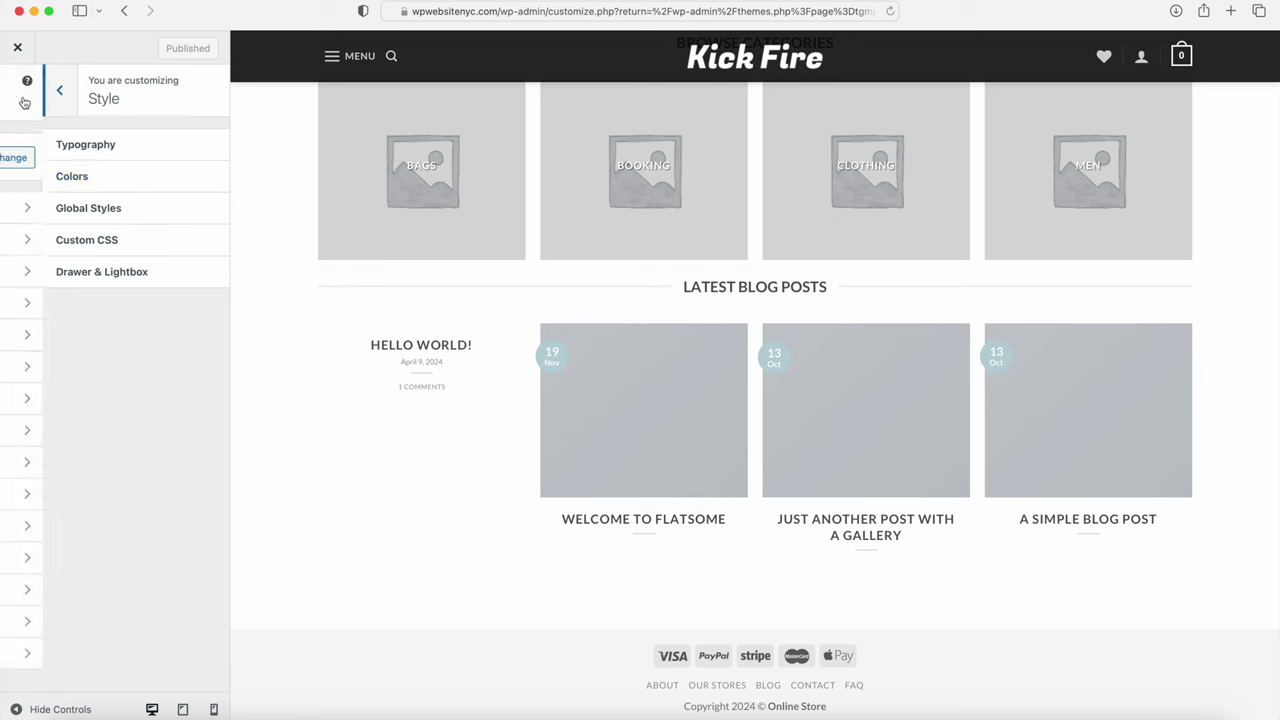
left_click(20, 97)
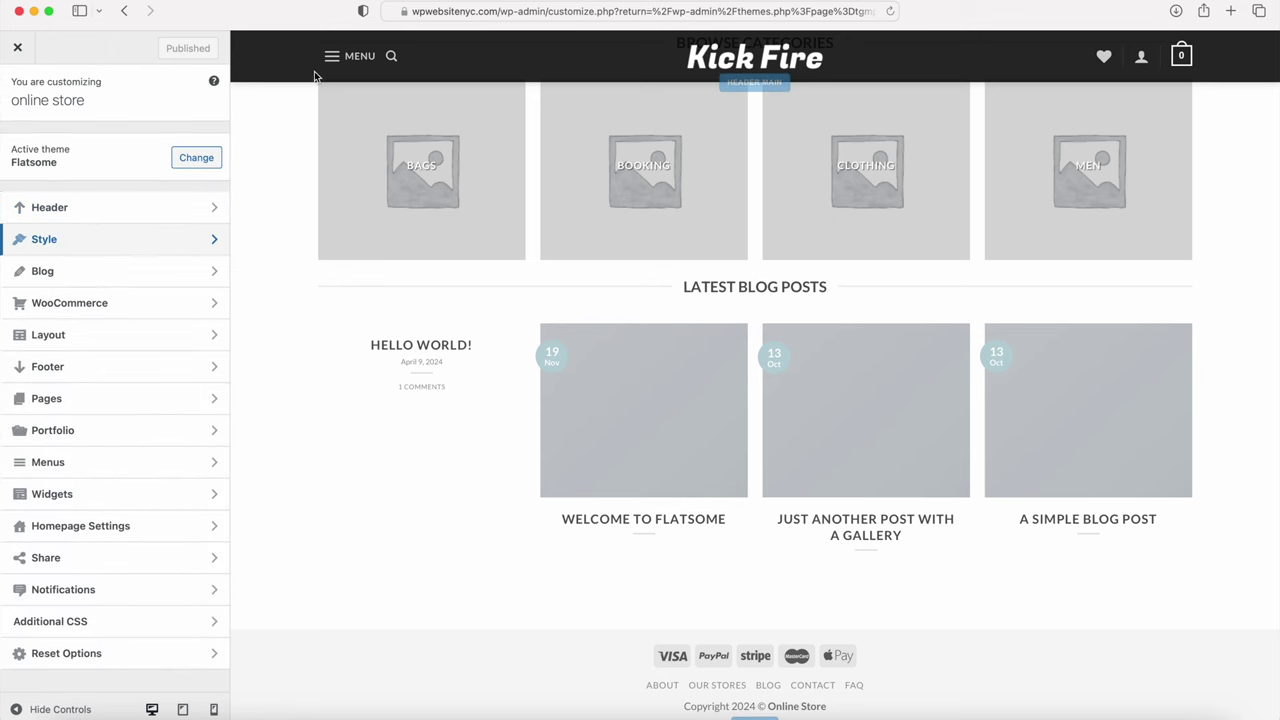
scroll(266, 366, "up", 6)
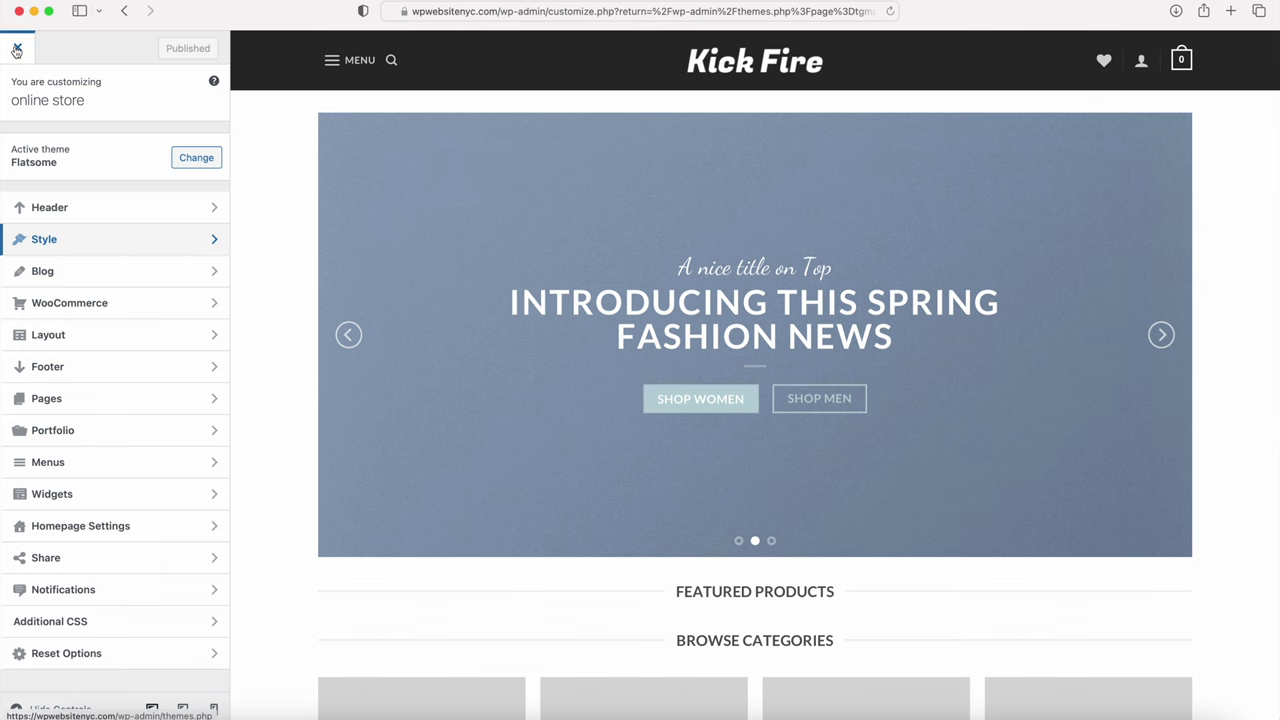
left_click(17, 47)
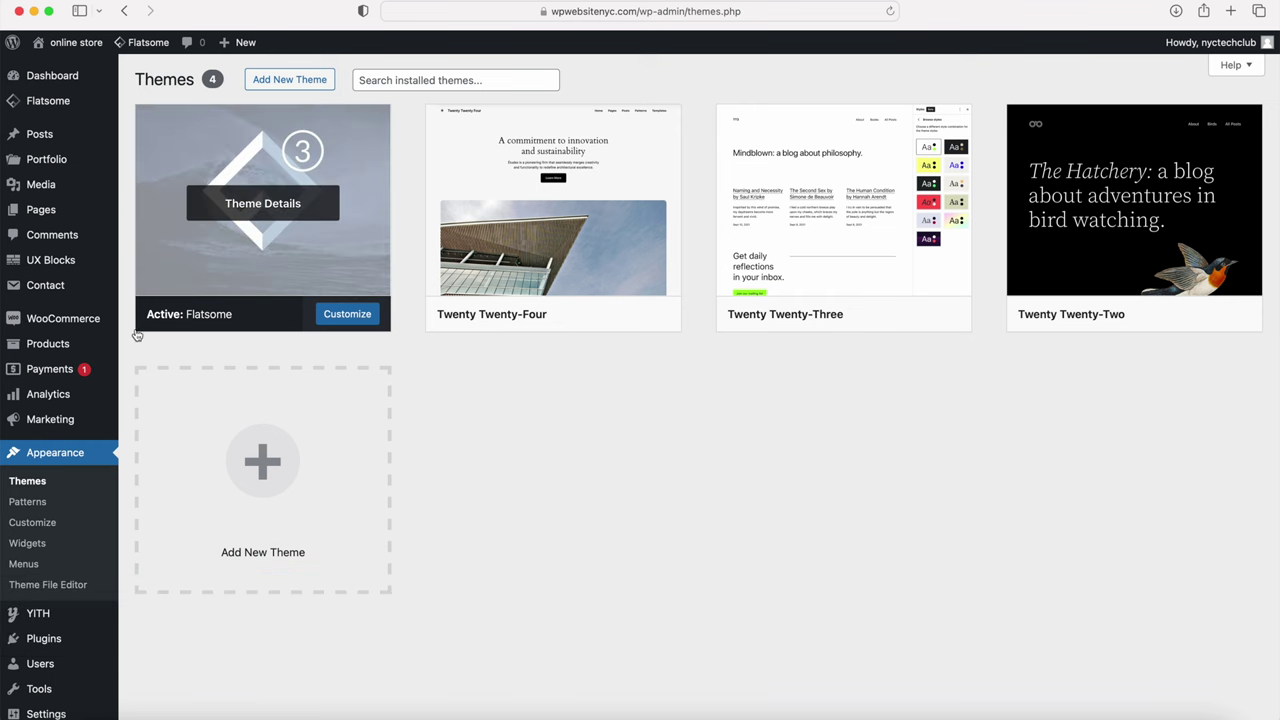
mouse_move(58, 324)
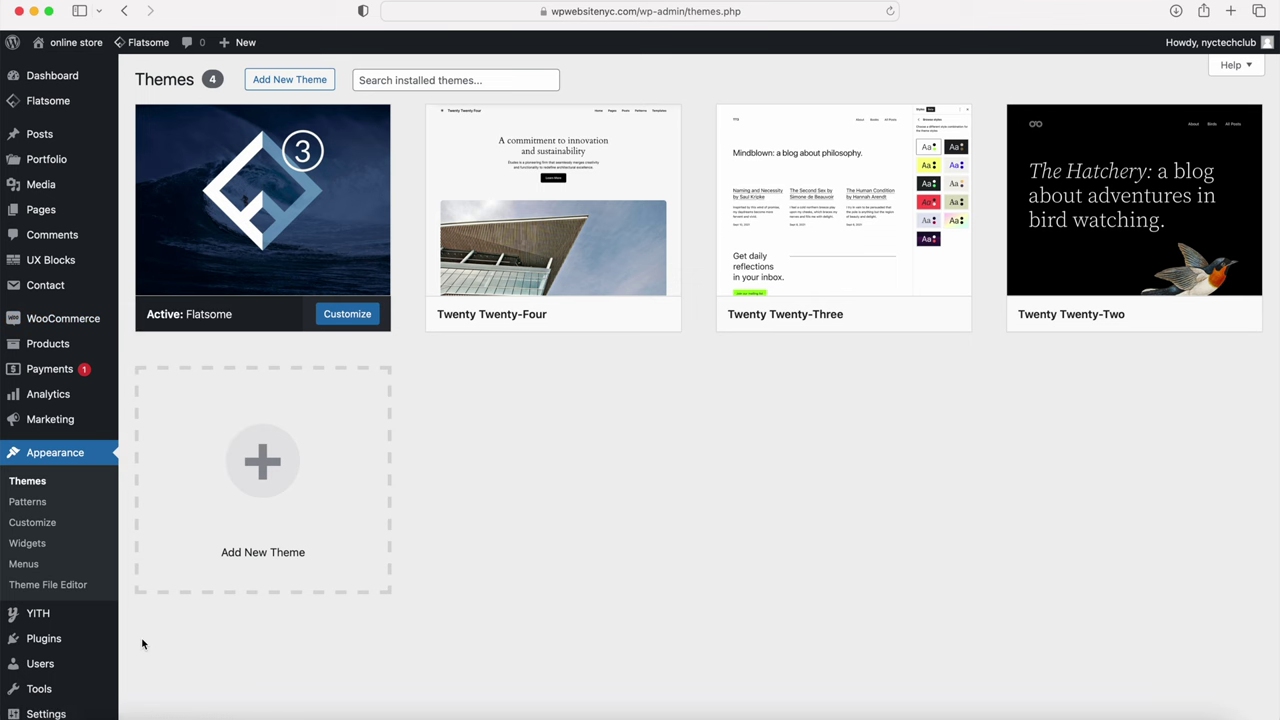
mouse_move(32, 648)
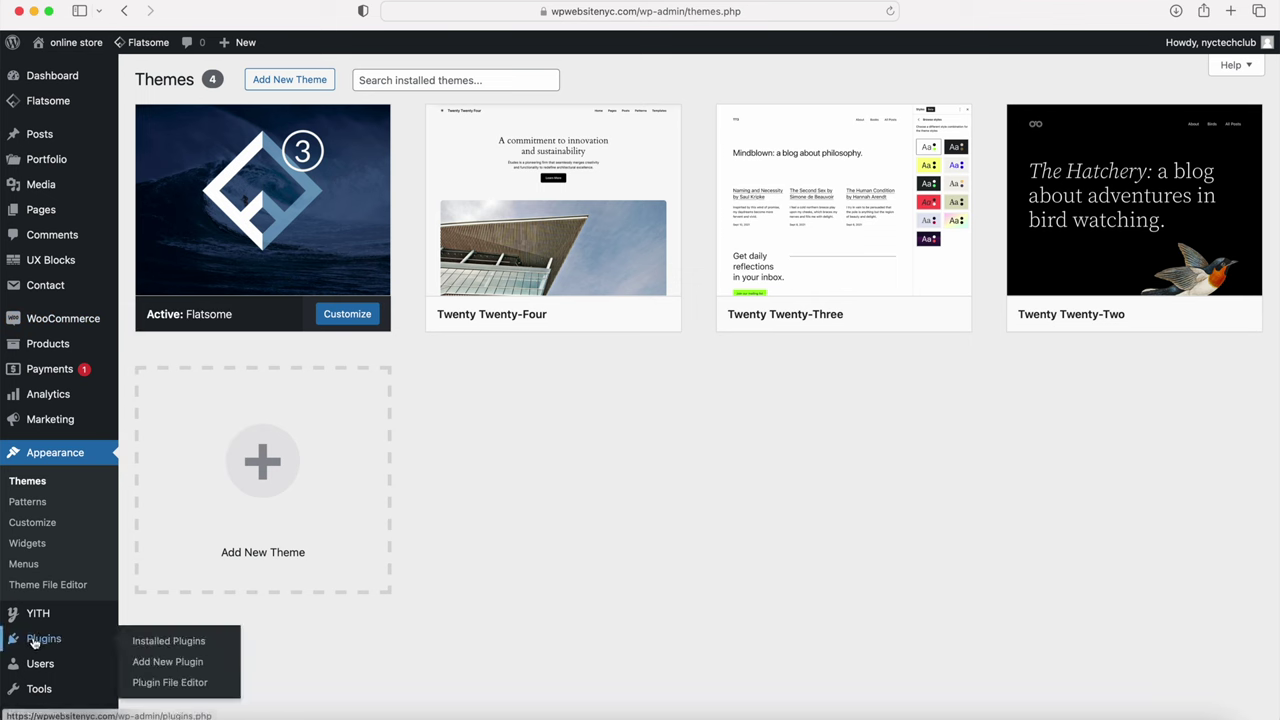
left_click(170, 662)
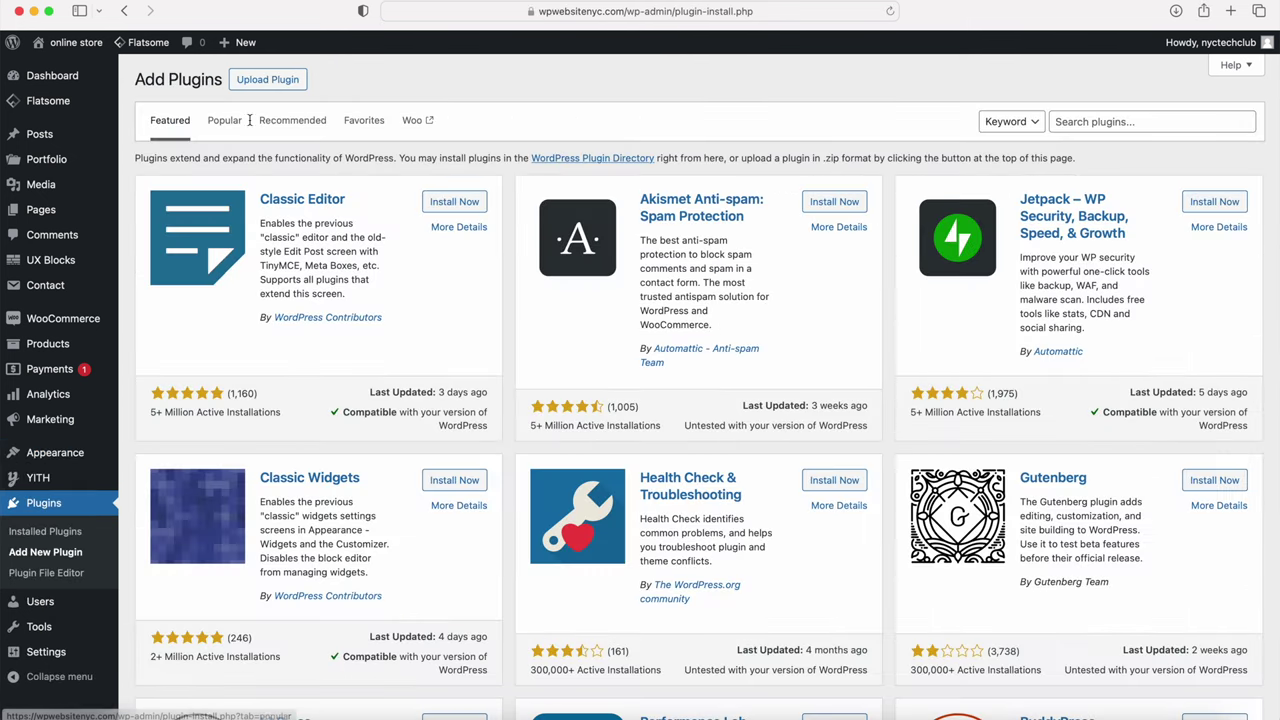
Step: Install and activate WooCommerce PayPal Payments from a plugin search, then open WooCommerce settings
left_click(1090, 120)
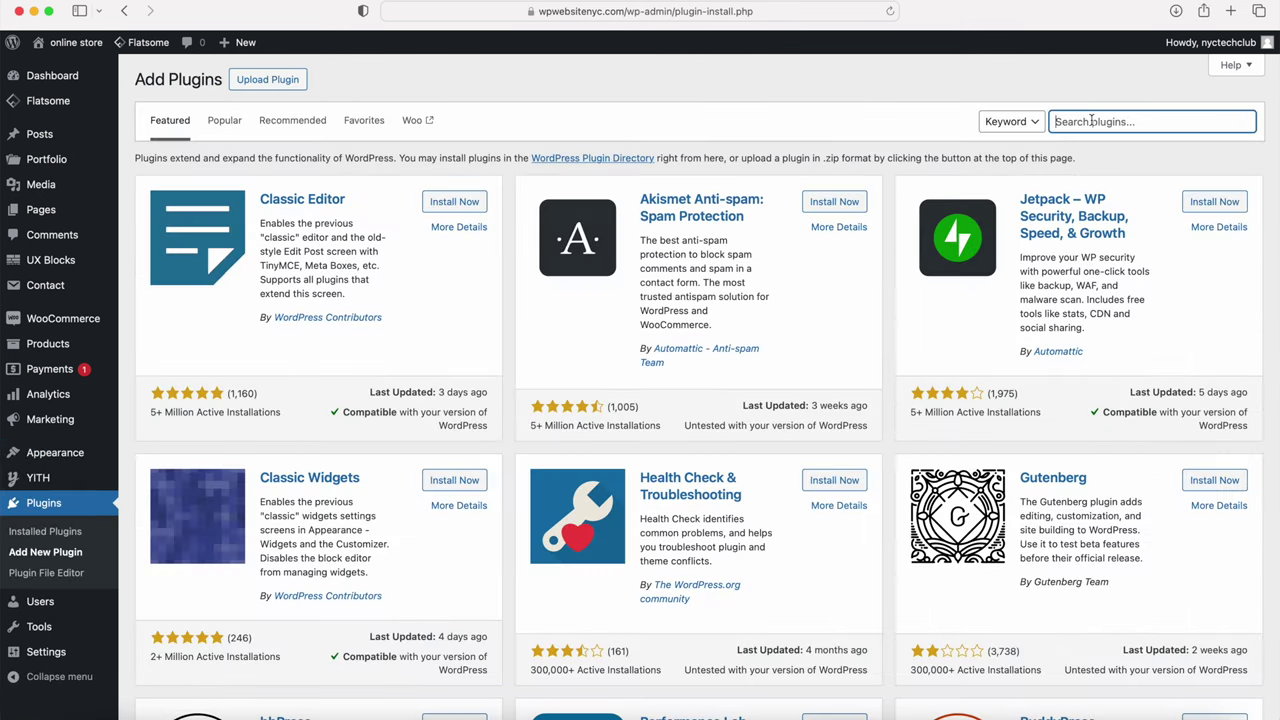
type("paypal for woocommerce")
key("Return")
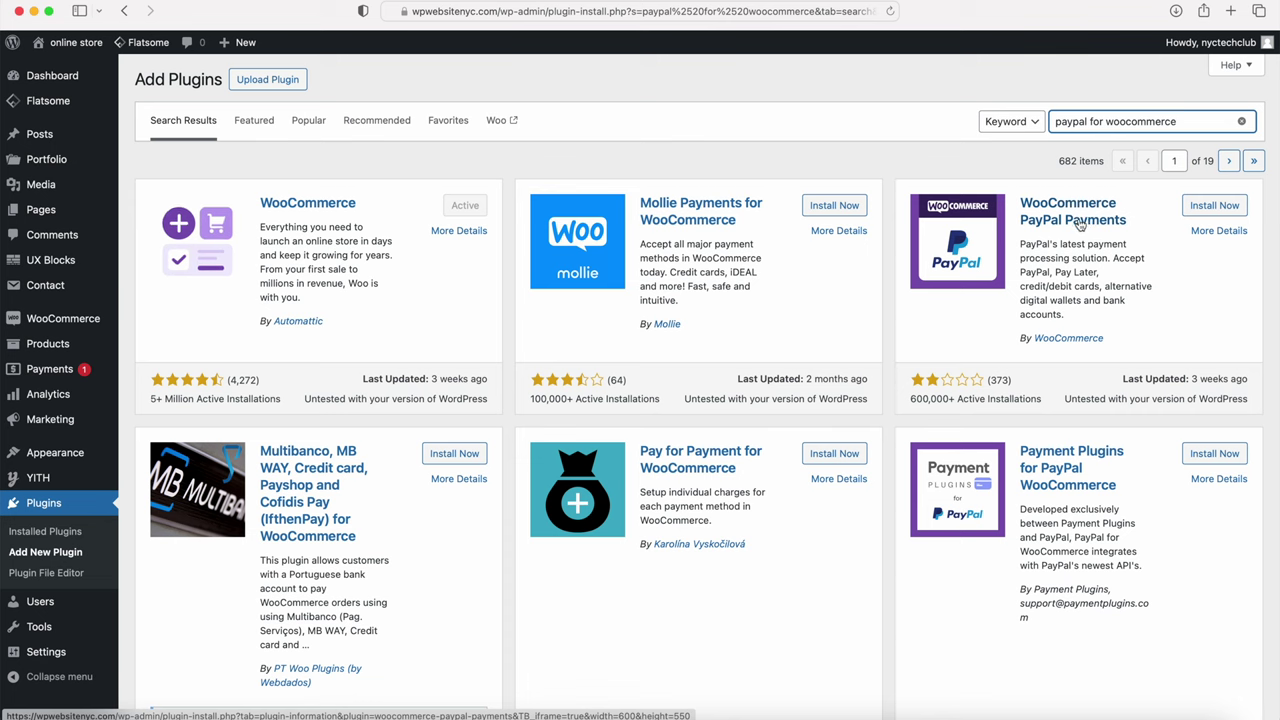
left_click(1212, 205)
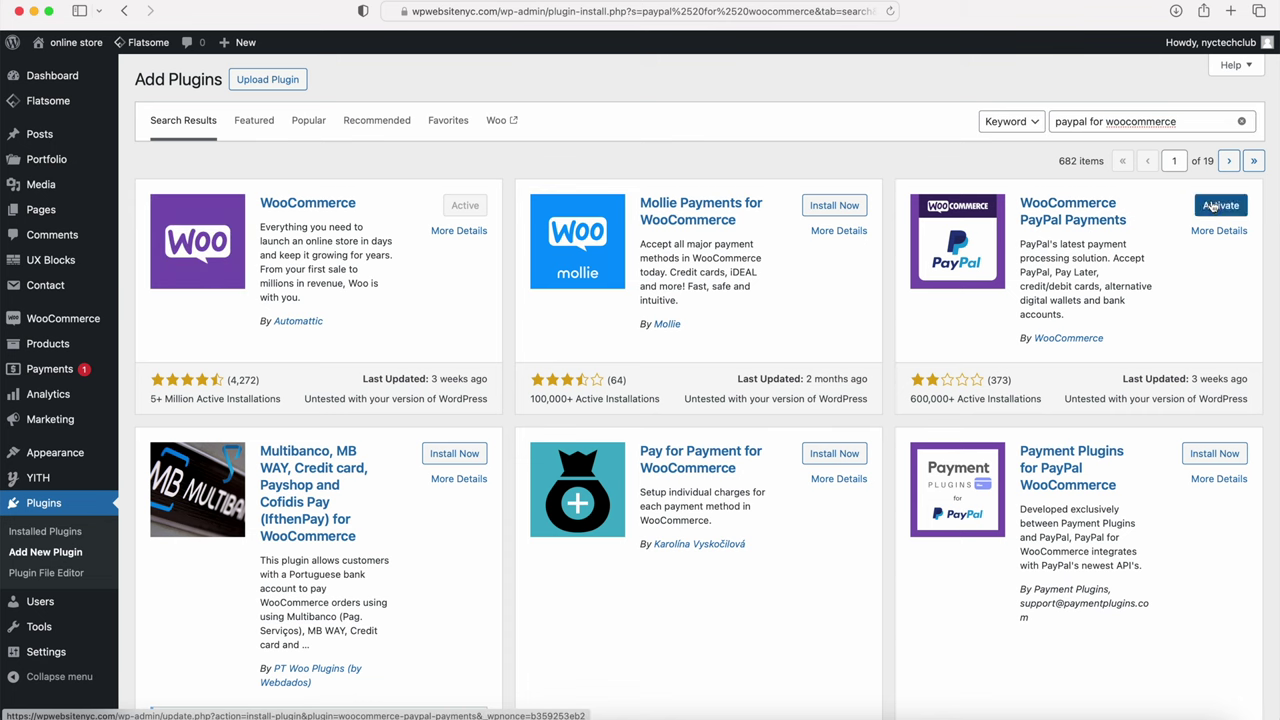
left_click(1217, 207)
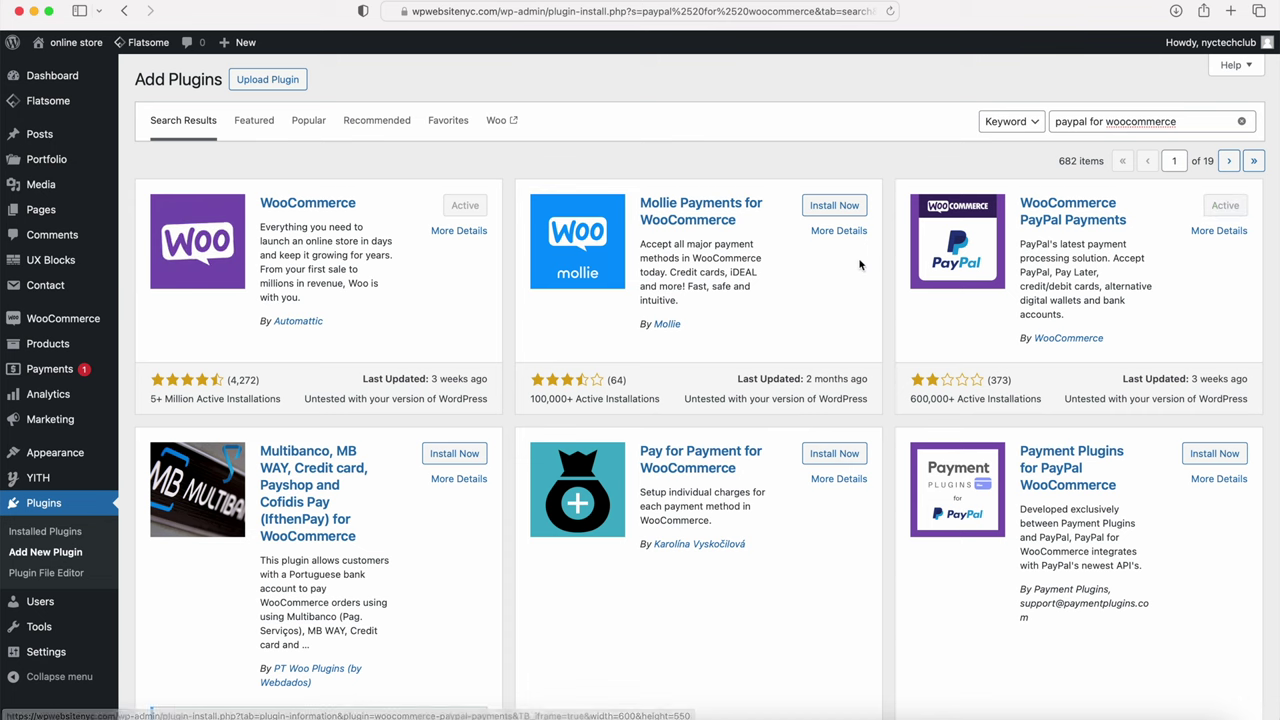
mouse_move(75, 320)
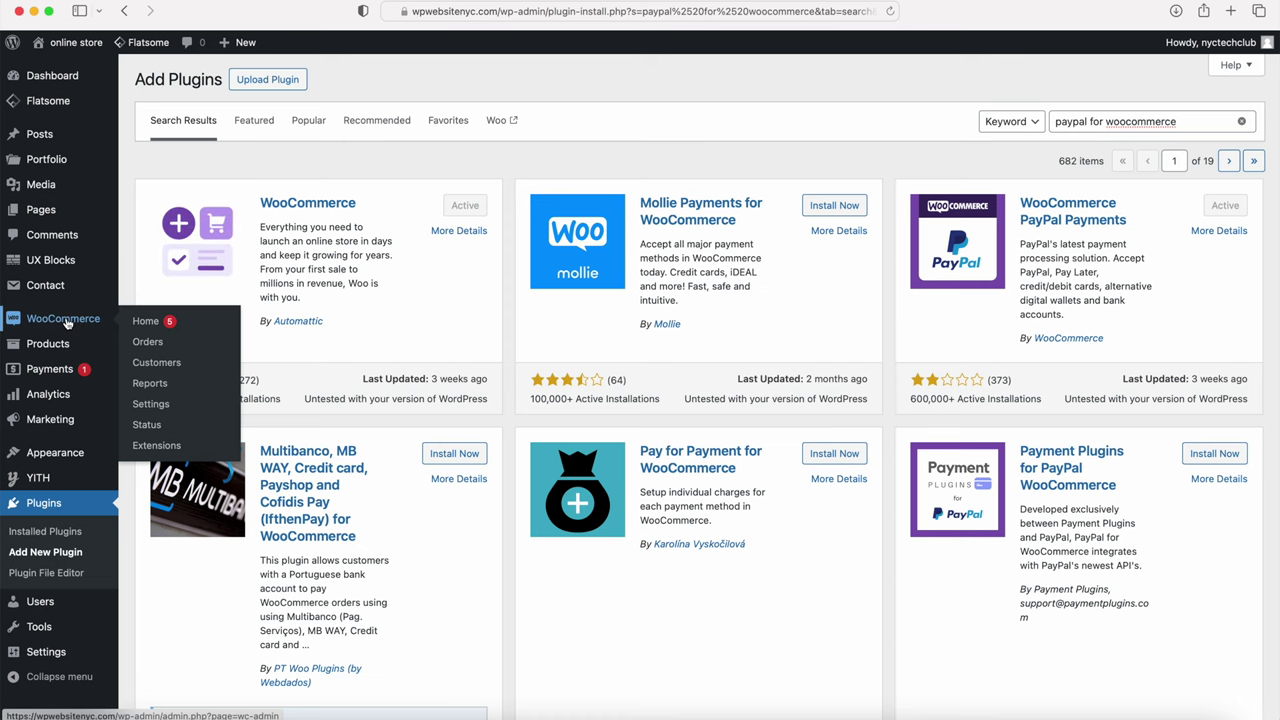
left_click(153, 405)
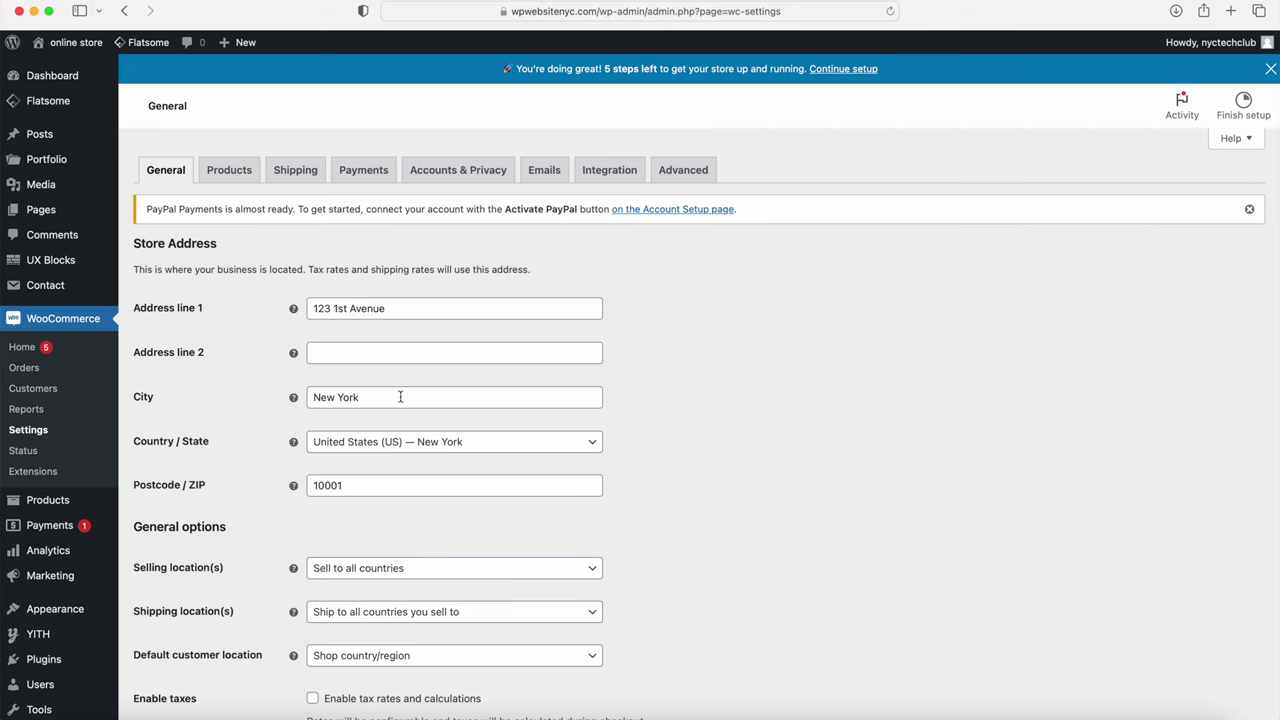
Step: Save the General settings with tax rates and calculations enabled
scroll(400, 397, "down", 5)
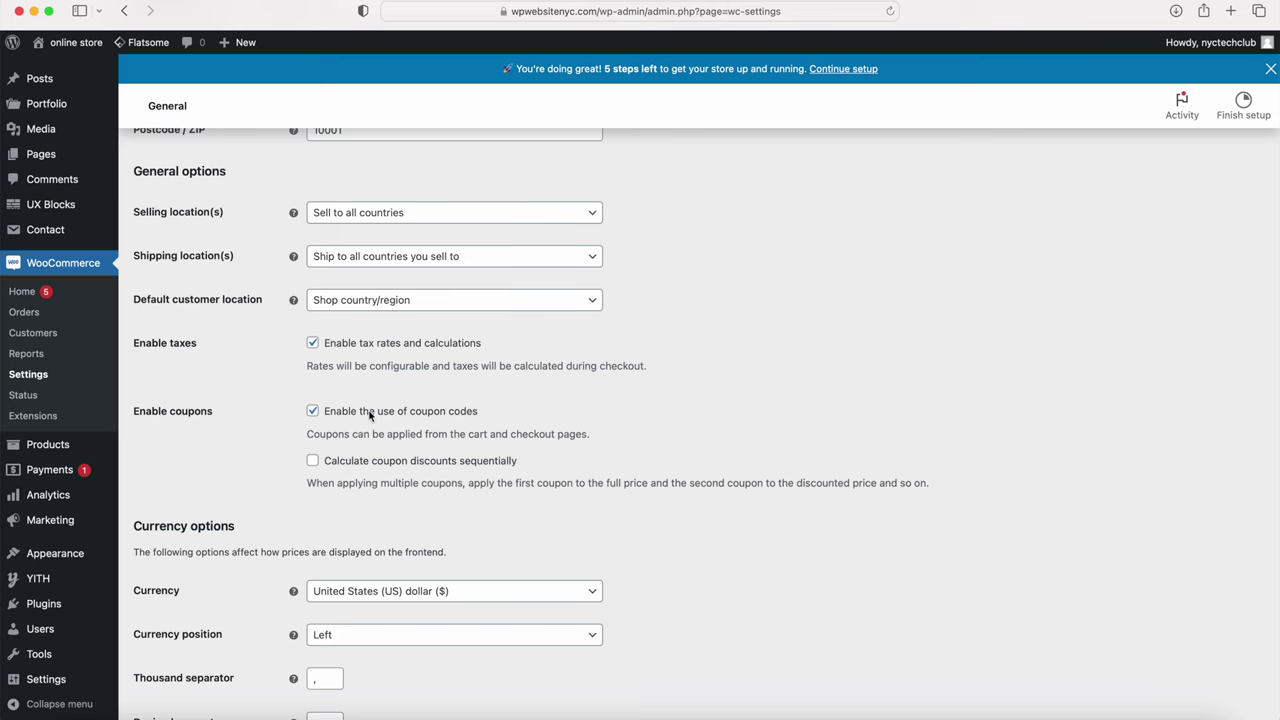
scroll(421, 418, "down", 4)
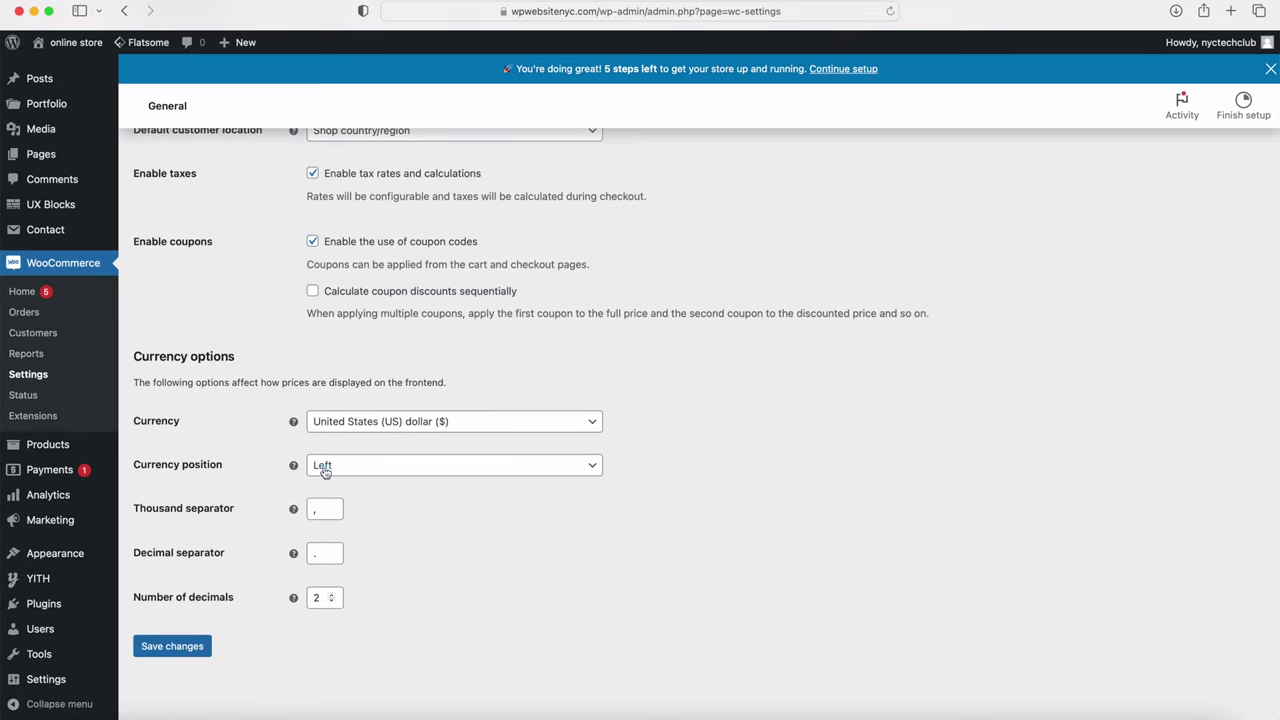
left_click(166, 650)
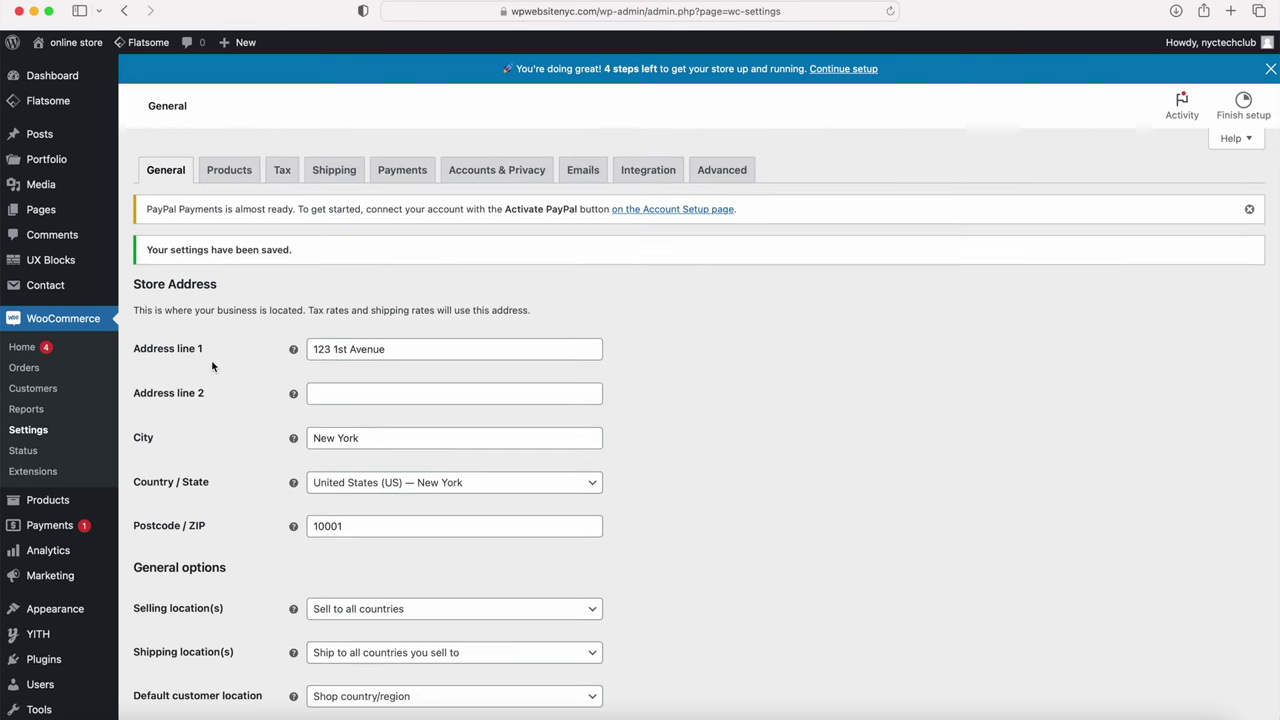
left_click(228, 174)
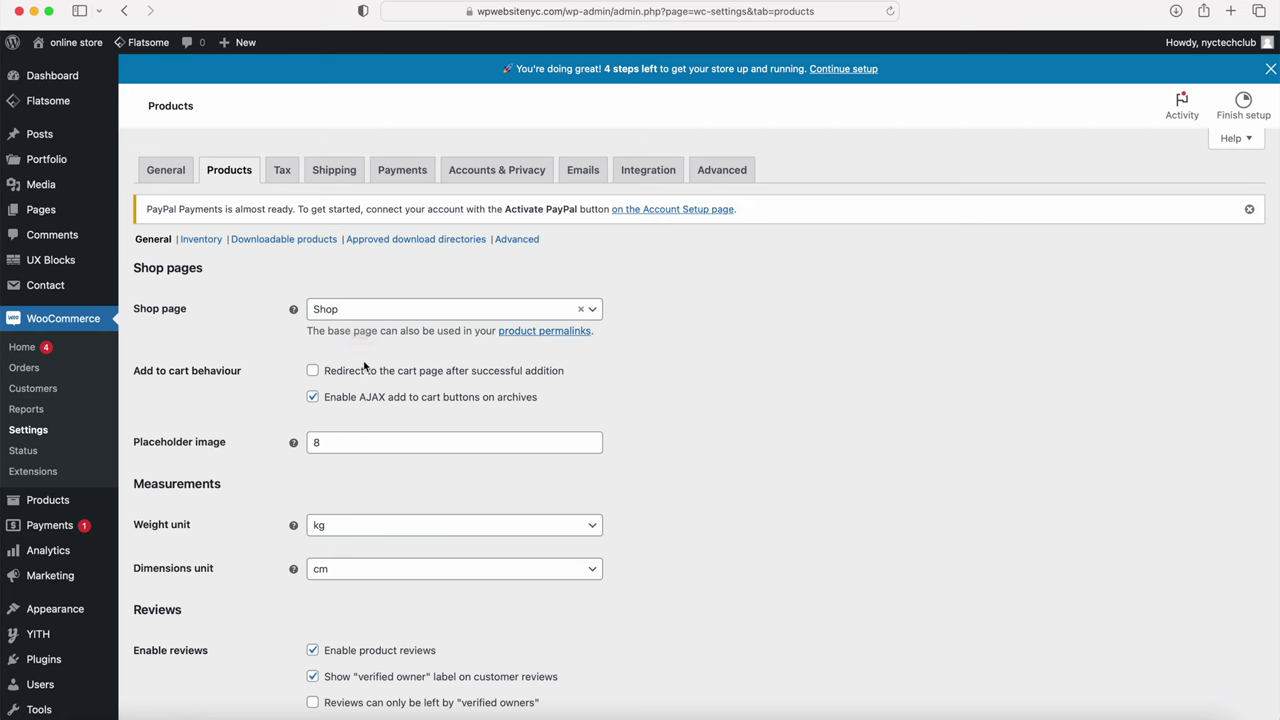
Step: Save the Products settings with weight in lbs and dimensions in inches, keeping reviews enabled
scroll(358, 432, "down", 3)
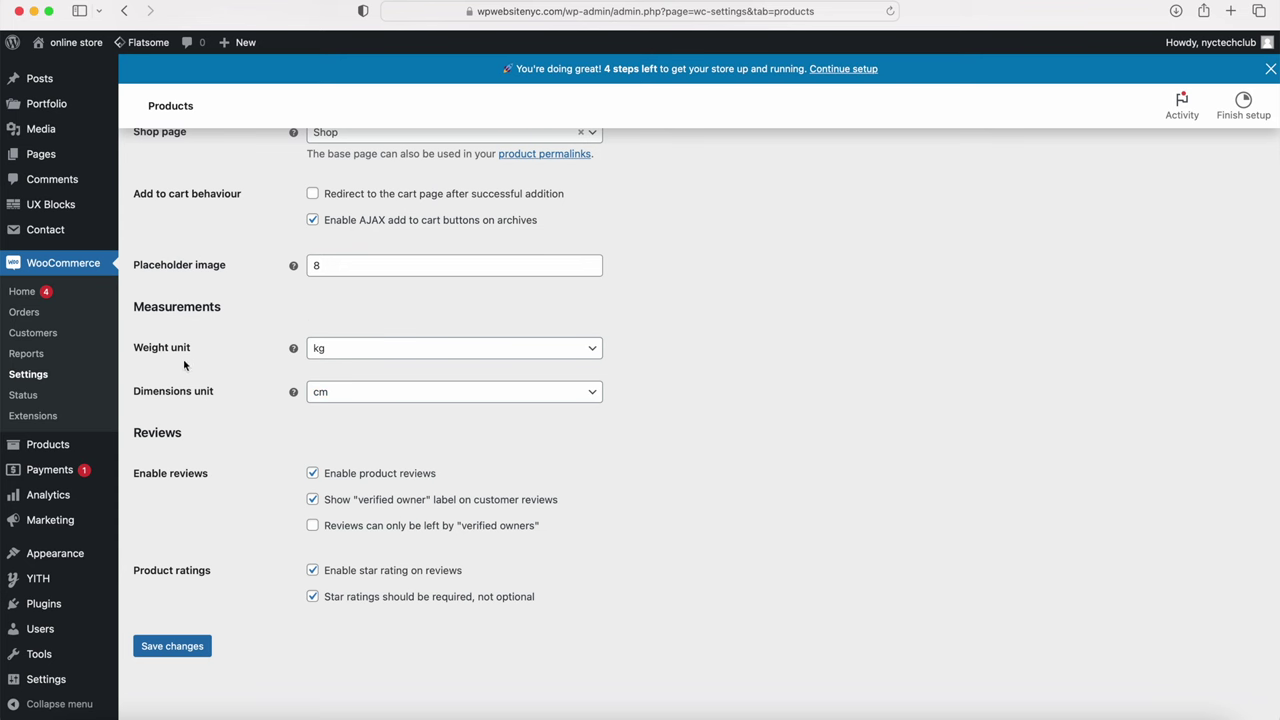
left_click(372, 352)
left_click(354, 421)
left_click(370, 393)
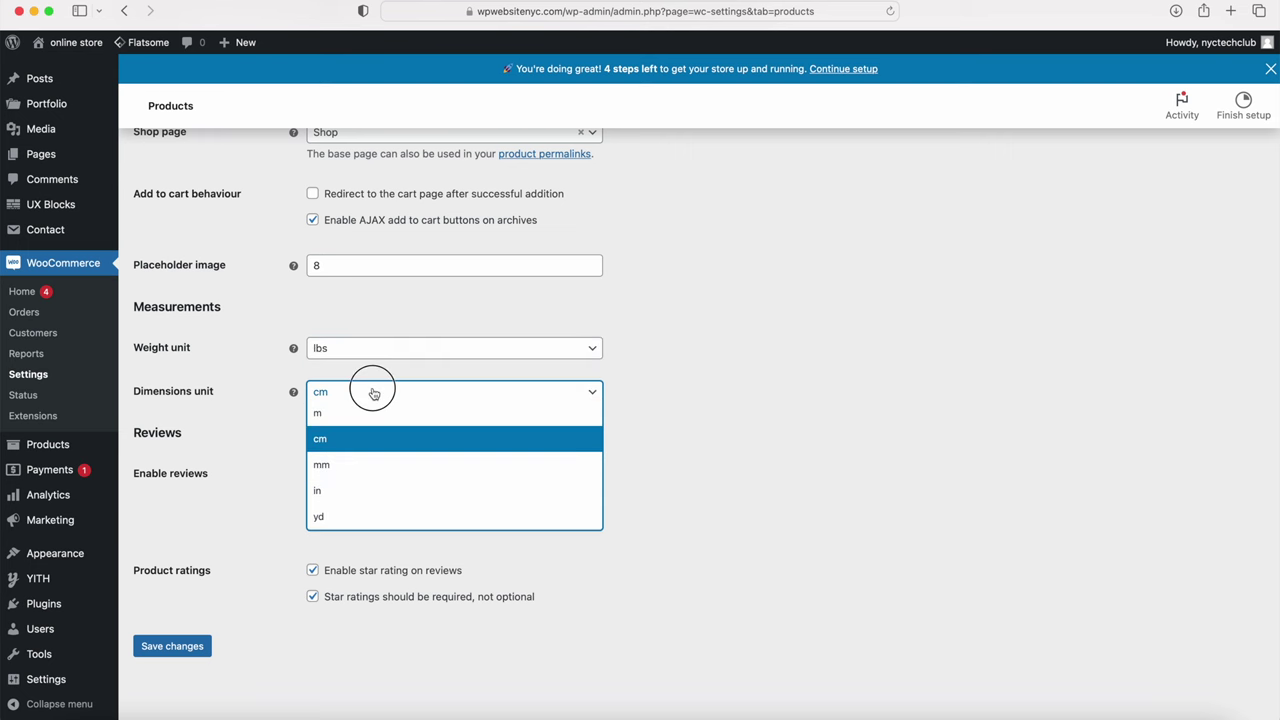
left_click(356, 489)
left_click(311, 473)
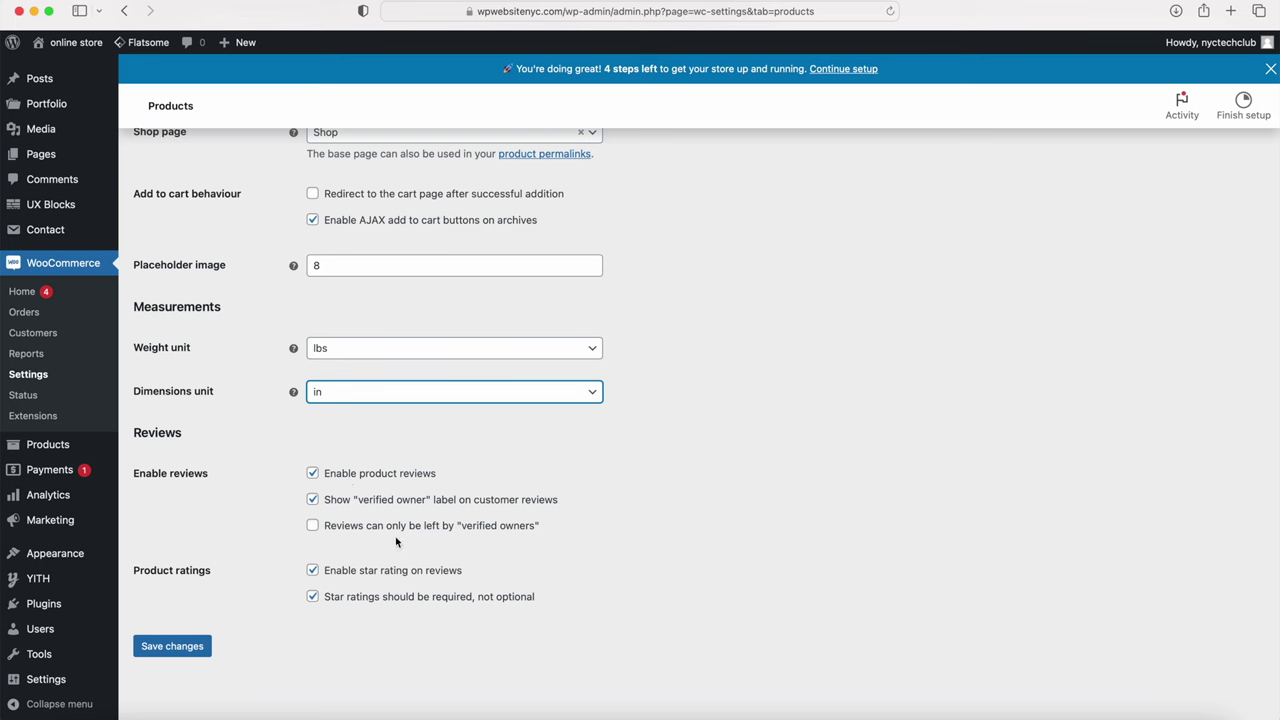
left_click(309, 528)
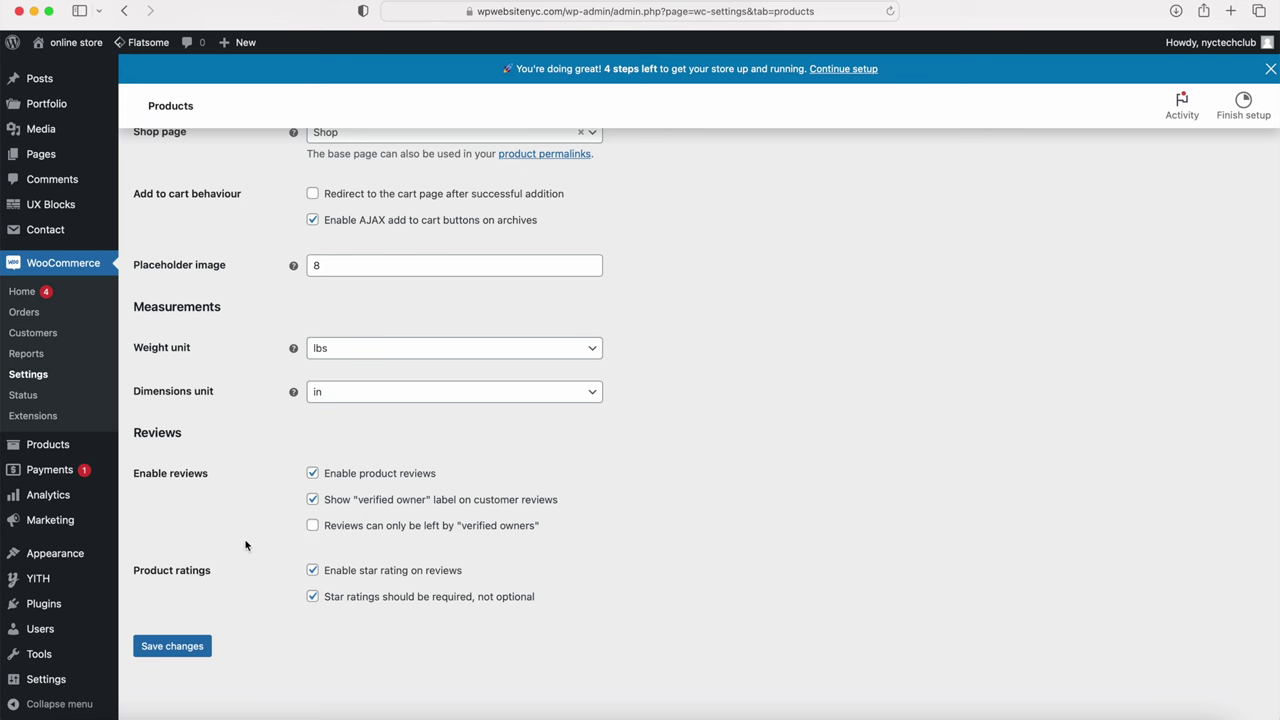
left_click(176, 648)
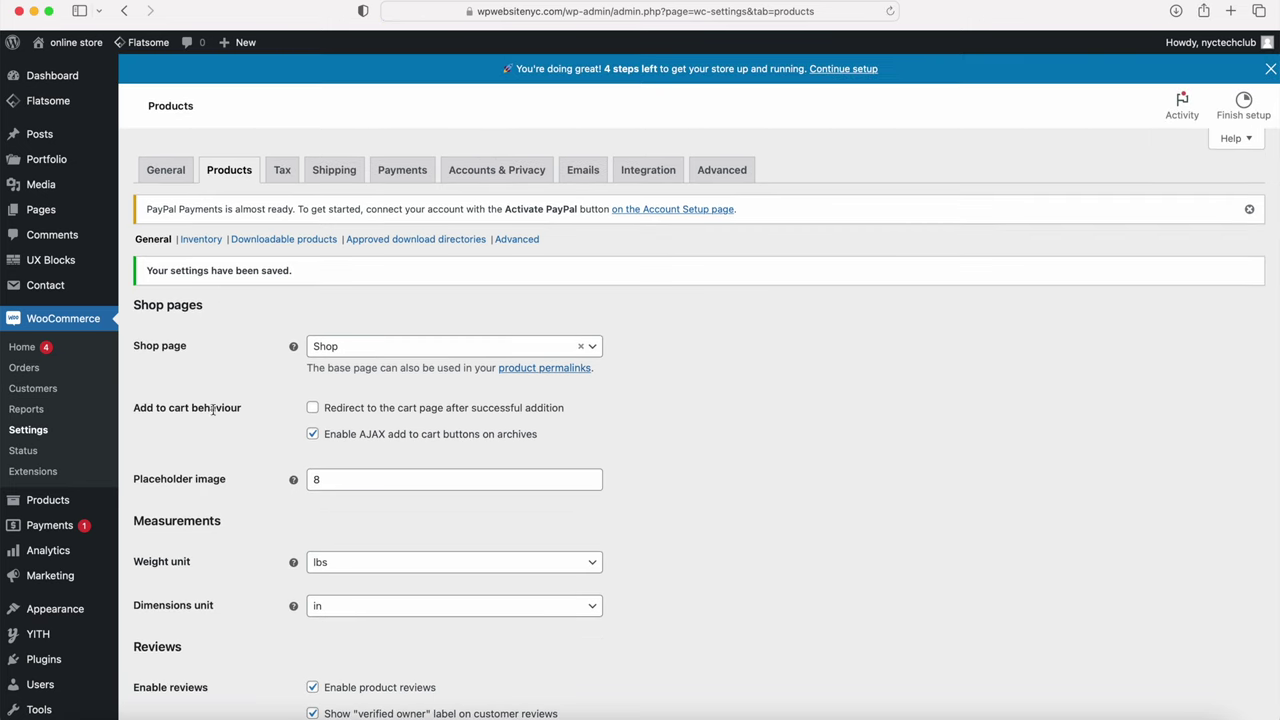
Step: Save the Tax options with prices entered exclusive of tax
left_click(280, 169)
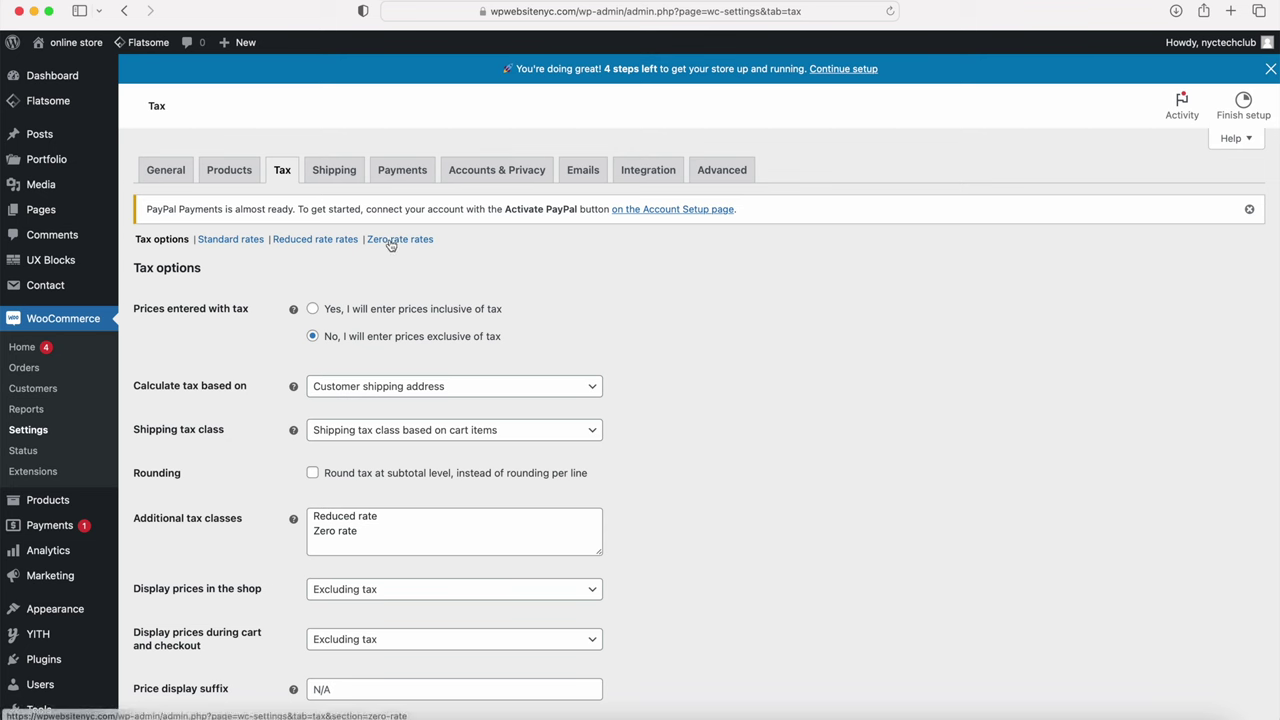
scroll(250, 333, "down", 3)
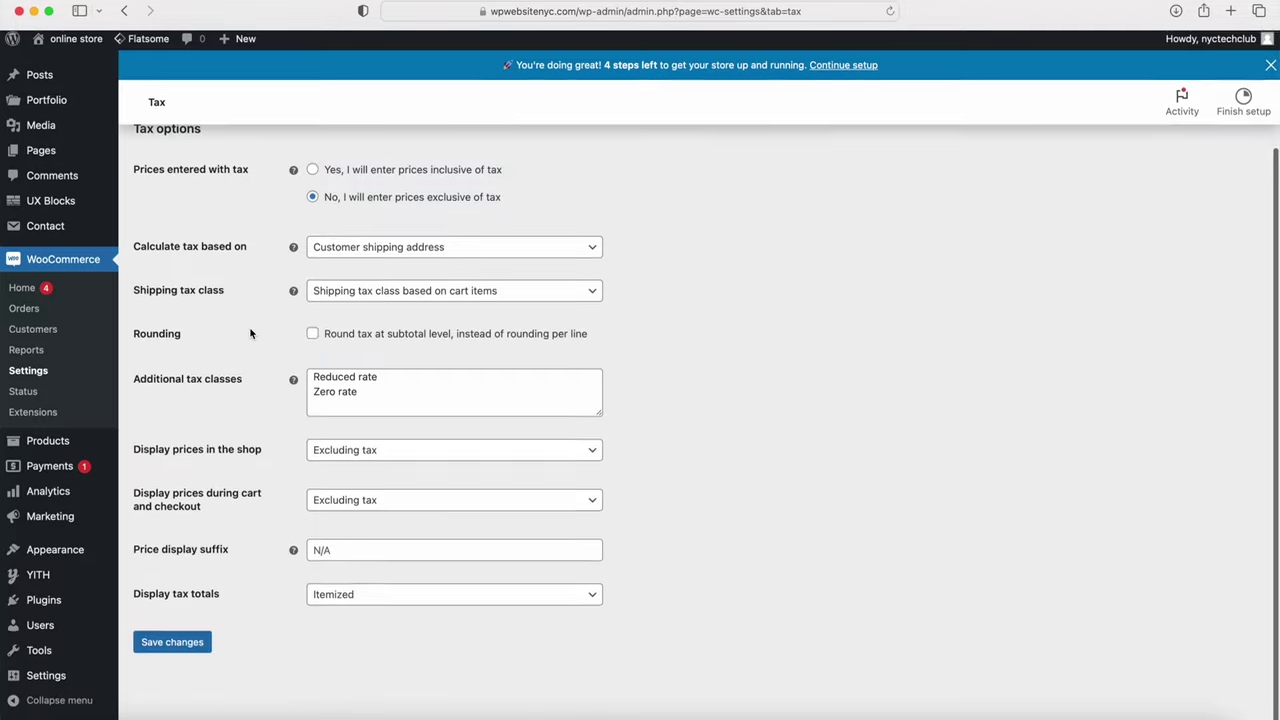
left_click(171, 651)
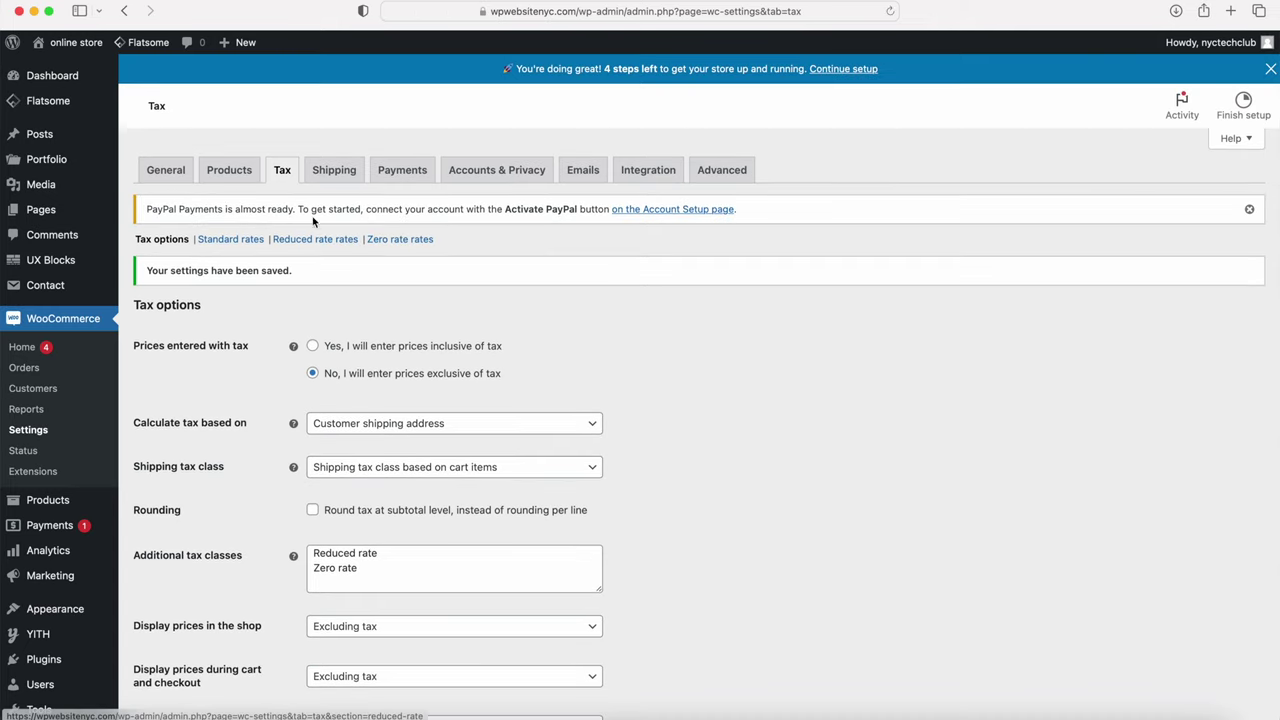
left_click(334, 171)
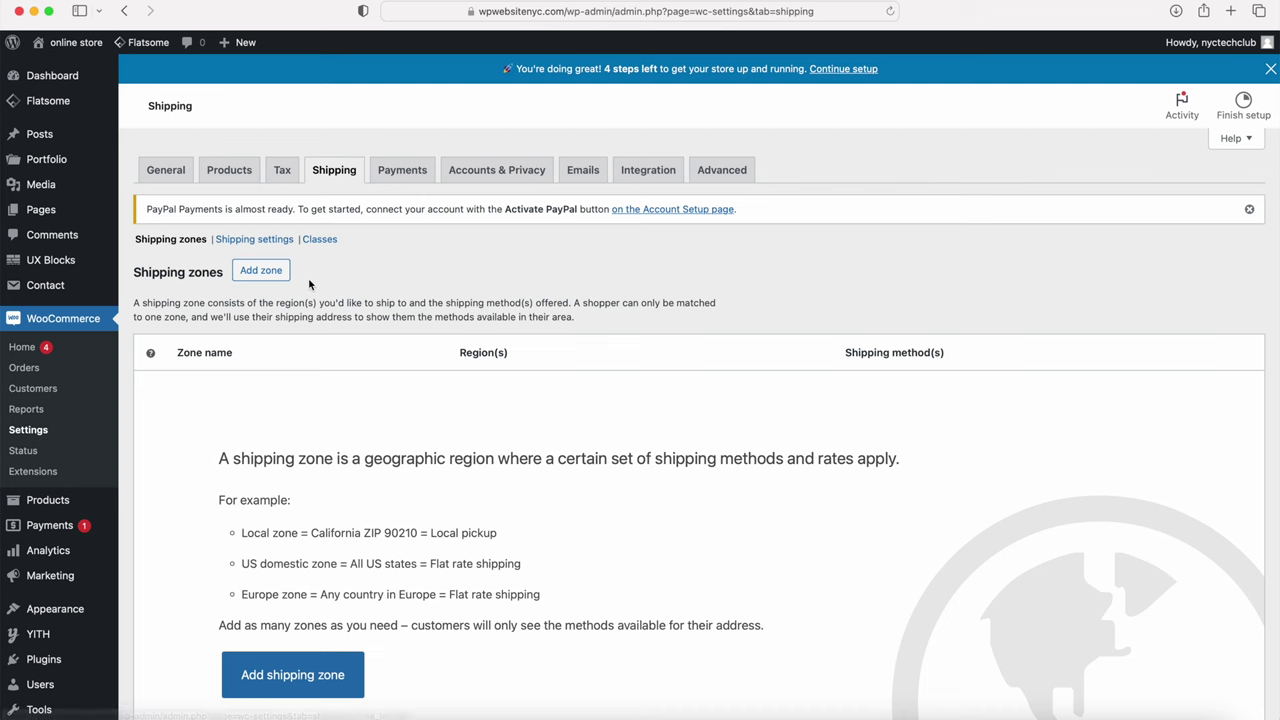
scroll(309, 284, "down", 5)
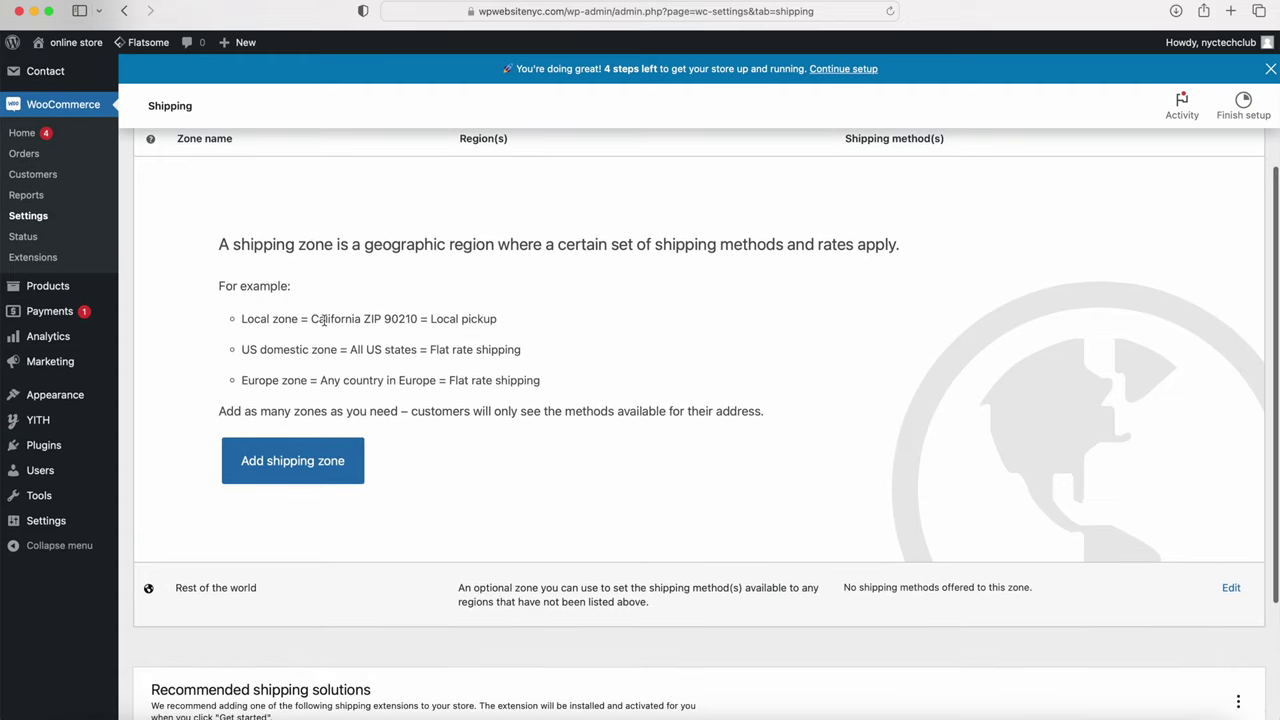
scroll(323, 319, "up", 5)
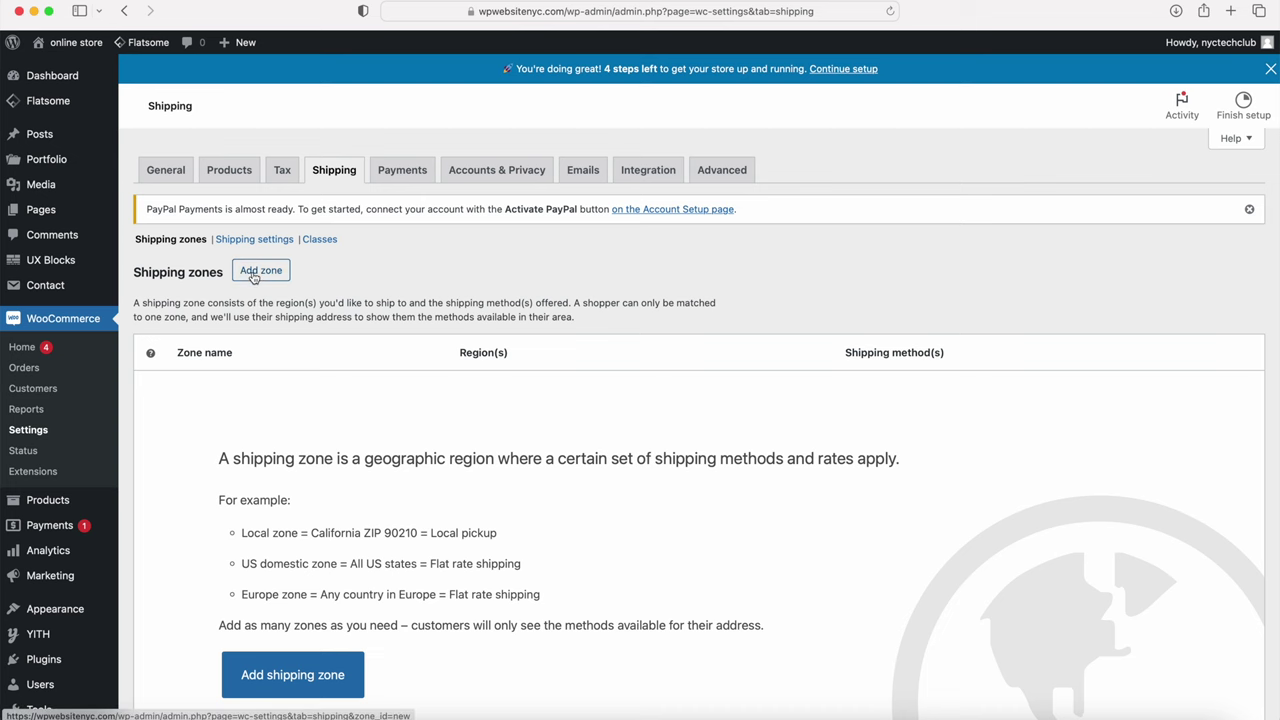
Step: Add a new shipping zone named 'United States'
left_click(257, 272)
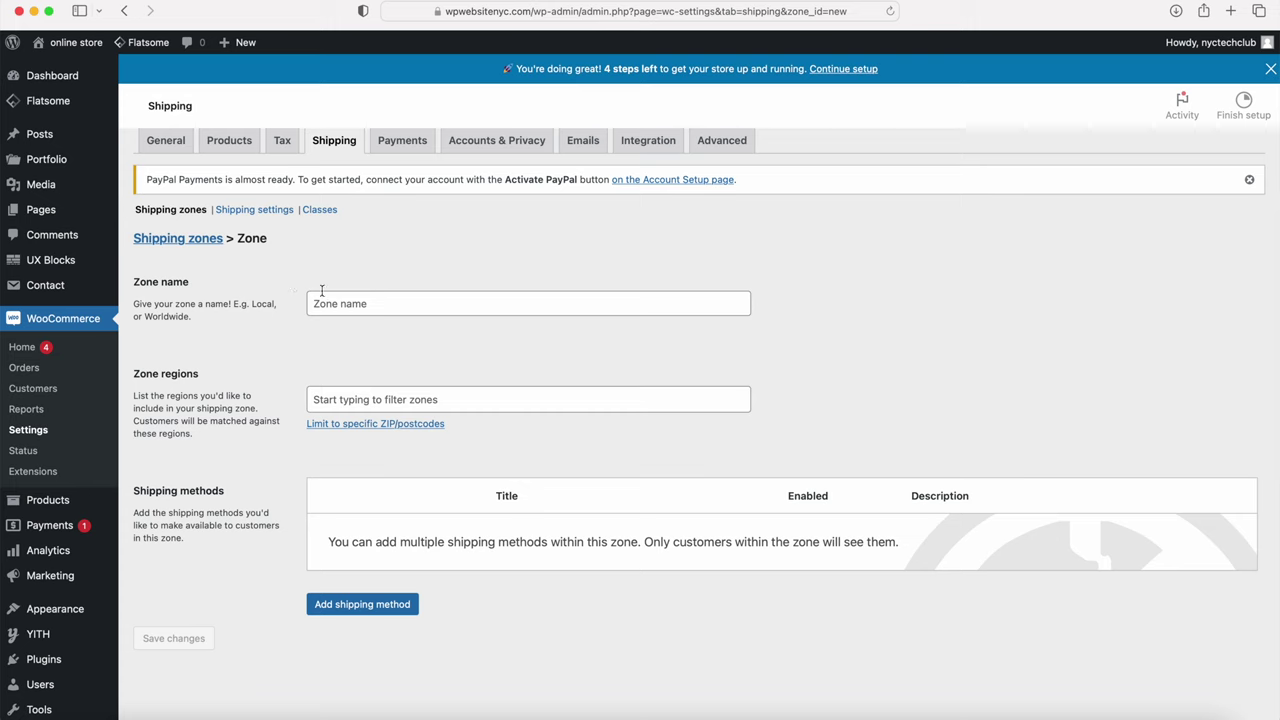
left_click(323, 330)
type("United States")
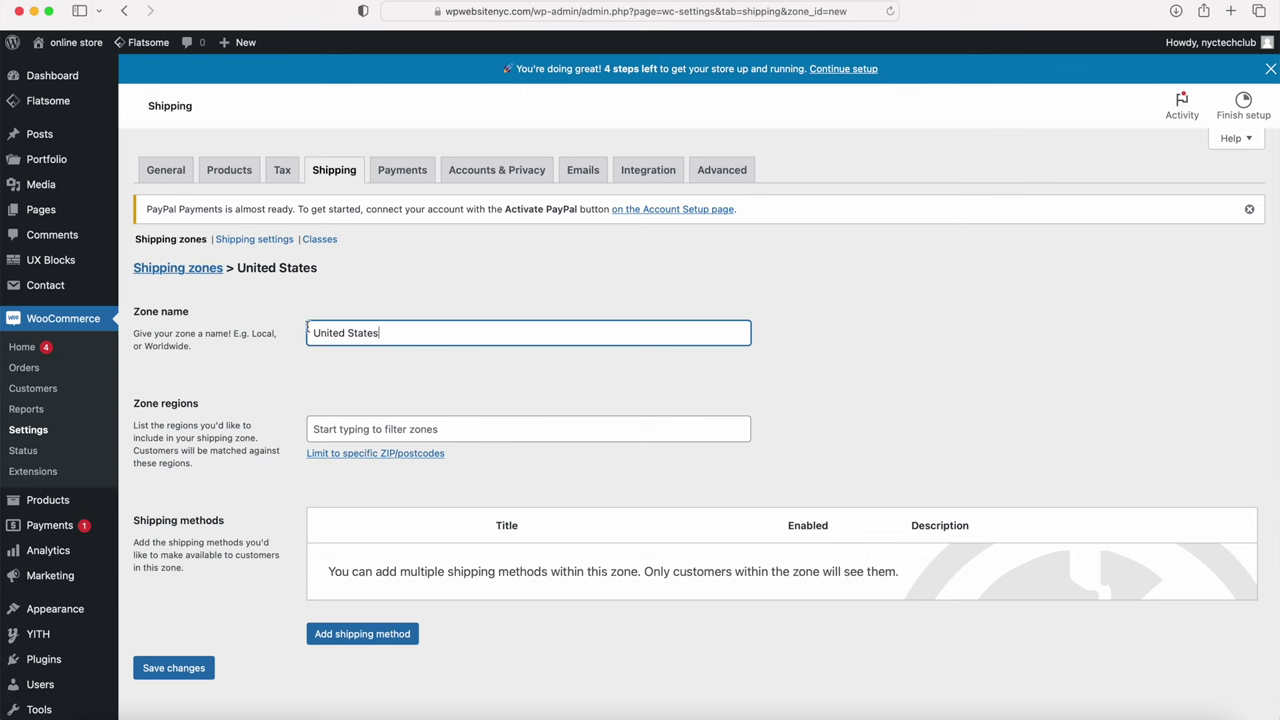
Step: Set the zone region to United States (US), clearing the leftover 'canad' search text
left_click(343, 429)
type("united")
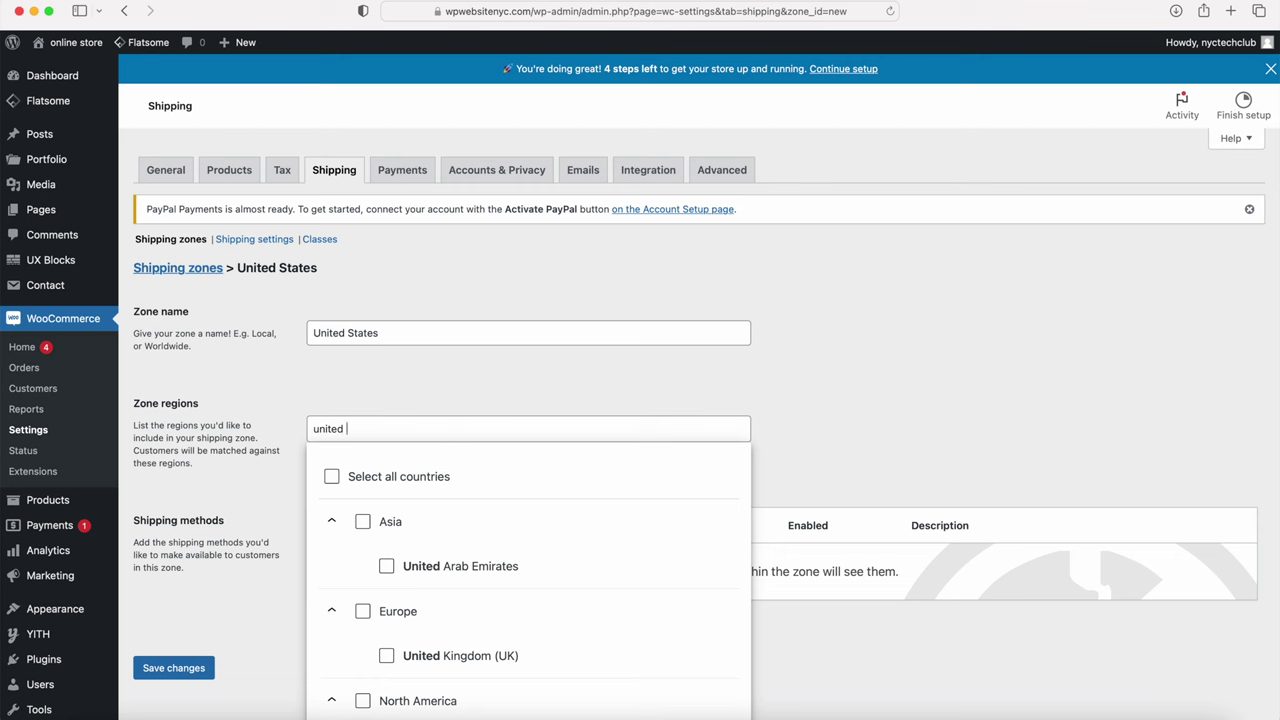
type(" state")
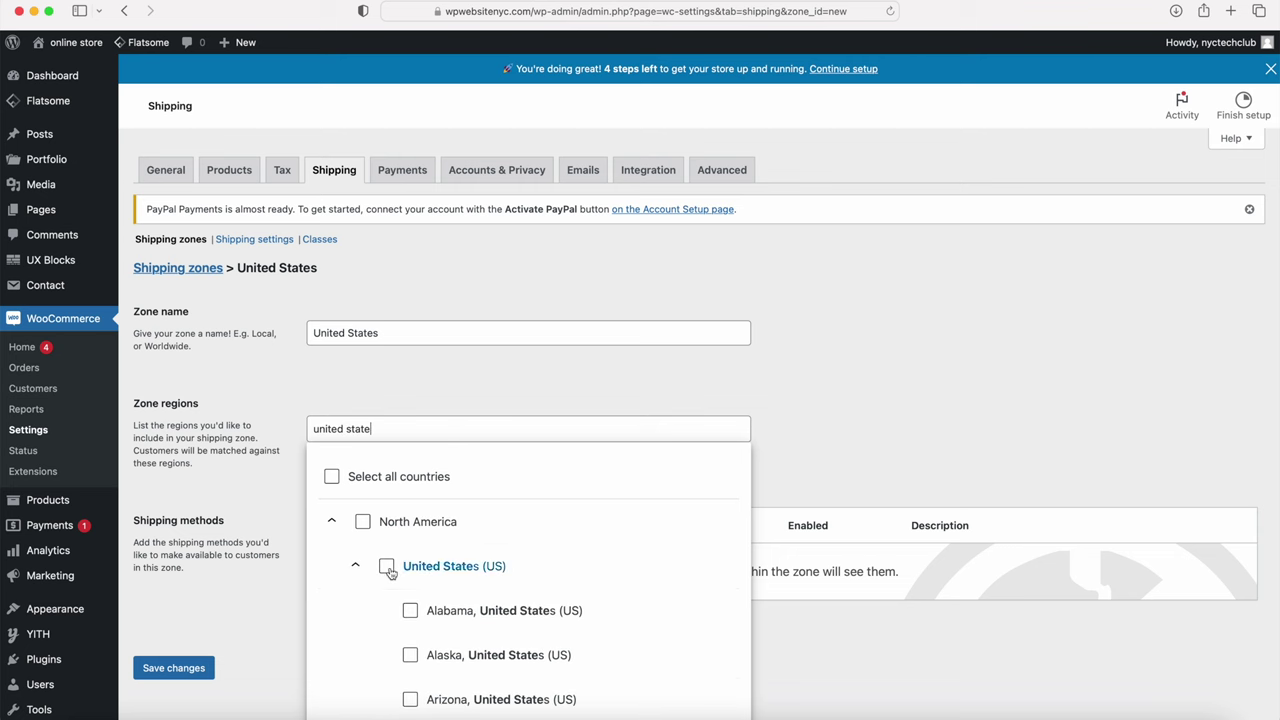
left_click(387, 567)
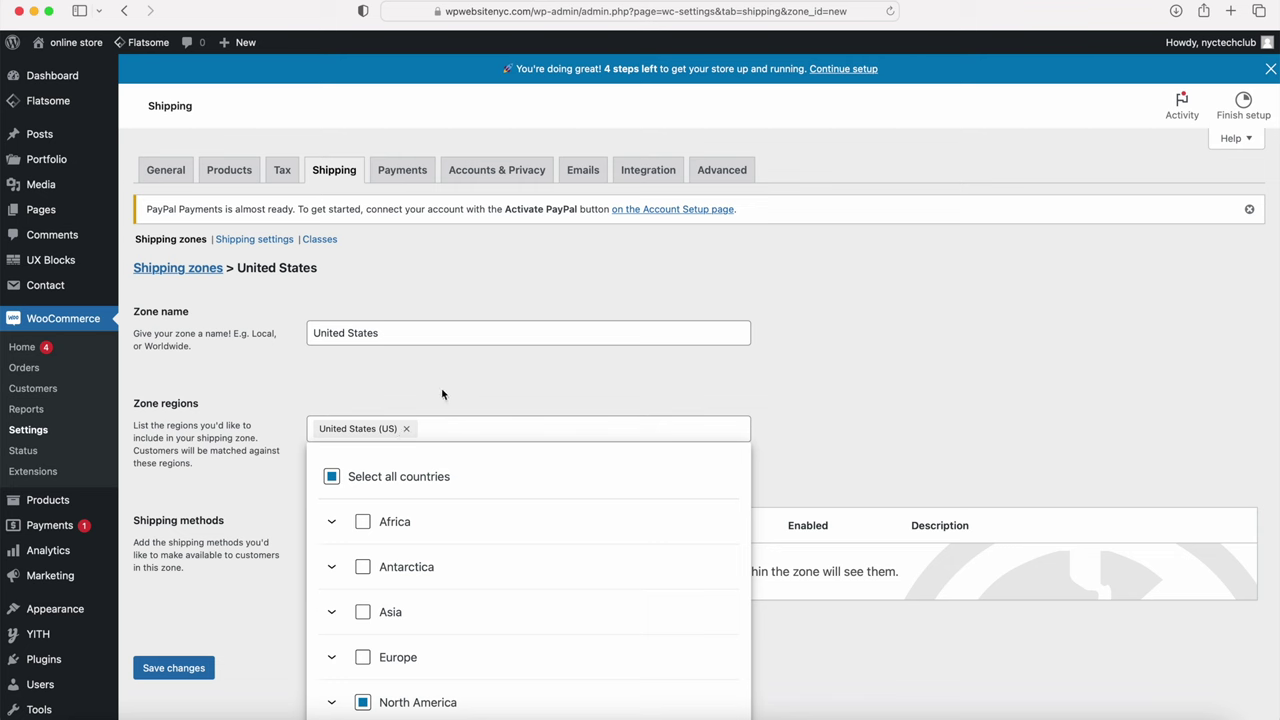
type("canada")
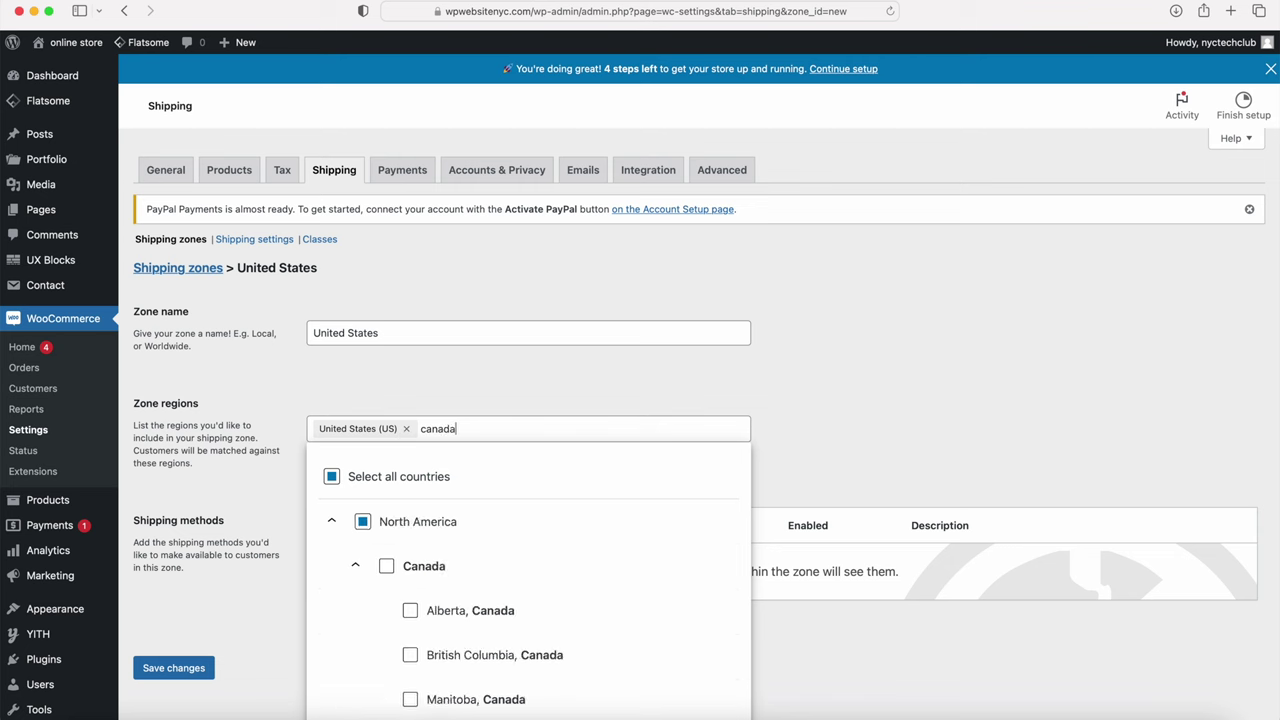
left_click_drag(418, 430, 521, 445)
key("BackSpace")
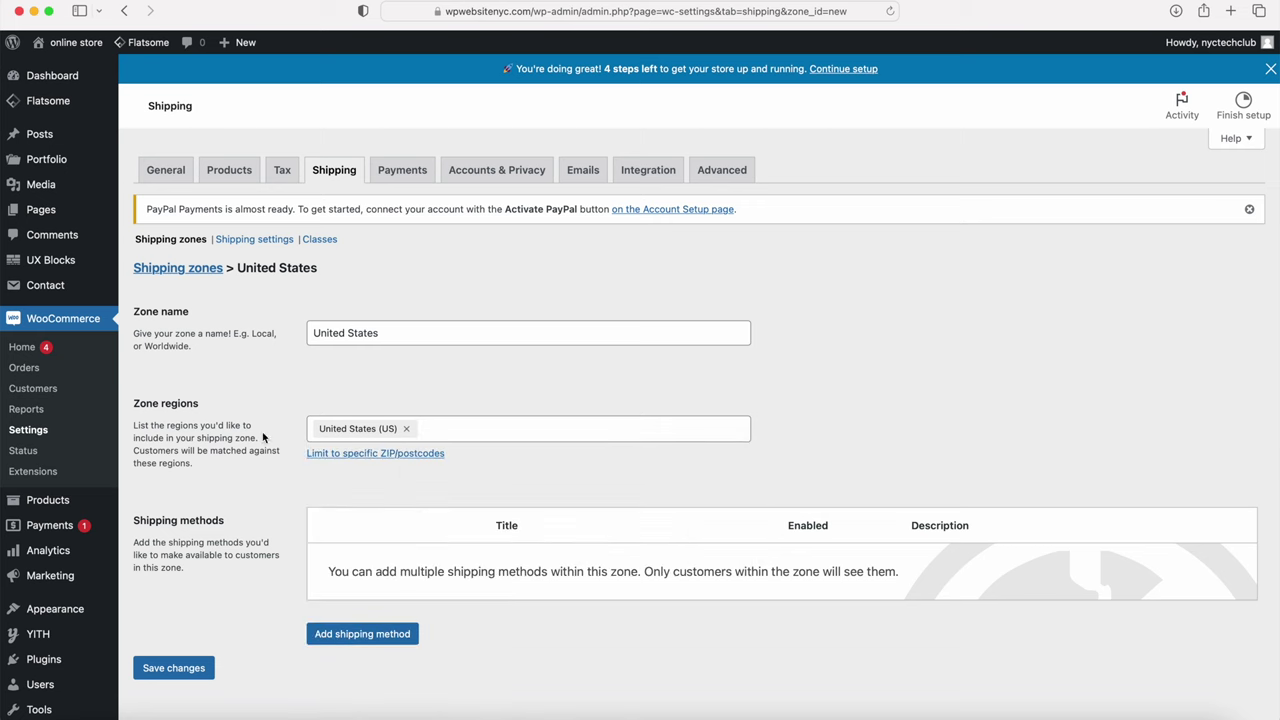
left_click(350, 641)
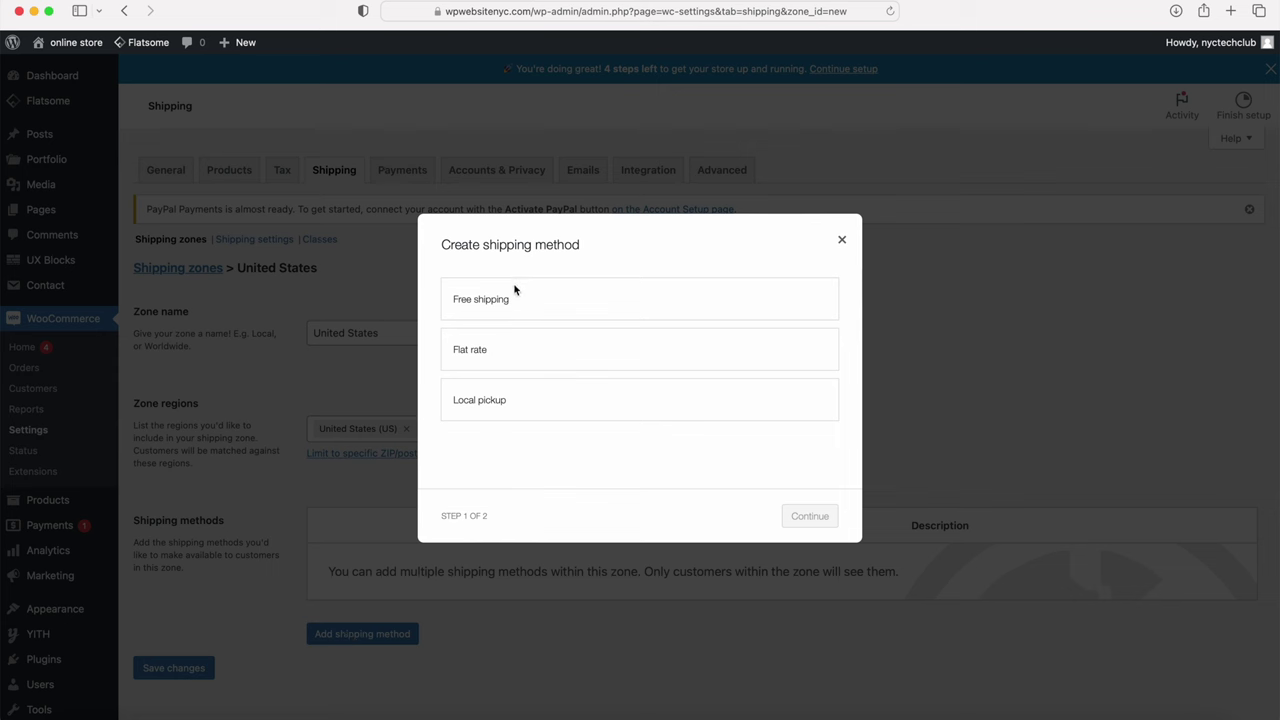
Step: Add a Flat rate shipping method costing 10.00 to the United States zone
left_click(512, 363)
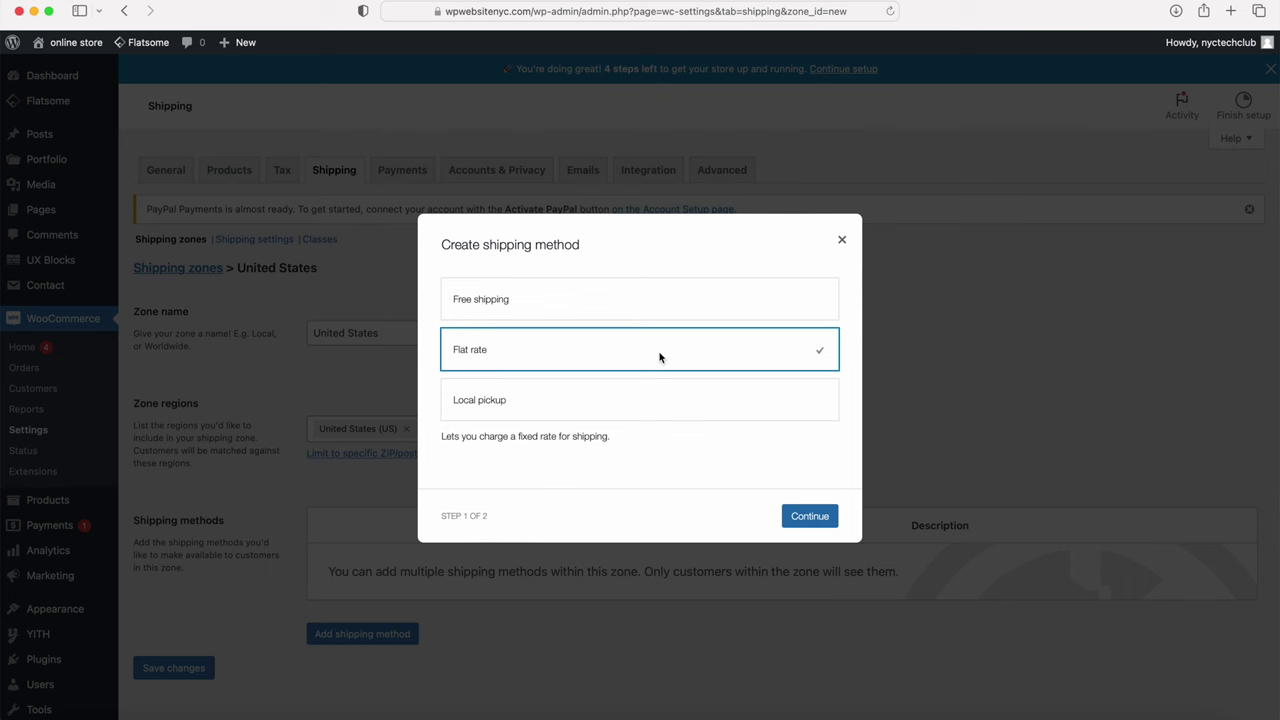
left_click(808, 522)
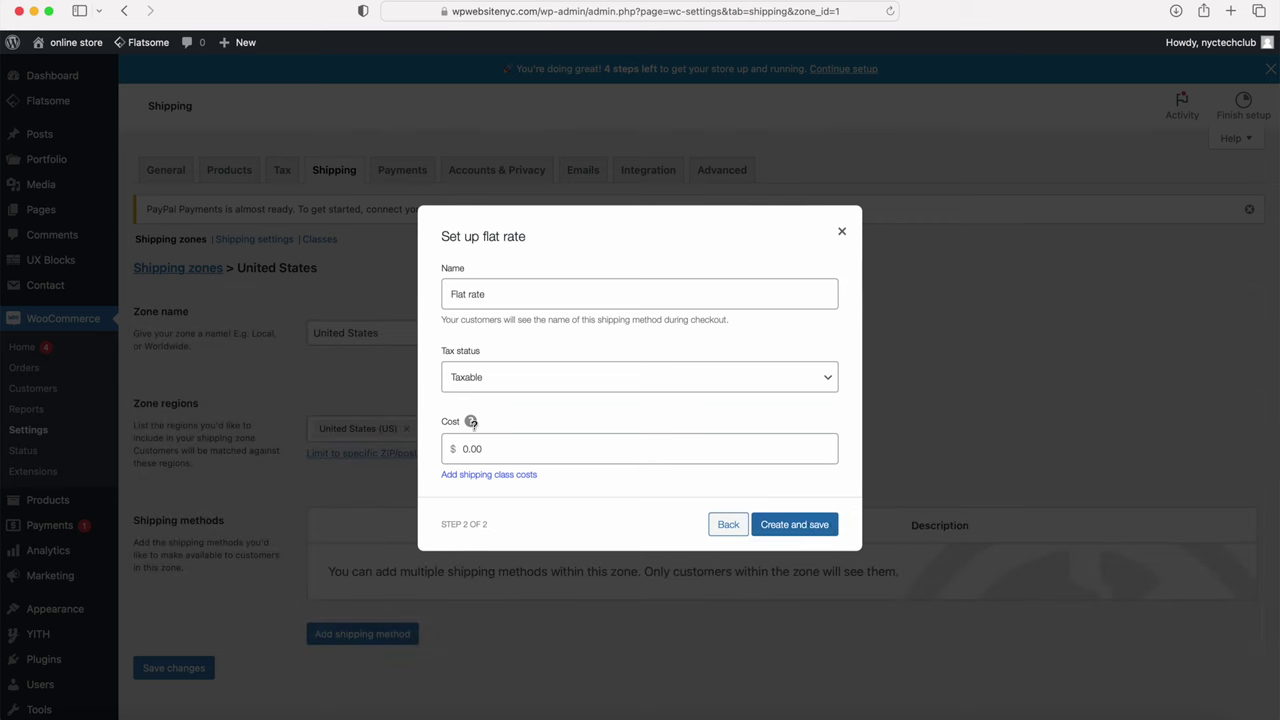
mouse_move(470, 423)
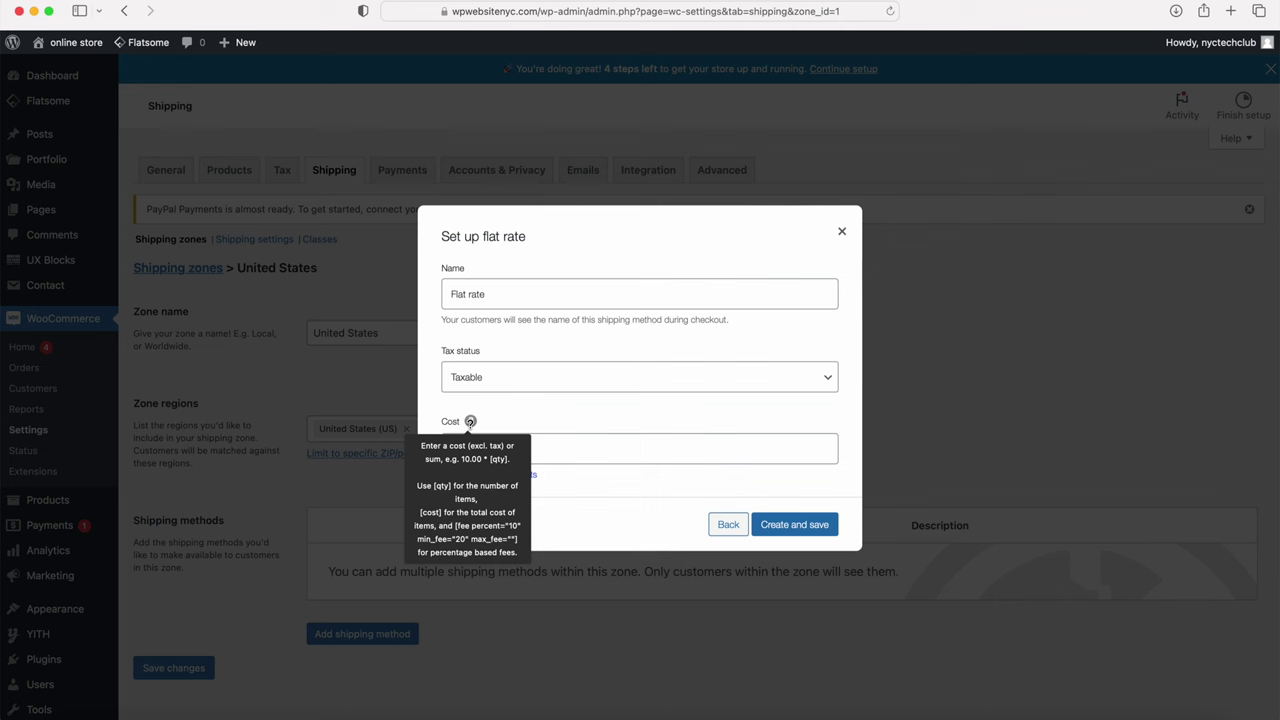
left_click(531, 454)
type("0.00")
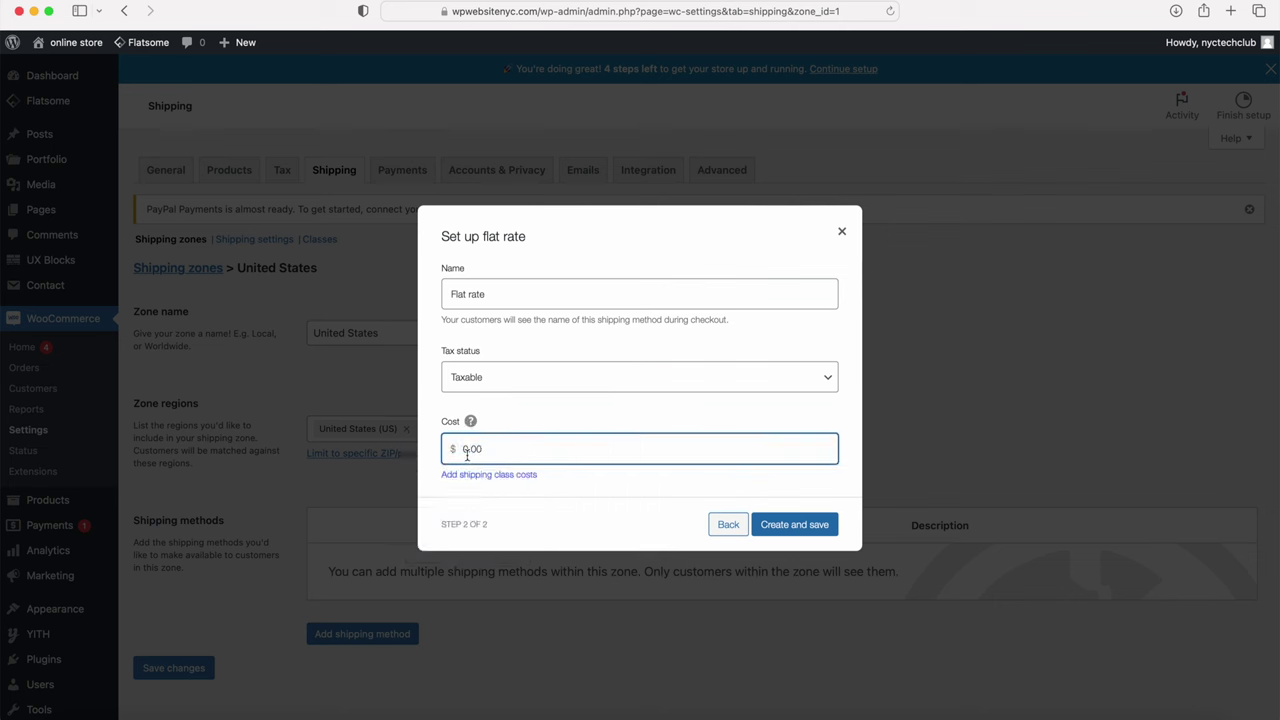
type("10.00")
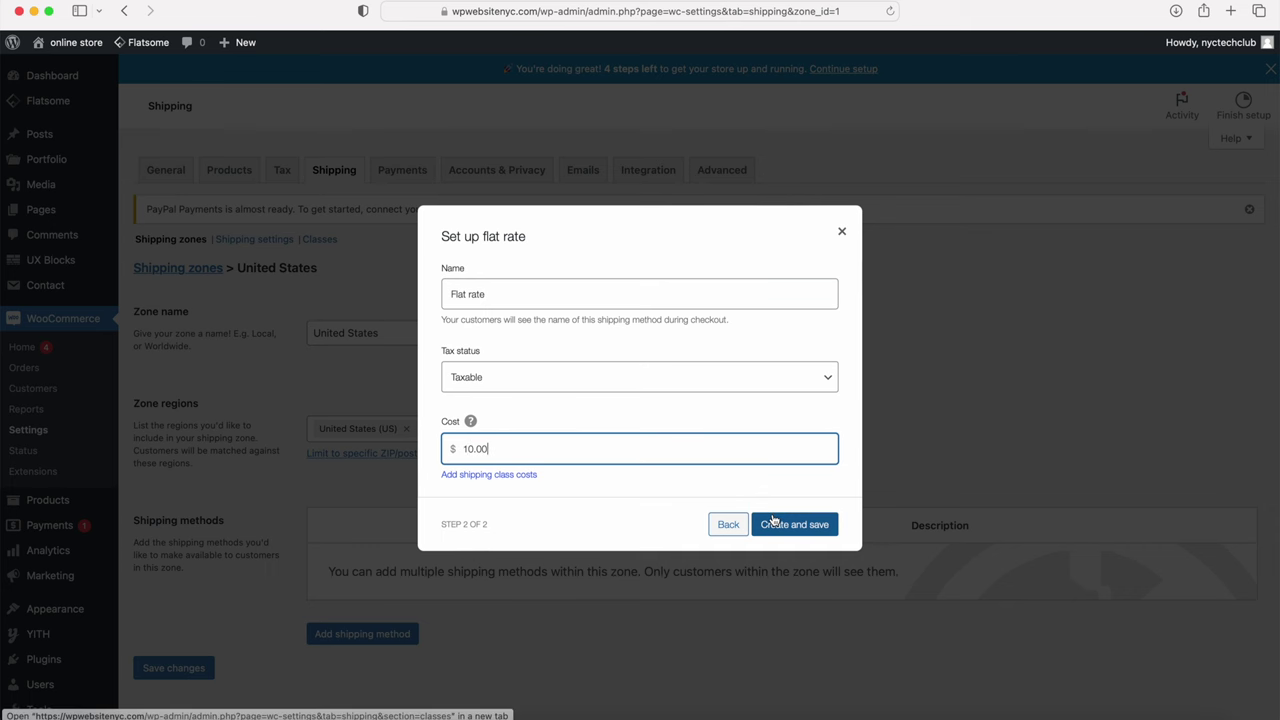
left_click(799, 525)
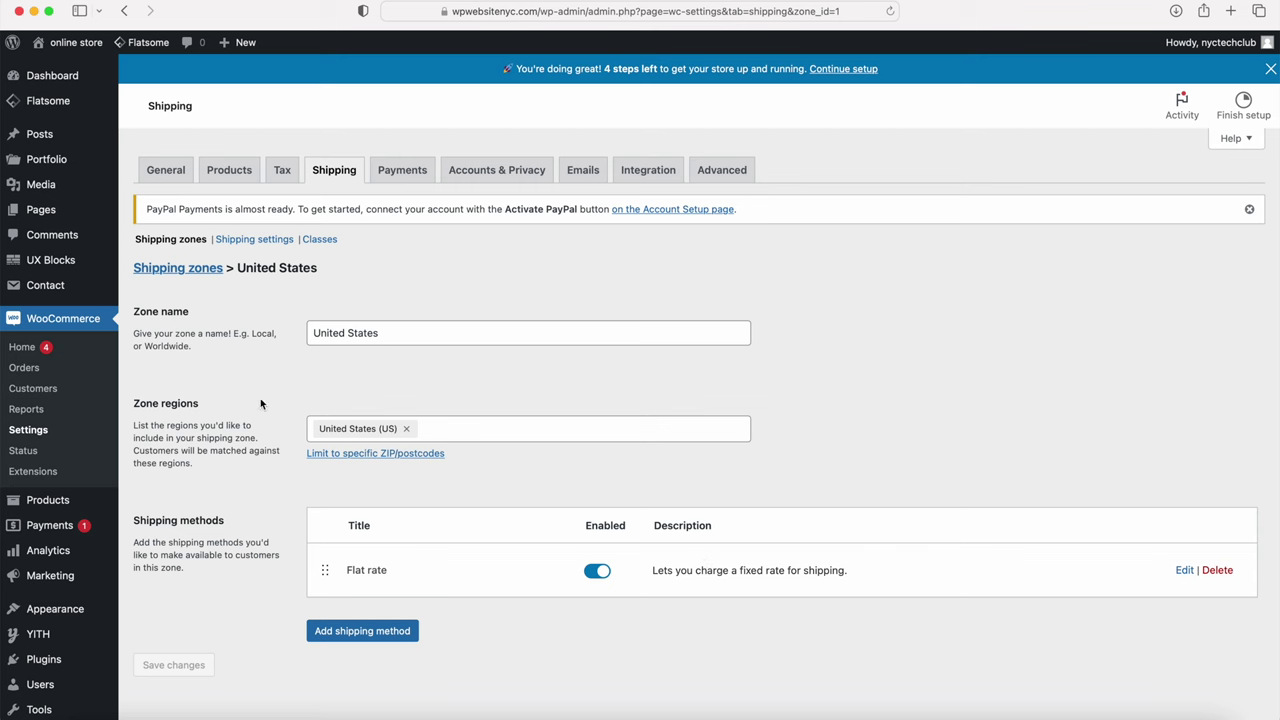
left_click(175, 273)
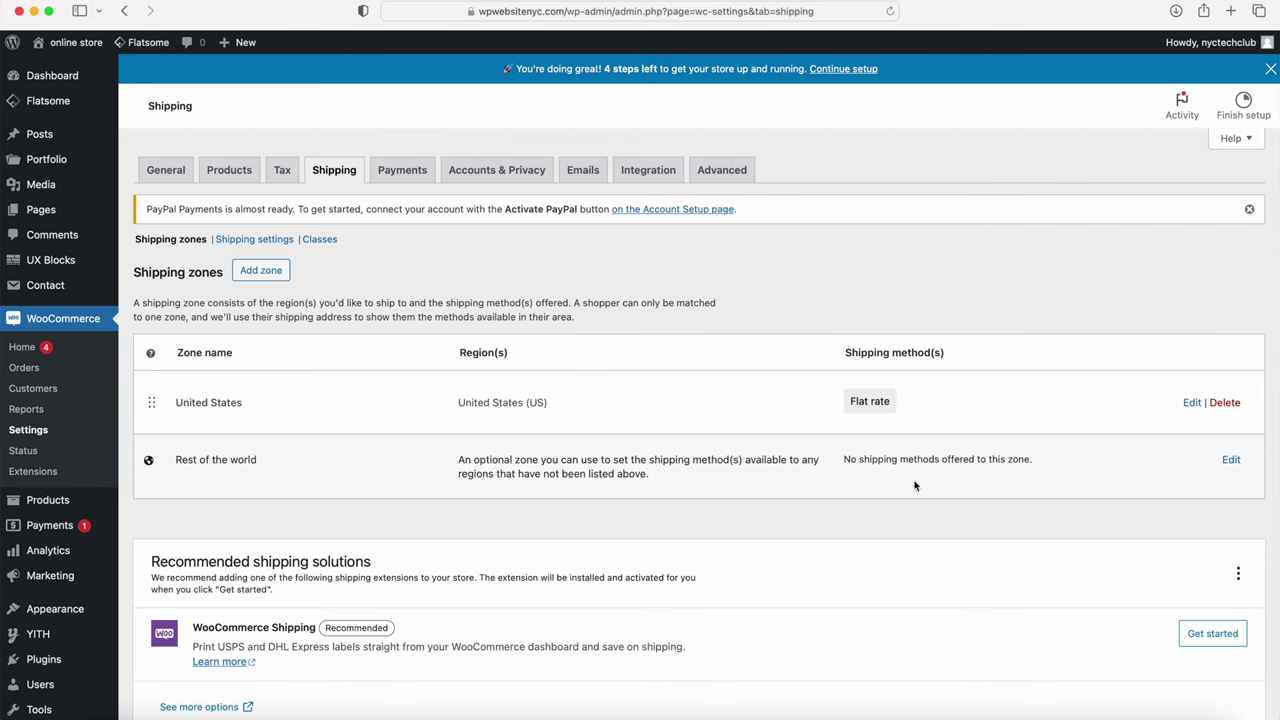
left_click(1229, 461)
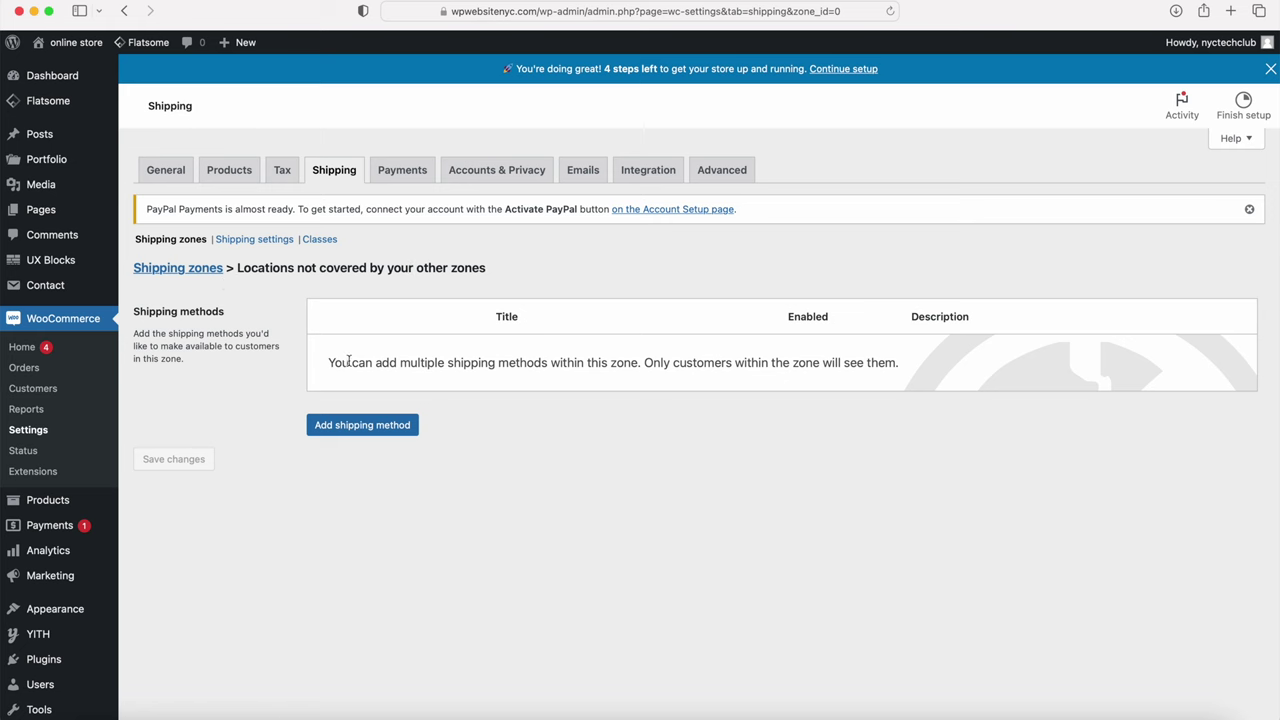
Step: Give the Rest of the world zone a Flat rate method costing 15
left_click(349, 424)
left_click(506, 357)
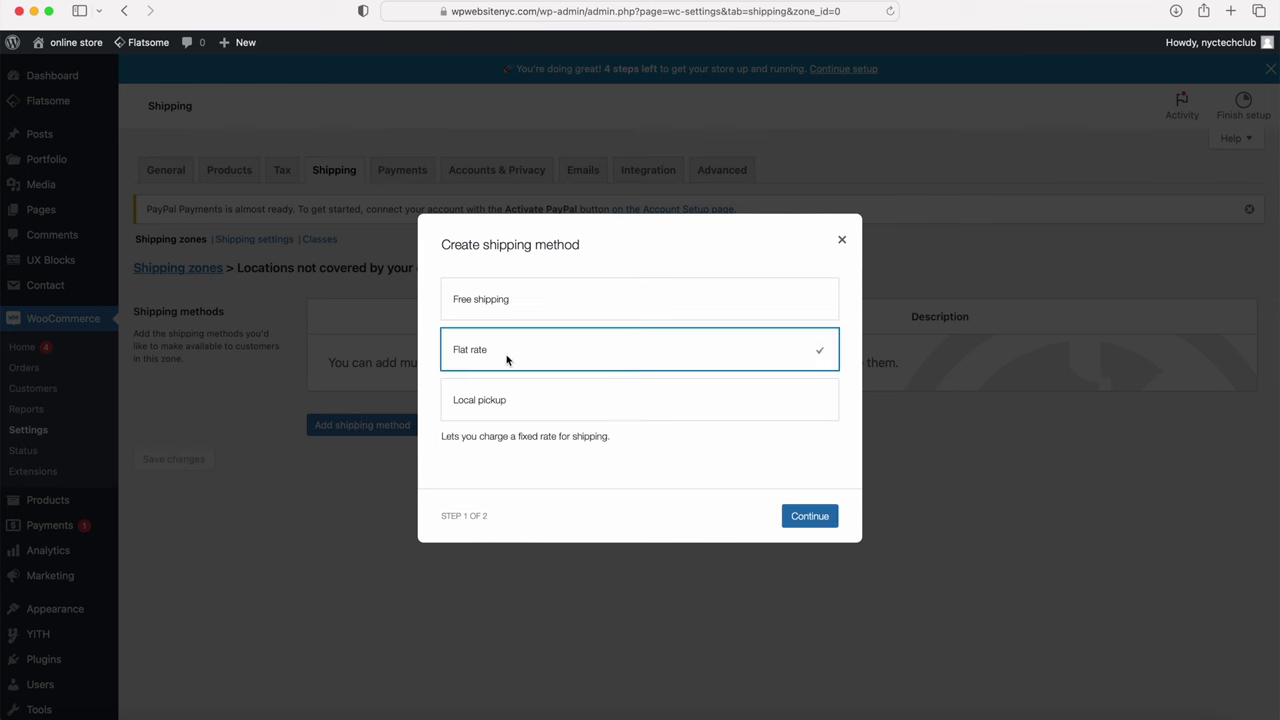
left_click(809, 516)
mouse_move(470, 421)
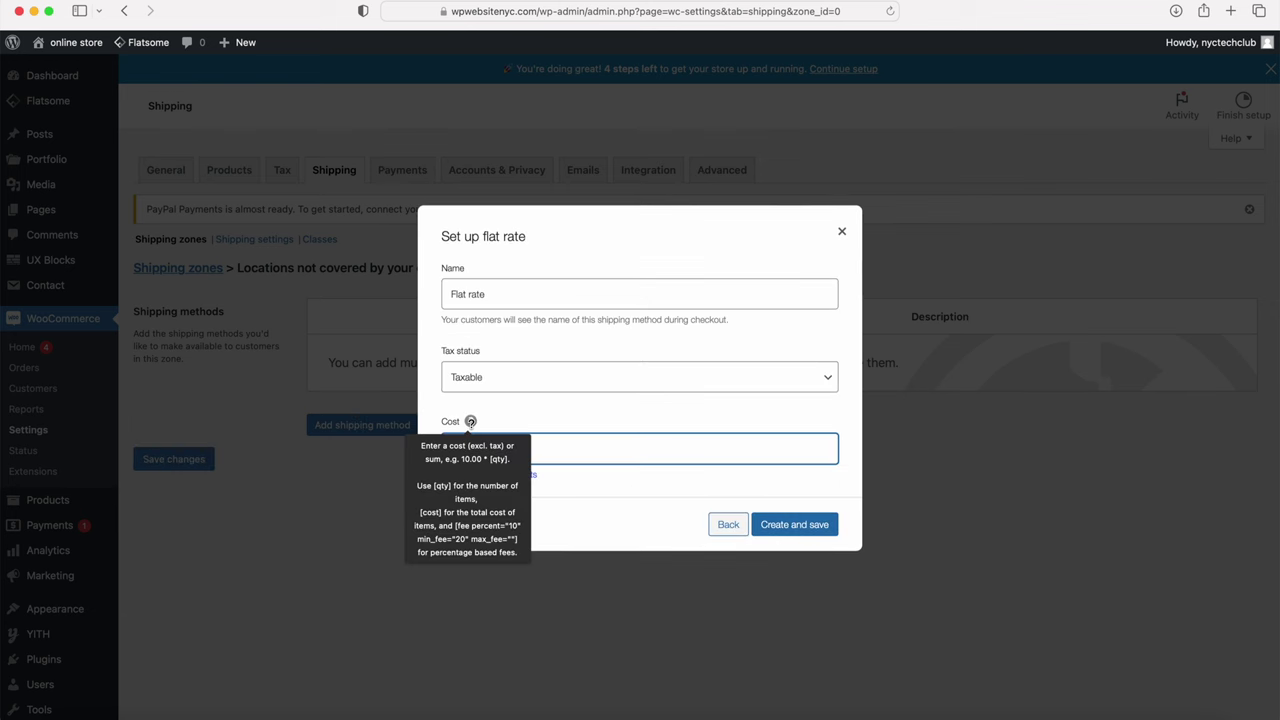
left_click_drag(477, 455, 405, 450)
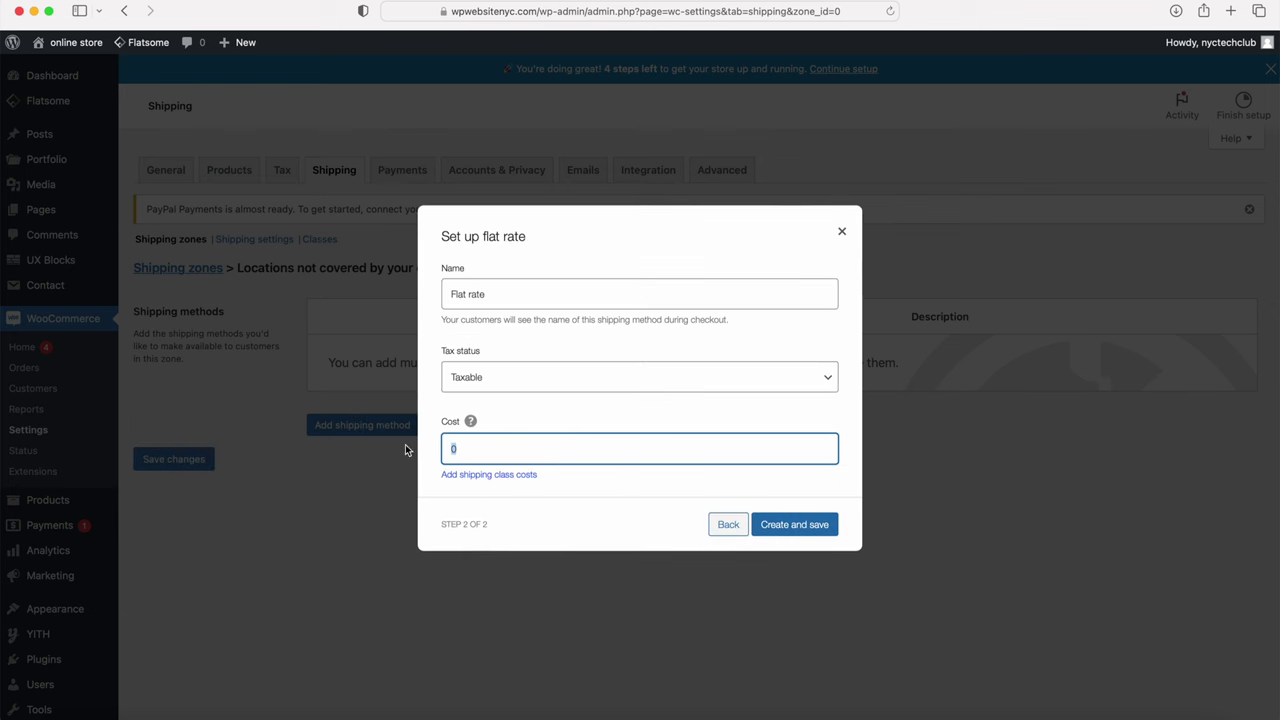
type("15")
left_click(789, 524)
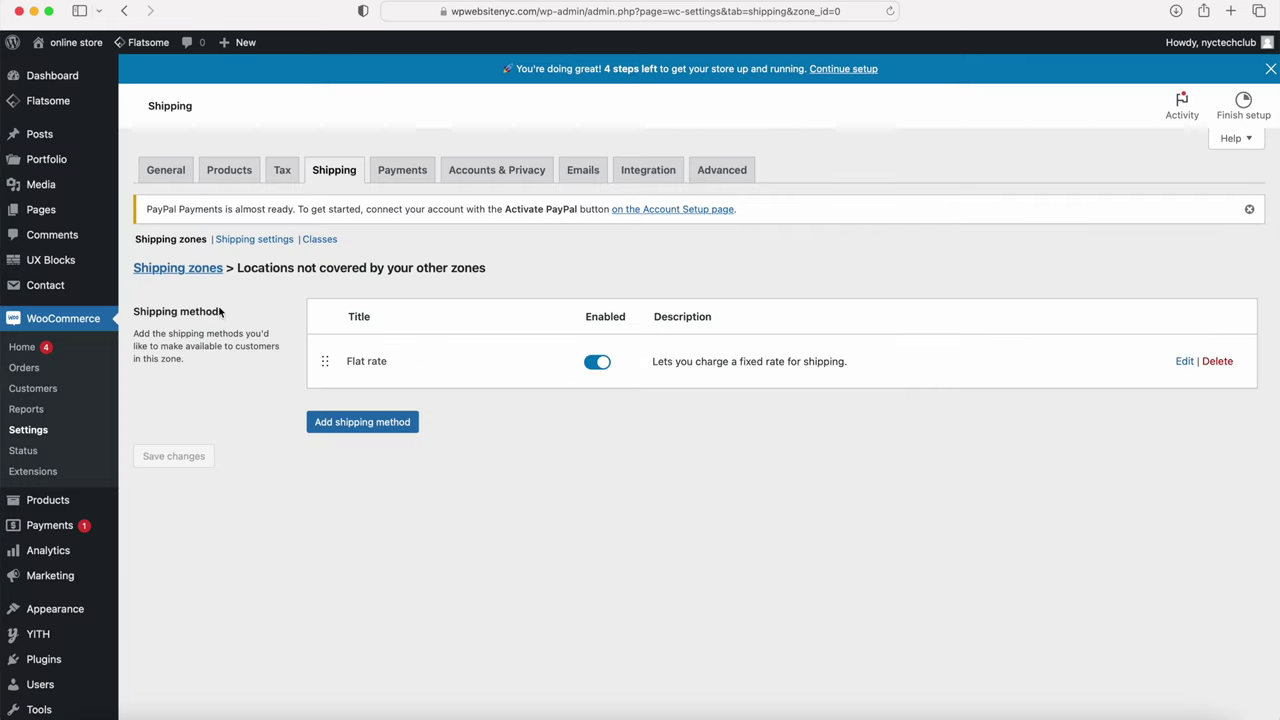
left_click(183, 267)
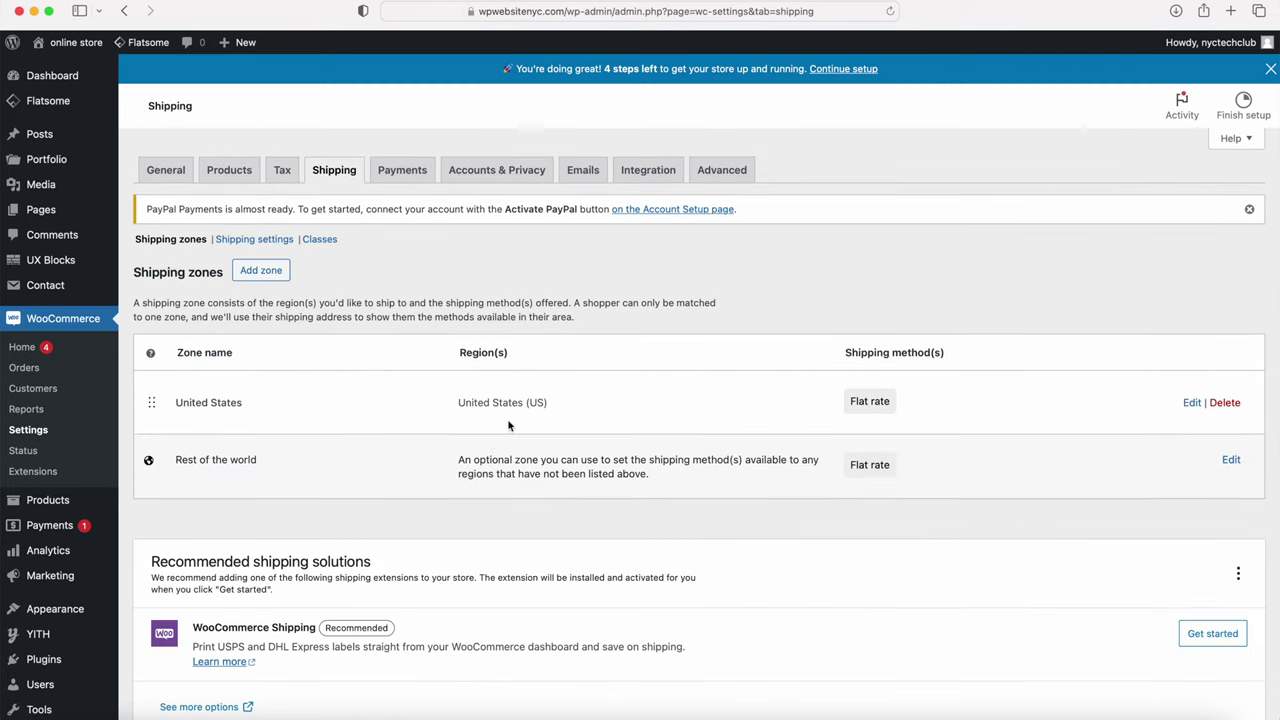
left_click(40, 476, "super")
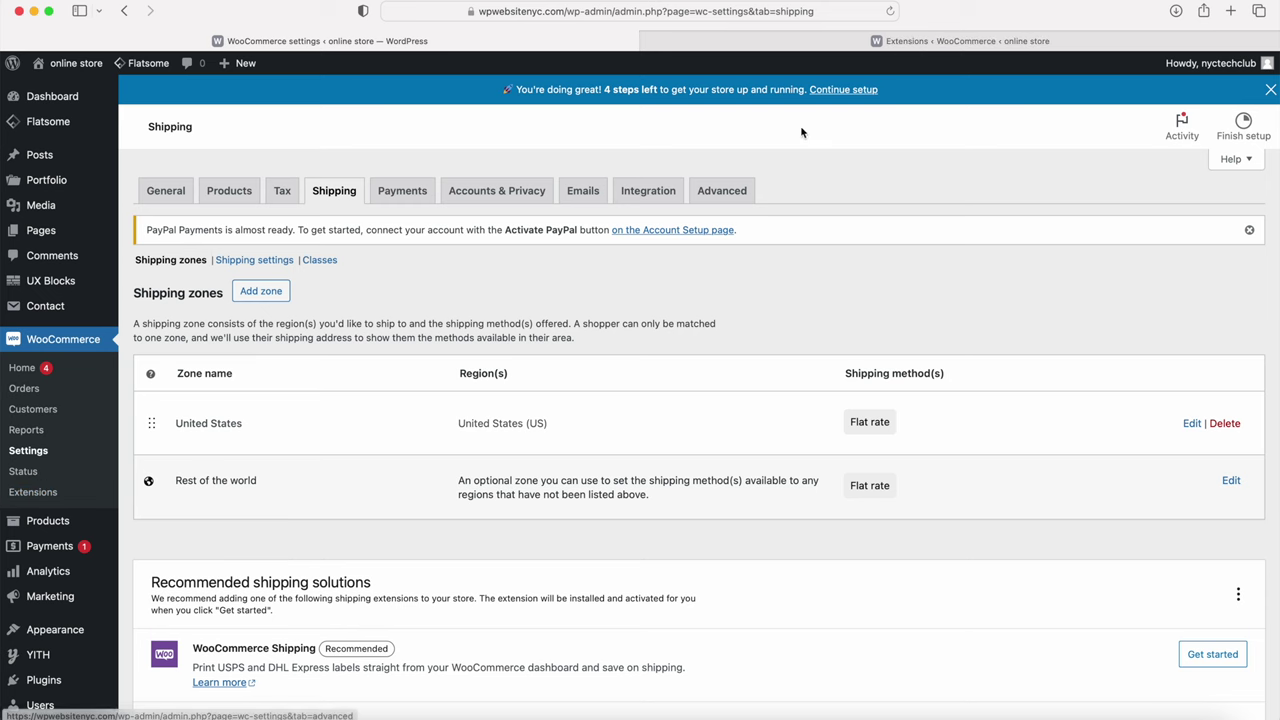
Step: Browse the WooCommerce extensions Discover page, then close that browser tab
left_click(940, 43)
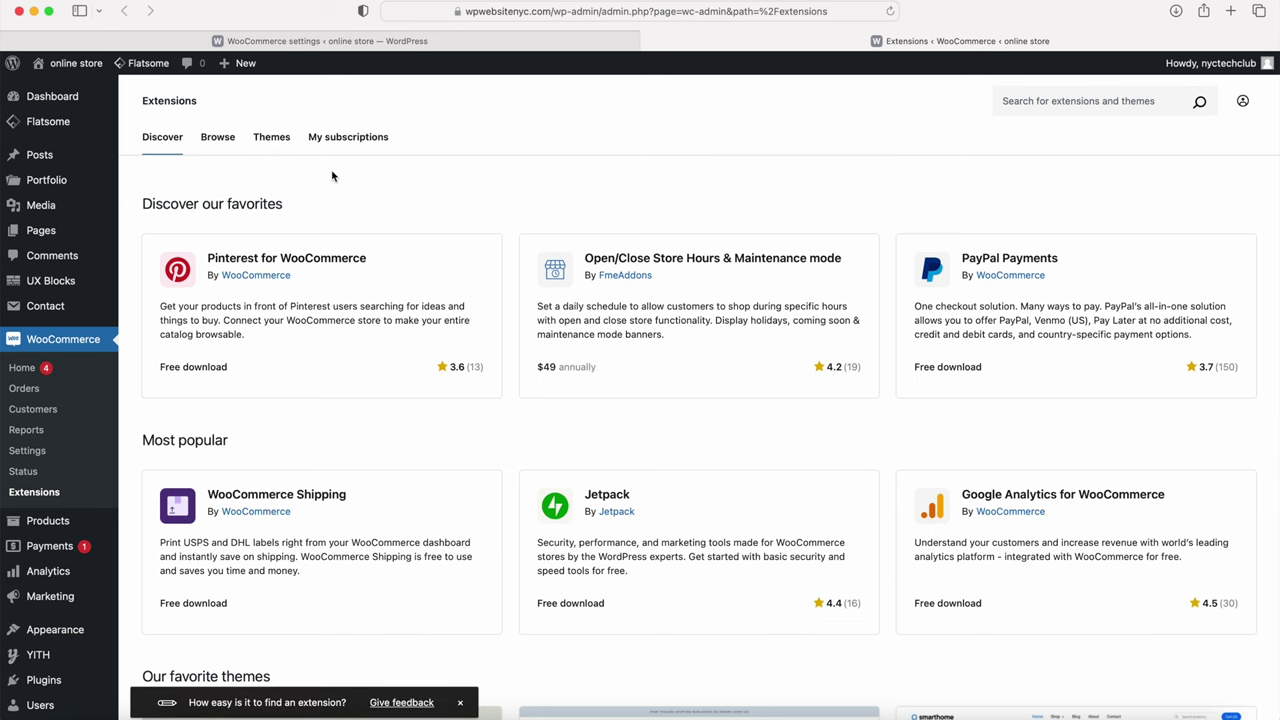
scroll(394, 211, "down", 10)
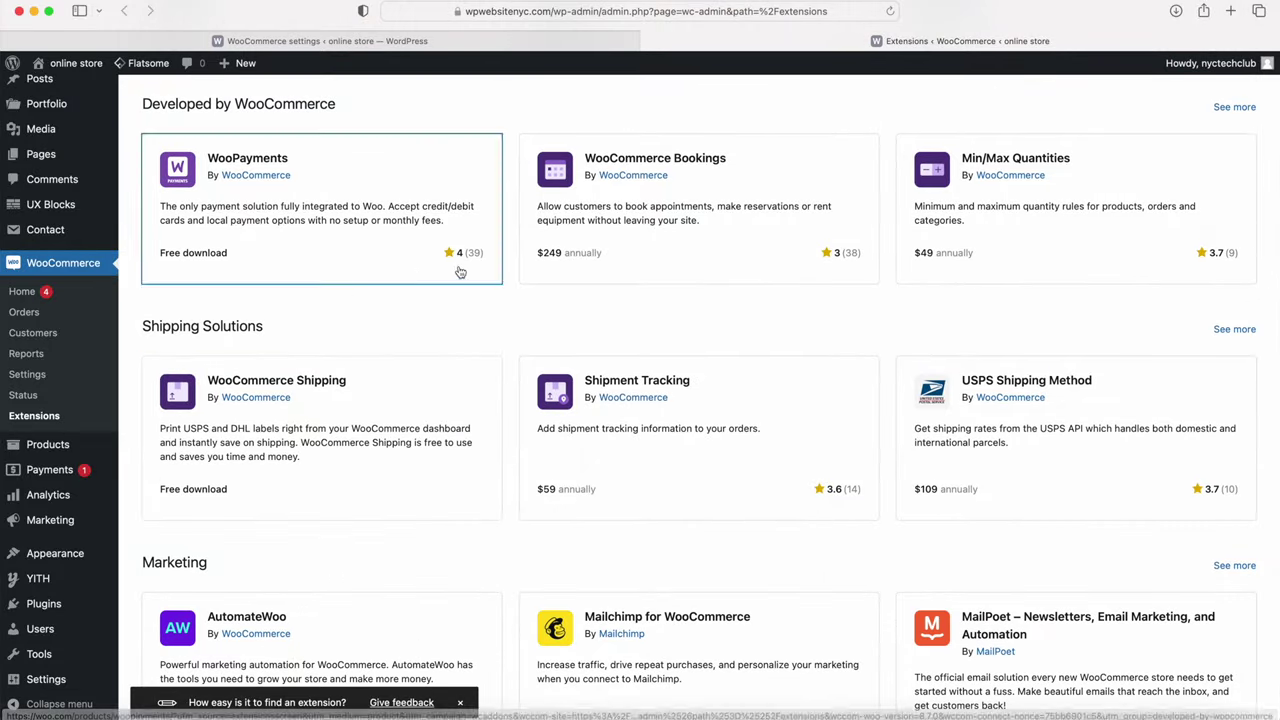
scroll(493, 372, "down", 7)
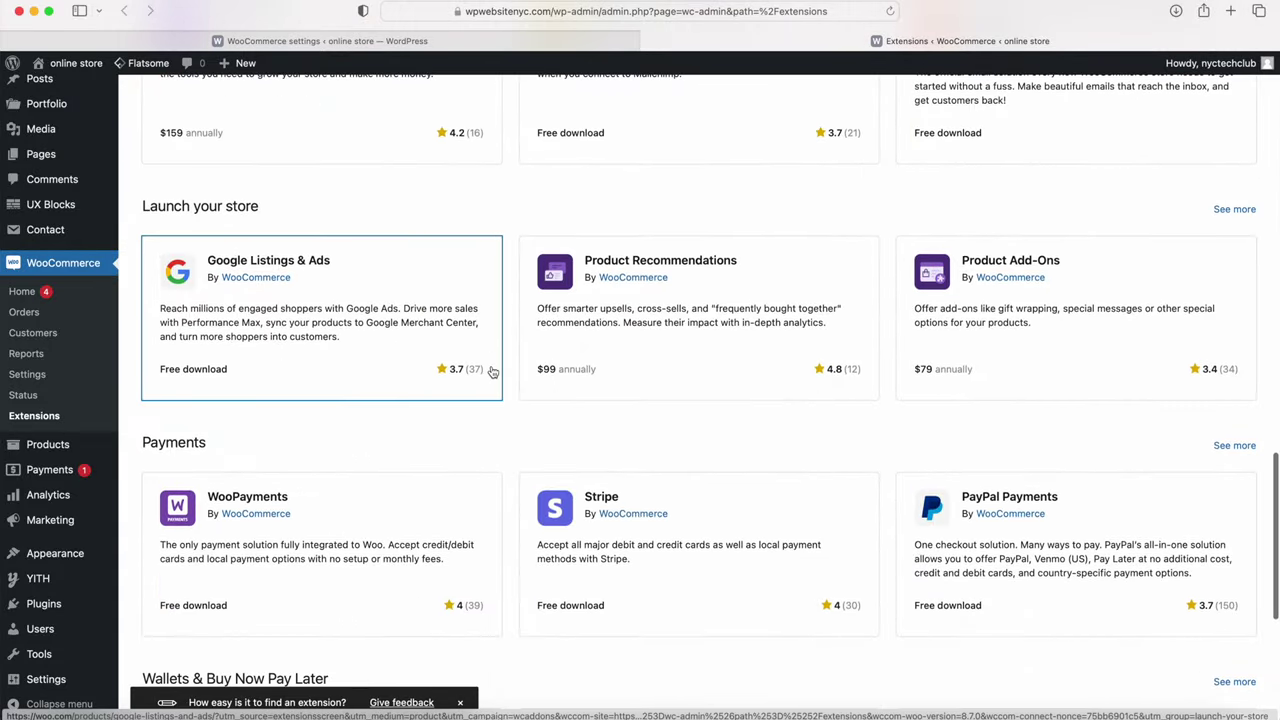
scroll(493, 372, "up", 7)
scroll(493, 372, "up", 2)
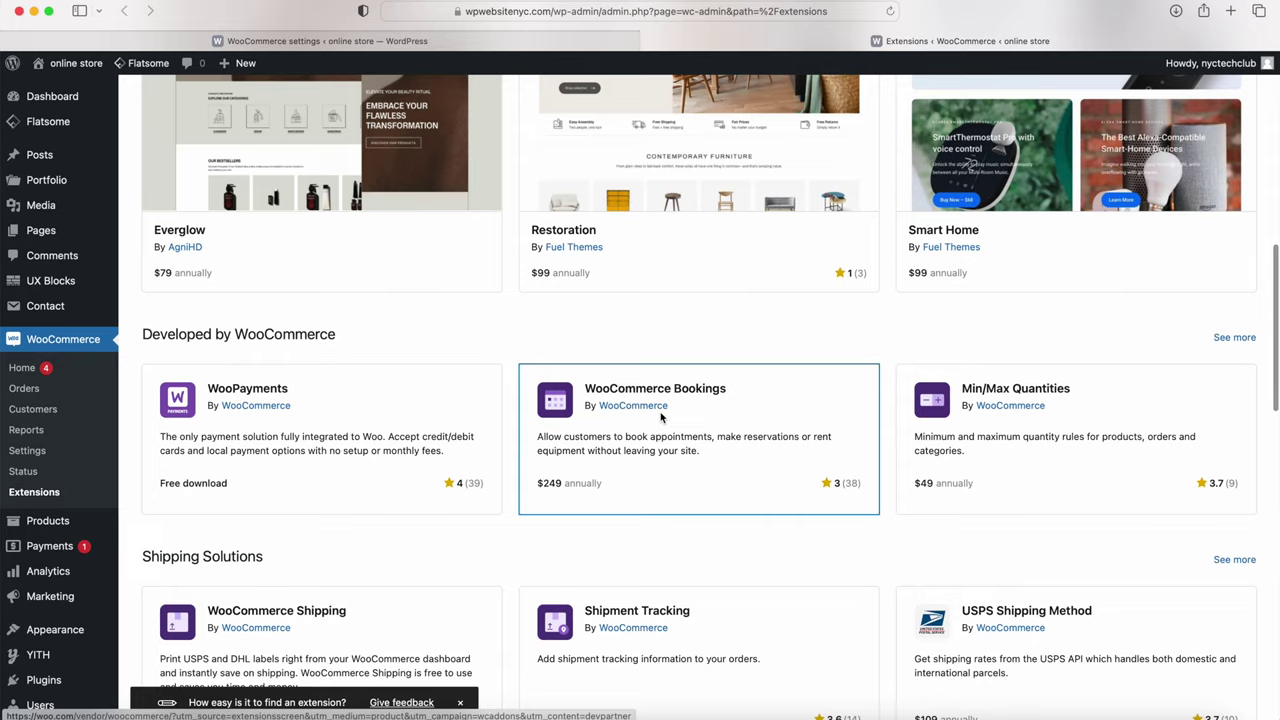
scroll(503, 371, "up", 3)
scroll(660, 418, "up", 5)
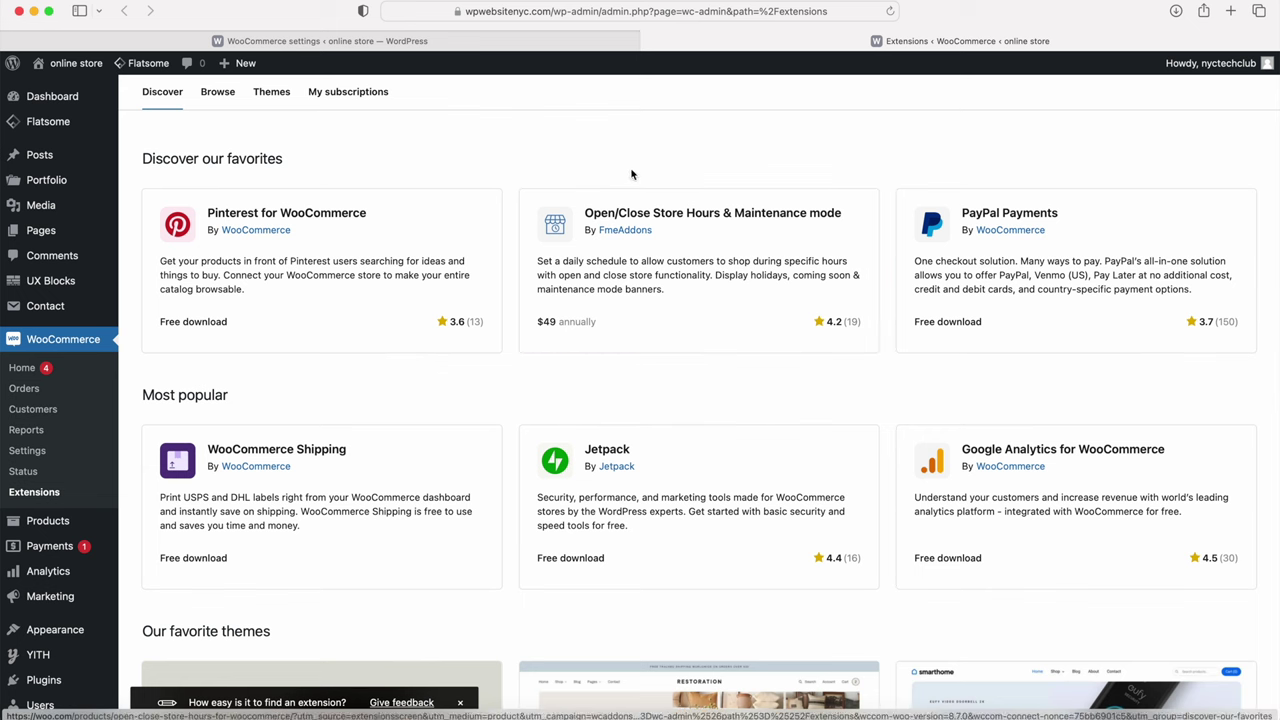
left_click(648, 42)
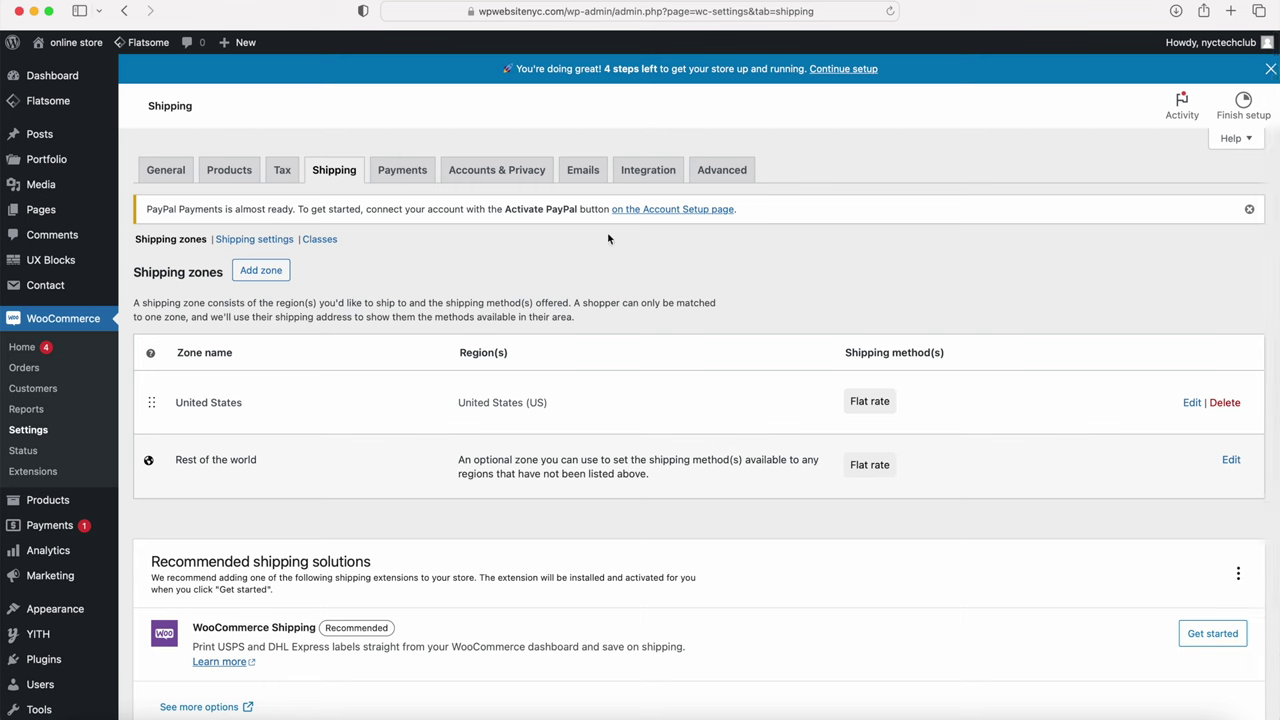
left_click(403, 171)
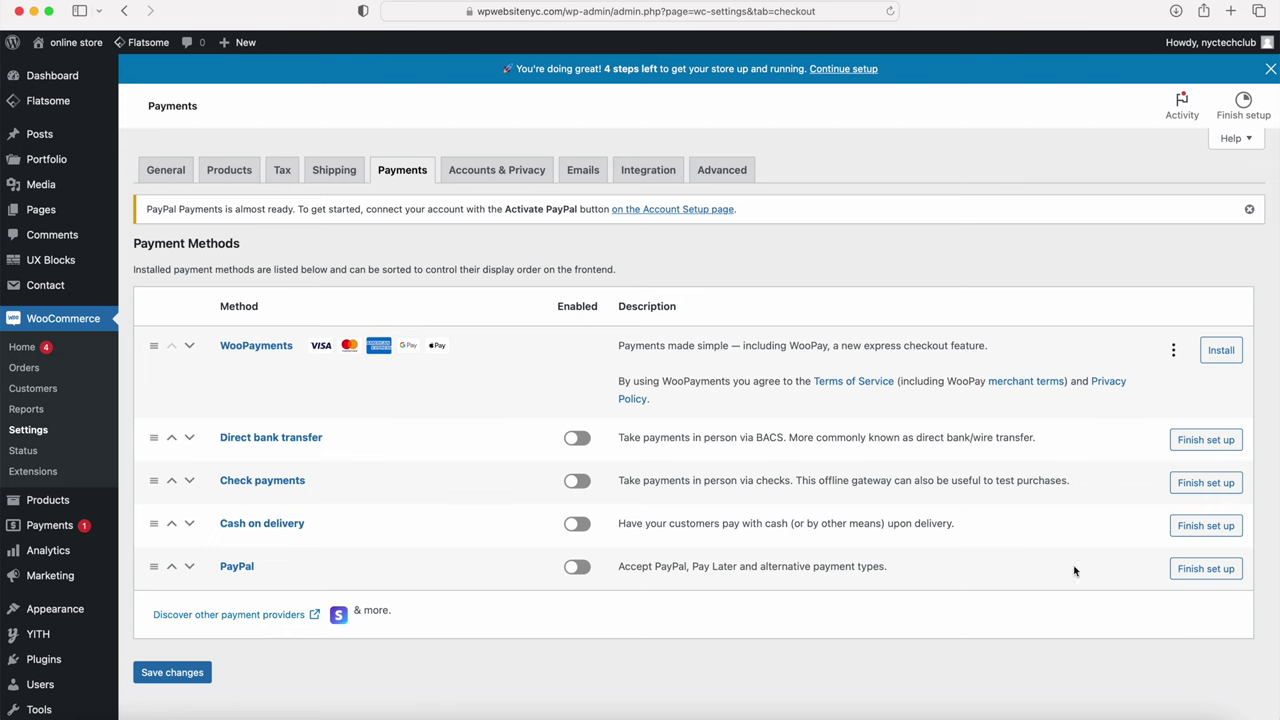
Step: Resume PayPal setup and enable accepting major credit and debit cards through PayPal
left_click(1208, 569)
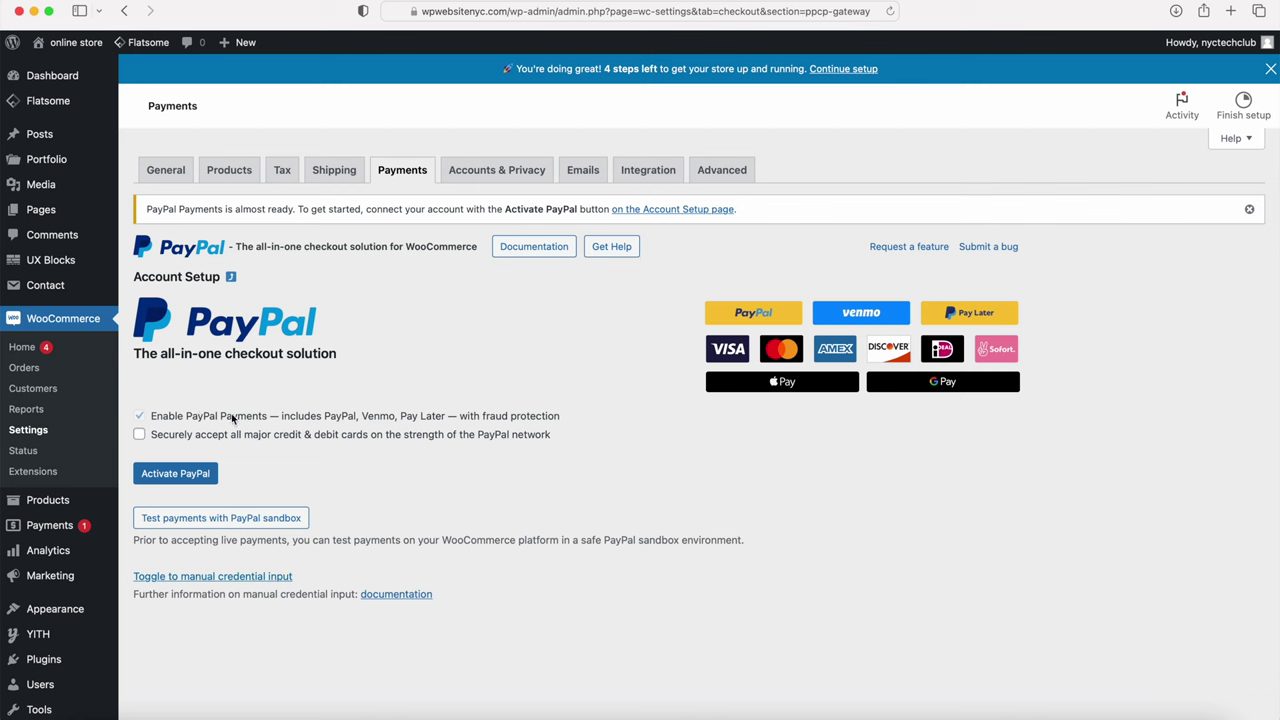
left_click(140, 435)
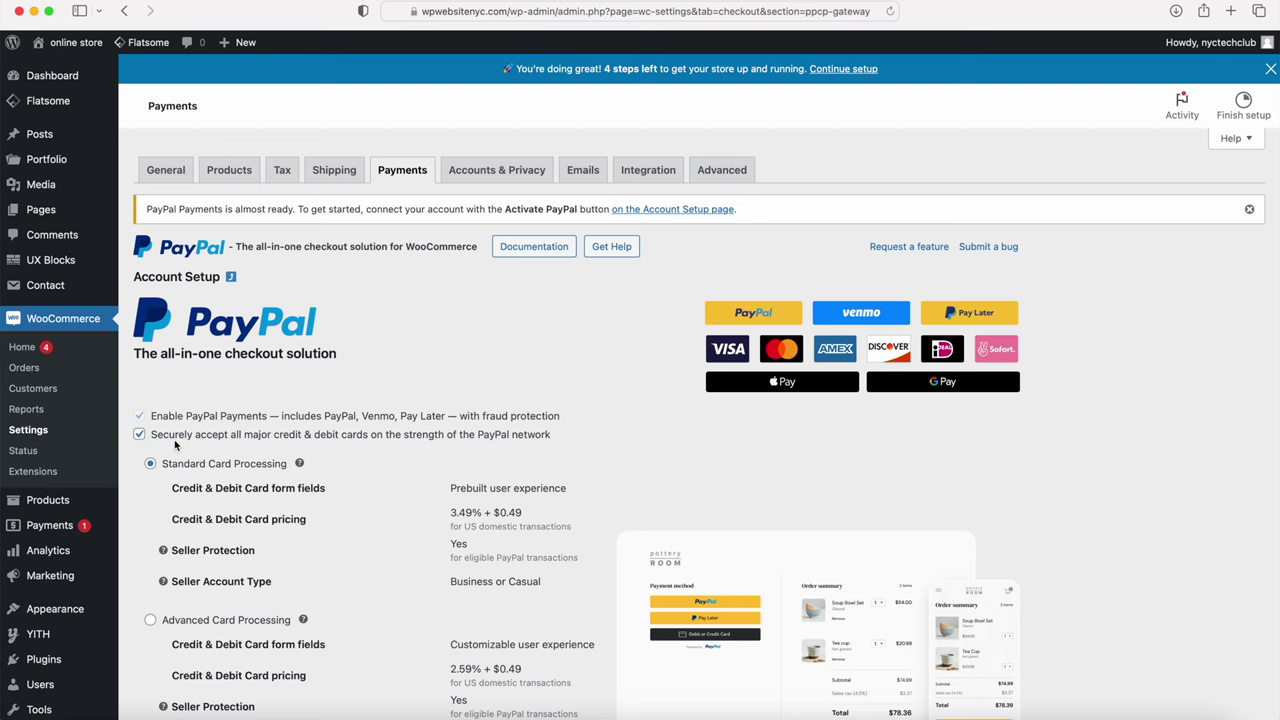
scroll(323, 487, "down", 5)
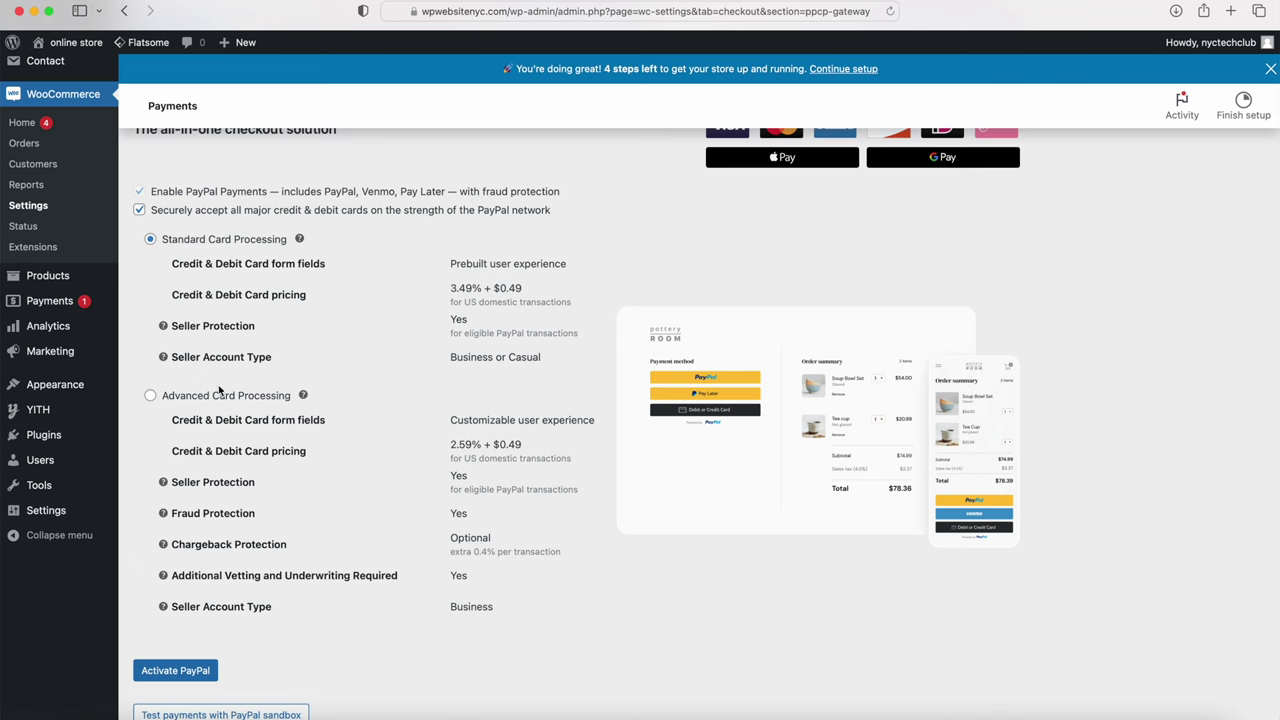
Step: Activate PayPal and pass the stairs-image security challenge
left_click(163, 678)
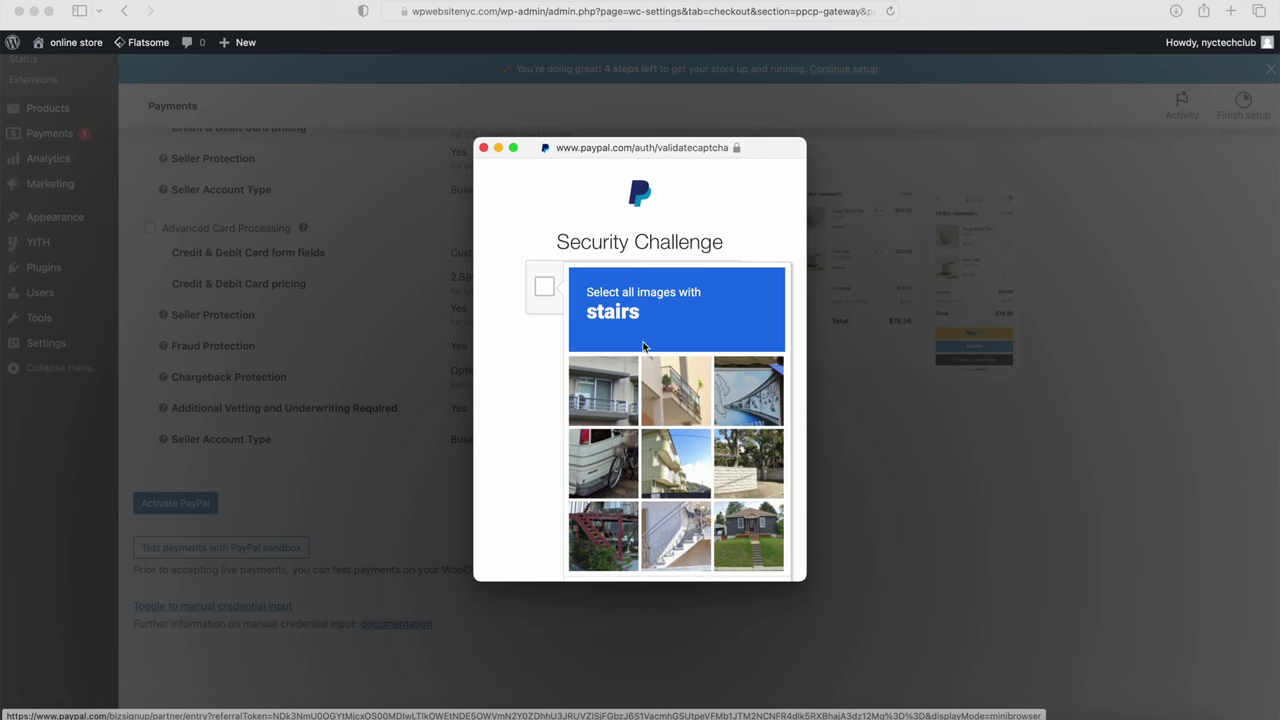
scroll(697, 390, "down", 2)
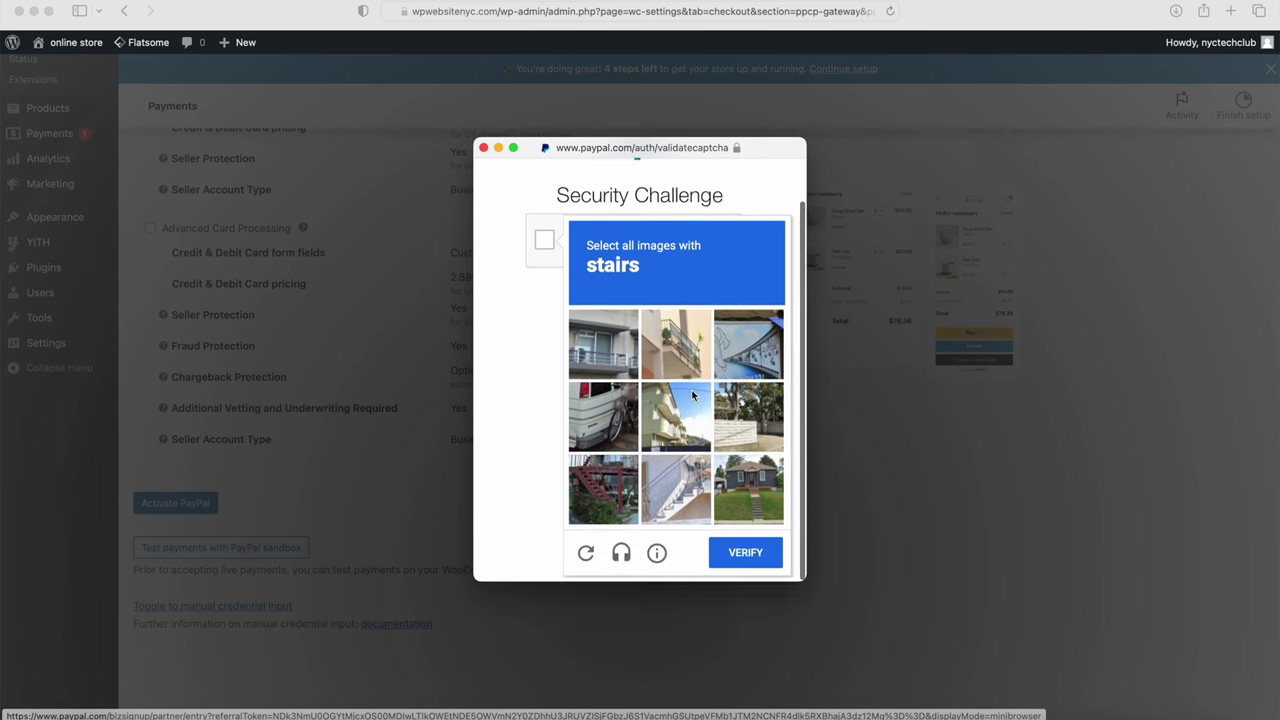
left_click(605, 505)
left_click(726, 515)
left_click(685, 500)
left_click(740, 556)
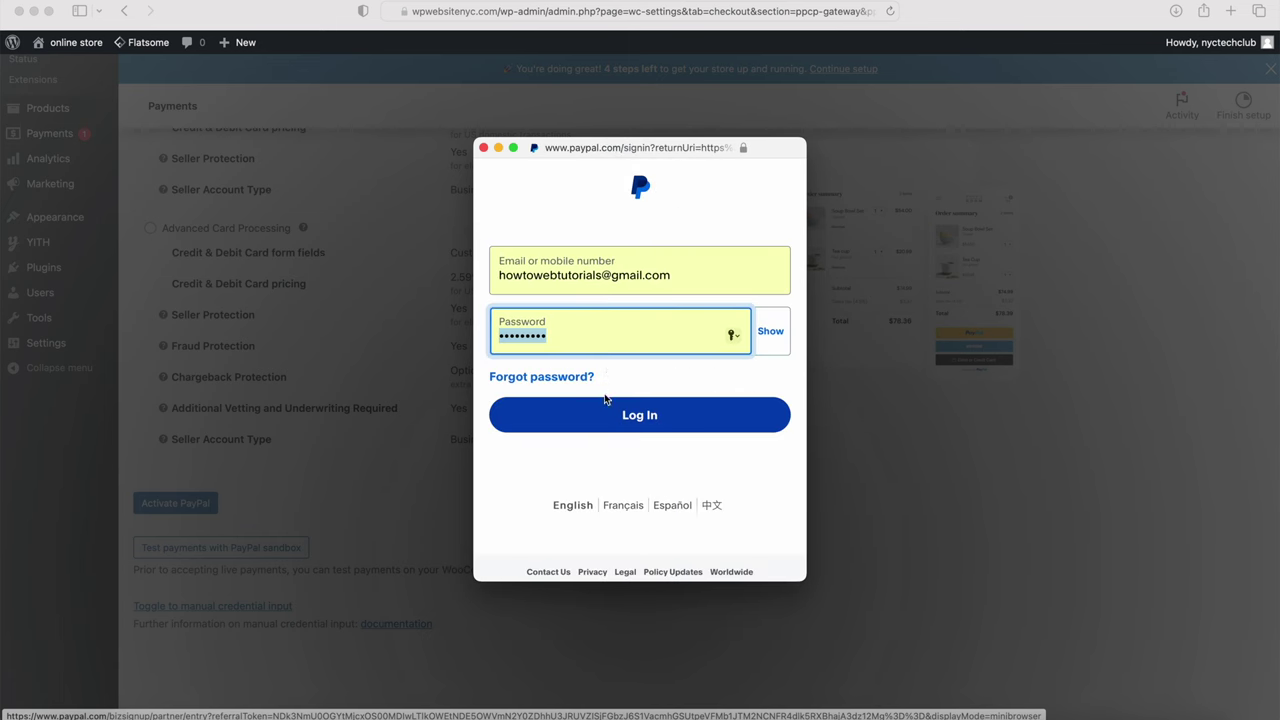
Step: Sign in to the PayPal account and return to WooCommerce
left_click(606, 420)
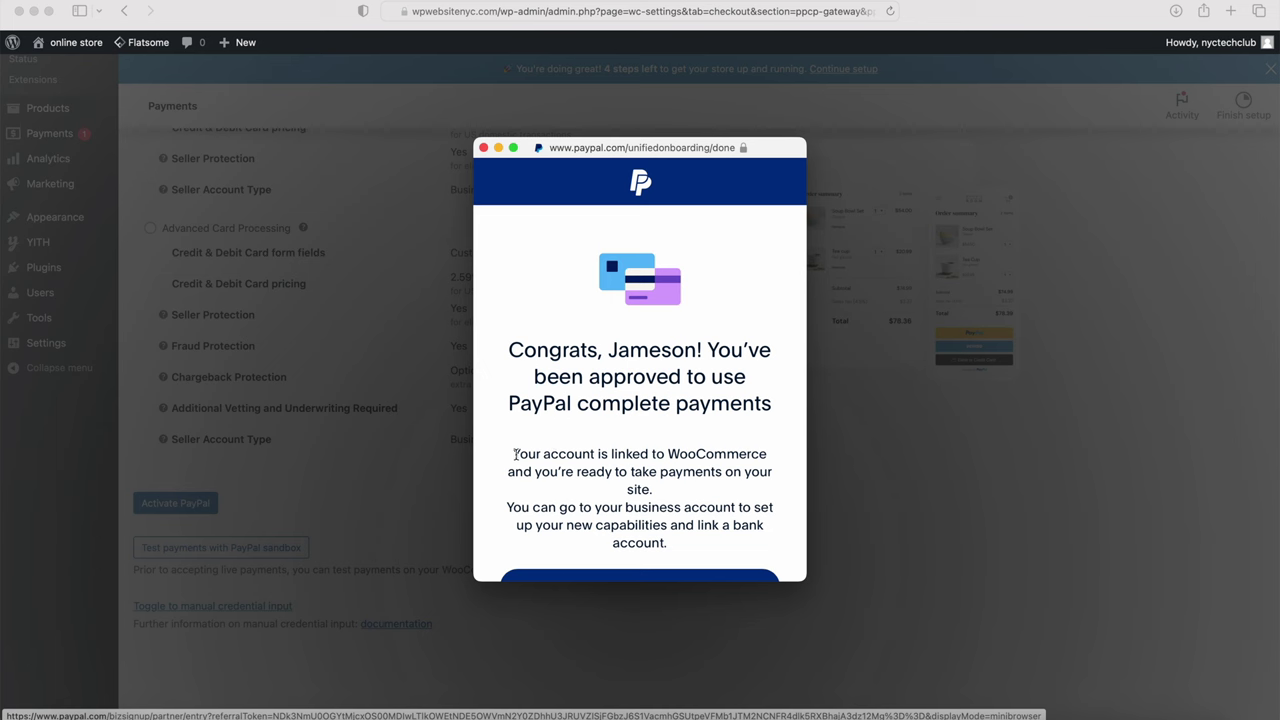
scroll(636, 470, "down", 2)
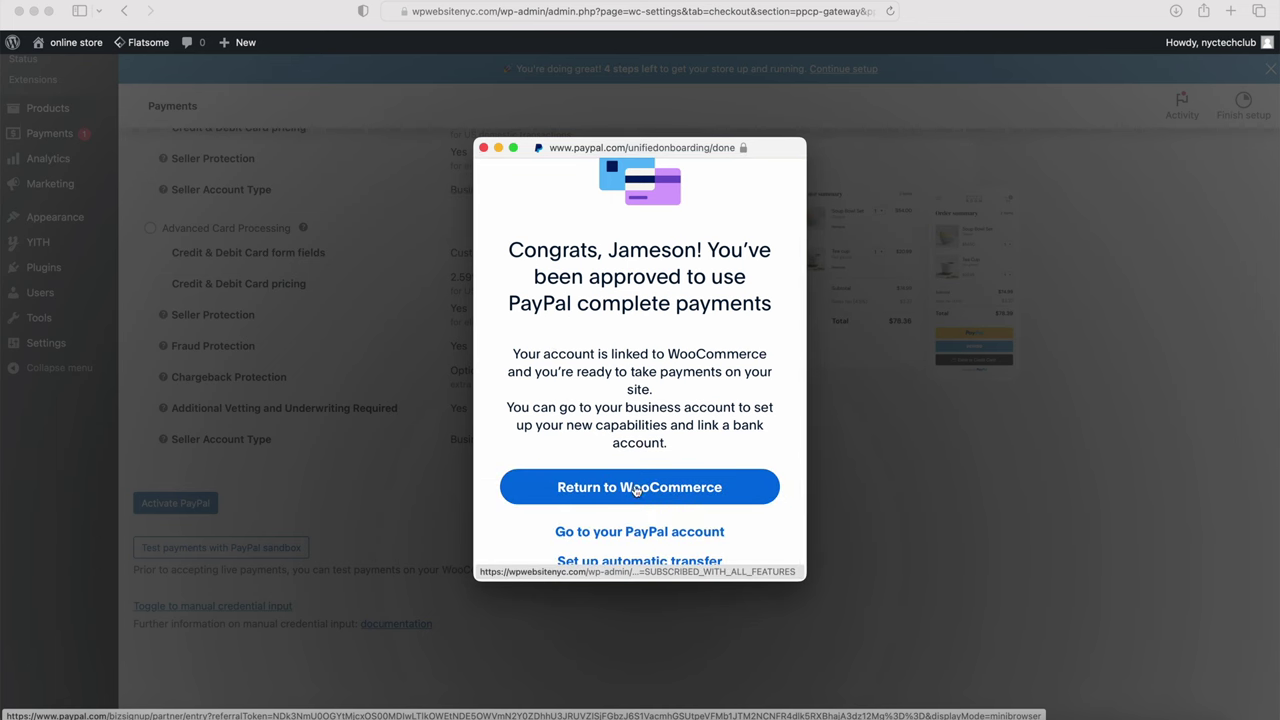
left_click(638, 487)
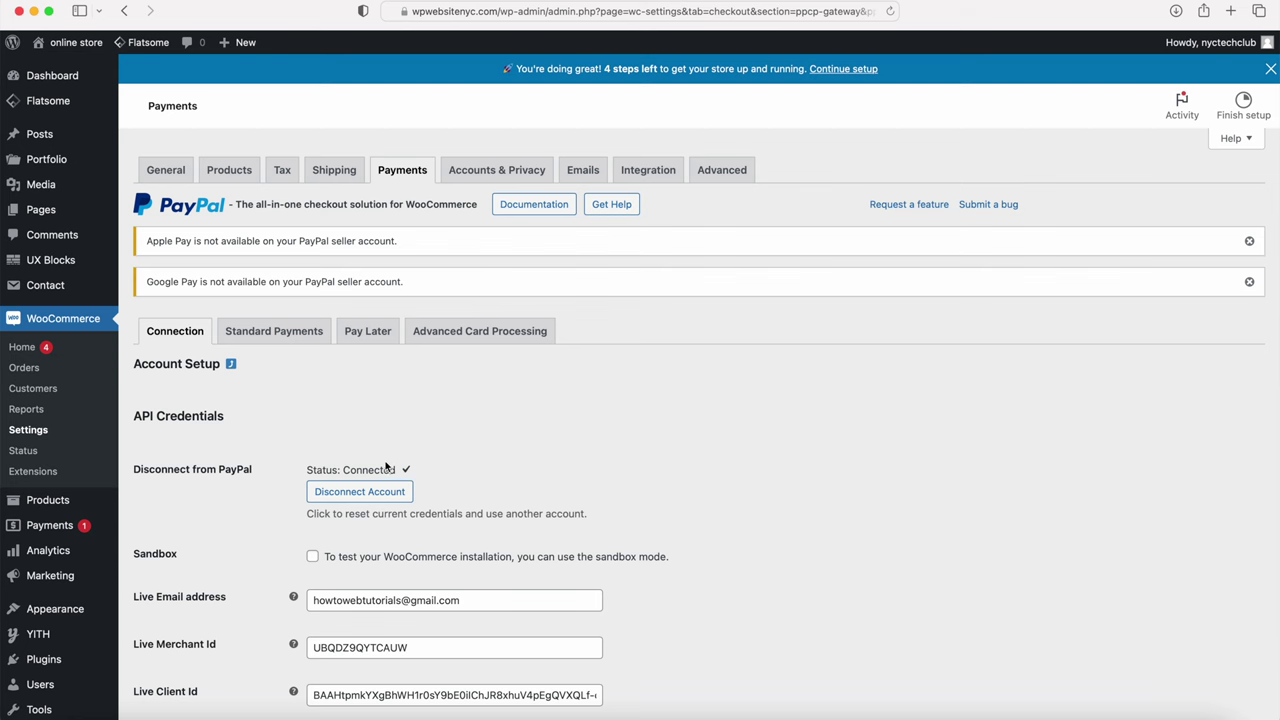
Step: Save the PayPal connection settings, declining Safari's password update prompt
scroll(385, 467, "down", 8)
scroll(455, 333, "down", 20)
scroll(376, 452, "down", 2)
left_click(172, 647)
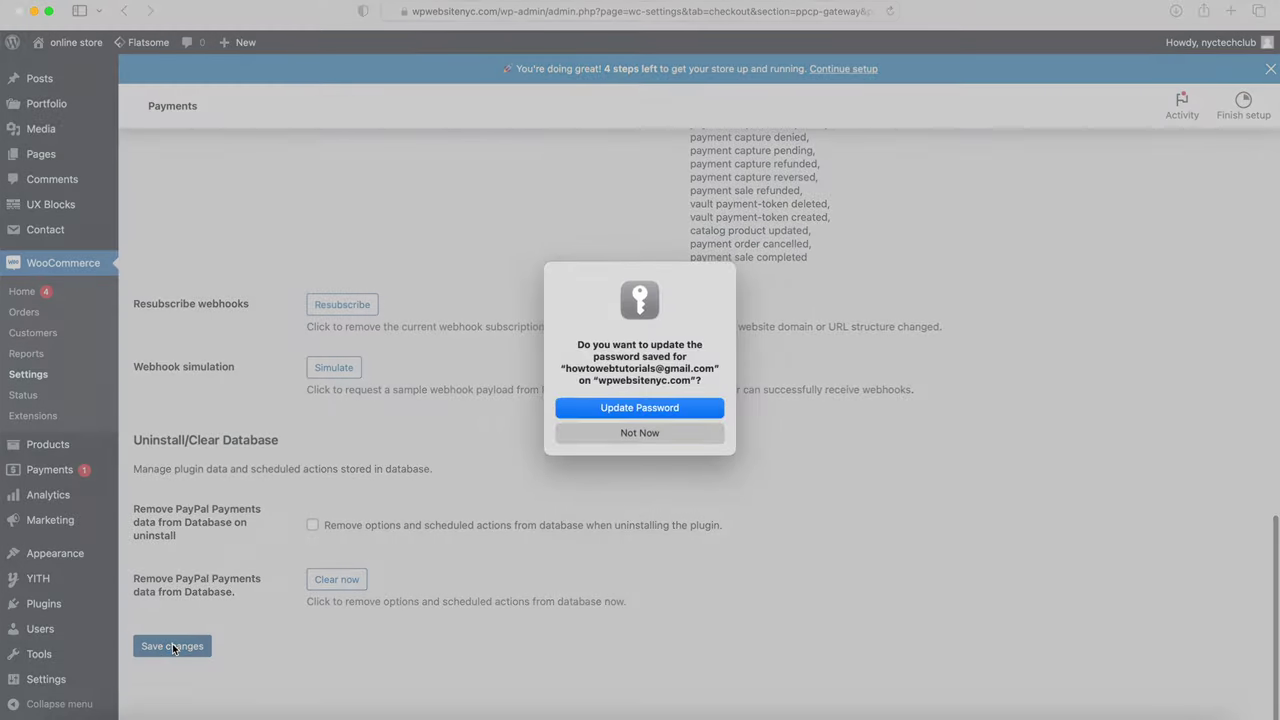
left_click(639, 433)
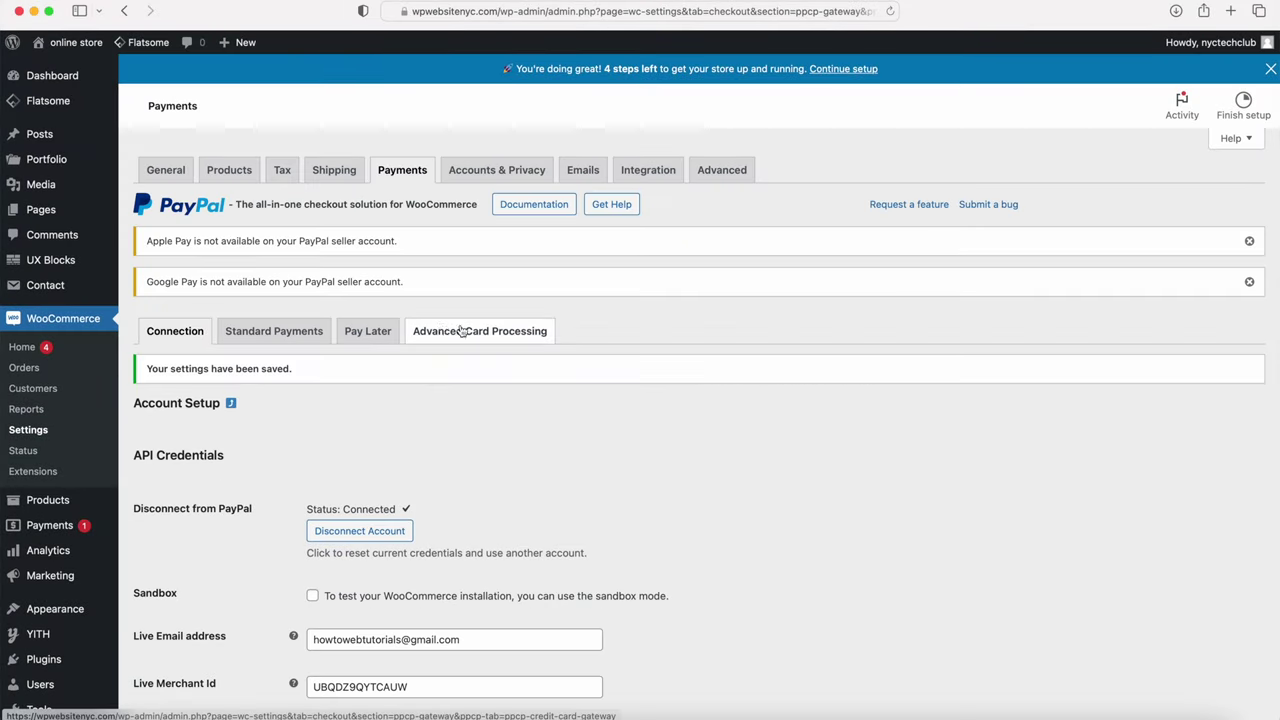
Step: In Standard Payments, enable PayPal features and drop Single Product from Smart Button Locations
left_click(268, 333)
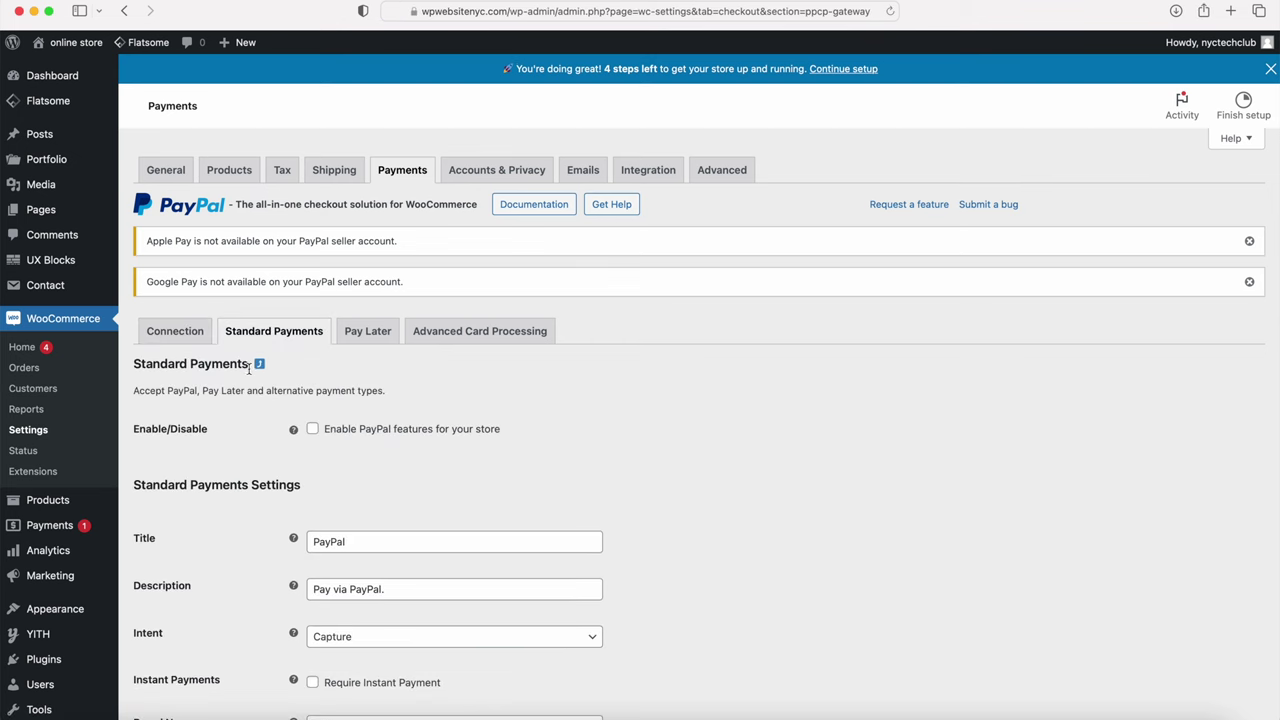
left_click(312, 429)
scroll(312, 429, "down", 15)
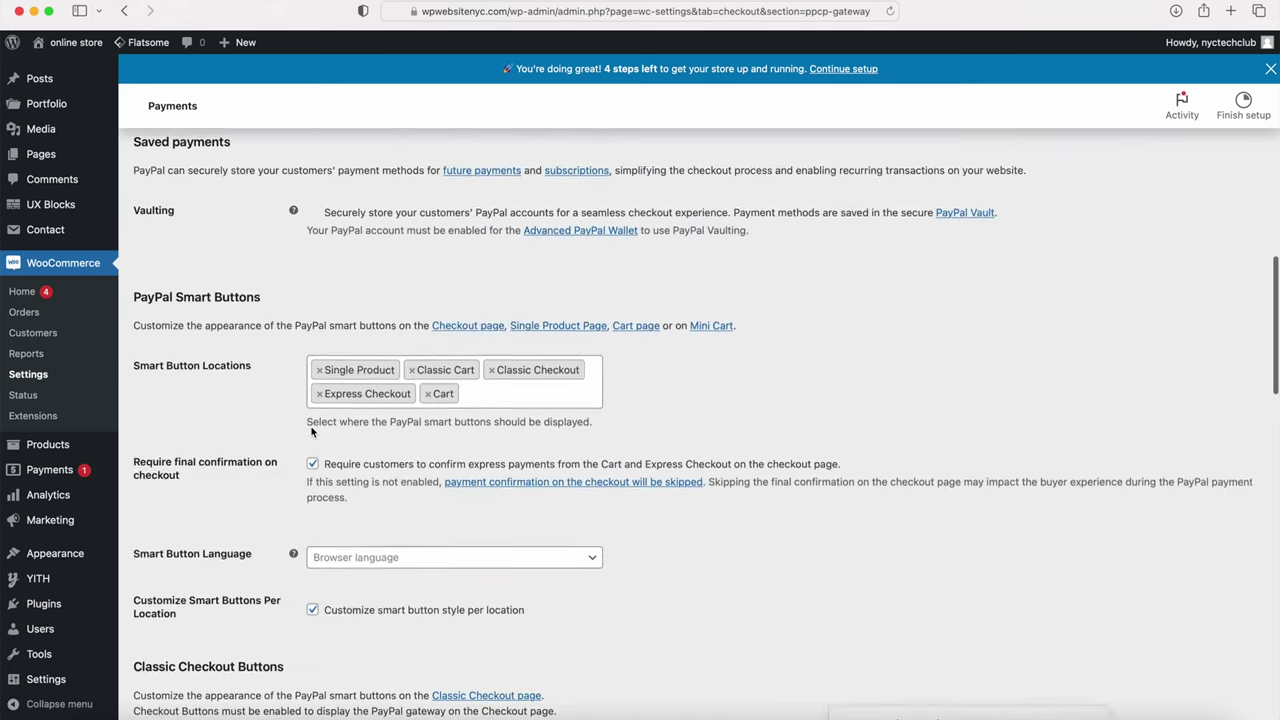
scroll(312, 429, "down", 3)
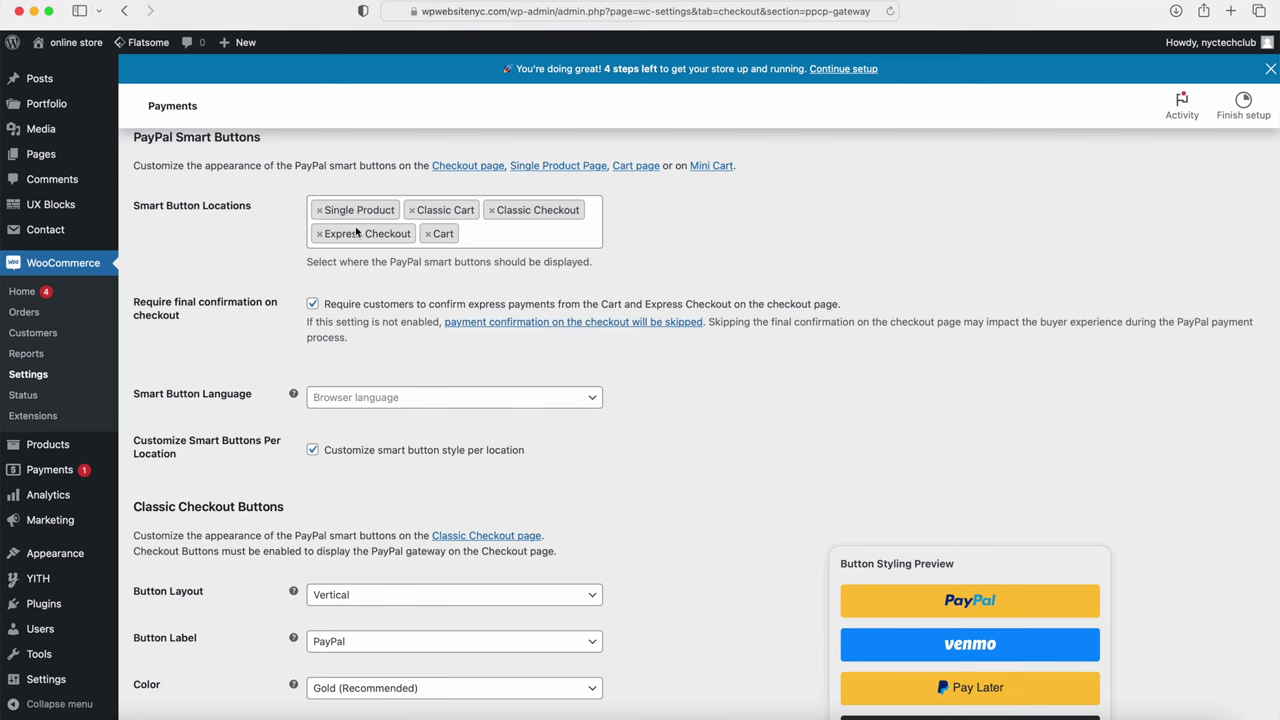
left_click(319, 211)
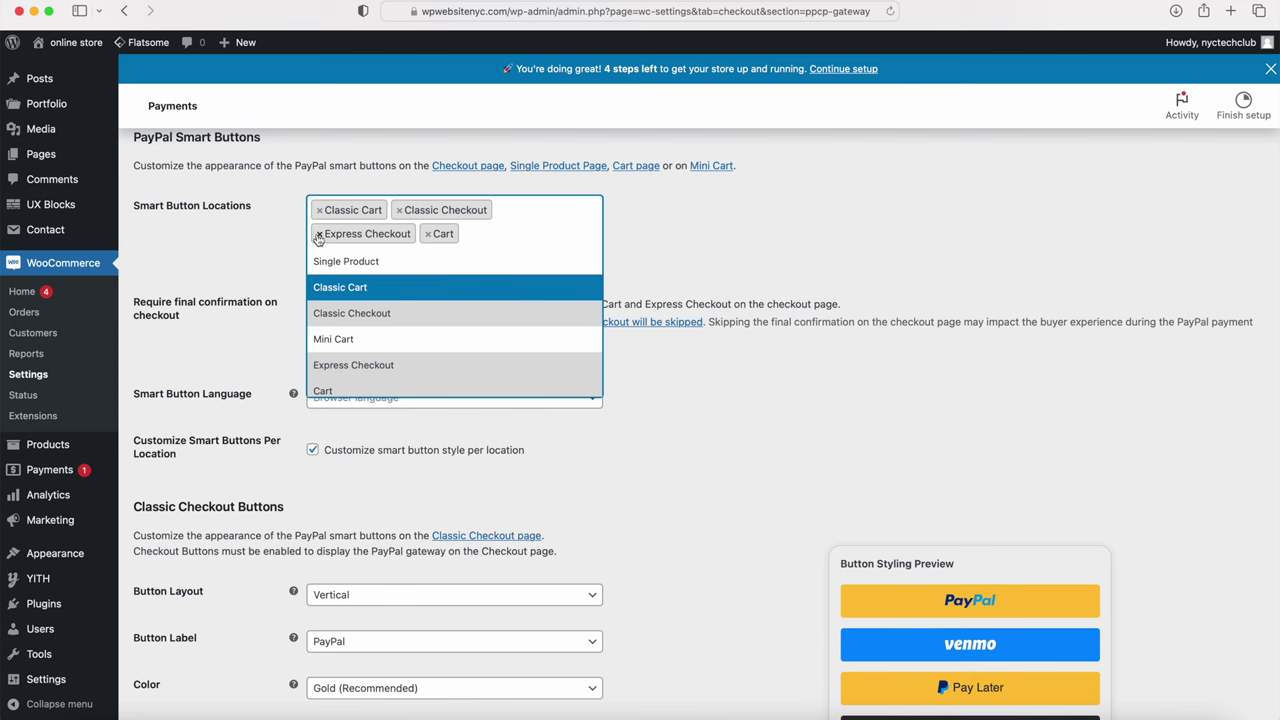
Step: Remove Express Checkout from the PayPal smart button locations
left_click(318, 235)
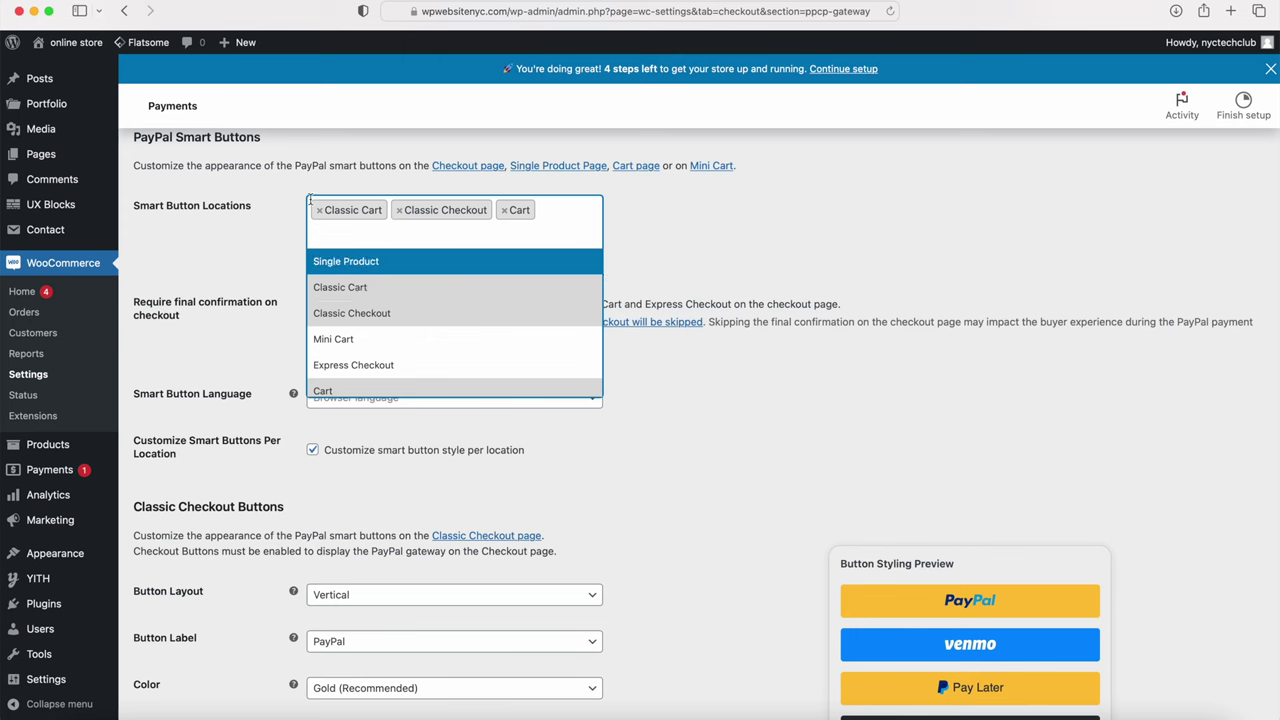
left_click(266, 251)
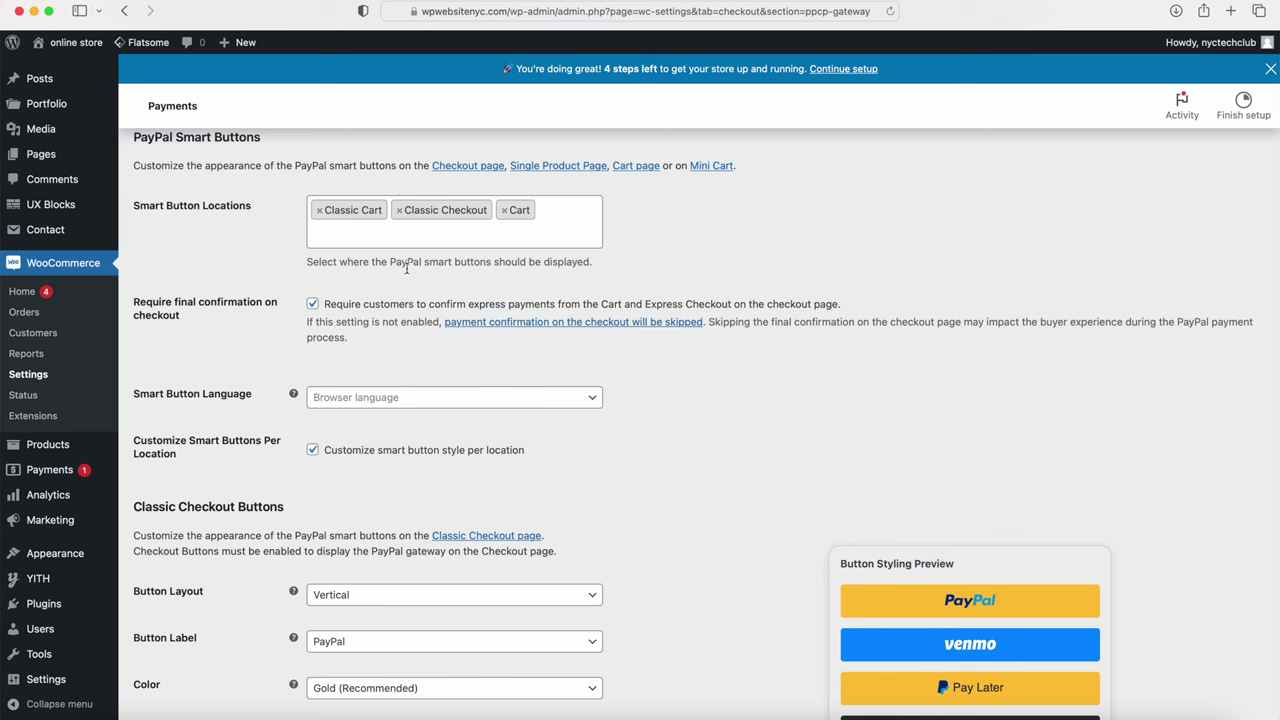
scroll(384, 346, "down", 5)
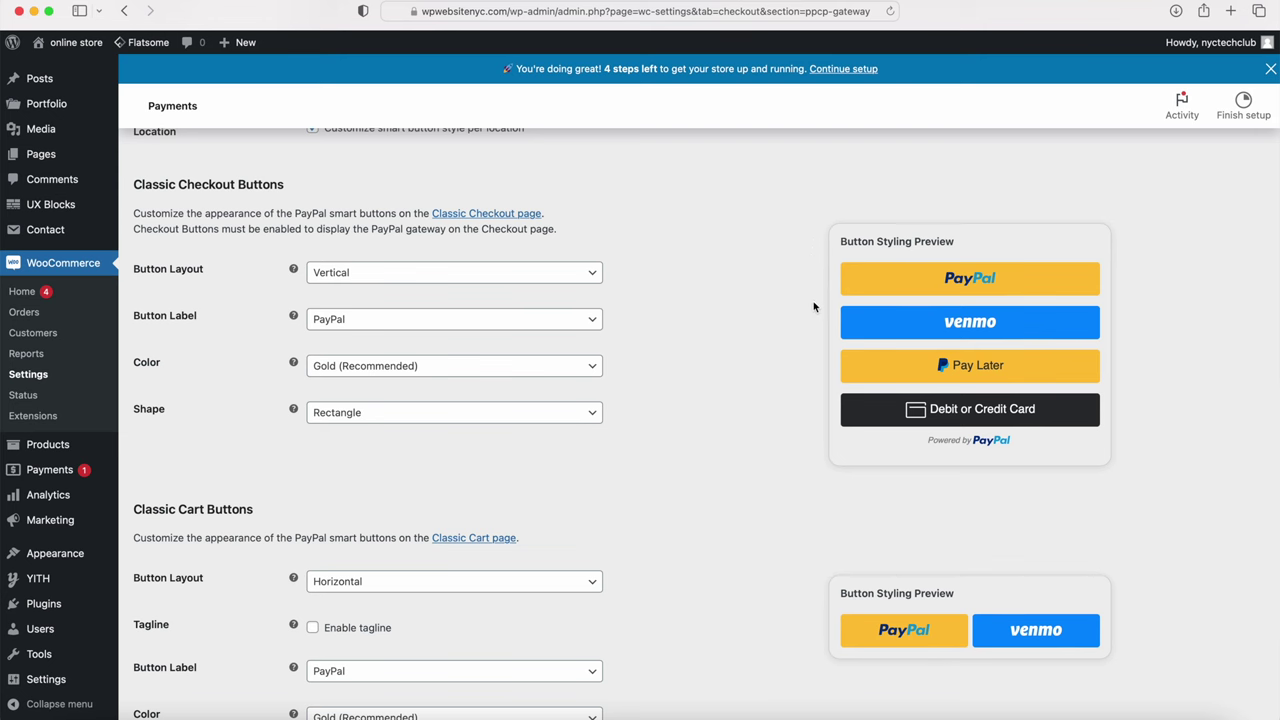
Step: Keep the Vertical layout and set the Classic Checkout button colour to White
left_click(466, 273)
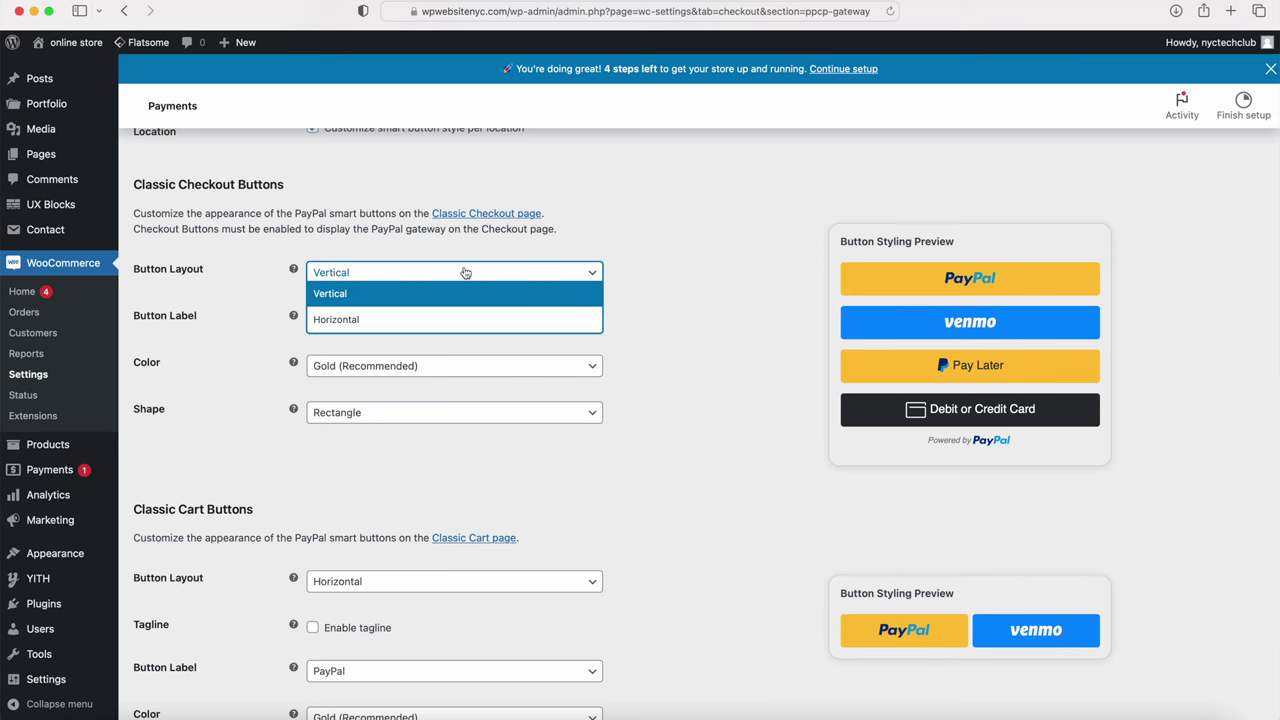
left_click(427, 358)
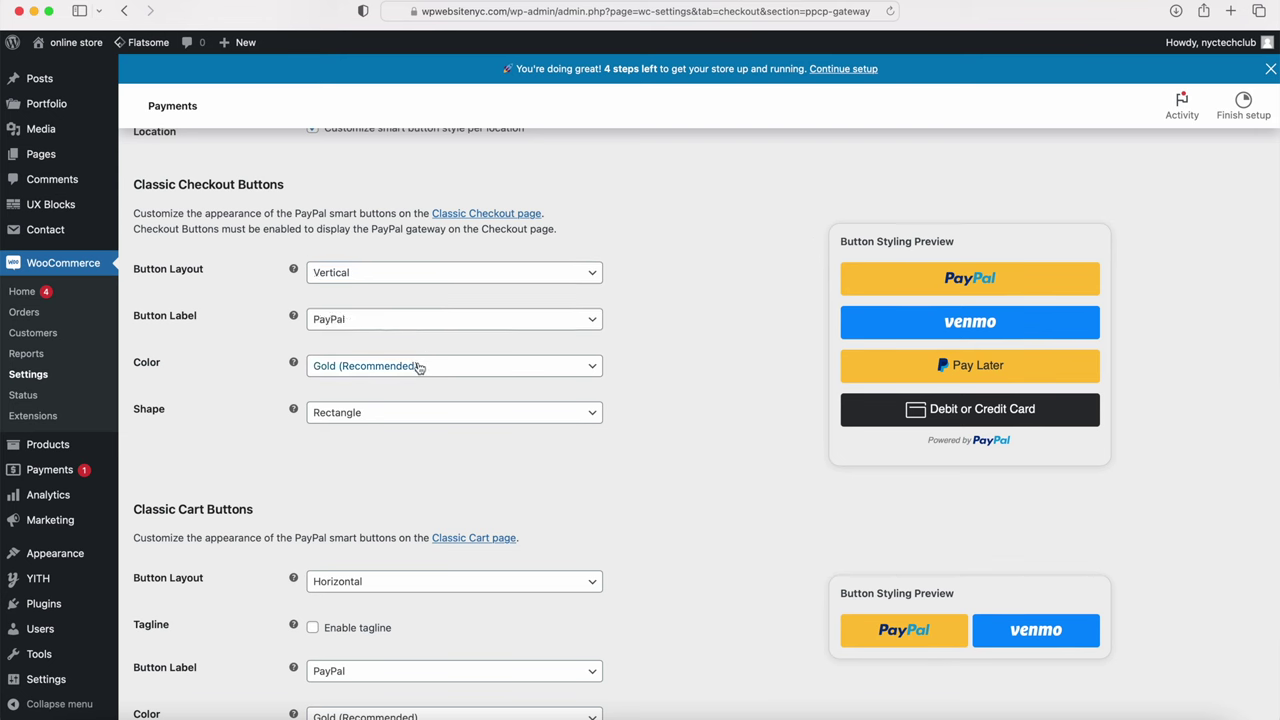
left_click(418, 370)
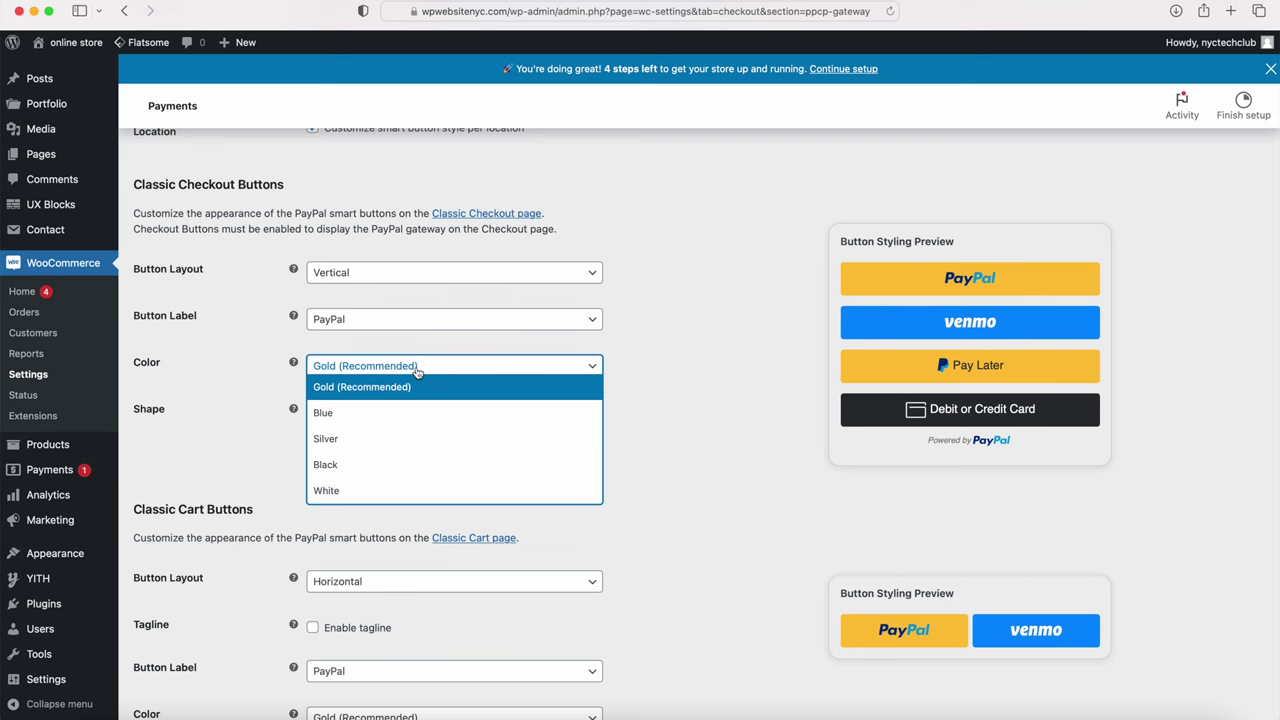
left_click(406, 489)
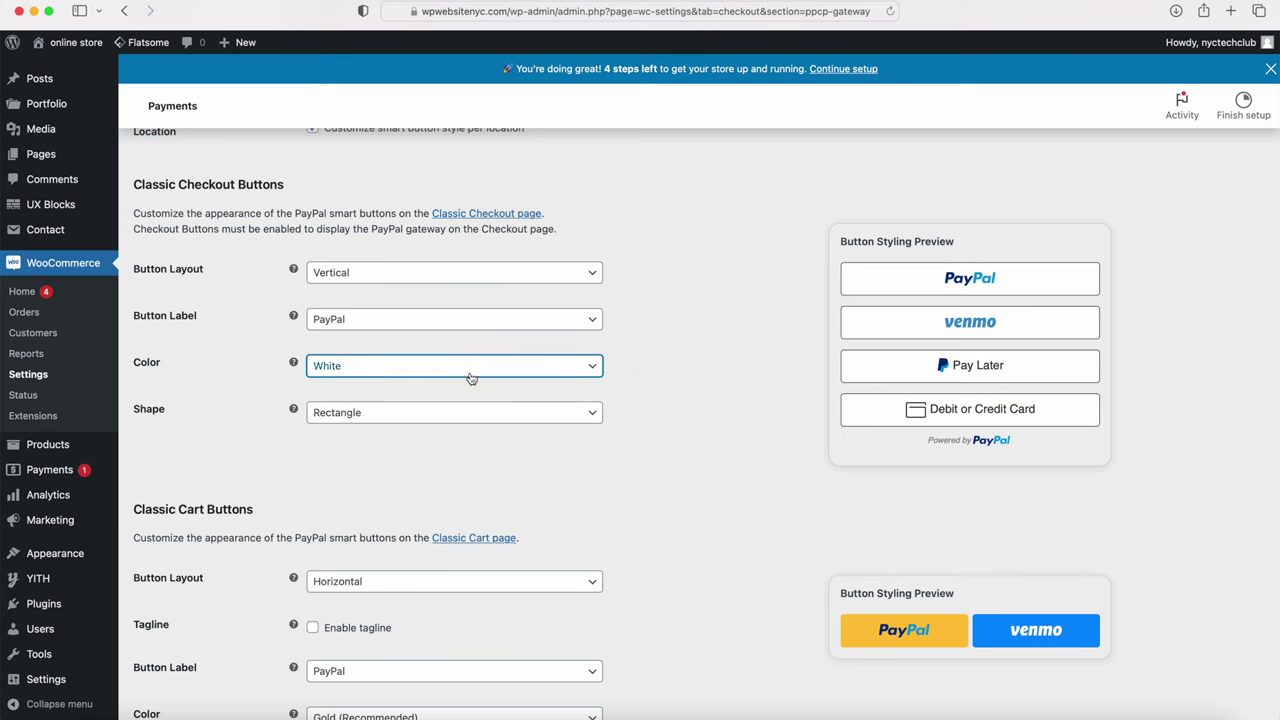
Step: Set the Classic Cart and Cart PayPal button colours to White and save
scroll(523, 428, "down", 5)
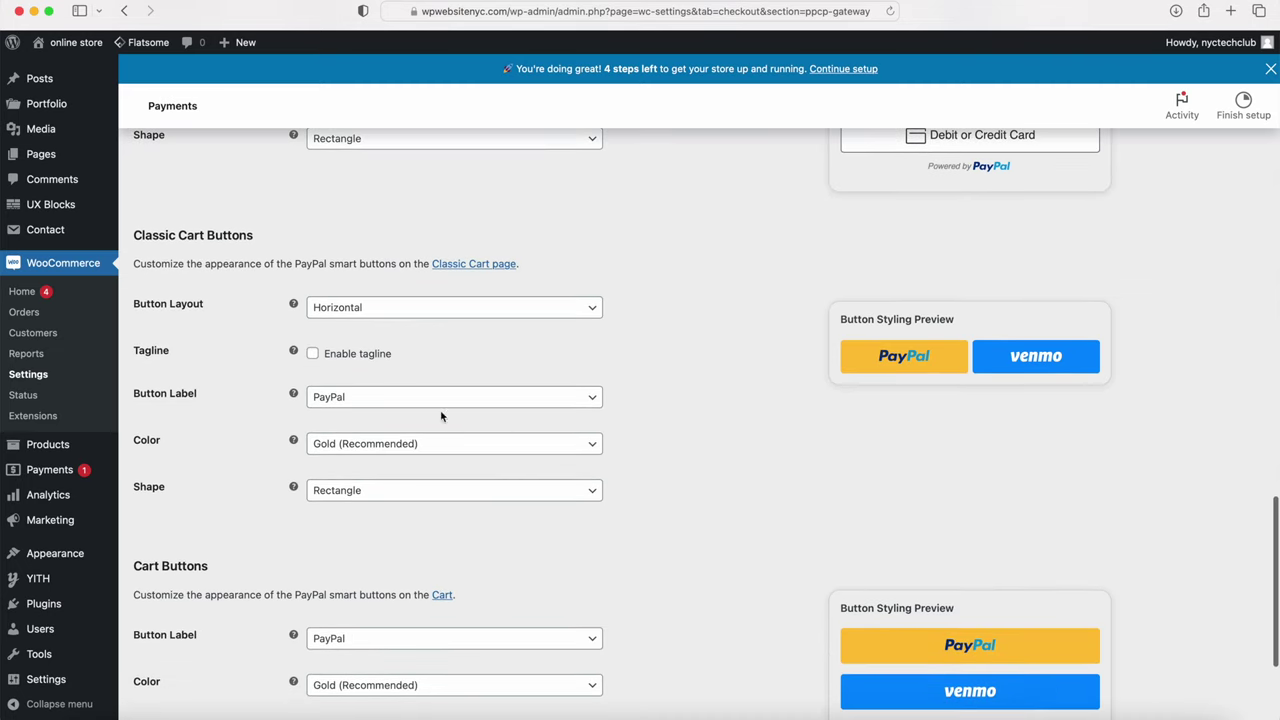
left_click(441, 449)
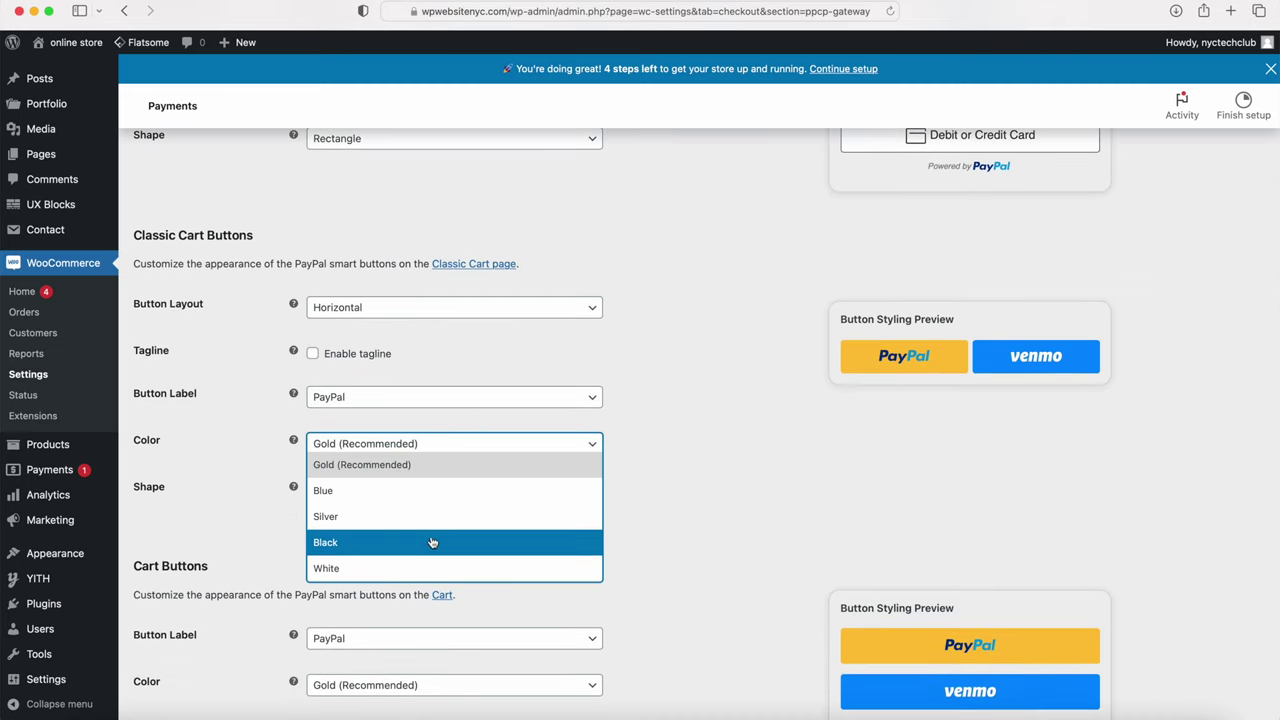
left_click(433, 569)
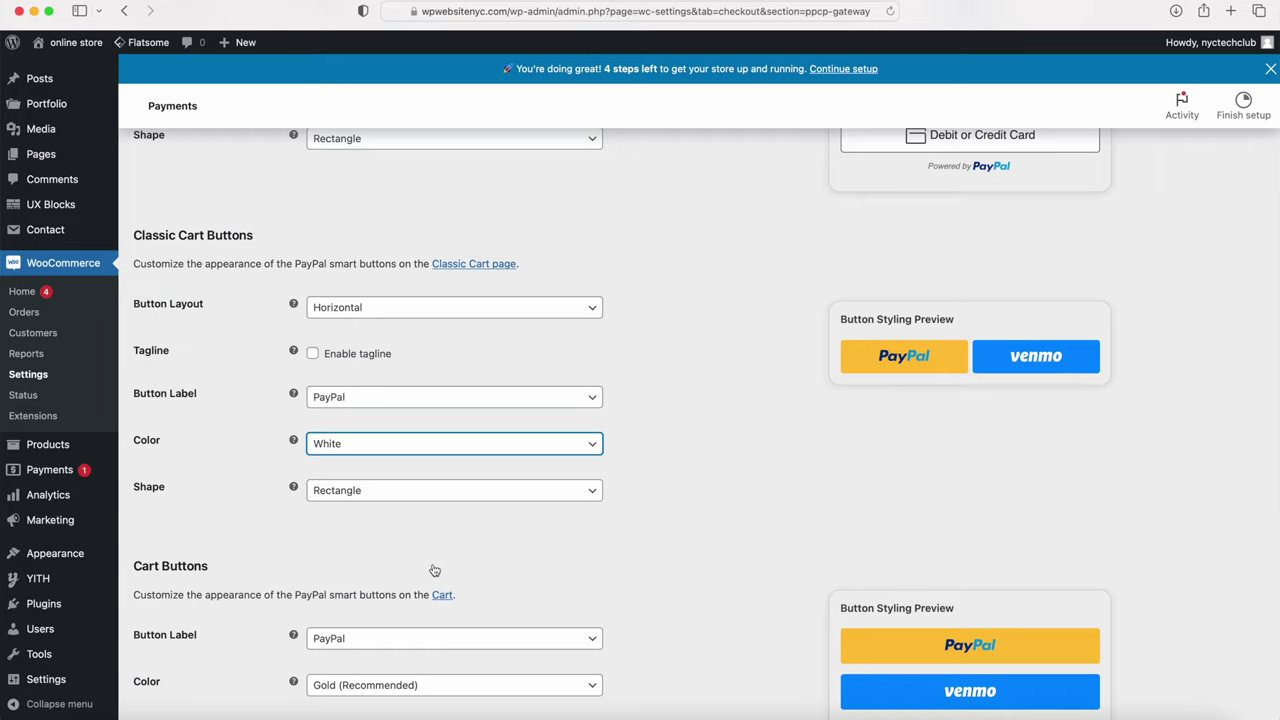
scroll(434, 570, "down", 4)
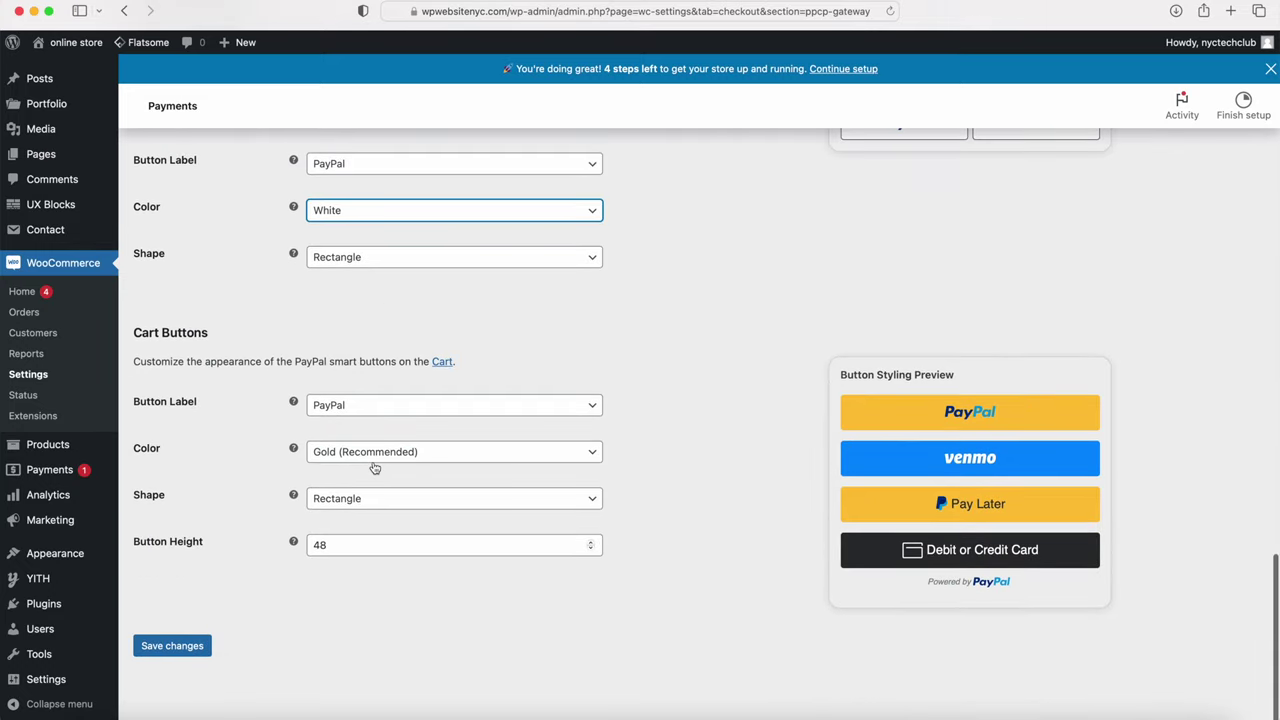
left_click(372, 455)
left_click(372, 585)
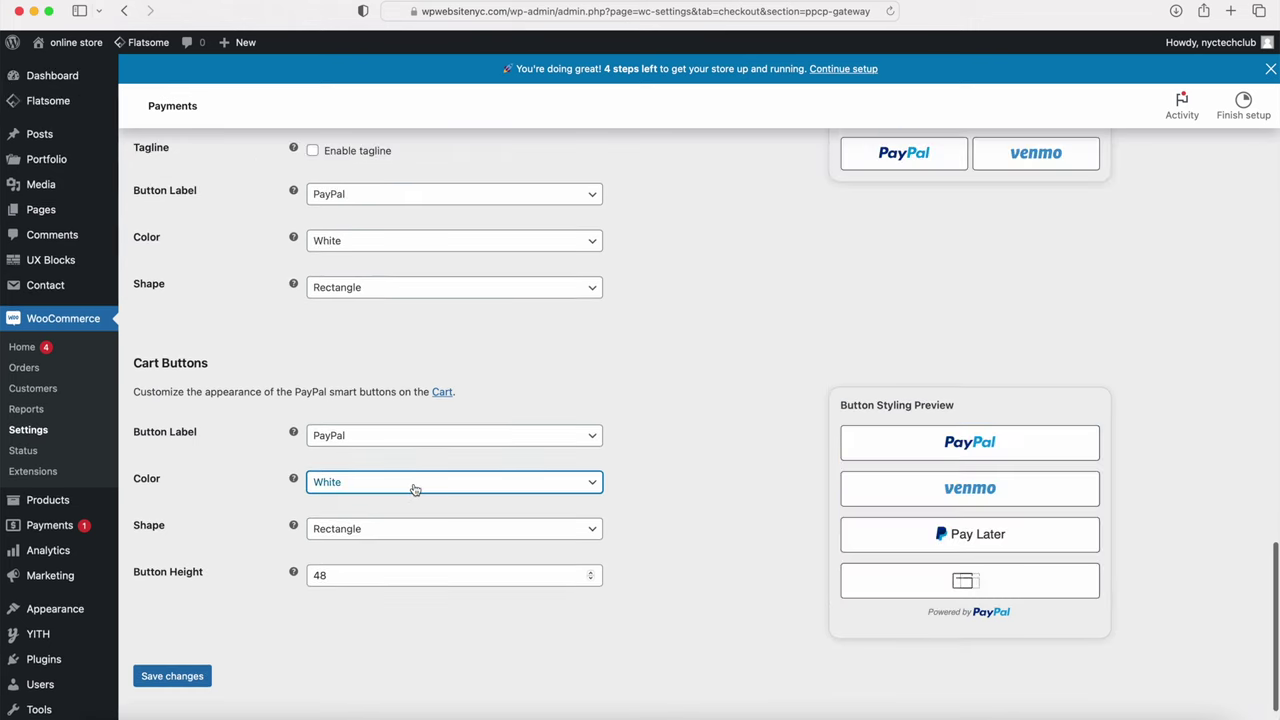
left_click(176, 676)
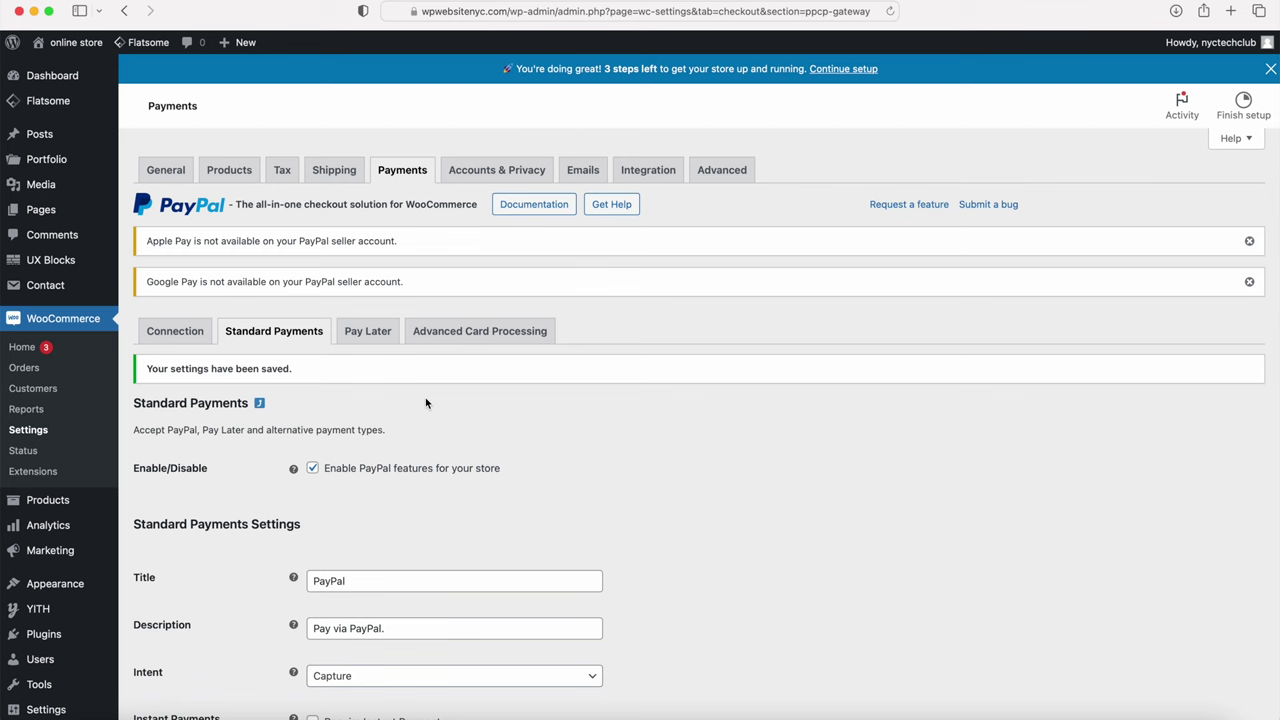
Step: On the Pay Later tab, turn off the Pay Later button and save
left_click(362, 333)
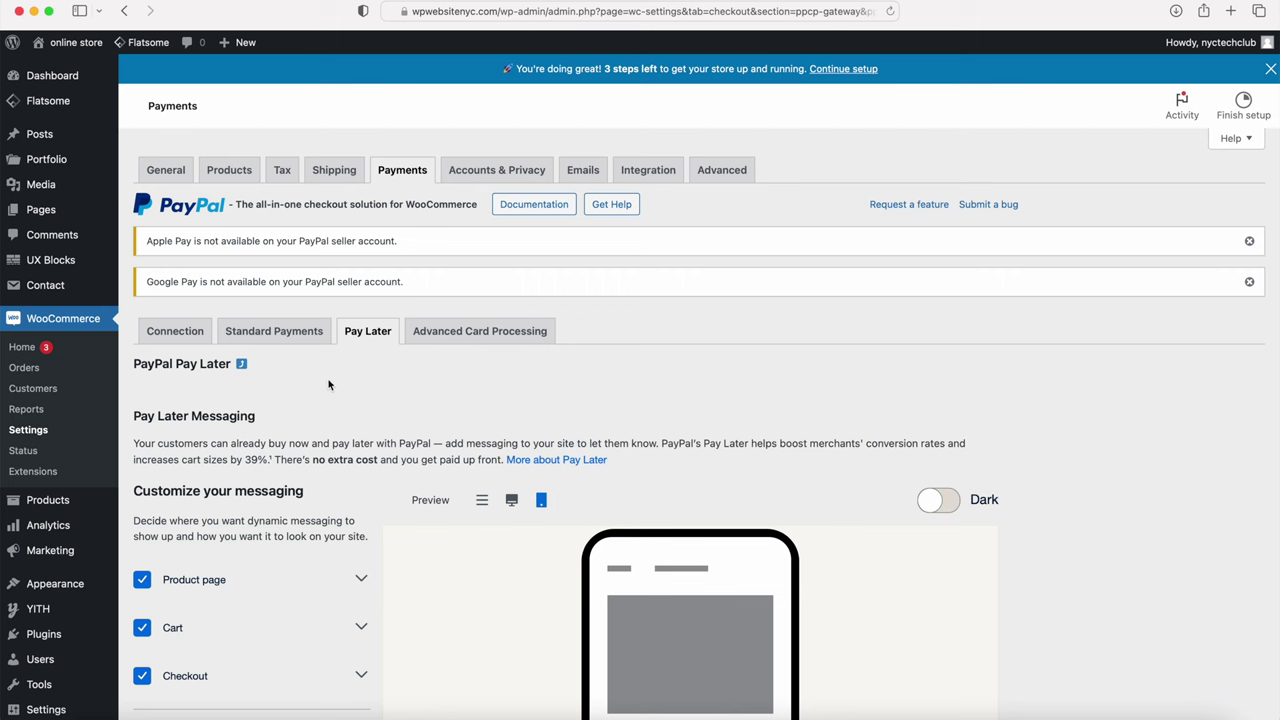
scroll(309, 383, "down", 10)
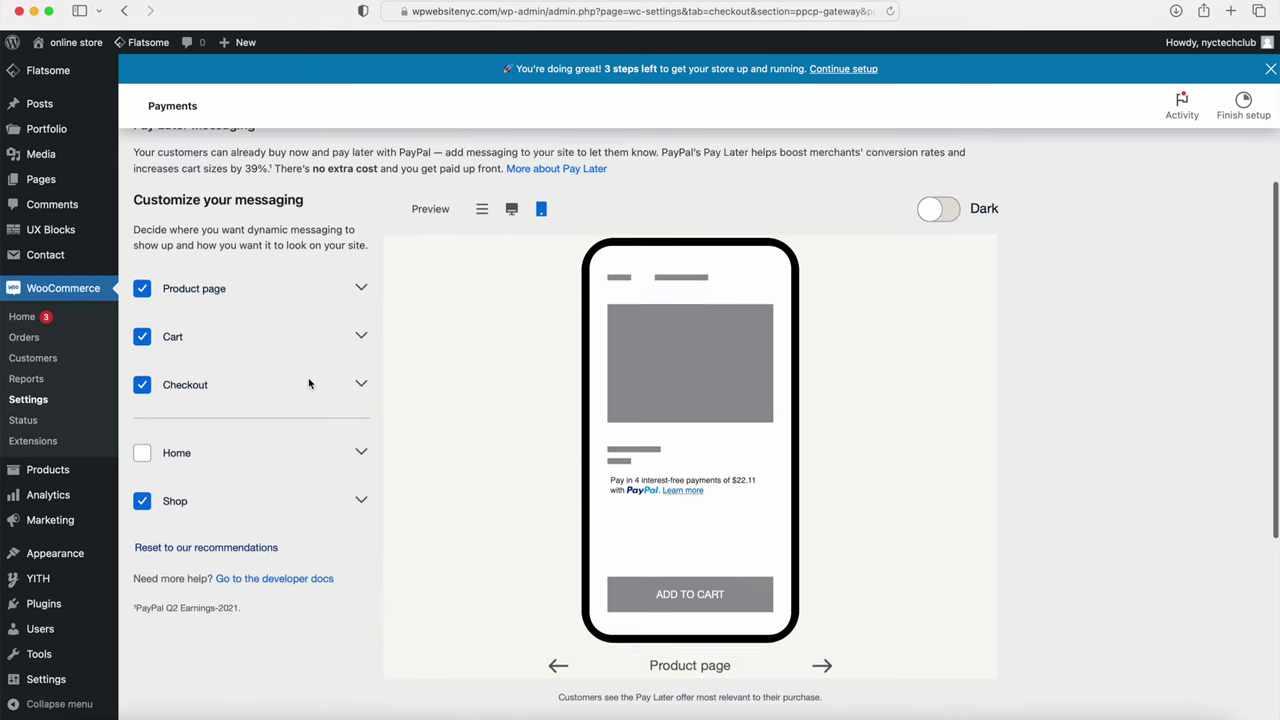
left_click(312, 482)
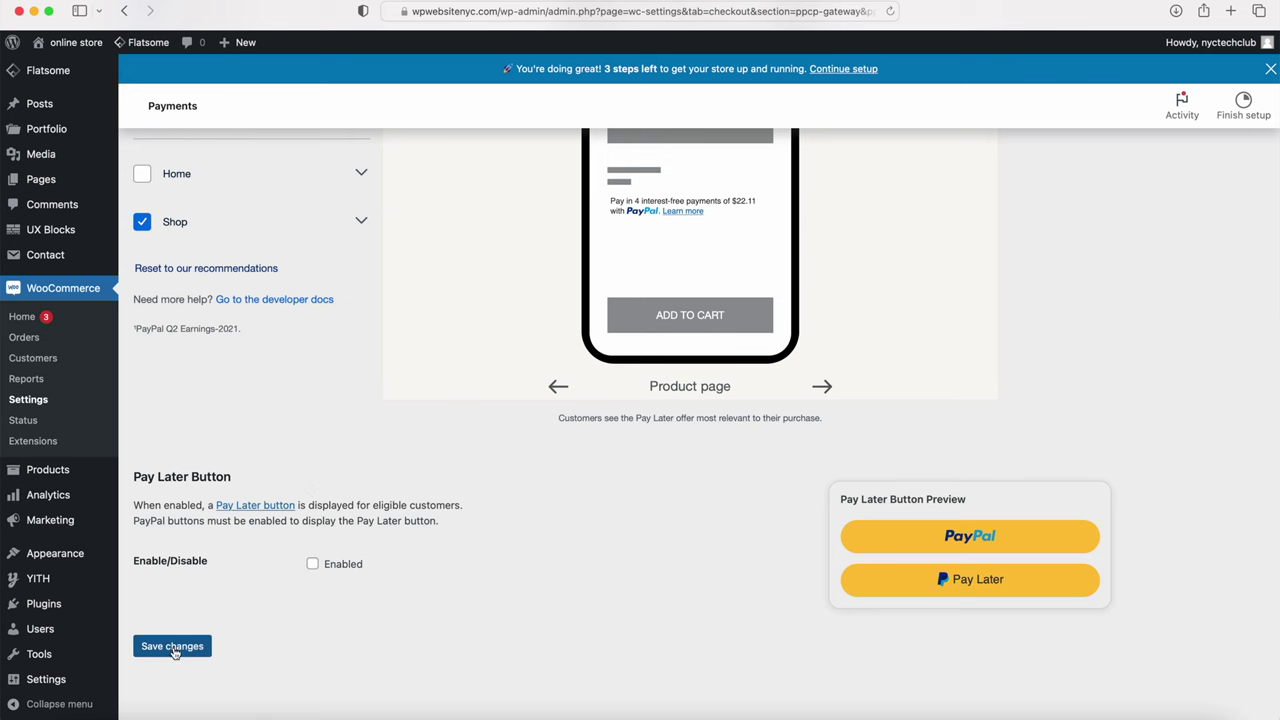
left_click(172, 647)
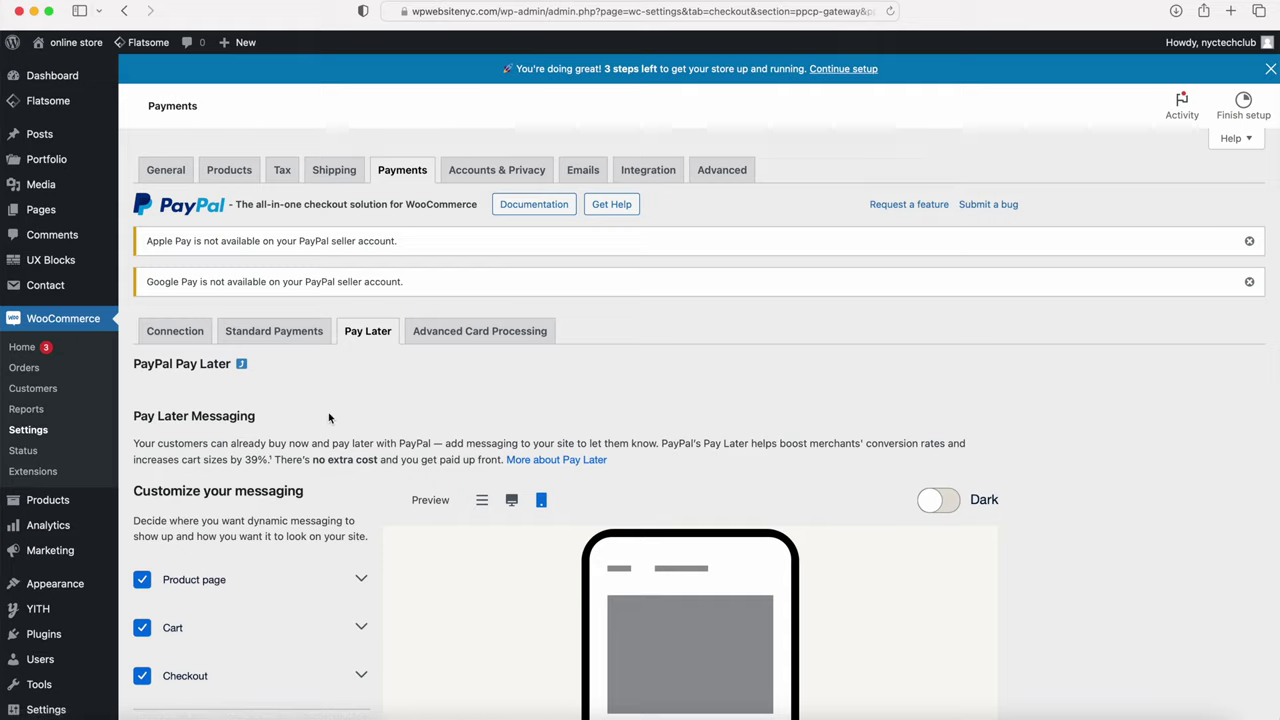
Step: Disable Pay Later messaging on product, cart, checkout and shop pages, uncheck the button, and save
scroll(324, 415, "down", 3)
left_click(142, 327)
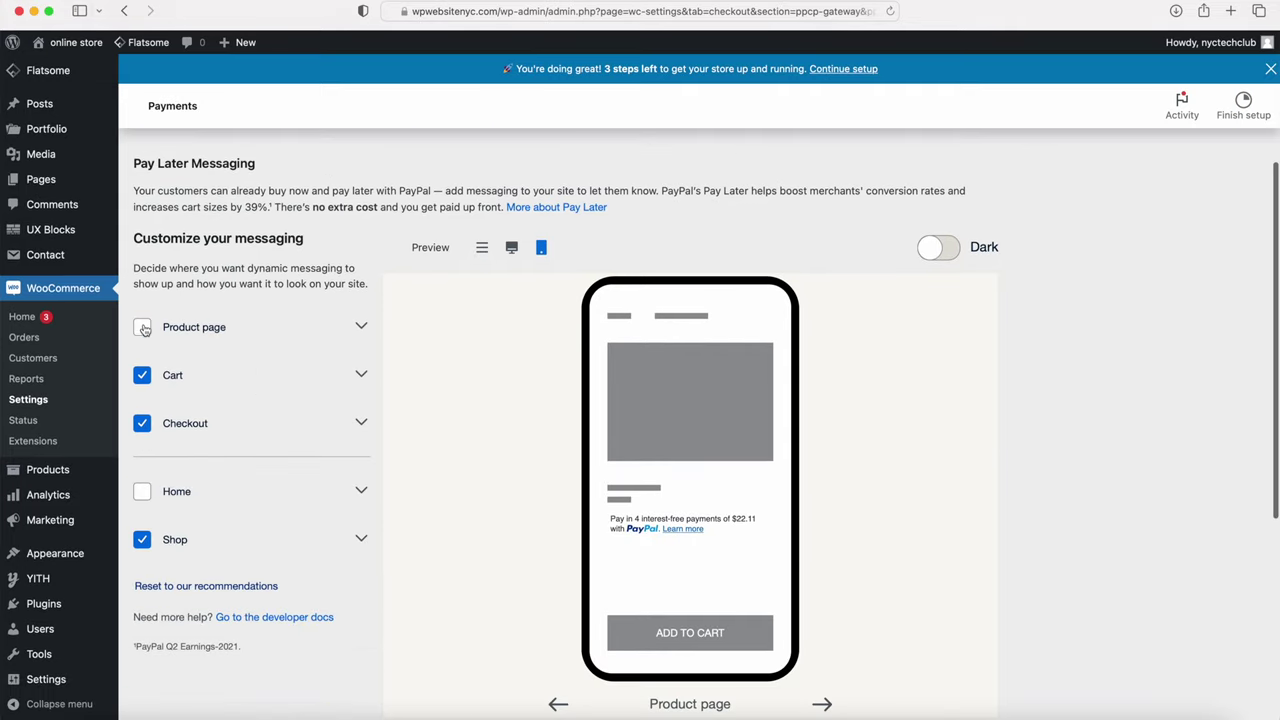
left_click(142, 375)
left_click(142, 423)
left_click(142, 539)
scroll(284, 450, "down", 6)
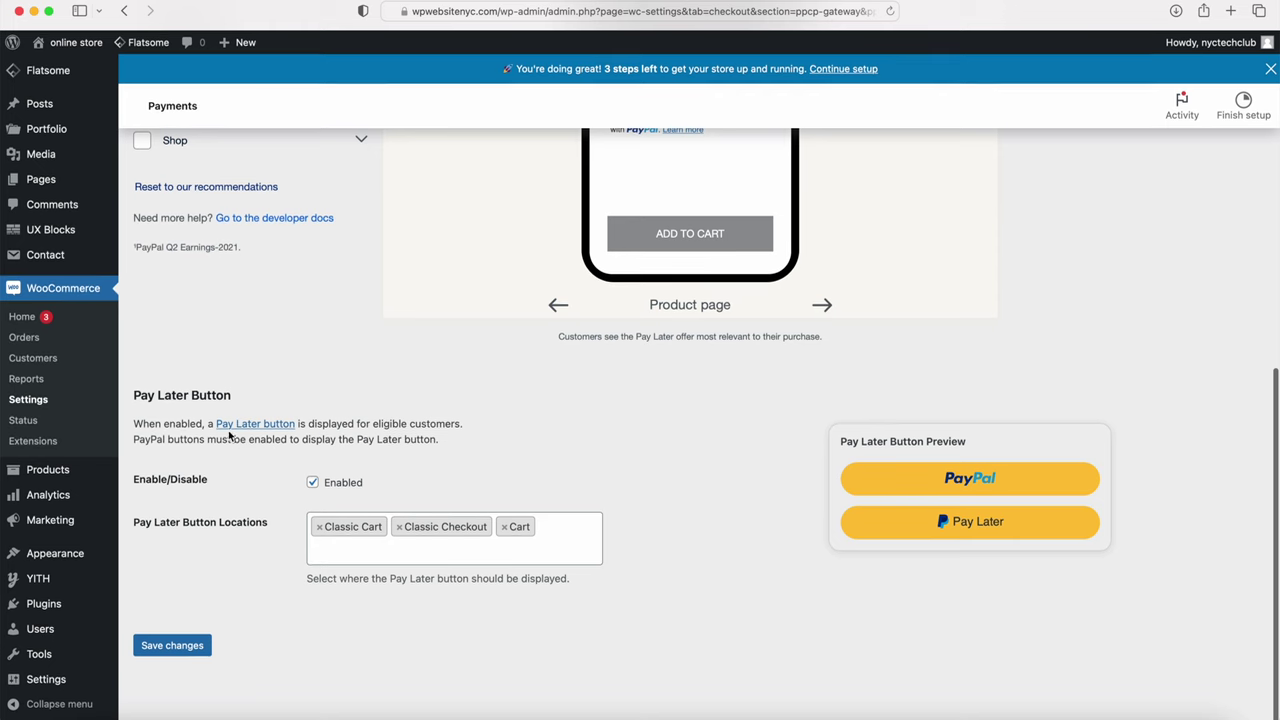
left_click(314, 482)
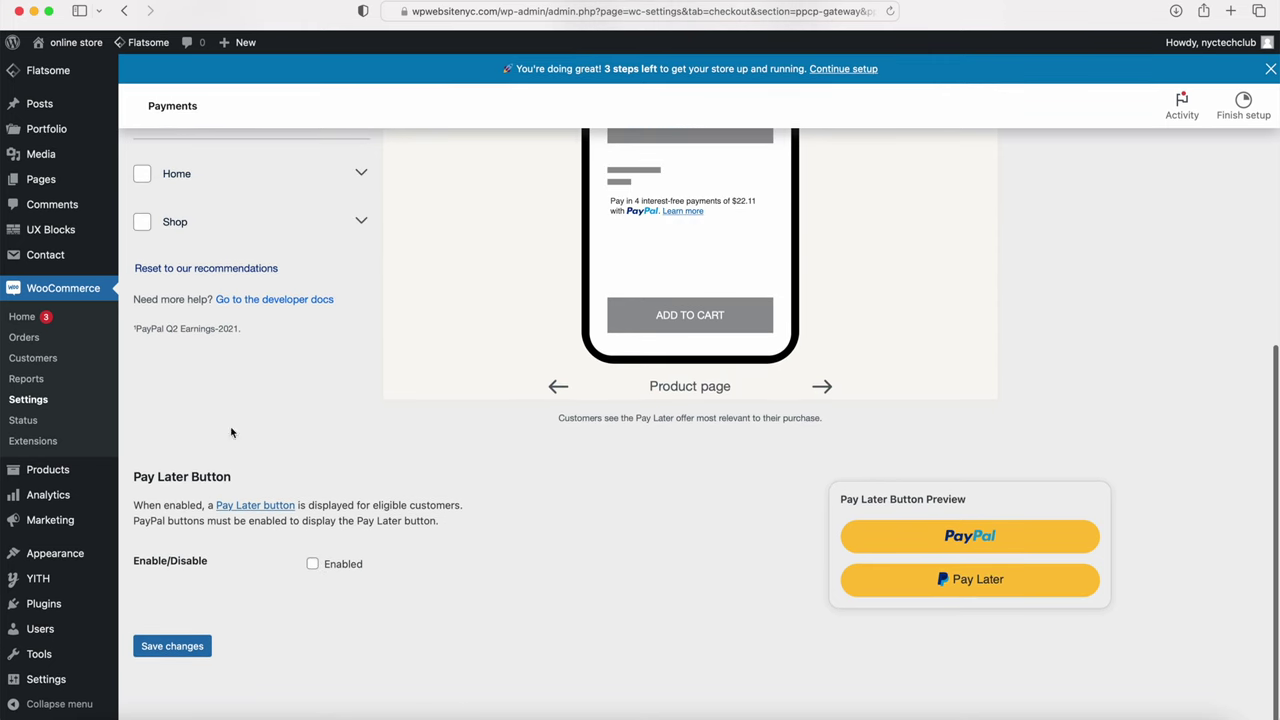
left_click(172, 646)
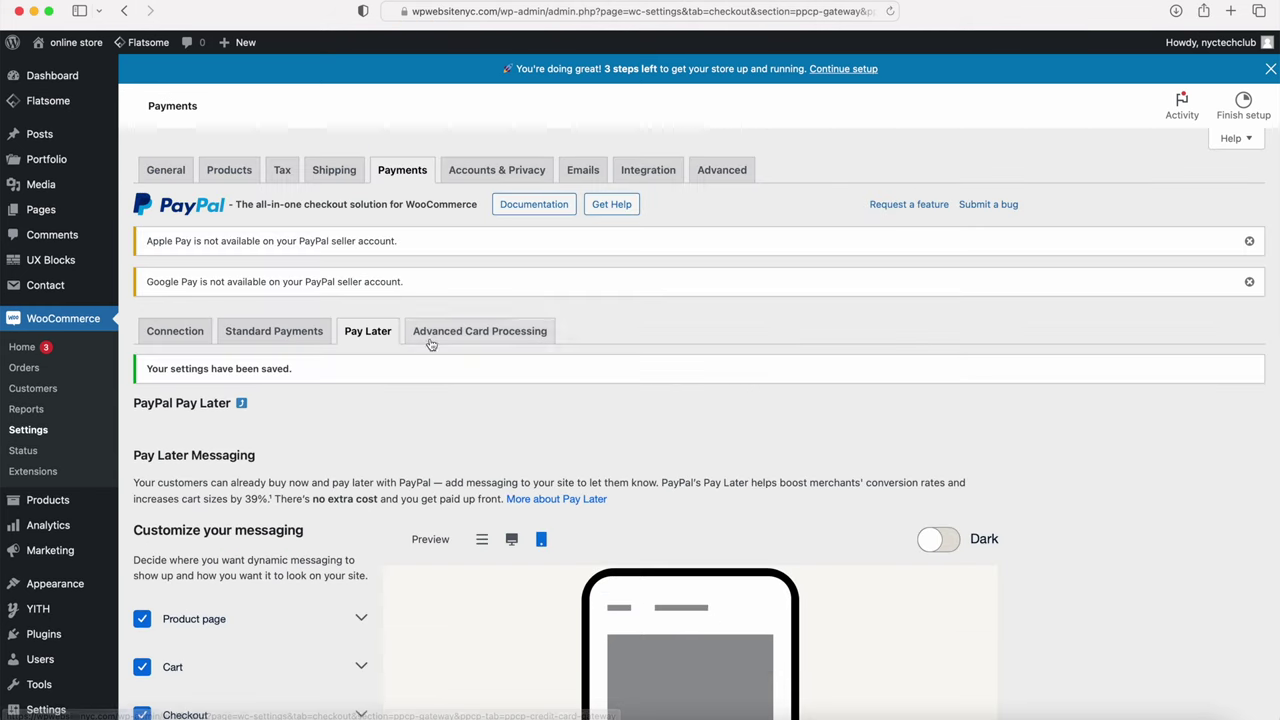
Step: Review the Advanced Card Processing settings, showing it disabled as Debit & Credit Cards
left_click(448, 333)
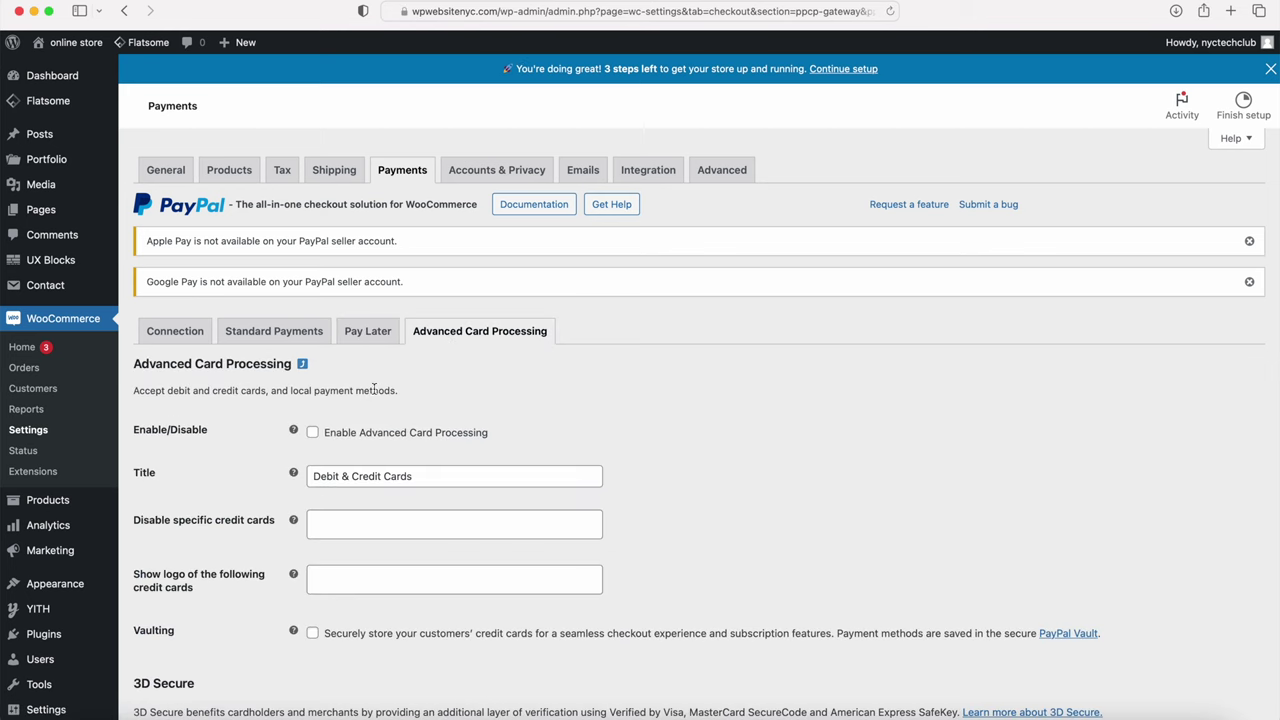
scroll(370, 430, "down", 3)
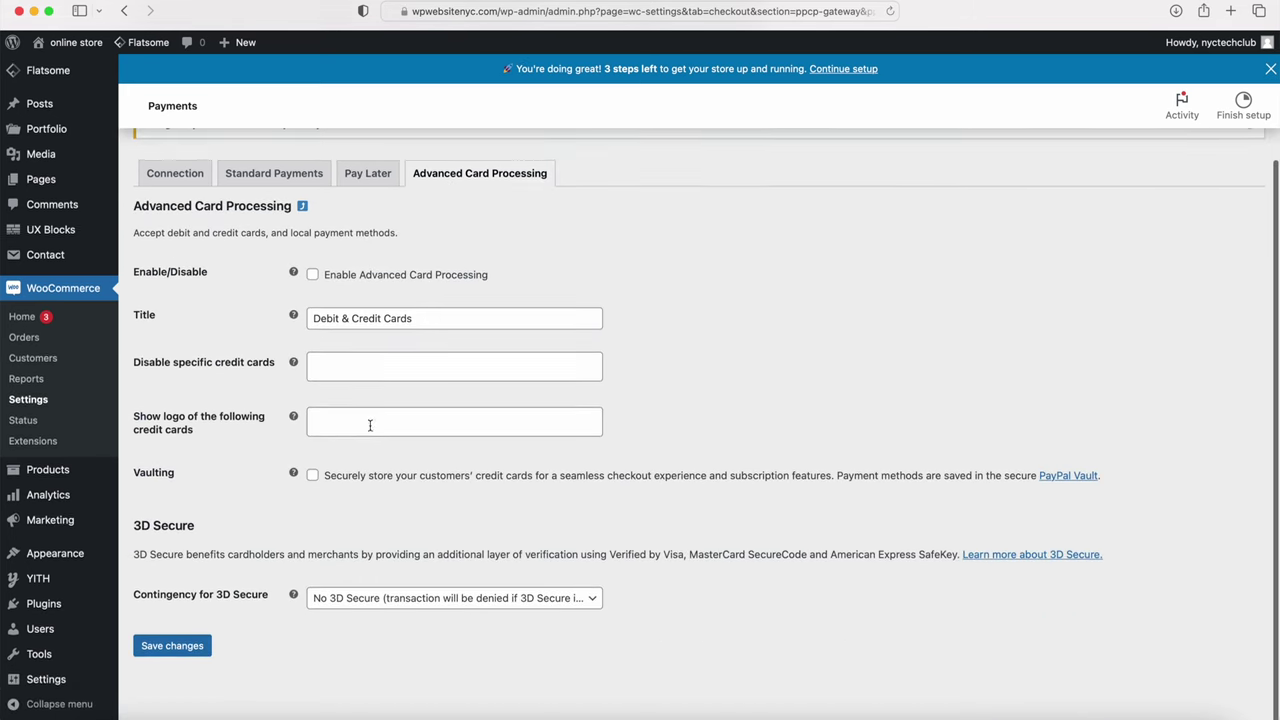
scroll(369, 423, "up", 3)
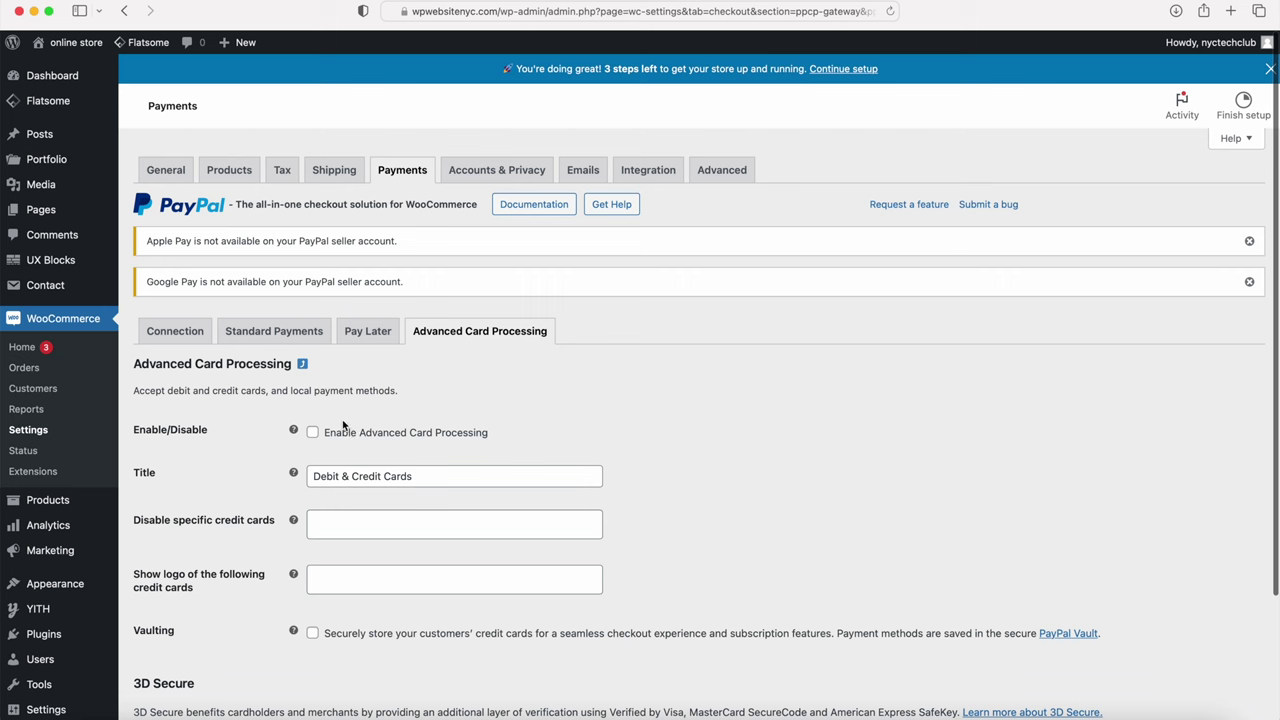
scroll(342, 423, "down", 3)
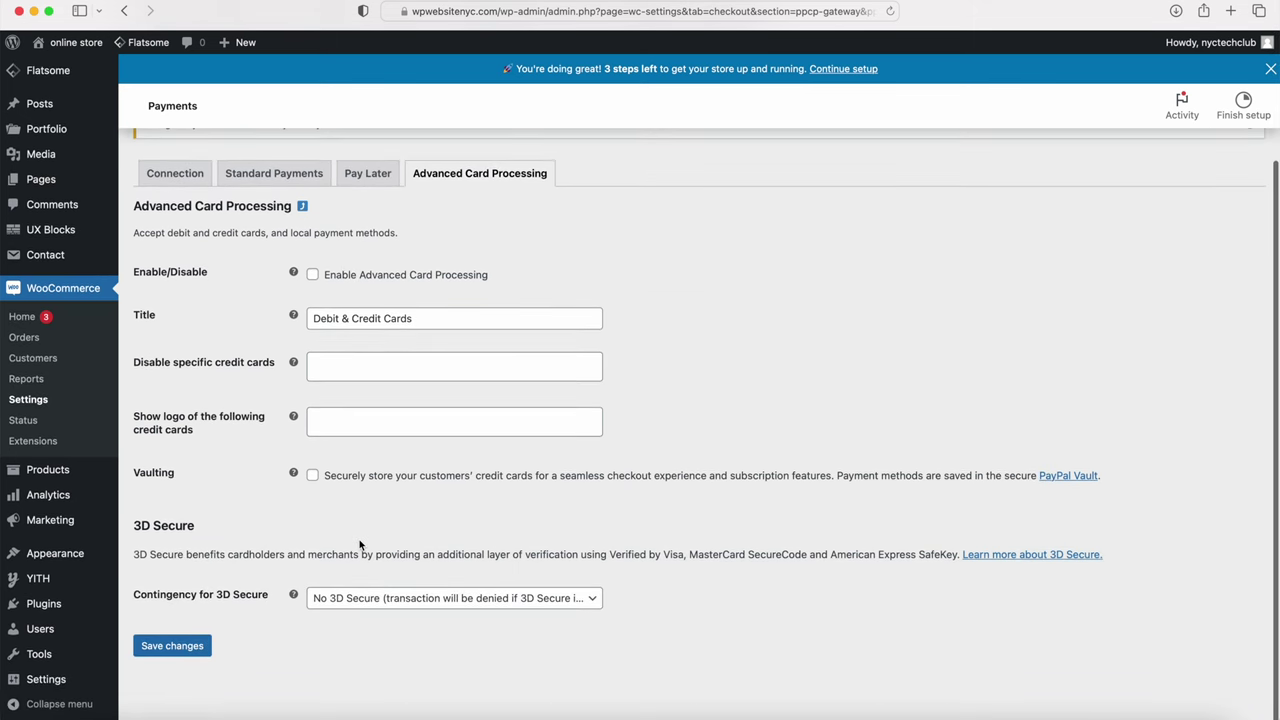
scroll(359, 541, "up", 3)
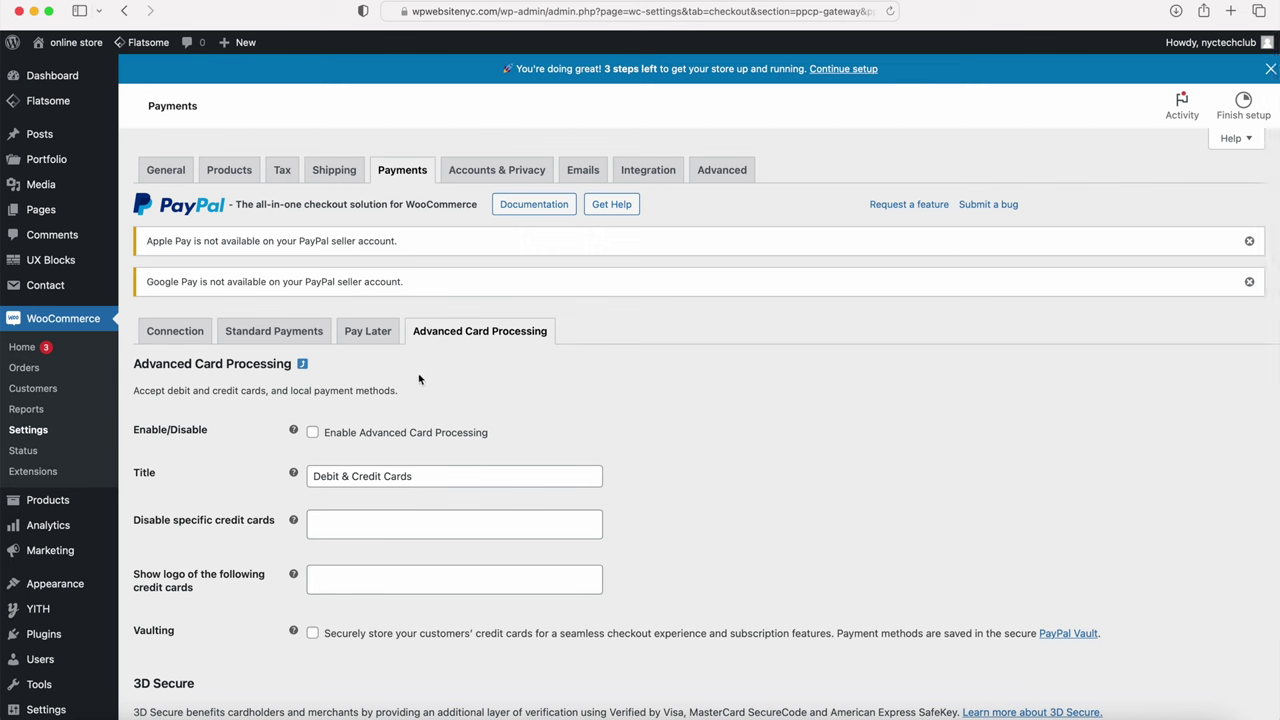
Step: In Accounts & Privacy, review the privacy policy texts and their [privacy_policy] placeholders
left_click(481, 176)
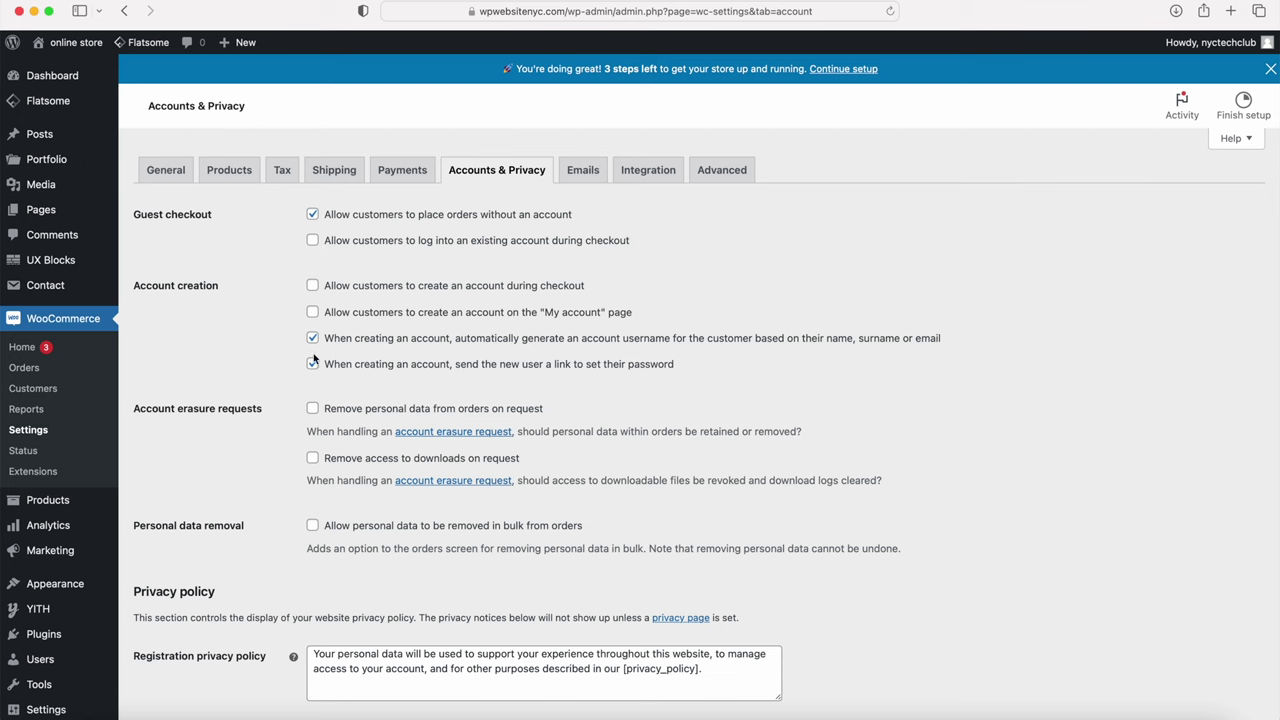
scroll(314, 366, "down", 4)
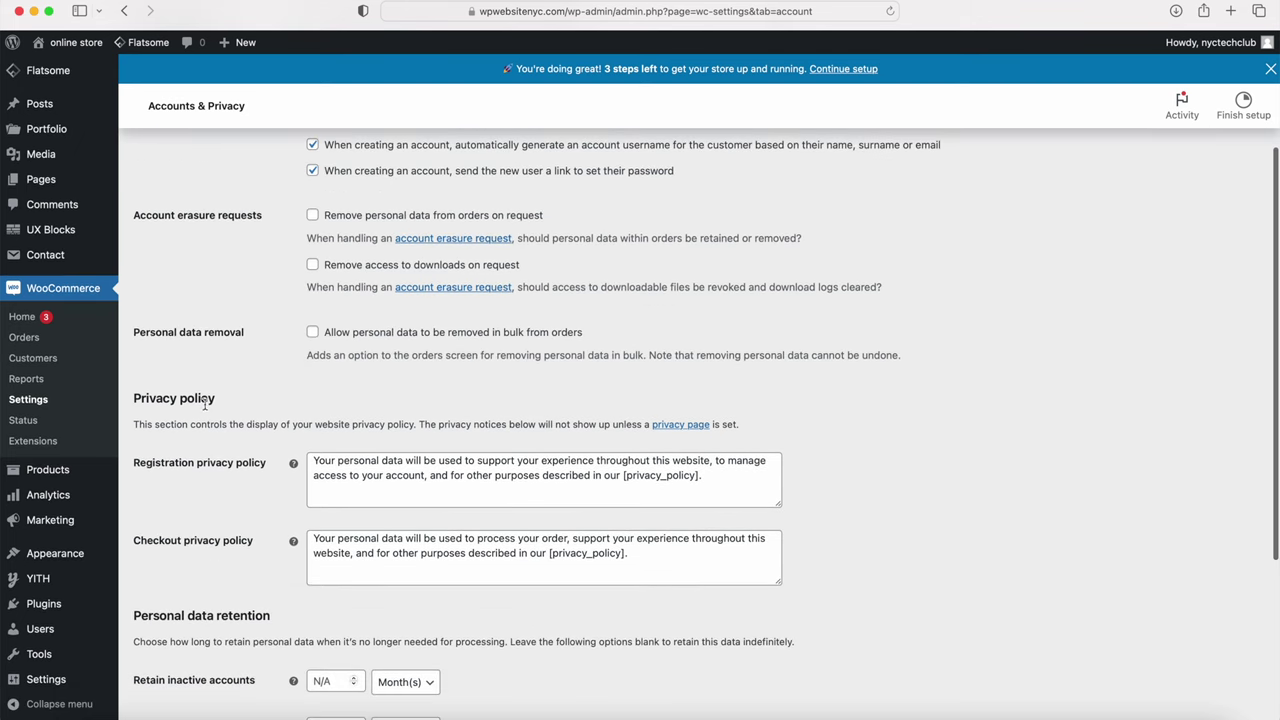
left_click_drag(134, 396, 214, 400)
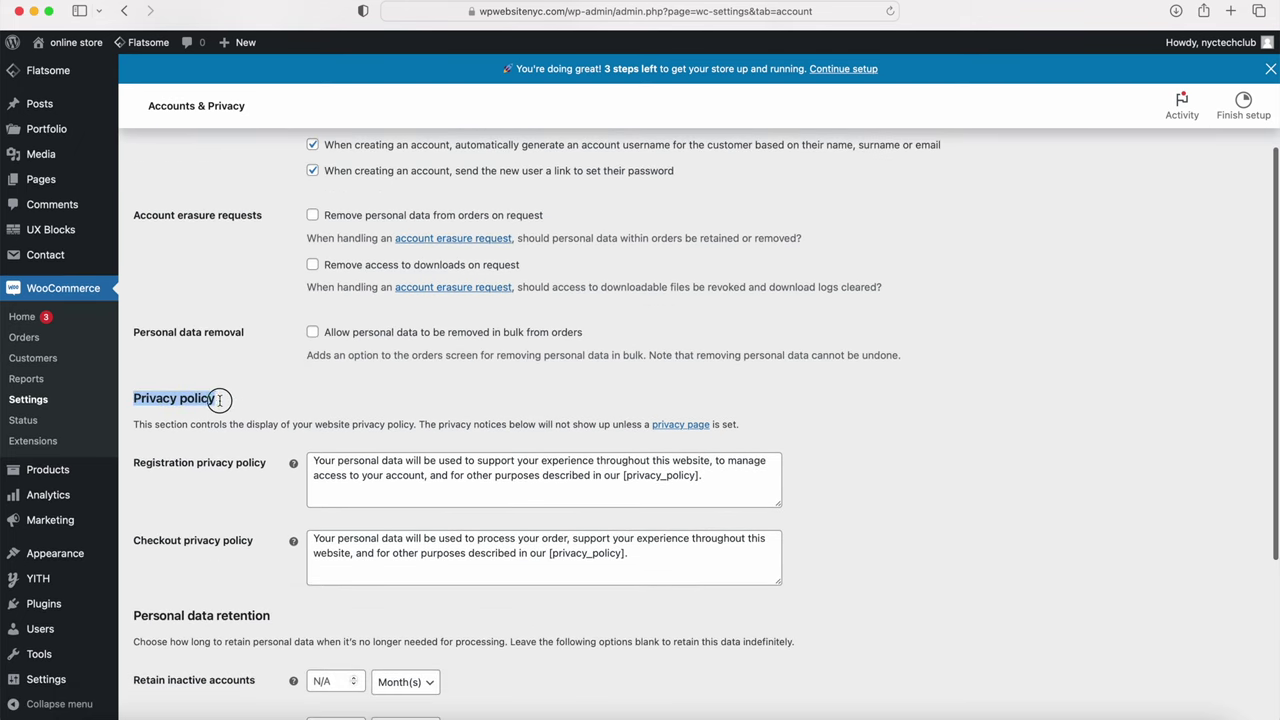
mouse_move(41, 179)
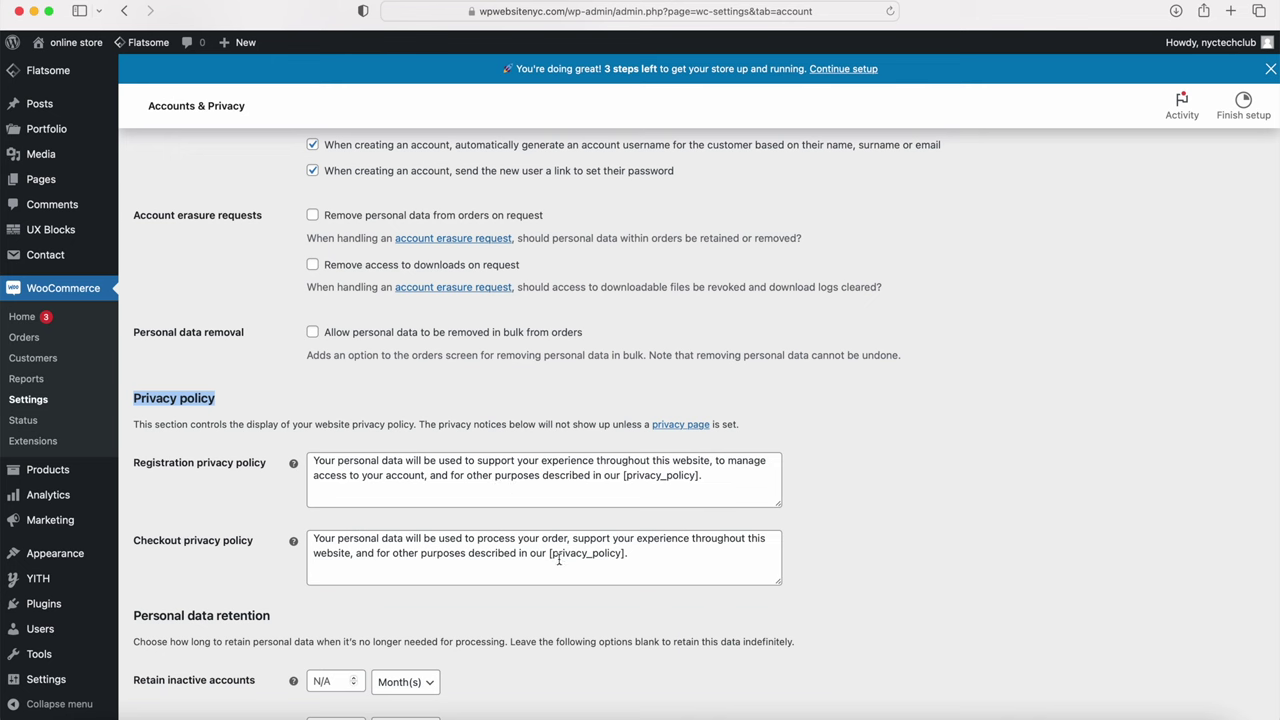
left_click_drag(548, 555, 624, 552)
left_click_drag(623, 475, 702, 475)
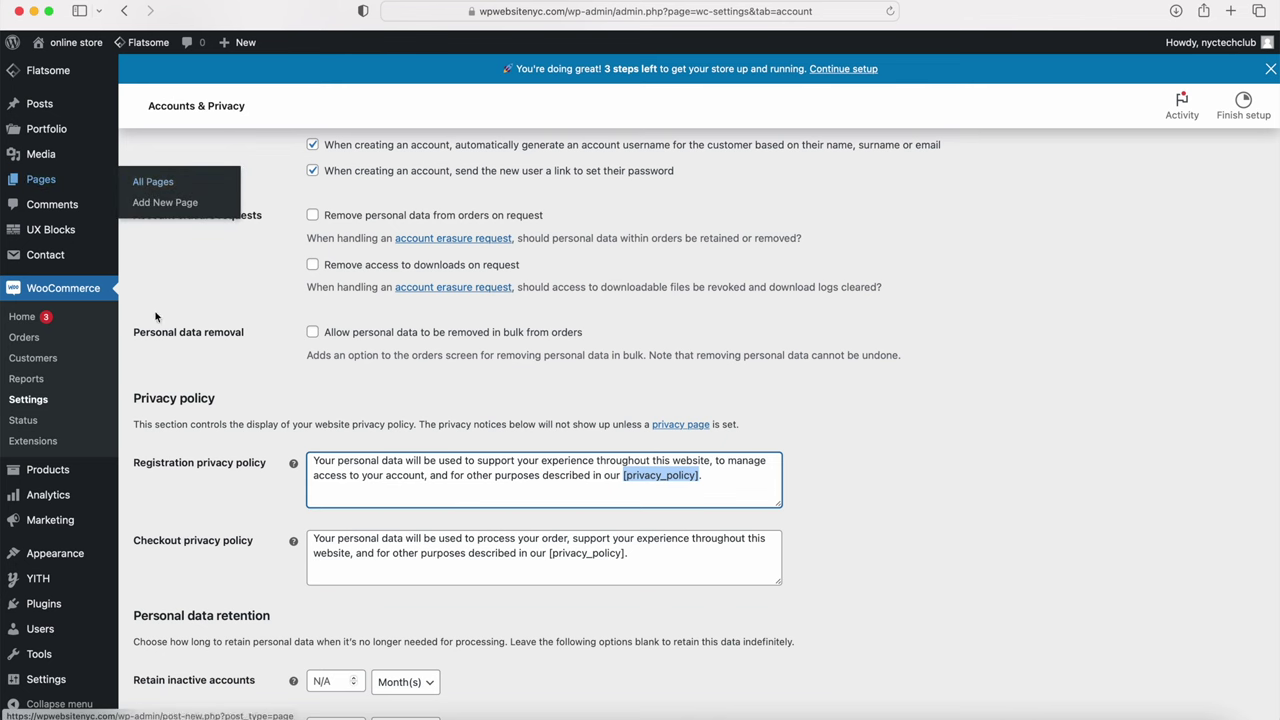
Step: Save the Accounts & Privacy settings with guest checkout allowed
scroll(227, 376, "down", 5)
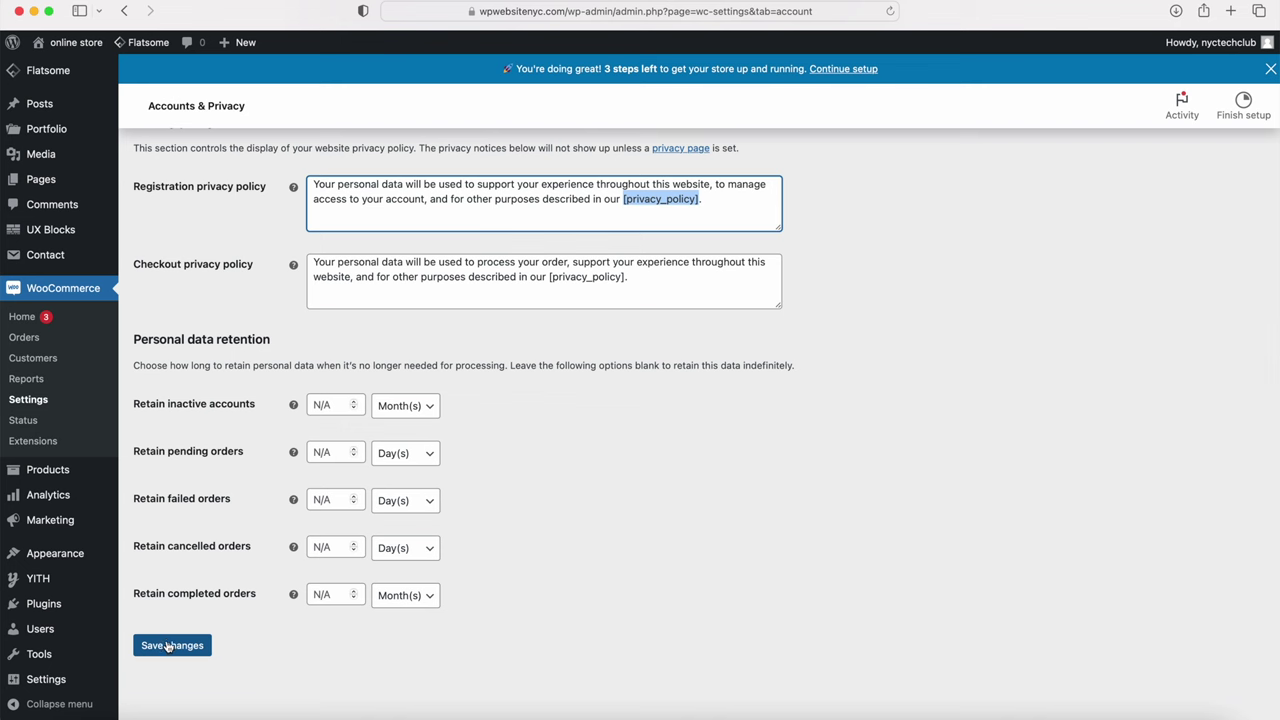
left_click(170, 646)
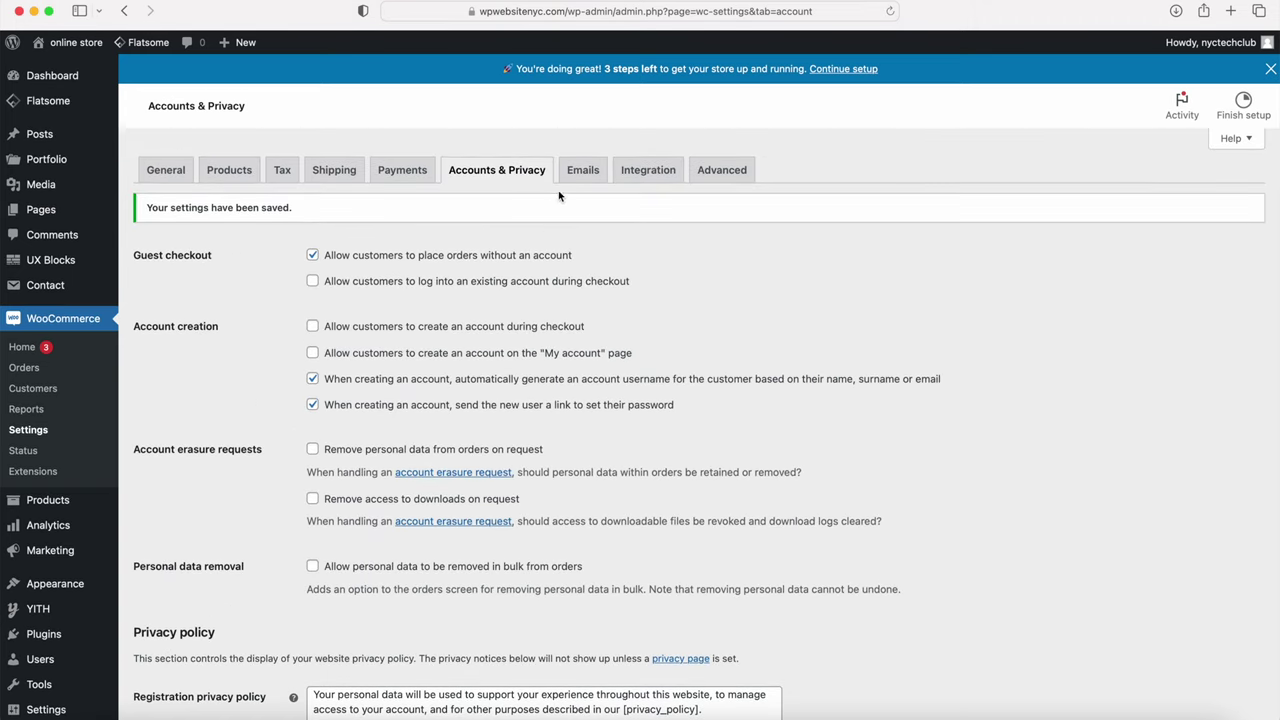
left_click(582, 175)
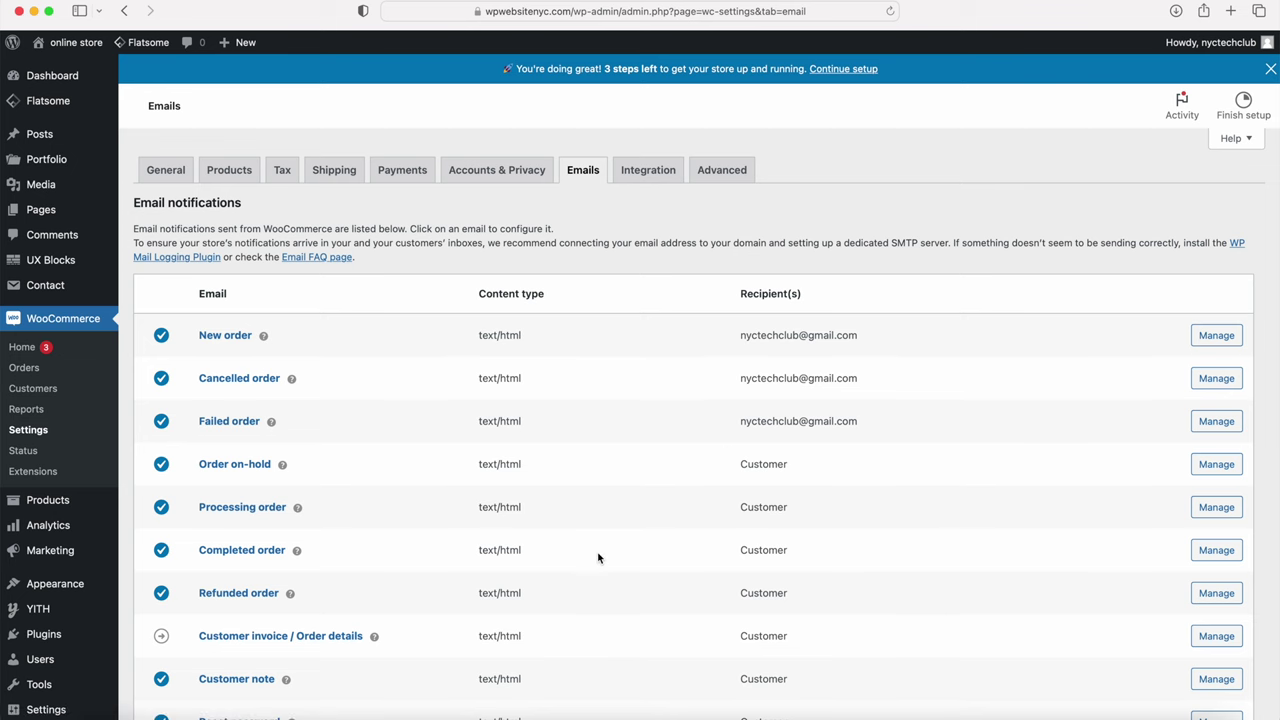
Step: Save the Emails notification settings without changes
scroll(597, 557, "down", 10)
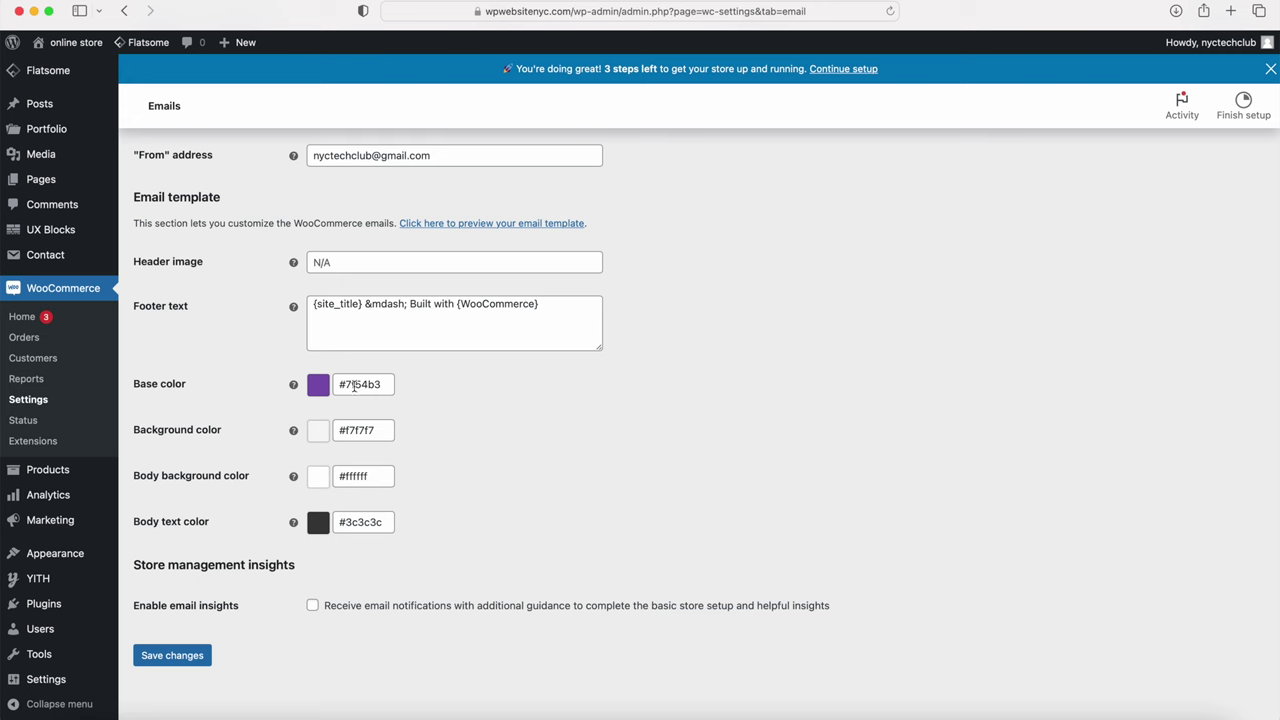
left_click(180, 661)
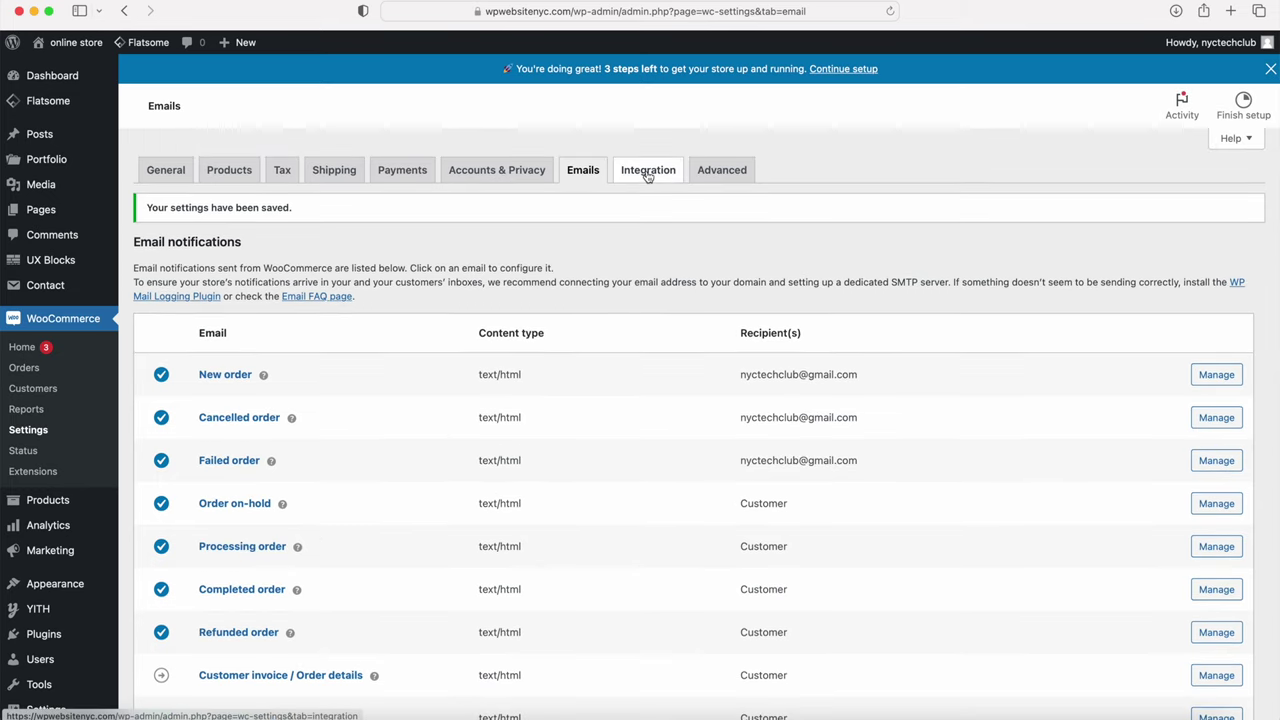
left_click(722, 172)
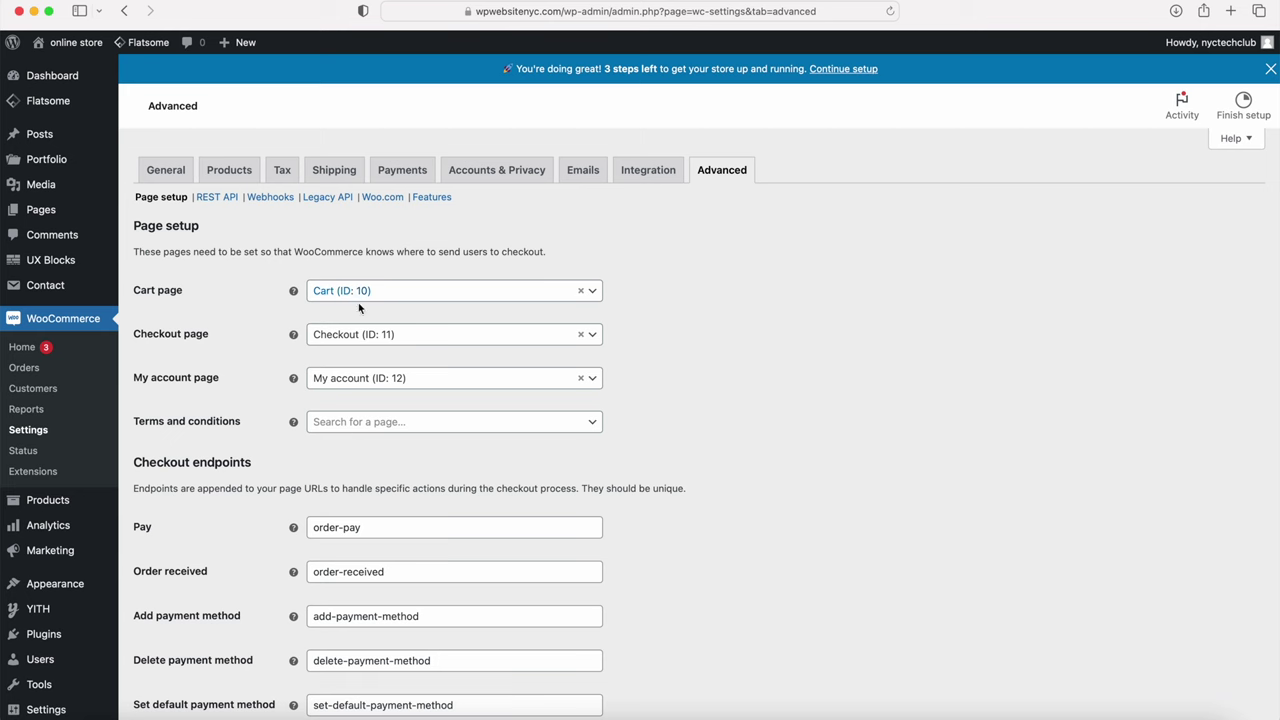
Step: Save the Advanced page setup with Cart, Checkout and My account assigned, then go to All Pages
scroll(399, 337, "down", 5)
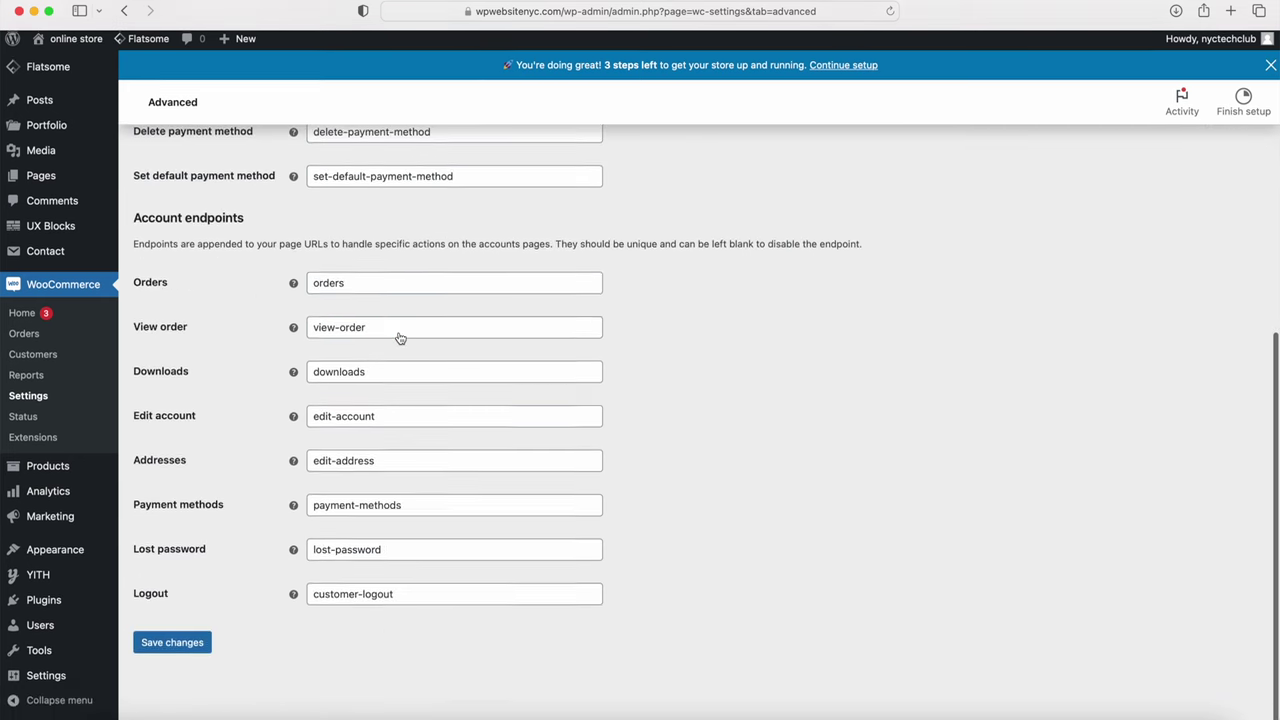
left_click(167, 650)
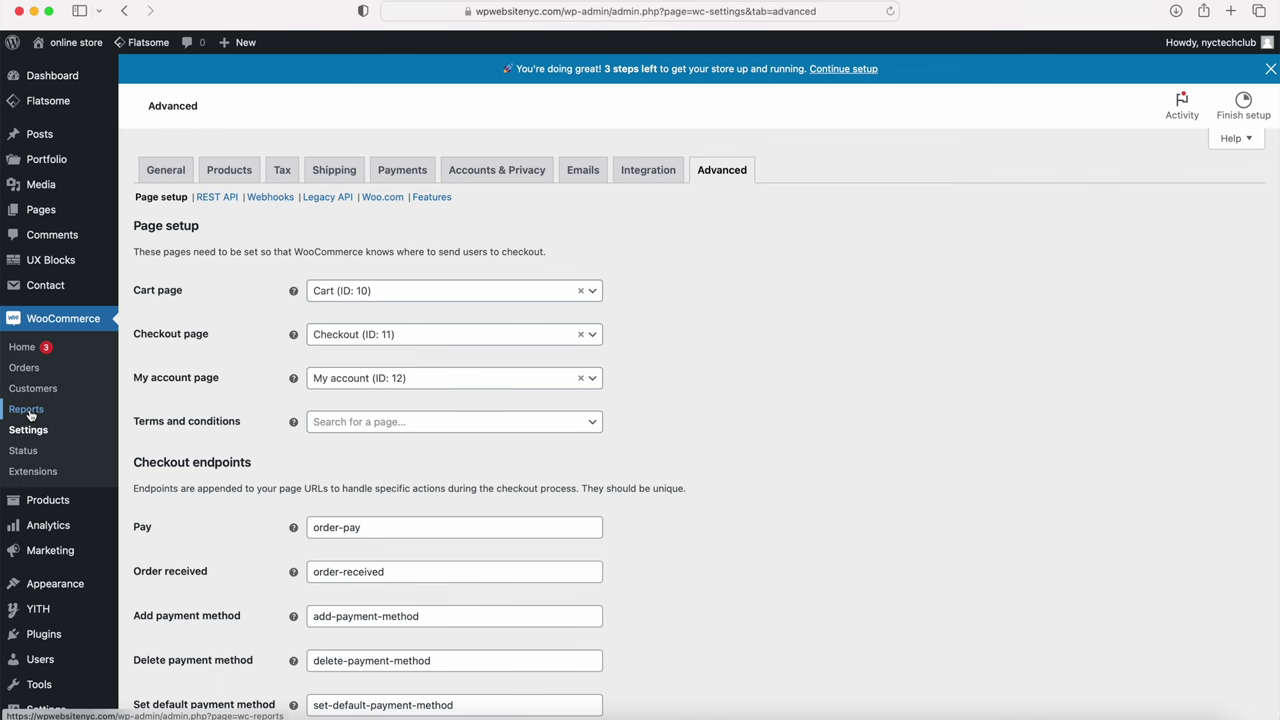
mouse_move(40, 527)
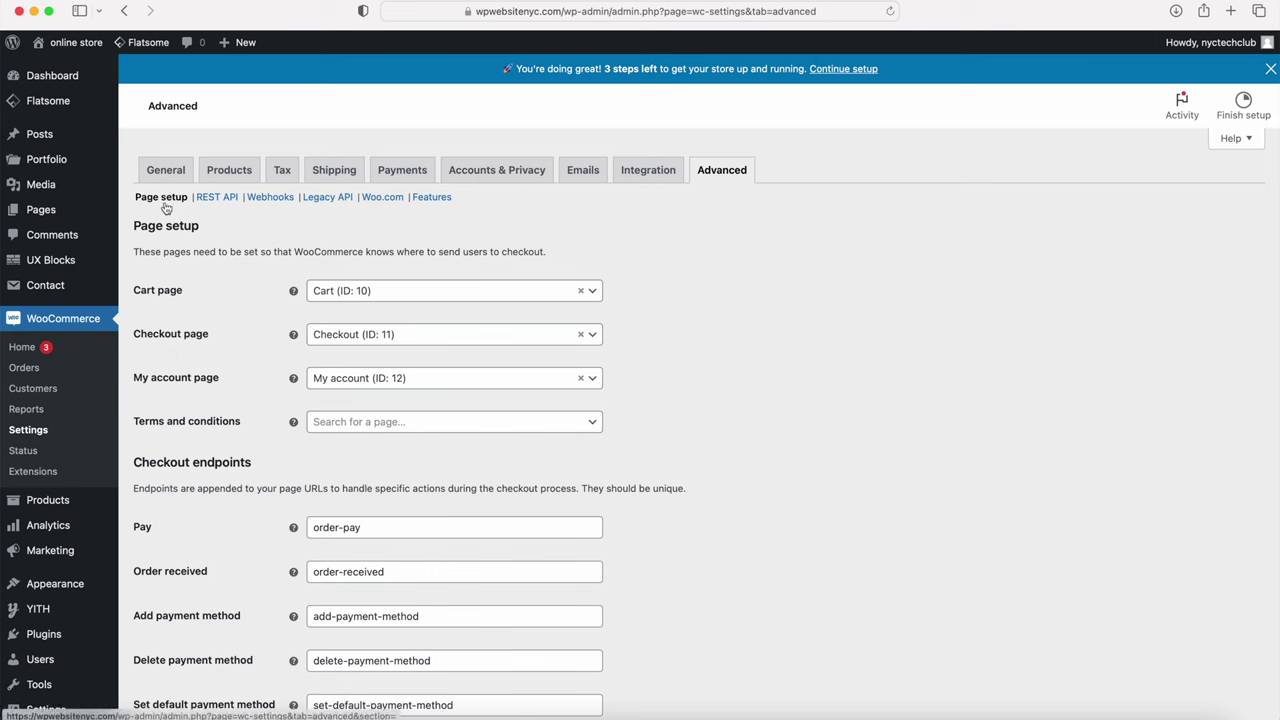
mouse_move(31, 220)
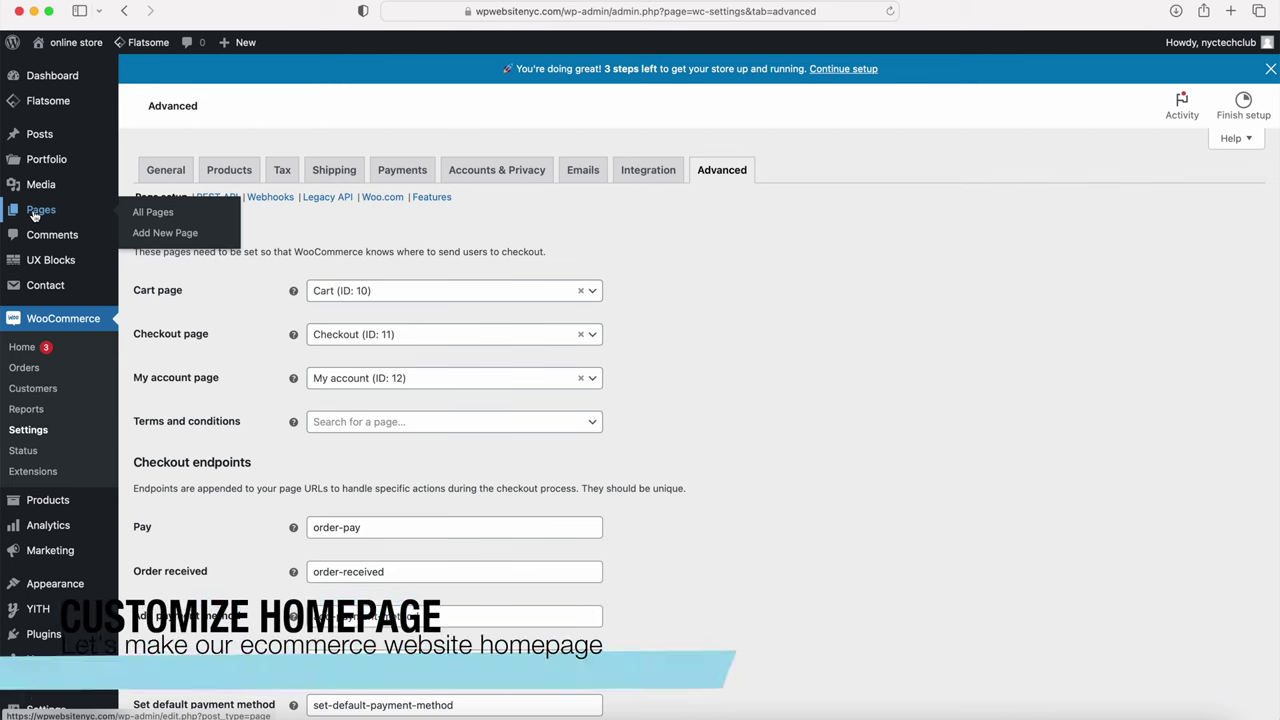
left_click(166, 212)
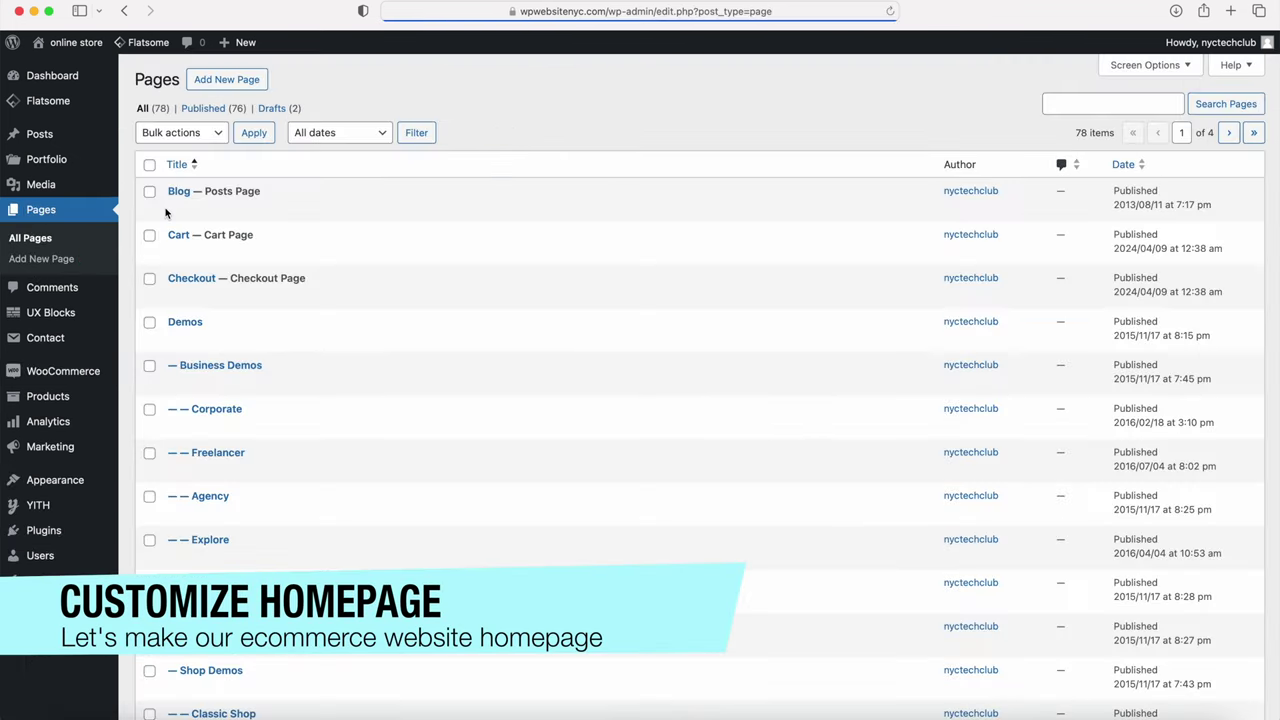
Step: Find the Simple Slider page on the second page of the Pages list and edit it
scroll(221, 197, "down", 5)
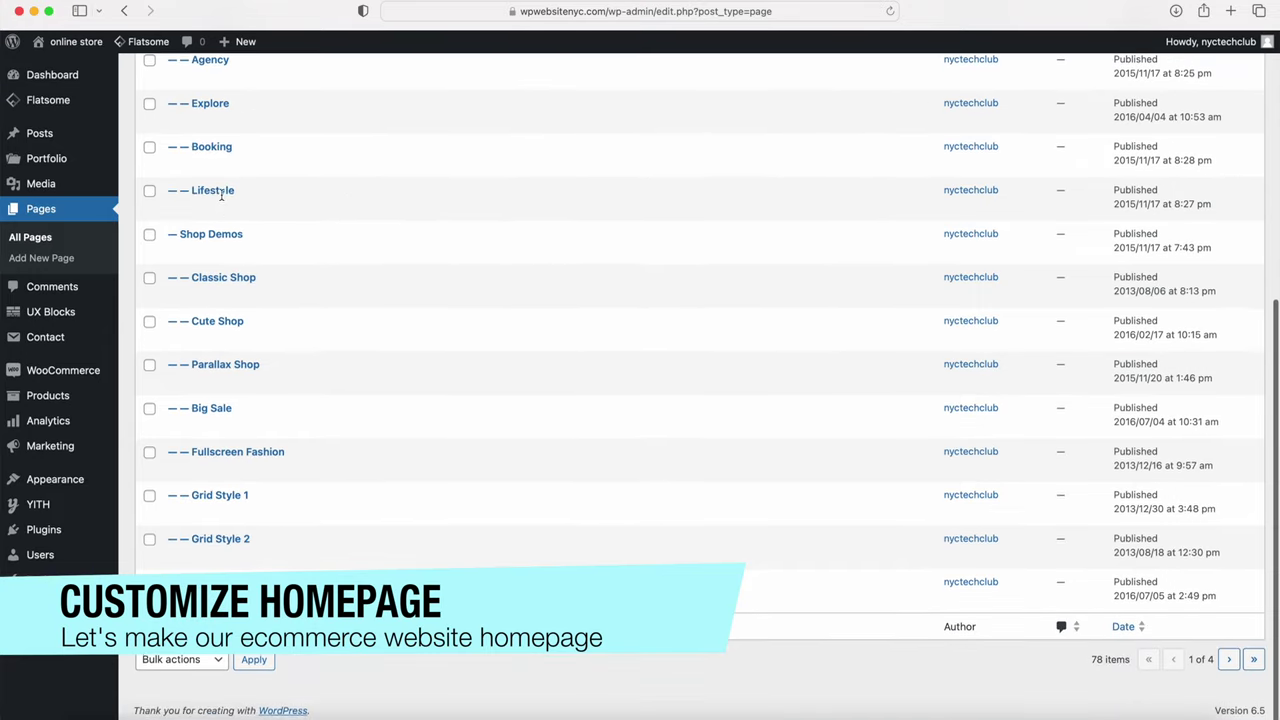
scroll(221, 197, "up", 5)
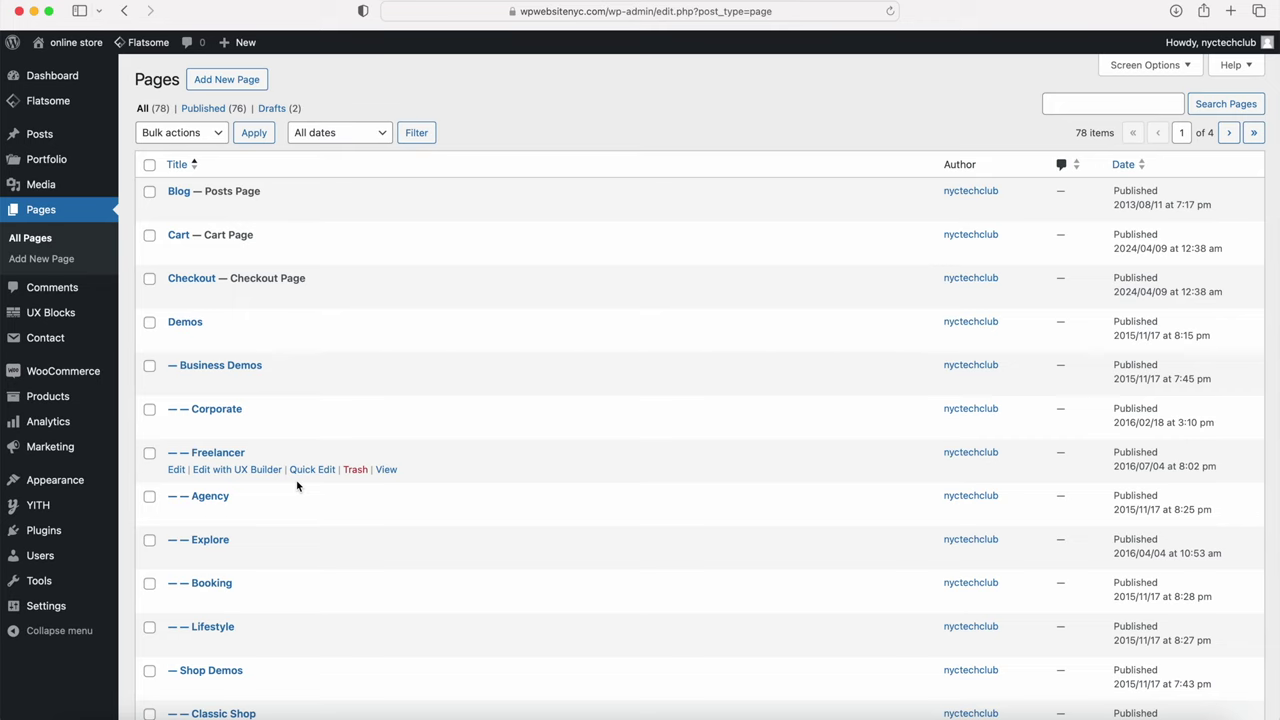
scroll(297, 486, "down", 5)
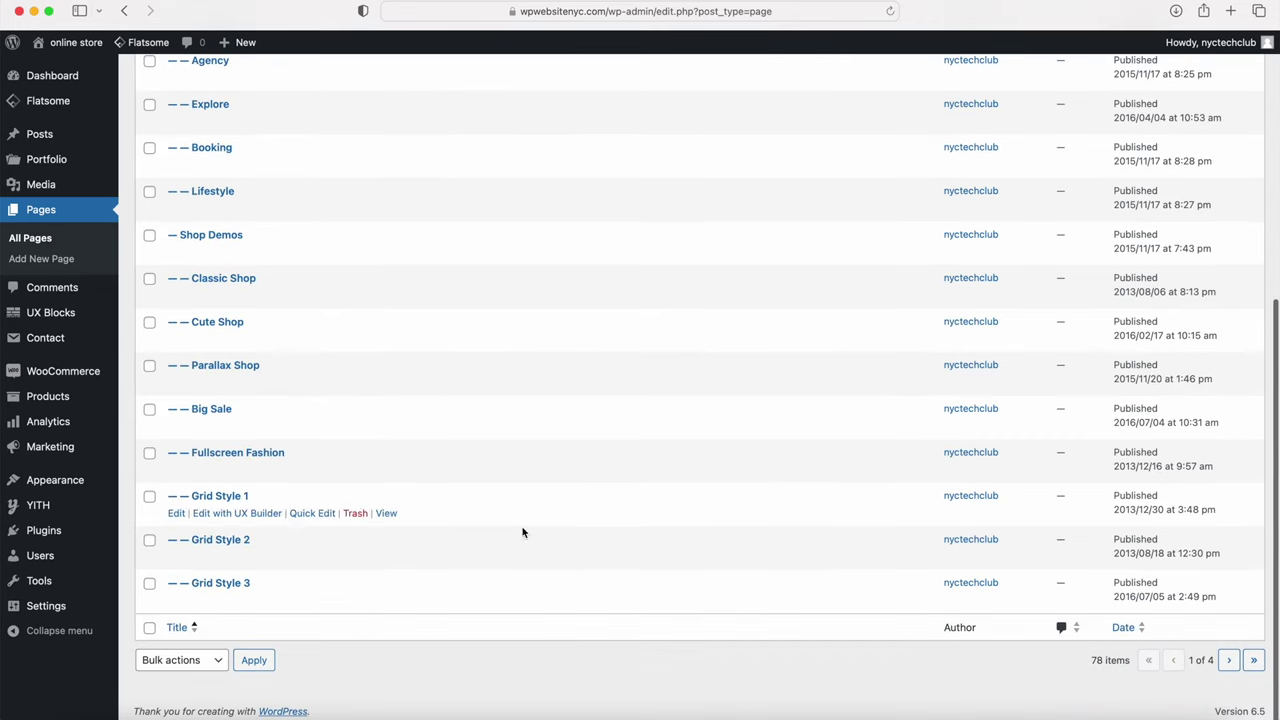
left_click(1229, 660)
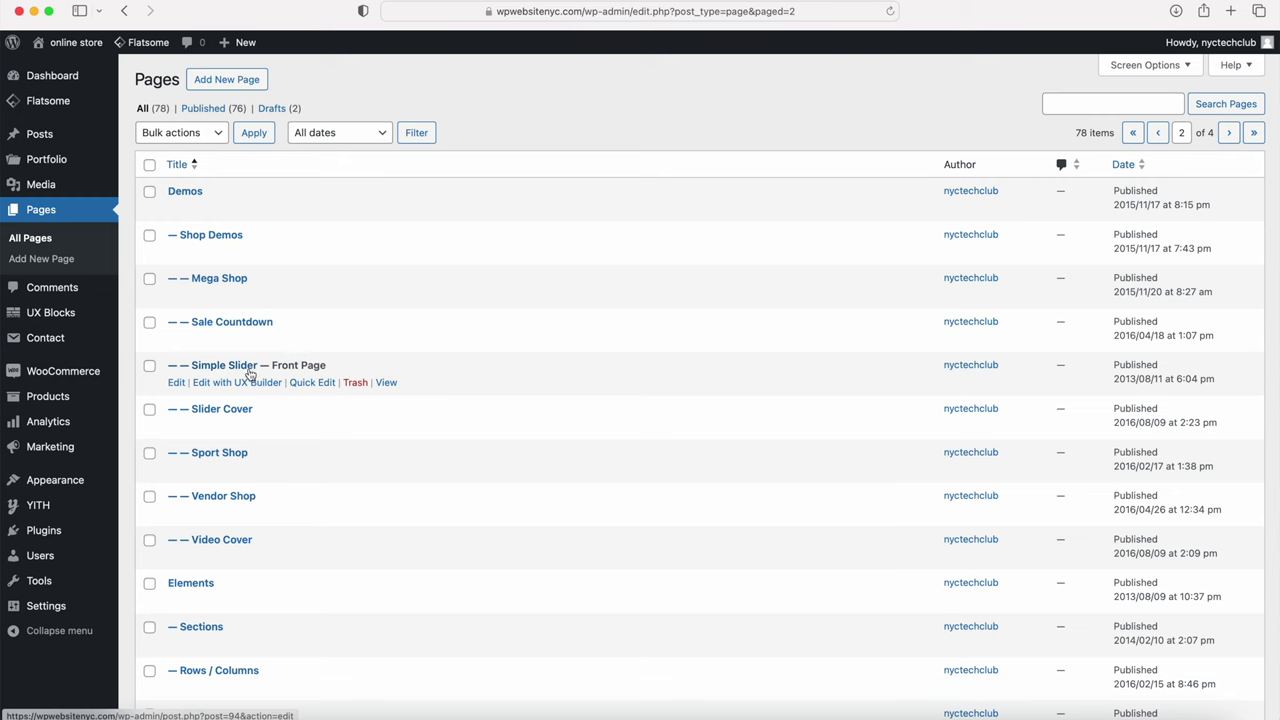
left_click(176, 383)
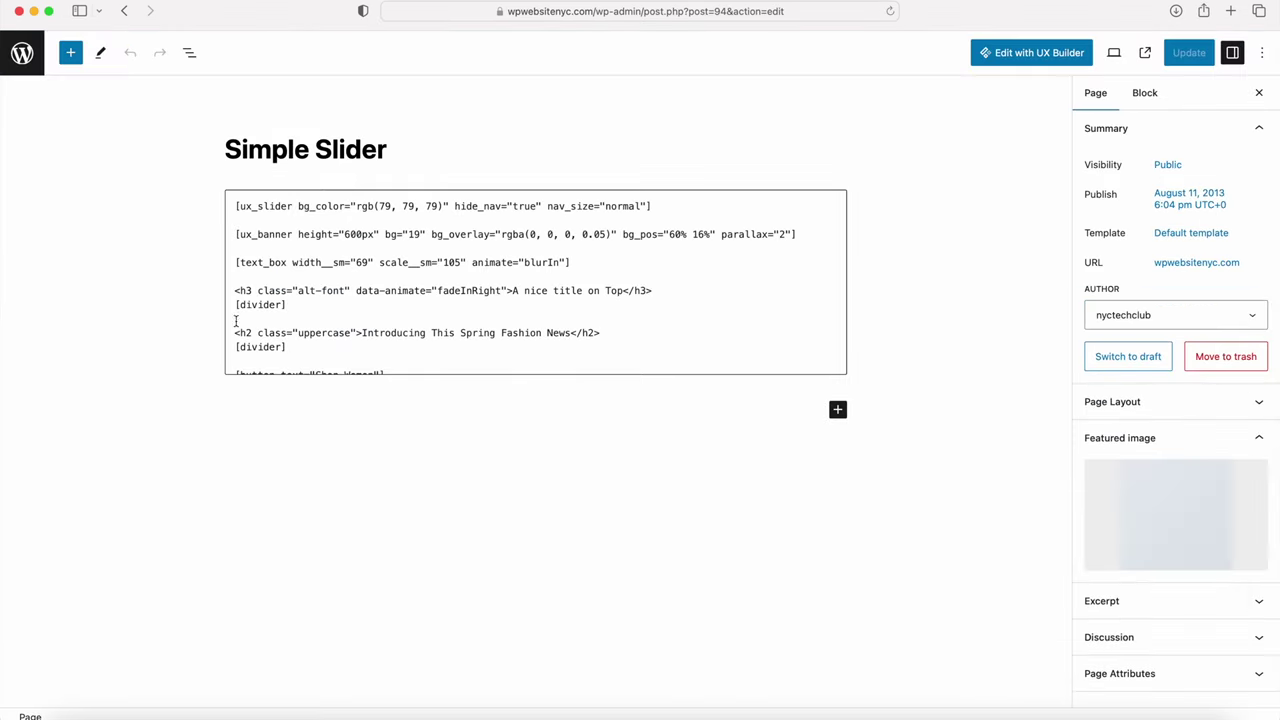
Step: Retitle the page 'Home' and clear its Shop Demos parent in Page Attributes
left_click_drag(386, 149, 383, 154)
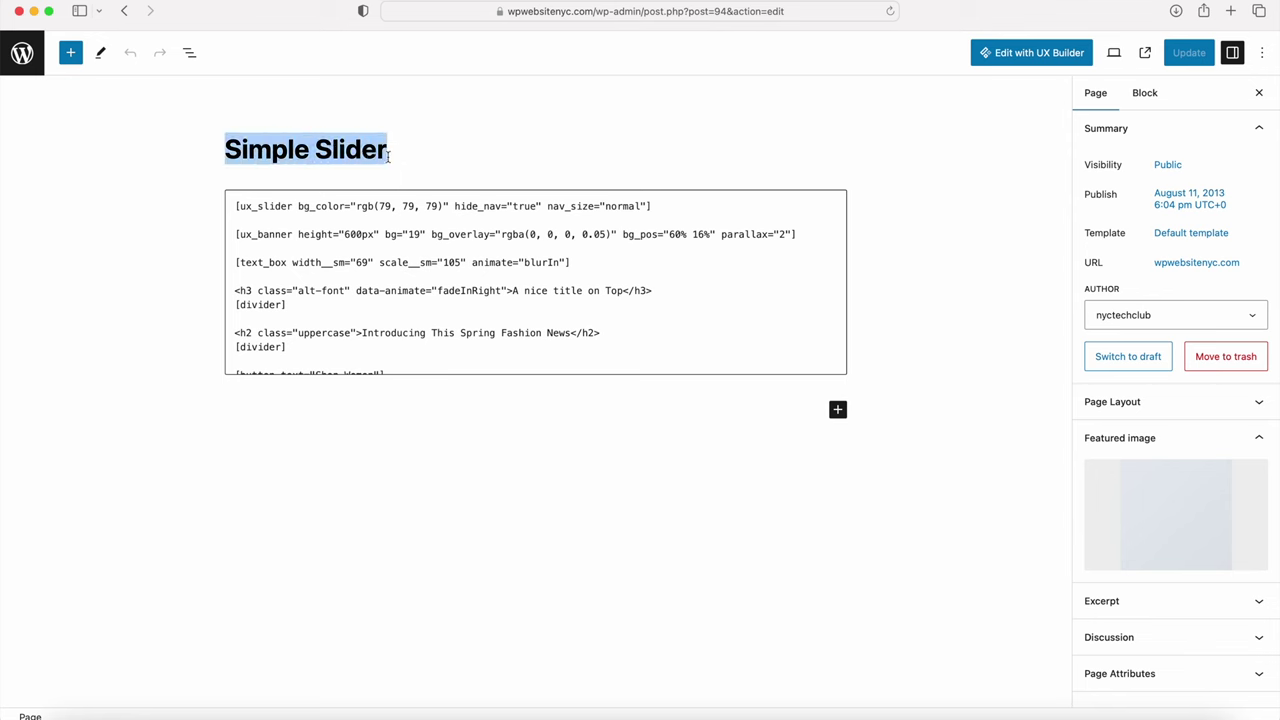
type("Home")
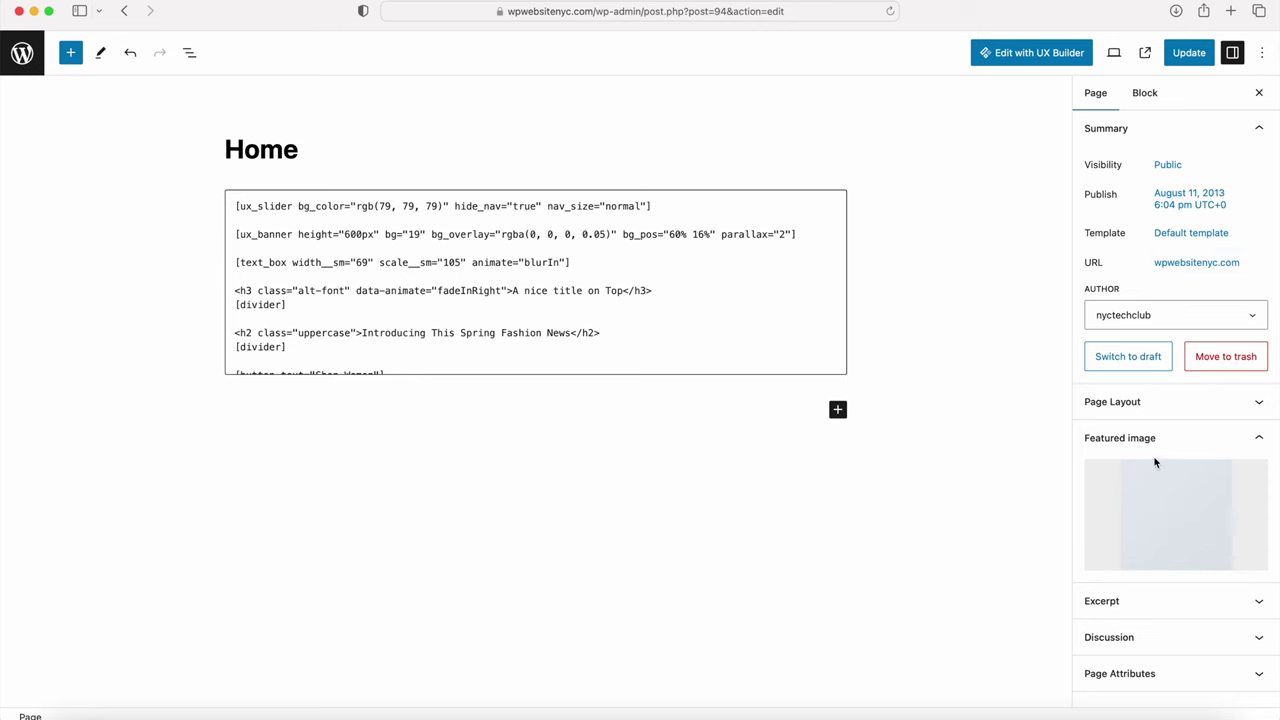
left_click(1127, 678)
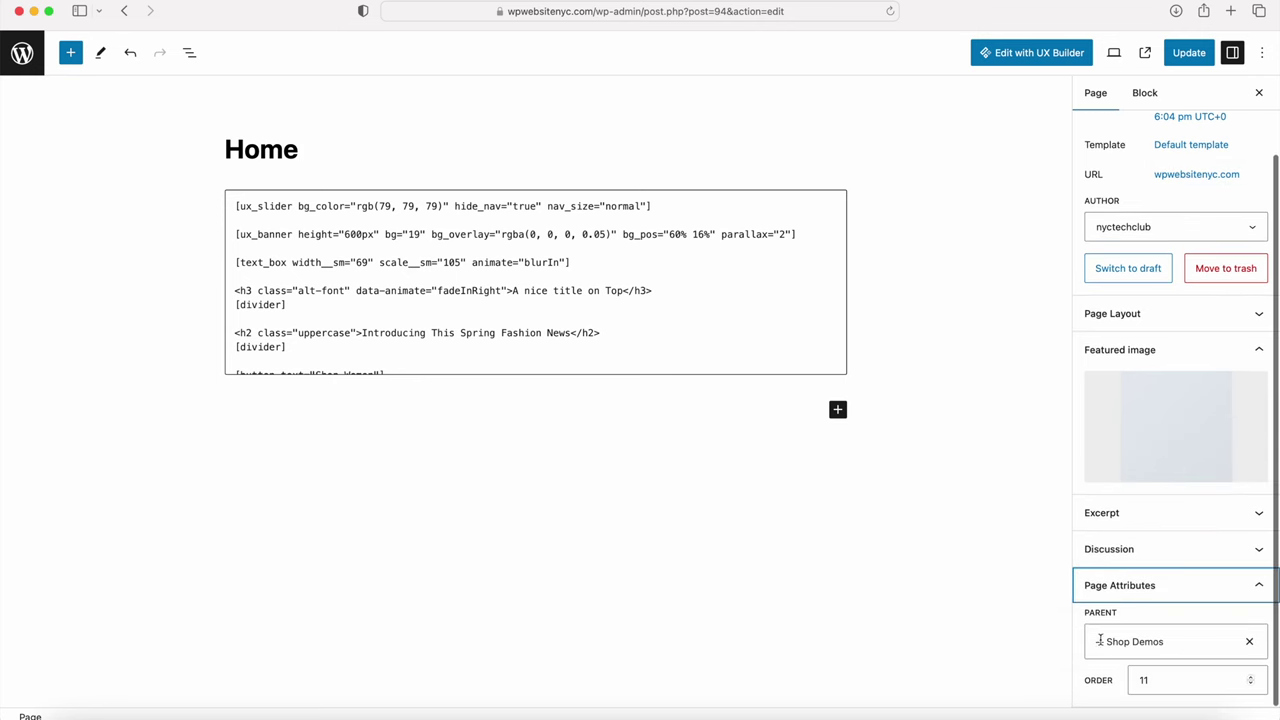
left_click(1251, 645)
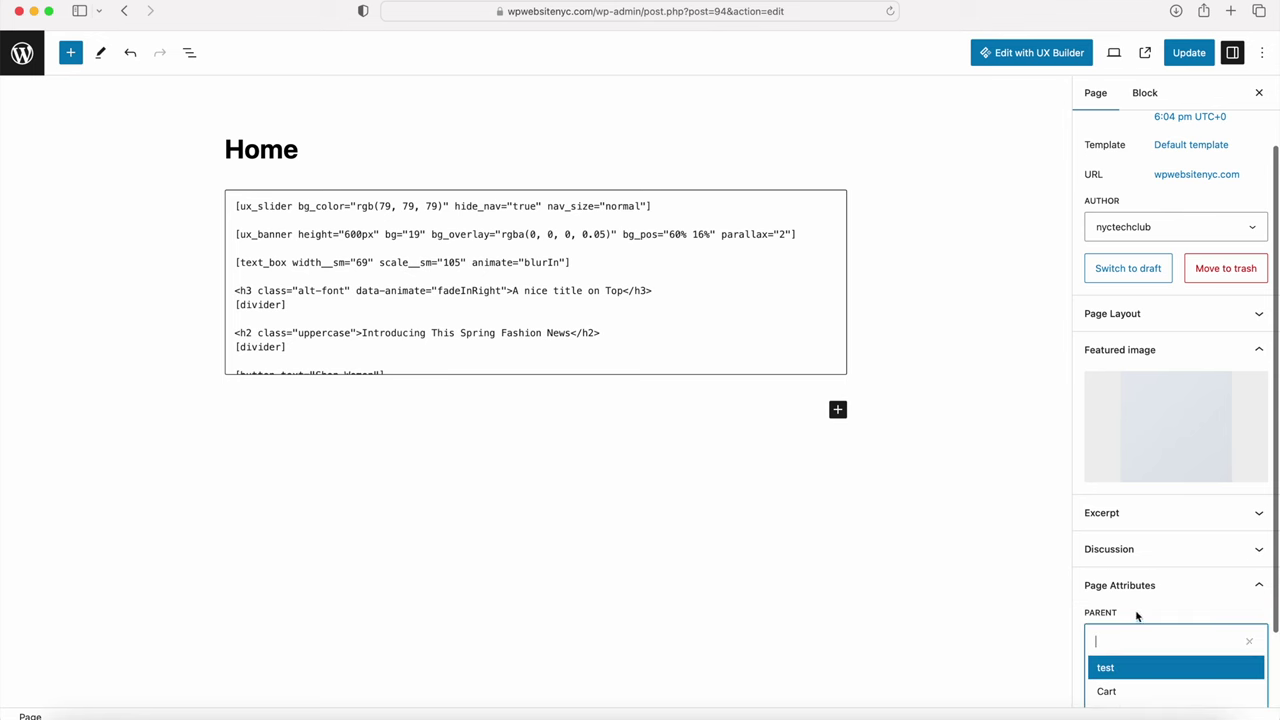
left_click(1021, 622)
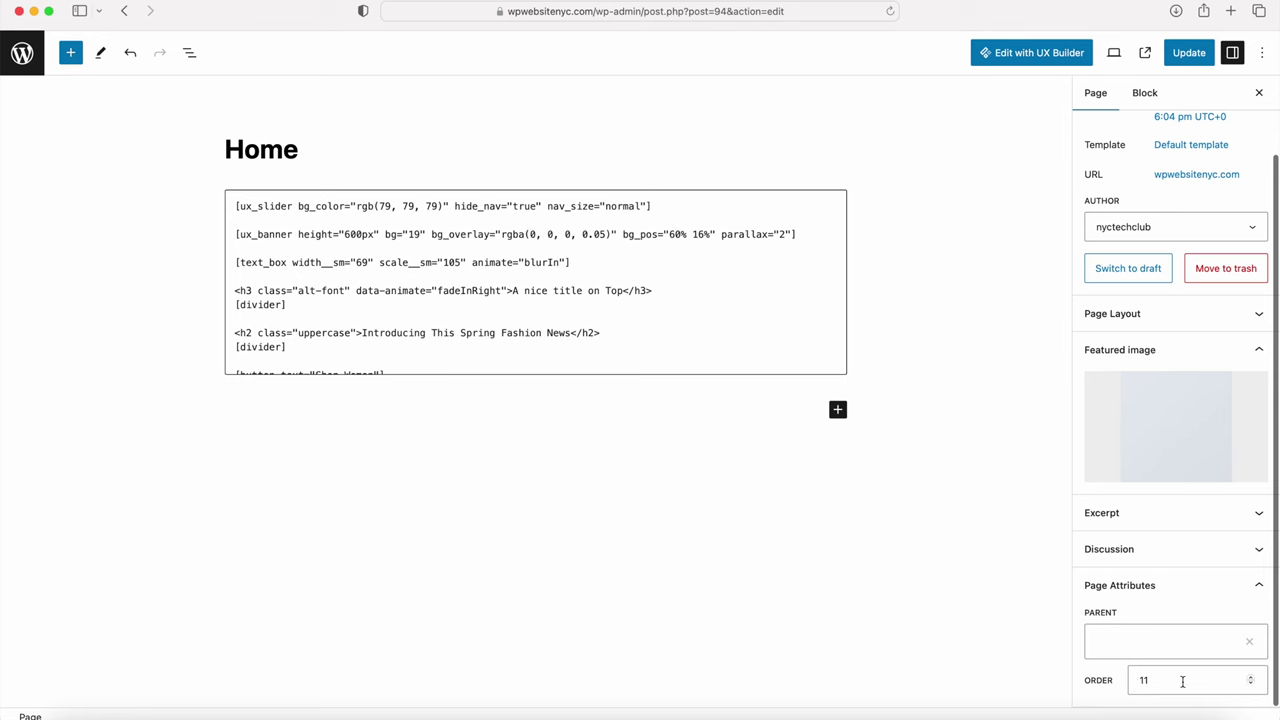
Step: Set the page Order to 0 and update the Home page
left_click(1251, 684)
left_click(1251, 684)
left_click(1251, 684)
left_click(1251, 684)
left_click(1251, 684)
left_click(1251, 684)
left_click(1251, 684)
left_click(1251, 684)
left_click(1251, 684)
left_click(1000, 668)
left_click(1194, 60)
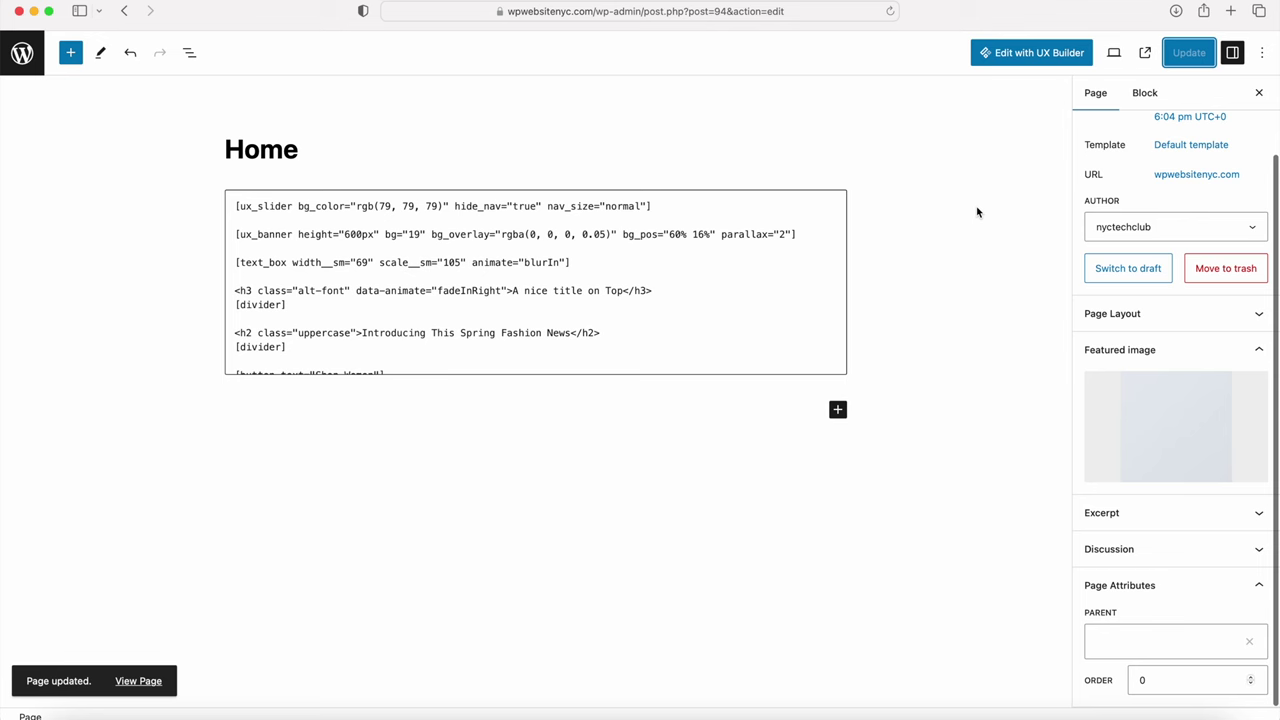
left_click(1030, 54)
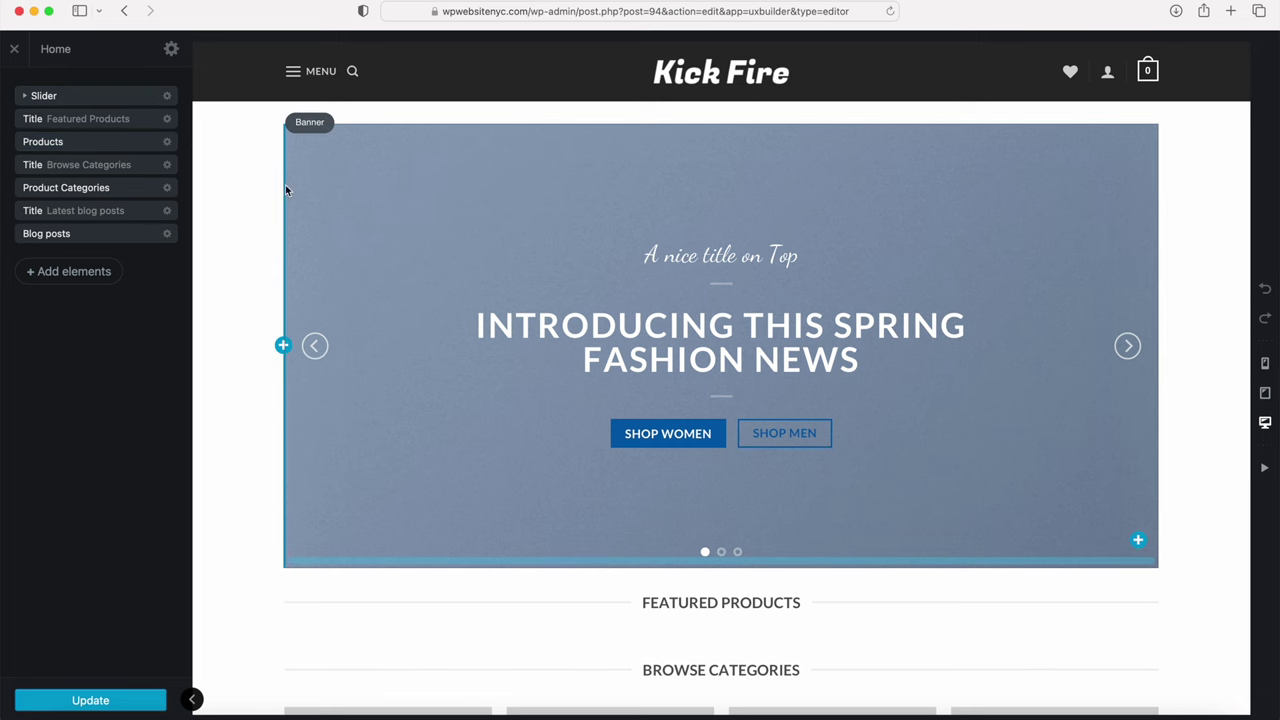
Step: Expand the Home page's Slider in UX Builder to reveal its three banners
scroll(285, 205, "down", 5)
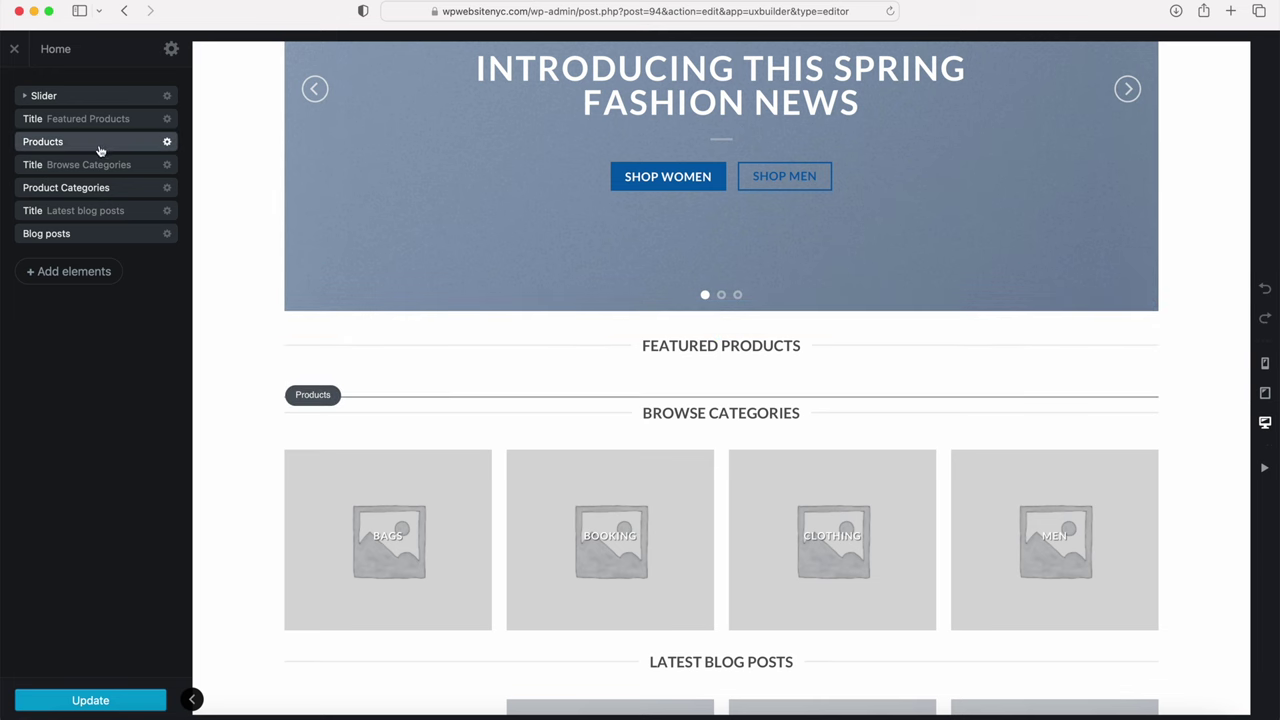
scroll(388, 520, "down", 6)
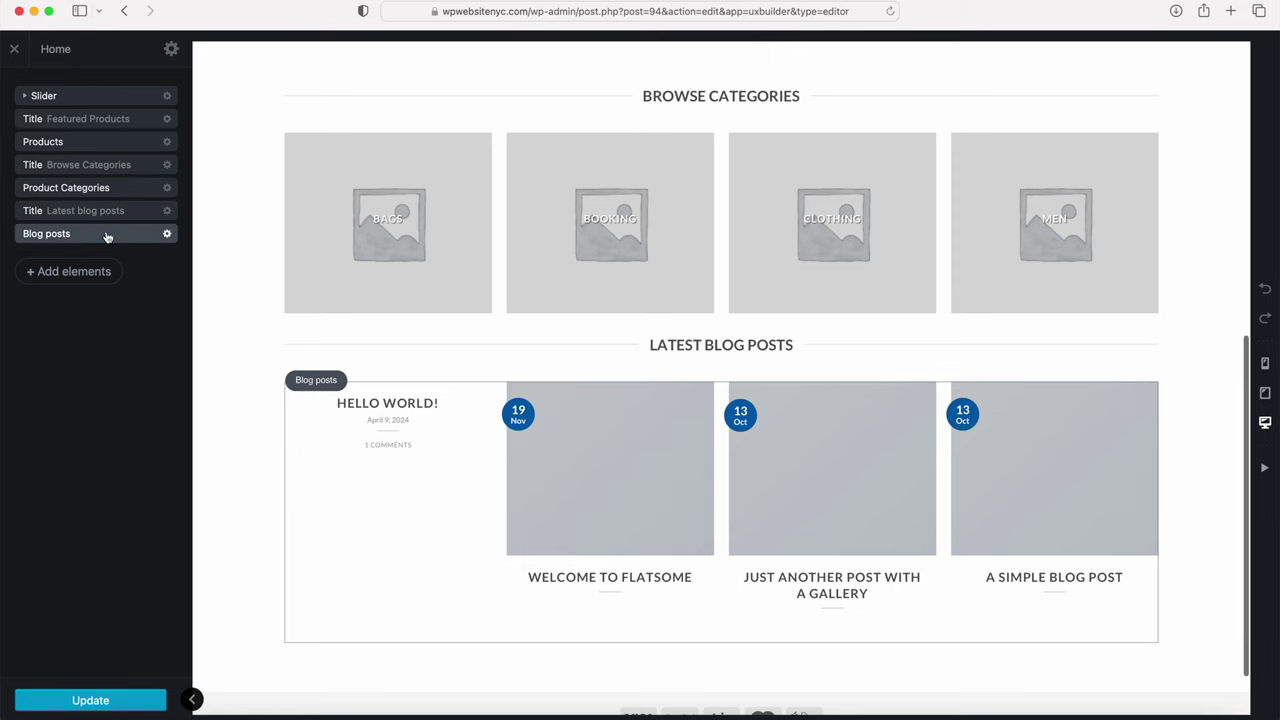
scroll(251, 380, "up", 10)
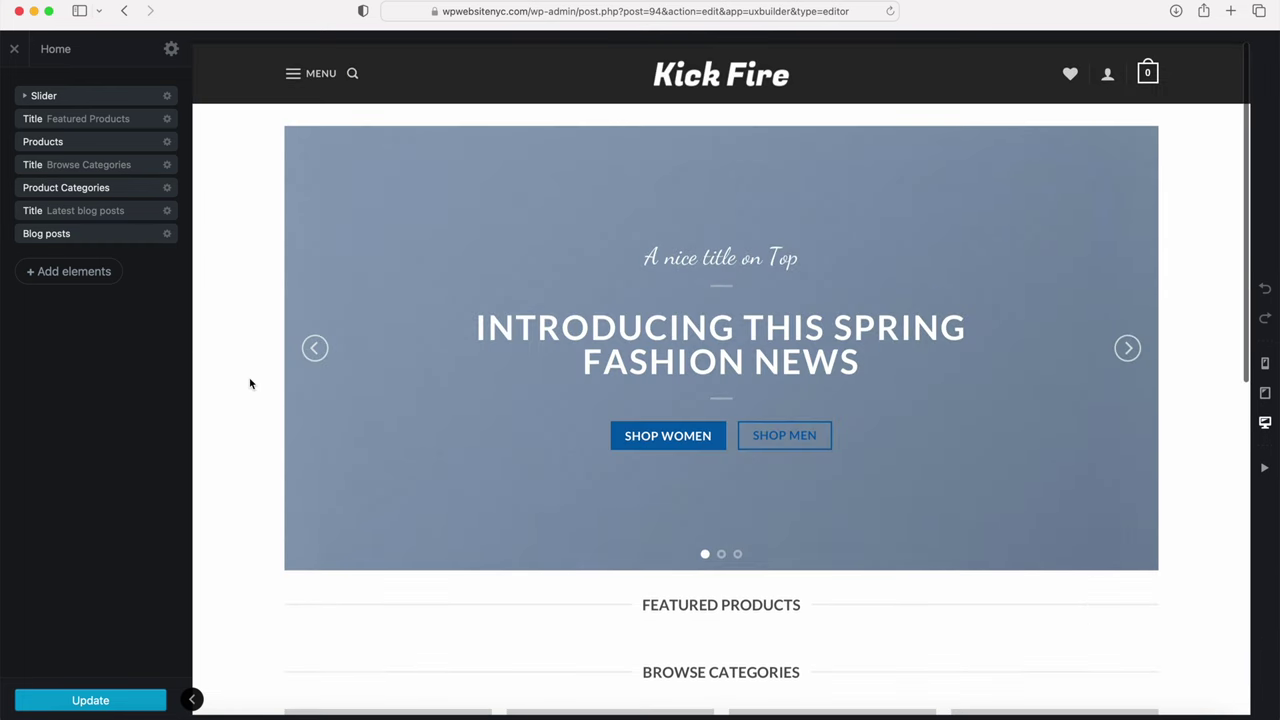
left_click(25, 96)
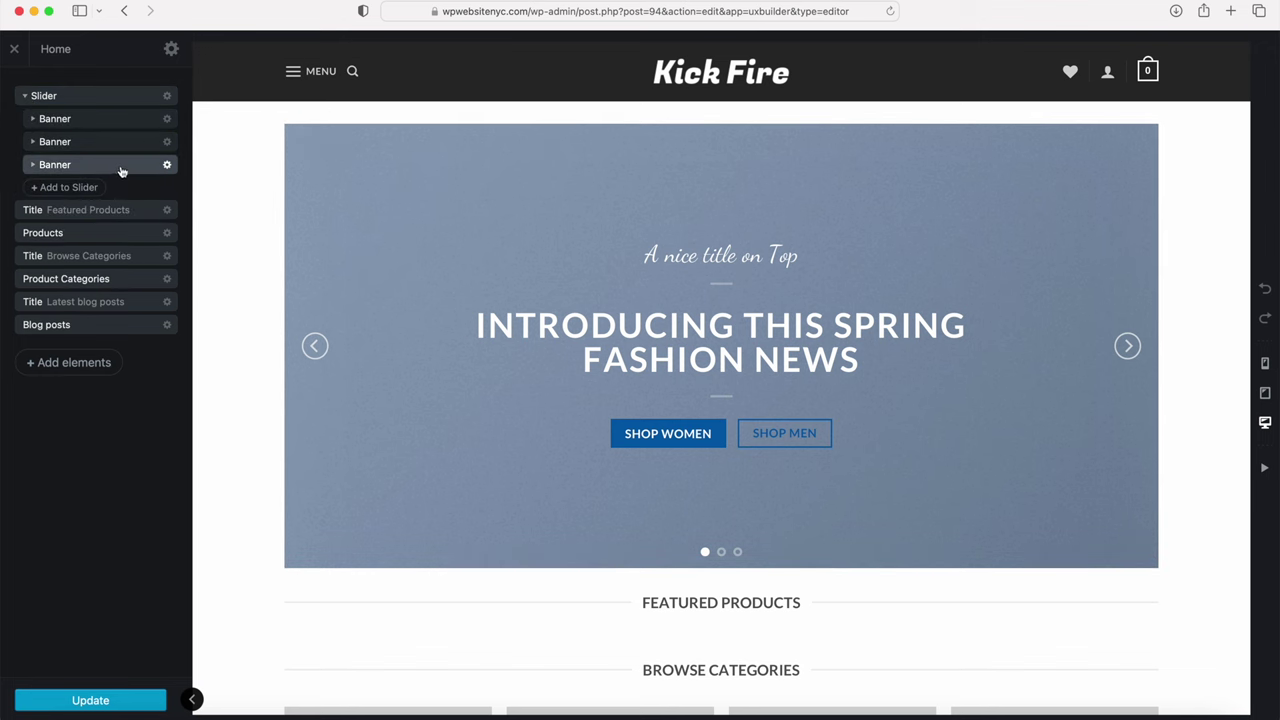
left_click(168, 97)
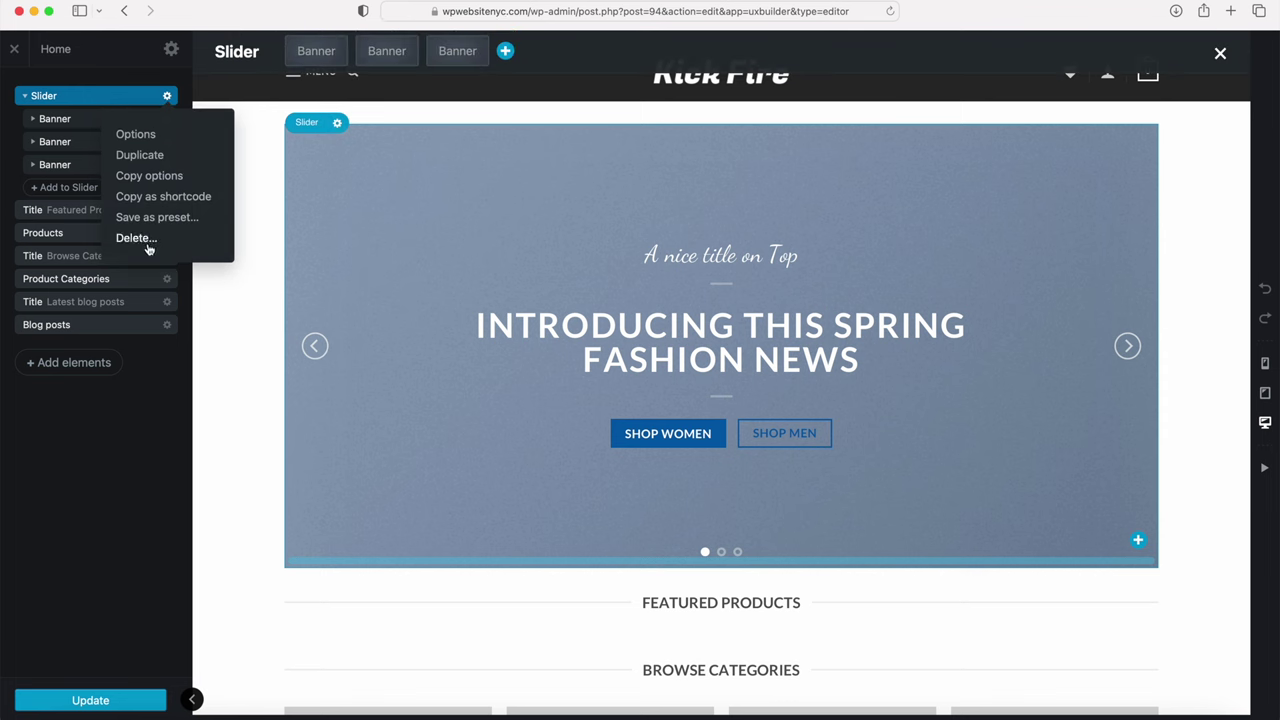
left_click(128, 468)
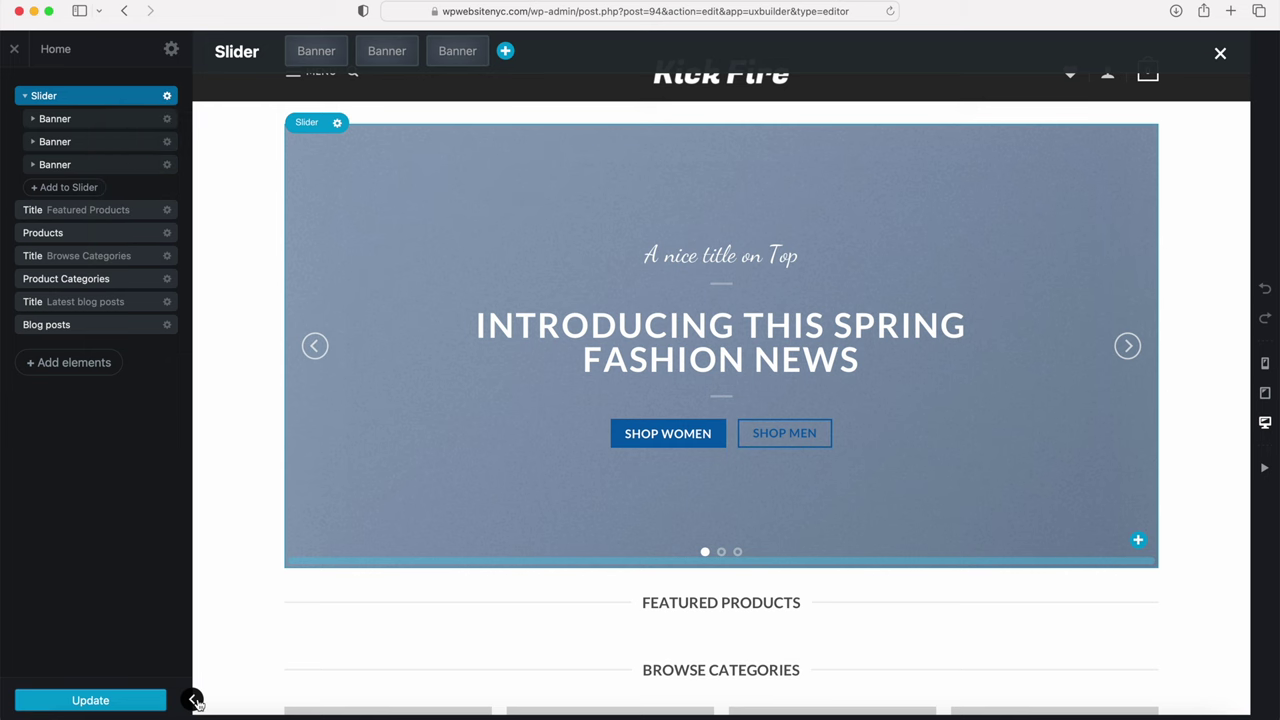
left_click(195, 701)
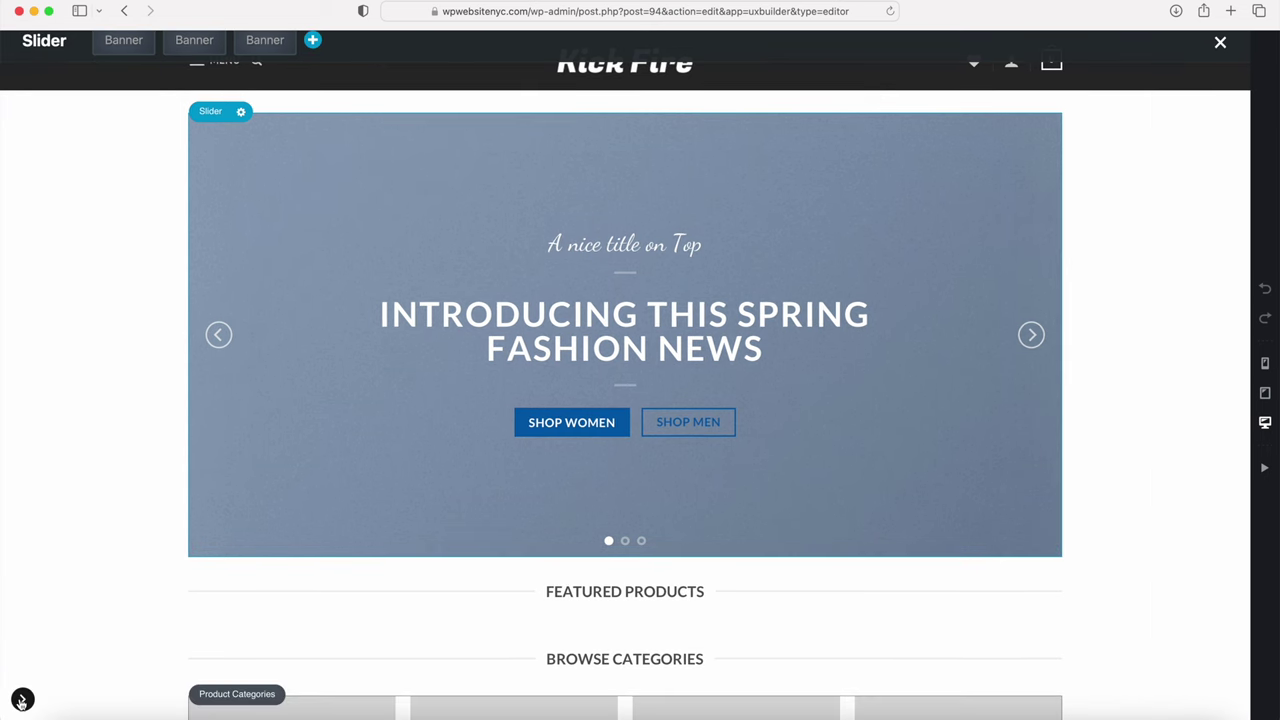
left_click(21, 702)
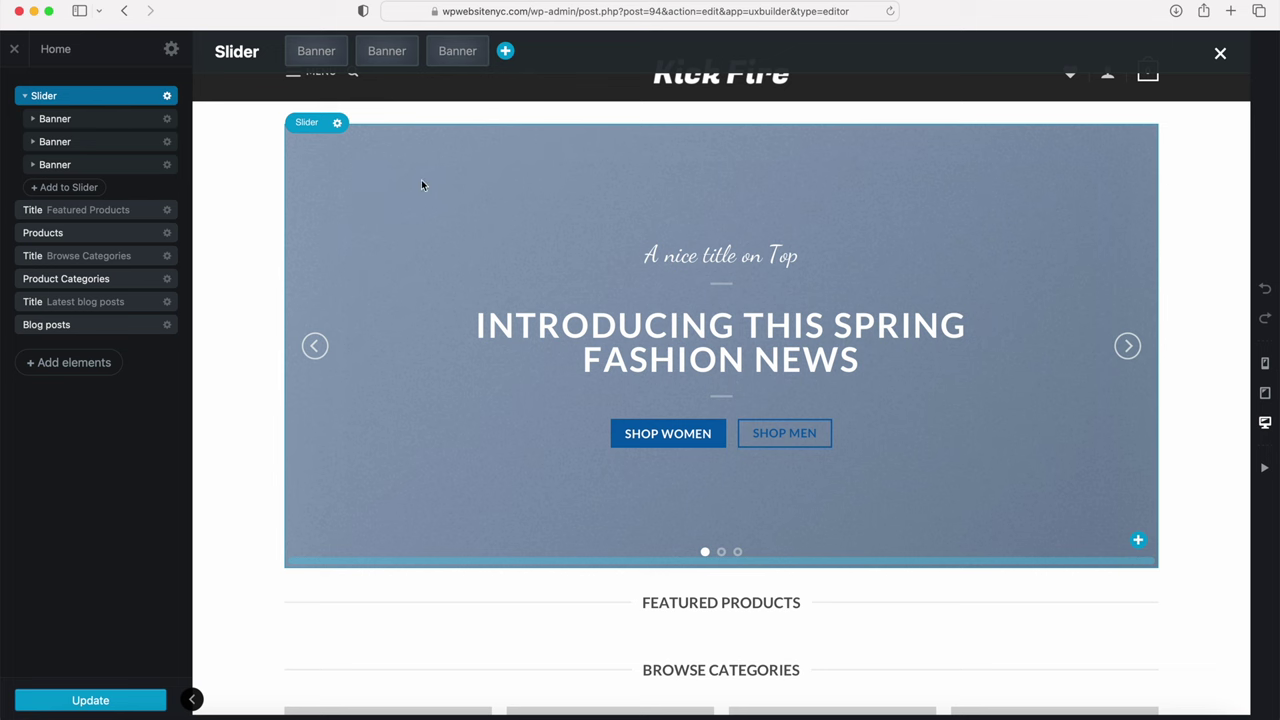
left_click(65, 366)
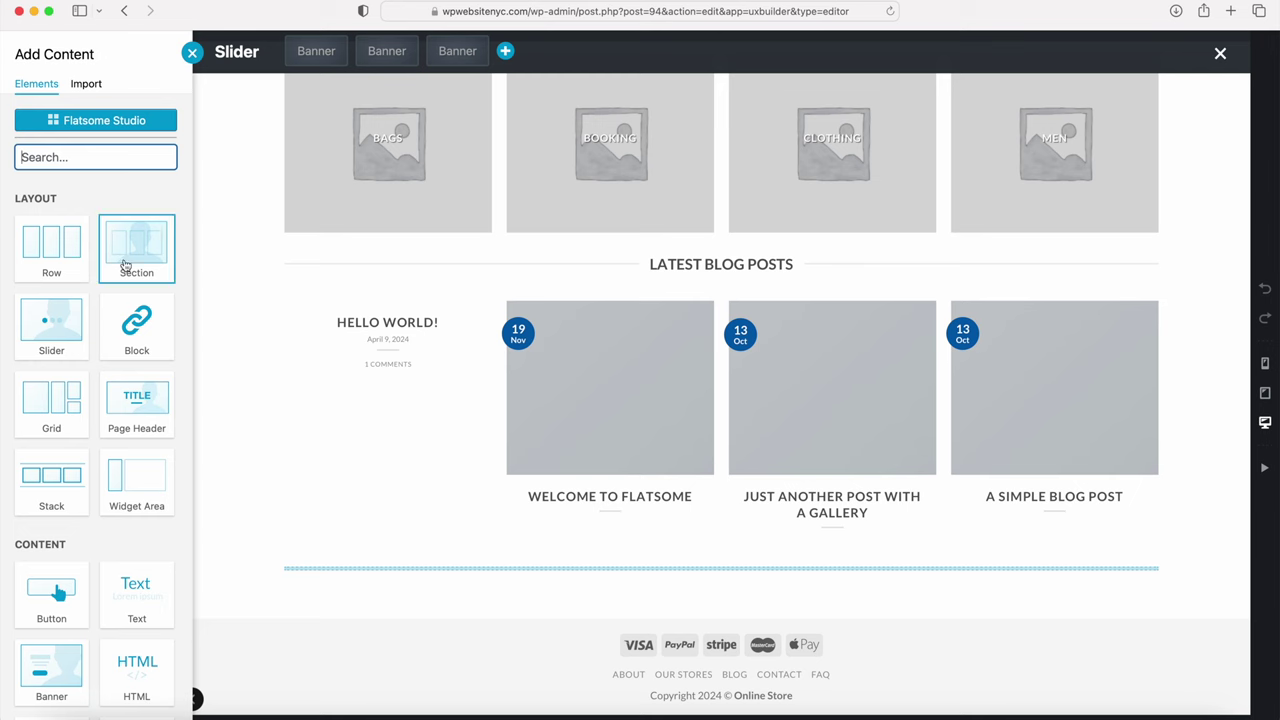
Step: Close the element library and delete the third and second banners, leaving one
scroll(127, 255, "down", 15)
scroll(125, 263, "down", 8)
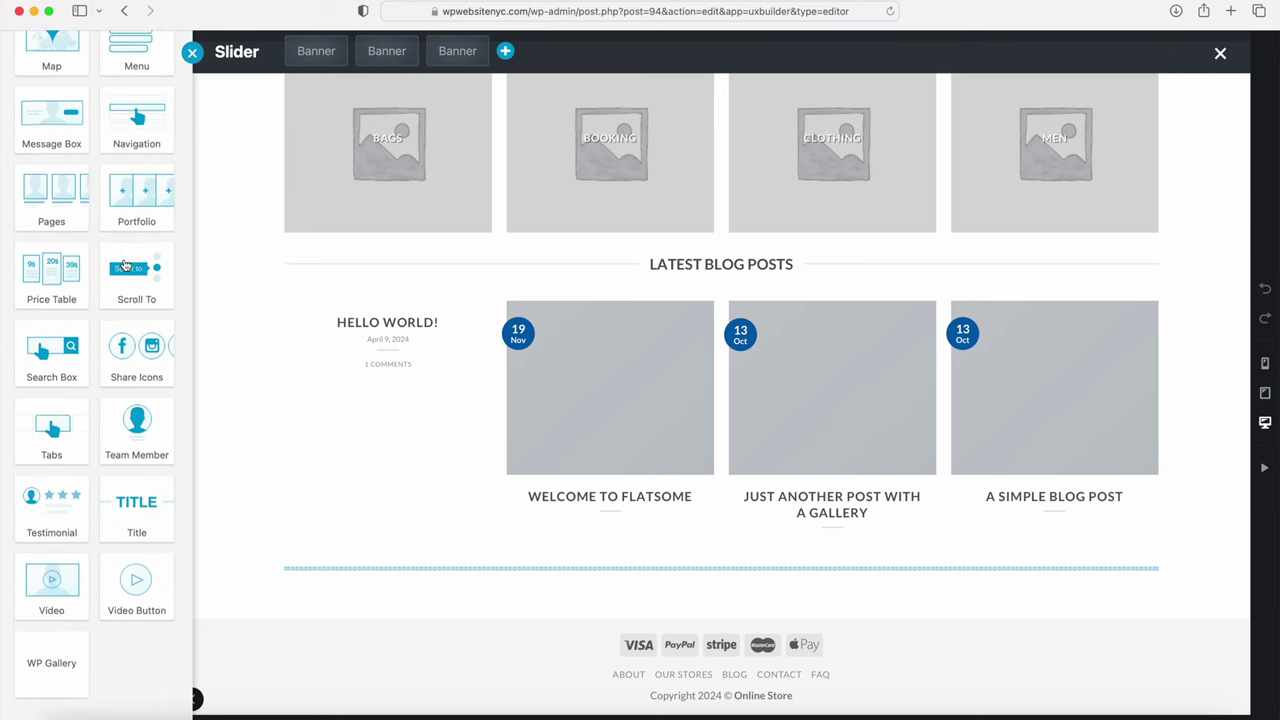
scroll(126, 263, "up", 20)
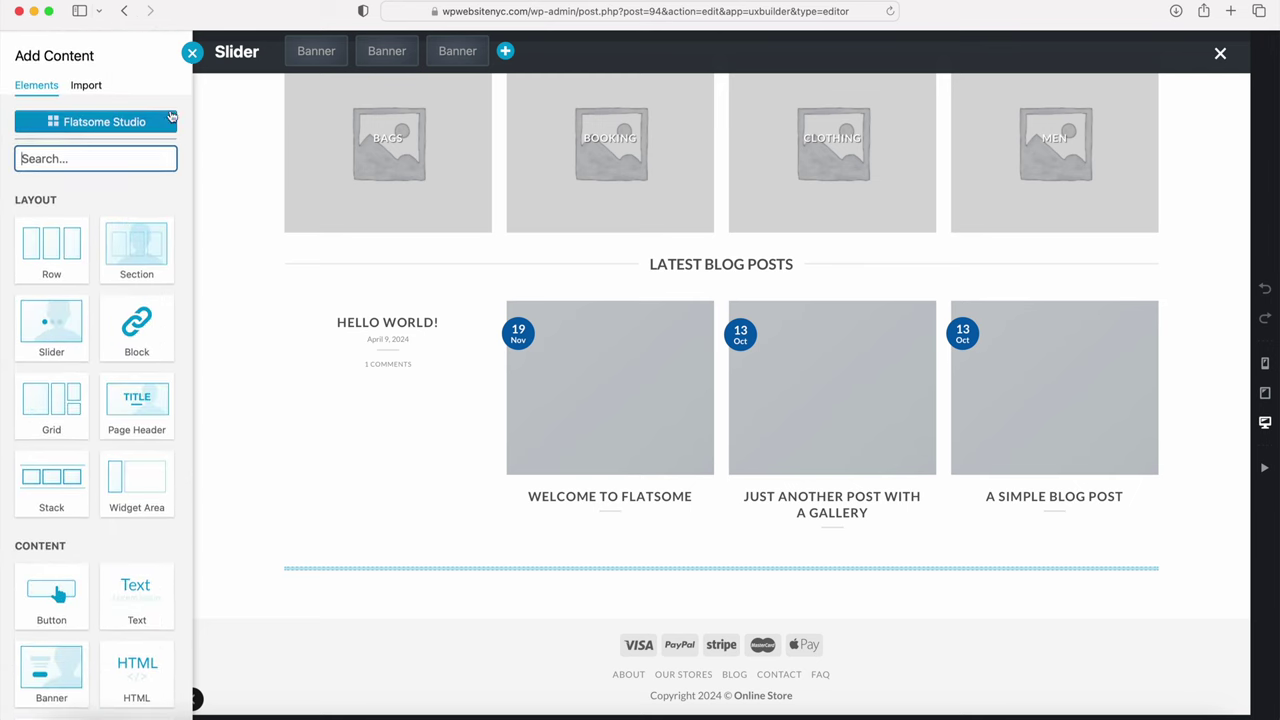
left_click(192, 52)
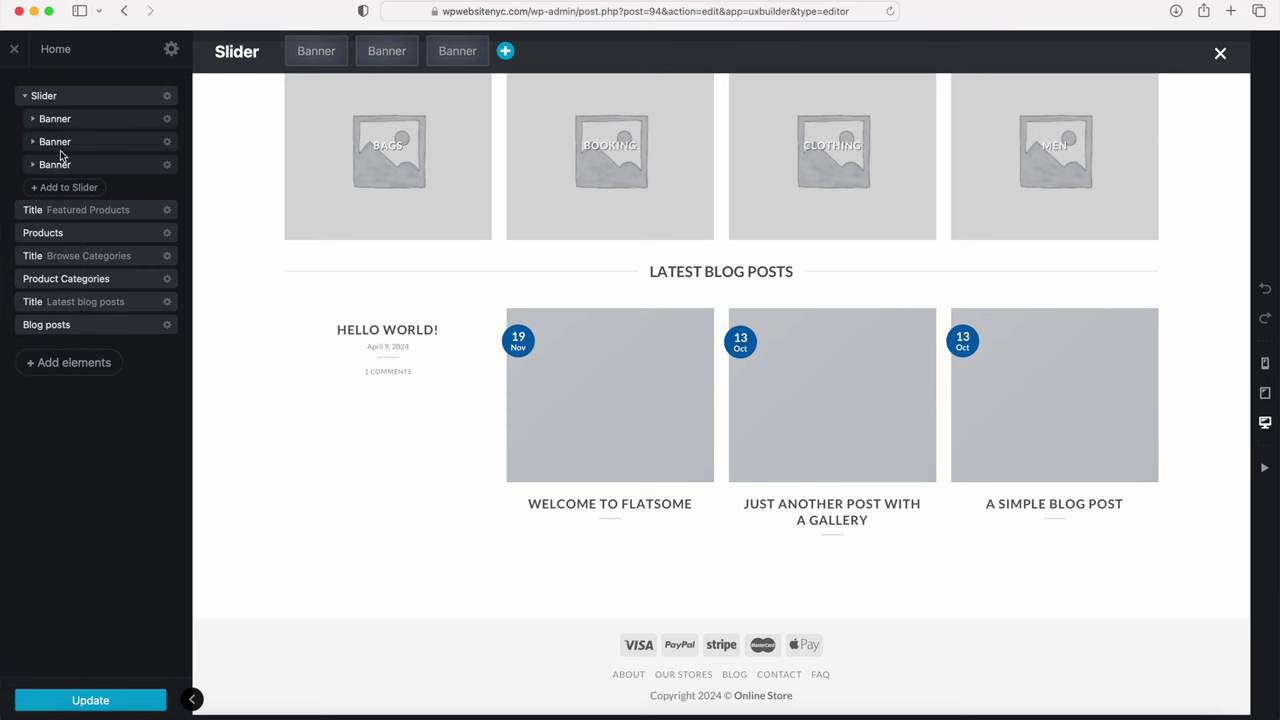
left_click(168, 165)
left_click(135, 307)
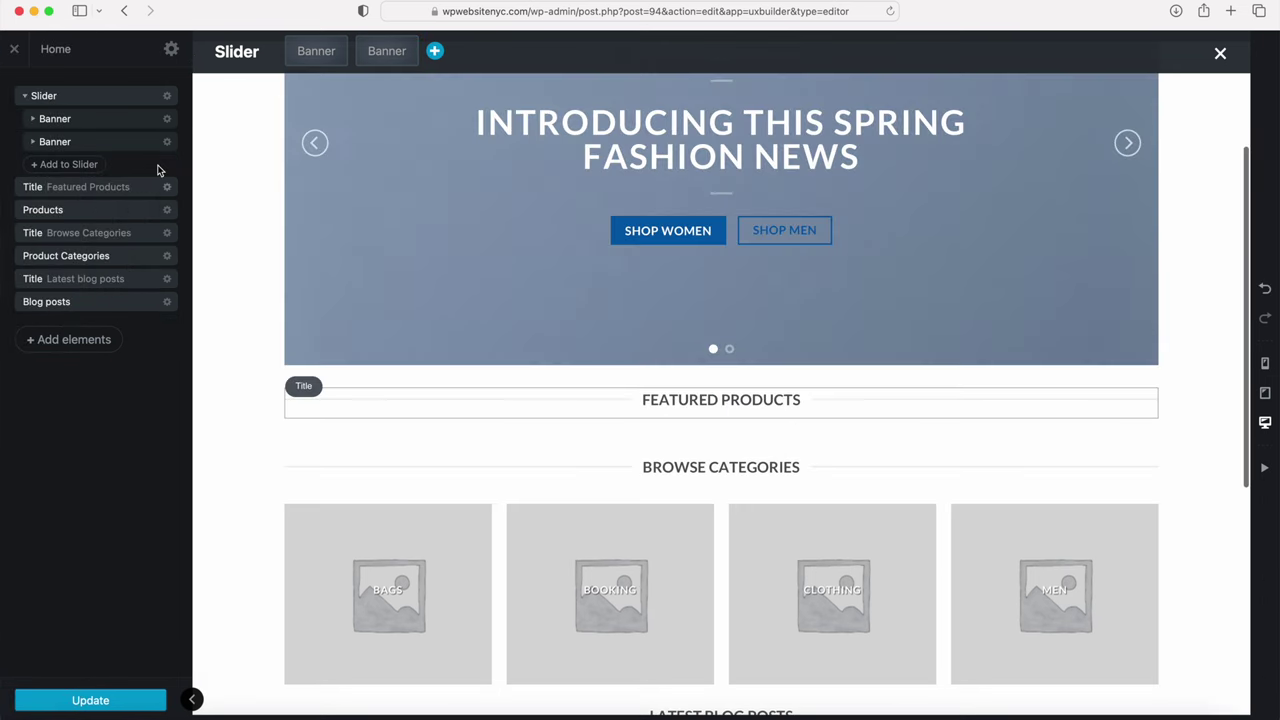
left_click(167, 141)
left_click(135, 284)
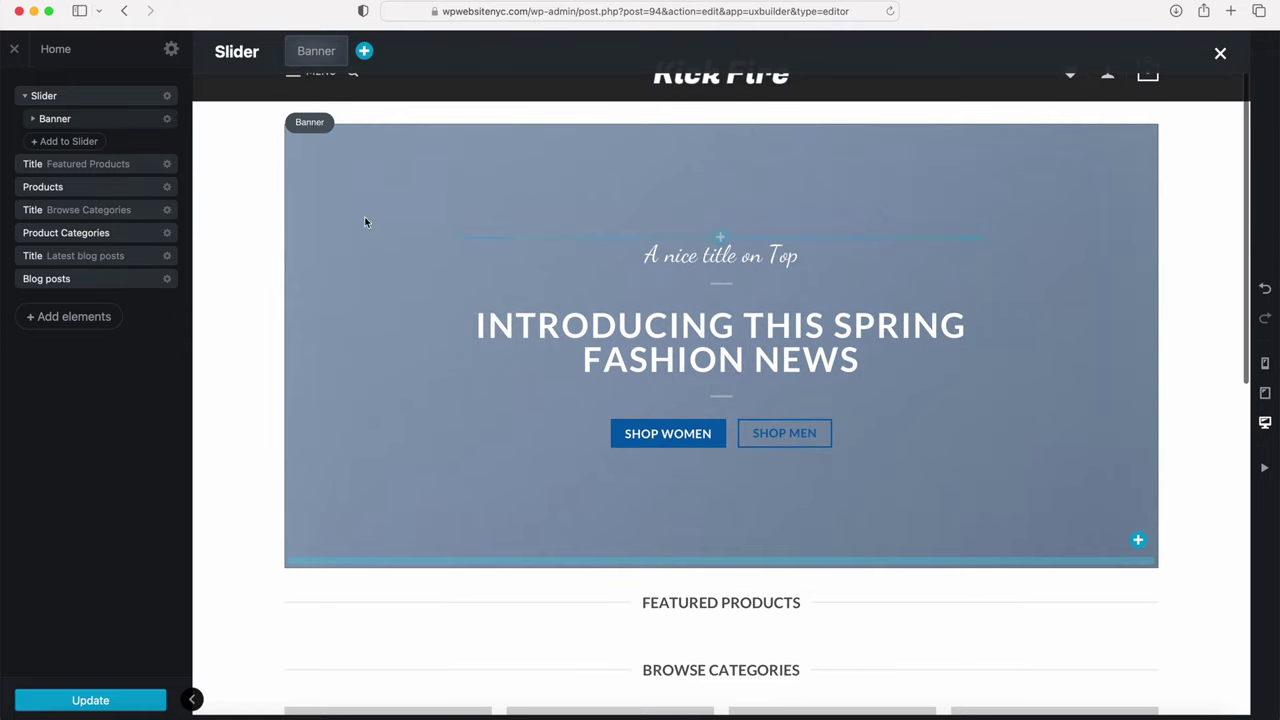
Step: Look through the Slider settings and Add to Slider list without changing anything
left_click(168, 98)
left_click(157, 134)
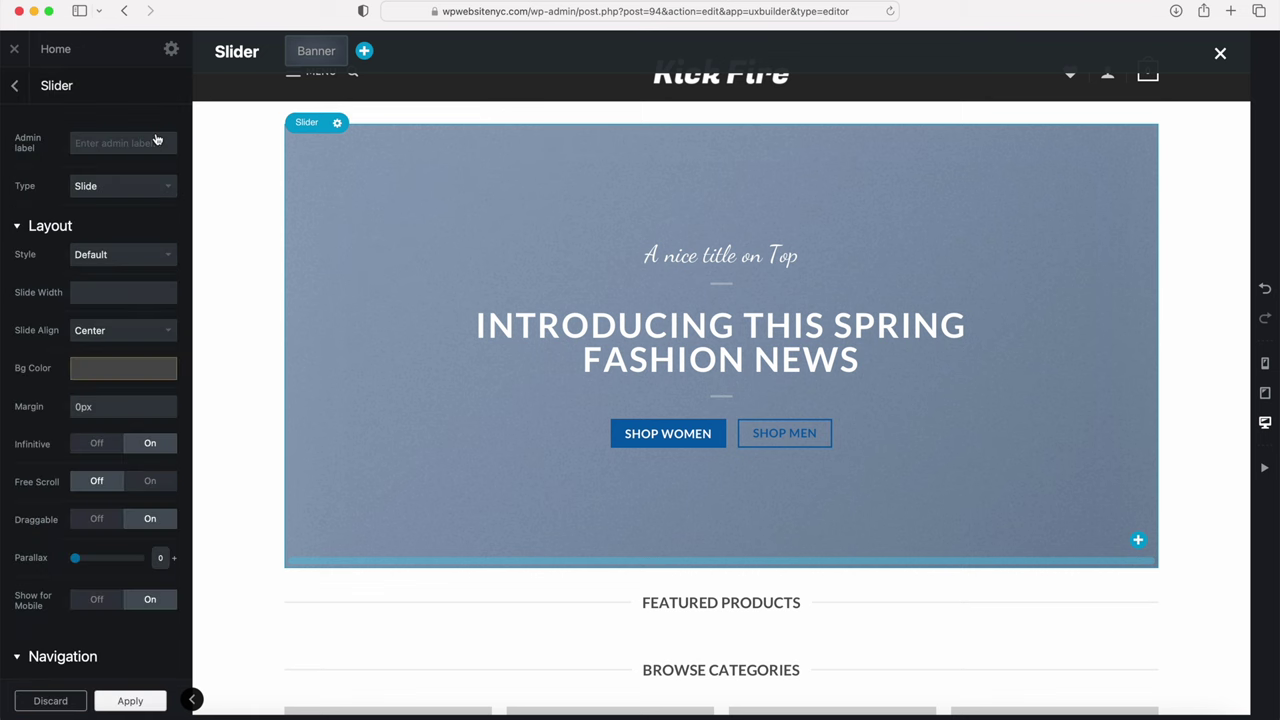
scroll(114, 349, "down", 5)
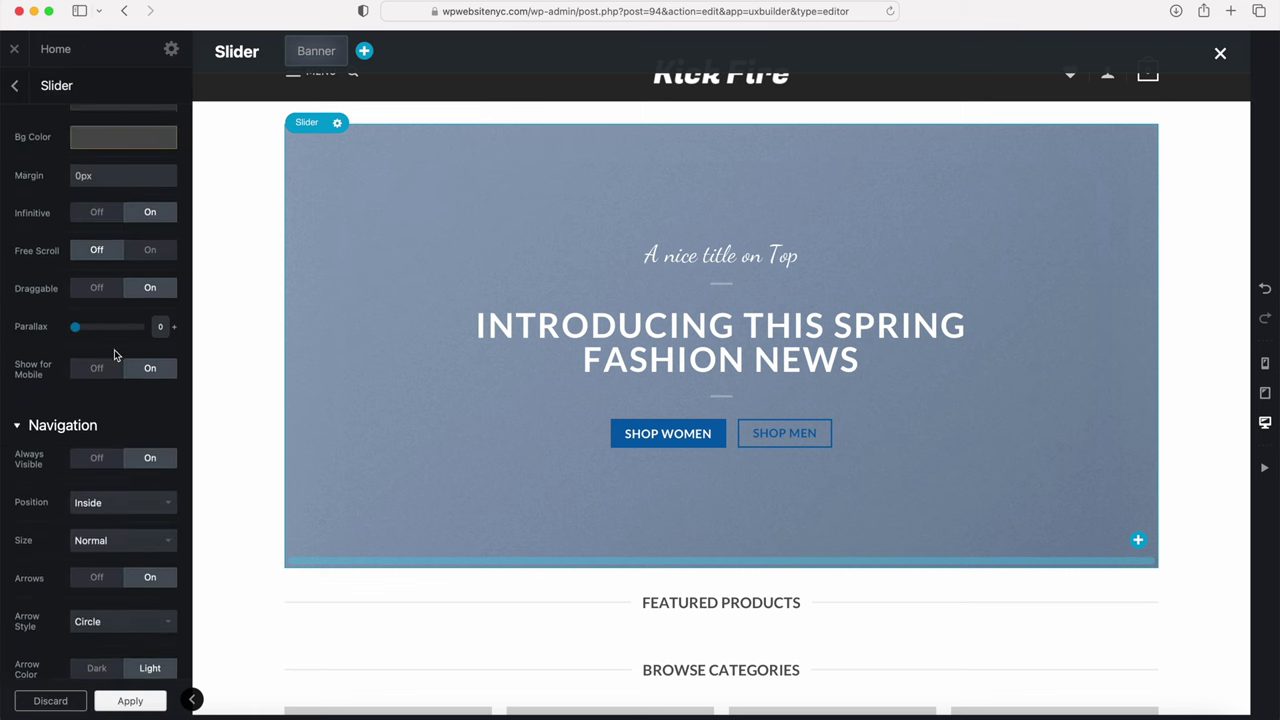
scroll(114, 354, "up", 3)
scroll(114, 354, "up", 2)
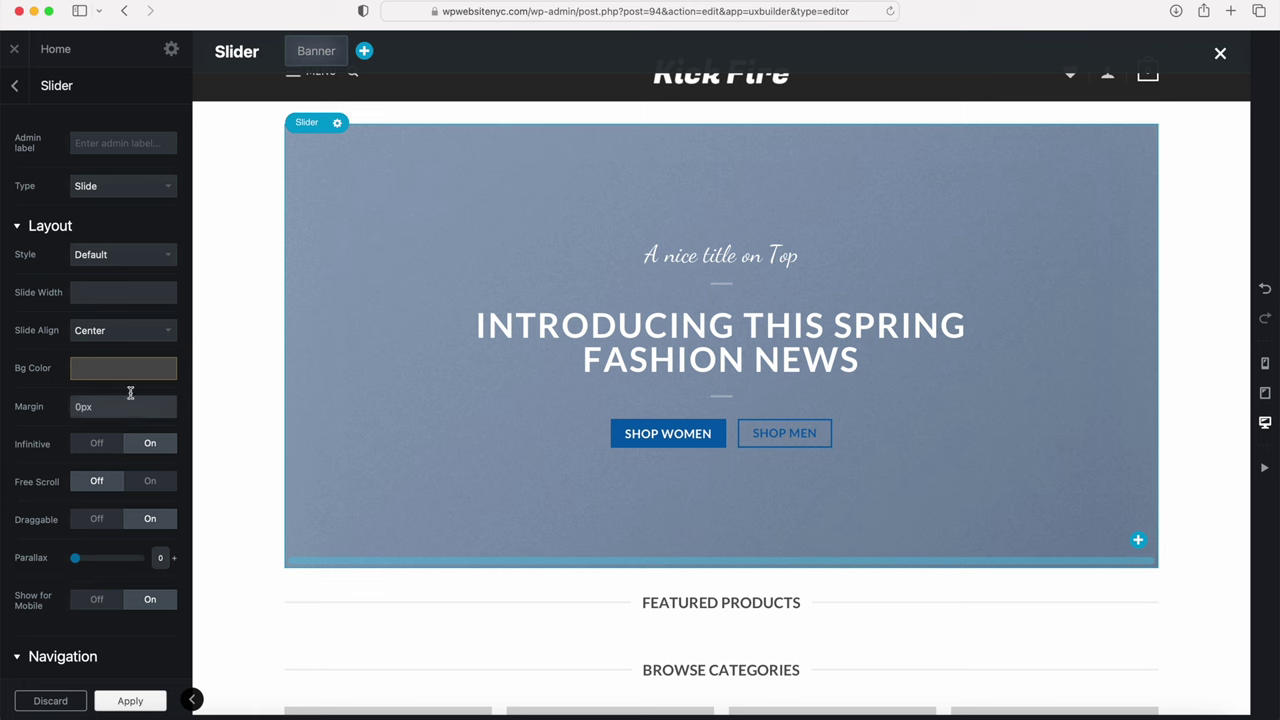
left_click(15, 85)
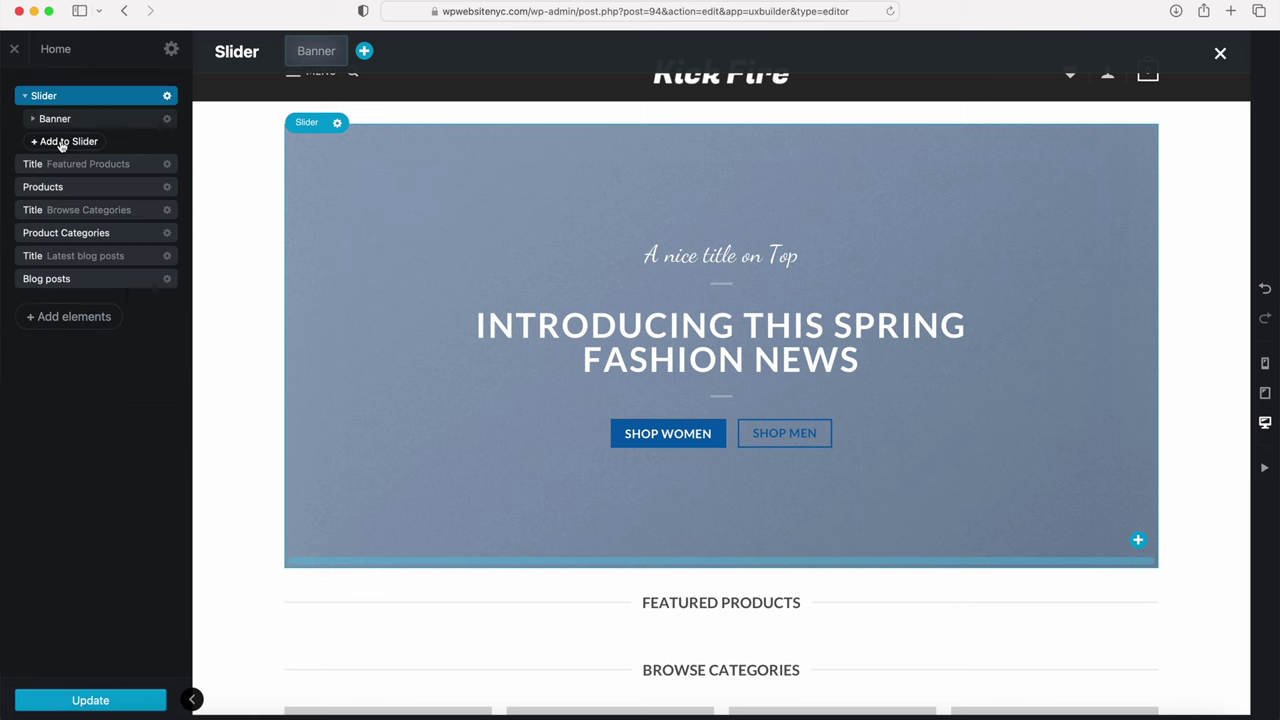
left_click(61, 142)
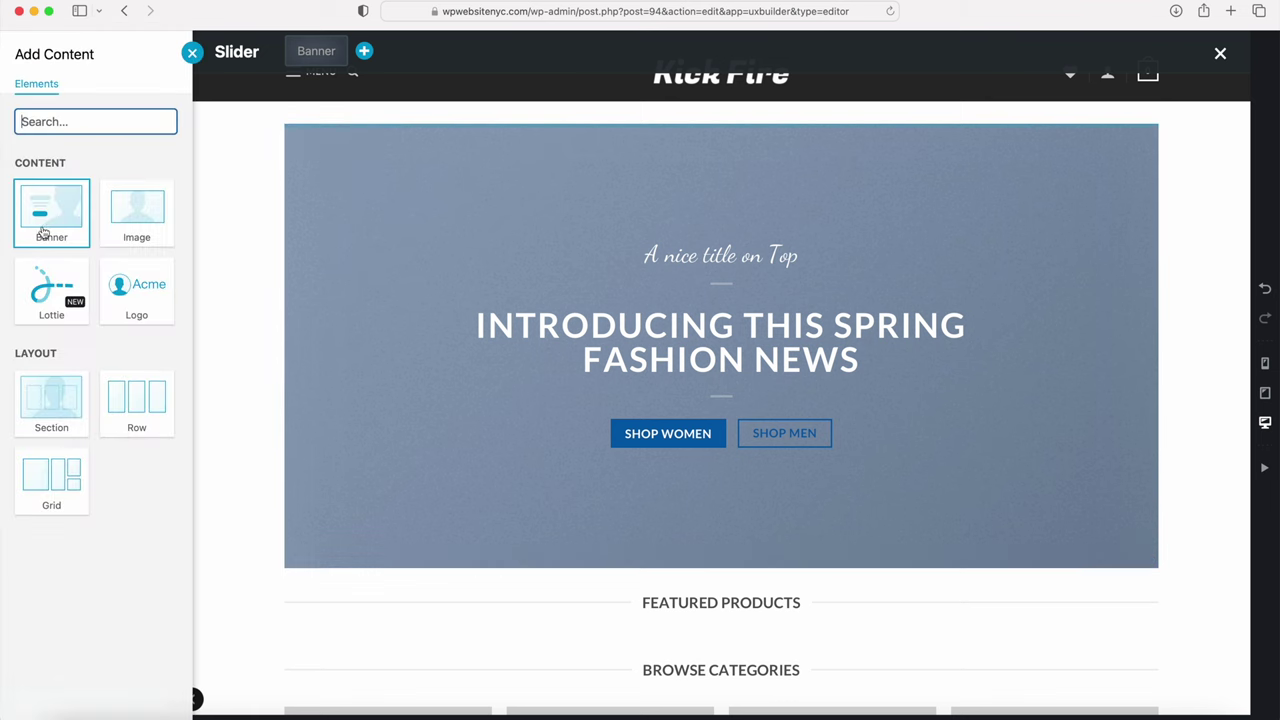
left_click(192, 54)
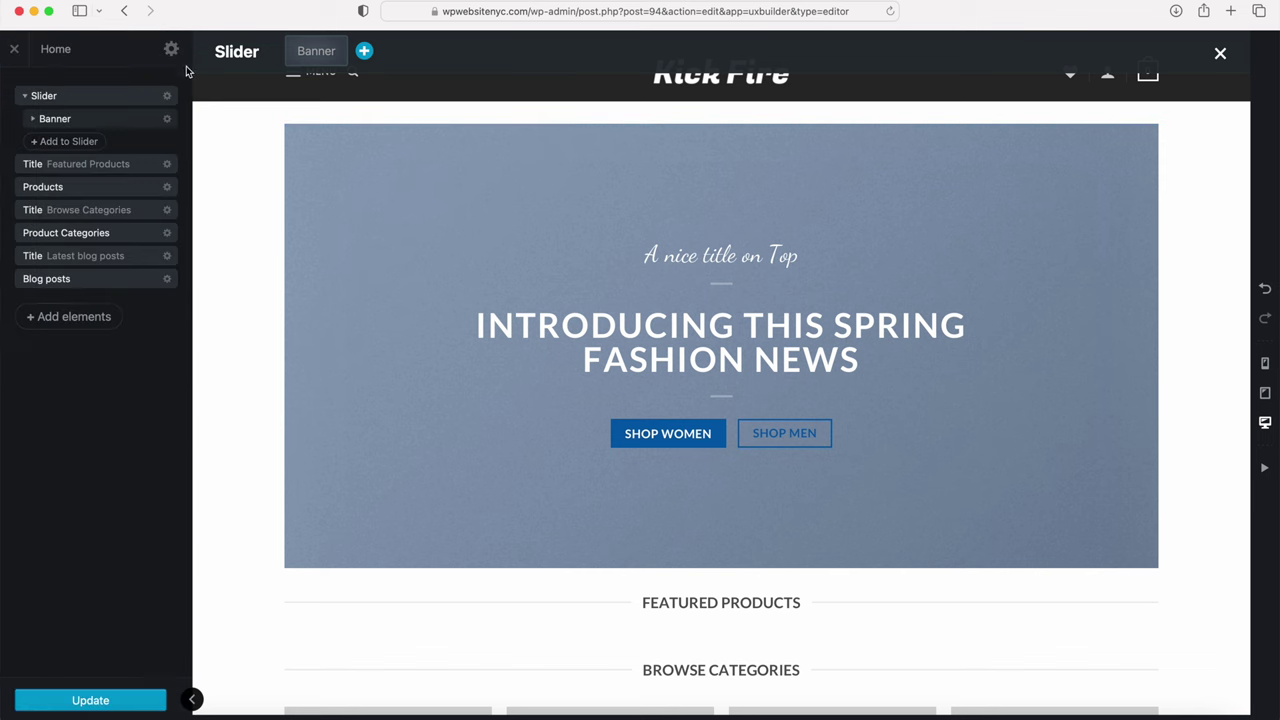
Step: Expand the Banner and its Text Box to show the texts, dividers and Shop buttons
left_click(34, 120)
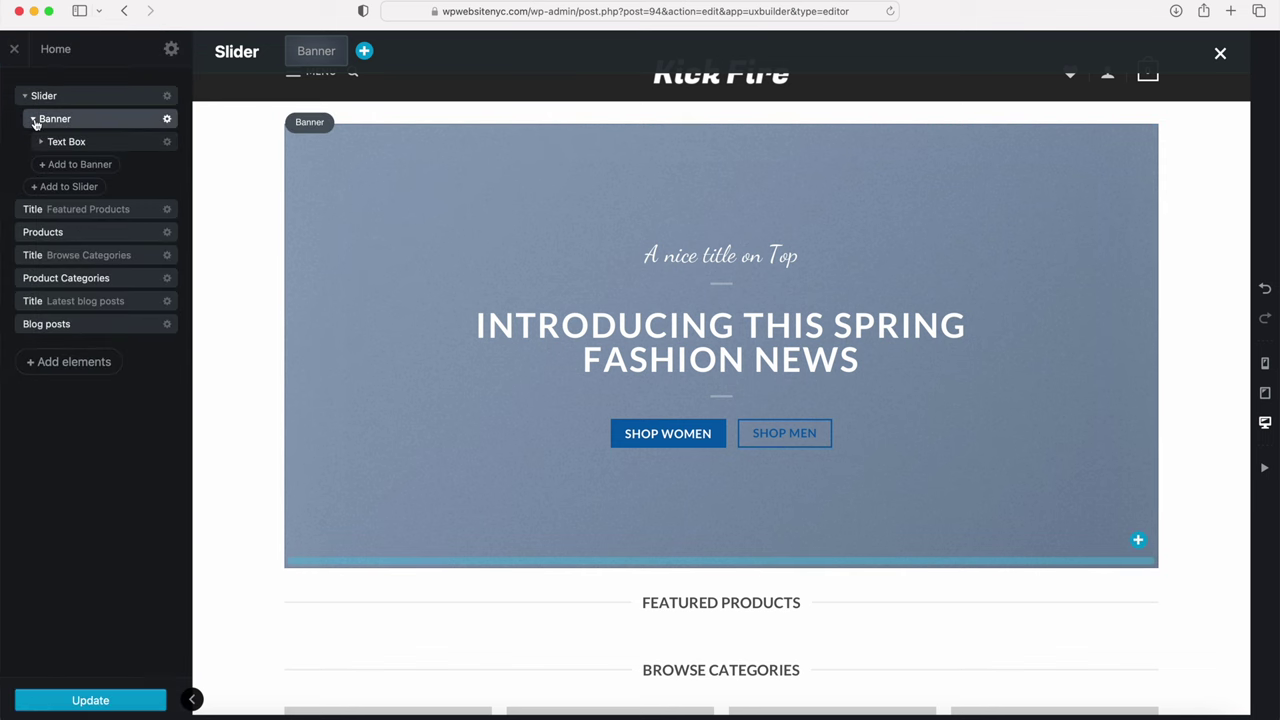
left_click(41, 141)
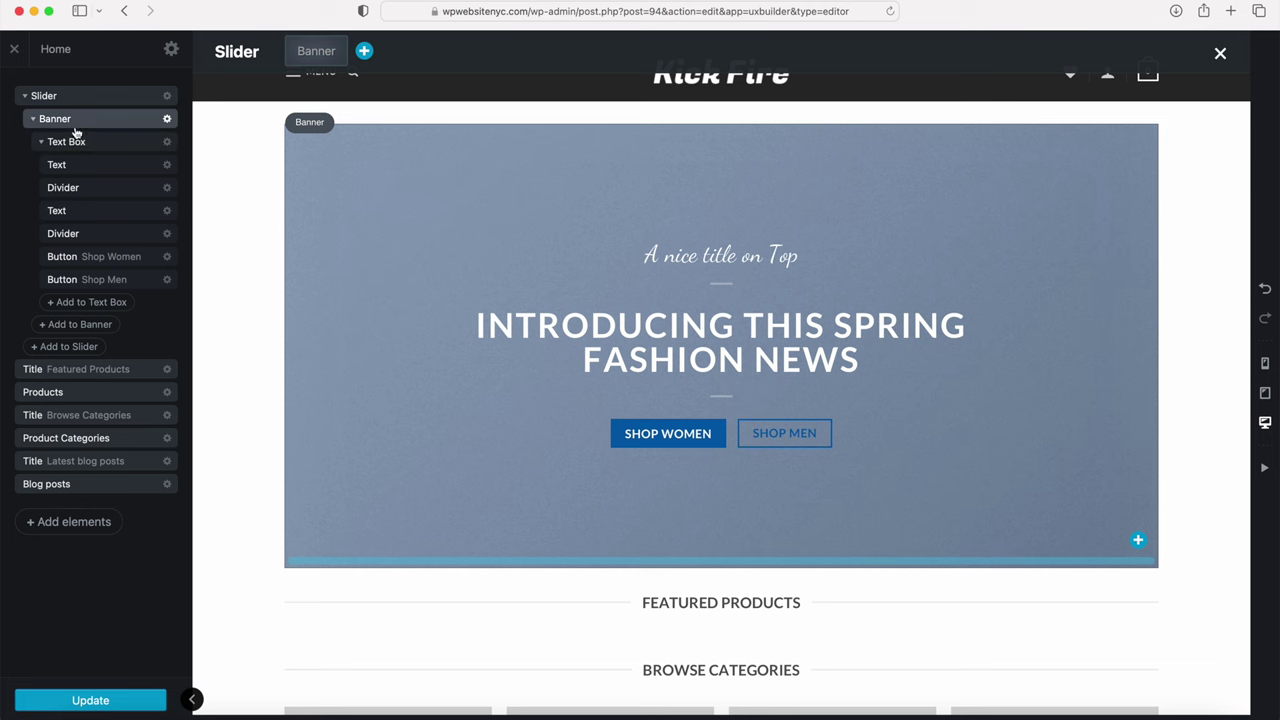
left_click(167, 119)
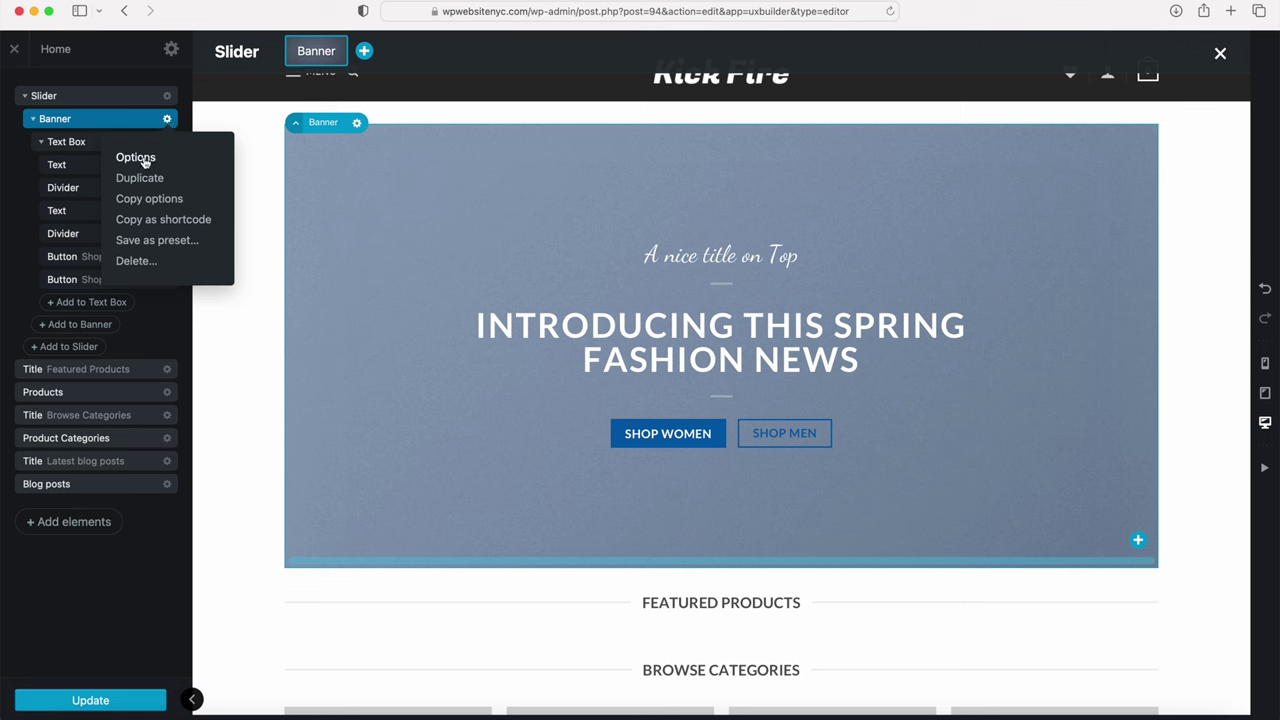
Step: Replace the banner's background image with the yellow-and-white jordan sneaker photo from the media library
left_click(136, 158)
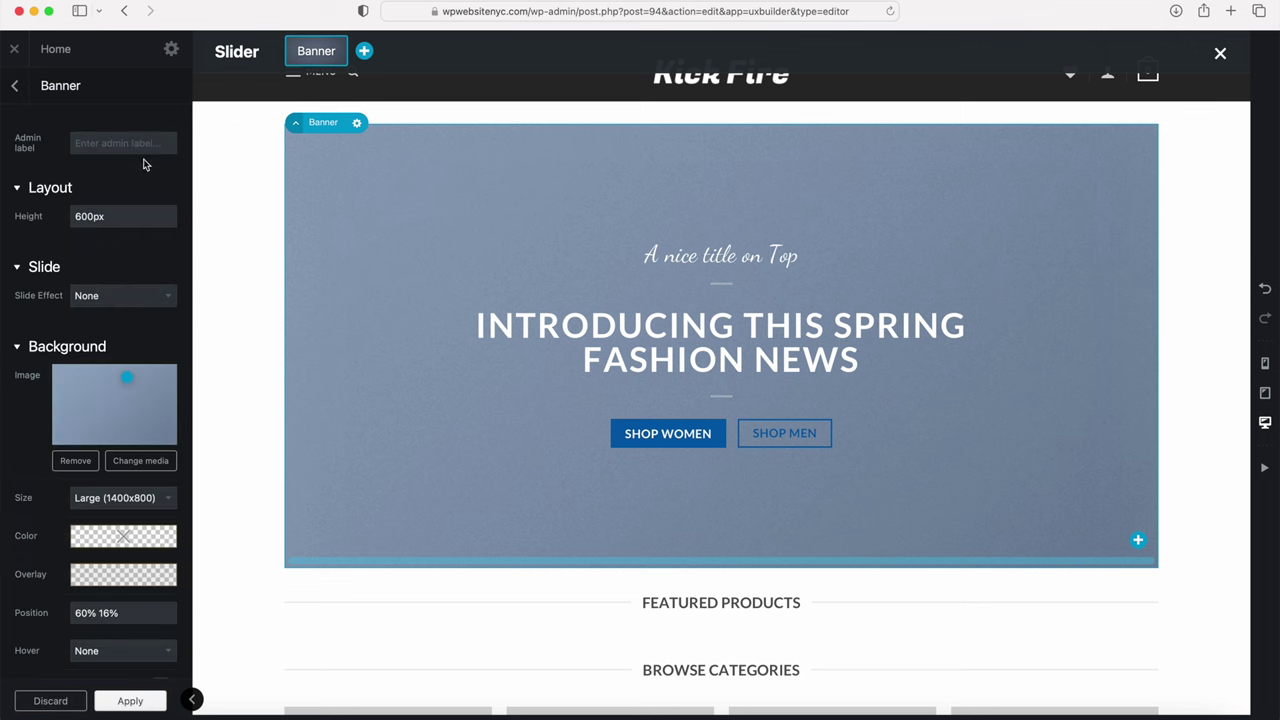
left_click(75, 461)
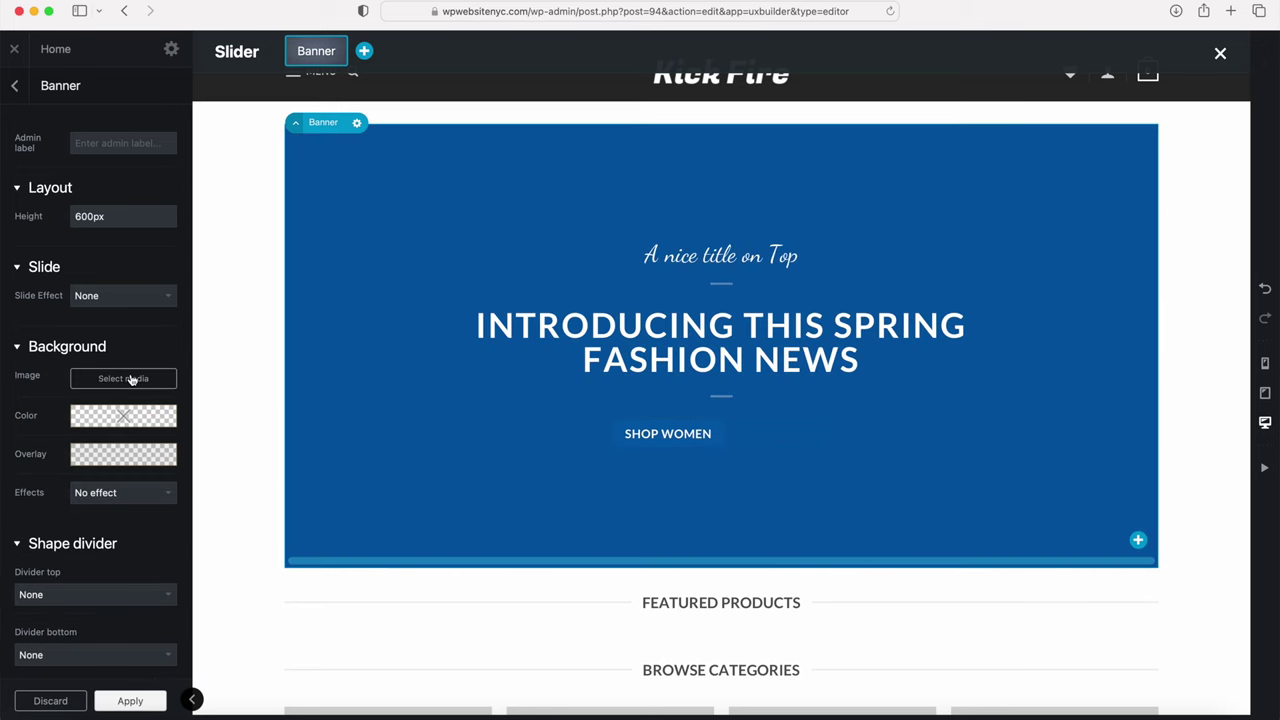
left_click(123, 378)
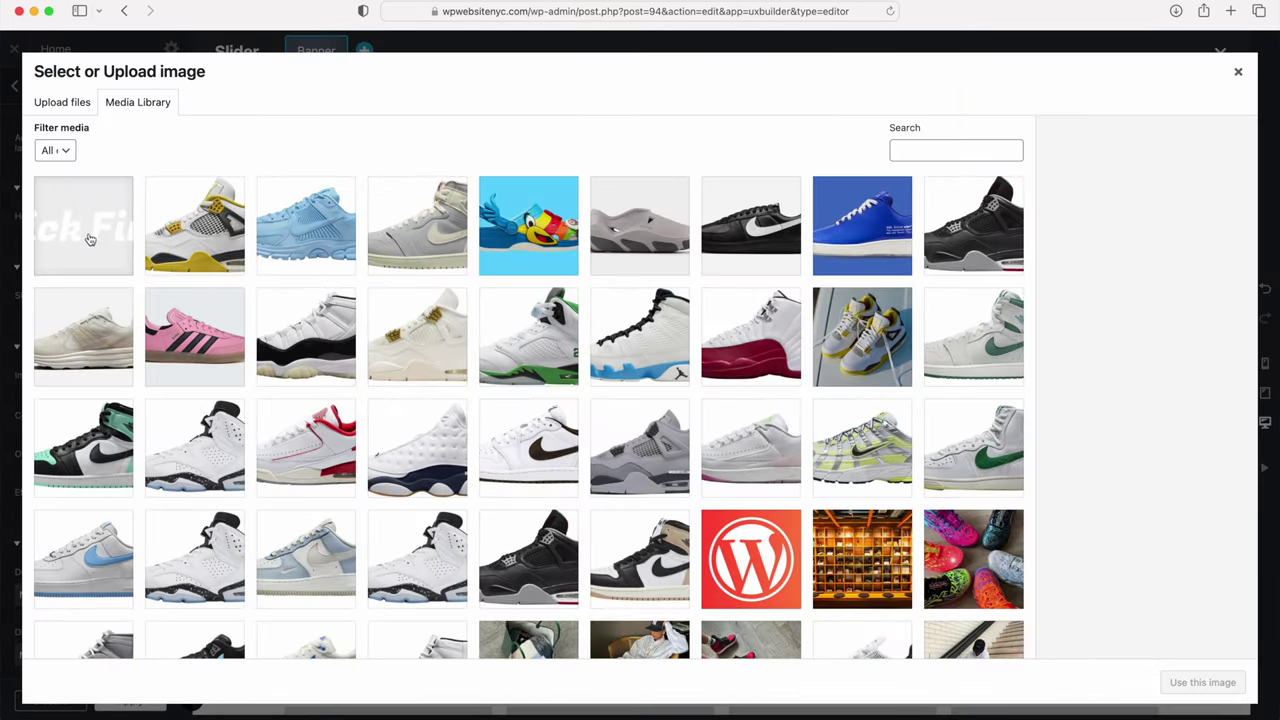
left_click(876, 326)
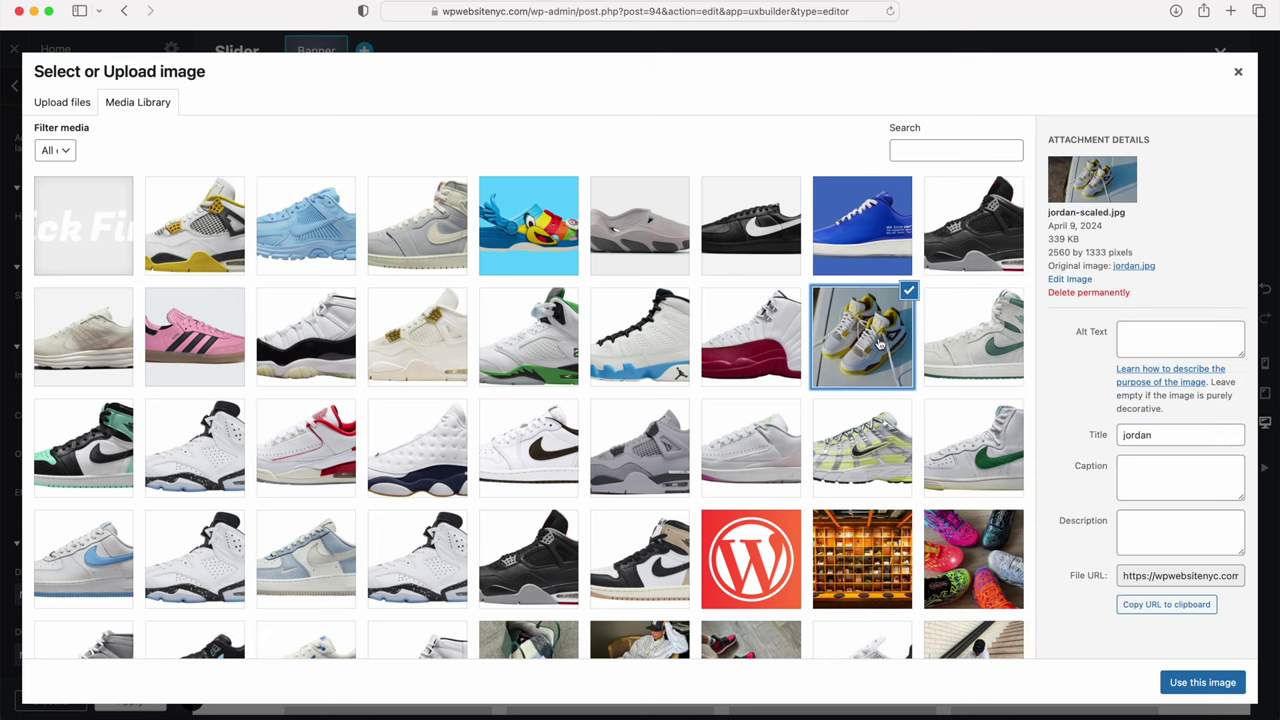
left_click(1189, 686)
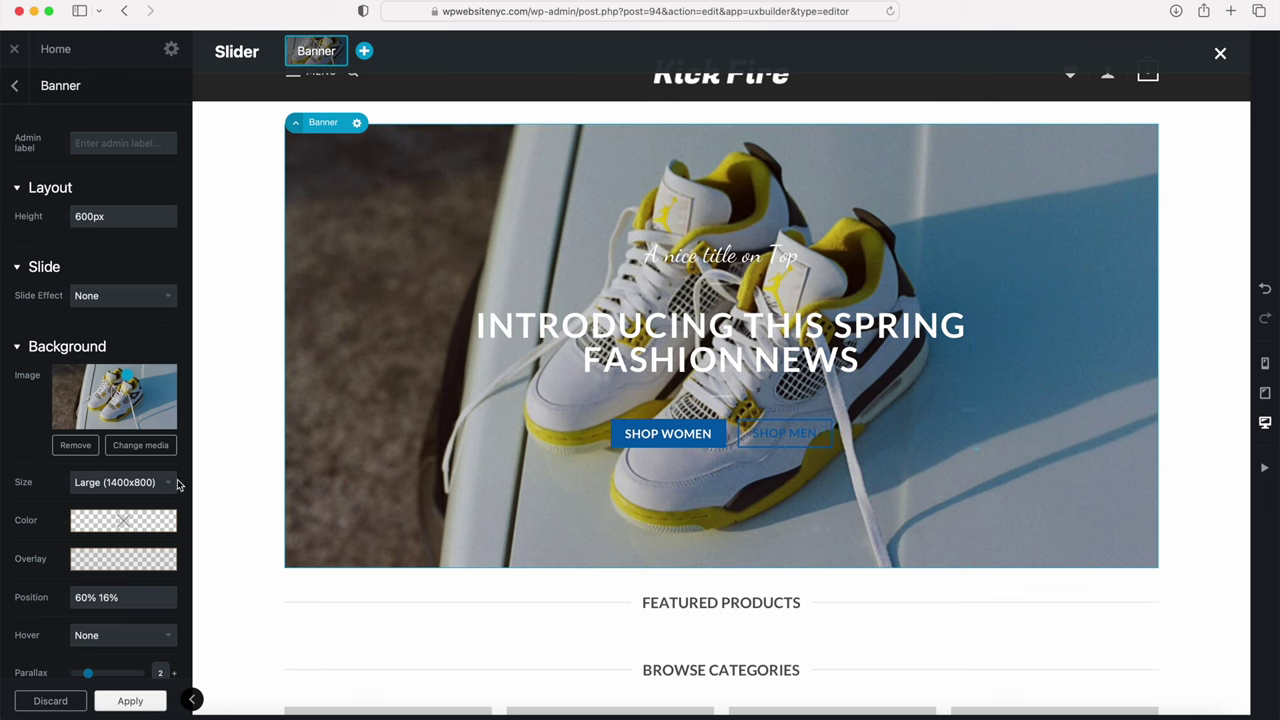
Step: Set the banner's background colour to a nearly transparent tint
left_click(107, 568)
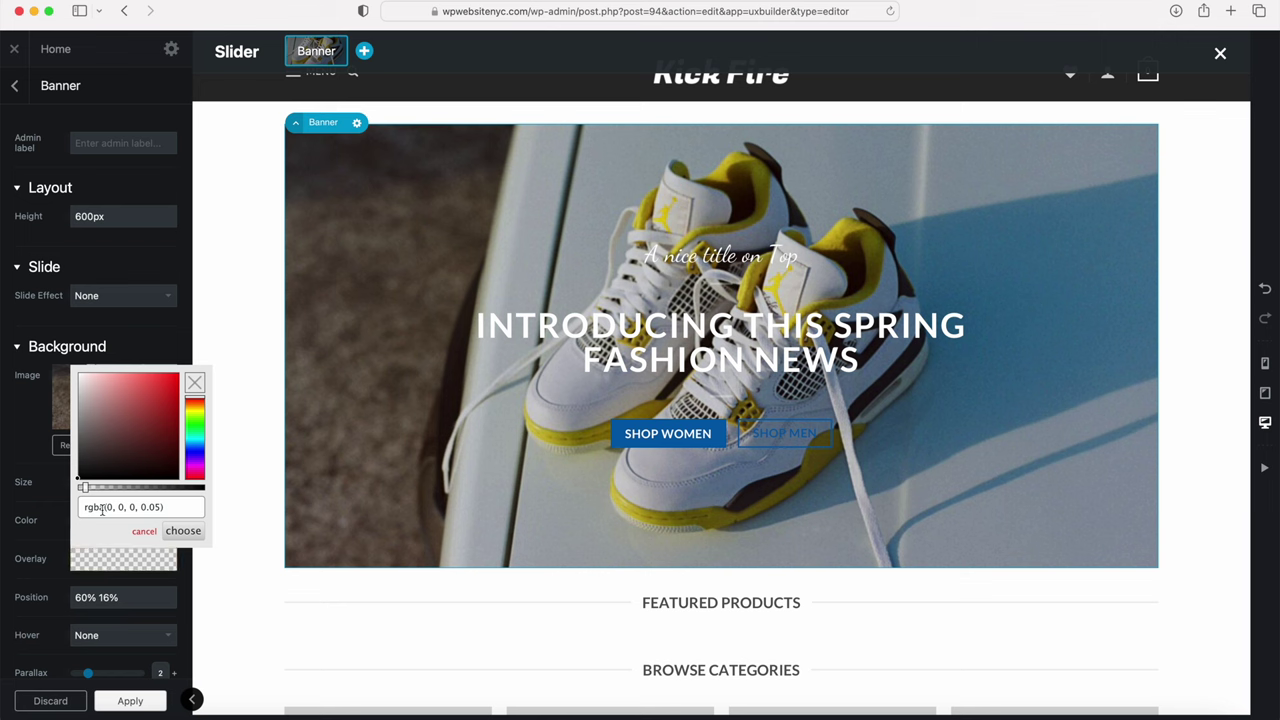
left_click_drag(90, 472, 88, 490)
left_click(183, 531)
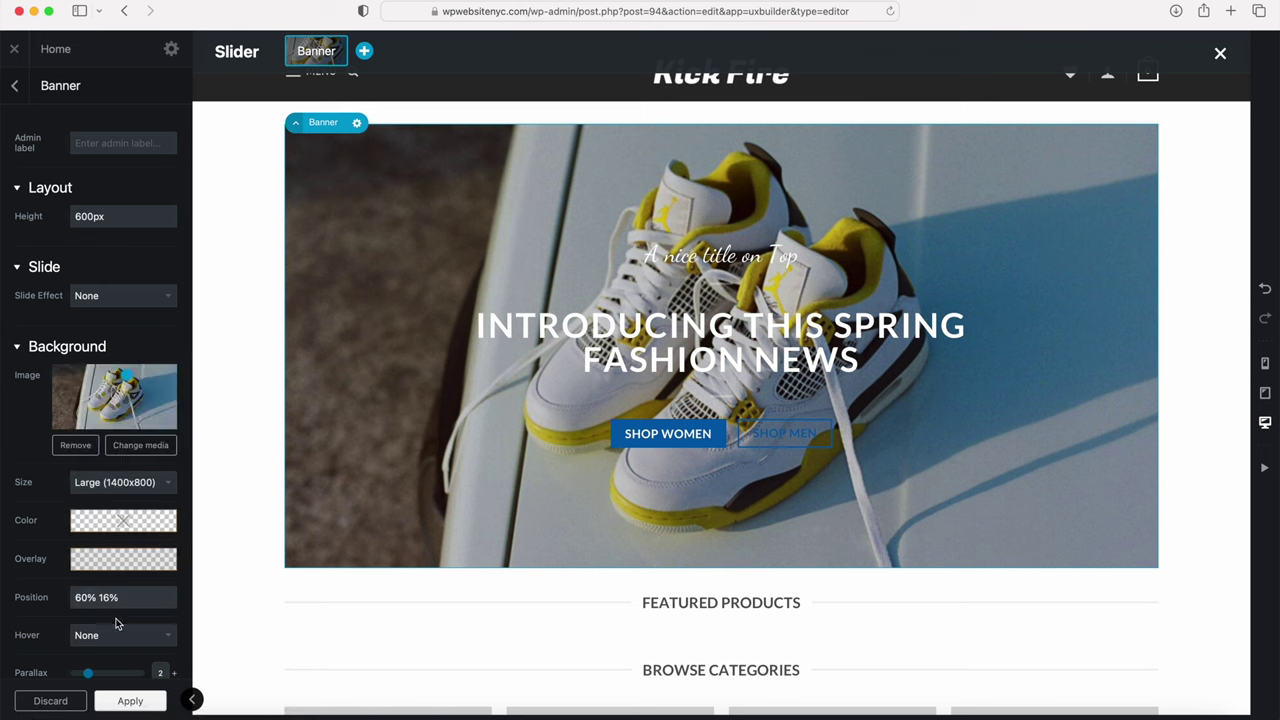
scroll(124, 589, "down", 1)
Step: Preview the Confetti and Snow banner effects, revert to No effect, and apply the banner settings
scroll(123, 585, "down", 5)
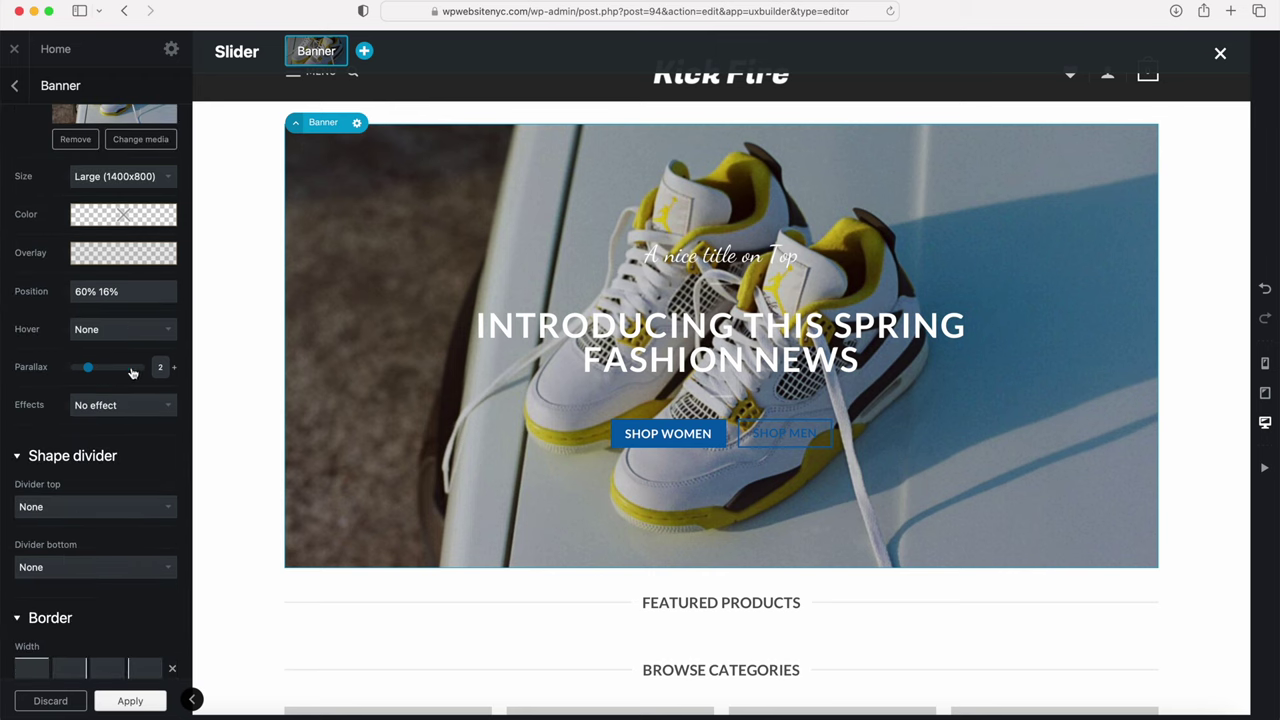
scroll(99, 503, "down", 5)
scroll(98, 502, "up", 3)
scroll(98, 502, "up", 1)
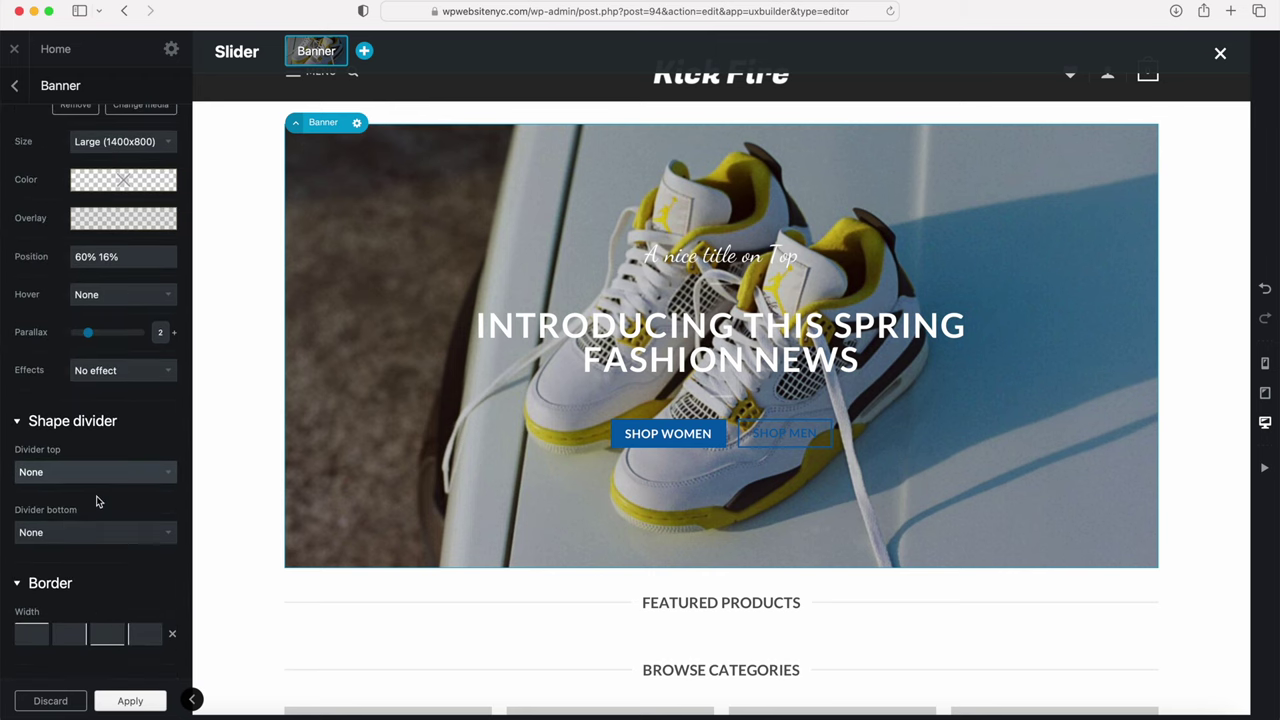
left_click(99, 369)
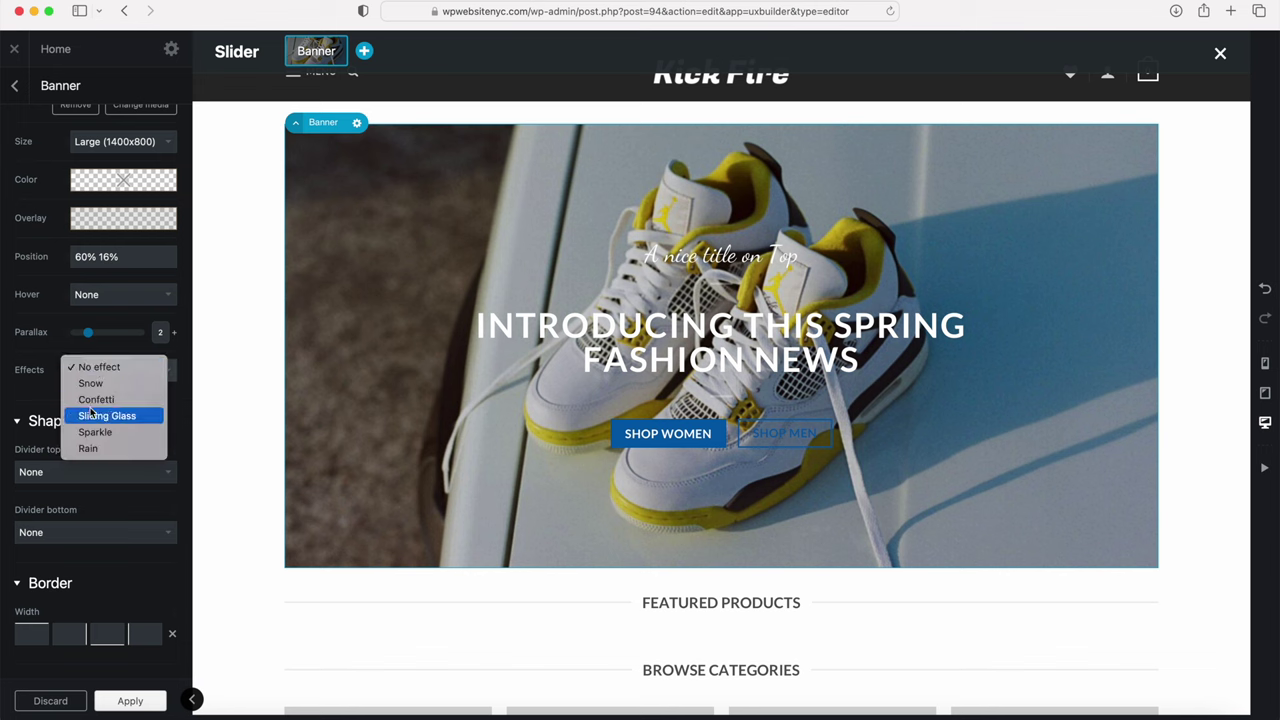
left_click(95, 399)
left_click(99, 371)
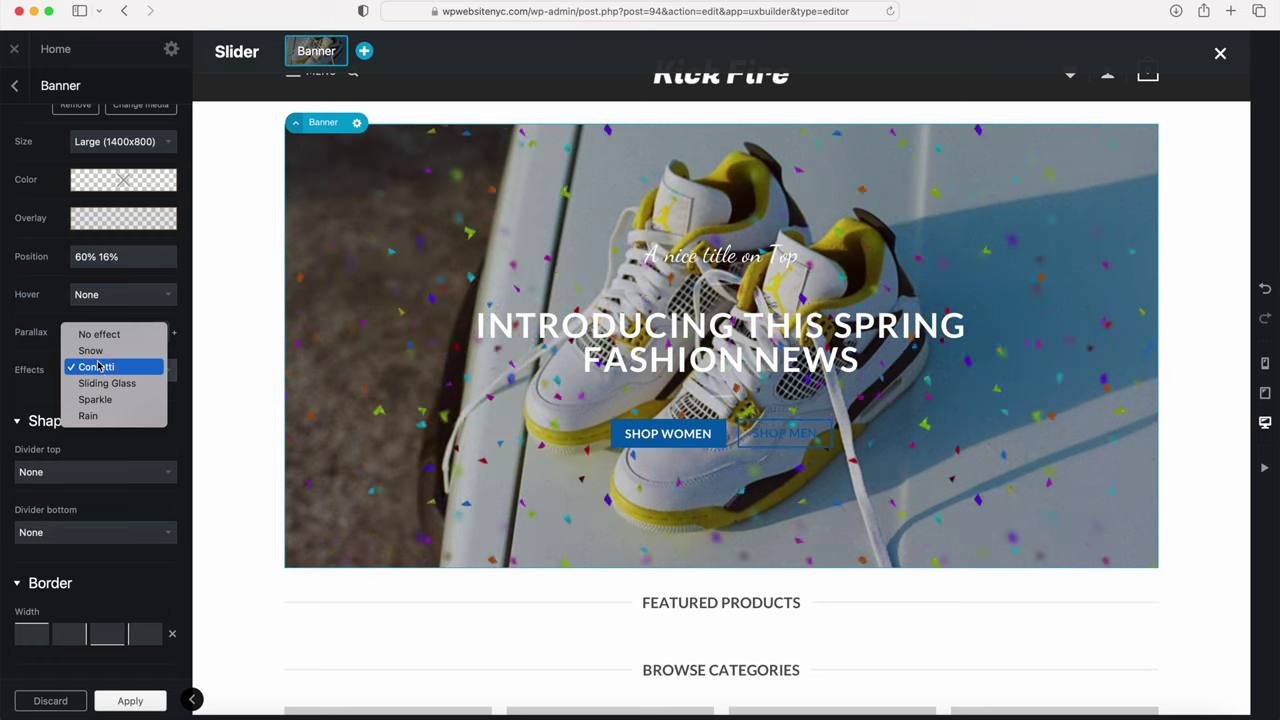
left_click(92, 351)
left_click(119, 372)
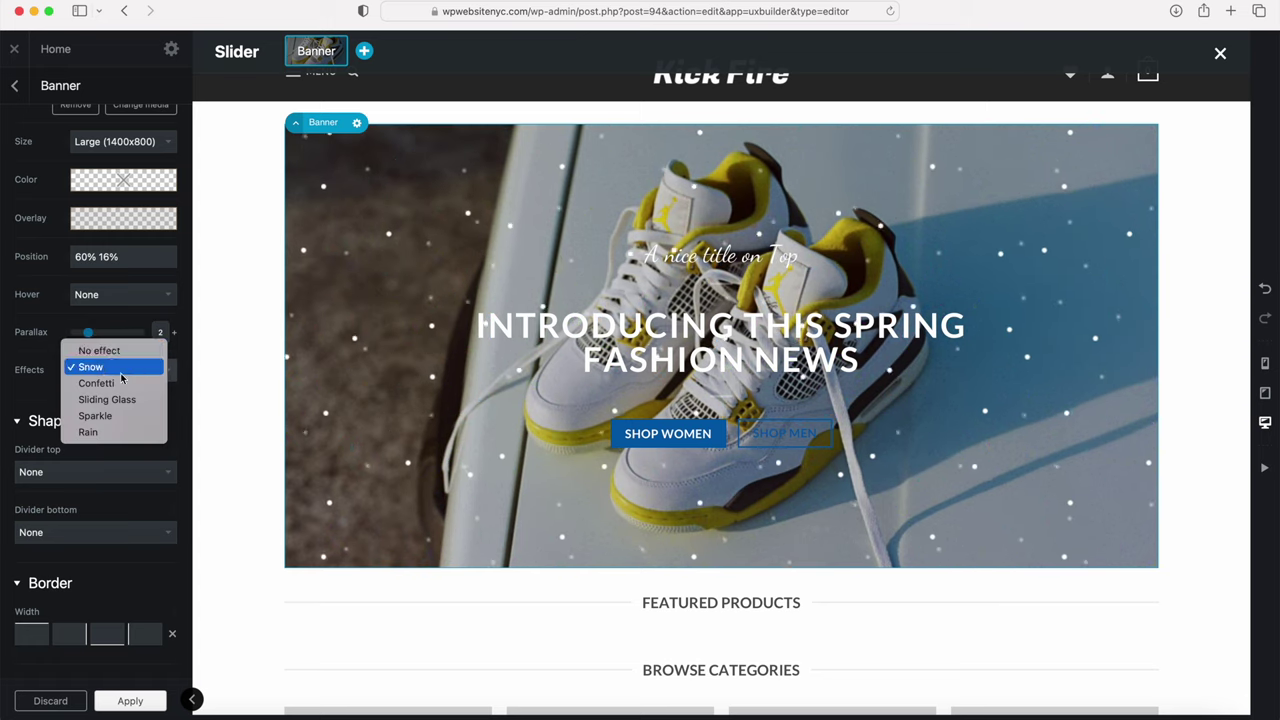
left_click(108, 350)
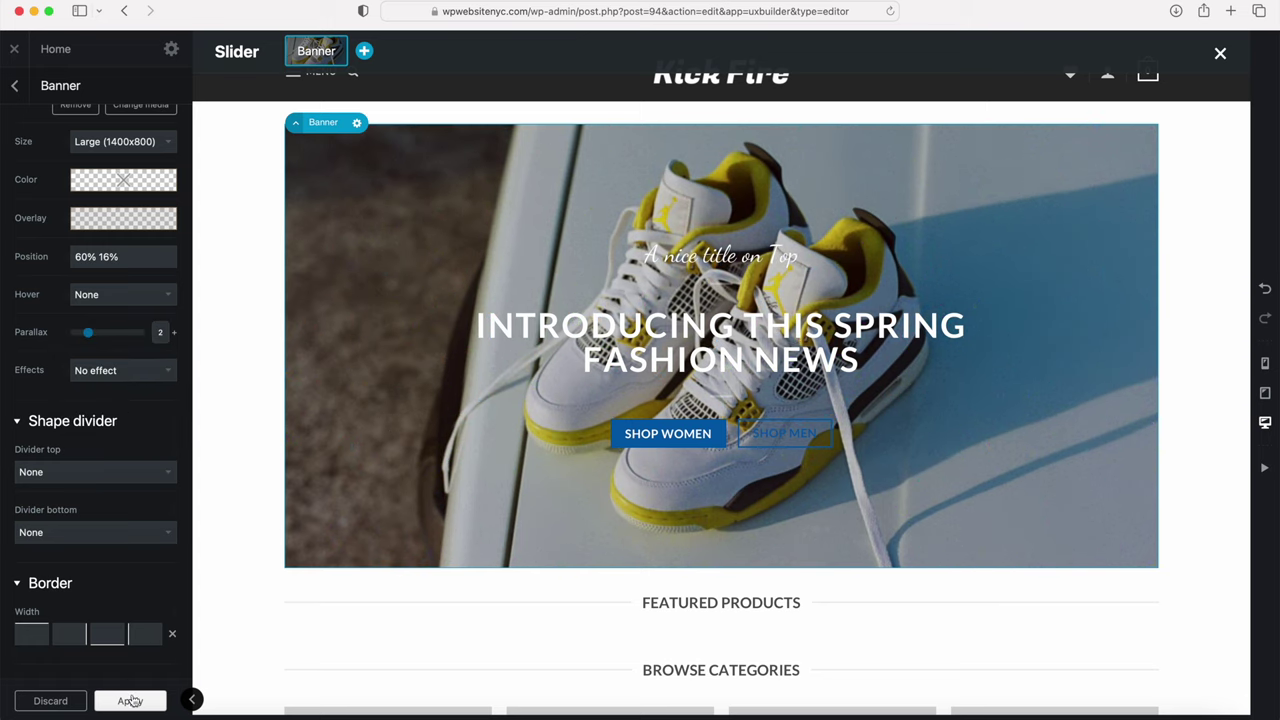
left_click(130, 702)
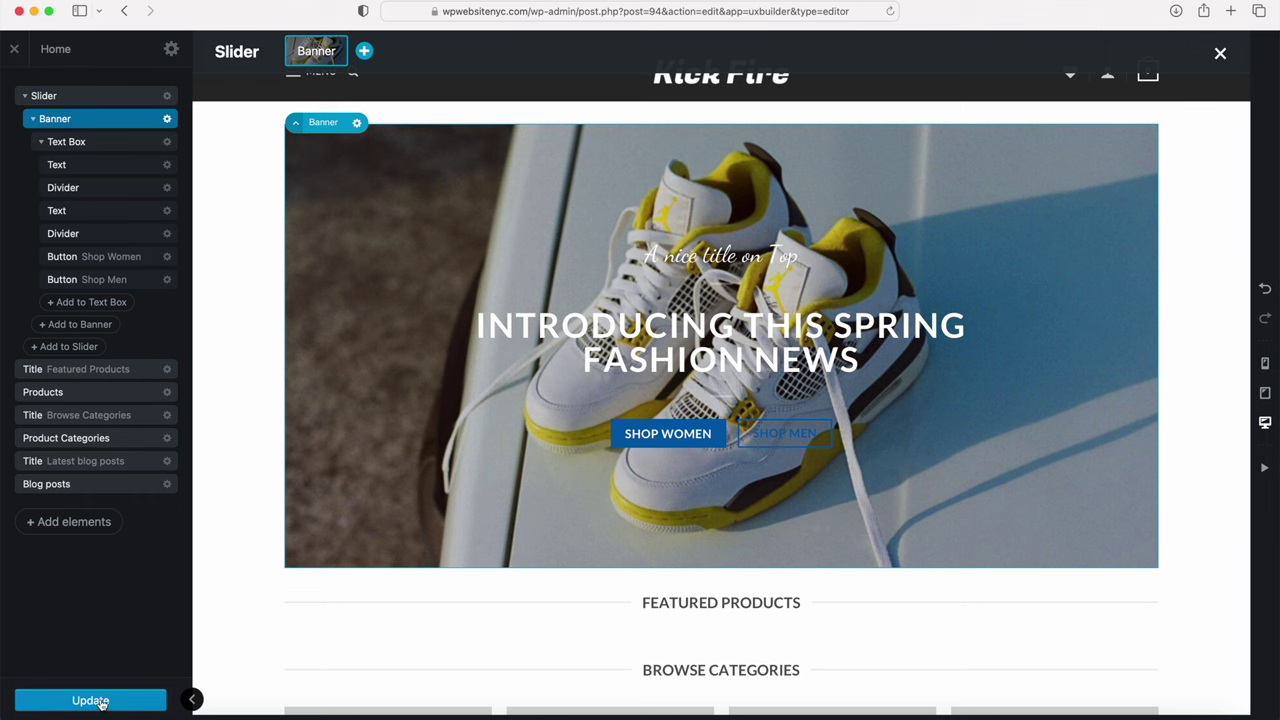
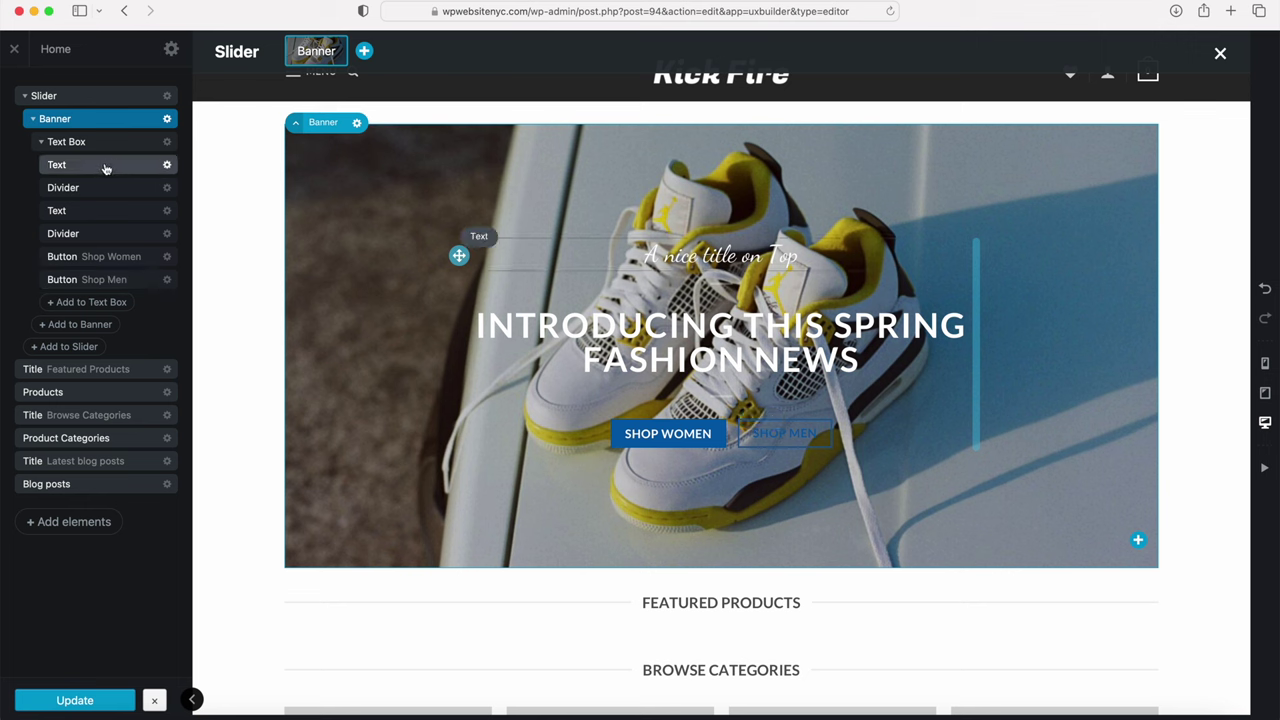
Step: Replace the banner's small title 'A nice title on Top' with 'All Styles and Sizes'
left_click(105, 166)
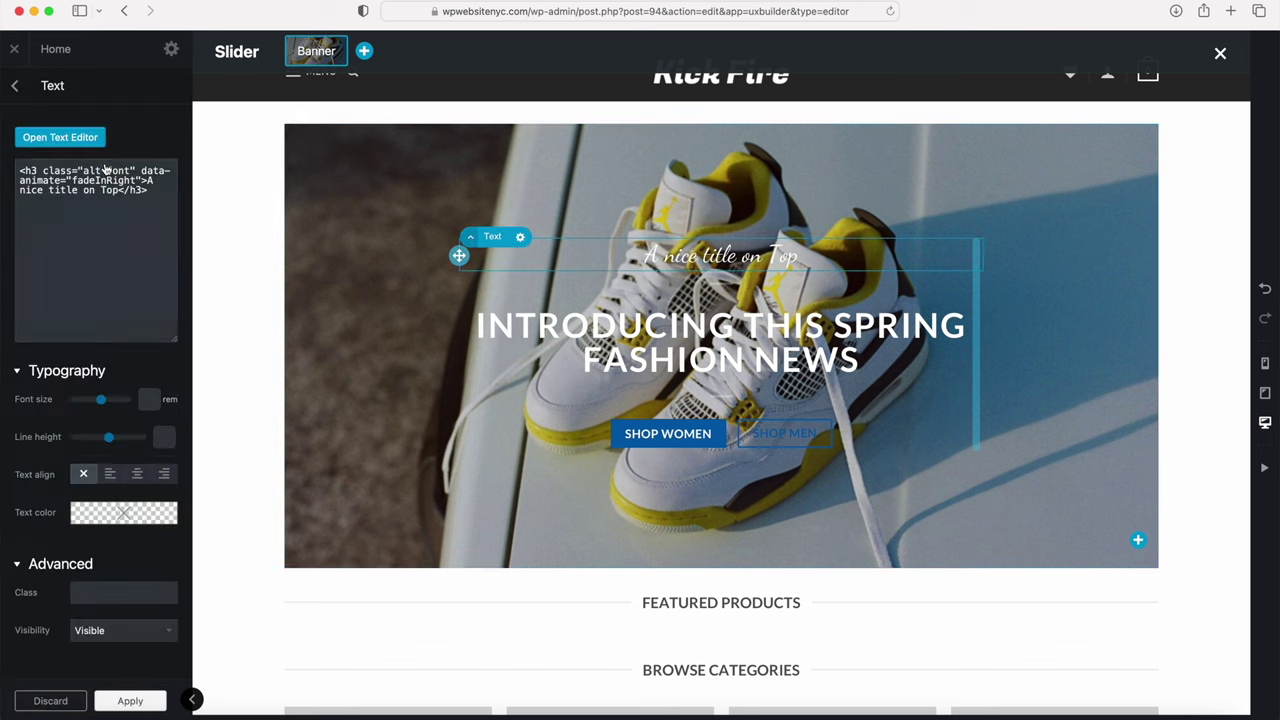
left_click(59, 142)
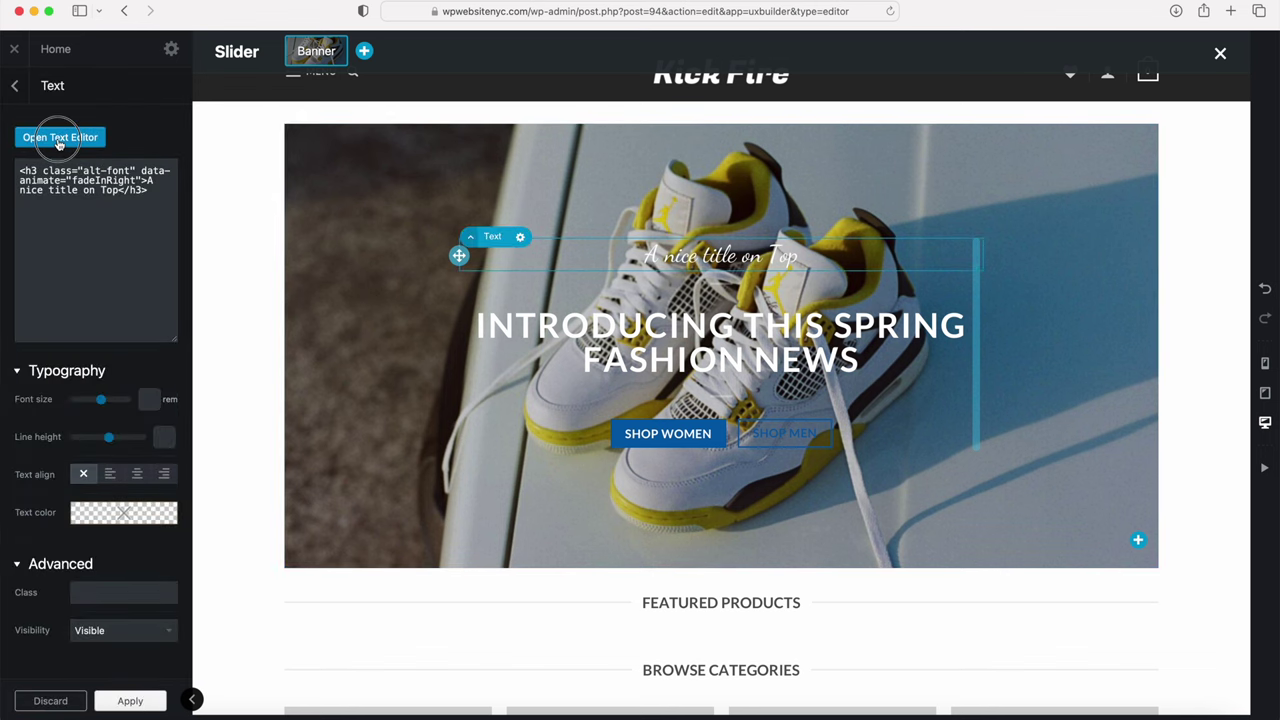
left_click_drag(169, 191, 5, 171)
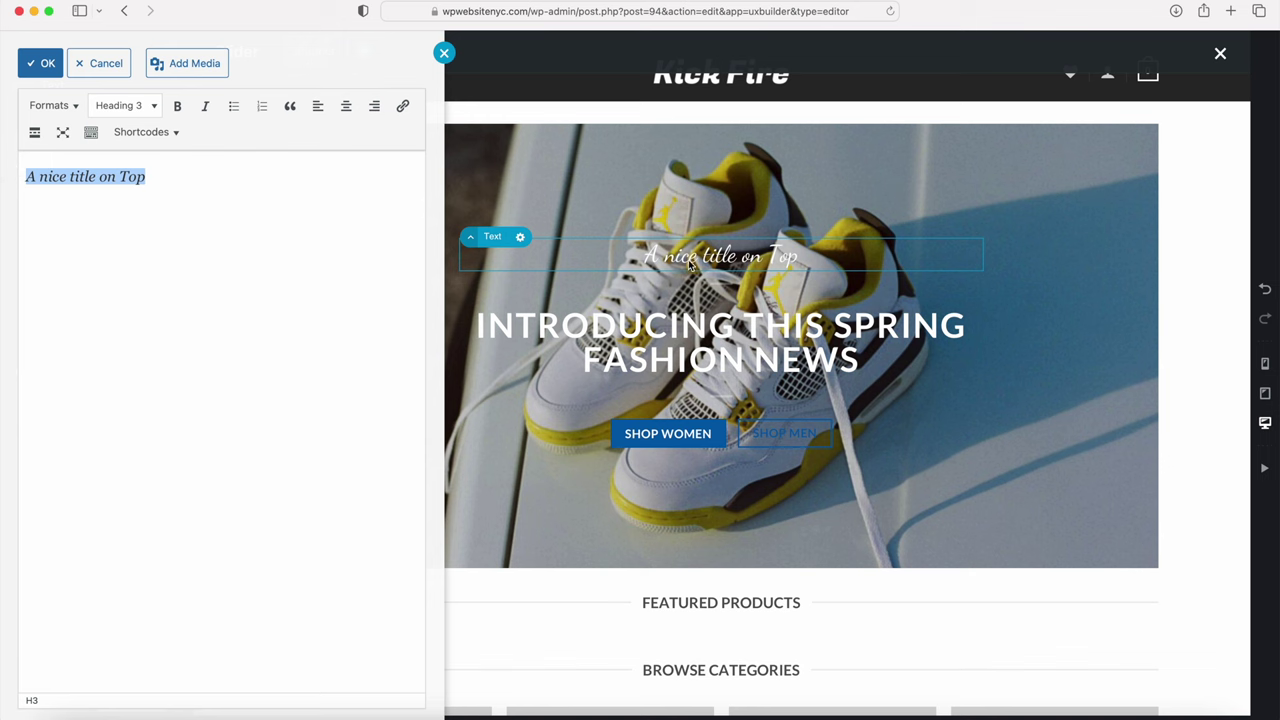
key("BackSpace")
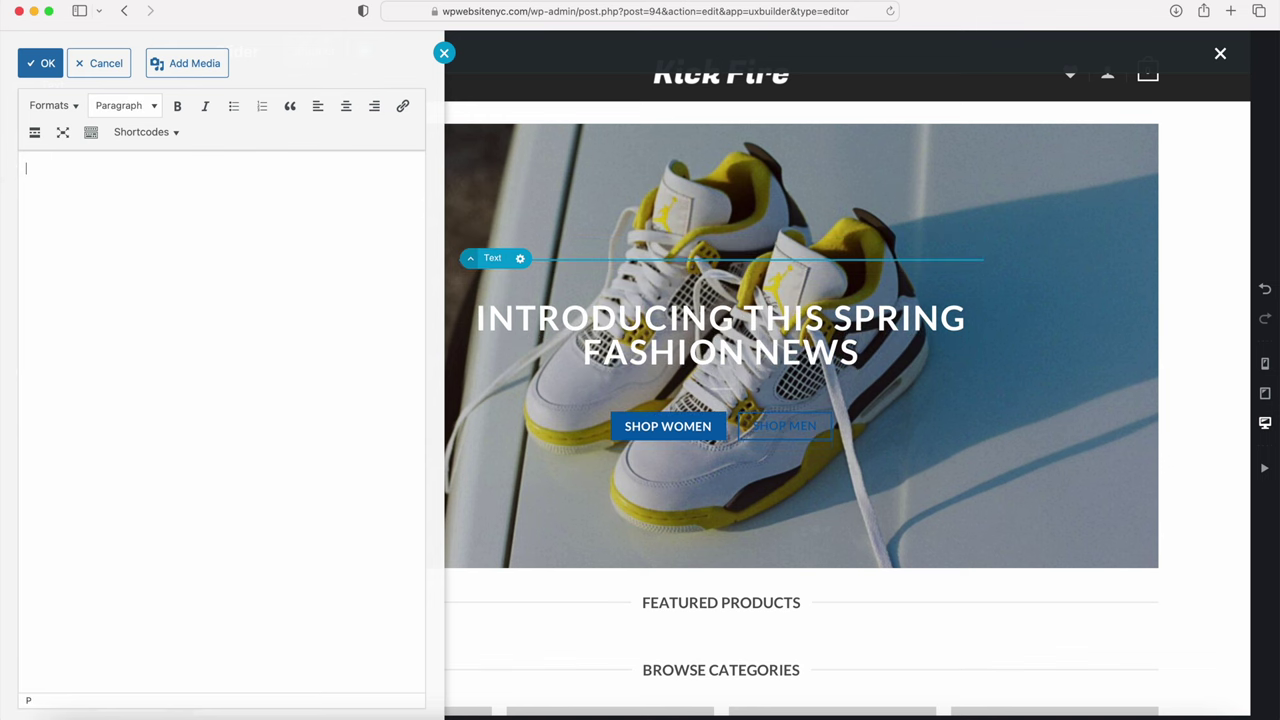
type("All Styles and Sizes")
Step: Try the fancy underline text format on the new title
left_click_drag(120, 170, 17, 166)
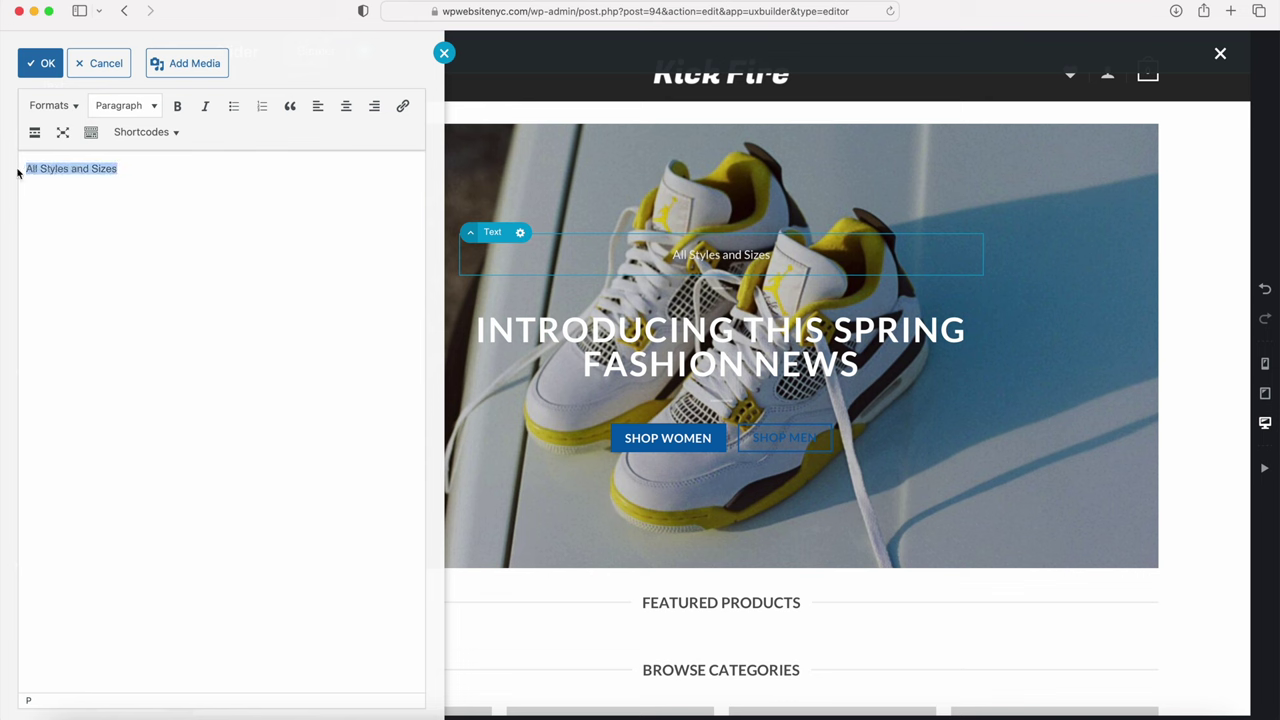
left_click(72, 107)
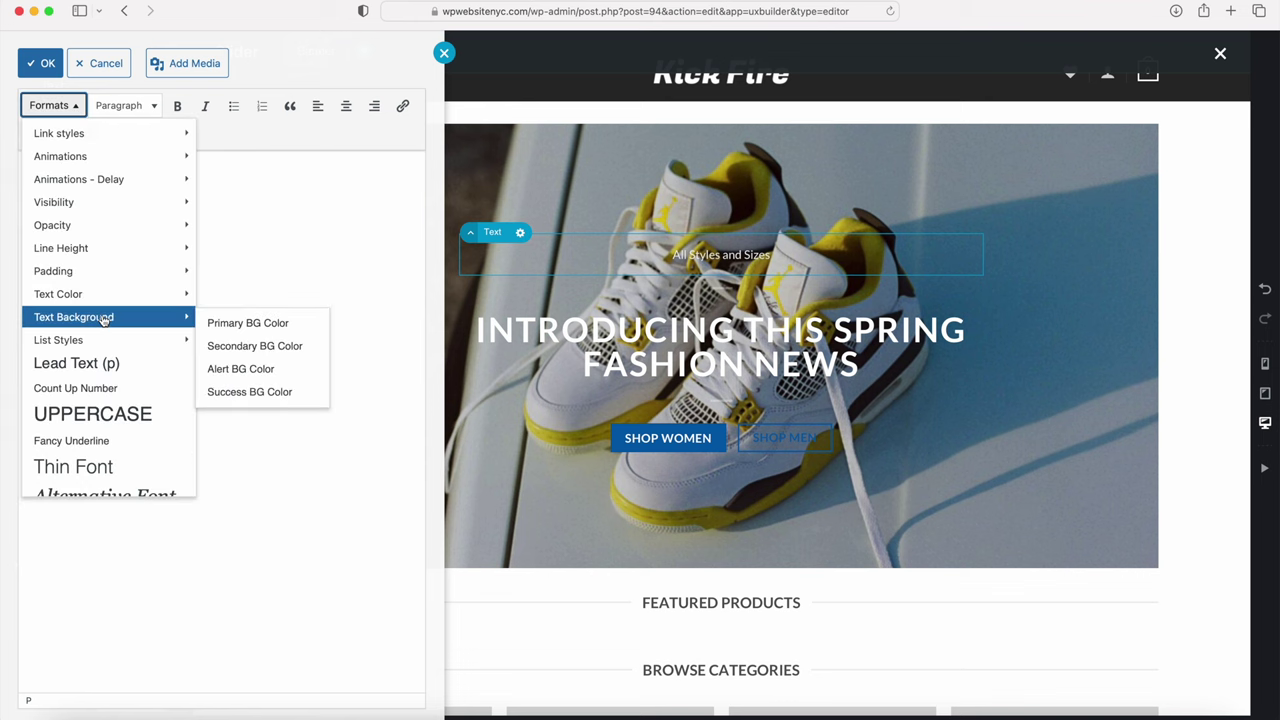
scroll(112, 402, "down", 1)
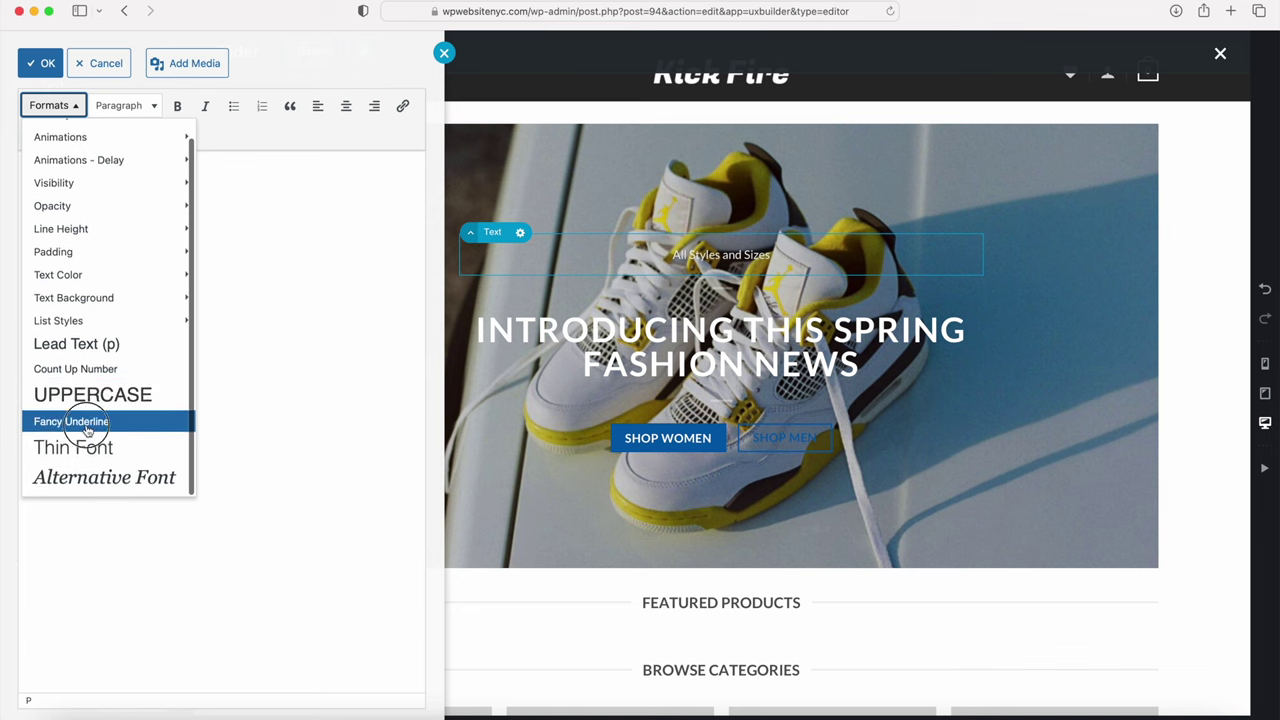
left_click(86, 424)
left_click(86, 424)
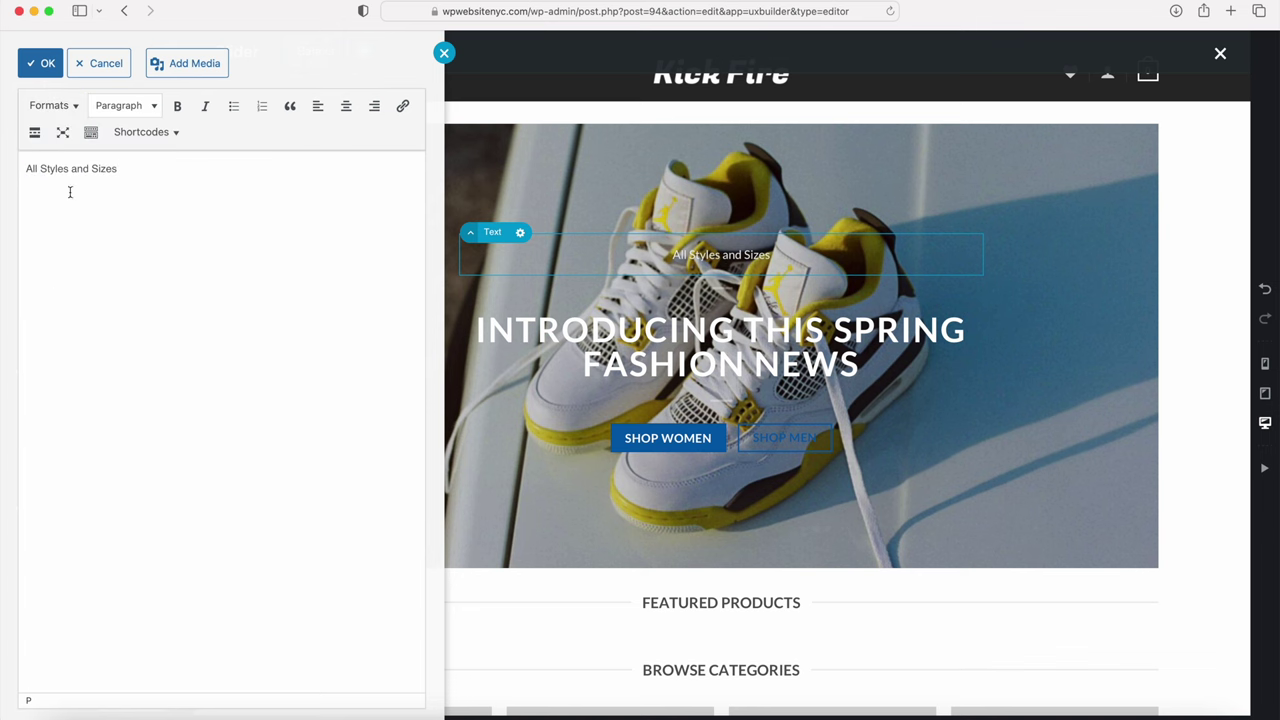
Step: Make the title a Heading 3 with the Alternative Font script style and confirm
left_click_drag(140, 170, 40, 156)
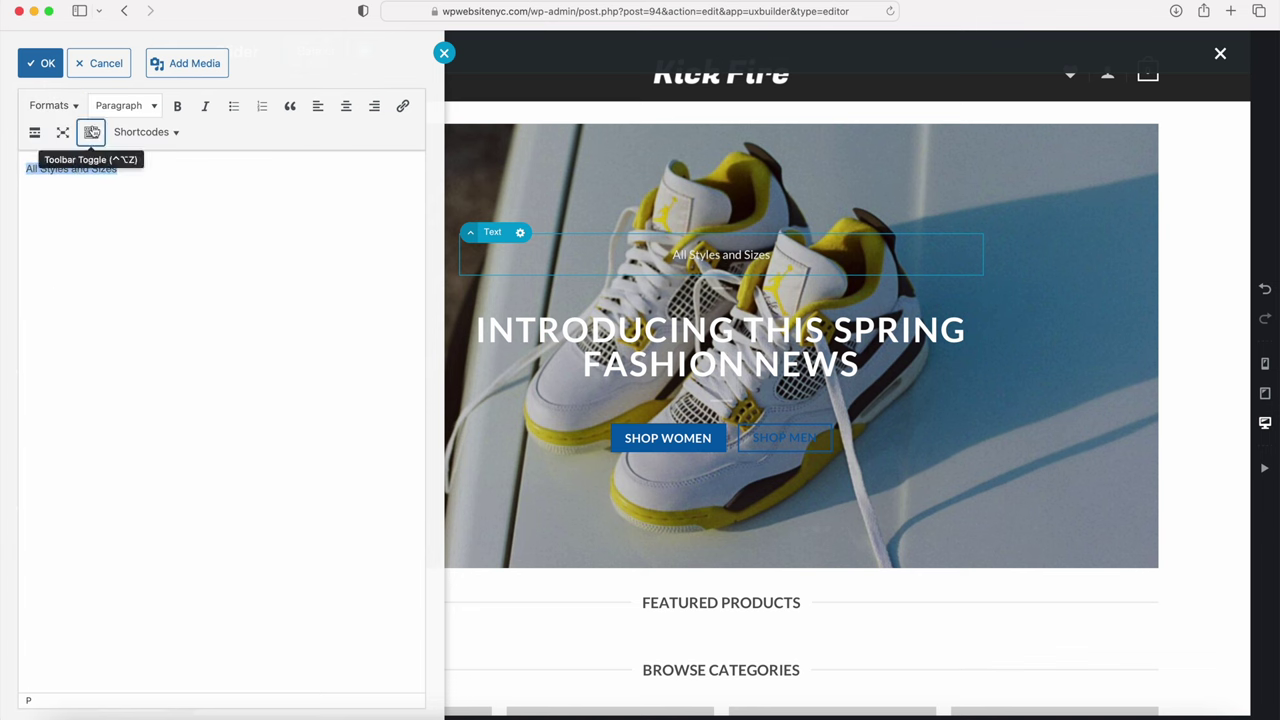
left_click(136, 110)
left_click(133, 215)
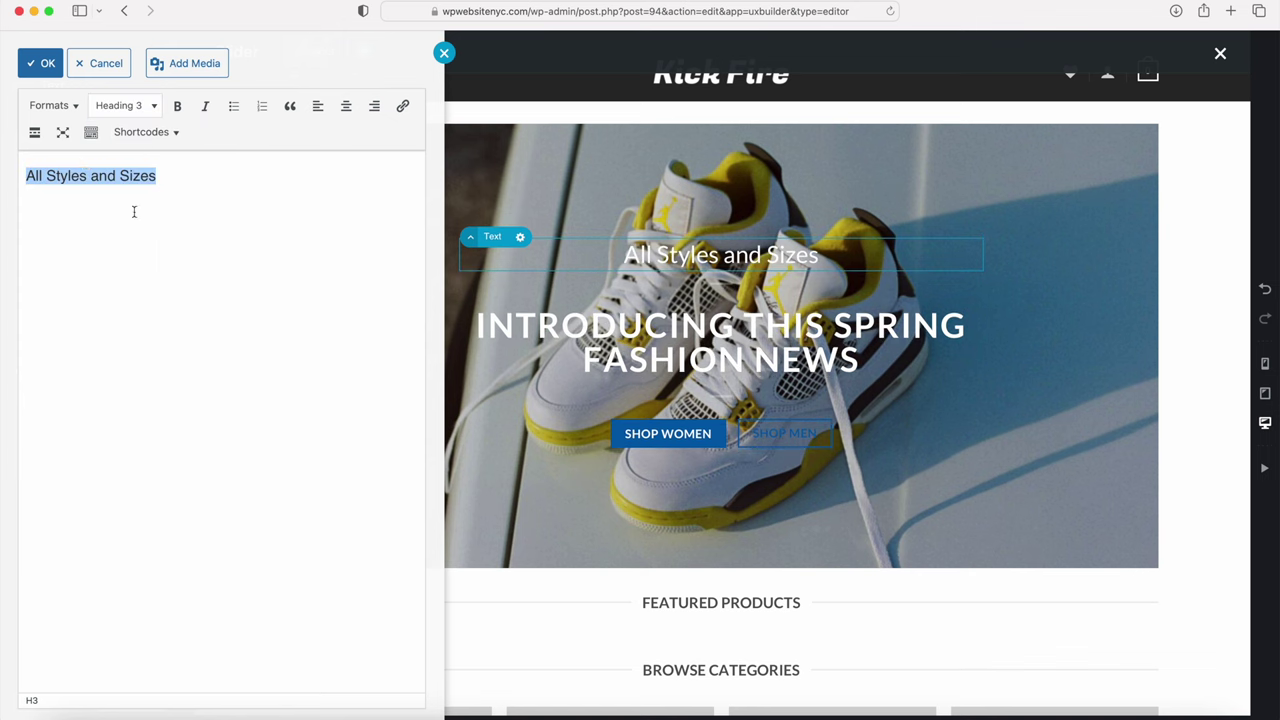
left_click(50, 105)
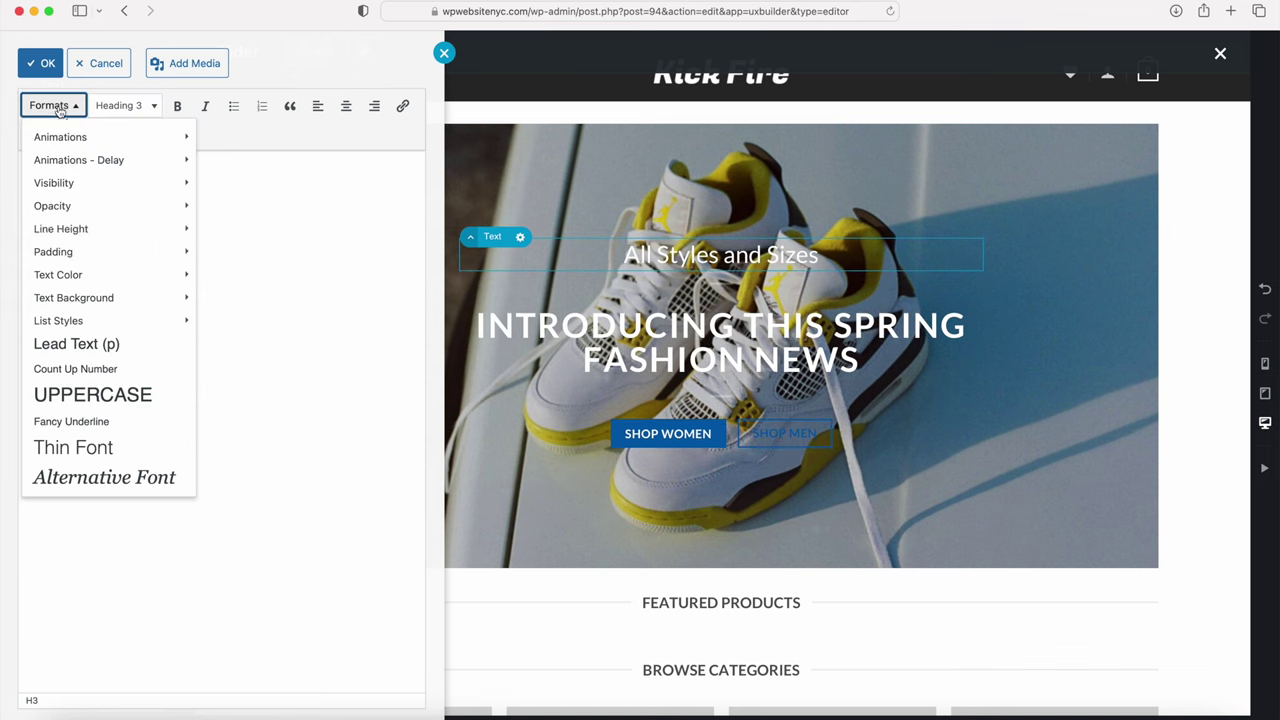
left_click(89, 478)
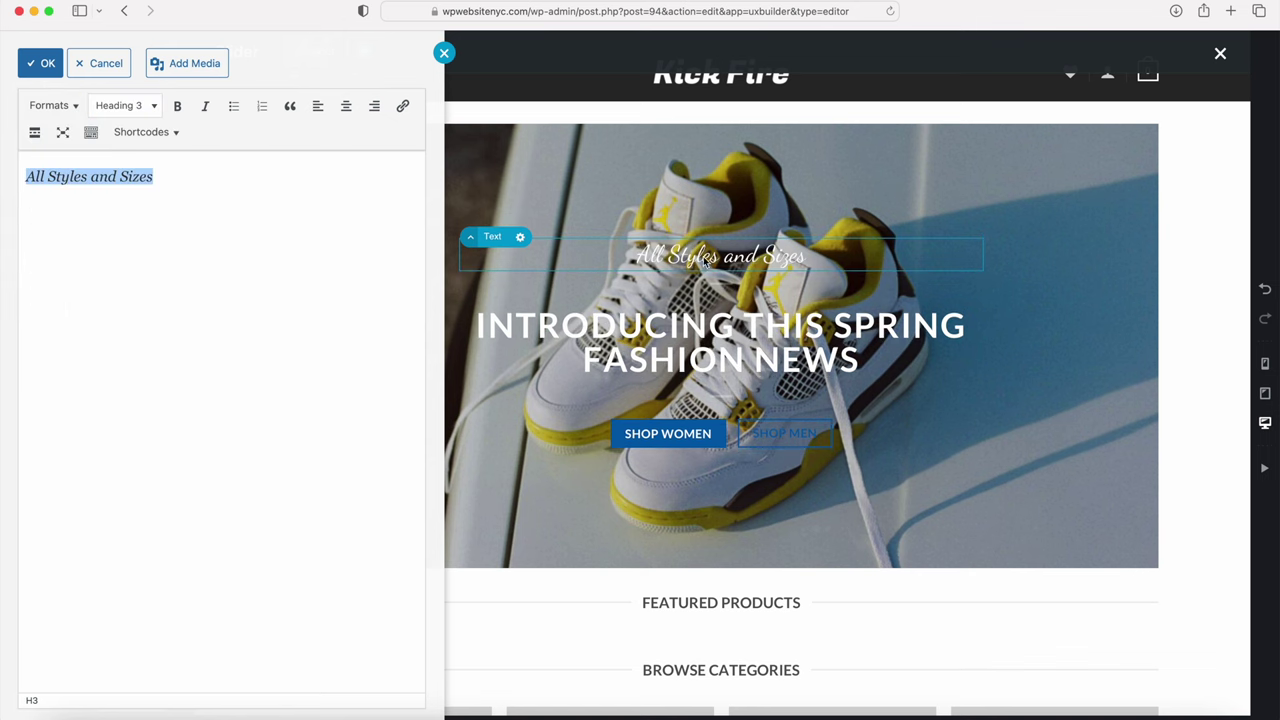
left_click(91, 132)
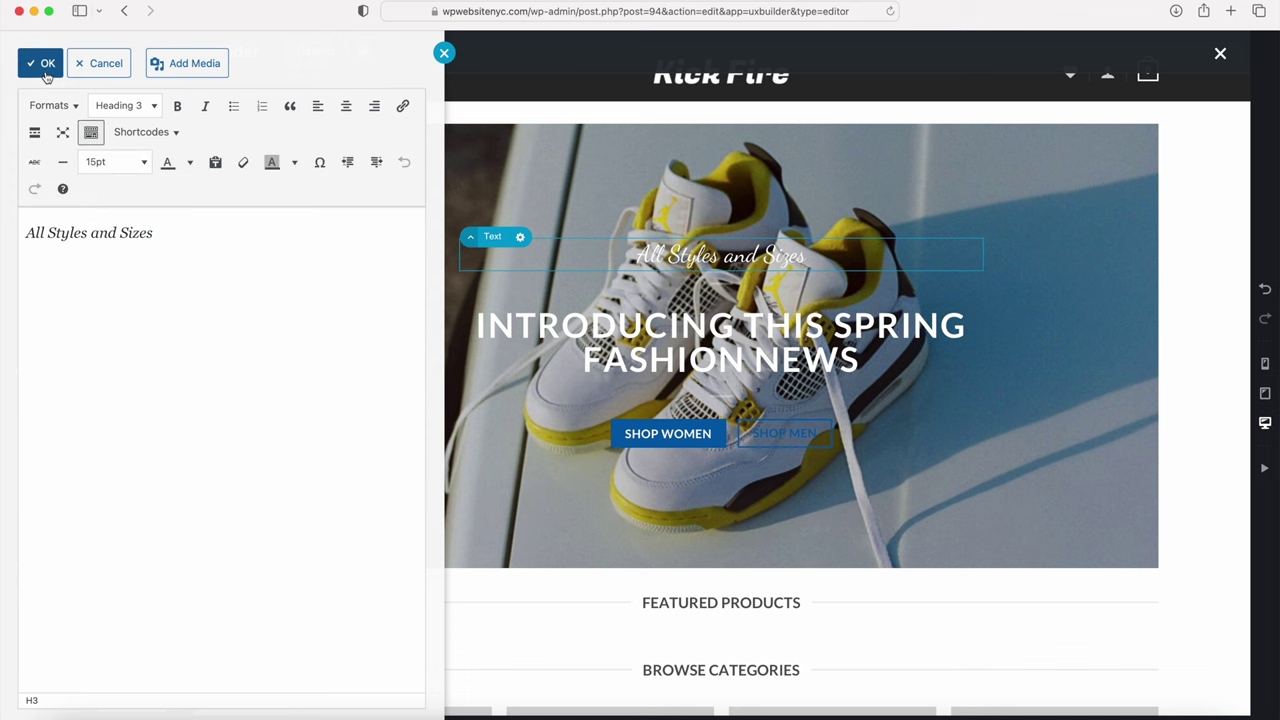
left_click(45, 70)
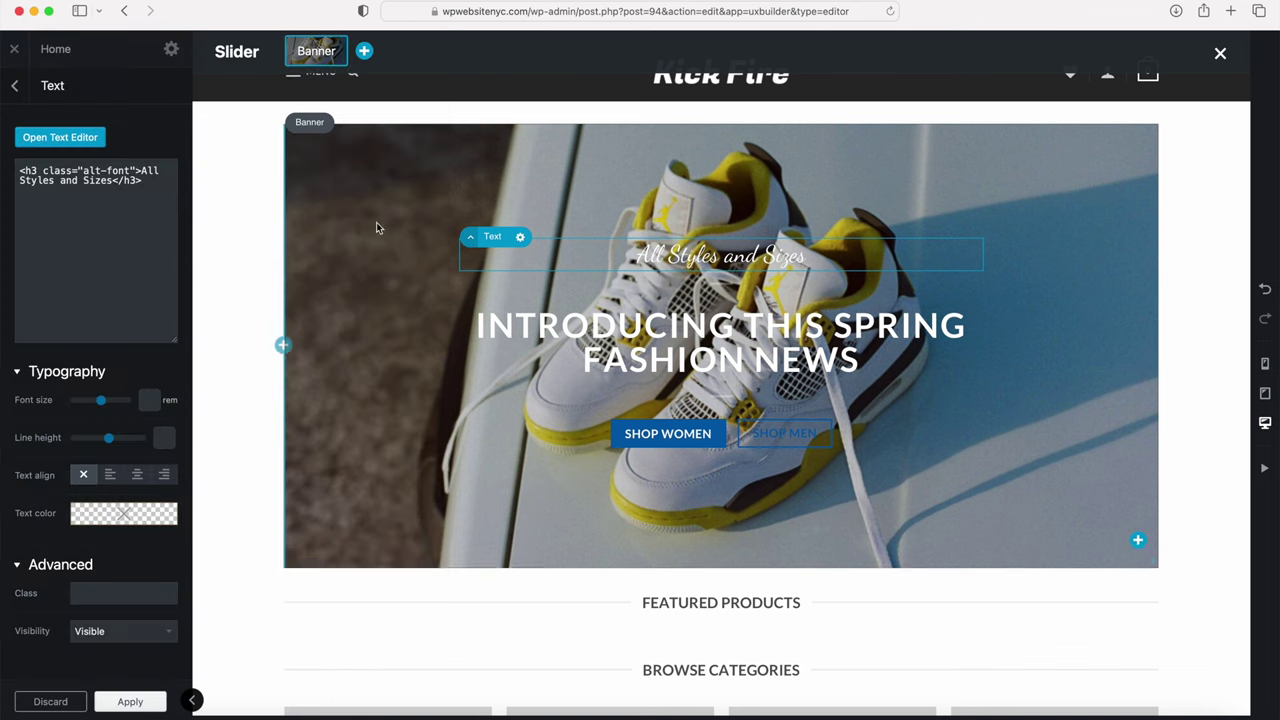
Step: Change the main headline to 'Kick Discounts For Summer Fashion' as an uppercase Heading 2
double_click(640, 338)
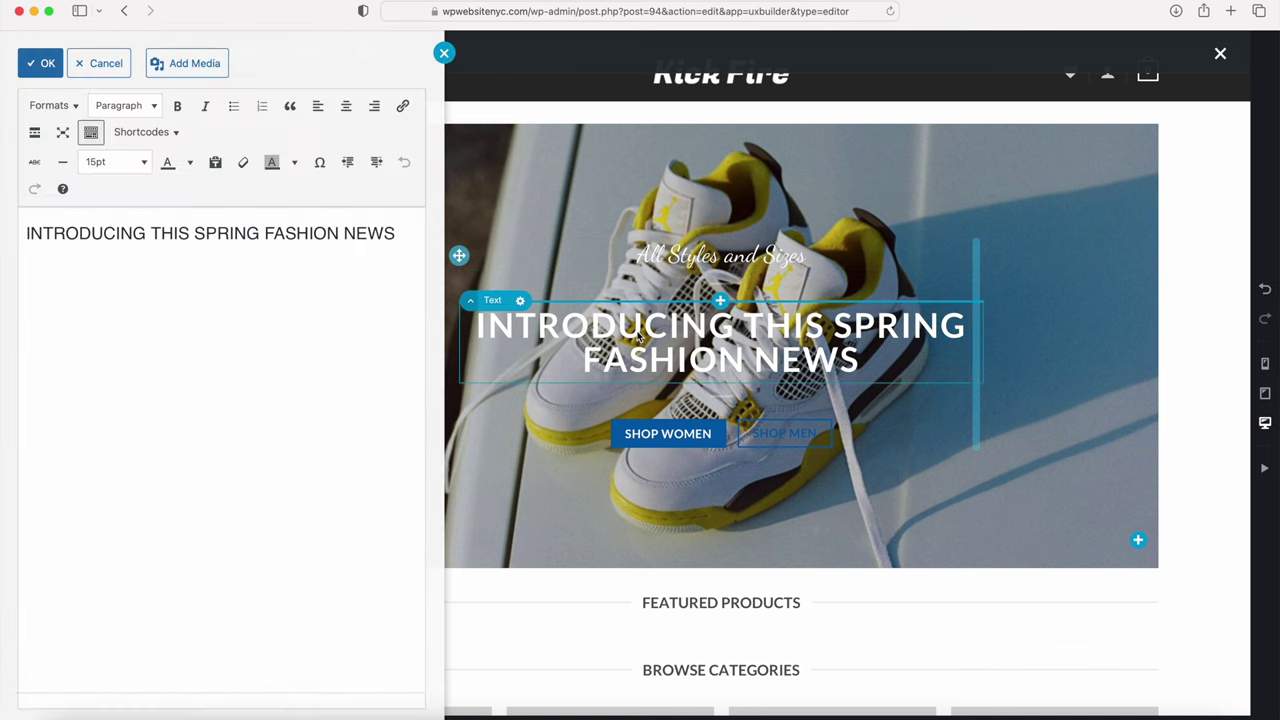
triple_click(376, 233)
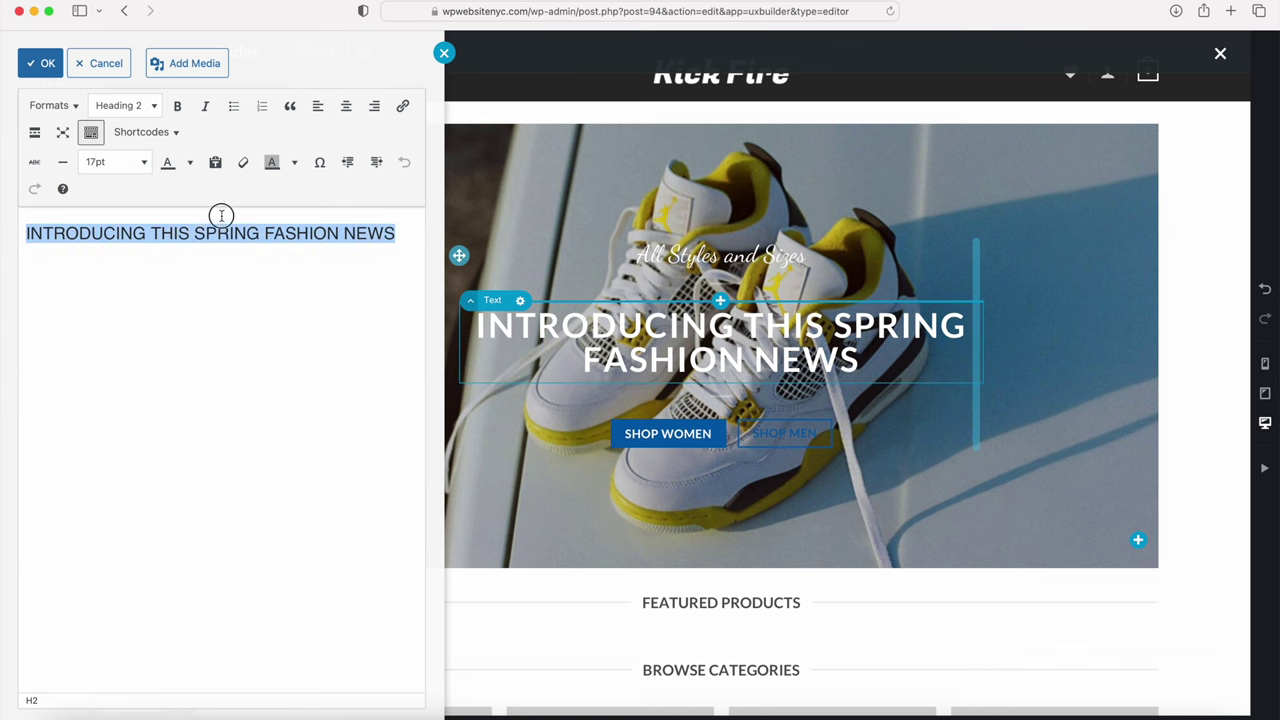
type("Kick Discounts For Summer Fashion")
left_click_drag(204, 224, 8, 196)
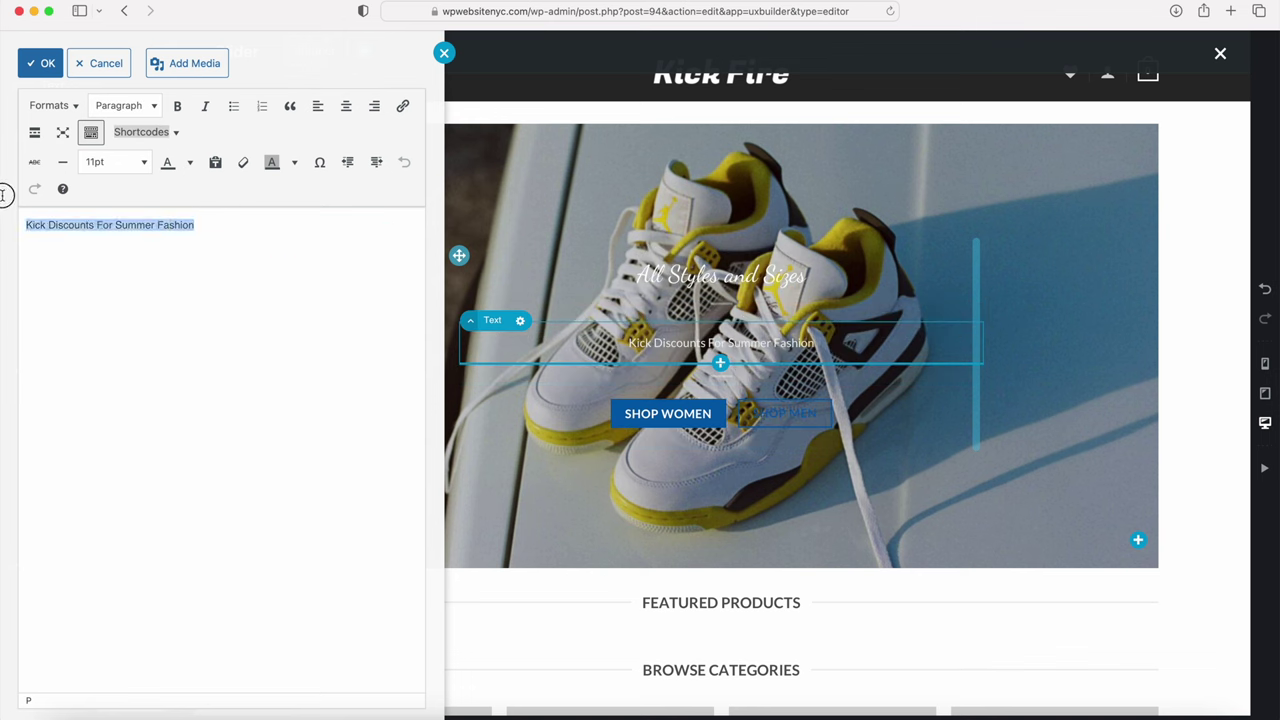
left_click(141, 108)
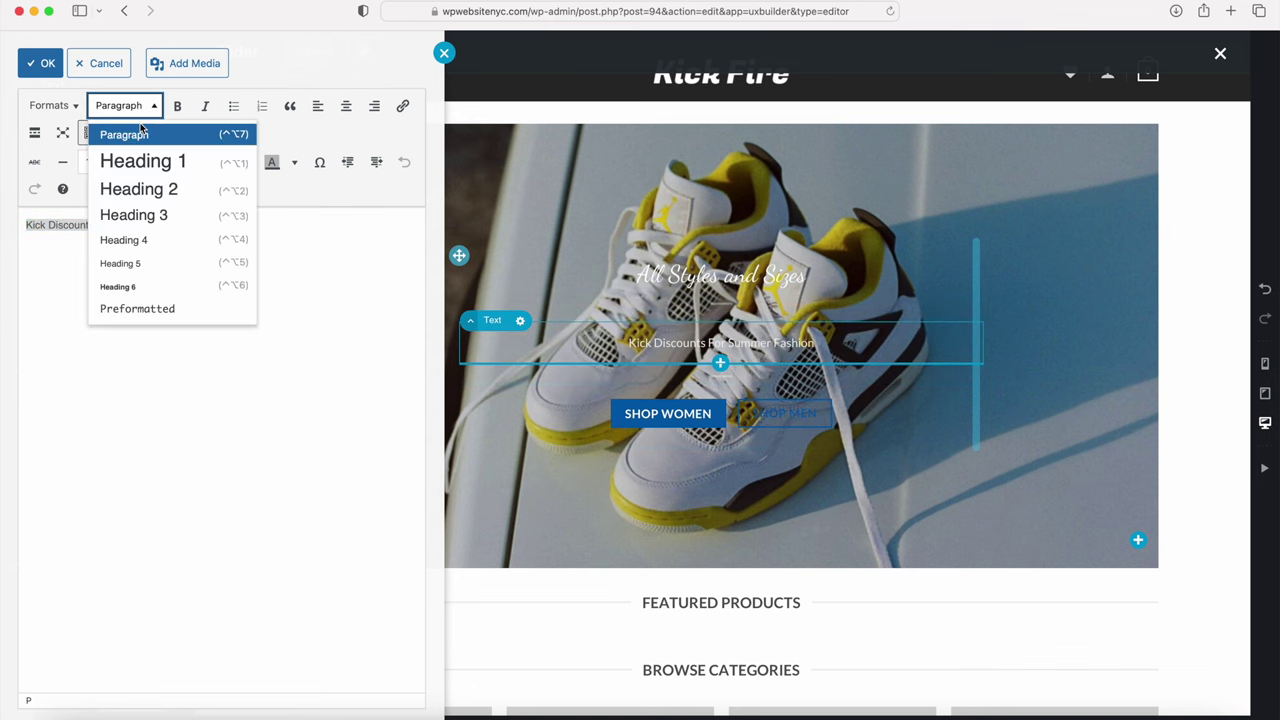
left_click(130, 189)
left_click(48, 104)
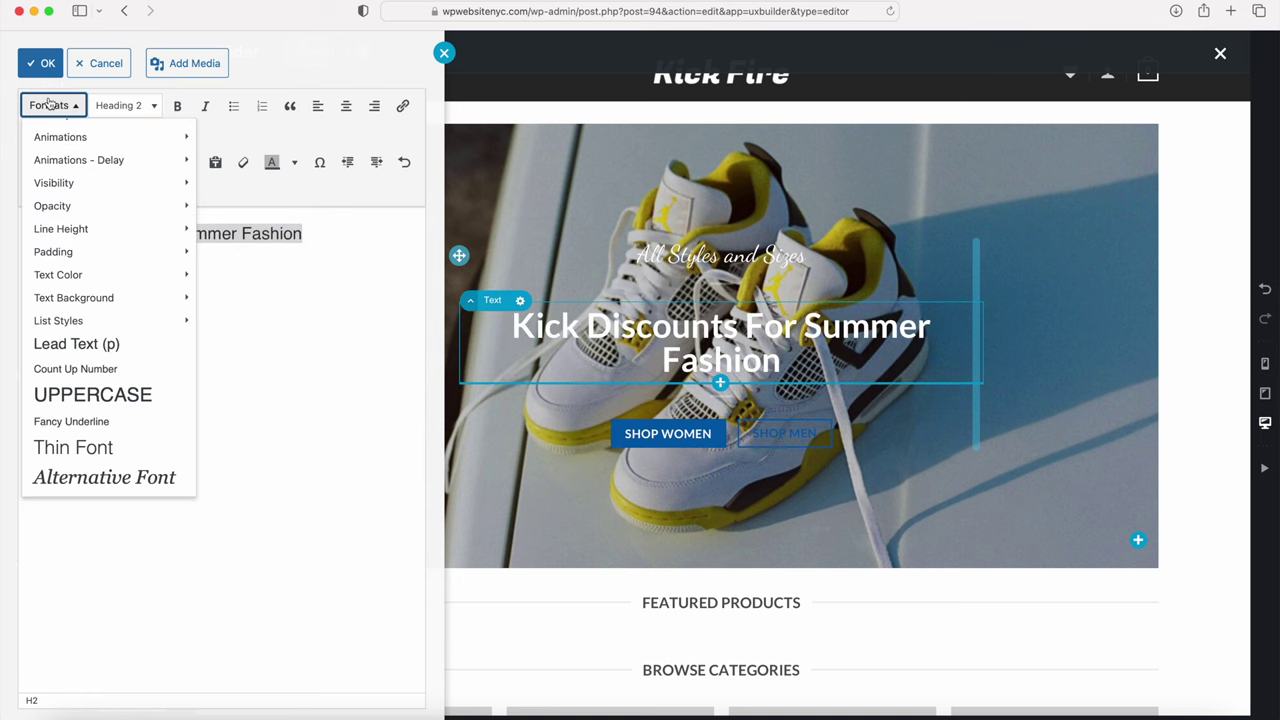
left_click(72, 400)
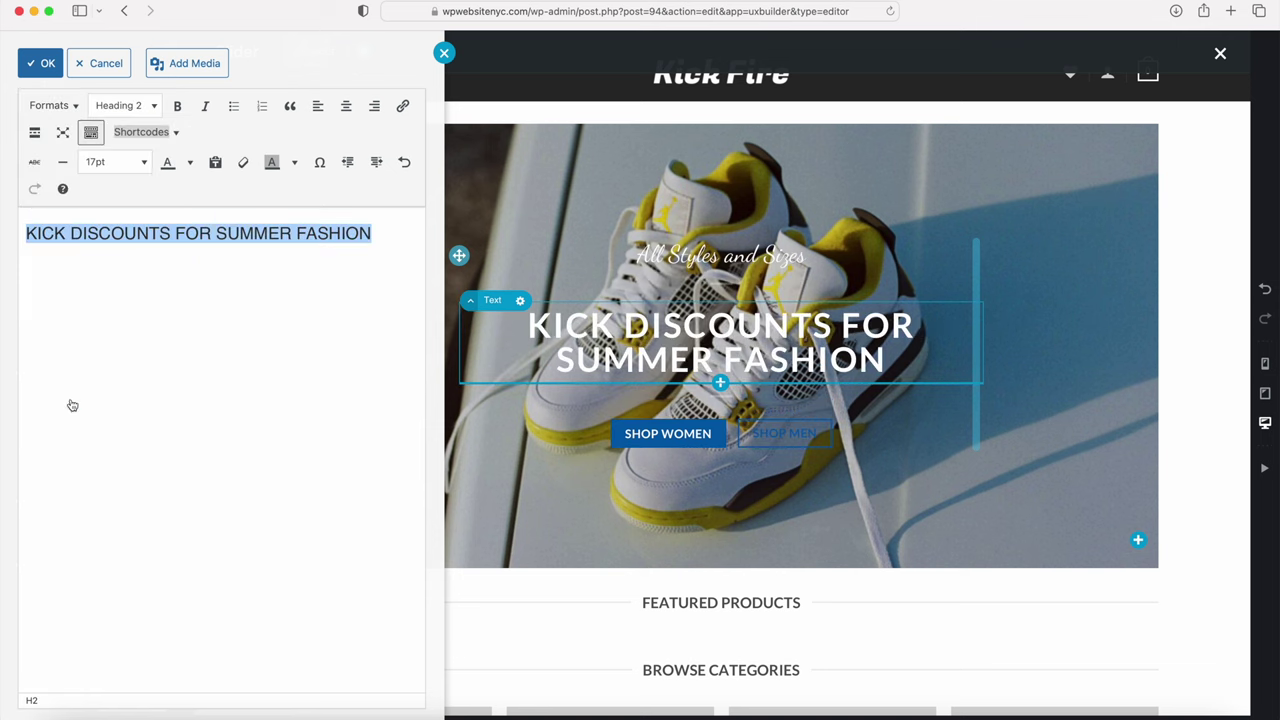
left_click(40, 63)
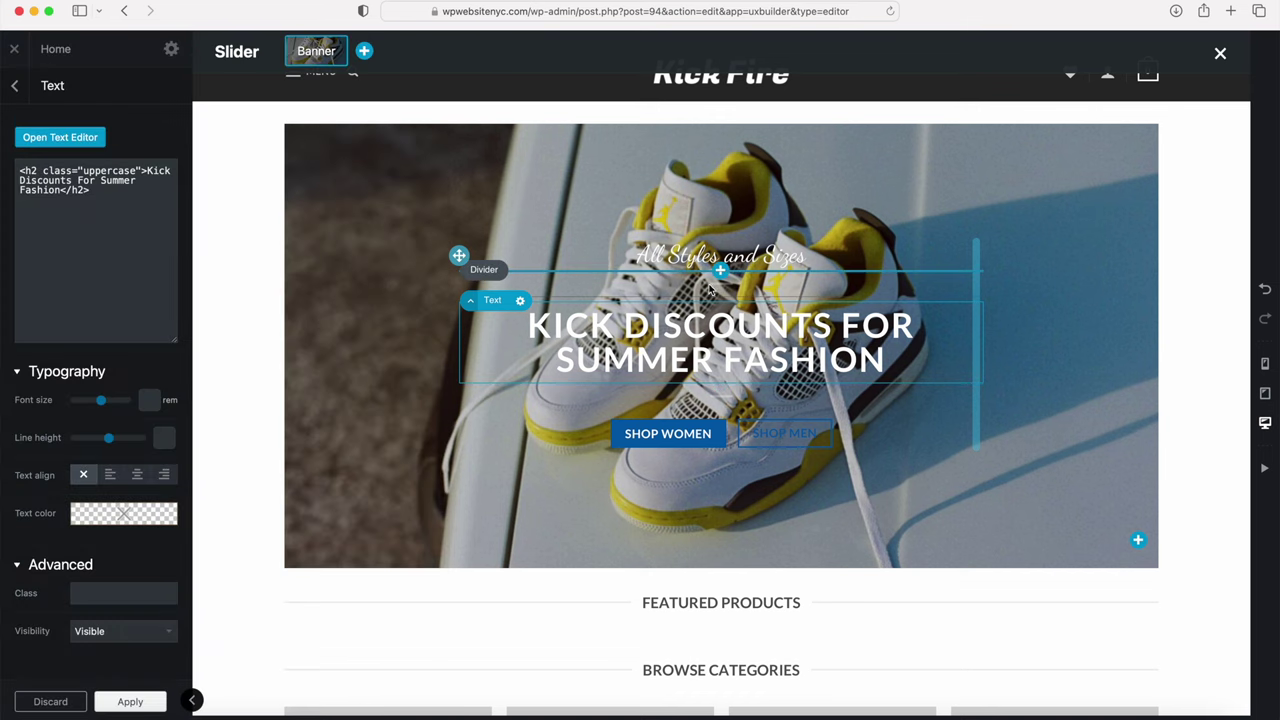
left_click(15, 87)
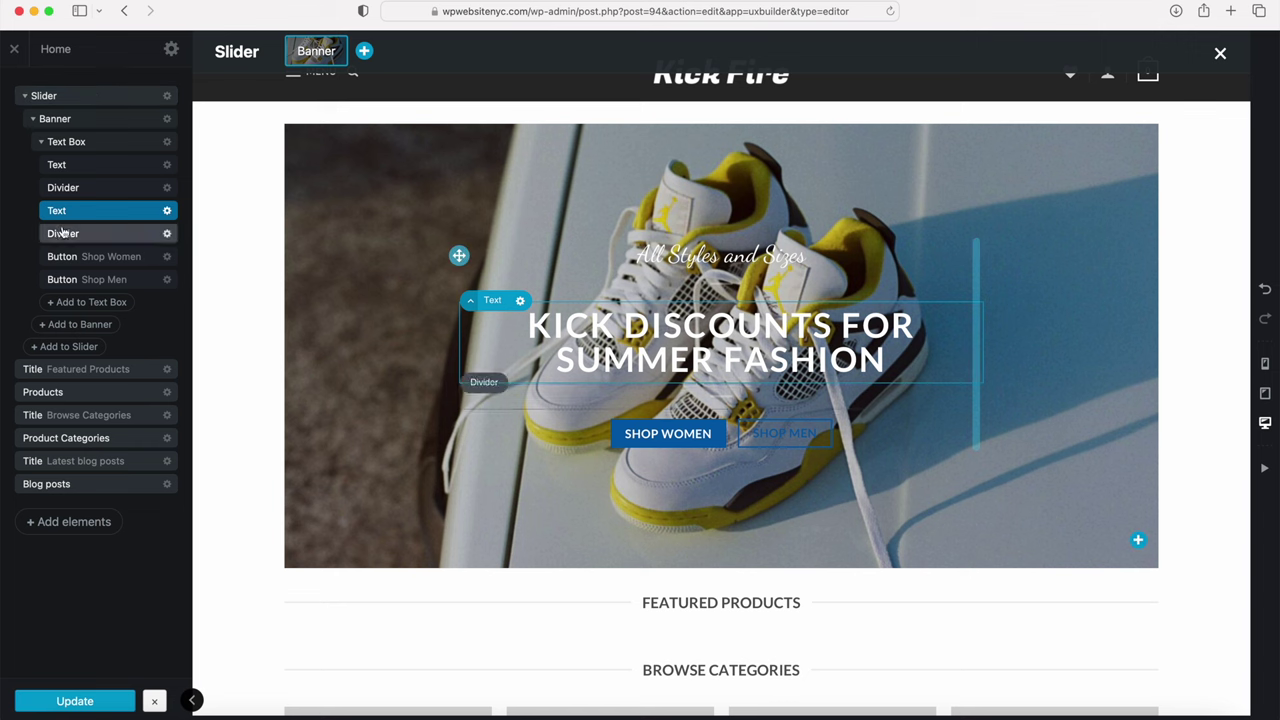
left_click(130, 189)
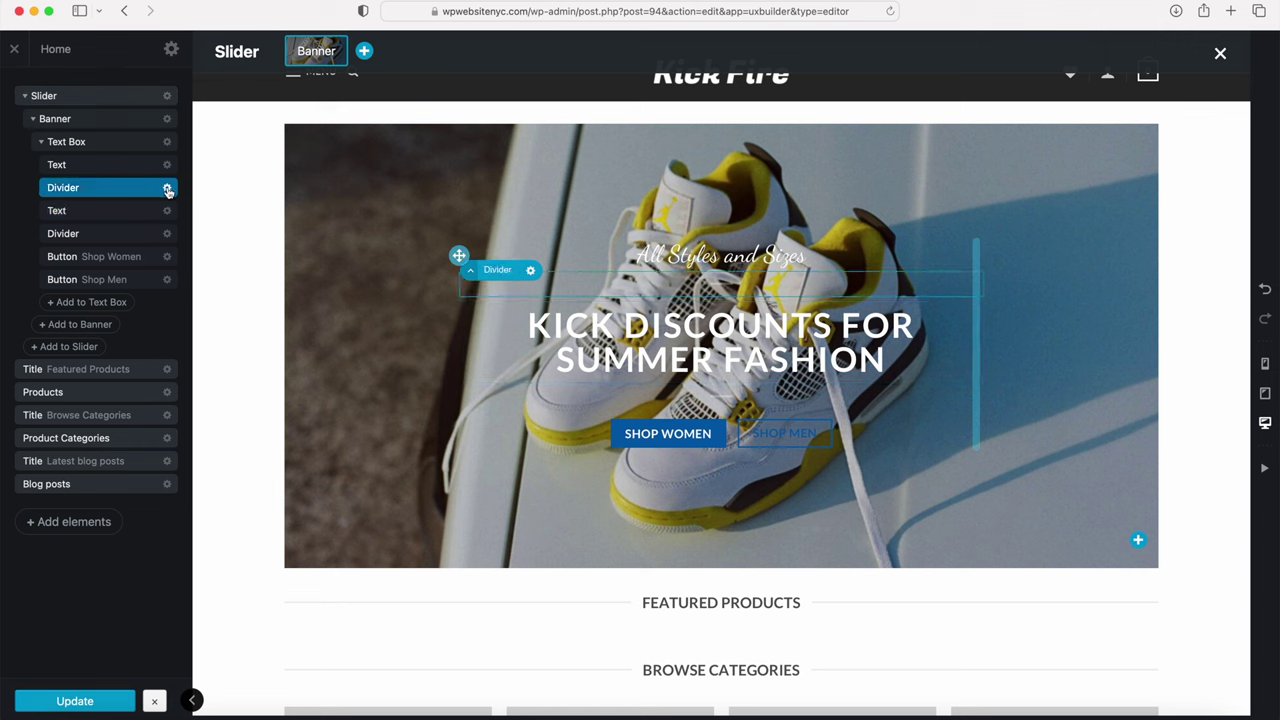
left_click(168, 191)
left_click(160, 223)
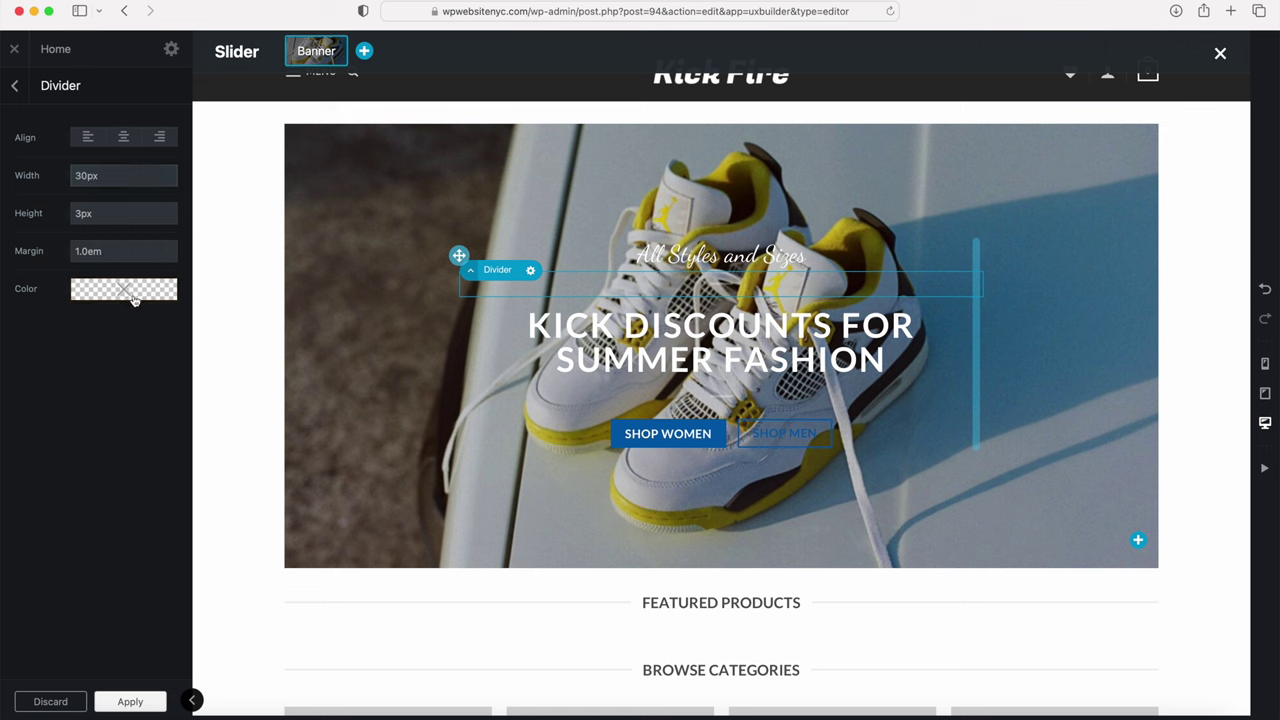
left_click(14, 86)
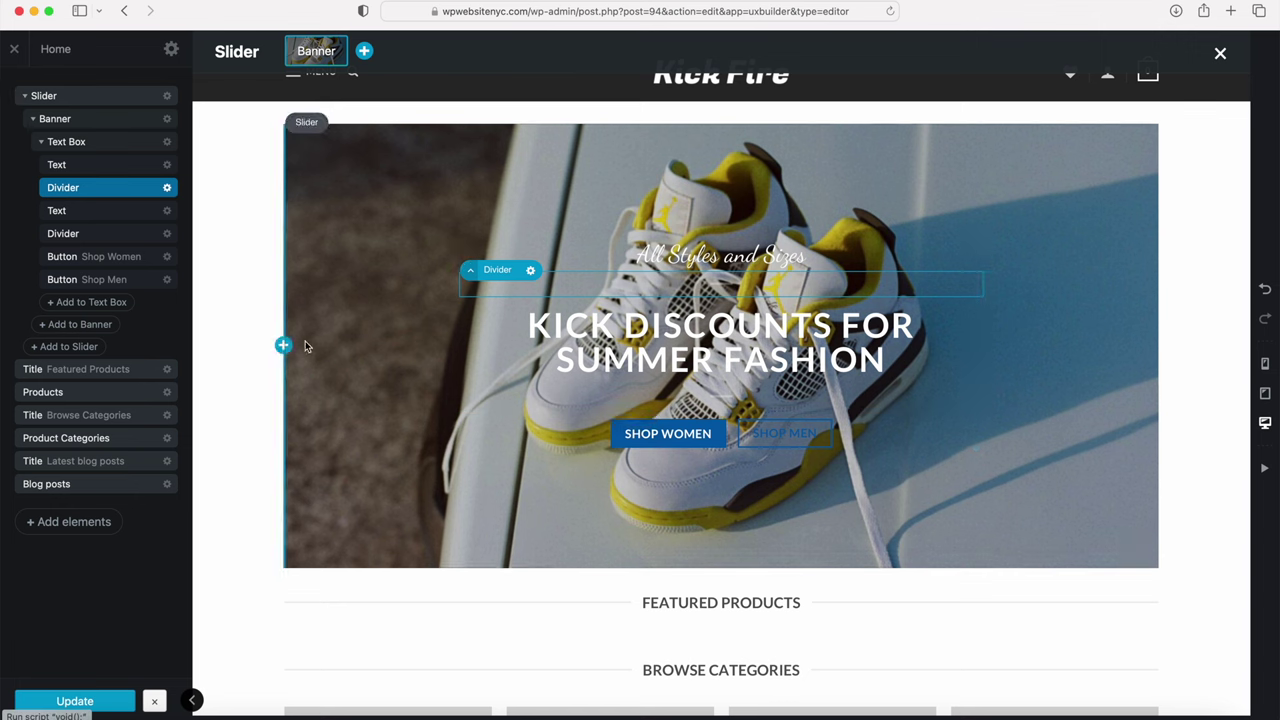
Step: Relabel the Shop Women button as 'Shop Men', keeping all-caps lettering
left_click(168, 258)
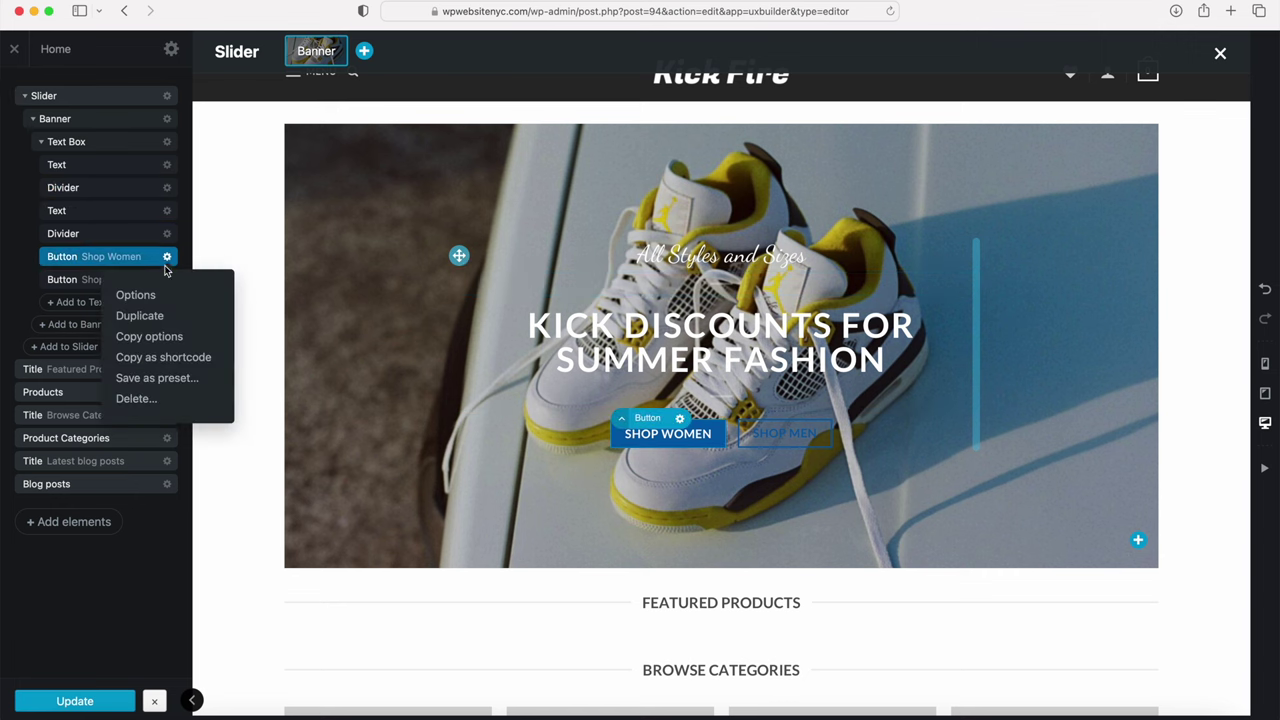
left_click(150, 290)
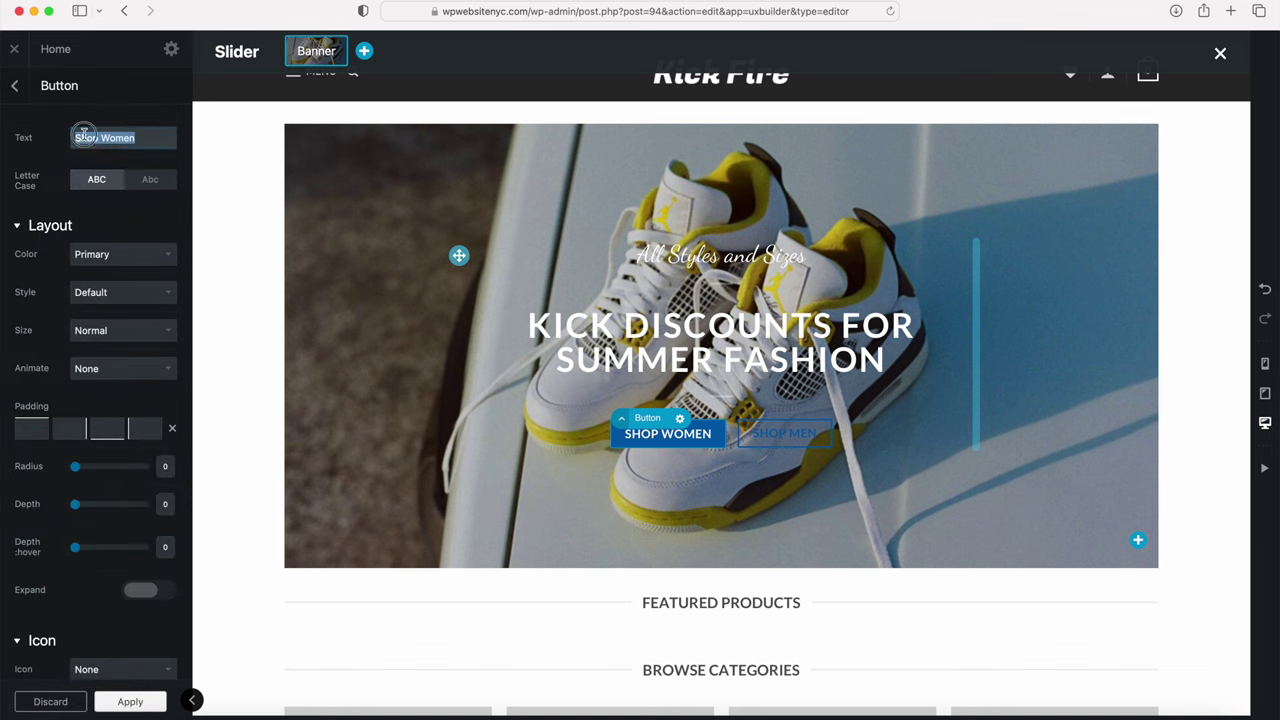
left_click_drag(100, 138, 202, 151)
key("BackSpace")
type("Men")
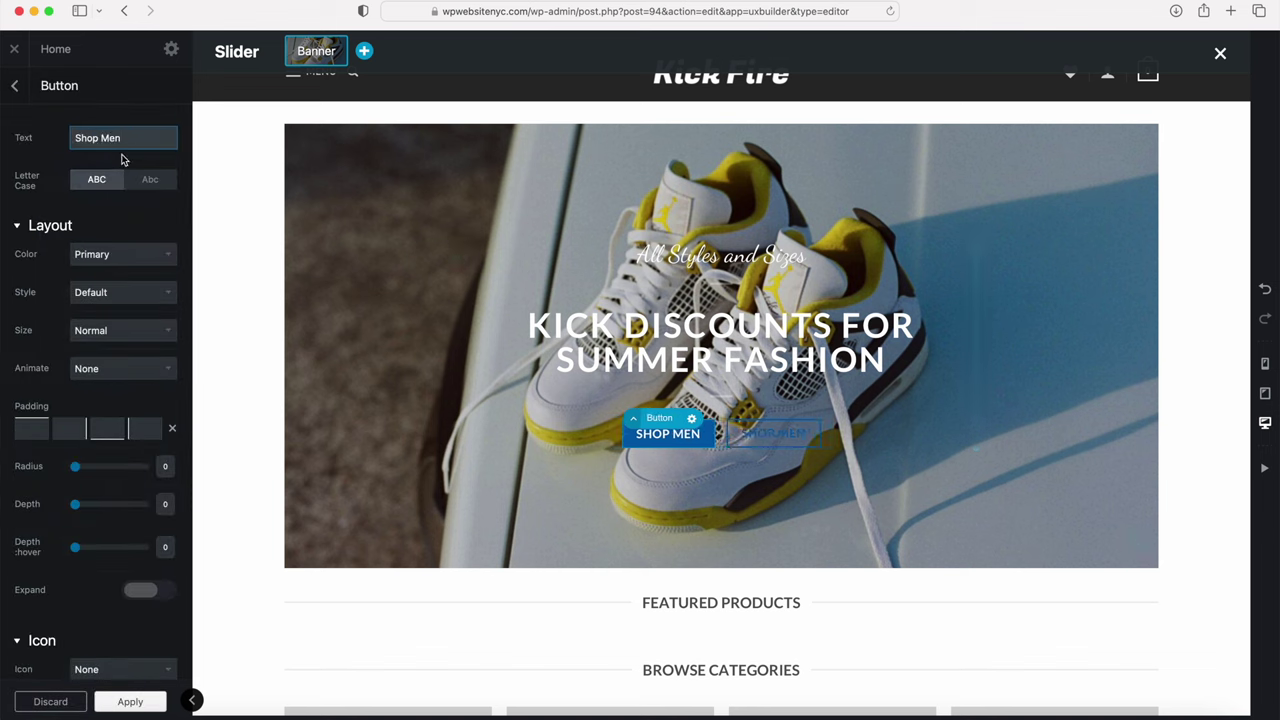
left_click(150, 182)
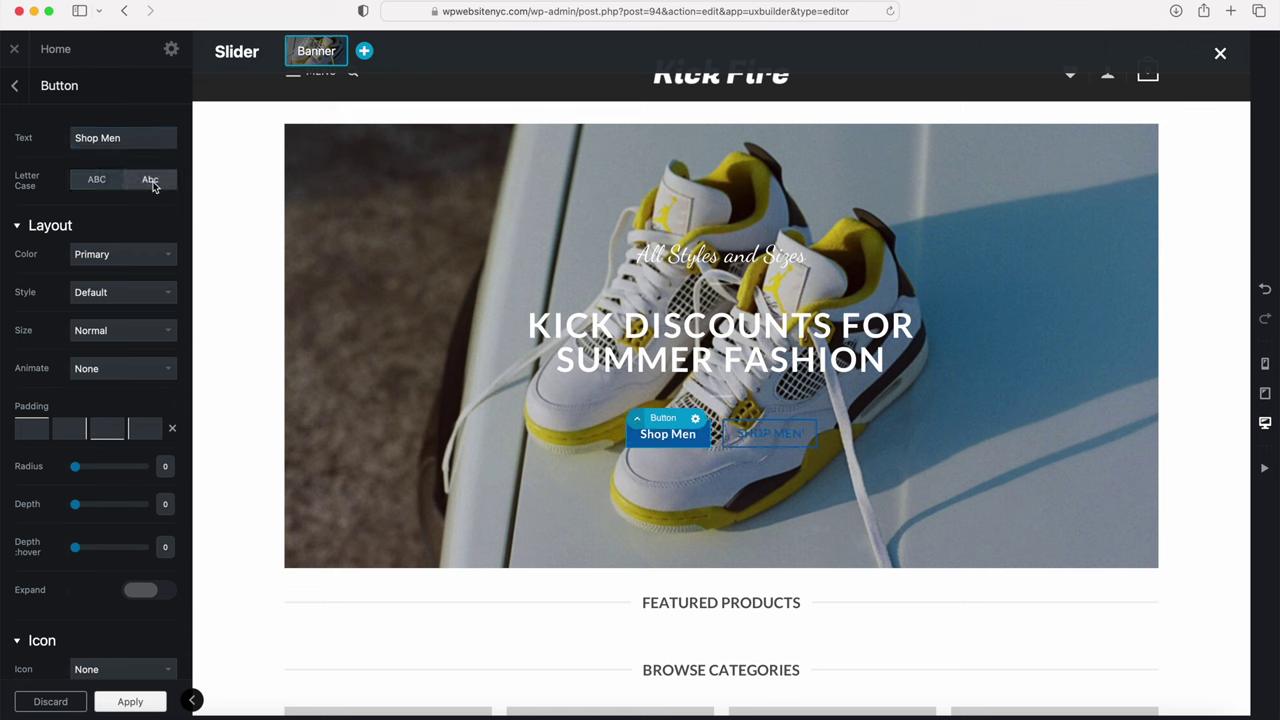
left_click(97, 180)
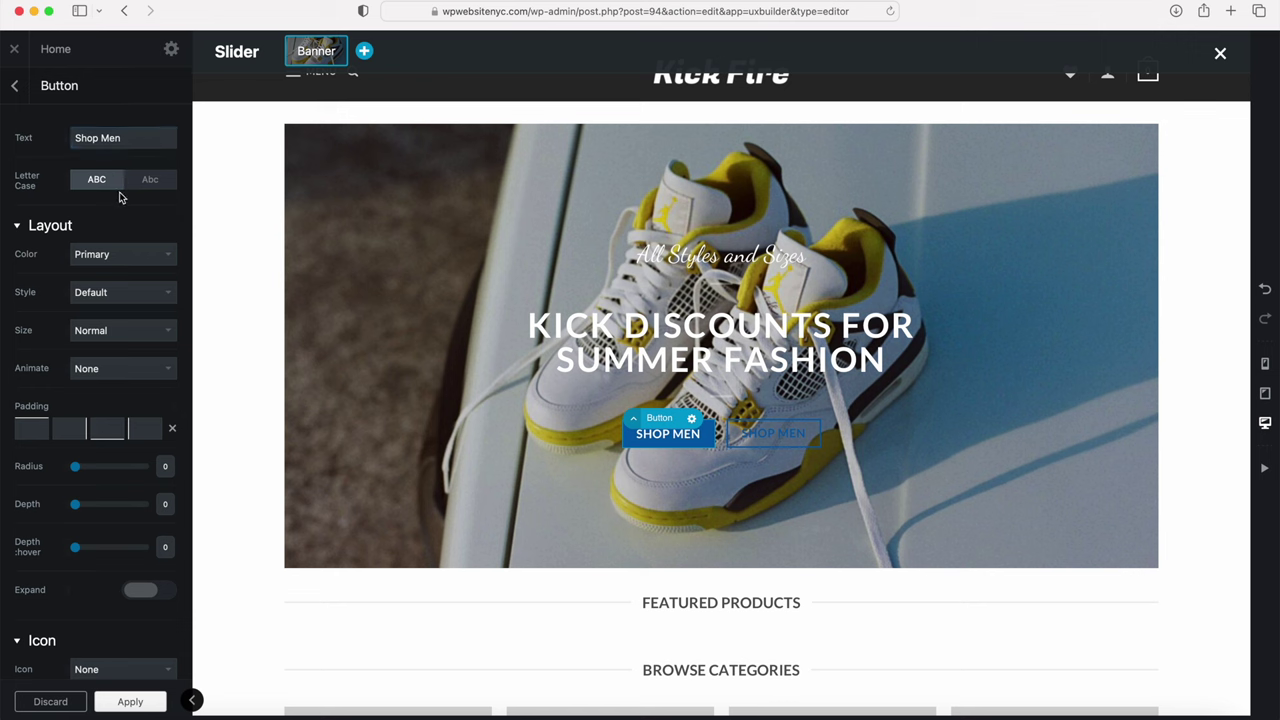
Step: Make the Shop Men button white with Default style, keep its '#' link, and apply
left_click(113, 254)
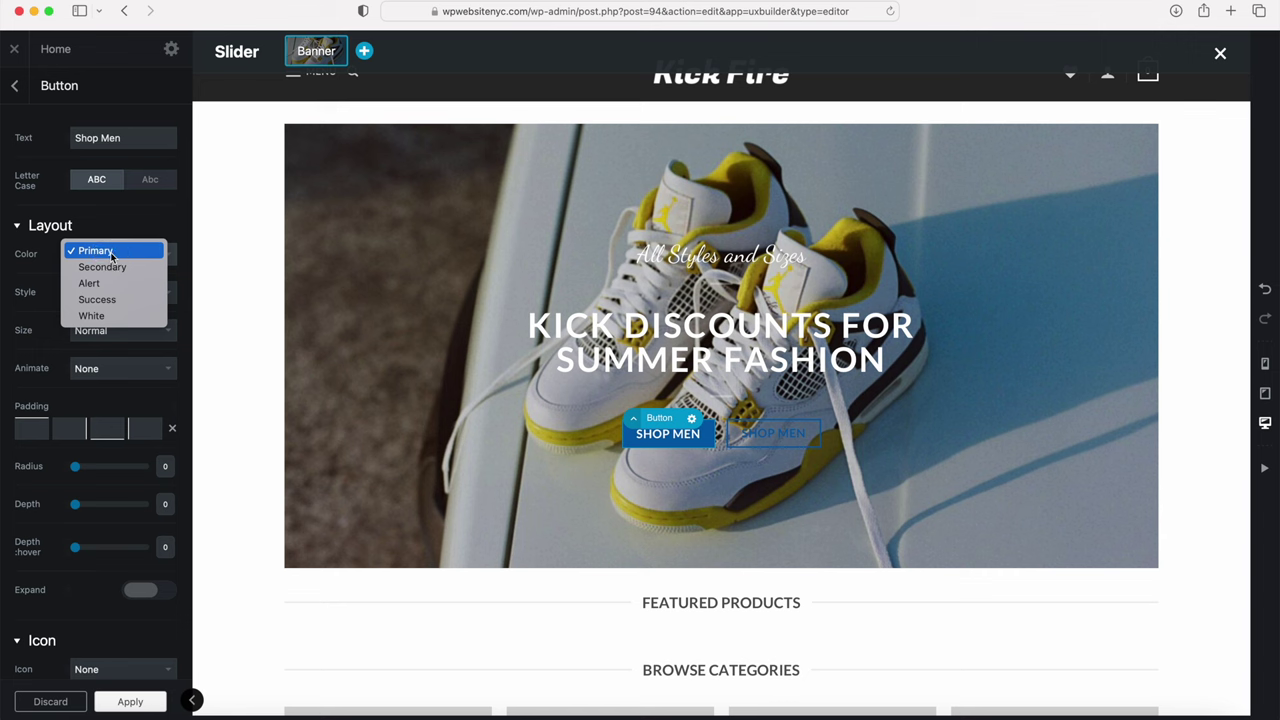
left_click(94, 317)
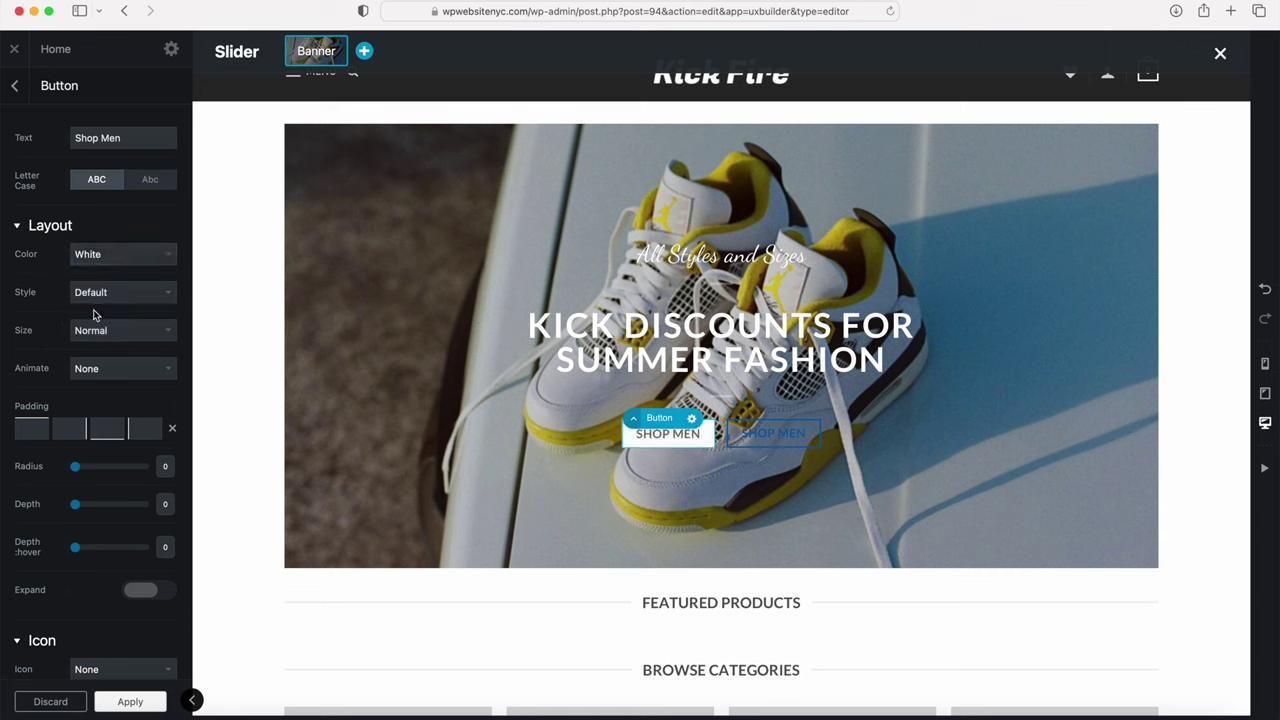
left_click(95, 296)
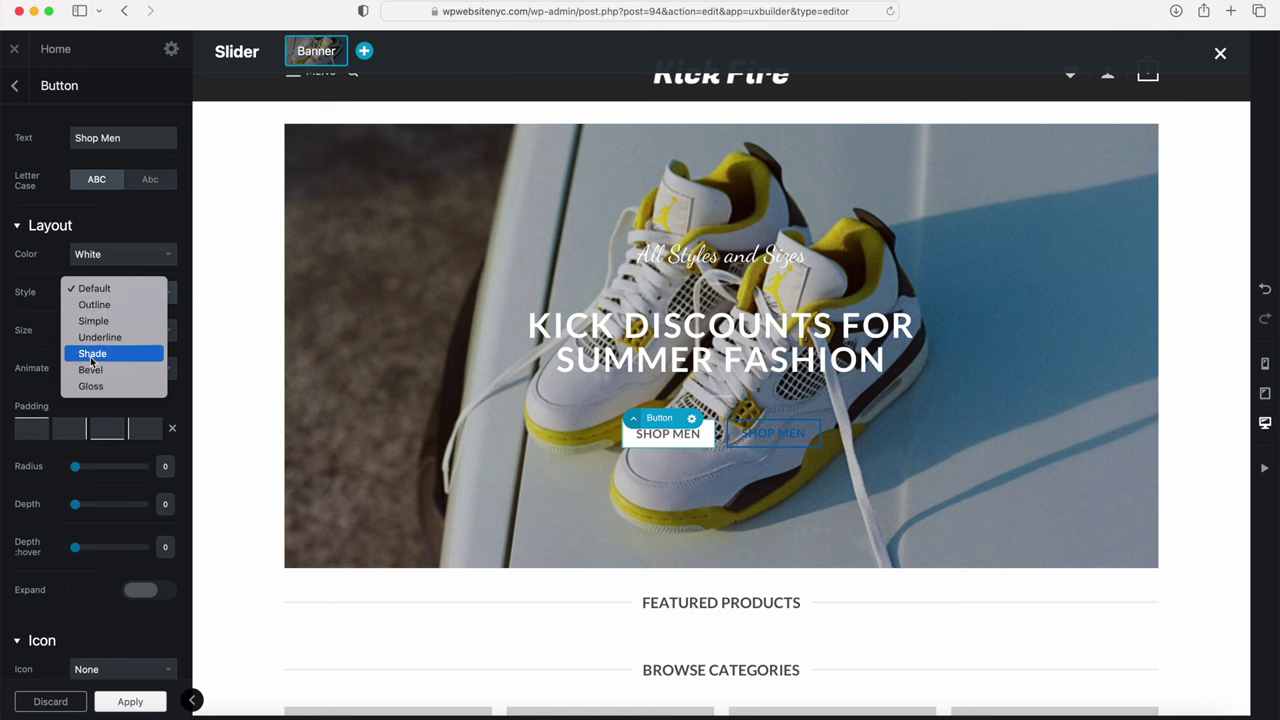
left_click(28, 296)
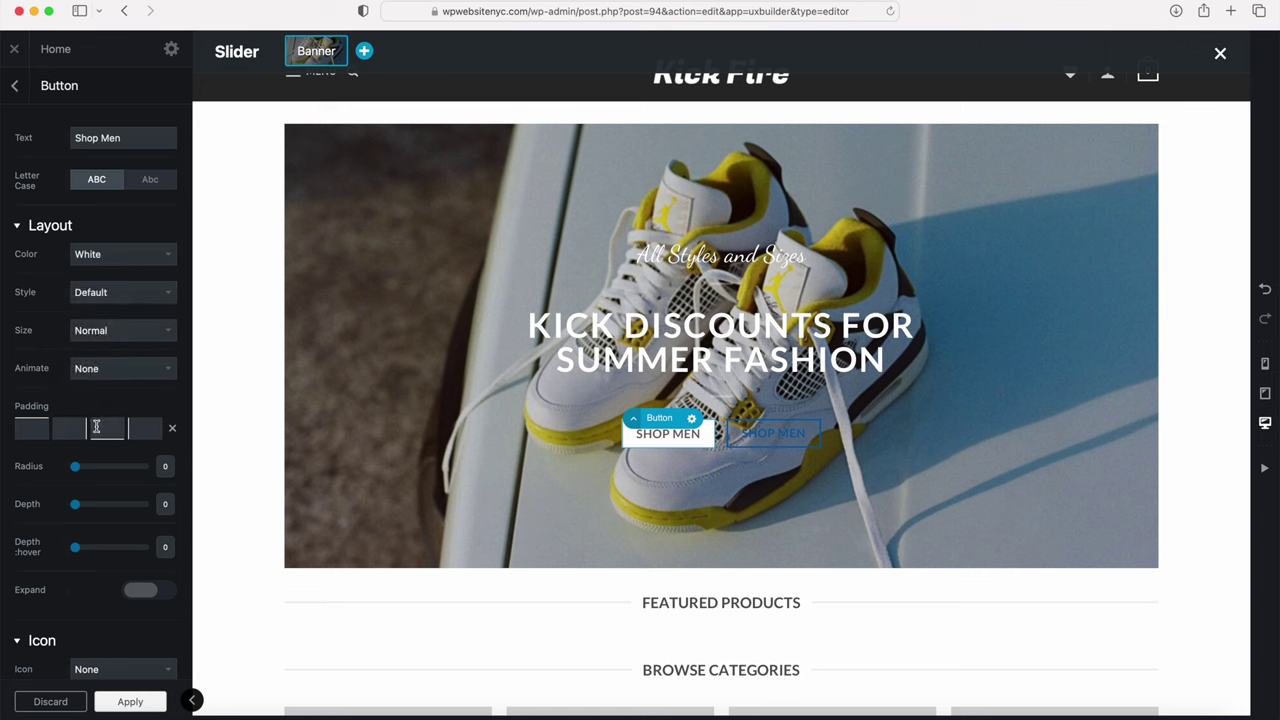
scroll(69, 472, "down", 1)
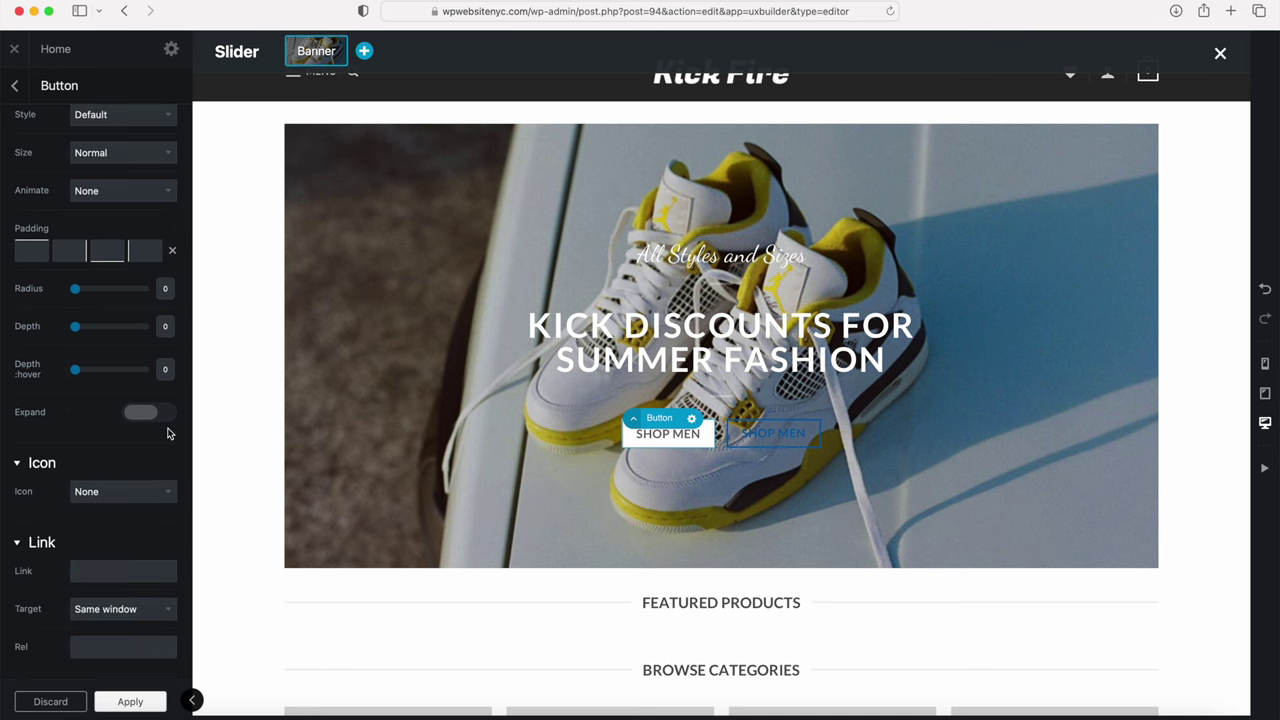
scroll(86, 505, "down", 2)
left_click(94, 500)
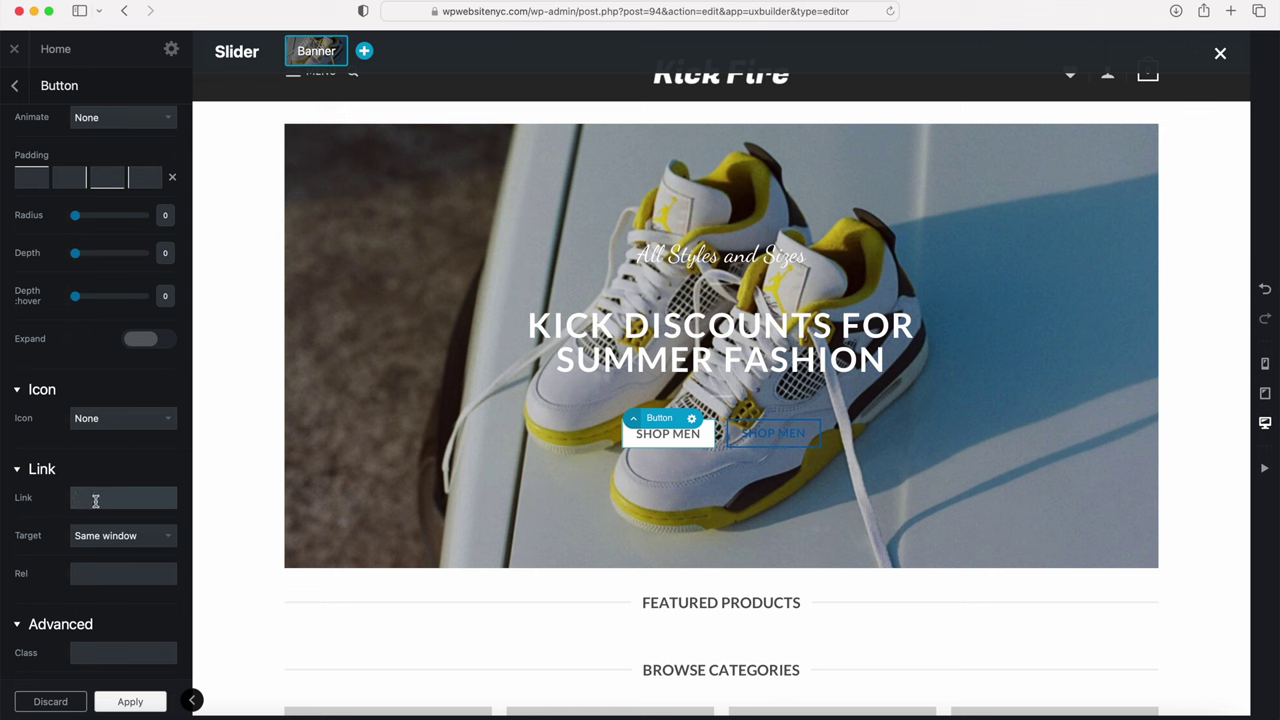
double_click(79, 499)
left_click(127, 702)
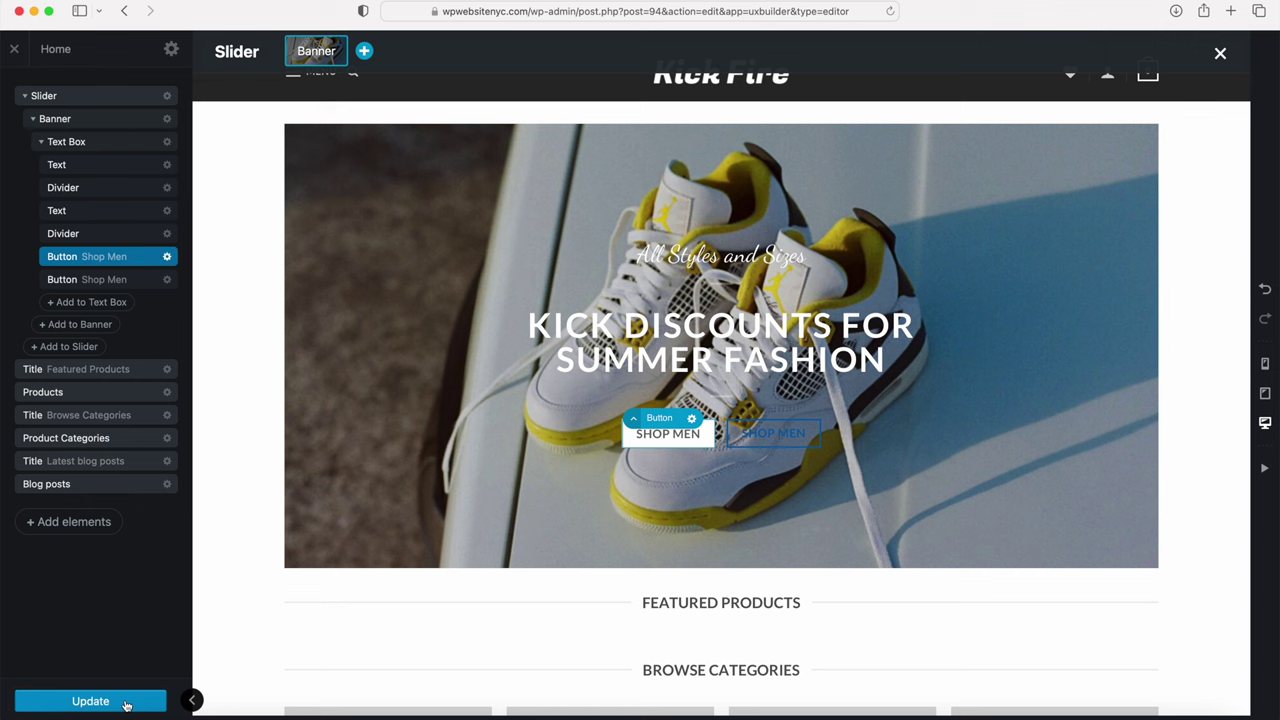
left_click(781, 435)
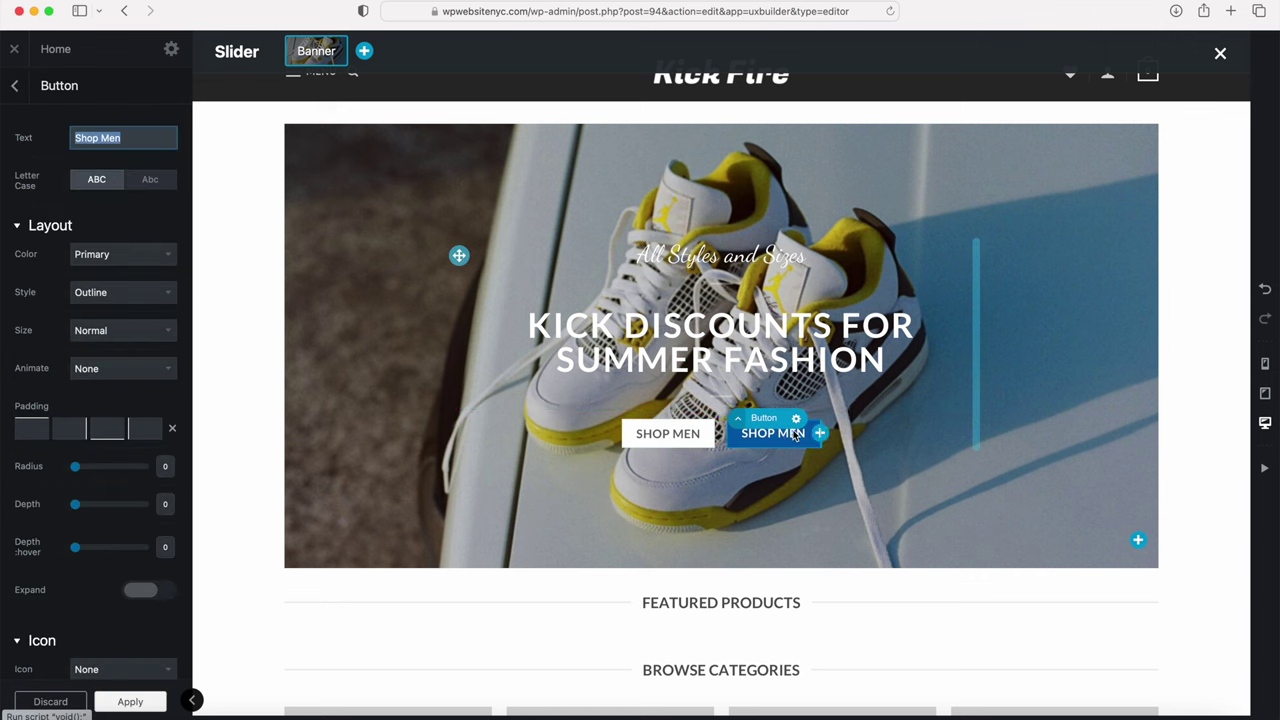
Step: Rename the second button 'Shop Apparel' and make it white with Outline style
left_click(105, 137)
double_click(105, 137)
type("Apparel")
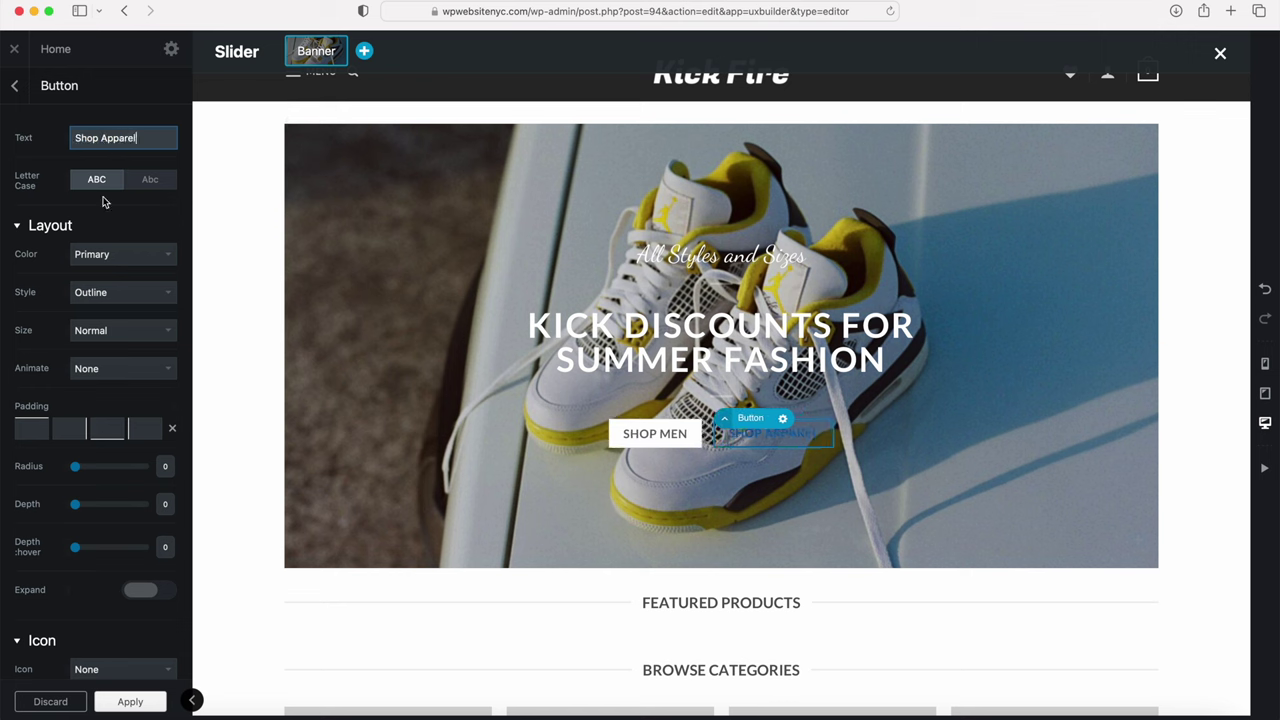
left_click(100, 254)
left_click(92, 315)
left_click(105, 292)
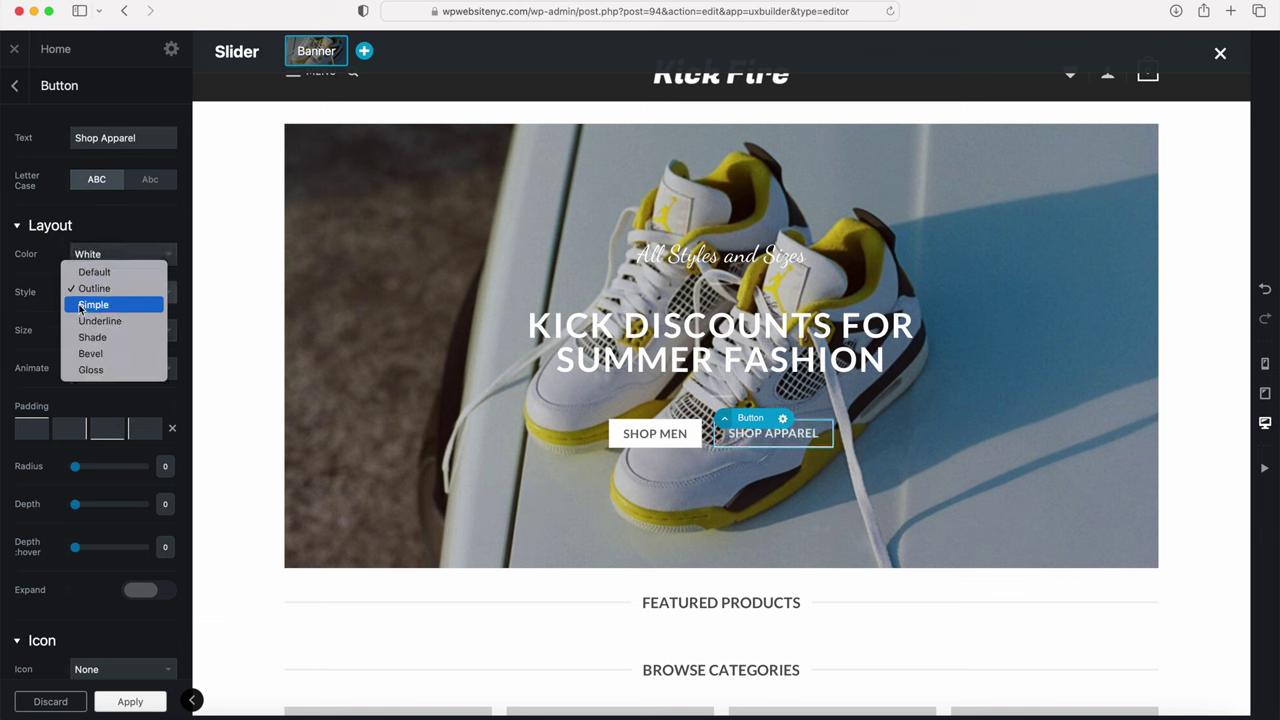
left_click(36, 340)
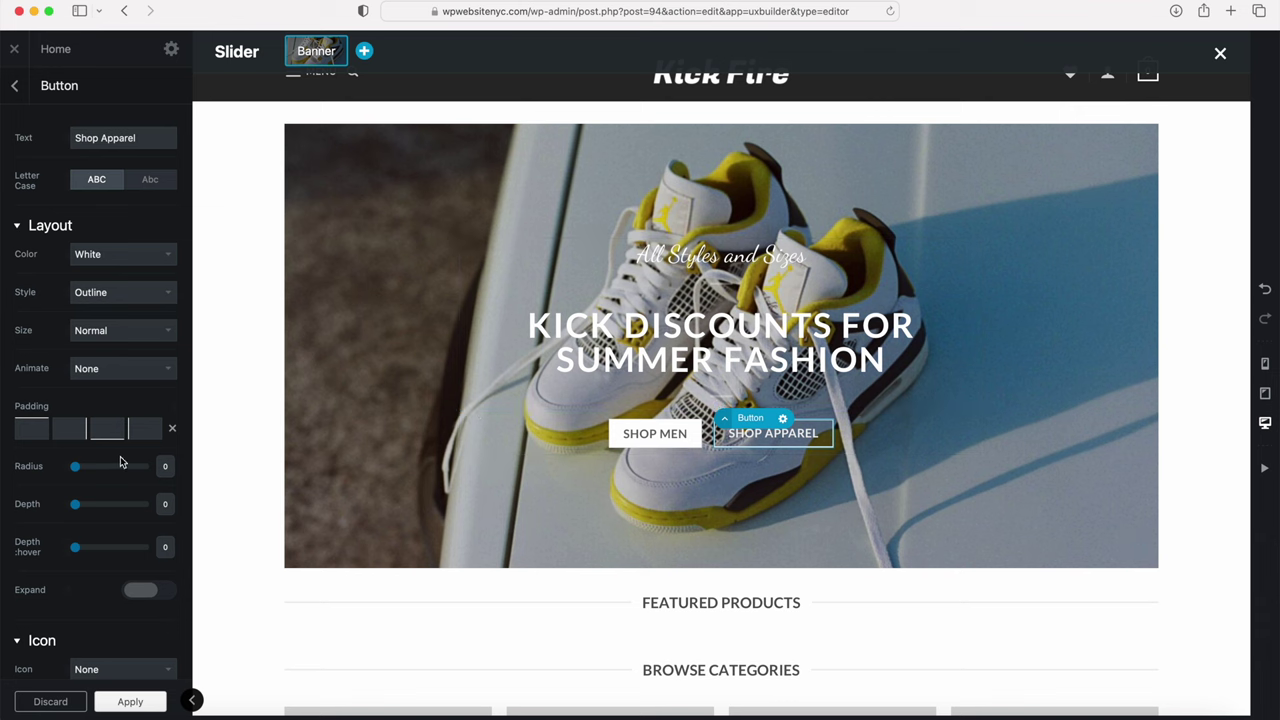
Step: Apply the second button's changes and update the home page
scroll(120, 456, "down", 5)
left_click(88, 437)
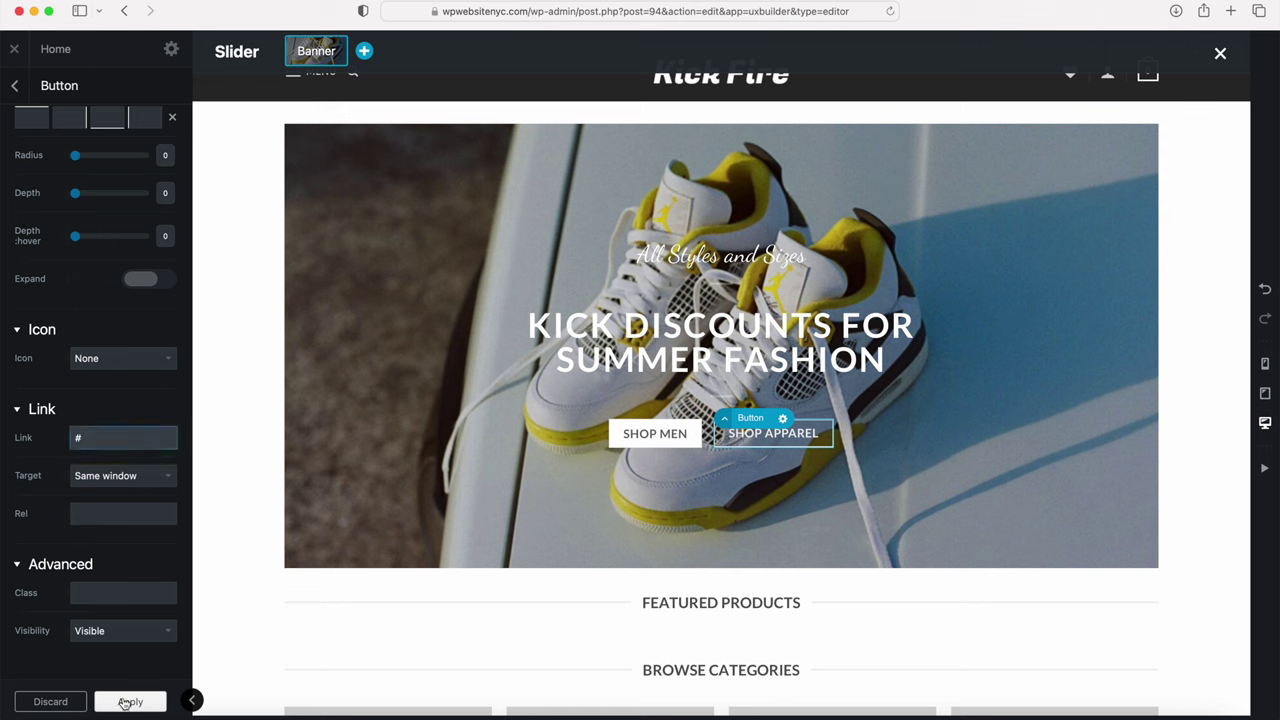
left_click(128, 700)
left_click(98, 703)
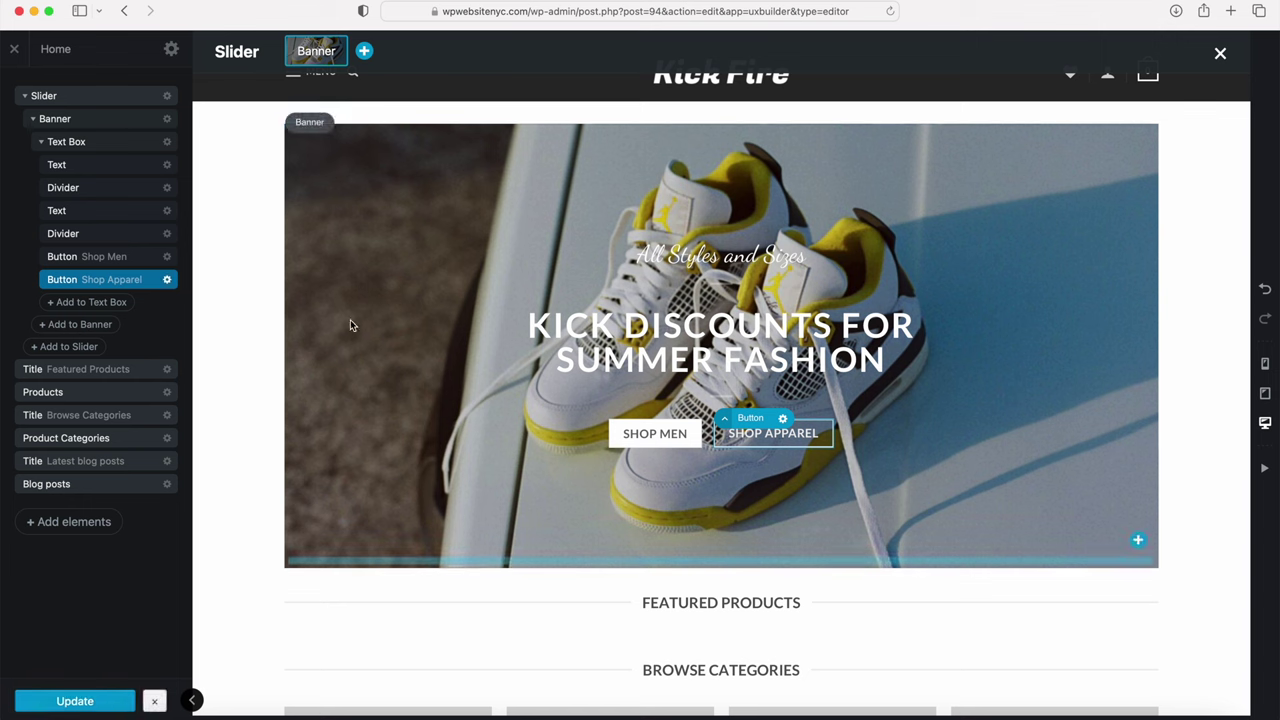
Step: Collapse the Banner layer and open the Featured Products title settings
left_click(33, 118)
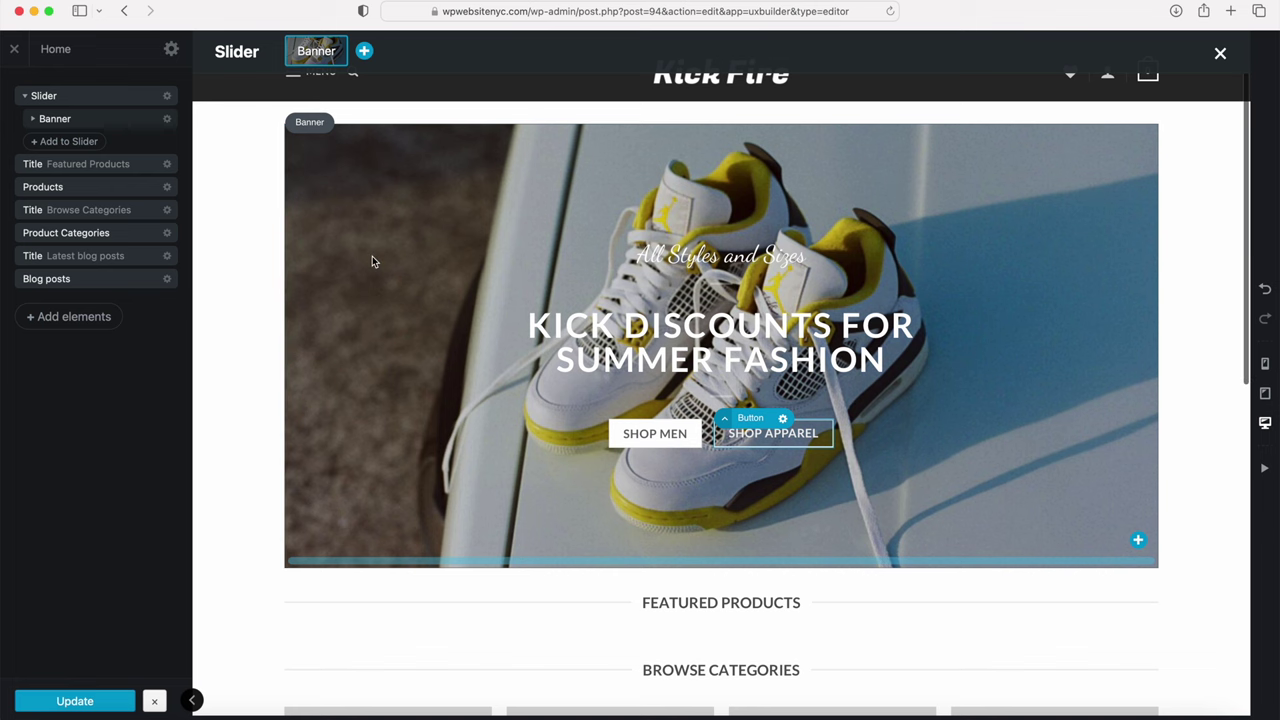
scroll(372, 262, "down", 5)
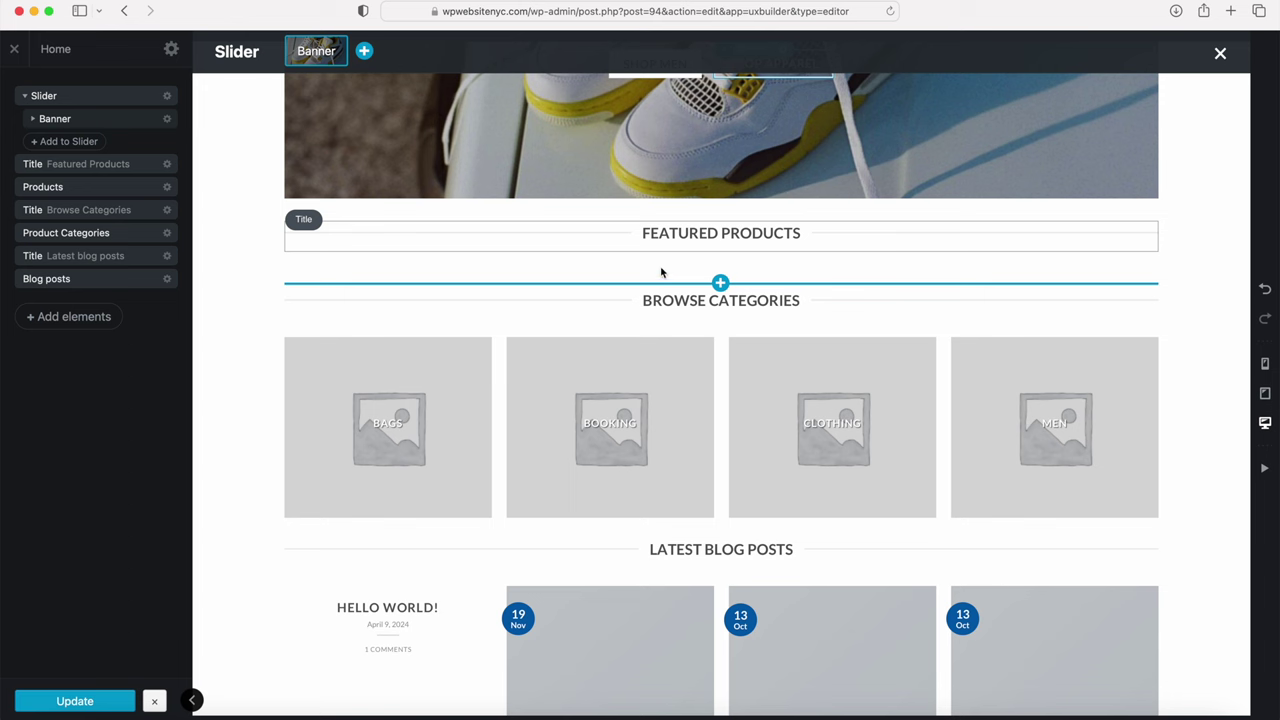
left_click(664, 243)
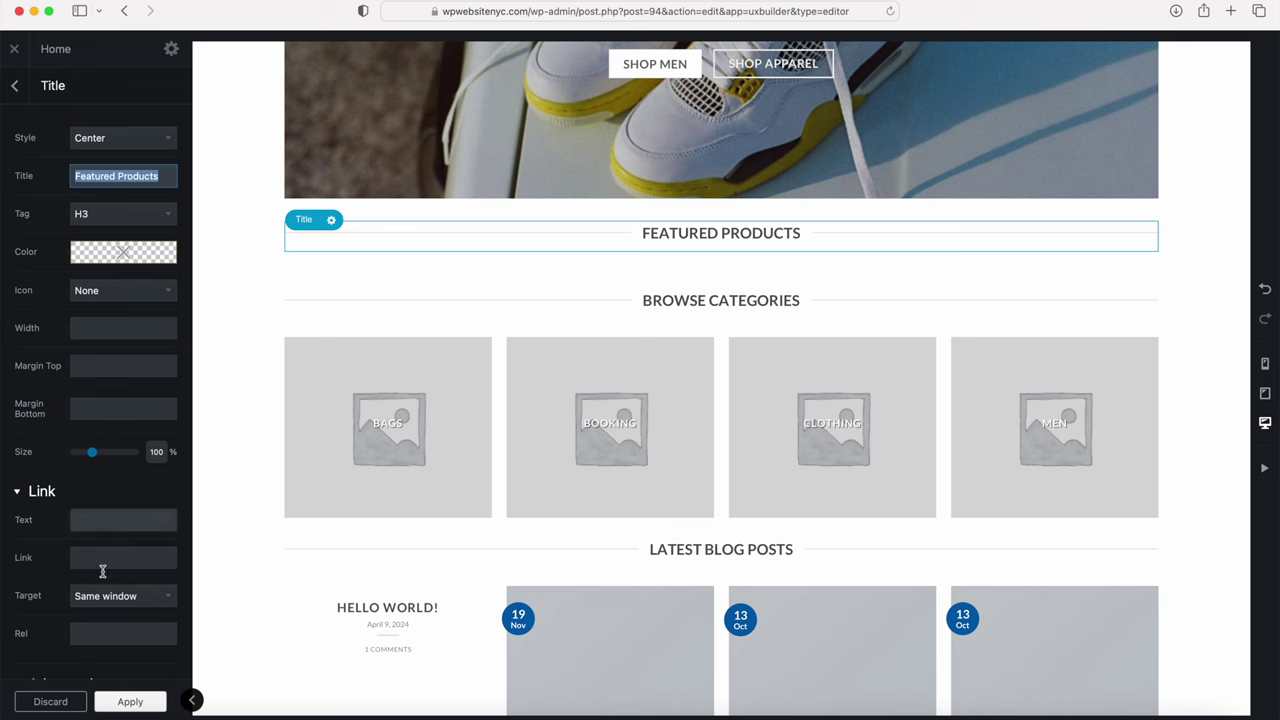
Step: Apply the unchanged title settings and scroll down to Latest Blog Posts
left_click(131, 702)
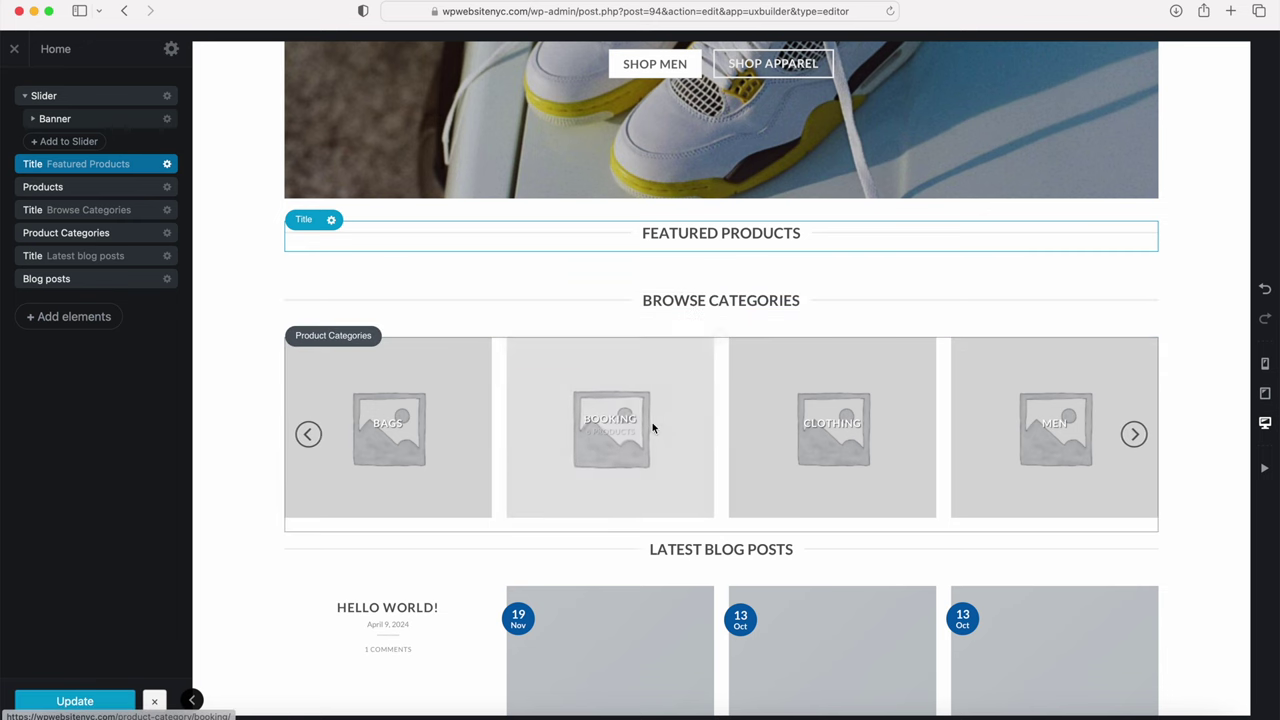
scroll(651, 428, "down", 5)
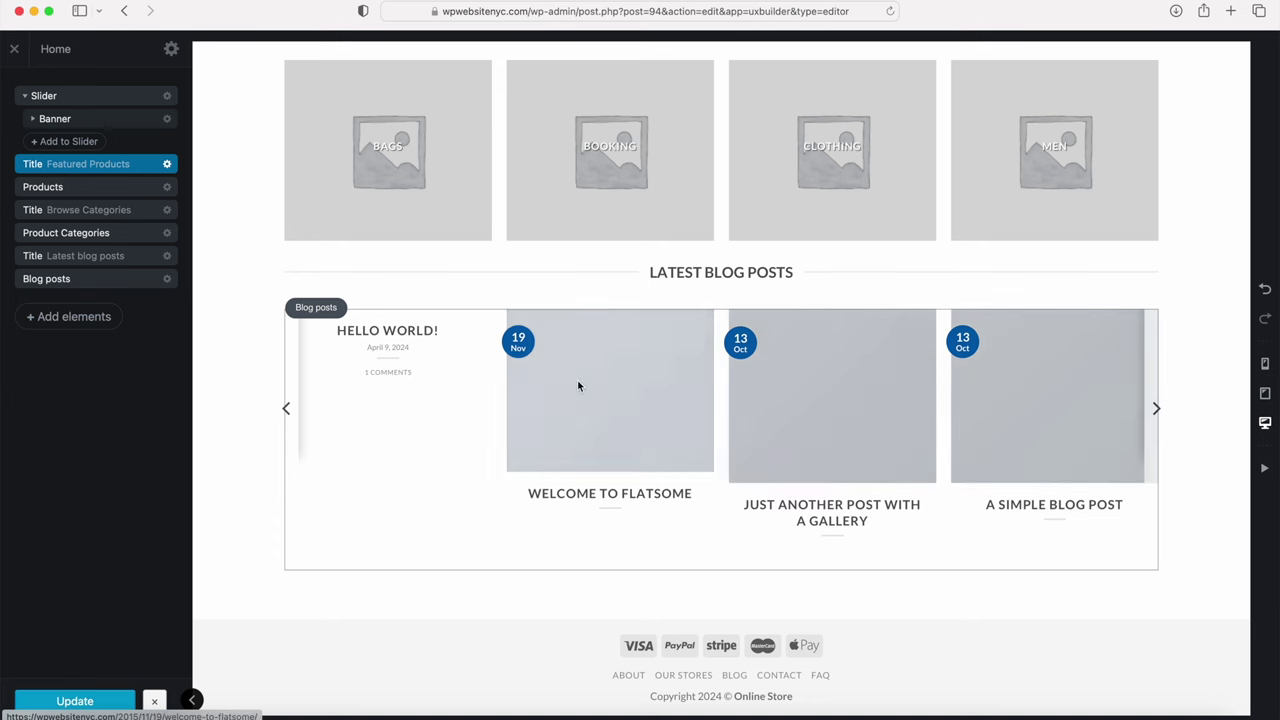
Step: Set the Blog posts section's Total Posts from 8 to 4
left_click(80, 280)
left_click(167, 280)
left_click(155, 316)
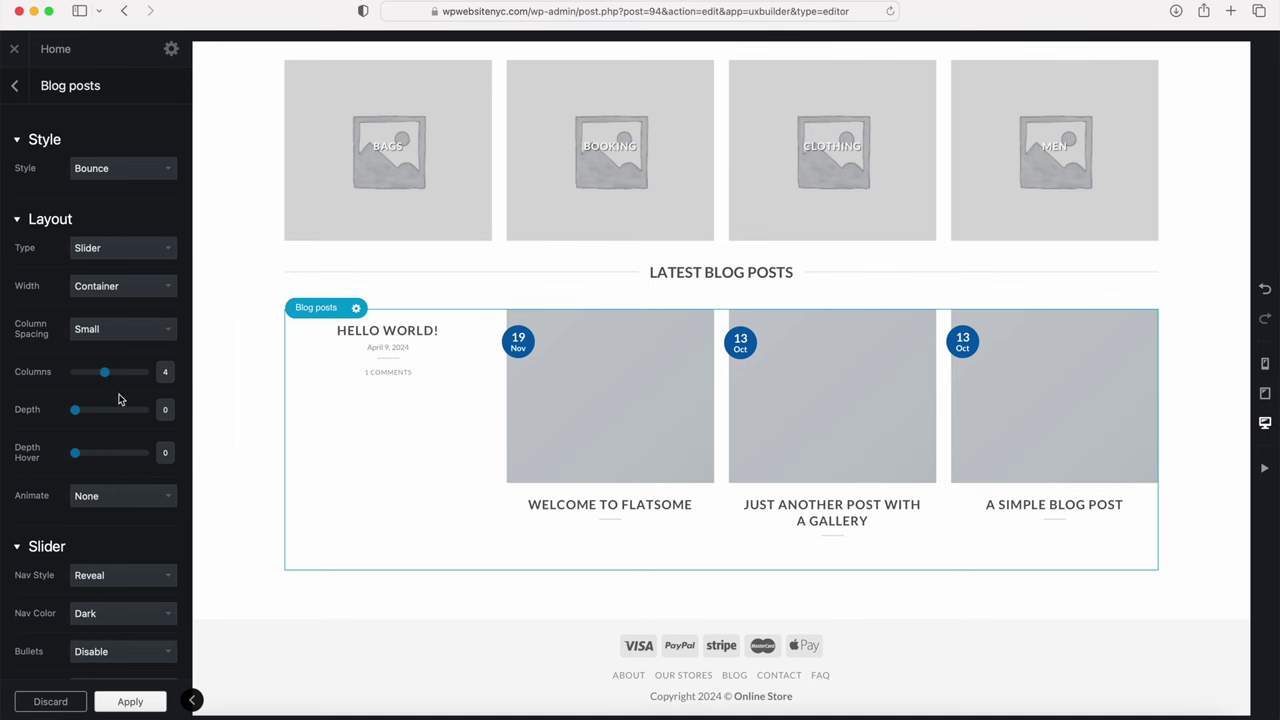
scroll(118, 400, "down", 5)
left_click(91, 462)
left_click_drag(91, 462, 35, 461)
type("4")
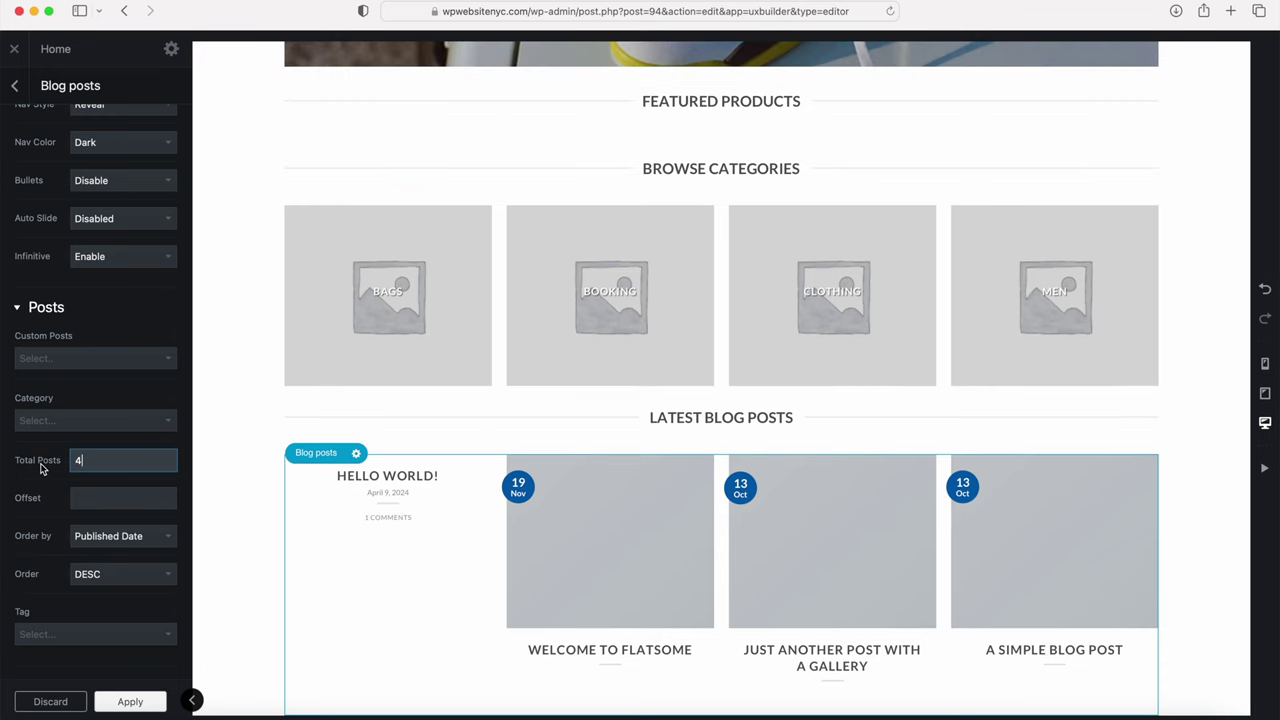
Step: Switch the blog layout type to Row, then apply and update the page
scroll(60, 400, "up", 8)
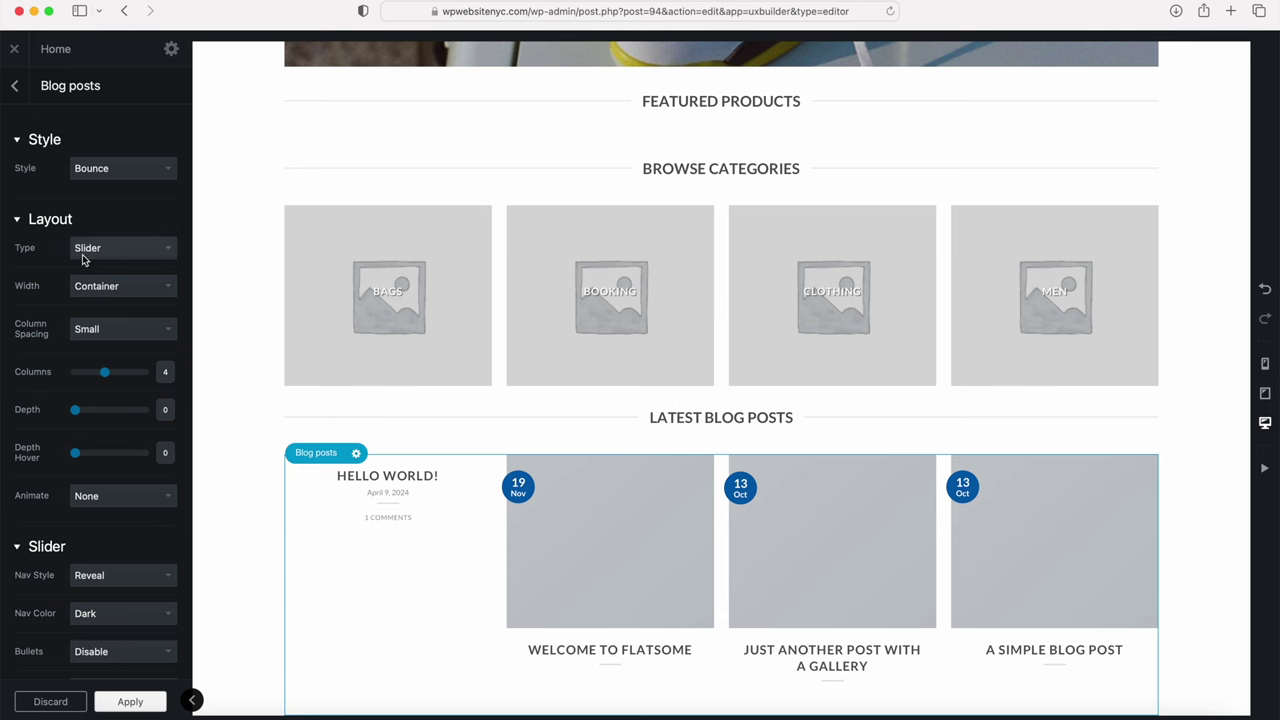
left_click(116, 250)
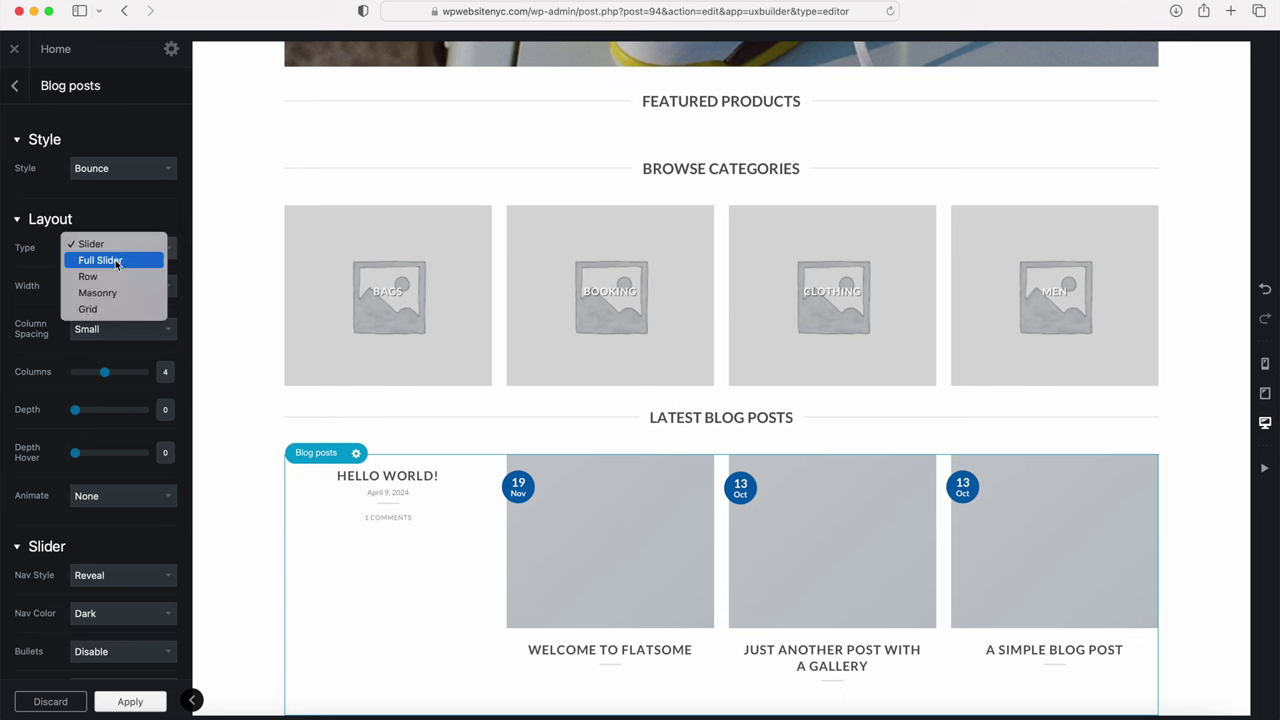
left_click(111, 312)
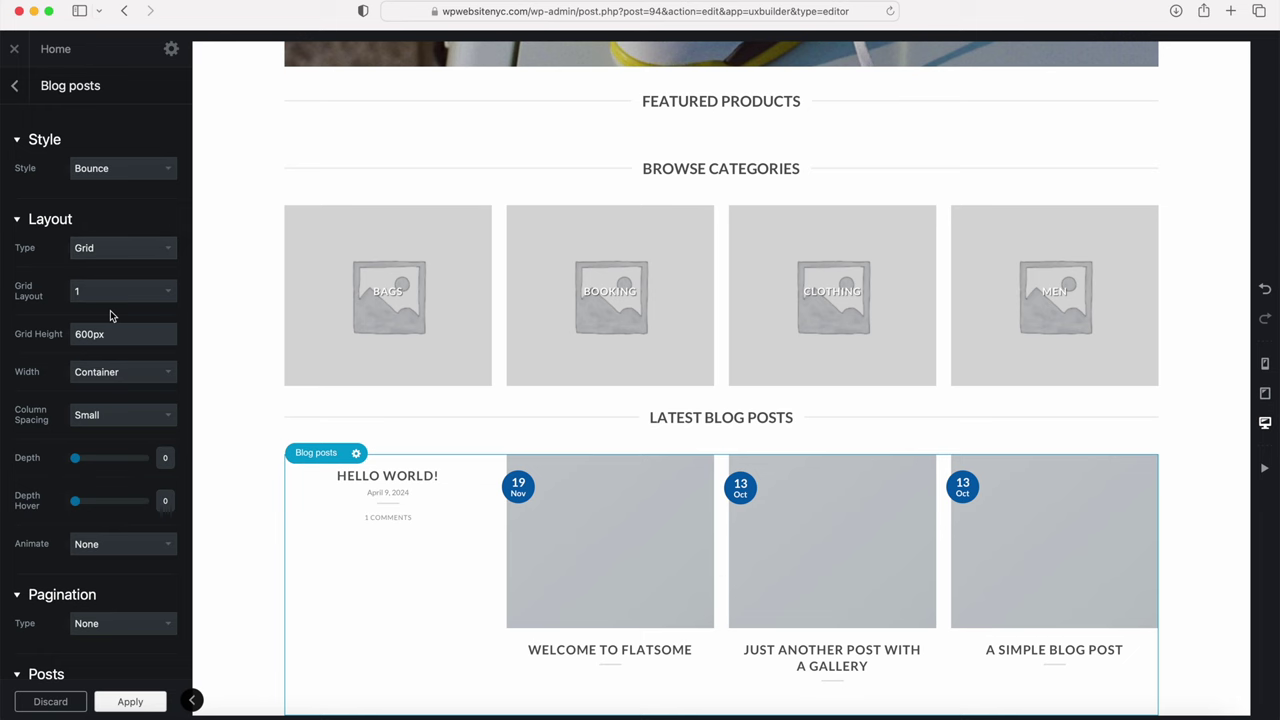
scroll(403, 517, "down", 3)
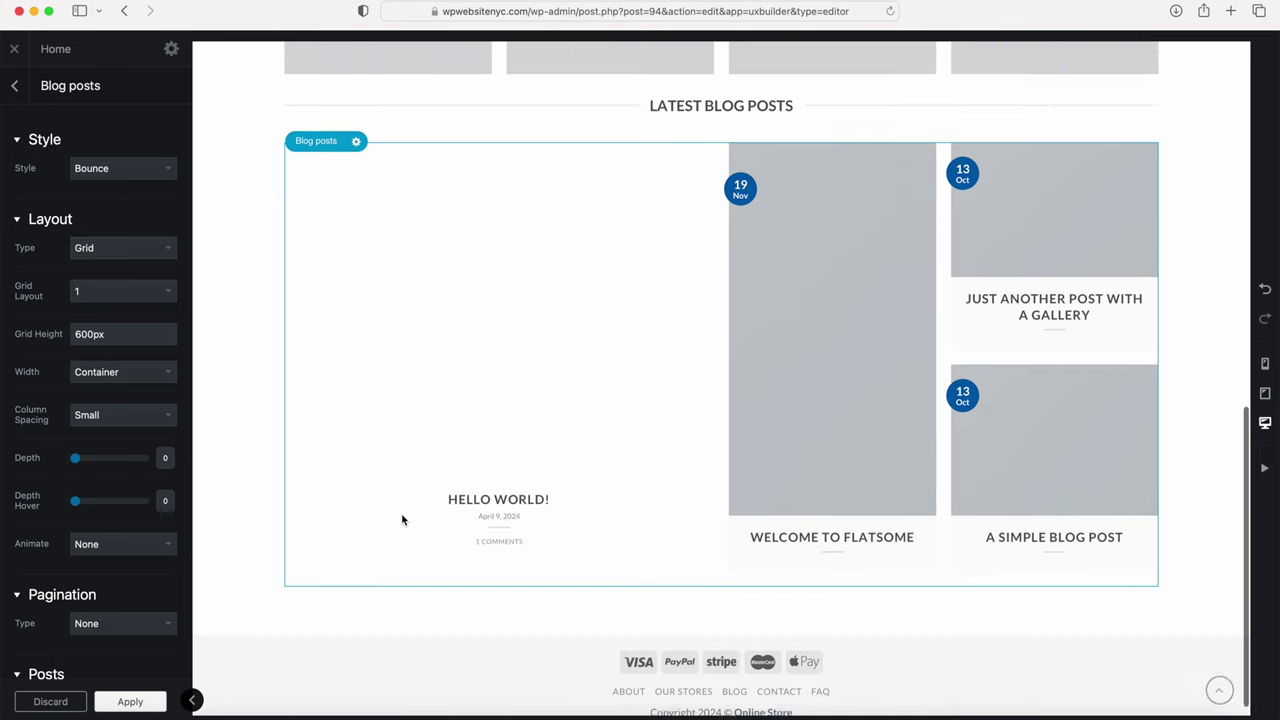
scroll(403, 520, "up", 3)
left_click(106, 249)
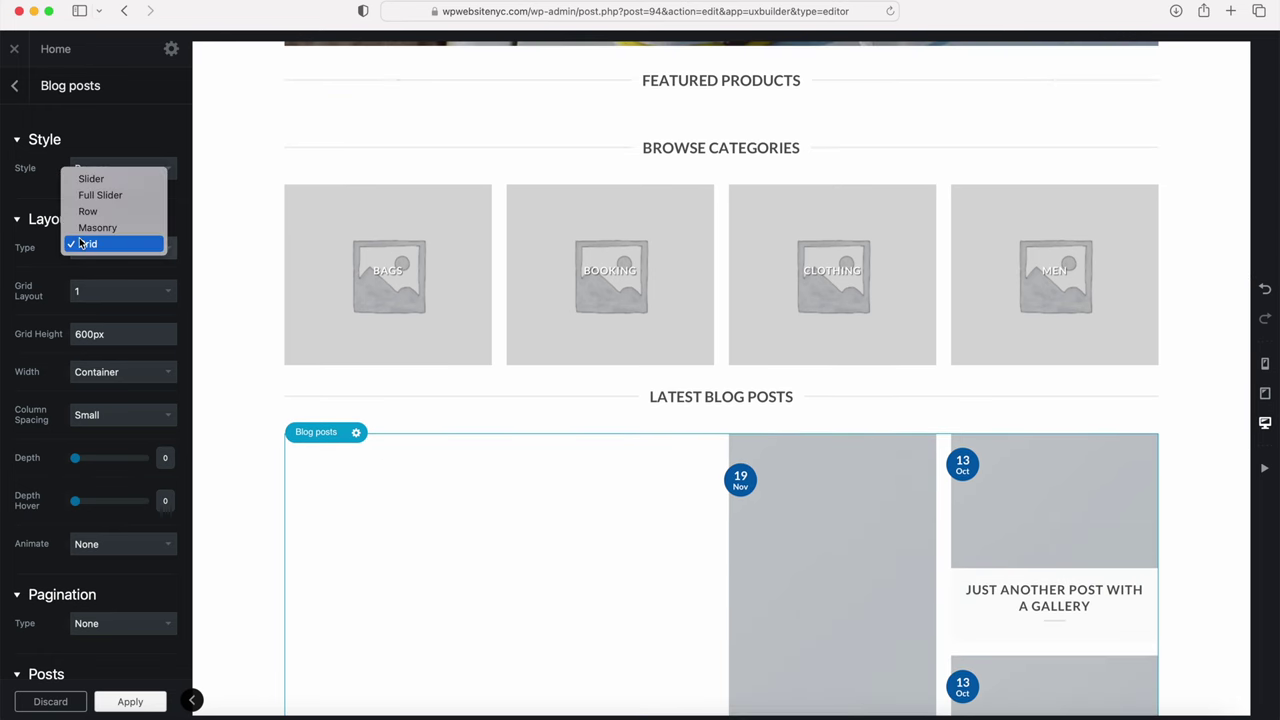
left_click(88, 211)
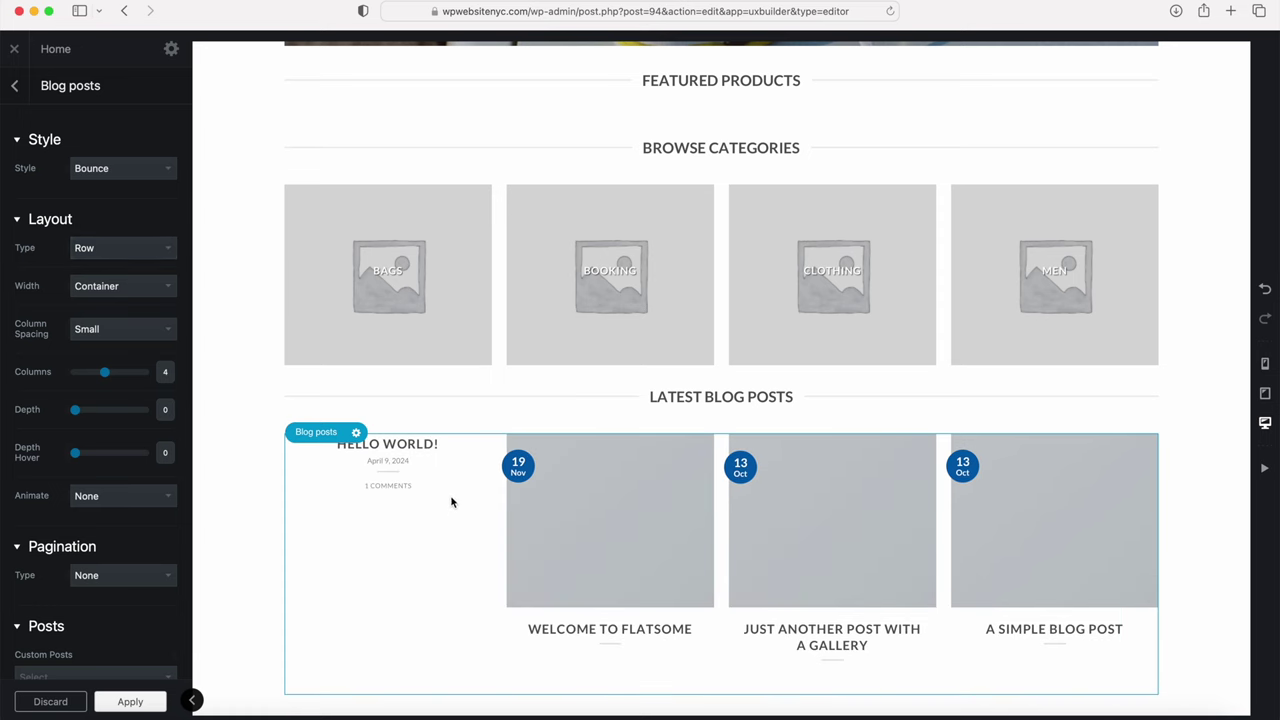
left_click(104, 248)
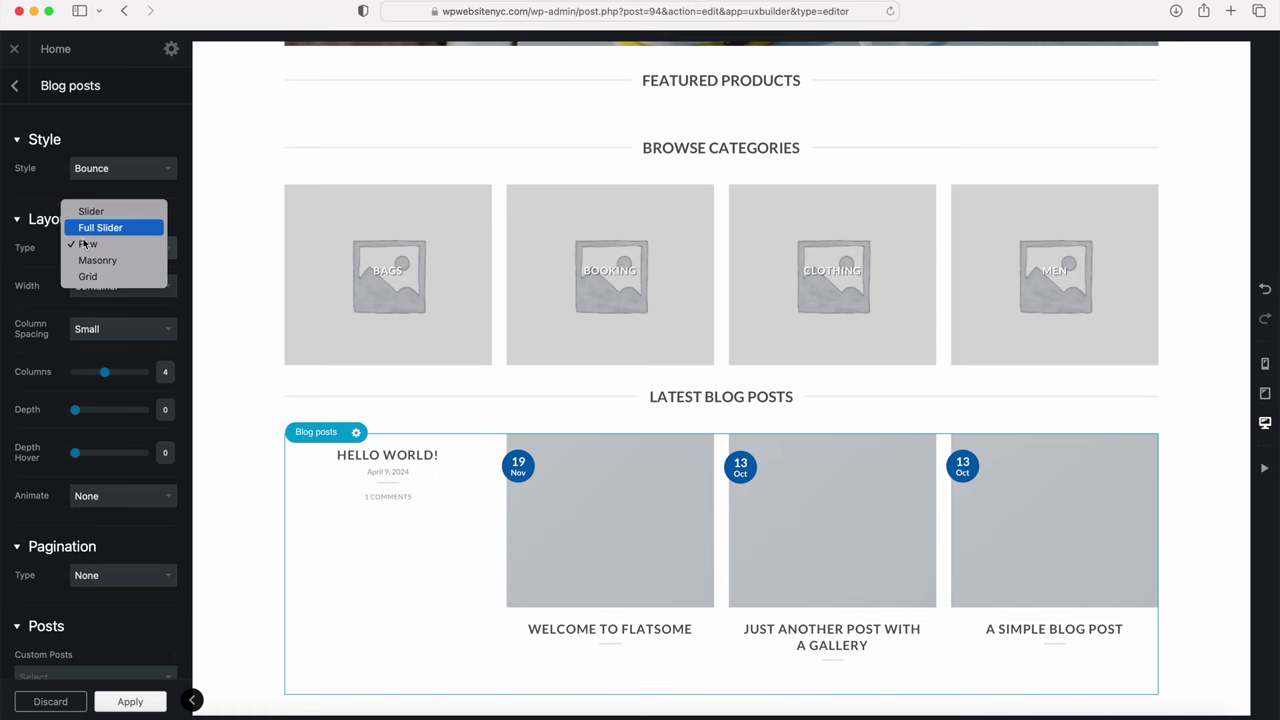
left_click(52, 274)
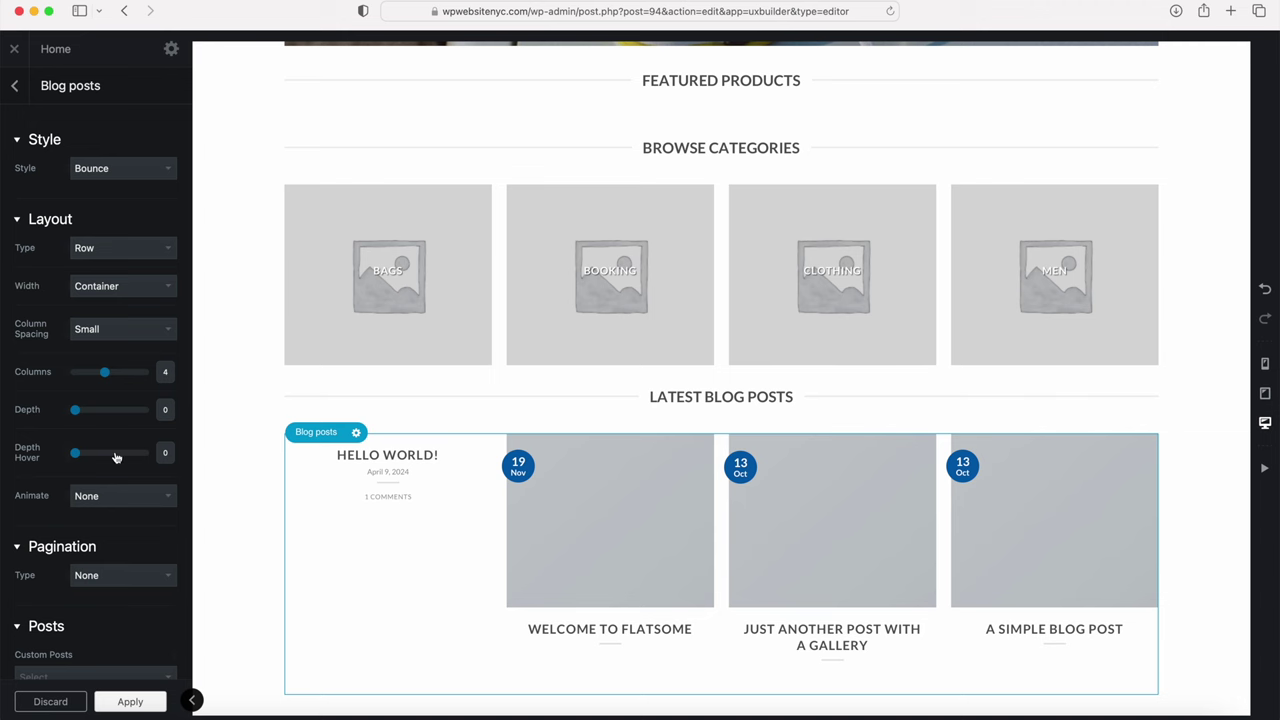
left_click(113, 703)
left_click(85, 703)
scroll(245, 434, "up", 5)
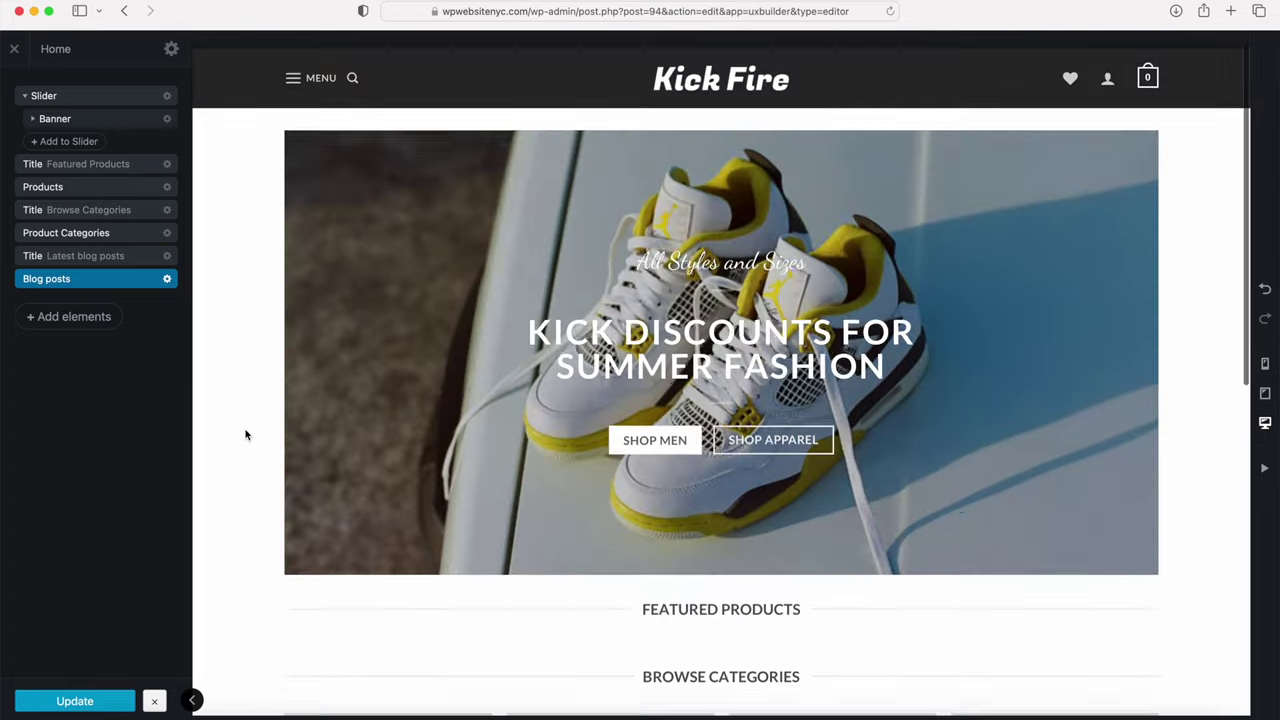
Step: Update the Home page layout and close UX Builder
scroll(245, 434, "down", 10)
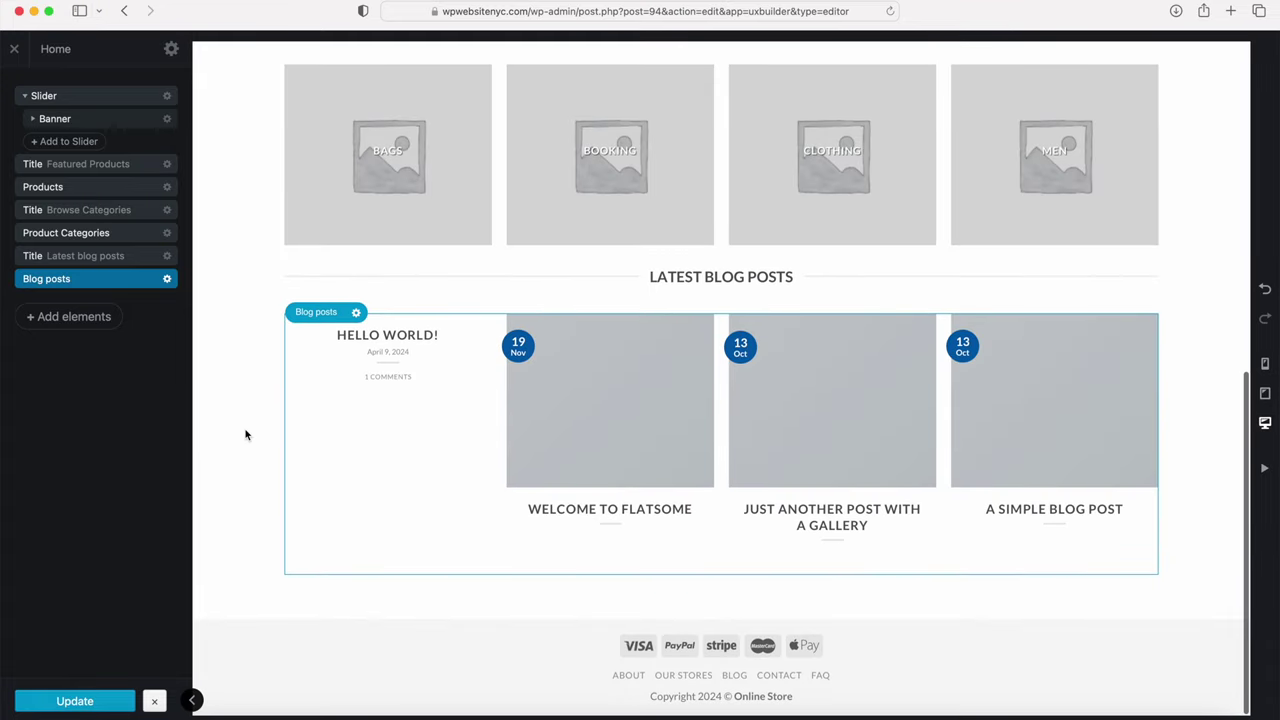
scroll(247, 380, "up", 4)
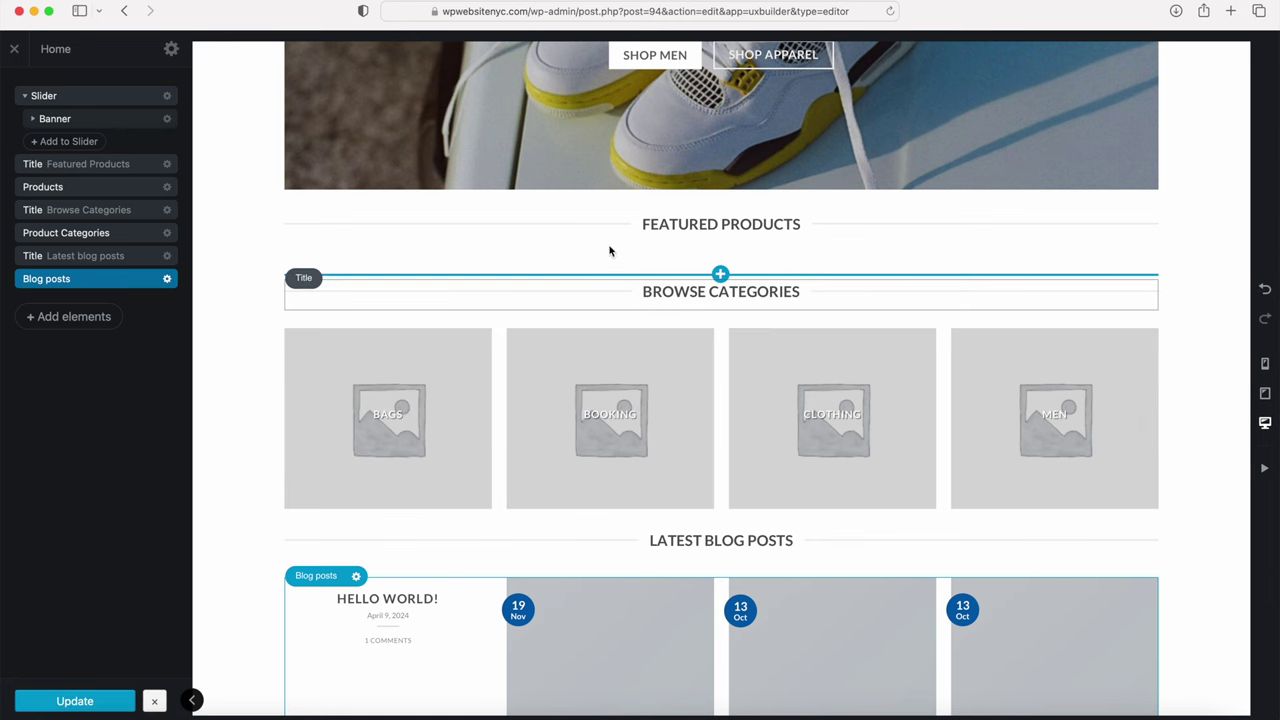
scroll(575, 412, "down", 4)
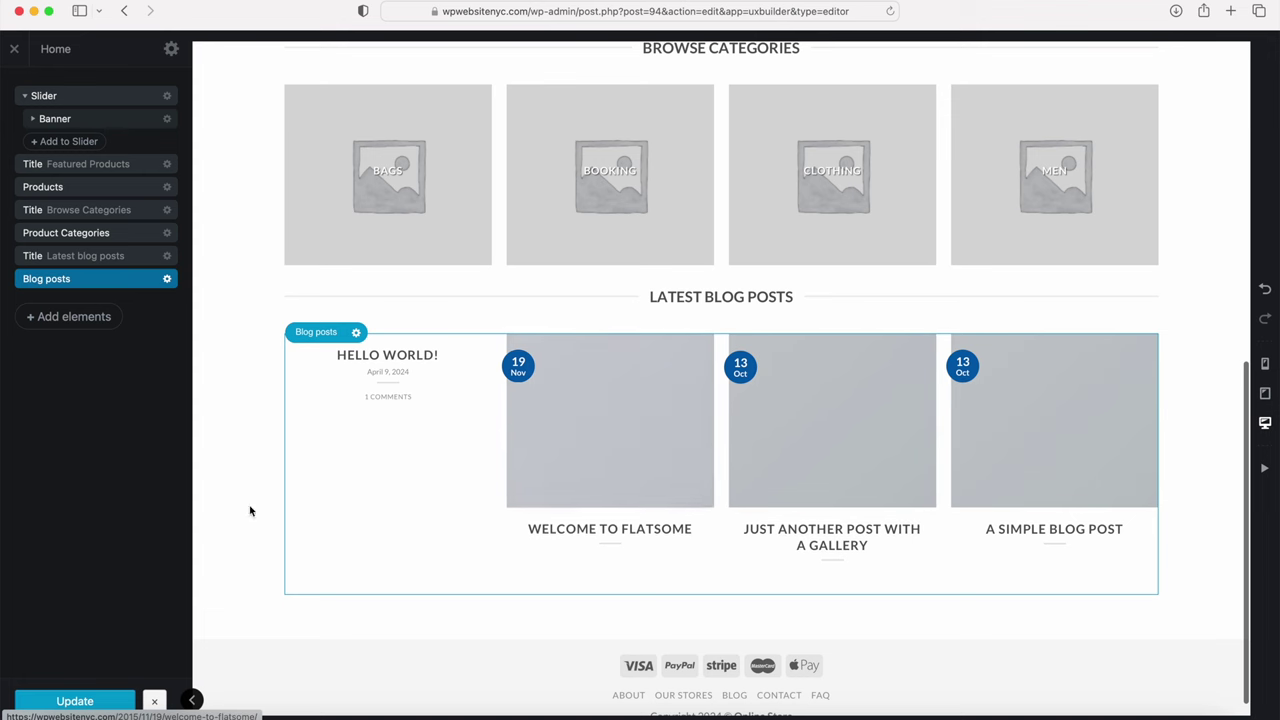
left_click(80, 699)
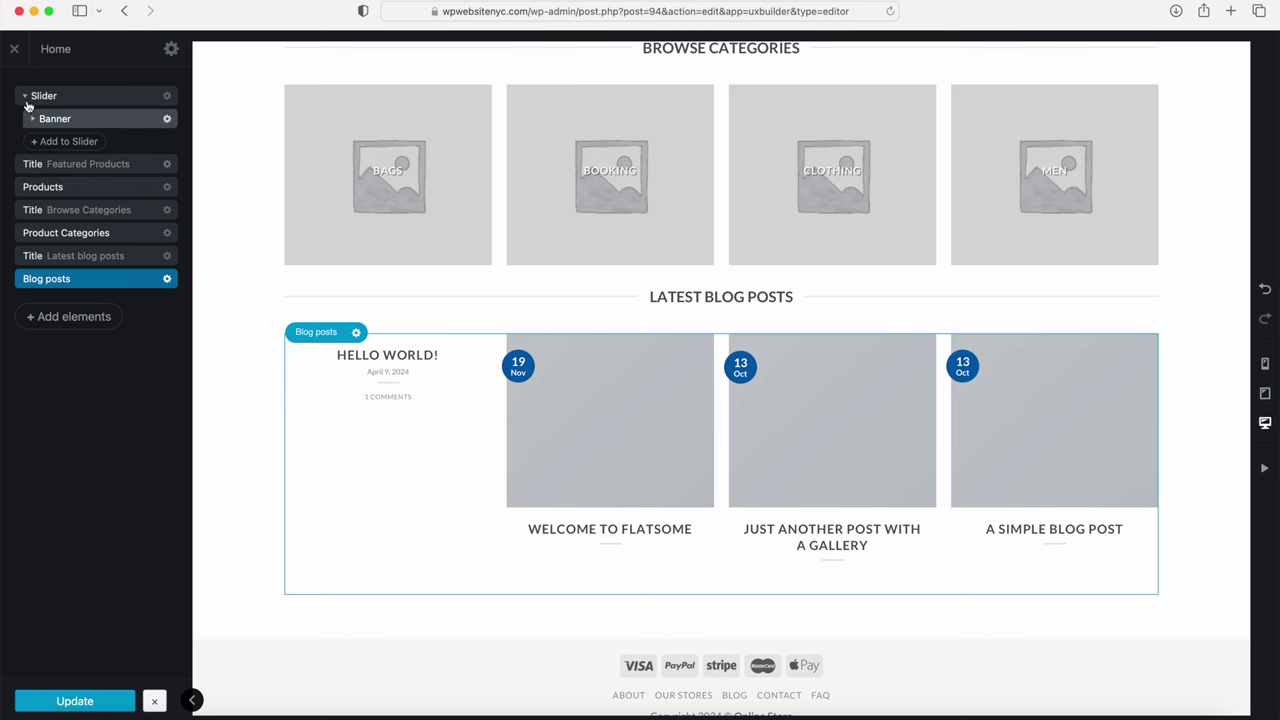
left_click(15, 49)
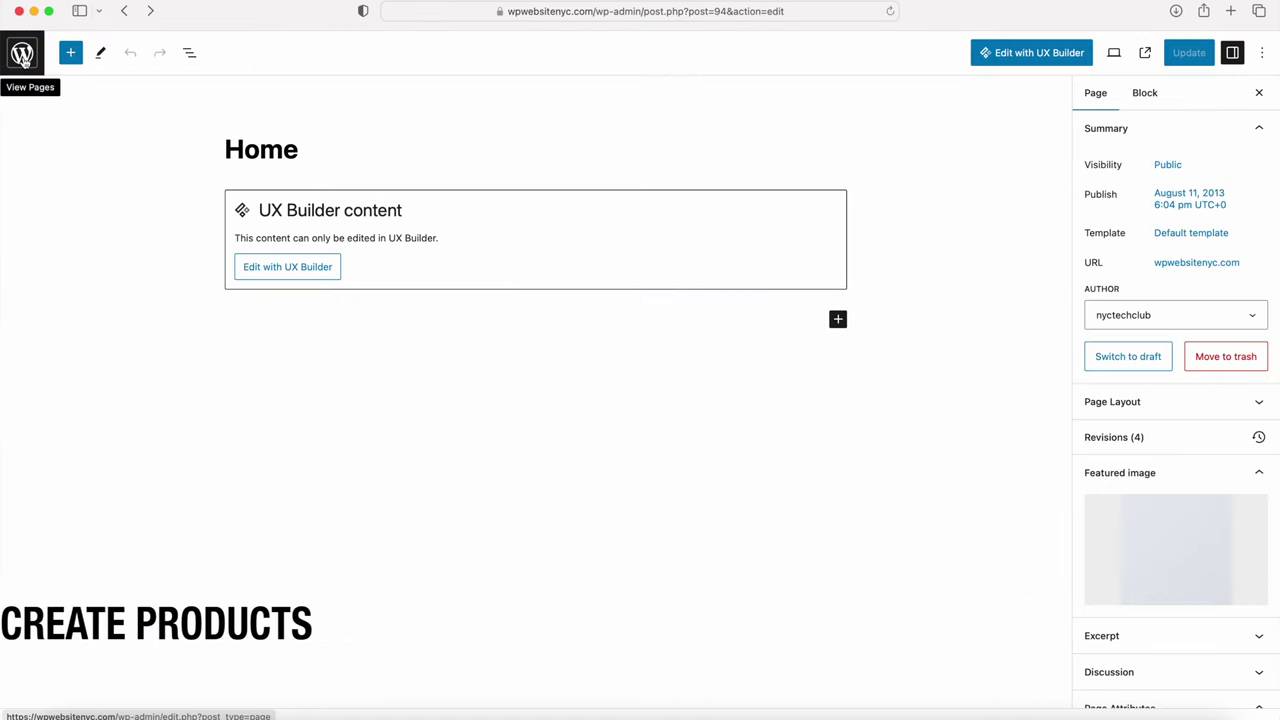
Step: Leave the Home page editor and start a new product from Products > Add New
left_click(22, 55)
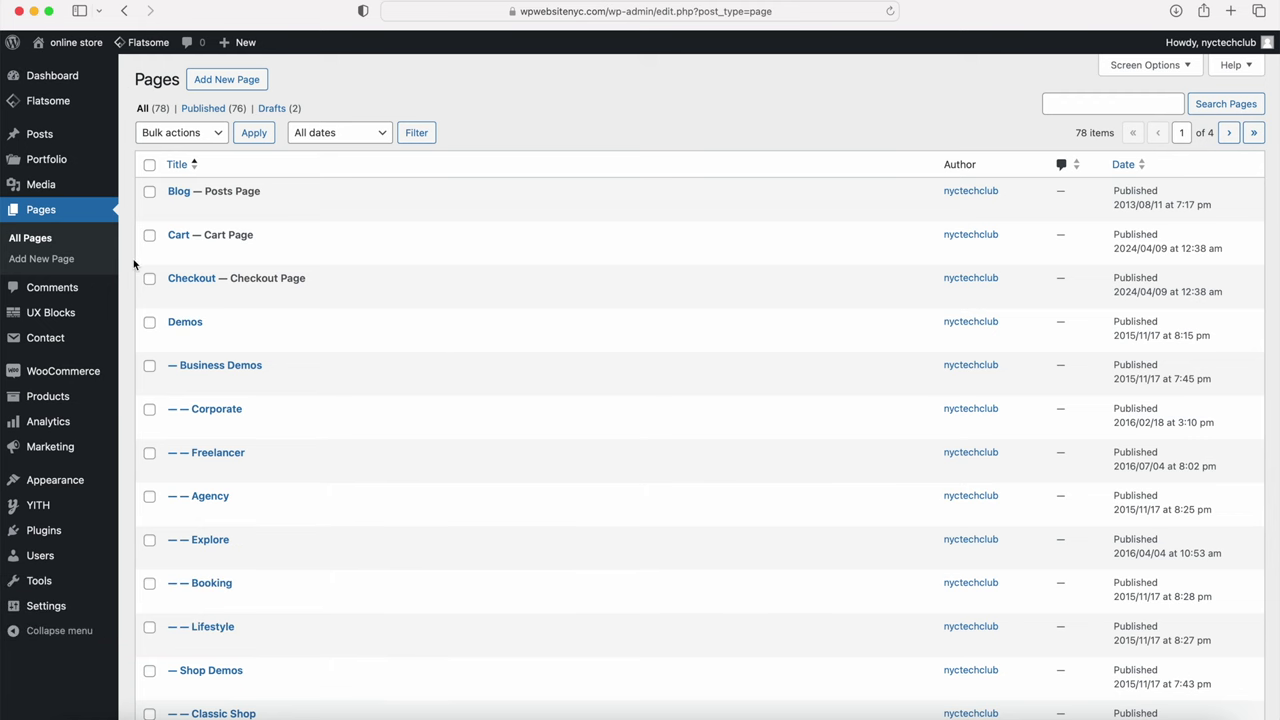
mouse_move(77, 404)
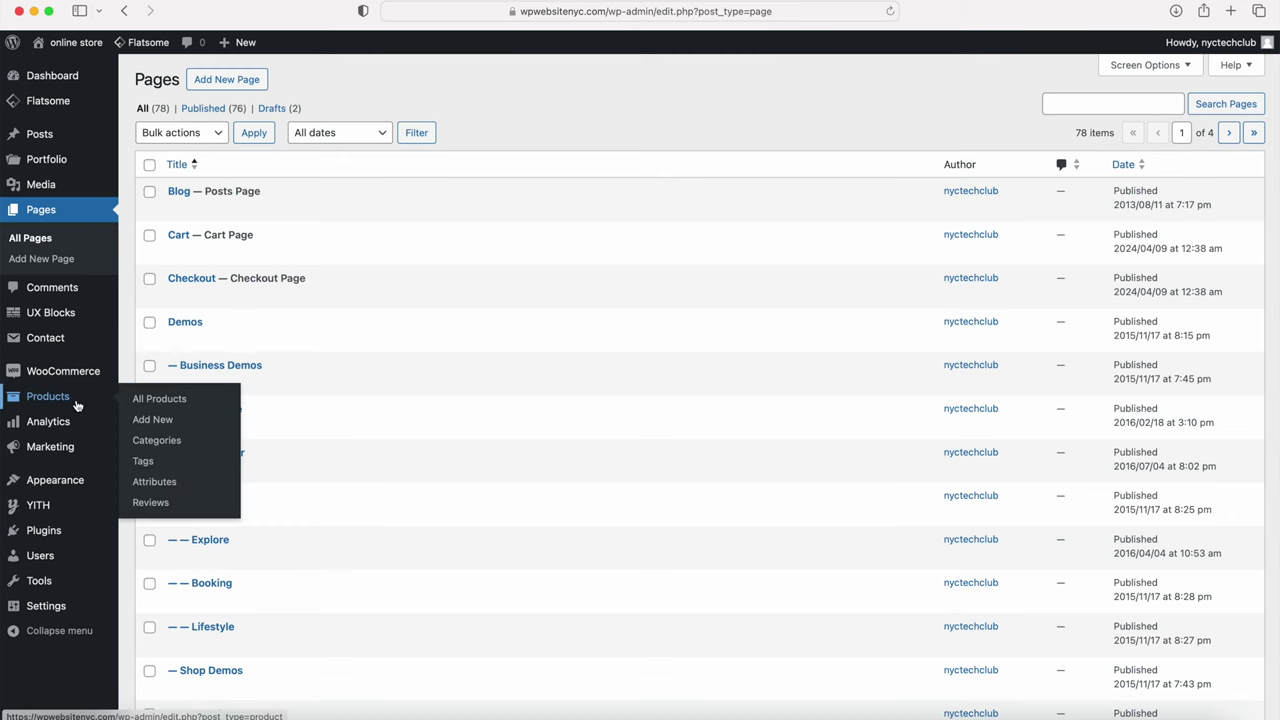
left_click(160, 422)
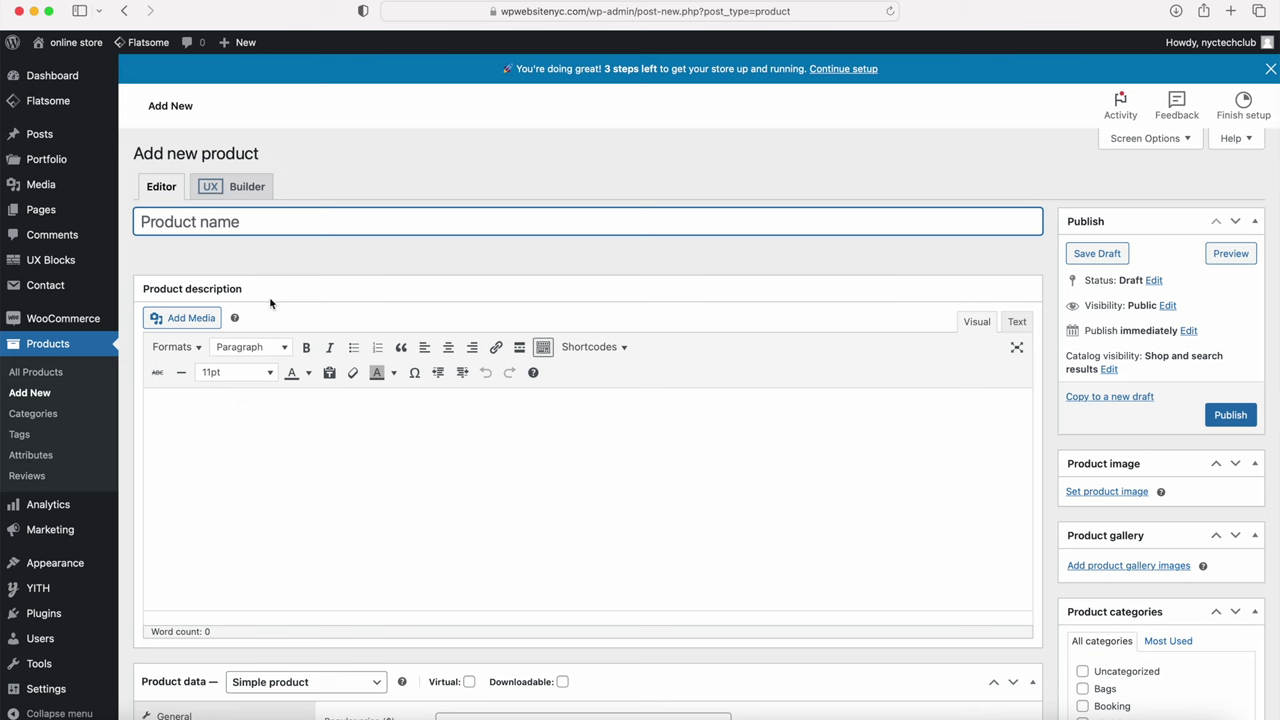
Step: Review the new product form, keeping catalog visibility at Shop and search results
scroll(270, 300, "down", 5)
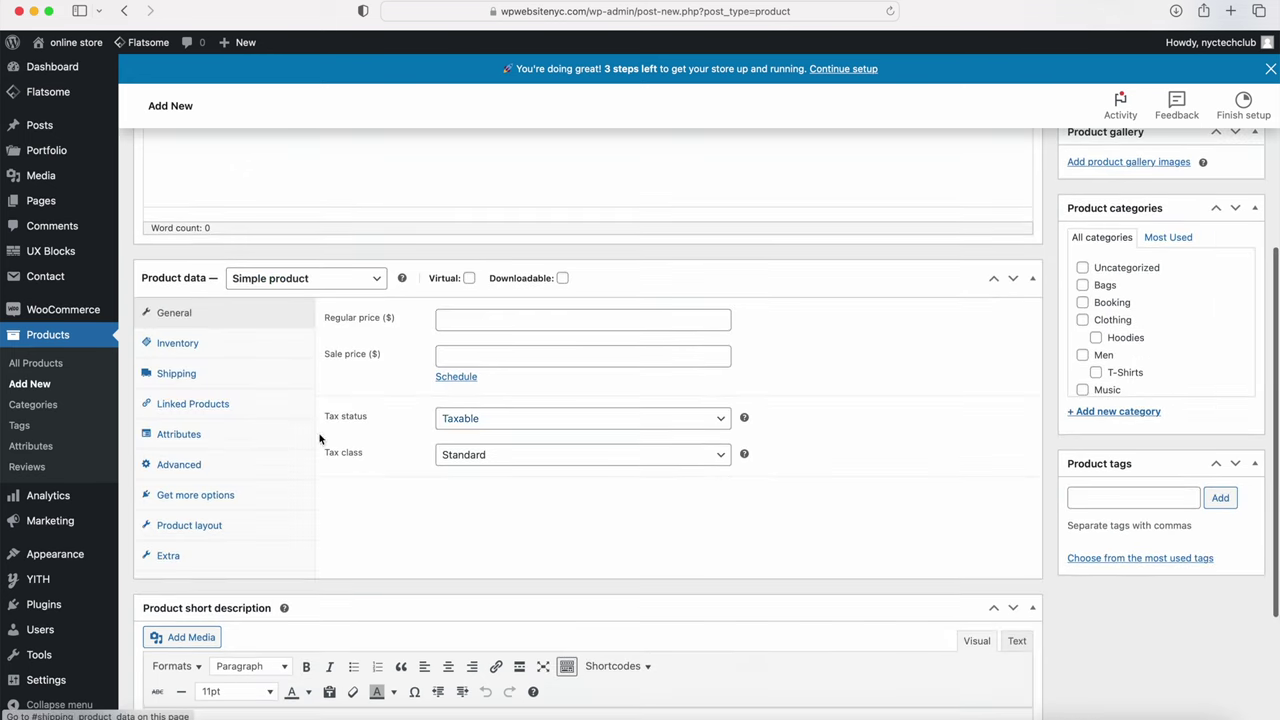
scroll(397, 411, "down", 3)
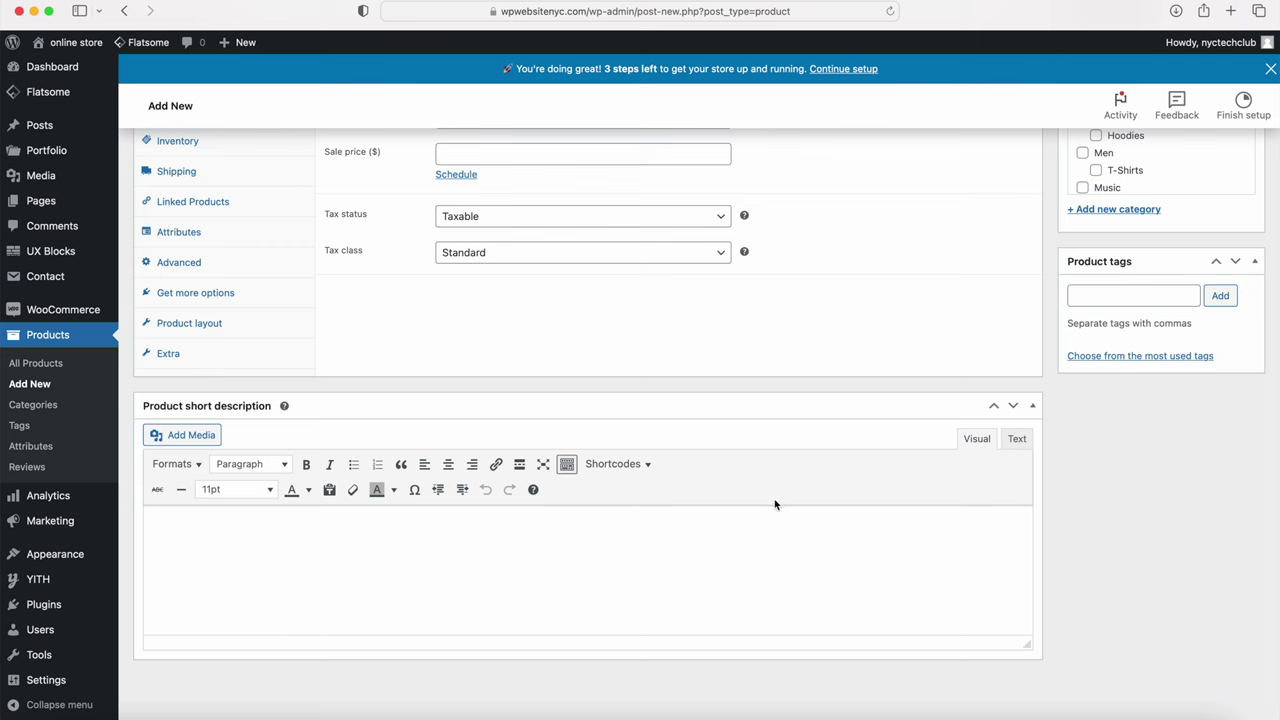
scroll(937, 517, "up", 5)
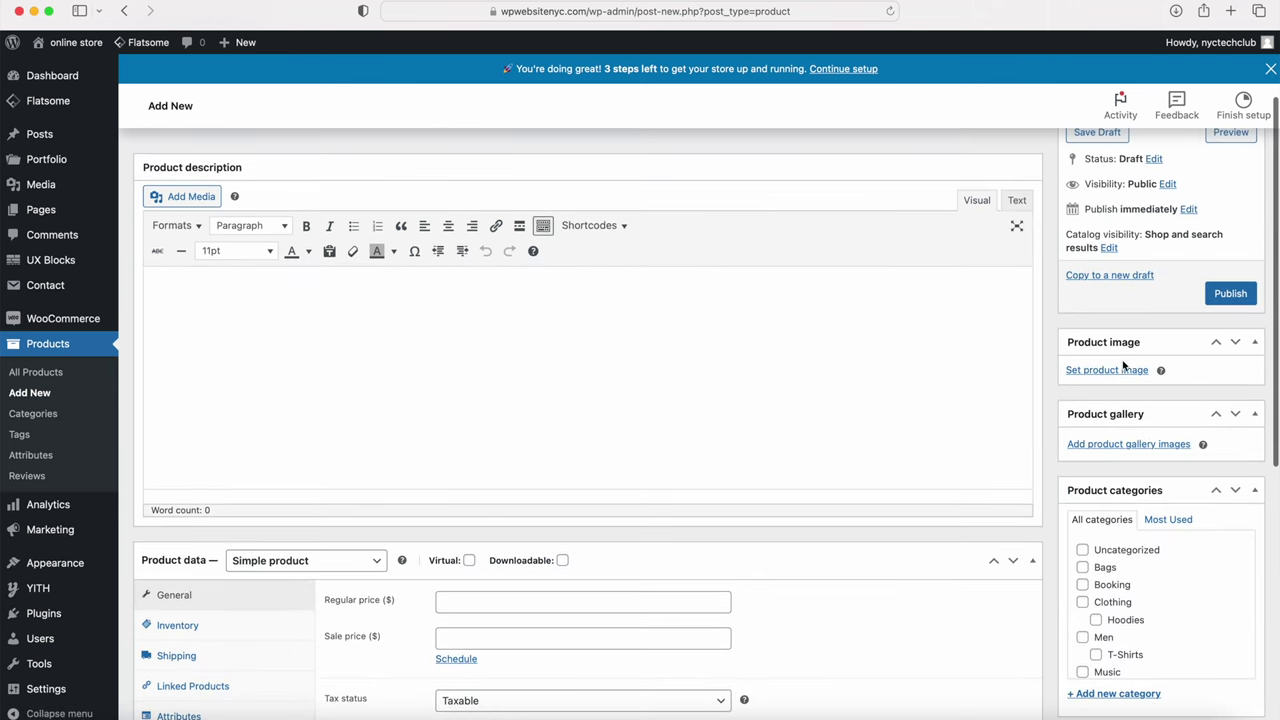
scroll(1120, 450, "down", 3)
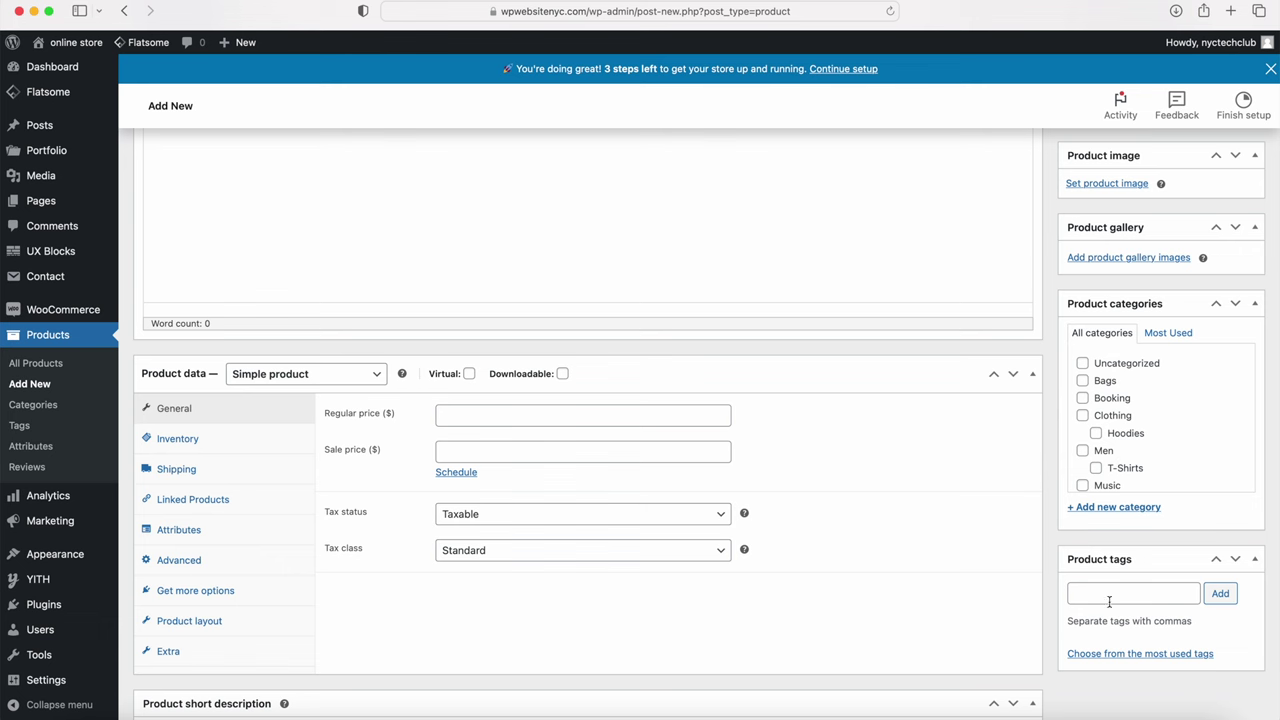
scroll(1097, 547, "up", 5)
scroll(1097, 547, "up", 2)
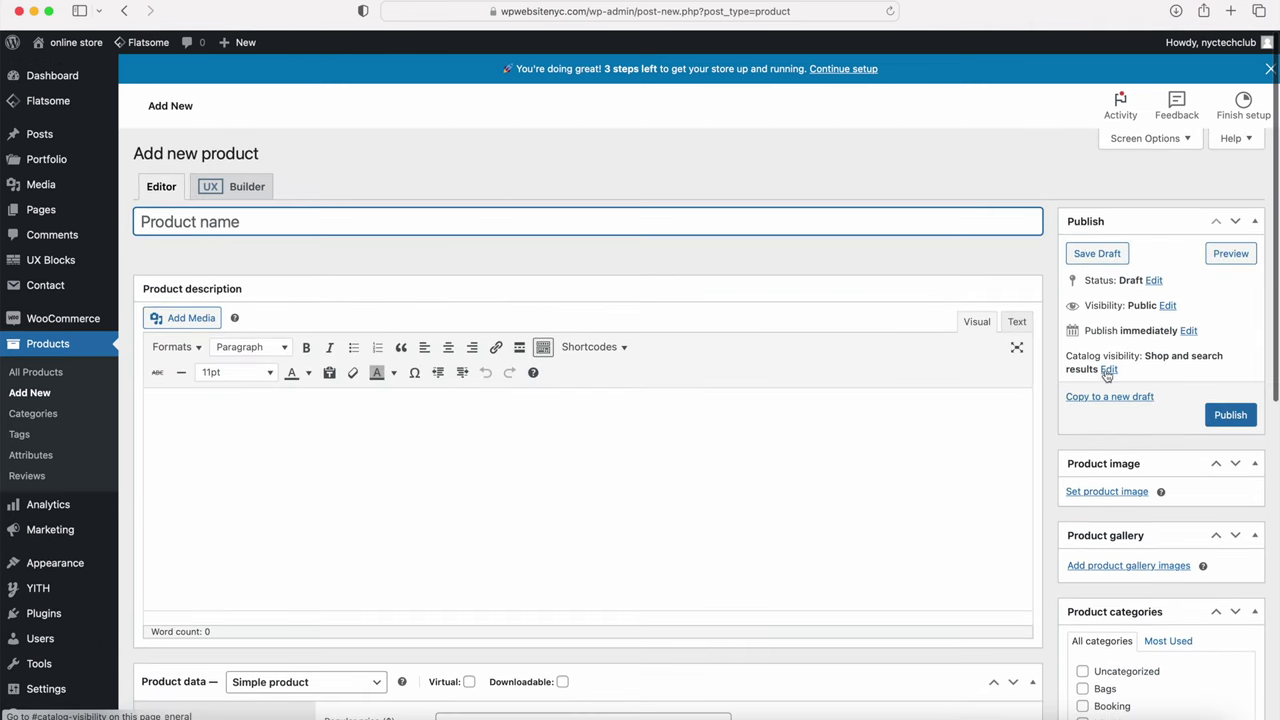
left_click(1109, 370)
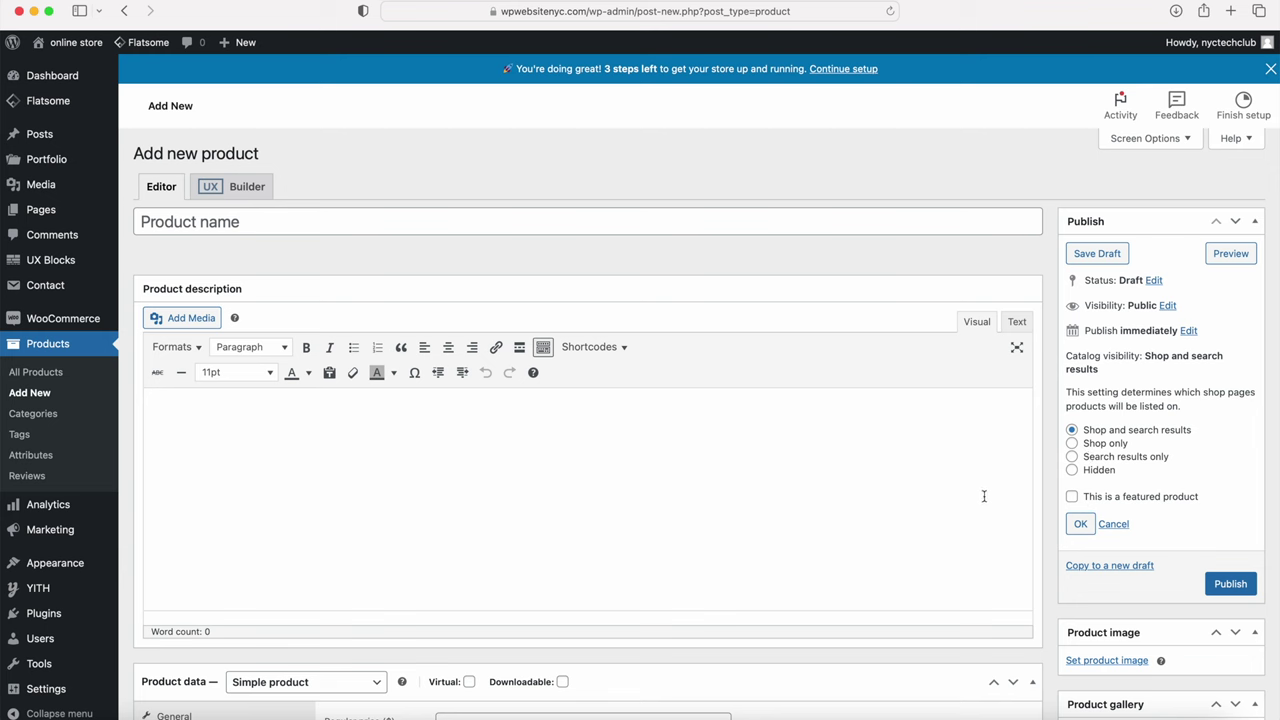
left_click(1081, 523)
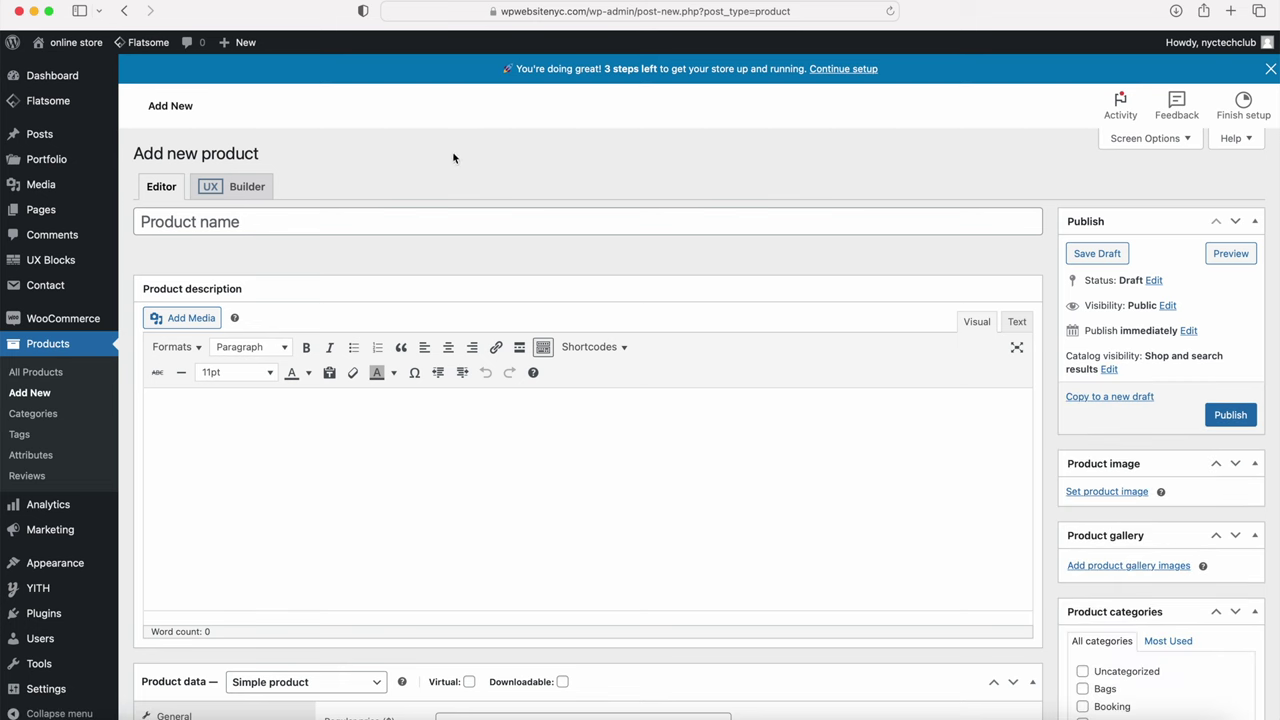
left_click(199, 223)
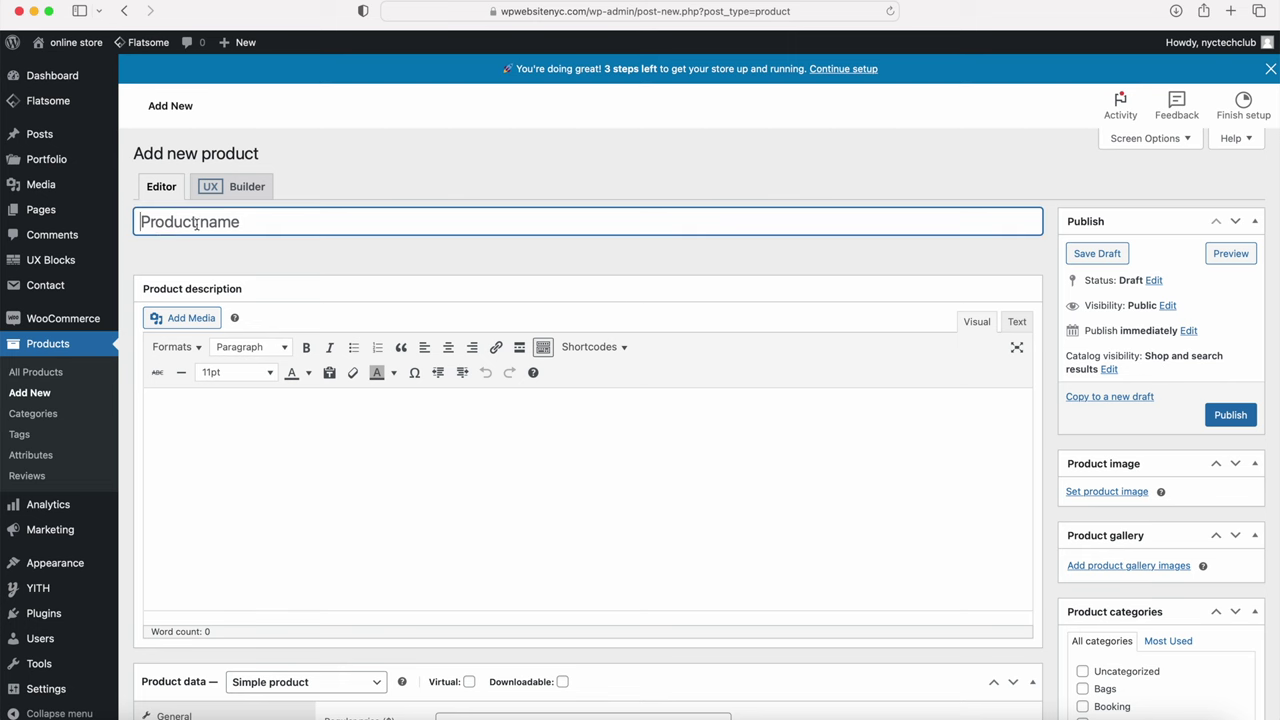
Step: Name the product 'Jordan 4 WMNS Vivid' and paste its Grade School Black/White/Metallic gold description paragraph
key("Tab")
left_click(173, 215)
type("Jordan 4 WMNS Vivid")
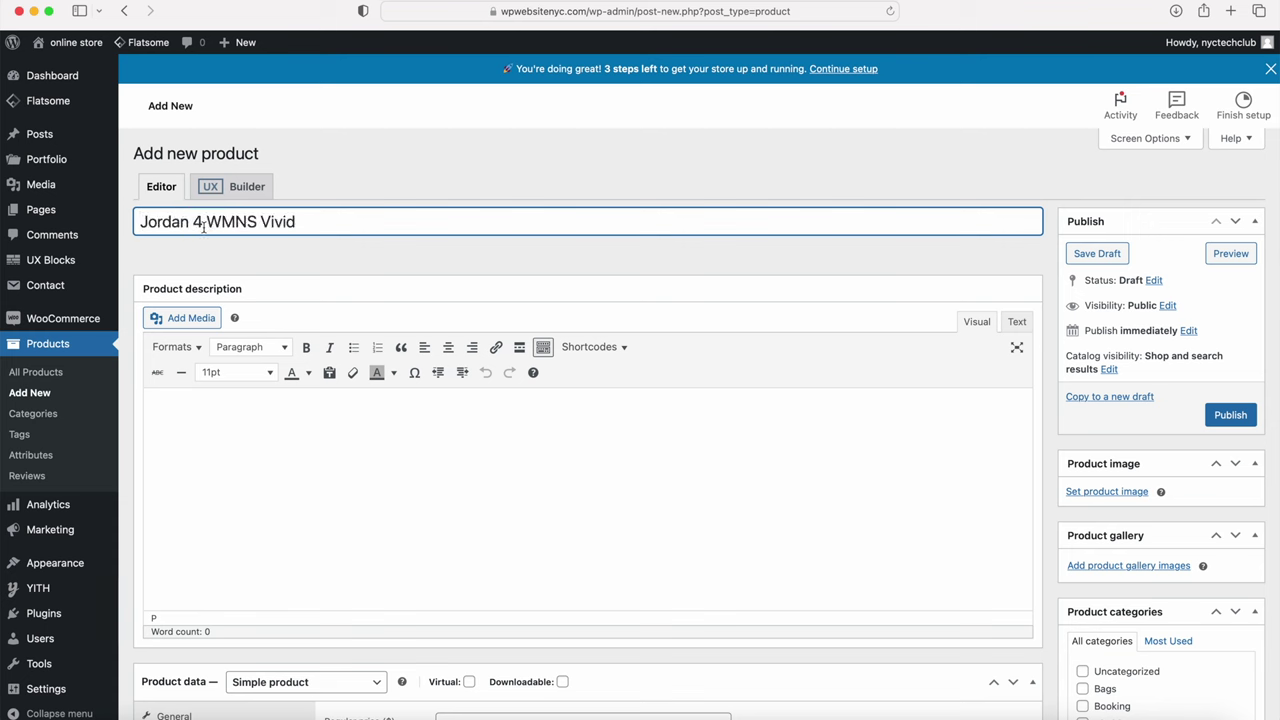
left_click(377, 446)
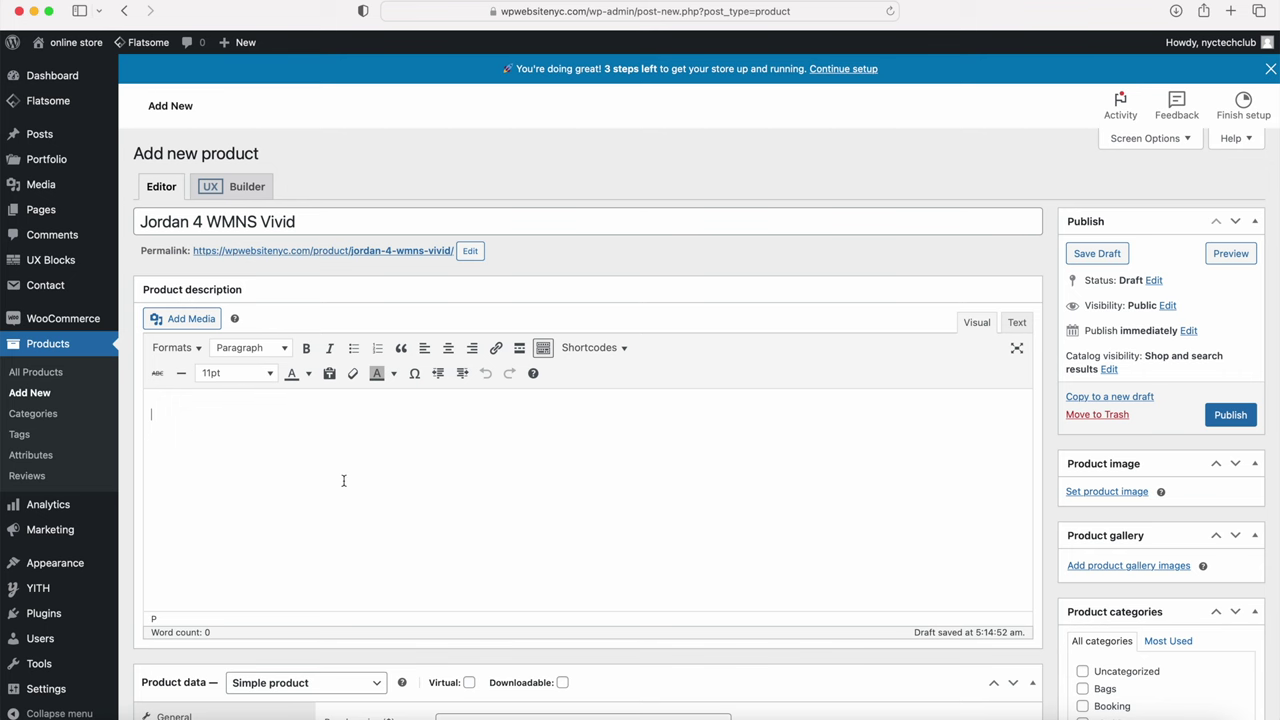
type("This Grade School iteration brings a slice of hoops history to the forefront, featuring the iconic Black/White/Metallic gold colorway that's been reimagined for the cool kids on the block. The patent leather shines bright, setting off the gold accents that are as much about winning as they are about style.")
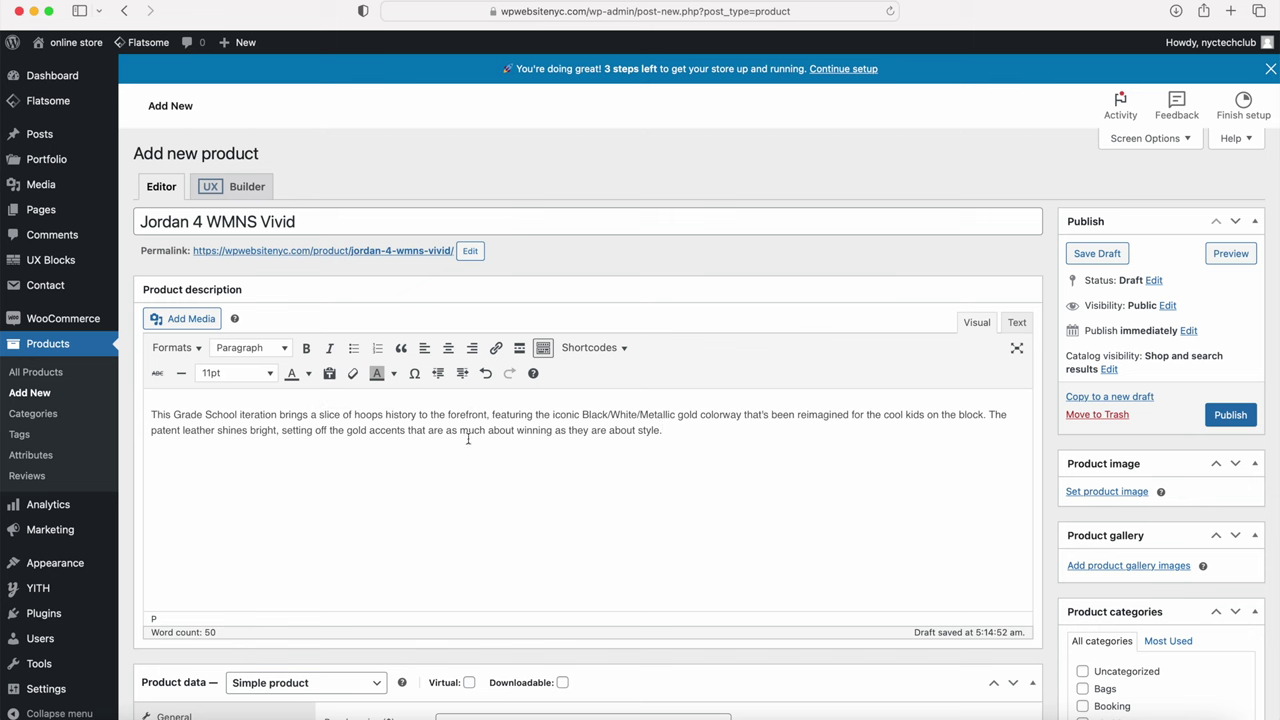
scroll(460, 440, "down", 5)
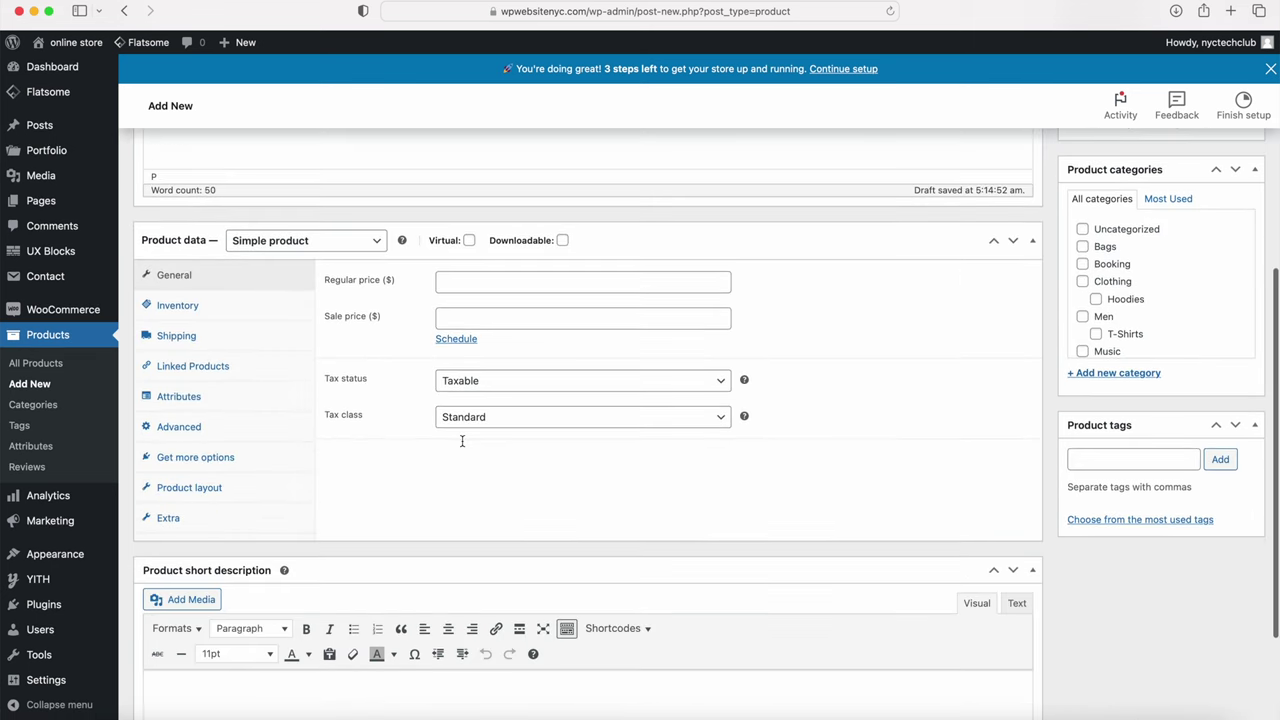
left_click(281, 250)
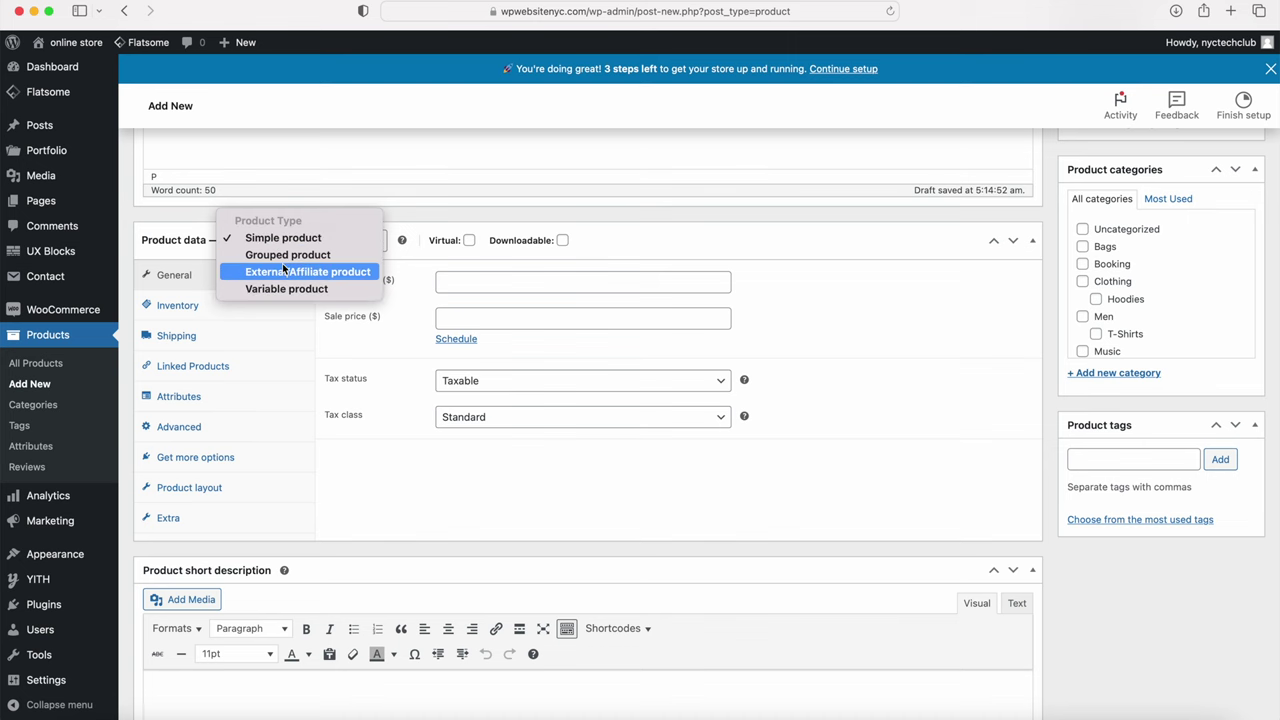
left_click(282, 272)
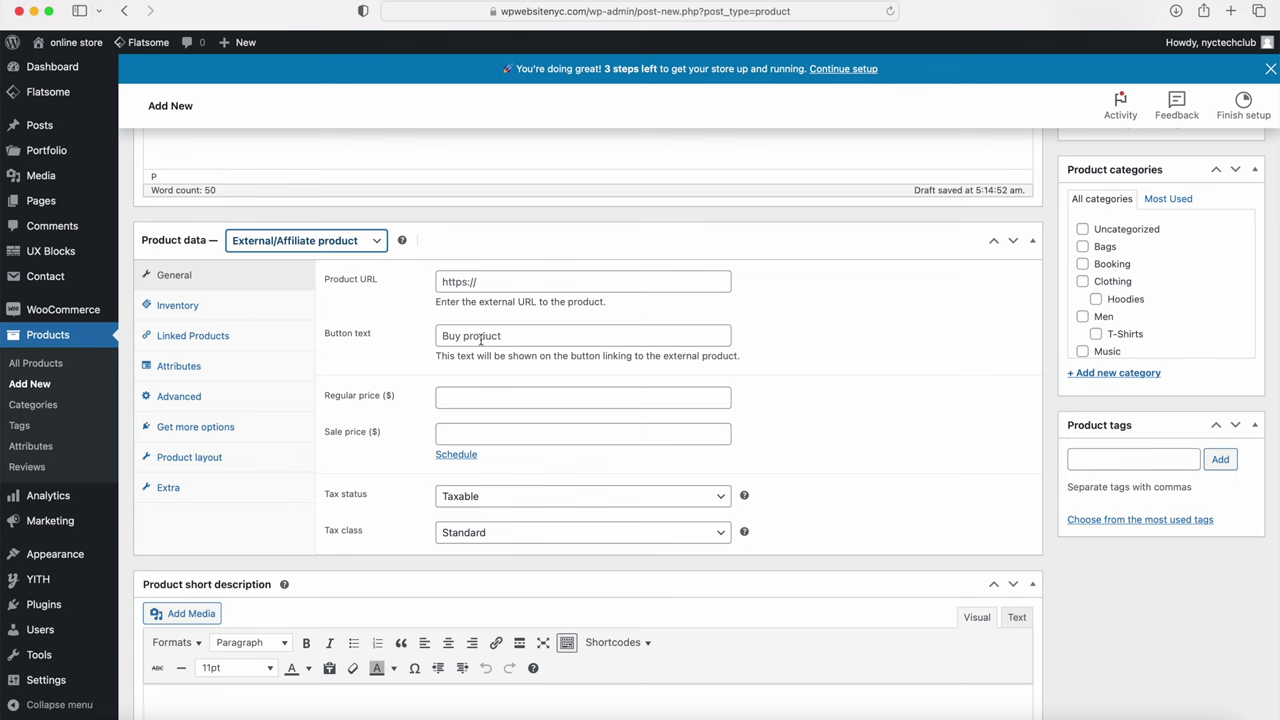
left_click(310, 244)
left_click(293, 205)
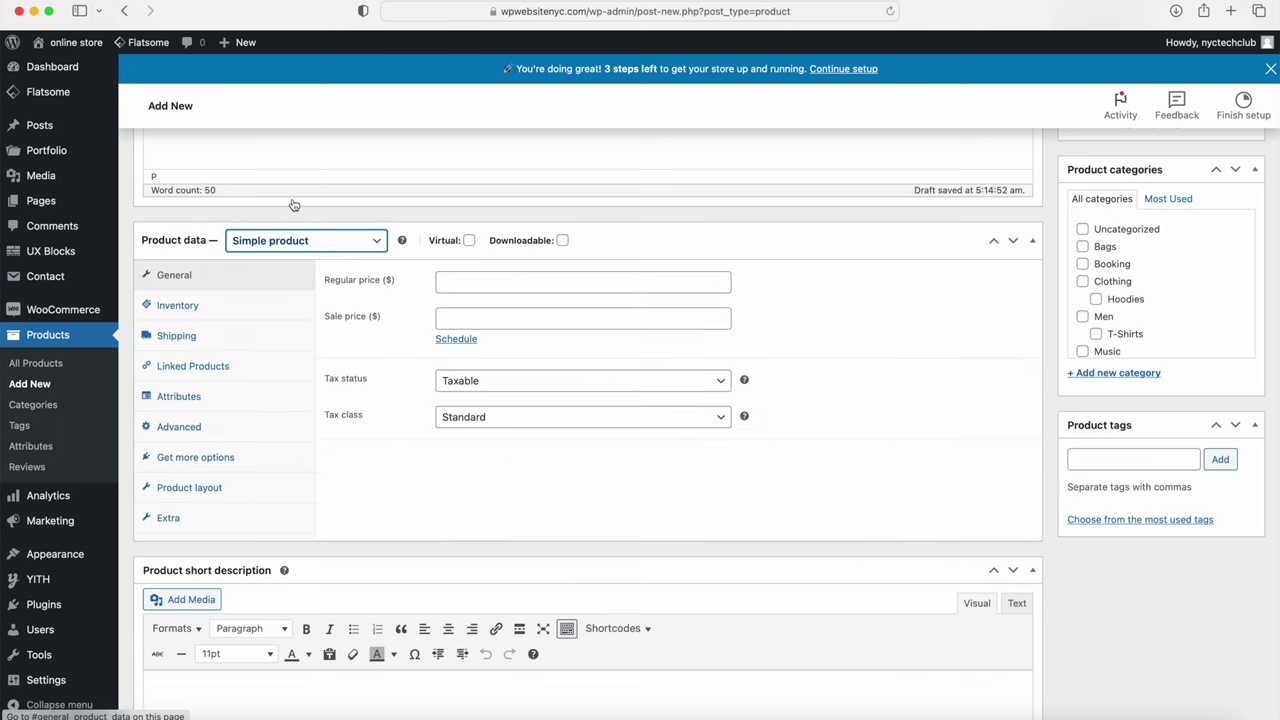
left_click(469, 241)
left_click(469, 241)
left_click(469, 241)
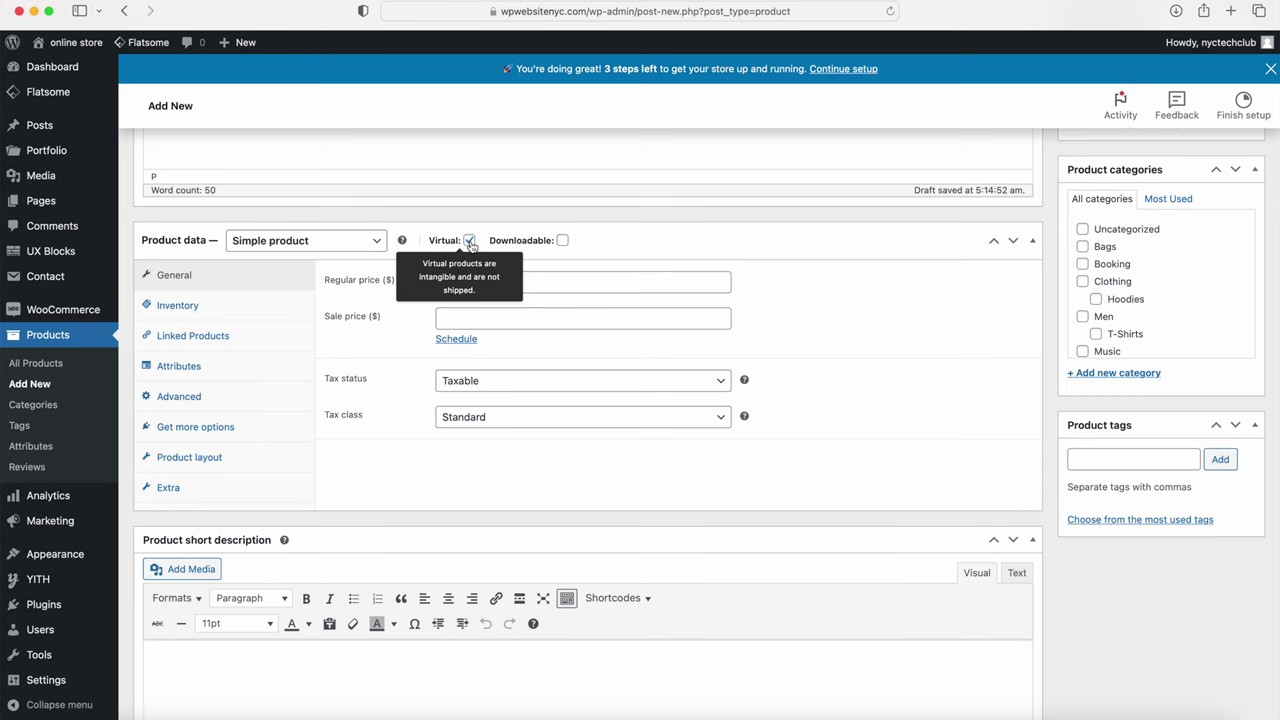
left_click(469, 241)
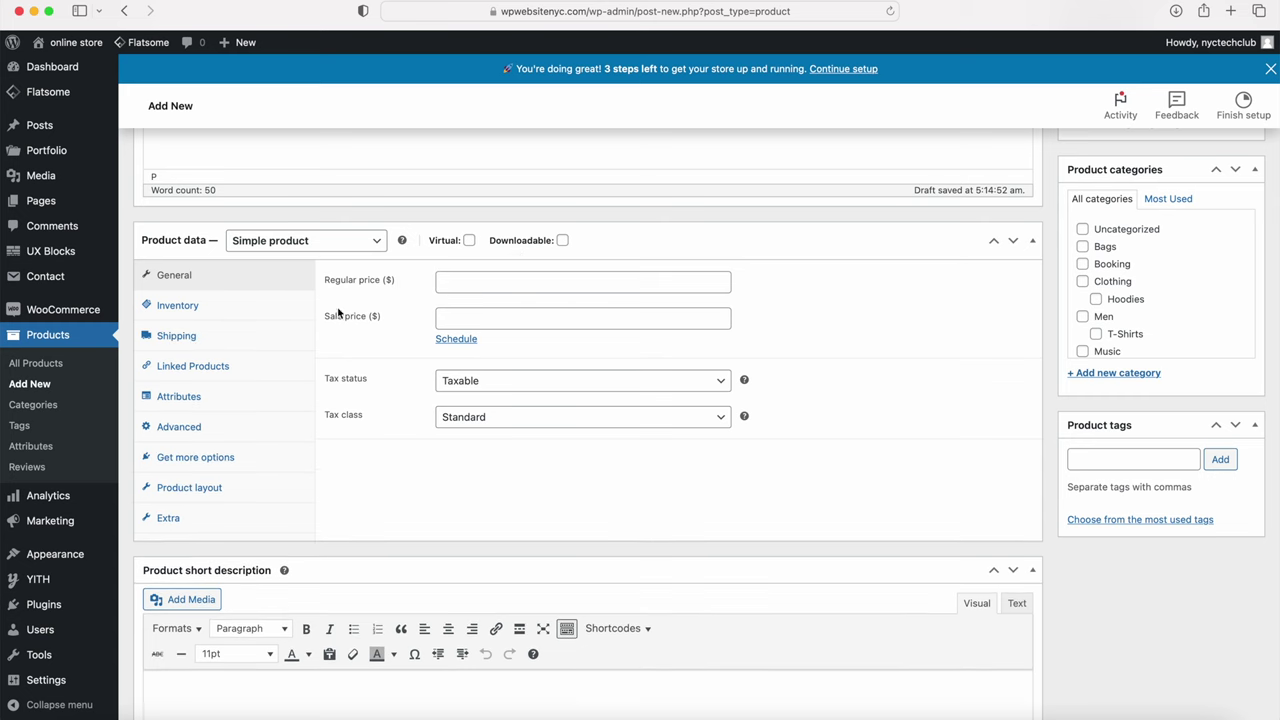
left_click(562, 241)
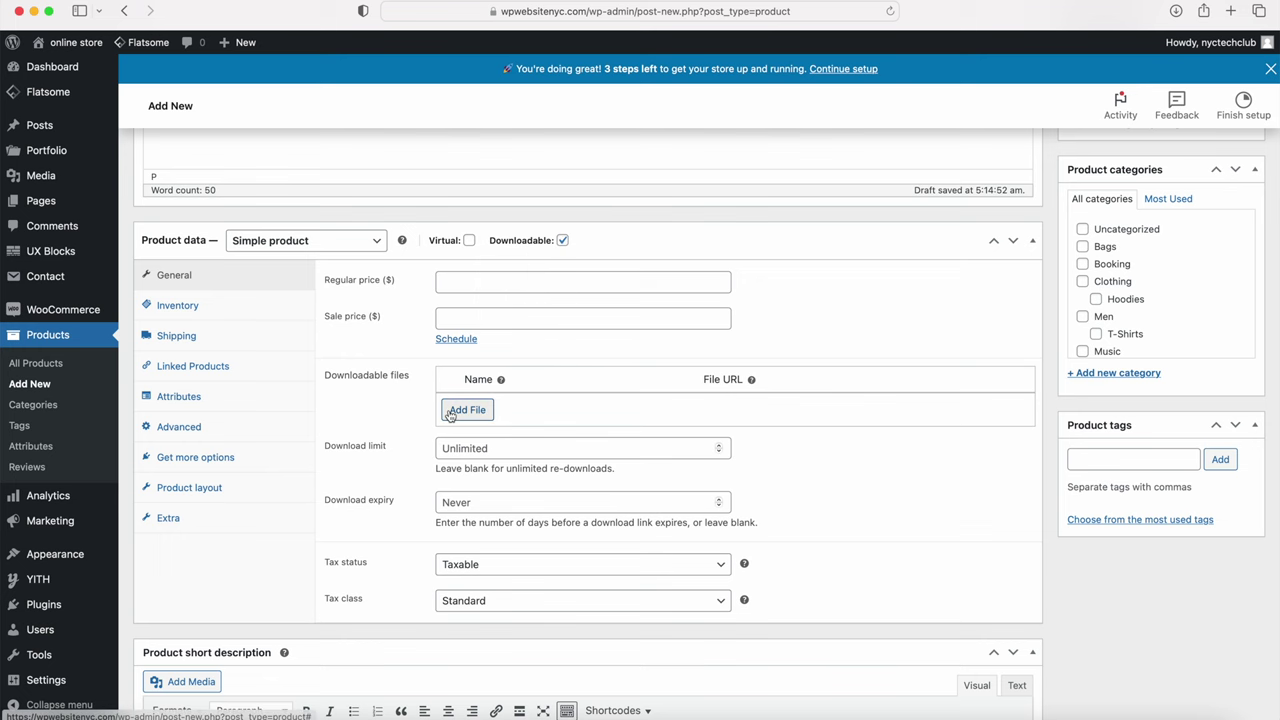
left_click(562, 241)
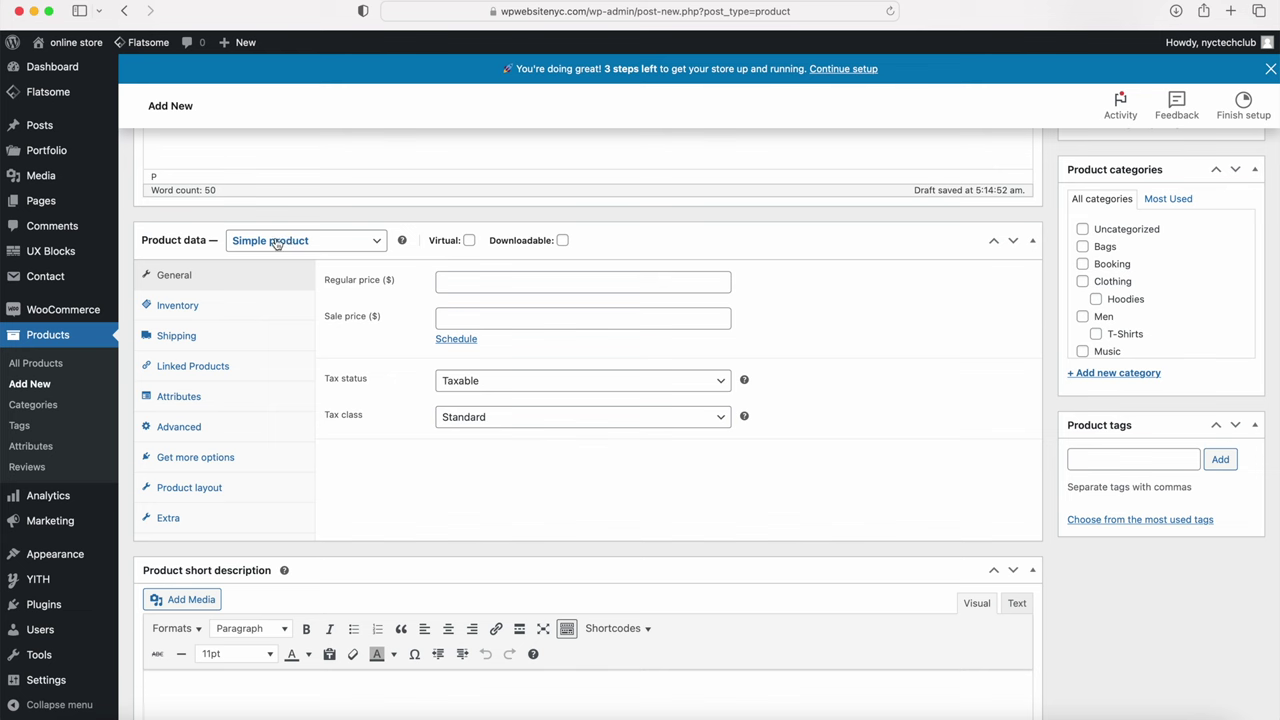
left_click(469, 288)
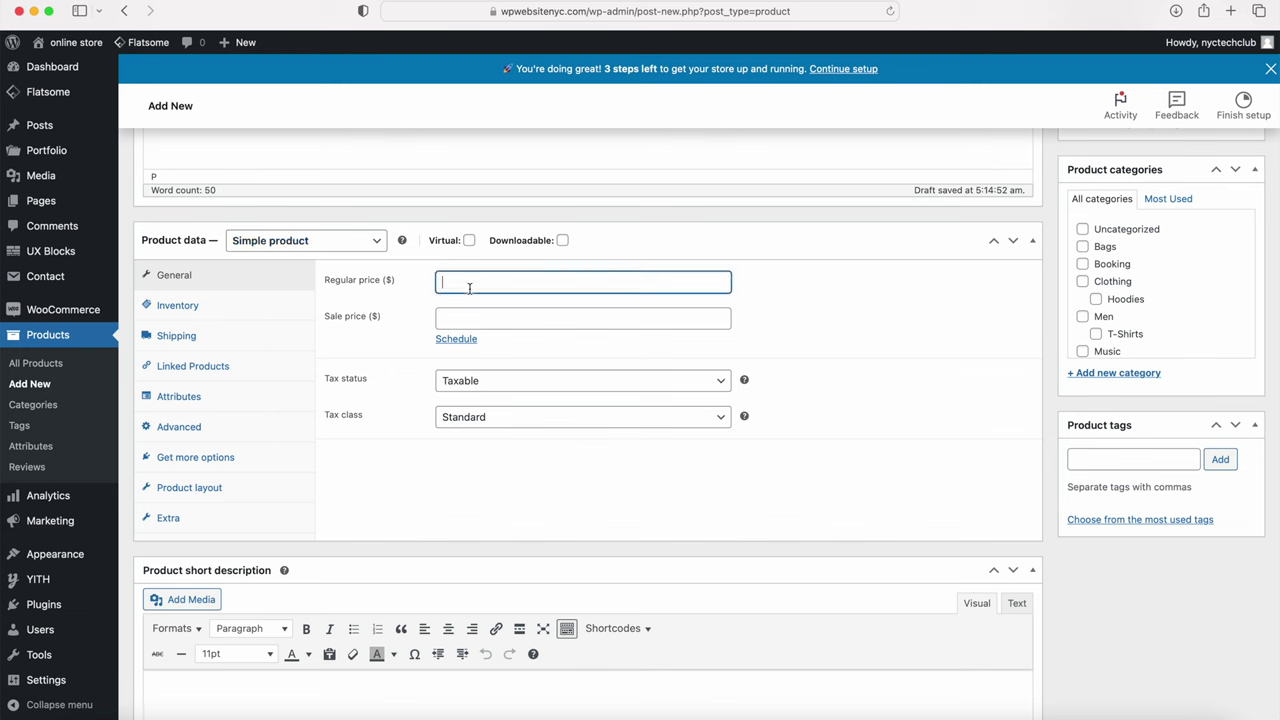
Step: Set the regular price to 250 and add a short description with style 378038-170, colorway and release date
type("250")
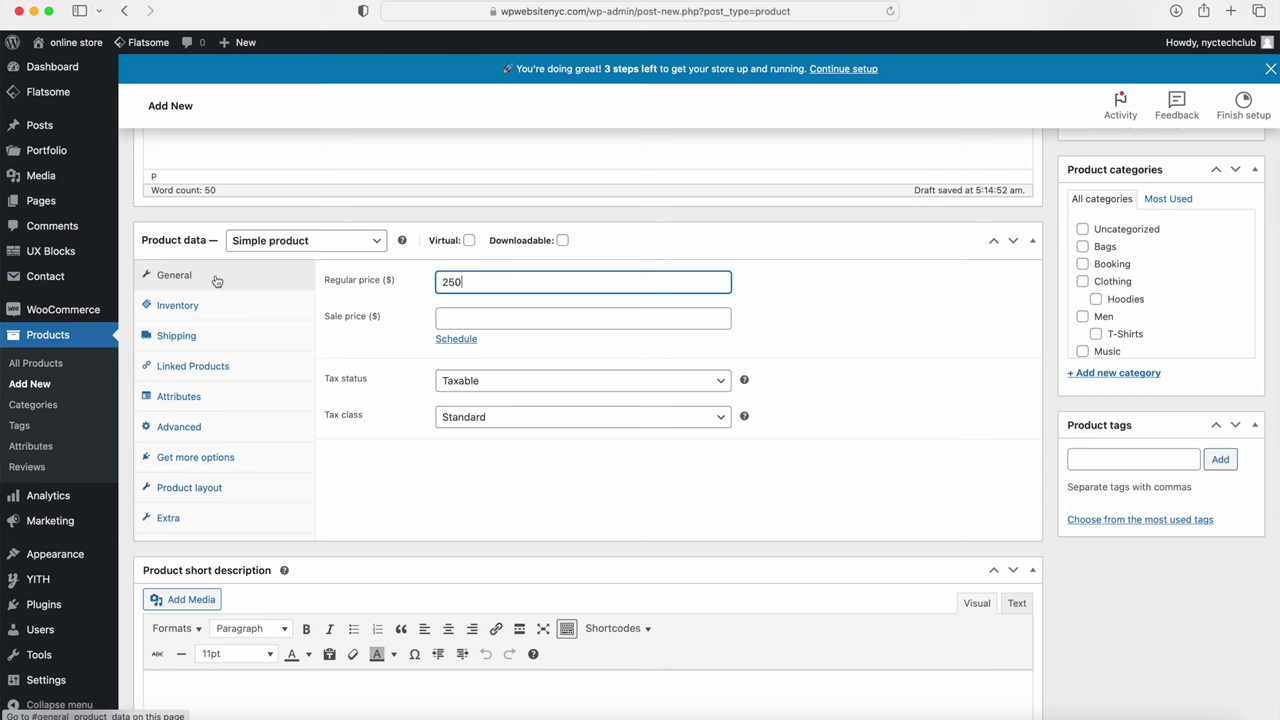
scroll(333, 341, "down", 3)
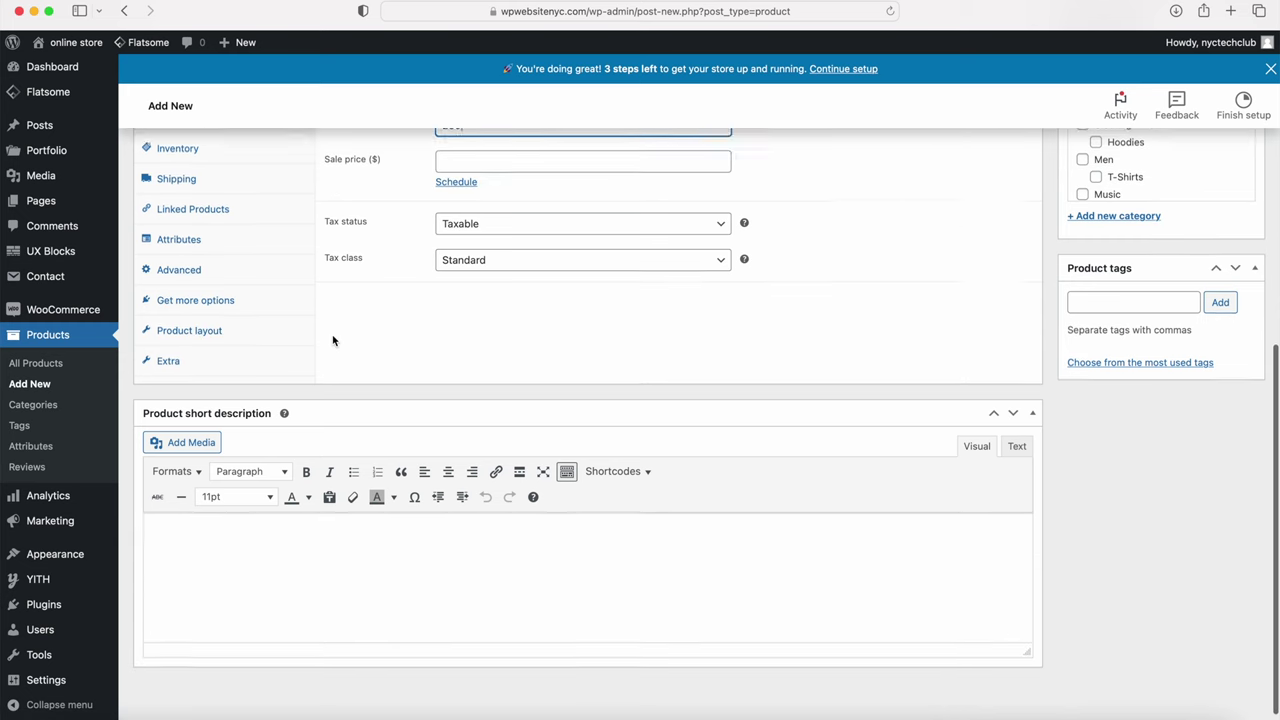
left_click(270, 548)
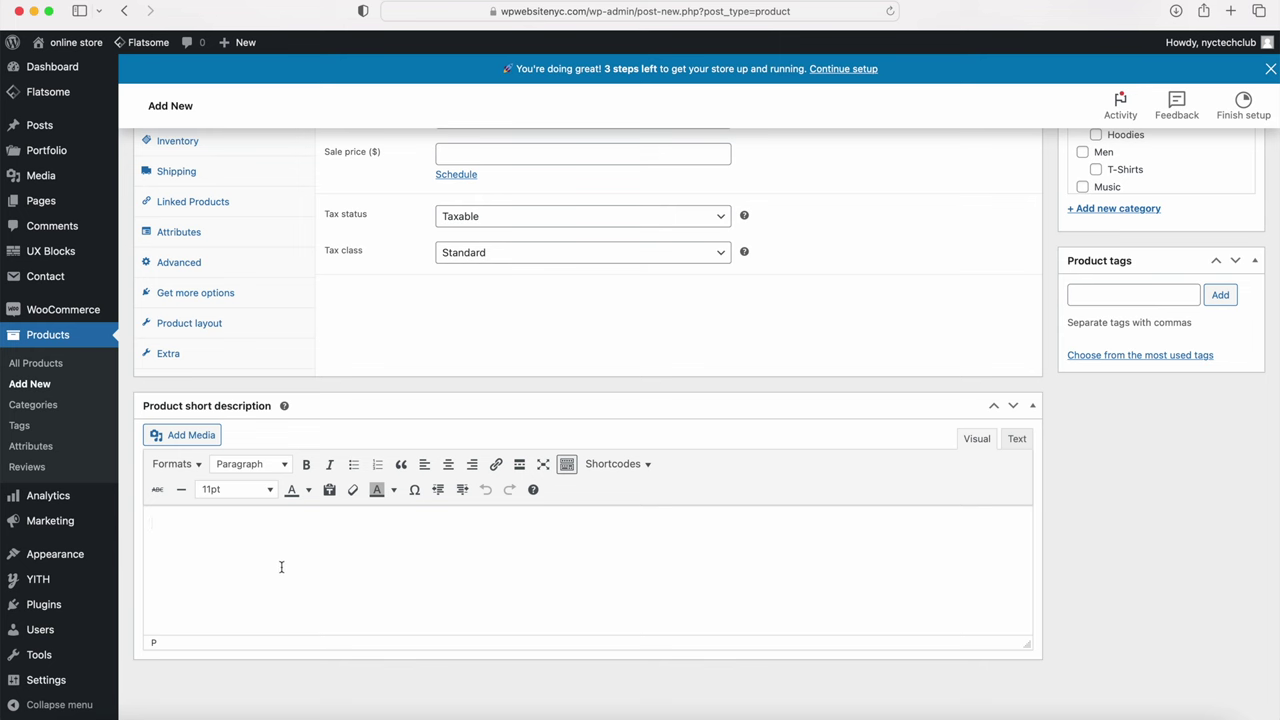
type("Style 378038-170 Colorway BLACK/WHITE/METALLIC GOLD  Release Date 12/09/2023")
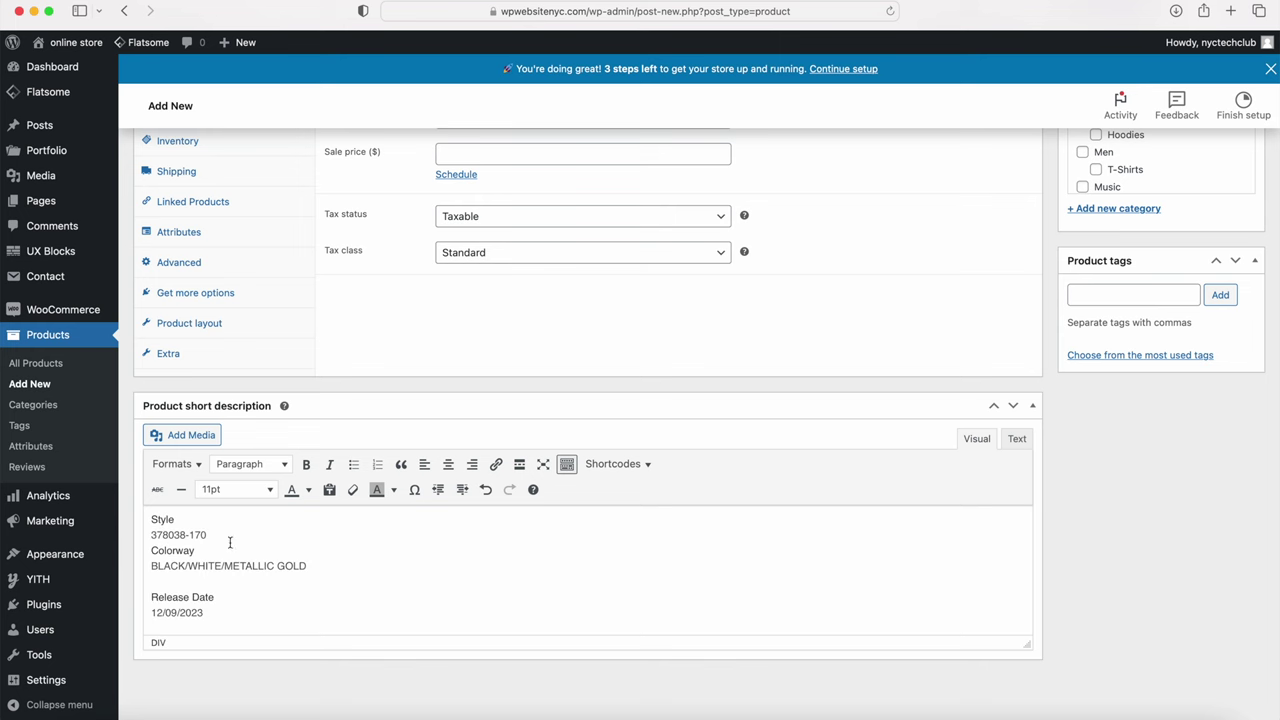
scroll(247, 609, "up", 10)
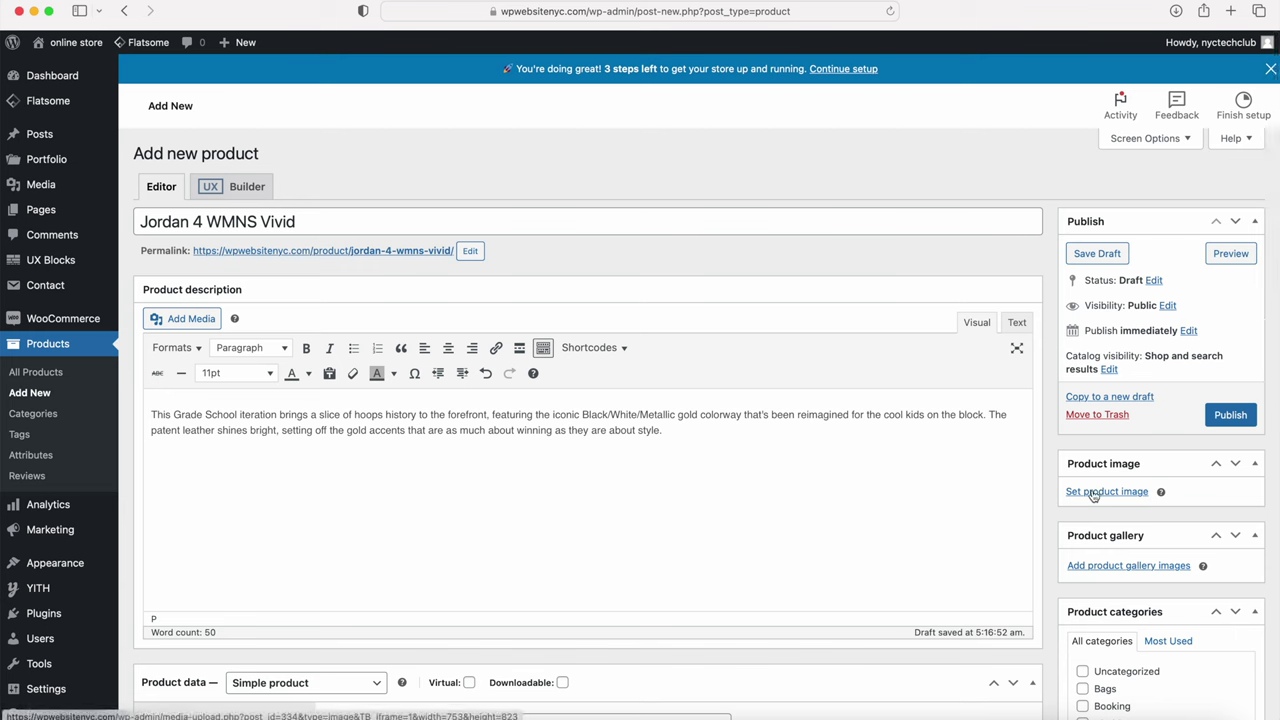
Step: Set the yellow Air Jordan 4 photo as the main product image
left_click(1094, 494)
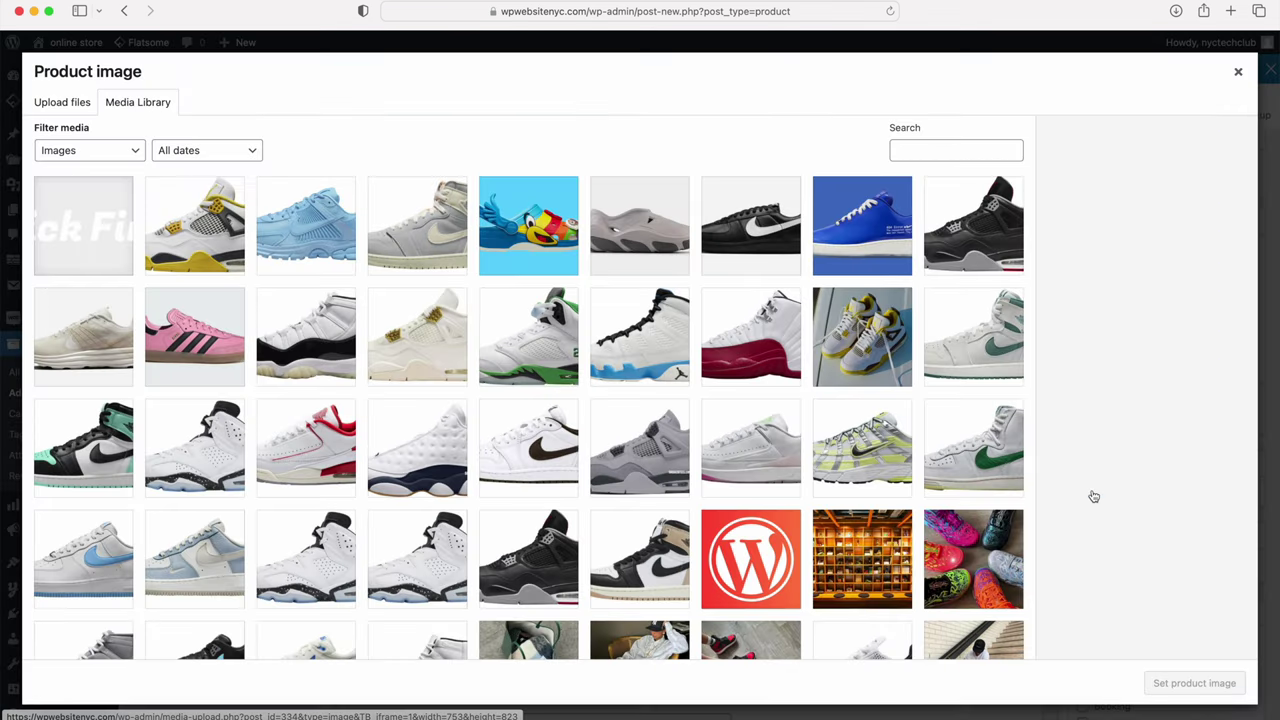
left_click(205, 230)
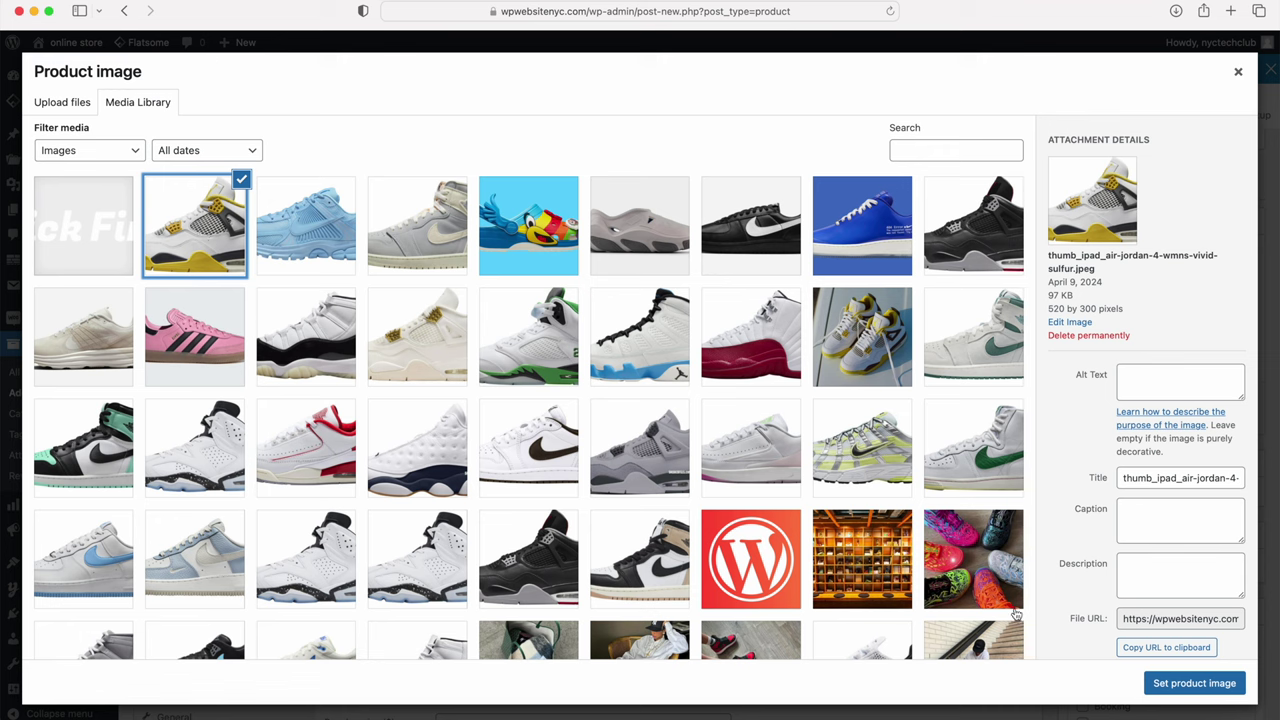
left_click(1172, 686)
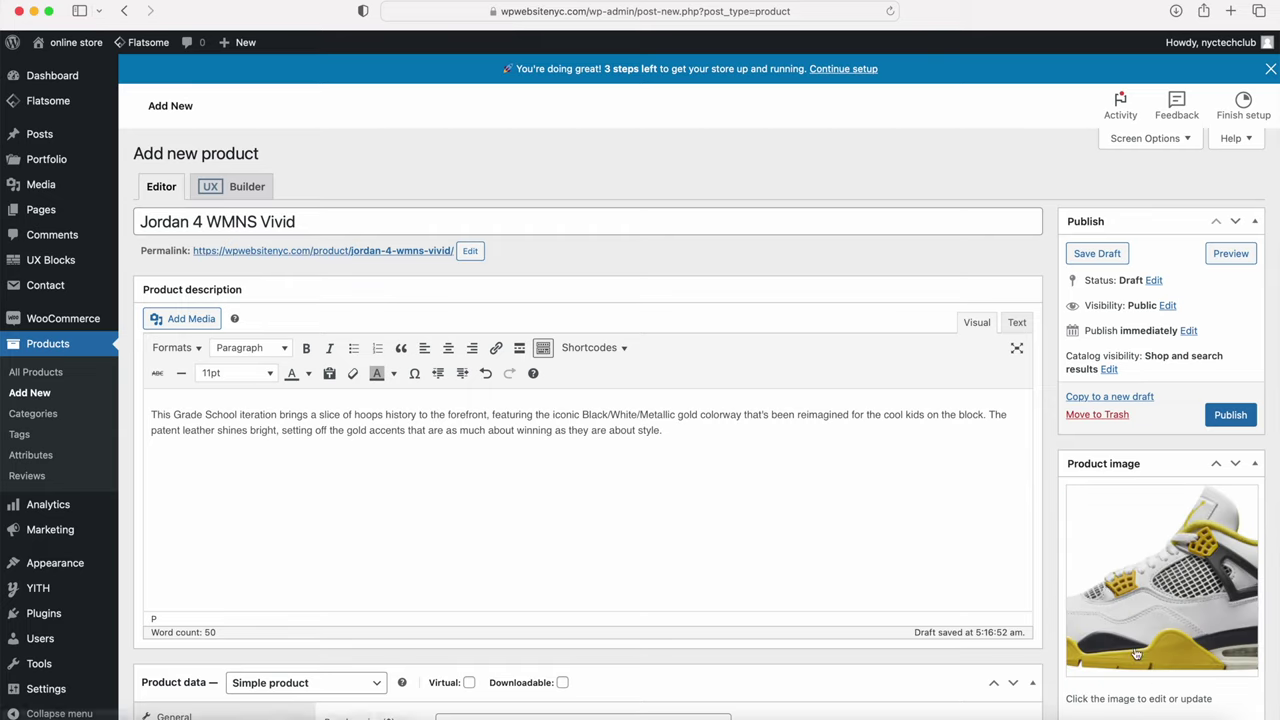
scroll(1120, 538, "down", 5)
Step: Add the cream metallic-gold Jordan 4 and green Jordan 5 photos to the product gallery
scroll(1119, 540, "down", 2)
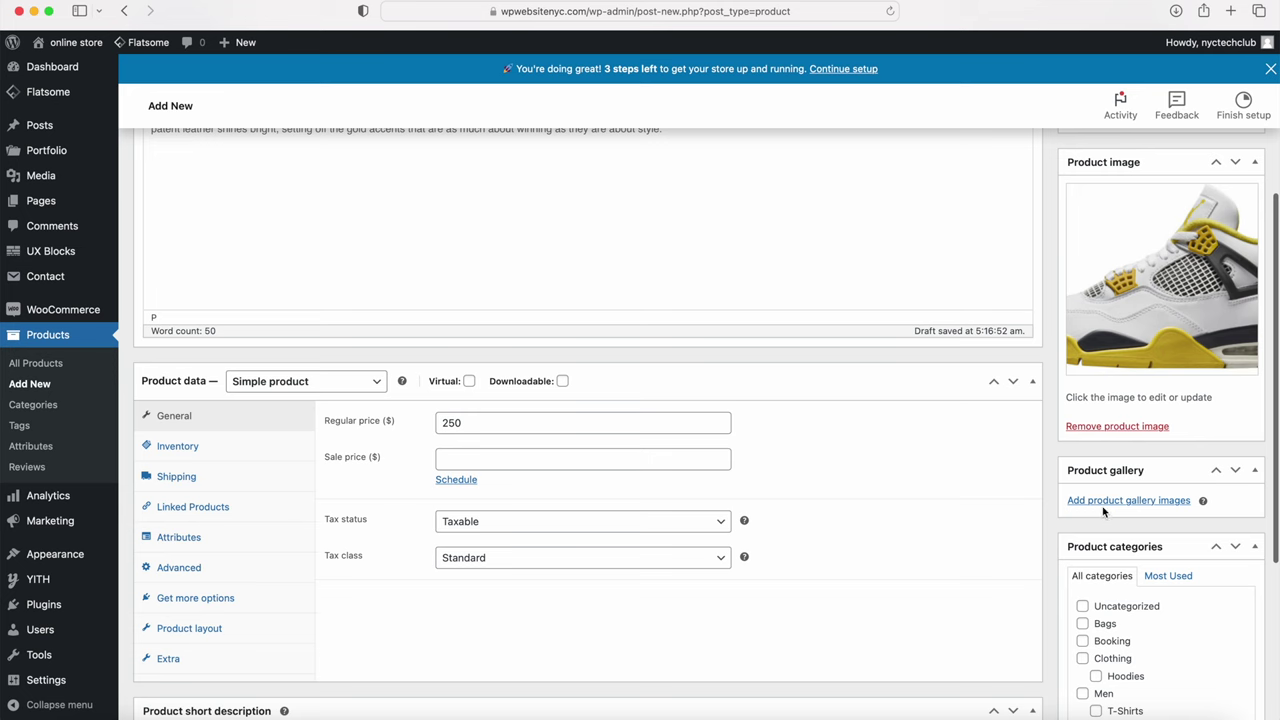
left_click(1102, 502)
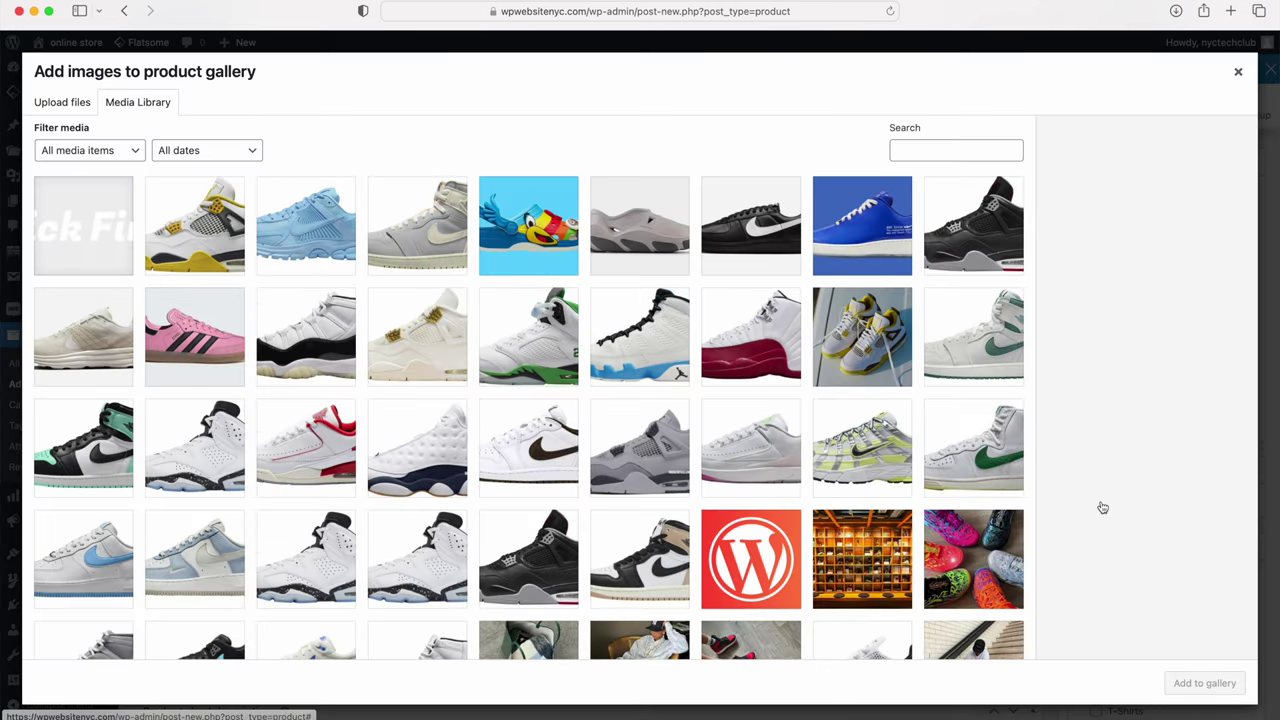
left_click(406, 330)
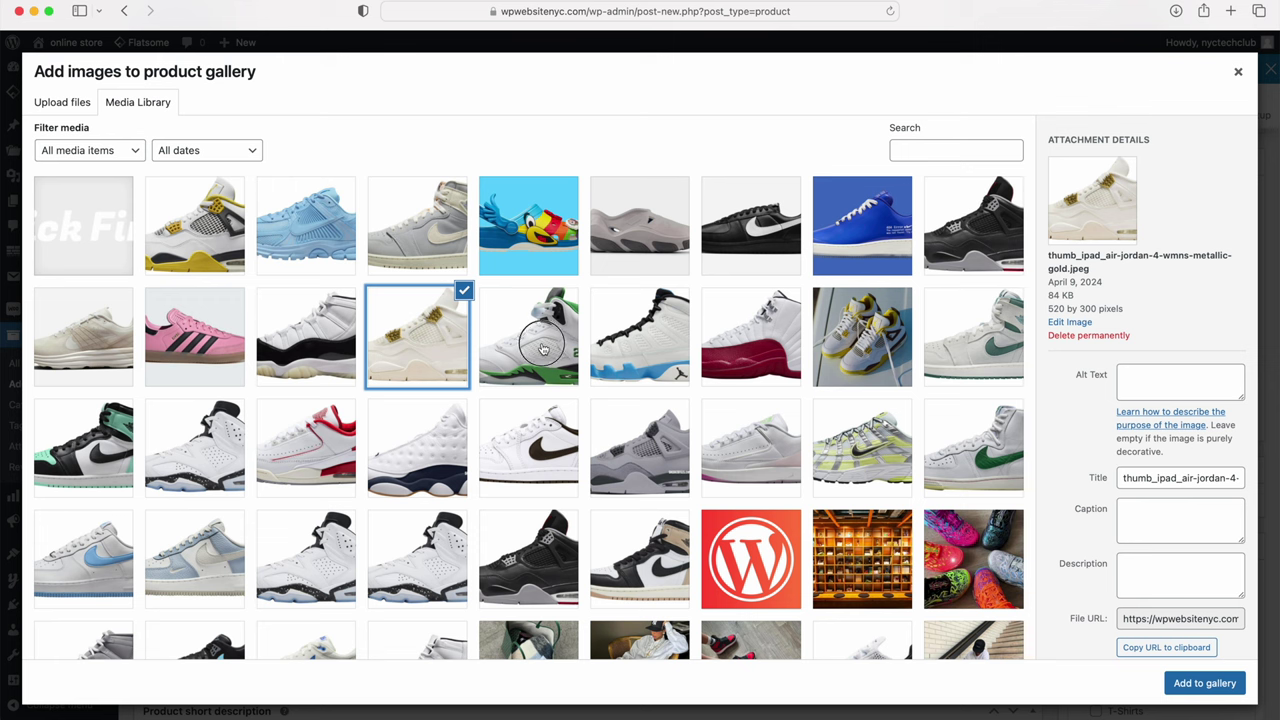
left_click(542, 347)
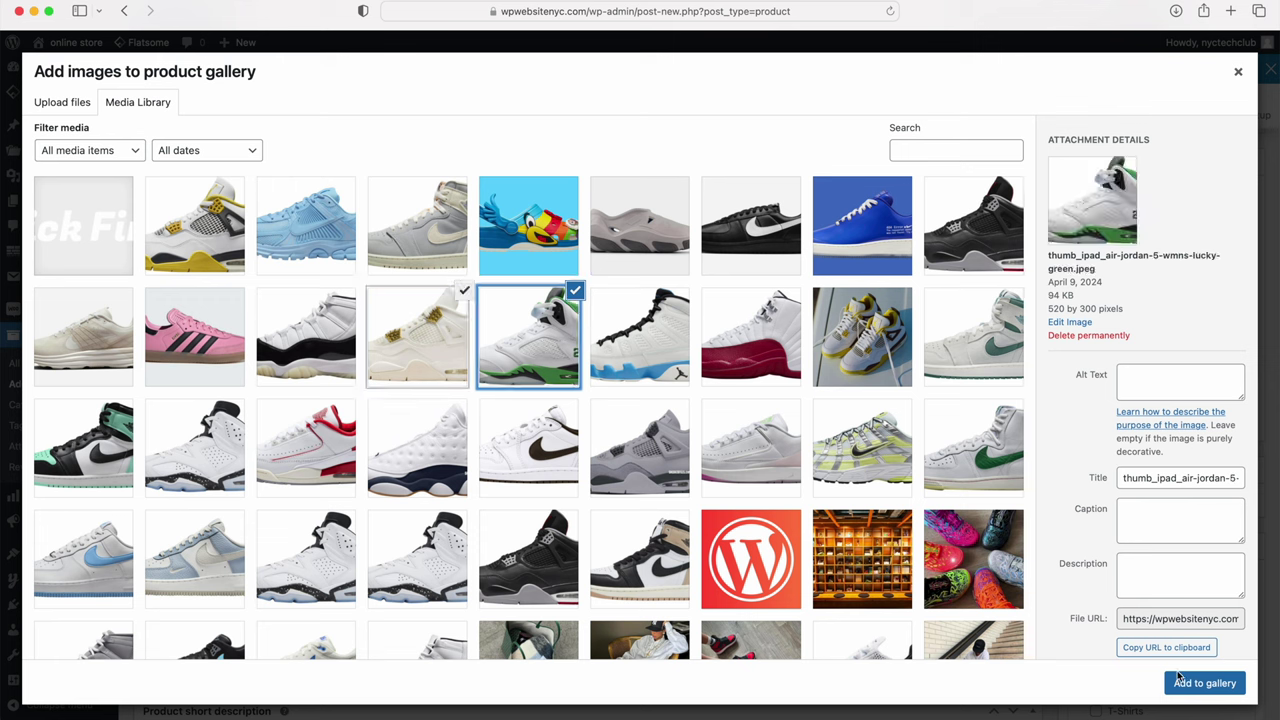
left_click(1195, 683)
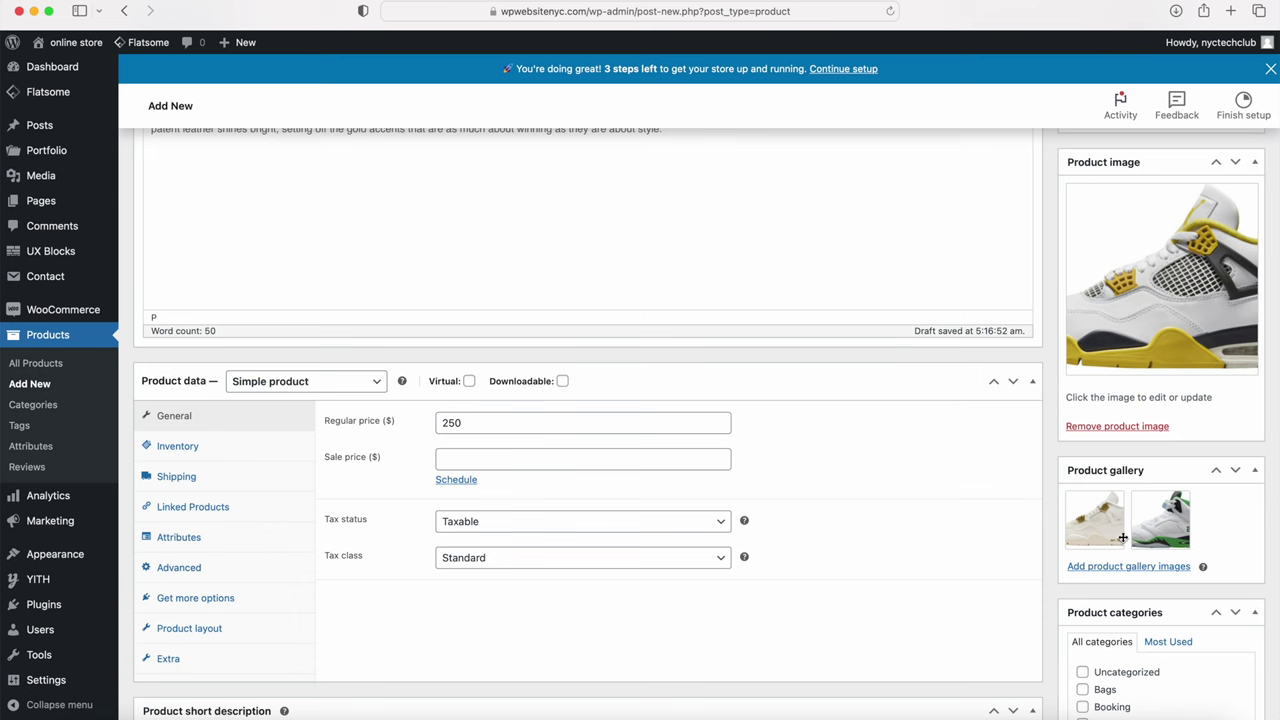
scroll(1135, 555, "down", 5)
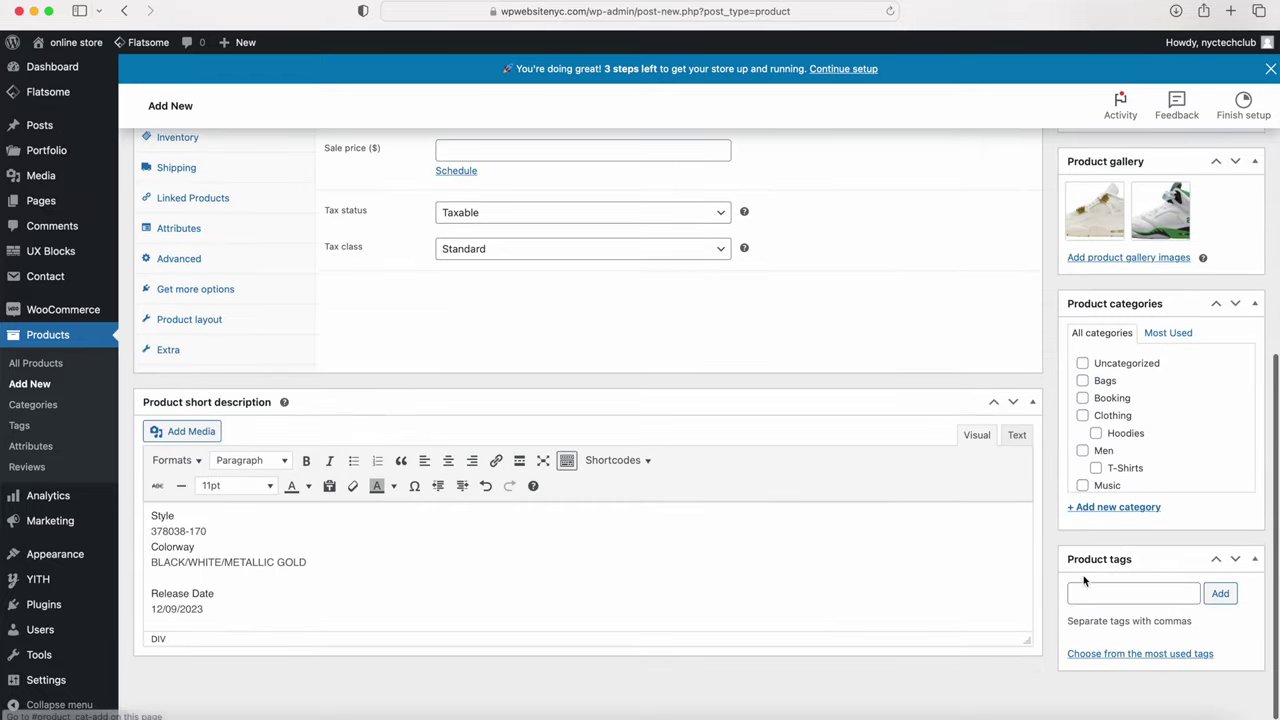
Step: Create the Jordans and Basketball product categories and assign the product to both
left_click(1089, 508)
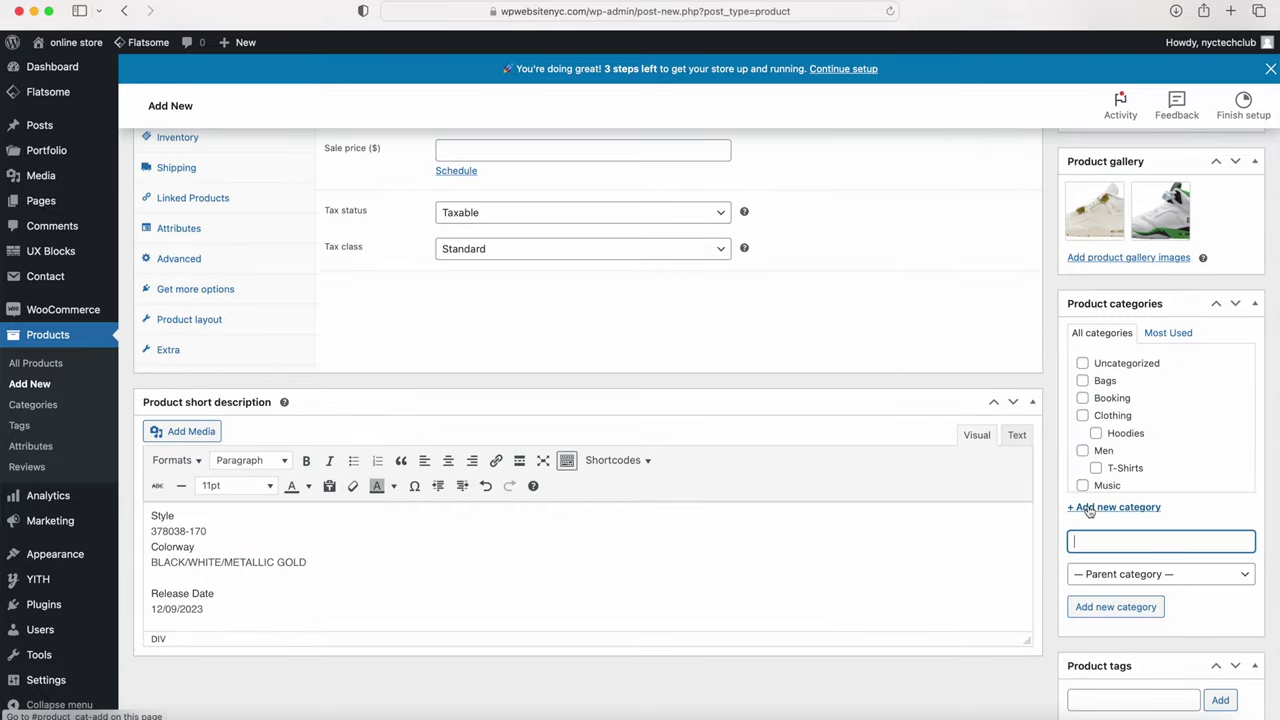
type("Jordans")
key("Return")
type("Bask")
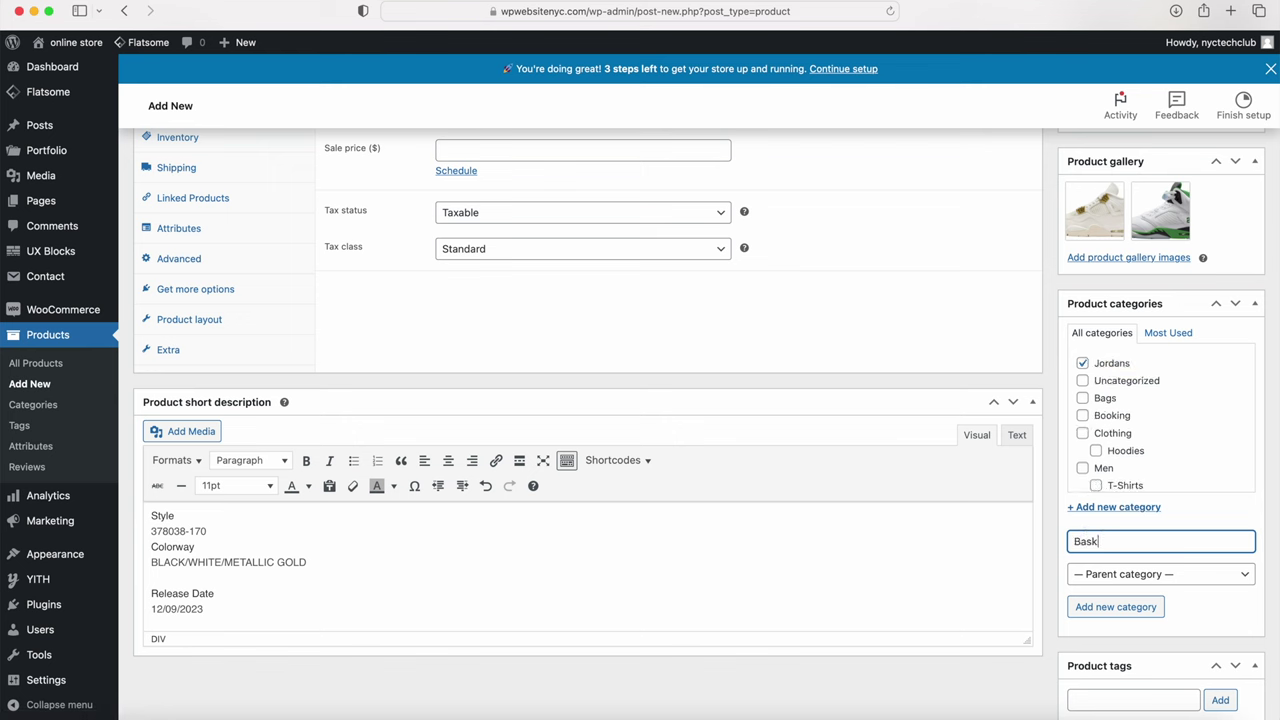
type("etball")
key("Return")
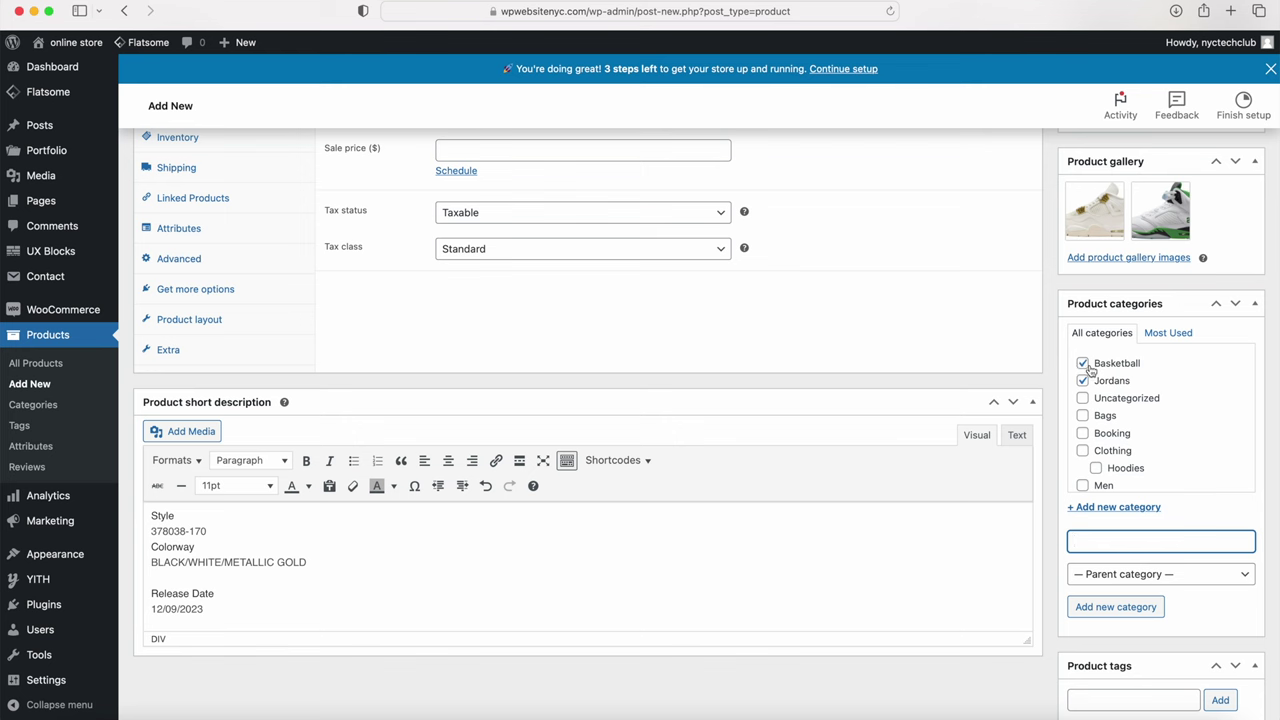
scroll(1098, 437, "down", 5)
left_click(1100, 700)
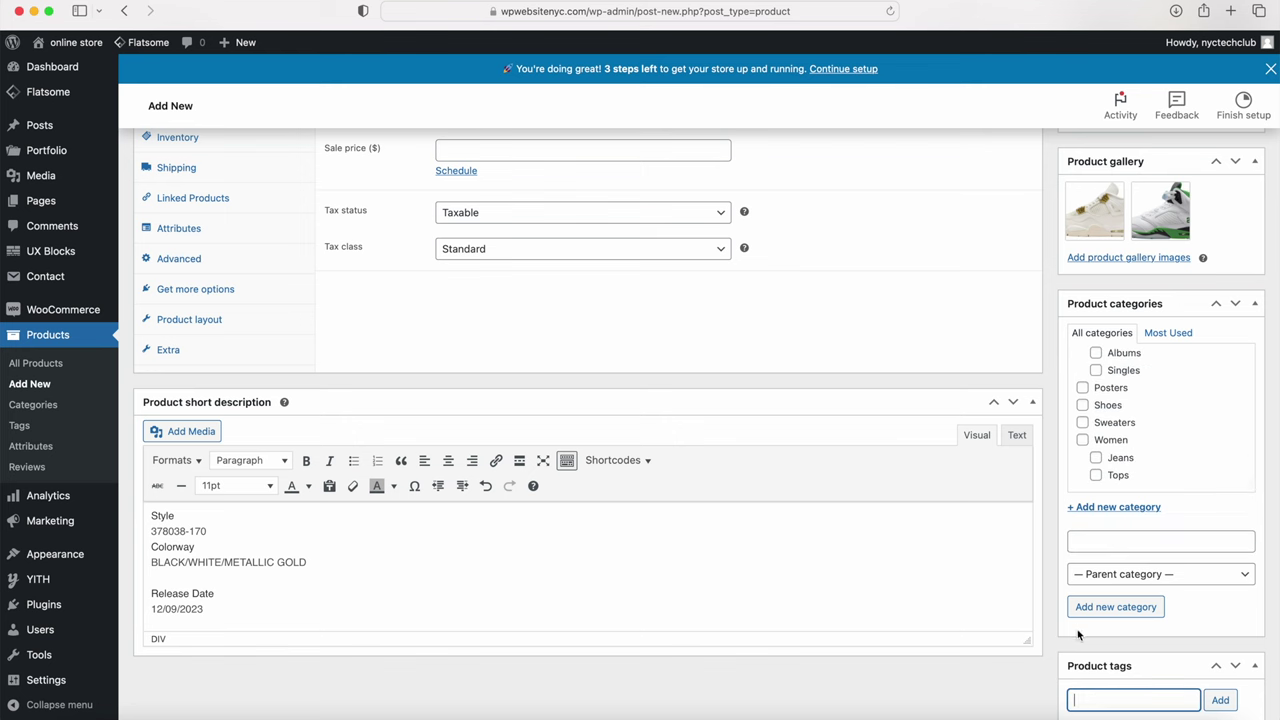
scroll(1106, 435, "up", 5)
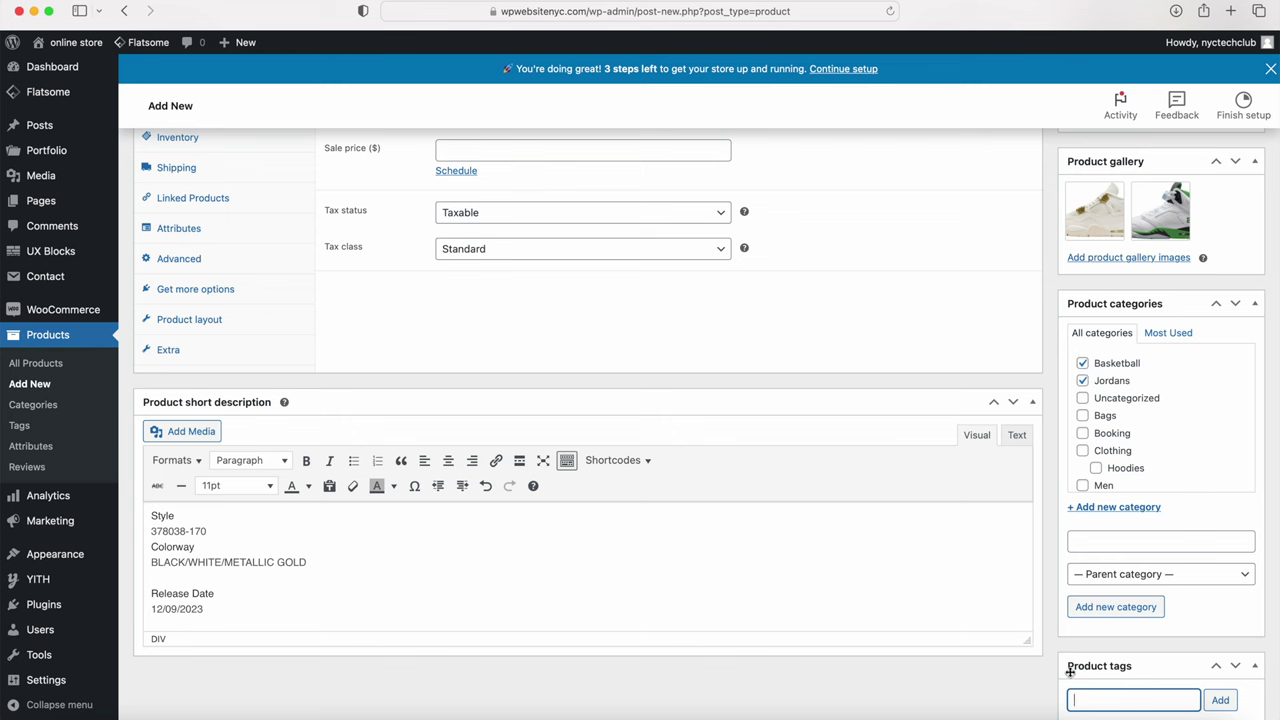
scroll(1058, 640, "up", 5)
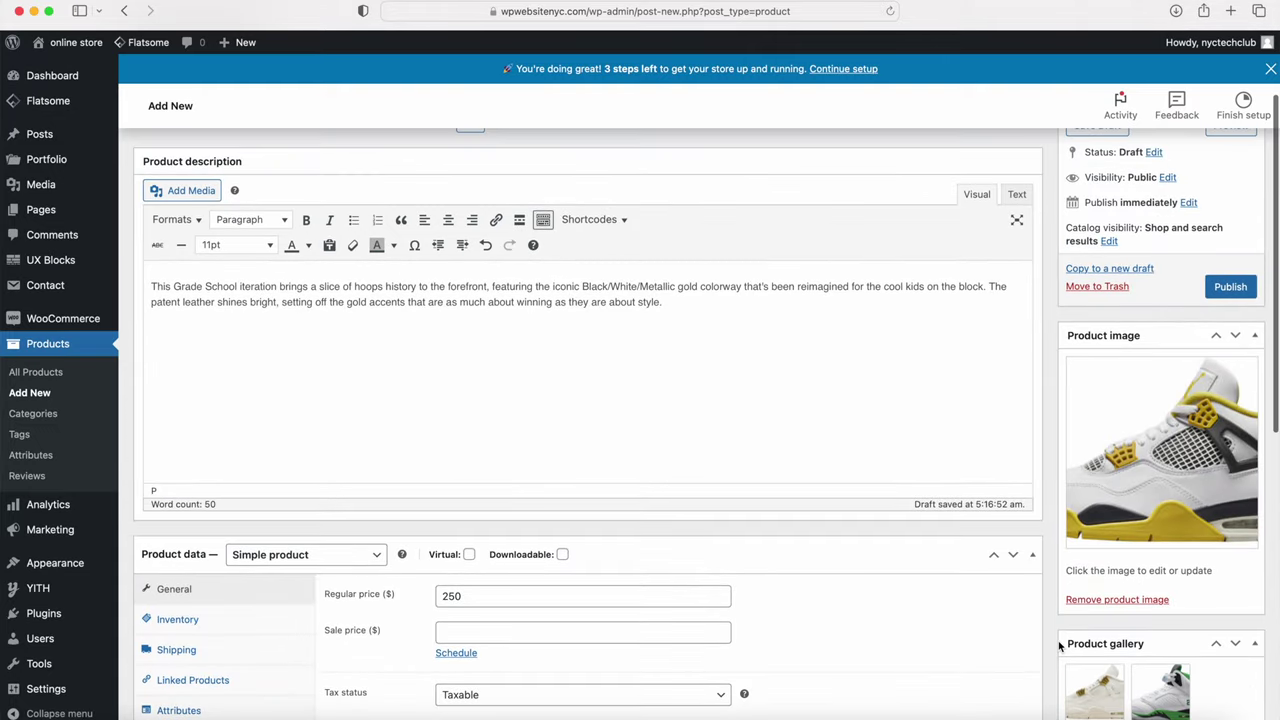
Step: Mark Jordan 4 WMNS Vivid as a featured product in Catalog visibility and publish it
left_click(1108, 241)
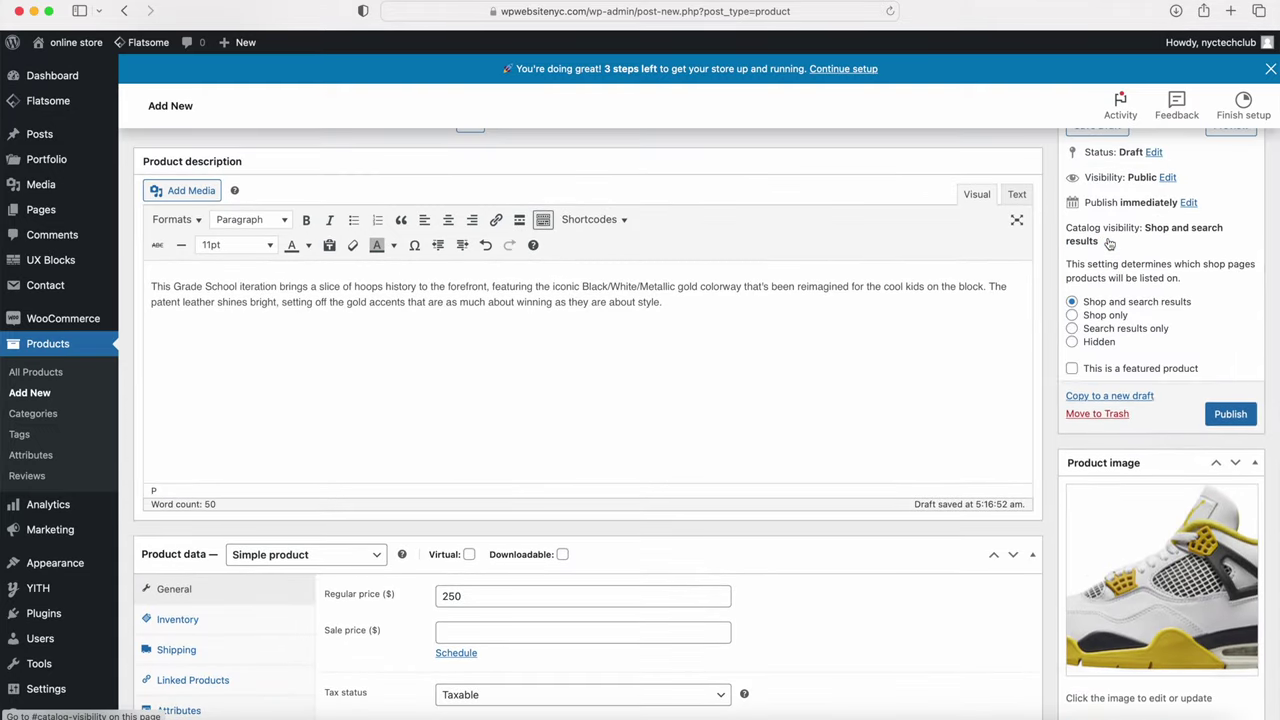
left_click(1073, 370)
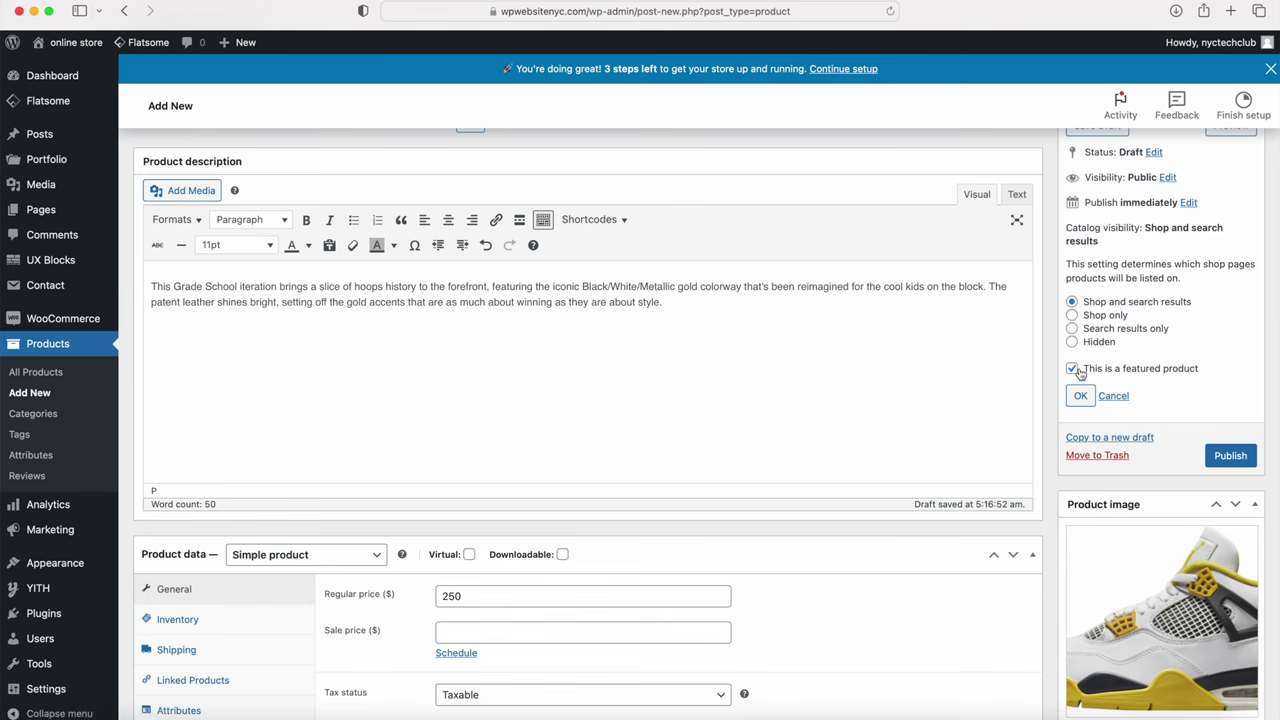
left_click(1080, 395)
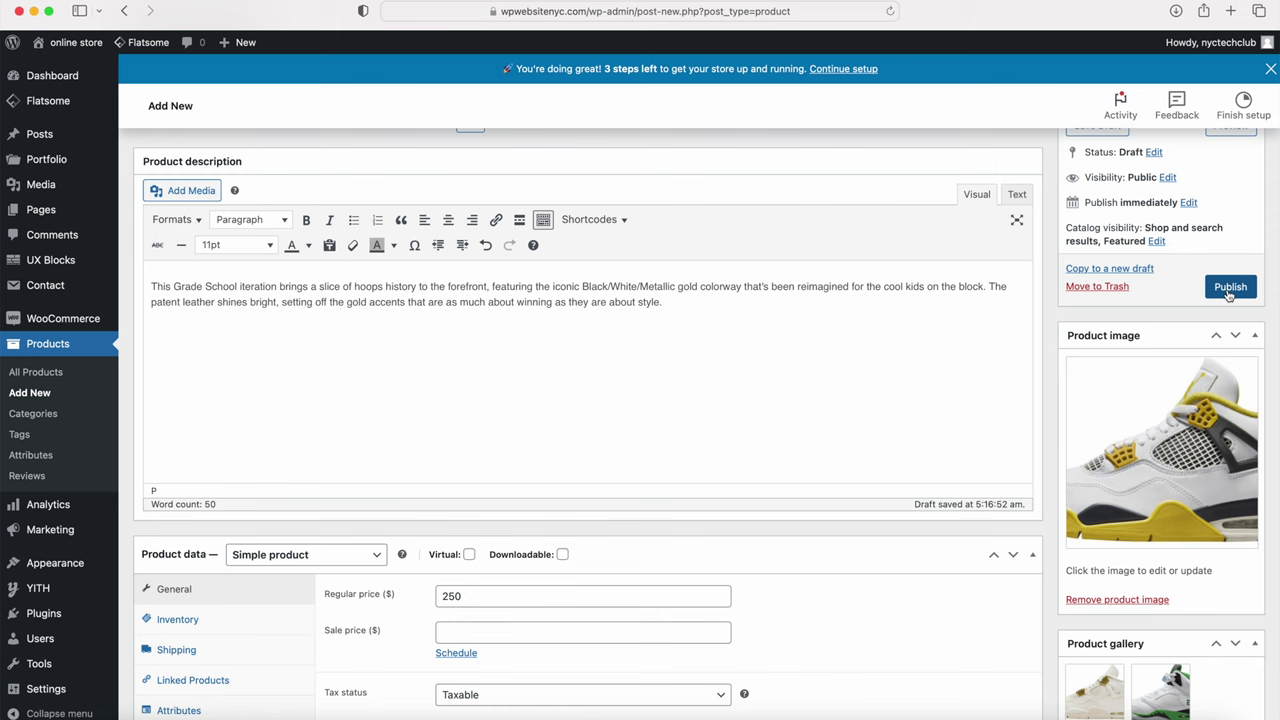
left_click(1228, 290)
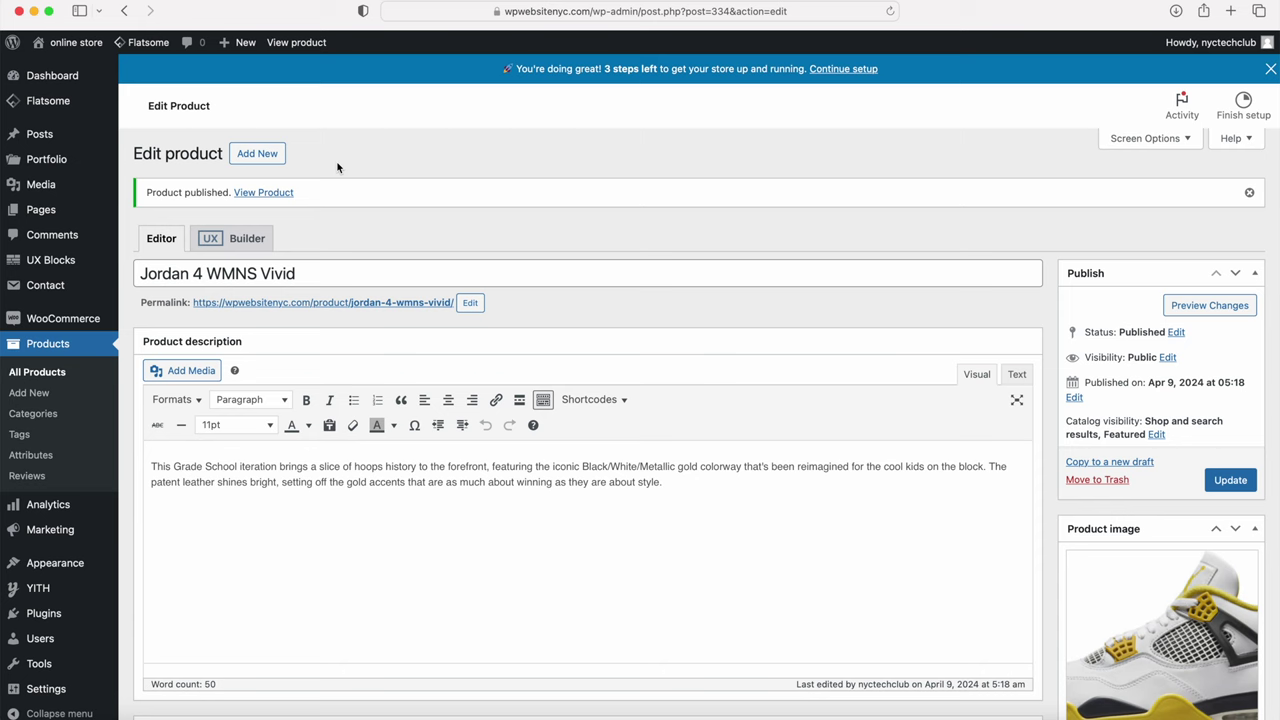
Step: Open the live Jordan 4 WMNS Vivid page, check the homepage Featured Products, then return to the product page
left_click(265, 194)
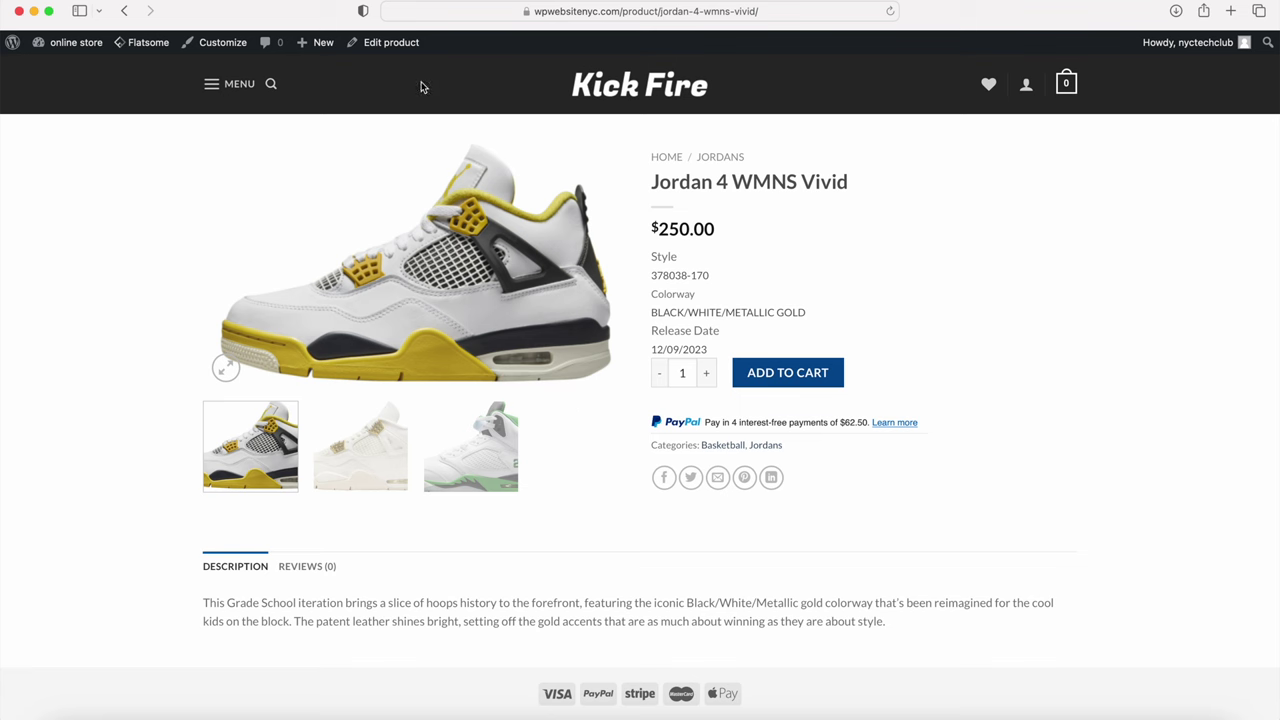
left_click(632, 89)
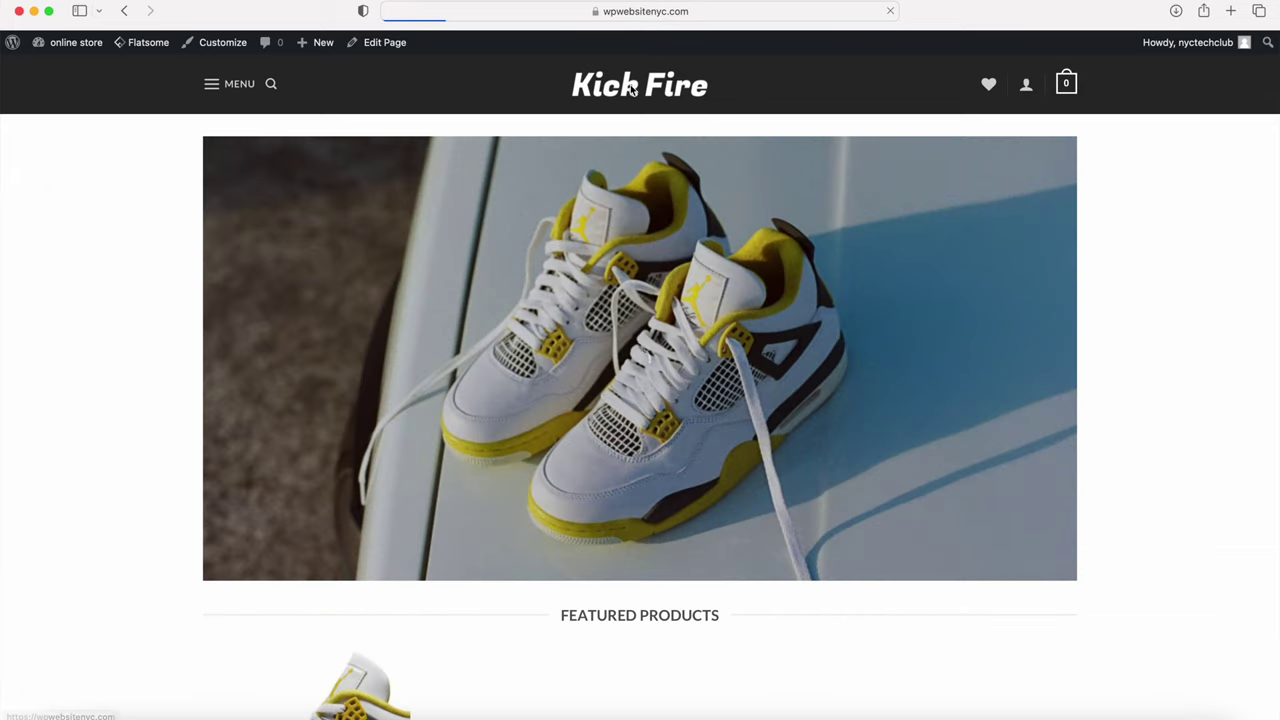
scroll(615, 105, "down", 3)
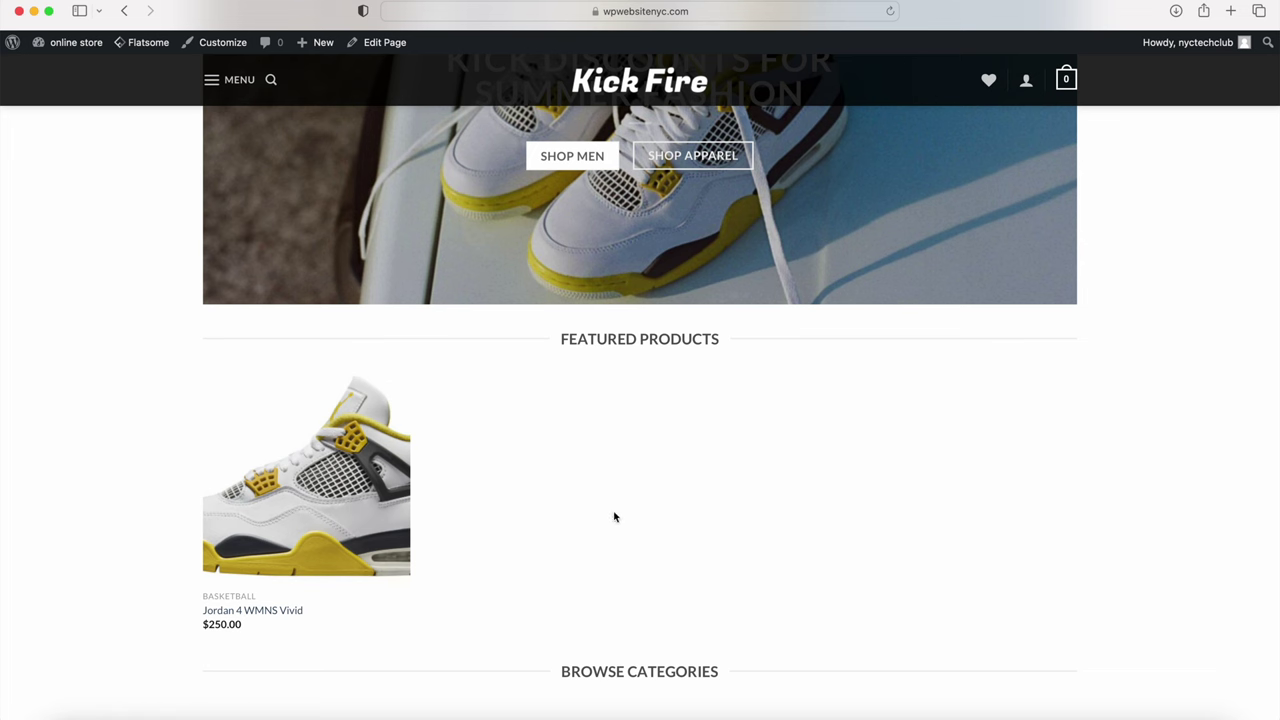
left_click(125, 13)
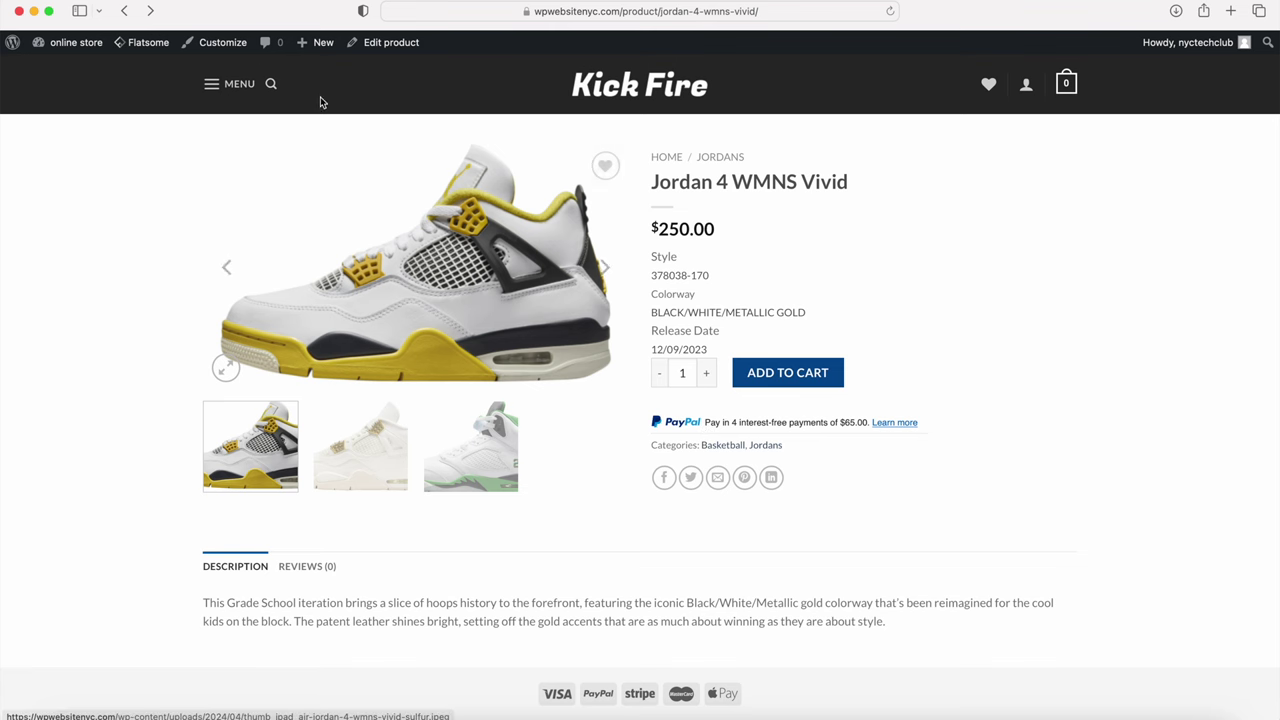
mouse_move(222, 50)
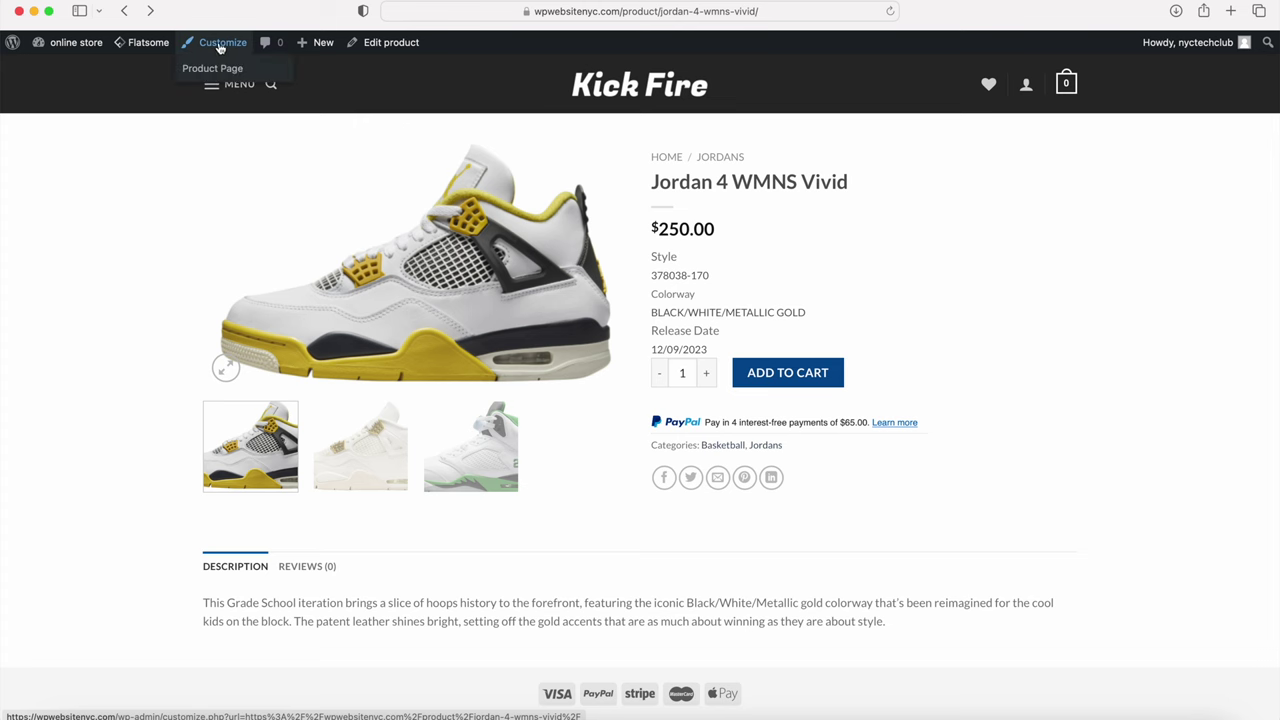
Step: Switch the product page layout to a full-height left sidebar
left_click(217, 68)
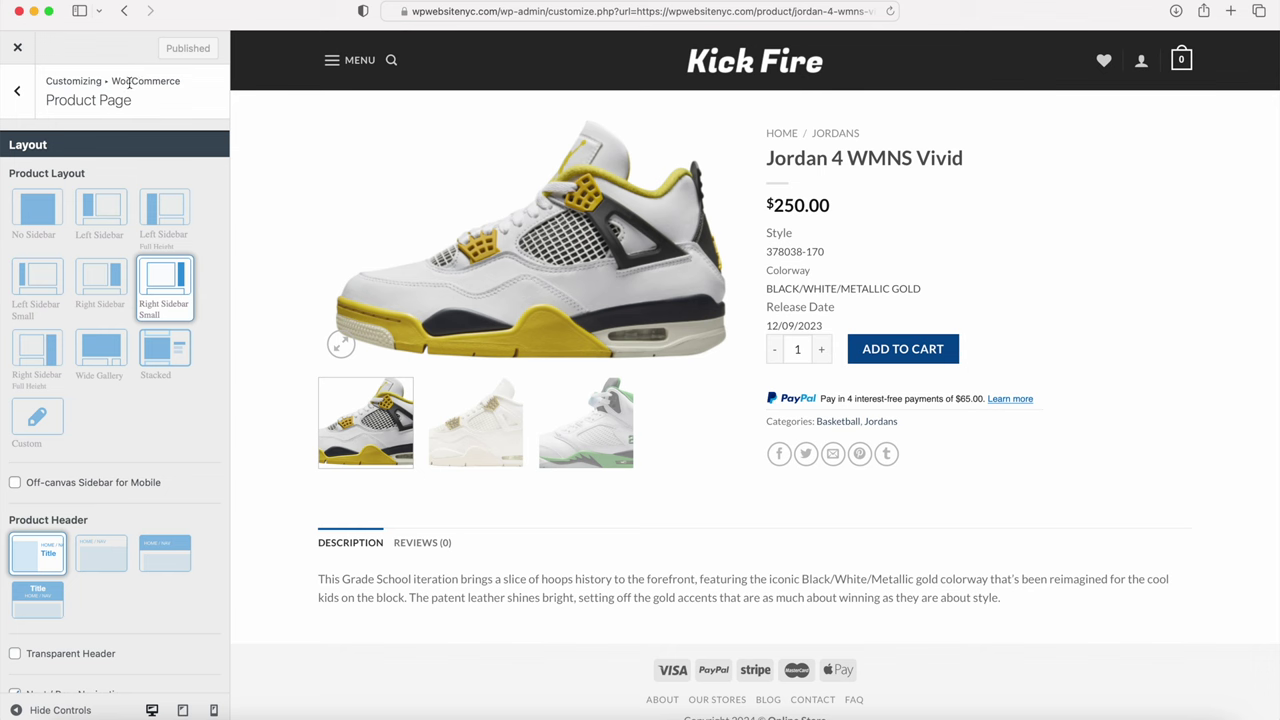
left_click(161, 214)
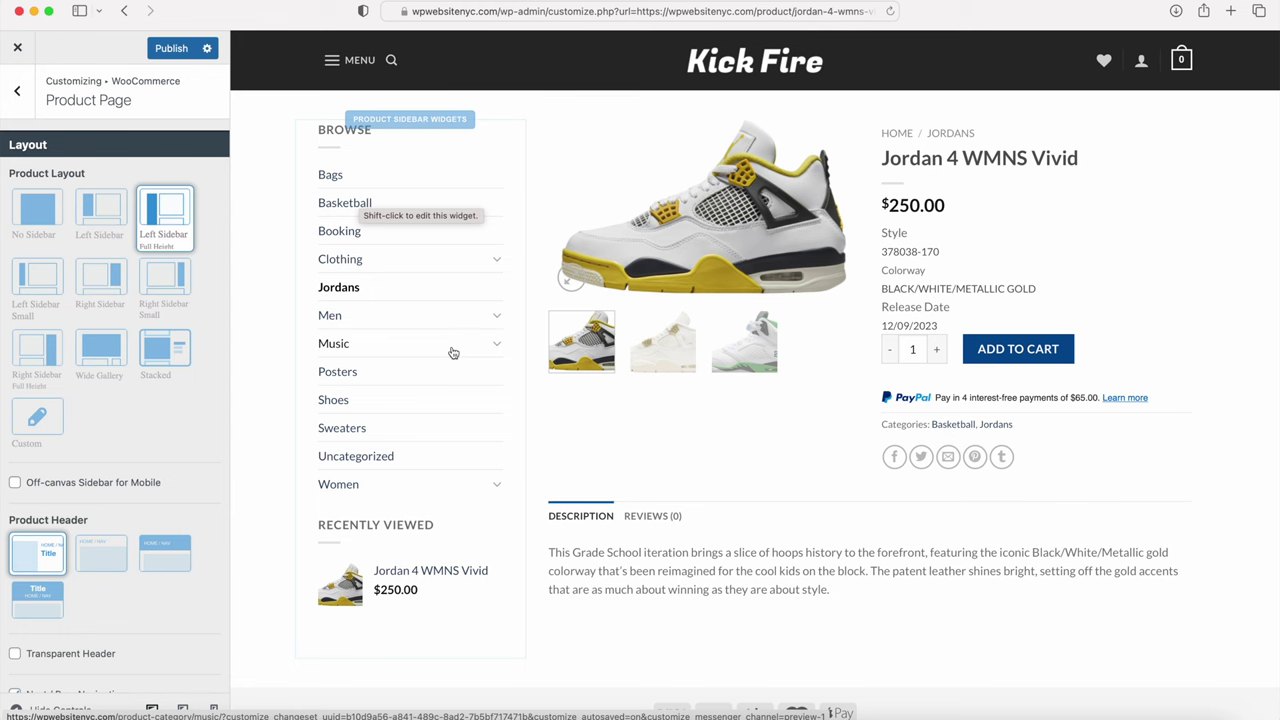
scroll(491, 457, "down", 2)
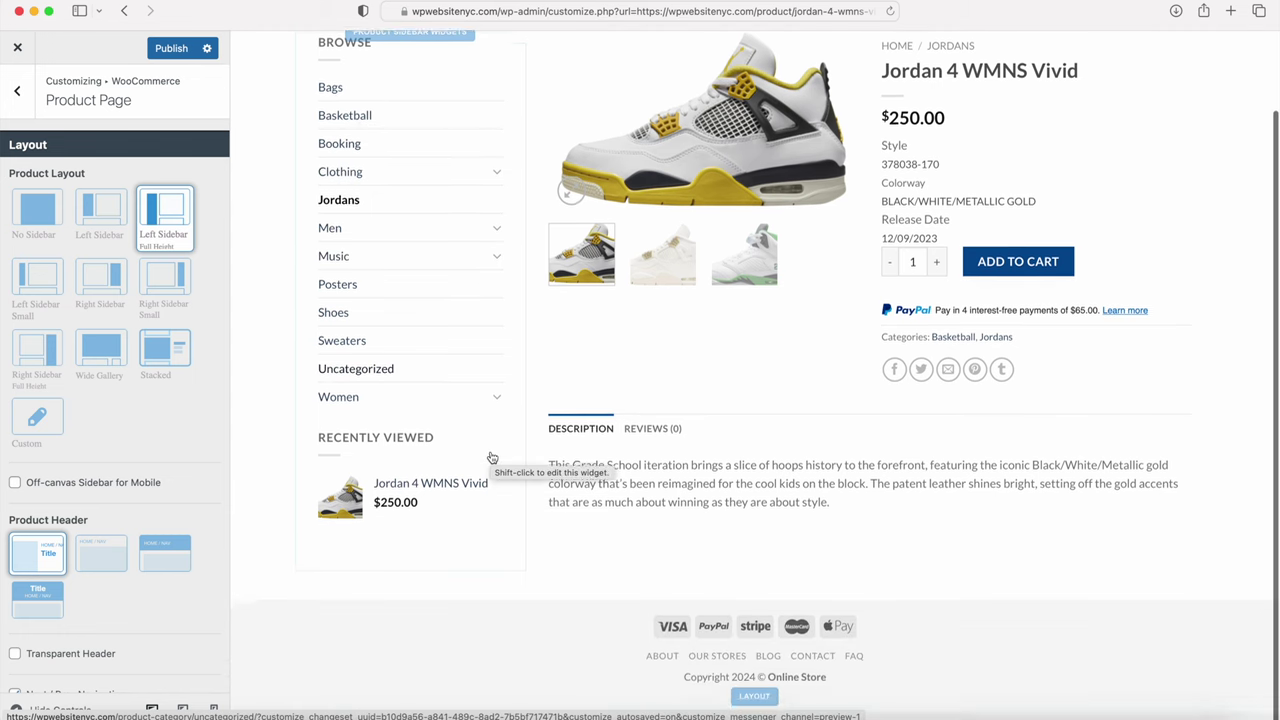
scroll(491, 457, "up", 2)
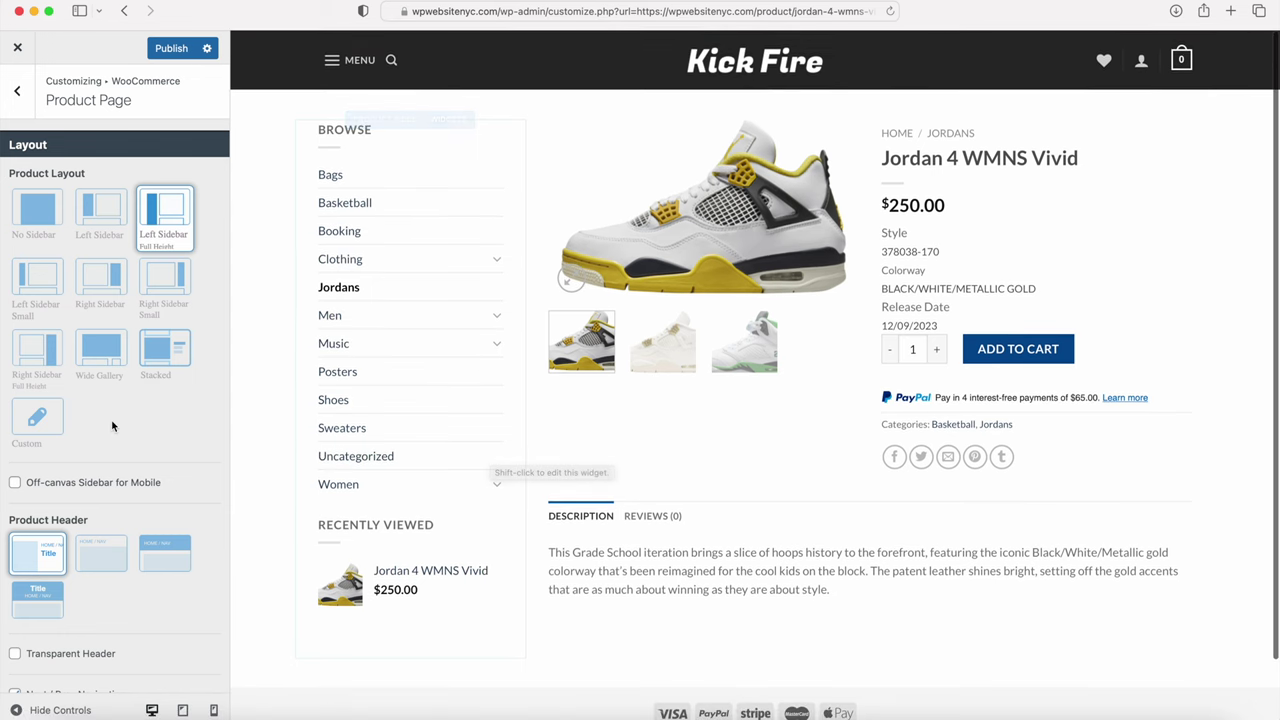
scroll(111, 426, "down", 5)
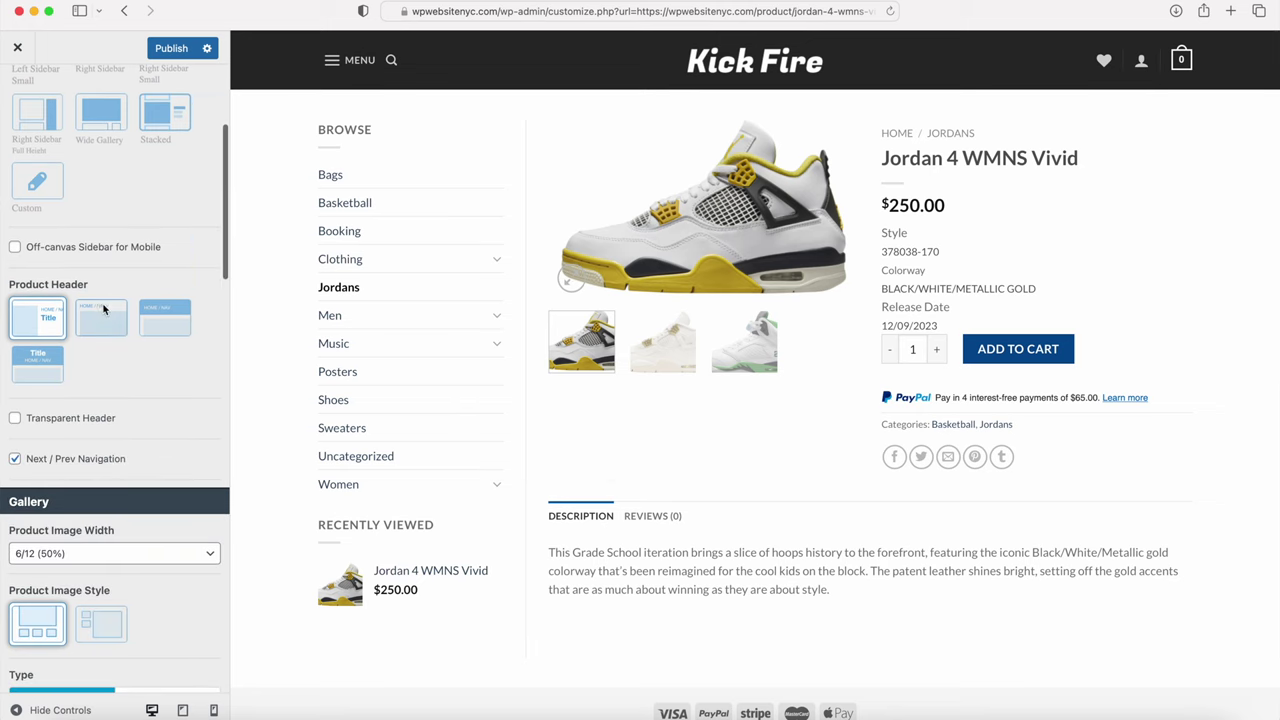
Step: Try the third product header style, then settle on the second one
left_click(160, 326)
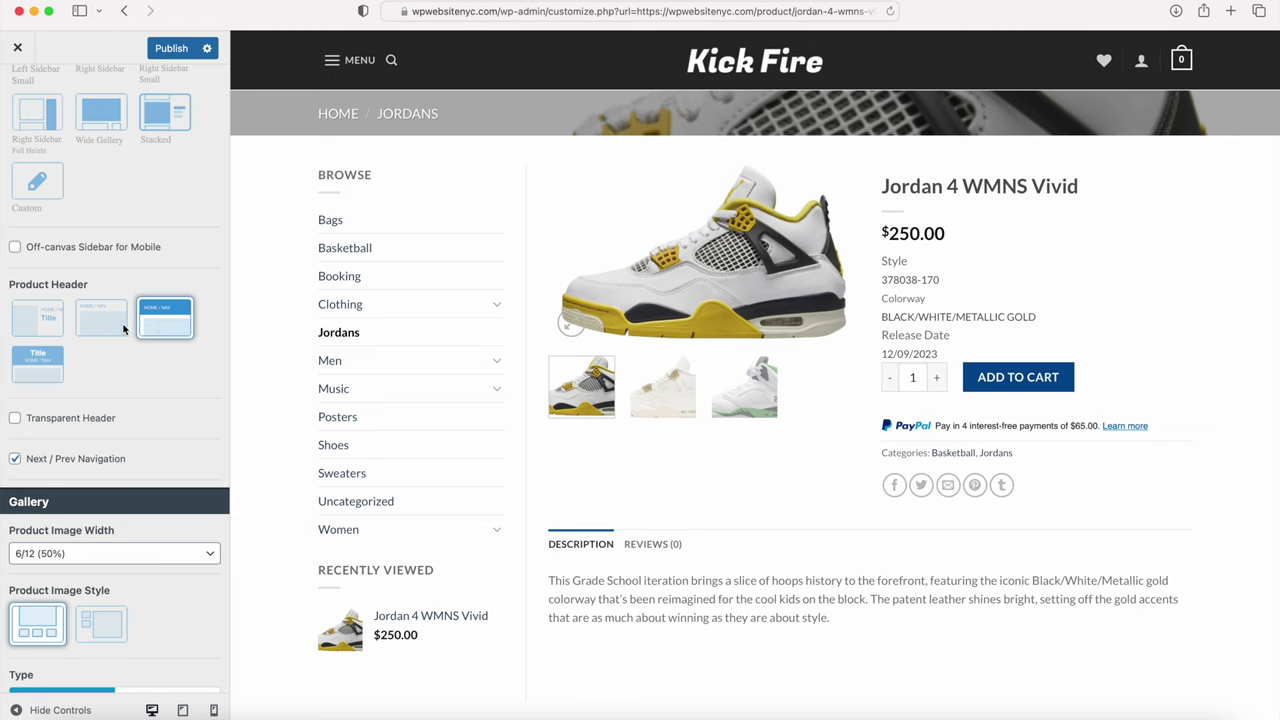
left_click(105, 322)
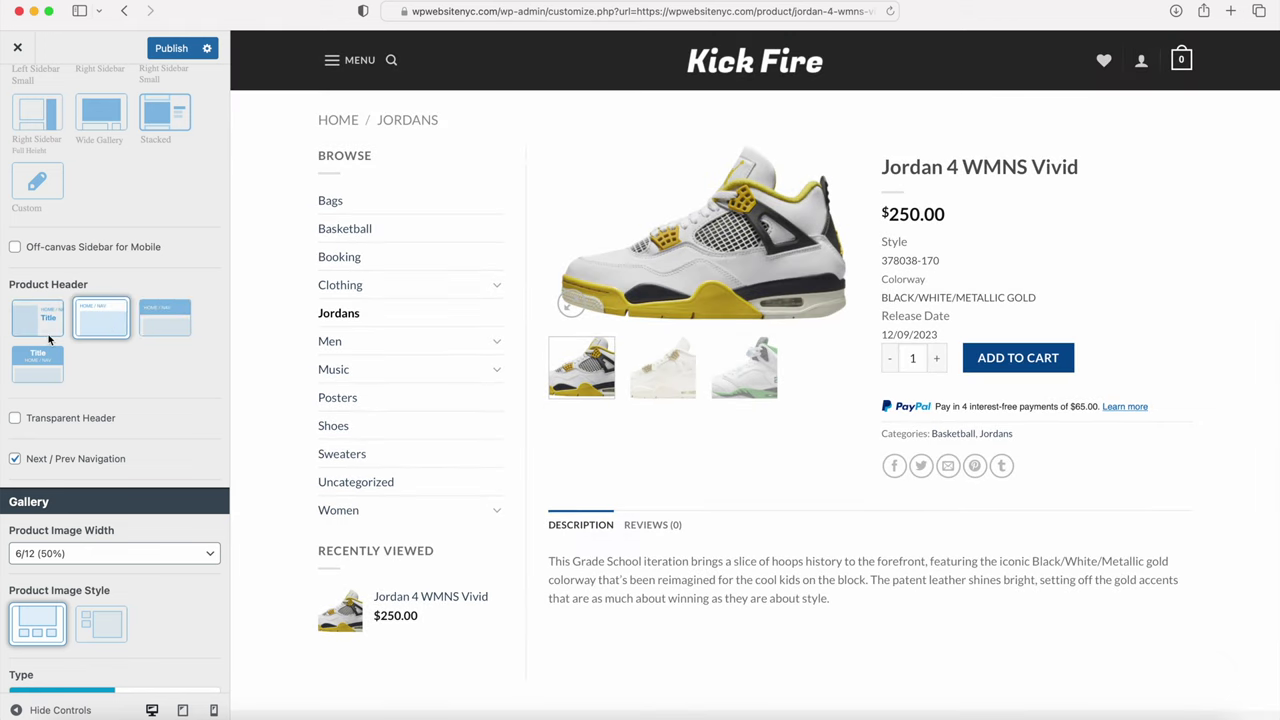
scroll(48, 340, "down", 5)
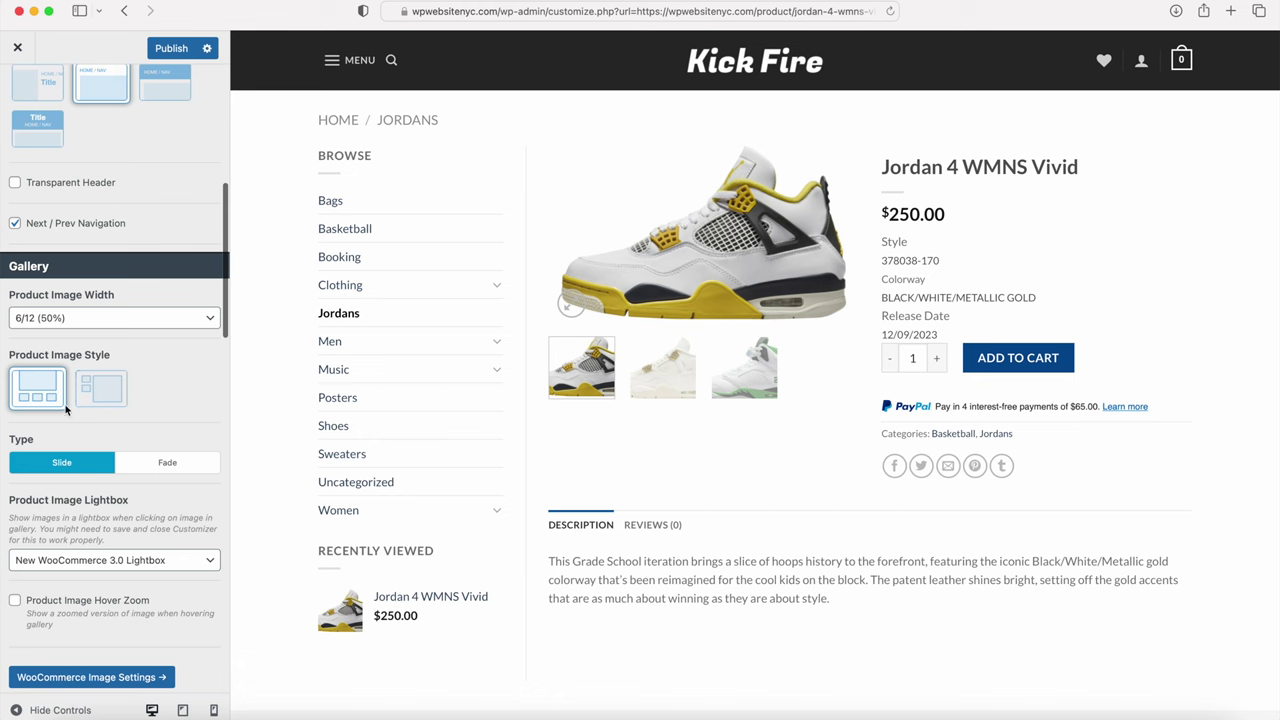
scroll(66, 408, "up", 6)
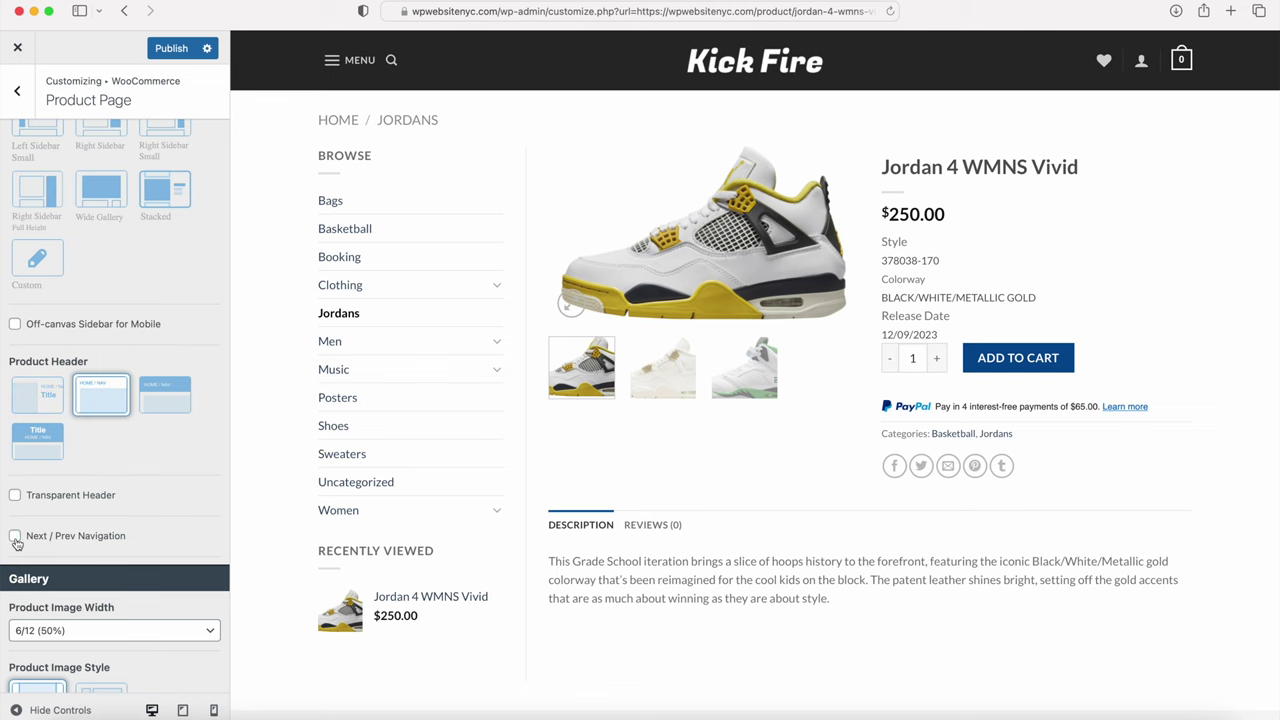
Step: Turn off Next / Prev Navigation and publish the Customizer changes
left_click(15, 537)
left_click(177, 48)
left_click(17, 92)
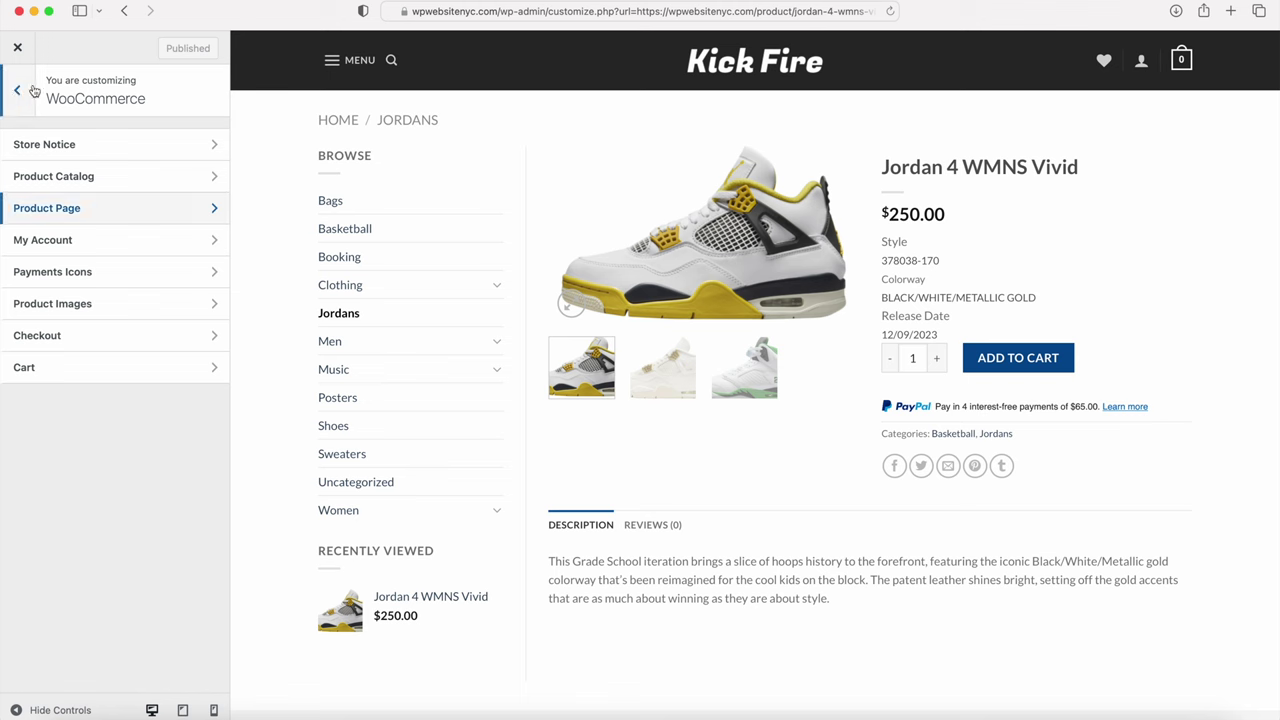
Step: Revisit the WooCommerce Product Page settings in the Customizer
left_click(17, 95)
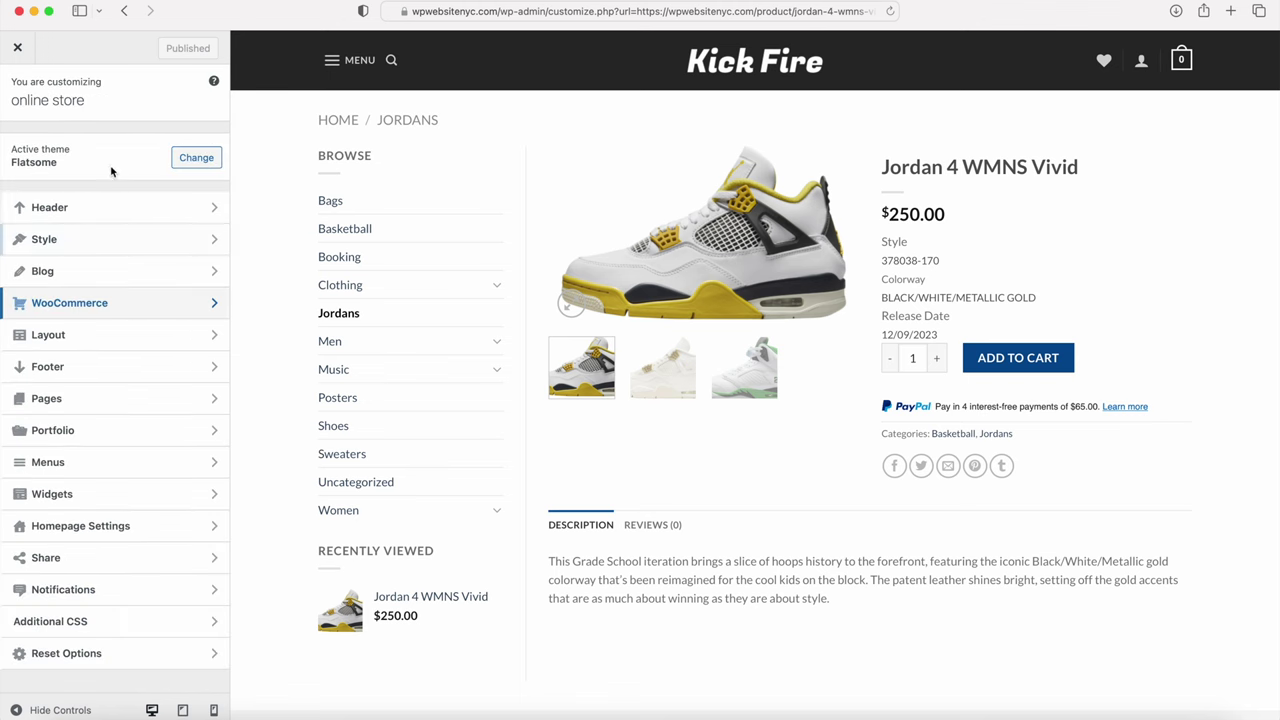
left_click(60, 305)
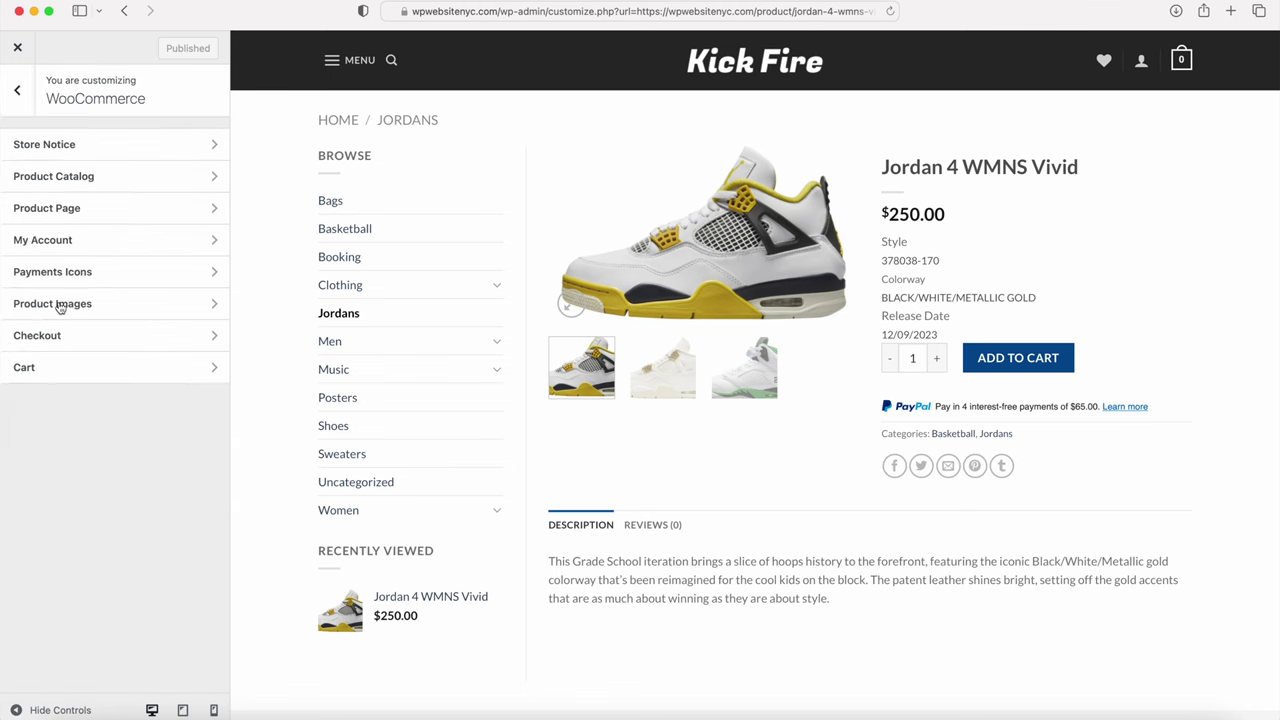
left_click(72, 208)
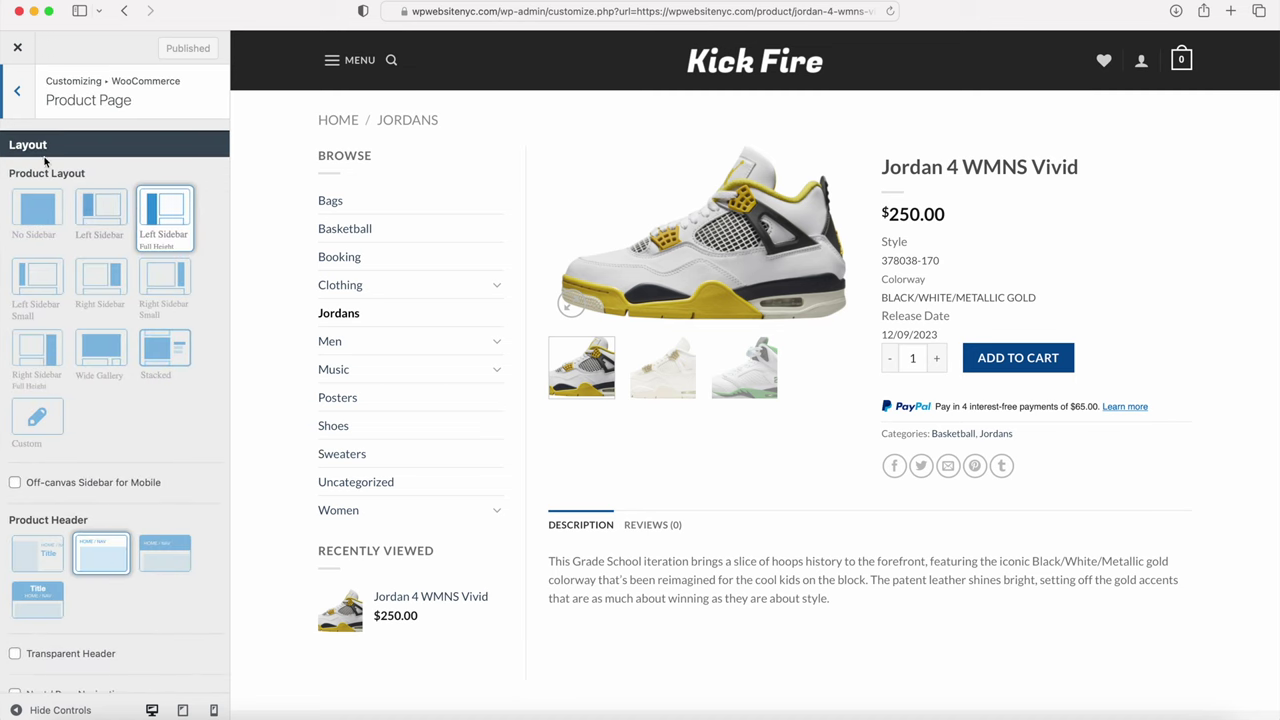
left_click(17, 92)
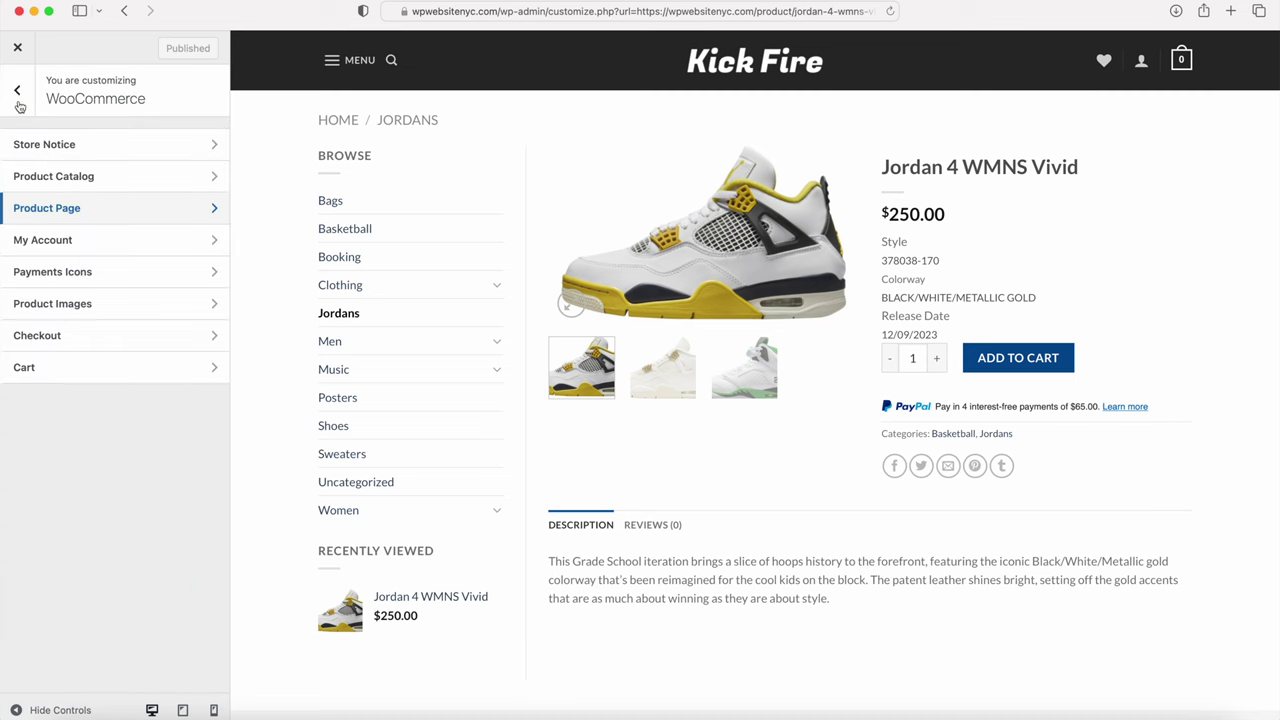
Step: Review the Product Catalog settings and shop preview of 58 products, then close the Customizer
left_click(58, 176)
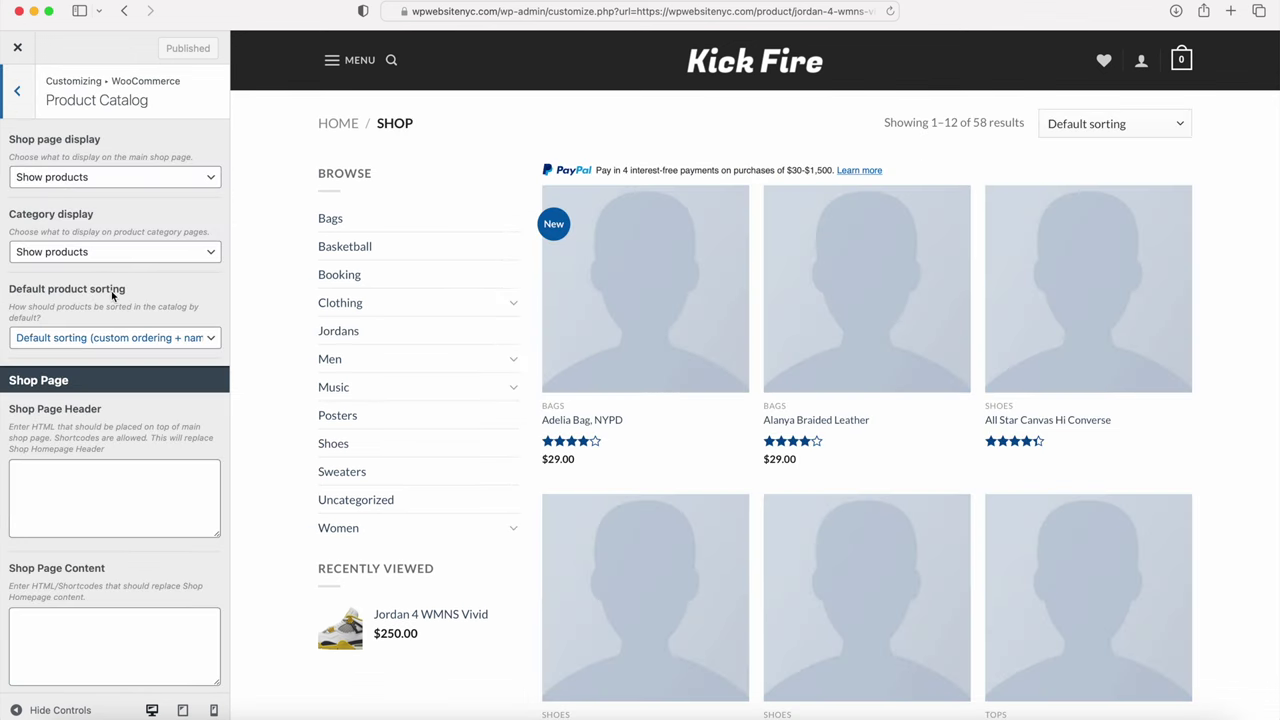
scroll(569, 194, "down", 5)
scroll(569, 194, "up", 5)
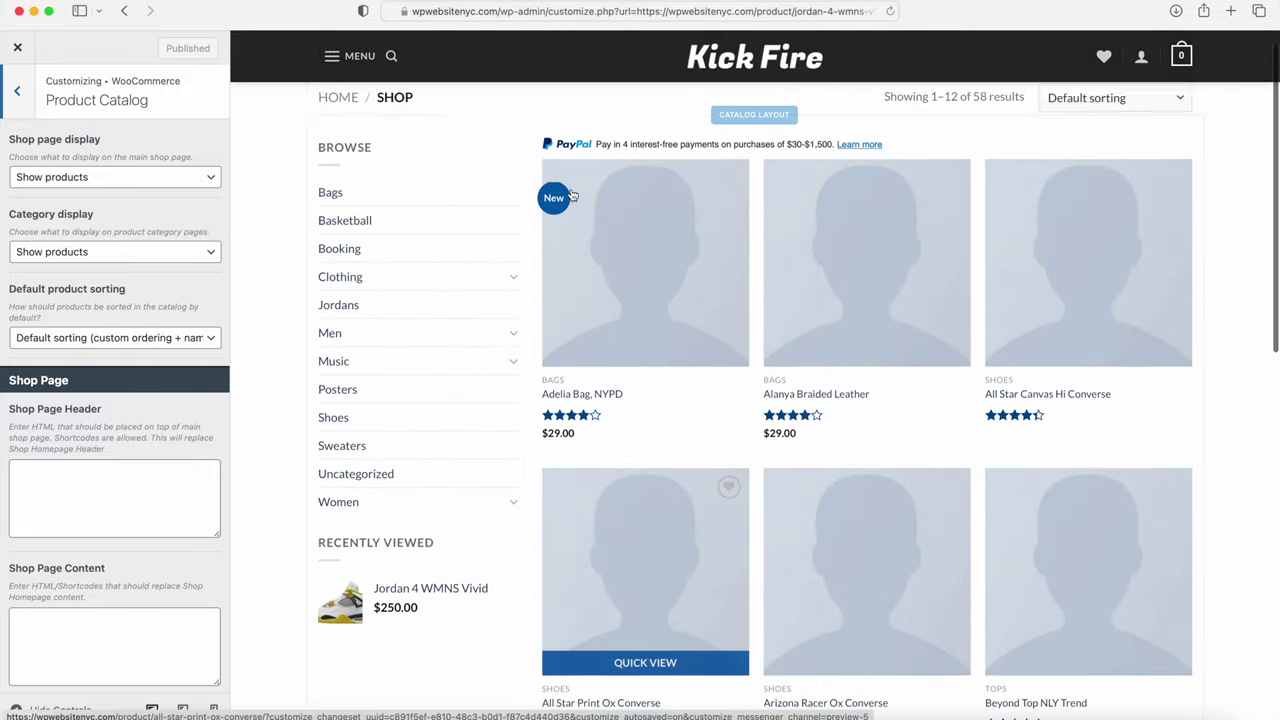
scroll(572, 196, "up", 1)
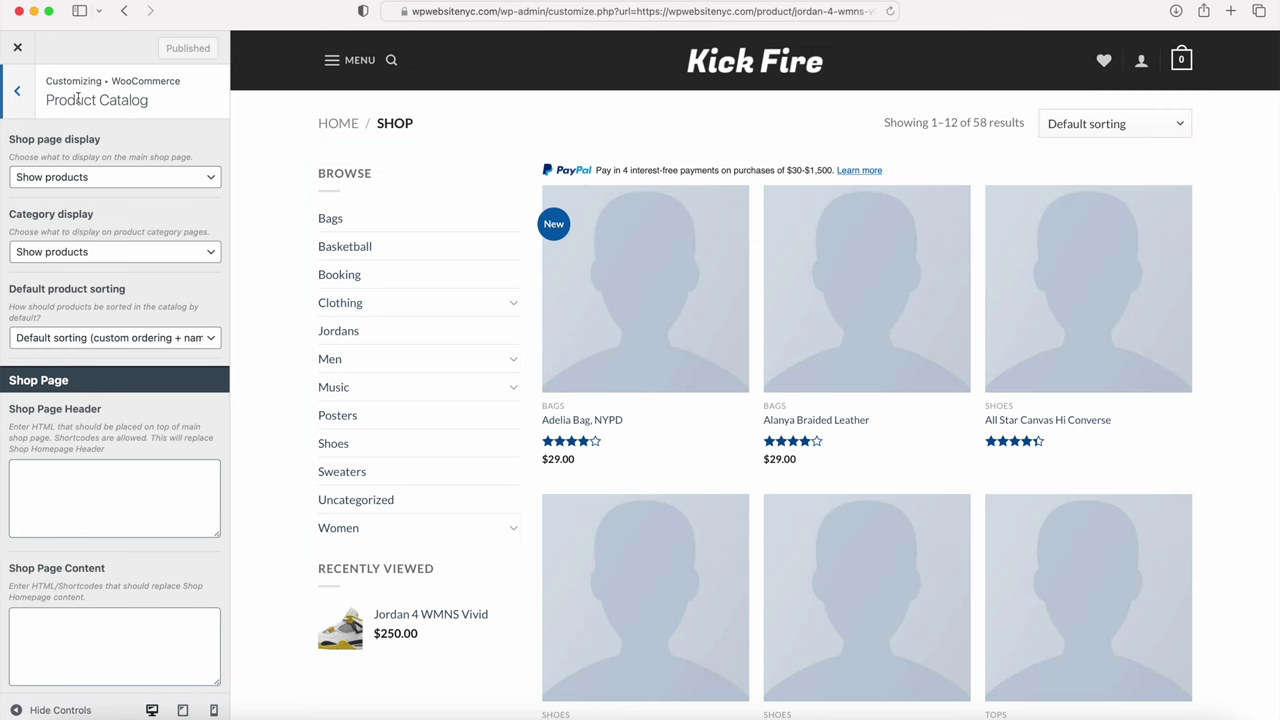
left_click(19, 49)
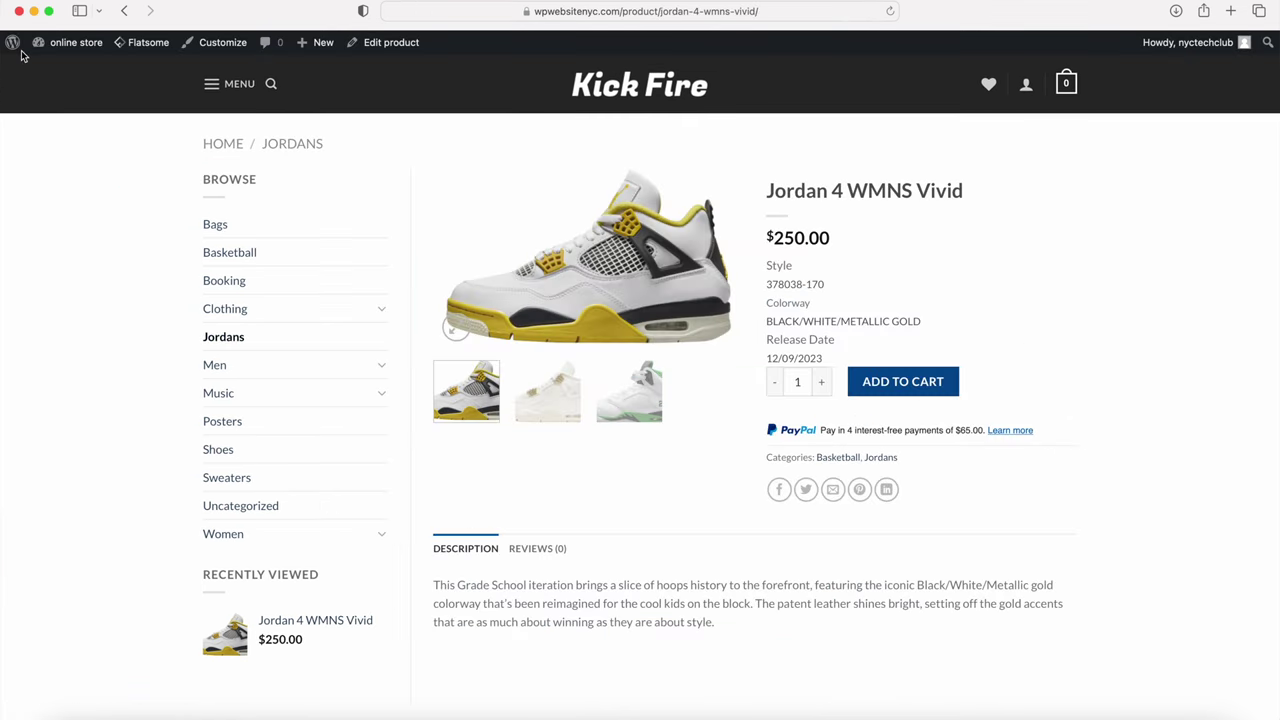
Step: Go to the admin Dashboard and open the WooCommerce General settings
mouse_move(60, 42)
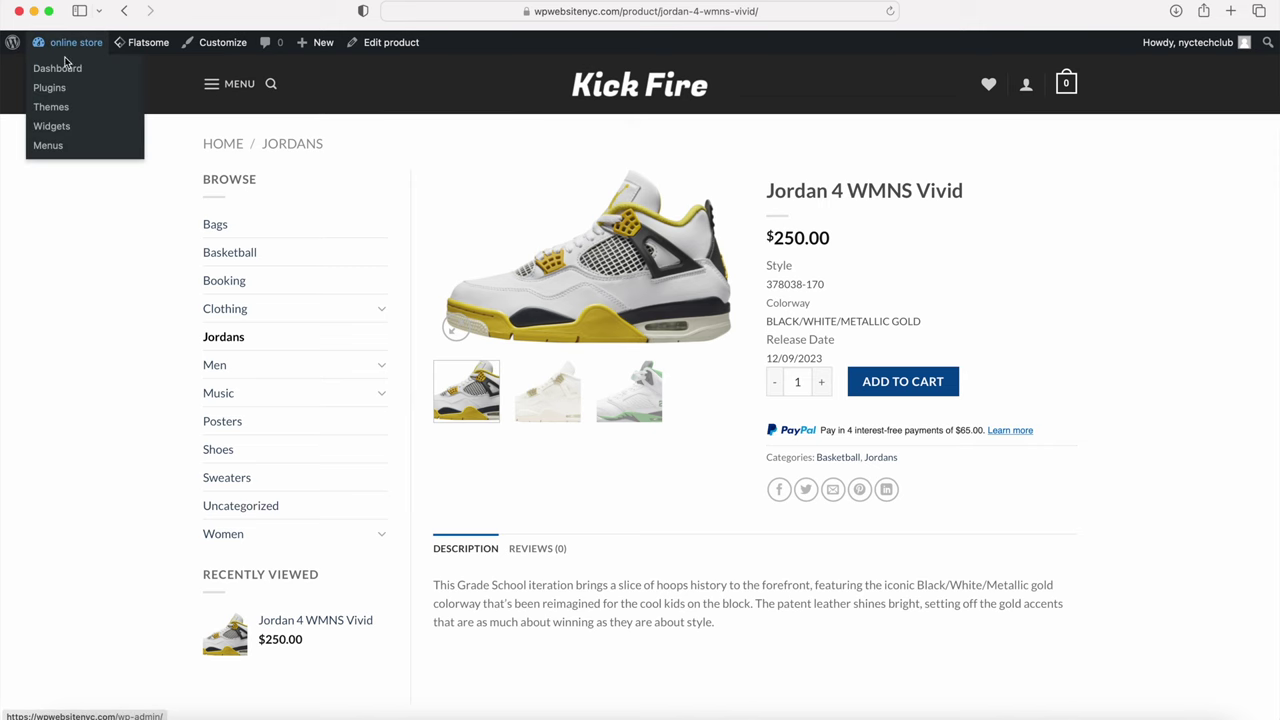
left_click(57, 68)
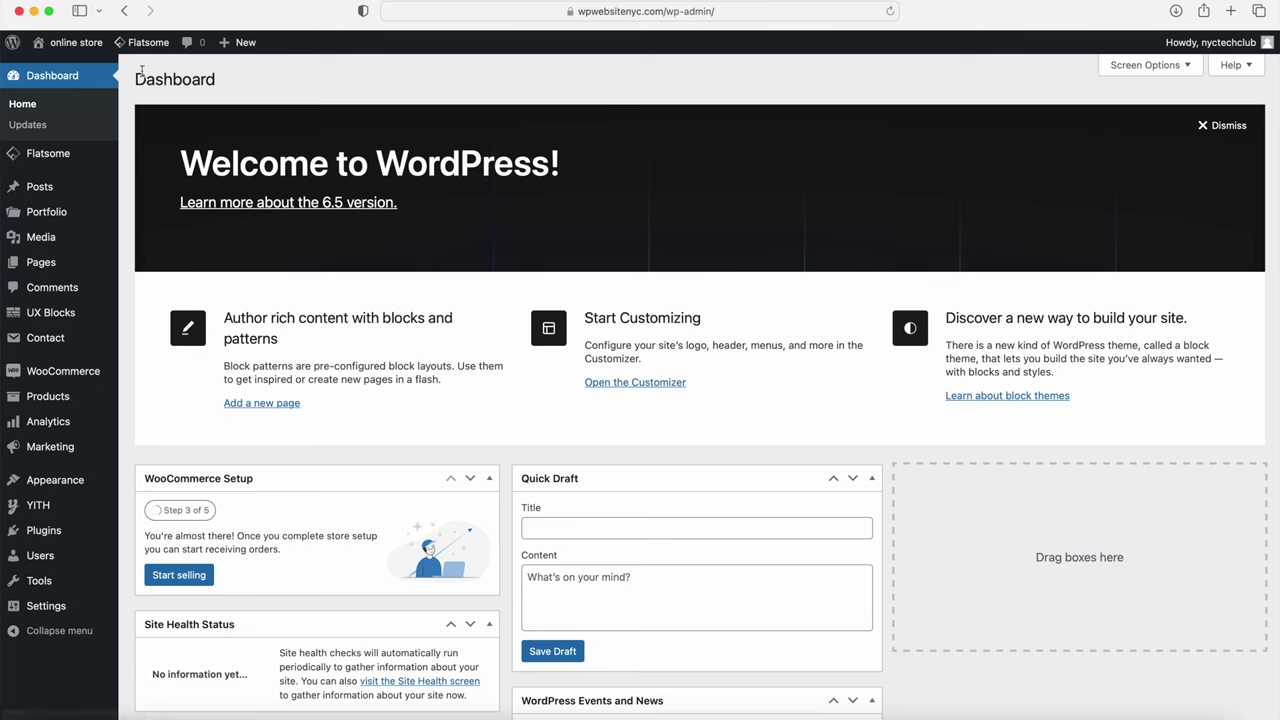
mouse_move(65, 378)
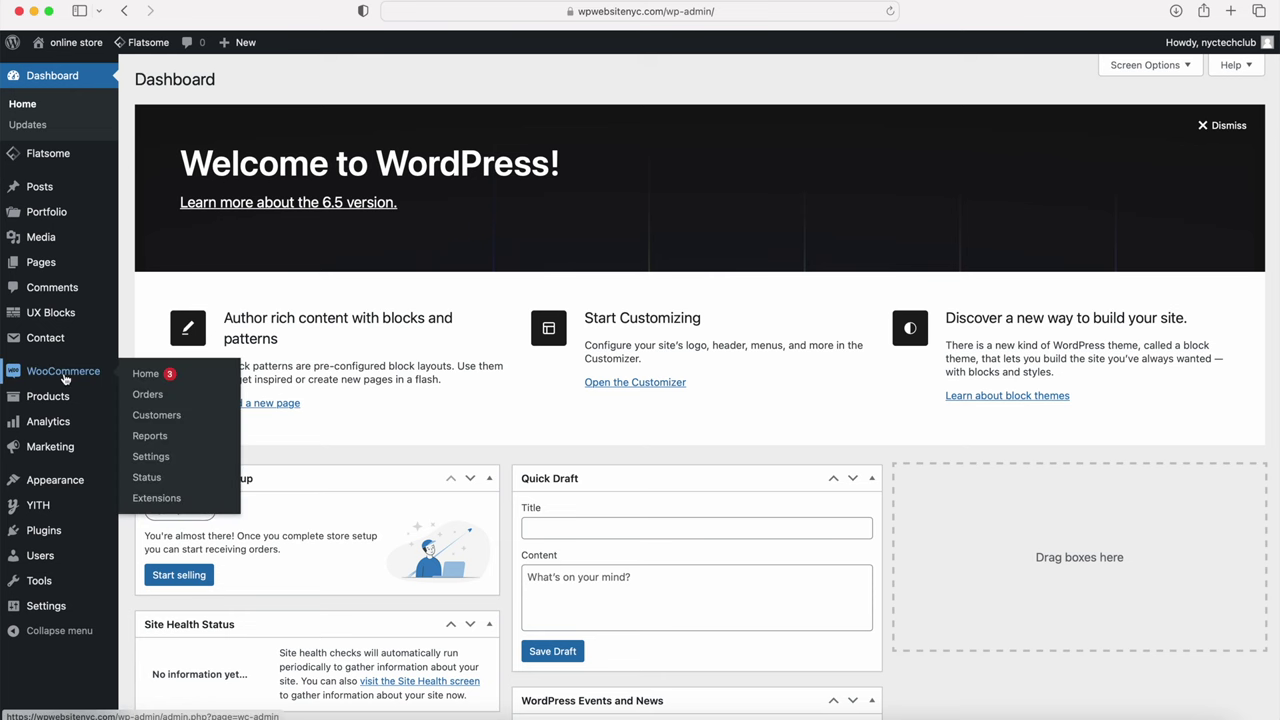
left_click(150, 457)
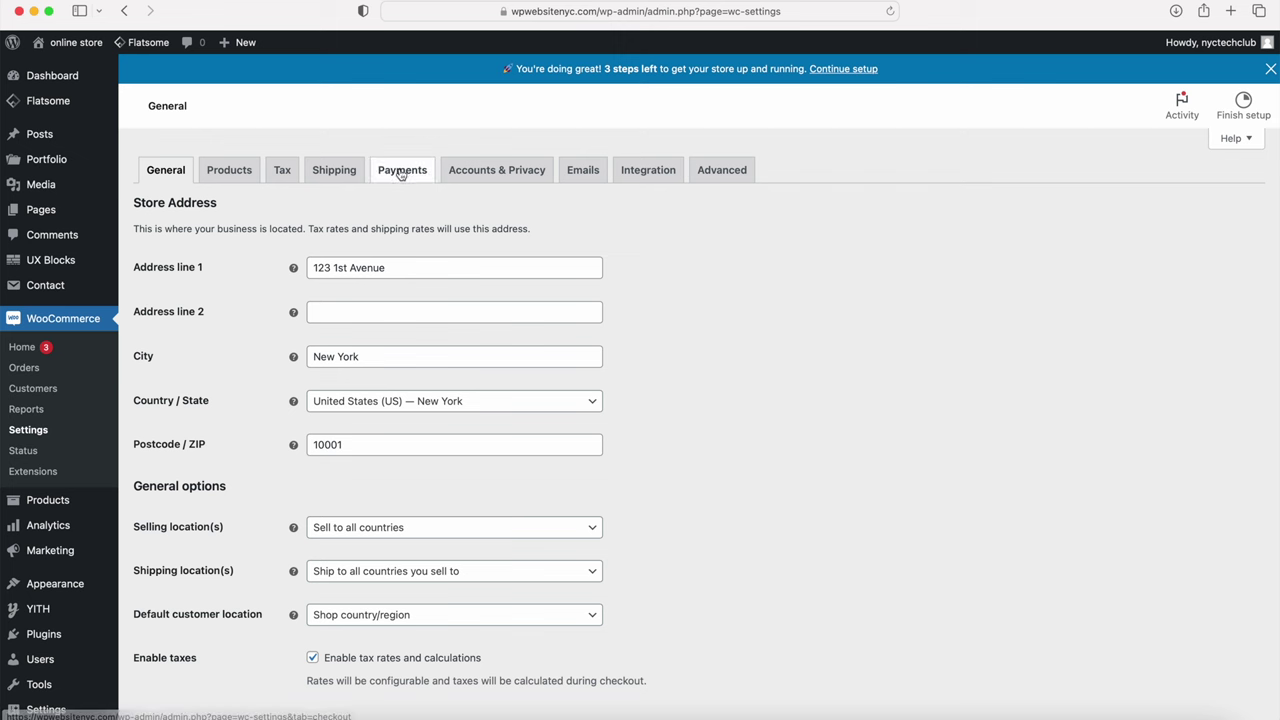
Step: Go to the PayPal Pay Later settings under WooCommerce Payments
left_click(398, 172)
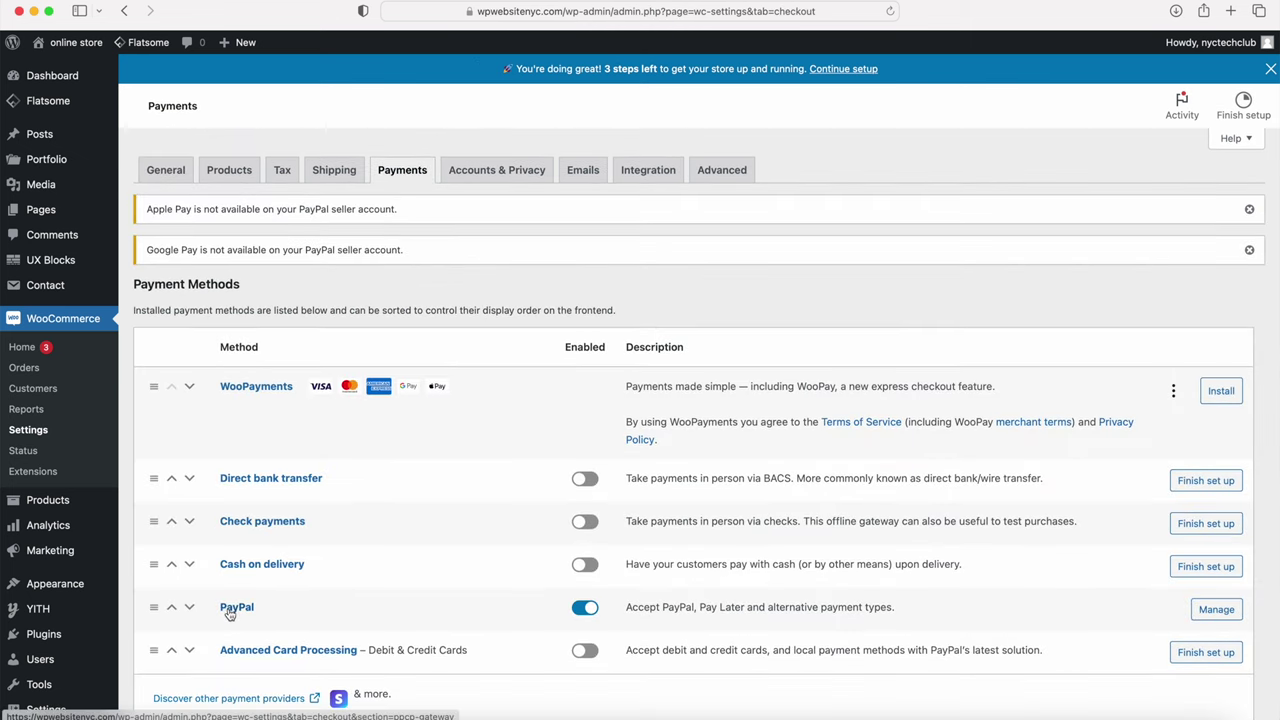
left_click(236, 608)
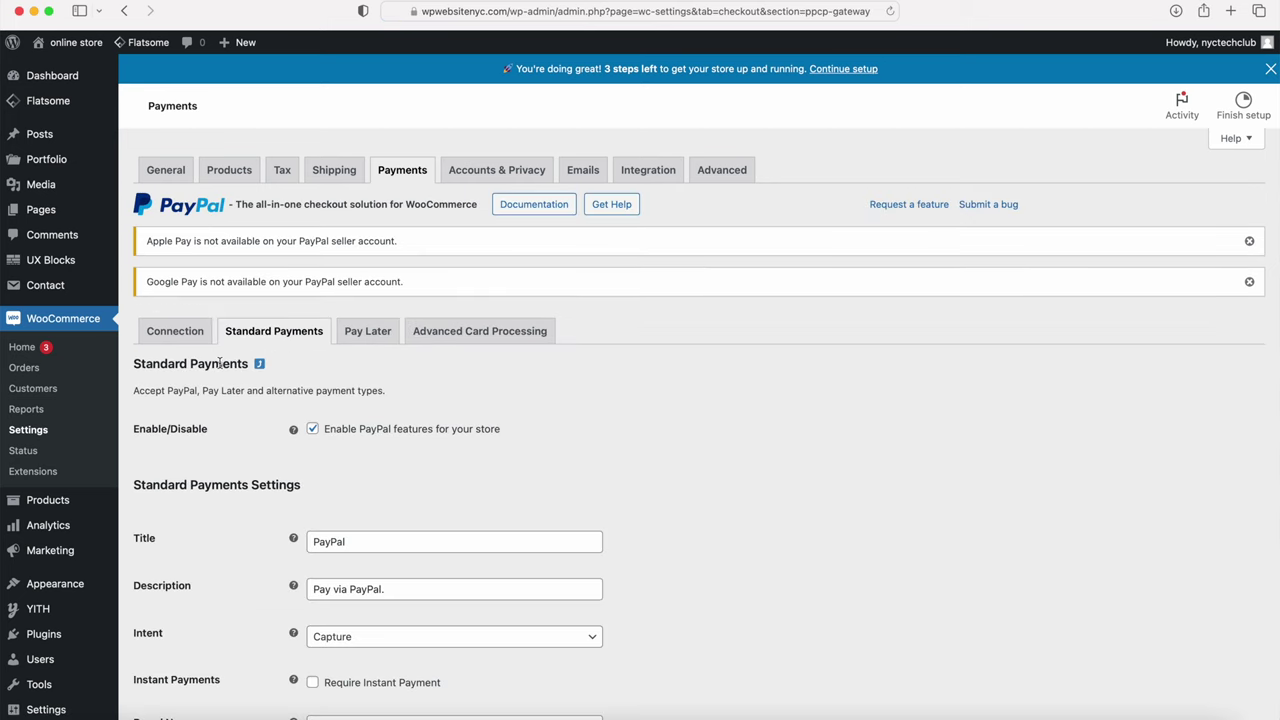
left_click(362, 333)
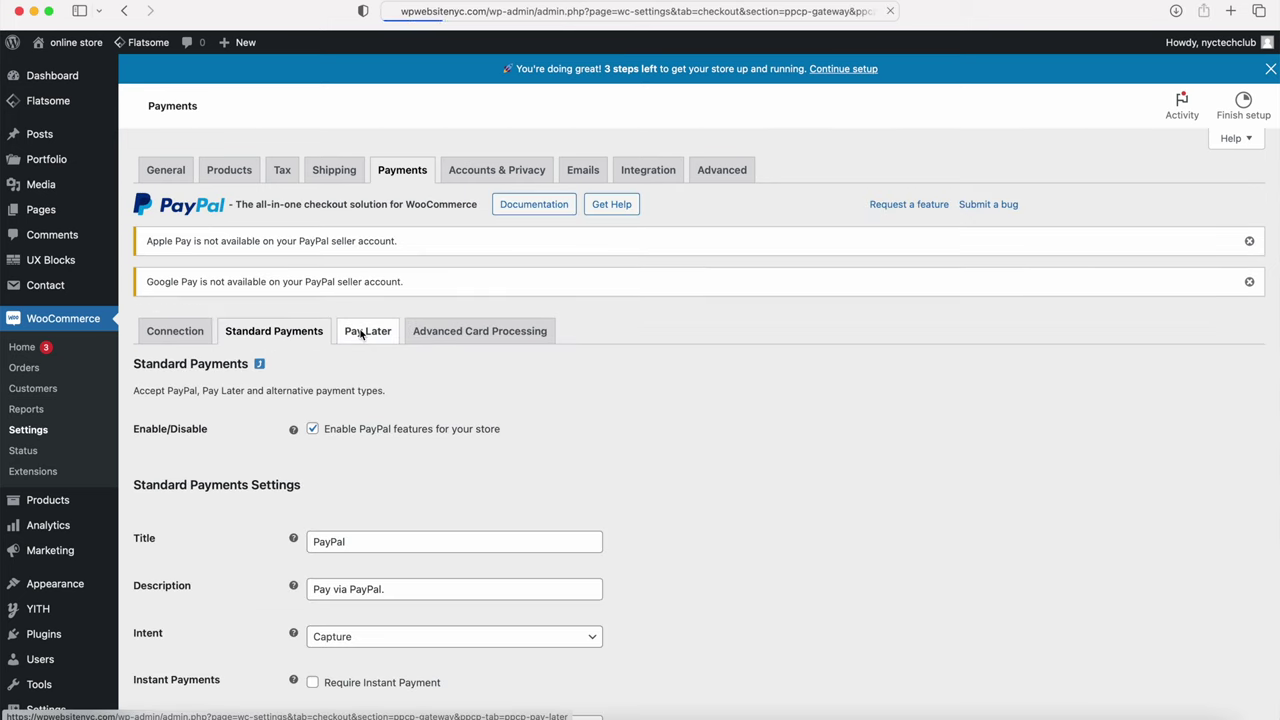
scroll(193, 234, "down", 3)
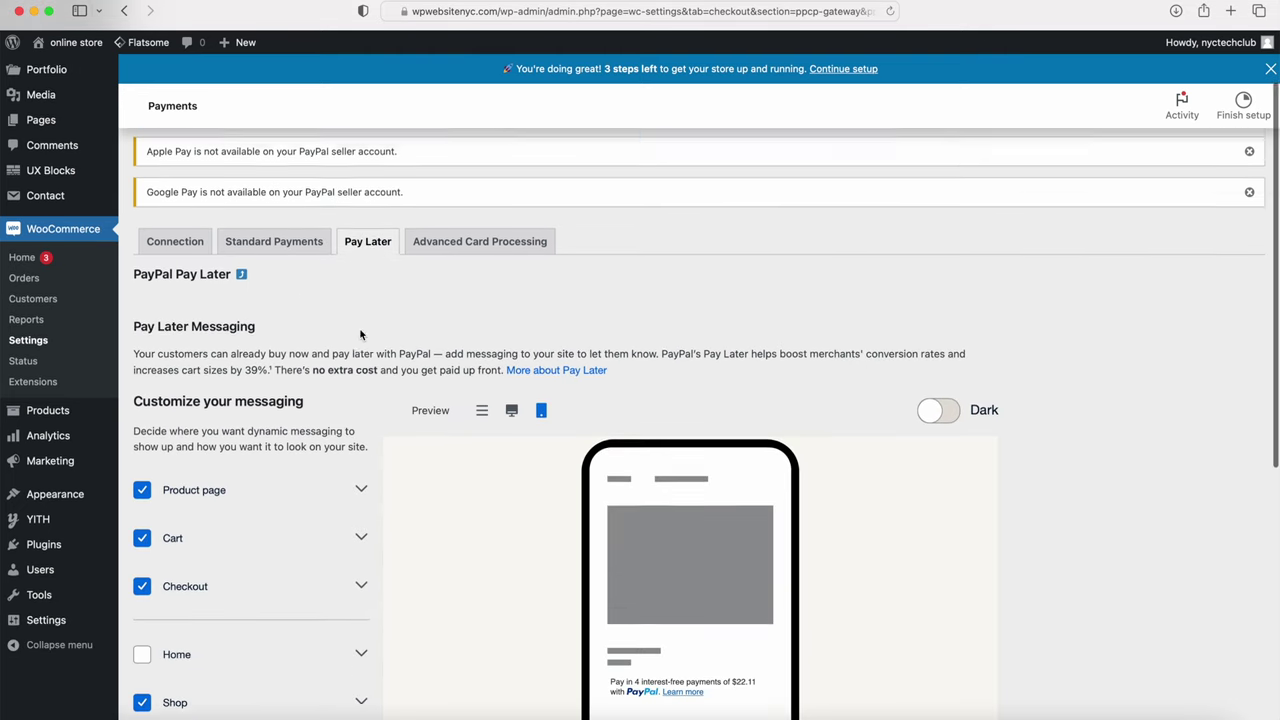
Step: Disable Pay Later messaging on the product page, cart, checkout and shop, save, and view the site
left_click(142, 357)
left_click(143, 405)
left_click(143, 454)
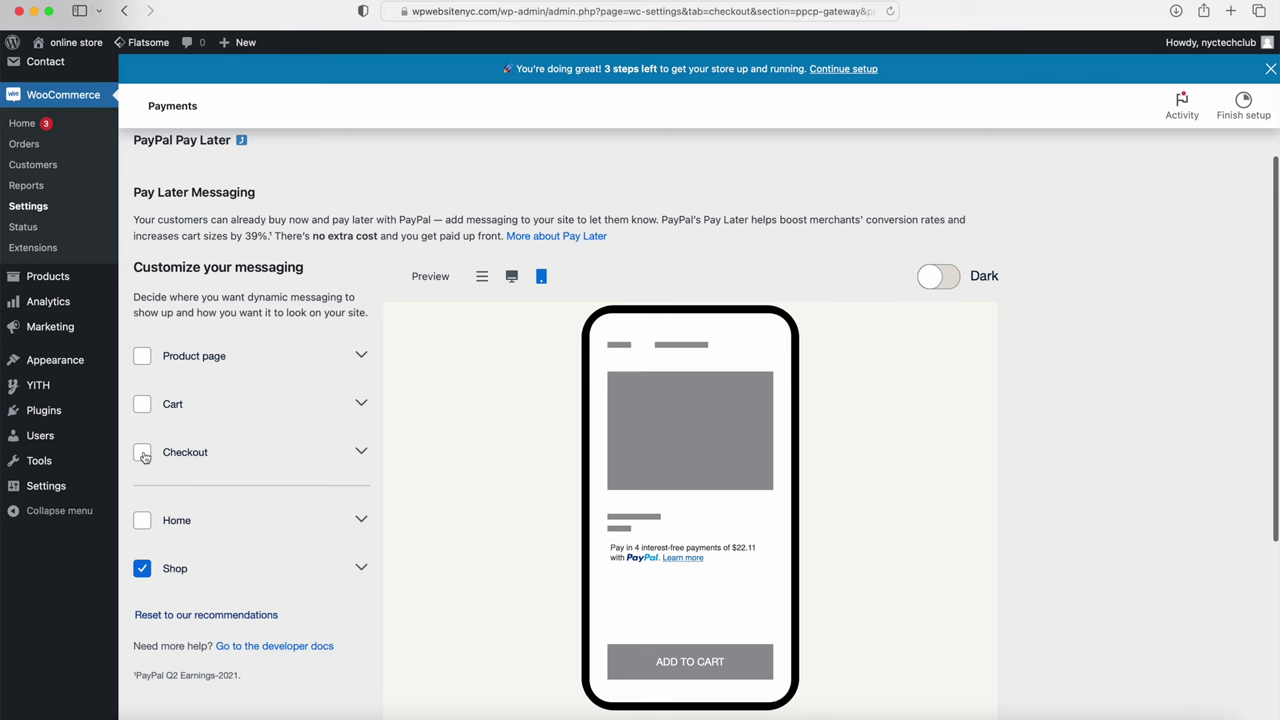
left_click(143, 569)
scroll(236, 501, "down", 1)
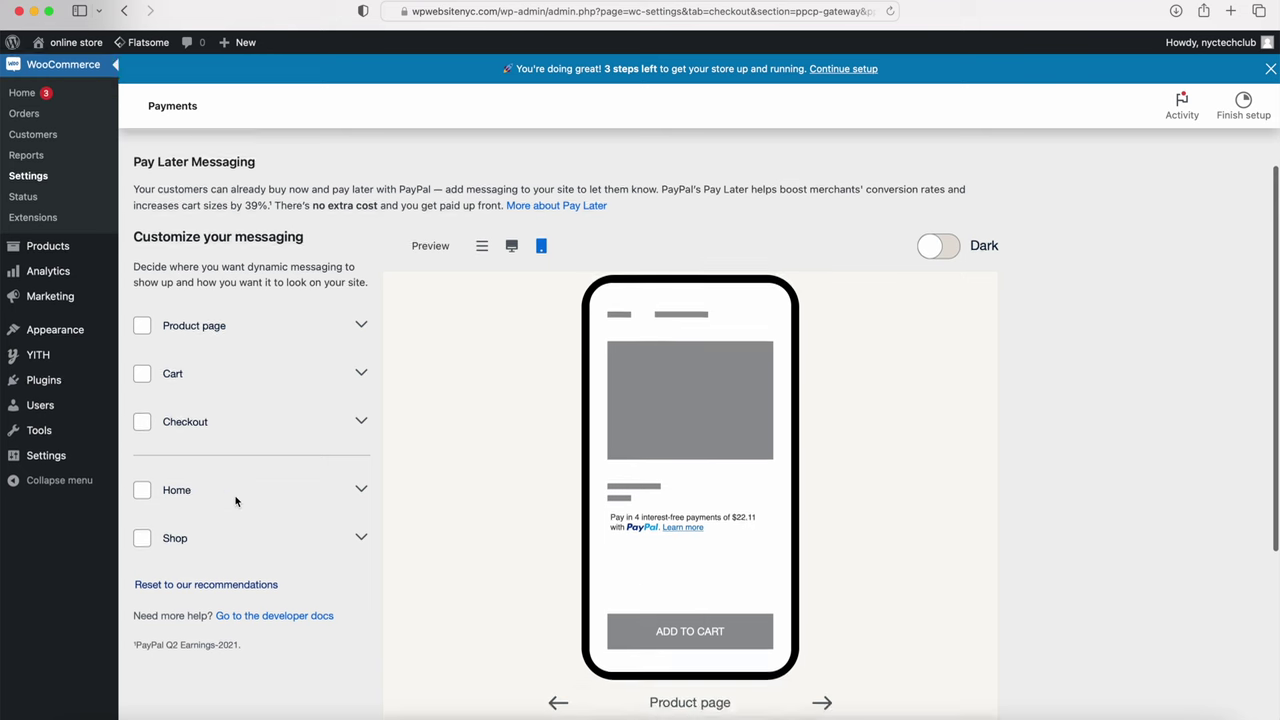
scroll(236, 501, "down", 5)
left_click(165, 649)
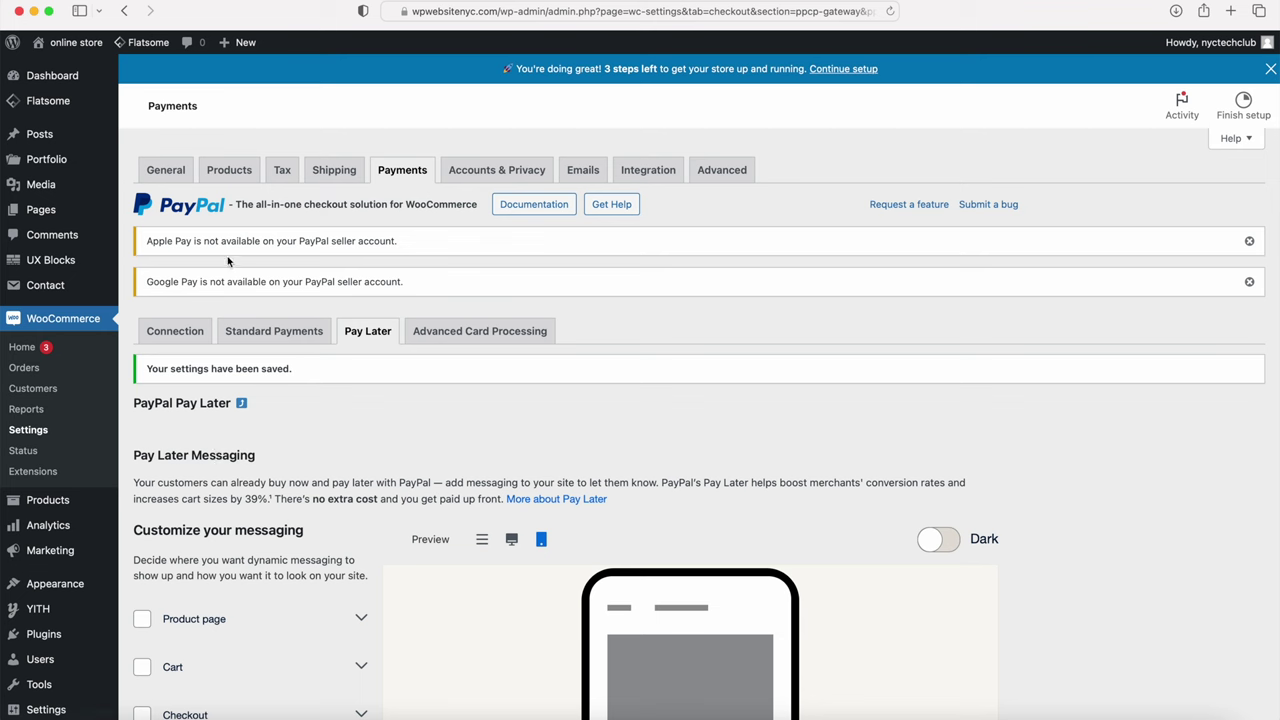
mouse_move(83, 38)
left_click(86, 63)
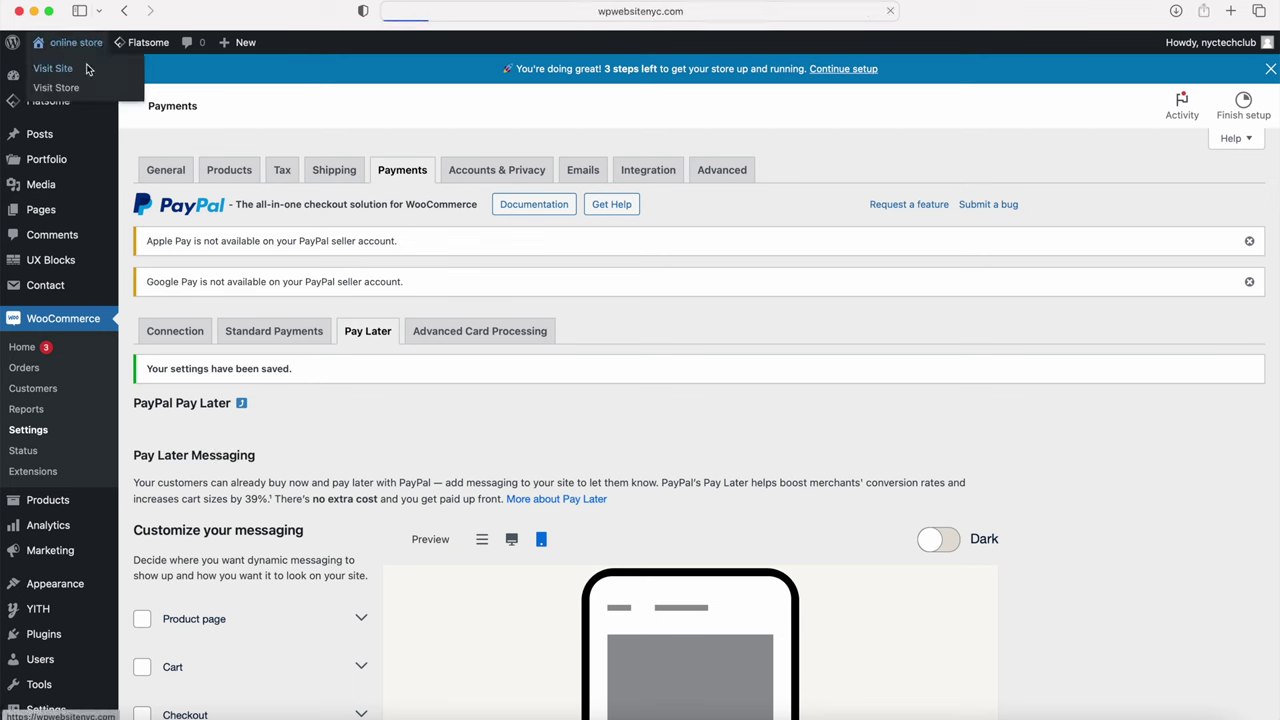
Step: Add the Jordan 4 WMNS Vivid to the cart, check out ($260.00 total), then return to the Dashboard
scroll(121, 205, "down", 5)
left_click(306, 234)
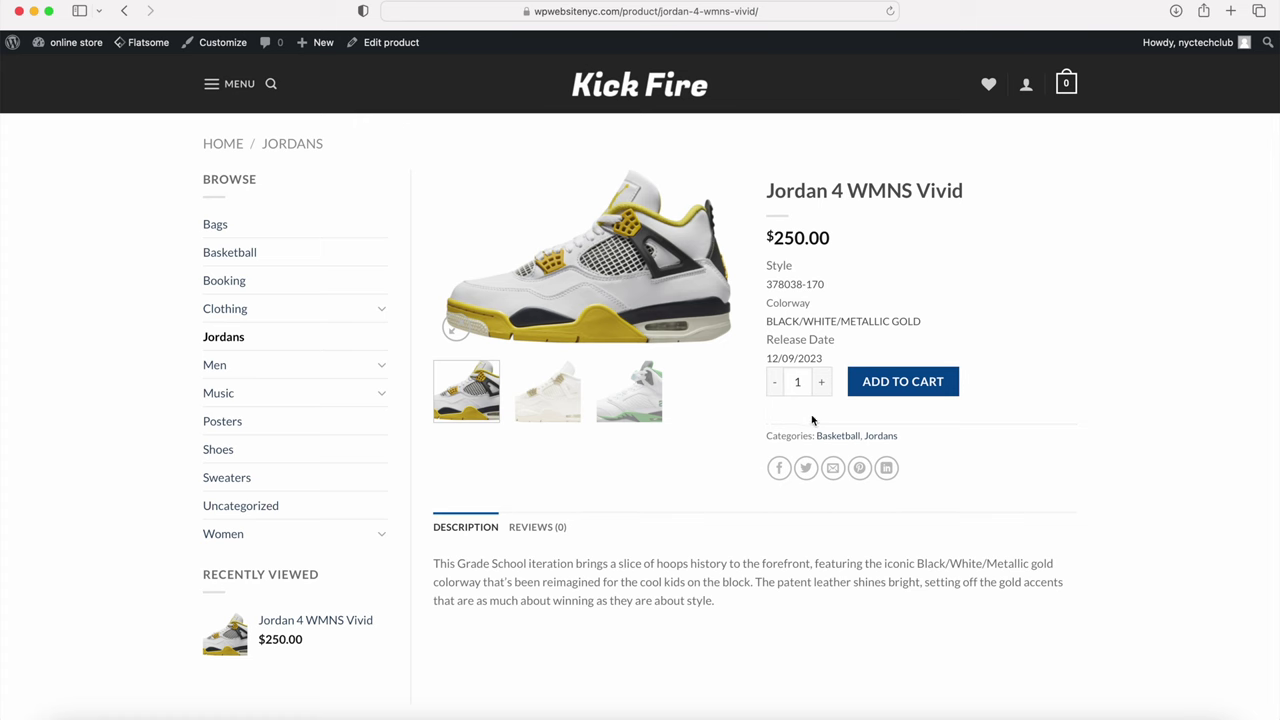
left_click(887, 383)
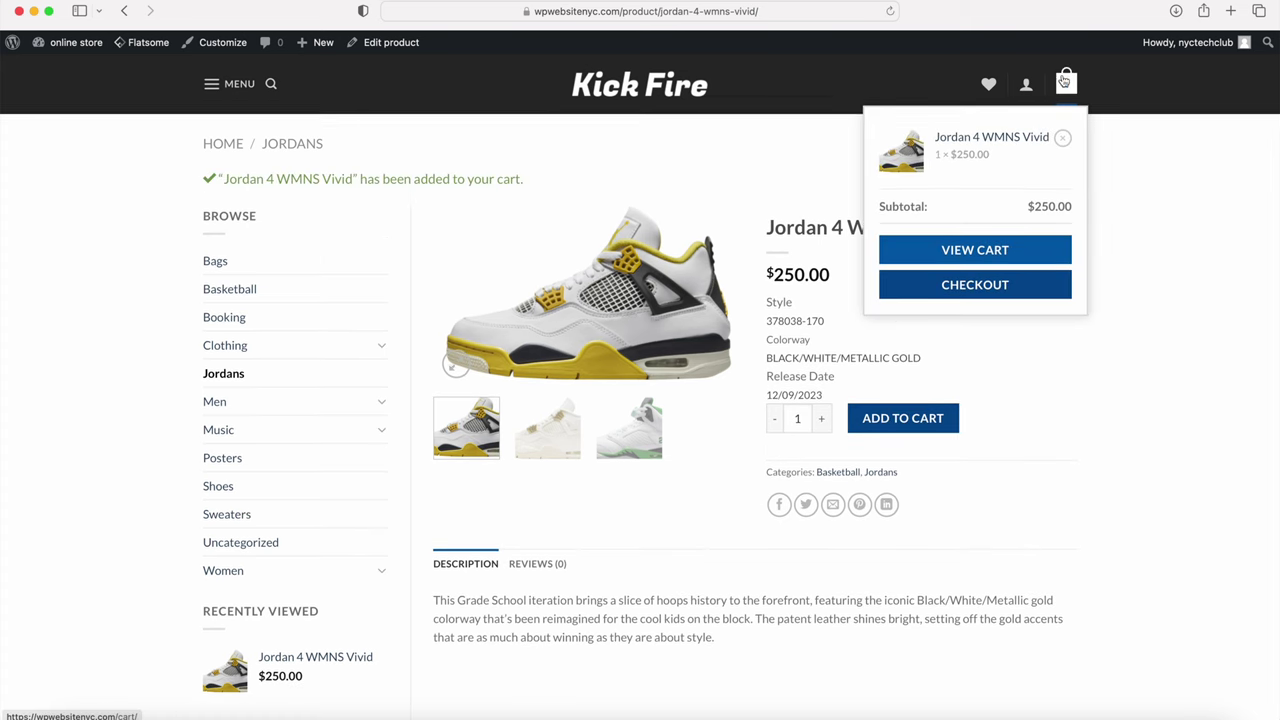
left_click(972, 283)
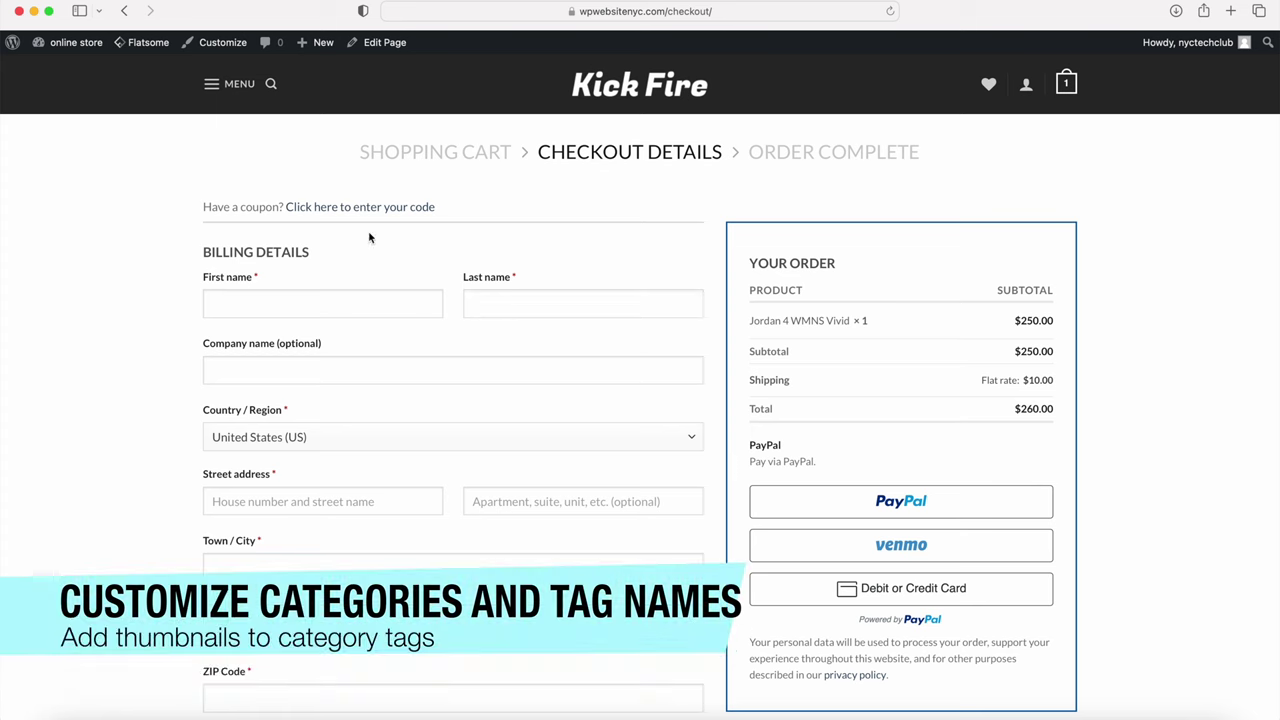
mouse_move(72, 45)
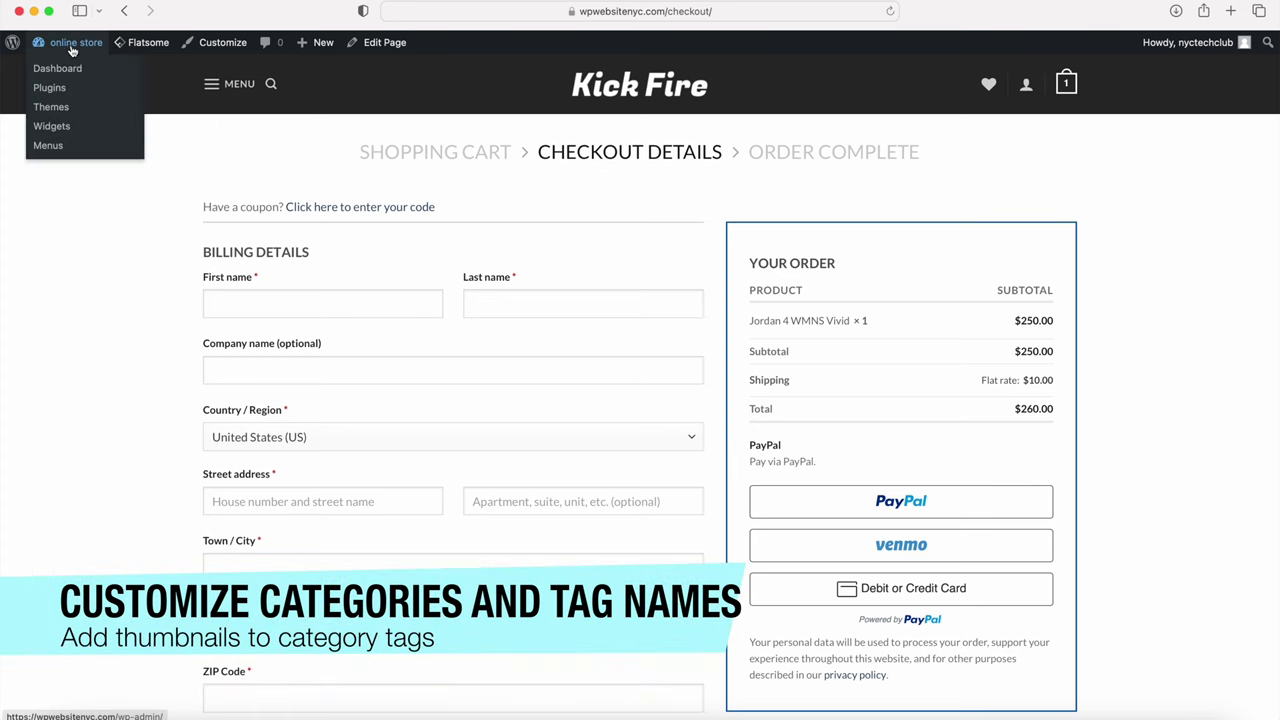
left_click(60, 69)
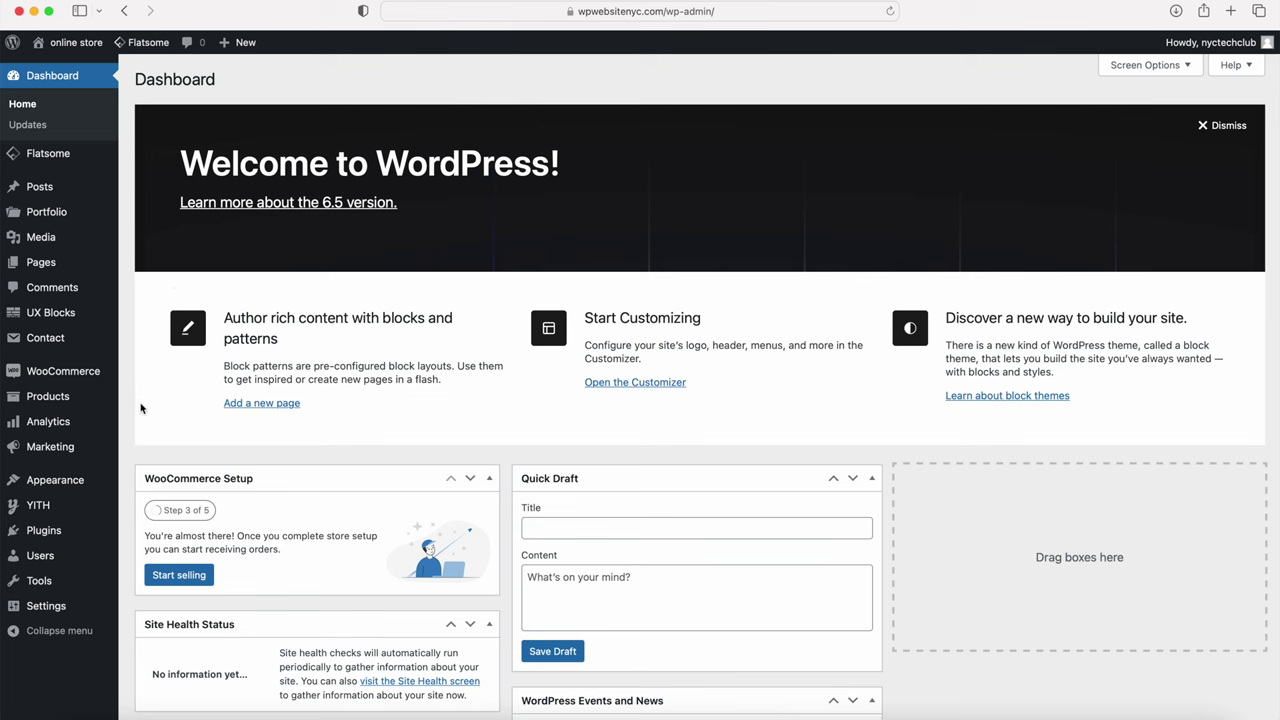
Step: Select all product categories and bulk-delete them, leaving Uncategorized, Basketball and Jordans
mouse_move(42, 400)
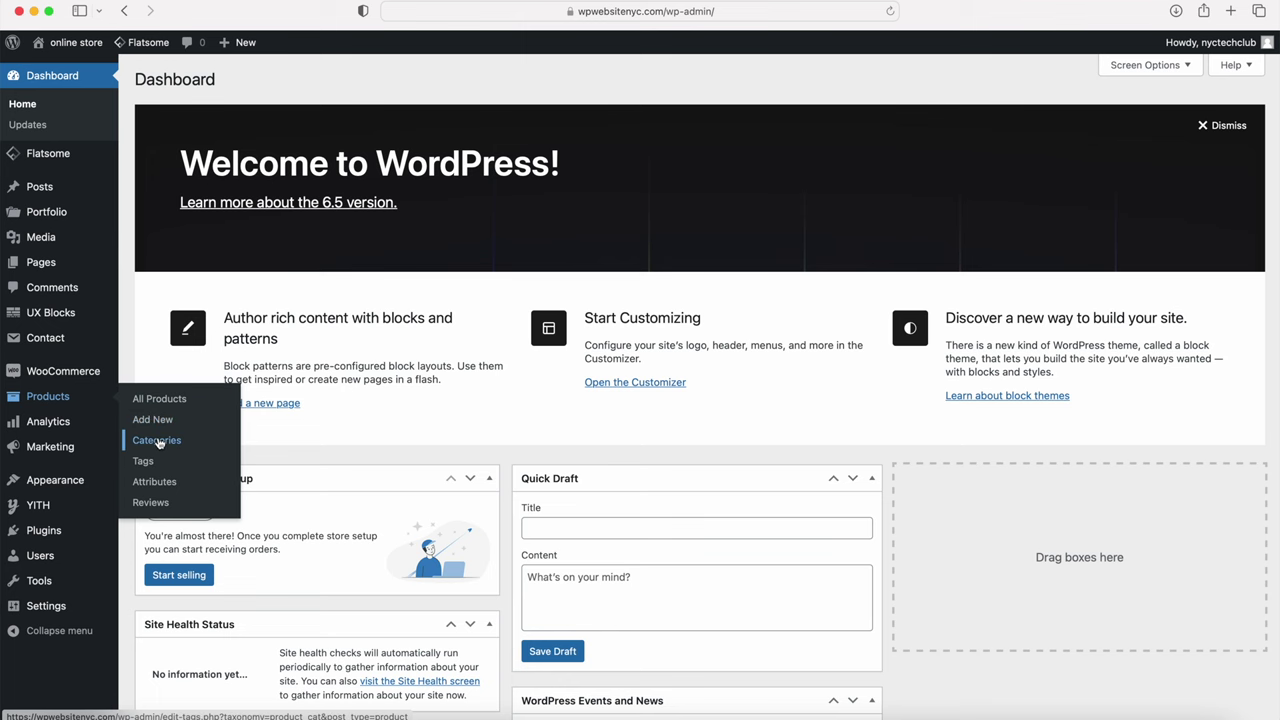
left_click(156, 444)
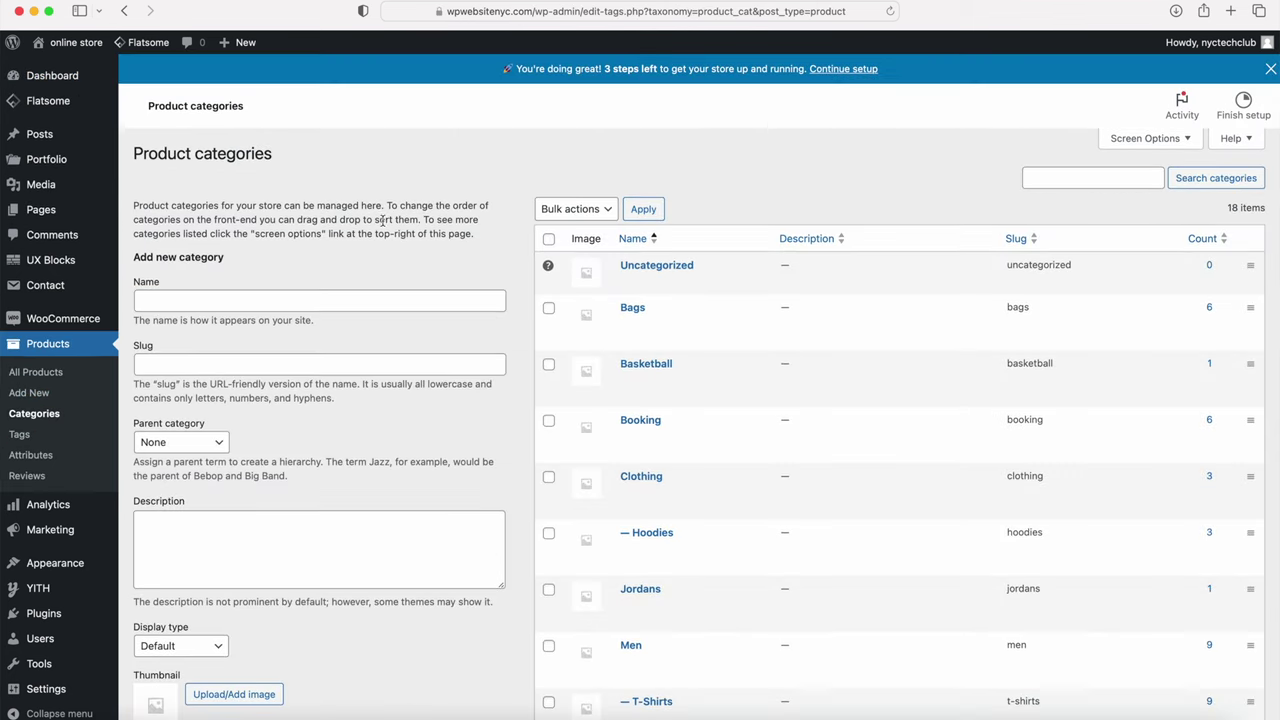
left_click(548, 238)
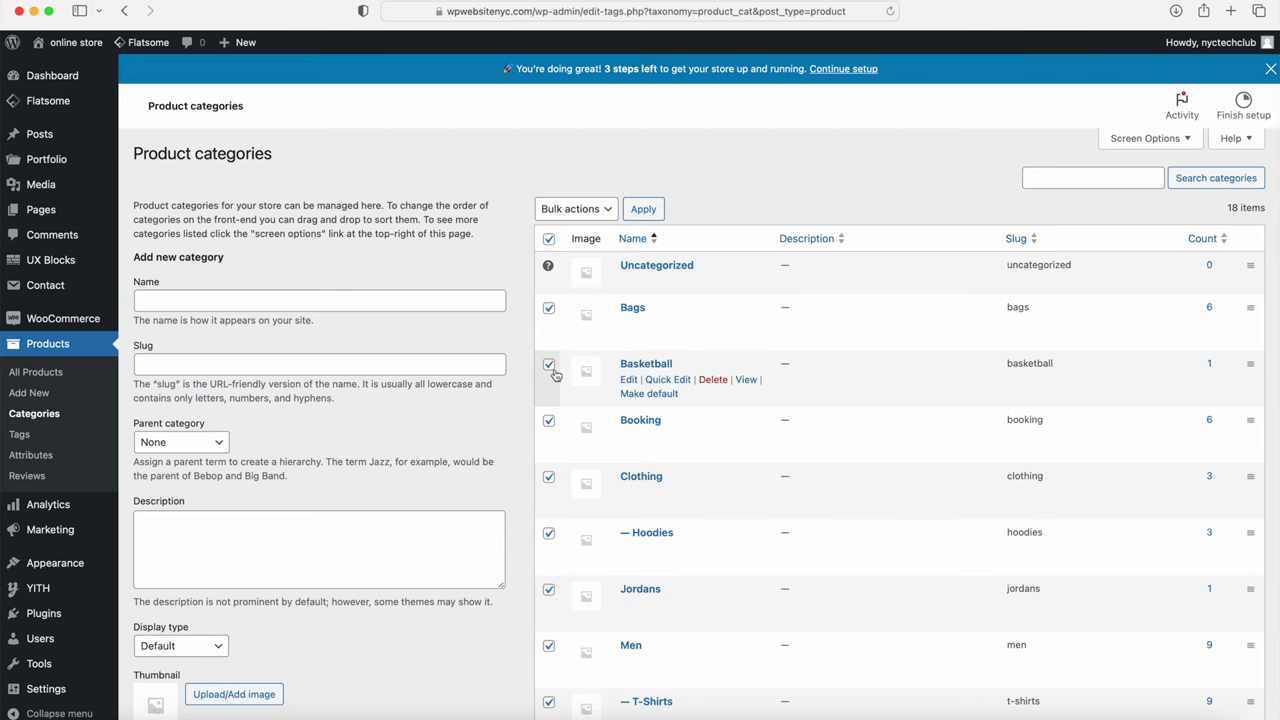
scroll(553, 372, "down", 5)
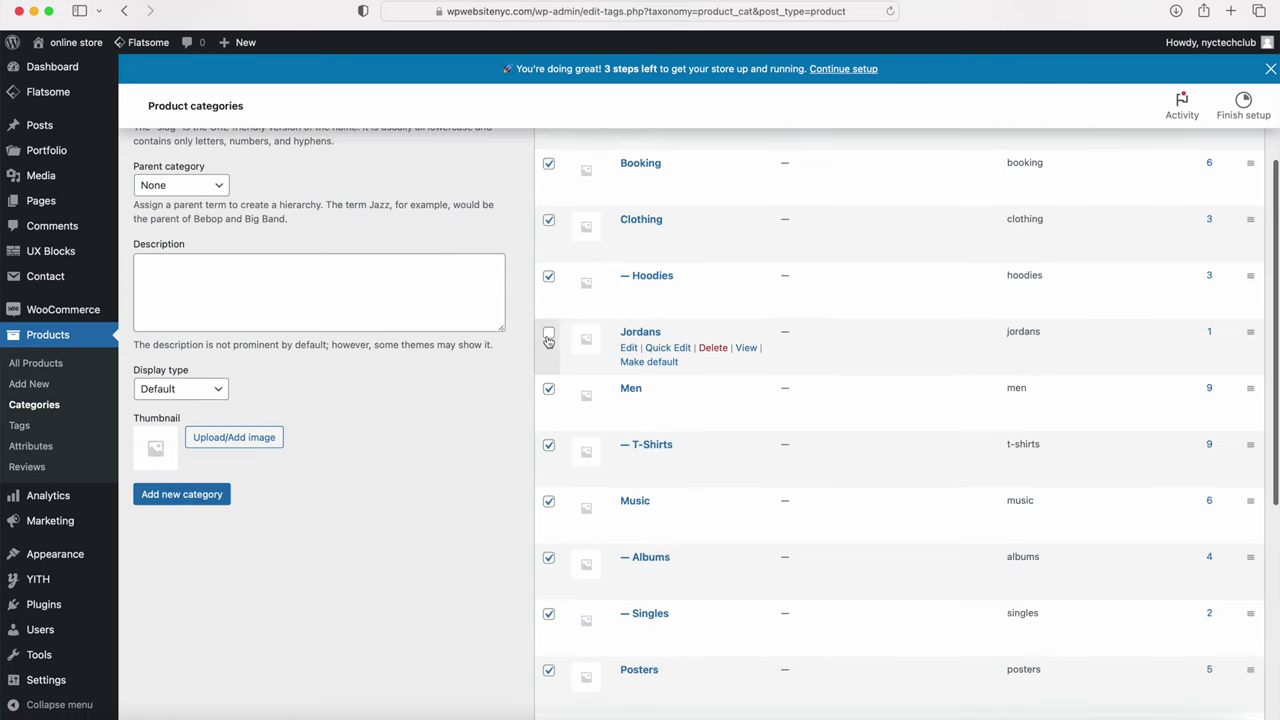
scroll(556, 372, "up", 5)
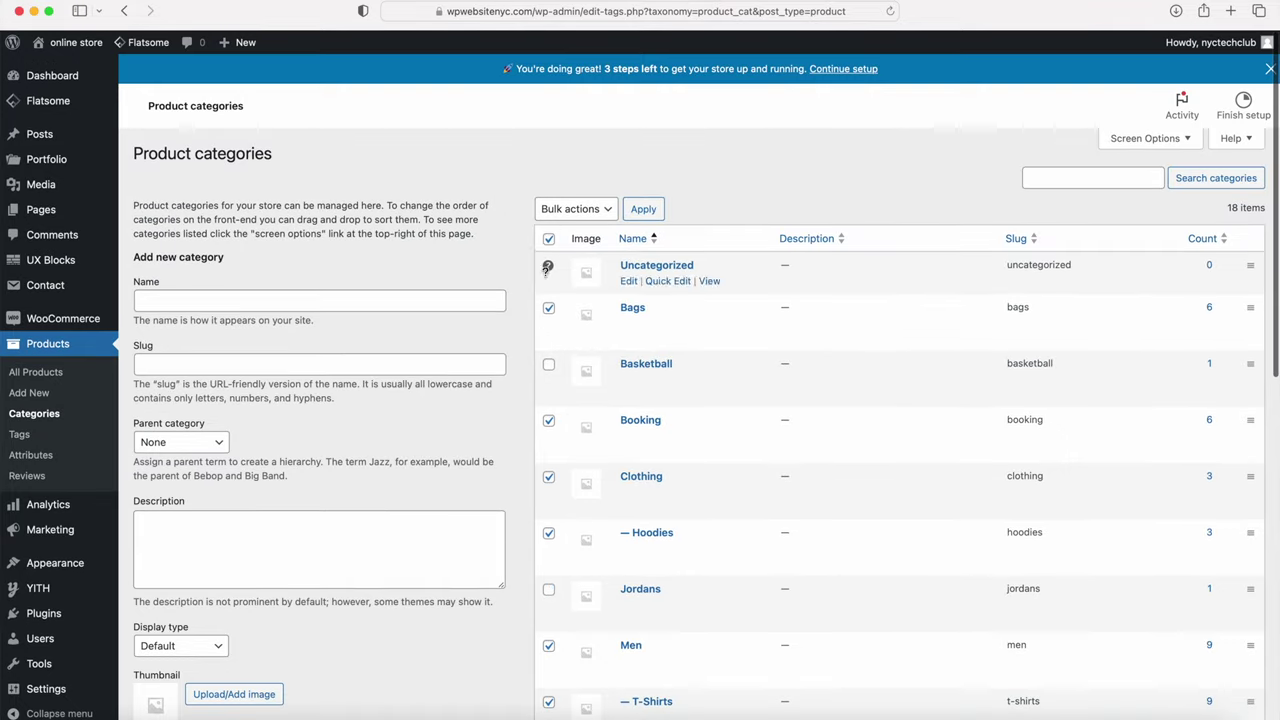
left_click(586, 210)
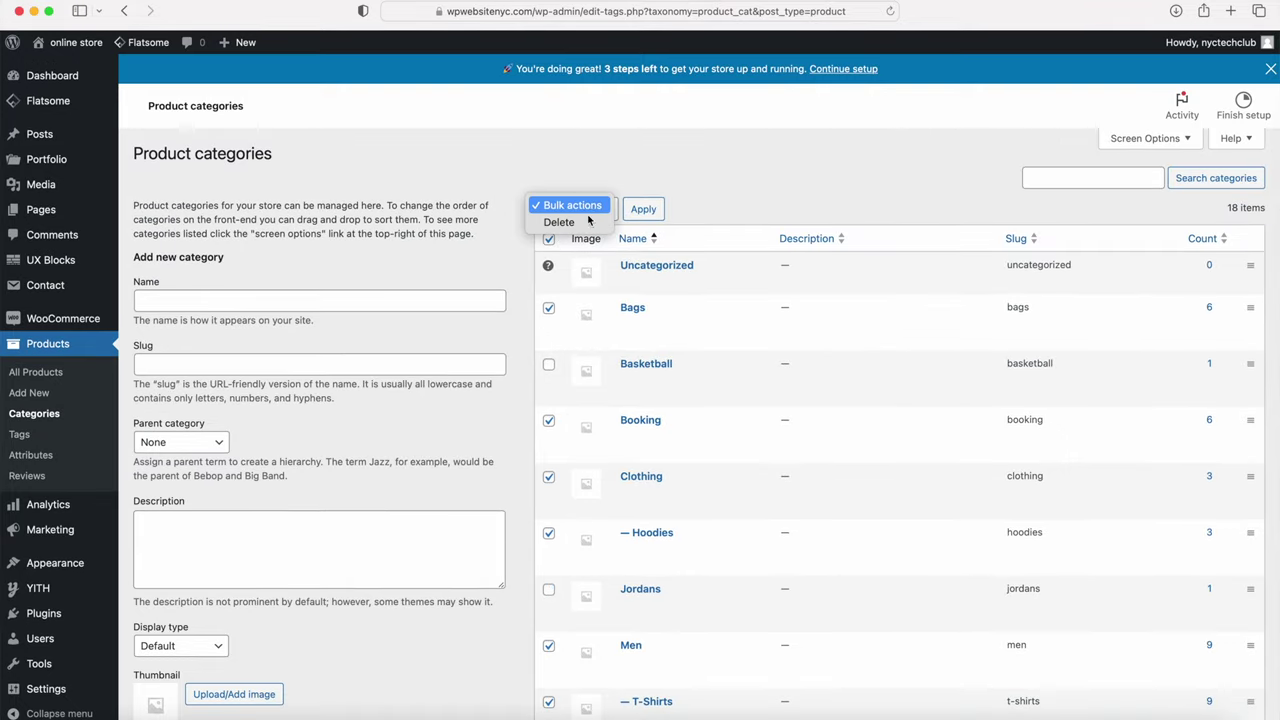
left_click(563, 234)
left_click(644, 210)
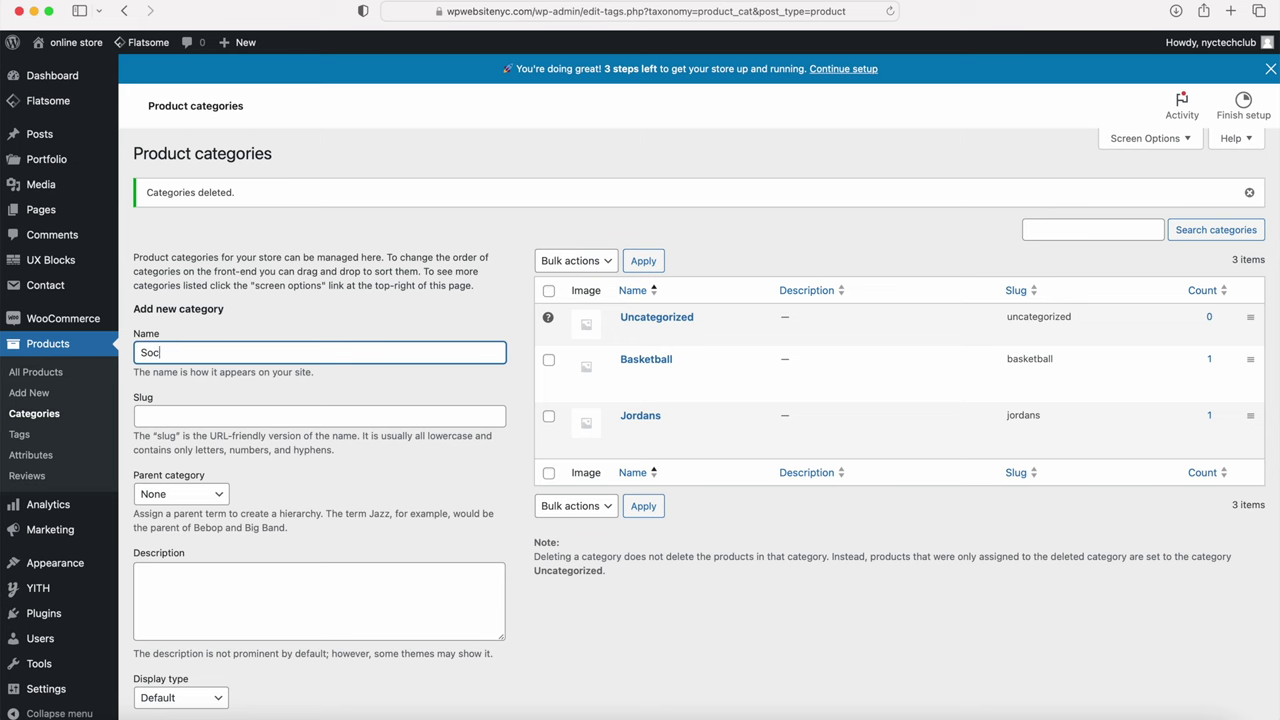
left_click(320, 416)
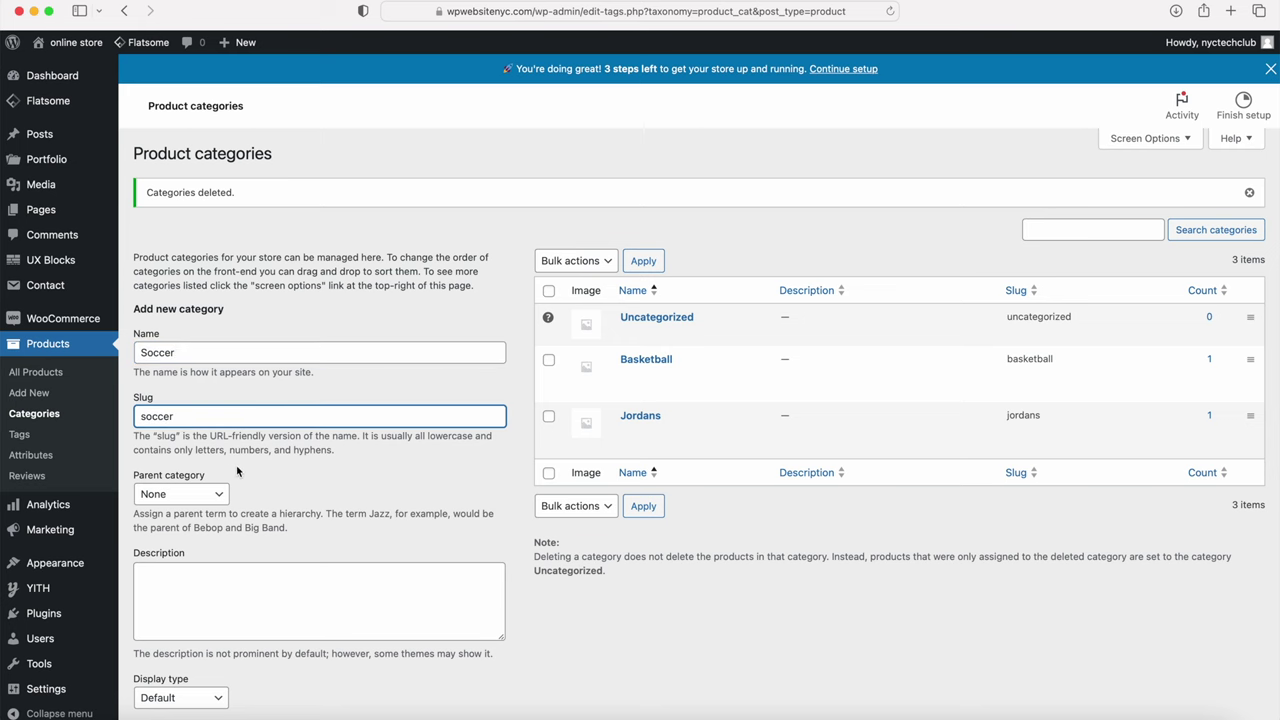
Step: Add the Soccer category (slug soccer) with the blue and volt Air Max image as its thumbnail
scroll(237, 471, "down", 3)
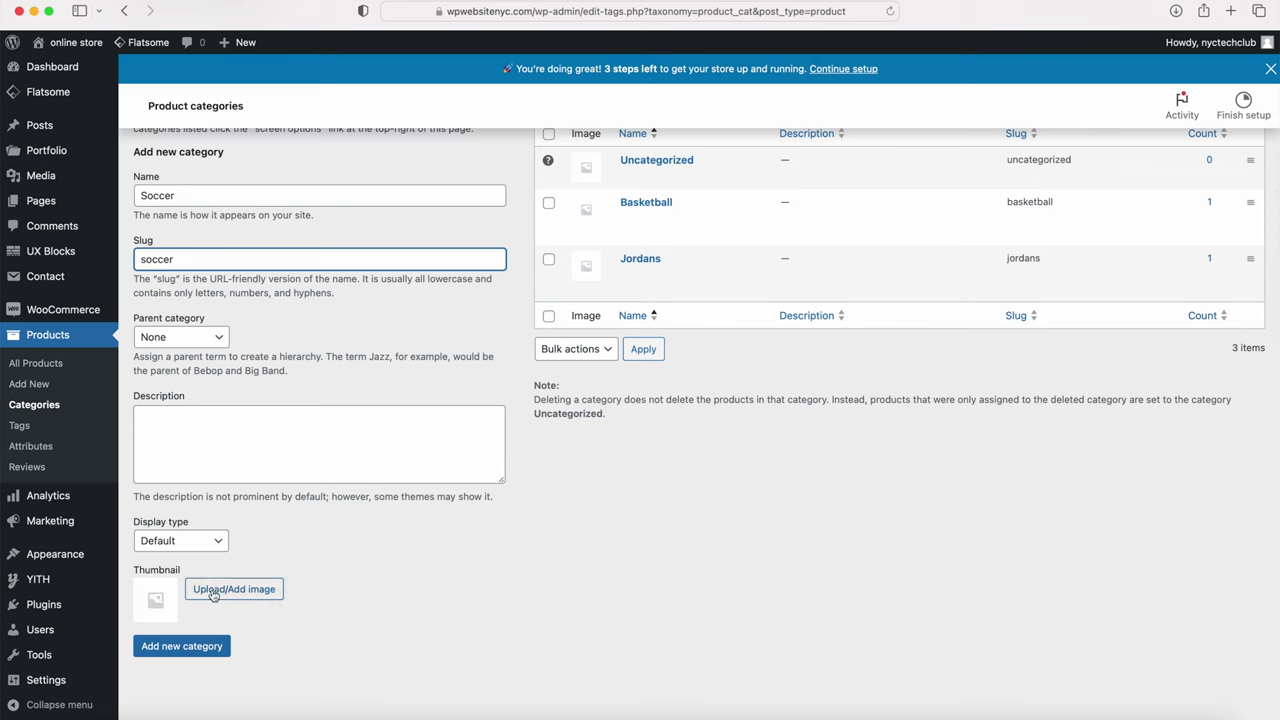
left_click(213, 594)
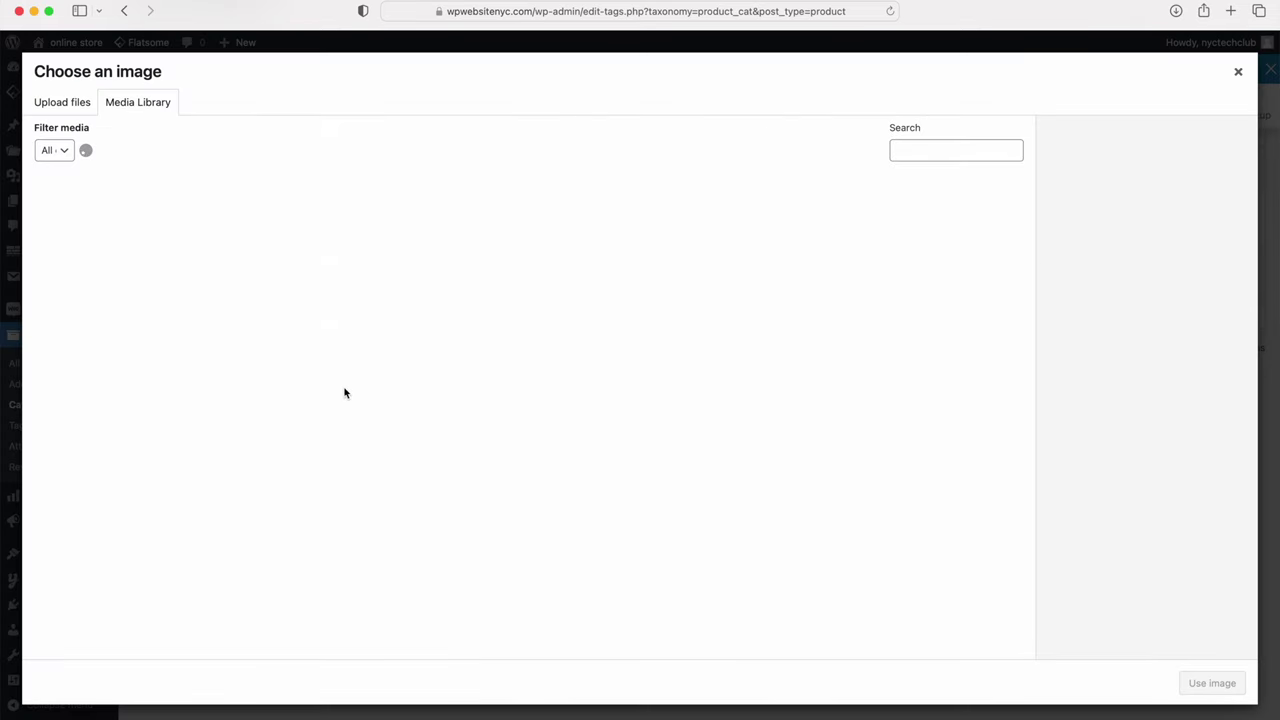
scroll(360, 380, "down", 5)
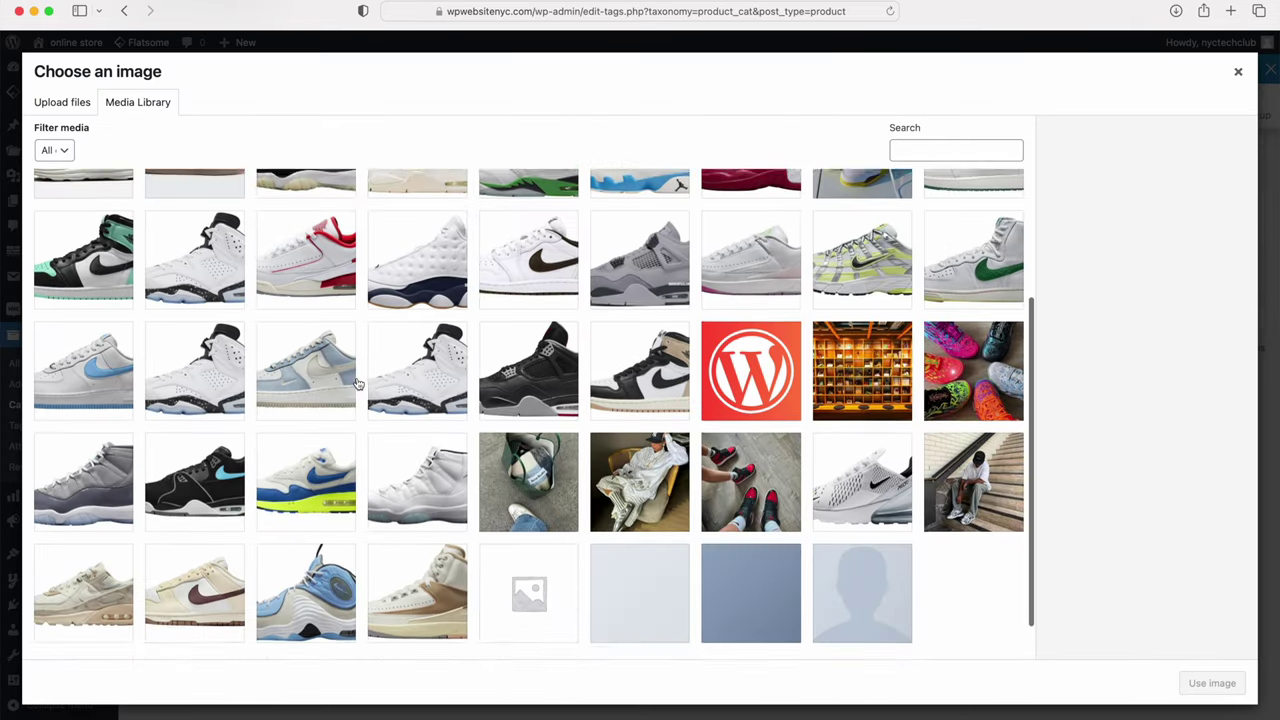
left_click(323, 437)
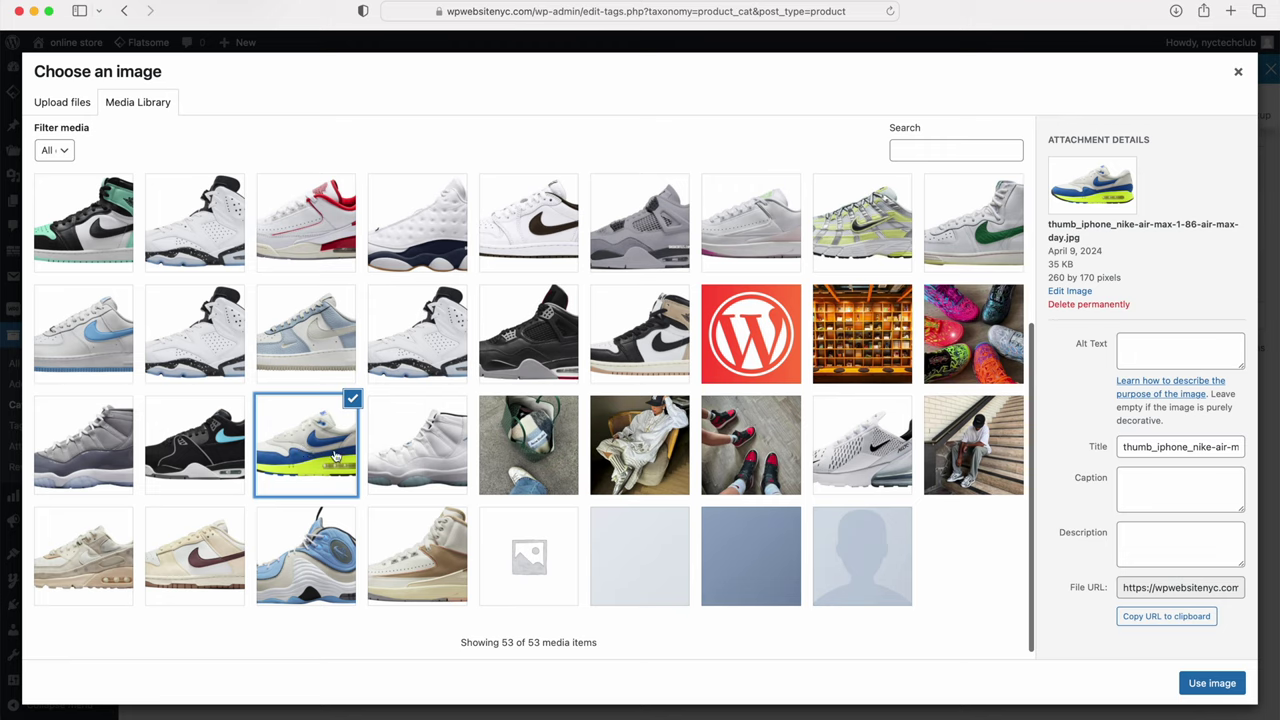
left_click(1205, 683)
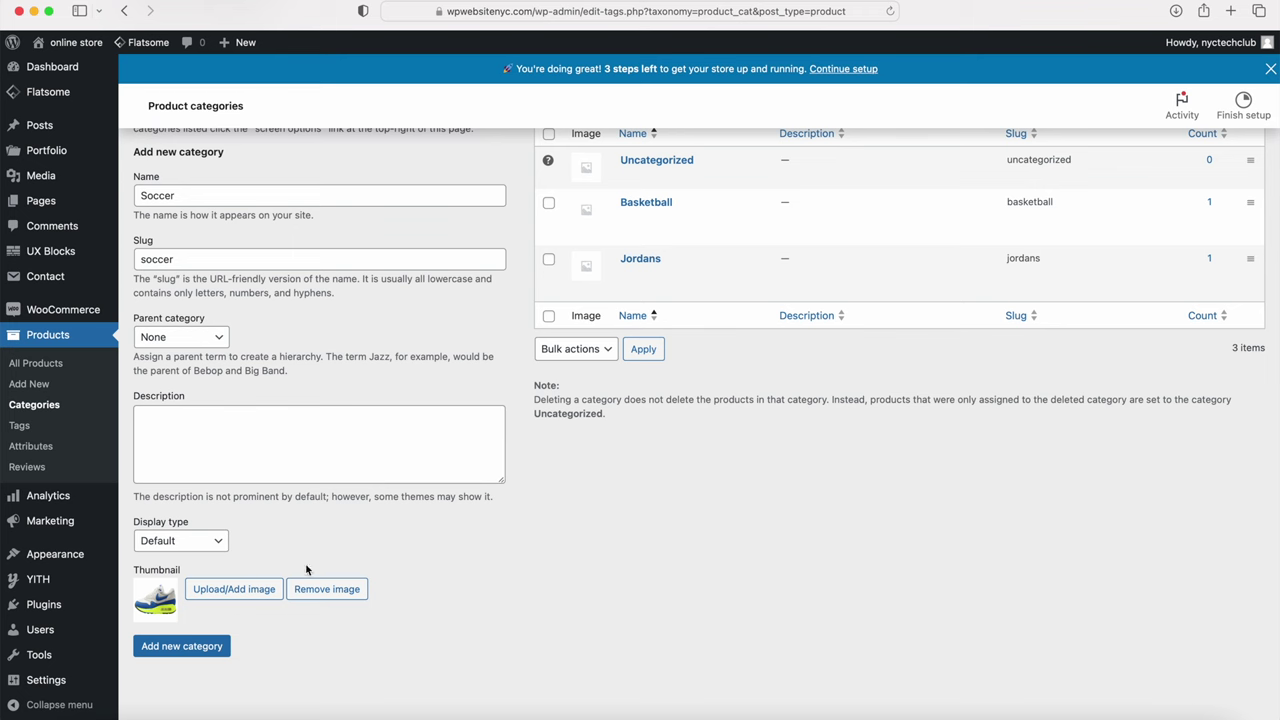
left_click(193, 640)
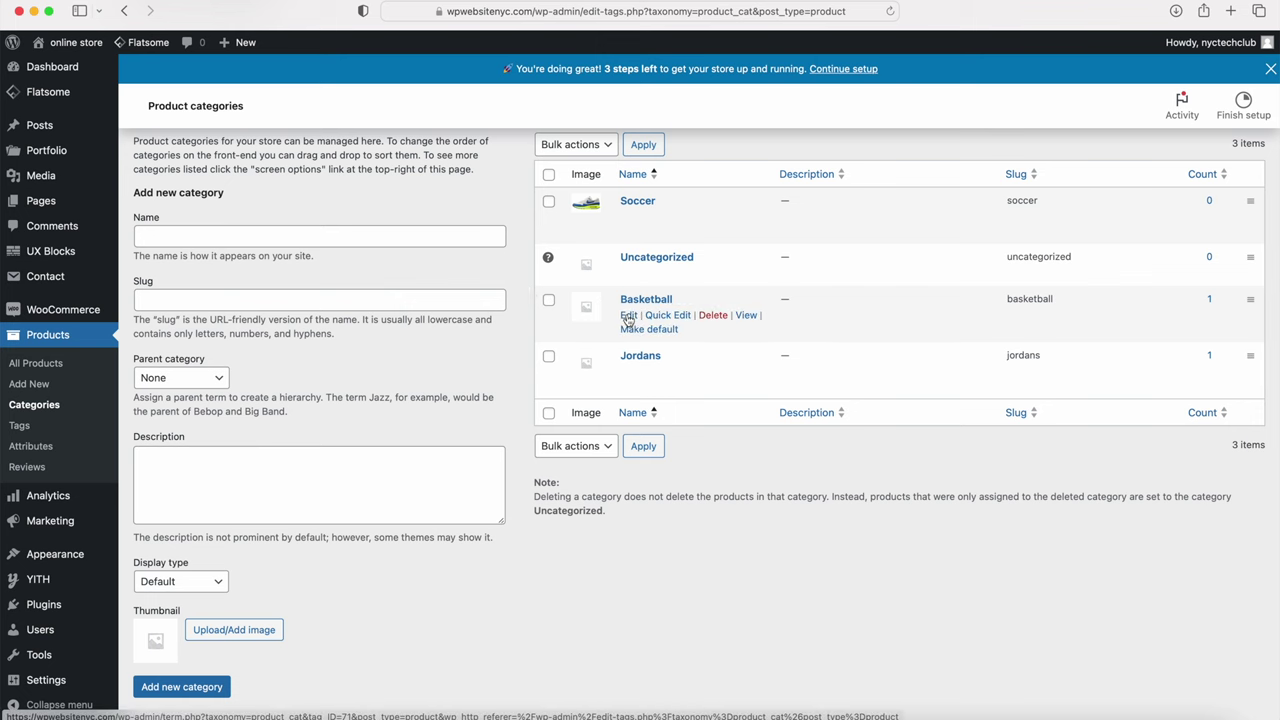
Step: Set the Basketball category's thumbnail to the white Jordan 6 image and update it
left_click(628, 316)
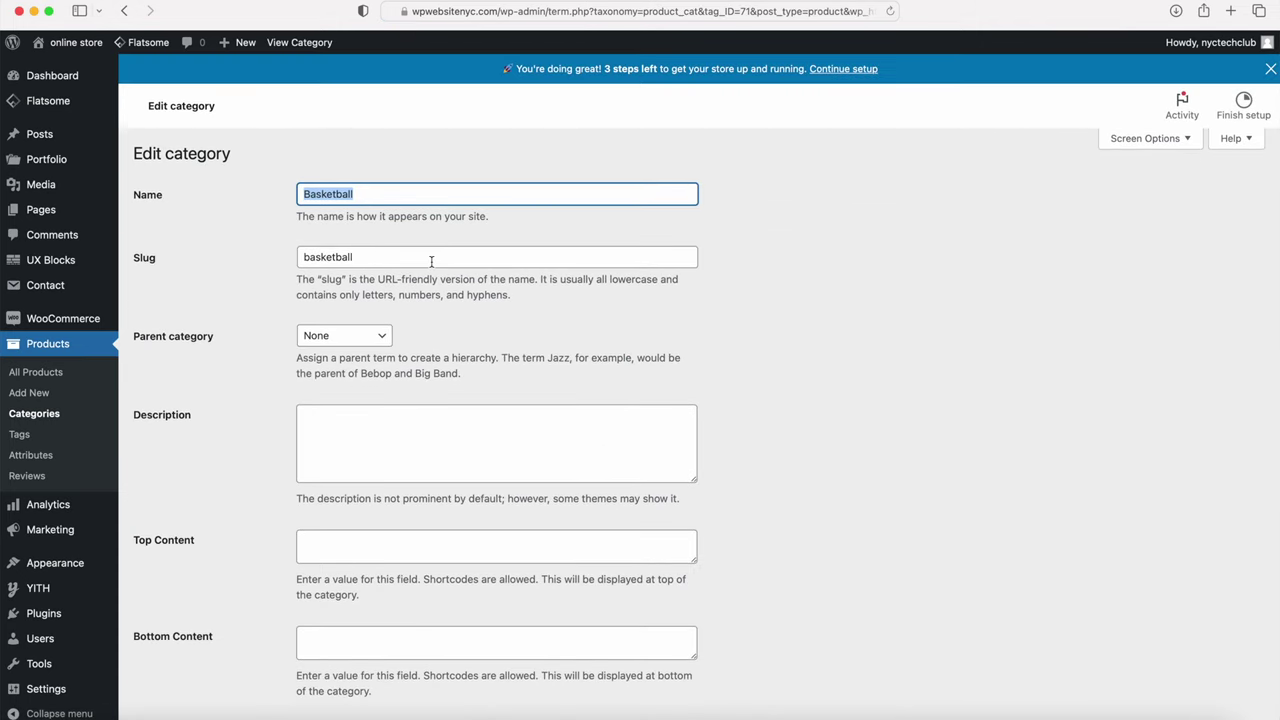
scroll(431, 261, "down", 5)
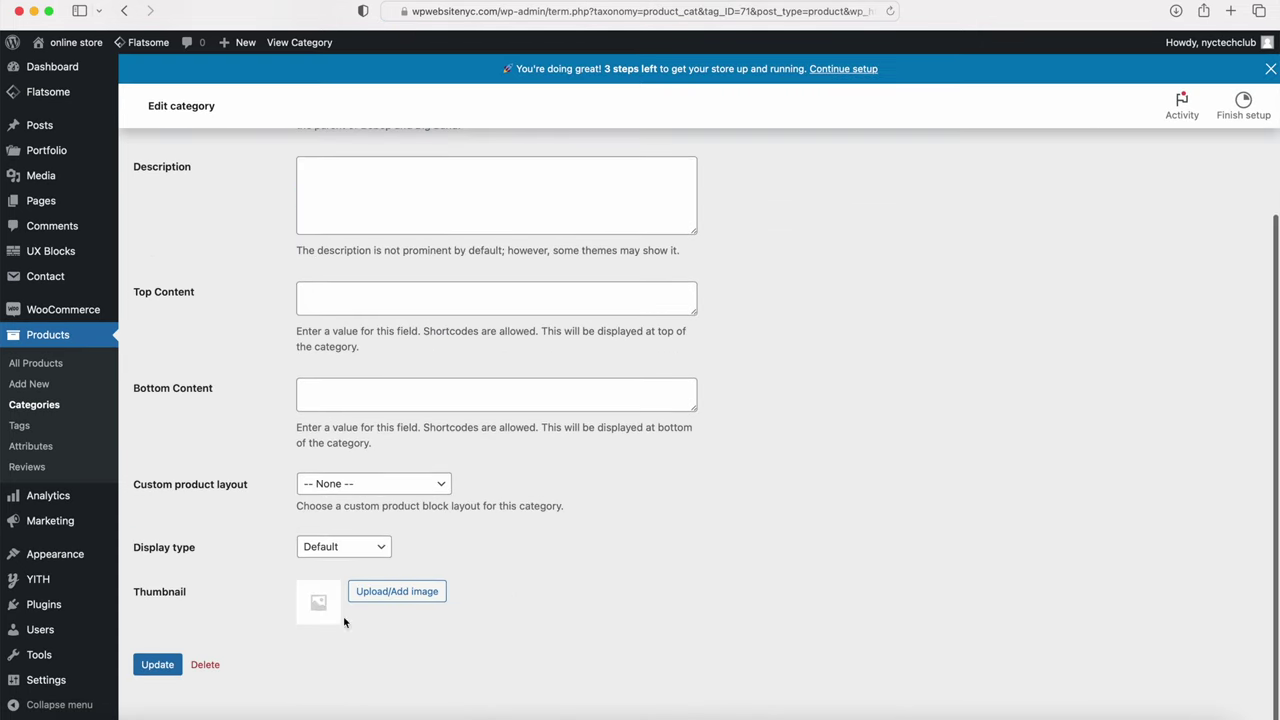
left_click(391, 597)
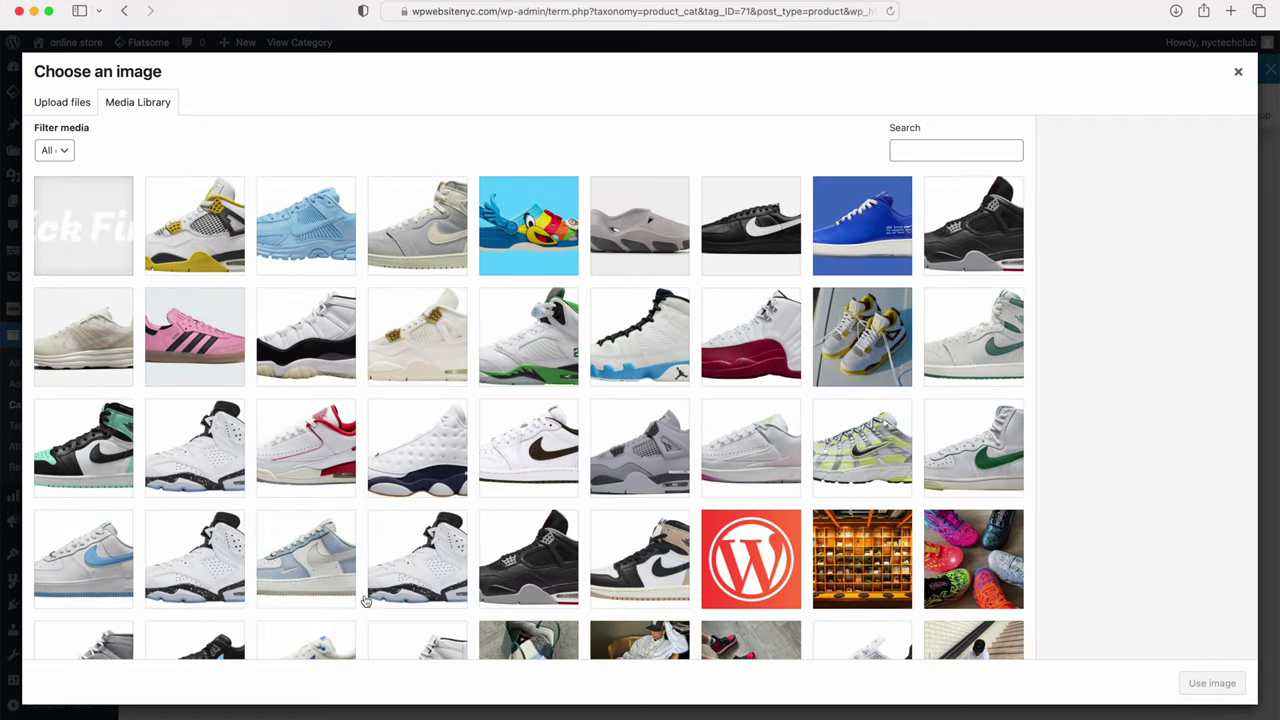
left_click(203, 551)
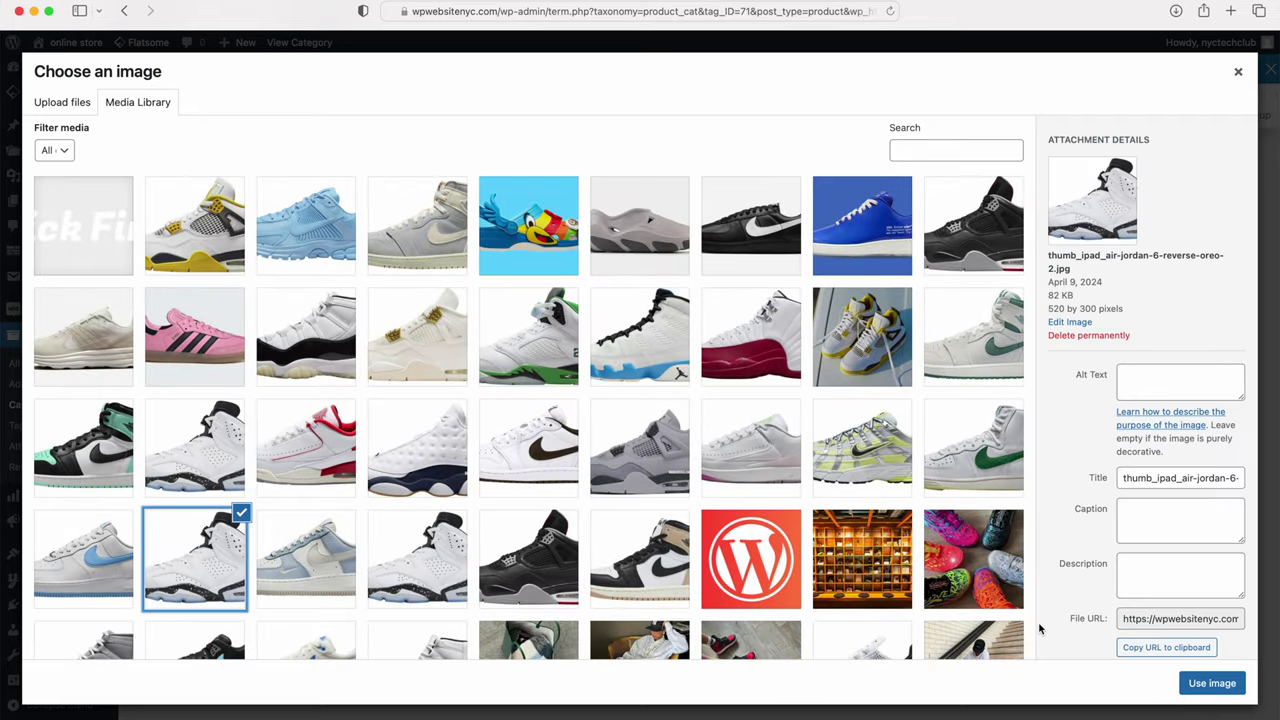
left_click(1206, 684)
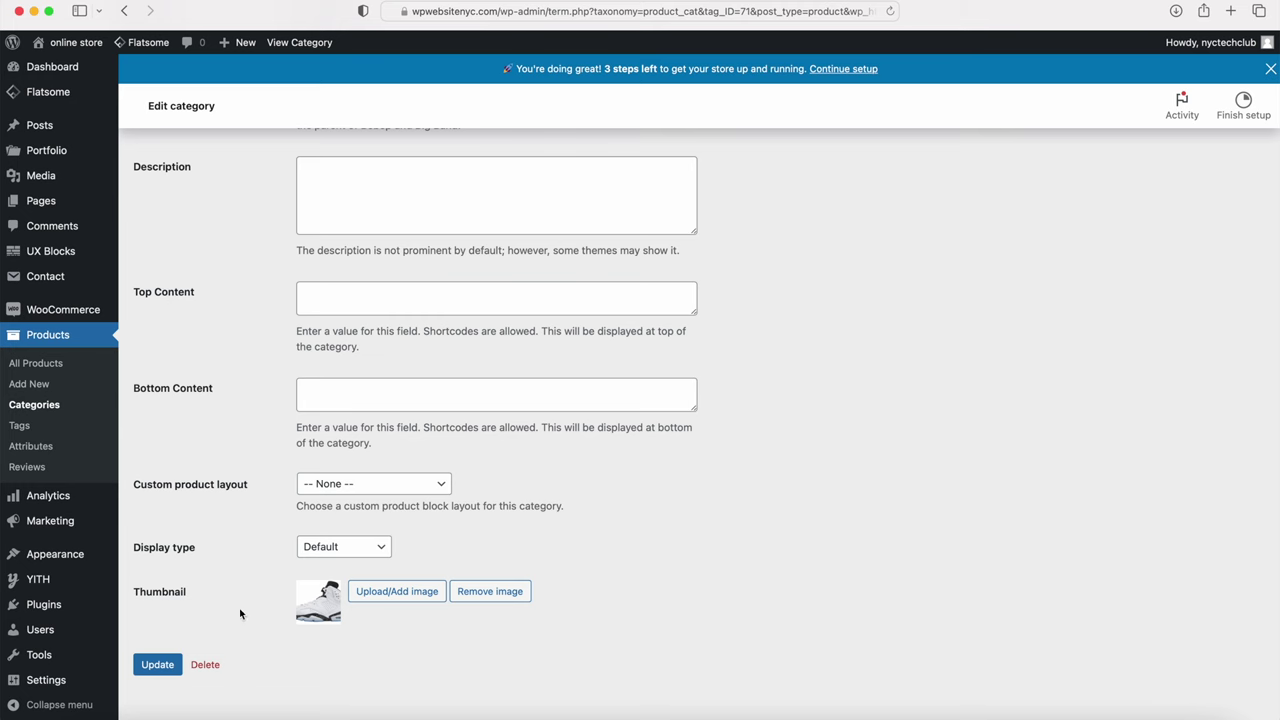
left_click(169, 658)
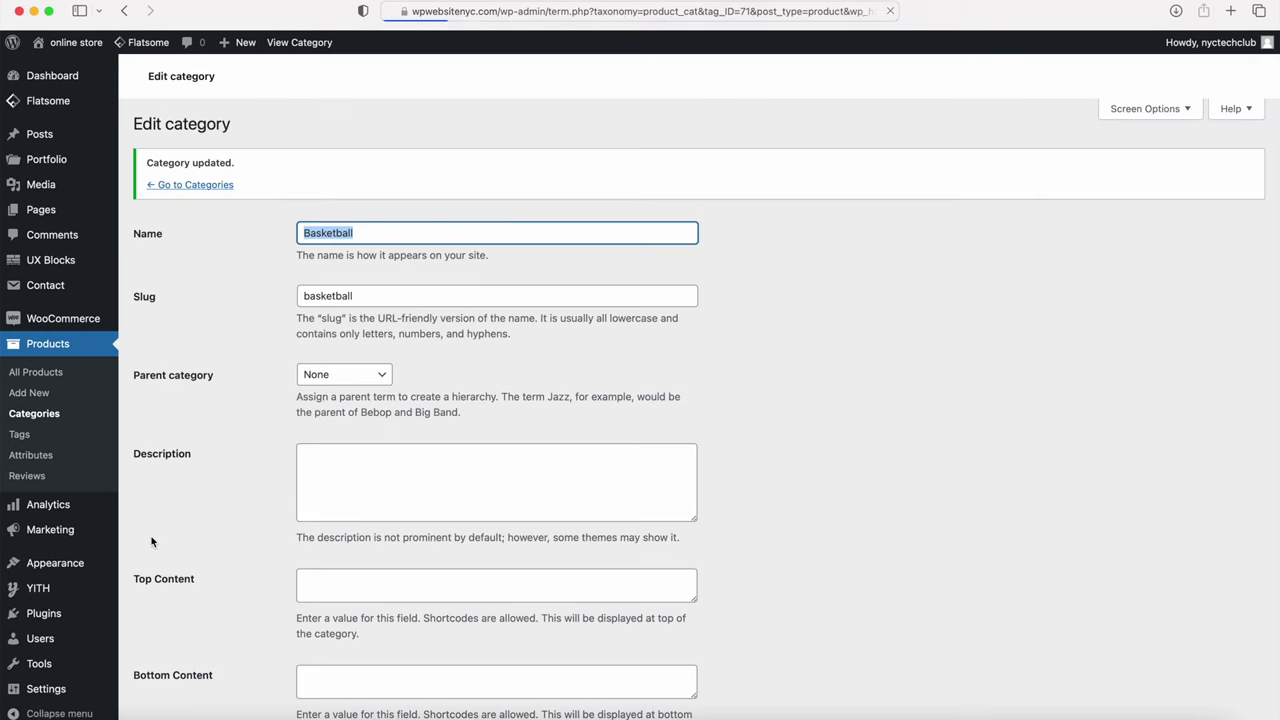
left_click(187, 217)
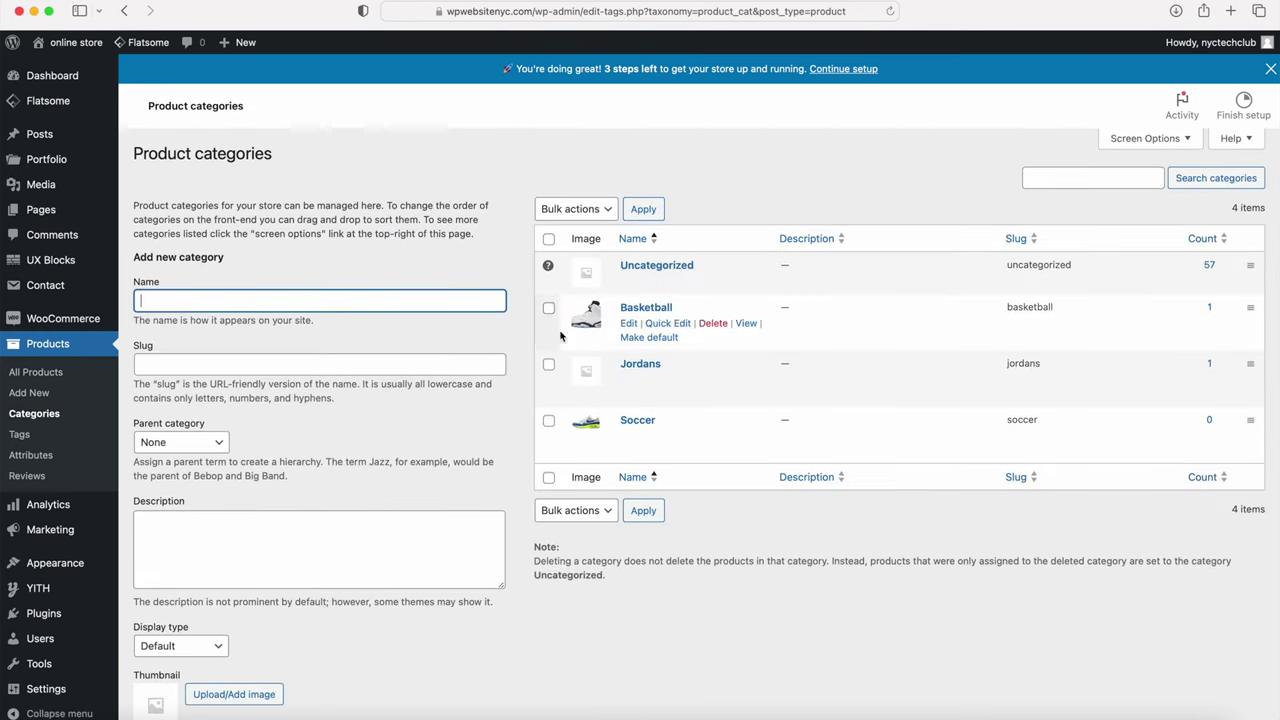
Step: Set the Jordans category's thumbnail to the grey Air Jordan 11 image and update it
left_click(628, 381)
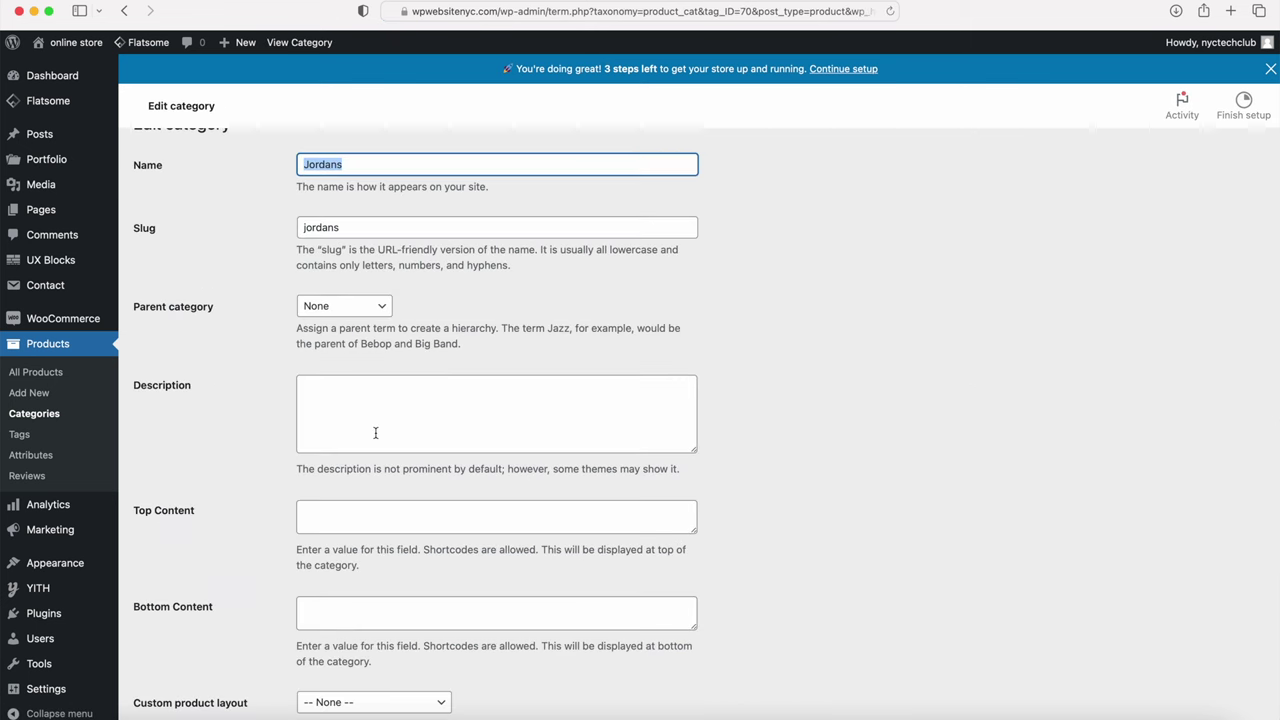
scroll(345, 238, "down", 5)
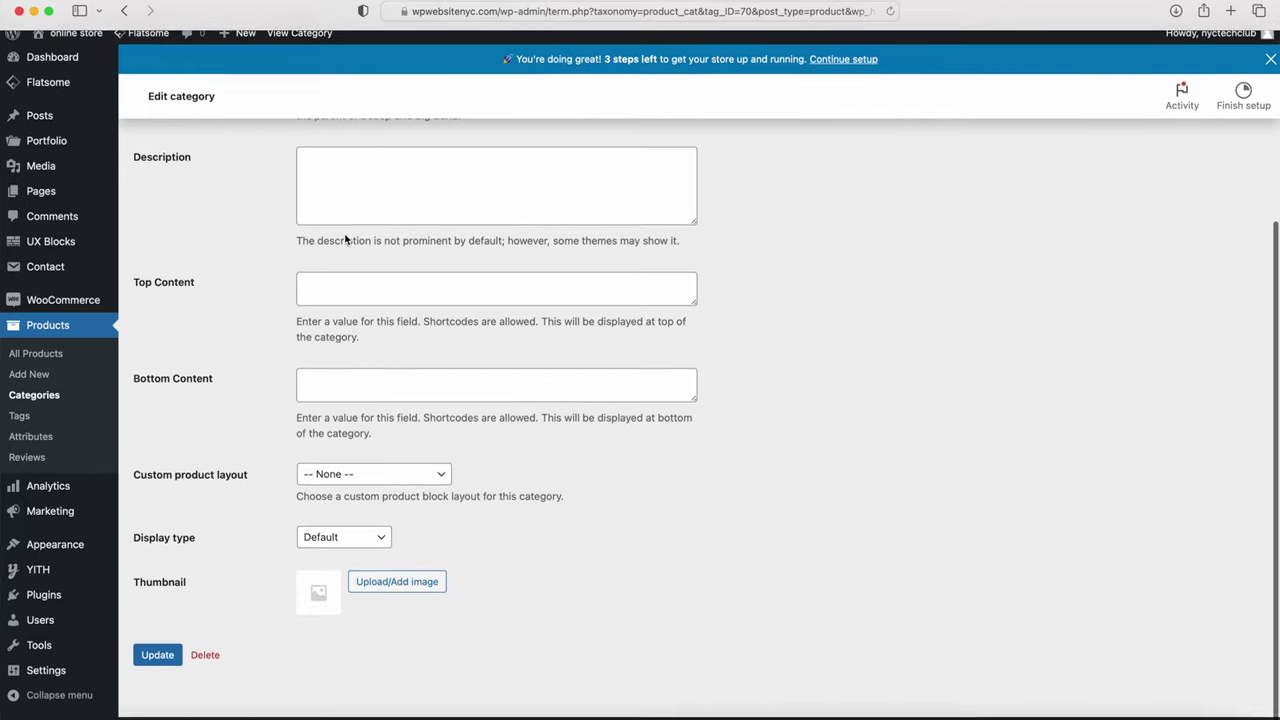
left_click(378, 590)
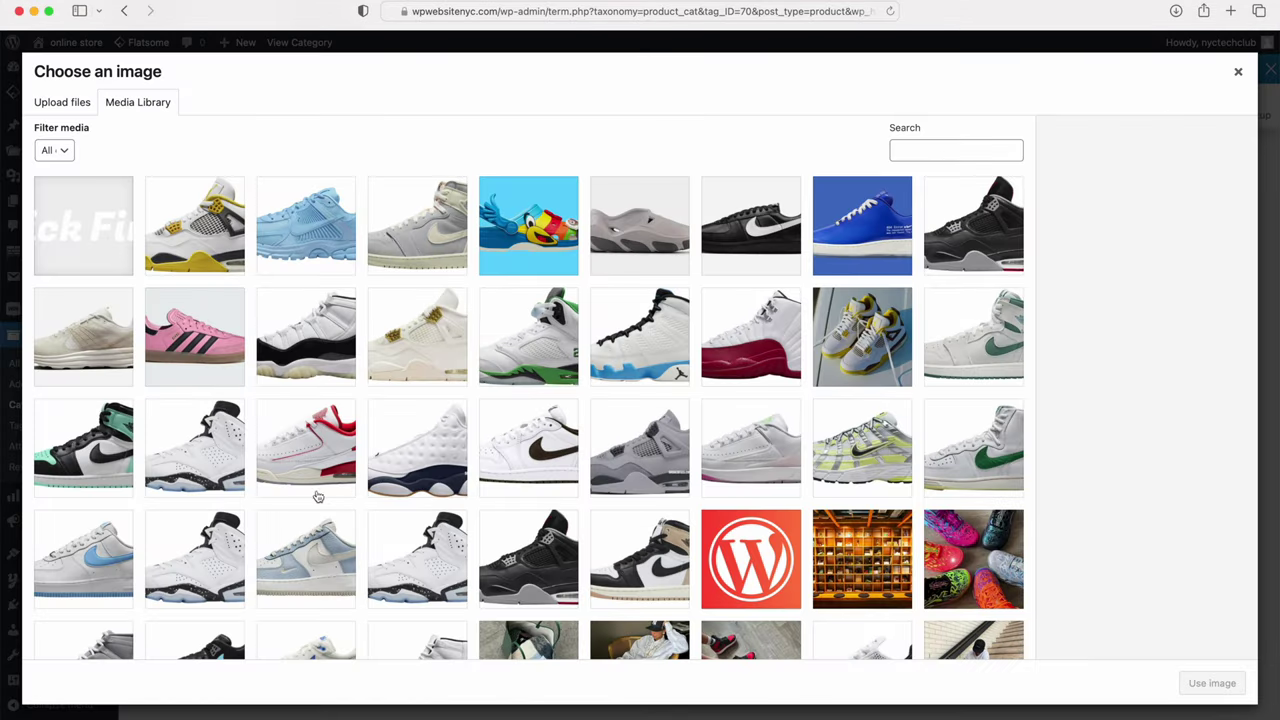
scroll(325, 490, "down", 5)
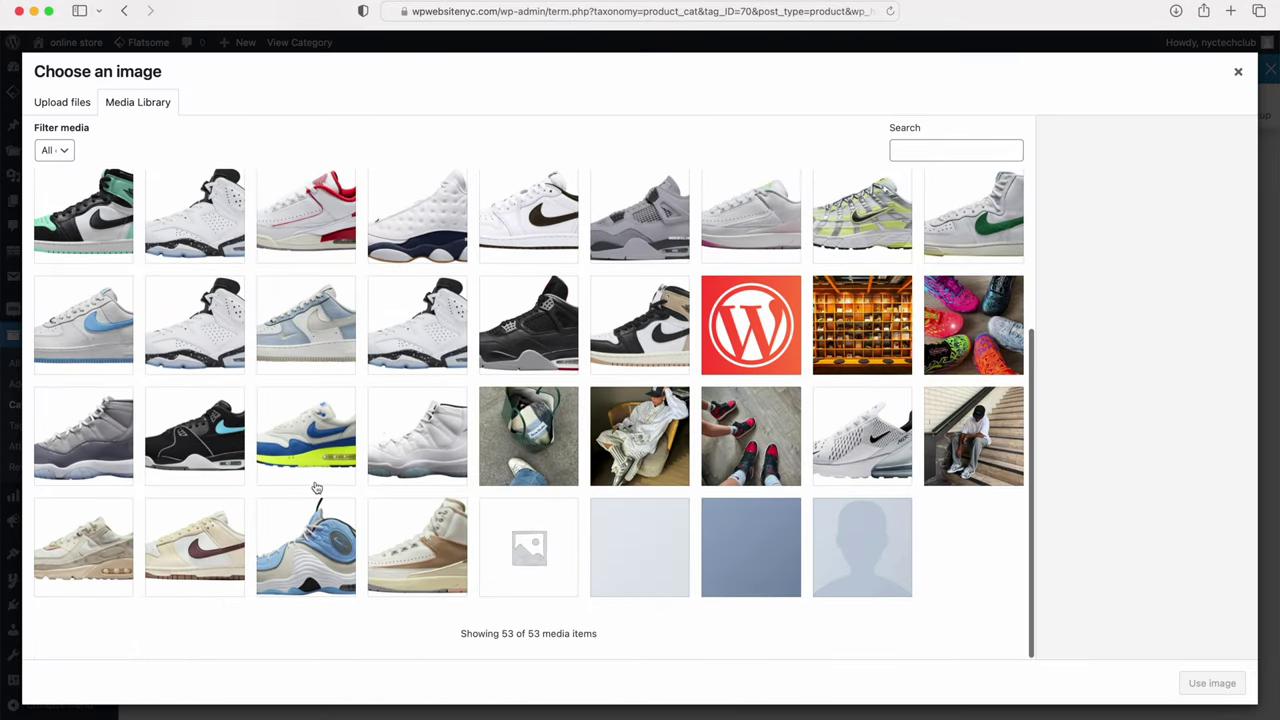
left_click(127, 434)
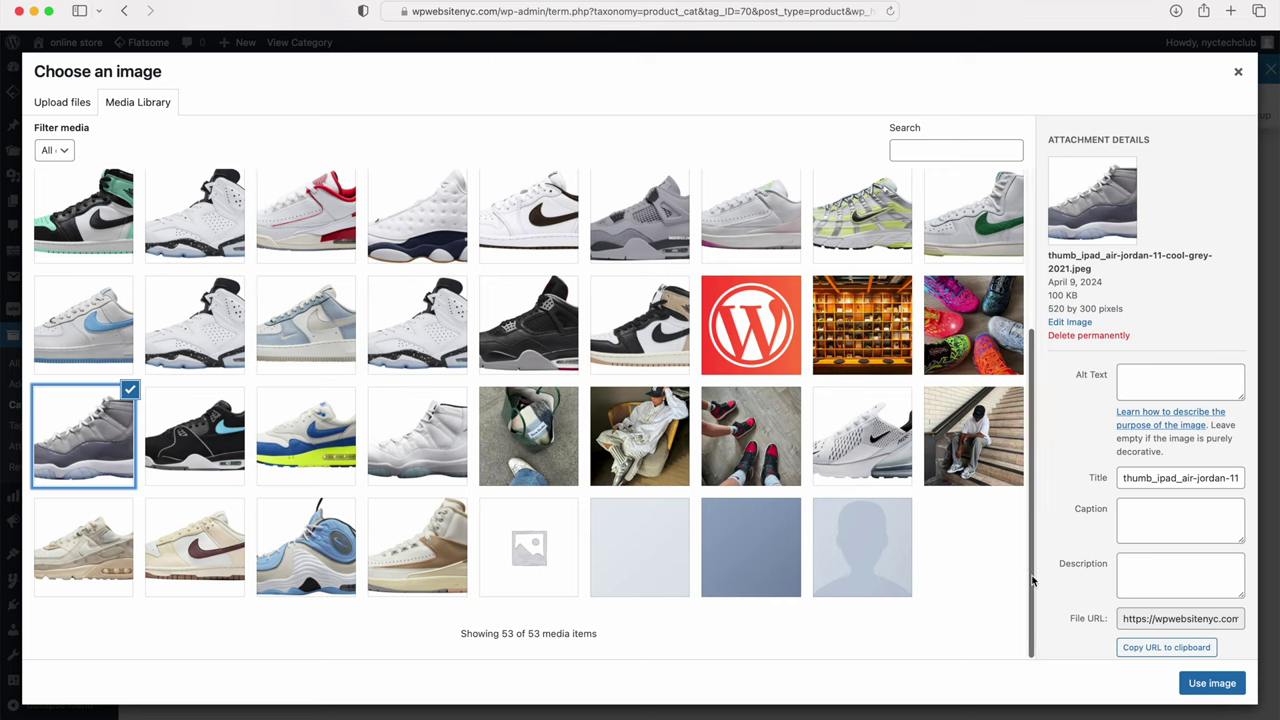
left_click(1212, 683)
left_click(157, 664)
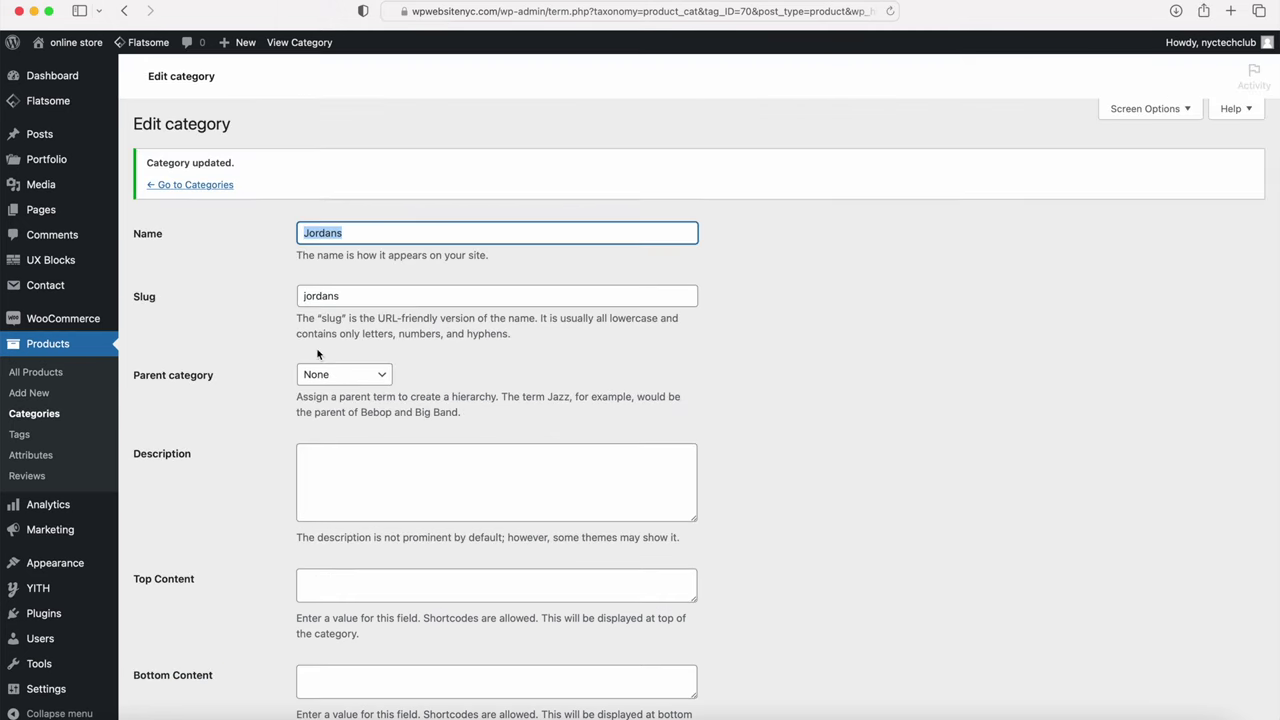
left_click(182, 215)
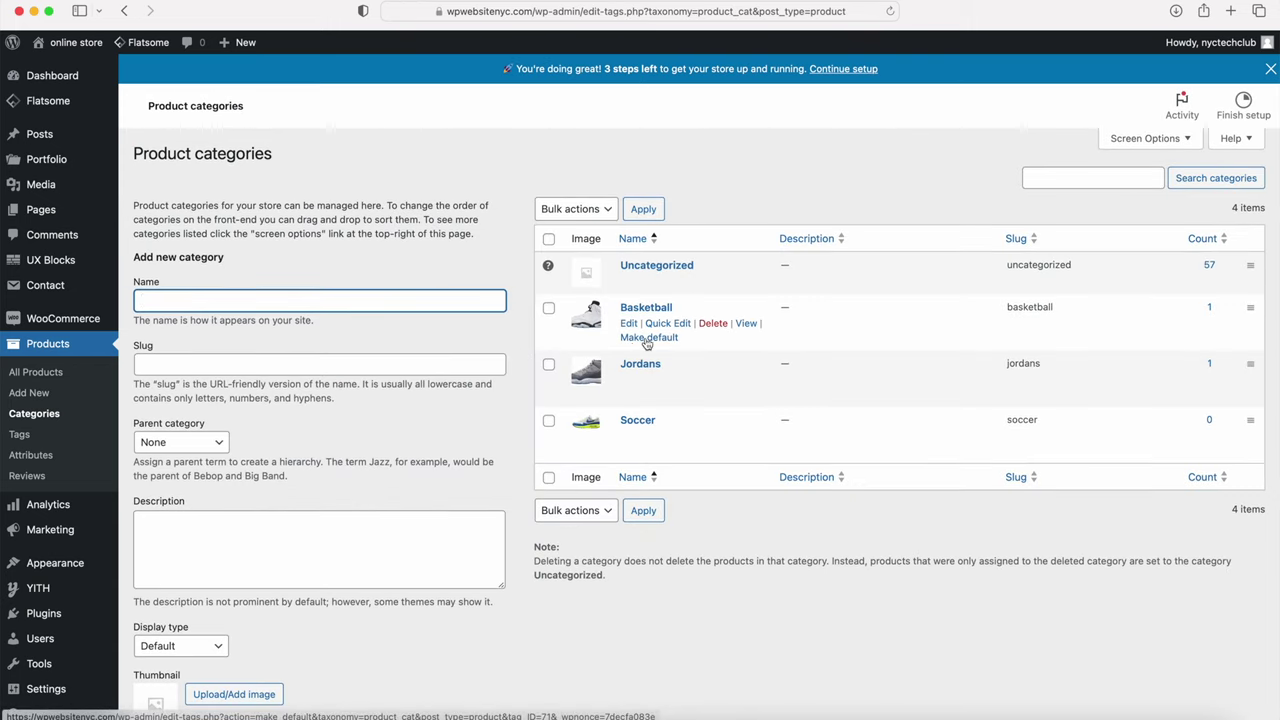
Step: Make Basketball the default category and permanently delete Uncategorized
left_click(648, 337)
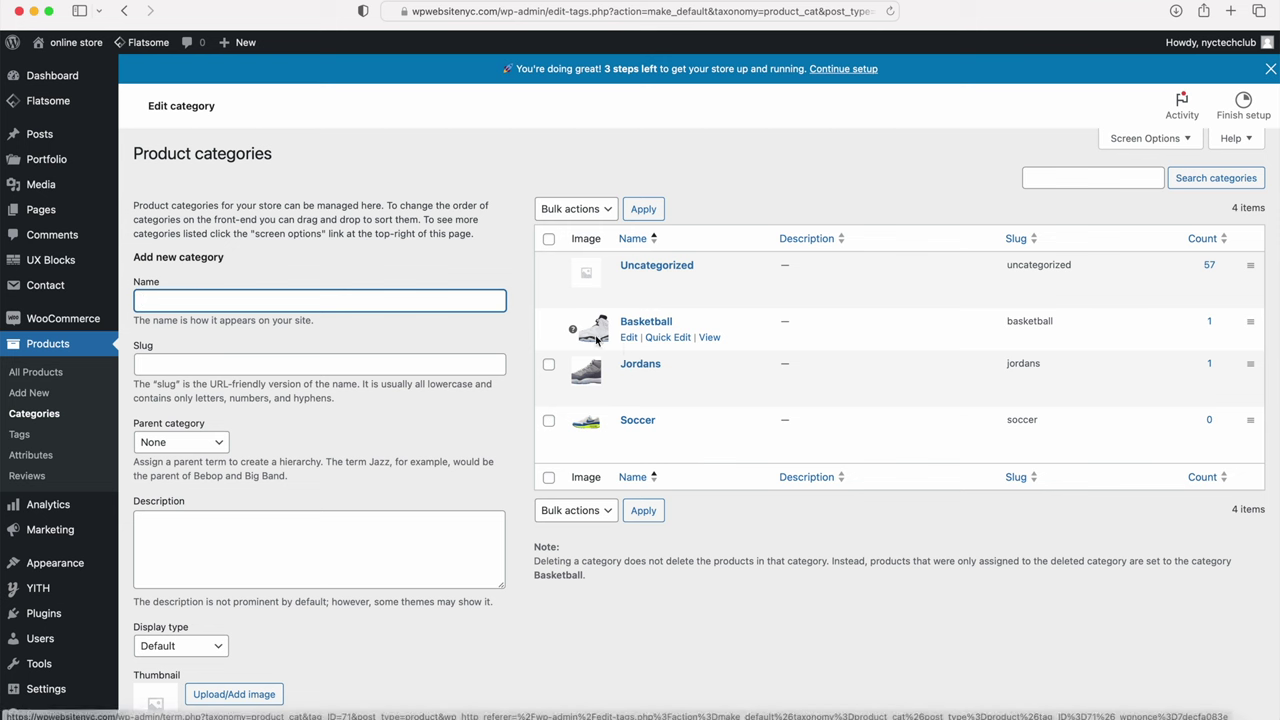
left_click(711, 281)
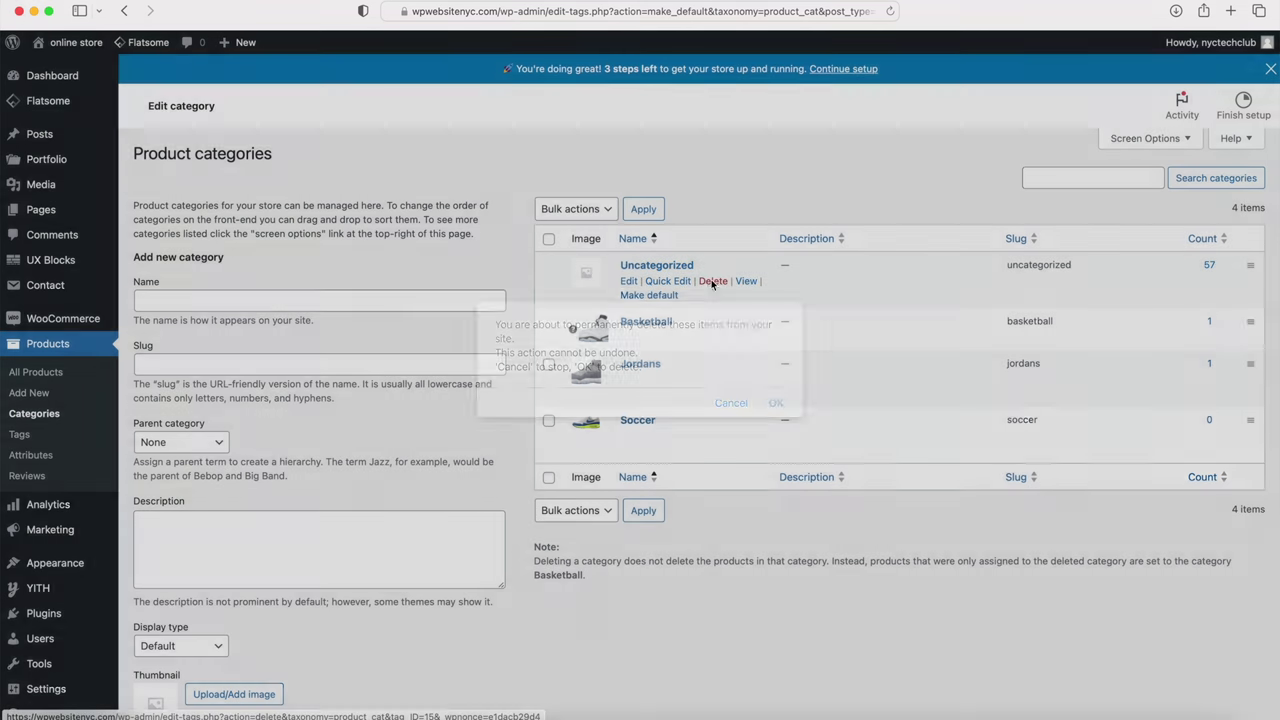
left_click(776, 404)
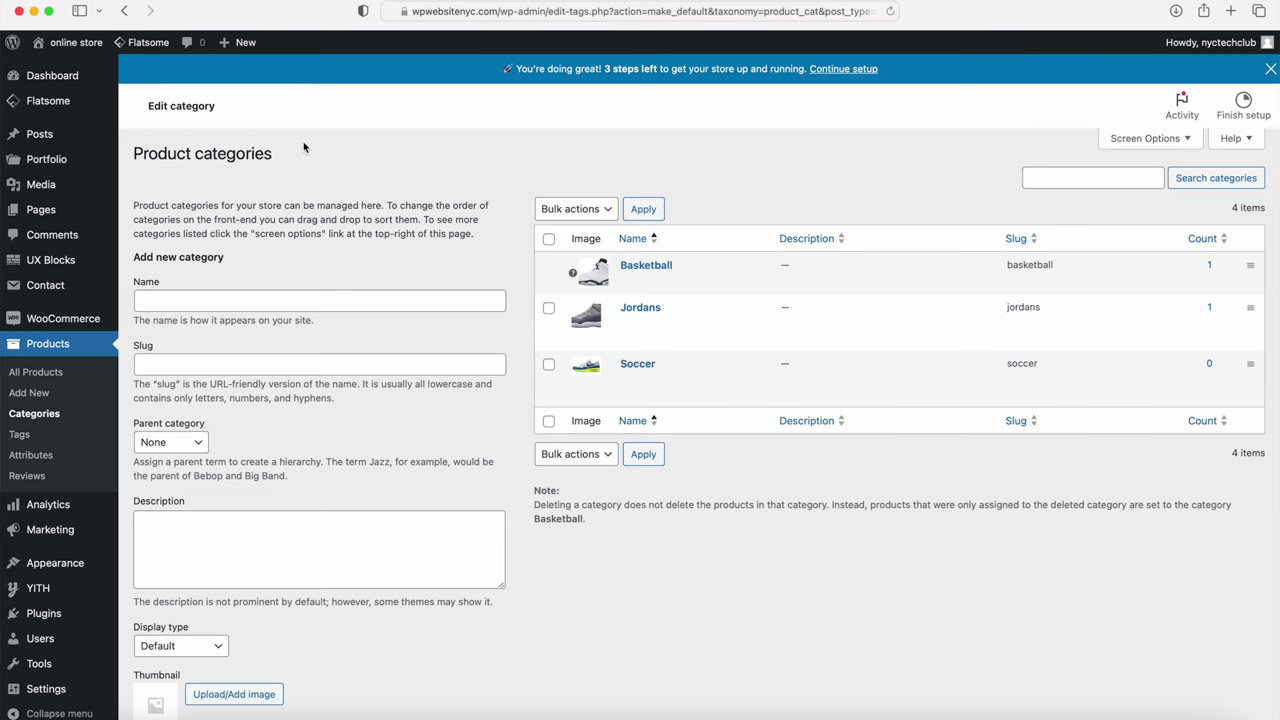
Step: Browse the Kick Fire storefront homepage
mouse_move(75, 42)
left_click(82, 67)
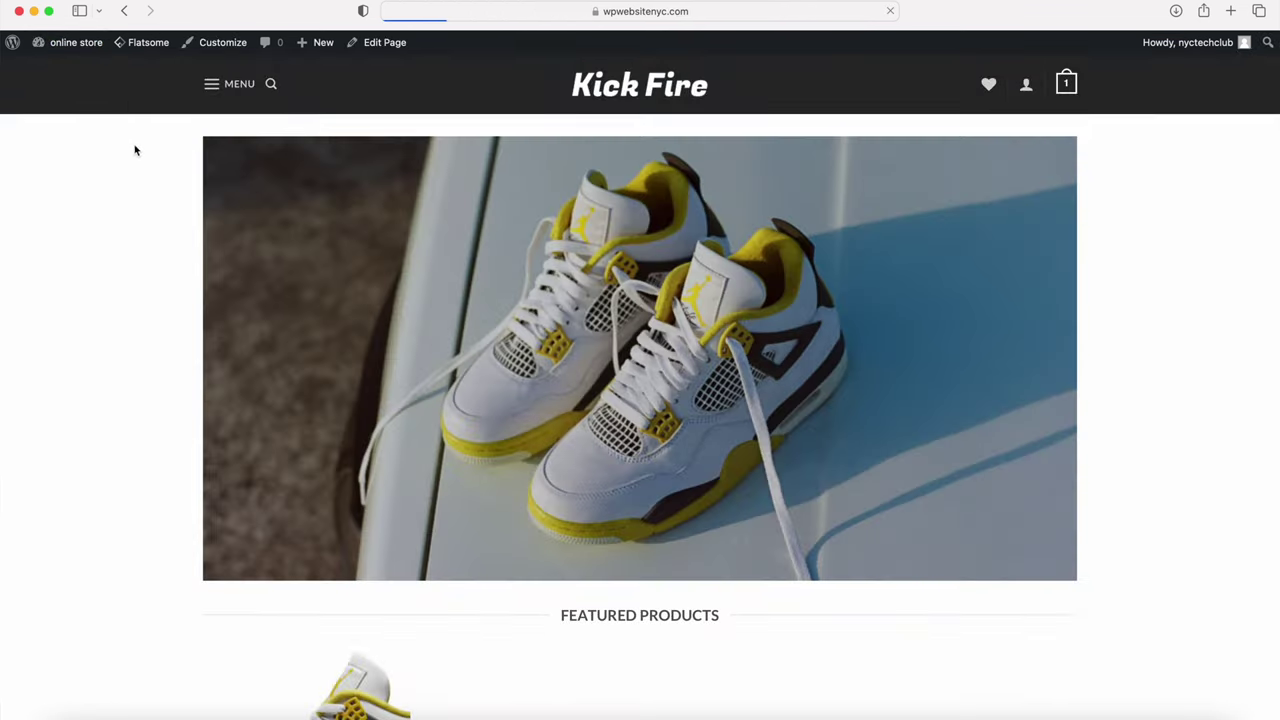
scroll(124, 200, "down", 5)
scroll(124, 200, "down", 3)
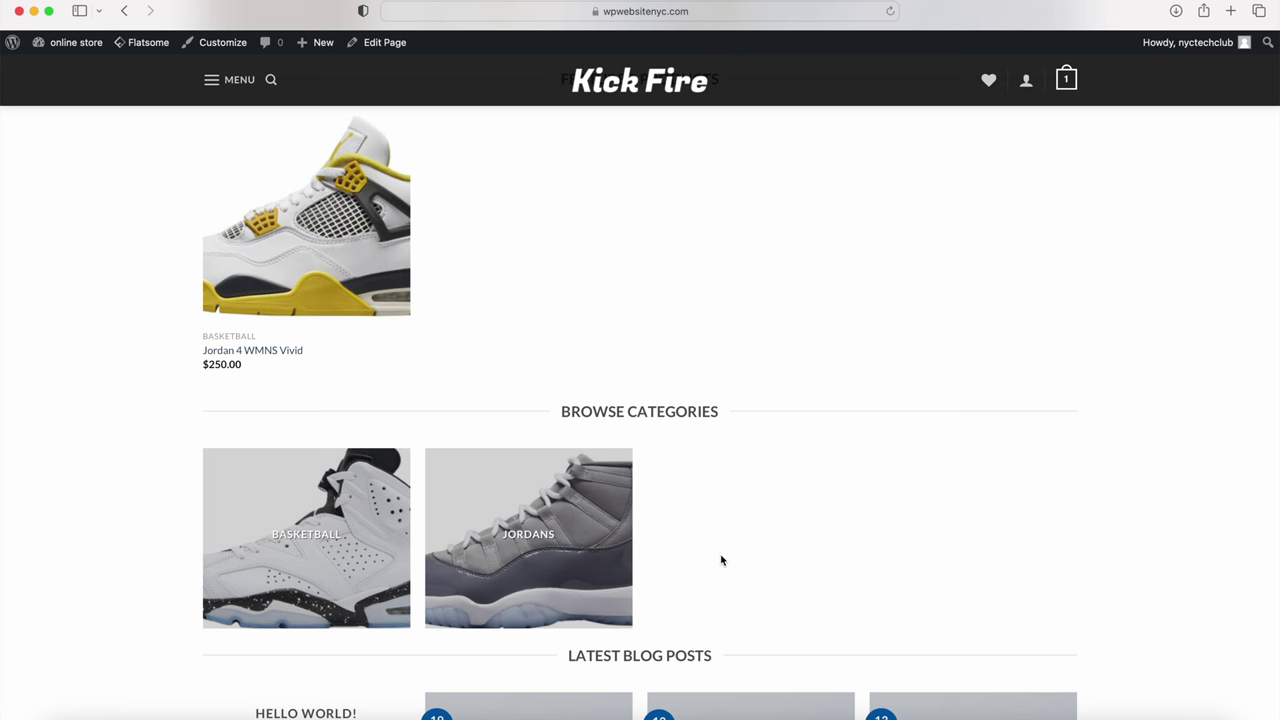
scroll(738, 543, "down", 5)
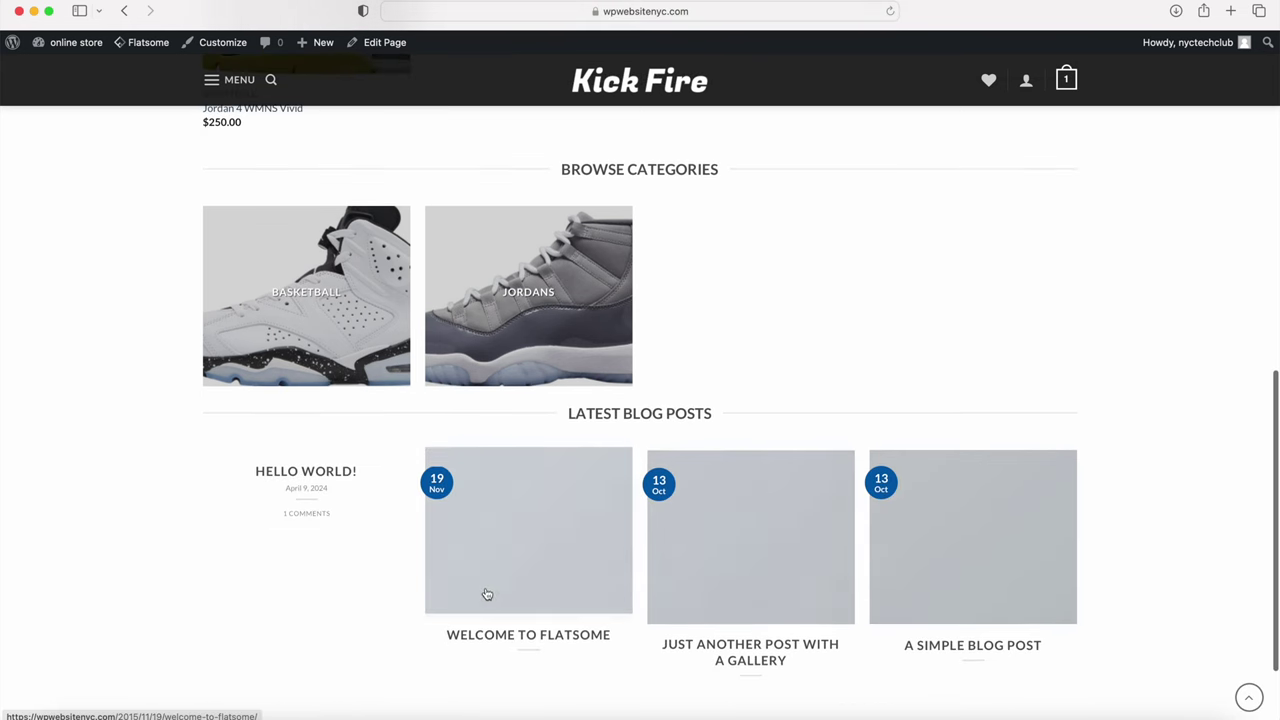
scroll(520, 560, "up", 7)
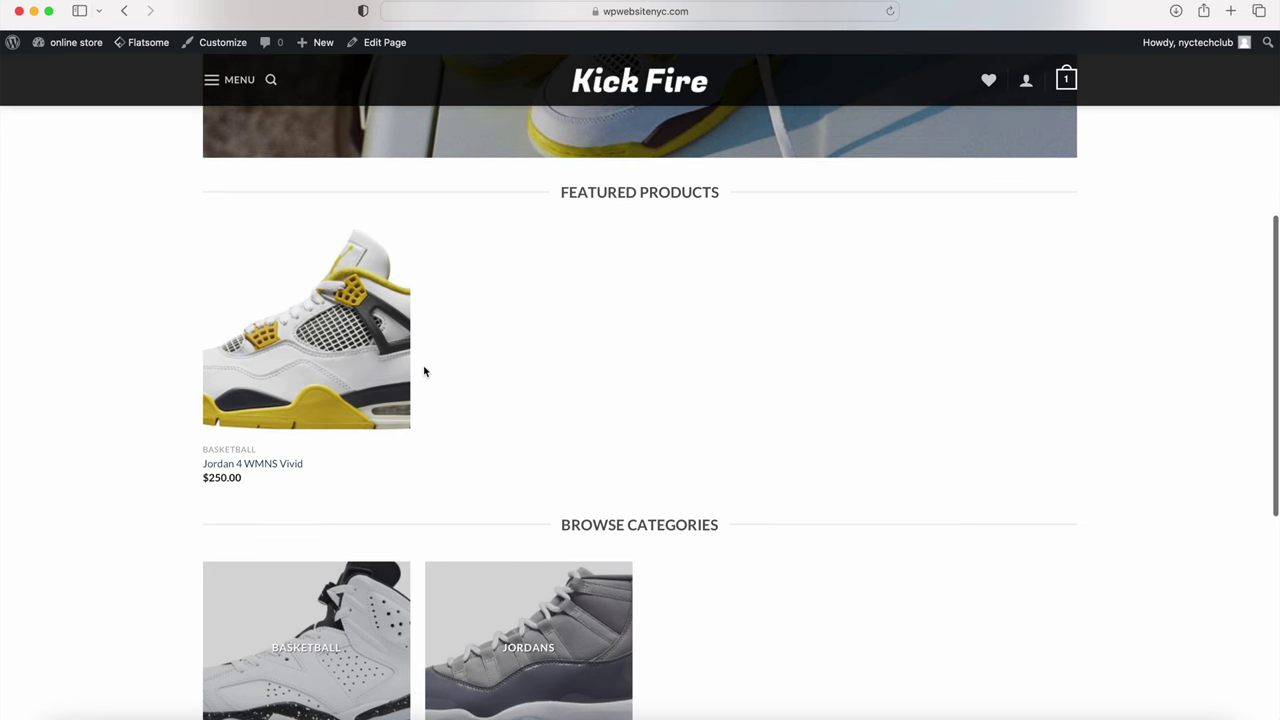
Step: Start a new product from the admin bar's + New menu
mouse_move(410, 368)
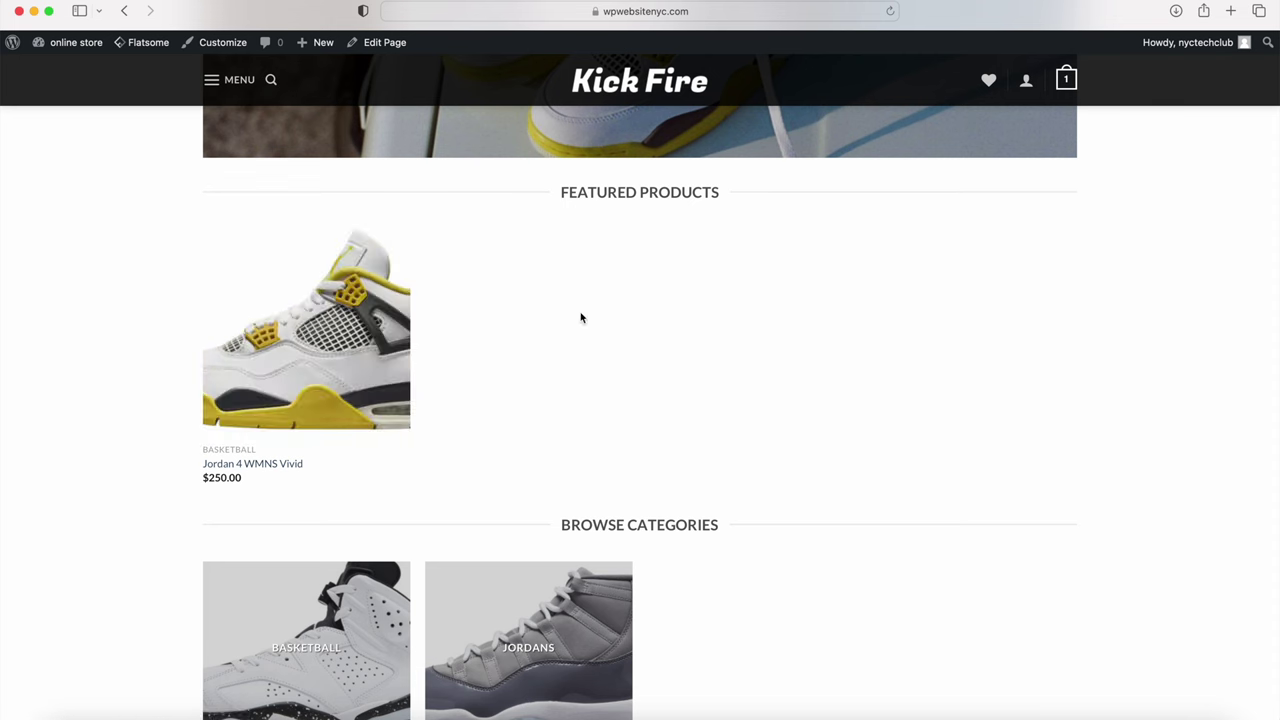
mouse_move(319, 48)
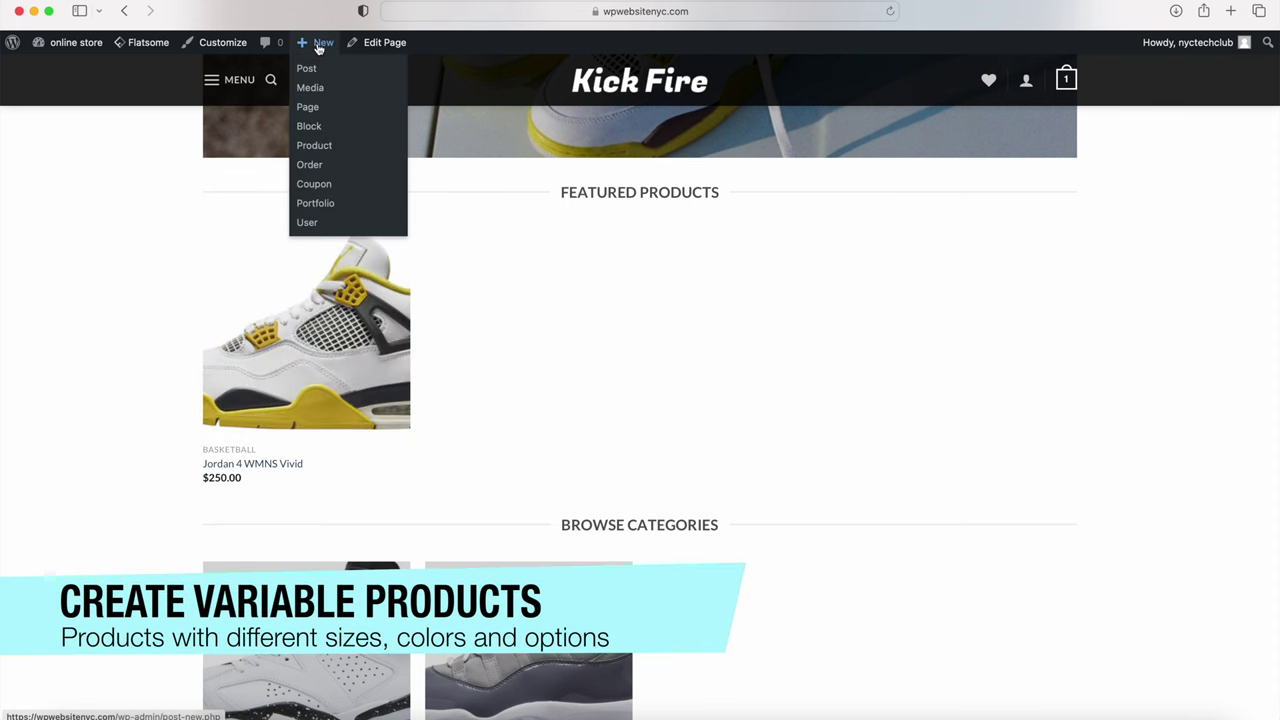
left_click(314, 146)
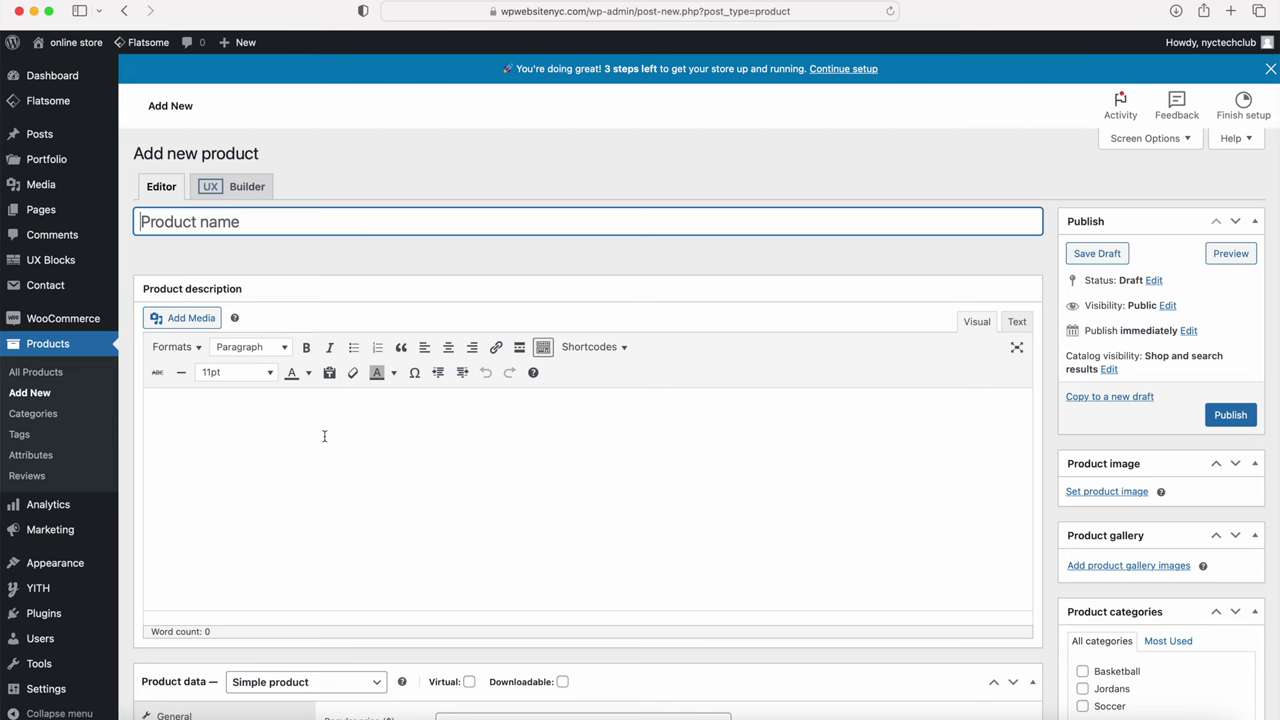
Step: Set the new product's type to Variable product and dismiss the attributes tour
scroll(323, 434, "down", 5)
left_click(300, 368)
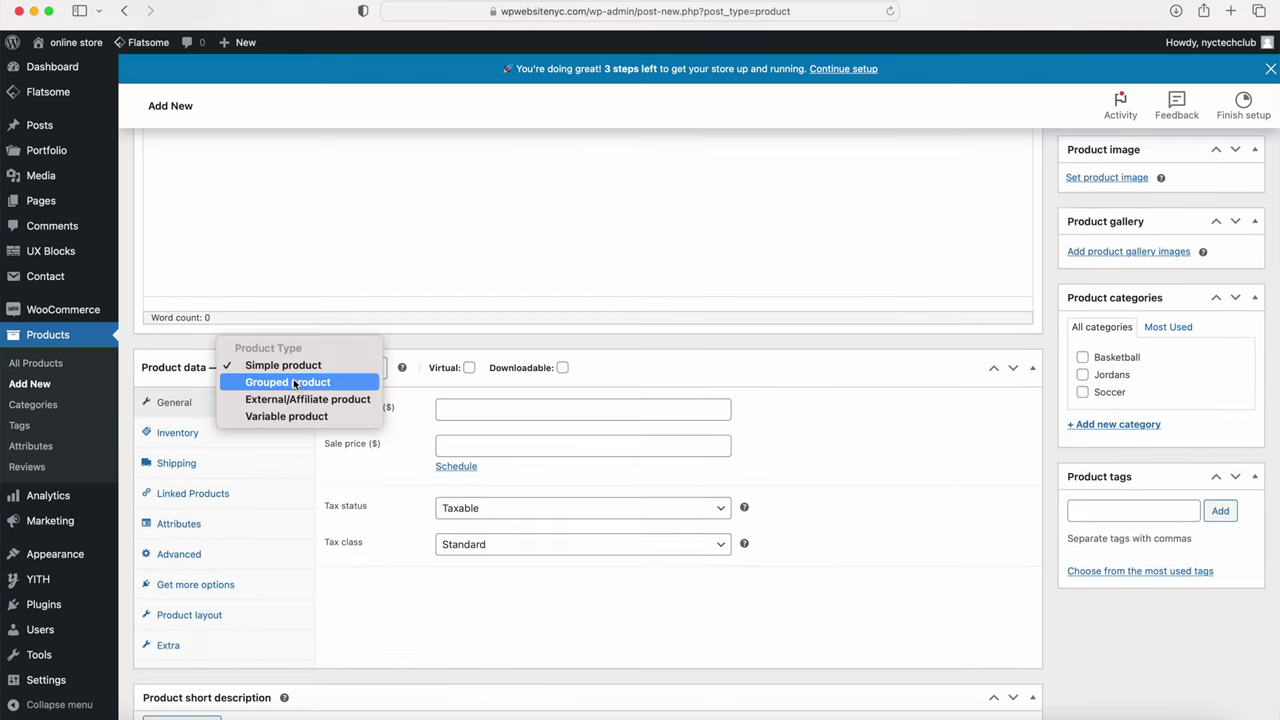
left_click(286, 416)
left_click(320, 668)
scroll(280, 640, "down", 5)
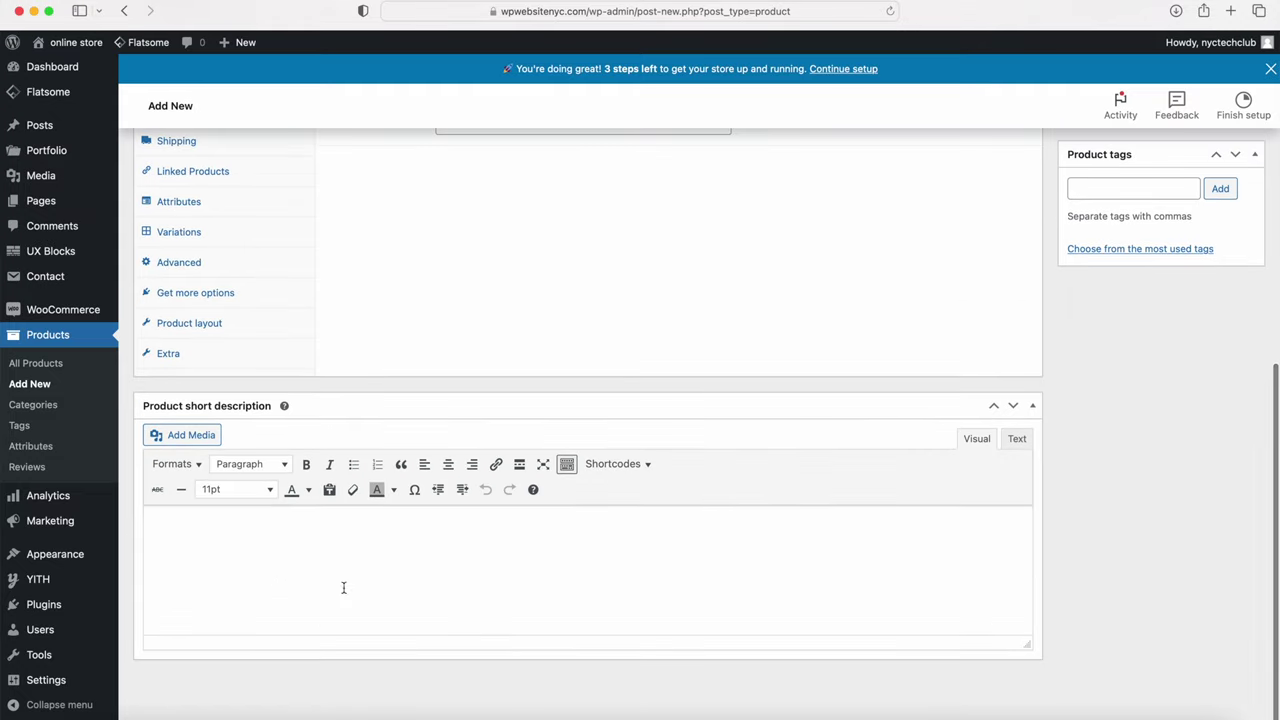
scroll(350, 580, "up", 10)
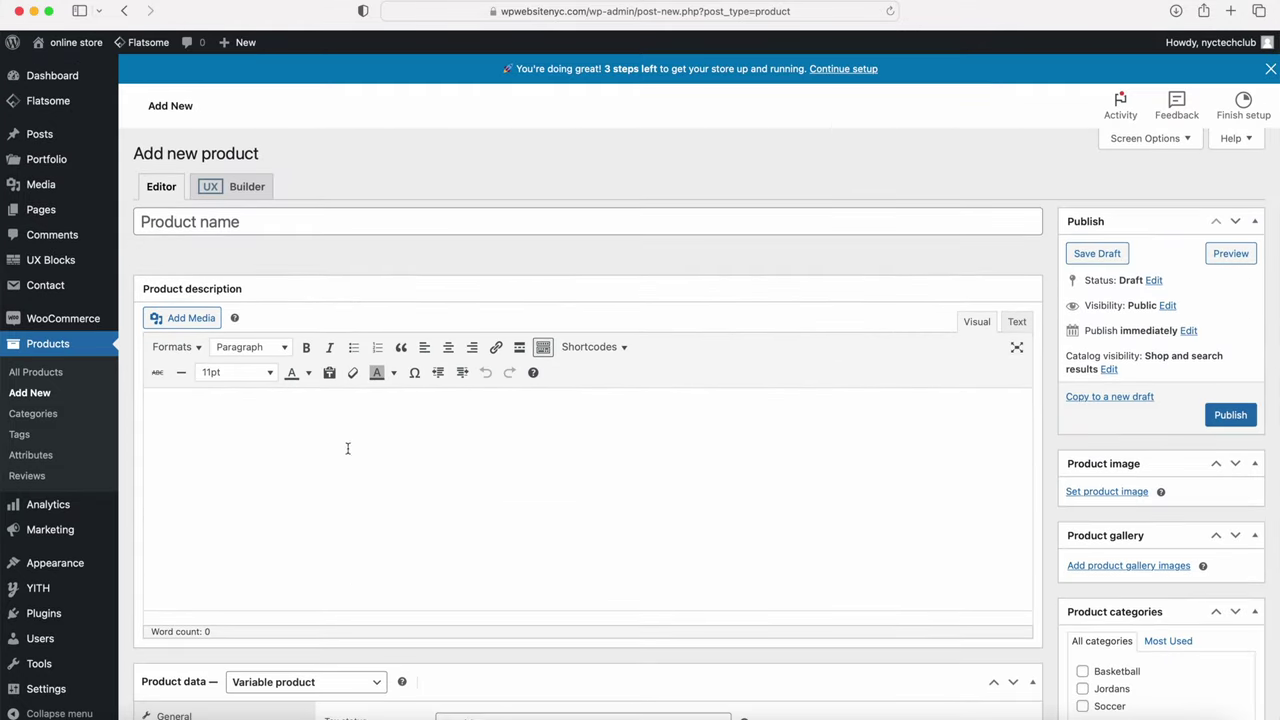
left_click(163, 222)
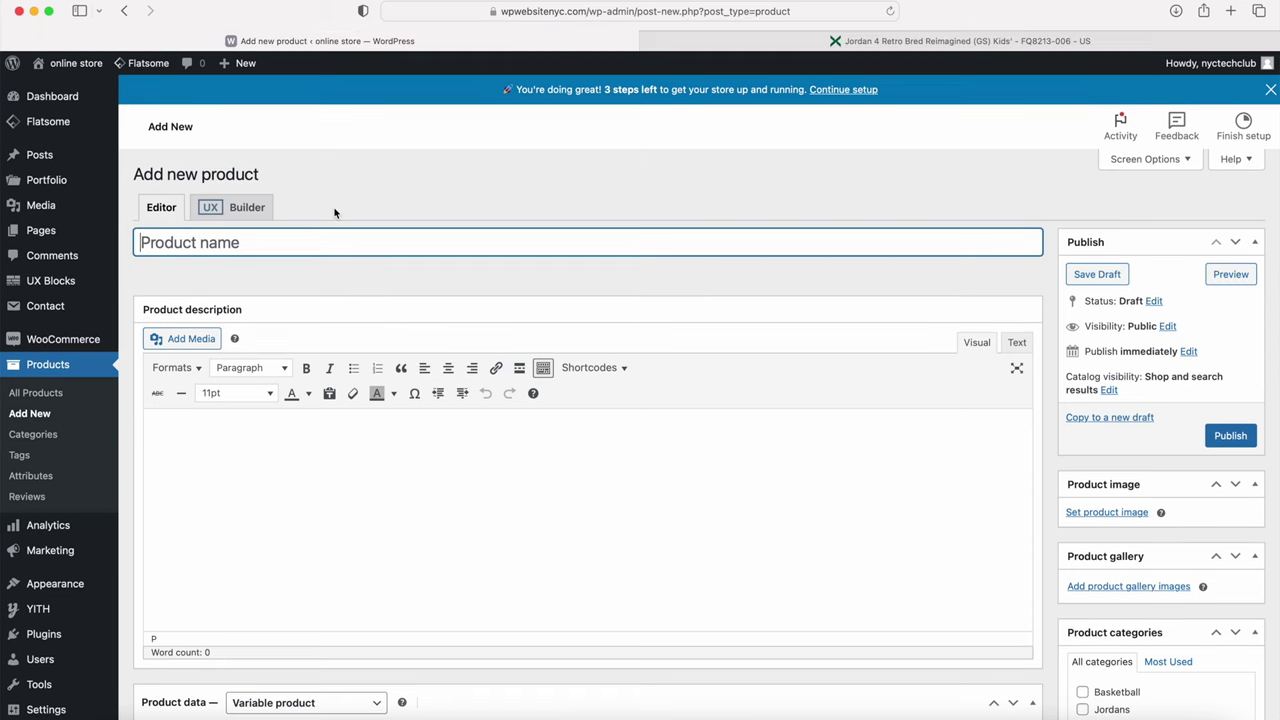
Step: Paste in the product name '4 Retro Bred Reimagined' and its description paragraph
type("4 Retro Bred Reimagined")
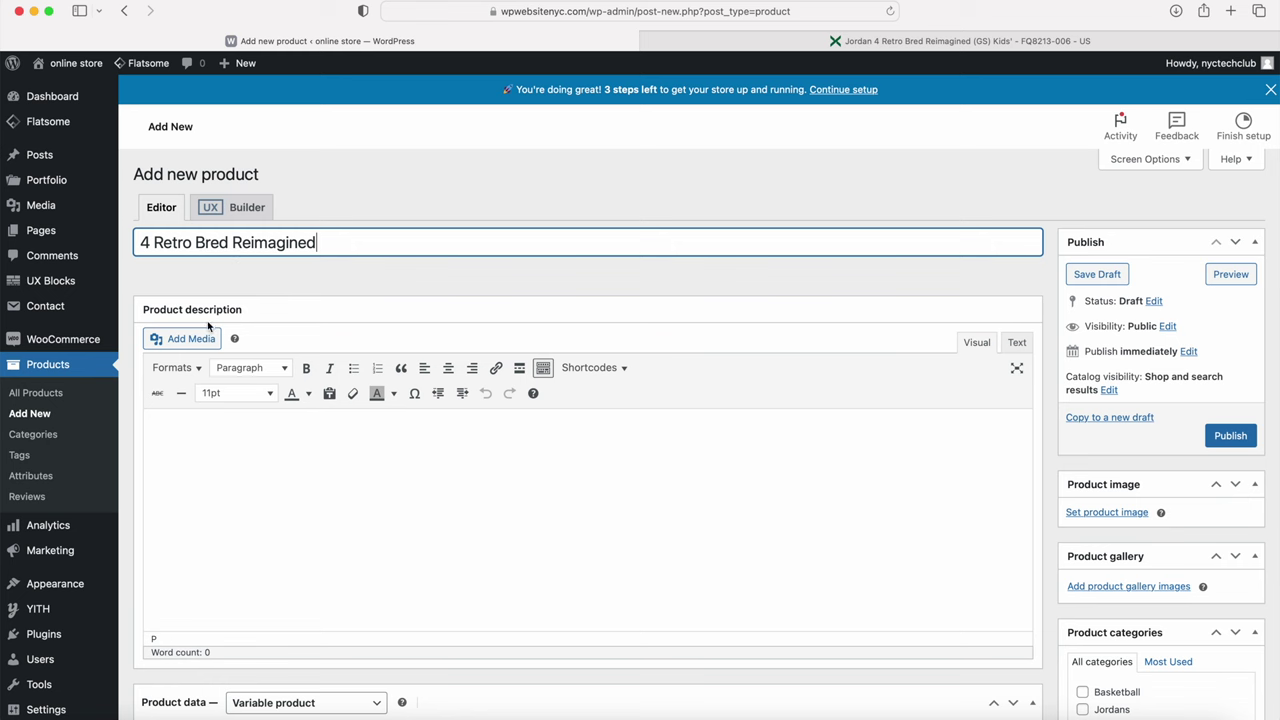
left_click(171, 455)
left_click(196, 445)
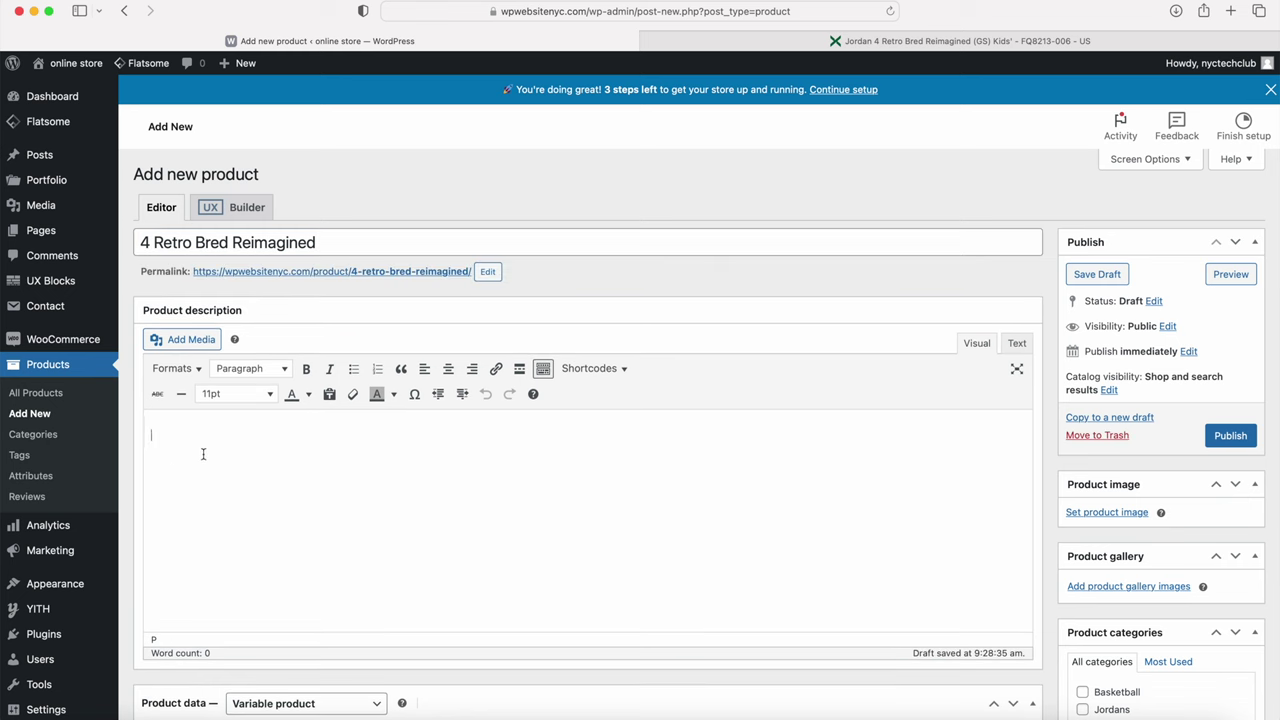
type("The \"Bred Reimagined\" offers a new take on a beloved silhouette, honoring the legacy of the renowned shoe while updating the classic nubuck upper with a new supple leather upper.")
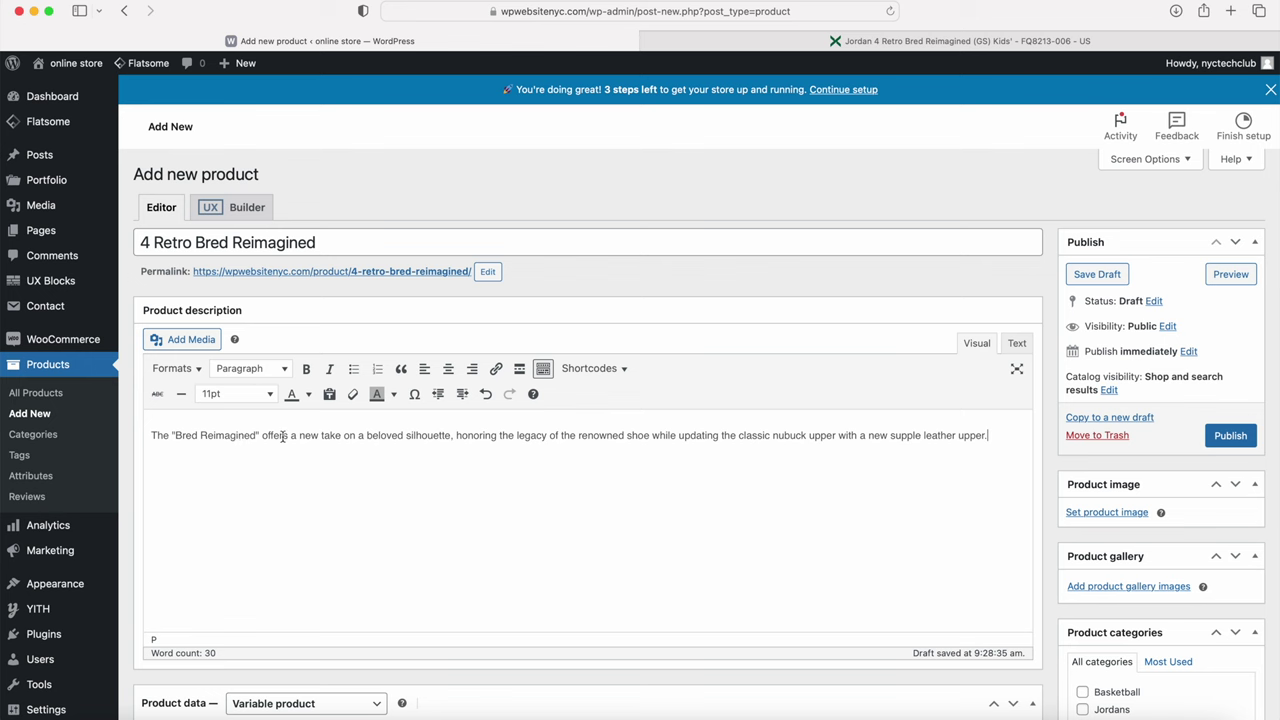
Step: Paste the style, colourway and release date details into the short description
scroll(283, 436, "down", 8)
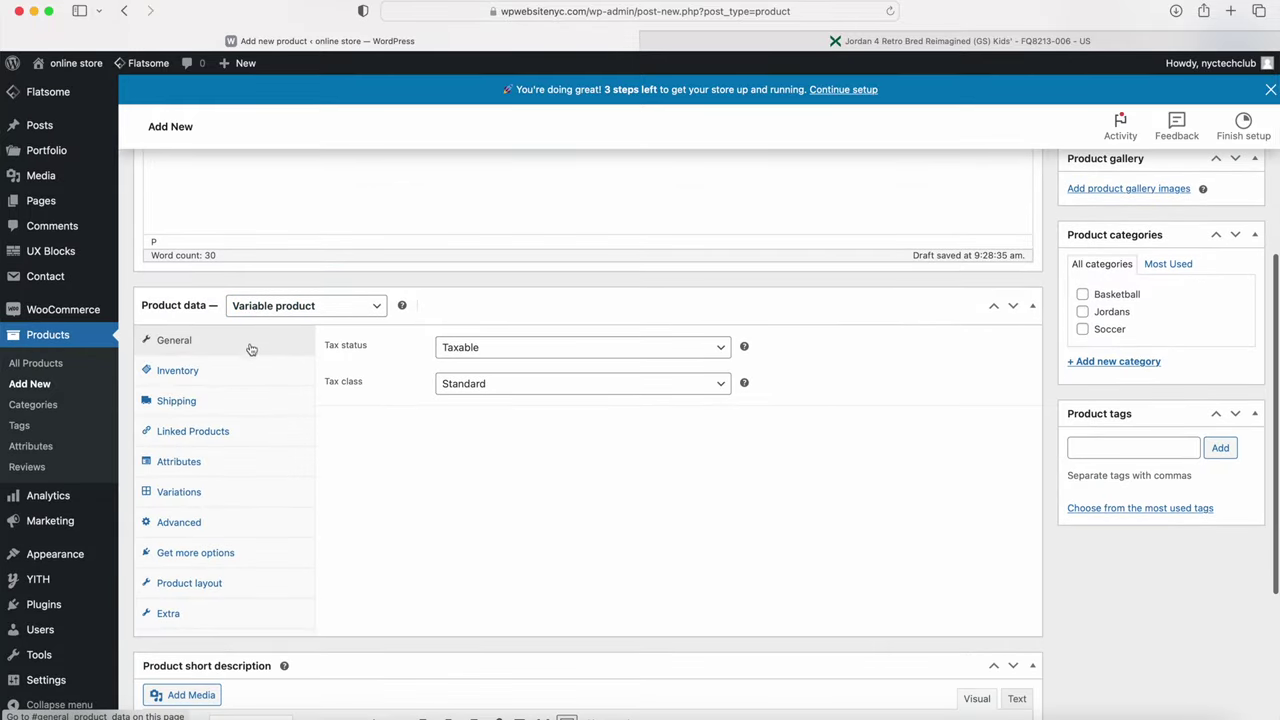
scroll(250, 352, "down", 5)
left_click(221, 531)
type("Style FQ8213-006 Color way BLACK/CEMENT GREY/VARSITY RED/SUMMIT WHITE Release Date 02/17/2024")
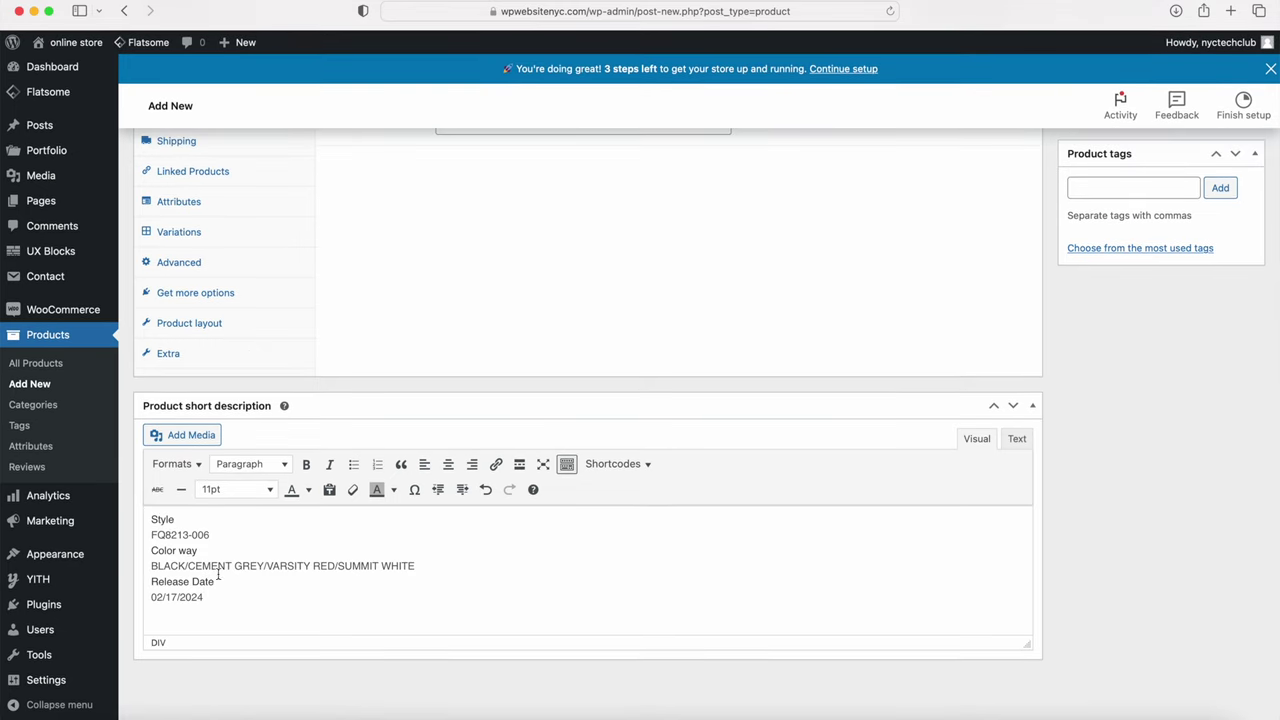
scroll(262, 528, "up", 8)
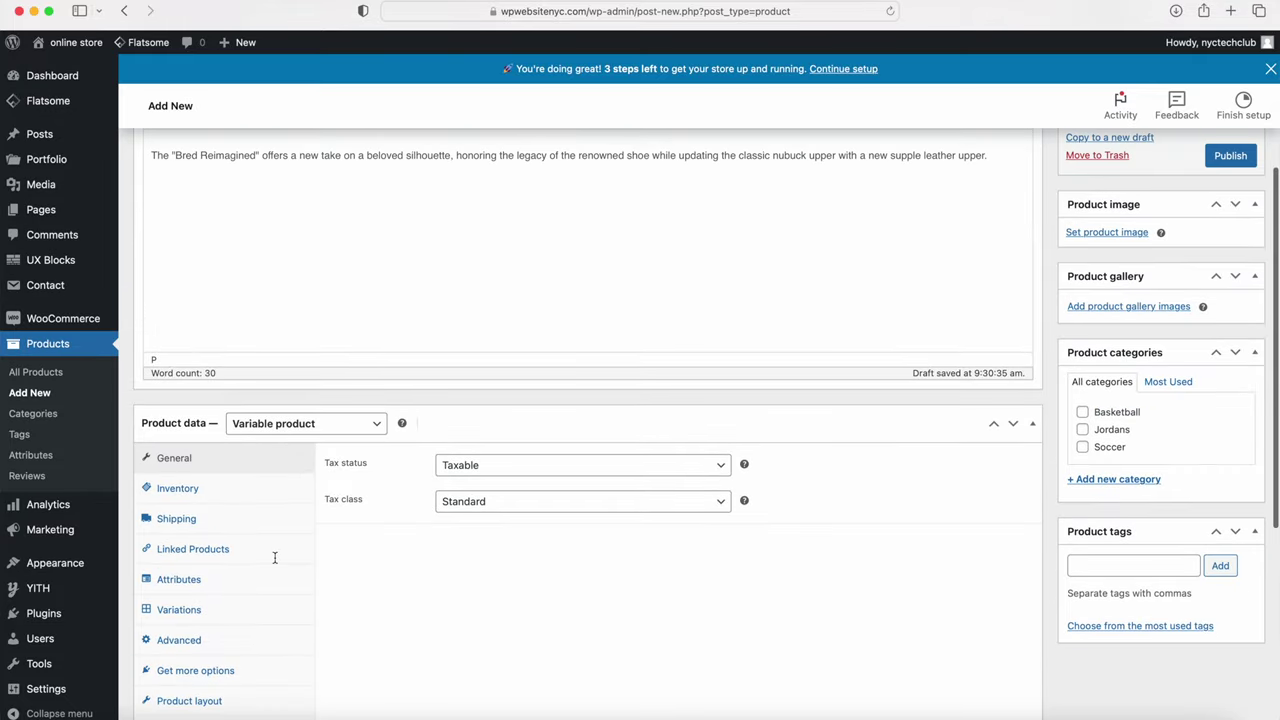
left_click(300, 428)
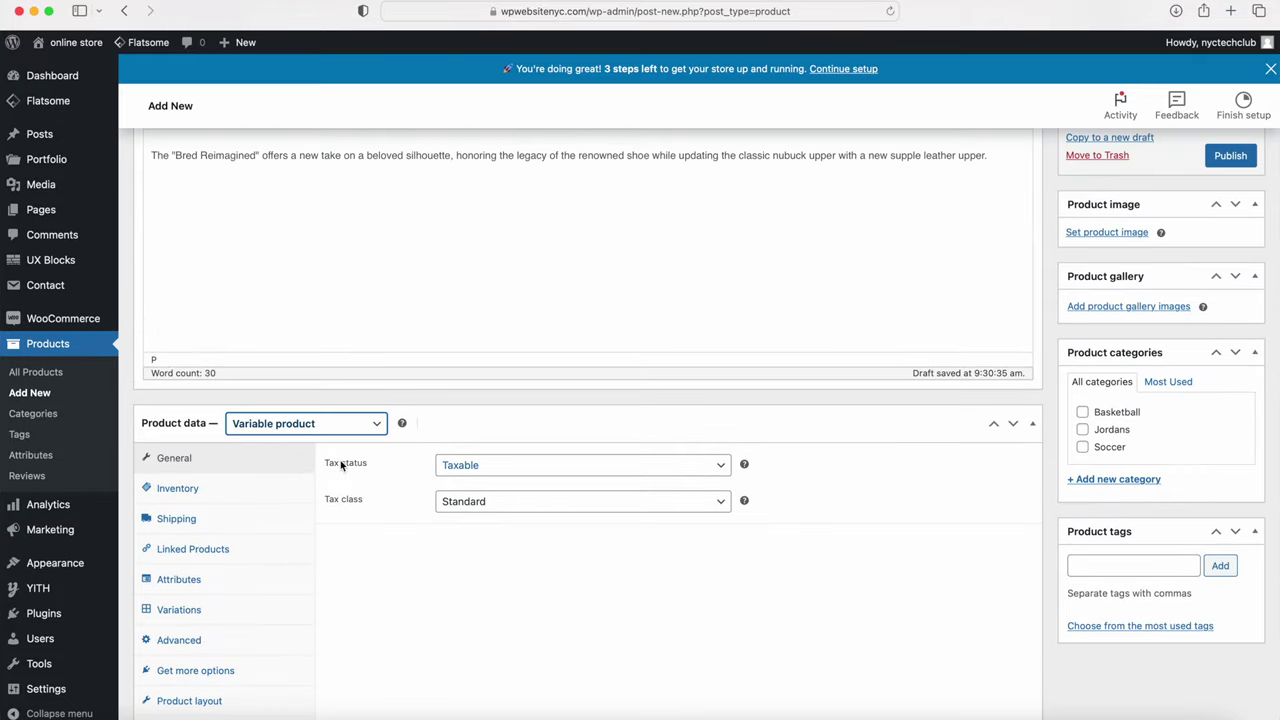
left_click(300, 424)
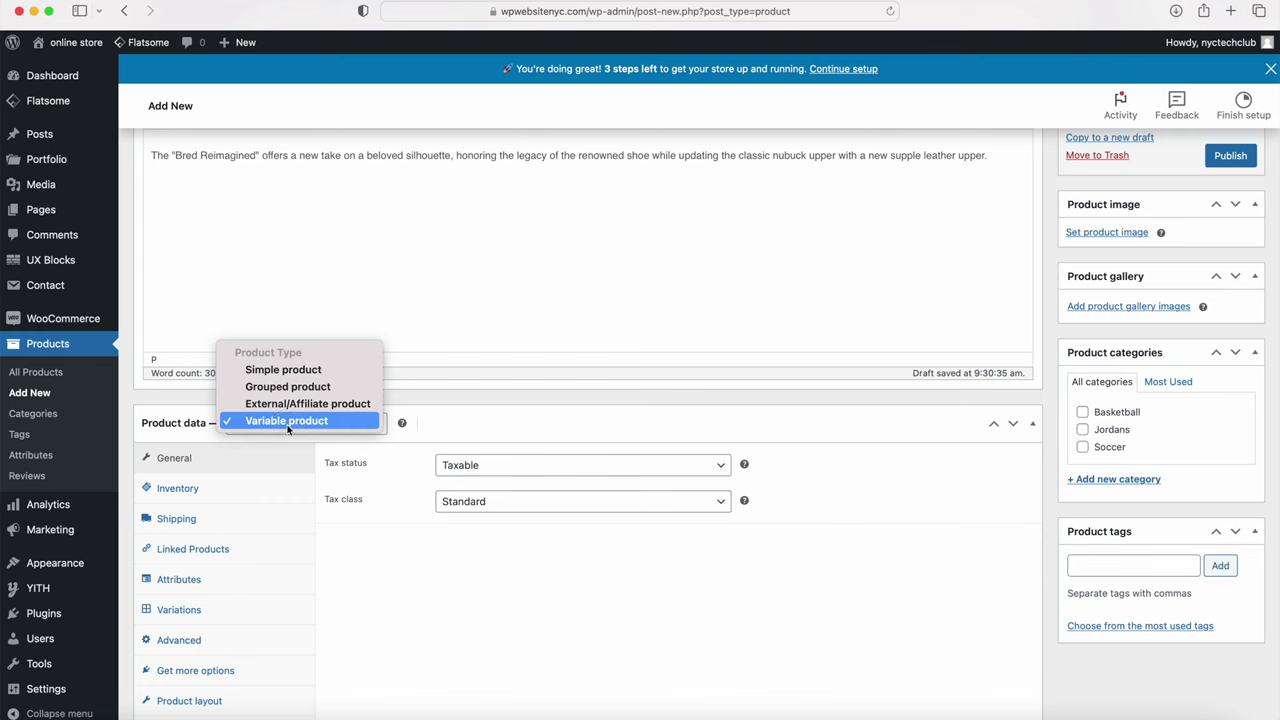
left_click(279, 370)
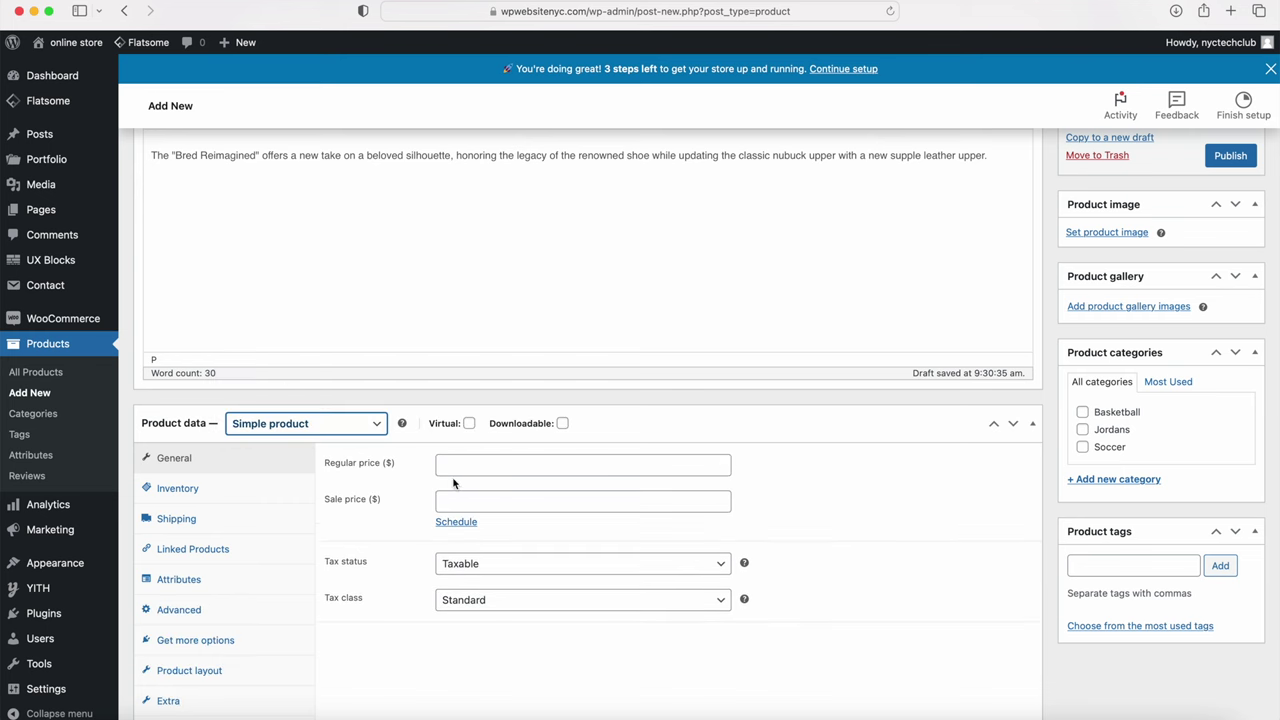
left_click(283, 430)
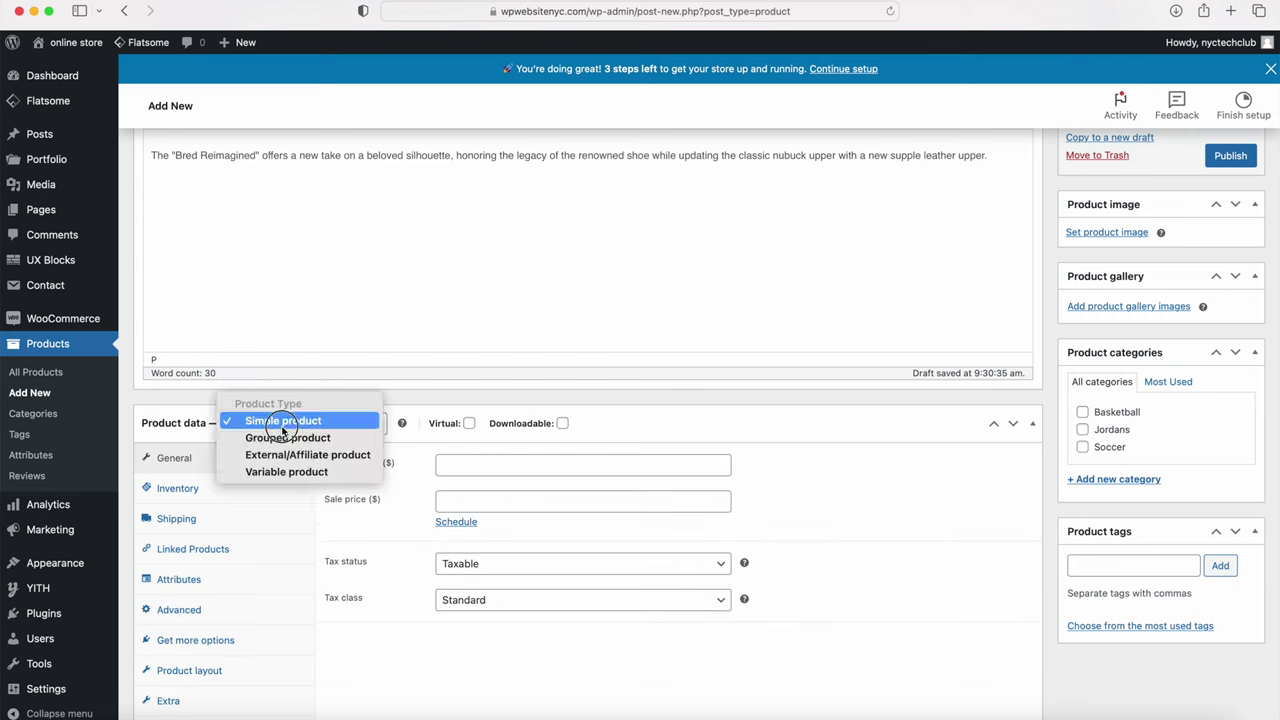
left_click(280, 472)
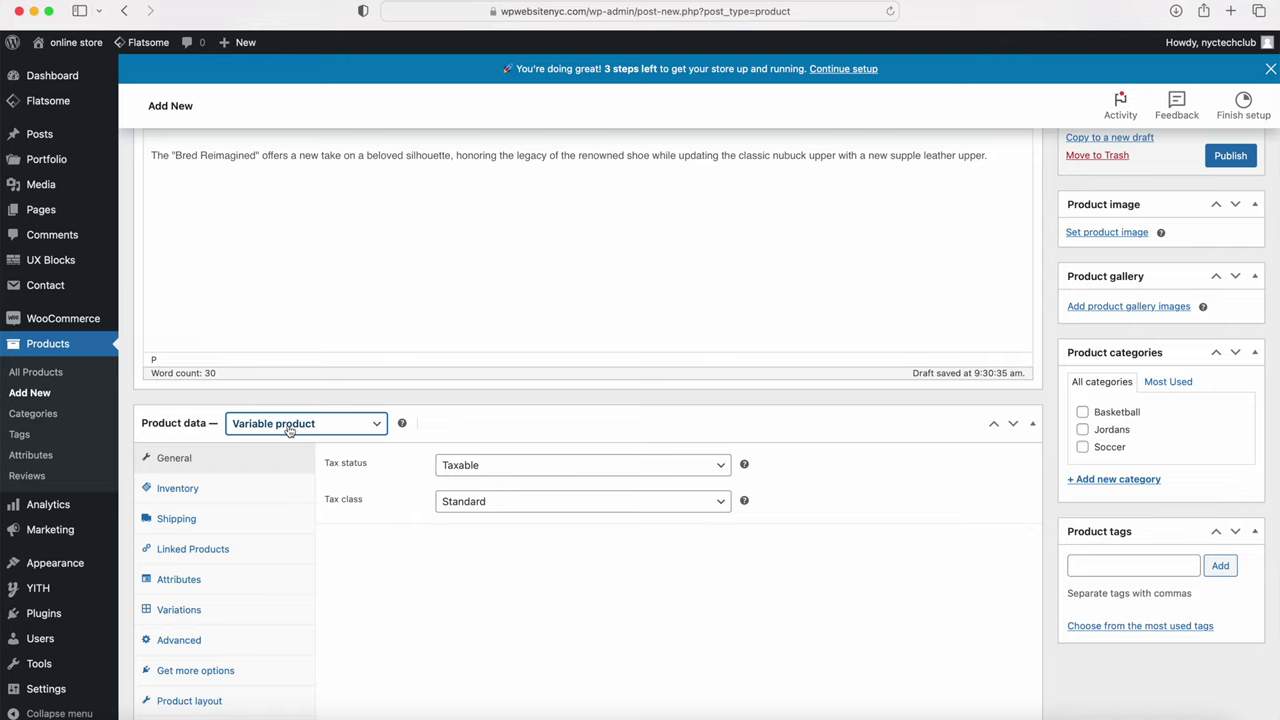
scroll(288, 430, "down", 5)
left_click(186, 421)
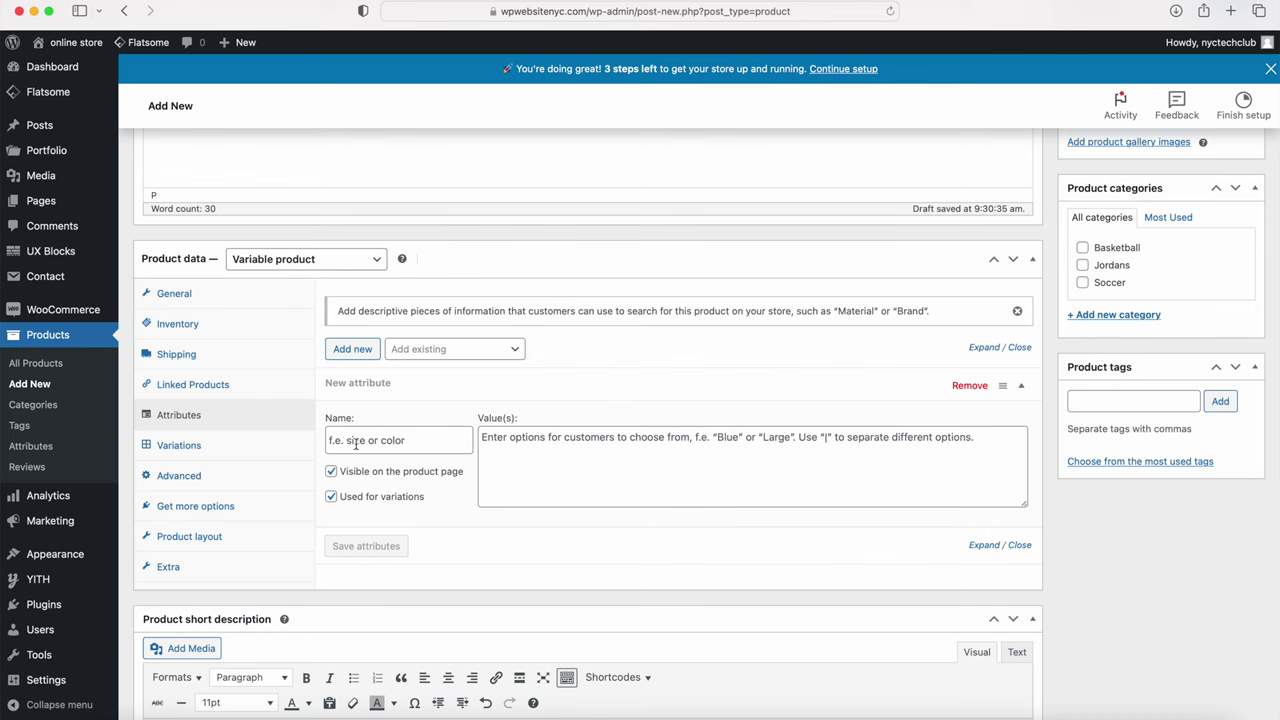
Step: Add and save a Size attribute with values 8, 9, 9.5 and 10, then show Variations
left_click(357, 444)
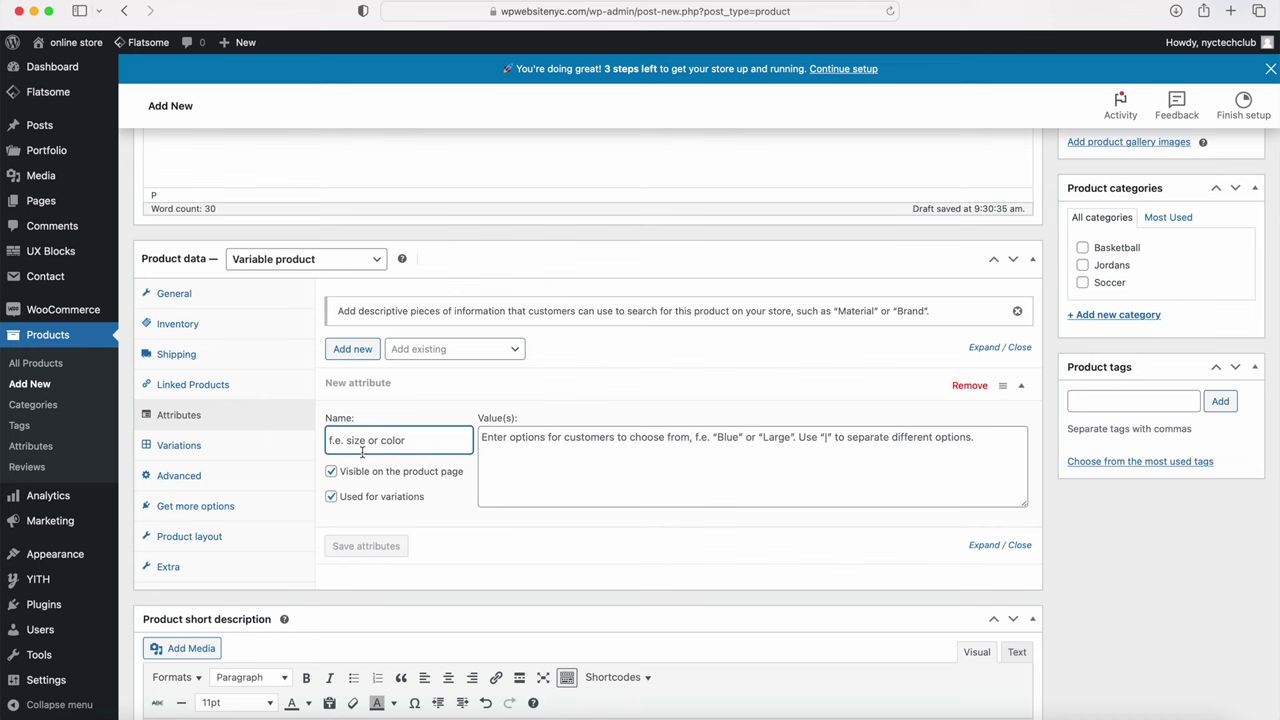
type("Size")
key("Tab")
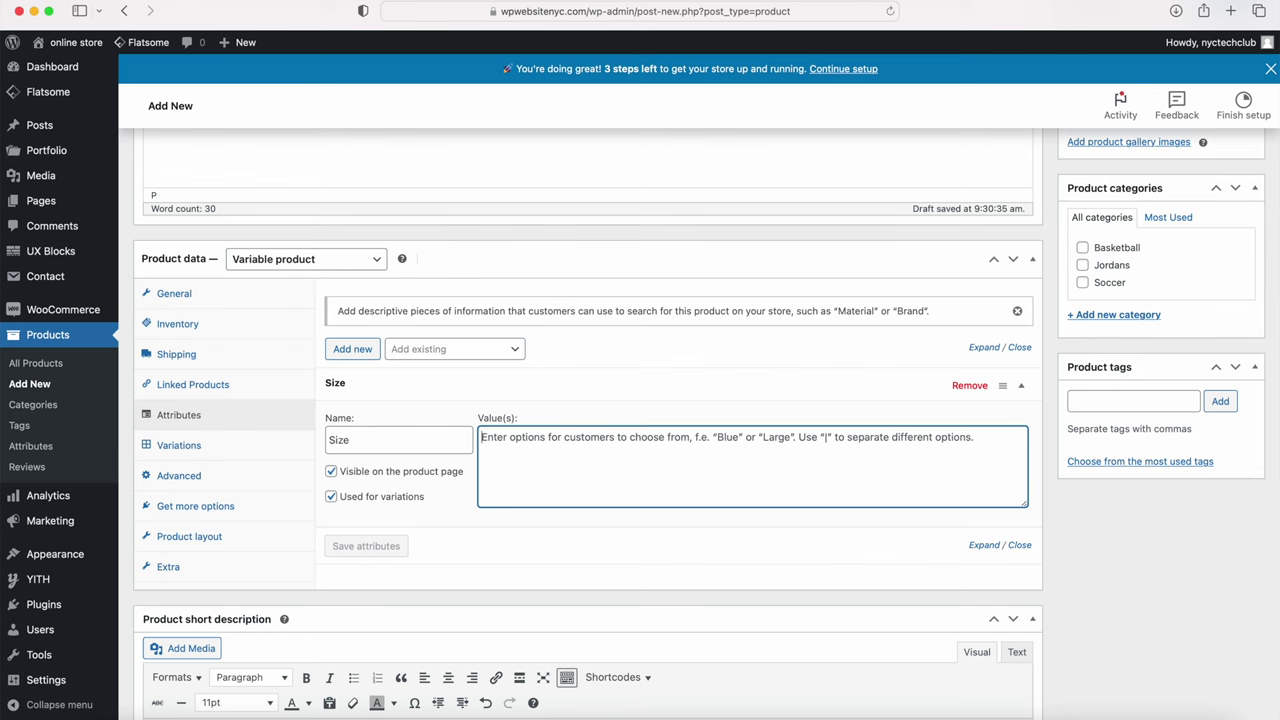
type("8|9|9.5|10")
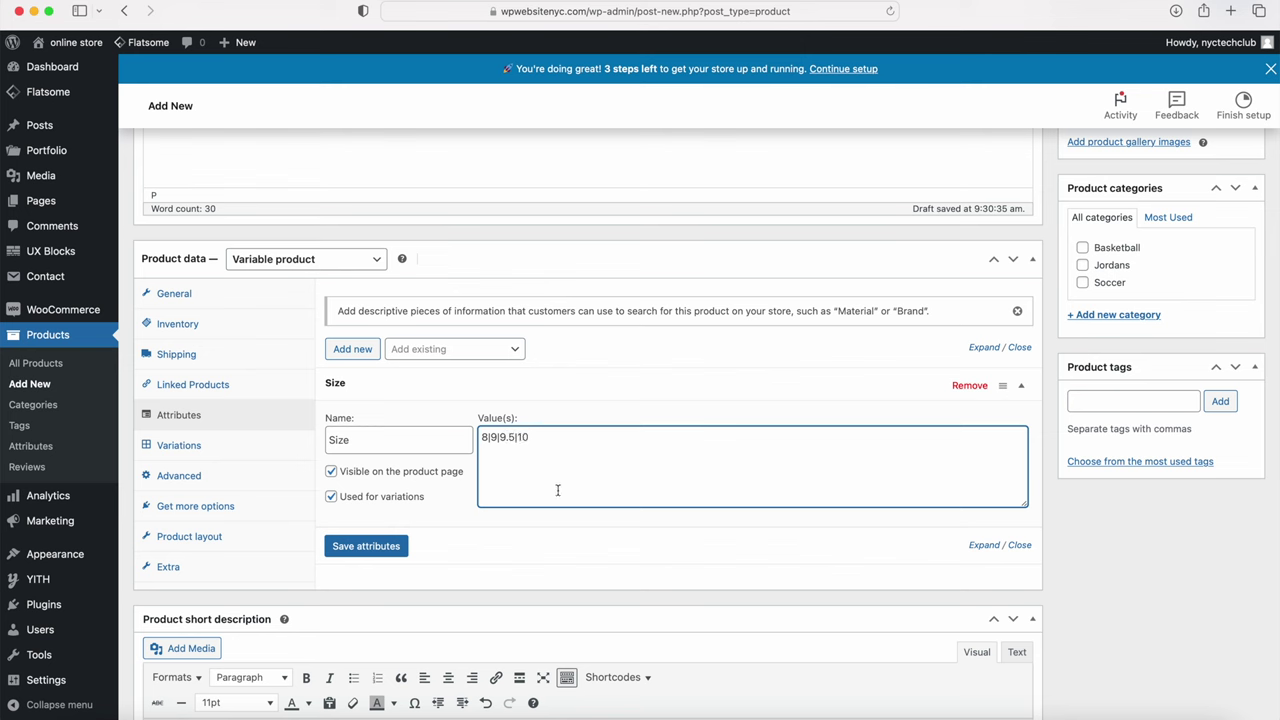
left_click_drag(543, 440, 471, 438)
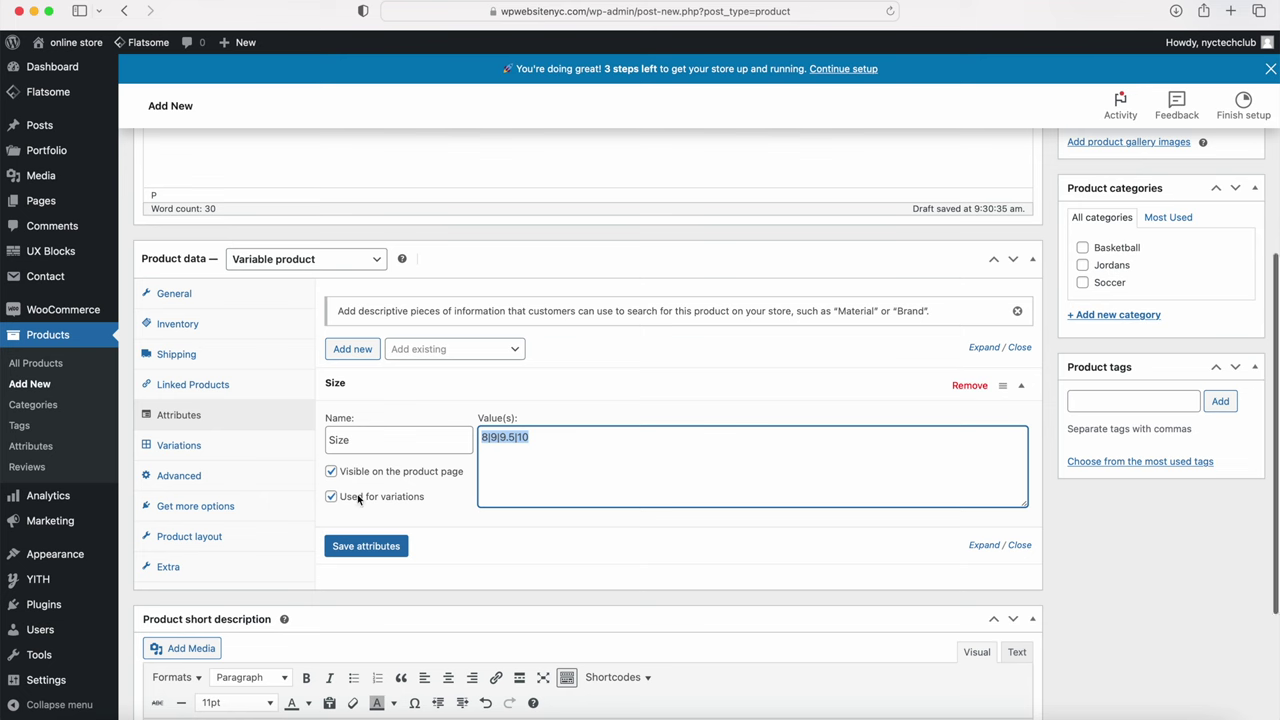
left_click(361, 549)
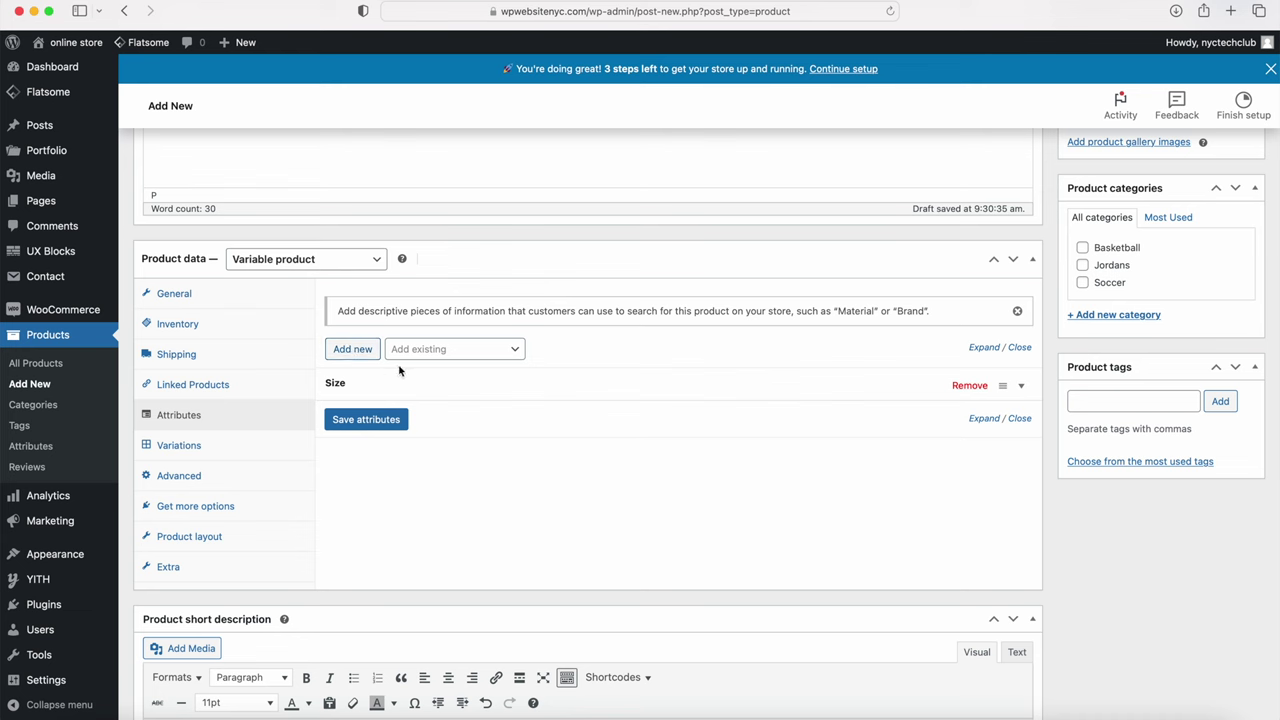
left_click(185, 451)
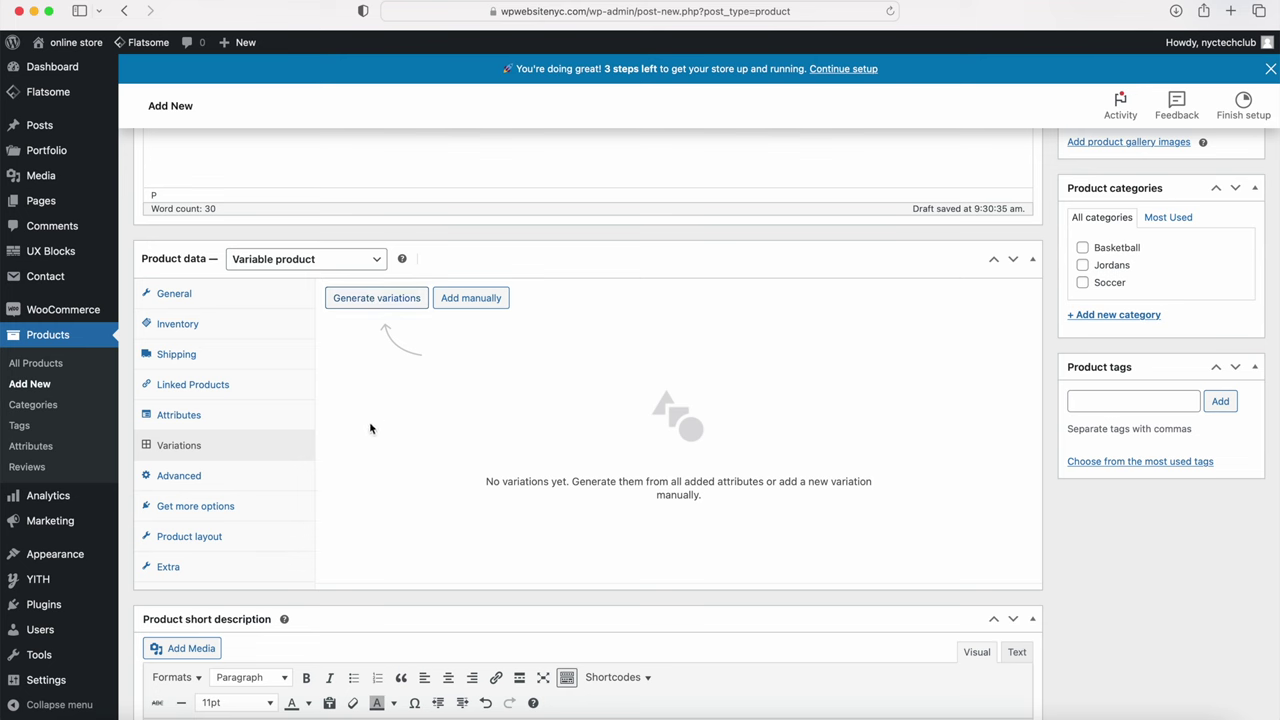
Step: Add a single variation for any Size by hand and save it as #337
left_click(472, 300)
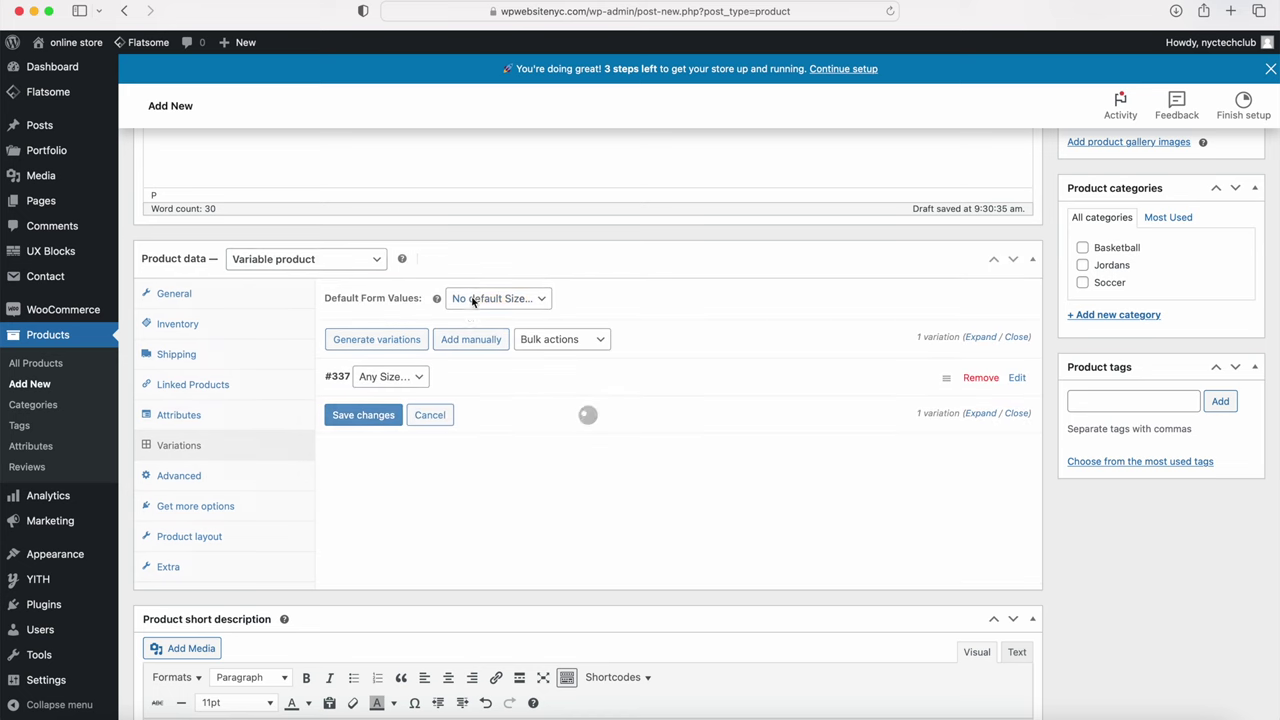
left_click(399, 379)
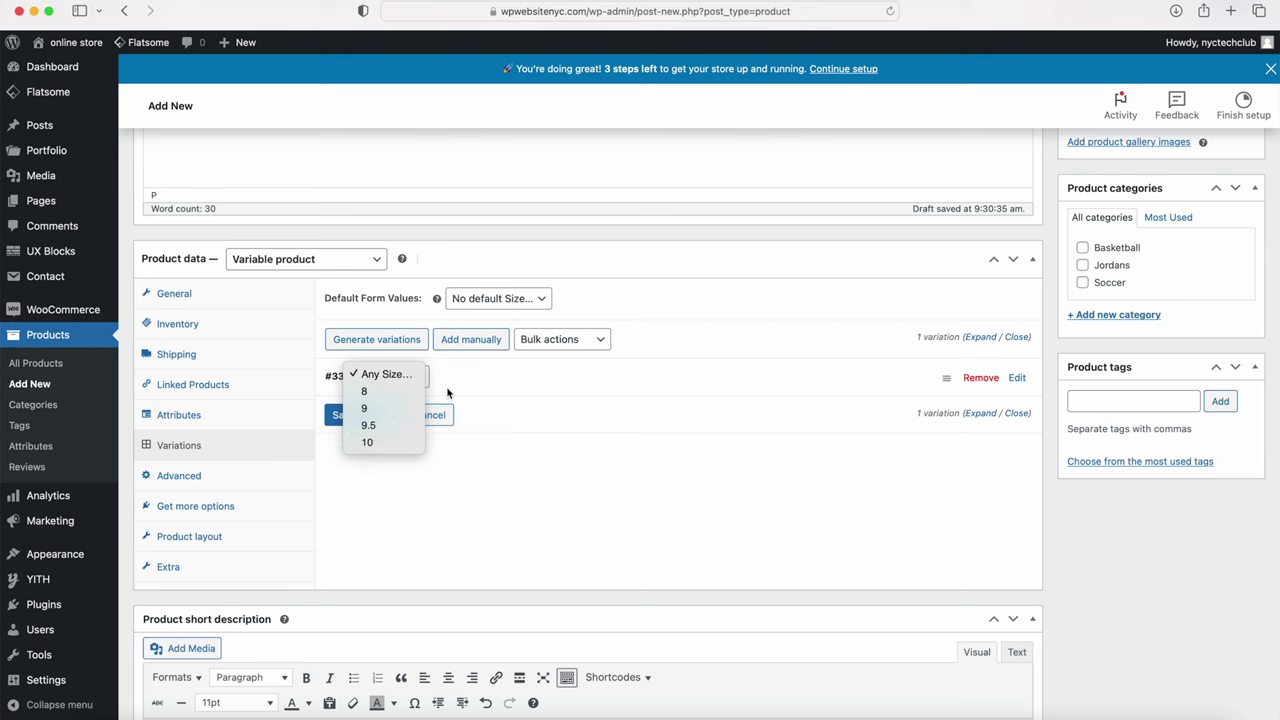
left_click(479, 377)
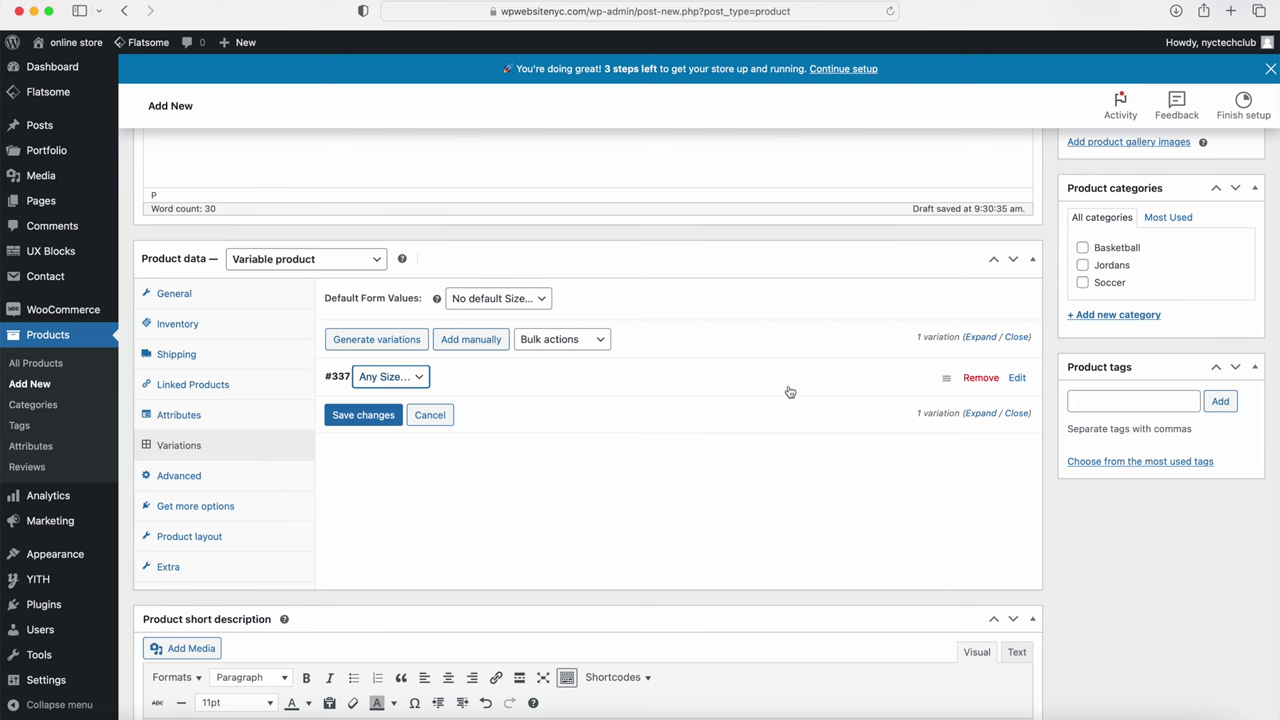
left_click(368, 415)
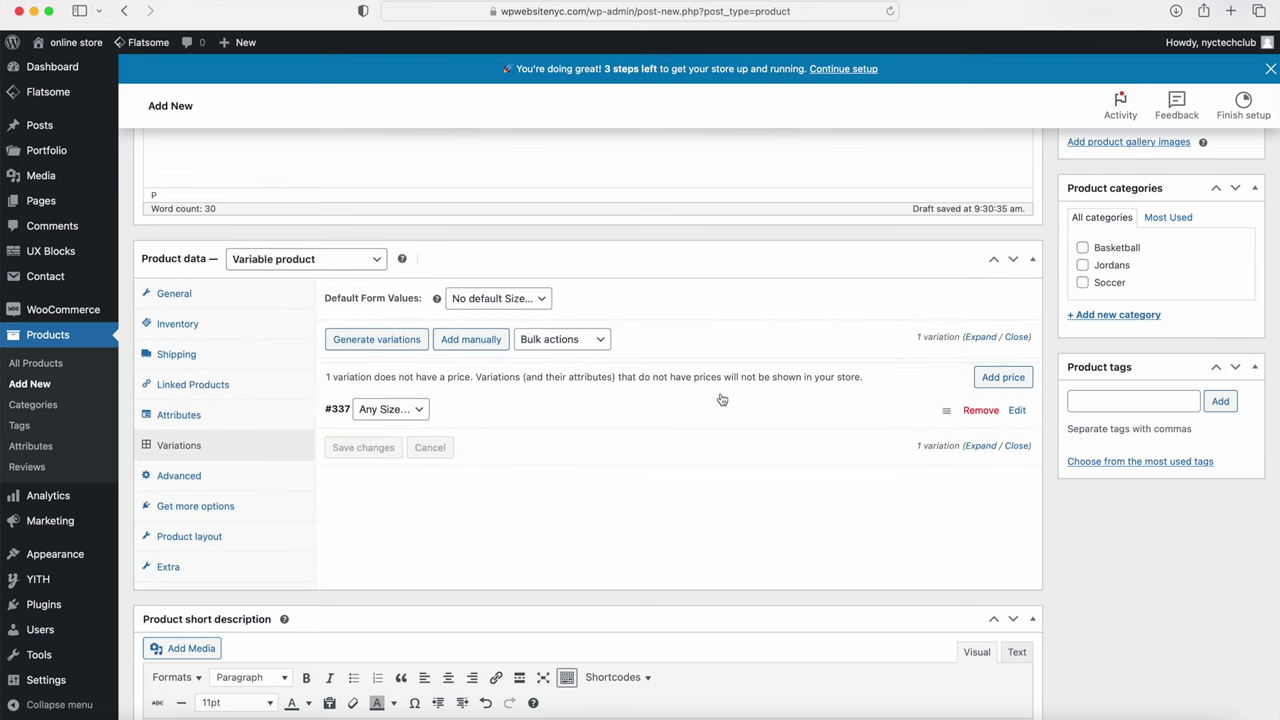
Step: Expand variation #337 and give it a regular price of 195
left_click(753, 418)
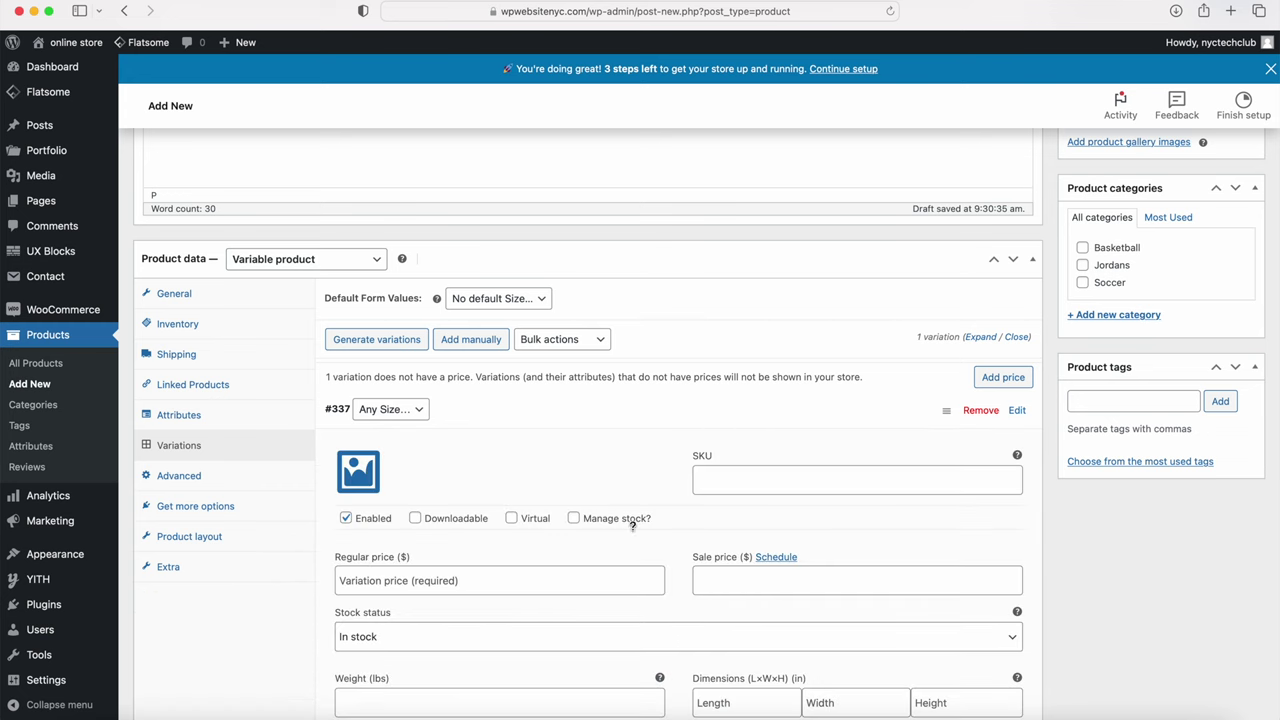
scroll(635, 440, "down", 4)
left_click(721, 298)
left_click(529, 392)
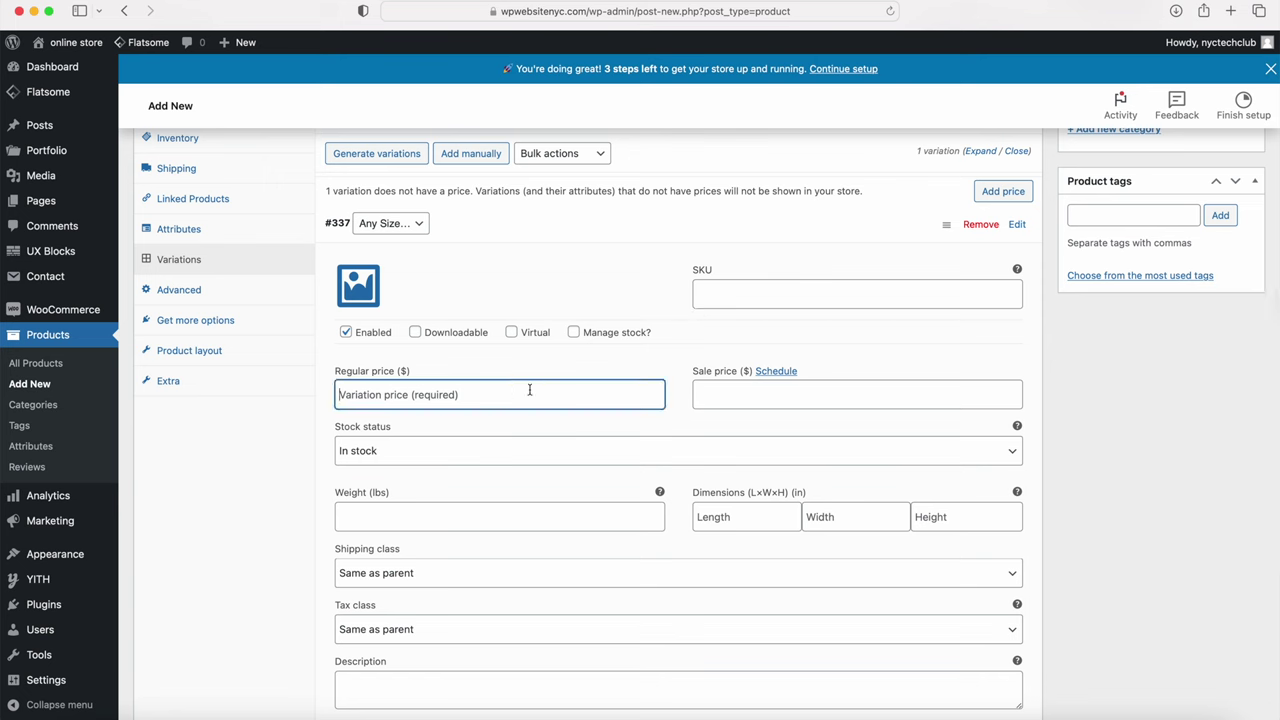
type("195")
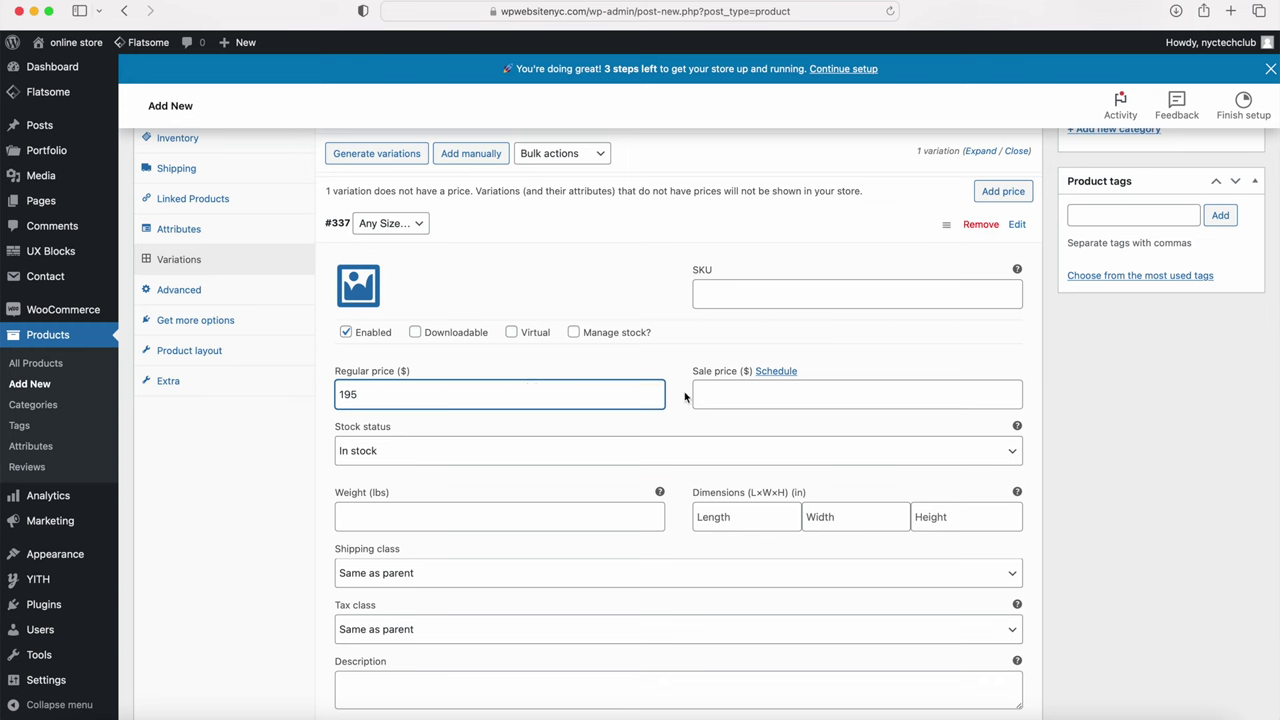
scroll(560, 420, "down", 2)
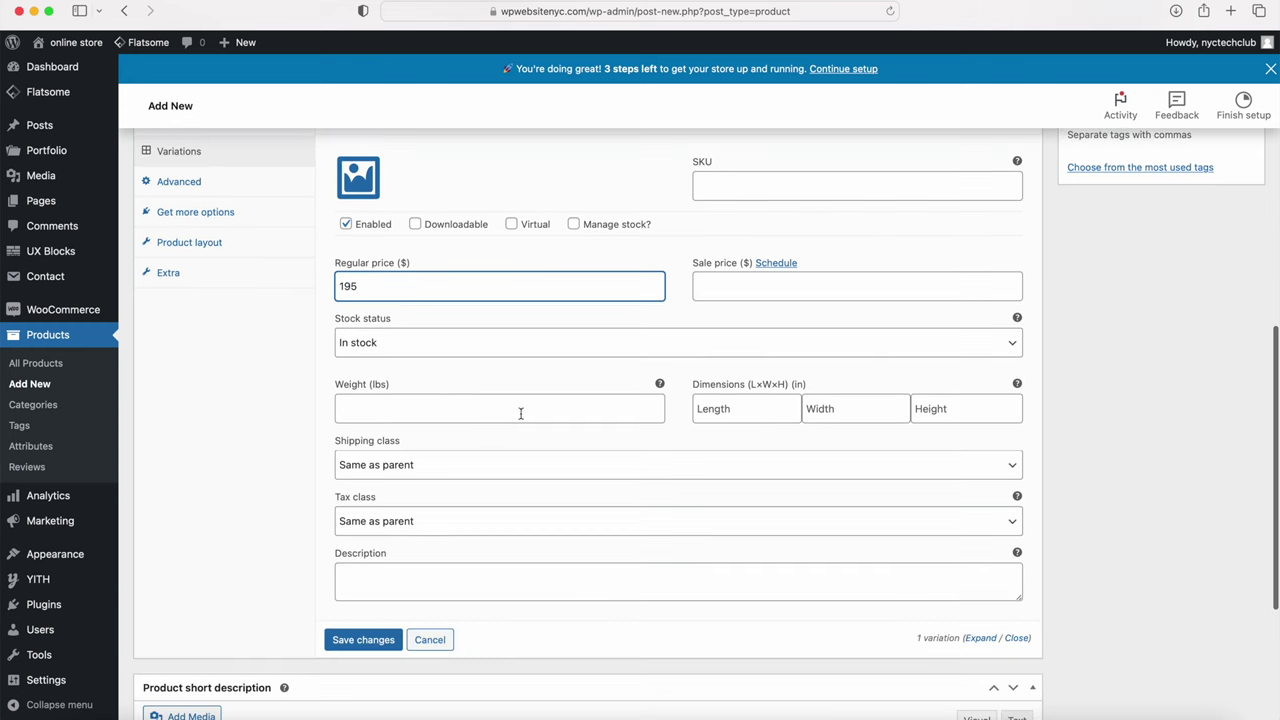
Step: Give the variation weight .5 lbs and dimensions 10×5×10, then save the changes
left_click(475, 412)
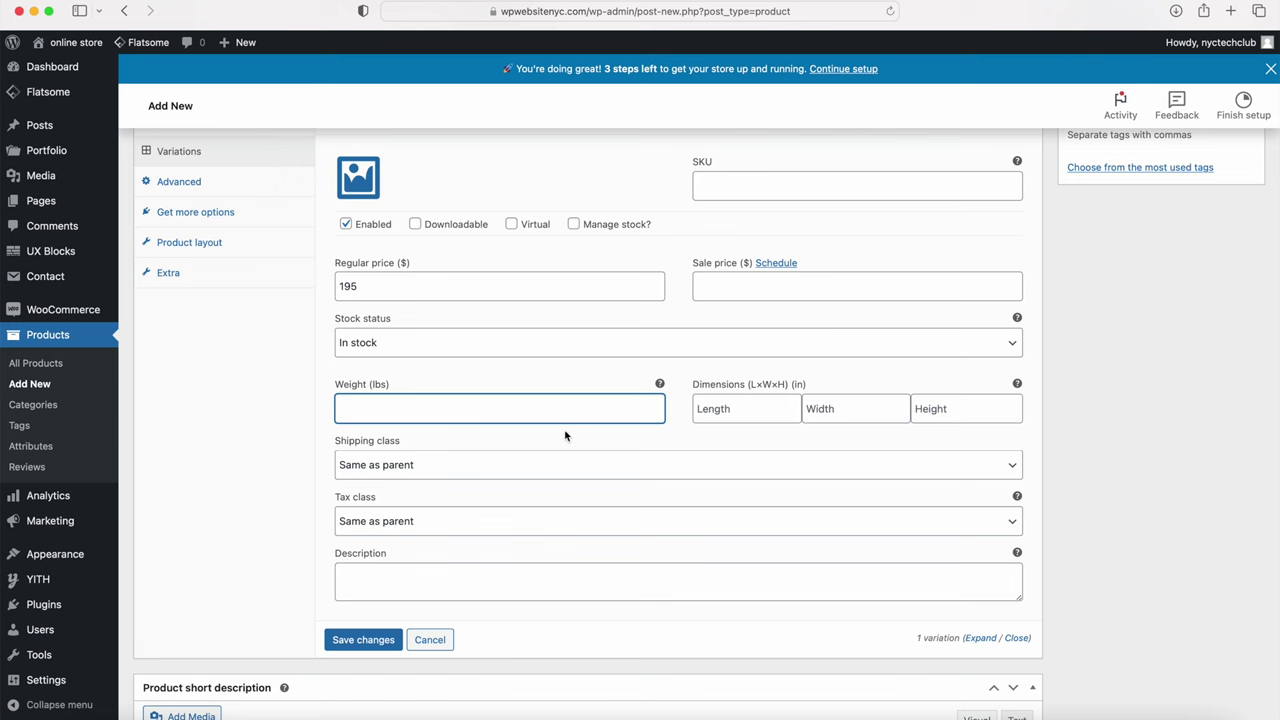
type("5")
key("Tab")
left_click(722, 406)
type("10")
key("Tab")
type("5")
key("Tab")
type("10")
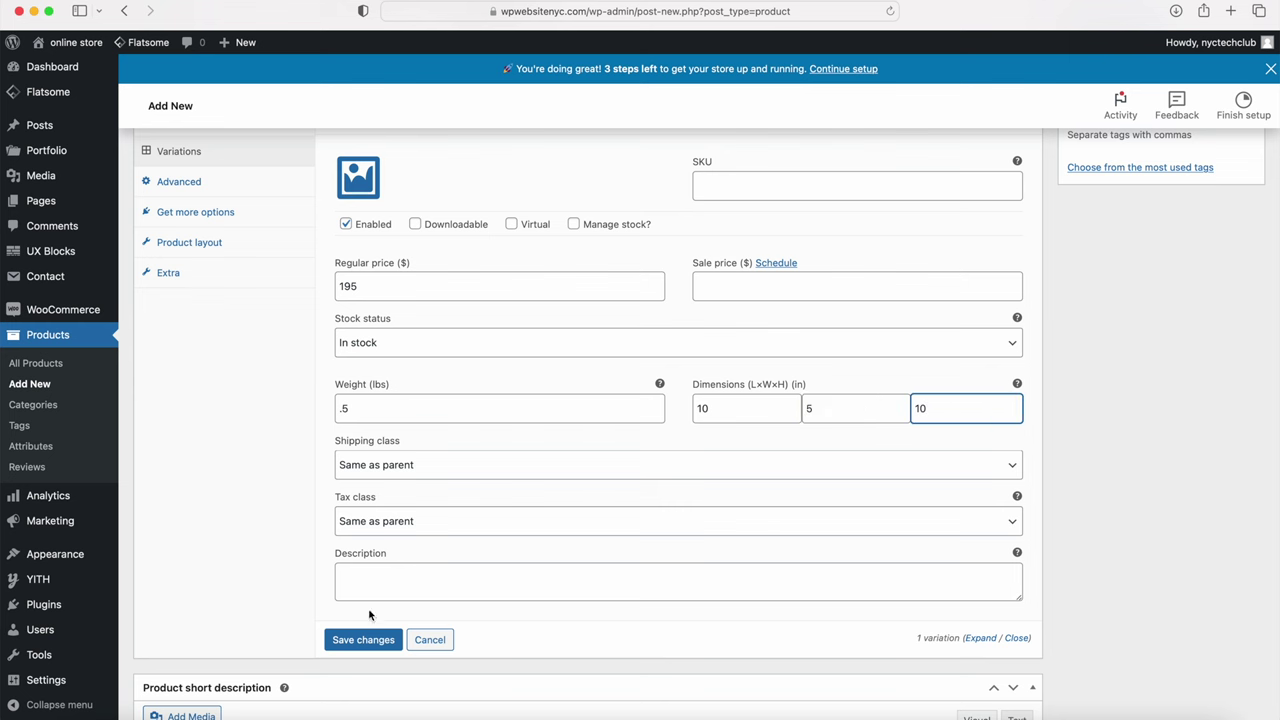
left_click(346, 640)
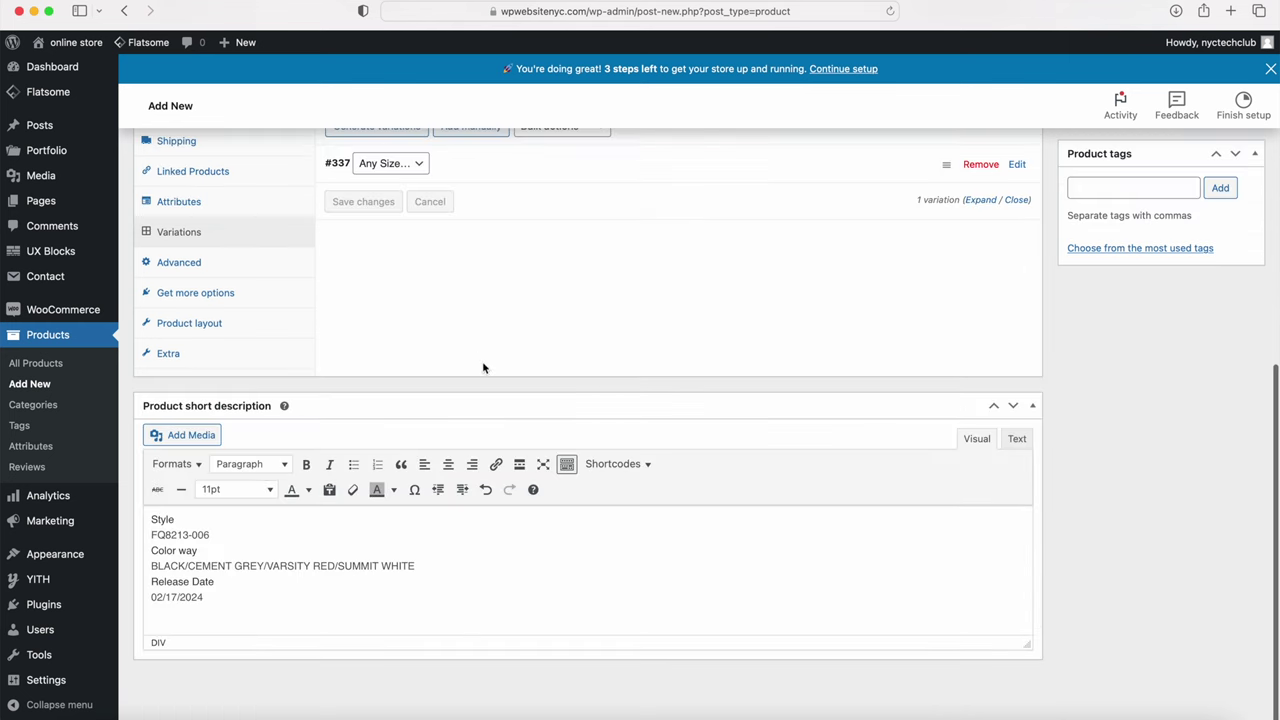
scroll(534, 431, "up", 3)
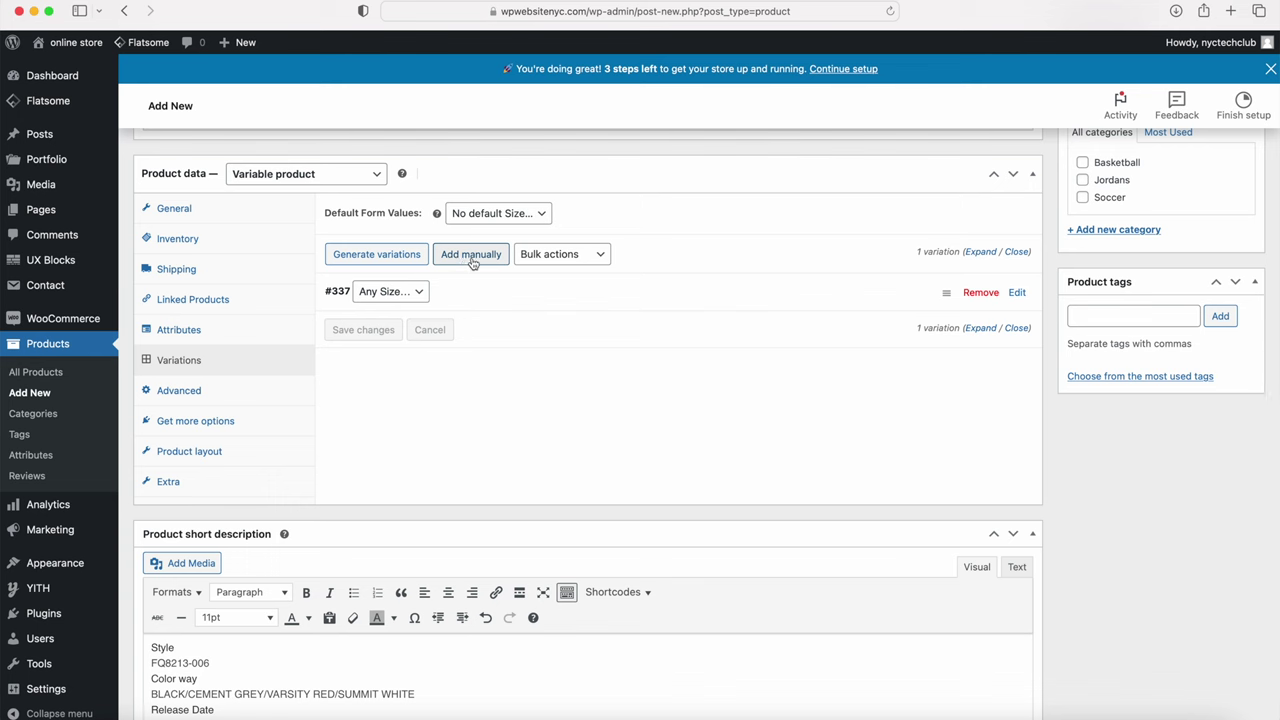
left_click(421, 293)
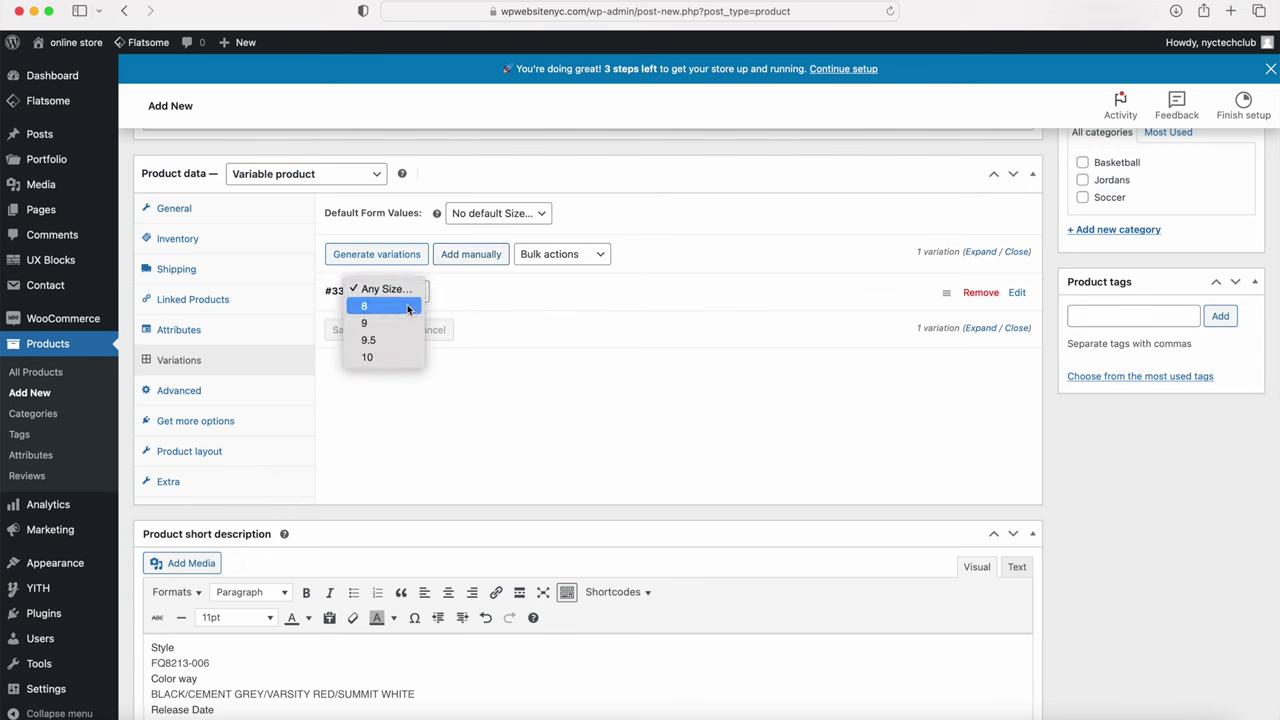
left_click(407, 307)
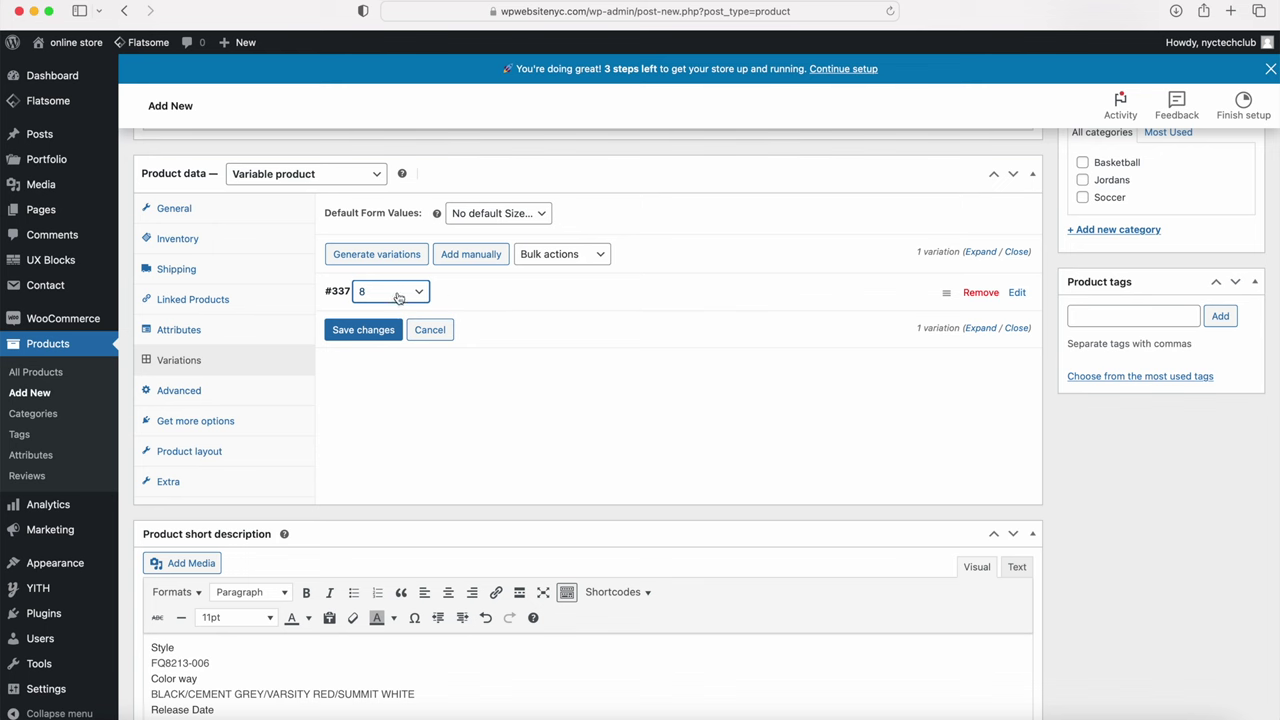
left_click(403, 295)
left_click(396, 271)
scroll(1115, 583, "up", 10)
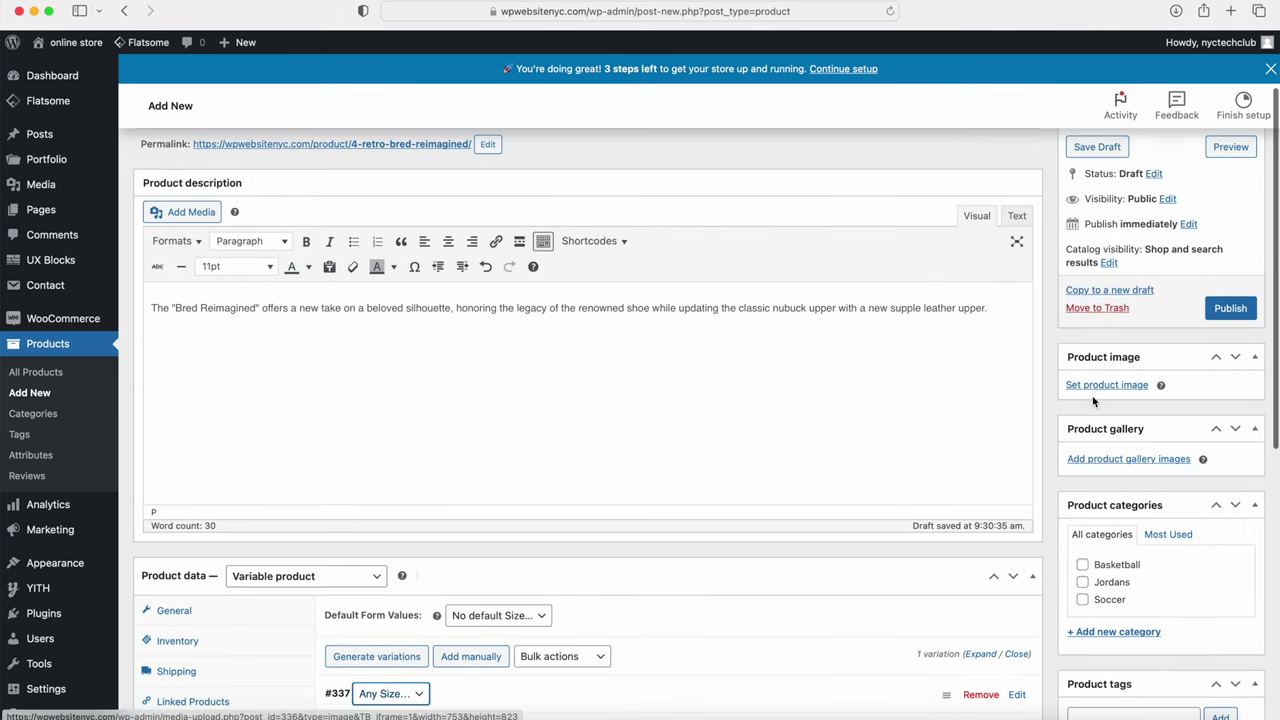
Step: Set the grey Air Jordan 1 photo from the Media Library as the product image
left_click(1098, 386)
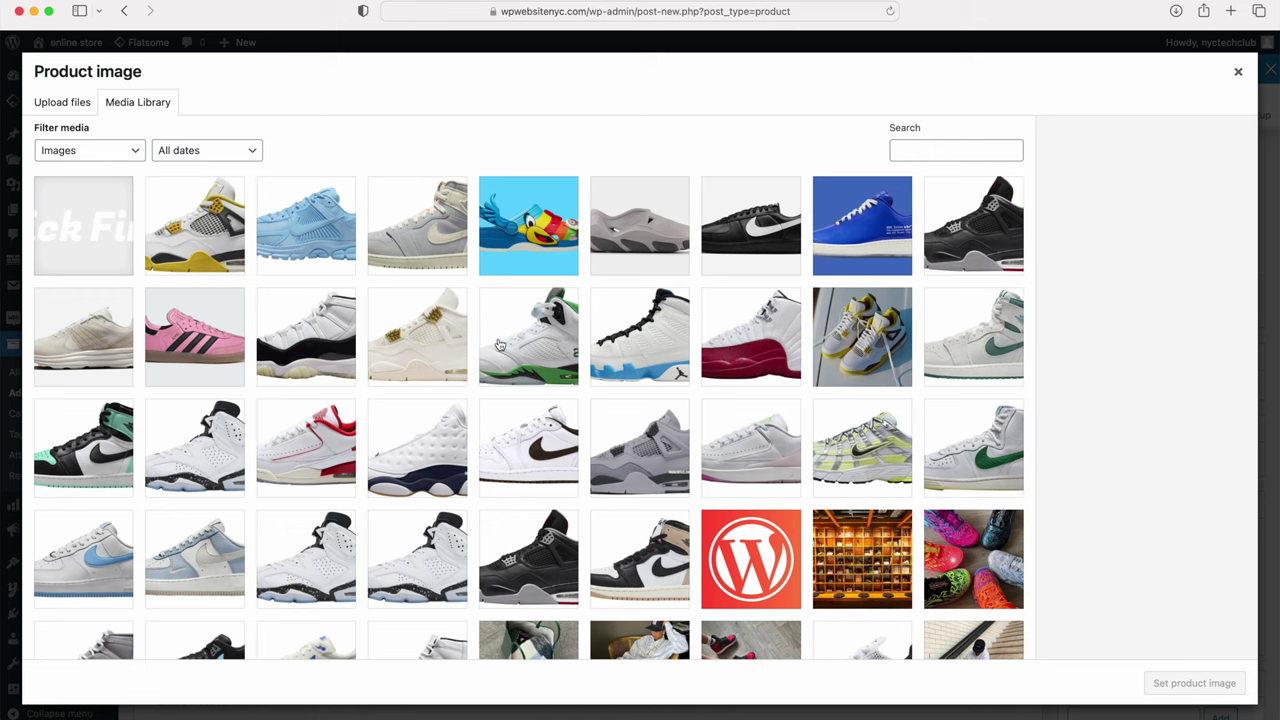
left_click(418, 258)
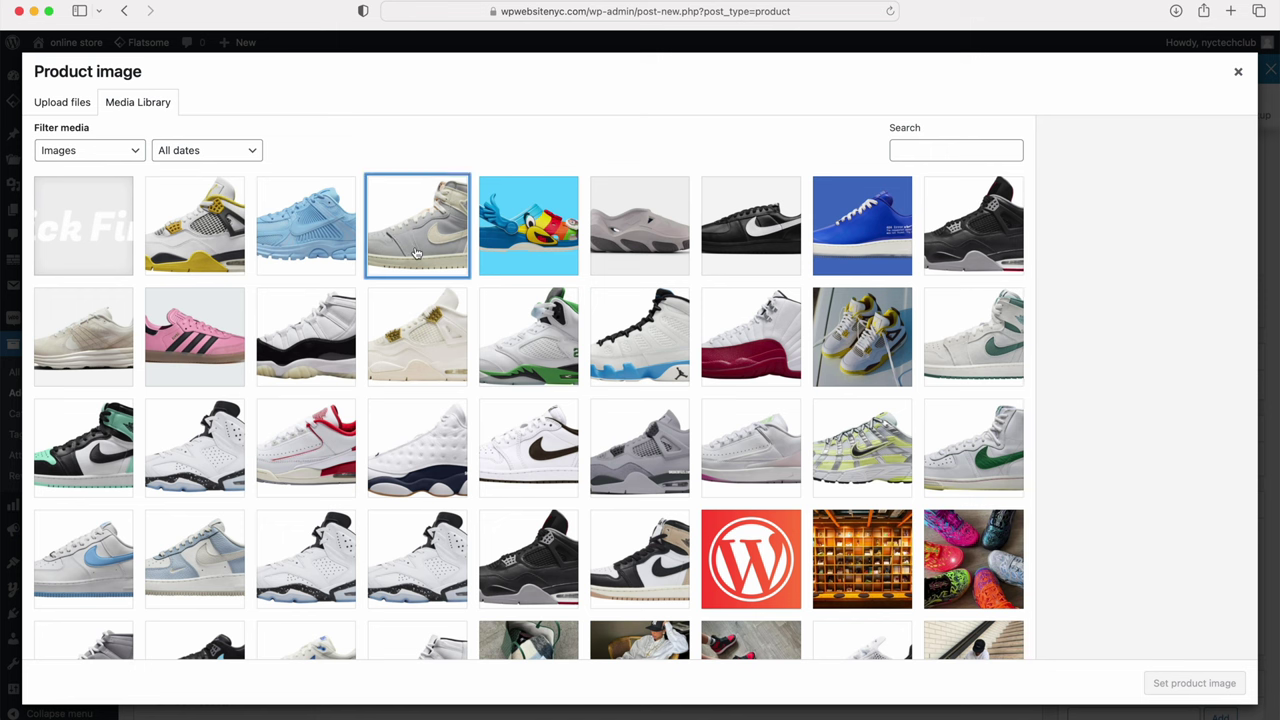
left_click(1179, 682)
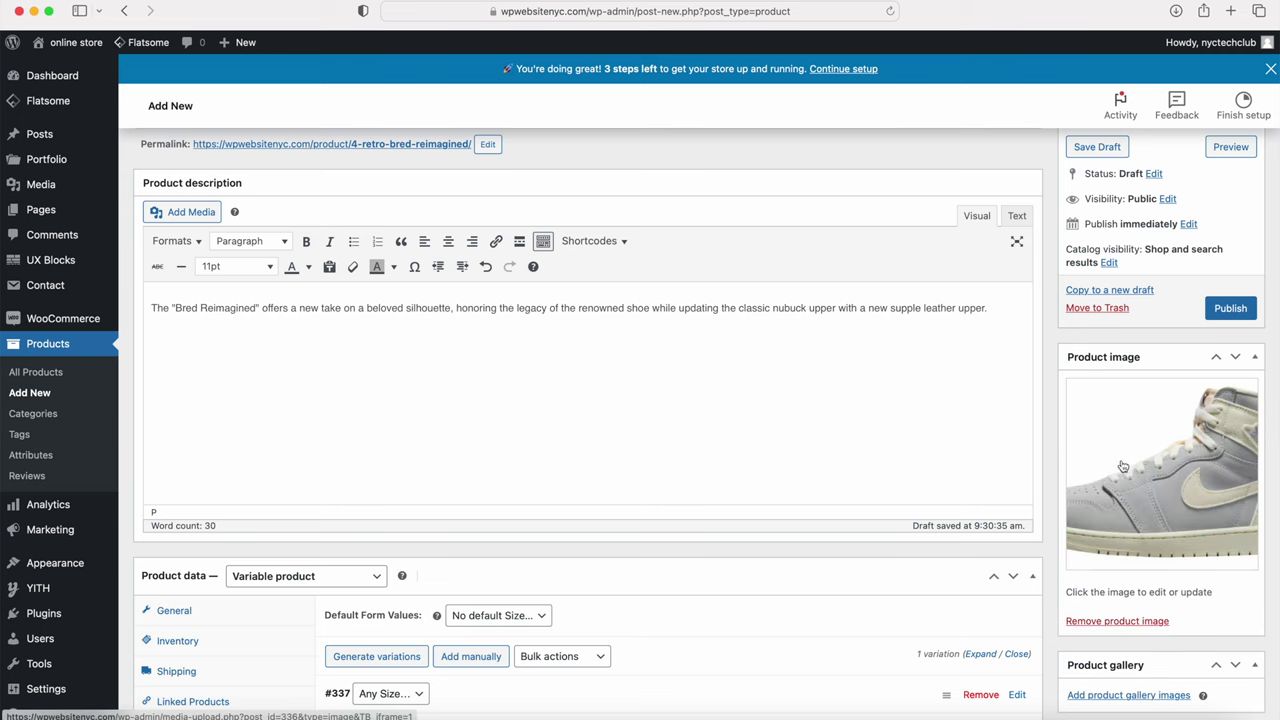
scroll(1122, 480, "down", 3)
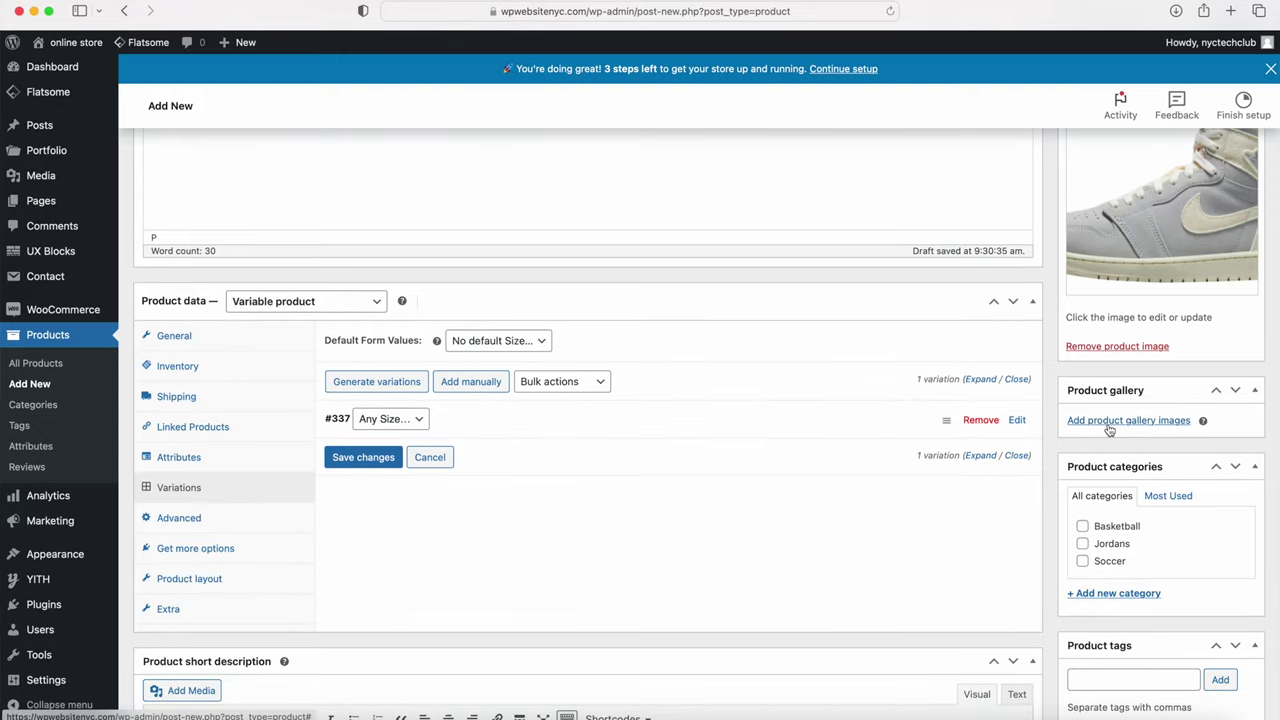
Step: Add the white-and-green Jordan 5 and powder-blue Jordan 9 photos to the product gallery
left_click(1108, 422)
left_click(520, 350)
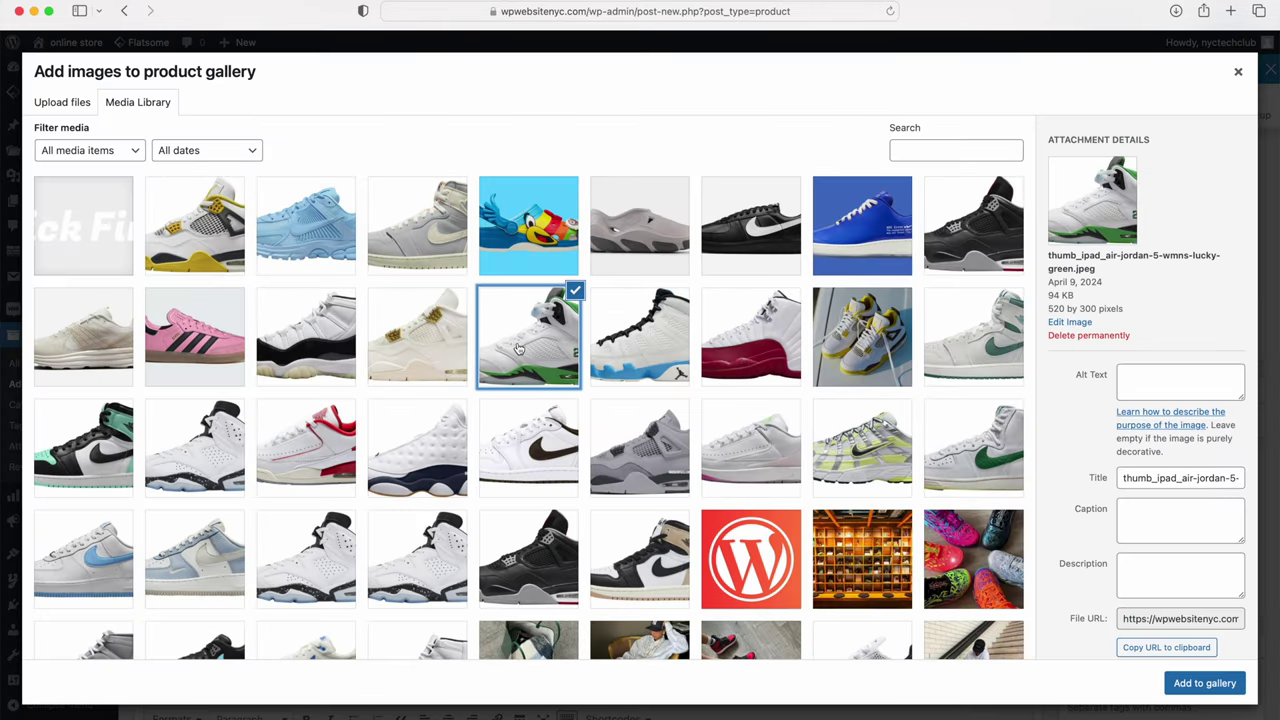
left_click(619, 355)
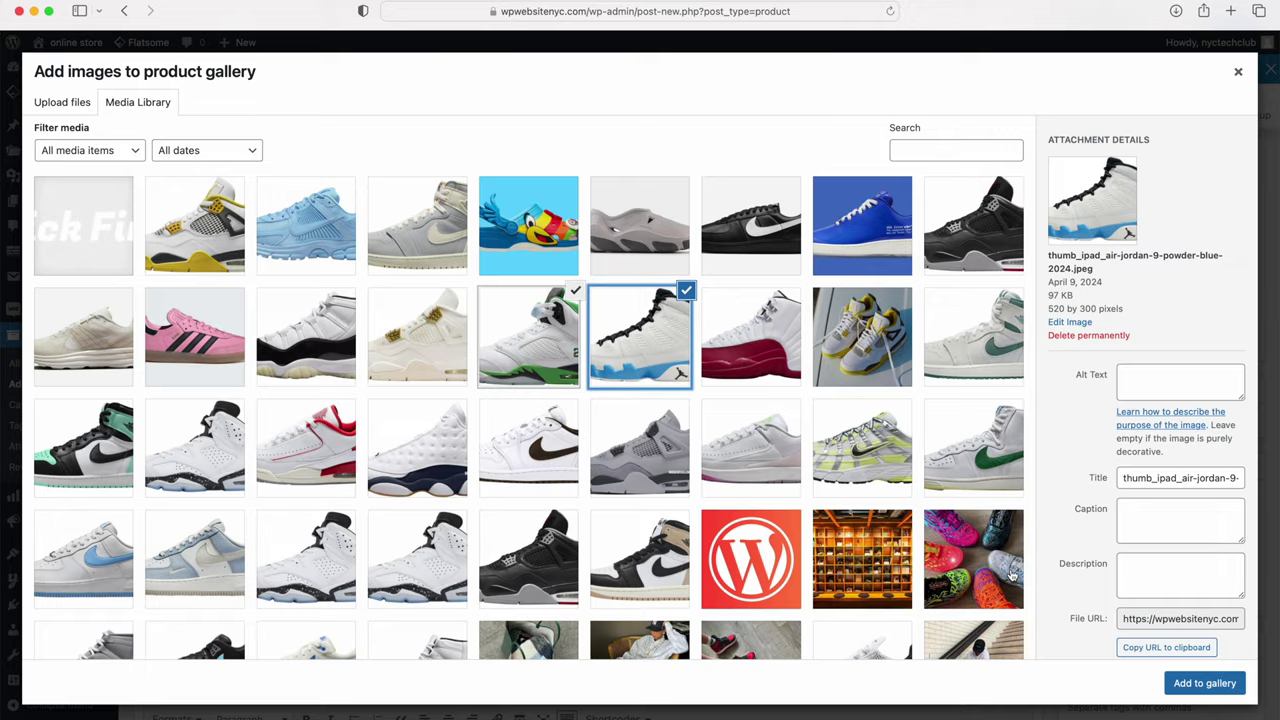
left_click(1204, 683)
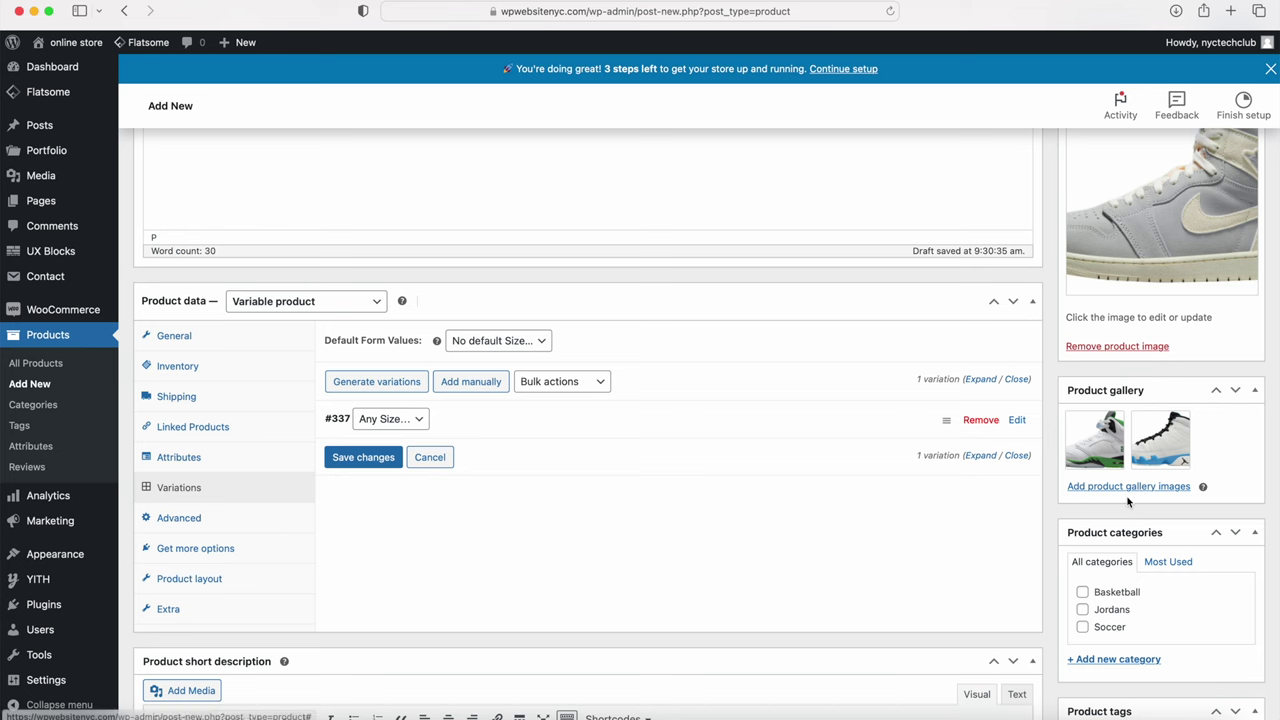
scroll(1100, 530, "down", 3)
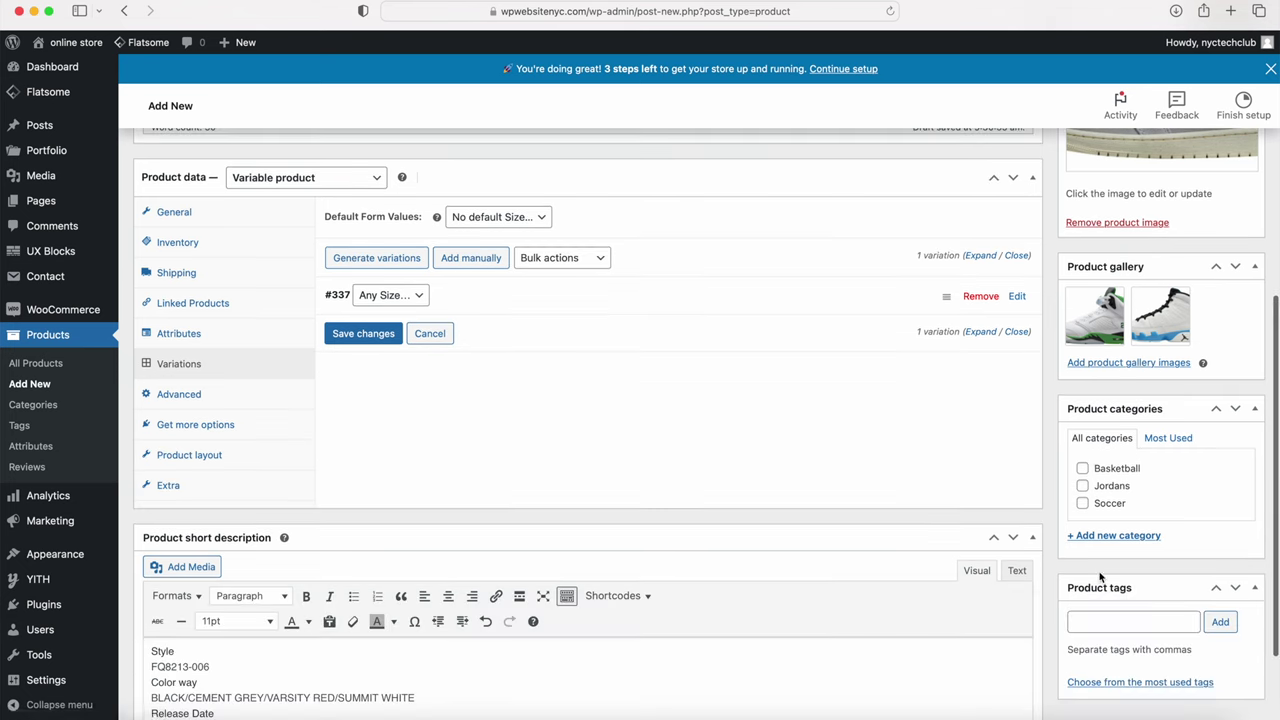
Step: Tick Basketball and create and assign new Athletic and Baseball categories
left_click(1083, 469)
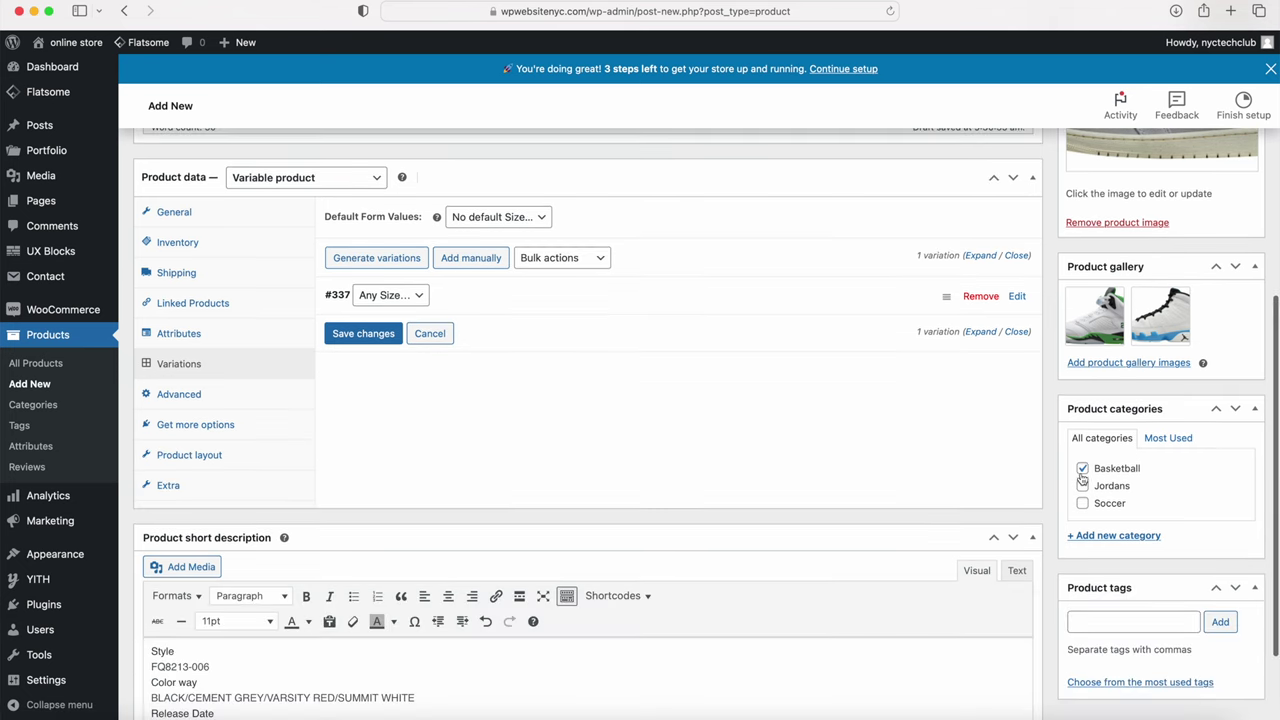
left_click(1100, 537)
type("Athletic")
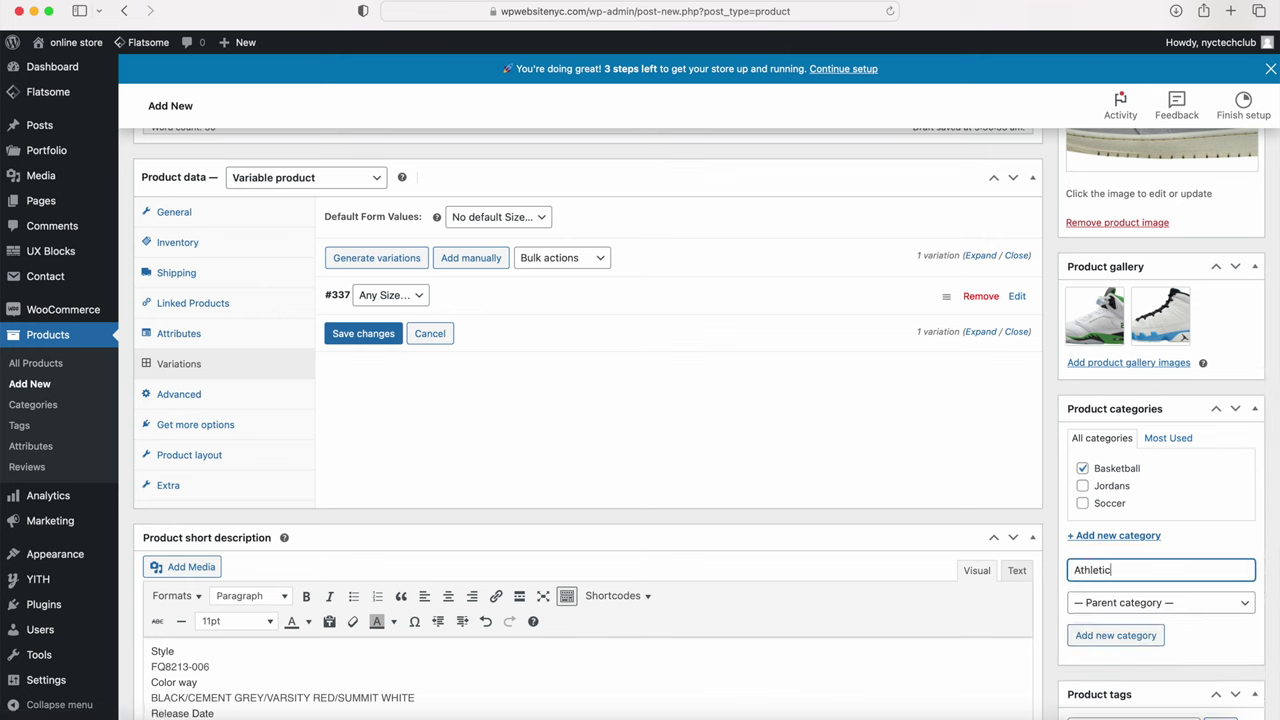
key("Return")
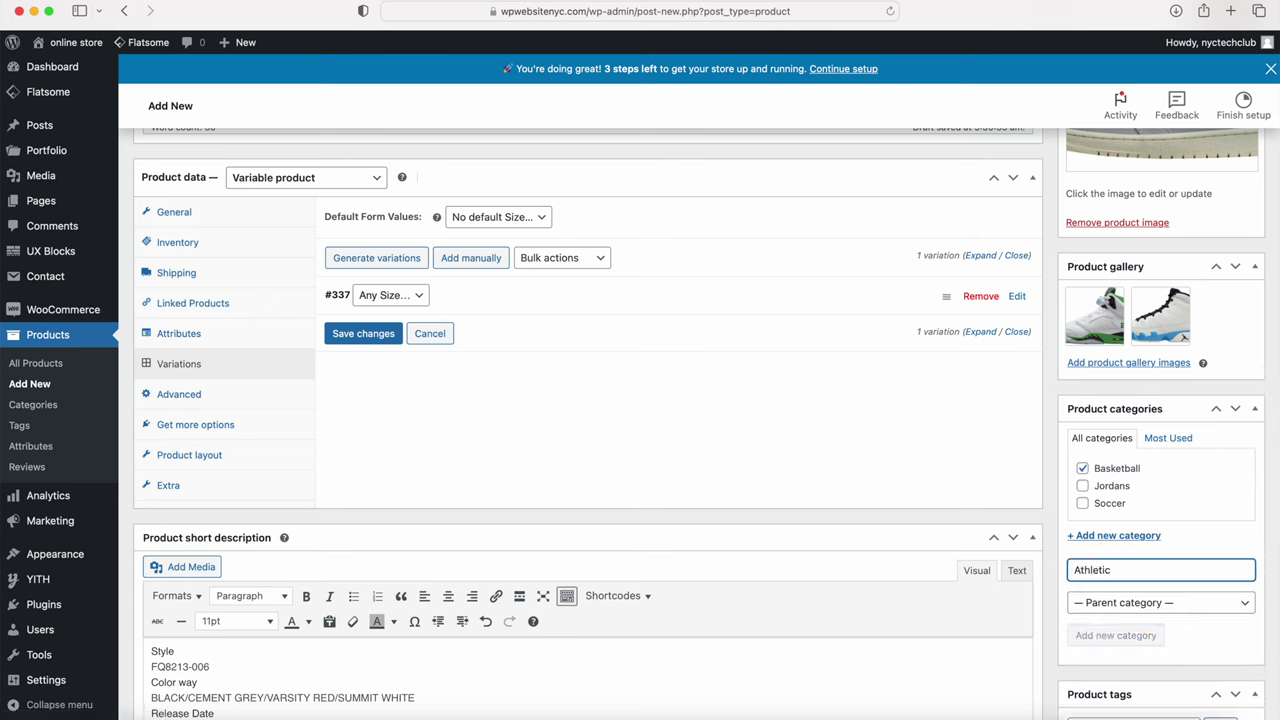
type("Baseball")
key("Return")
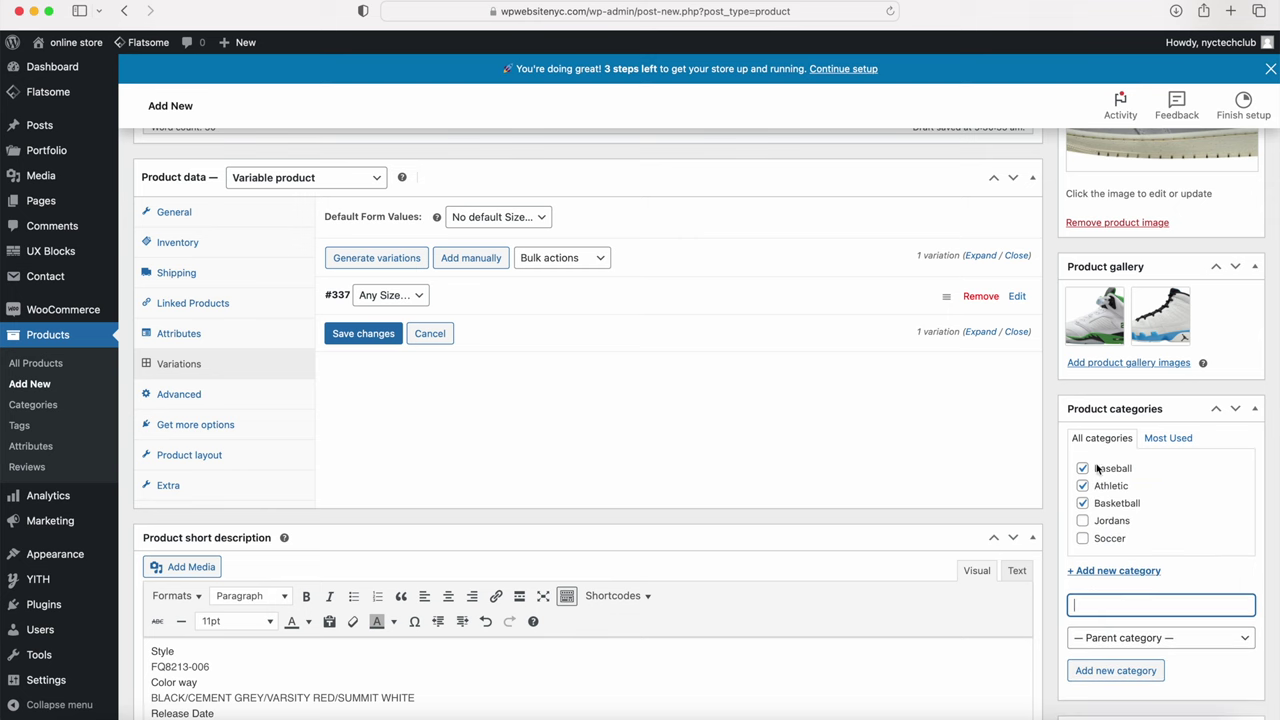
Step: Add the product tags 'basketball' and 'baseball'
scroll(1097, 513, "down", 5)
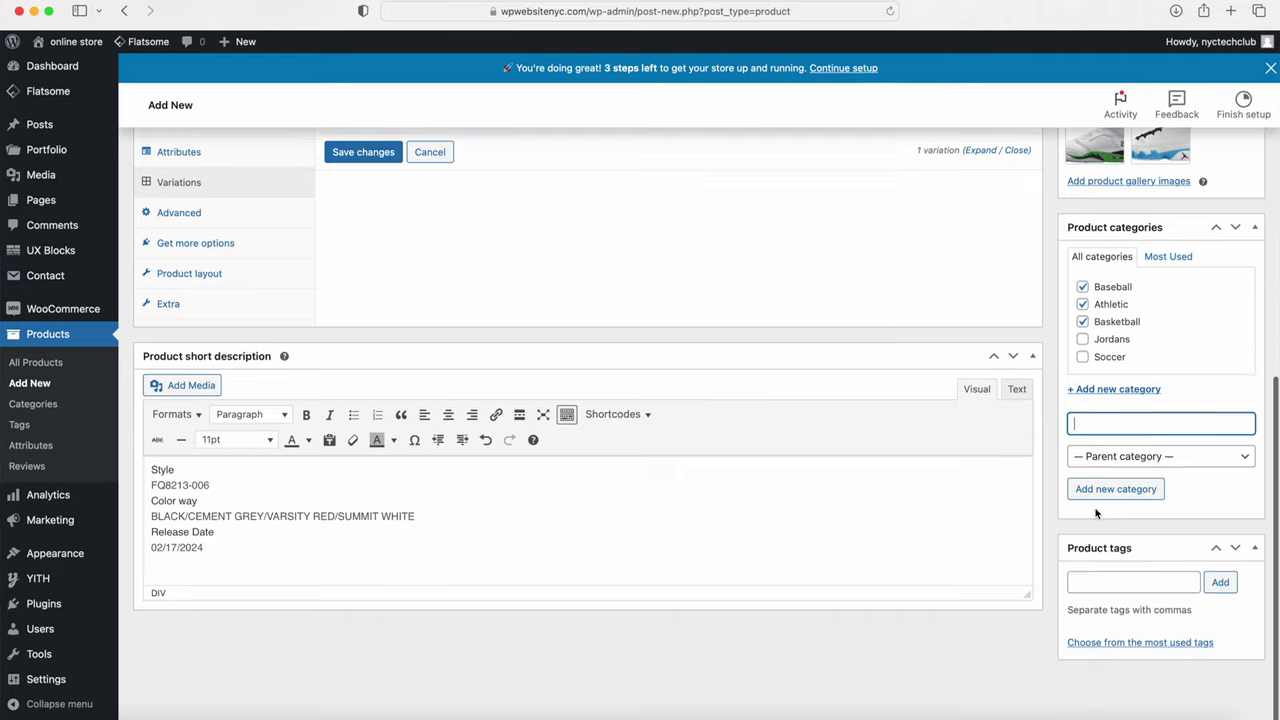
left_click(1080, 580)
type("baske")
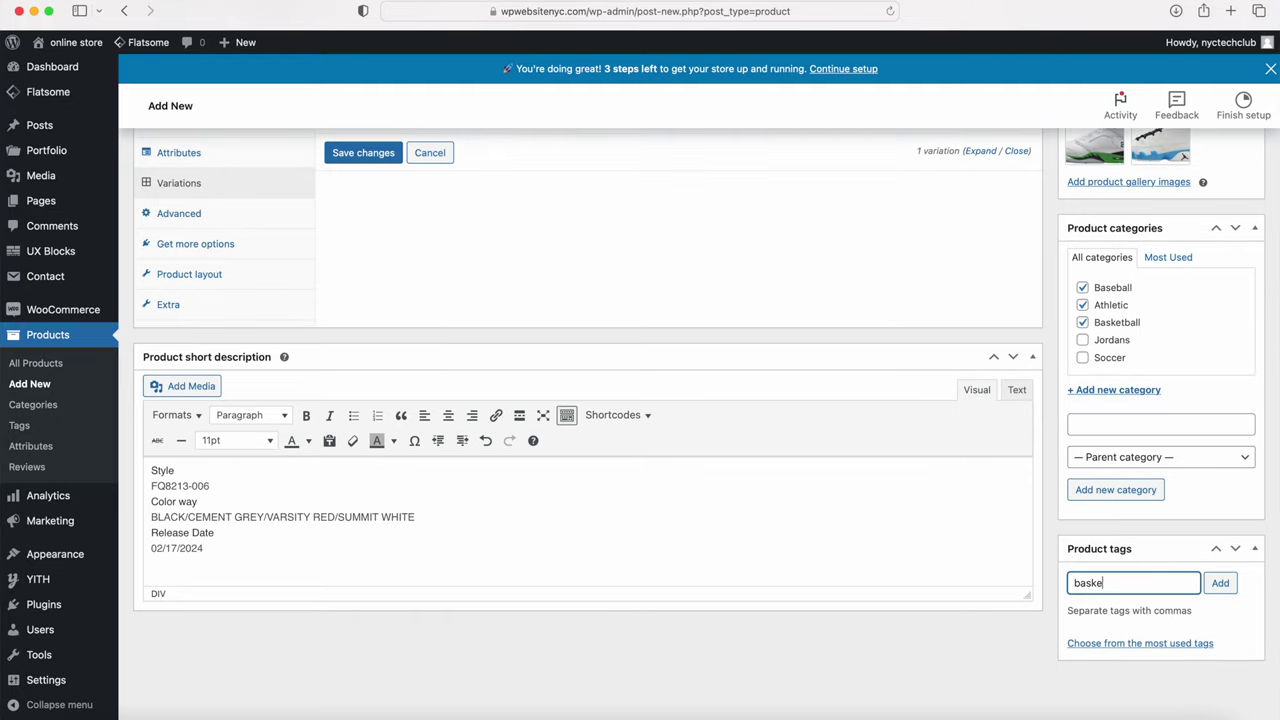
type("tball, baseball")
key("Return")
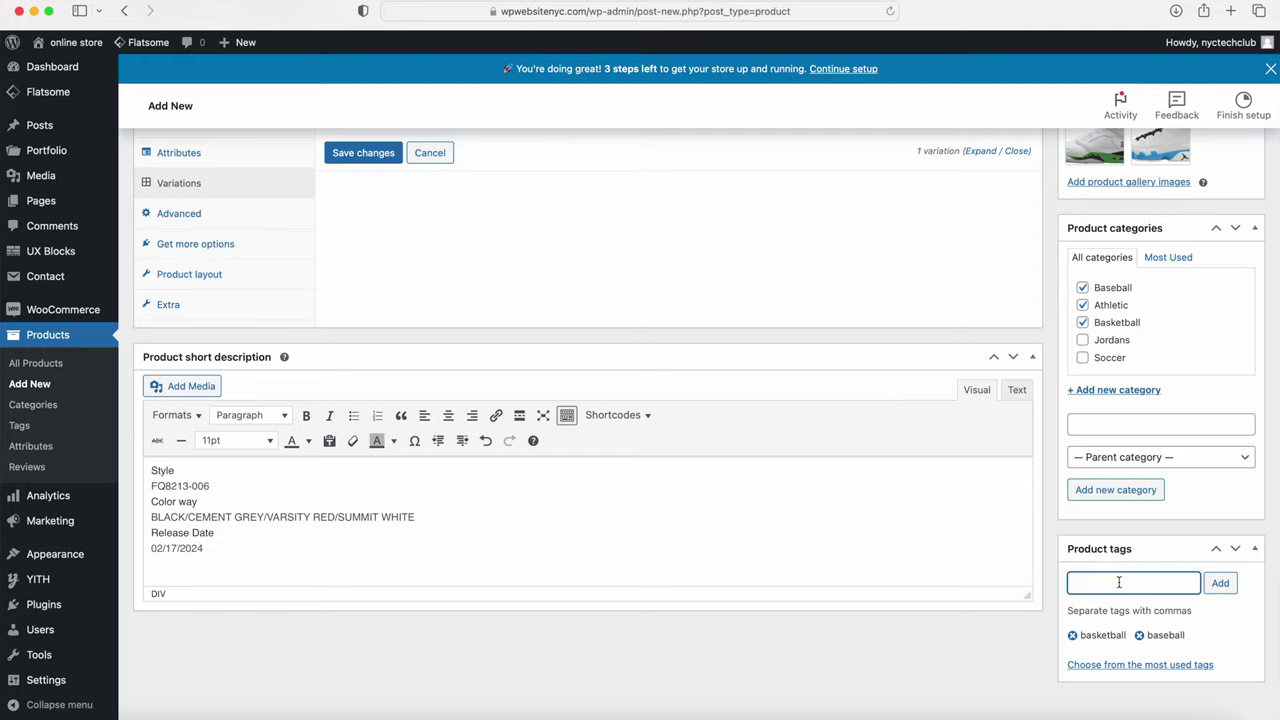
scroll(1119, 582, "up", 10)
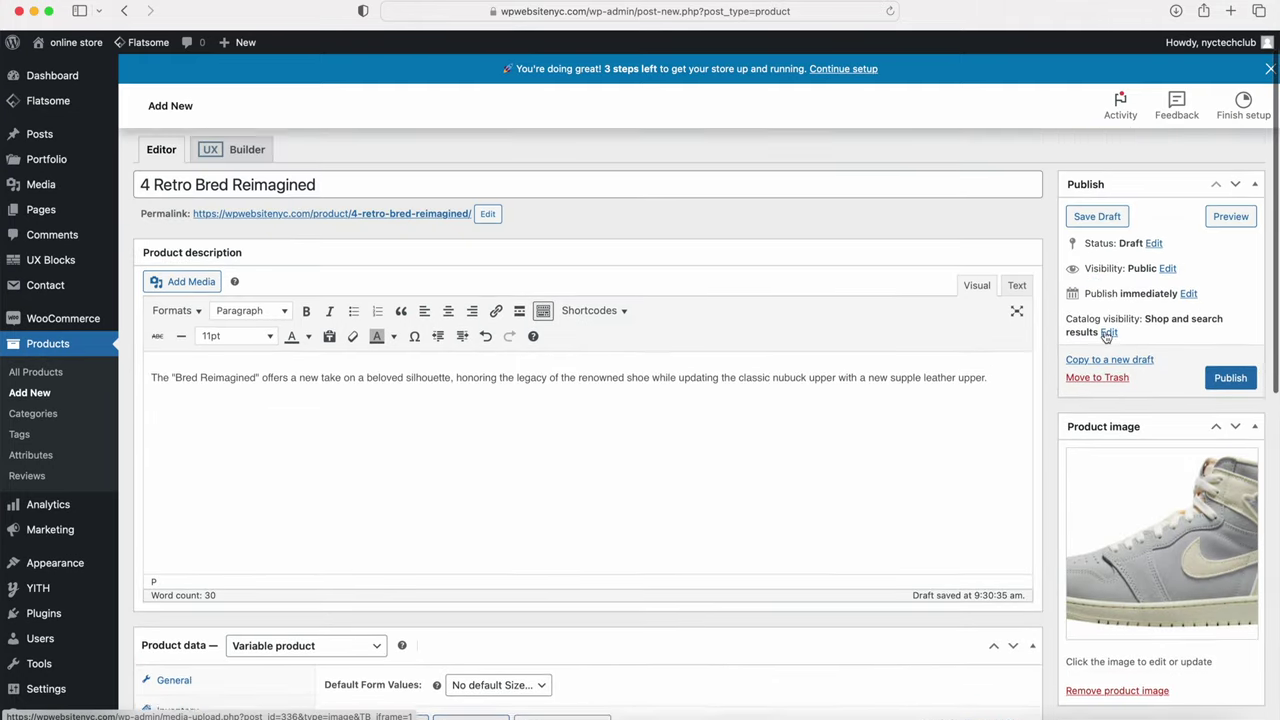
Step: Mark 4 Retro Bred Reimagined as featured under Catalog visibility, then publish it
scroll(1107, 336, "up", 1)
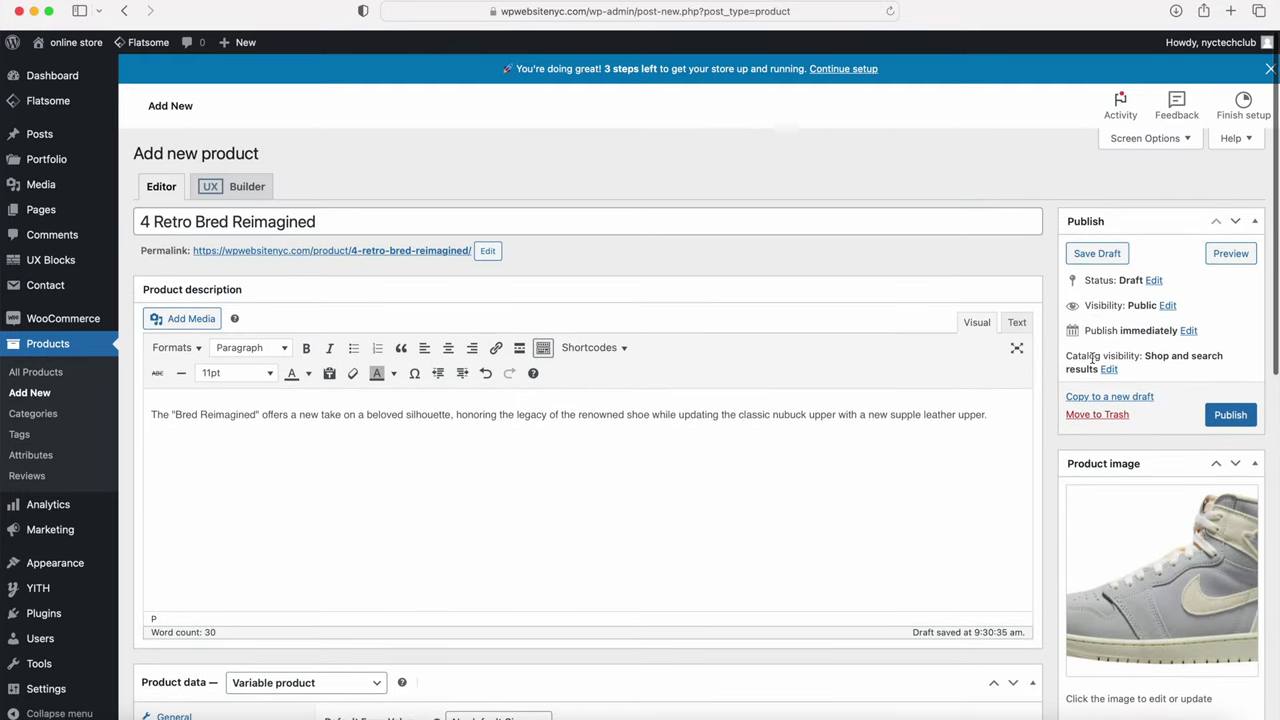
left_click(1109, 370)
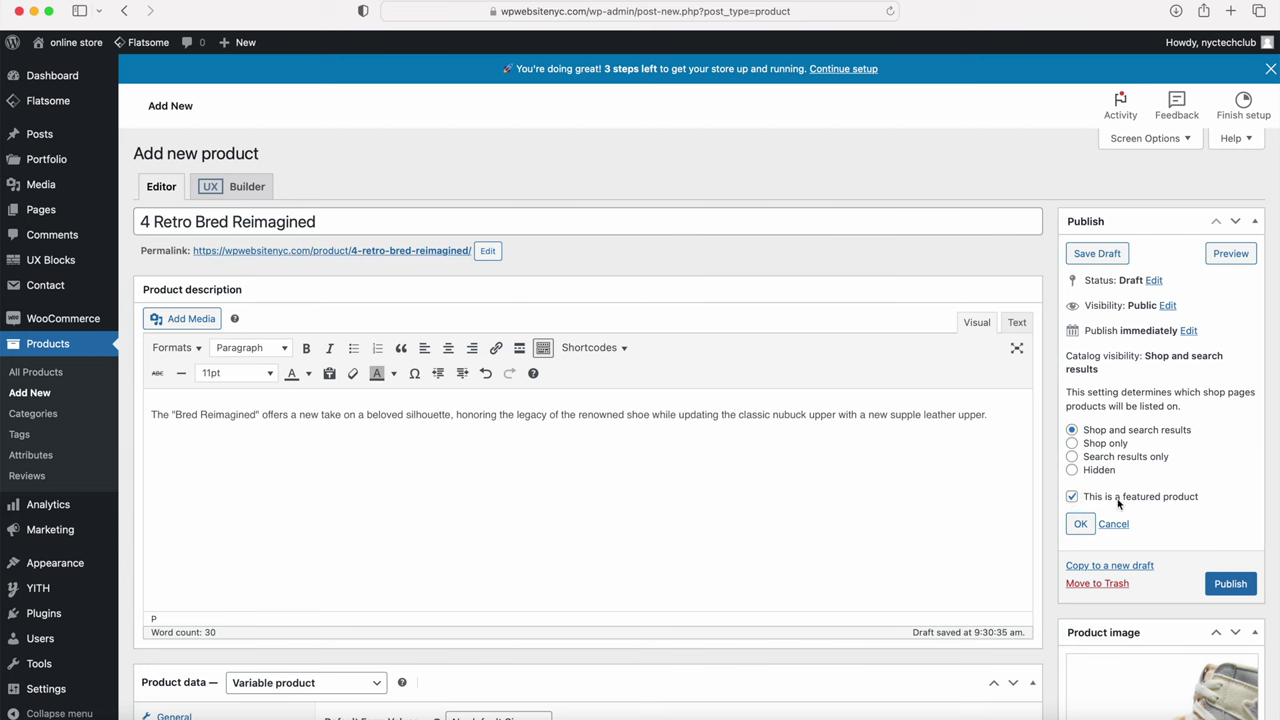
left_click(1080, 523)
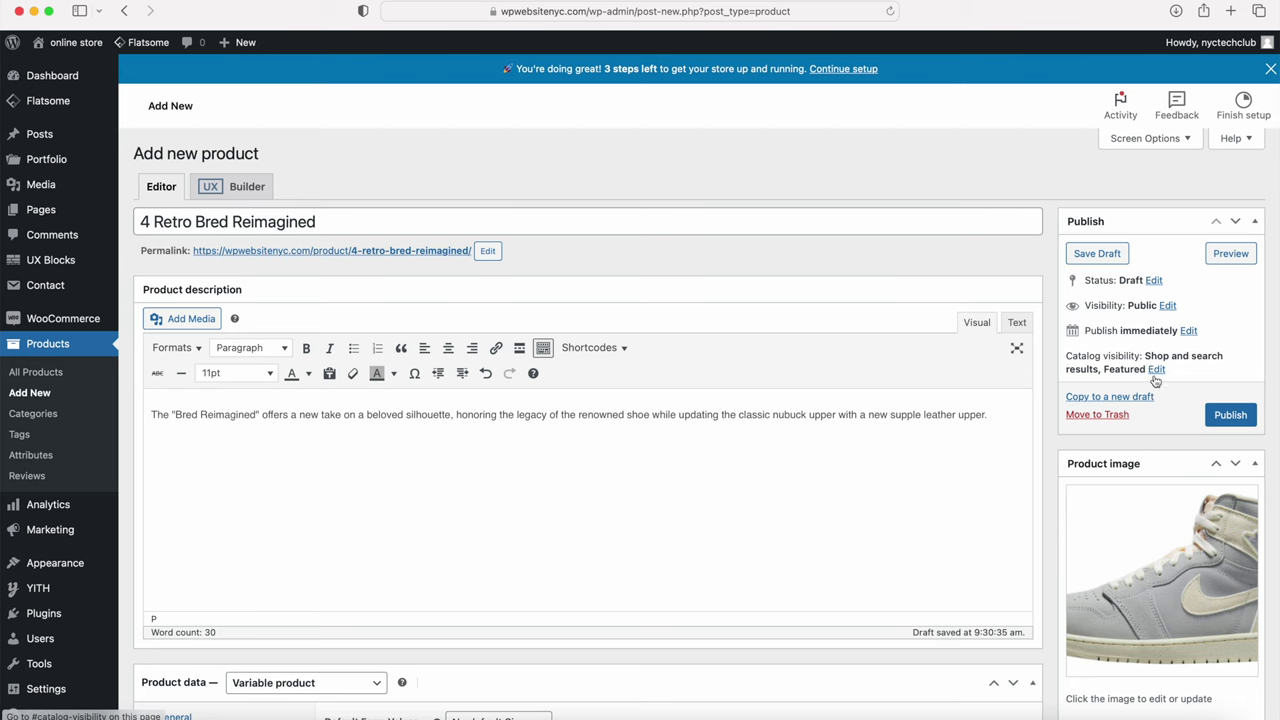
left_click(1226, 414)
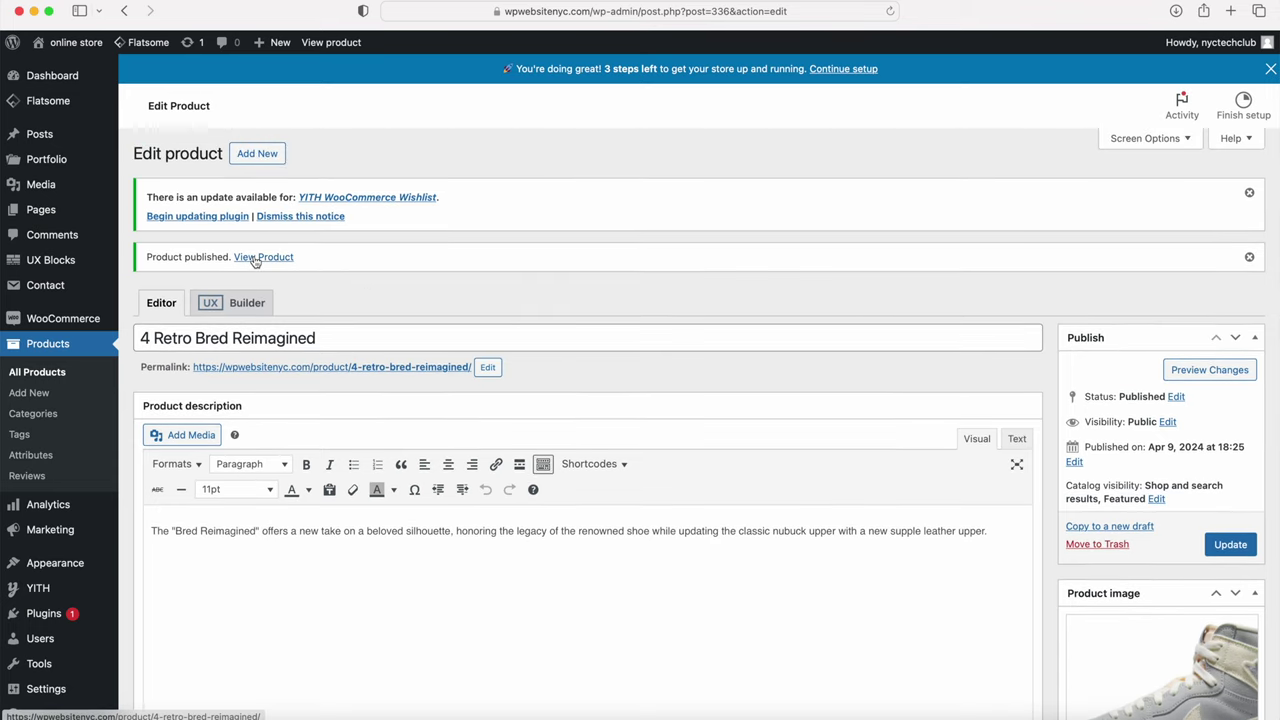
Step: View the published product in the store and choose size 9
left_click(255, 258)
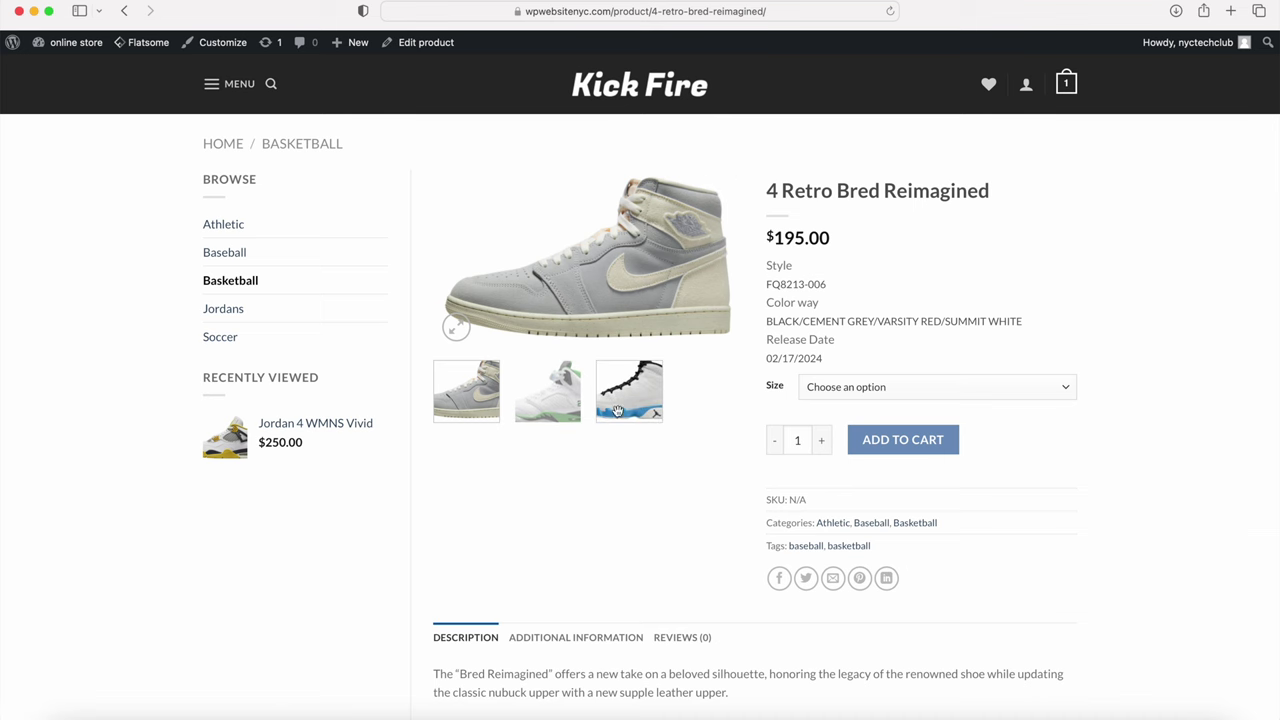
left_click(833, 389)
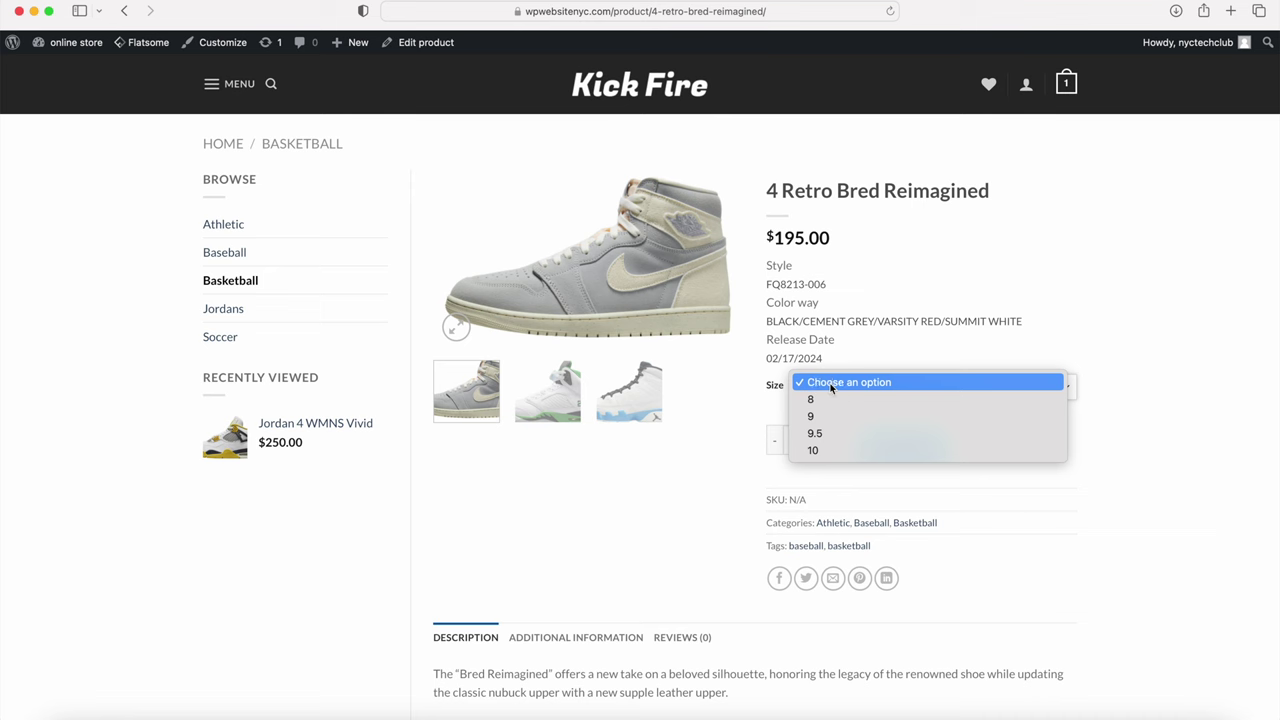
left_click(819, 421)
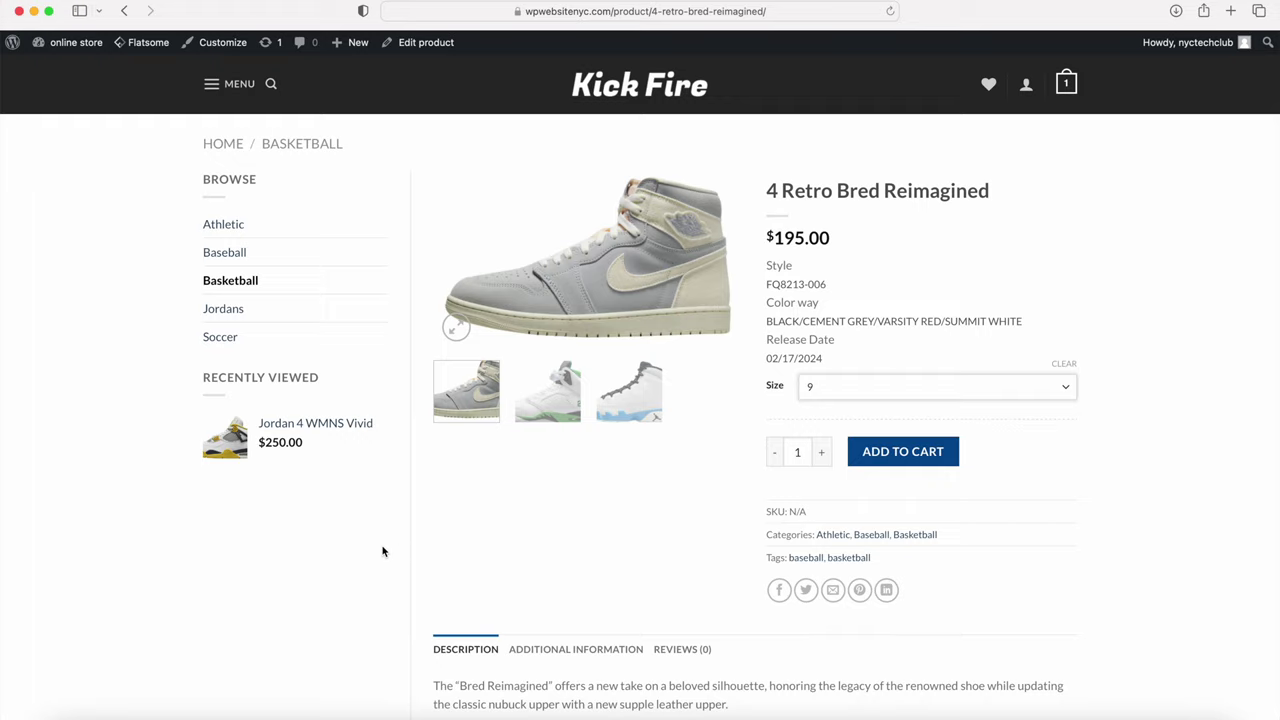
Step: Browse the Additional Information, Reviews (0) and Description tabs, then open the Customizer
scroll(400, 550, "down", 5)
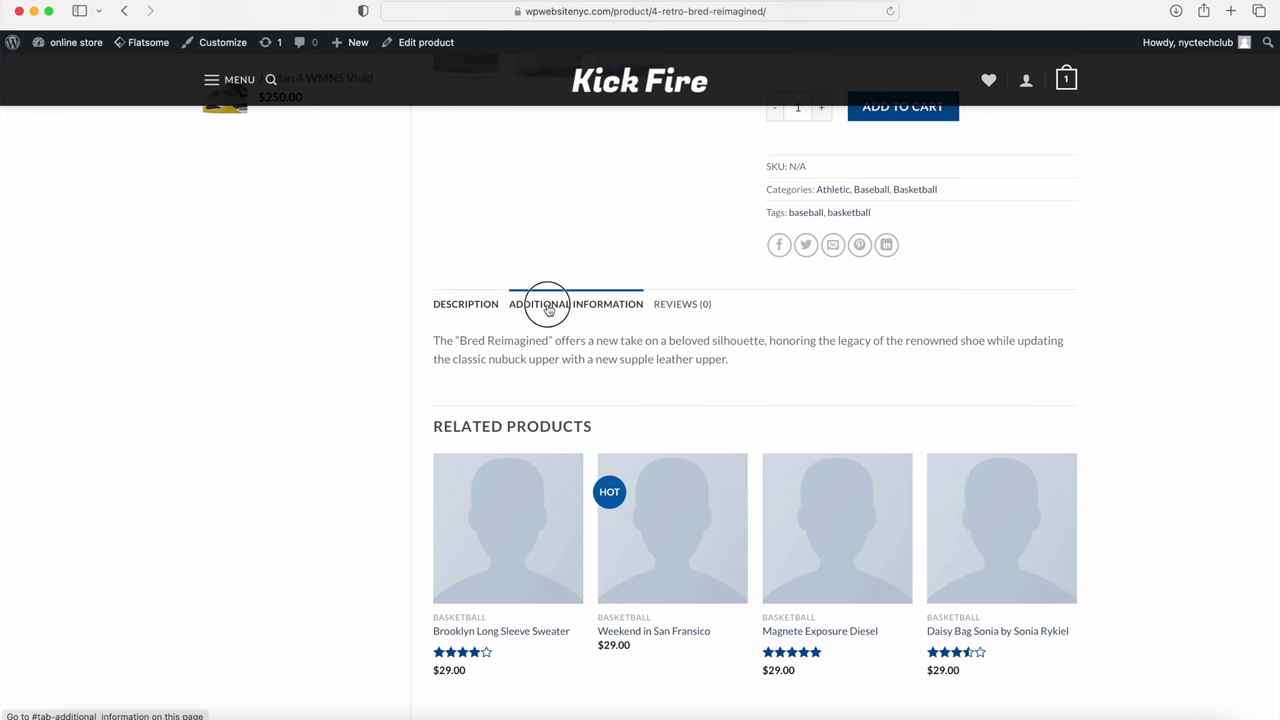
left_click(548, 306)
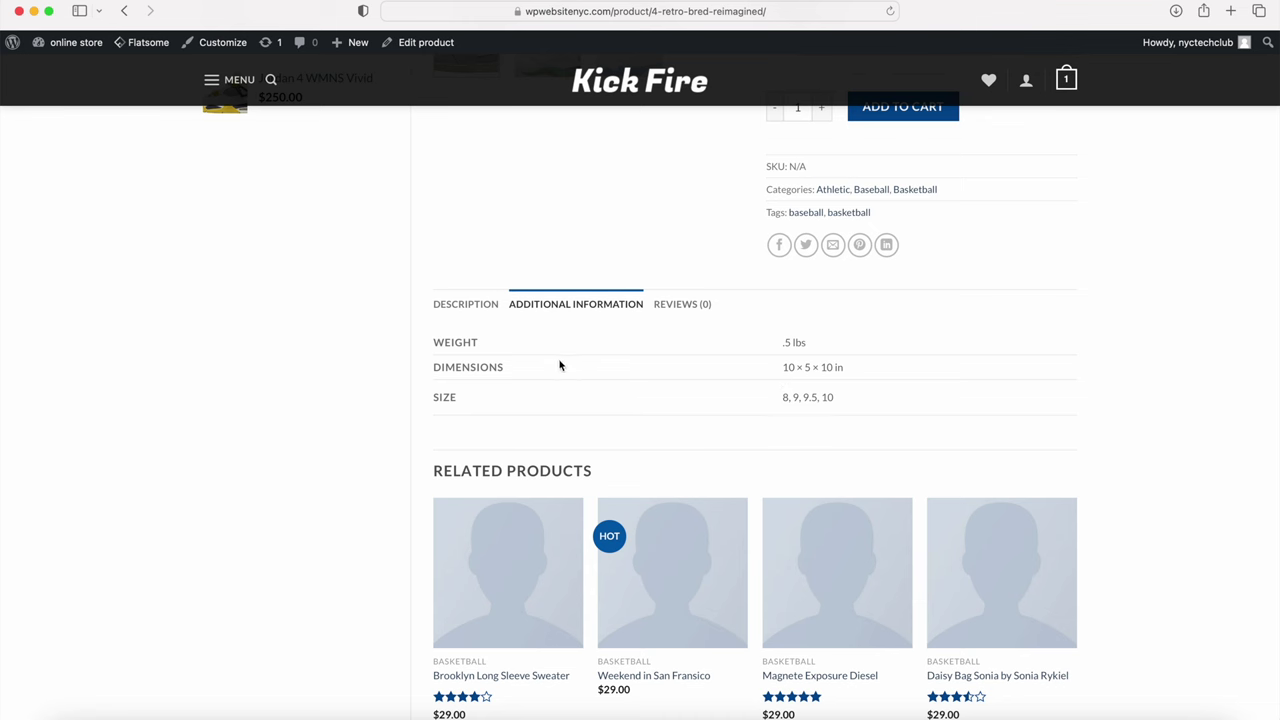
left_click(674, 307)
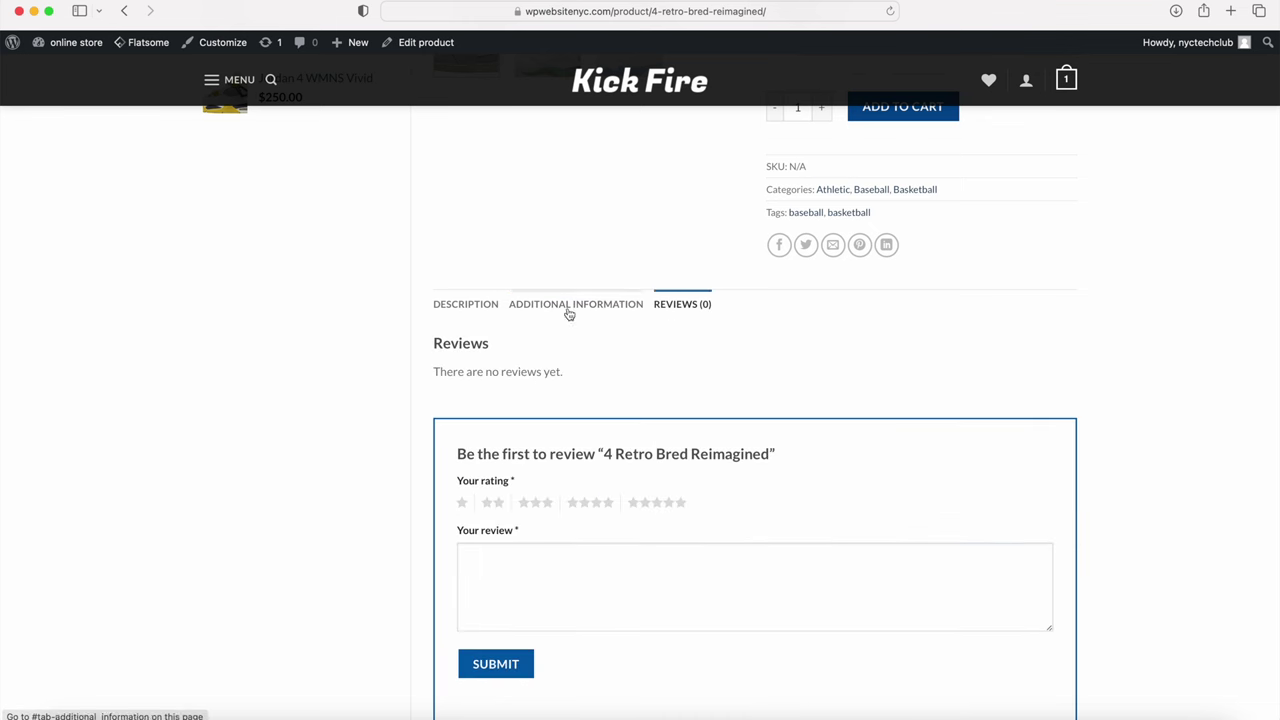
left_click(458, 316)
scroll(416, 366, "up", 5)
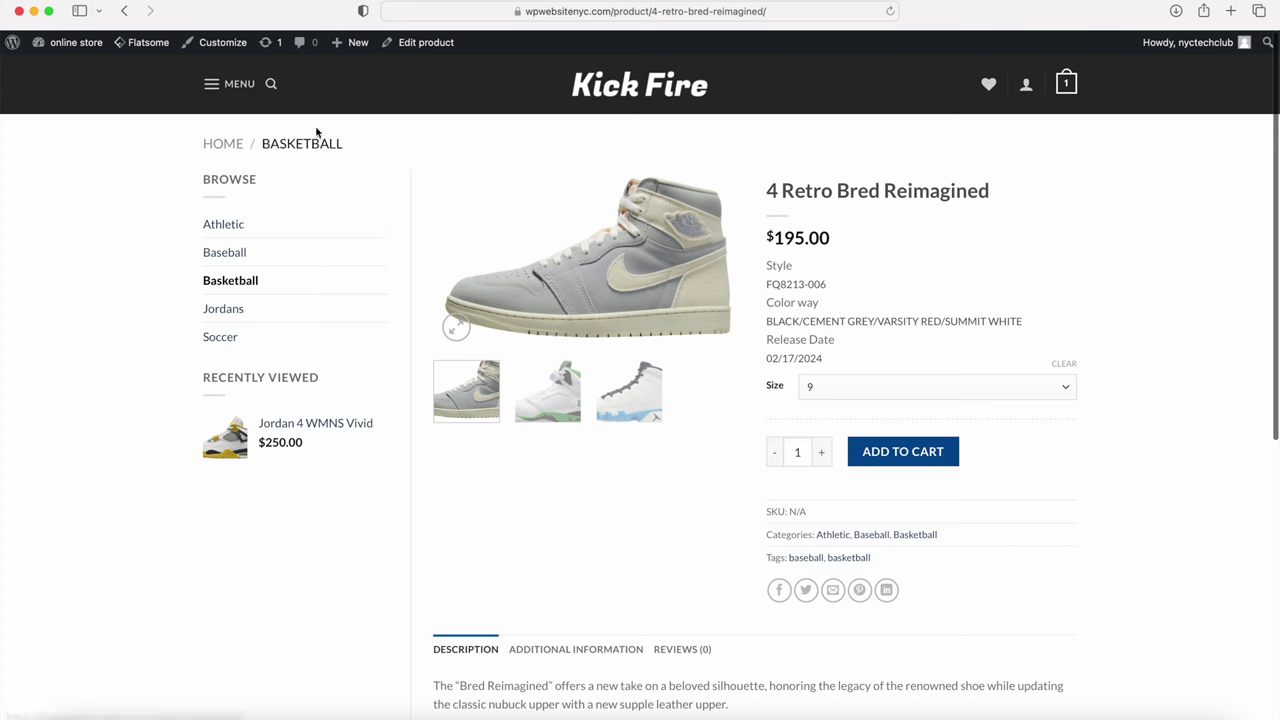
left_click(229, 50)
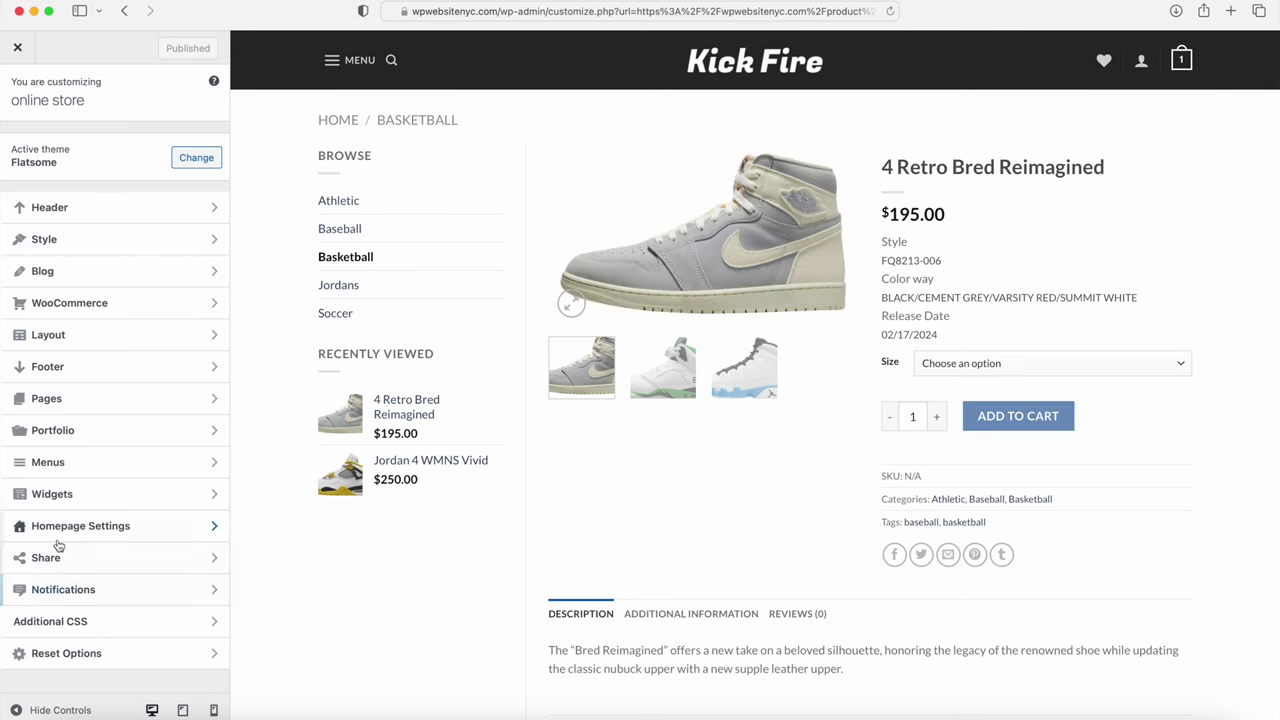
Step: Uncheck Tumblr in Flatsome's Share settings, publish, and close the Customizer
left_click(53, 567)
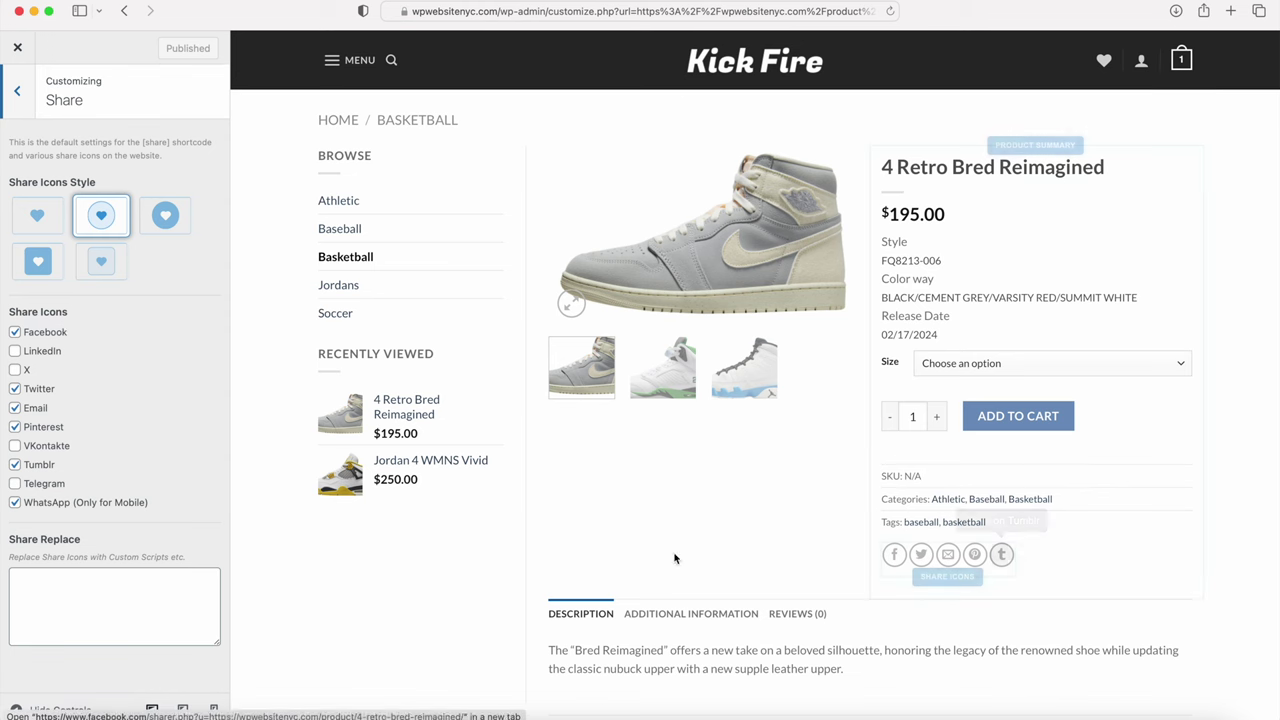
left_click(16, 465)
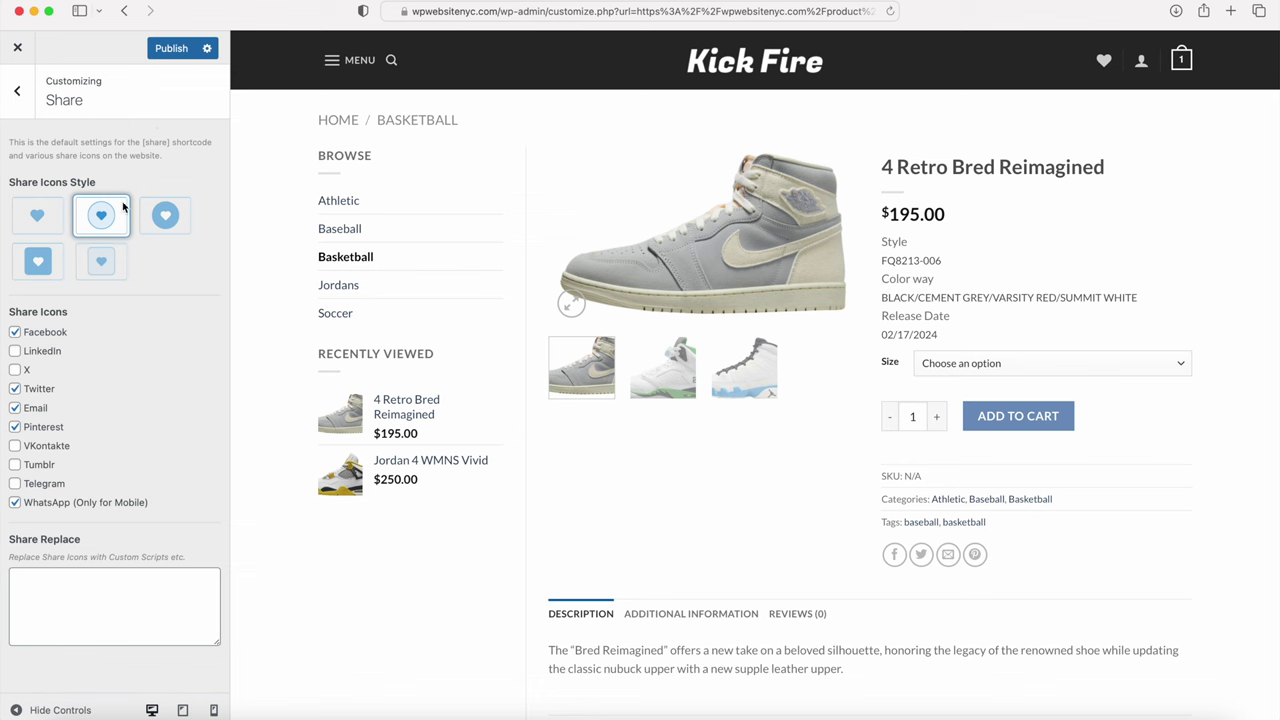
left_click(170, 50)
left_click(17, 47)
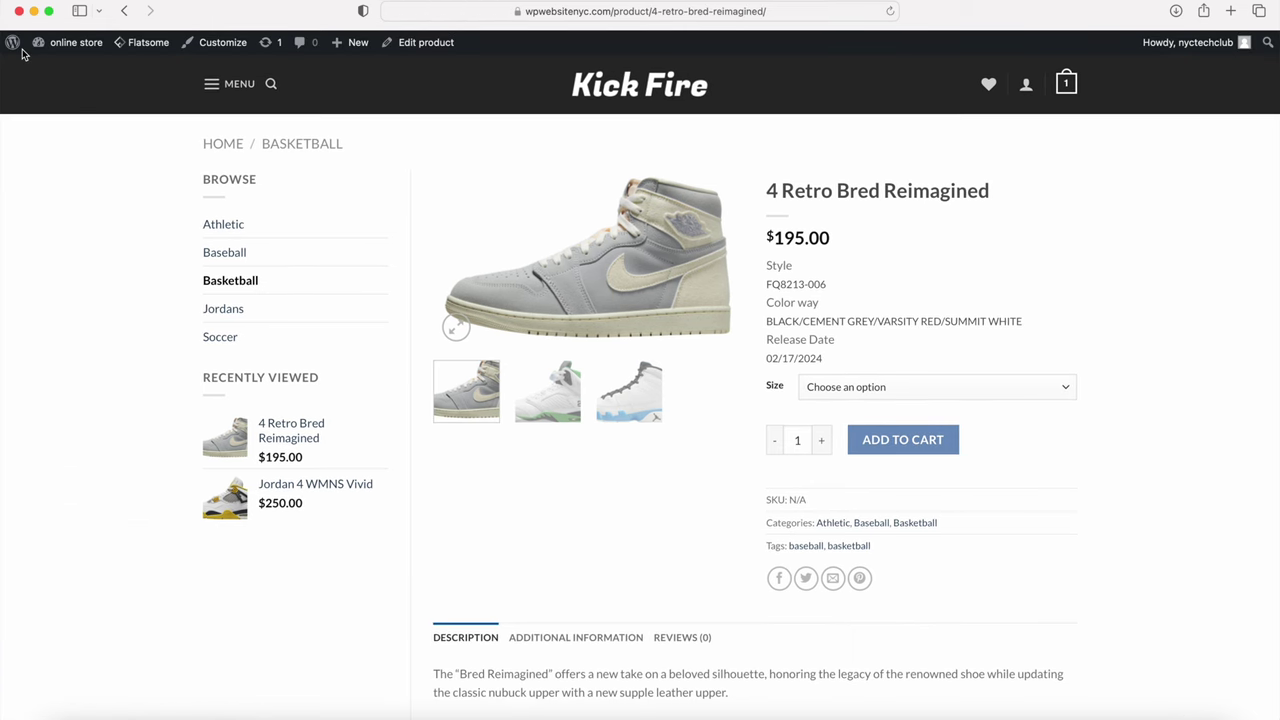
Step: Create a new product via + New > Product and set its type to External/Affiliate product
mouse_move(350, 47)
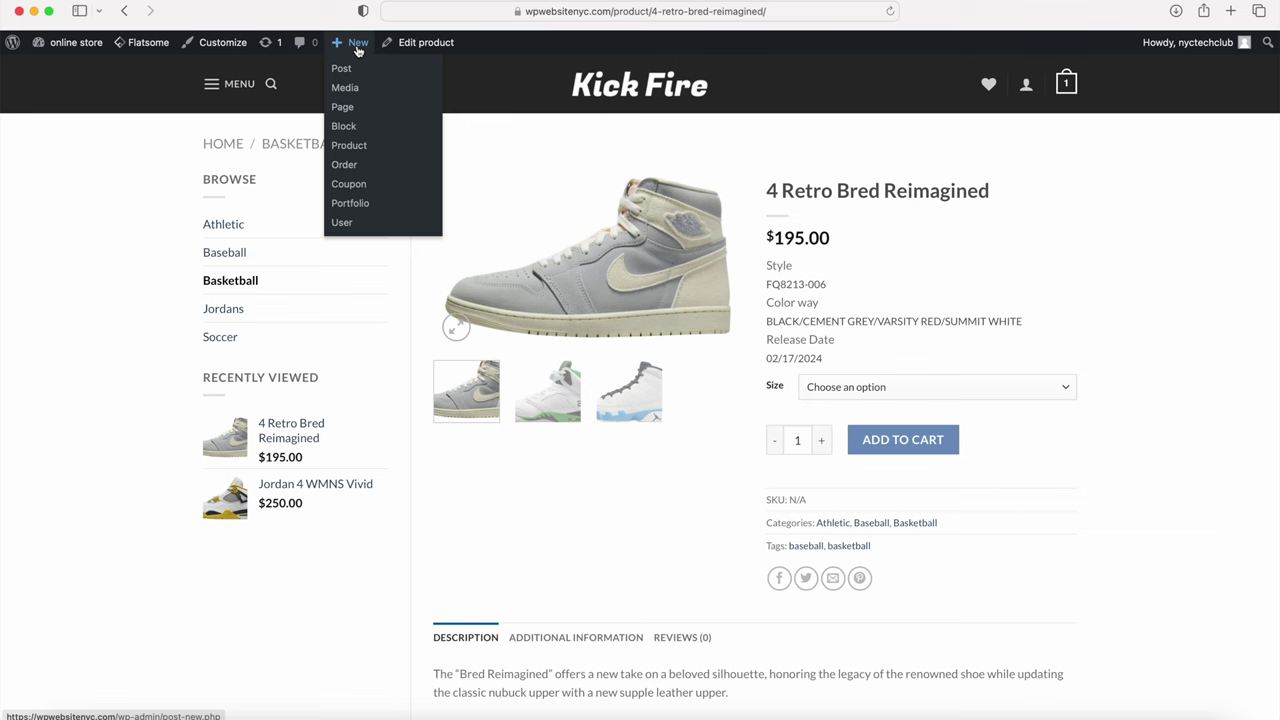
left_click(349, 145)
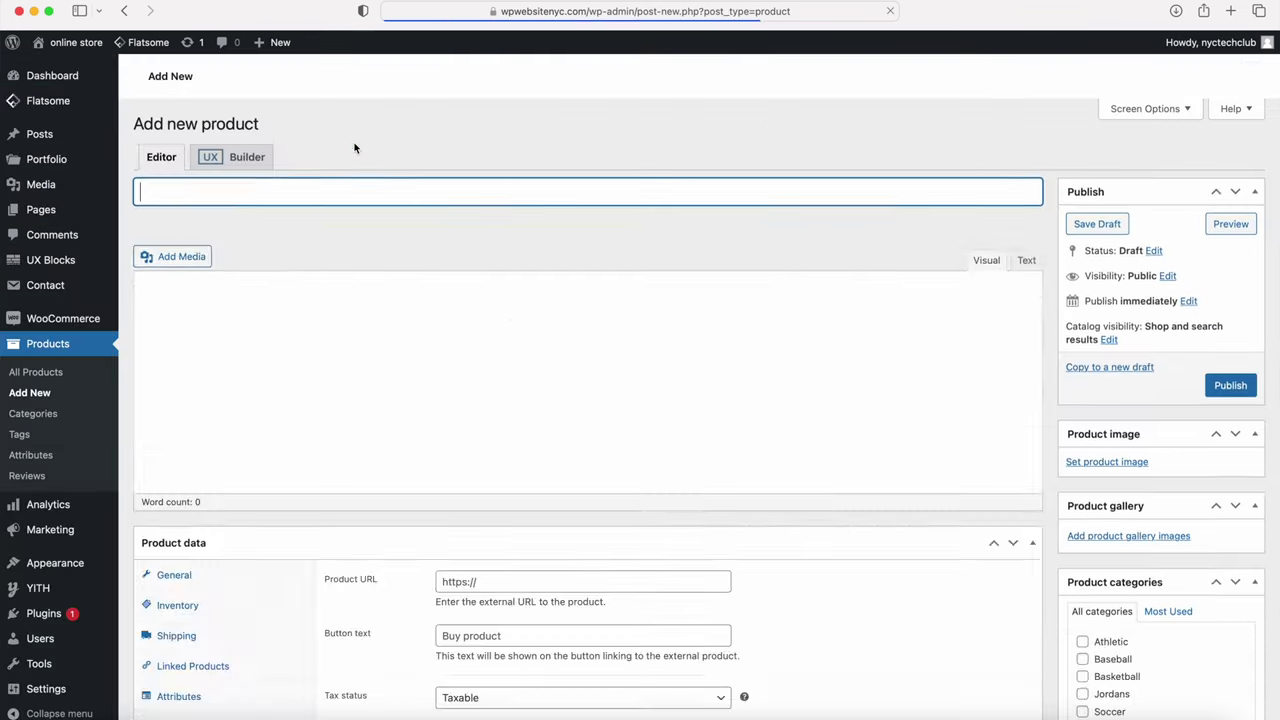
scroll(347, 186, "down", 3)
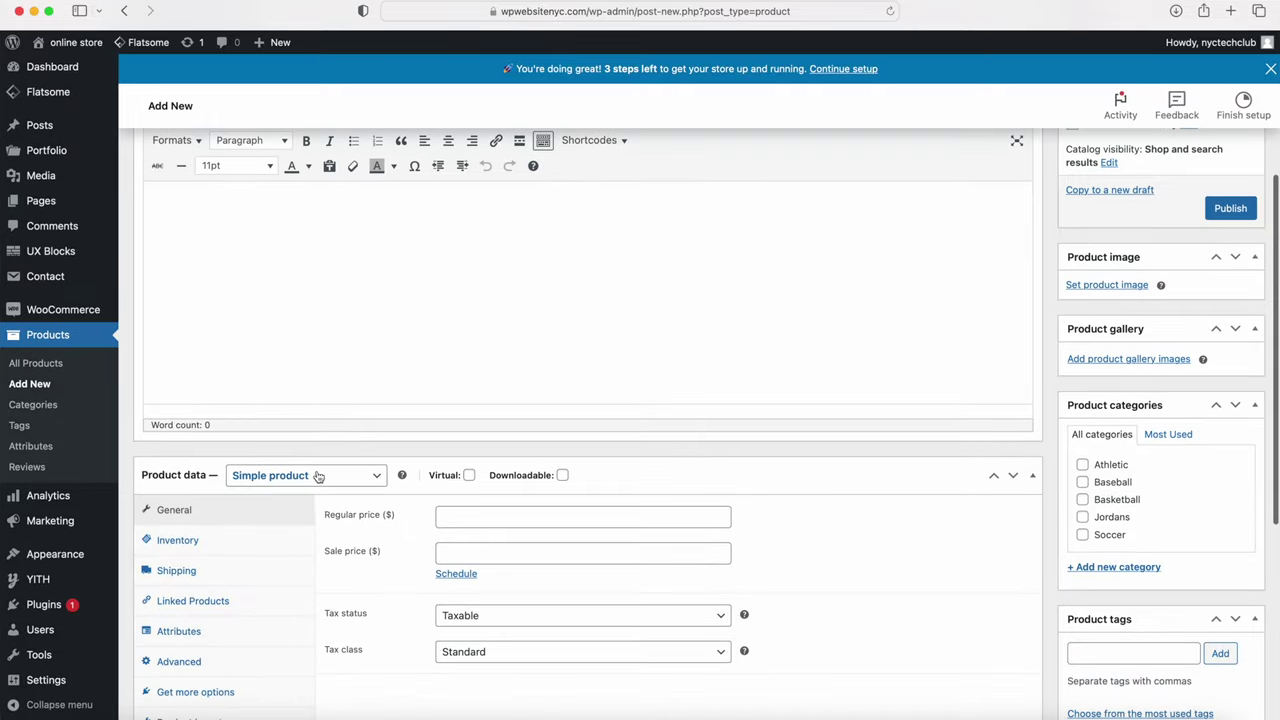
left_click(320, 475)
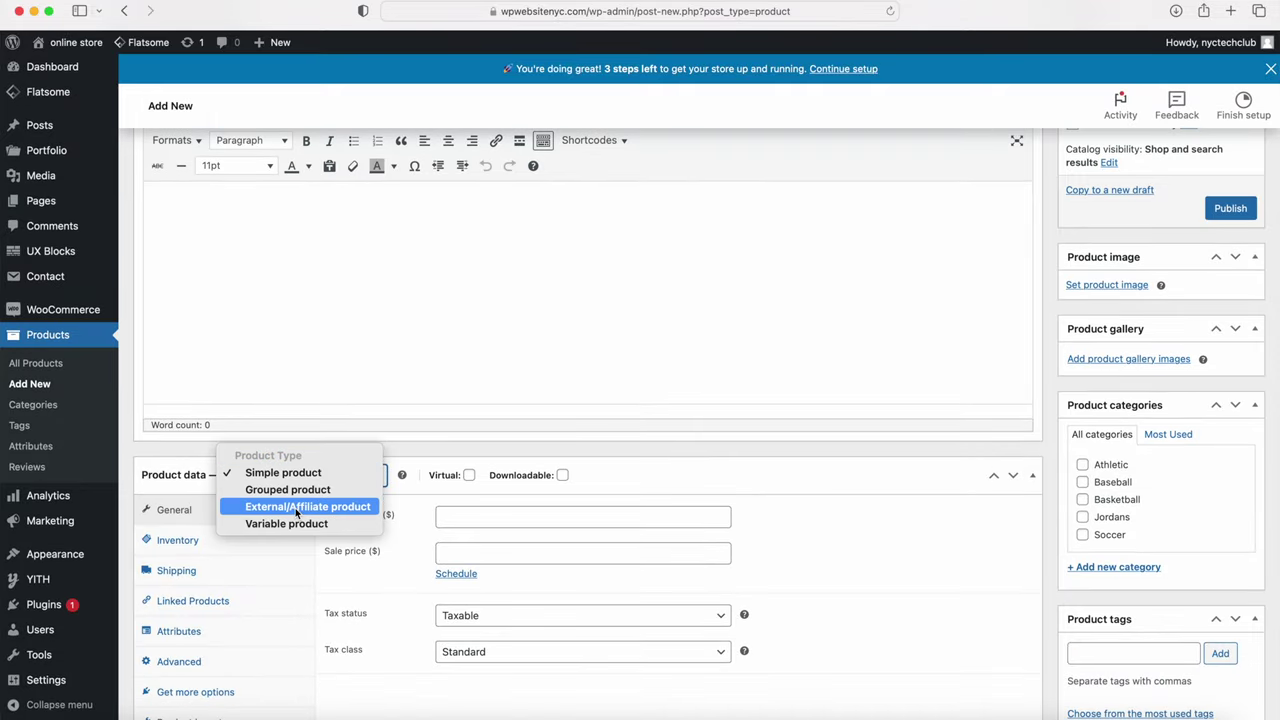
left_click(297, 507)
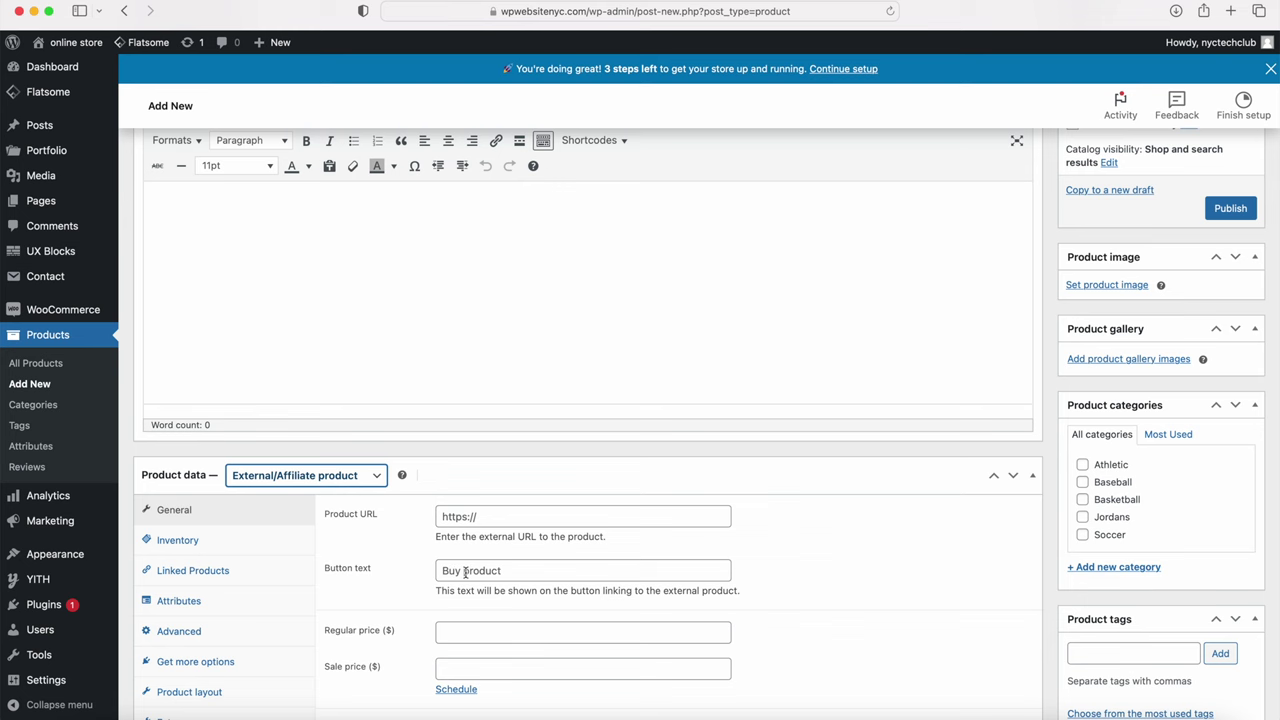
scroll(466, 573, "down", 3)
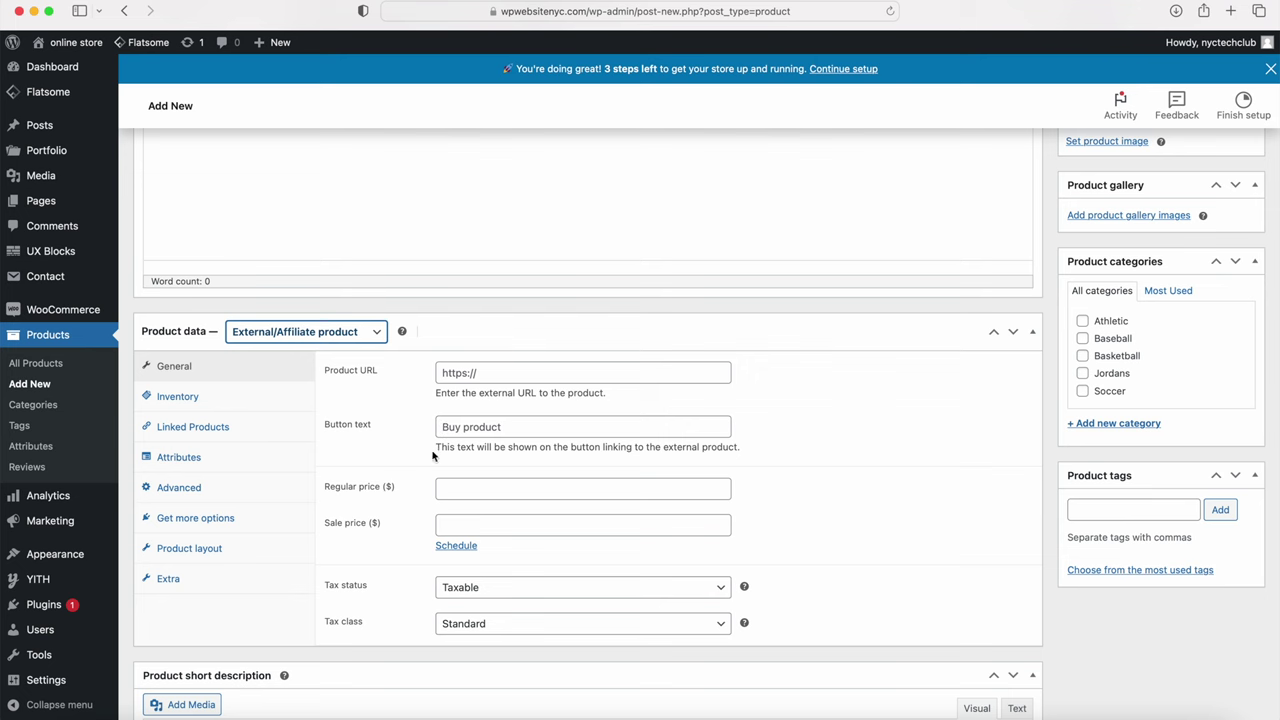
Step: Change the product type to Simple product and tick Virtual and Downloadable
left_click(347, 331)
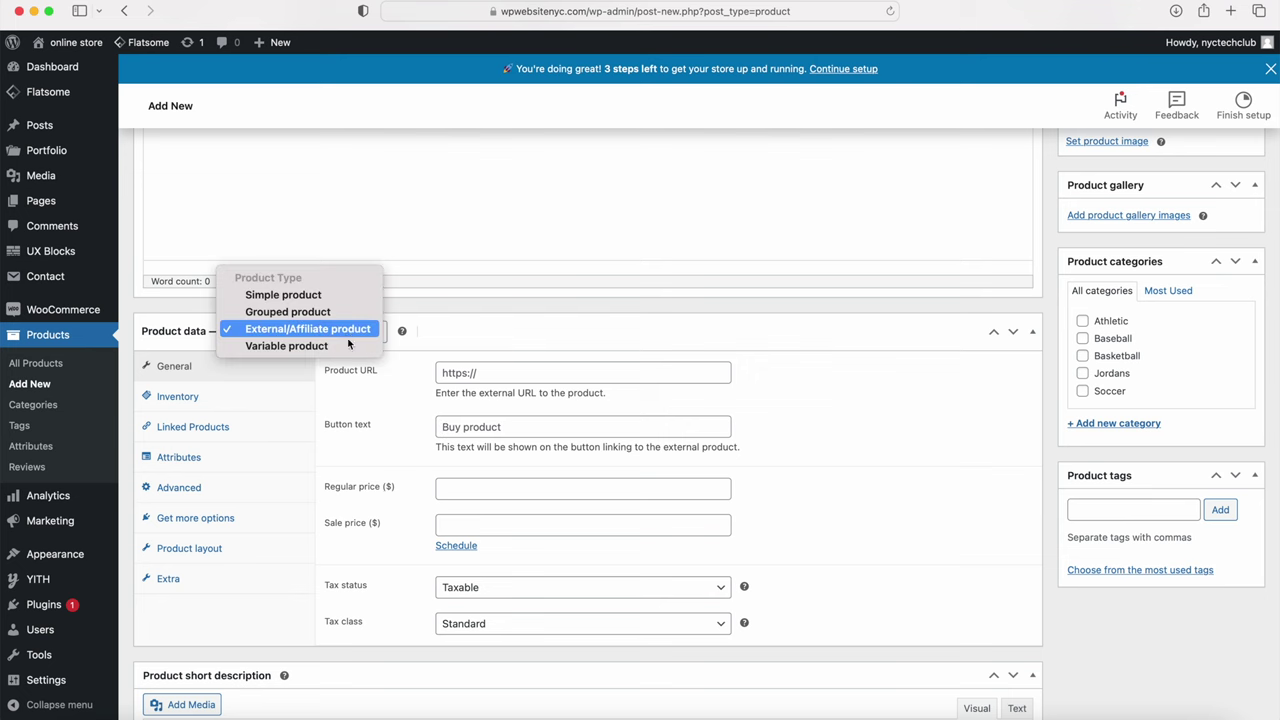
left_click(312, 296)
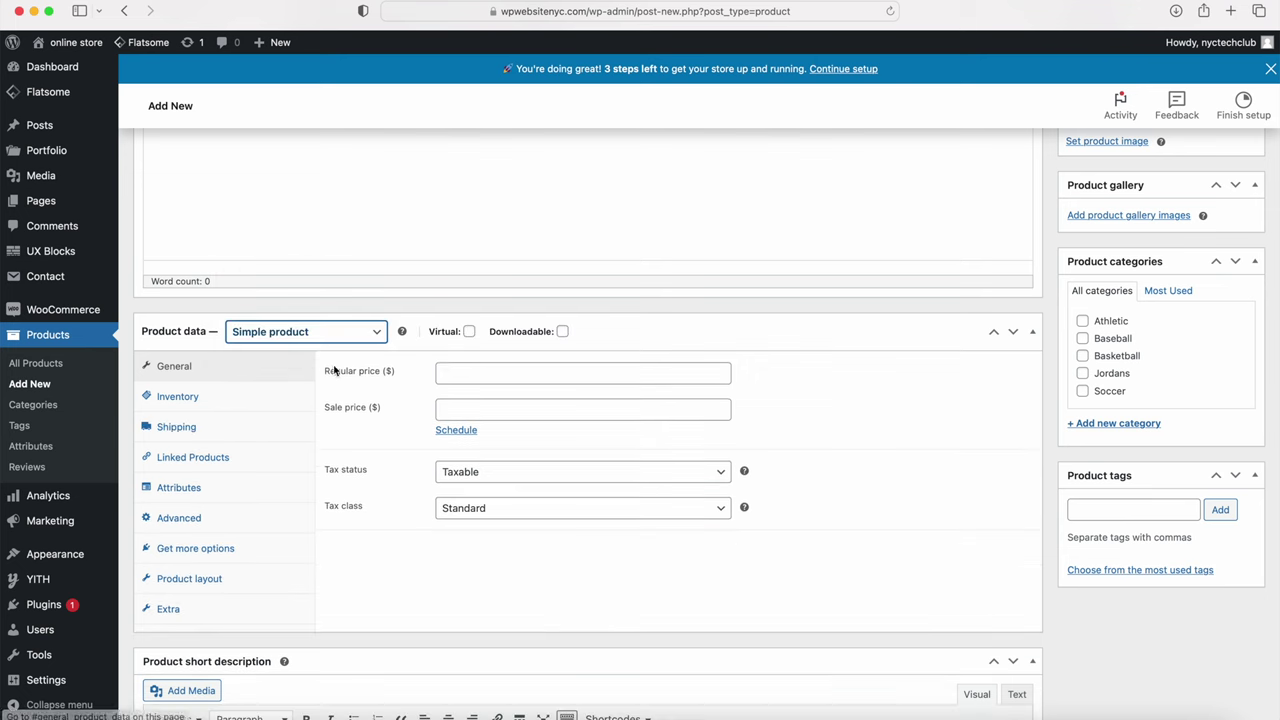
left_click(469, 332)
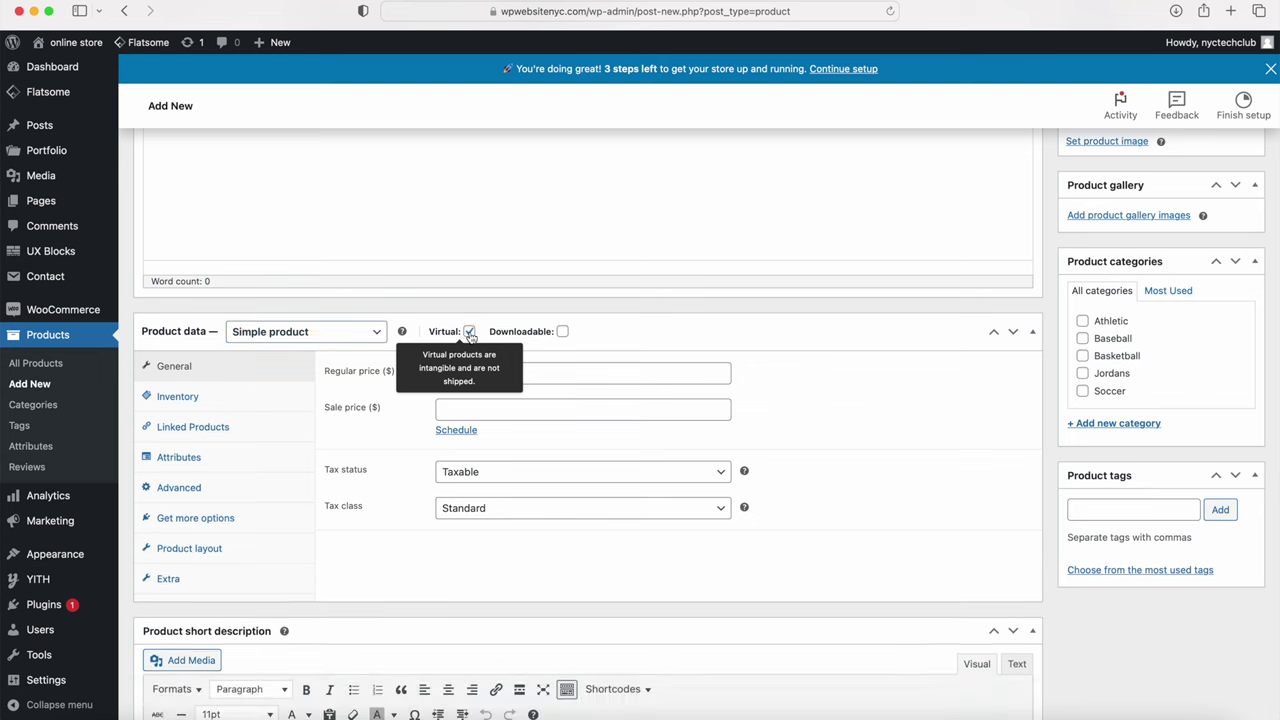
left_click(562, 332)
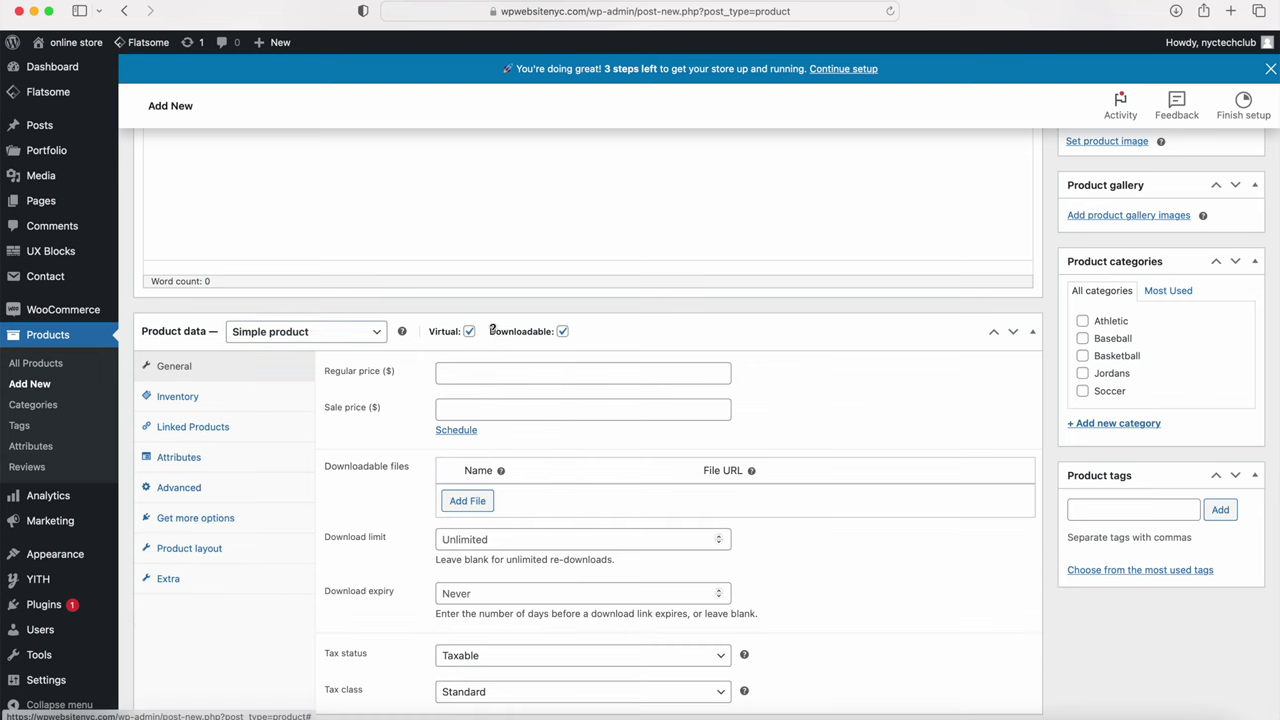
Step: Untick Downloadable and Virtual again, then go to Products > Categories
left_click(562, 332)
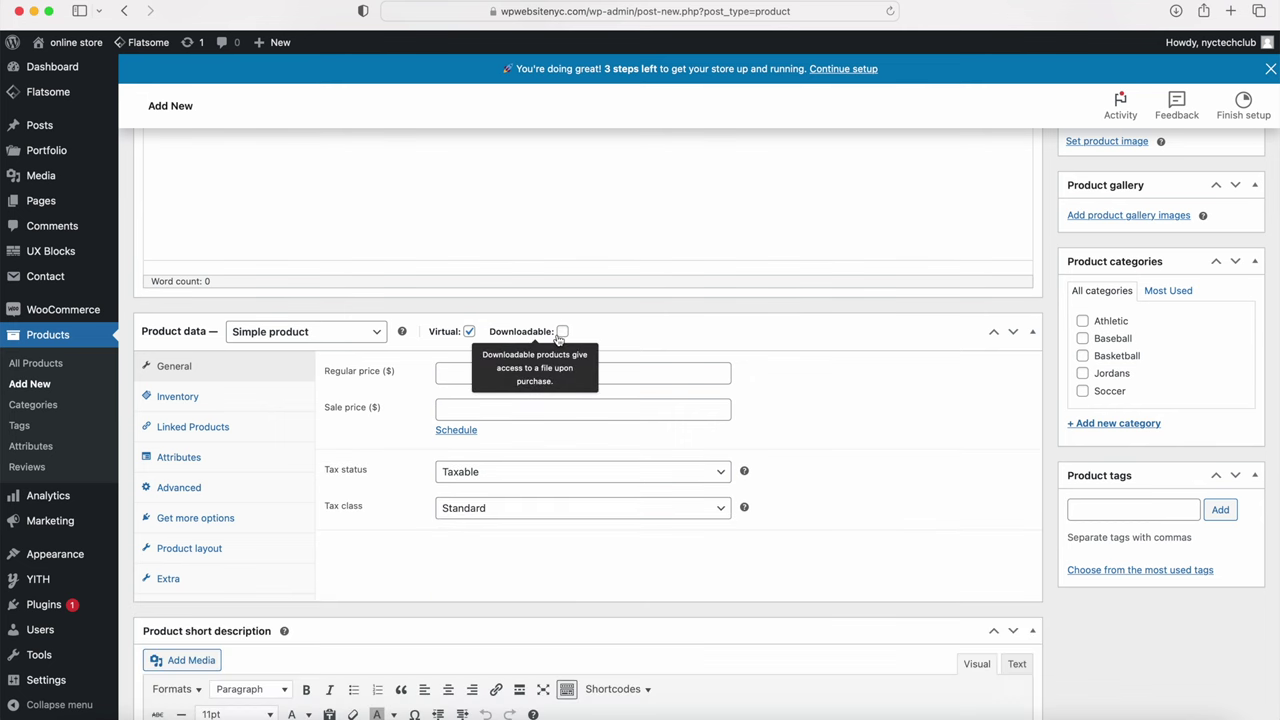
left_click(469, 332)
scroll(432, 332, "up", 10)
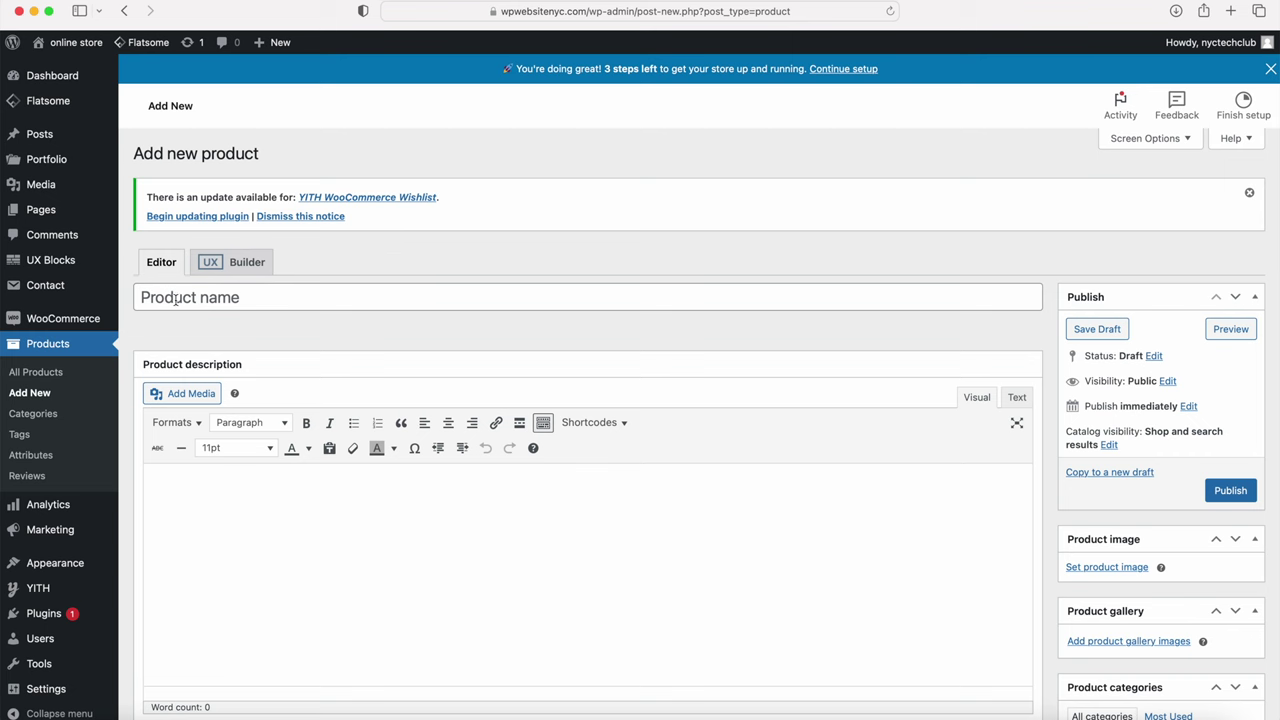
left_click(35, 414)
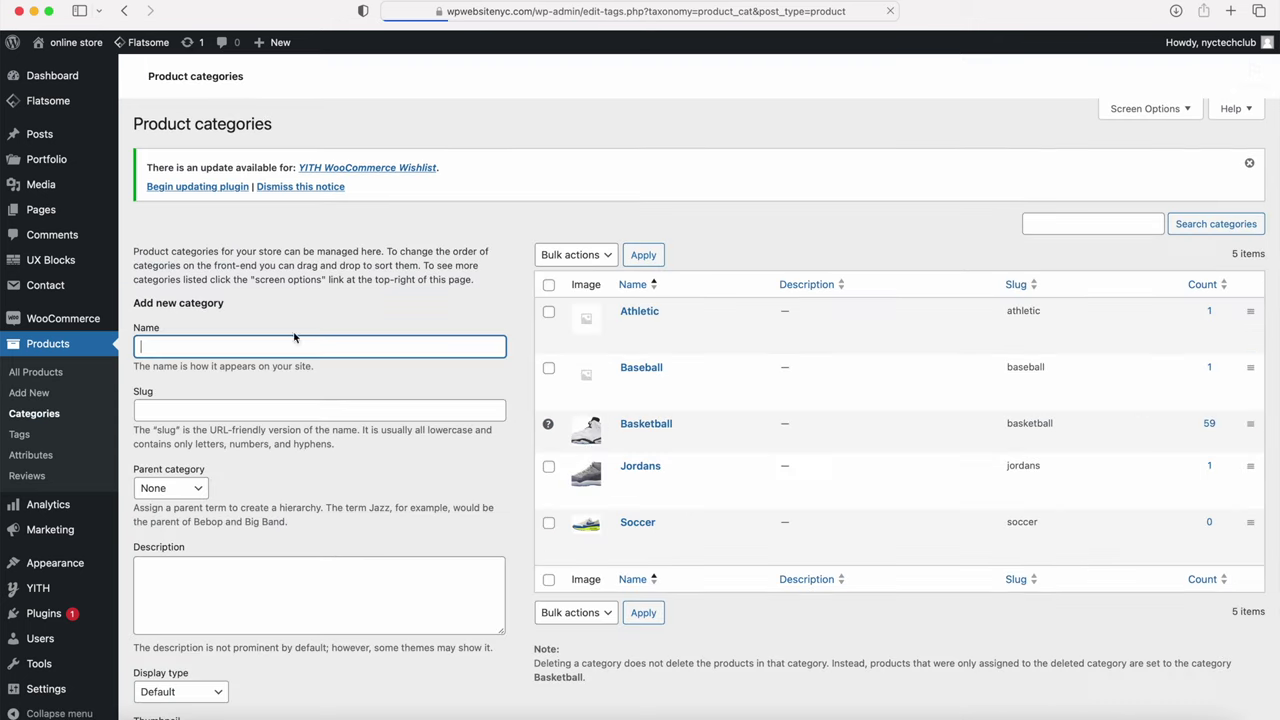
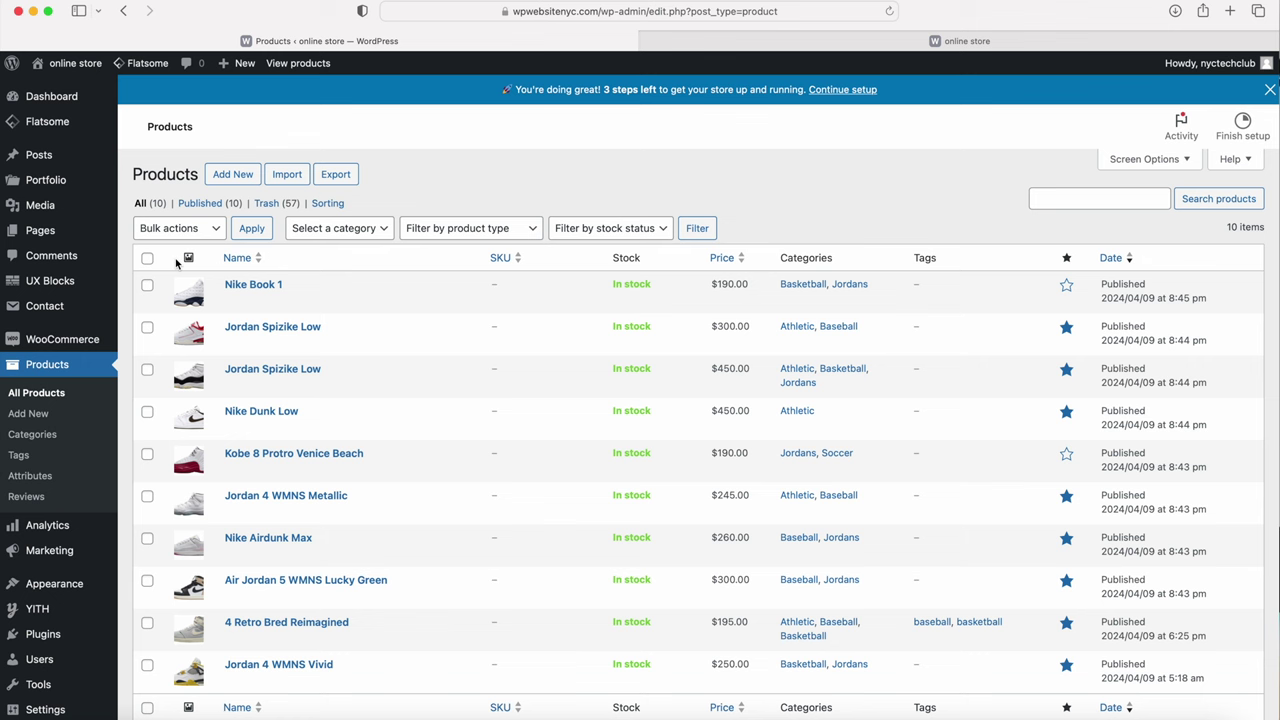
Step: Open the 57 trashed products and select them all
left_click(266, 204)
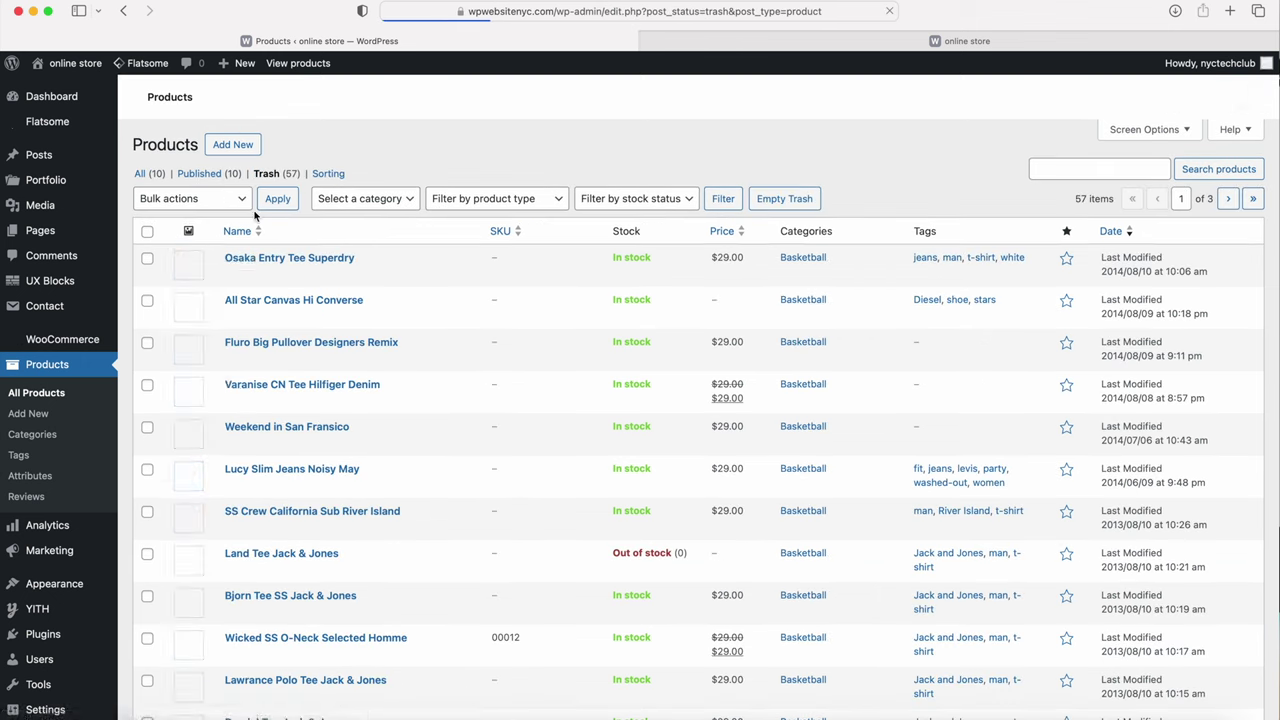
left_click(190, 198)
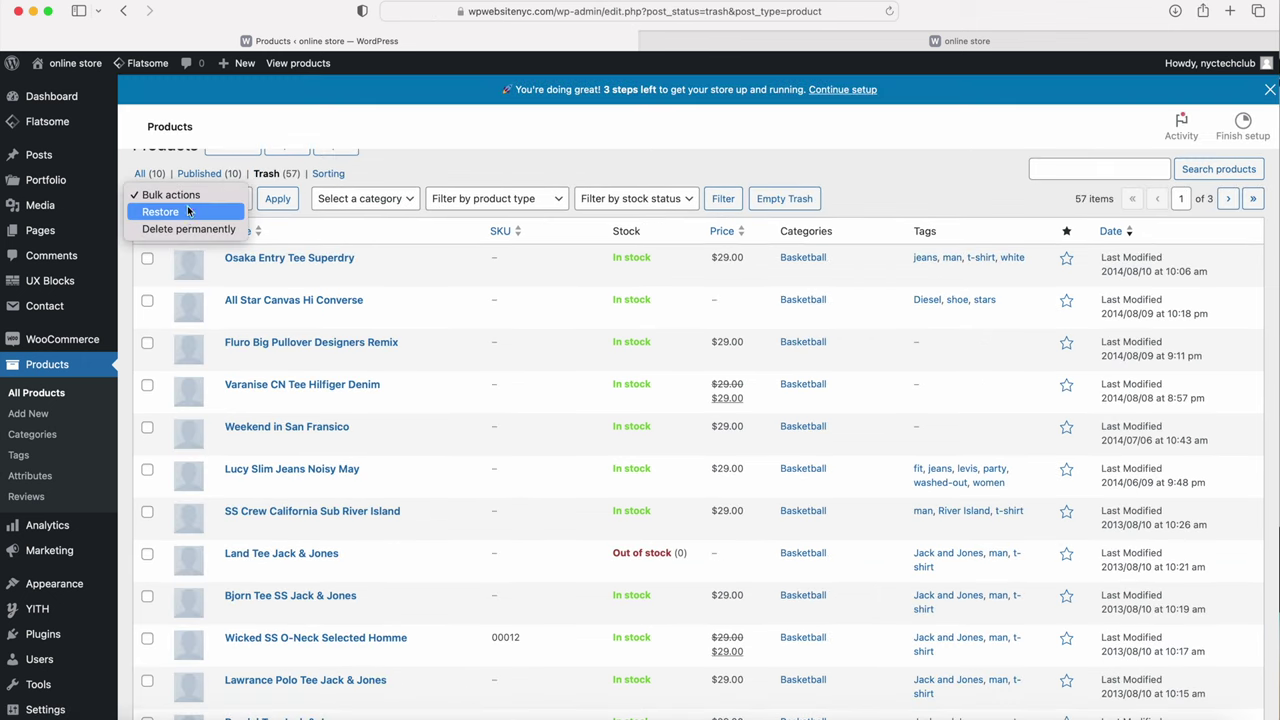
left_click(147, 263)
left_click(147, 261)
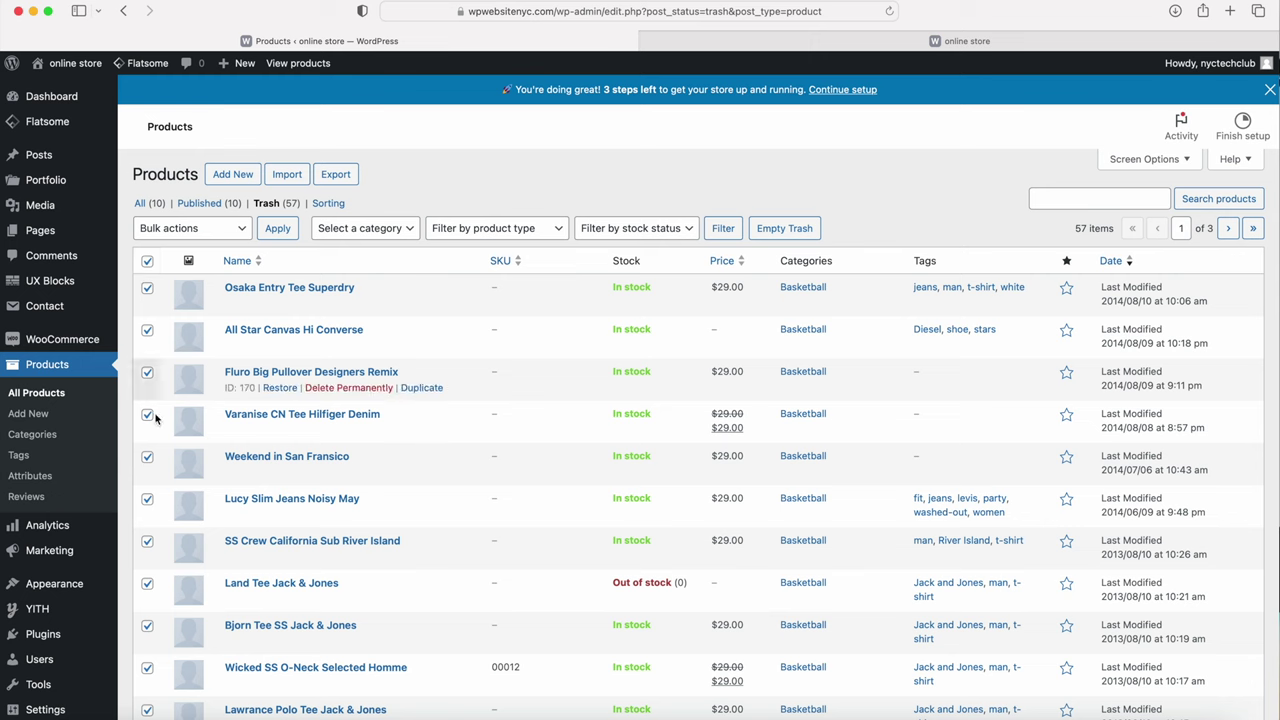
Step: Leave the trash undeleted, return to All (10) products, and switch to the storefront tab
left_click(196, 228)
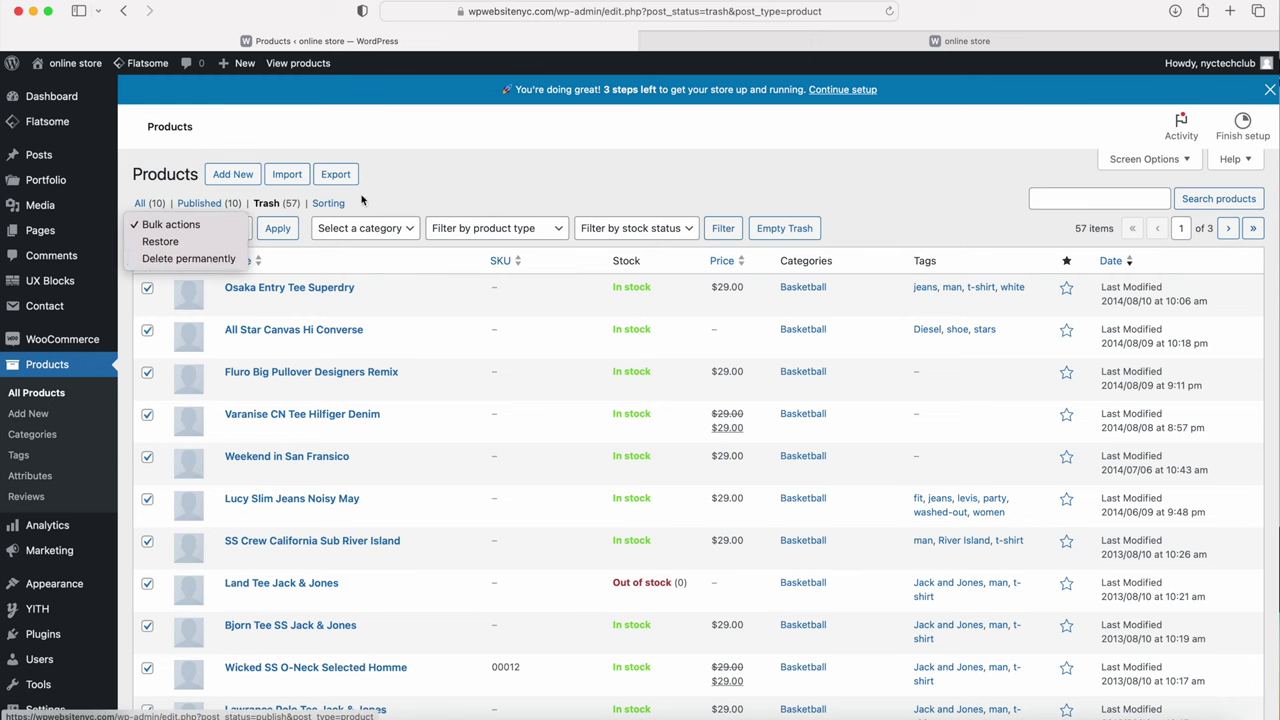
left_click(140, 204)
left_click(140, 204)
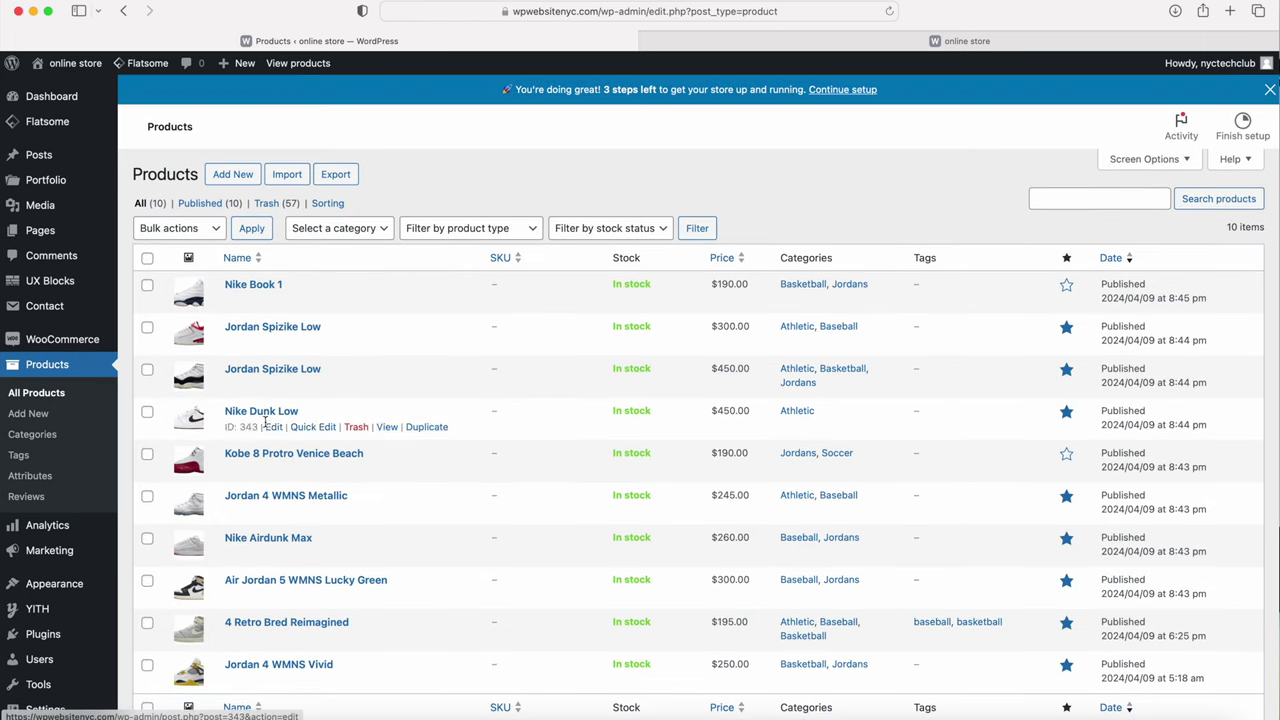
left_click(737, 47)
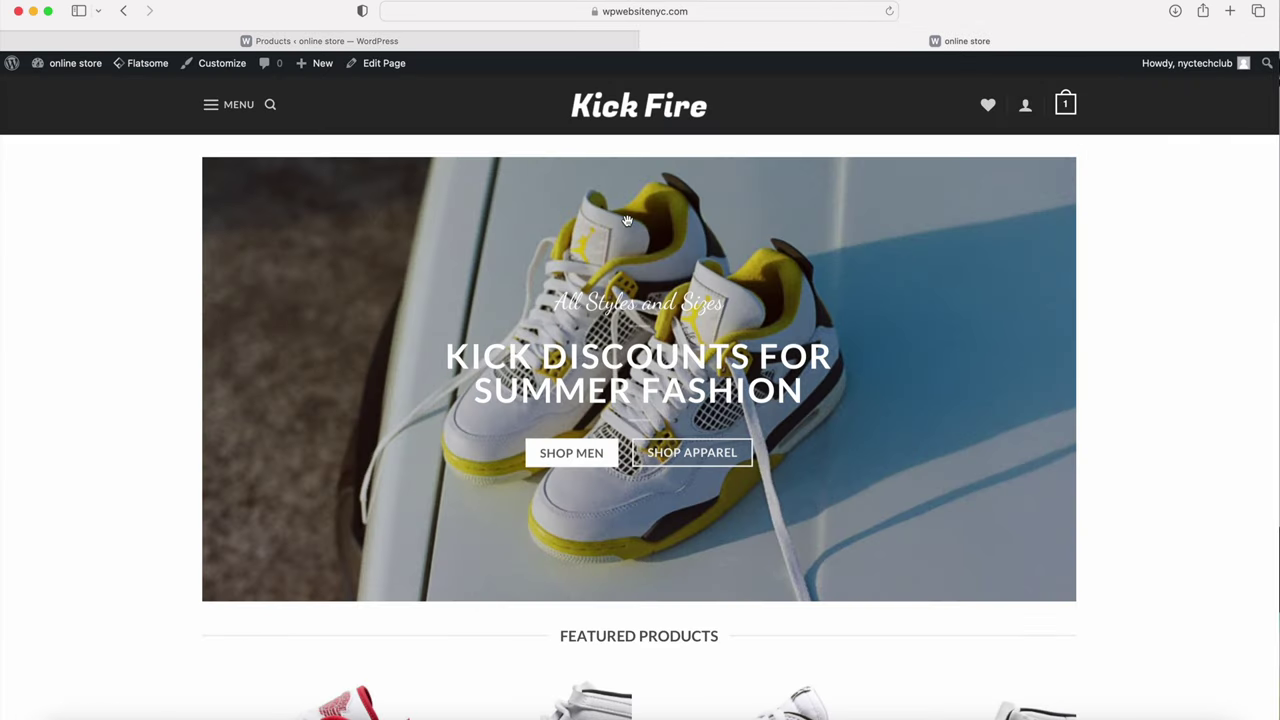
scroll(622, 225, "down", 5)
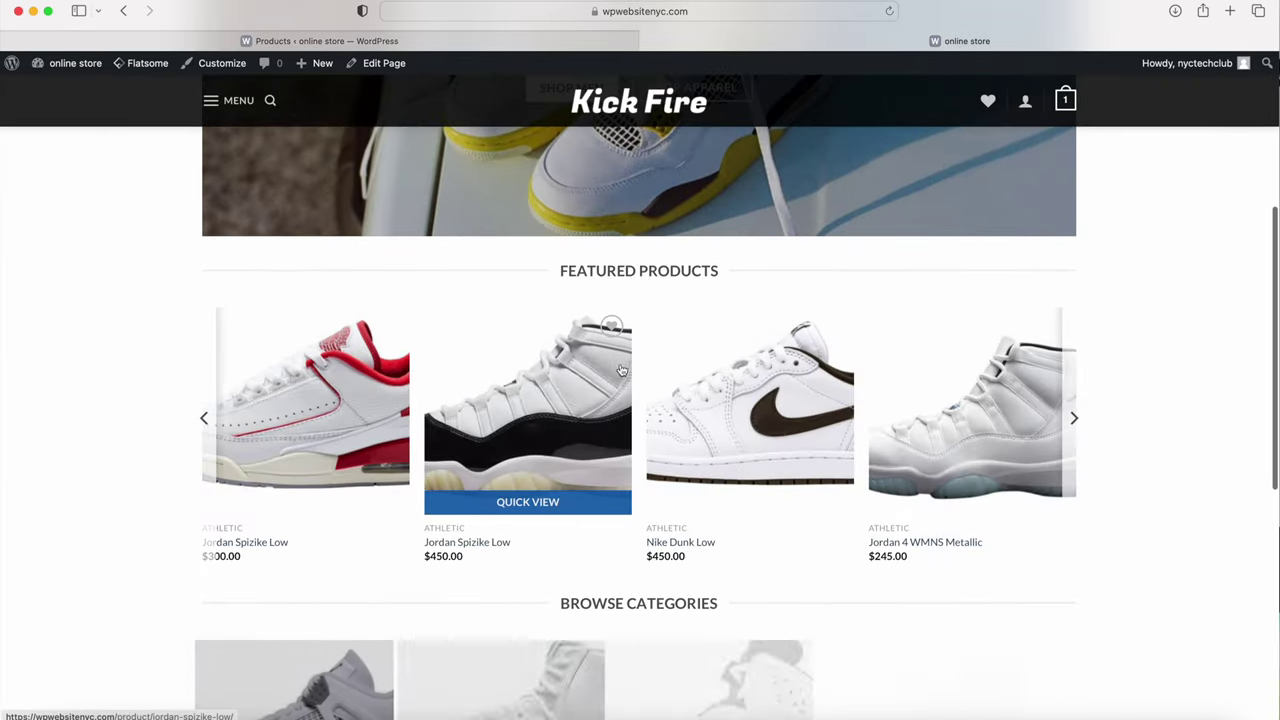
left_click(1074, 418)
left_click(1074, 420)
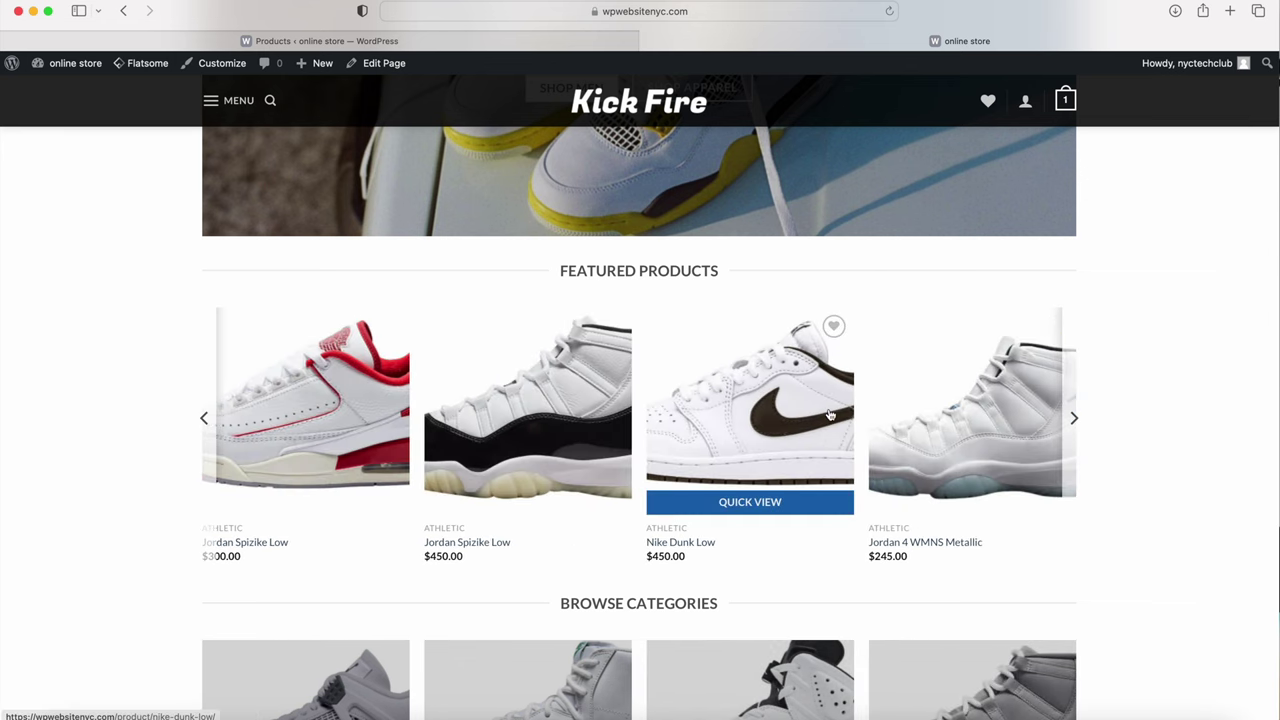
scroll(758, 413, "down", 4)
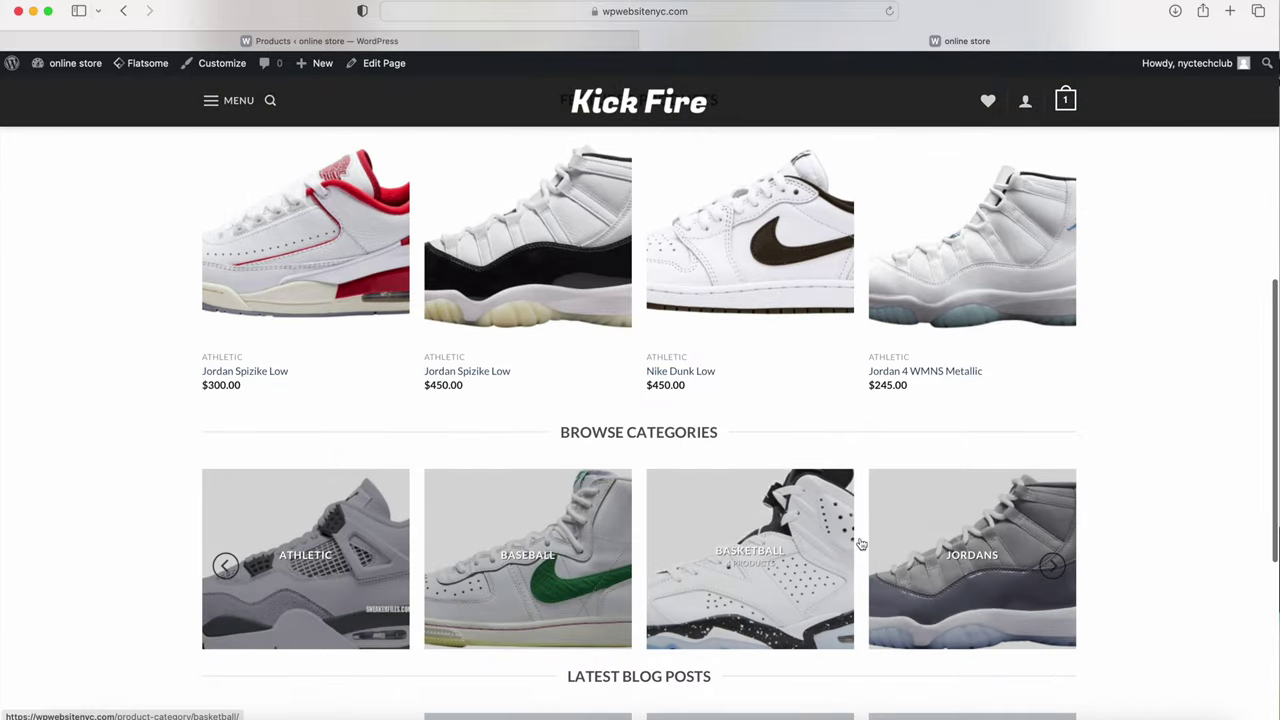
scroll(522, 542, "down", 7)
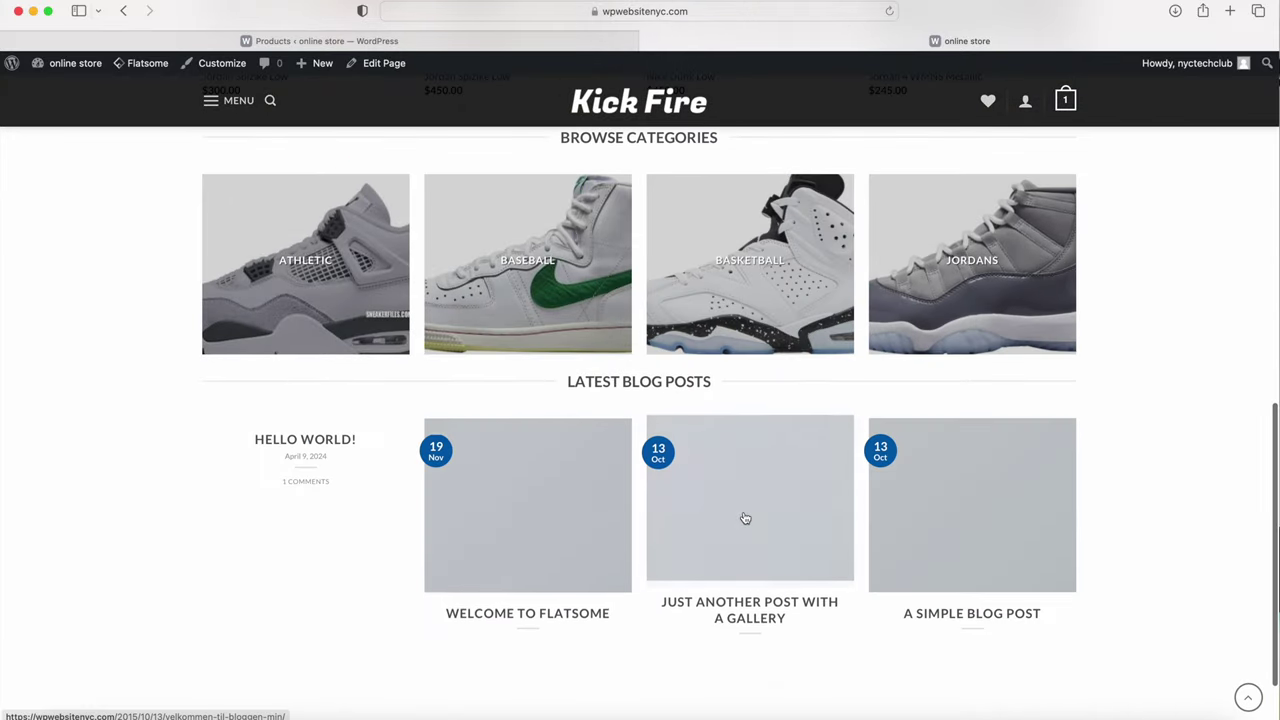
scroll(668, 518, "up", 13)
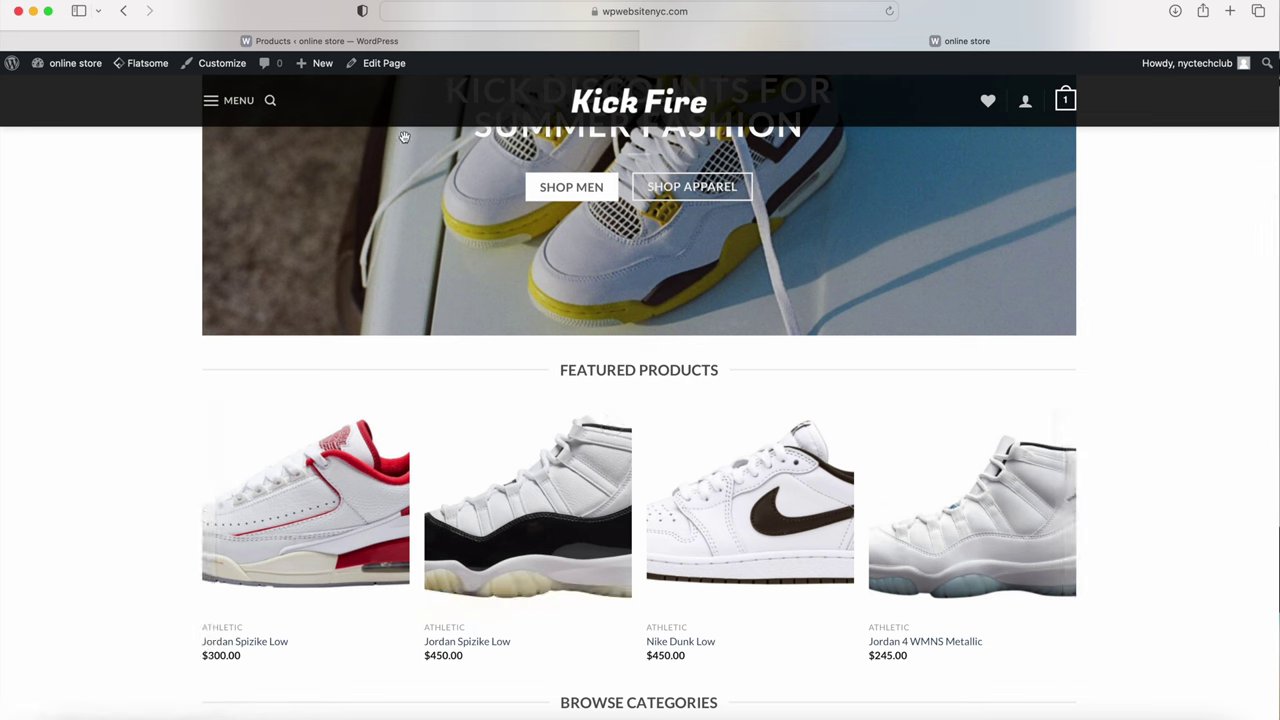
mouse_move(383, 64)
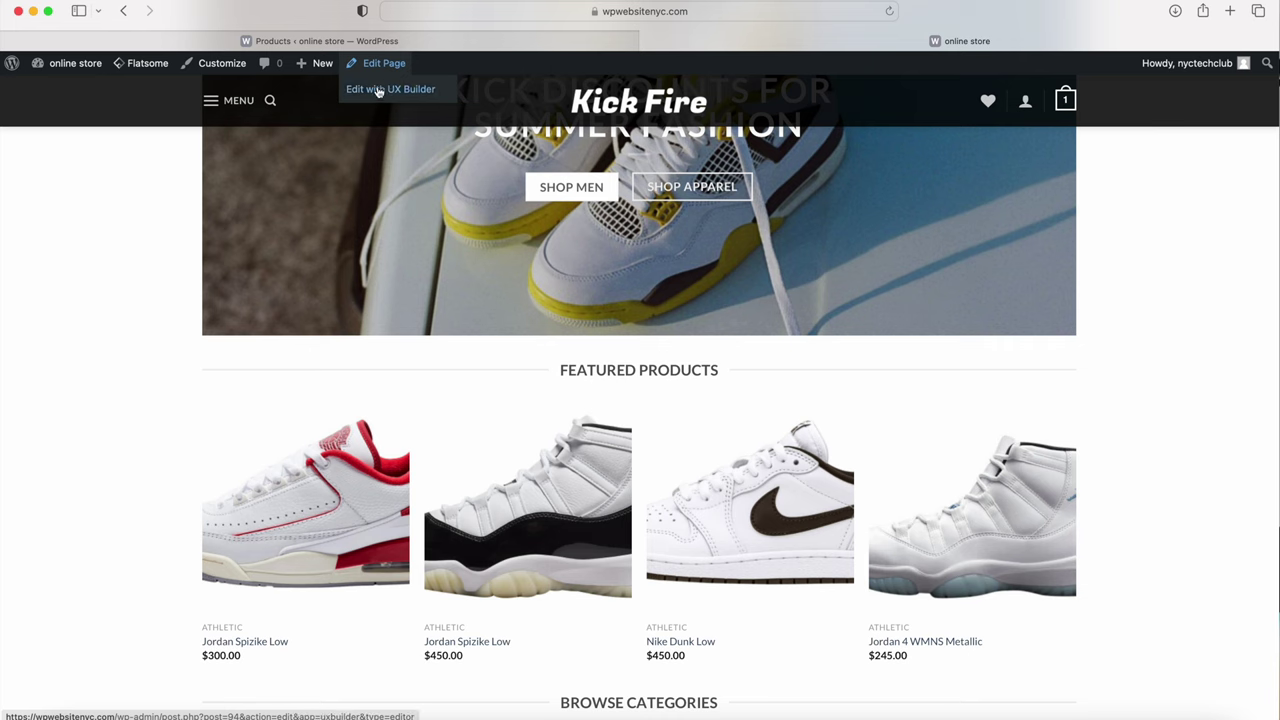
Step: Open the homepage in UX Builder and change the Featured Products element from Slider to Row
left_click(383, 90)
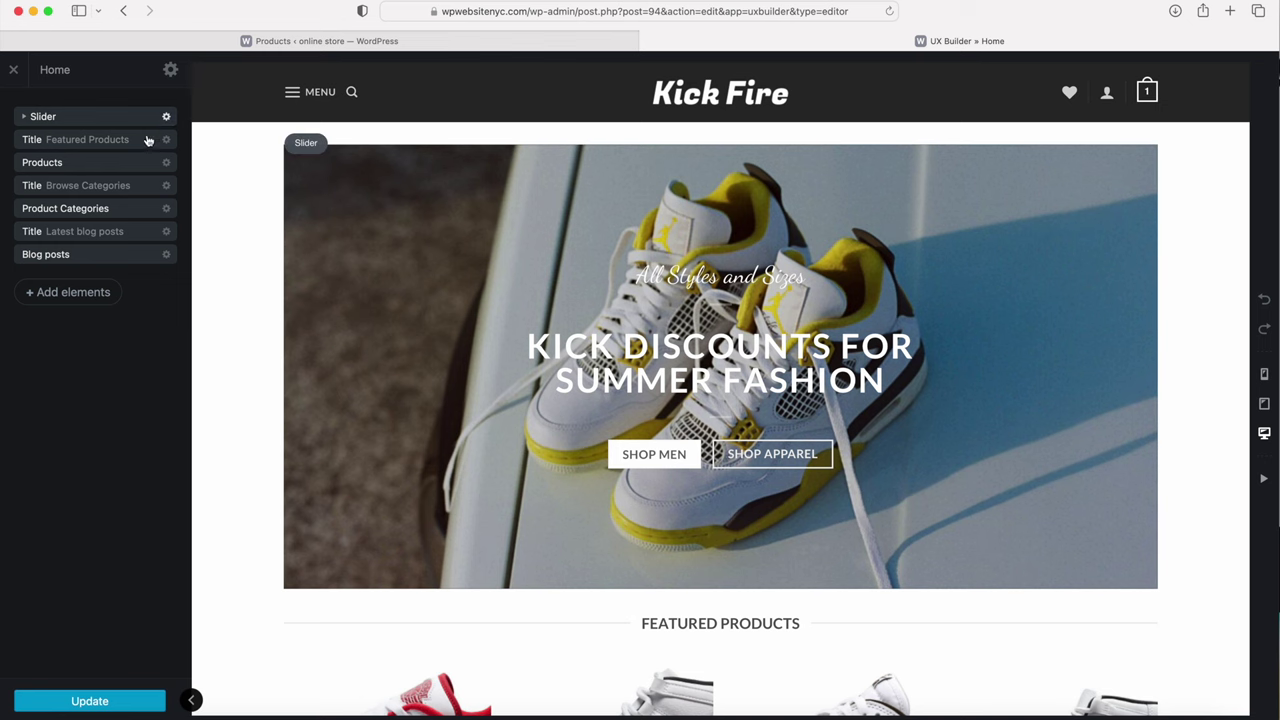
left_click(130, 167)
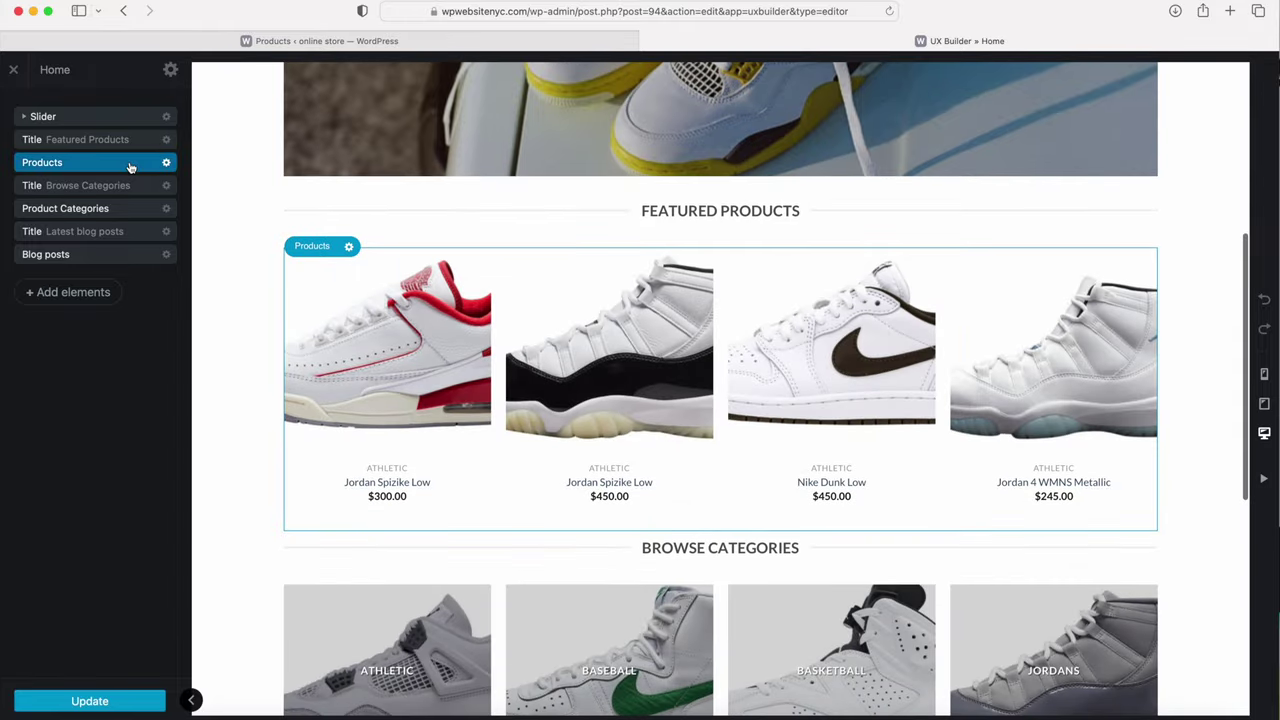
left_click(166, 162)
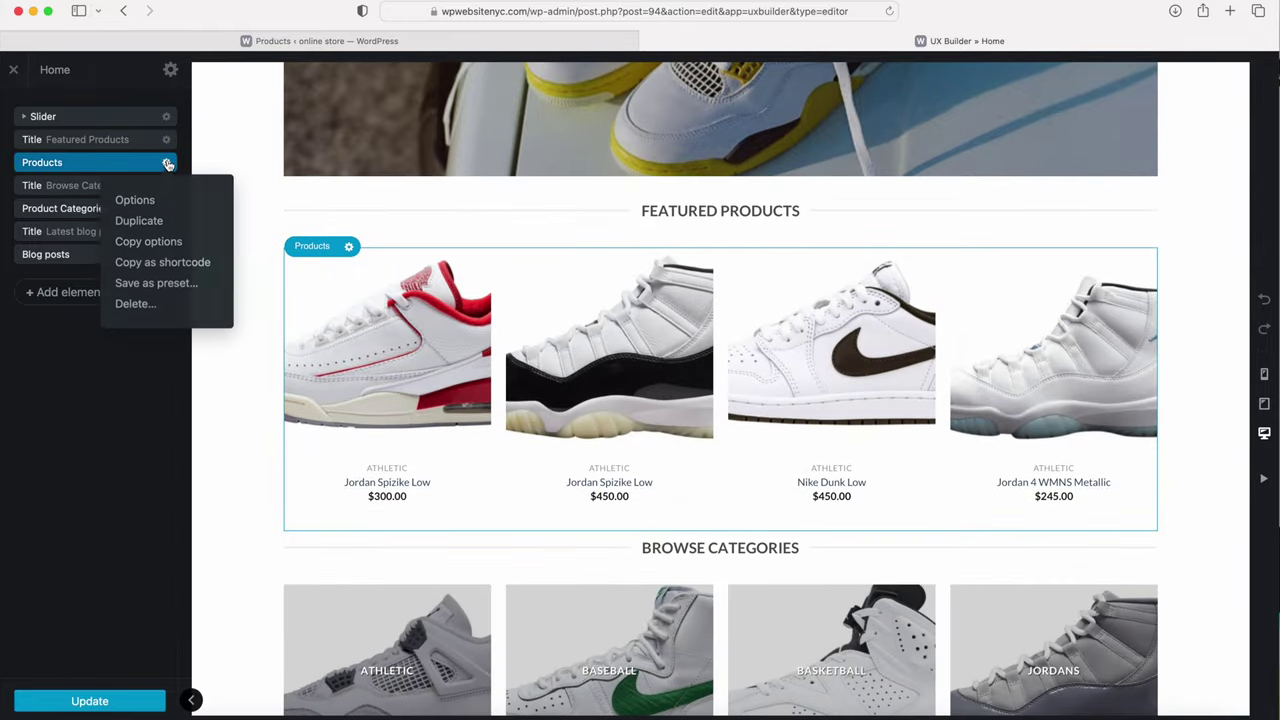
left_click(135, 201)
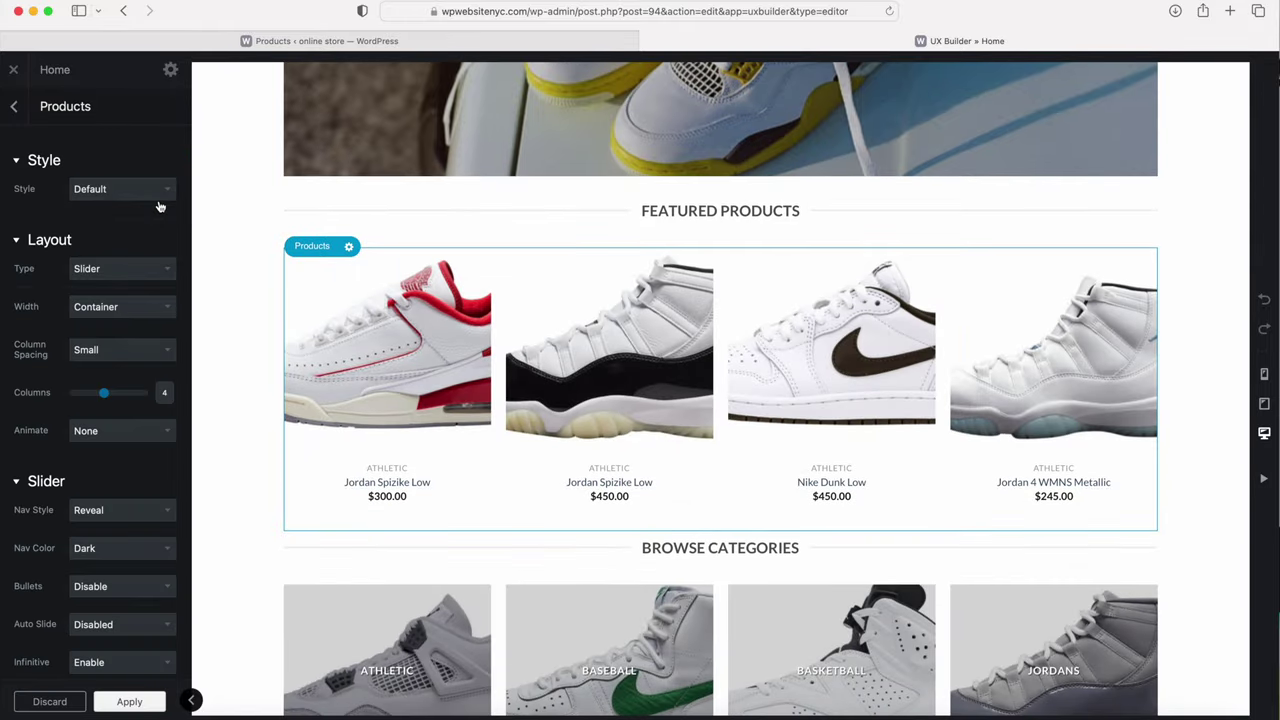
left_click(92, 268)
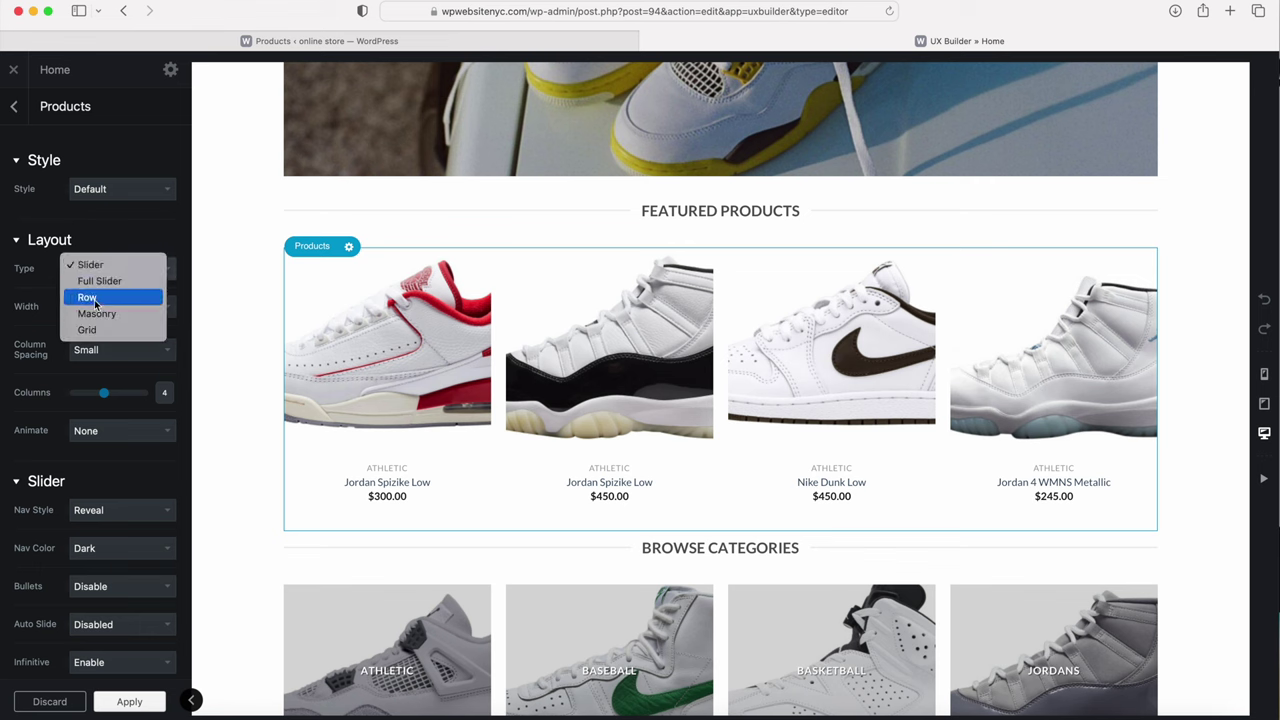
left_click(88, 297)
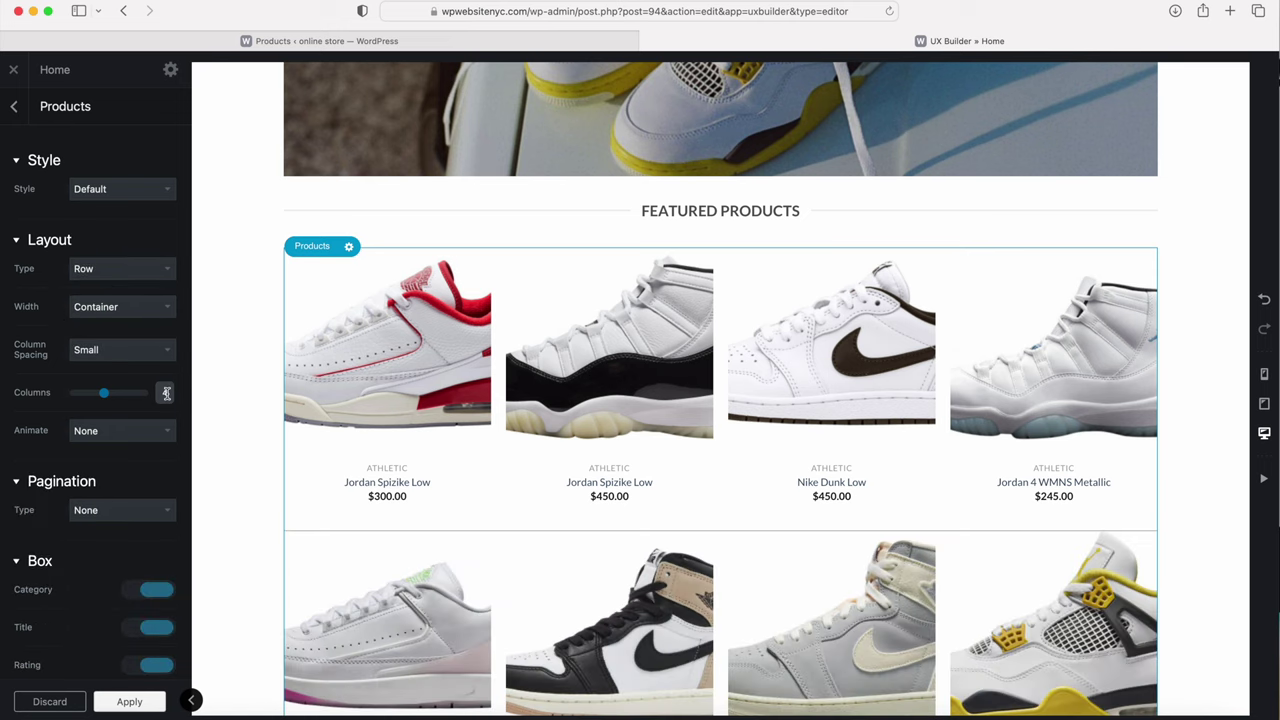
Step: Keep the product grid at 4 columns with Total Posts set to 8
left_click_drag(104, 393, 113, 397)
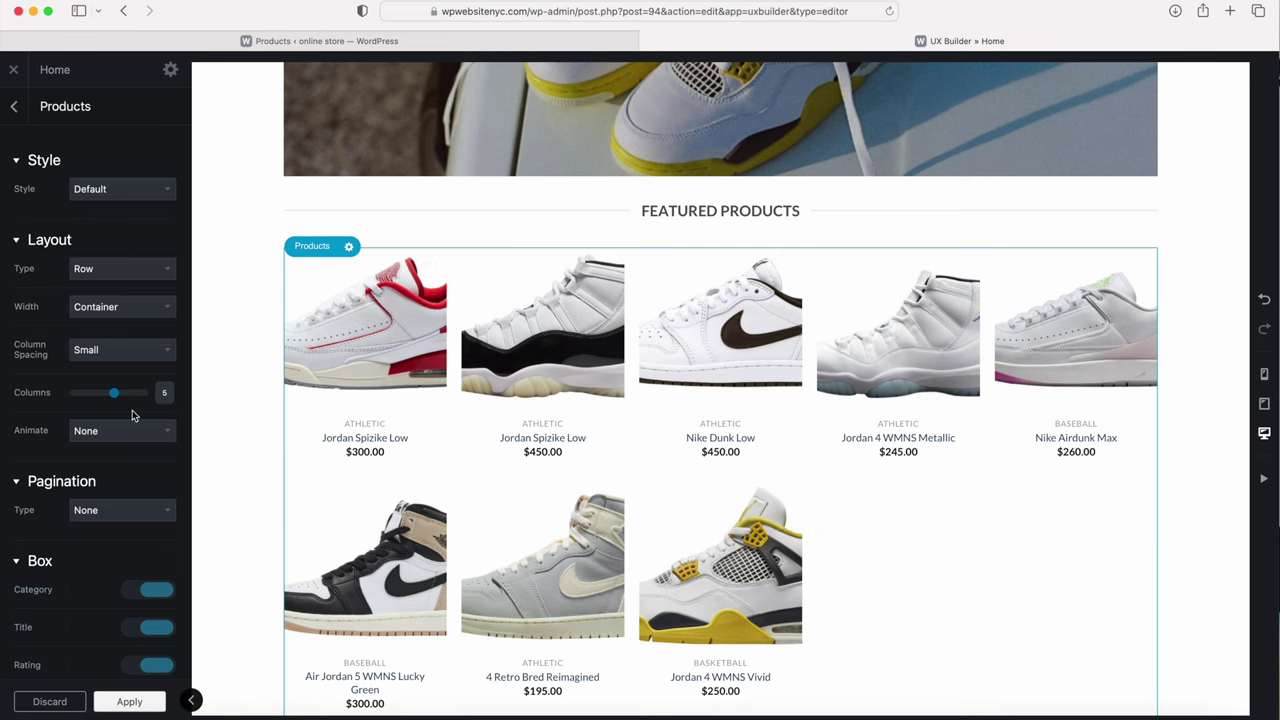
left_click_drag(115, 394, 104, 394)
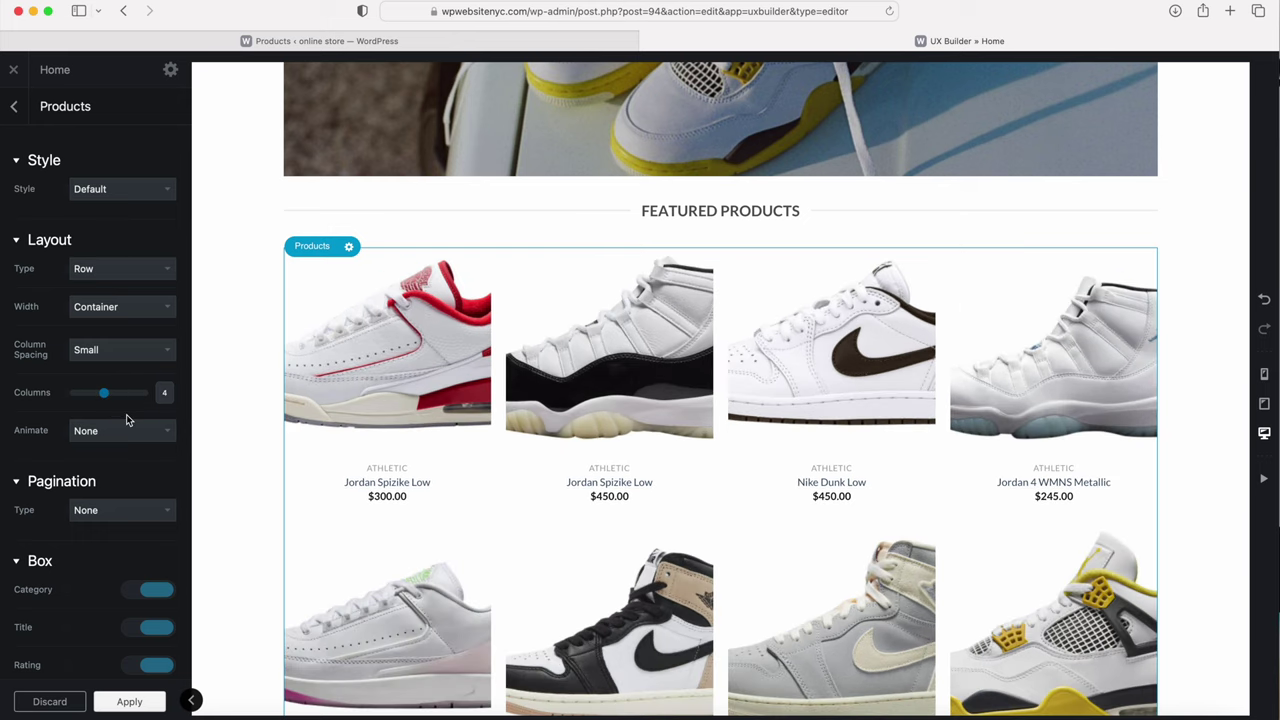
scroll(126, 417, "down", 3)
scroll(126, 414, "down", 3)
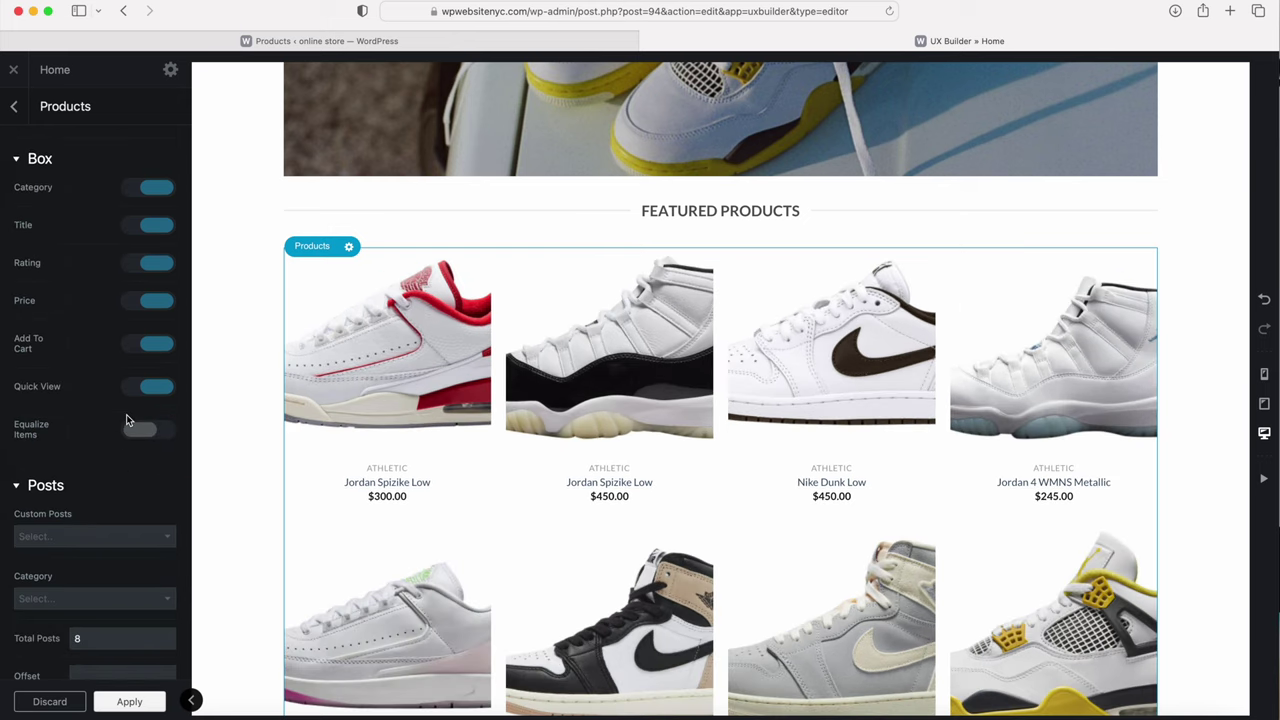
scroll(126, 417, "down", 3)
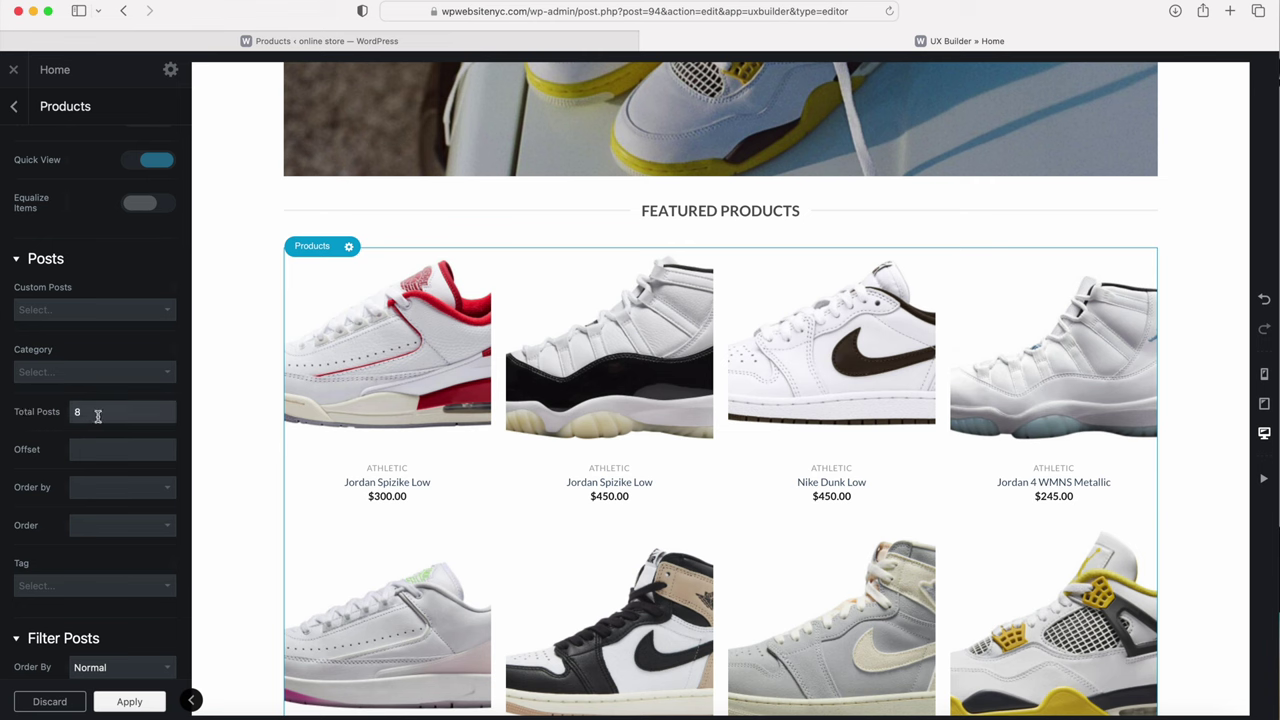
double_click(88, 413)
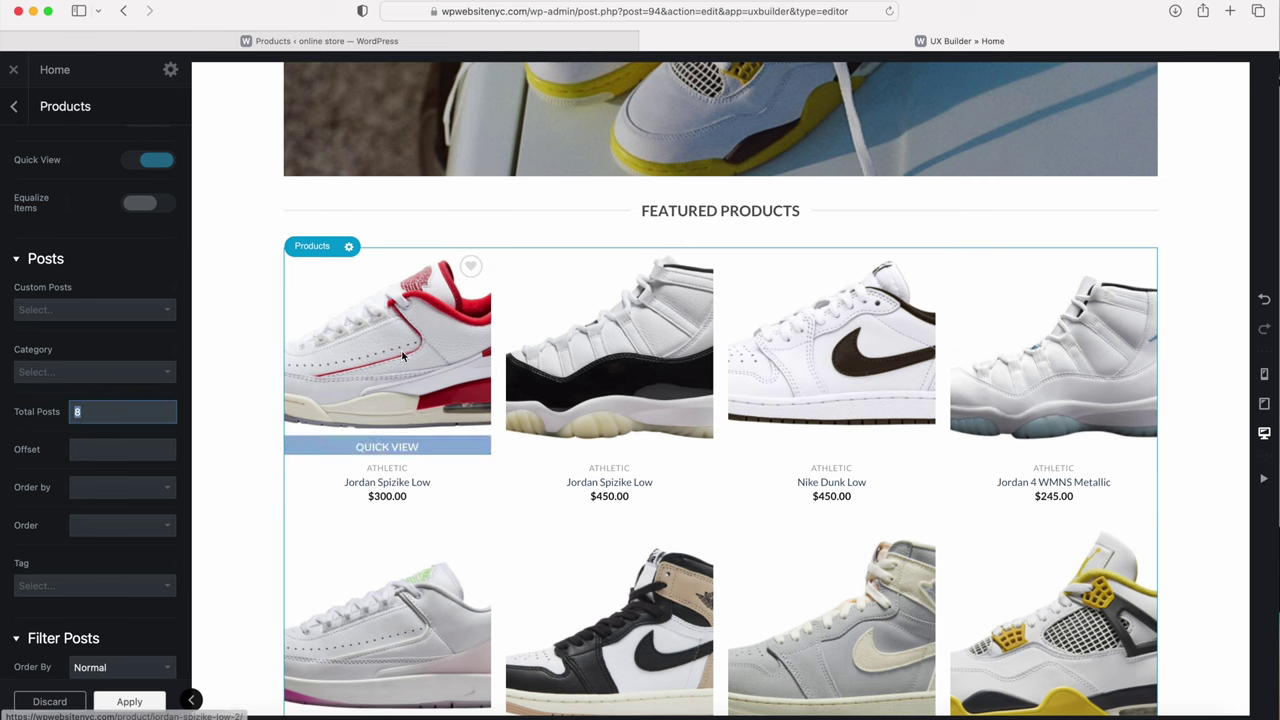
scroll(530, 447, "down", 5)
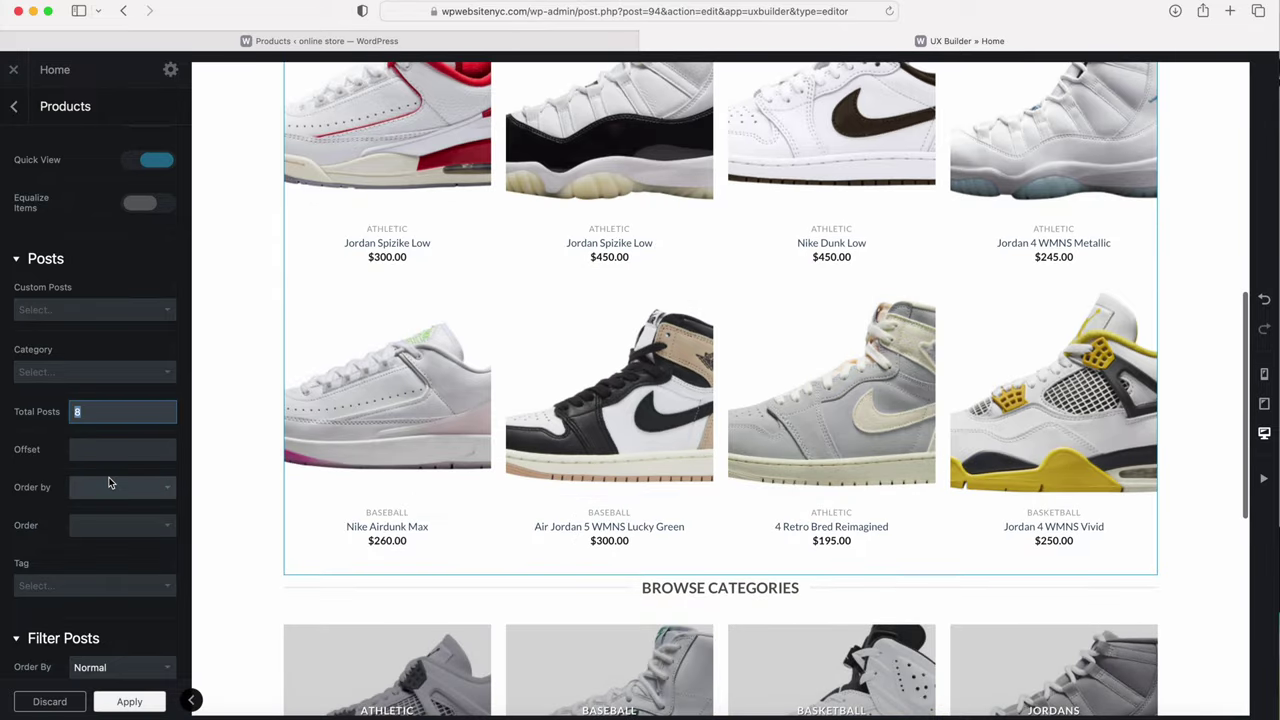
scroll(90, 420, "down", 6)
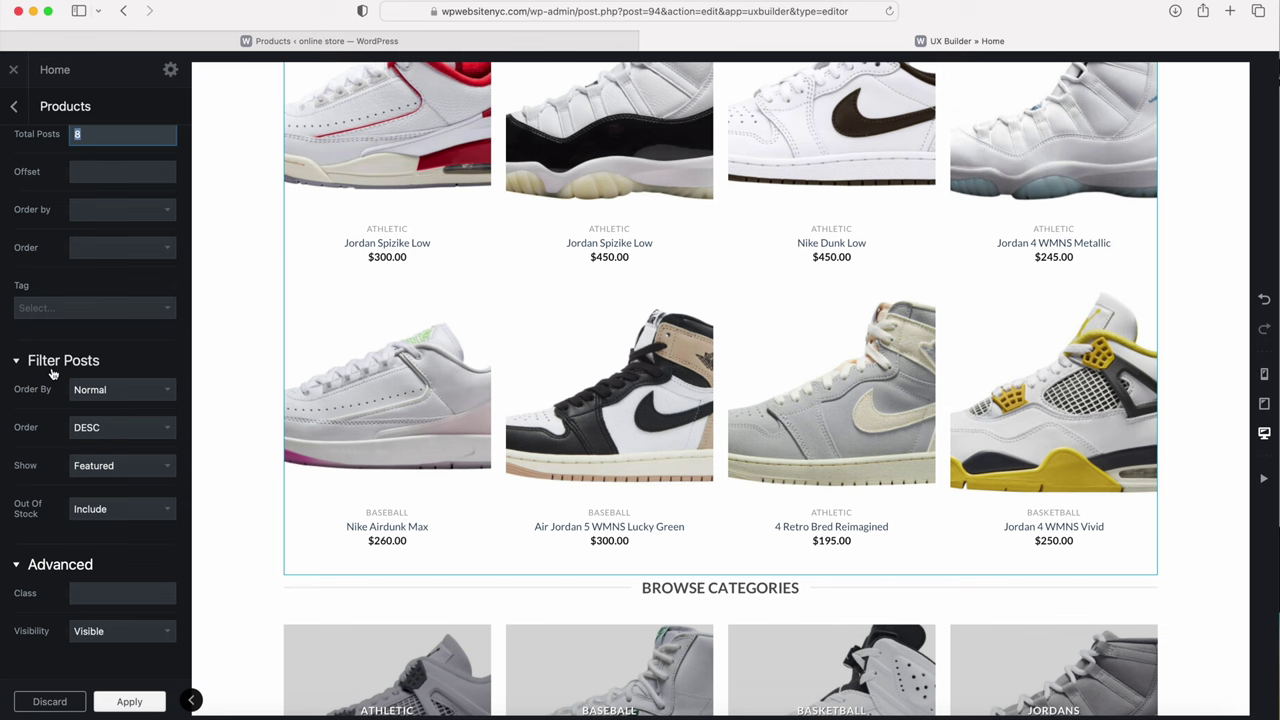
Step: Show only Featured products, apply the element changes and update the homepage
left_click(94, 467)
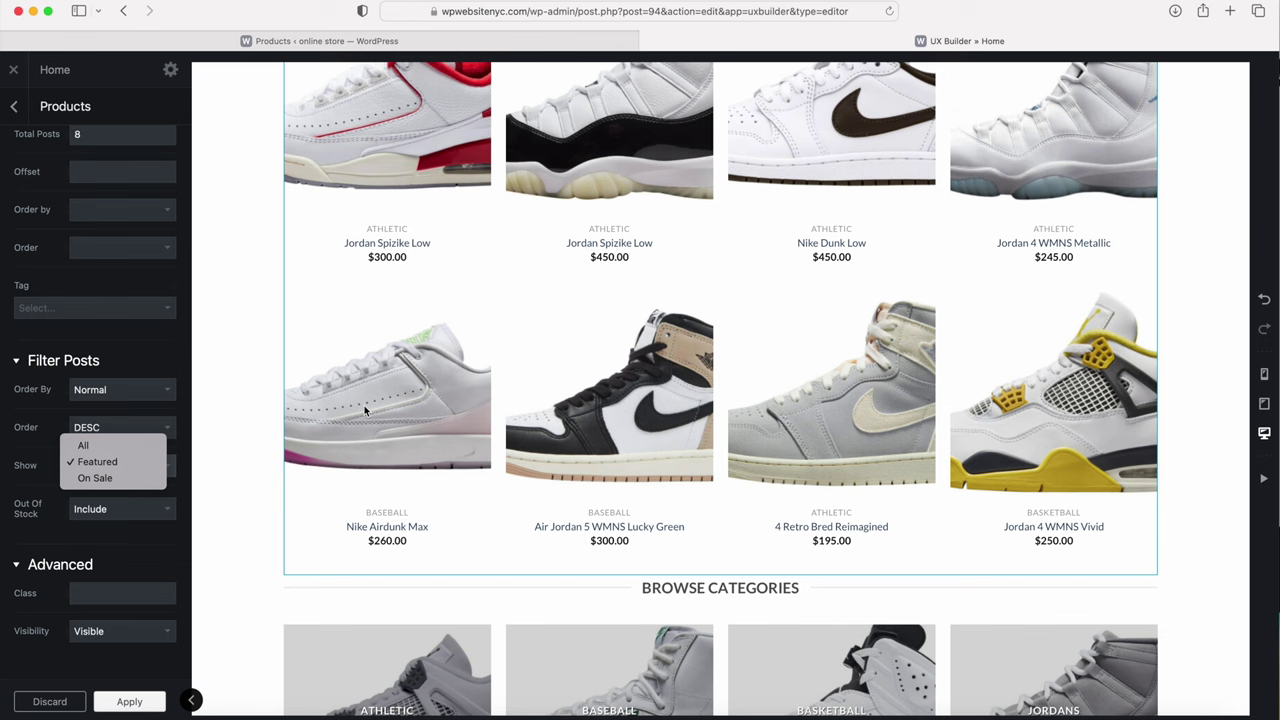
left_click(233, 442)
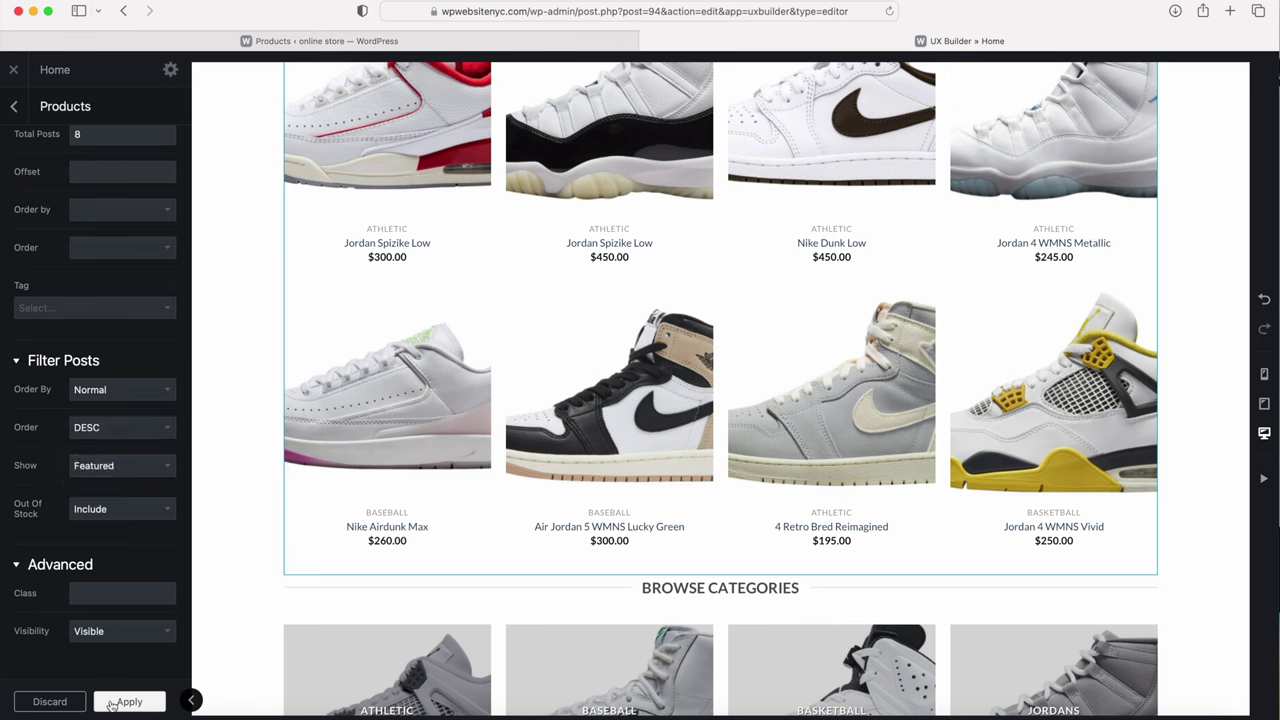
left_click(128, 702)
left_click(114, 703)
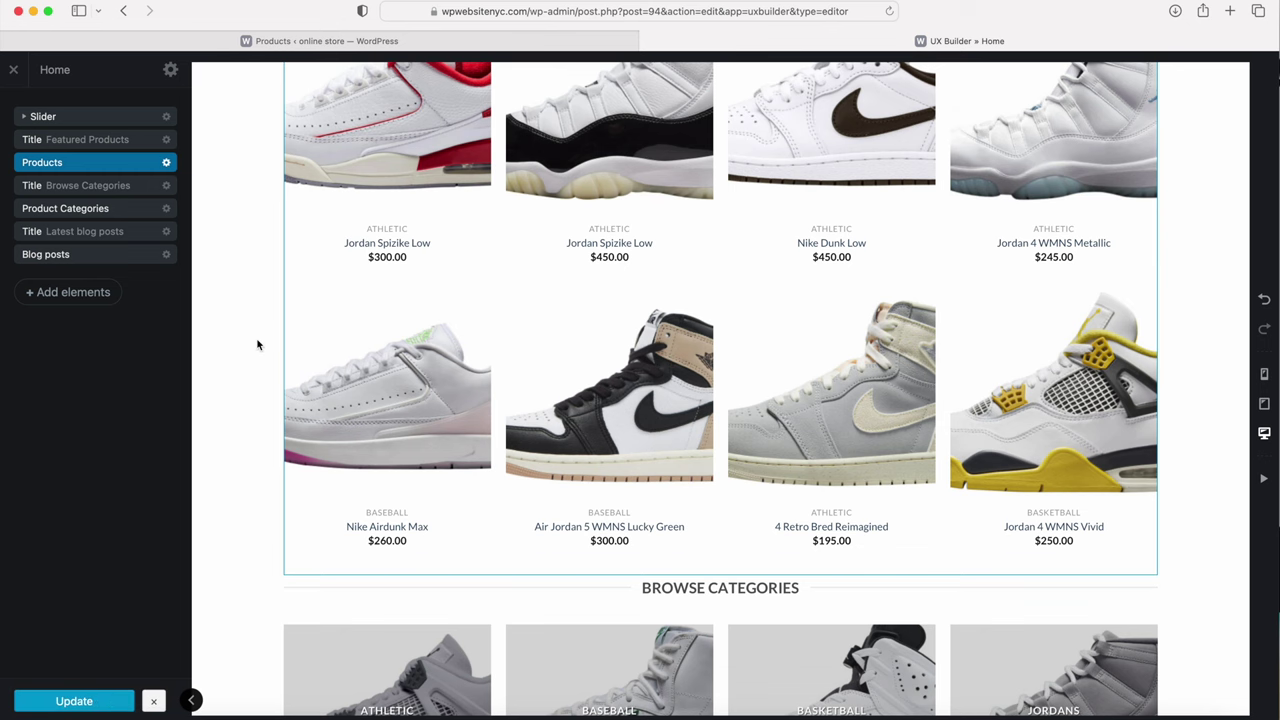
Step: Open the Product Categories options, keep Type as Slider, review its settings, then close UX Builder
scroll(257, 345, "down", 5)
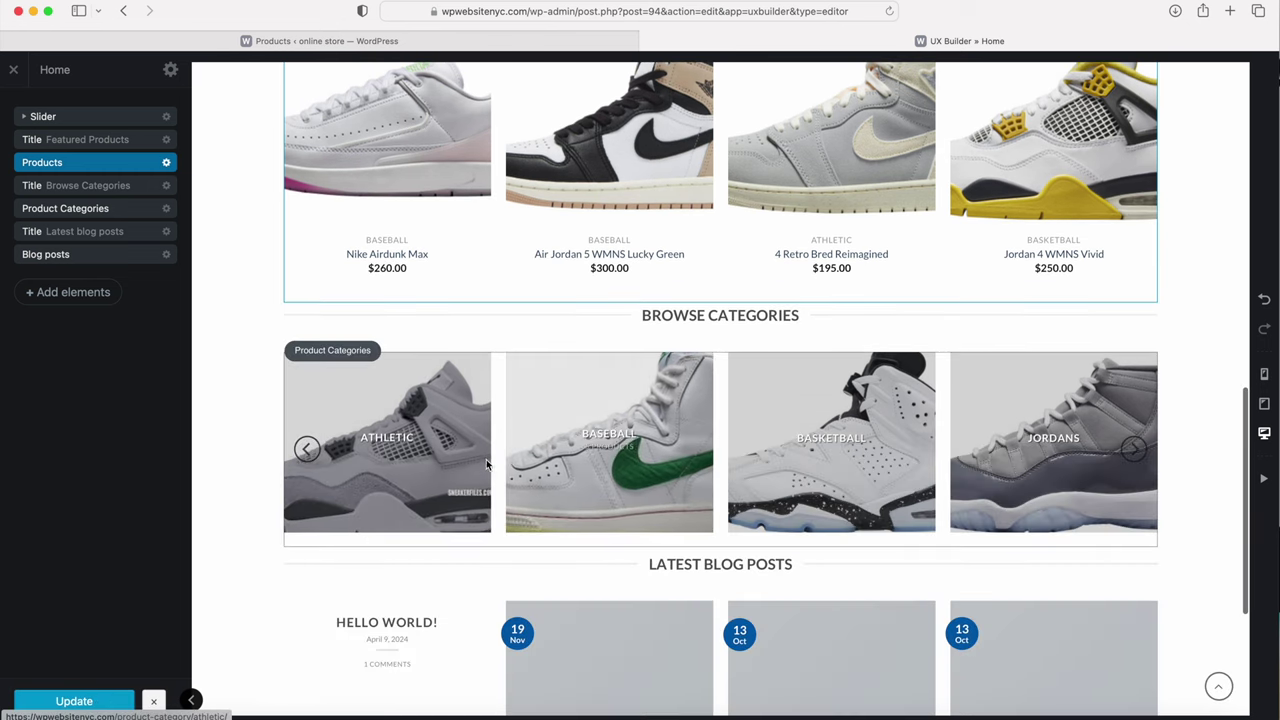
left_click(132, 212)
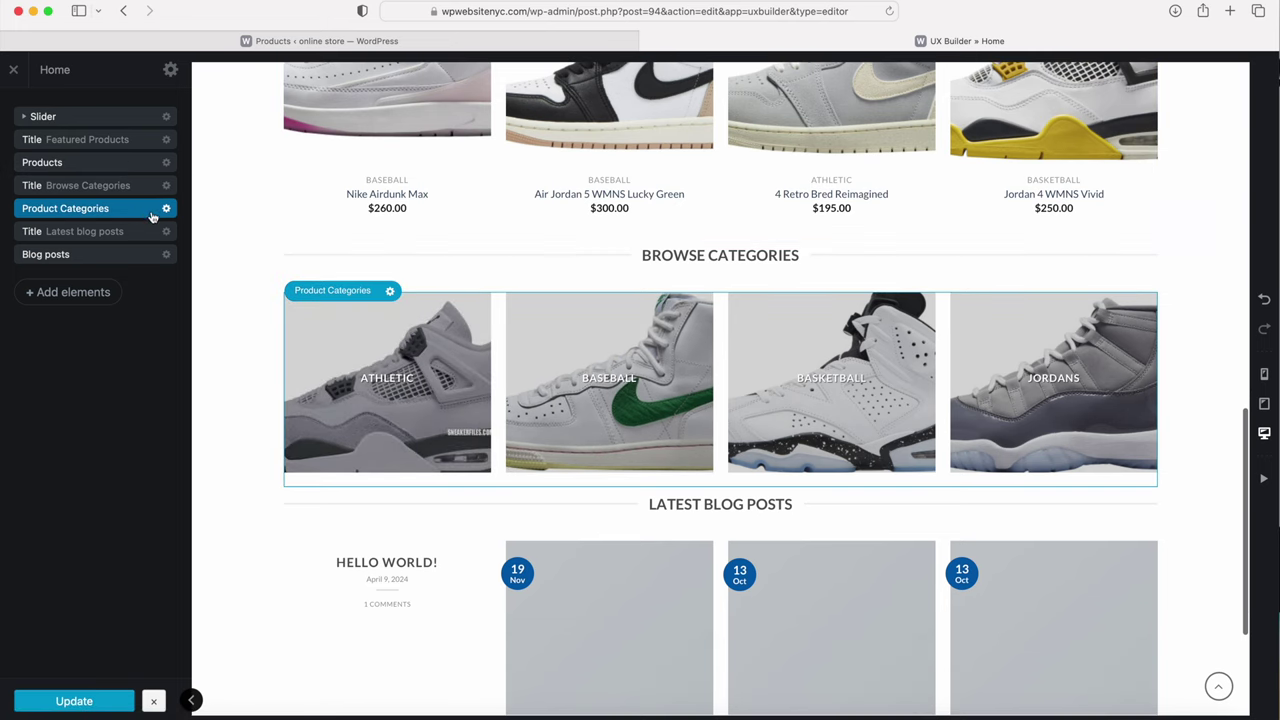
left_click(168, 212)
left_click(160, 248)
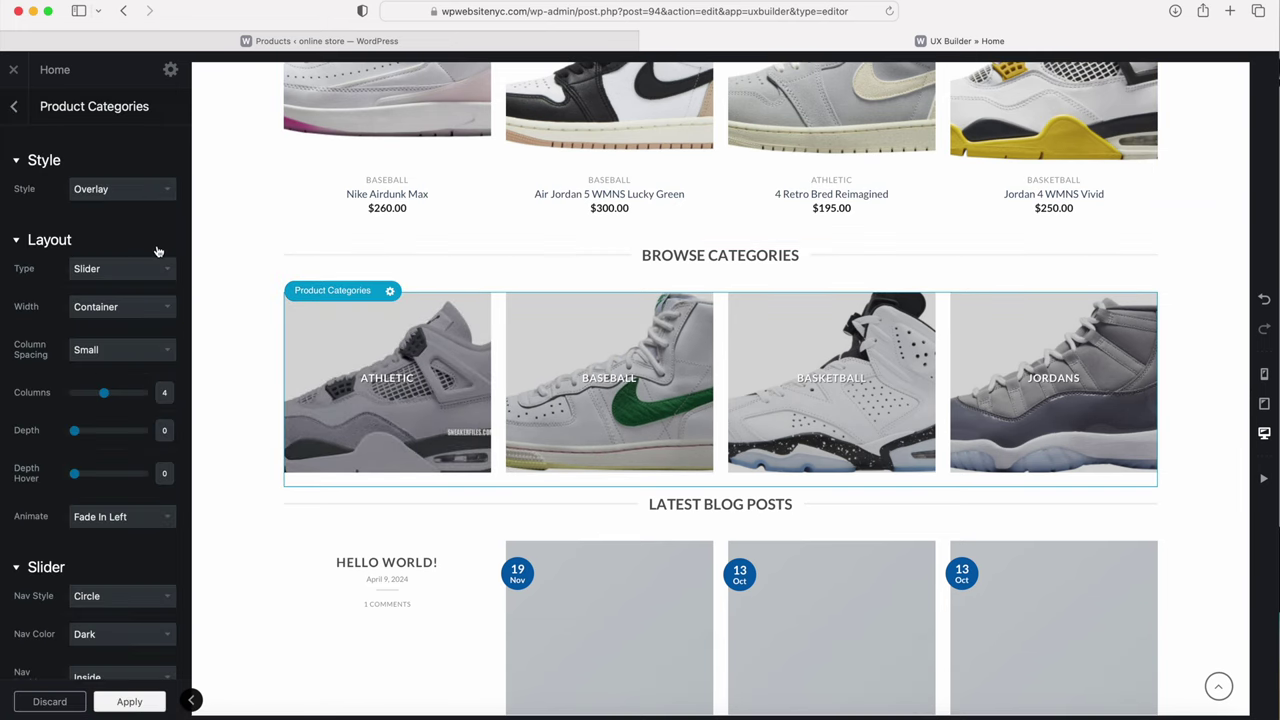
left_click(123, 272)
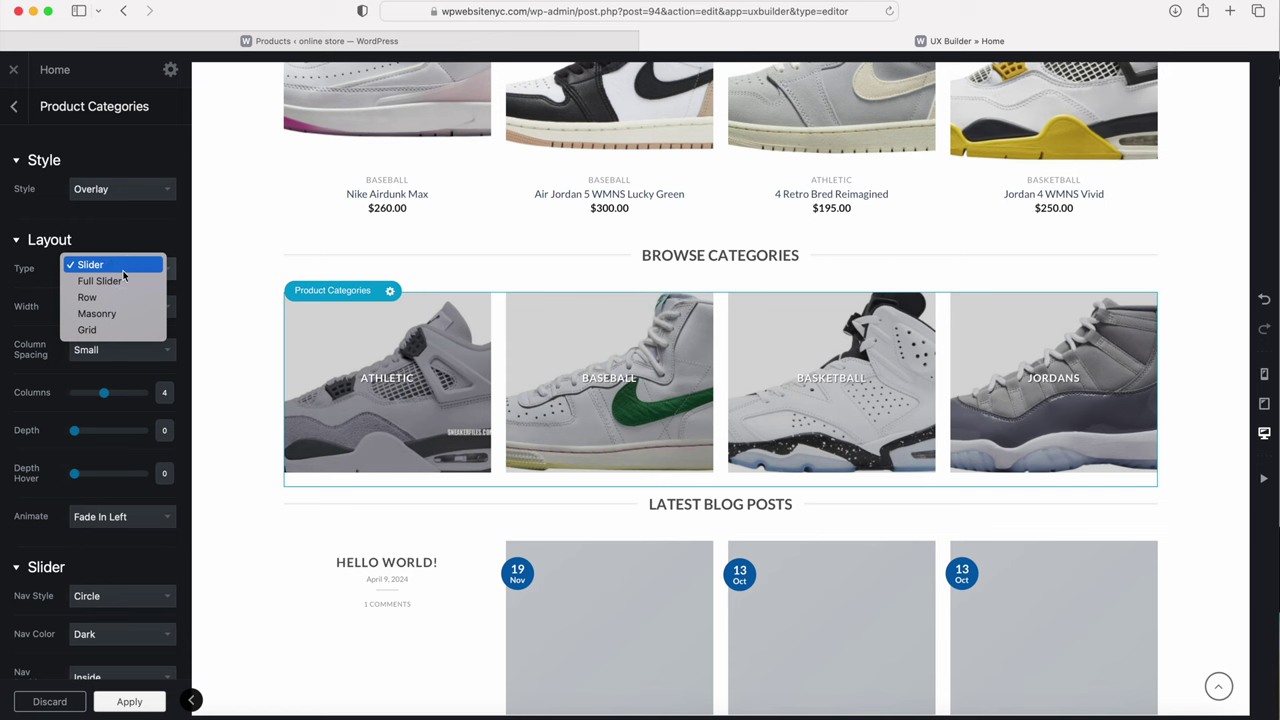
left_click(32, 310)
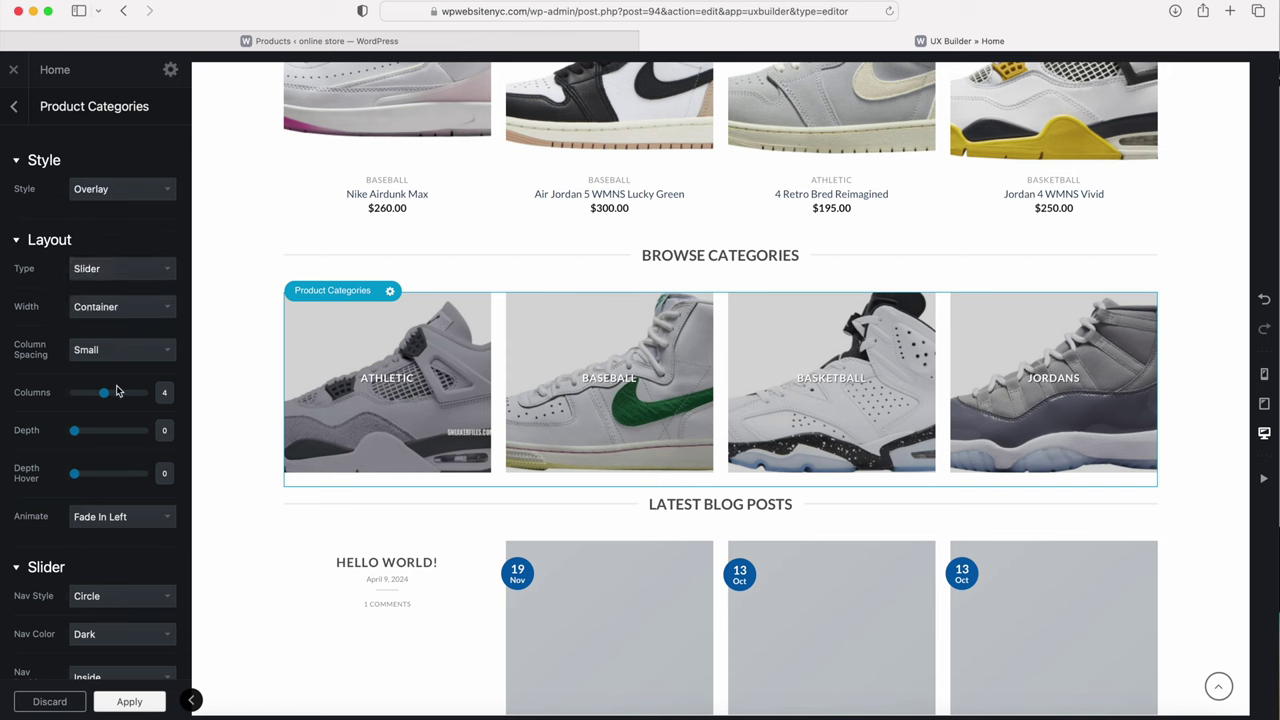
scroll(116, 390, "down", 5)
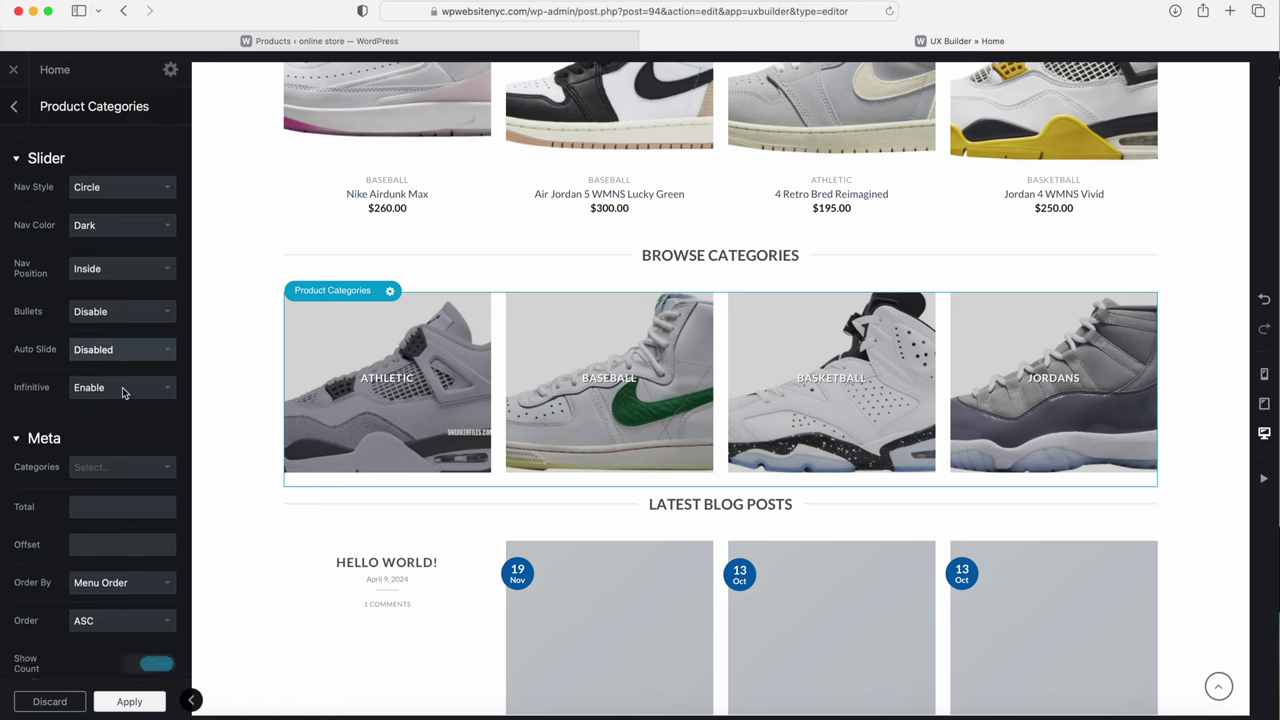
scroll(122, 392, "down", 4)
scroll(120, 460, "down", 6)
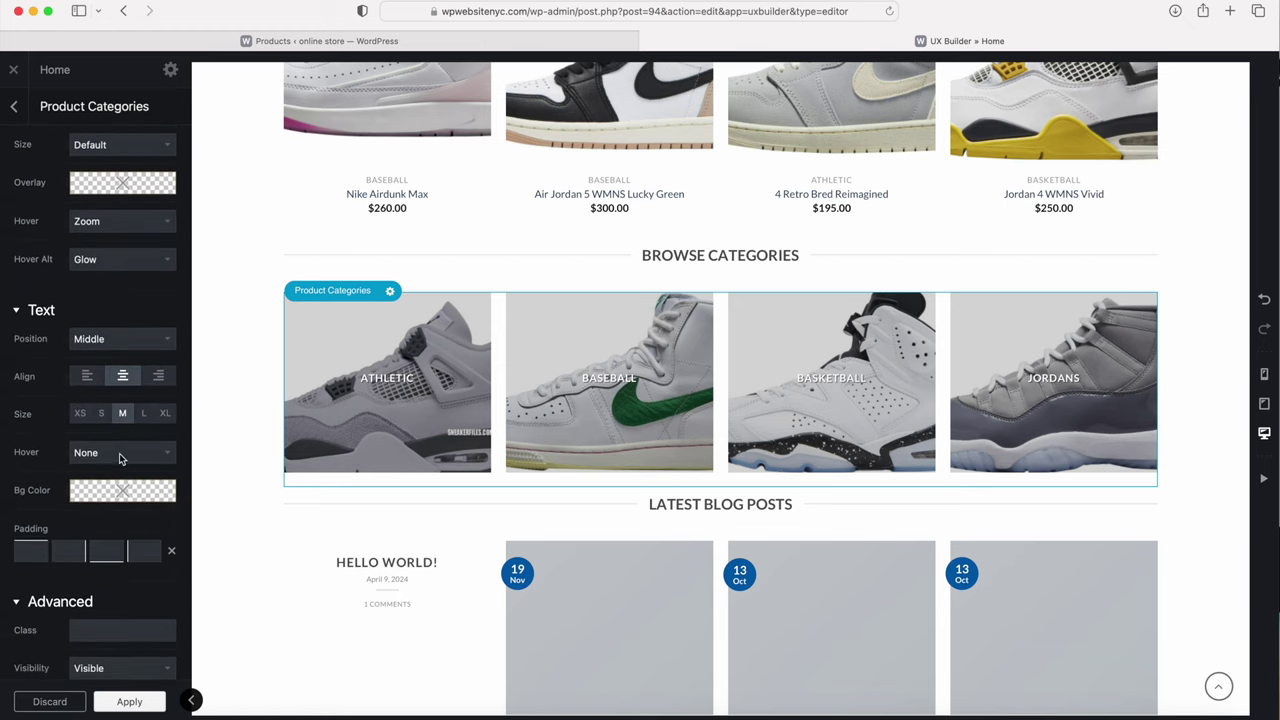
scroll(119, 453, "up", 10)
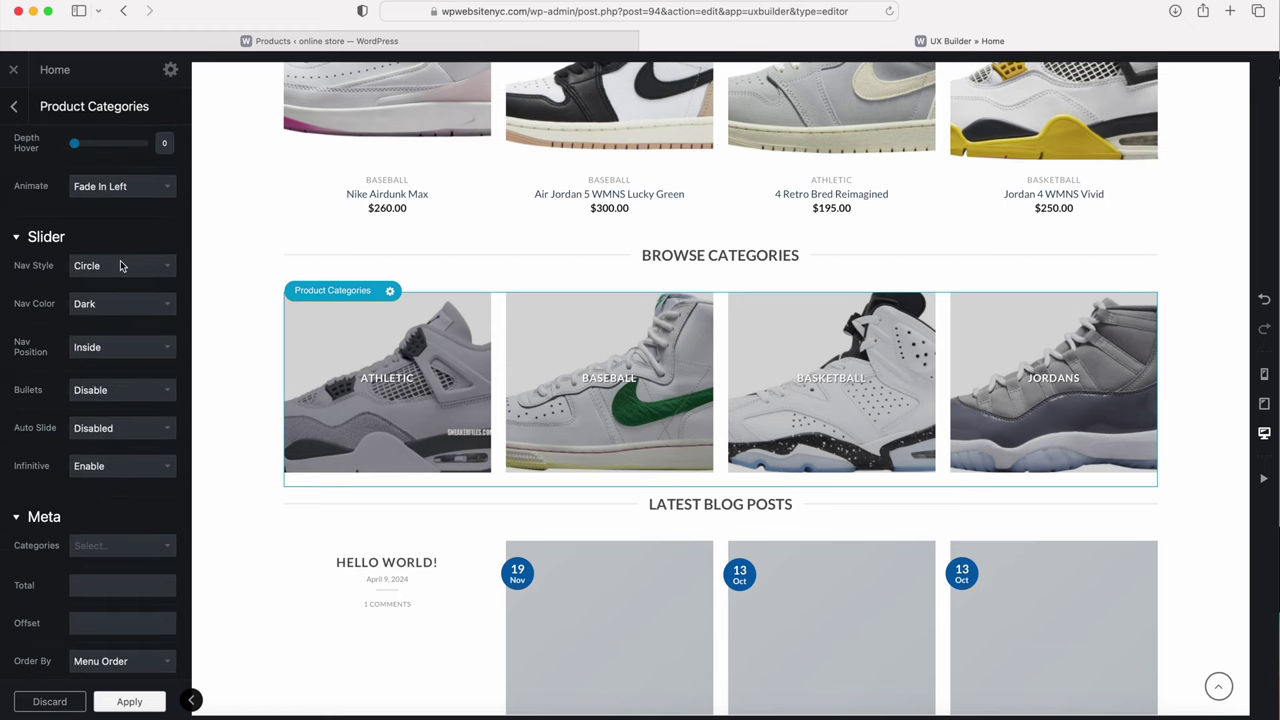
left_click(15, 70)
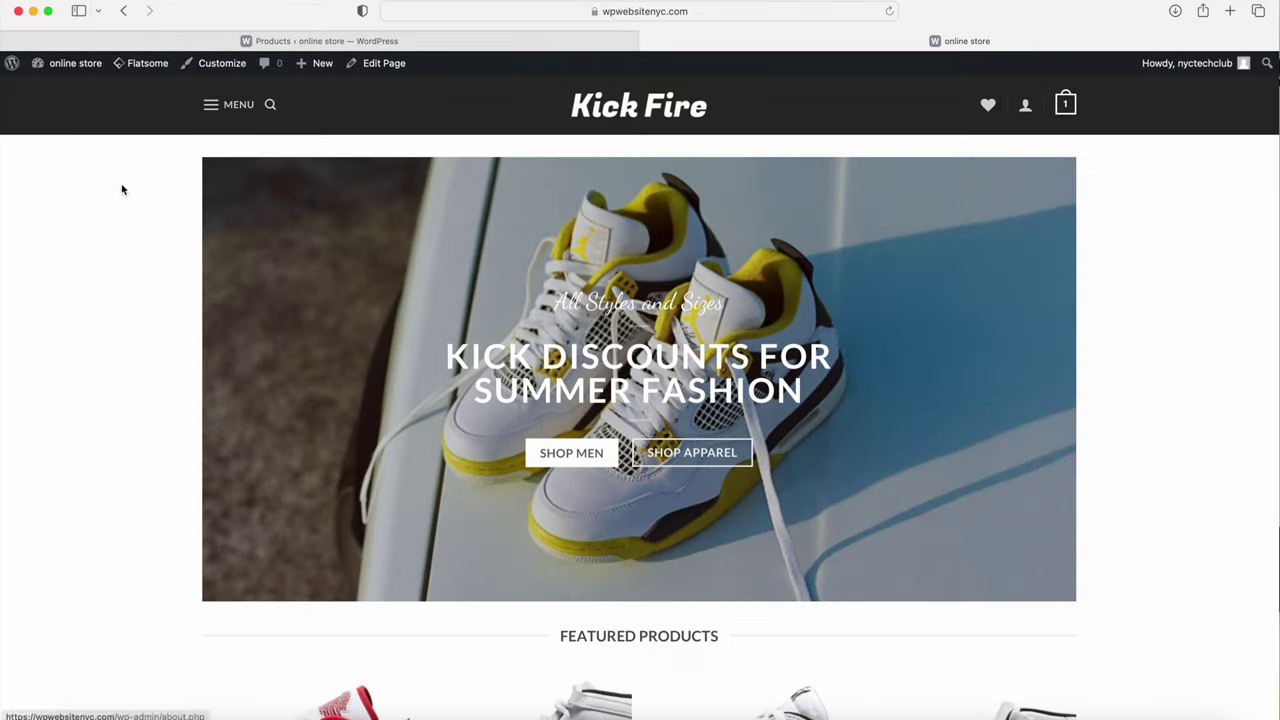
Step: Scroll the live homepage past the Featured Products grid and category tiles to Latest Blog Posts
scroll(122, 190, "down", 5)
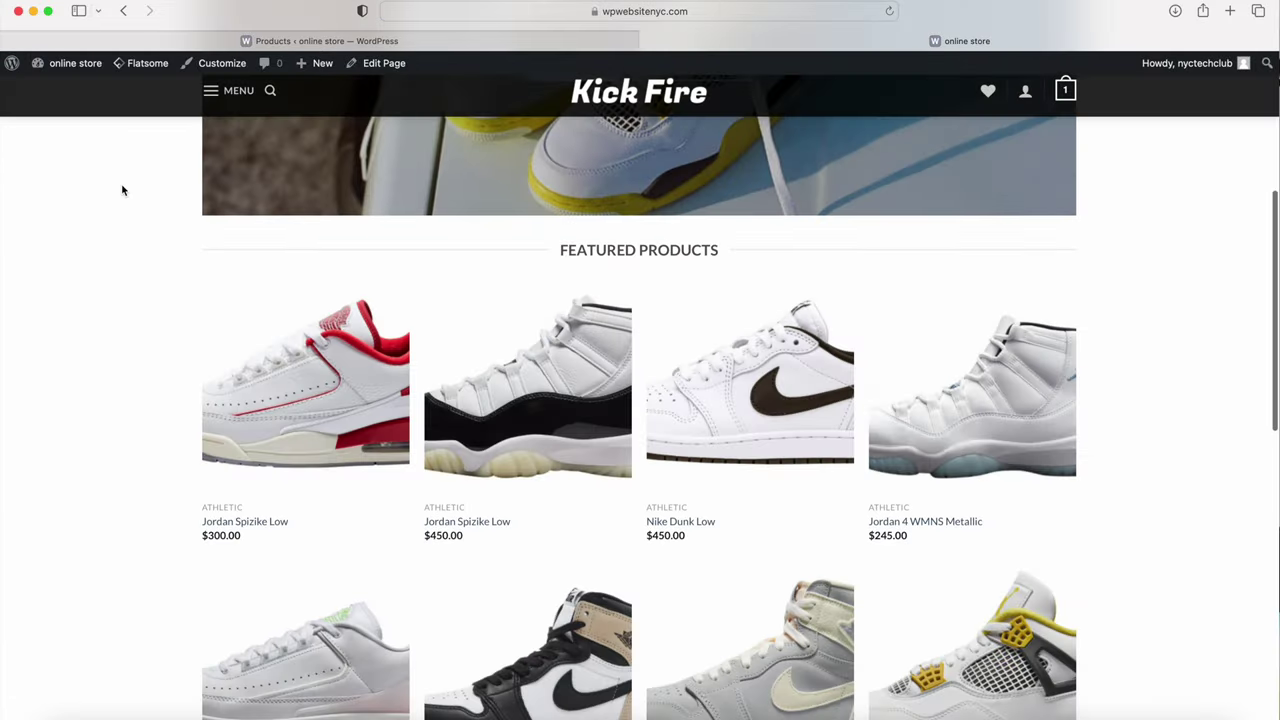
scroll(122, 190, "down", 7)
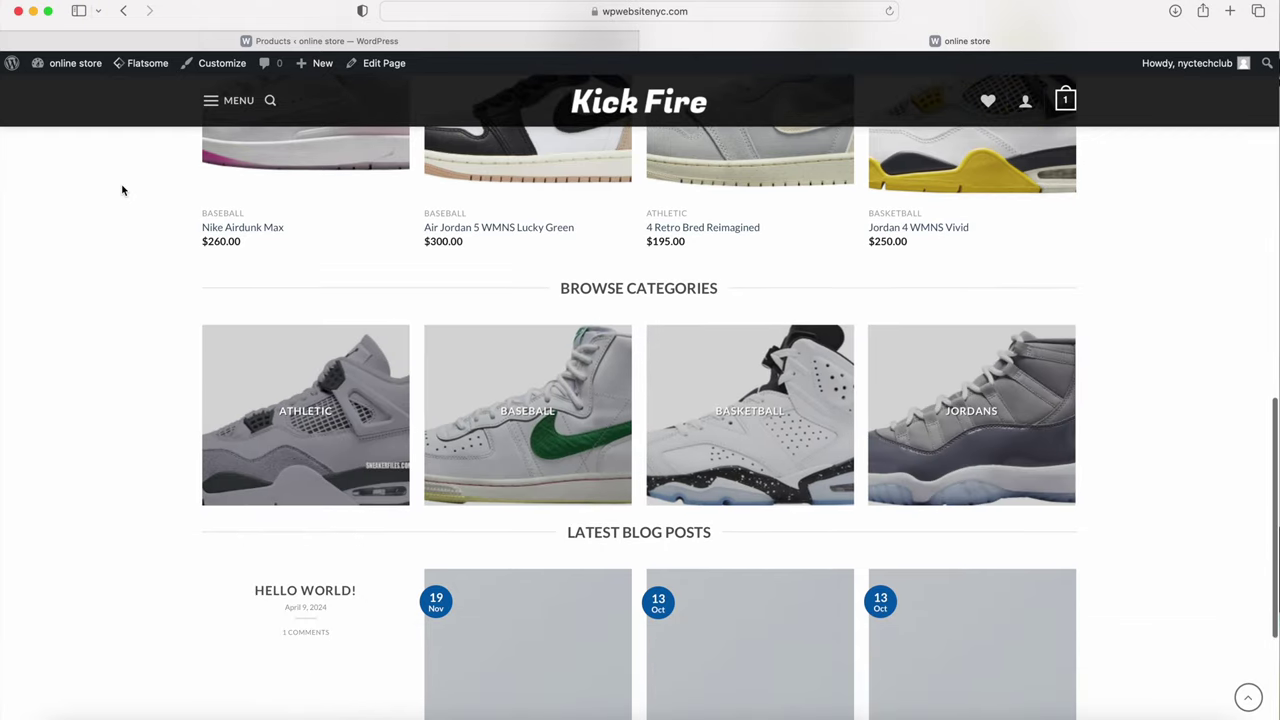
scroll(123, 191, "down", 3)
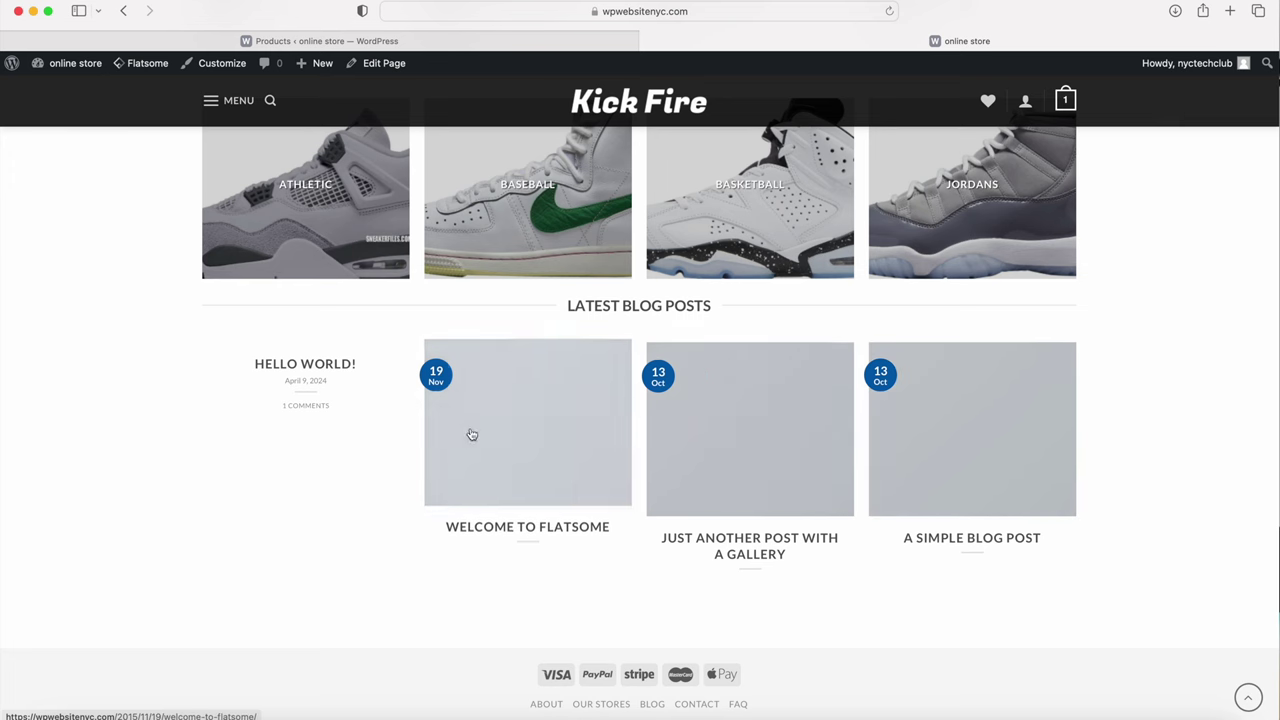
Step: From the Dashboard, go to Posts > All Posts and edit 'Just another post with A Gallery'
left_click(75, 91)
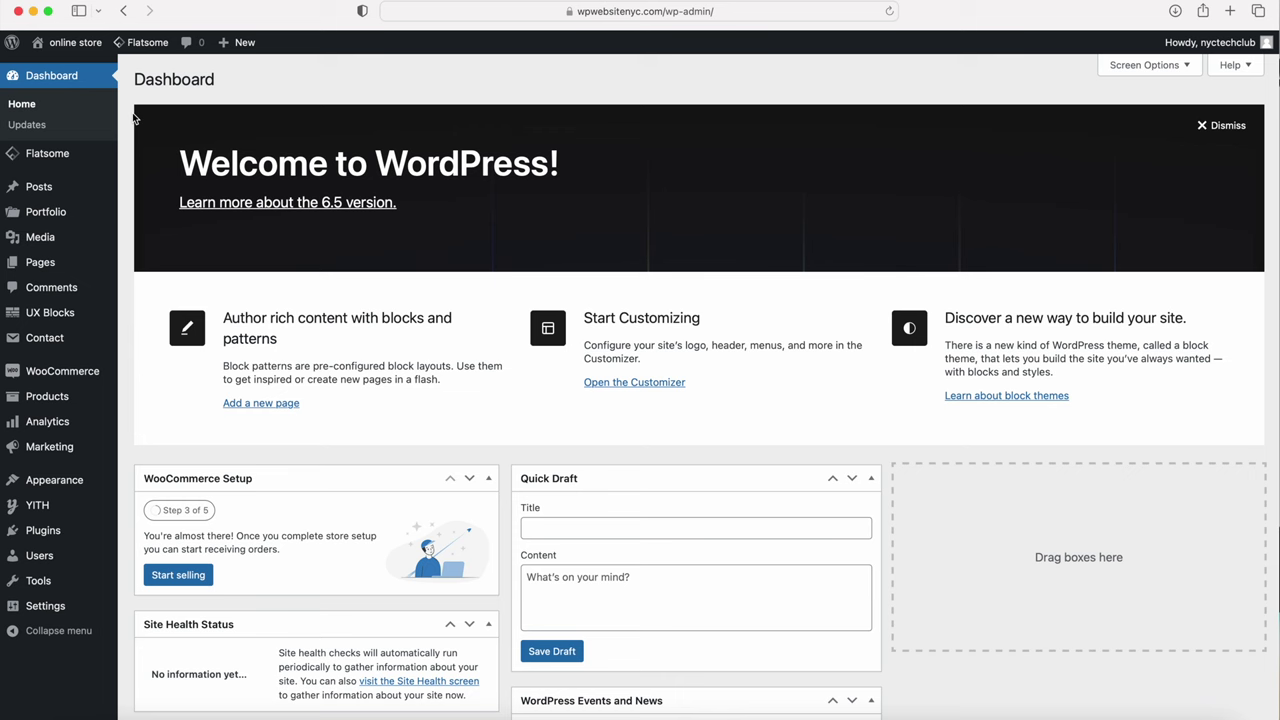
mouse_move(34, 188)
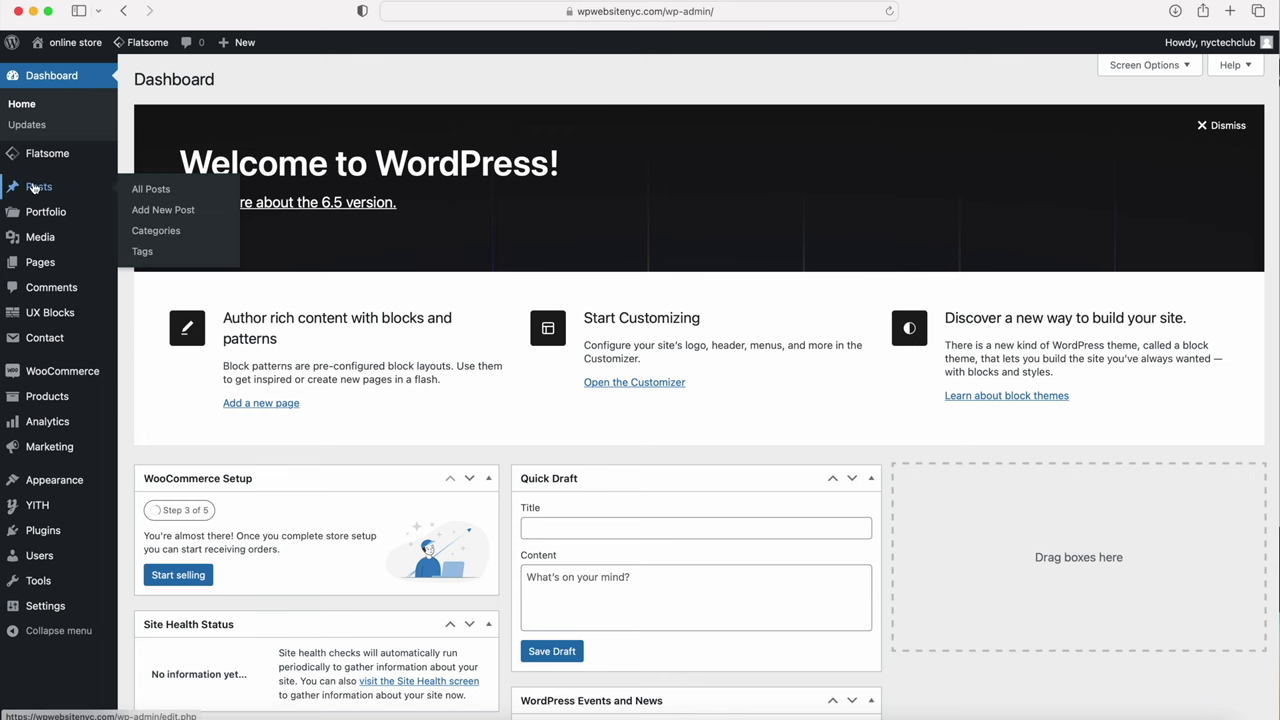
left_click(146, 190)
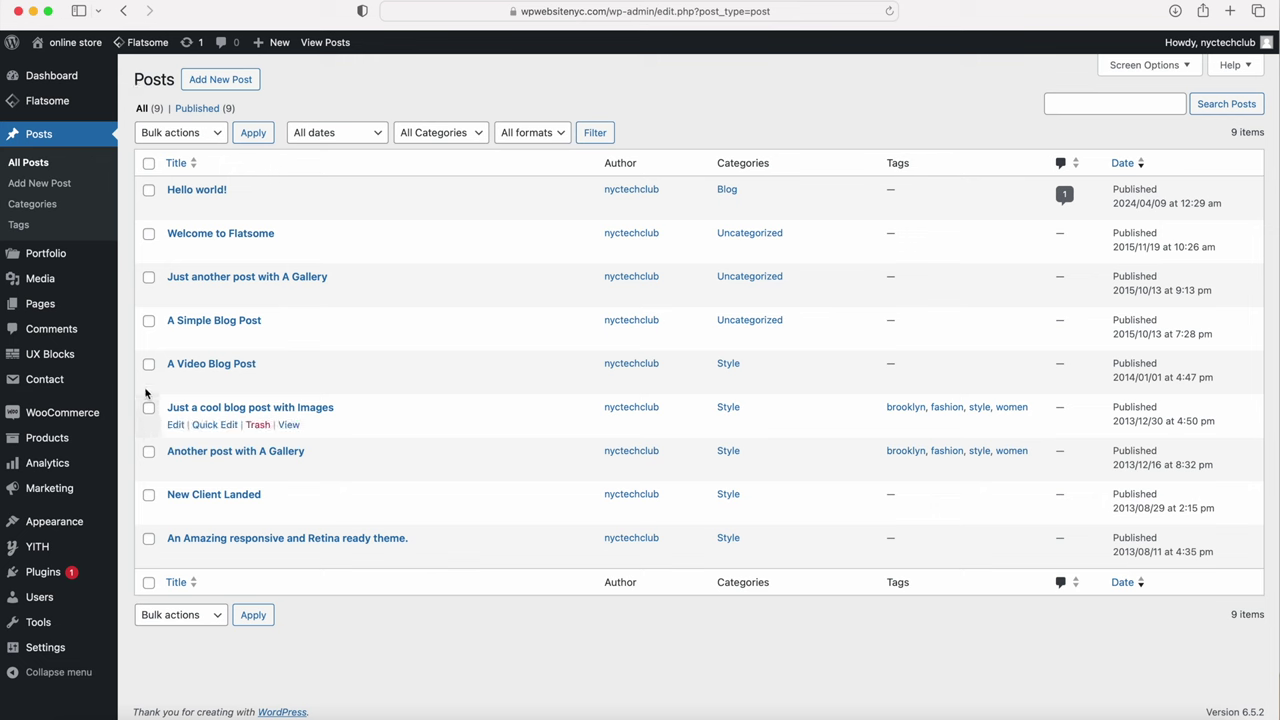
left_click(148, 163)
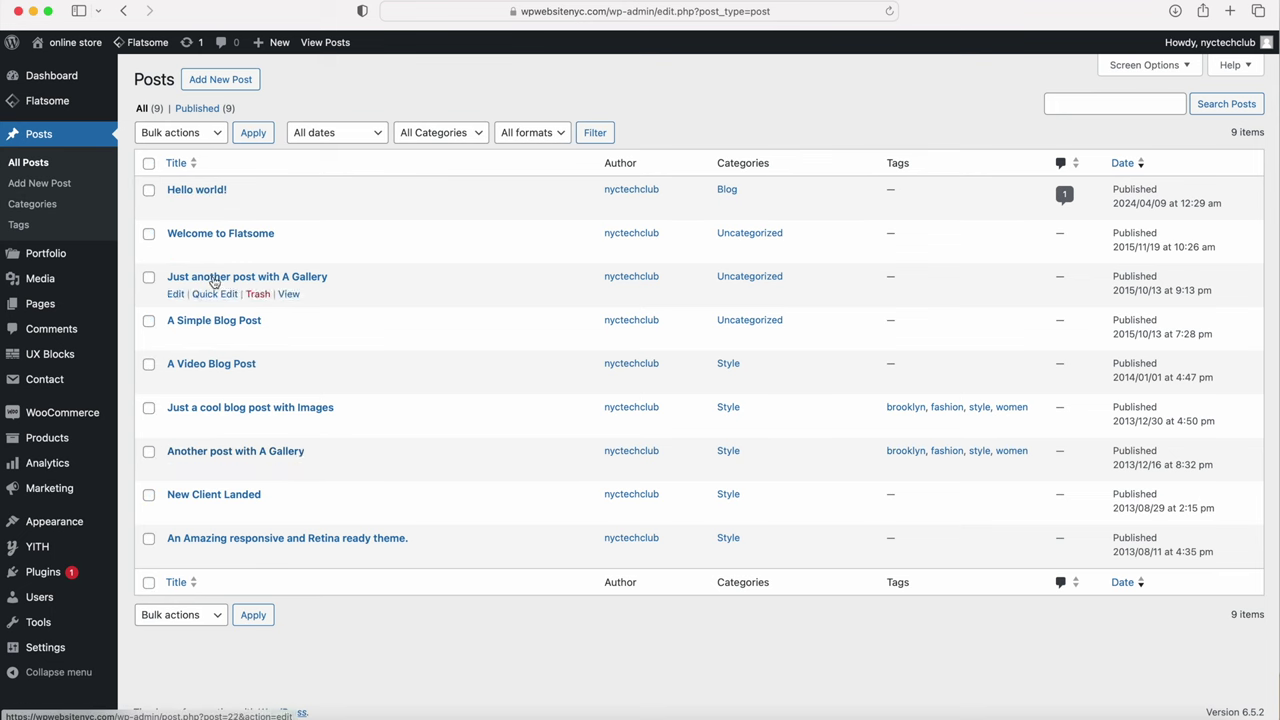
left_click(177, 295)
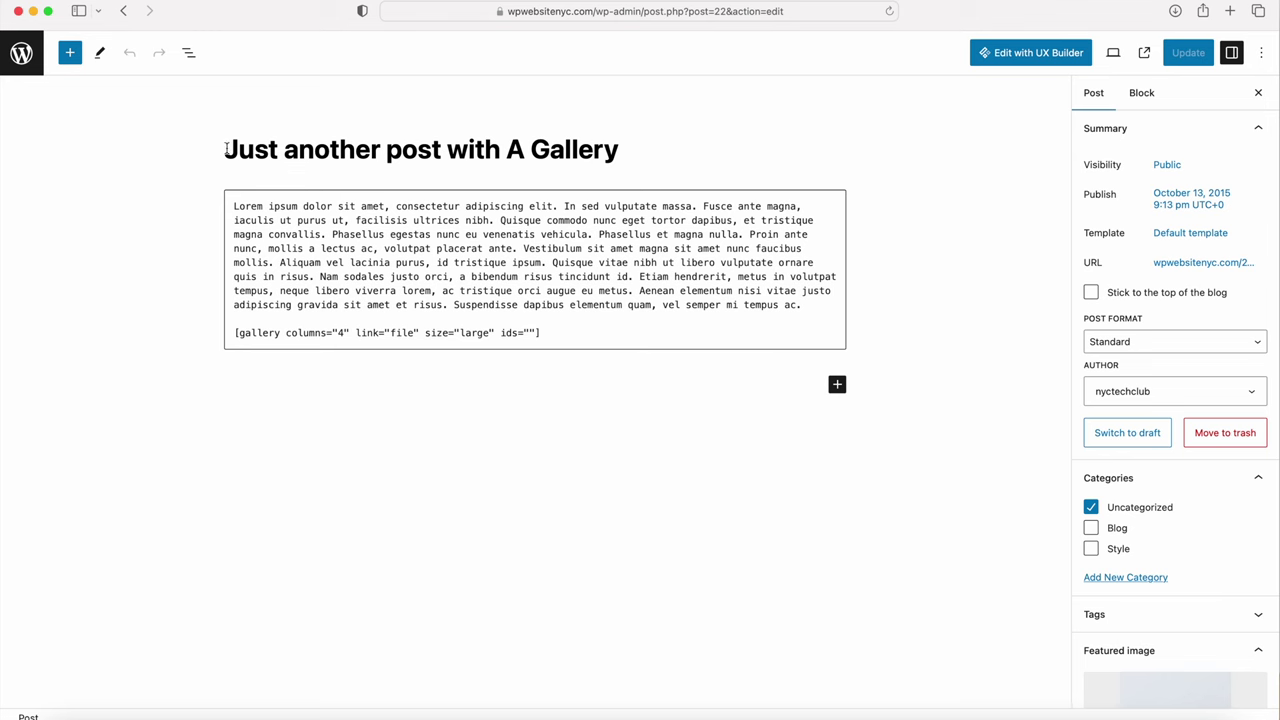
Step: Retitle the post 'Shoes From The Past' and select the Custom HTML block beneath it
left_click_drag(228, 148, 634, 163)
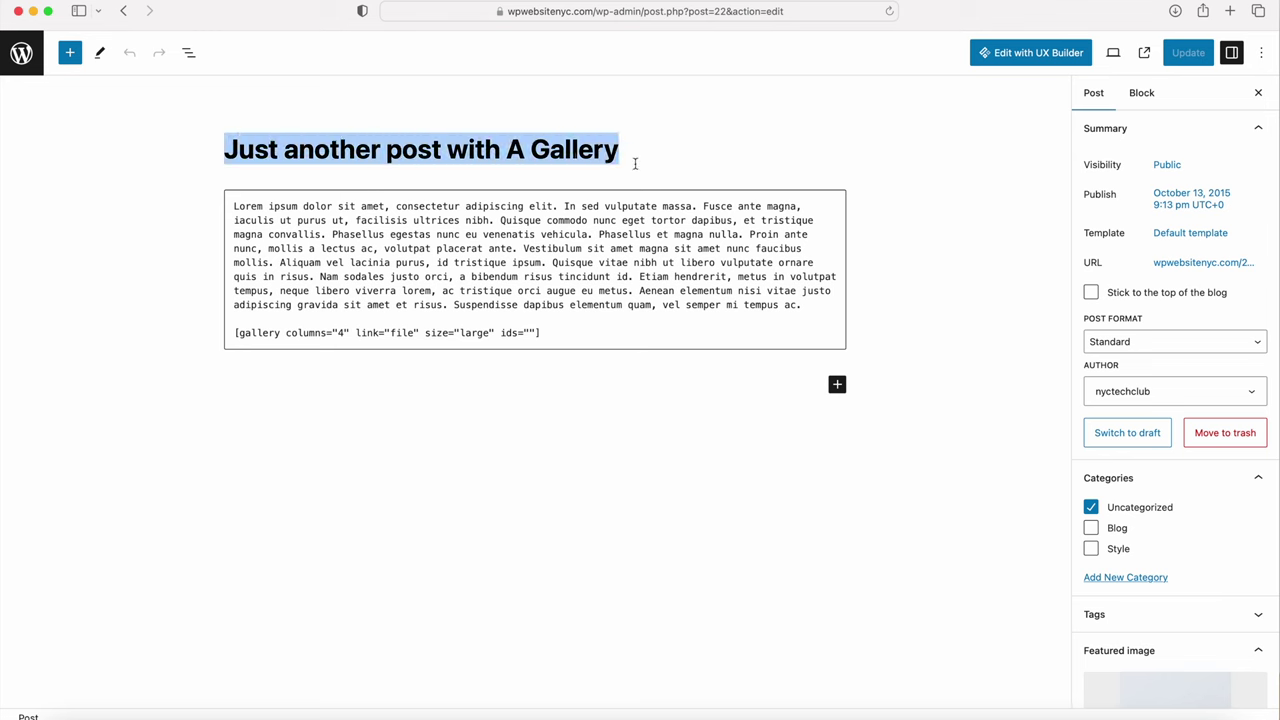
type("Shoe")
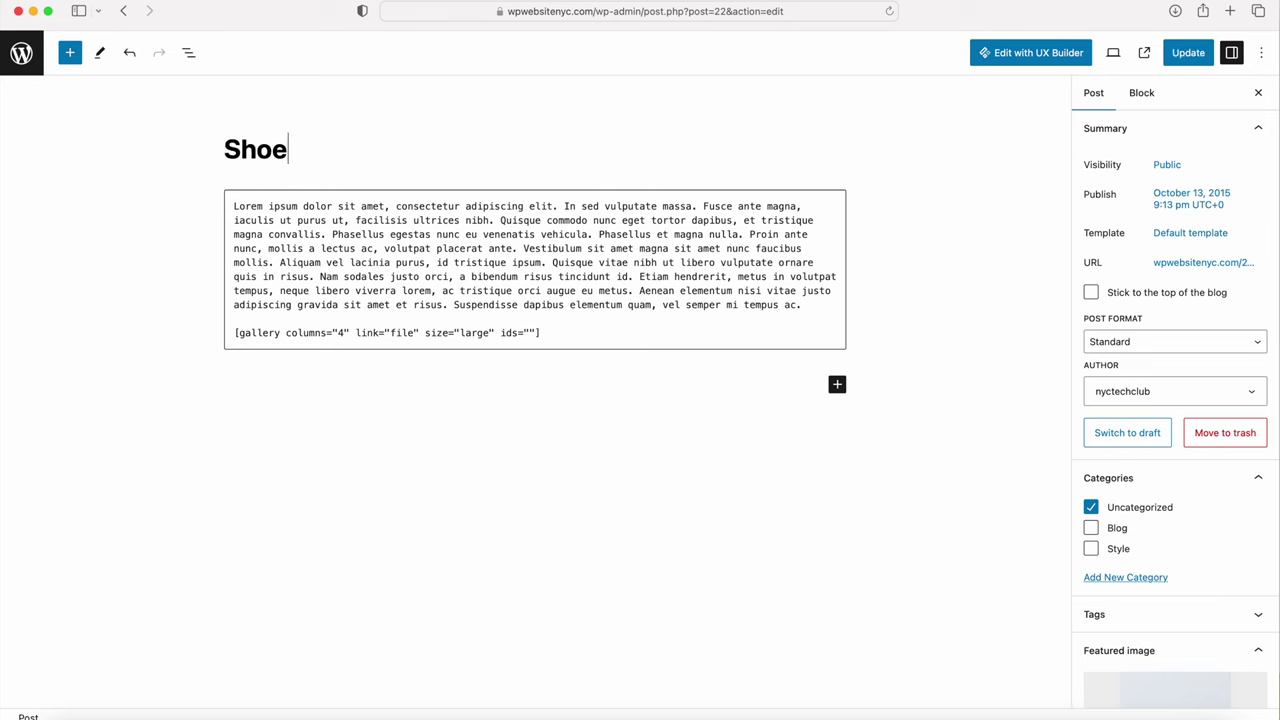
type("s From The Past")
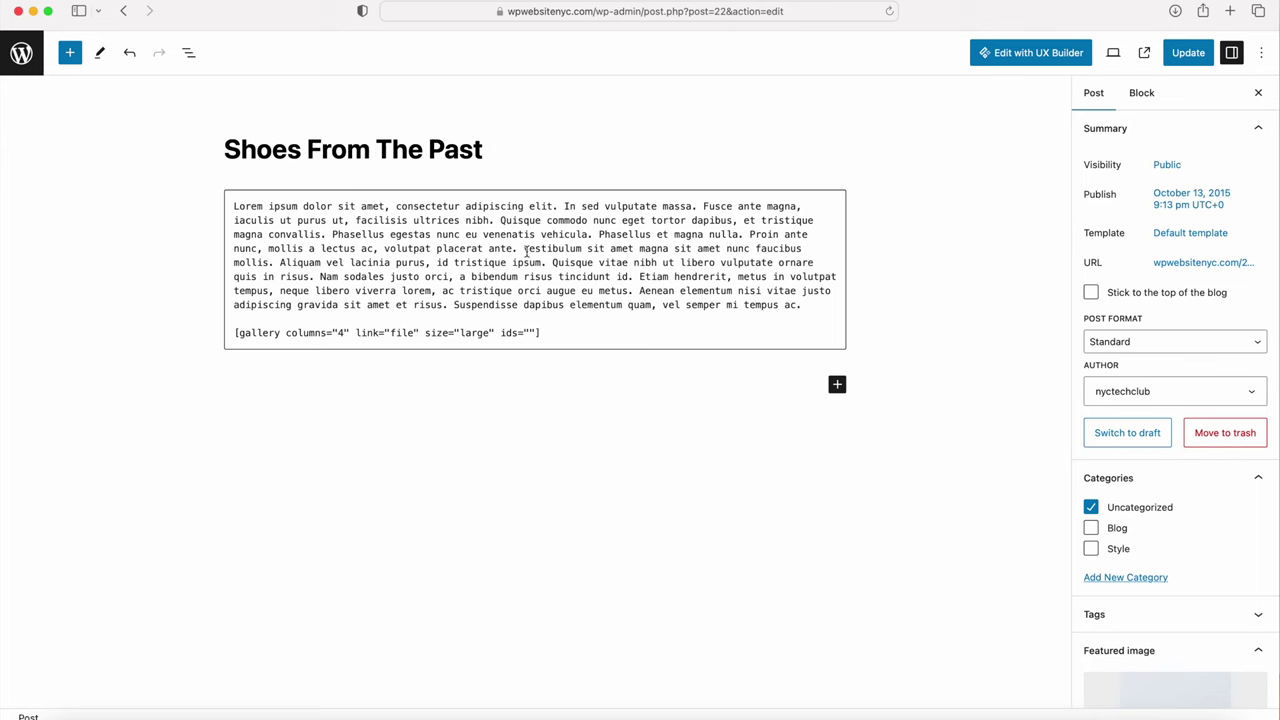
left_click(531, 246)
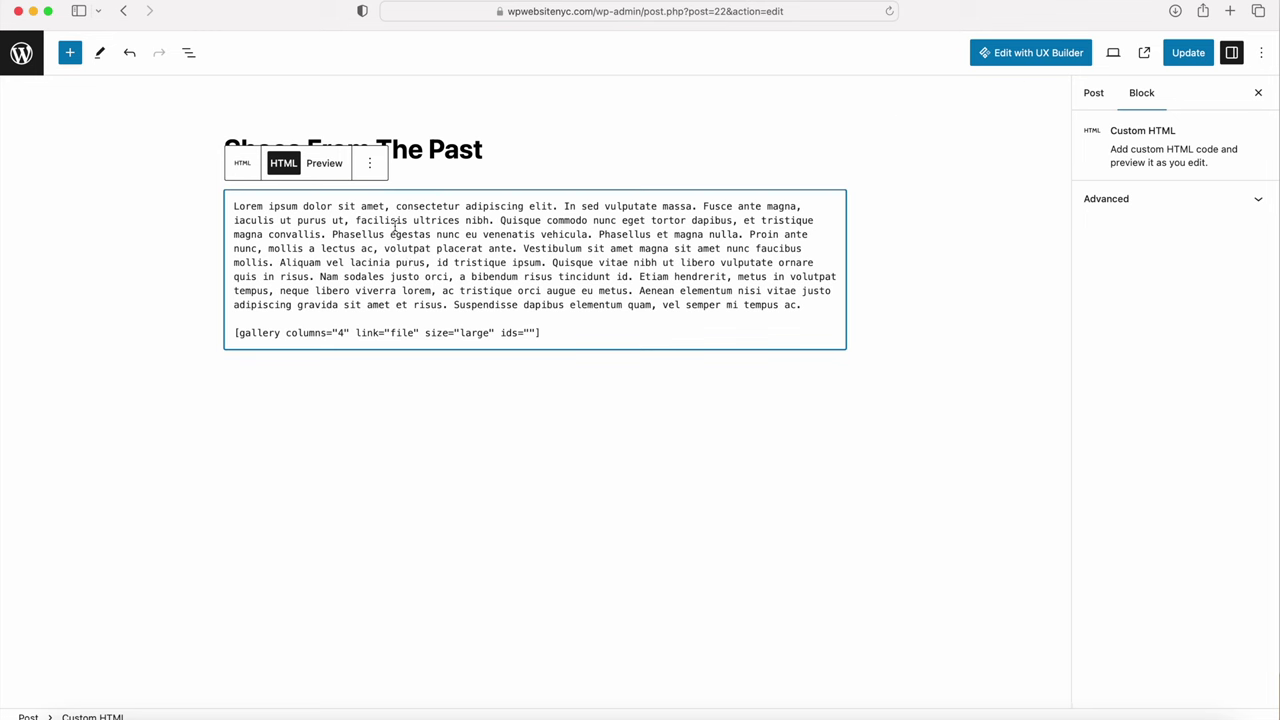
left_click(367, 168)
Step: Delete the Custom HTML block and browse the block library without adding anything
left_click(384, 476)
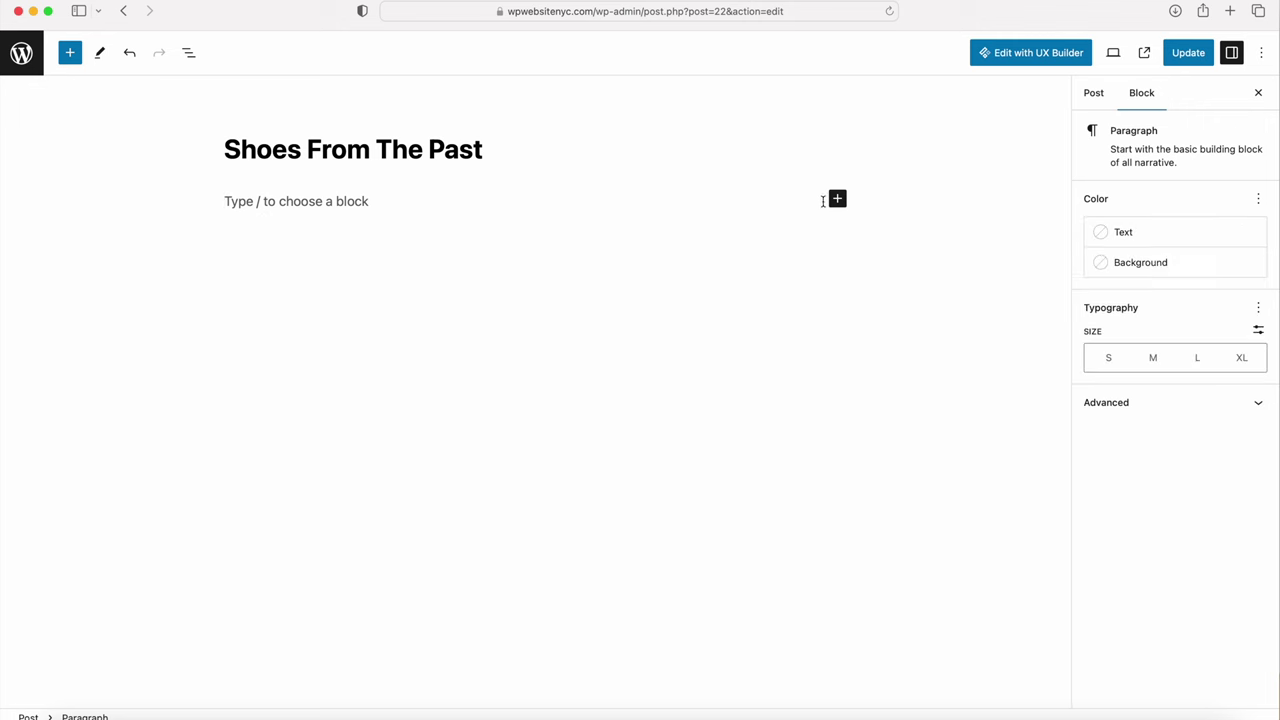
left_click(838, 200)
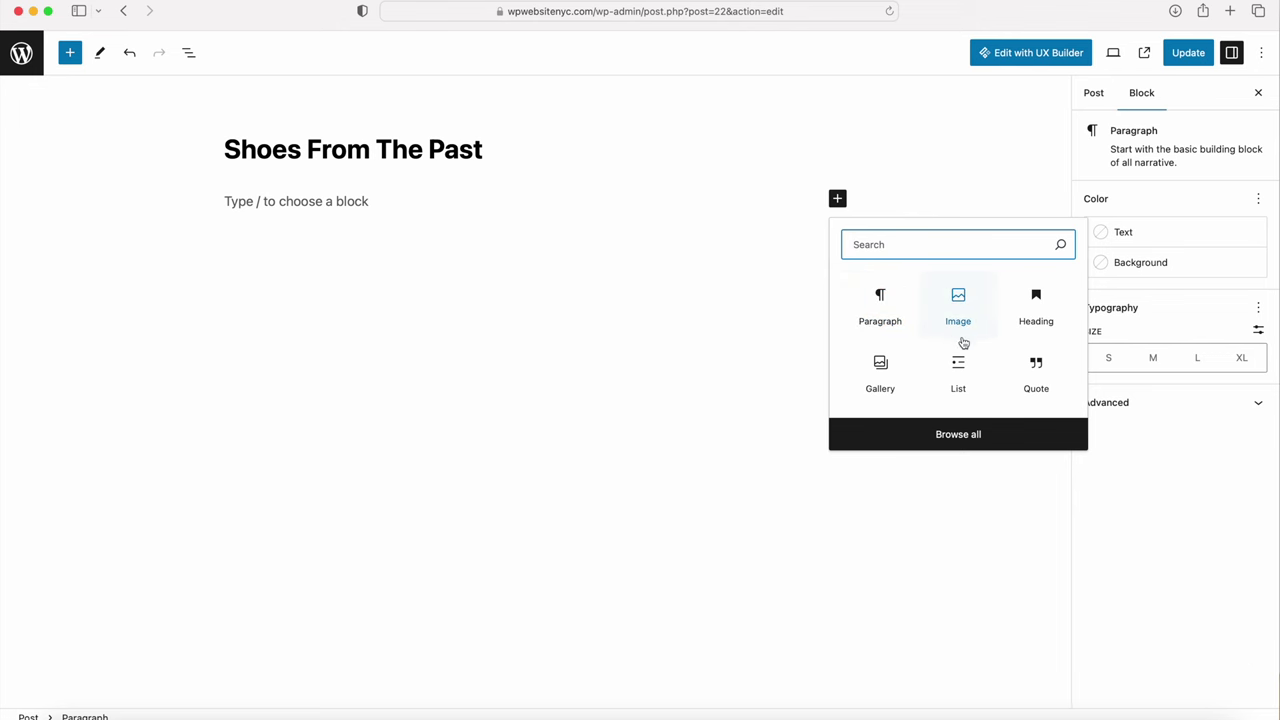
left_click(957, 435)
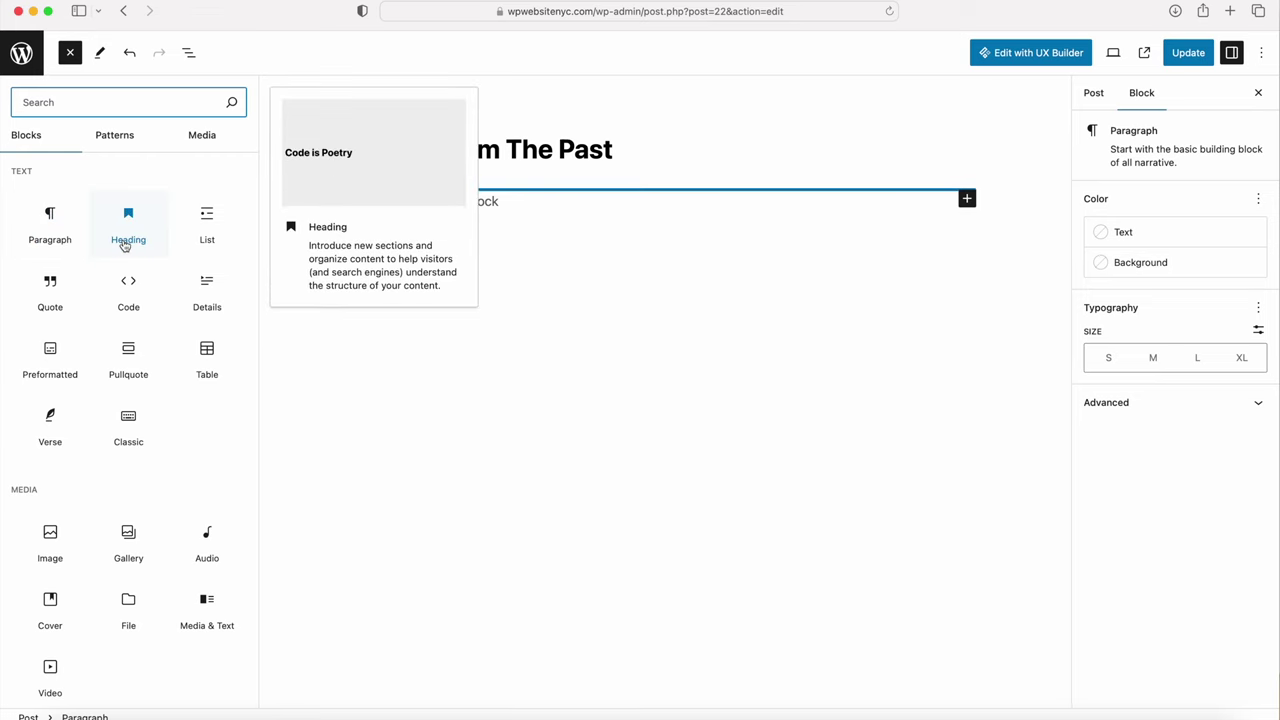
scroll(146, 486, "down", 5)
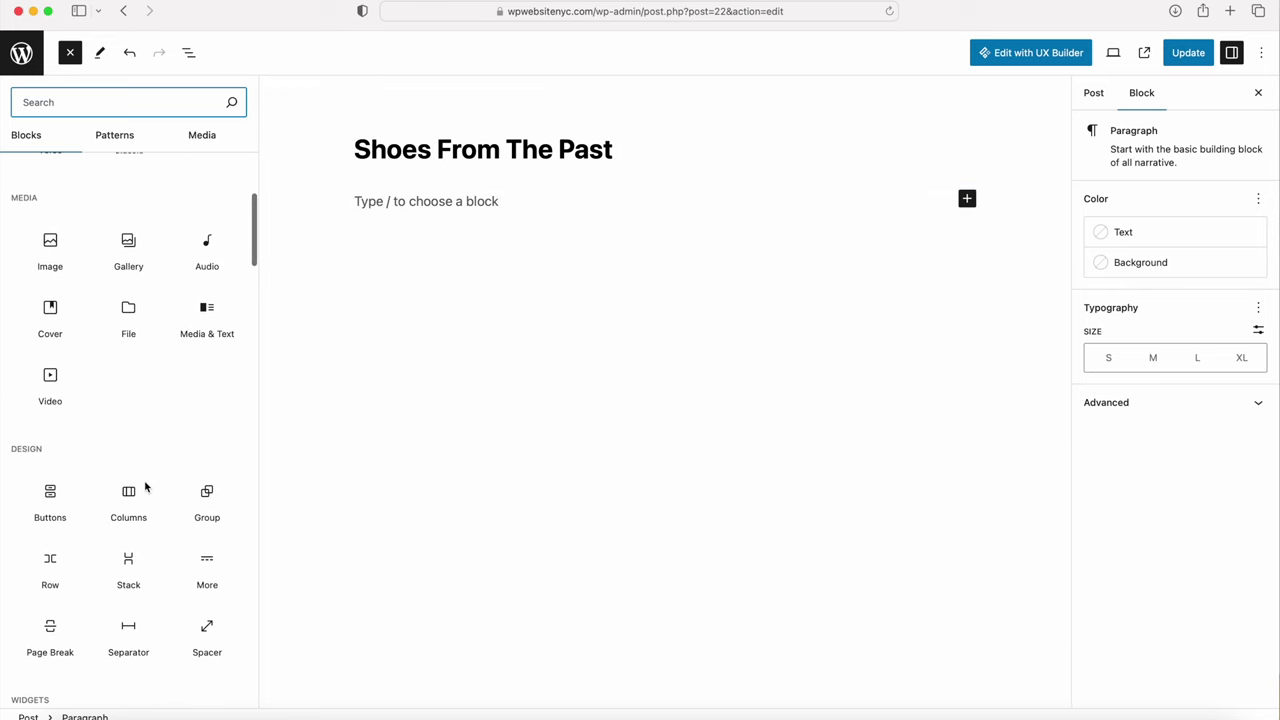
left_click(400, 311)
Step: Paste the hosting, WordPress setup and Flatsome notes into an empty Paragraph block
left_click(351, 209)
type("asd")
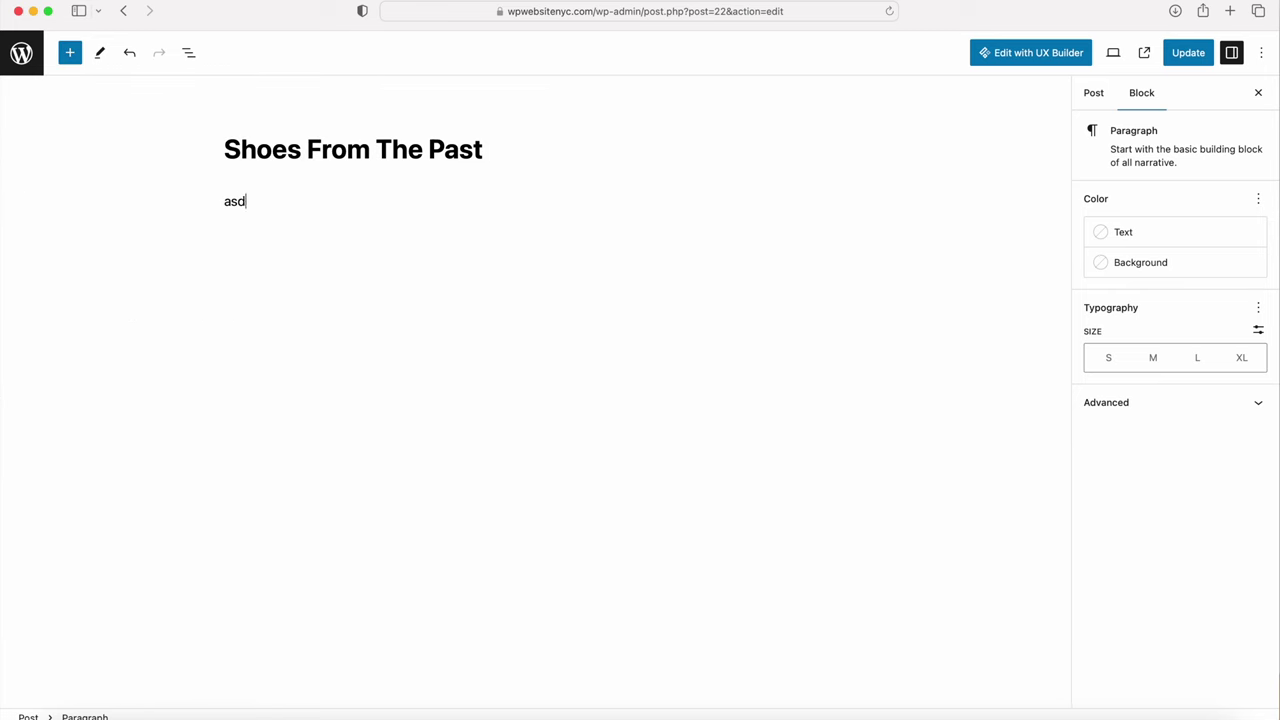
key("BackSpace")
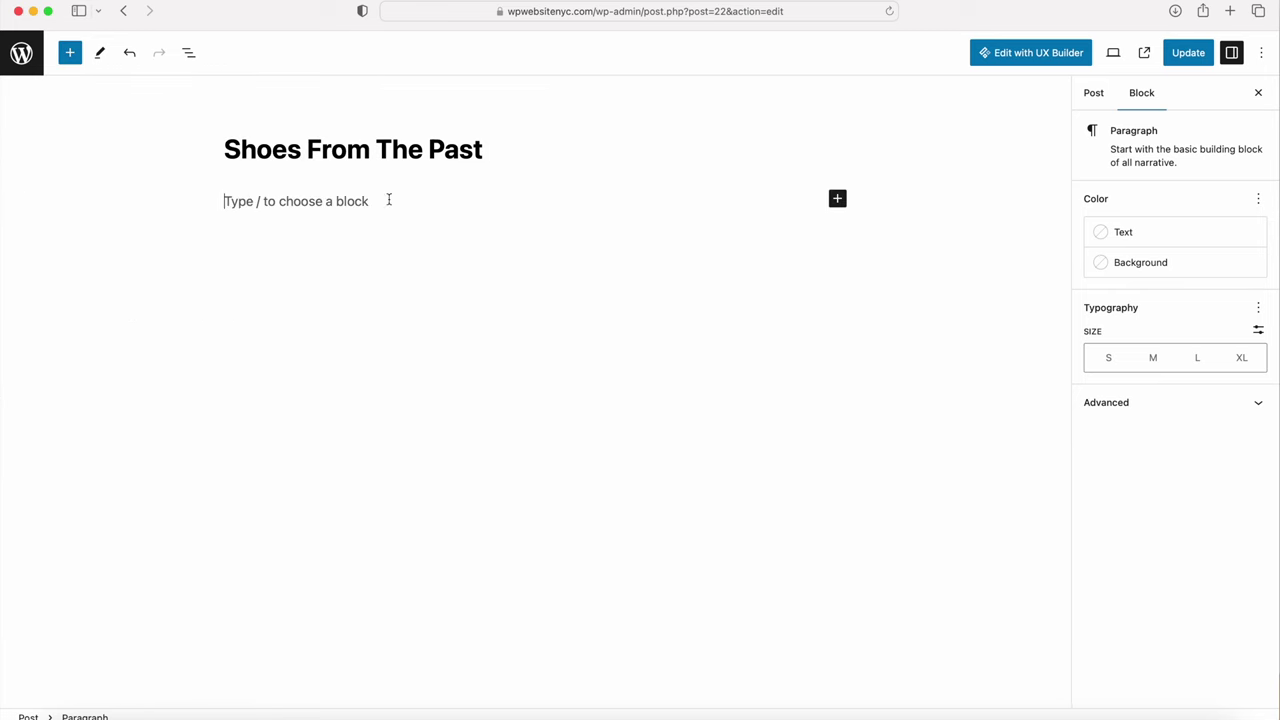
left_click(837, 198)
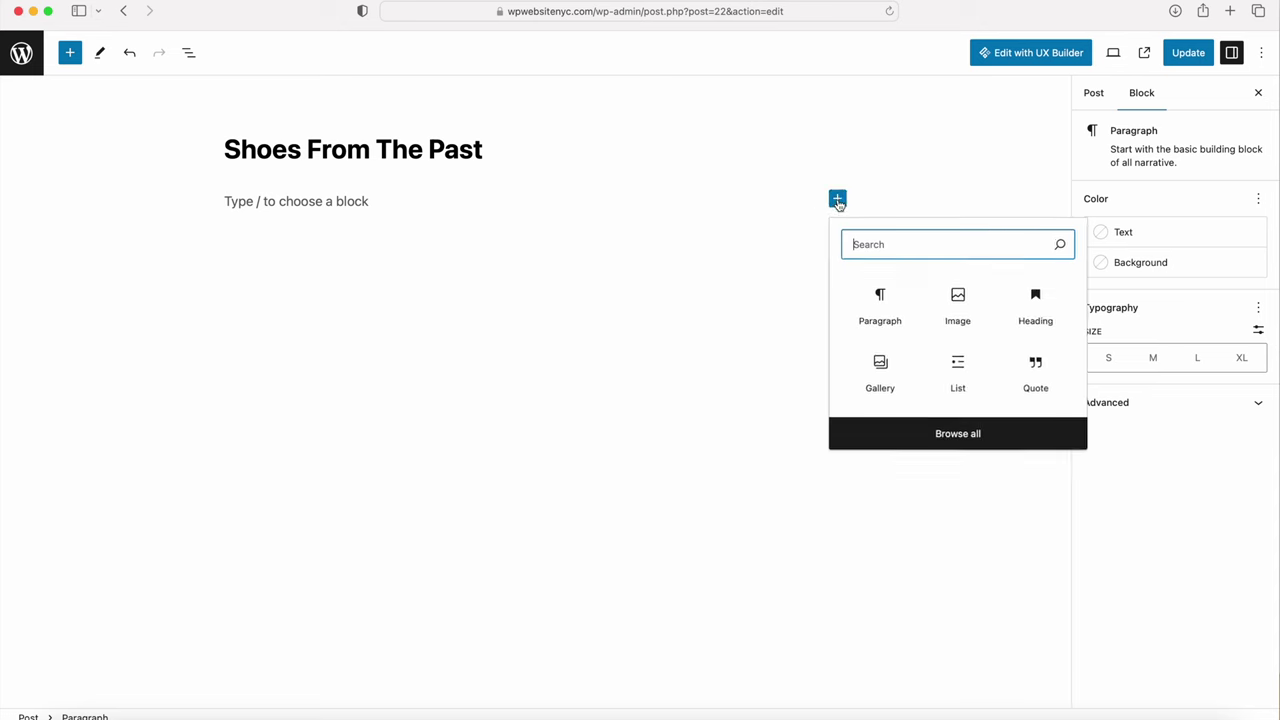
left_click(880, 308)
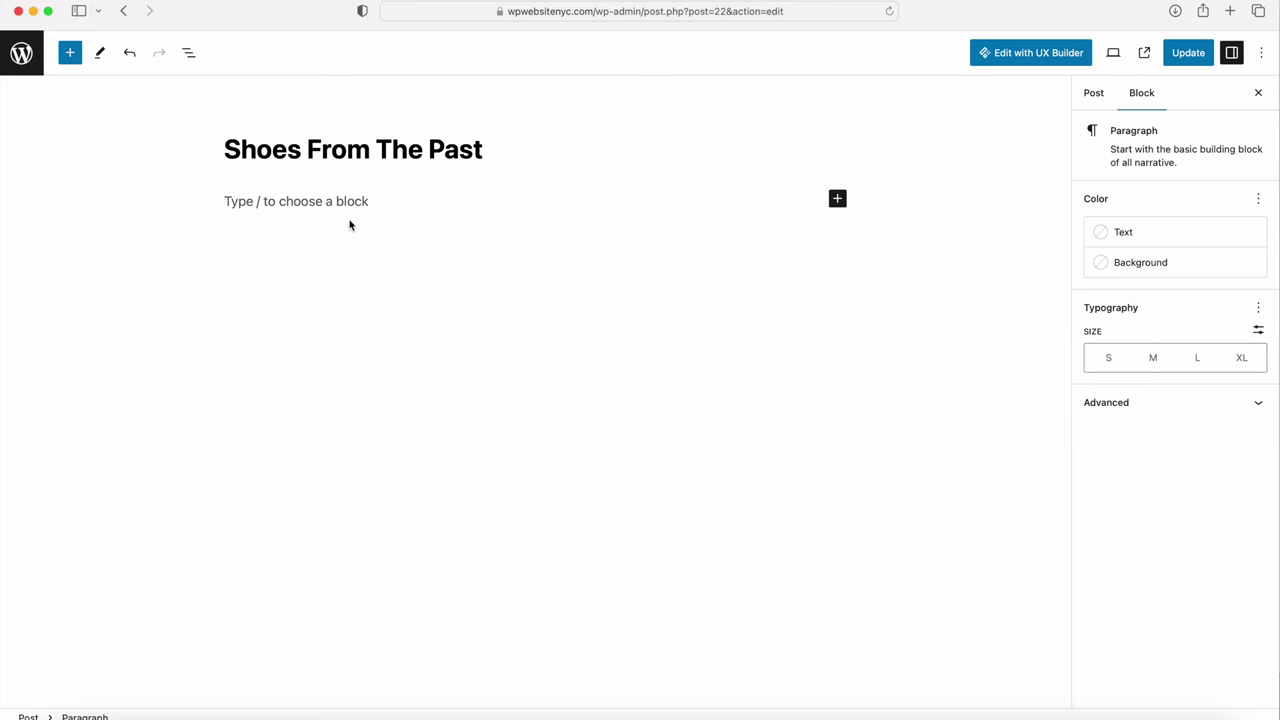
key("super+v")
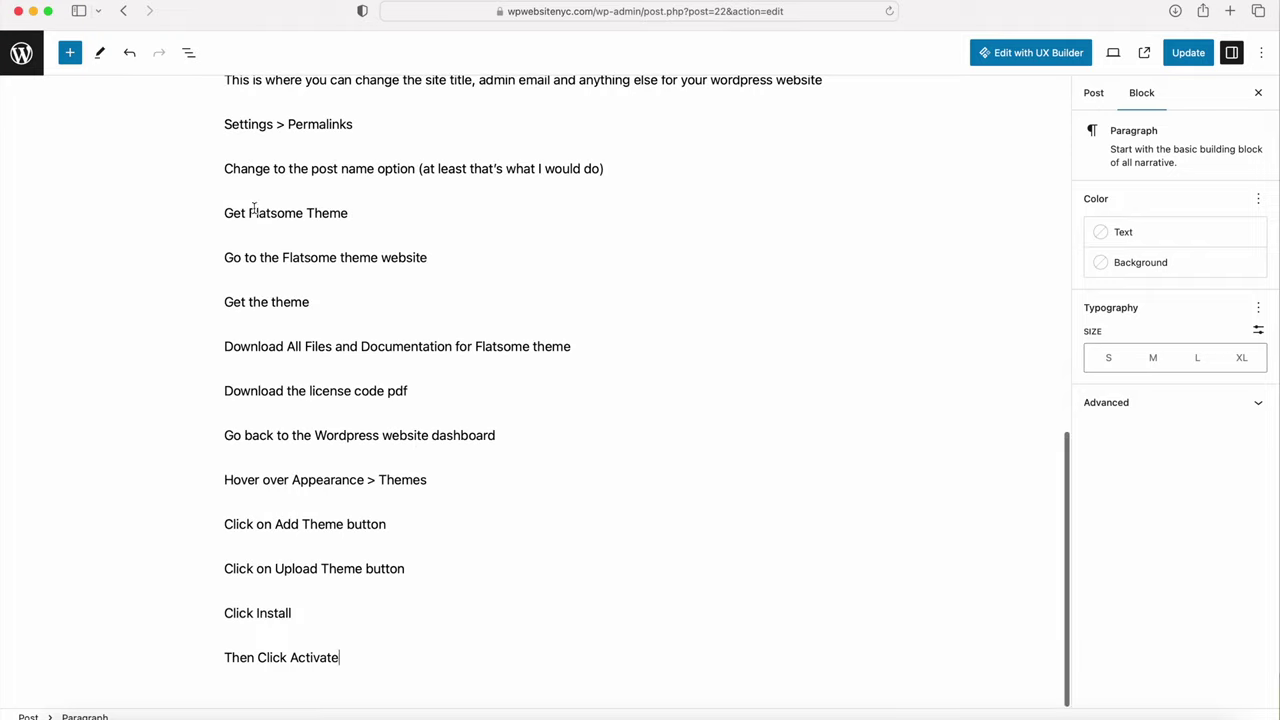
scroll(300, 363, "up", 10)
scroll(325, 334, "up", 5)
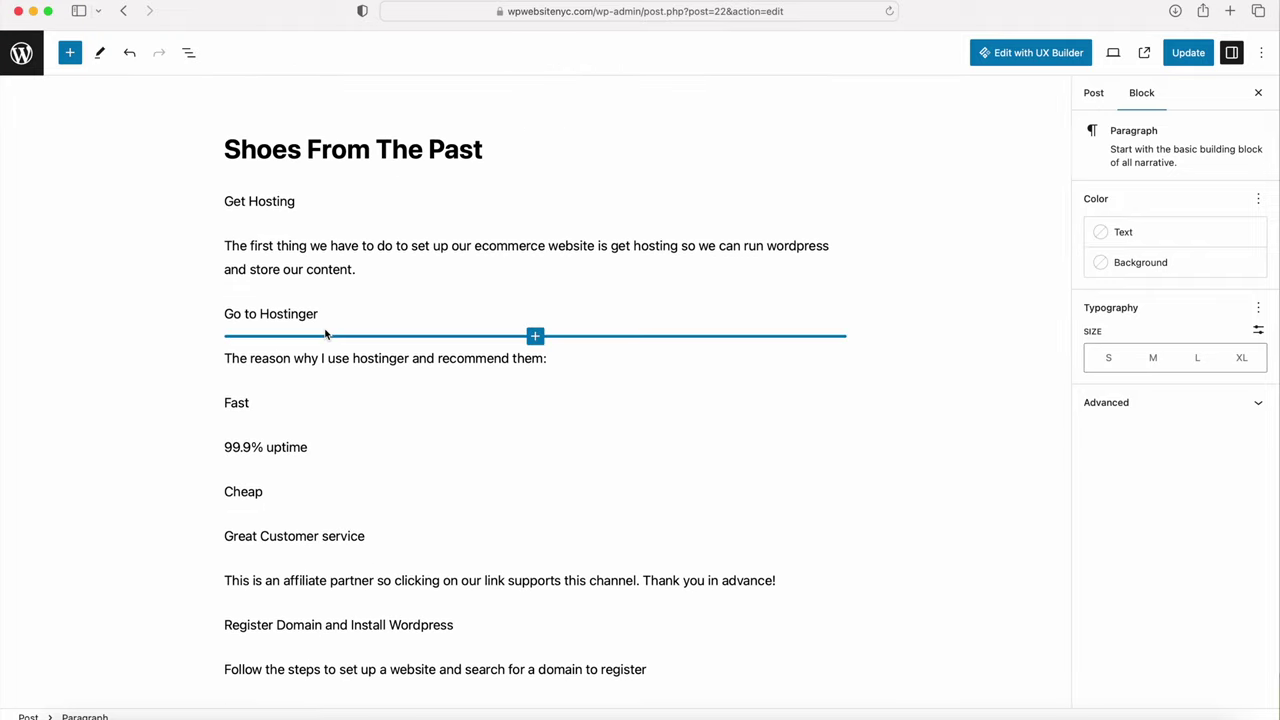
Step: Transform the 'Get Hosting' line into an H2 heading
left_click(230, 203)
left_click_drag(226, 199, 300, 206)
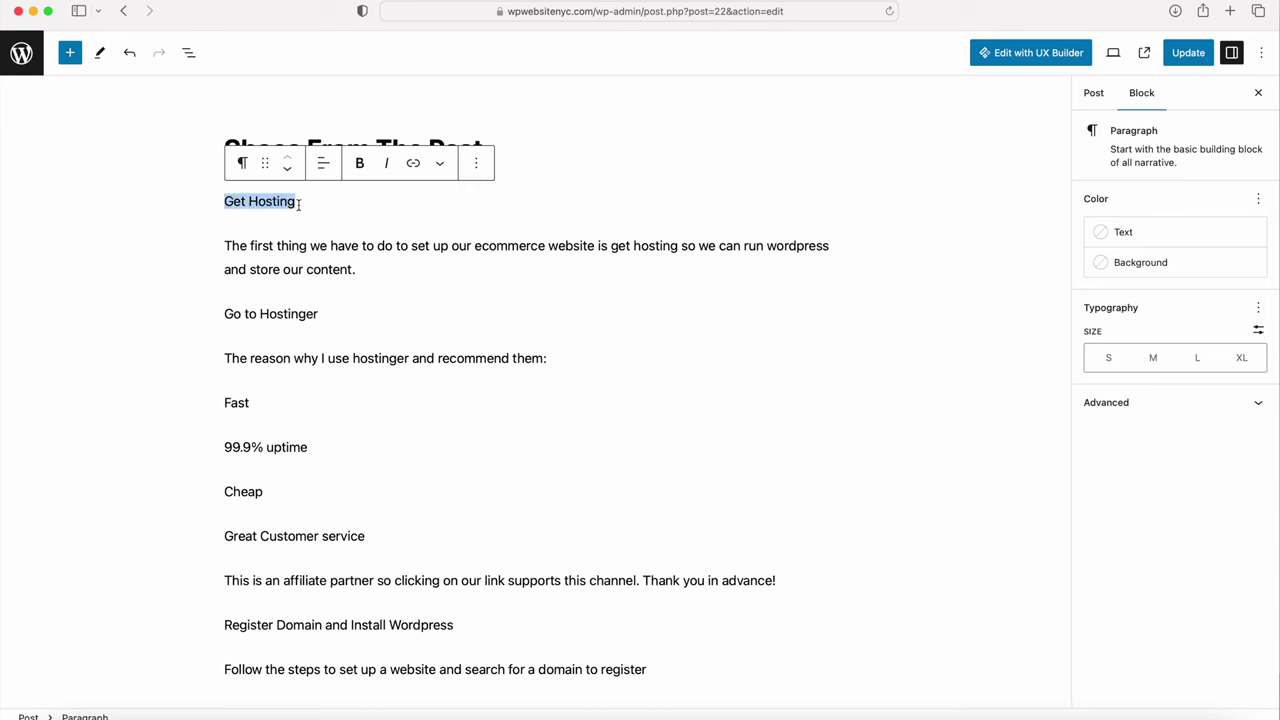
left_click(243, 166)
left_click(261, 236)
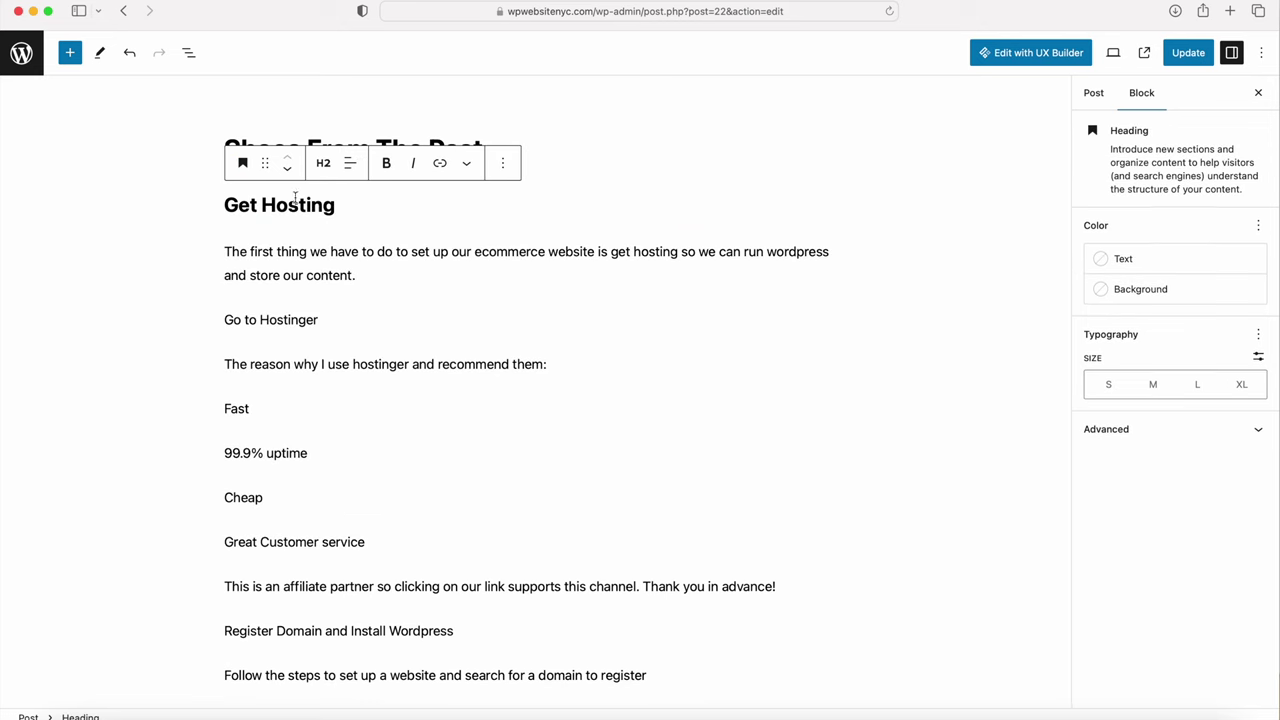
left_click(324, 171)
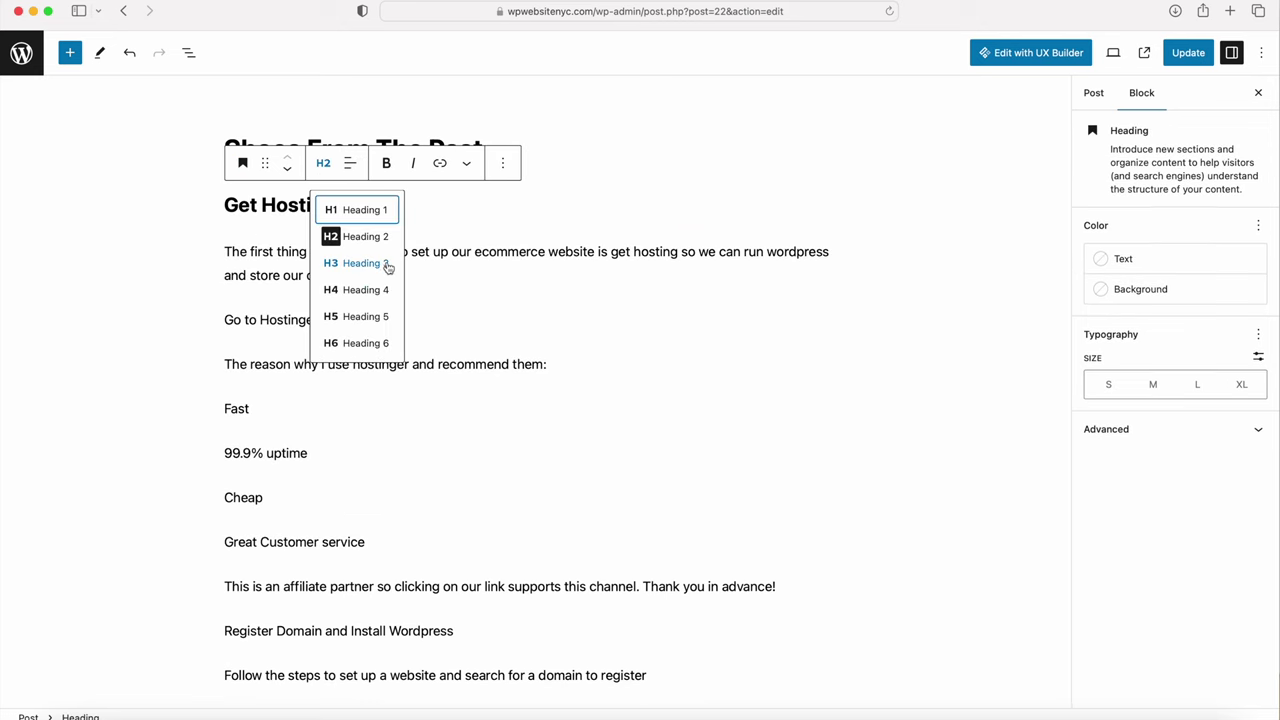
left_click(445, 238)
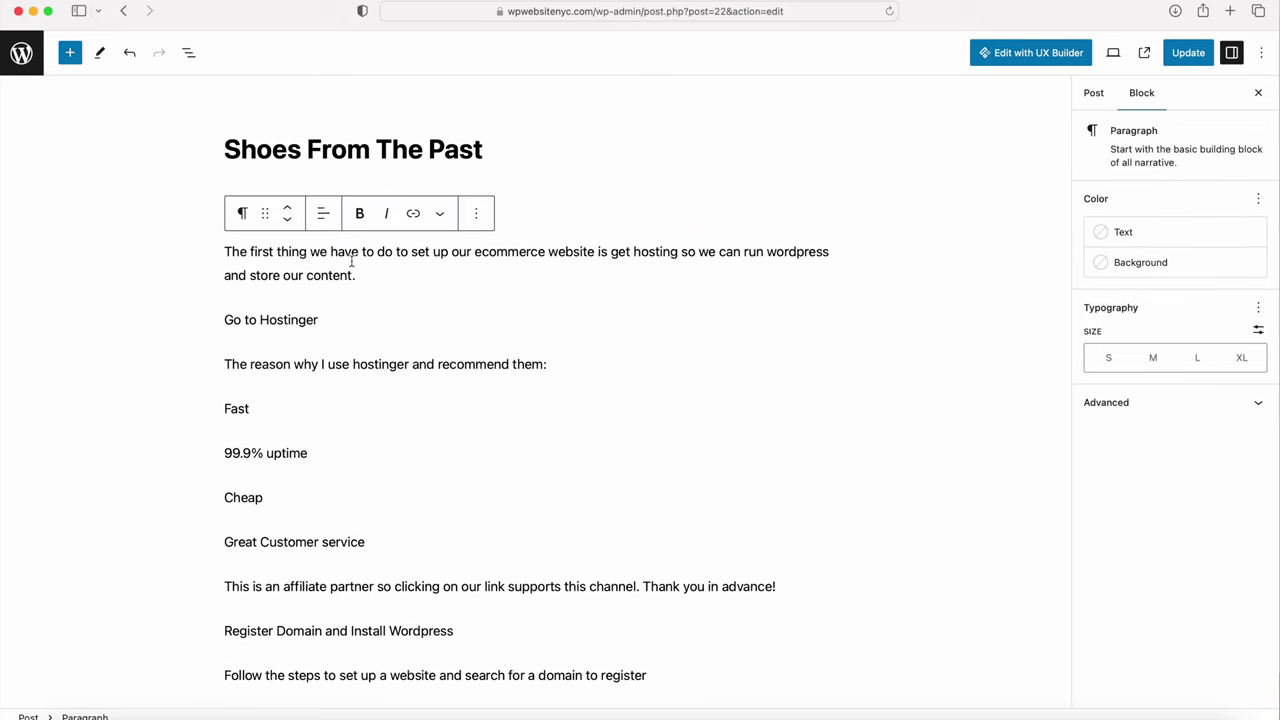
Step: Make the opening hosting paragraph below the heading bold
left_click_drag(372, 265, 226, 244)
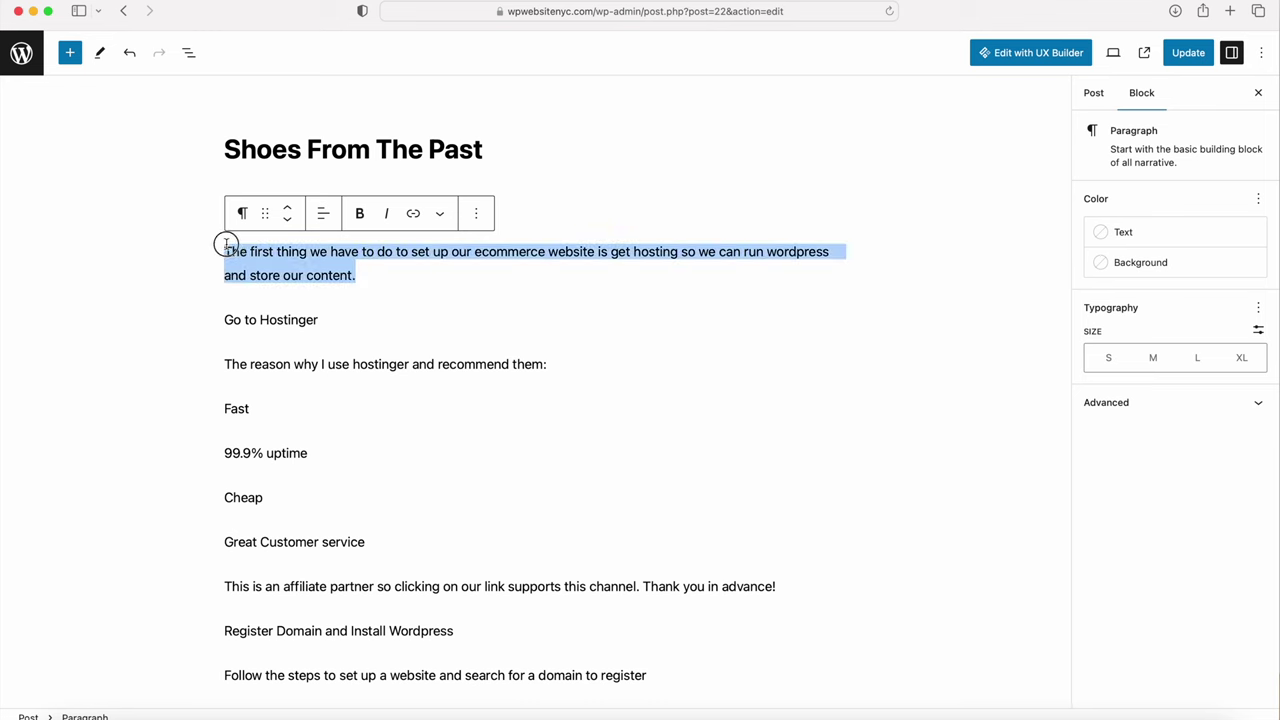
left_click(359, 213)
left_click(439, 216)
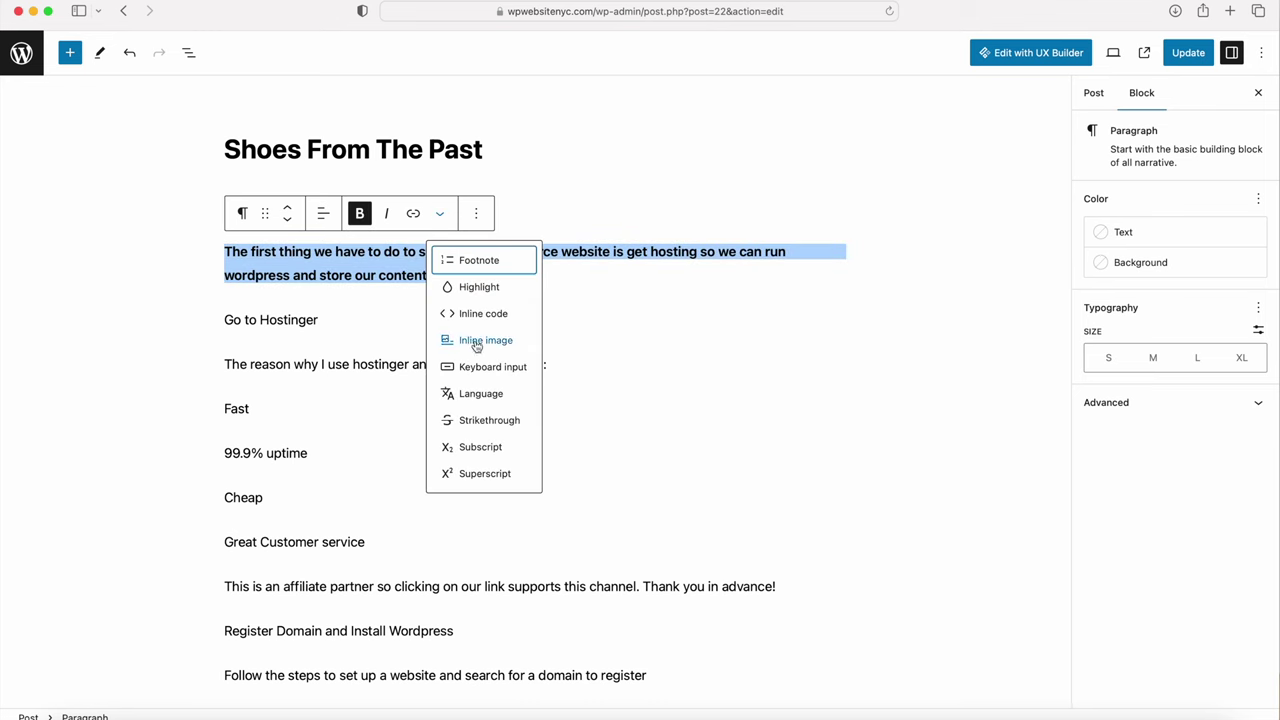
left_click(345, 362)
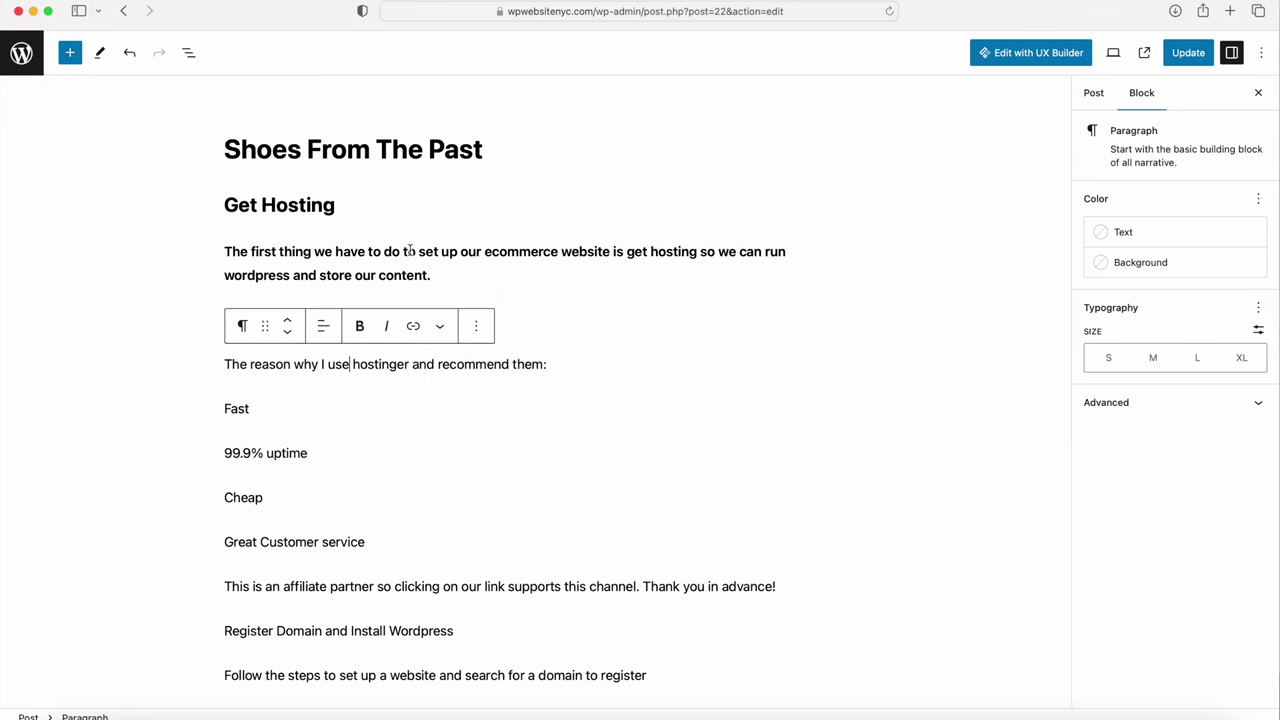
mouse_move(534, 298)
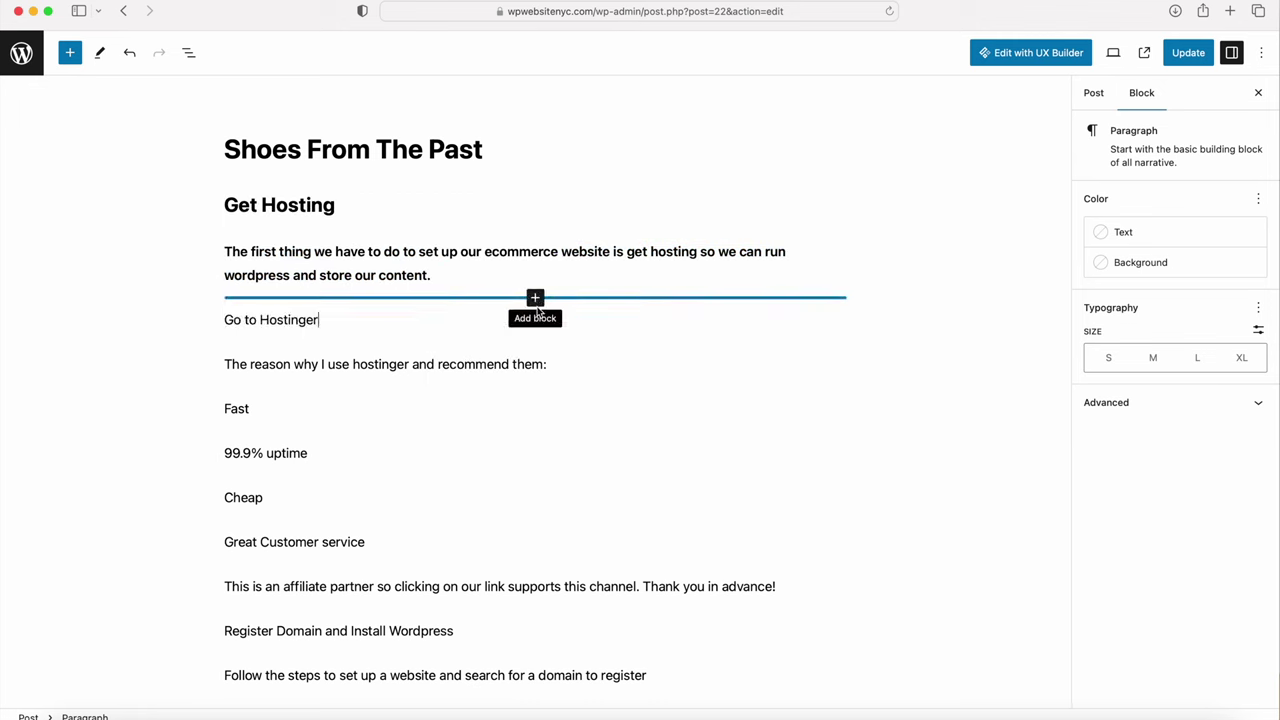
scroll(537, 312, "down", 7)
left_click(524, 326)
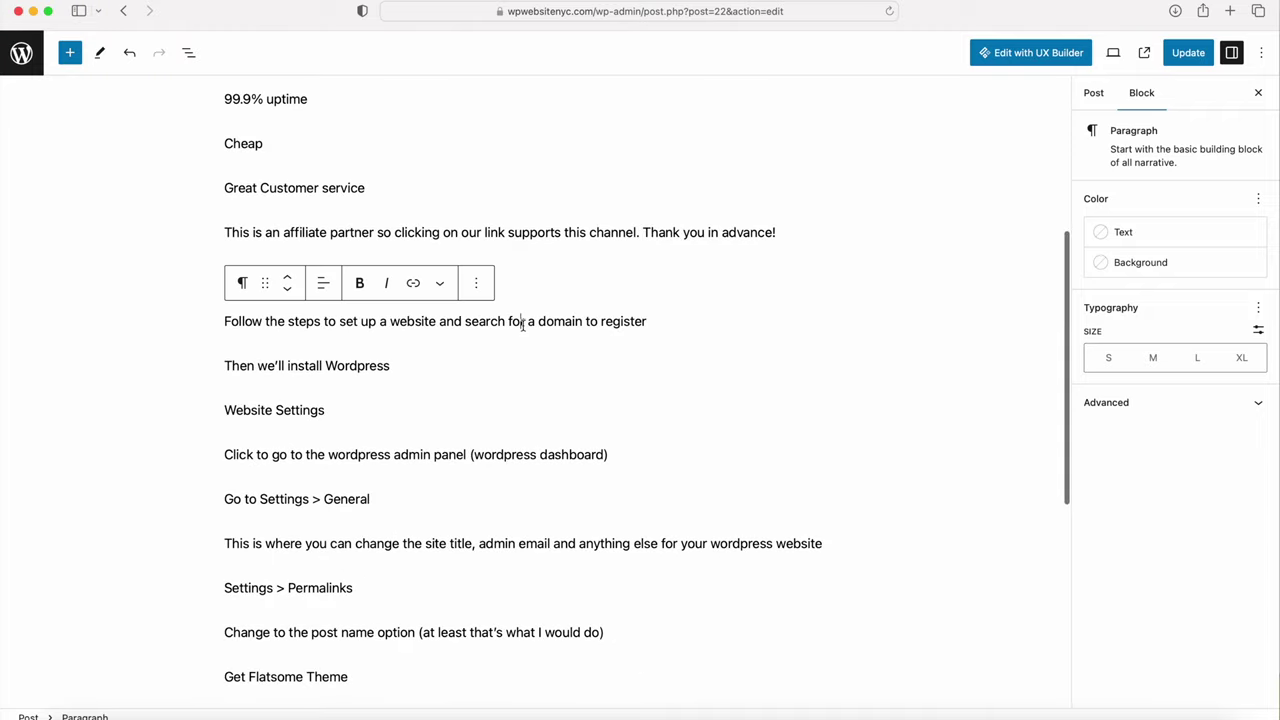
mouse_move(535, 345)
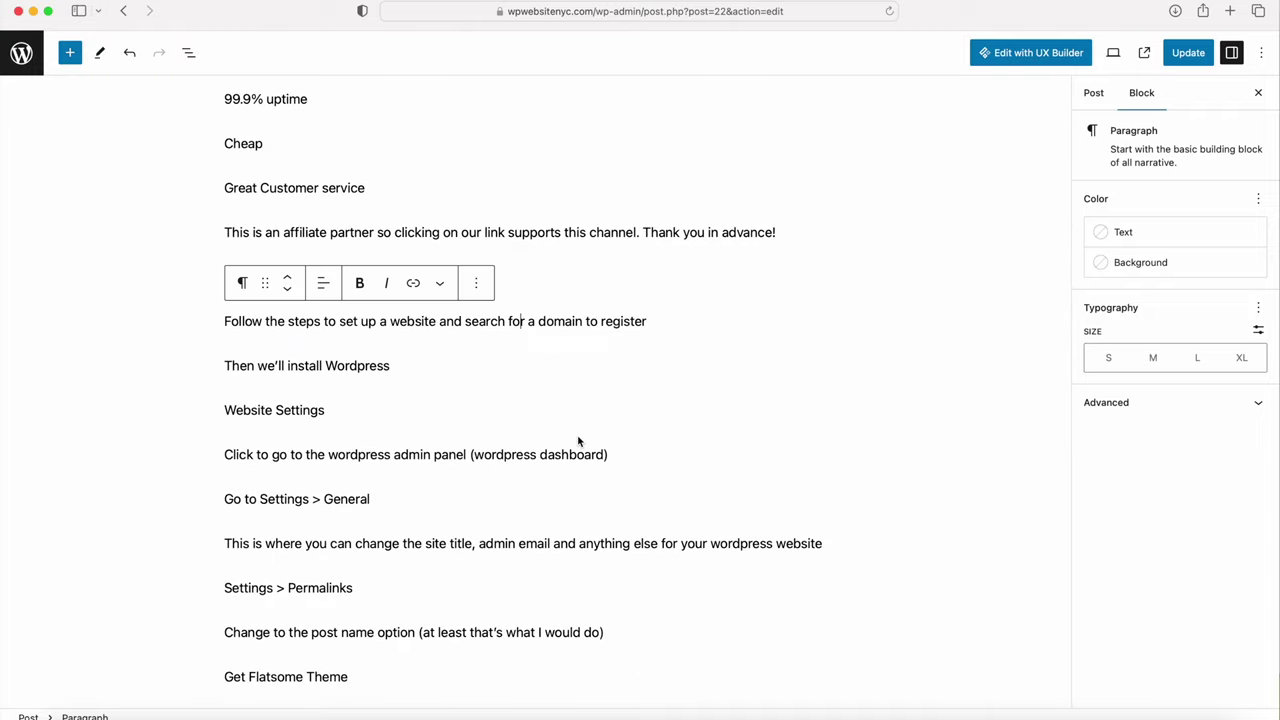
scroll(577, 440, "down", 10)
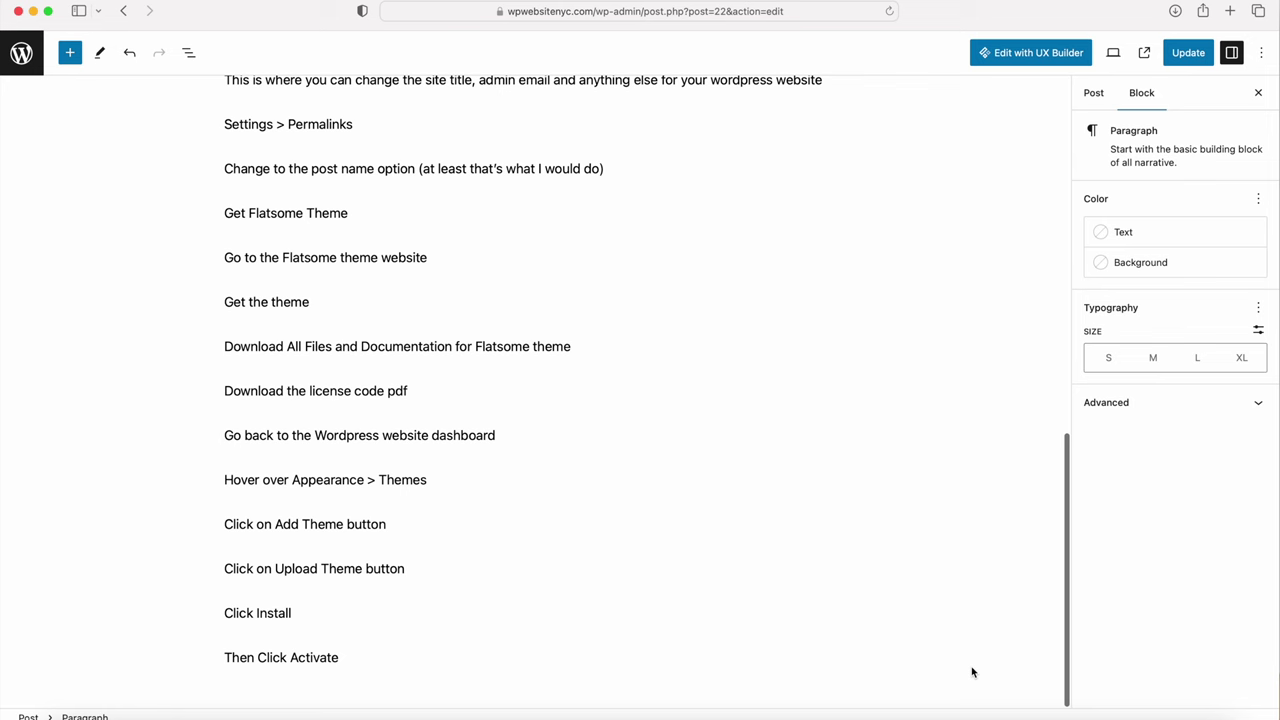
scroll(924, 386, "up", 15)
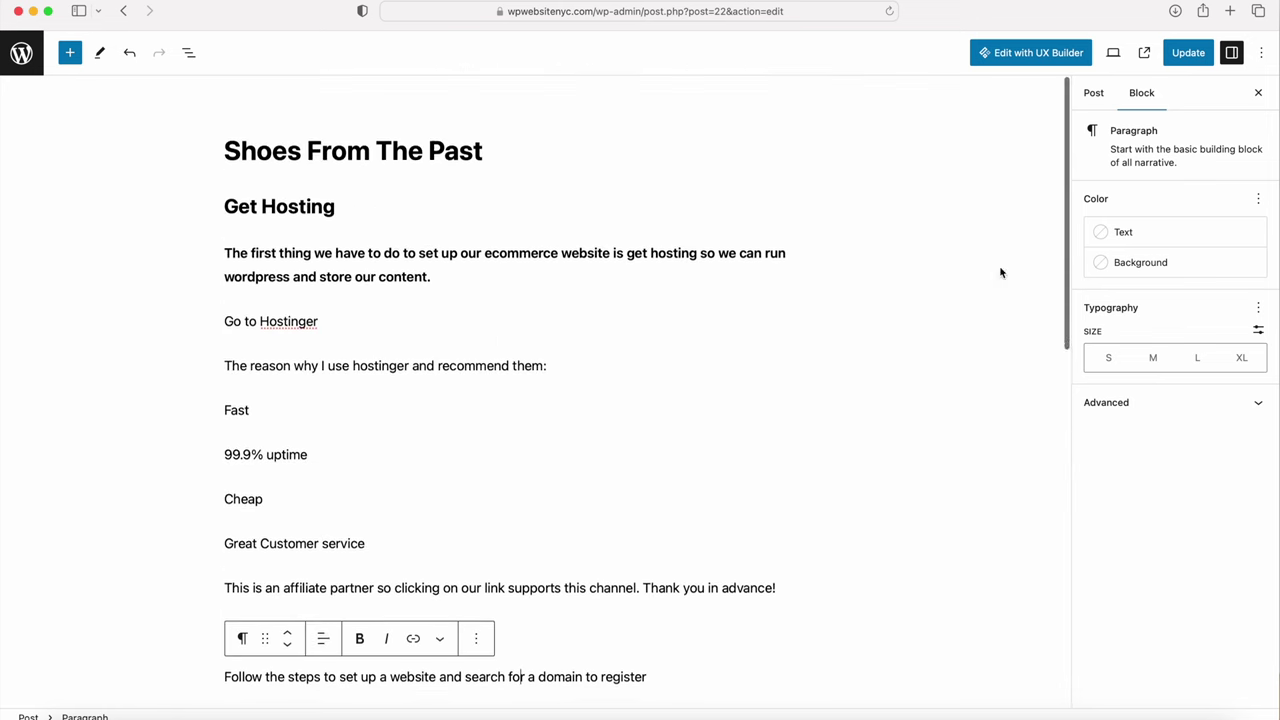
Step: Remove the post's current featured image in the Post settings
left_click(1095, 94)
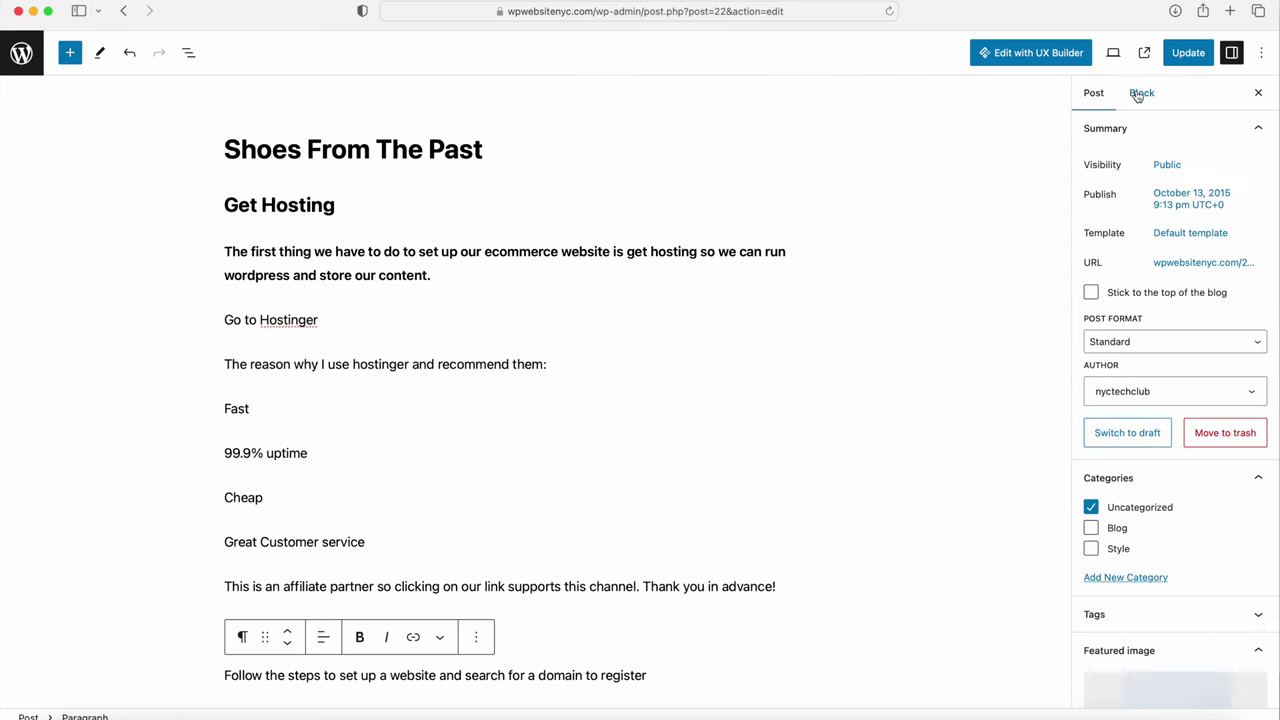
scroll(1117, 377, "down", 3)
mouse_move(1157, 538)
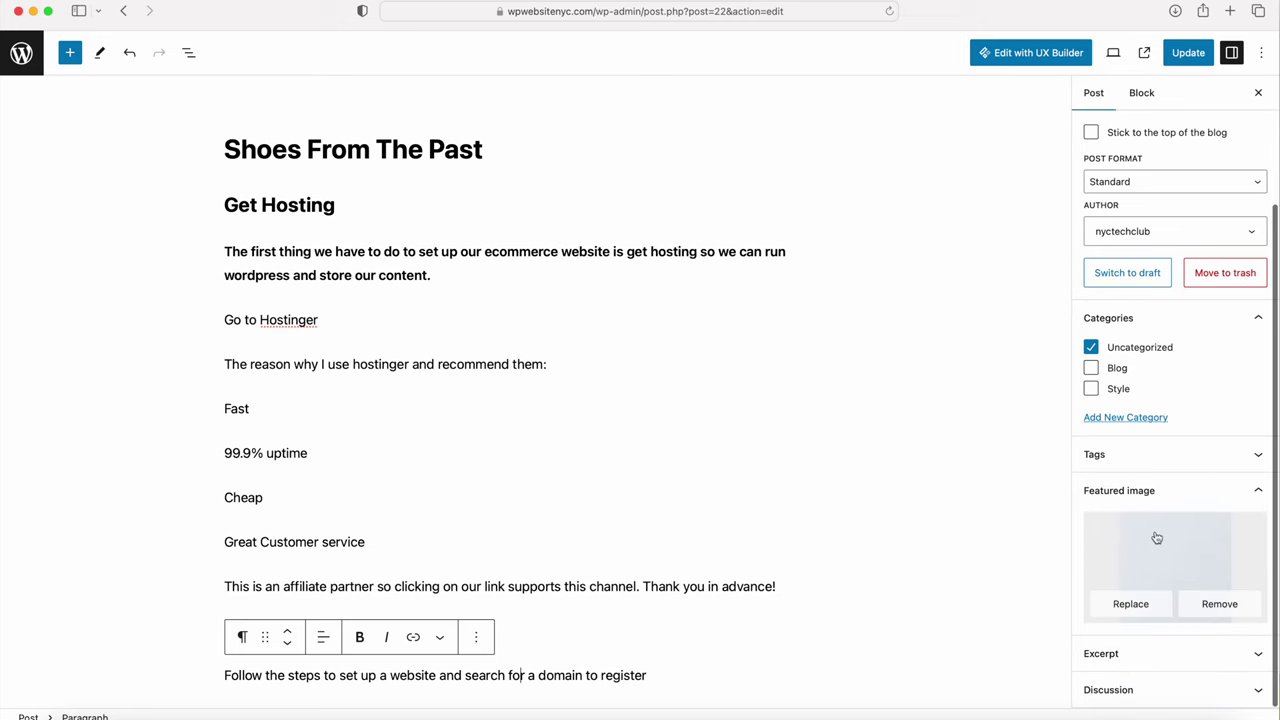
left_click(1192, 605)
Step: Set puma-mb-04-2.jpeg as the featured image and update the post
left_click(1172, 600)
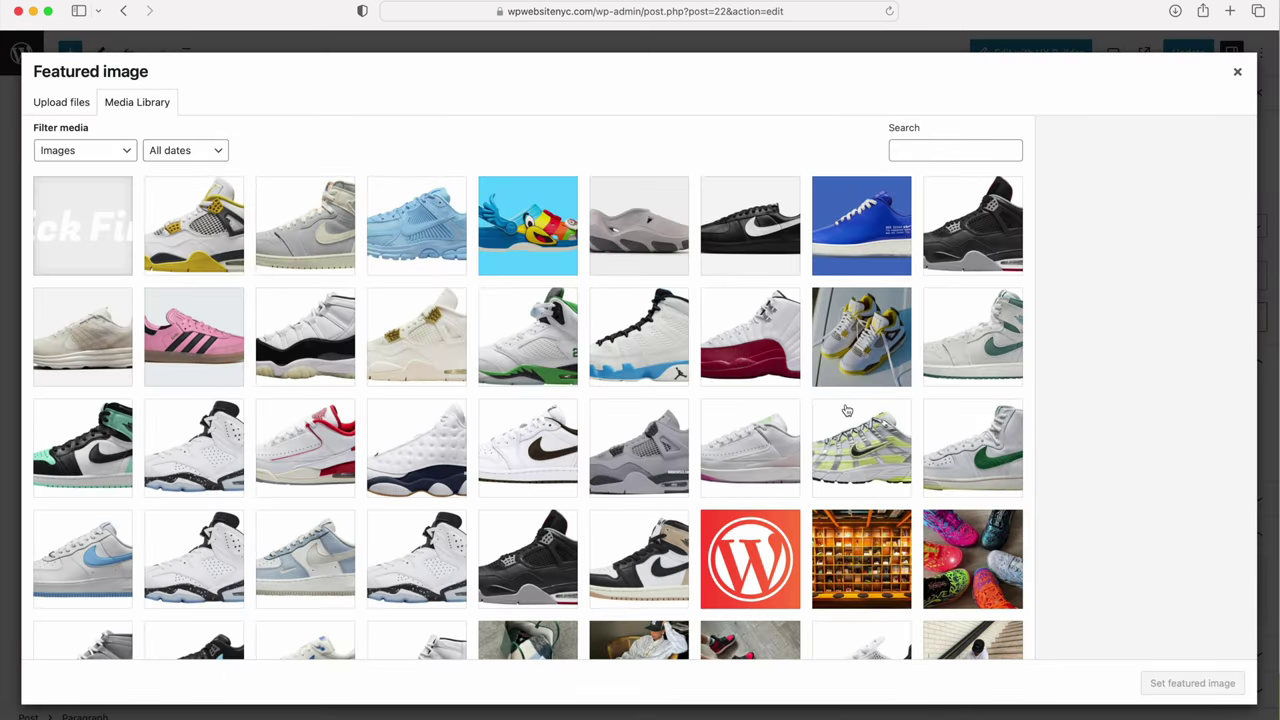
scroll(846, 410, "down", 5)
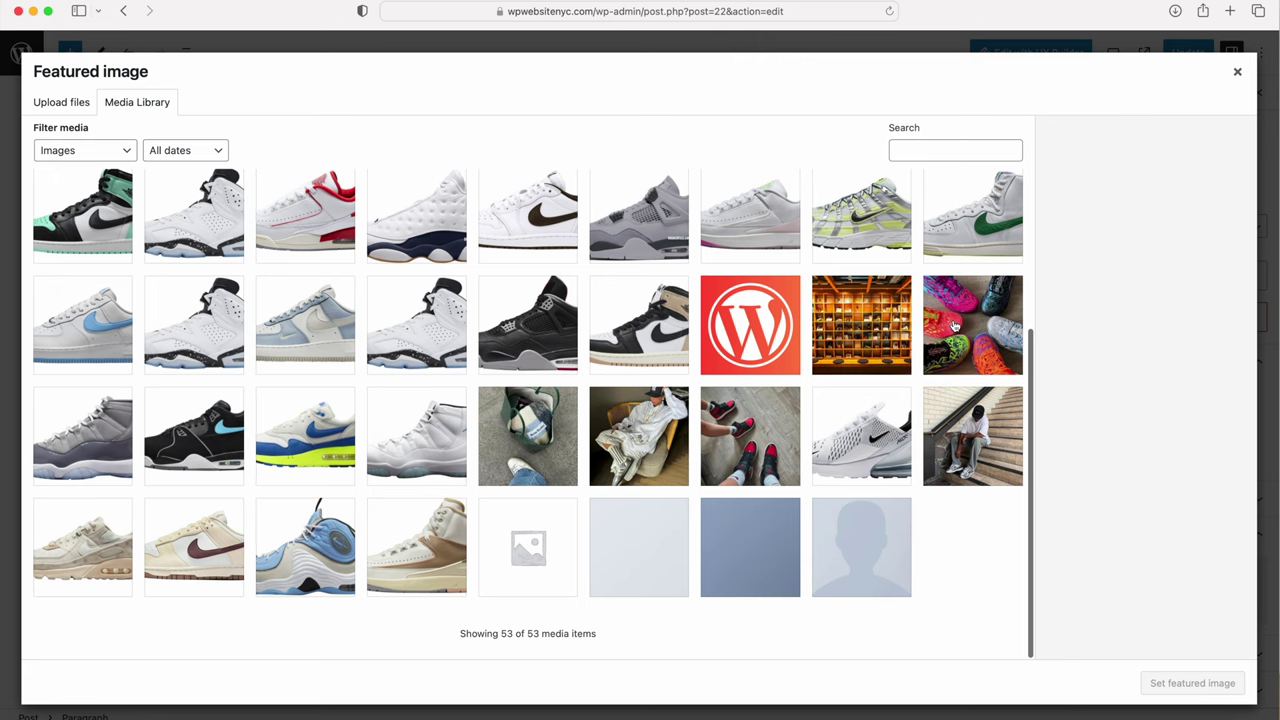
left_click(954, 326)
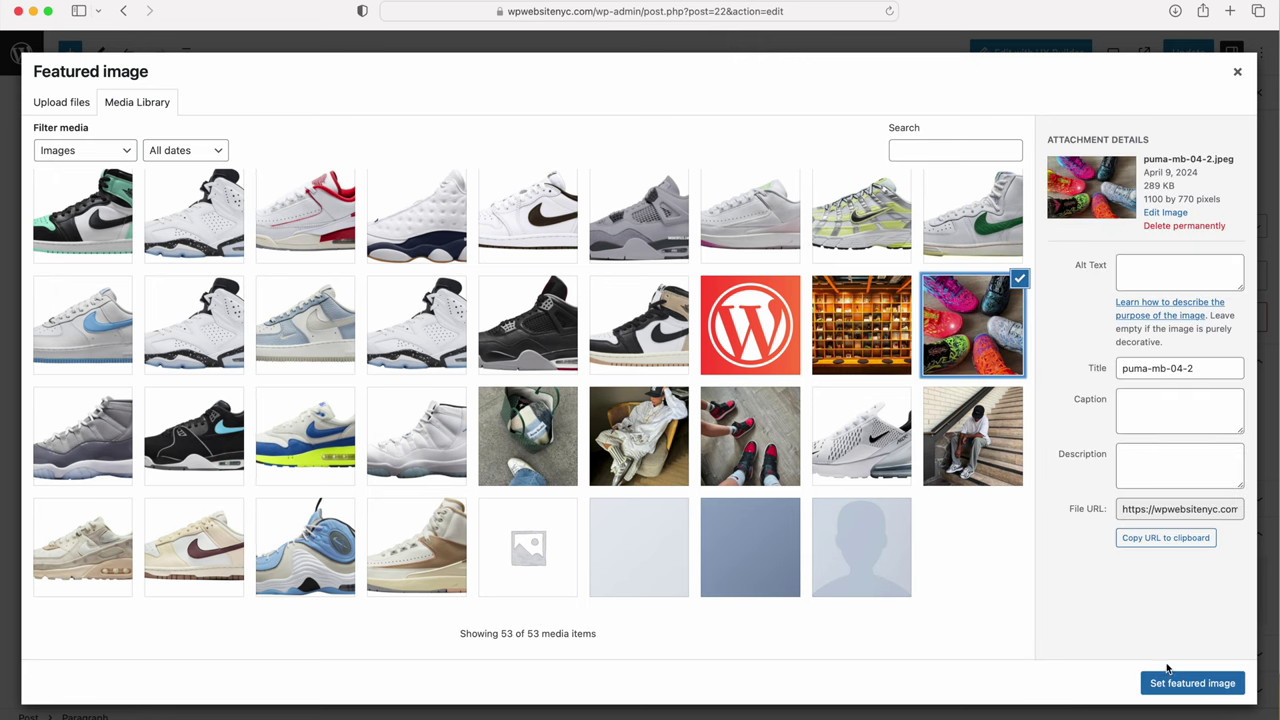
left_click(1171, 683)
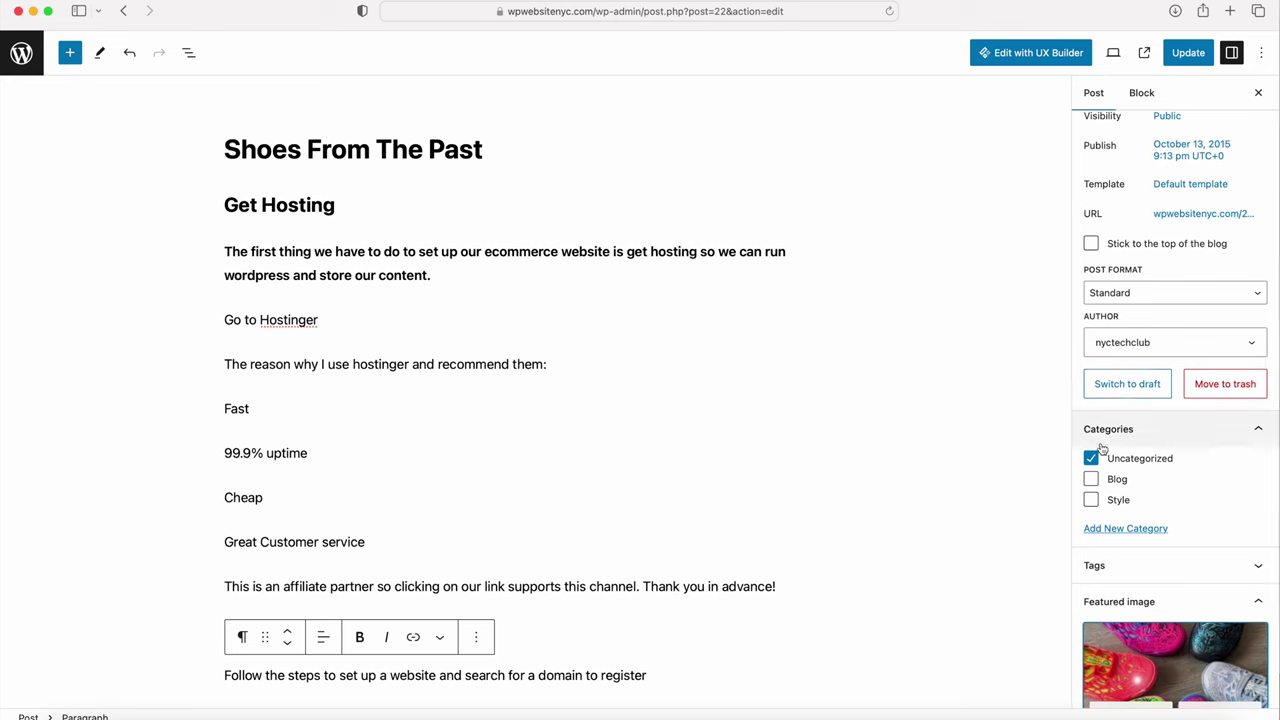
scroll(1151, 382, "up", 1)
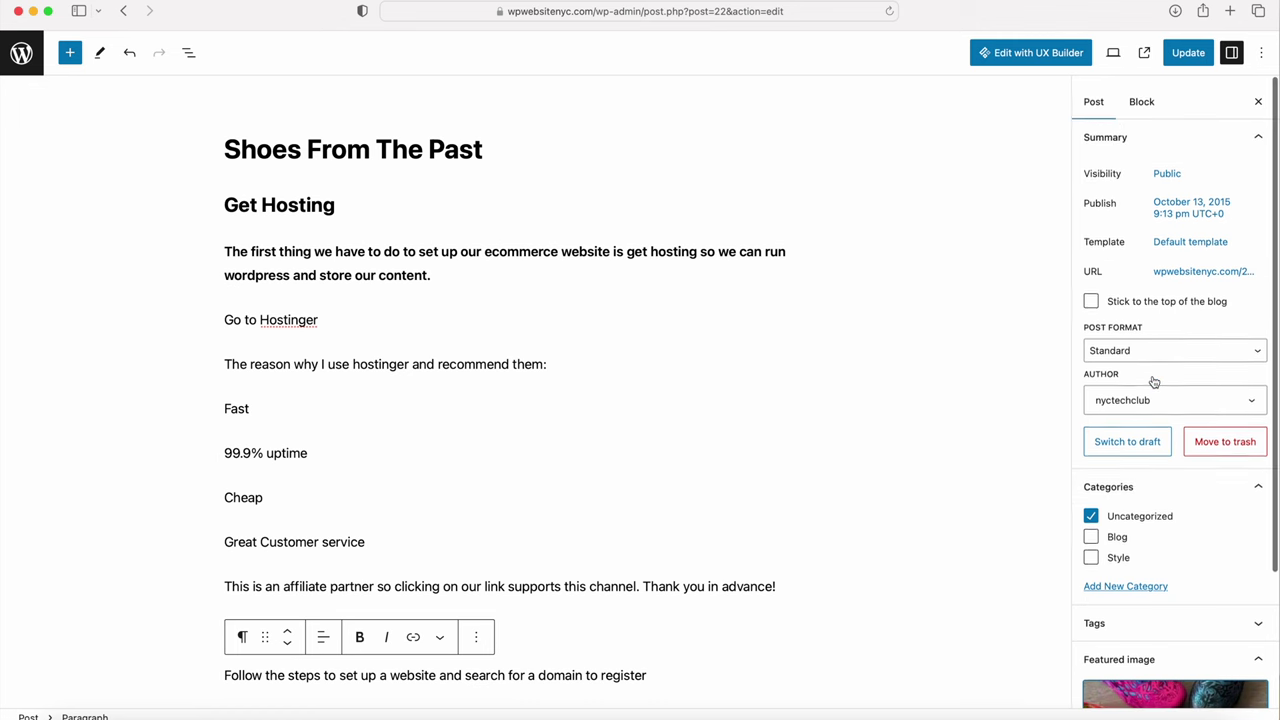
left_click(1188, 52)
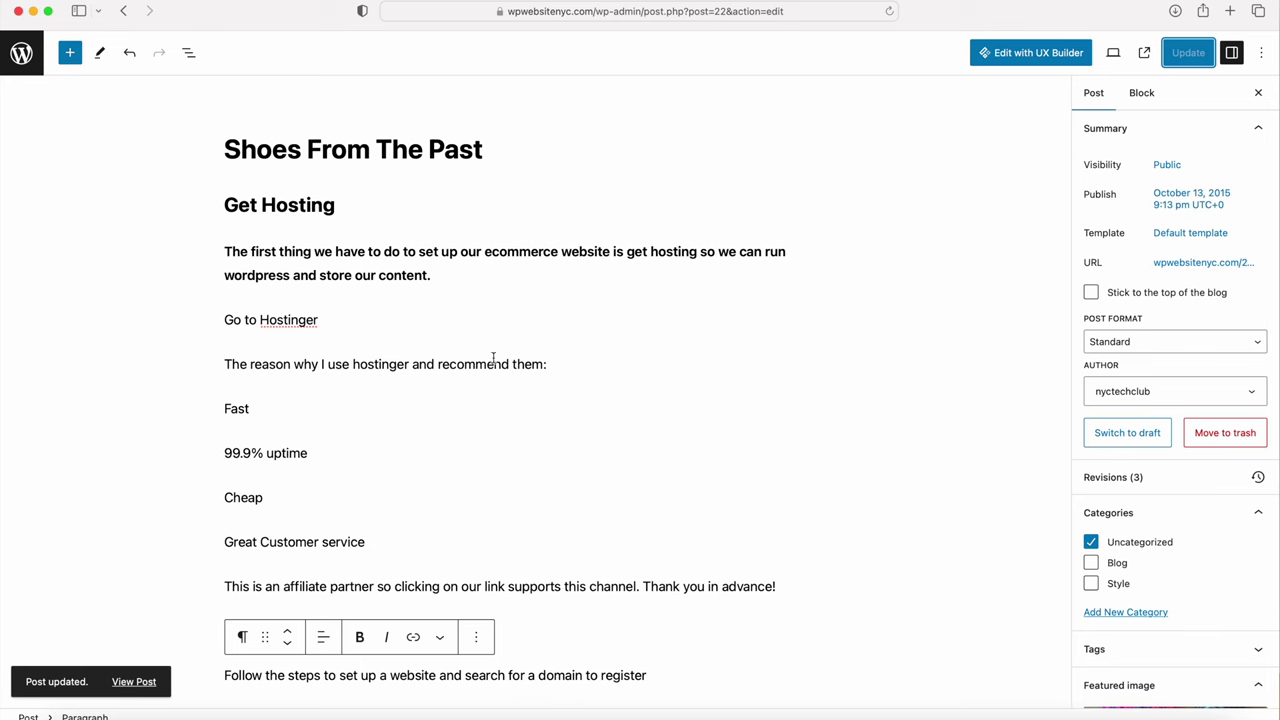
Step: View the live 'Shoes From The Past' post with its sneaker photo above Get Hosting
left_click(133, 681)
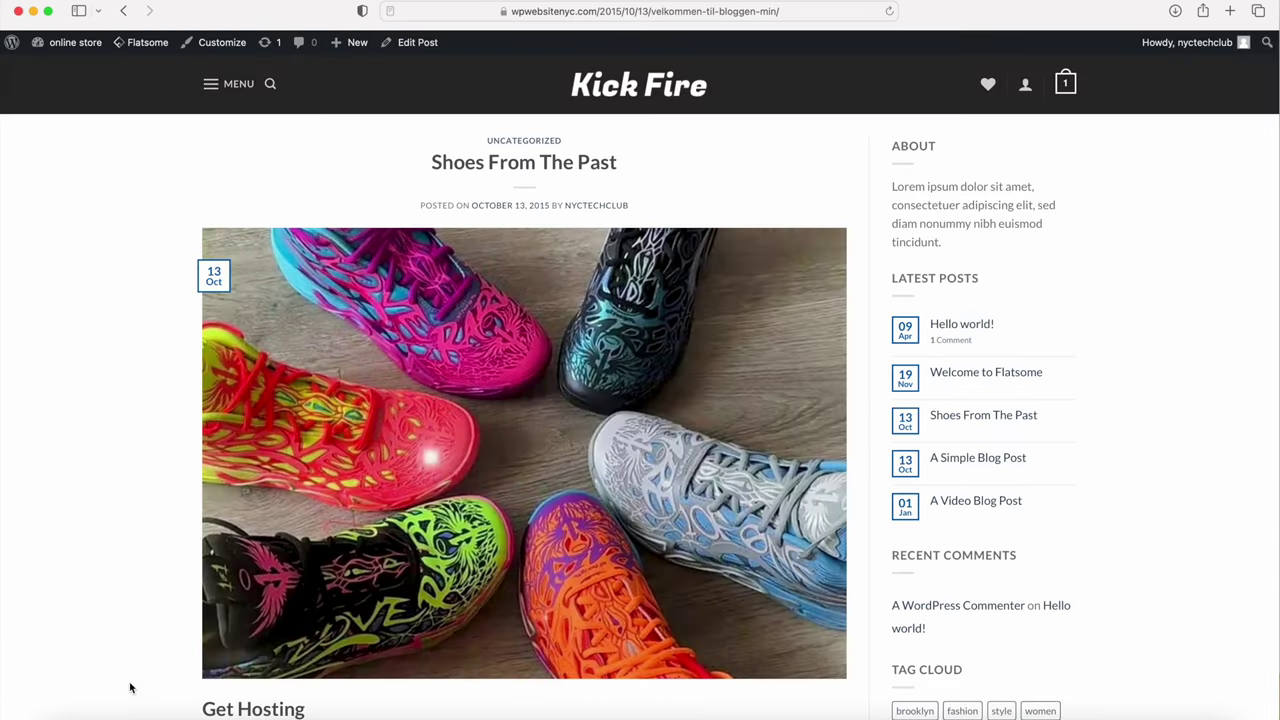
scroll(335, 391, "down", 10)
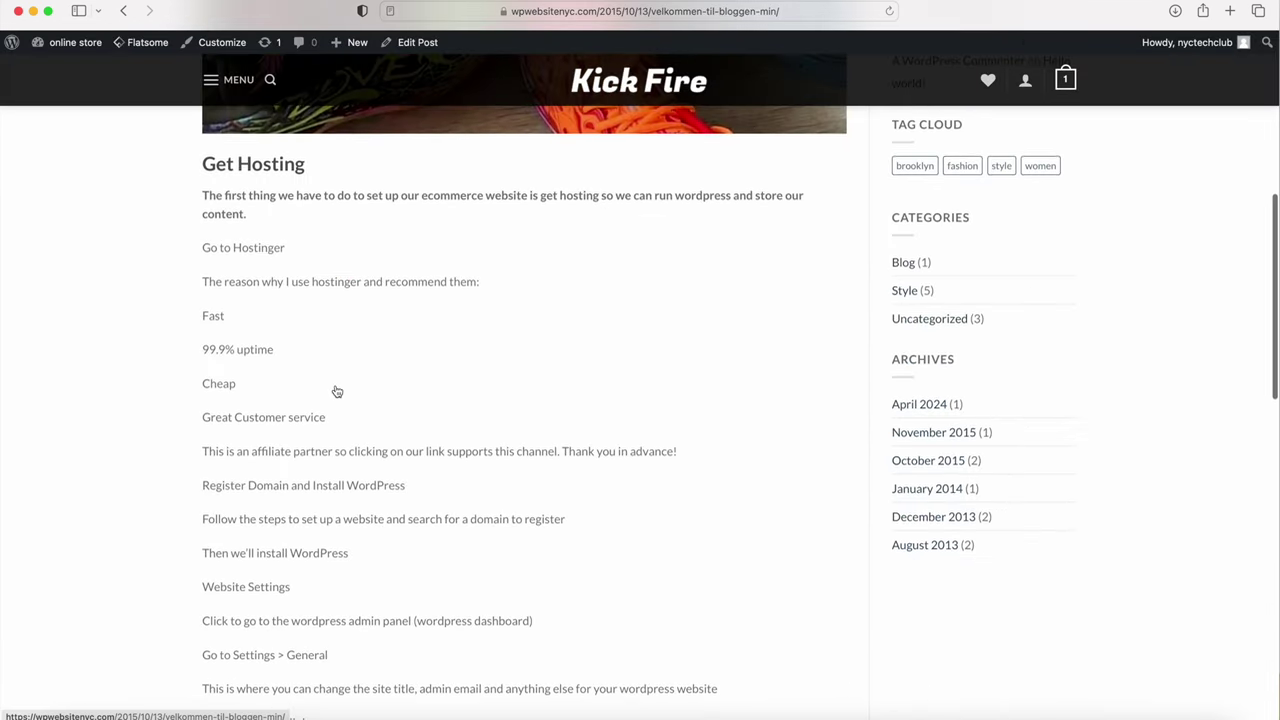
scroll(254, 516, "up", 6)
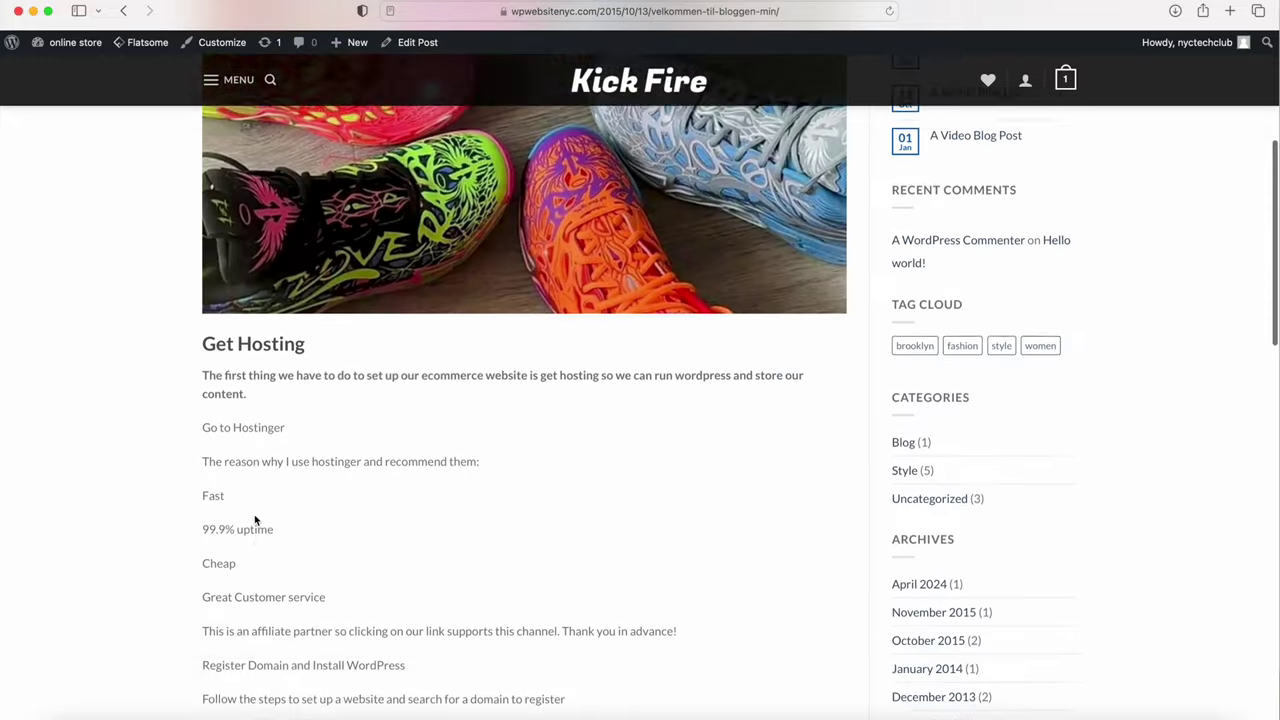
scroll(254, 514, "up", 4)
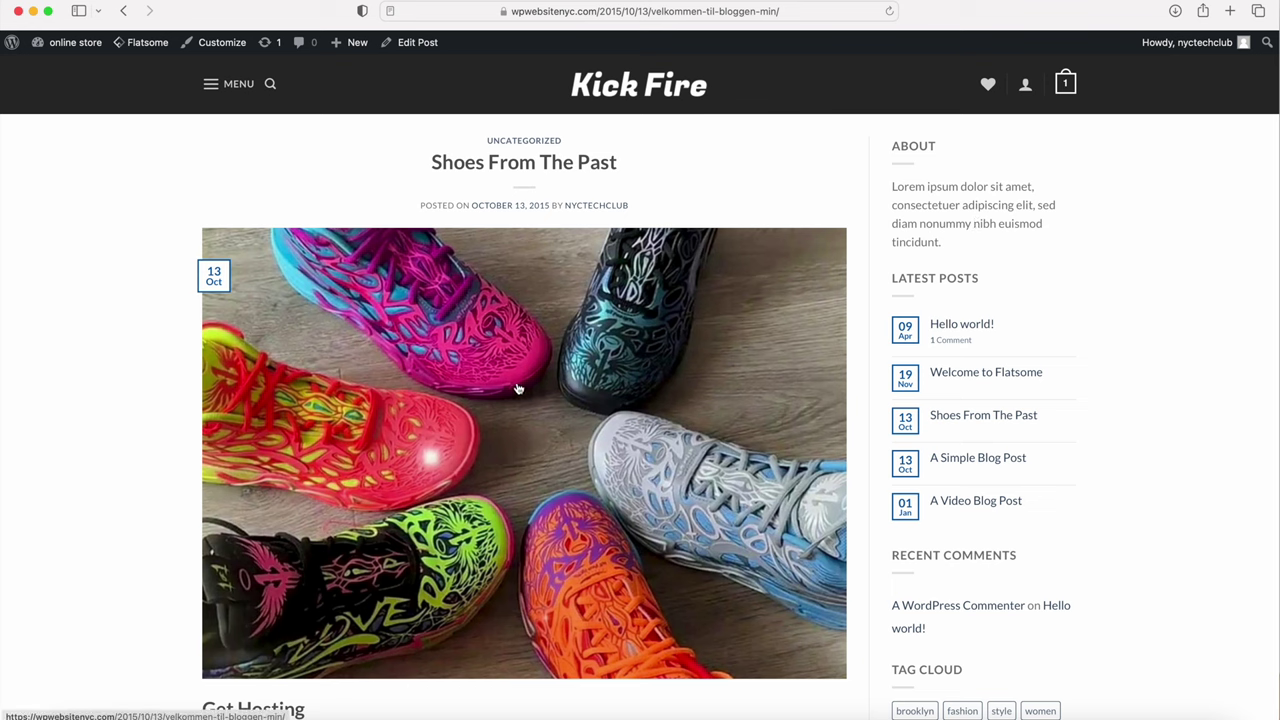
Step: In the Customizer's Blog settings, look over Blog Single Post, then go to Blog Layout
left_click(222, 44)
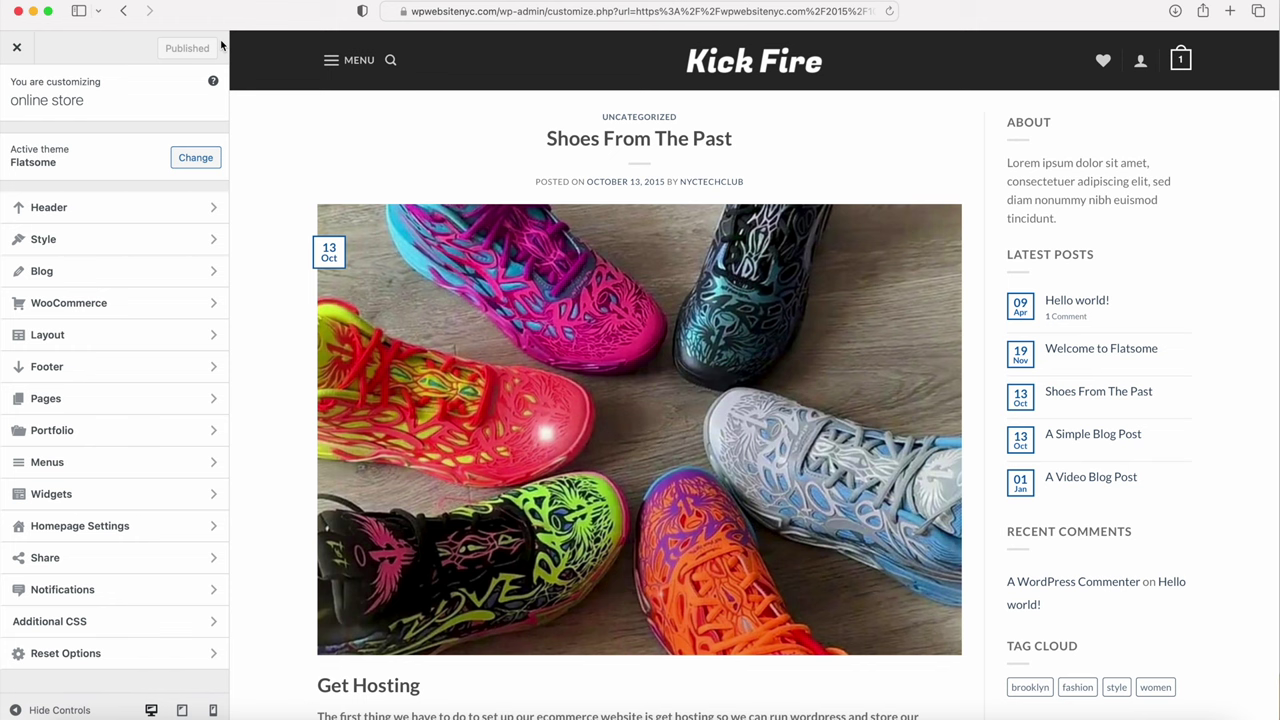
left_click(95, 271)
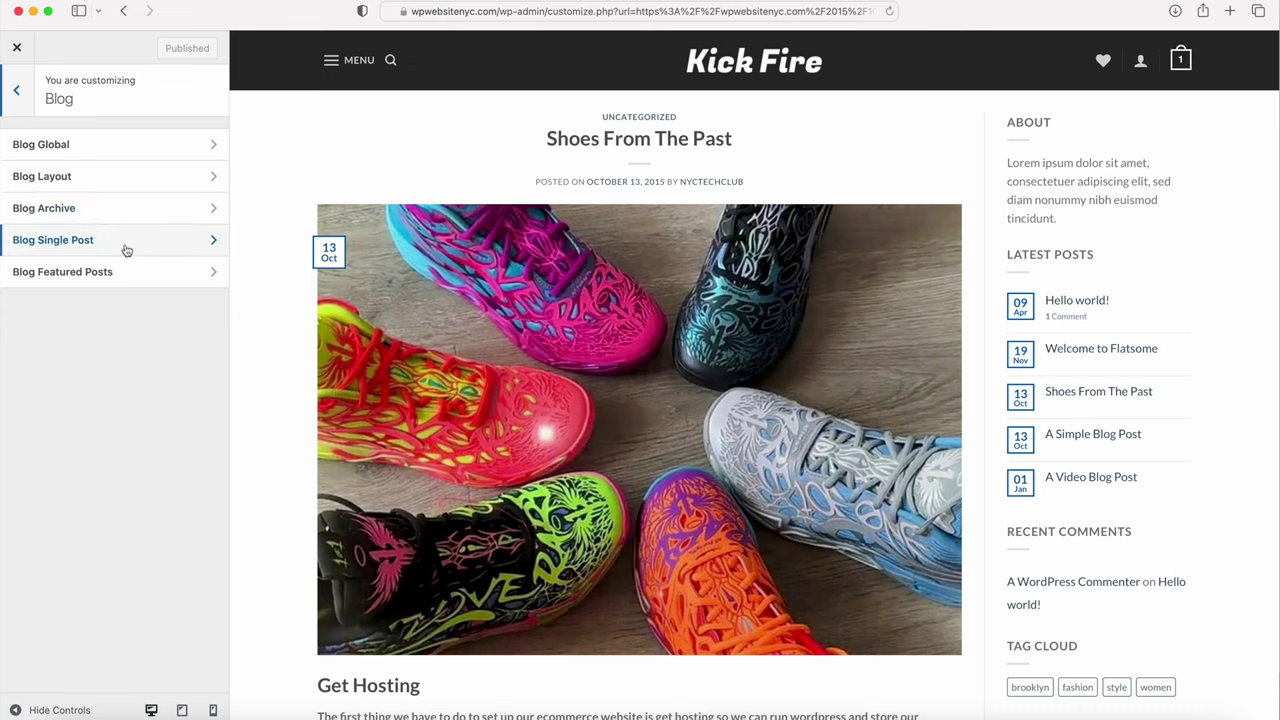
left_click(123, 248)
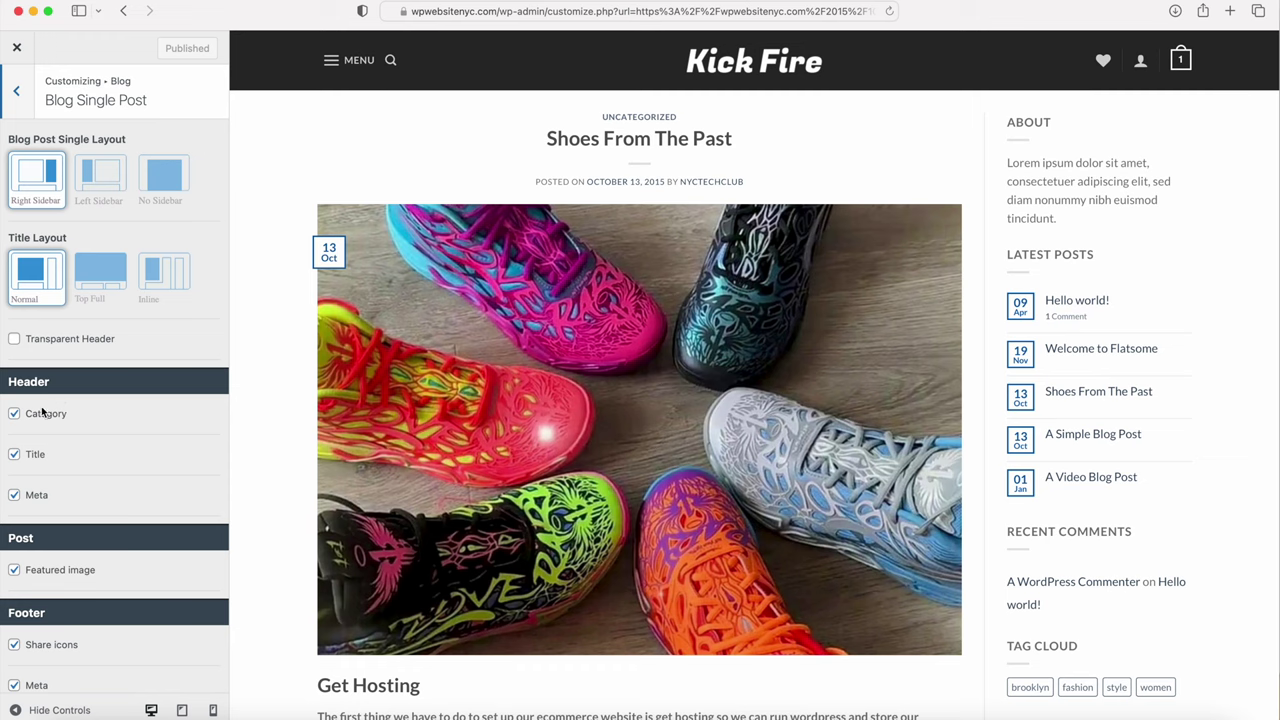
scroll(73, 414, "down", 3)
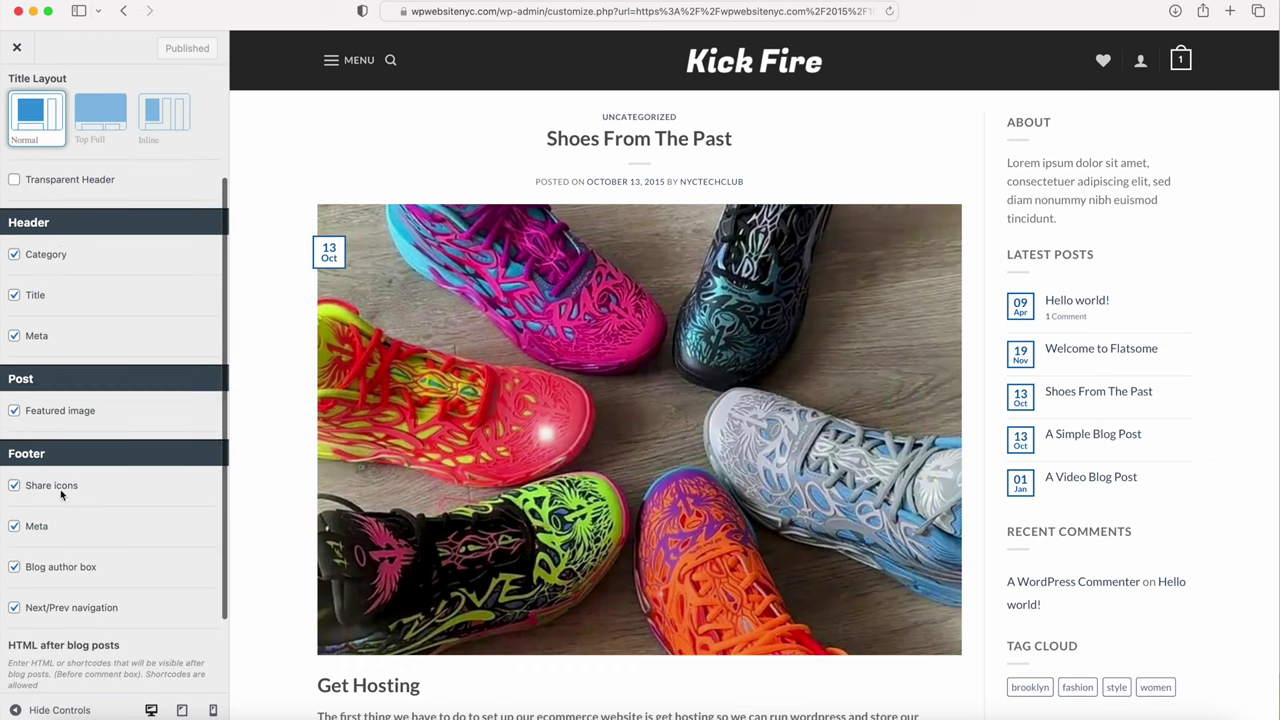
scroll(70, 549, "up", 3)
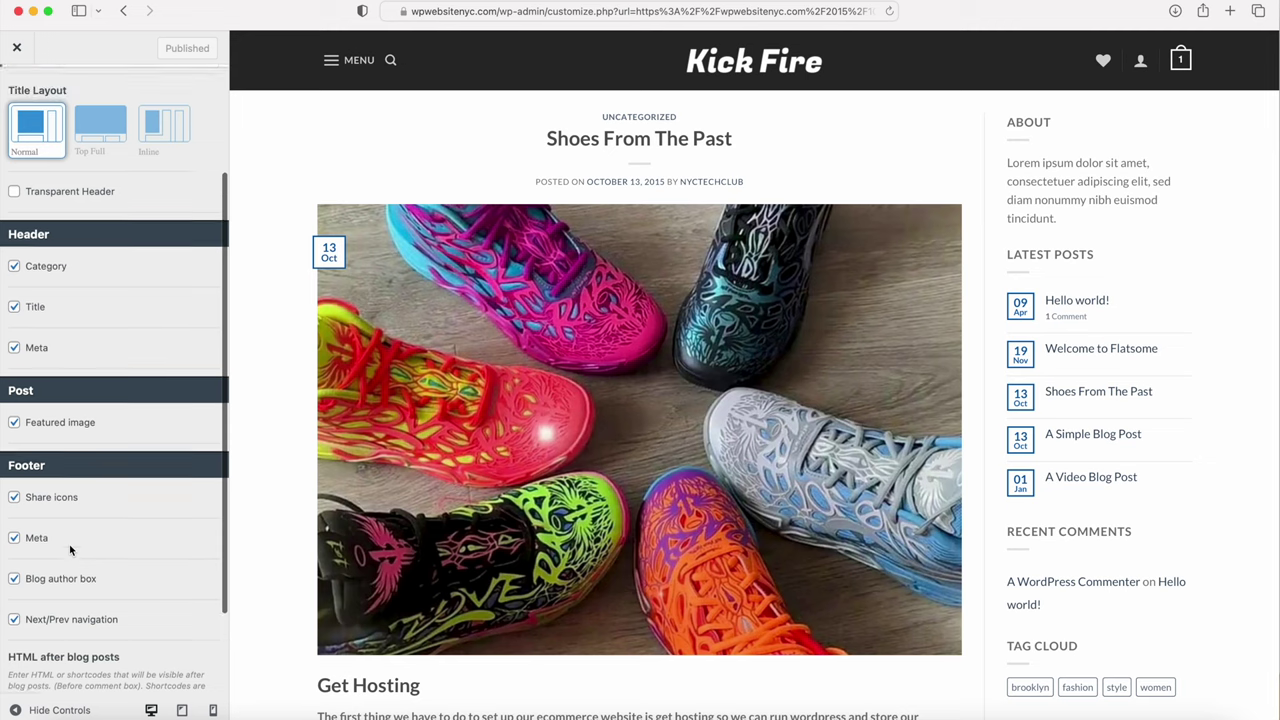
left_click(22, 102)
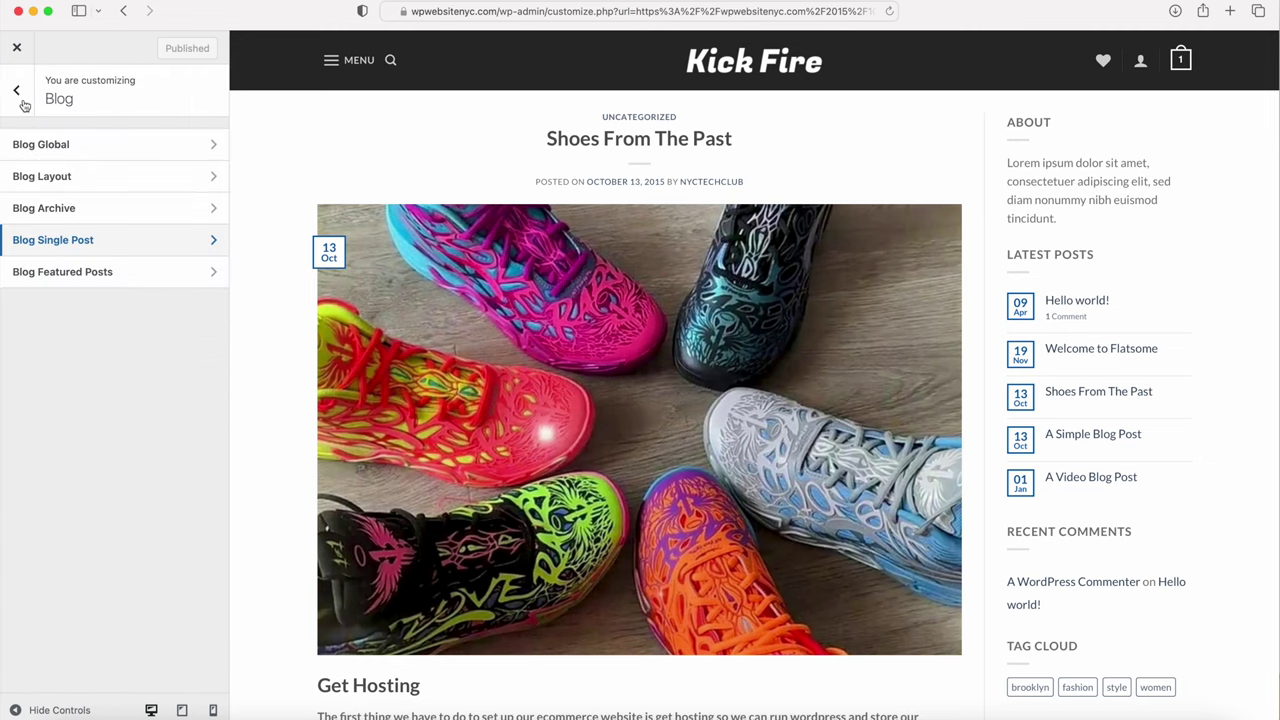
left_click(43, 178)
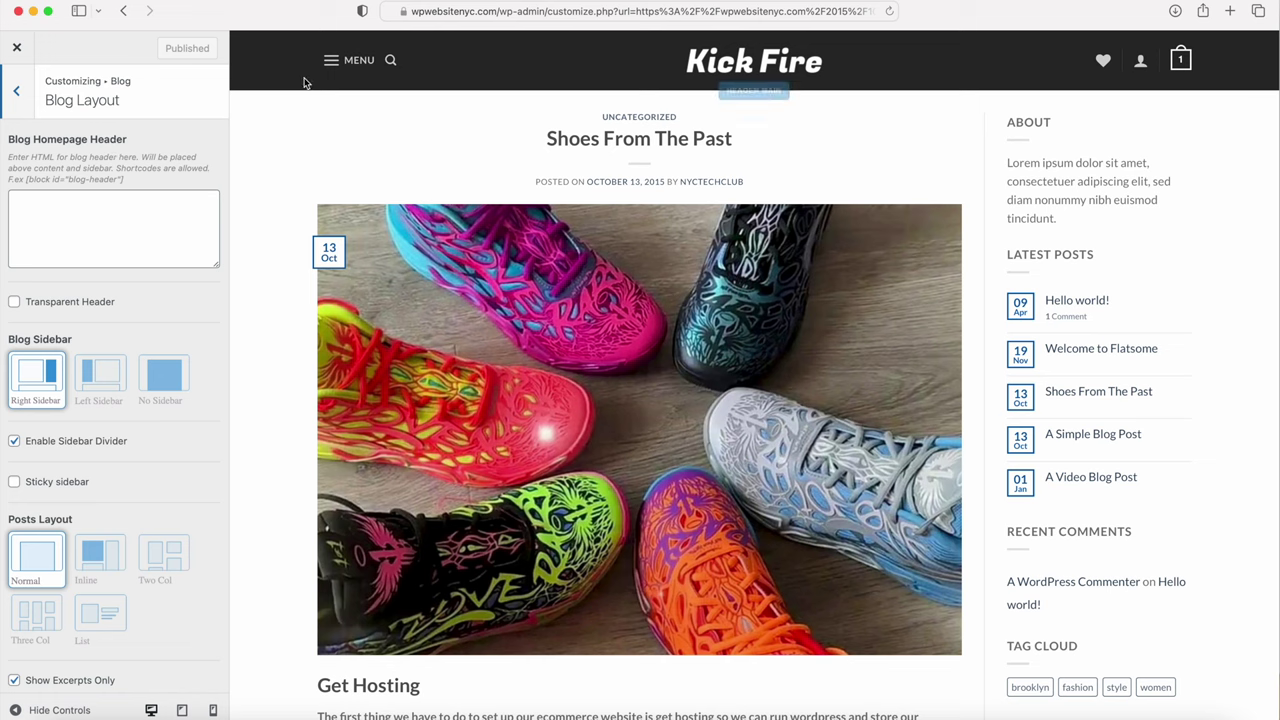
Step: Load the live blog page at wpwebsitenyc.com/blog and return to the Customizer's blog layout settings
left_click(526, 13)
left_click(520, 12)
key("shift+super+Right")
type("blog/")
key("Return")
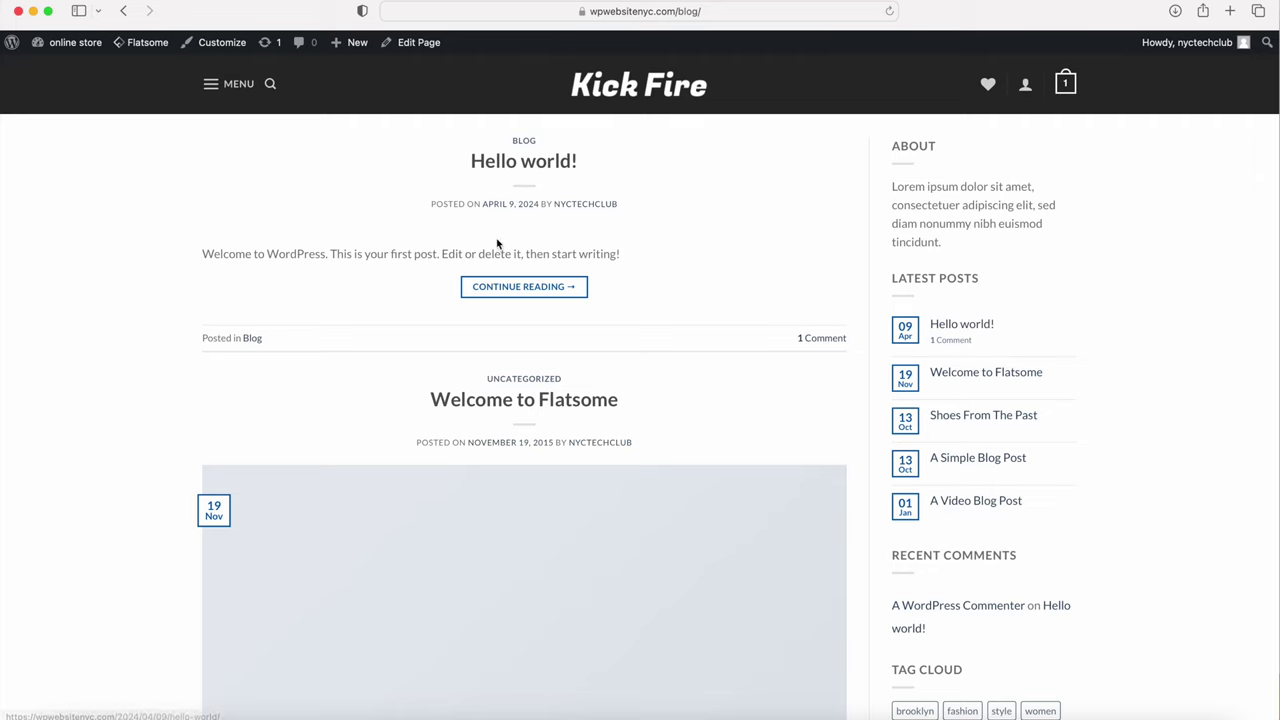
scroll(500, 244, "down", 5)
scroll(500, 244, "down", 5)
scroll(500, 244, "up", 10)
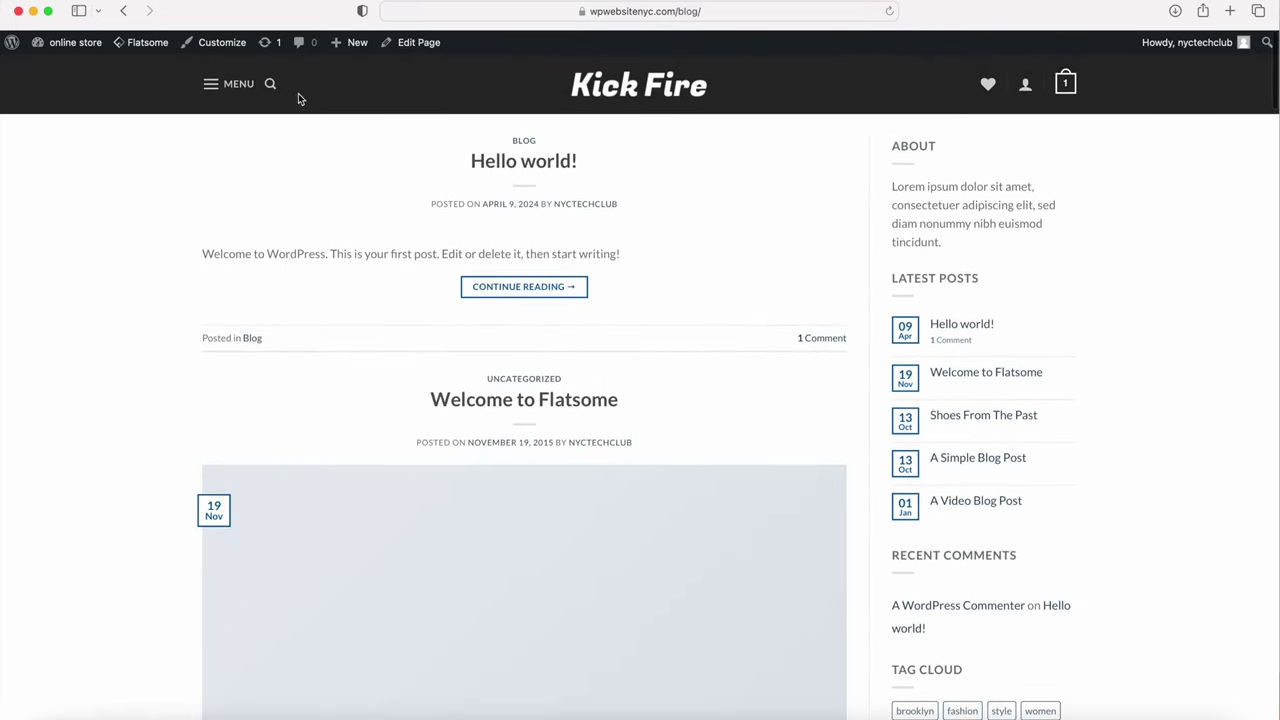
mouse_move(214, 45)
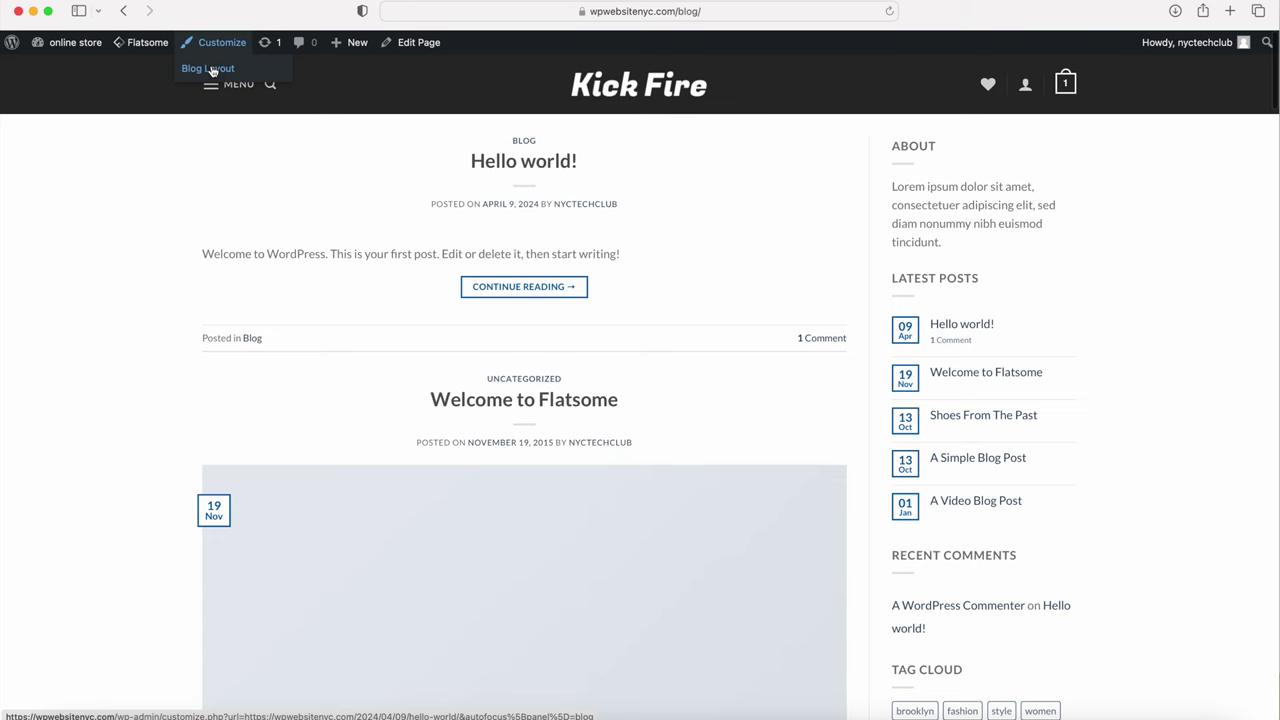
left_click(212, 69)
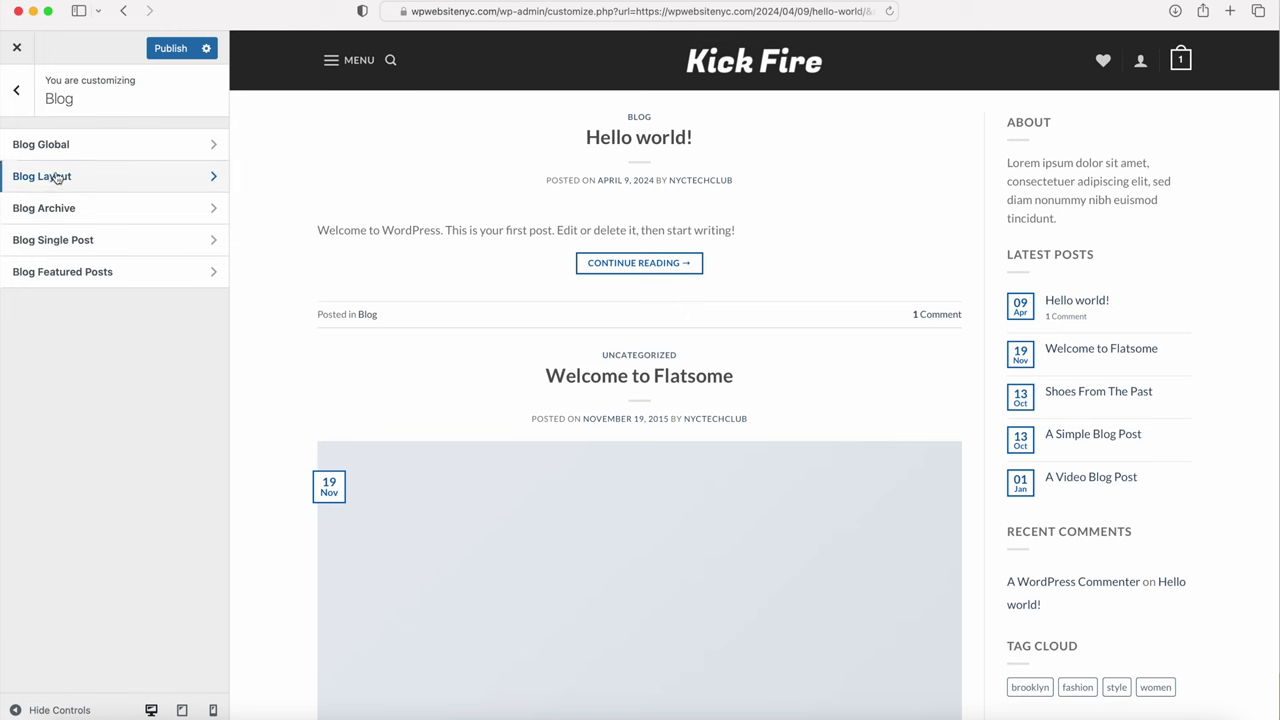
Step: Try the Inline blog layout, then Three Col in Masonry and Row styles
left_click(56, 177)
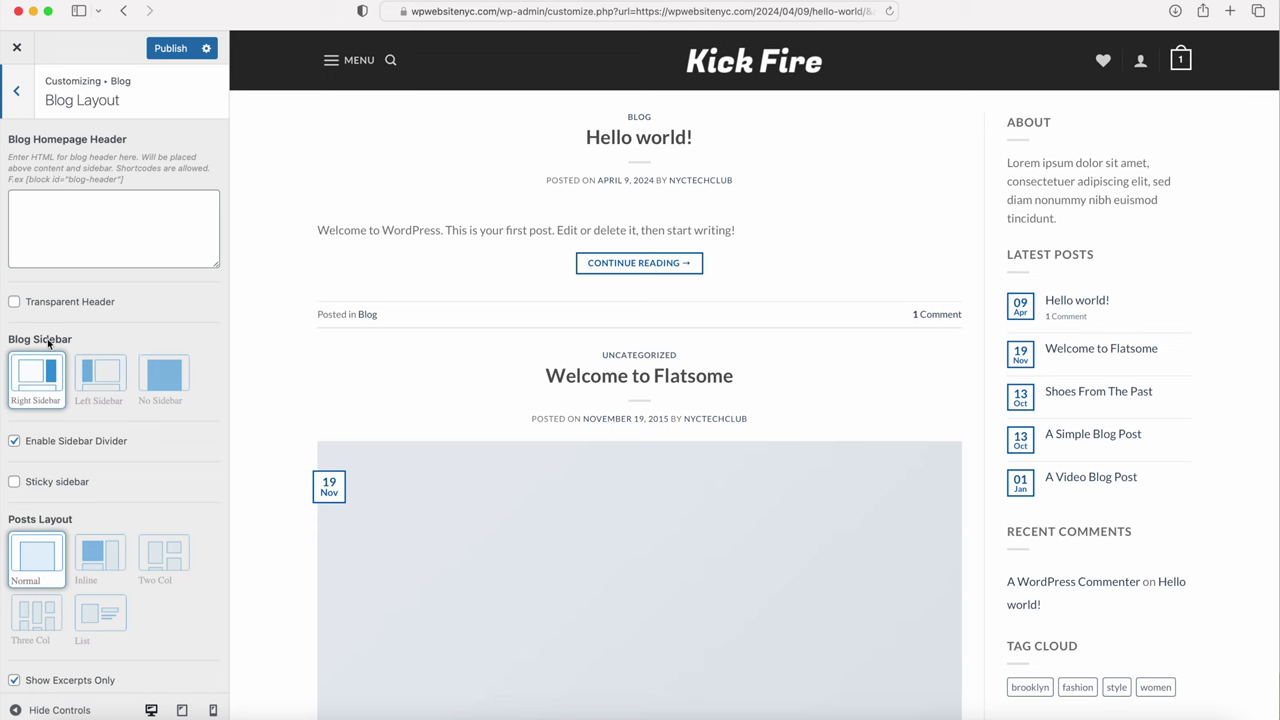
scroll(110, 370, "down", 5)
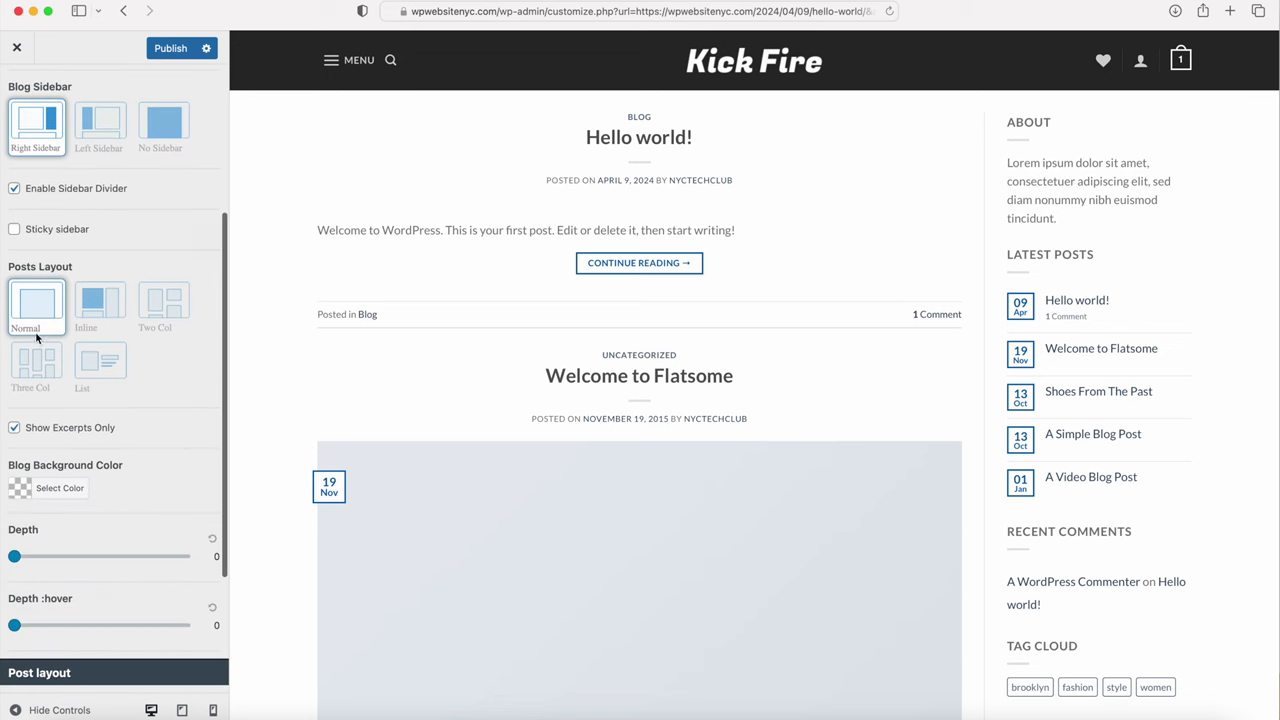
left_click(98, 307)
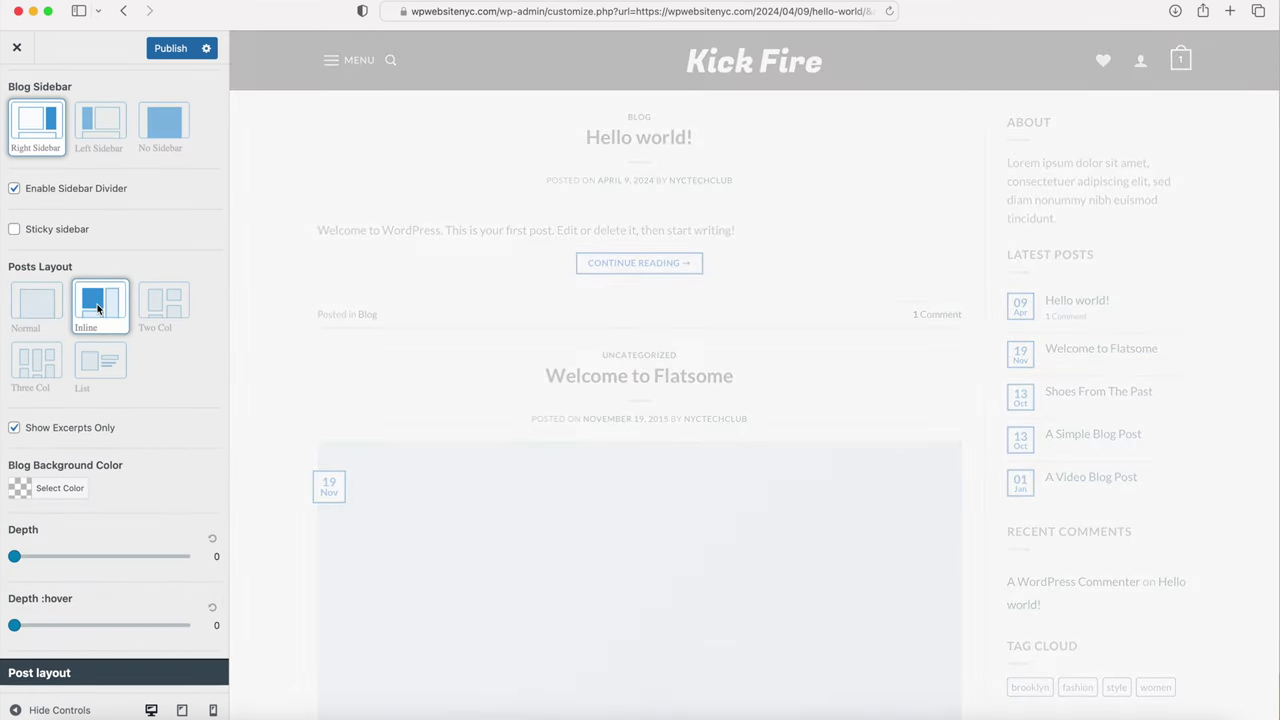
scroll(424, 332, "down", 10)
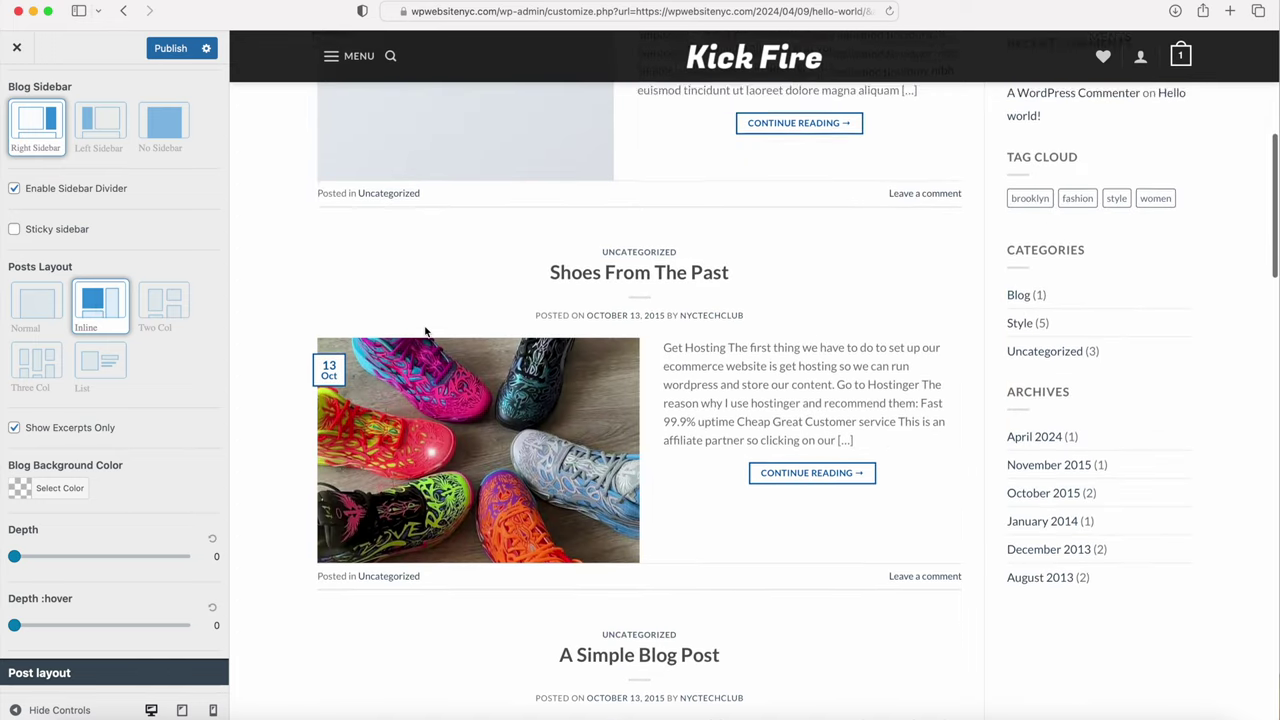
left_click(40, 364)
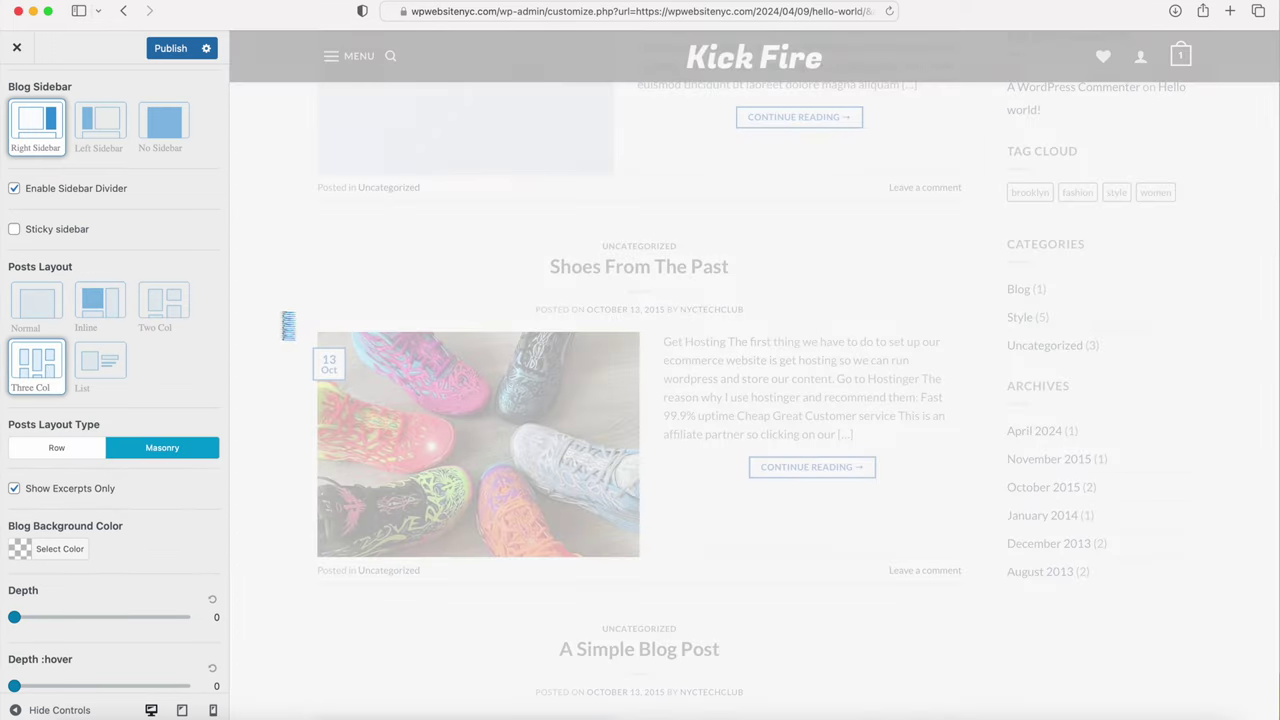
scroll(402, 292, "up", 5)
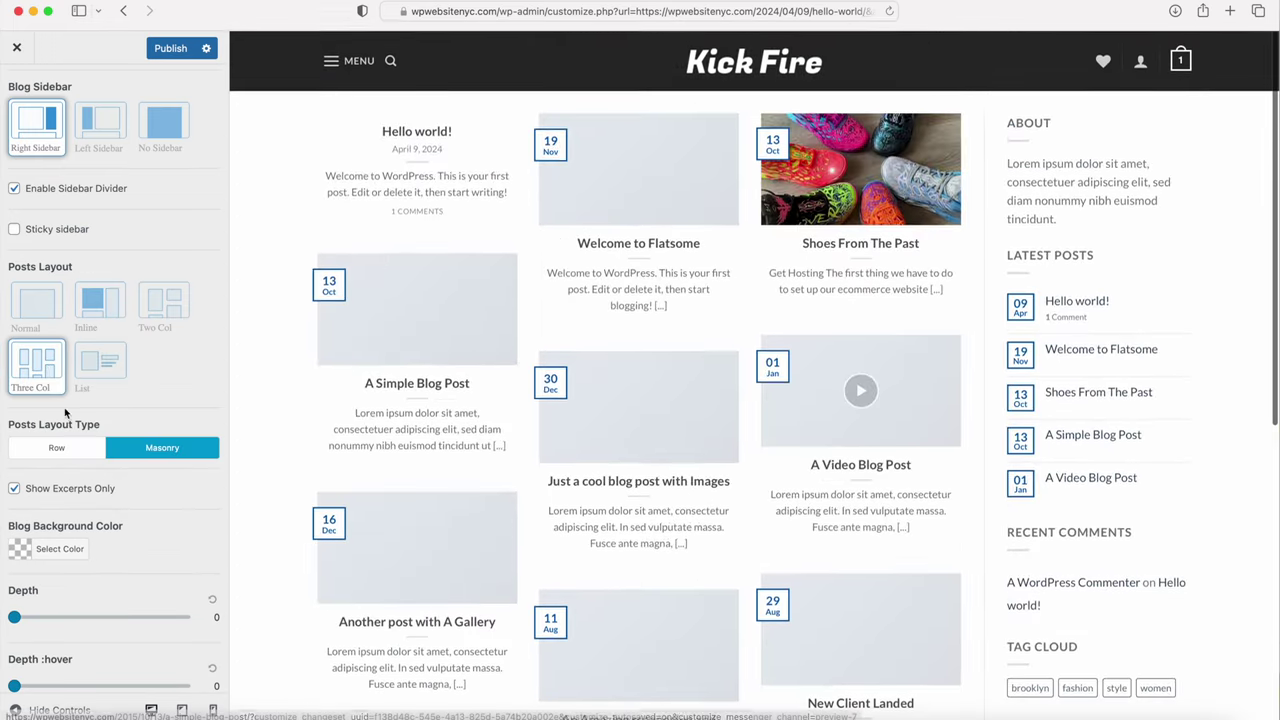
left_click(57, 448)
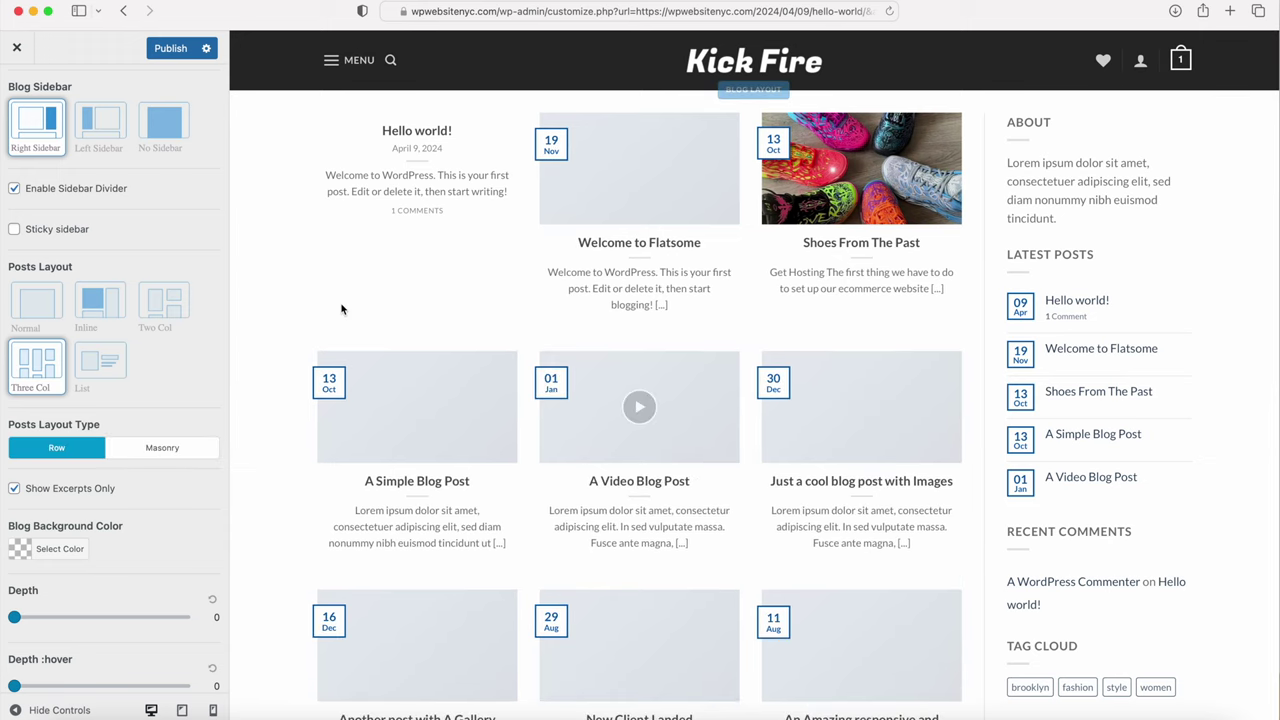
scroll(343, 307, "down", 4)
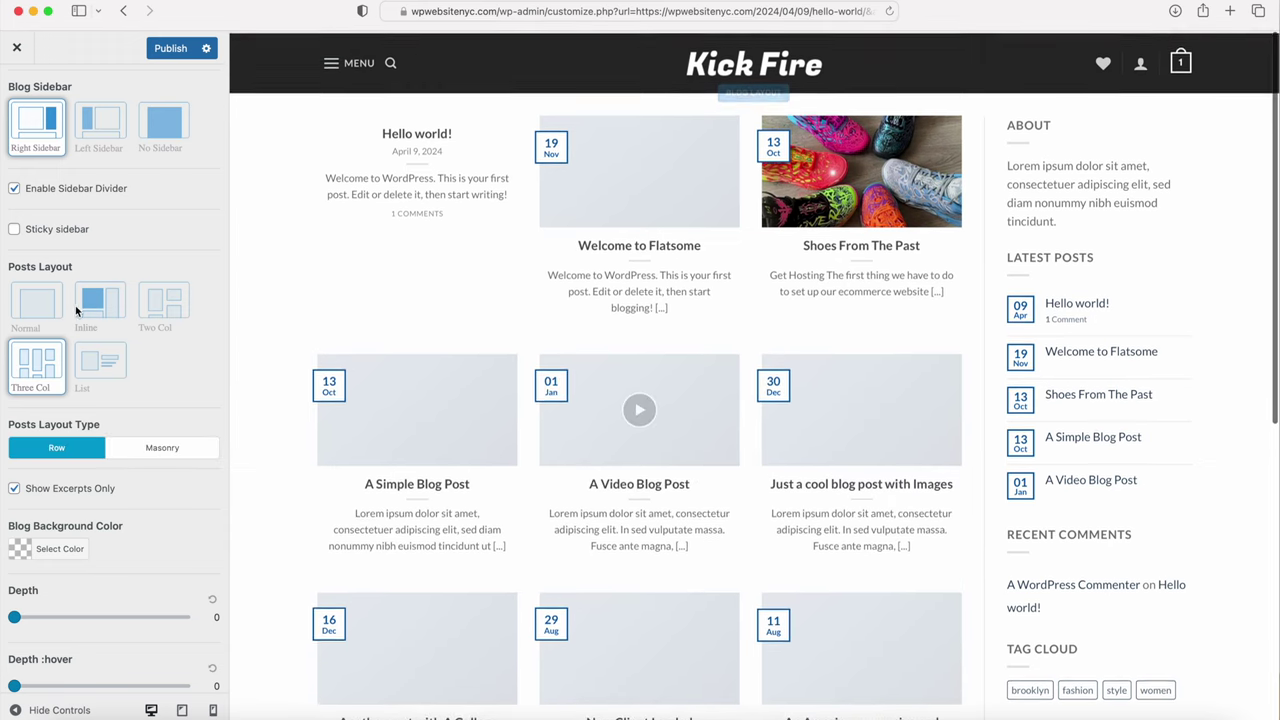
Step: Switch the blog posts back to Inline layout with Center title alignment
left_click(100, 310)
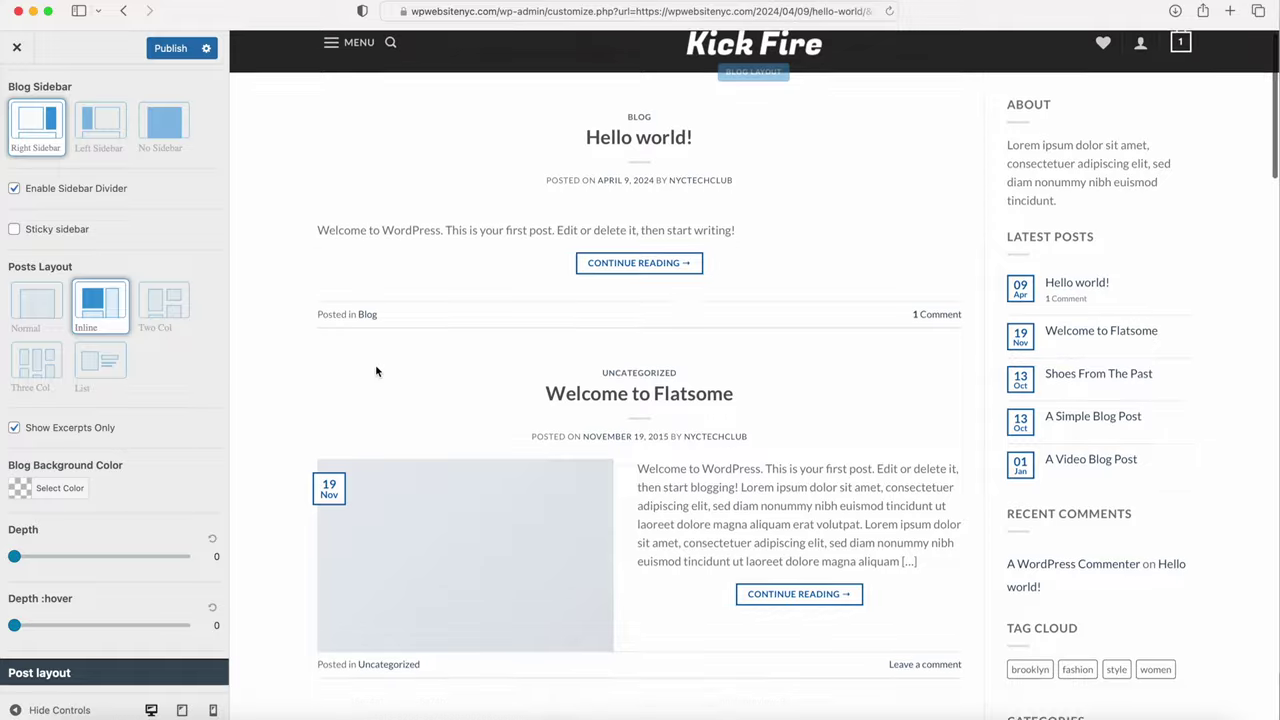
scroll(375, 366, "down", 10)
scroll(375, 371, "up", 10)
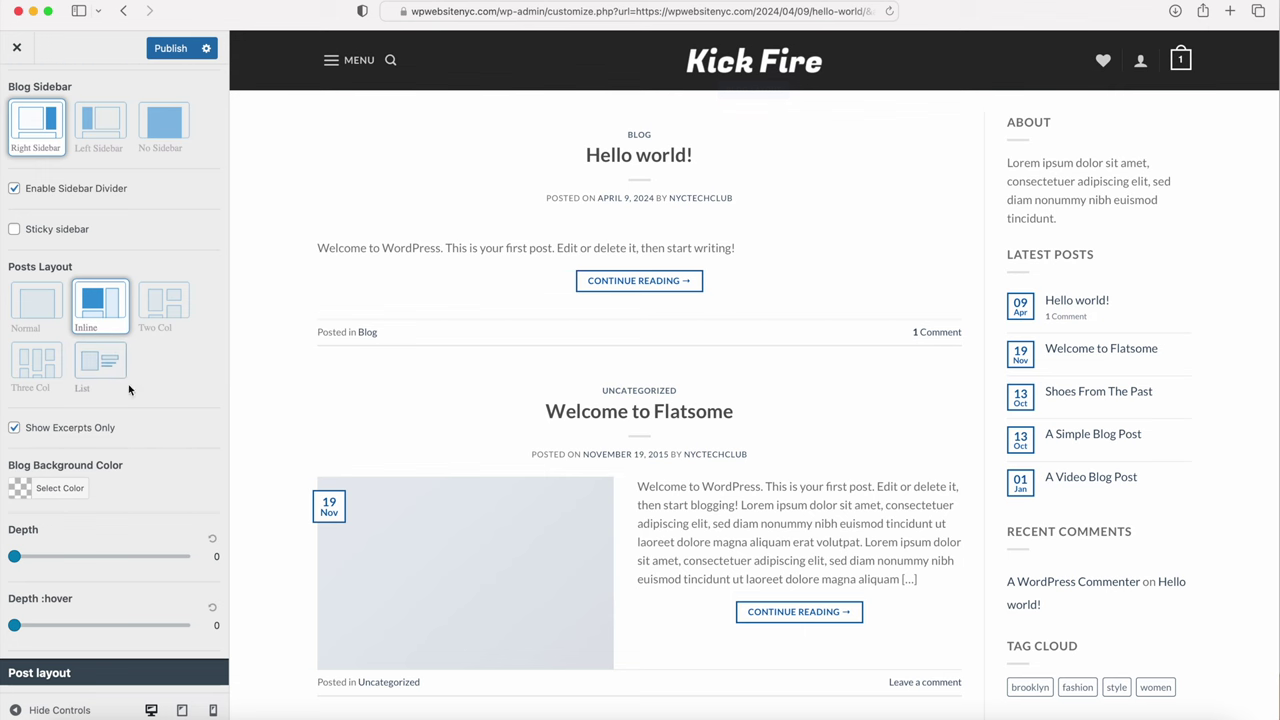
scroll(108, 437, "down", 2)
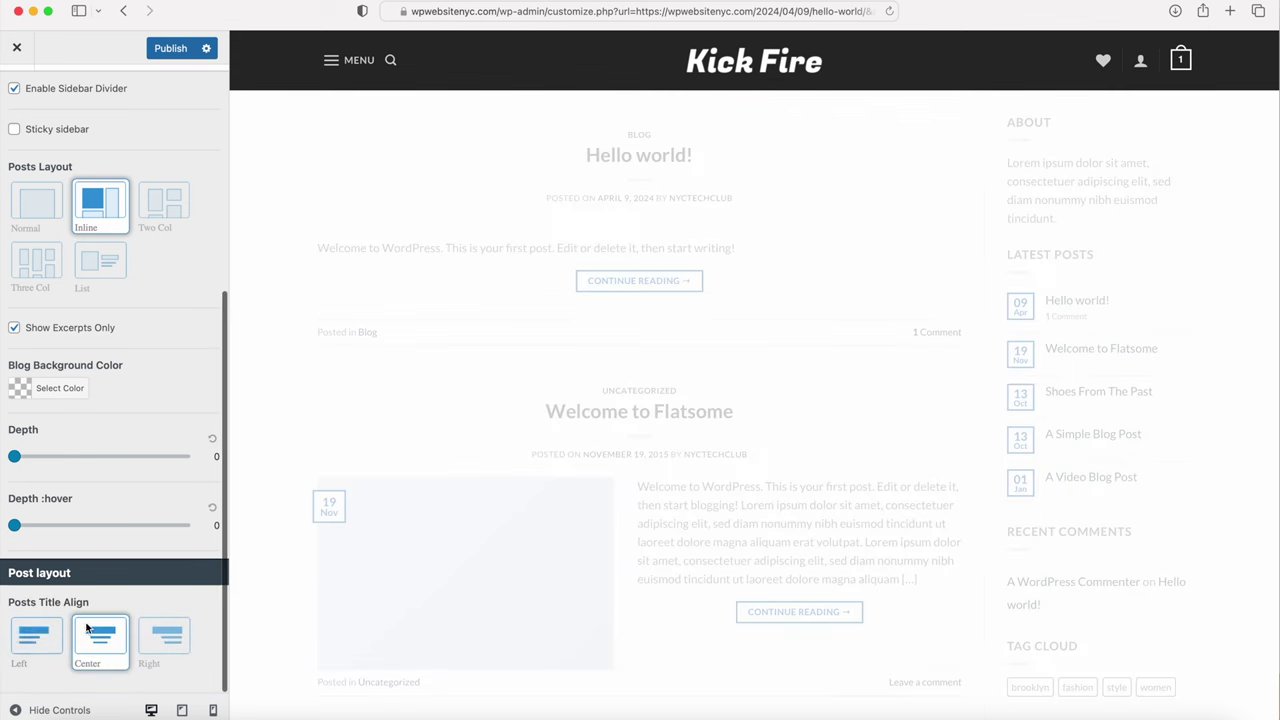
left_click(100, 640)
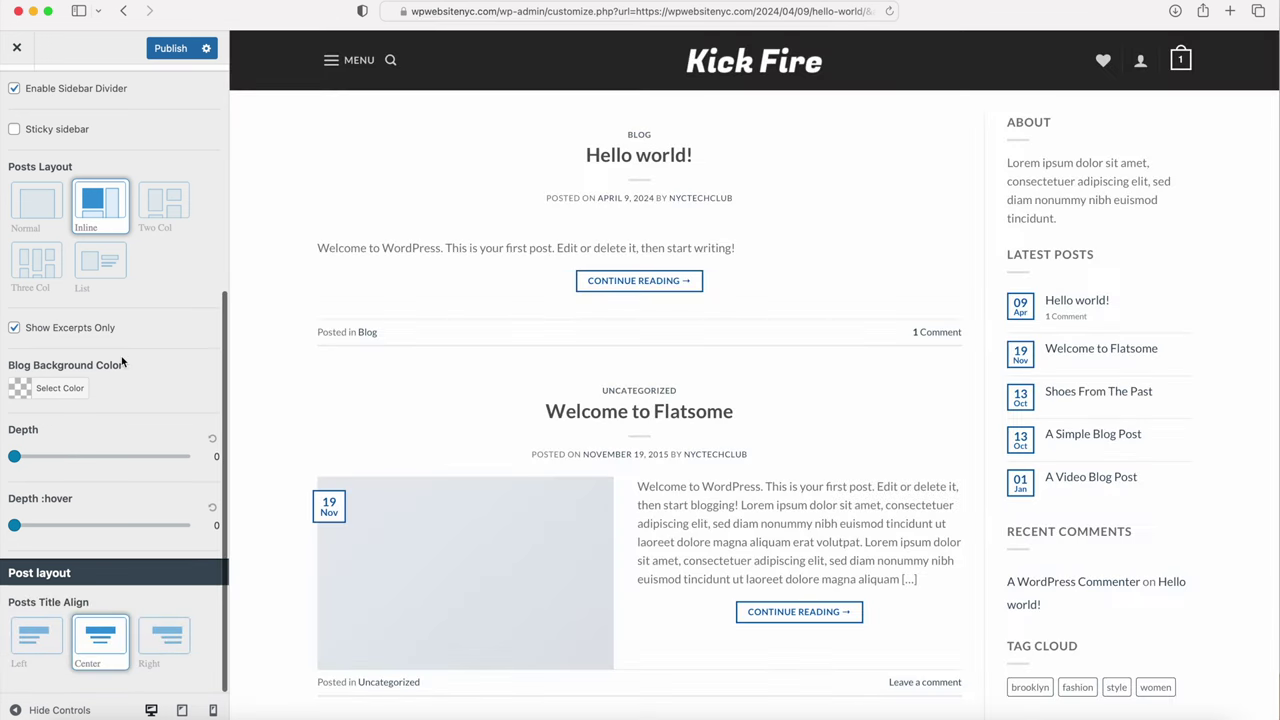
scroll(122, 362, "up", 5)
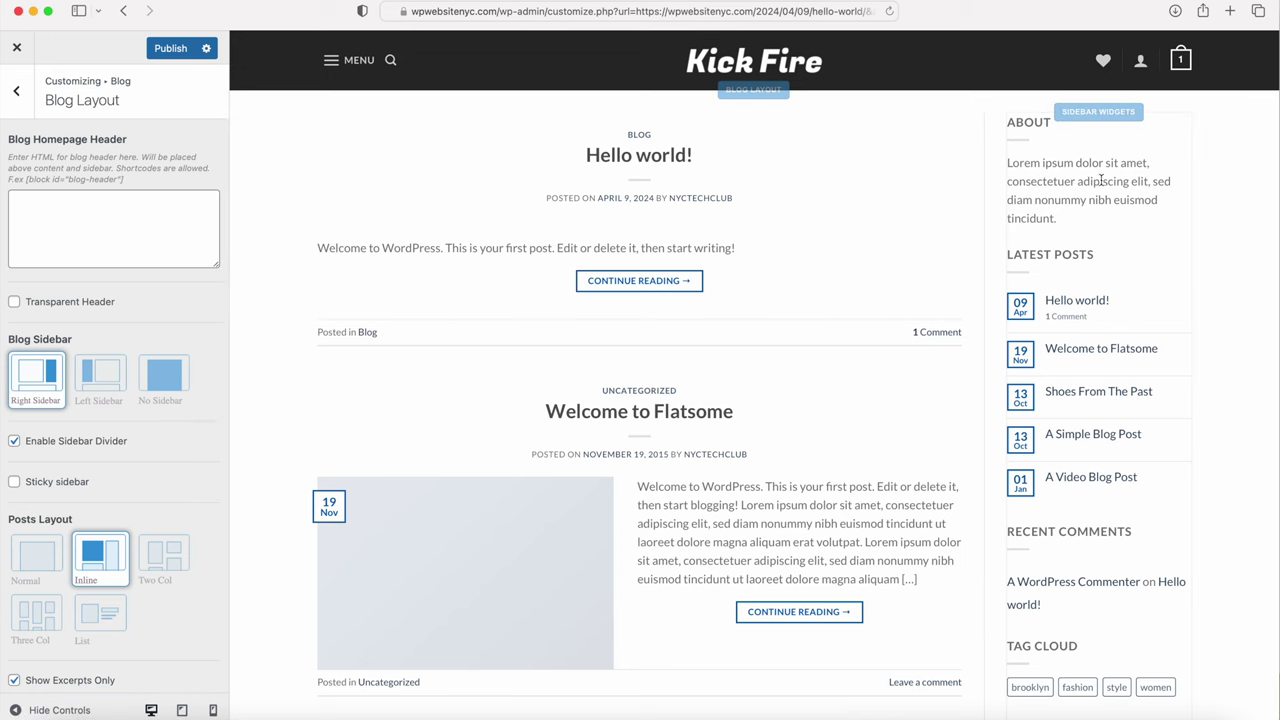
Step: Set Blog Sidebar to No Sidebar, publish, and return to the main Customizer menu
left_click(158, 373)
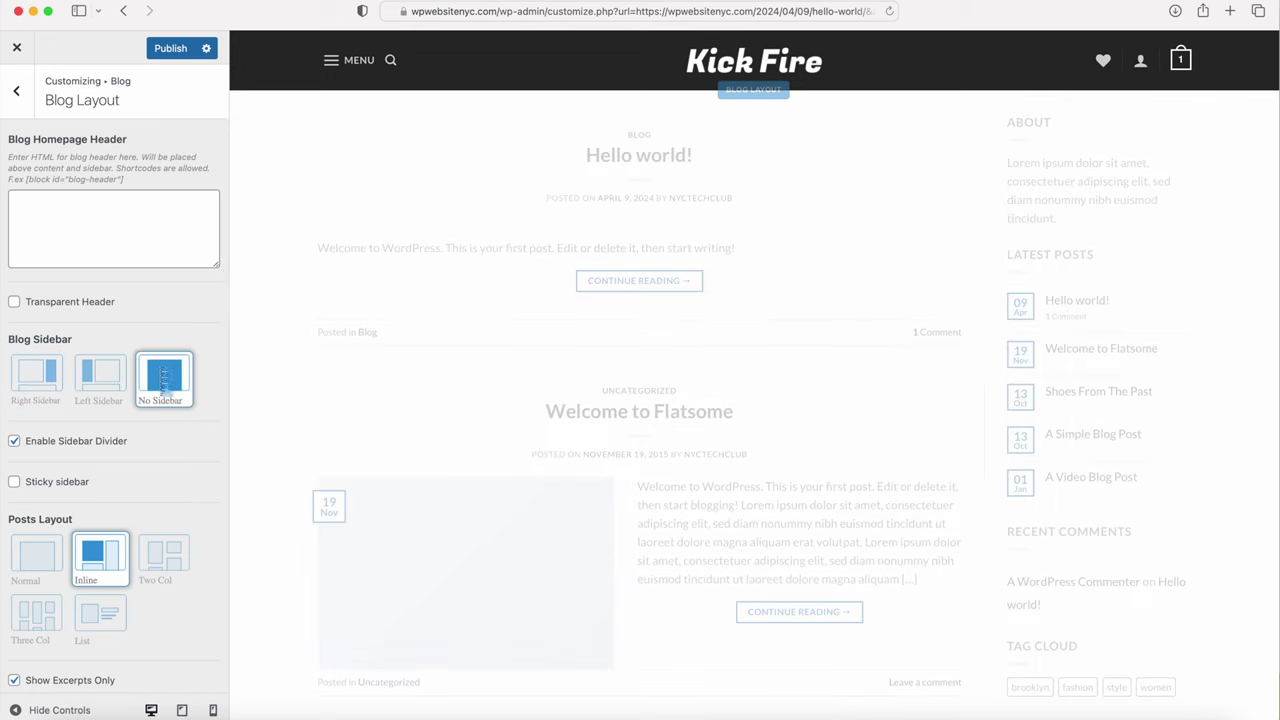
scroll(487, 263, "down", 5)
scroll(491, 266, "up", 6)
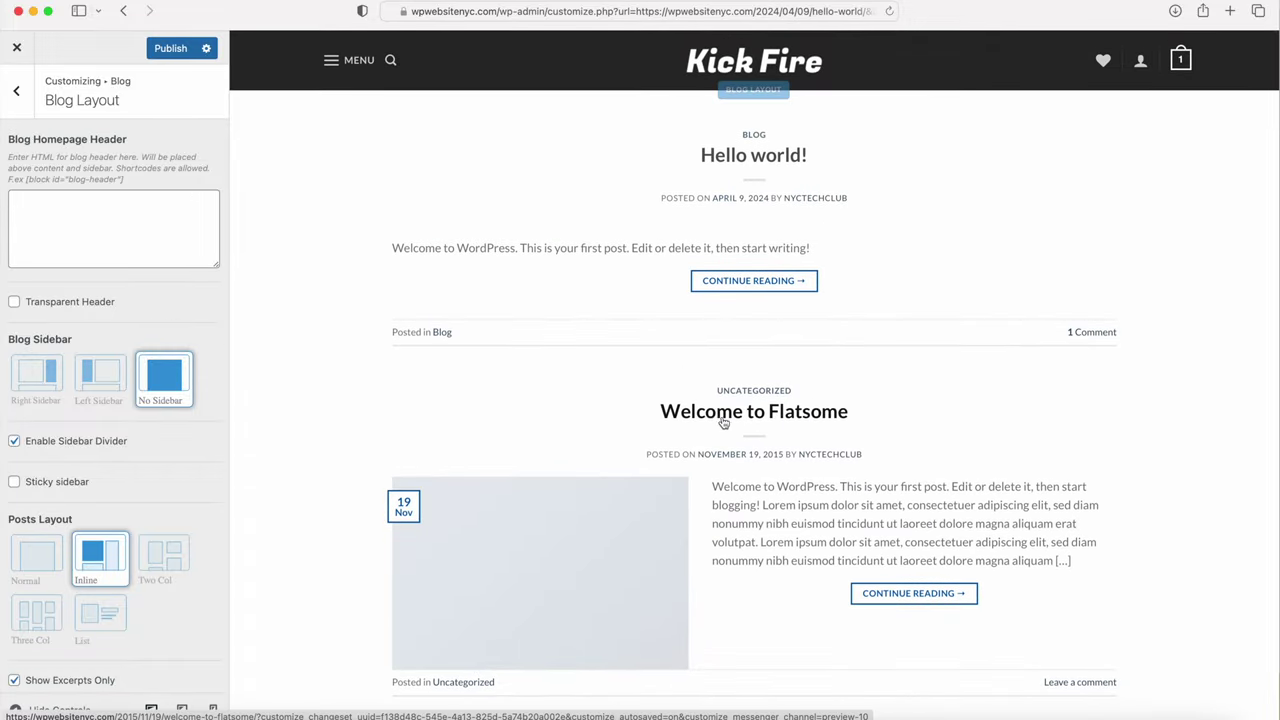
left_click(166, 50)
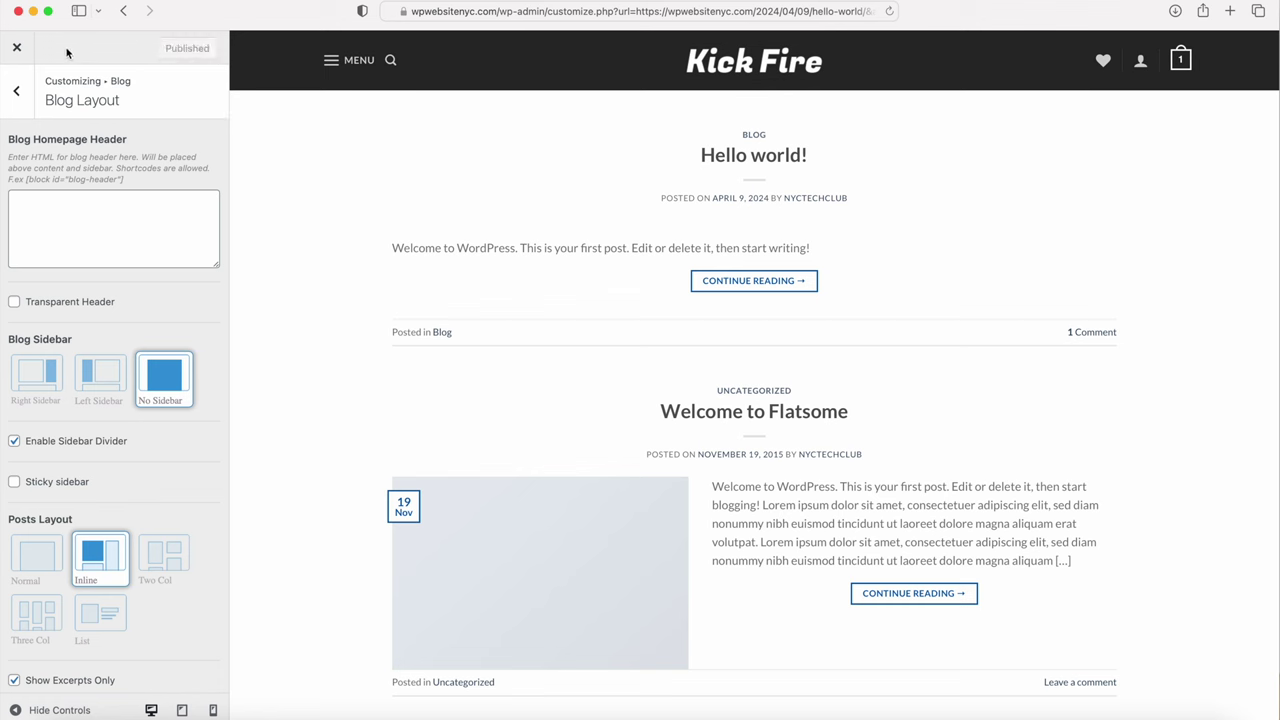
left_click(16, 90)
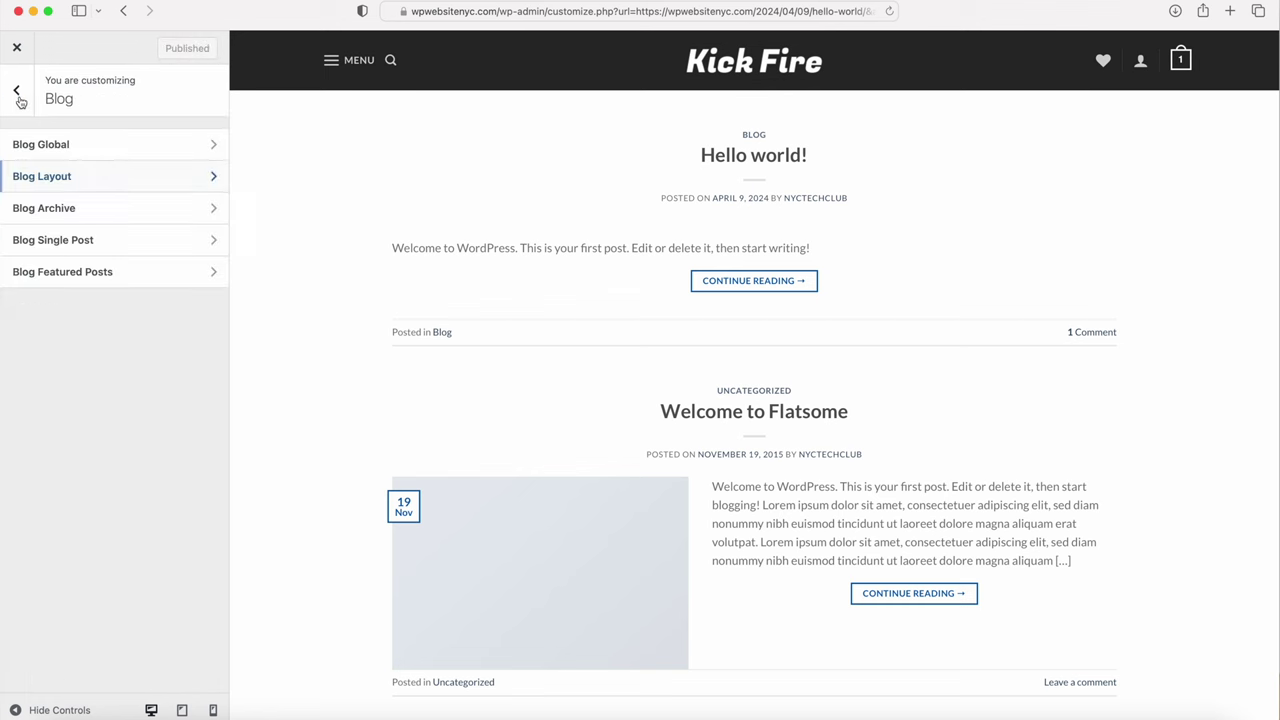
left_click(18, 98)
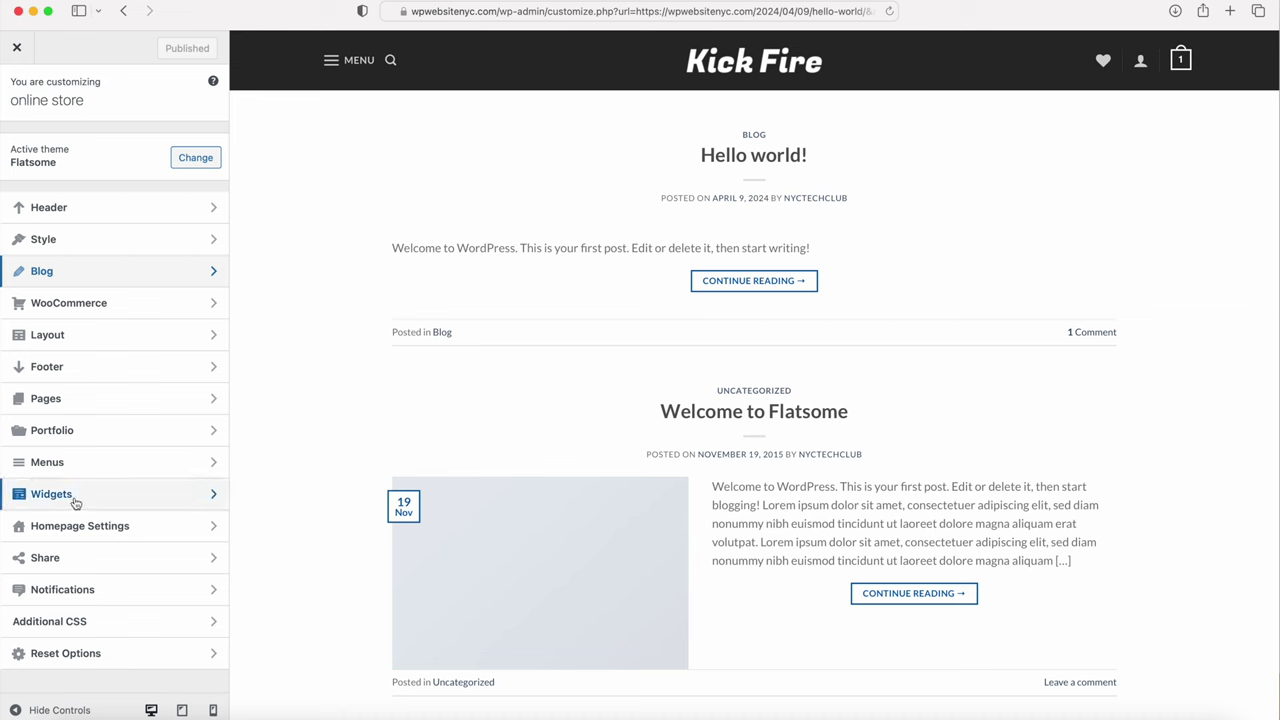
Step: Open the sidebar's widgets, preview the Shoes From The Past post, and expand the About widget
left_click(82, 501)
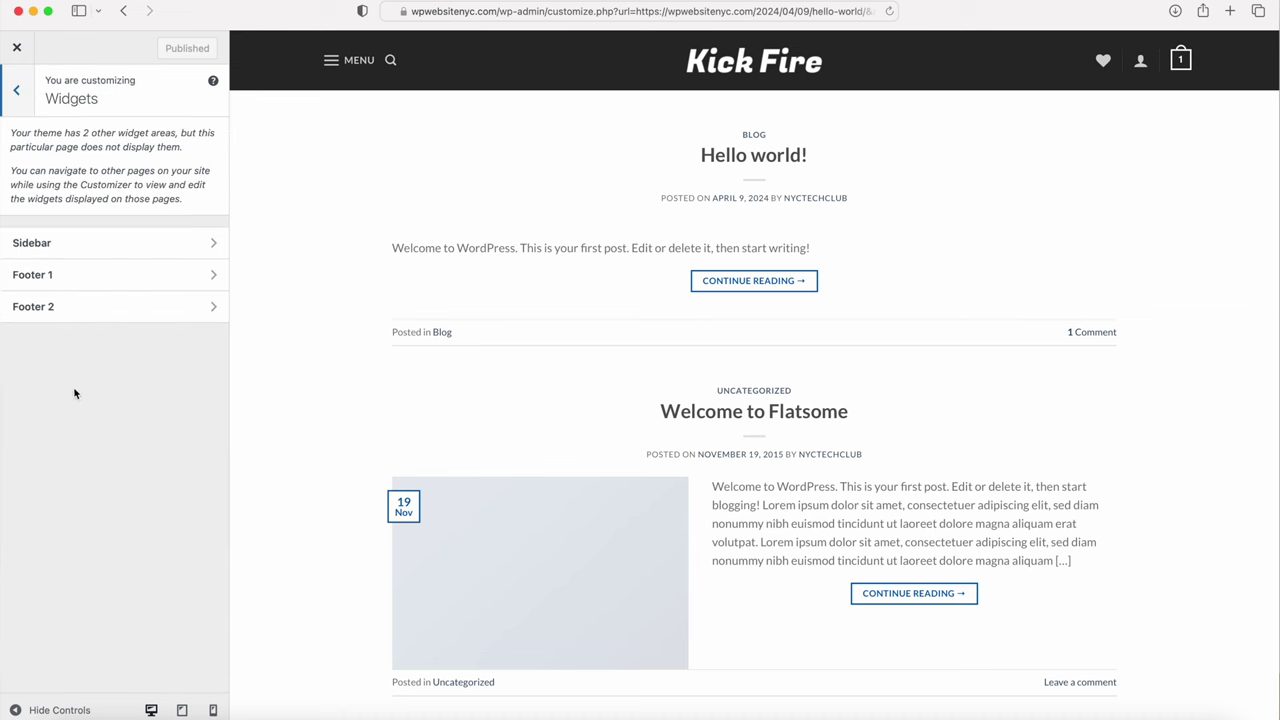
left_click(57, 245)
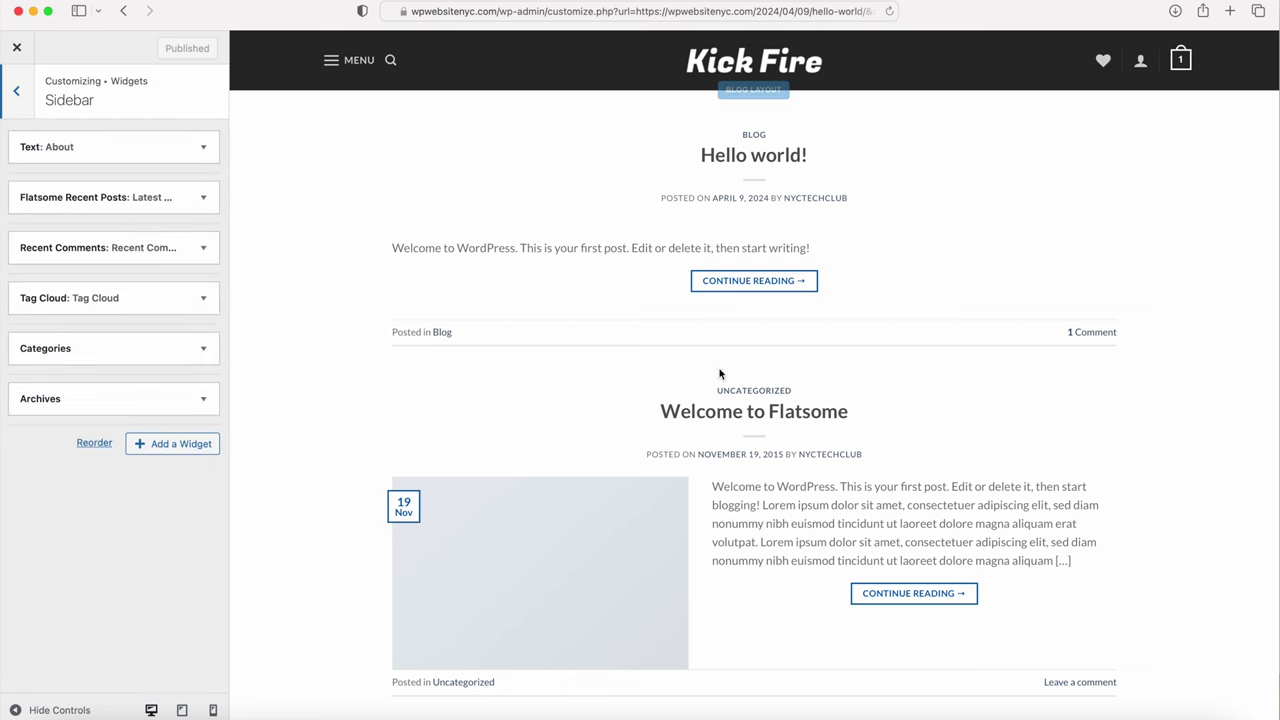
scroll(720, 400, "down", 5)
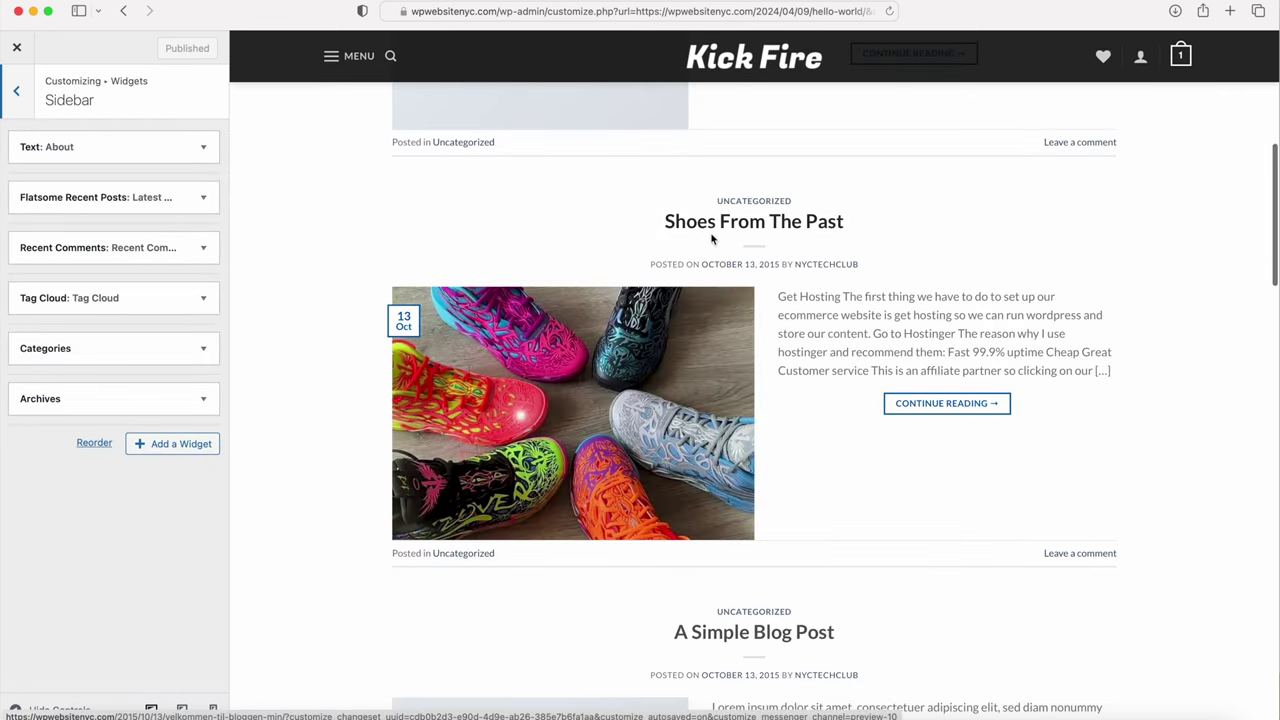
left_click(726, 226)
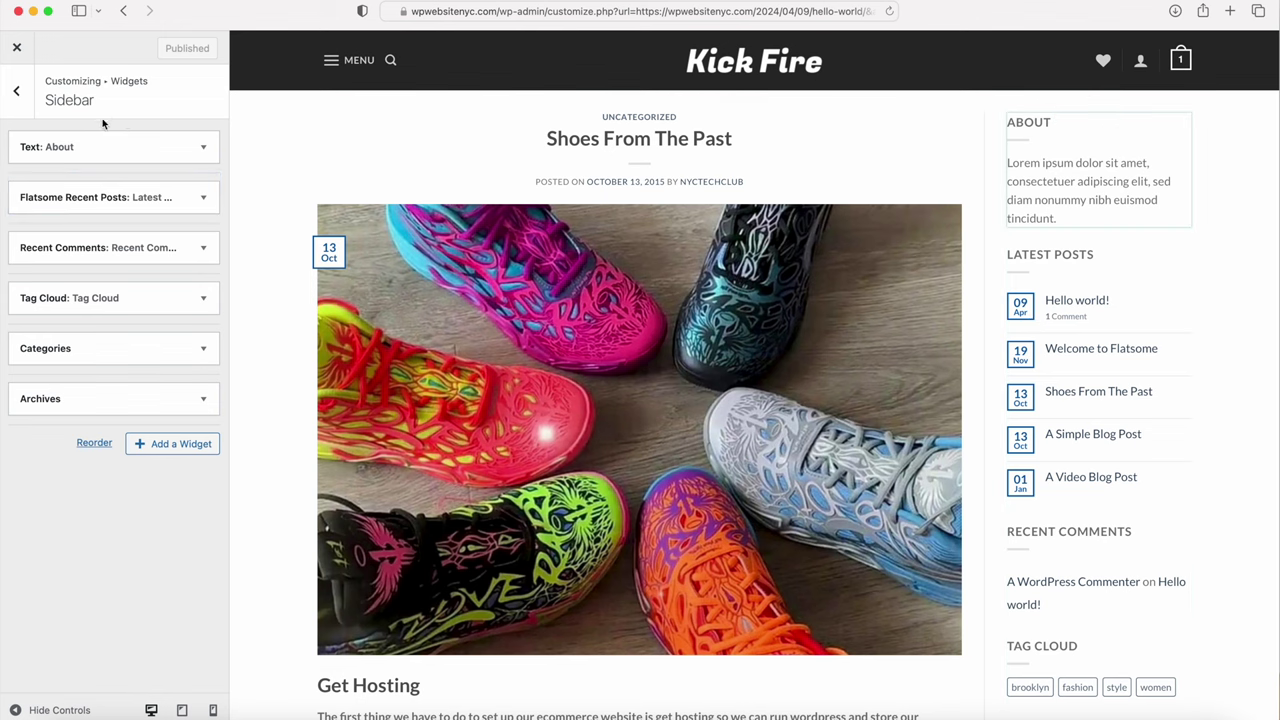
left_click(202, 149)
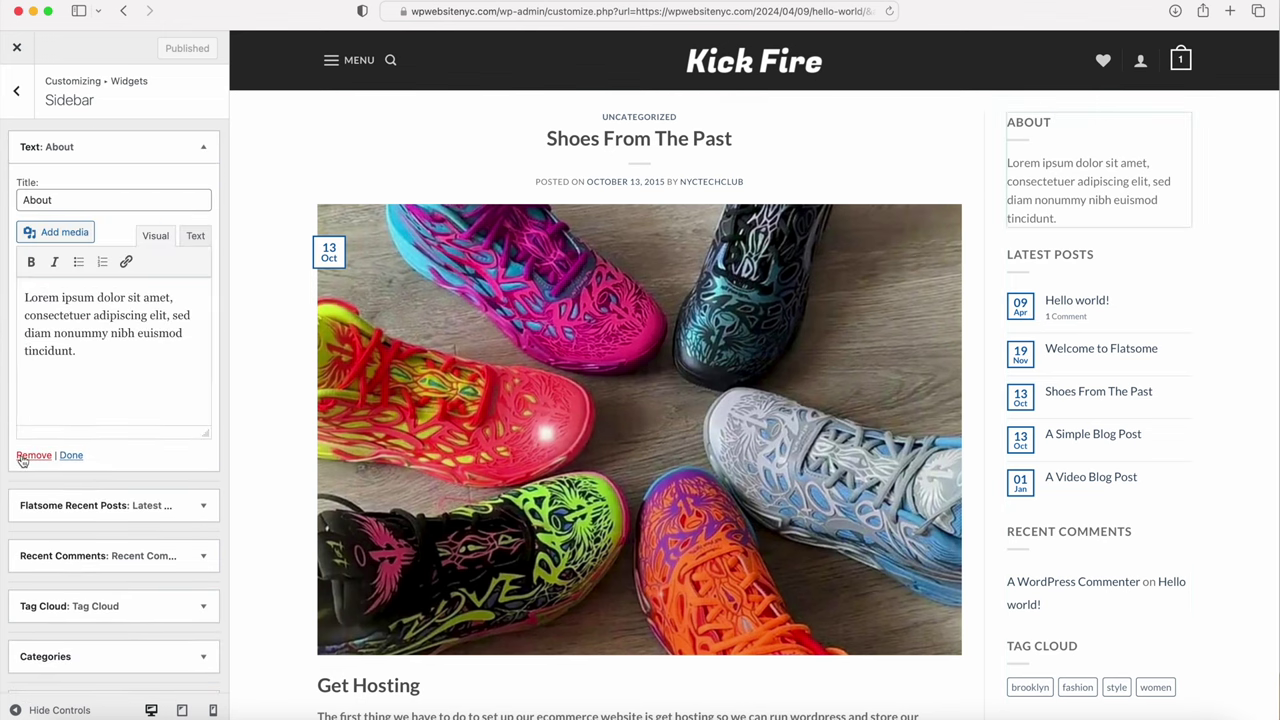
scroll(74, 491, "down", 1)
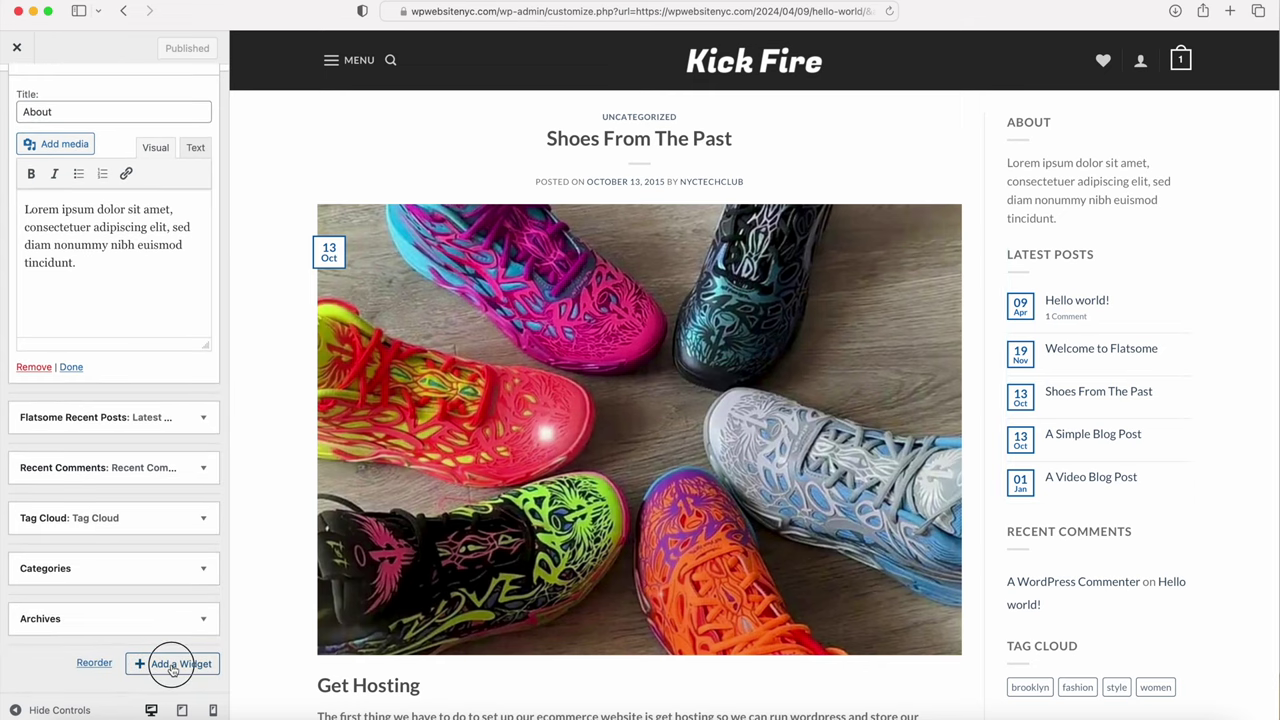
Step: Browse the Add a Widget list without adding anything, then return to the main Customizer menu
left_click(172, 668)
scroll(318, 240, "down", 5)
scroll(318, 236, "down", 10)
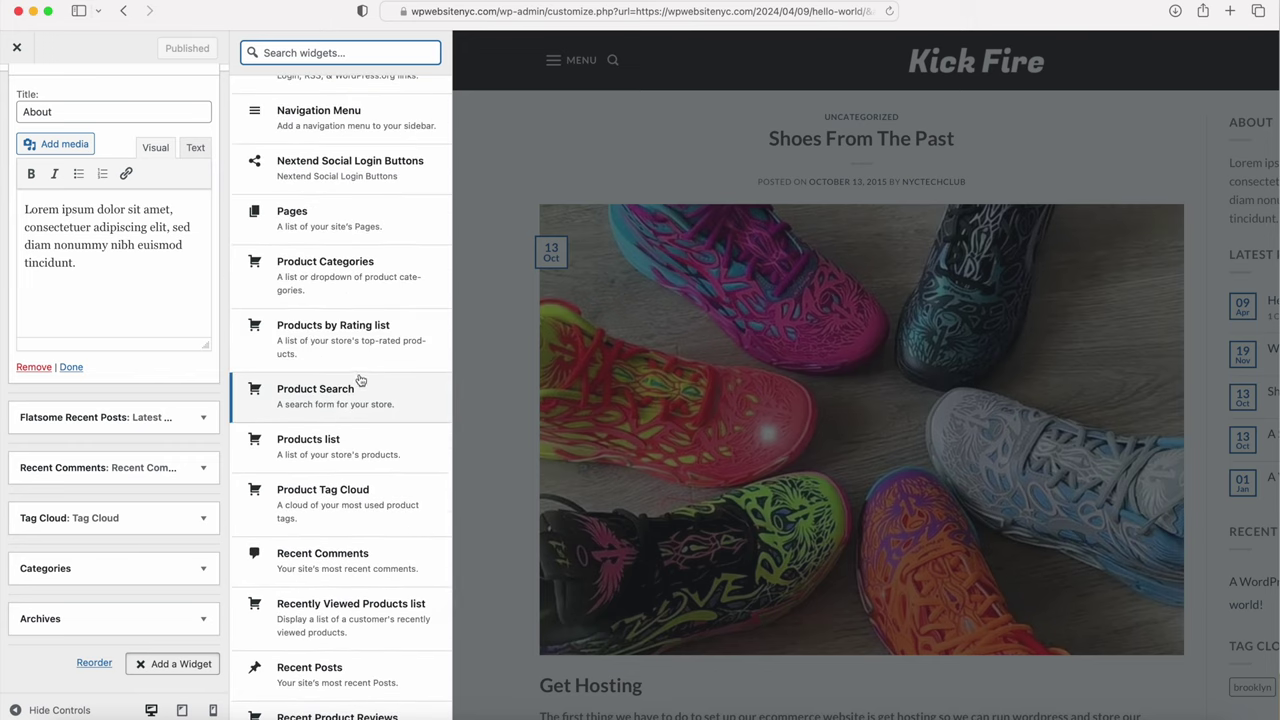
scroll(295, 403, "down", 6)
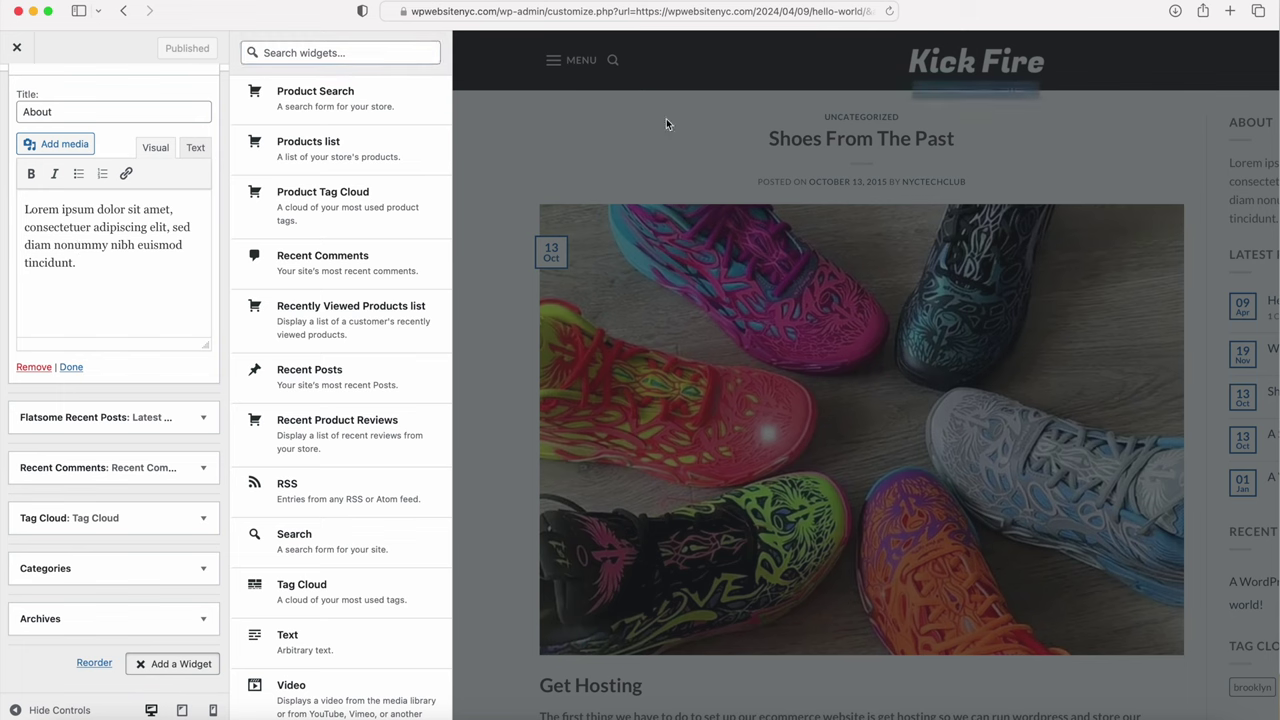
scroll(25, 150, "up", 2)
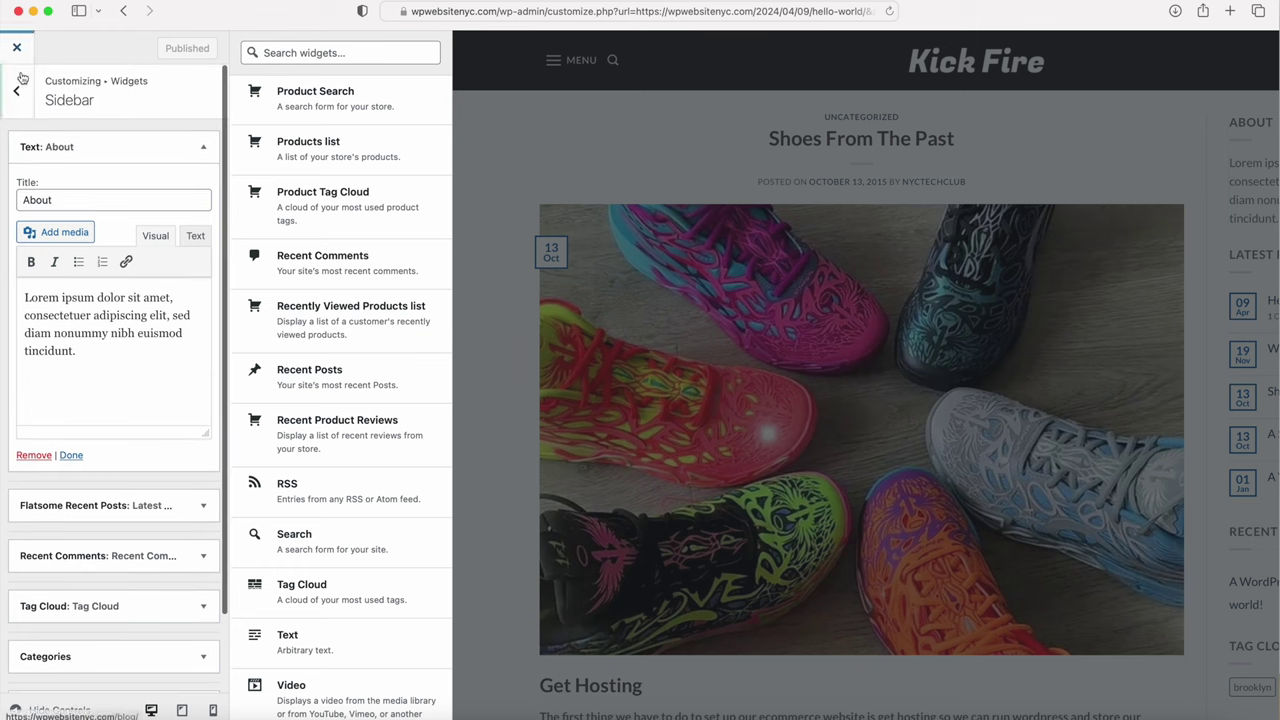
left_click(16, 108)
left_click(18, 92)
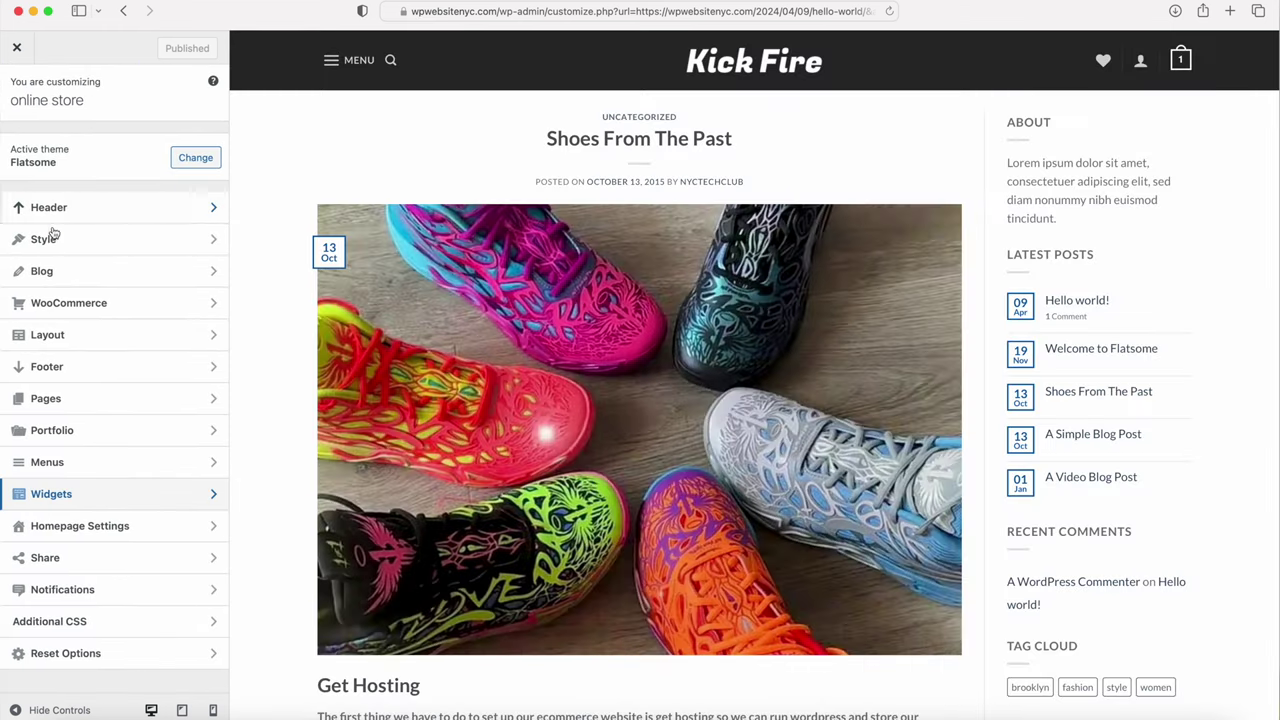
left_click(60, 272)
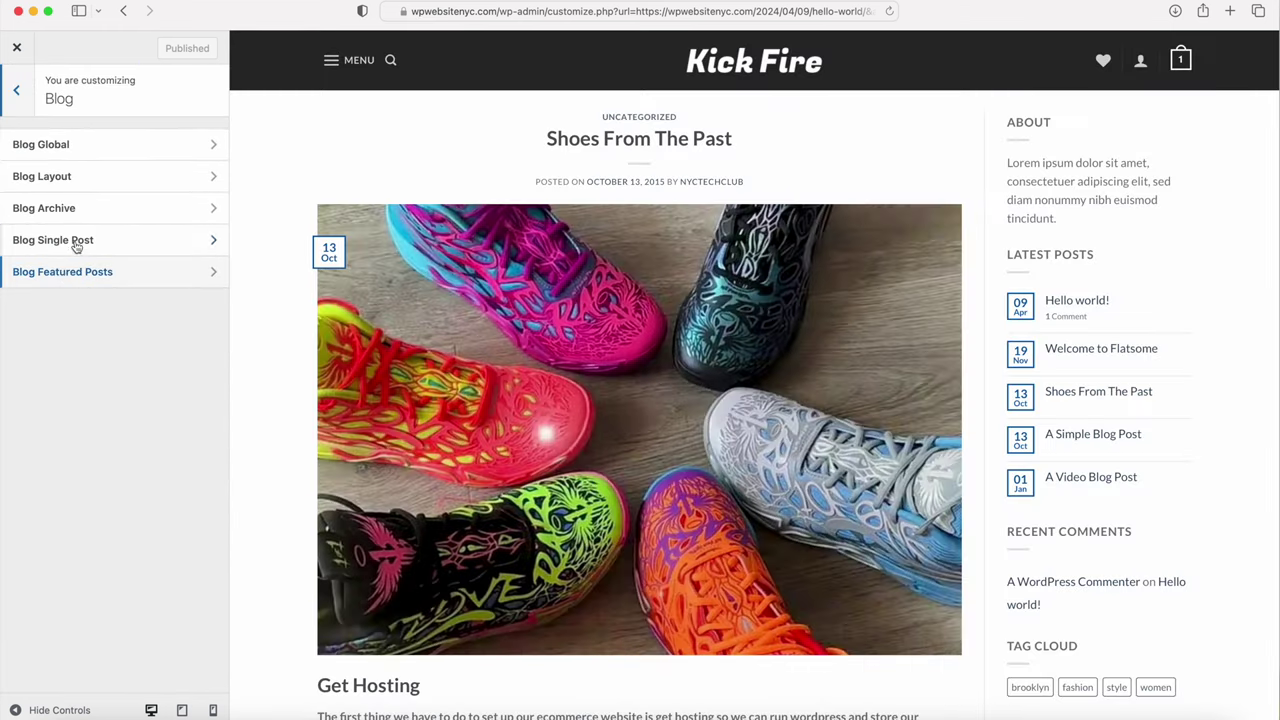
Step: Set the Blog Single Post layout to No Sidebar and check the full-width Shoes From The Past preview
left_click(73, 250)
left_click(162, 172)
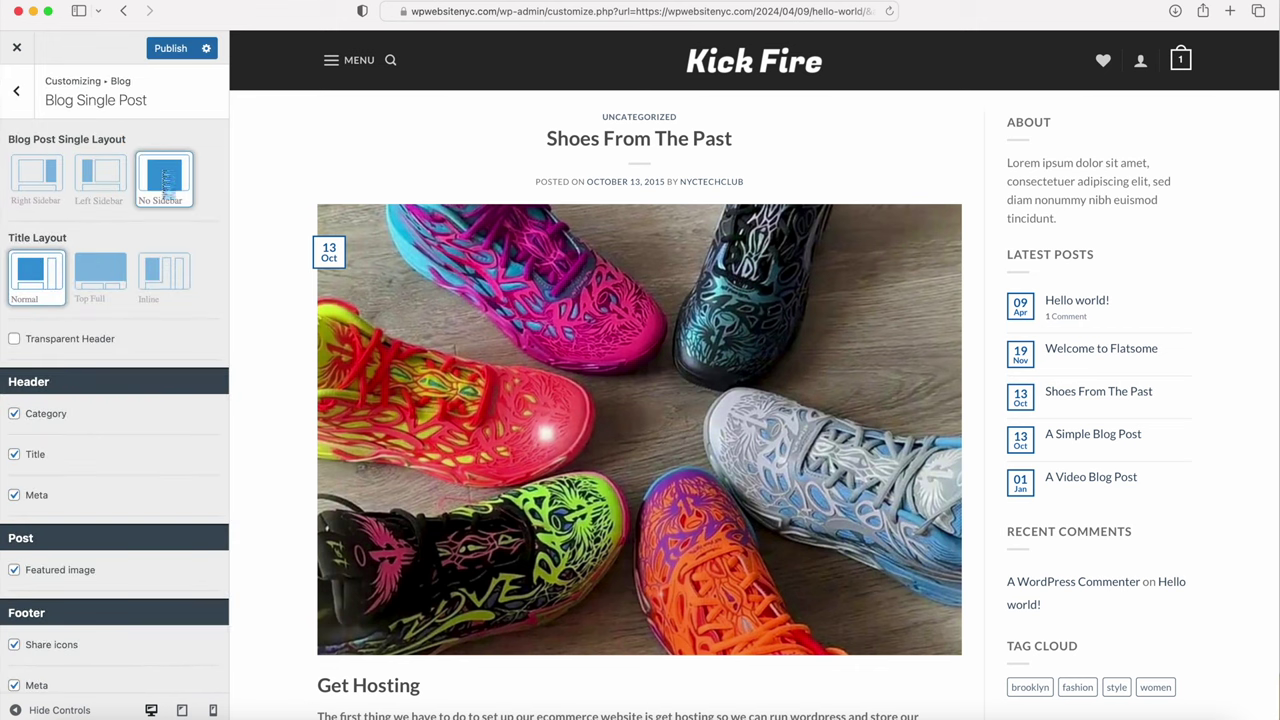
scroll(414, 331, "down", 10)
scroll(415, 292, "up", 5)
scroll(412, 285, "up", 5)
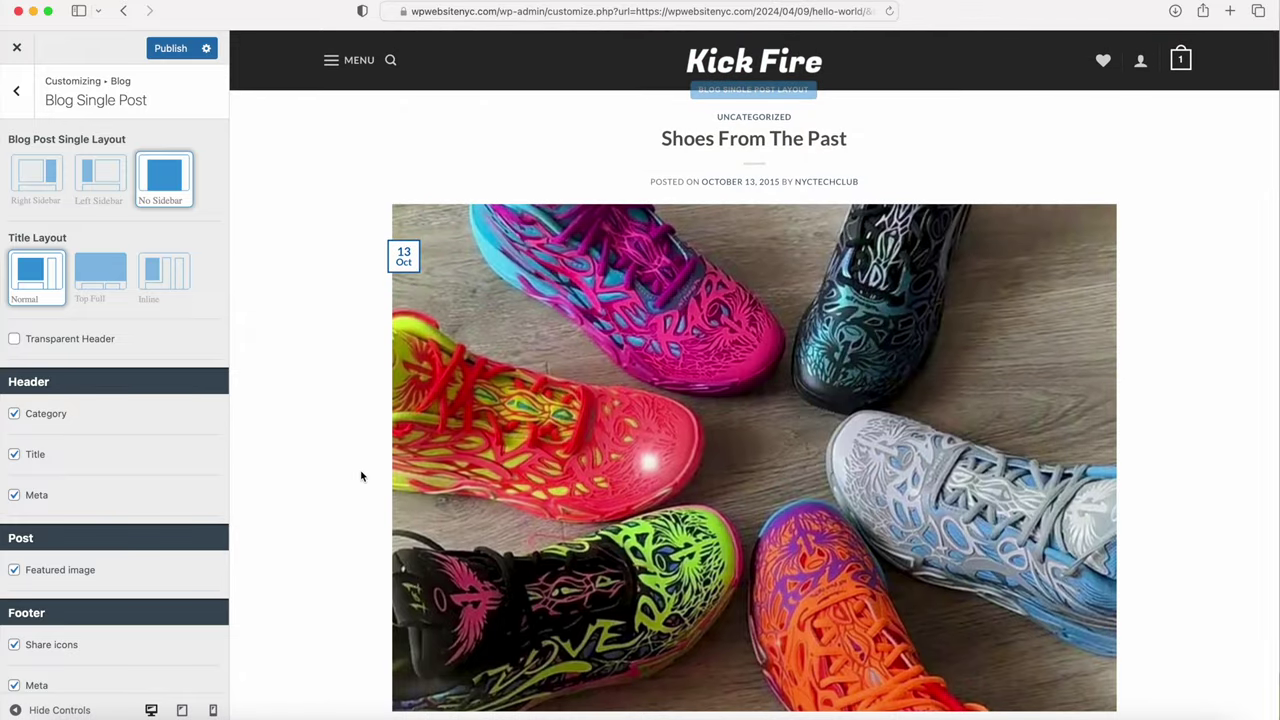
scroll(361, 476, "down", 10)
scroll(443, 358, "up", 5)
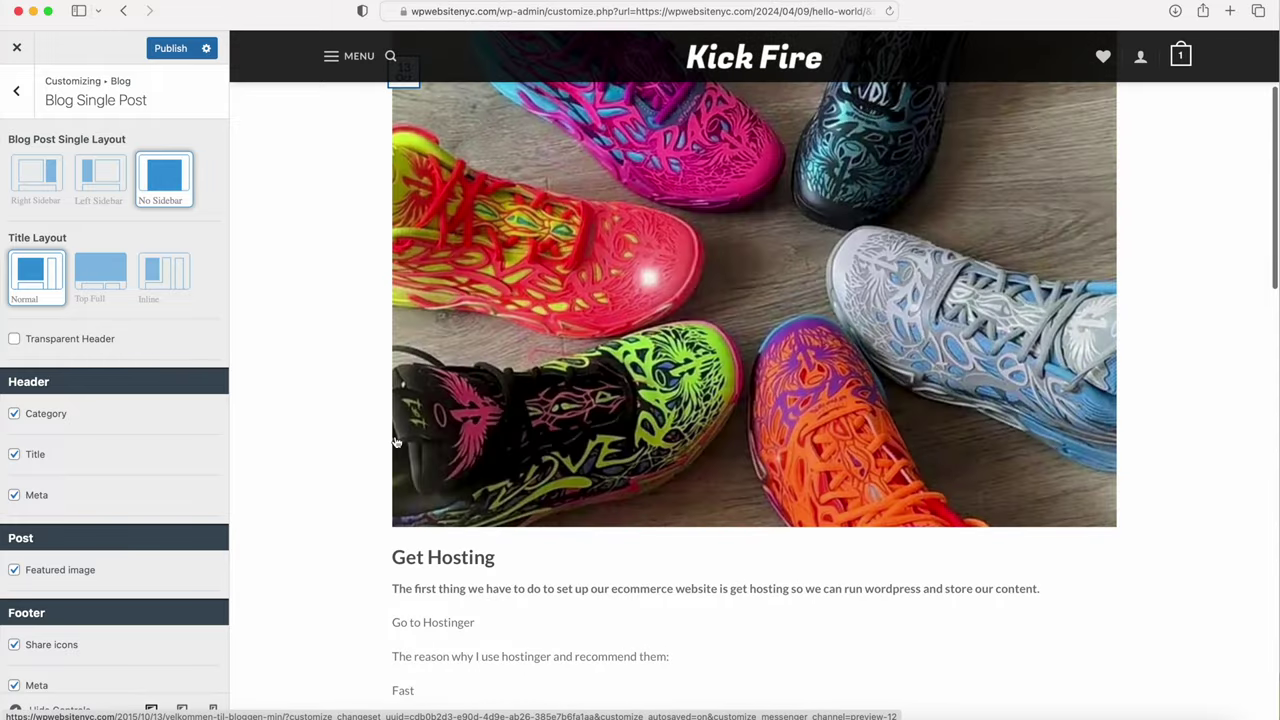
scroll(396, 441, "up", 4)
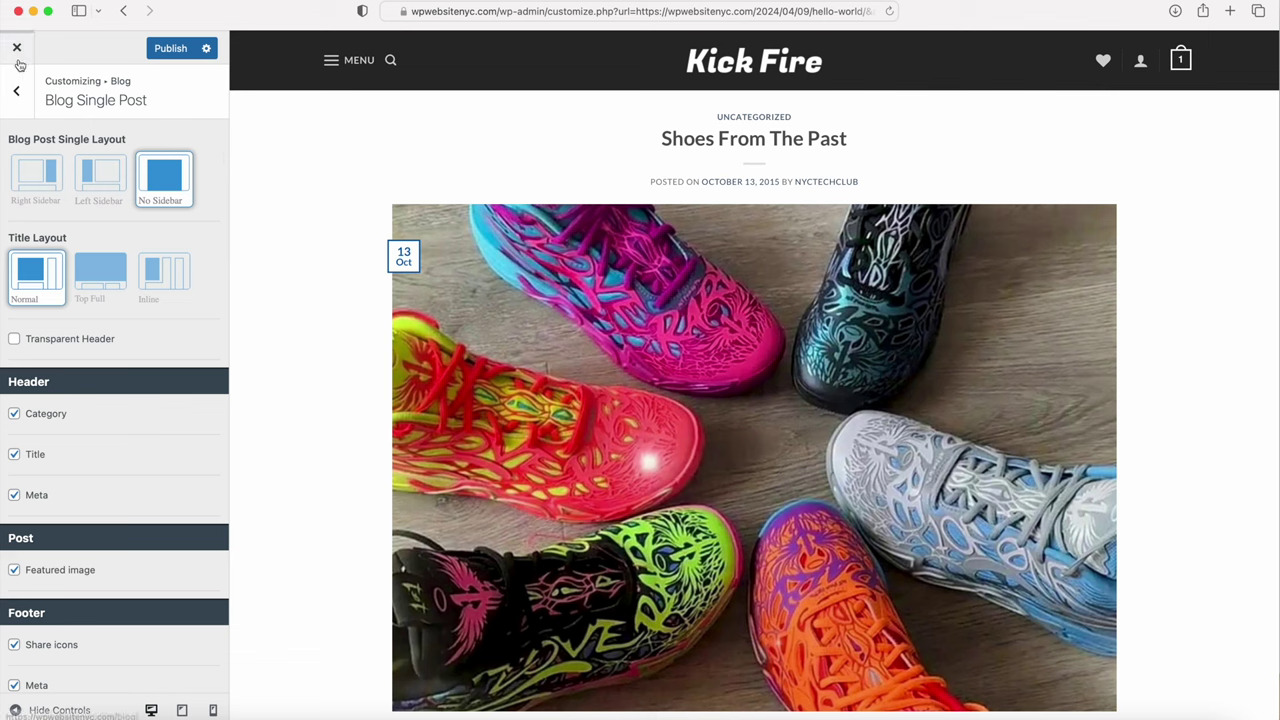
Step: Publish the no-sidebar single post layout and scroll through the live homepage
left_click(172, 52)
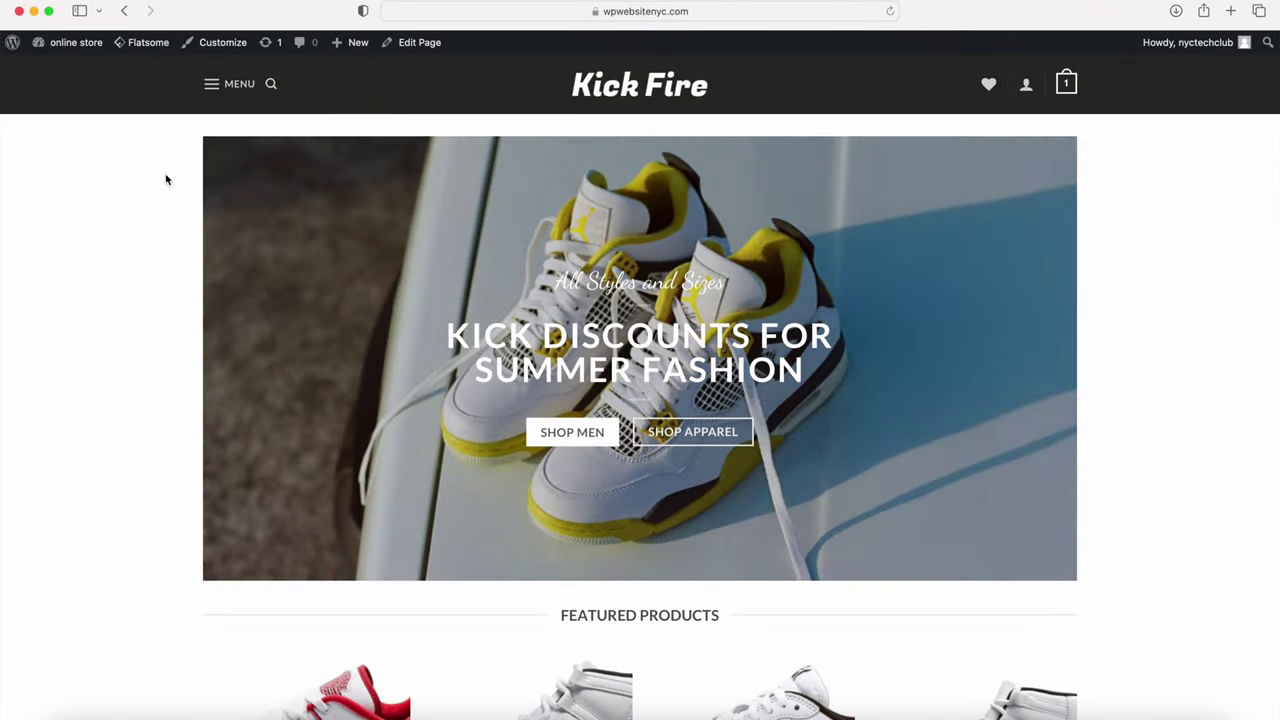
scroll(150, 210, "down", 10)
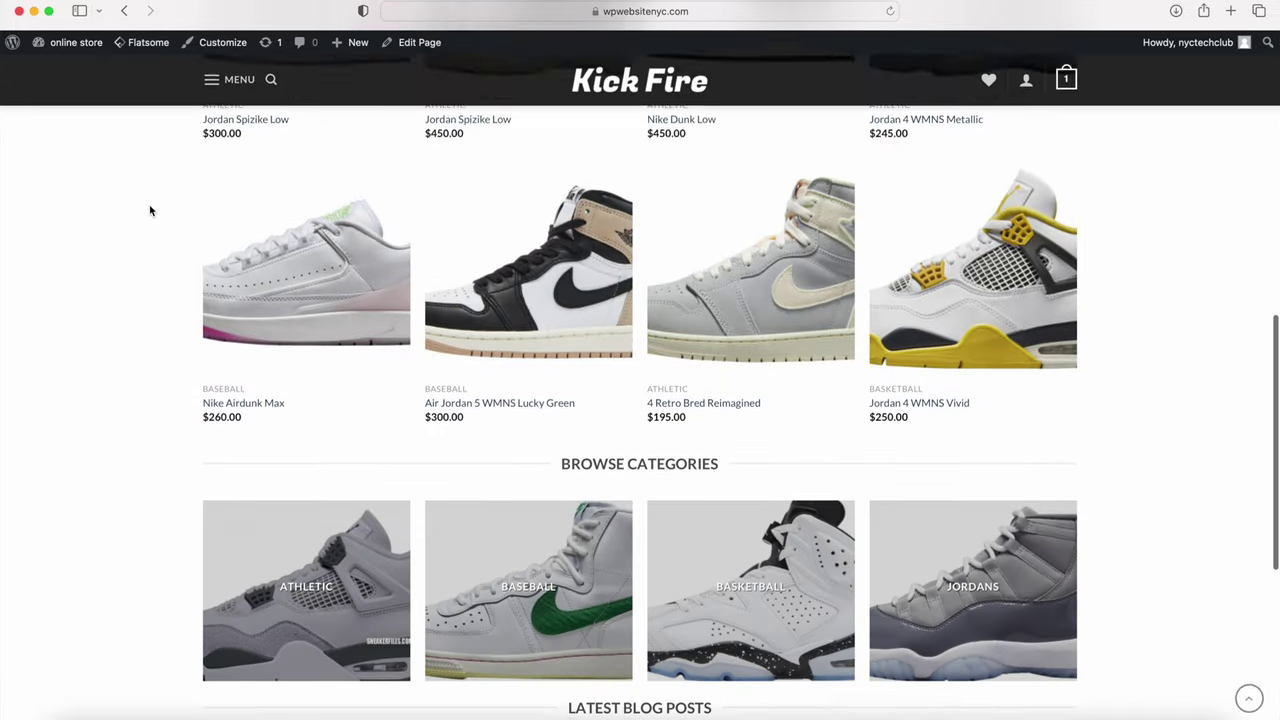
scroll(150, 210, "down", 3)
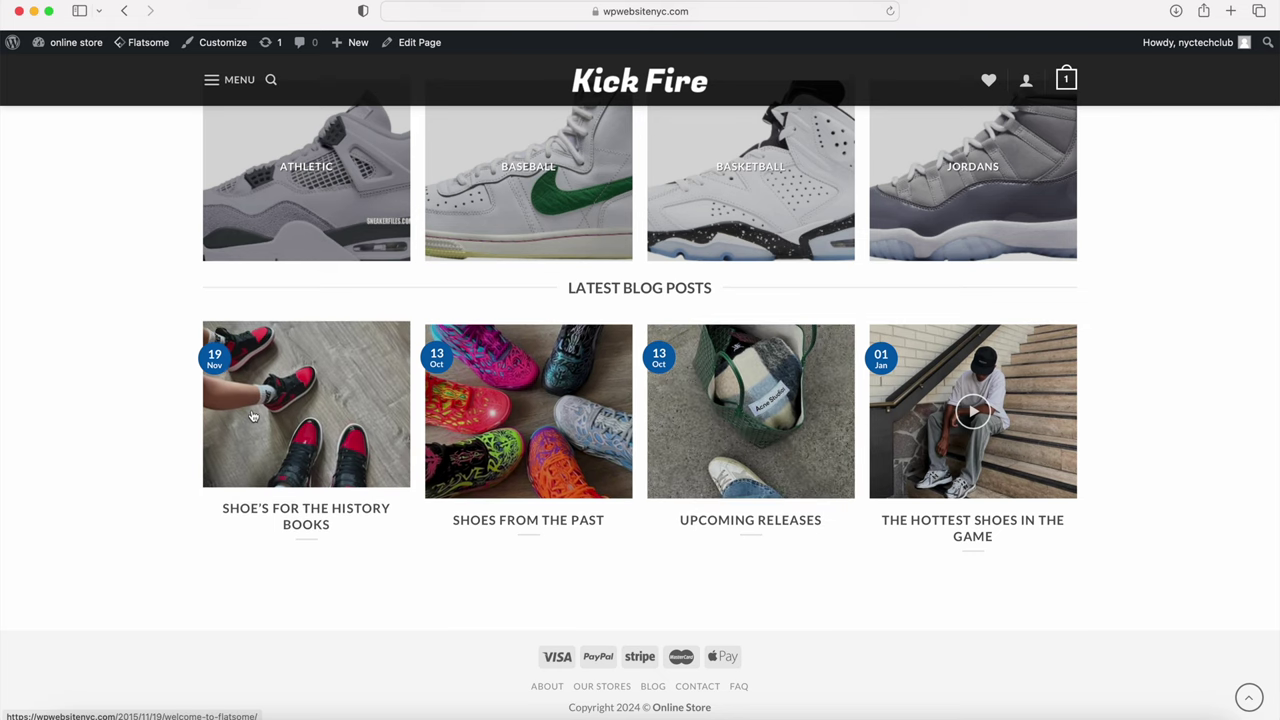
scroll(309, 424, "down", 2)
scroll(309, 424, "up", 2)
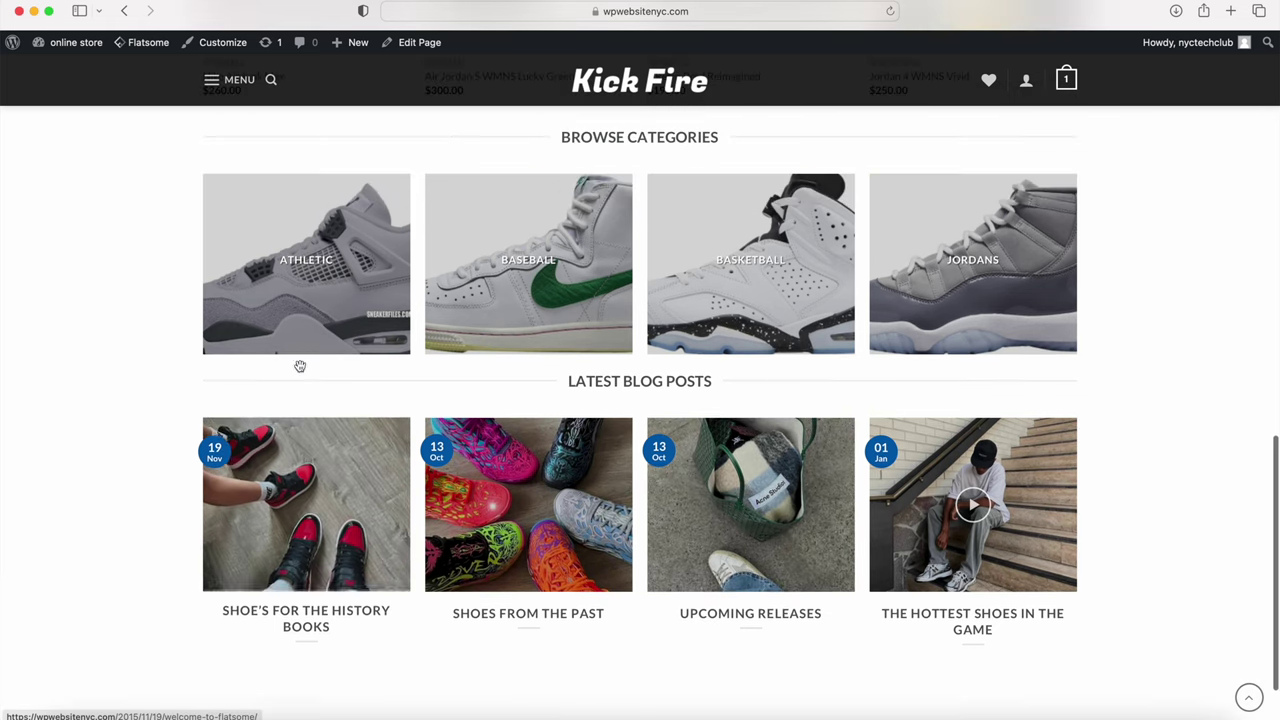
scroll(292, 385, "up", 5)
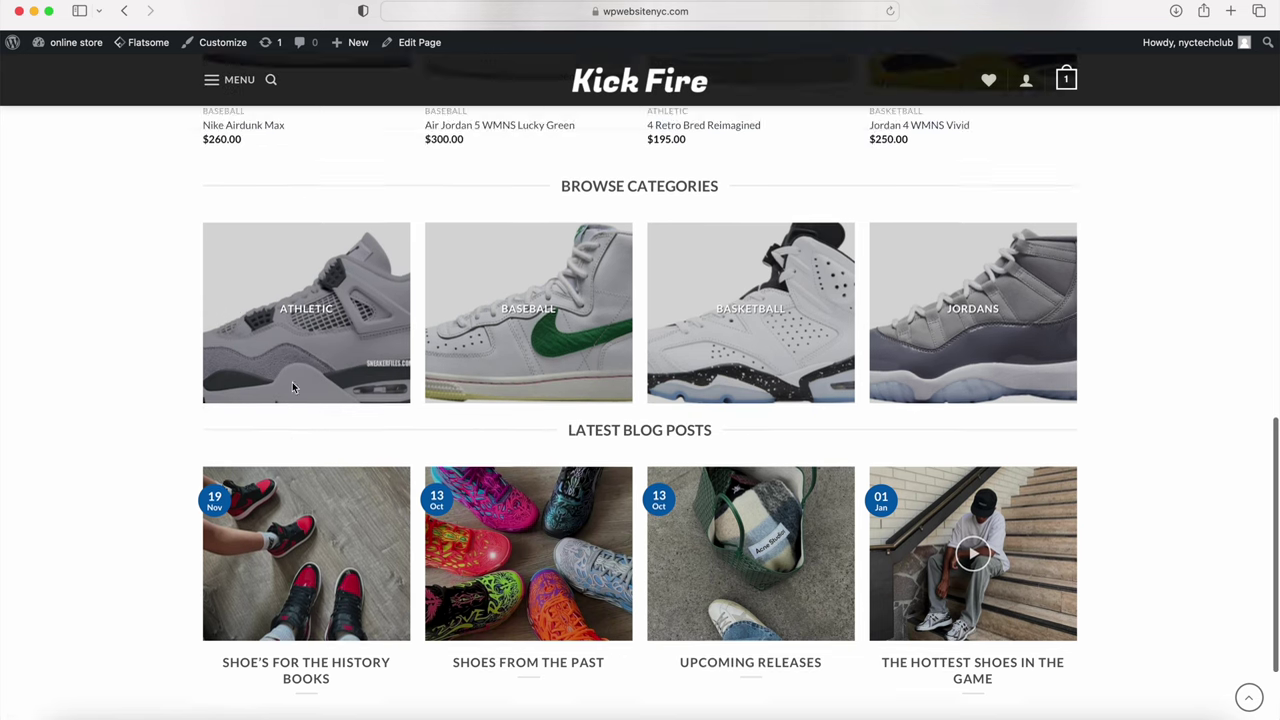
scroll(288, 358, "up", 9)
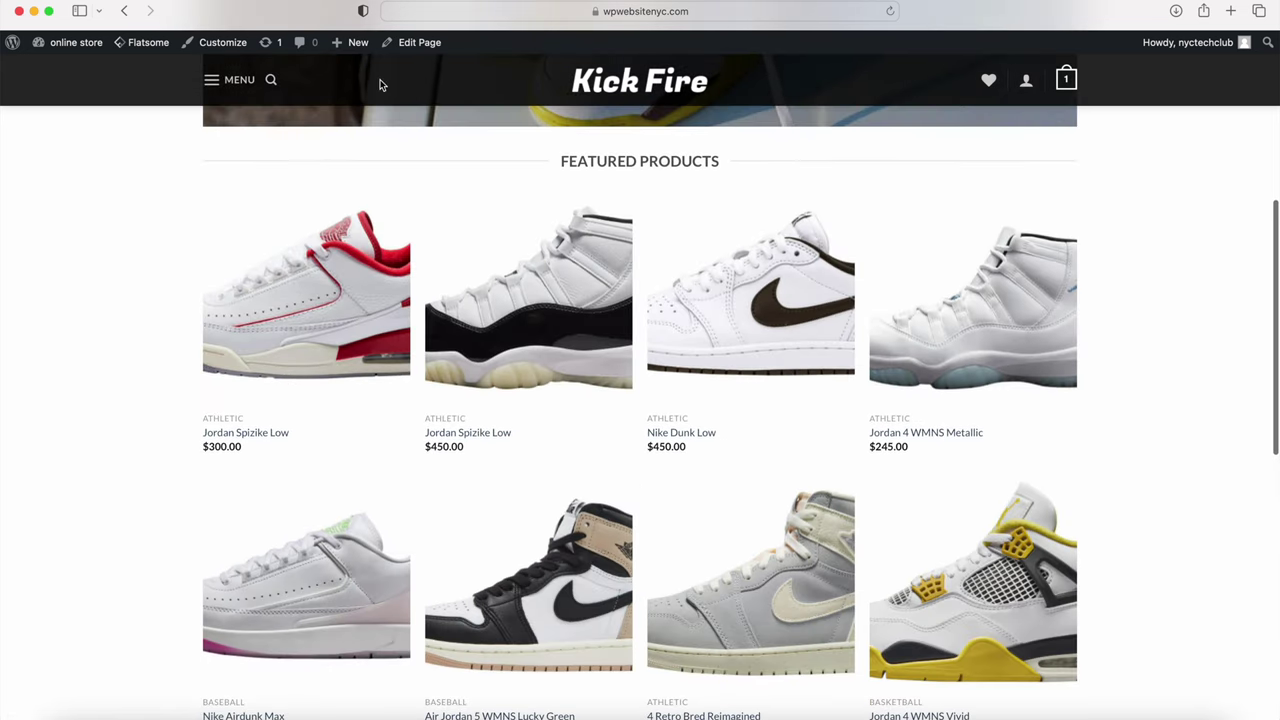
Step: Edit the Home page with UX Builder and bring up the Add Content element library
mouse_move(420, 50)
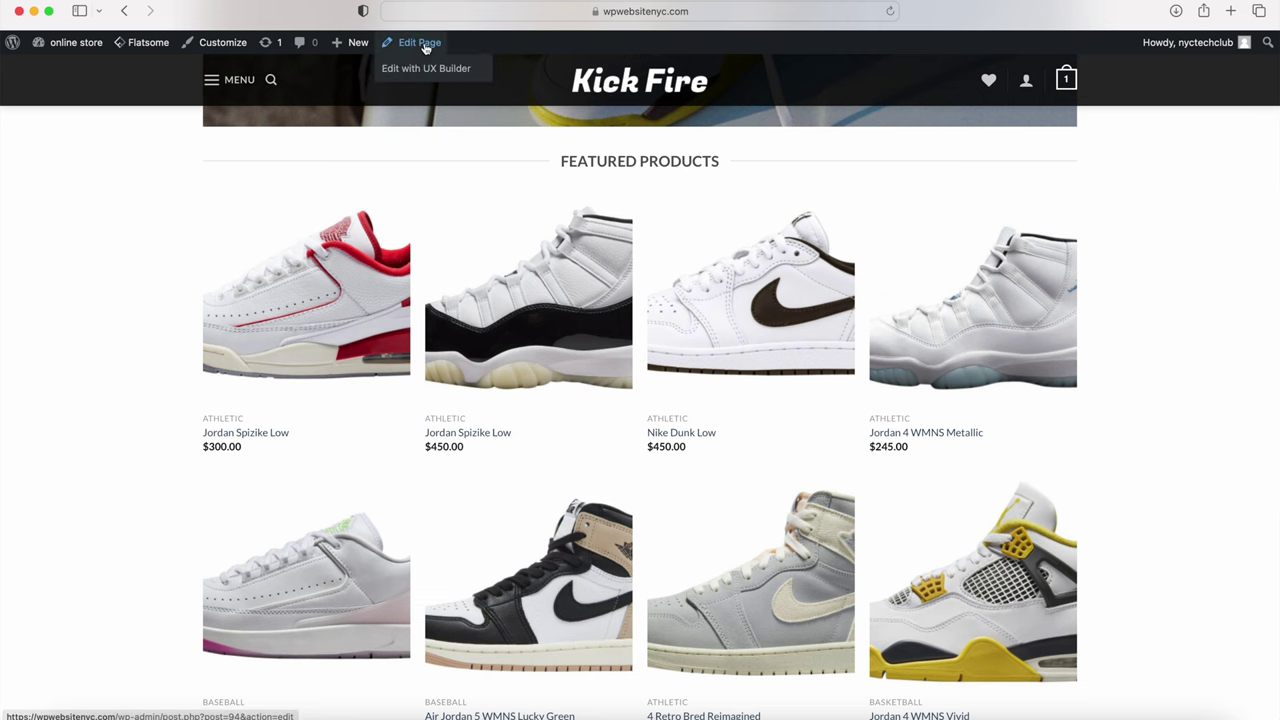
left_click(414, 68)
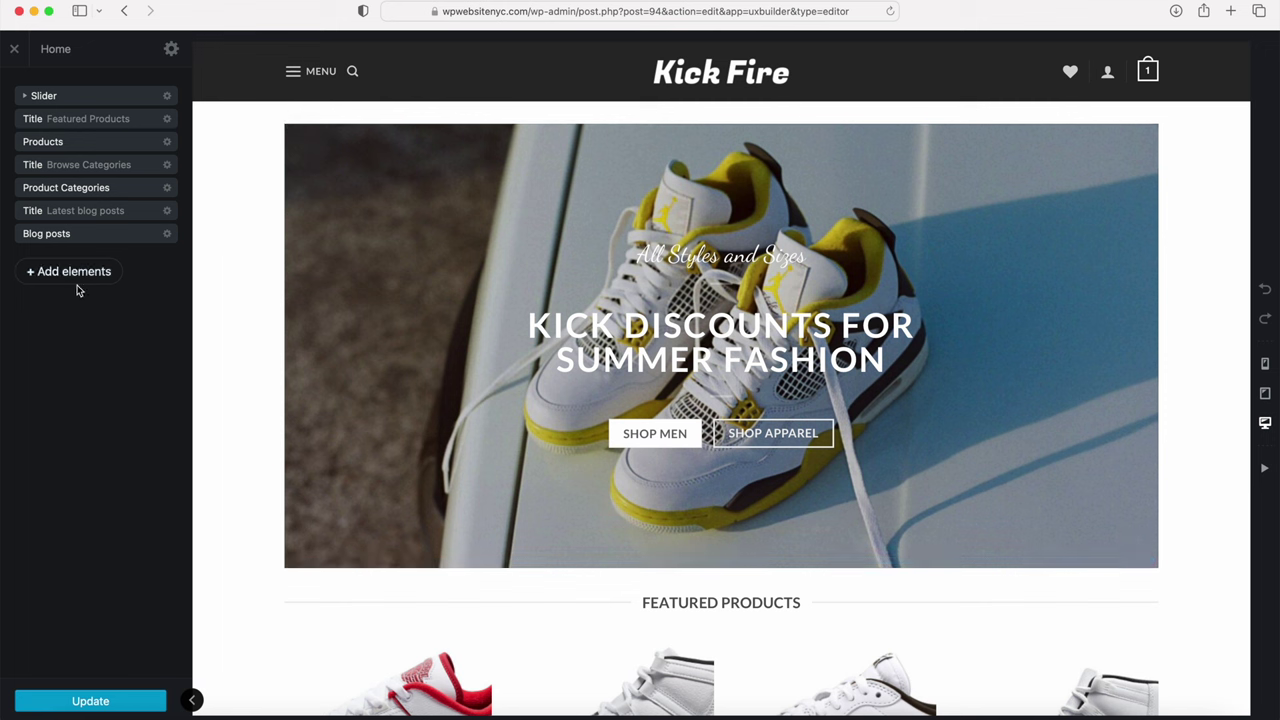
left_click(72, 275)
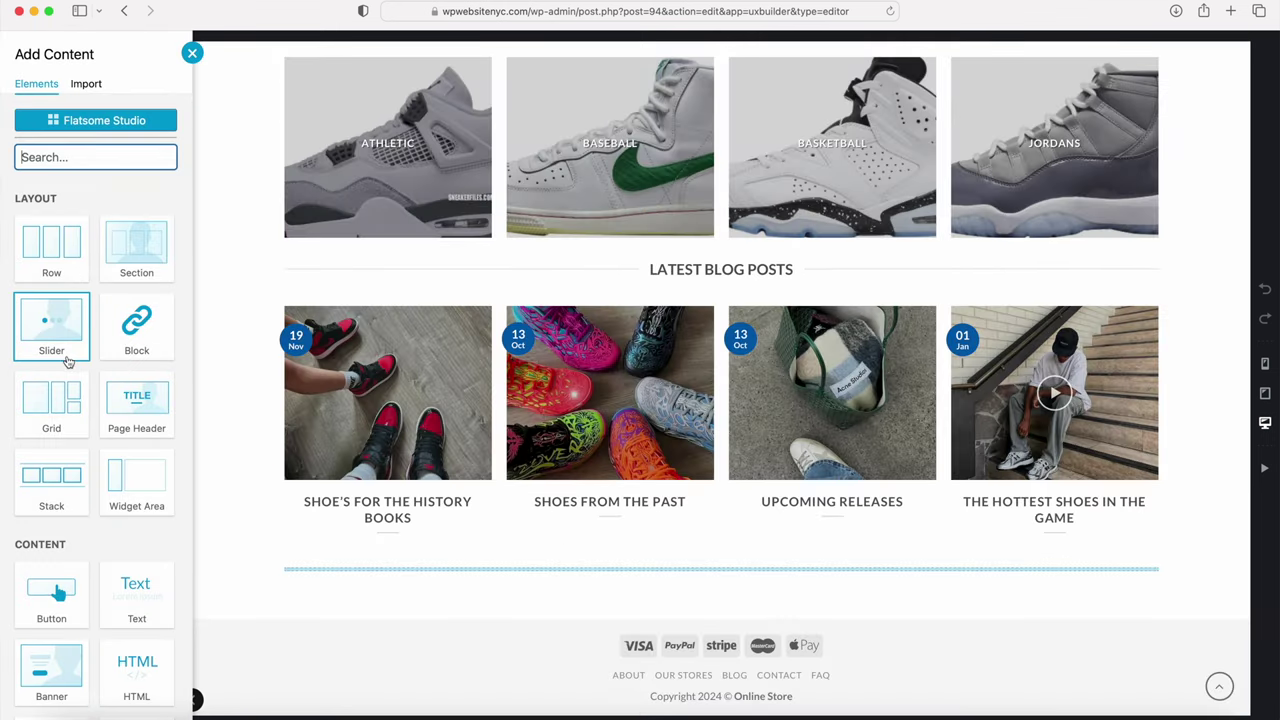
Step: Add a Gap element with 40px height below the Blog posts section
scroll(56, 432, "down", 5)
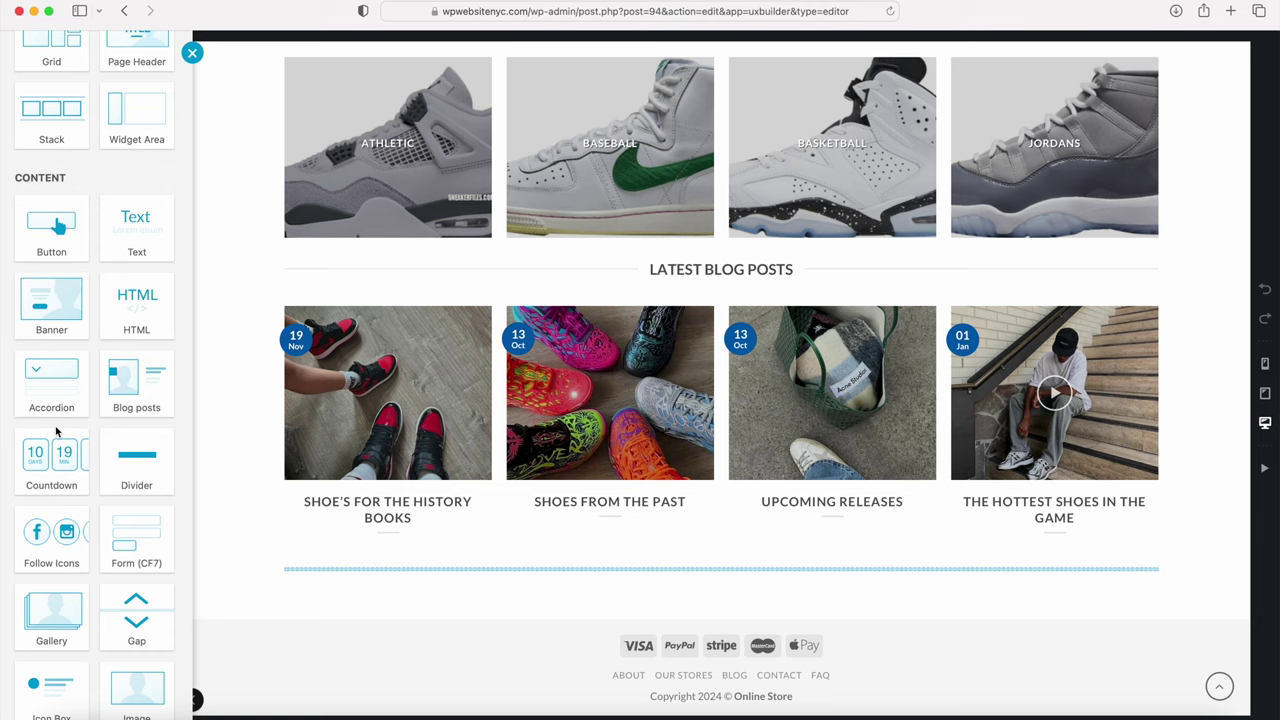
scroll(56, 432, "down", 2)
left_click(137, 496)
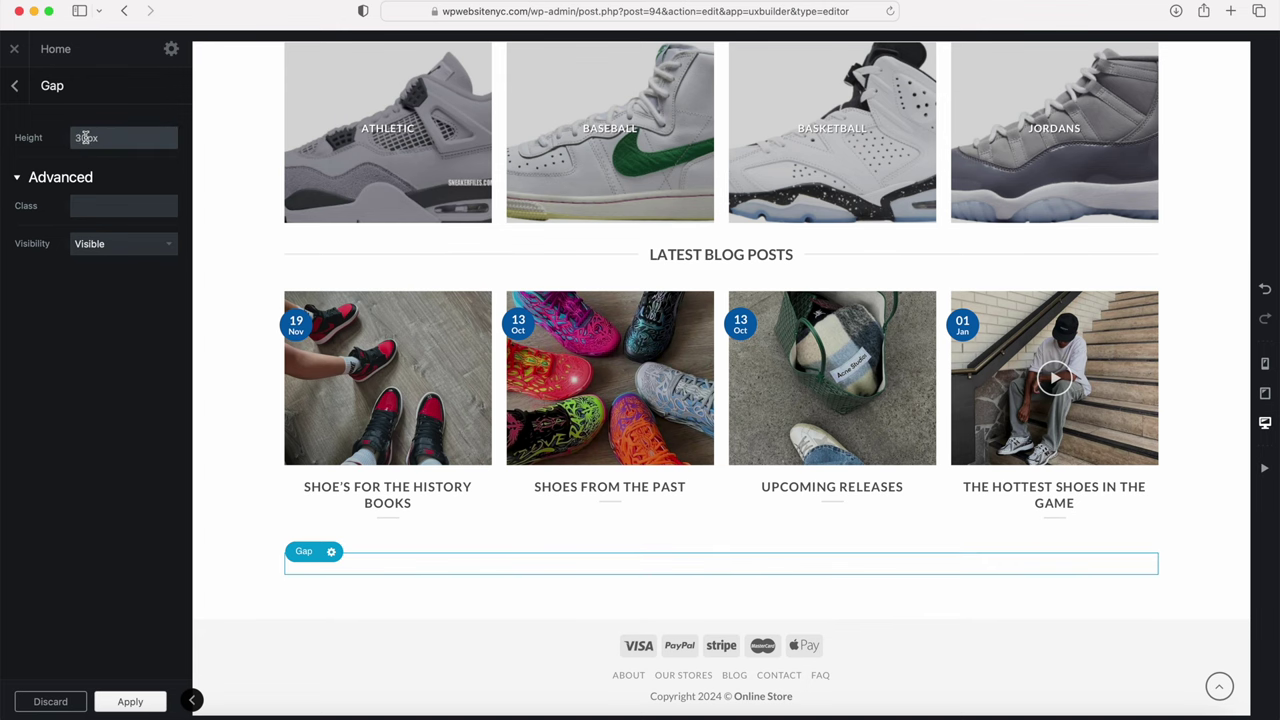
type("40")
left_click(88, 321)
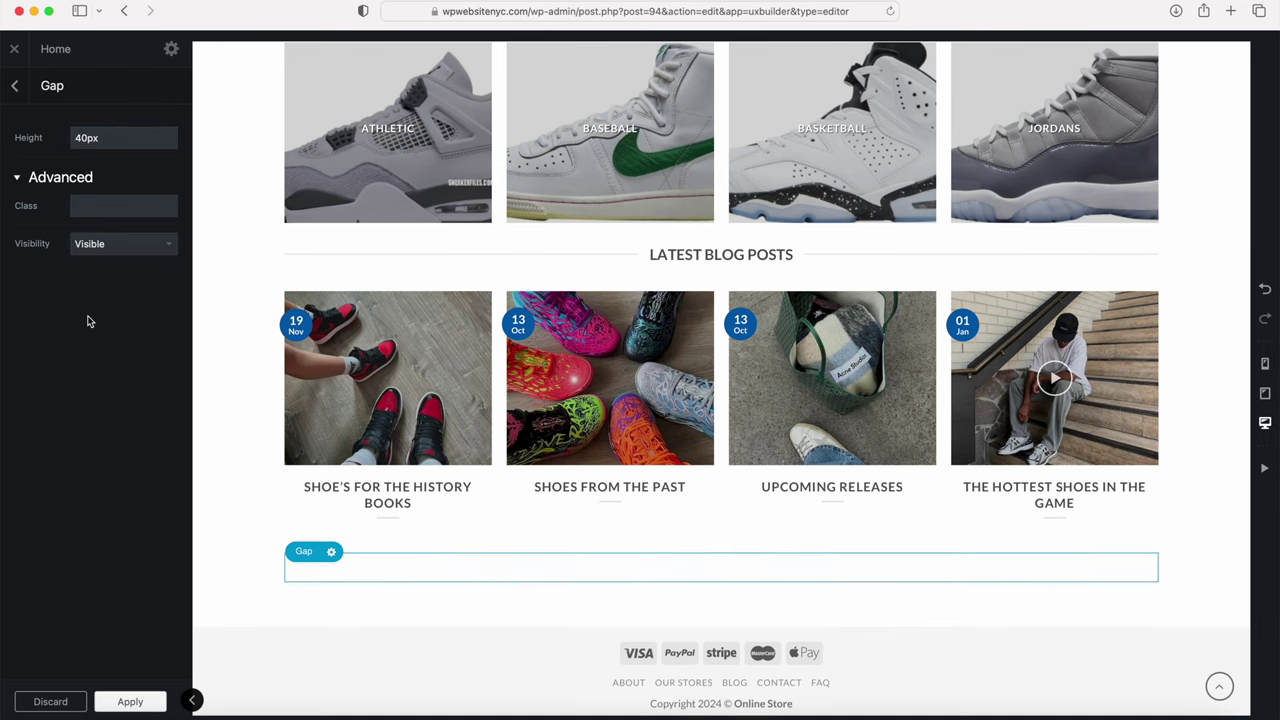
left_click(14, 86)
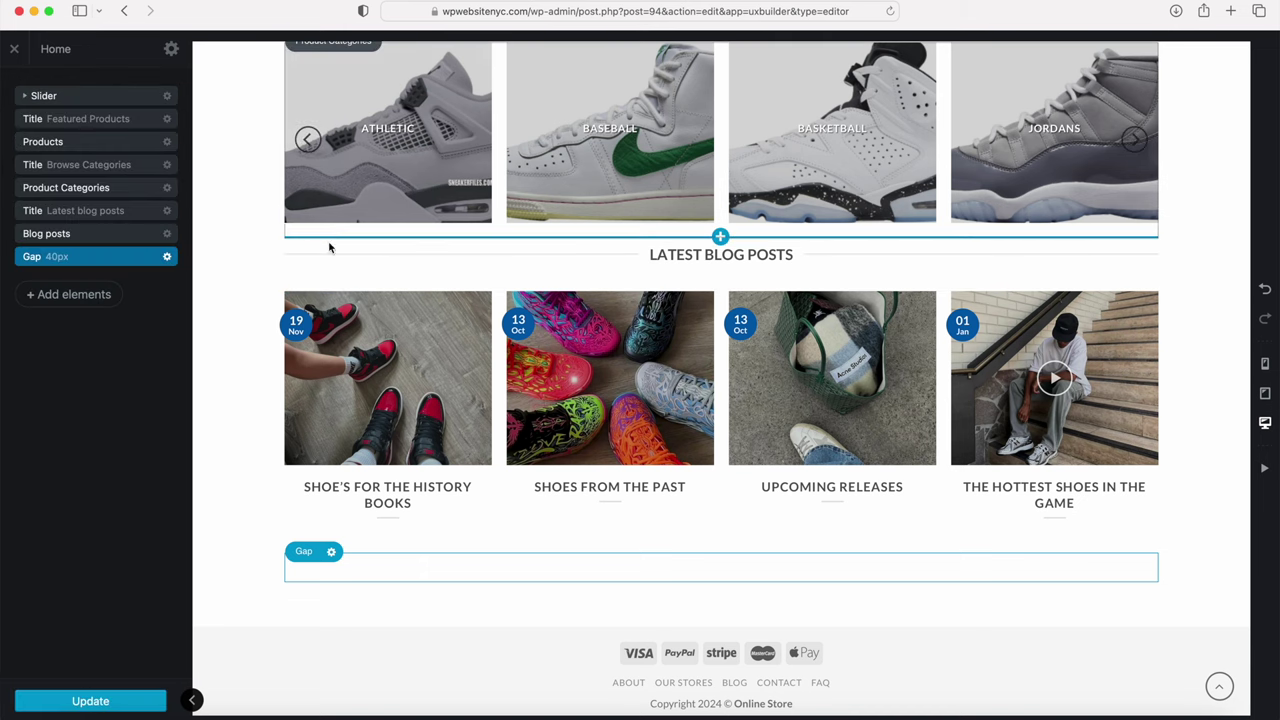
Step: Move the 40px gap above the Latest Blog Posts title and duplicate it
left_click(104, 259)
left_click_drag(104, 259, 106, 212)
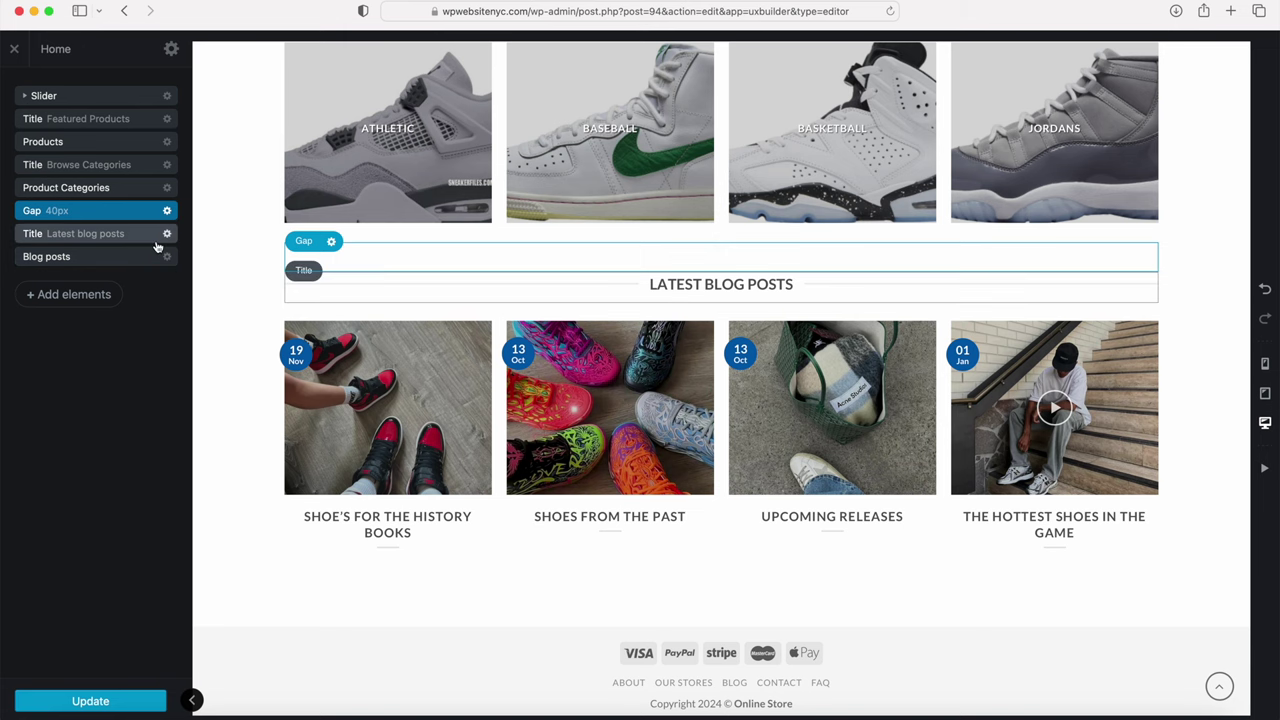
scroll(285, 284, "up", 5)
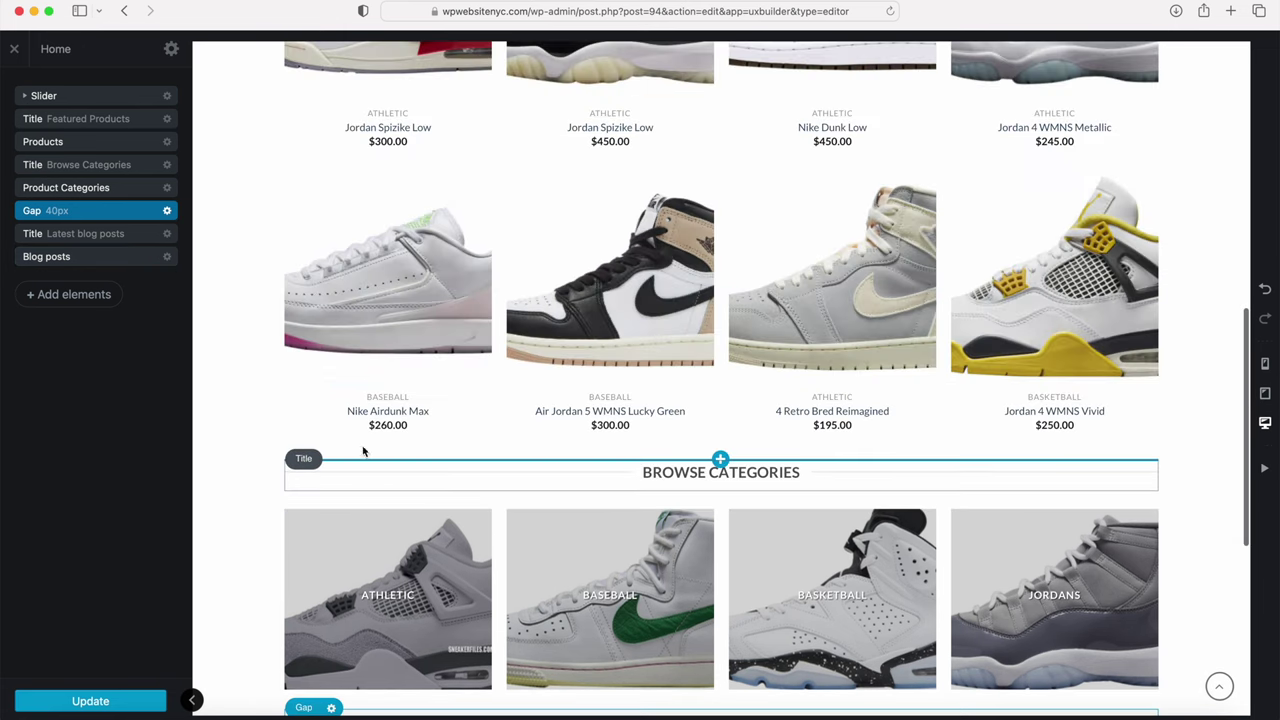
left_click(167, 211)
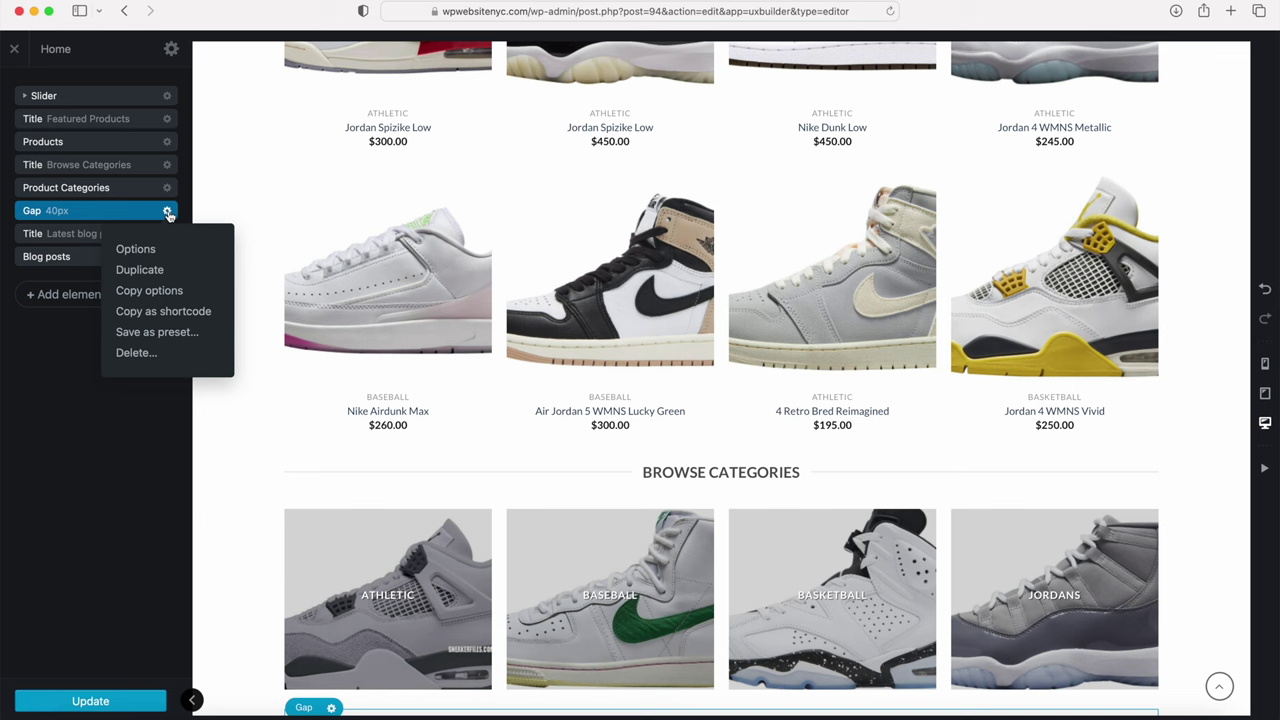
left_click(140, 270)
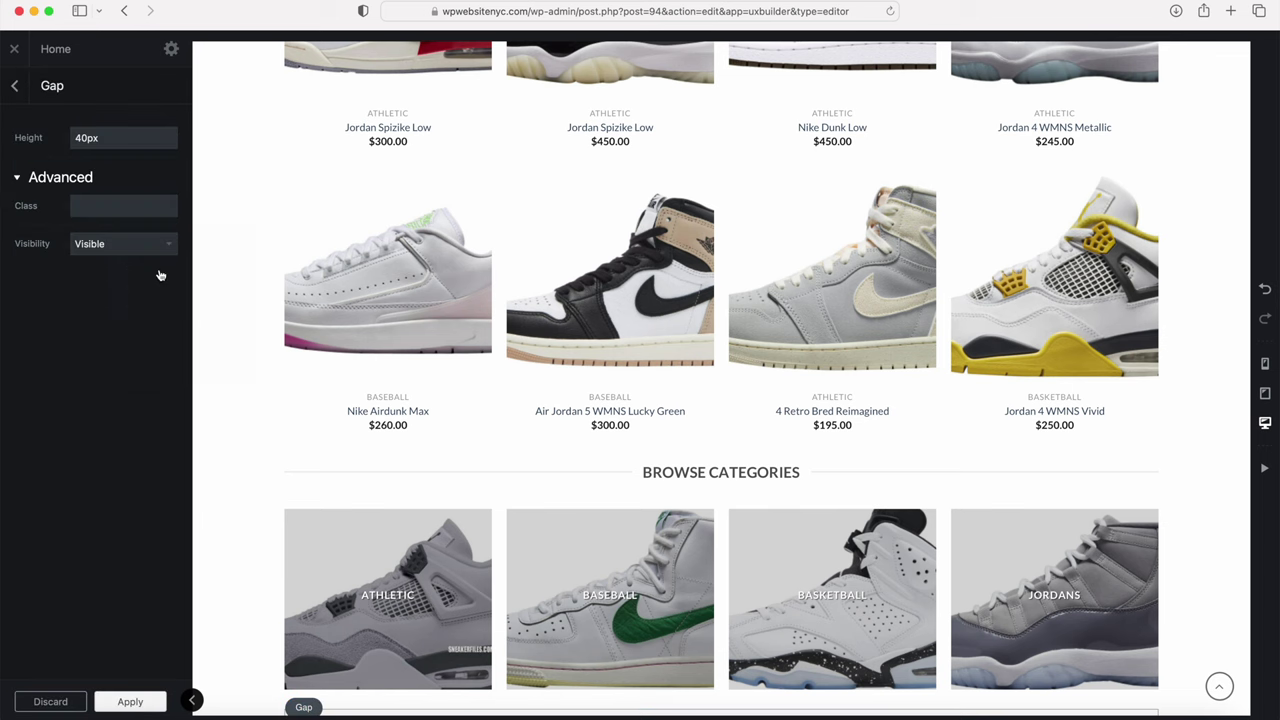
left_click(17, 86)
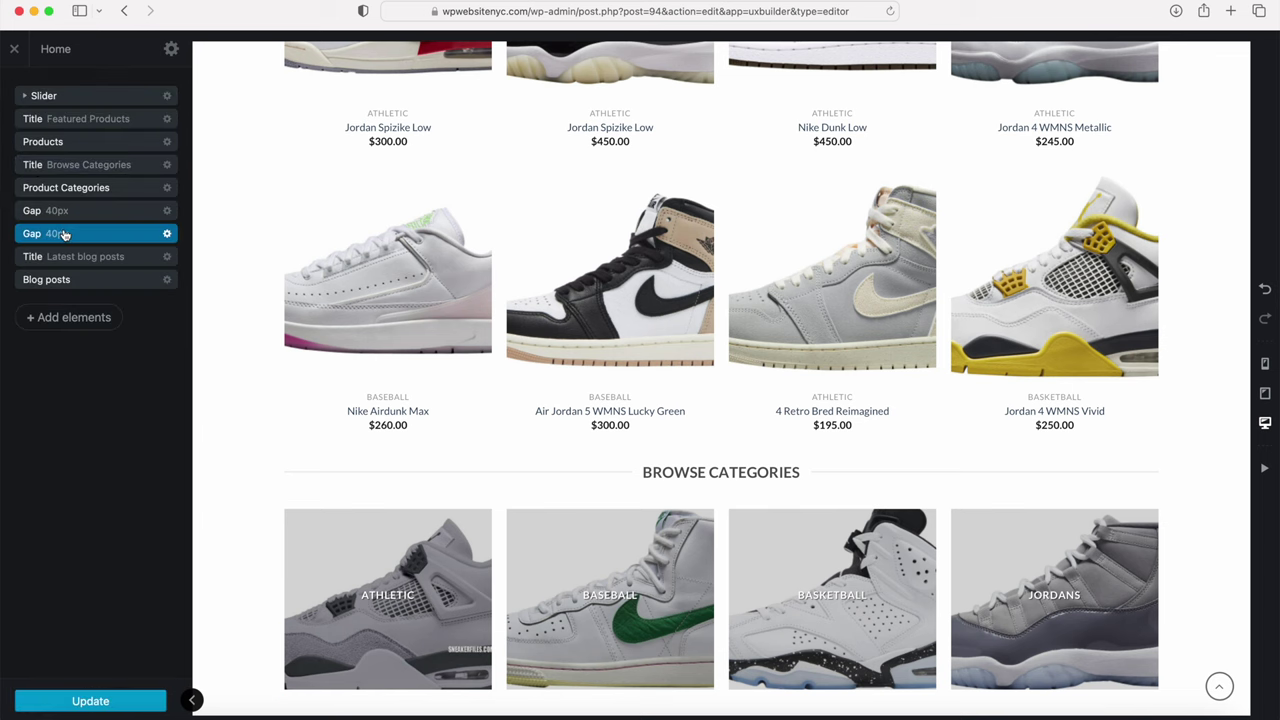
Step: Place the duplicated gap above the Browse Categories title
left_click_drag(64, 231, 67, 180)
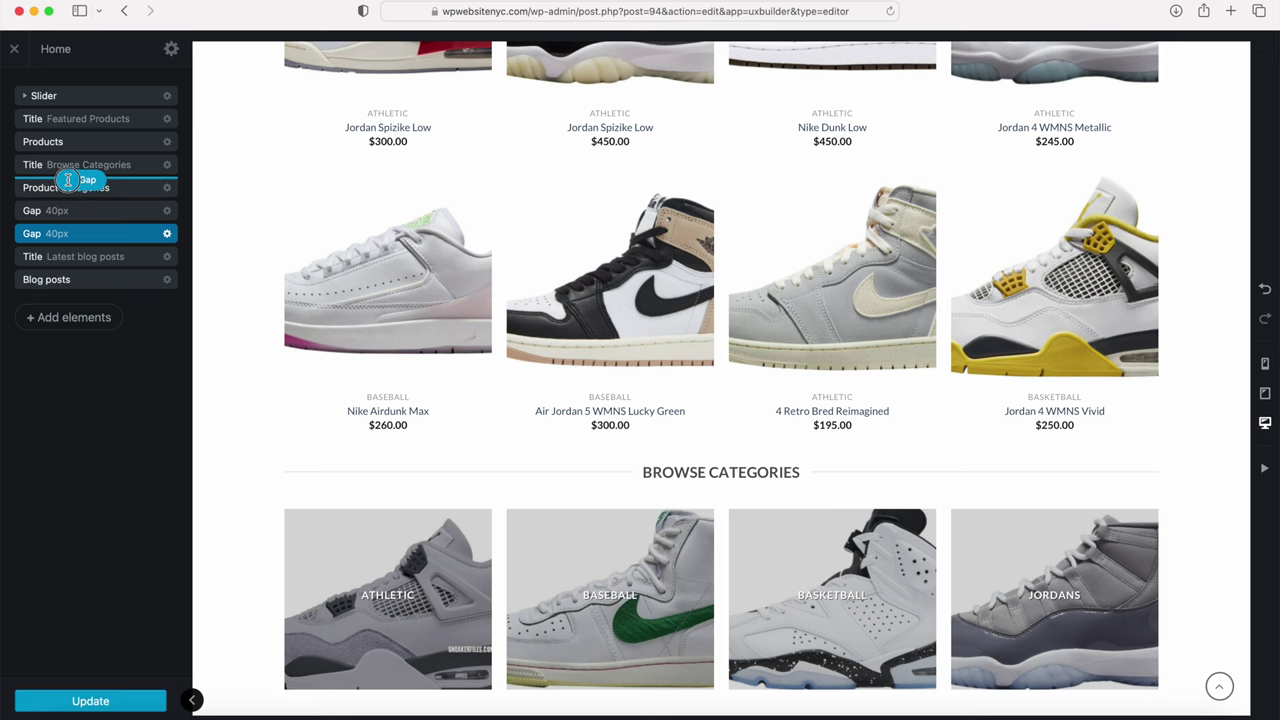
left_click_drag(67, 180, 67, 197)
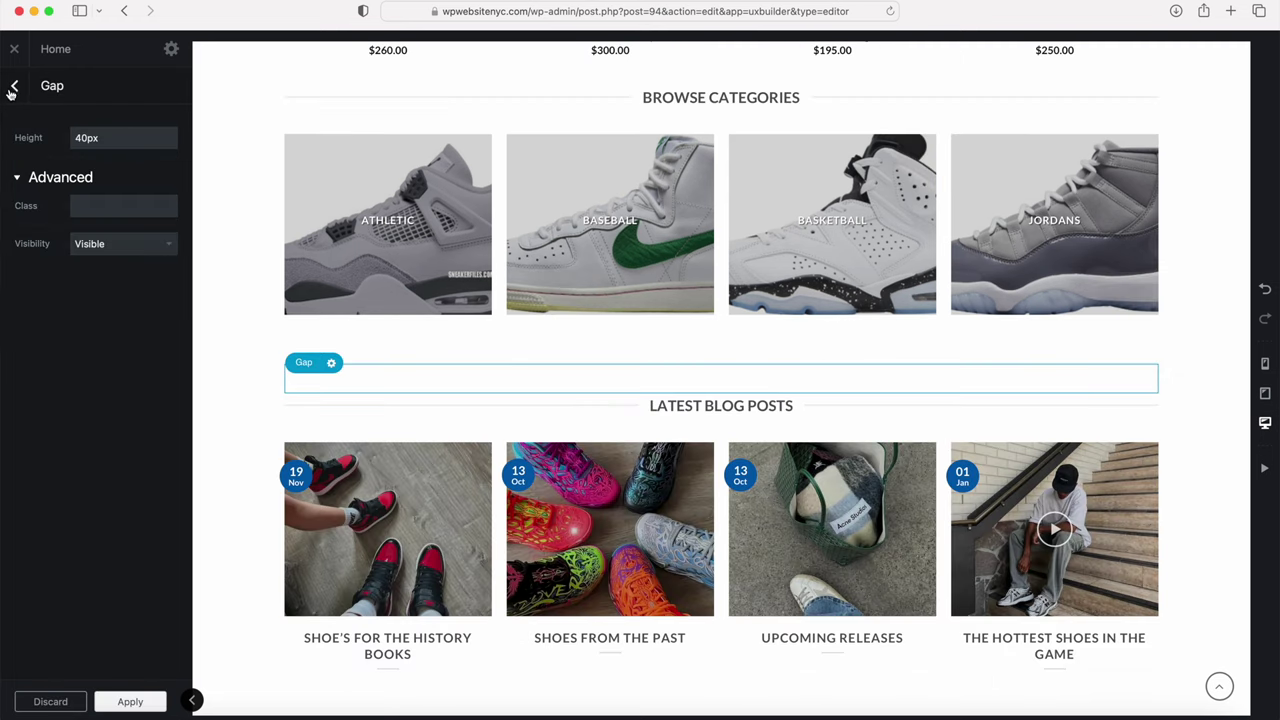
left_click(15, 89)
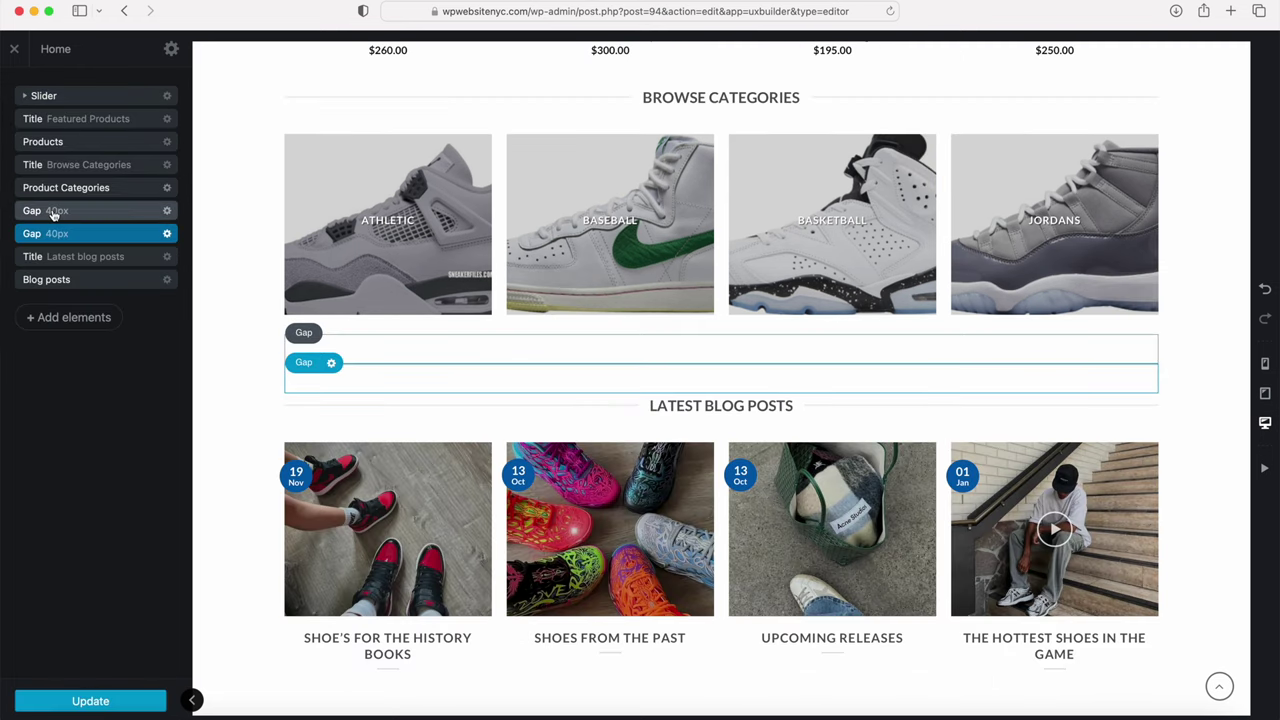
left_click(74, 241)
left_click_drag(74, 241, 74, 157)
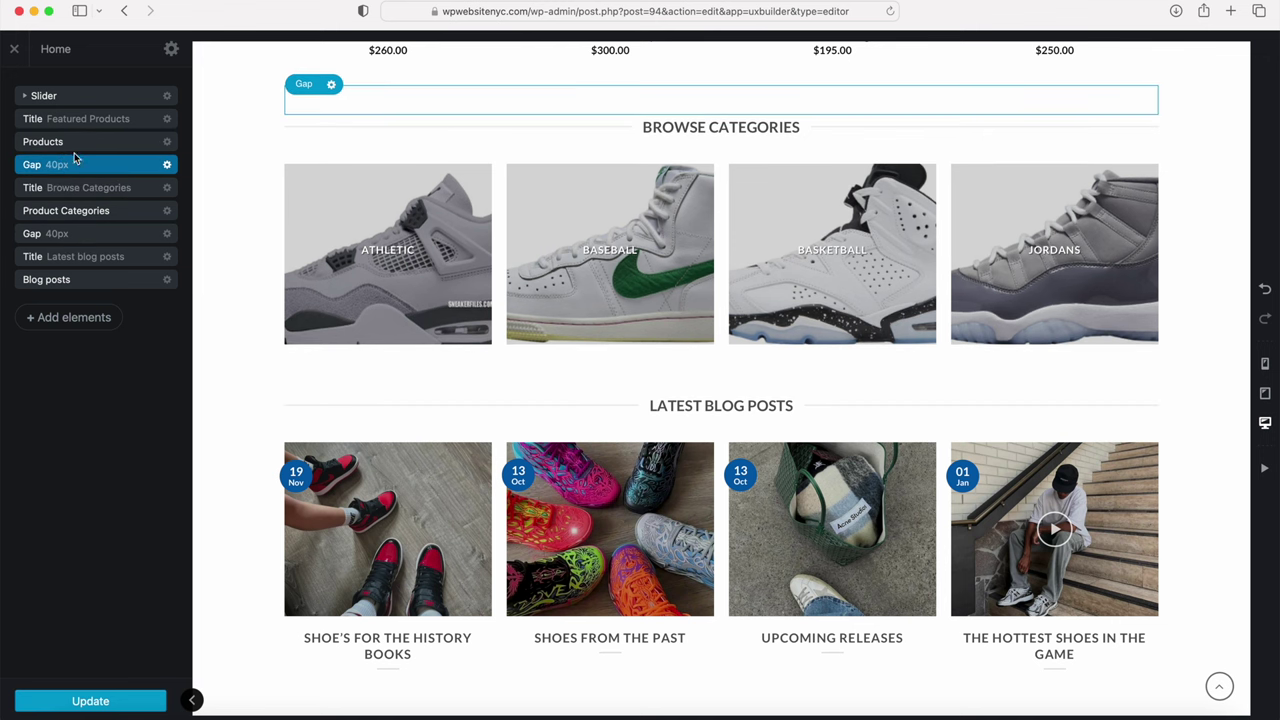
scroll(252, 276, "up", 2)
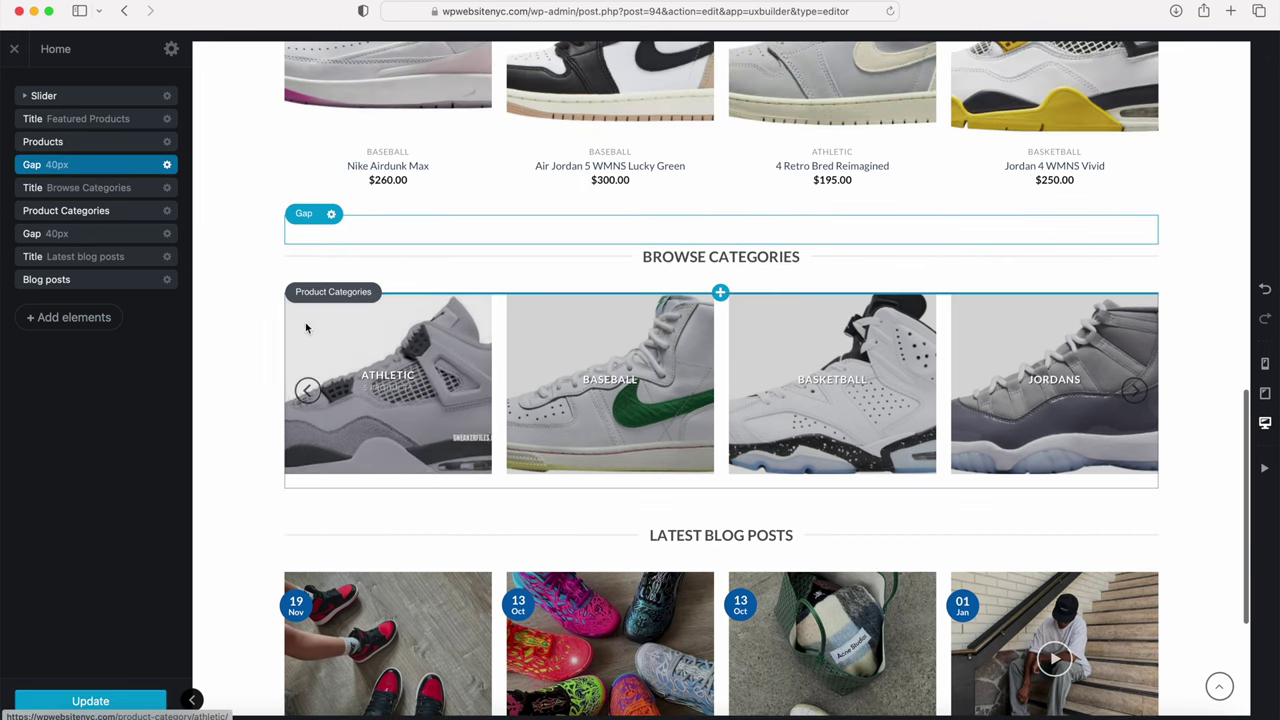
scroll(303, 314, "up", 5)
scroll(305, 318, "up", 1)
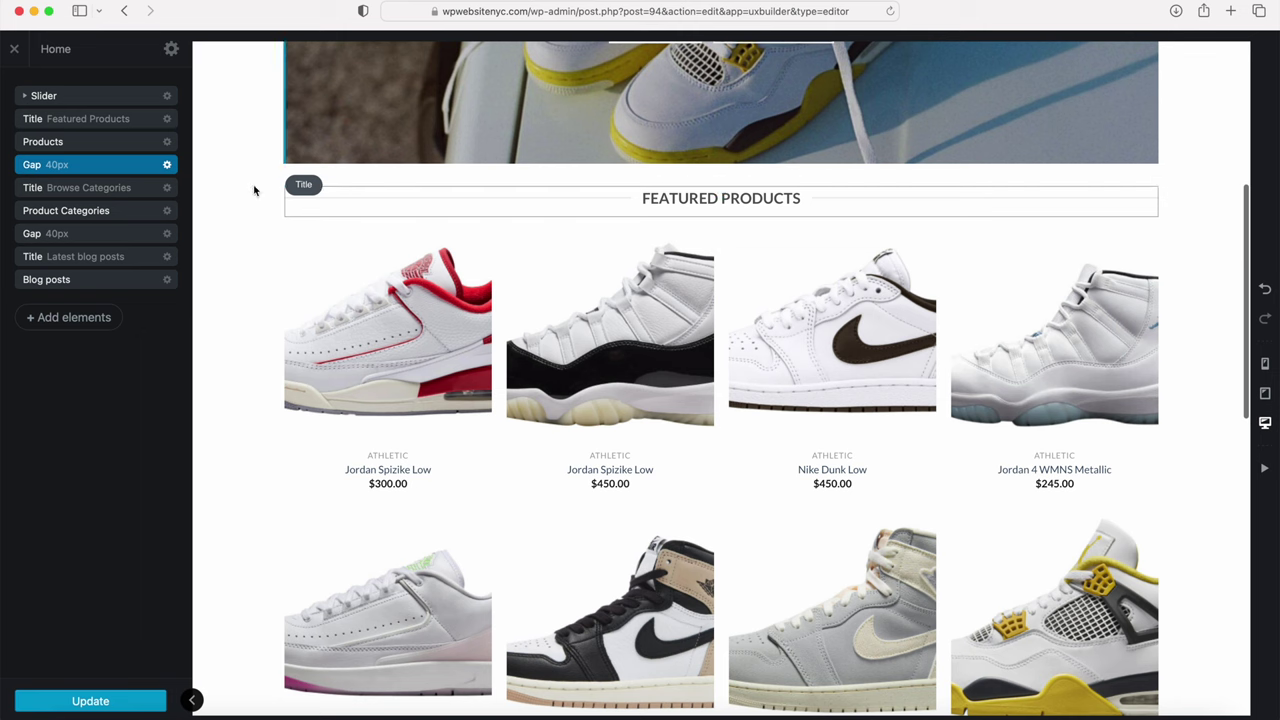
Step: Duplicate the gap again and place it above the Featured Products title, below the Slider
left_click(170, 168)
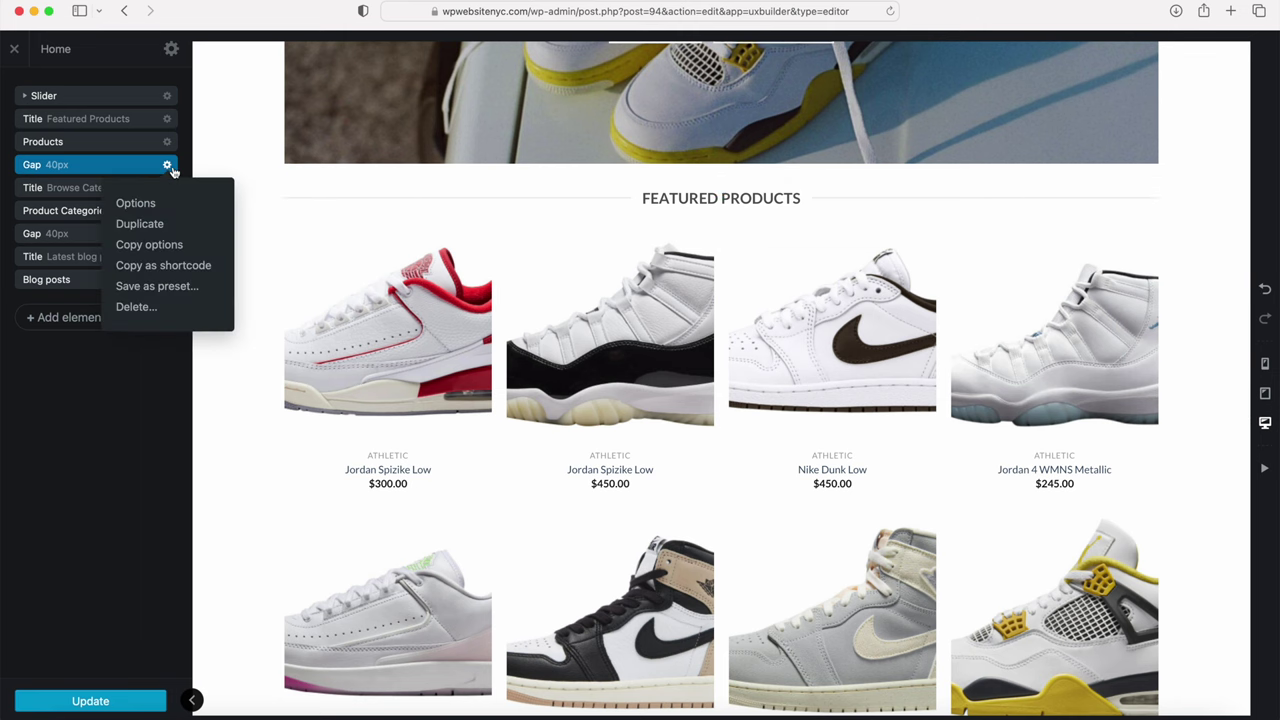
left_click(162, 226)
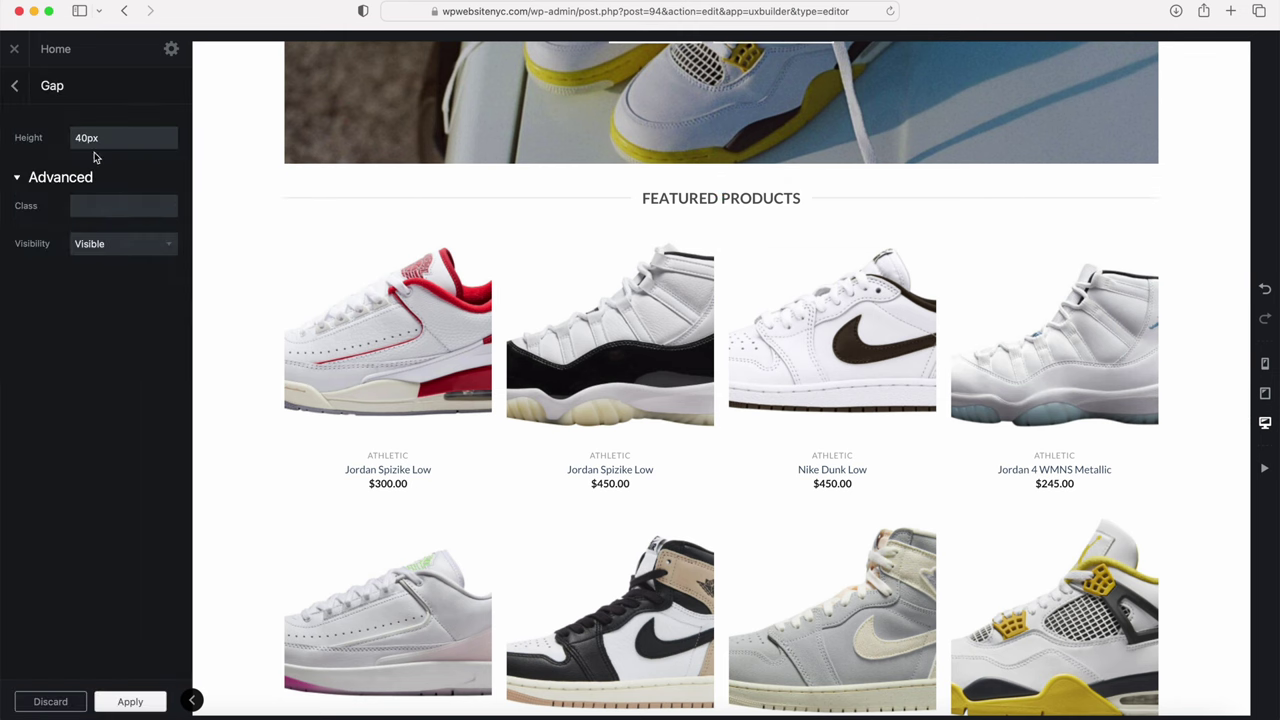
left_click(12, 88)
left_click_drag(60, 183, 84, 110)
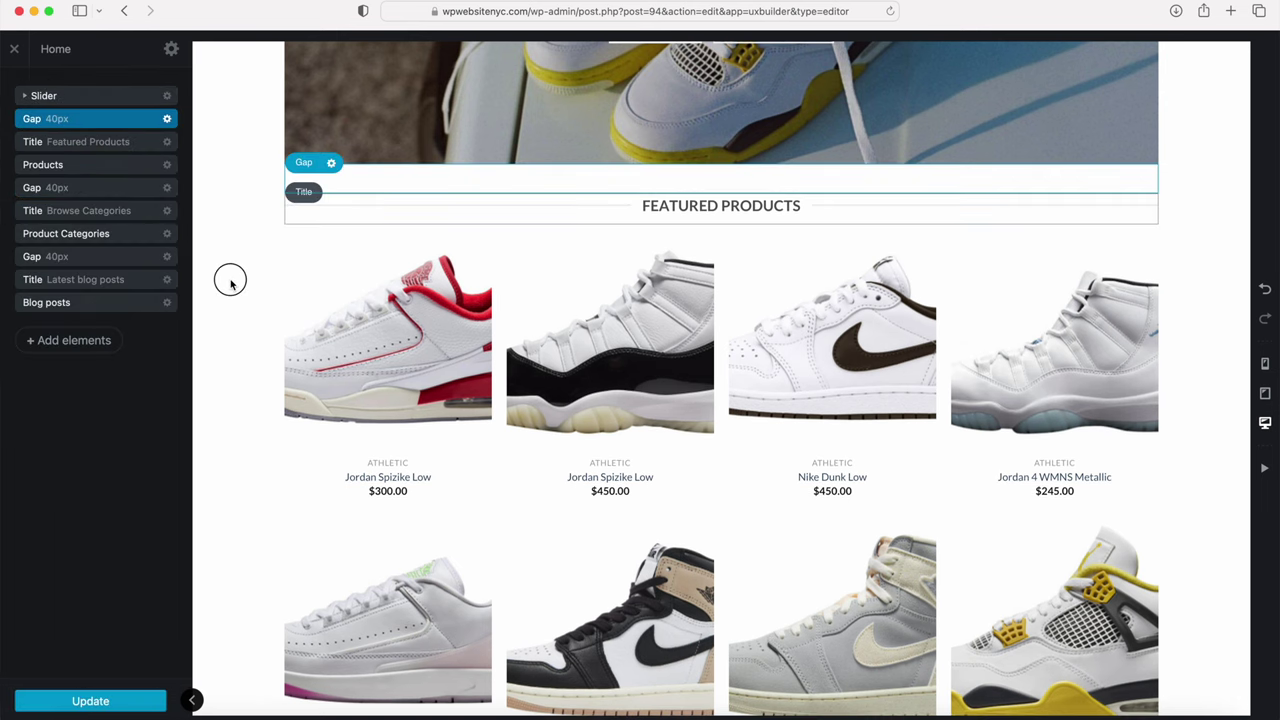
scroll(230, 280, "up", 5)
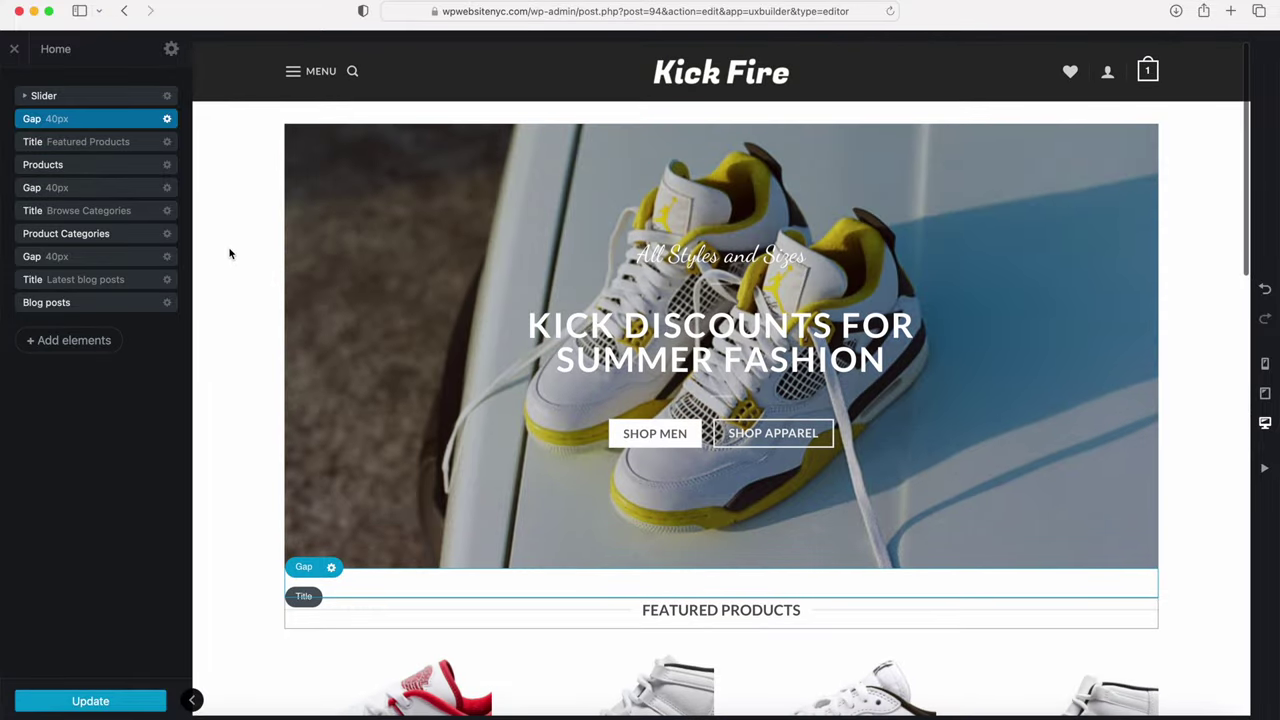
Step: Preview the homepage with the sidebar hidden, click Update, and exit UX Builder to the Dashboard
left_click(191, 700)
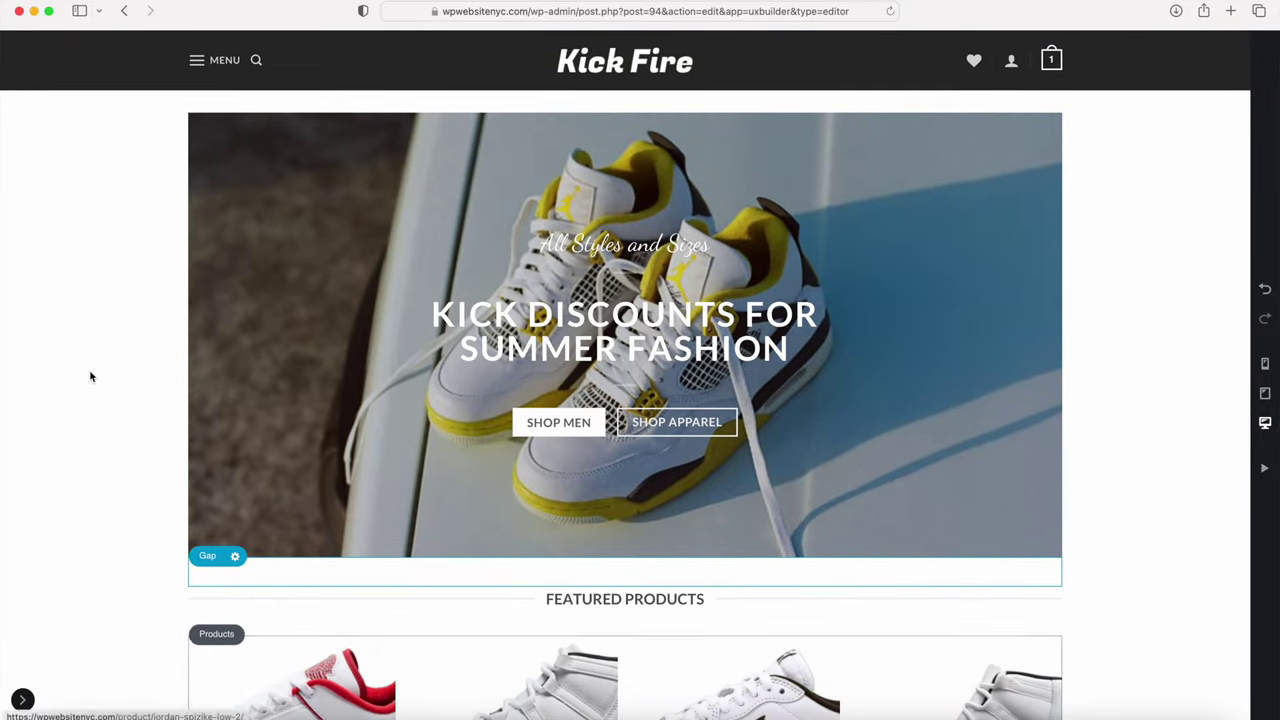
scroll(89, 370, "down", 8)
scroll(89, 364, "down", 6)
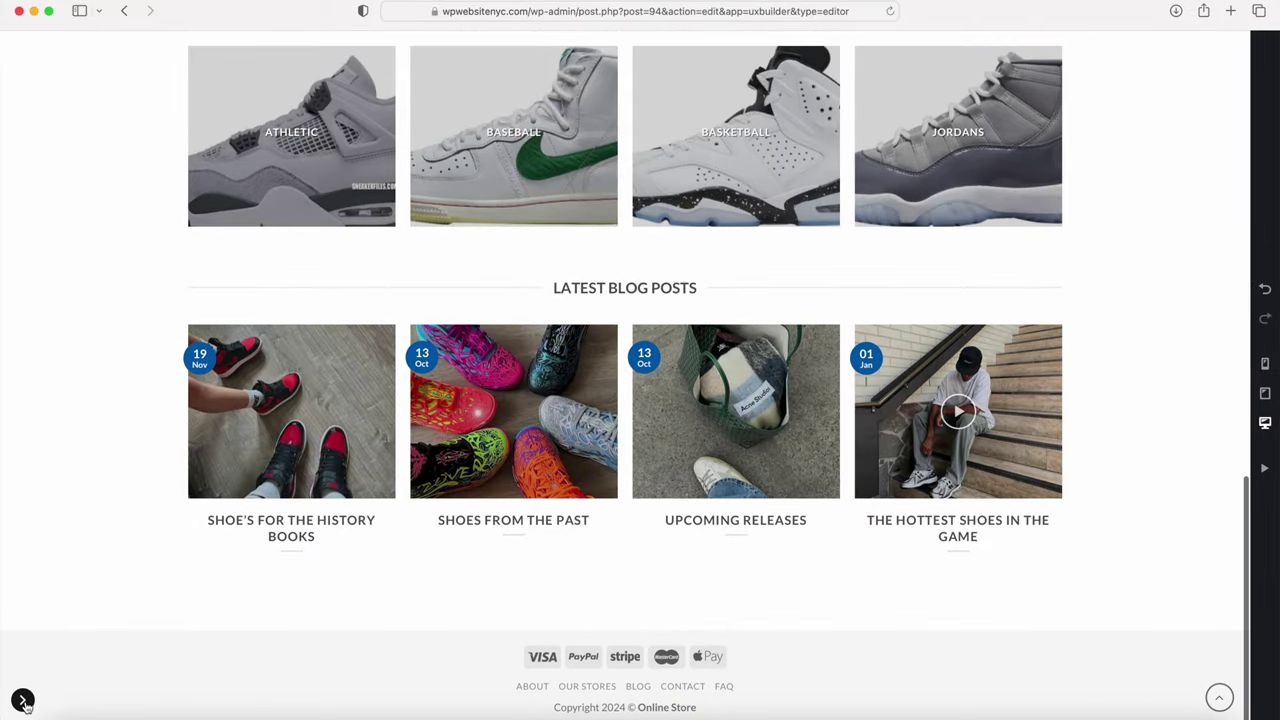
left_click(22, 701)
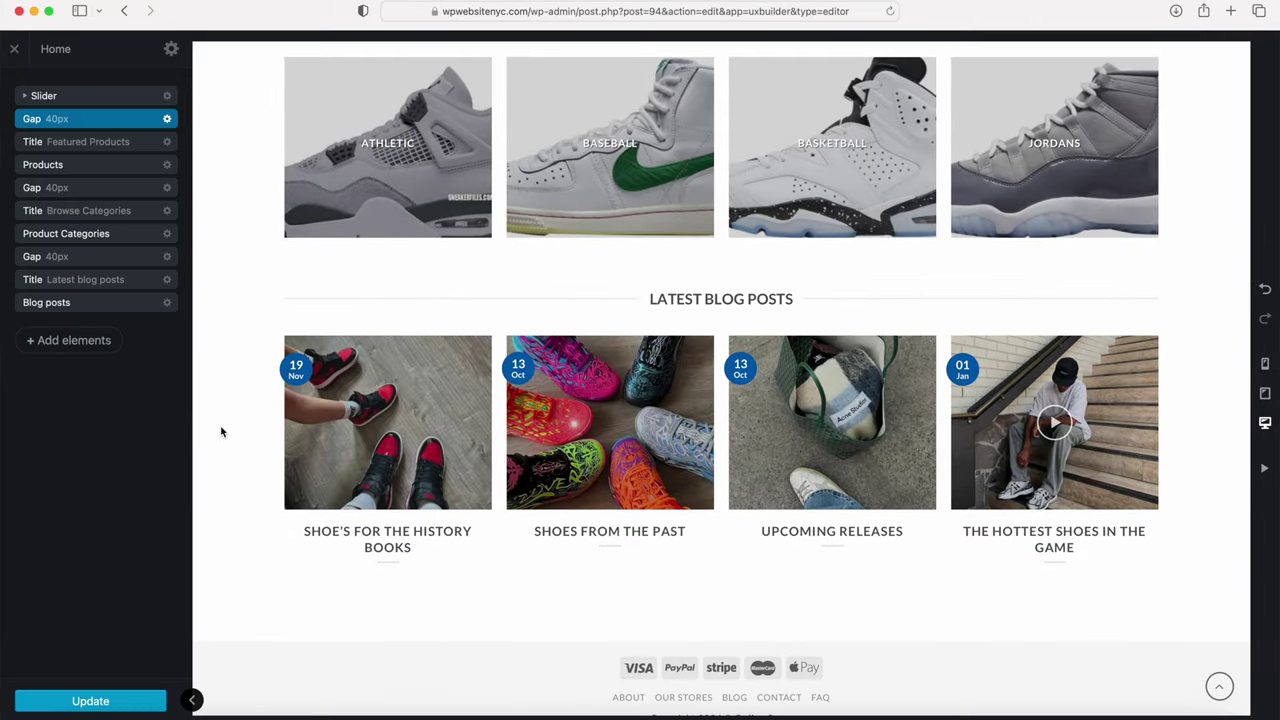
left_click(104, 699)
left_click(14, 48)
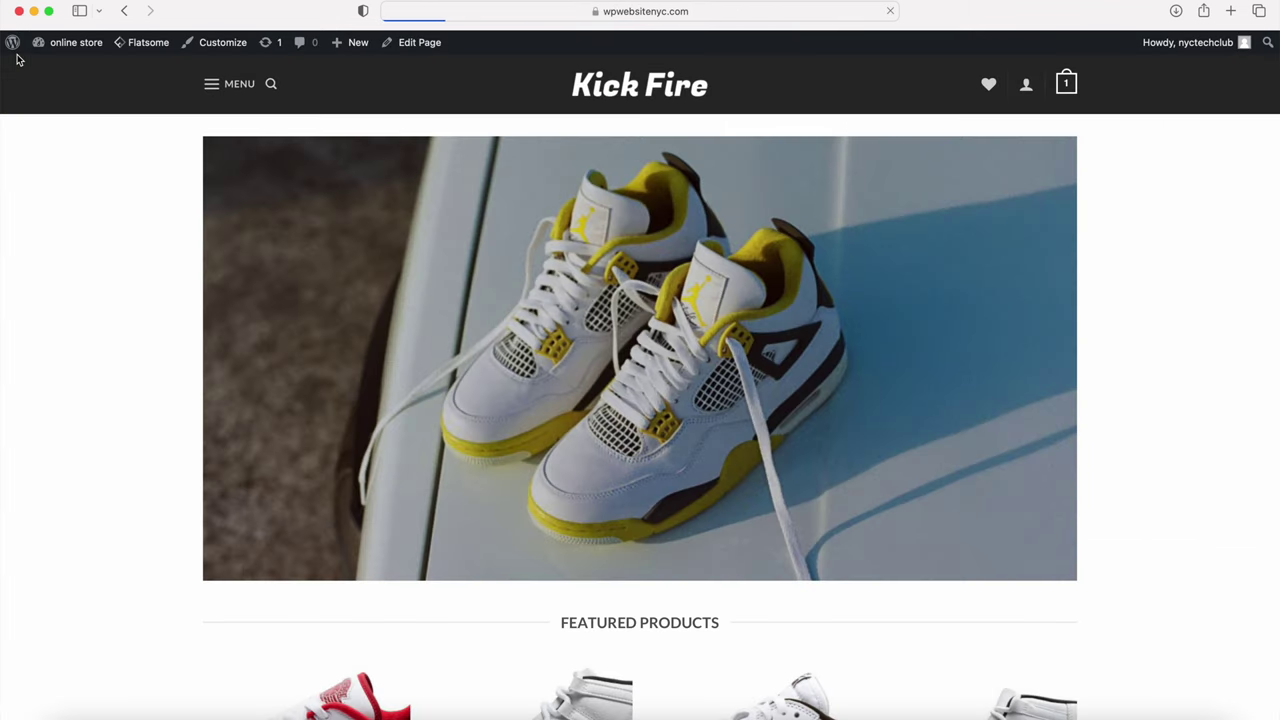
left_click(71, 66)
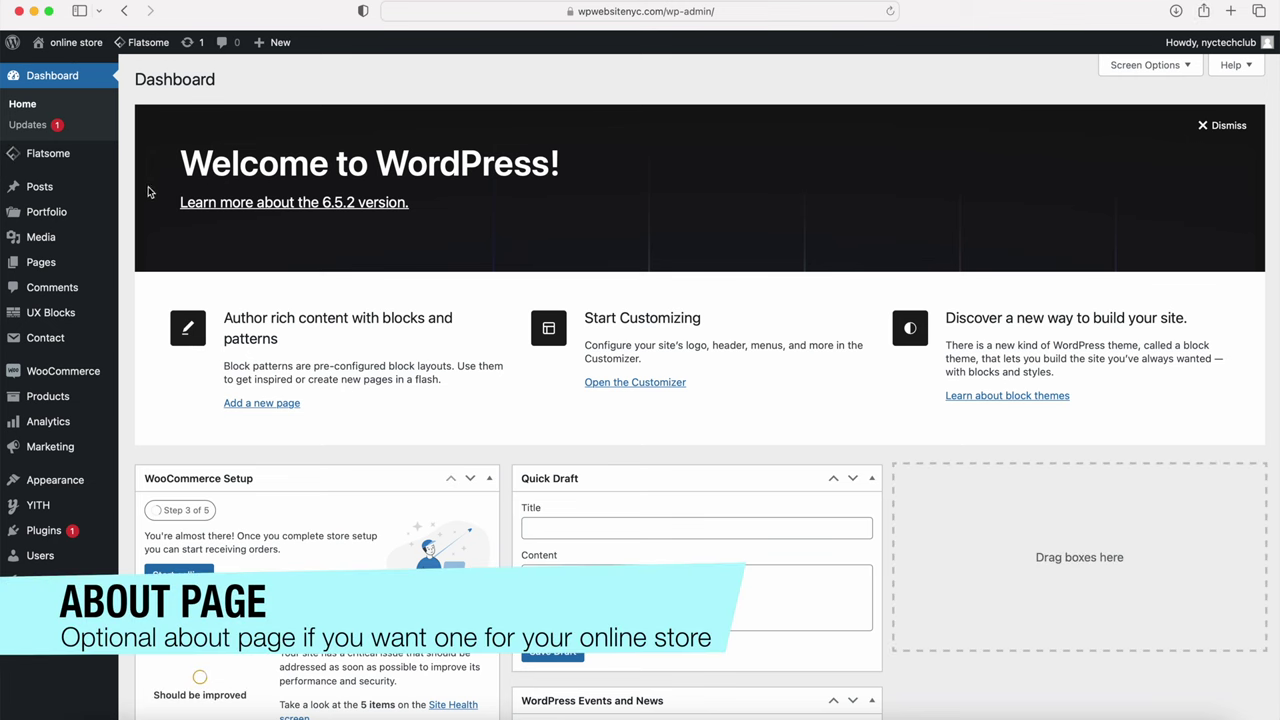
Step: Go to page 3 of All Pages and view the existing About page on the live site
mouse_move(43, 262)
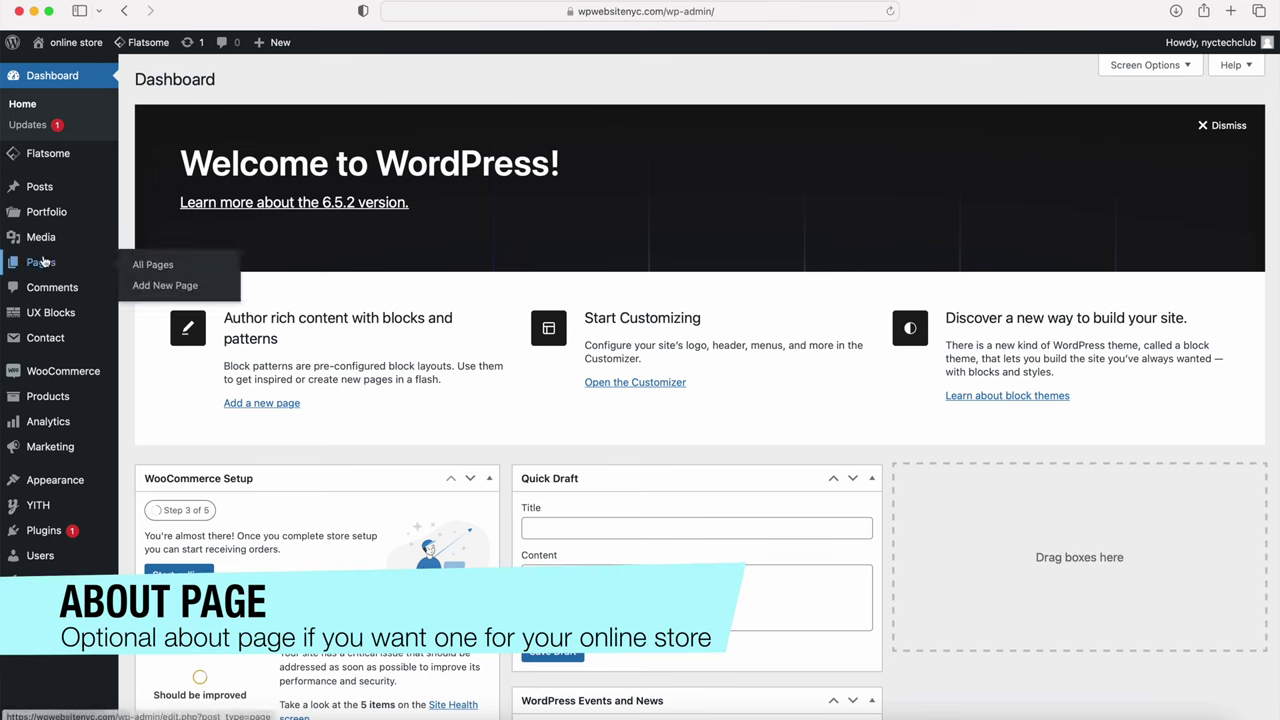
left_click(153, 265)
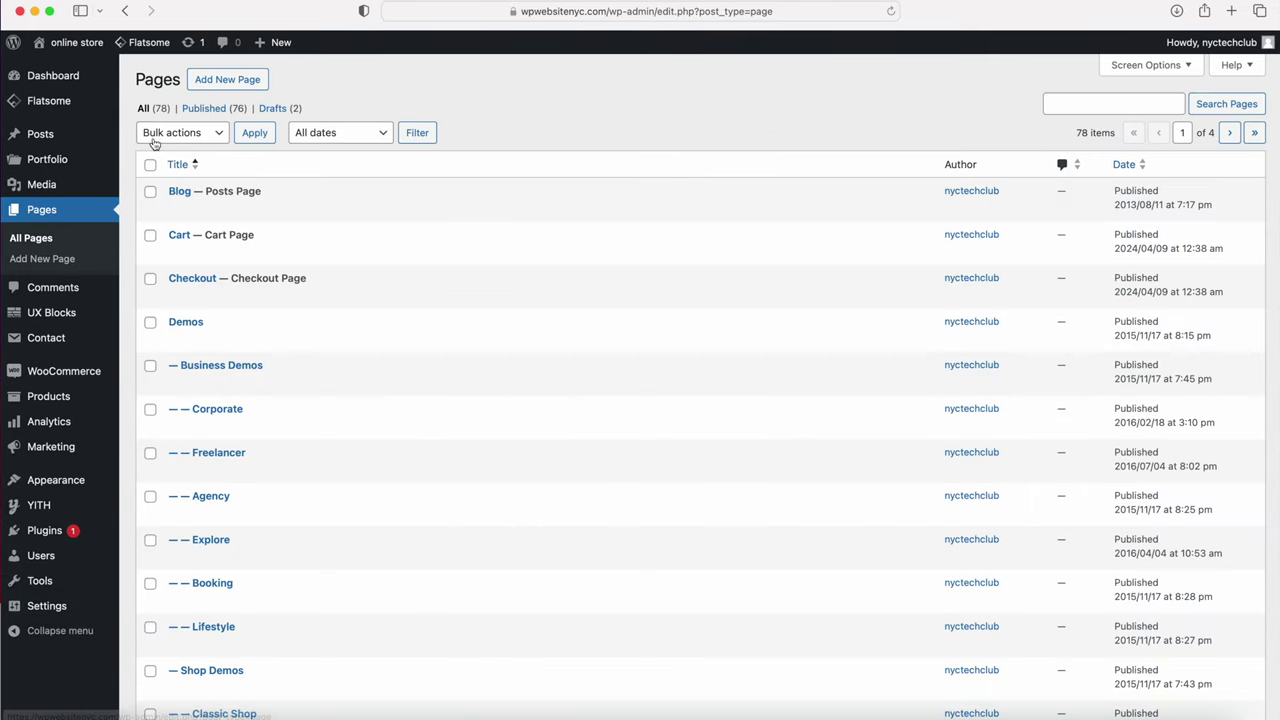
scroll(171, 207, "down", 5)
scroll(332, 392, "down", 5)
left_click(1226, 661)
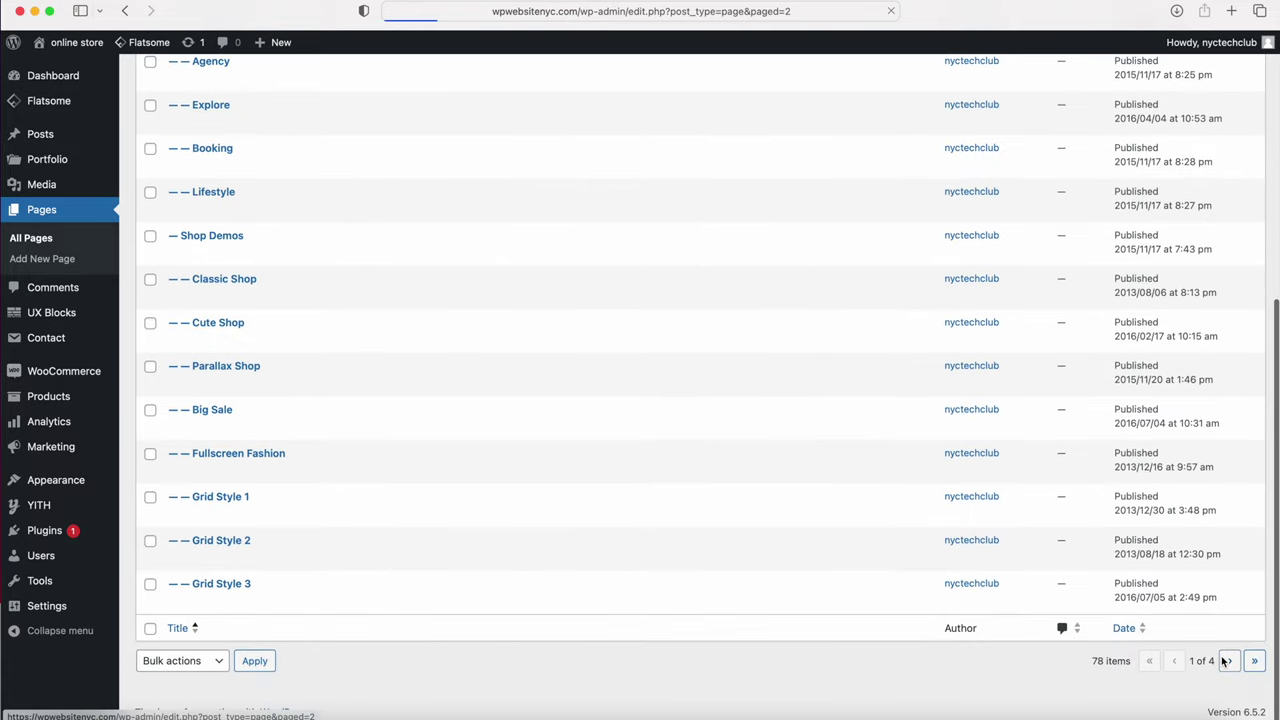
scroll(640, 437, "down", 8)
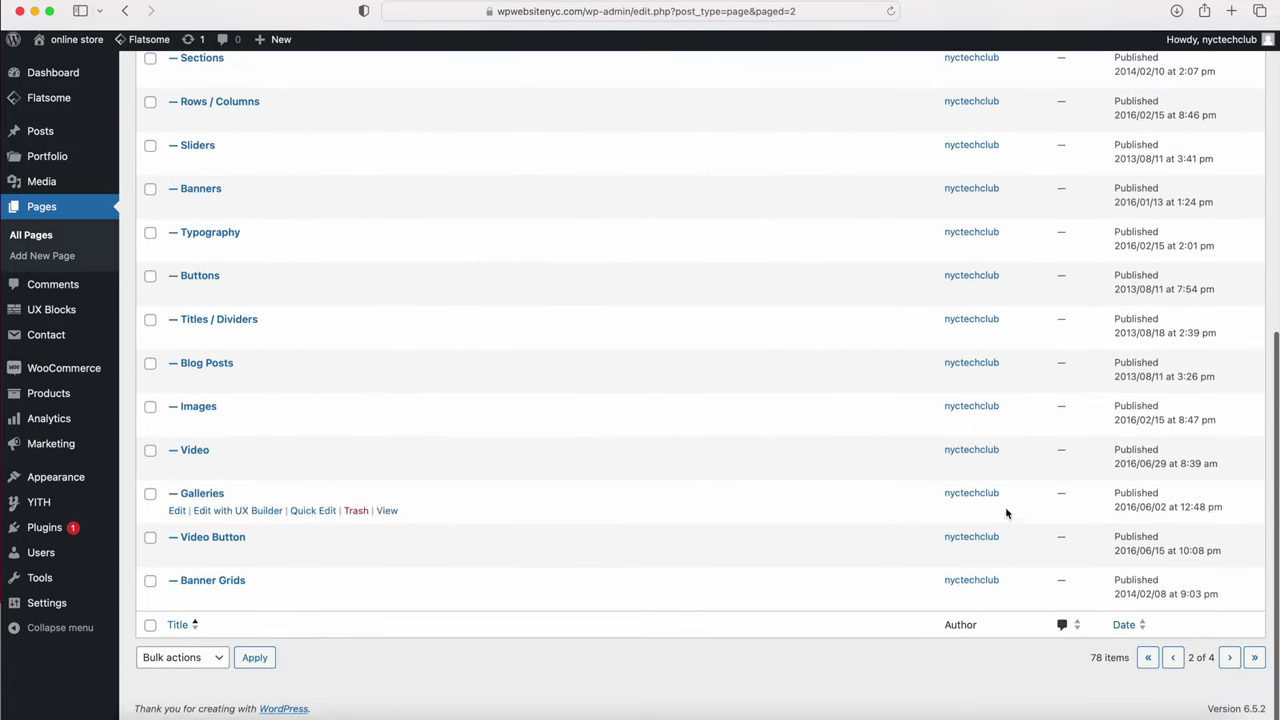
left_click(1229, 657)
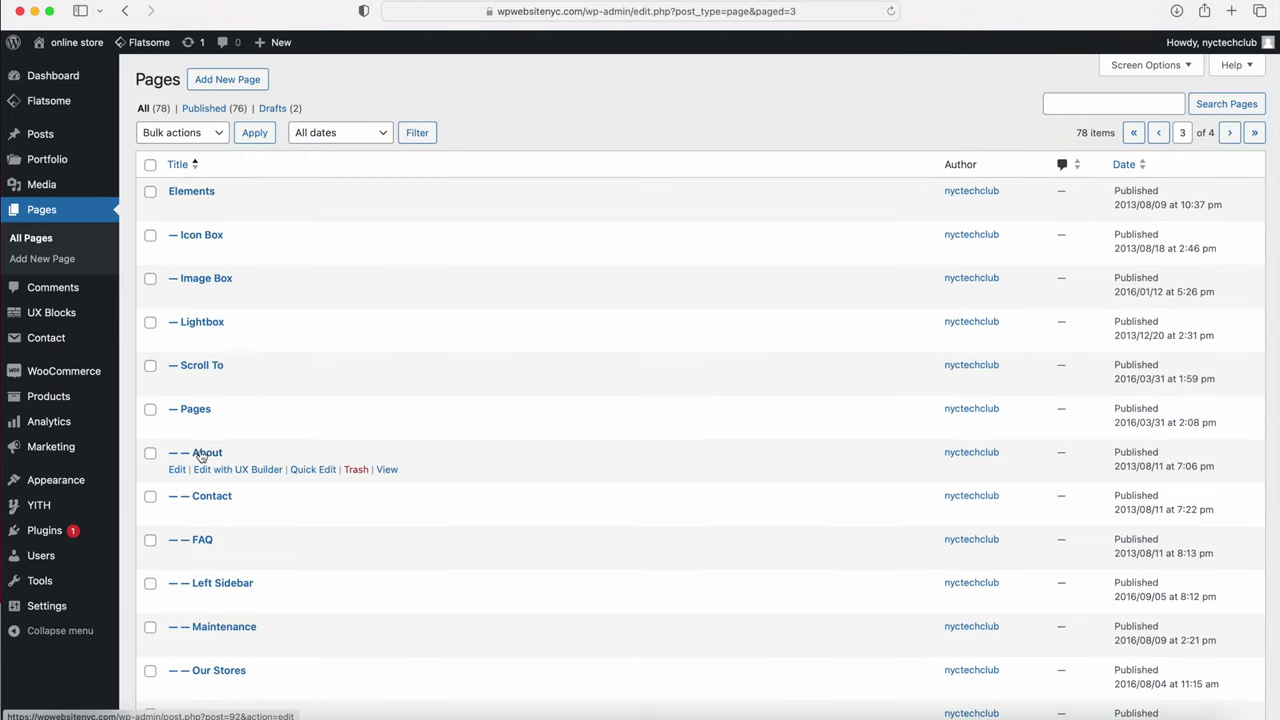
left_click(387, 470)
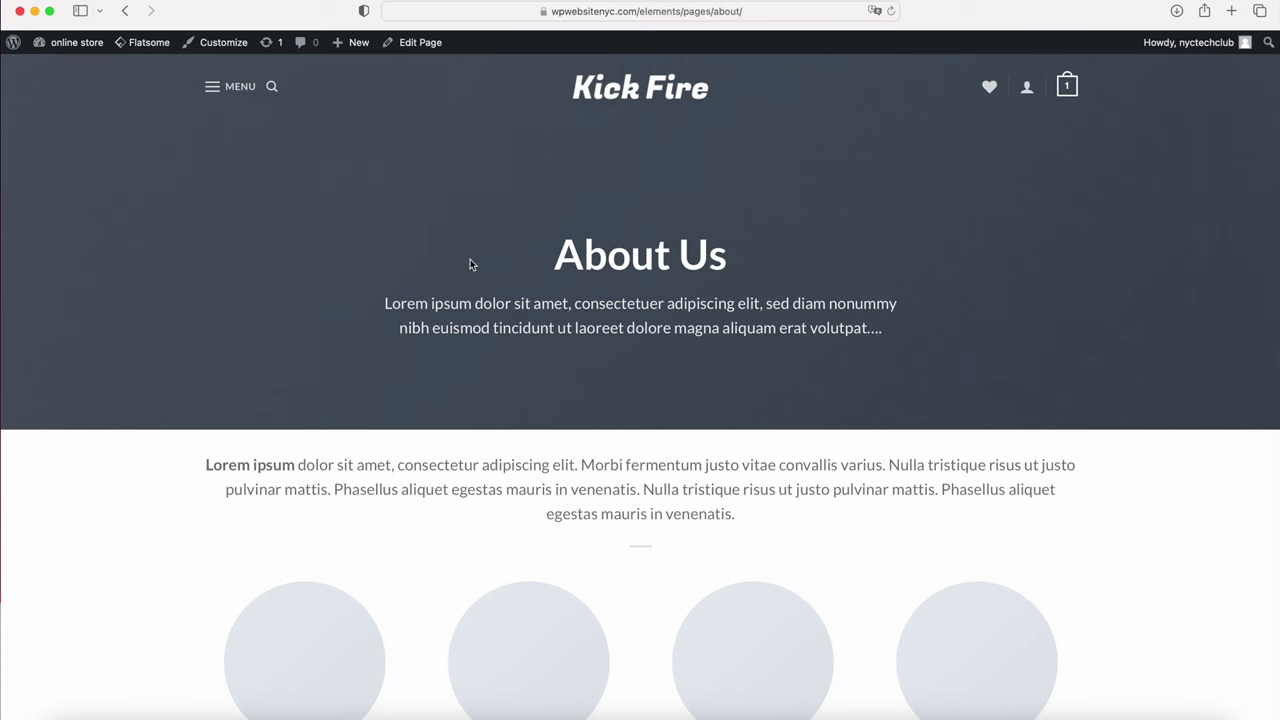
scroll(470, 260, "down", 5)
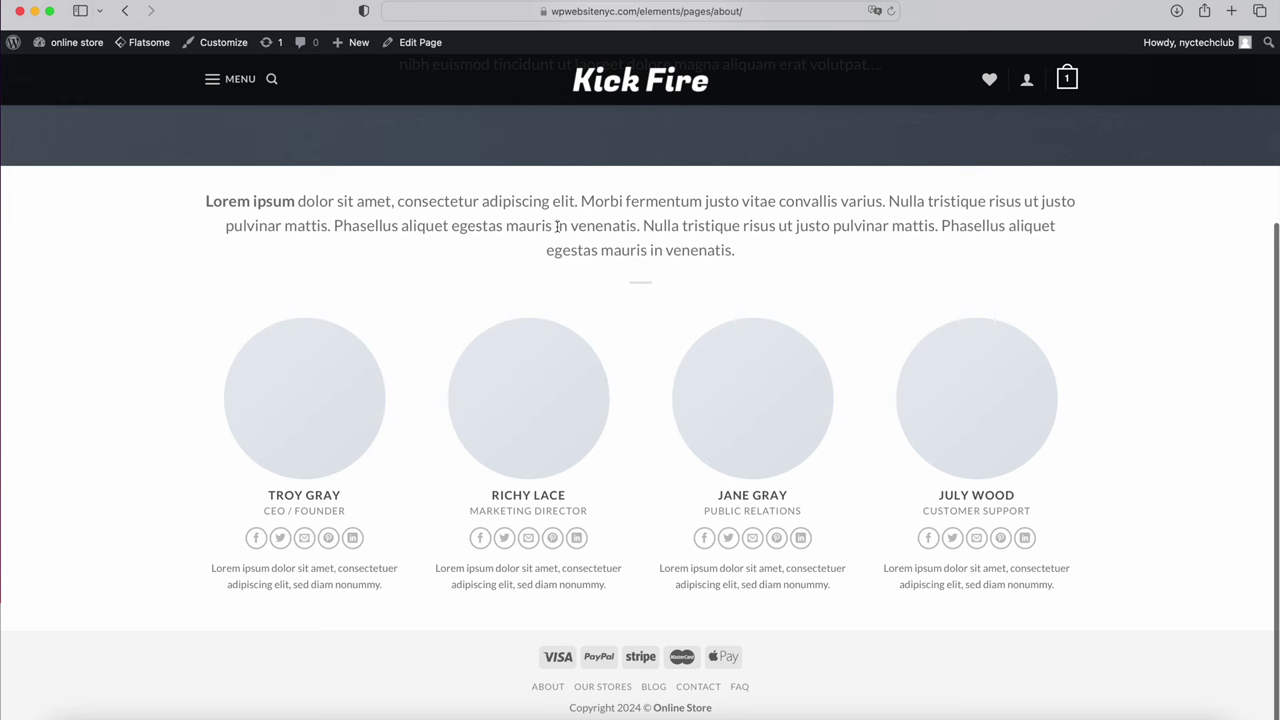
scroll(542, 250, "up", 5)
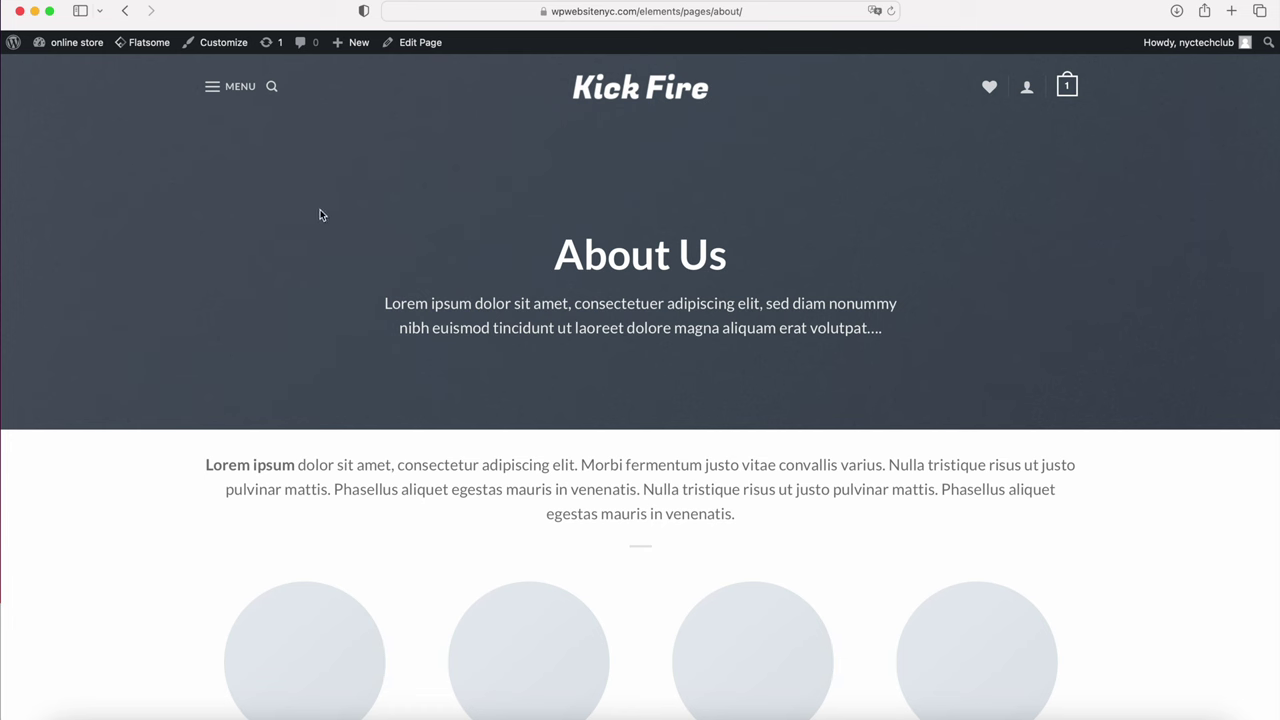
mouse_move(349, 44)
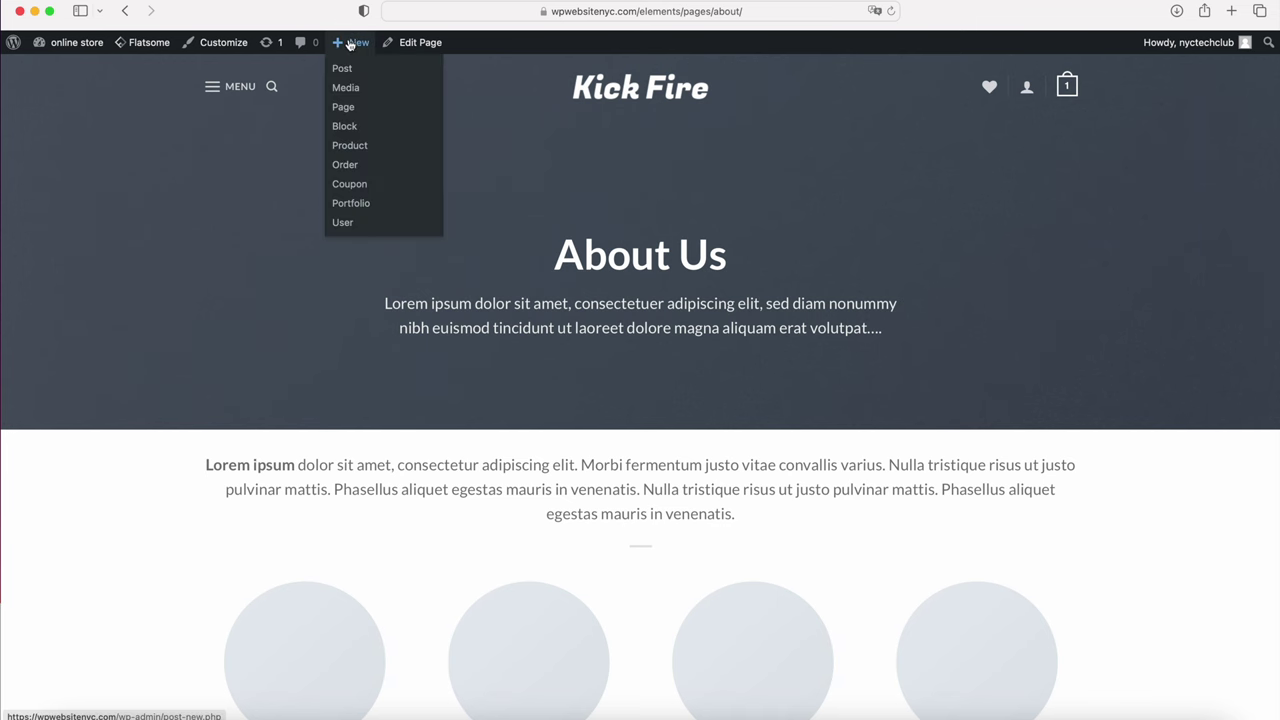
Step: Create a new page titled 'About' using the Page - Full Width template
left_click(341, 107)
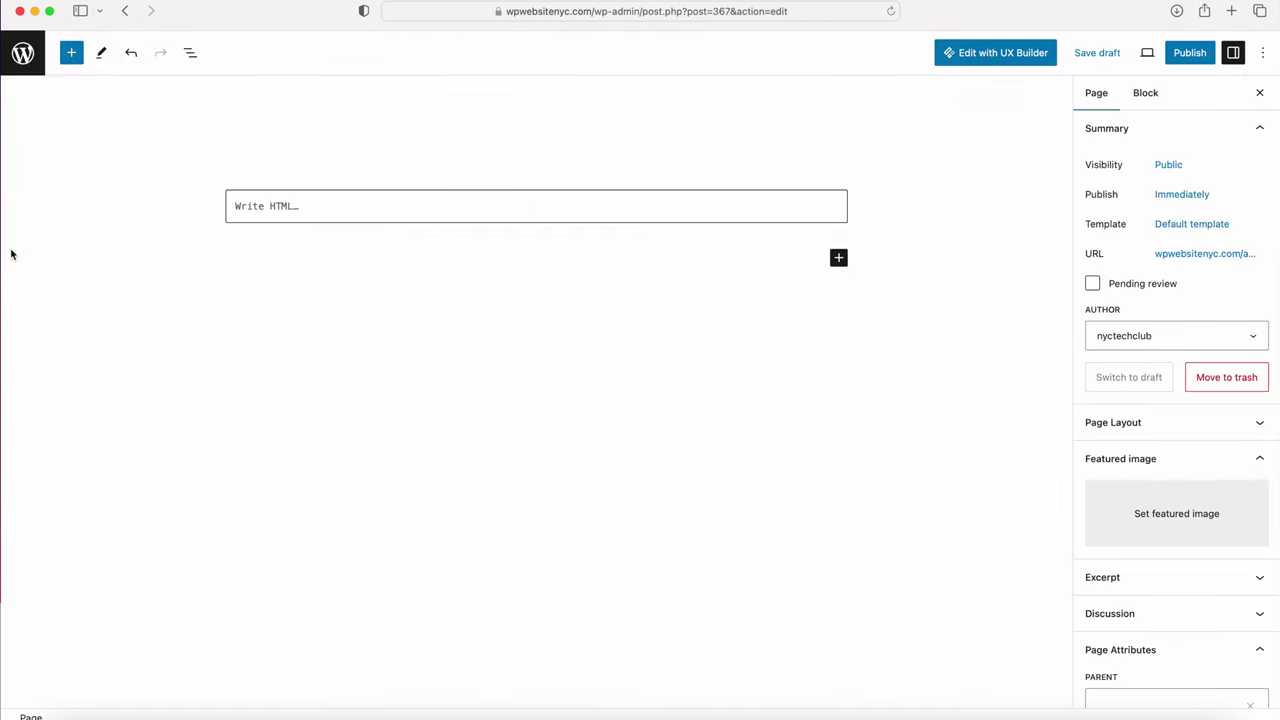
type("About")
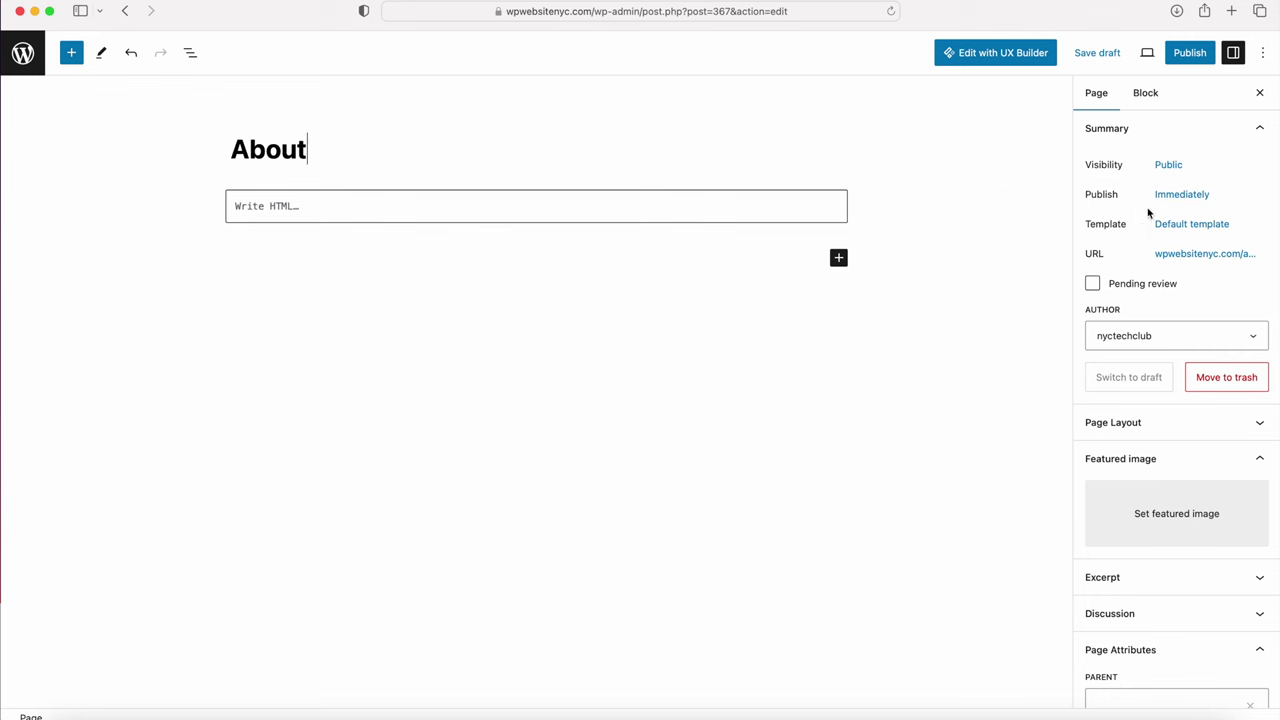
left_click(1182, 226)
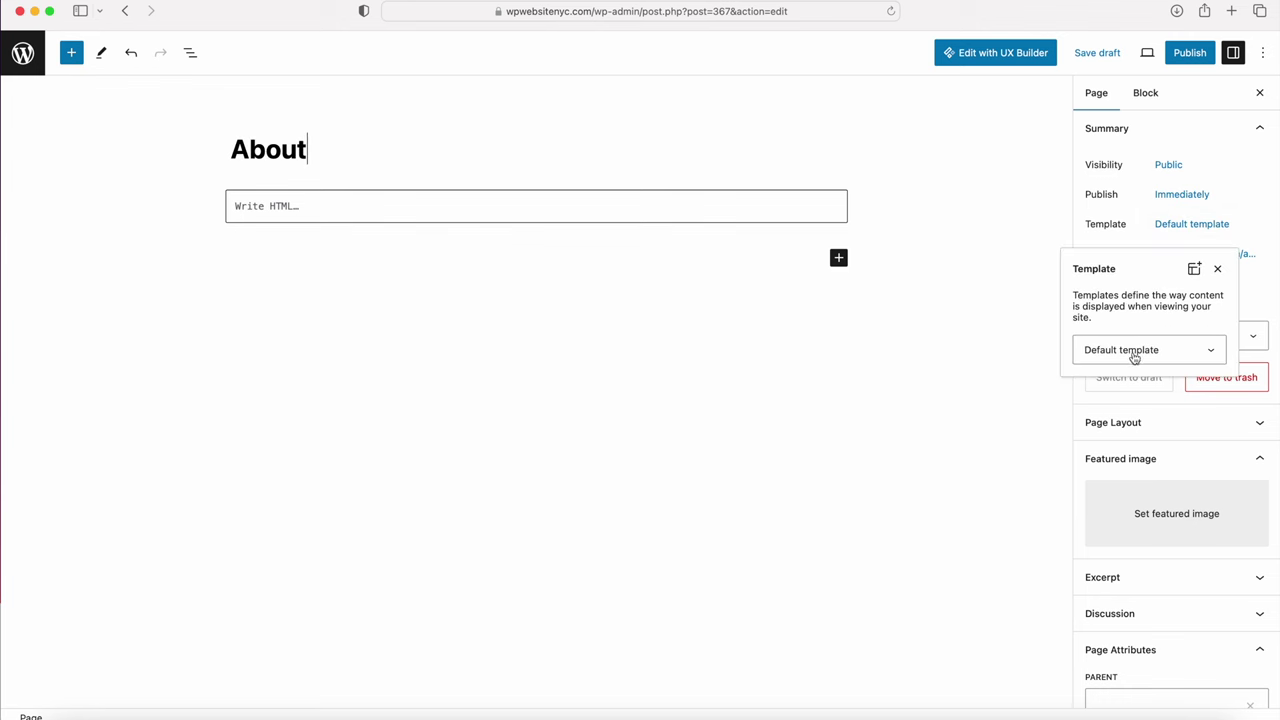
left_click(1134, 352)
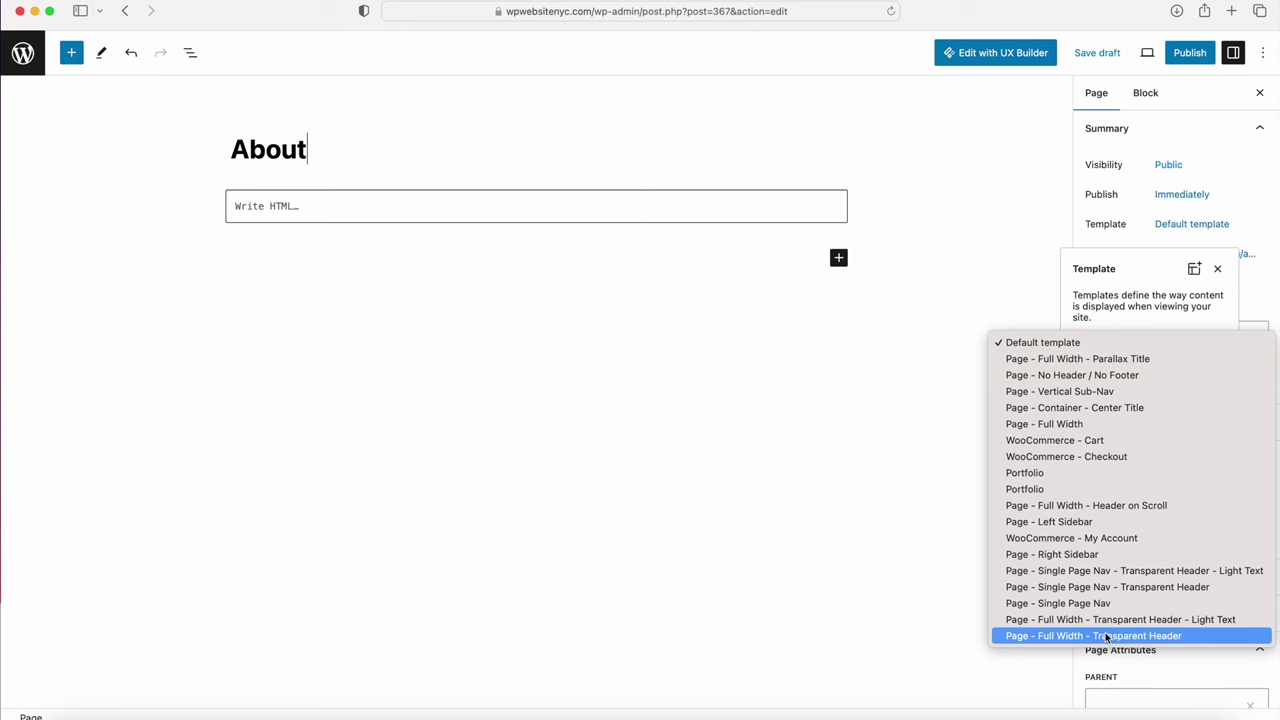
left_click(1087, 428)
Step: Publish the About page, view it on the site, and reopen it for editing
left_click(1189, 53)
left_click(1143, 57)
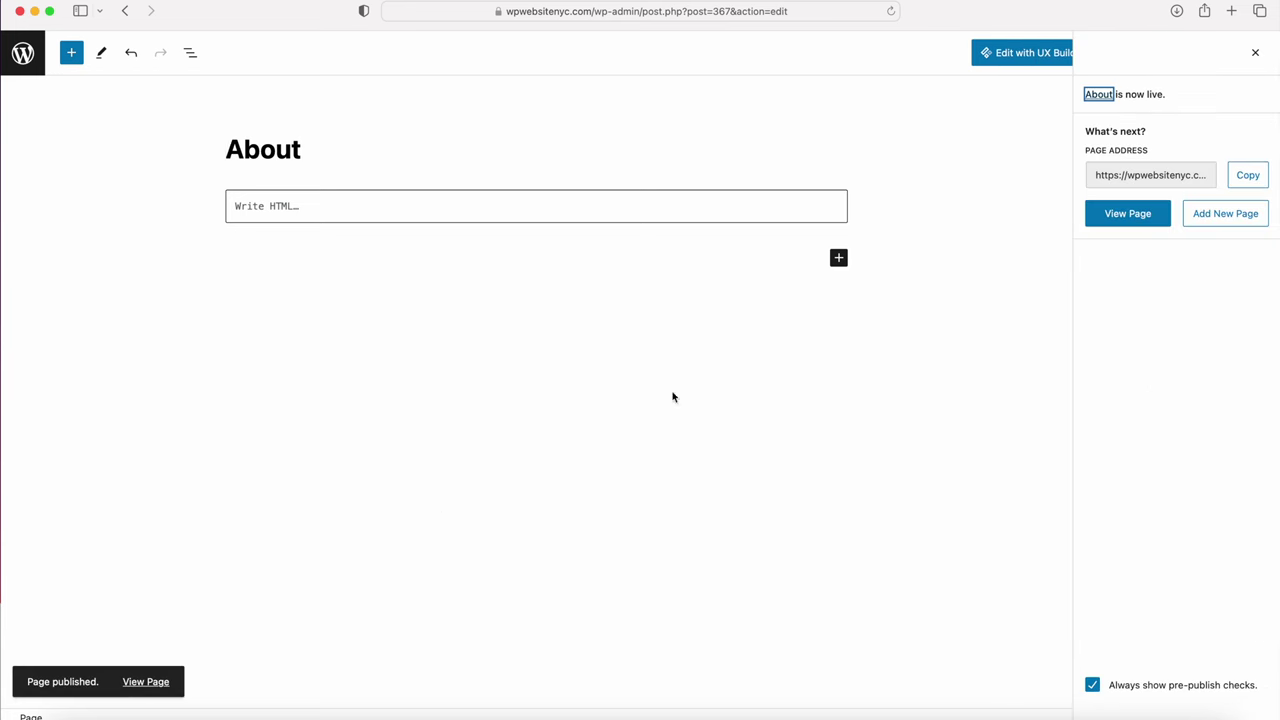
left_click(147, 682)
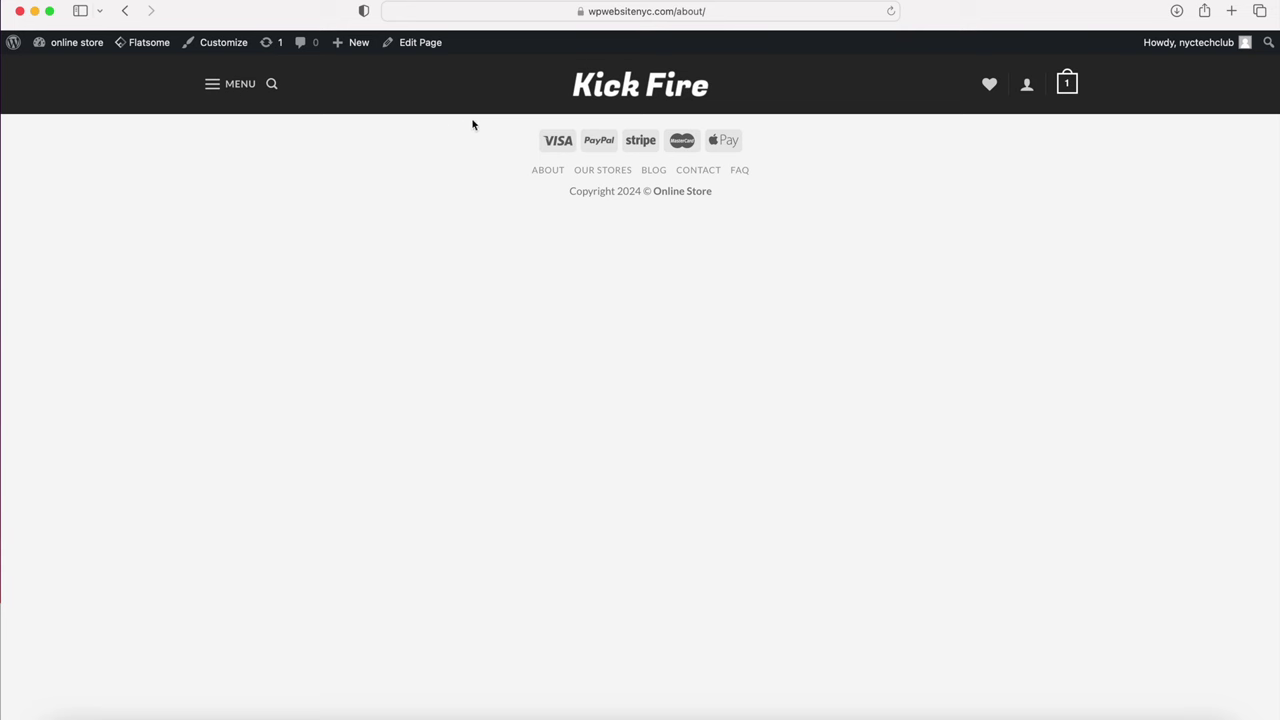
left_click(418, 43)
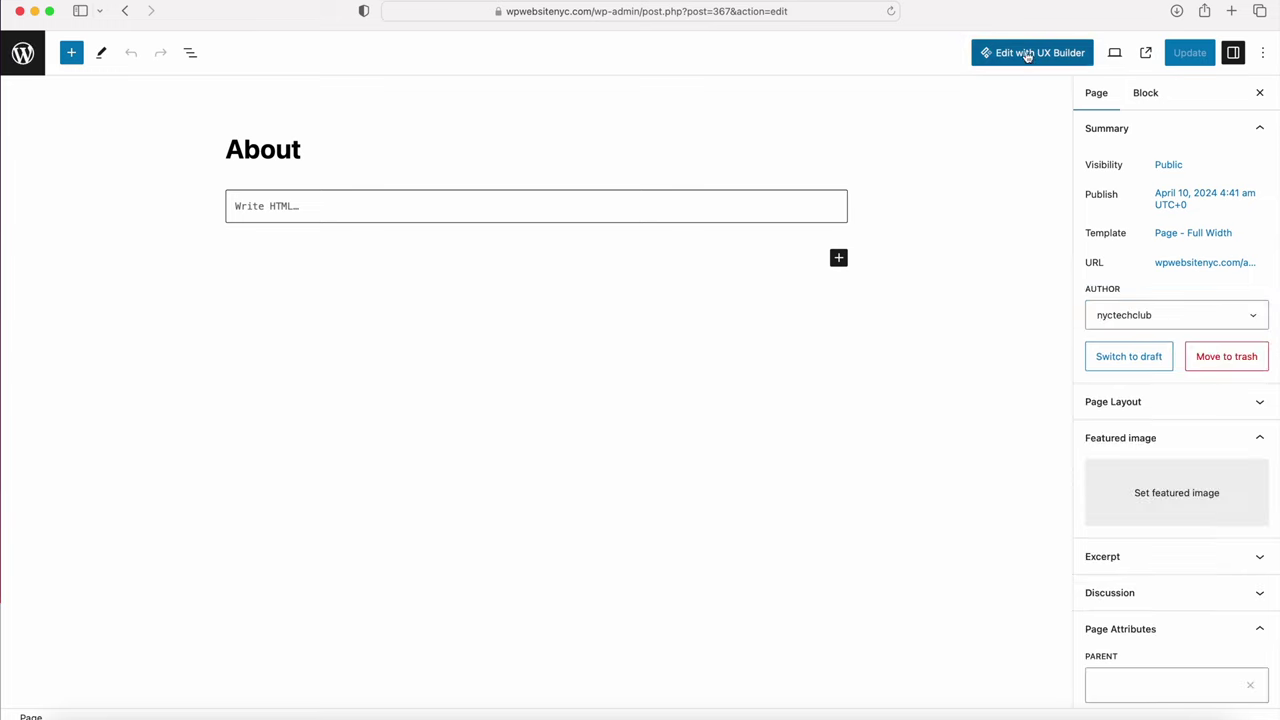
Step: Launch UX Builder on the About page and insert a Page Header element
left_click(1025, 55)
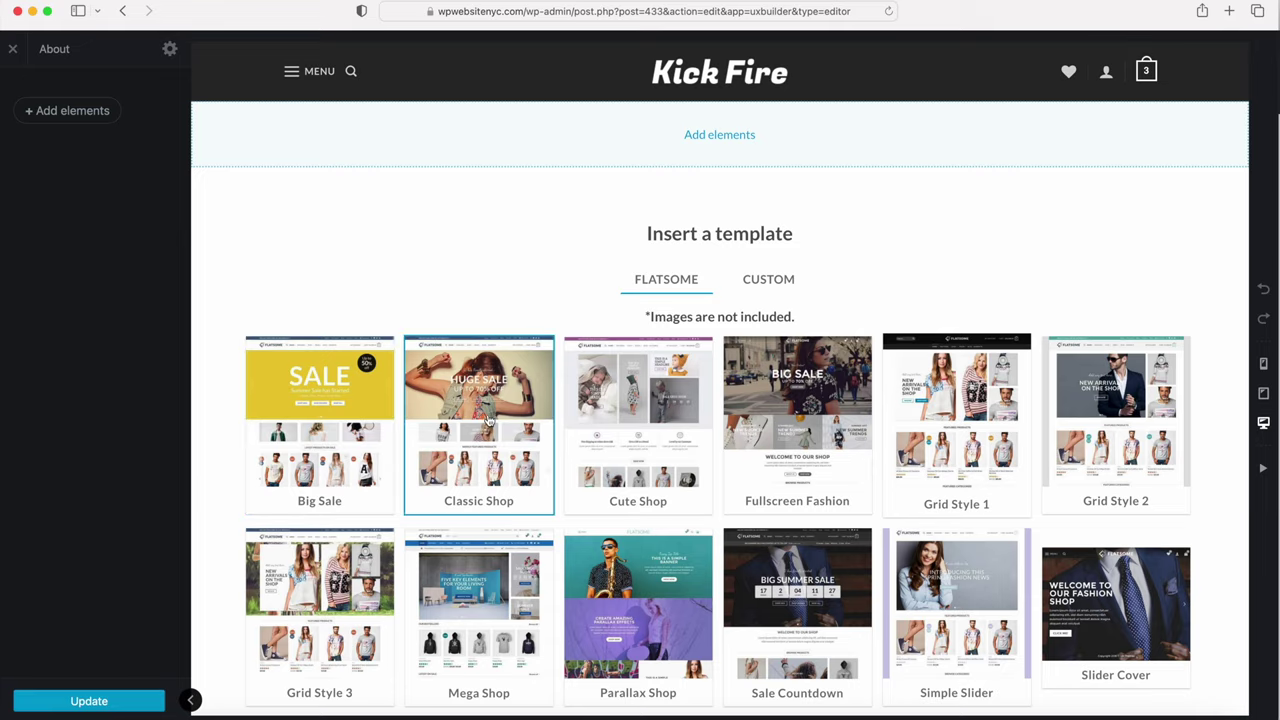
scroll(488, 420, "down", 4)
scroll(488, 420, "up", 4)
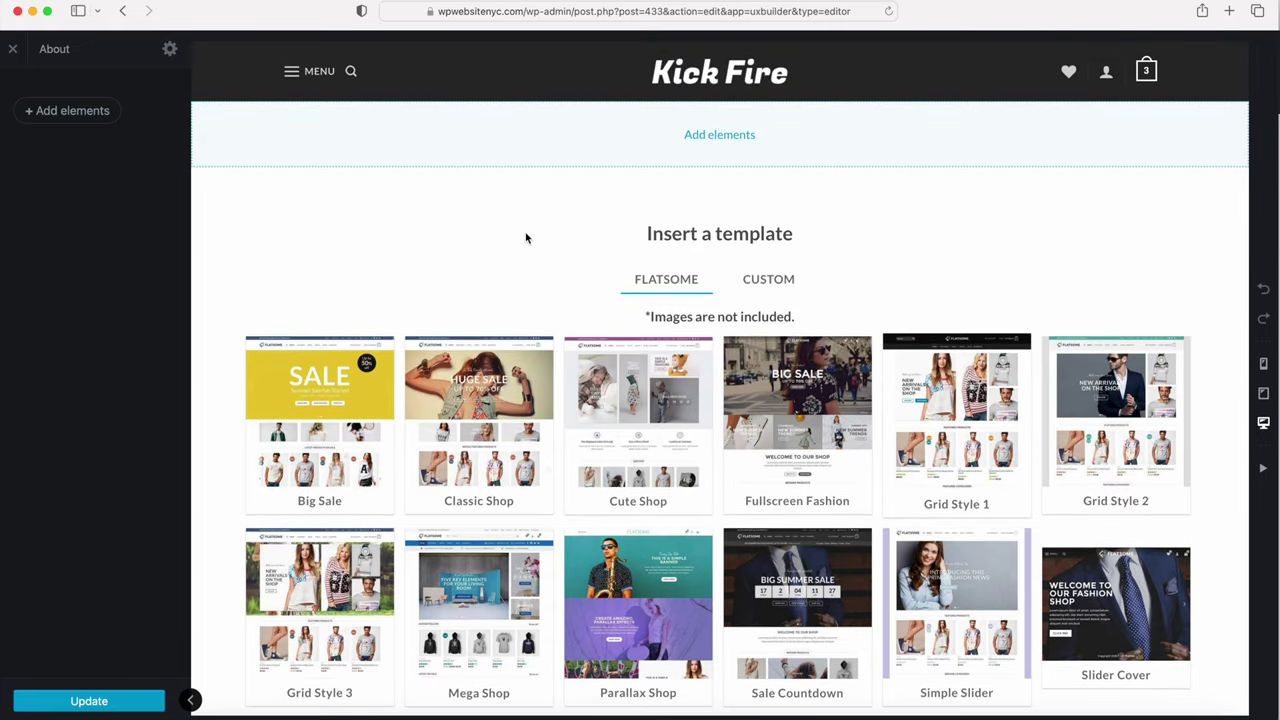
left_click(719, 135)
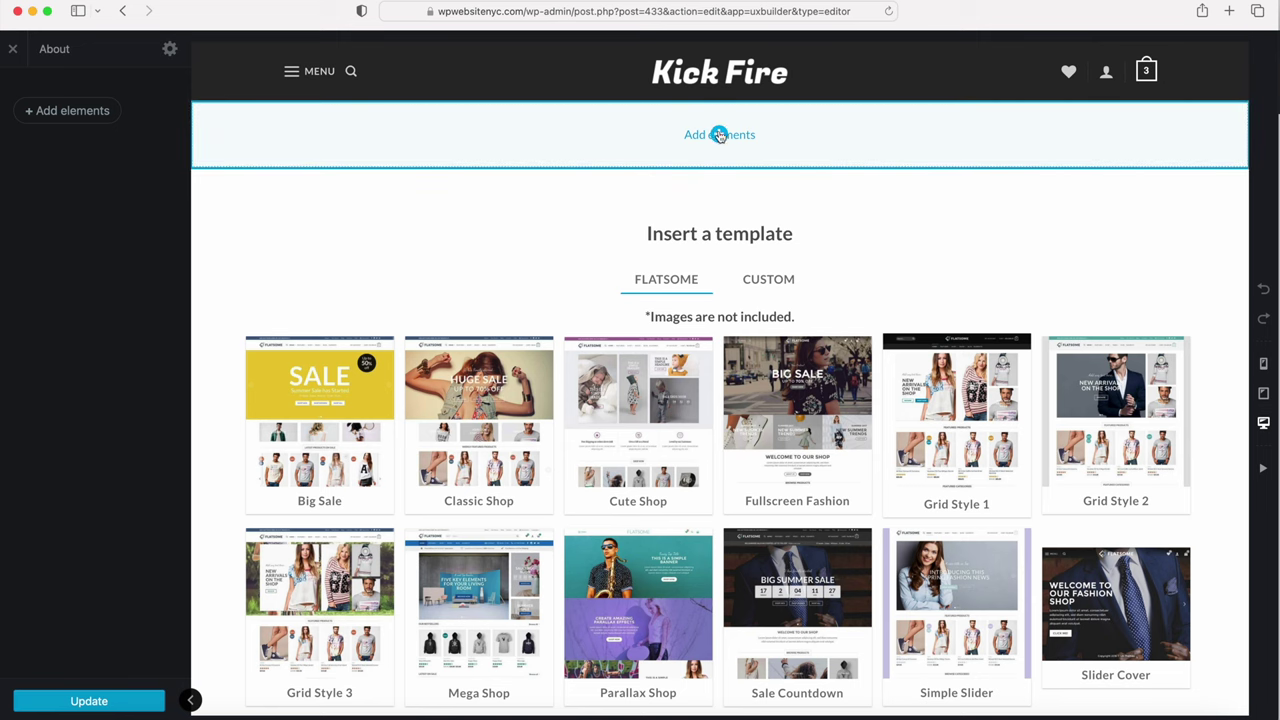
scroll(720, 138, "down", 1)
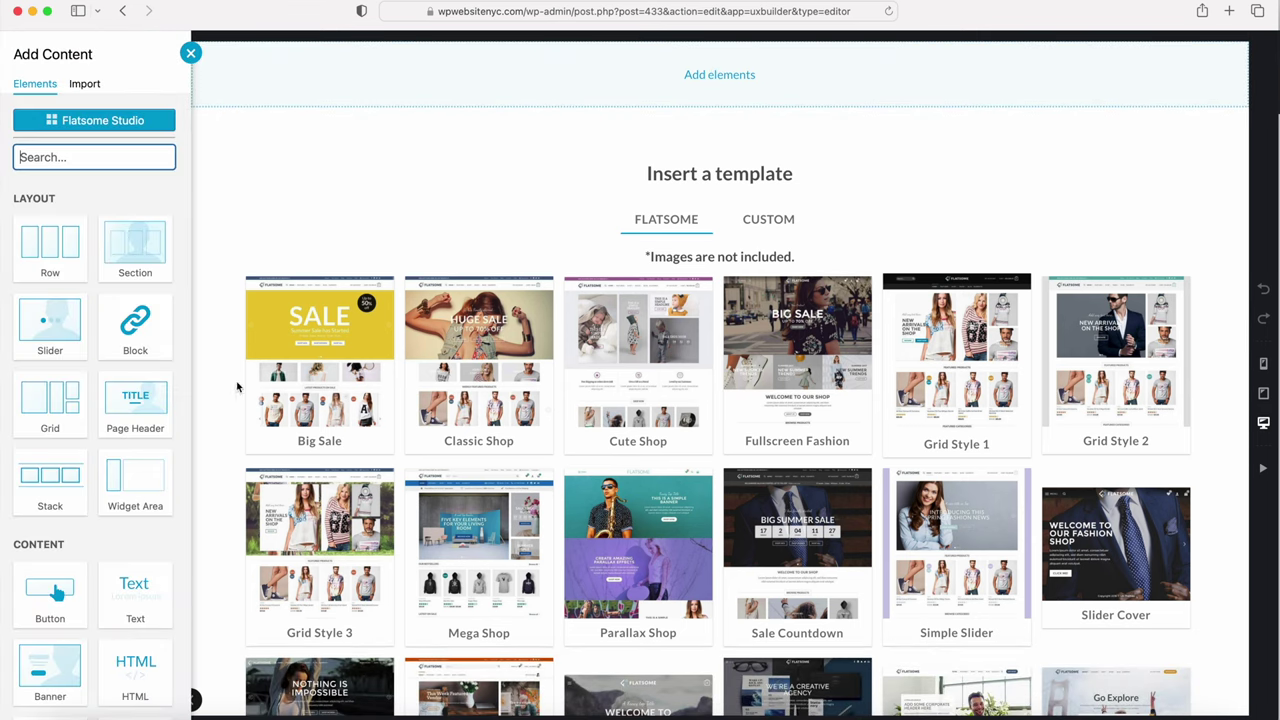
left_click(138, 412)
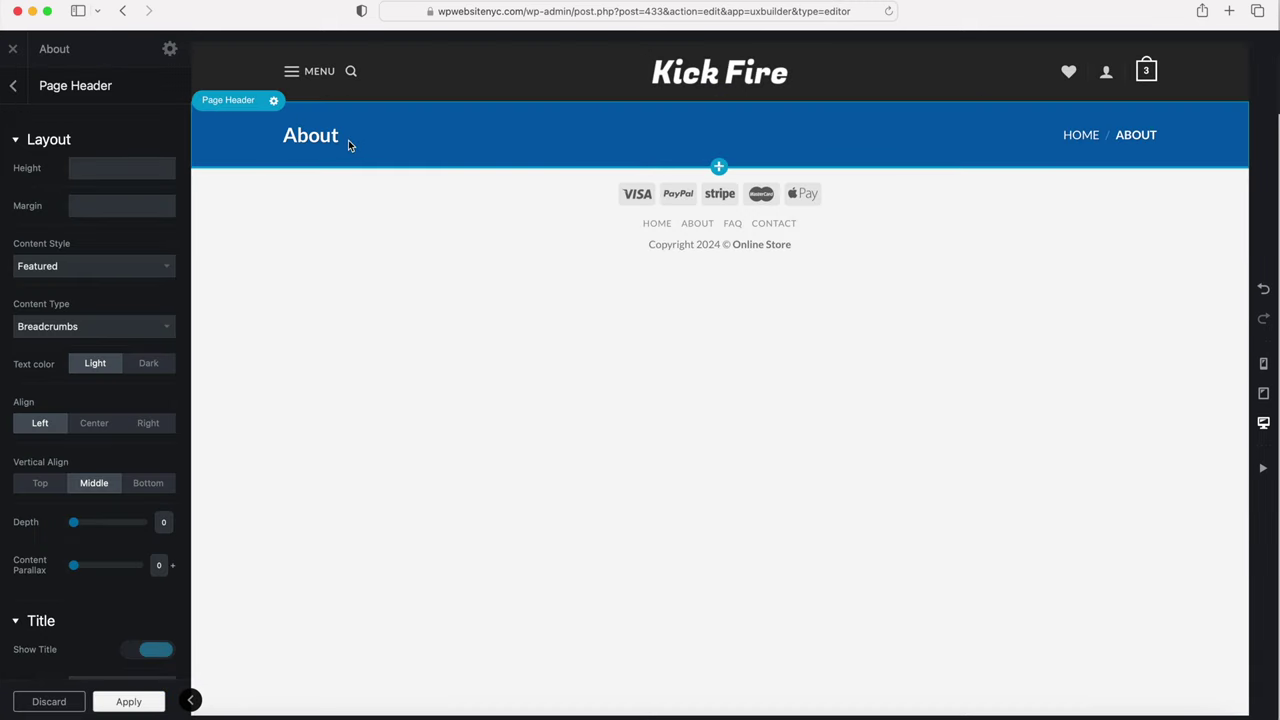
Step: Set the page header height to 190px
left_click(103, 172)
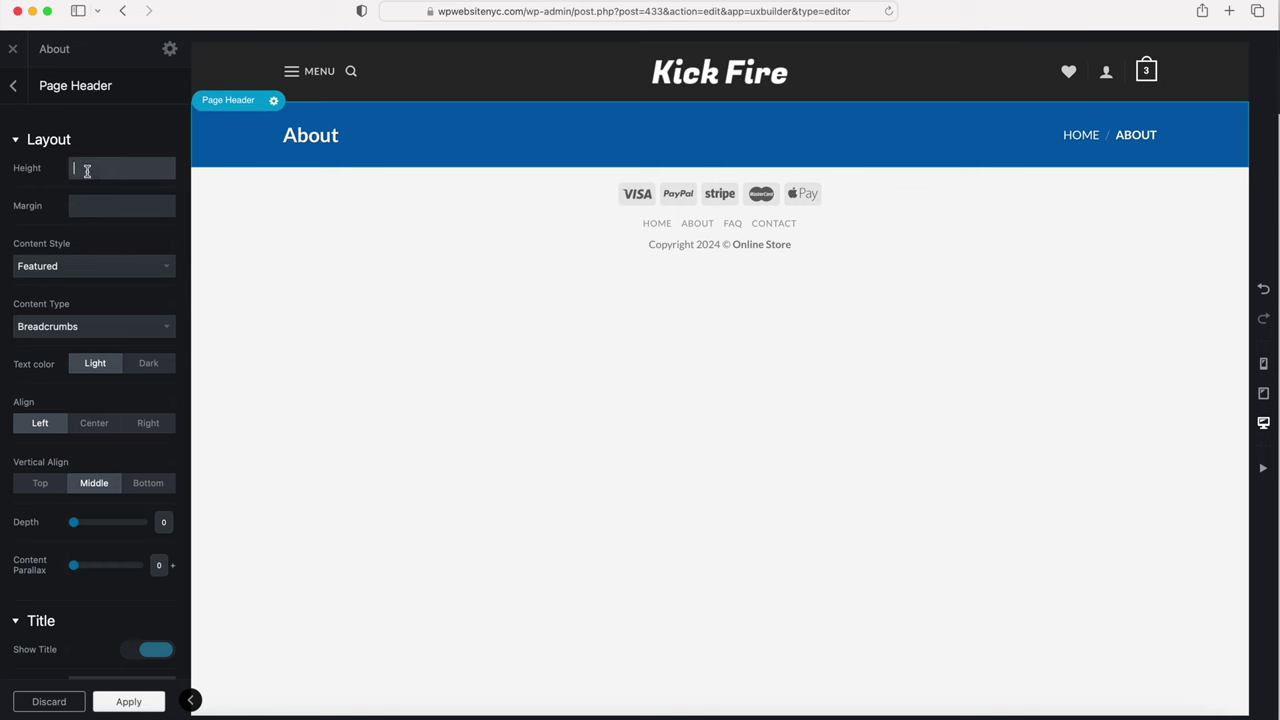
type("190px")
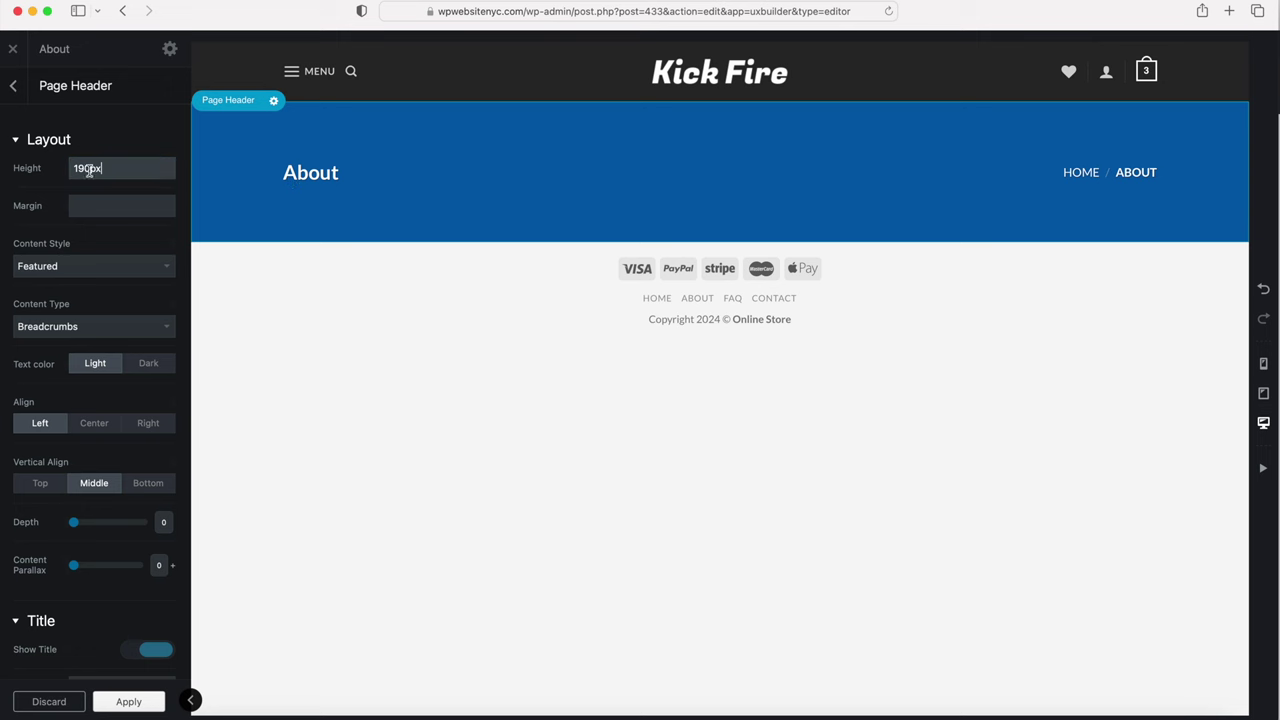
left_click_drag(84, 165, 87, 171)
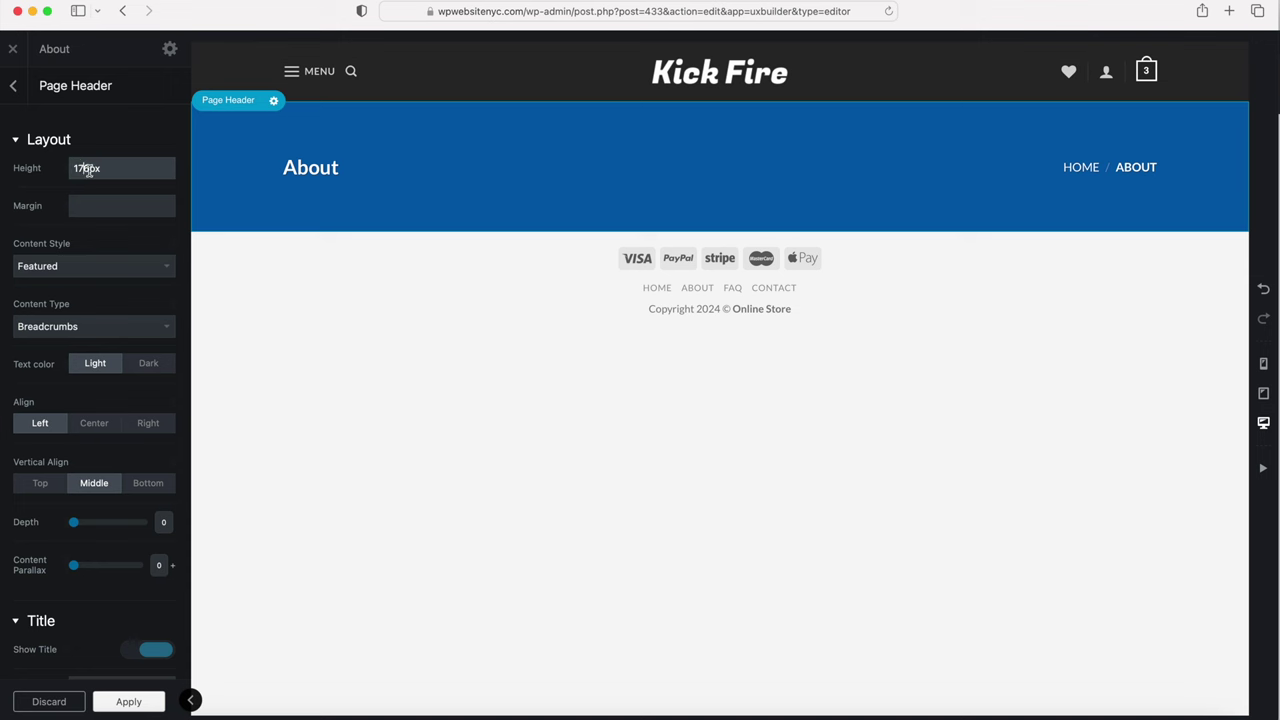
left_click_drag(100, 170, 63, 171)
type("190px")
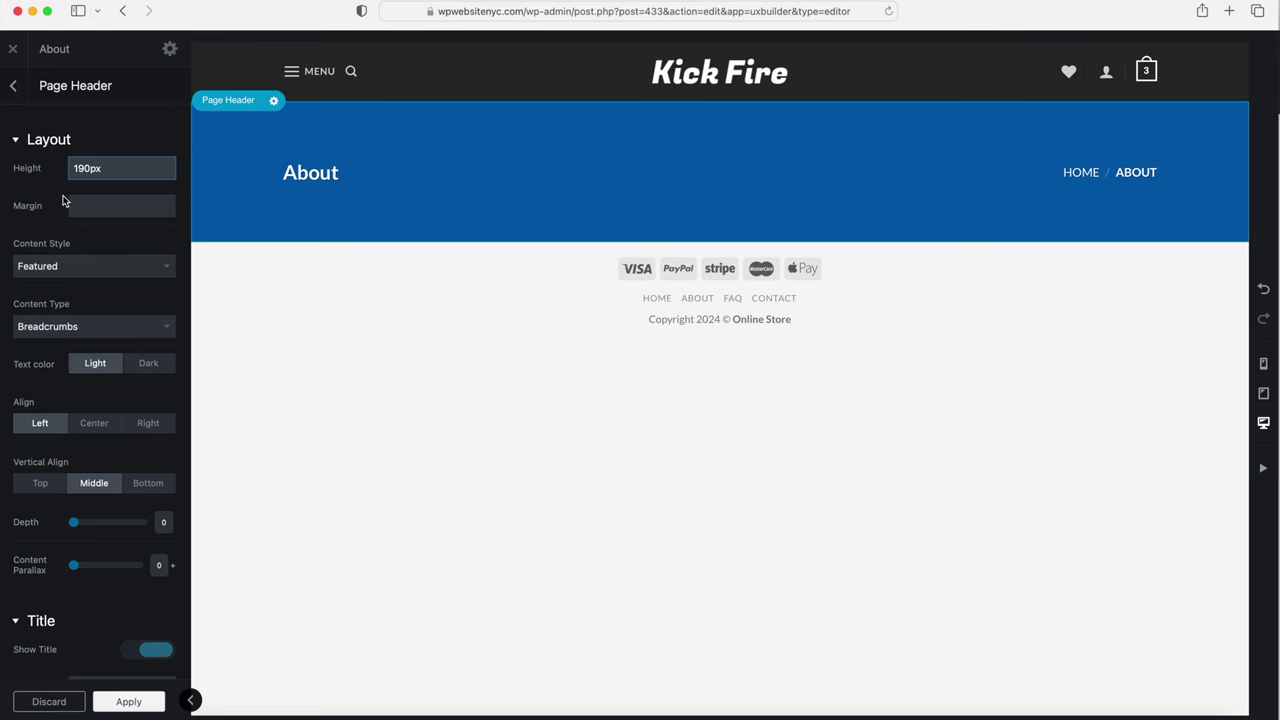
Step: Give the header Simple content style, Sub Navigation content type, dark text and center alignment
left_click(47, 266)
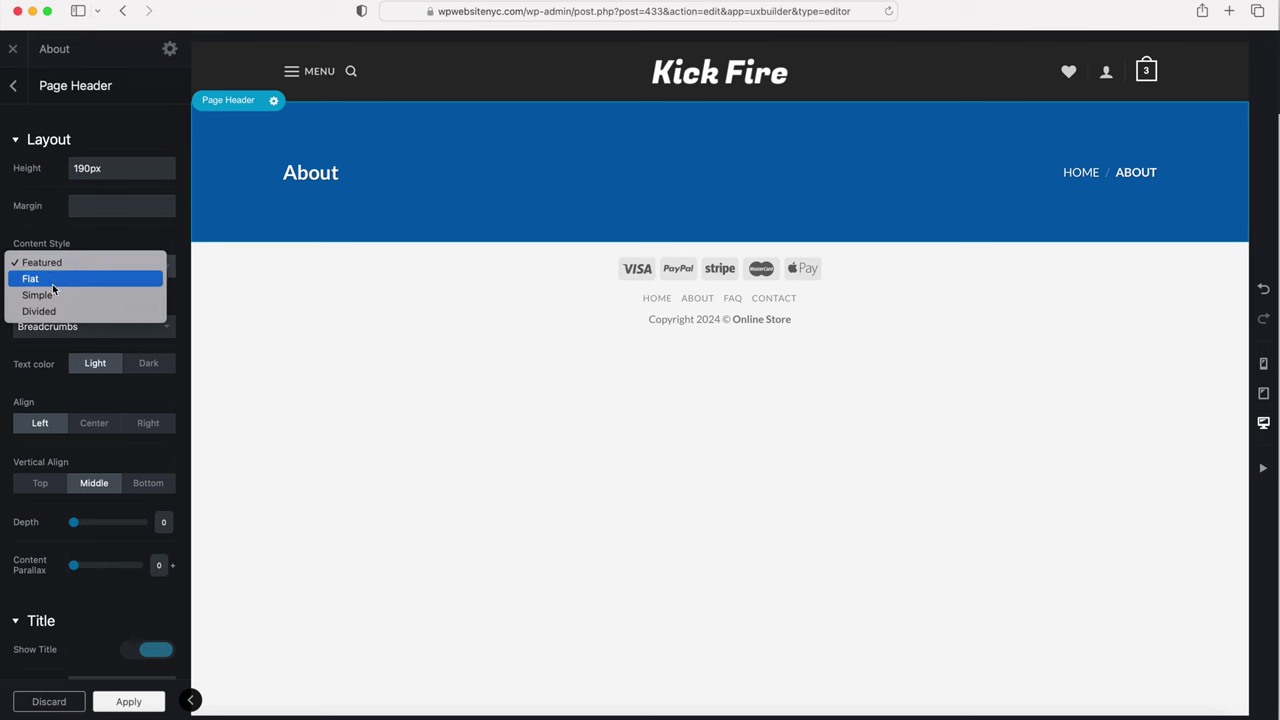
left_click(48, 295)
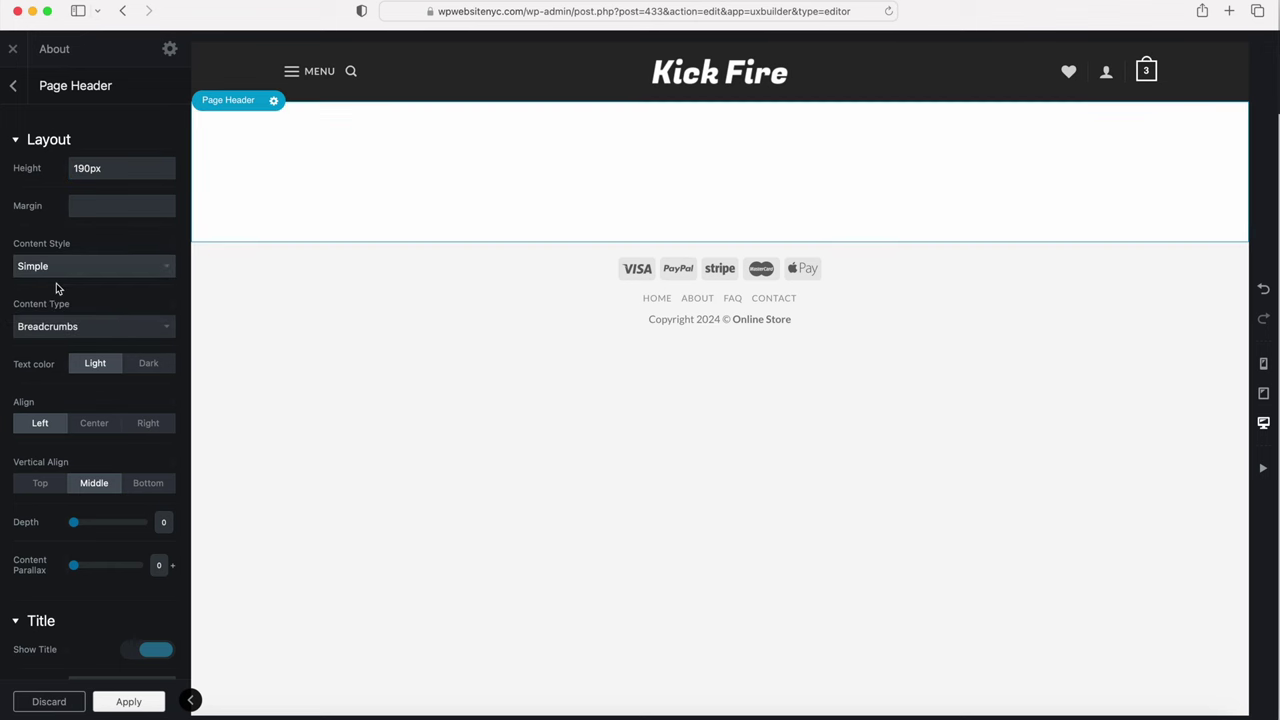
left_click(62, 328)
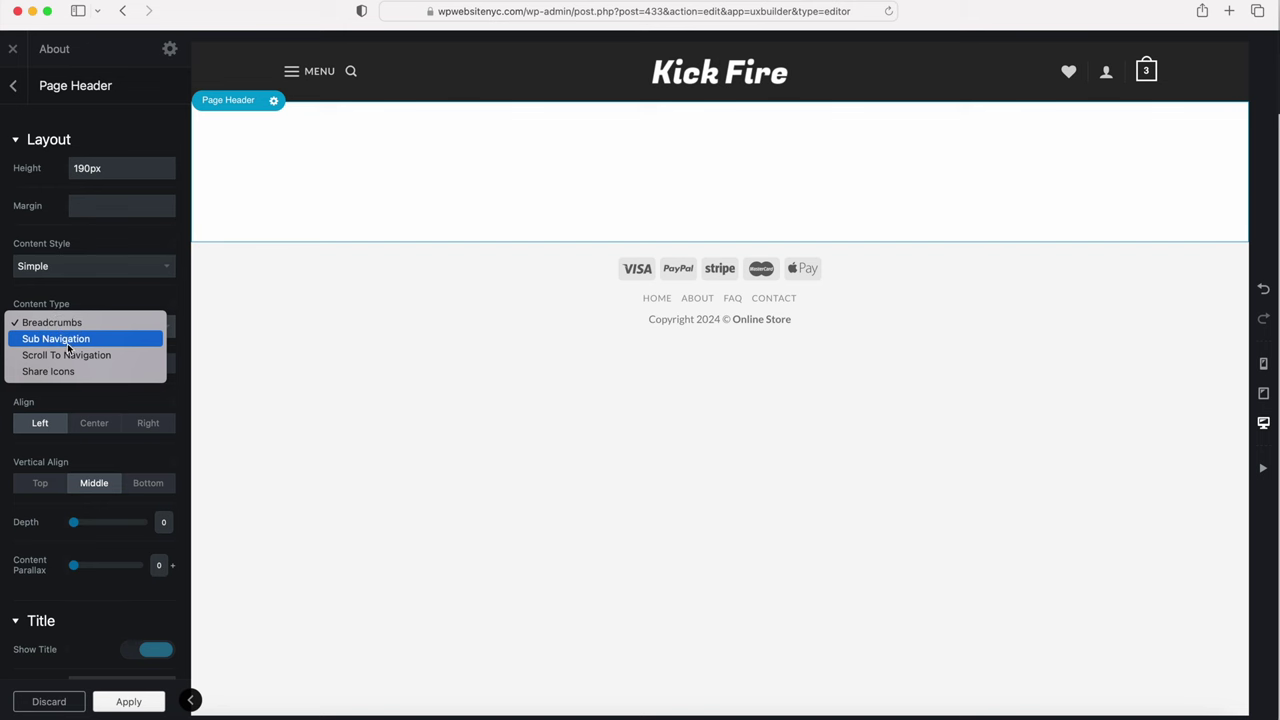
left_click(67, 340)
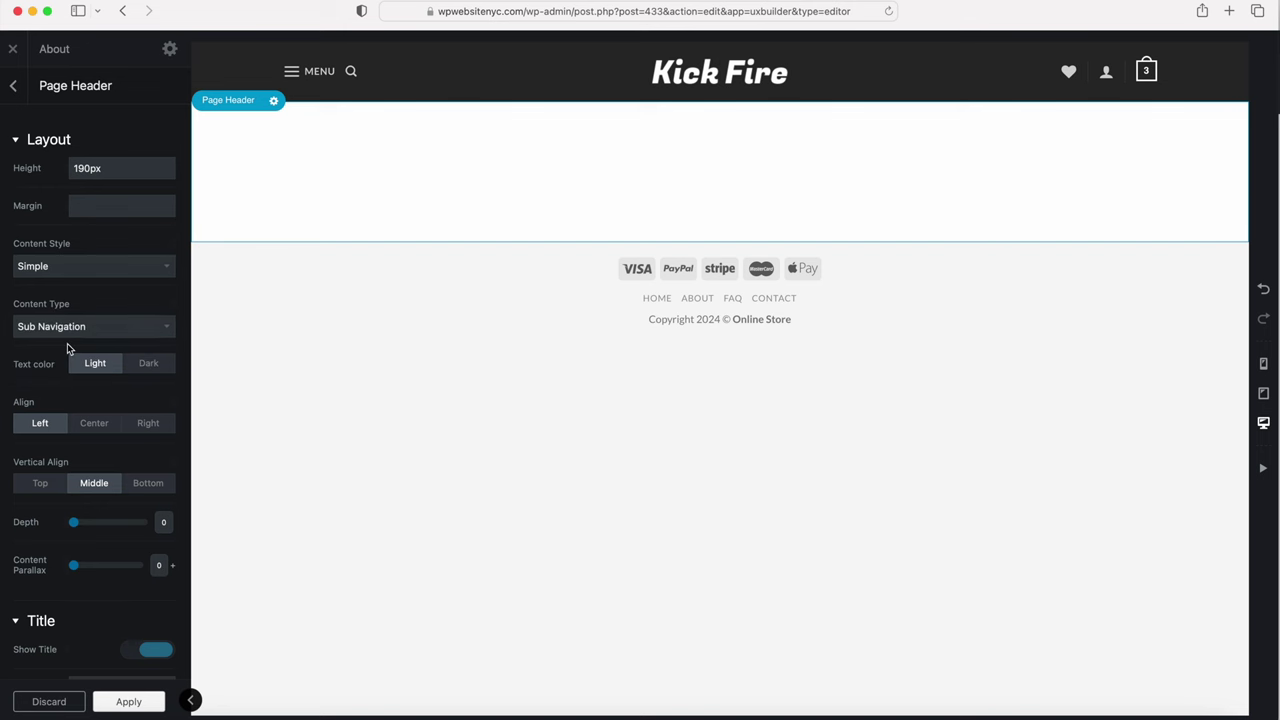
left_click(150, 366)
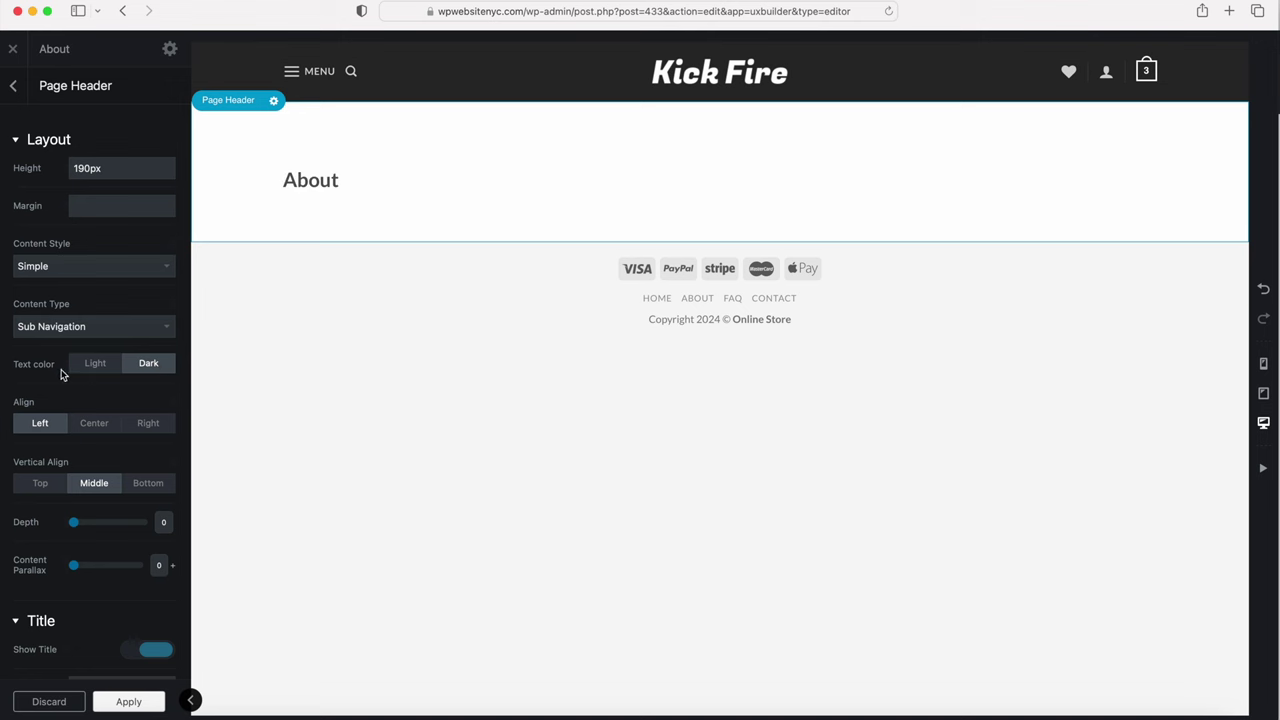
left_click(95, 425)
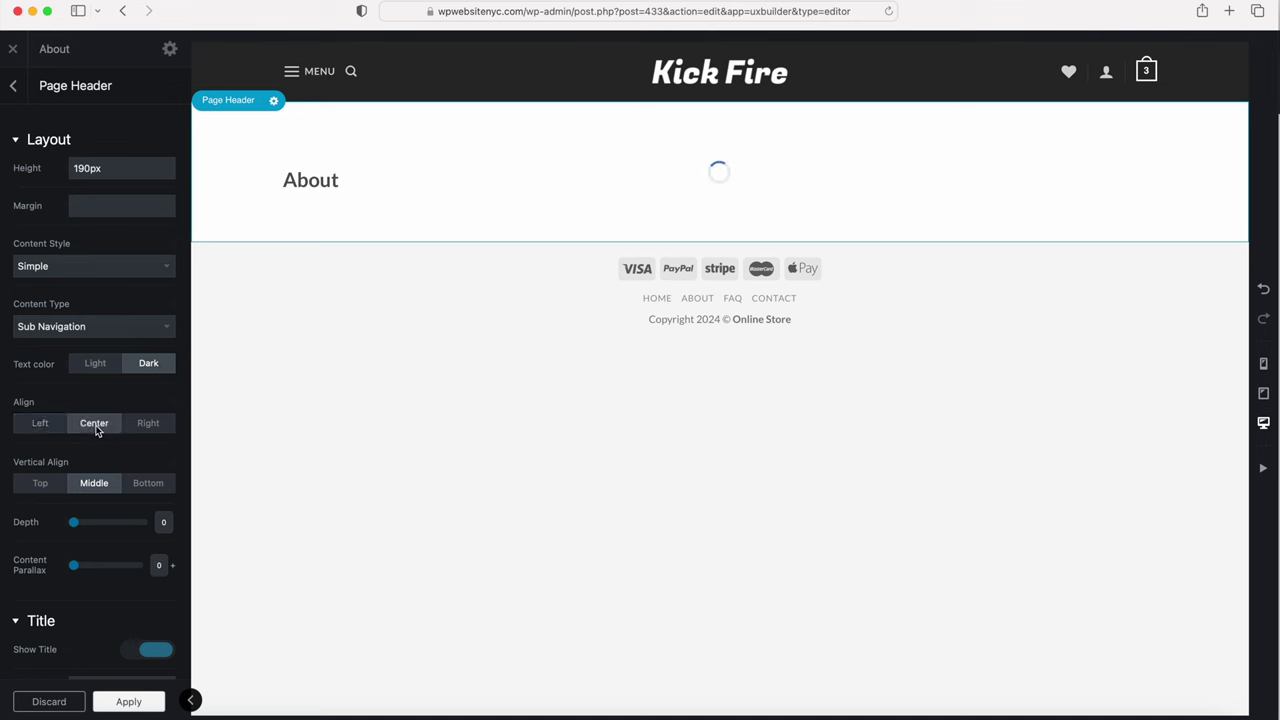
Step: Title the header 'Our Story' at Larger size and apply the settings
scroll(97, 430, "down", 5)
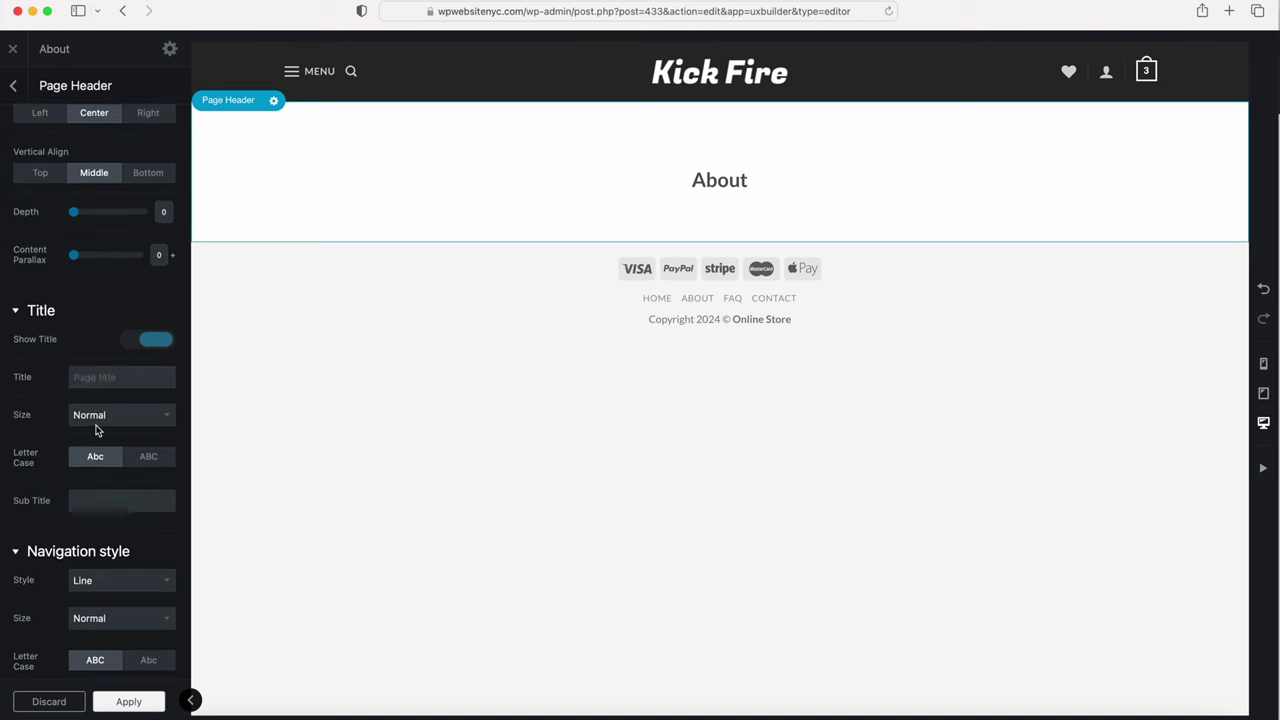
left_click(100, 378)
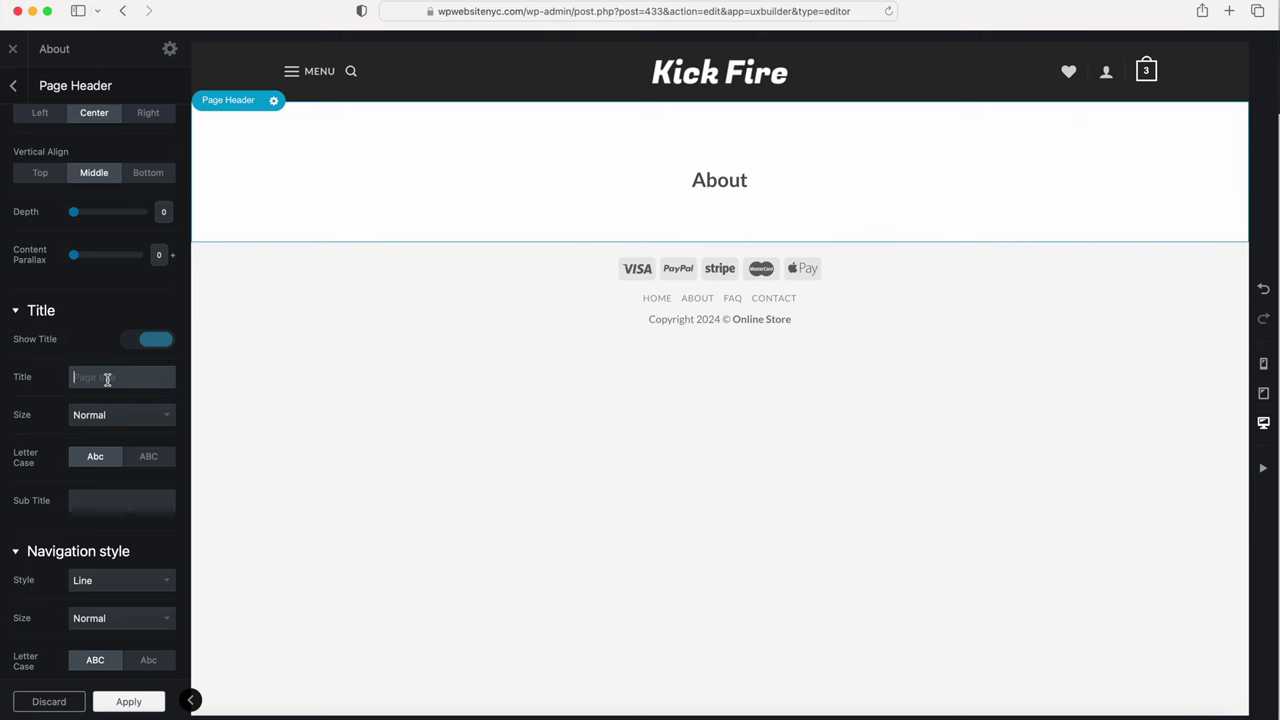
type("Our Story")
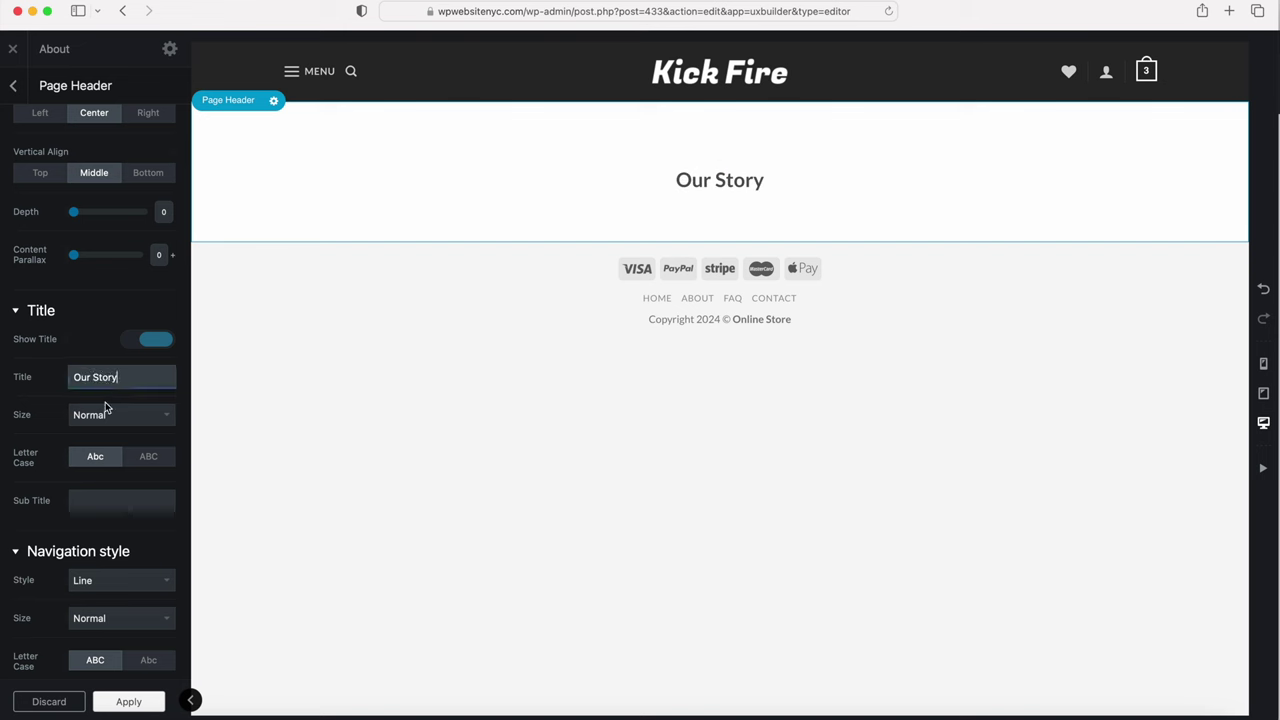
left_click(102, 415)
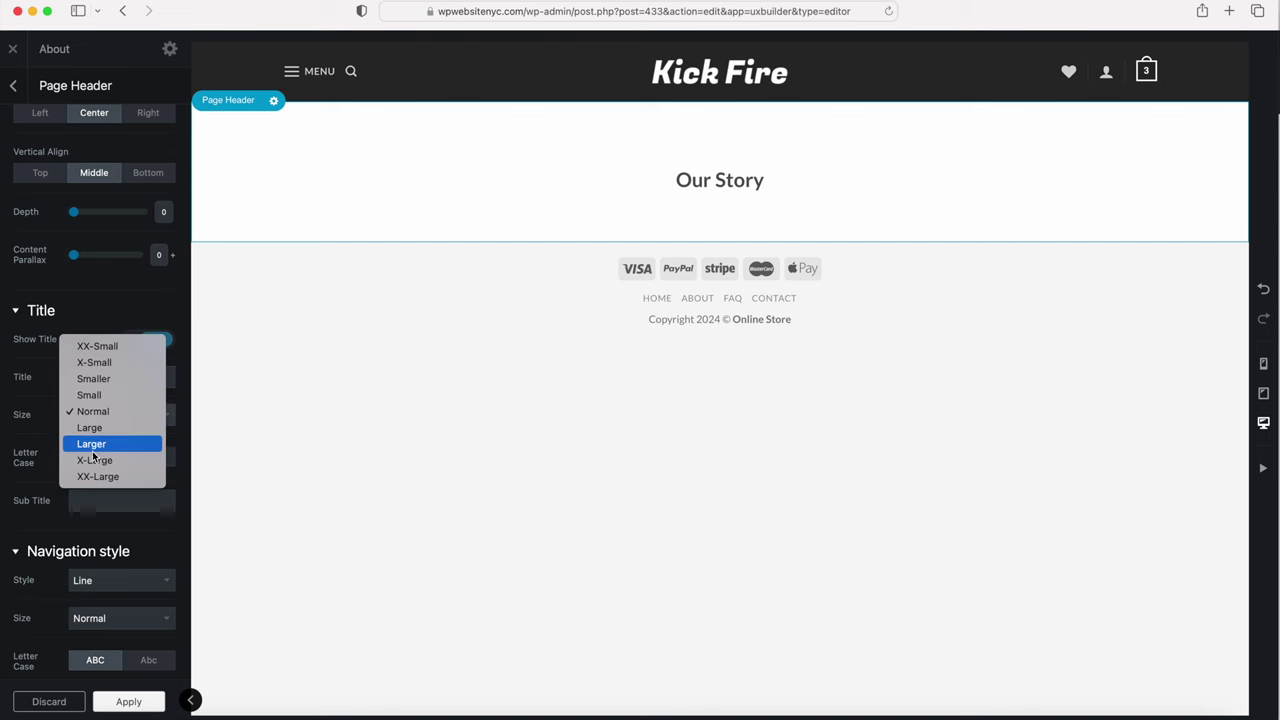
left_click(91, 444)
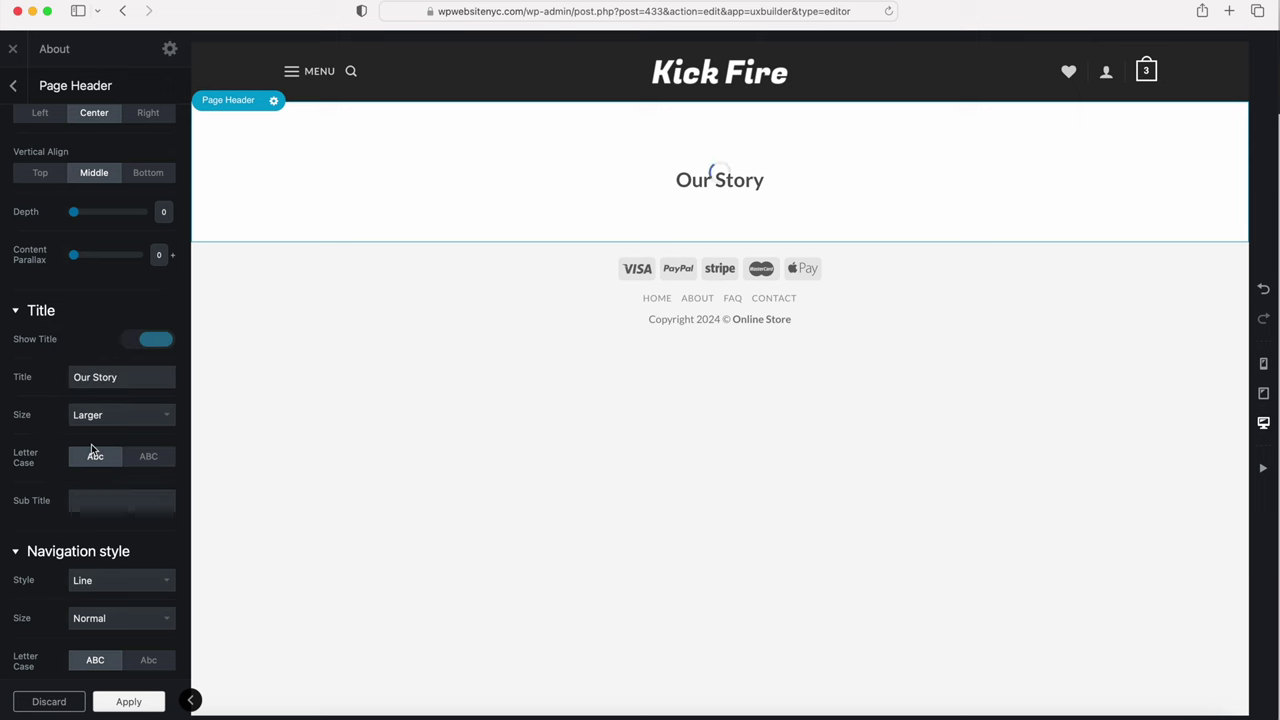
left_click(137, 702)
Step: Save the page and add a 2 Columns row below the Page Header
left_click(90, 702)
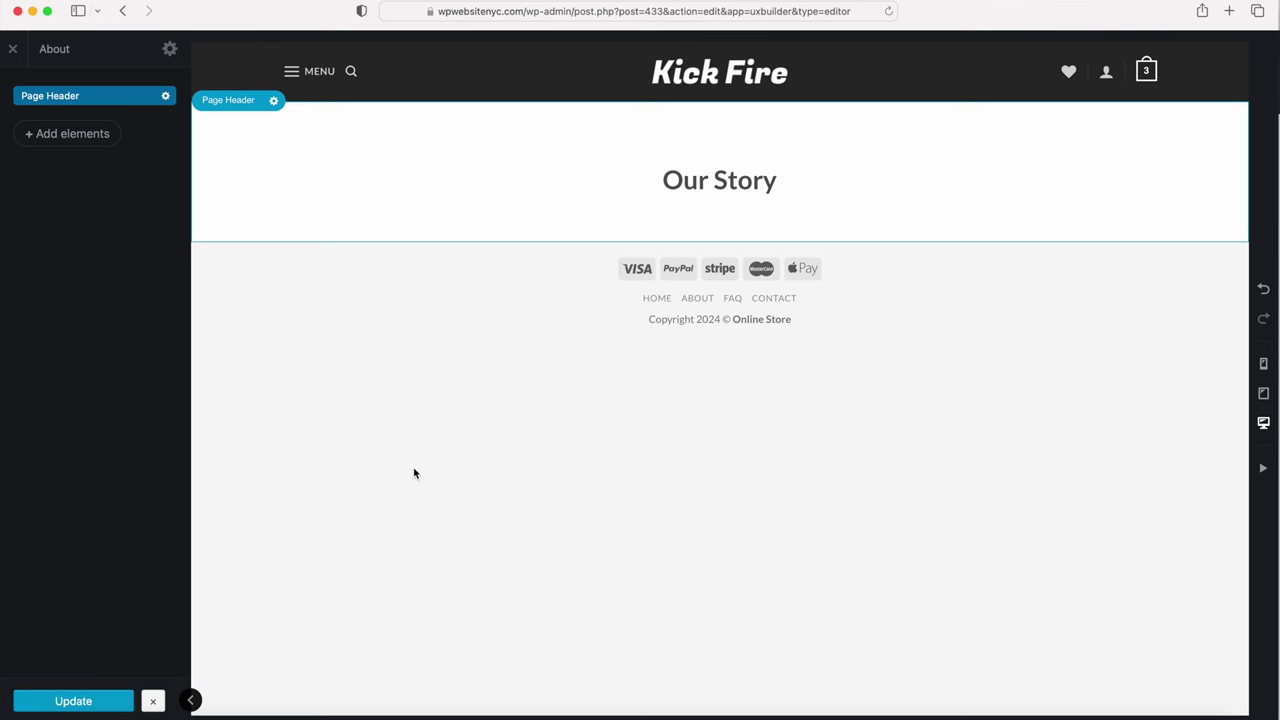
mouse_move(719, 246)
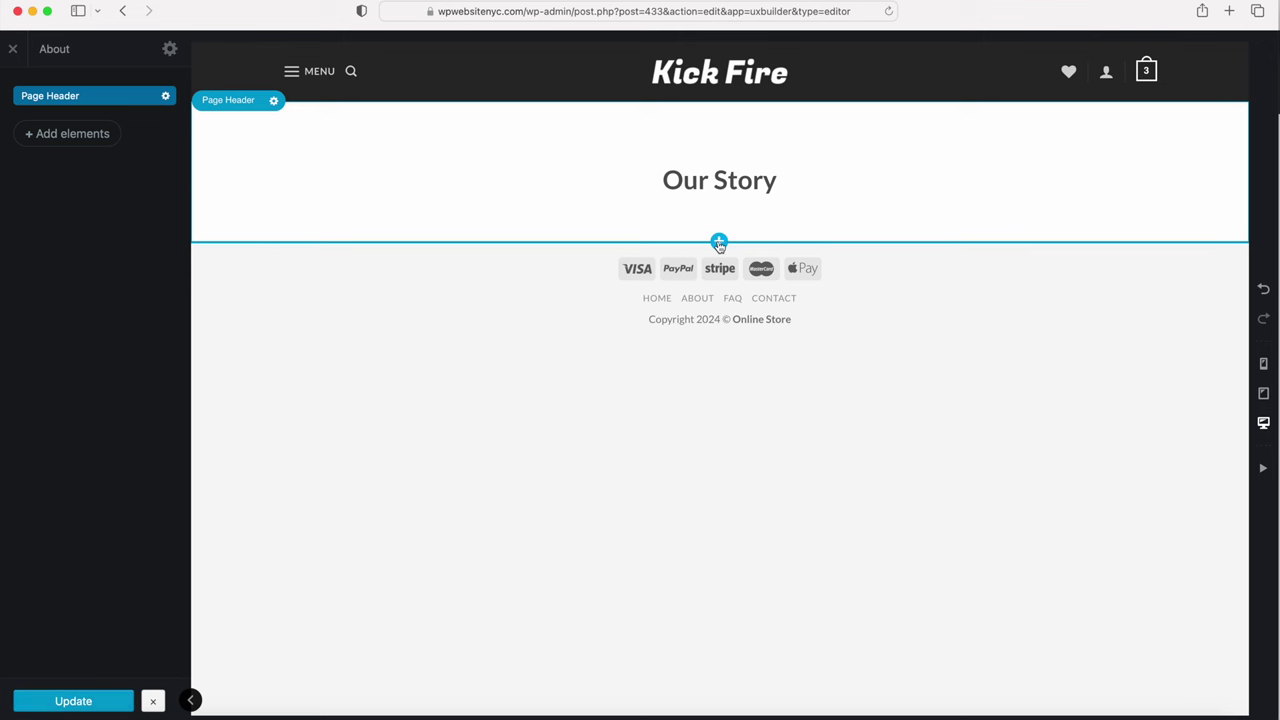
left_click(719, 243)
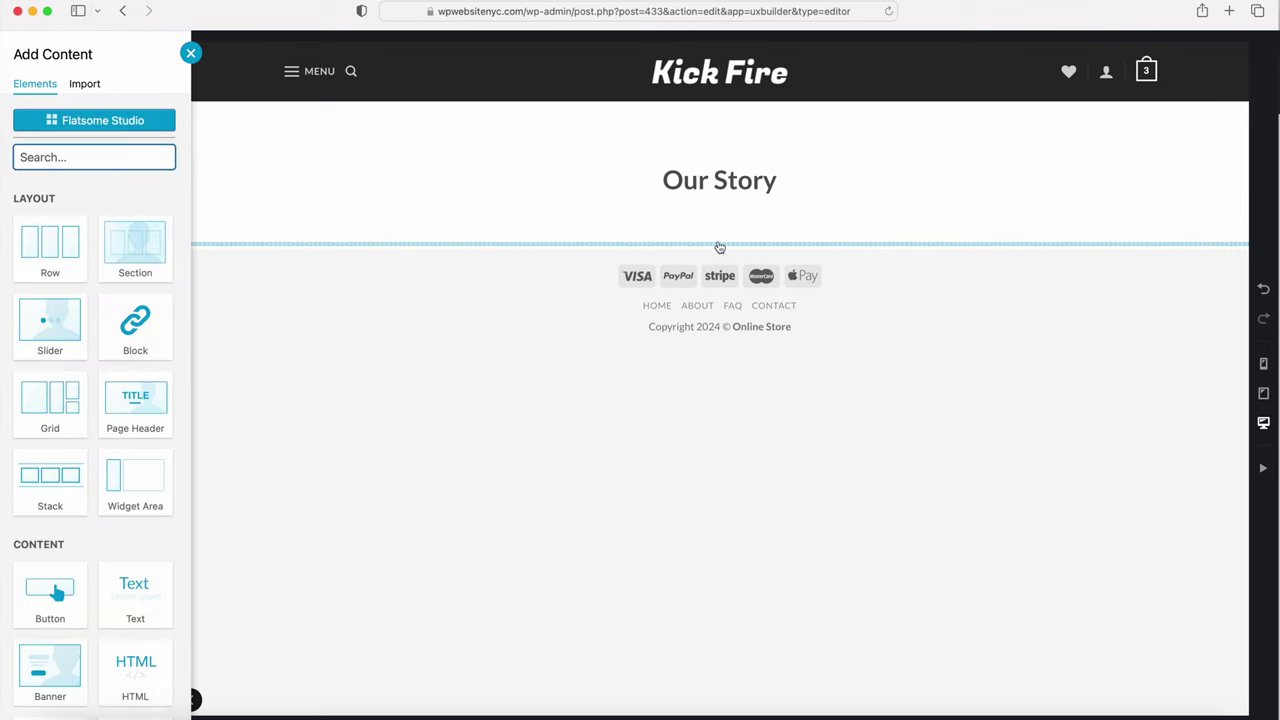
left_click(58, 250)
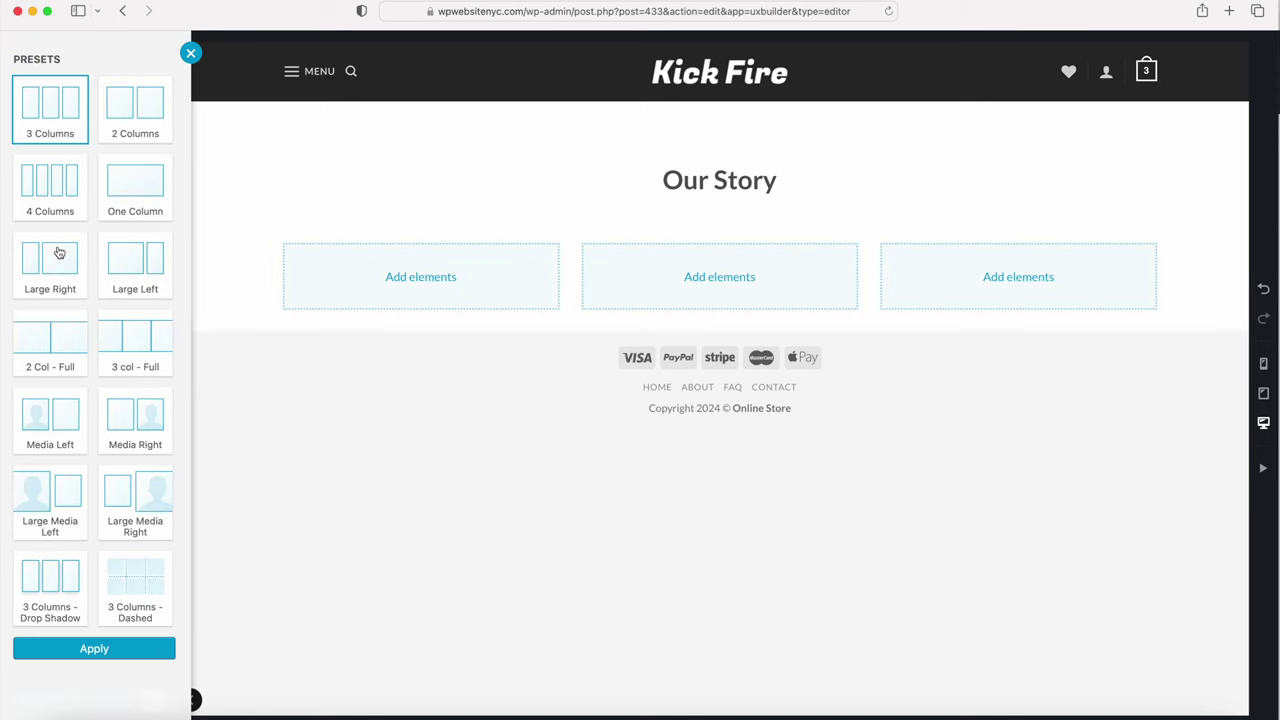
left_click(134, 111)
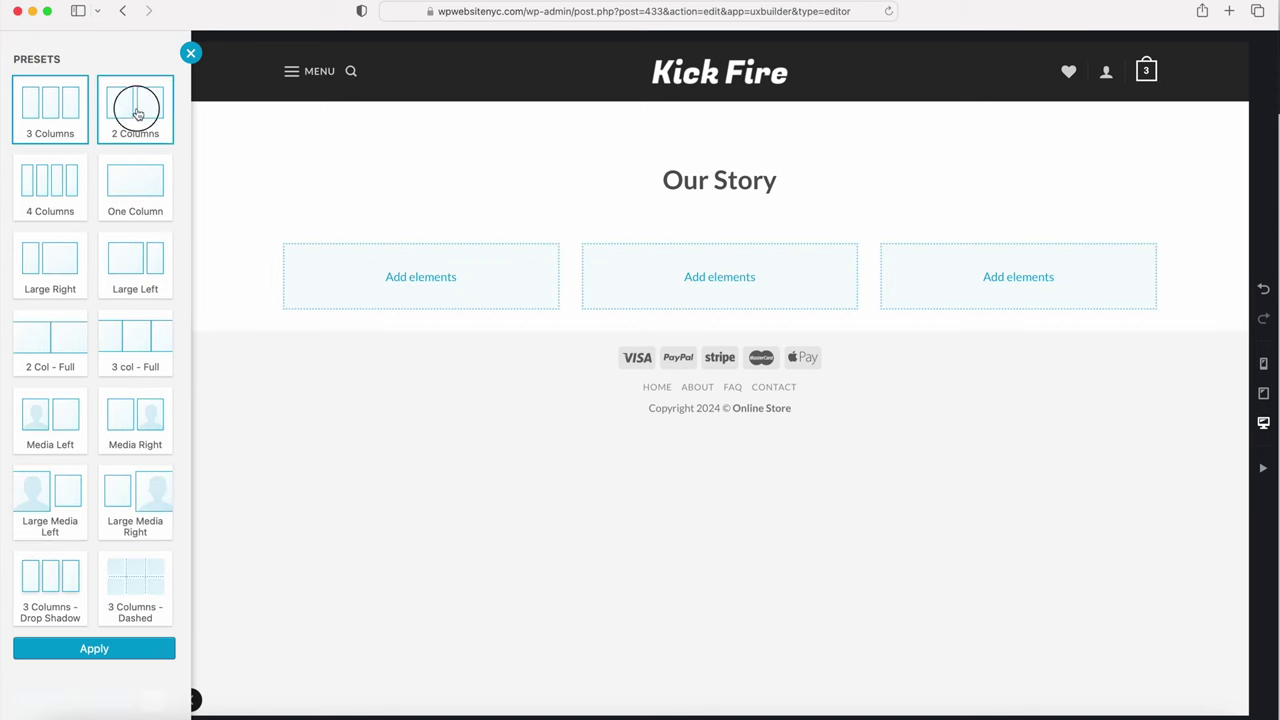
left_click(85, 648)
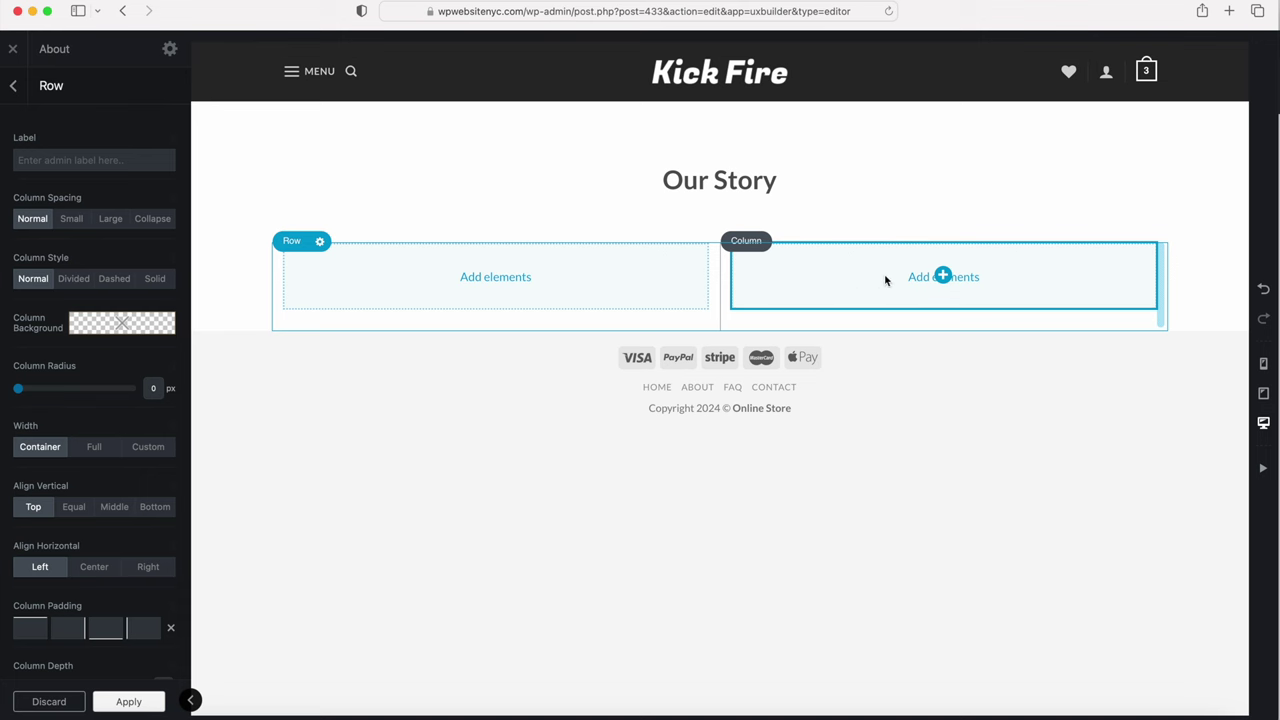
Step: Add an empty Image element to the row's right column
left_click(944, 277)
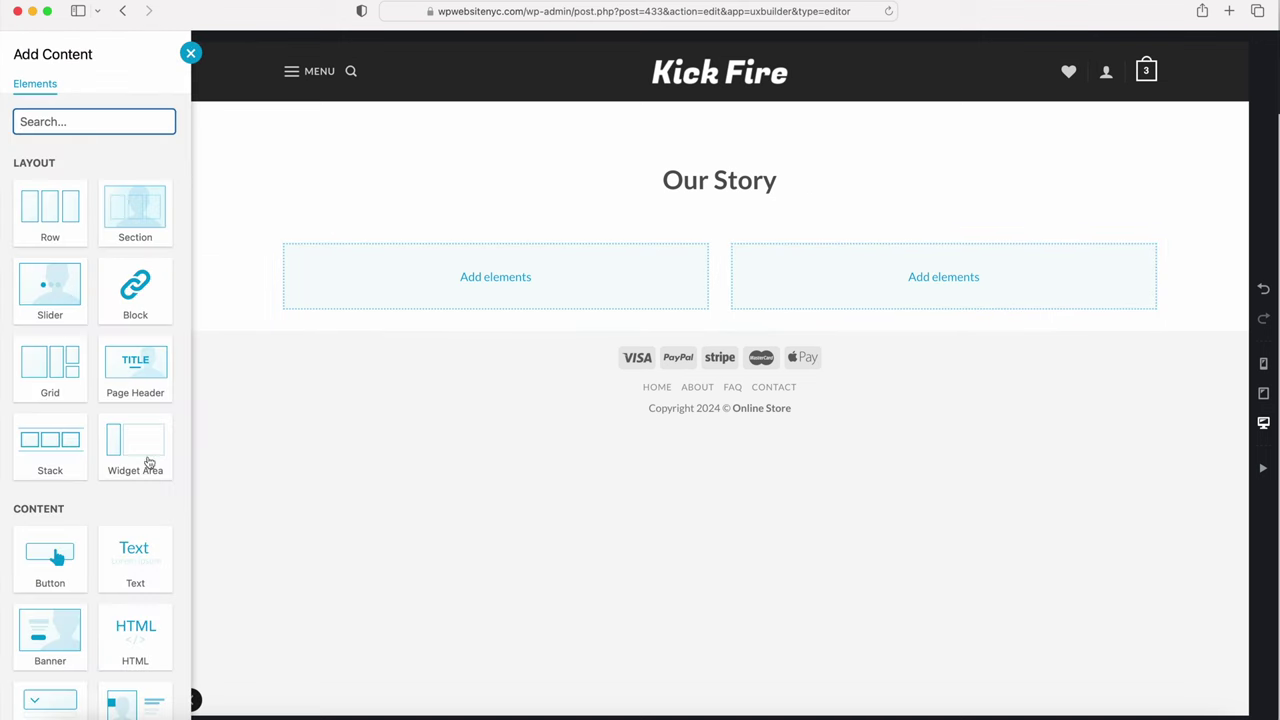
scroll(116, 510, "down", 5)
left_click(135, 688)
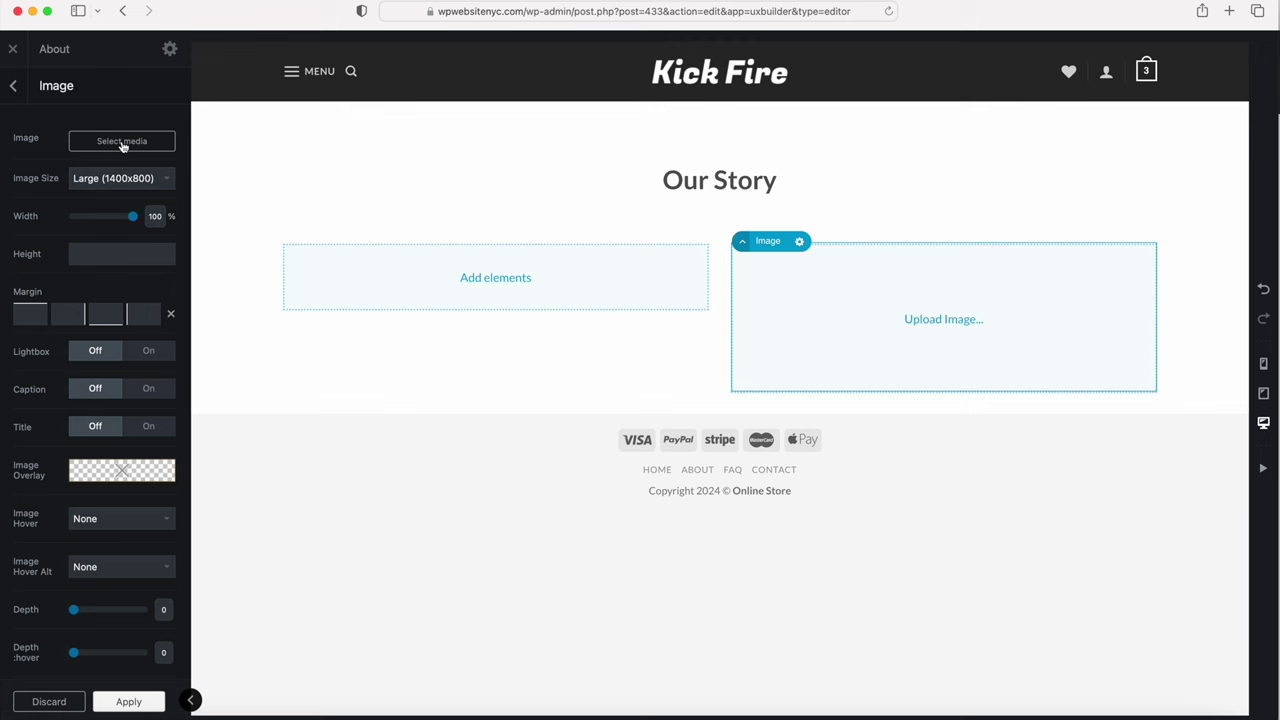
Step: Insert the photo of the person in white on a chair from the Media Library
left_click(122, 143)
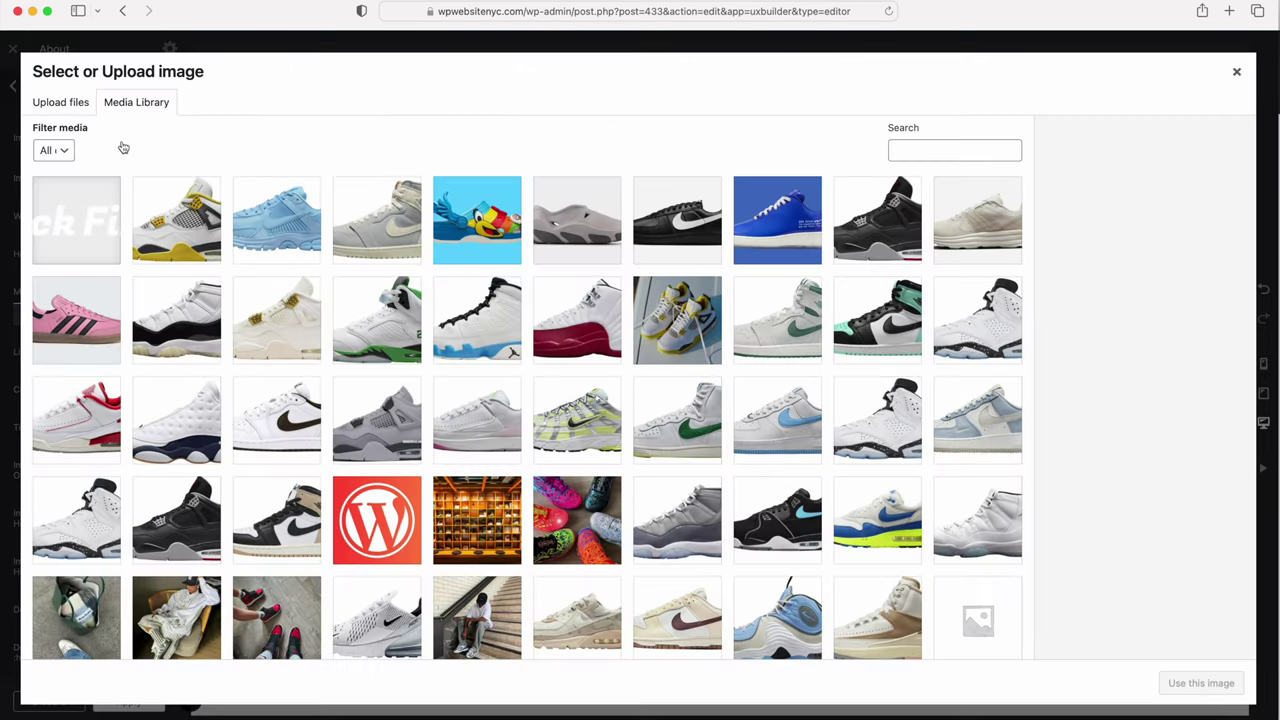
scroll(443, 419, "down", 4)
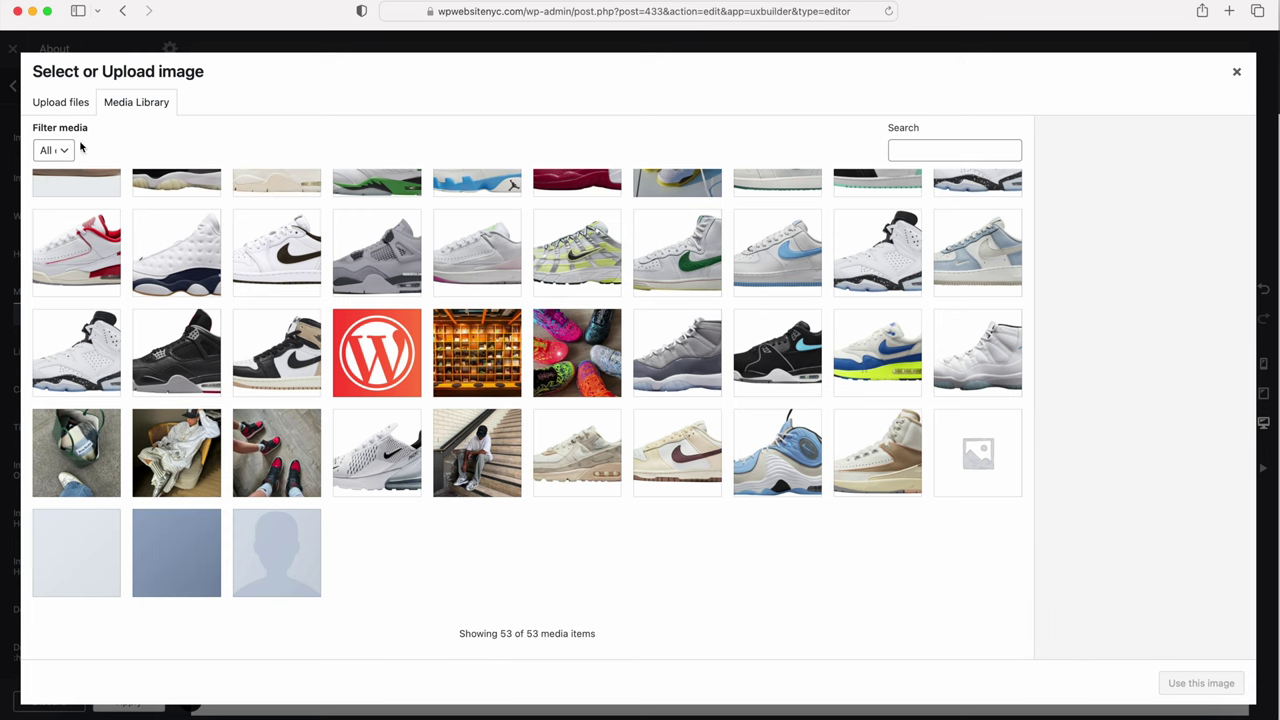
left_click(180, 467)
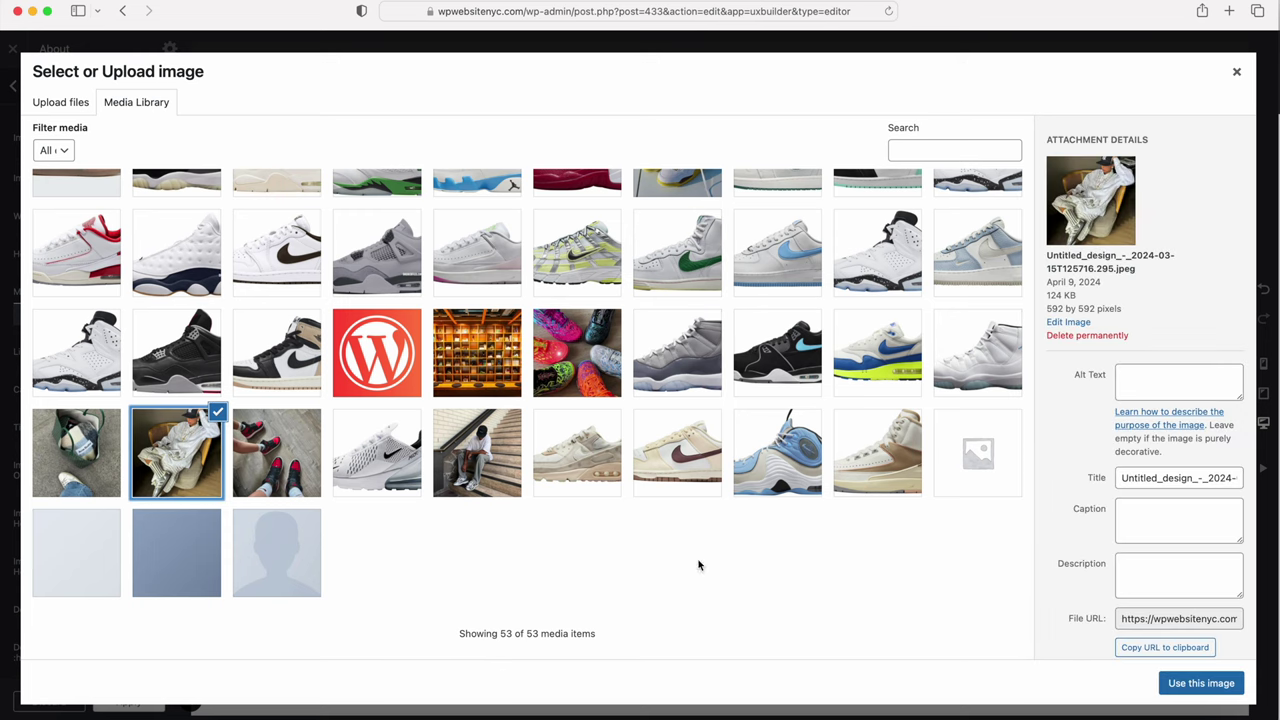
left_click(1185, 687)
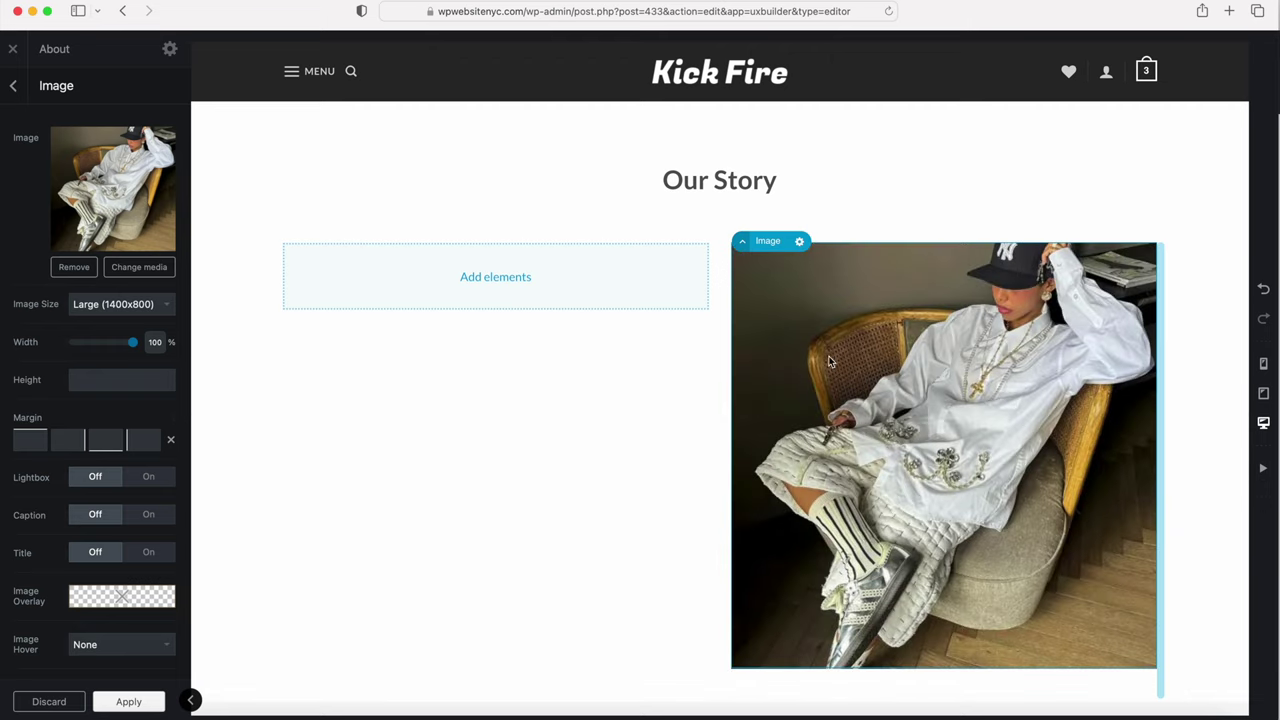
left_click(83, 371)
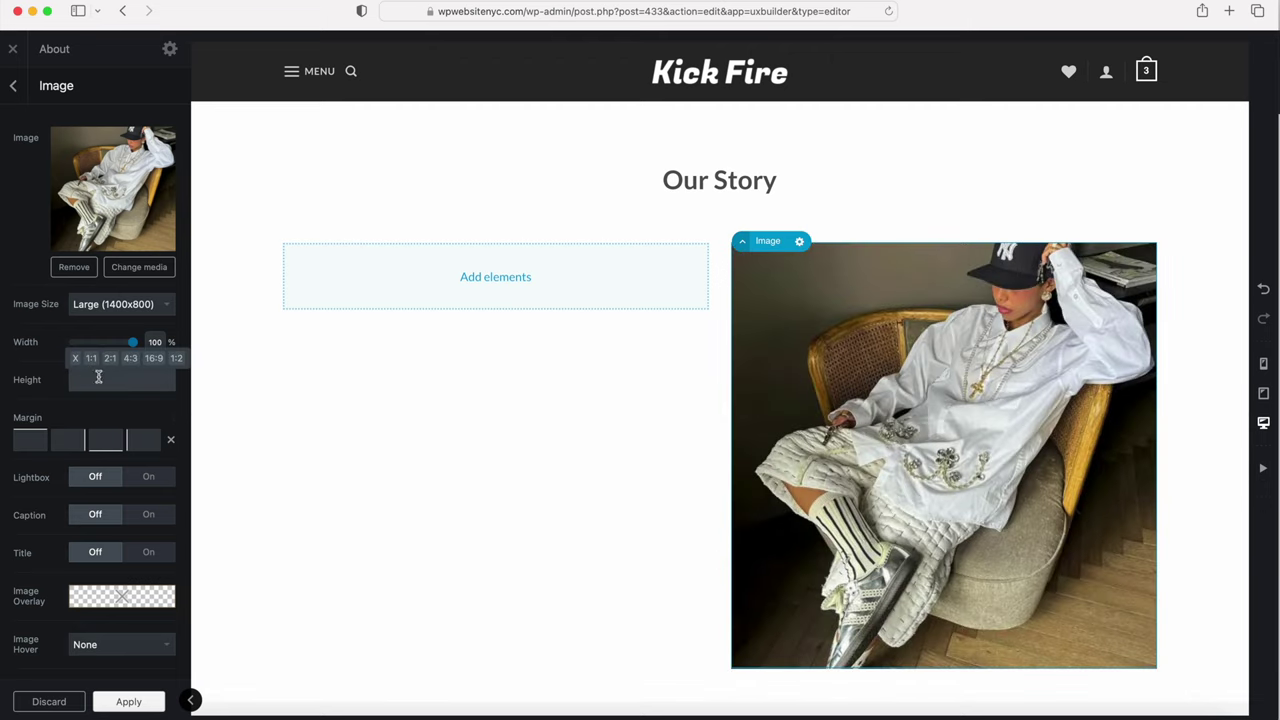
scroll(106, 395, "down", 5)
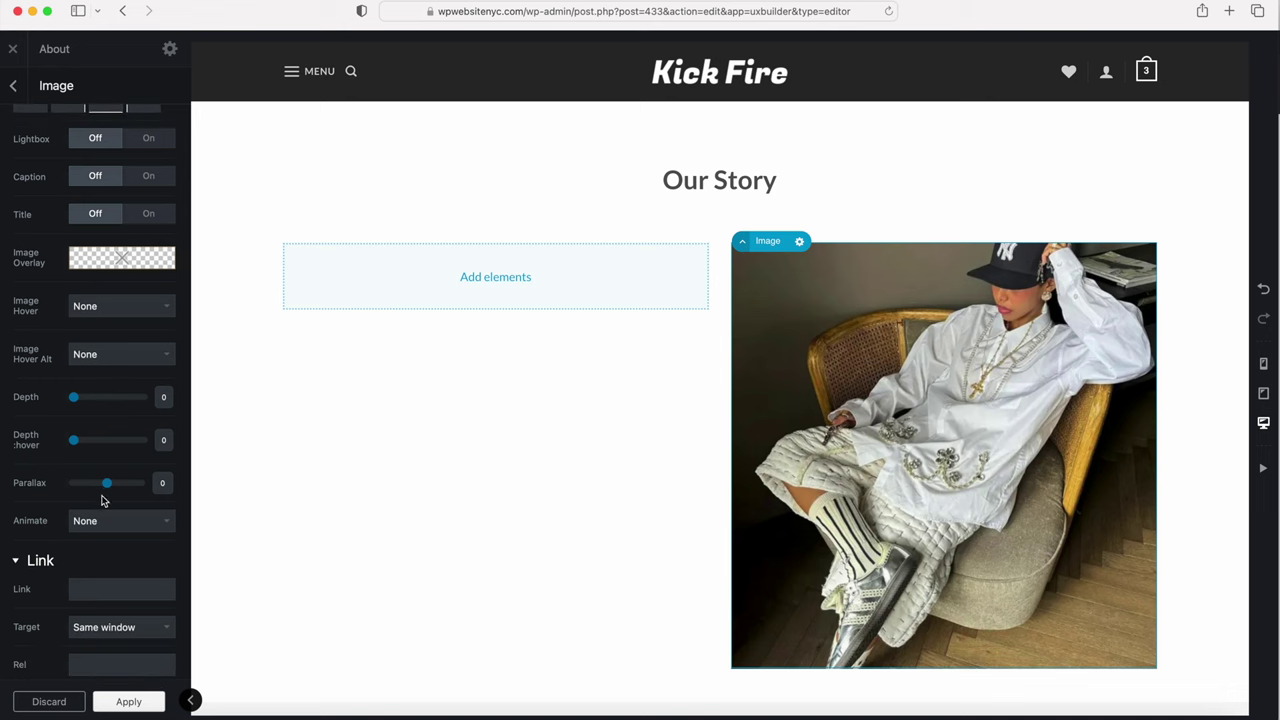
scroll(104, 500, "up", 5)
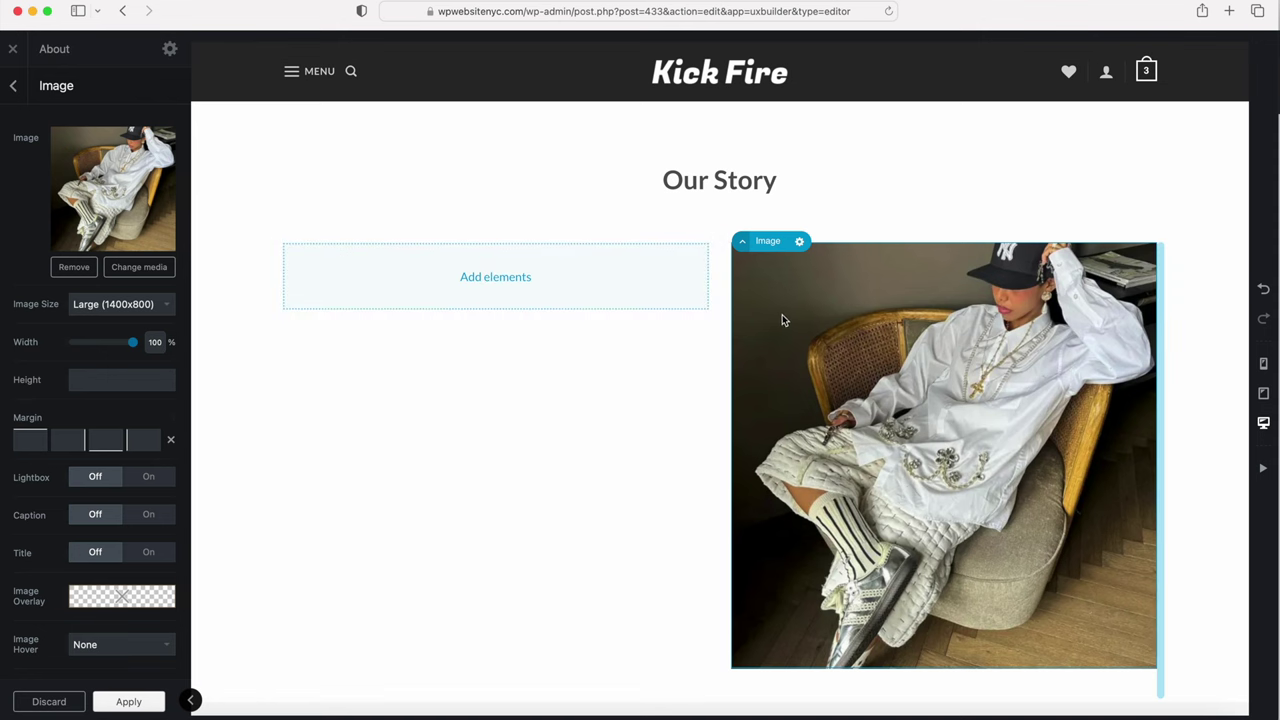
Step: Add a Text element to the left column and try the Paragraph with Sub Headline preset
left_click(496, 277)
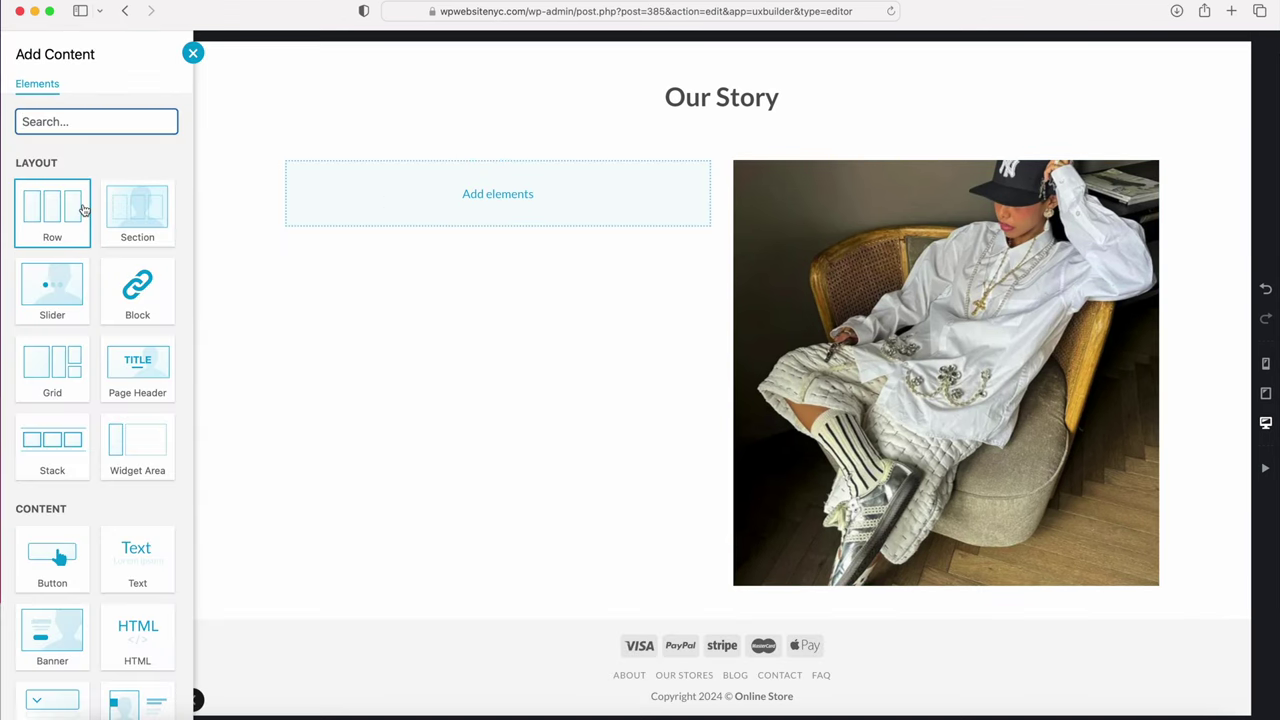
scroll(84, 209, "down", 5)
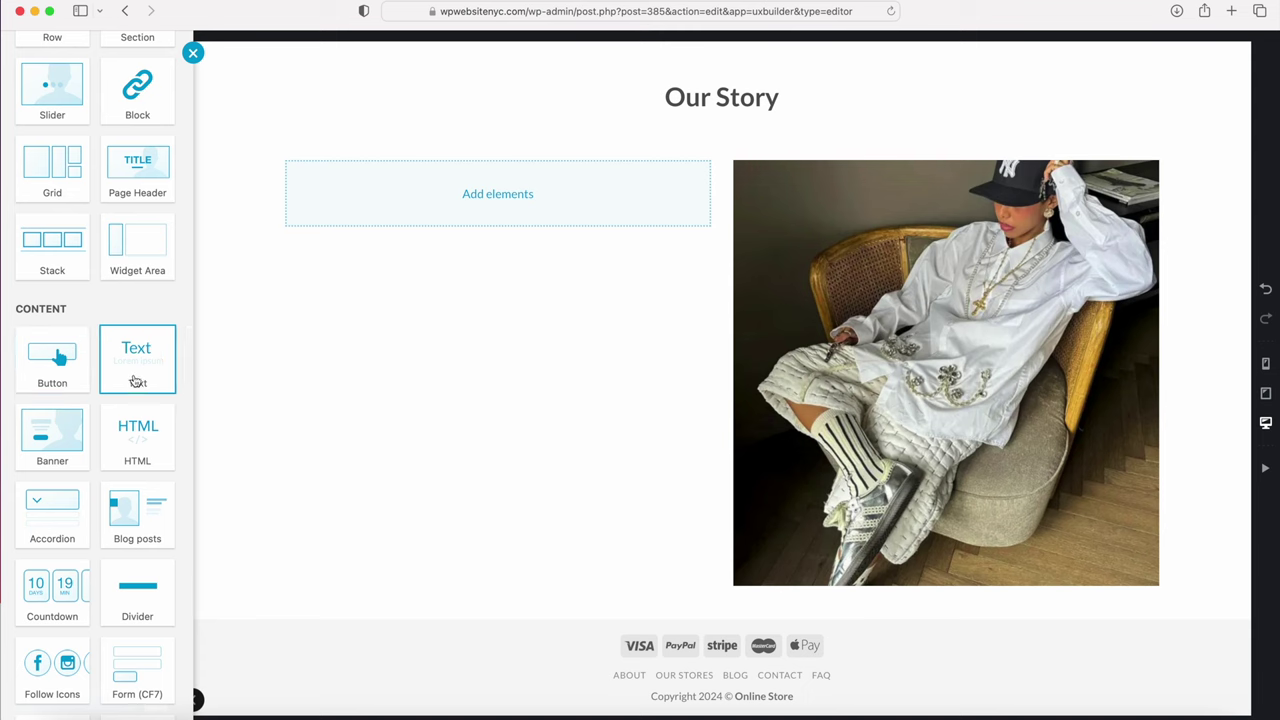
left_click(135, 352)
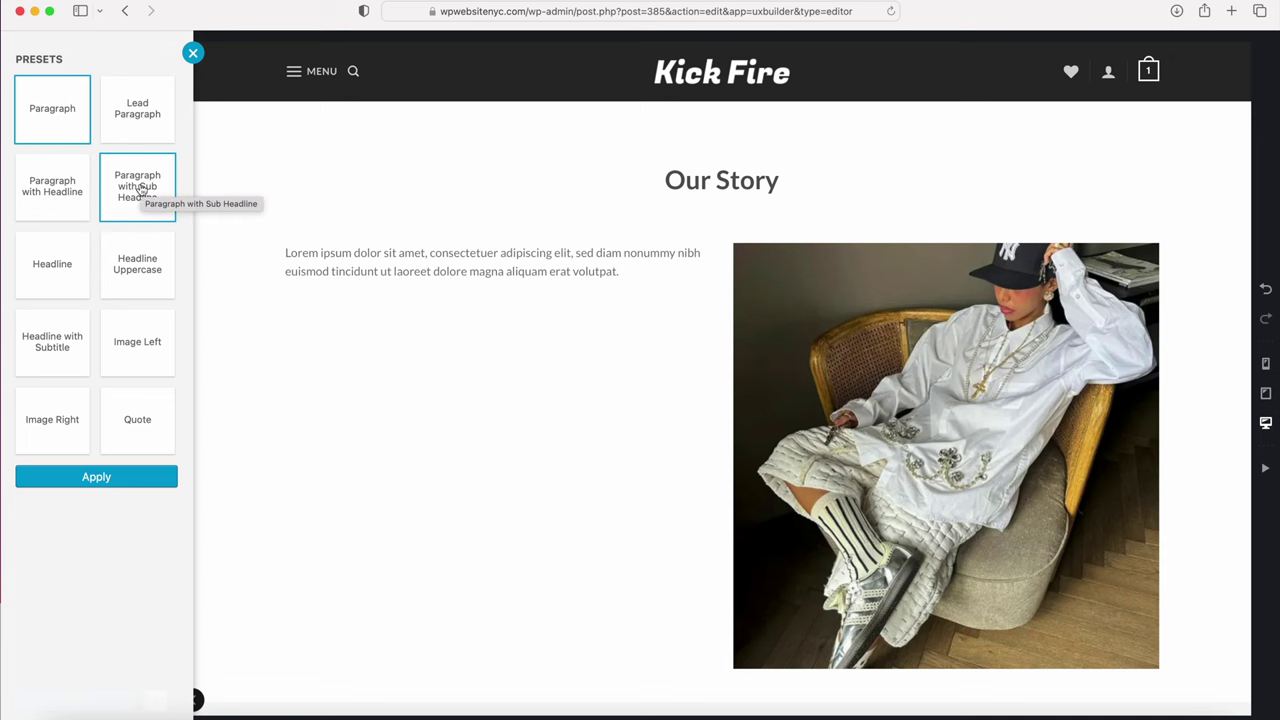
left_click(137, 194)
left_click(605, 292)
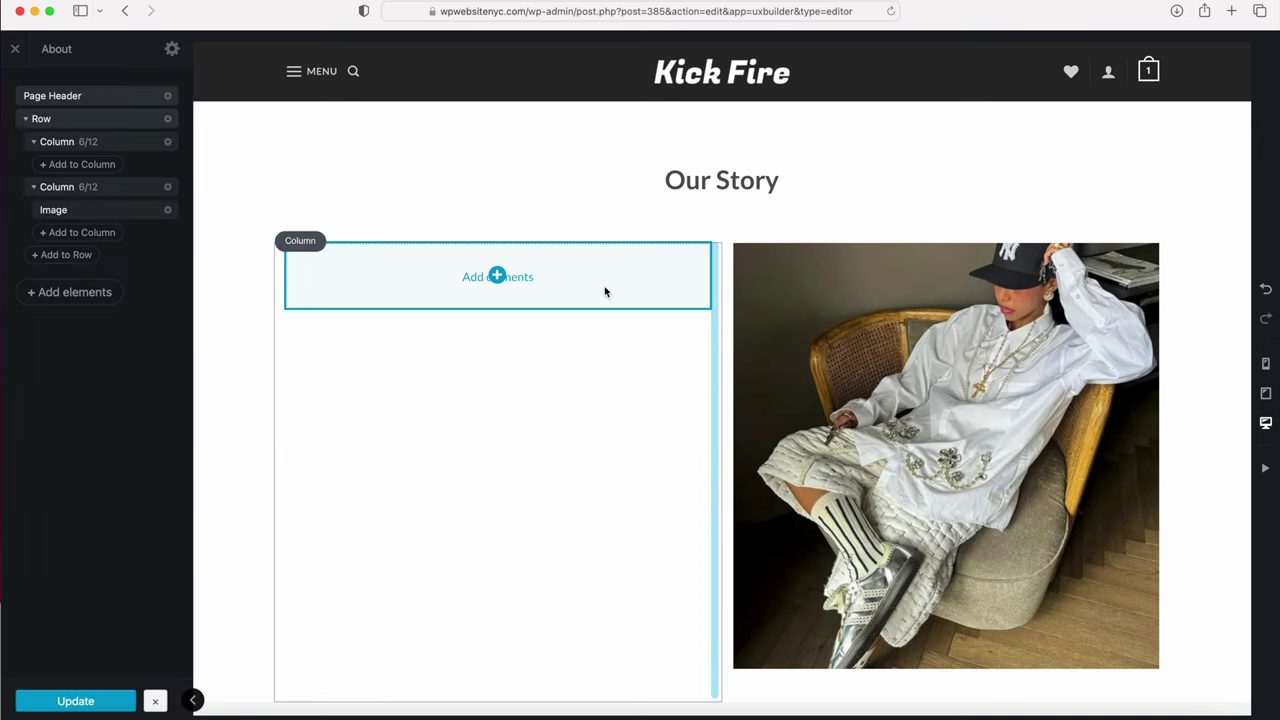
Step: Re-add a Text block, apply the Headline with Subtitle preset, and open its editor
left_click(497, 276)
scroll(494, 277, "down", 2)
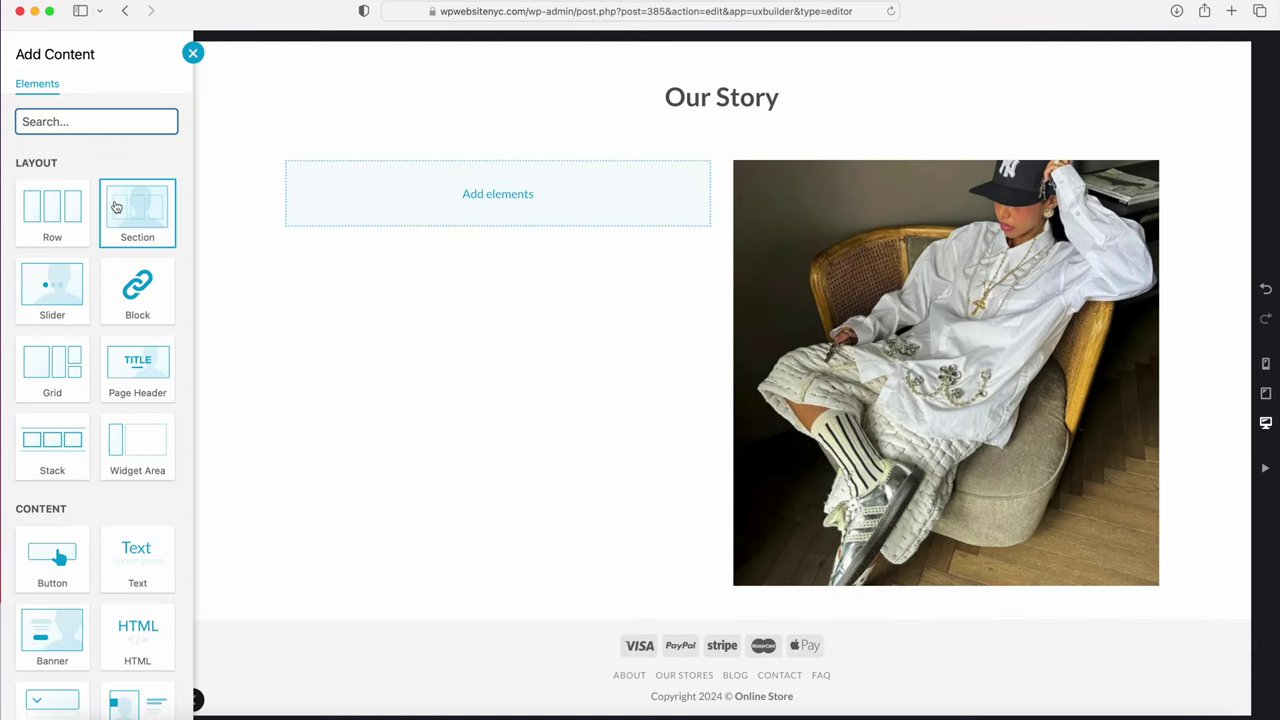
scroll(86, 405, "down", 5)
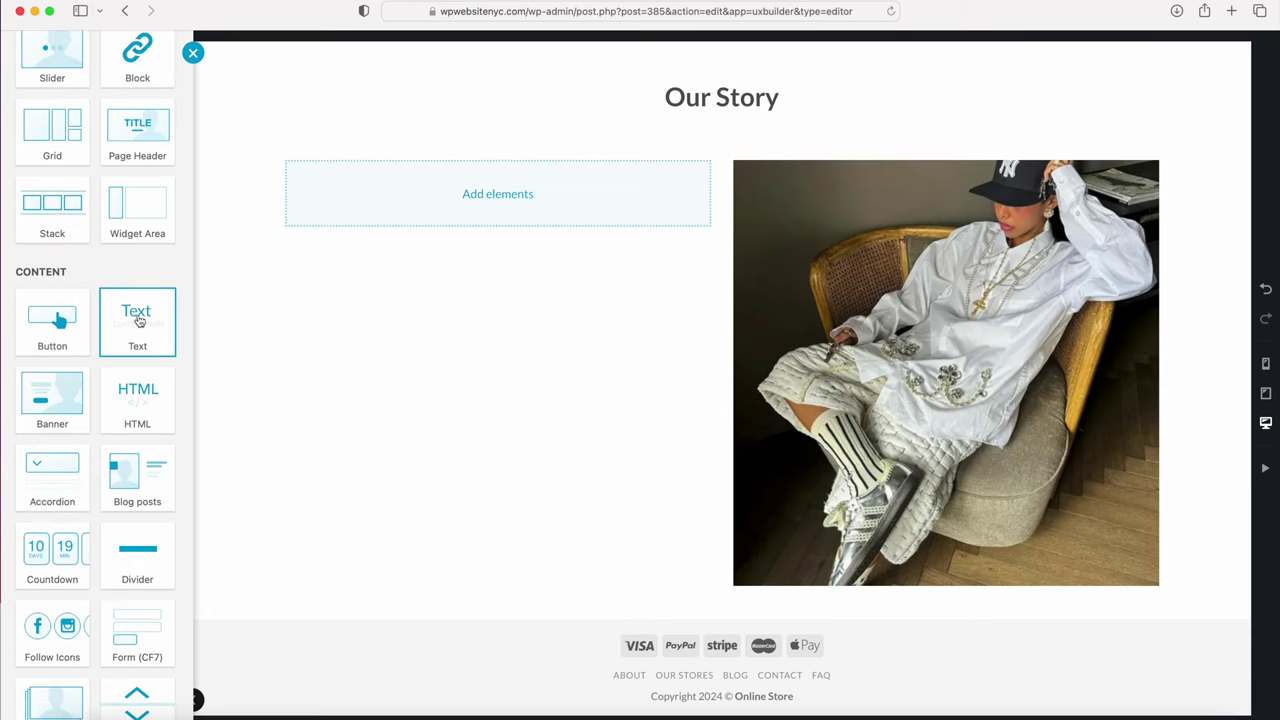
left_click(140, 320)
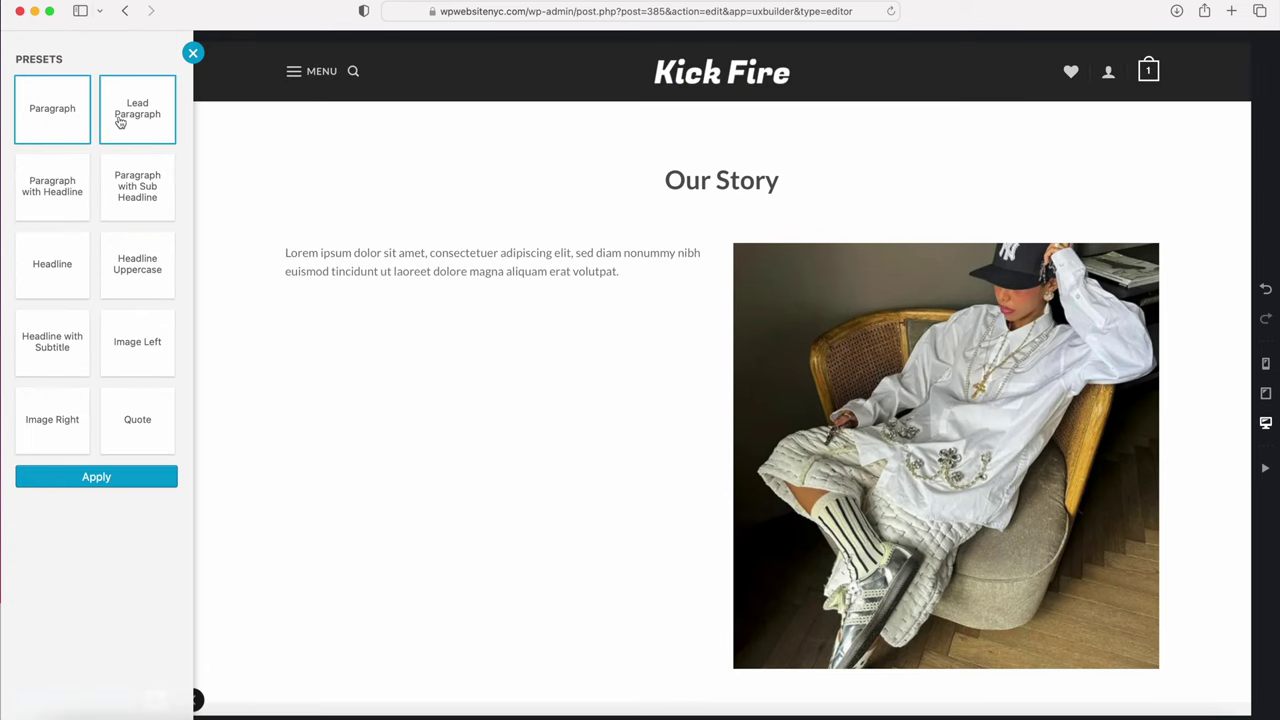
left_click(133, 181)
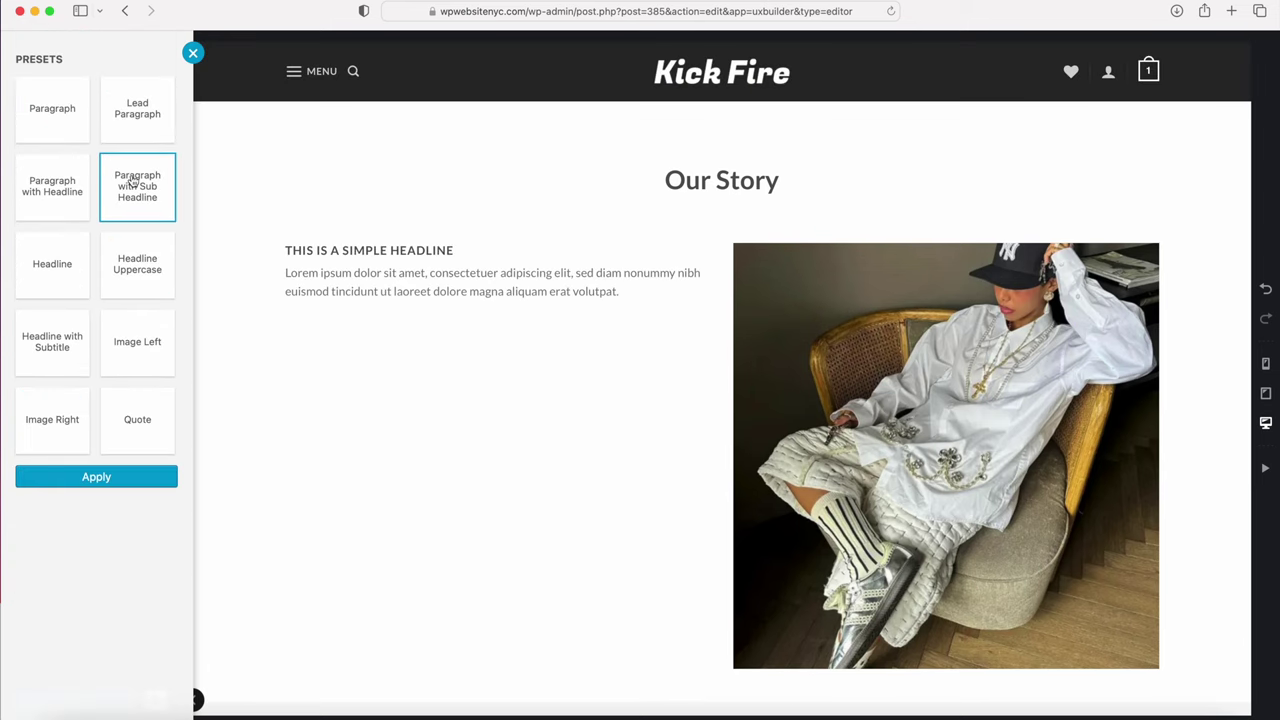
left_click(58, 192)
left_click(57, 276)
left_click(128, 275)
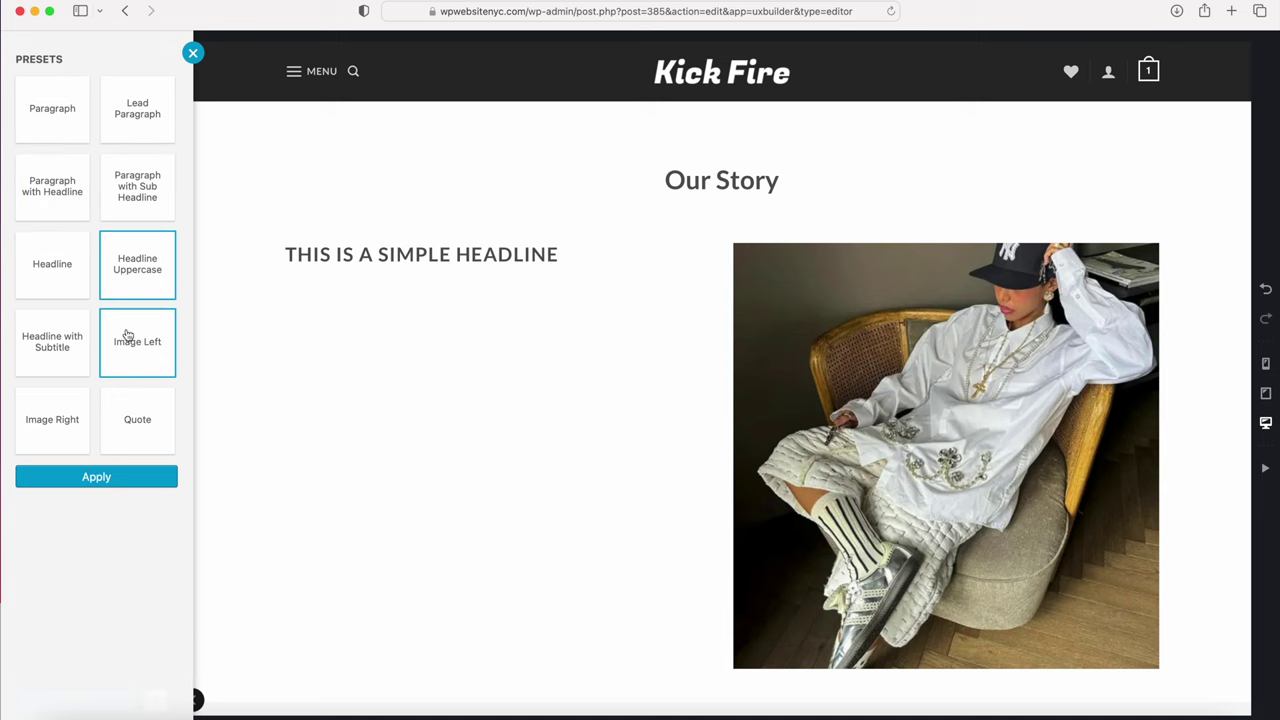
left_click(67, 346)
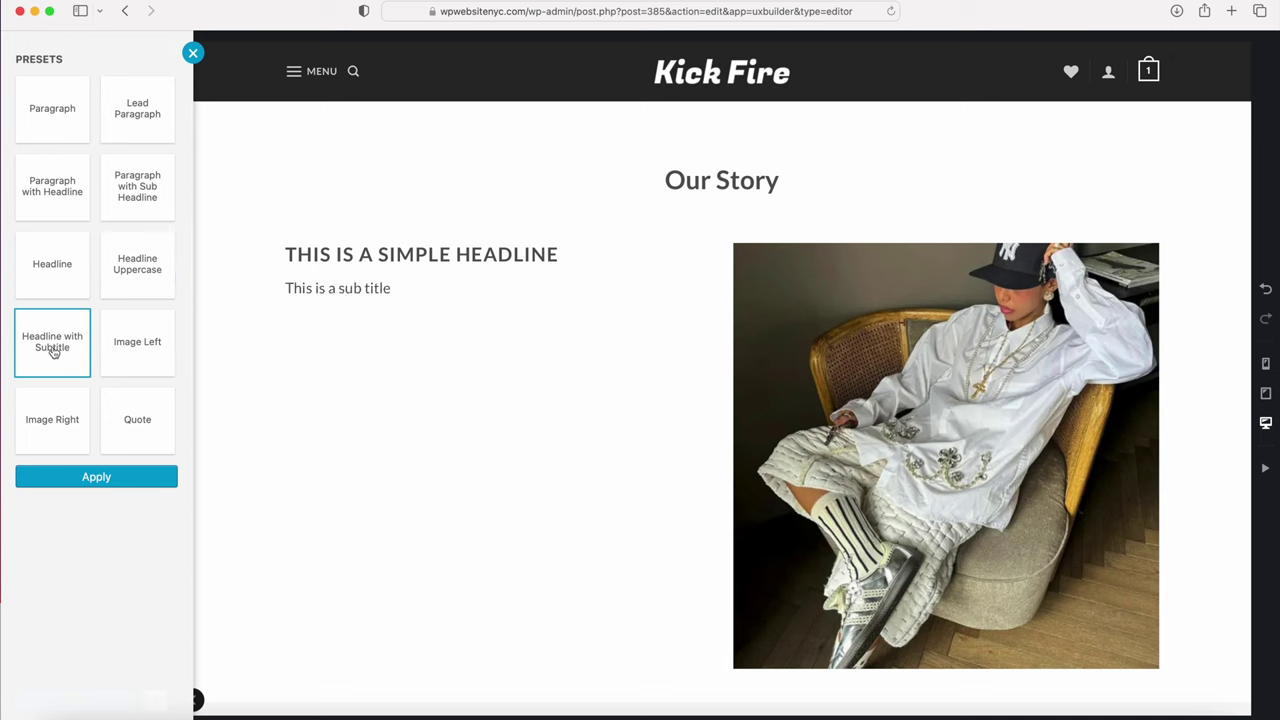
double_click(316, 256)
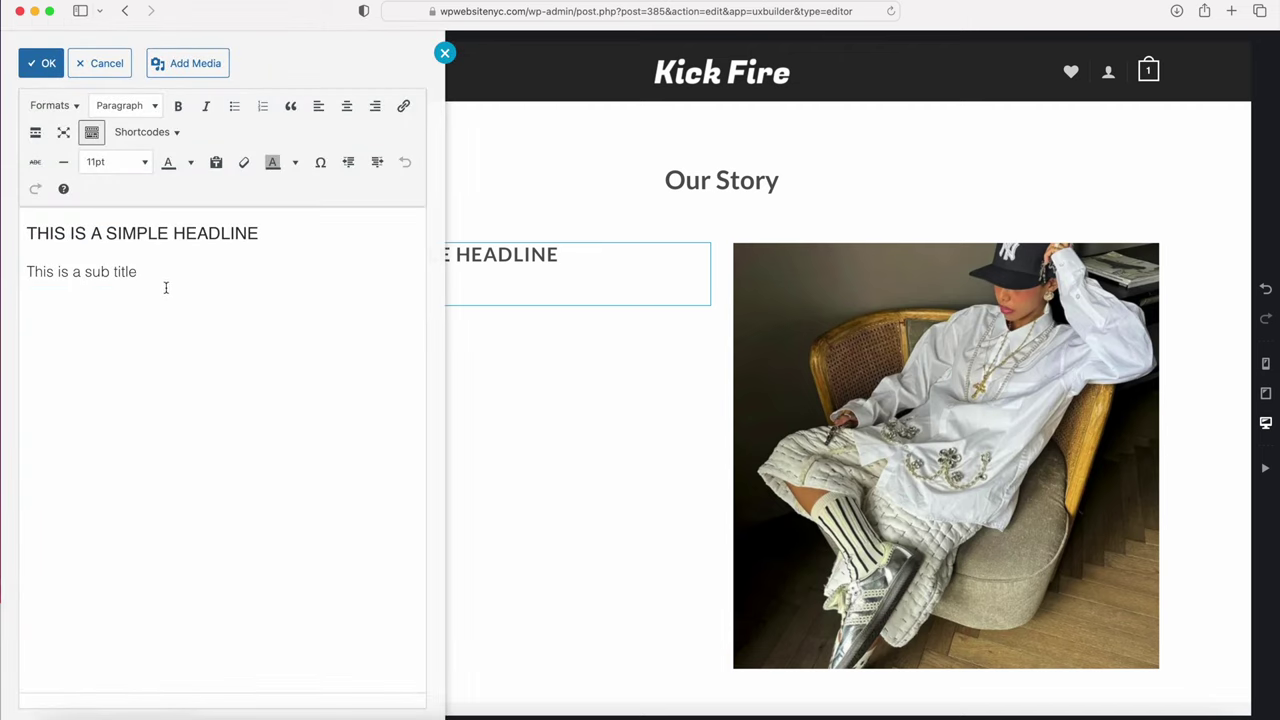
Step: Paste the story copy headed 'THE SHOE GAME CAME TO US' over the placeholder text
left_click_drag(153, 274, 14, 218)
type("THE SHOE GAME CAME TO US We are focused on becoming the world leader in flipping shoes and kicks for fashionistas and stylers. Come check us out, we know what we do. We go to all the trade shows to find the latest deals to bring to our warehouse to the website to you. Whether you want to buy, sell trade or shop around, check what we have and let us find what you need. We love shoes so if you have something you are looking for or something you are interested in. Hit us up and we'll find it for you nonstop full stop we got you. We know what we do and we bring the heat the fire game shoes for you. Shoes are a lifestyle for us it's life. We have been collecting buying and trading shoes since we were 5 years old and we are only going to get better as the shoe game continues to evolve. It's more than just Jordan's it's everything. We got you.")
left_click(107, 233)
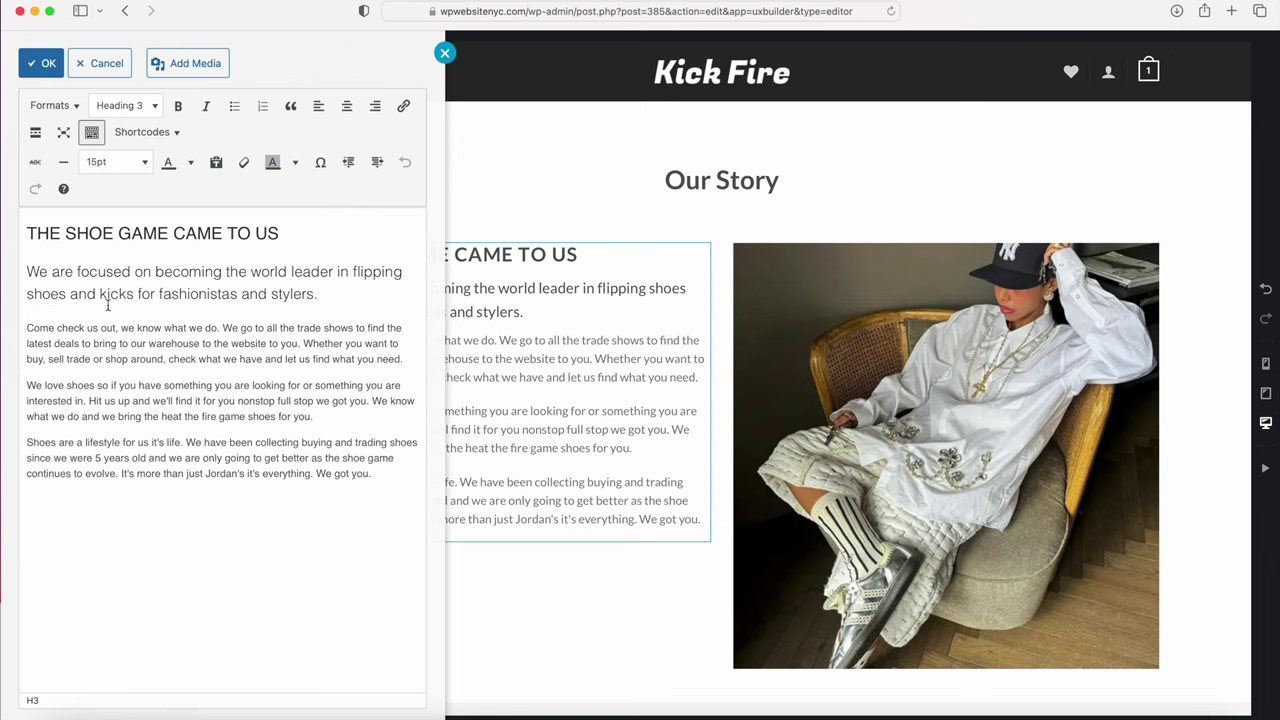
left_click(46, 63)
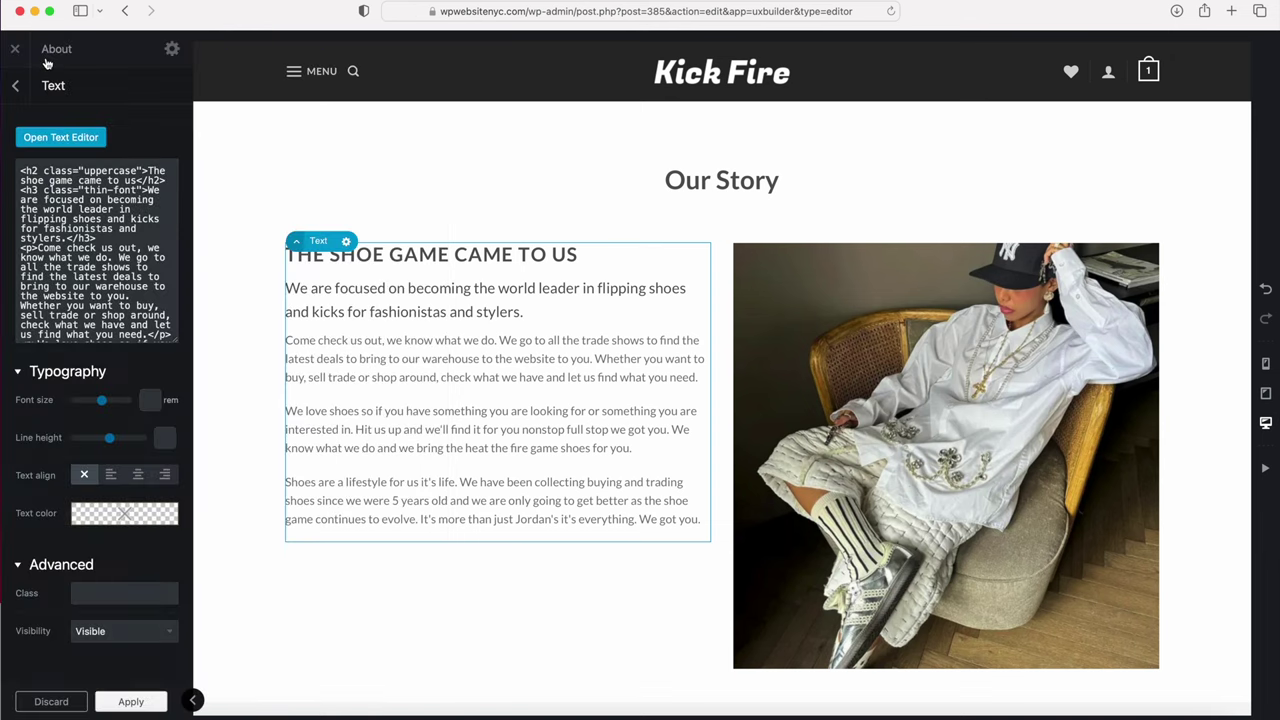
left_click(15, 85)
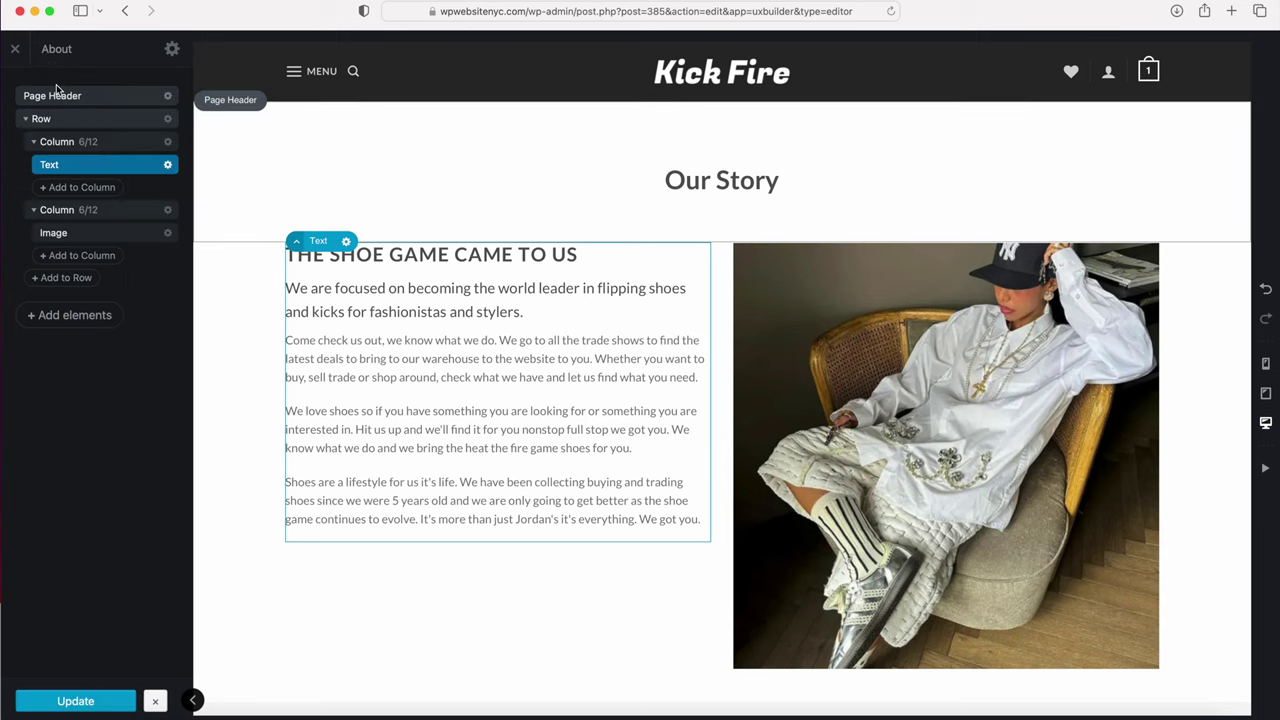
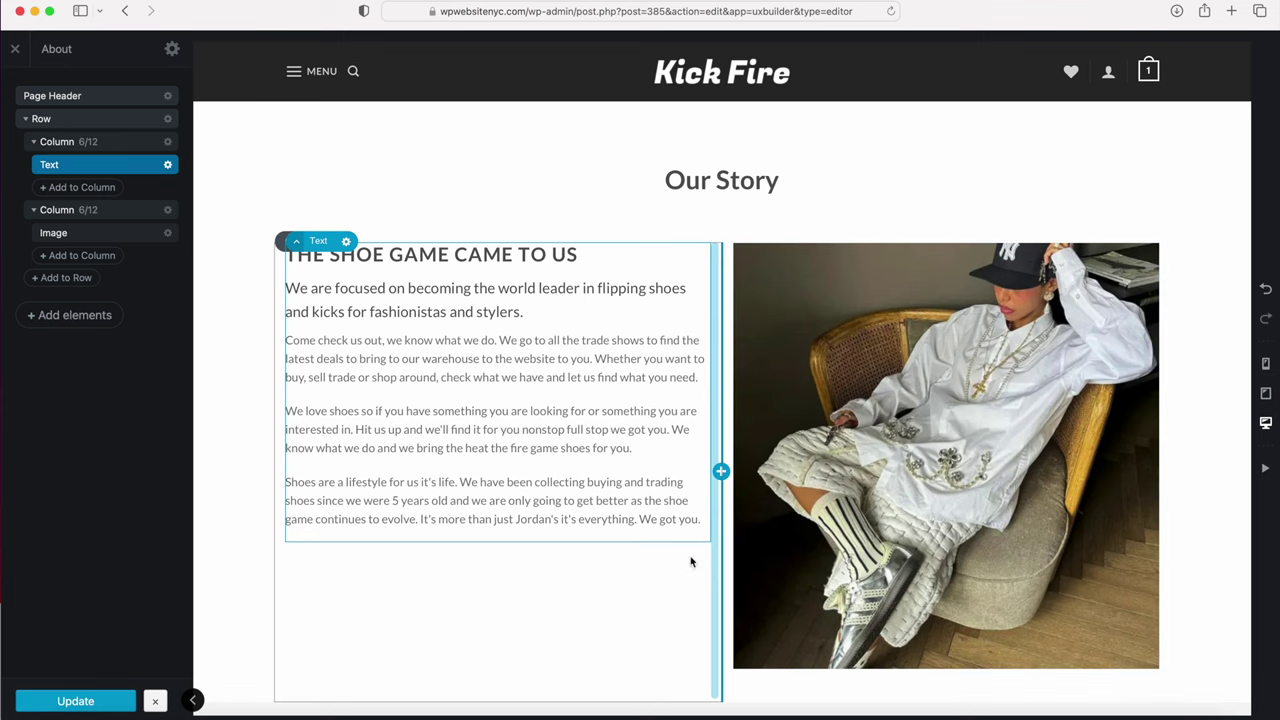
Step: Crop the Our Story photo to a 390px height, apply it, and update the page
left_click(798, 428)
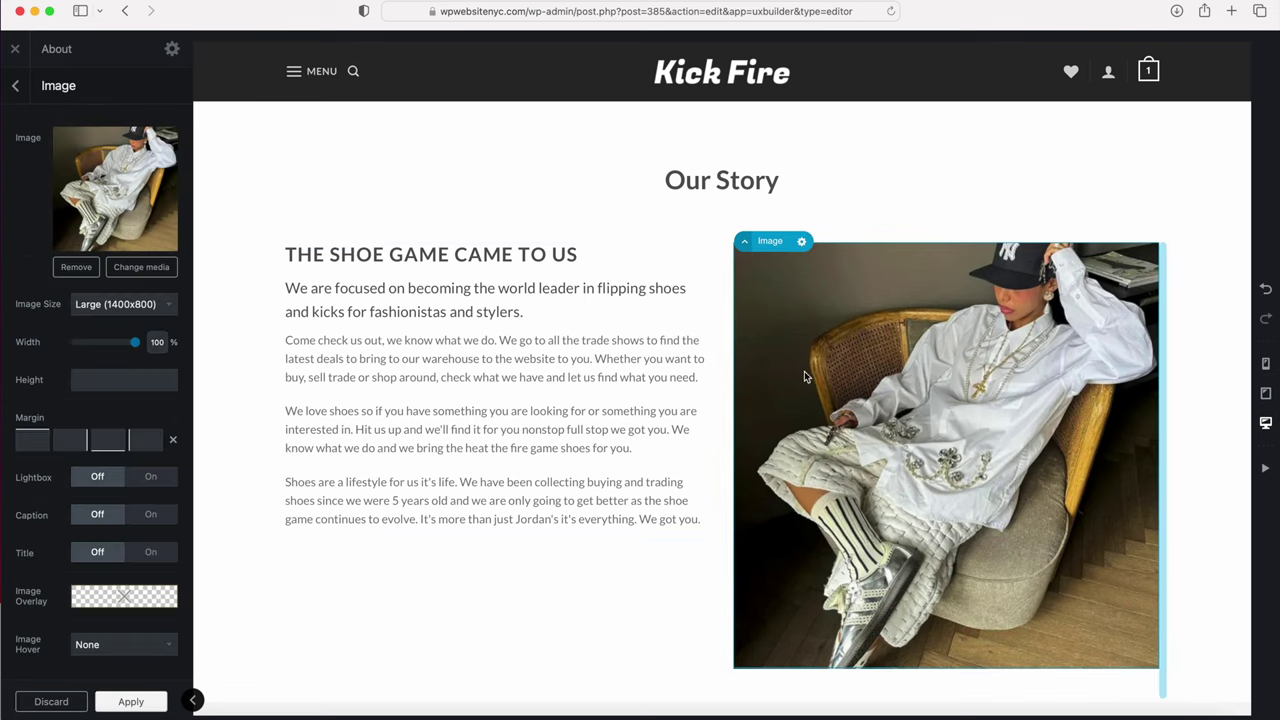
left_click(86, 383)
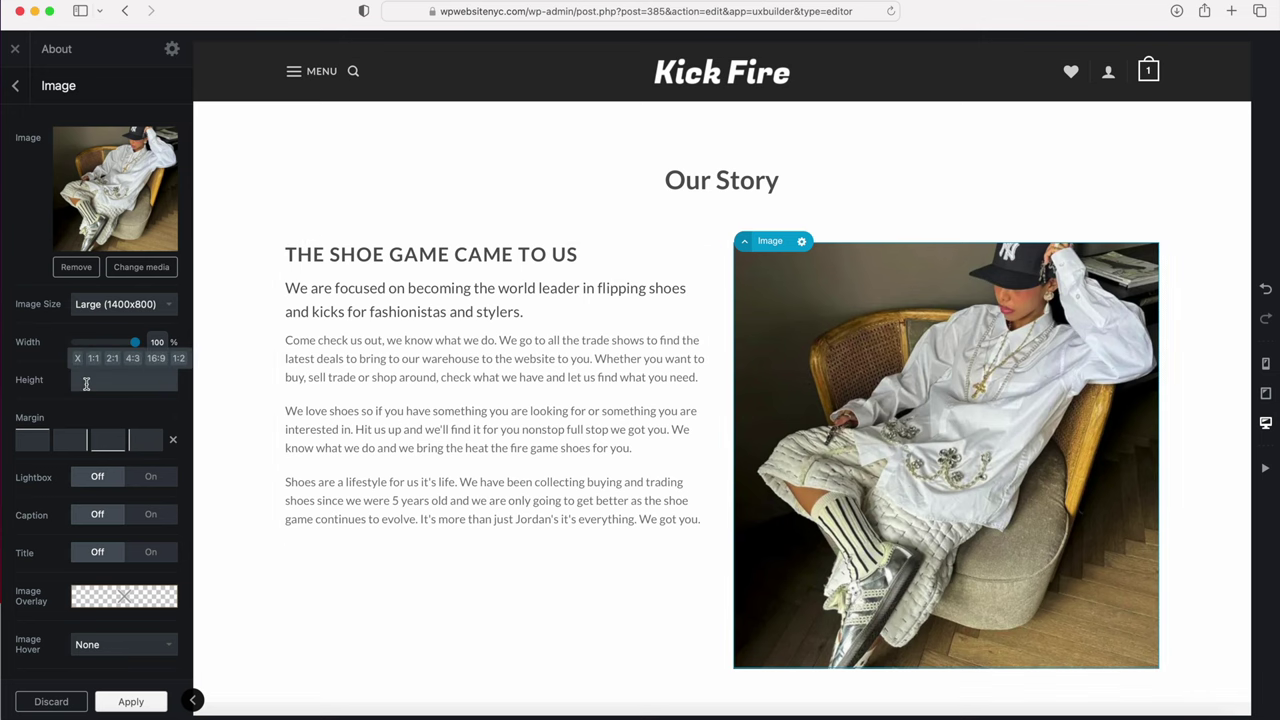
type("31px")
left_click_drag(88, 352, 84, 90)
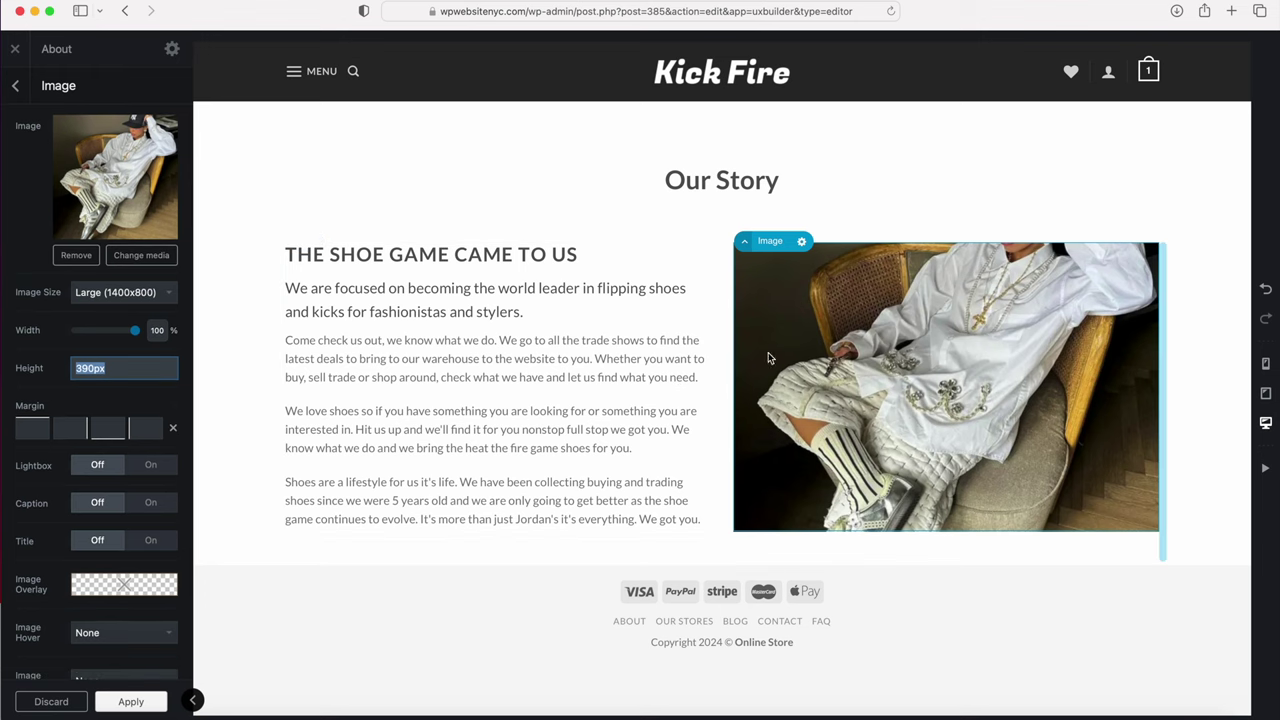
left_click(120, 704)
left_click(86, 703)
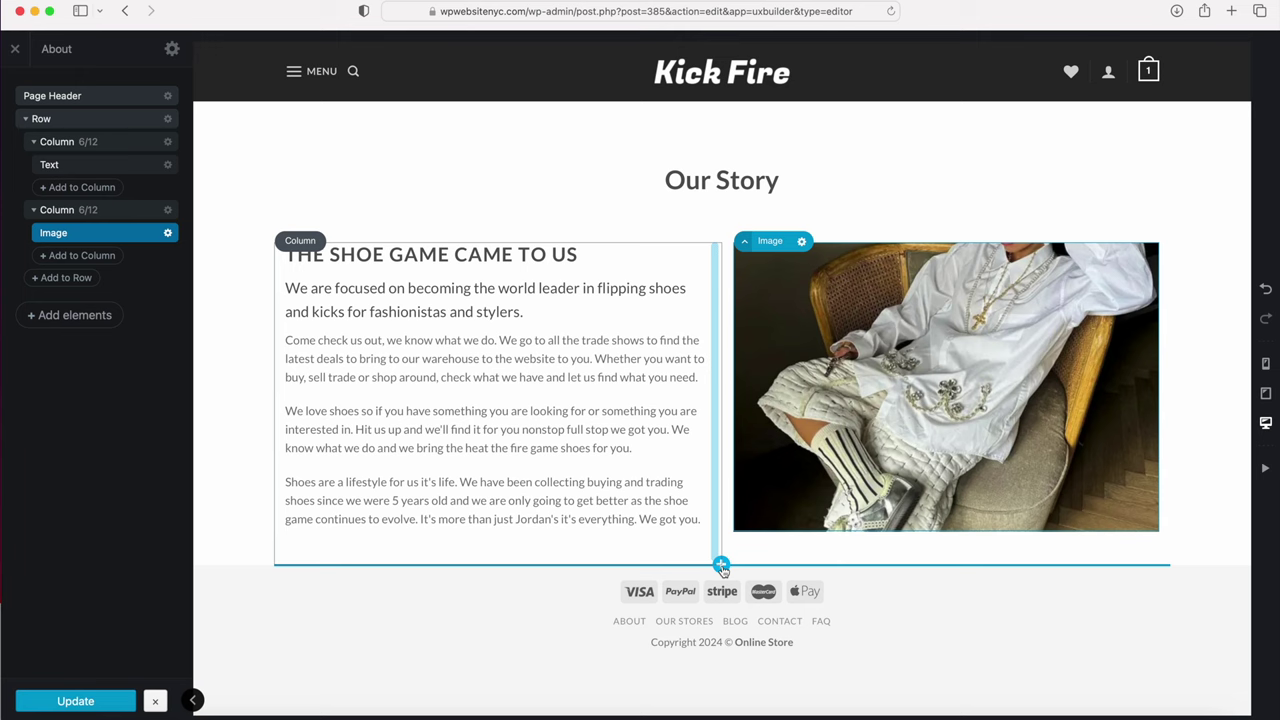
Step: Insert a Row with the 3 Columns preset (4/12 each) below the Our Story section
left_click(721, 565)
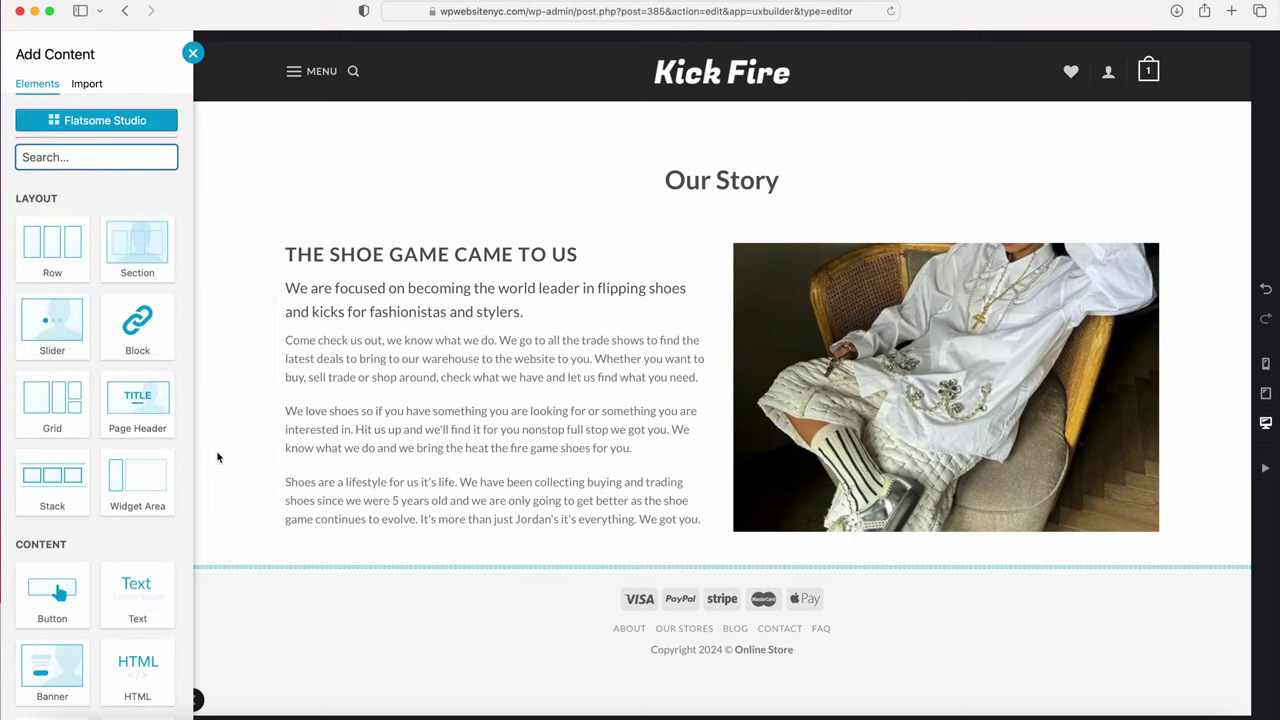
scroll(128, 413, "down", 8)
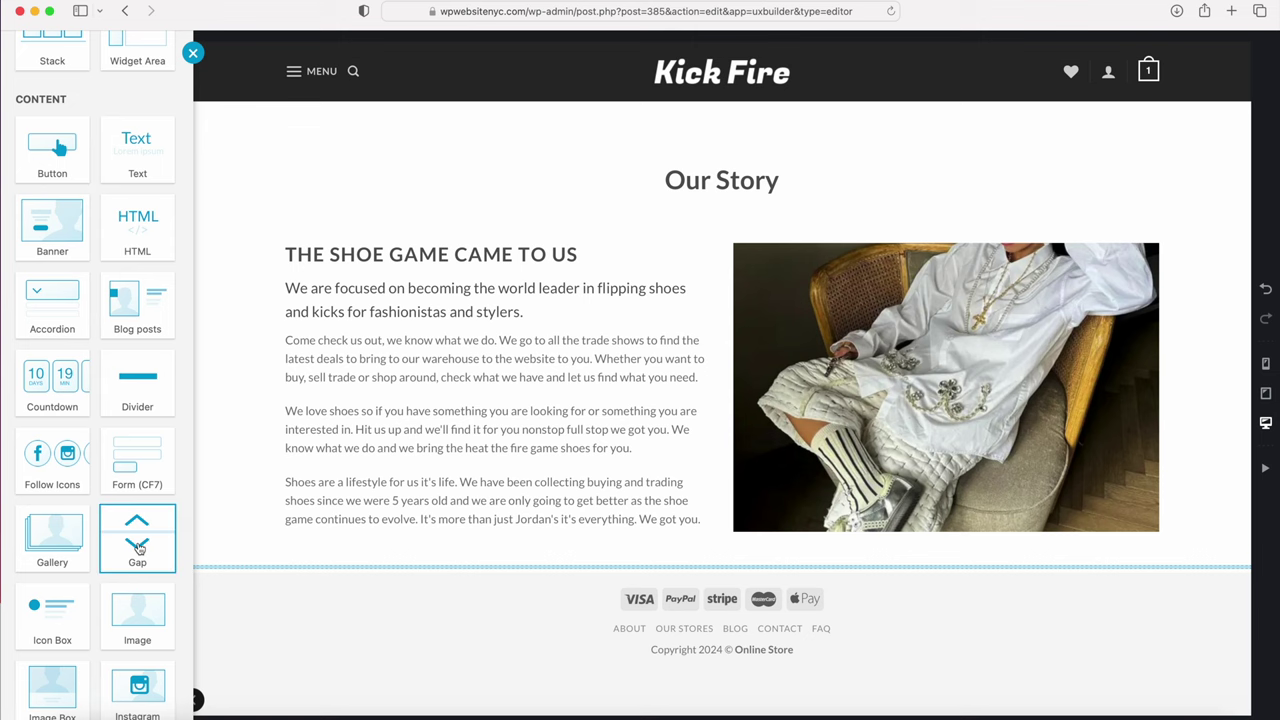
scroll(138, 553, "up", 10)
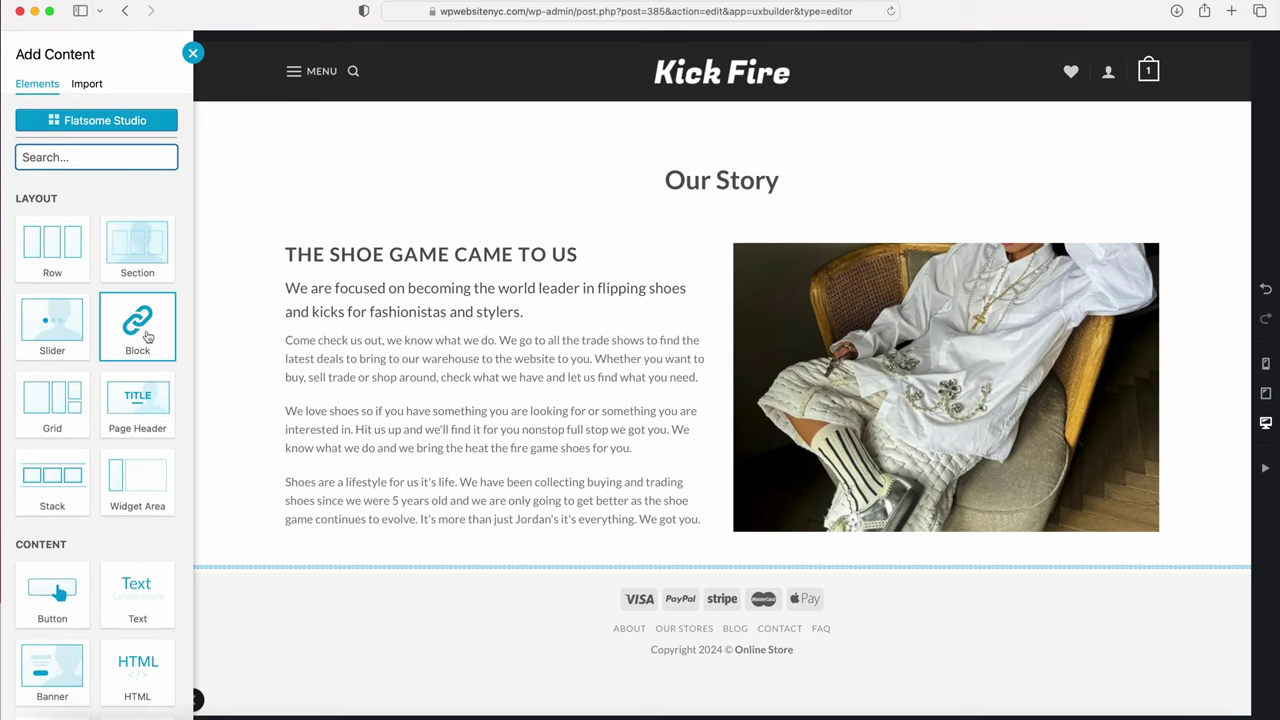
left_click(52, 257)
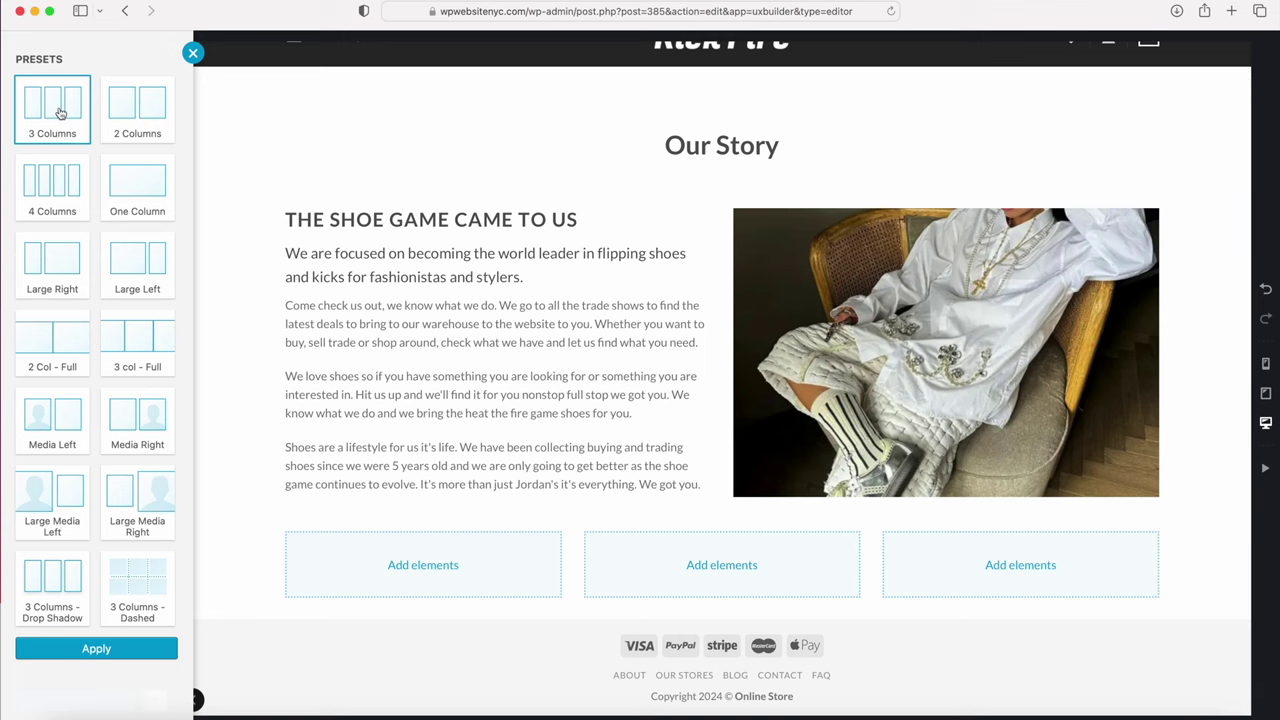
left_click(87, 654)
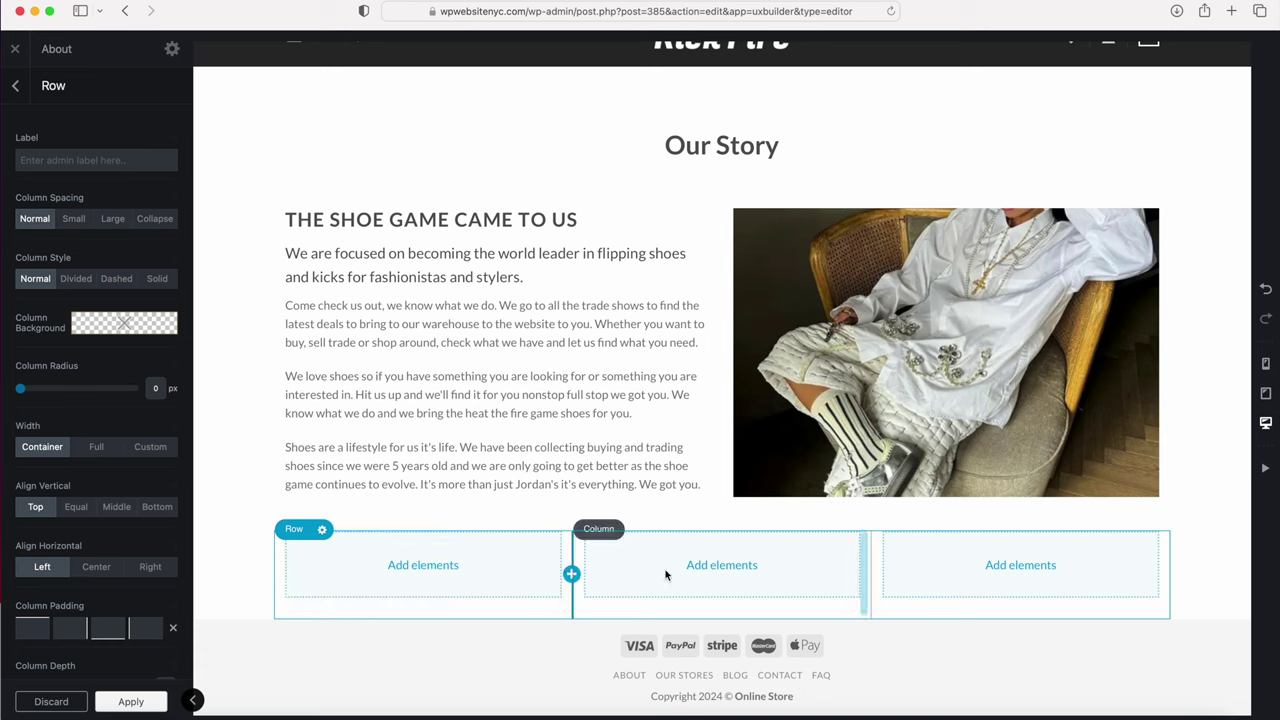
left_click(422, 566)
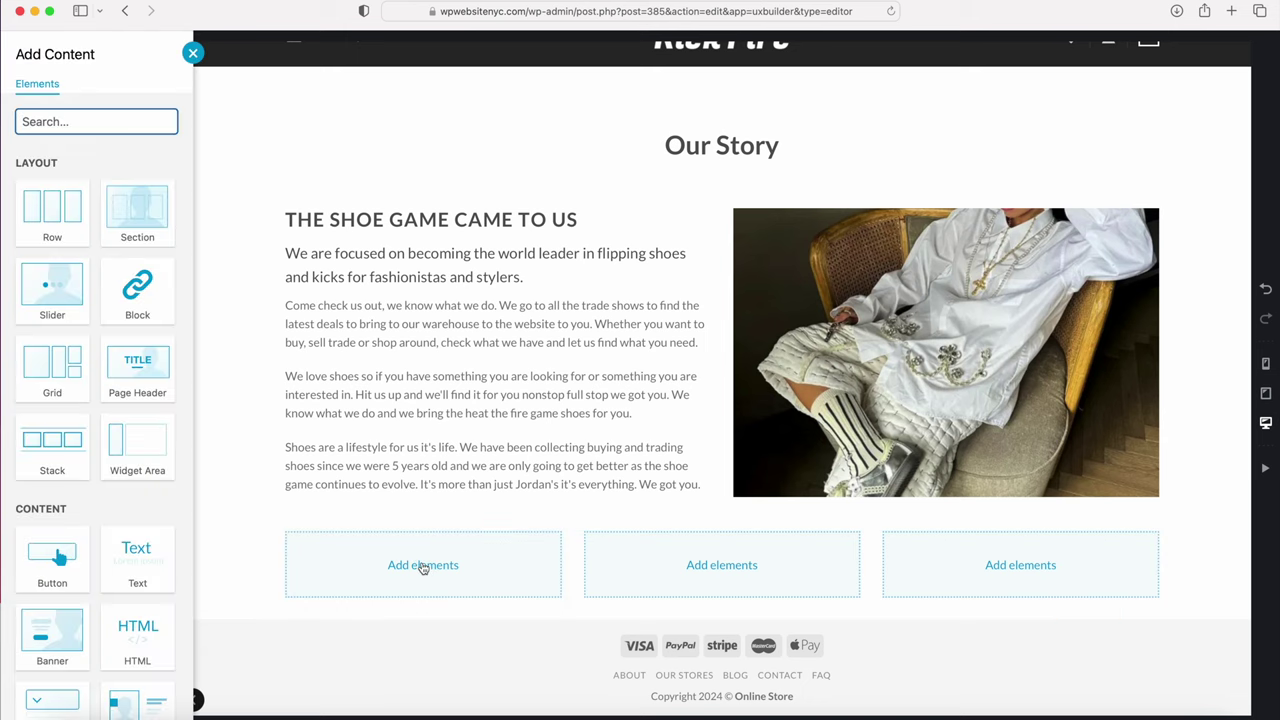
Step: Add an Icon Box element to the left, middle and right columns of the new row
scroll(87, 497, "down", 10)
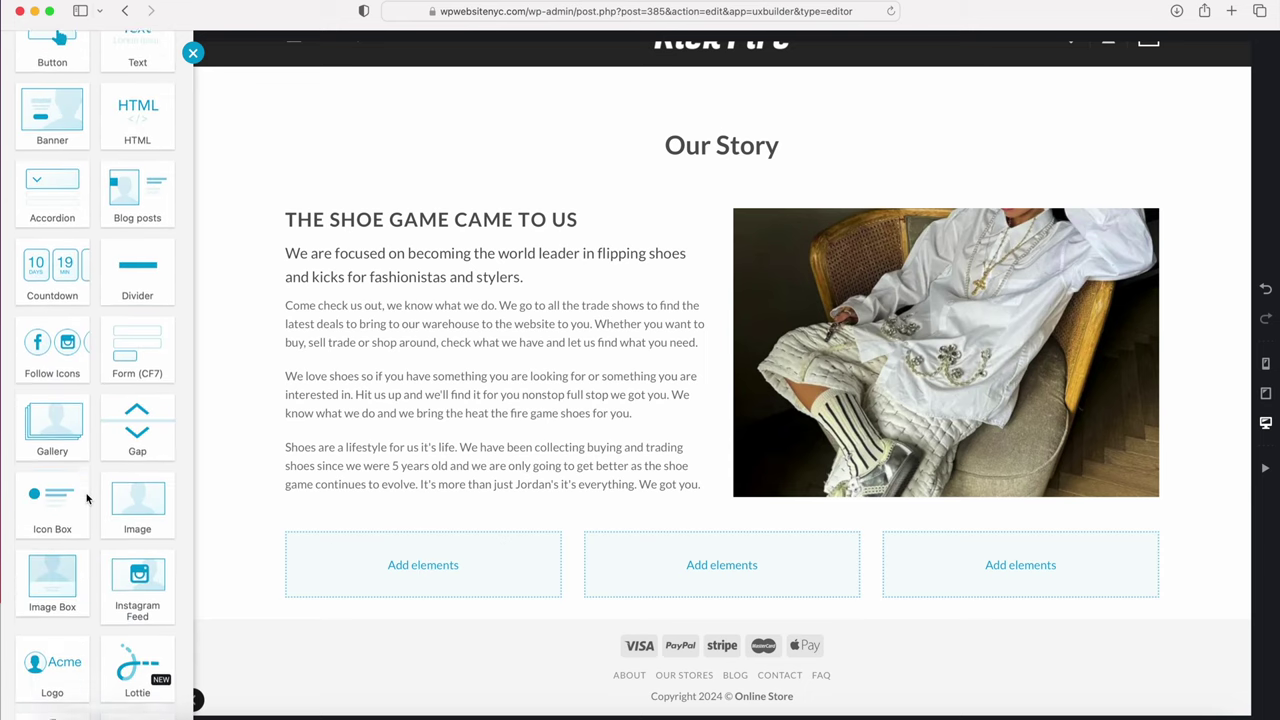
left_click(55, 492)
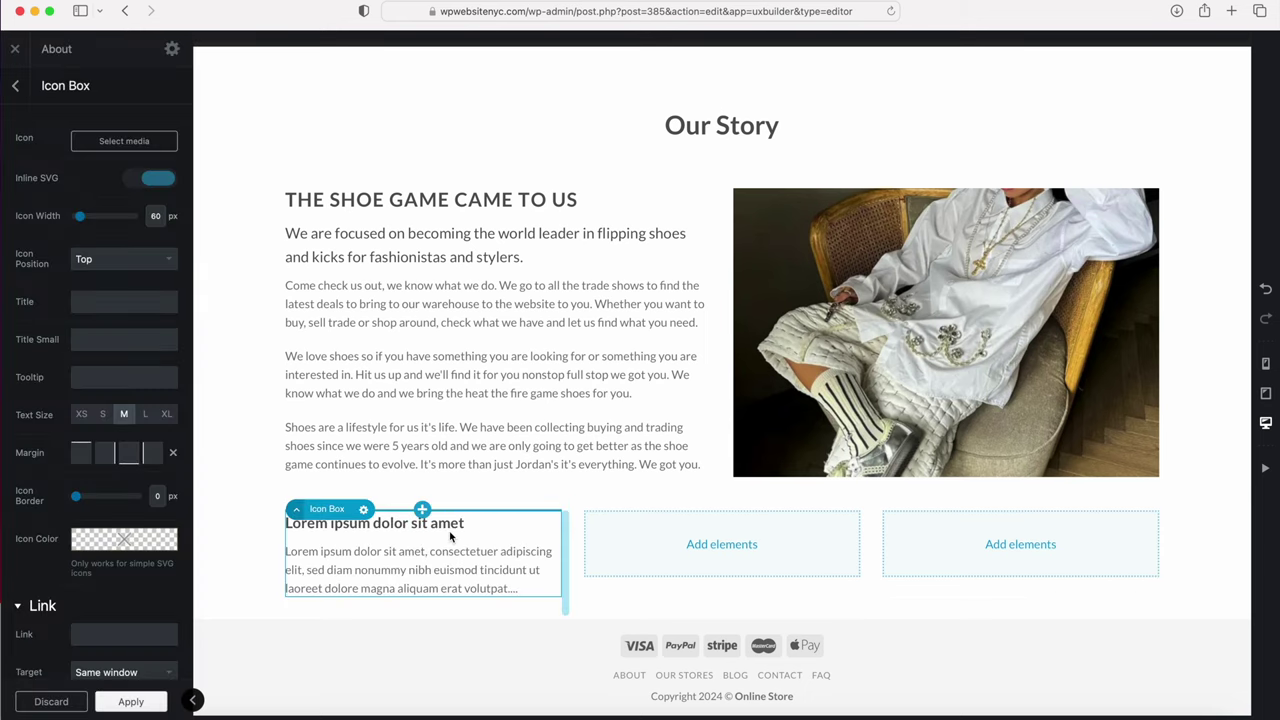
left_click(720, 546)
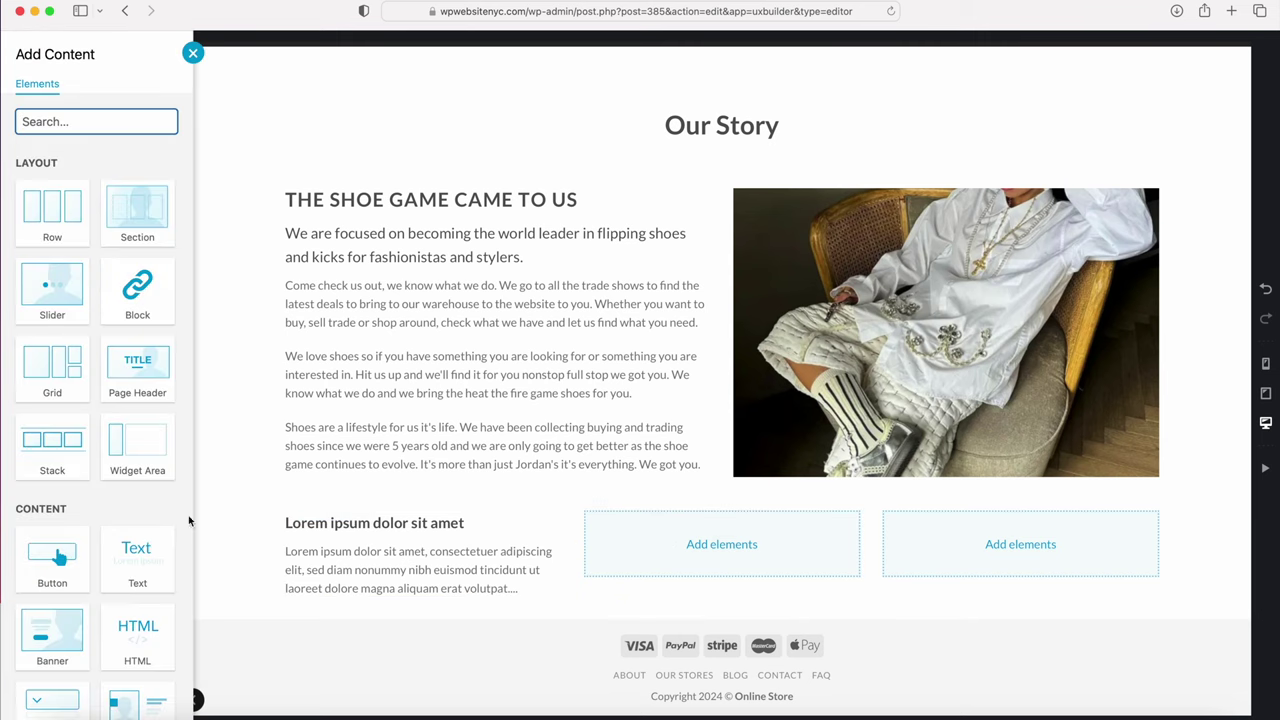
scroll(83, 493, "down", 10)
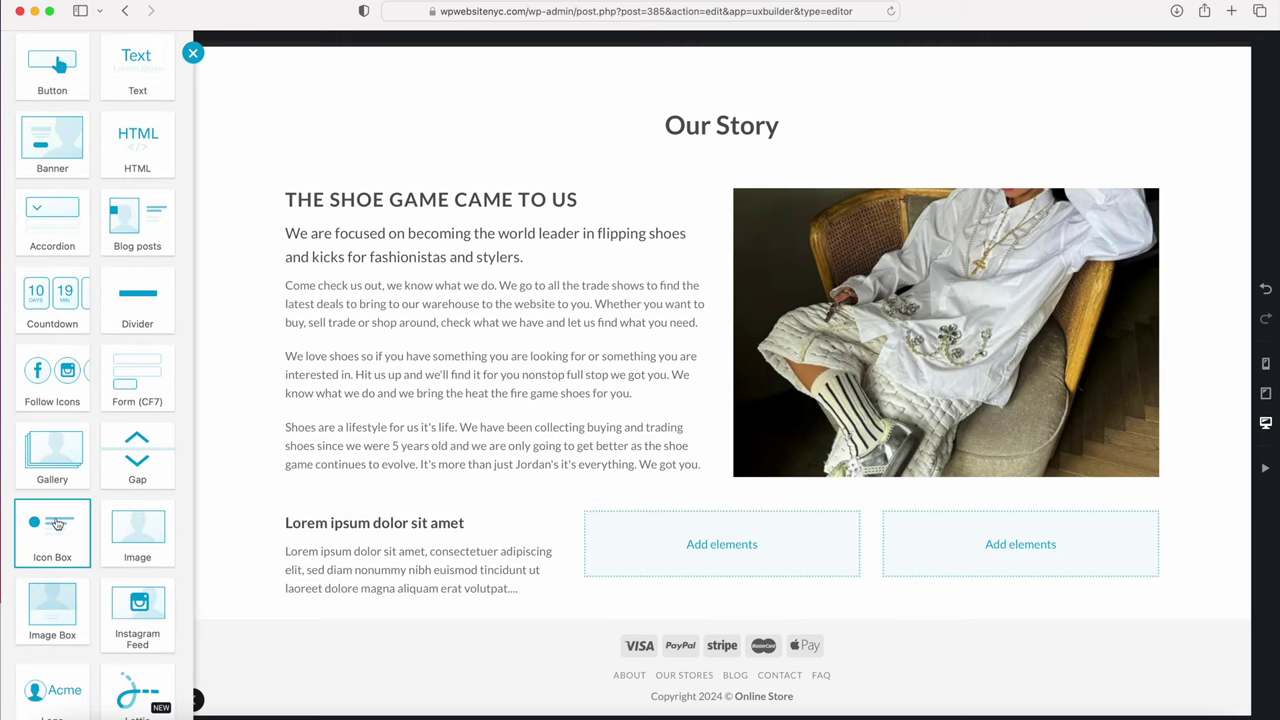
left_click(57, 523)
left_click(1020, 545)
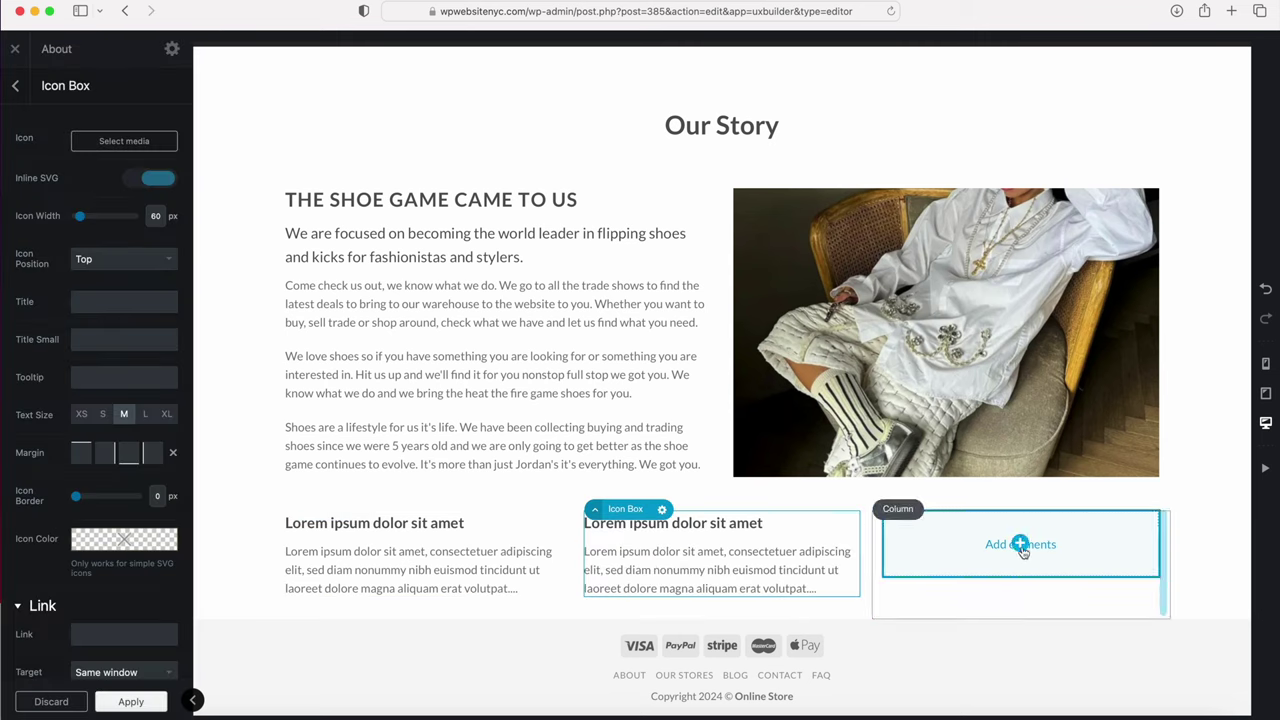
scroll(60, 512, "down", 10)
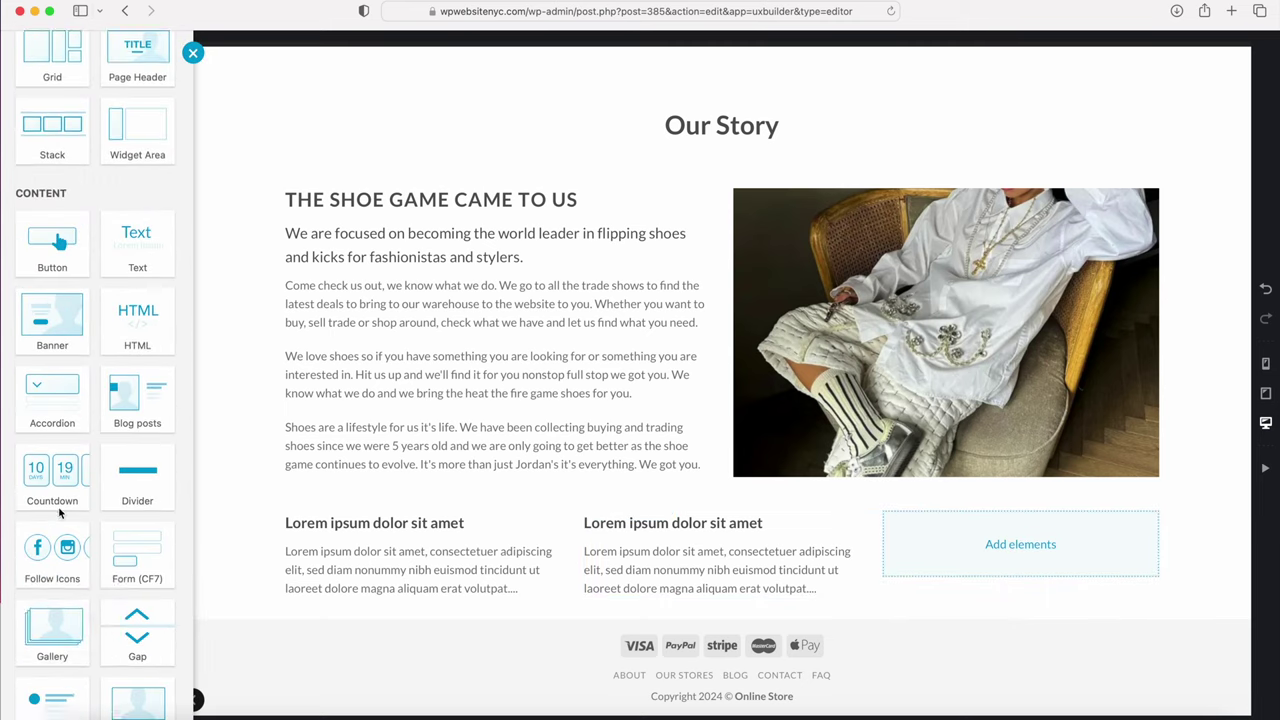
left_click(55, 559)
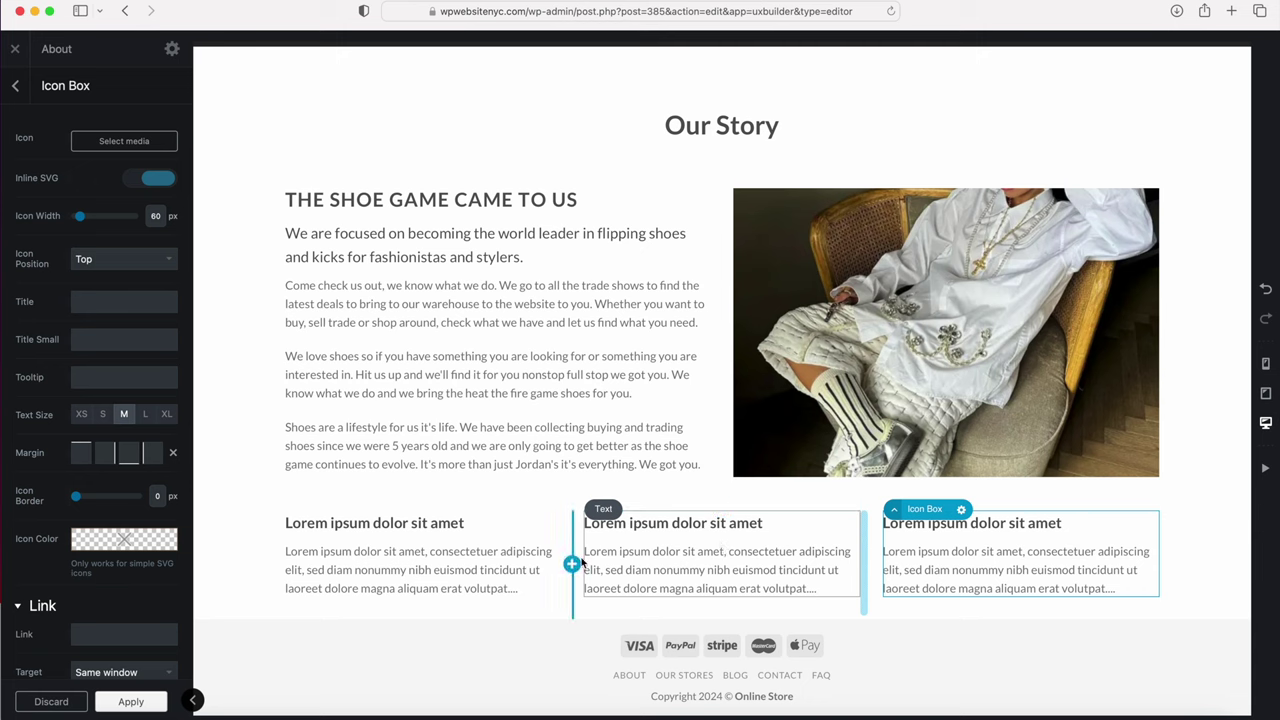
left_click(17, 85)
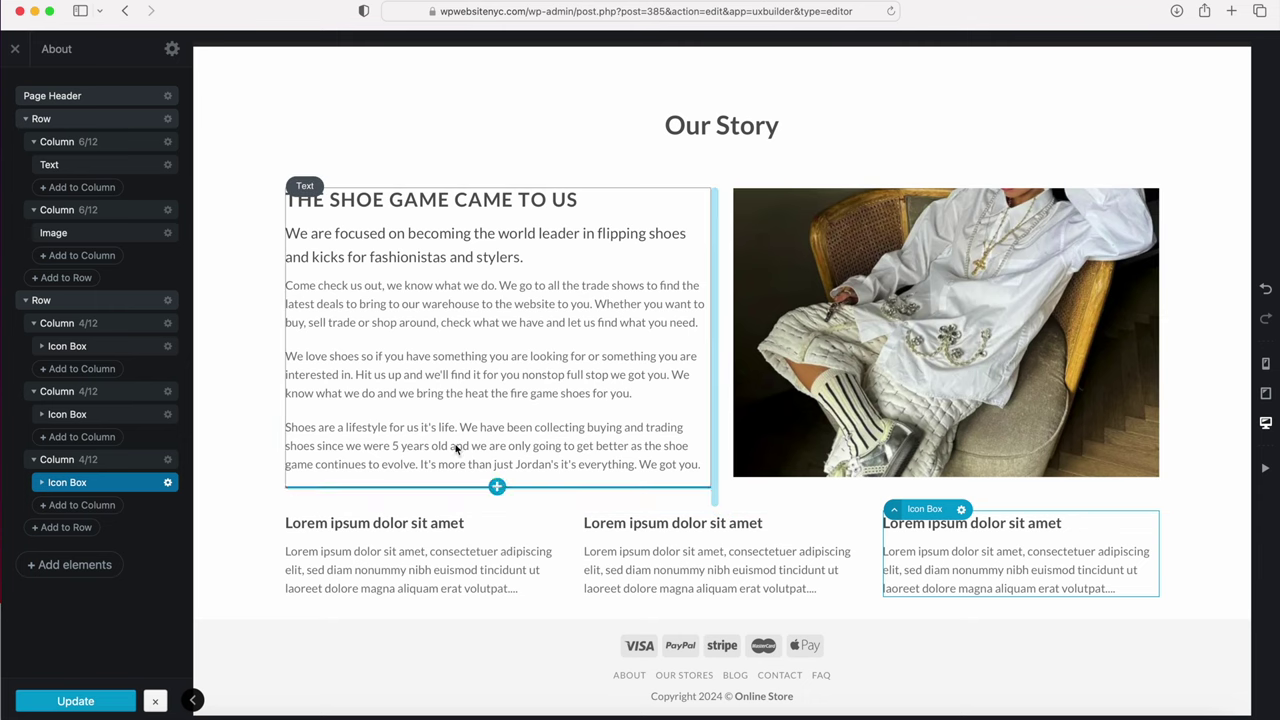
Step: Add a 30px Gap and drag it above the icon box row in the layers tree
left_click(68, 566)
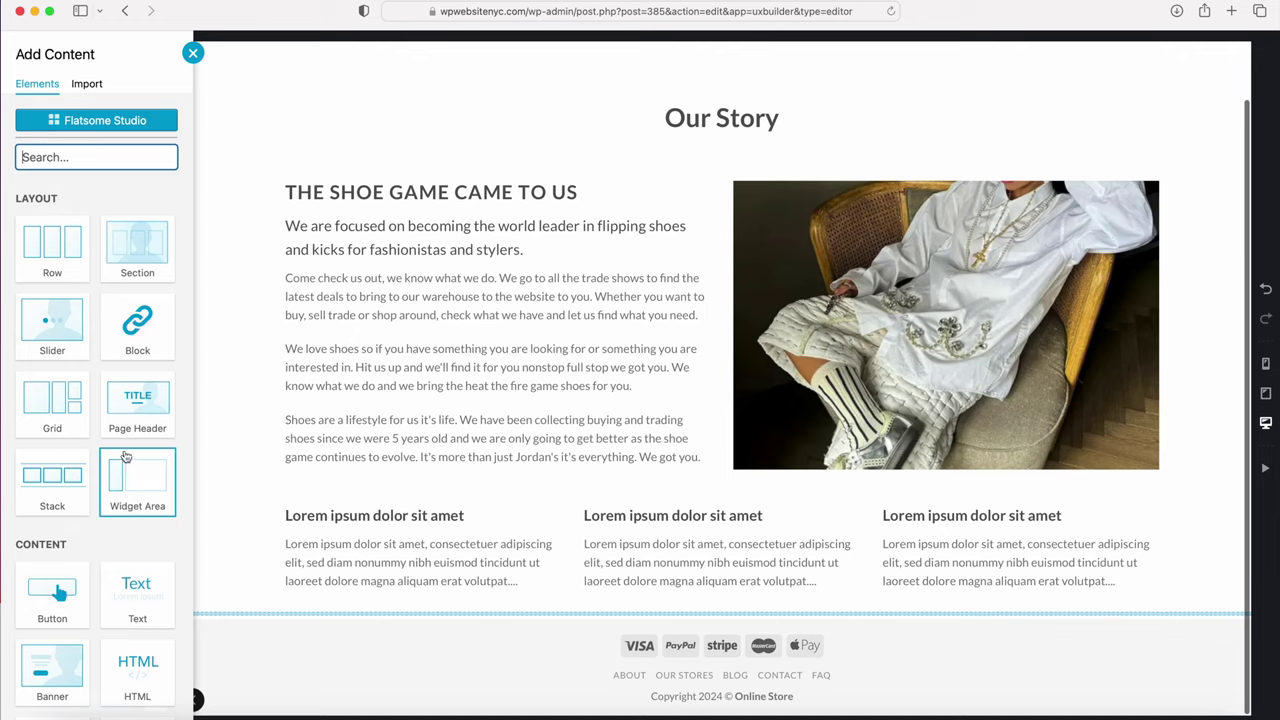
scroll(100, 500, "down", 5)
scroll(125, 480, "down", 2)
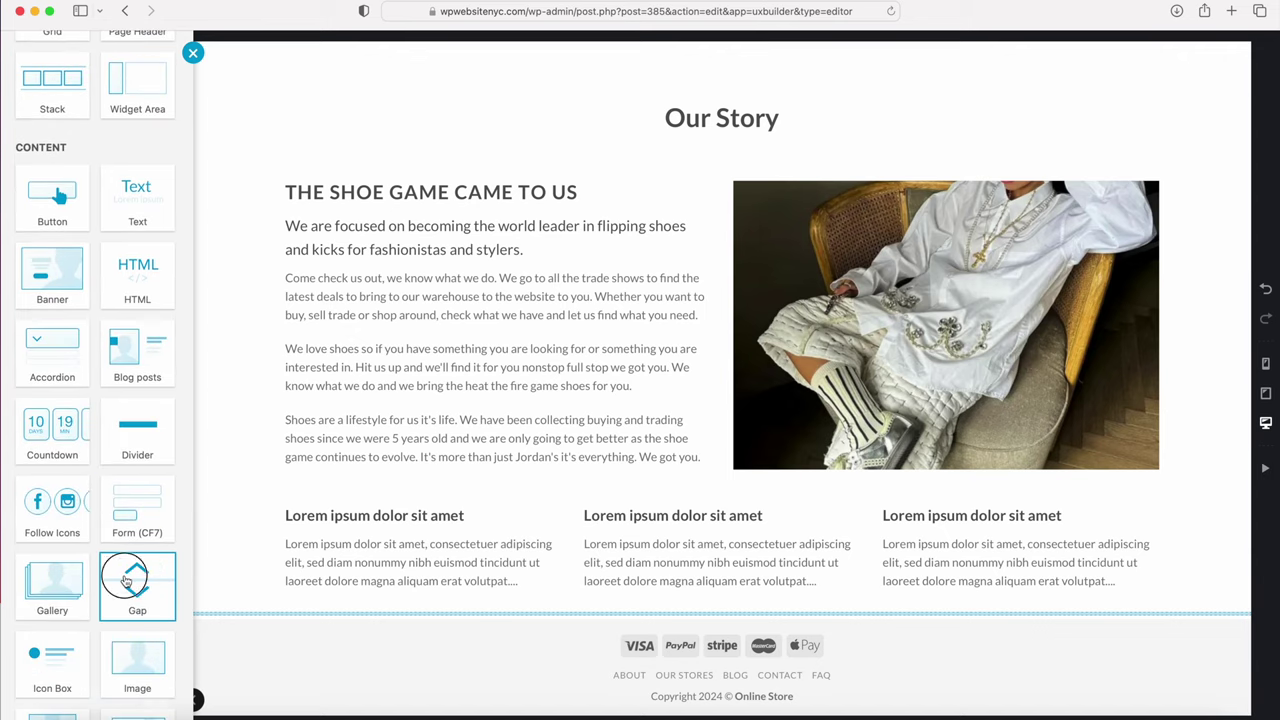
left_click(122, 580)
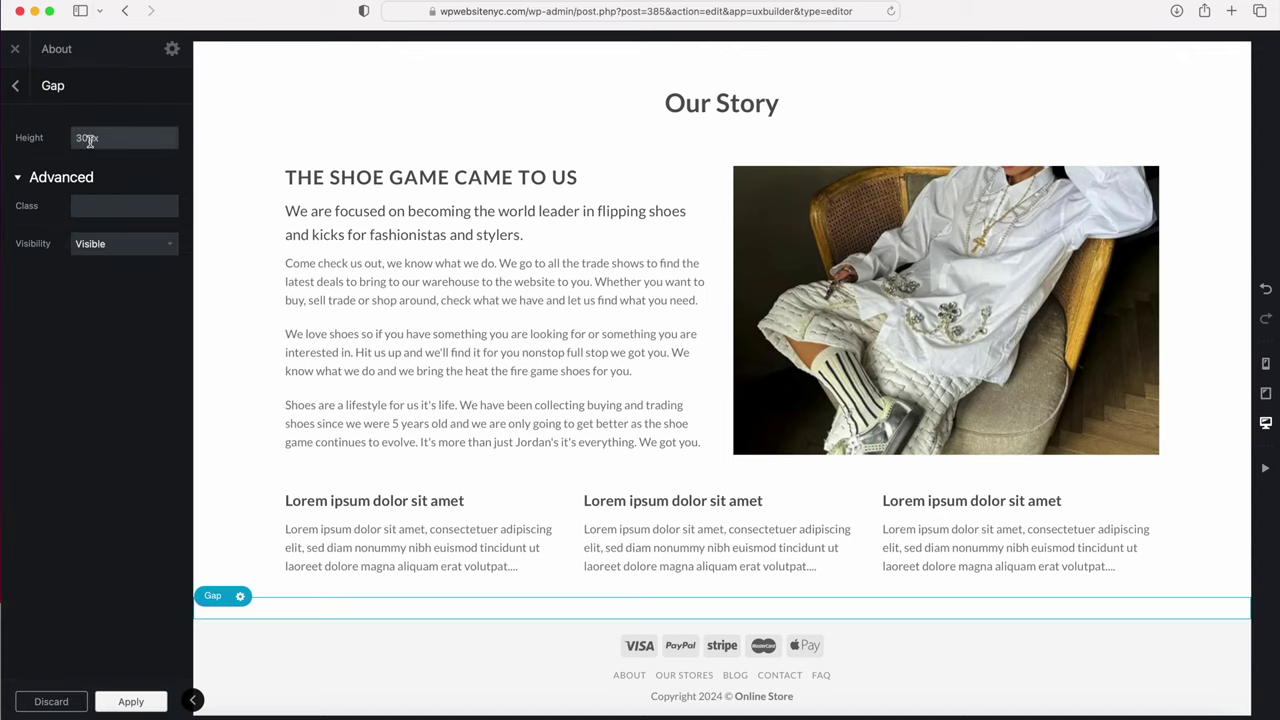
left_click(16, 86)
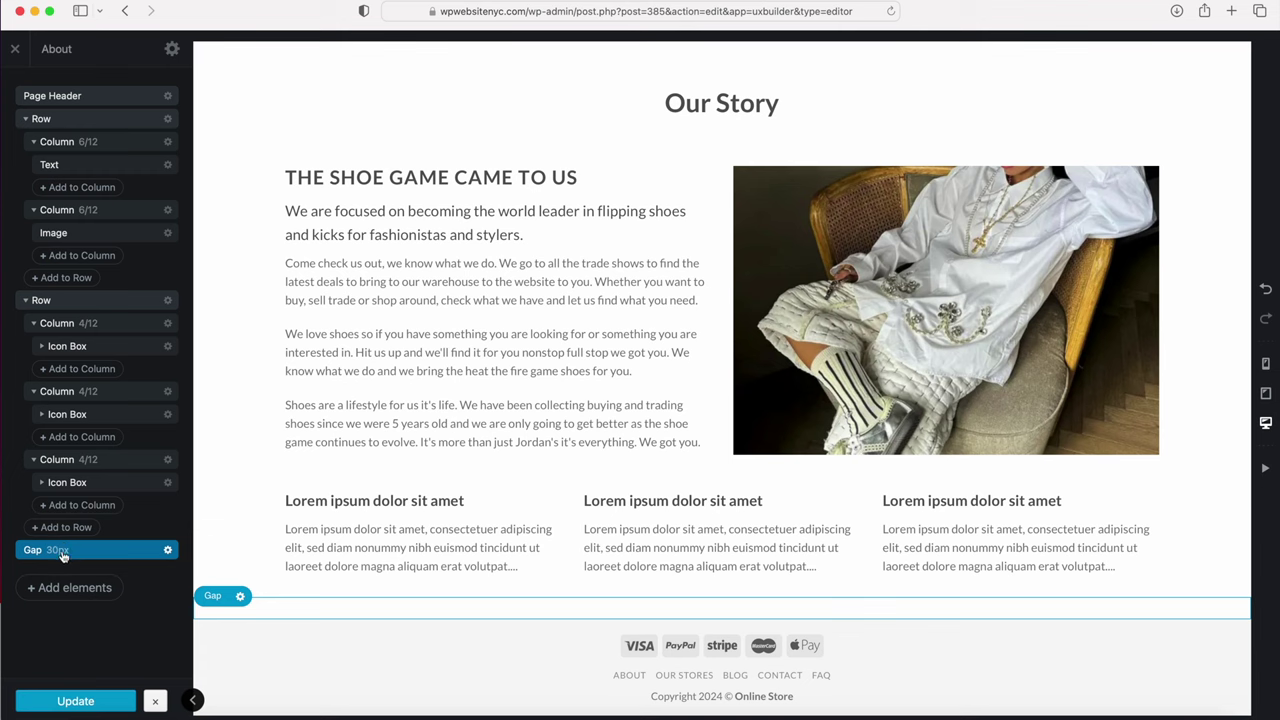
left_click_drag(62, 553, 88, 292)
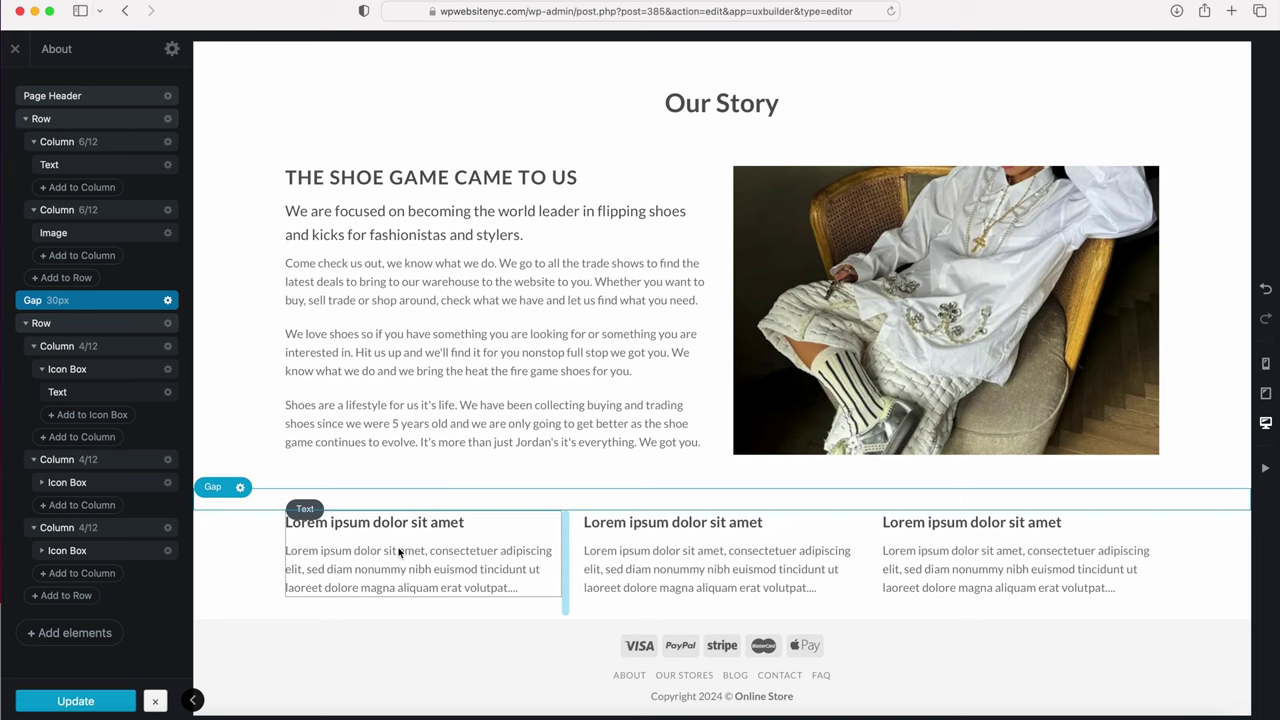
Step: Replace the left icon box's Lorem ipsum text with the pasted Sourced From Best copy
left_click(42, 483)
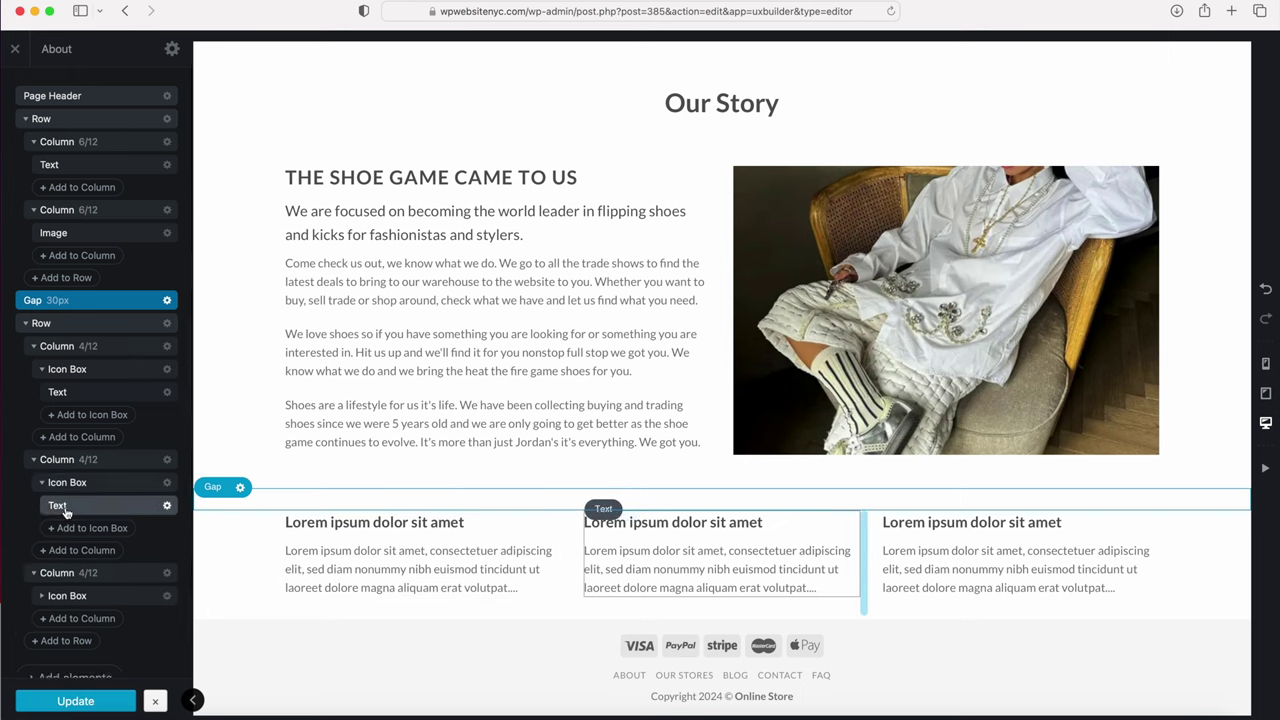
left_click(167, 483)
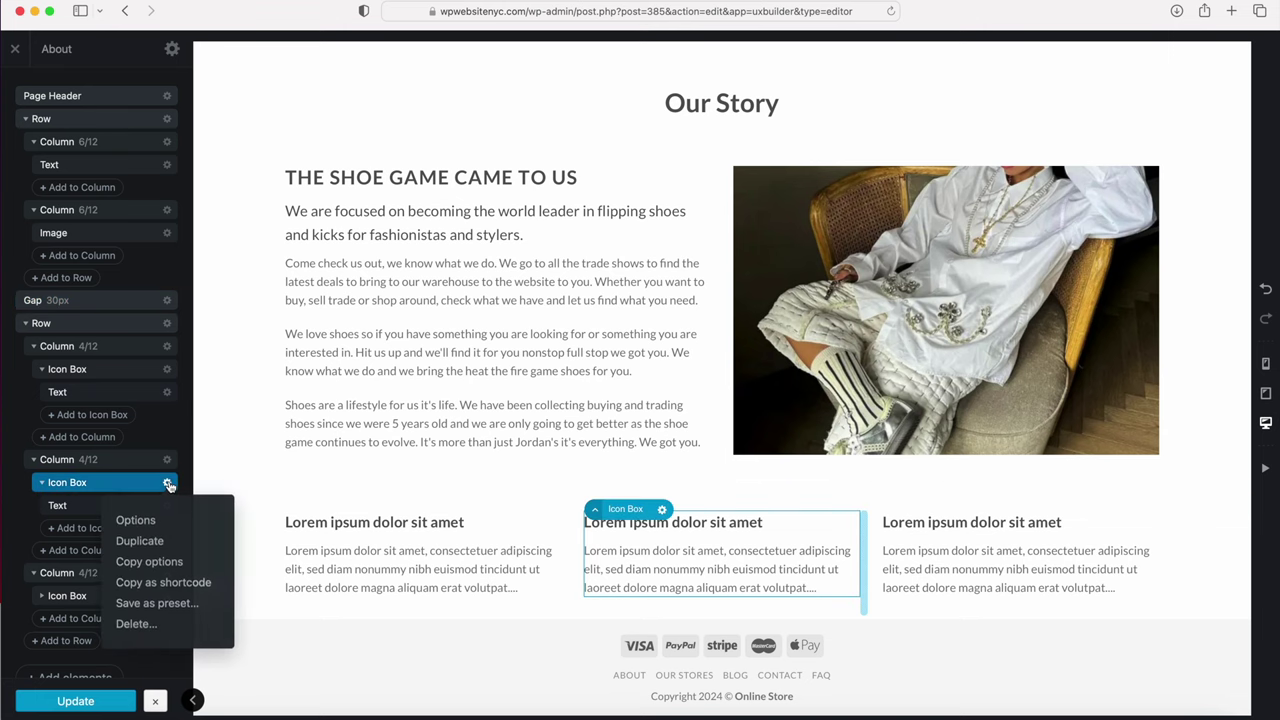
left_click(136, 521)
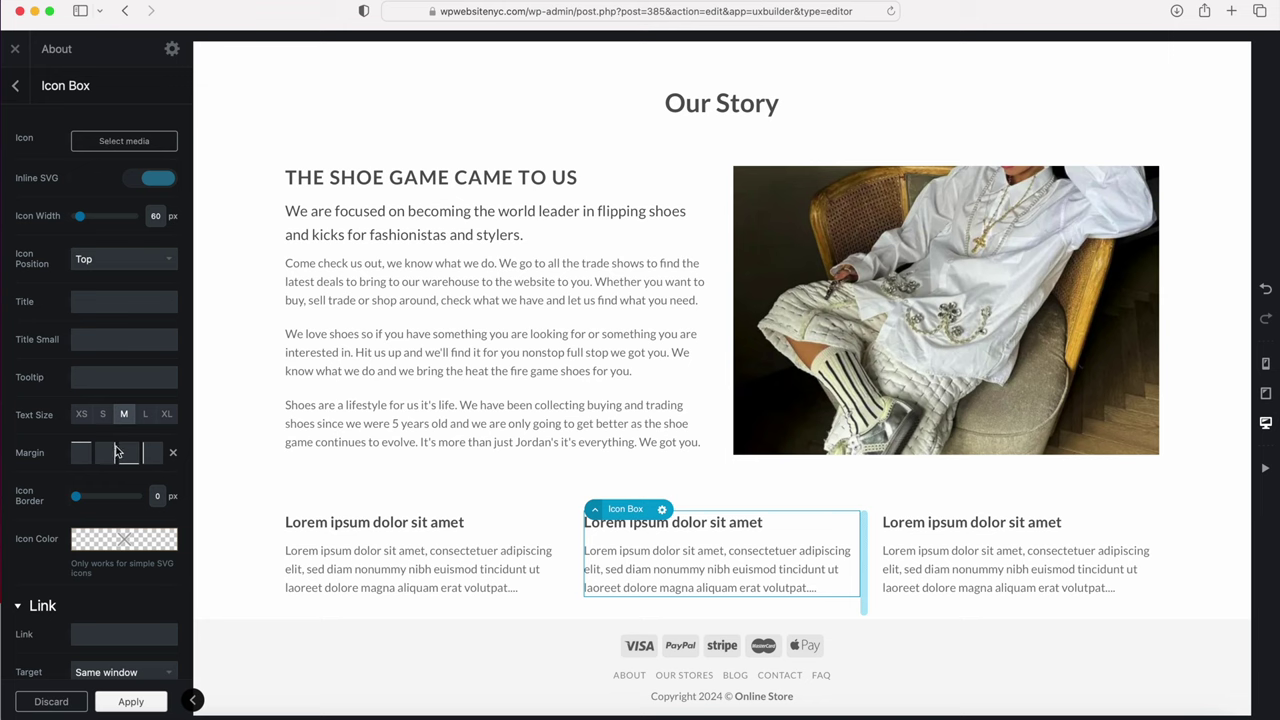
left_click(355, 563)
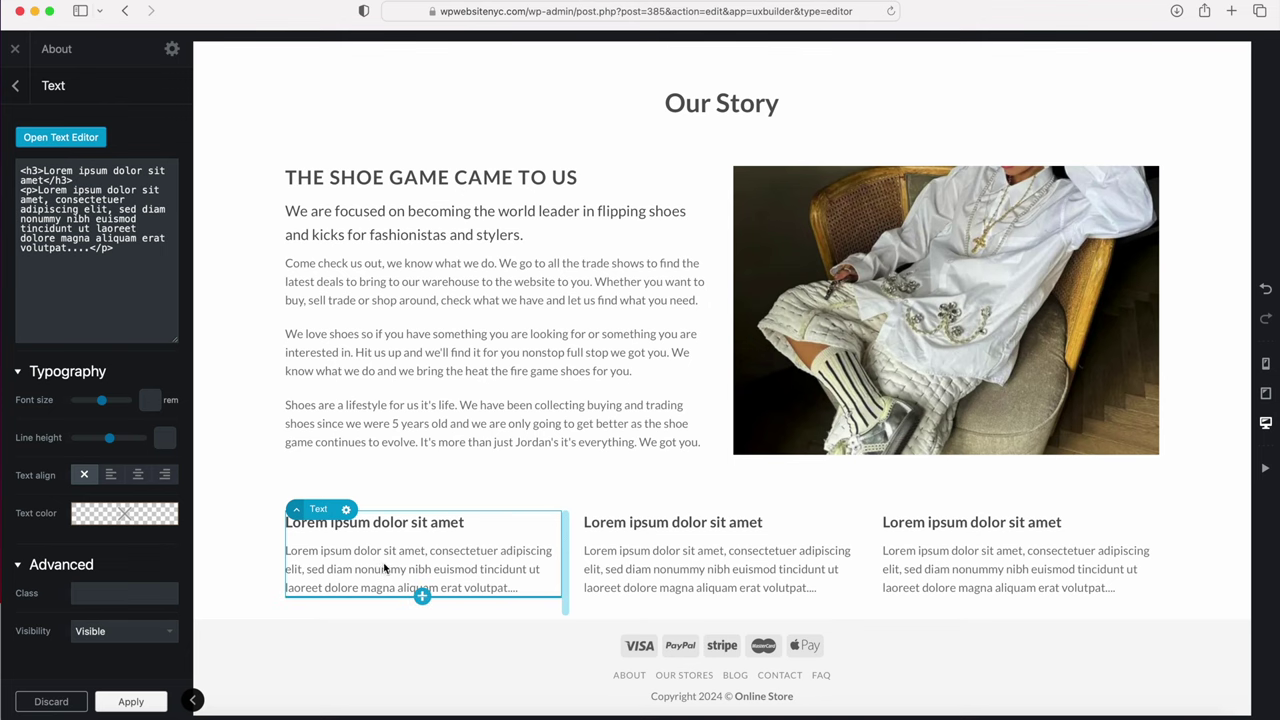
double_click(379, 566)
left_click_drag(363, 286, 19, 216)
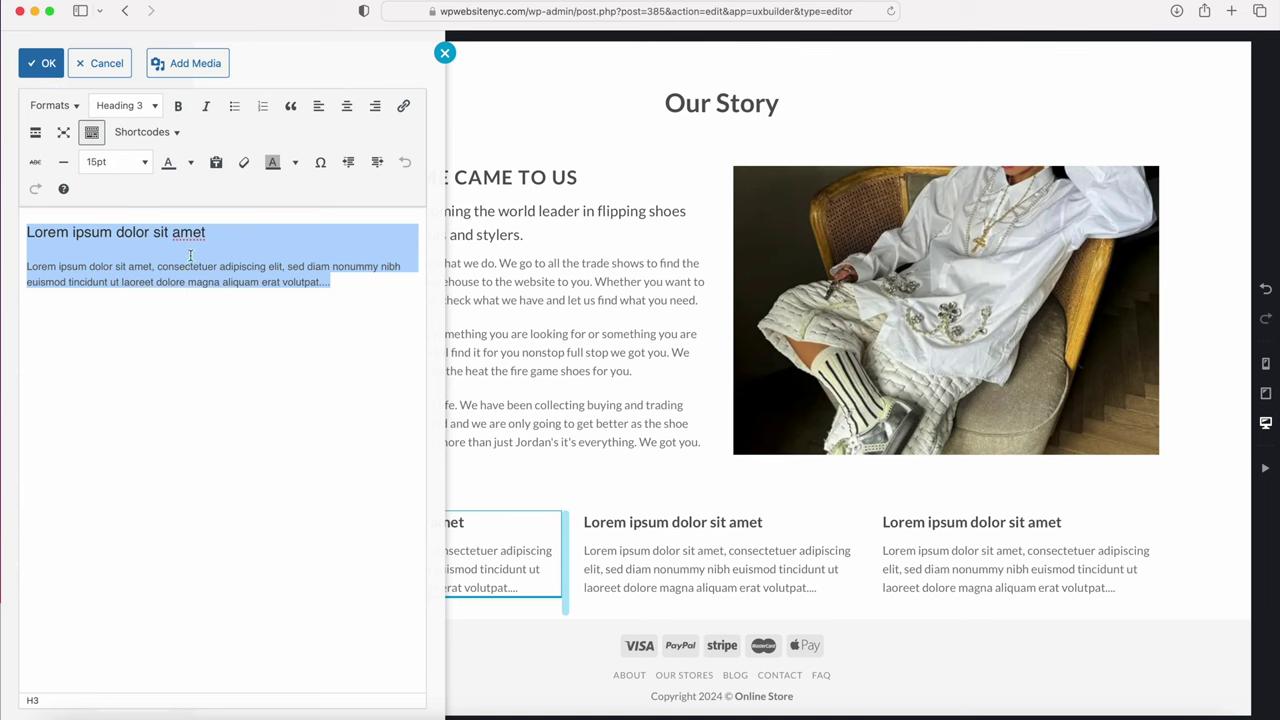
type("Sourced From Best We always find the best kicks at the best prices for the best people. We got you covered just check out the store and see yourself.")
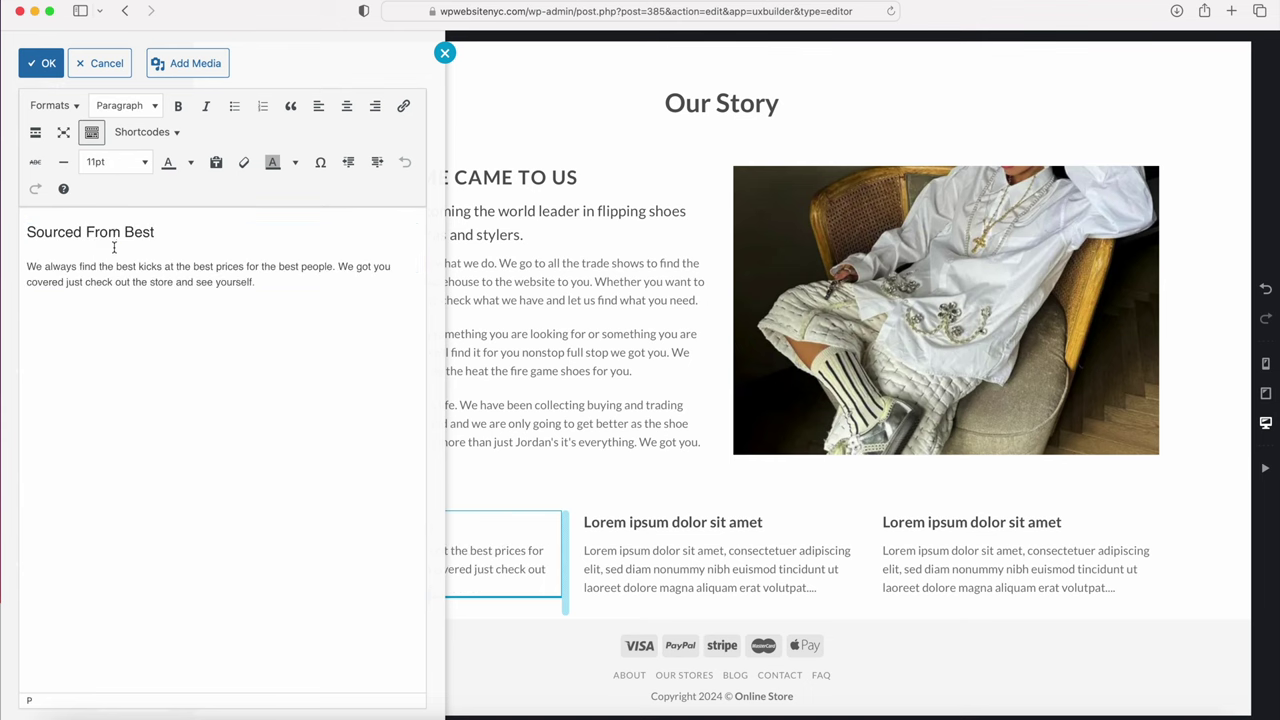
left_click(48, 66)
left_click(16, 87)
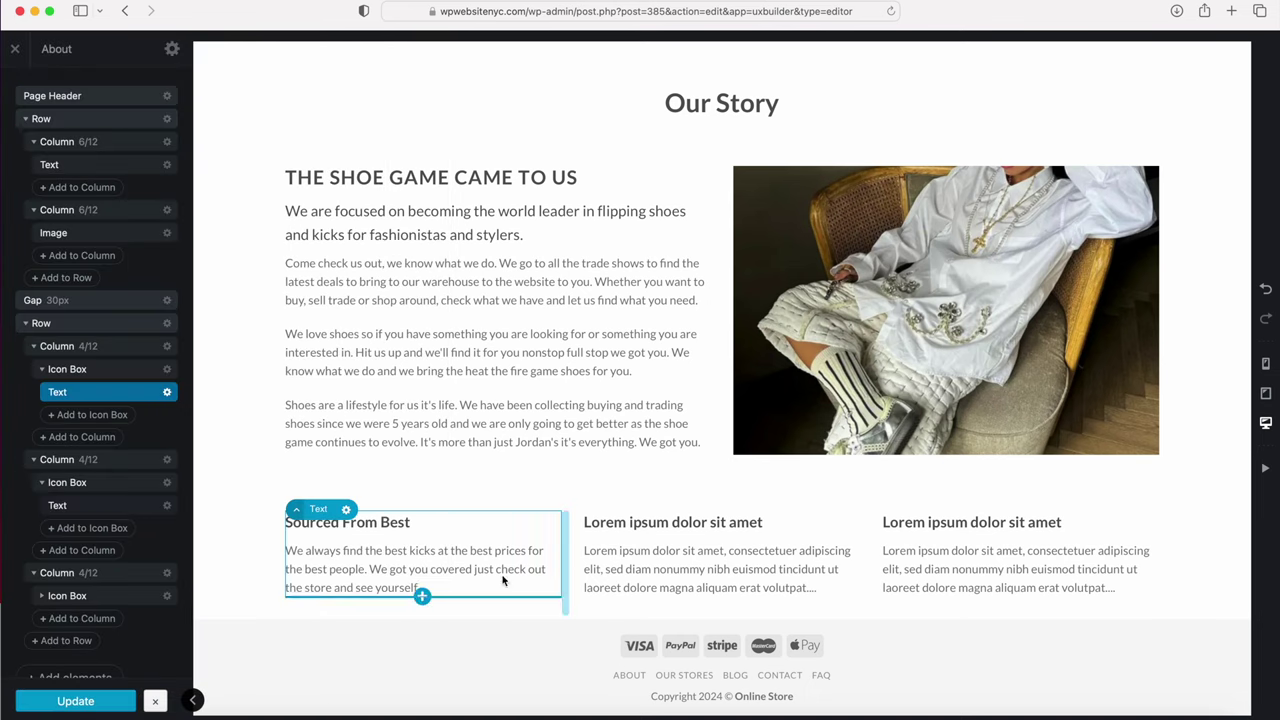
Step: Paste the Delivered Fresh copy over the second column's placeholder text
double_click(713, 560)
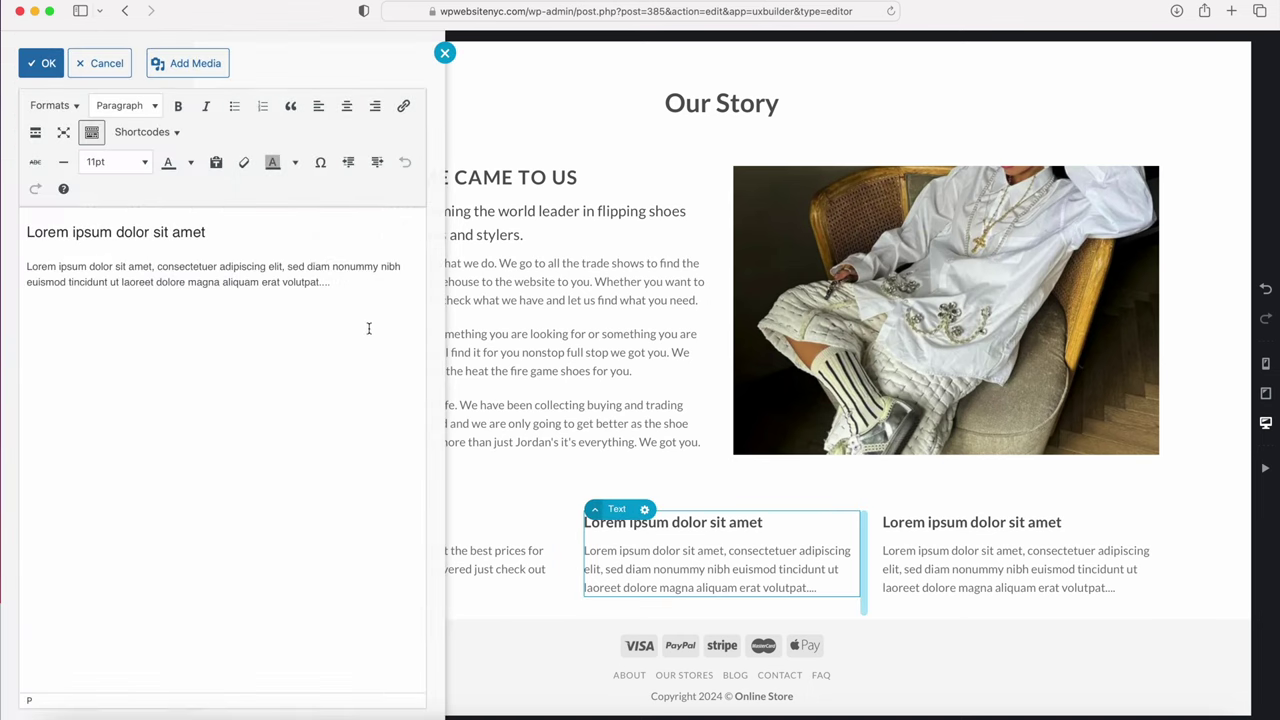
left_click_drag(348, 284, 37, 211)
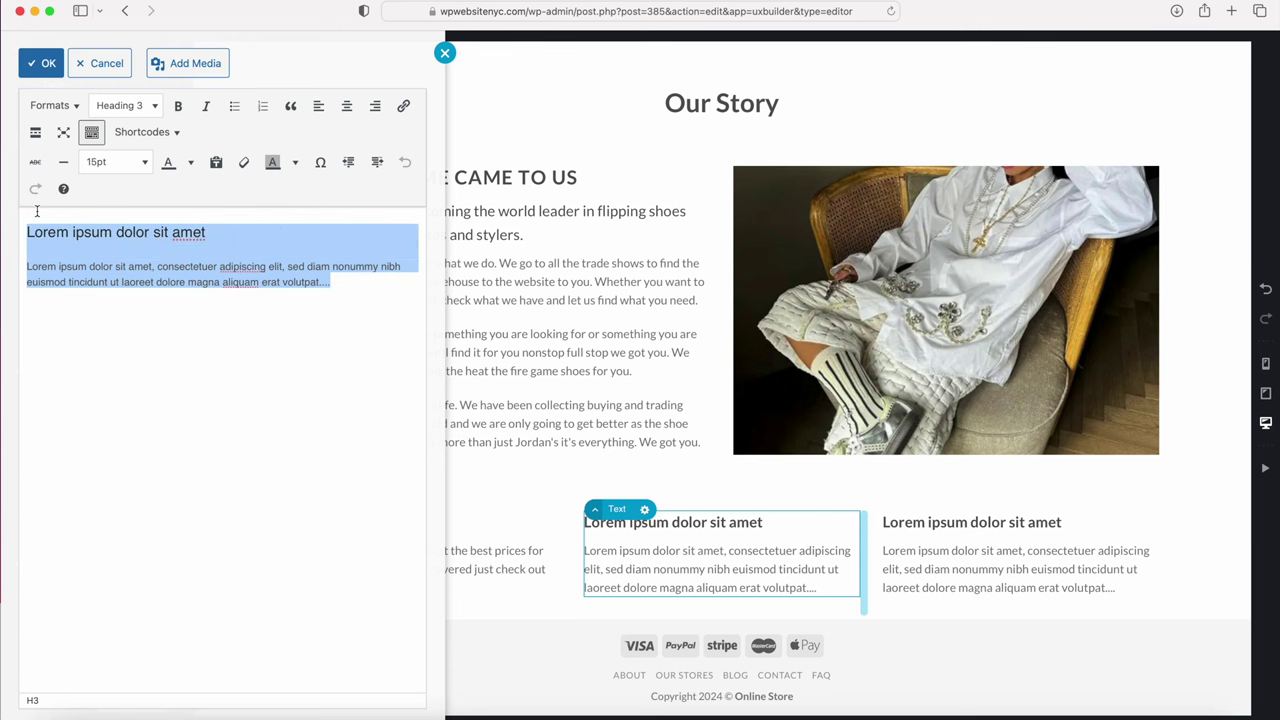
type("Delivered Fresh Clean packaging, direct to your doorstep or setting we got it all. We don't disappoint and we will make sure to make your order a priority non stop.")
left_click(44, 64)
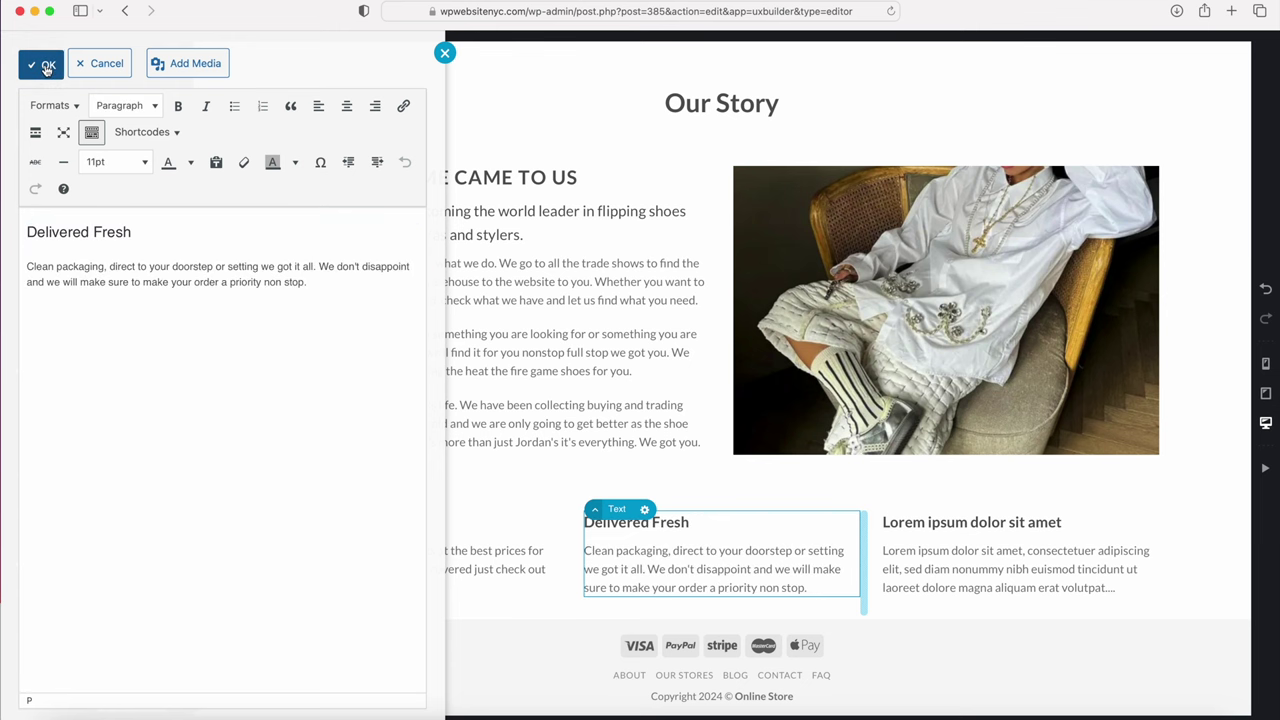
Step: Paste the Latest Releases copy over the third column's placeholder text
left_click(958, 555)
double_click(958, 555)
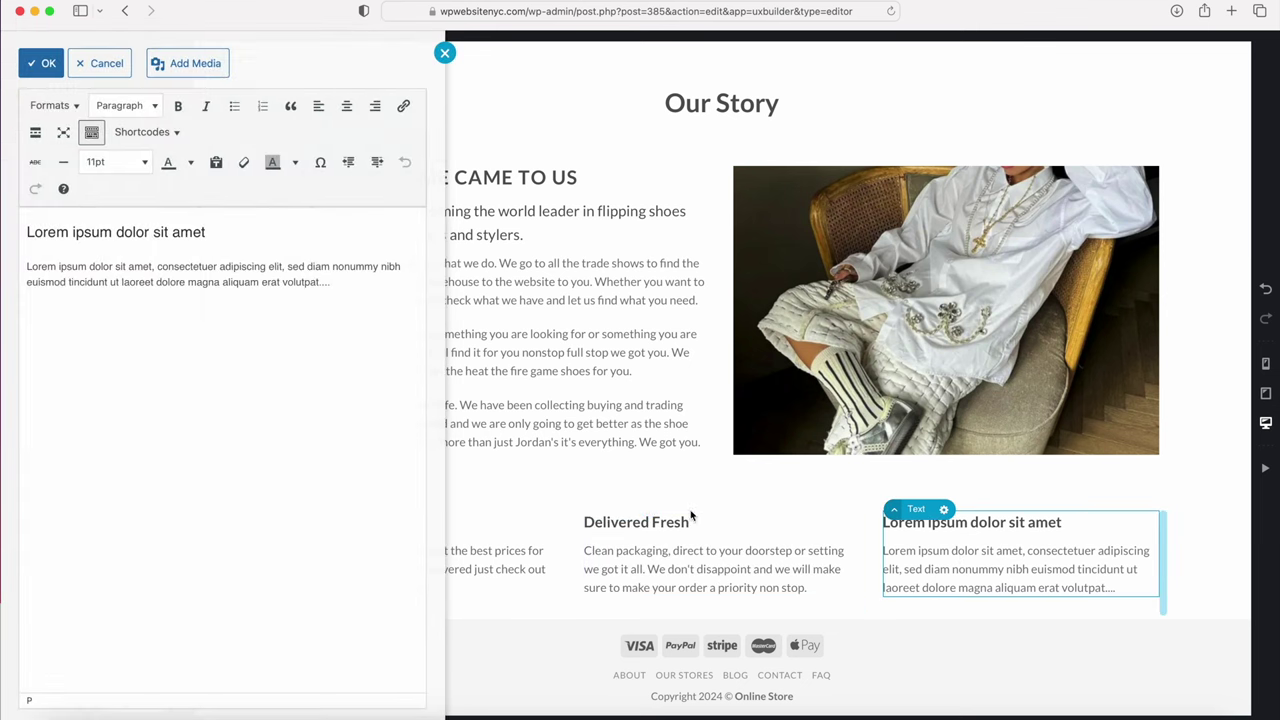
left_click_drag(369, 309, 226, 197)
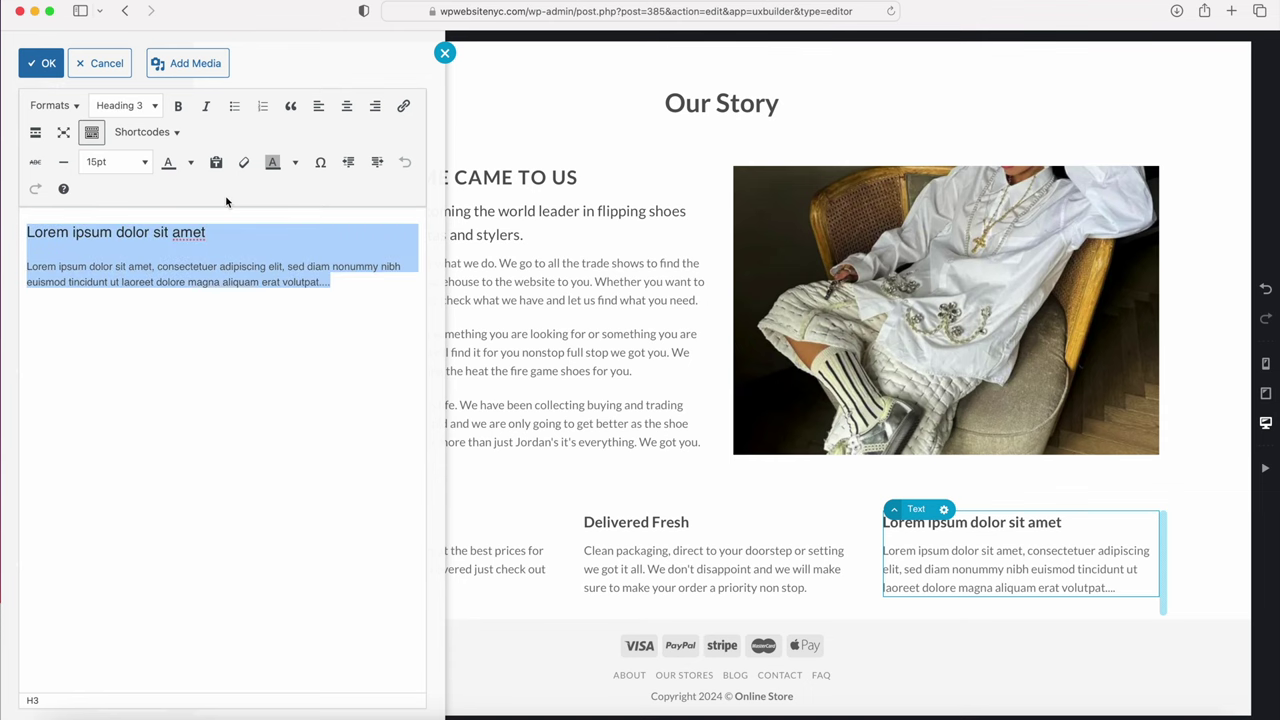
left_click(371, 294)
key("cmd+a")
type("Latest Releases Stay up to date with our calendar so you can find the latest drops and recent releases, the most fresh up  to date stock you will find on the web.")
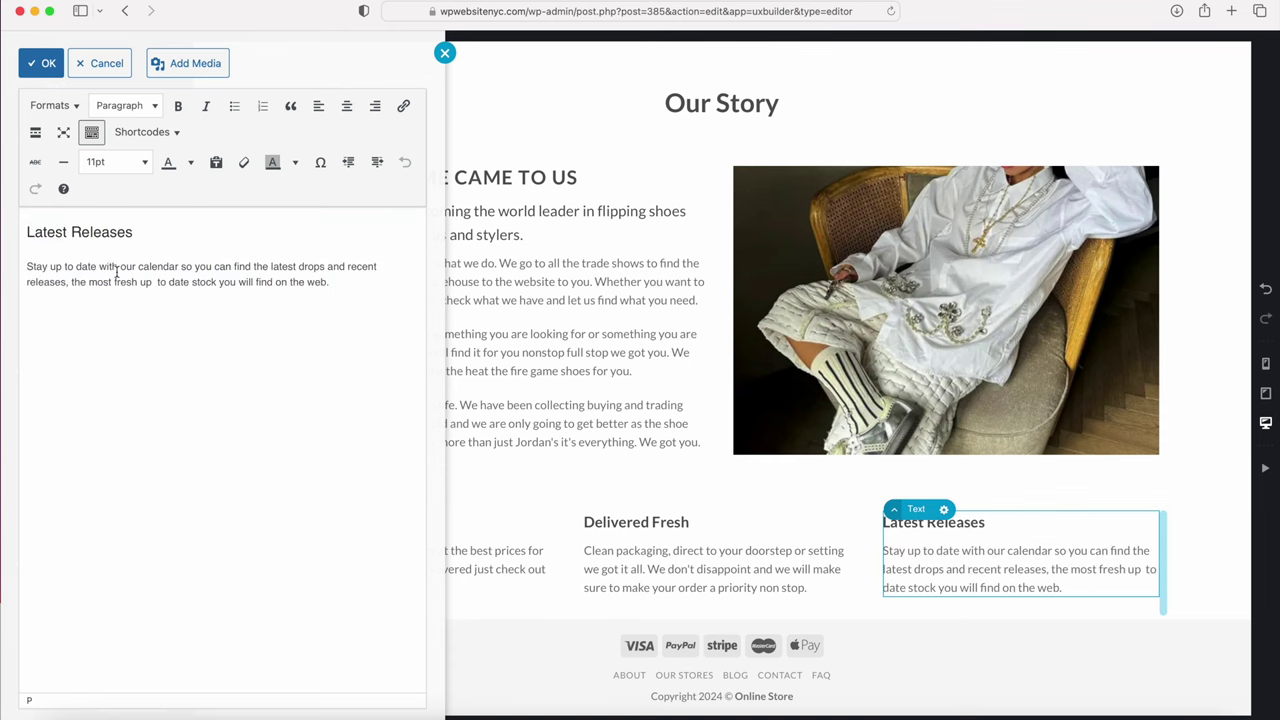
left_click(44, 63)
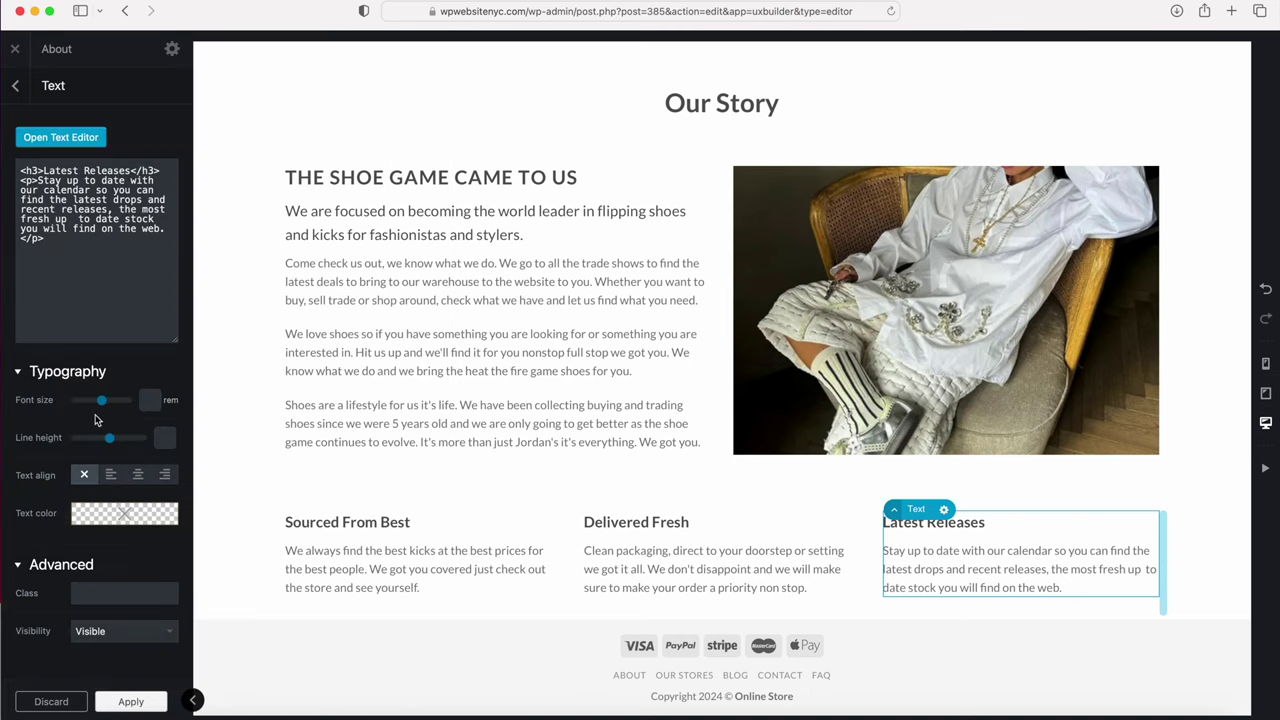
Step: Apply the text changes and insert a 30px Gap below the three feature columns
left_click(118, 700)
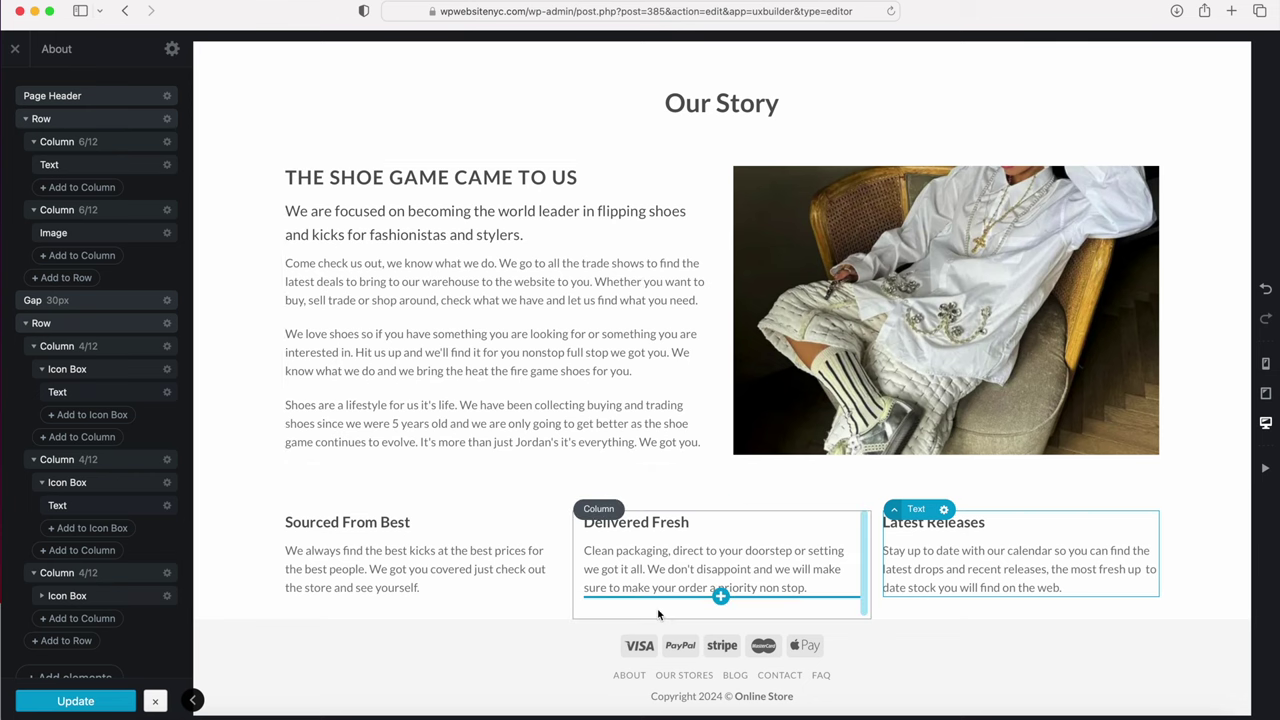
left_click(720, 620)
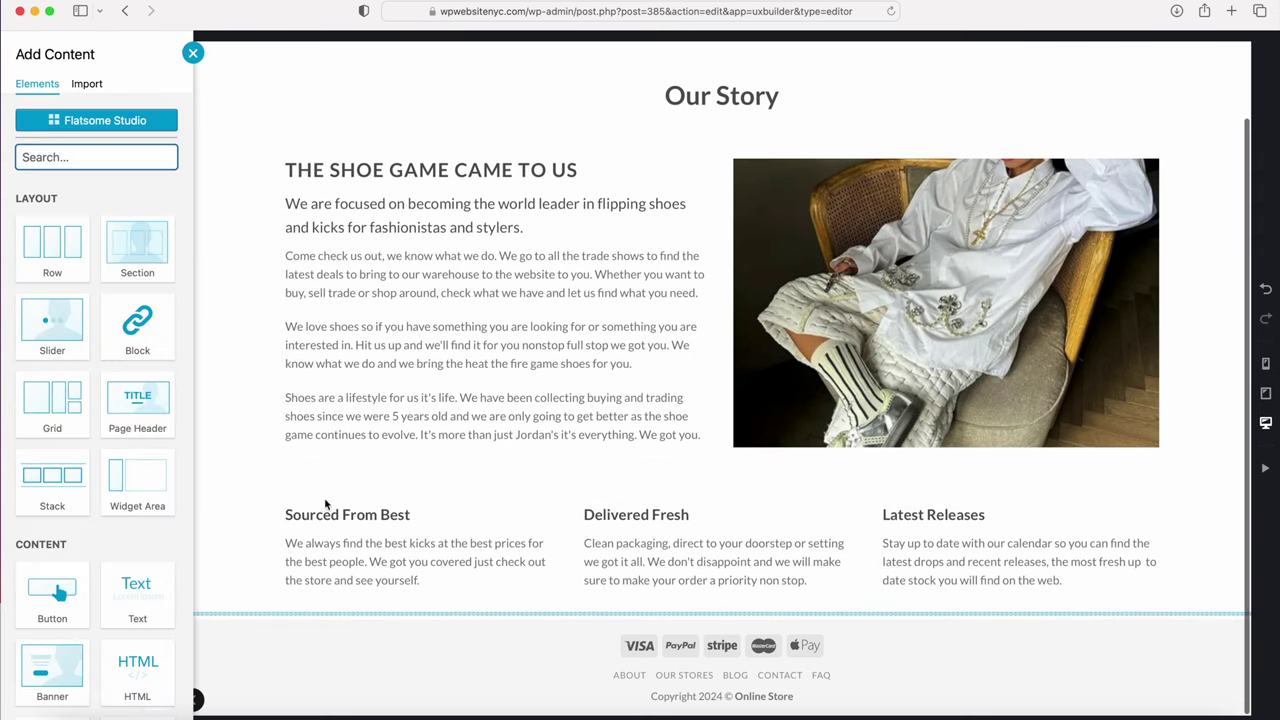
scroll(83, 464, "down", 5)
left_click(136, 468)
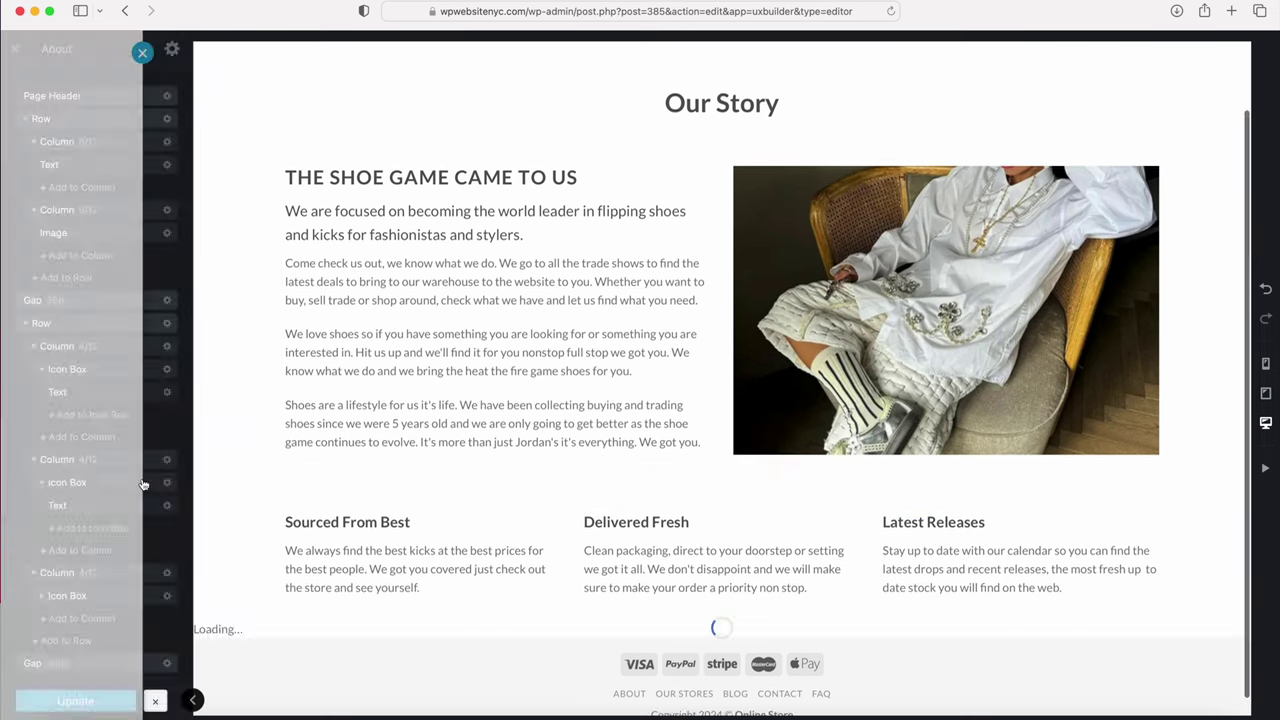
left_click(15, 86)
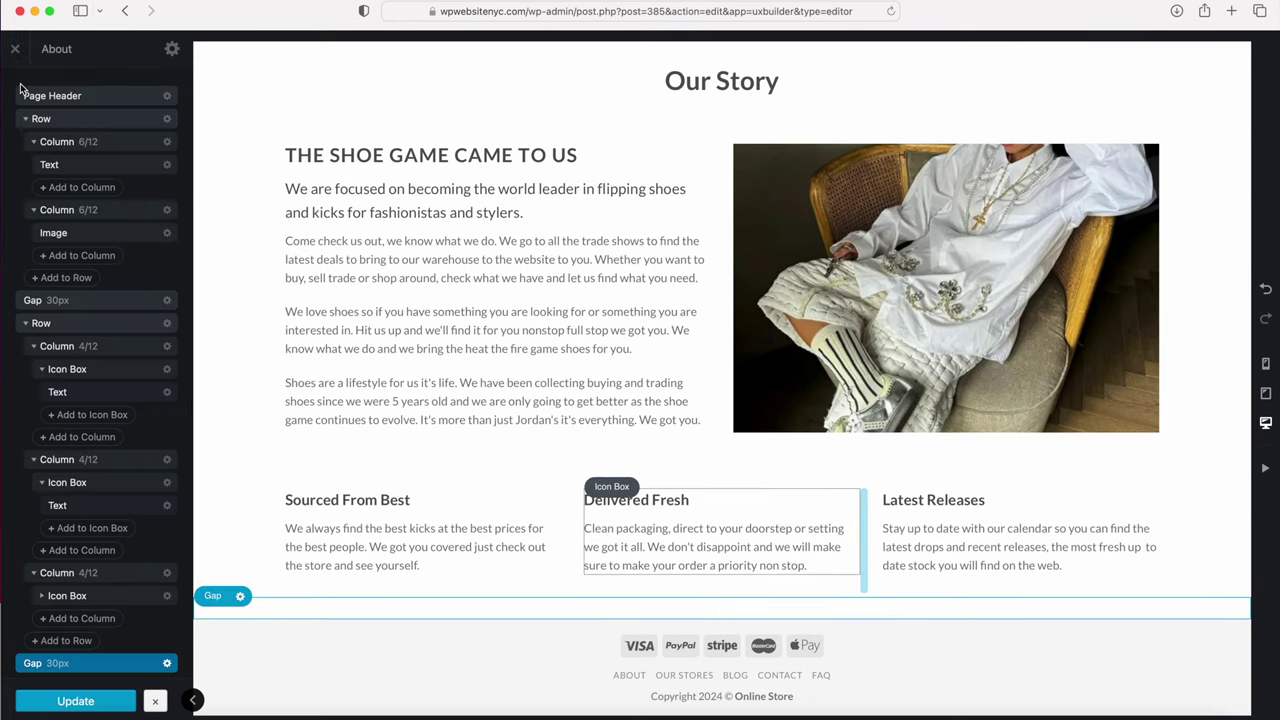
left_click(107, 701)
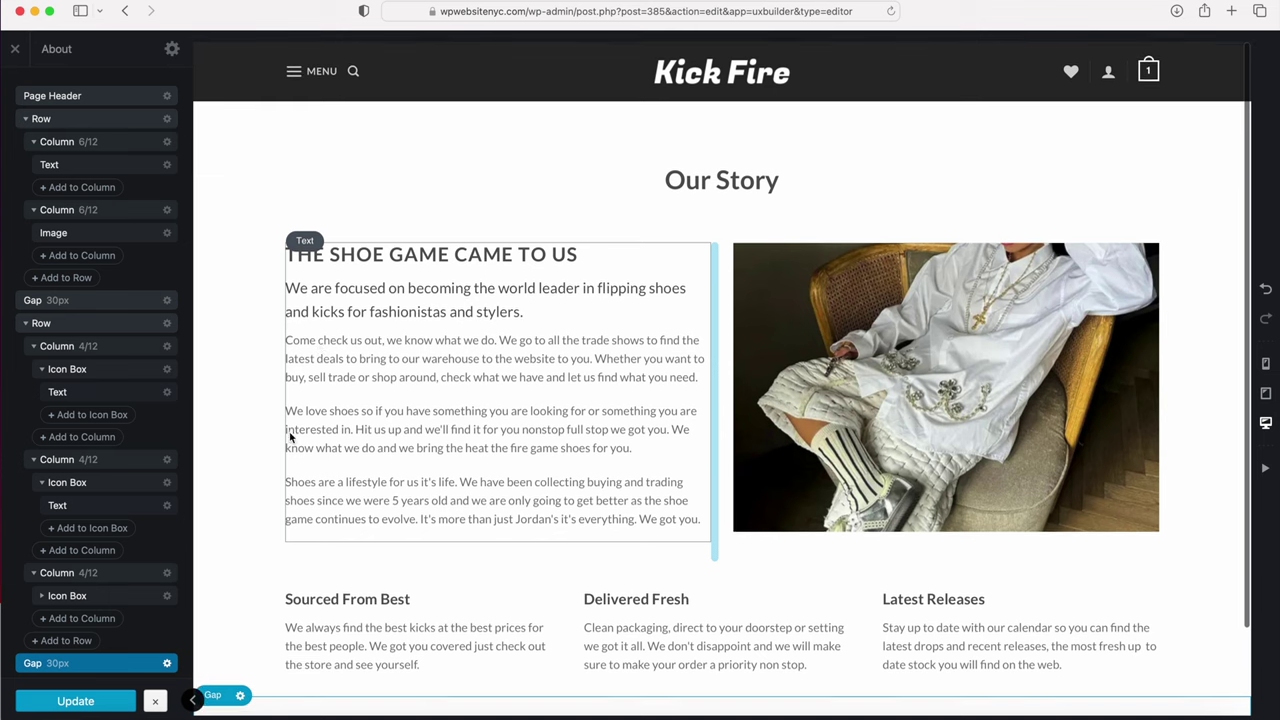
Step: Preview the About page at tablet, mobile and desktop widths, then update and close the builder
left_click(1266, 394)
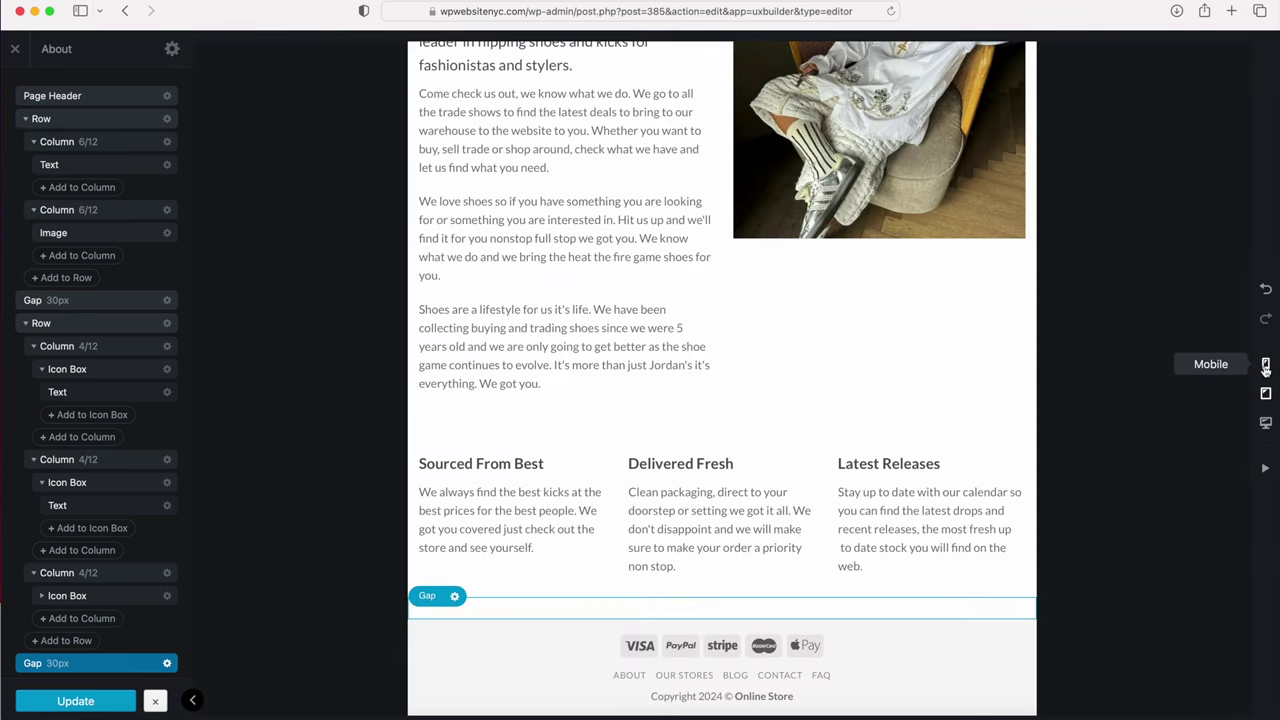
left_click(1266, 366)
left_click(1266, 422)
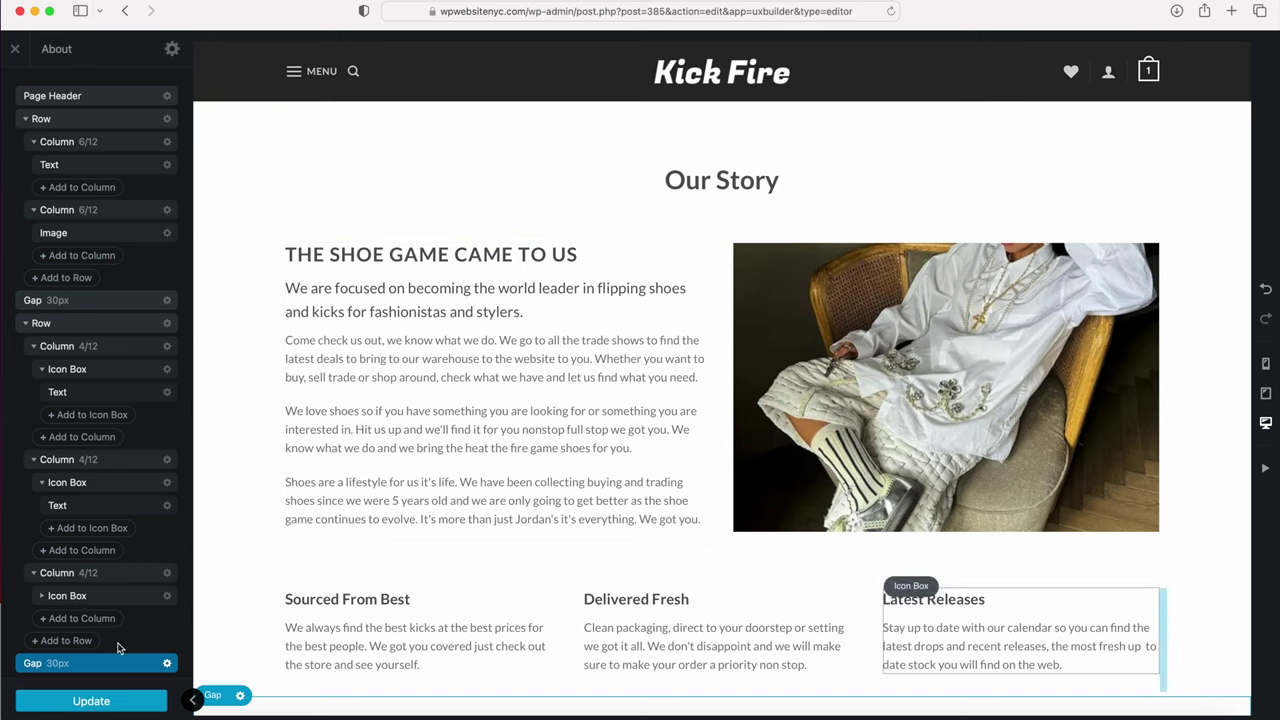
left_click(81, 710)
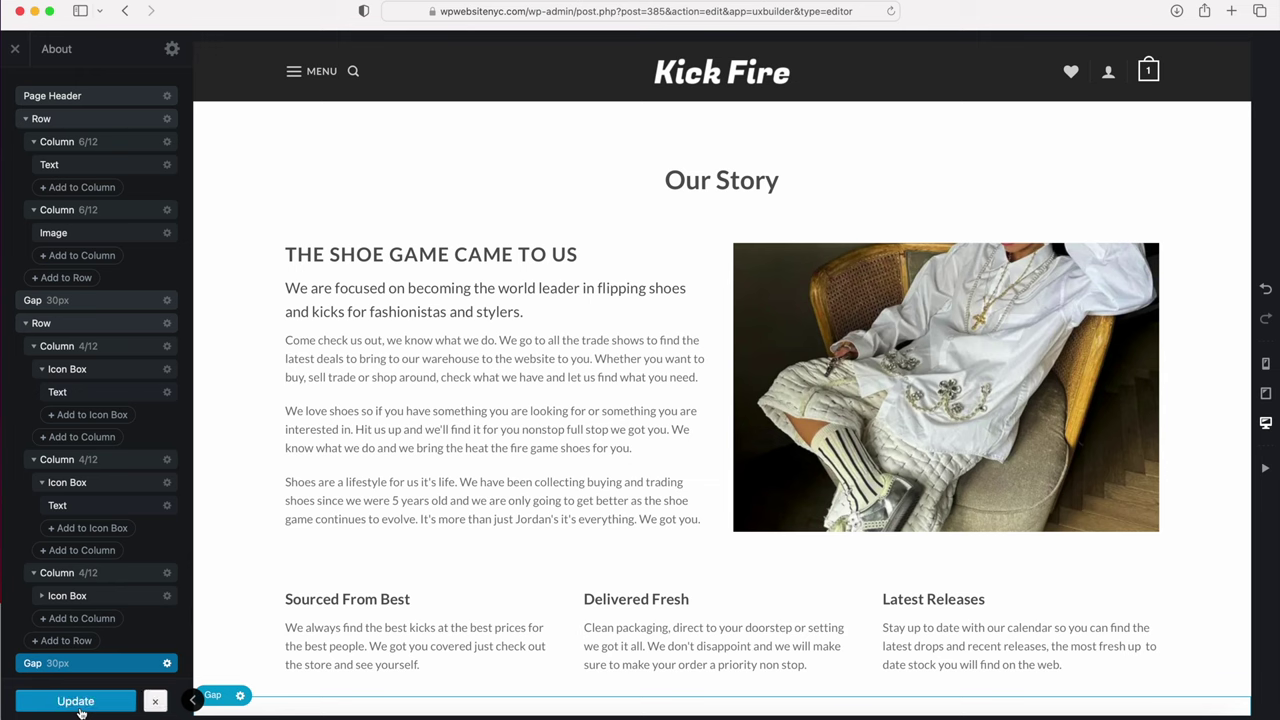
left_click(16, 49)
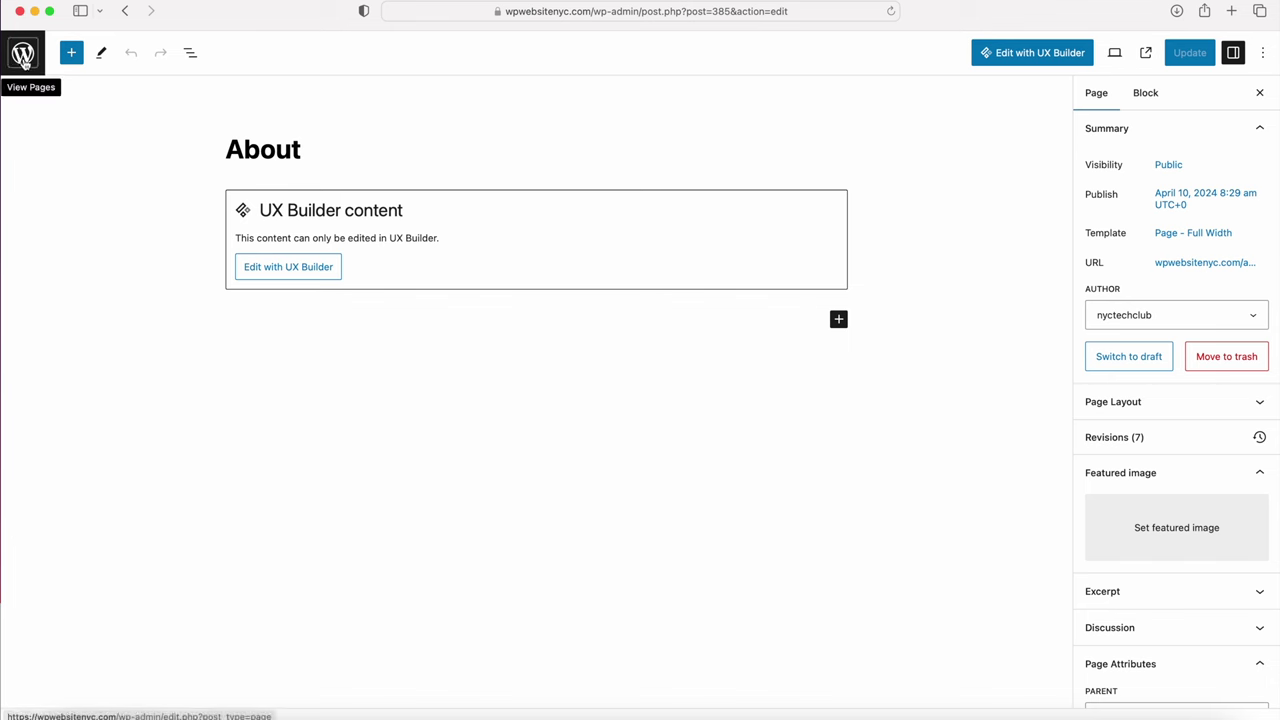
Step: Go to All Pages and search the list for 'faq'
left_click(23, 55)
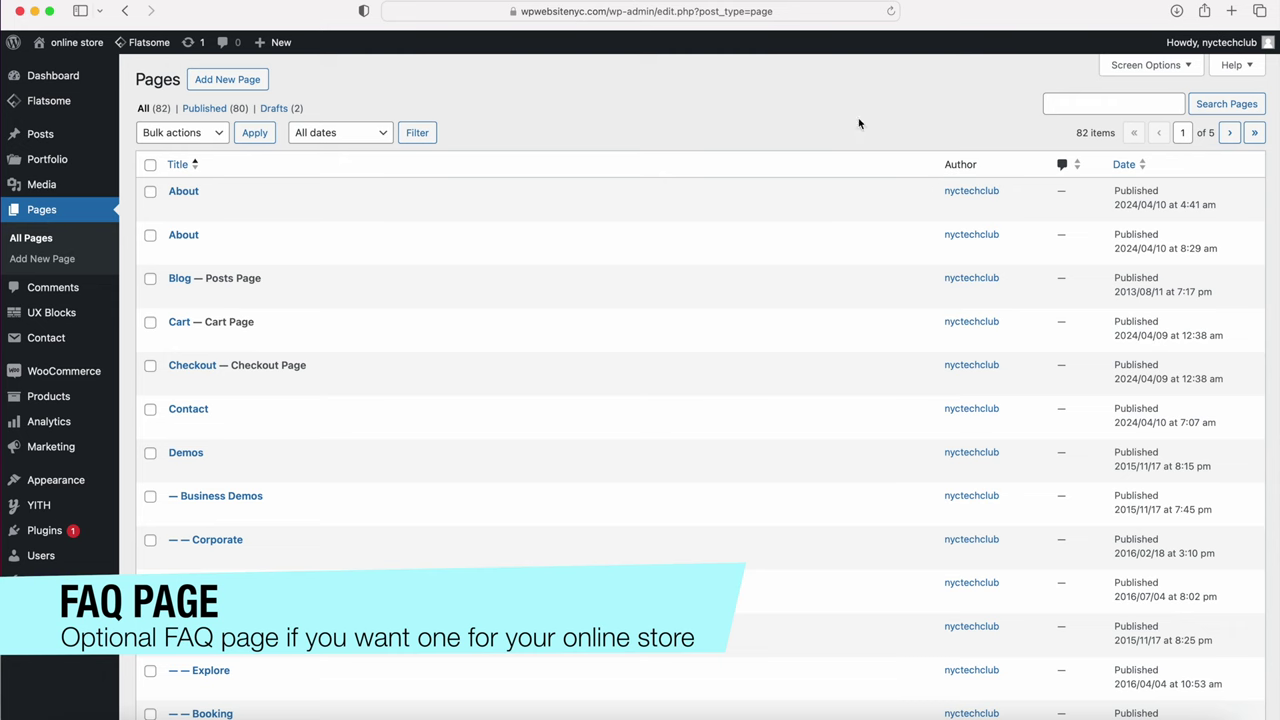
left_click(1084, 103)
type("faq")
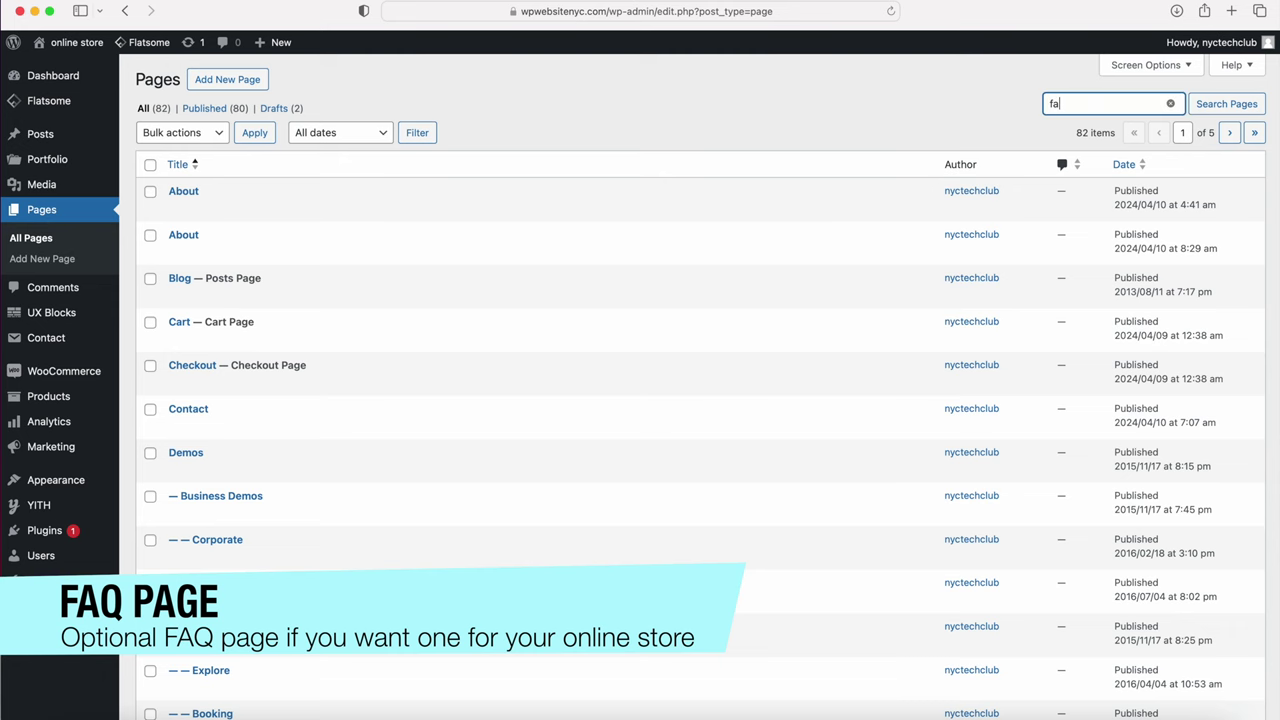
key("Return")
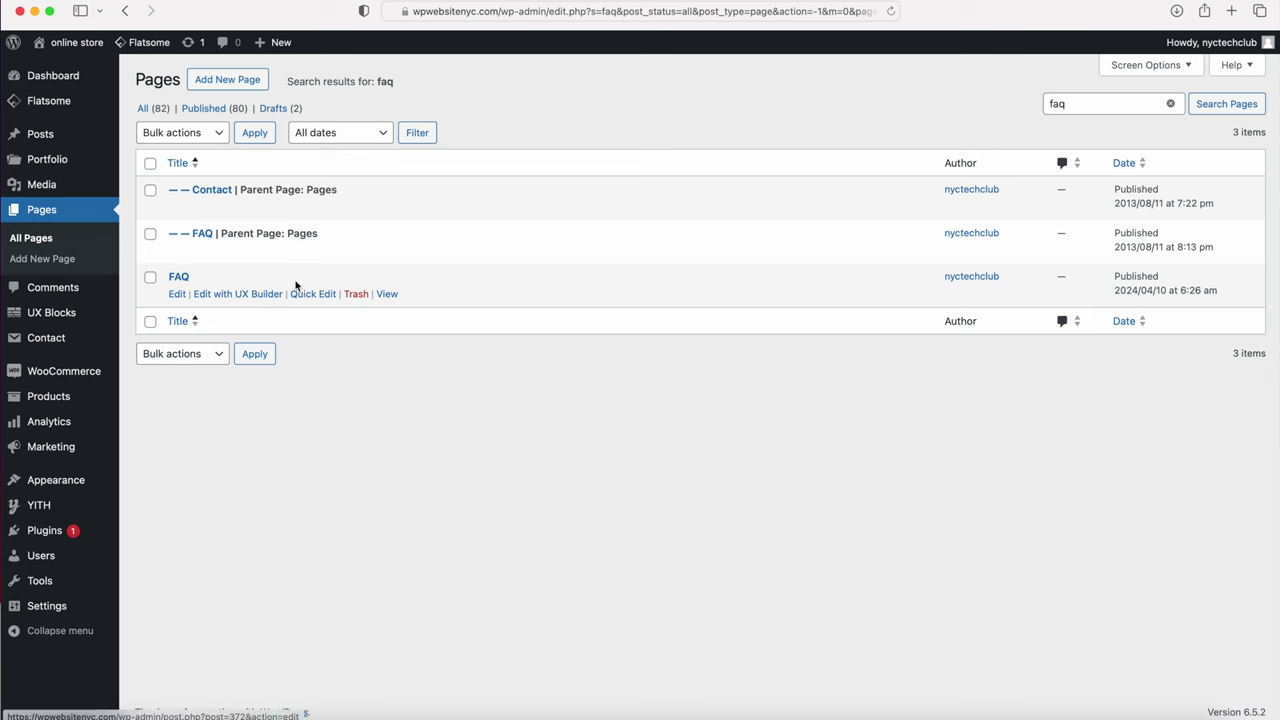
Step: View the FAQ demo page and expand the first, return policy and worldwide shipping answers
left_click(386, 294)
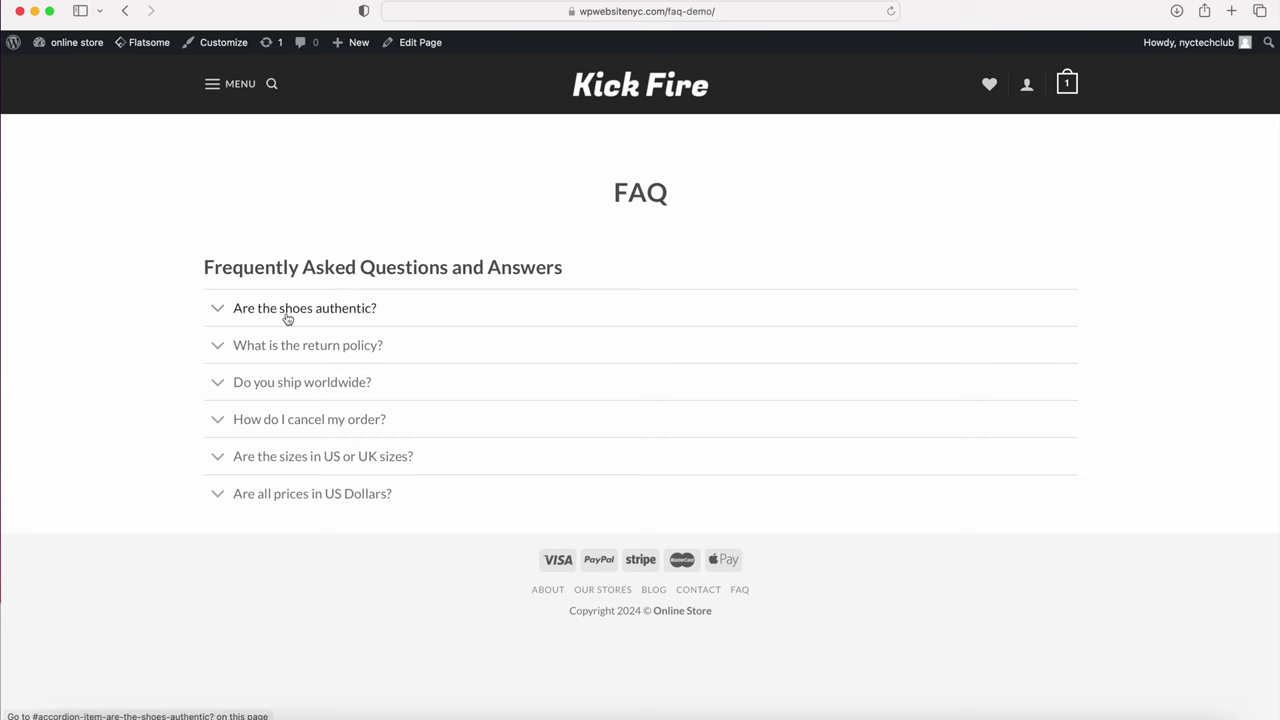
left_click(290, 312)
left_click(272, 404)
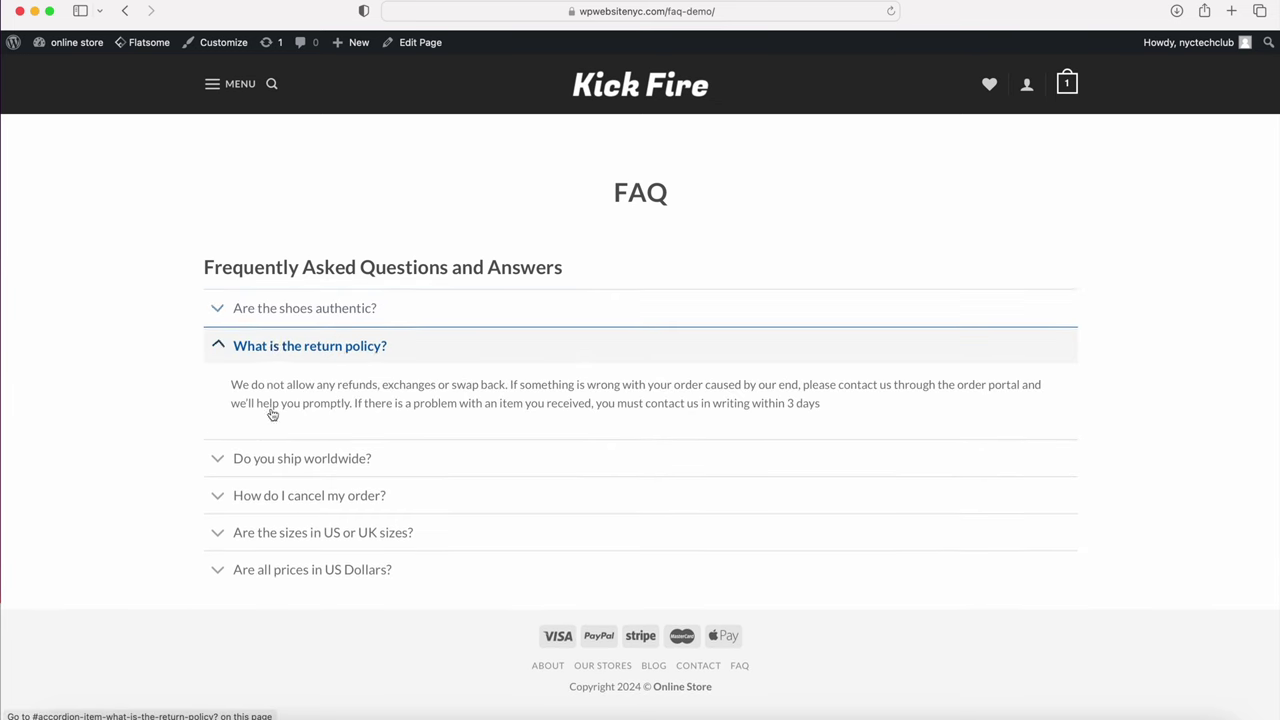
left_click(278, 457)
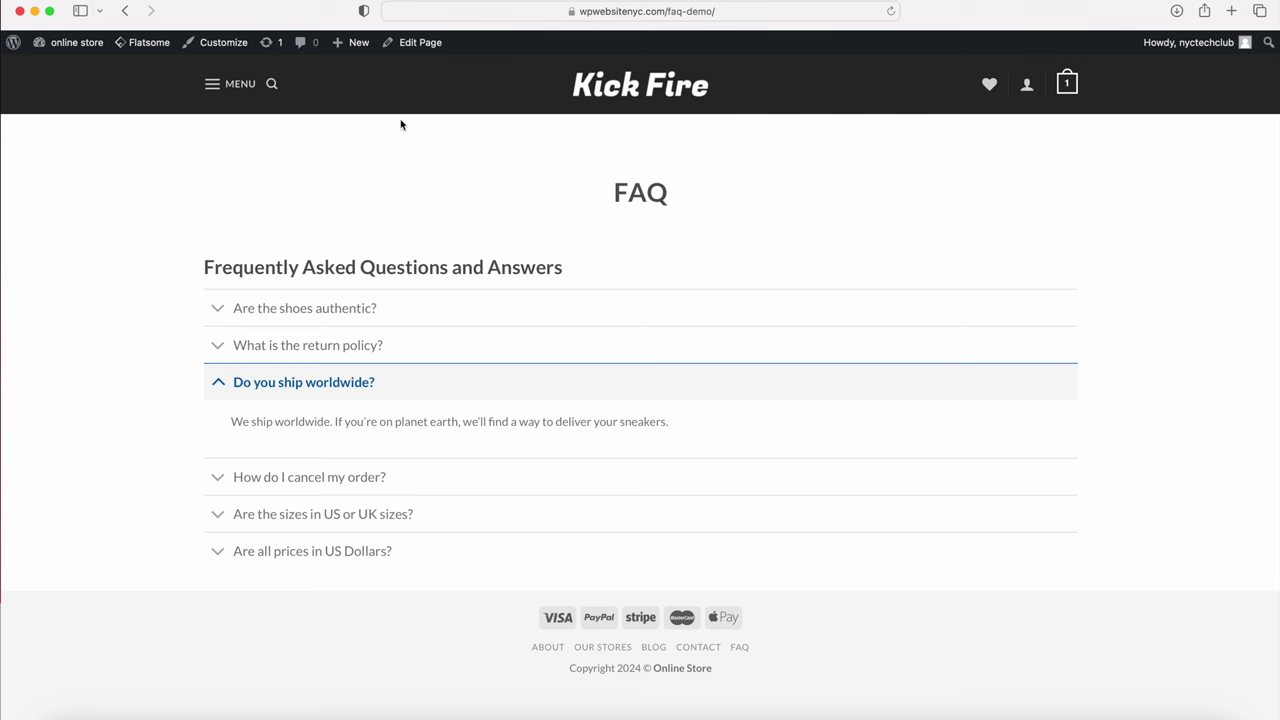
Step: Create and publish a new page titled 'FAQ' using the Page - Full Width template
mouse_move(351, 48)
left_click(345, 107)
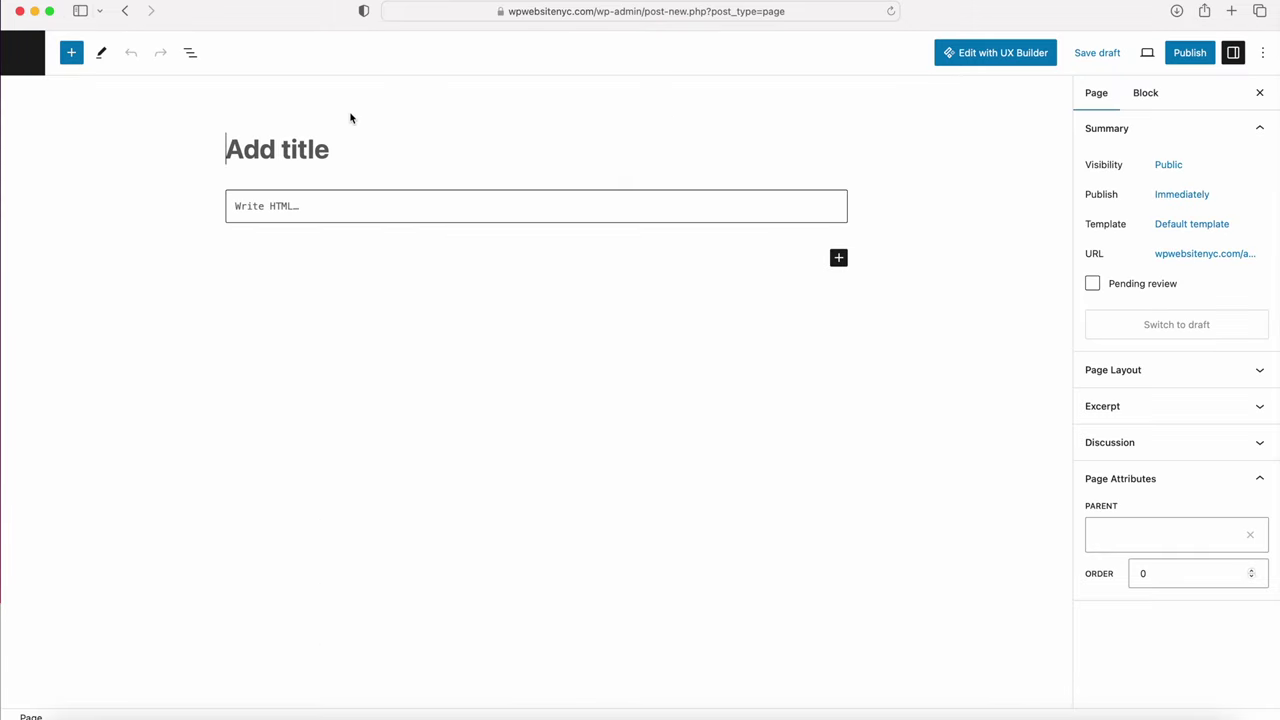
type("FAQ")
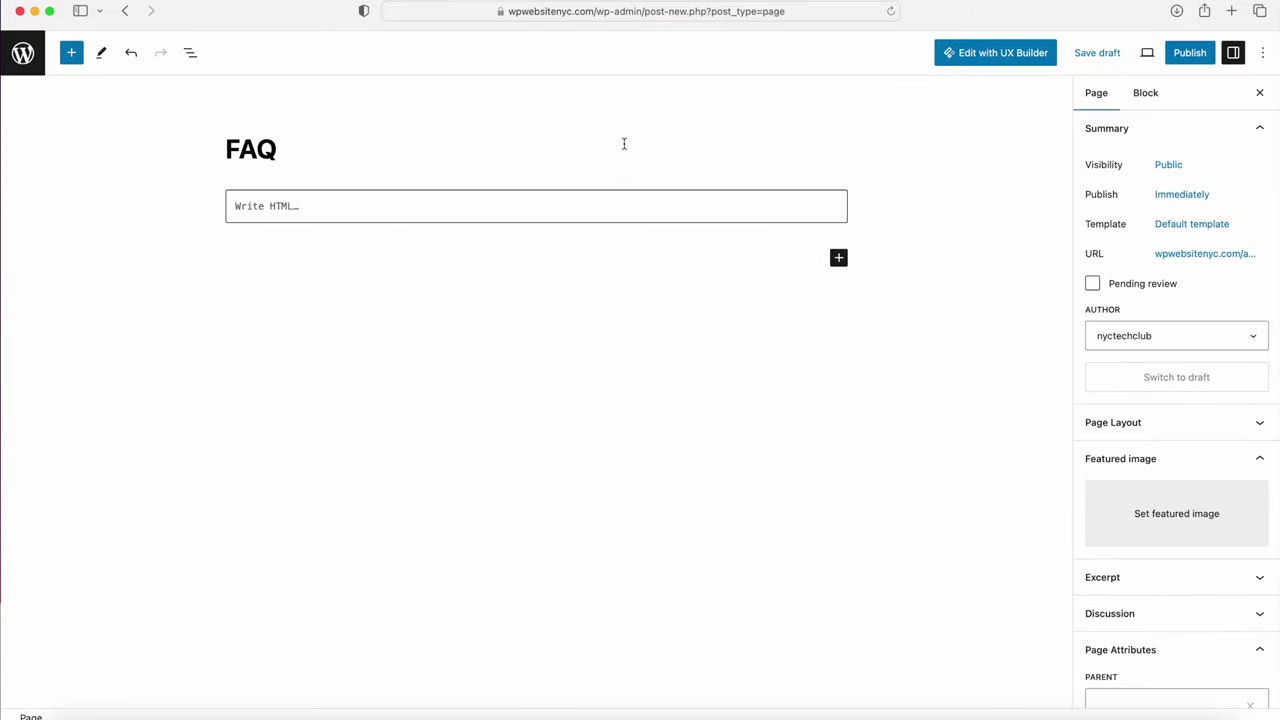
left_click(1172, 226)
left_click(1127, 350)
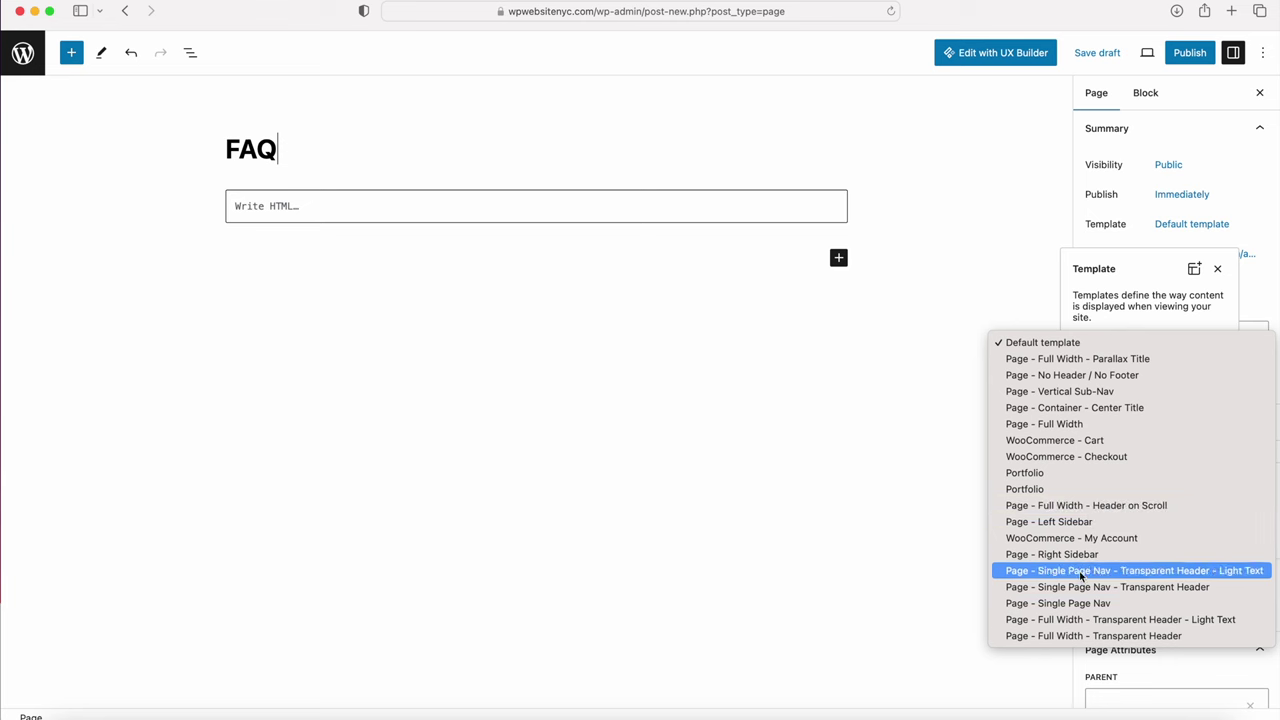
left_click(1071, 423)
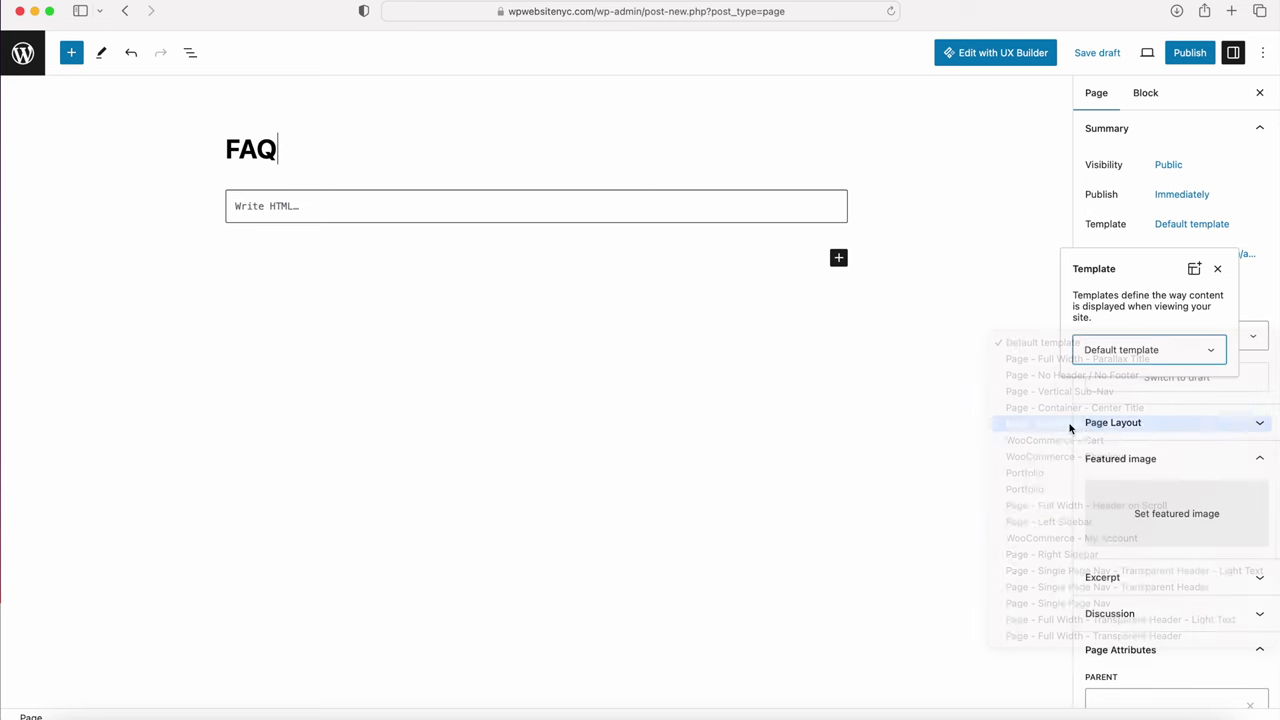
left_click(1189, 53)
left_click(1131, 52)
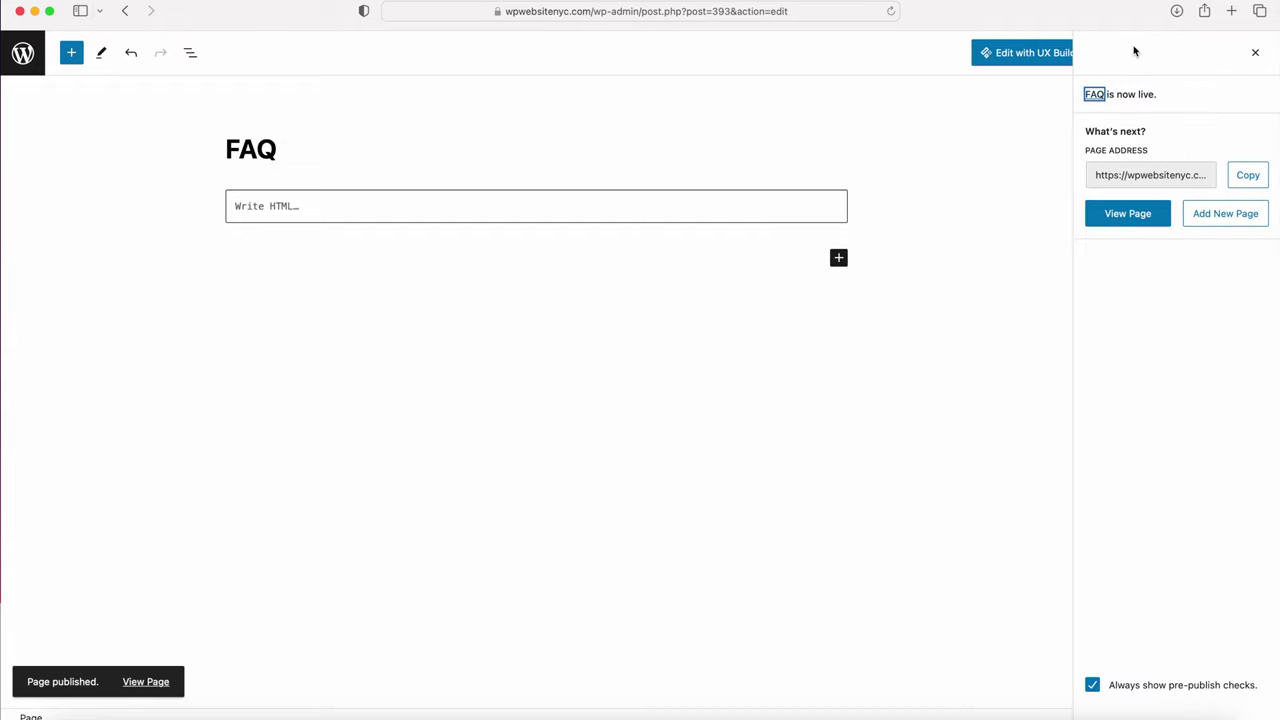
left_click(1037, 57)
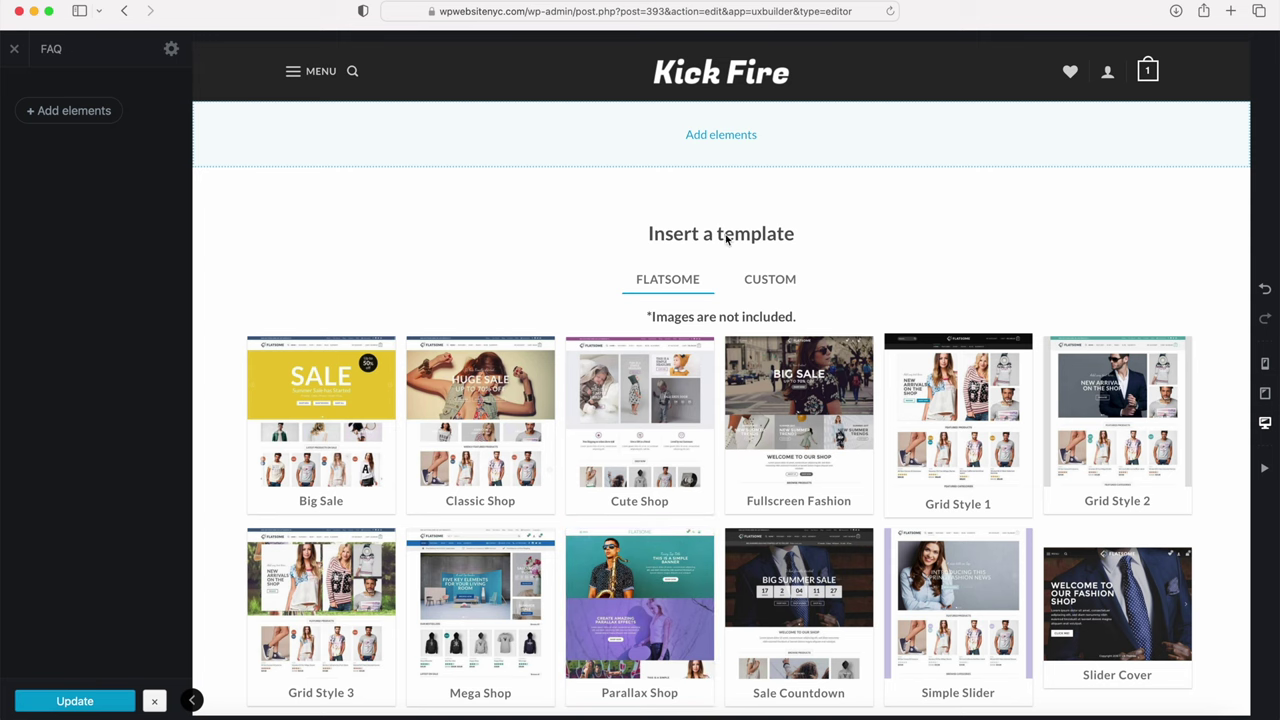
Step: Add a Page Header element to the FAQ page, showing the FAQ title with Home / FAQ breadcrumbs
left_click(721, 137)
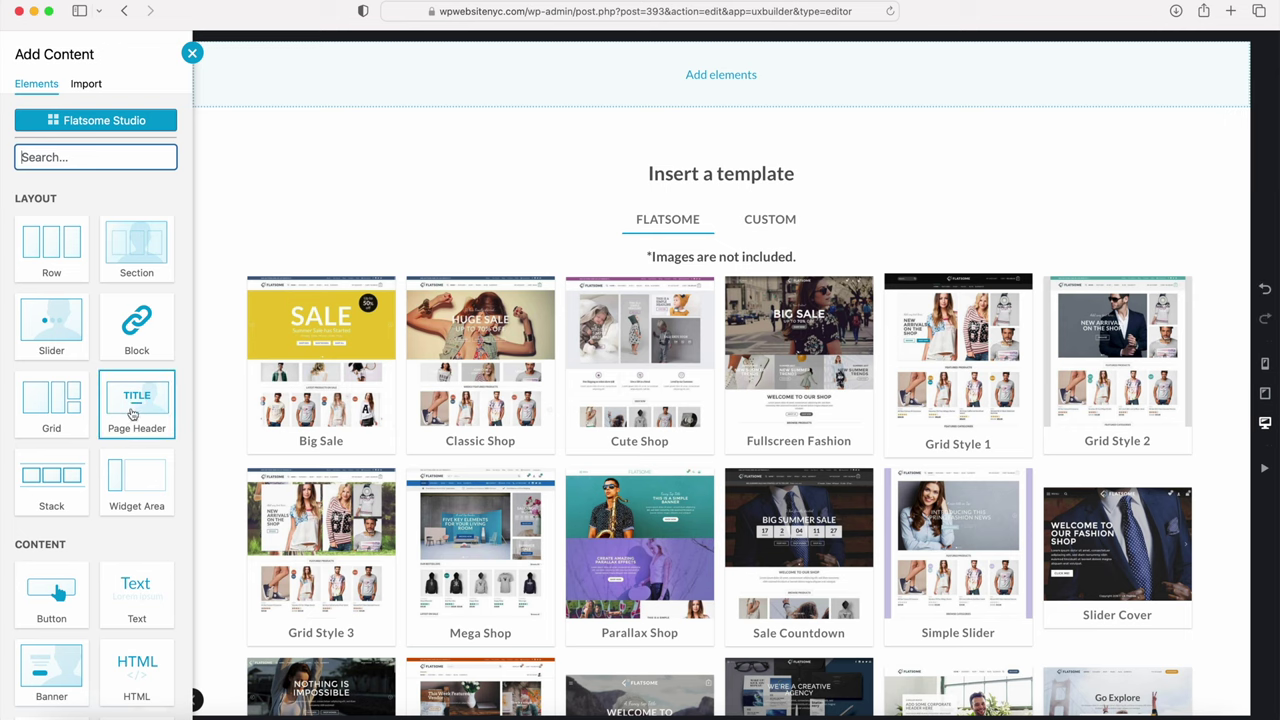
left_click(138, 402)
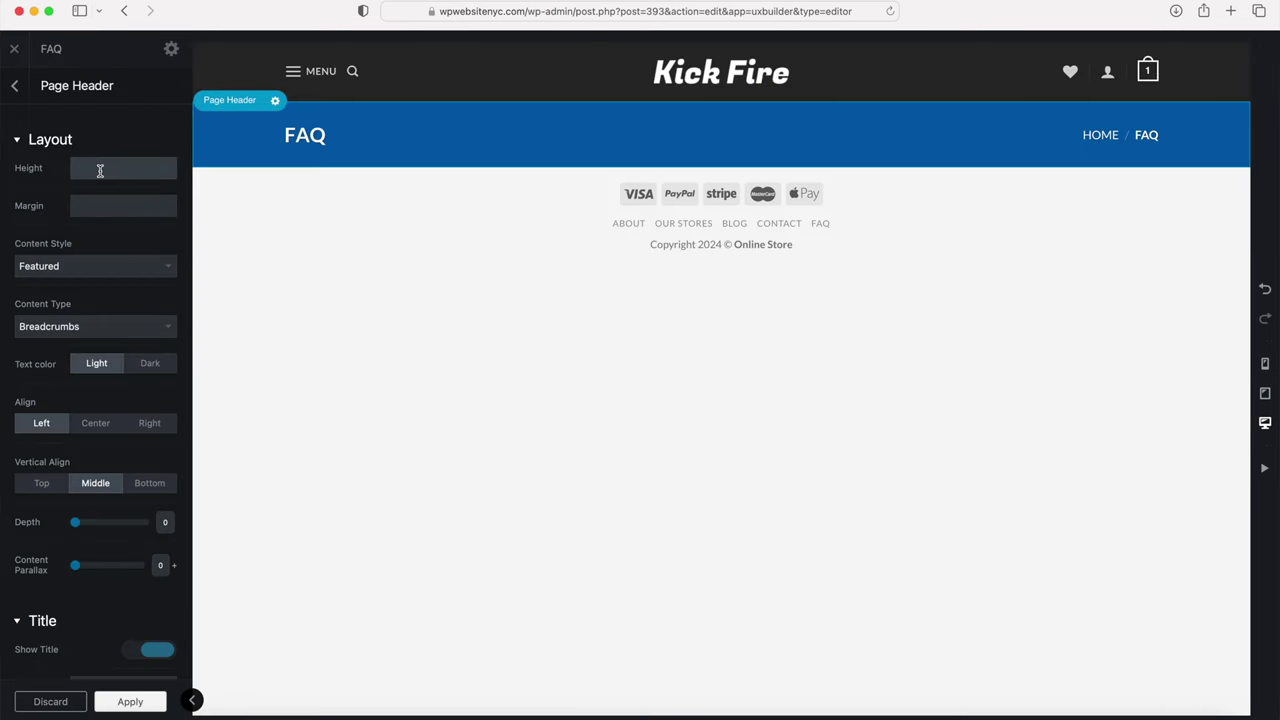
Step: Set the page header to Simple style, Sub Navigation content, dark text and centre alignment
type("x")
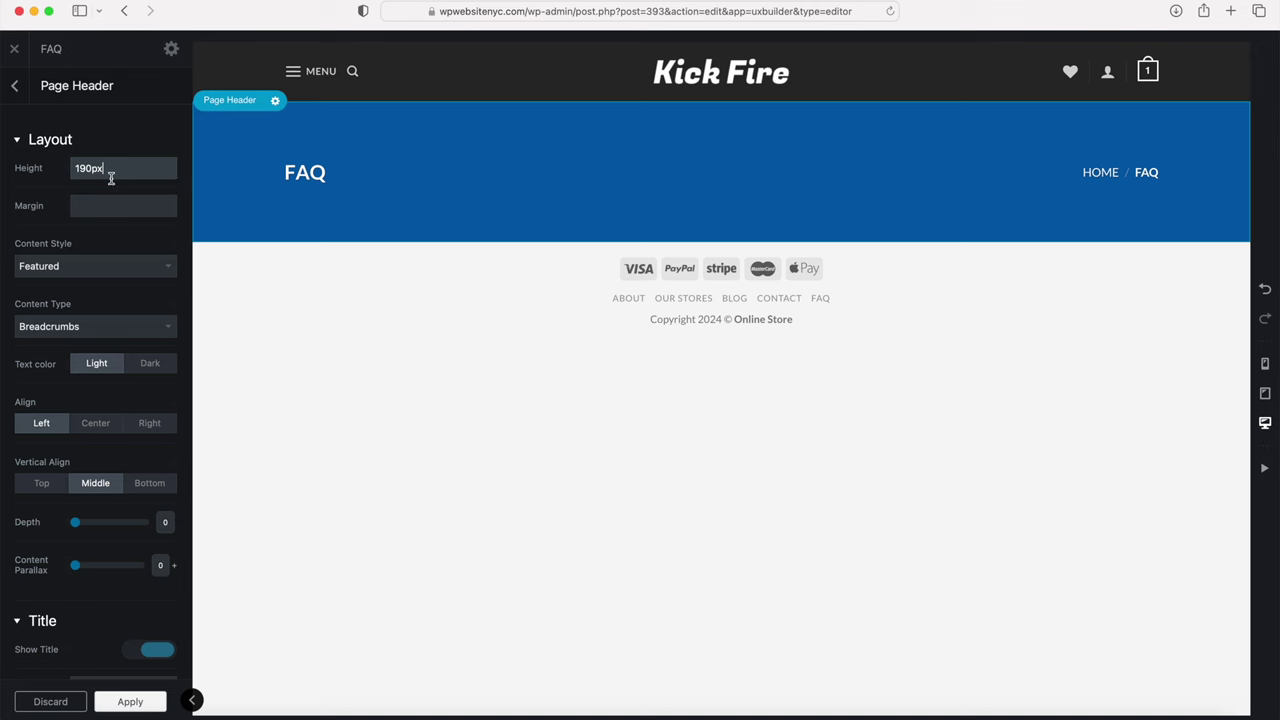
left_click(80, 267)
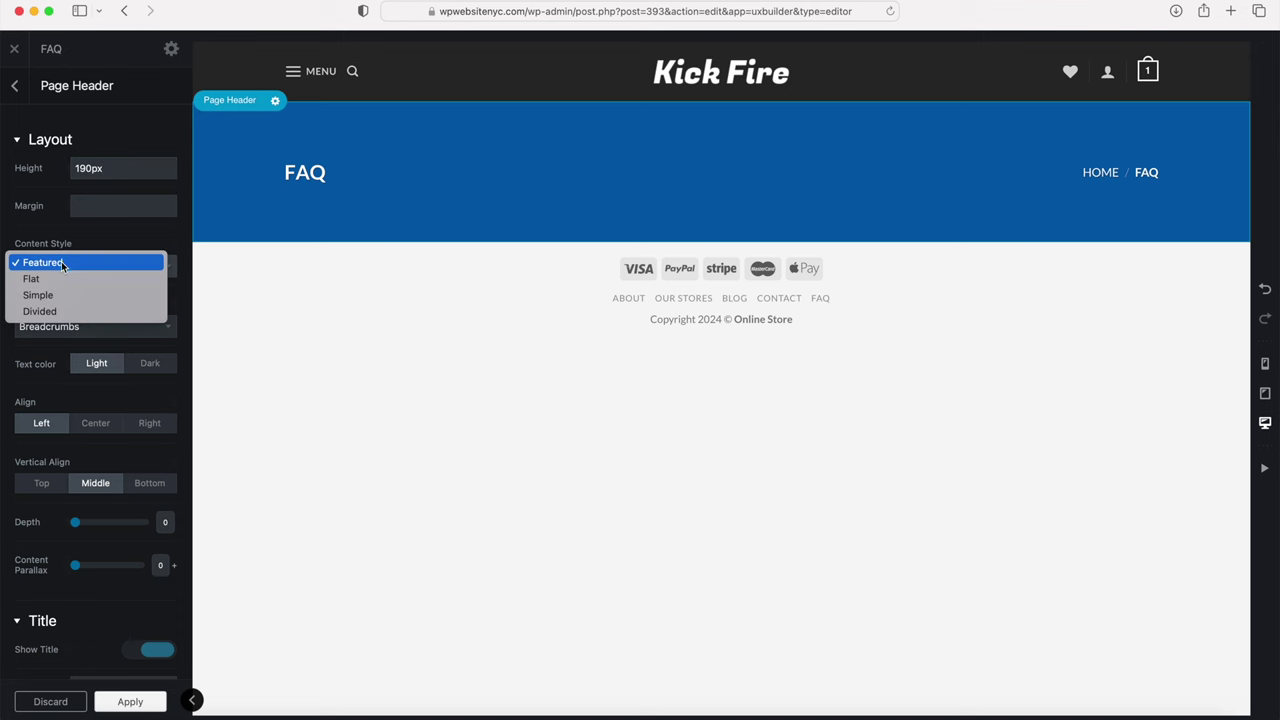
left_click(49, 299)
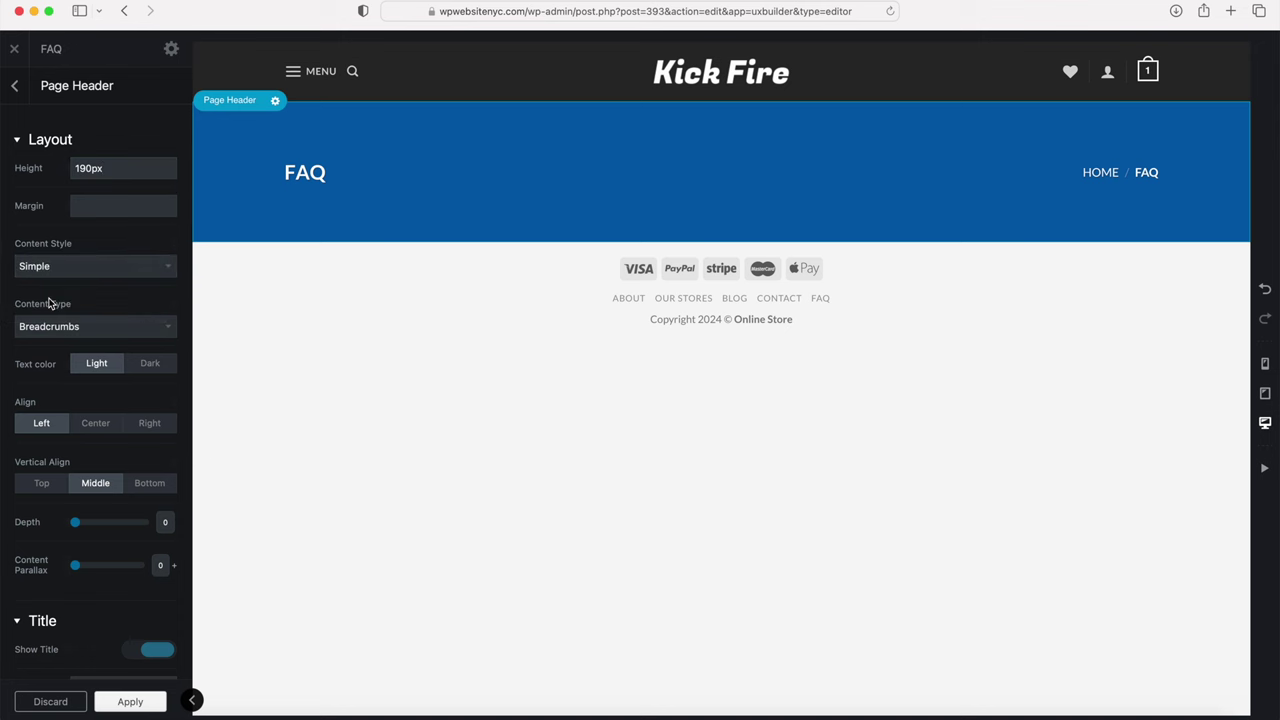
left_click(58, 327)
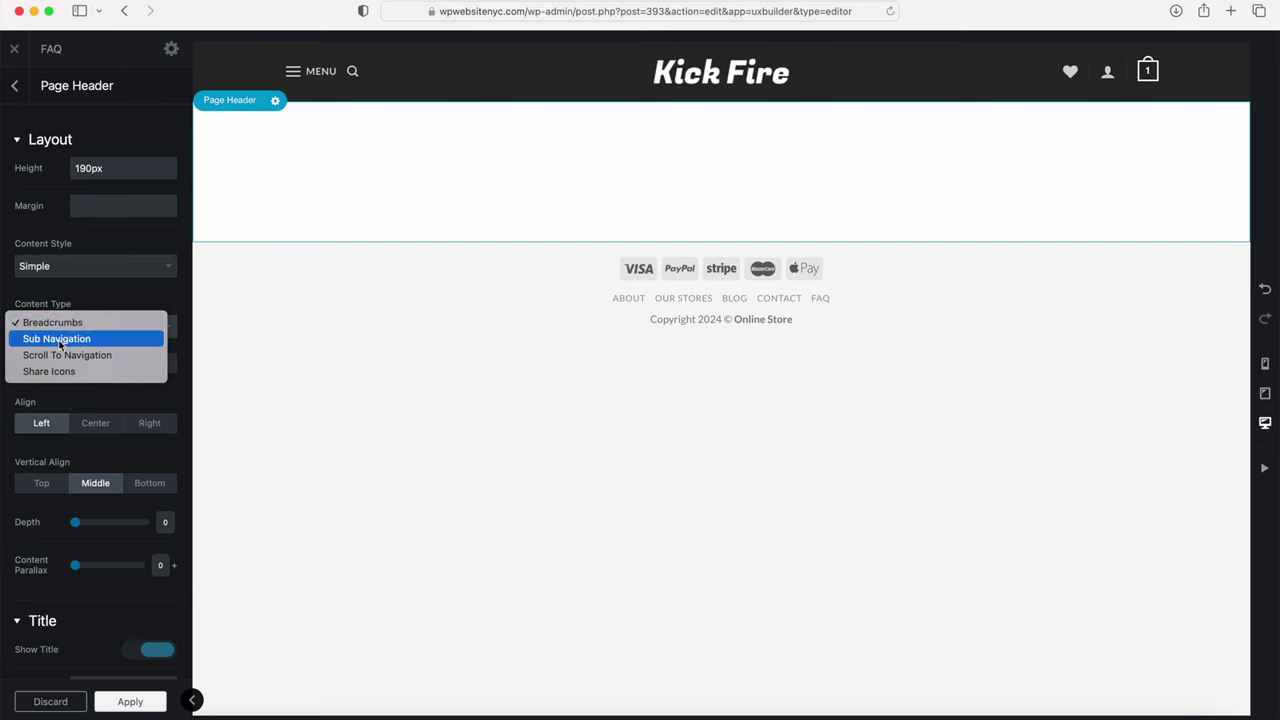
left_click(58, 339)
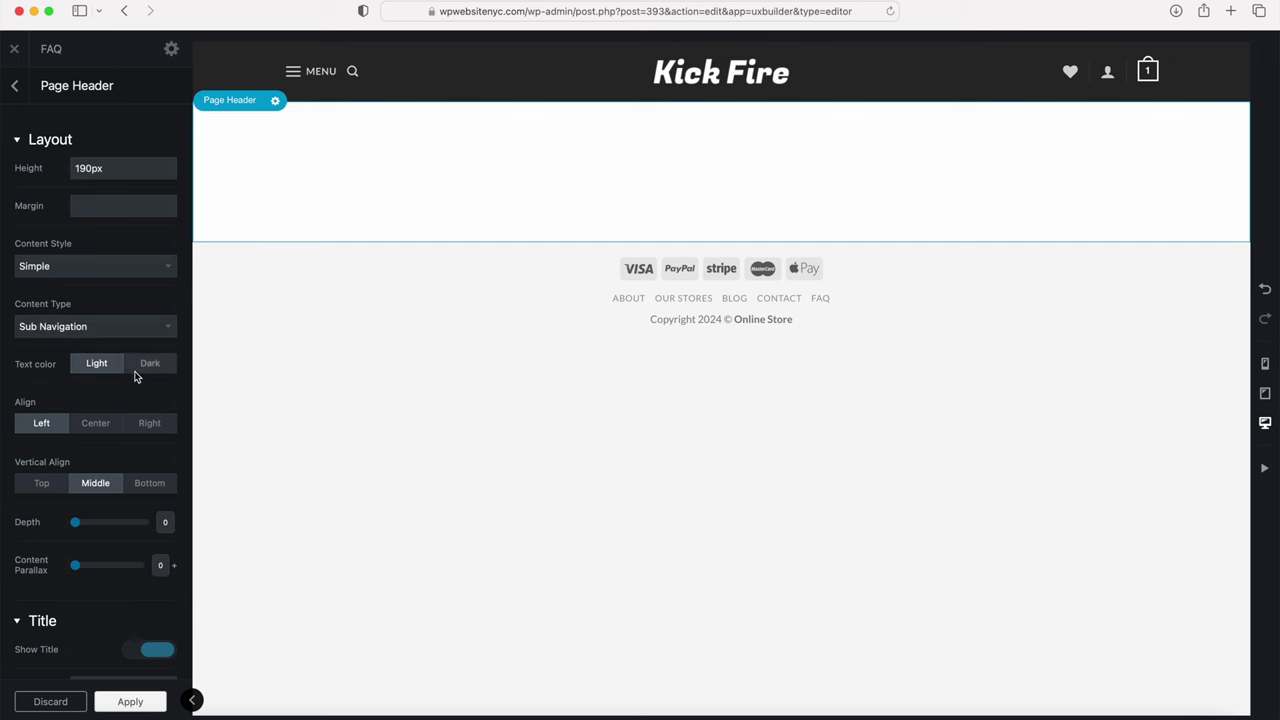
left_click(150, 374)
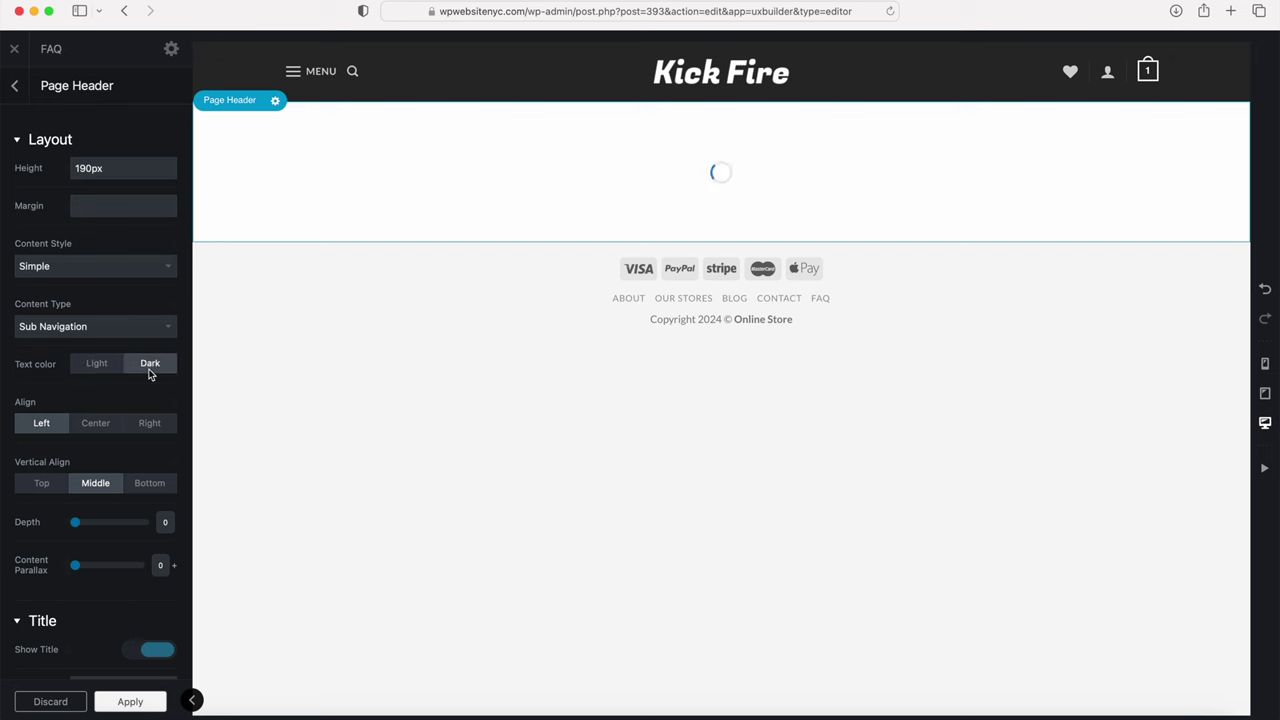
left_click(111, 424)
Step: Apply the page header settings and update the FAQ page
scroll(111, 425, "down", 5)
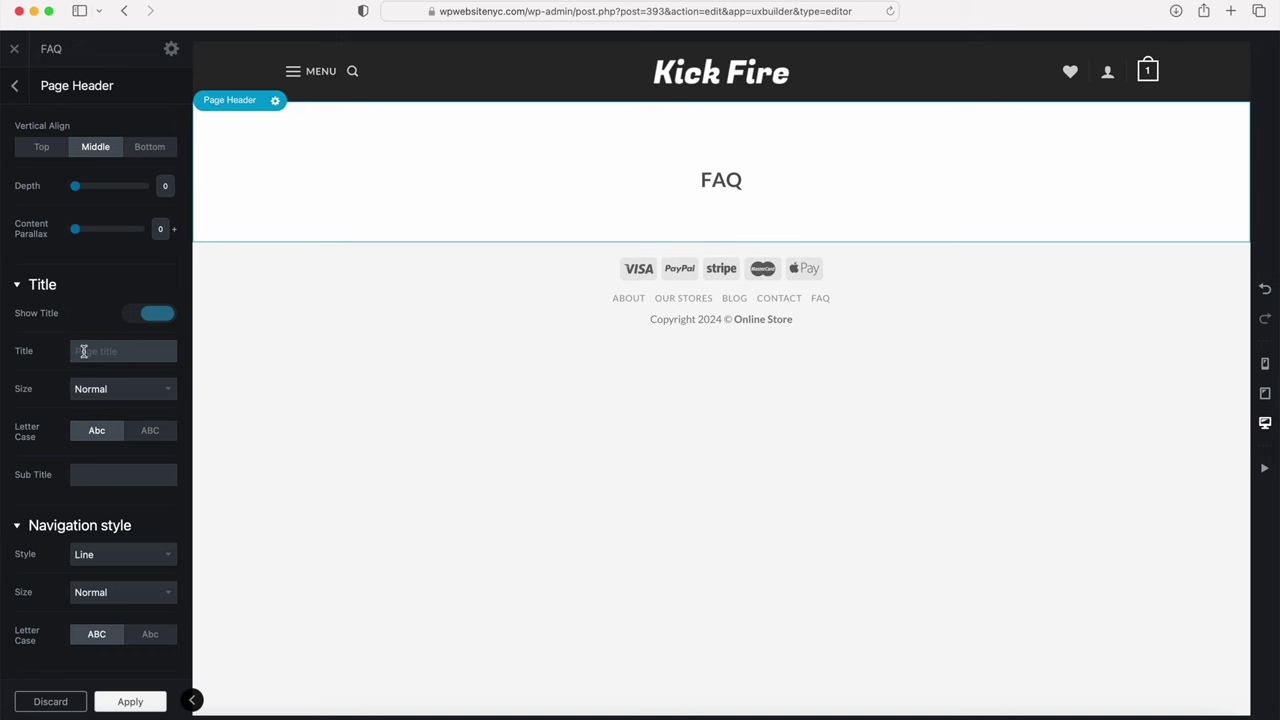
left_click(87, 353)
left_click(128, 705)
left_click(92, 702)
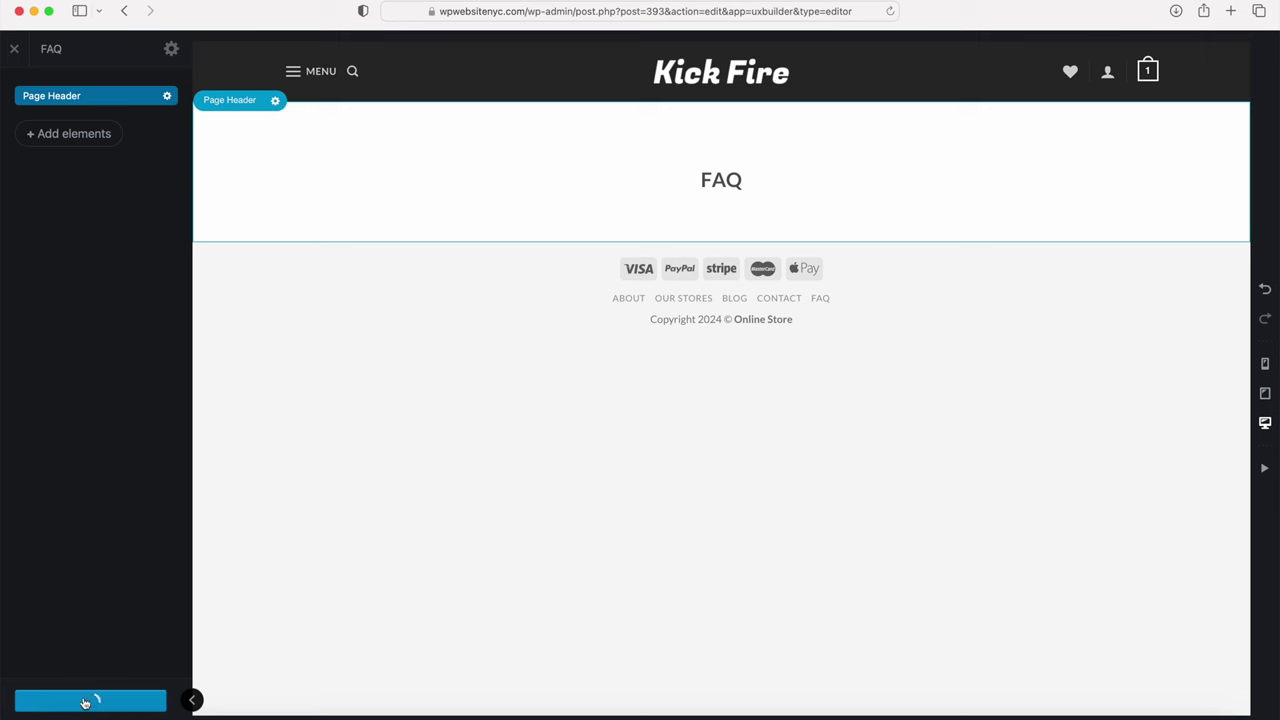
Step: Insert a one-column row below the FAQ page header
mouse_move(721, 242)
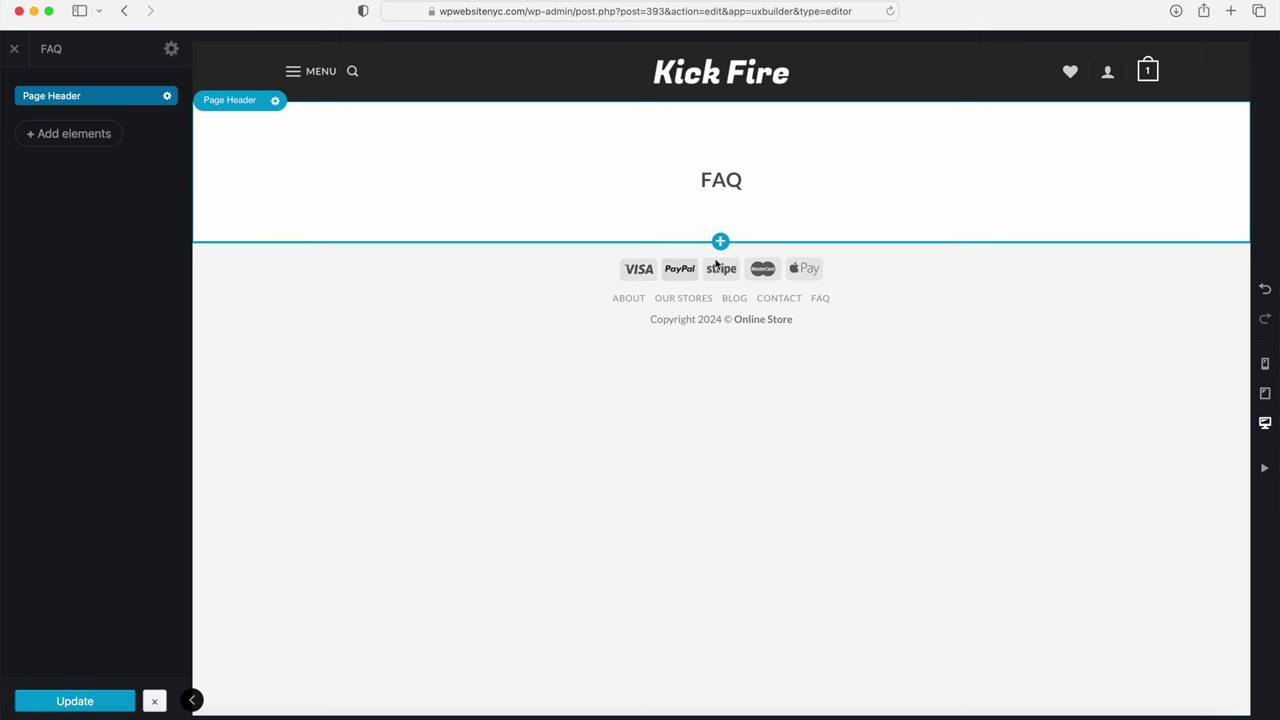
left_click(721, 243)
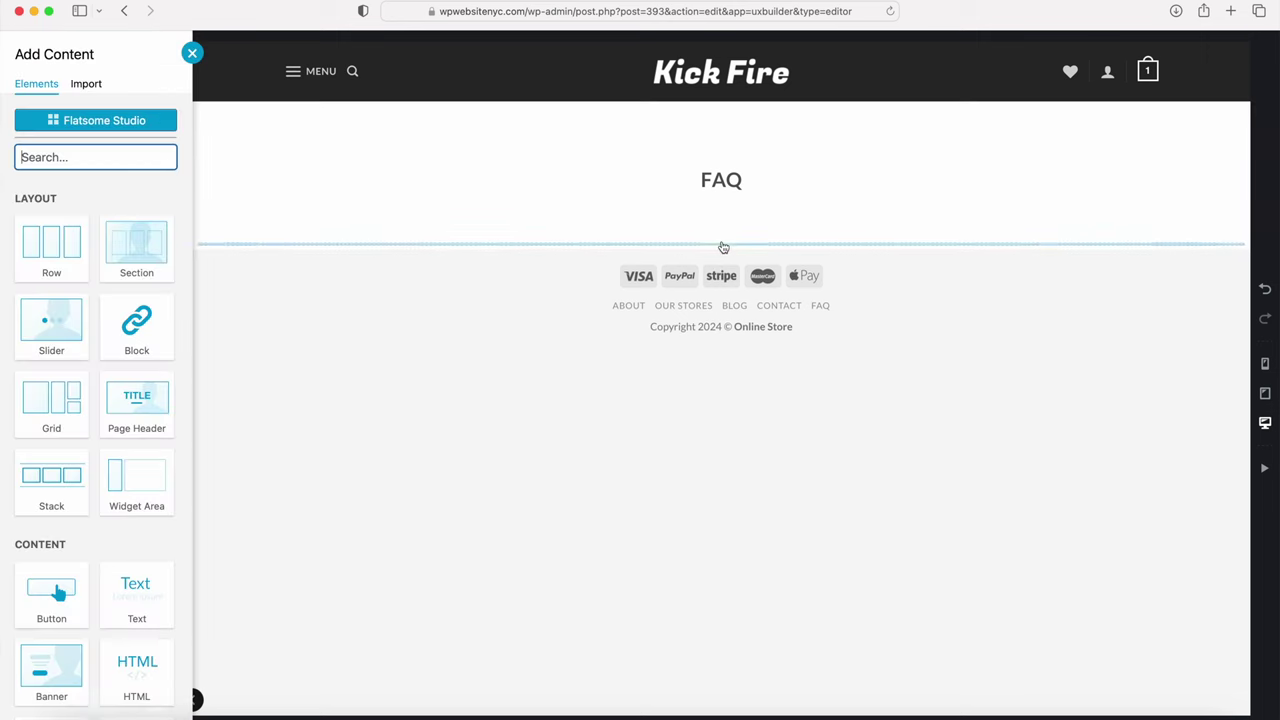
left_click(49, 252)
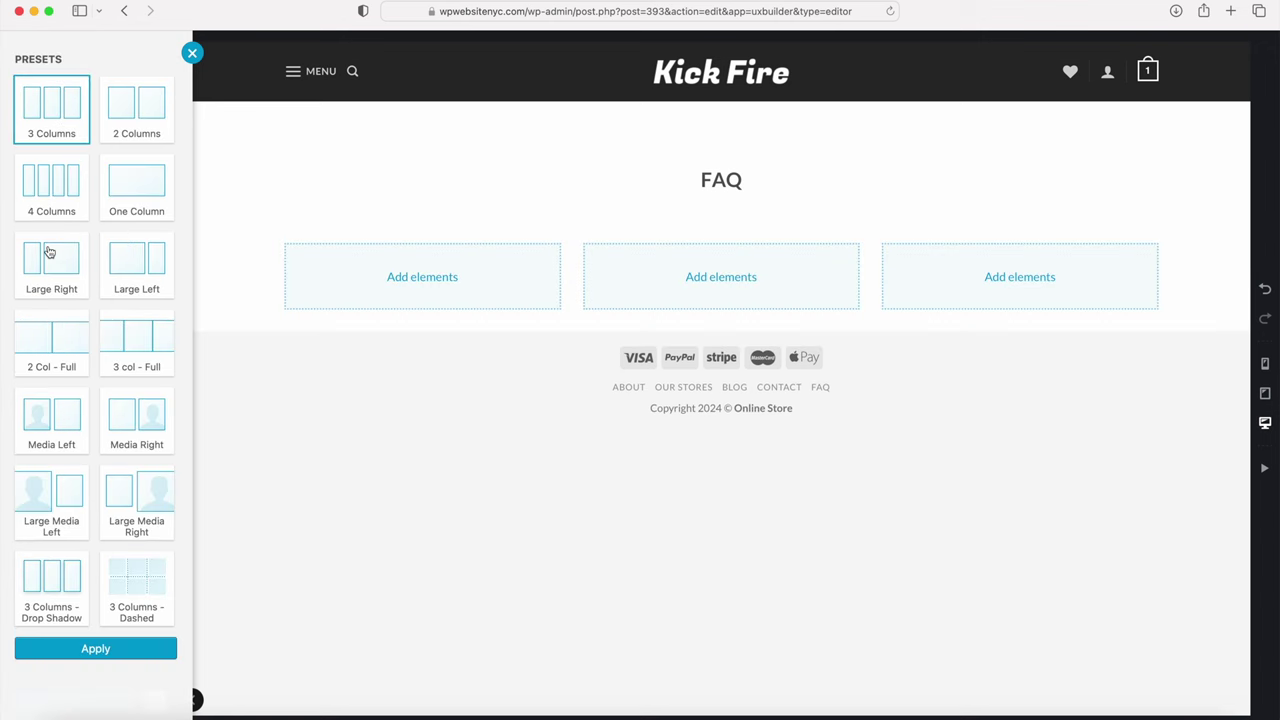
left_click(137, 191)
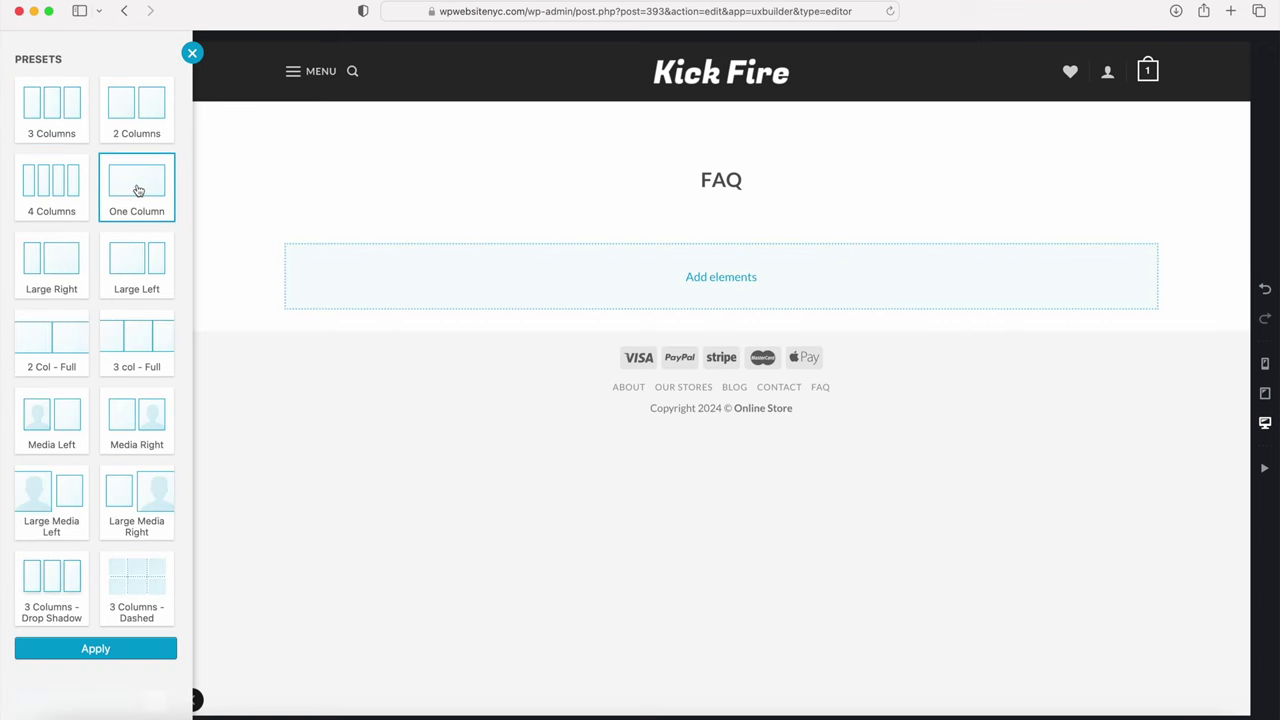
left_click(691, 298)
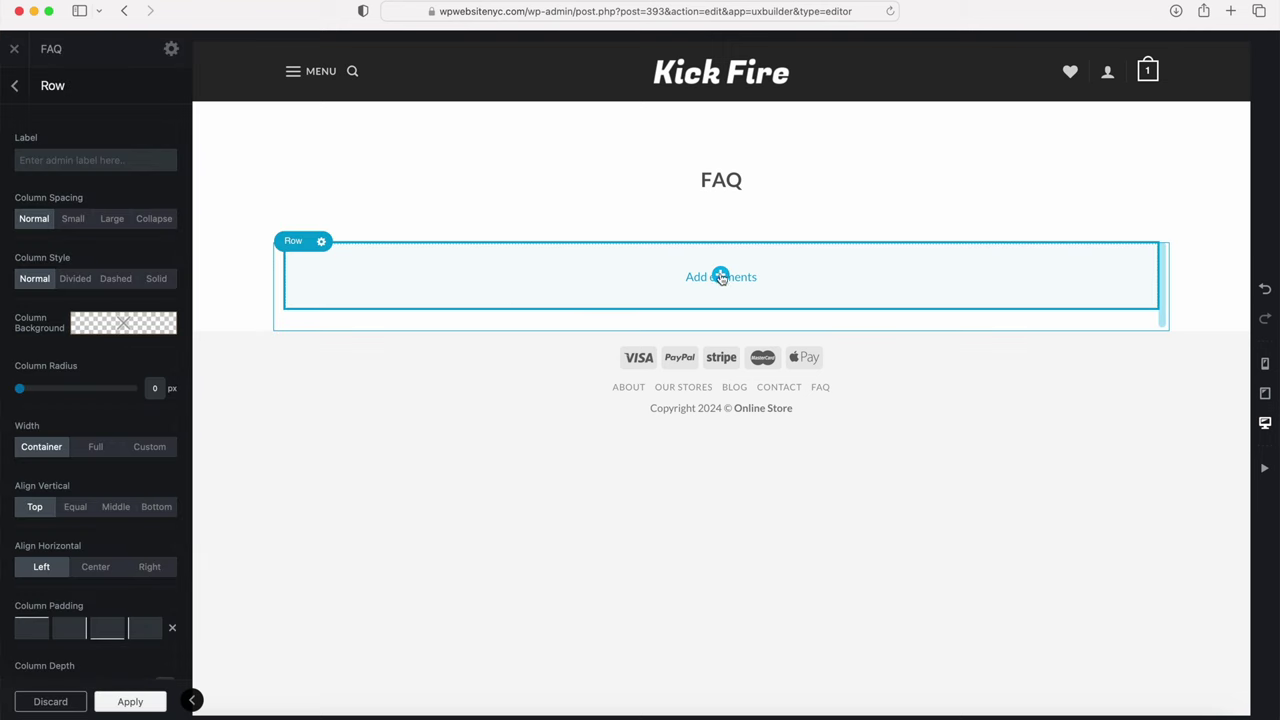
Step: Add a Title element with placeholder text inside the new row
left_click(721, 276)
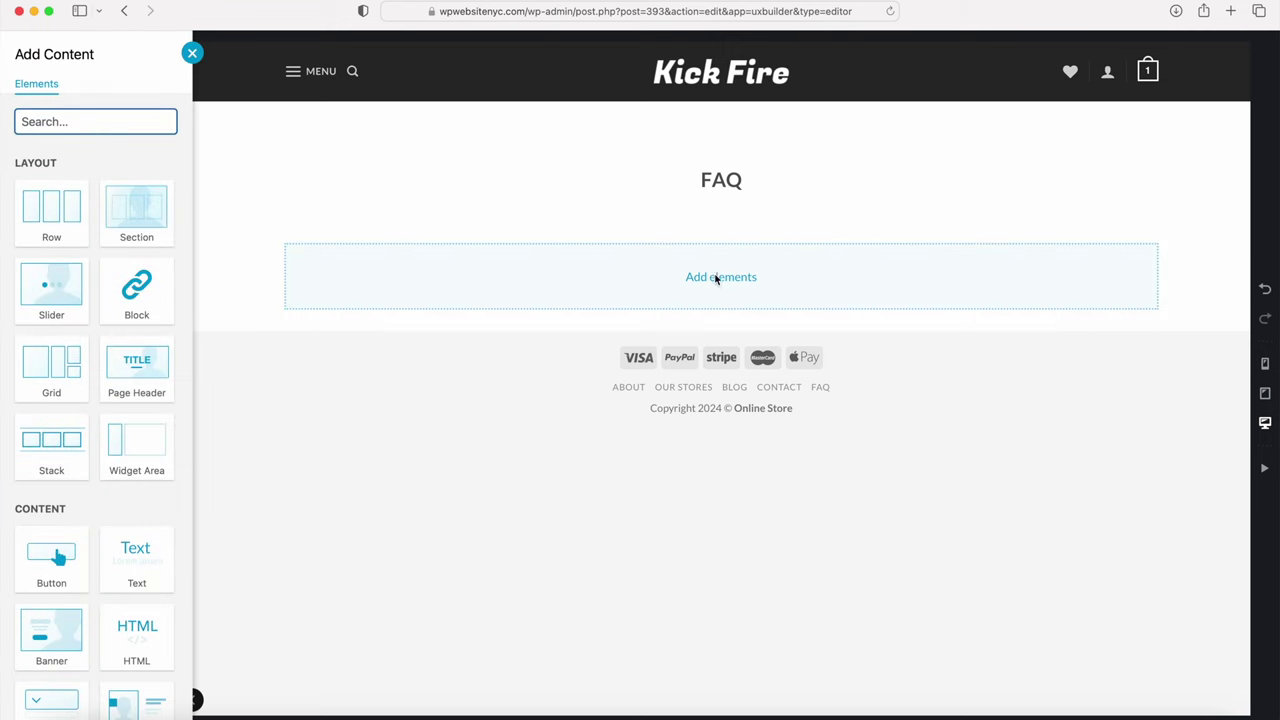
scroll(150, 360, "down", 8)
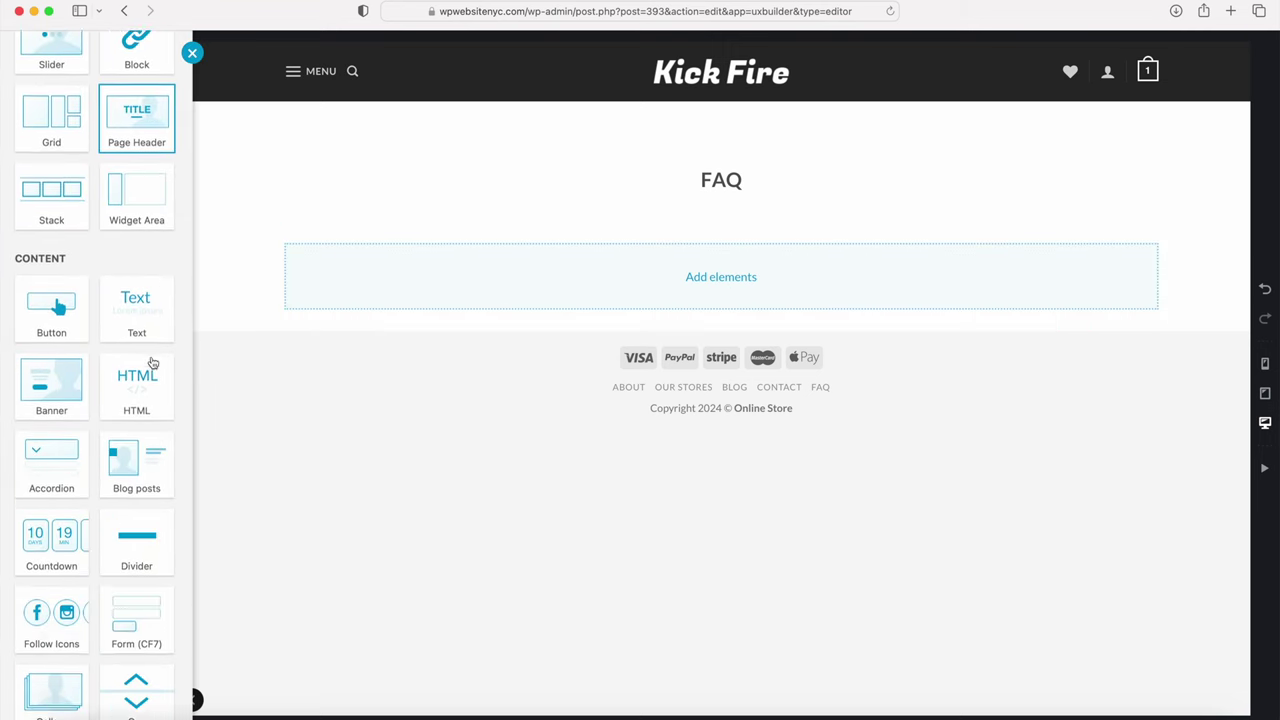
scroll(152, 362, "down", 9)
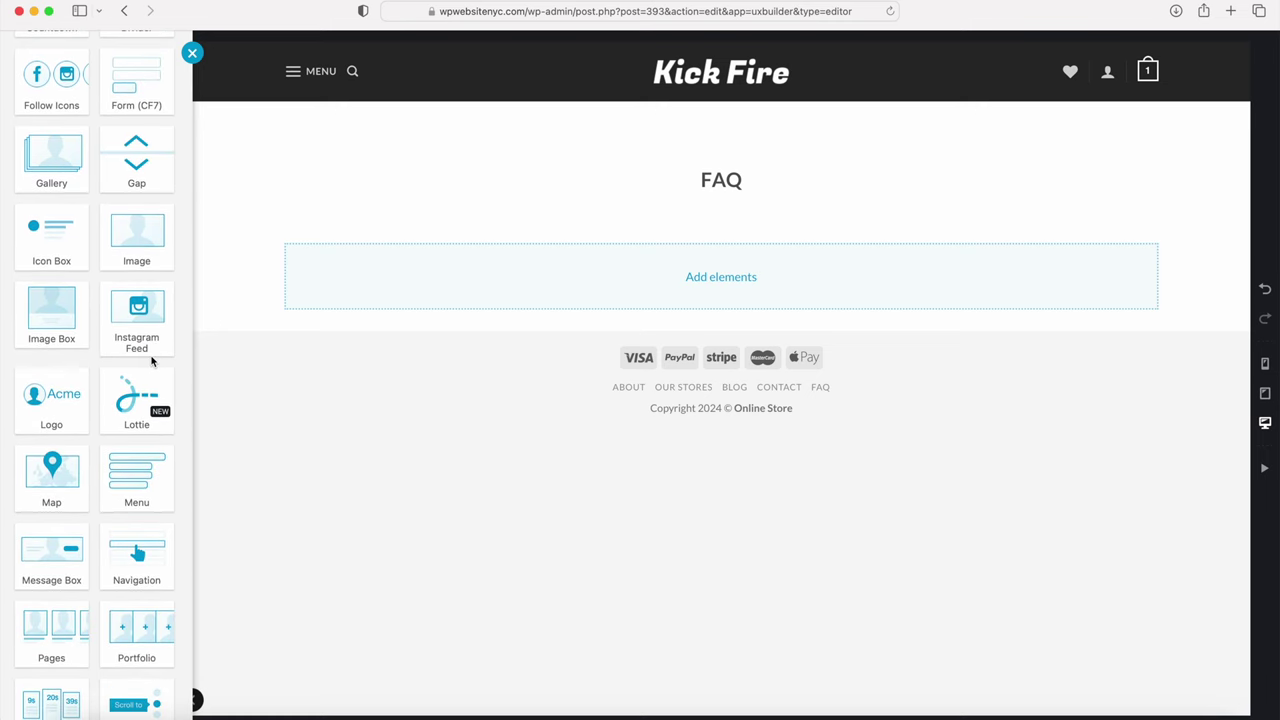
scroll(152, 362, "down", 5)
scroll(149, 451, "down", 6)
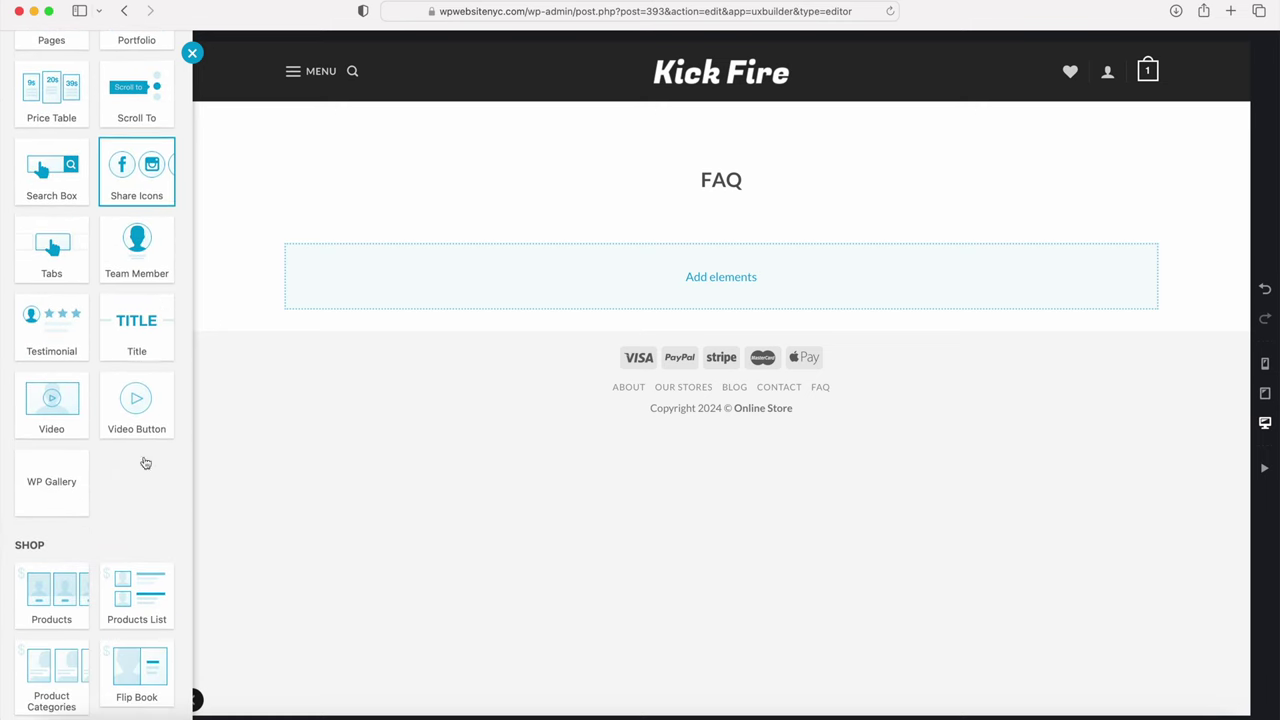
left_click(144, 338)
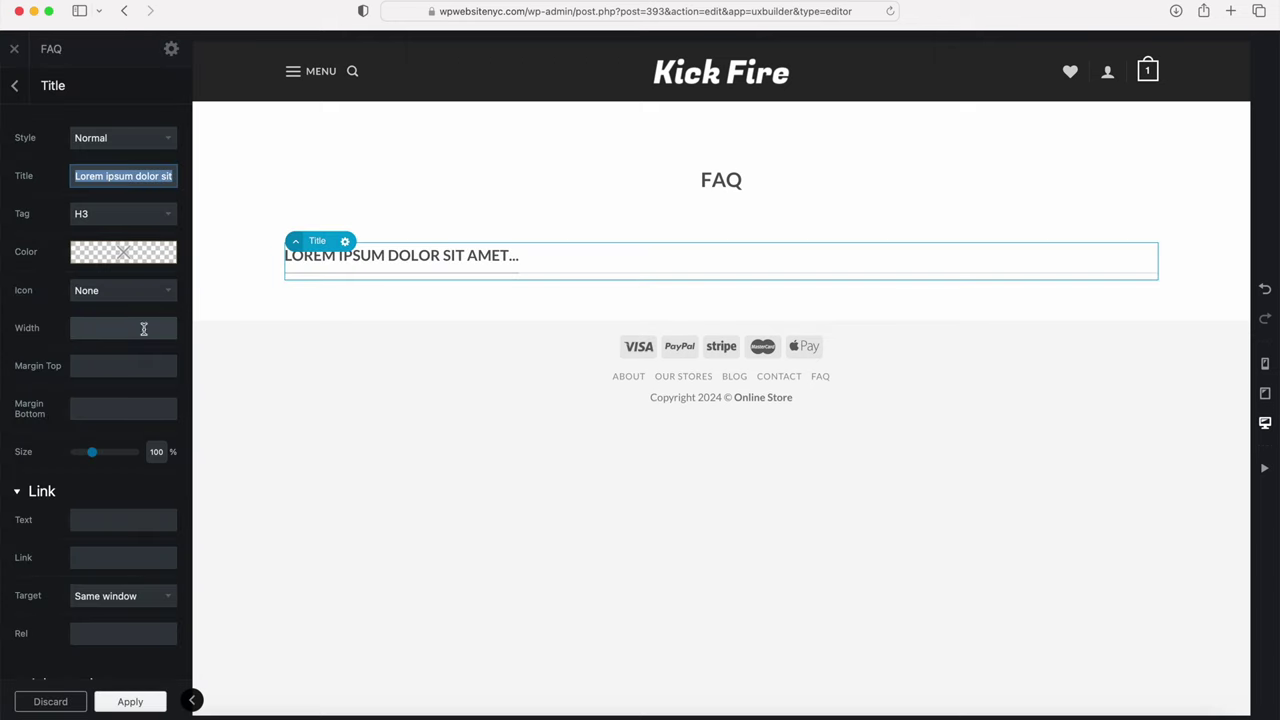
Step: Change the heading to 'Frequently Asked Questions And Answers', apply it and update the page
type("Frequen")
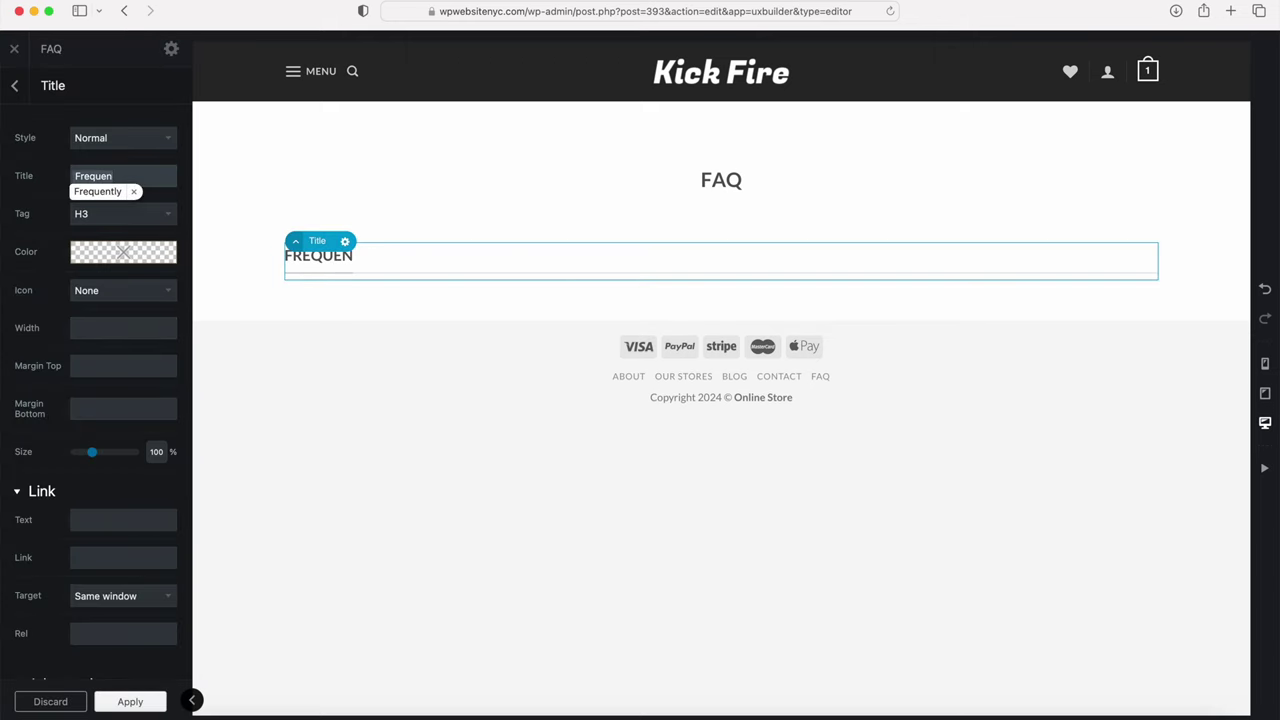
type("tly Asked ")
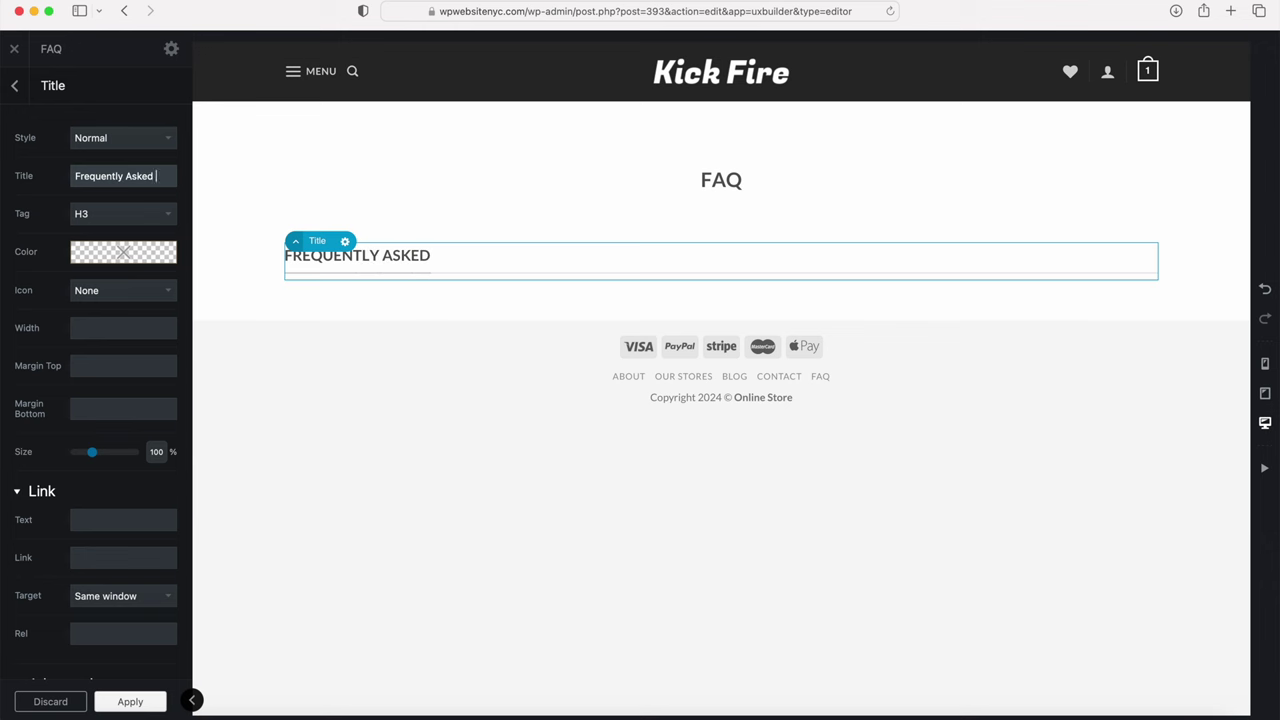
type("Questions And Ans")
key("BackSpace")
key("BackSpace")
type("nsewers")
left_click(131, 701)
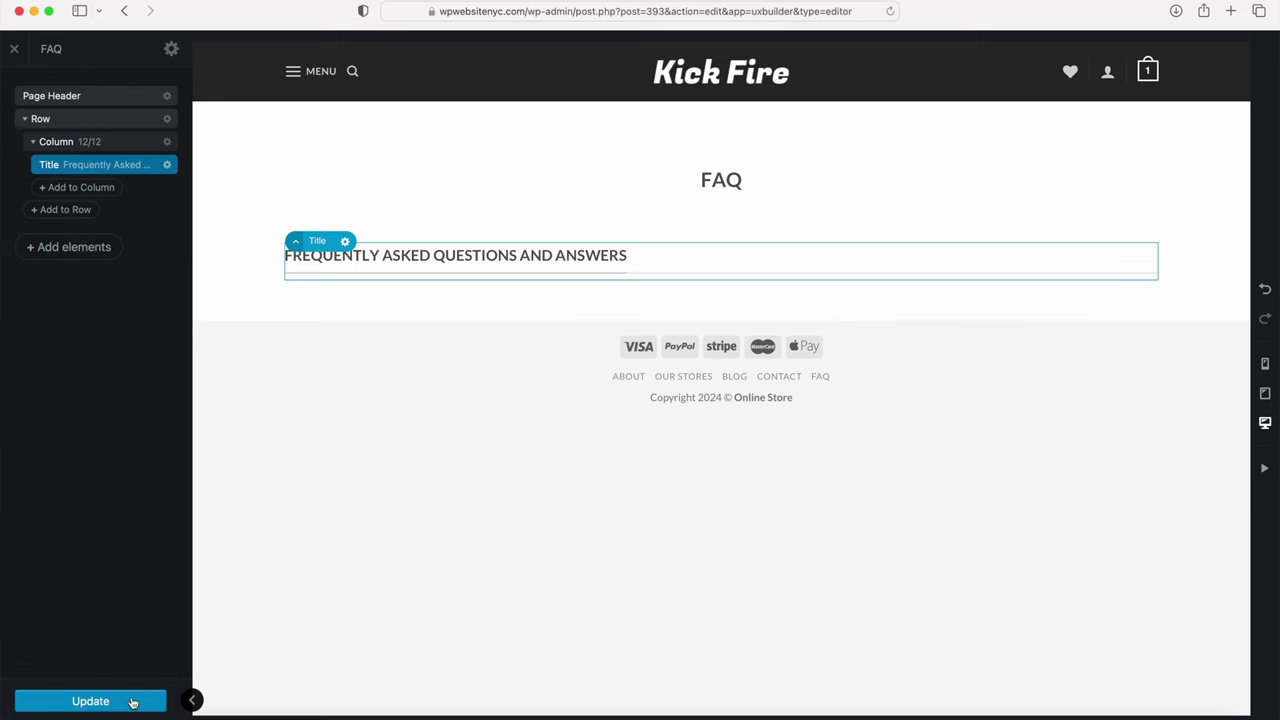
left_click(112, 703)
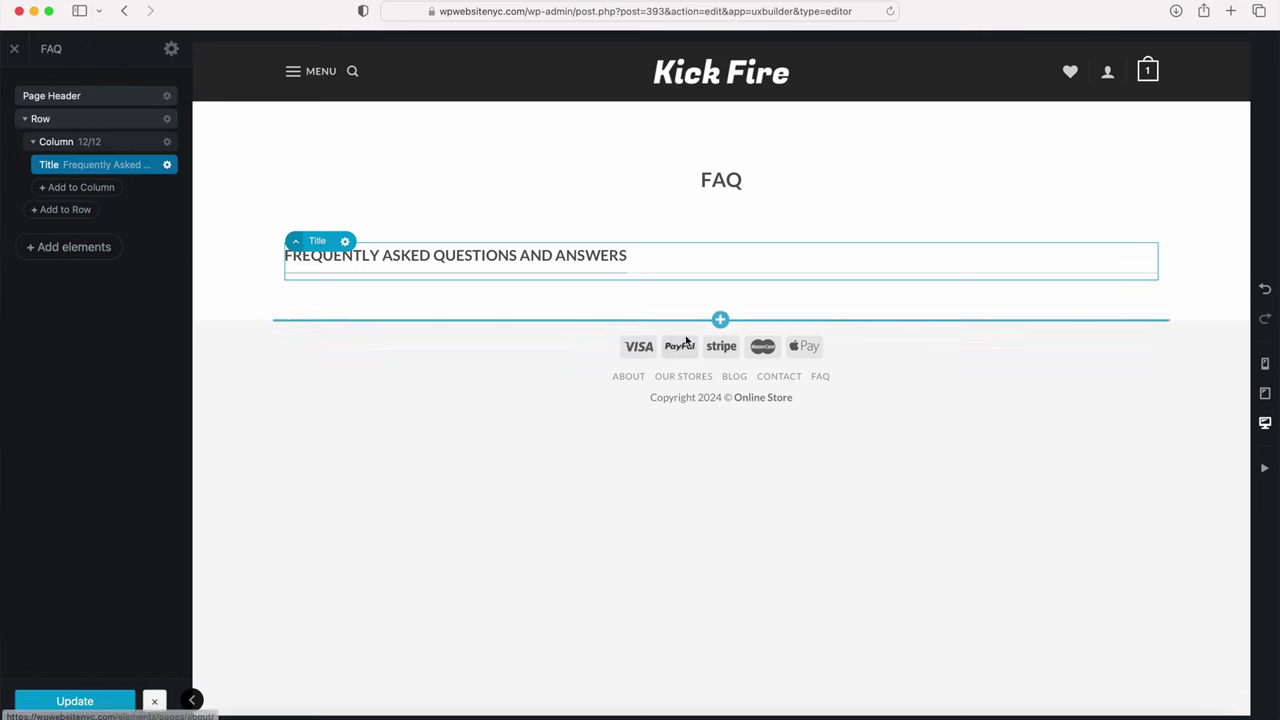
mouse_move(719, 275)
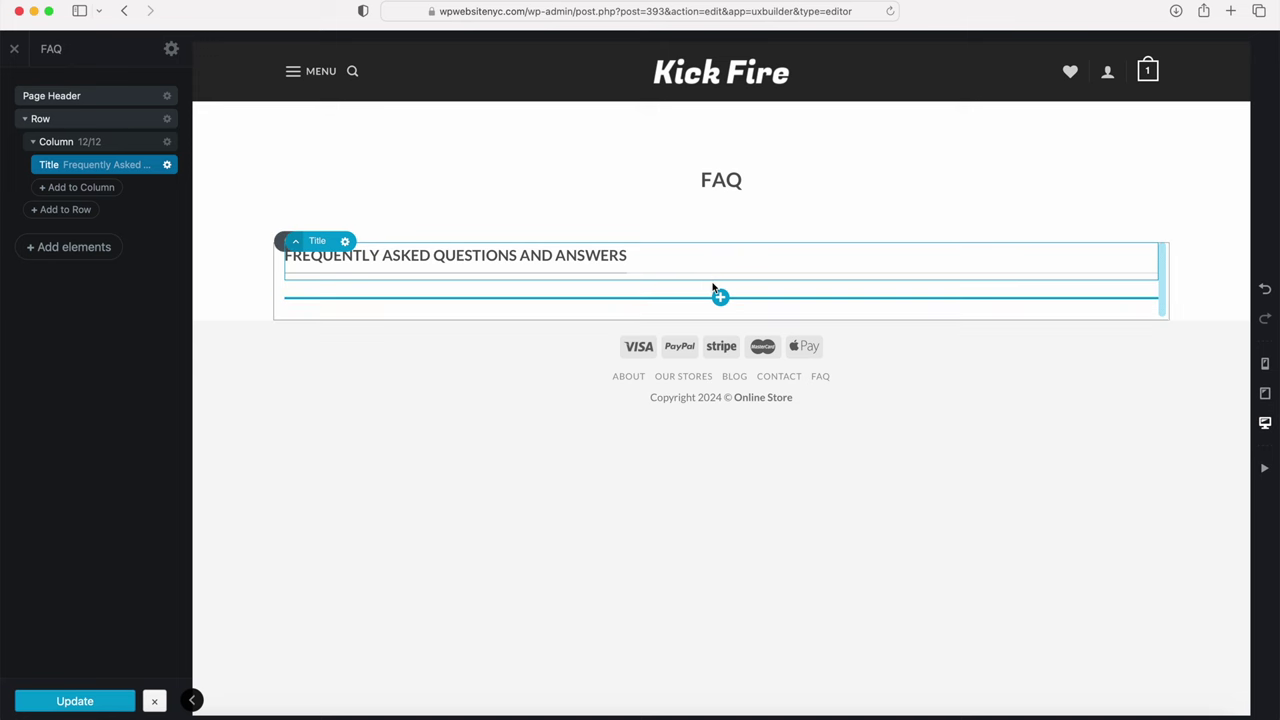
Step: Insert a three-item Accordion element below the FAQ heading
left_click(720, 298)
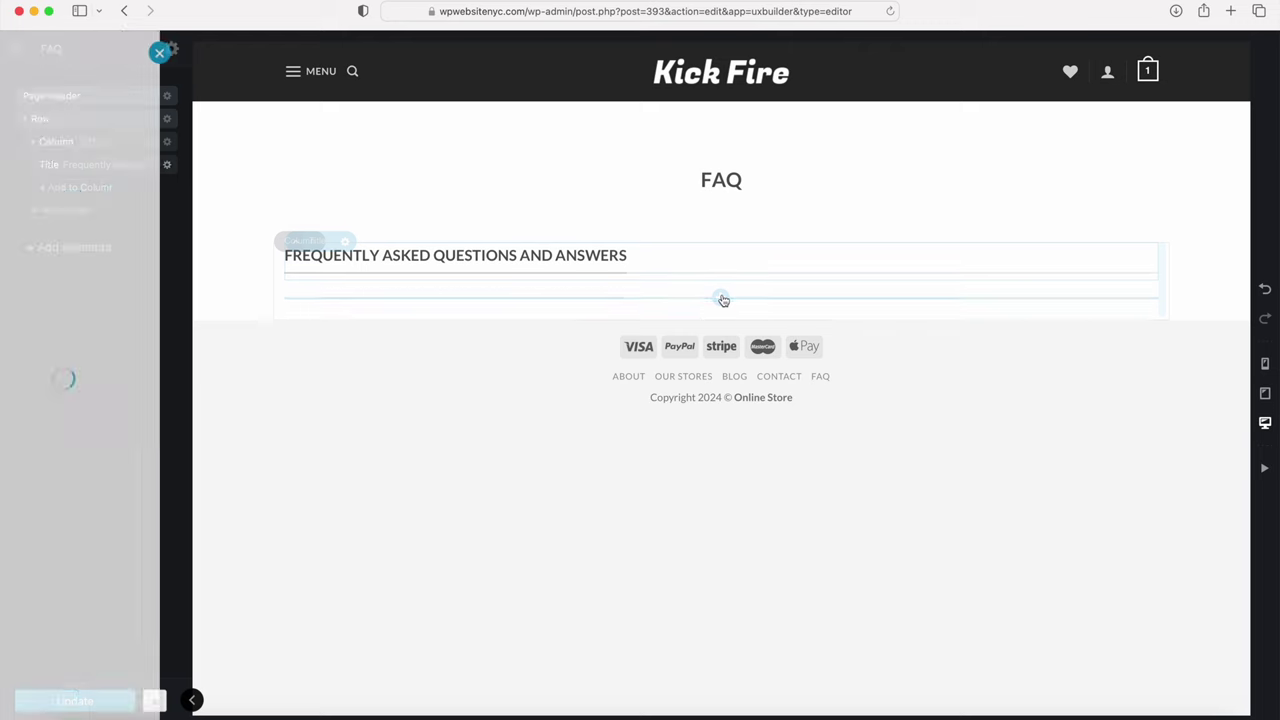
scroll(75, 270, "down", 5)
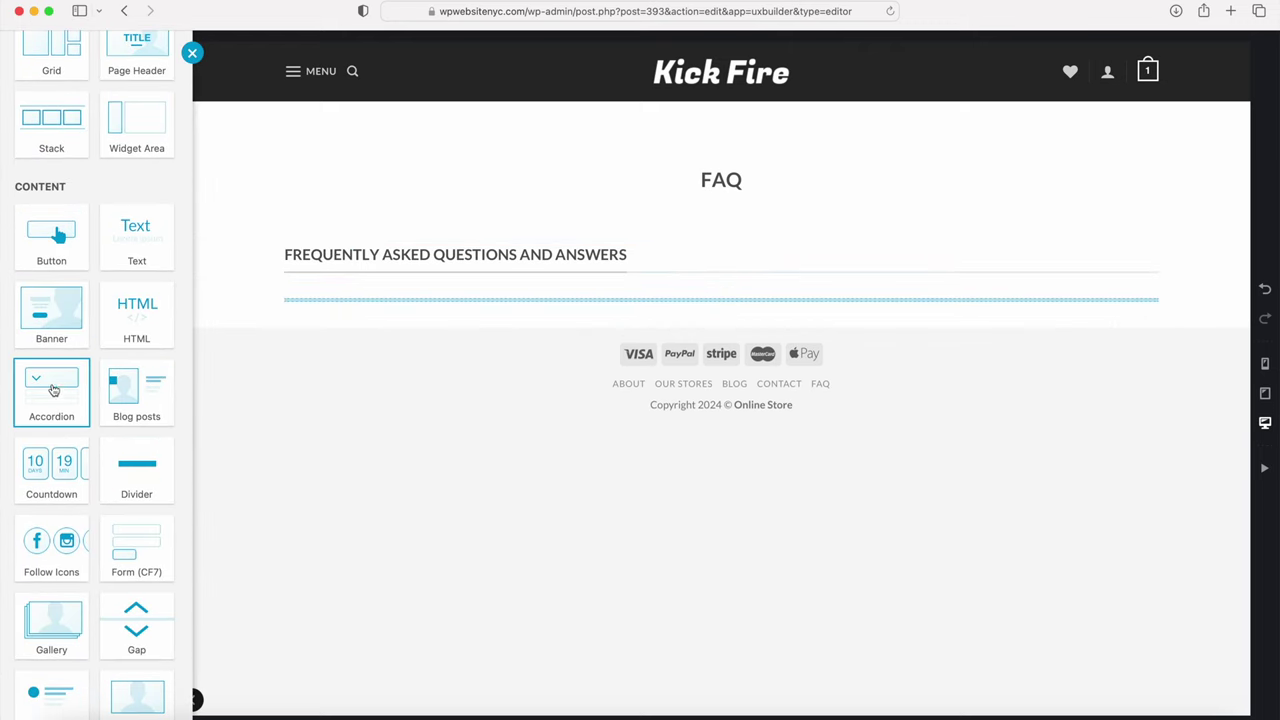
left_click(55, 397)
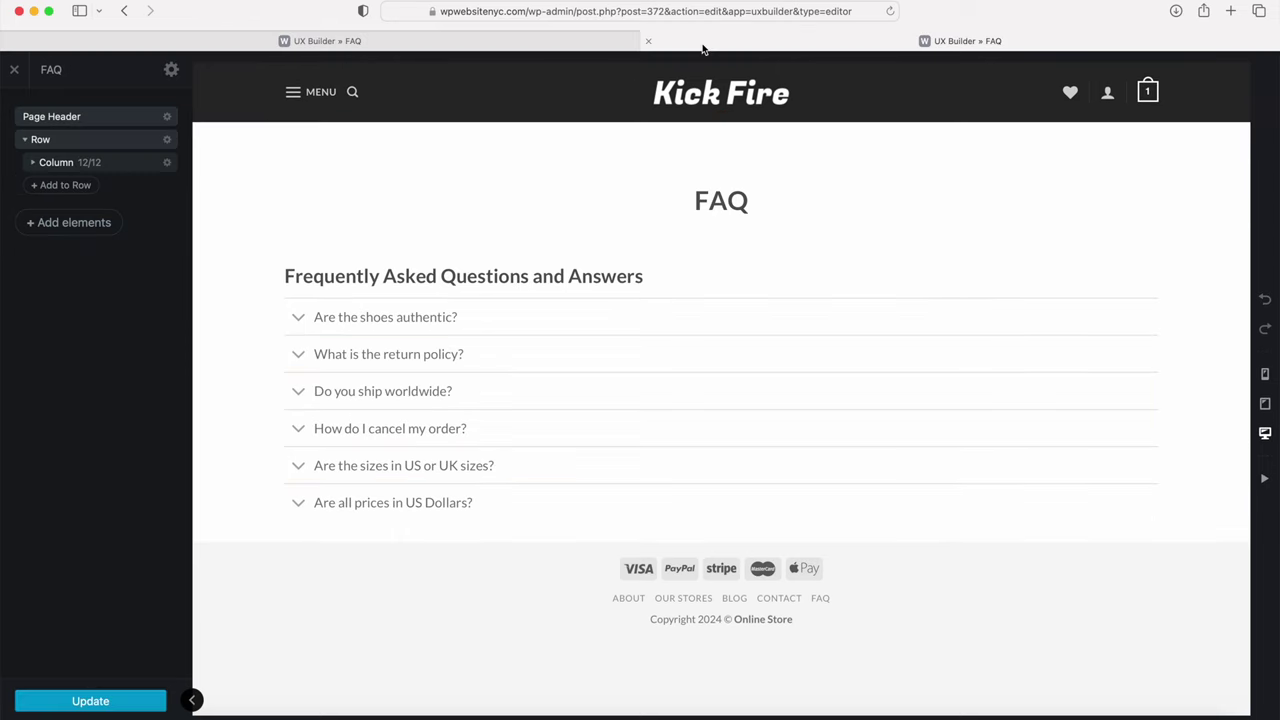
Step: Title the first accordion item 'Are the shoes authentic?', copied from the finished FAQ page
left_click(392, 321)
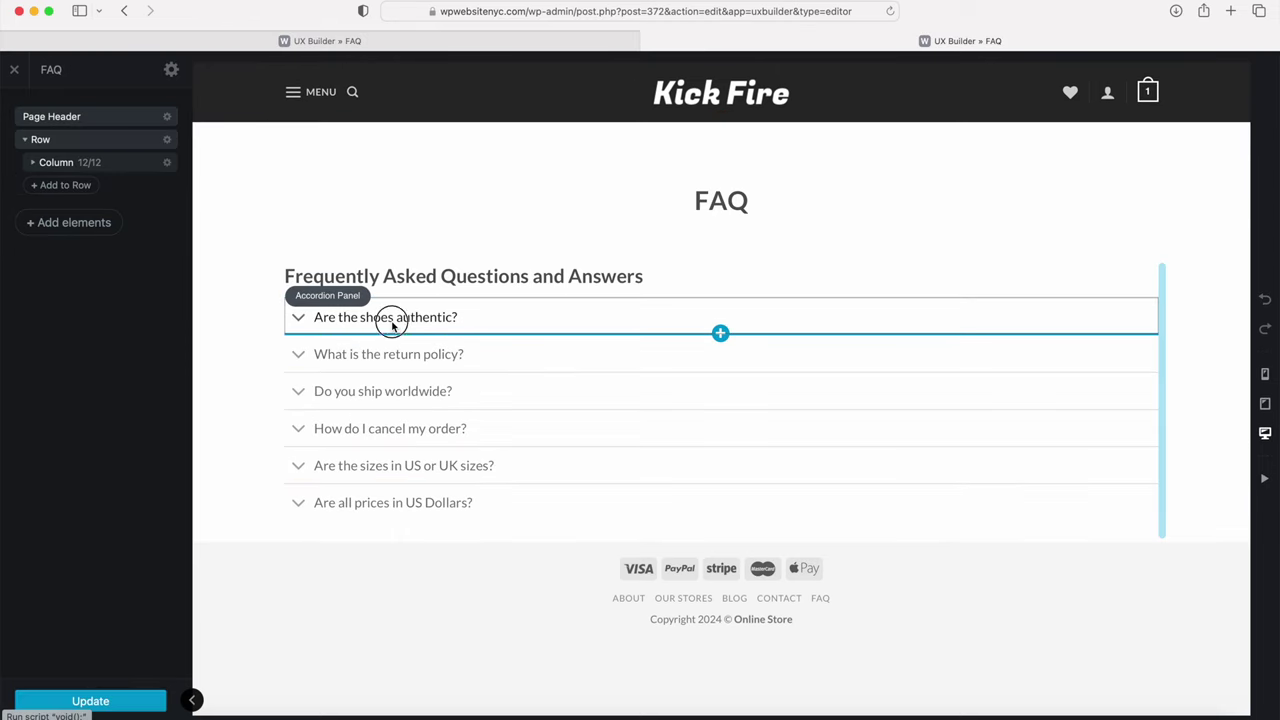
triple_click(96, 163)
key("super+c")
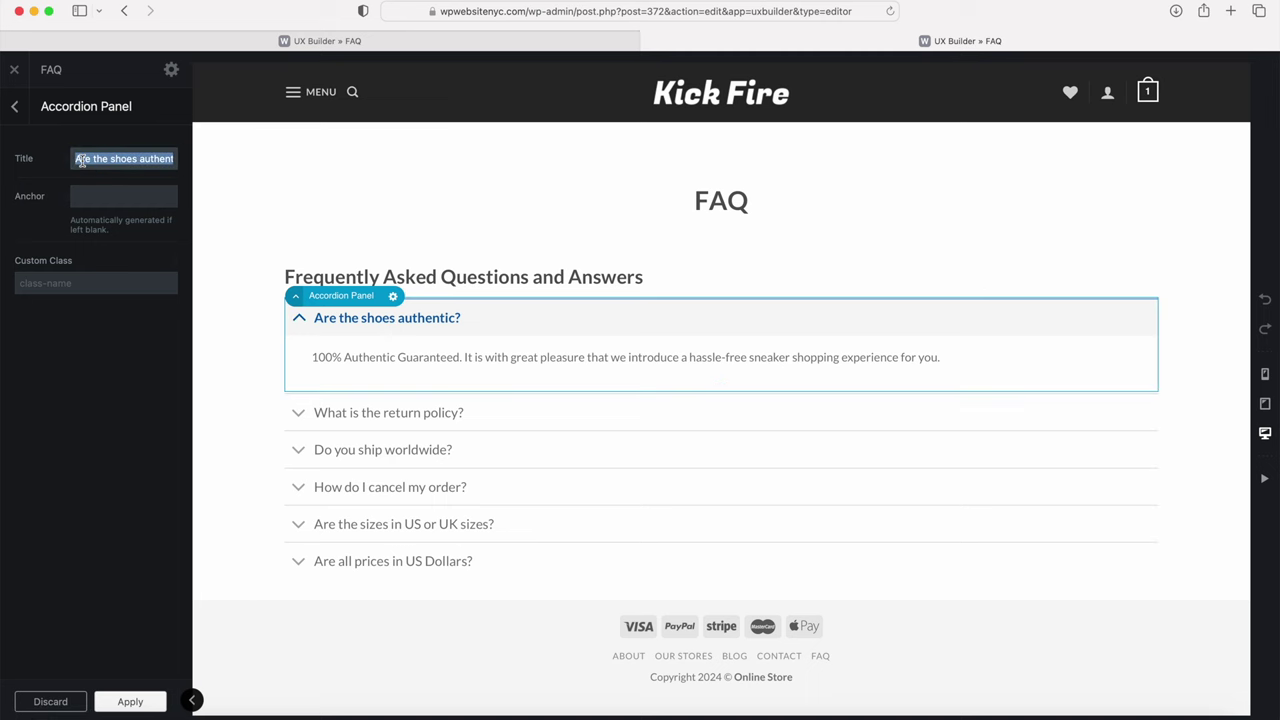
left_click(246, 40)
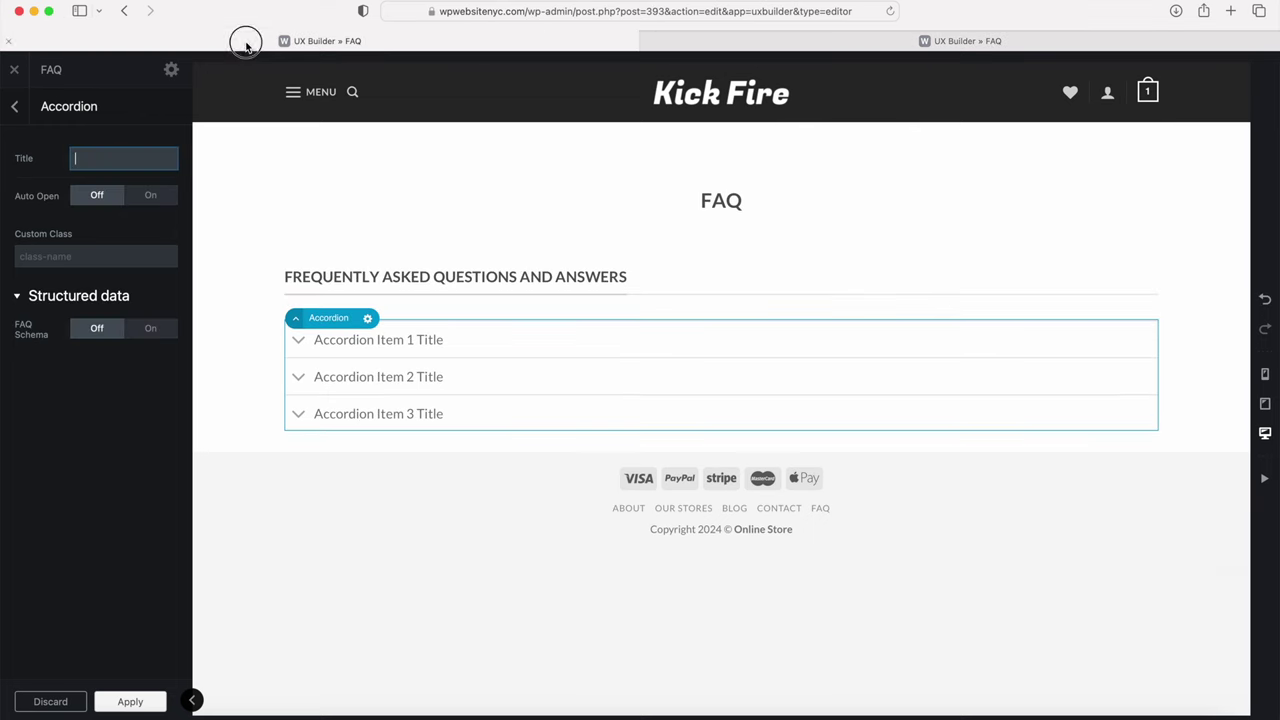
left_click(343, 340)
triple_click(116, 158)
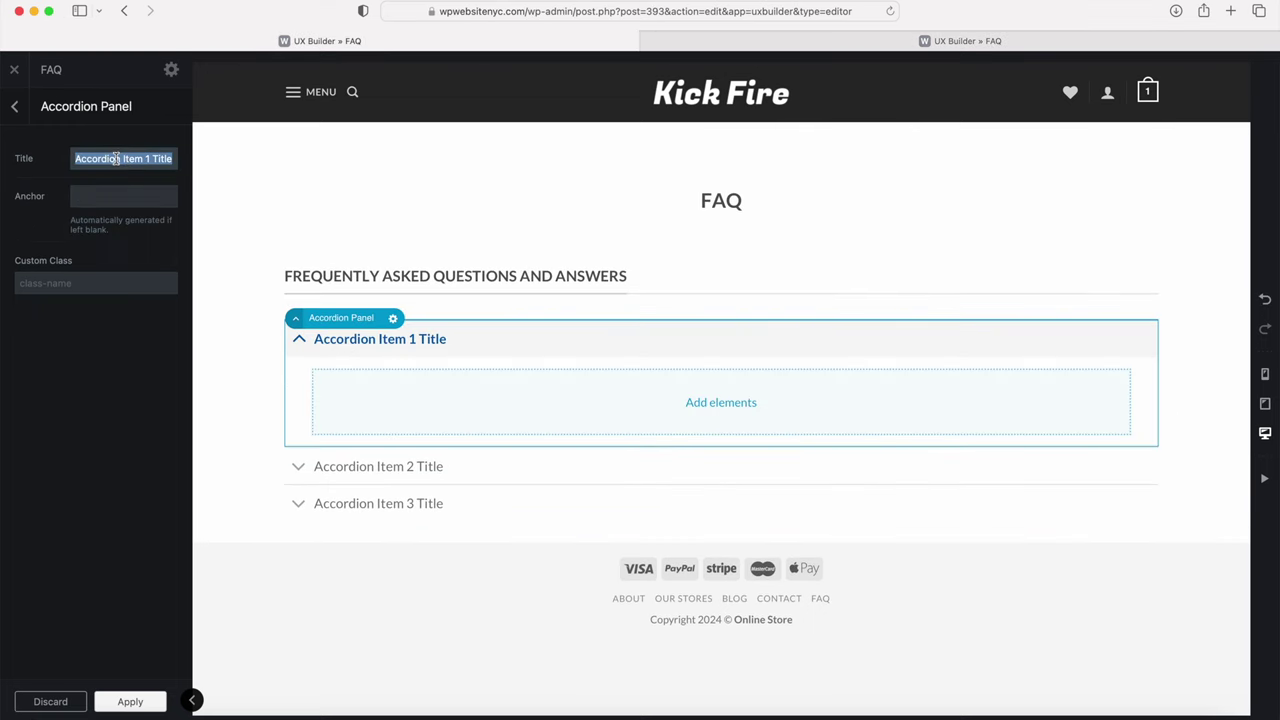
key("super+v")
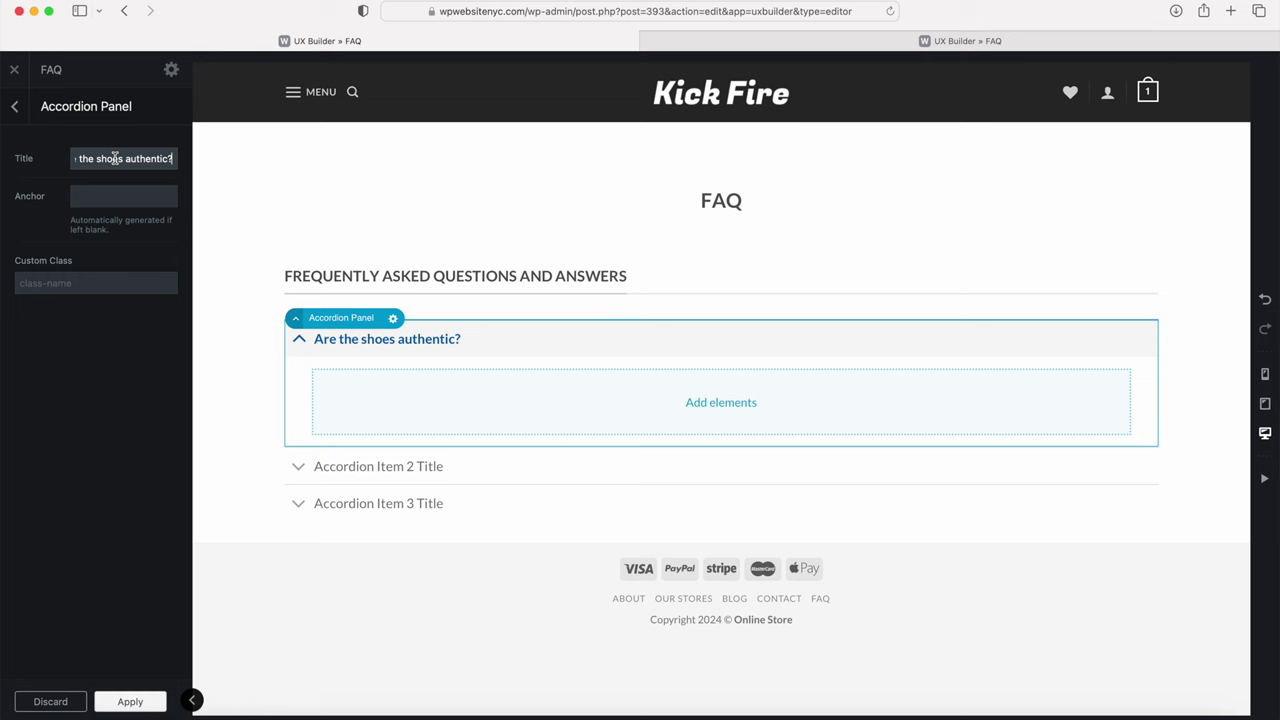
Step: Add a Text element to the first panel holding the copied 100% Authentic Guaranteed answer
left_click(722, 402)
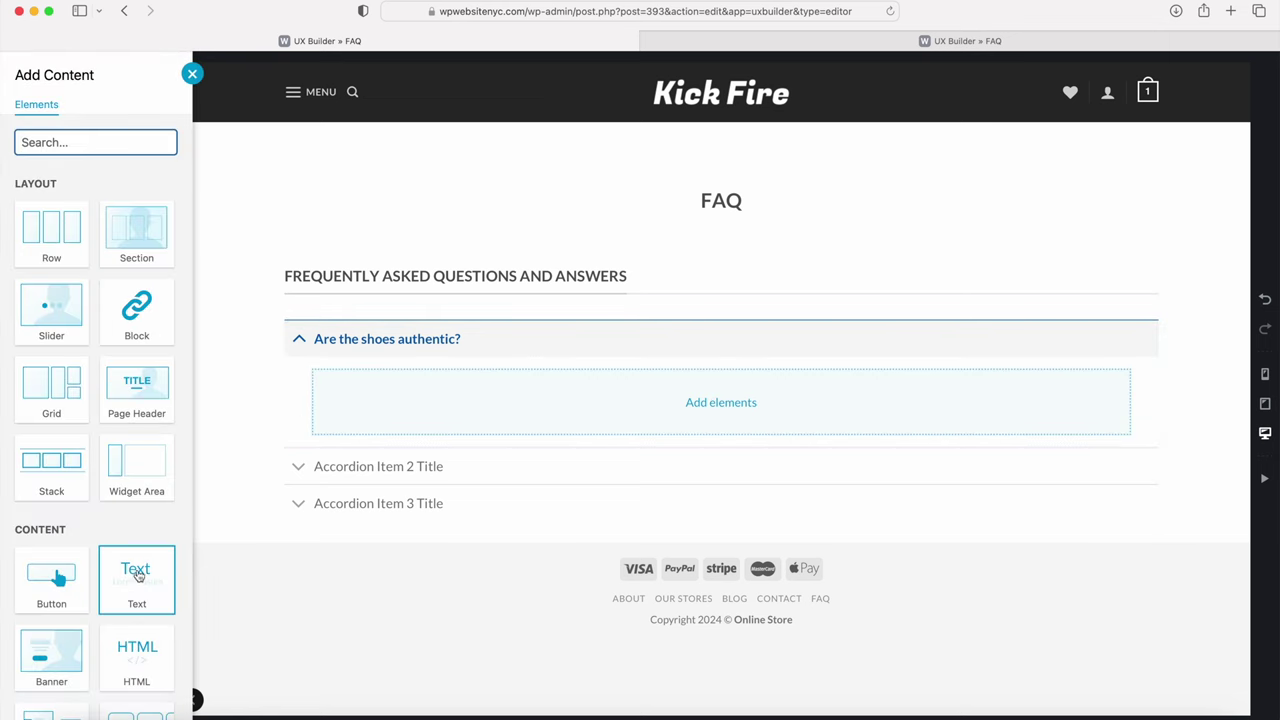
left_click(138, 585)
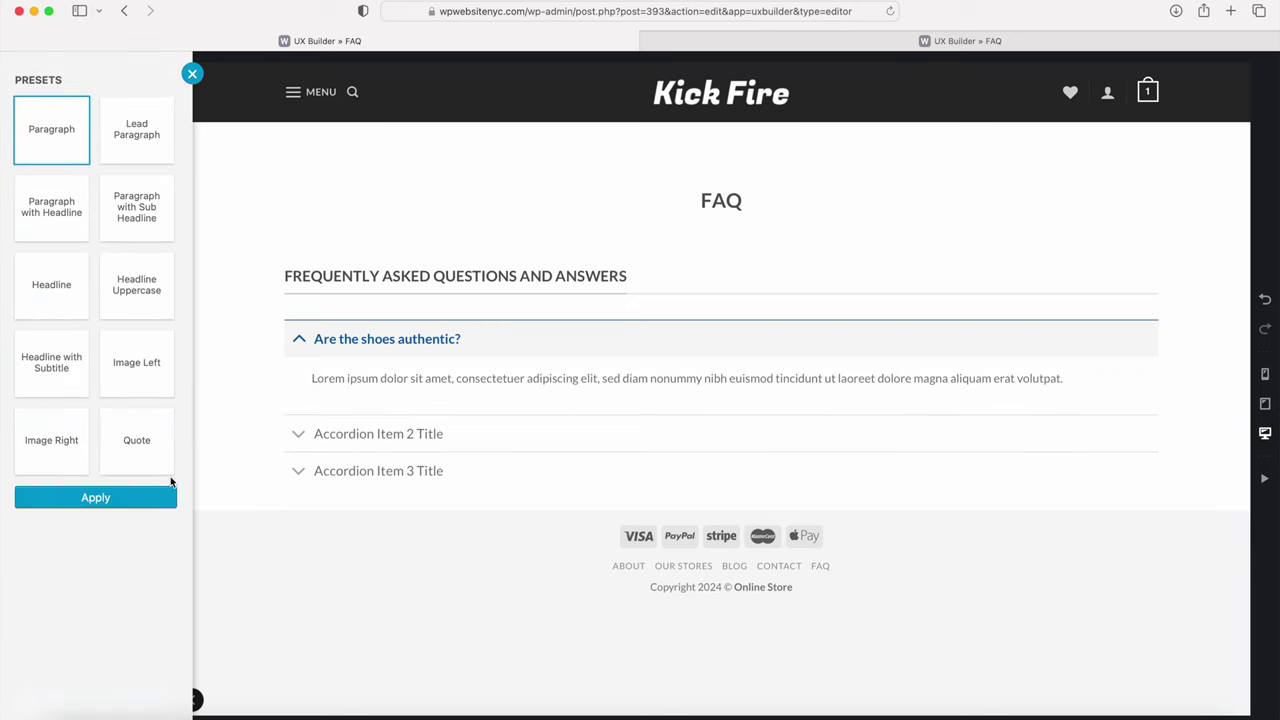
left_click(377, 386)
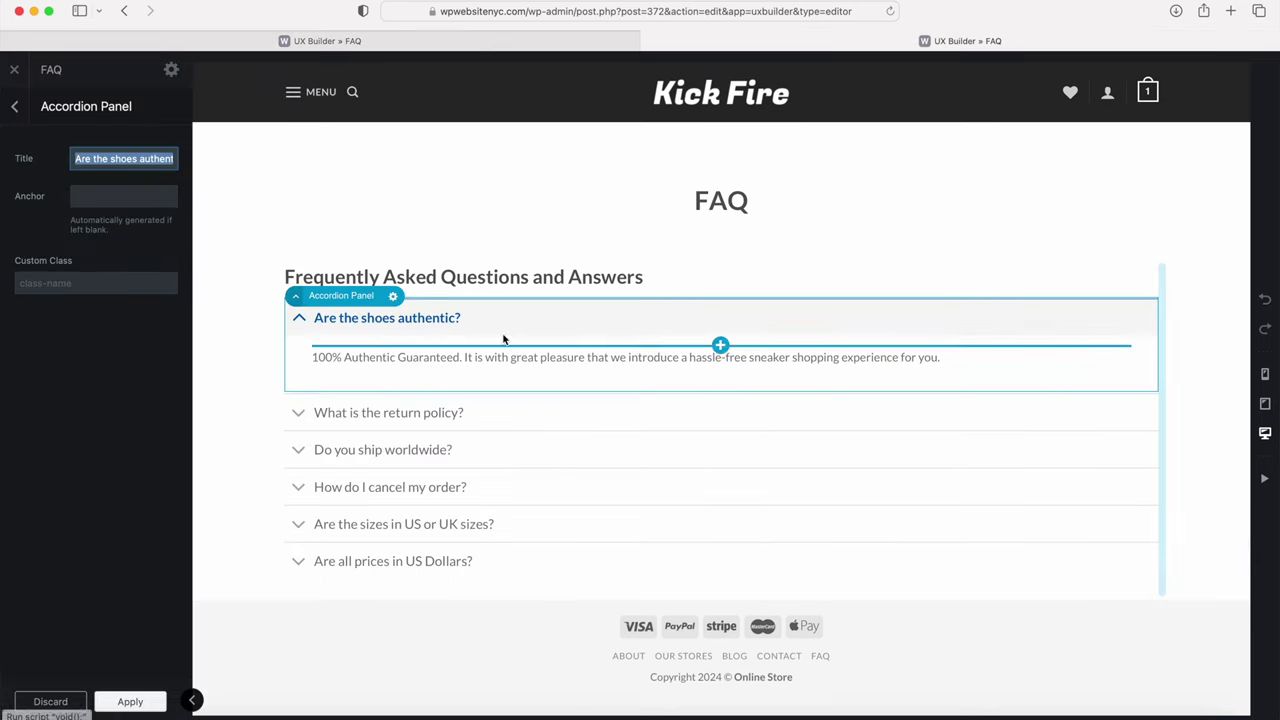
left_click(475, 368)
left_click(60, 158)
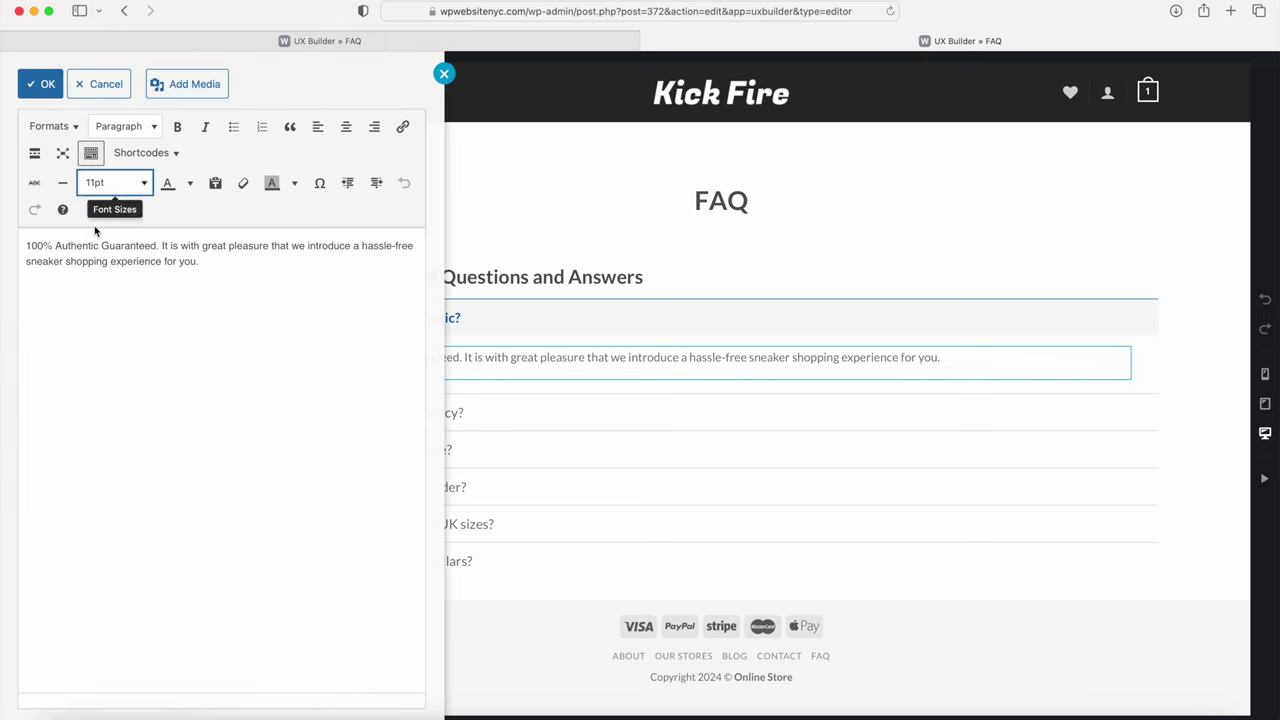
left_click_drag(236, 268, 36, 193)
key("super+c")
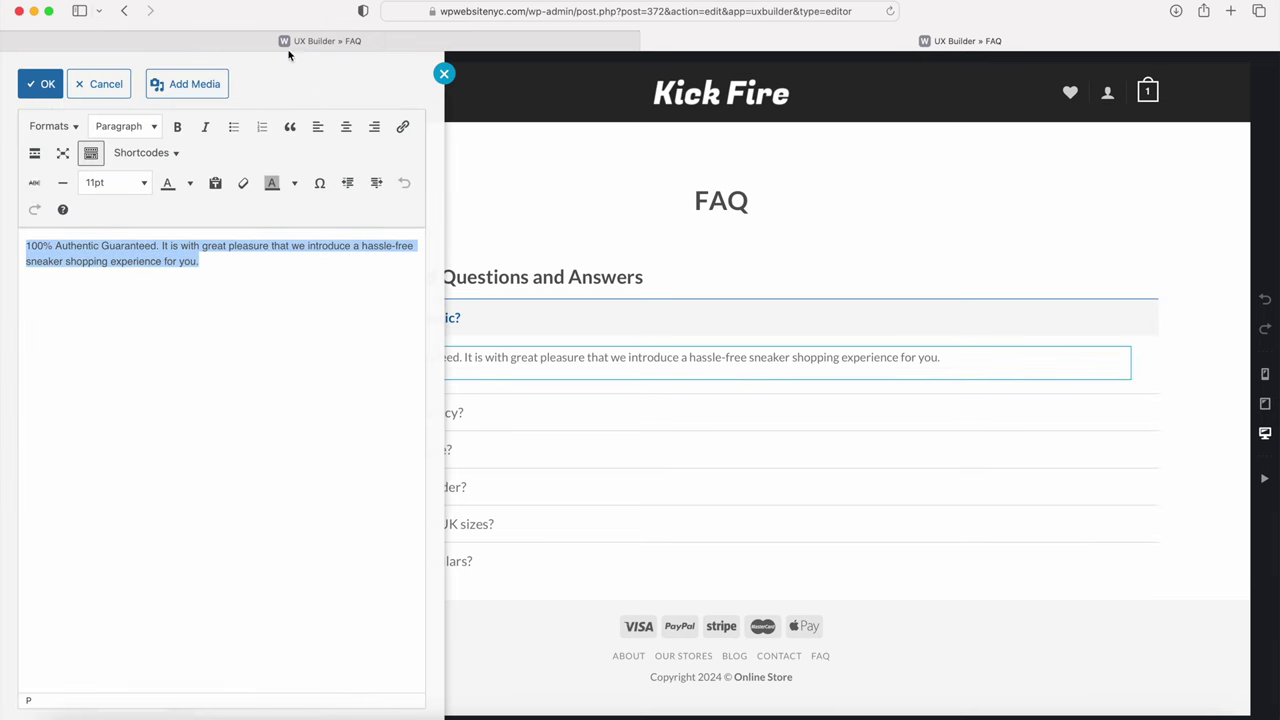
left_click(300, 42)
left_click_drag(327, 266, 99, 223)
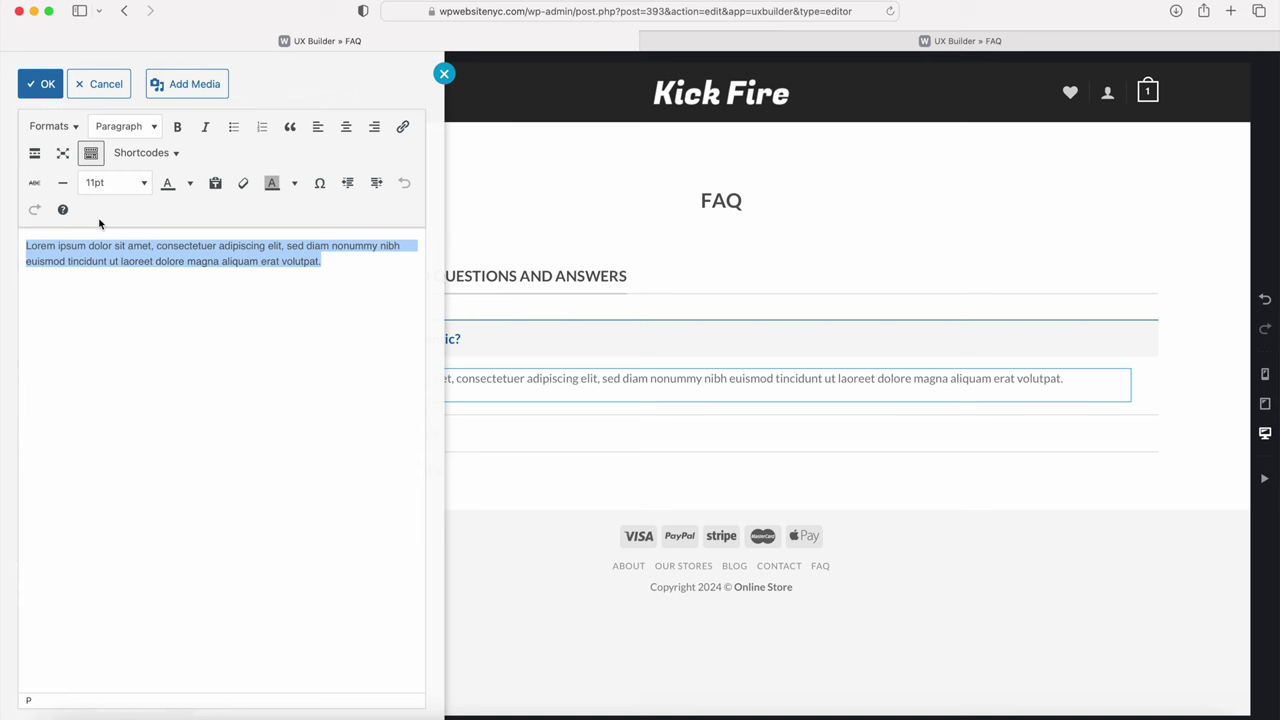
key("super+v")
left_click(43, 84)
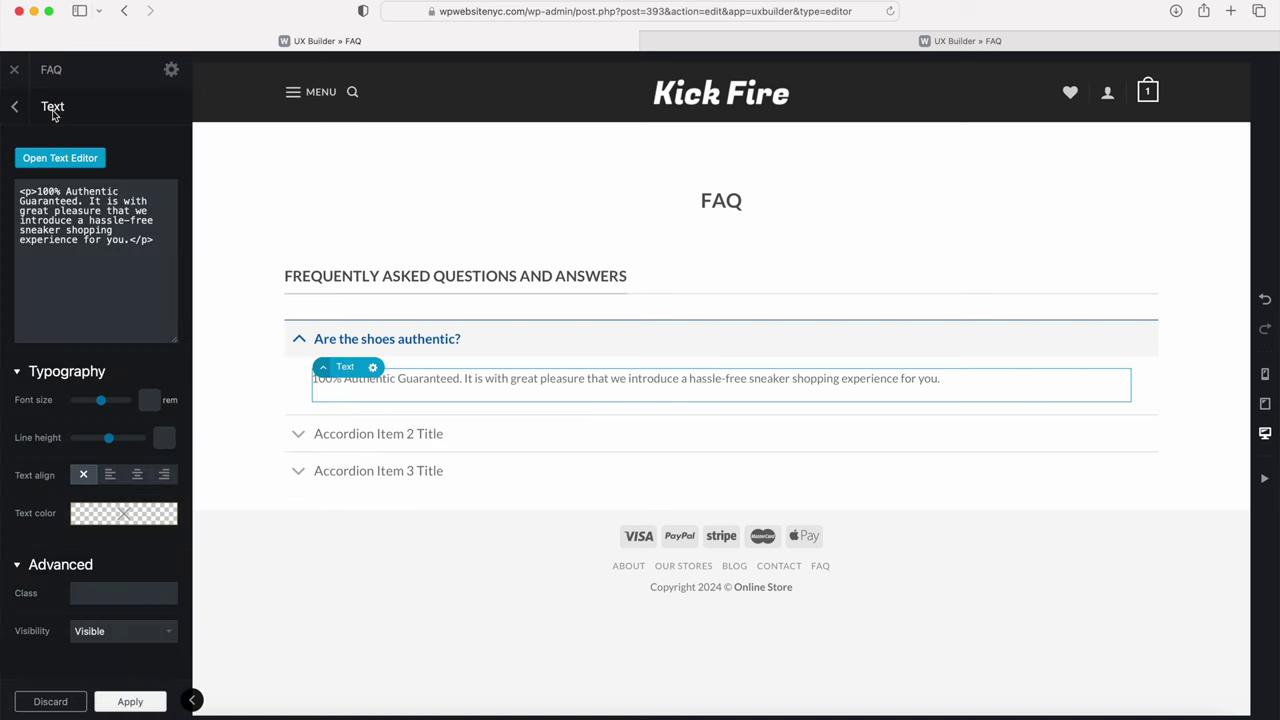
left_click(305, 339)
left_click(305, 339)
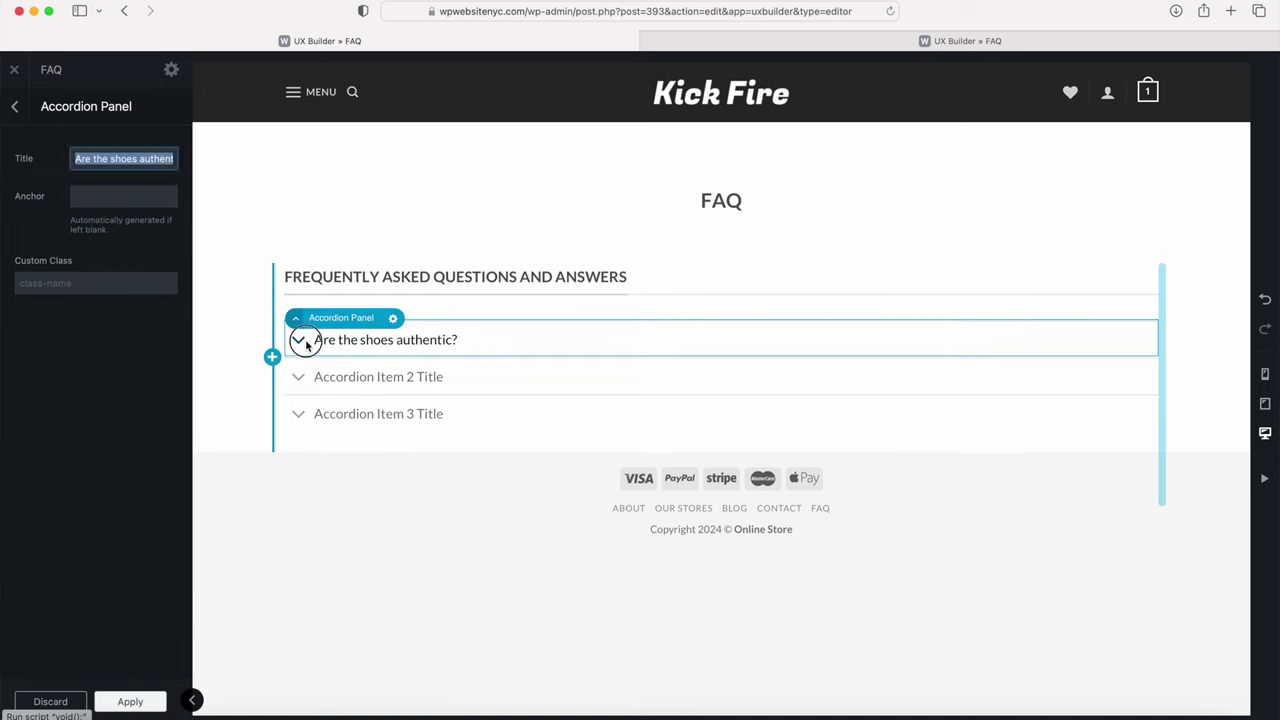
Step: Title the second accordion item 'What is the return policy?', copied from the finished FAQ page
left_click(305, 339)
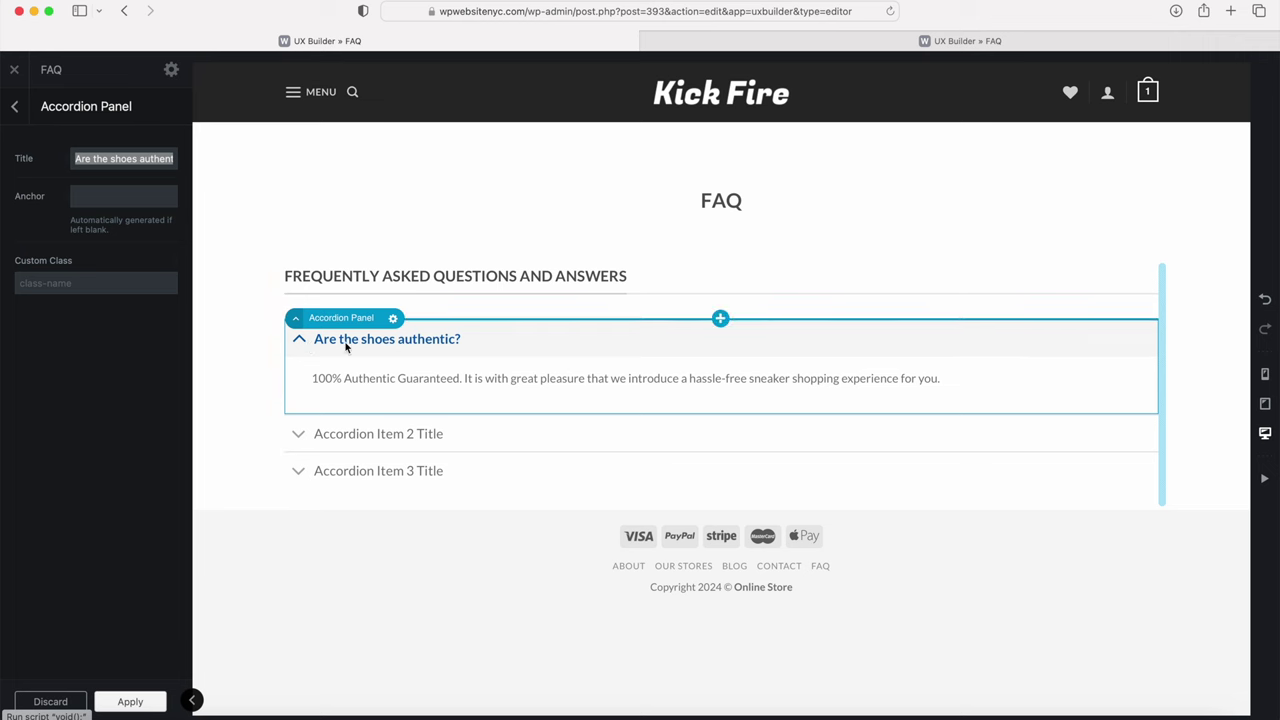
left_click(328, 433)
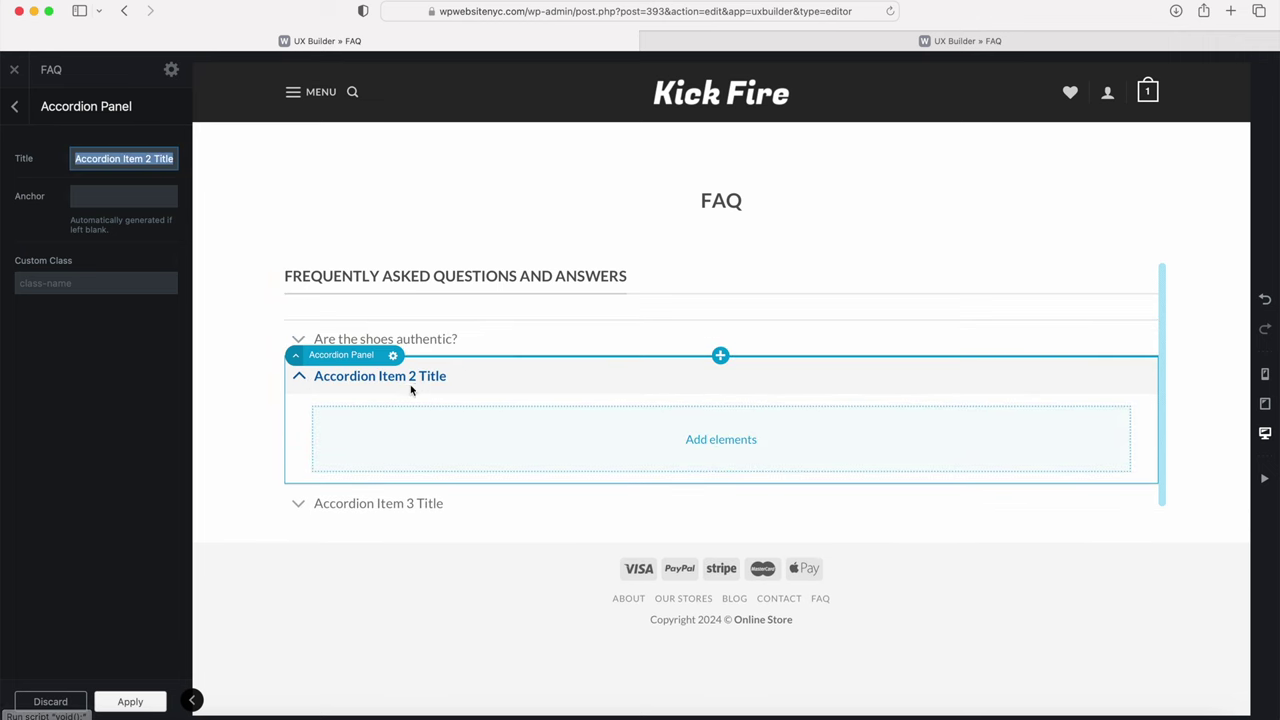
left_click(780, 44)
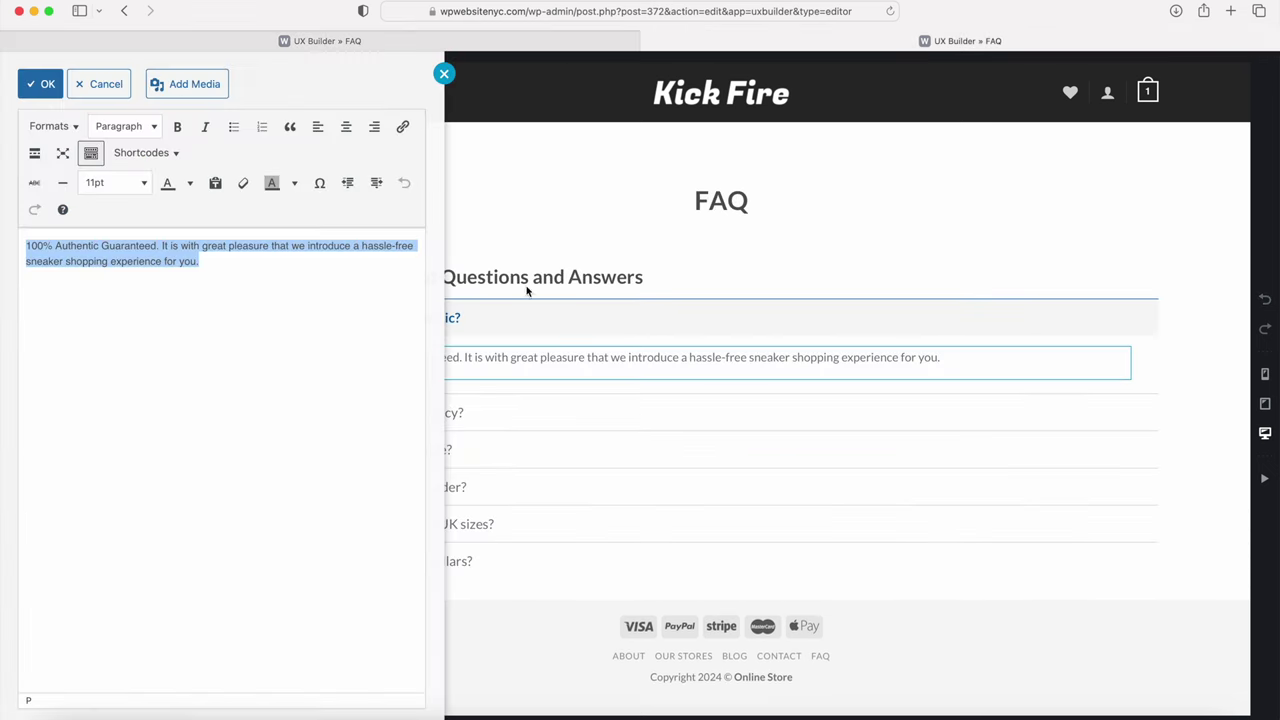
left_click(528, 346)
left_click(415, 412)
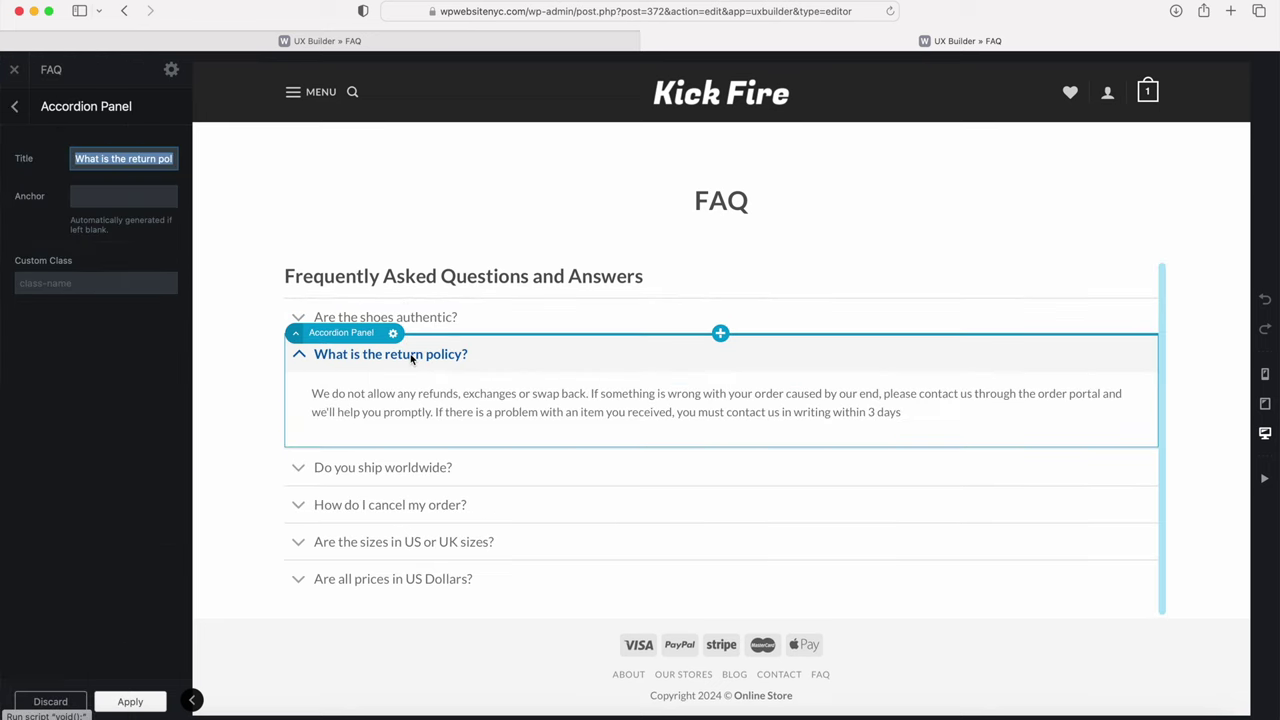
triple_click(107, 163)
key("super+c")
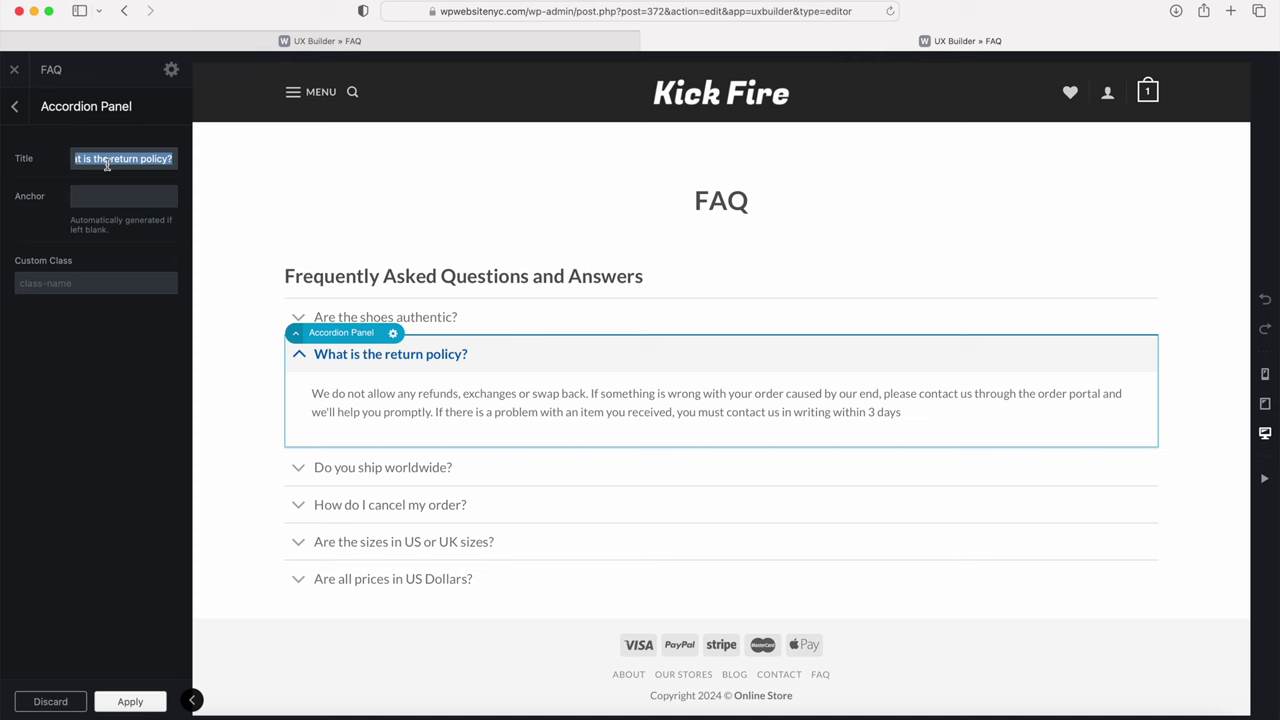
left_click(290, 40)
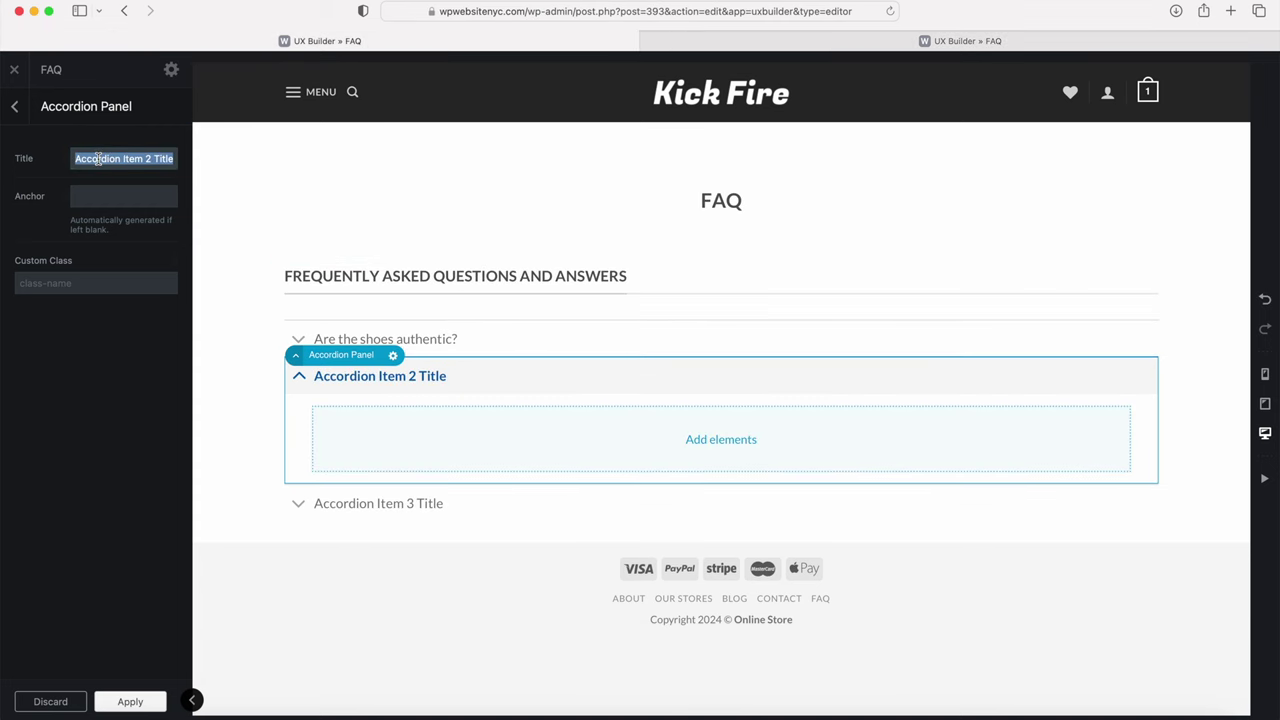
key("super+v")
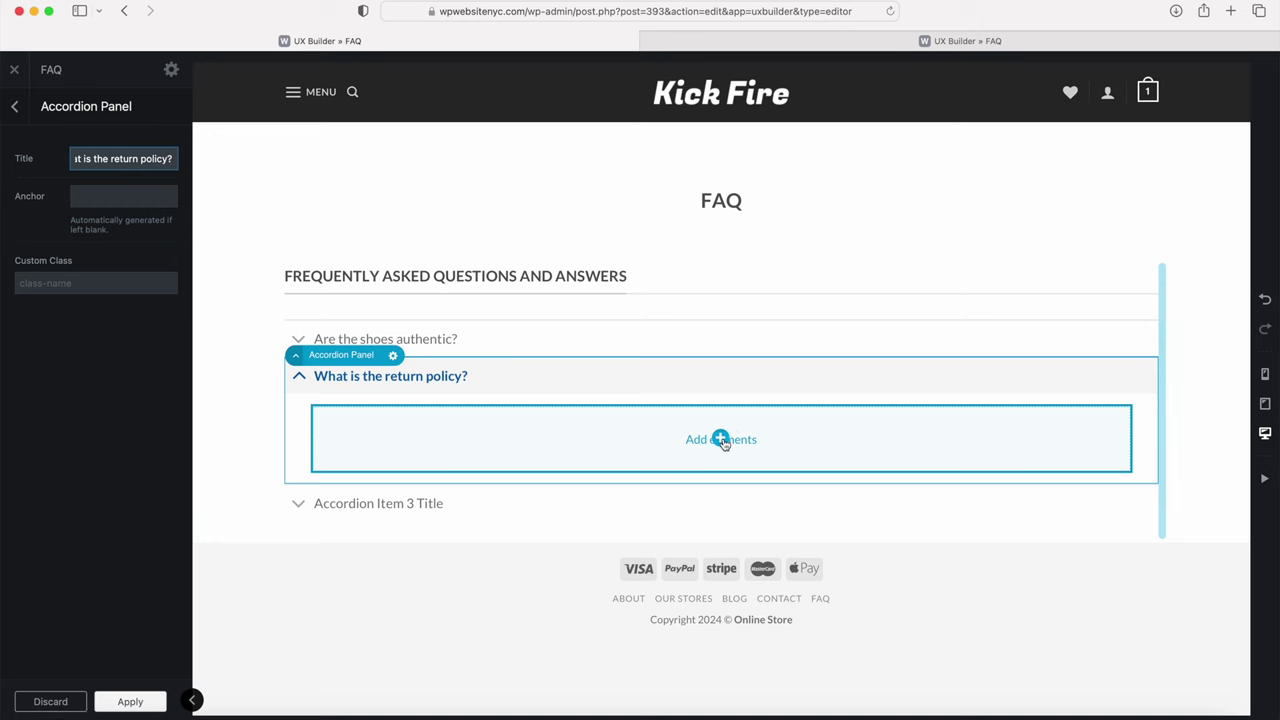
Step: Add a Text element to the second panel holding the copied no-refunds answer
left_click(722, 443)
left_click(132, 591)
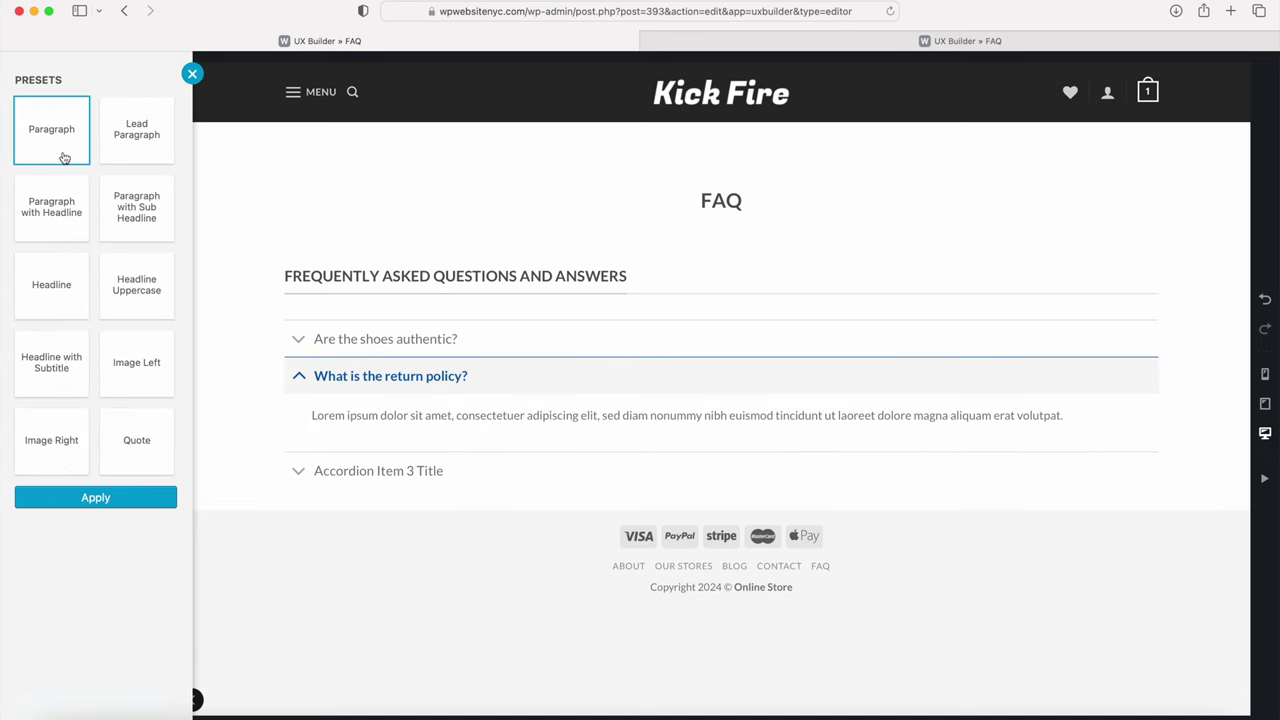
double_click(412, 416)
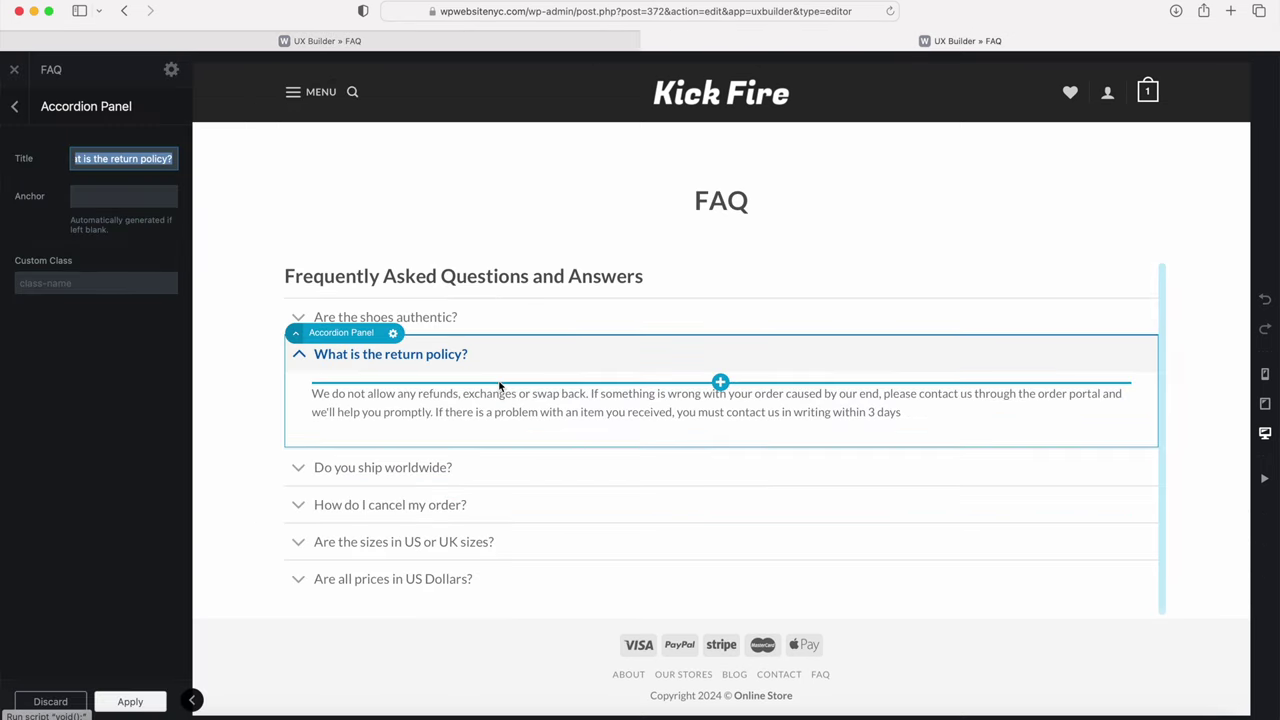
left_click(475, 409)
left_click(60, 158)
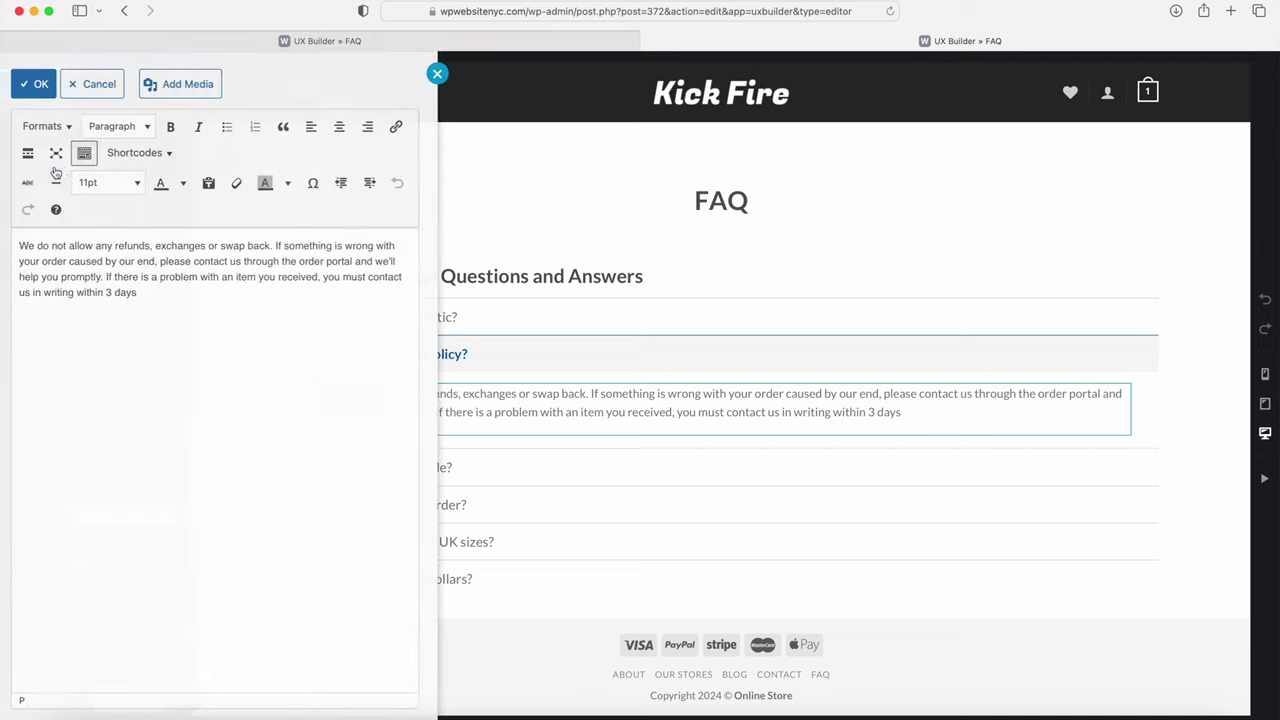
left_click_drag(160, 316, 32, 208)
key("super+c")
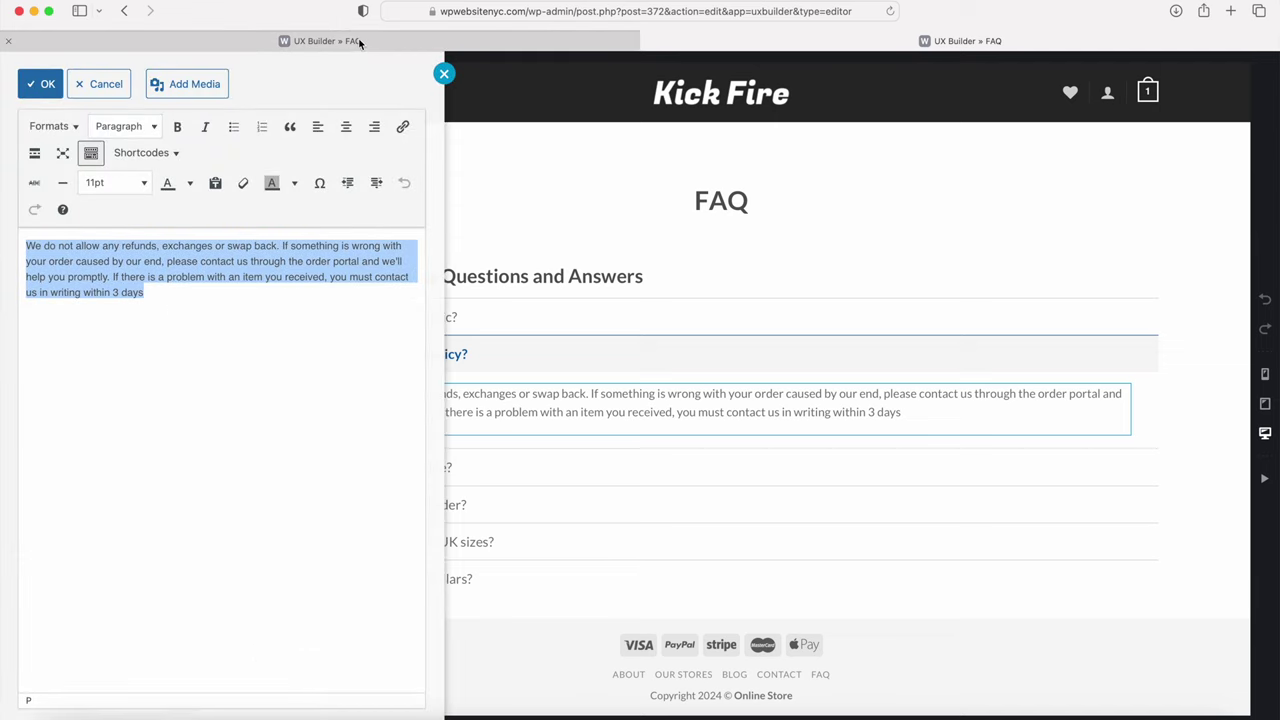
left_click(360, 41)
key("super+a")
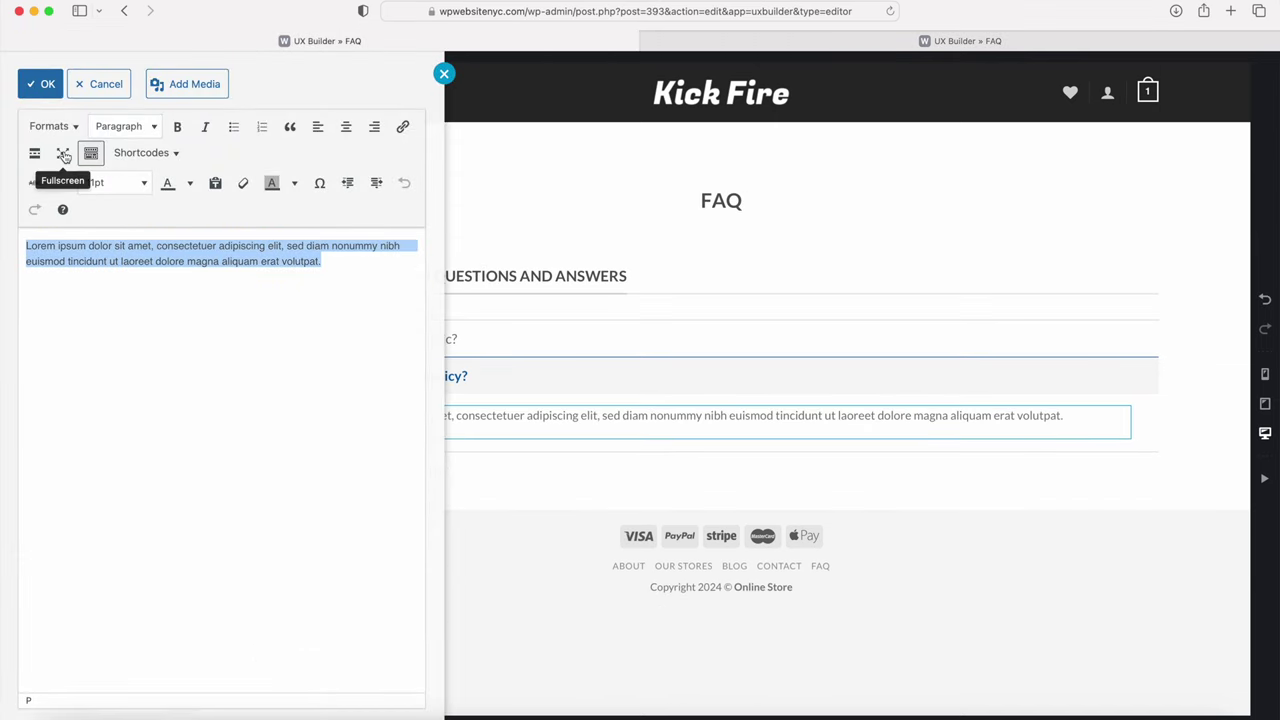
key("super+v")
left_click(42, 84)
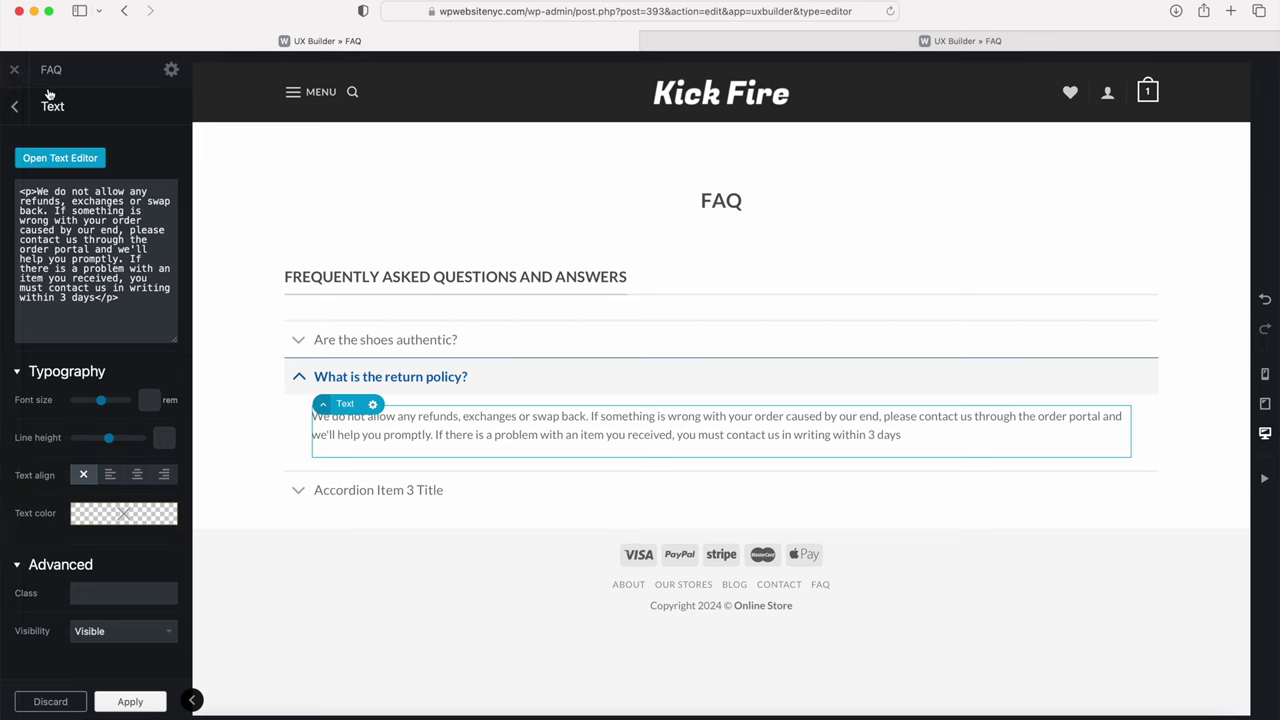
left_click(323, 380)
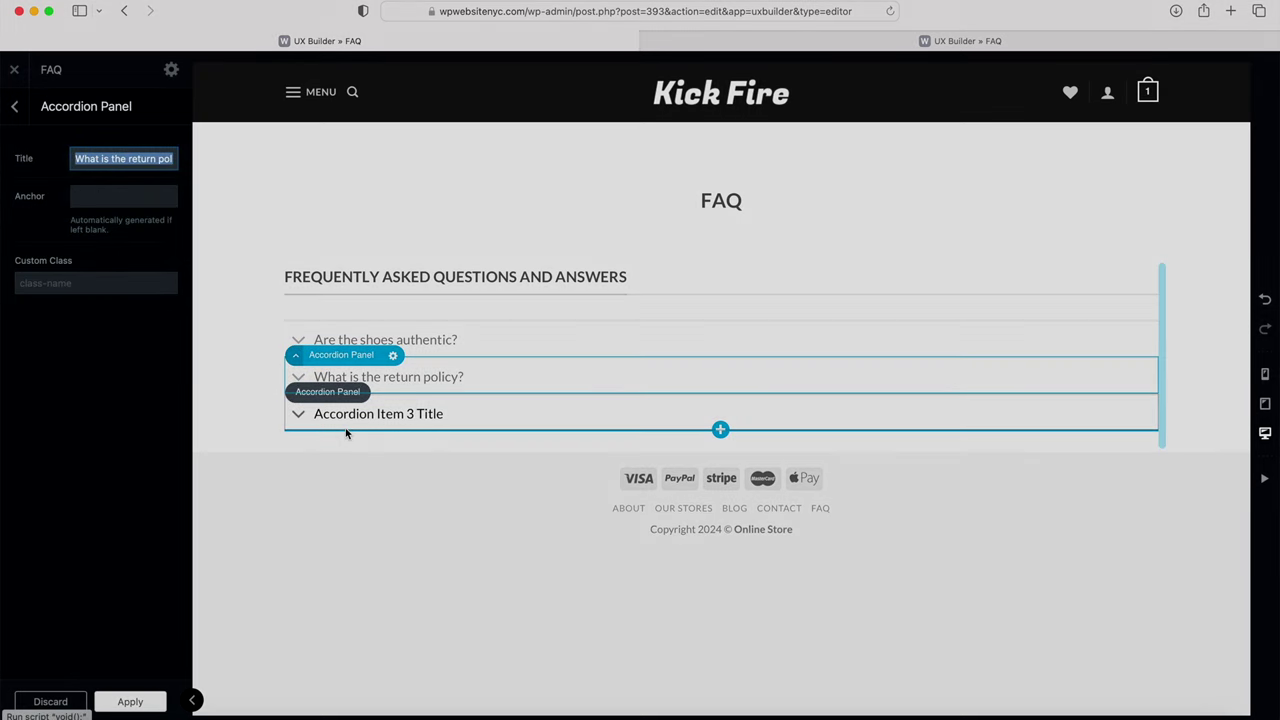
Step: Add a fourth placeholder panel to the FAQ accordion
left_click(15, 106)
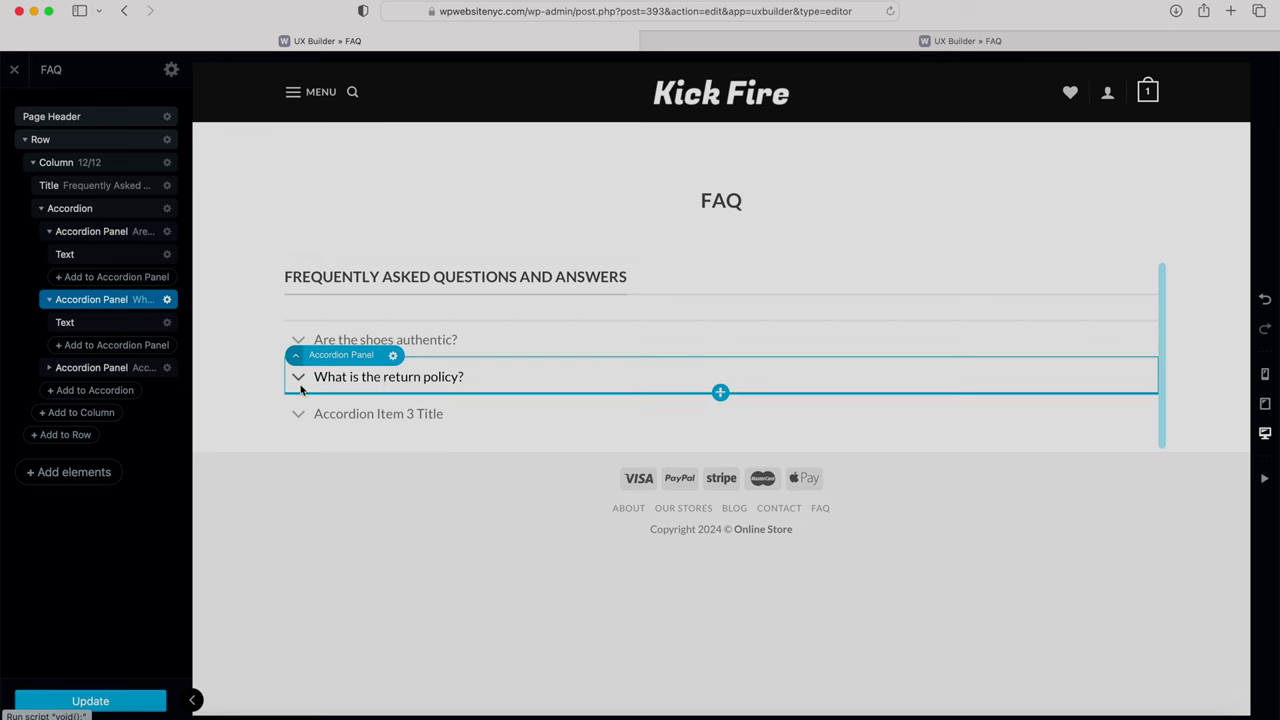
left_click(97, 392)
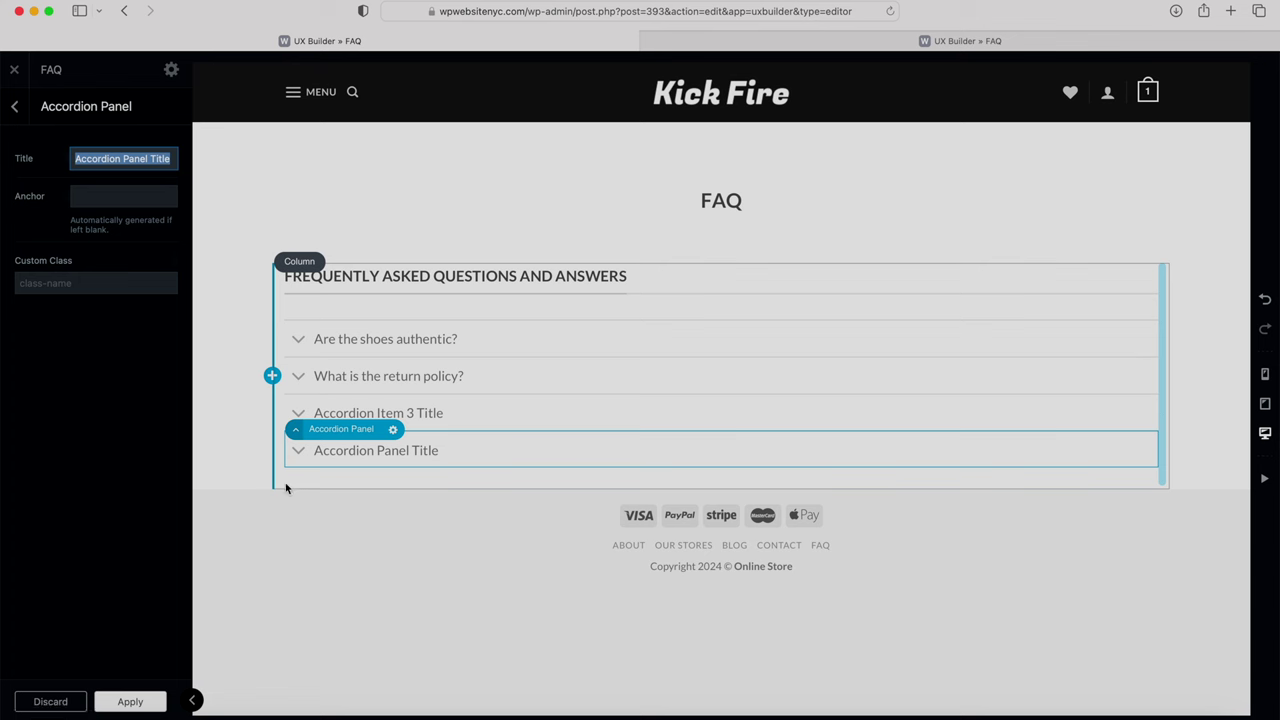
left_click(16, 107)
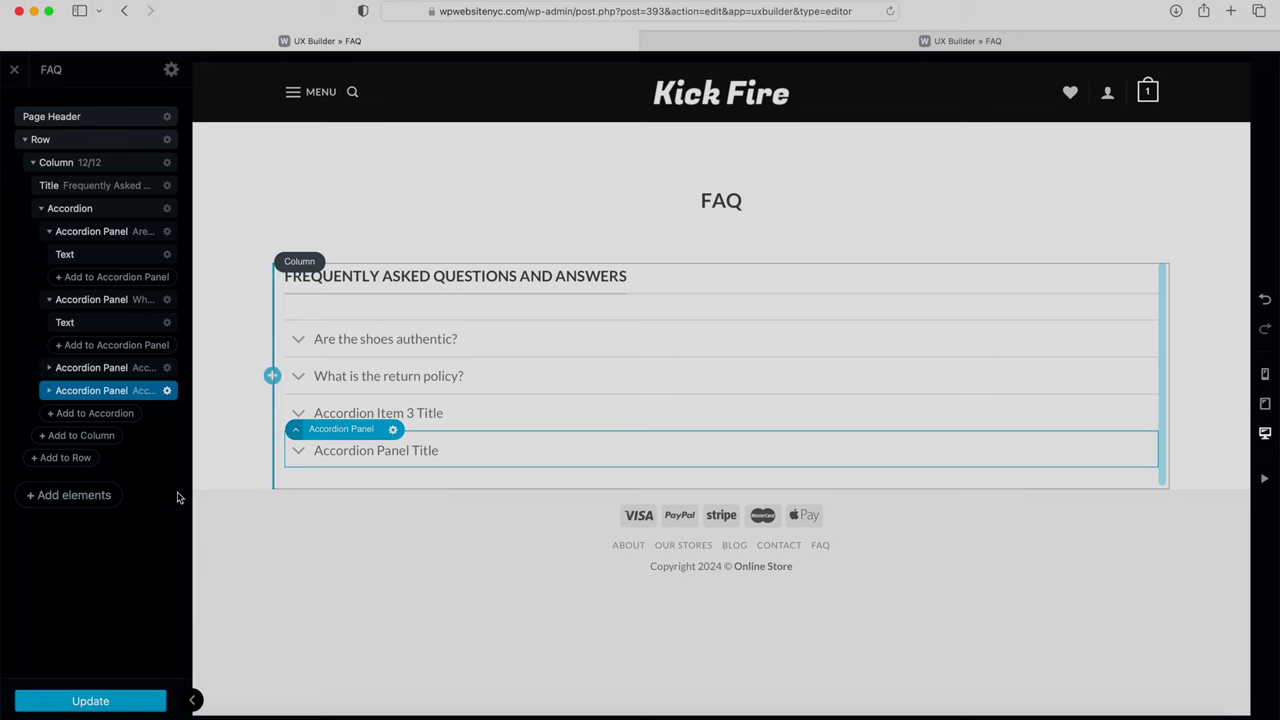
Step: Insert a 30px Gap below the FAQ row and update the page
left_click(80, 496)
scroll(99, 467, "down", 6)
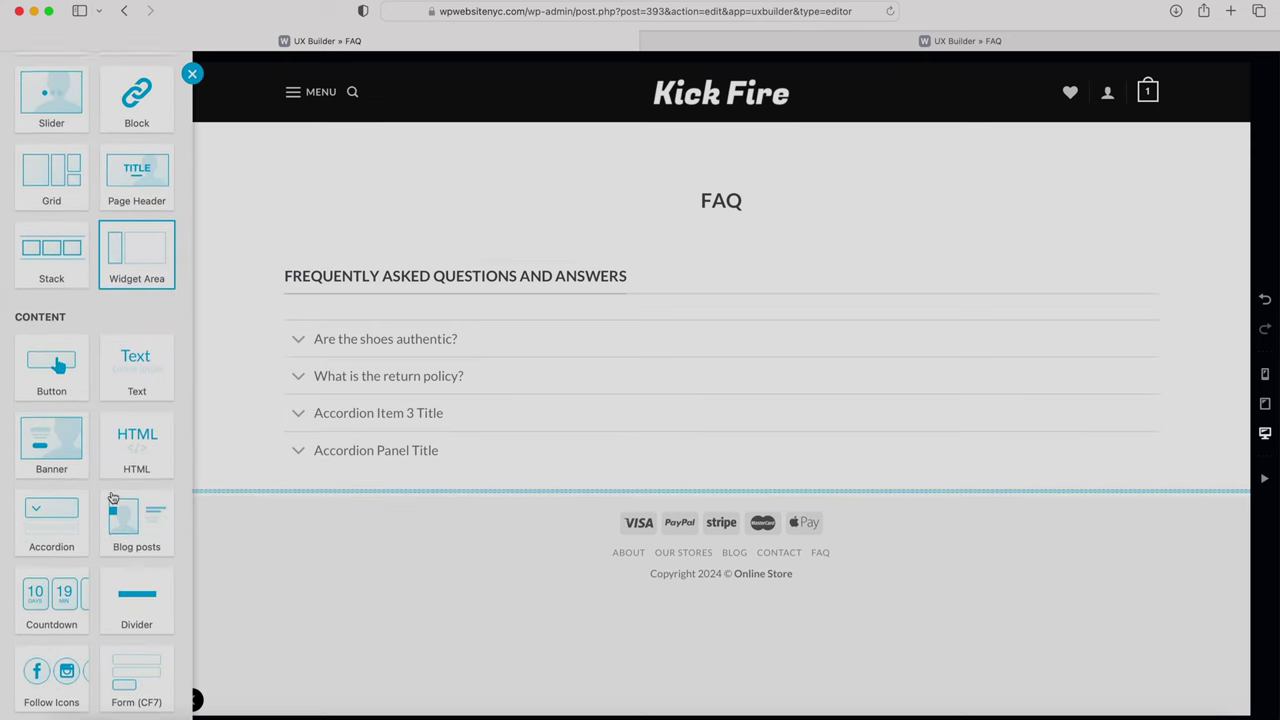
left_click(136, 418)
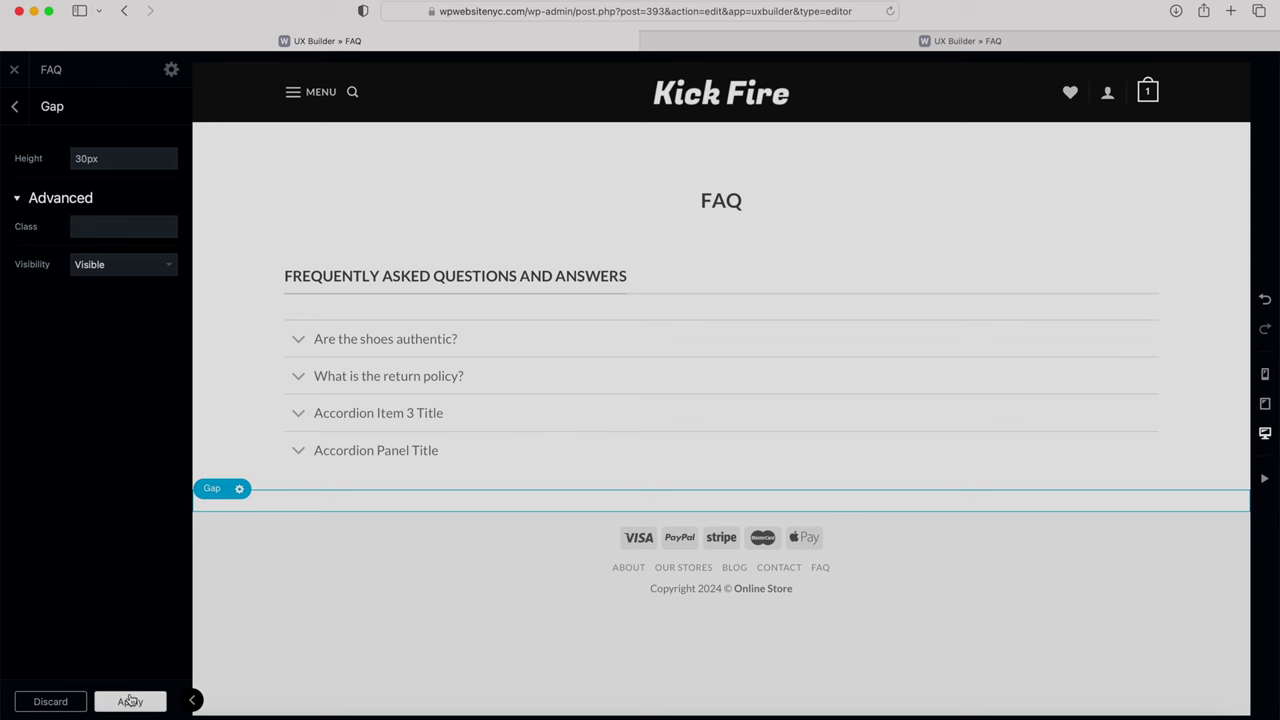
left_click(127, 702)
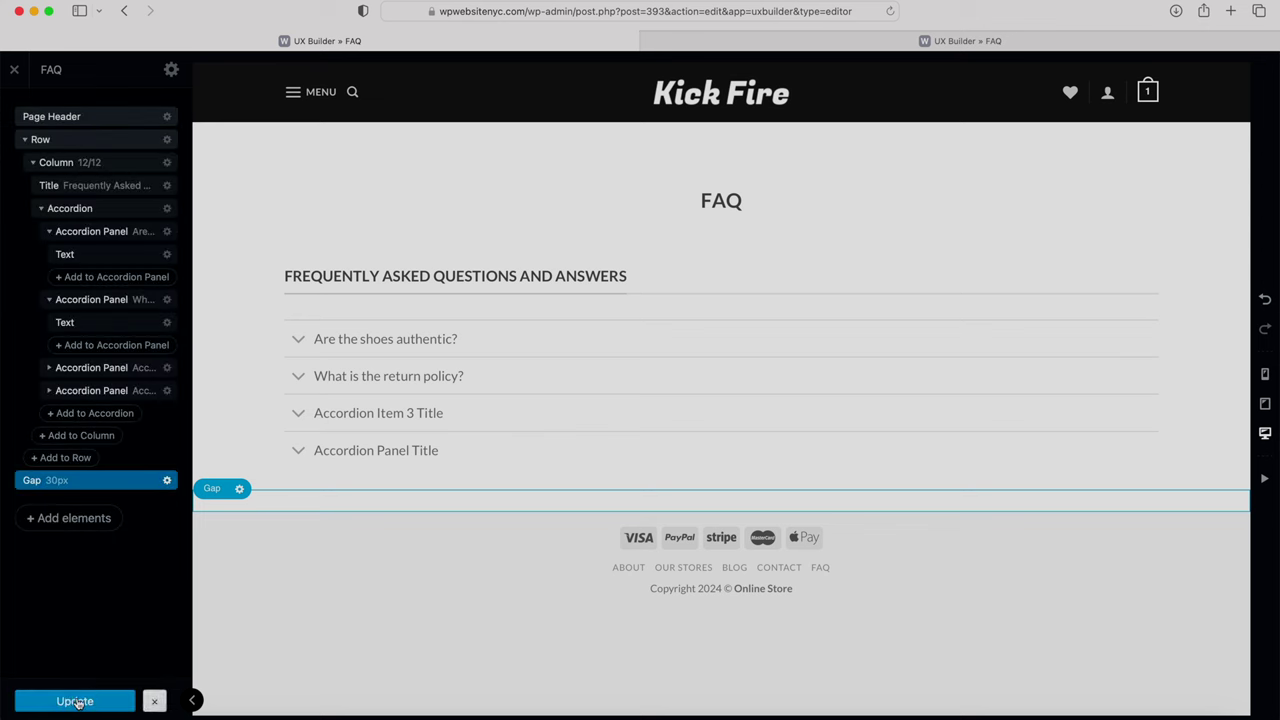
left_click(77, 702)
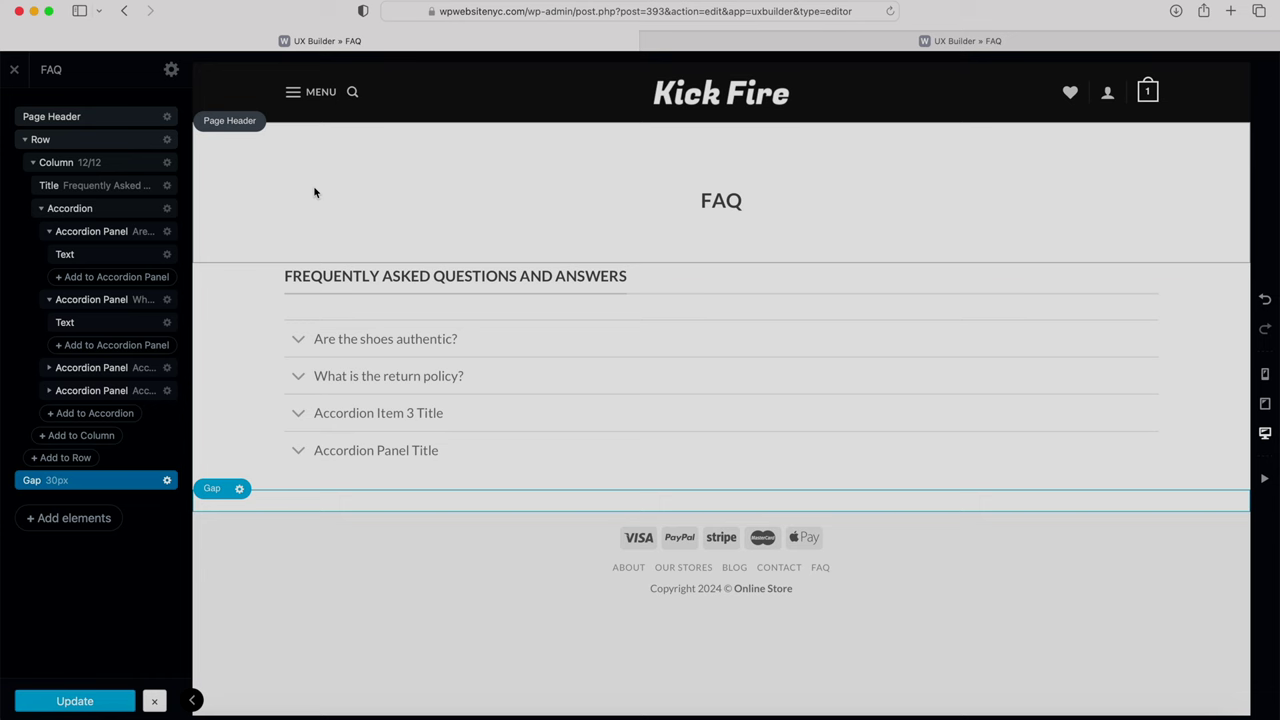
Step: Leave the builder and view the live Contact demo page from the pages list
left_click(14, 72)
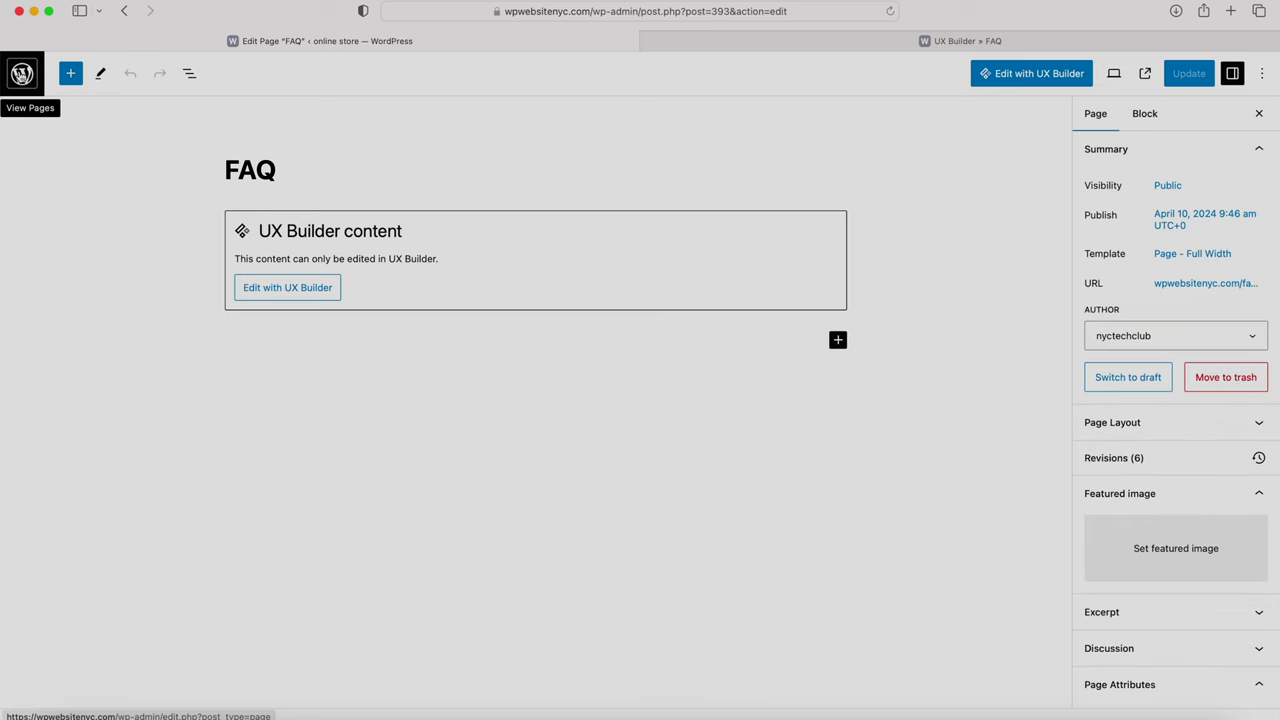
left_click(22, 74)
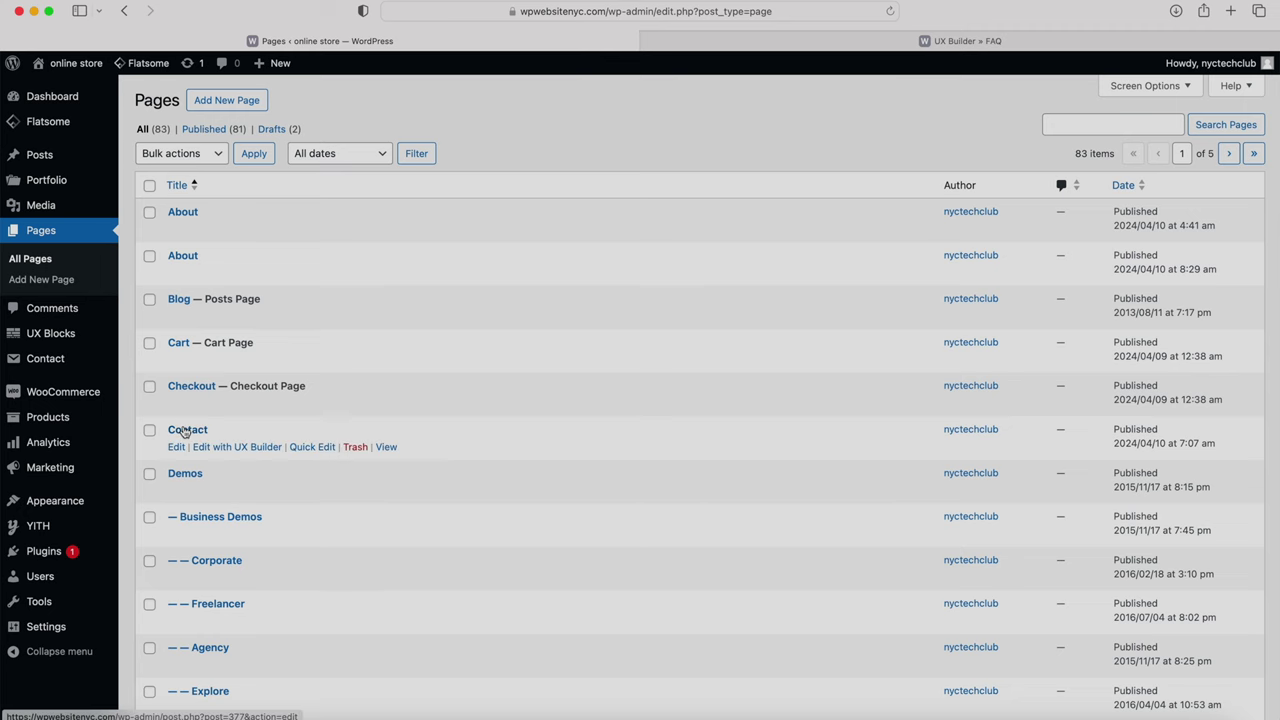
left_click(386, 447)
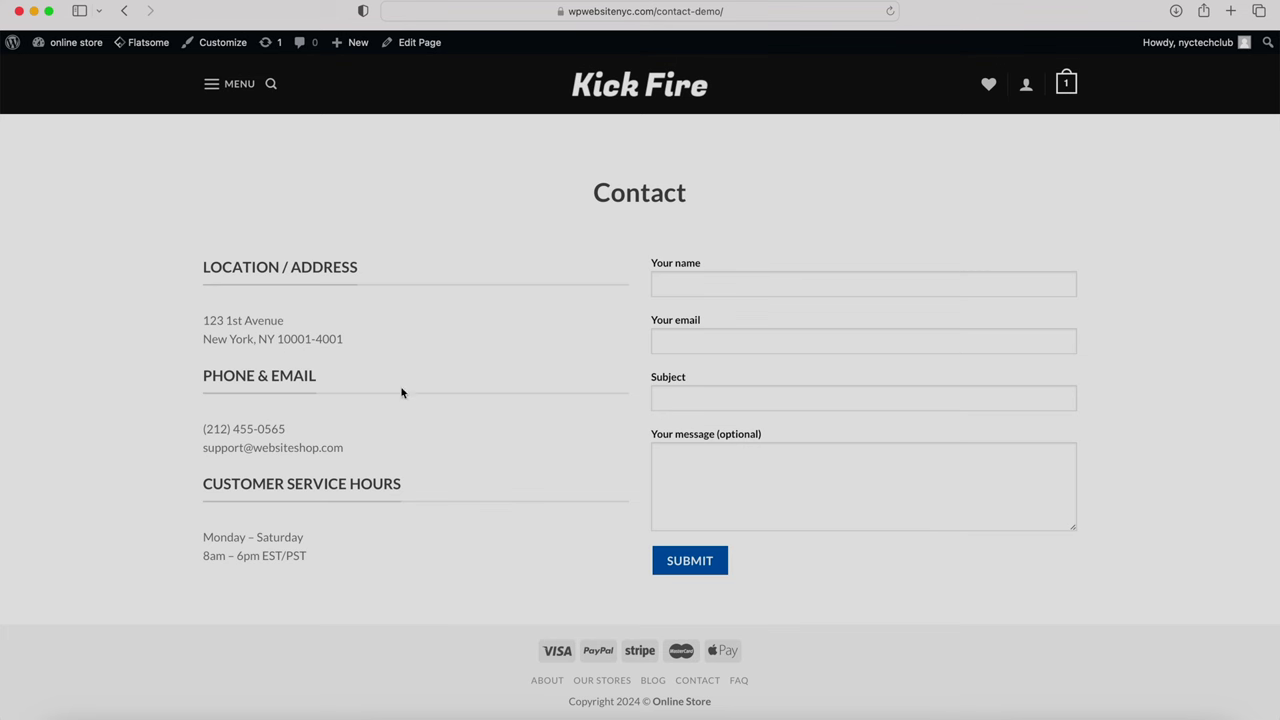
Step: Try the contact form's name, email, subject and message fields, then start a new page
left_click(690, 288)
left_click(714, 343)
left_click(676, 399)
left_click(671, 462)
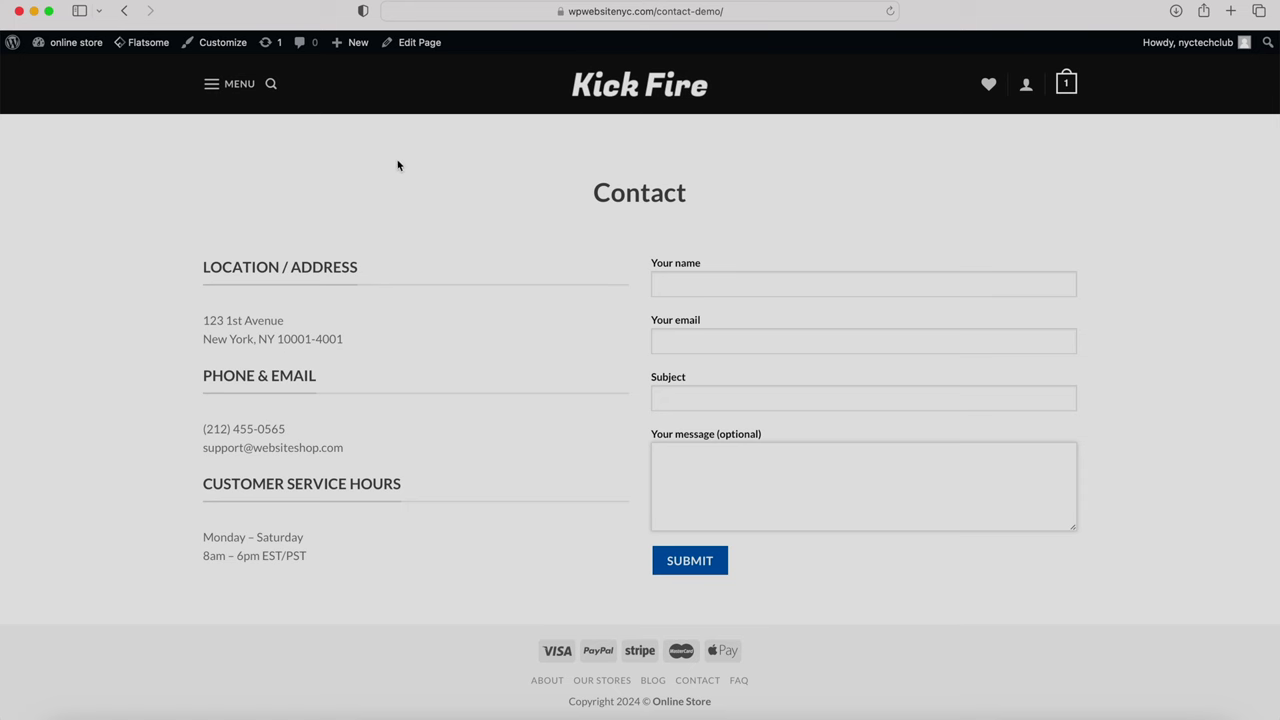
mouse_move(348, 50)
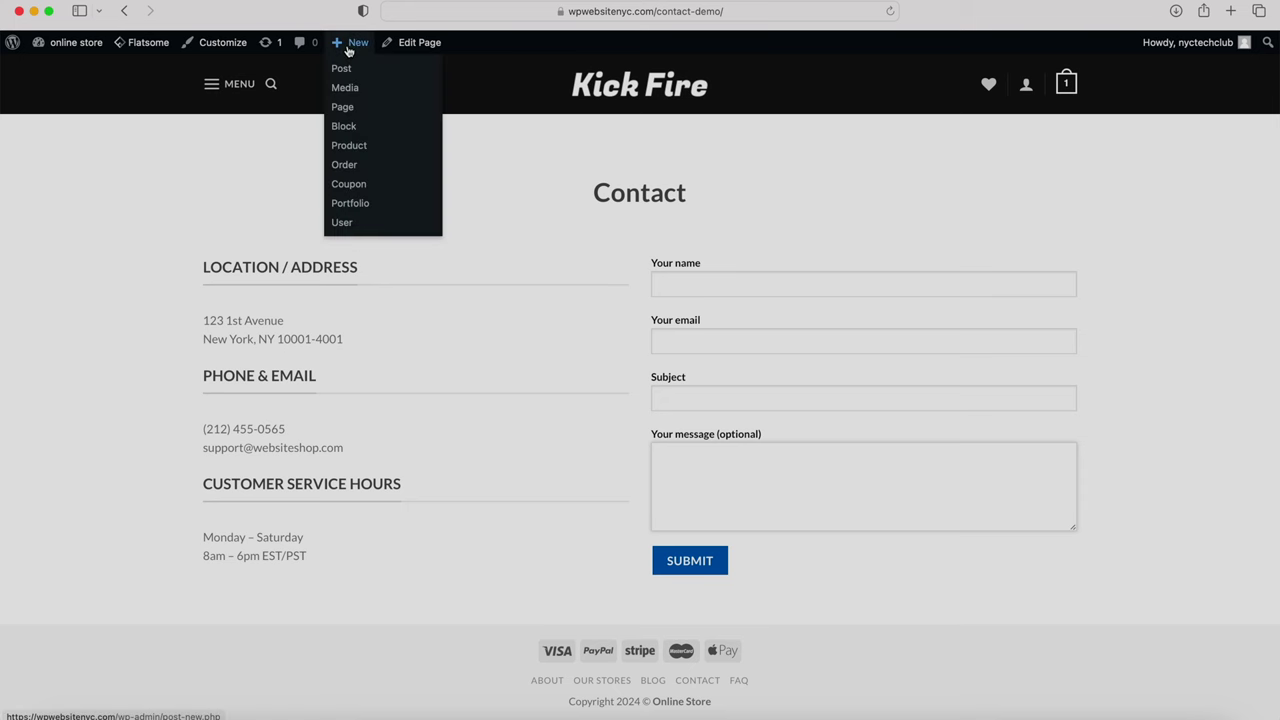
left_click(352, 110)
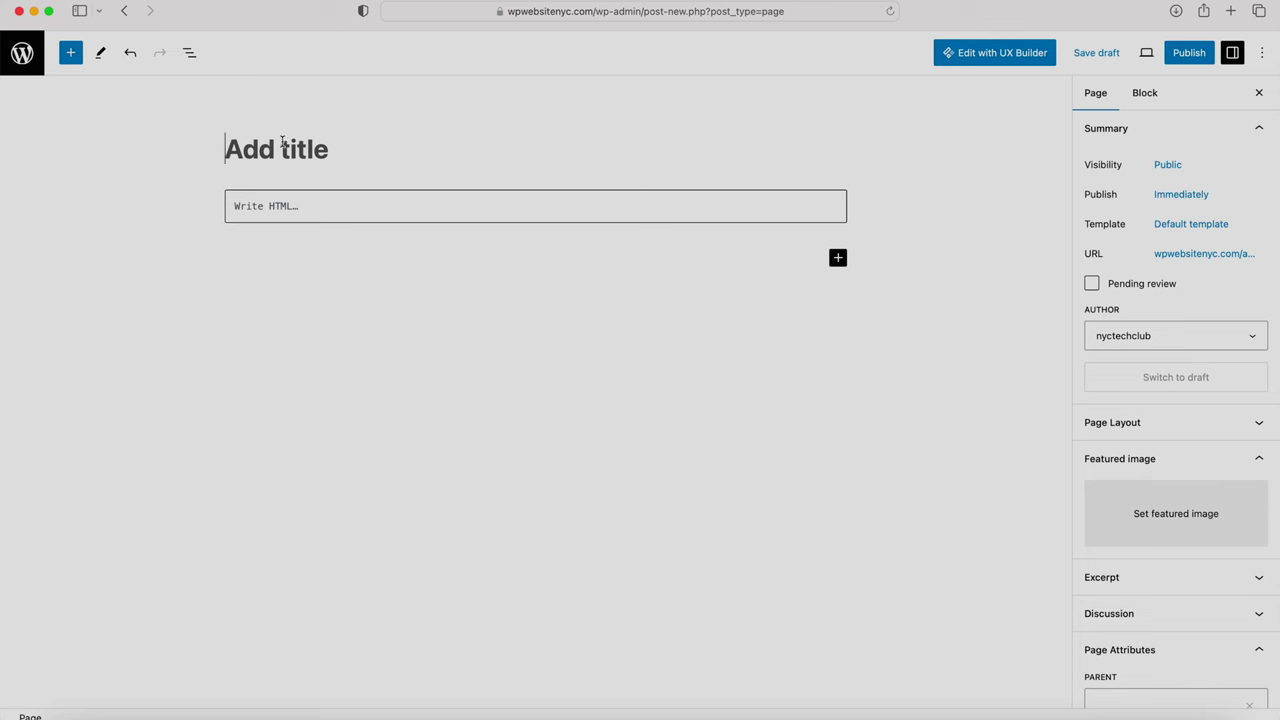
Step: Title the new page 'Contact' and choose the Page - Full Width template
type("Contact")
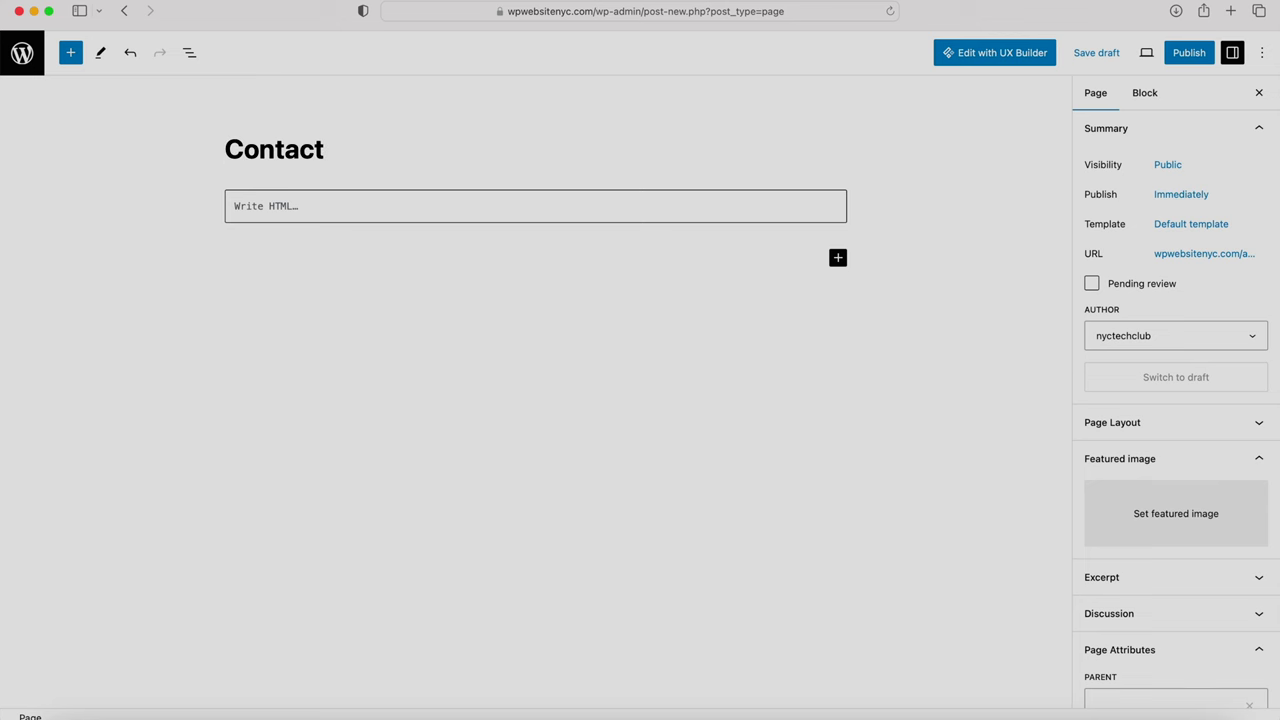
left_click(1178, 228)
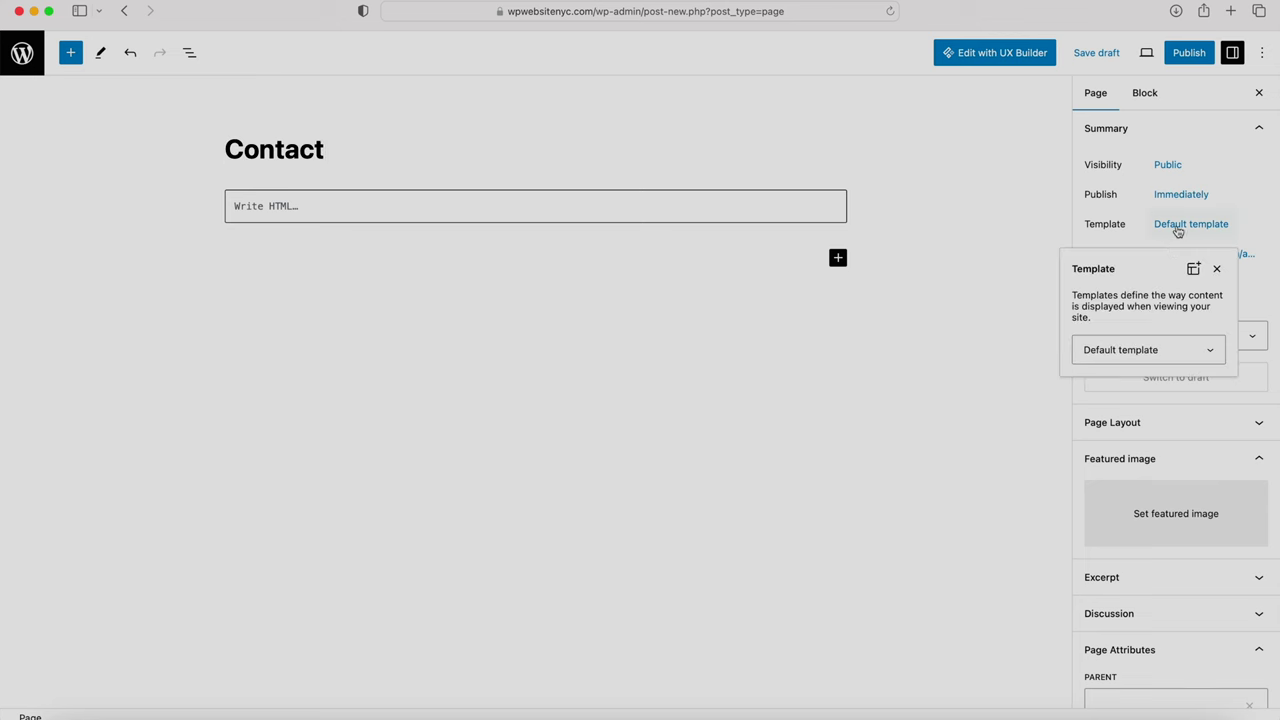
left_click(1133, 352)
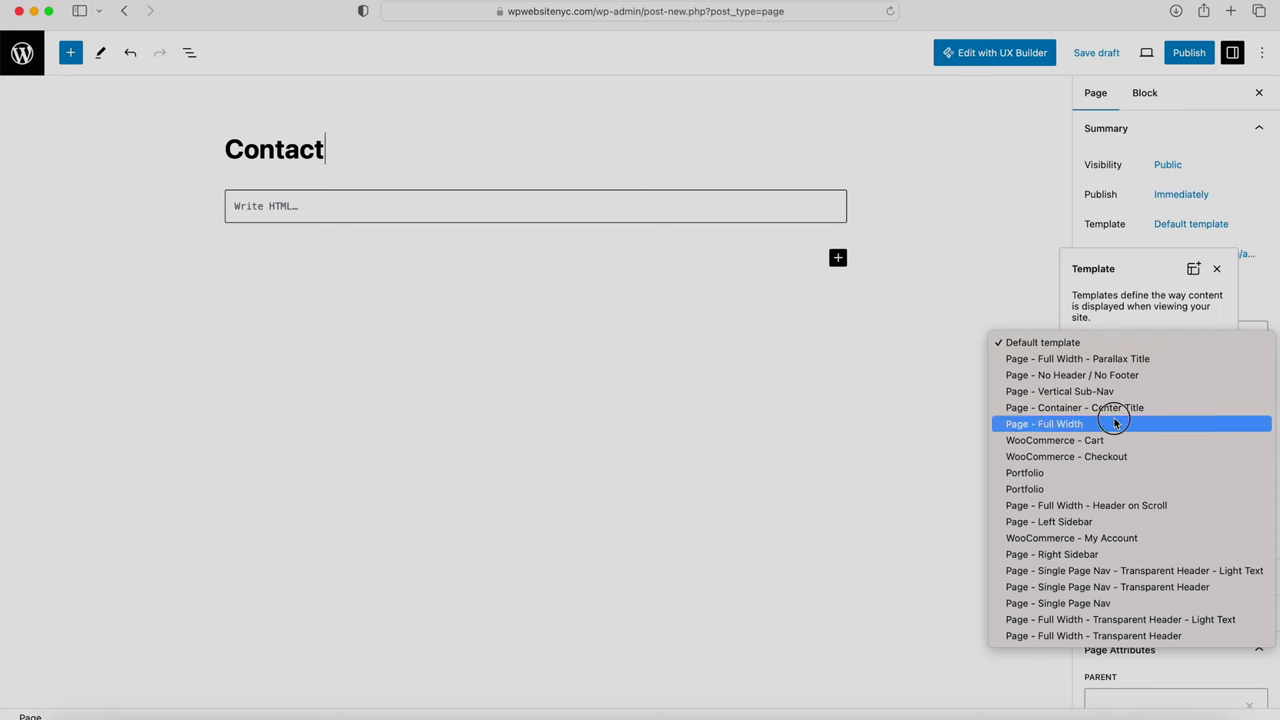
left_click(1116, 421)
Step: Publish the Contact page and open it in UX Builder
left_click(1192, 53)
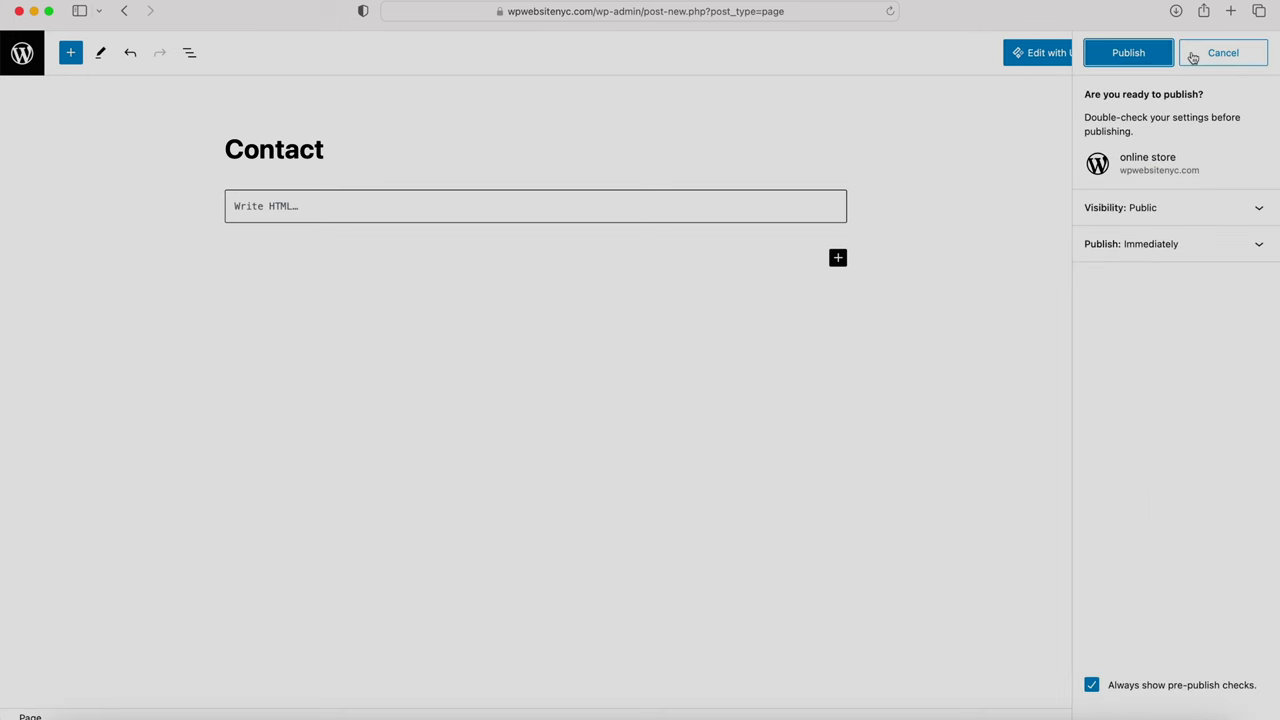
left_click(1140, 60)
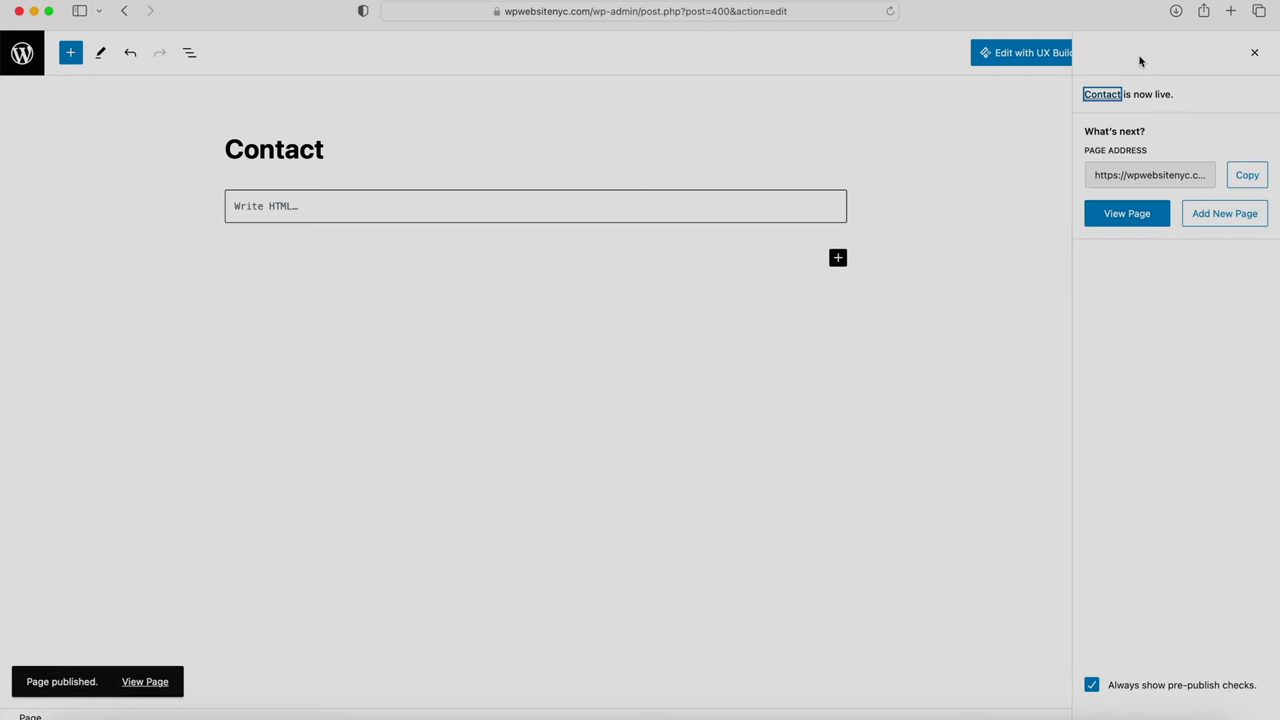
left_click(1033, 53)
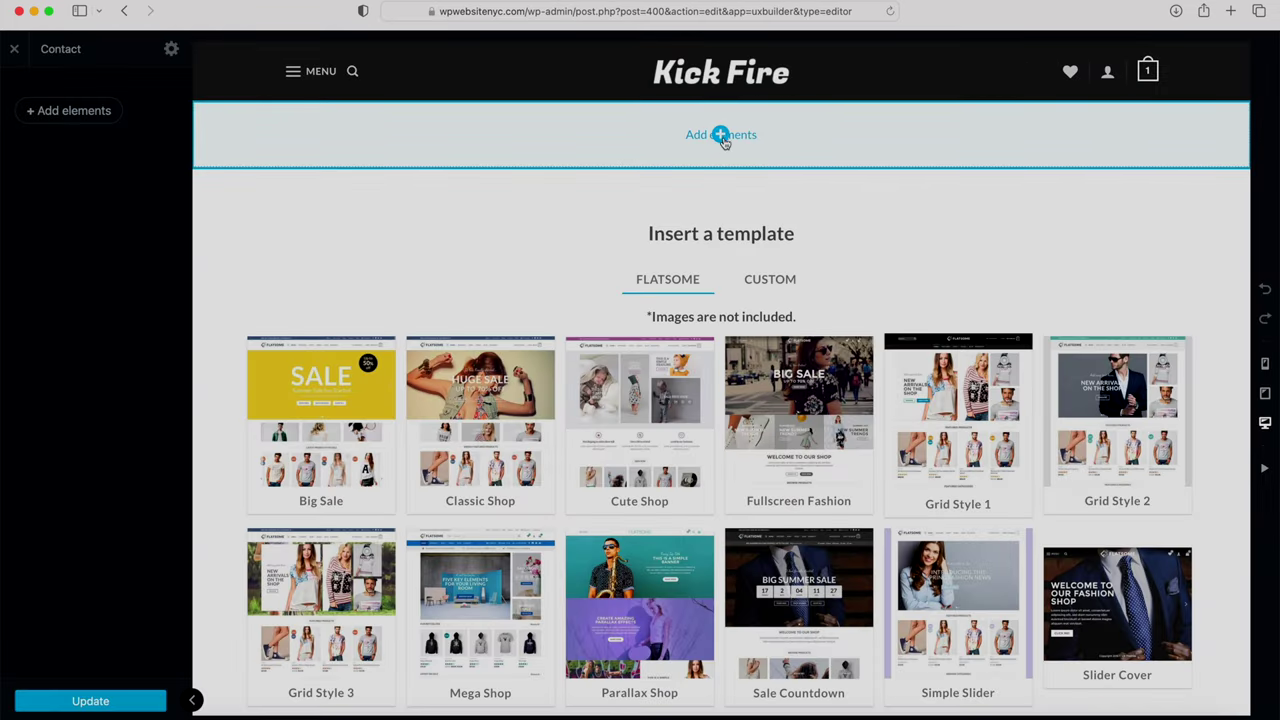
Step: Add a Page Header element with 190px height, Simple style and sub navigation
left_click(720, 136)
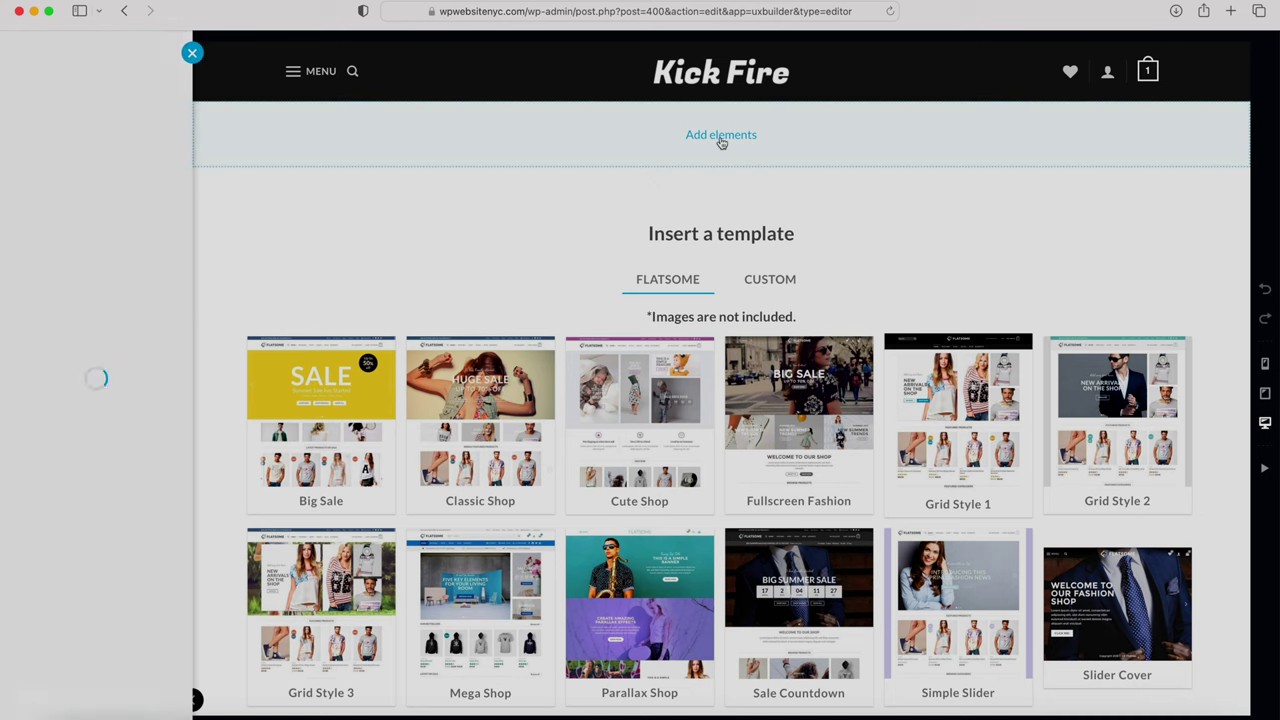
left_click(130, 415)
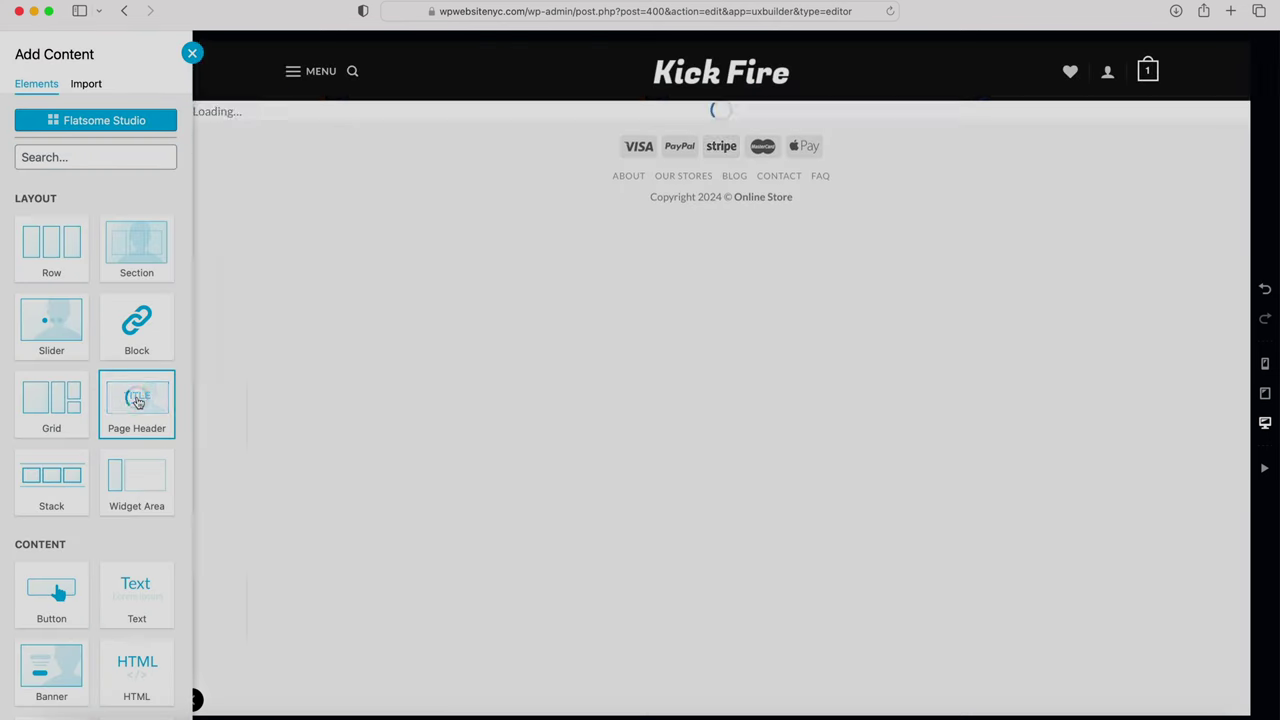
left_click(99, 168)
type("190px")
left_click(95, 266)
left_click(60, 249)
left_click(95, 326)
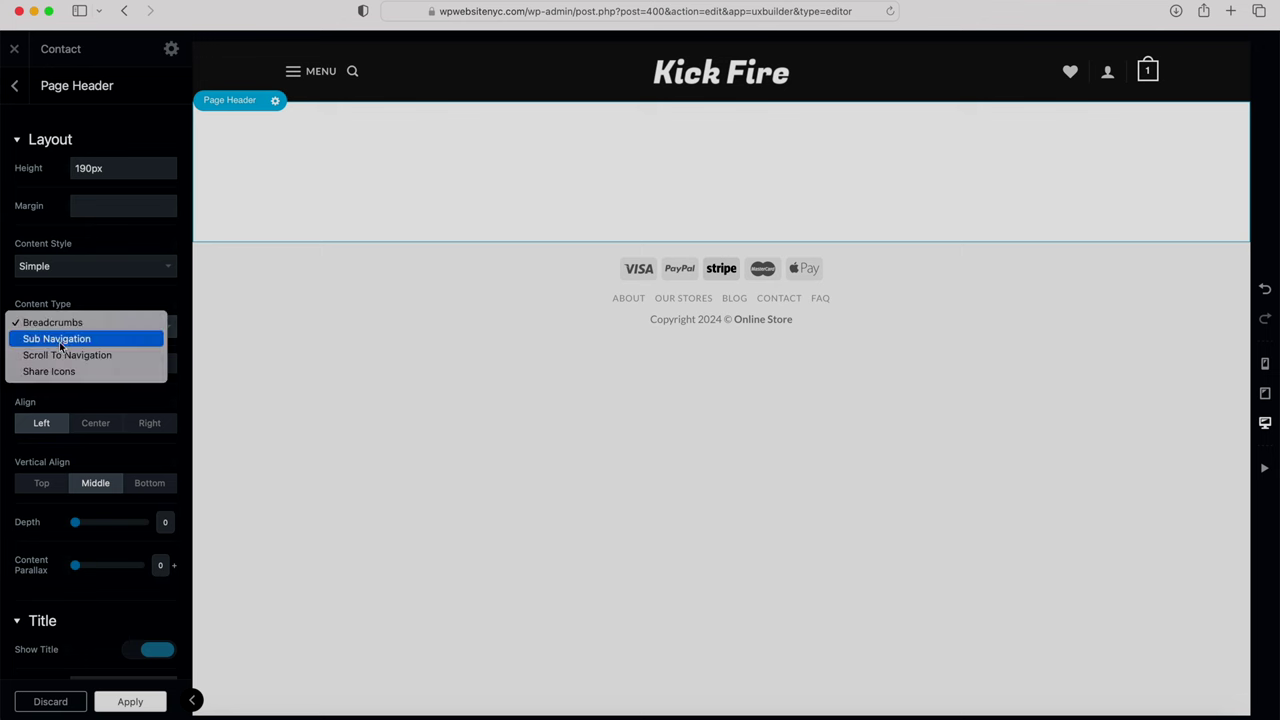
left_click(60, 337)
Step: Make the header text dark and centred with a Larger title, then apply and update the page
left_click(152, 366)
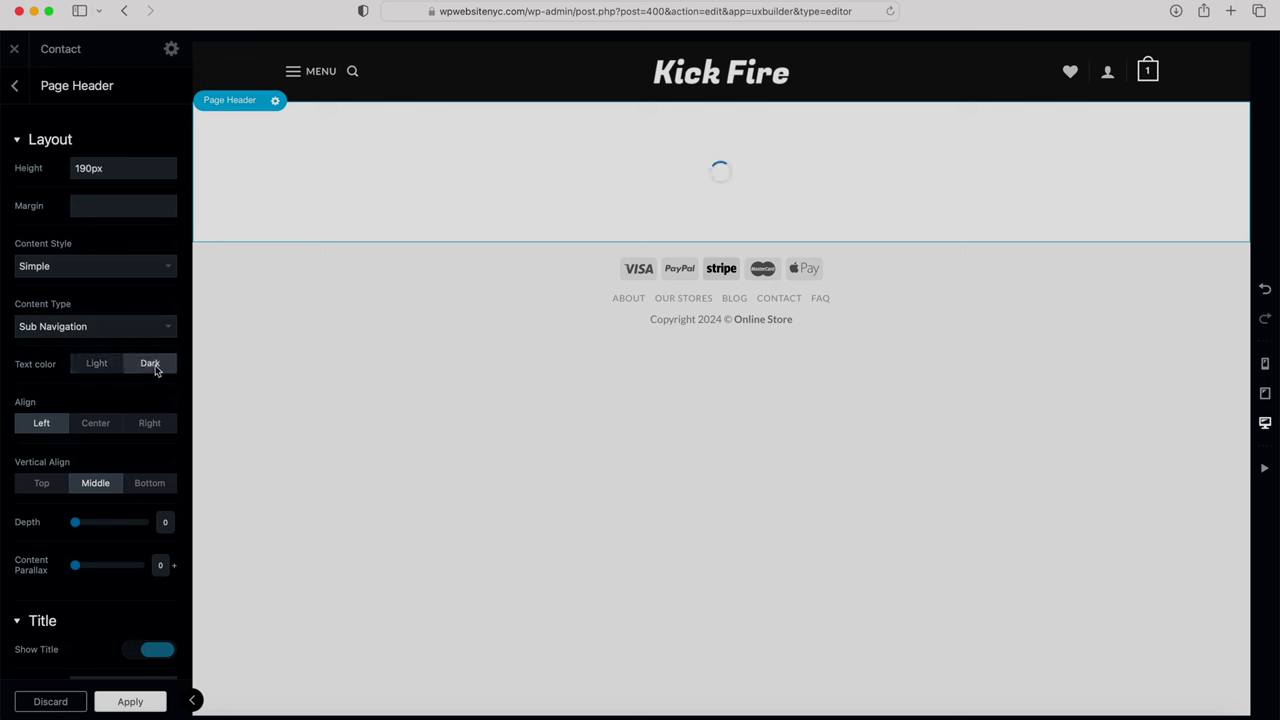
left_click(99, 422)
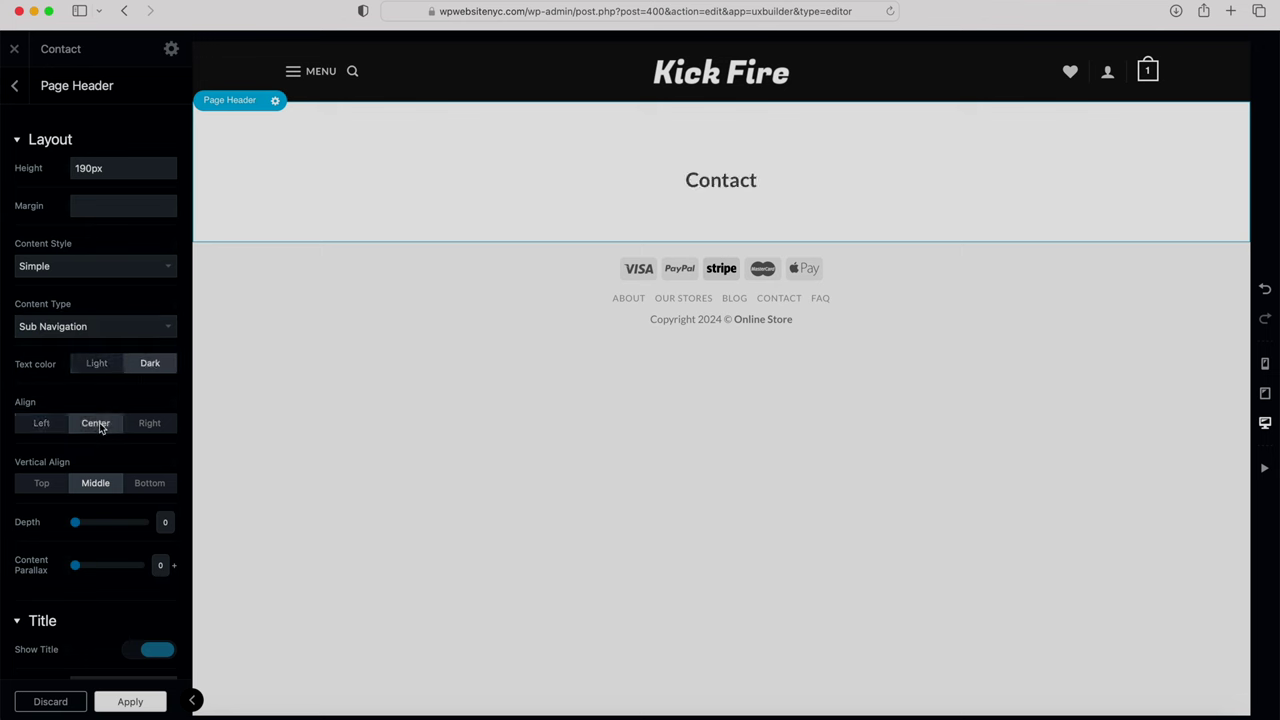
scroll(99, 422, "down", 5)
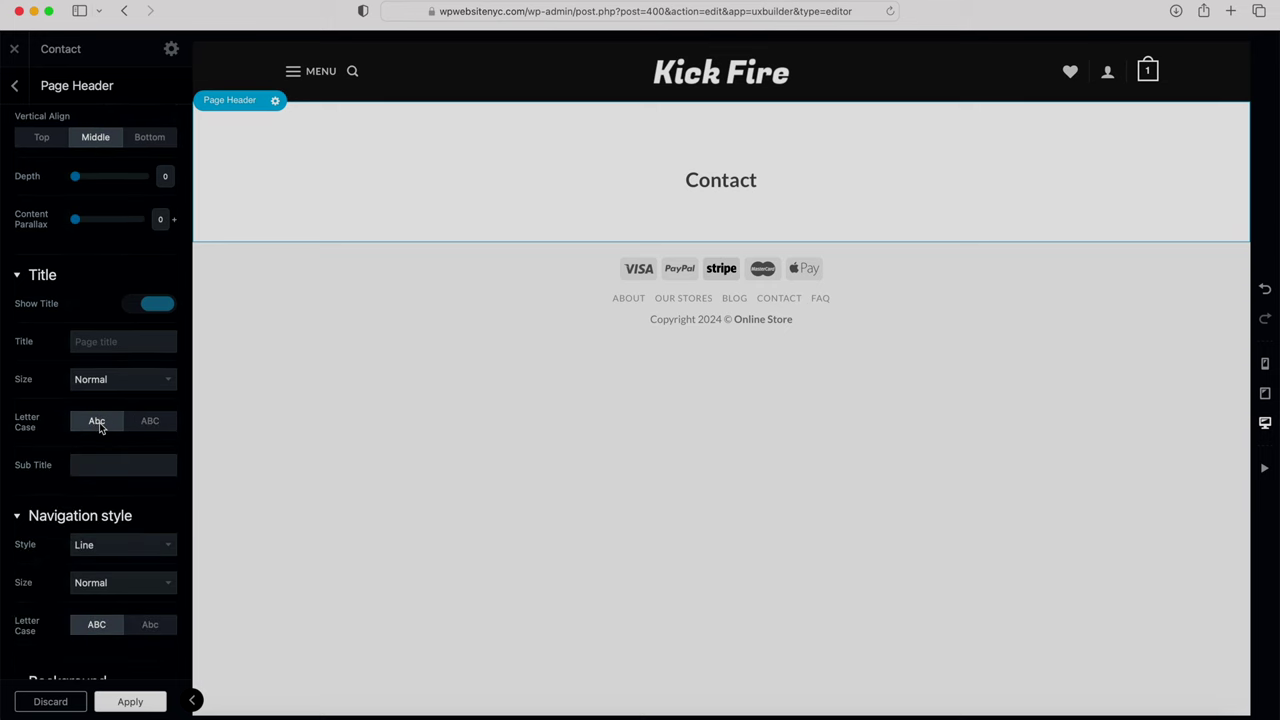
left_click(152, 379)
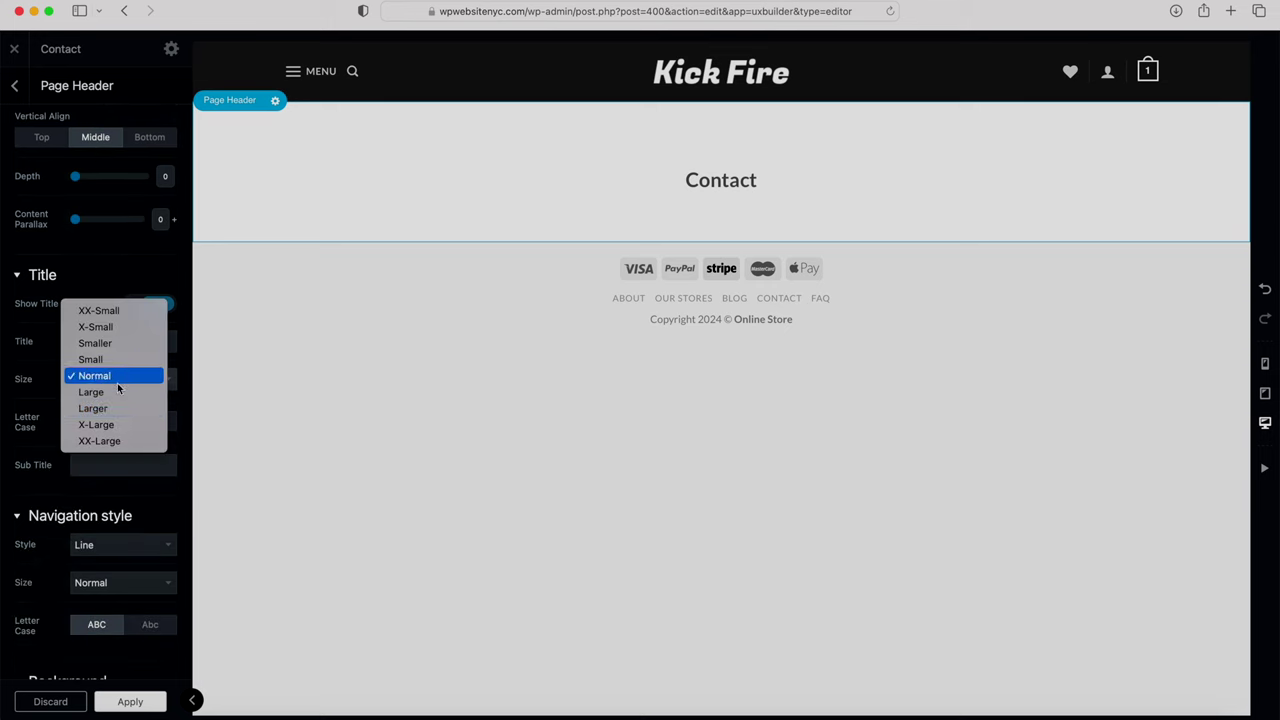
left_click(92, 408)
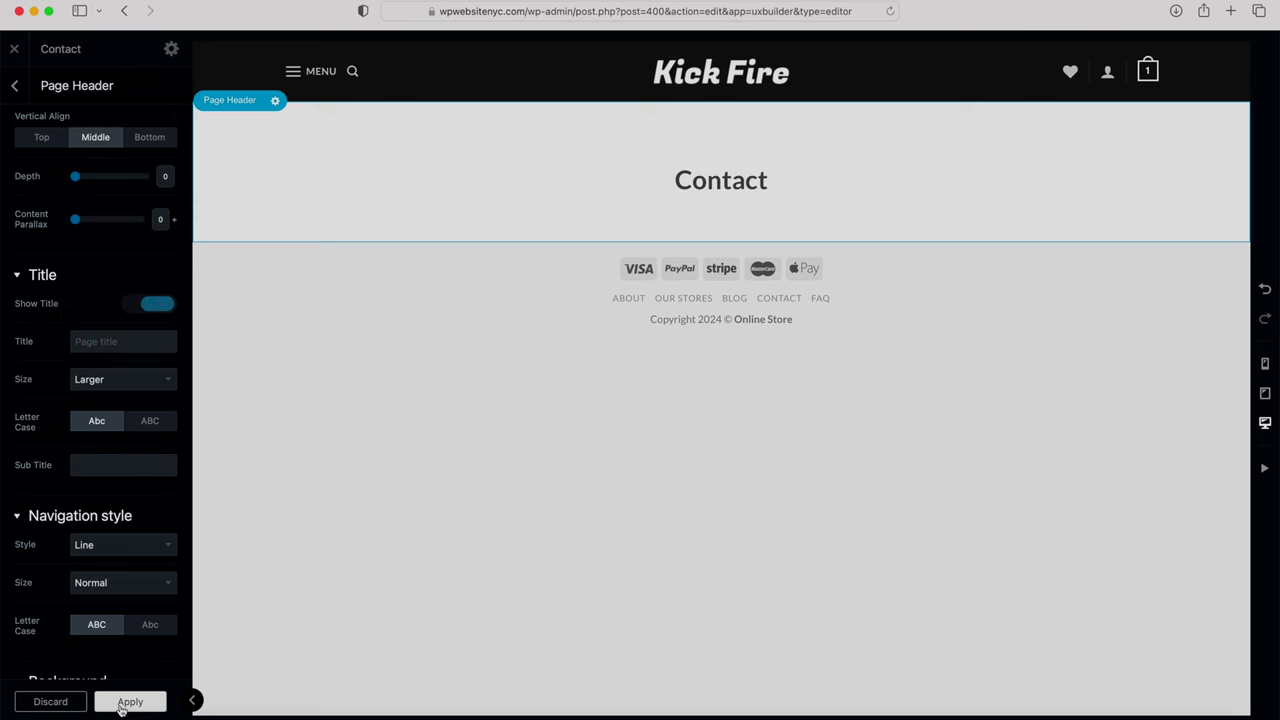
left_click(126, 705)
left_click(125, 704)
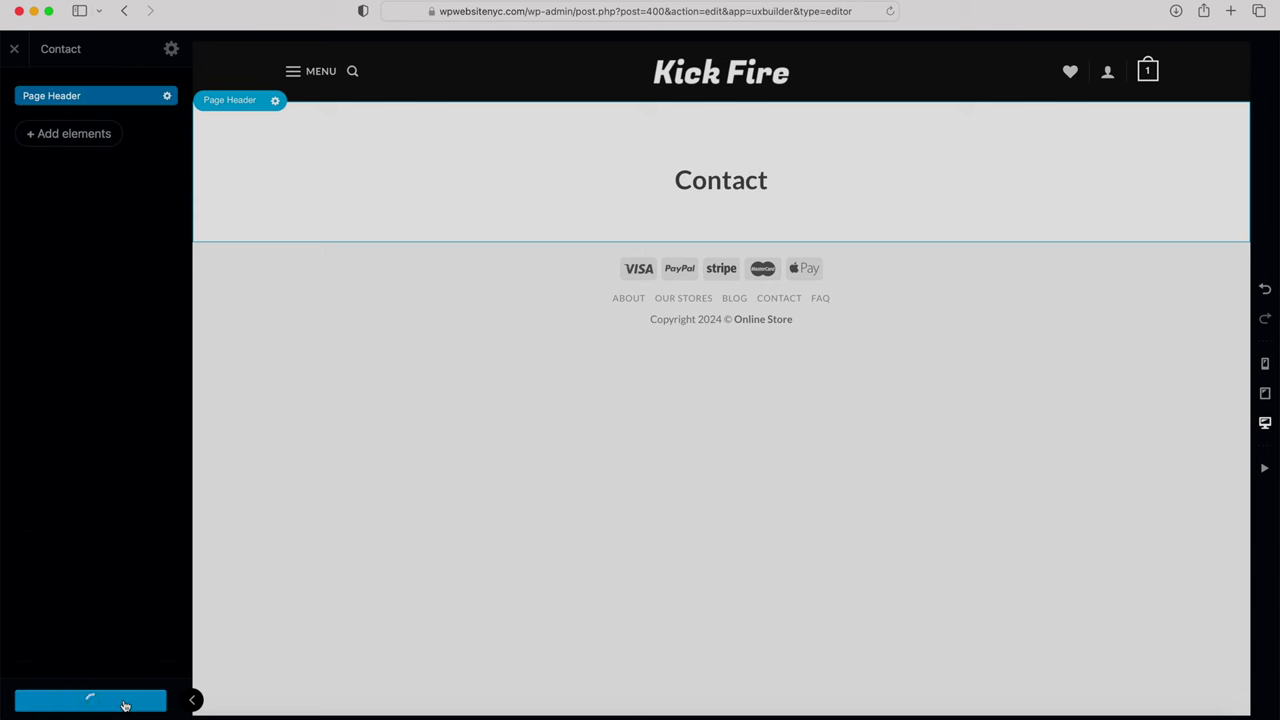
Step: Insert a row below the header using the 2 Columns preset
mouse_move(529, 248)
left_click(718, 240)
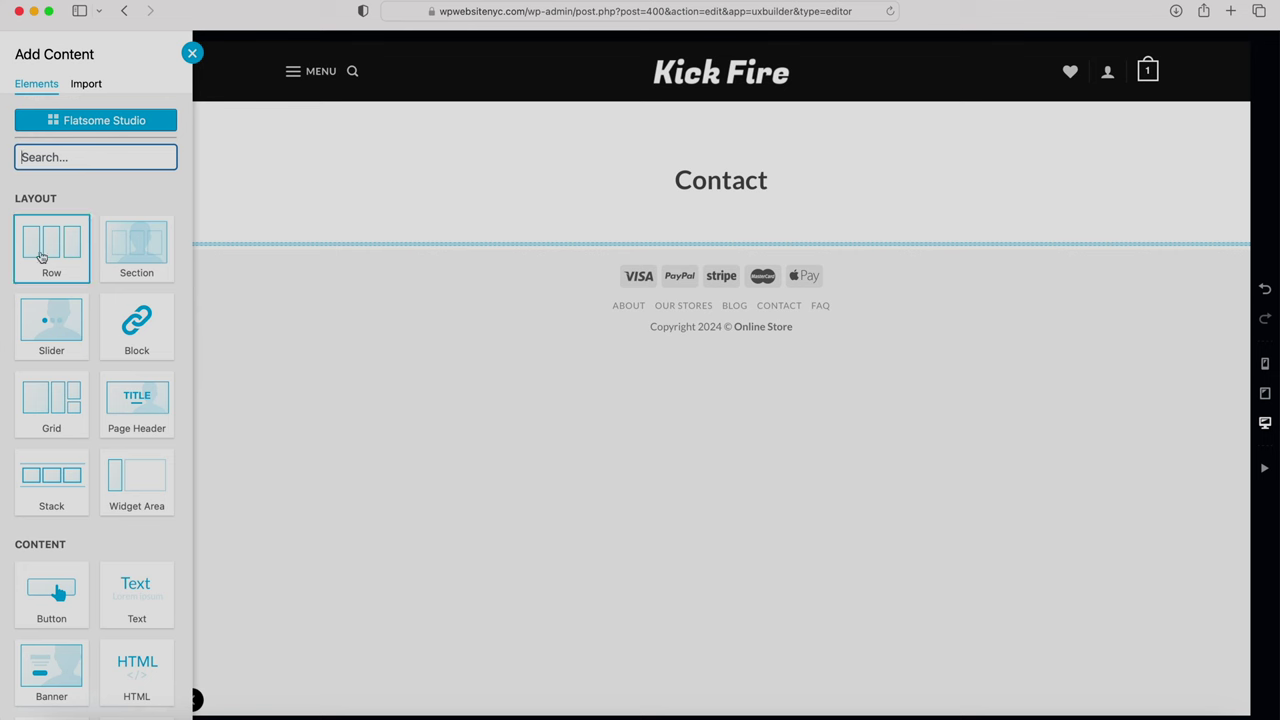
left_click(46, 252)
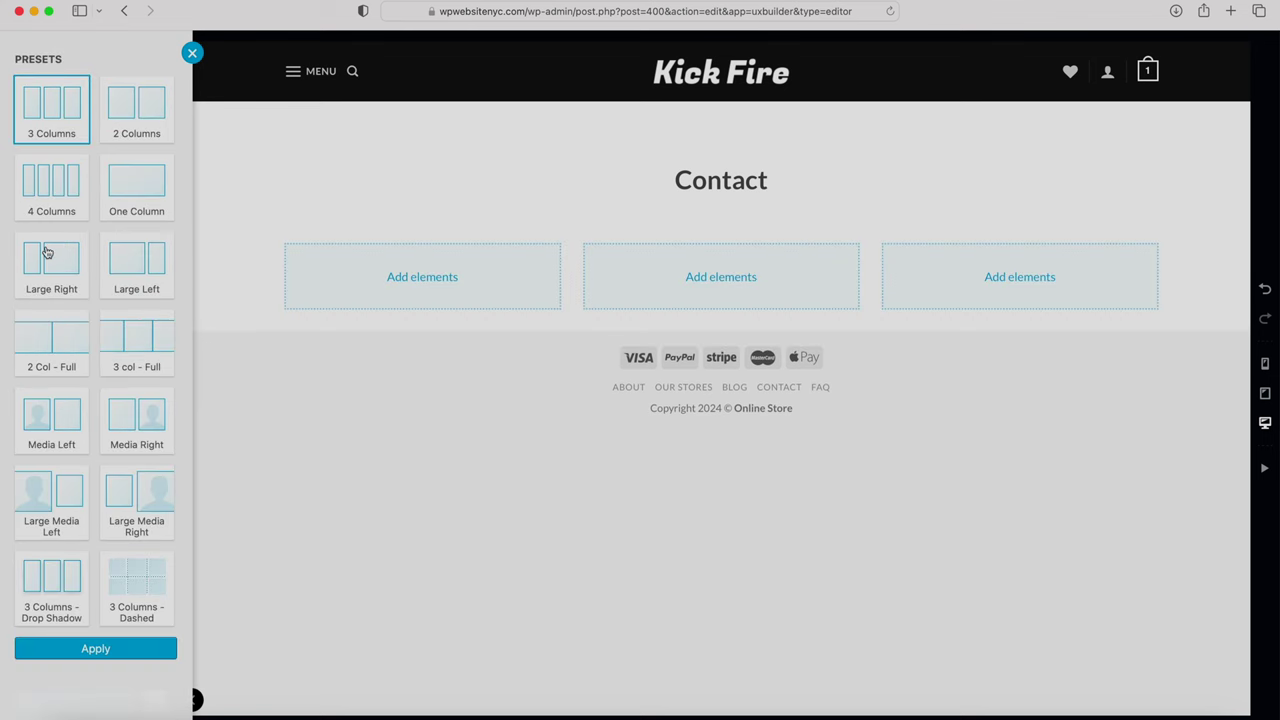
left_click(141, 120)
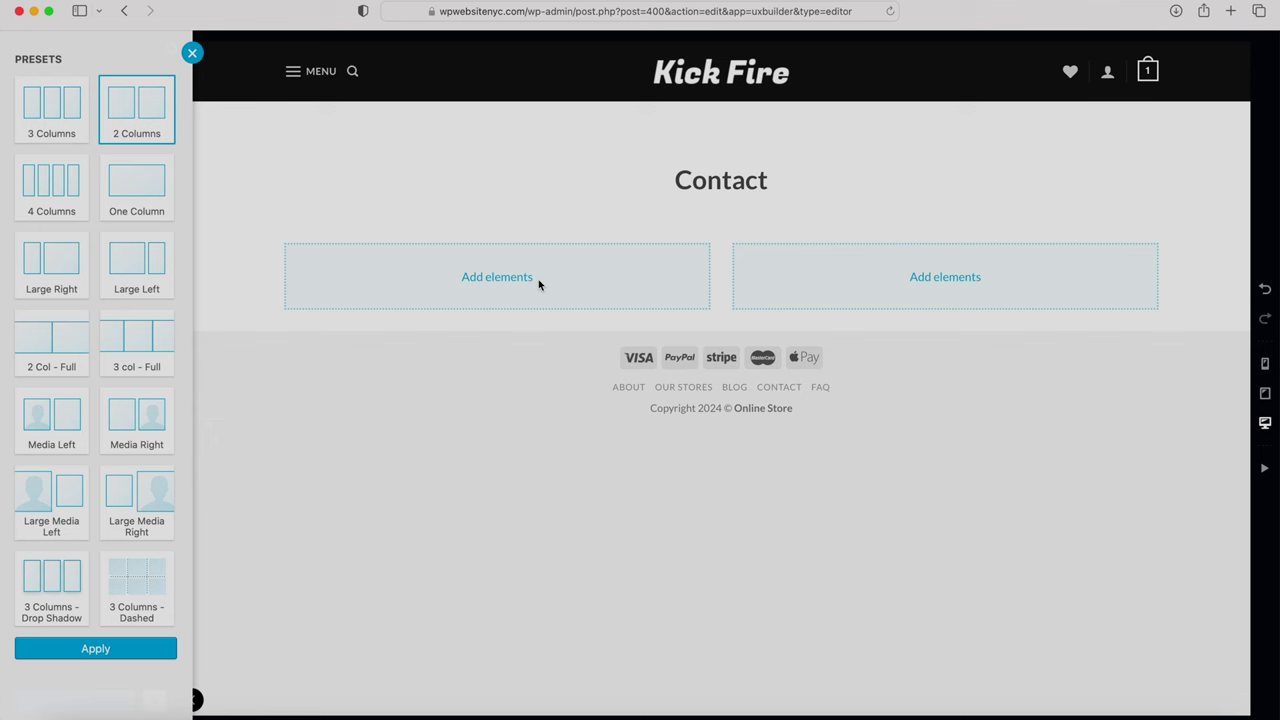
left_click(121, 649)
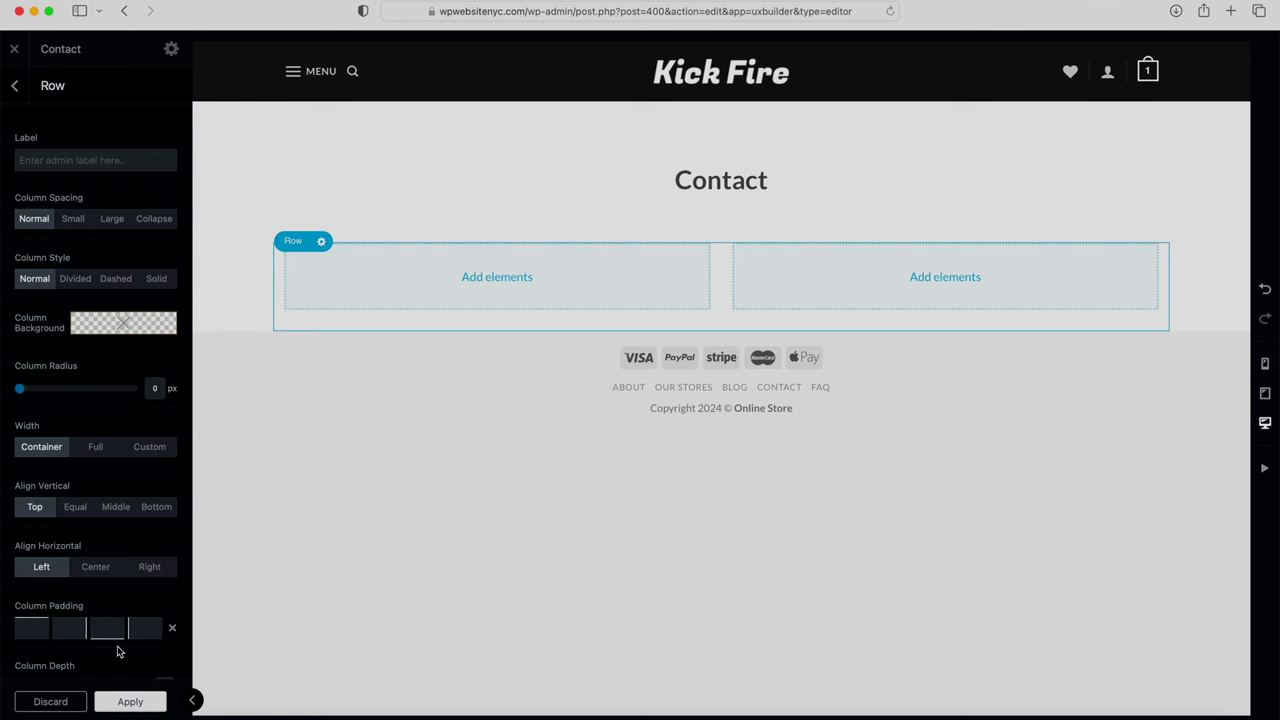
Step: Place a default Text element with placeholder paragraph in the right column
left_click(944, 280)
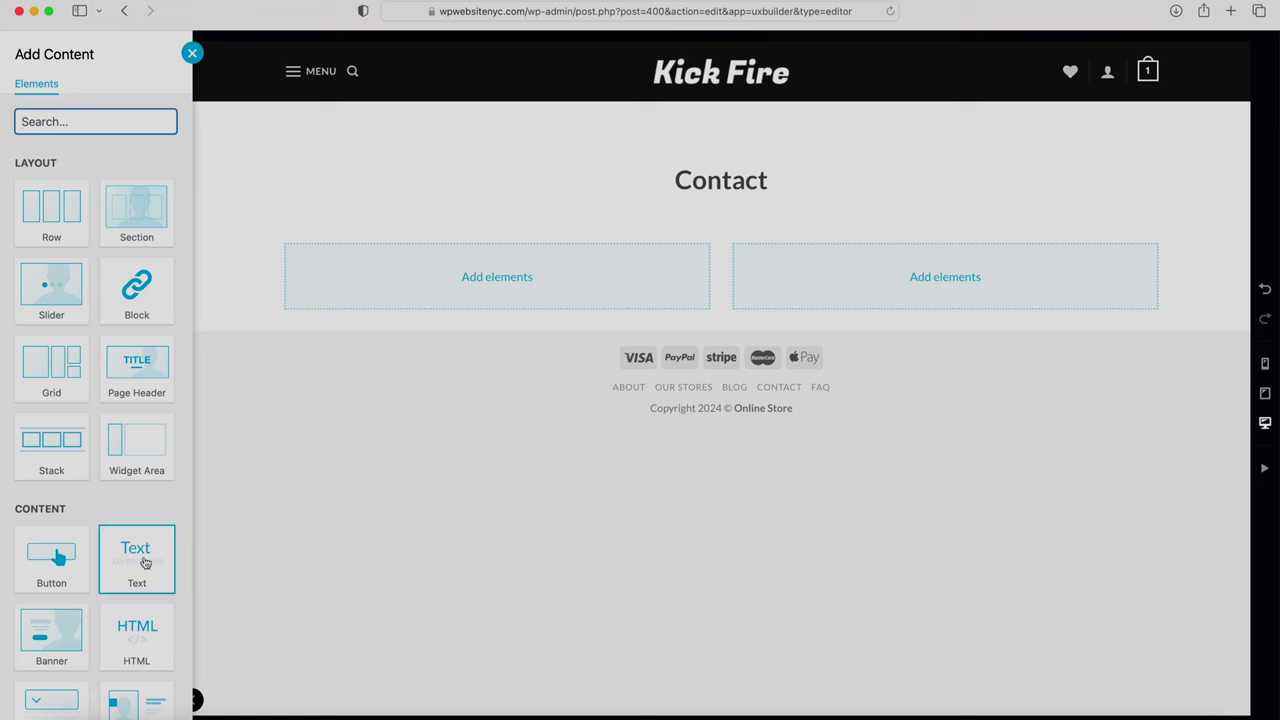
left_click(142, 562)
left_click(108, 477)
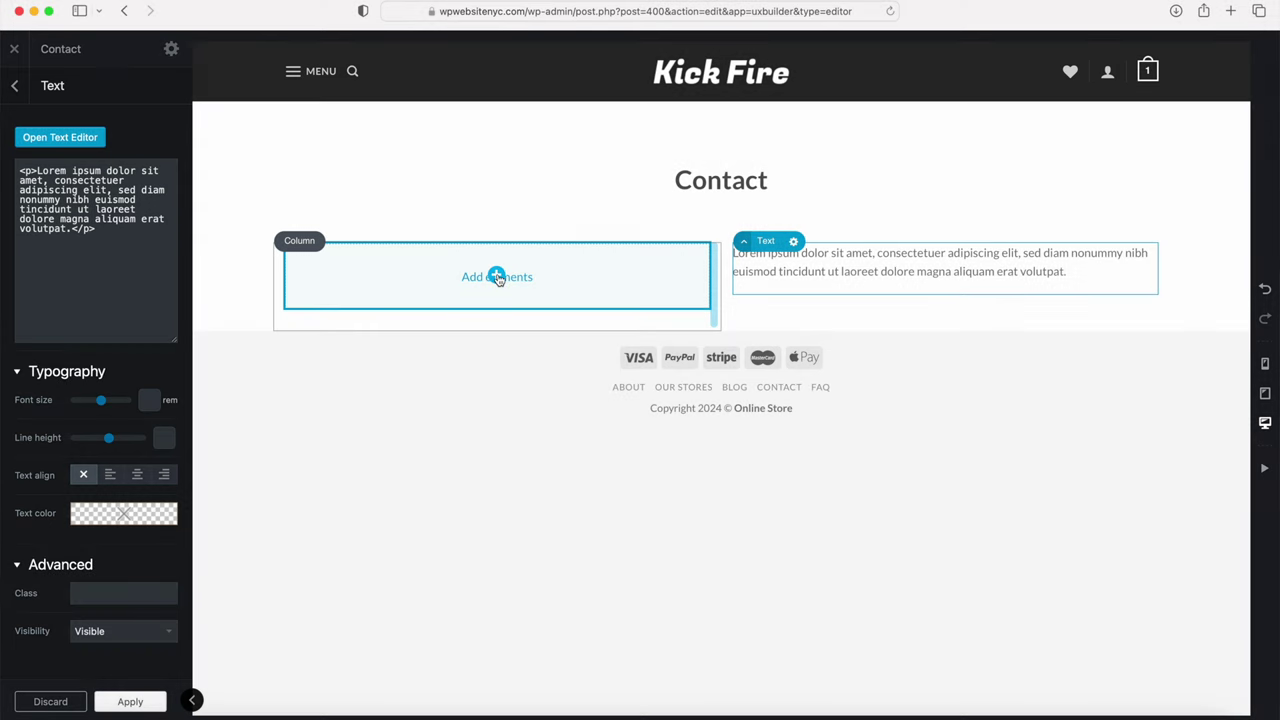
left_click(497, 277)
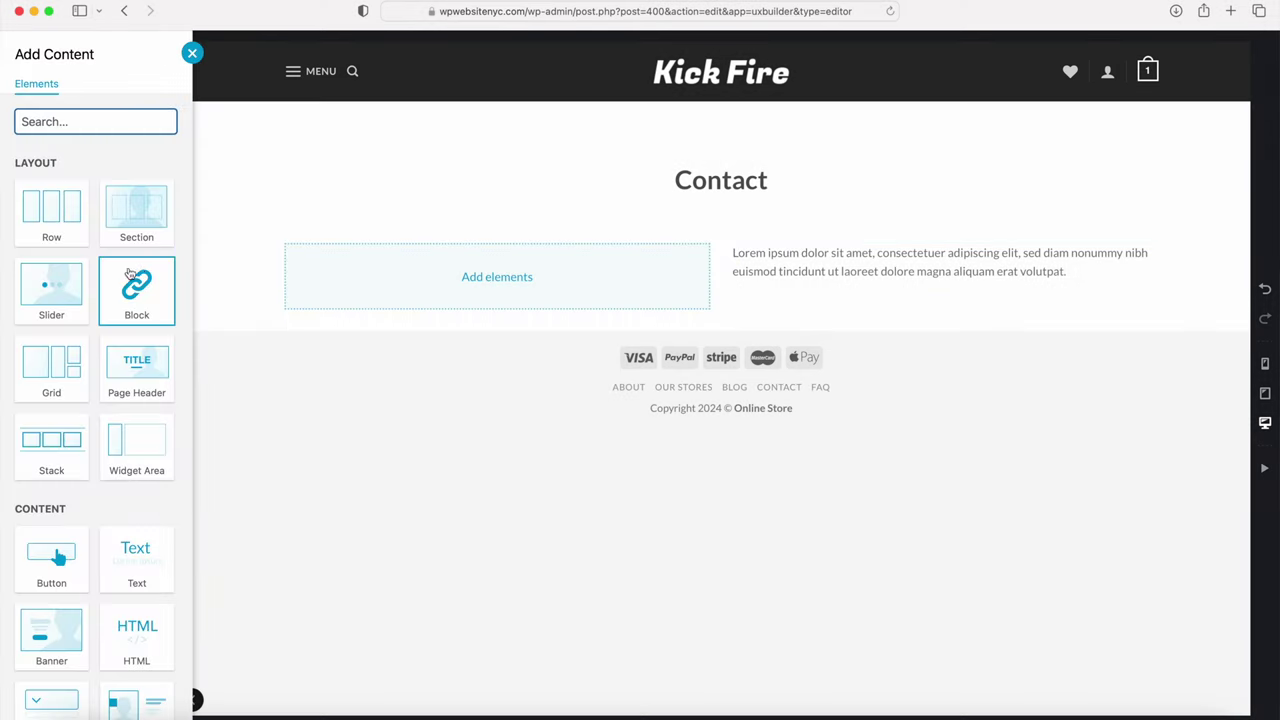
Step: Add a 'Business Address' title to the left column
scroll(100, 275, "down", 3)
scroll(100, 277, "down", 10)
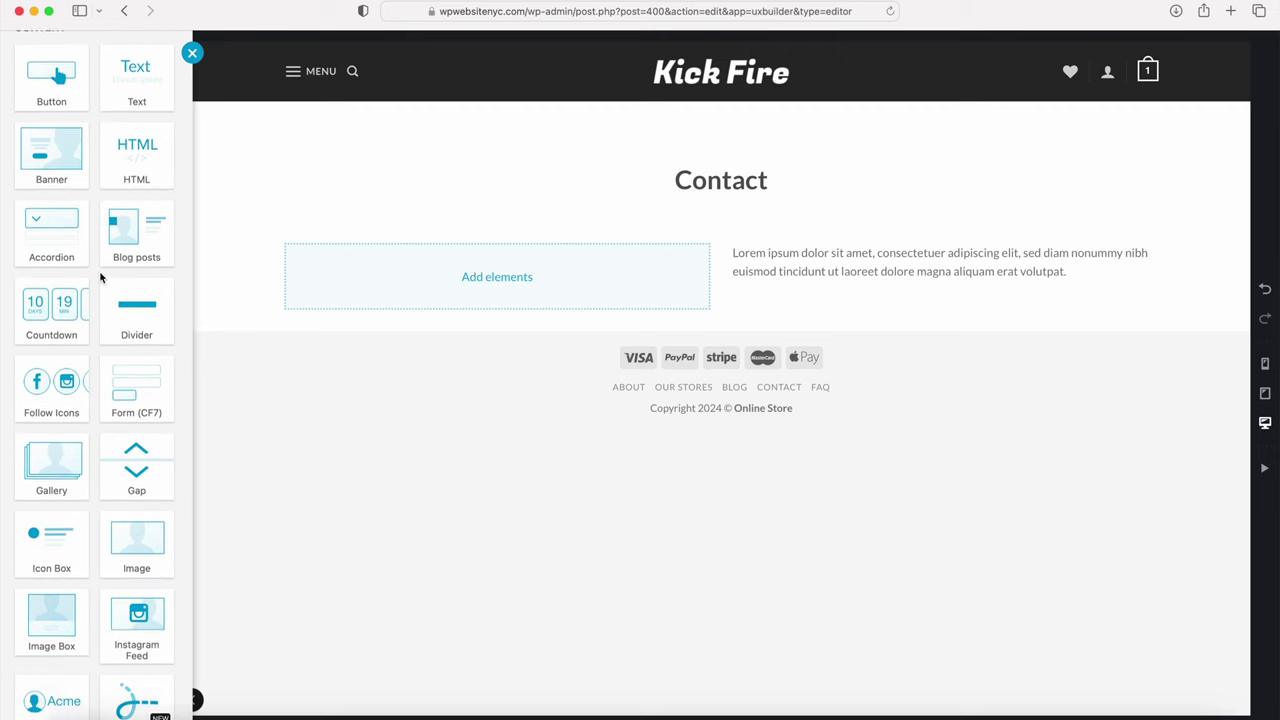
scroll(100, 277, "down", 4)
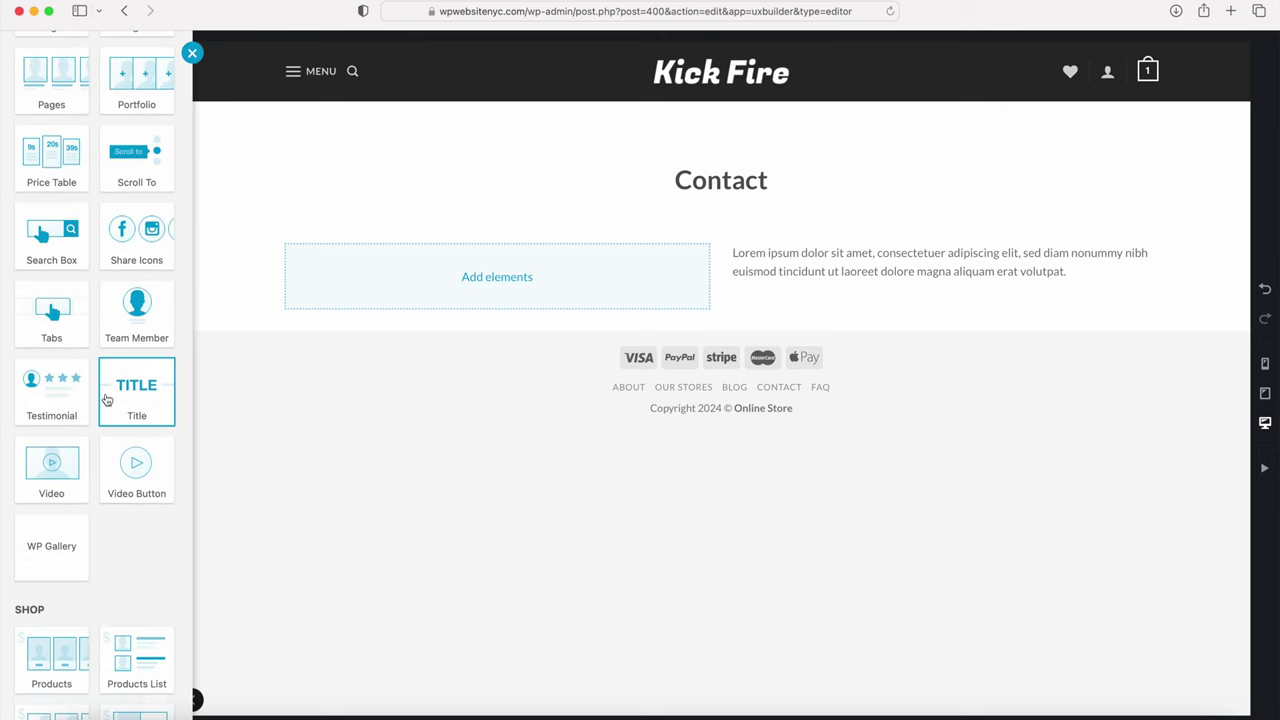
left_click(136, 400)
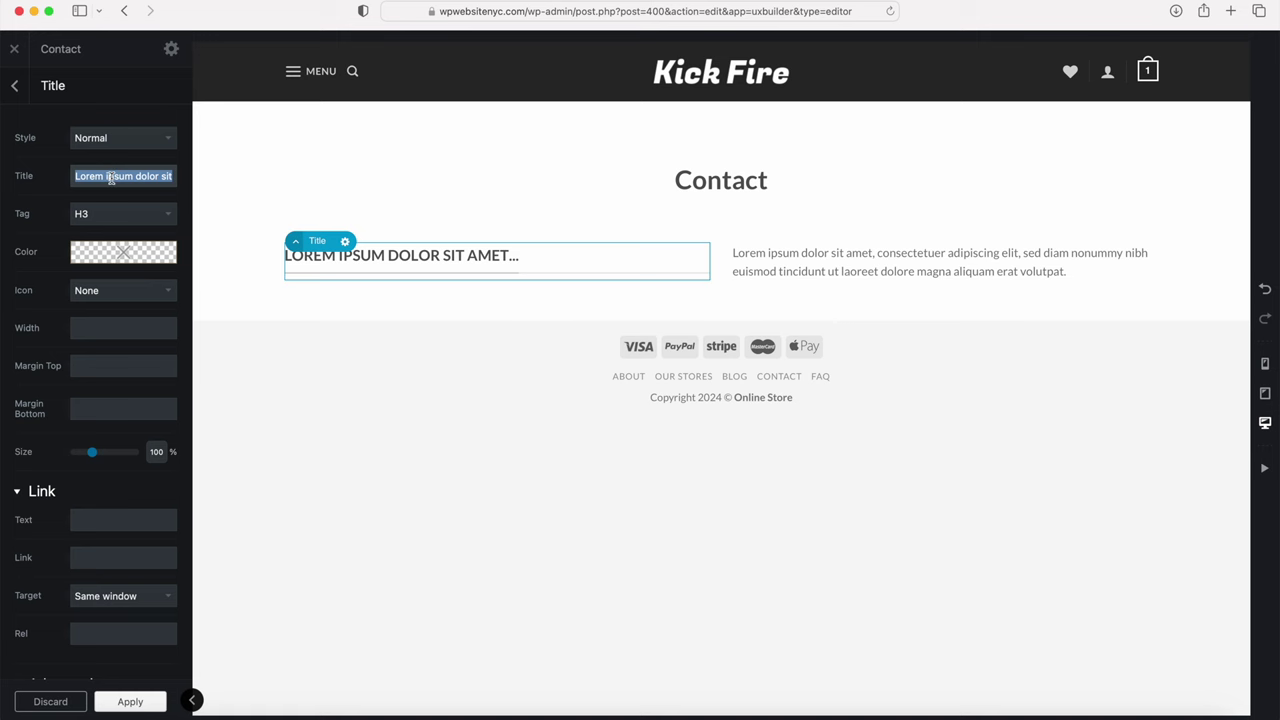
type("Busine")
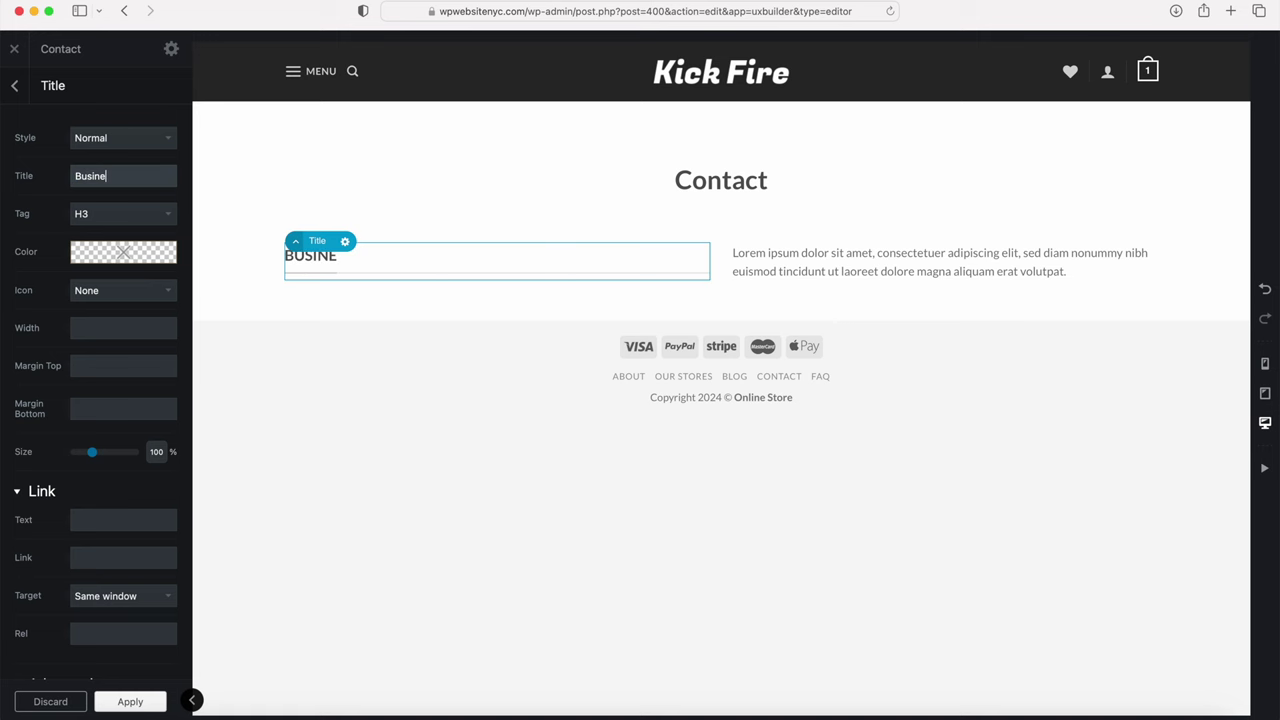
type("ss Address")
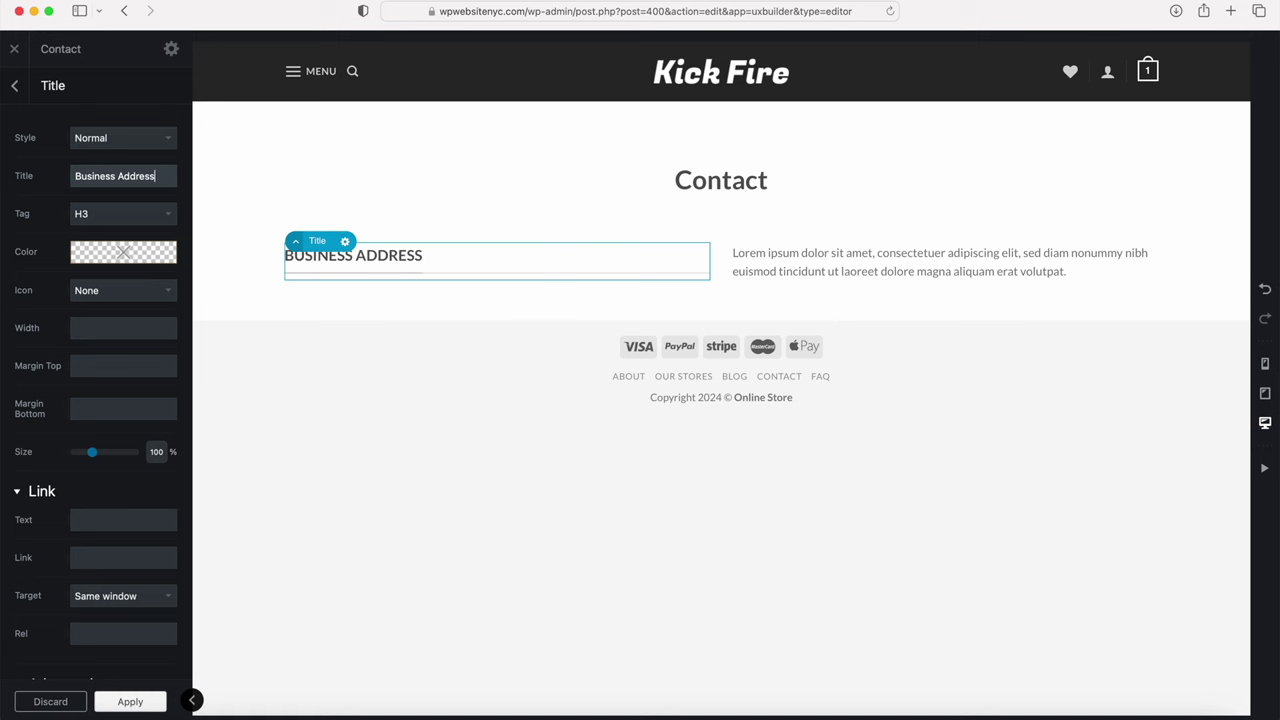
Step: Add a Paragraph text below it, replacing the placeholder with the business's two-line street address
mouse_move(437, 297)
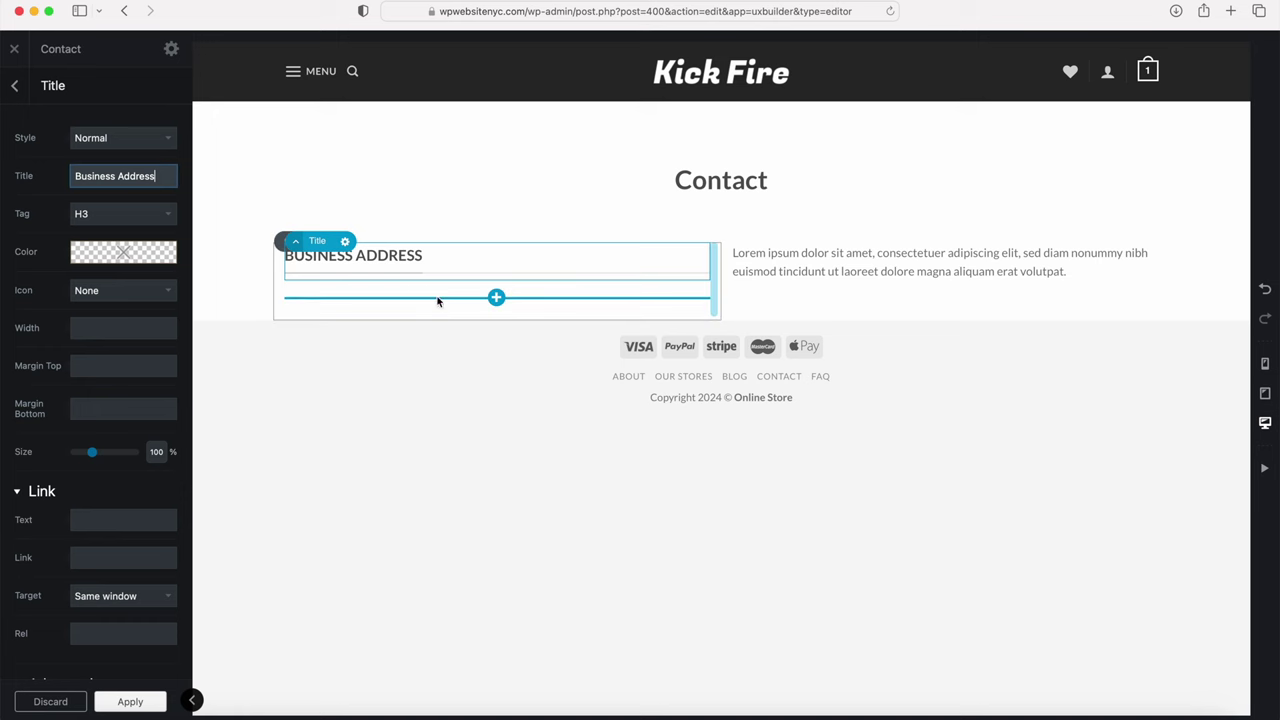
left_click(497, 298)
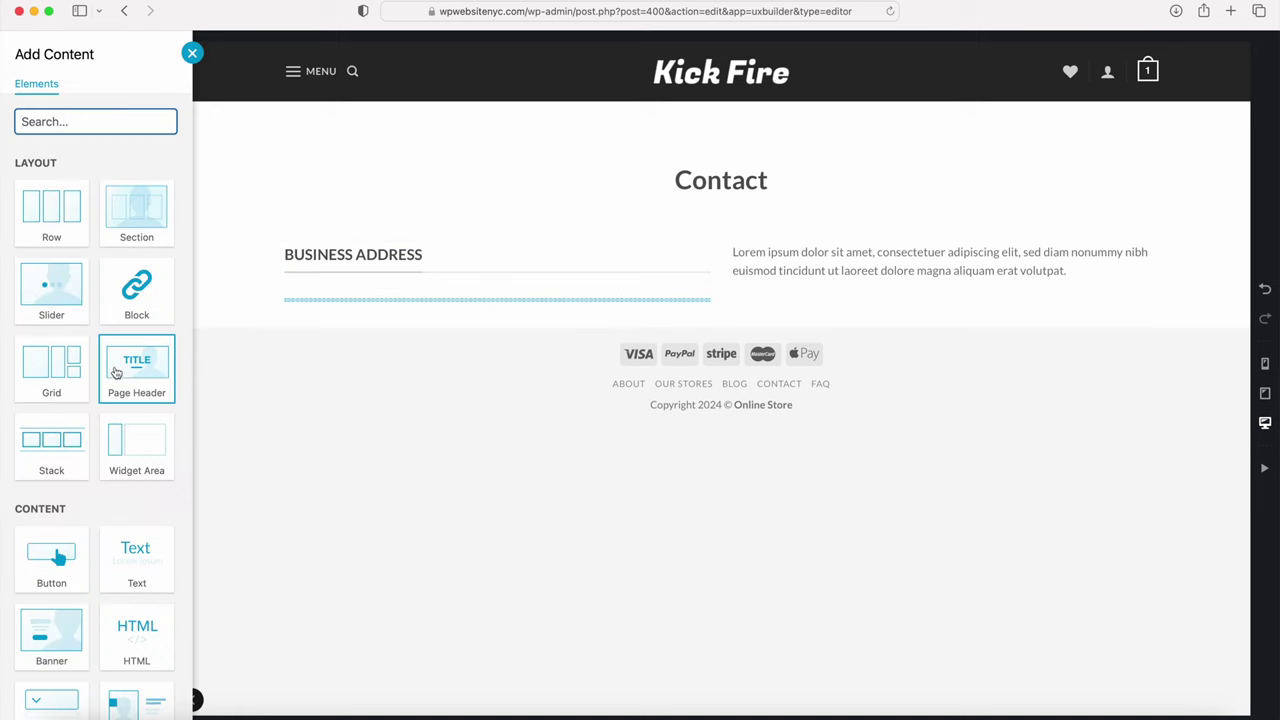
scroll(121, 374, "down", 2)
left_click(142, 392)
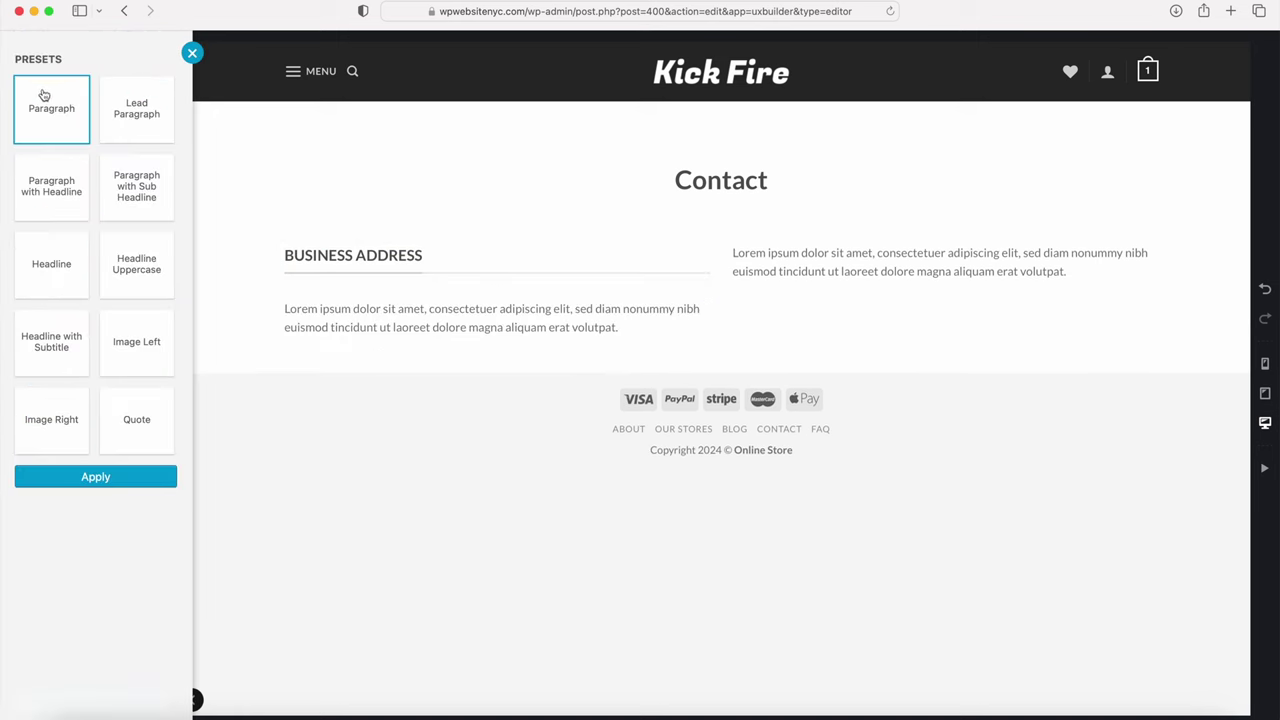
left_click(95, 477)
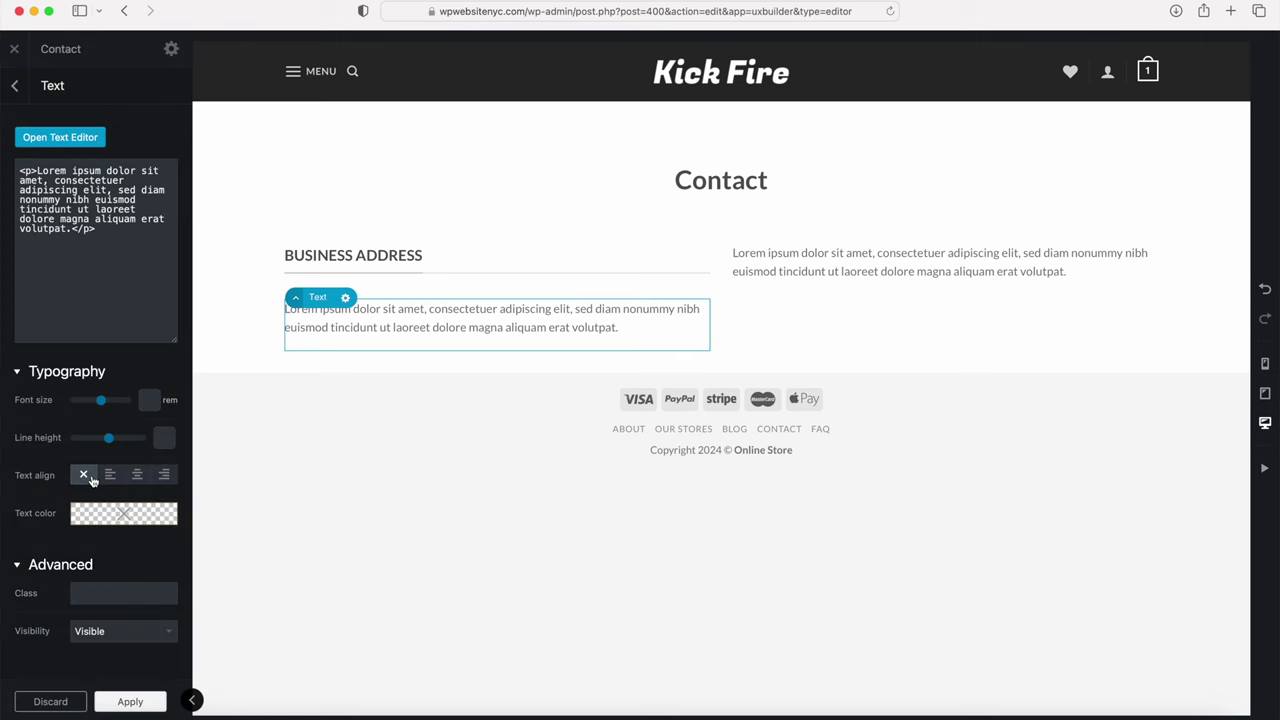
left_click(90, 140)
key("super+a")
key("BackSpace")
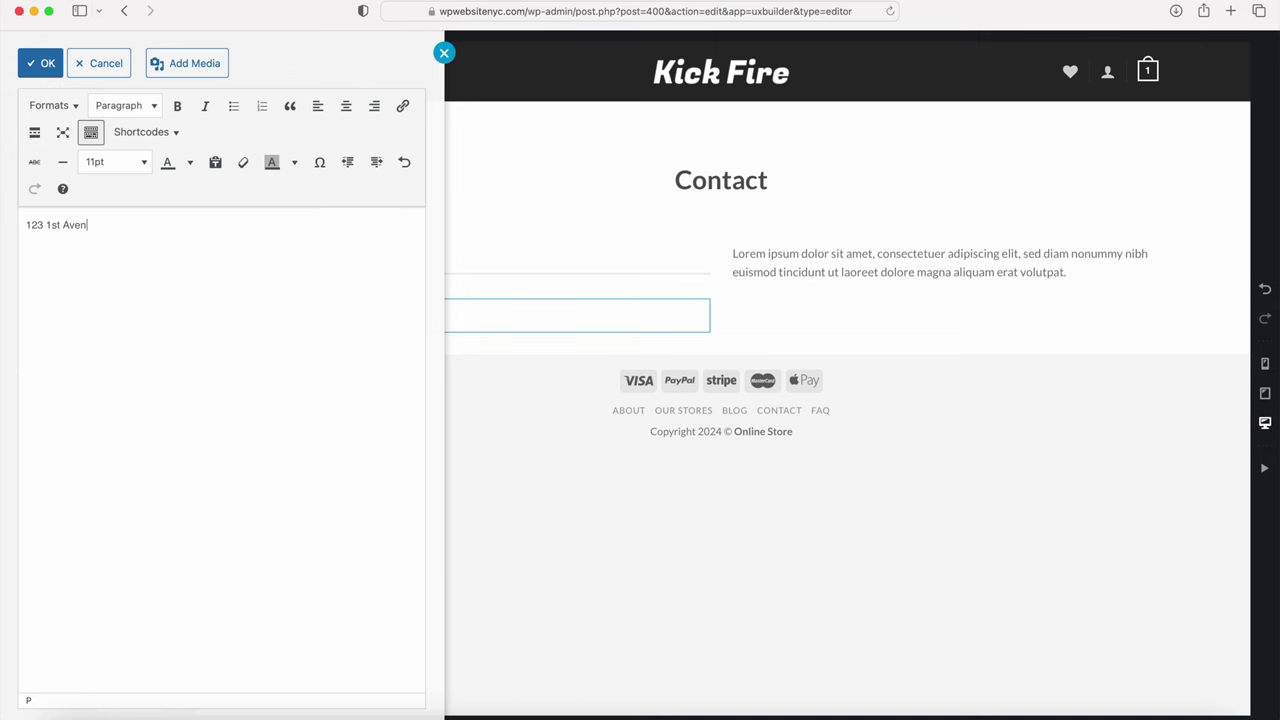
key("Return")
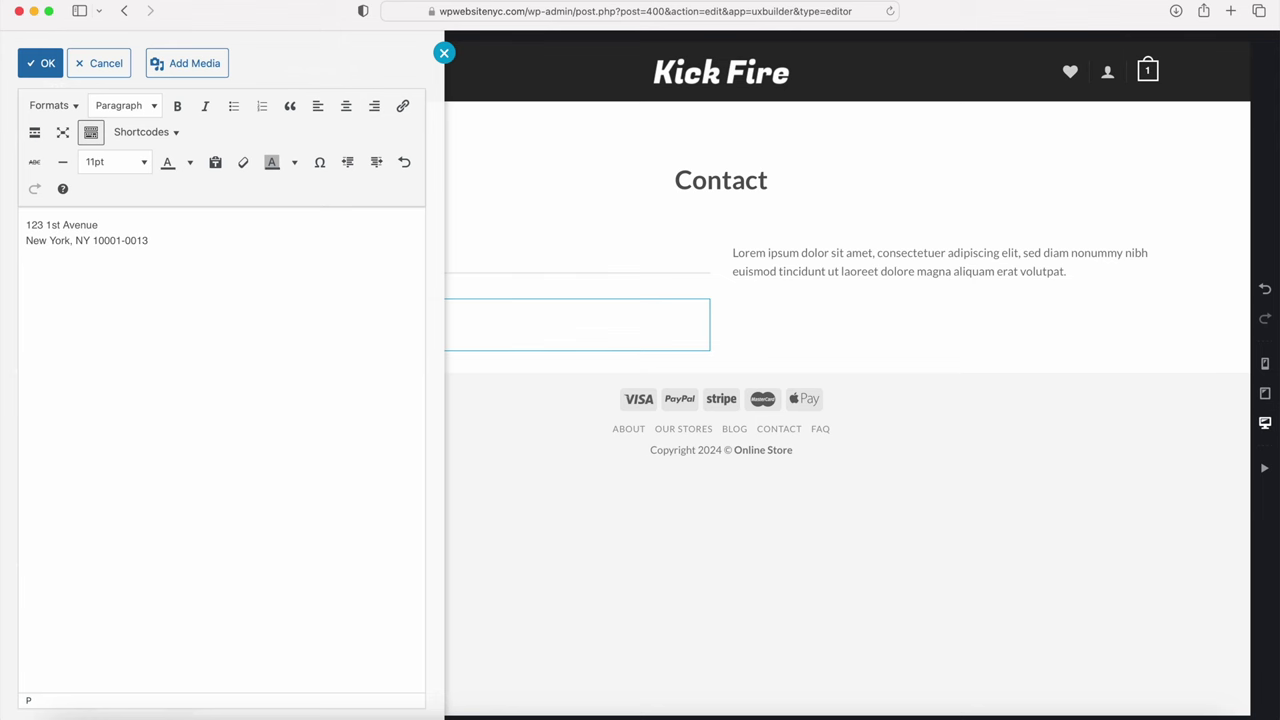
left_click(44, 63)
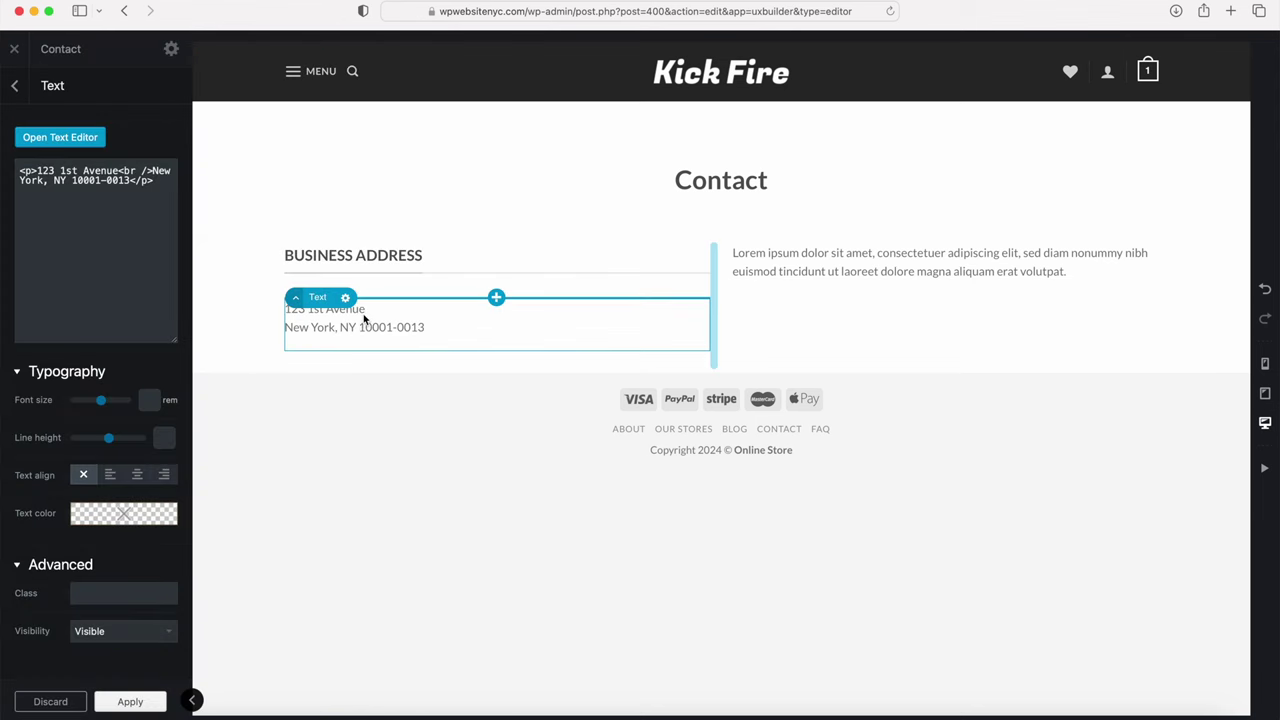
left_click(15, 88)
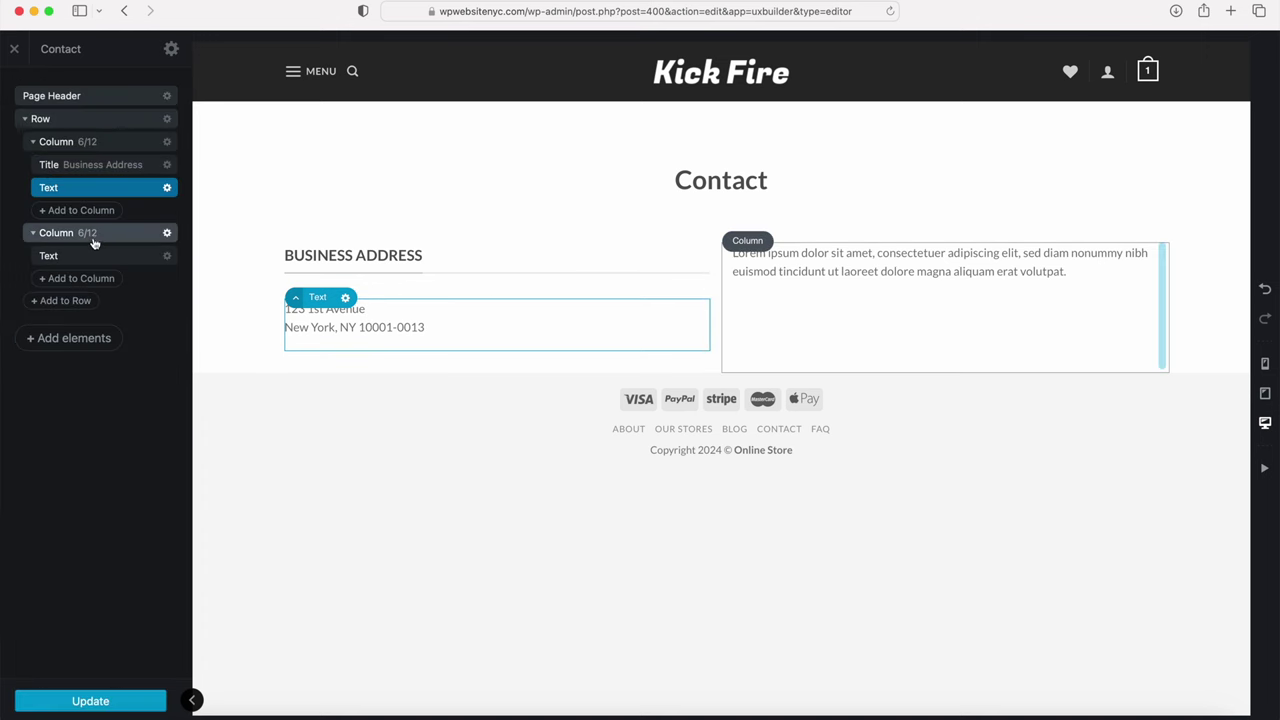
Step: Duplicate the Business Address title and rename the copy 'Email & Phone'
left_click(168, 166)
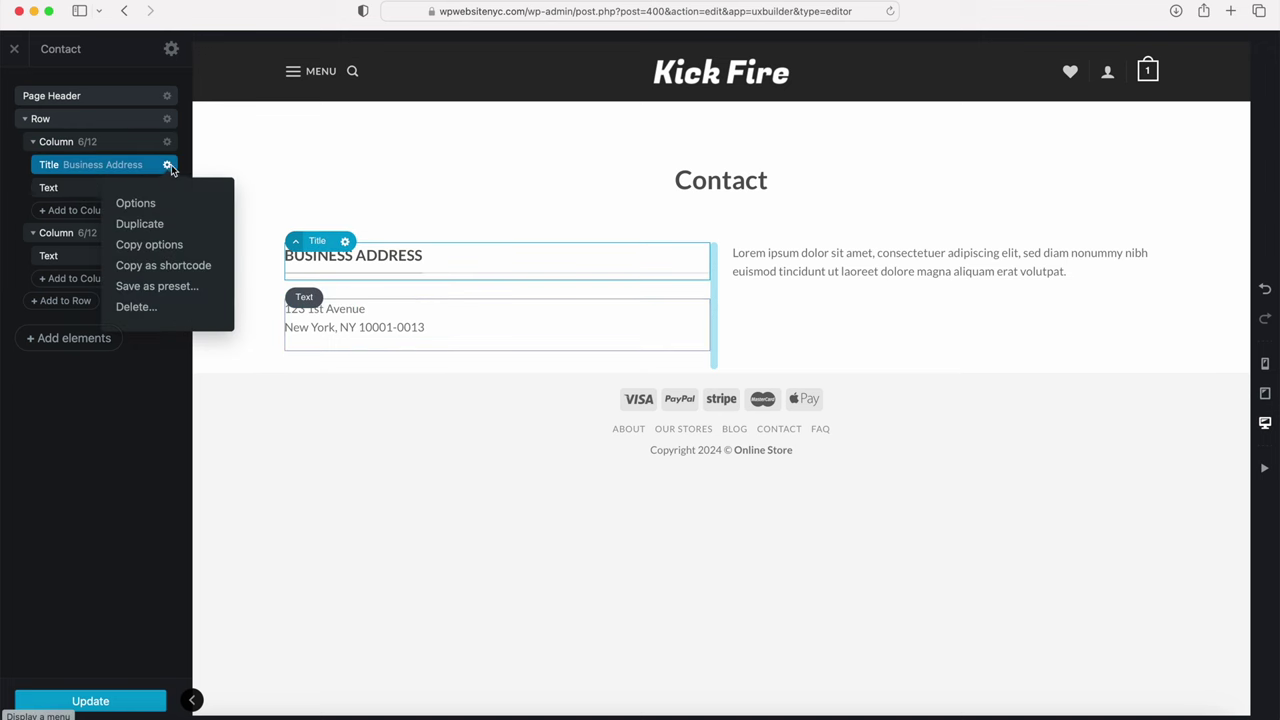
left_click(166, 224)
triple_click(121, 178)
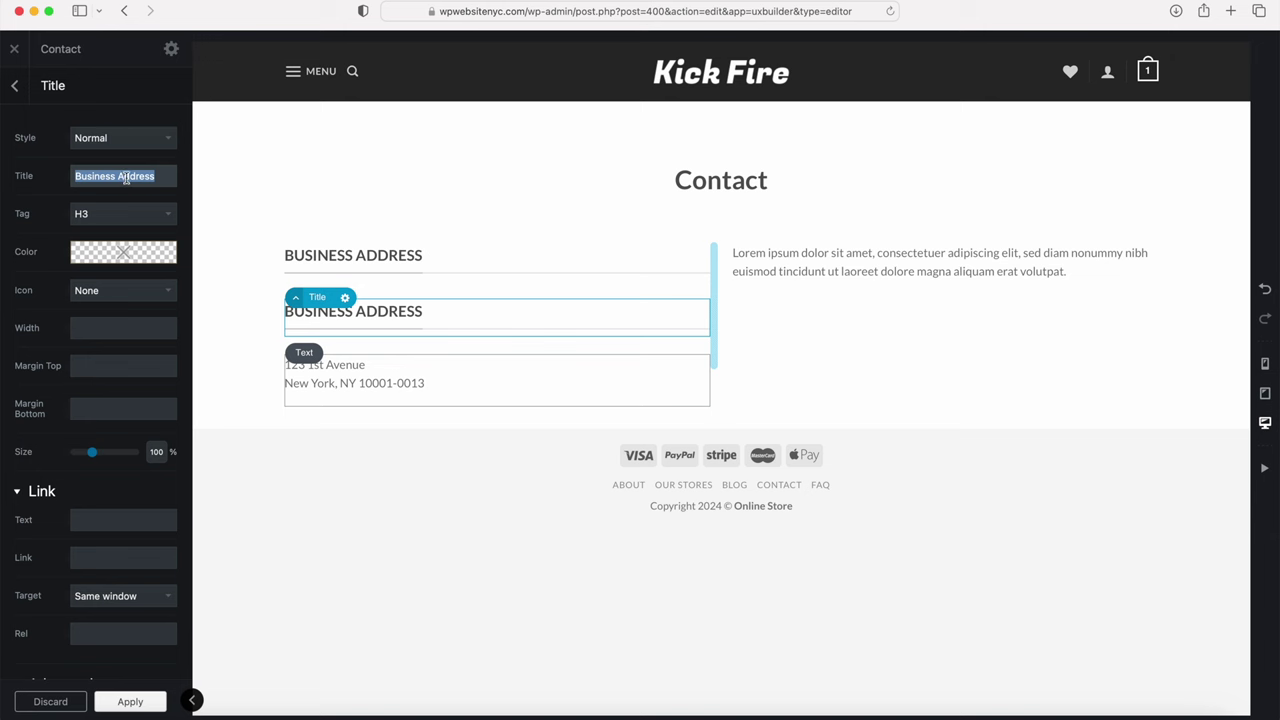
type("Email & Phone")
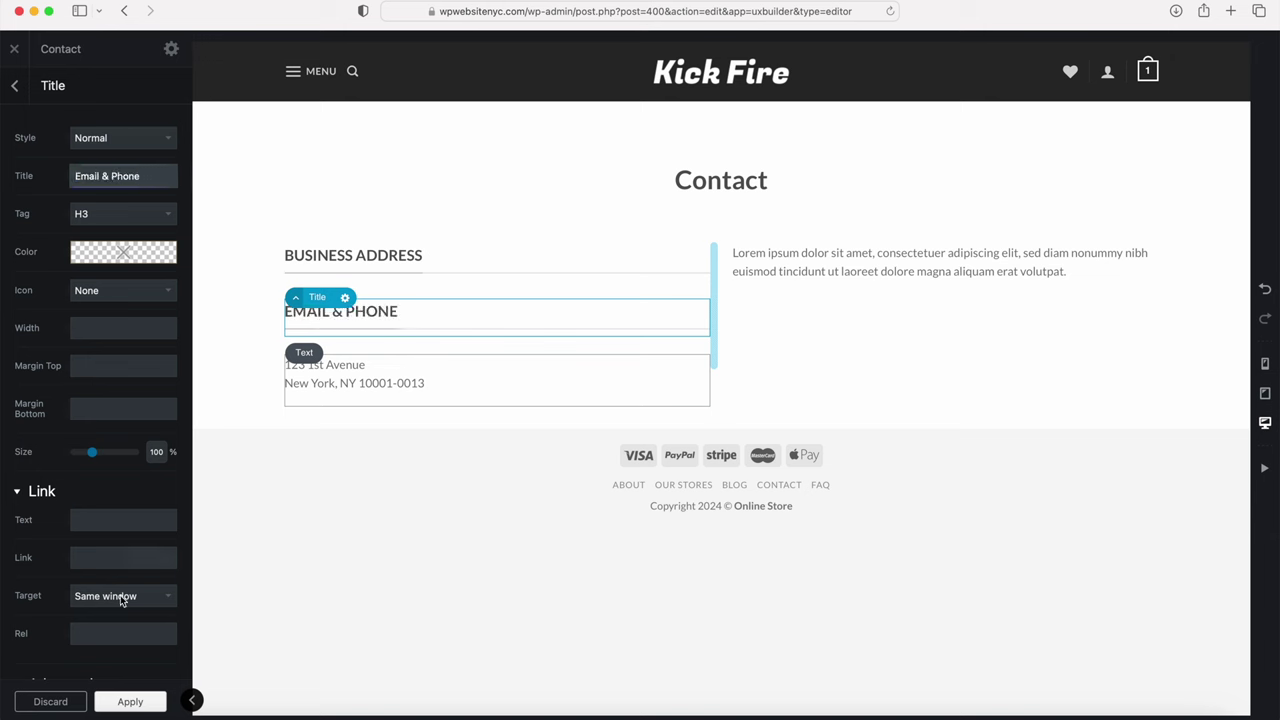
left_click(126, 701)
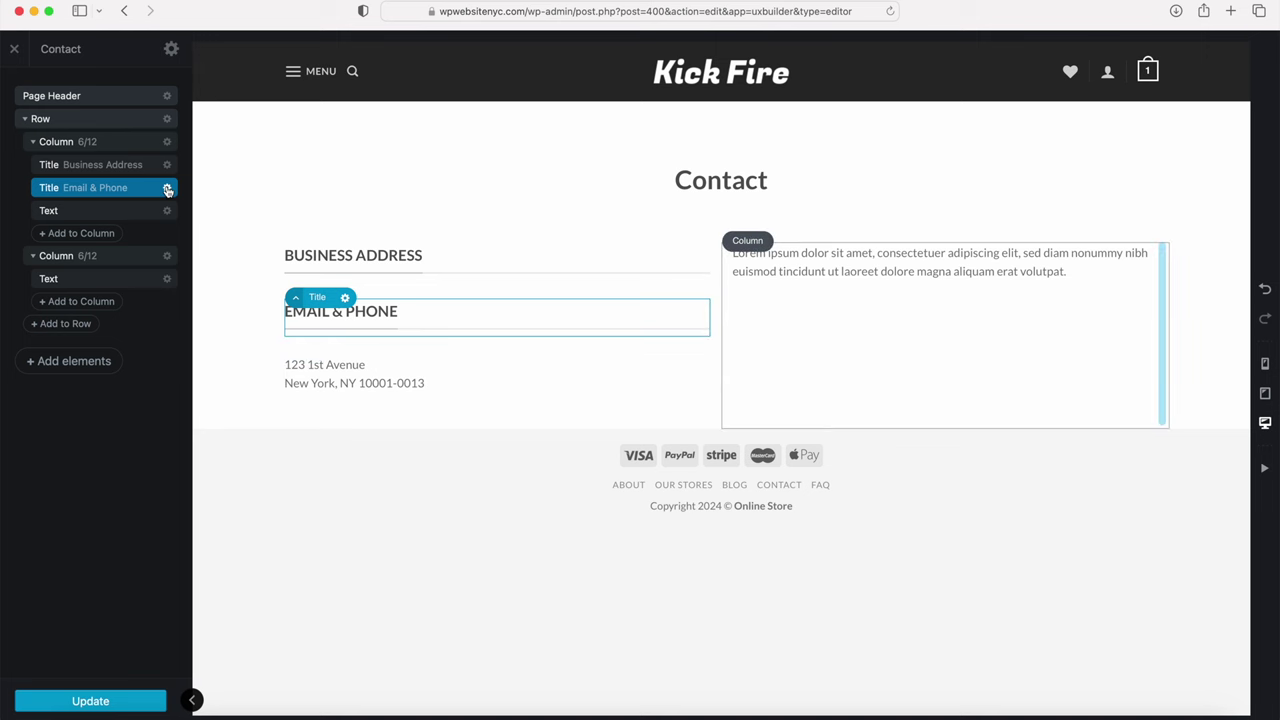
Step: Duplicate it again as 'Customer Service Hours' and drag both titles below the address
left_click(167, 188)
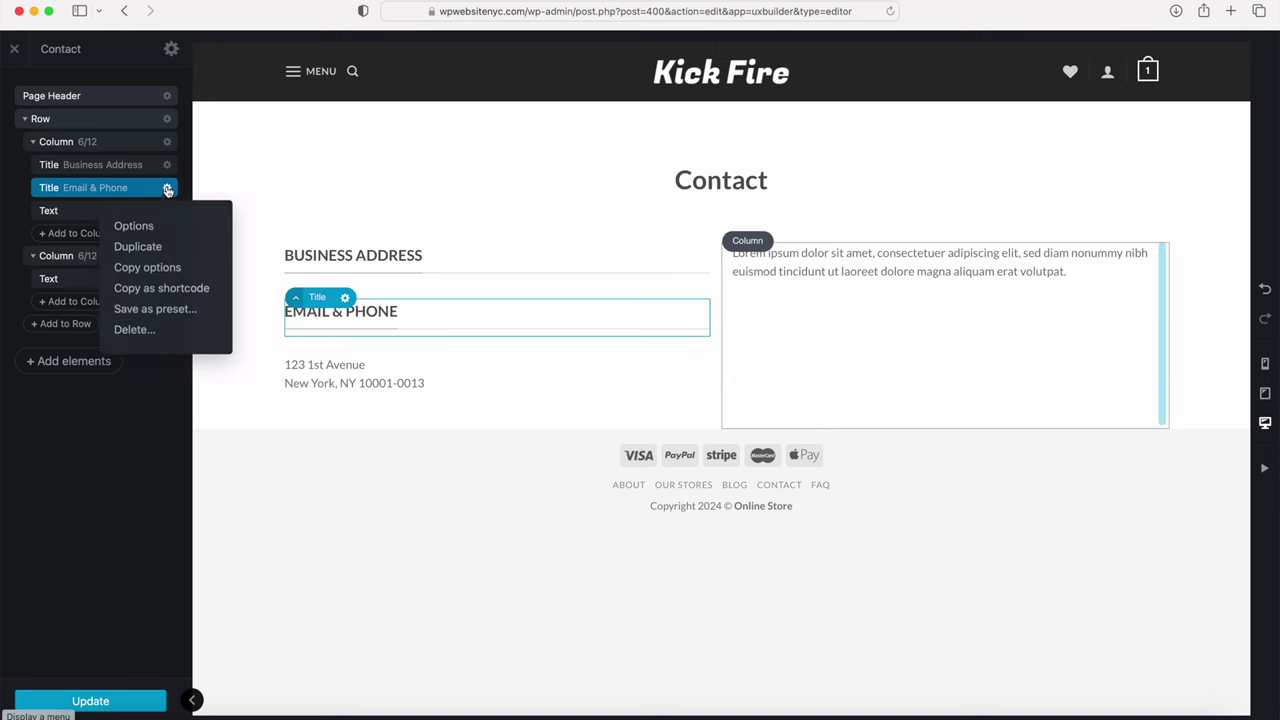
left_click(158, 247)
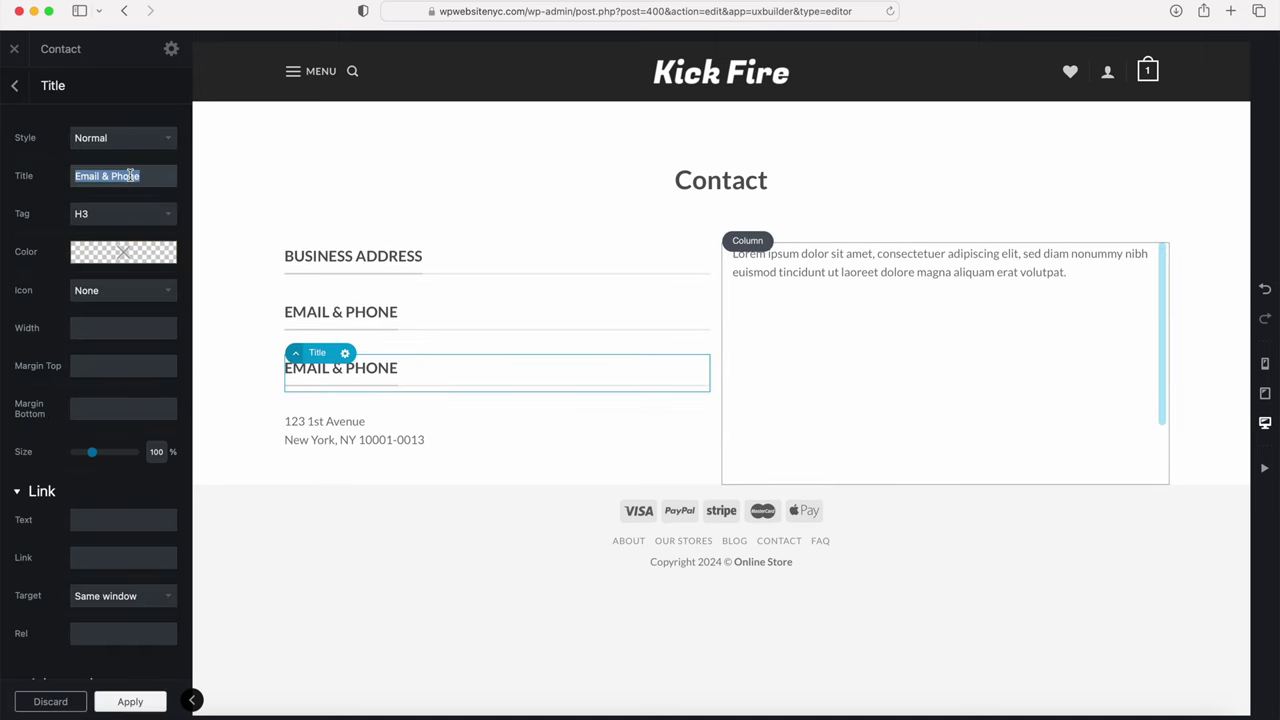
type("Customer ")
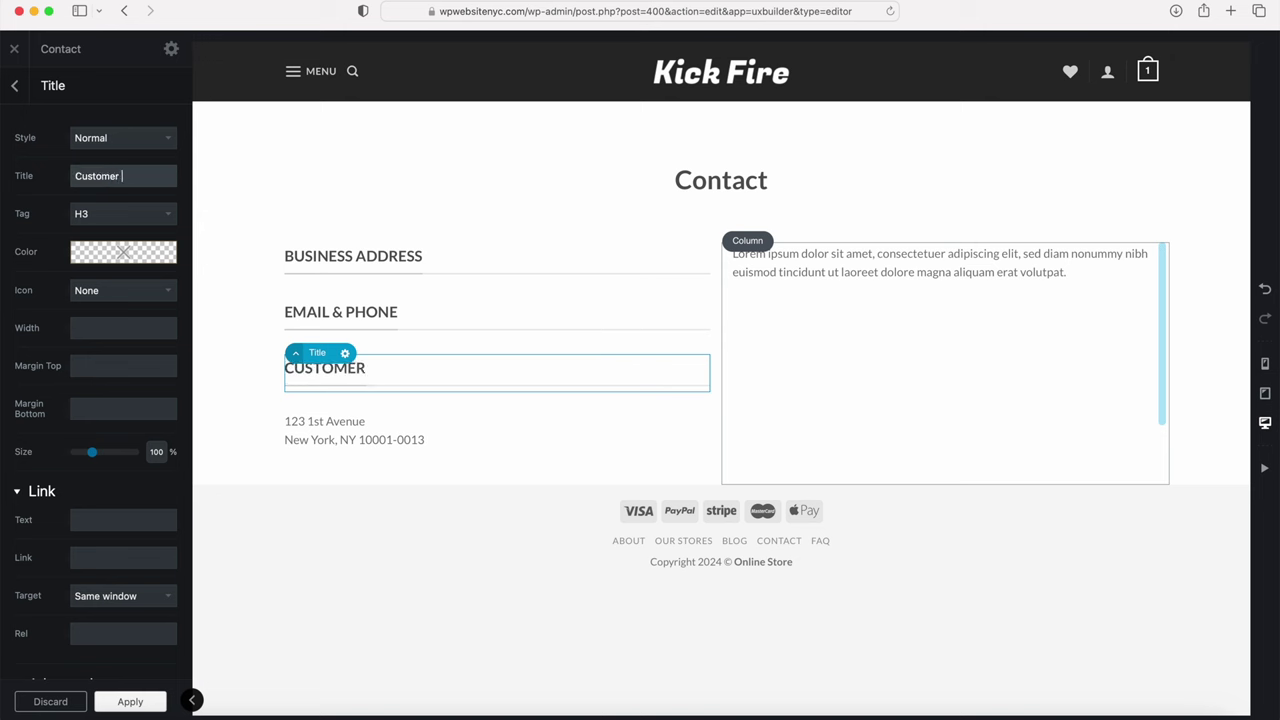
type("Service Hours")
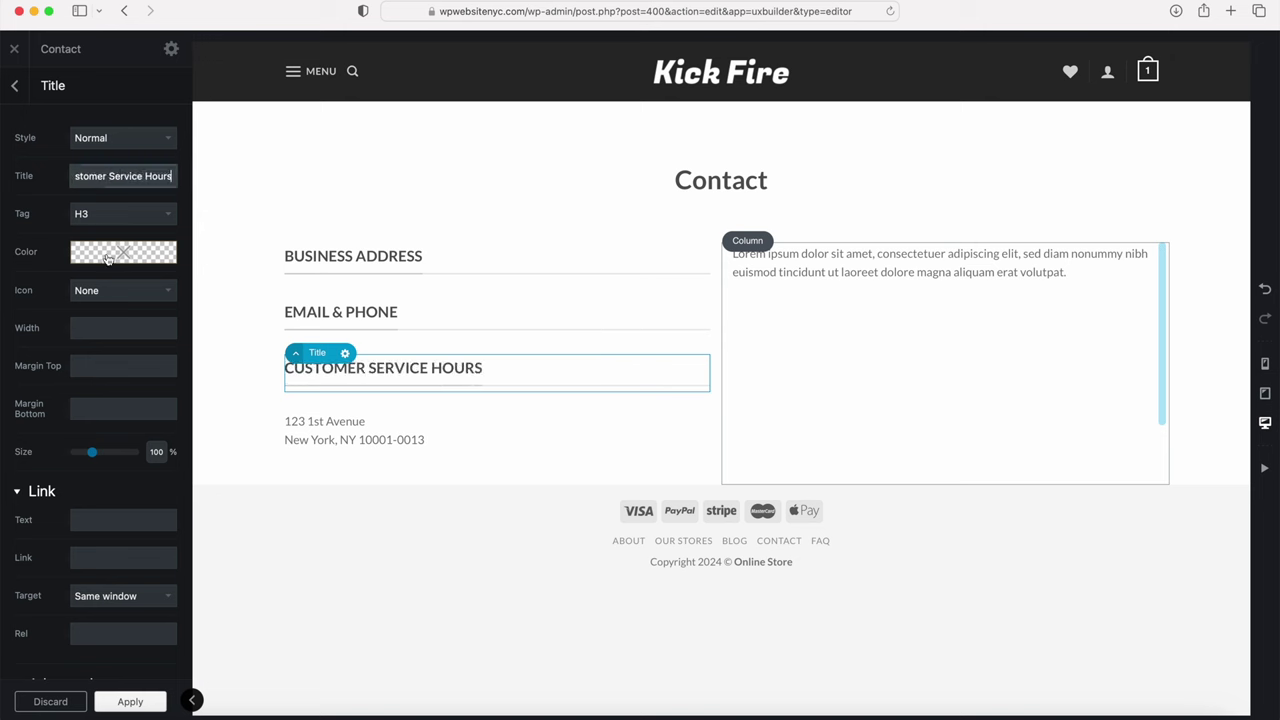
left_click(129, 702)
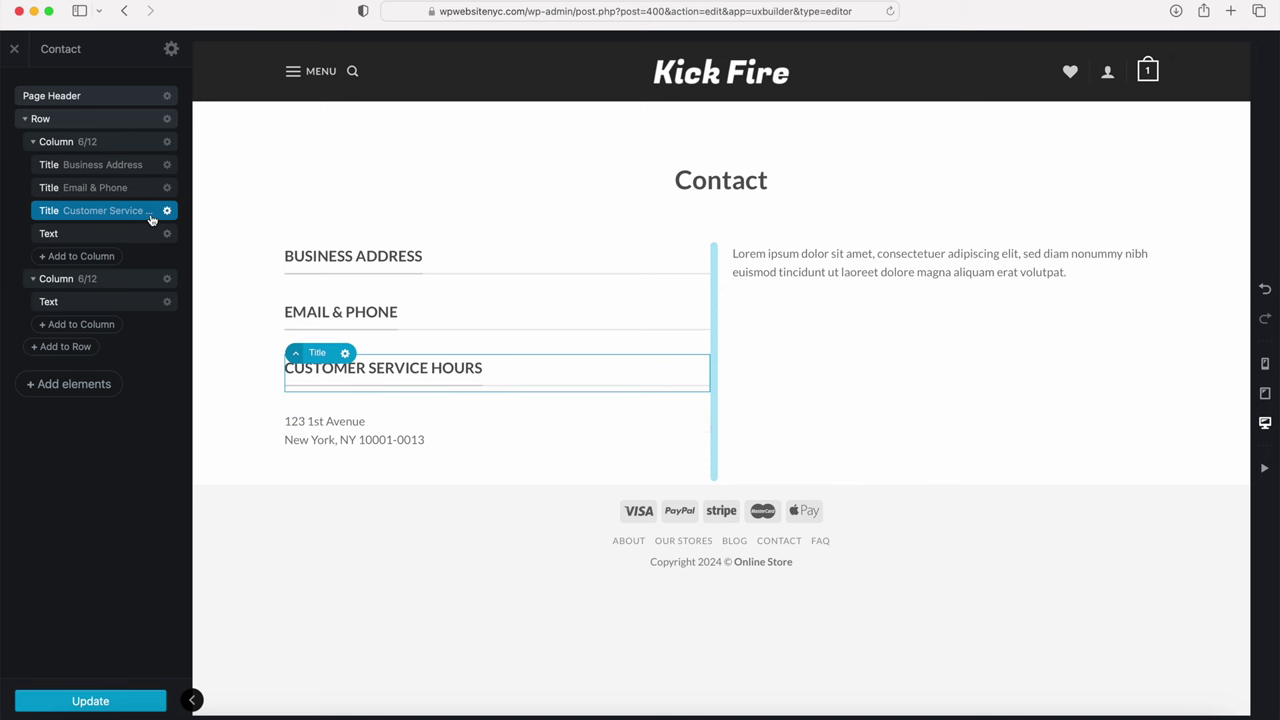
left_click_drag(143, 189, 137, 242)
left_click_drag(132, 192, 129, 251)
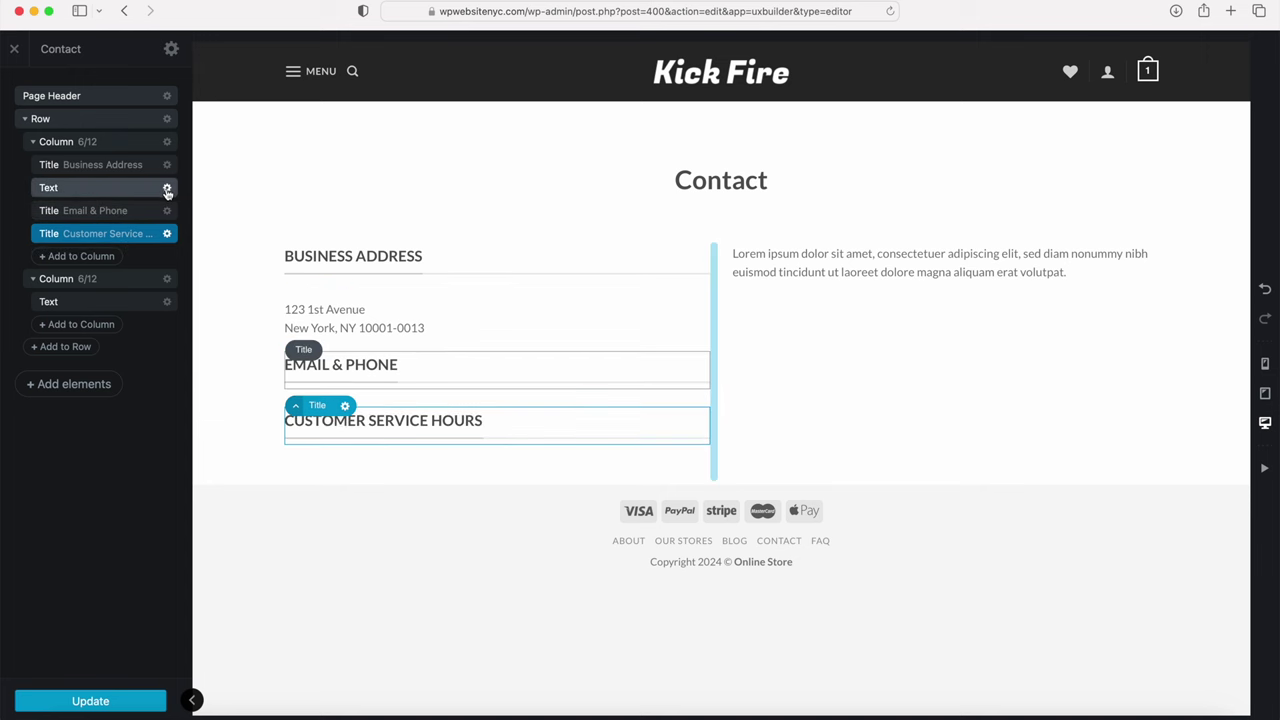
left_click(169, 188)
Step: Duplicate the address paragraph, replace it with the support phone and e-mail, and move it under Email & Phone
left_click(160, 246)
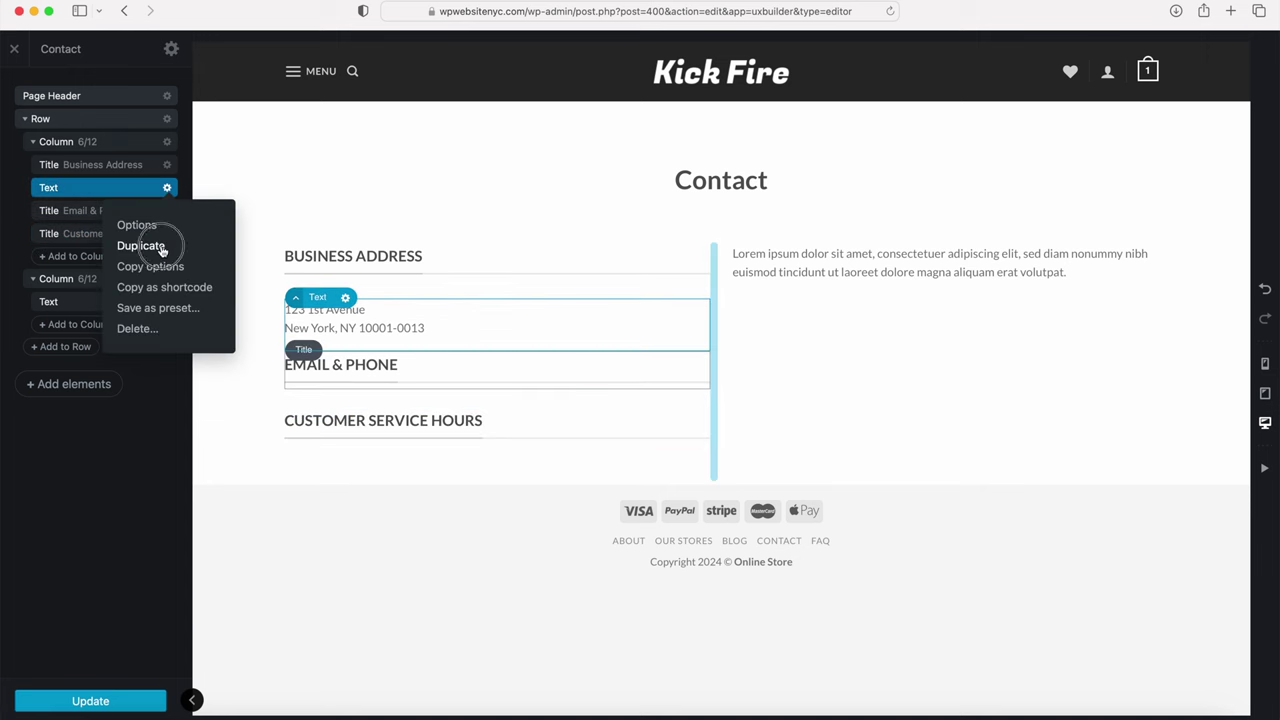
left_click(64, 140)
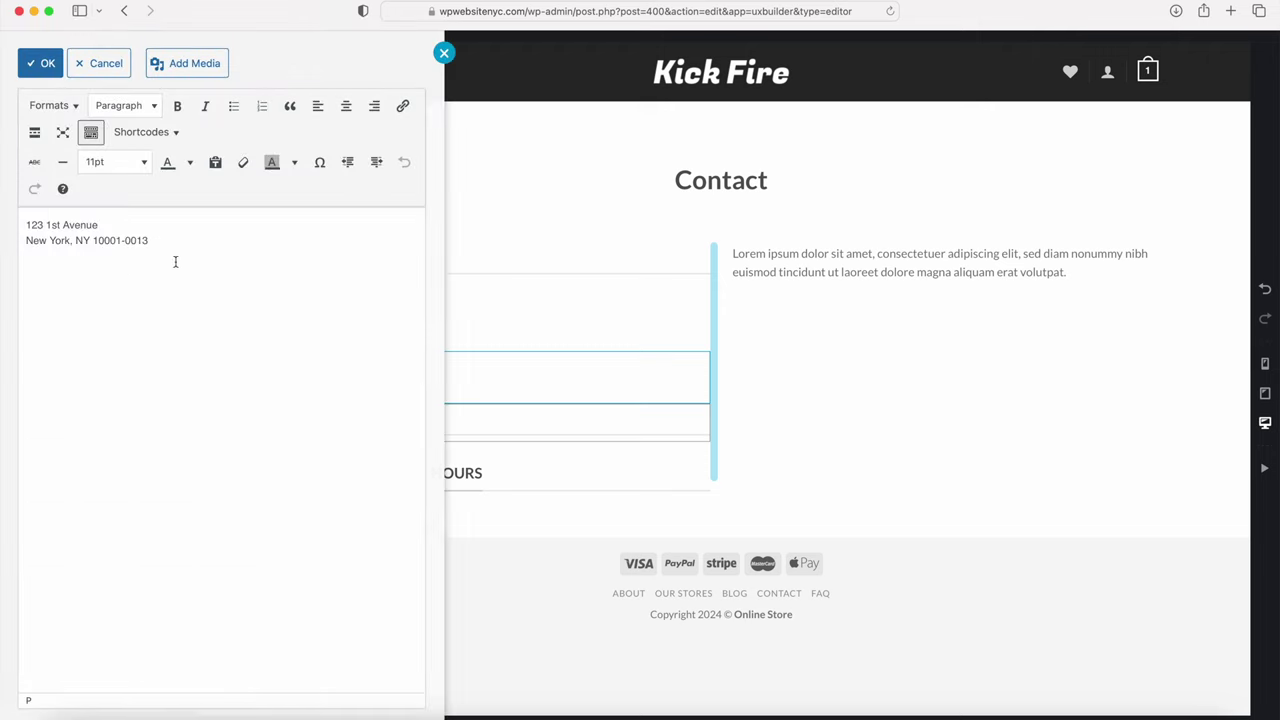
left_click_drag(174, 260, 34, 180)
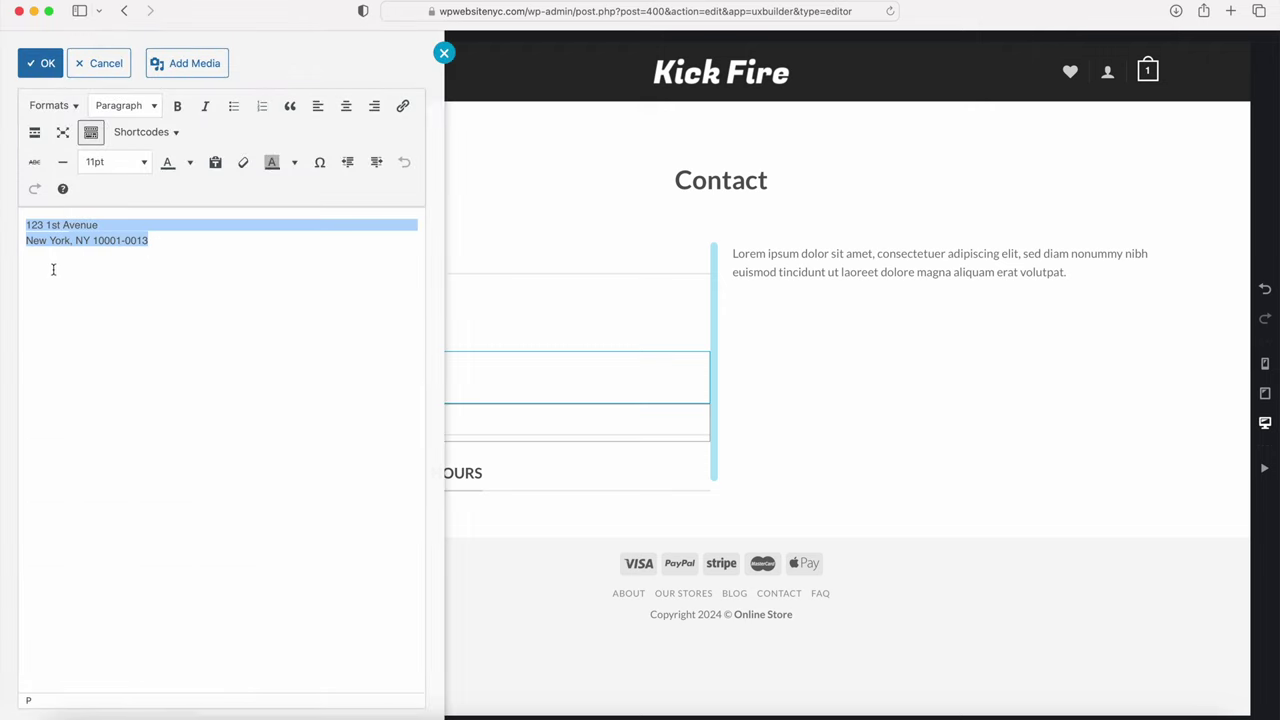
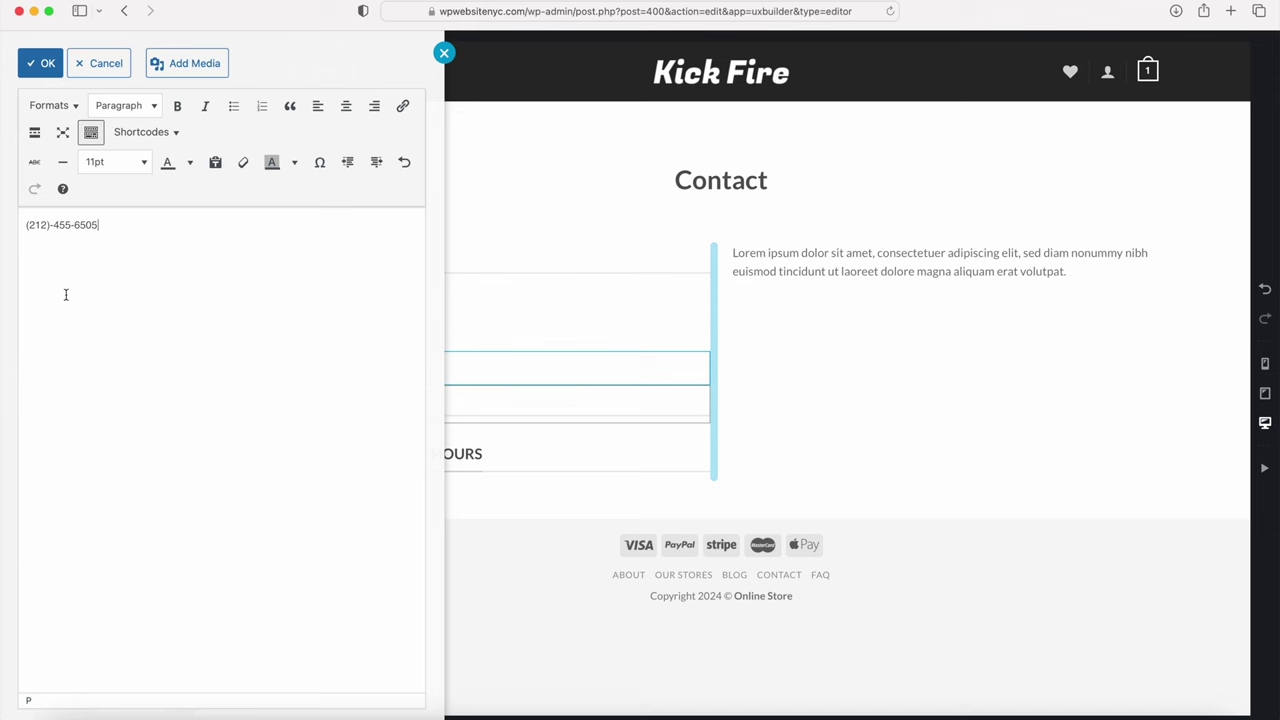
key("Return")
left_click(40, 63)
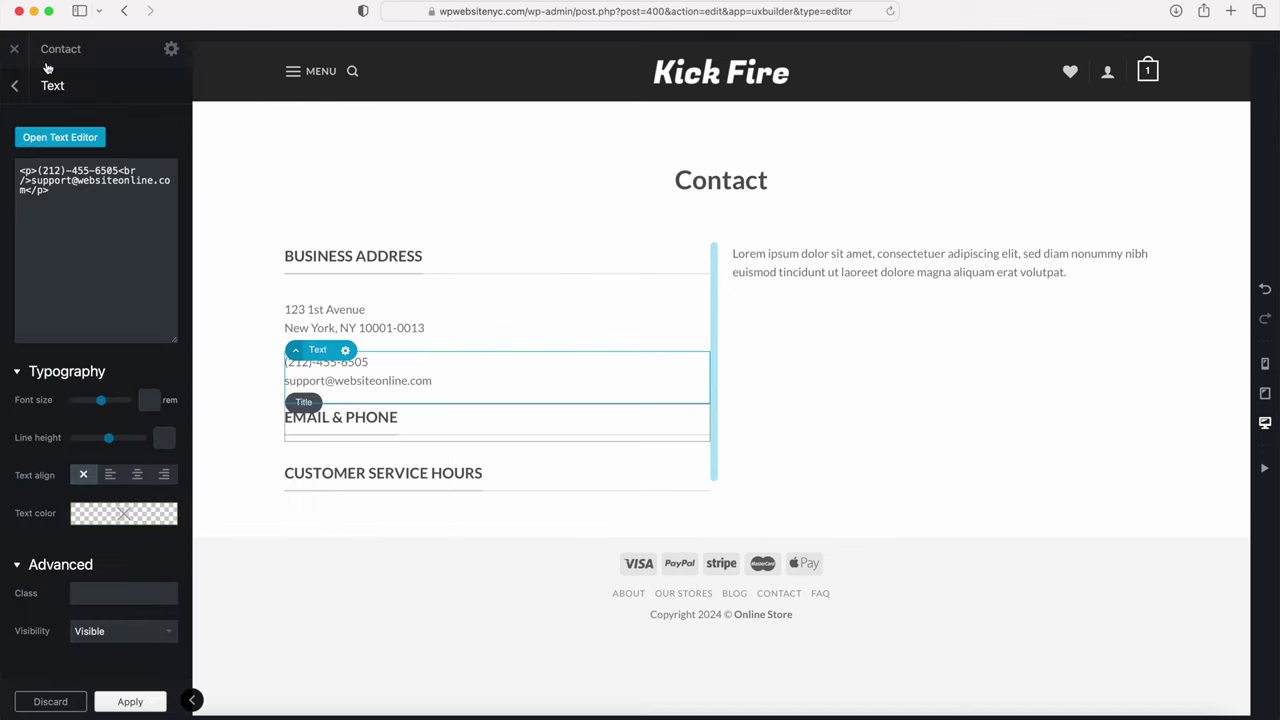
left_click(15, 85)
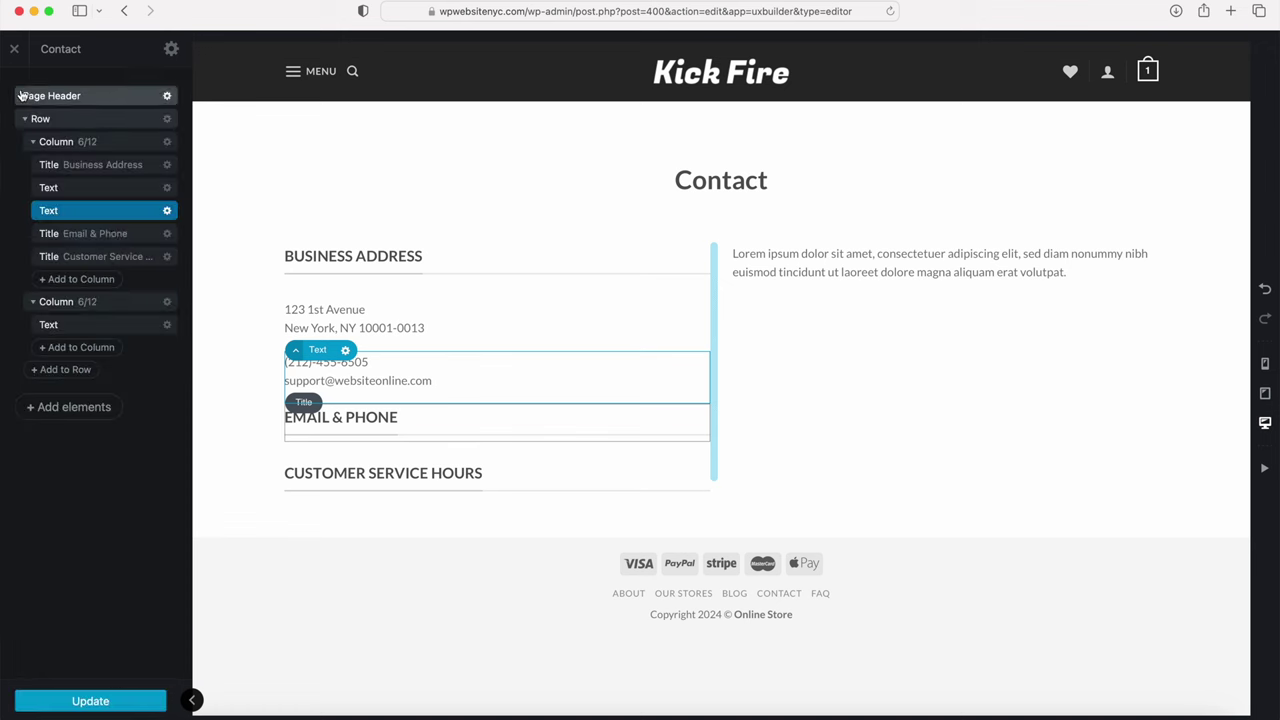
left_click_drag(113, 213, 108, 256)
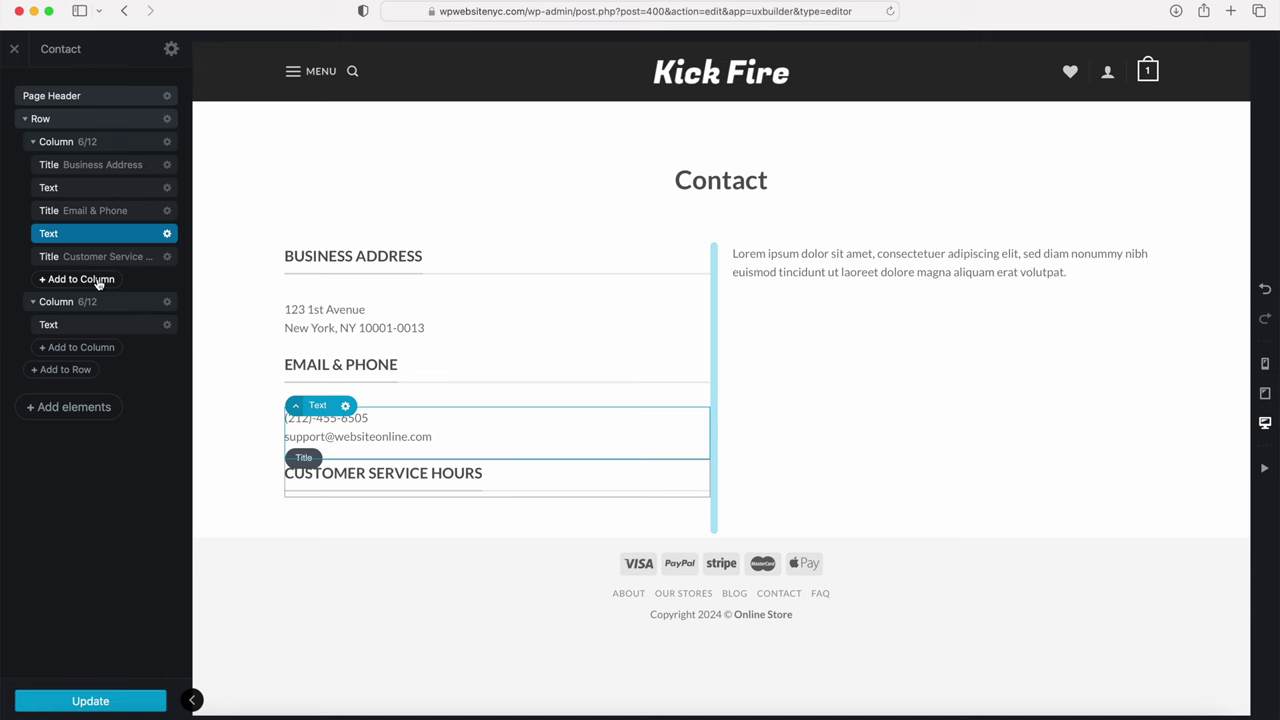
Step: Duplicate the contact paragraph as '24/7 Monday - Friday 8:00-6:00pm PST', move it under Customer Service Hours, and update
left_click(167, 233)
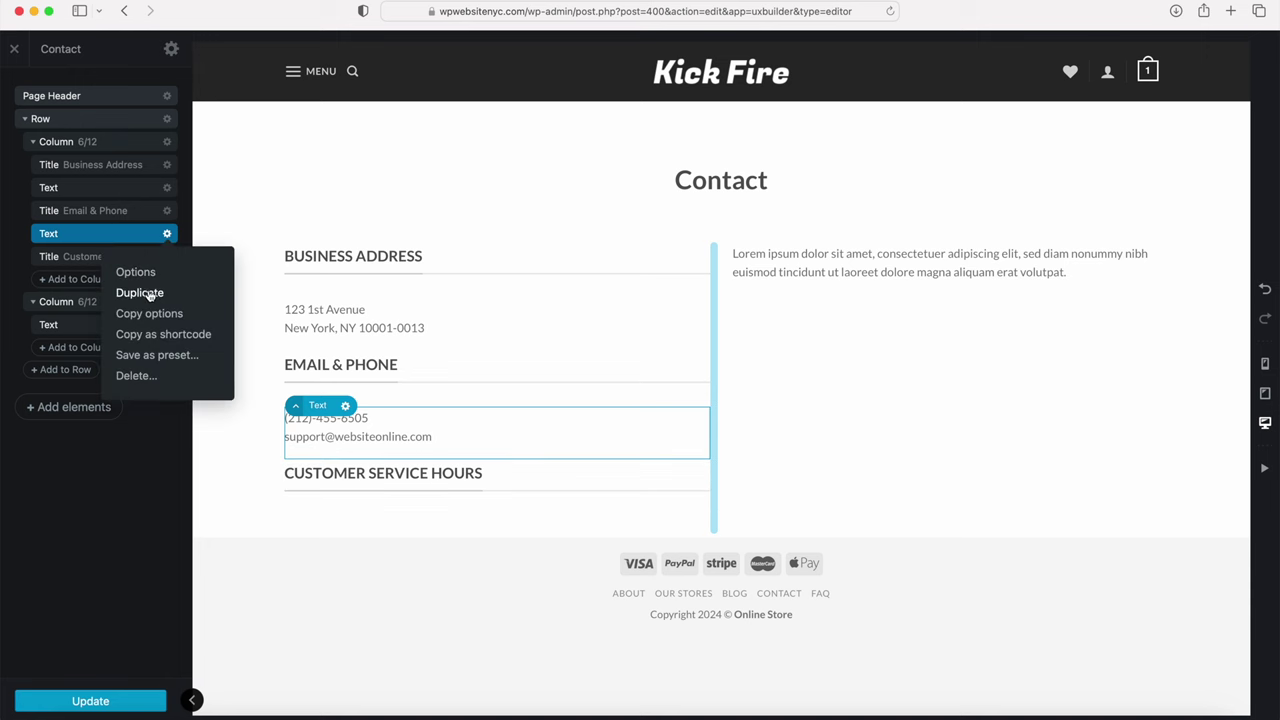
left_click(150, 293)
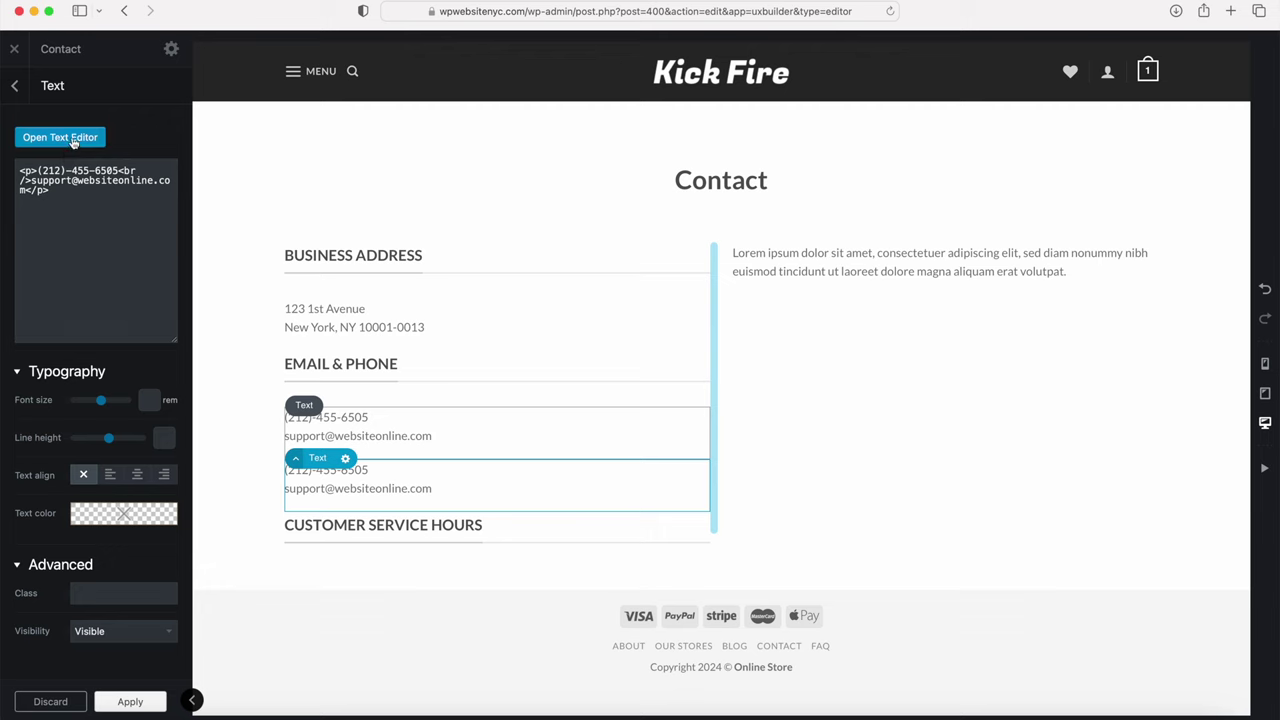
left_click(71, 140)
left_click_drag(160, 243, 75, 192)
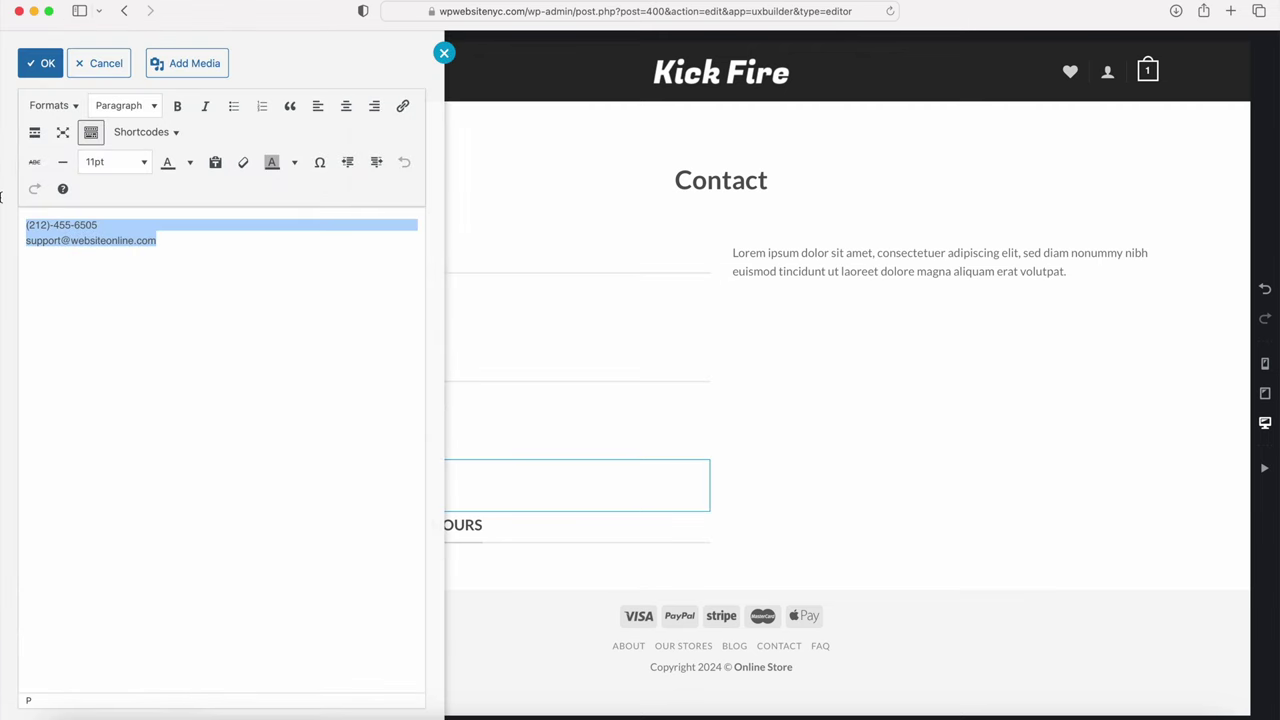
type("24/7 ")
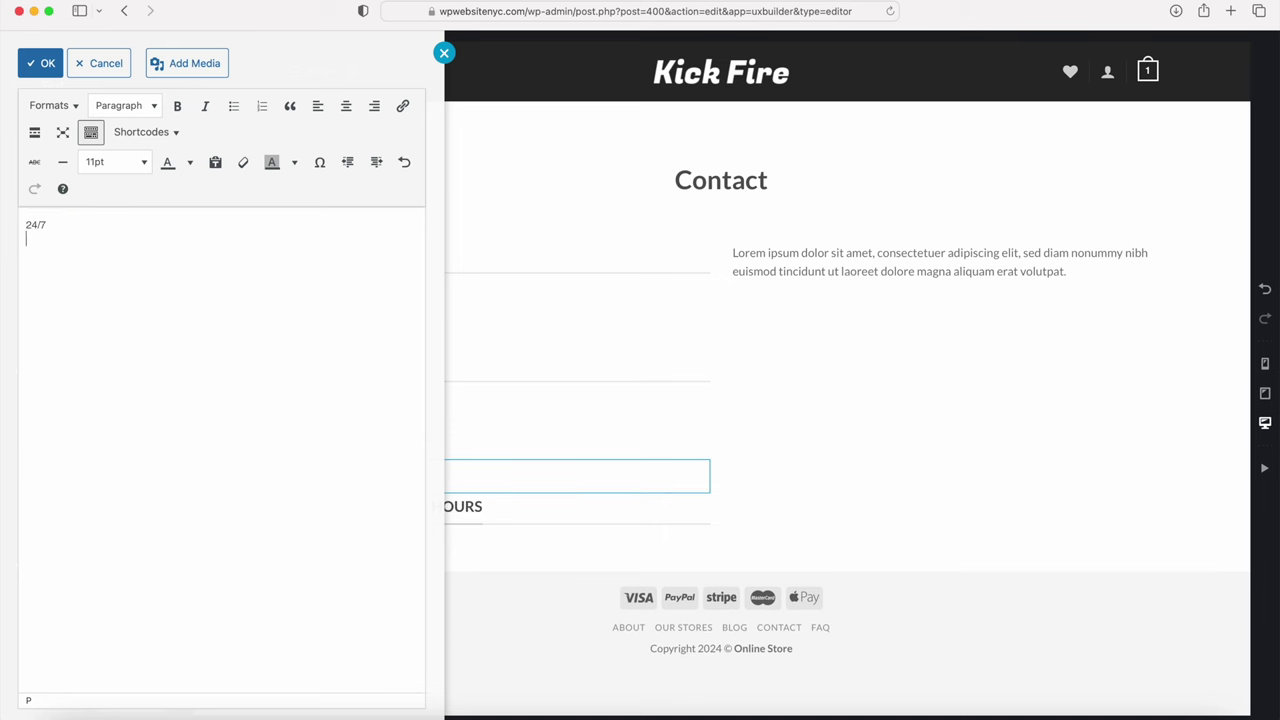
type("Monday - Friday")
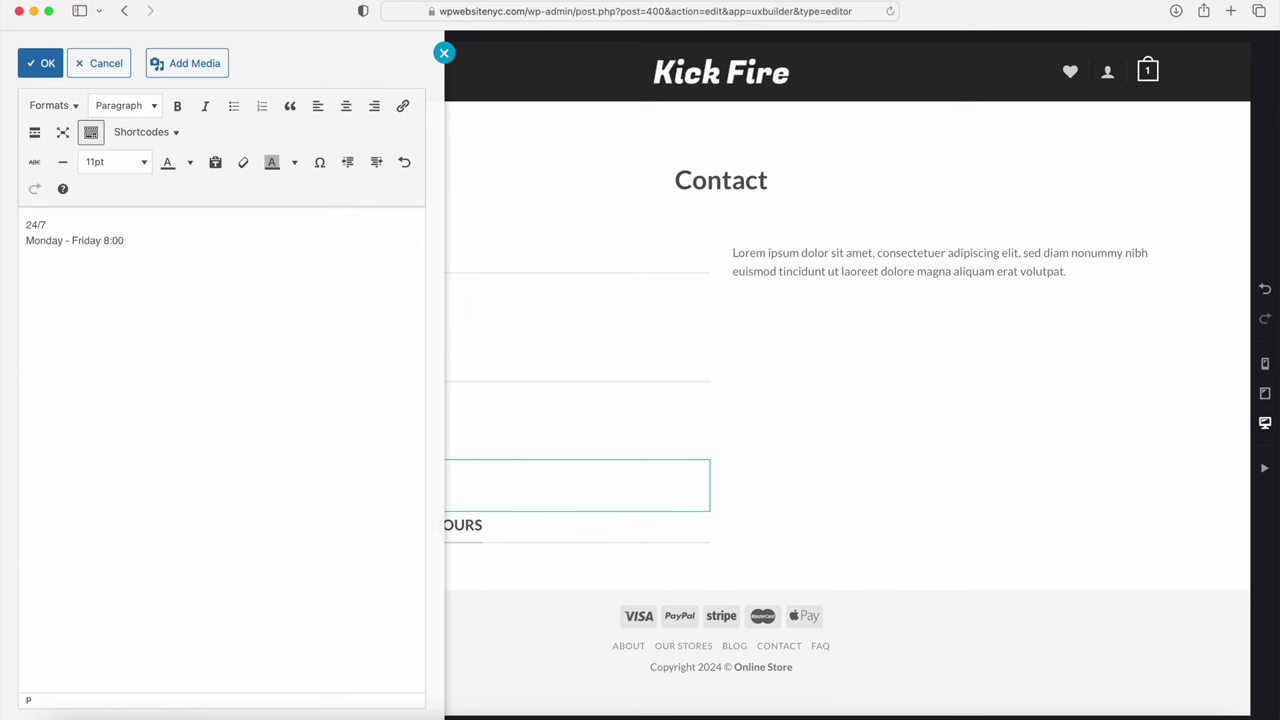
type("8:00-6:00pm PST")
left_click(46, 63)
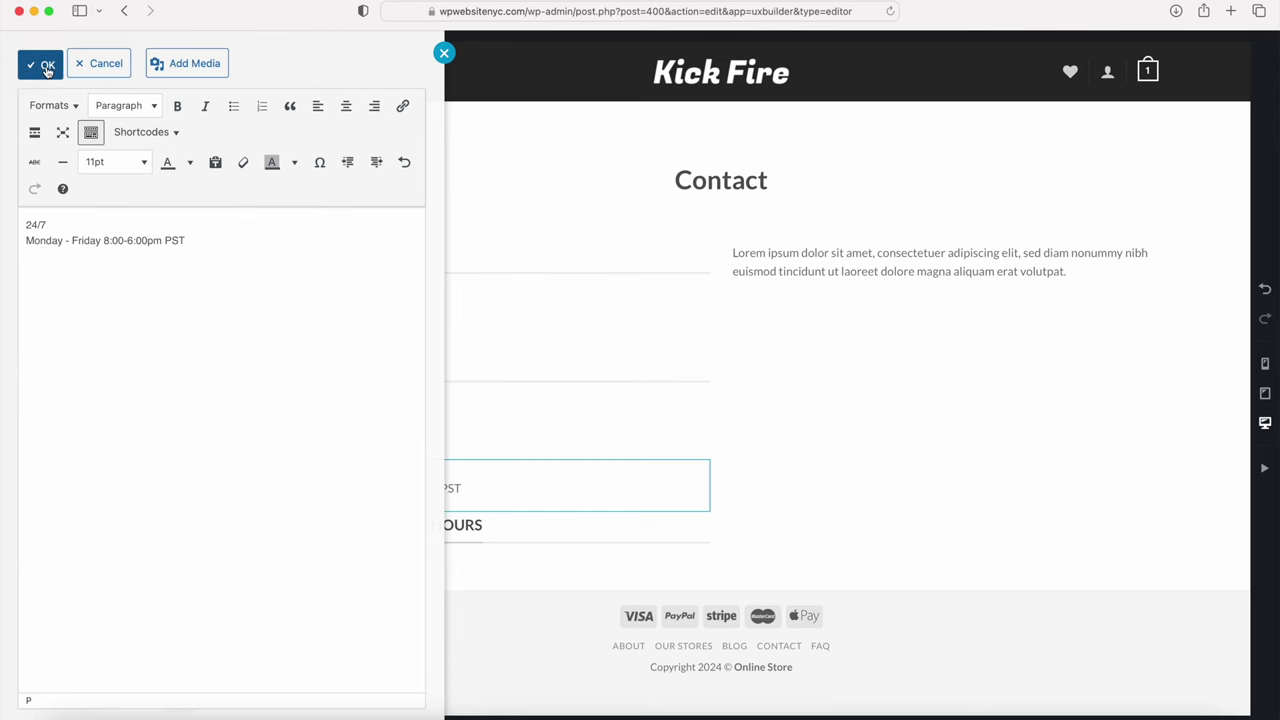
left_click(51, 104)
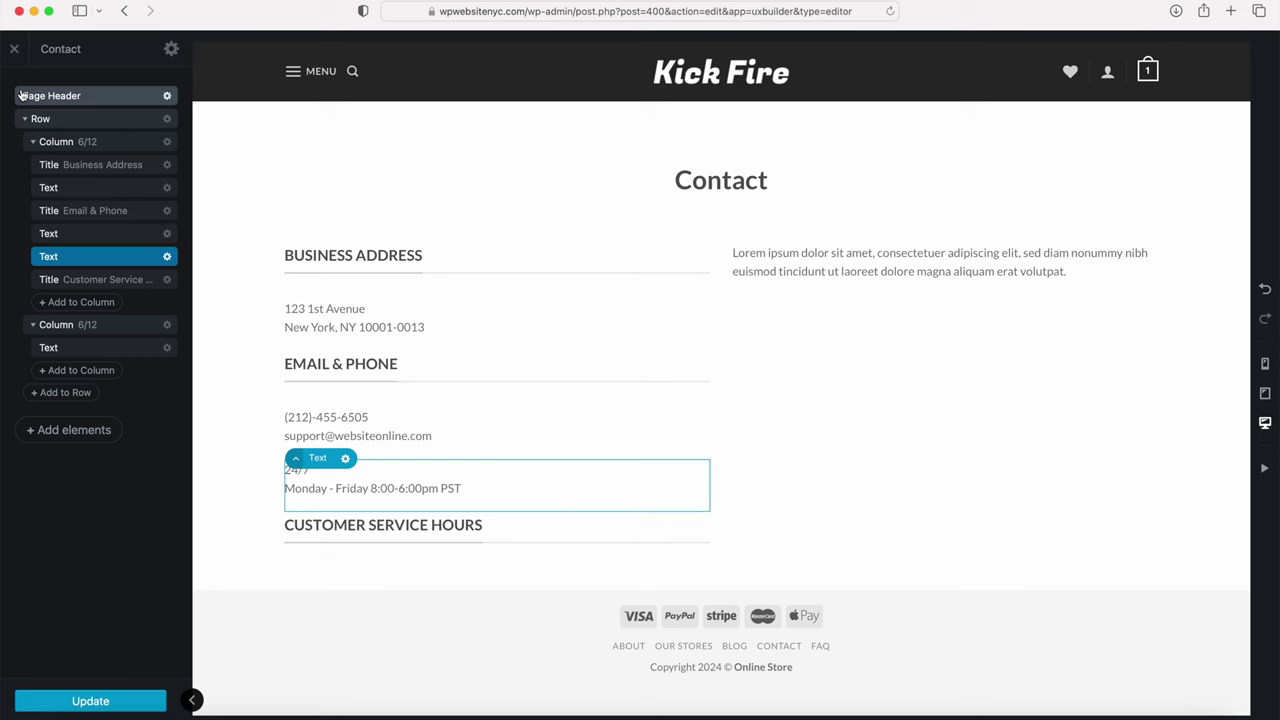
left_click_drag(100, 257, 100, 293)
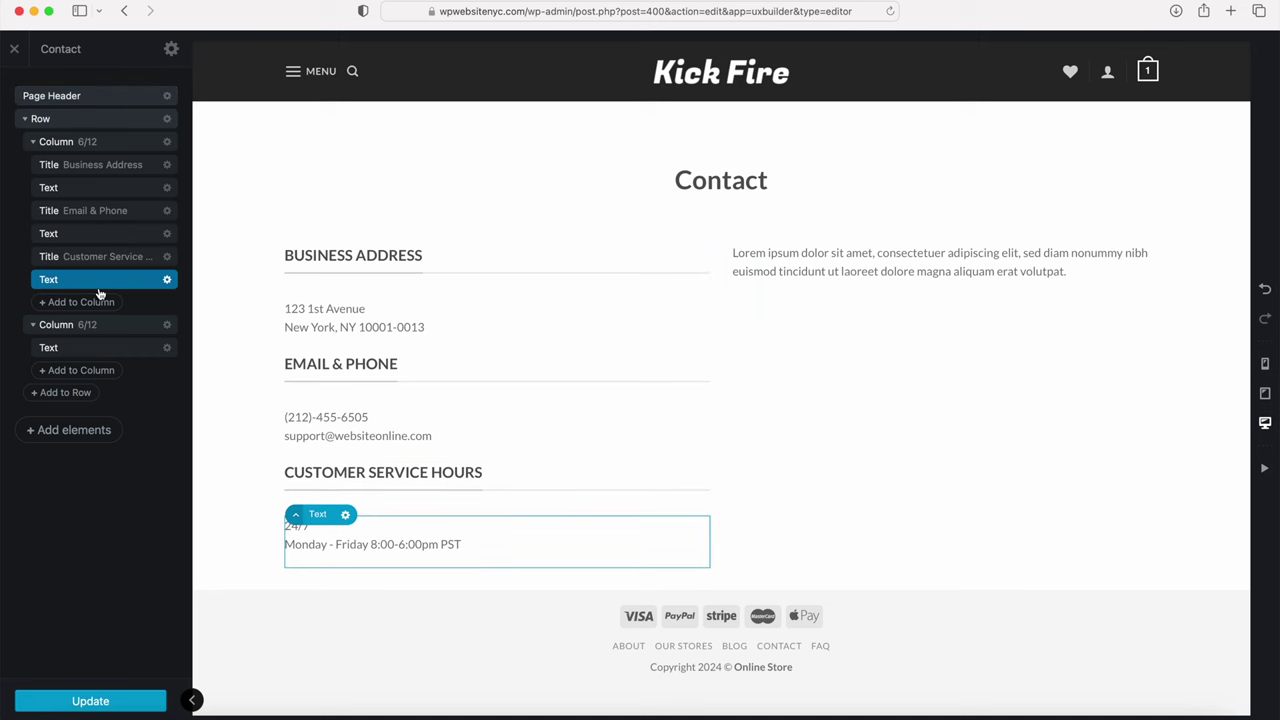
left_click(88, 700)
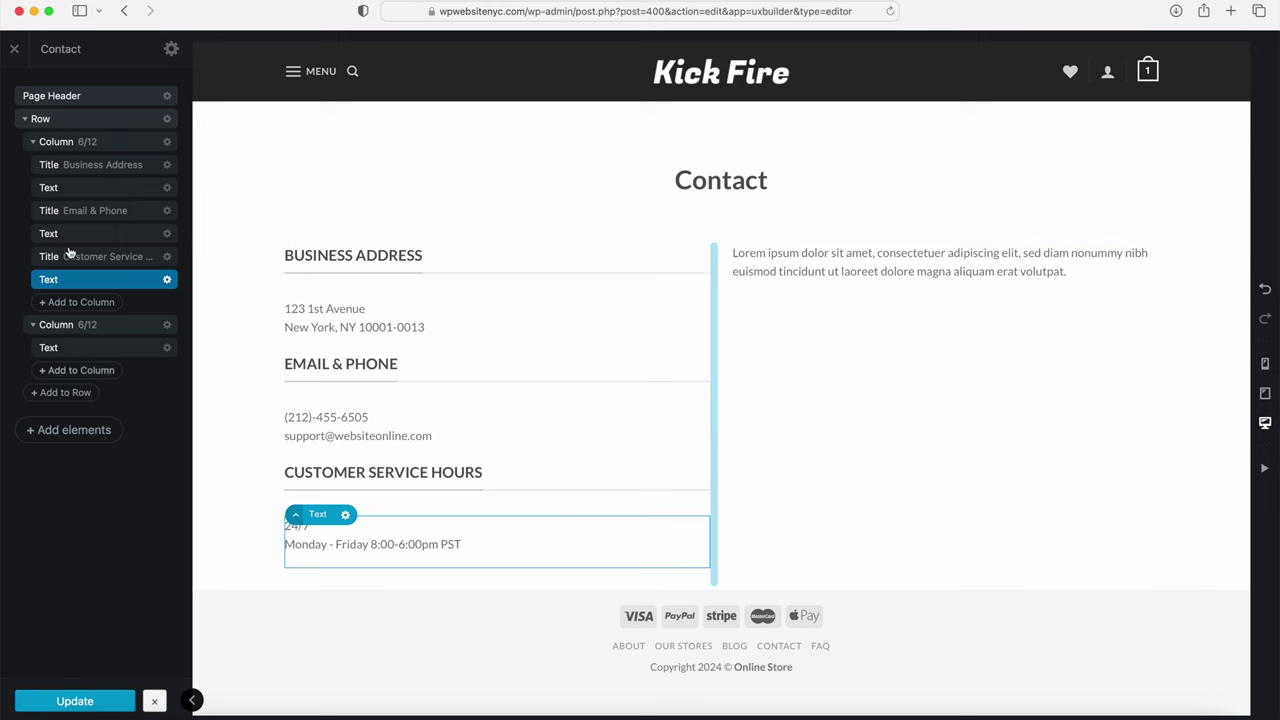
Step: Leave the builder and copy the Contact form 1 shortcode from the Contact Forms list
left_click(15, 49)
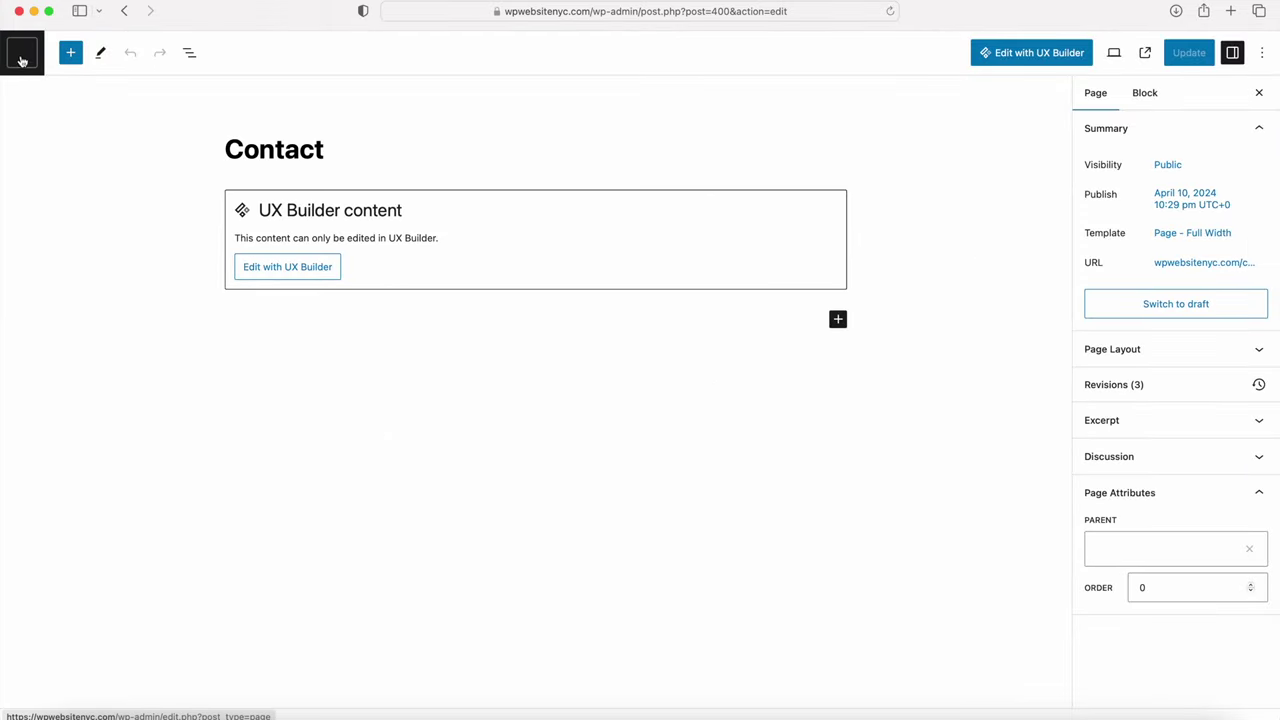
left_click(24, 53)
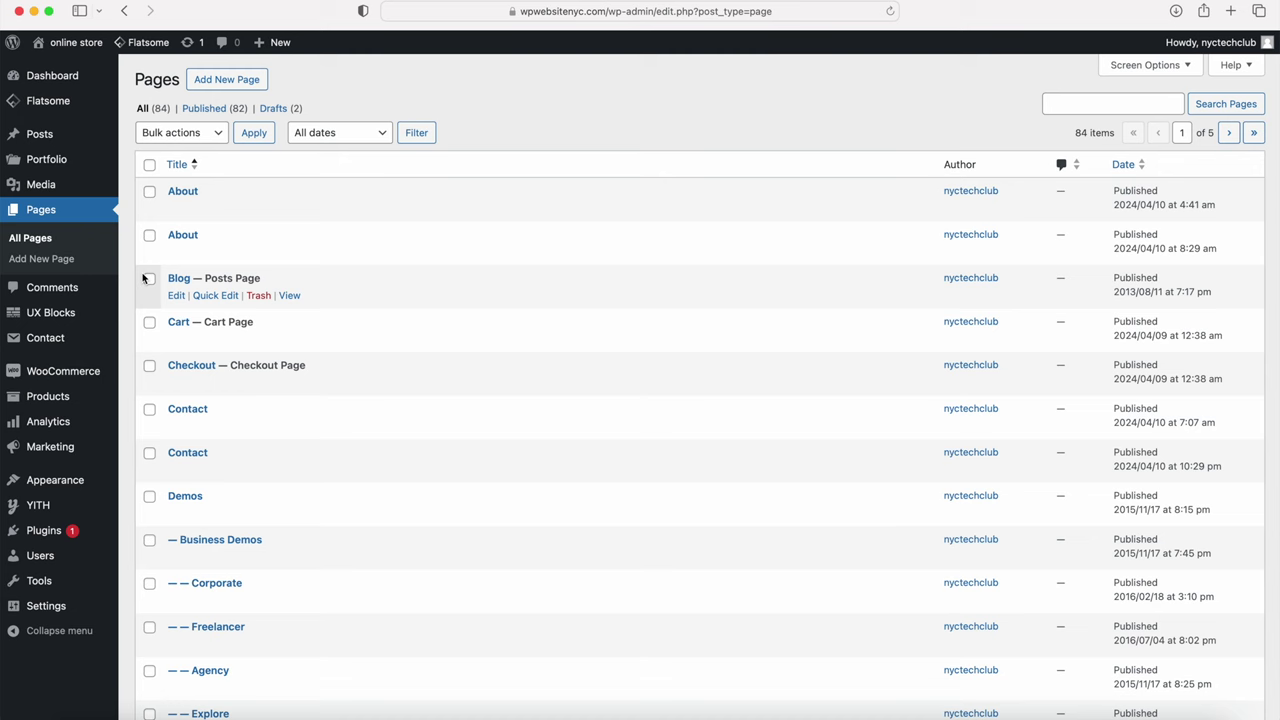
mouse_move(50, 345)
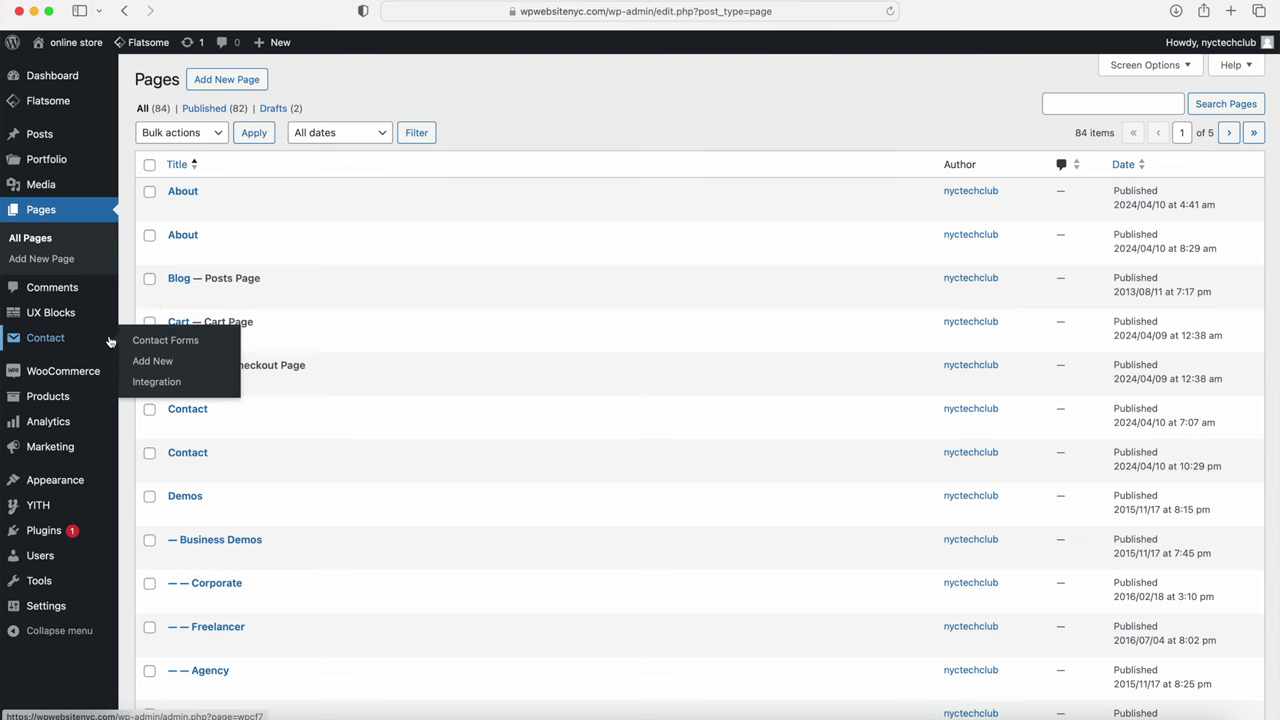
left_click(161, 340)
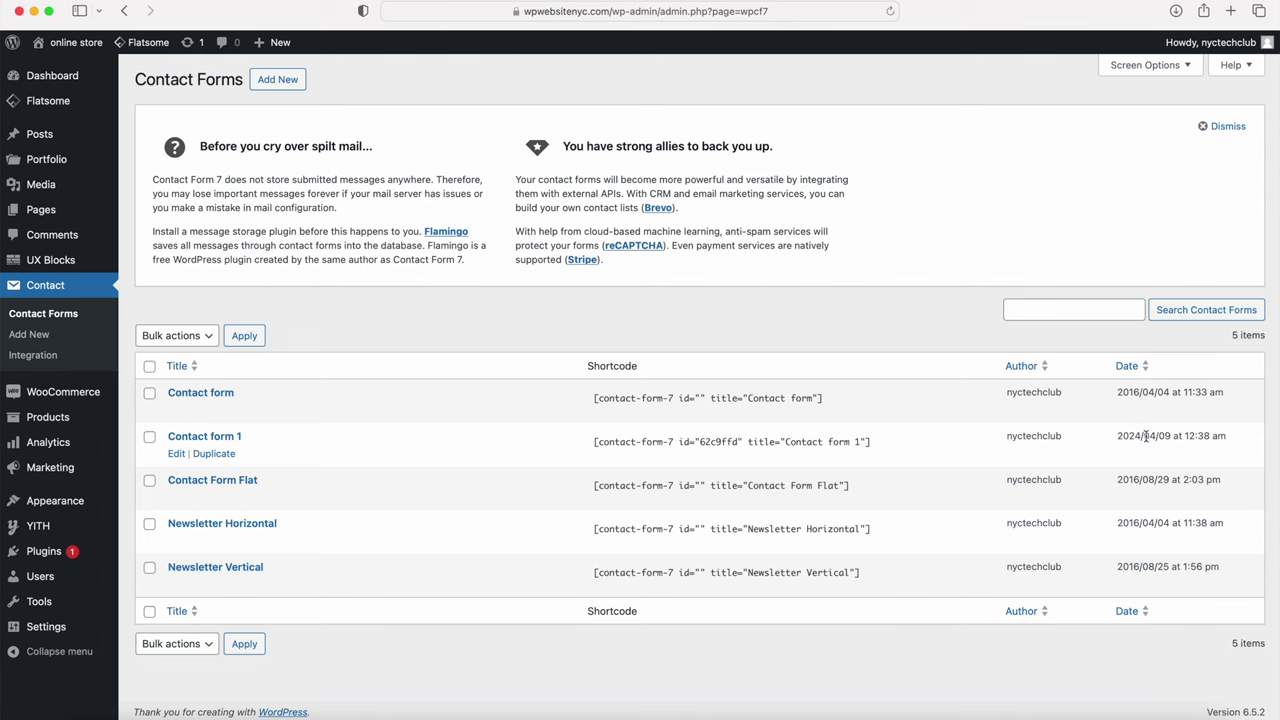
left_click(737, 443)
left_click_drag(879, 448, 590, 436)
key("super+c")
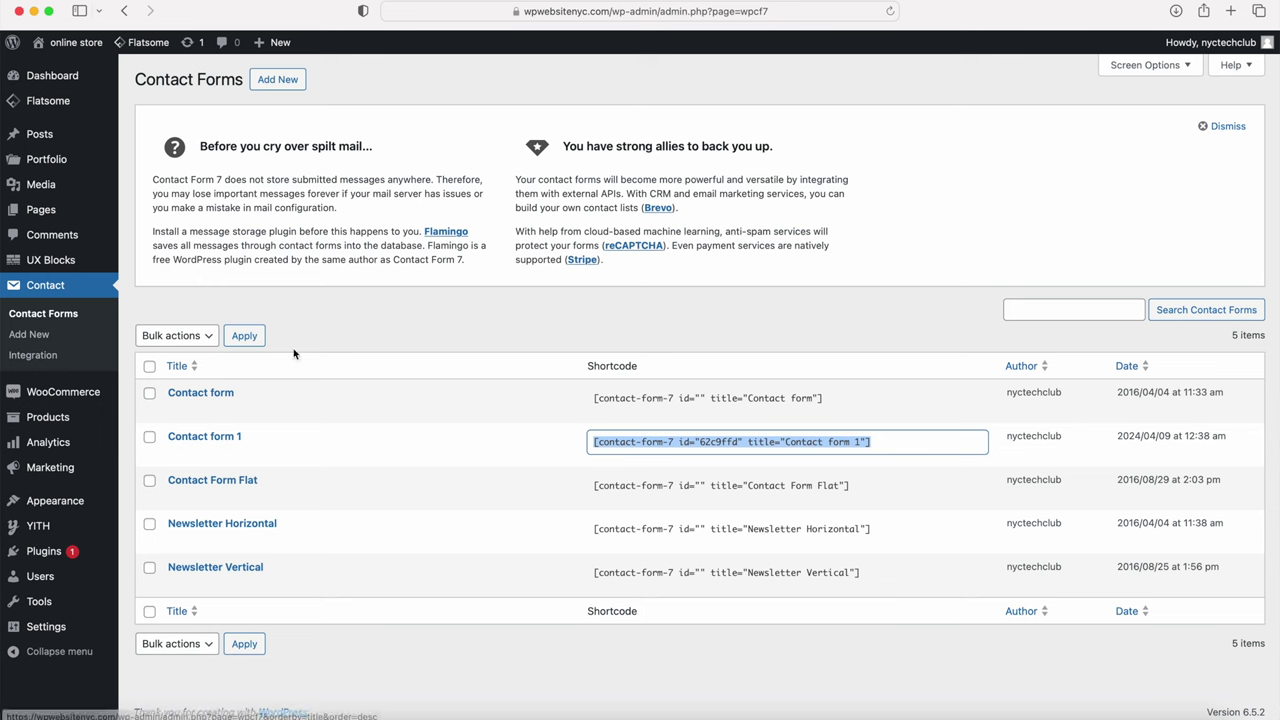
Step: Return to All Pages and reopen the Contact page in UX Builder
mouse_move(46, 207)
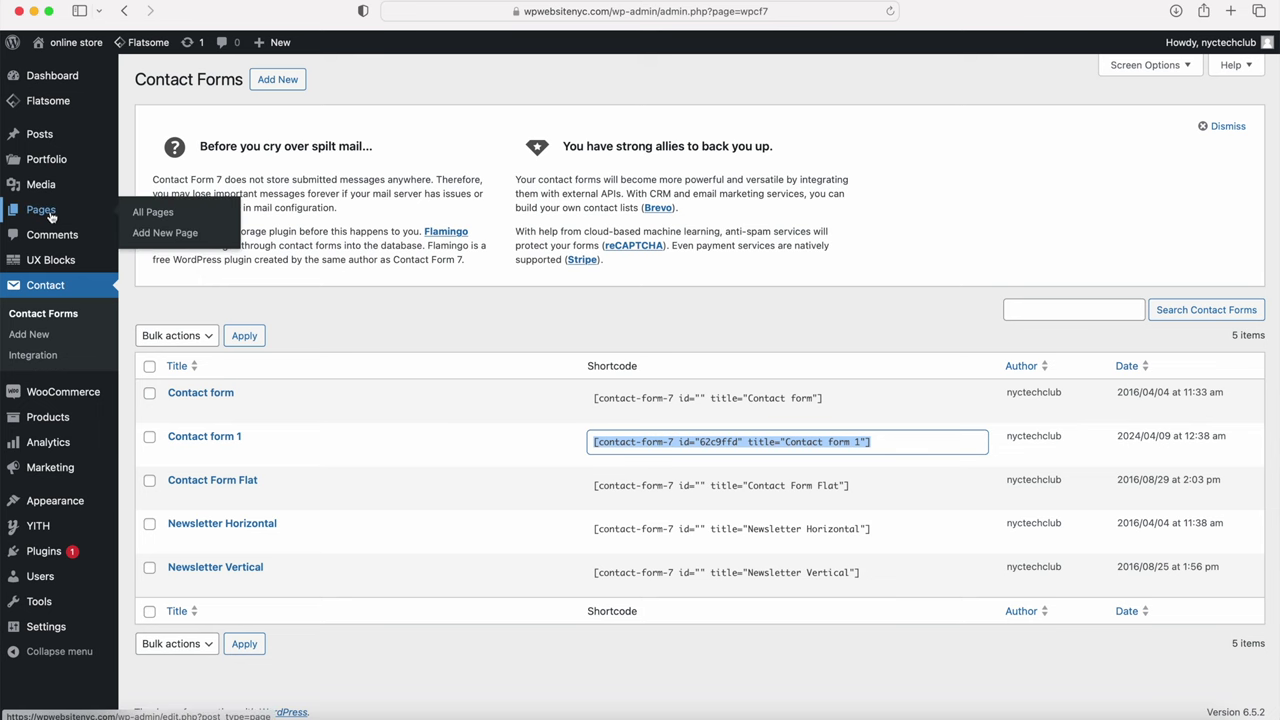
left_click(150, 213)
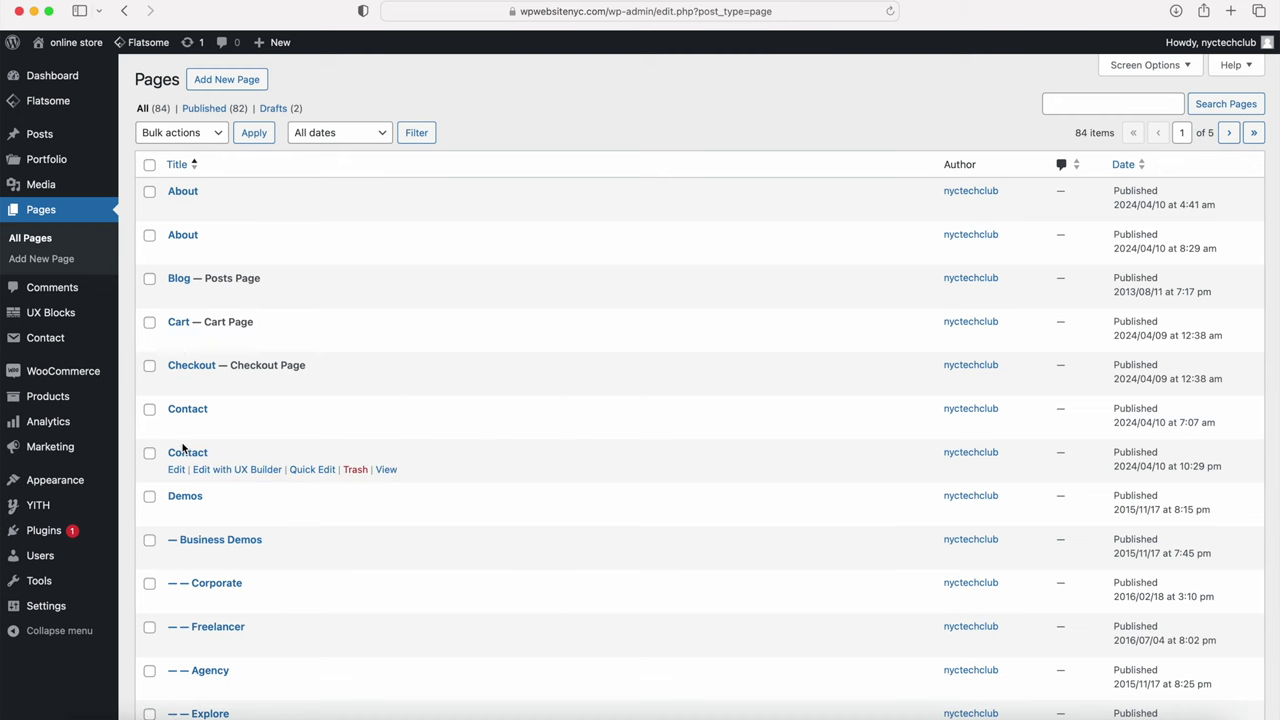
left_click(219, 470)
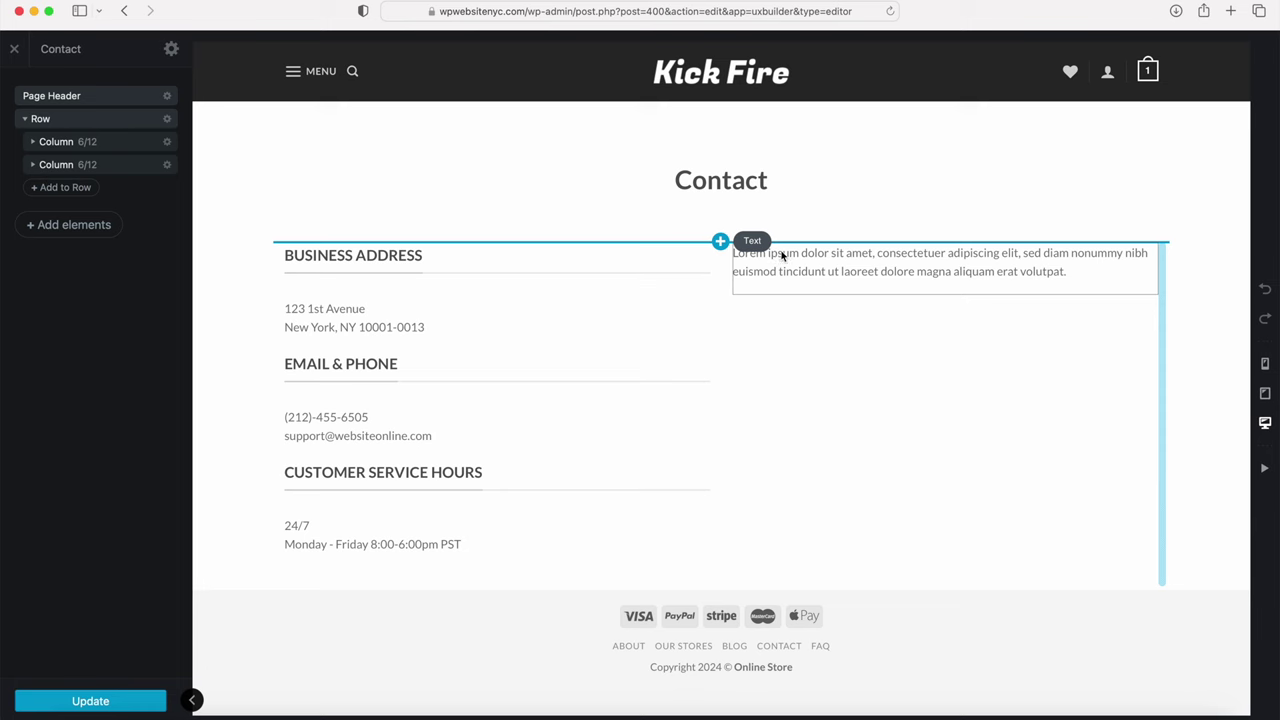
Step: Replace the right column's Lorem ipsum text with the Contact form 1 shortcode, then reload, update and close
double_click(791, 263)
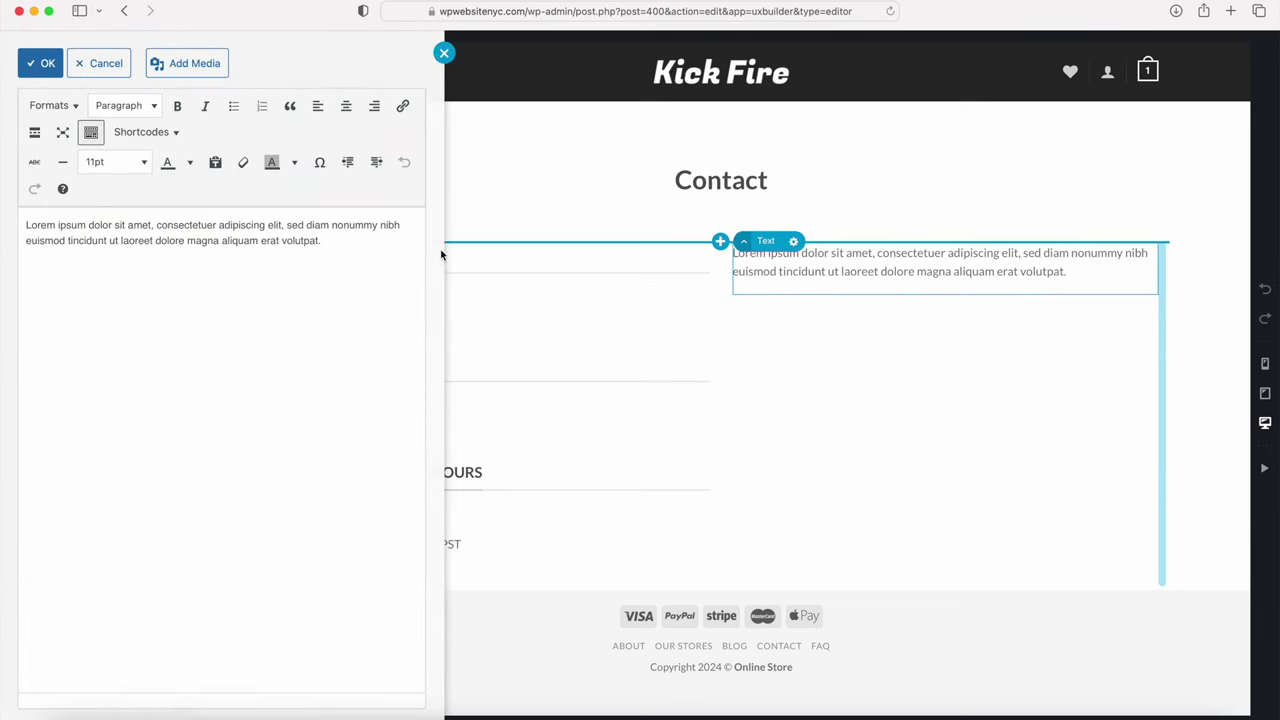
triple_click(329, 250)
key("super+v")
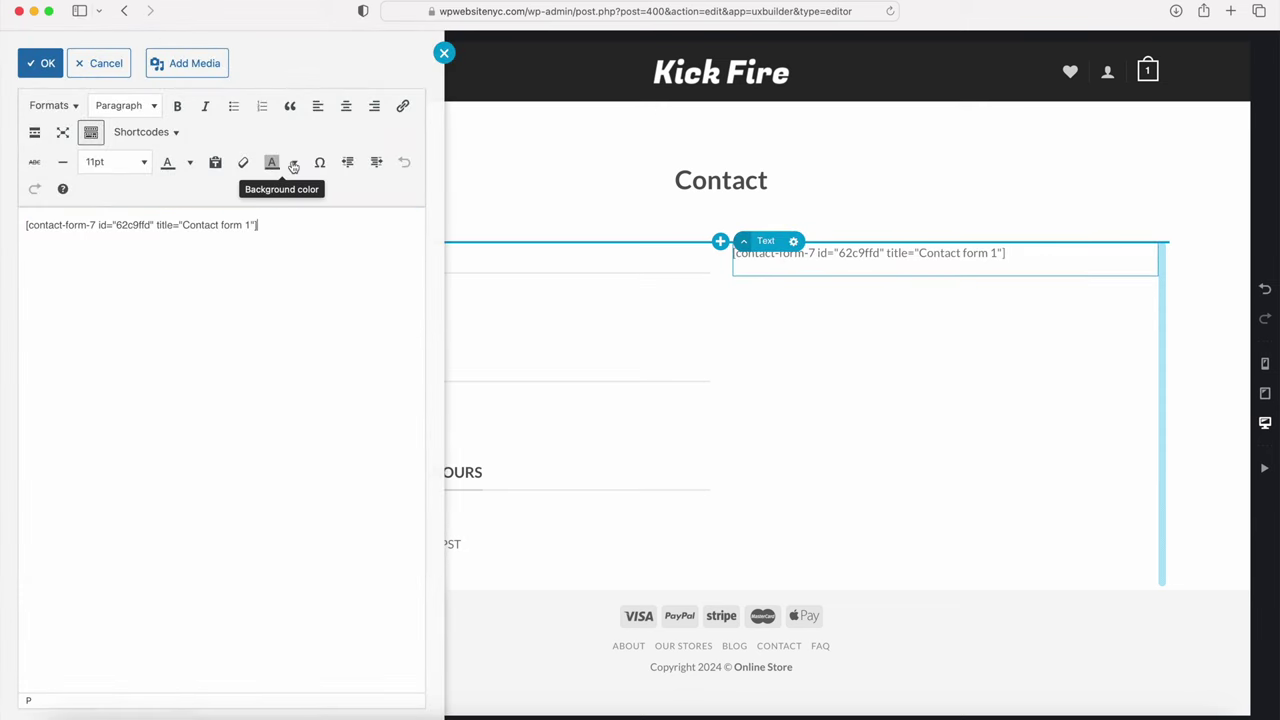
left_click(45, 63)
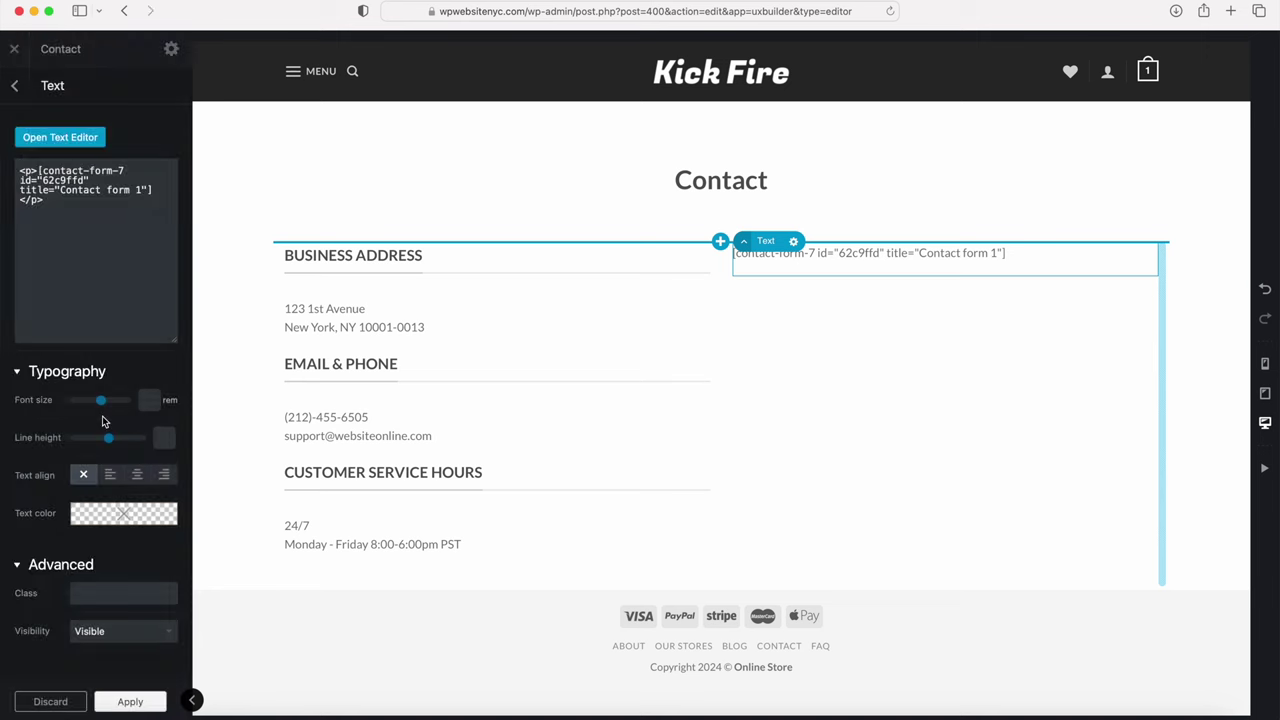
left_click(130, 701)
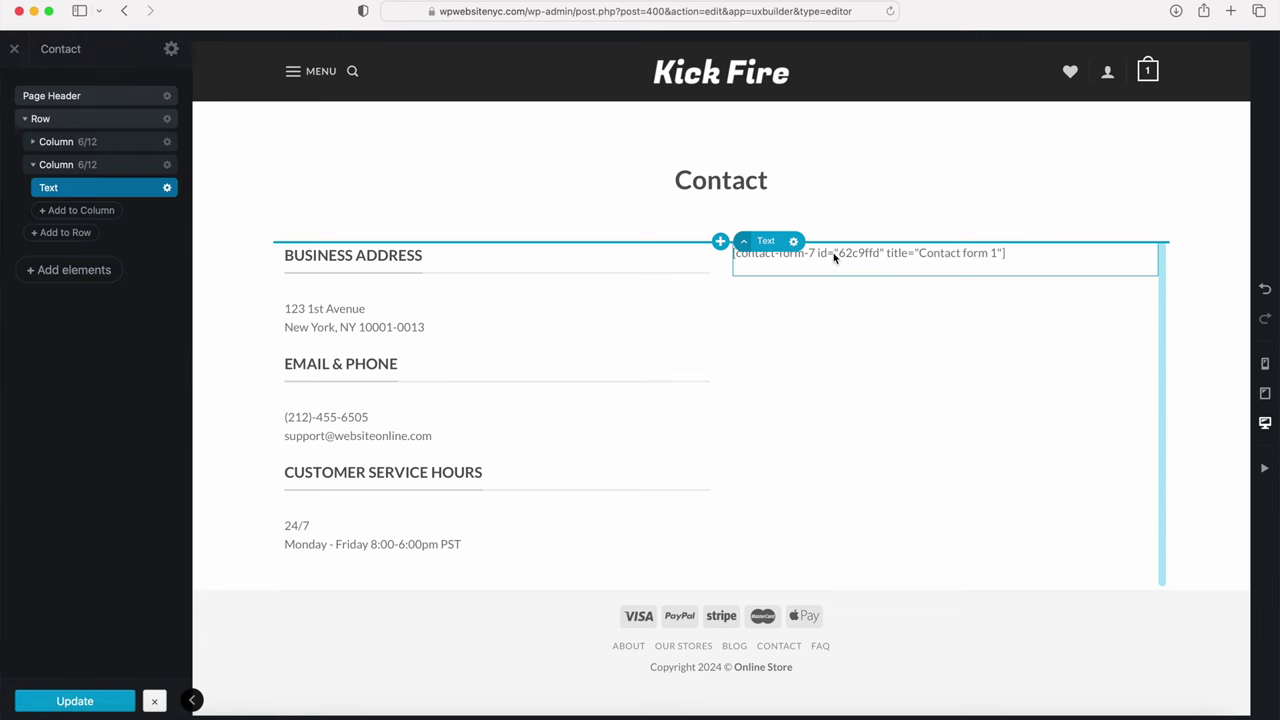
left_click(890, 12)
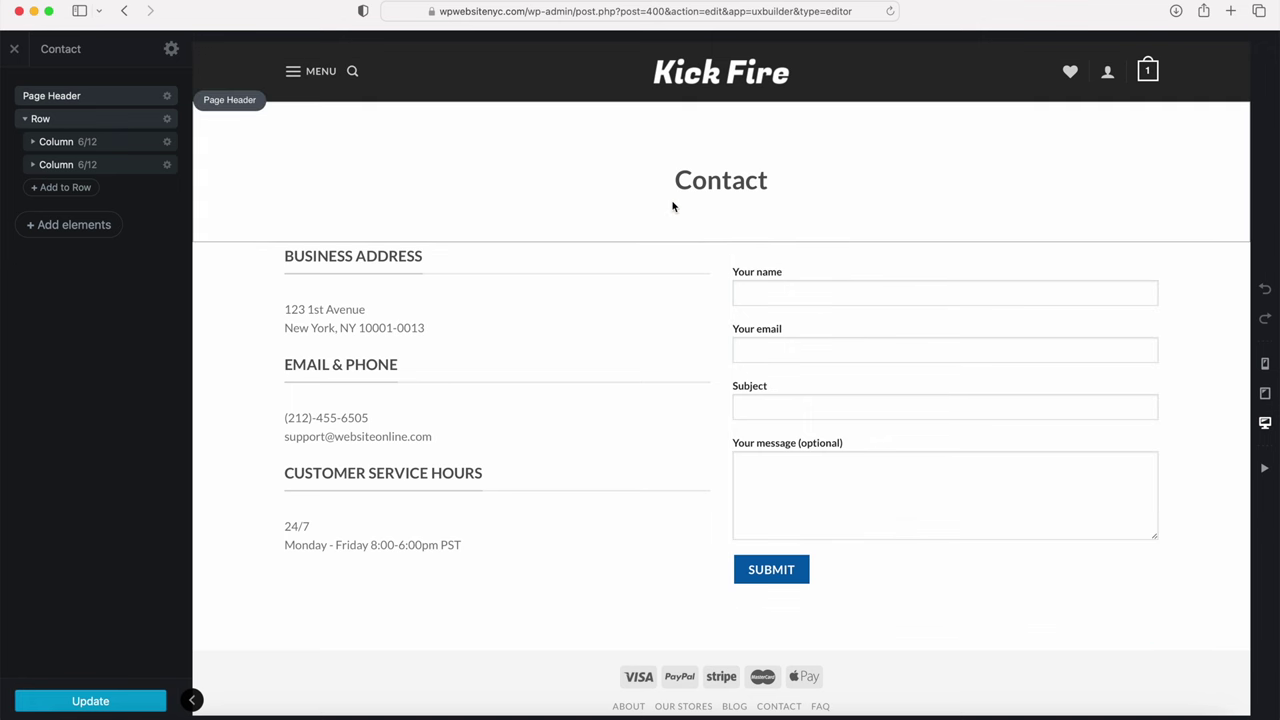
left_click(90, 700)
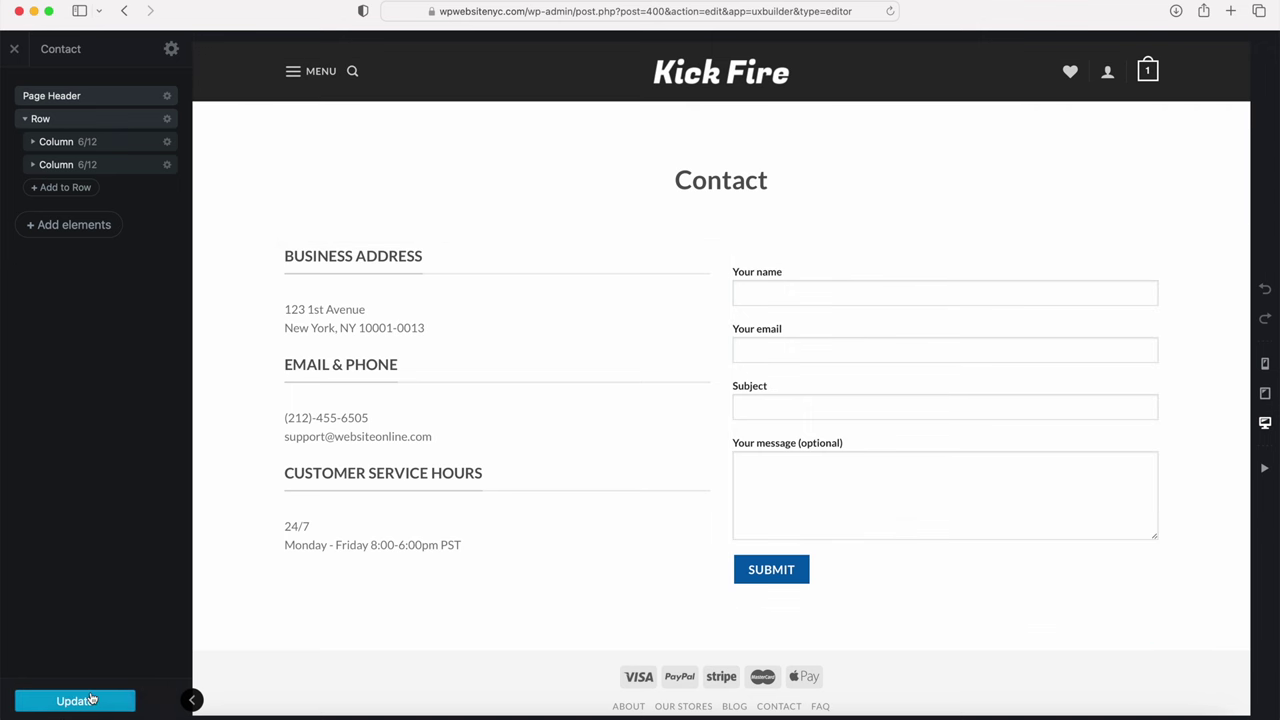
left_click(14, 48)
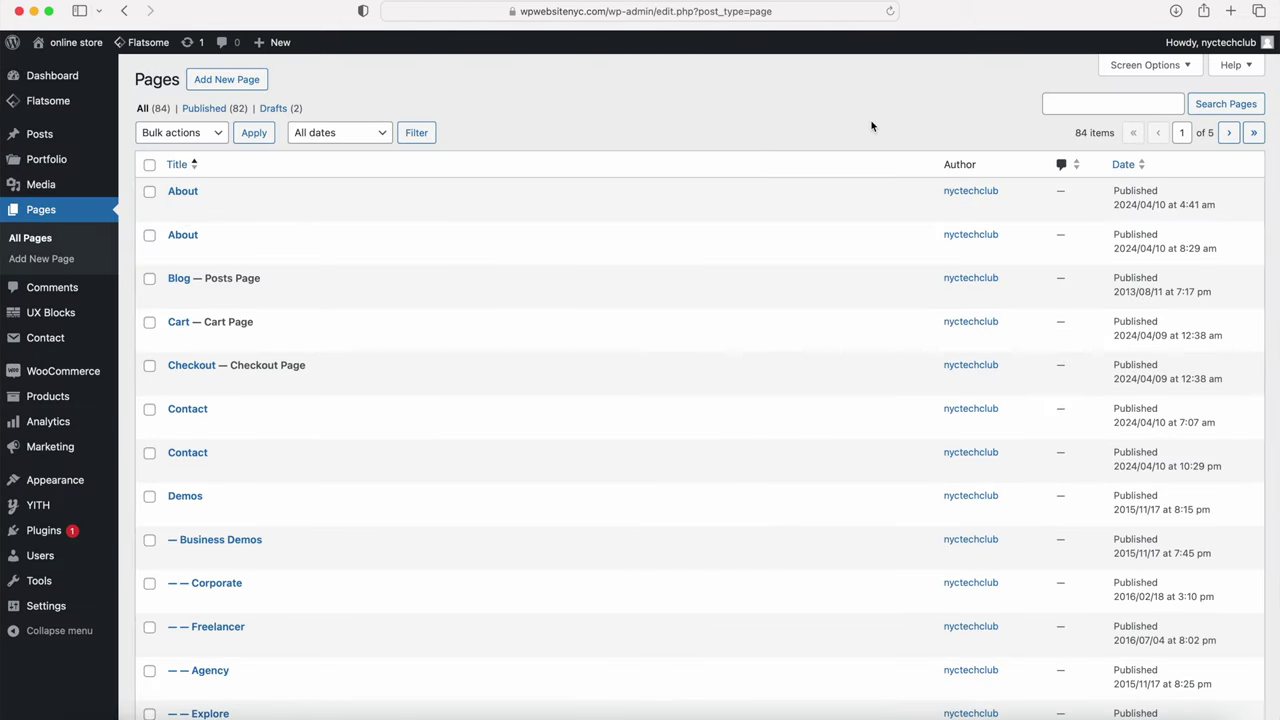
Step: Search the pages for 'faq' and open the FAQ page in UX Builder
left_click(1078, 98)
type("faq")
key("Return")
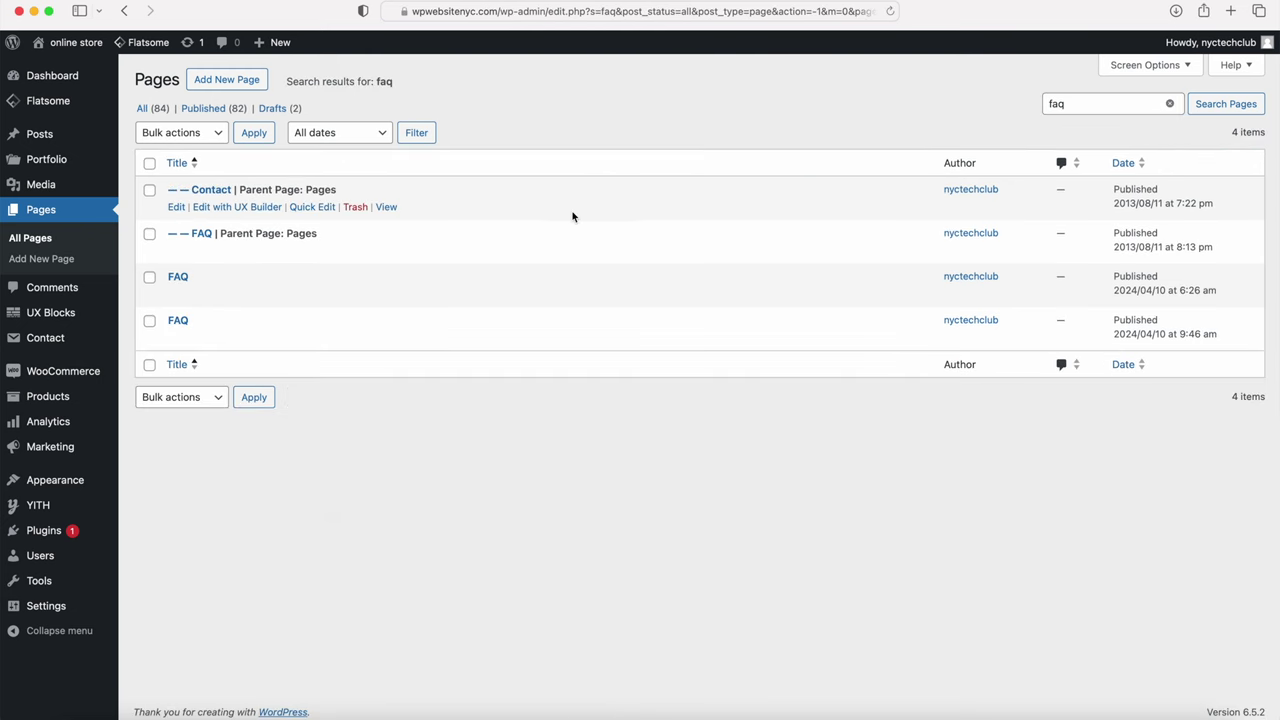
left_click(243, 337)
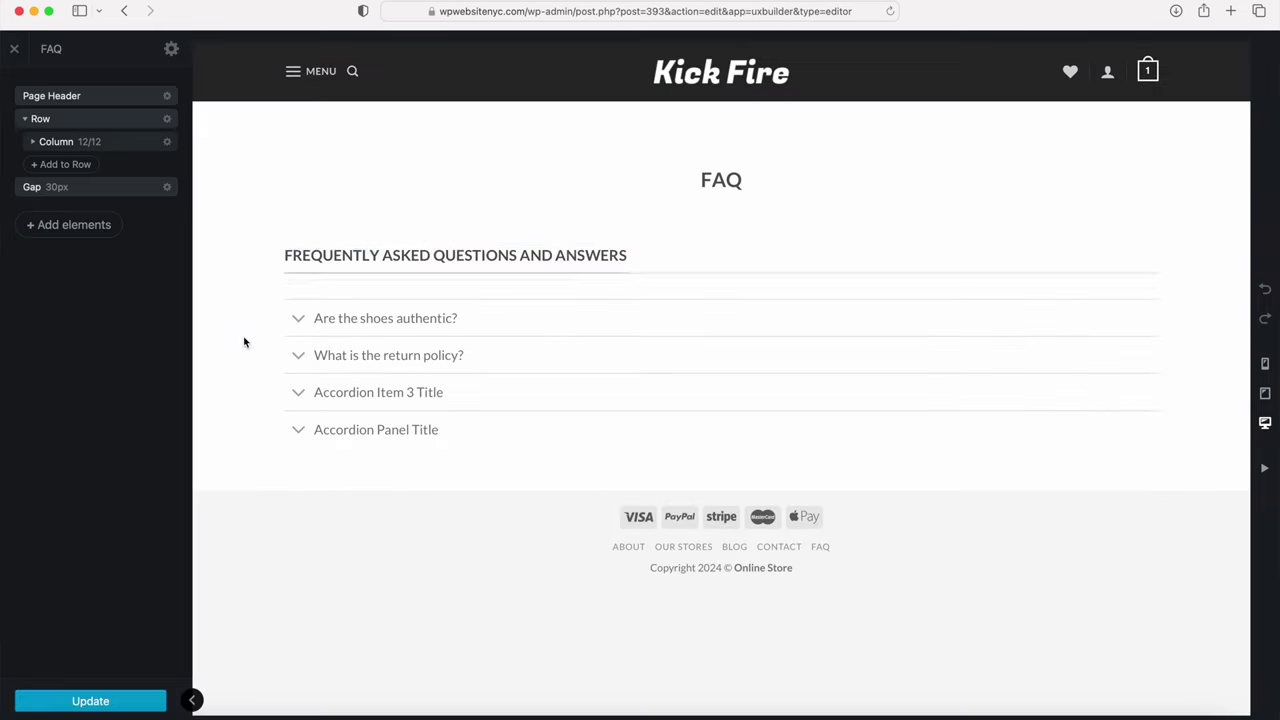
Step: Set the FAQ page header's Title Size to Larger, apply, update and close the builder
left_click(727, 182)
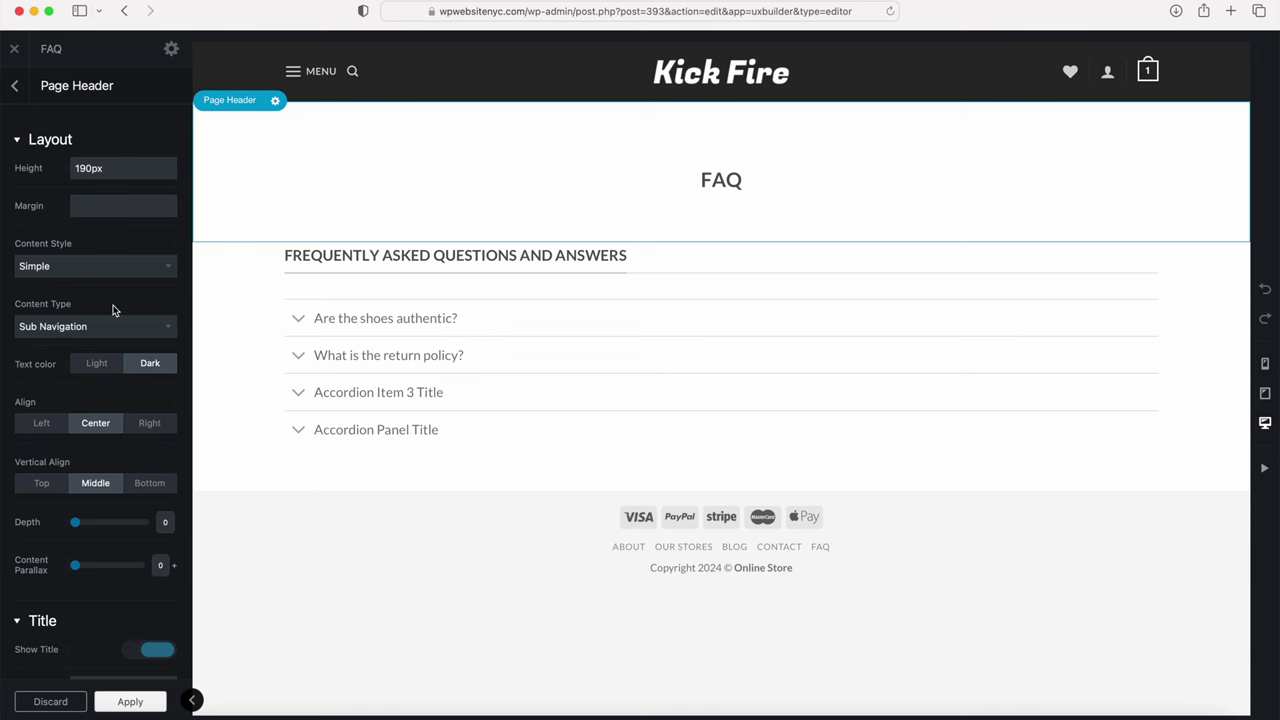
scroll(113, 310, "down", 5)
left_click(102, 398)
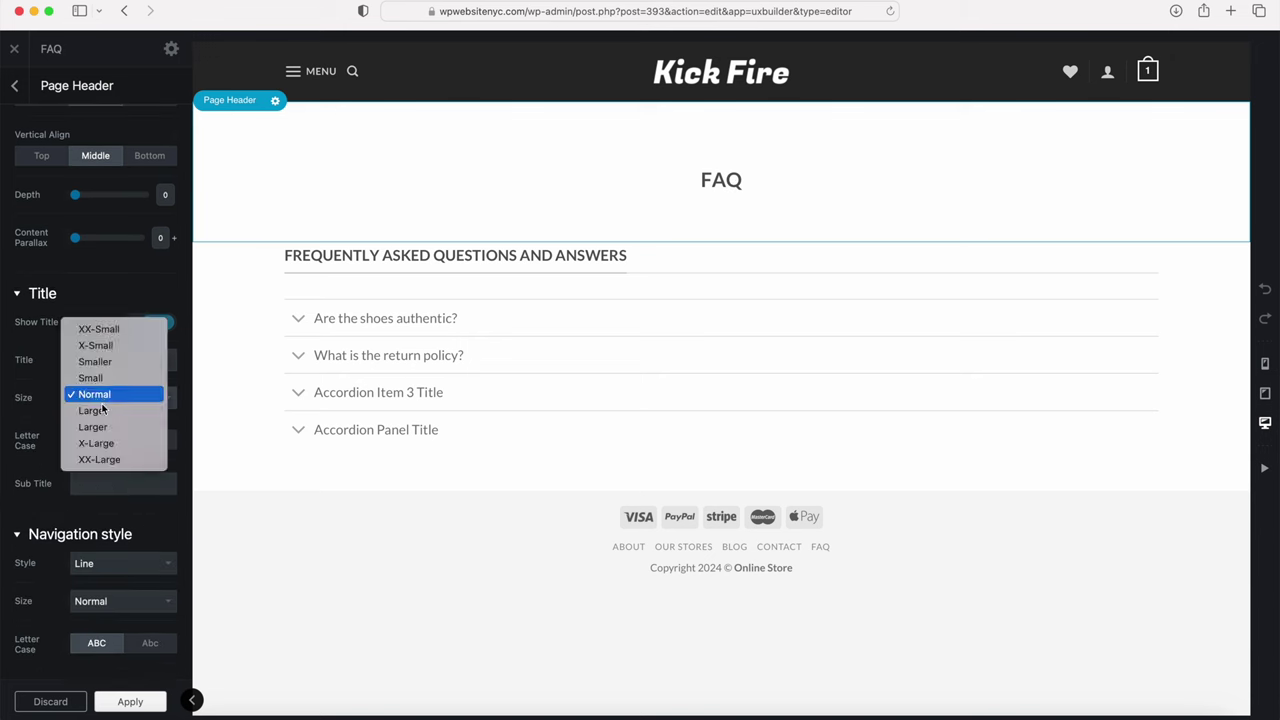
left_click(100, 427)
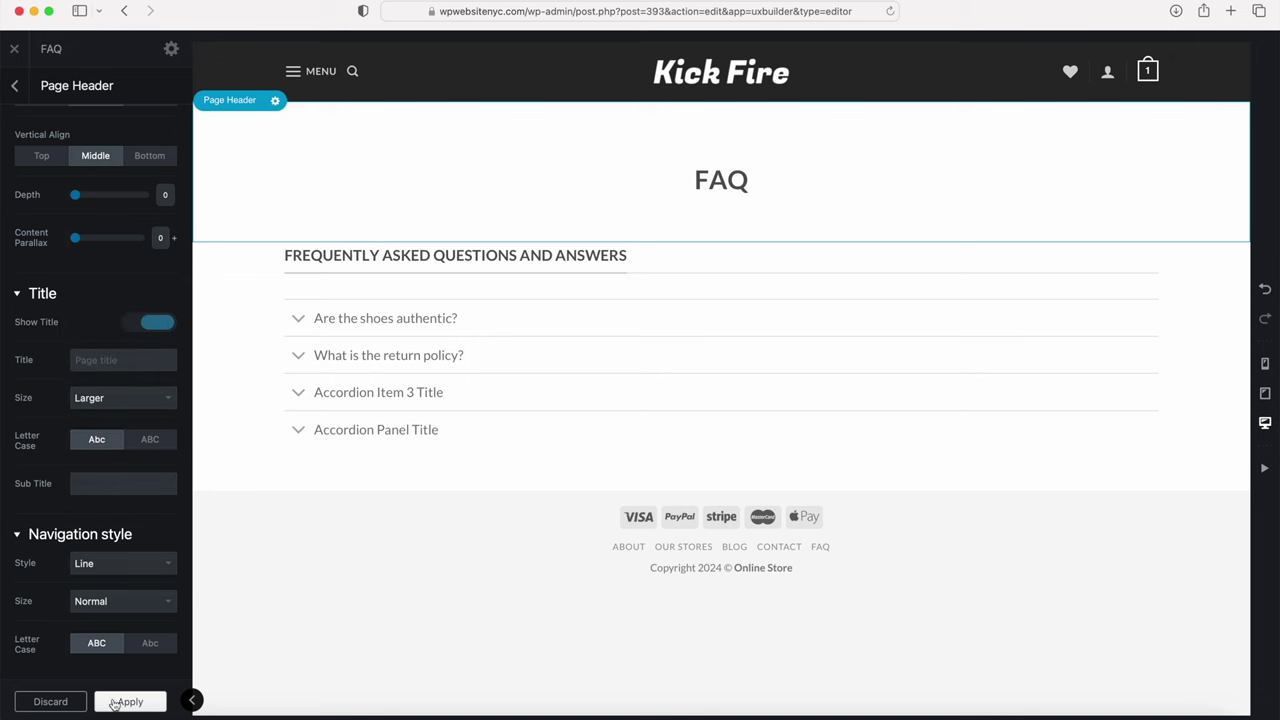
left_click(115, 703)
left_click(80, 701)
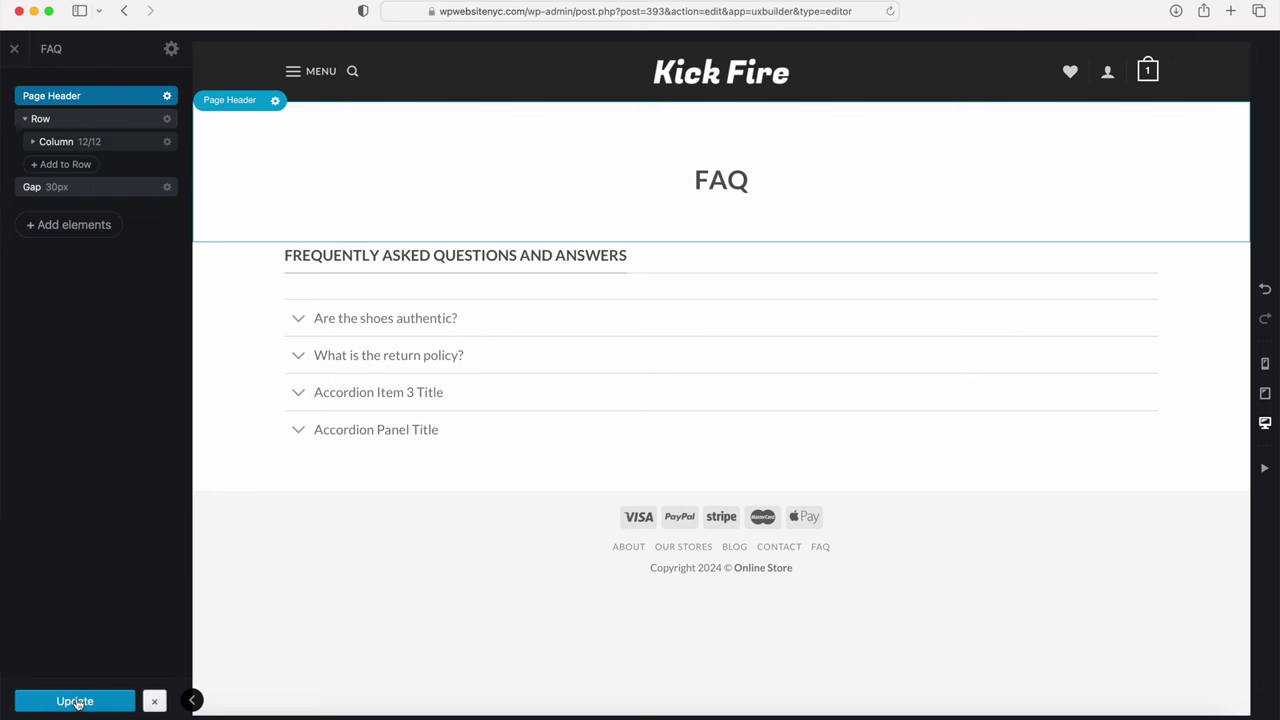
left_click(15, 49)
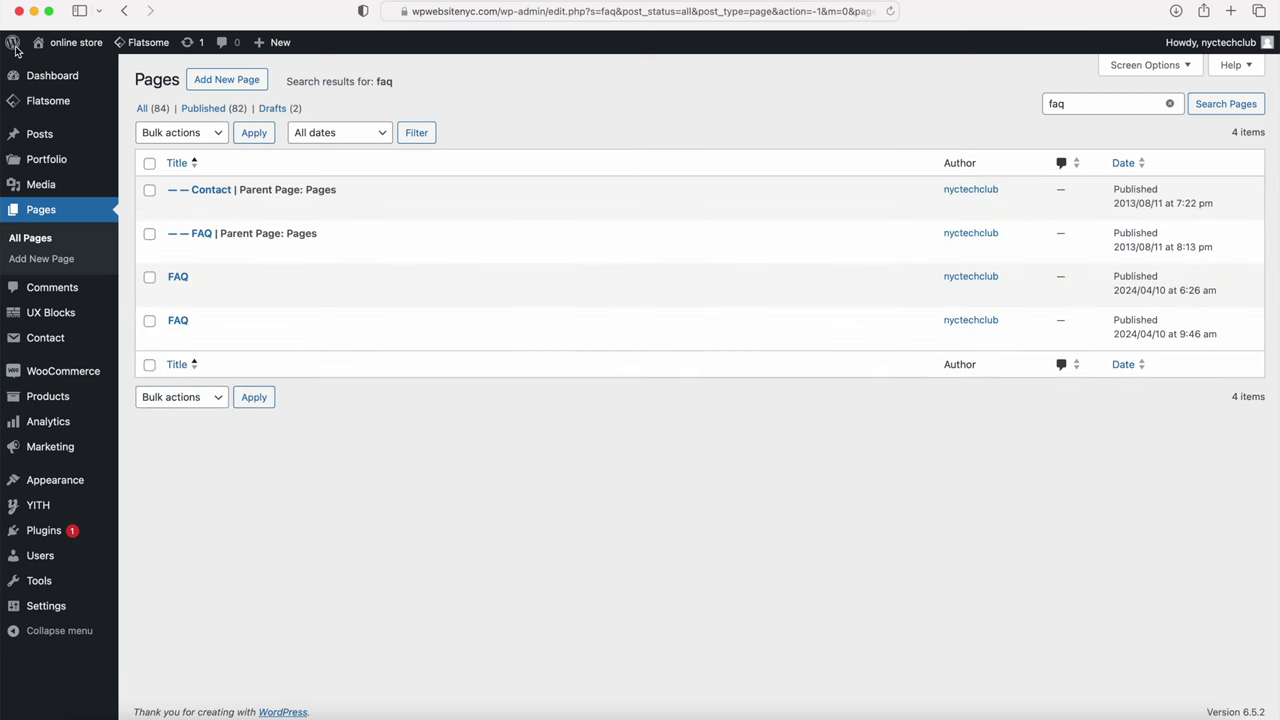
Step: Visit the live Kick Fire homepage, open and close its MENU overlay, and scroll through it
mouse_move(60, 42)
left_click(64, 68)
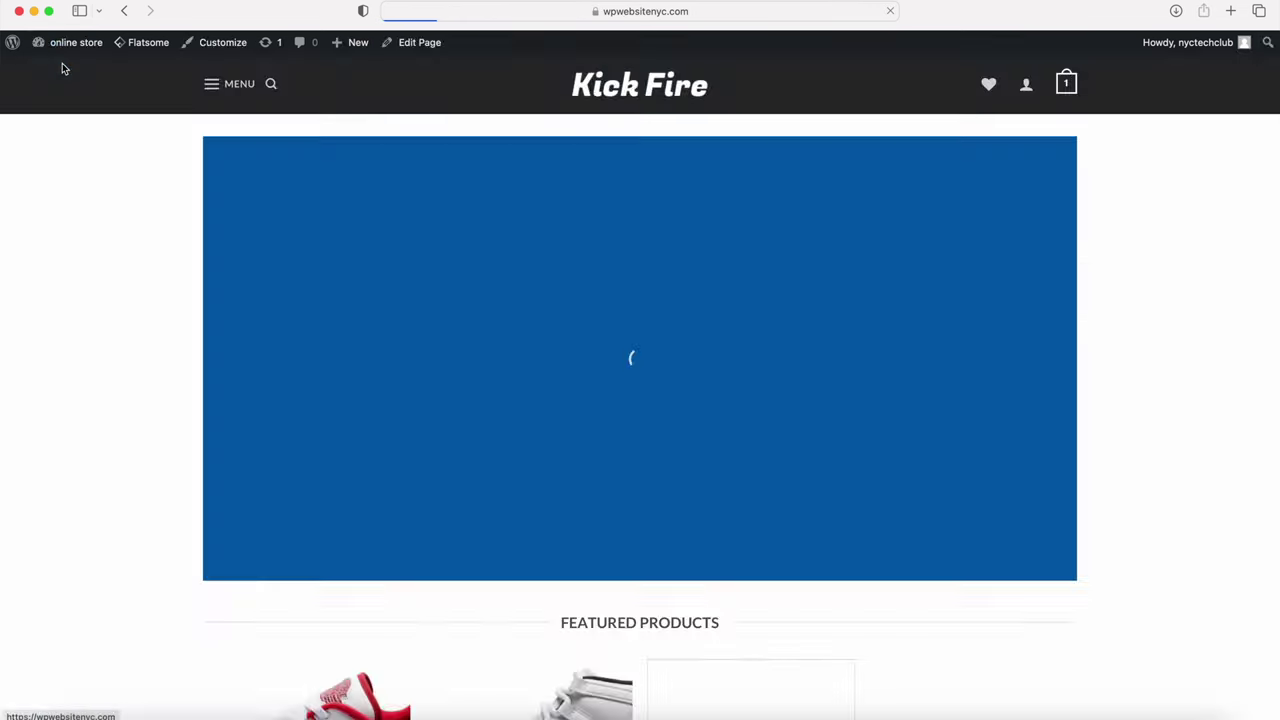
left_click(212, 84)
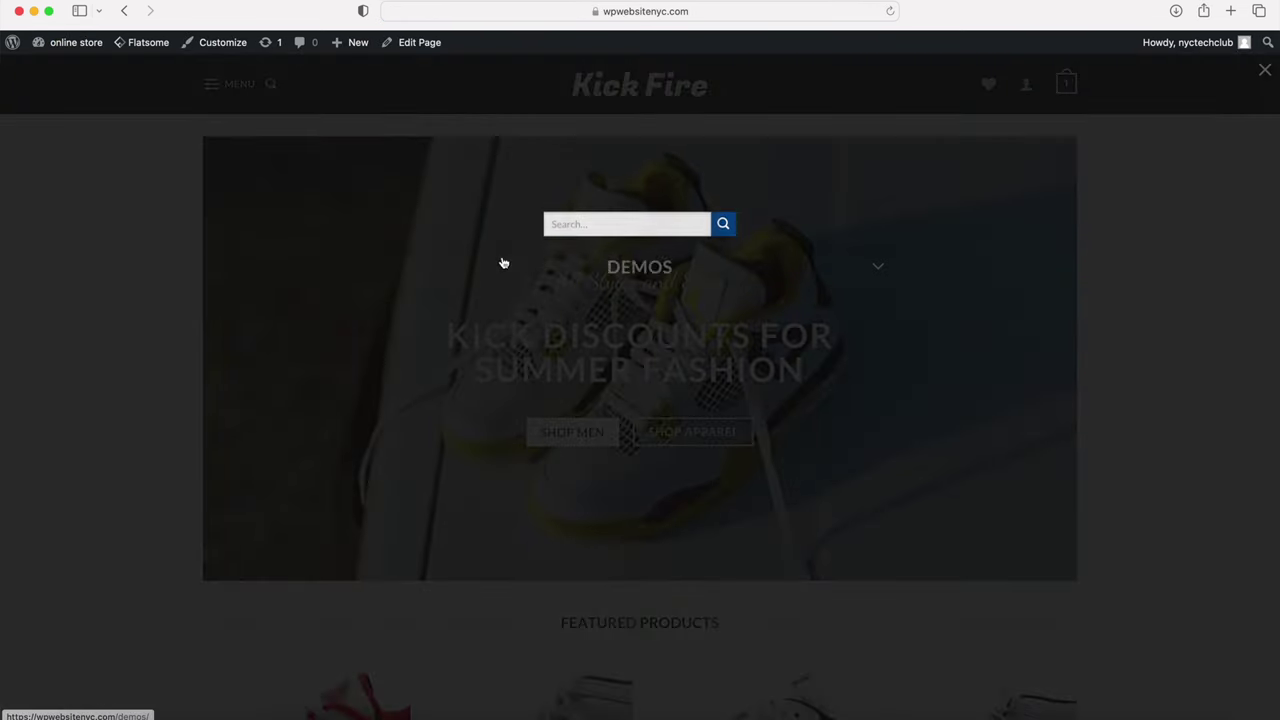
left_click(194, 220)
scroll(196, 220, "down", 7)
scroll(195, 218, "down", 6)
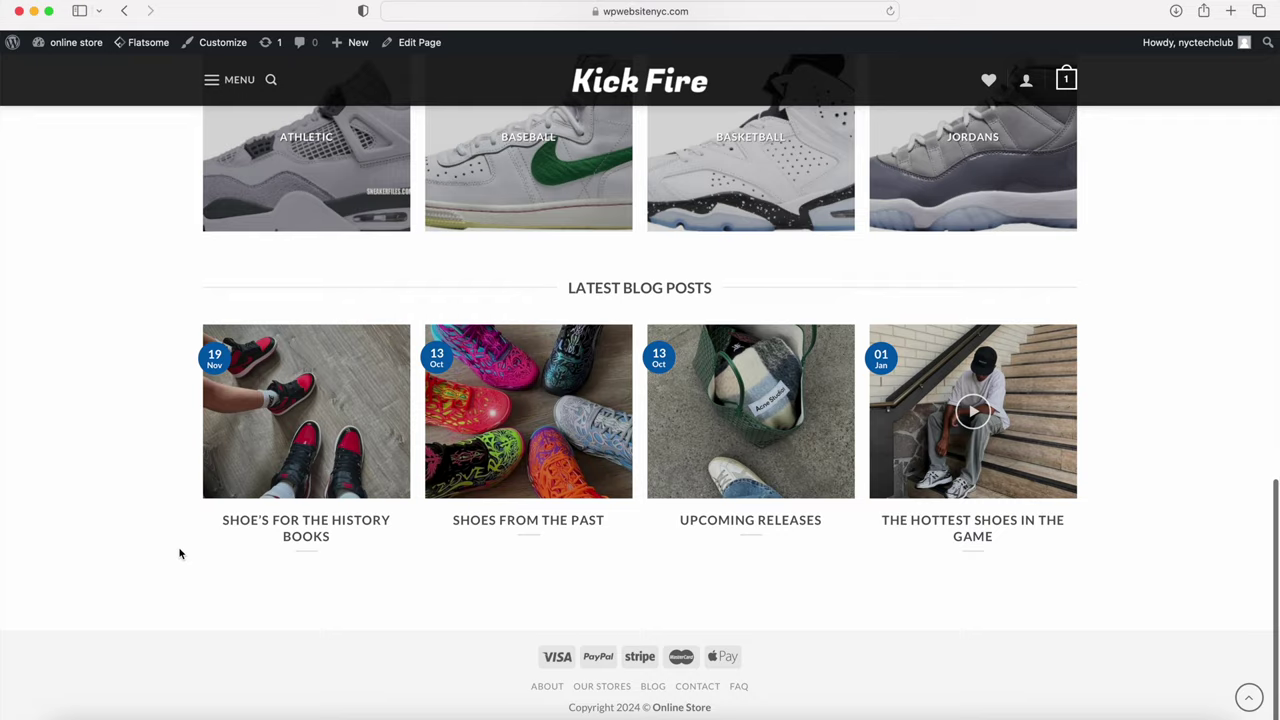
scroll(180, 553, "up", 15)
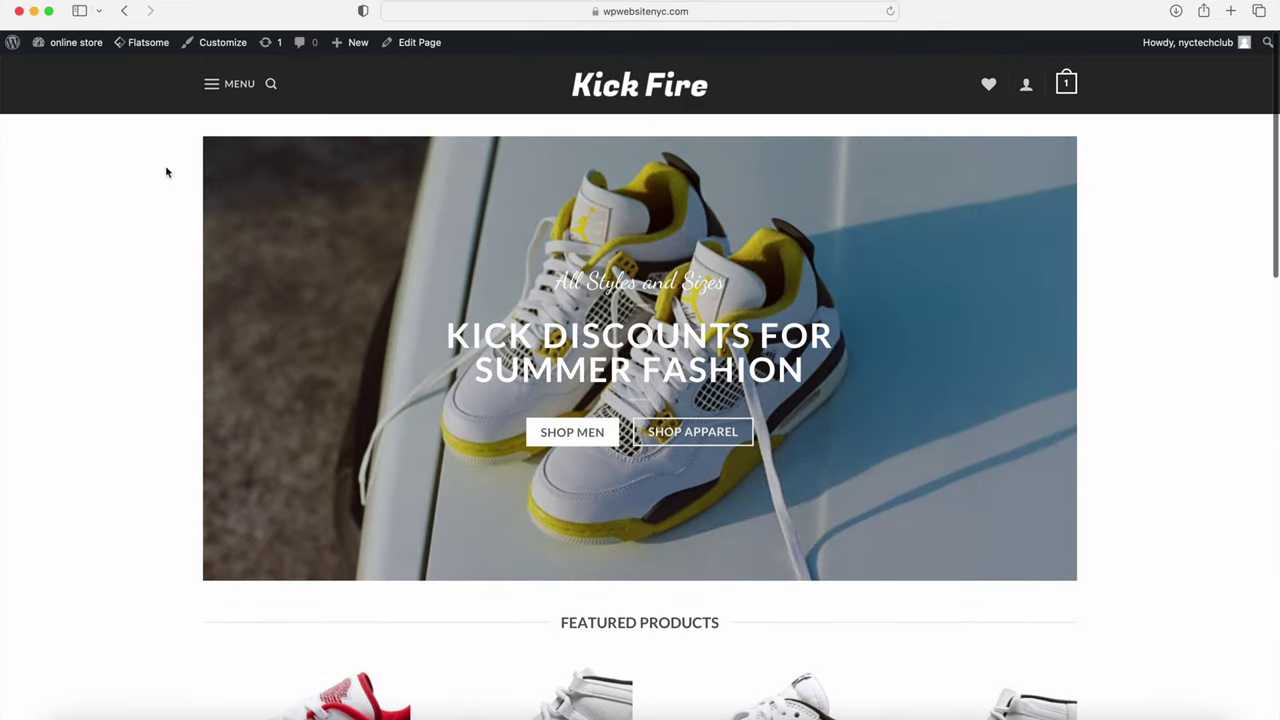
mouse_move(74, 50)
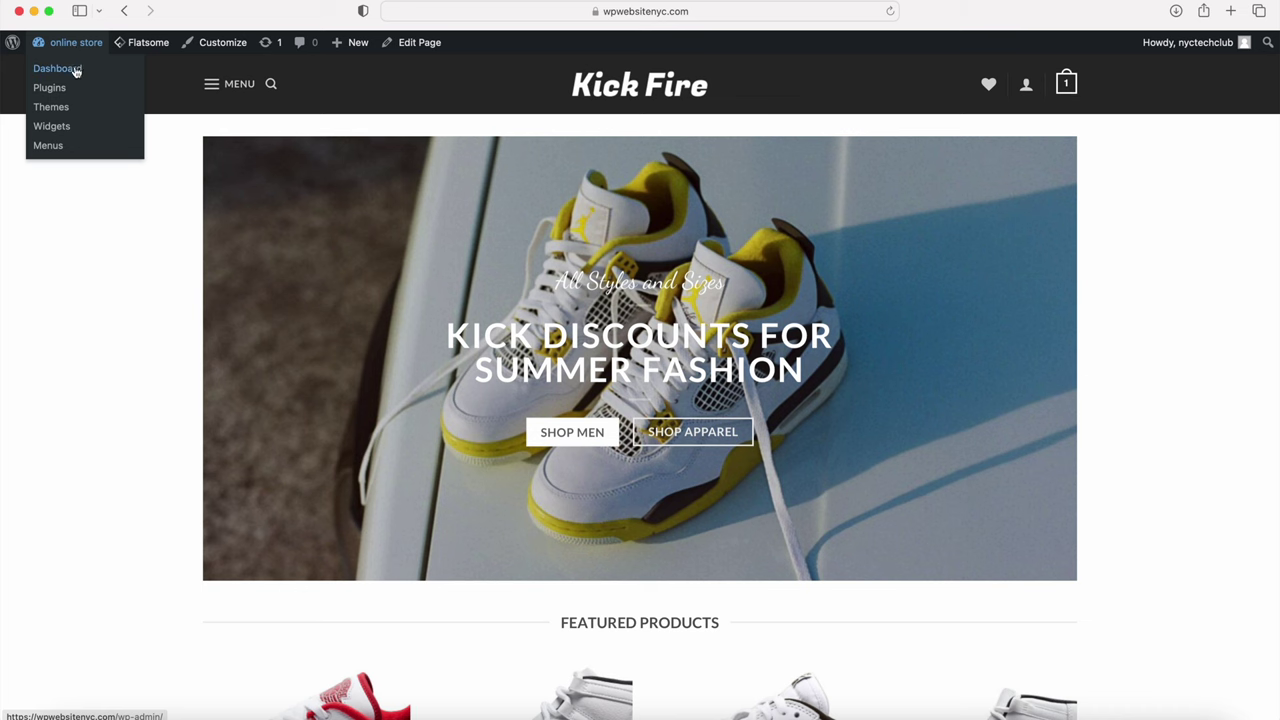
Step: Visit the admin dashboard and the navigation menus settings
left_click(68, 72)
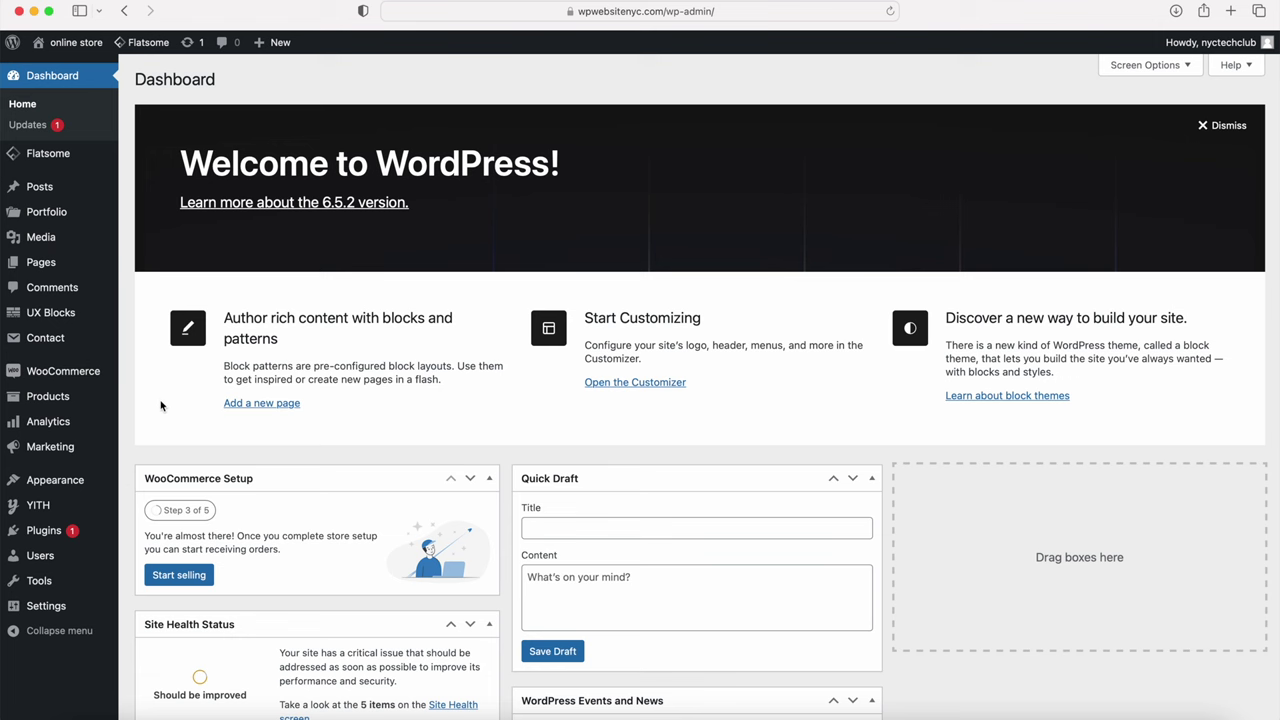
mouse_move(92, 486)
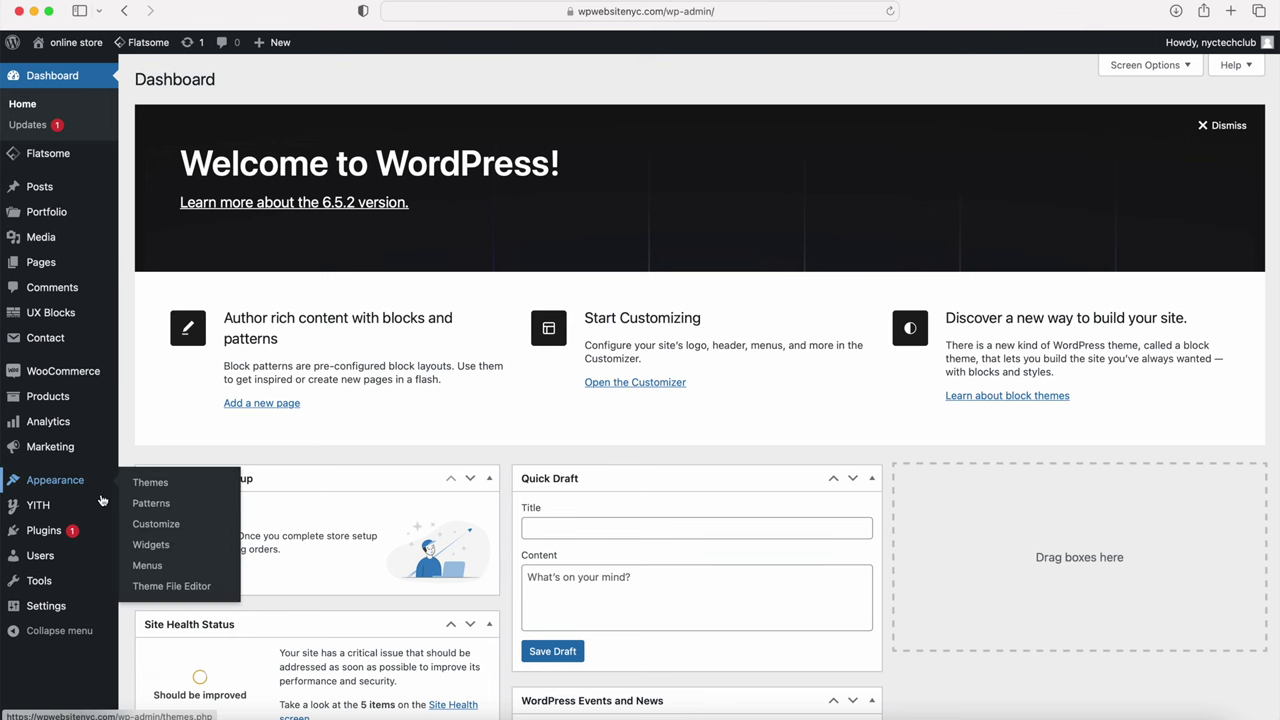
left_click(145, 563)
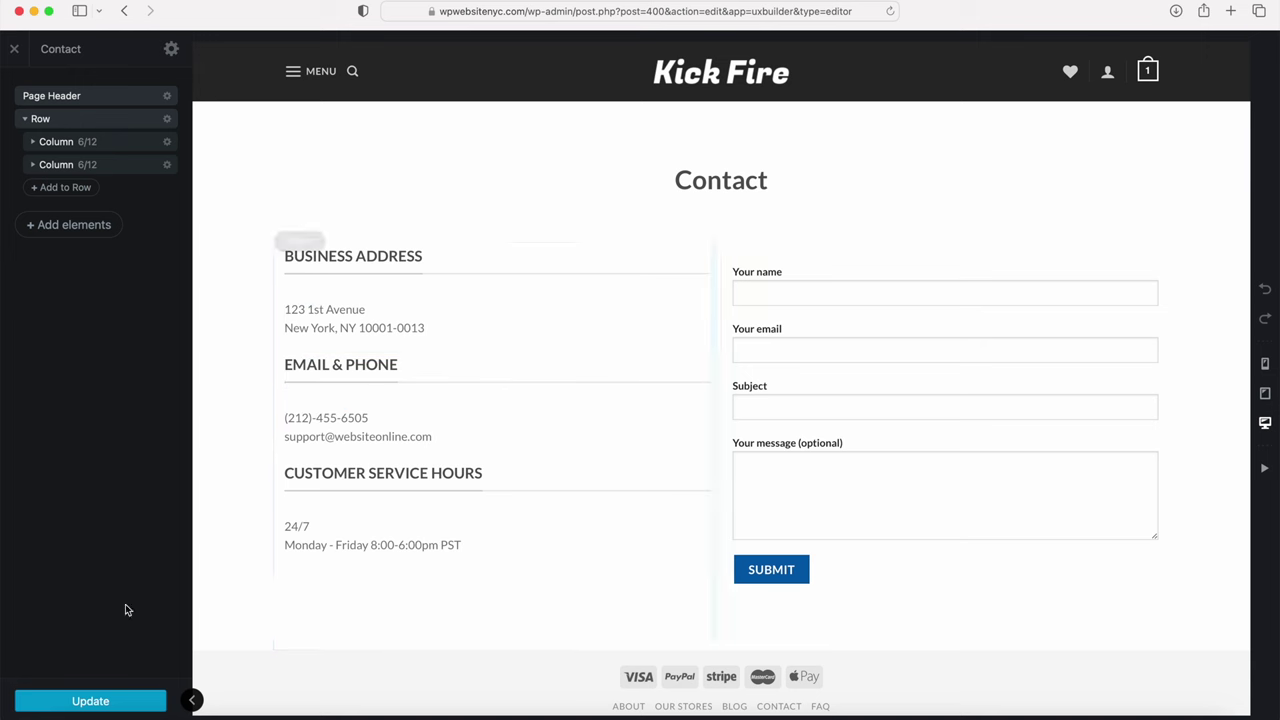
Step: Update the Contact page layout, leave the UX Builder, and return to the Pages list
left_click(86, 701)
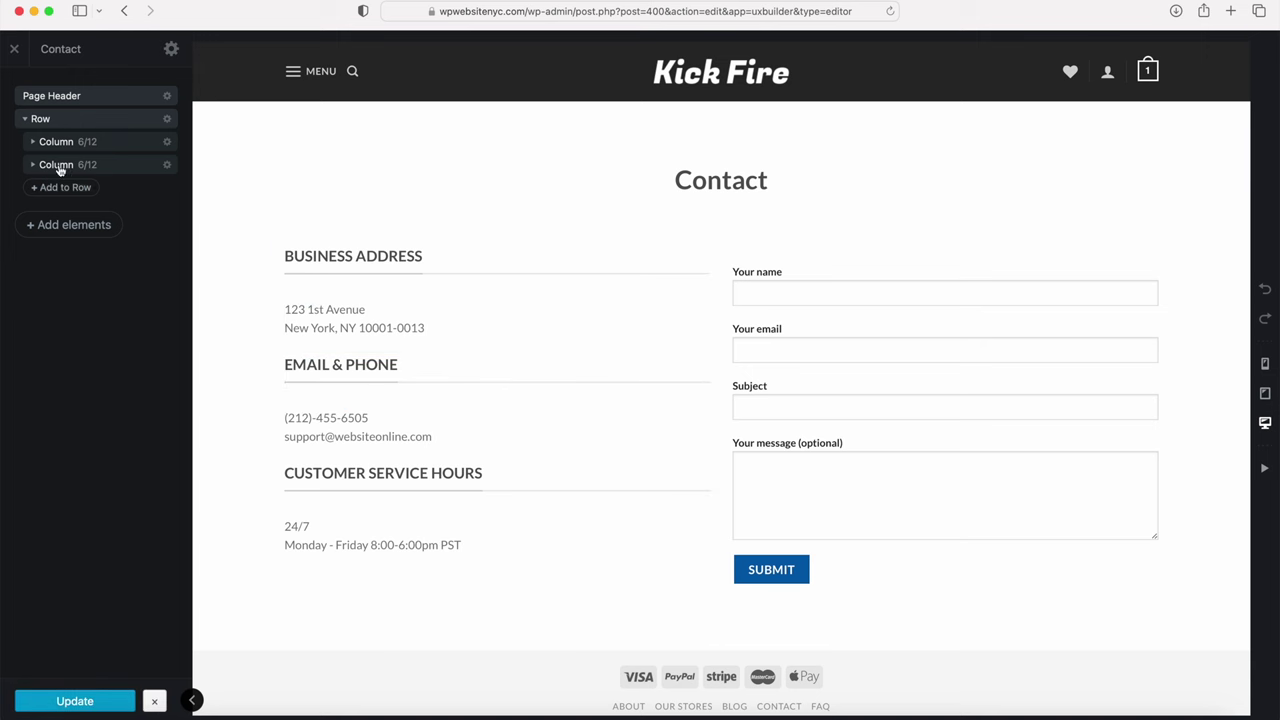
left_click(14, 48)
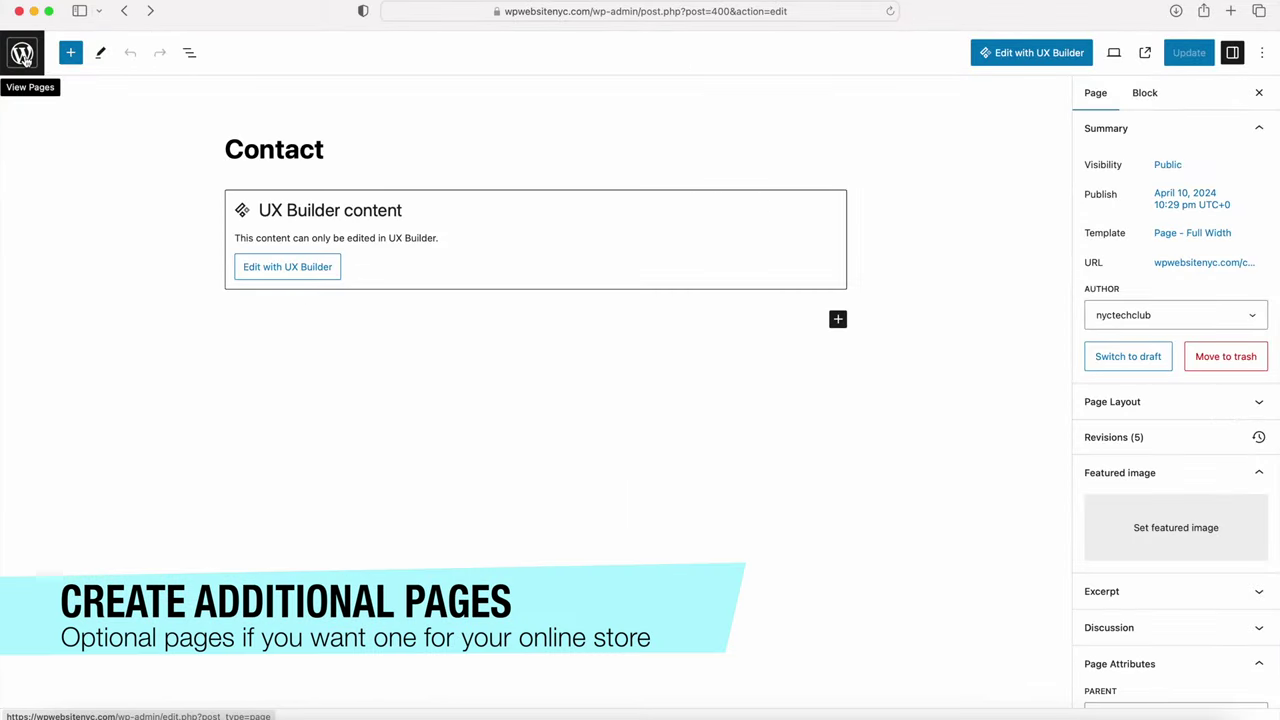
left_click(22, 54)
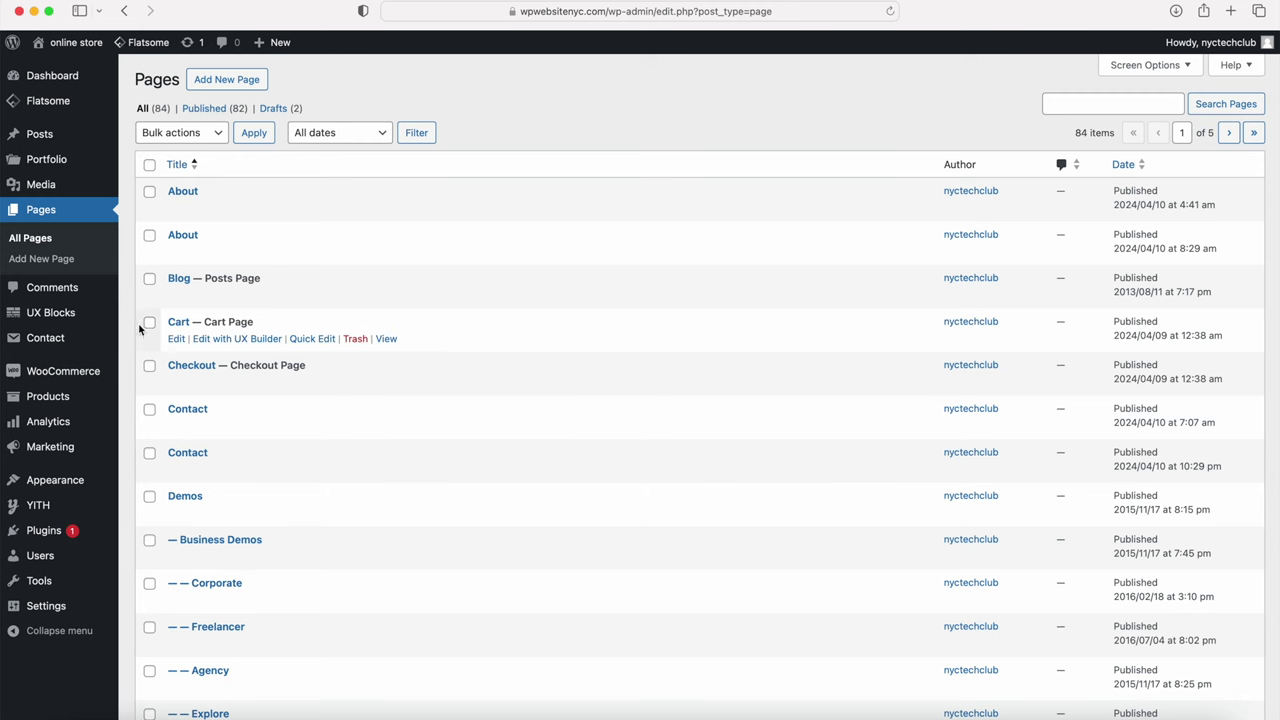
Step: Find the Privacy Policy draft by searching pages for 'pri', publish it, and return to Pages
left_click(1048, 104)
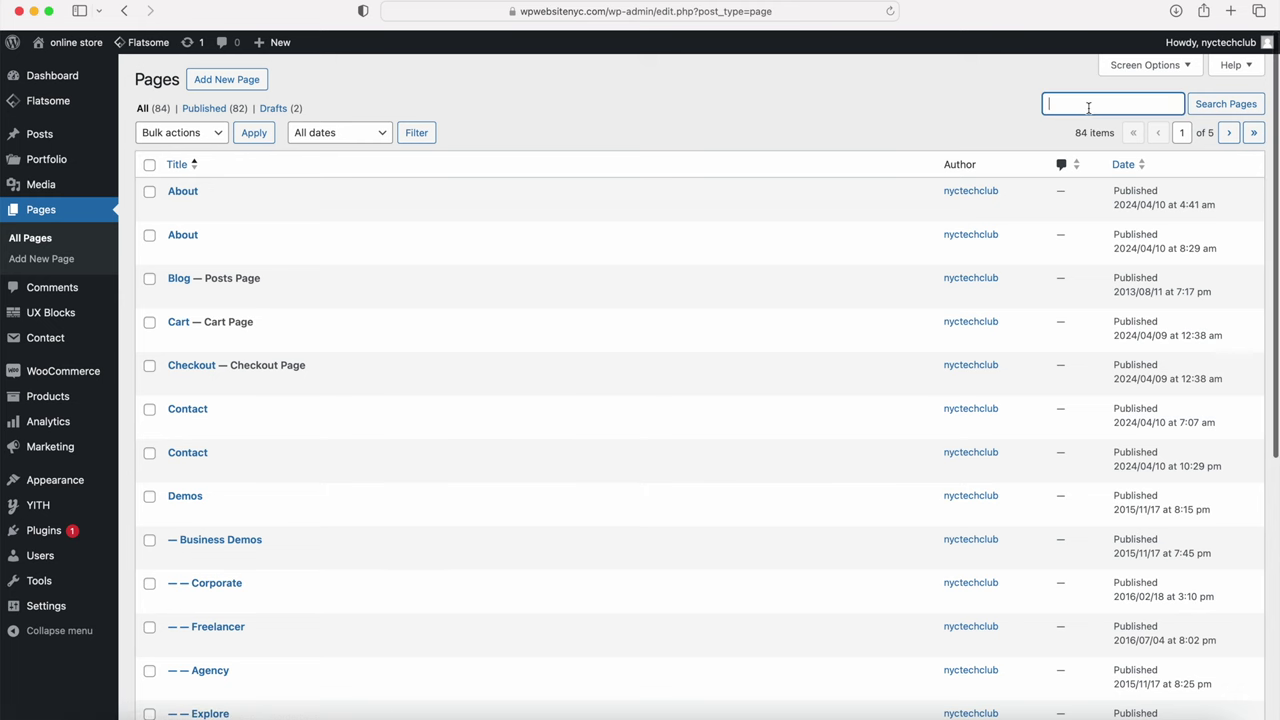
type("privacy")
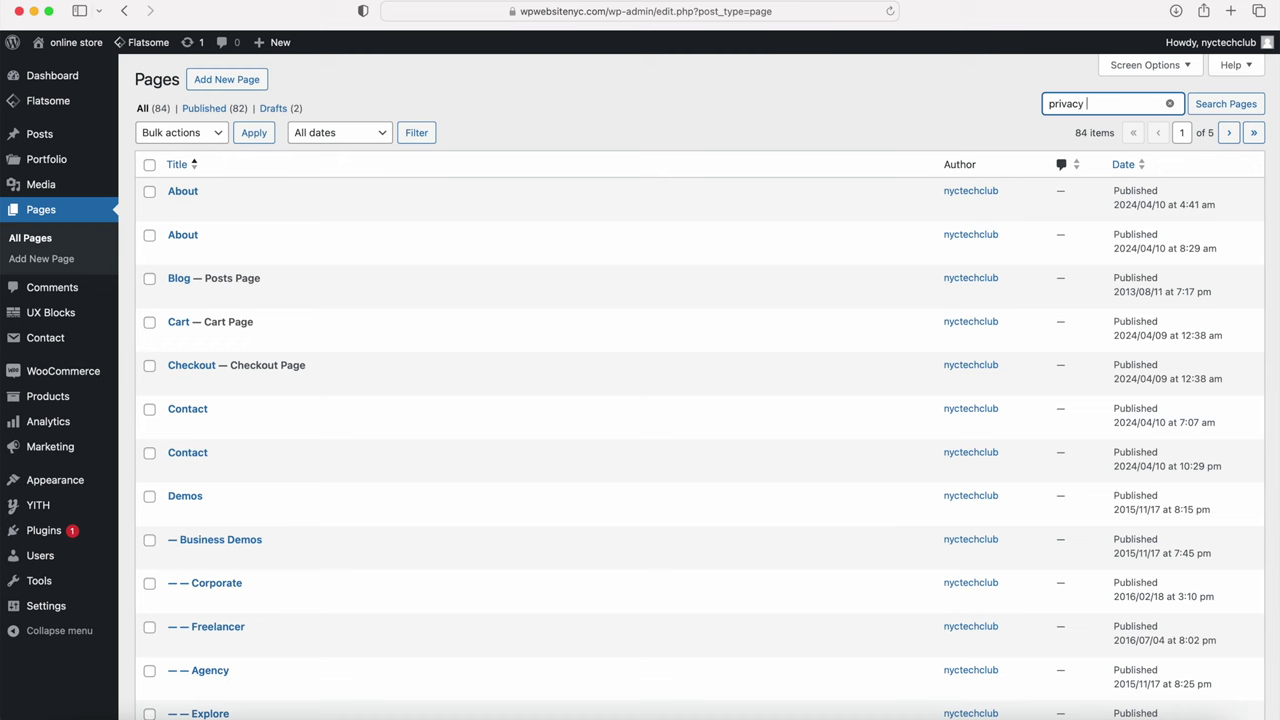
key("Return")
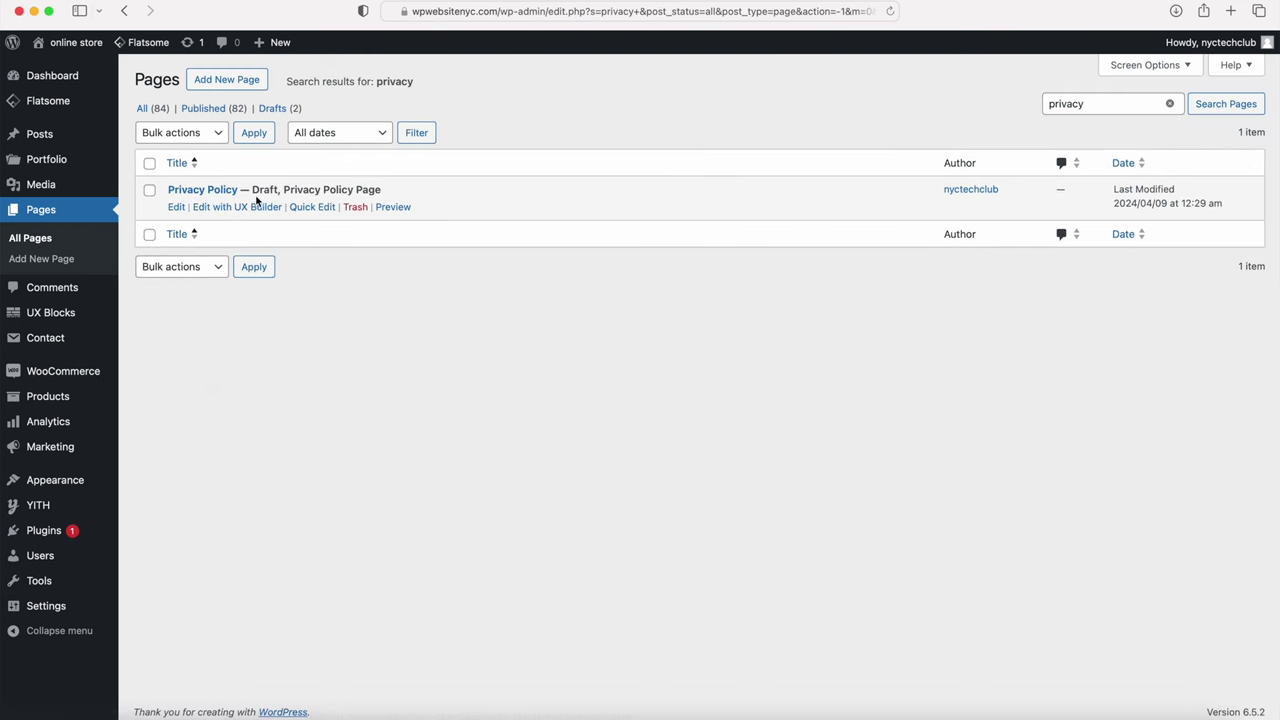
left_click(175, 207)
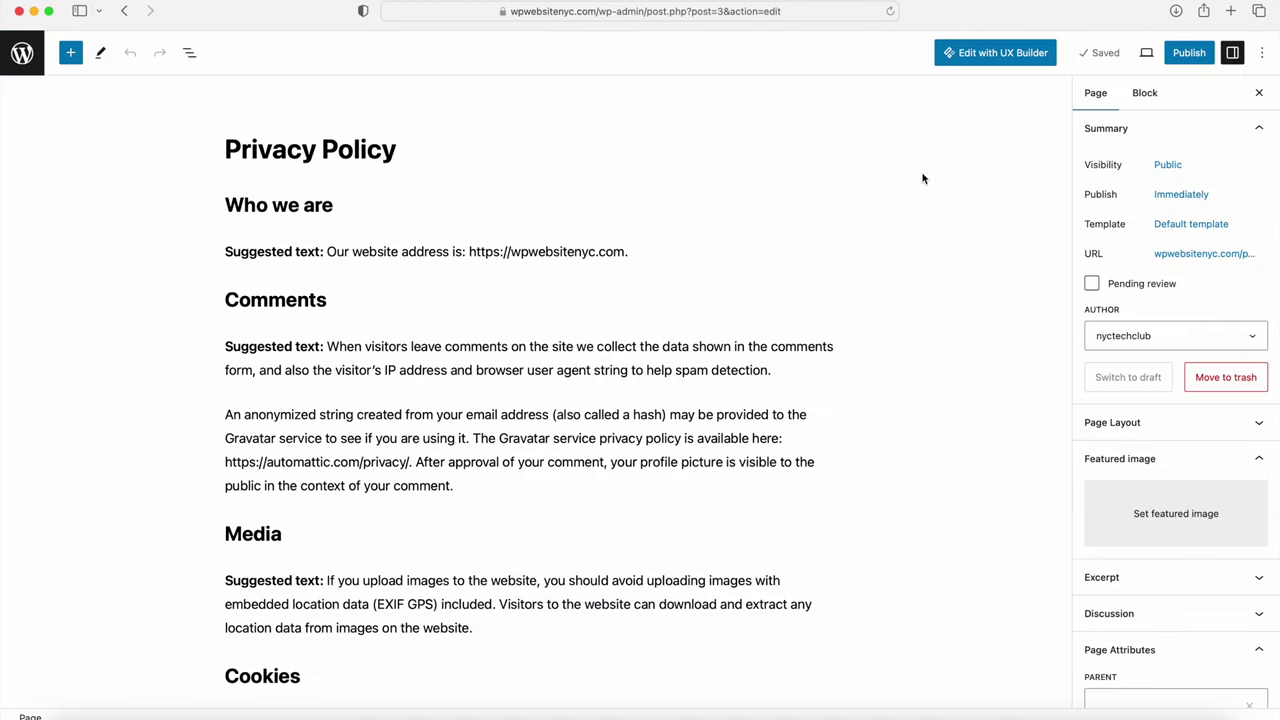
left_click(1188, 52)
left_click(1130, 55)
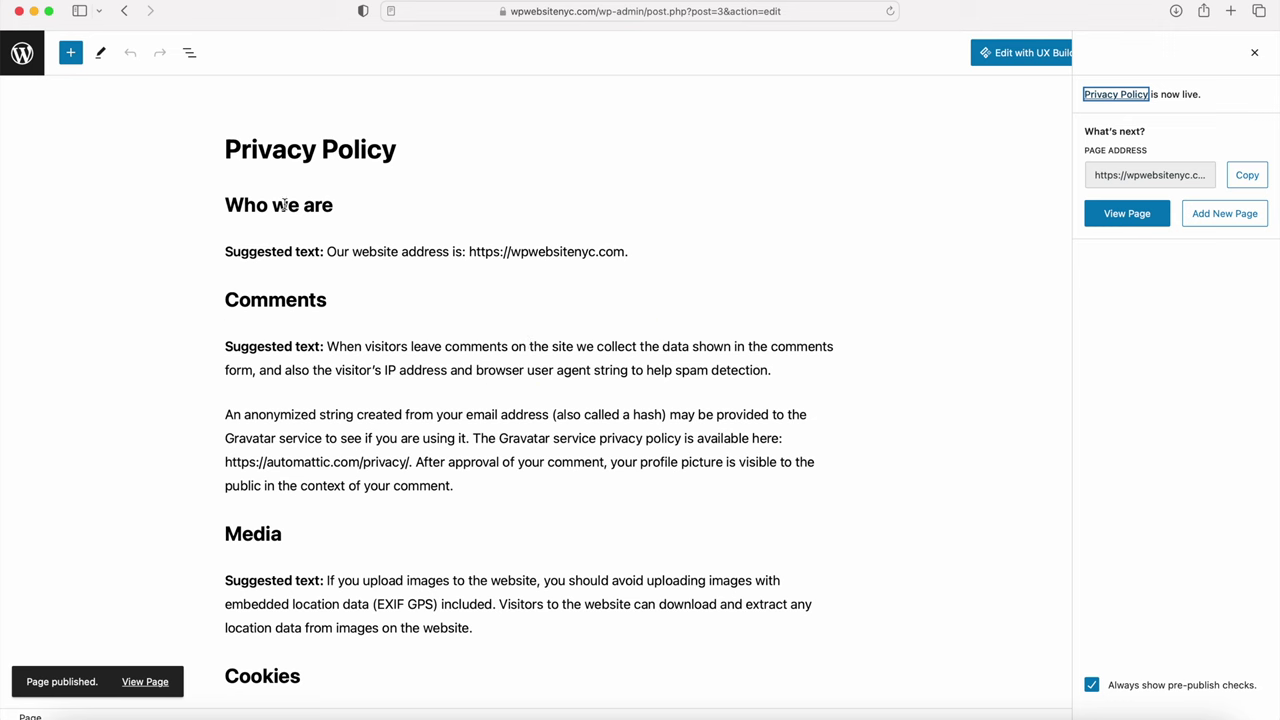
left_click(24, 58)
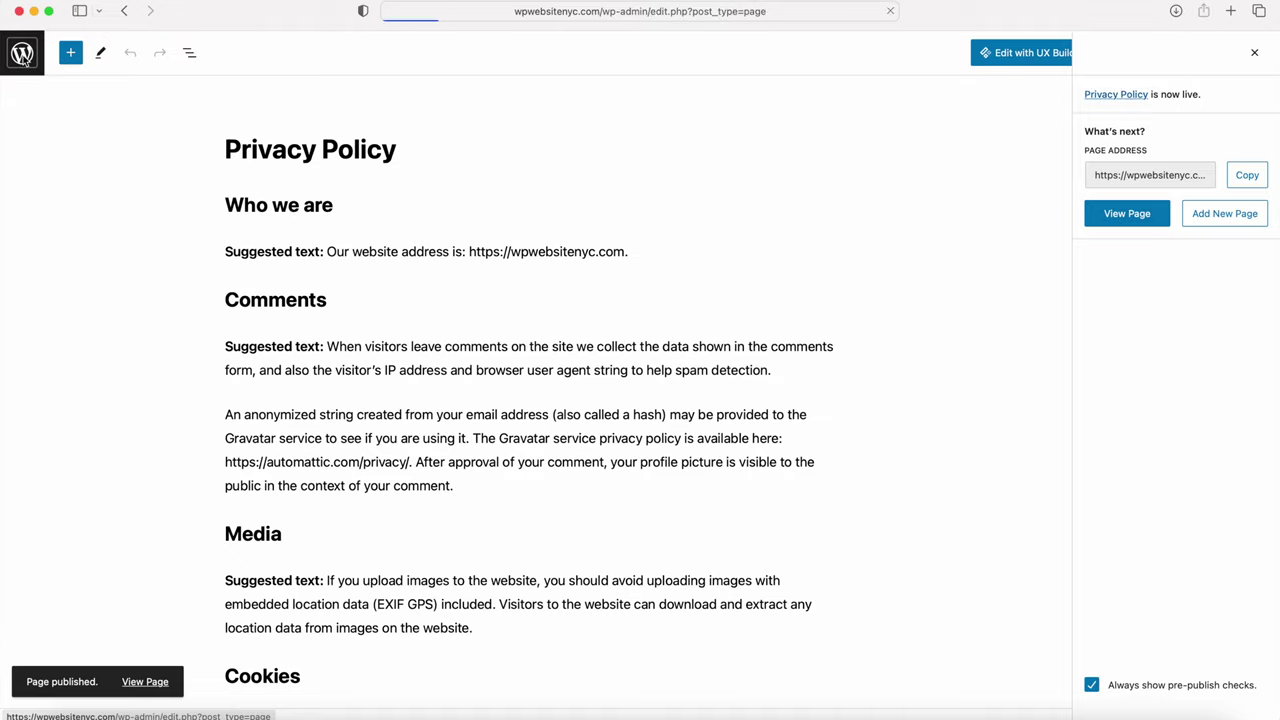
Step: Add a new page titled 'Terms and Conditions', publish it, and return to the pages list
left_click(214, 82)
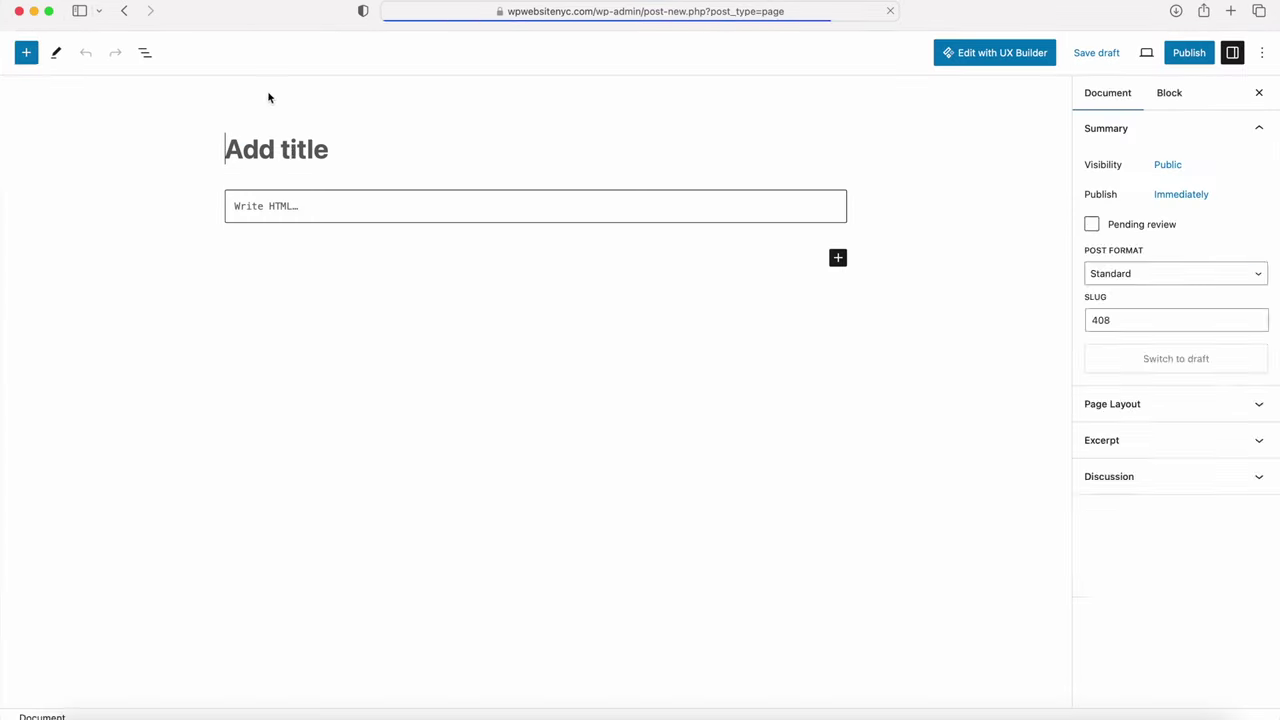
type("T")
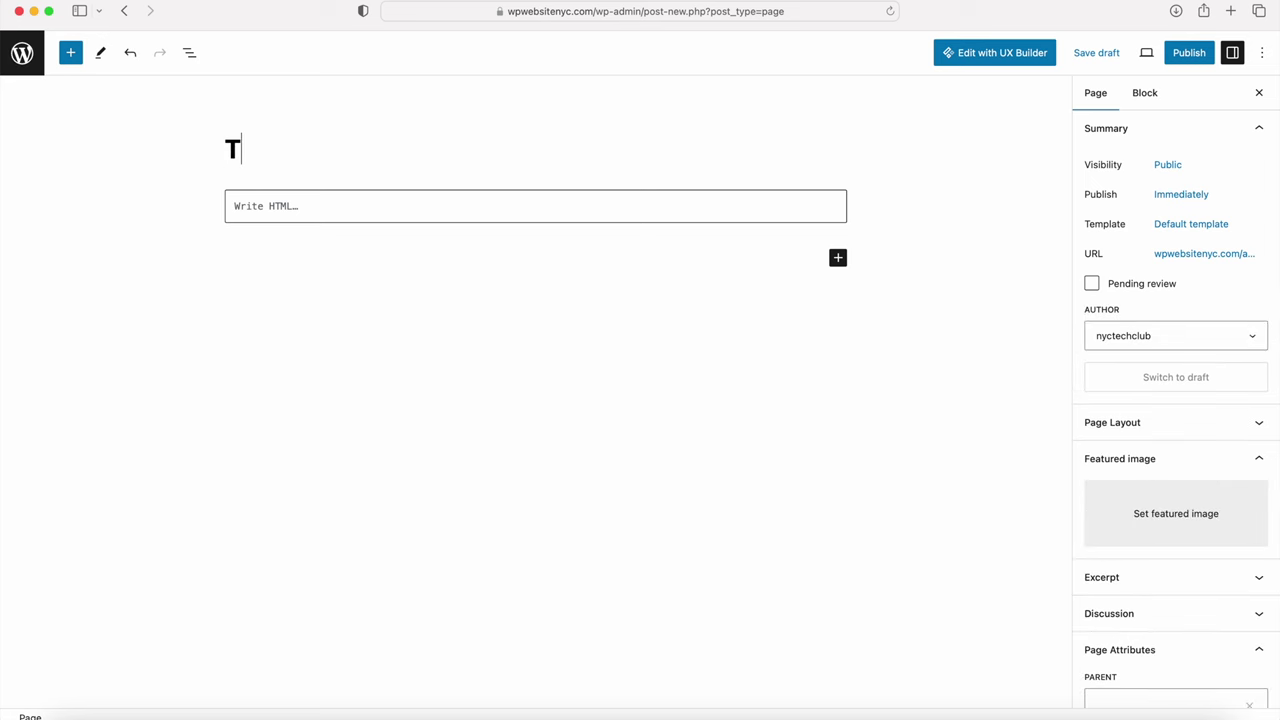
type("erms an")
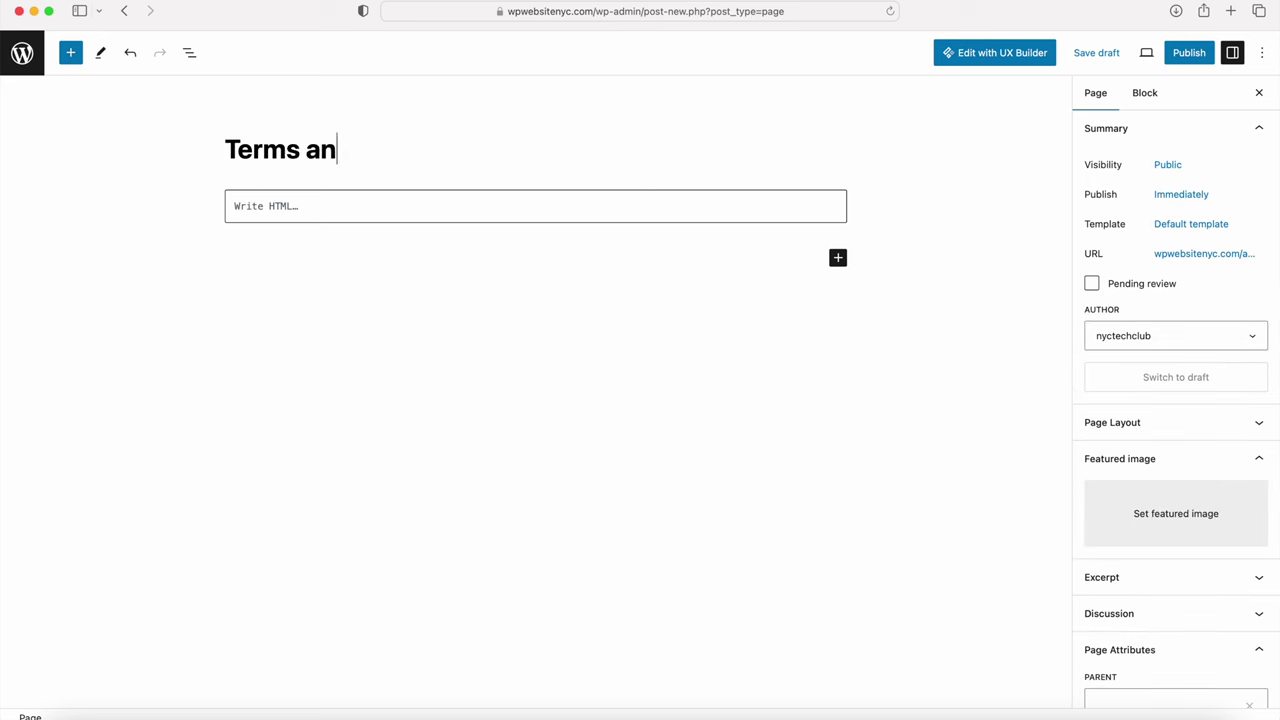
type("d Conditions")
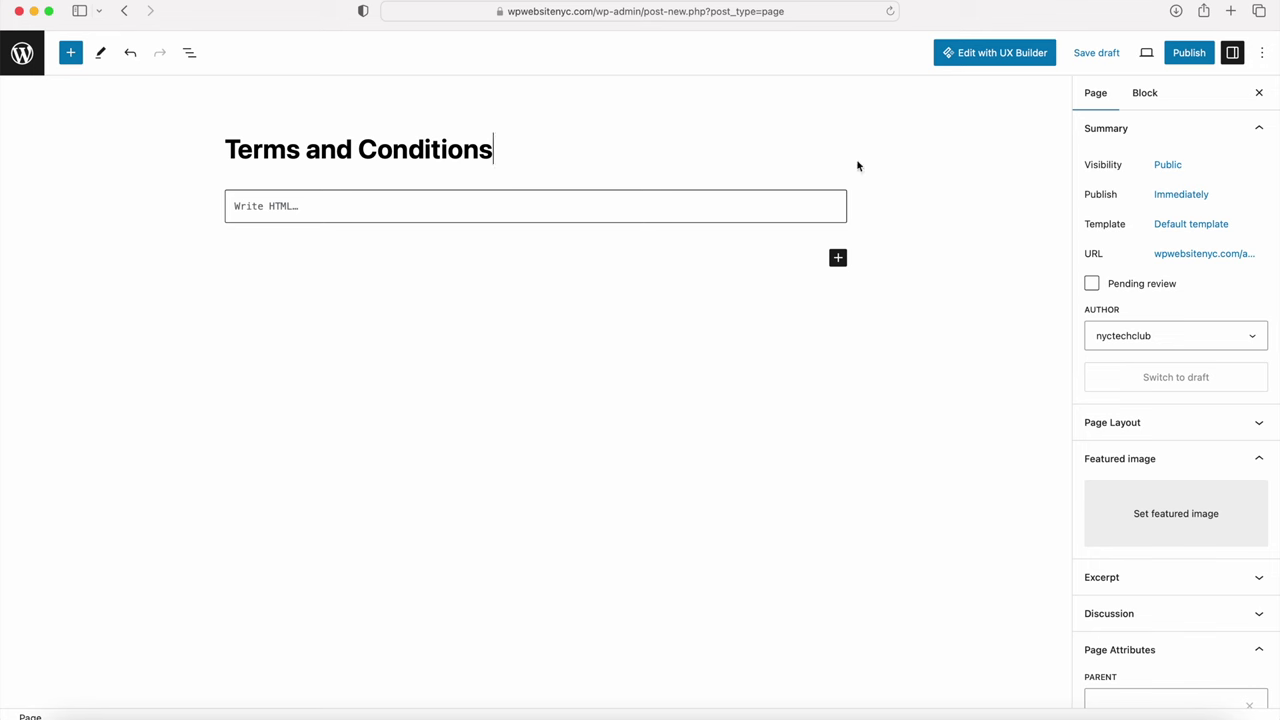
left_click(1188, 226)
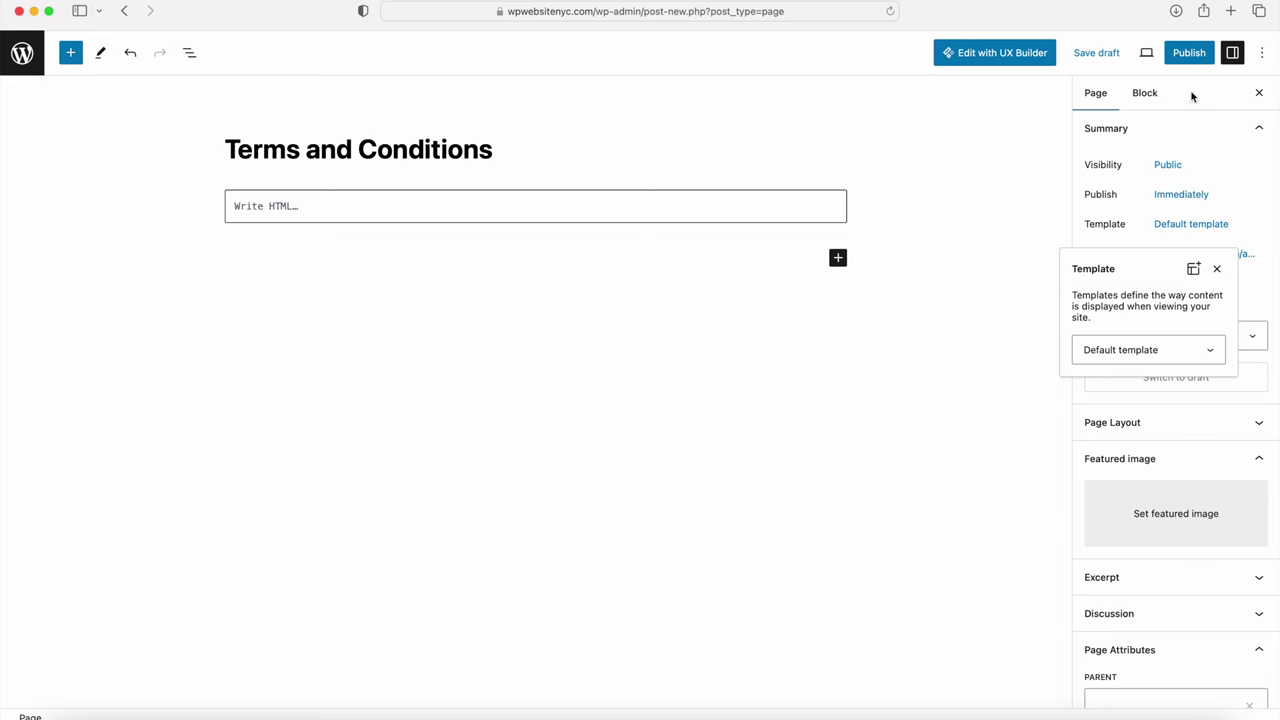
left_click(1190, 53)
left_click(1135, 56)
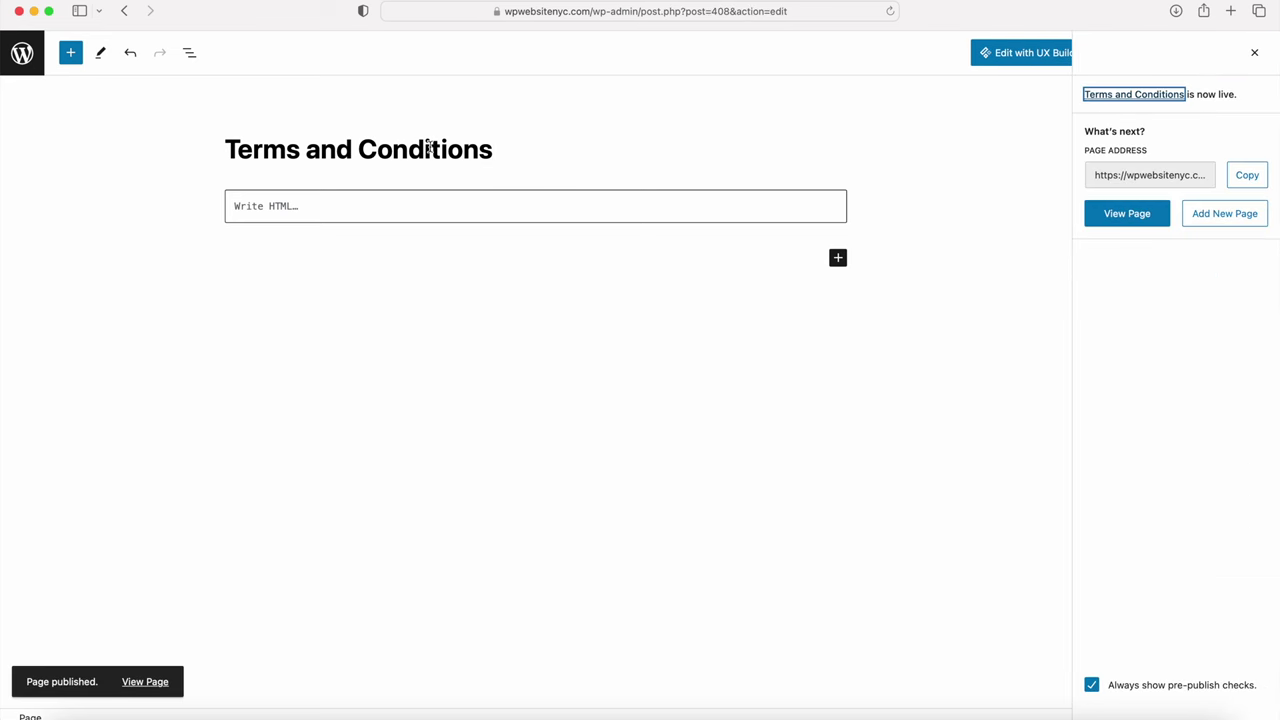
left_click(22, 53)
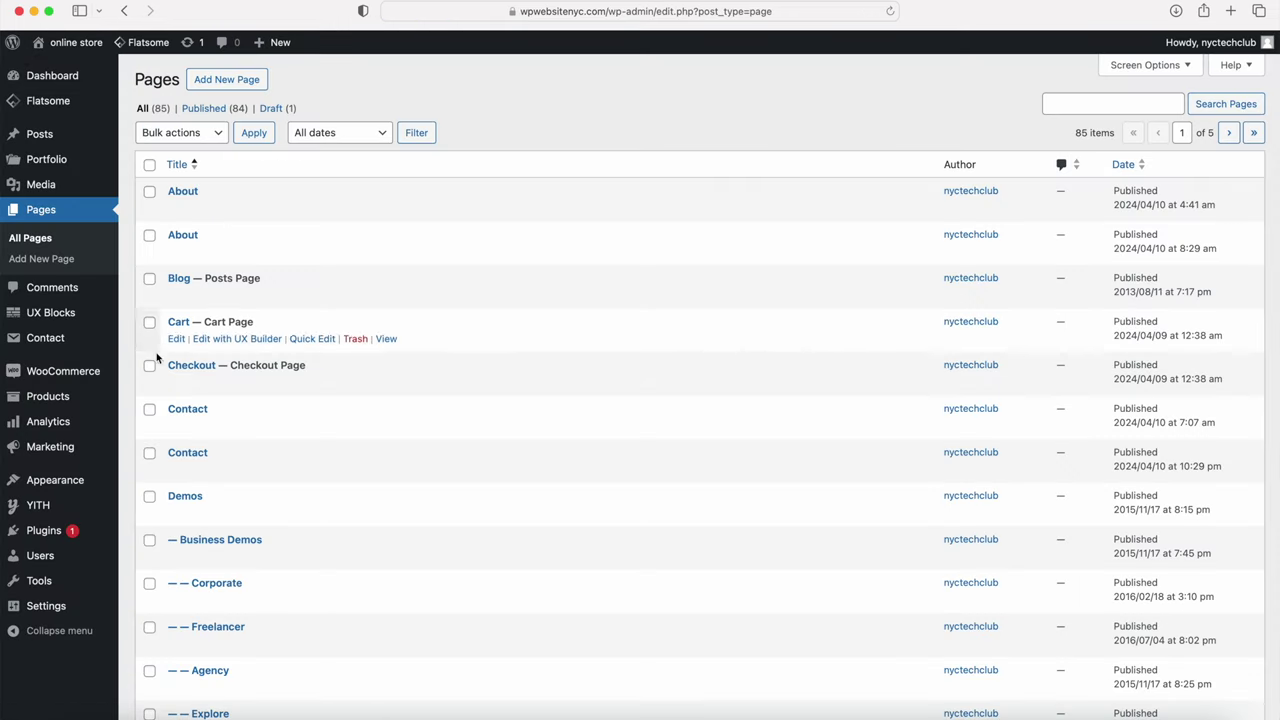
mouse_move(86, 378)
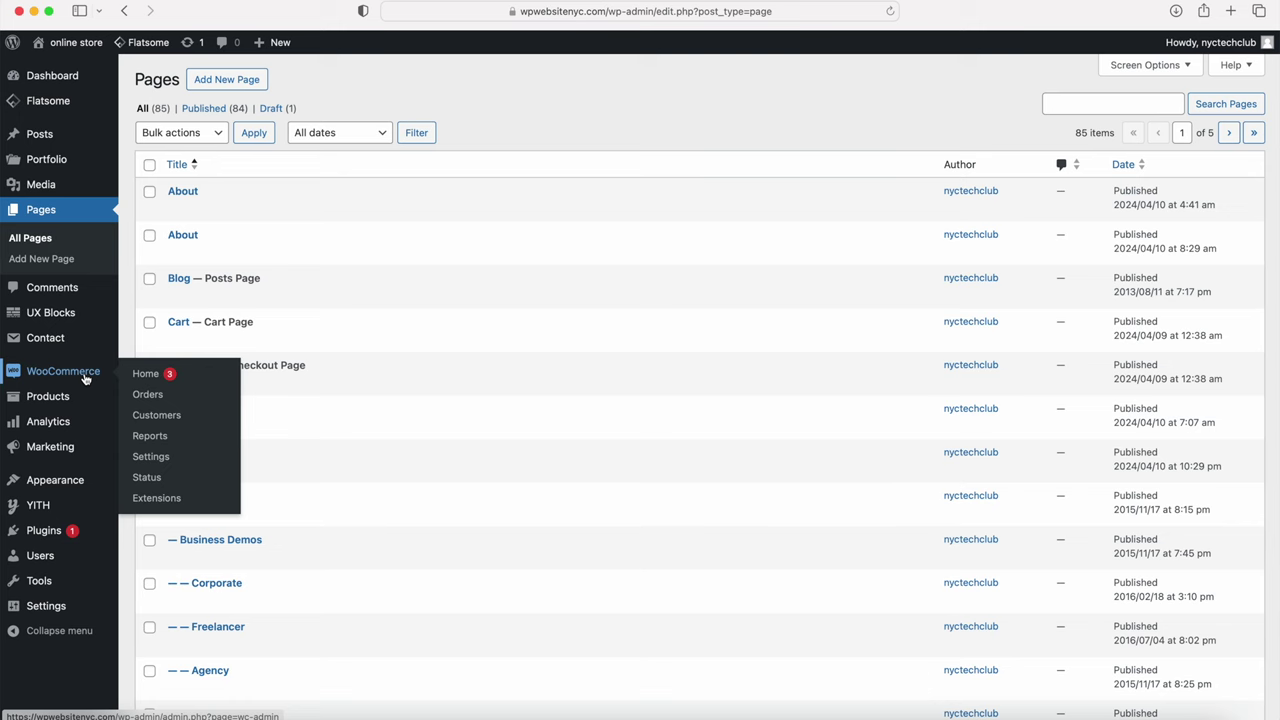
Step: Set Terms and Conditions as the terms page in WooCommerce Advanced settings and save changes
left_click(152, 457)
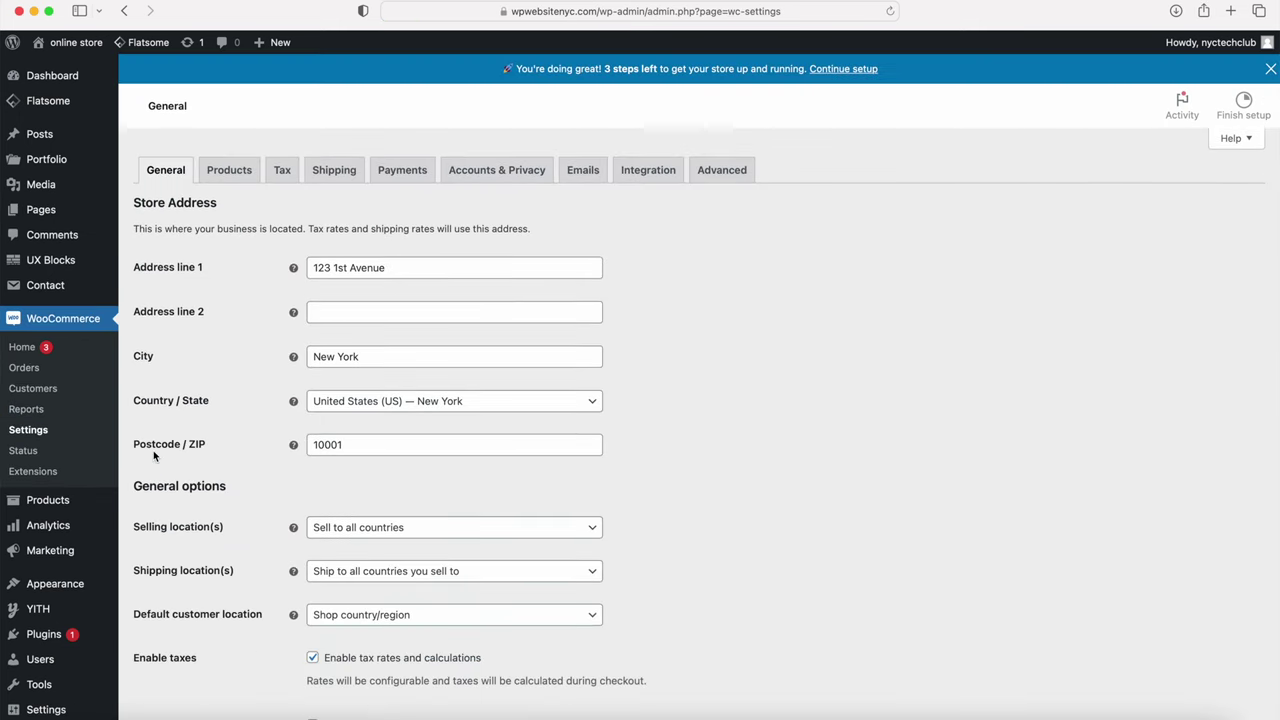
left_click(721, 170)
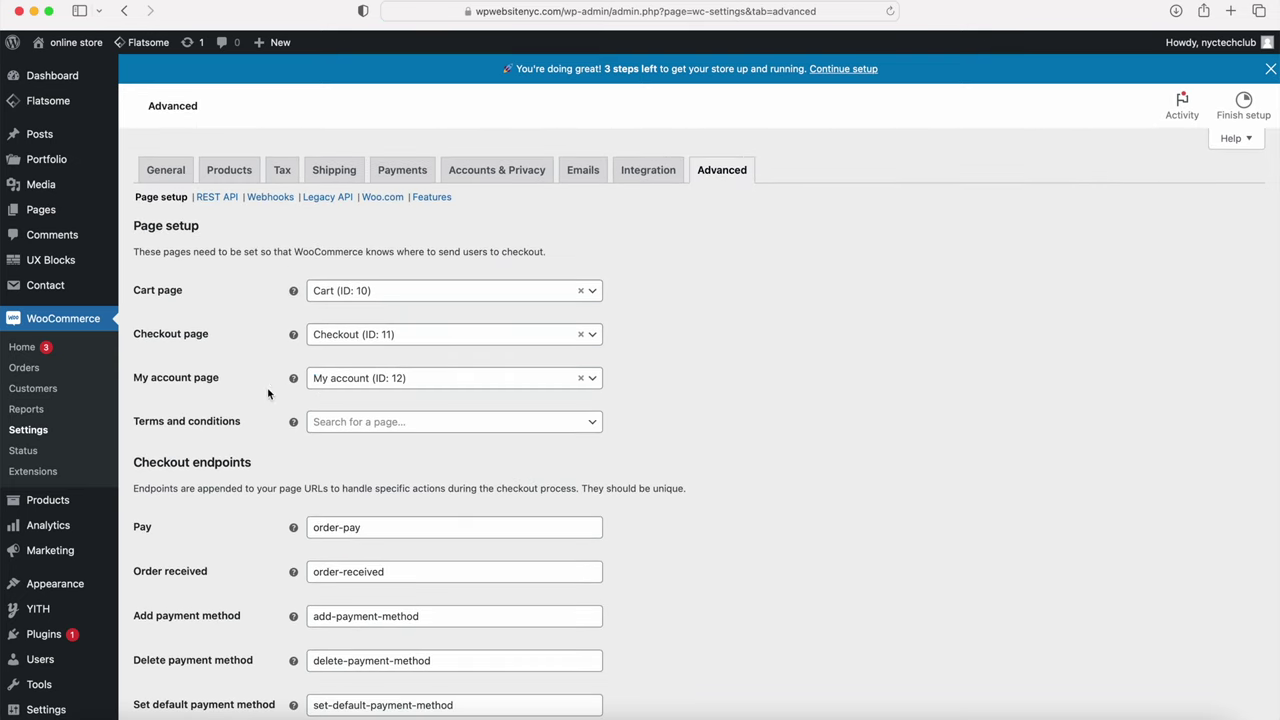
left_click(341, 423)
type("terms")
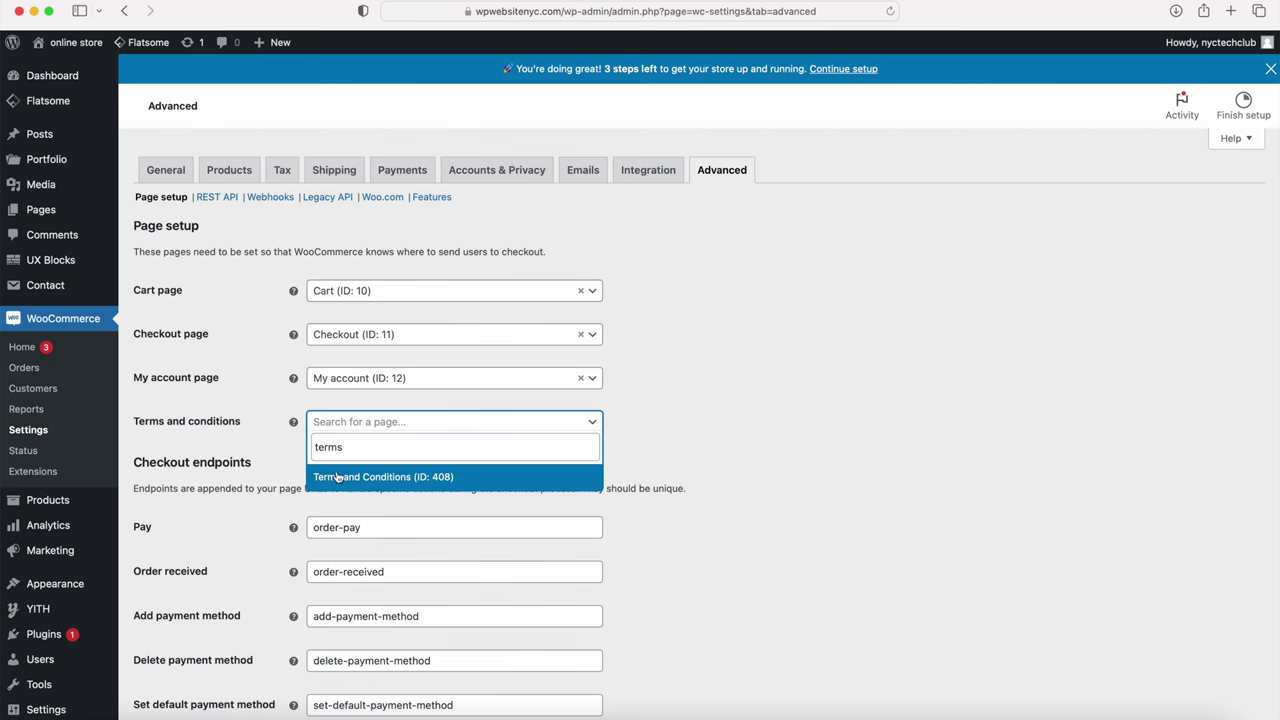
left_click(339, 479)
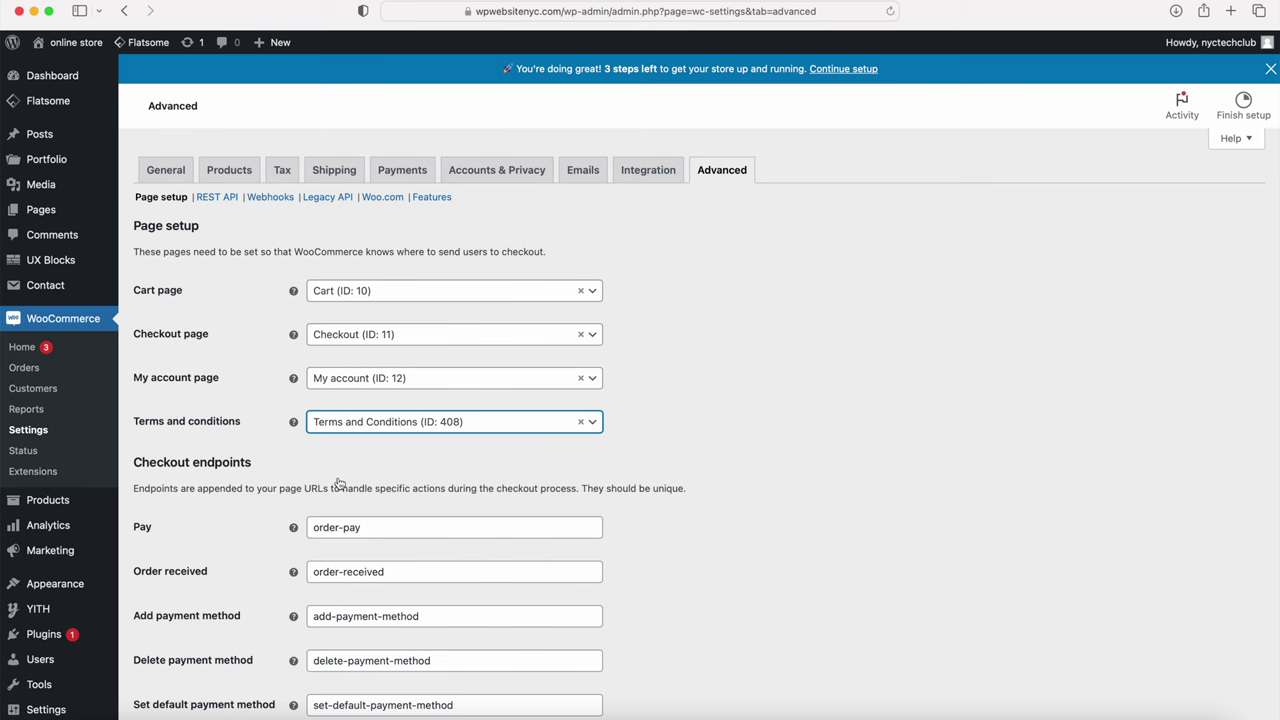
scroll(345, 490, "down", 1)
scroll(345, 490, "down", 10)
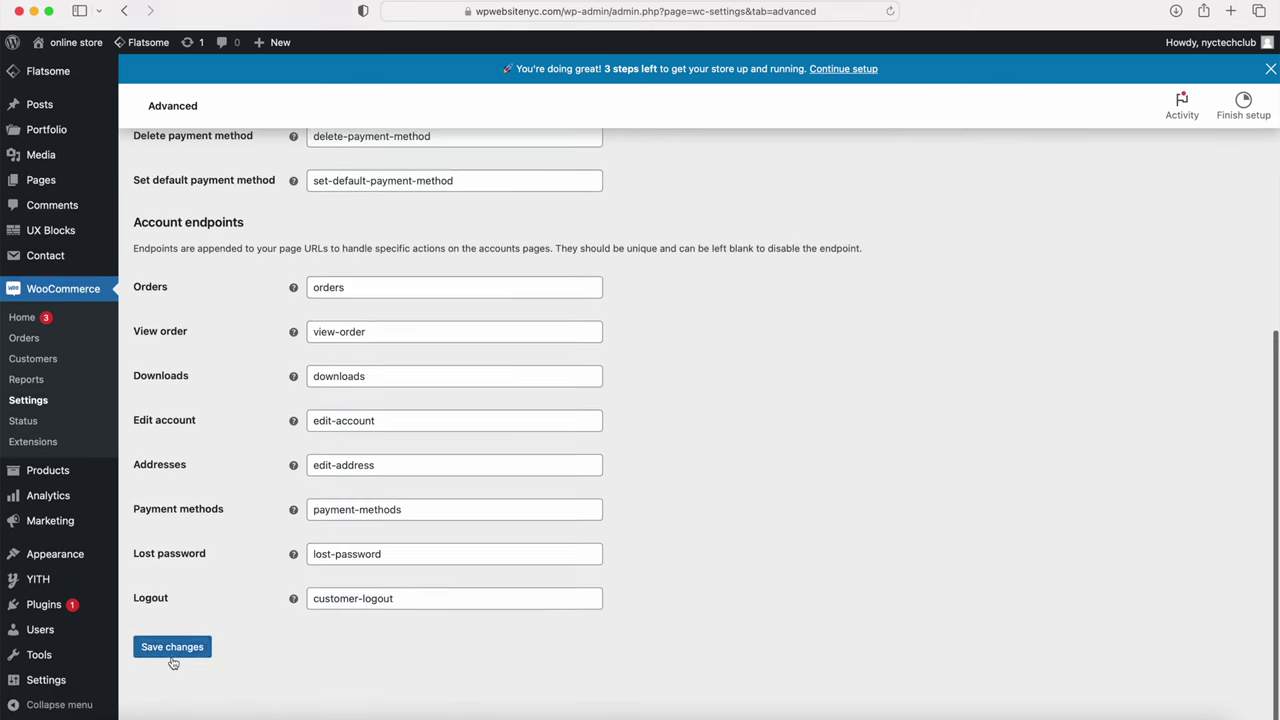
left_click(177, 650)
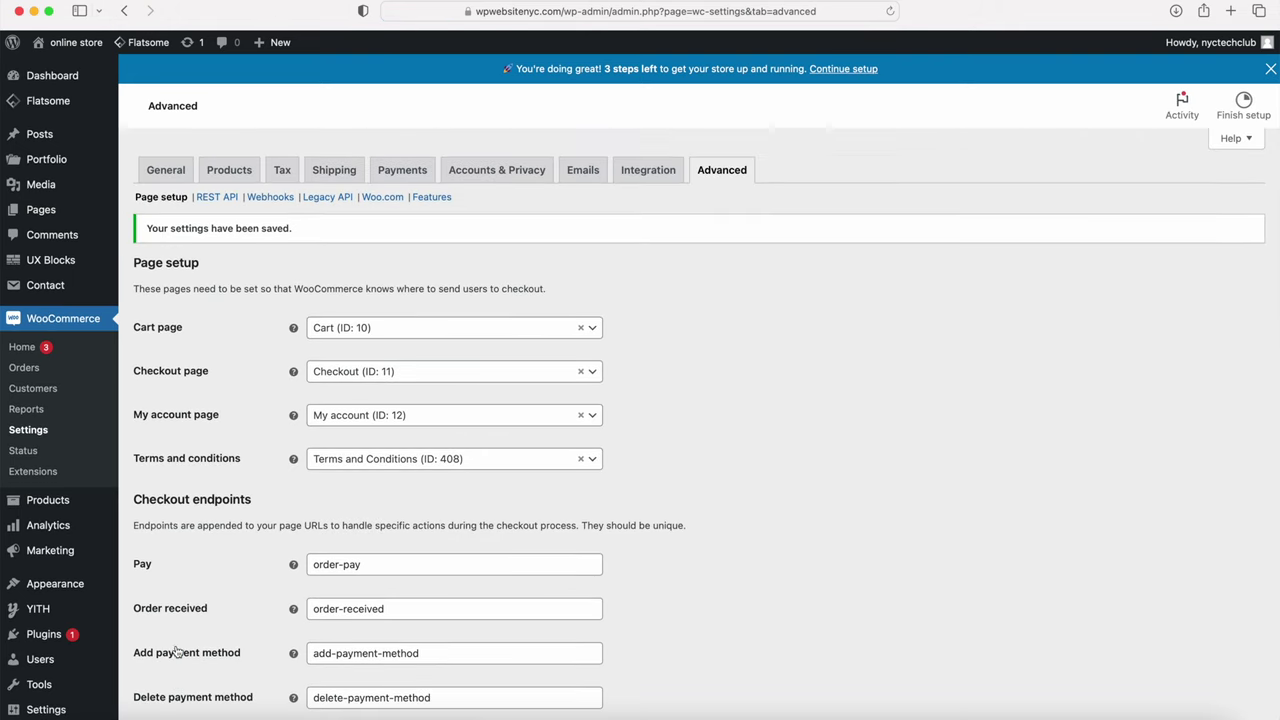
left_click(500, 172)
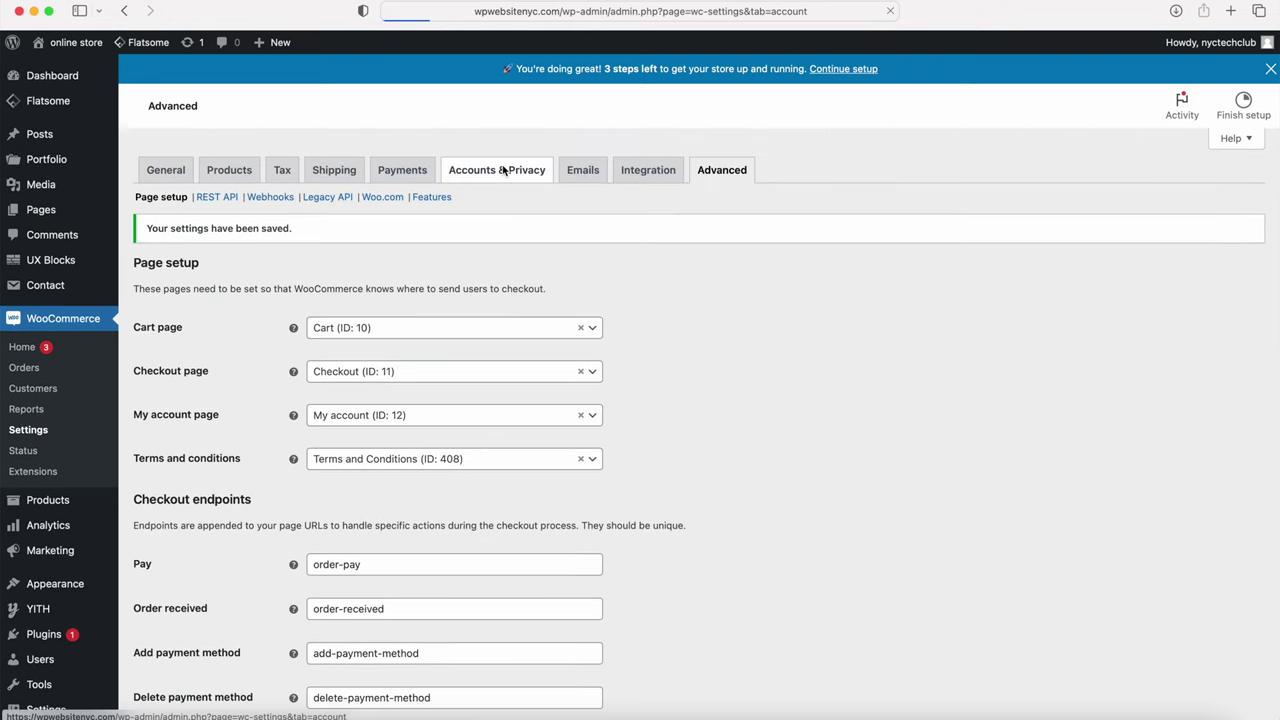
Step: Scroll to the privacy policy notices and highlight the [privacy_policy] placeholders
scroll(461, 281, "down", 3)
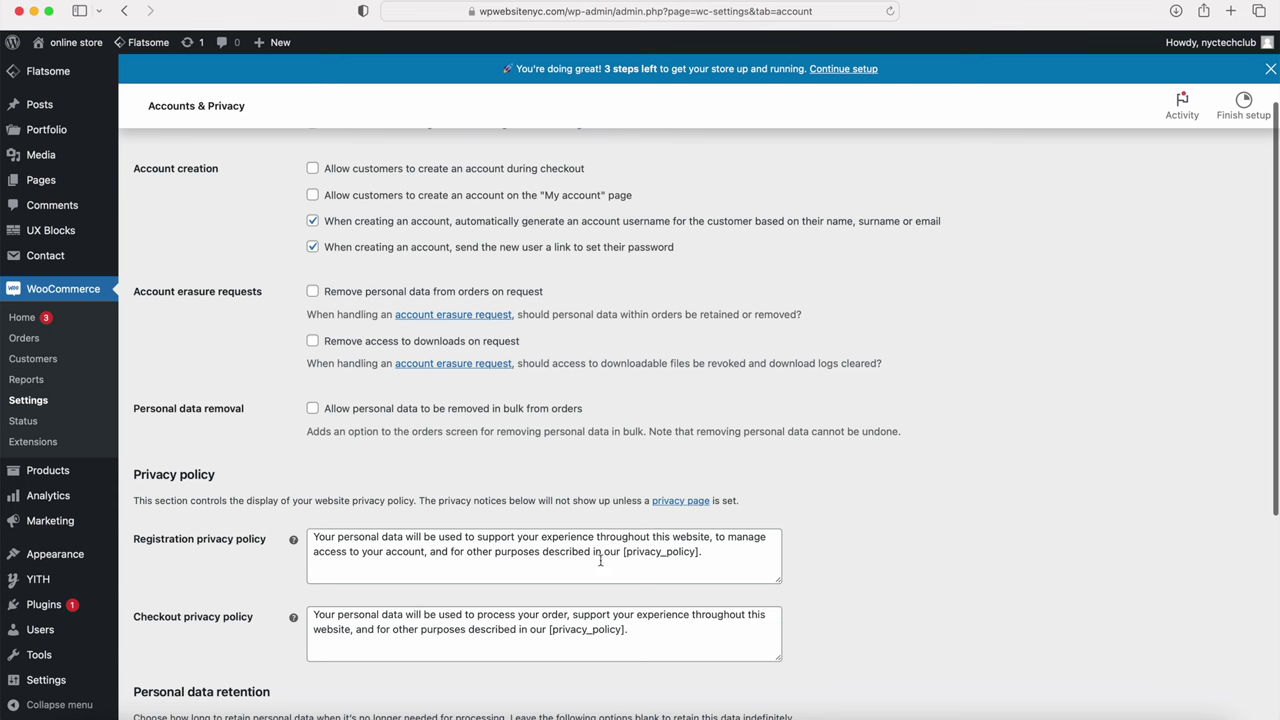
left_click_drag(622, 551, 686, 557)
left_click_drag(549, 630, 622, 629)
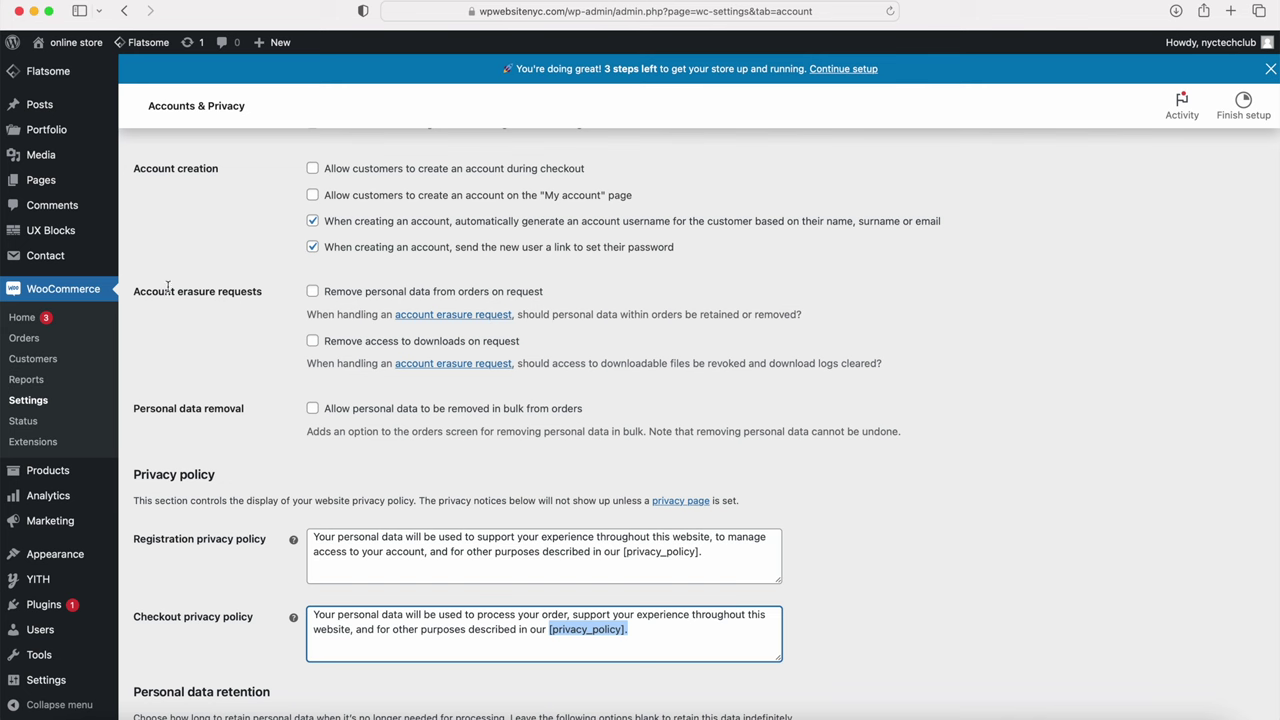
Step: Open All Pages, select every page, and view the Bulk actions list without applying one
mouse_move(51, 186)
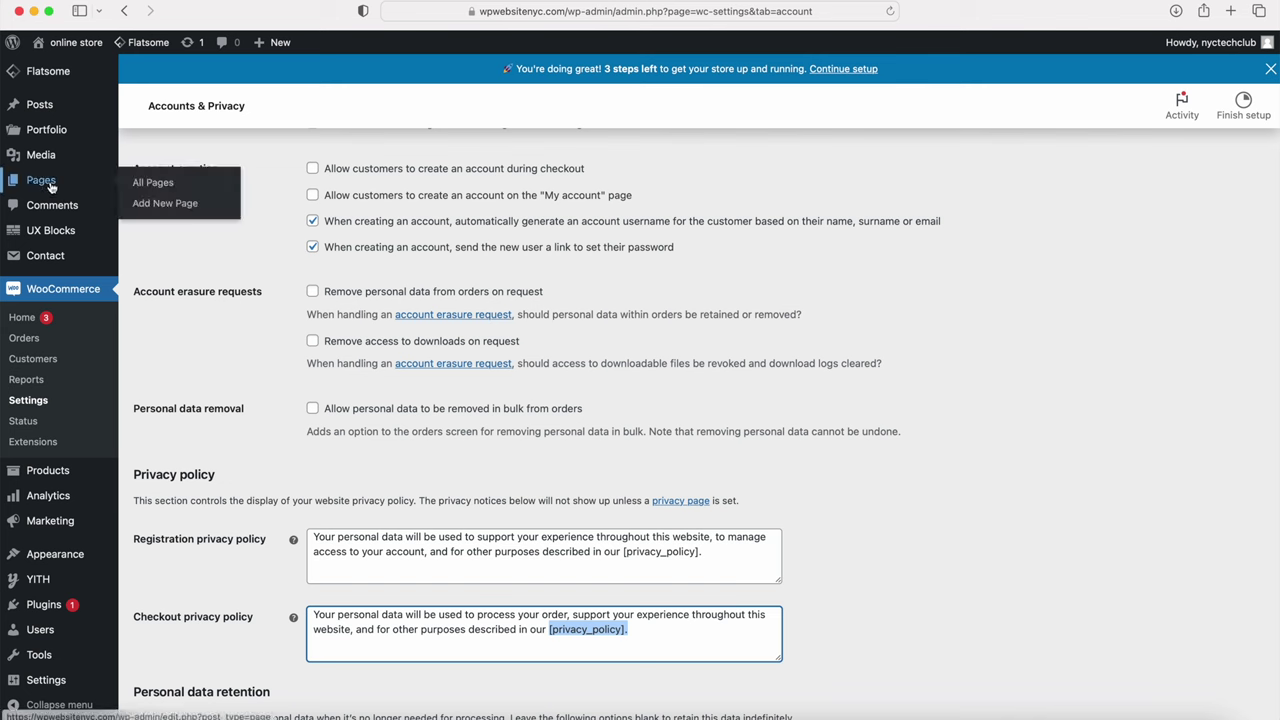
left_click(152, 183)
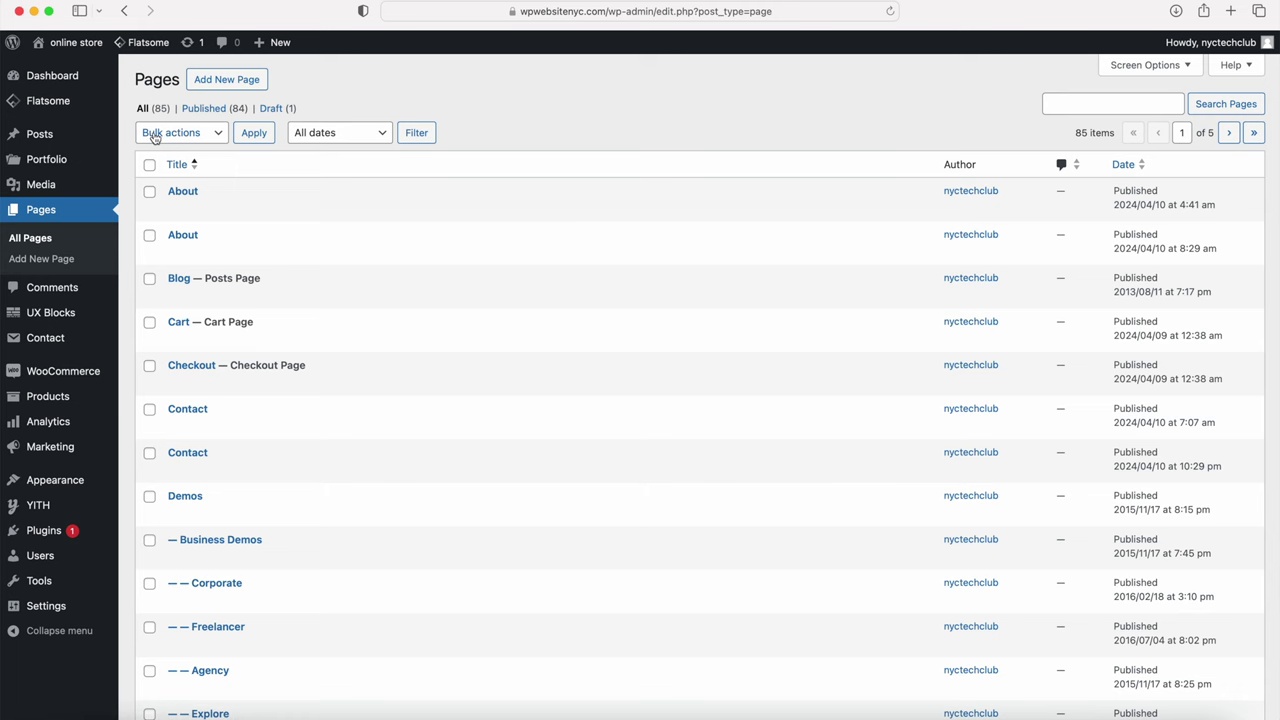
left_click(149, 166)
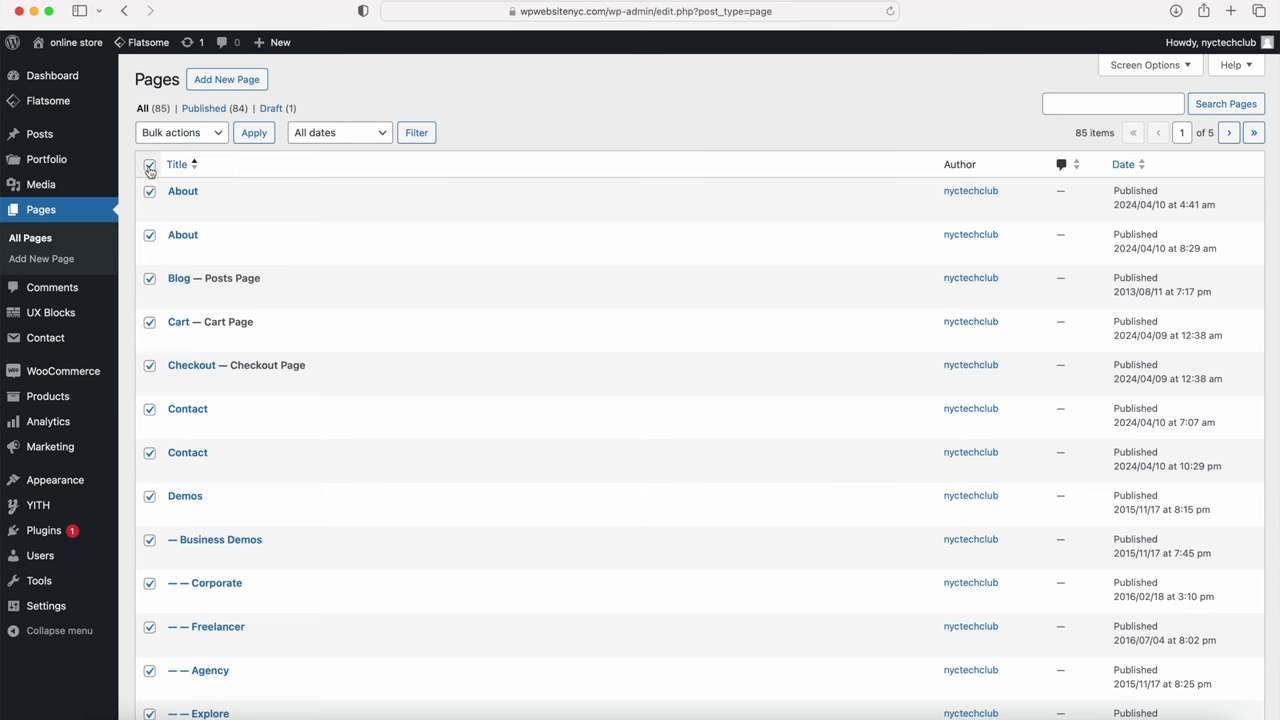
left_click(192, 126)
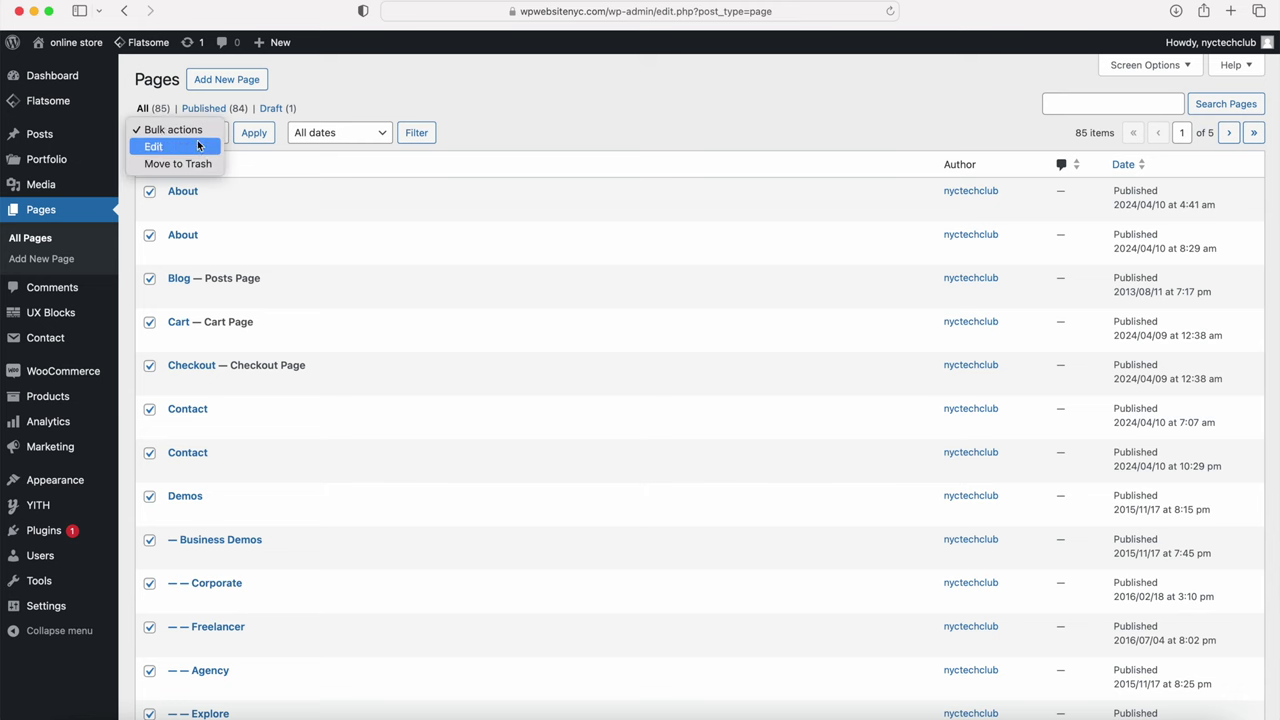
left_click(143, 178)
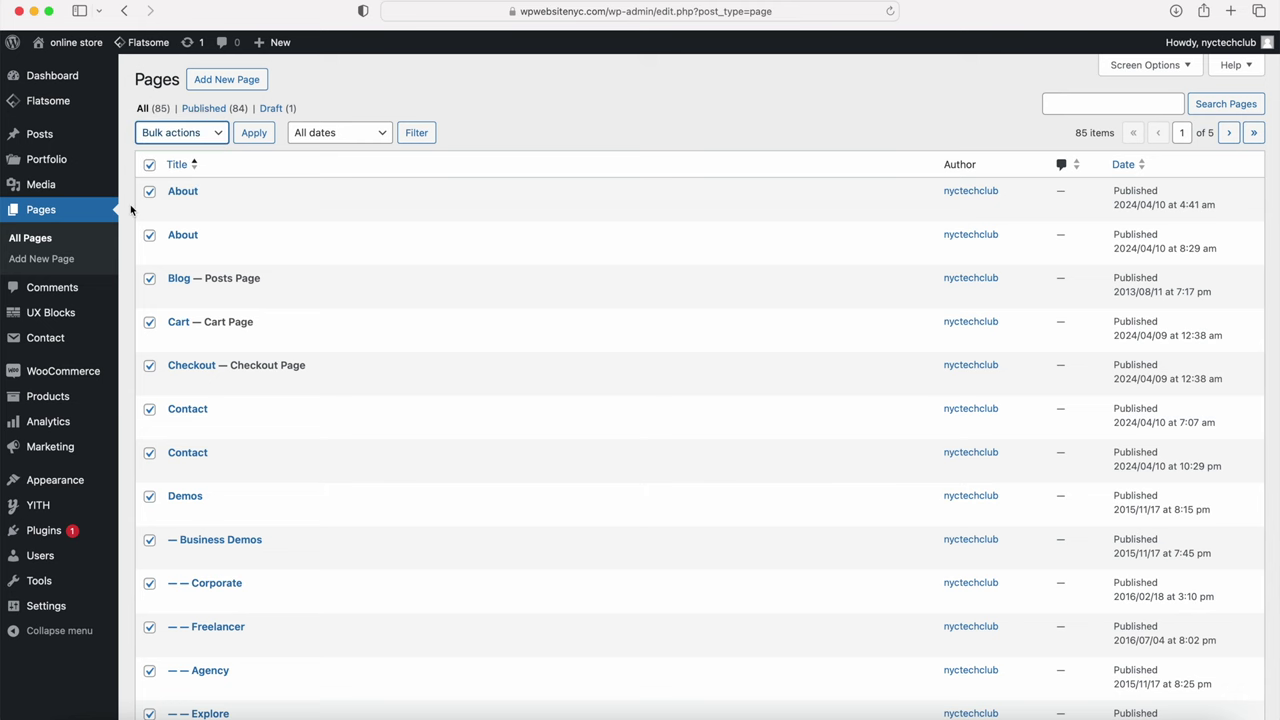
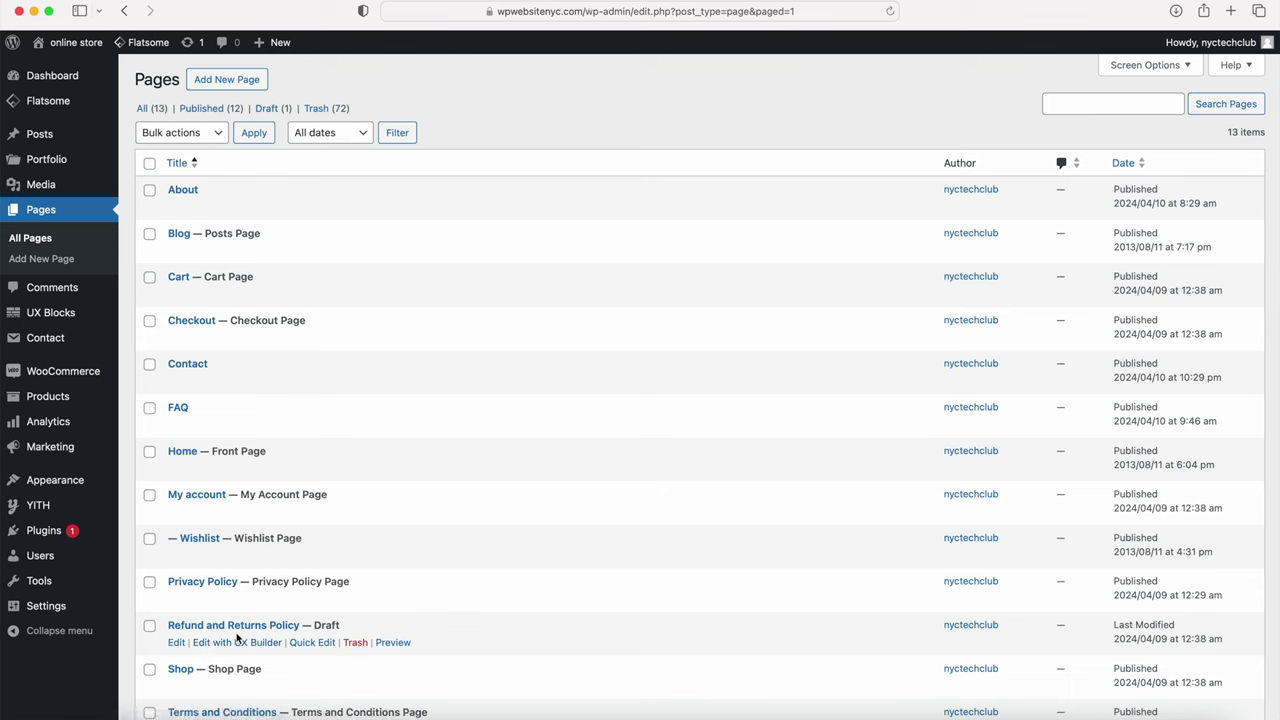
Step: Open Appearance > Menus with the Main menu selected for editing
scroll(390, 248, "down", 1)
scroll(390, 248, "down", 3)
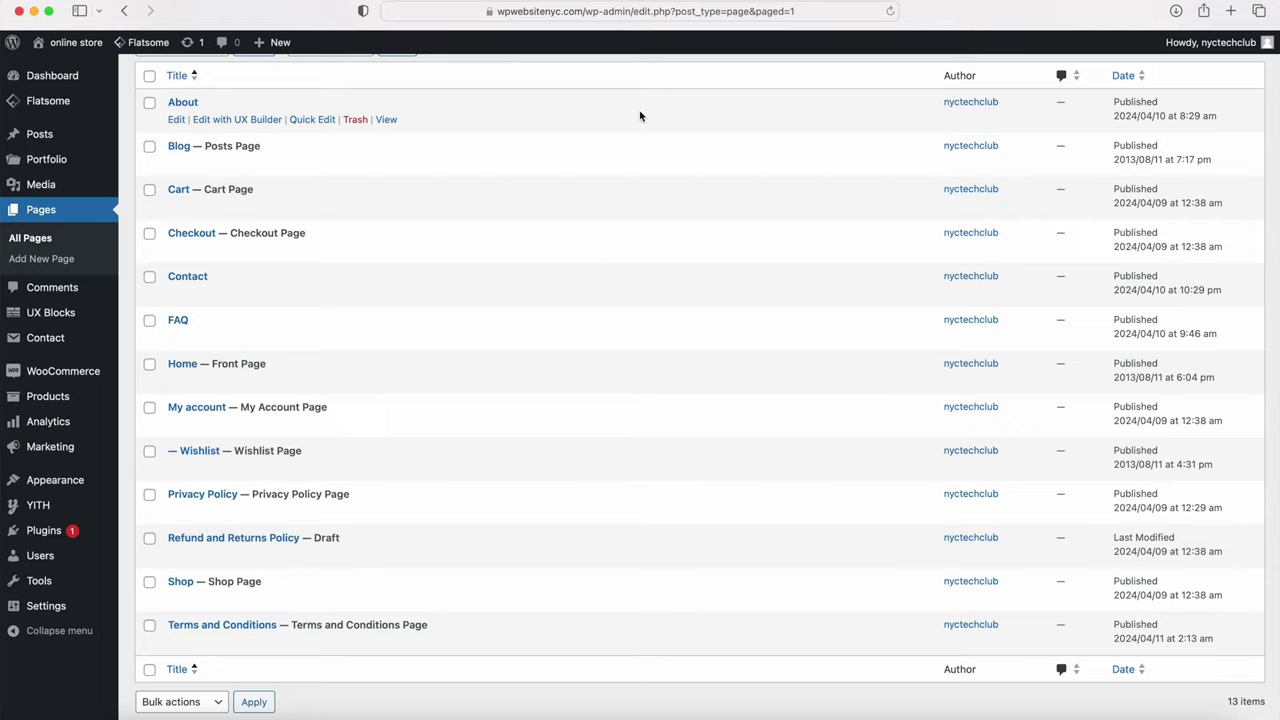
scroll(597, 249, "up", 3)
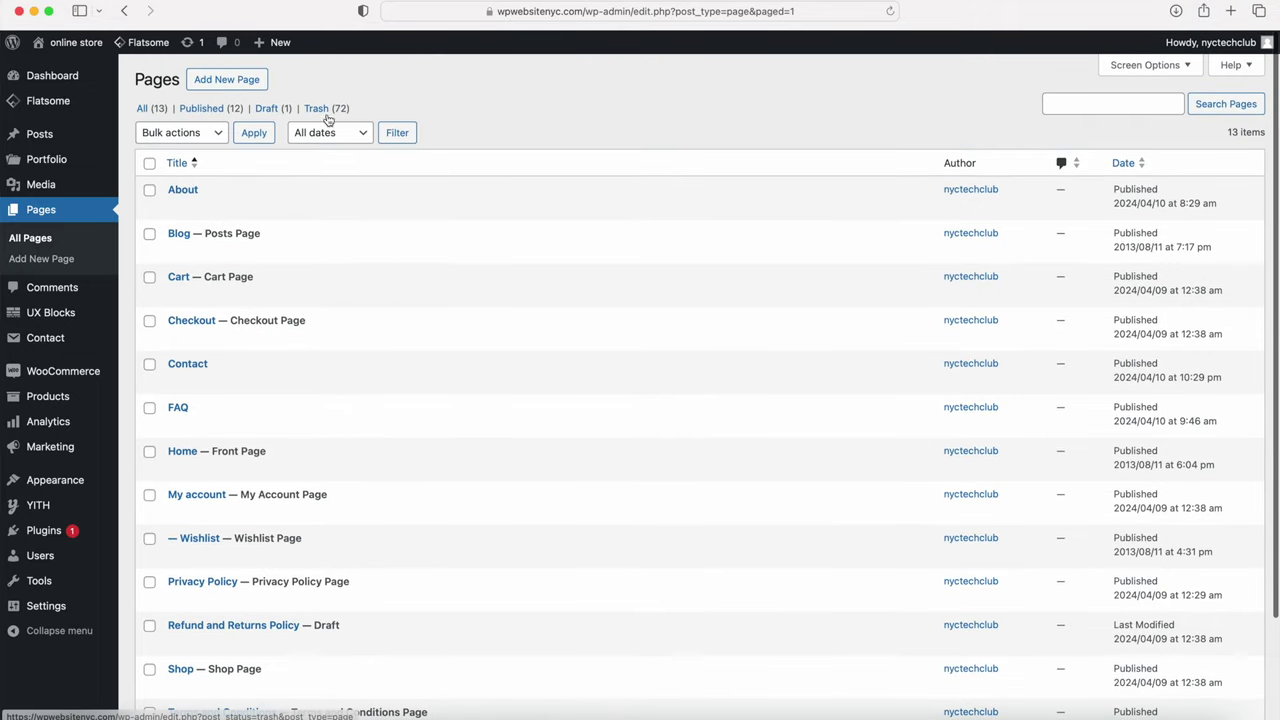
scroll(461, 217, "down", 1)
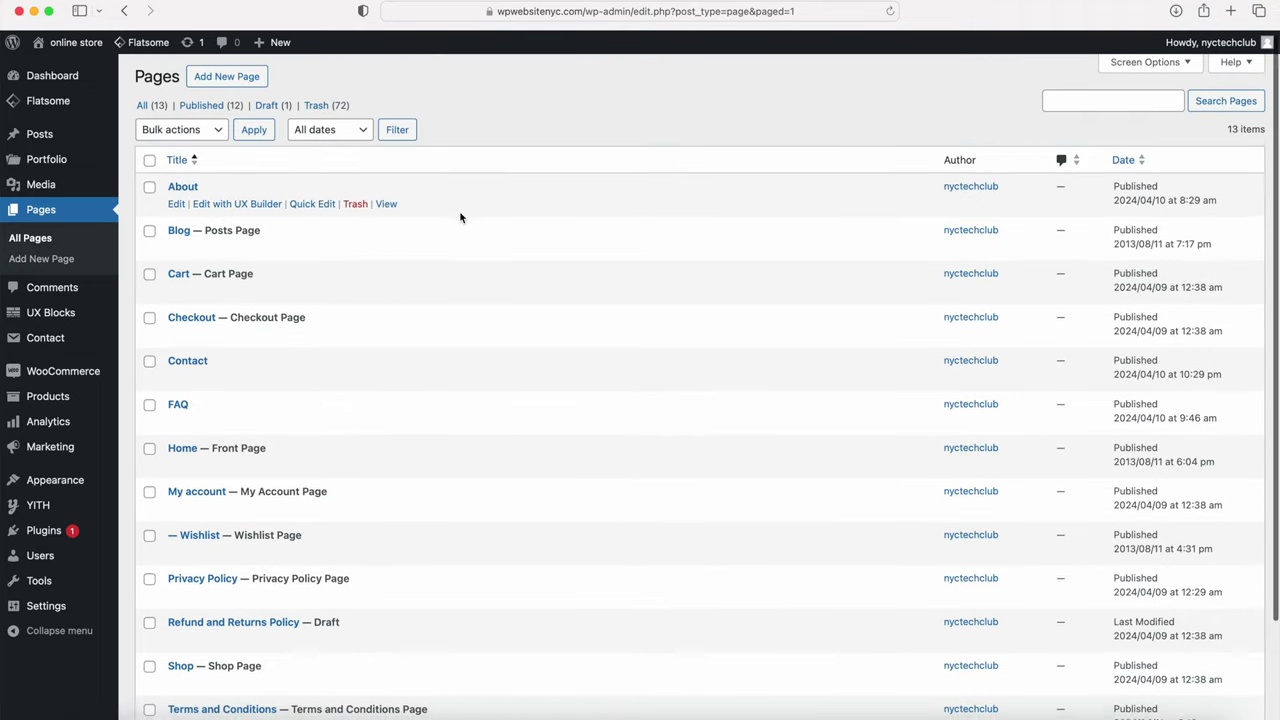
scroll(461, 217, "down", 3)
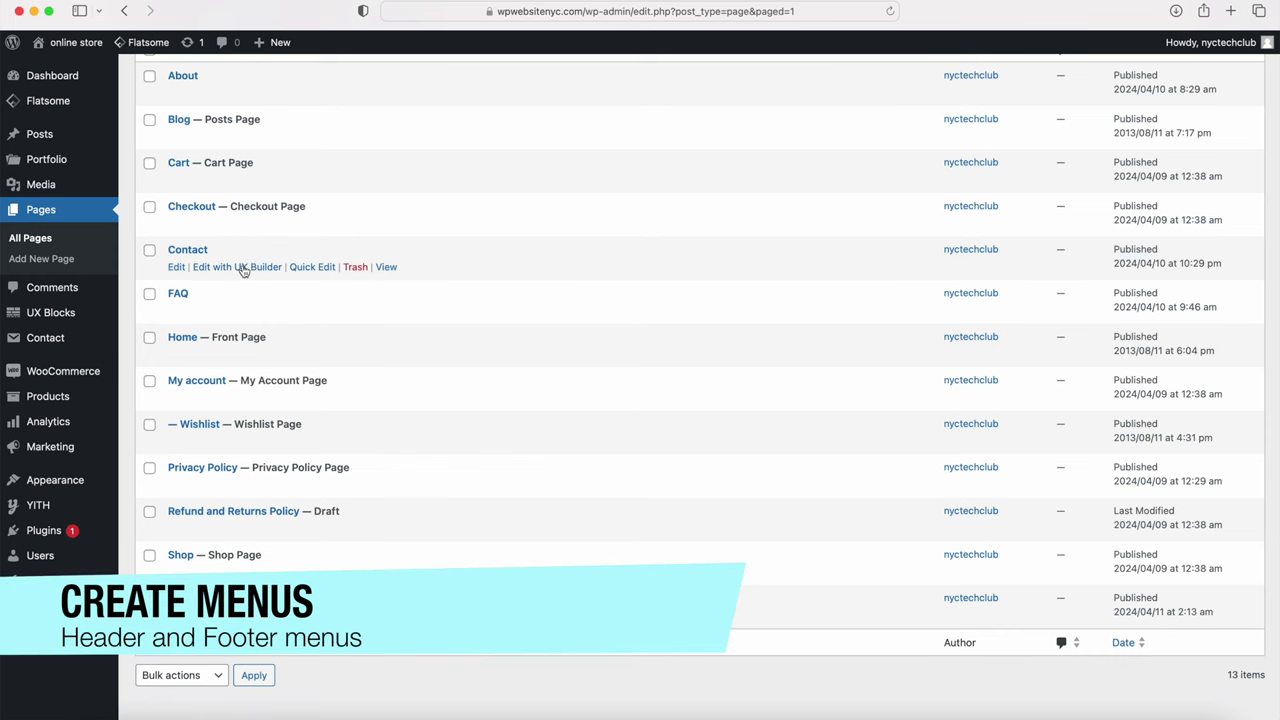
mouse_move(81, 486)
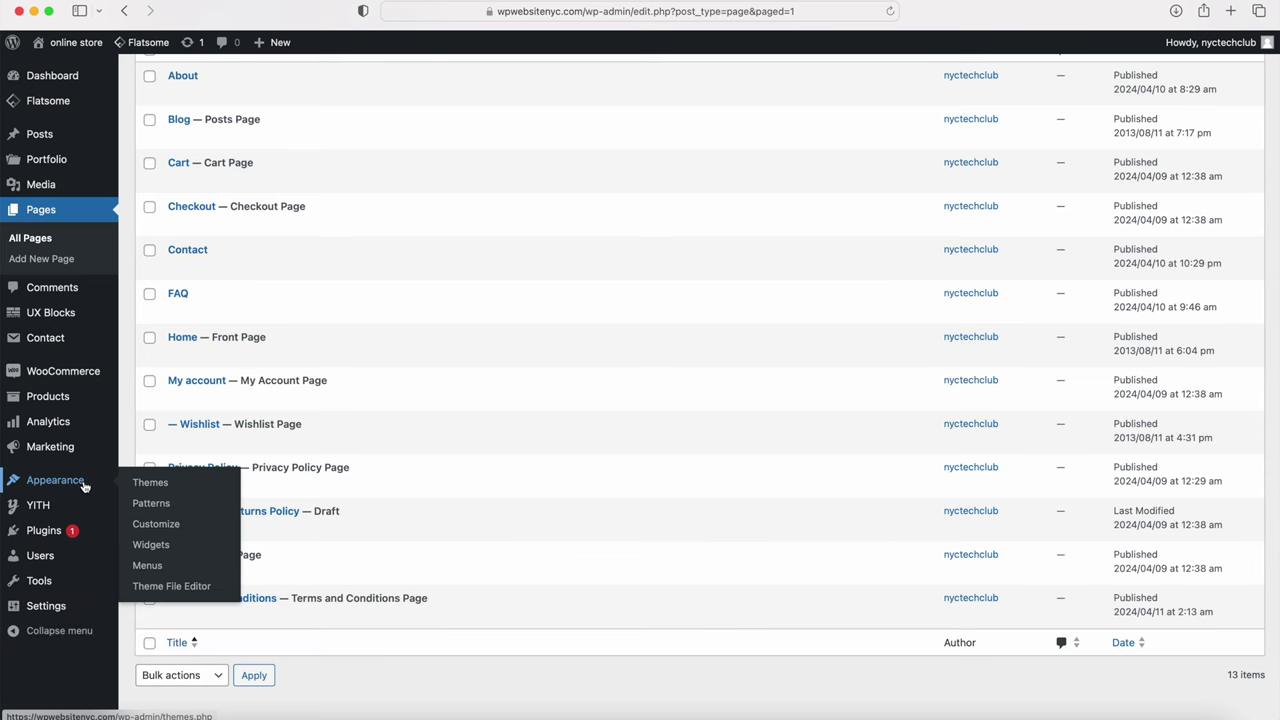
left_click(148, 566)
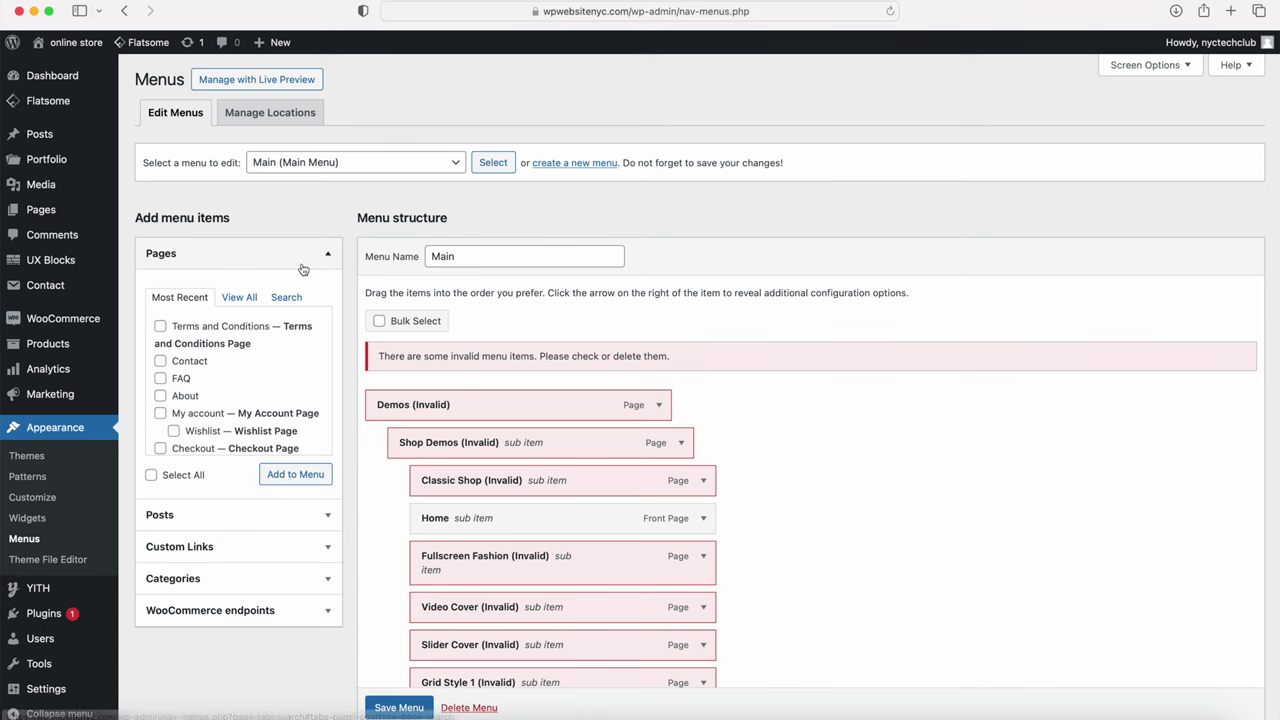
left_click(382, 162)
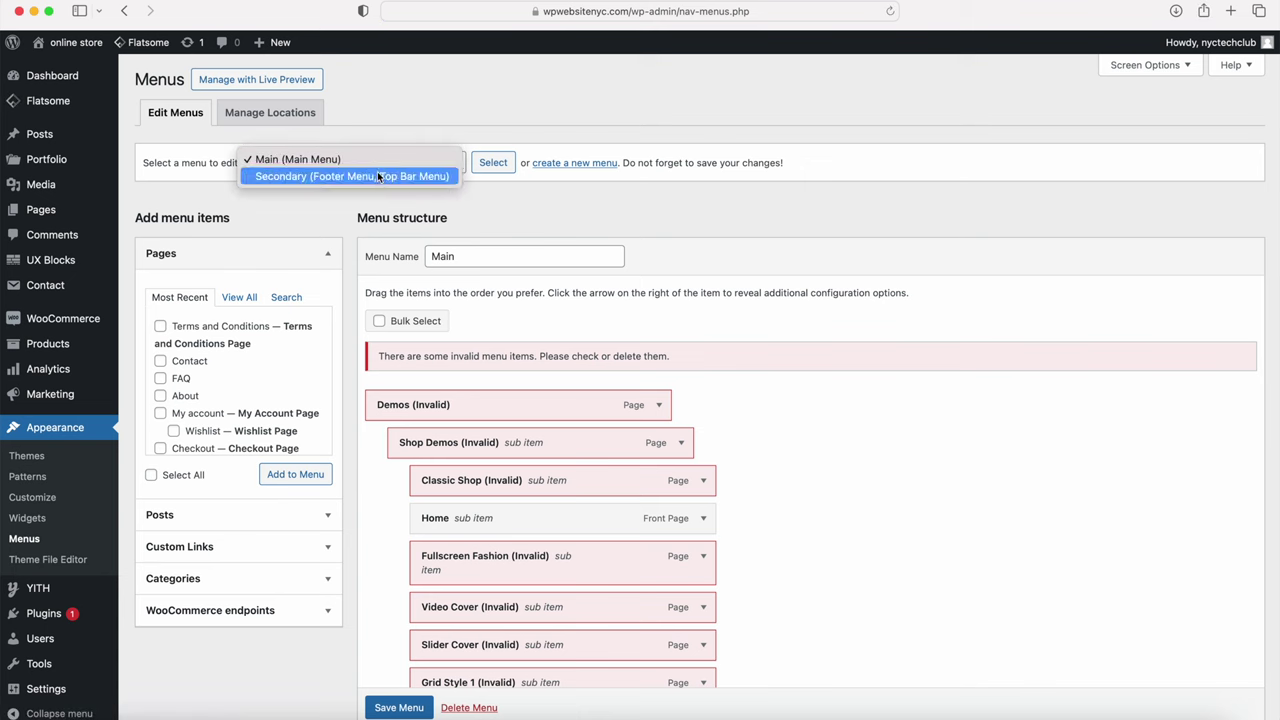
left_click(365, 212)
left_click(379, 321)
Step: Delete the Main menu and then the Secondary menu, confirming each deletion
scroll(380, 325, "down", 2)
scroll(380, 325, "down", 6)
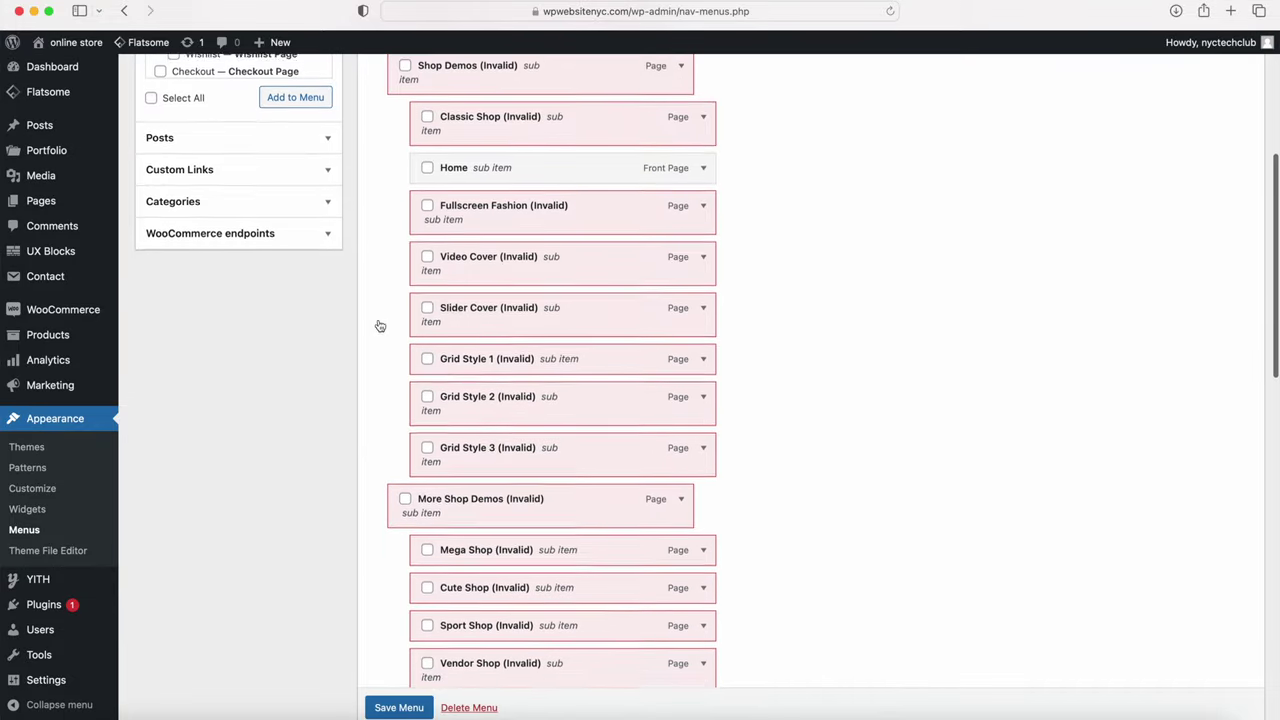
scroll(479, 353, "down", 8)
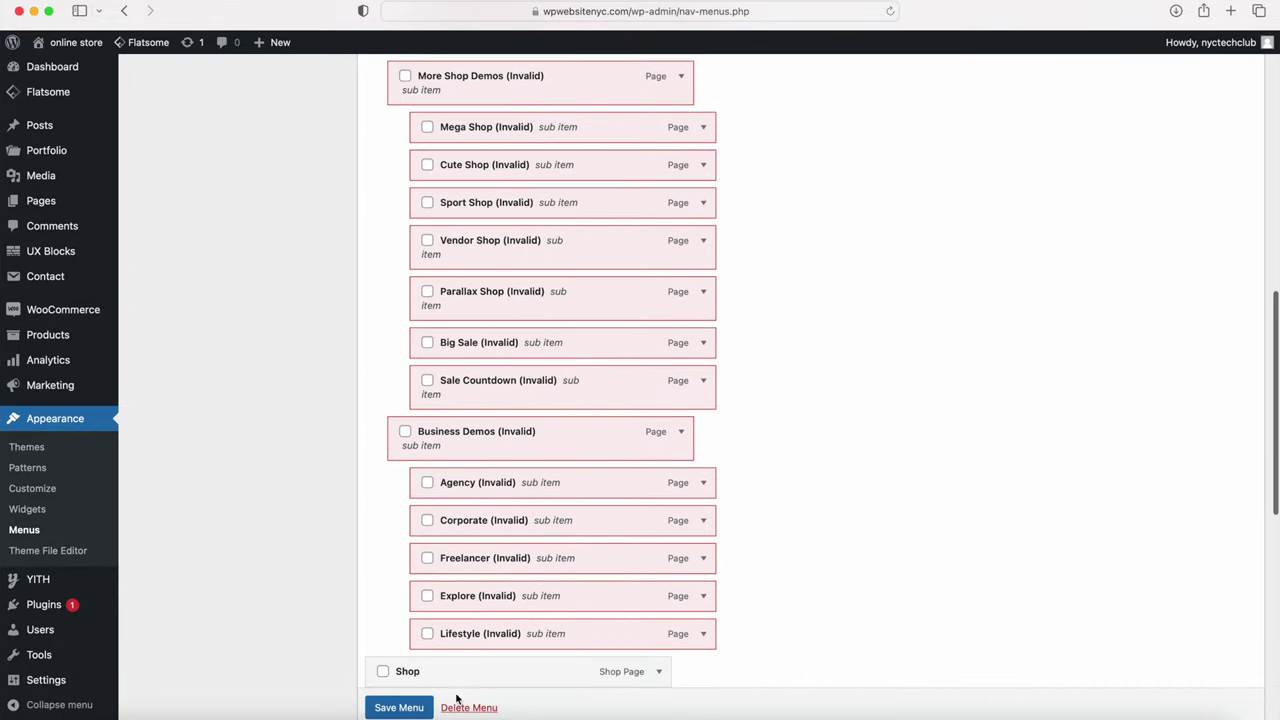
left_click(464, 708)
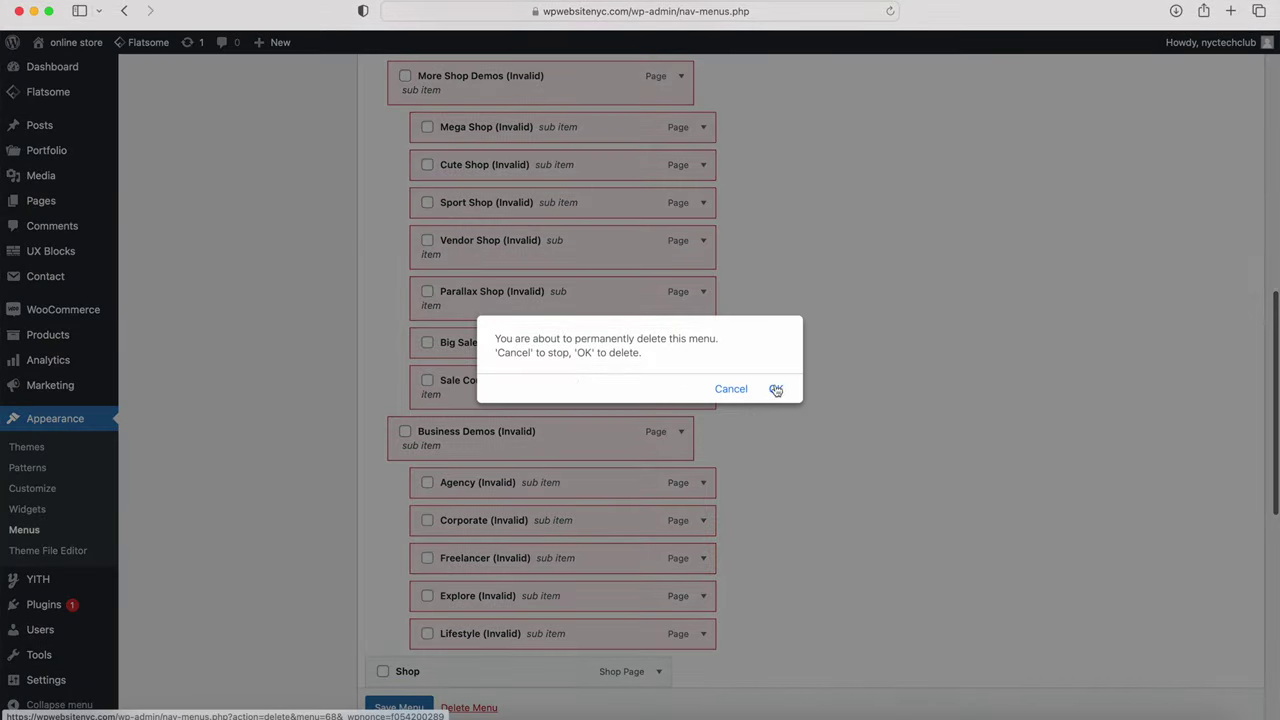
left_click(774, 387)
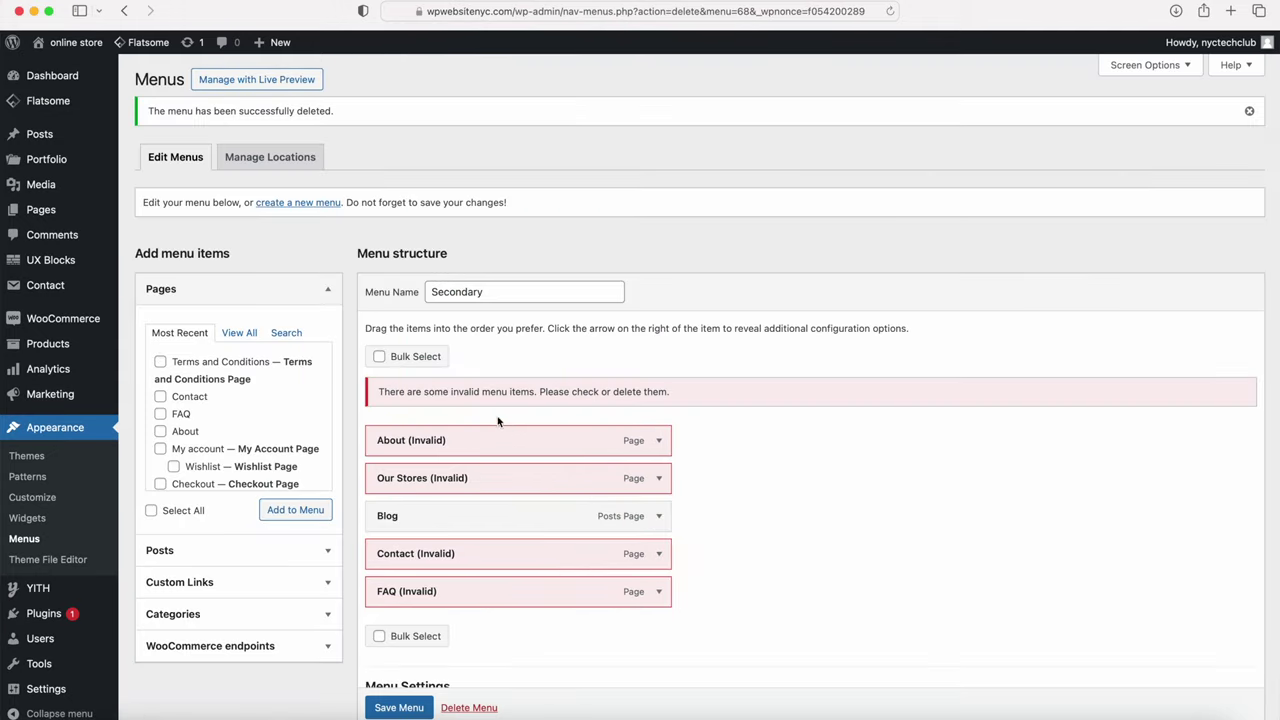
left_click(465, 707)
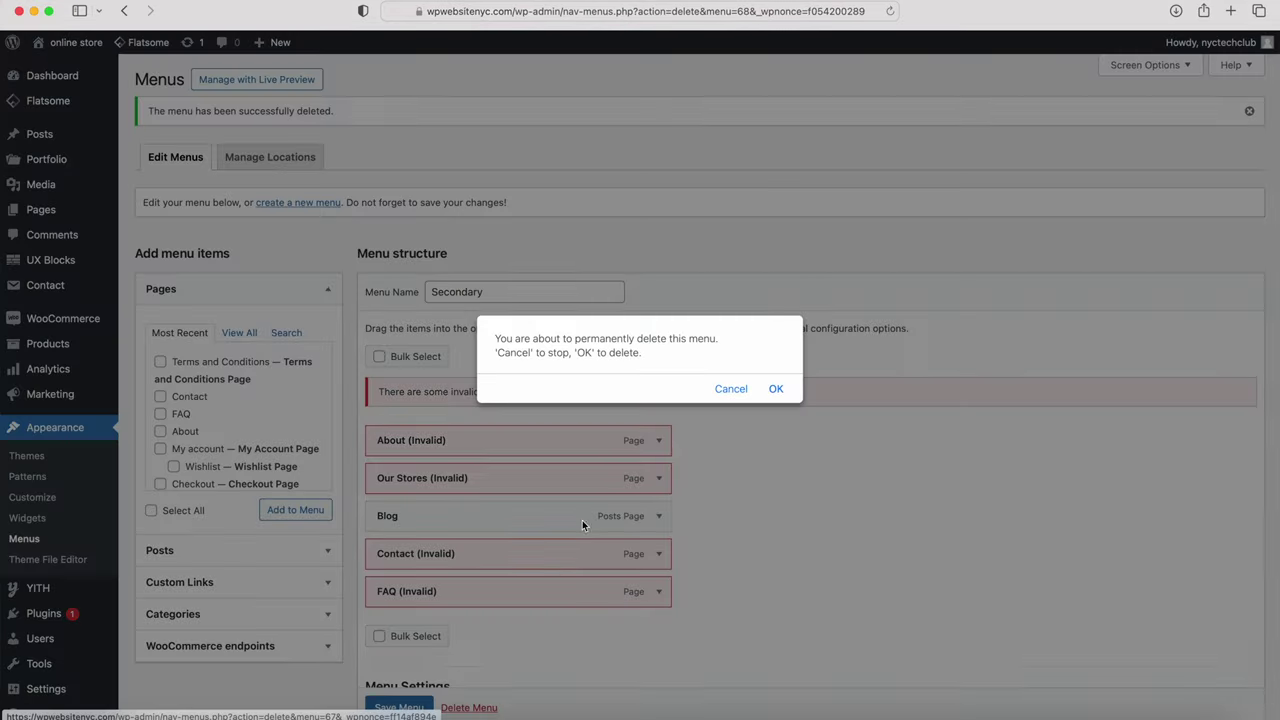
left_click(774, 389)
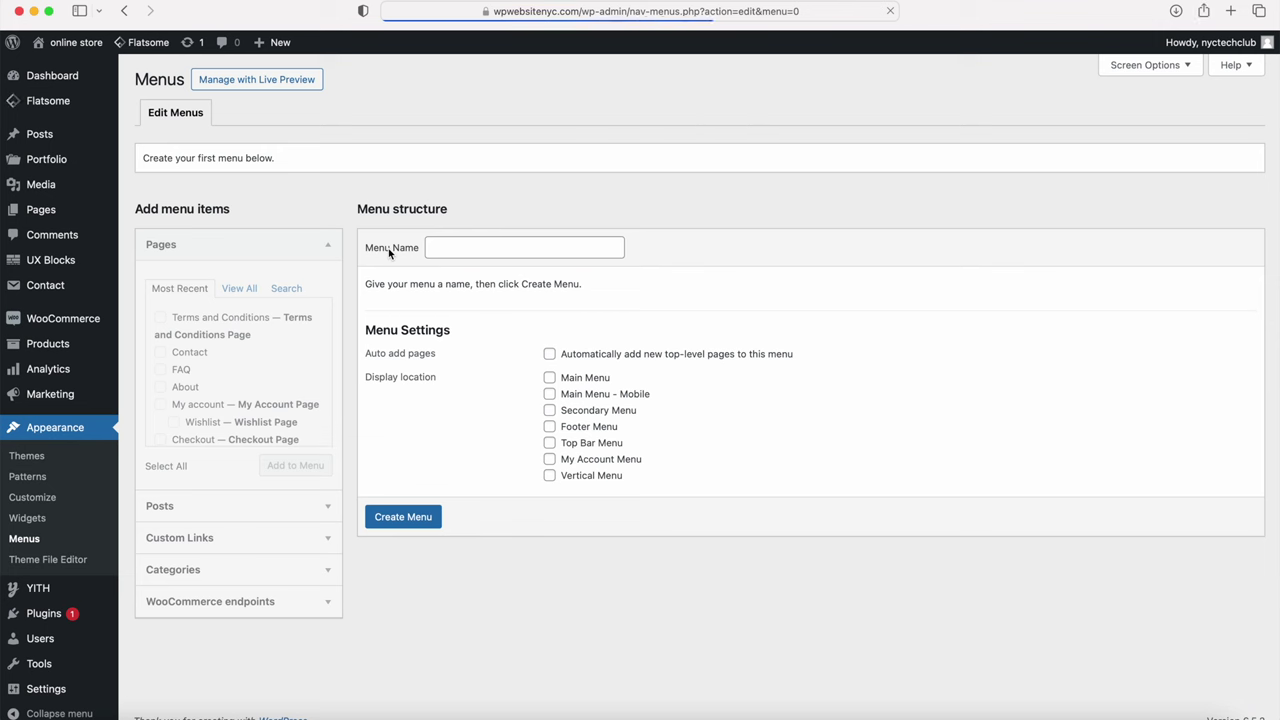
Step: Create a menu named 'Main' for the Main Menu and Main Menu - Mobile locations
left_click(455, 252)
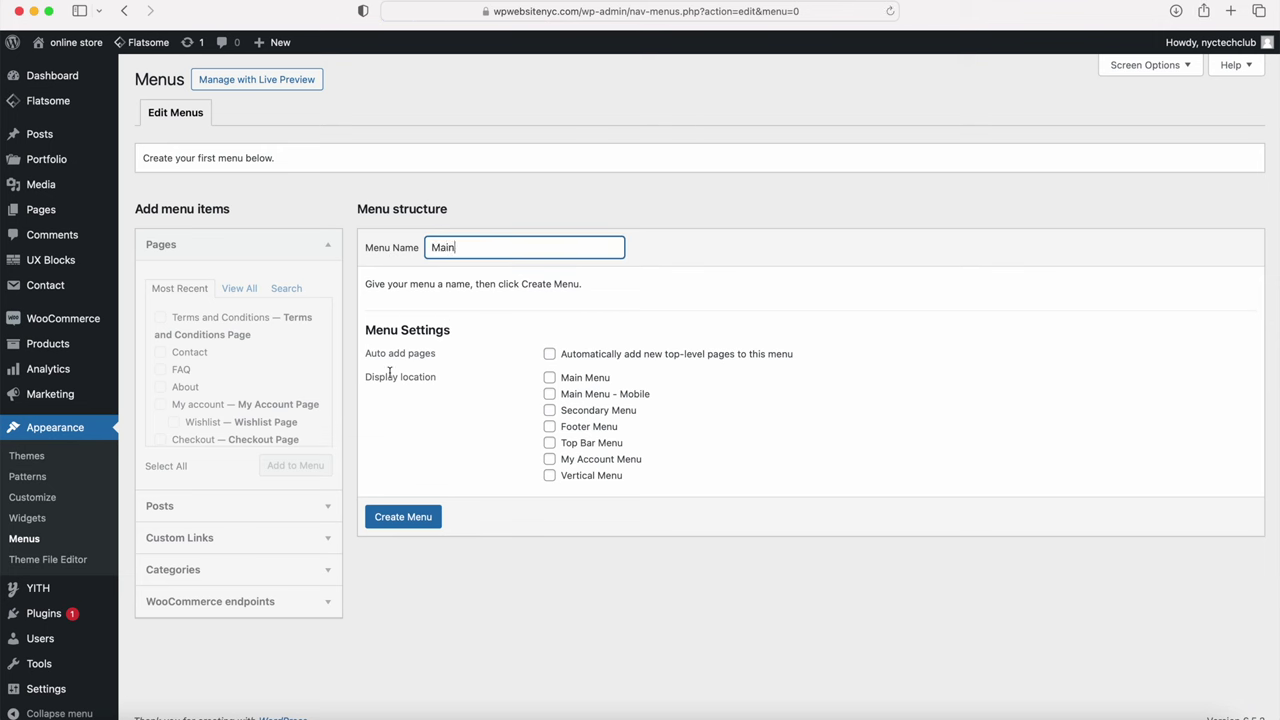
left_click(549, 379)
left_click(550, 395)
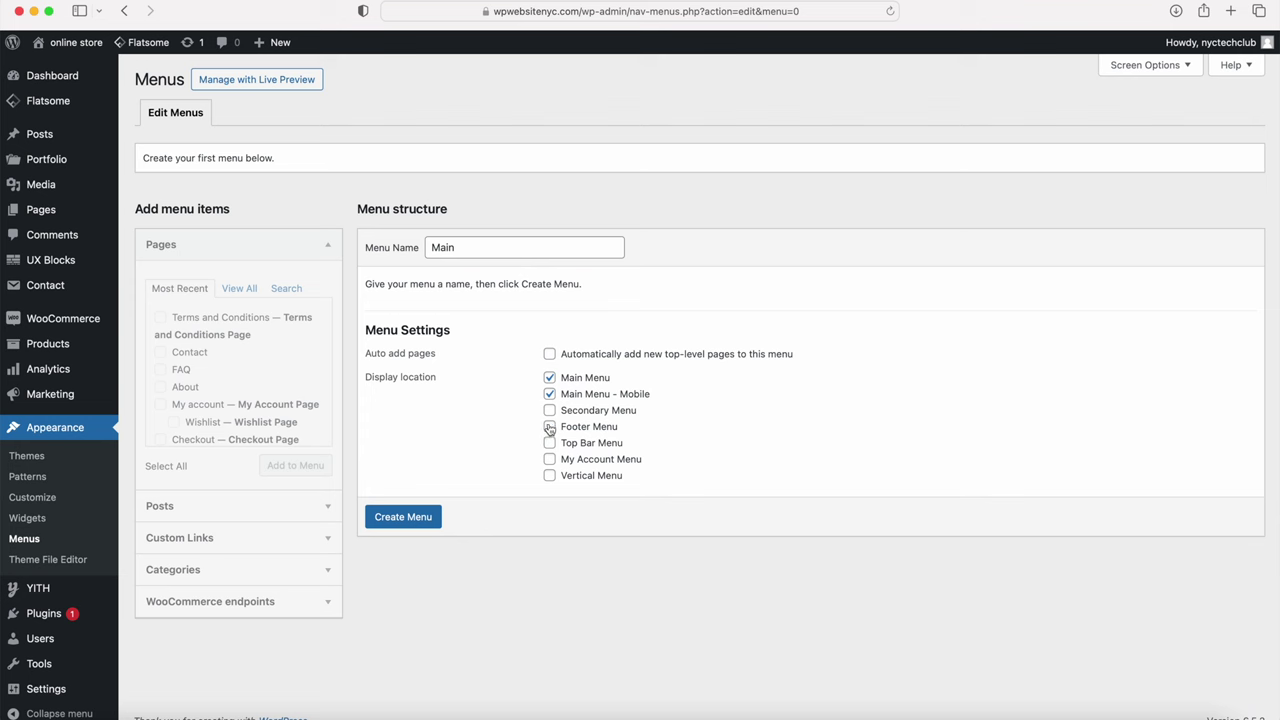
left_click(419, 515)
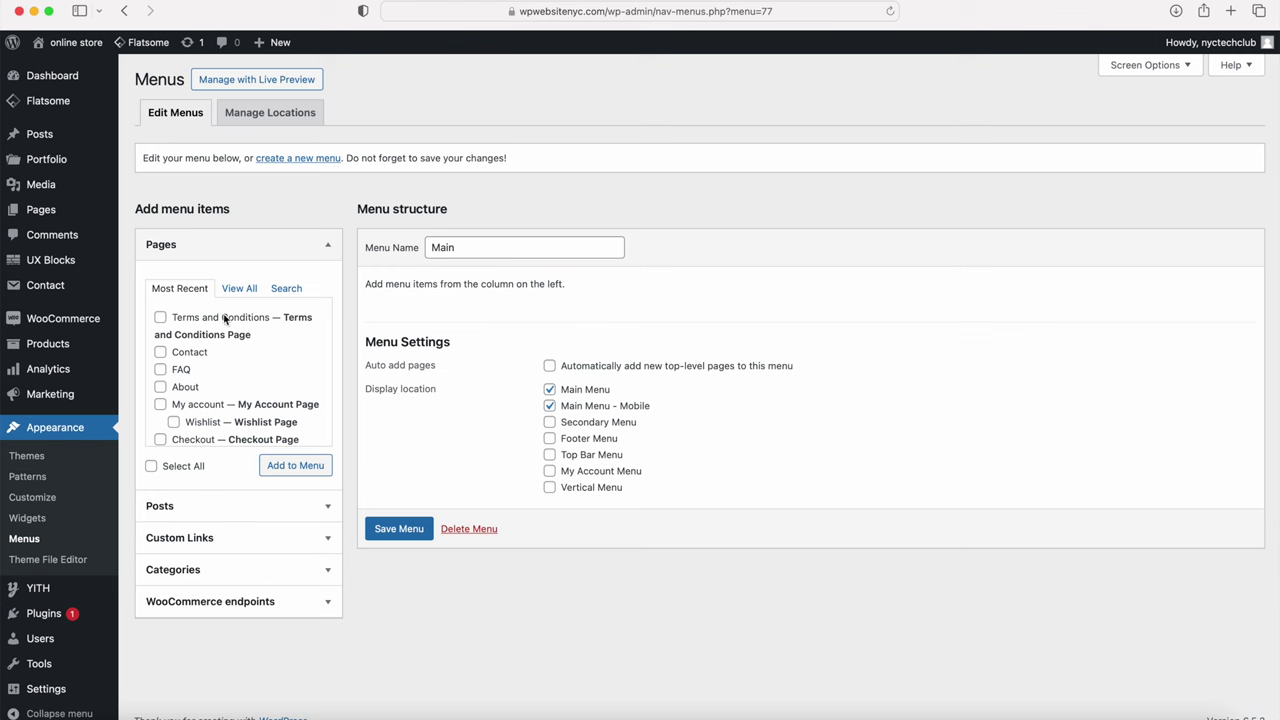
Step: Add the Home, Blog, About, Contact, FAQ and Shop pages to the Main menu
left_click(239, 289)
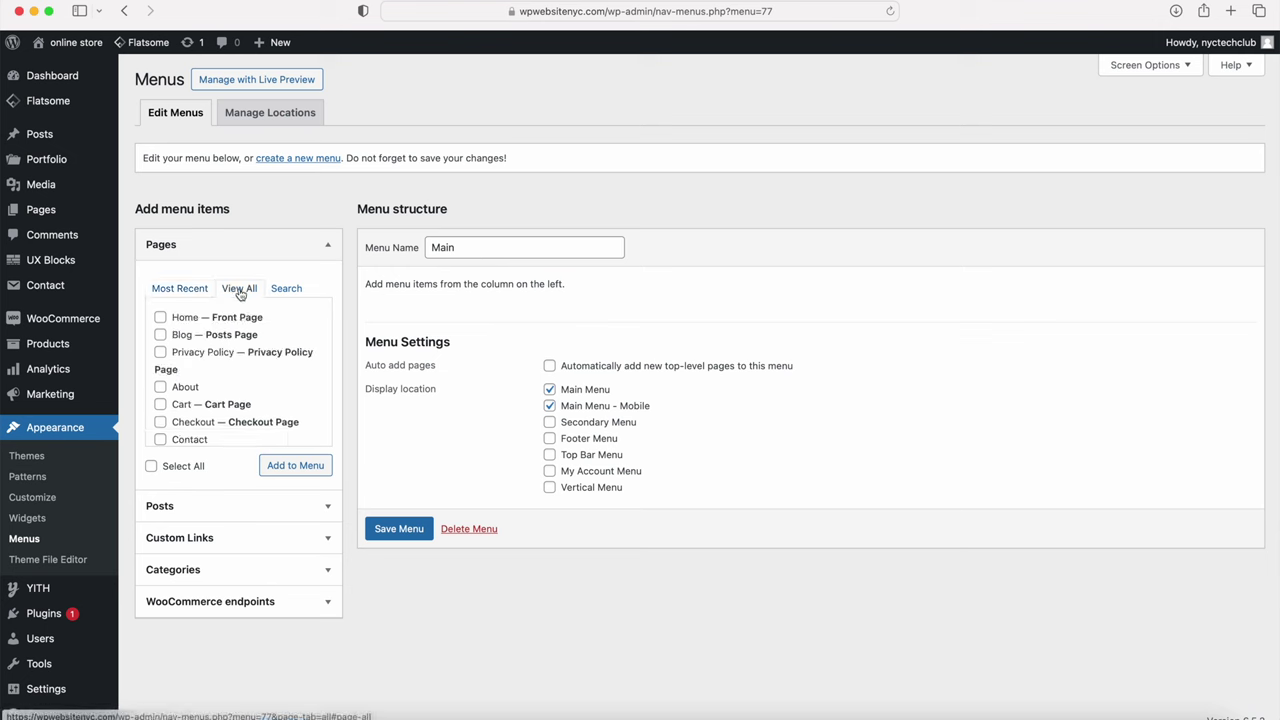
left_click(161, 318)
left_click(161, 335)
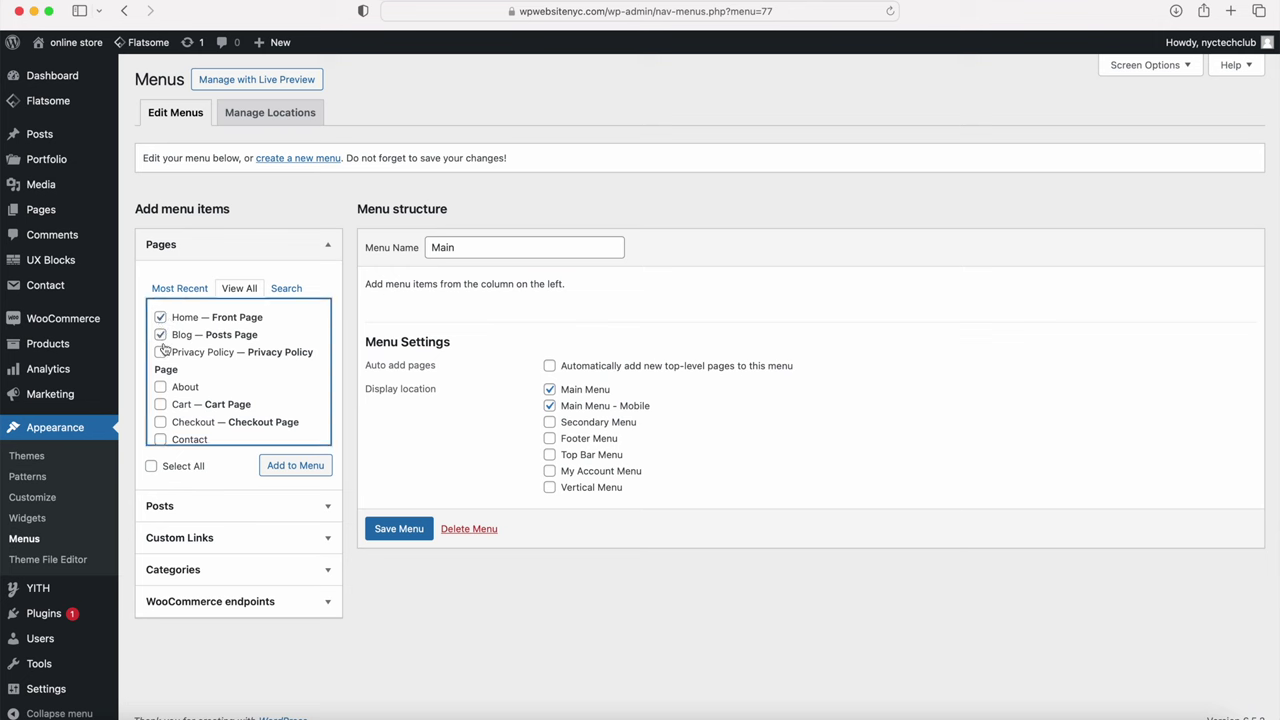
scroll(160, 384, "down", 5)
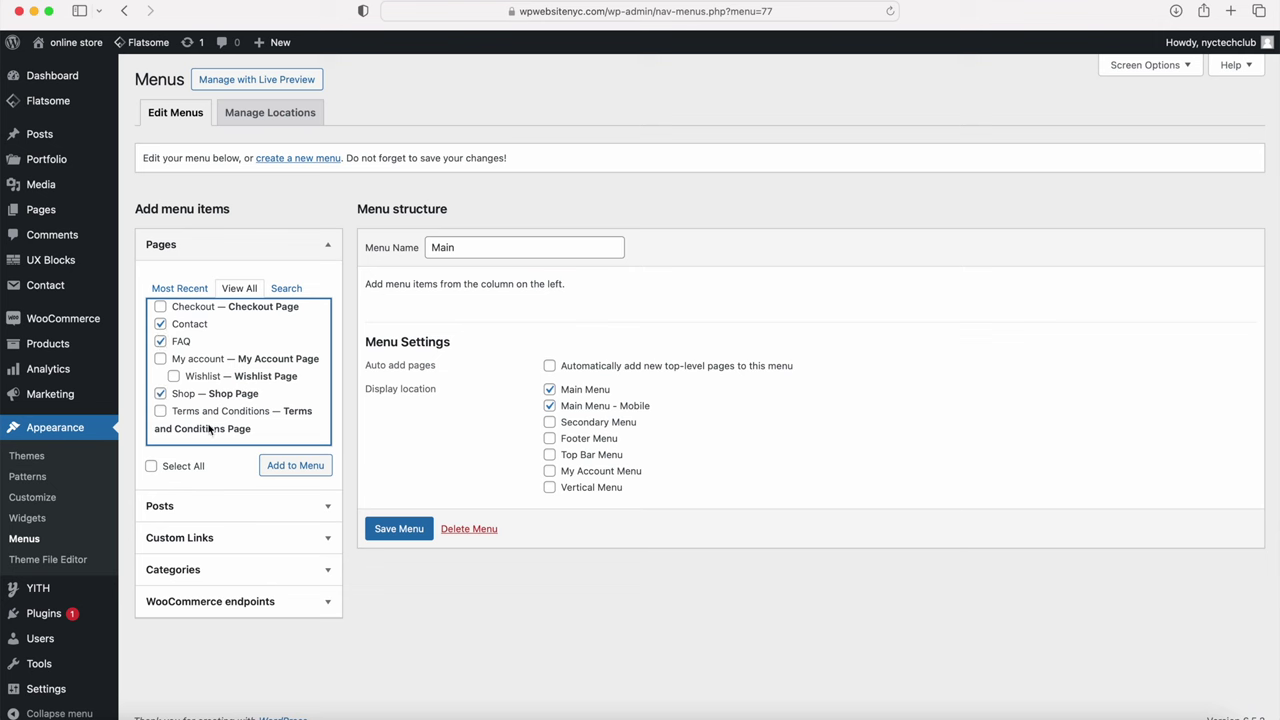
left_click(297, 468)
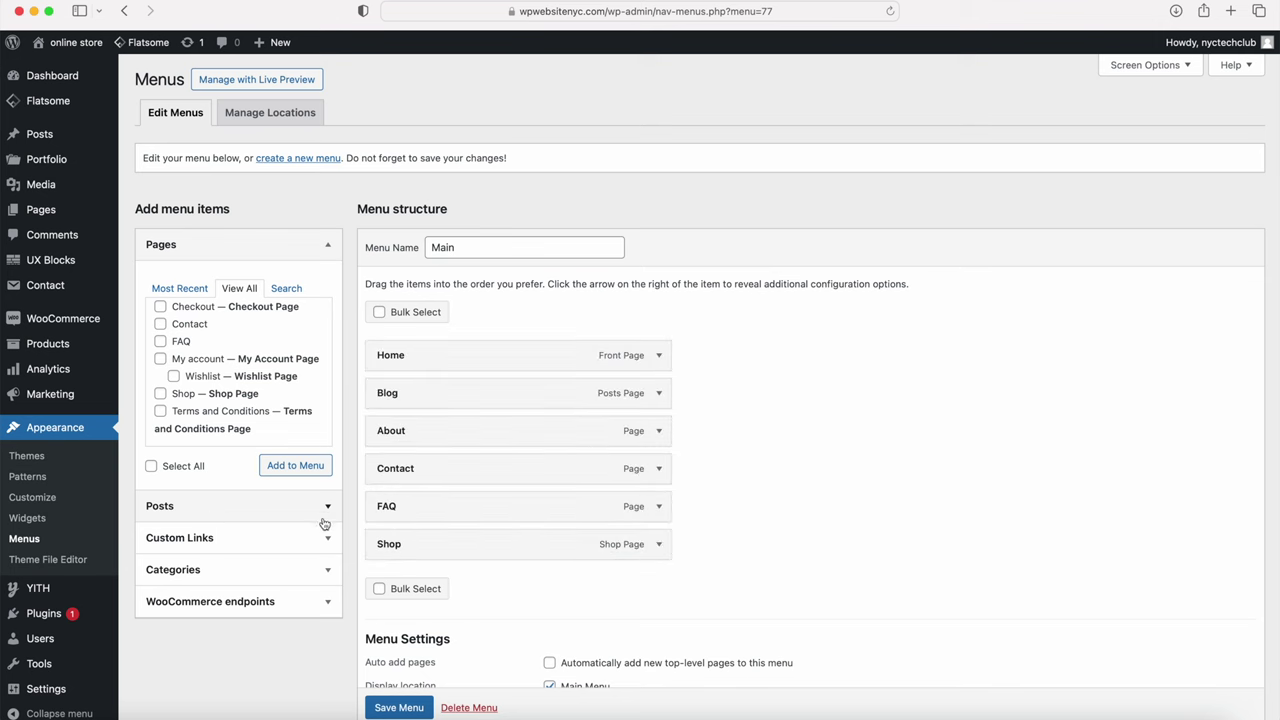
Step: Reorder items to Home, About, Blog, Shop, FAQ, Contact and save the menu
left_click_drag(412, 432, 395, 404)
left_click_drag(418, 476, 427, 432)
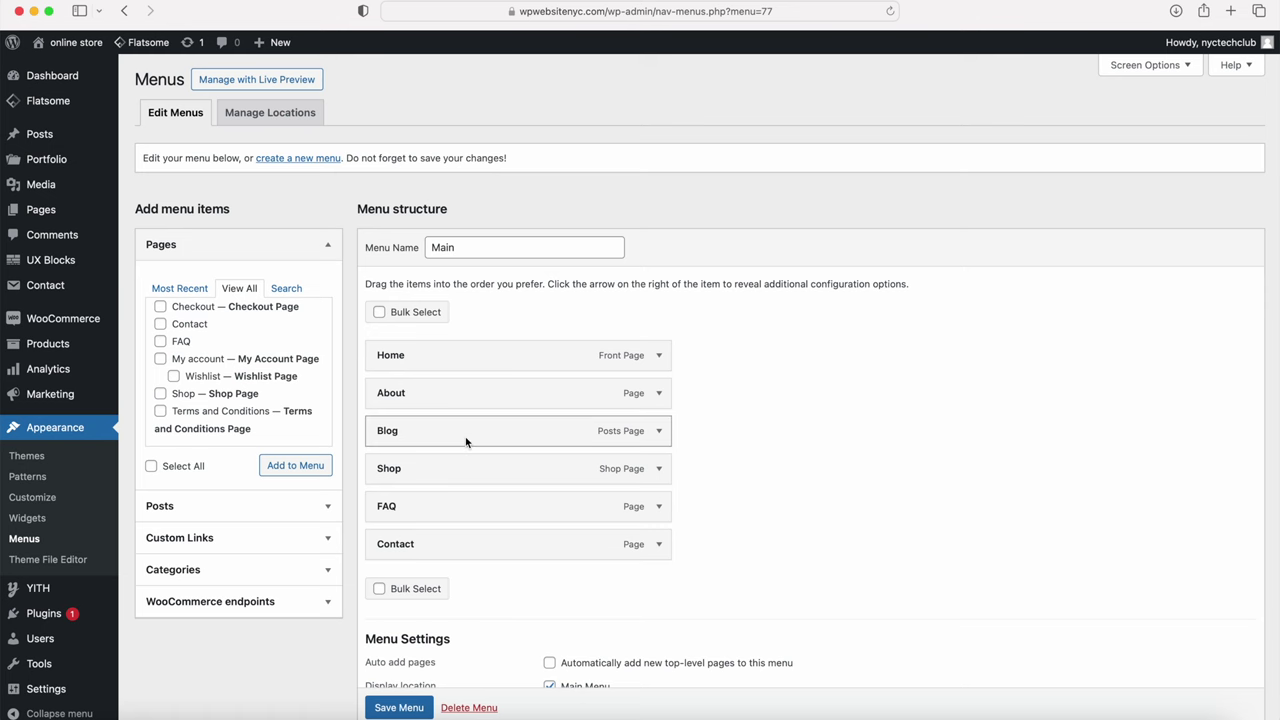
left_click(399, 708)
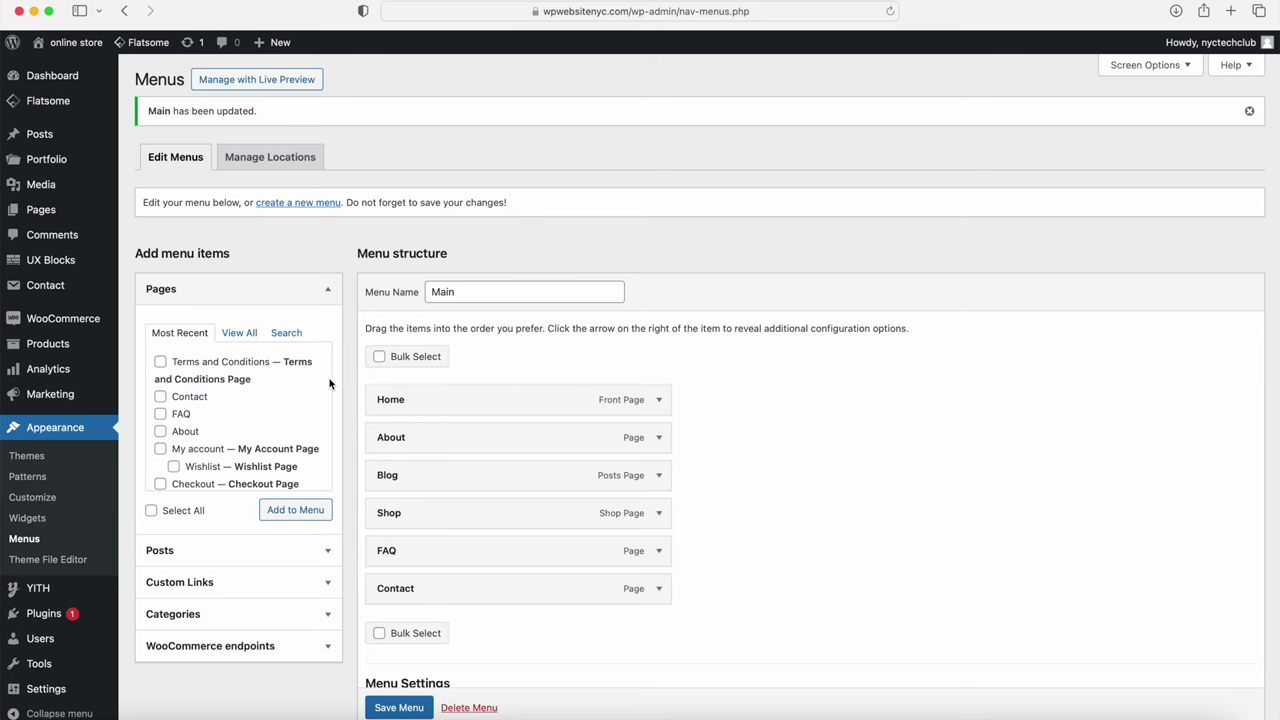
Step: Check the six page links in the live storefront's MENU overlay, then open the Customizer
mouse_move(88, 43)
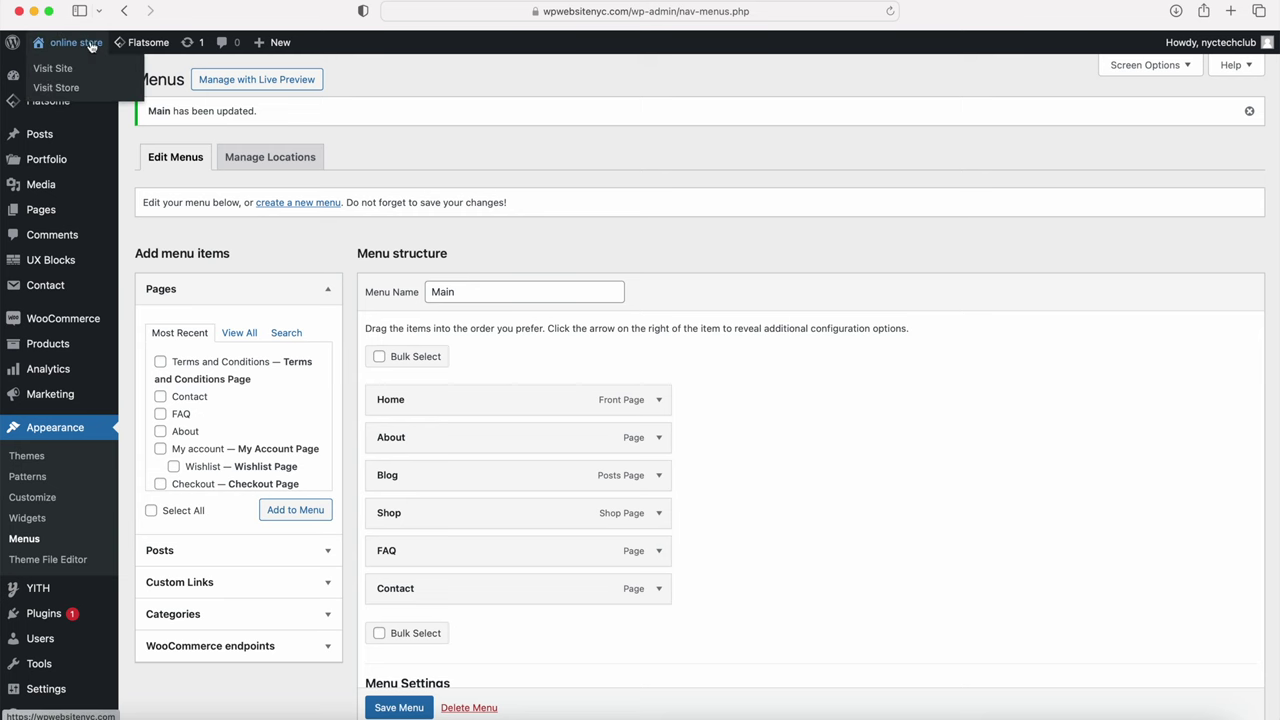
left_click(88, 67)
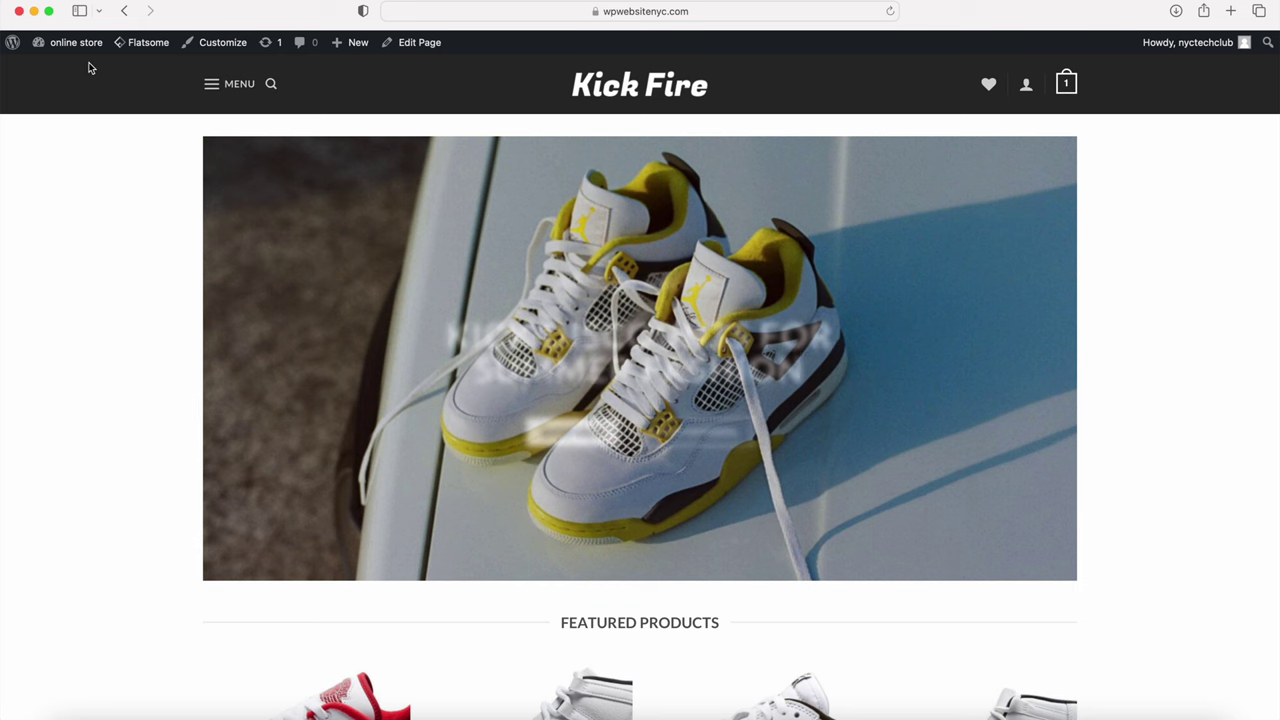
left_click(224, 88)
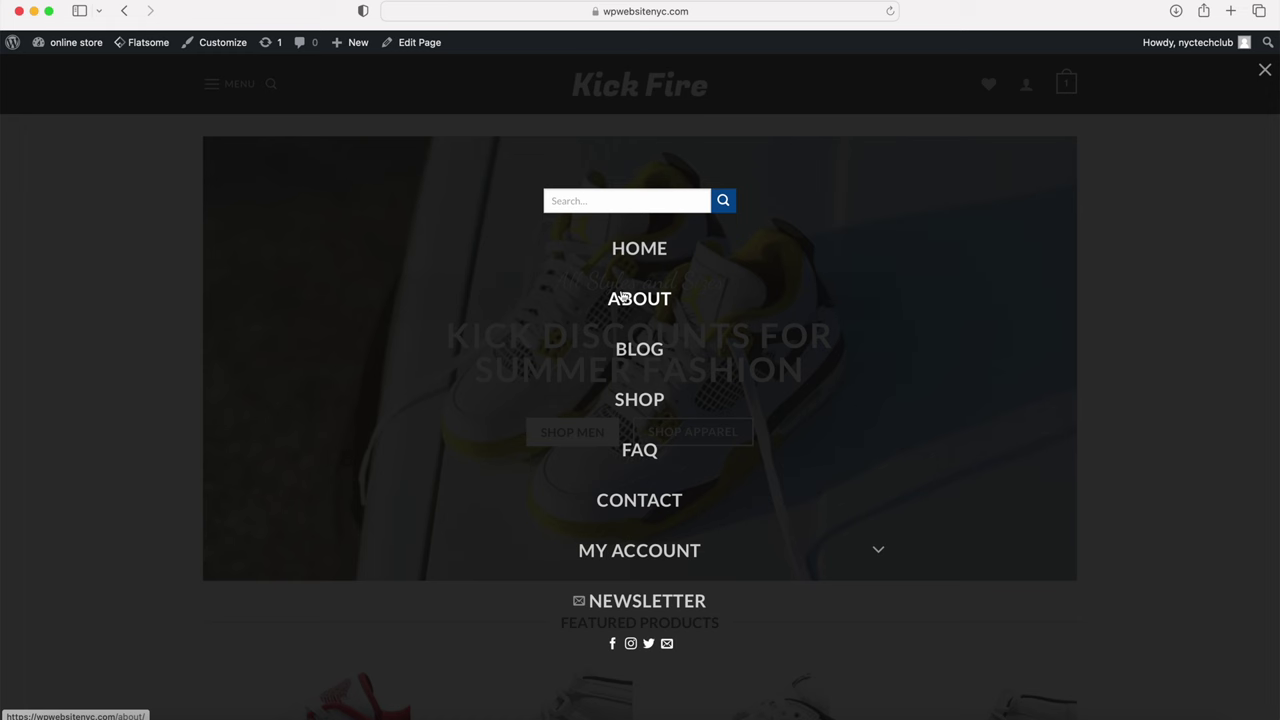
left_click(221, 44)
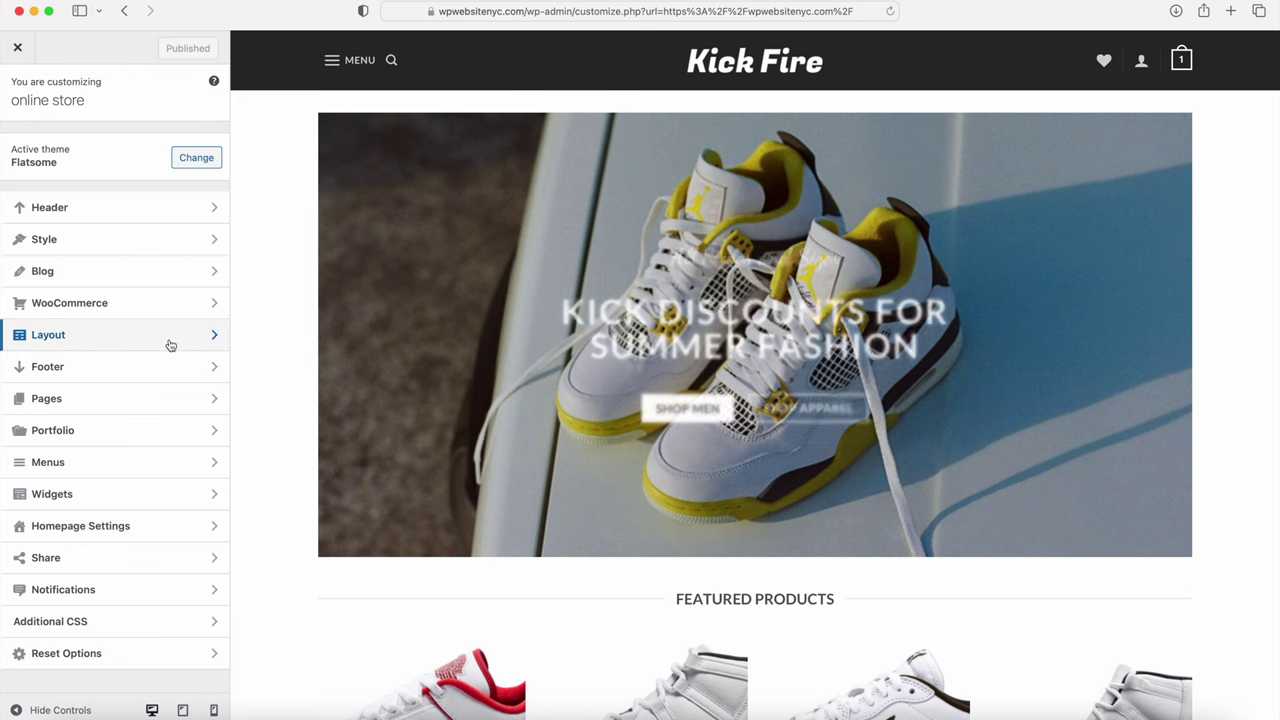
Step: Inspect the header builder's Newsletter and social icons settings in the Customizer
left_click(88, 214)
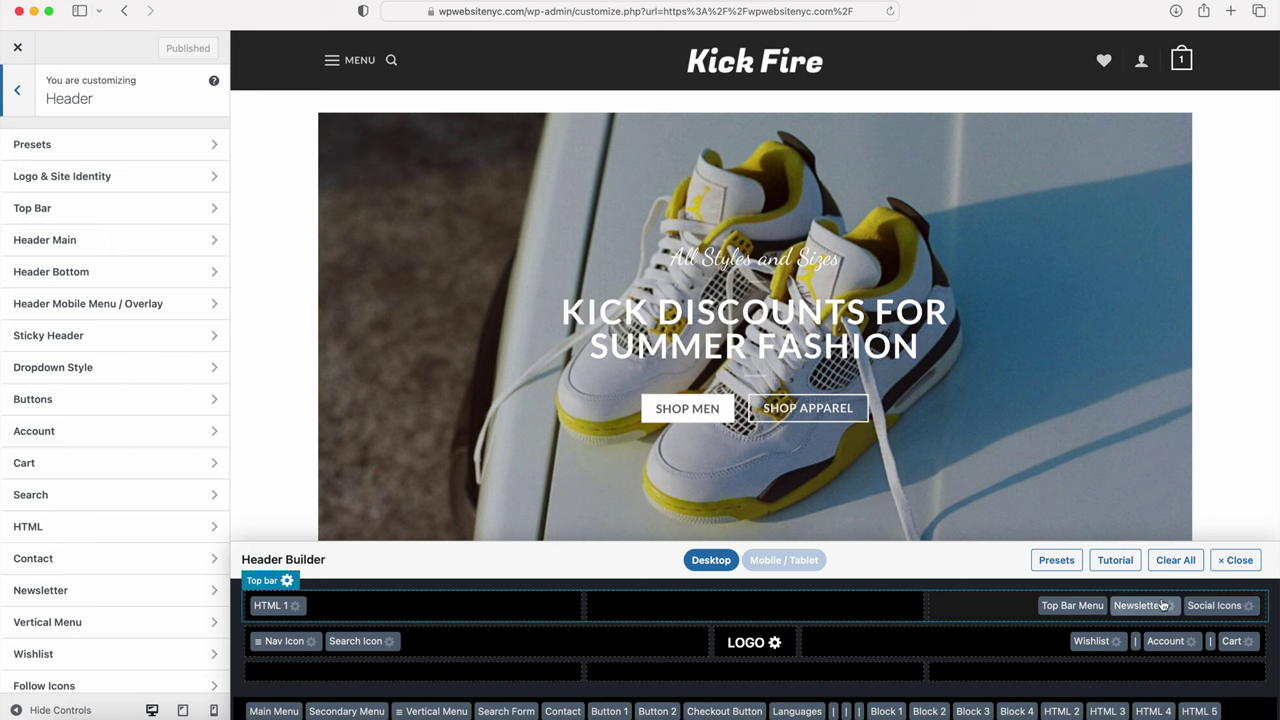
left_click(1137, 606)
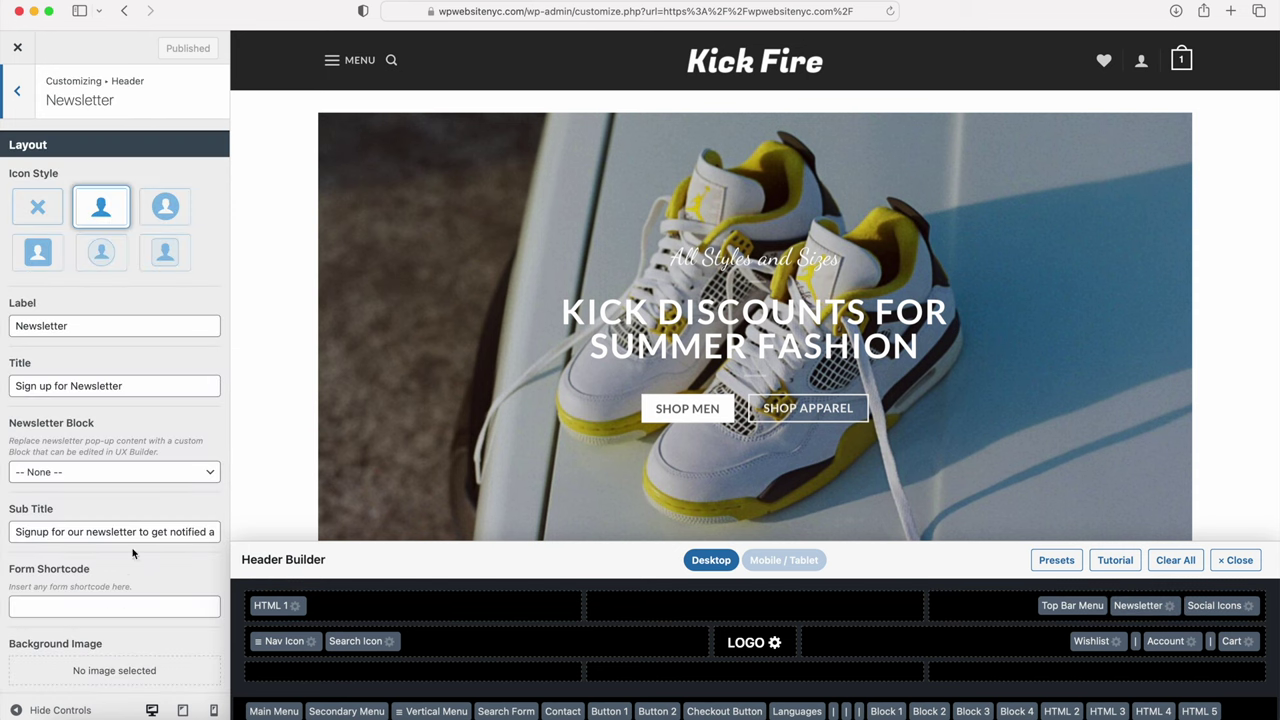
left_click(1205, 607)
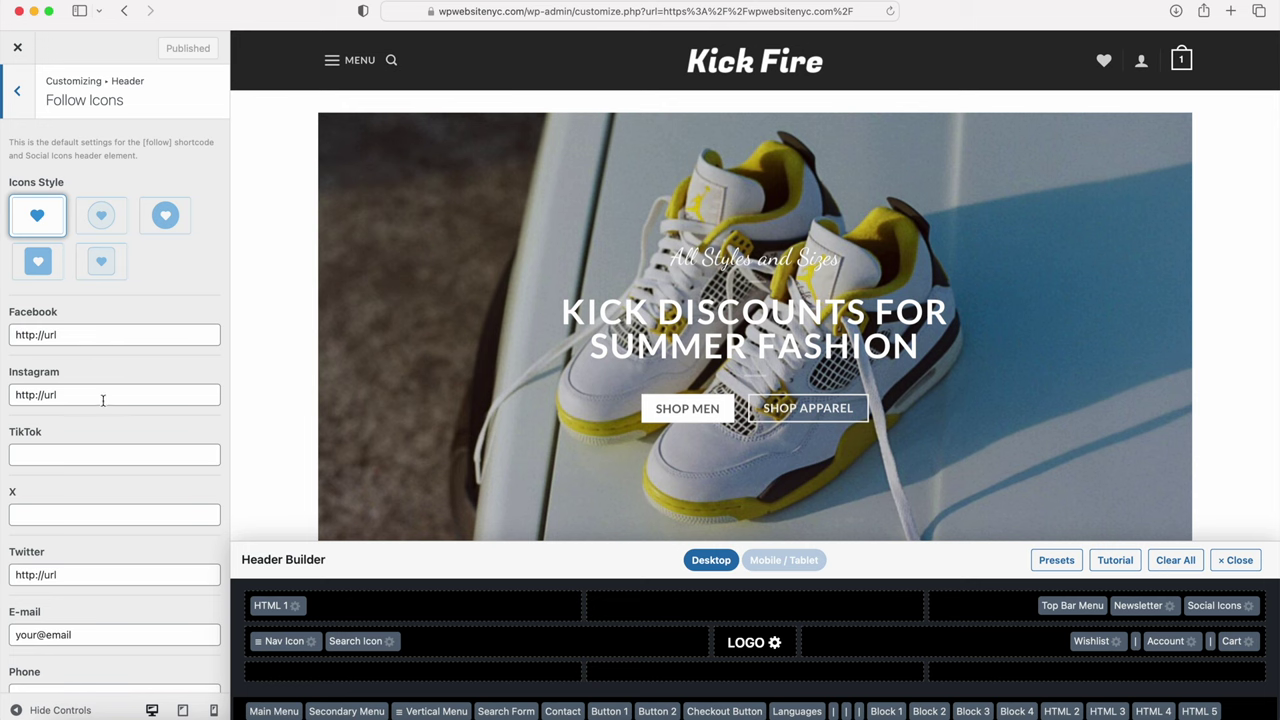
Step: Close the Customizer and scroll the live storefront down to its footer
left_click(17, 47)
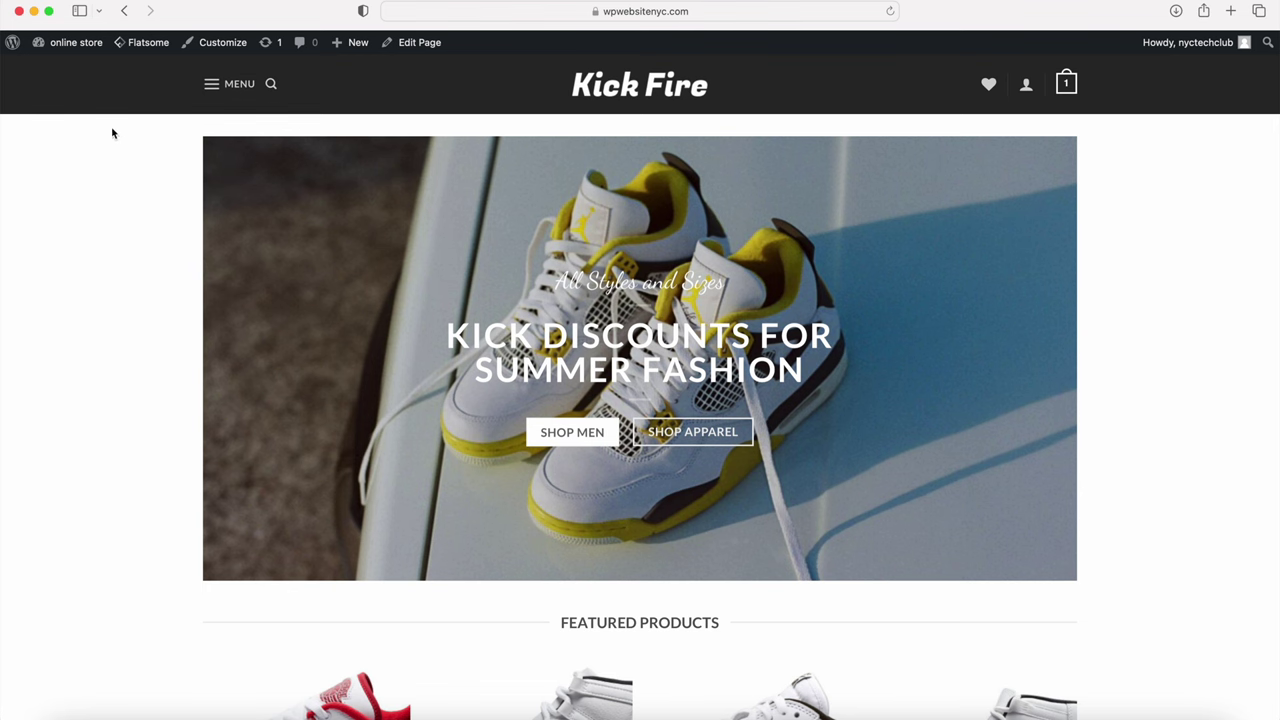
scroll(114, 171, "down", 15)
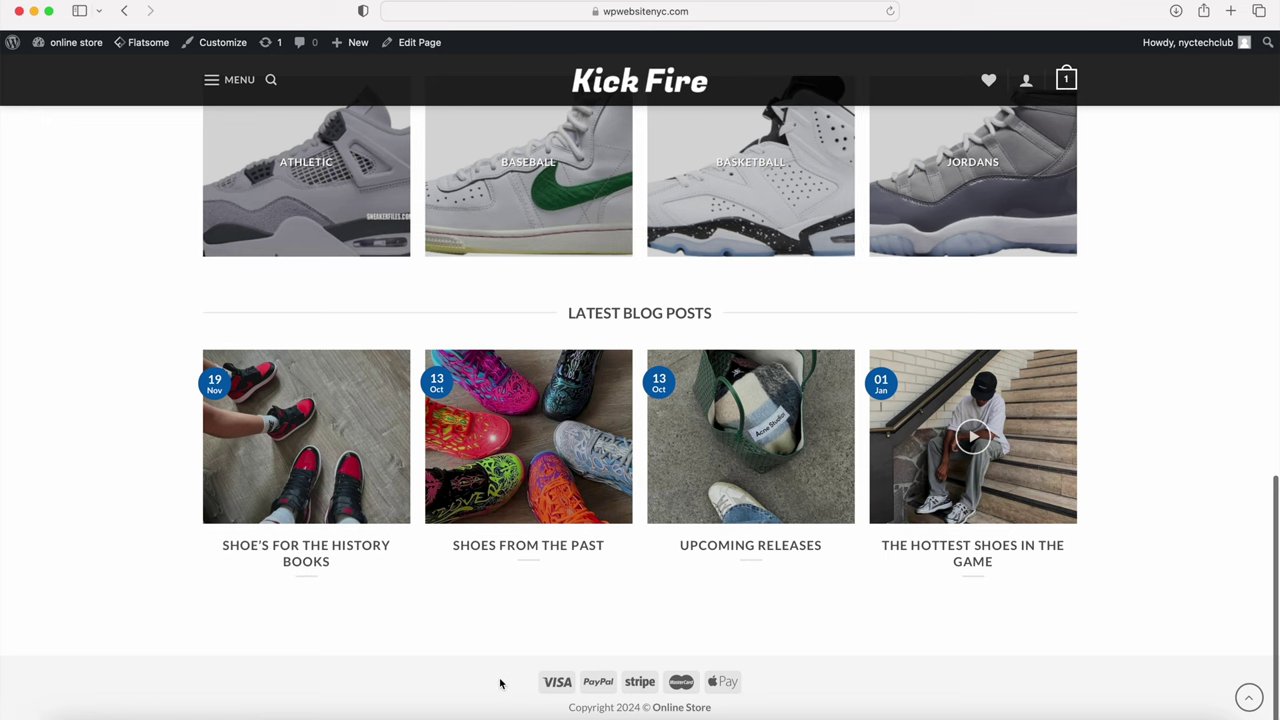
mouse_move(74, 44)
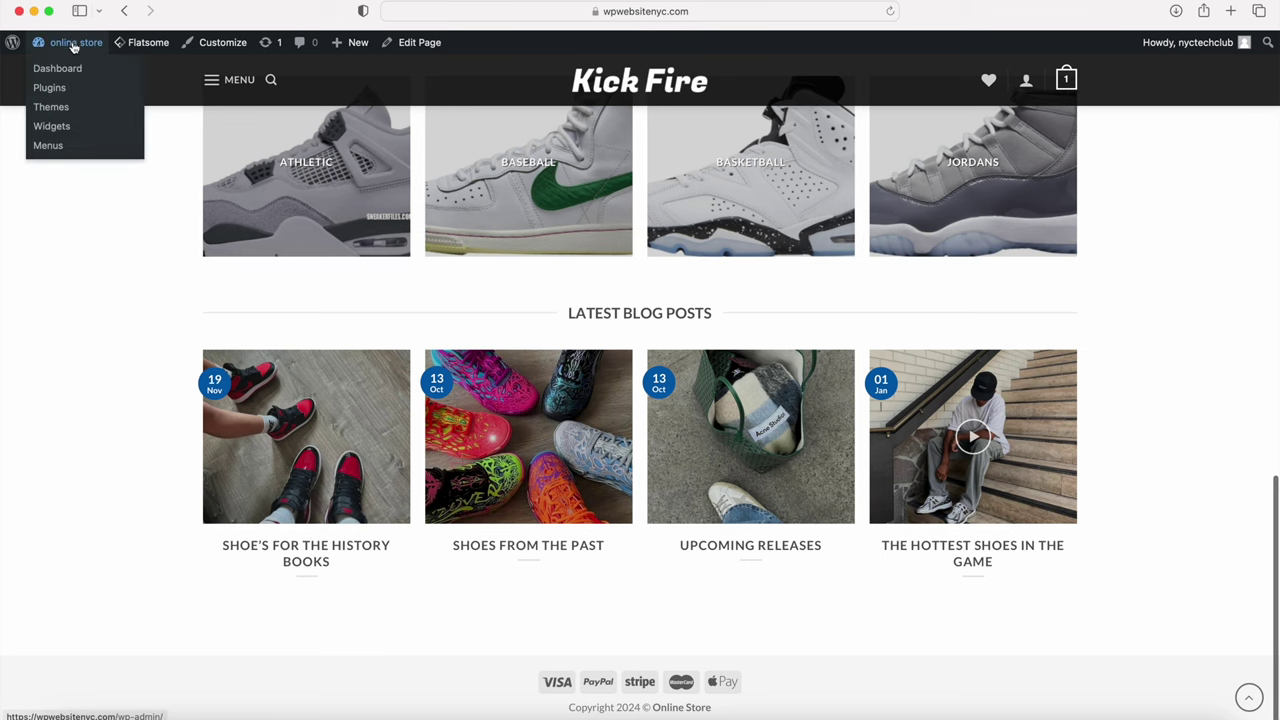
Step: Create a new menu named 'Footer' assigned to the Footer Menu location
left_click(57, 146)
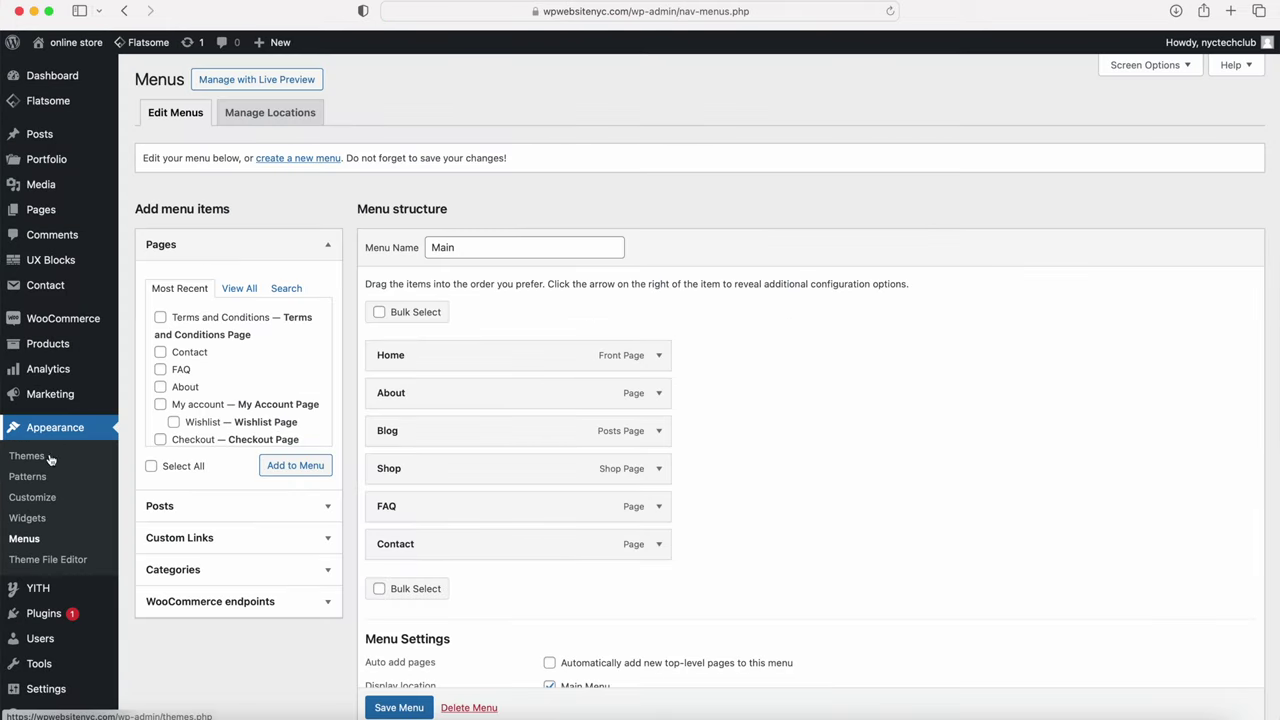
left_click(297, 163)
left_click(466, 249)
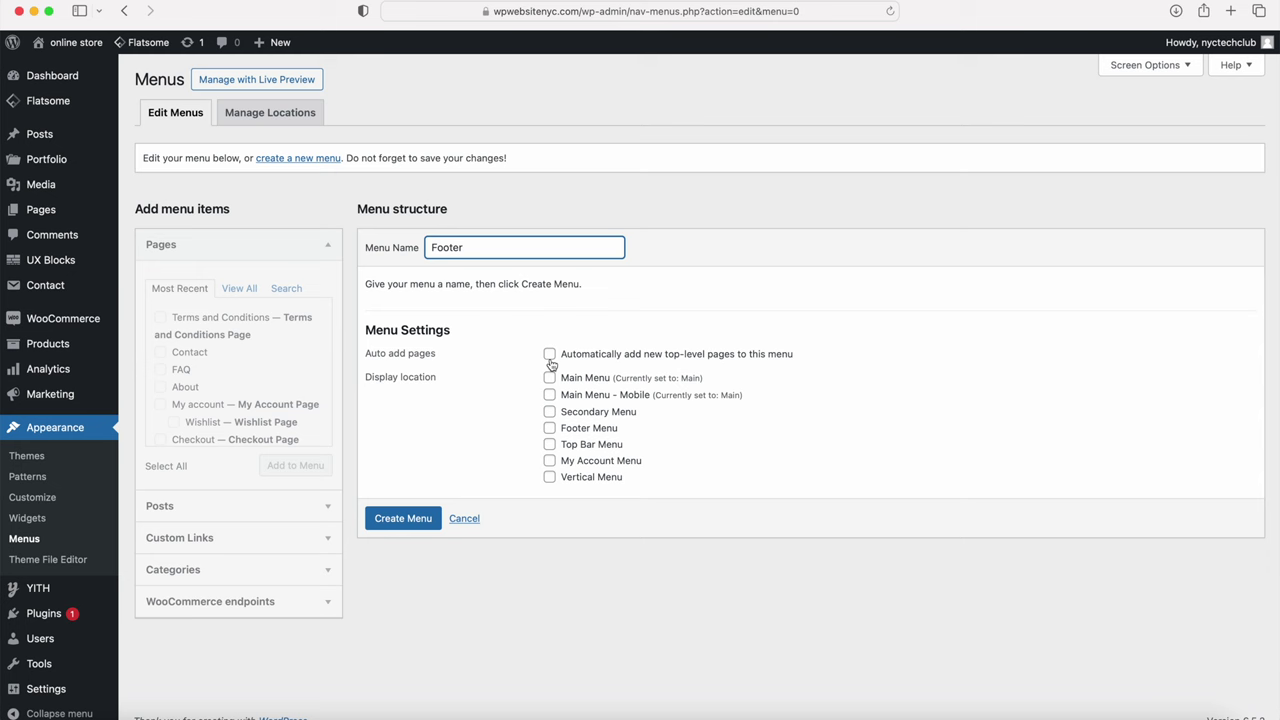
left_click(550, 429)
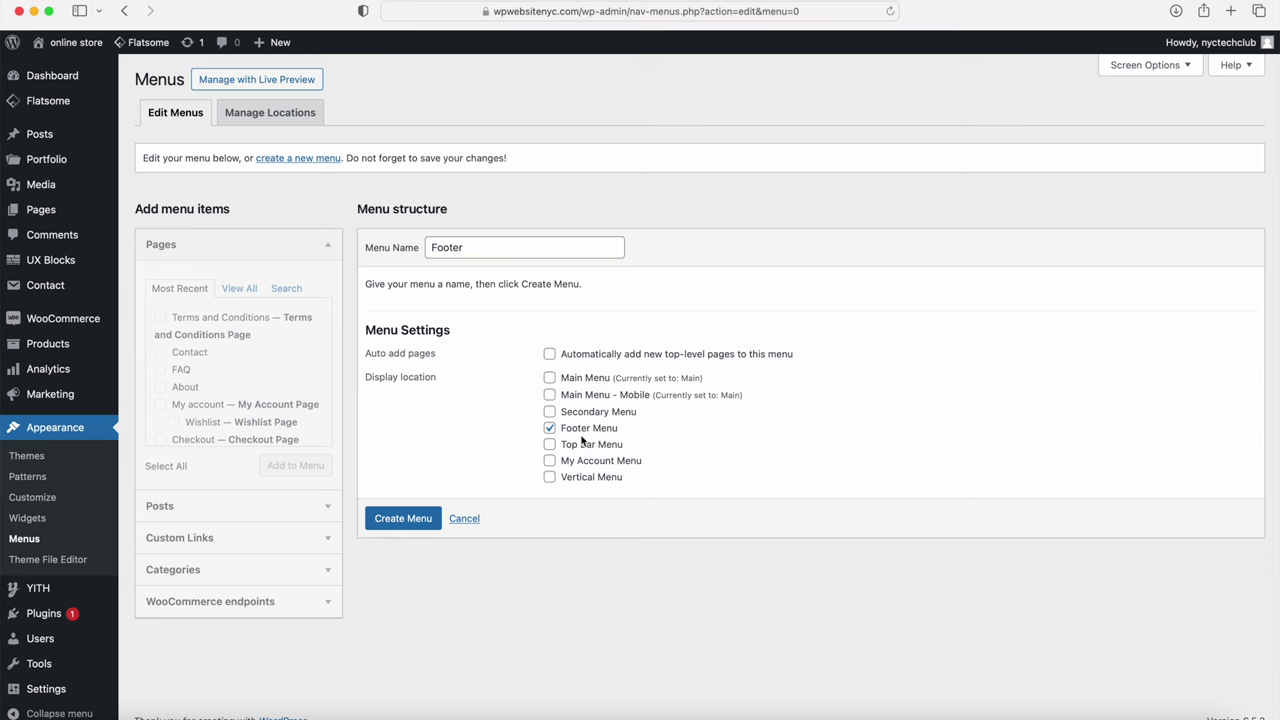
left_click(410, 518)
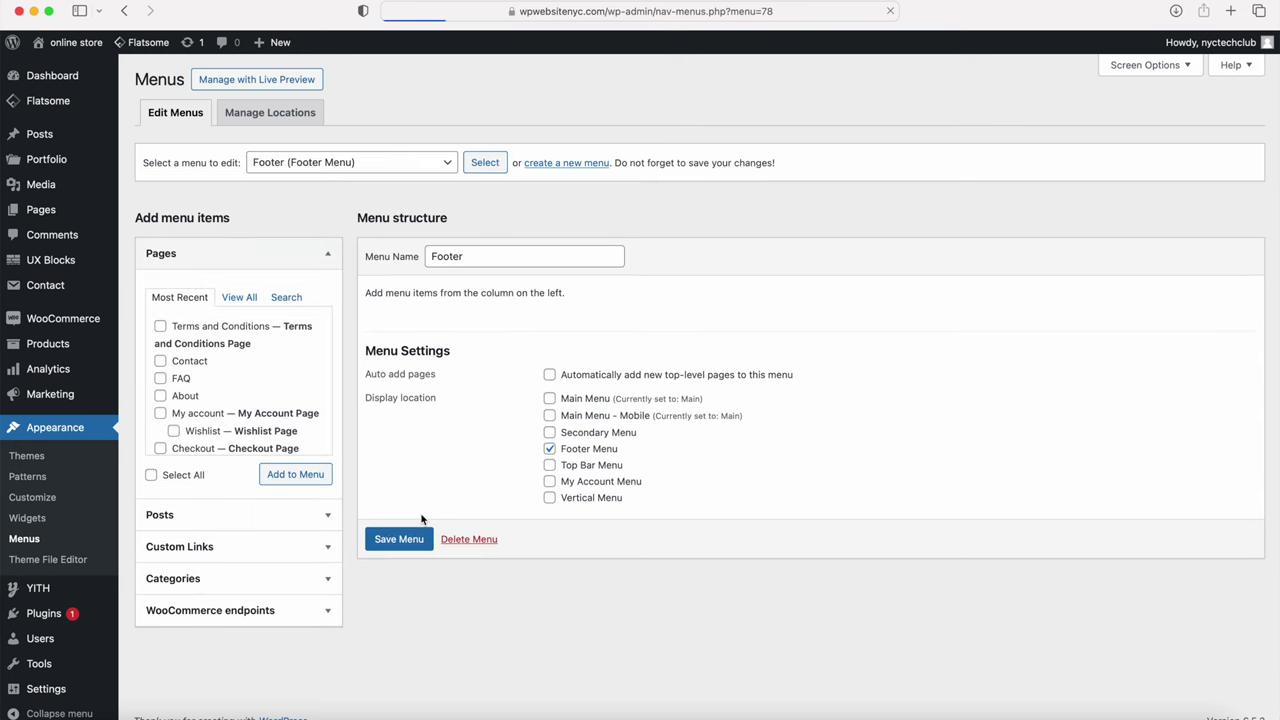
Step: Select the Home, About, FAQ and Contact pages from the full page list
left_click(160, 361)
left_click(160, 378)
left_click(161, 396)
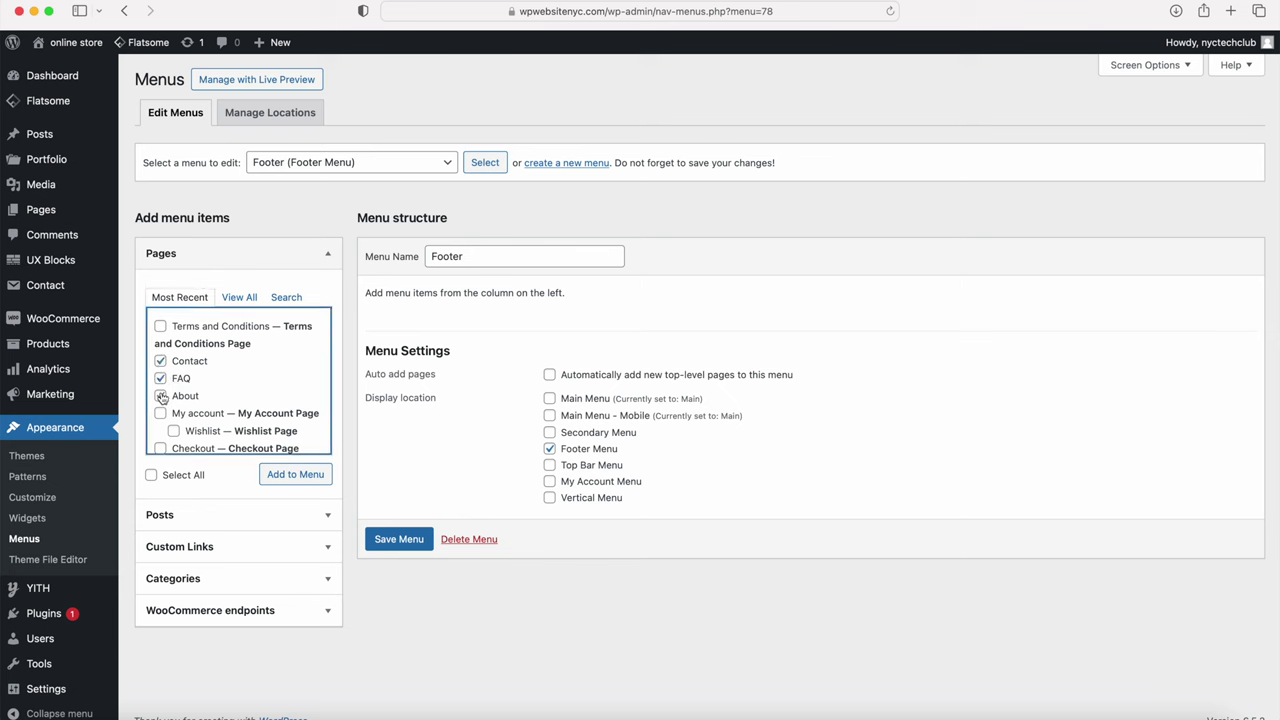
scroll(168, 432, "down", 2)
scroll(167, 426, "up", 2)
left_click(239, 297)
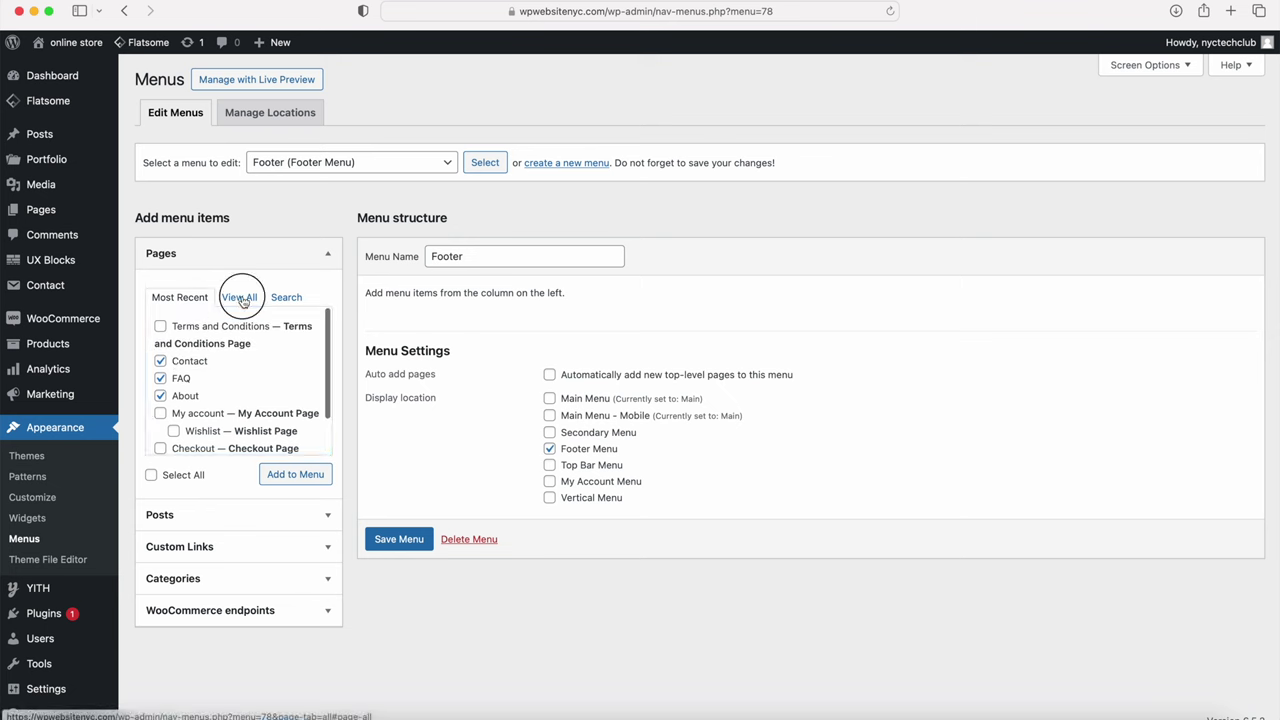
left_click(160, 326)
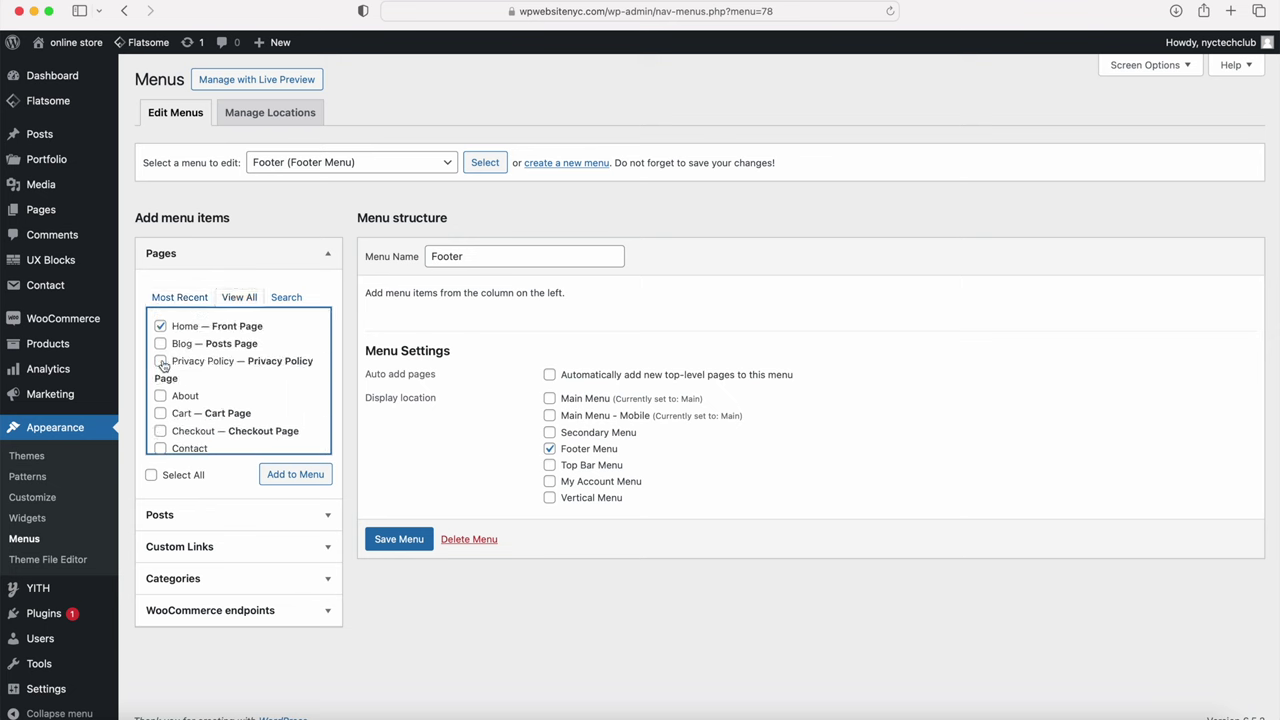
left_click(160, 396)
scroll(163, 400, "down", 3)
left_click(161, 334)
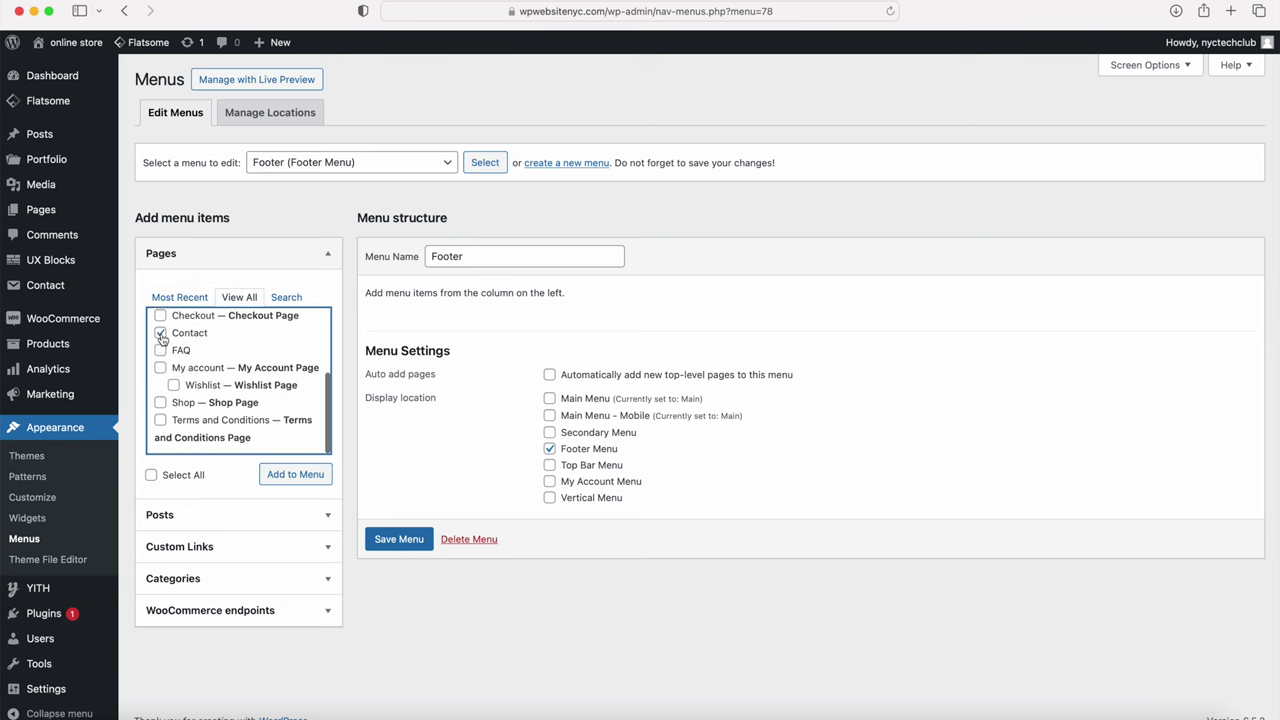
left_click(161, 351)
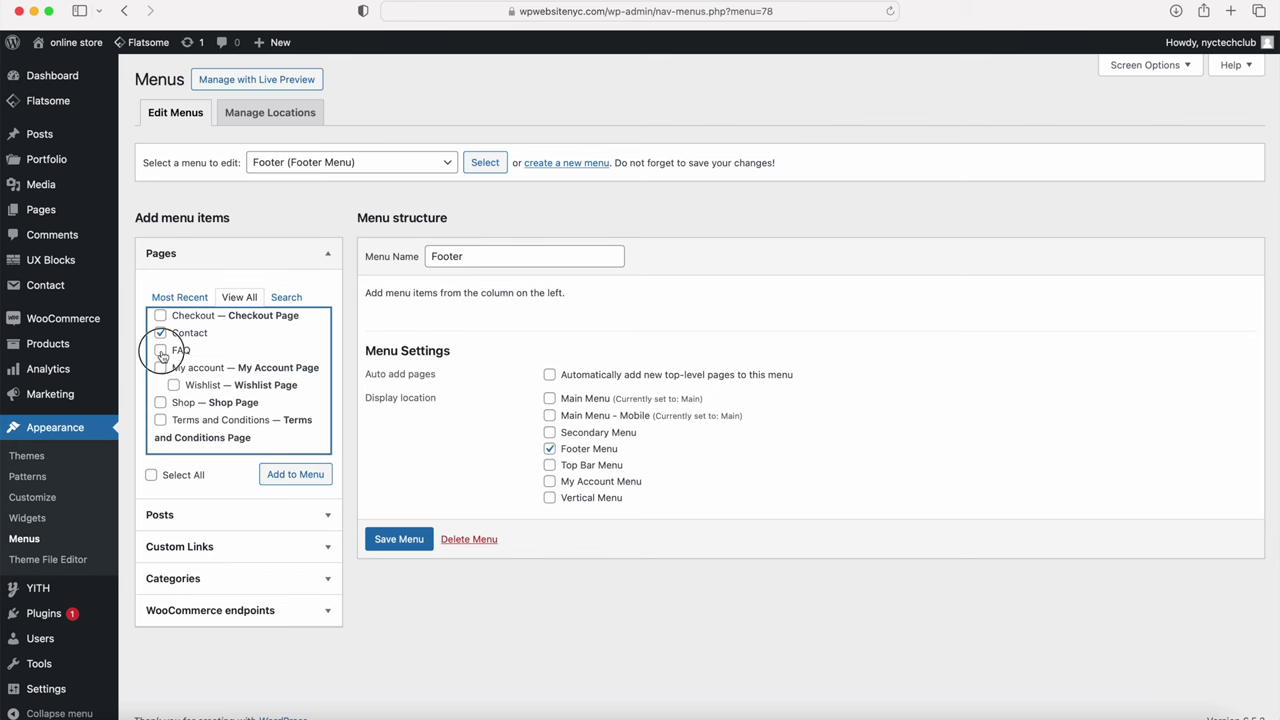
Step: Add the pages to the Footer menu, place Contact after FAQ, and save
left_click(277, 475)
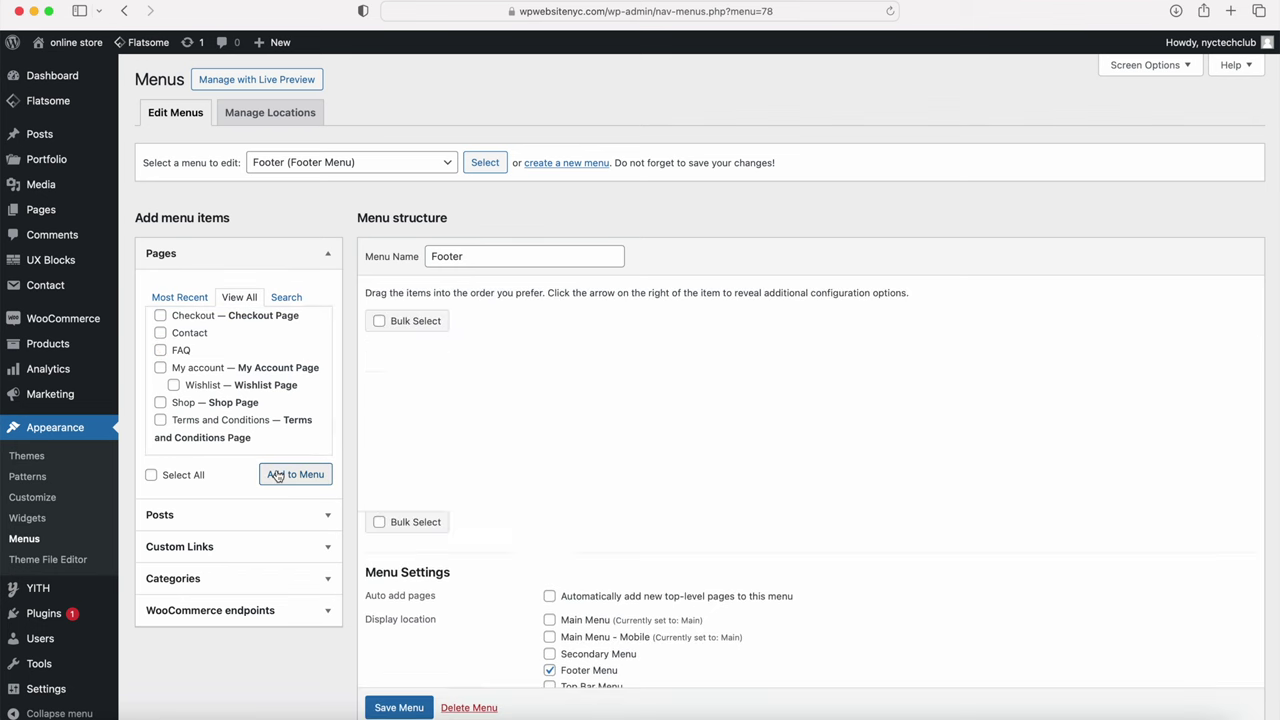
left_click_drag(409, 440, 405, 476)
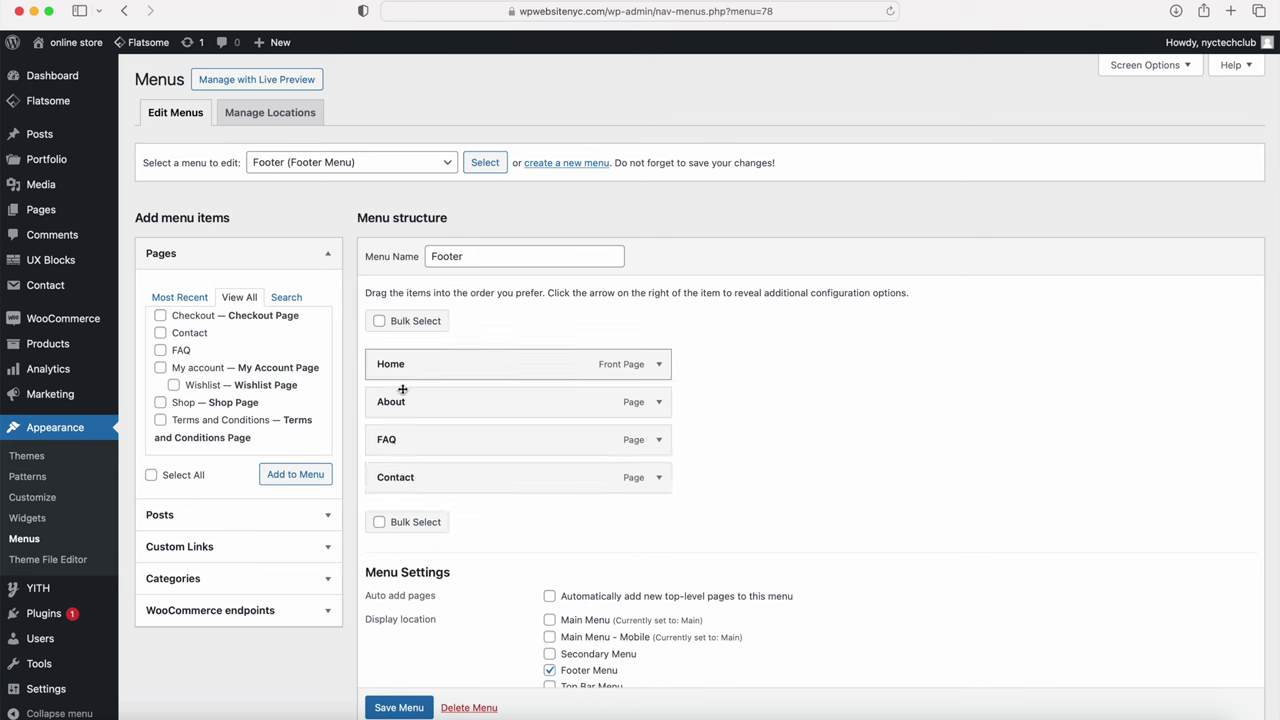
left_click(395, 708)
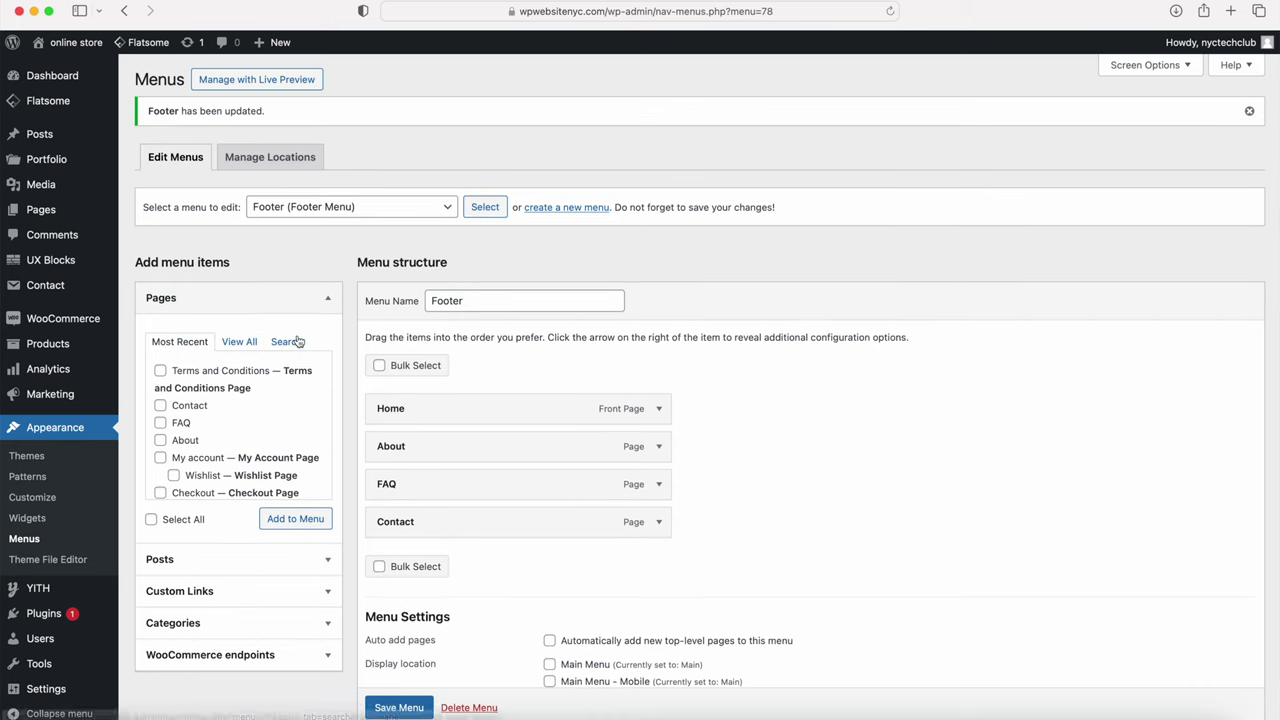
Step: Check the storefront footer links, then open the Jordan Spizike Low product page
mouse_move(75, 42)
left_click(78, 68)
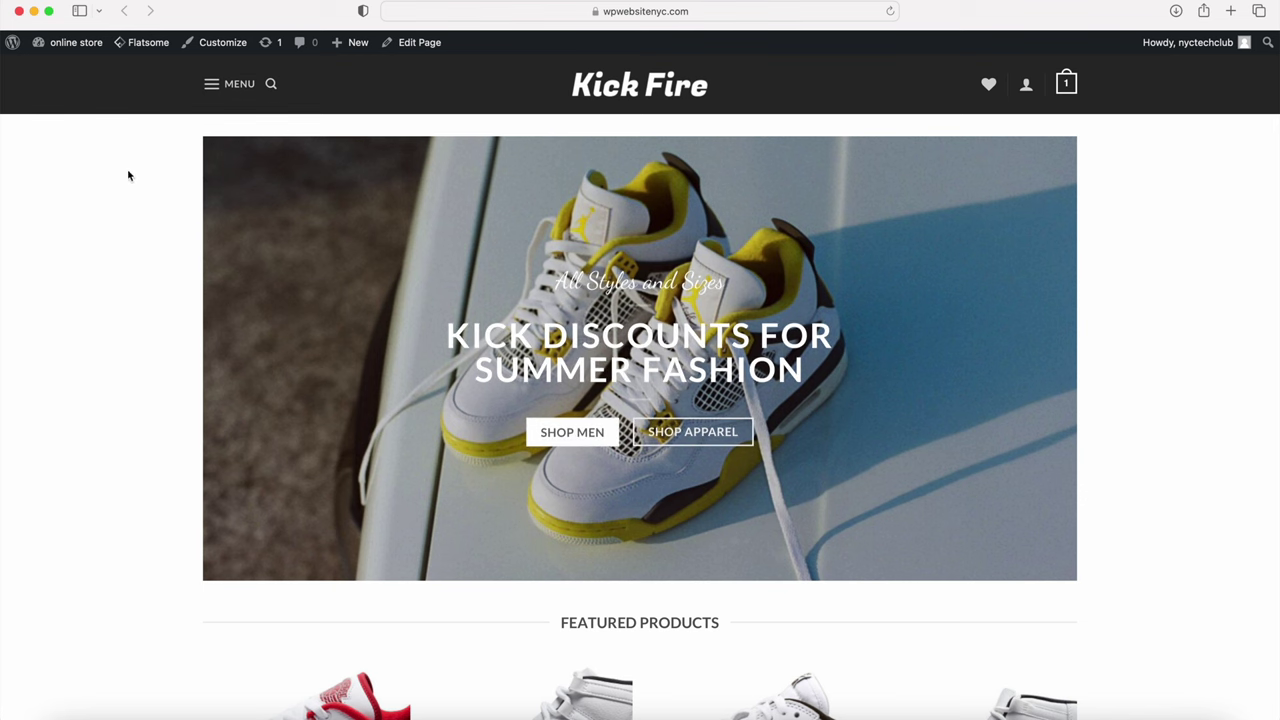
scroll(142, 180, "down", 15)
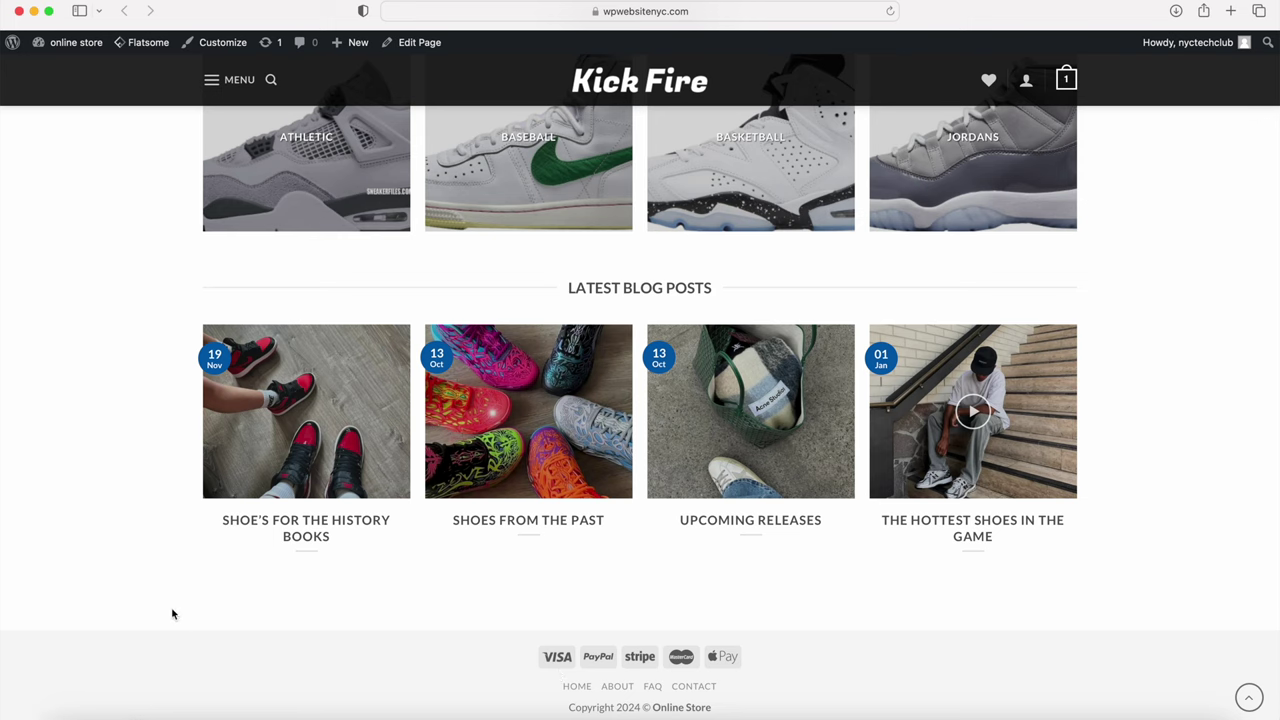
scroll(158, 610, "up", 10)
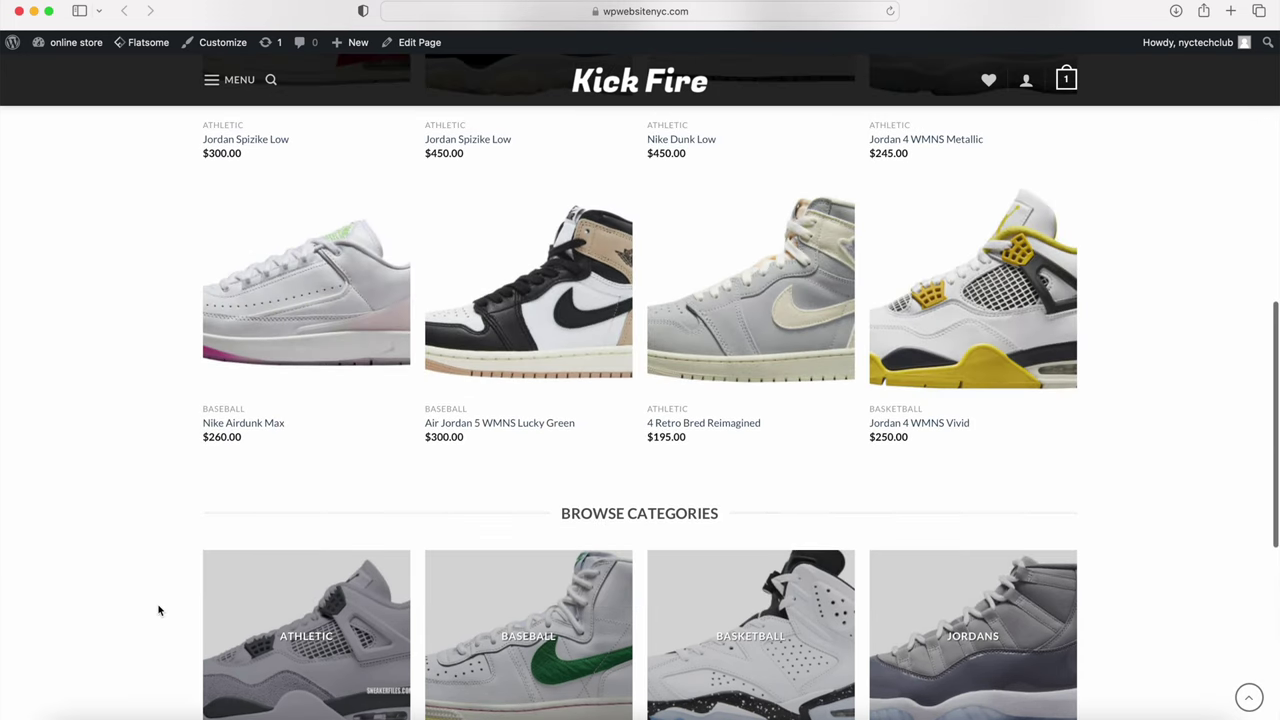
scroll(158, 610, "up", 4)
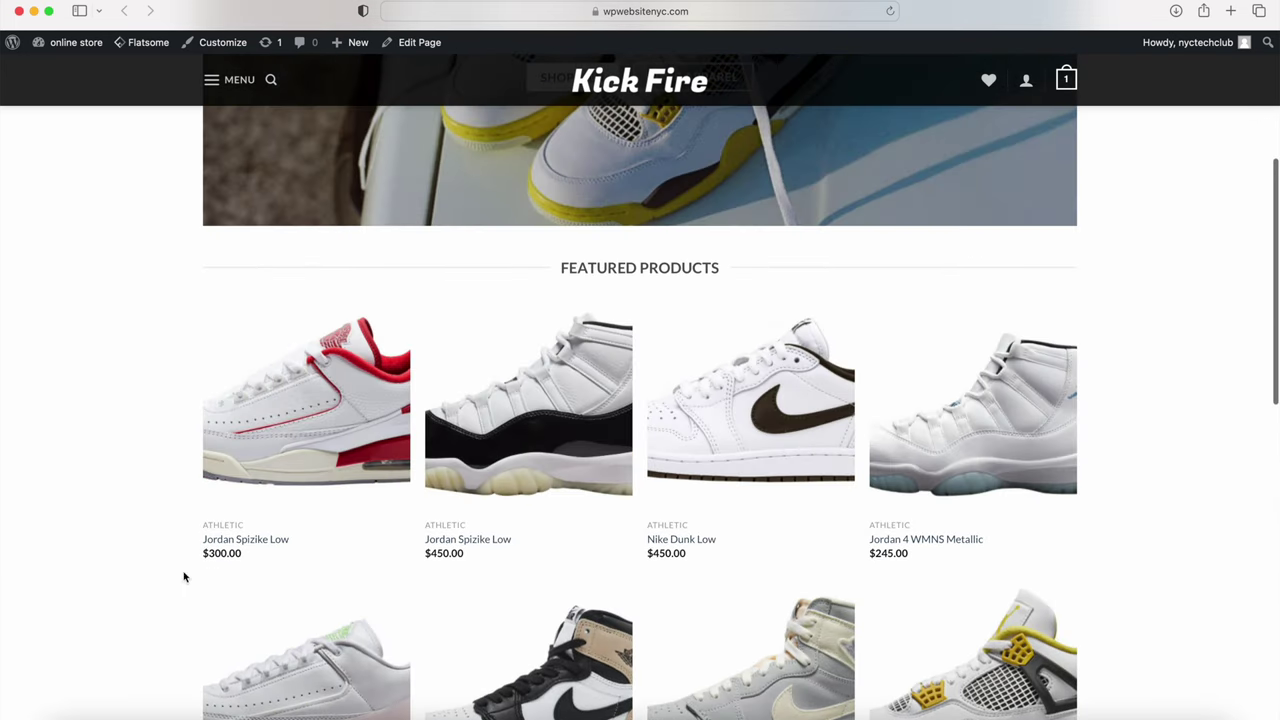
mouse_move(342, 412)
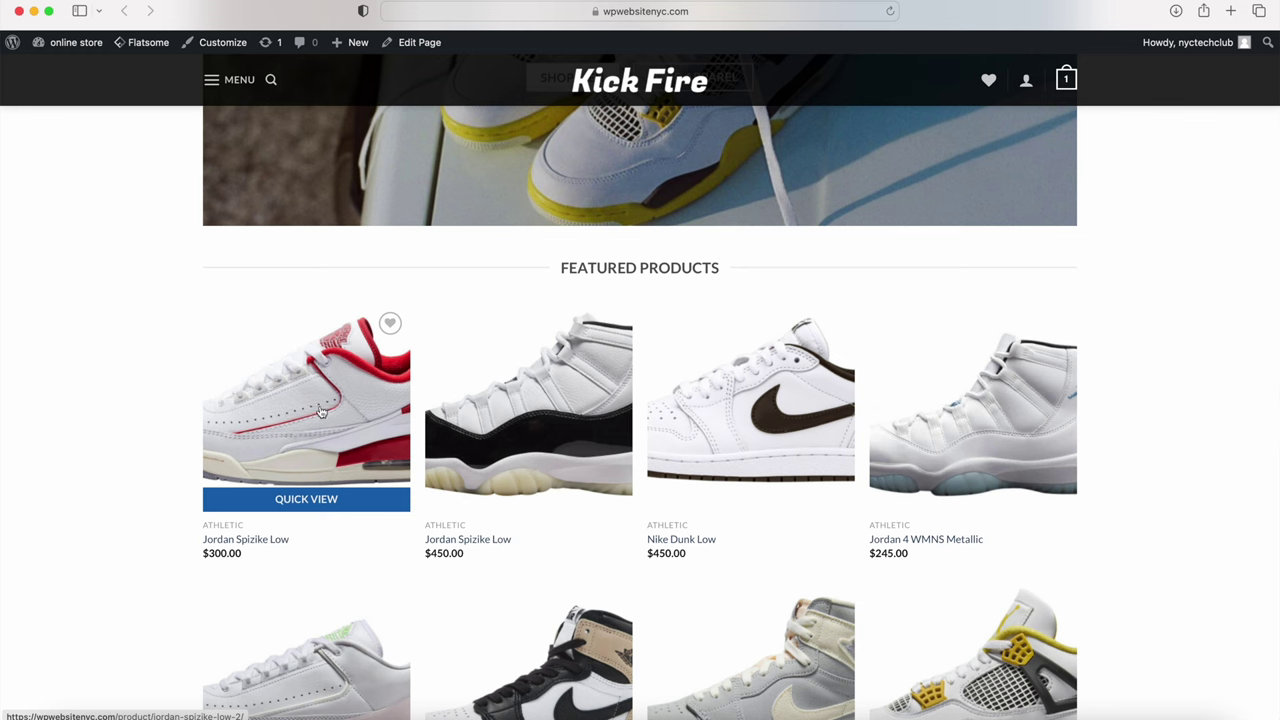
left_click(314, 424)
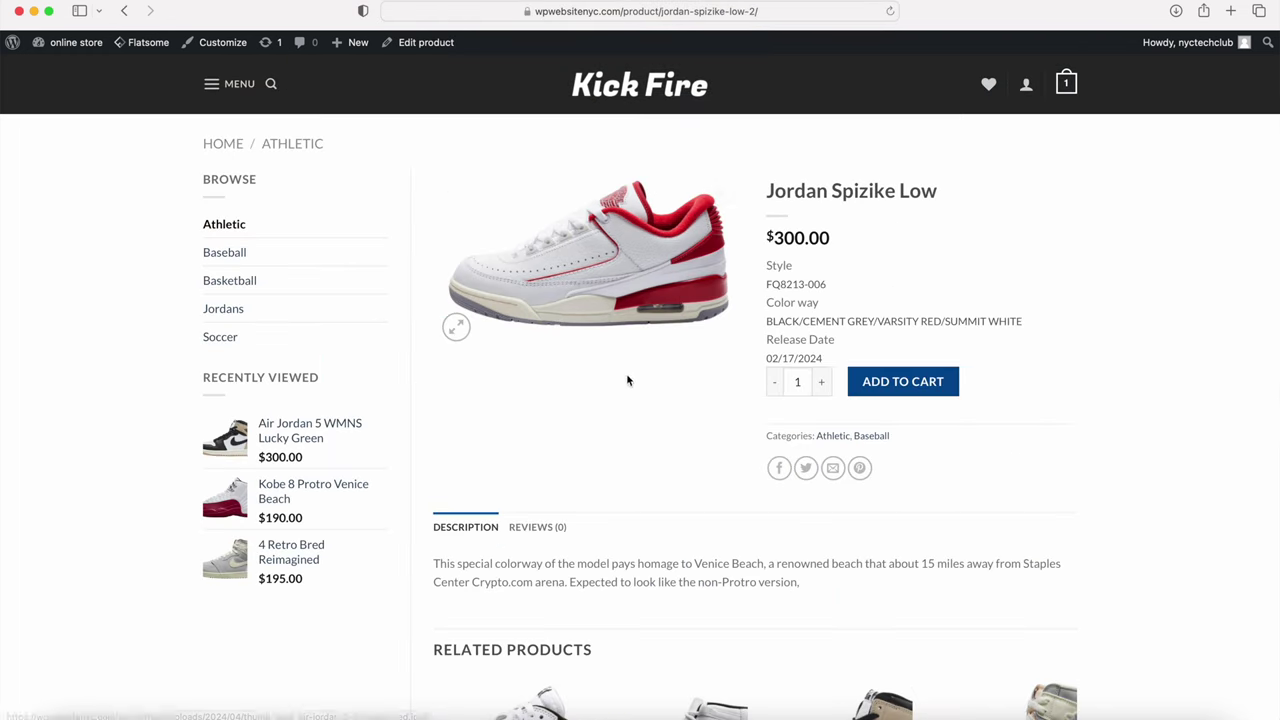
Step: Add Jordan Spizike Low to the cart, review the $610.00 checkout, then return to Dashboard
left_click(878, 381)
left_click(988, 309)
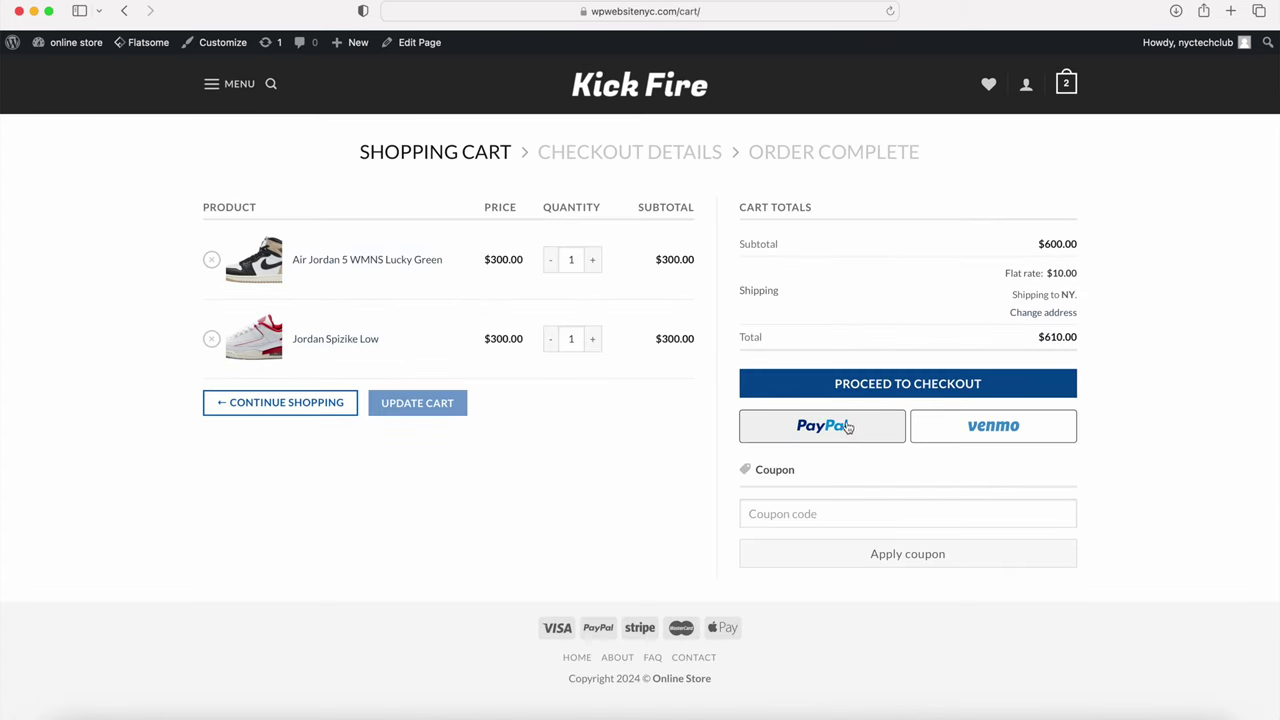
left_click(903, 384)
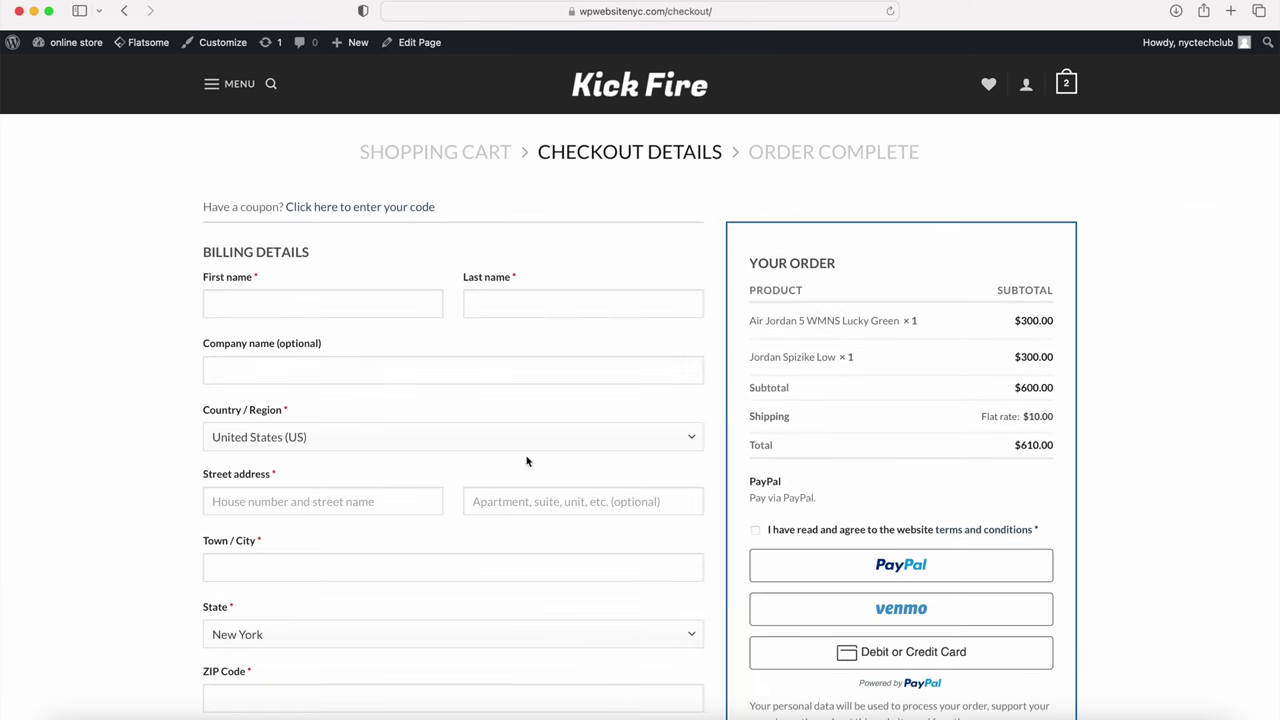
scroll(547, 503, "down", 10)
scroll(530, 510, "up", 8)
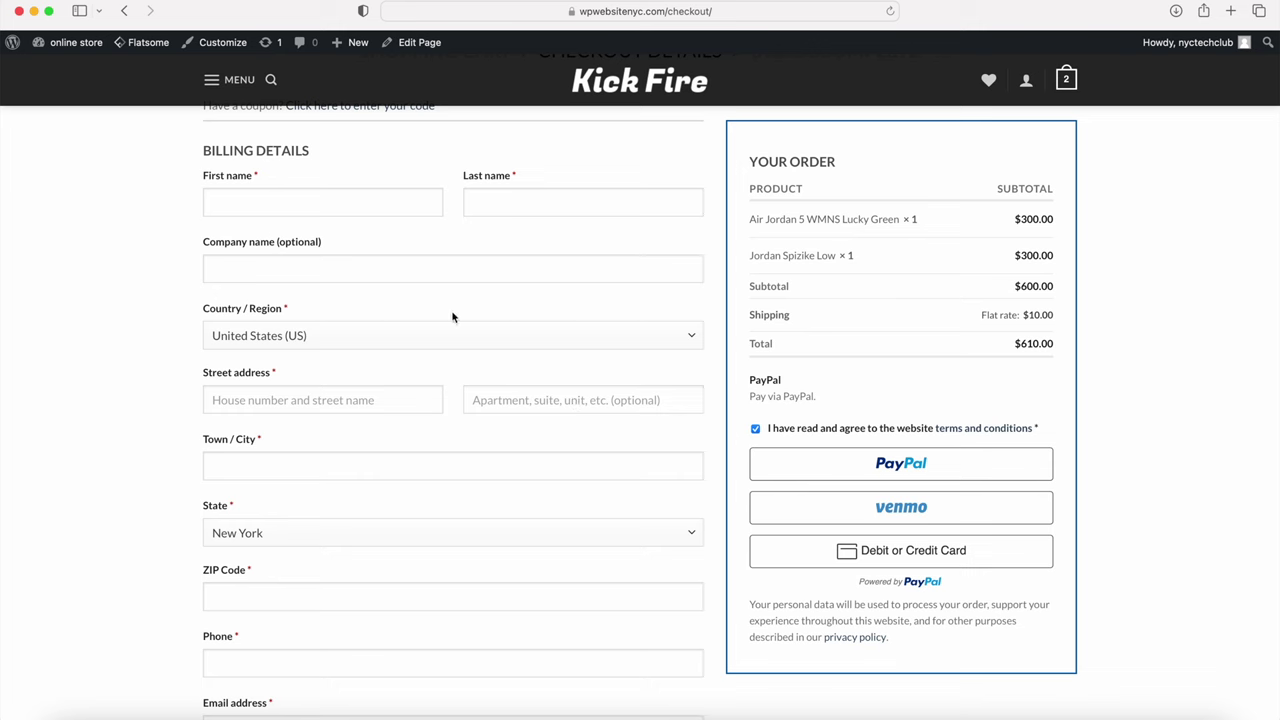
scroll(411, 361, "up", 2)
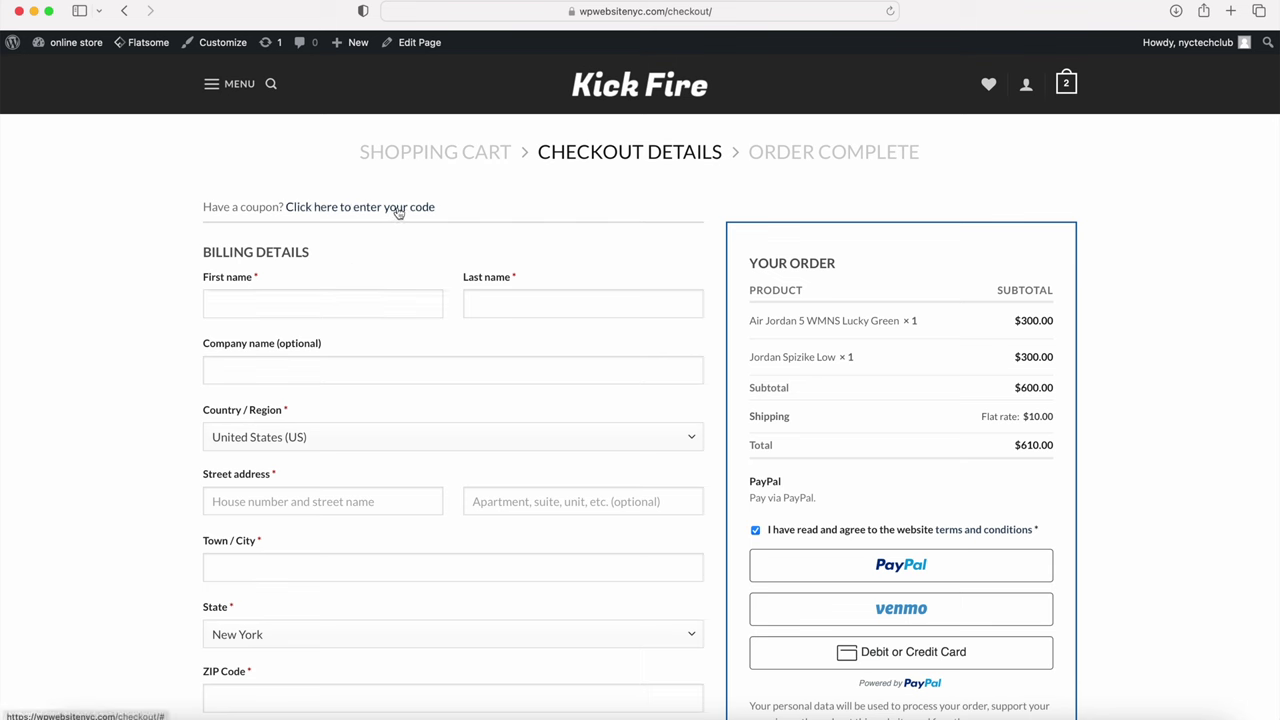
left_click(82, 66)
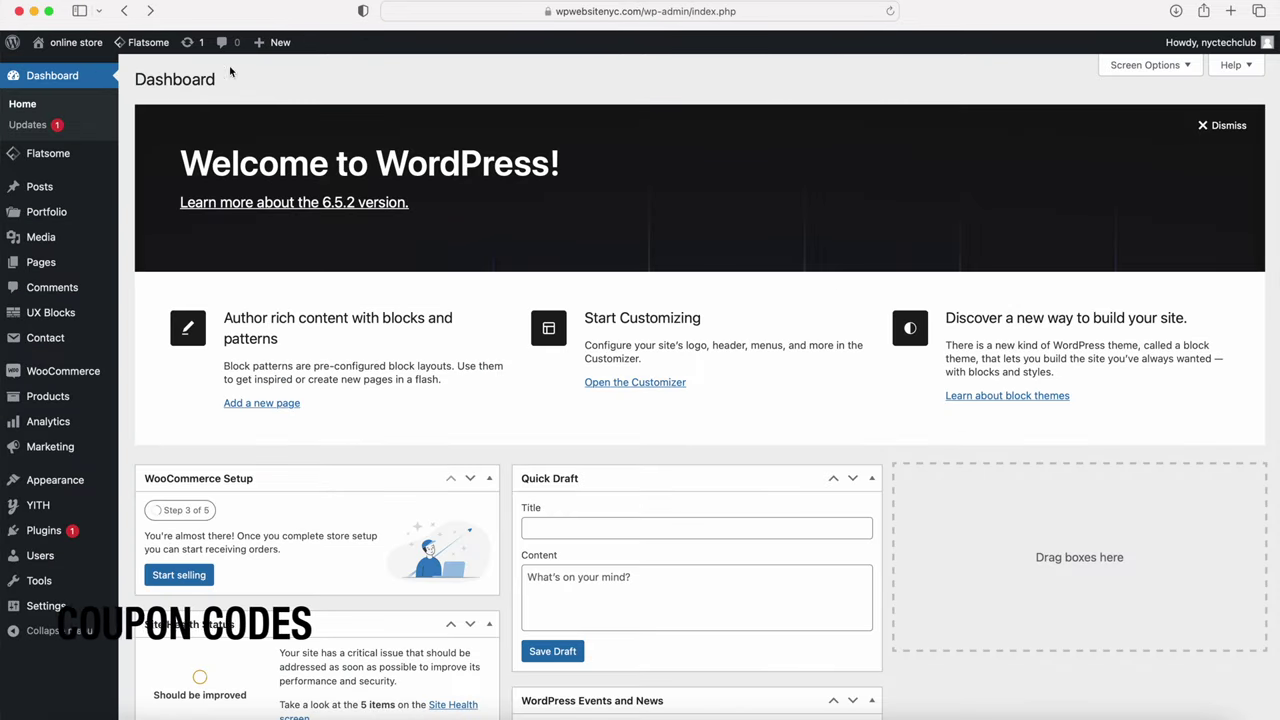
mouse_move(278, 47)
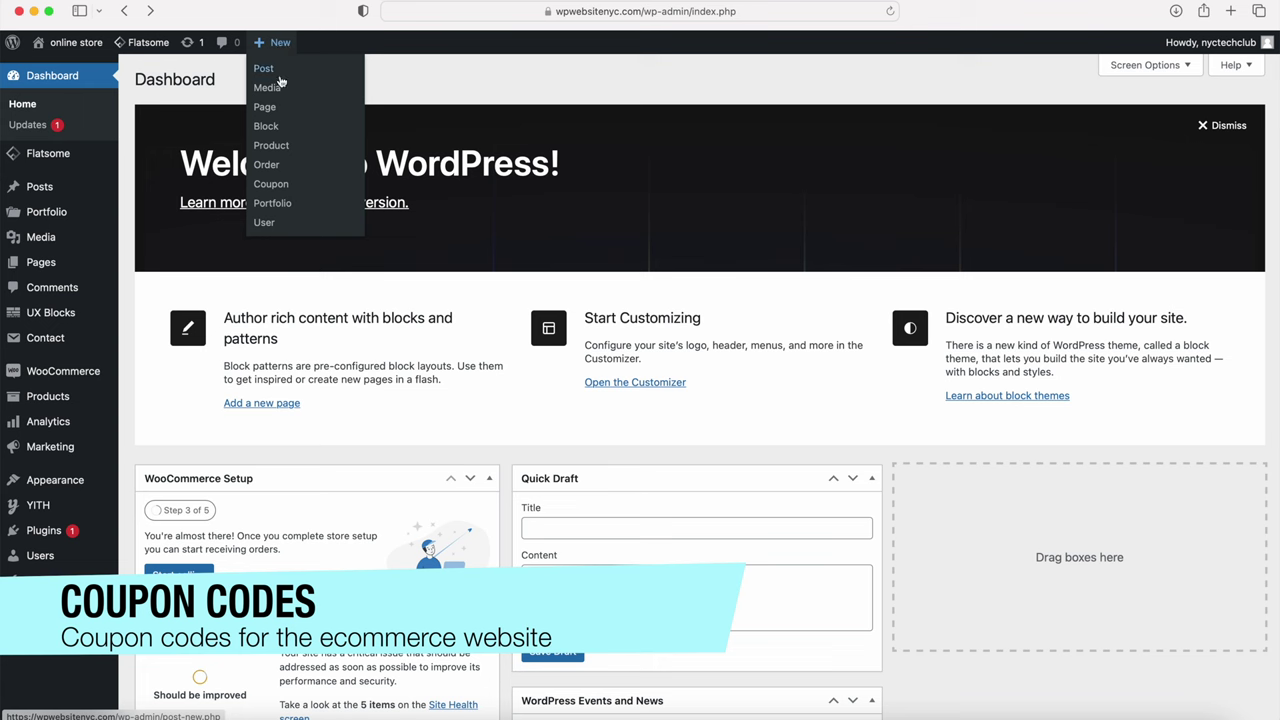
left_click(281, 186)
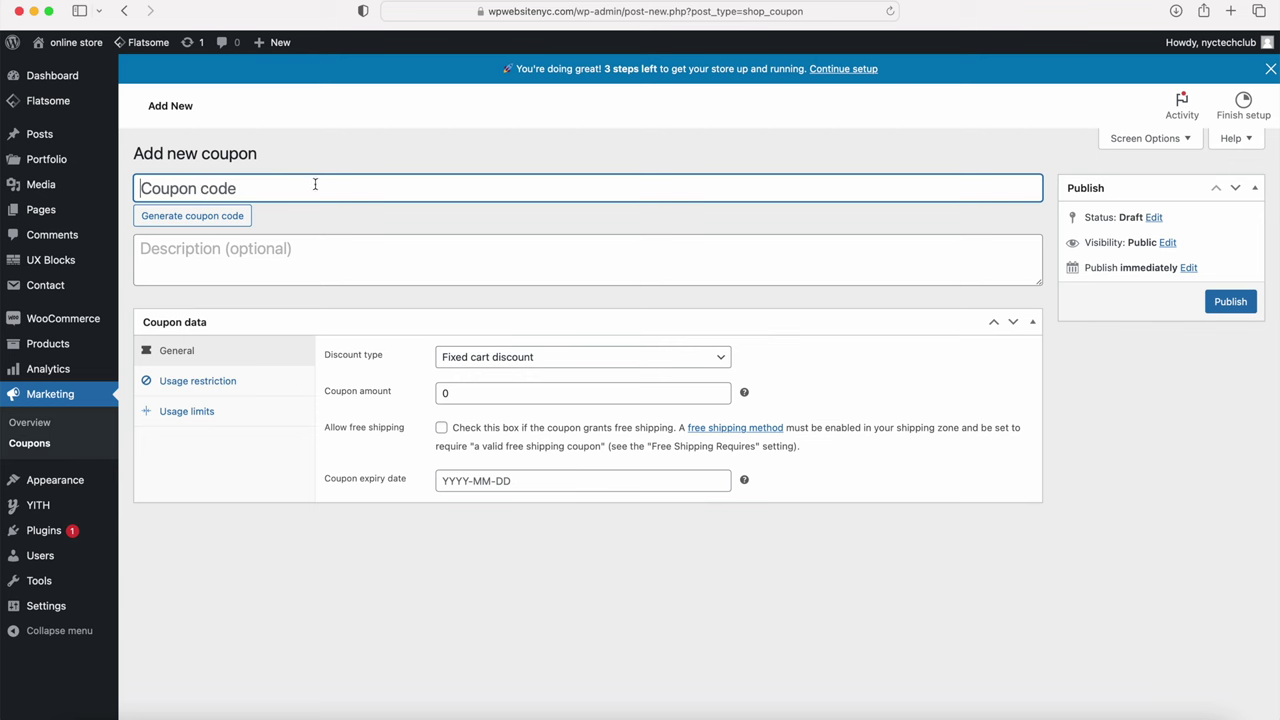
left_click(517, 366)
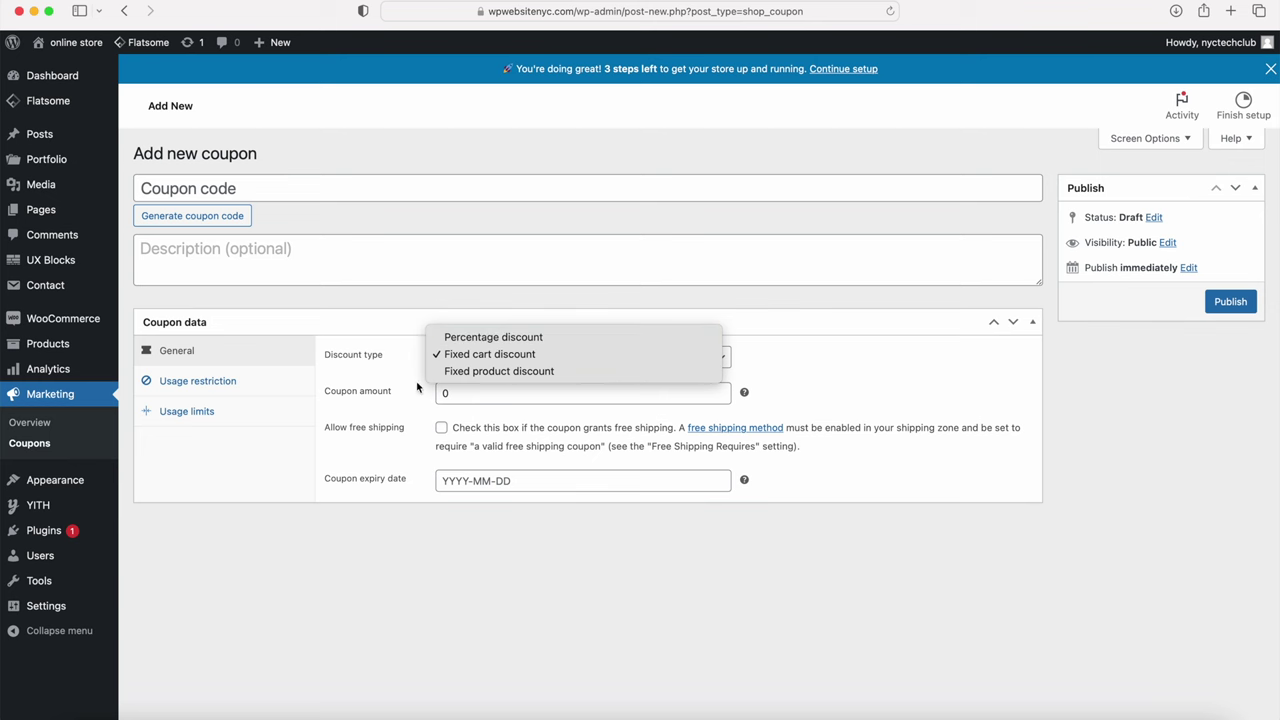
left_click(460, 401)
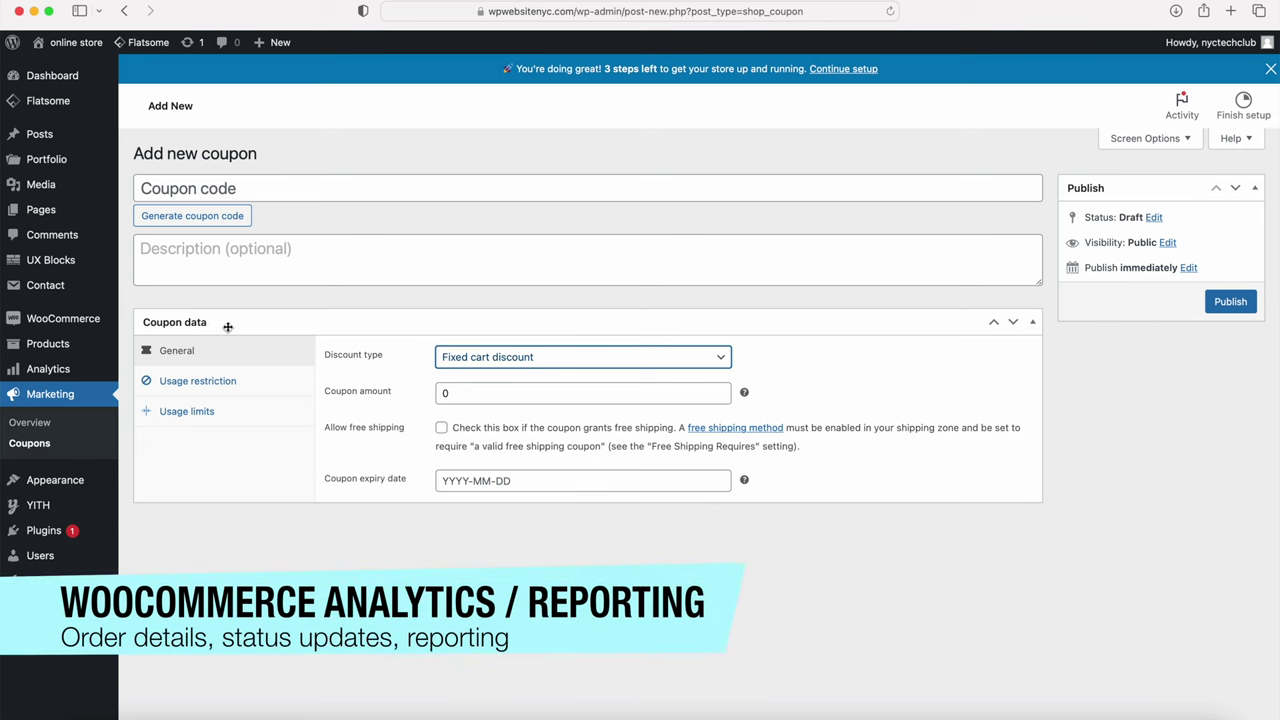
mouse_move(58, 318)
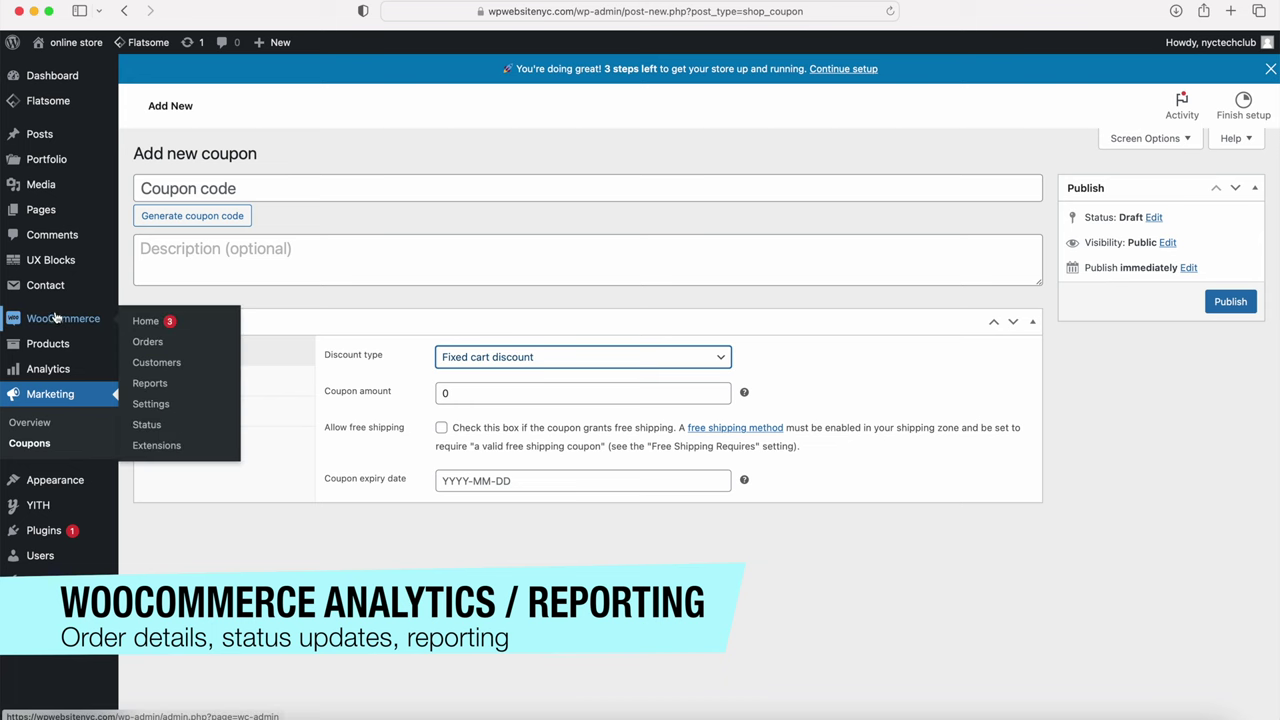
Step: Check the empty WooCommerce Orders list, then return to the live storefront
left_click(148, 341)
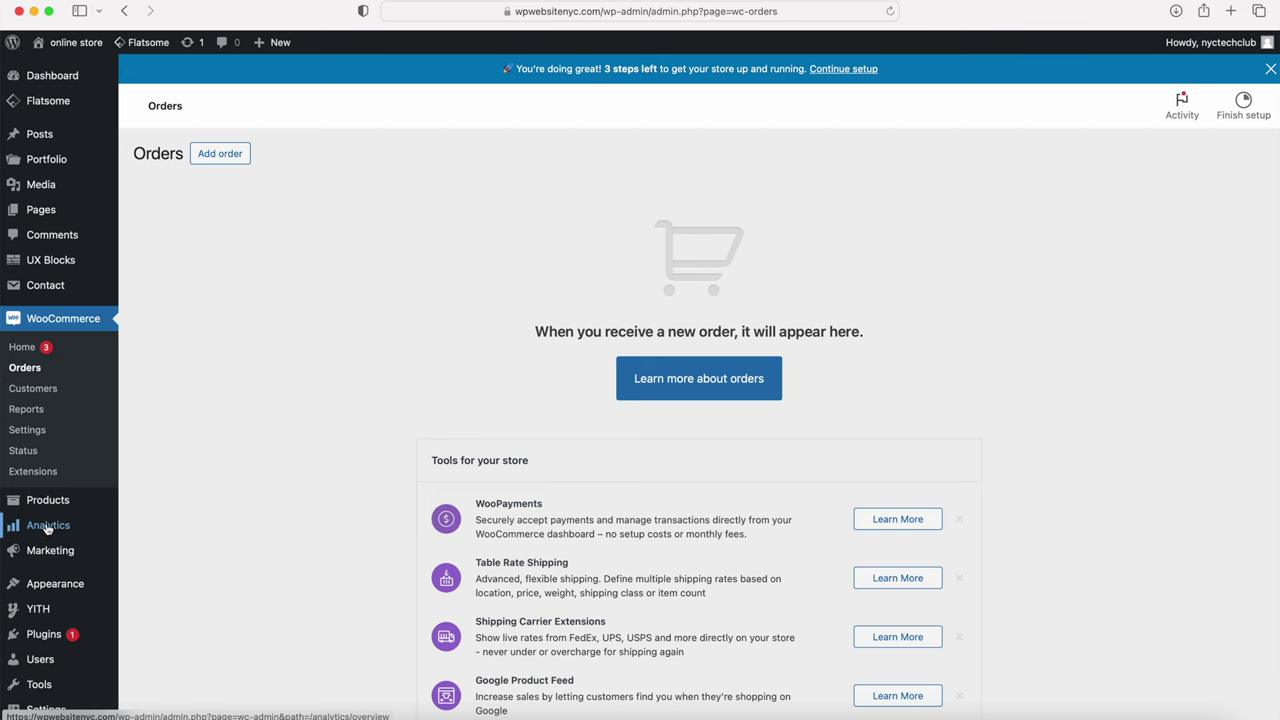
mouse_move(50, 524)
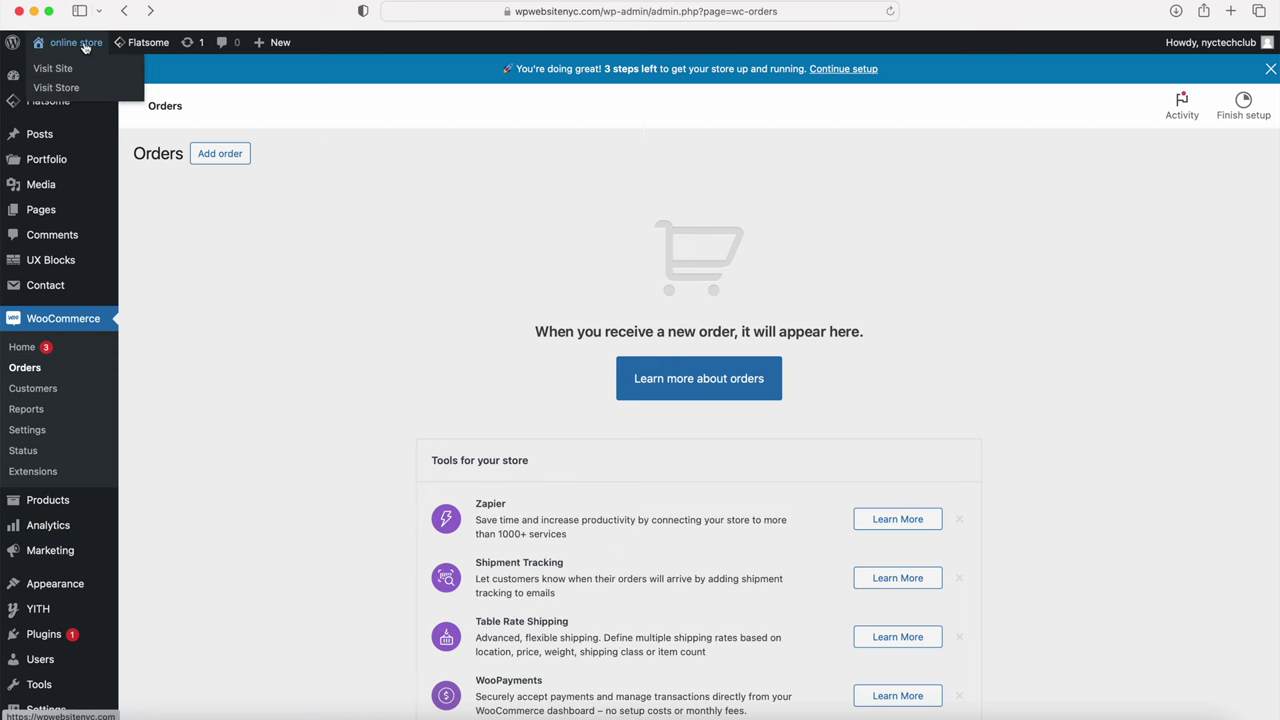
left_click(90, 68)
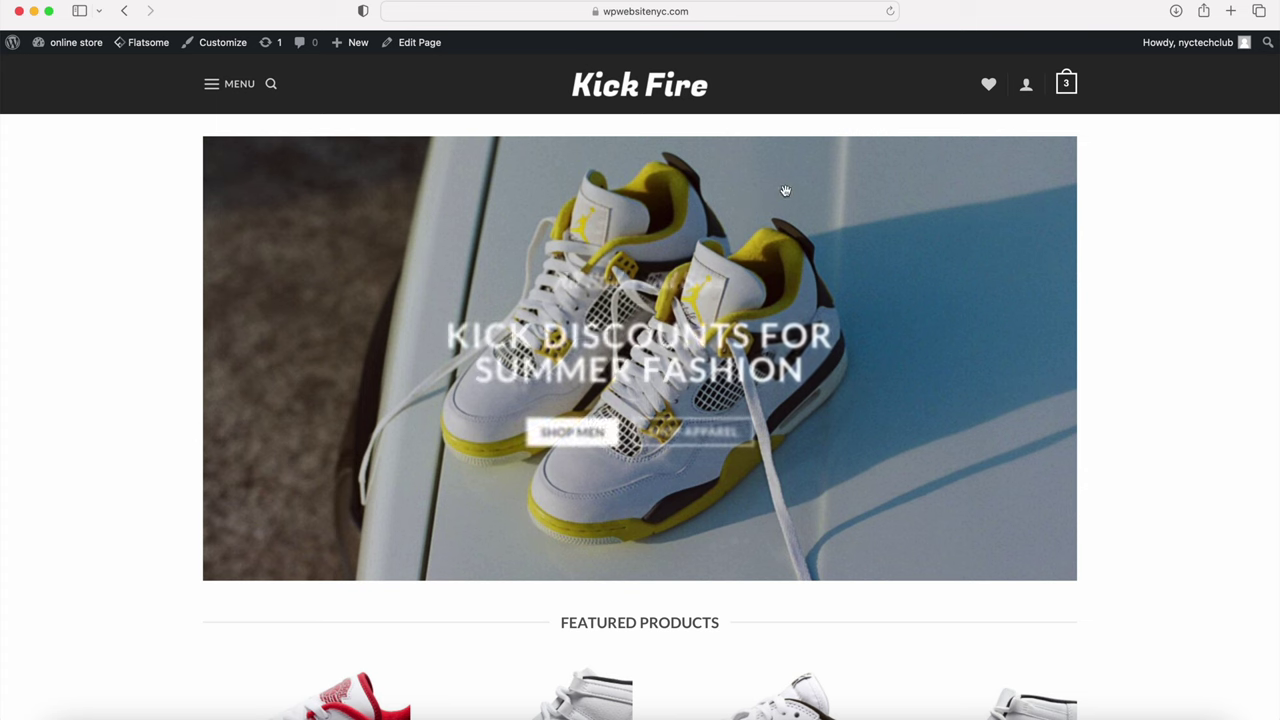
Step: Open the cart page from the header cart icon, showing two shoes totalling $910.00
mouse_move(1066, 82)
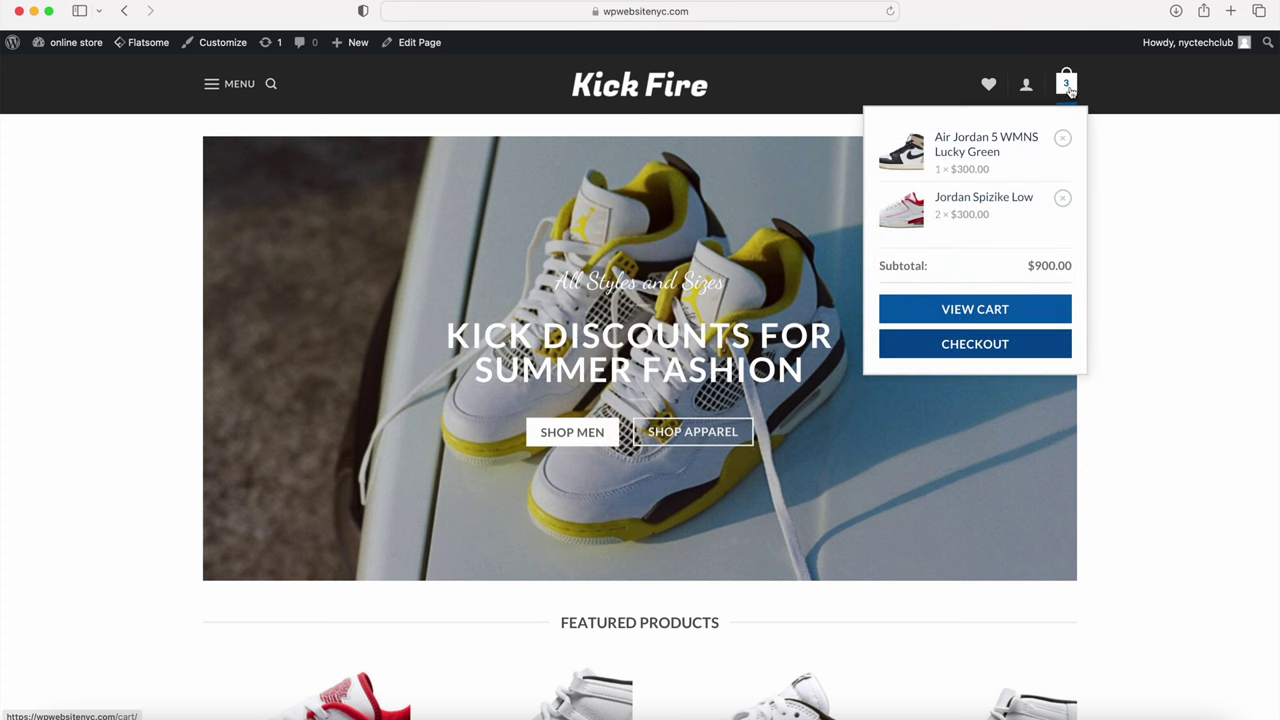
left_click(975, 309)
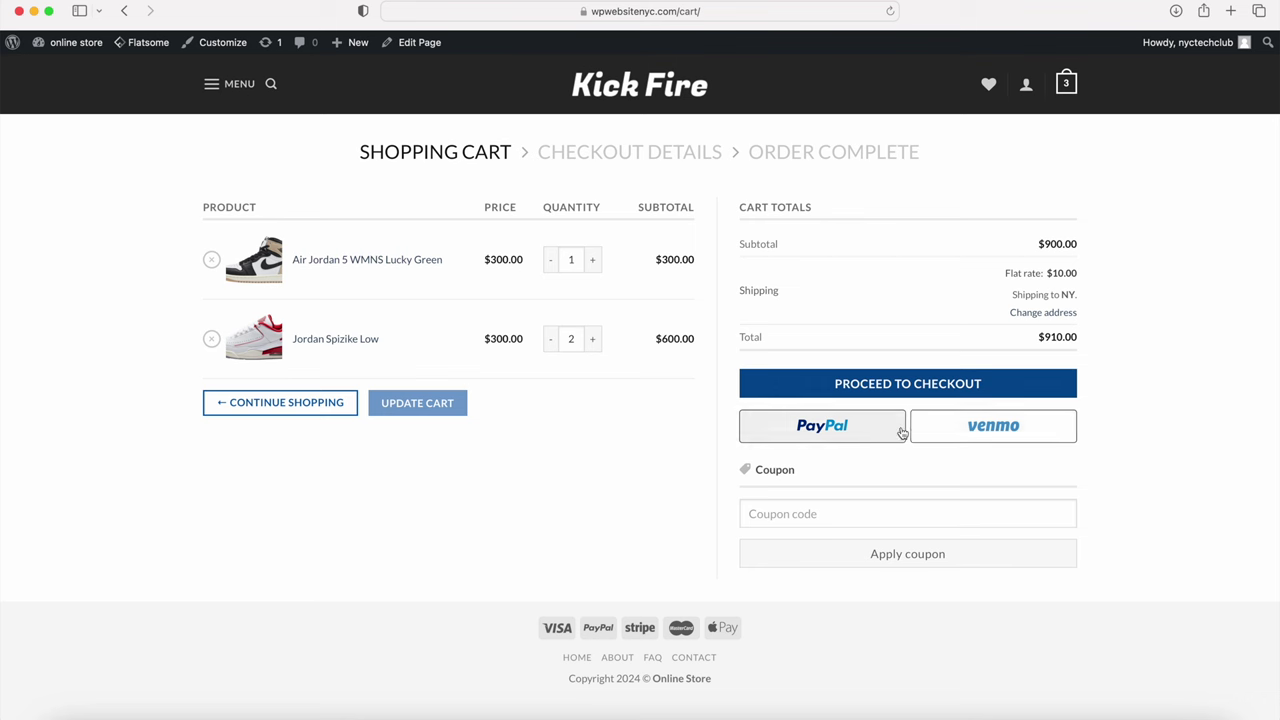
Step: From the admin dashboard, open the PayPal payment settings under WooCommerce > Settings > Payments
mouse_move(65, 42)
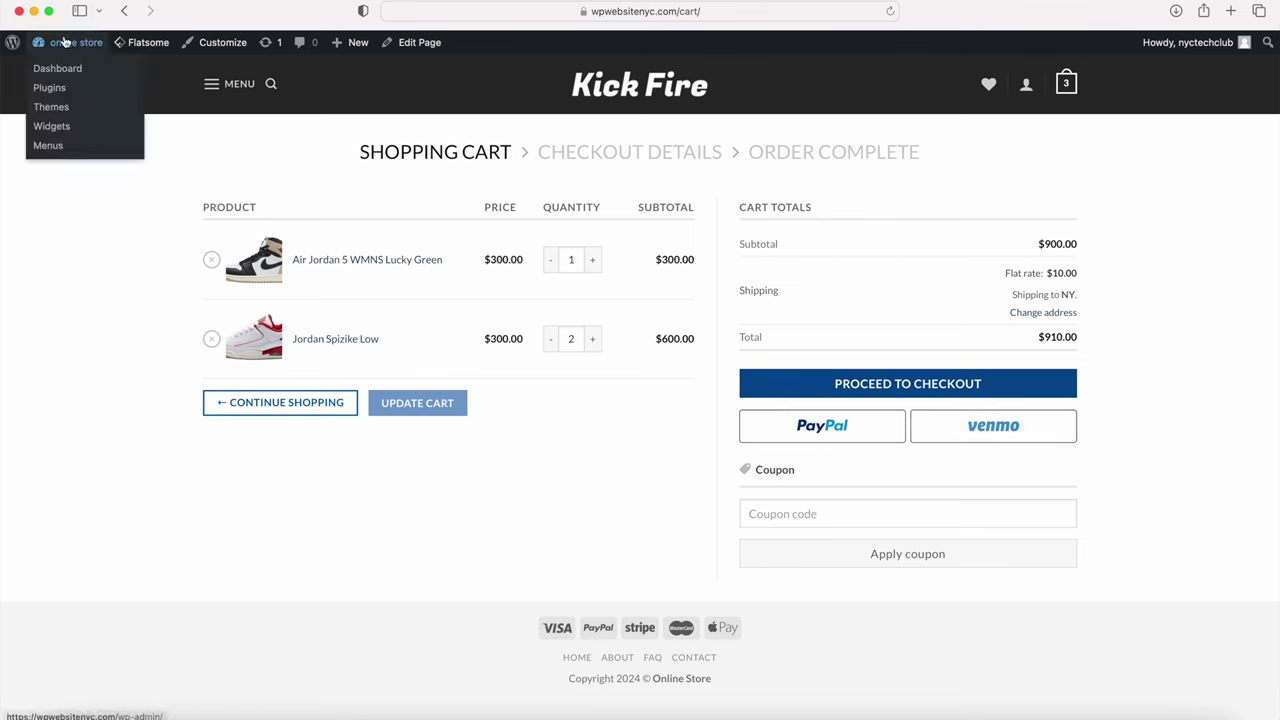
left_click(66, 70)
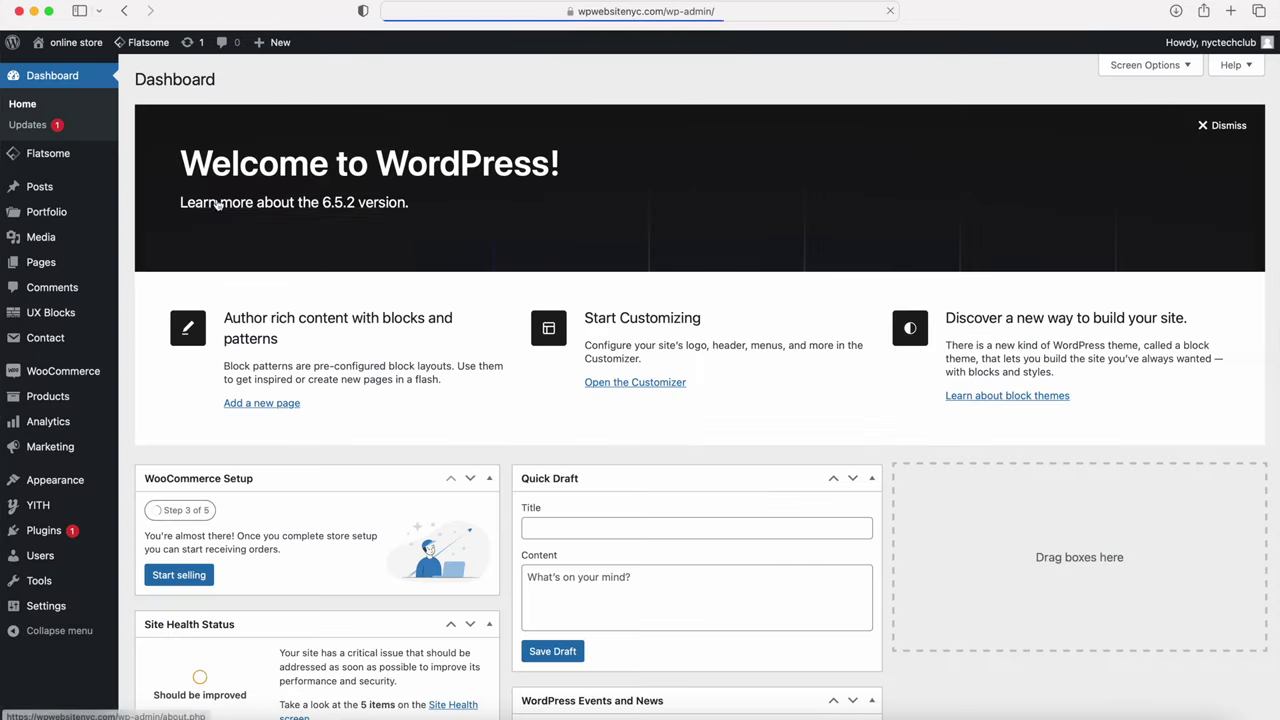
mouse_move(94, 372)
left_click(150, 456)
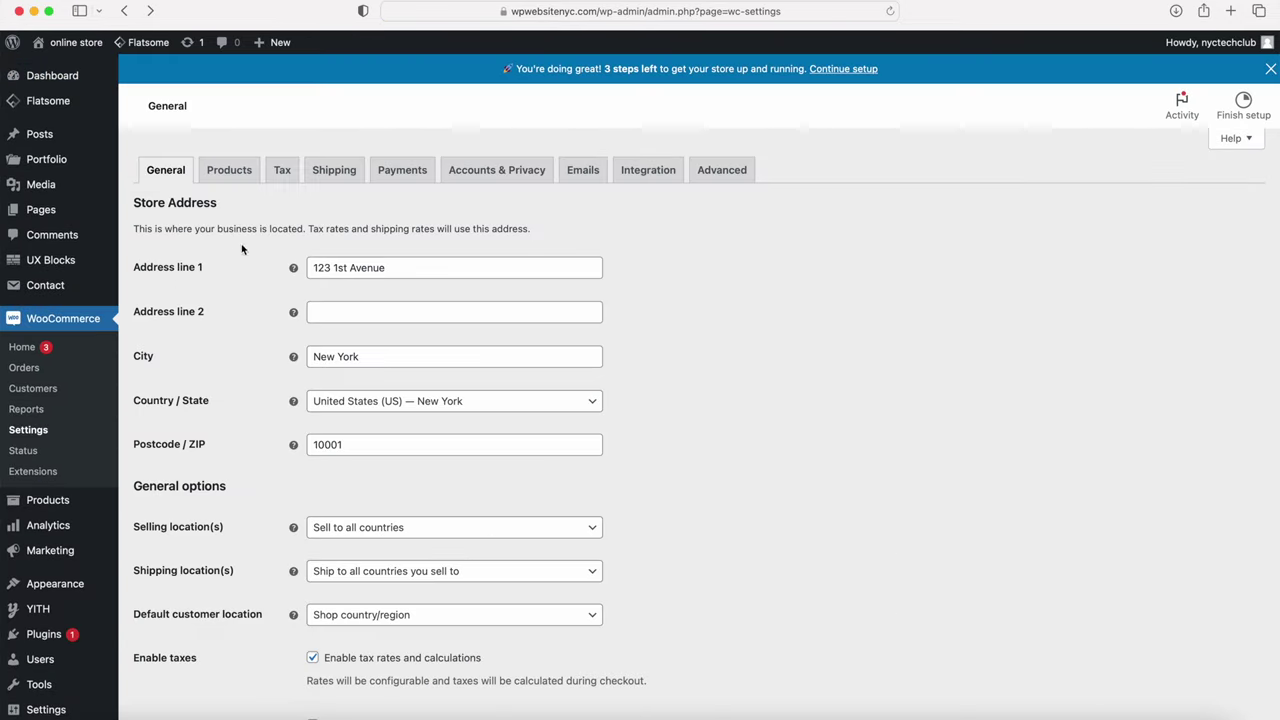
left_click(400, 172)
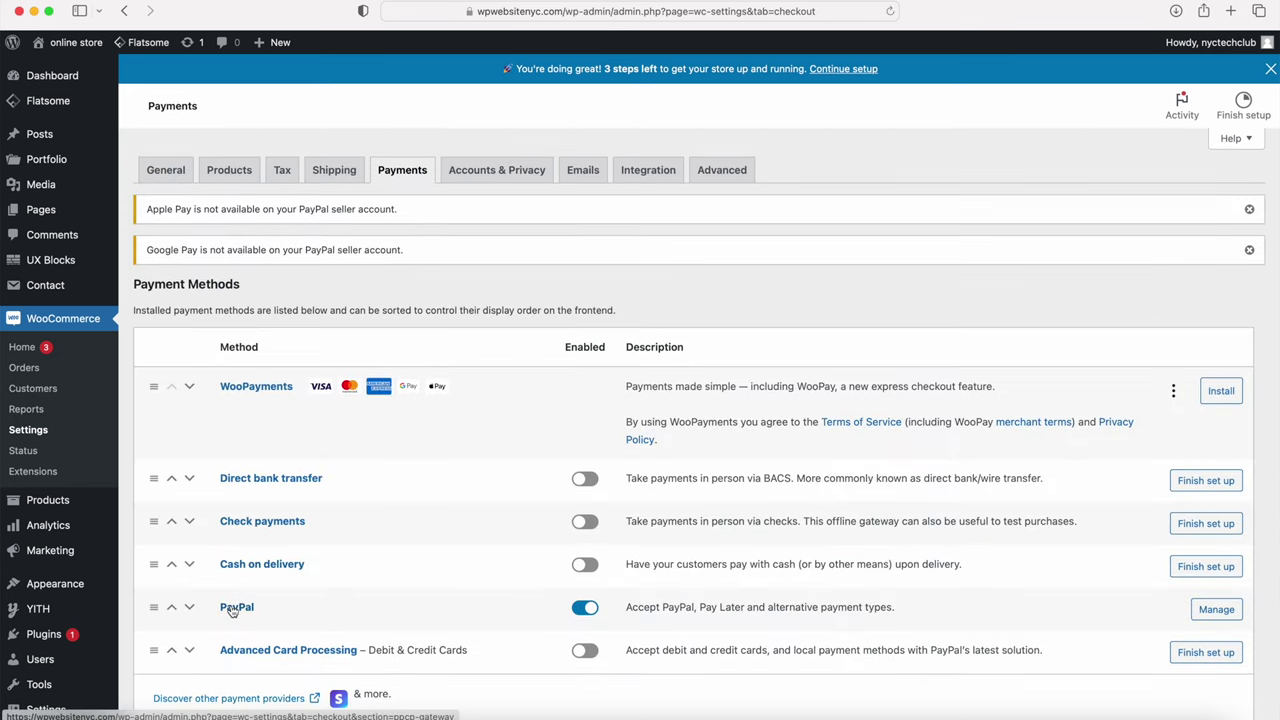
left_click(233, 609)
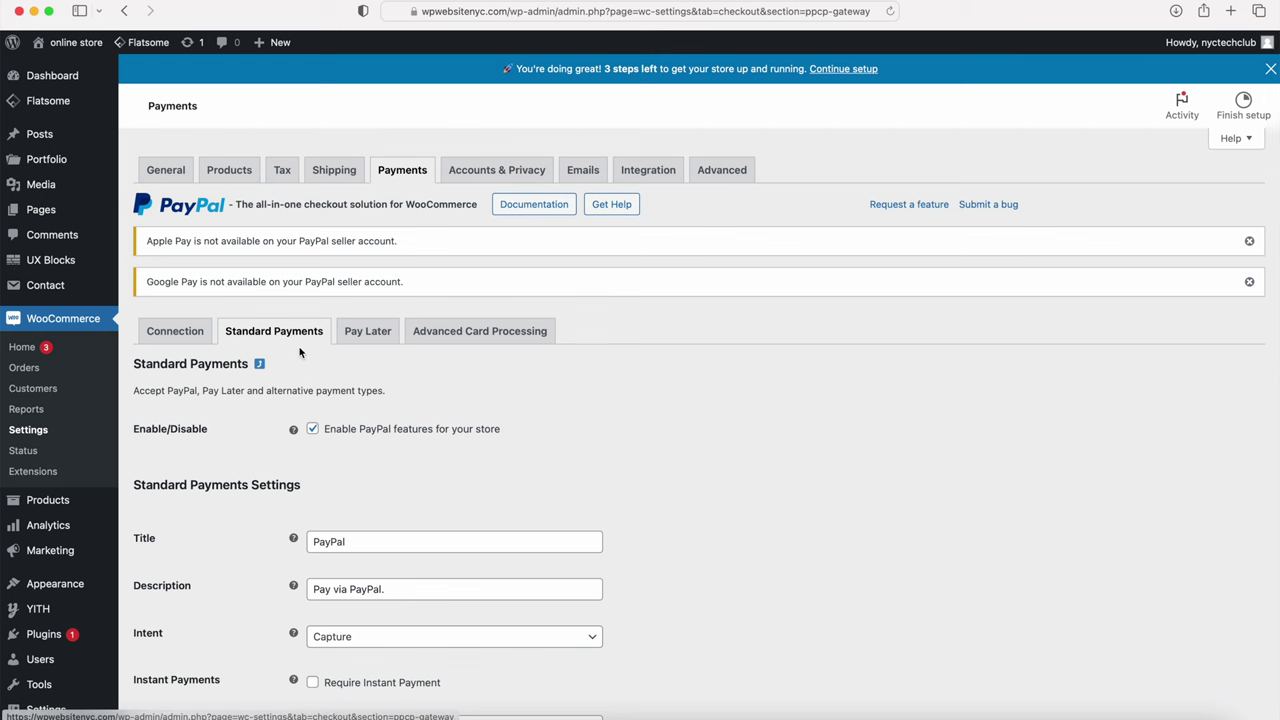
Step: Remove Classic Cart and Cart from Smart Button Locations, save, and view the live site
scroll(300, 352, "down", 6)
scroll(299, 352, "down", 5)
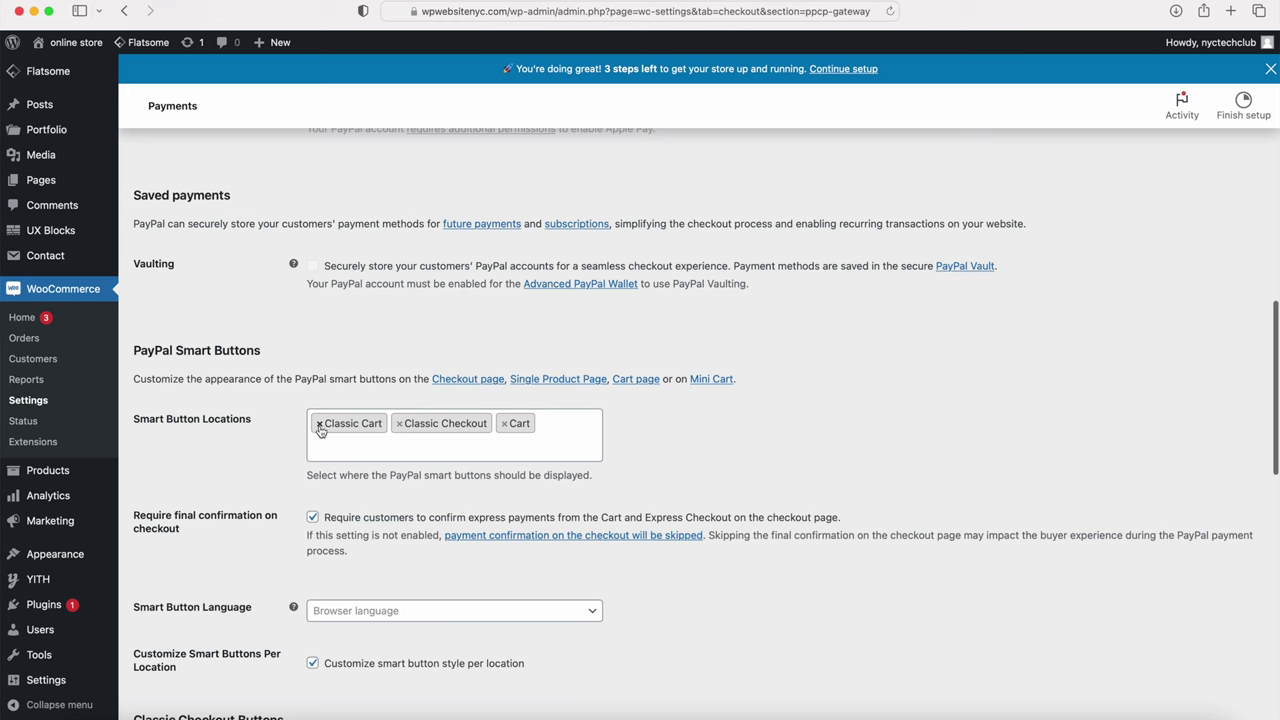
left_click(319, 424)
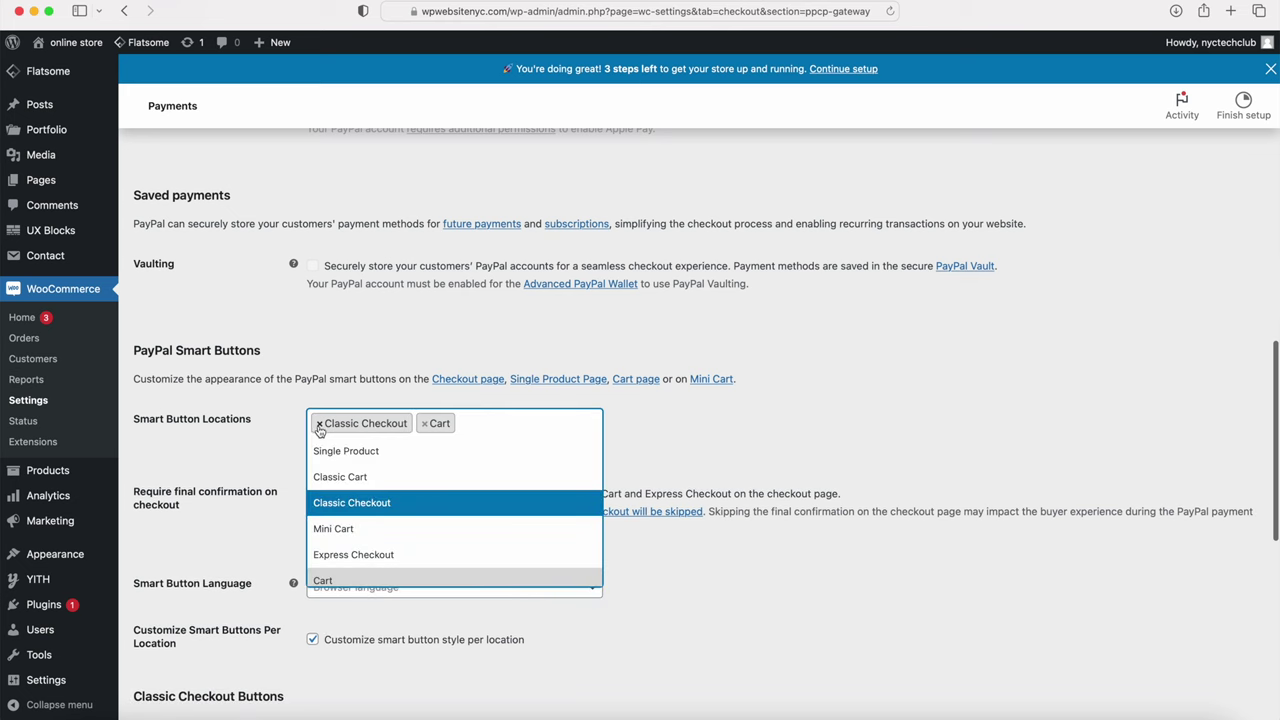
left_click(424, 424)
left_click(320, 386)
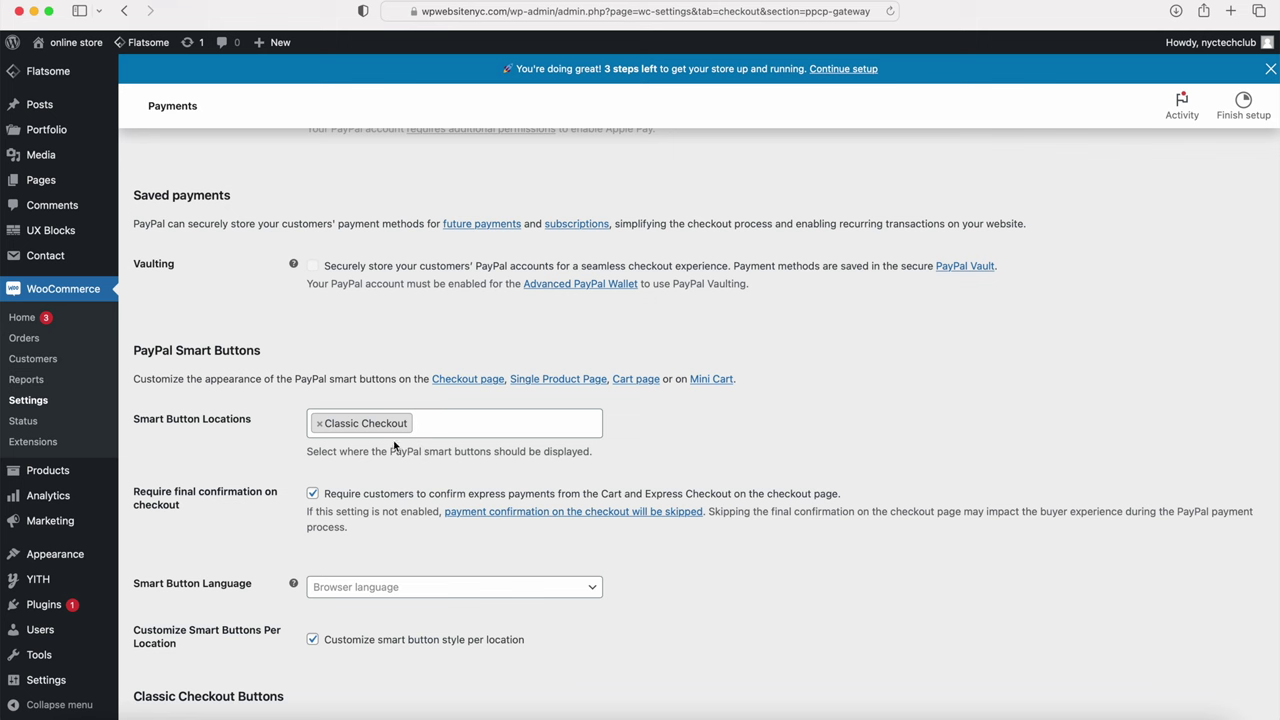
scroll(373, 452, "down", 5)
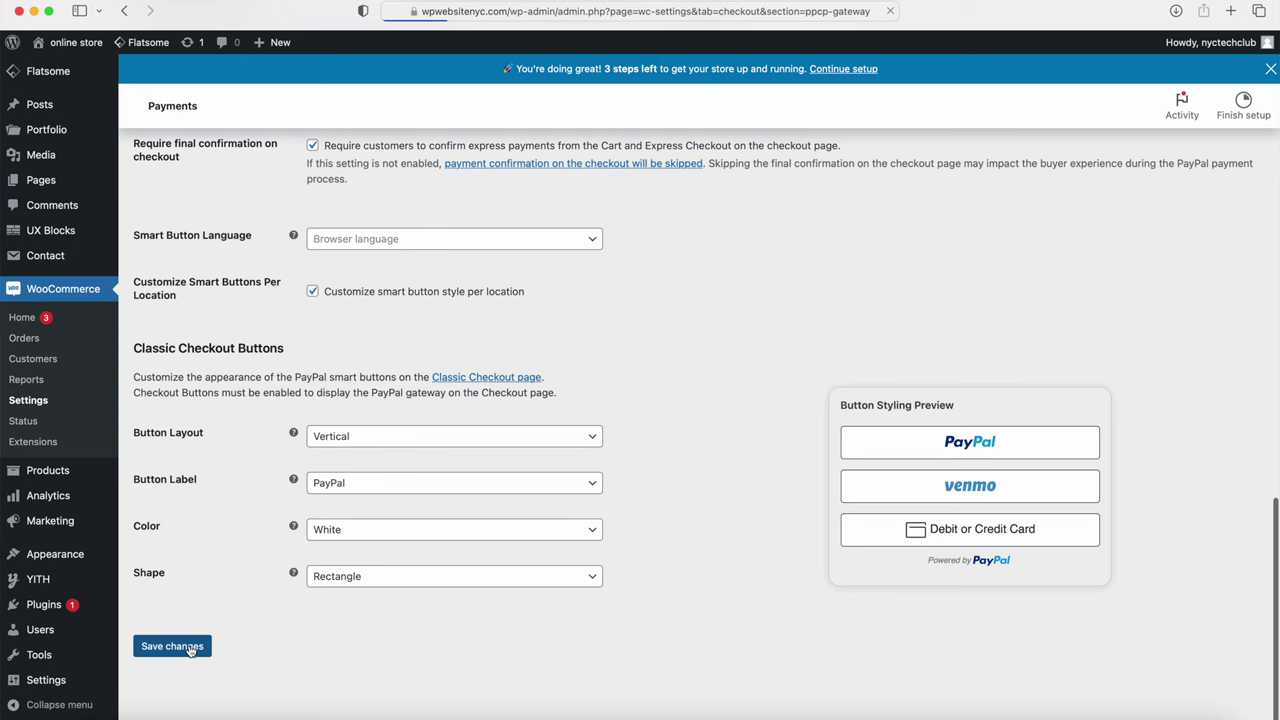
left_click(172, 646)
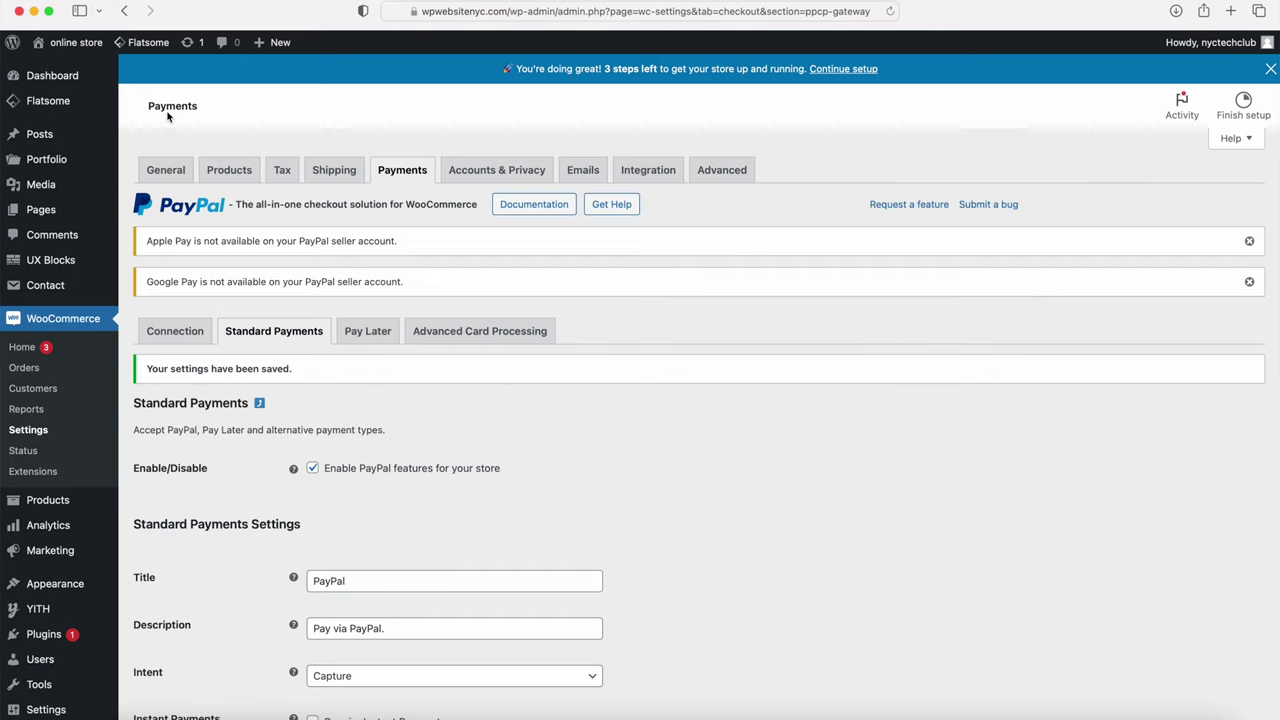
mouse_move(88, 47)
left_click(88, 72)
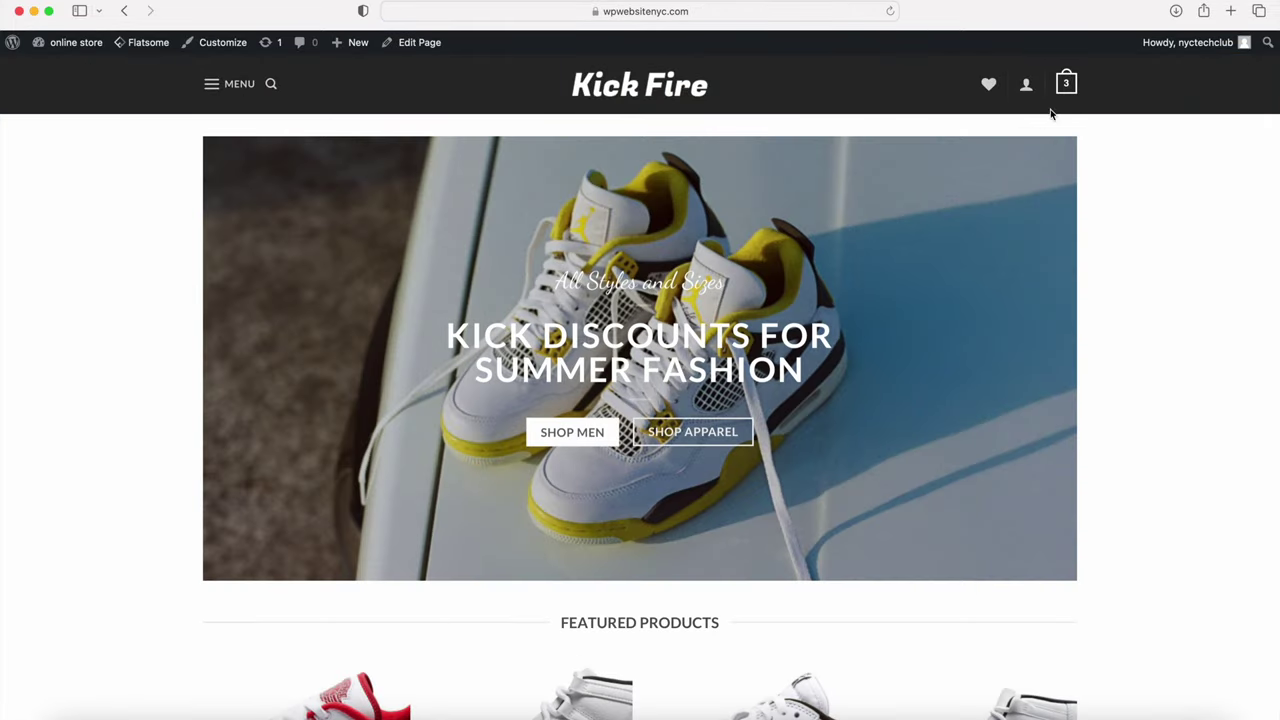
Step: Check the cart page lacks PayPal buttons, proceed to checkout, then return via the Kick Fire logo
mouse_move(1065, 90)
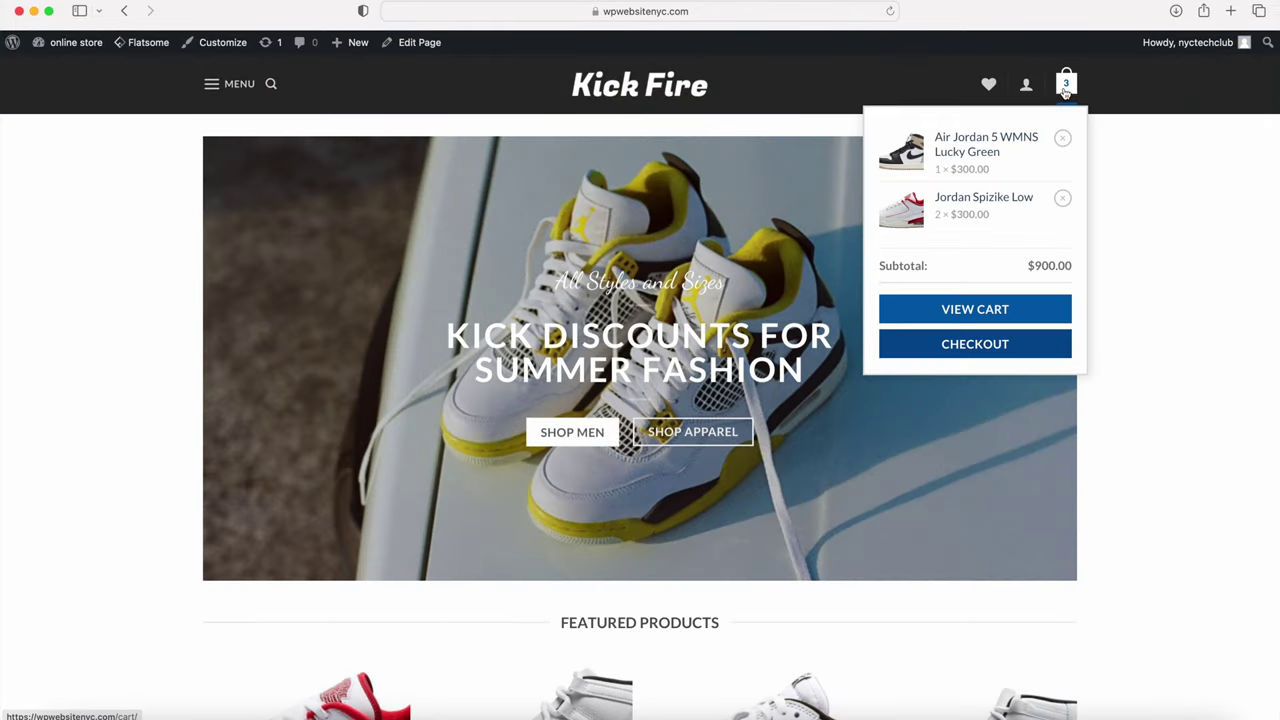
left_click(985, 309)
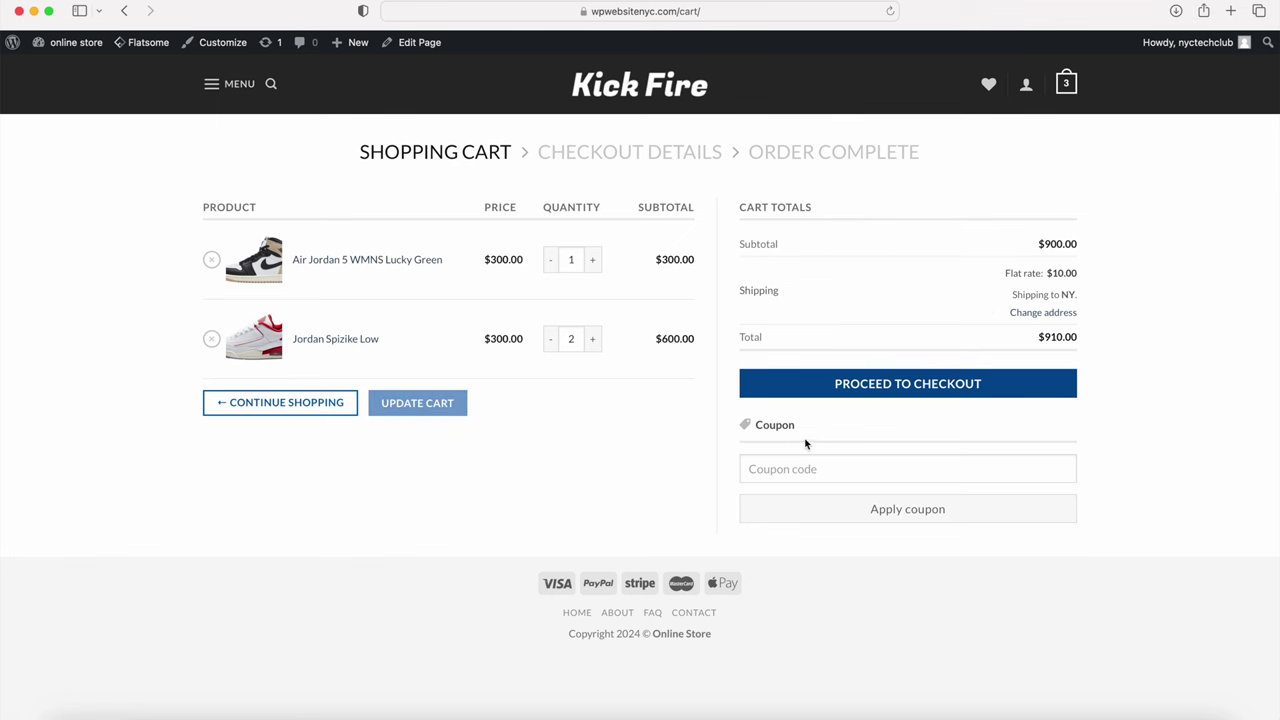
left_click(897, 388)
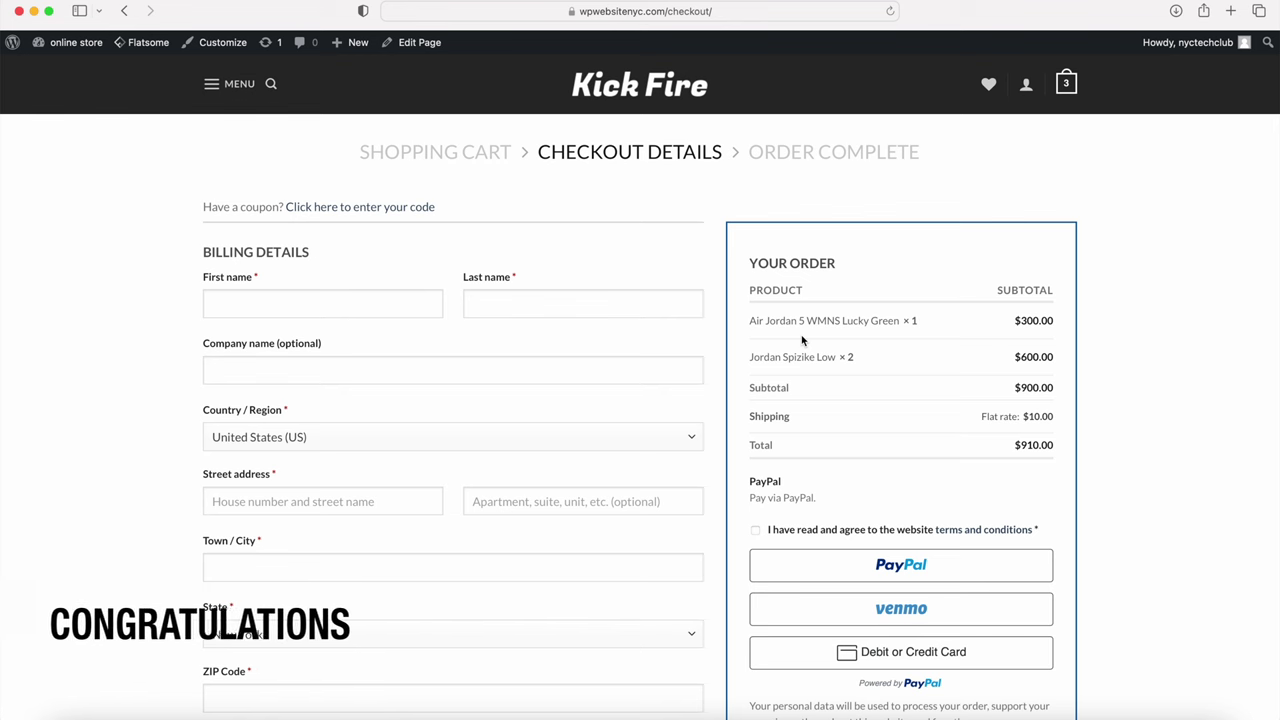
left_click(625, 85)
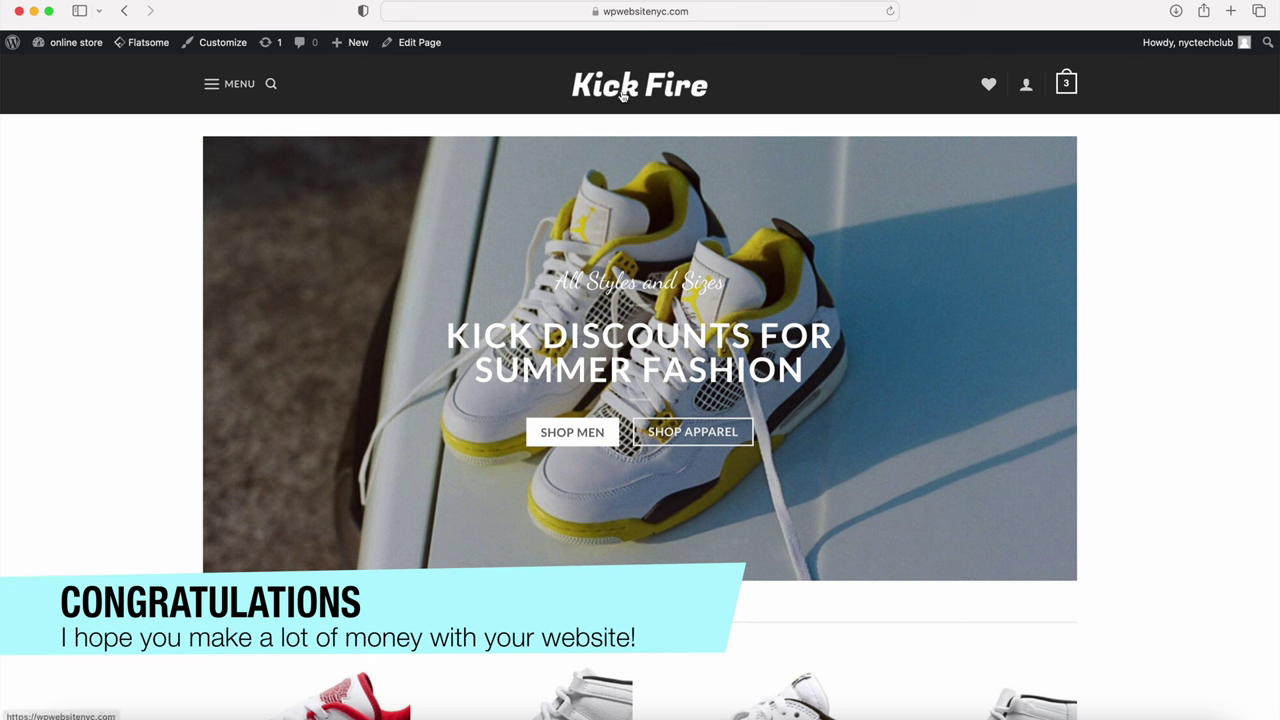
scroll(689, 440, "down", 5)
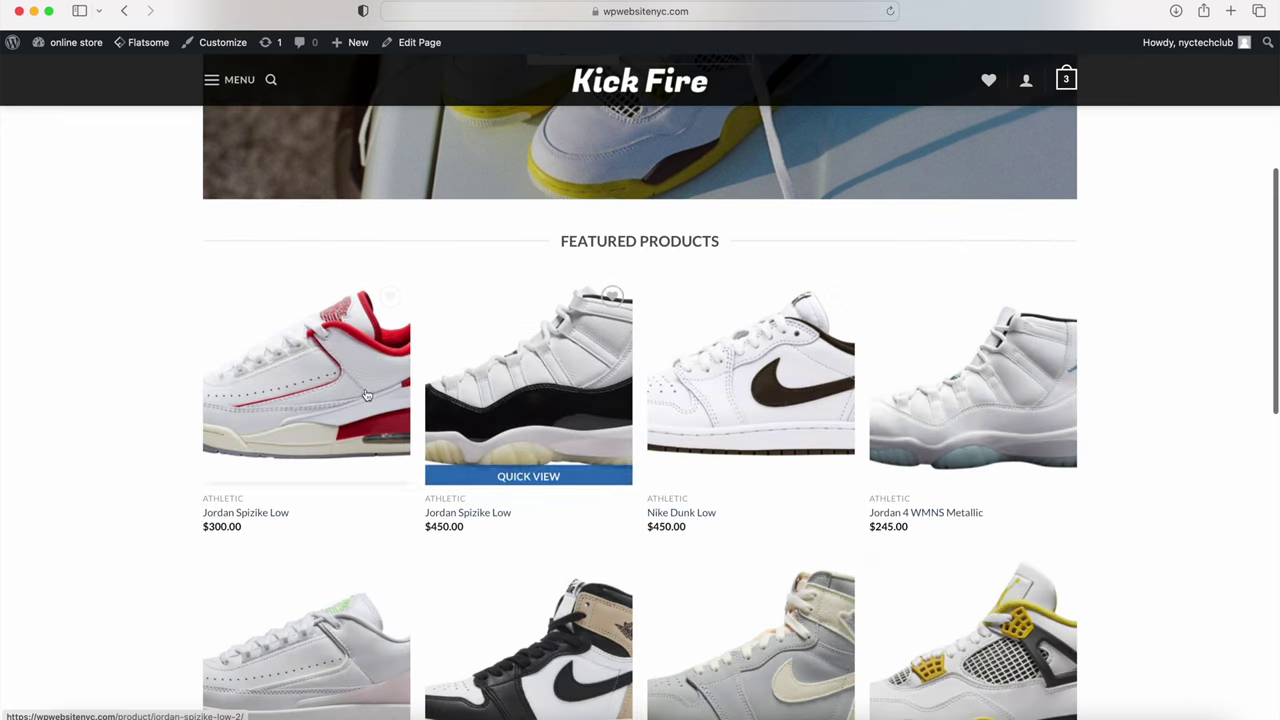
scroll(517, 360, "down", 4)
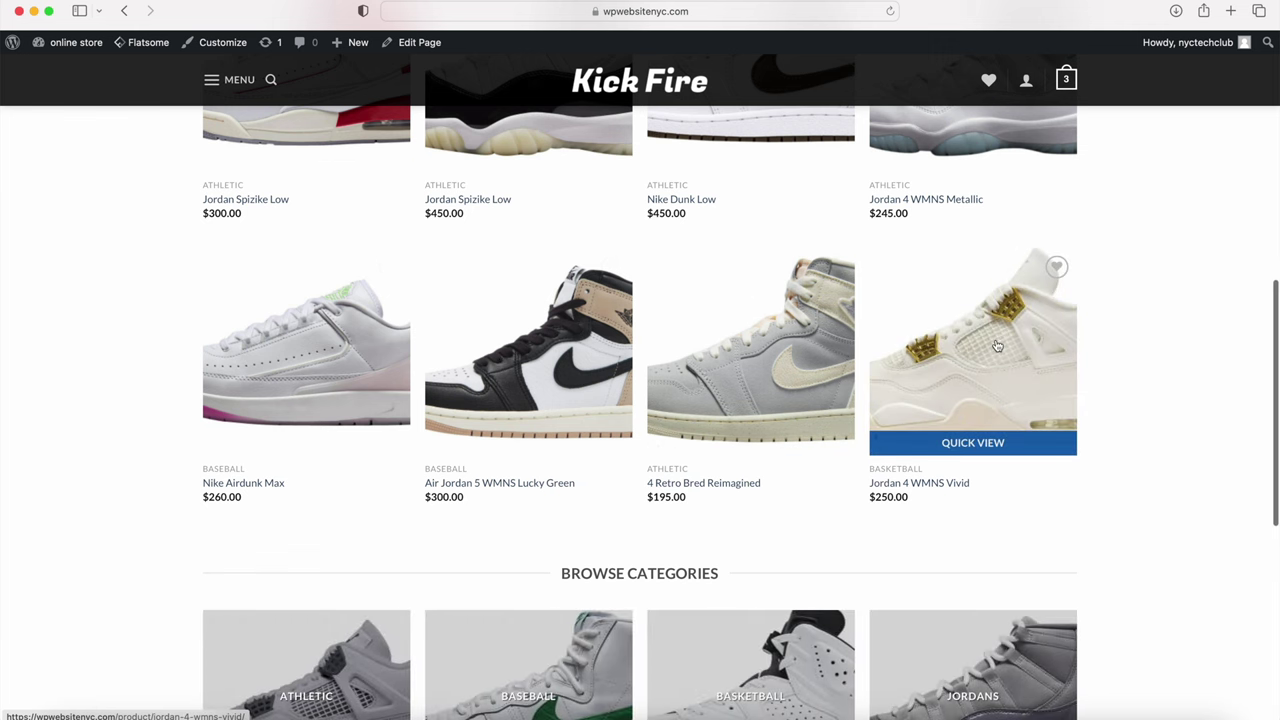
scroll(997, 346, "down", 5)
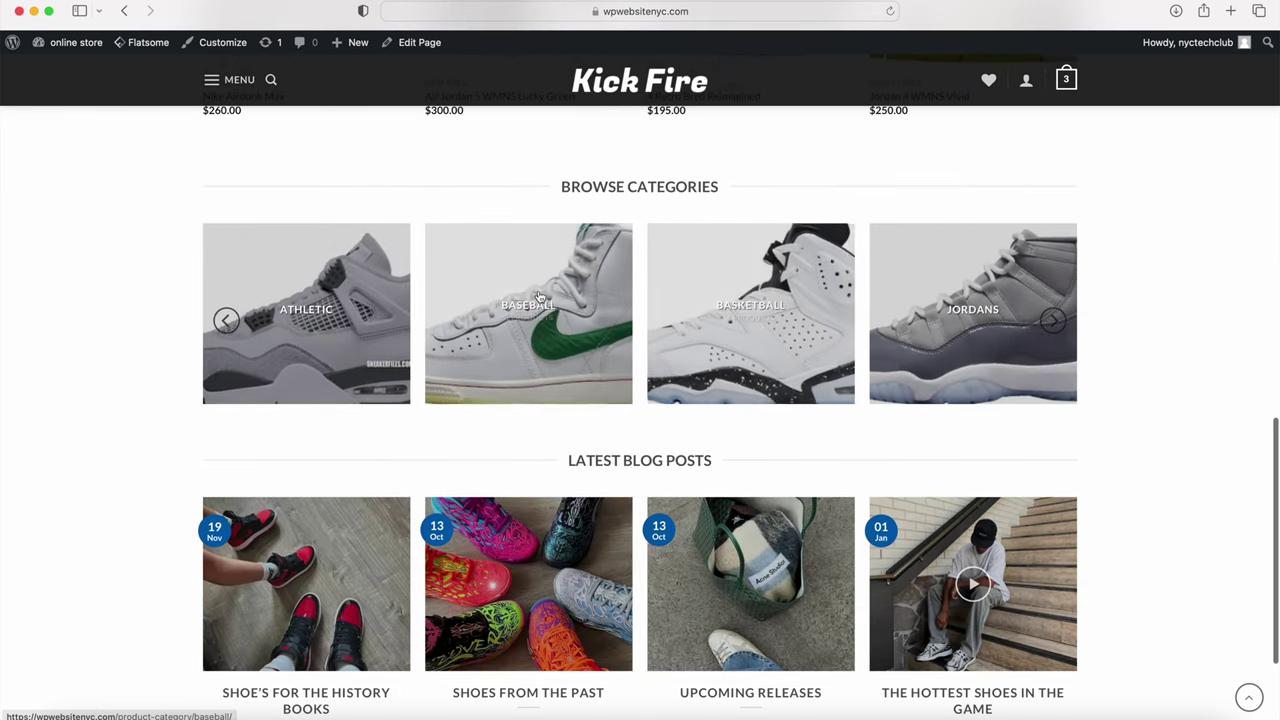
scroll(537, 297, "down", 3)
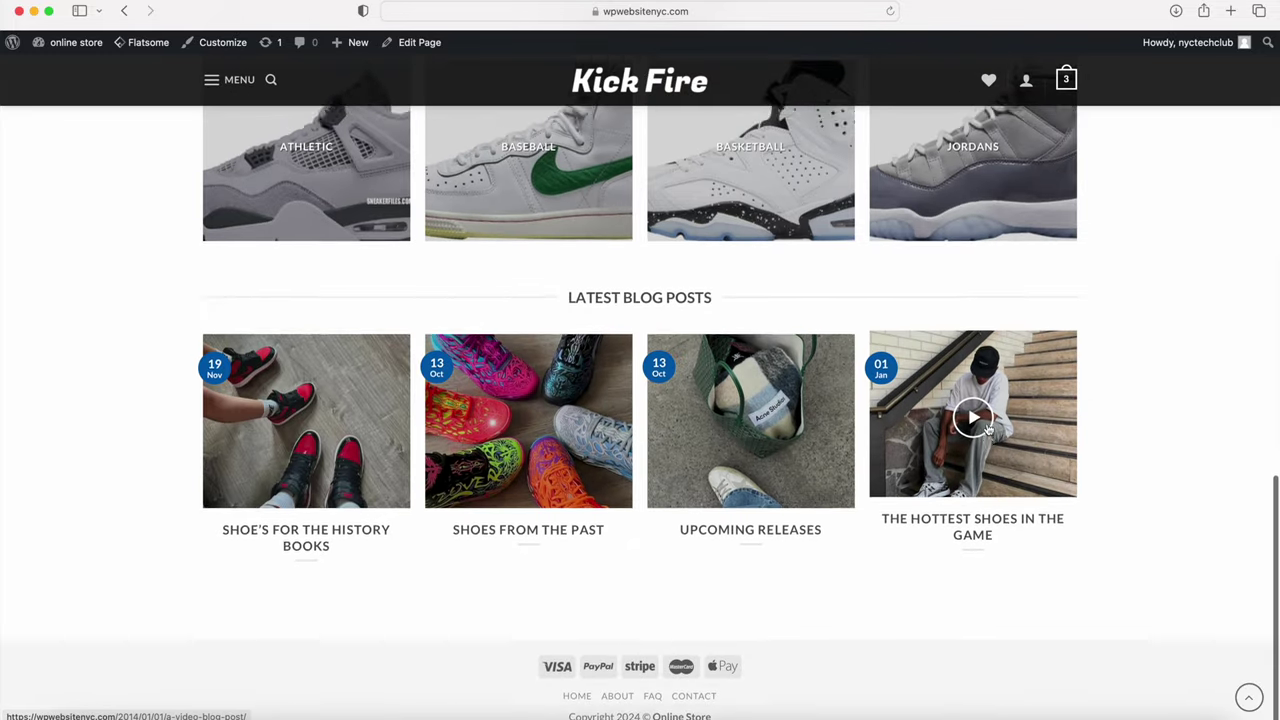
scroll(987, 428, "up", 5)
scroll(987, 428, "up", 10)
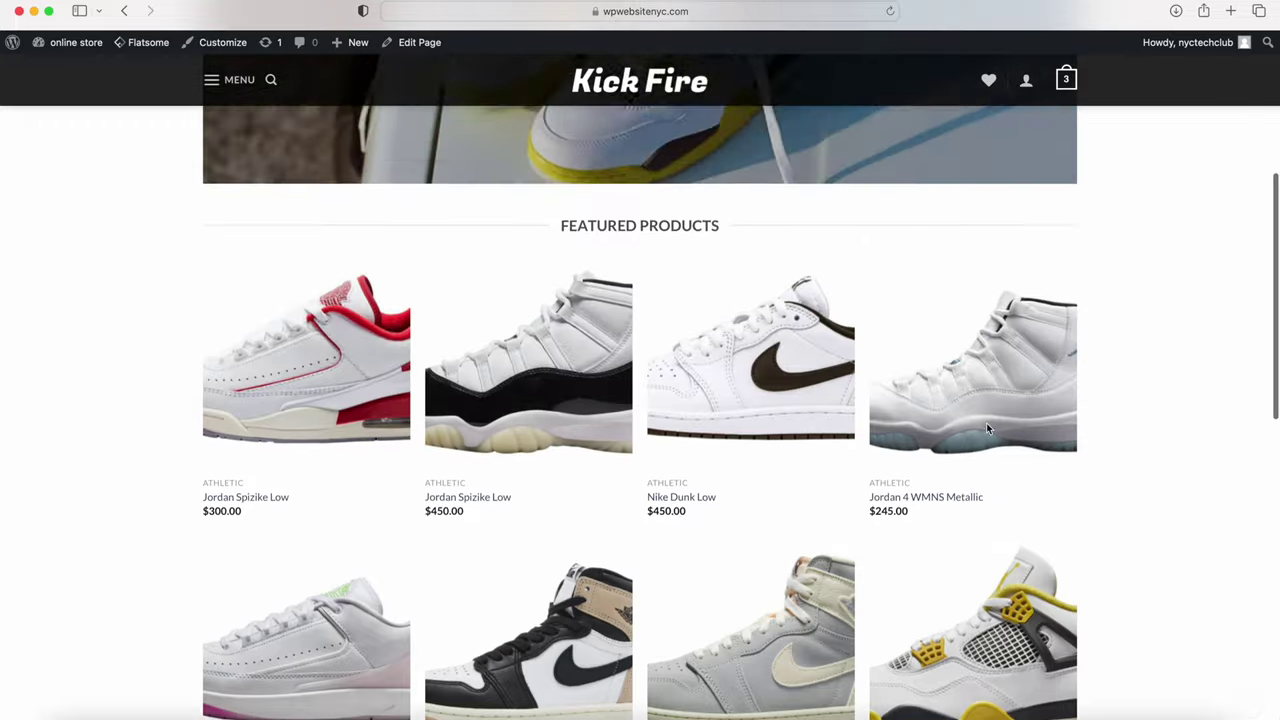